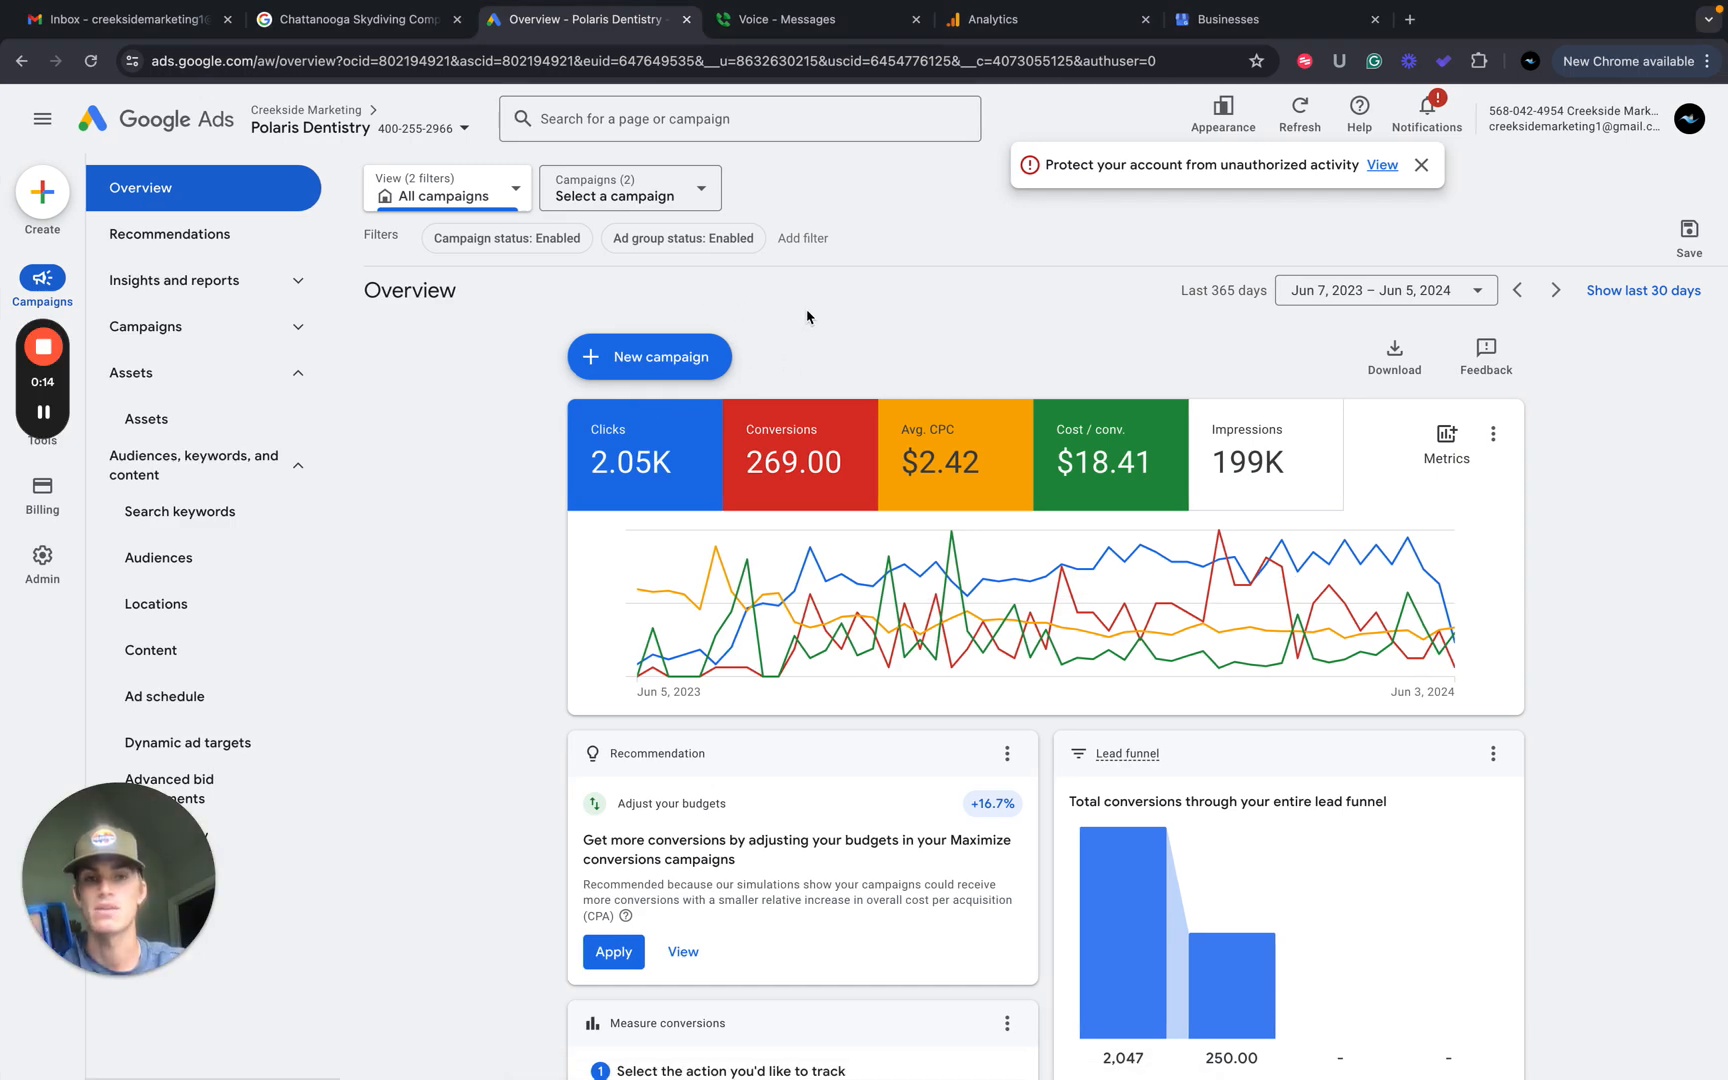
Switch to the Copy of Google Ads Audit spreadsheet and look through its checklist questions.
{"action": "key", "text": "ctrl+Up"}
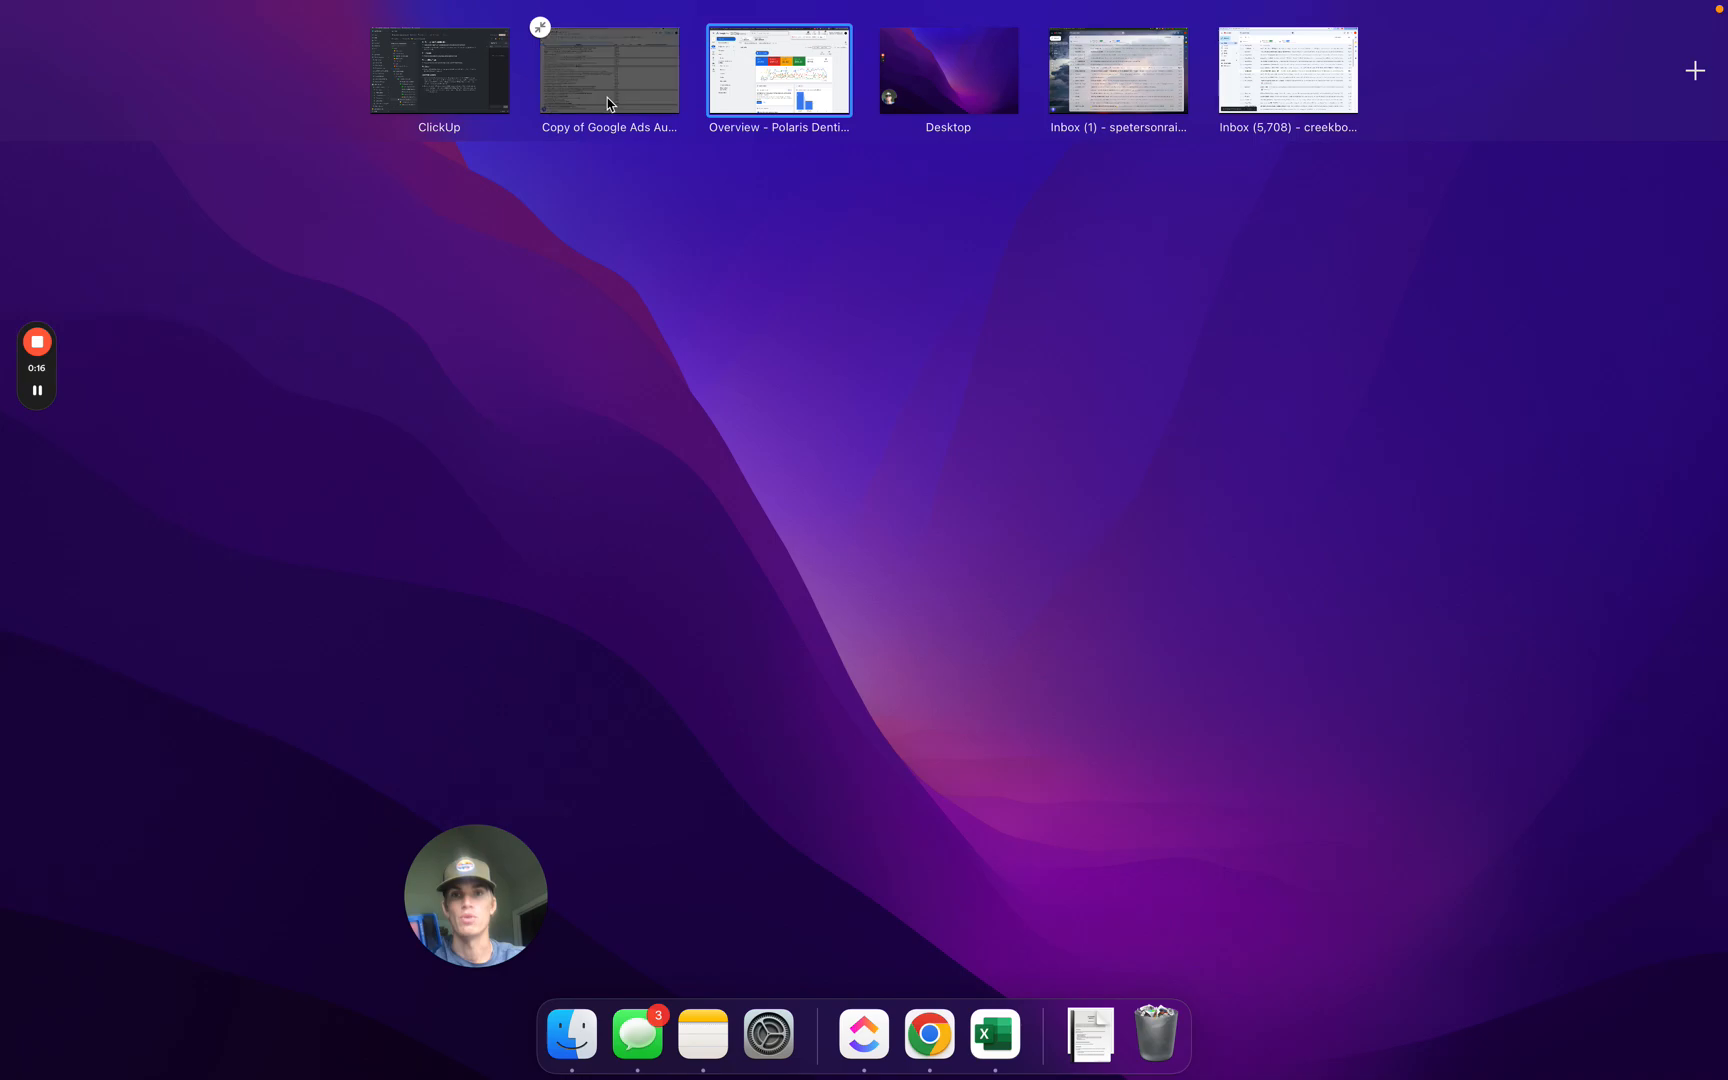
{"action": "left_click", "coordinate": [608, 103]}
{"action": "key", "text": "ctrl+Right"}
{"action": "key", "text": "ctrl+Left"}
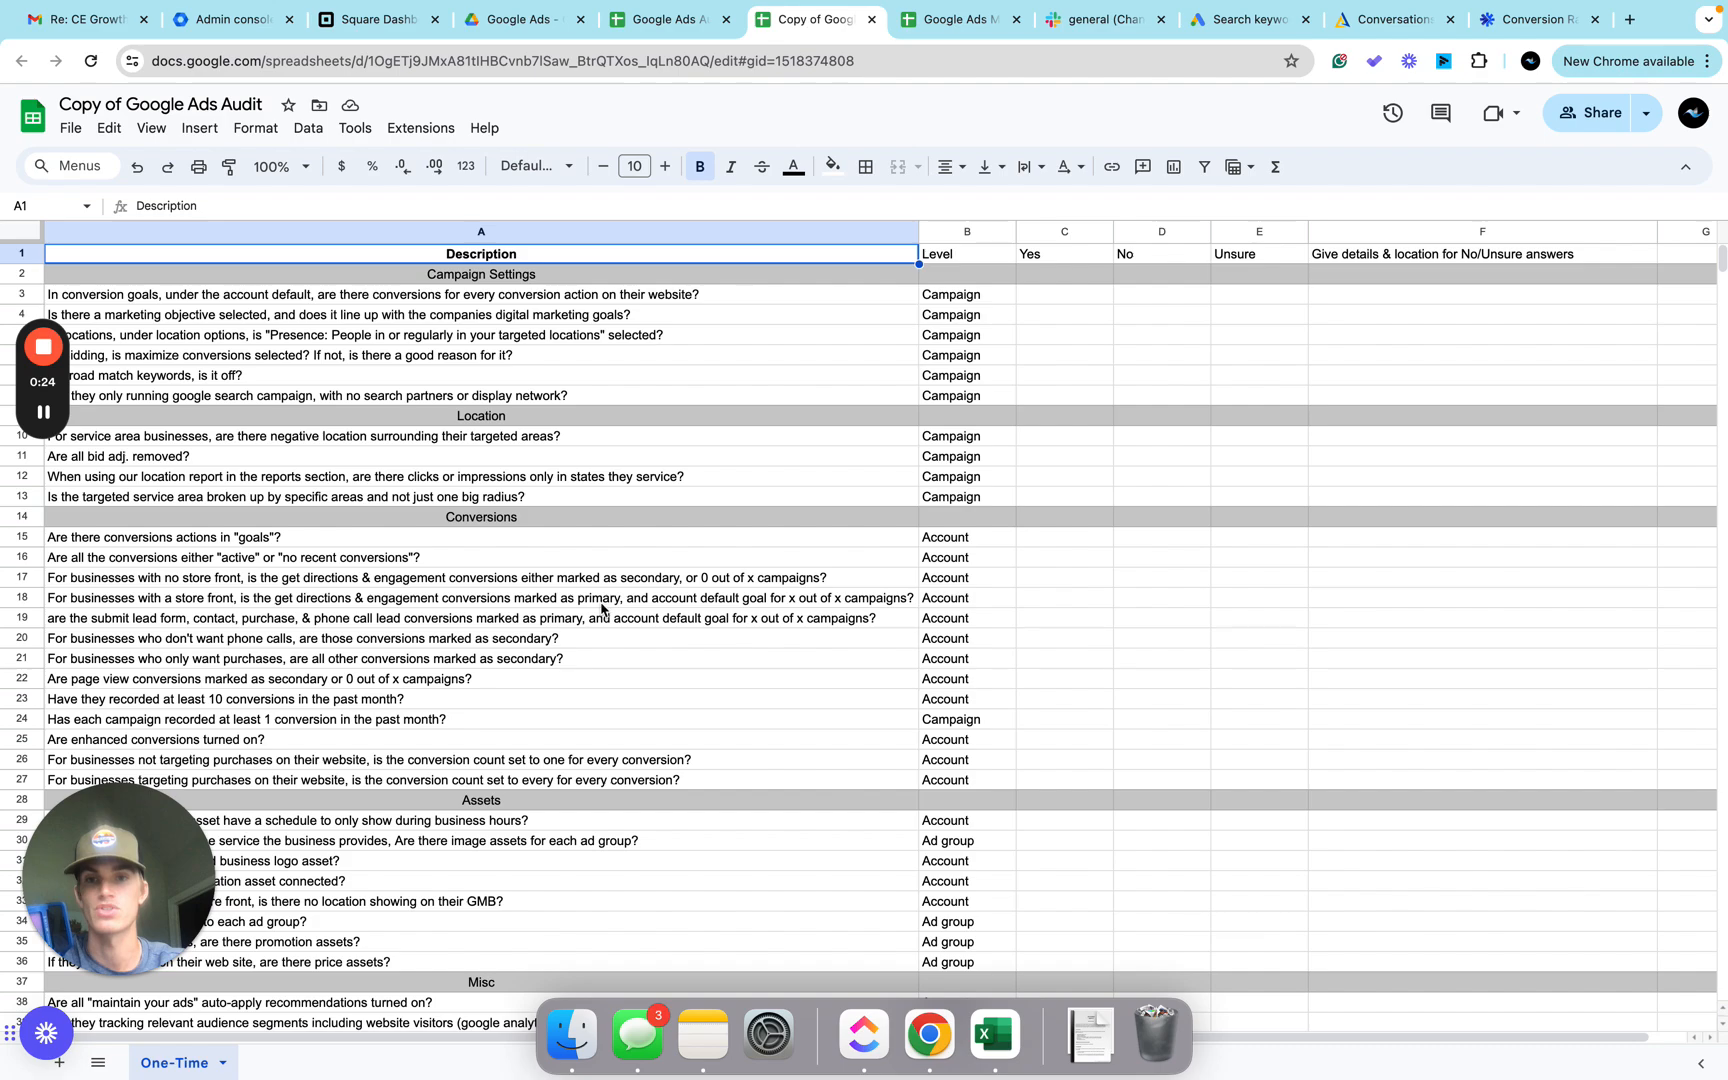
{"action": "scroll", "coordinate": [557, 607], "scroll_direction": "down", "scroll_amount": 10}
{"action": "scroll", "coordinate": [557, 607], "scroll_direction": "down", "scroll_amount": 9}
{"action": "scroll", "coordinate": [557, 607], "scroll_direction": "up", "scroll_amount": 6}
{"action": "scroll", "coordinate": [557, 607], "scroll_direction": "up", "scroll_amount": 7}
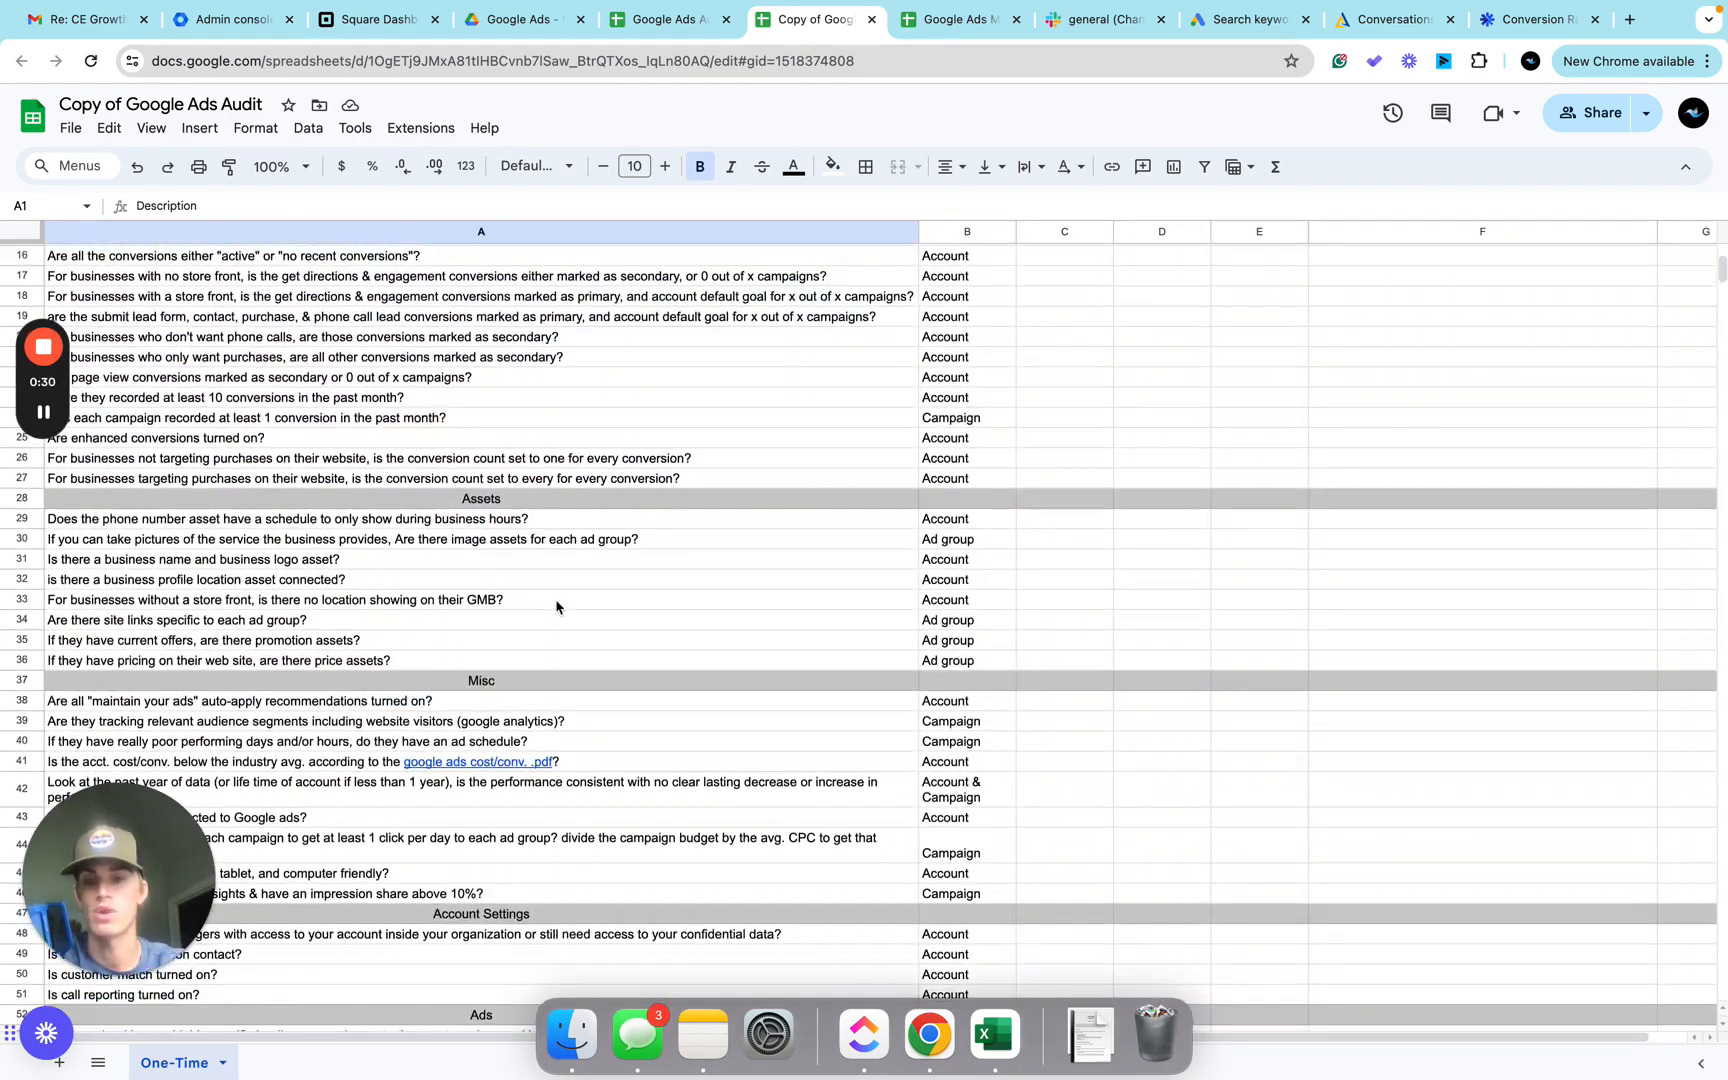
{"action": "scroll", "coordinate": [557, 607], "scroll_direction": "up", "scroll_amount": 5}
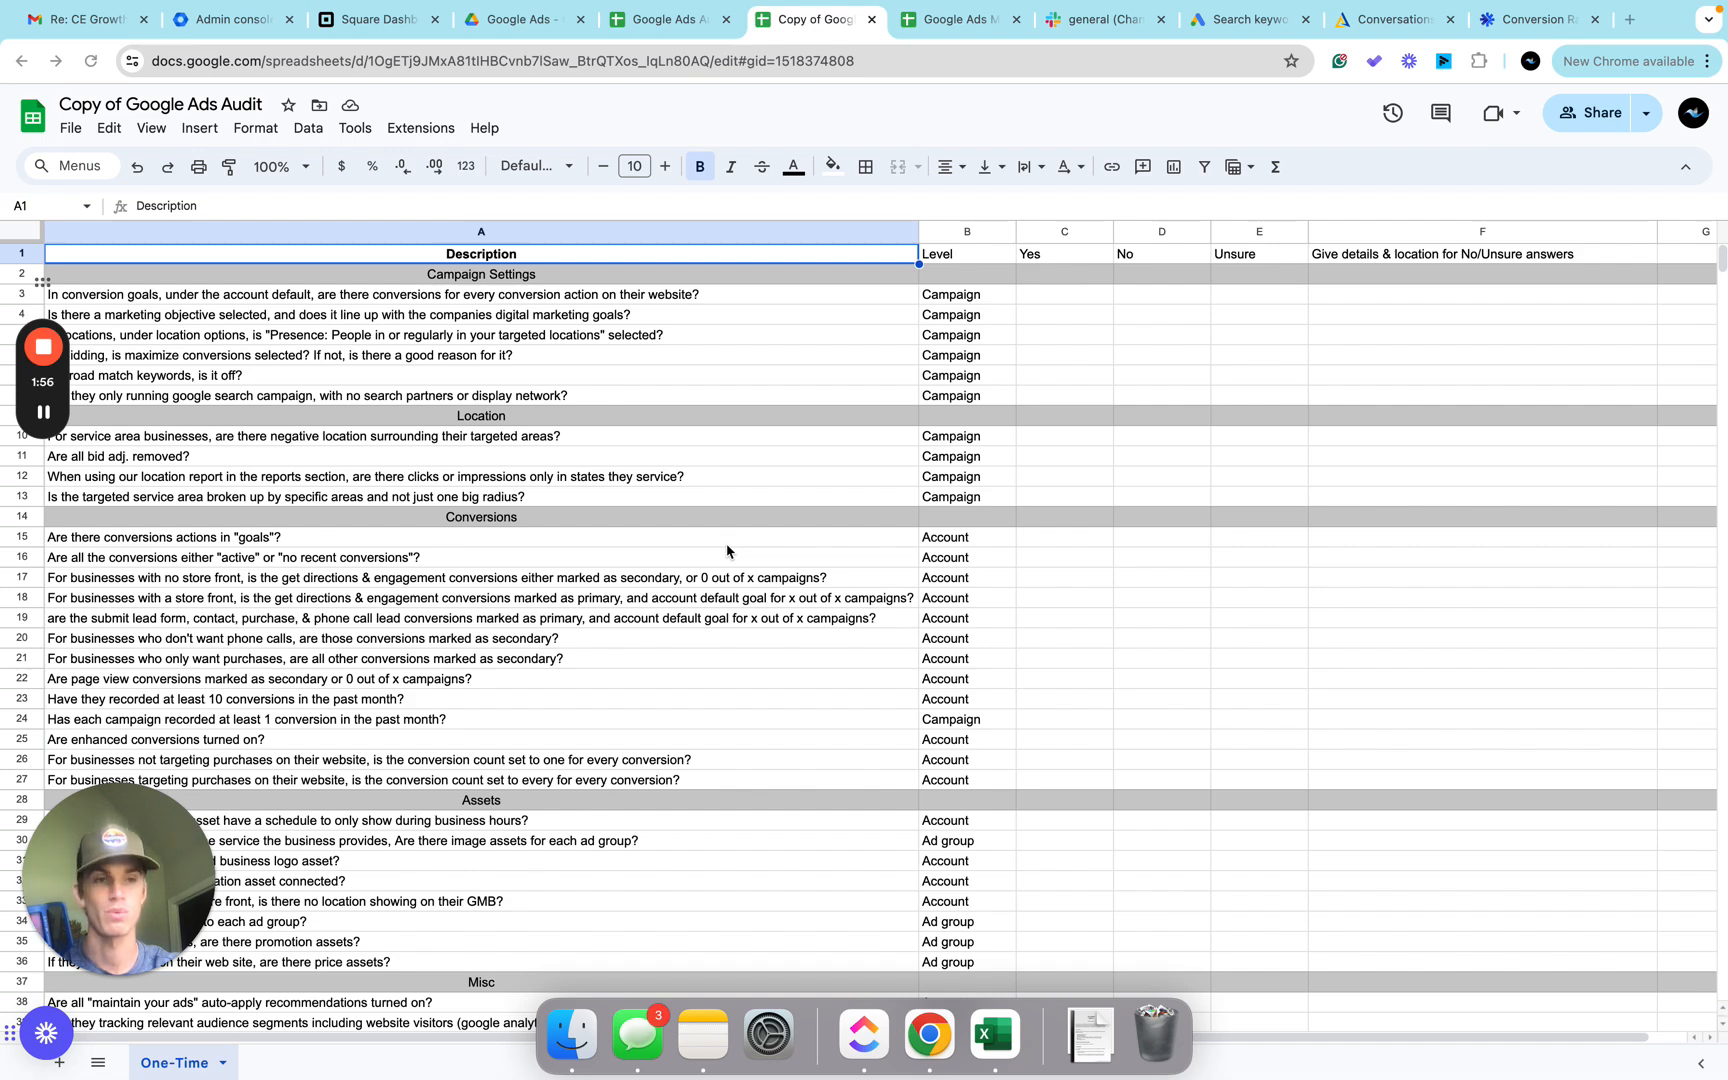
Switch to Google Ads and open the settings of the Local Search campaign.
{"action": "key", "text": "ctrl+Right"}
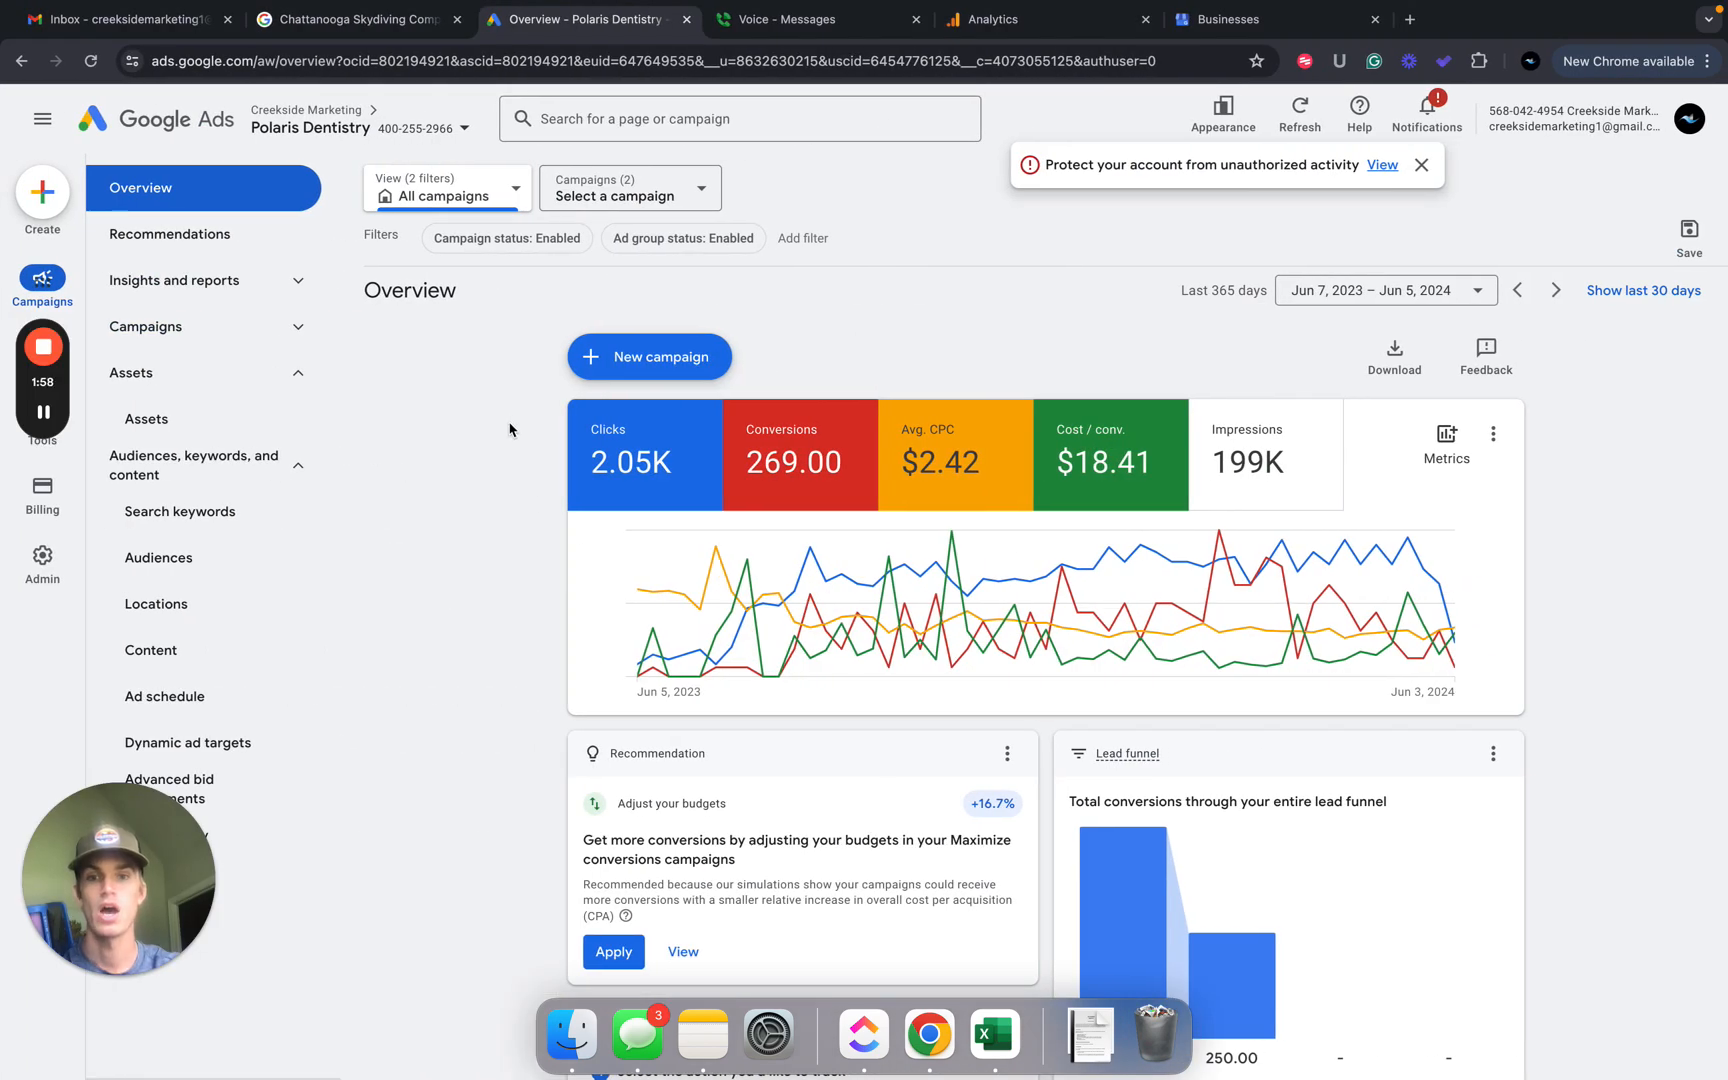
{"action": "key", "text": "ctrl+Left"}
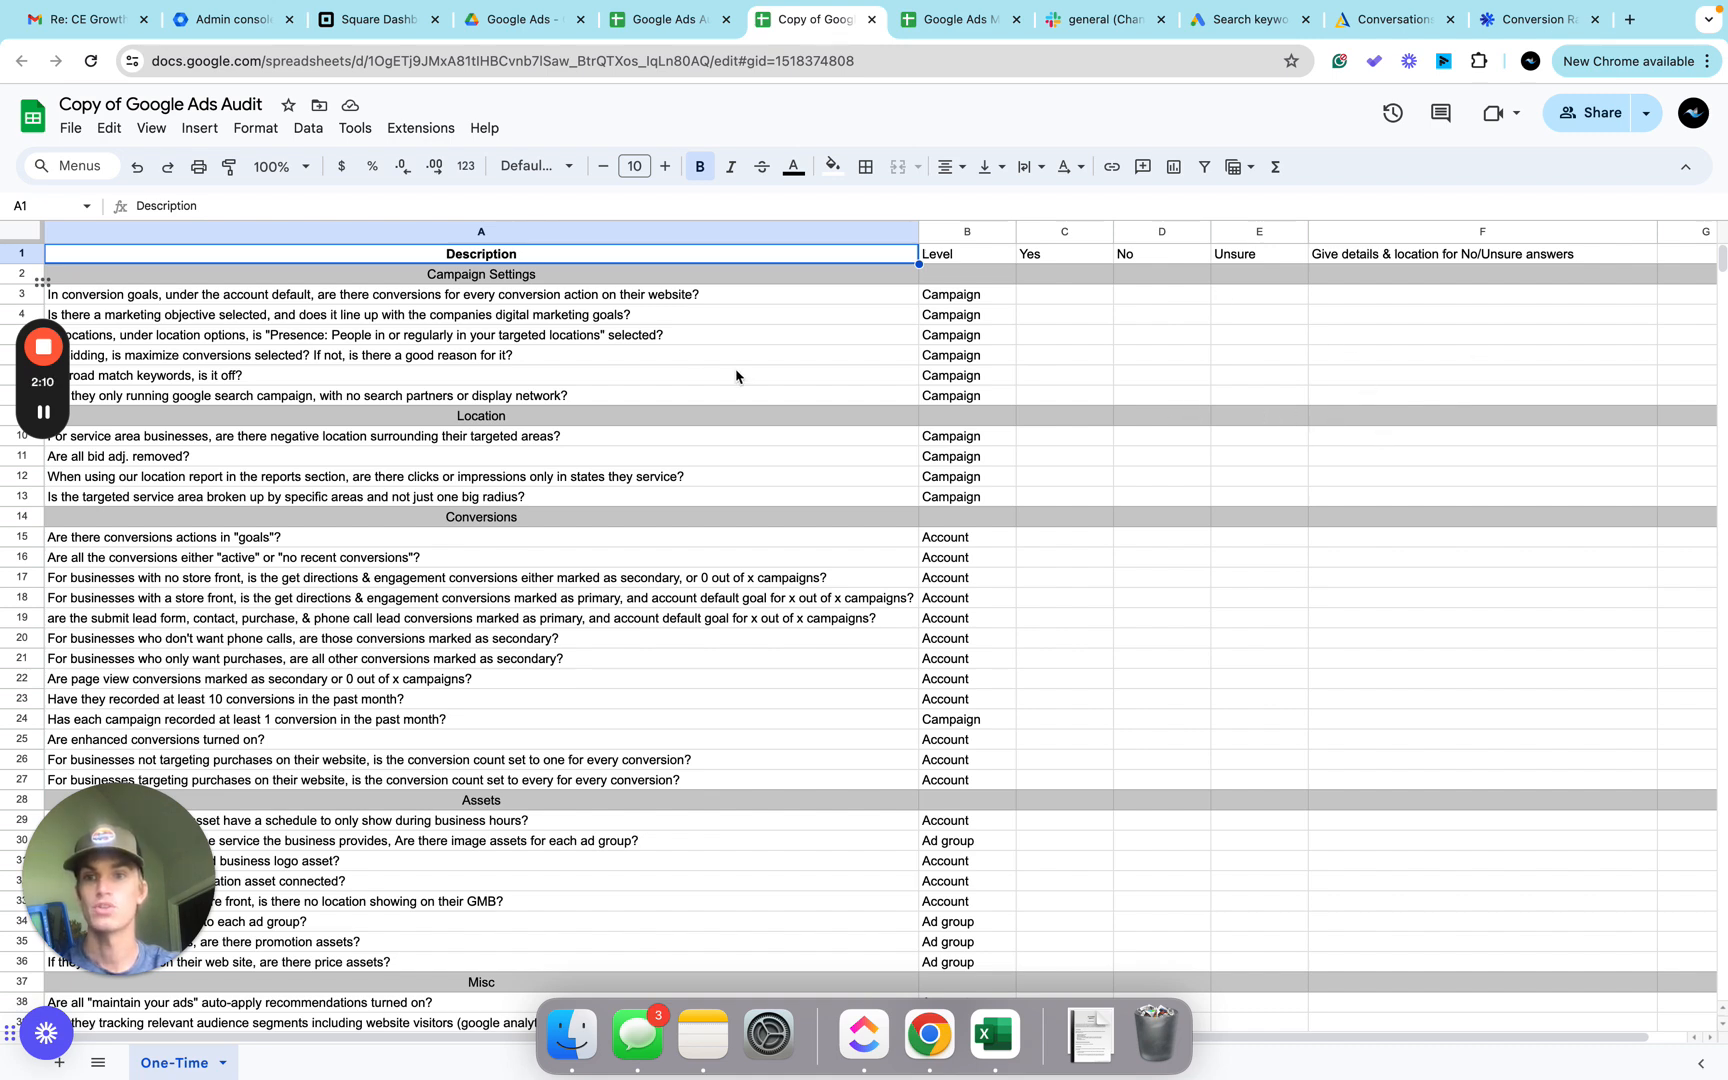
{"action": "key", "text": "ctrl+Right"}
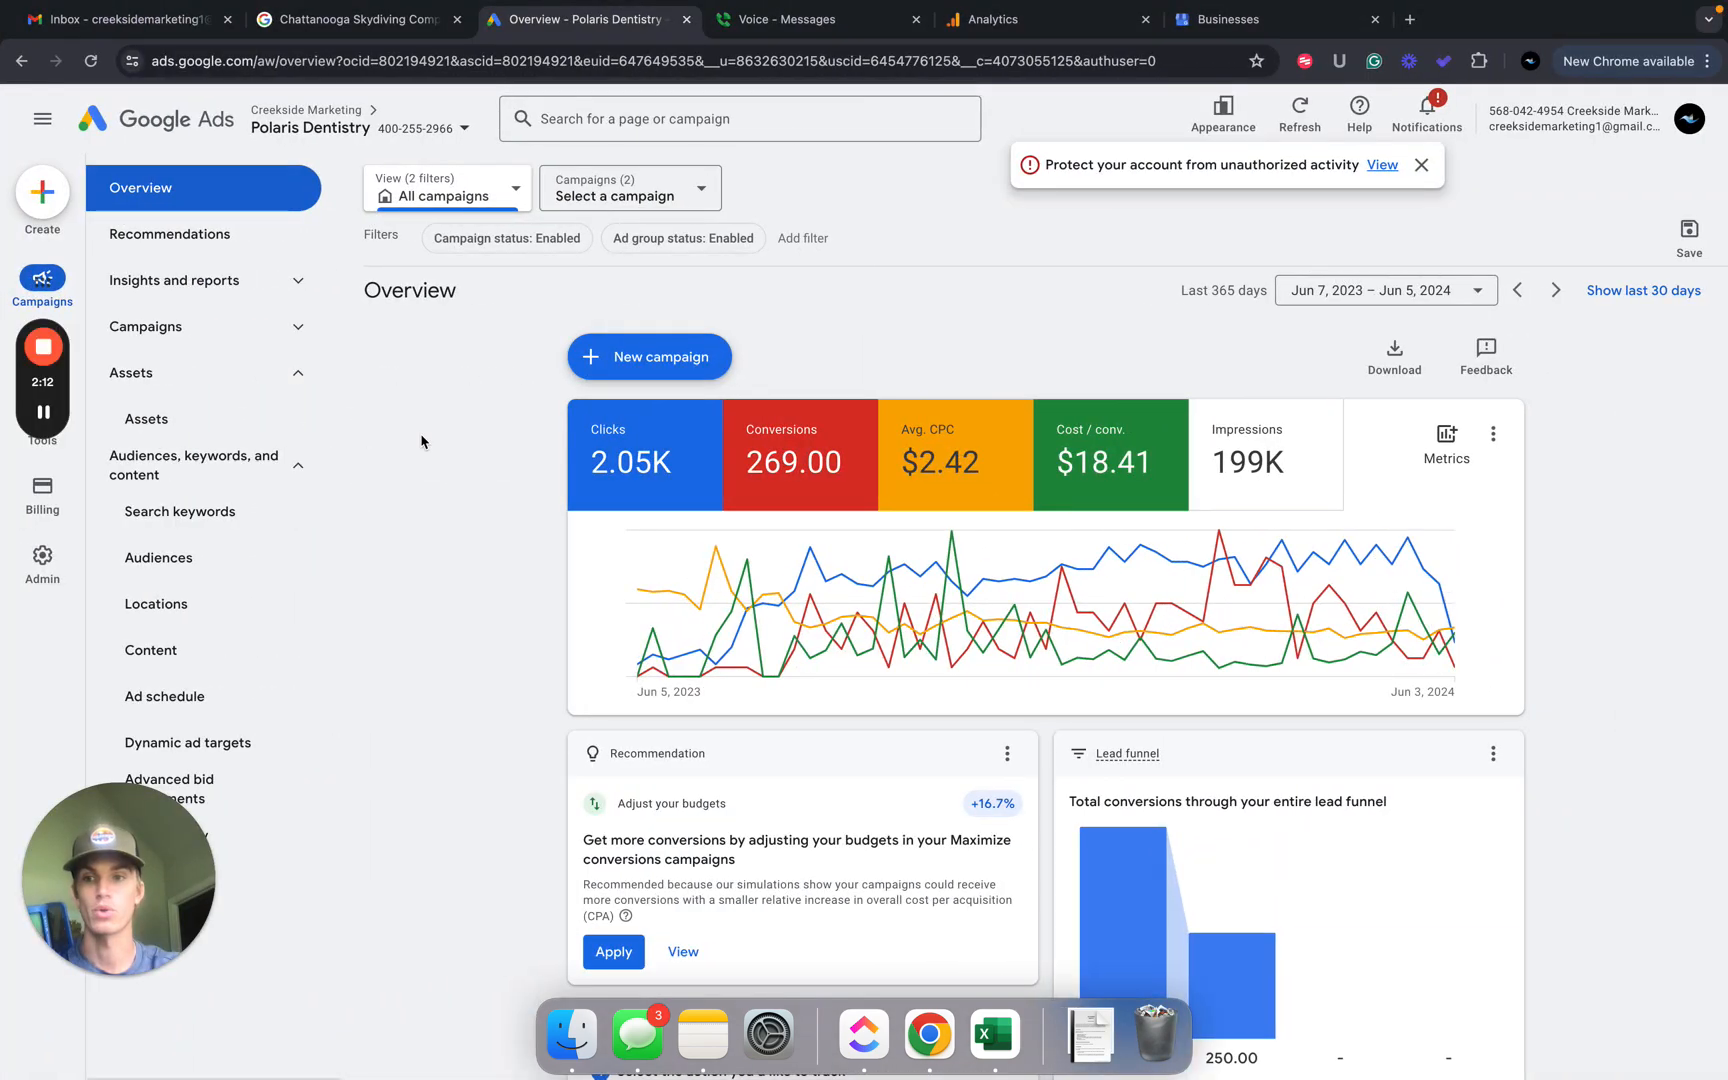
{"action": "left_click", "coordinate": [301, 334]}
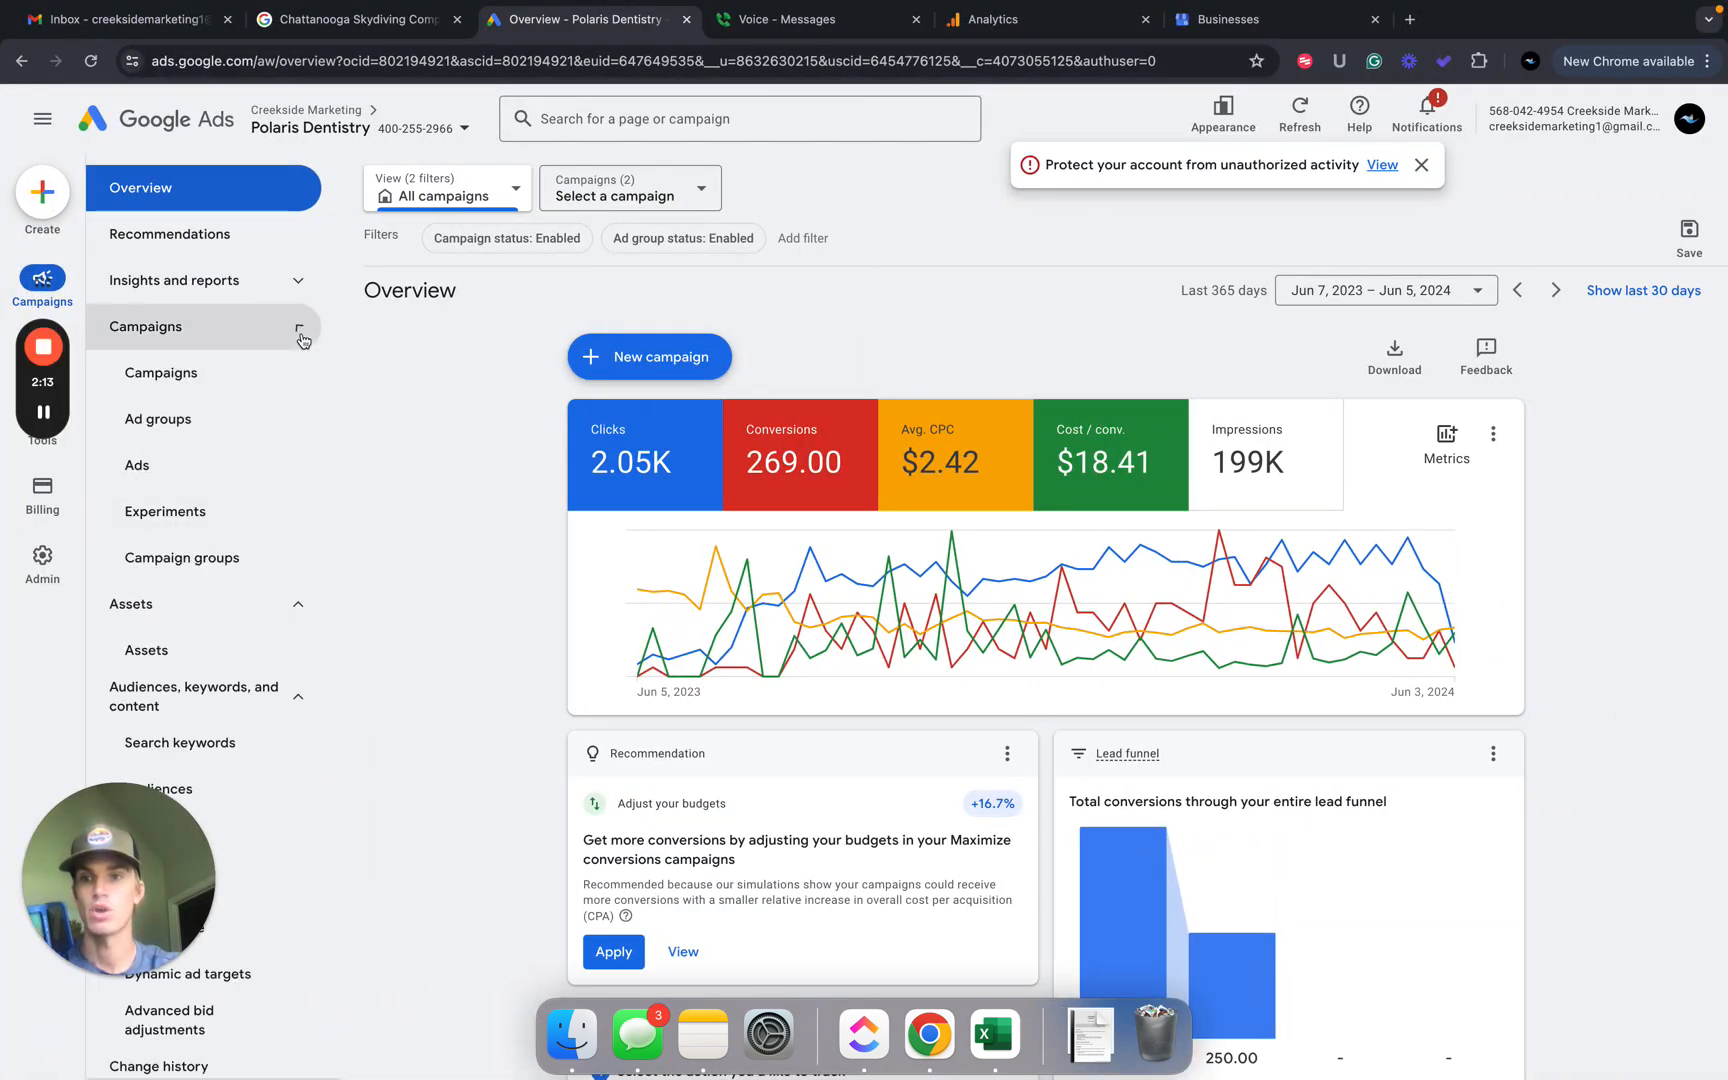
{"action": "left_click", "coordinate": [221, 373]}
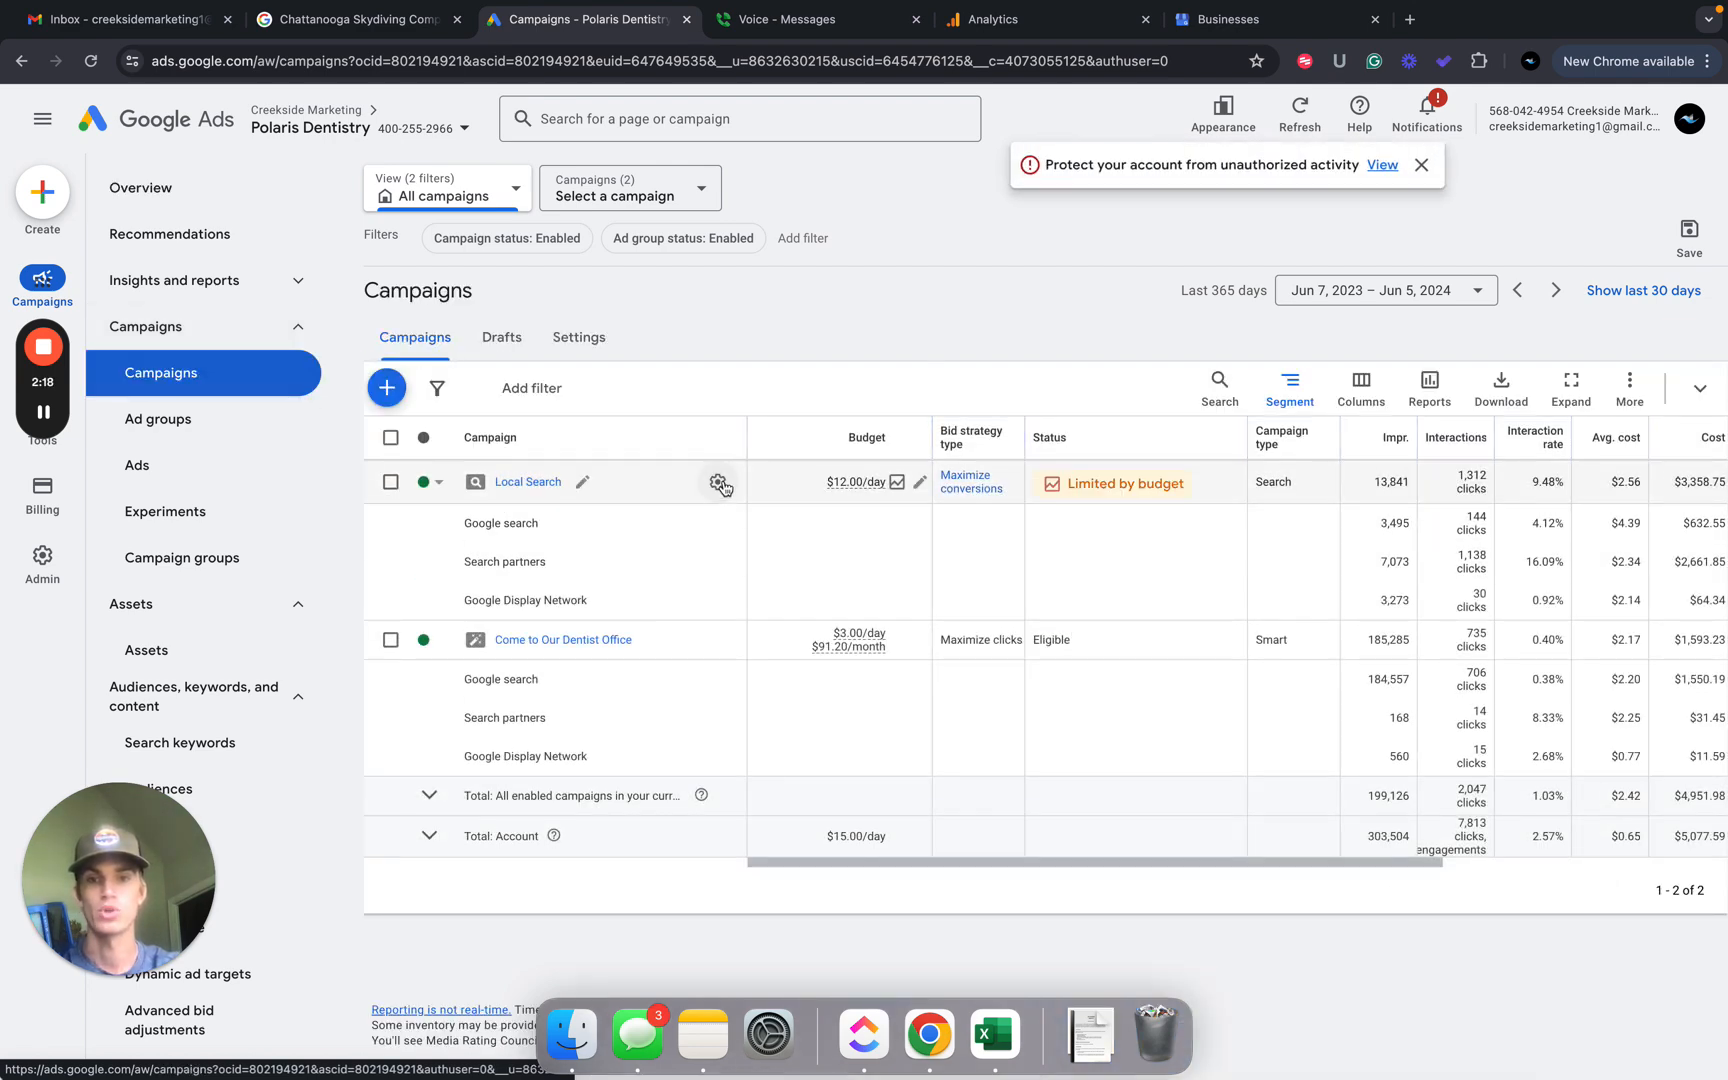
{"action": "left_click", "coordinate": [719, 482]}
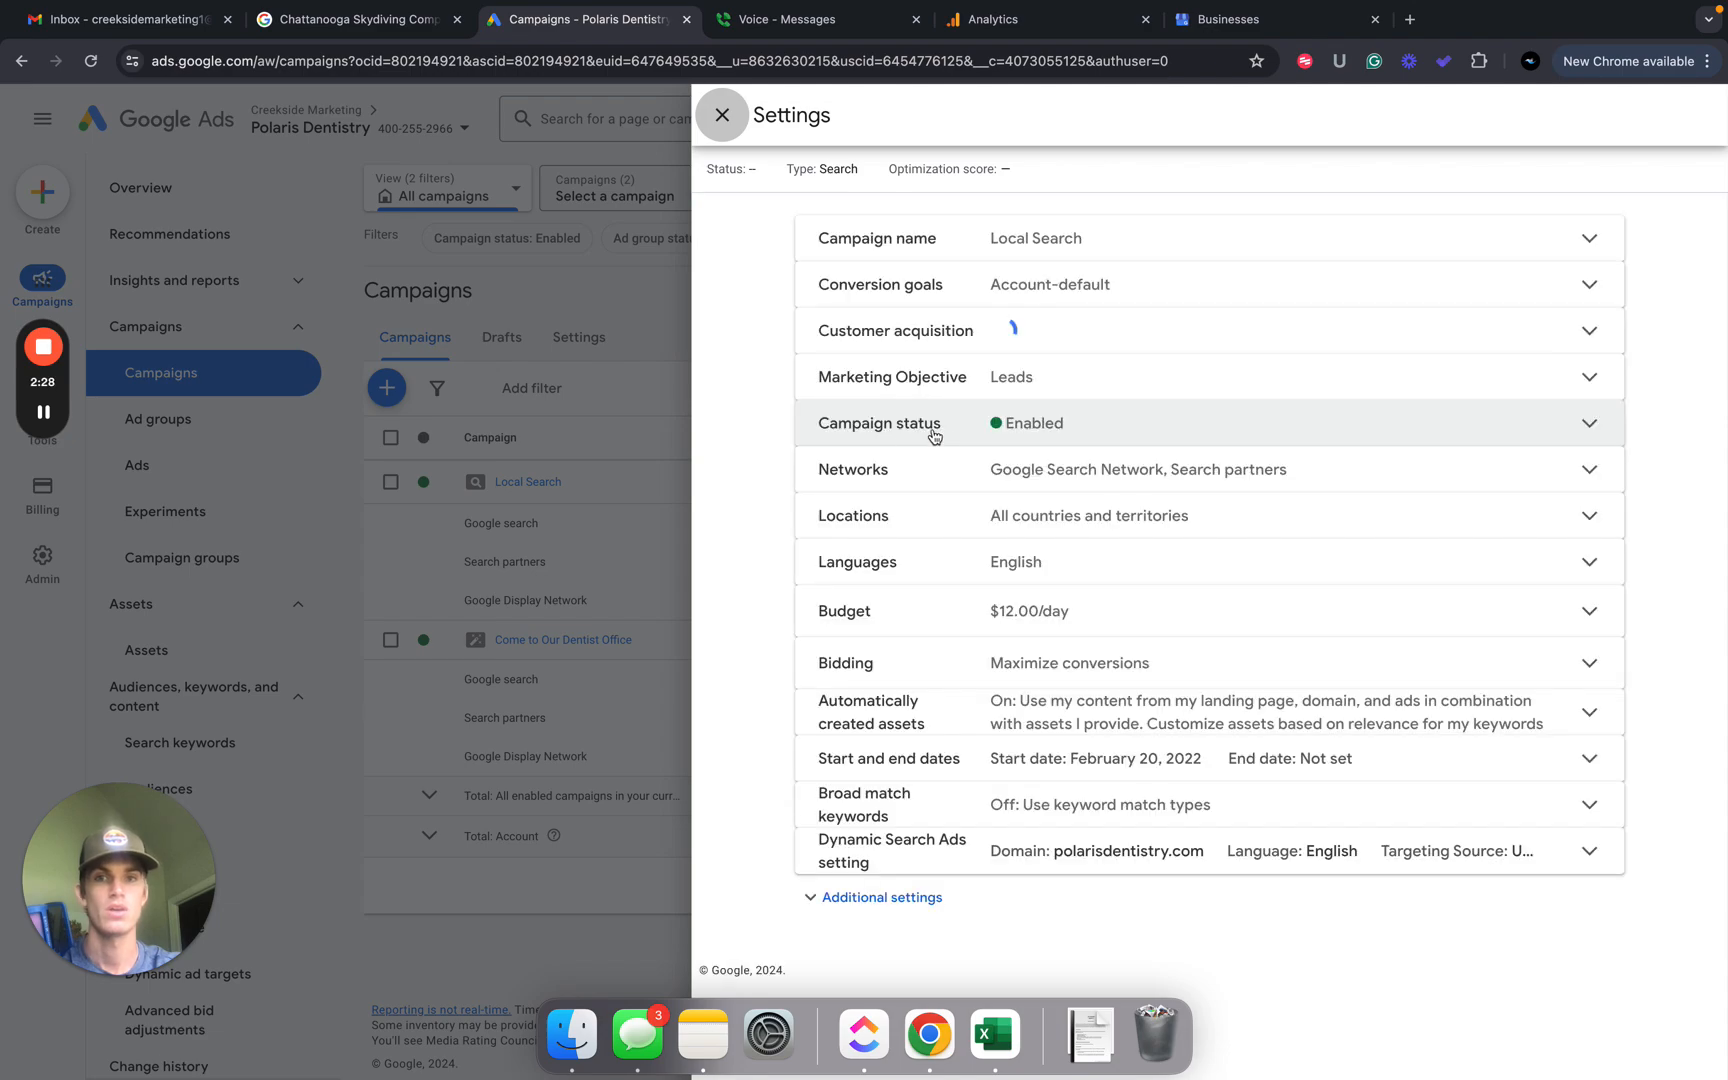
Compare the campaign's account-default conversion goals with the first audit question and save the conversion goals section.
{"action": "key", "text": "ctrl+Left"}
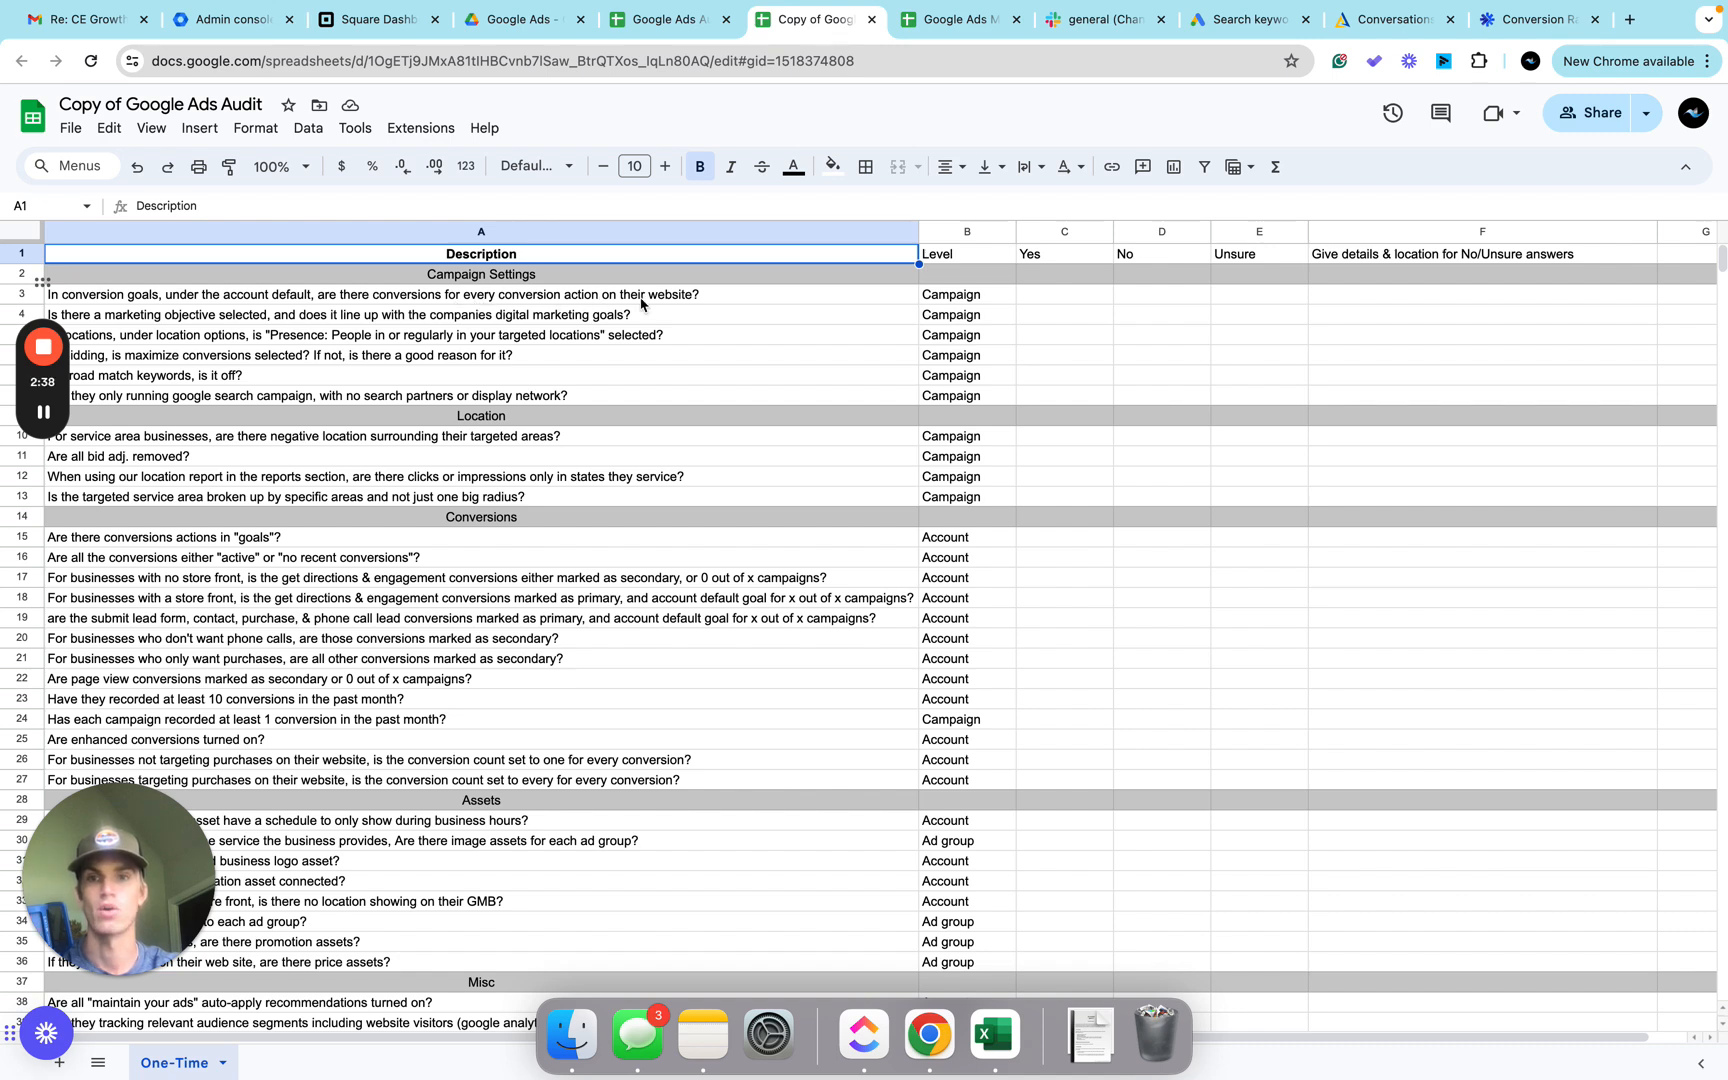
{"action": "key", "text": "ctrl+Right"}
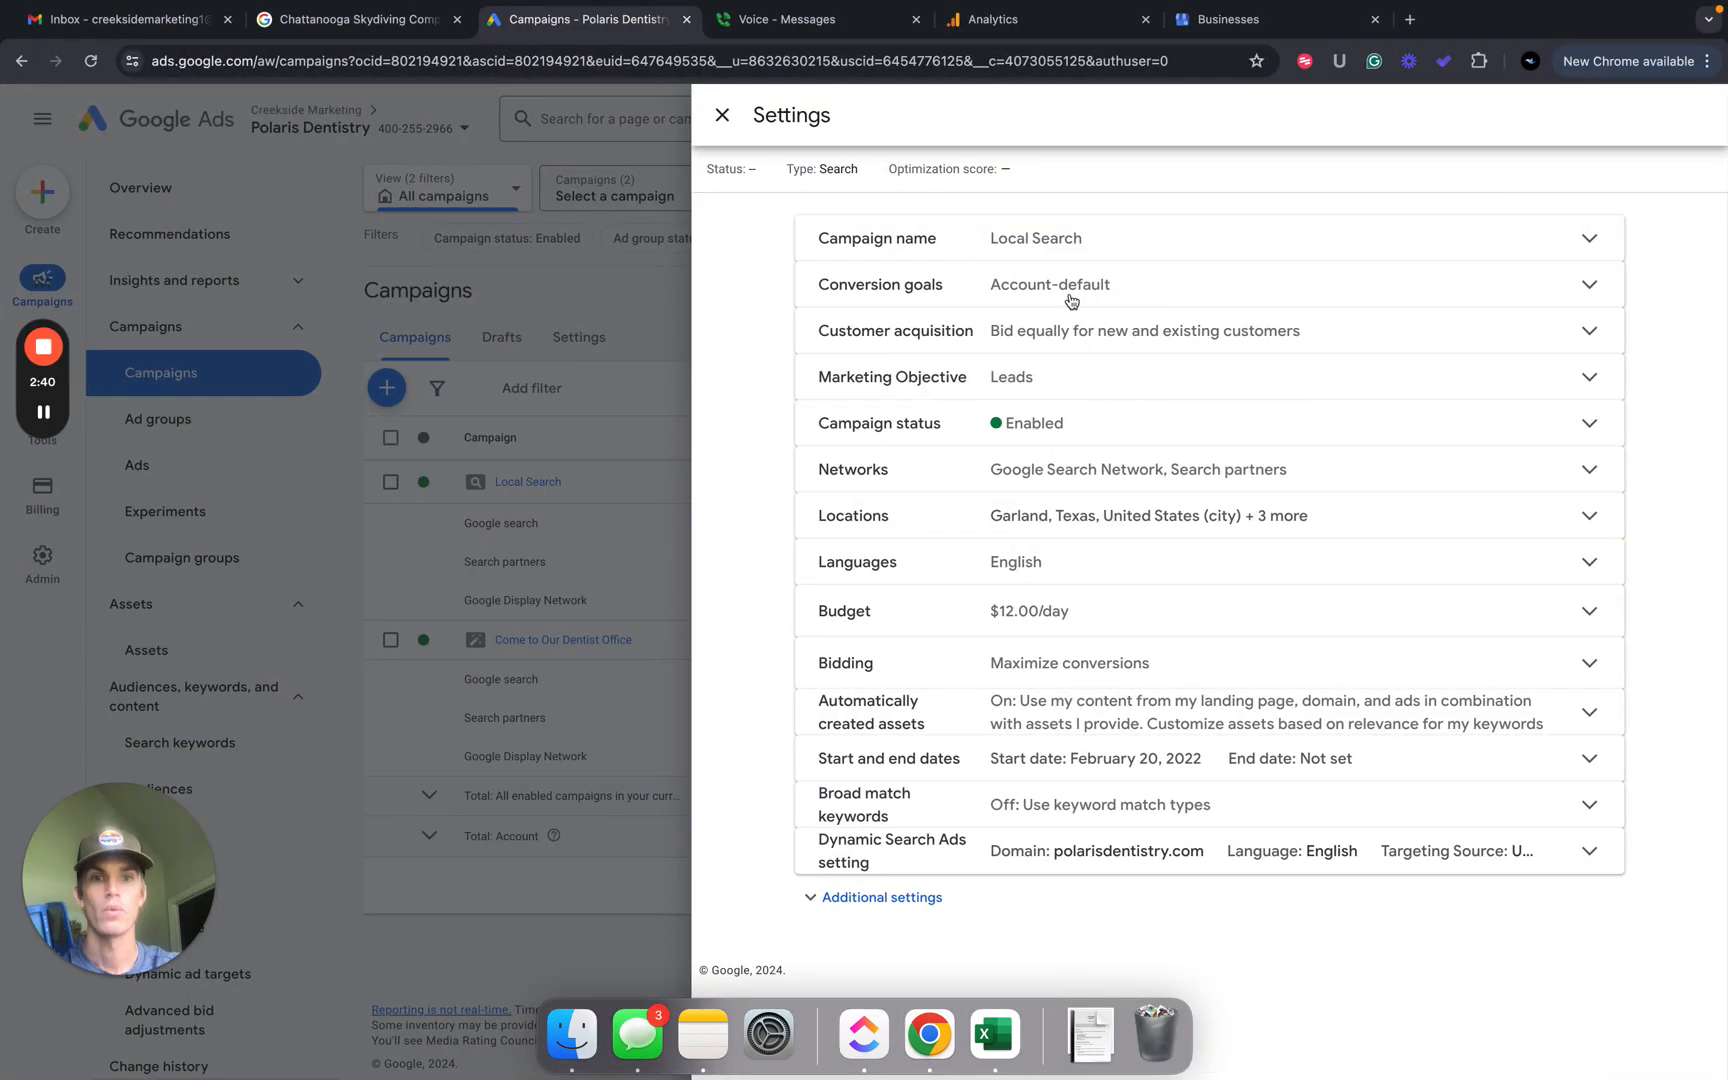
{"action": "left_click", "coordinate": [1568, 295]}
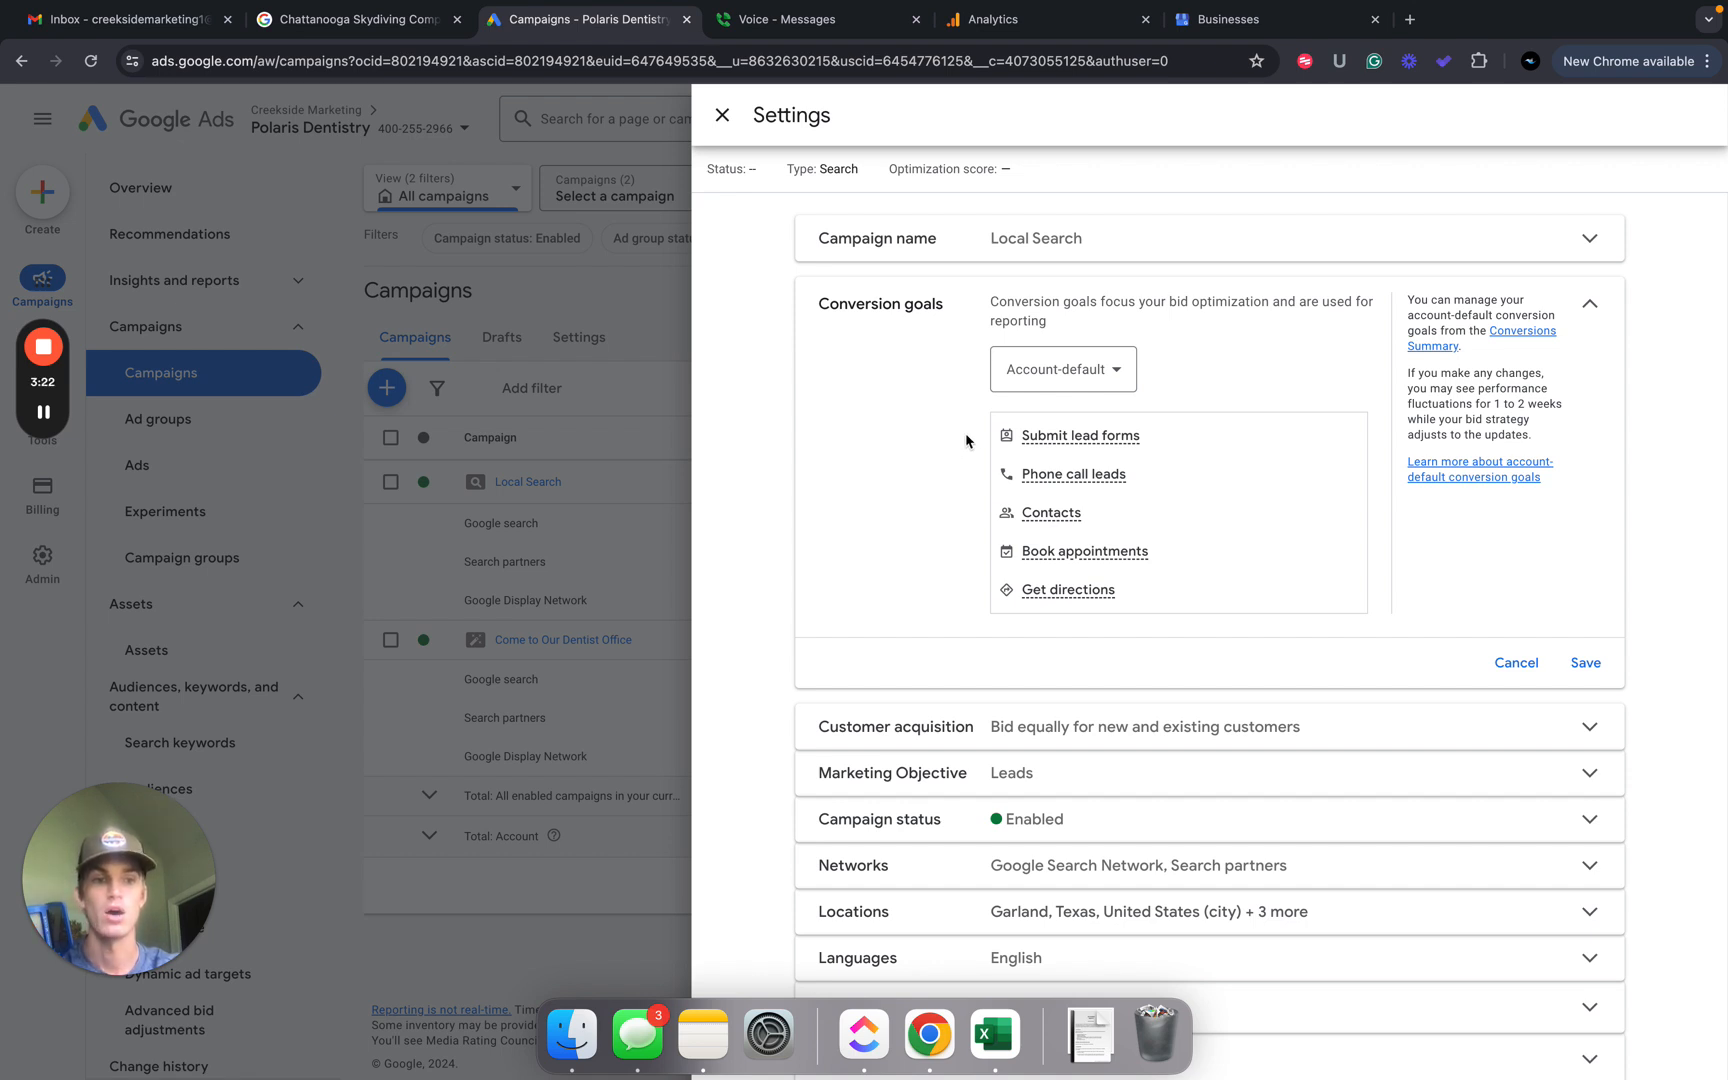
{"action": "left_click", "coordinate": [1585, 662]}
In the audit spreadsheet, mark the account-default conversion goals question in row 3 with an x under Yes.
{"action": "key", "text": "ctrl+Left"}
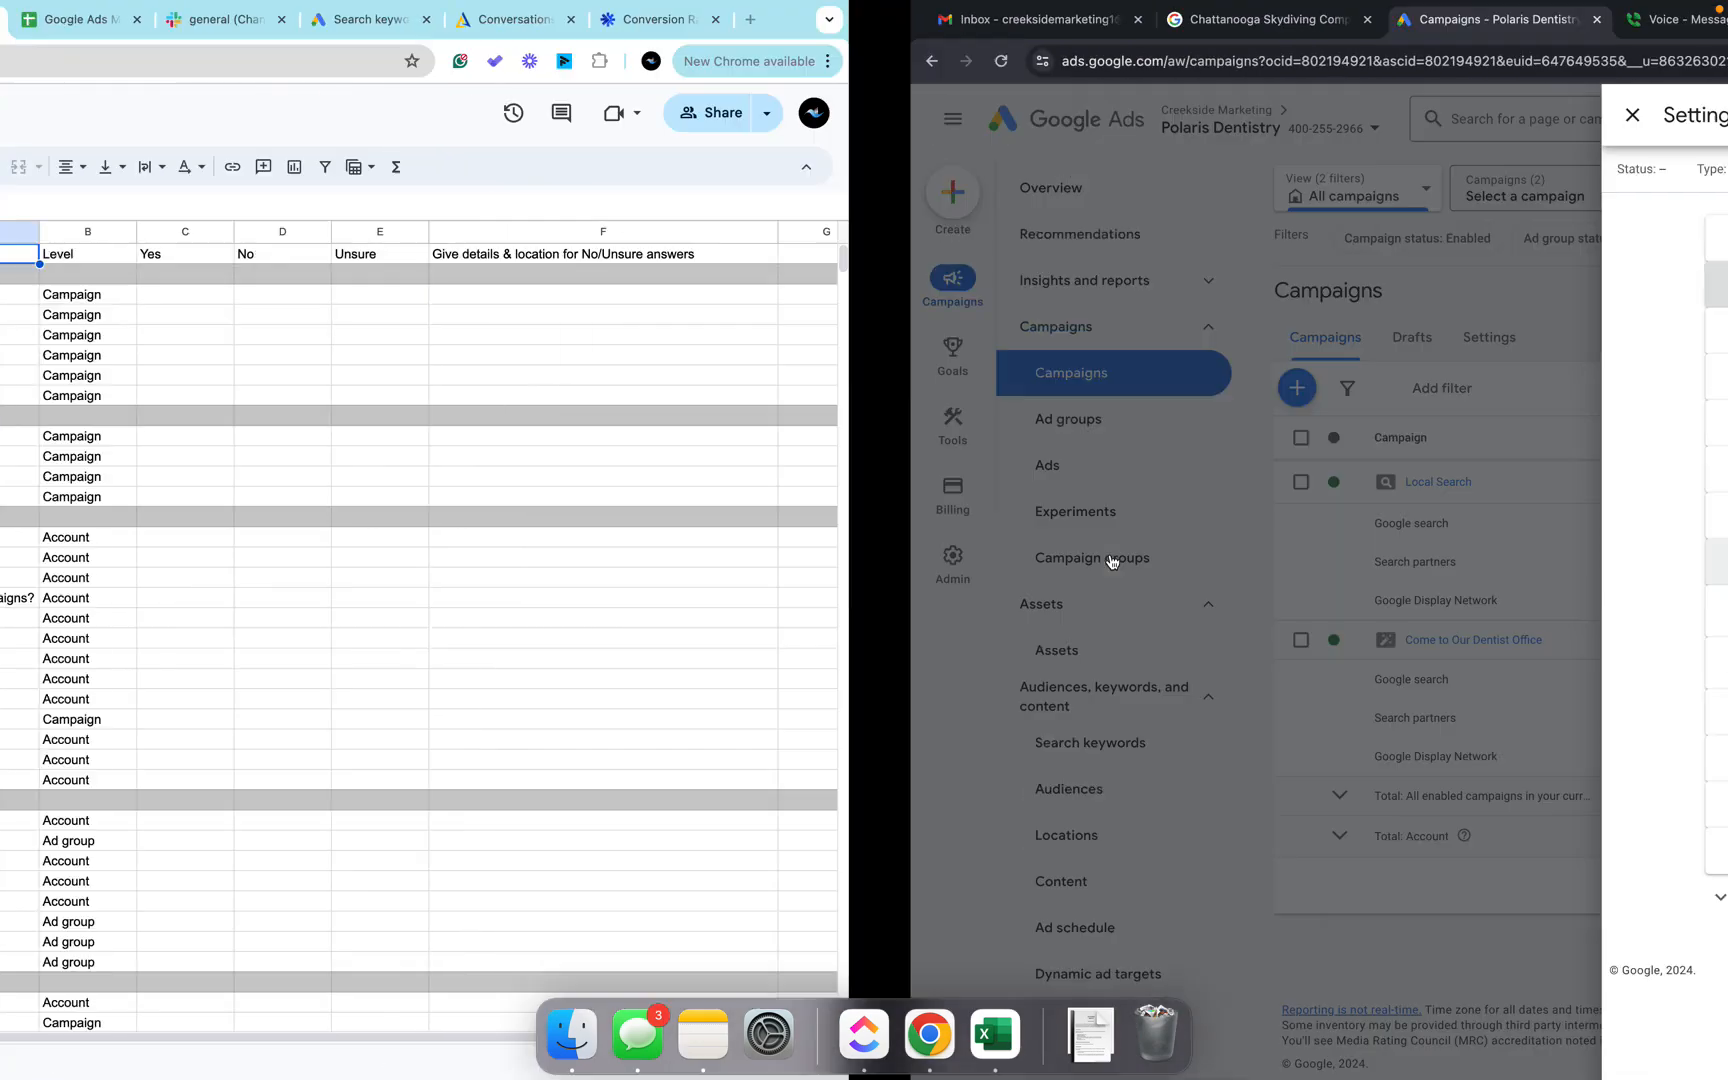
{"action": "left_click", "coordinate": [1064, 297]}
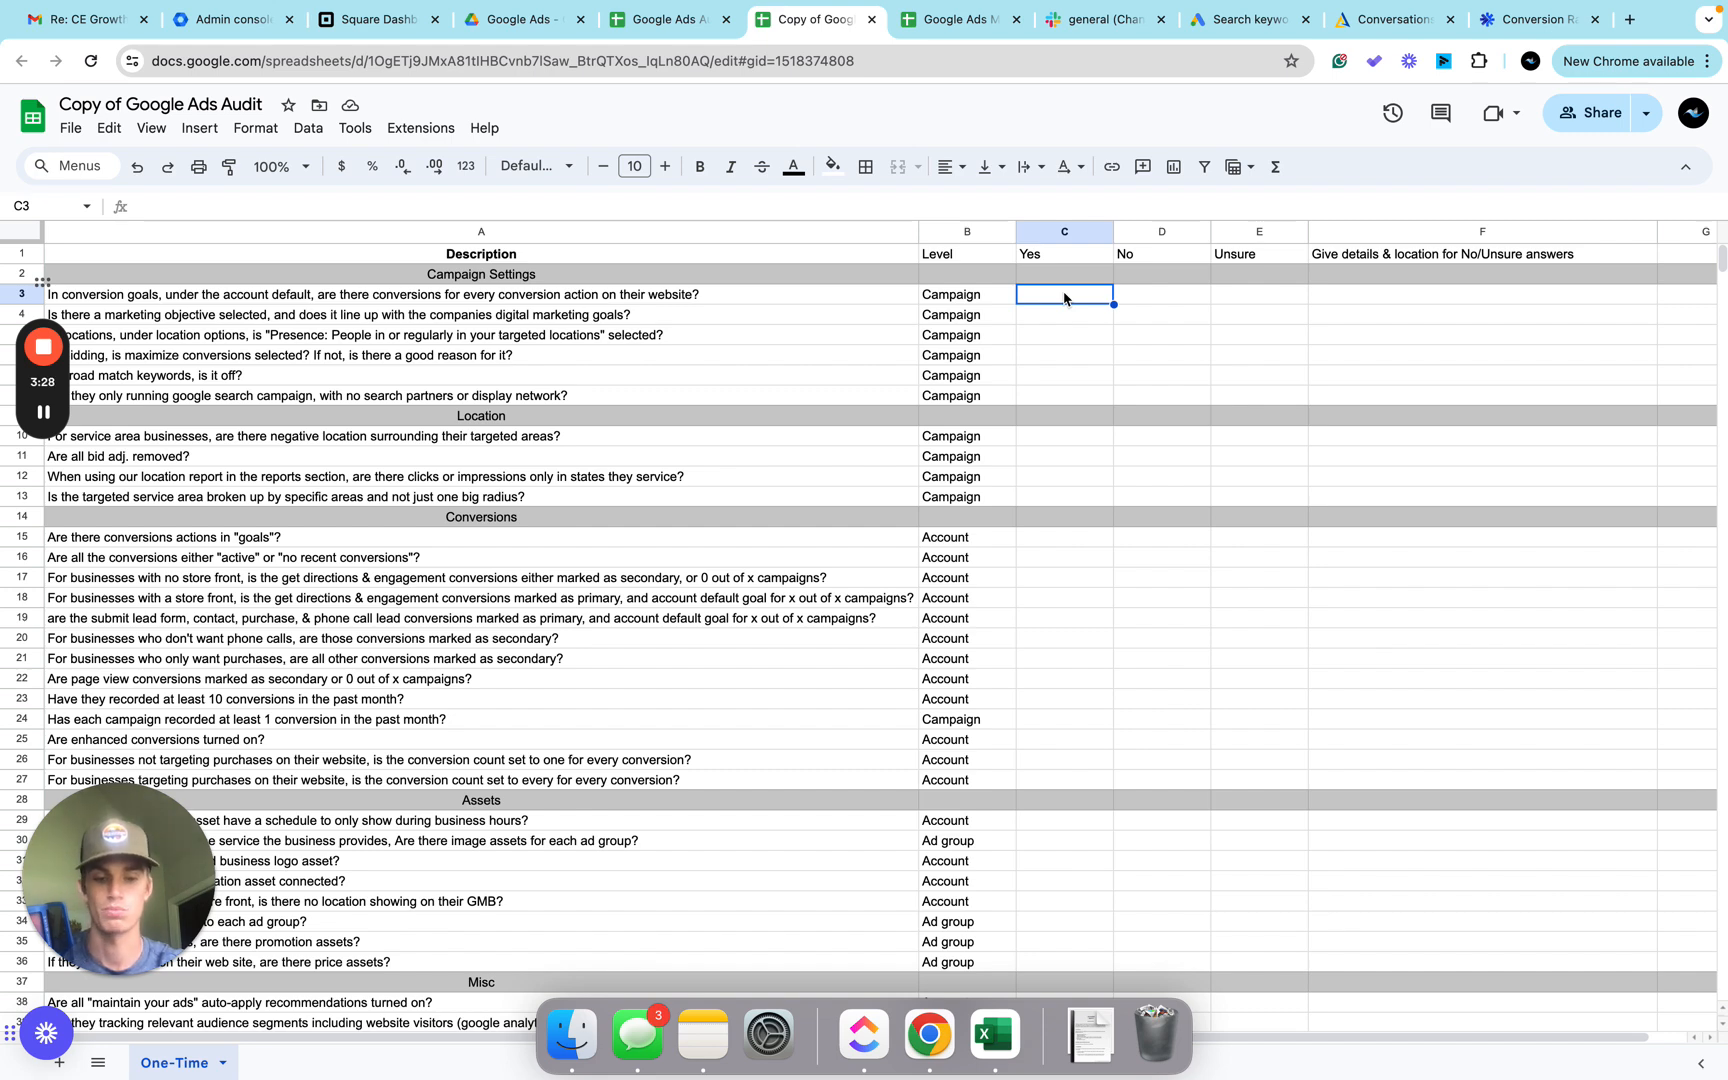
{"action": "type", "text": "x"}
{"action": "left_click", "coordinate": [1072, 335]}
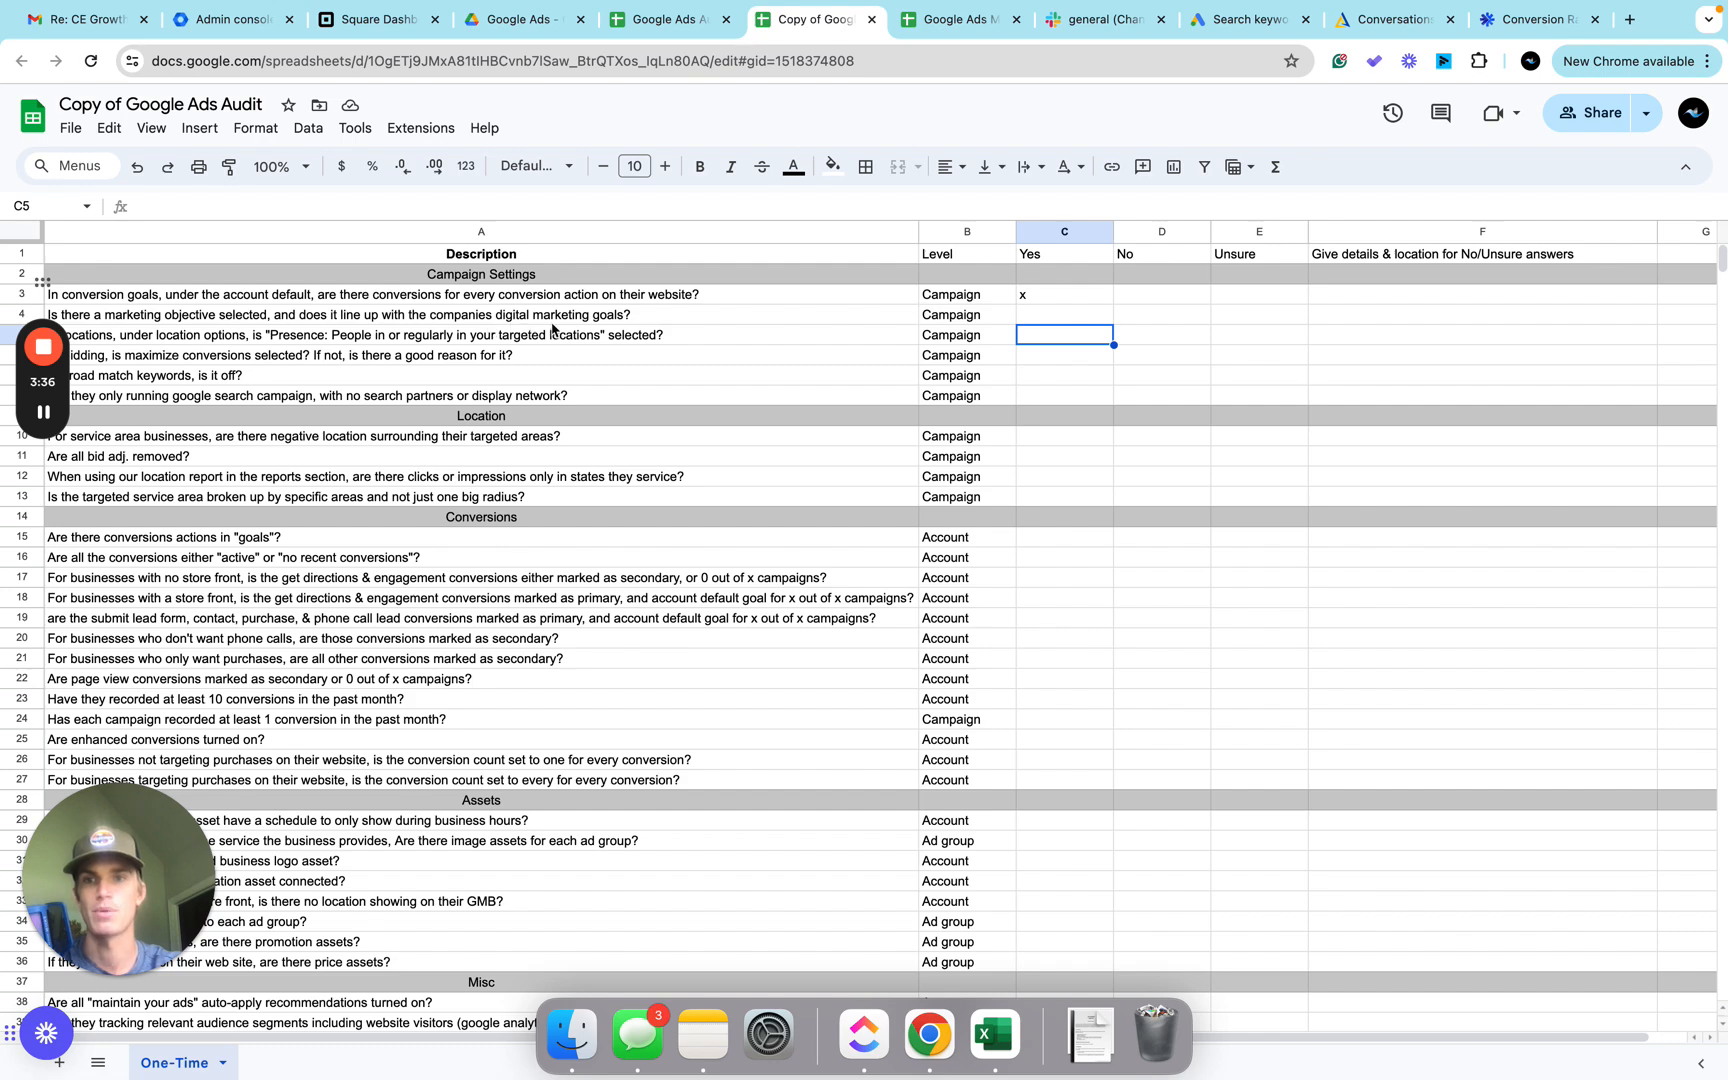
Back in the Google Ads campaign settings, review the marketing objective and save it as Leads.
{"action": "key", "text": "ctrl+Right"}
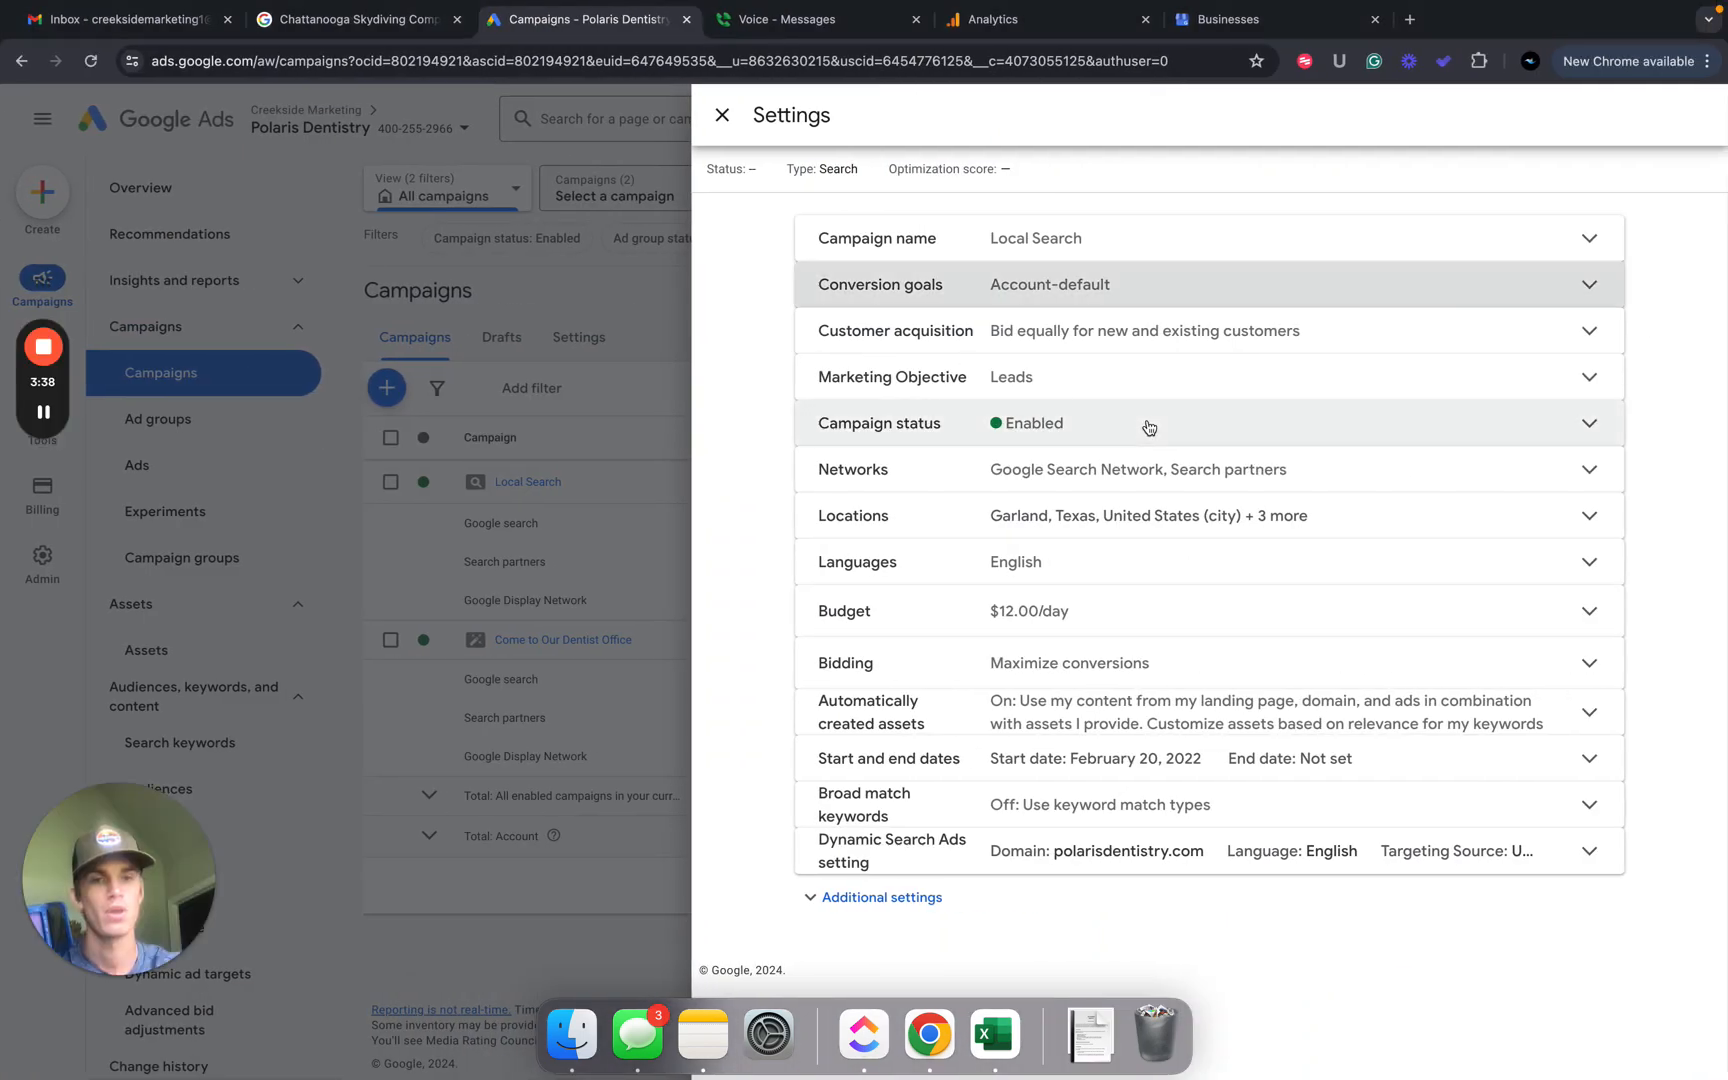
{"action": "left_click", "coordinate": [1341, 399]}
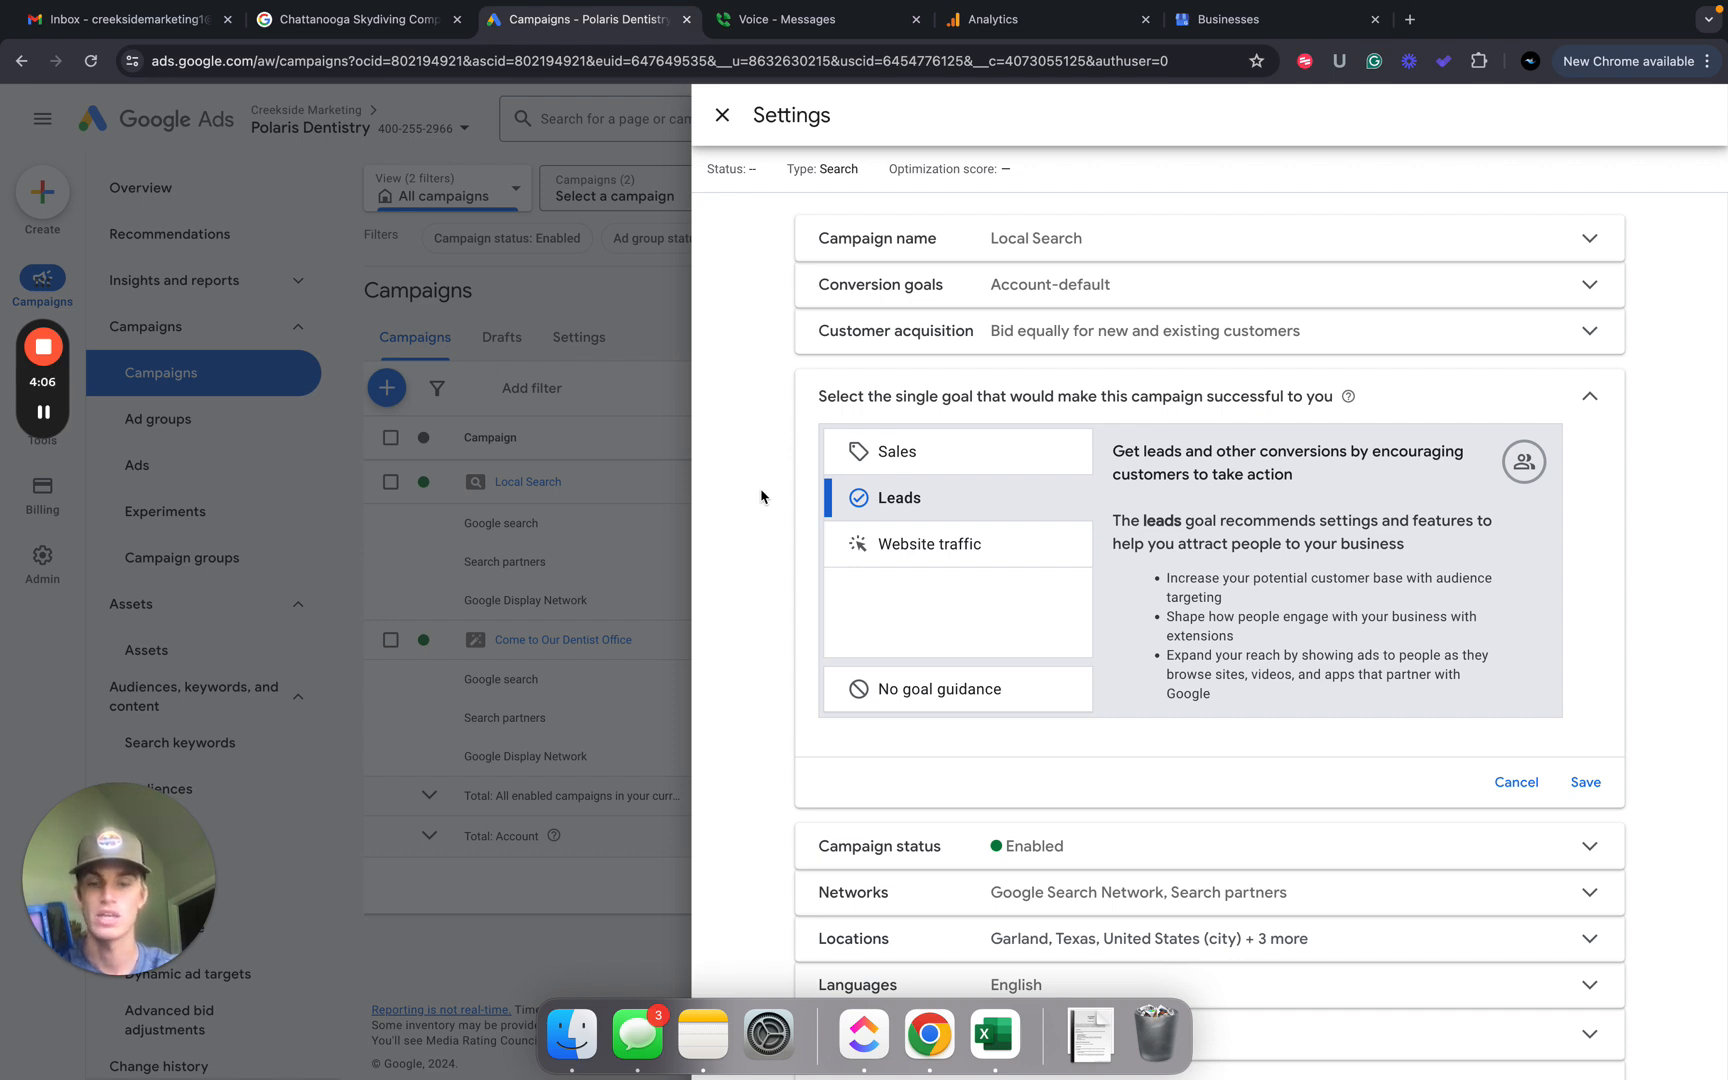
{"action": "left_click", "coordinate": [1584, 785]}
In the audit spreadsheet, mark the marketing objective question in row 4 with an x under Yes.
{"action": "key", "text": "ctrl+Left"}
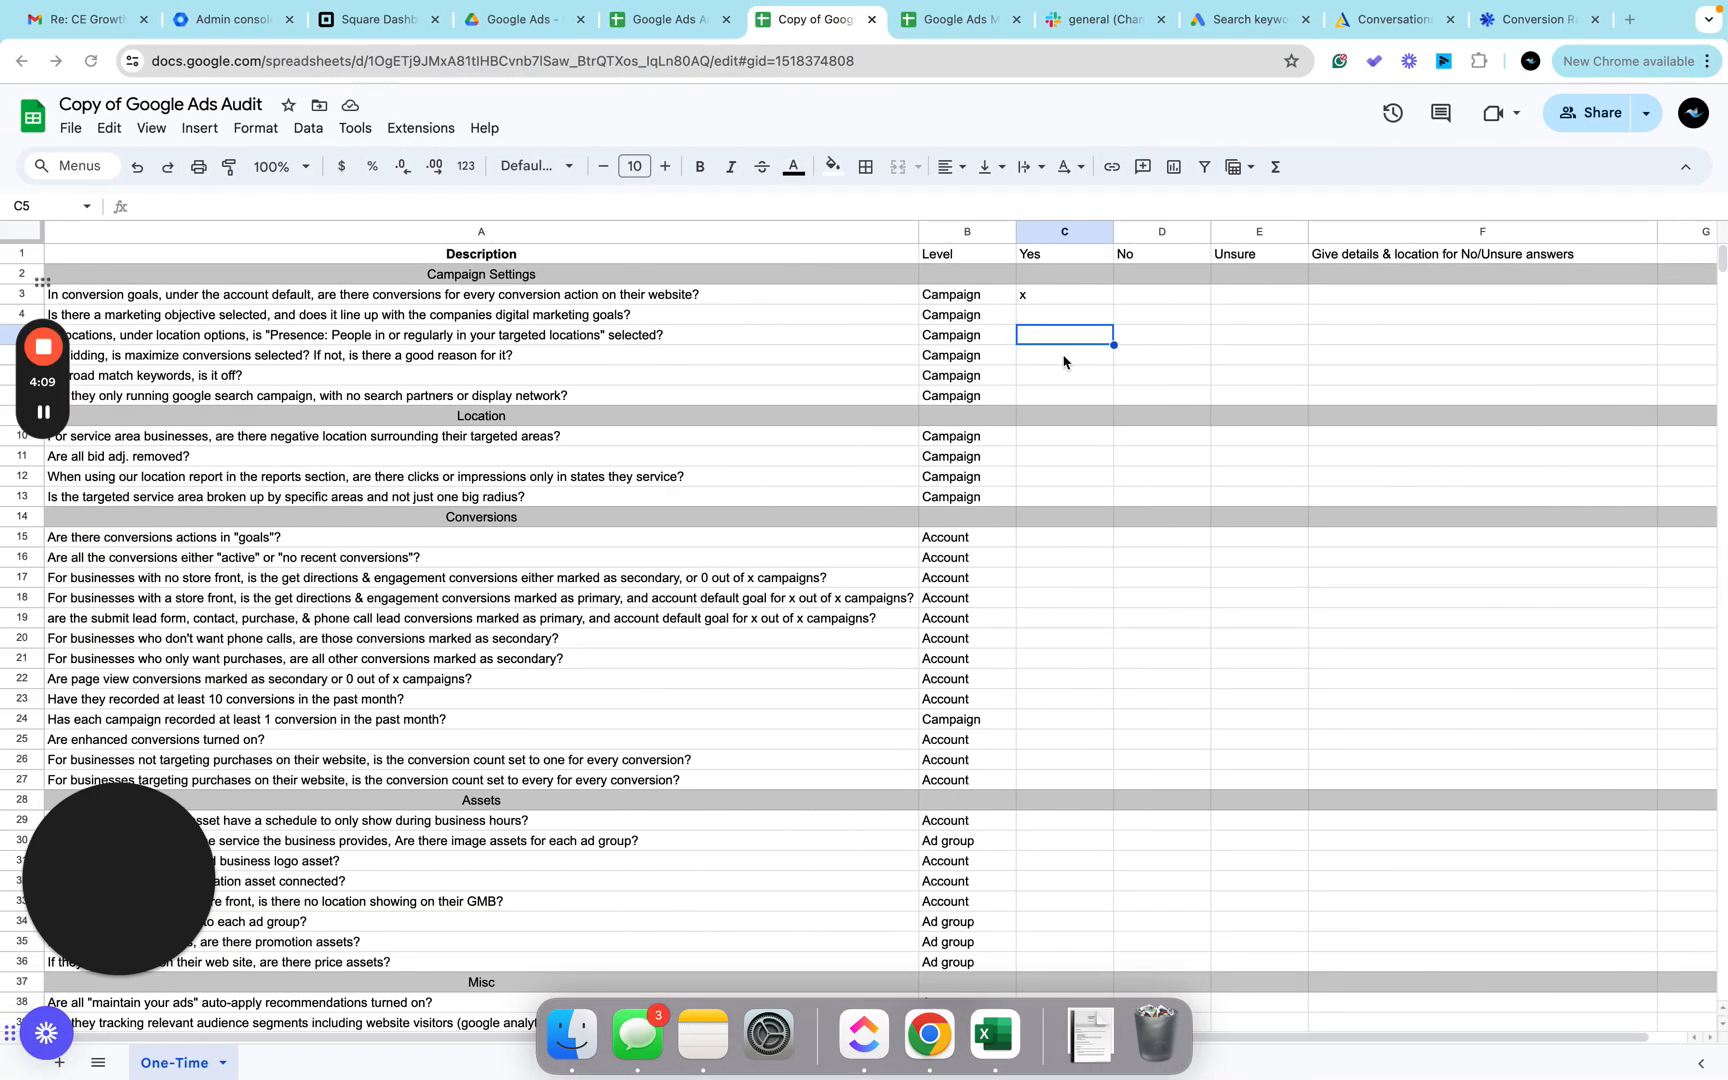
{"action": "left_click", "coordinate": [1066, 317]}
{"action": "type", "text": "x"}
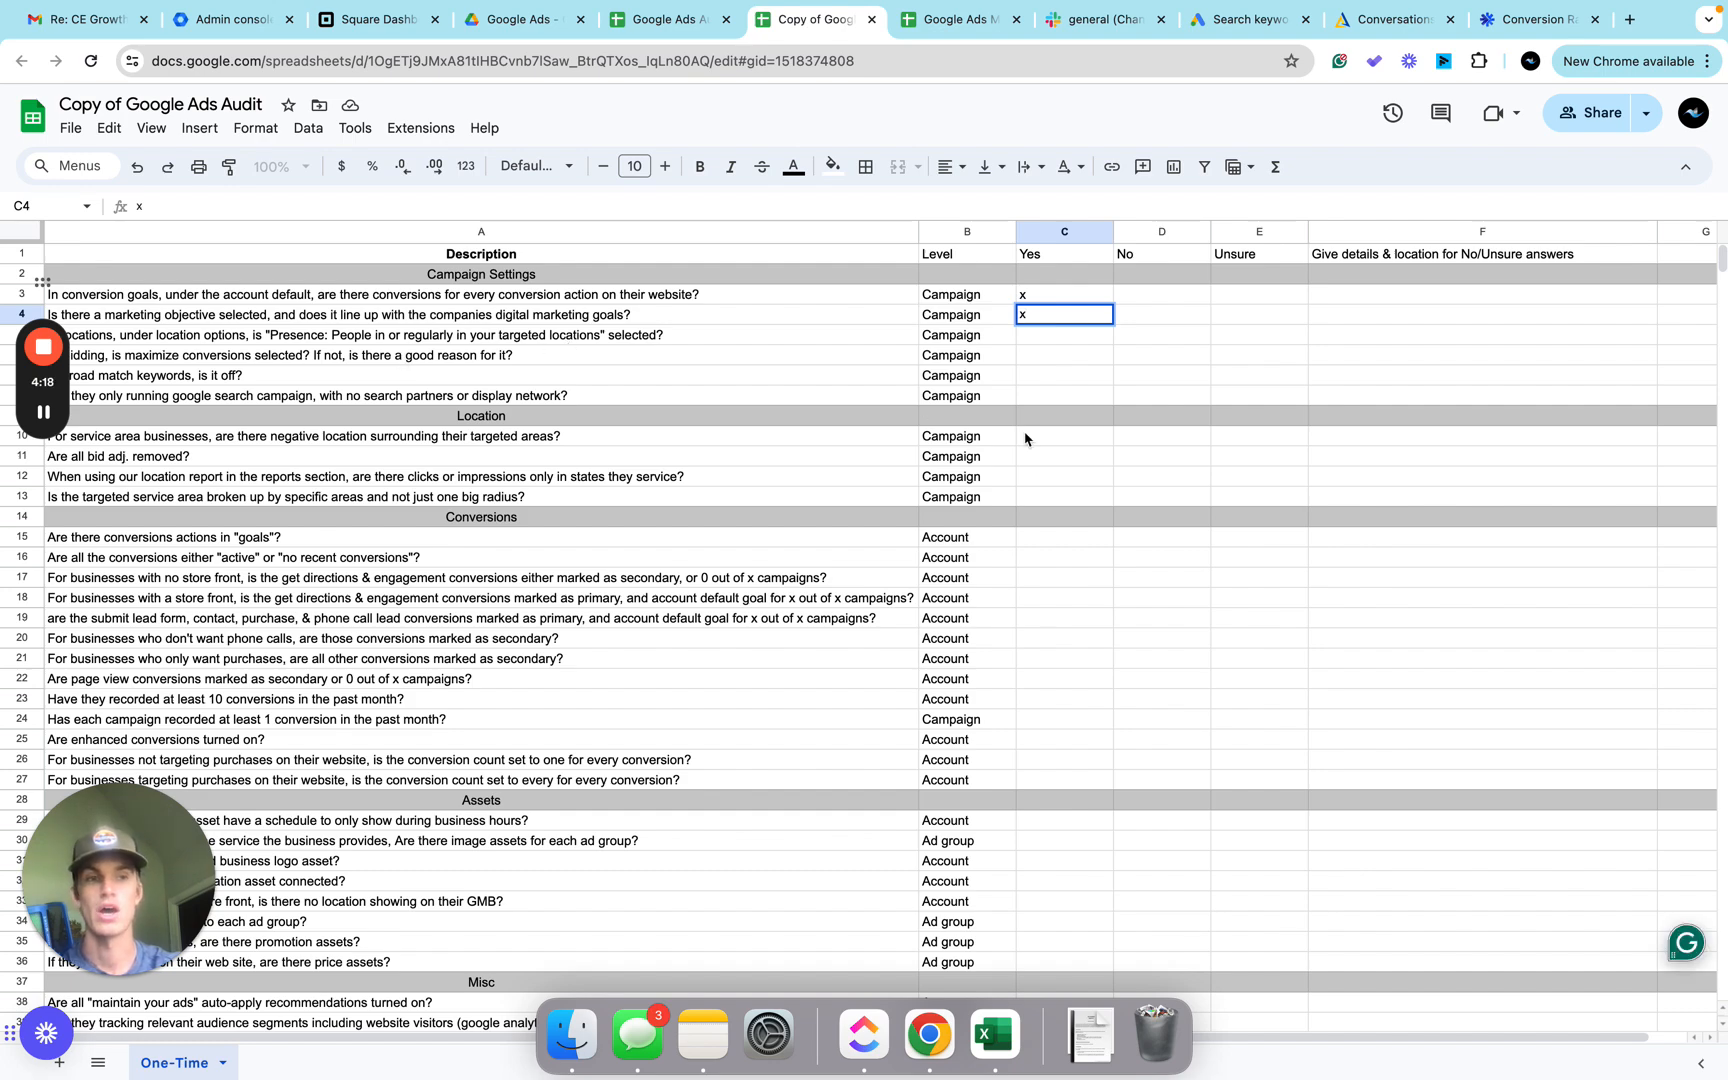
Return to the Google Ads campaign settings and expand the location options to check the presence targeting.
{"action": "key", "text": "ctrl+Right"}
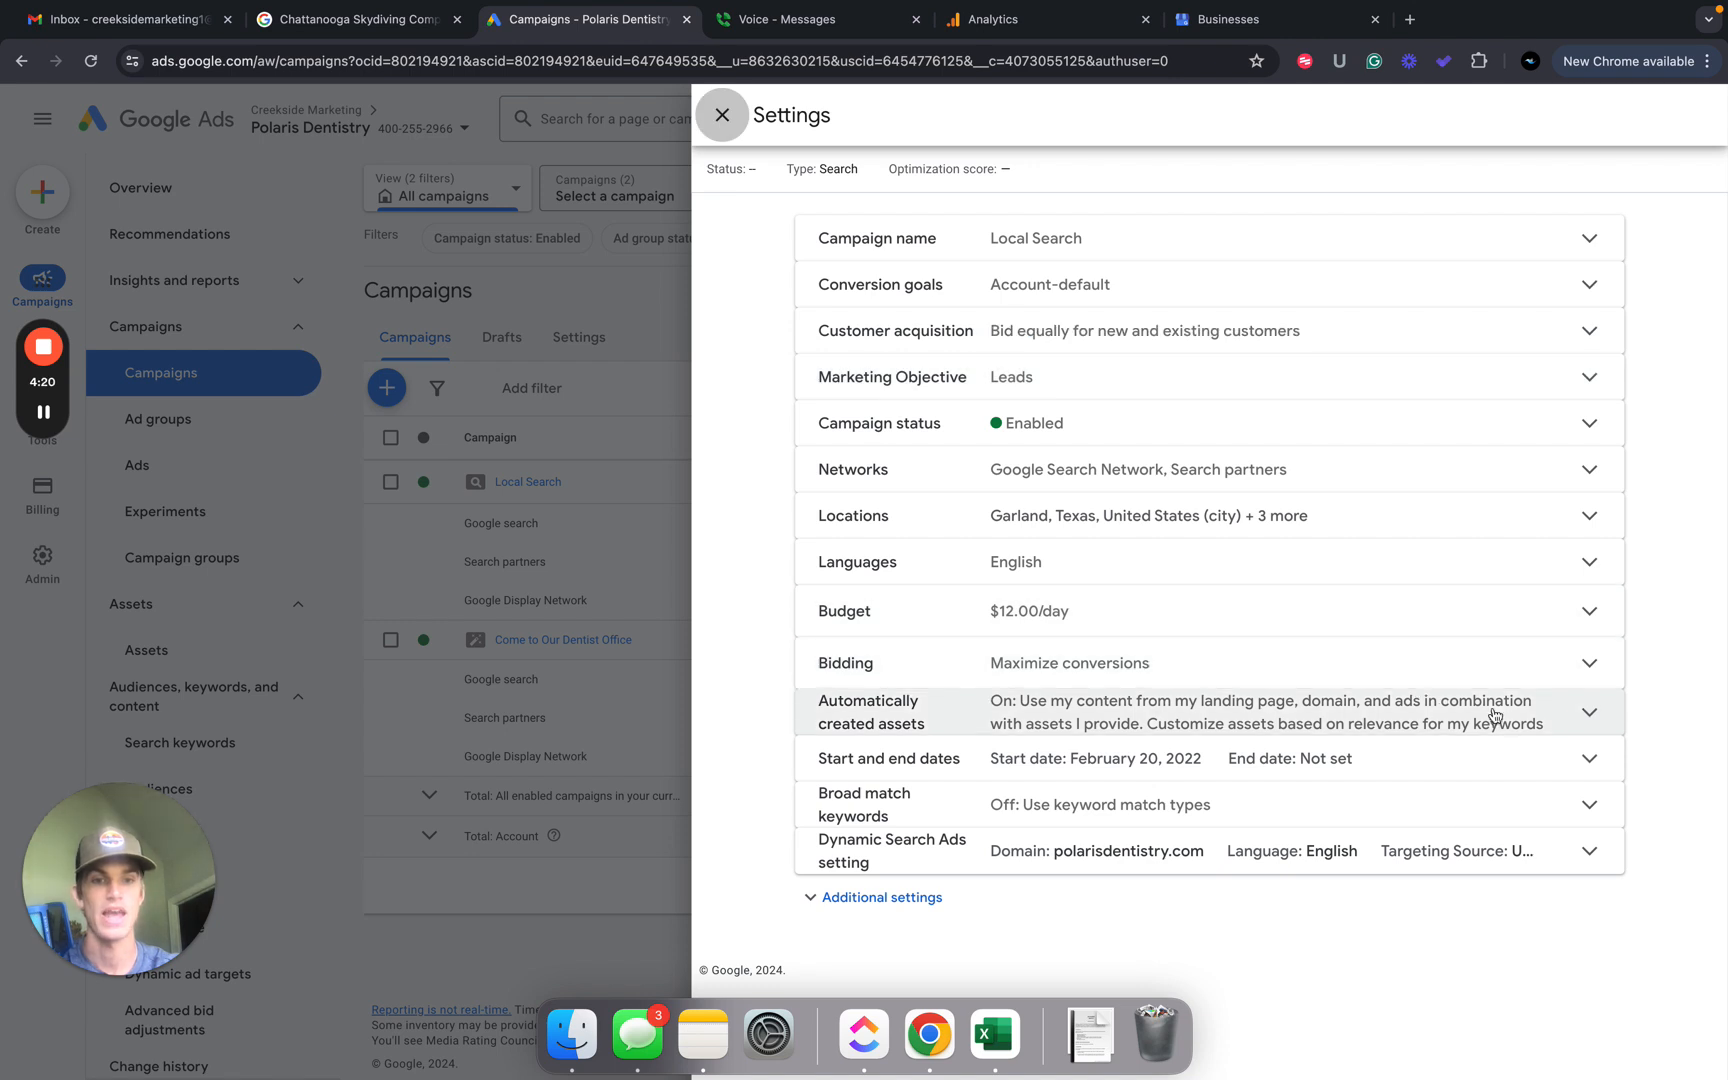
{"action": "left_click", "coordinate": [1494, 550]}
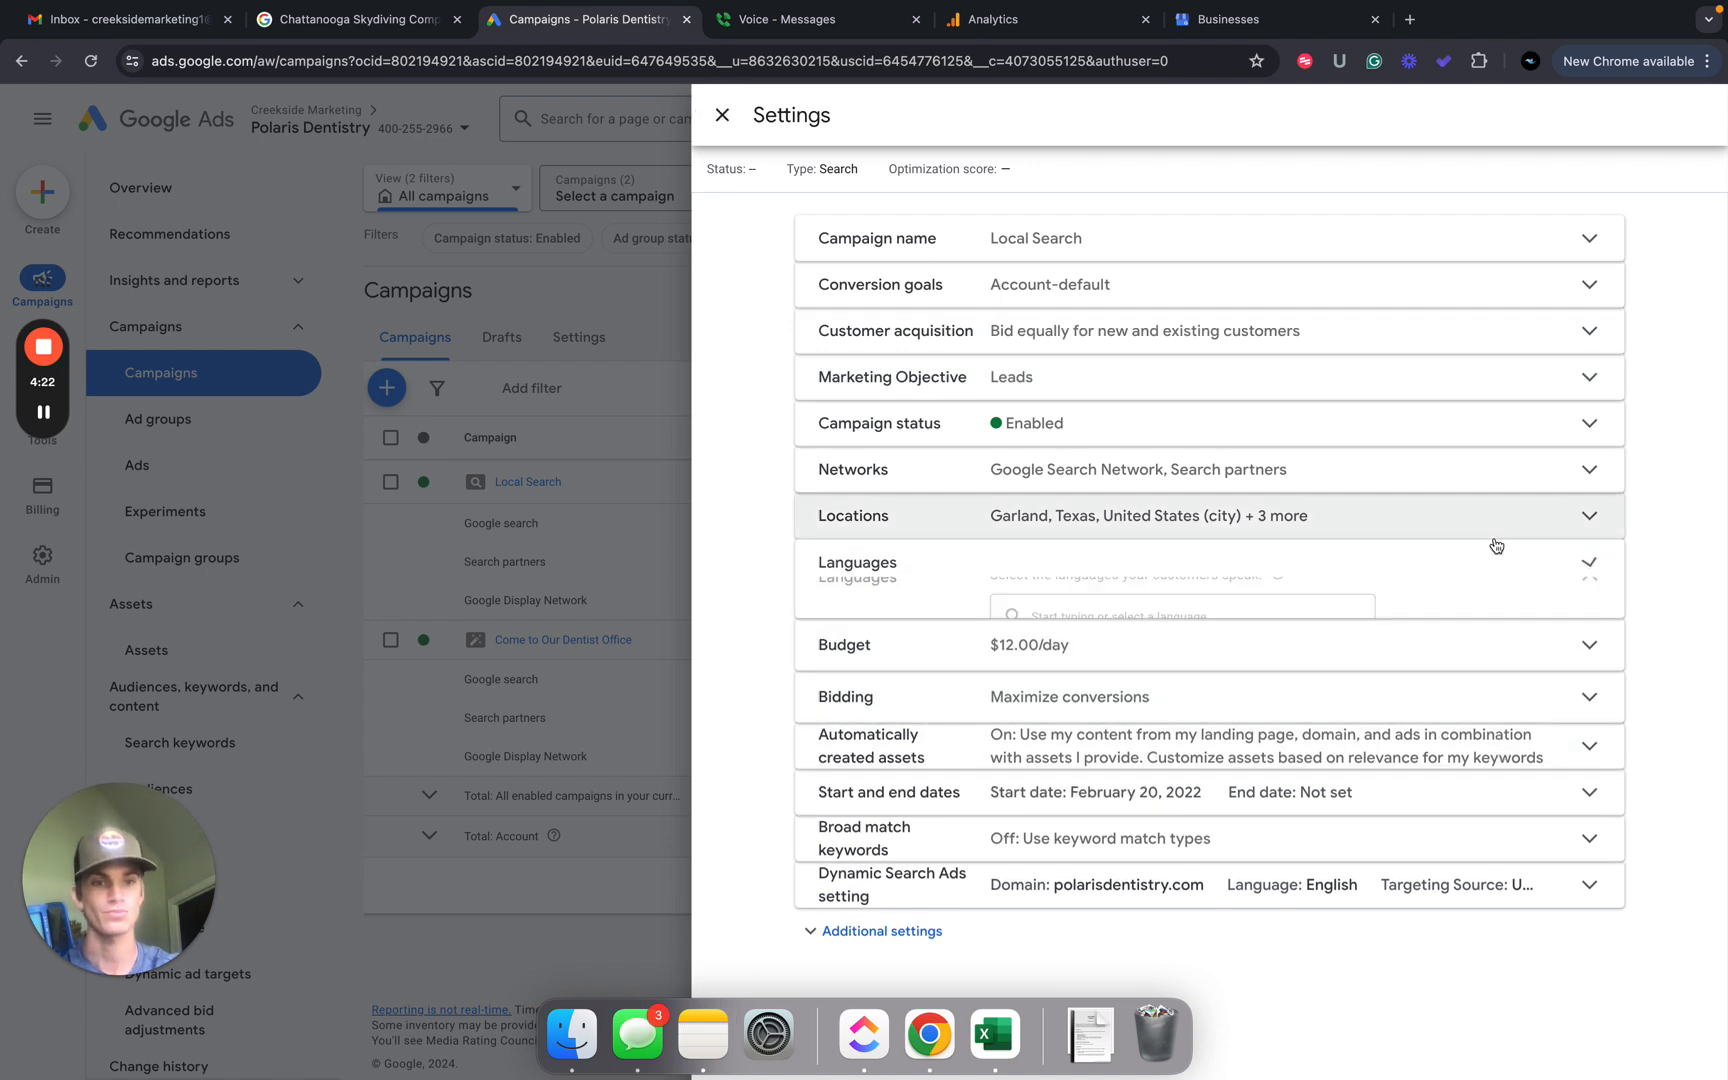
{"action": "left_click", "coordinate": [1556, 518]}
{"action": "scroll", "coordinate": [1111, 816], "scroll_direction": "down", "scroll_amount": 2}
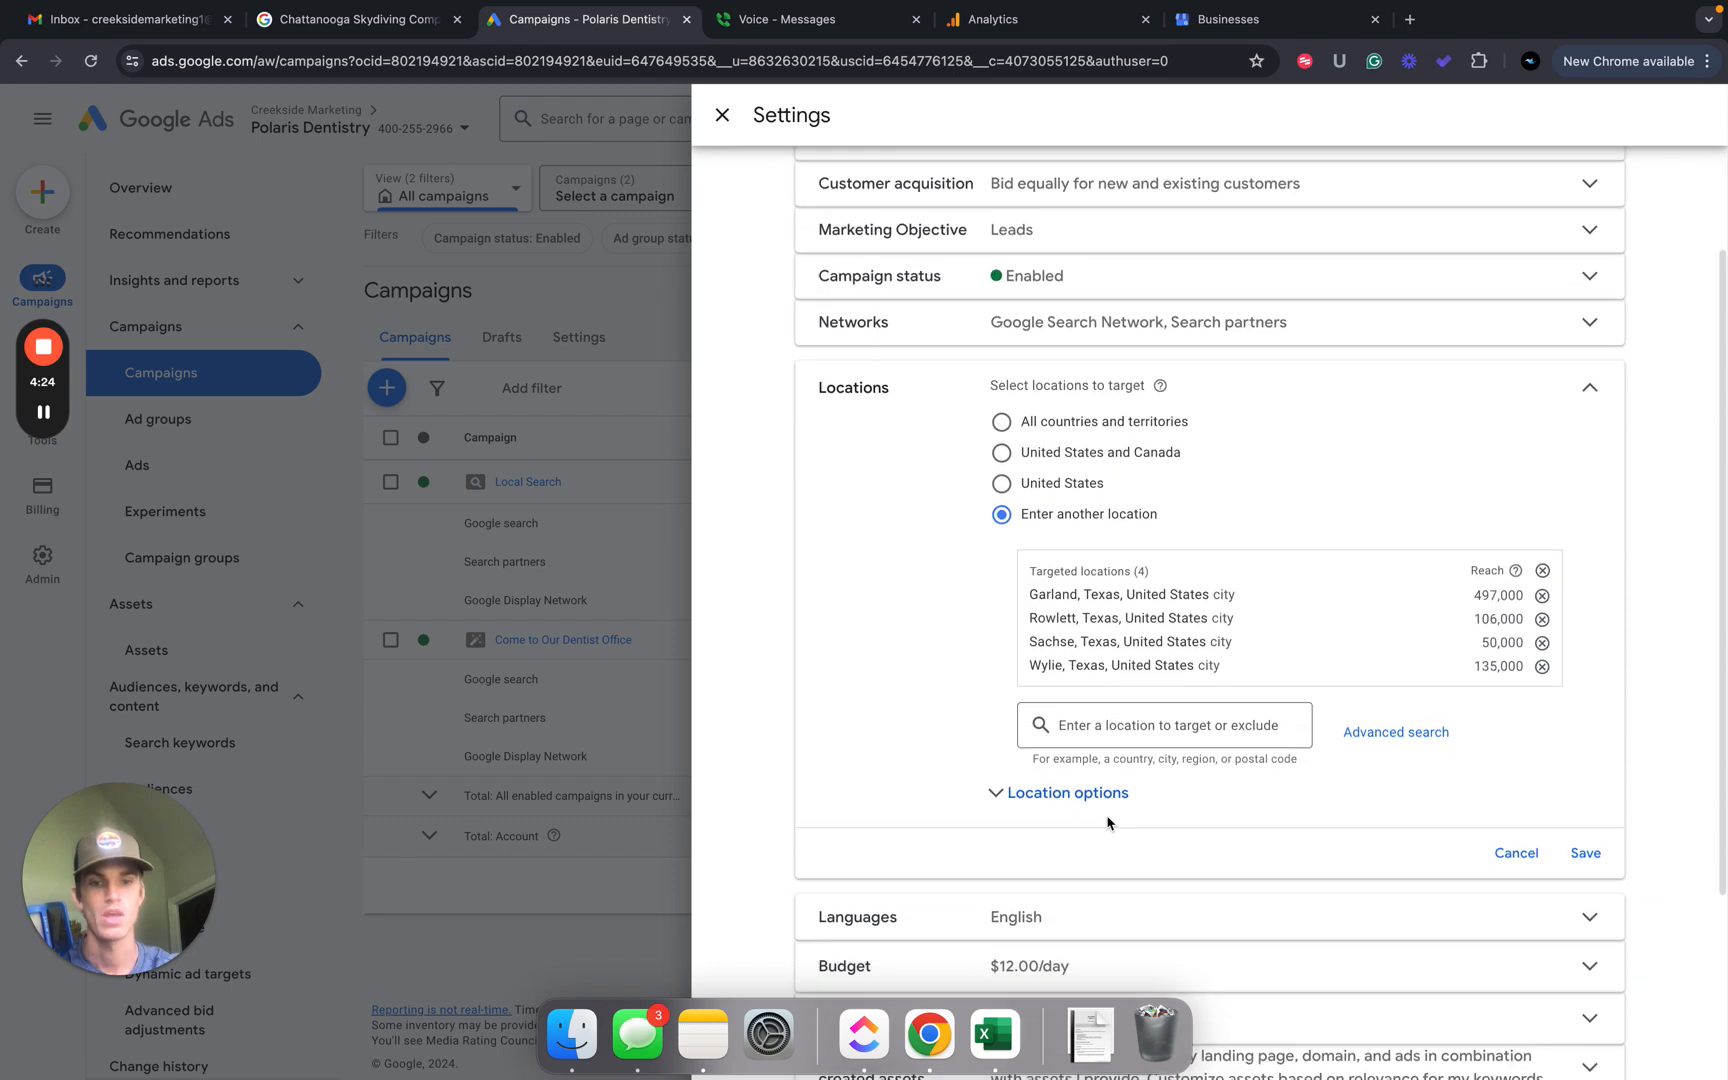
{"action": "left_click", "coordinate": [996, 798]}
{"action": "scroll", "coordinate": [1118, 832], "scroll_direction": "down", "scroll_amount": 1}
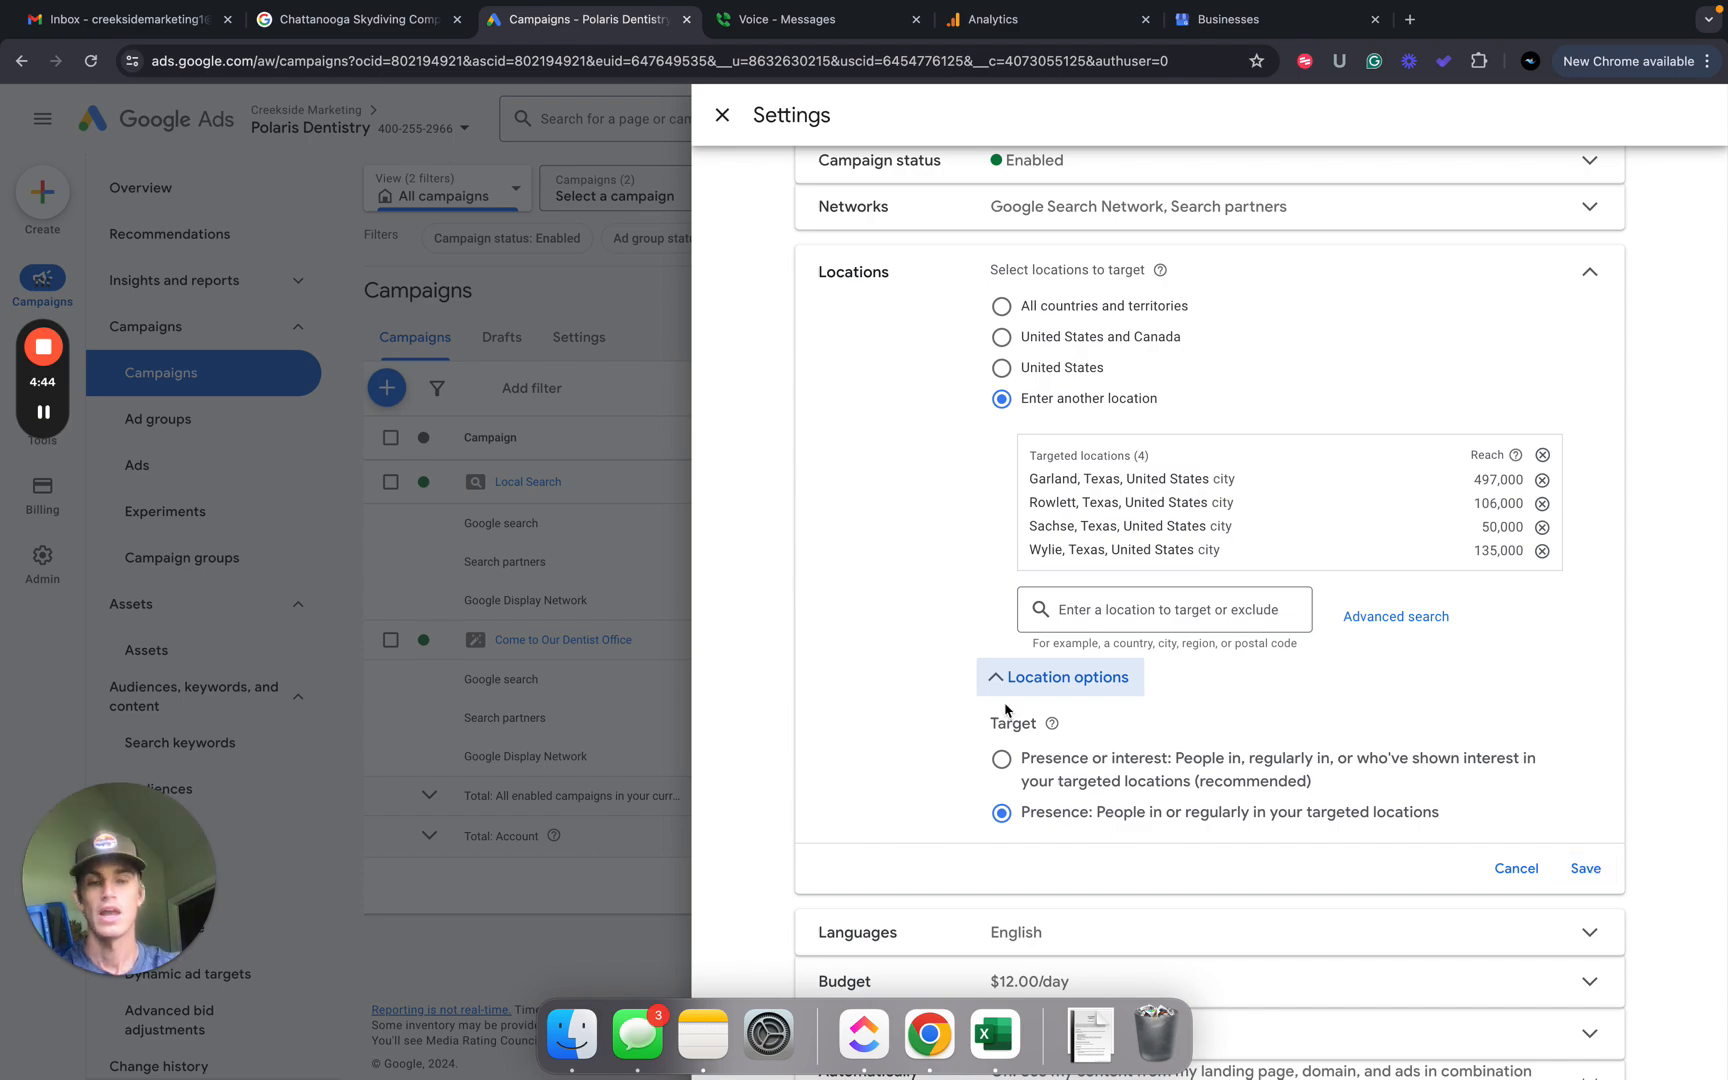
In the audit spreadsheet, mark the location presence question in row 5 with an x under Yes.
{"action": "key", "text": "ctrl+Left"}
{"action": "left_click", "coordinate": [1055, 338]}
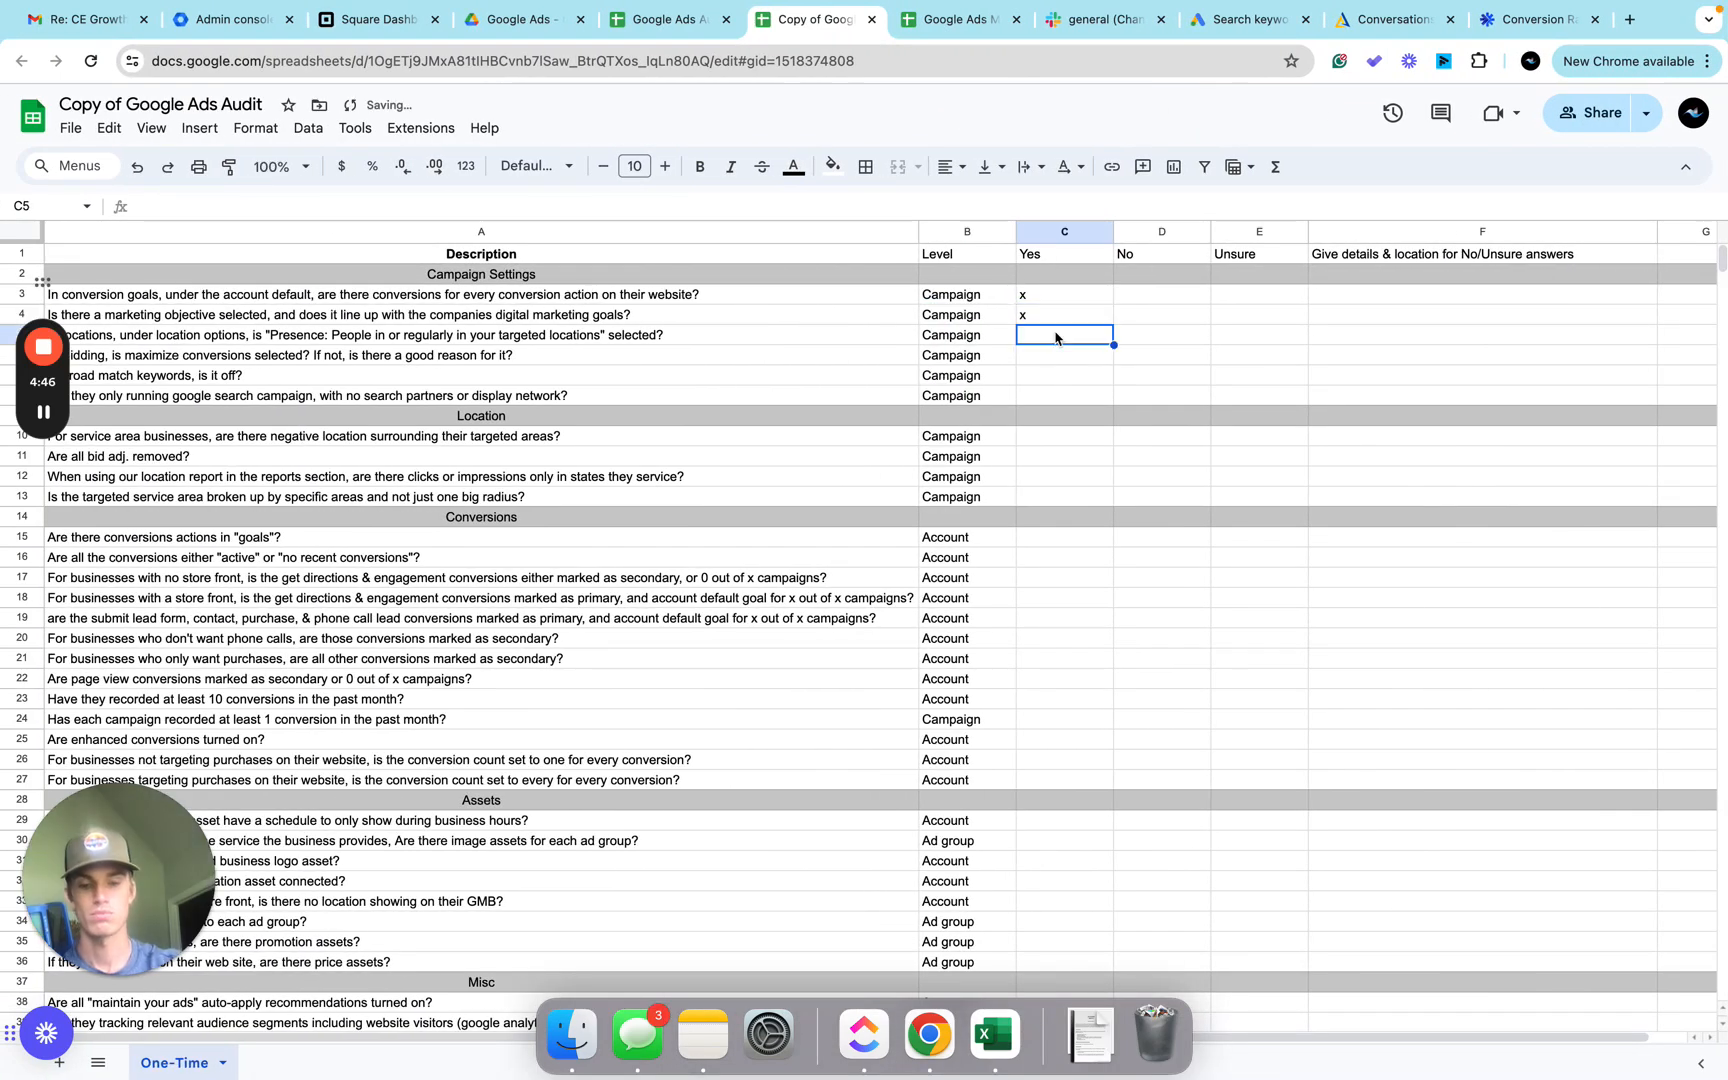
{"action": "type", "text": "x"}
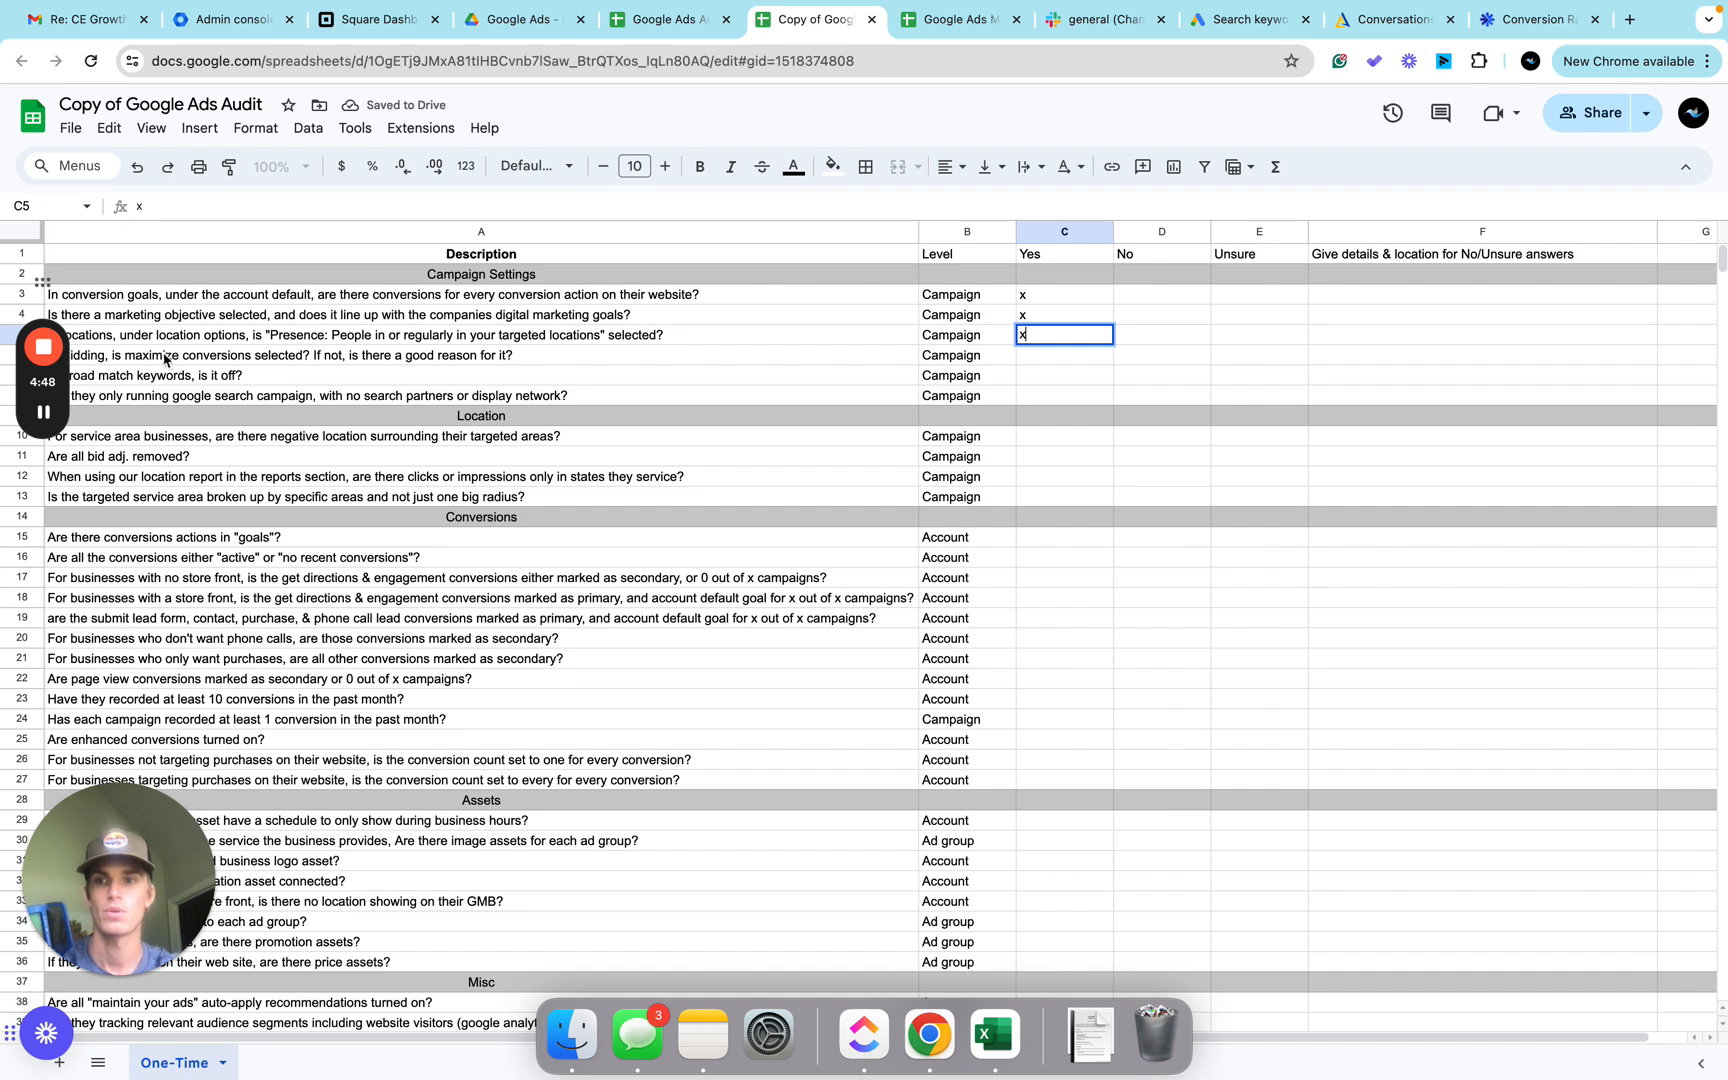
{"action": "left_click_drag", "start_coordinate": [41, 278], "coordinate": [7, 454]}
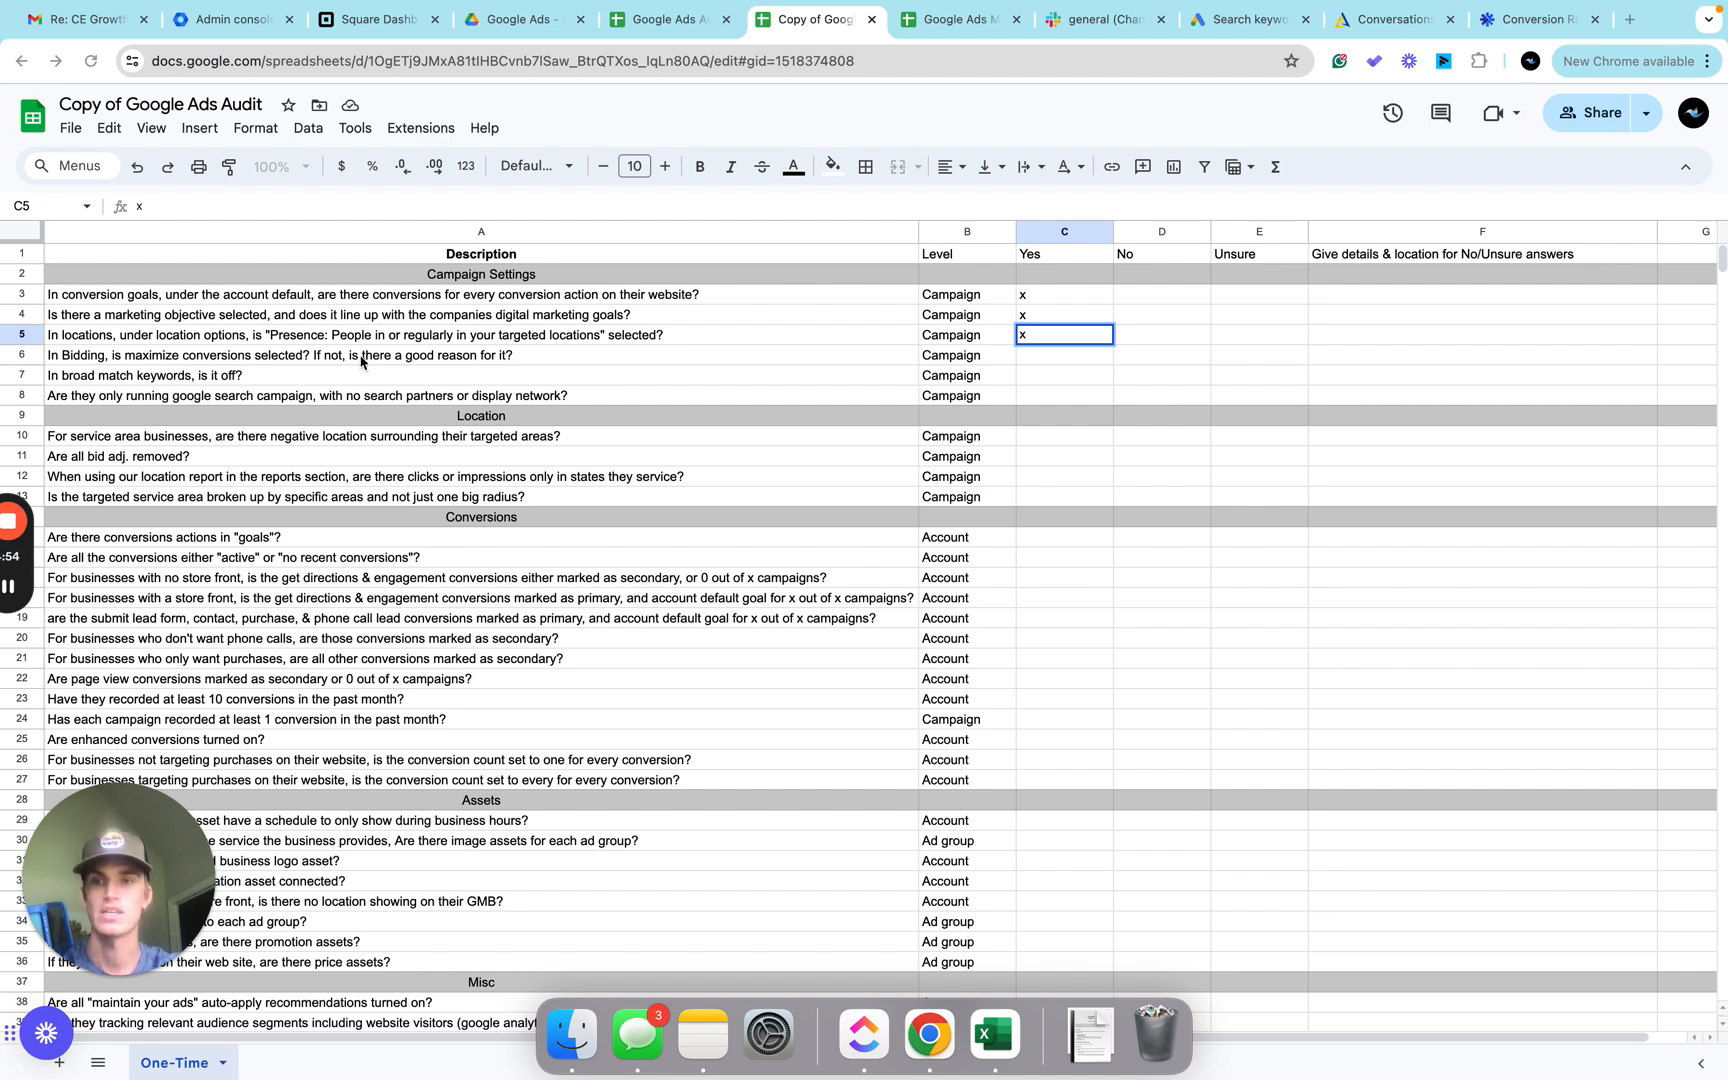
Return to the Google Ads campaign settings, open the bid strategy for changing and examine the available focus options.
{"action": "key", "text": "ctrl+Right"}
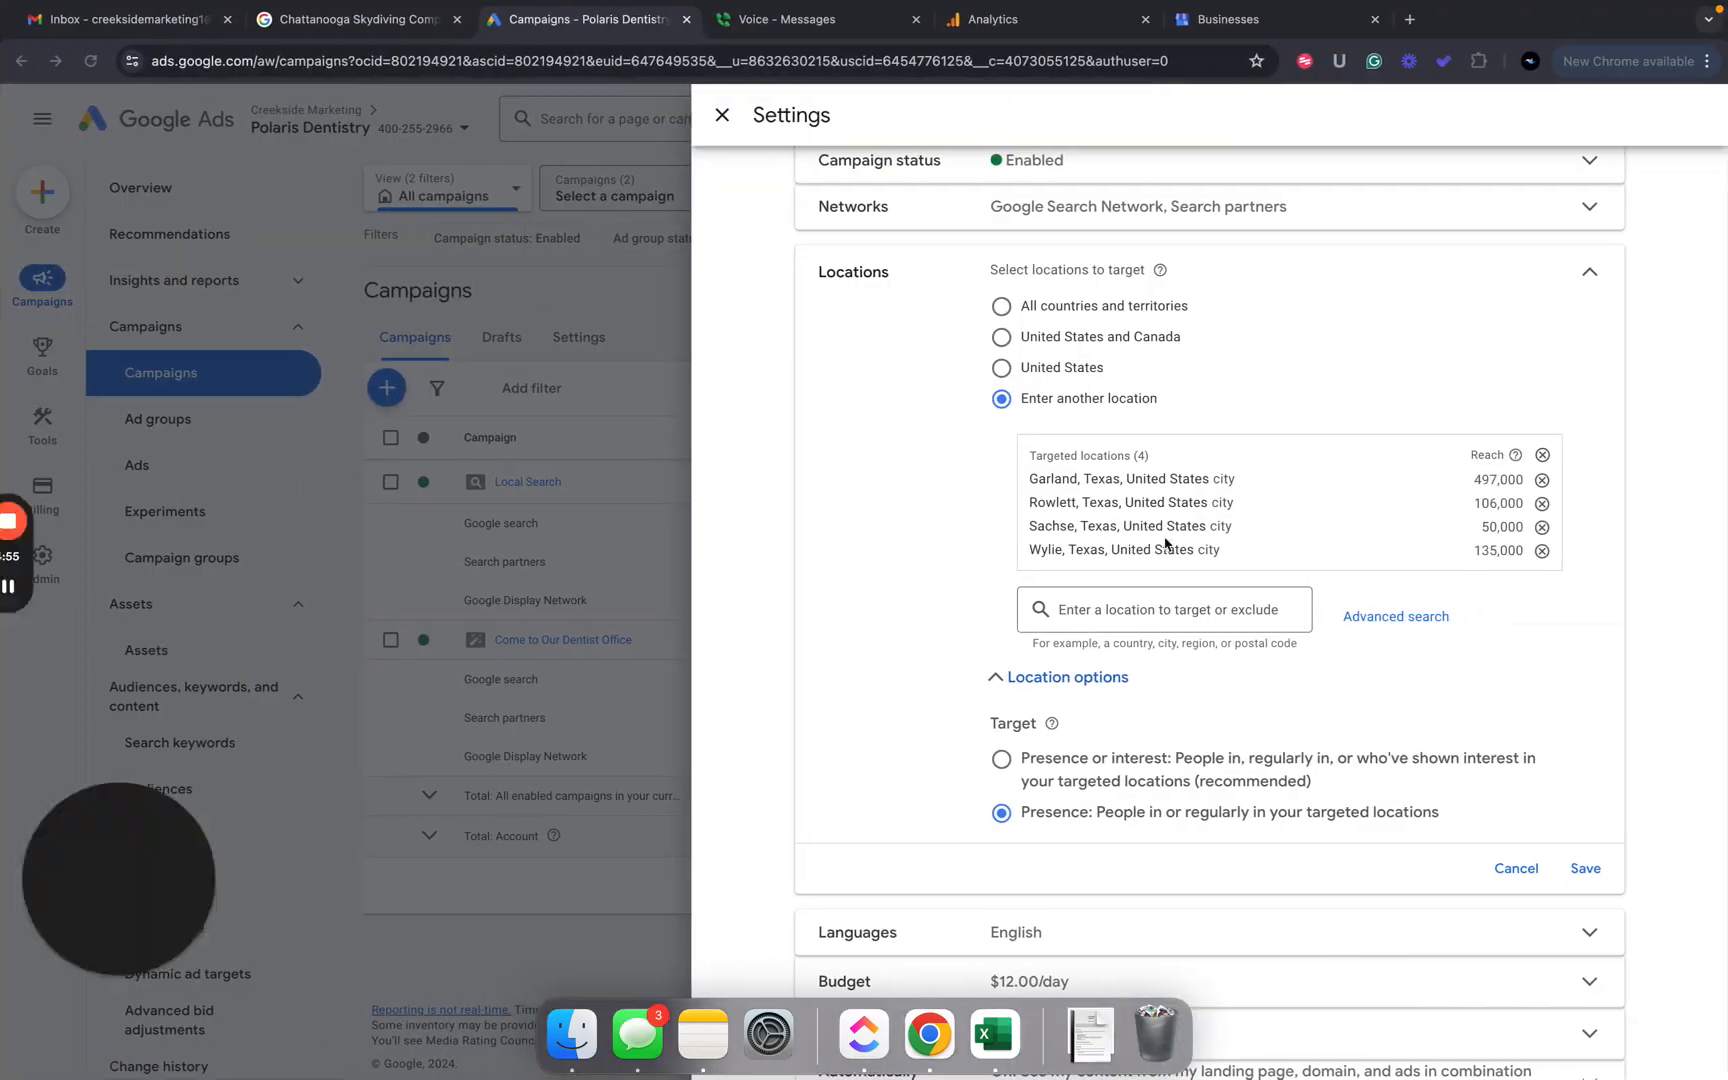
{"action": "scroll", "coordinate": [1110, 700], "scroll_direction": "down", "scroll_amount": 2}
{"action": "left_click", "coordinate": [1302, 838]}
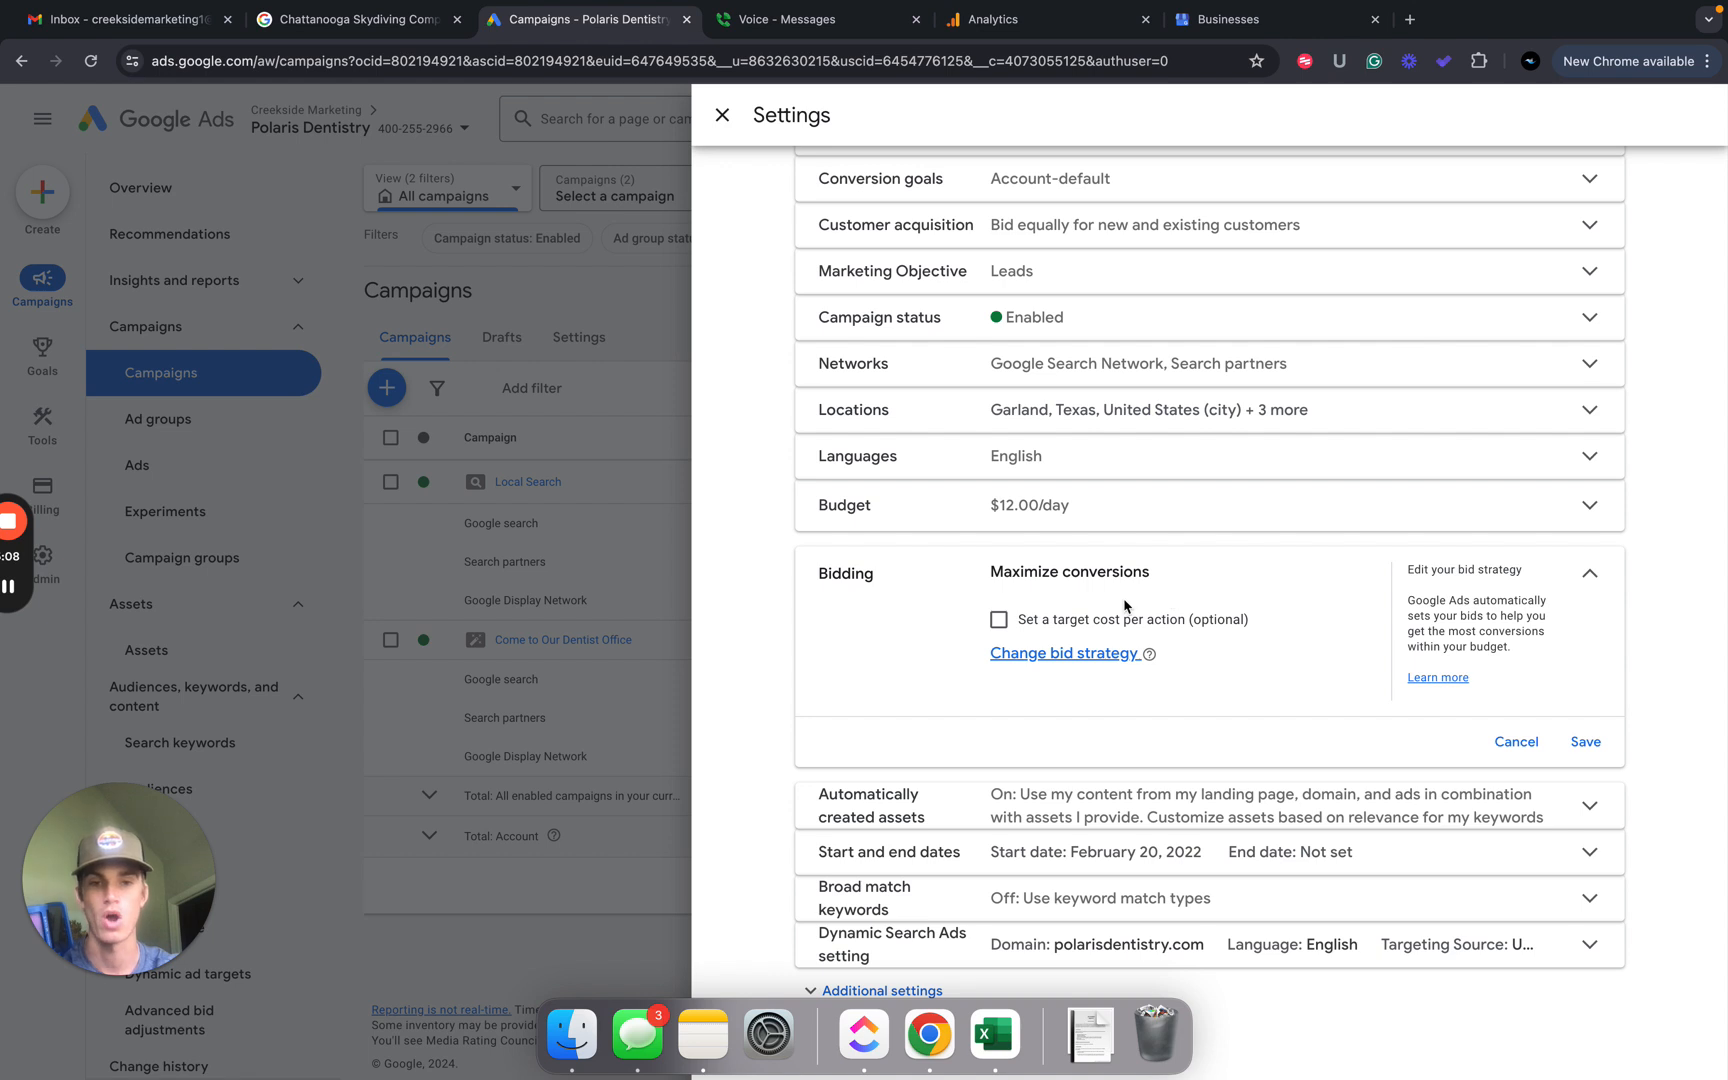
{"action": "left_click", "coordinate": [1050, 653]}
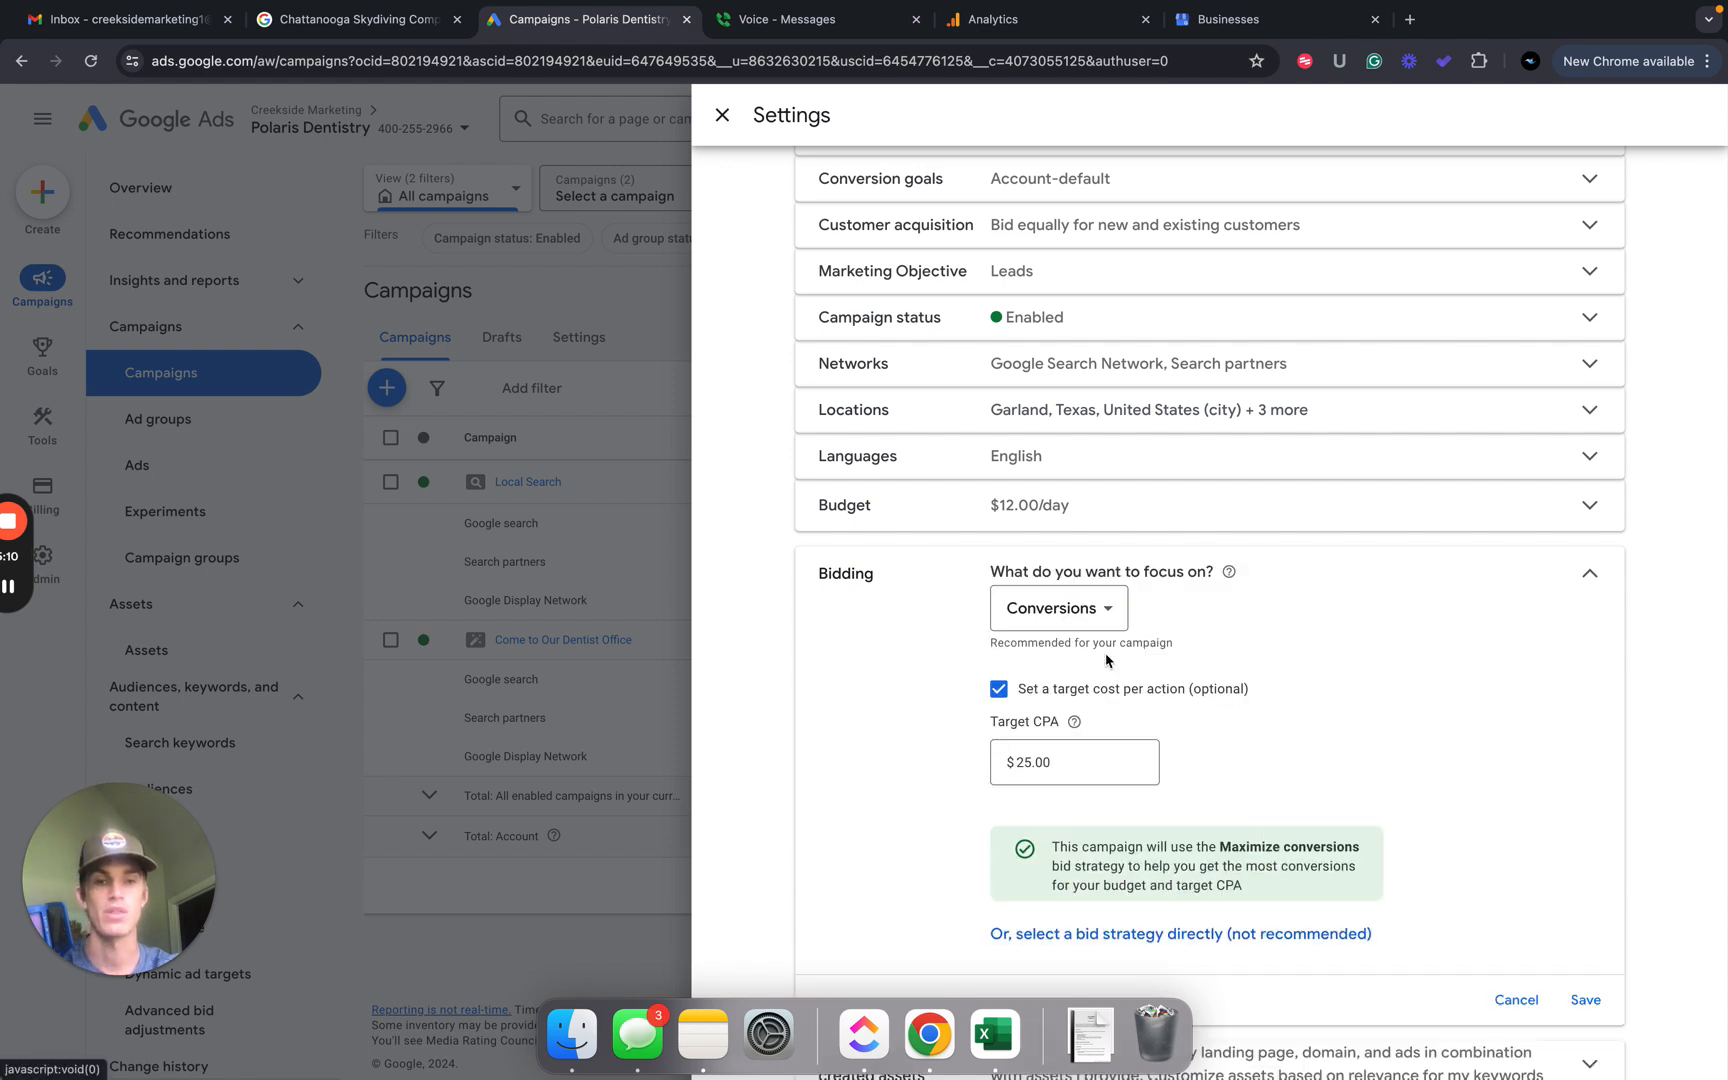
{"action": "left_click", "coordinate": [1104, 620]}
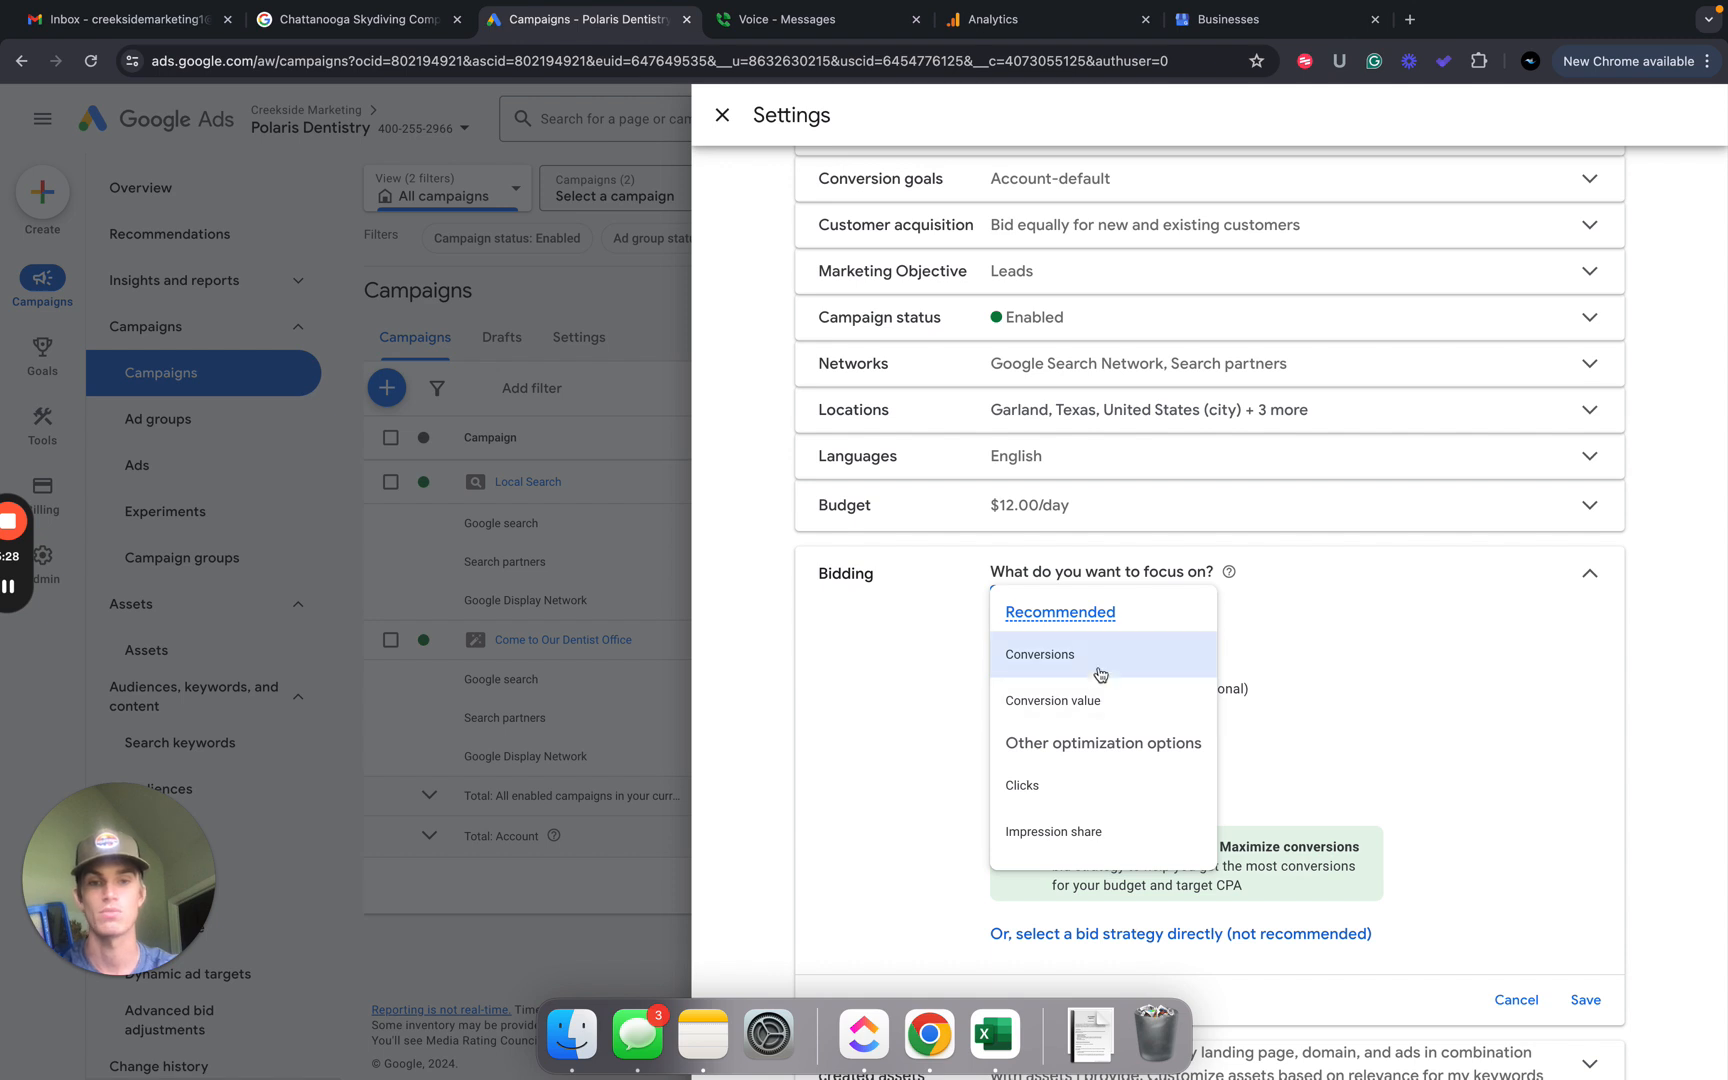
{"action": "left_click", "coordinate": [1413, 650]}
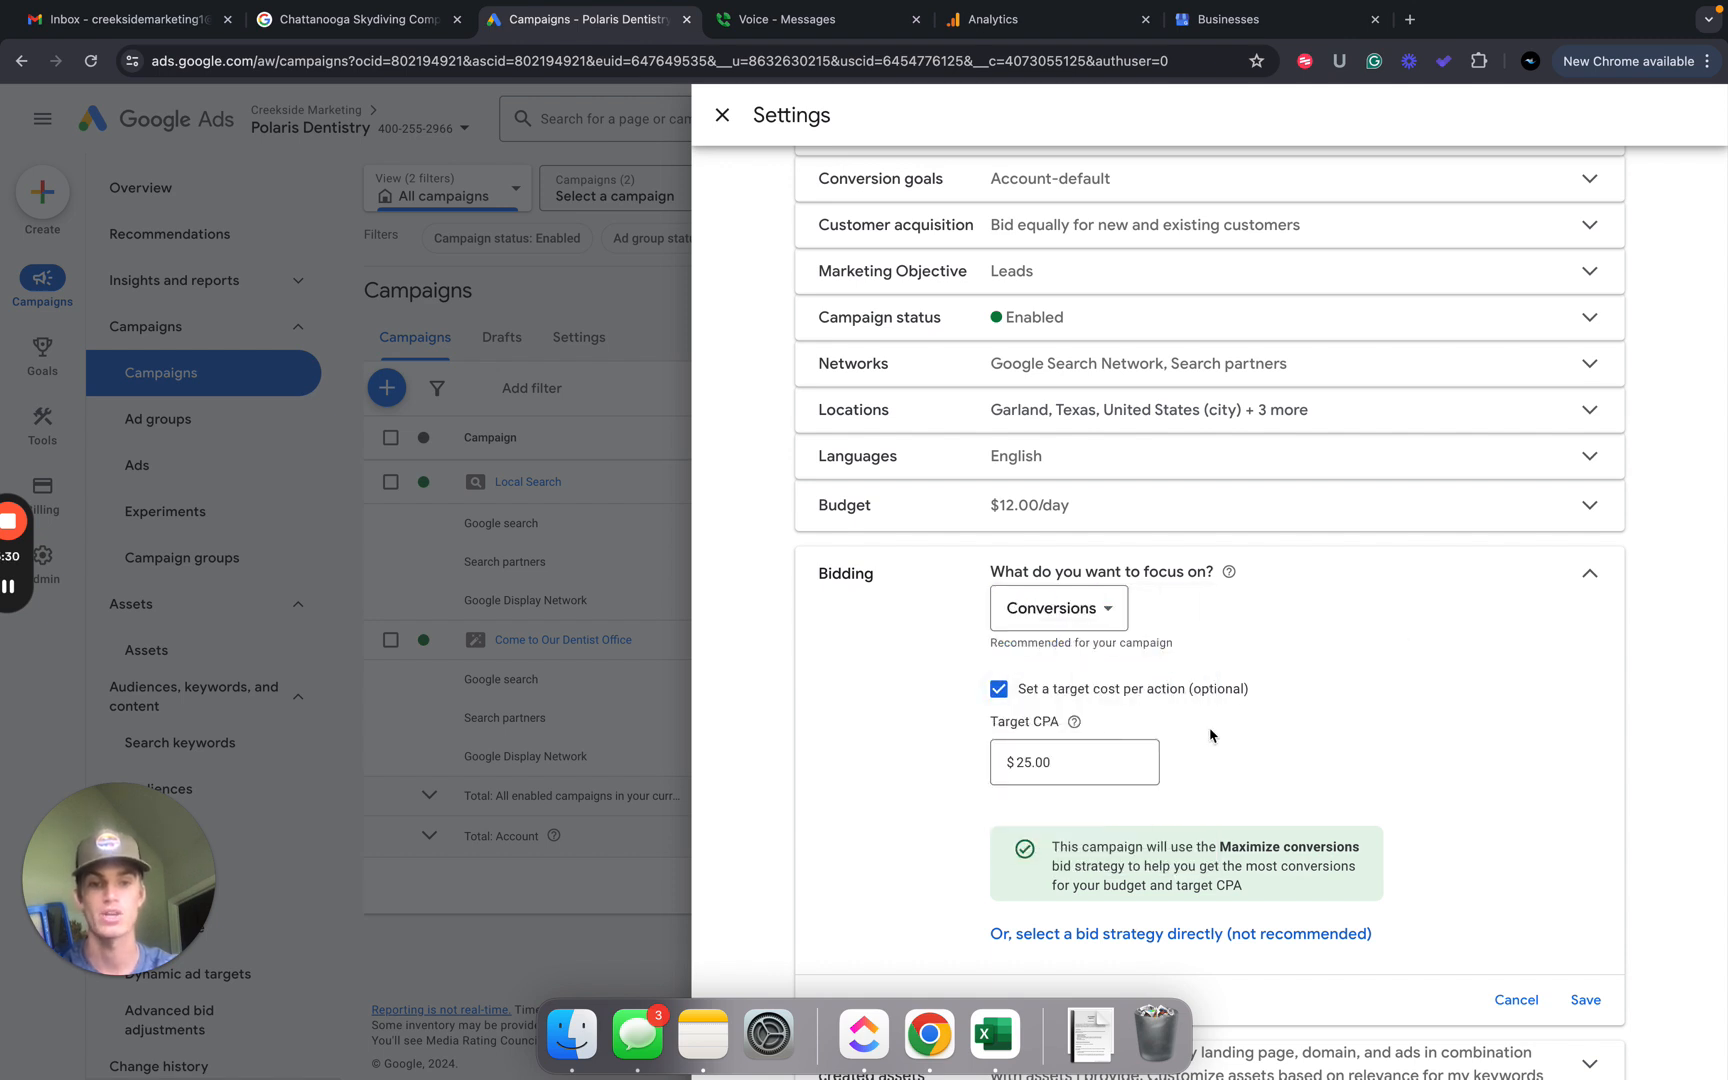
Switch to direct bid strategy selection and examine the available automated and manual strategies.
{"action": "scroll", "coordinate": [1210, 736], "scroll_direction": "down", "scroll_amount": 2}
{"action": "left_click", "coordinate": [1135, 828]}
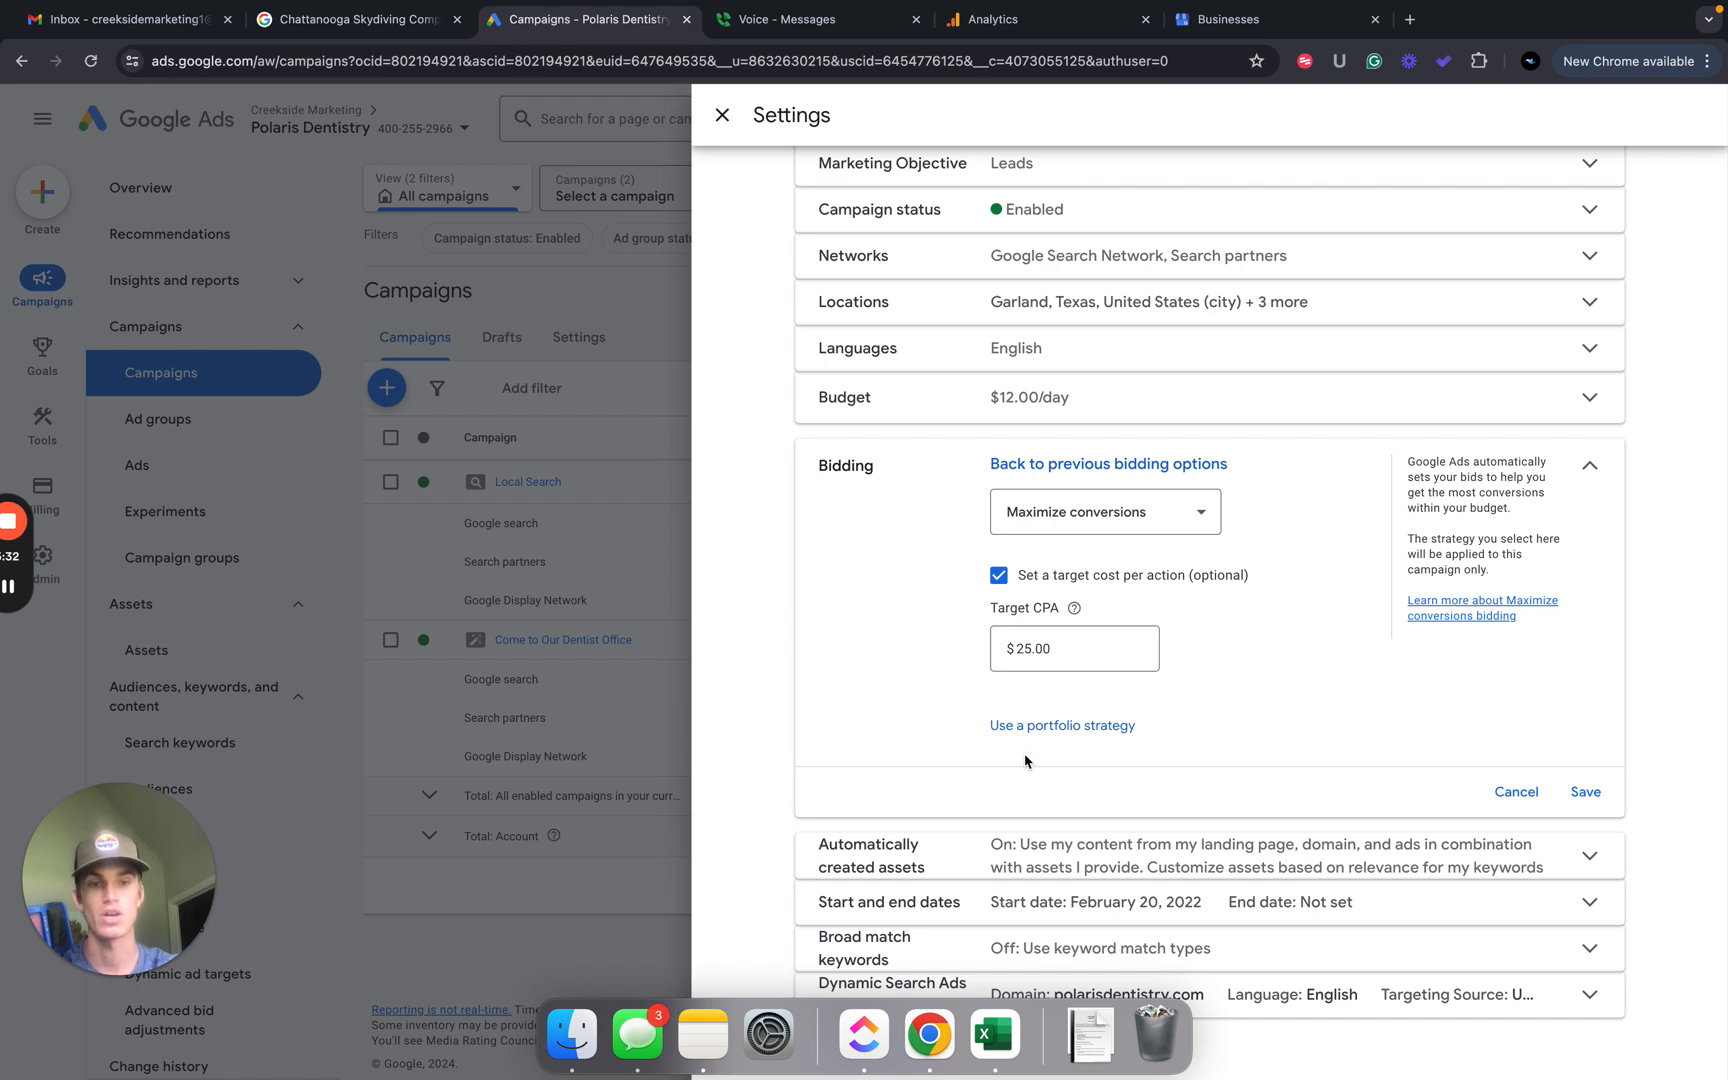
{"action": "left_click", "coordinate": [1176, 513]}
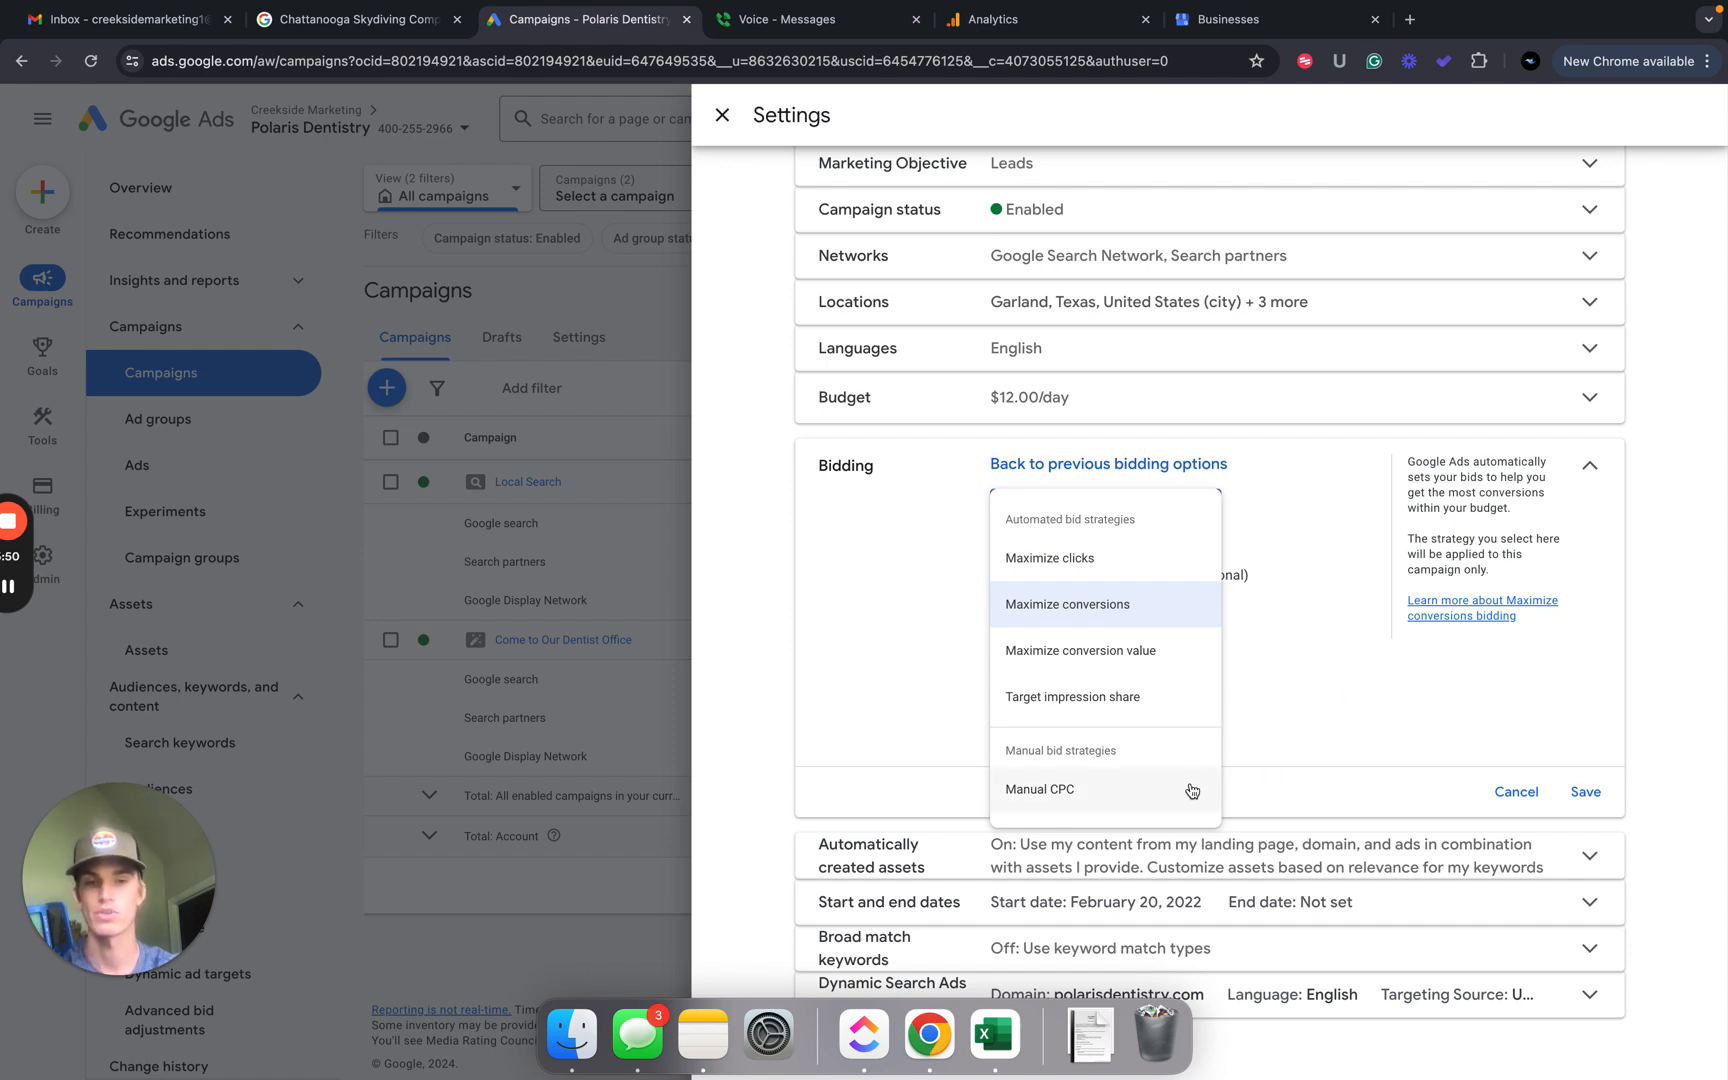
{"action": "left_click", "coordinate": [1360, 705]}
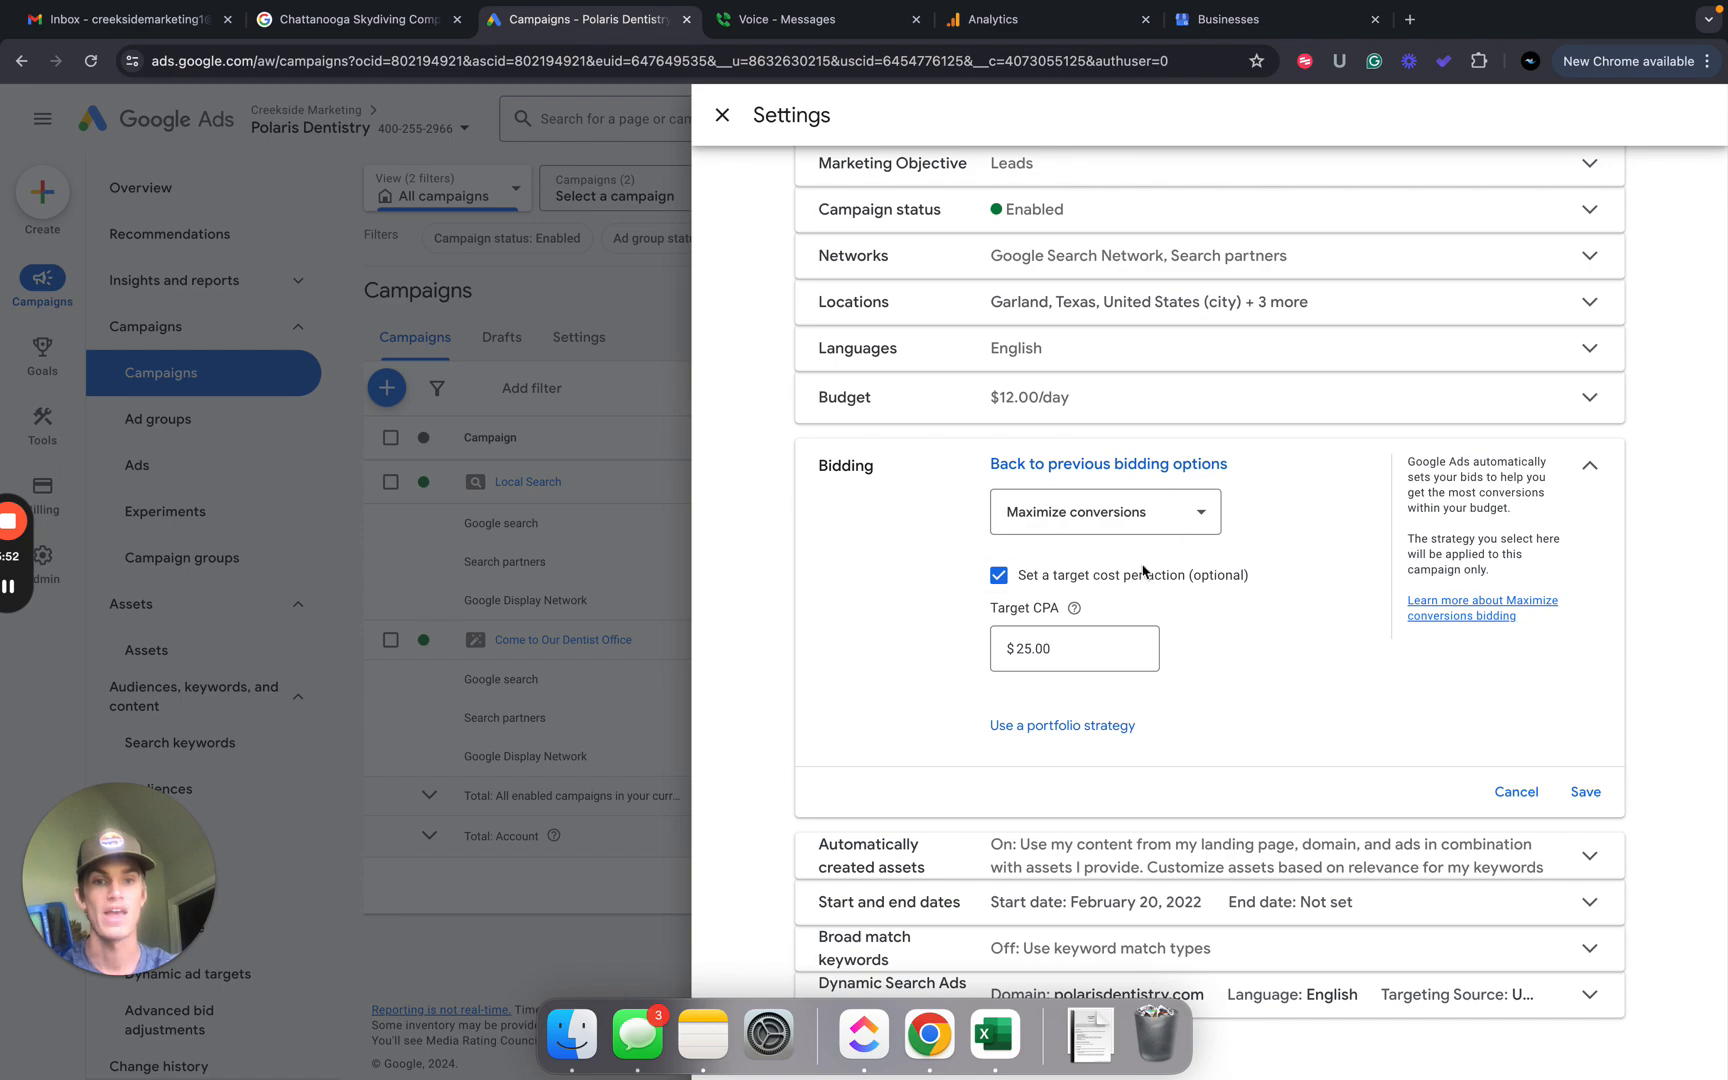
Toggle the optional target cost per action in the bidding settings, and mark row 6 of the audit spreadsheet with an x under Yes.
{"action": "left_click", "coordinate": [998, 575]}
{"action": "key", "text": "ctrl+Left"}
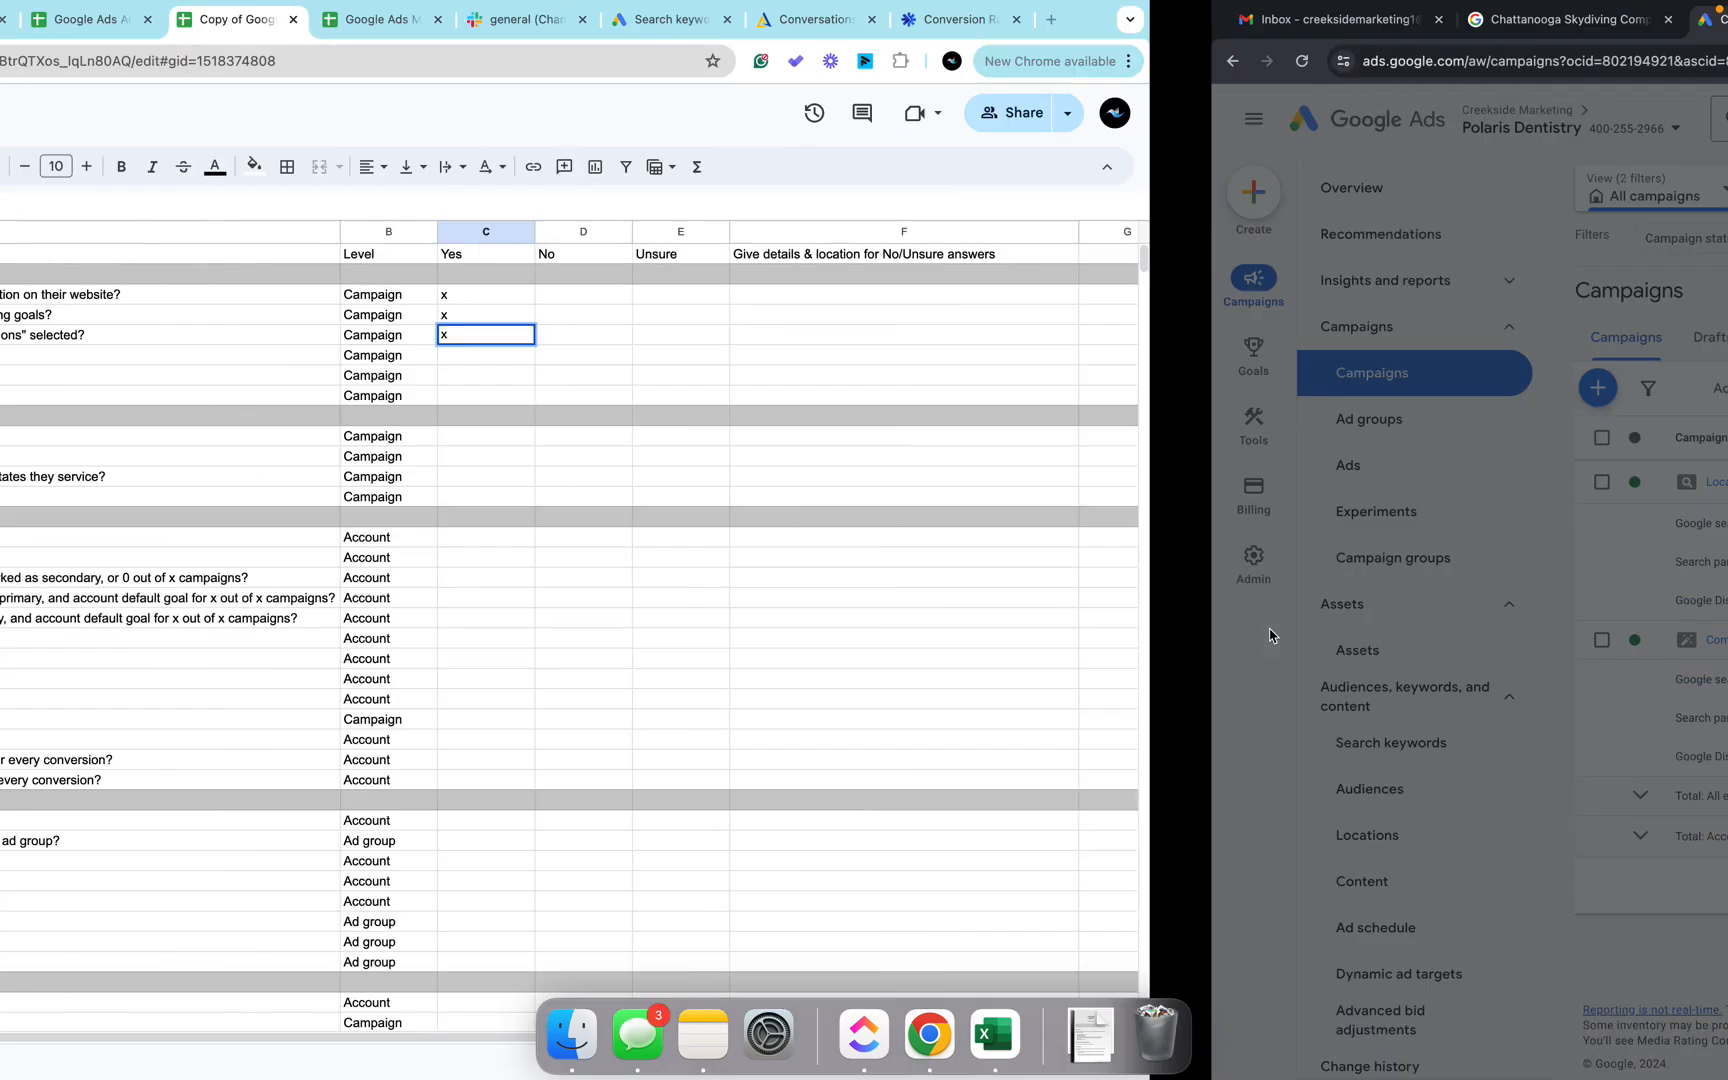
{"action": "type", "text": "x"}
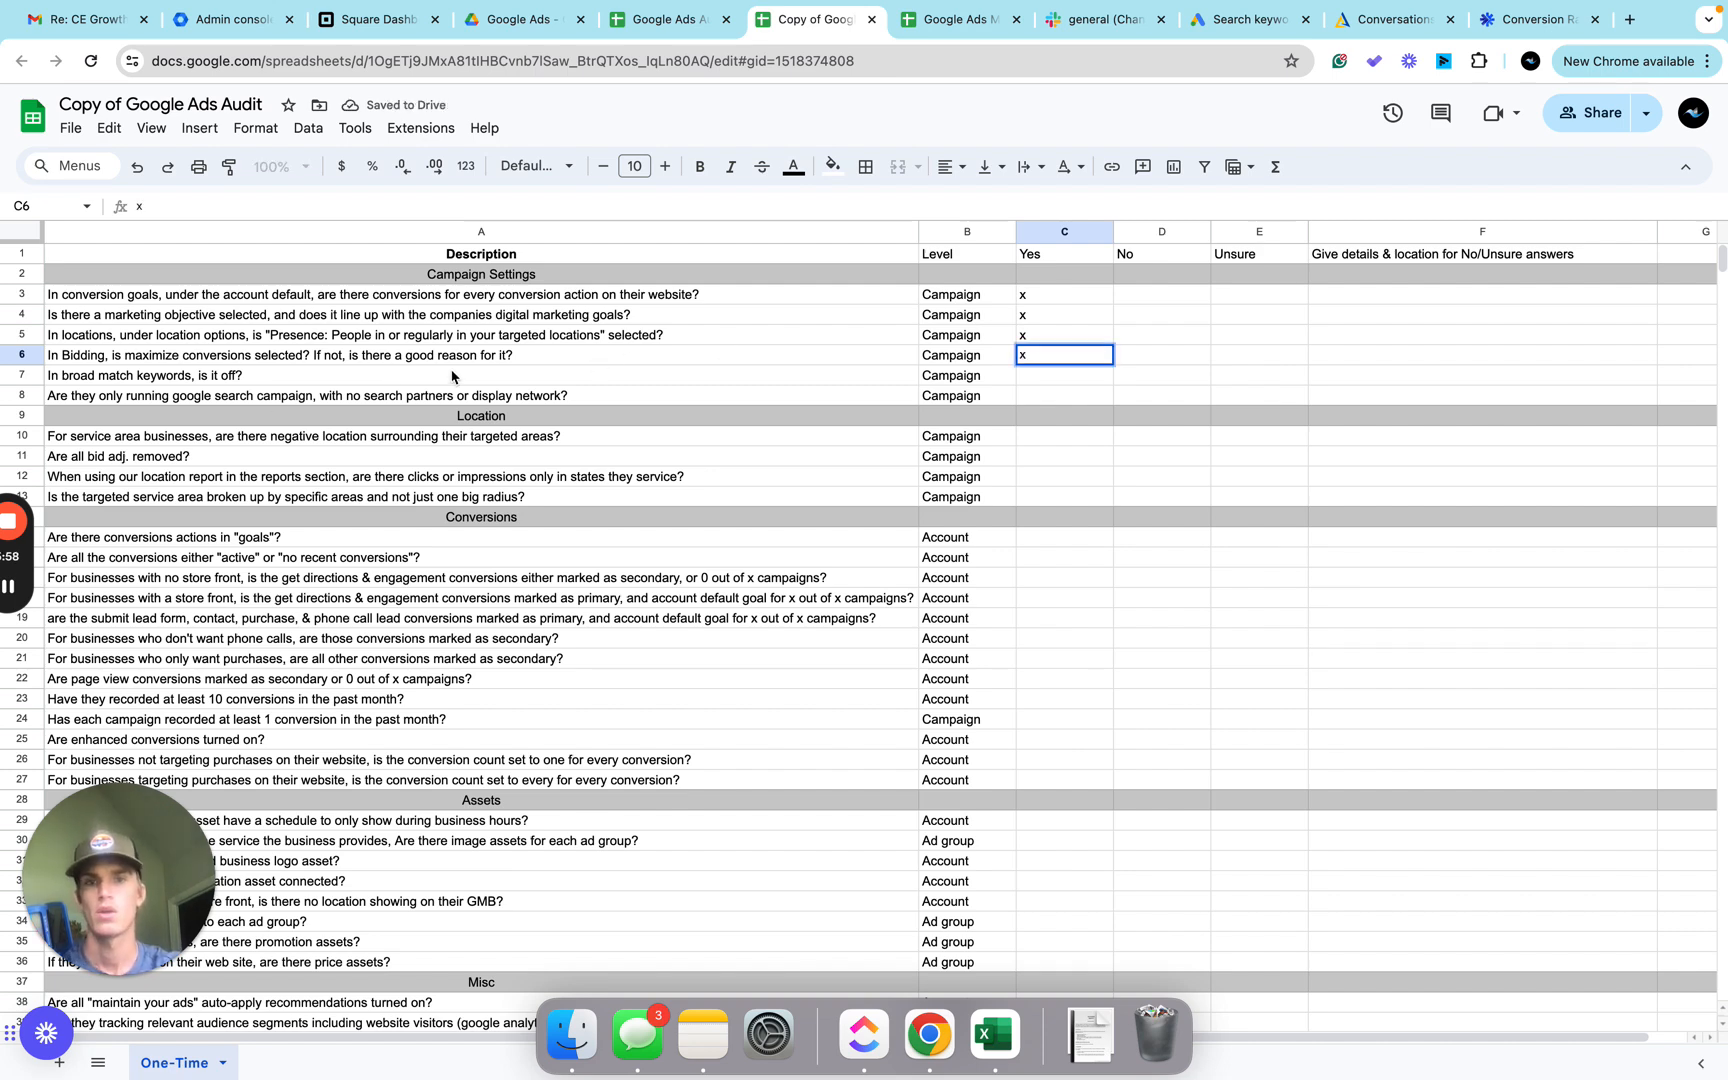
Expand the Broad match keywords setting in Google Ads and mark its question in row 7 of the audit spreadsheet with an x under Yes.
{"action": "key", "text": "ctrl+Right"}
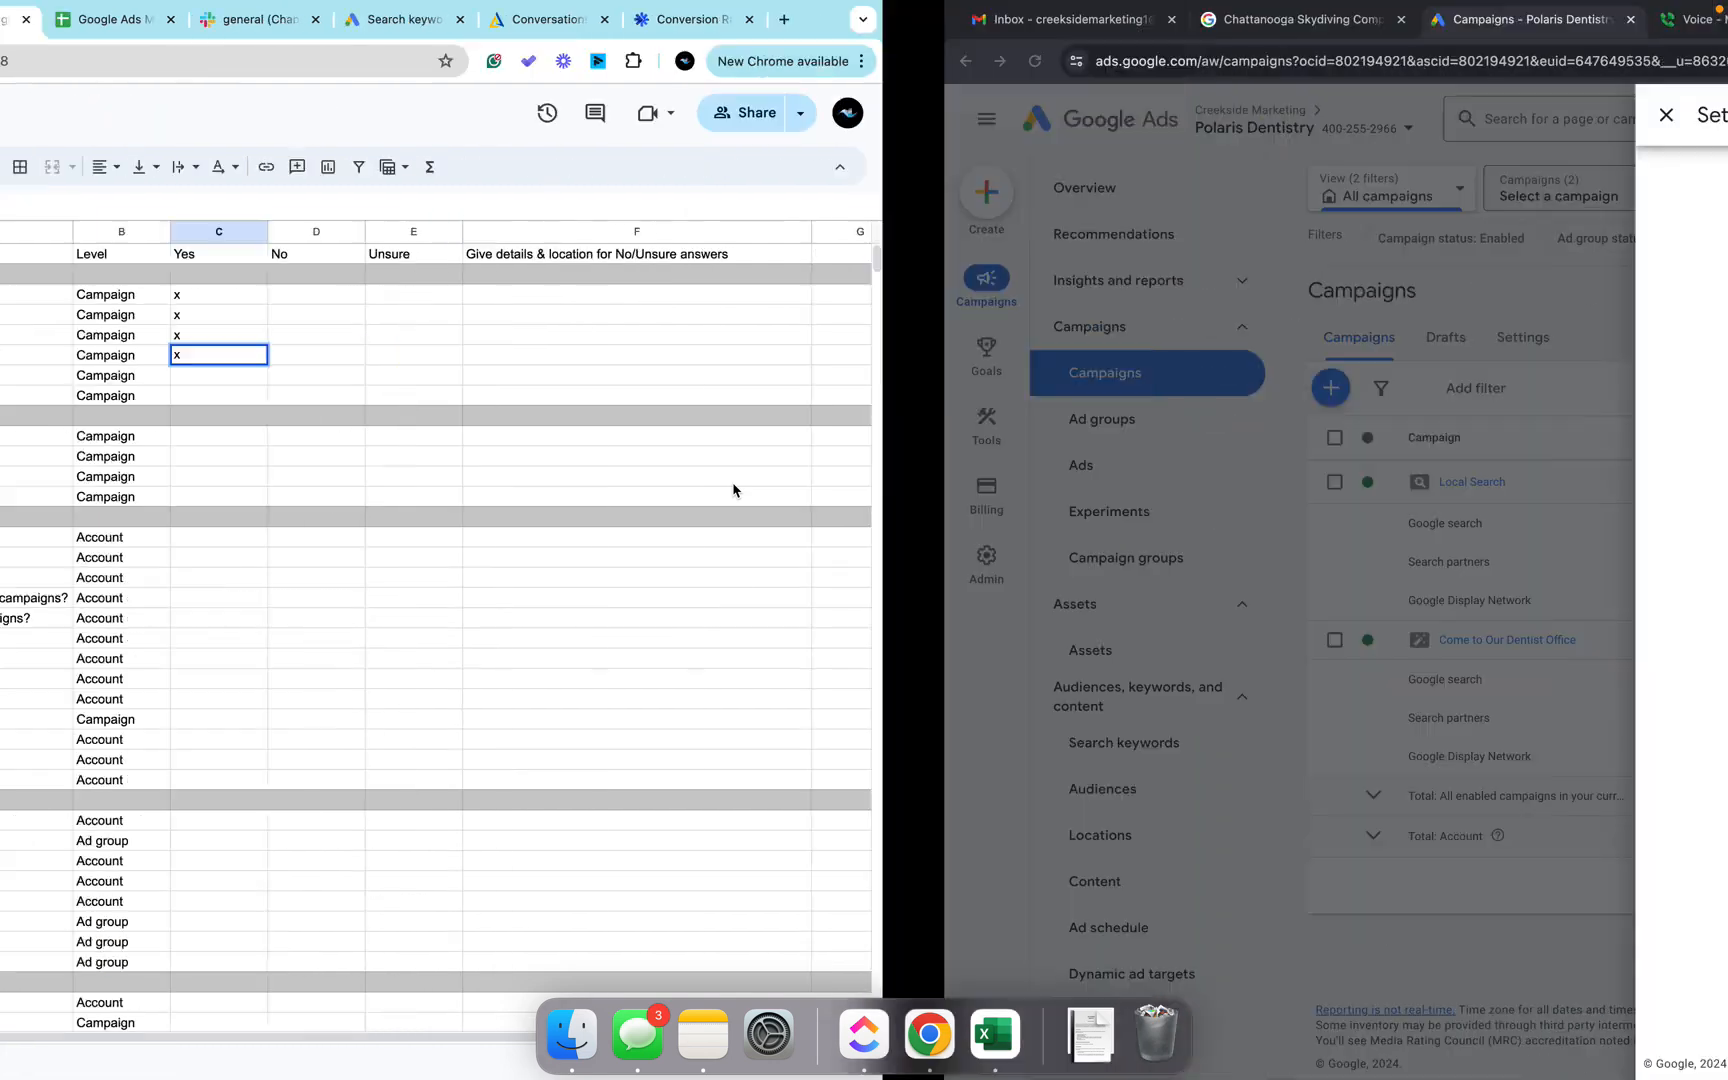
{"action": "left_click", "coordinate": [1175, 905]}
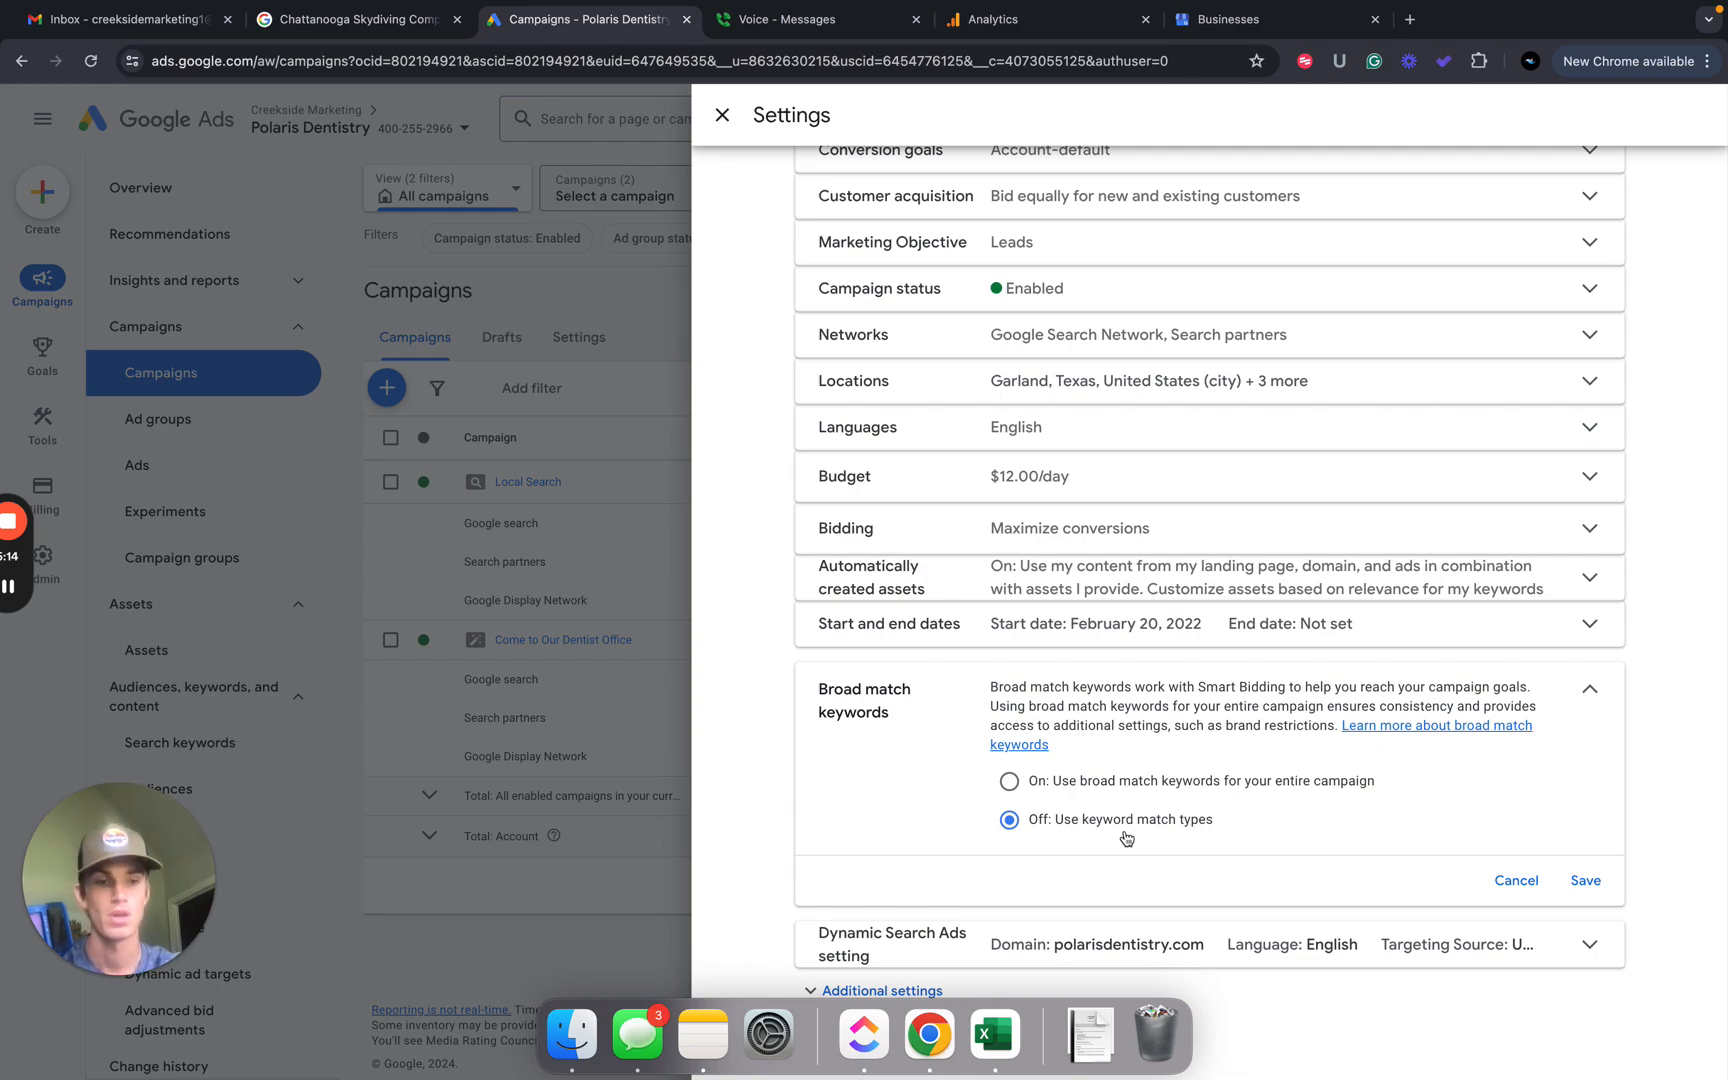
{"action": "key", "text": "ctrl+Left"}
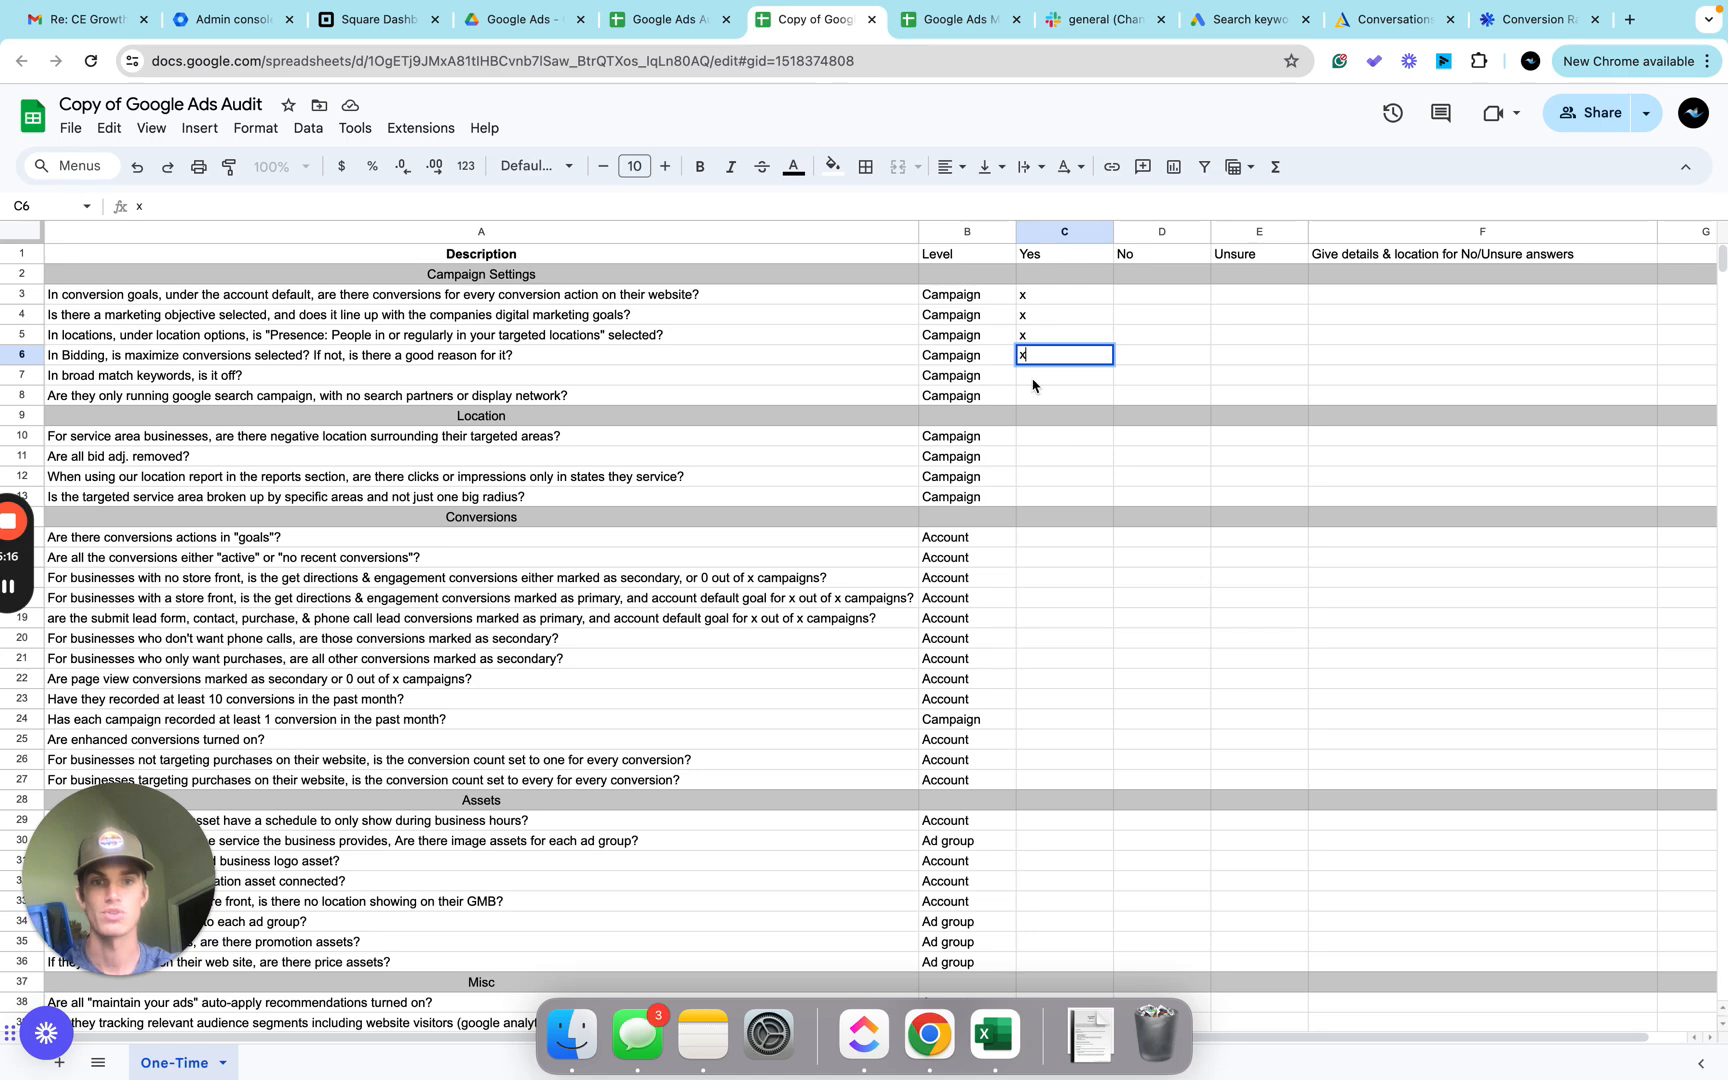
{"action": "key", "text": "Return"}
{"action": "type", "text": "x"}
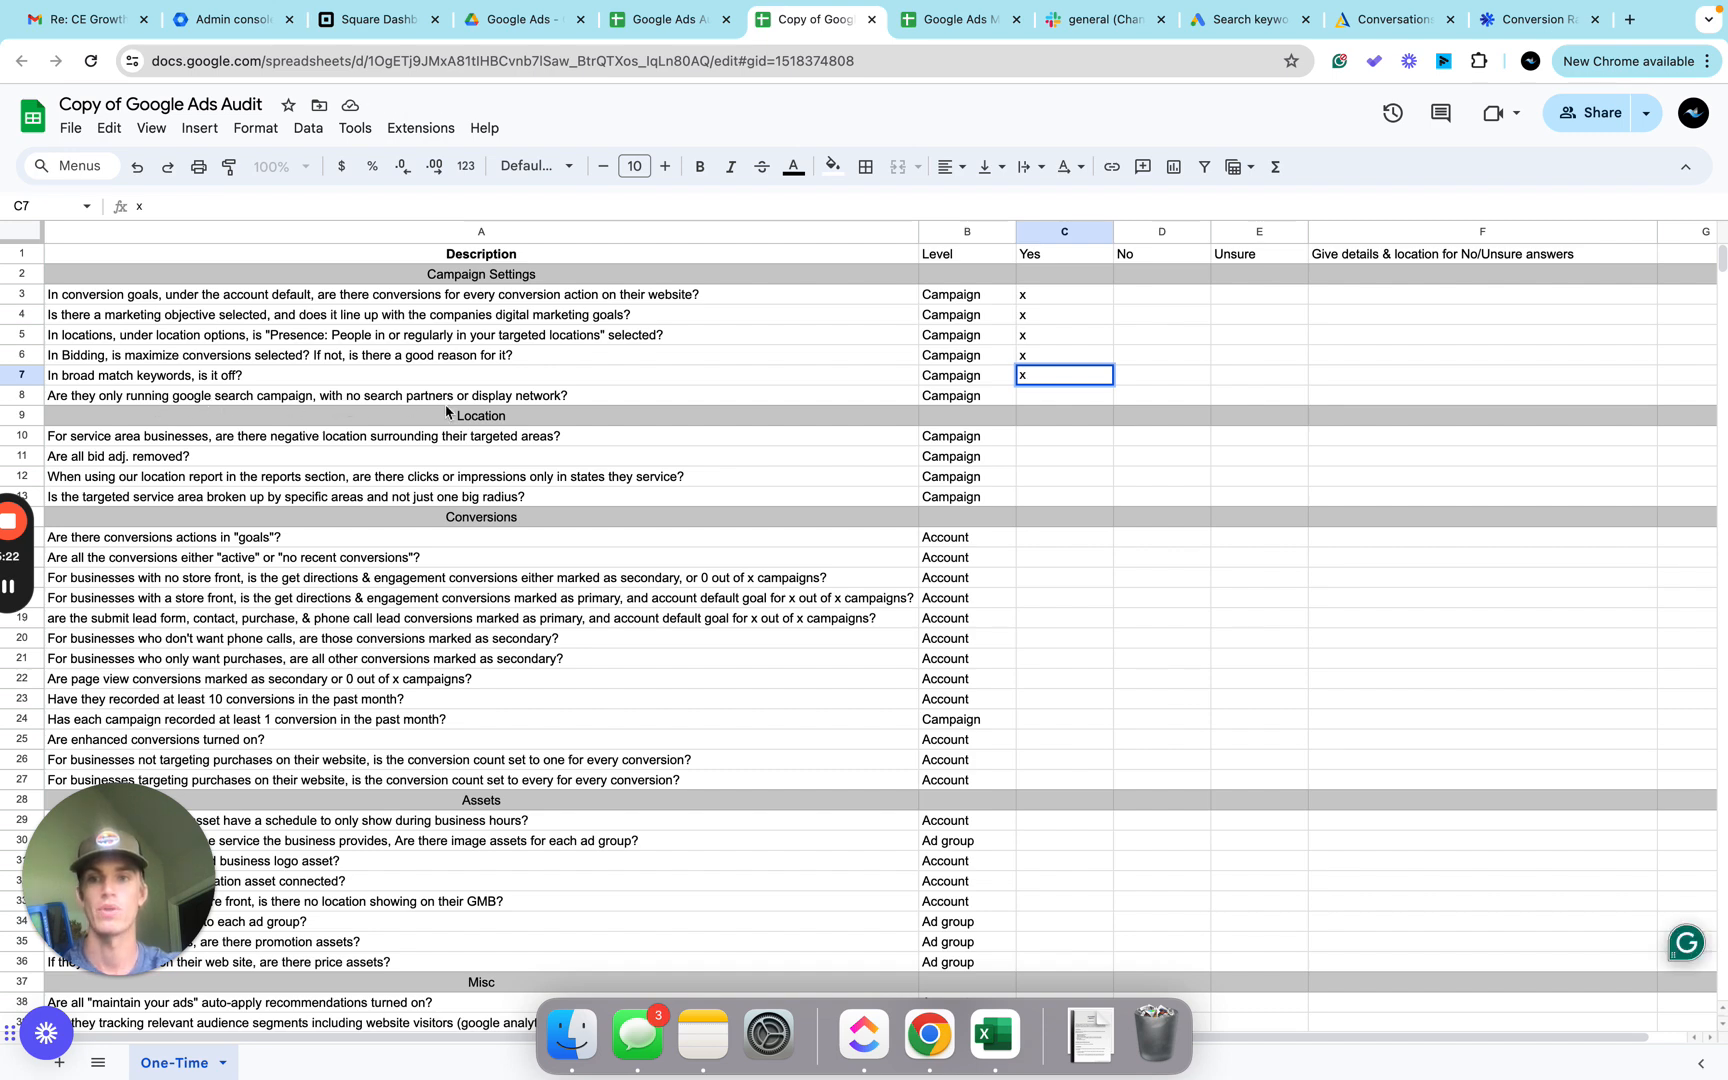
Return to the Google Ads campaign settings and expand Networks to check whether search partners and the Display Network are included.
{"action": "key", "text": "ctrl+Right"}
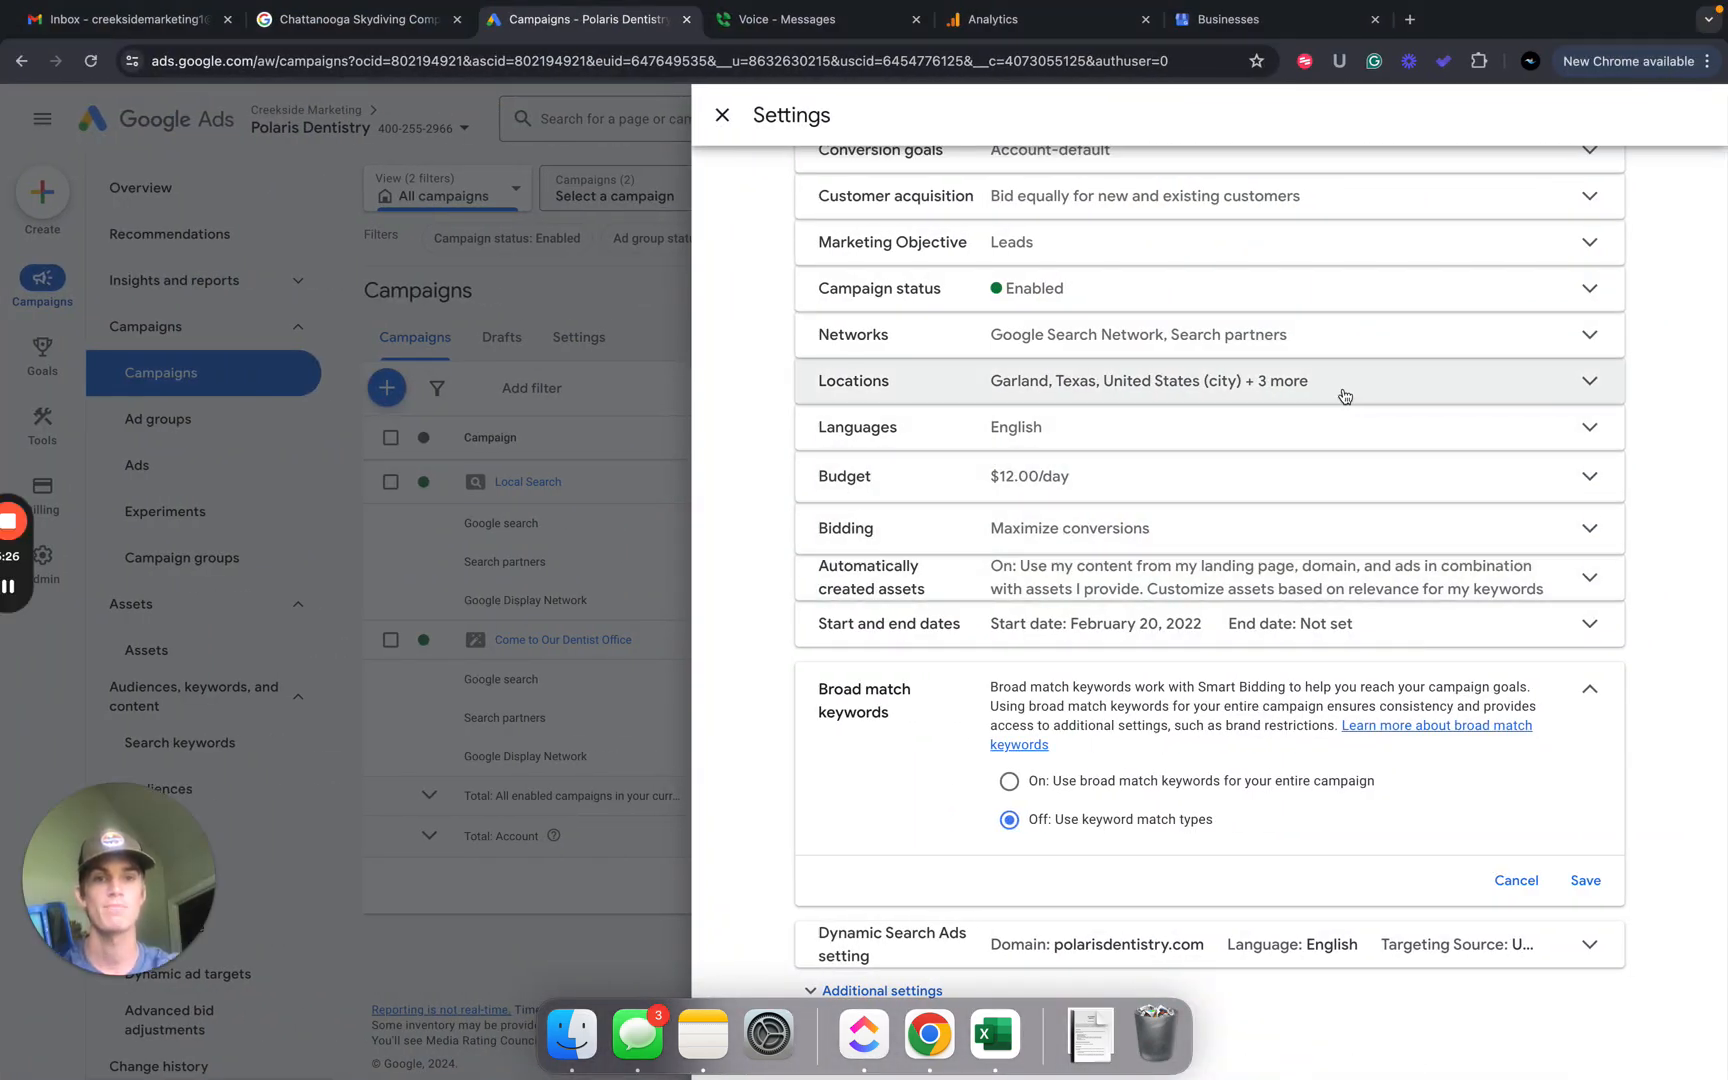
{"action": "left_click", "coordinate": [1372, 345]}
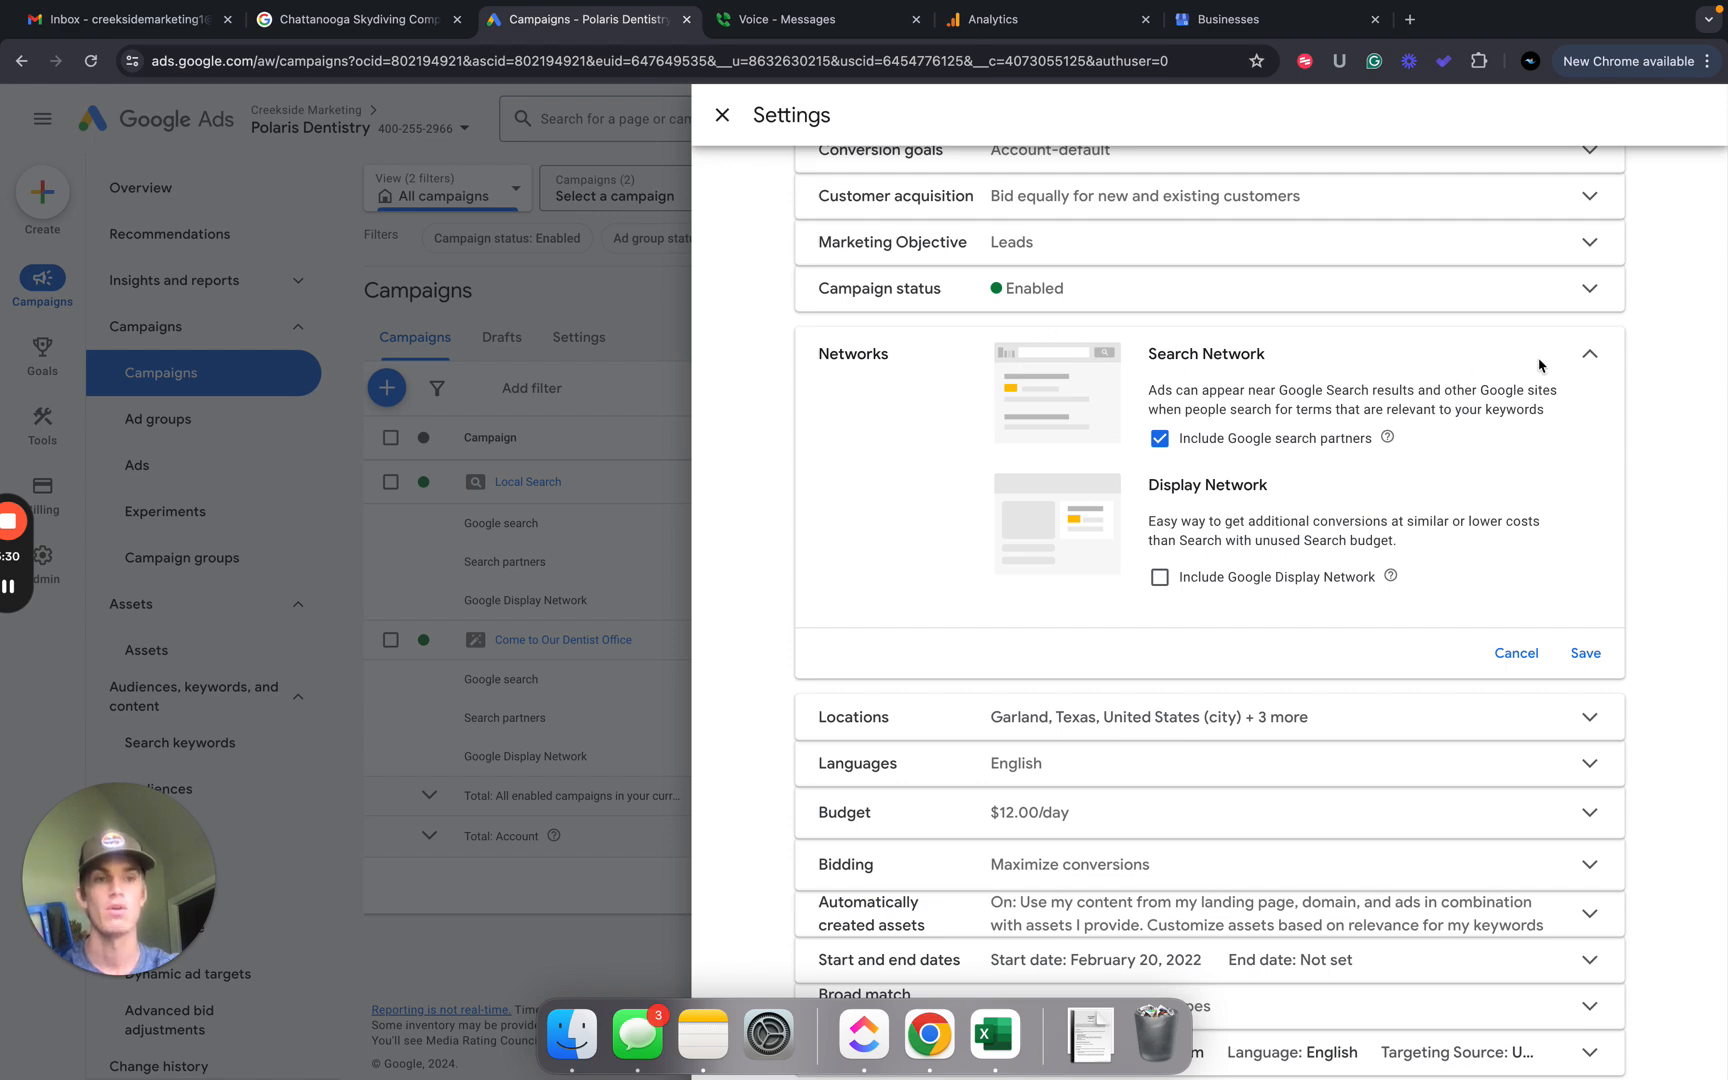
{"action": "left_click", "coordinate": [1589, 353]}
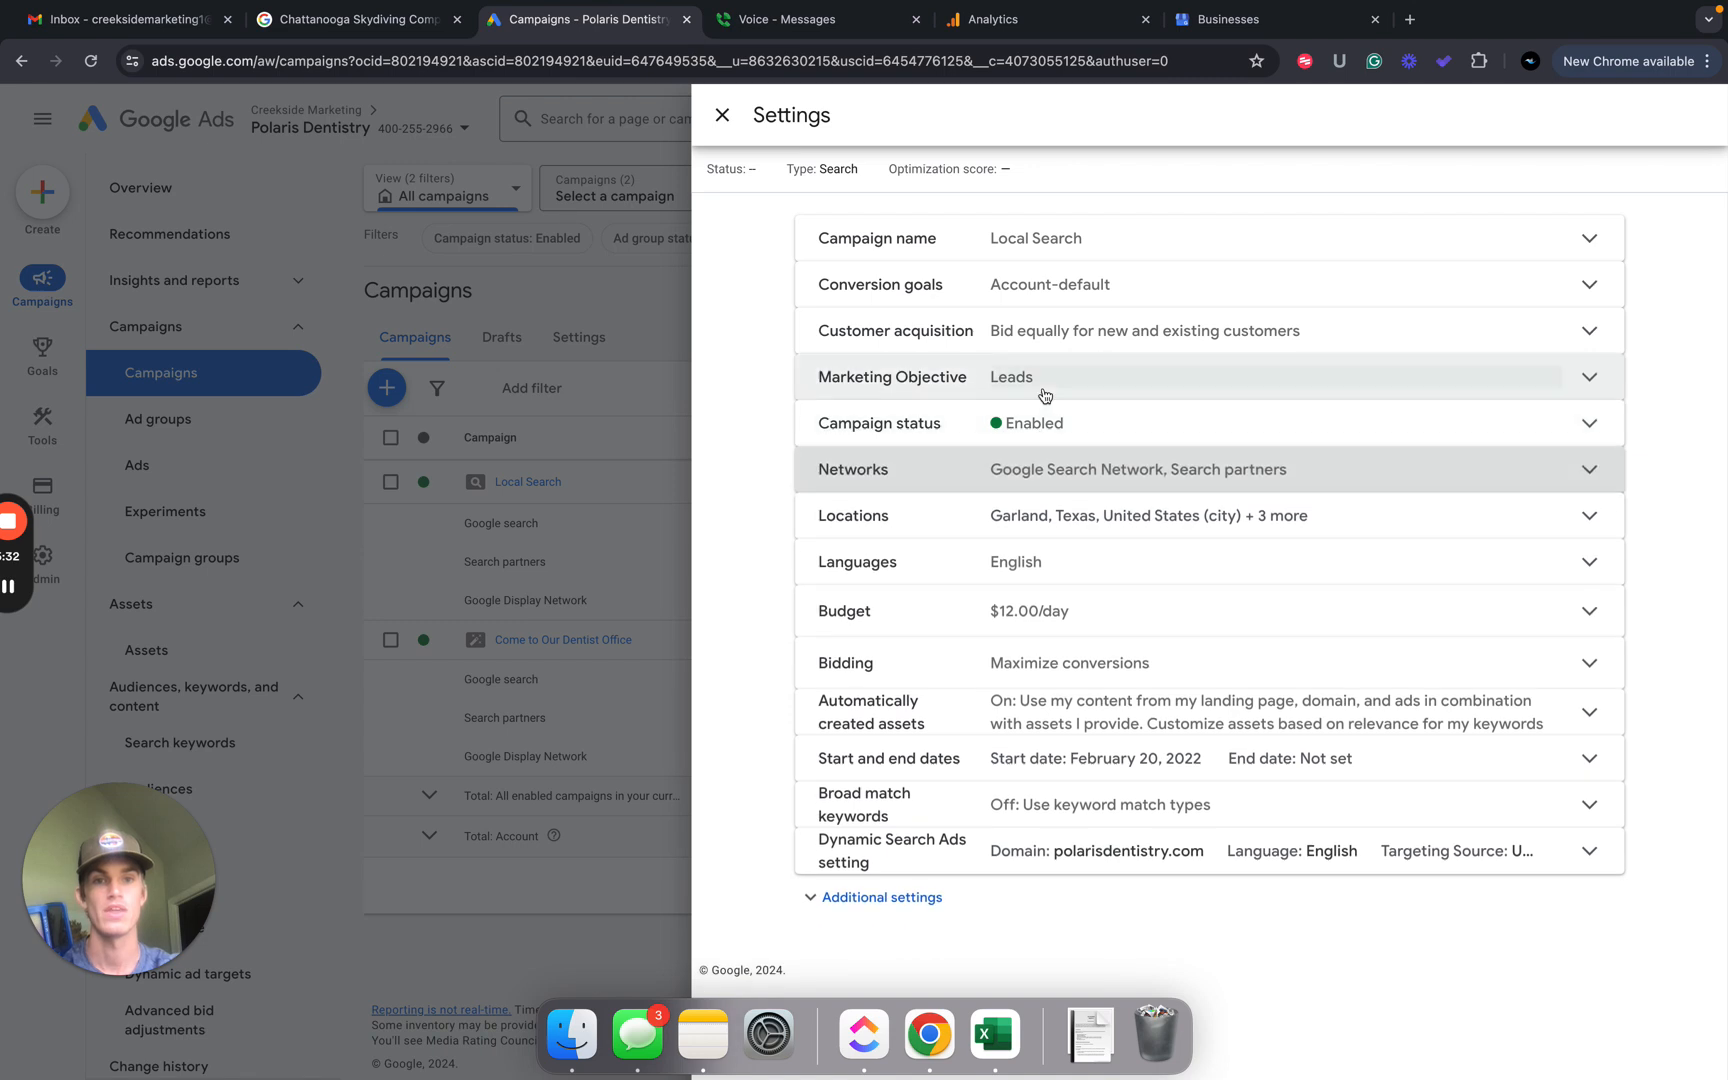
{"action": "left_click", "coordinate": [1511, 481]}
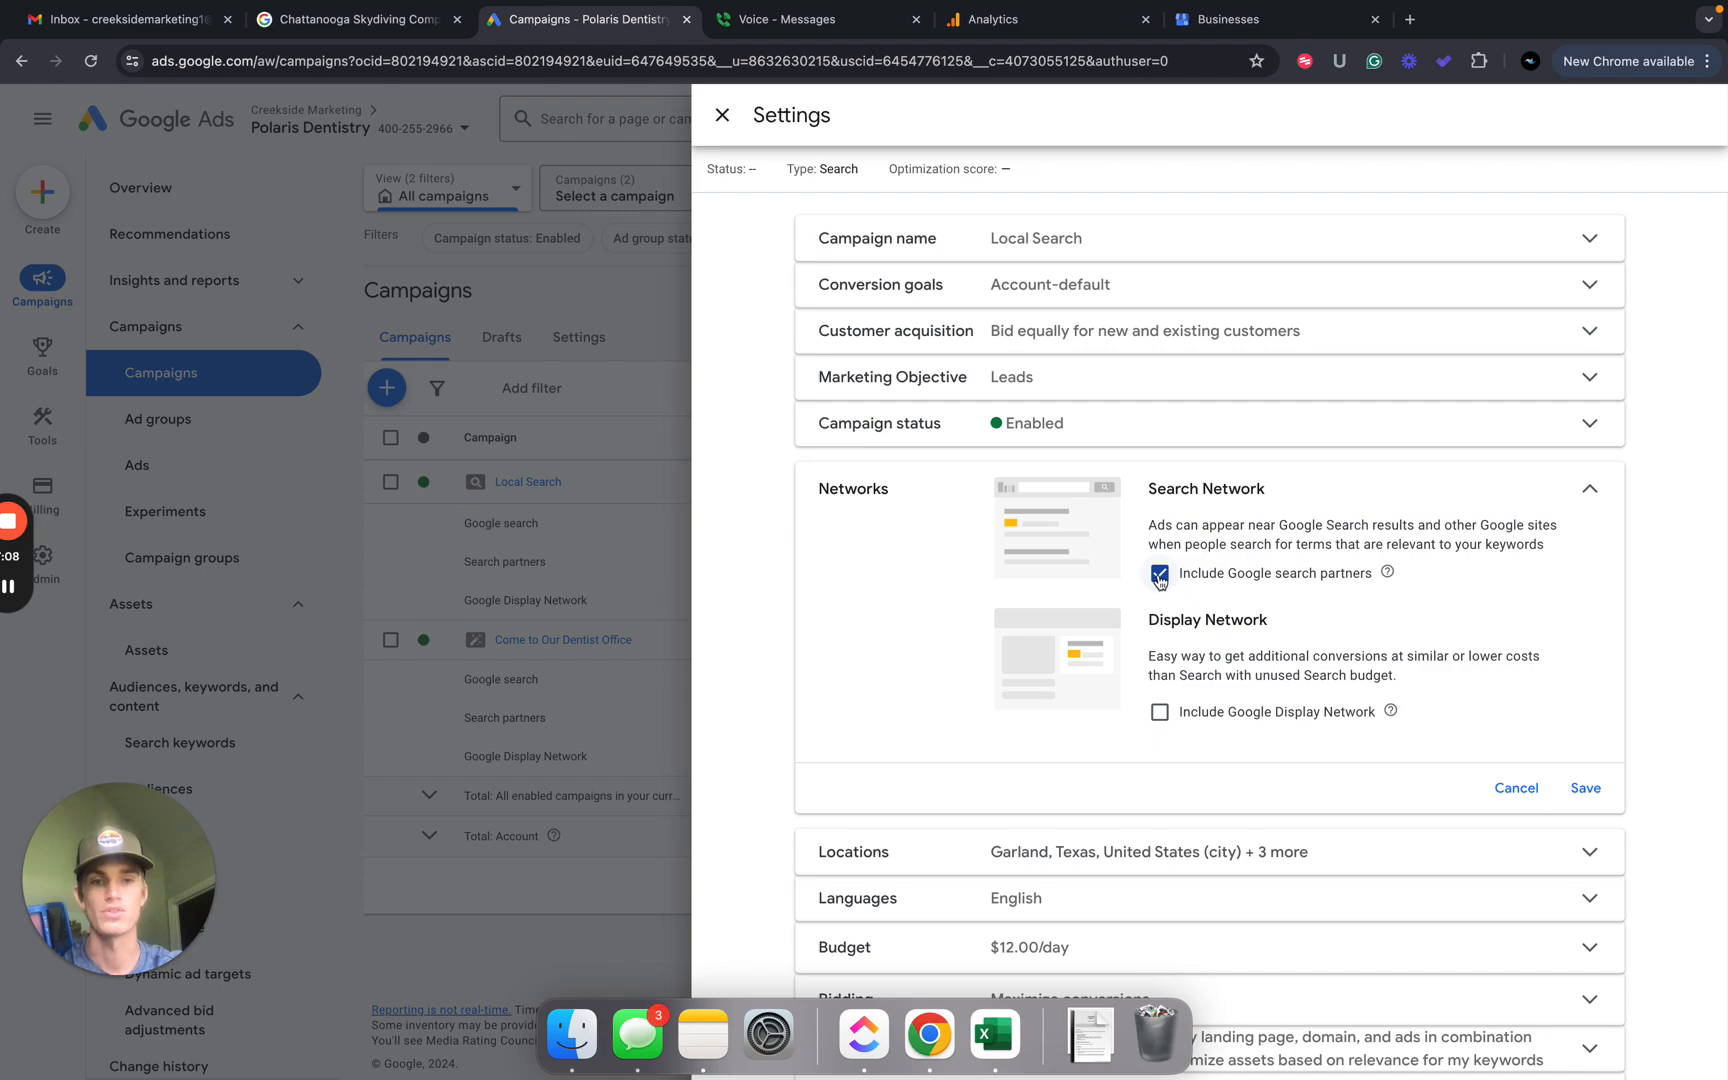
{"action": "left_click", "coordinate": [1159, 575]}
{"action": "left_click", "coordinate": [1159, 575]}
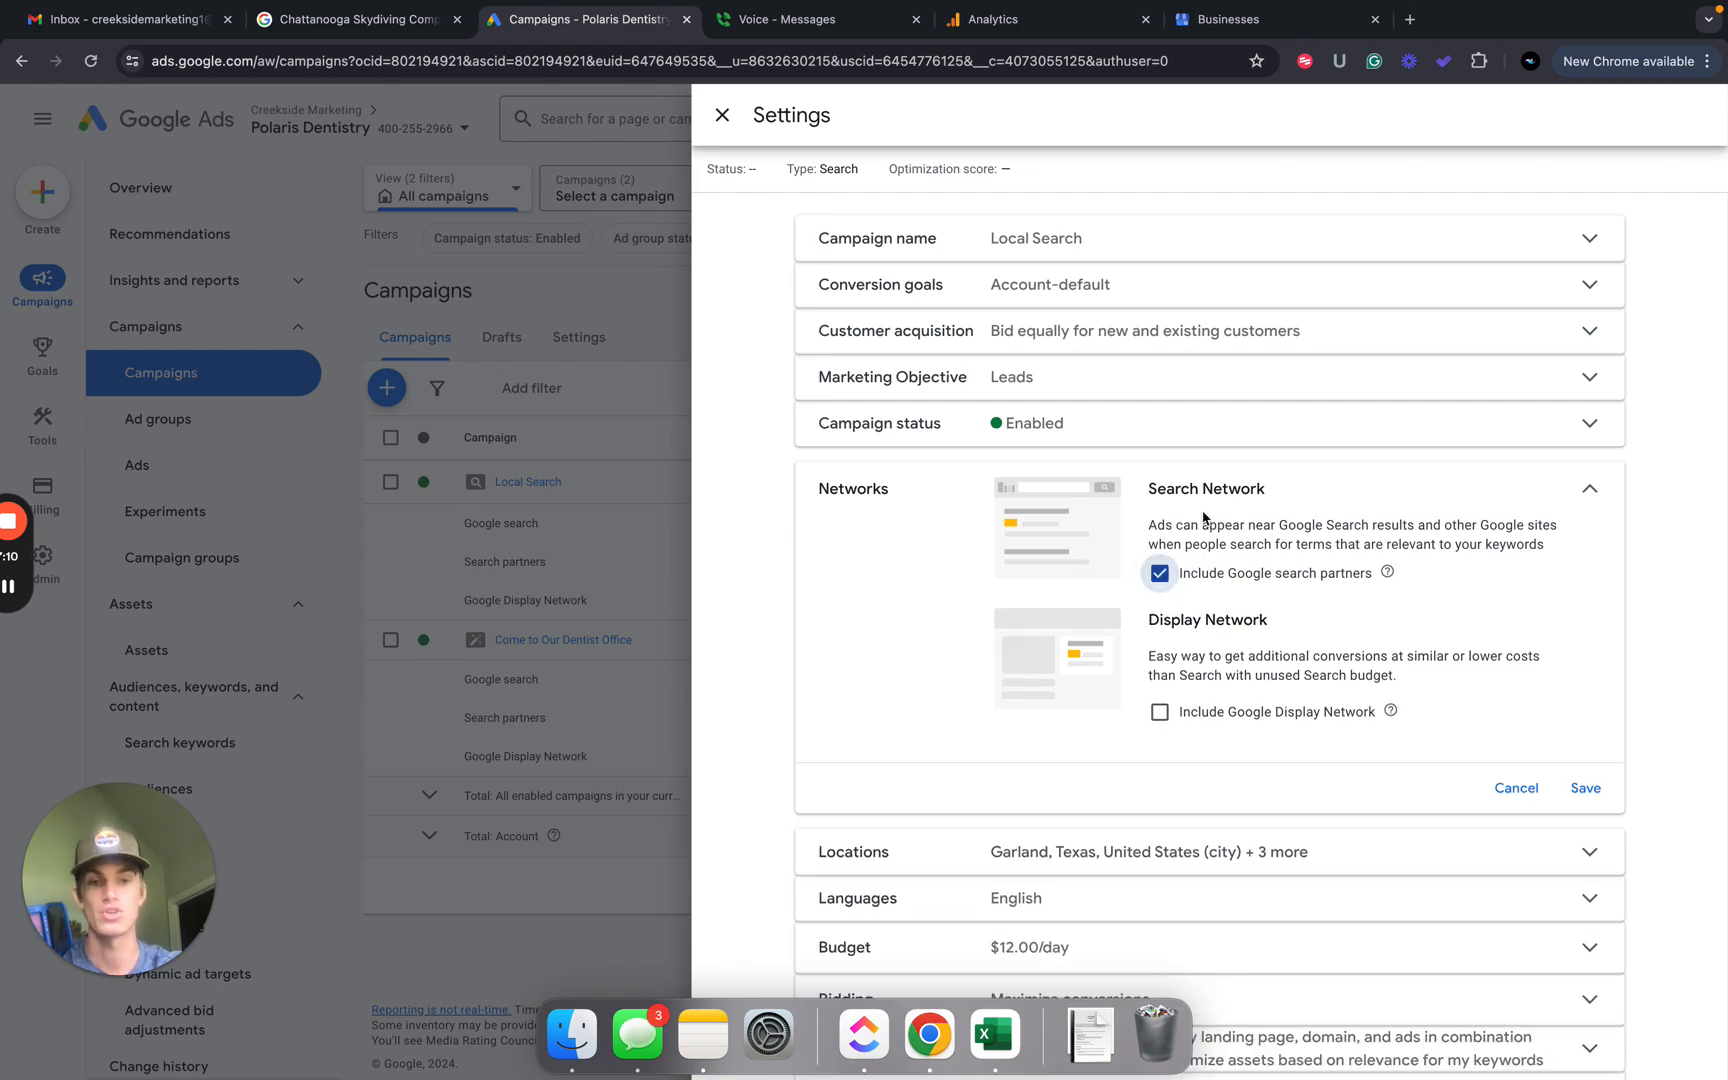
In row 8 of the audit spreadsheet, mark the networks question with an x under No and enter "local search" as the details.
{"action": "key", "text": "ctrl+Left"}
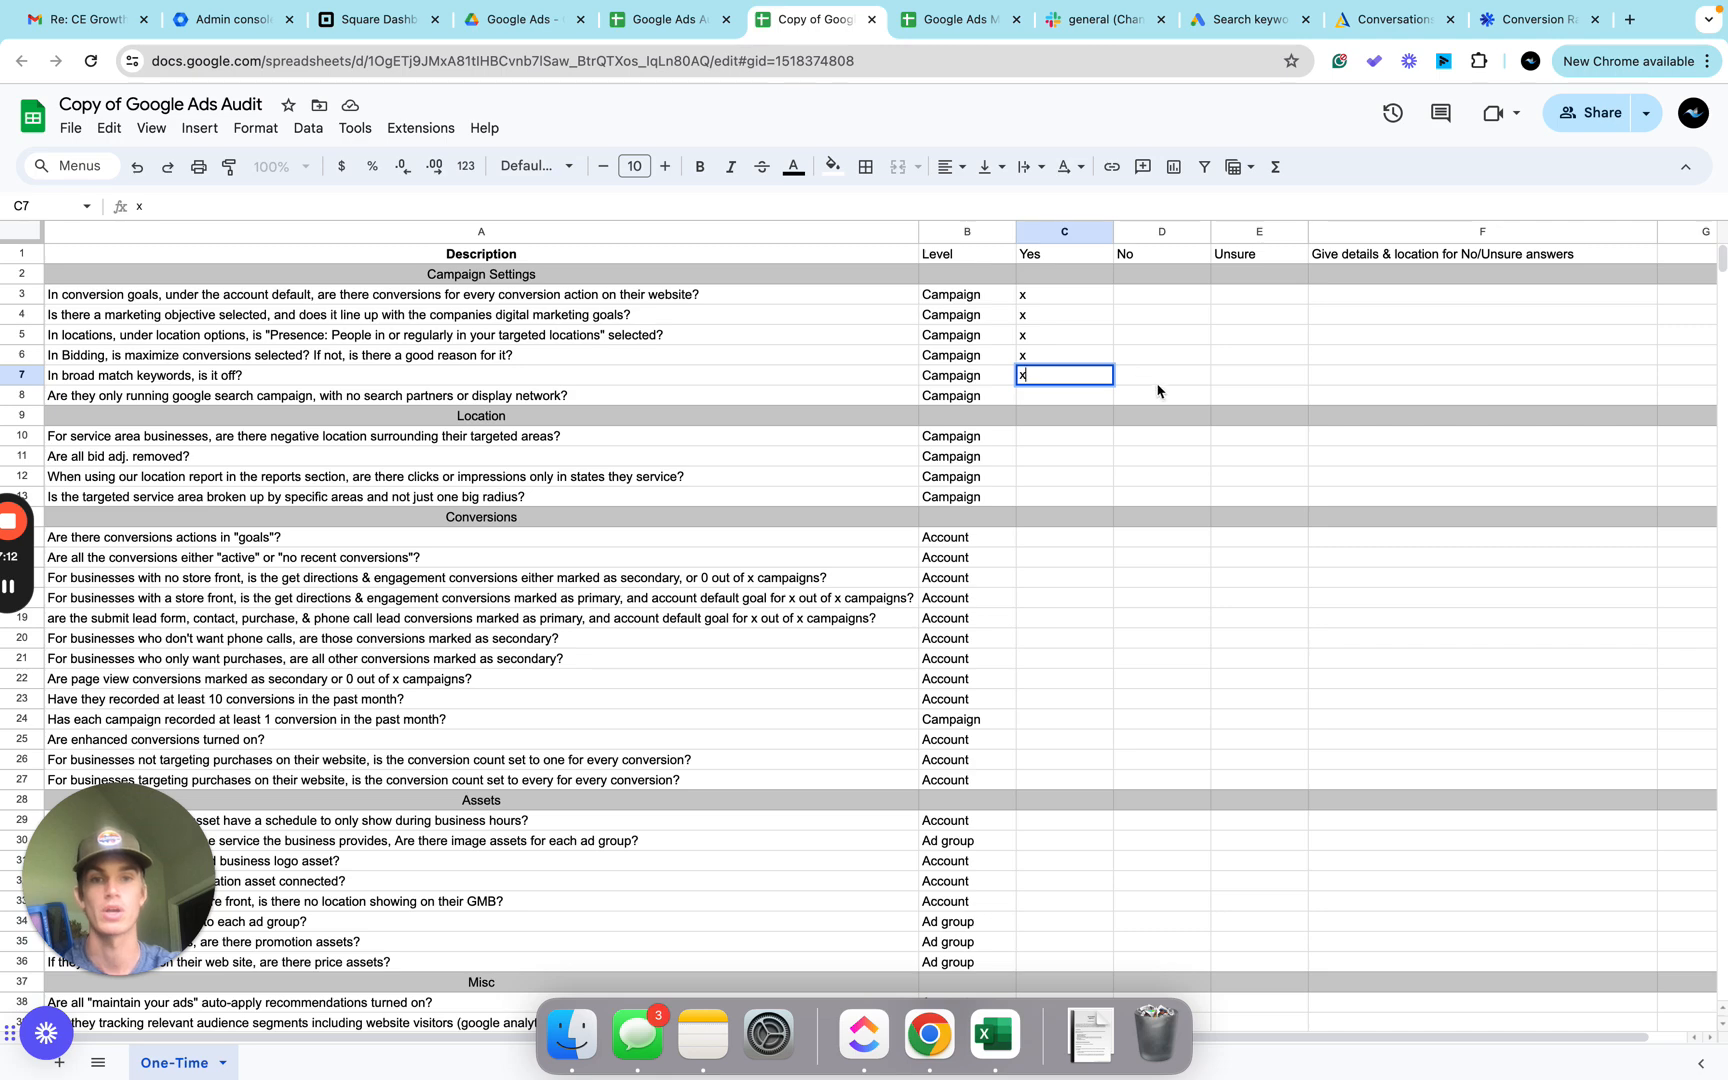
{"action": "left_click", "coordinate": [1157, 393]}
{"action": "type", "text": "x"}
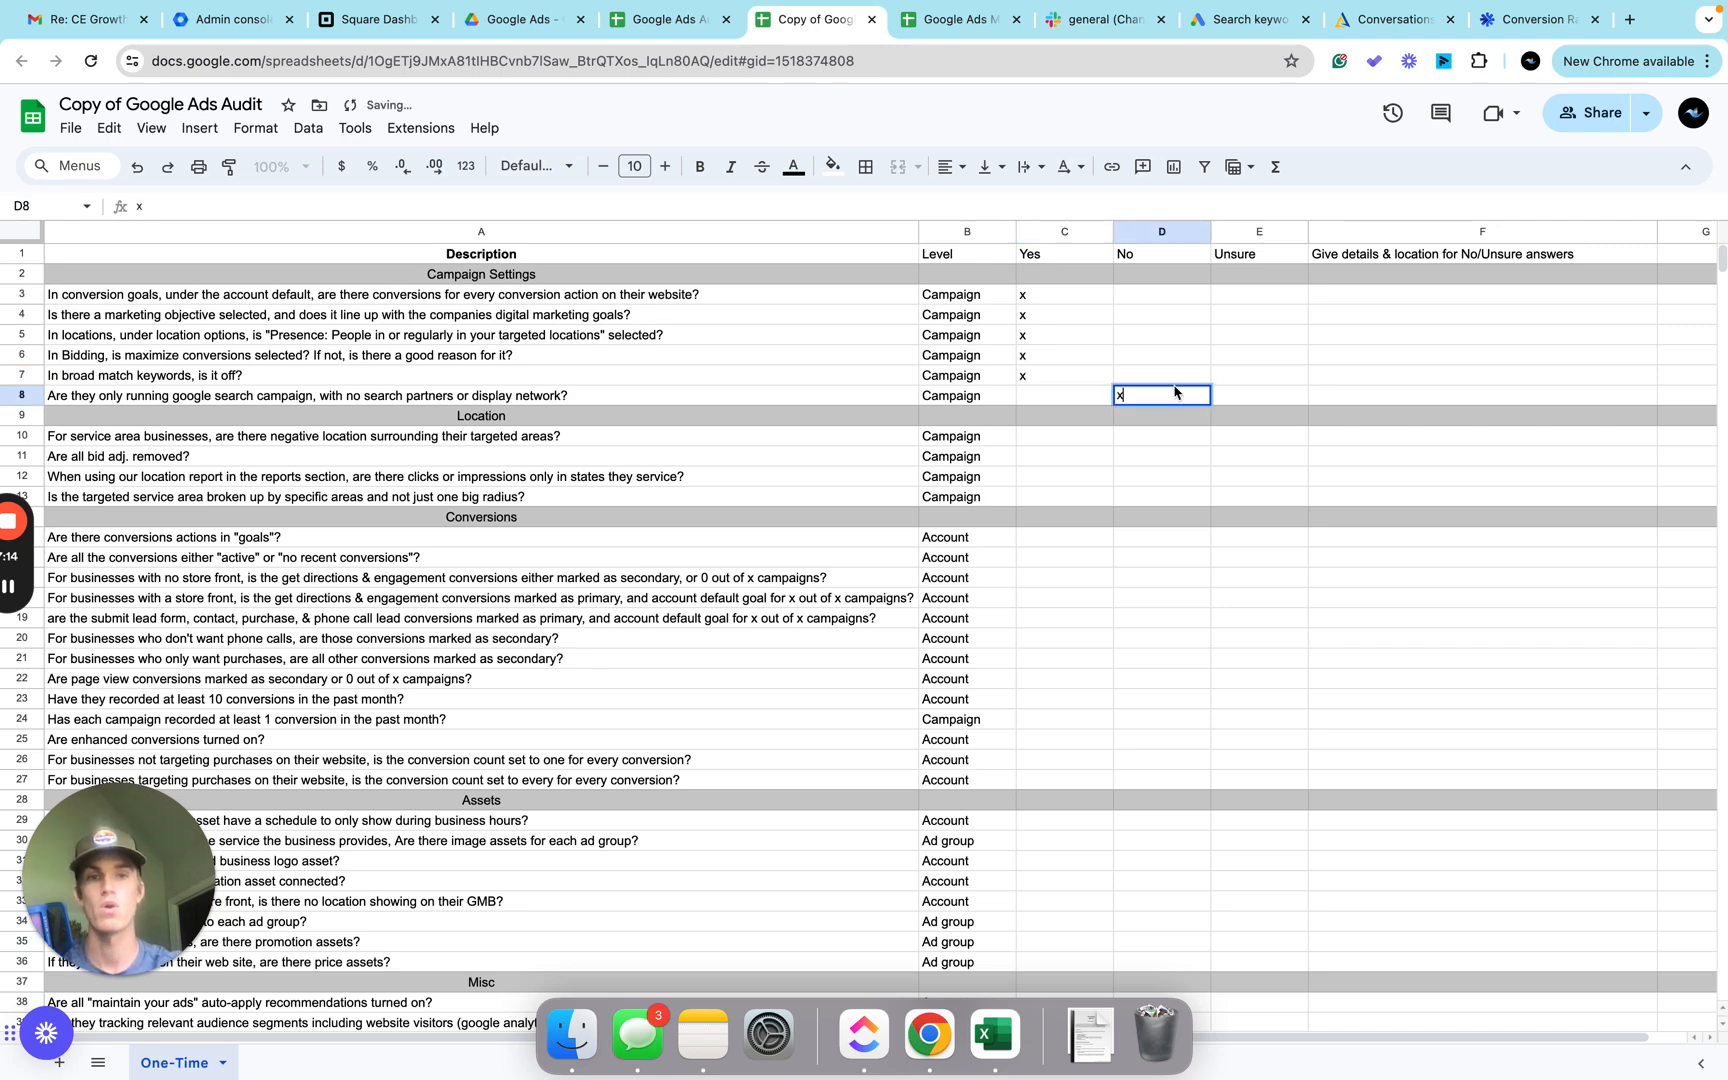
{"action": "left_click", "coordinate": [1369, 394]}
{"action": "key", "text": "ctrl+Right"}
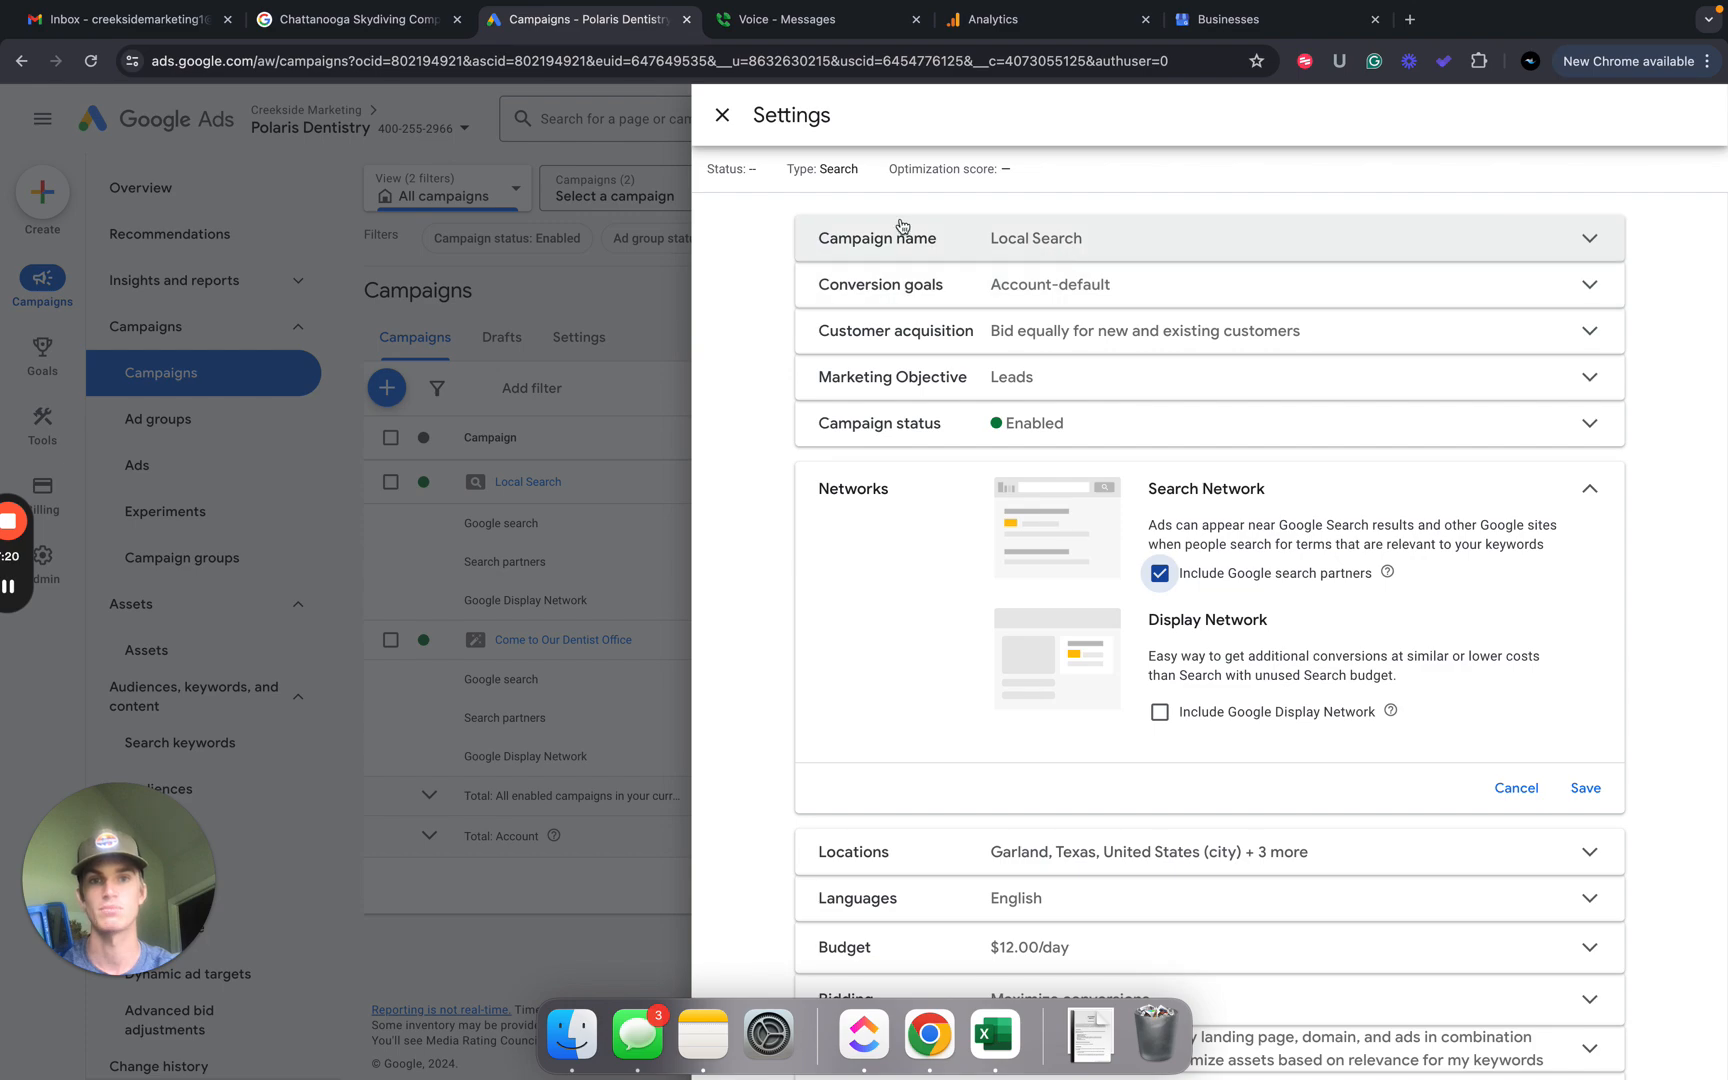
{"action": "key", "text": "ctrl+Left"}
{"action": "left_click", "coordinate": [1452, 390]}
{"action": "type", "text": "local s"}
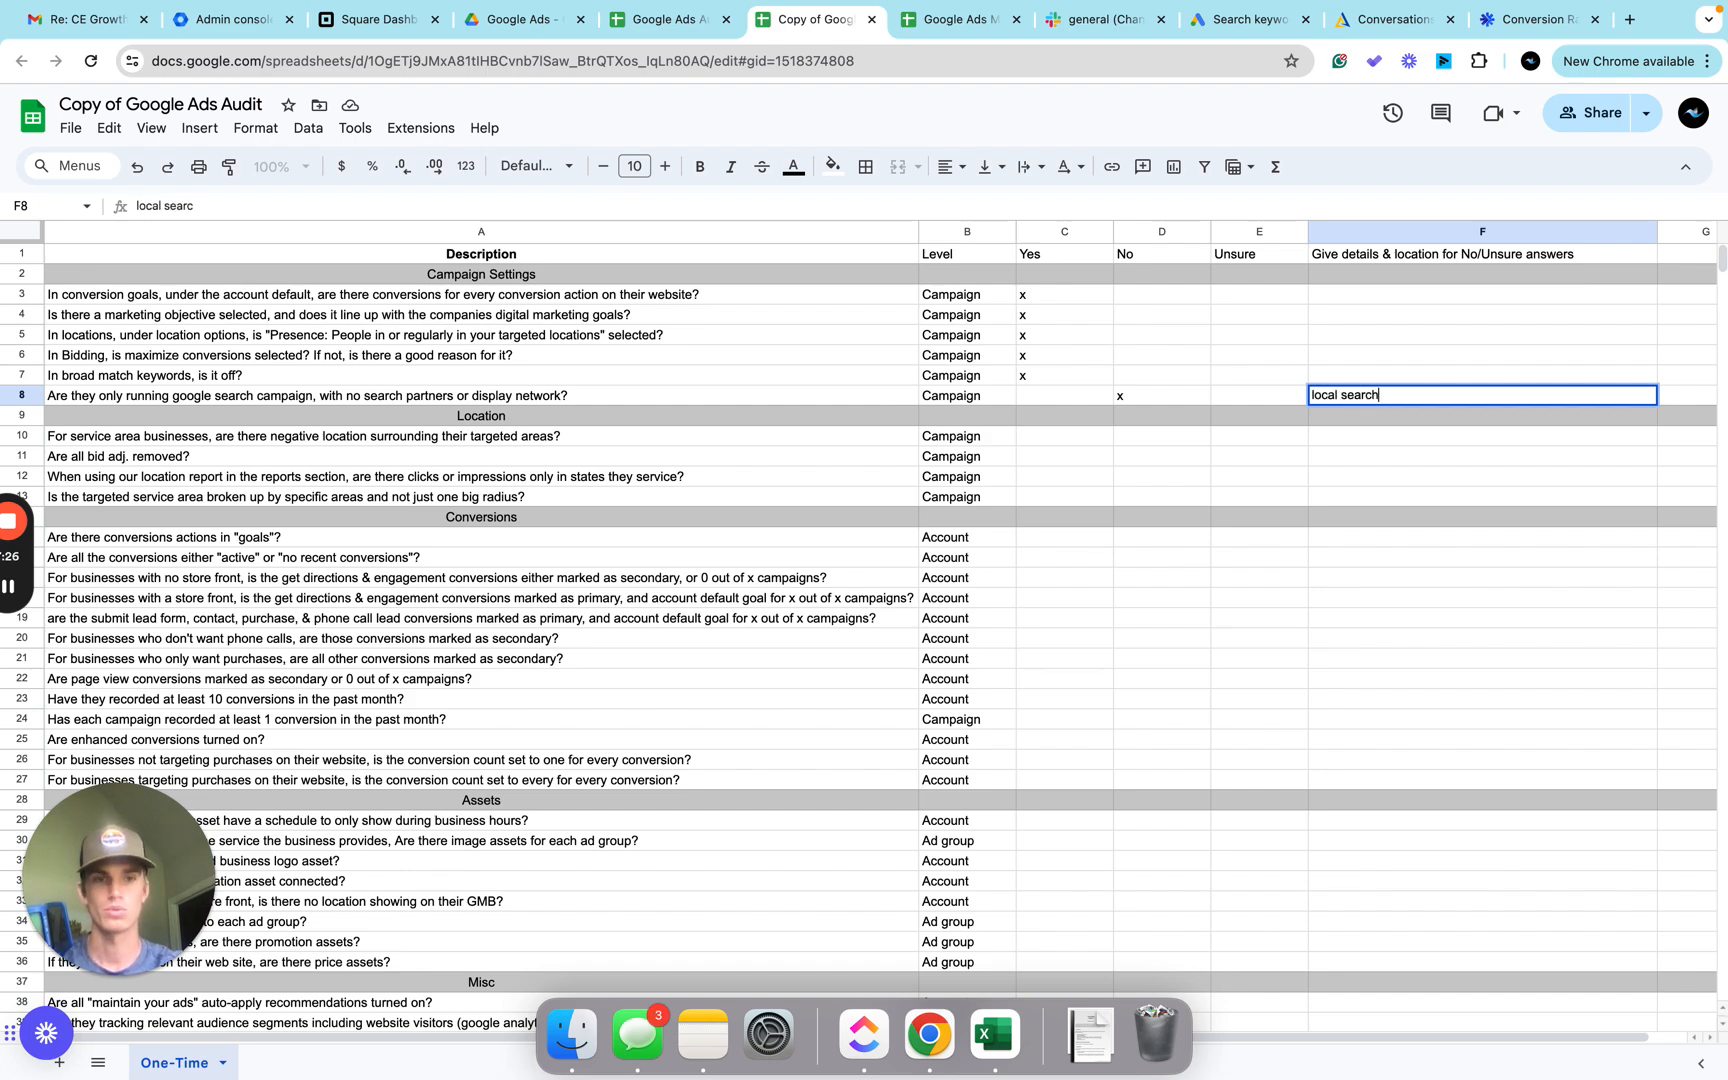
Return to Google Ads, close the campaign settings and compare each campaign's performance across Google search, search partners and the Display Network.
{"action": "key", "text": "ctrl+Right"}
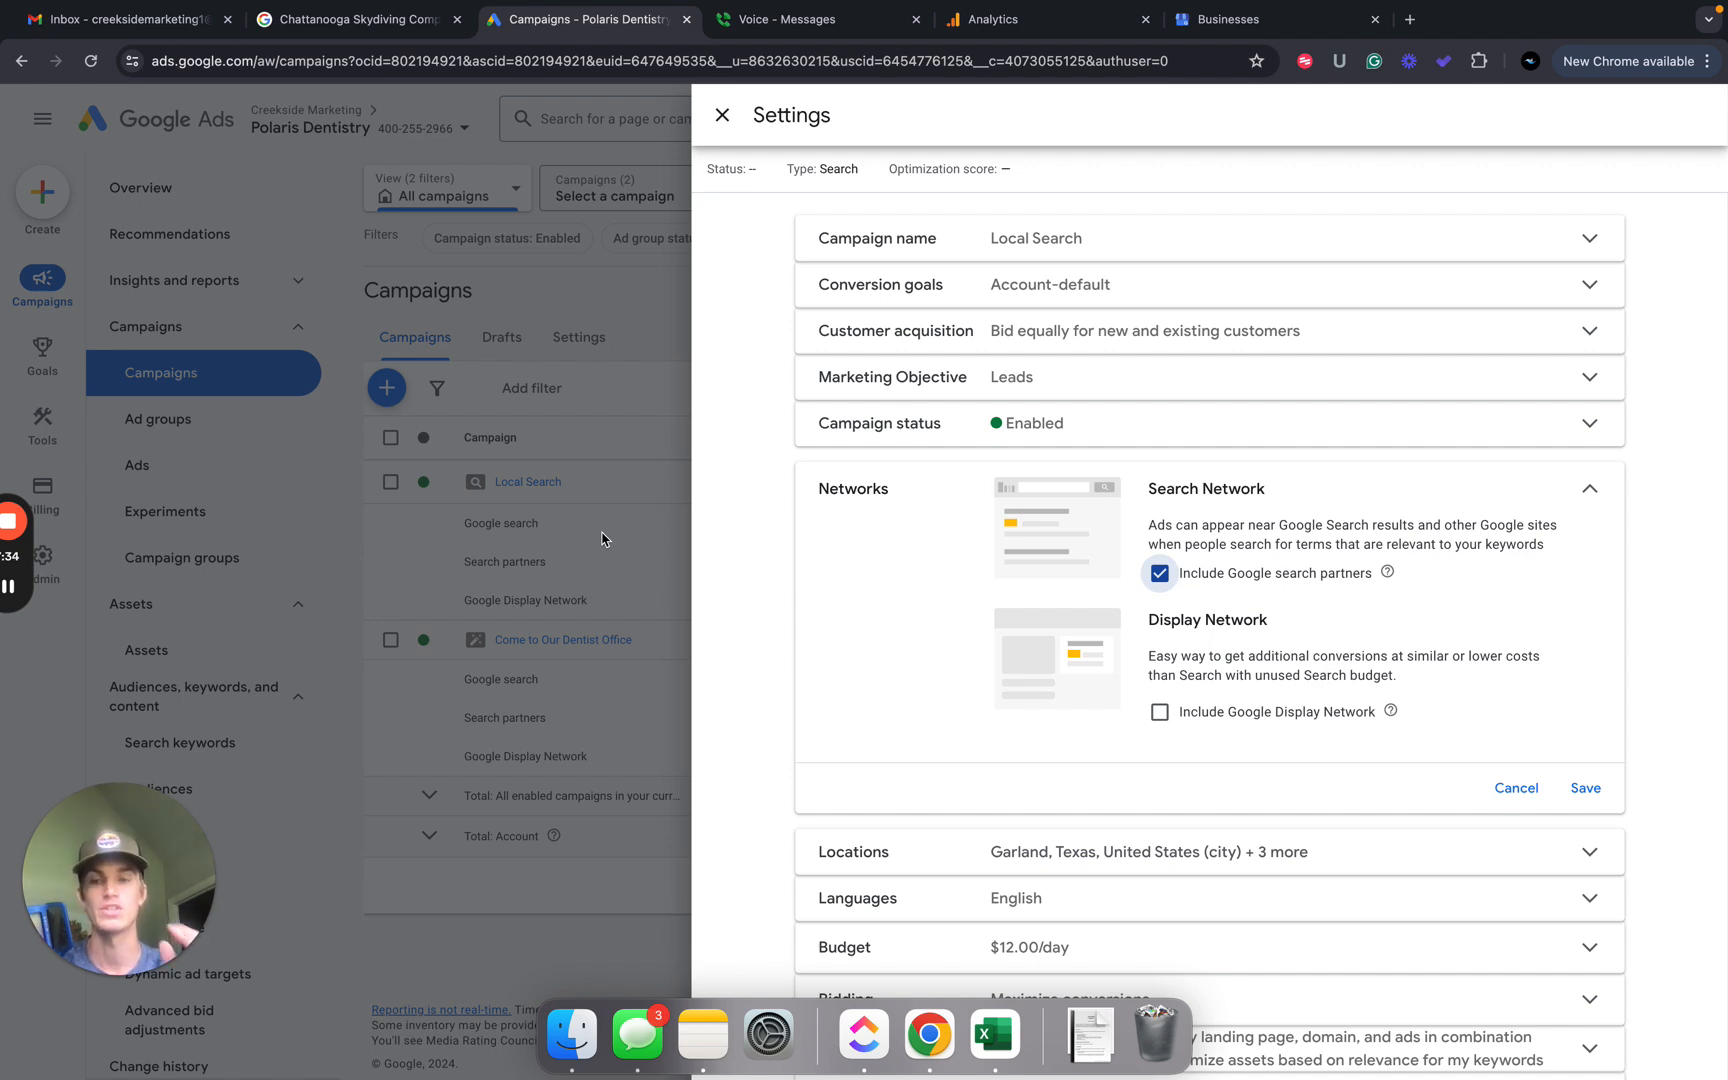
{"action": "left_click", "coordinate": [555, 565]}
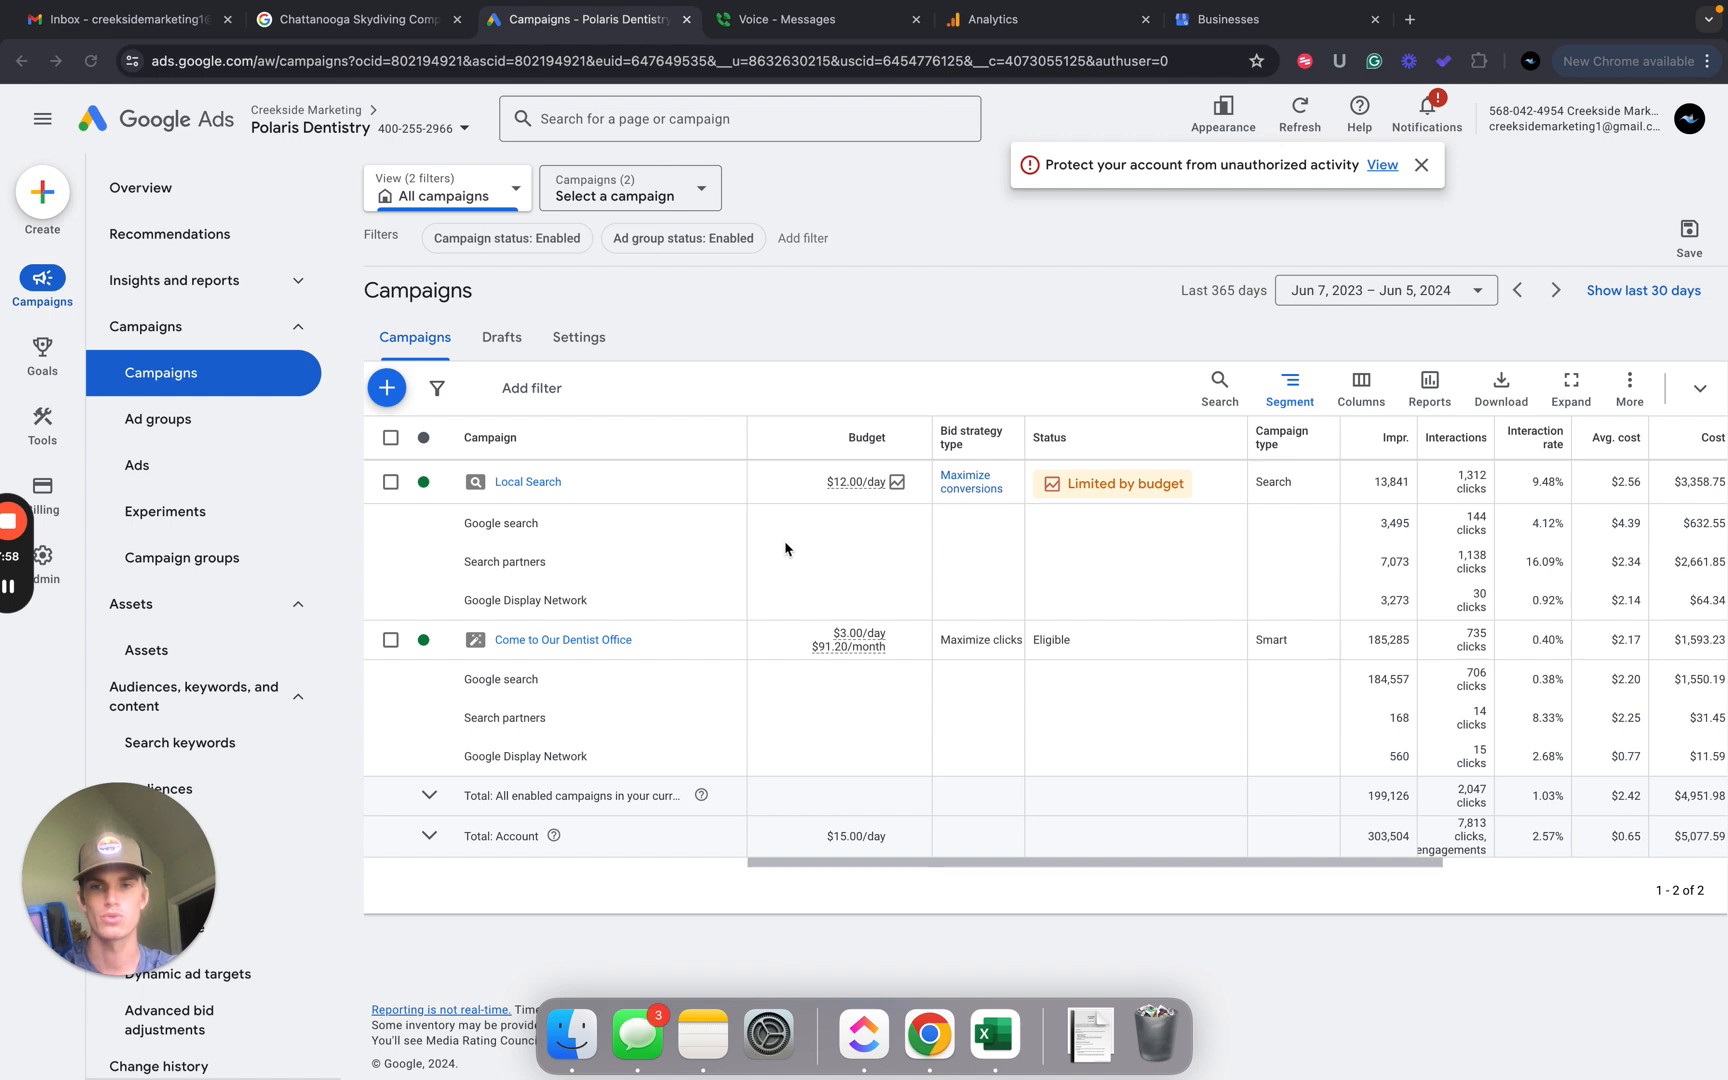
{"action": "scroll", "coordinate": [920, 565], "scroll_direction": "right", "scroll_amount": 5}
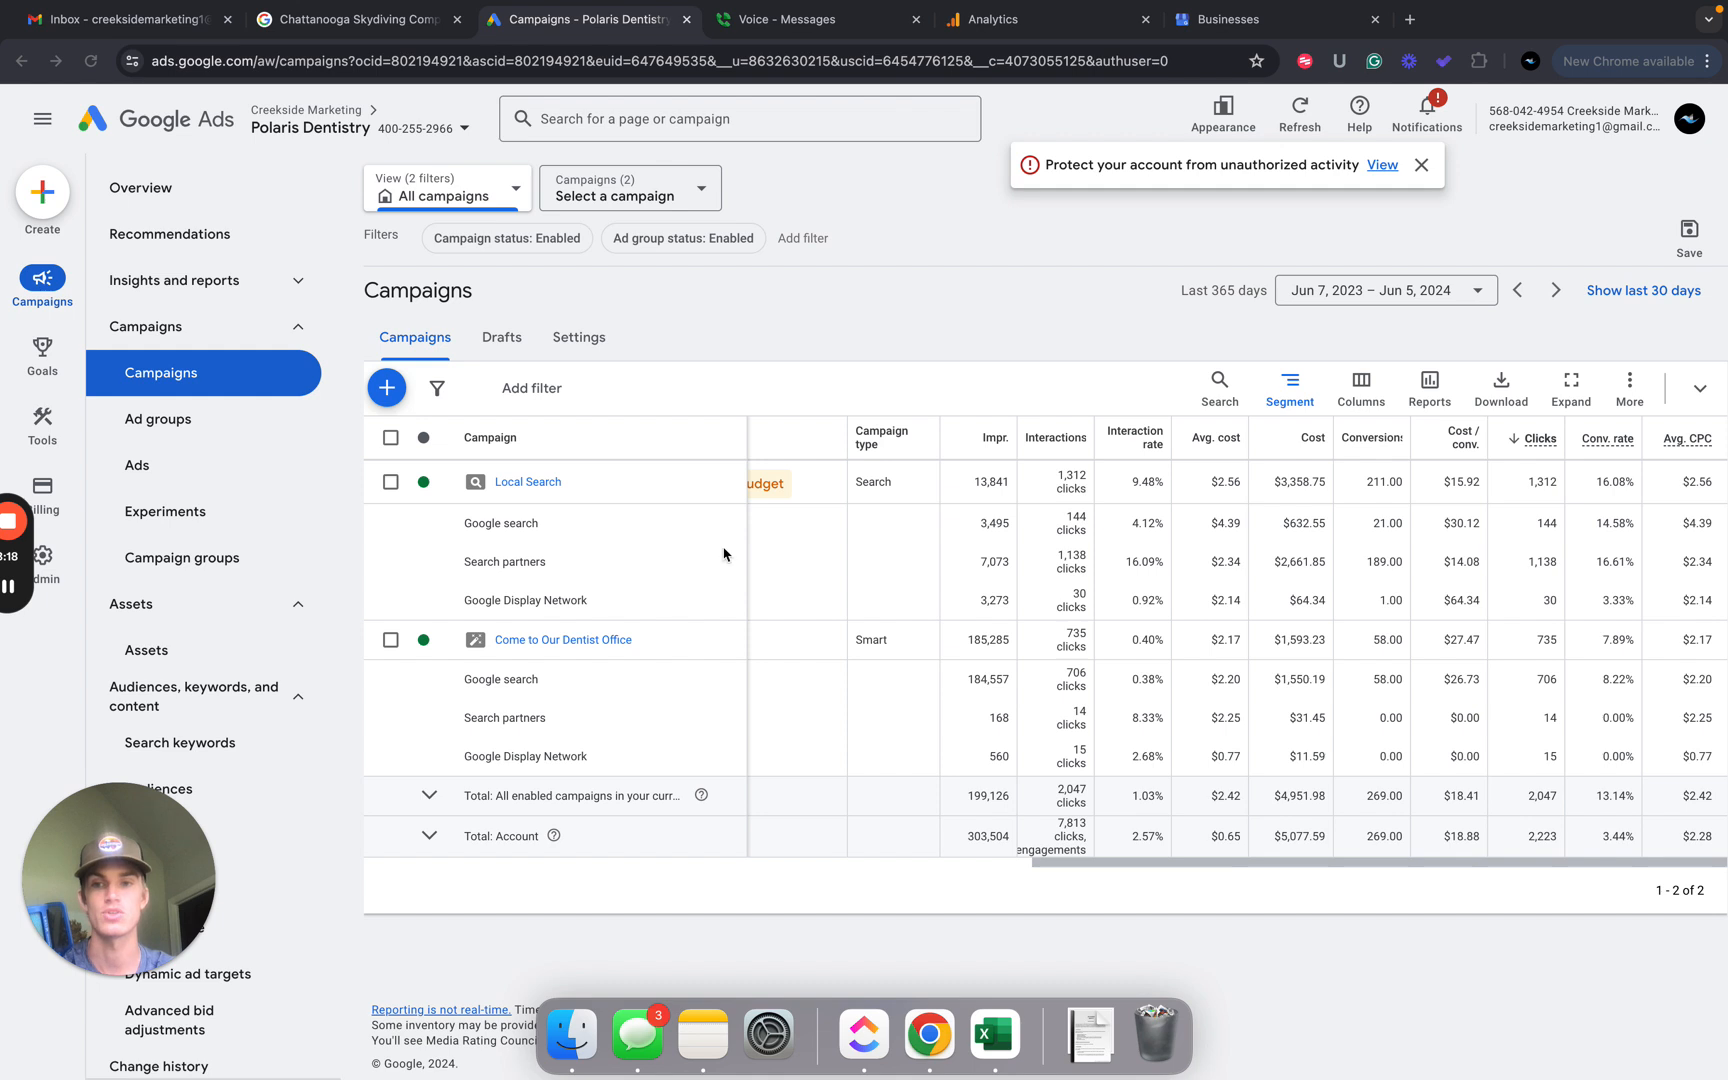
{"action": "scroll", "coordinate": [891, 573], "scroll_direction": "left", "scroll_amount": 10}
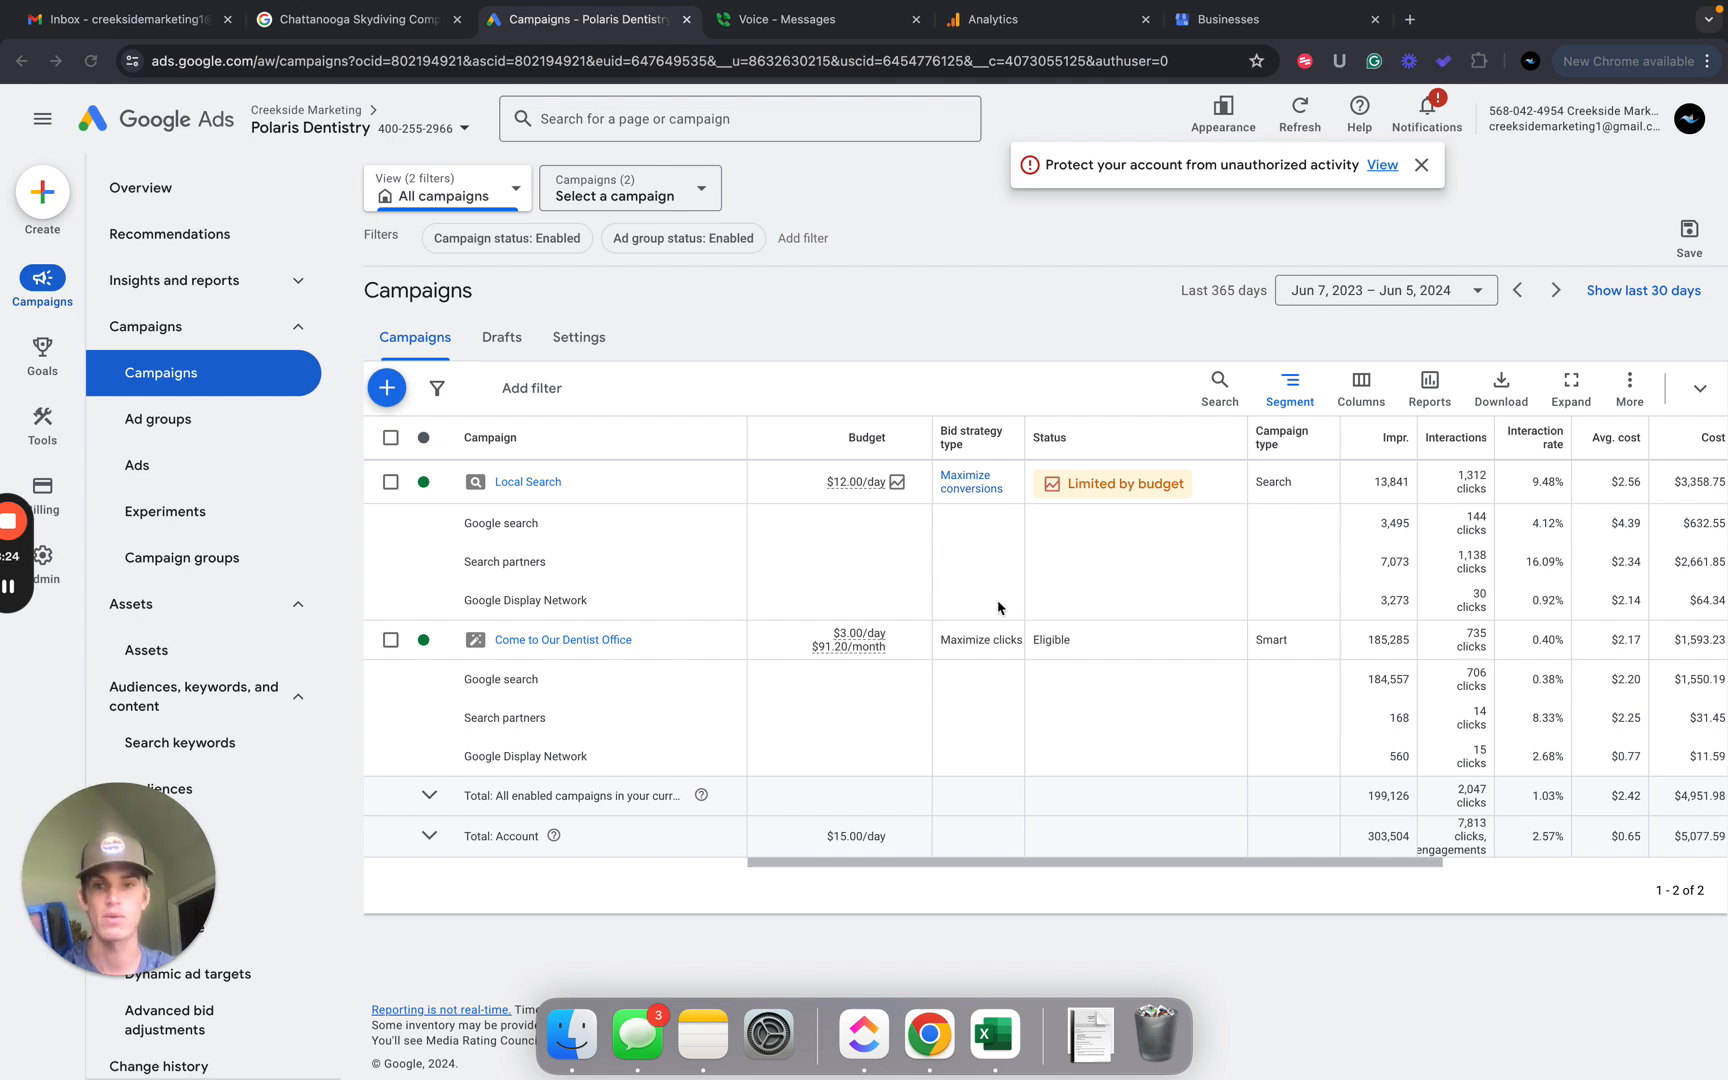
Read the Location questions in the audit spreadsheet and open the Locations report in Google Ads.
{"action": "key", "text": "ctrl+Left"}
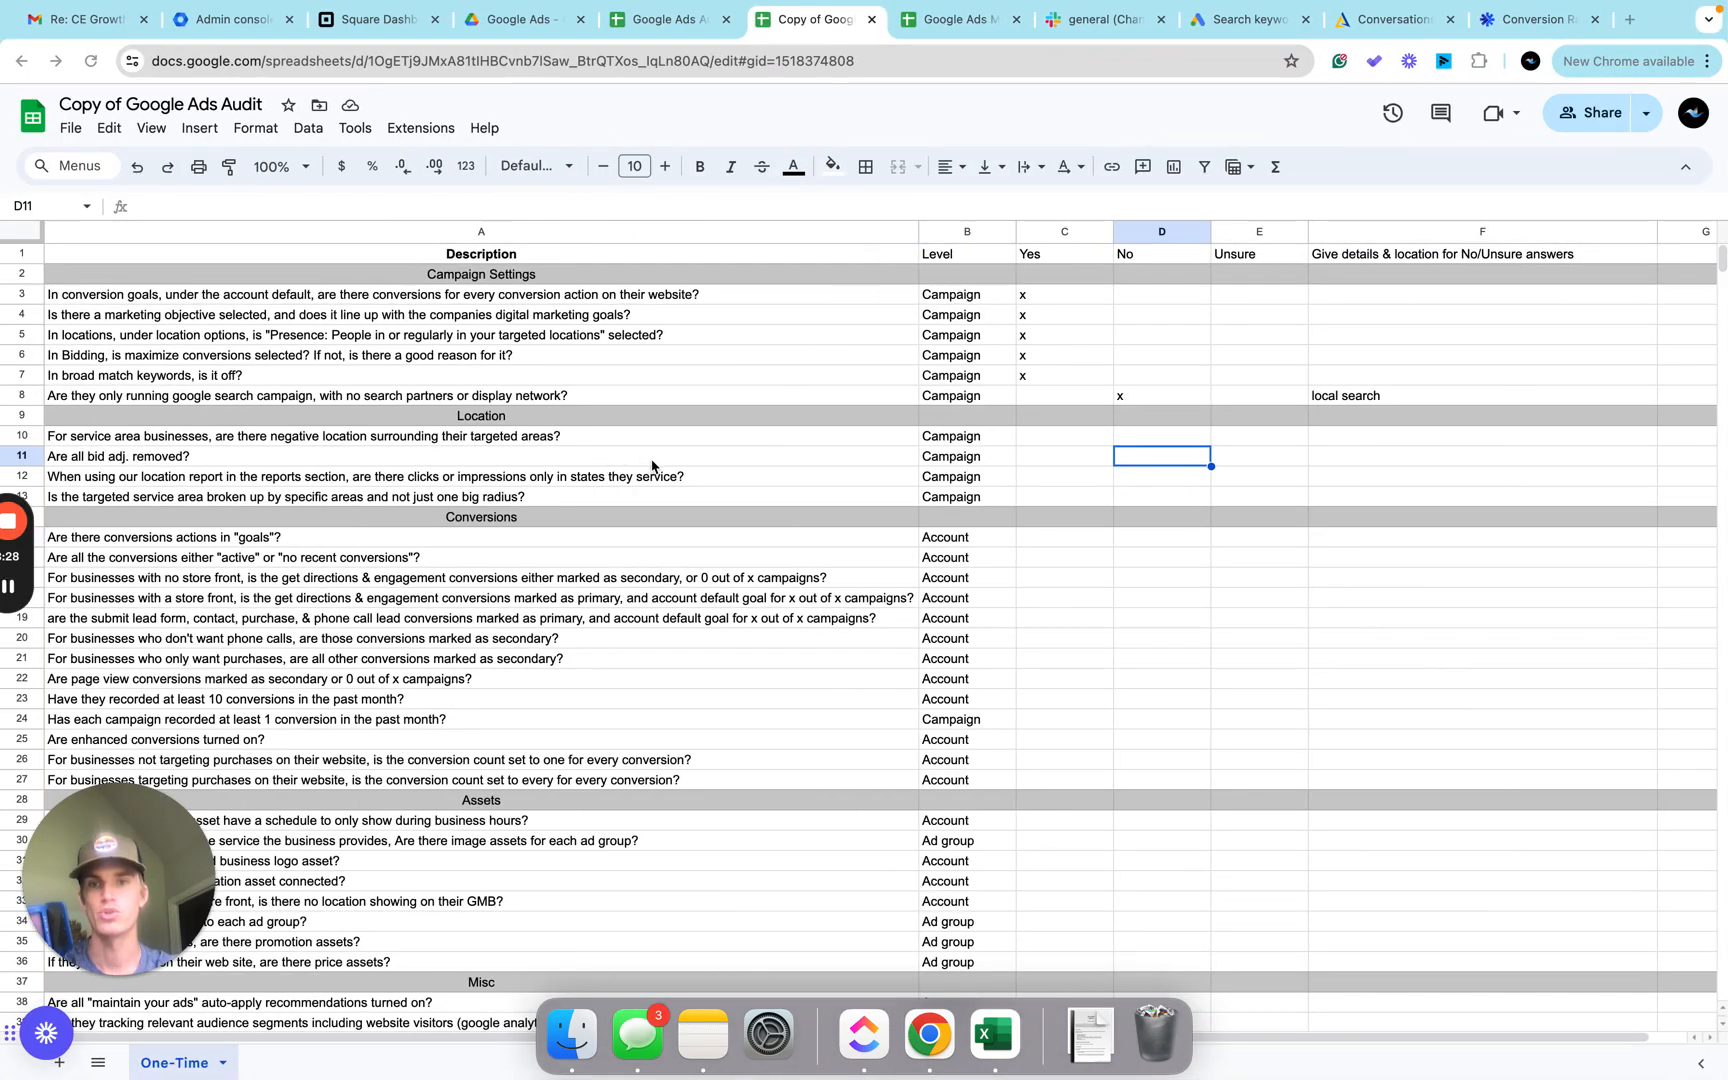
{"action": "key", "text": "ctrl+Right"}
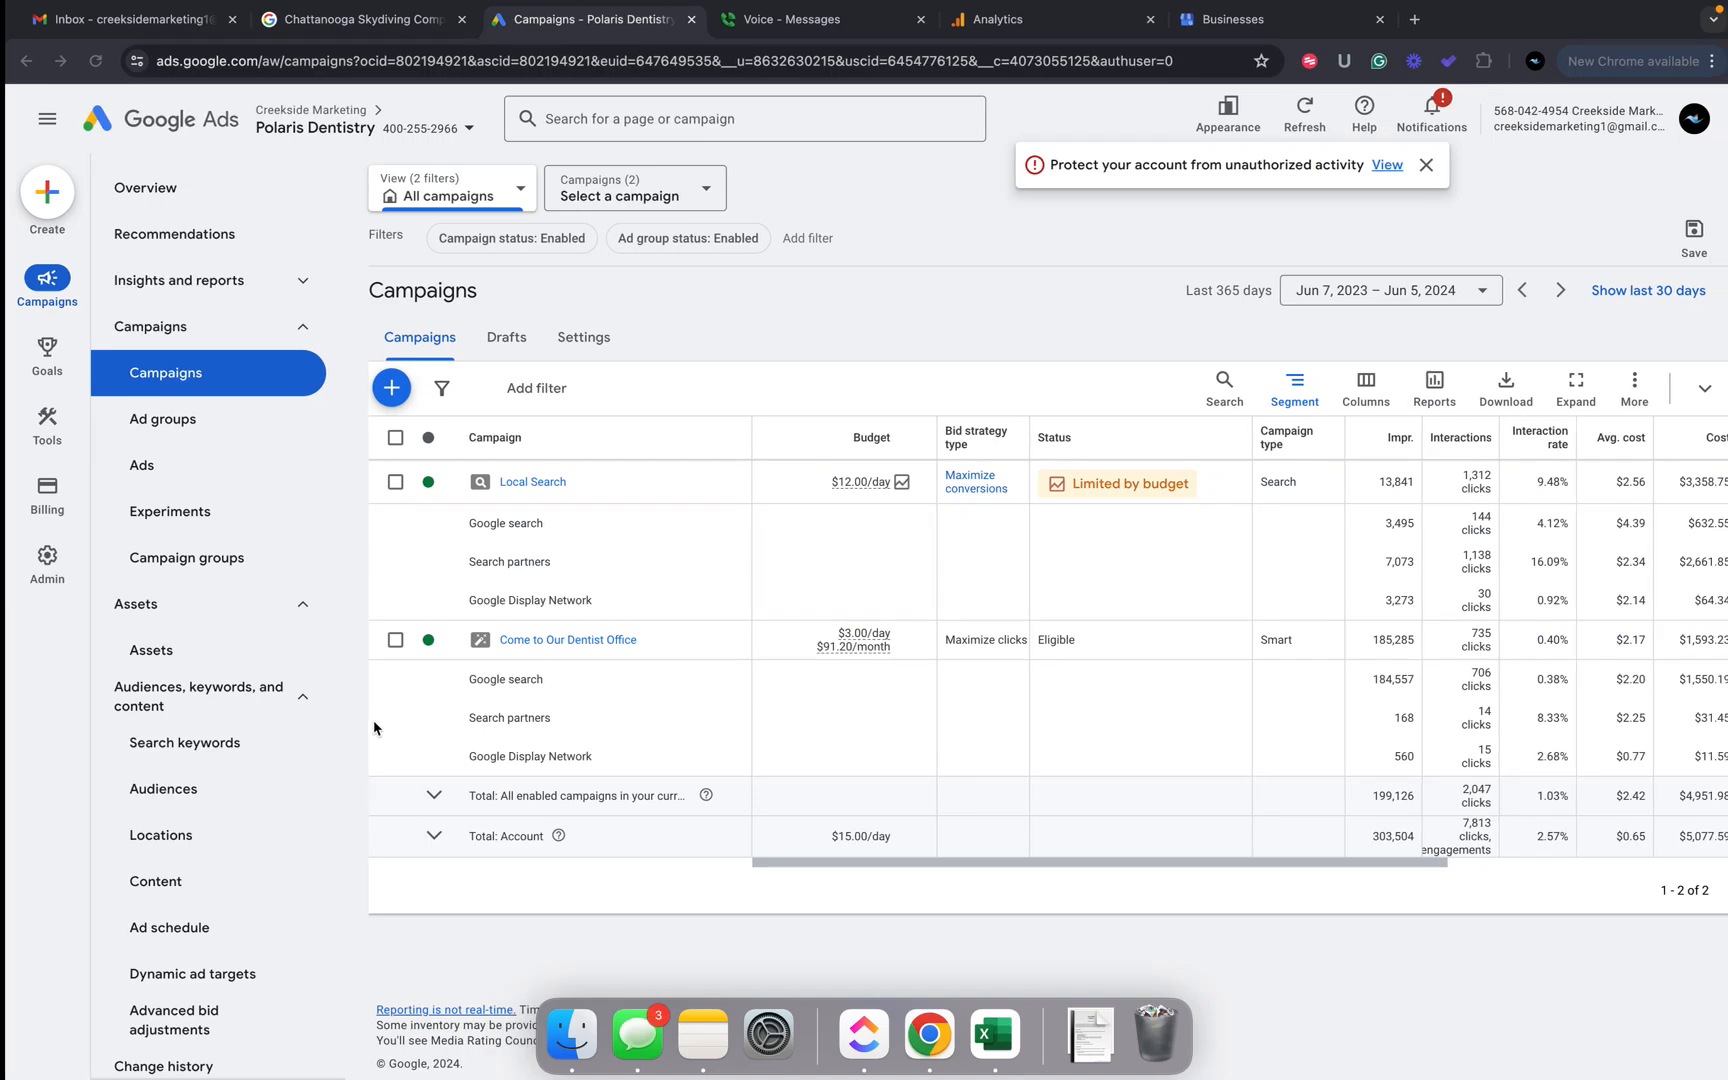
{"action": "left_click_drag", "start_coordinate": [138, 864], "coordinate": [557, 857]}
{"action": "left_click", "coordinate": [162, 822]}
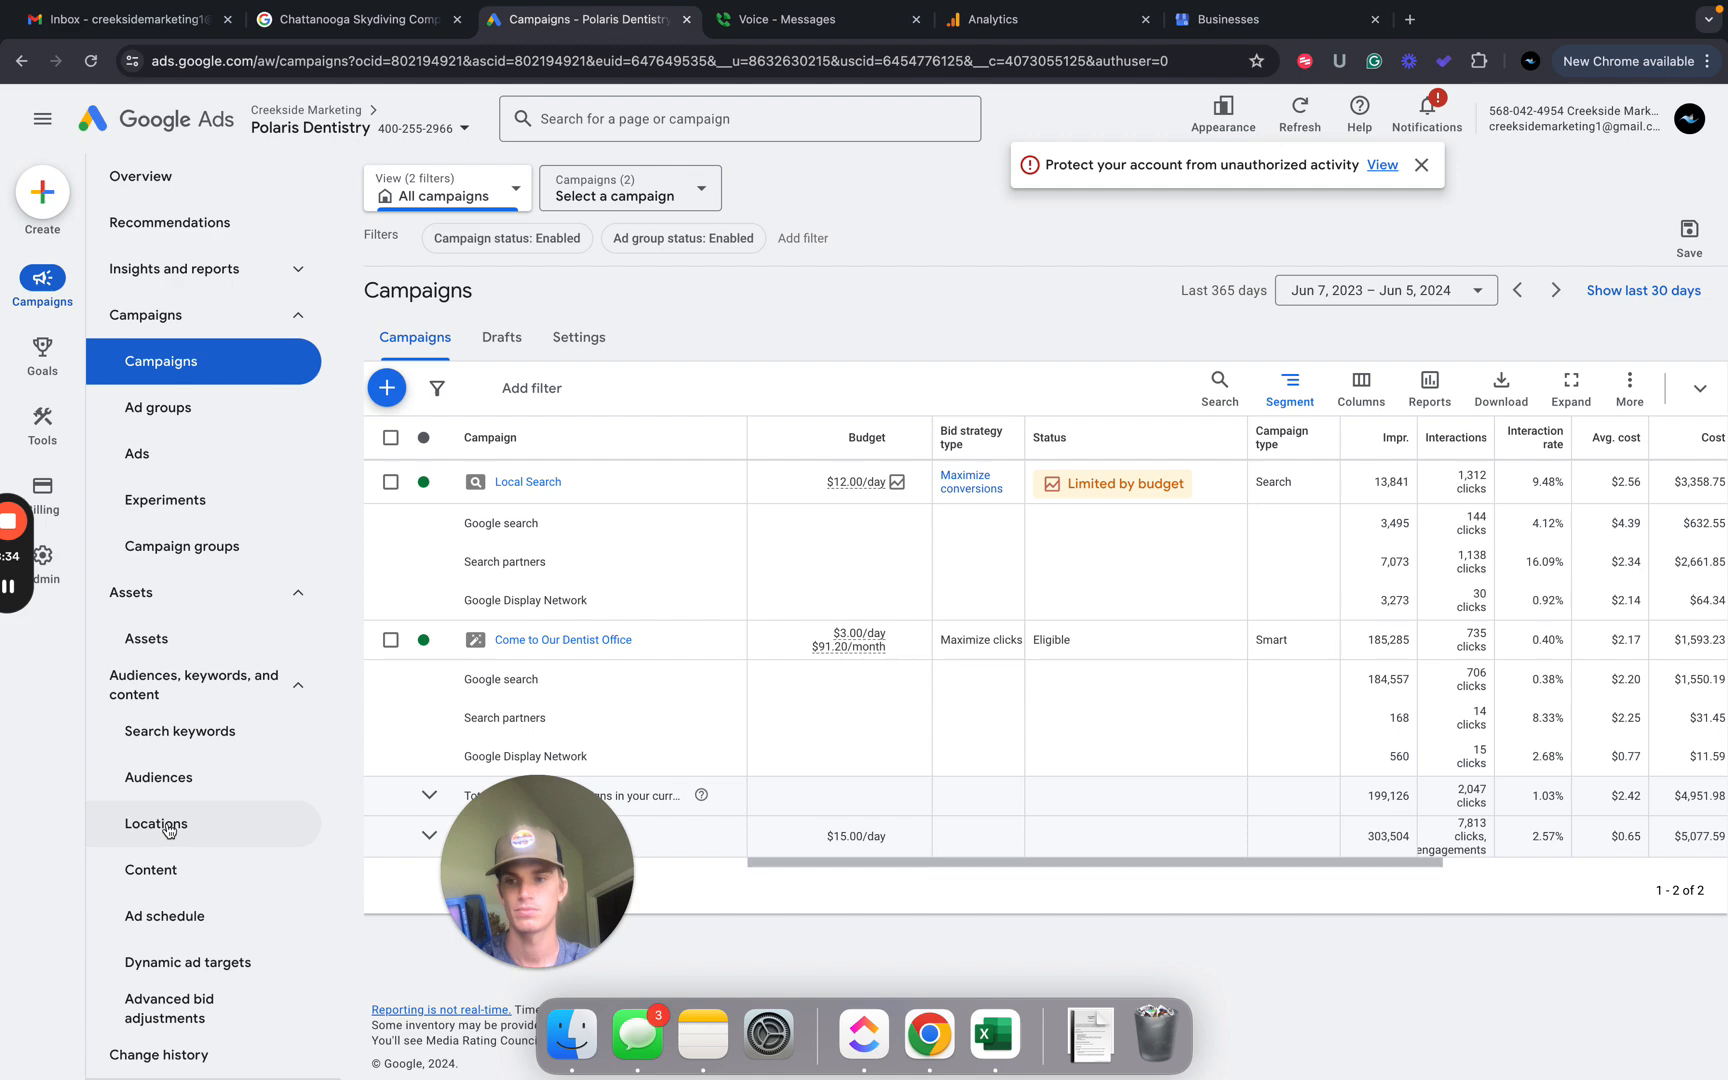
{"action": "left_click_drag", "start_coordinate": [567, 860], "coordinate": [97, 887]}
Recheck the negative location question, limit the Locations report to the Local Search campaign and examine the map around its targeted areas.
{"action": "key", "text": "ctrl+Left"}
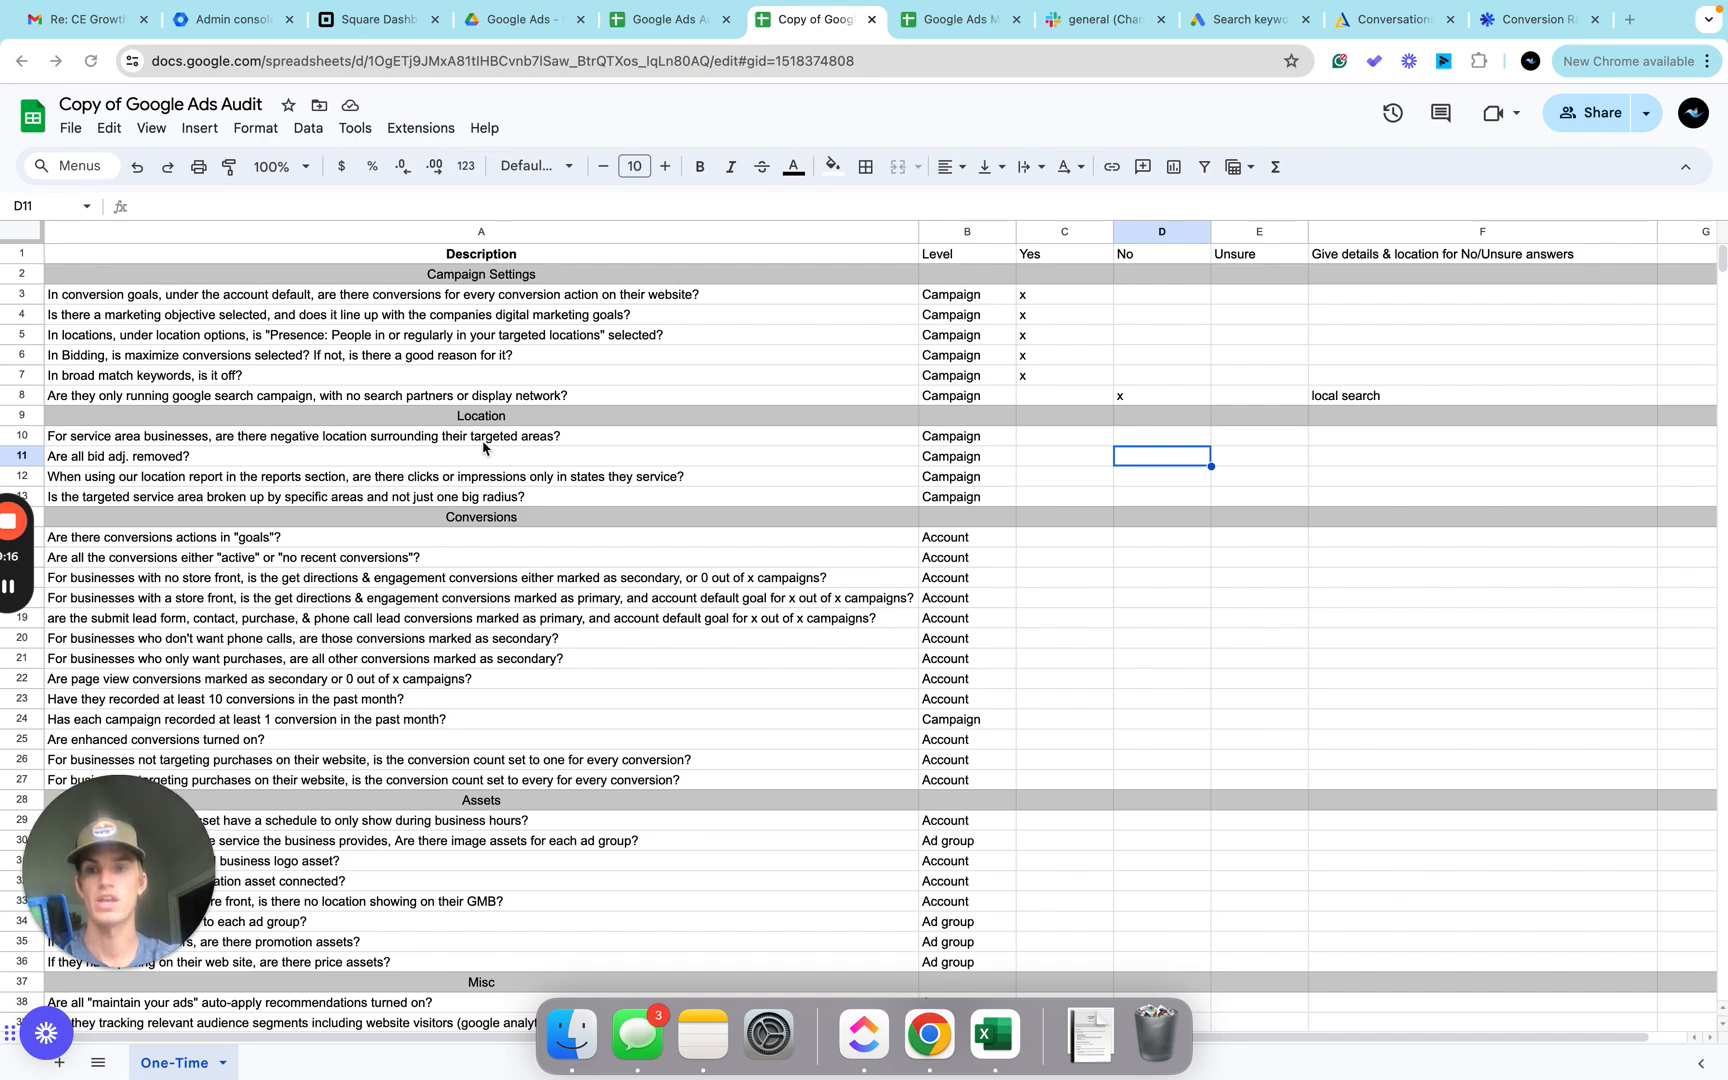
{"action": "key", "text": "ctrl+Right"}
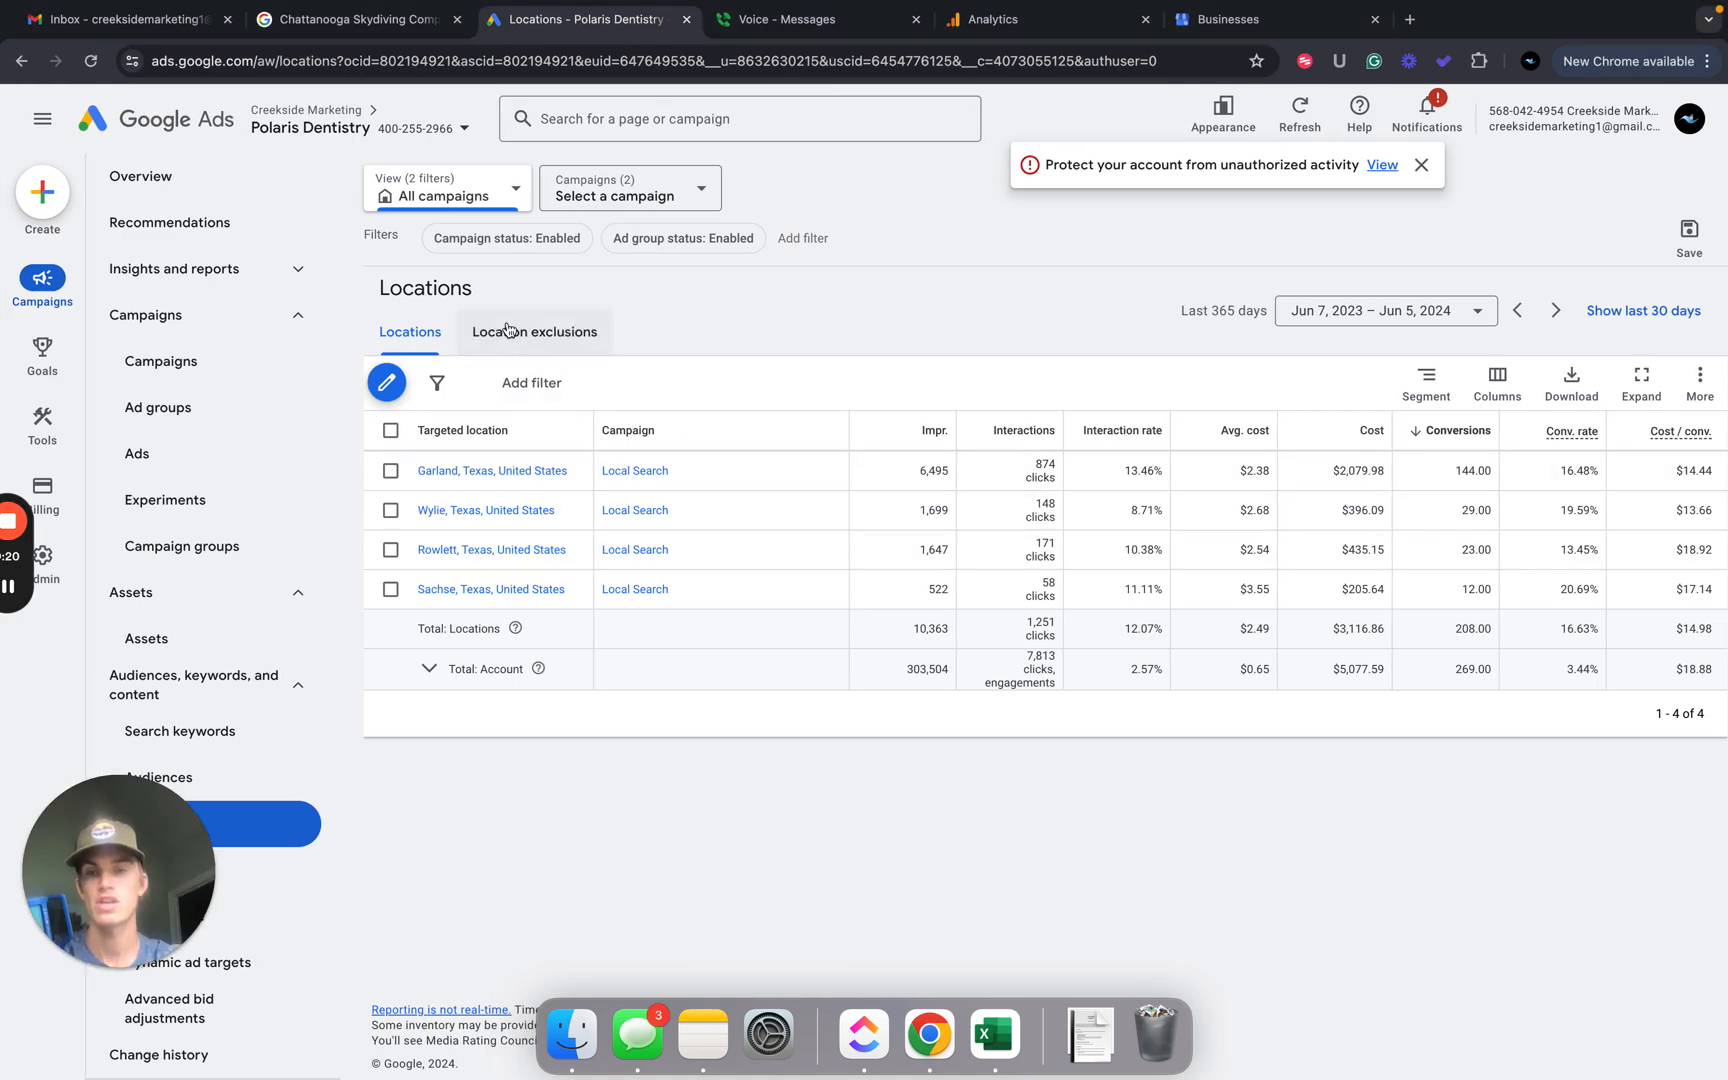
{"action": "left_click", "coordinate": [694, 193]}
{"action": "left_click", "coordinate": [688, 435]}
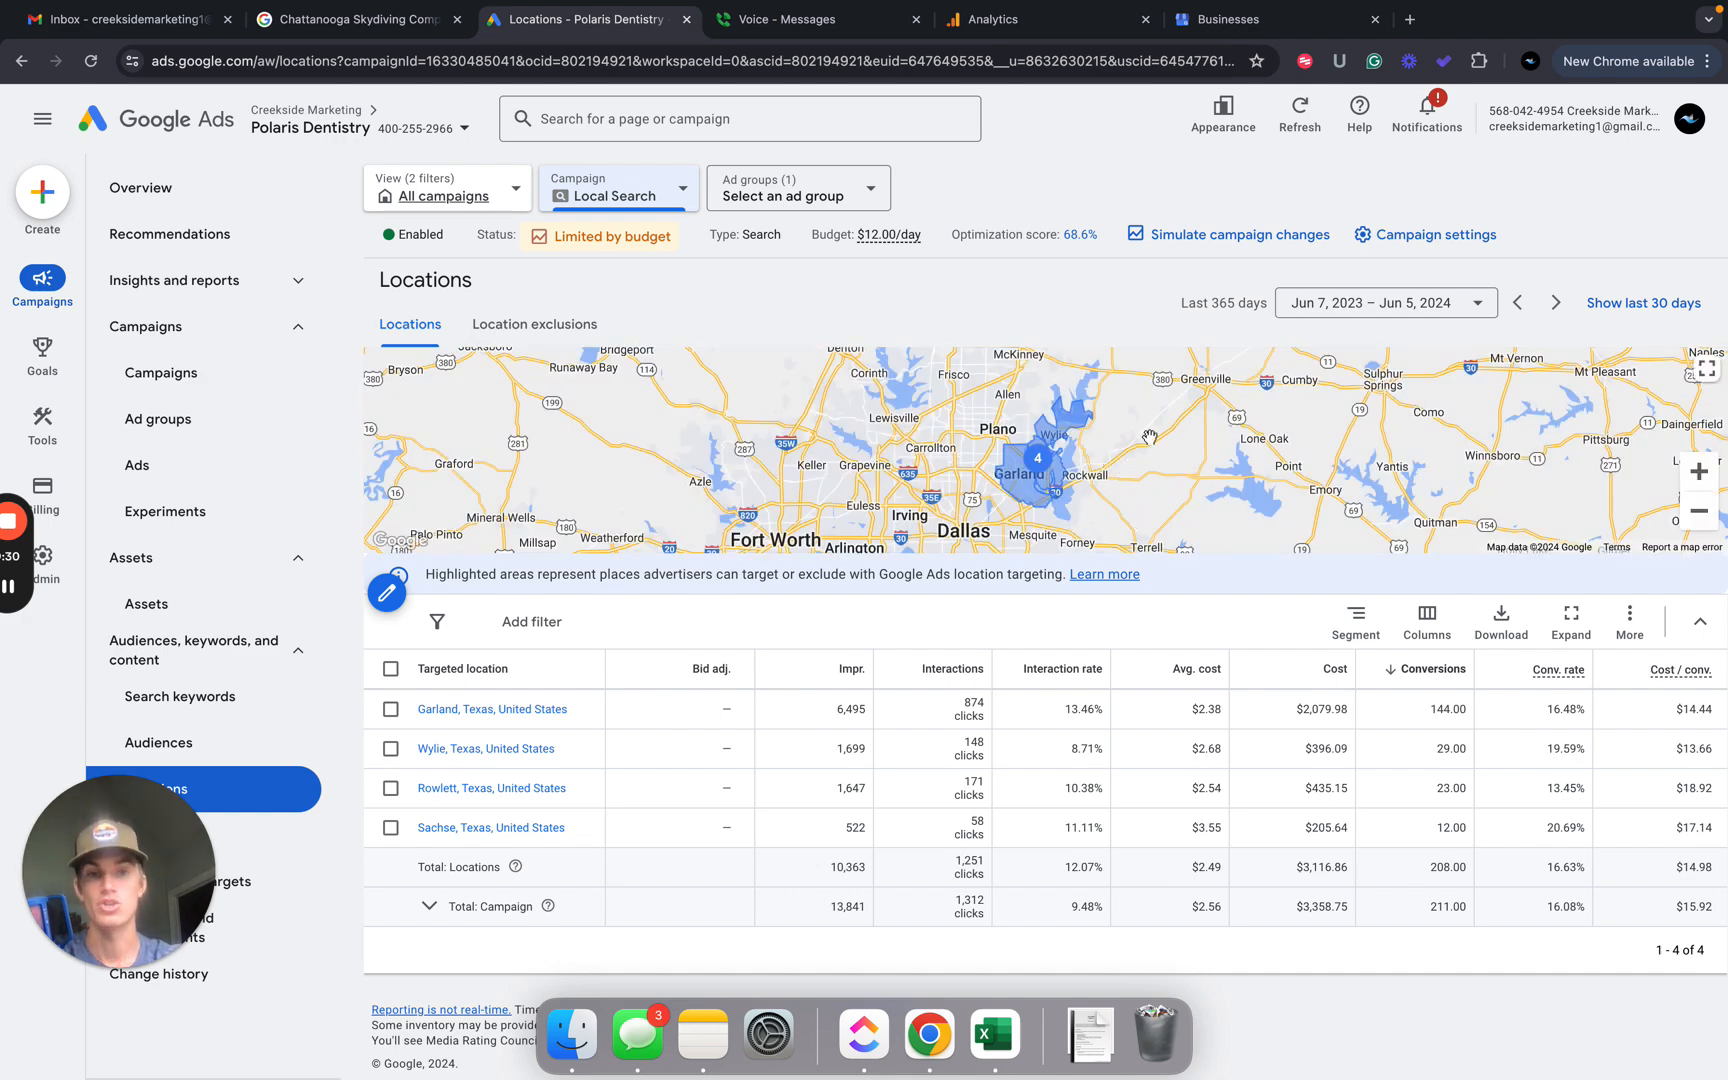
{"action": "left_click", "coordinate": [1699, 520]}
{"action": "mouse_move", "coordinate": [1120, 485]}
{"action": "left_mouse_down"}
{"action": "mouse_move", "coordinate": [1123, 463]}
{"action": "mouse_move", "coordinate": [1128, 522]}
{"action": "left_mouse_up"}
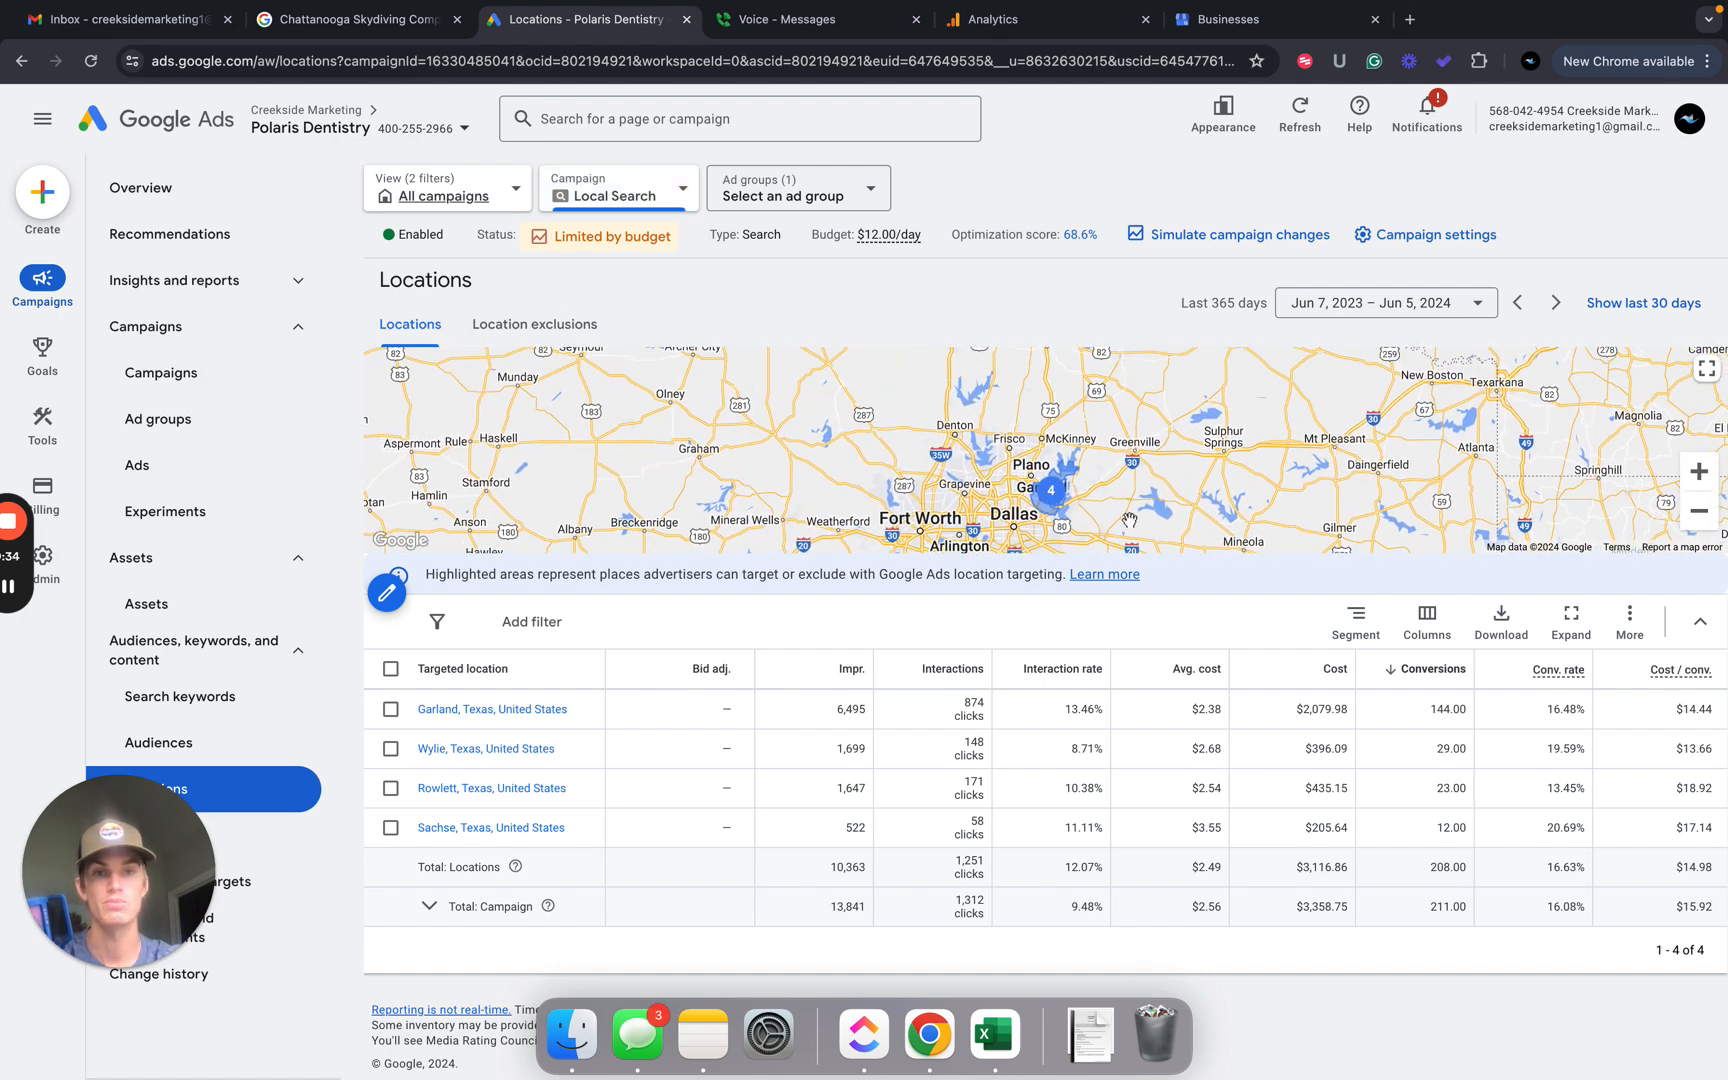
{"action": "left_click_drag", "start_coordinate": [917, 465], "coordinate": [896, 423]}
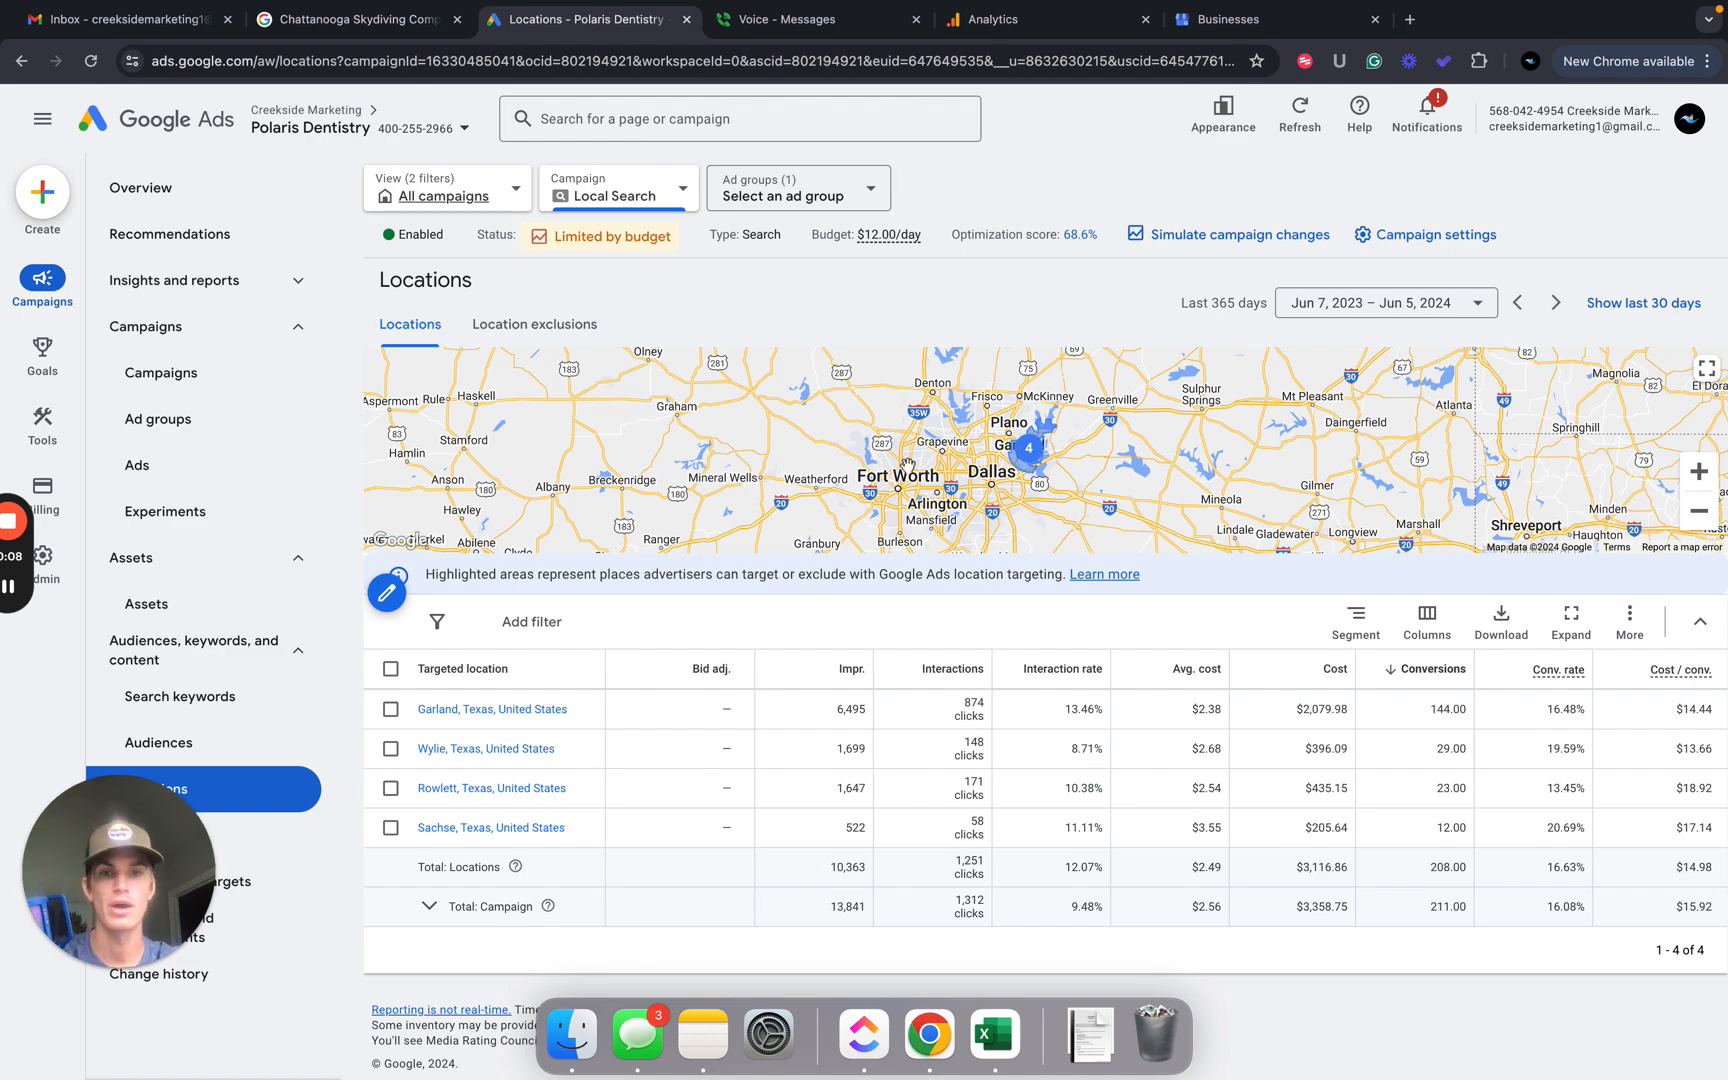
In row 10 of the audit spreadsheet, mark the negative location question with an x under No and enter "local search" as the details.
{"action": "key", "text": "ctrl+Left"}
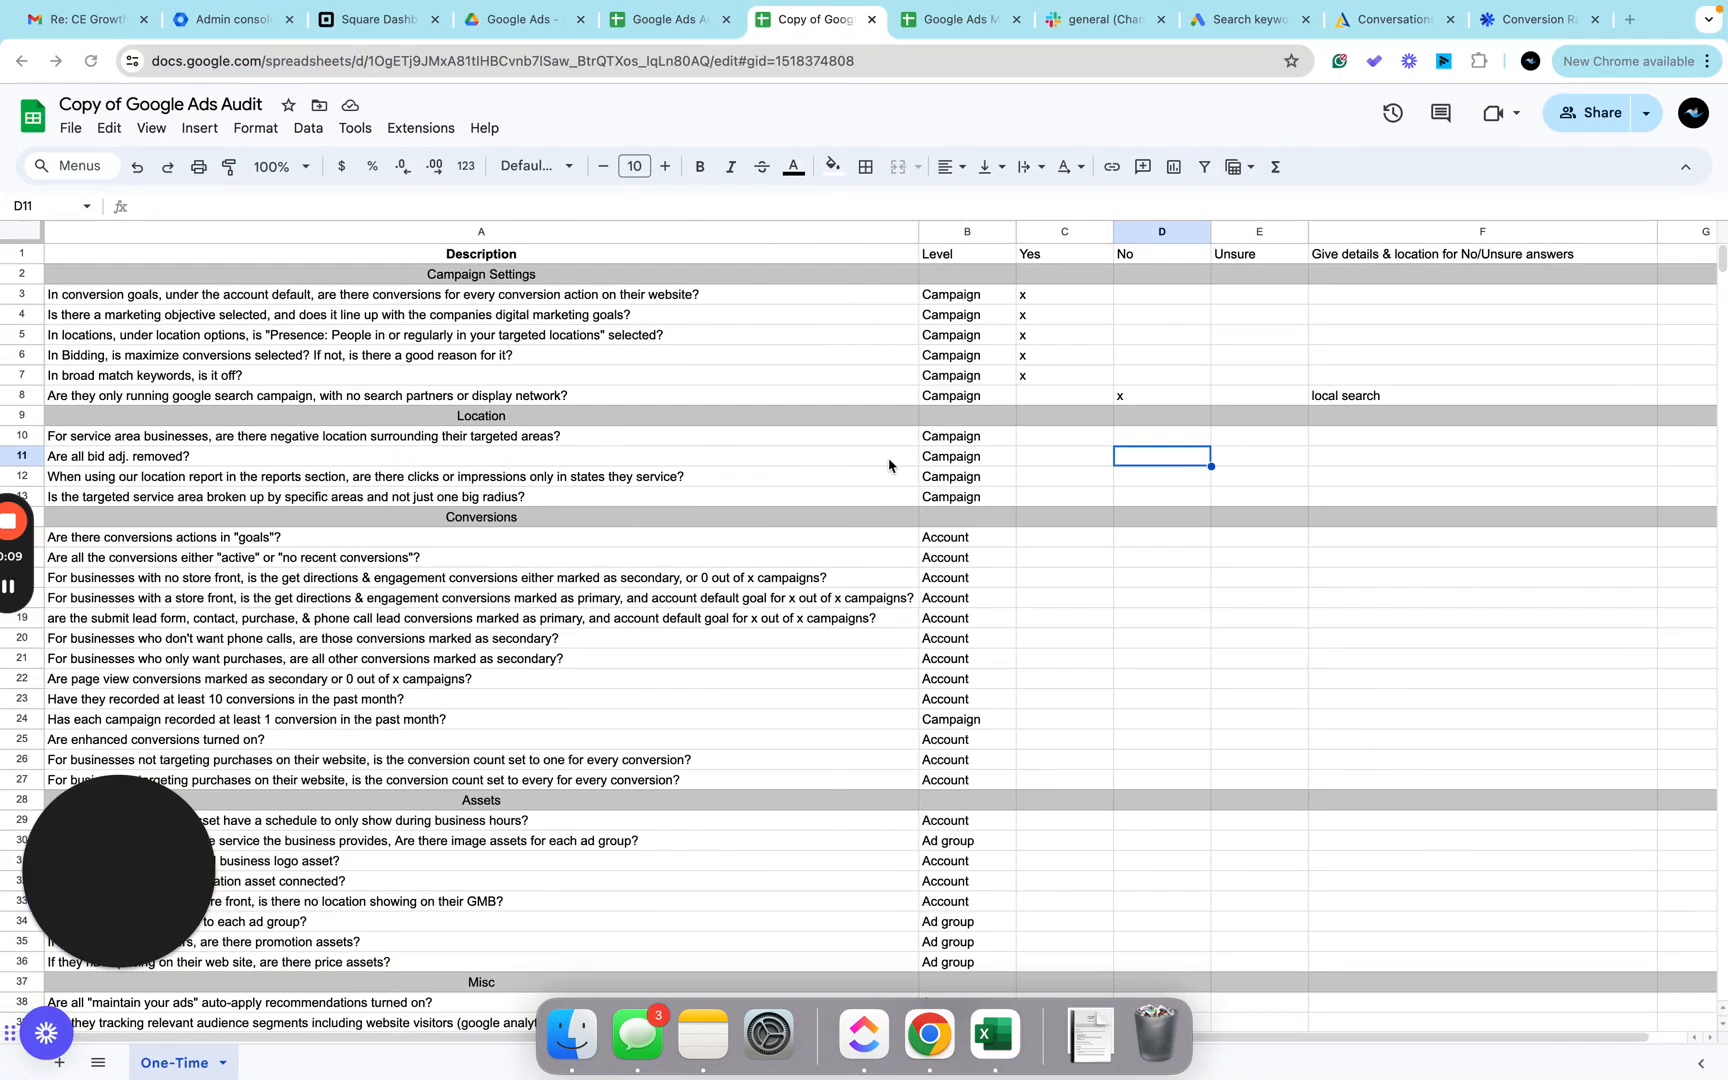
{"action": "left_click", "coordinate": [1165, 443]}
{"action": "type", "text": "x"}
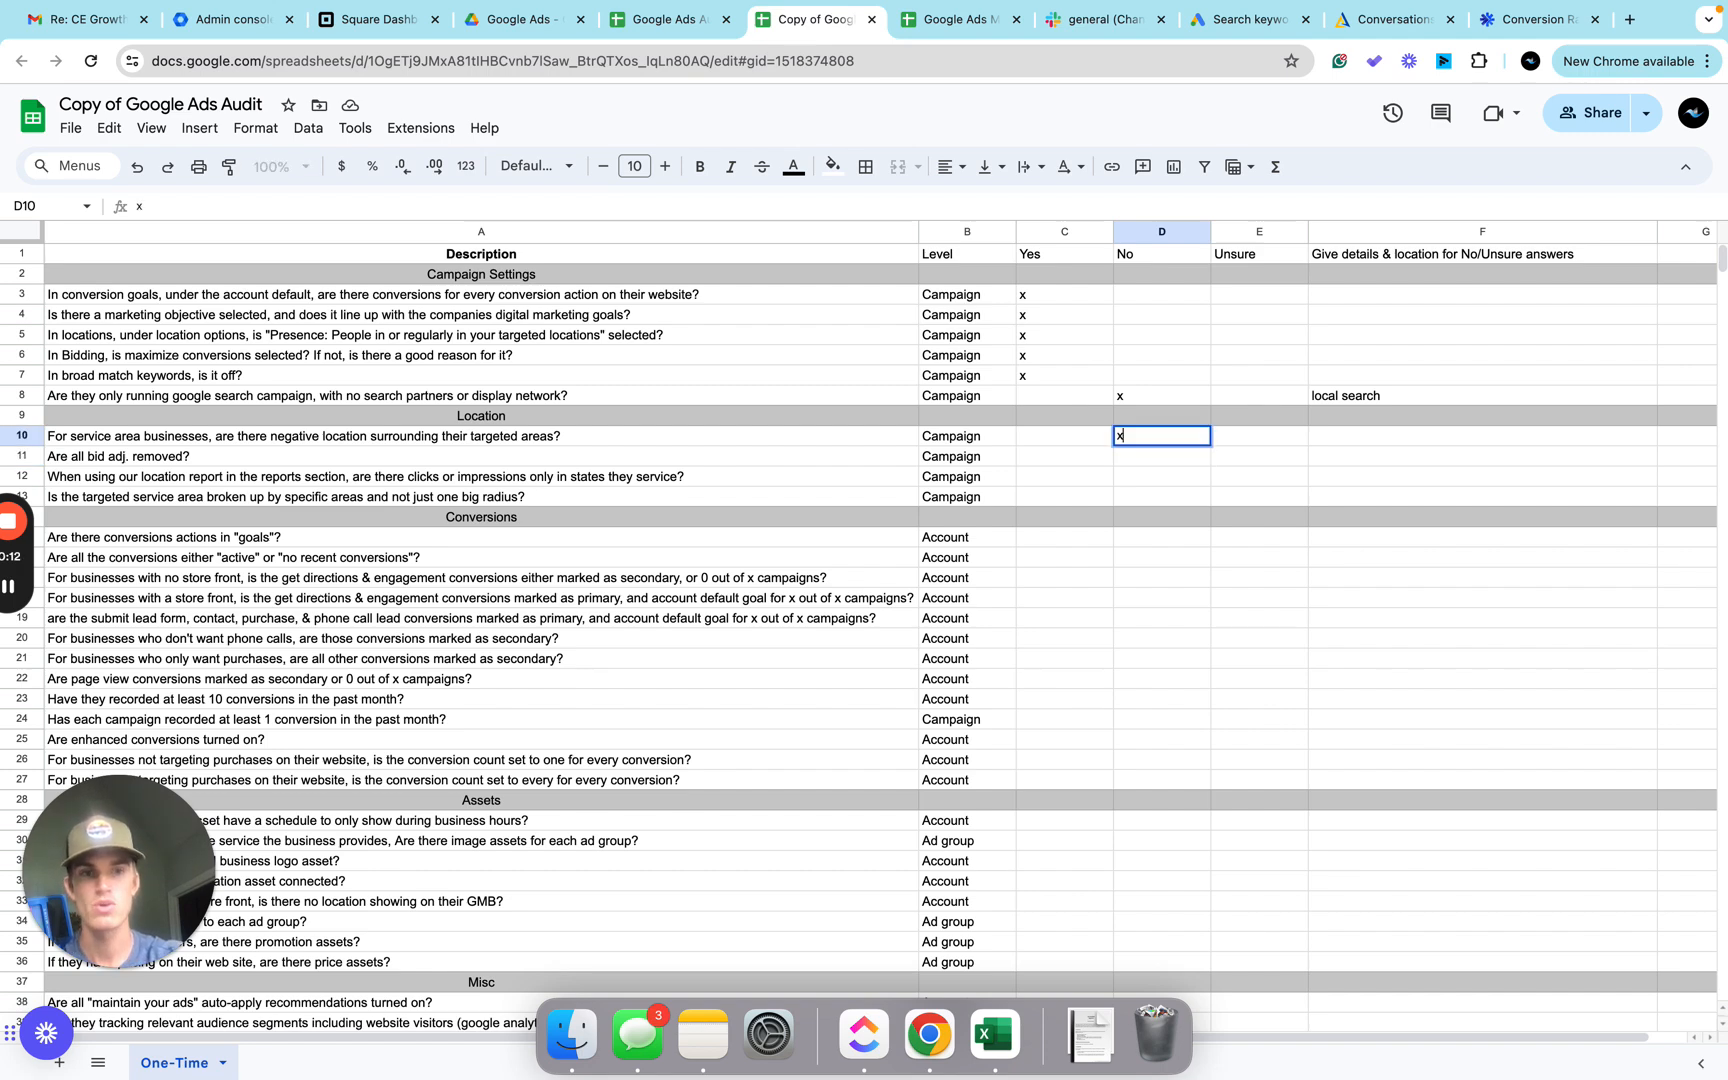
{"action": "left_click", "coordinate": [1362, 439]}
{"action": "type", "text": "local search"}
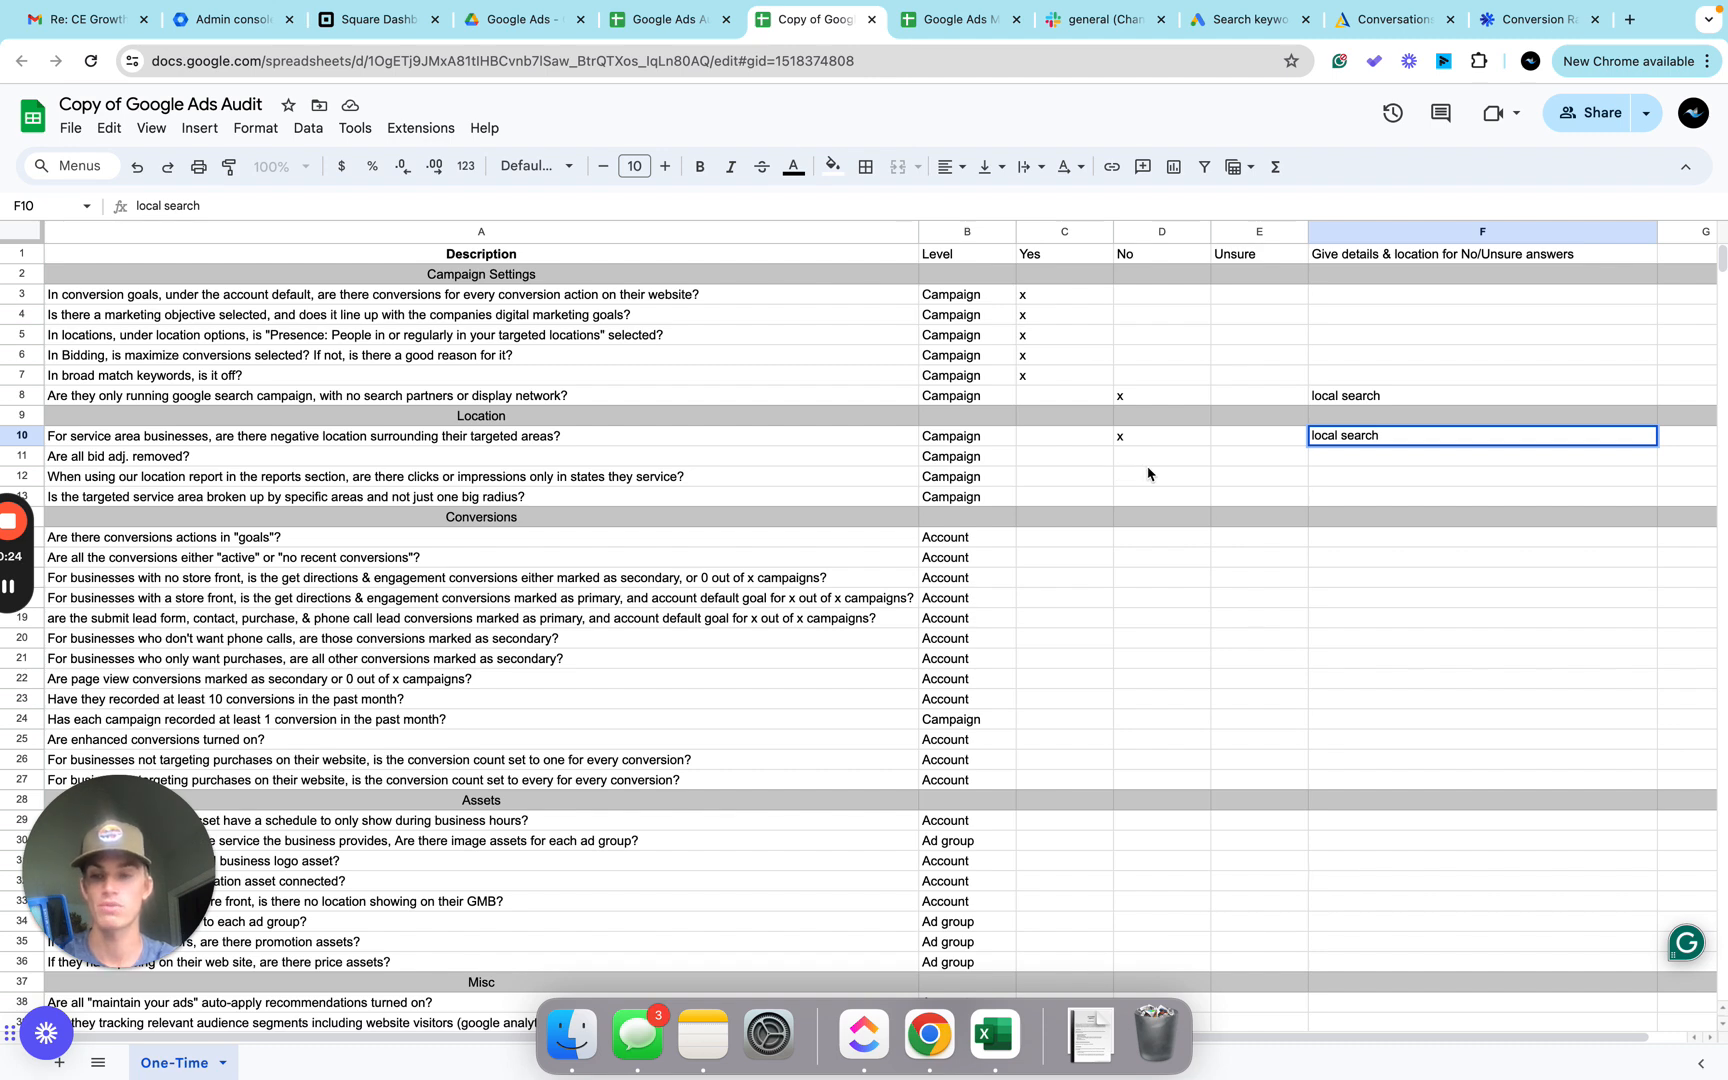
Look over the remaining audit checklist sections, from Conversions and Assets through Misc, Account Settings, Ads and Keywords.
{"action": "scroll", "coordinate": [972, 675], "scroll_direction": "down", "scroll_amount": 5}
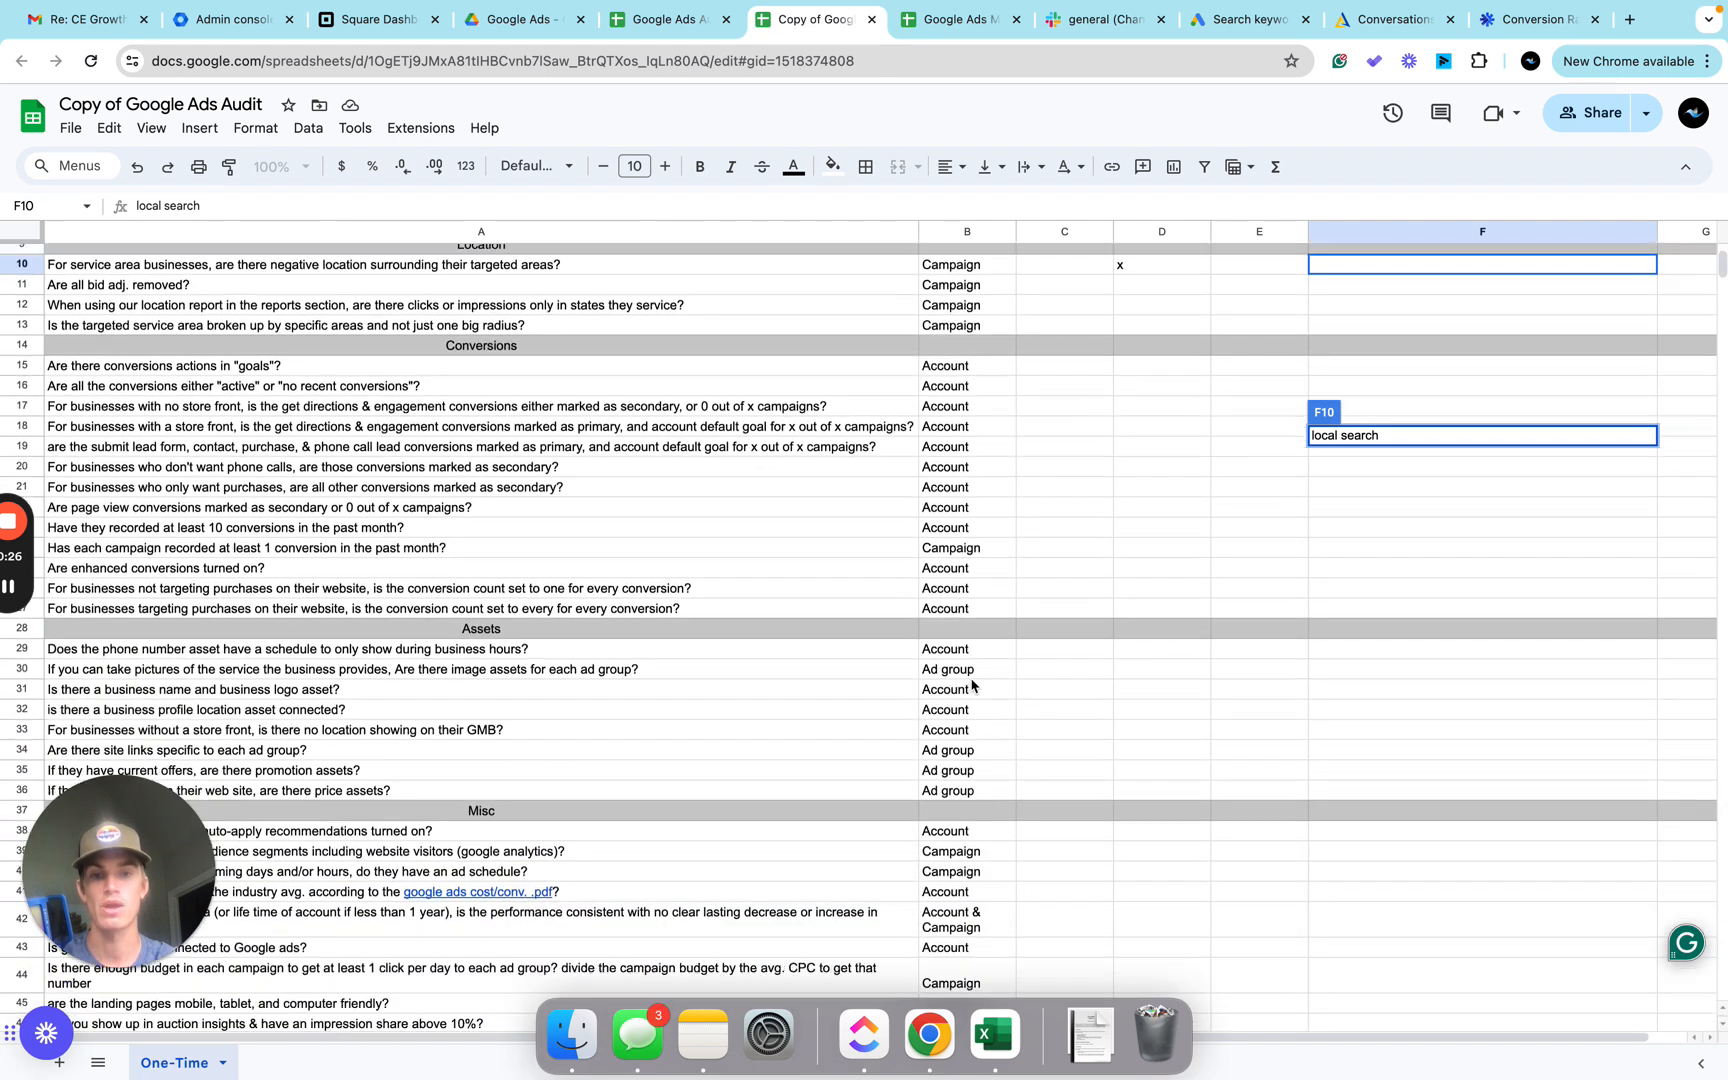
{"action": "scroll", "coordinate": [972, 760], "scroll_direction": "down", "scroll_amount": 5}
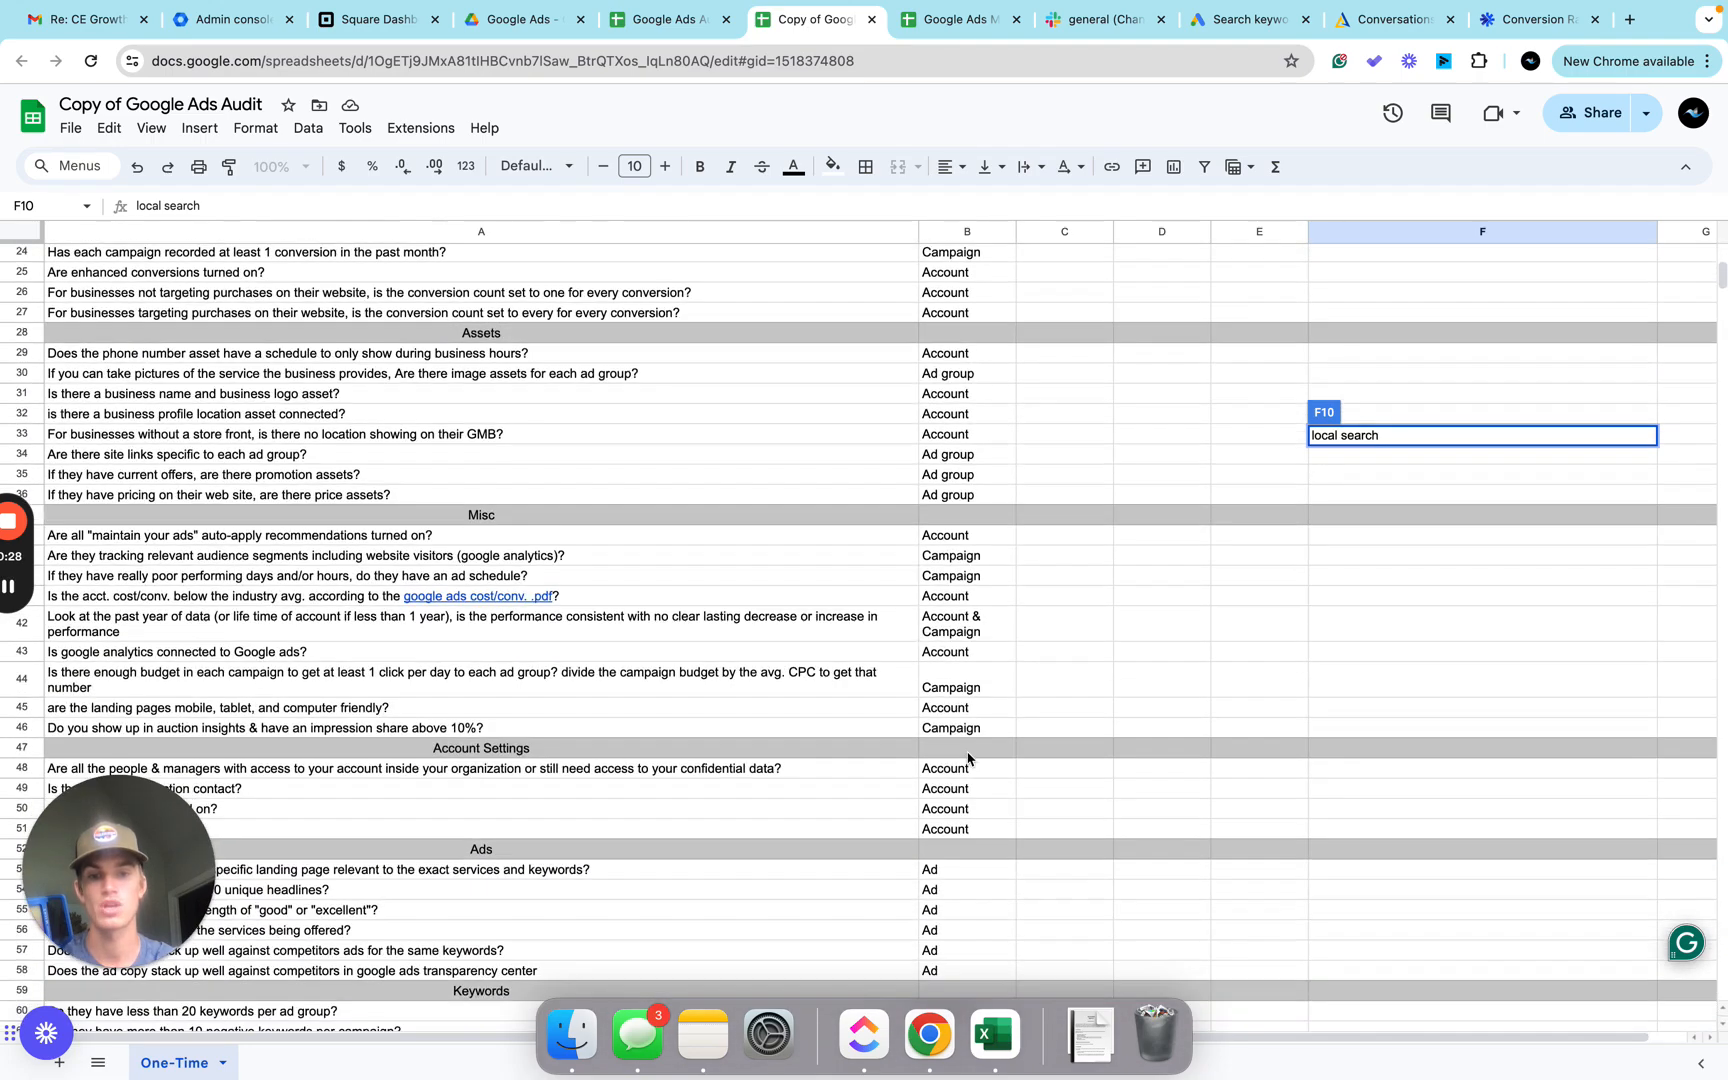
{"action": "scroll", "coordinate": [955, 897], "scroll_direction": "up", "scroll_amount": 7}
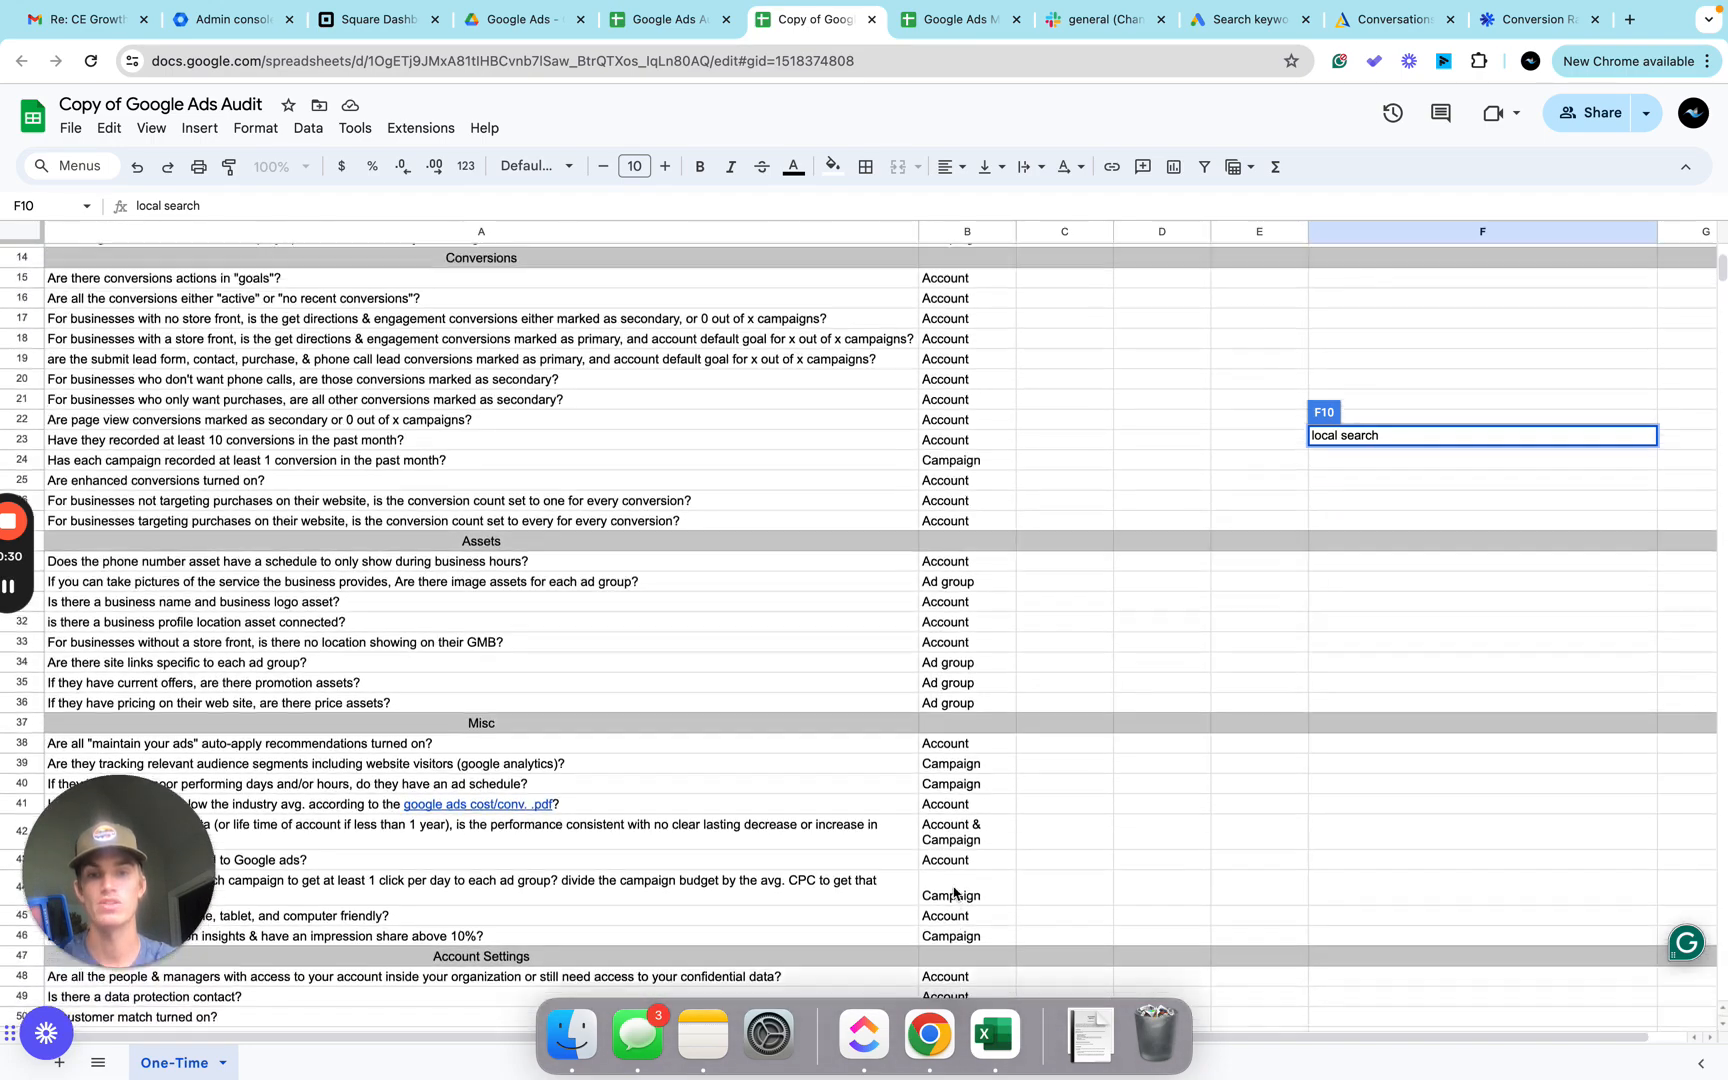
{"action": "scroll", "coordinate": [955, 893], "scroll_direction": "up", "scroll_amount": 4}
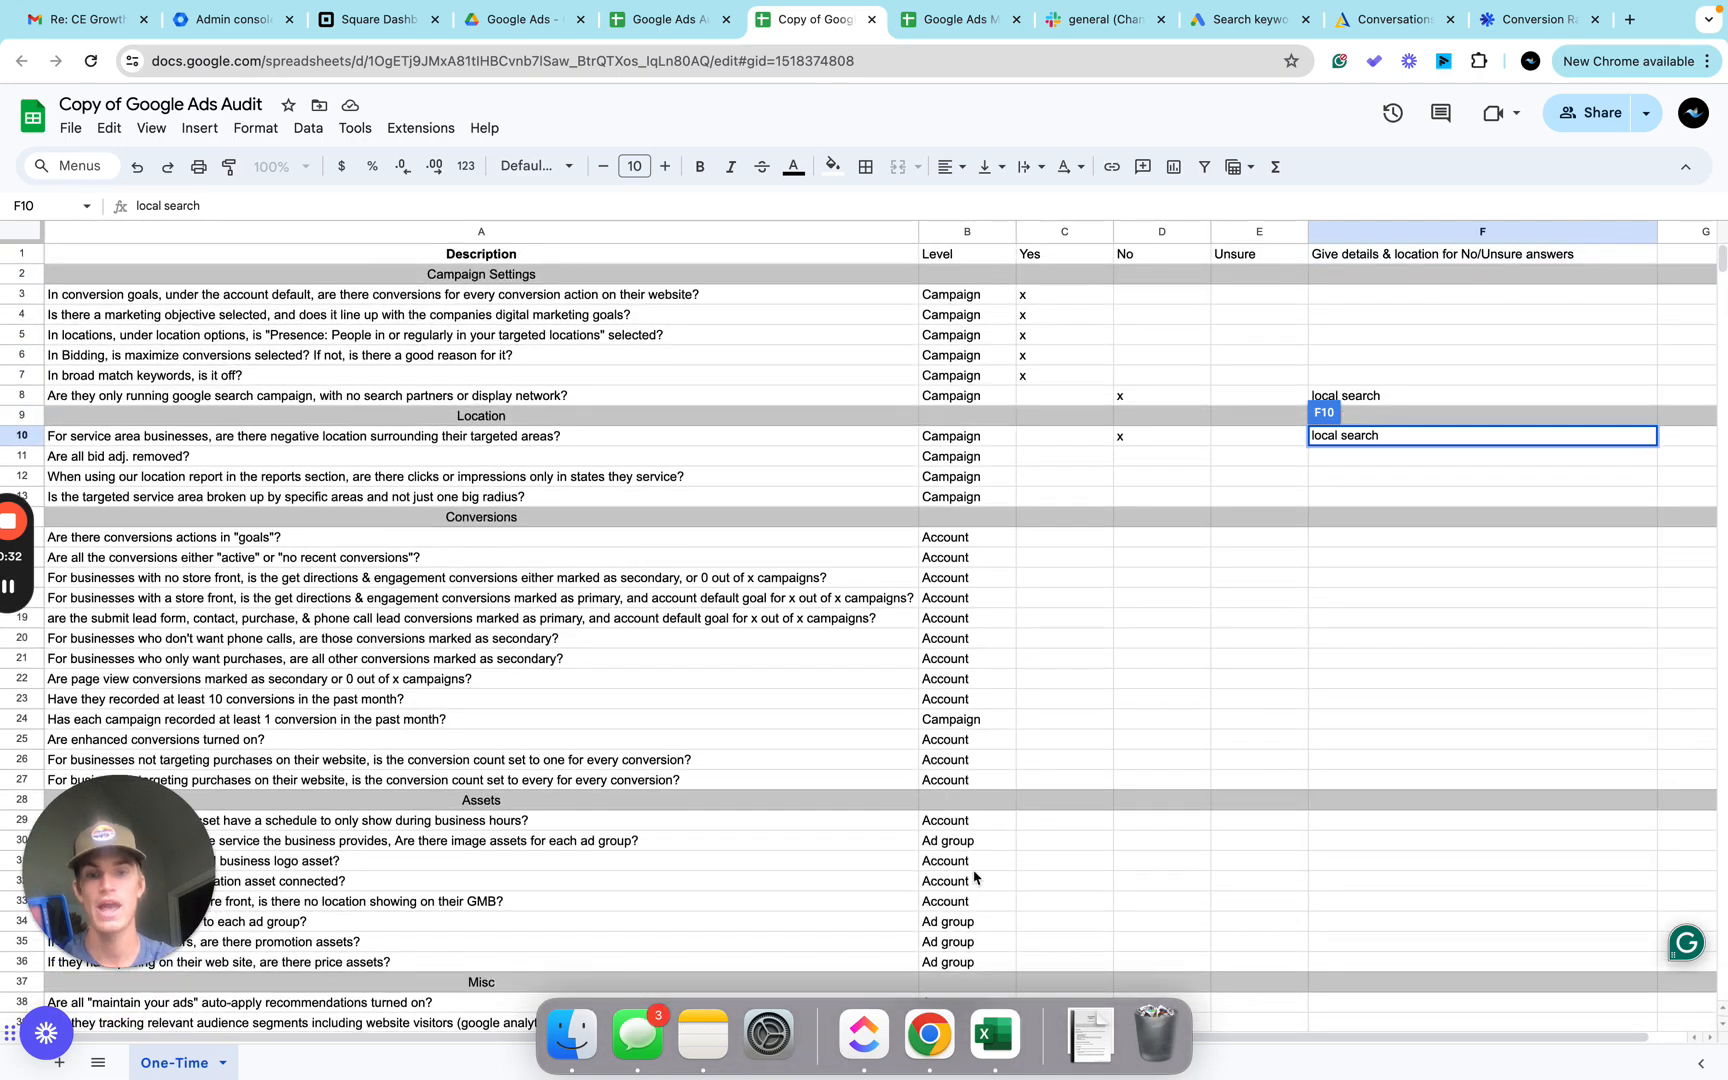
{"action": "scroll", "coordinate": [968, 938], "scroll_direction": "down", "scroll_amount": 10}
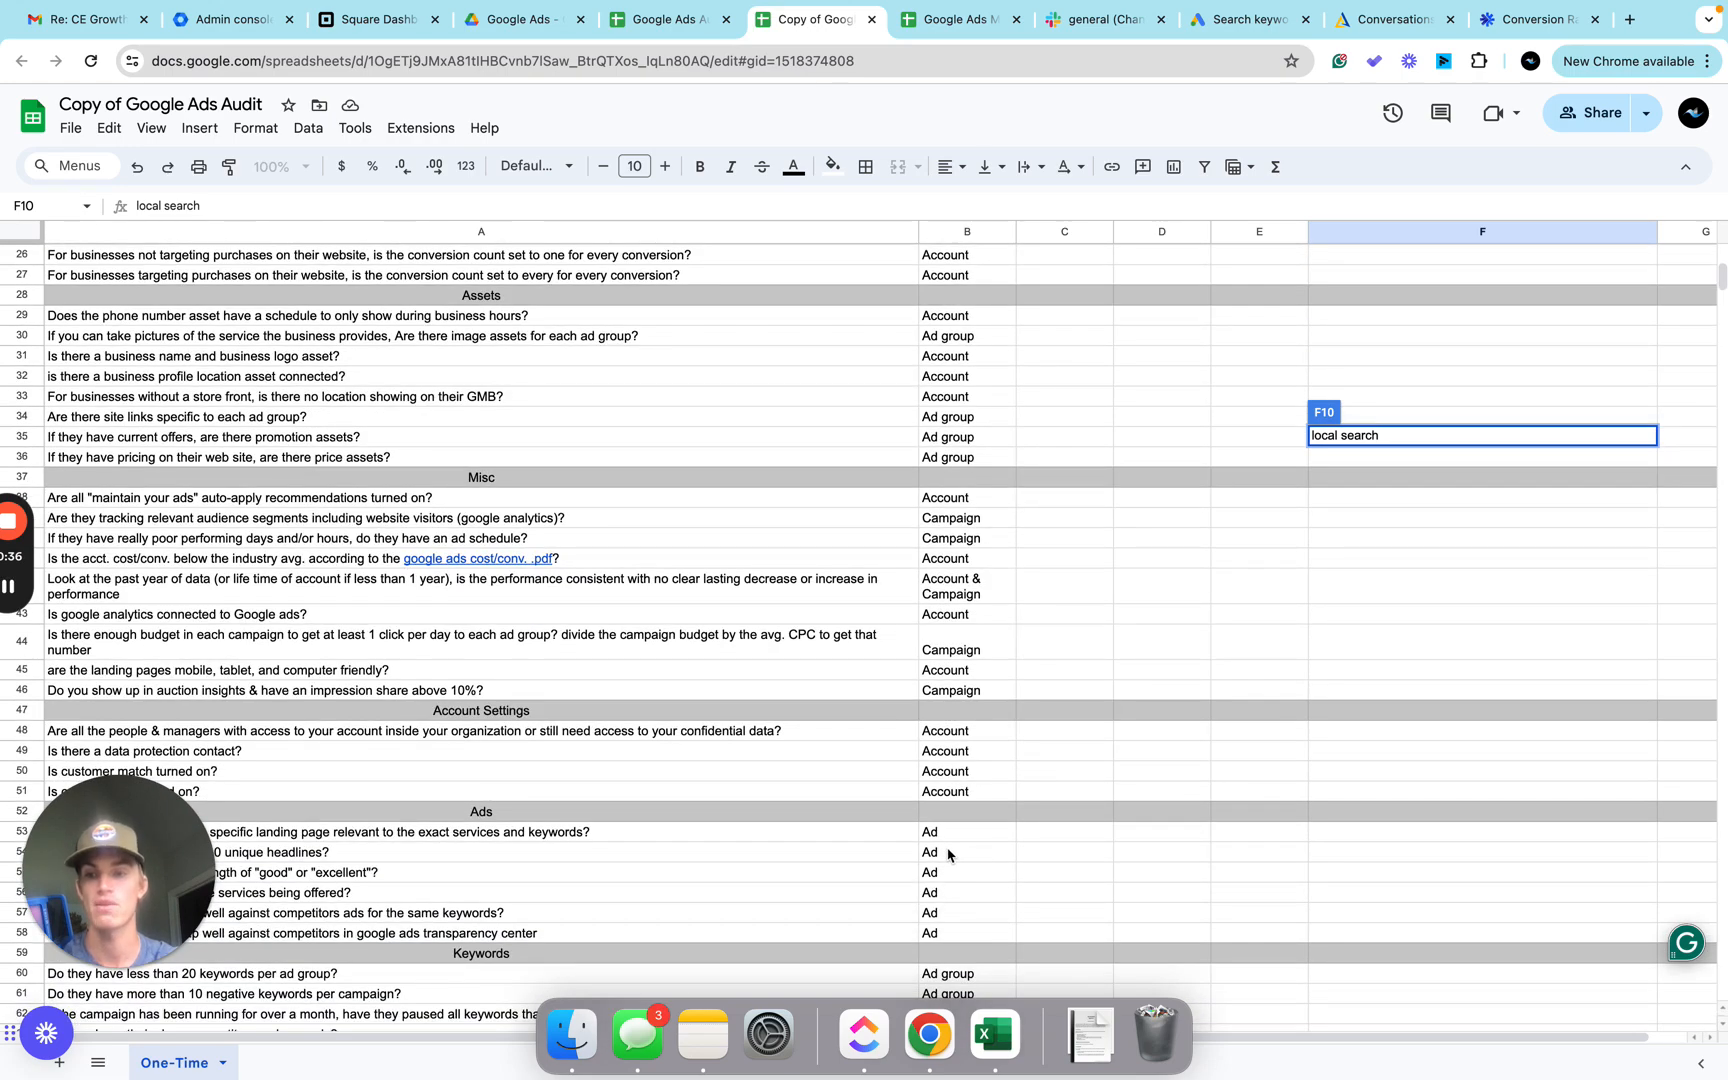
Check the Local Search locations' bid adjustments in Google Ads and mark the bid adjustment question in row 11 with an x under Yes.
{"action": "scroll", "coordinate": [950, 855], "scroll_direction": "up", "scroll_amount": 10}
{"action": "left_click", "coordinate": [1108, 478]}
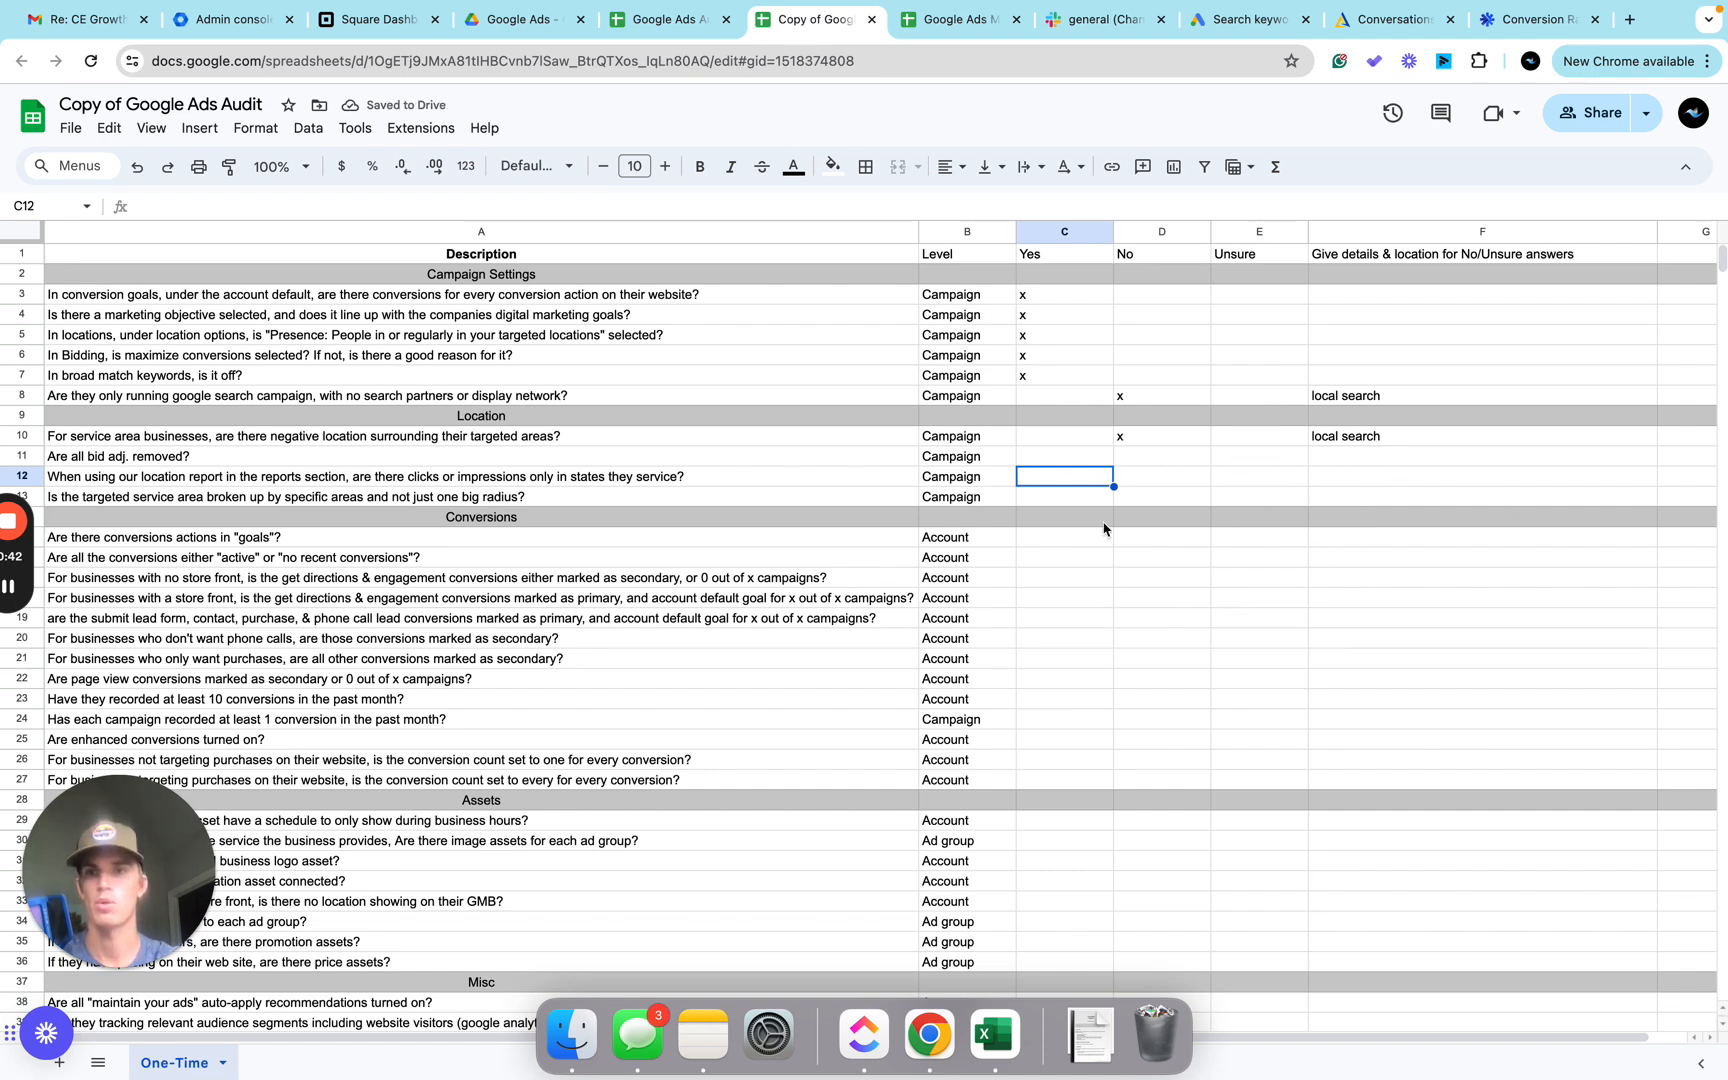
{"action": "key", "text": "super+grave"}
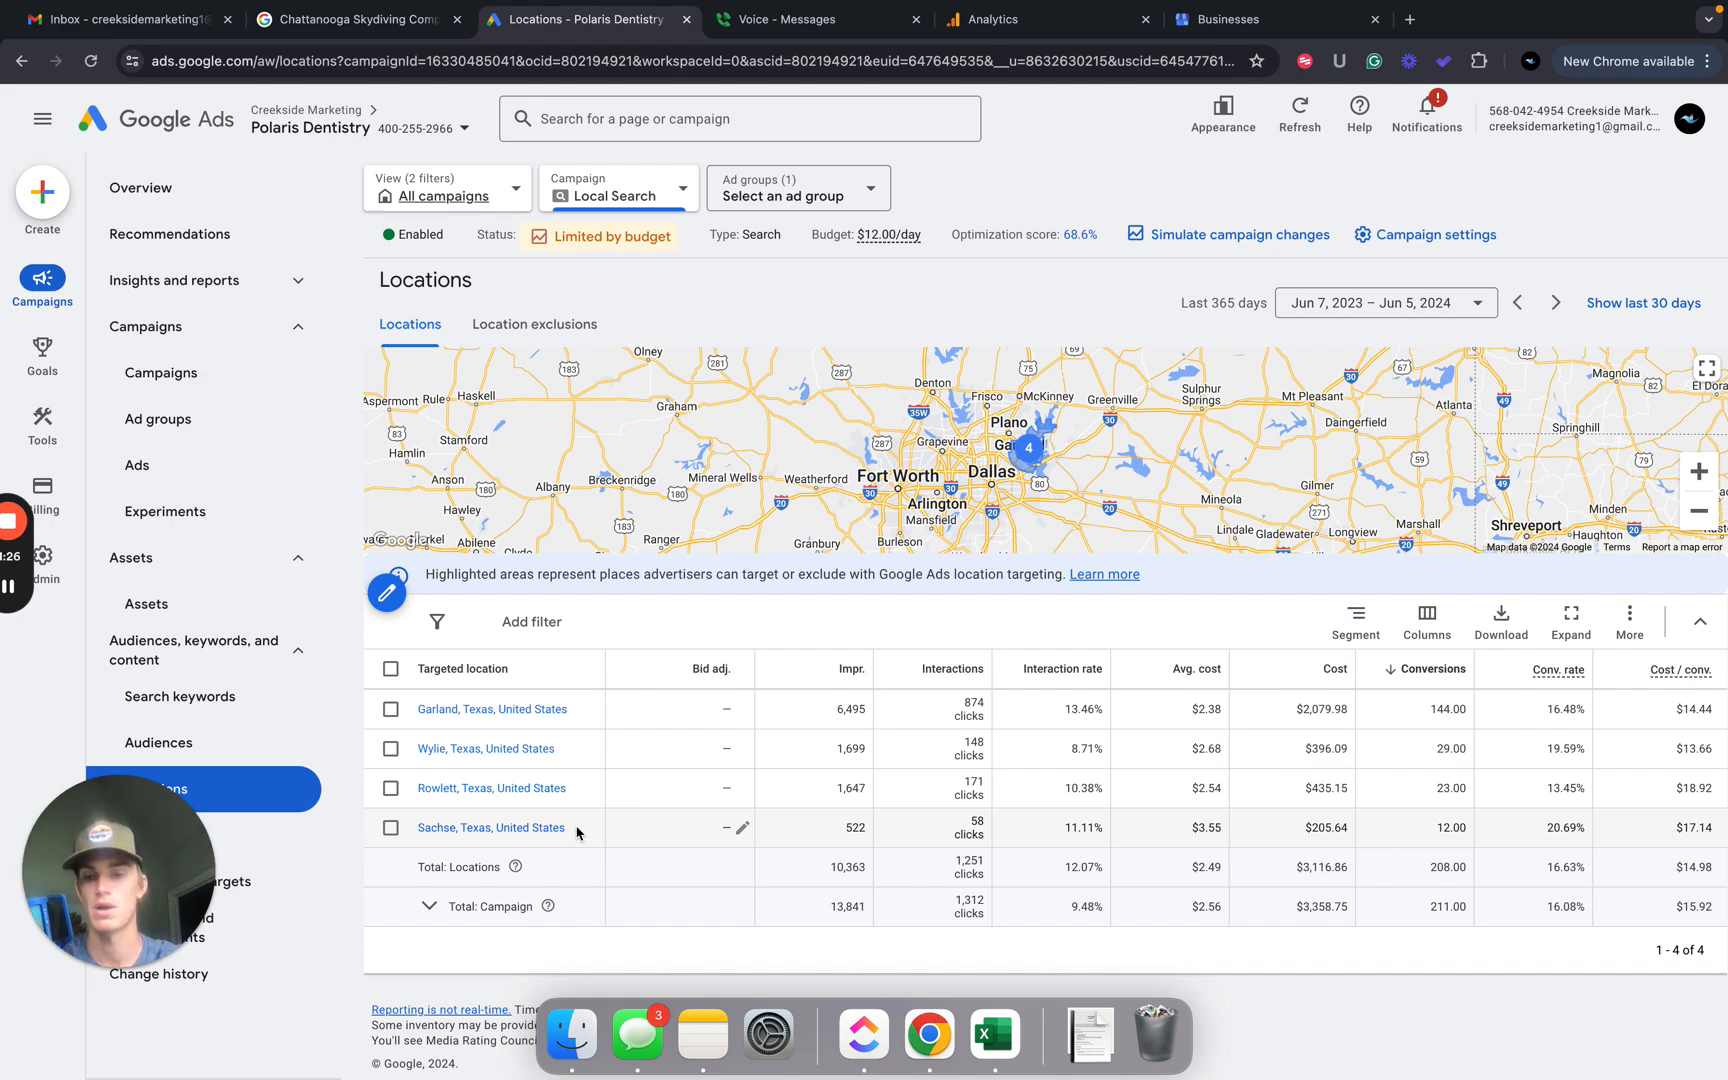
{"action": "key", "text": "ctrl+Left"}
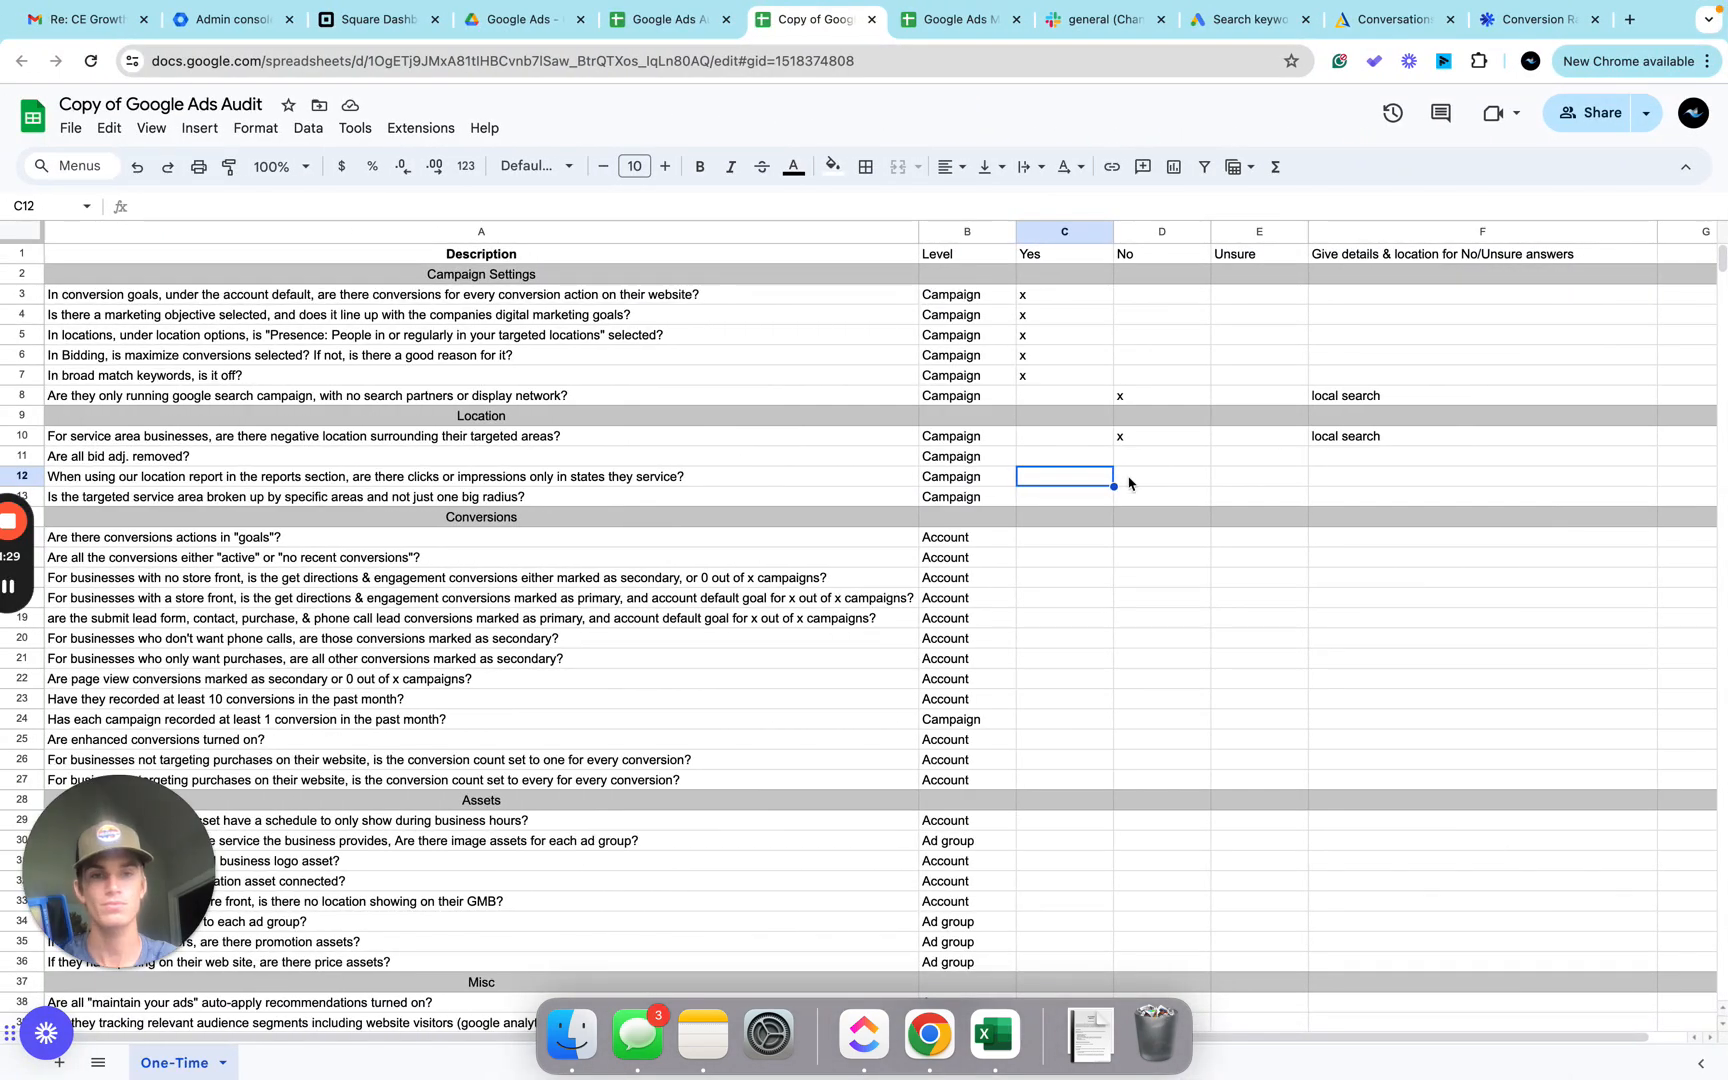
{"action": "left_click", "coordinate": [1100, 462]}
{"action": "type", "text": "x"}
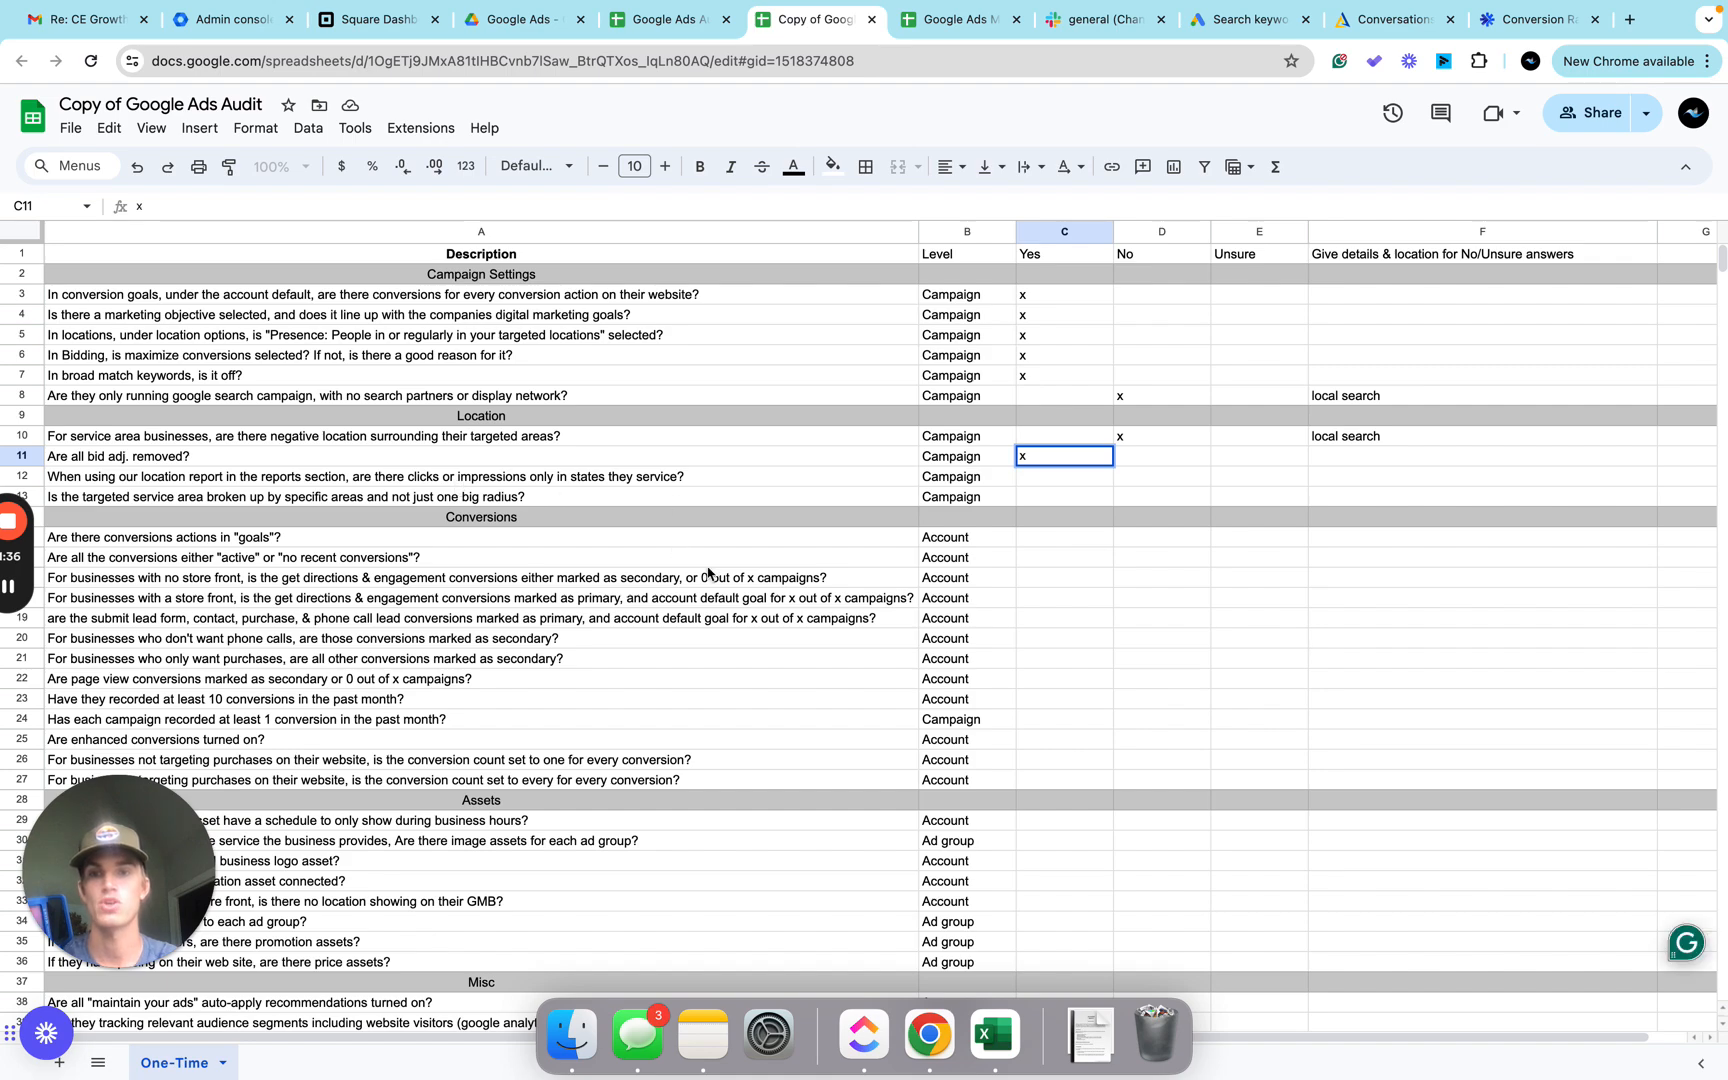
Switch to Google Ads and open the saved "location report" in the Report editor to examine clicks and impressions by region.
{"action": "left_click", "coordinate": [1165, 478]}
{"action": "key", "text": "ctrl+Right"}
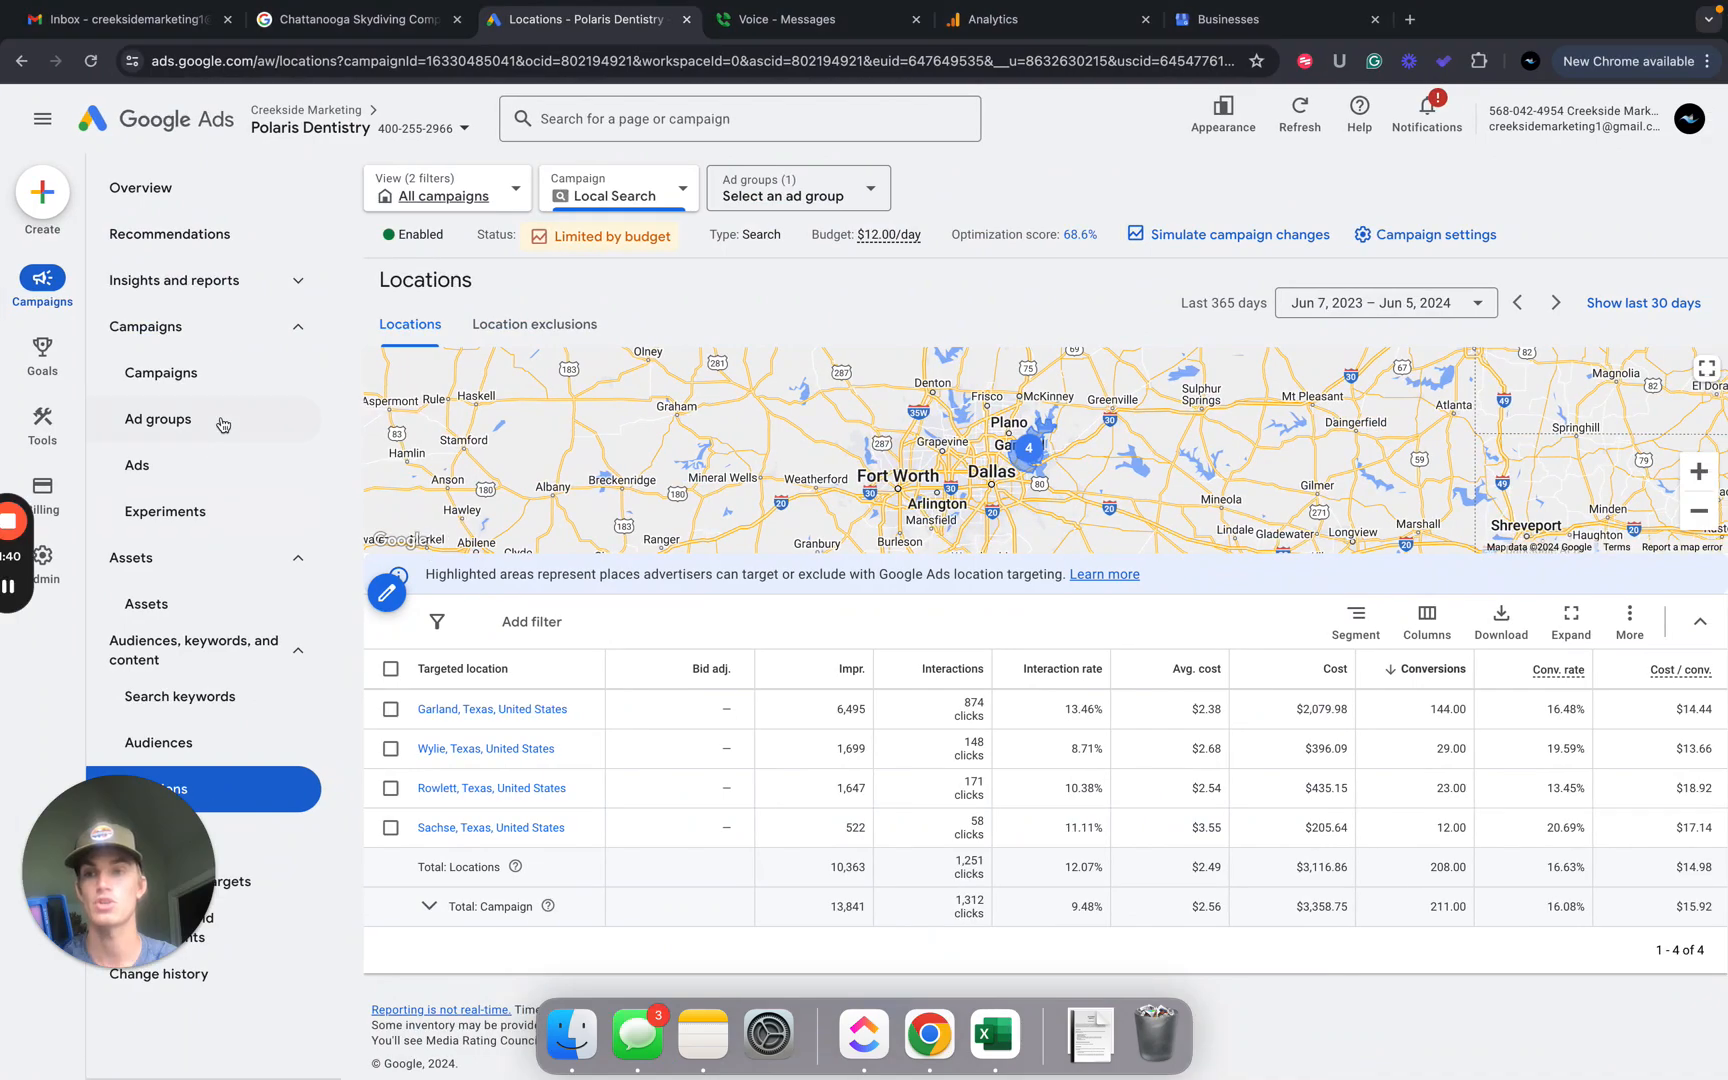
{"action": "left_click", "coordinate": [298, 281]}
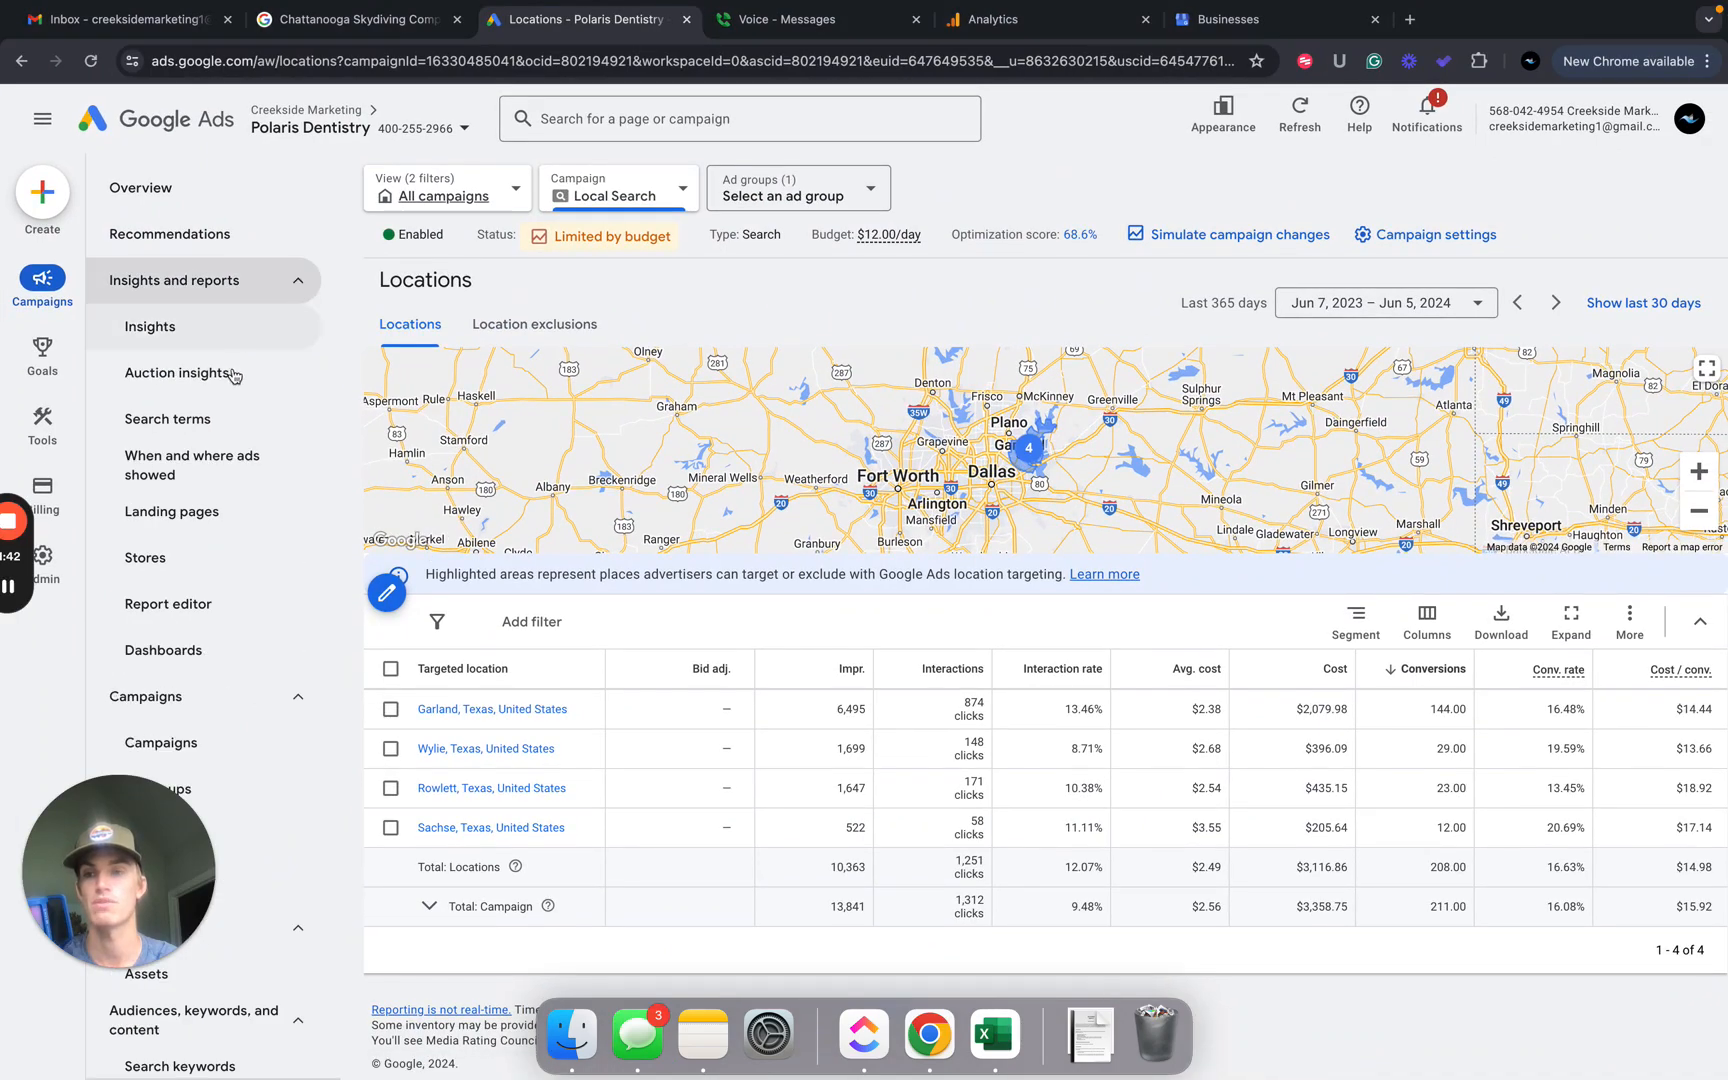
{"action": "left_click", "coordinate": [216, 606]}
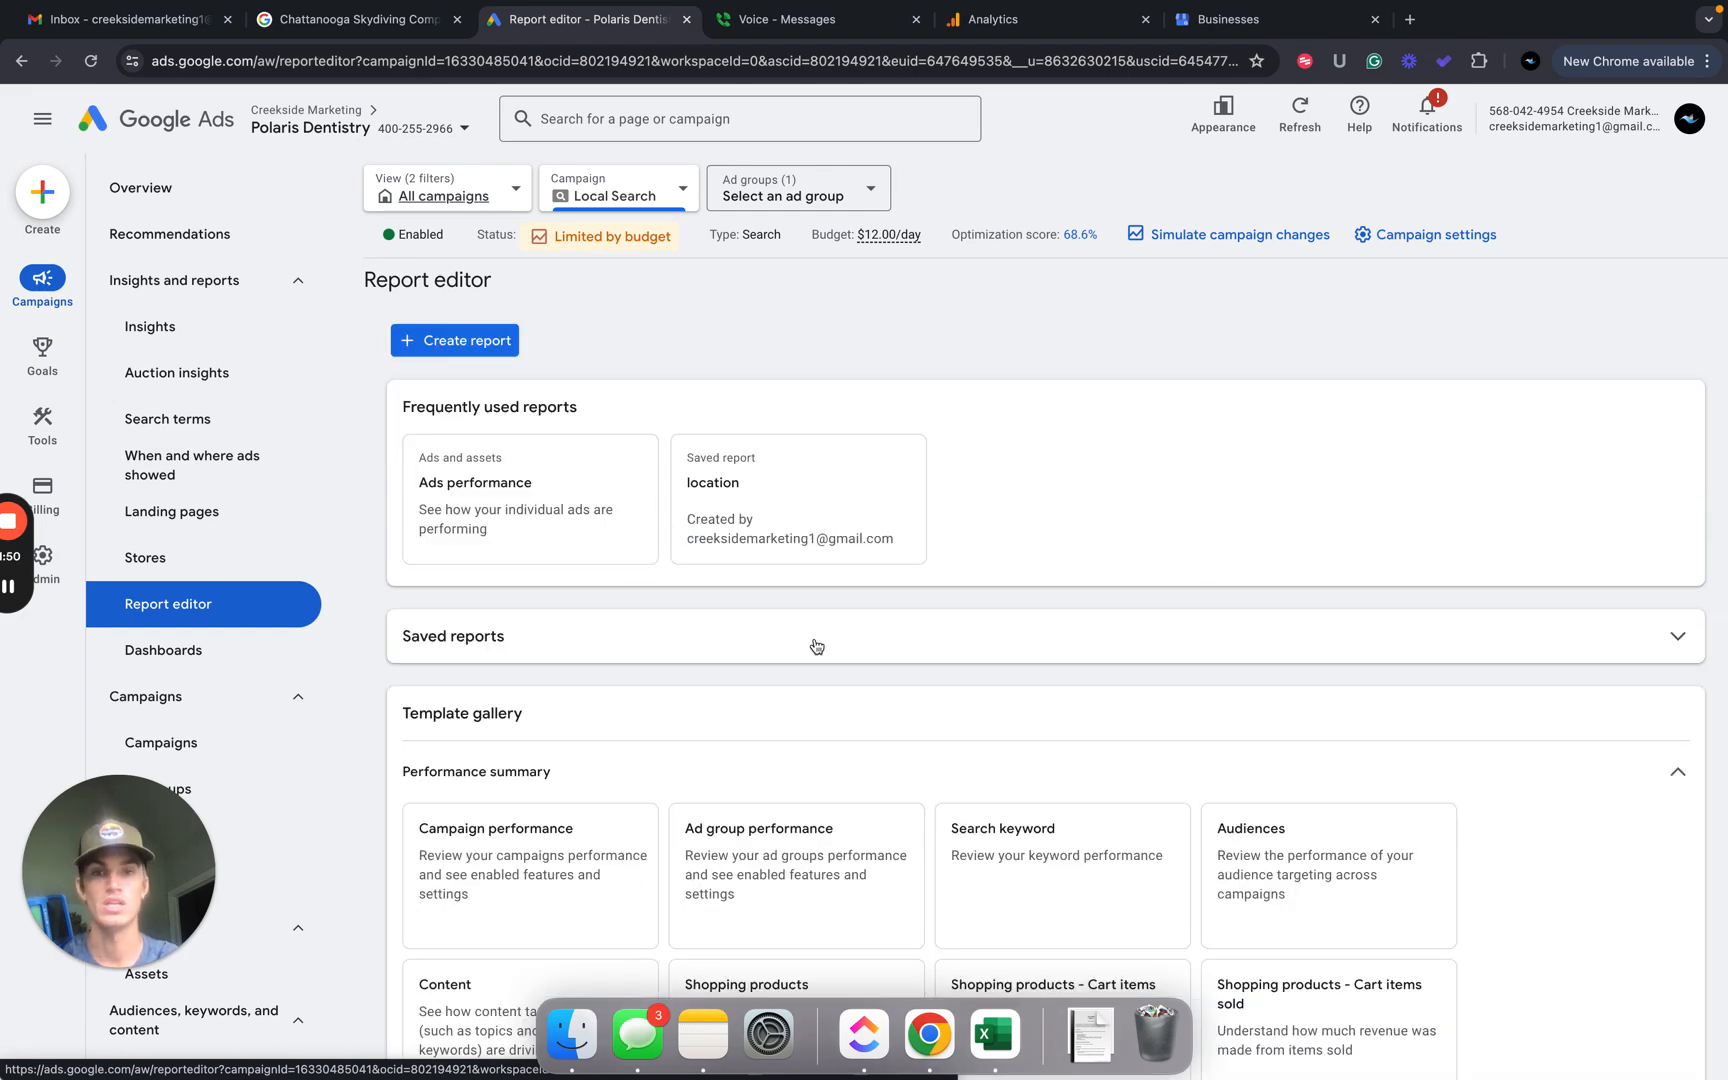
{"action": "left_click", "coordinate": [765, 649]}
{"action": "scroll", "coordinate": [640, 560], "scroll_direction": "down", "scroll_amount": 2}
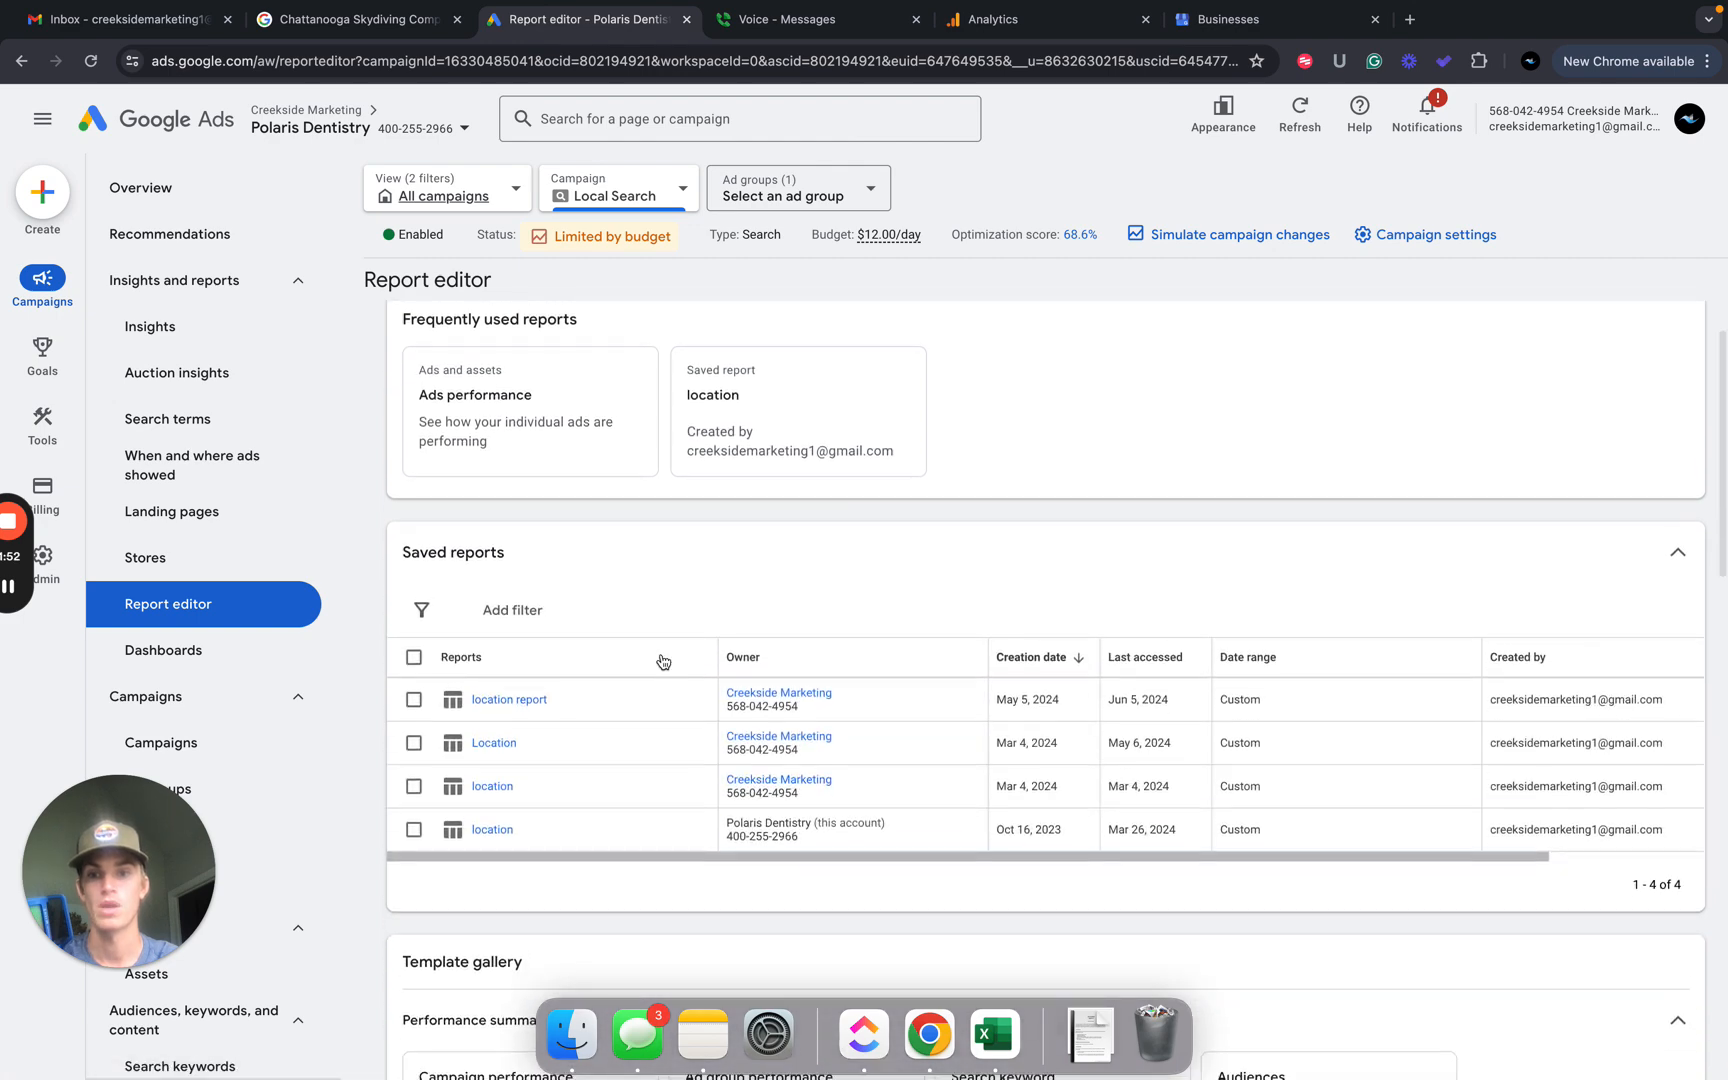
{"action": "left_click", "coordinate": [511, 690]}
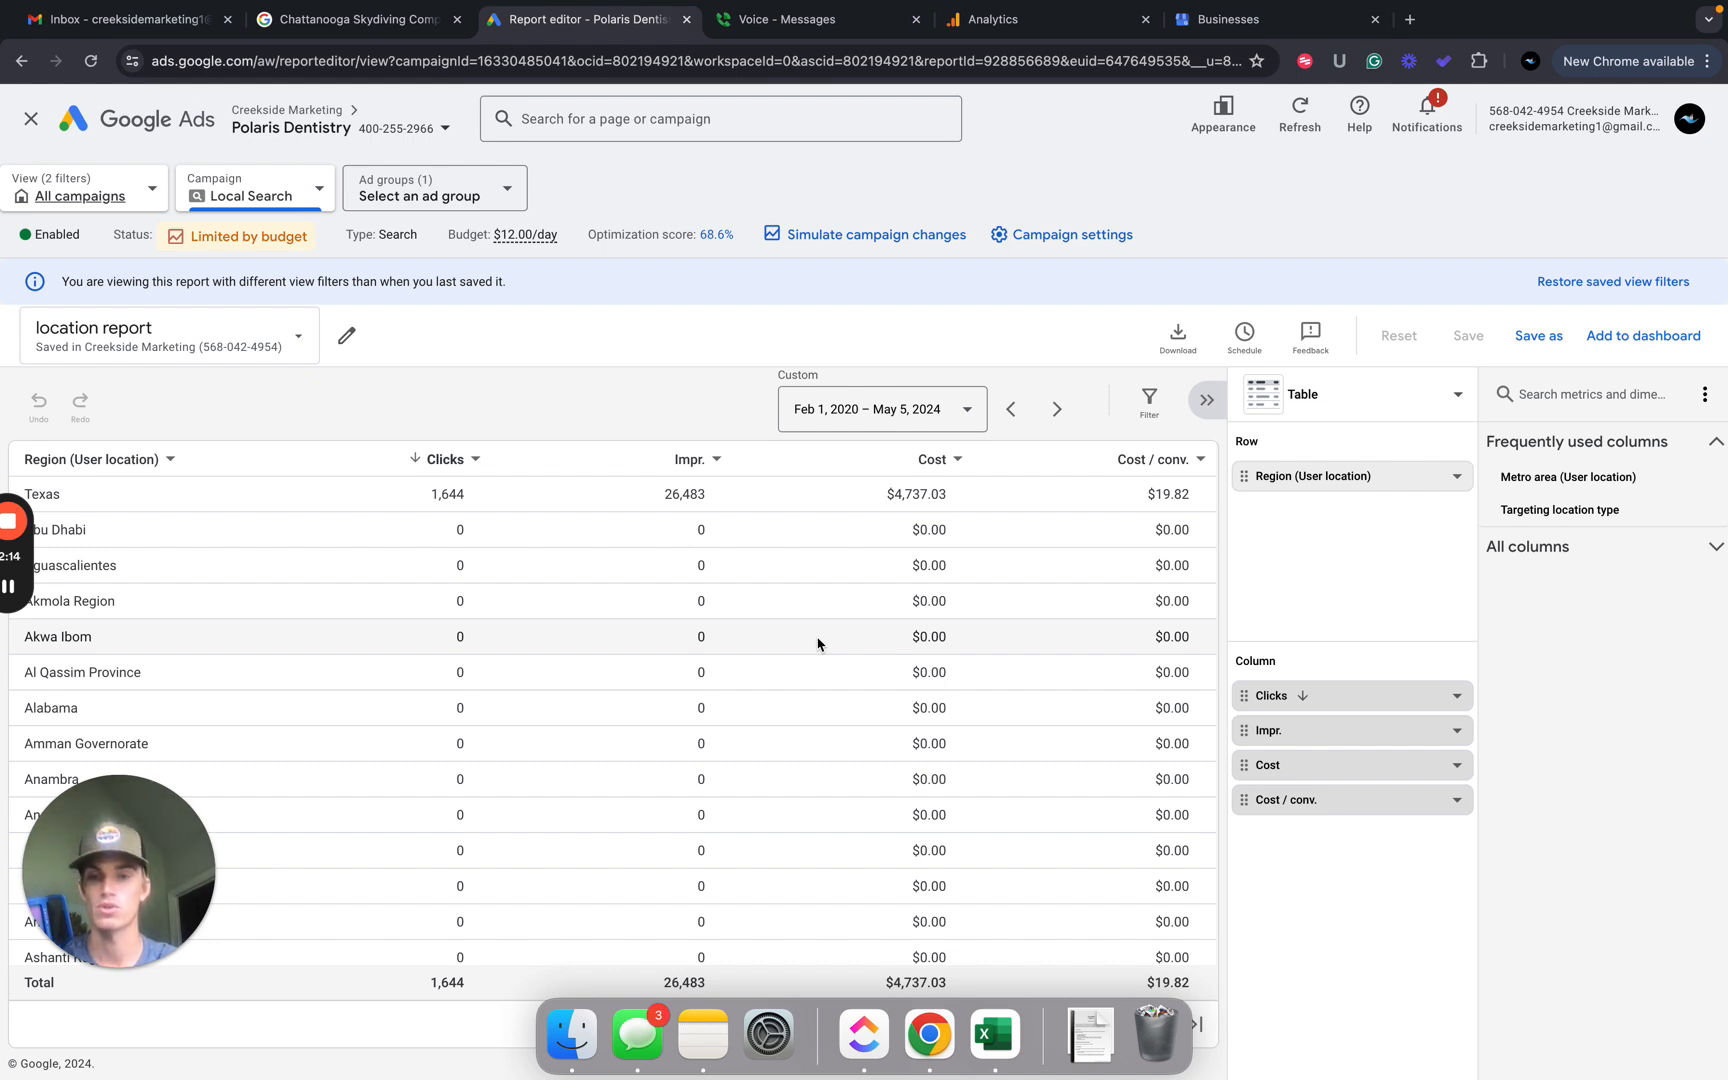
Return to the audit spreadsheet and mark the location report question in row 12 with an x under Yes.
{"action": "key", "text": "ctrl+Left"}
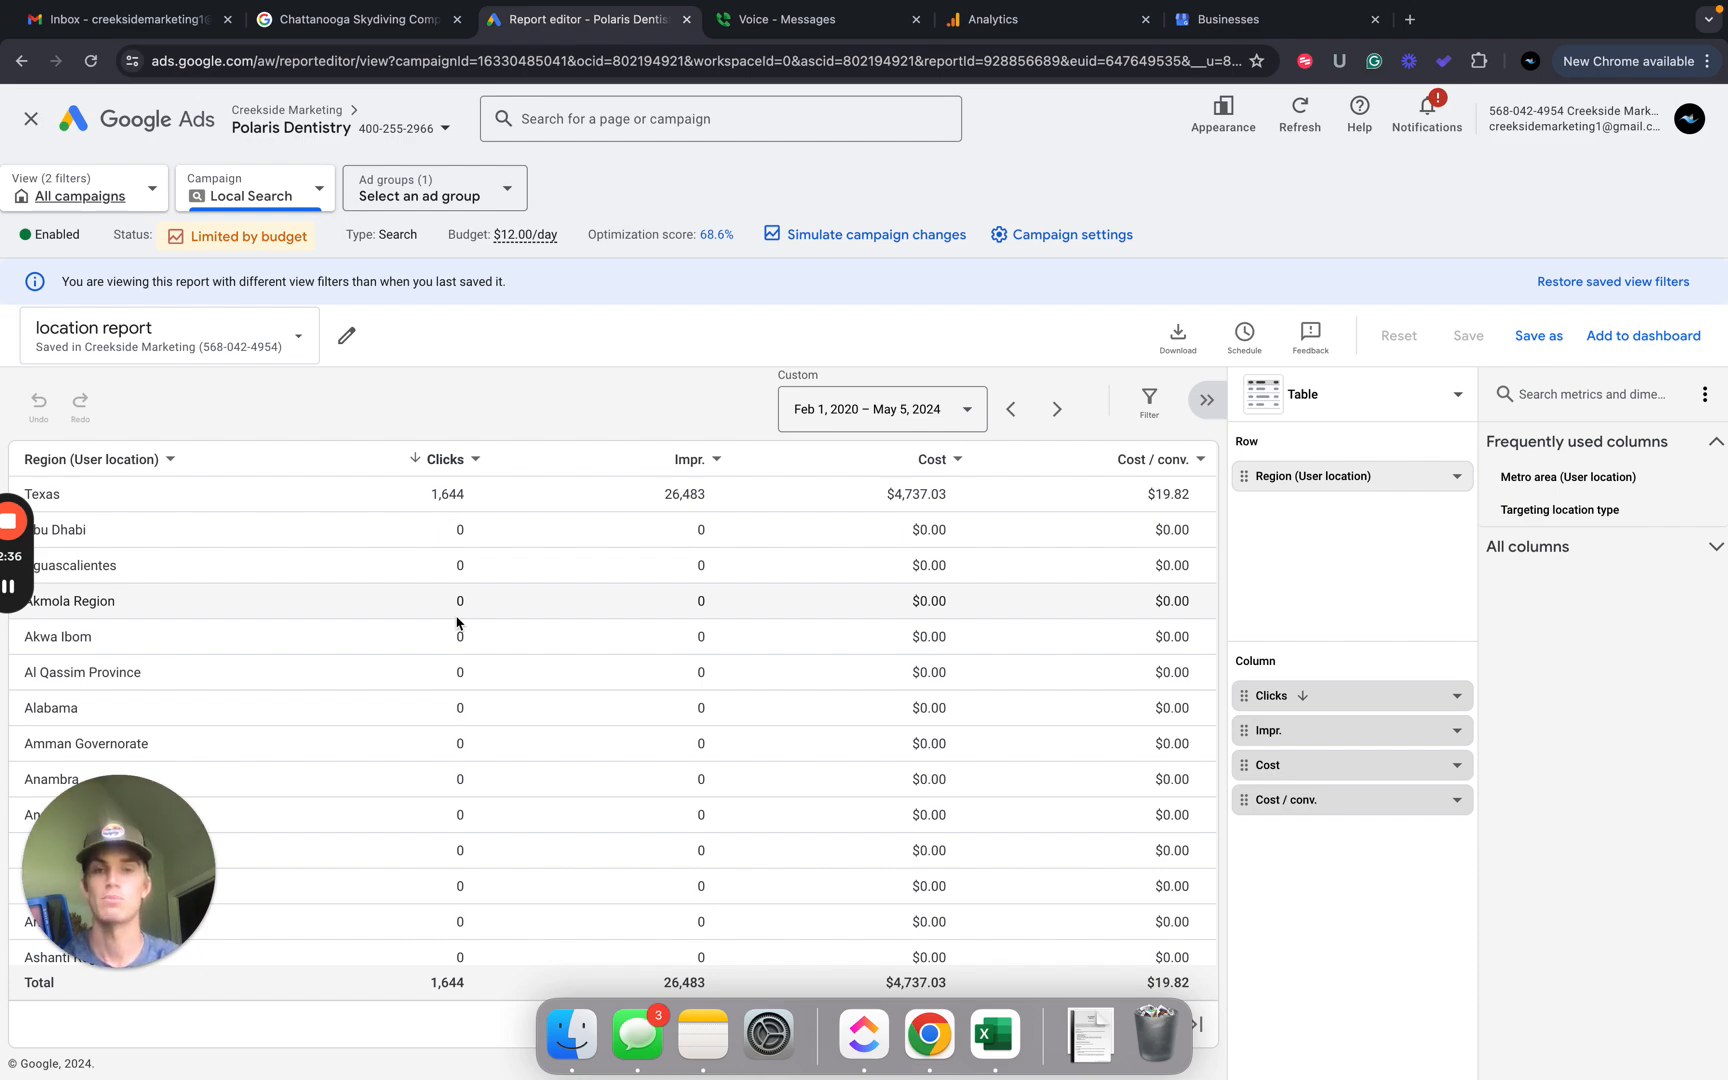
{"action": "key", "text": "ctrl+Left"}
{"action": "left_click", "coordinate": [1053, 484]}
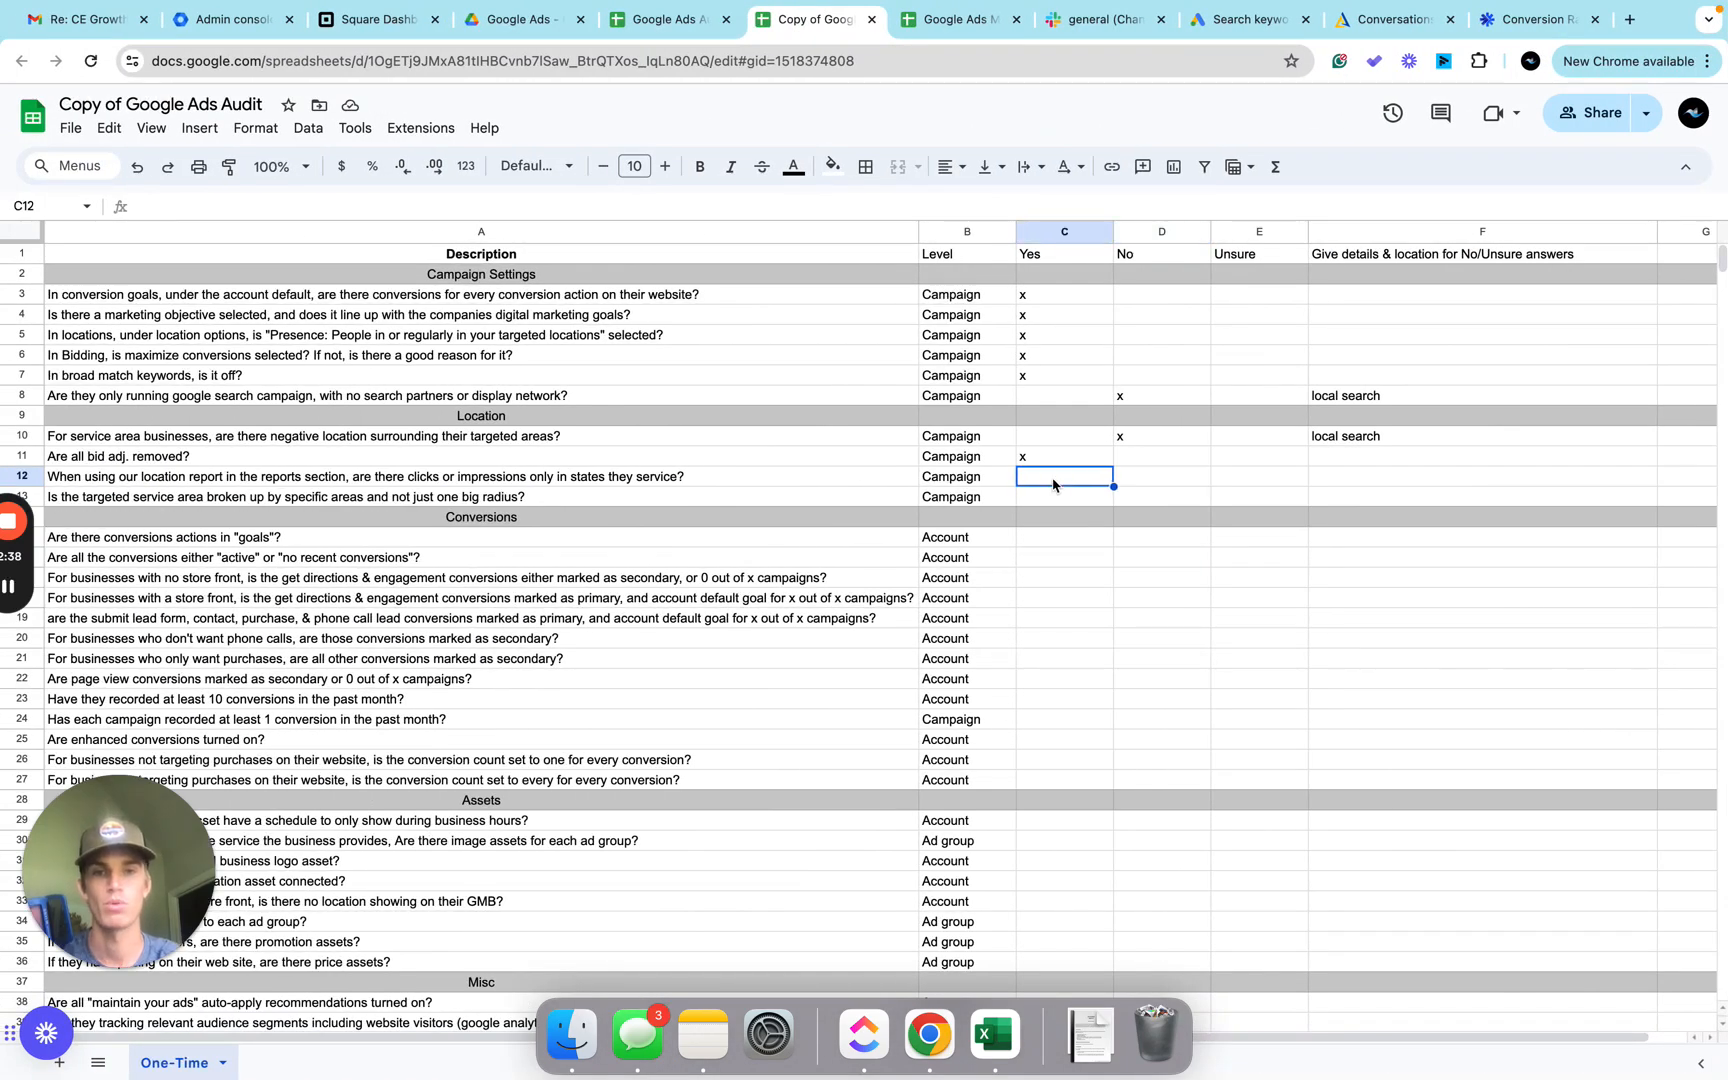
{"action": "type", "text": "x"}
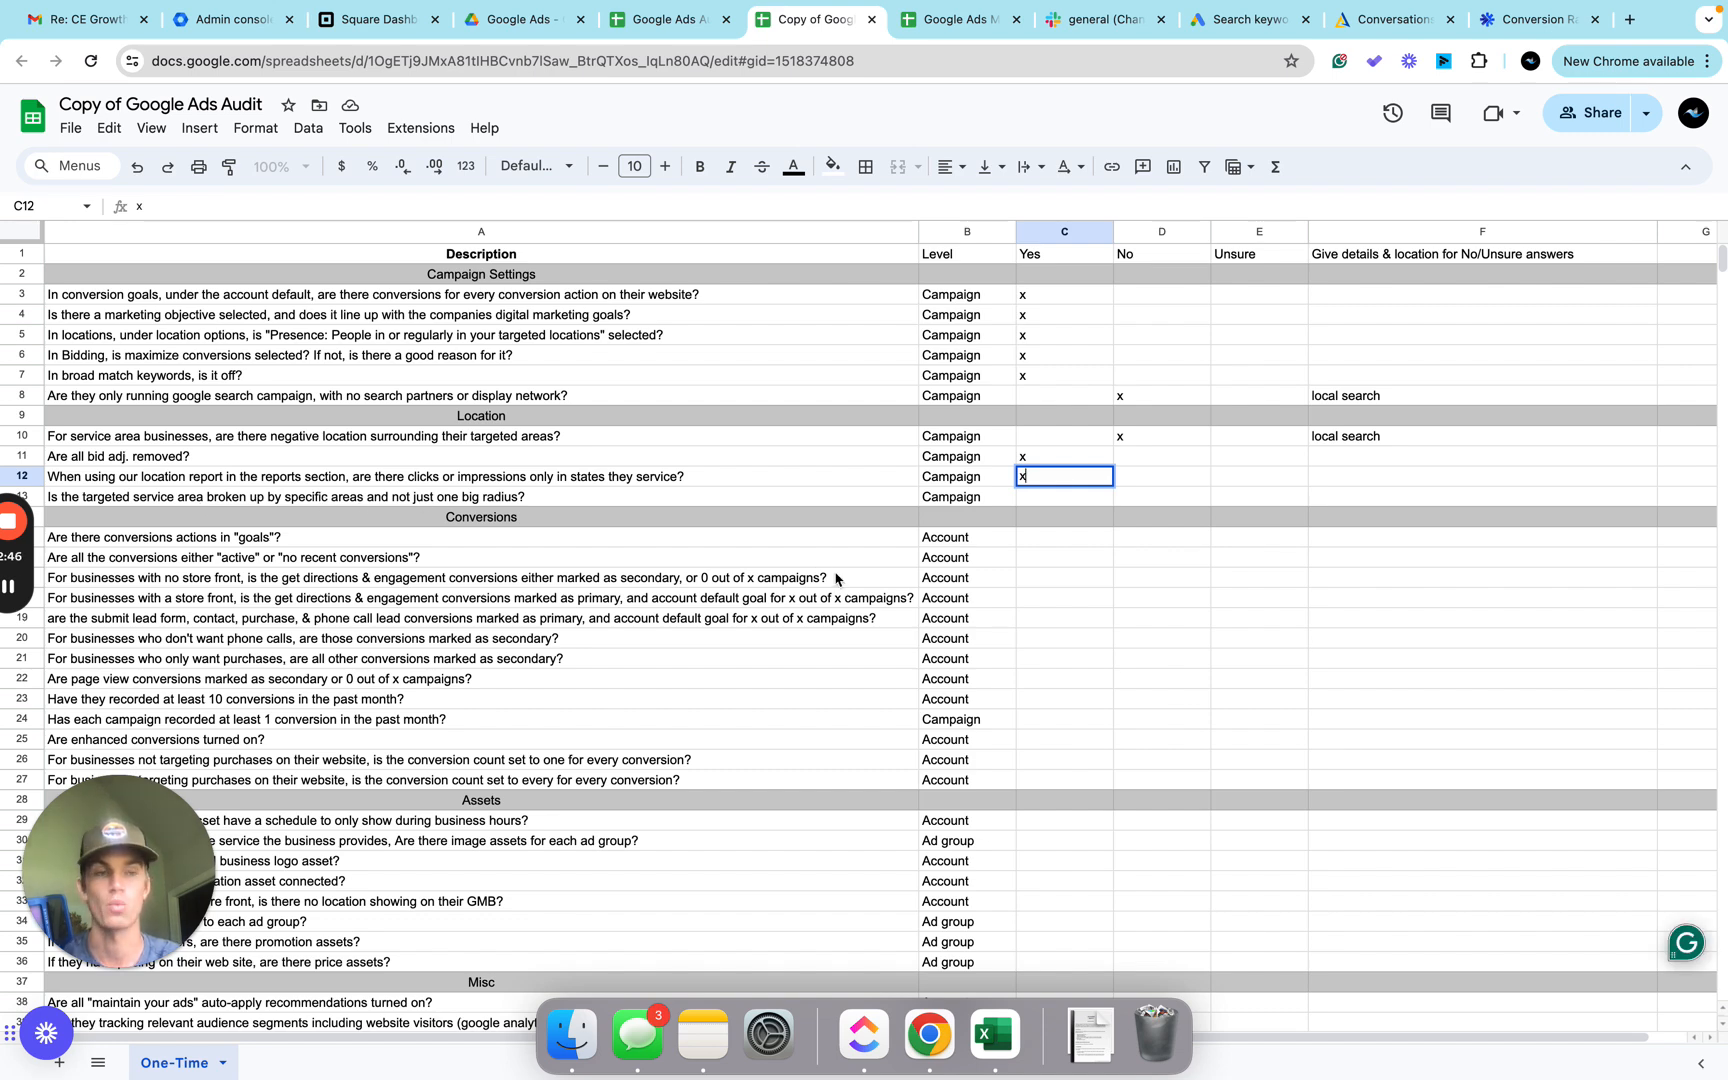
Examine the Local Search campaign's targeted areas in the Google Ads Locations report and mark the service area question in row 13 with an x under Yes.
{"action": "key", "text": "ctrl+Right"}
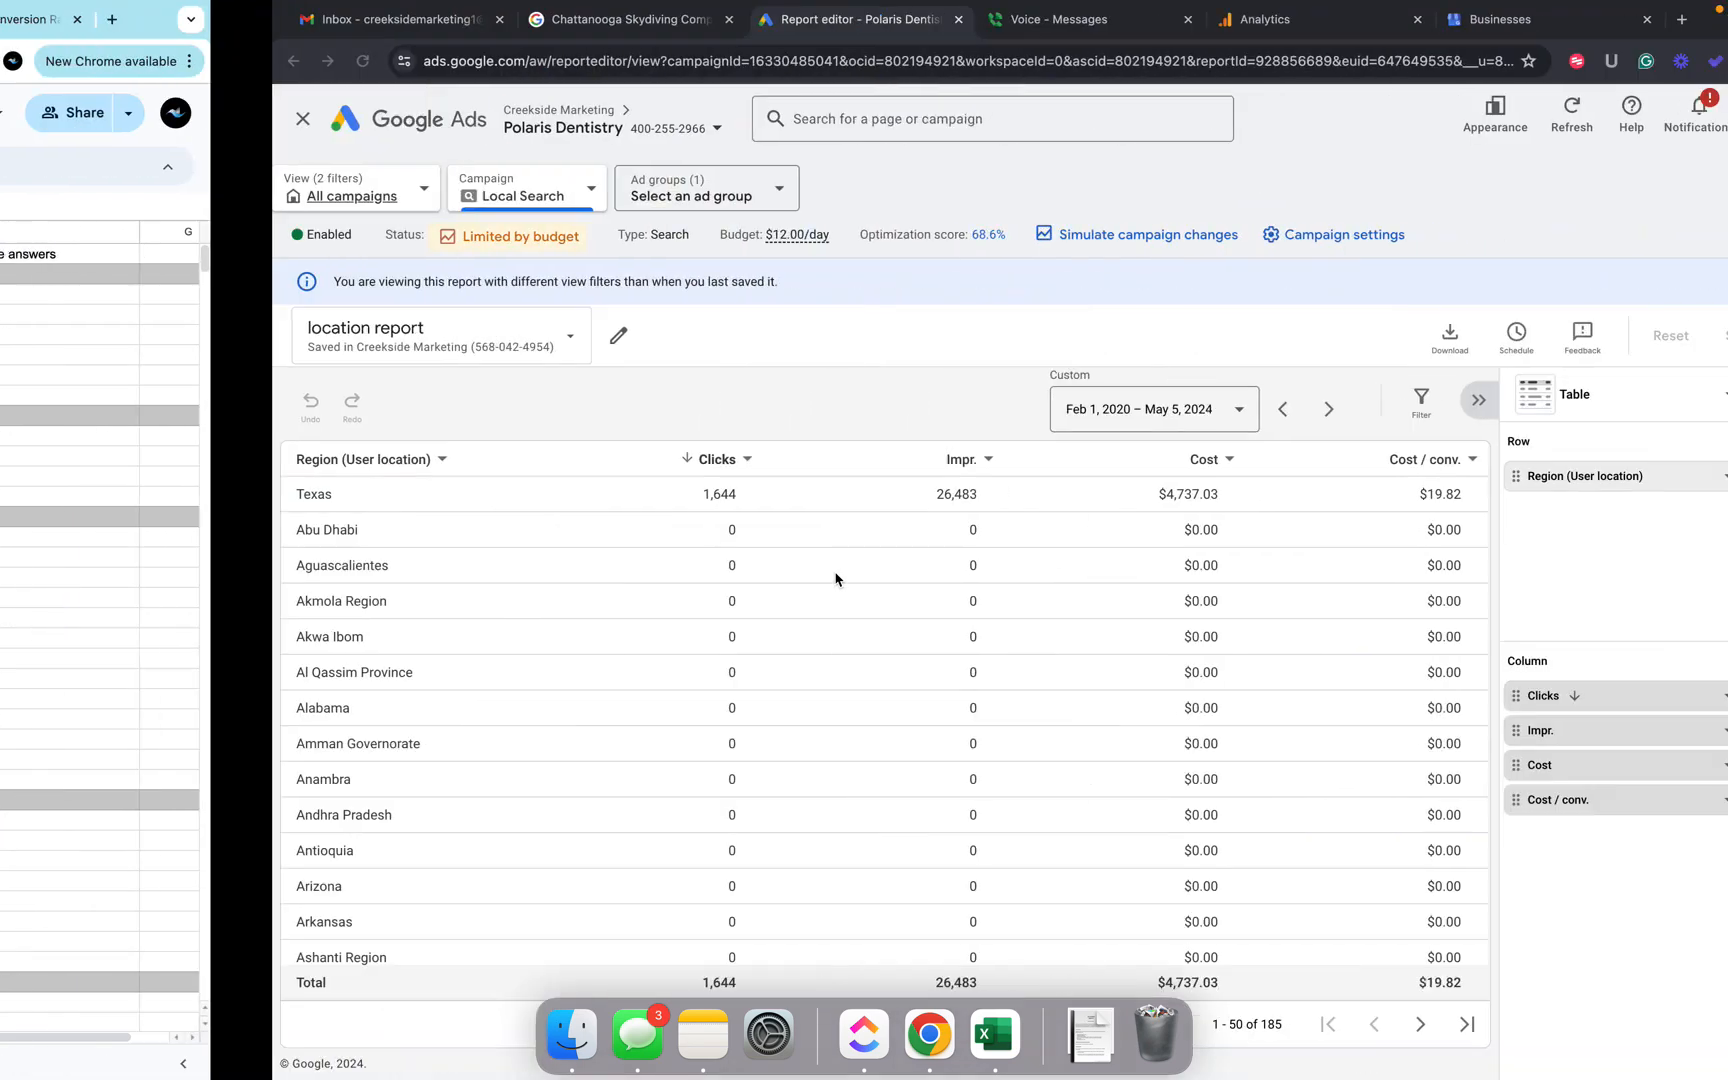
{"action": "left_click", "coordinate": [31, 119]}
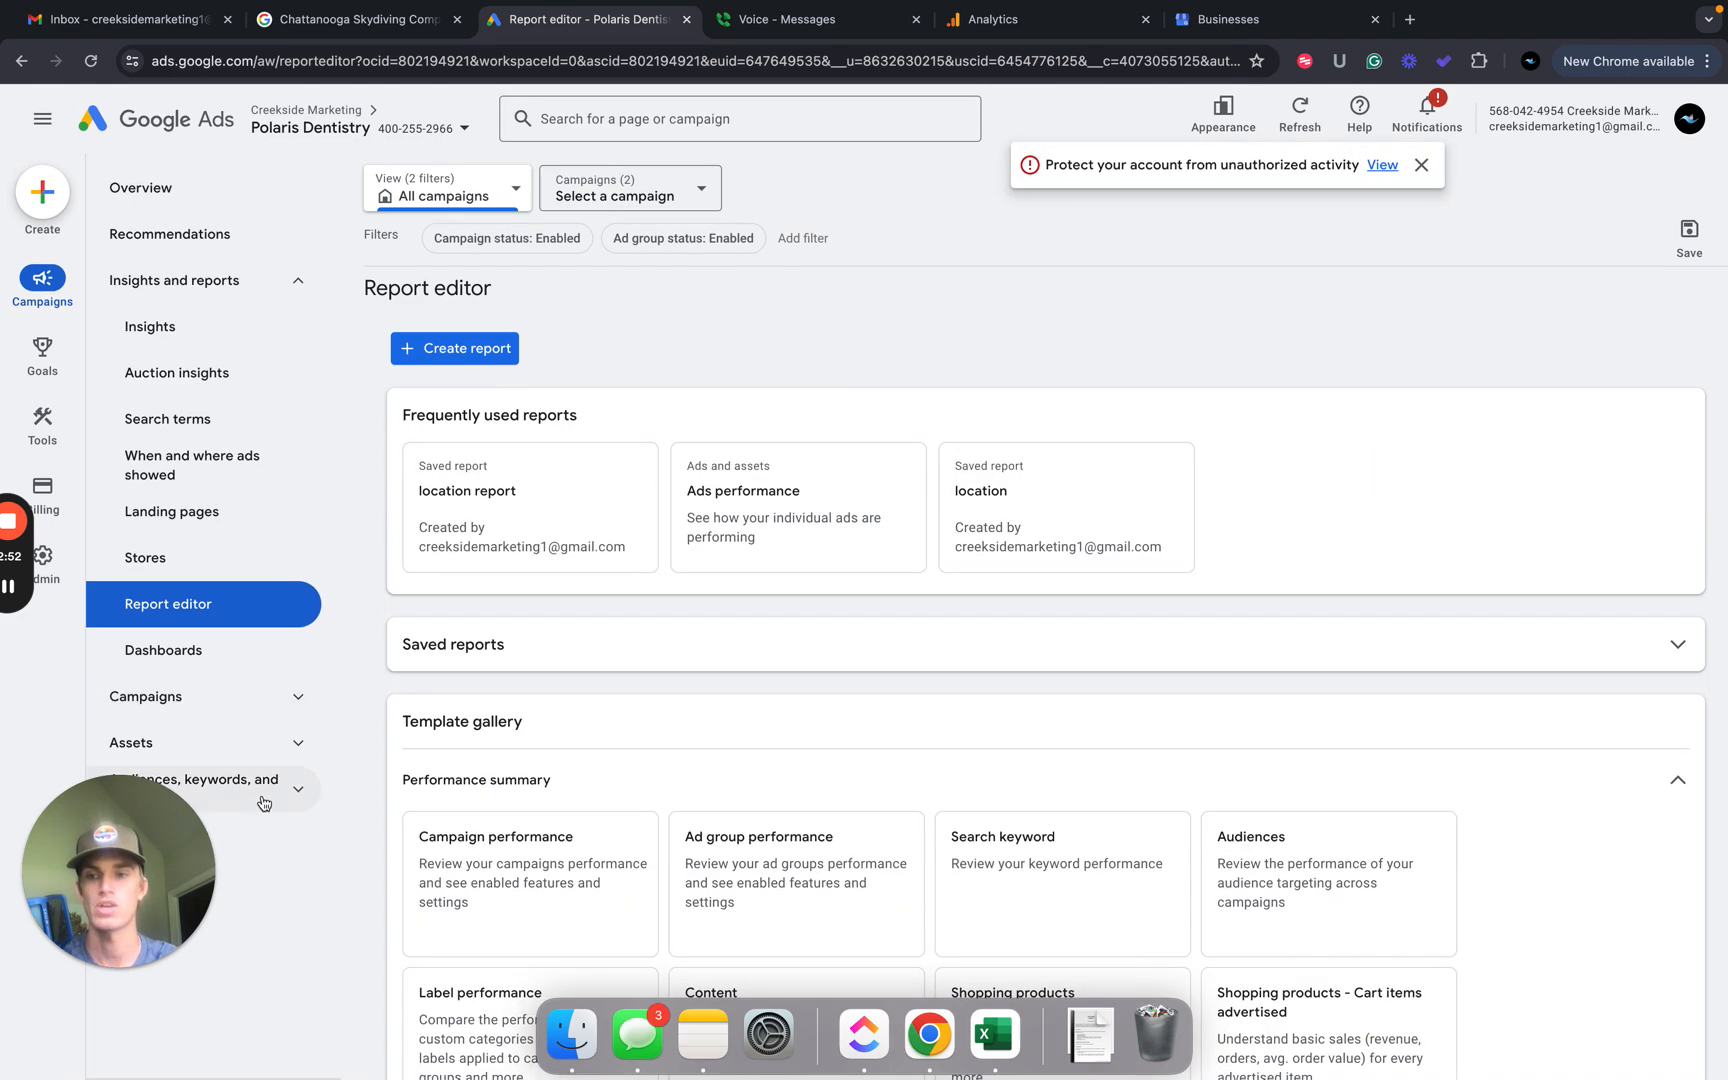
{"action": "left_click", "coordinate": [278, 790]}
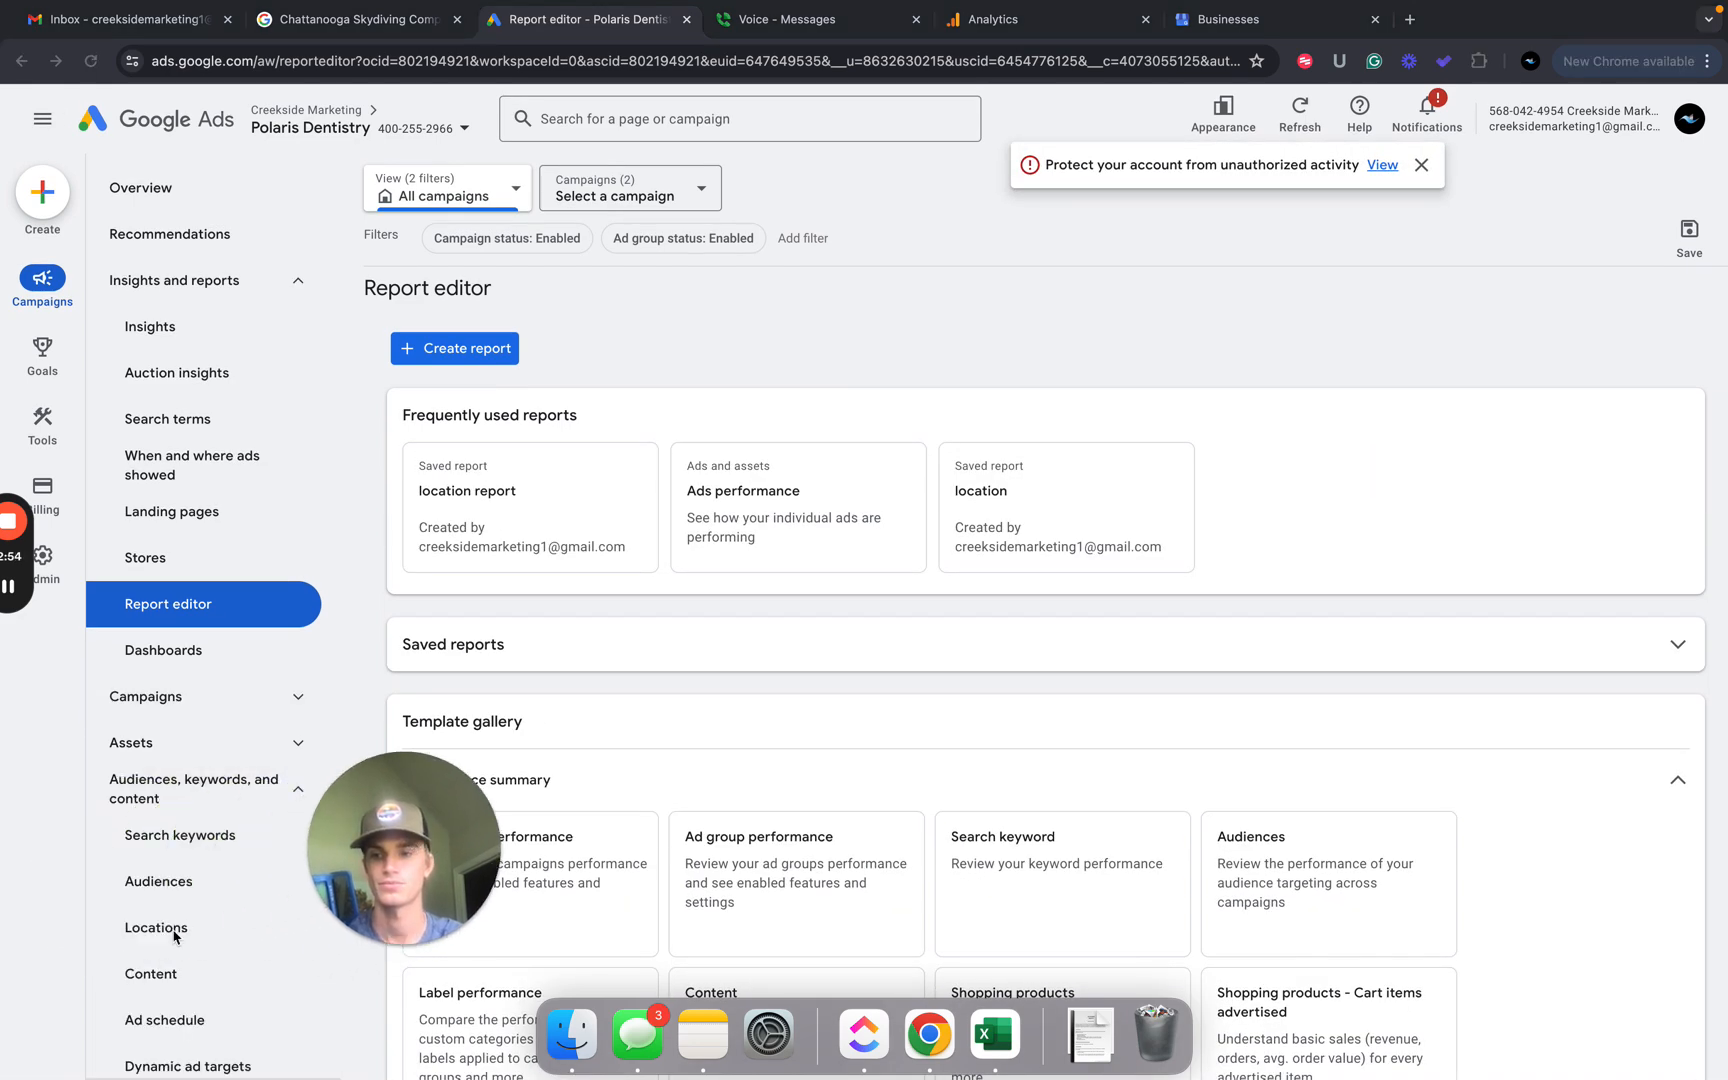
{"action": "left_click", "coordinate": [157, 927]}
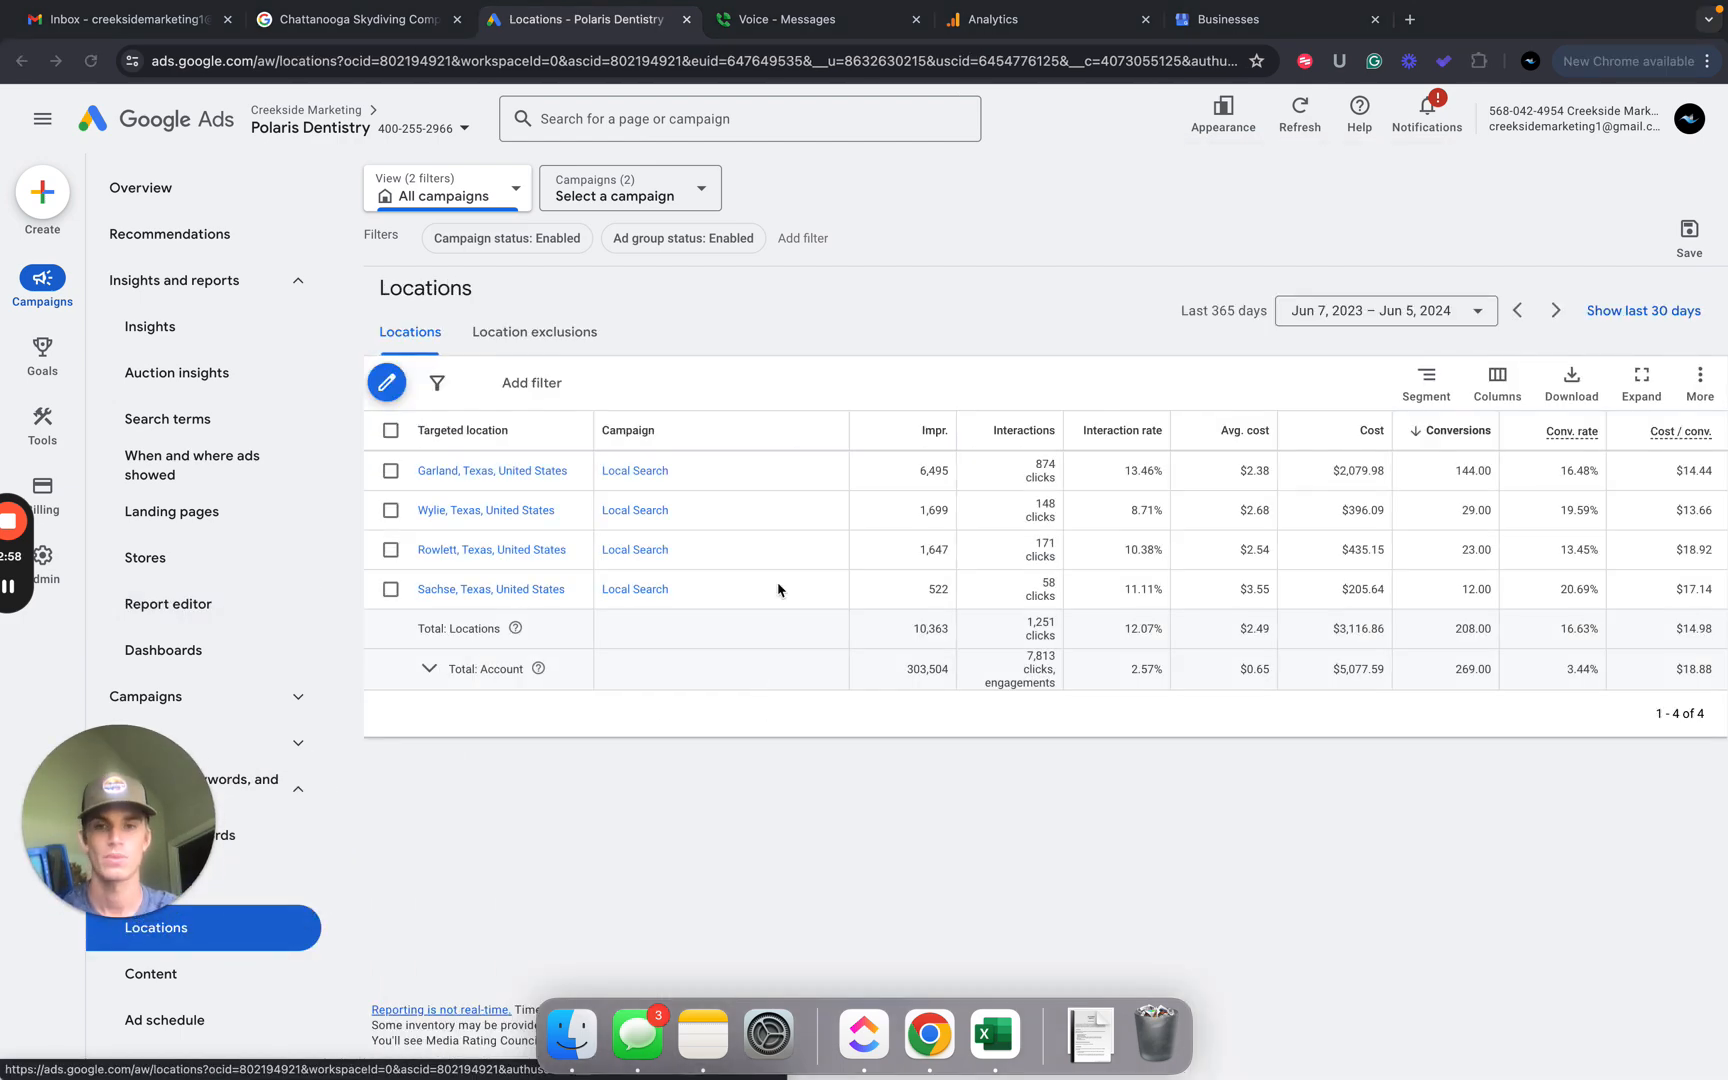
{"action": "left_click", "coordinate": [630, 196]}
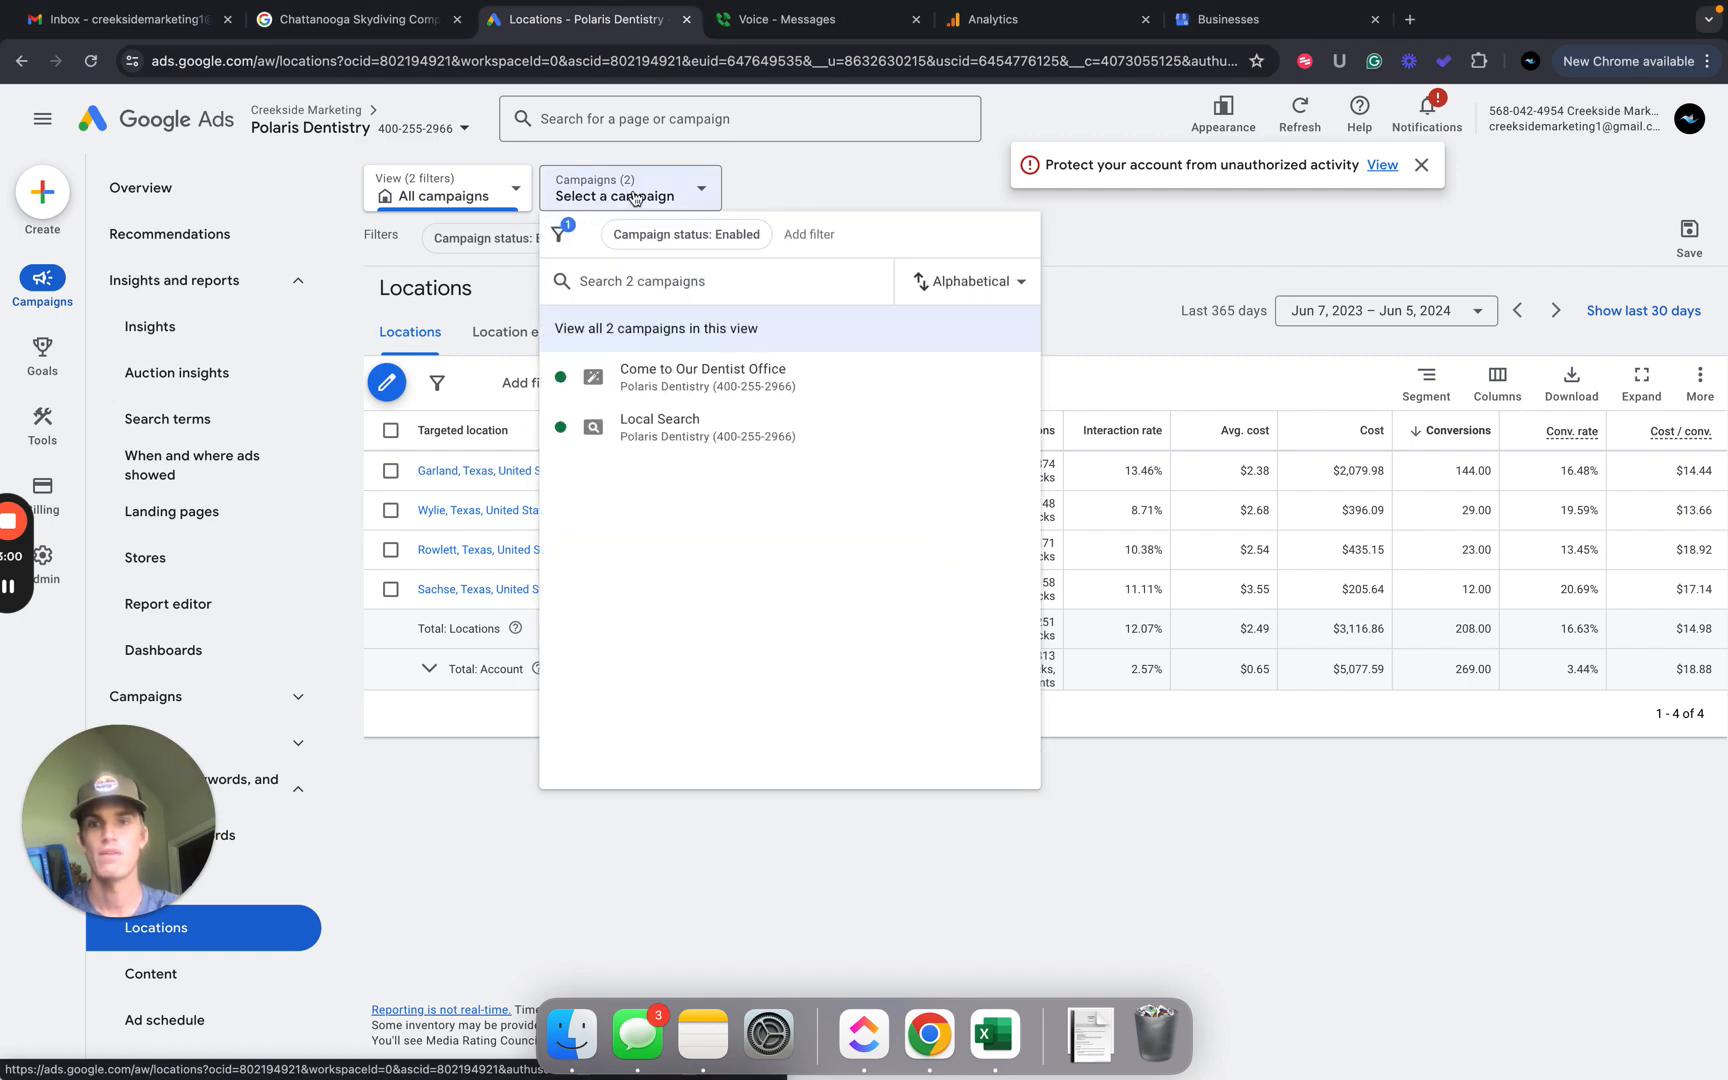
{"action": "left_click", "coordinate": [694, 442]}
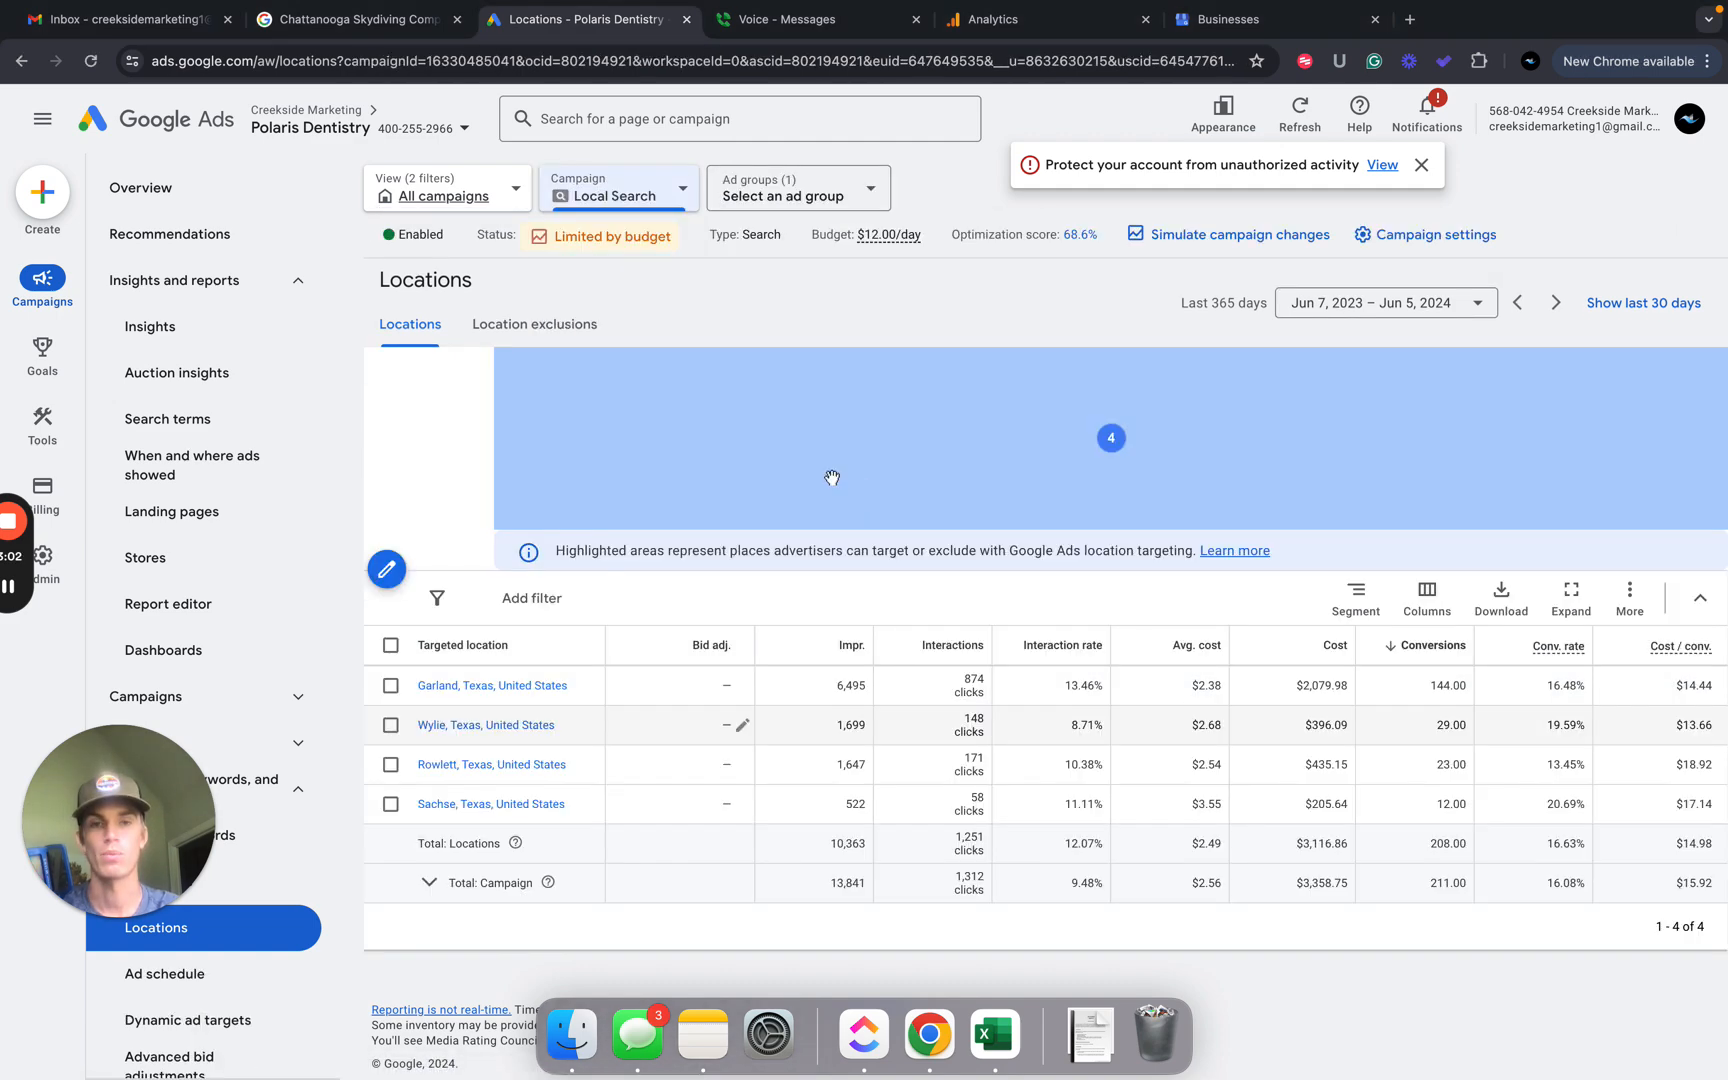
{"action": "scroll", "coordinate": [833, 480], "scroll_direction": "down", "scroll_amount": 2}
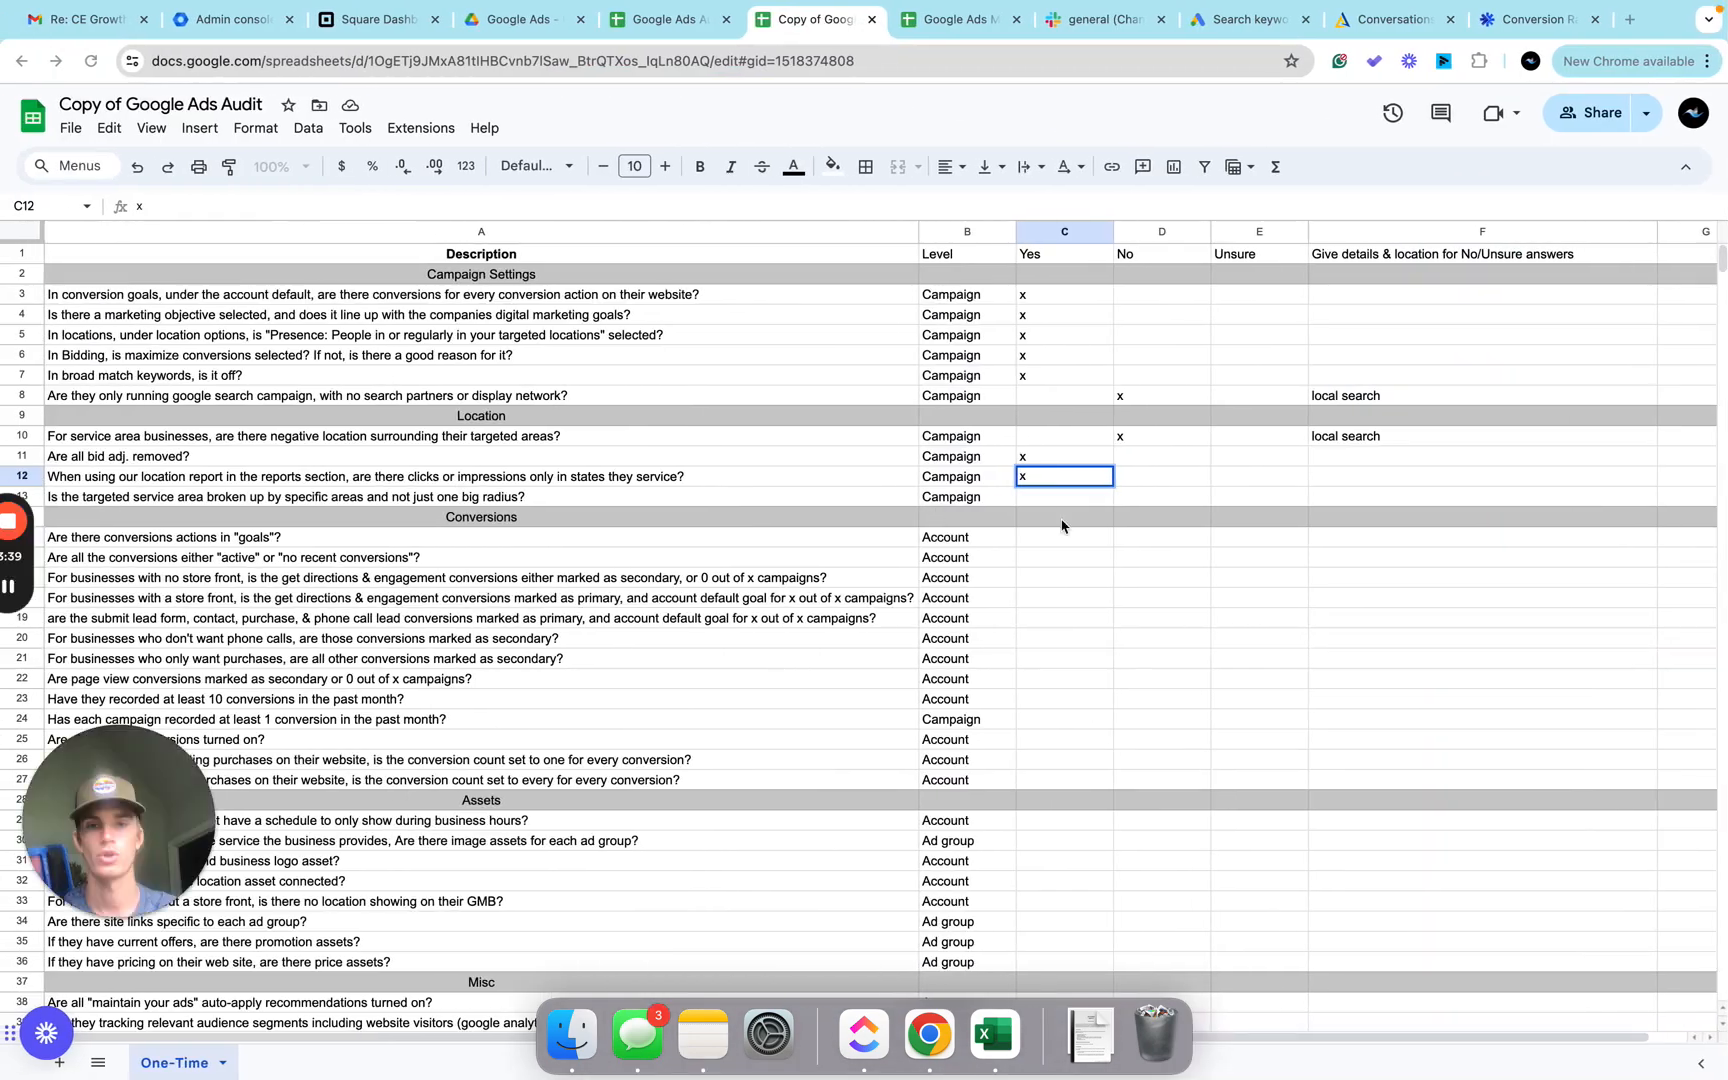
{"action": "left_click", "coordinate": [1073, 497]}
{"action": "type", "text": "x"}
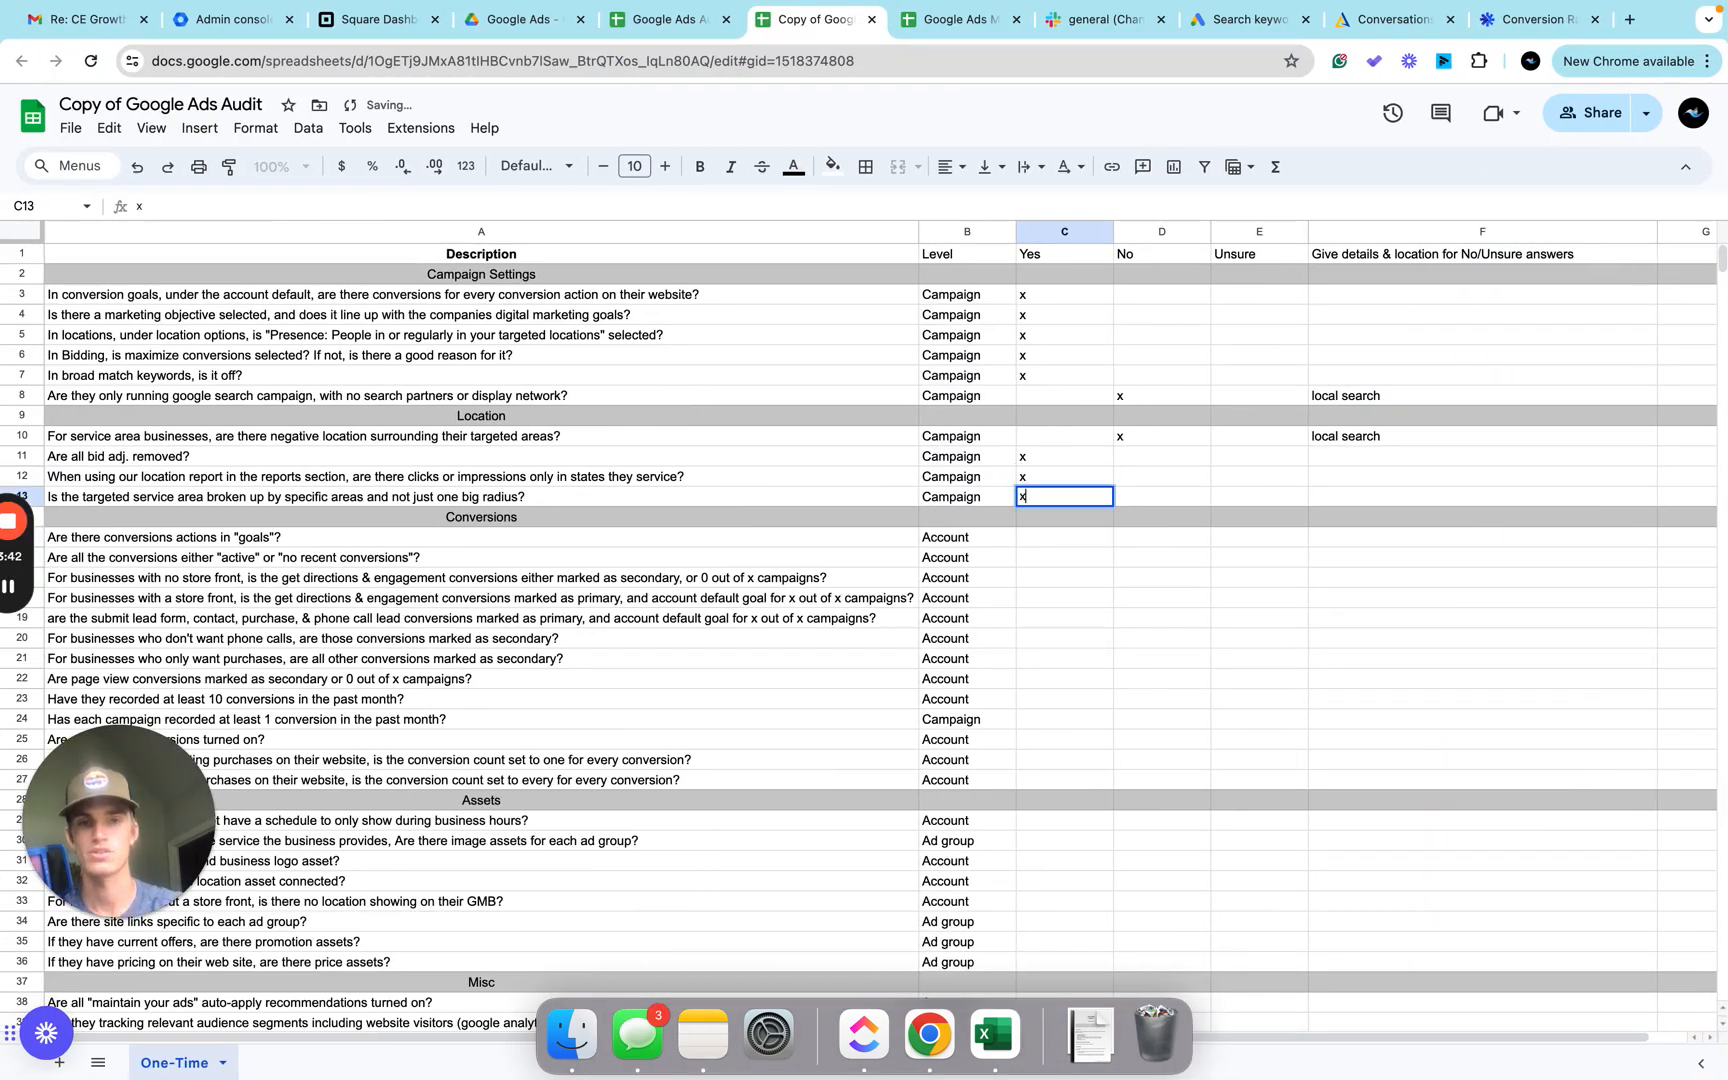
Open the Conversions summary of the account's goals in Google Ads and reread the first Conversions questions in the audit spreadsheet.
{"action": "key", "text": "ctrl+Right"}
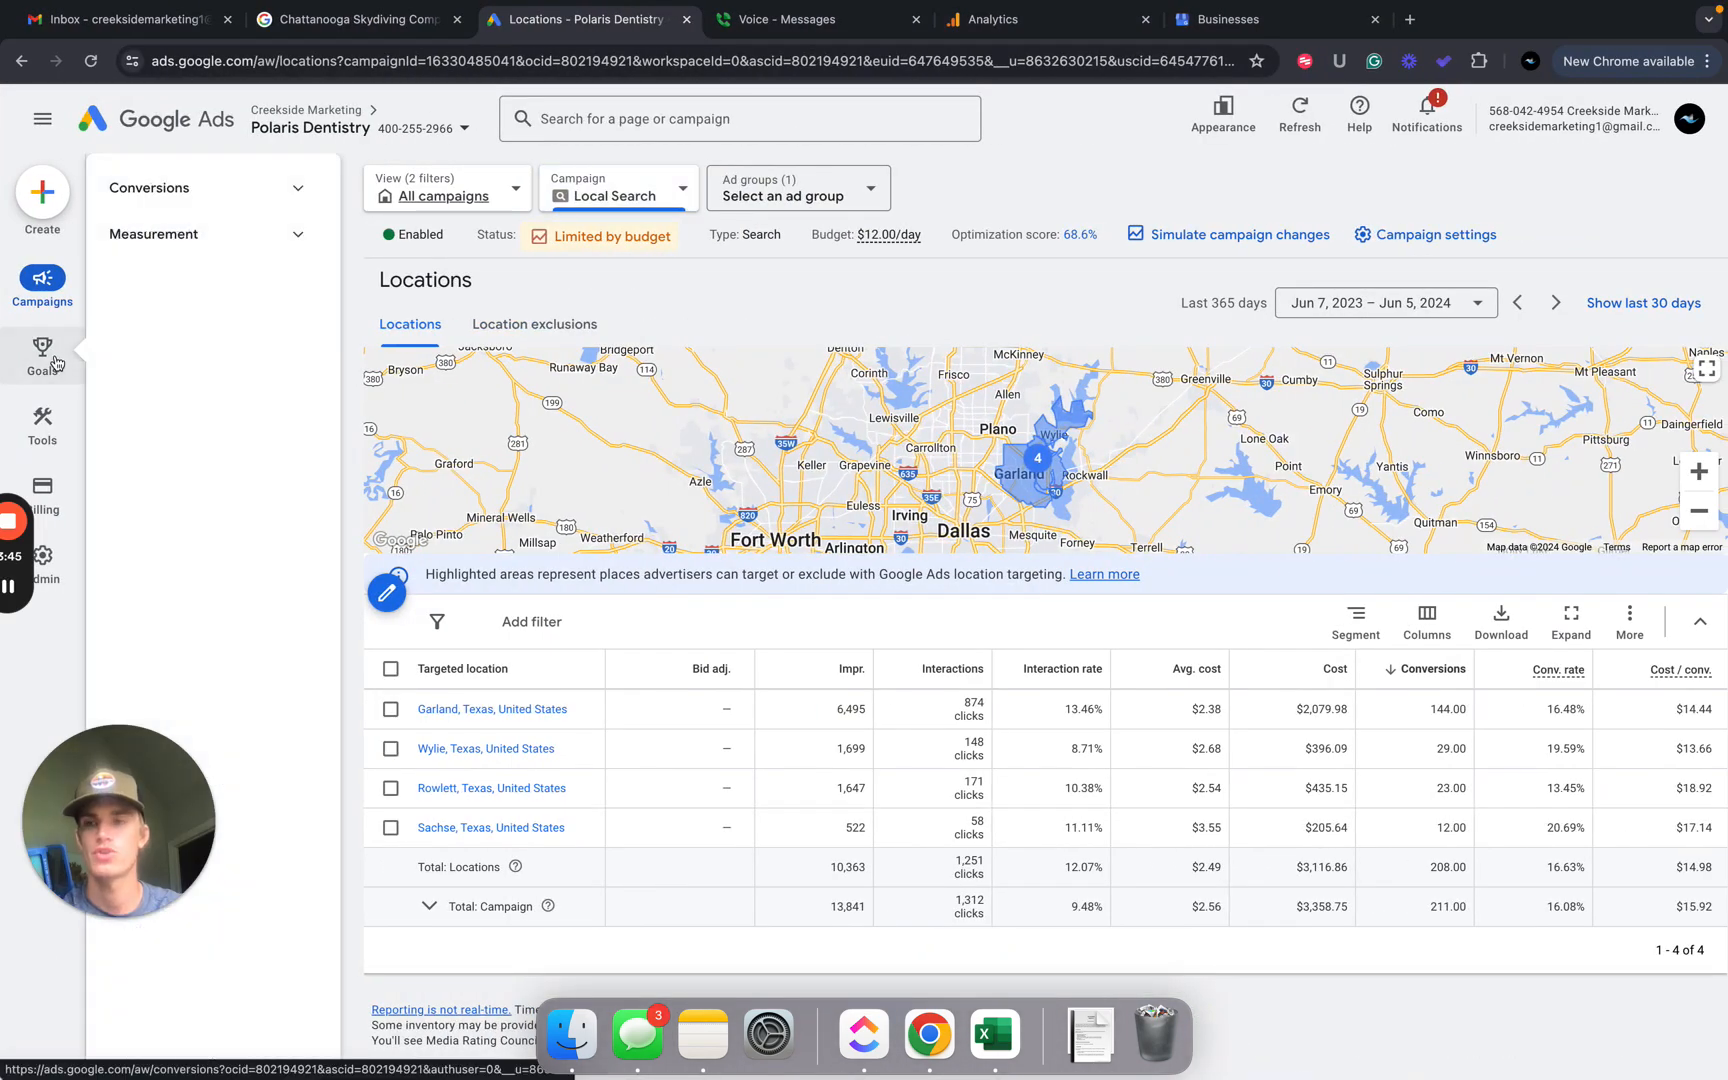
{"action": "left_click", "coordinate": [82, 370]}
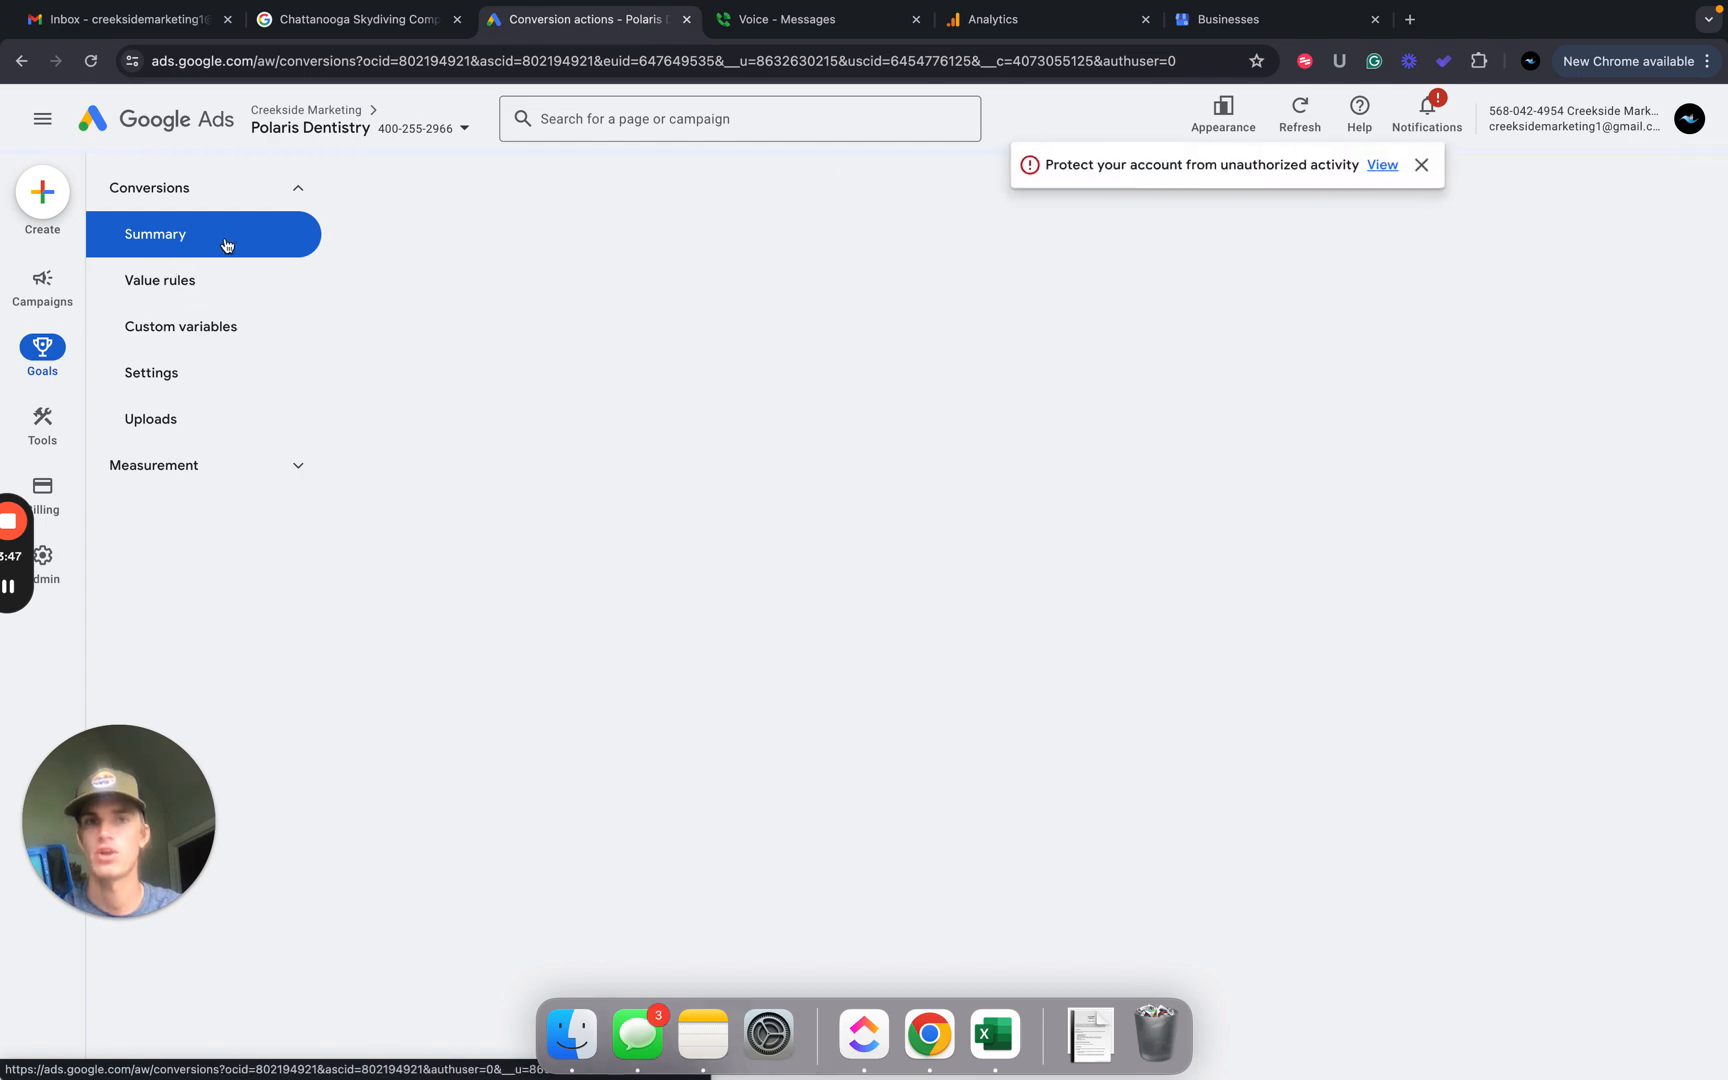
{"action": "key", "text": "ctrl+Left"}
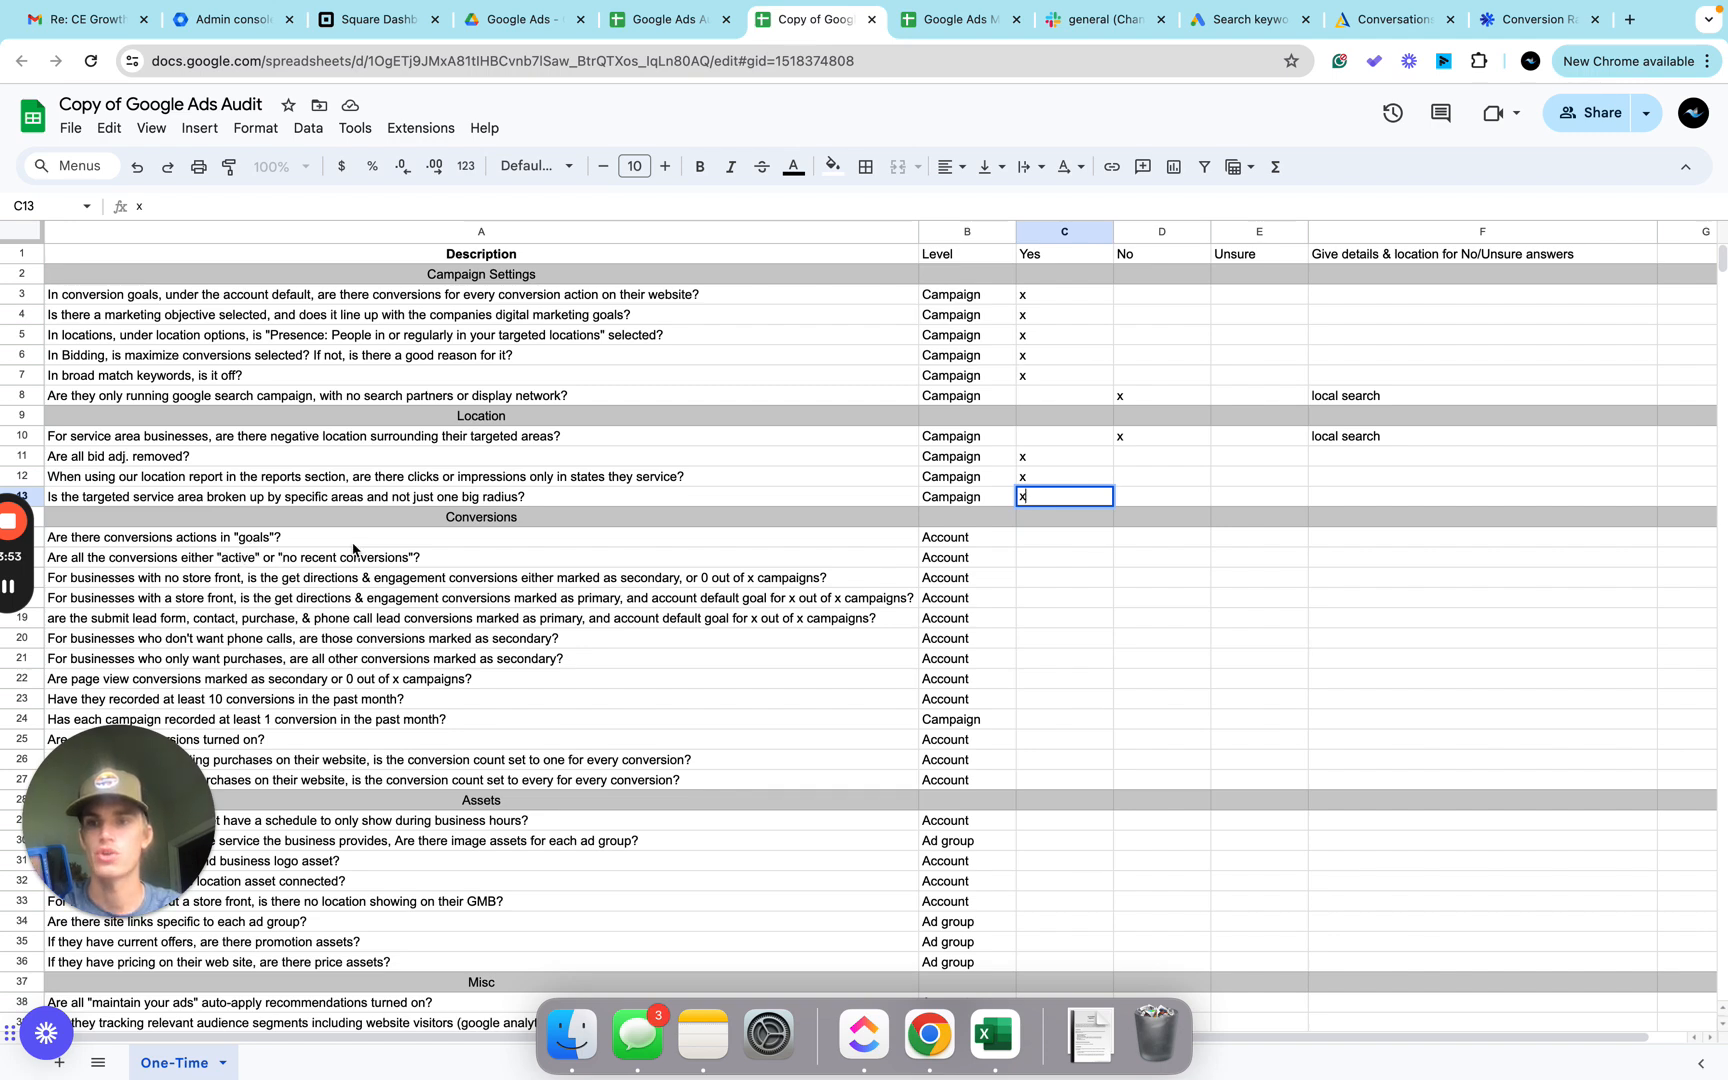
{"action": "key", "text": "ctrl+Right"}
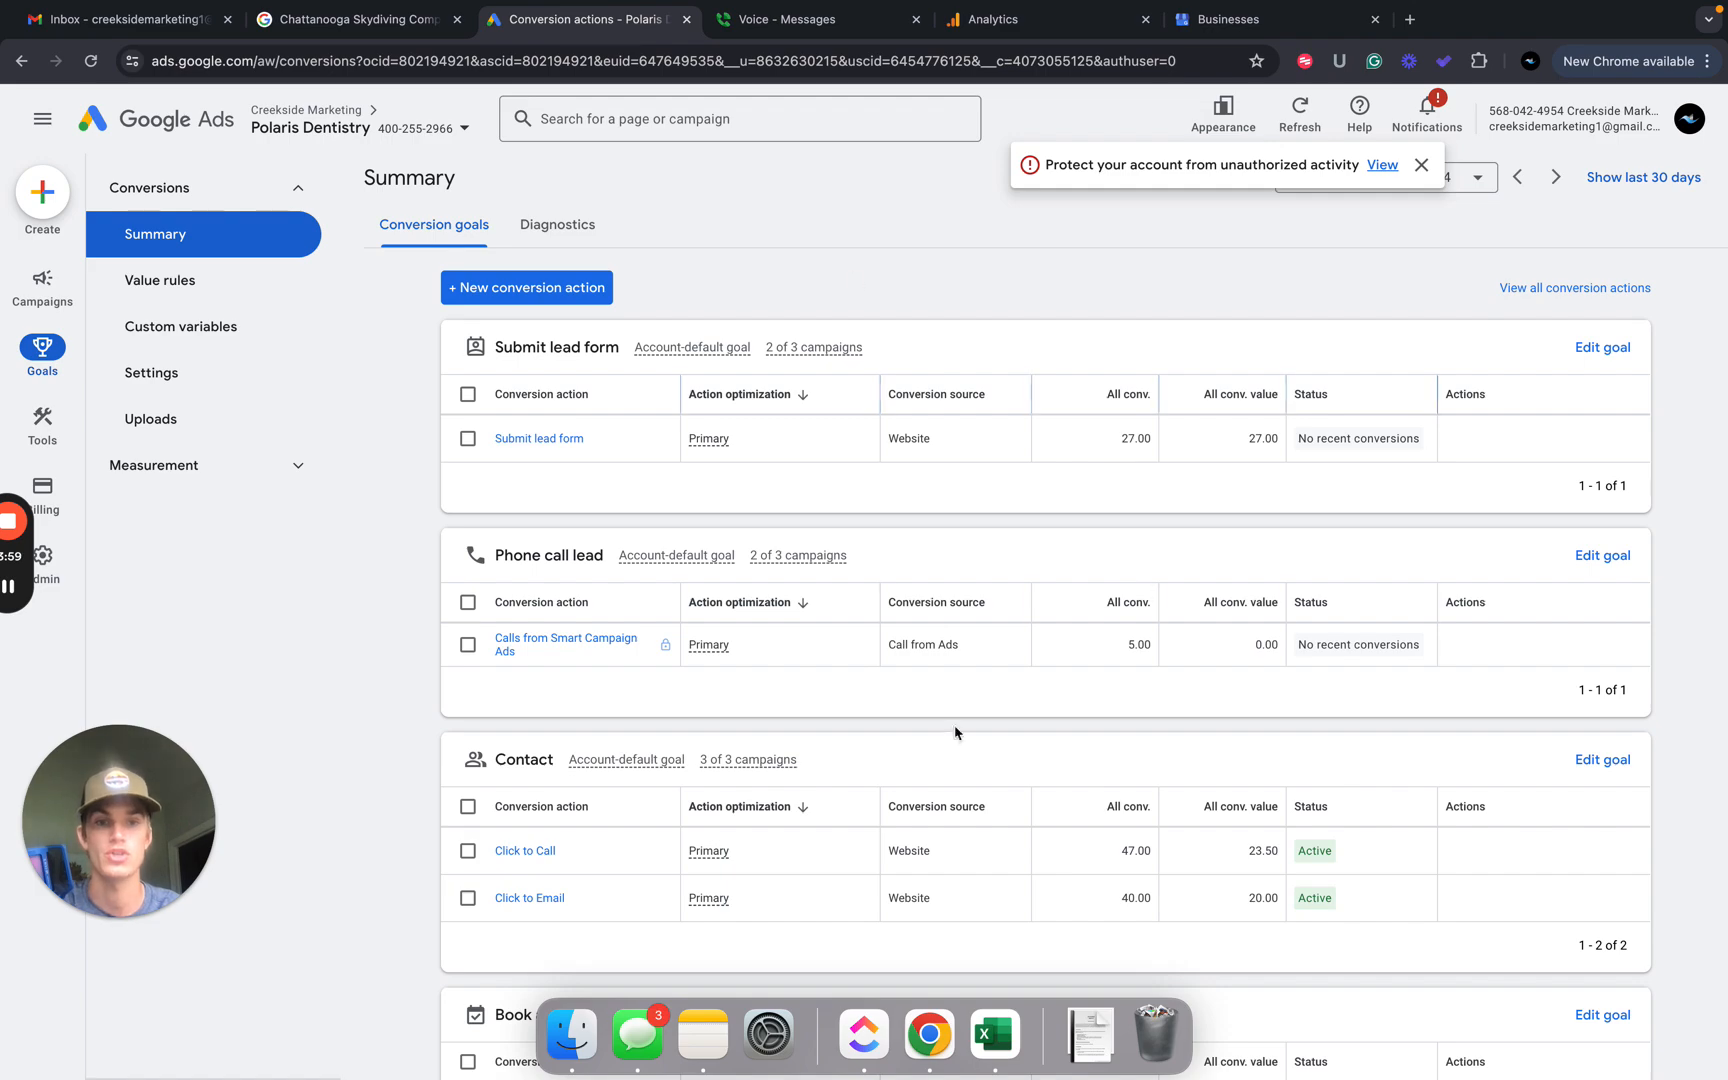
Review the conversion actions listed under the goals and mark the conversion actions question in row 15 with an x under Yes.
{"action": "scroll", "coordinate": [957, 725], "scroll_direction": "down", "scroll_amount": 3}
{"action": "scroll", "coordinate": [648, 567], "scroll_direction": "down", "scroll_amount": 3}
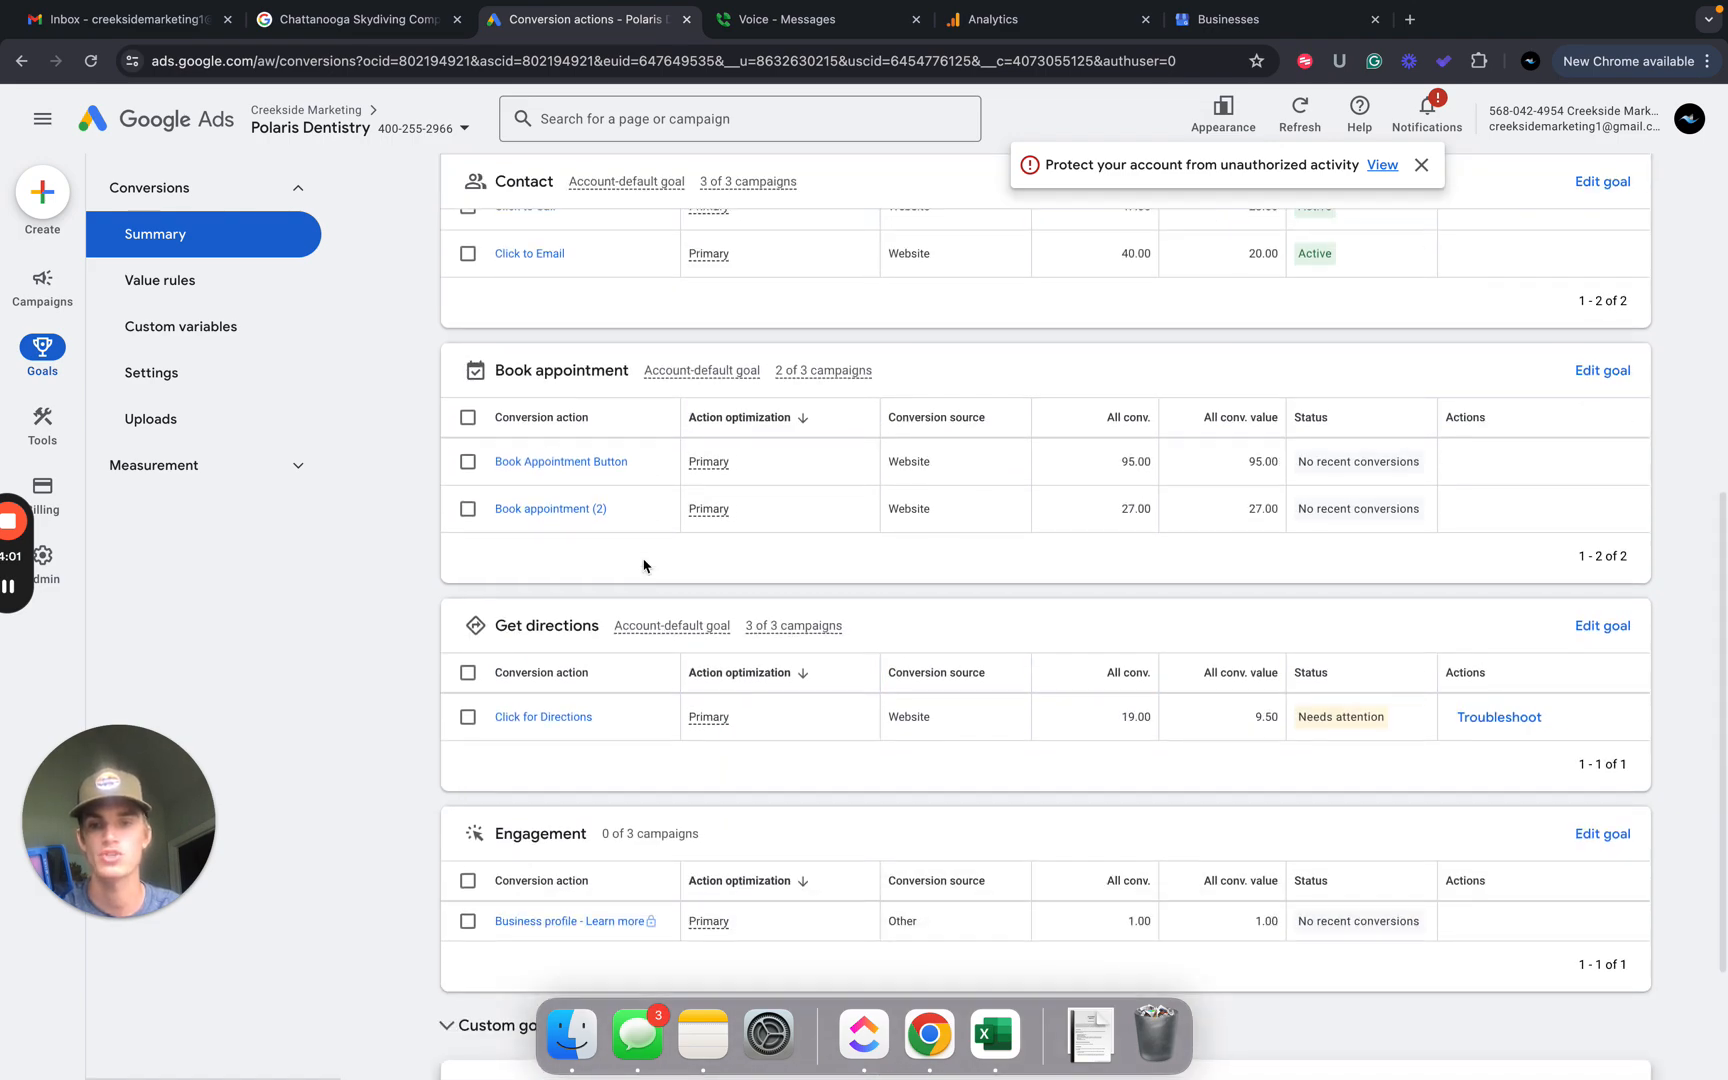
{"action": "scroll", "coordinate": [648, 567], "scroll_direction": "up", "scroll_amount": 6}
{"action": "key", "text": "ctrl+Left"}
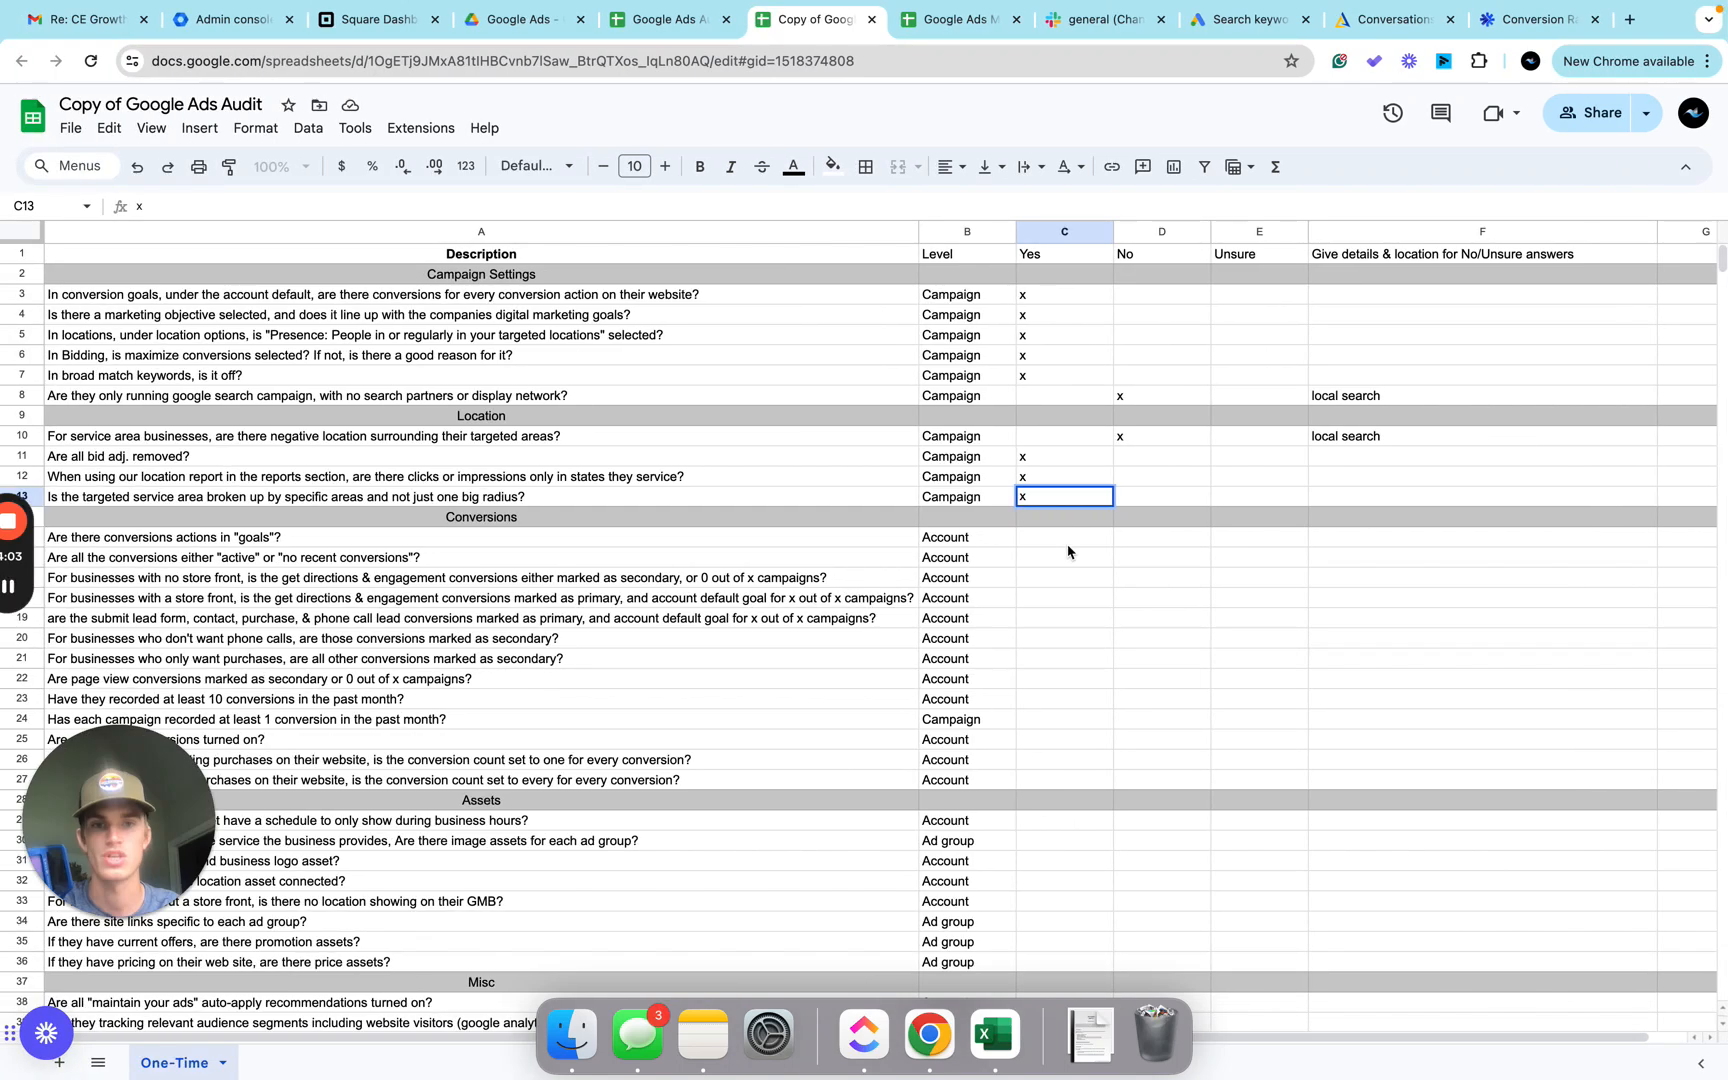
{"action": "left_click", "coordinate": [1071, 540]}
{"action": "type", "text": "x"}
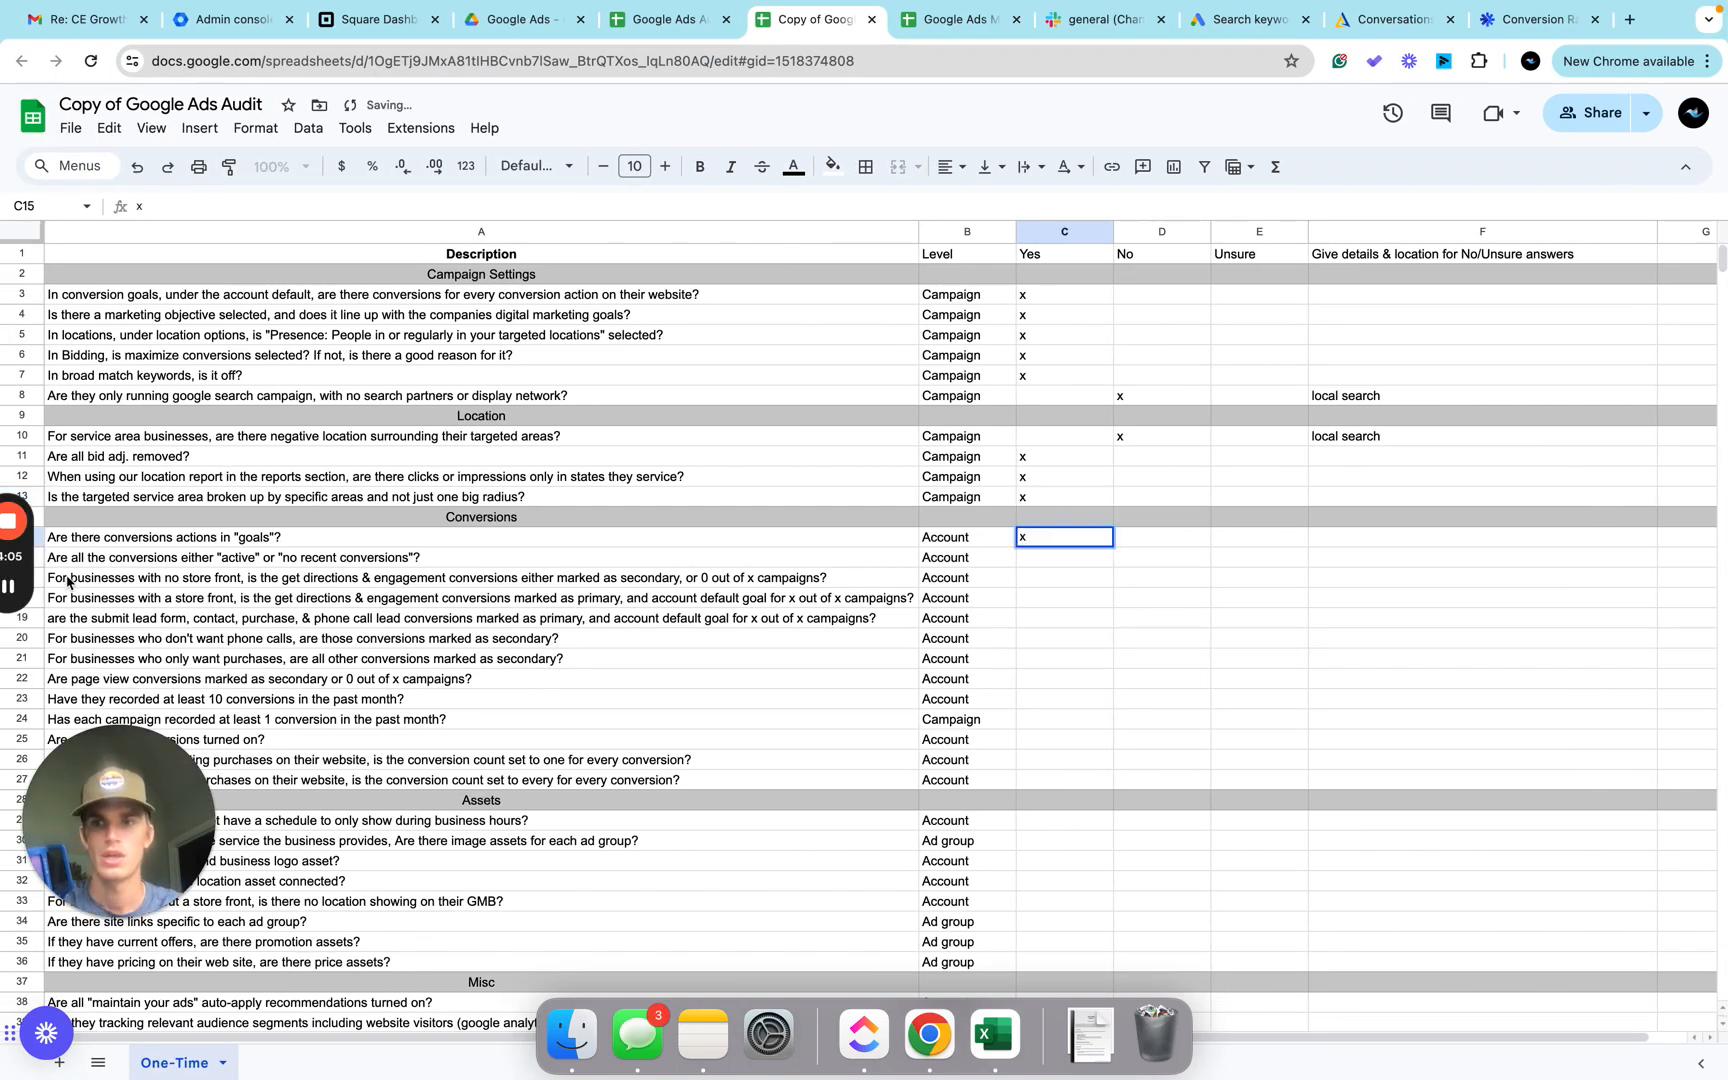
Examine the status of each conversion action in the Google Ads Conversions summary, from Submit lead form through Engagement.
{"action": "key", "text": "ctrl+Right"}
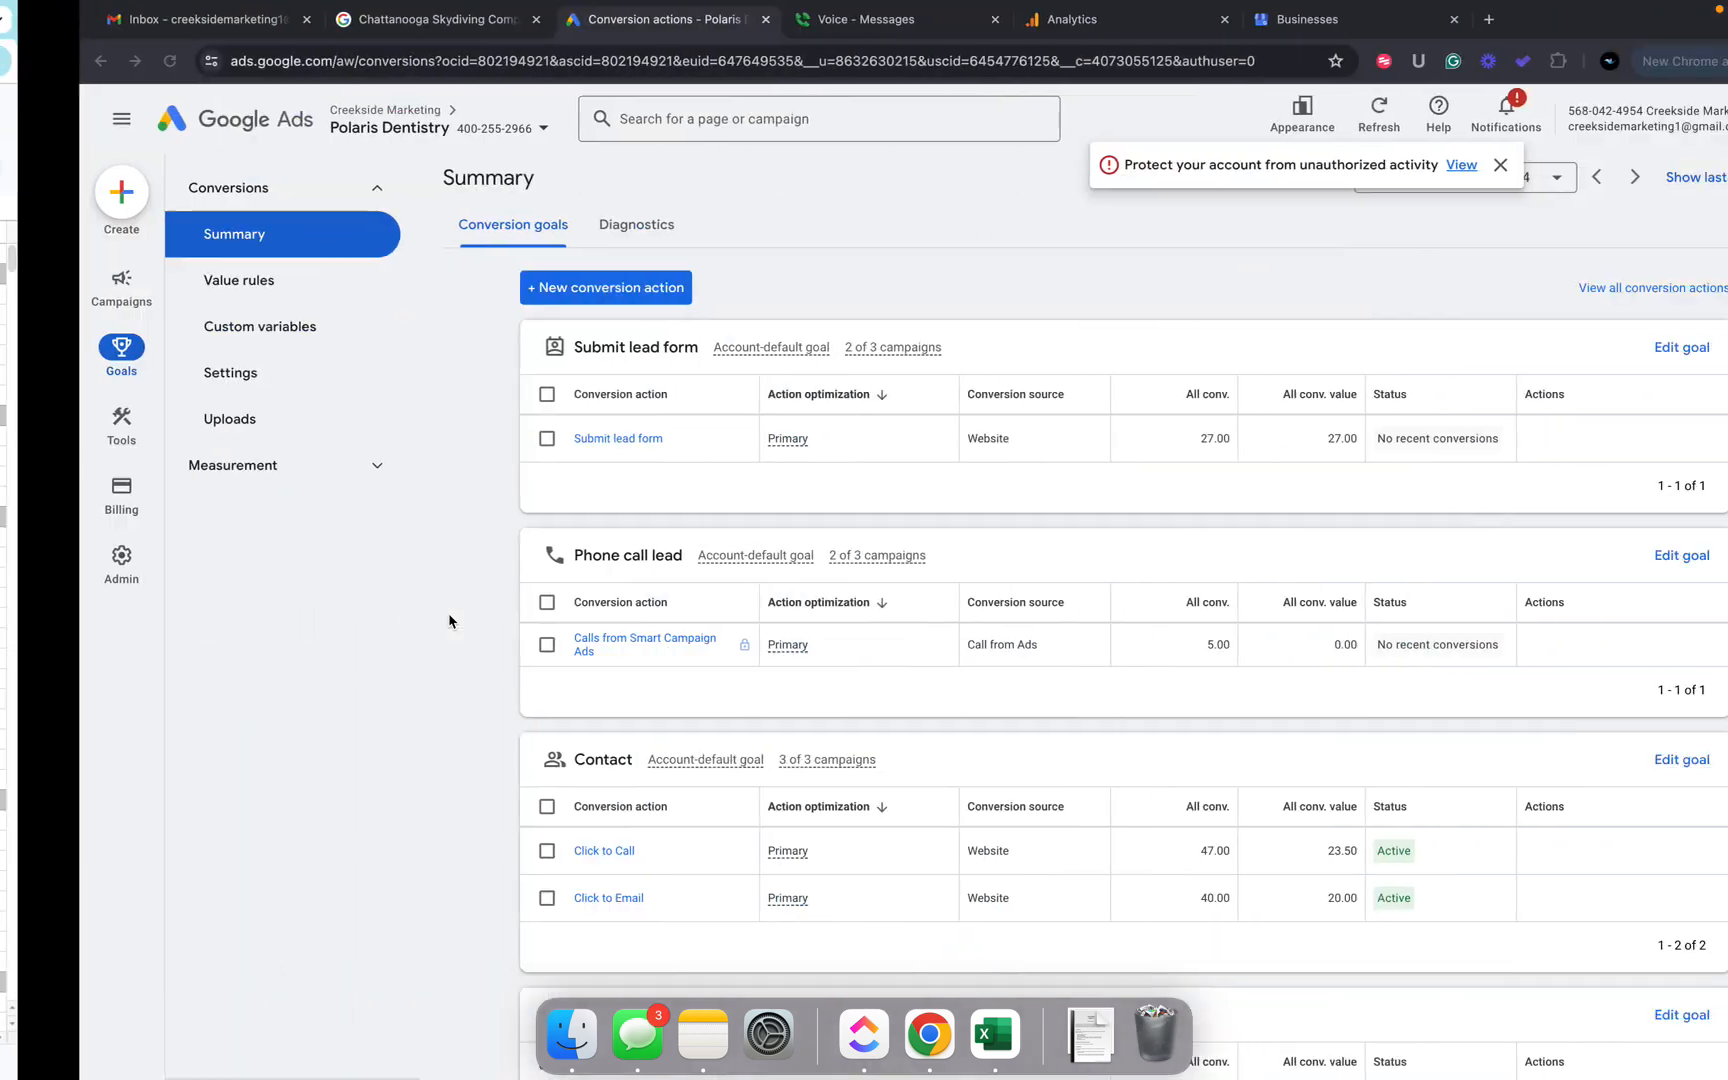
{"action": "scroll", "coordinate": [1135, 630], "scroll_direction": "down", "scroll_amount": 3}
{"action": "scroll", "coordinate": [1135, 630], "scroll_direction": "down", "scroll_amount": 2}
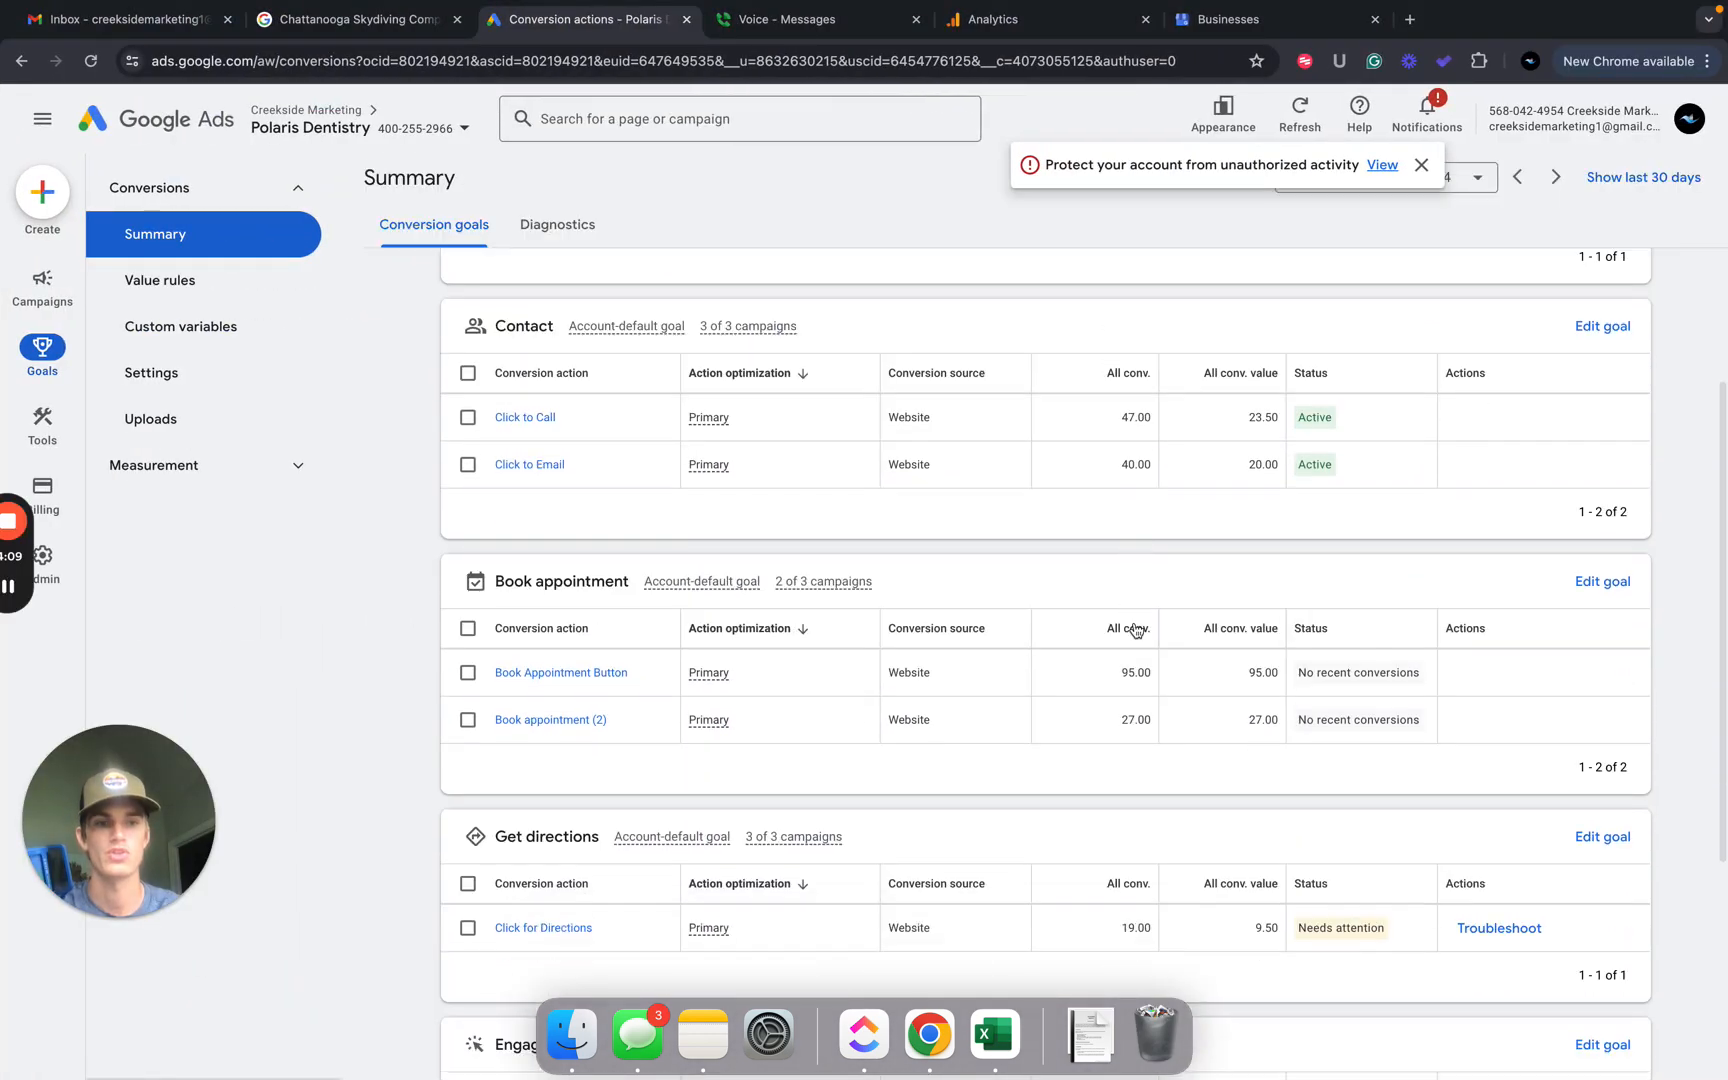
{"action": "scroll", "coordinate": [1233, 695], "scroll_direction": "down", "scroll_amount": 2}
{"action": "scroll", "coordinate": [1233, 695], "scroll_direction": "down", "scroll_amount": 2}
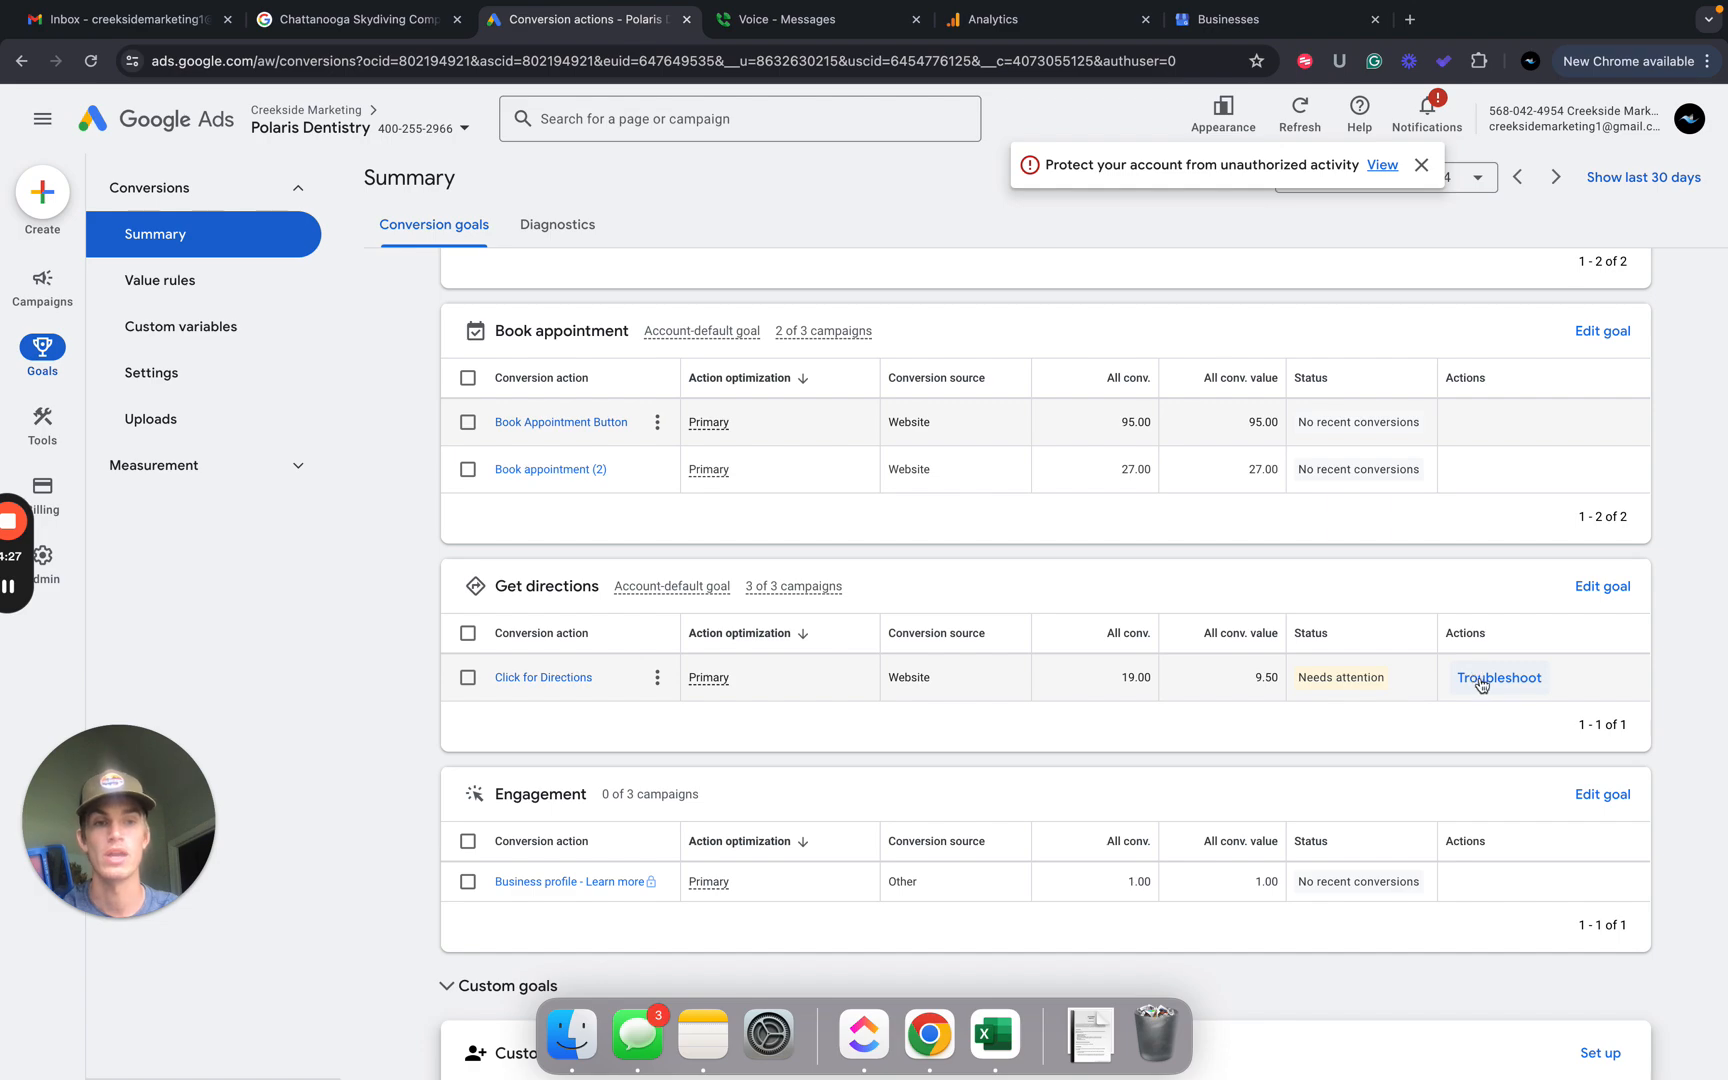
Mark the conversion status question in row 16 with an x under No and enter "click for directions" as its detail.
{"action": "key", "text": "super+grave"}
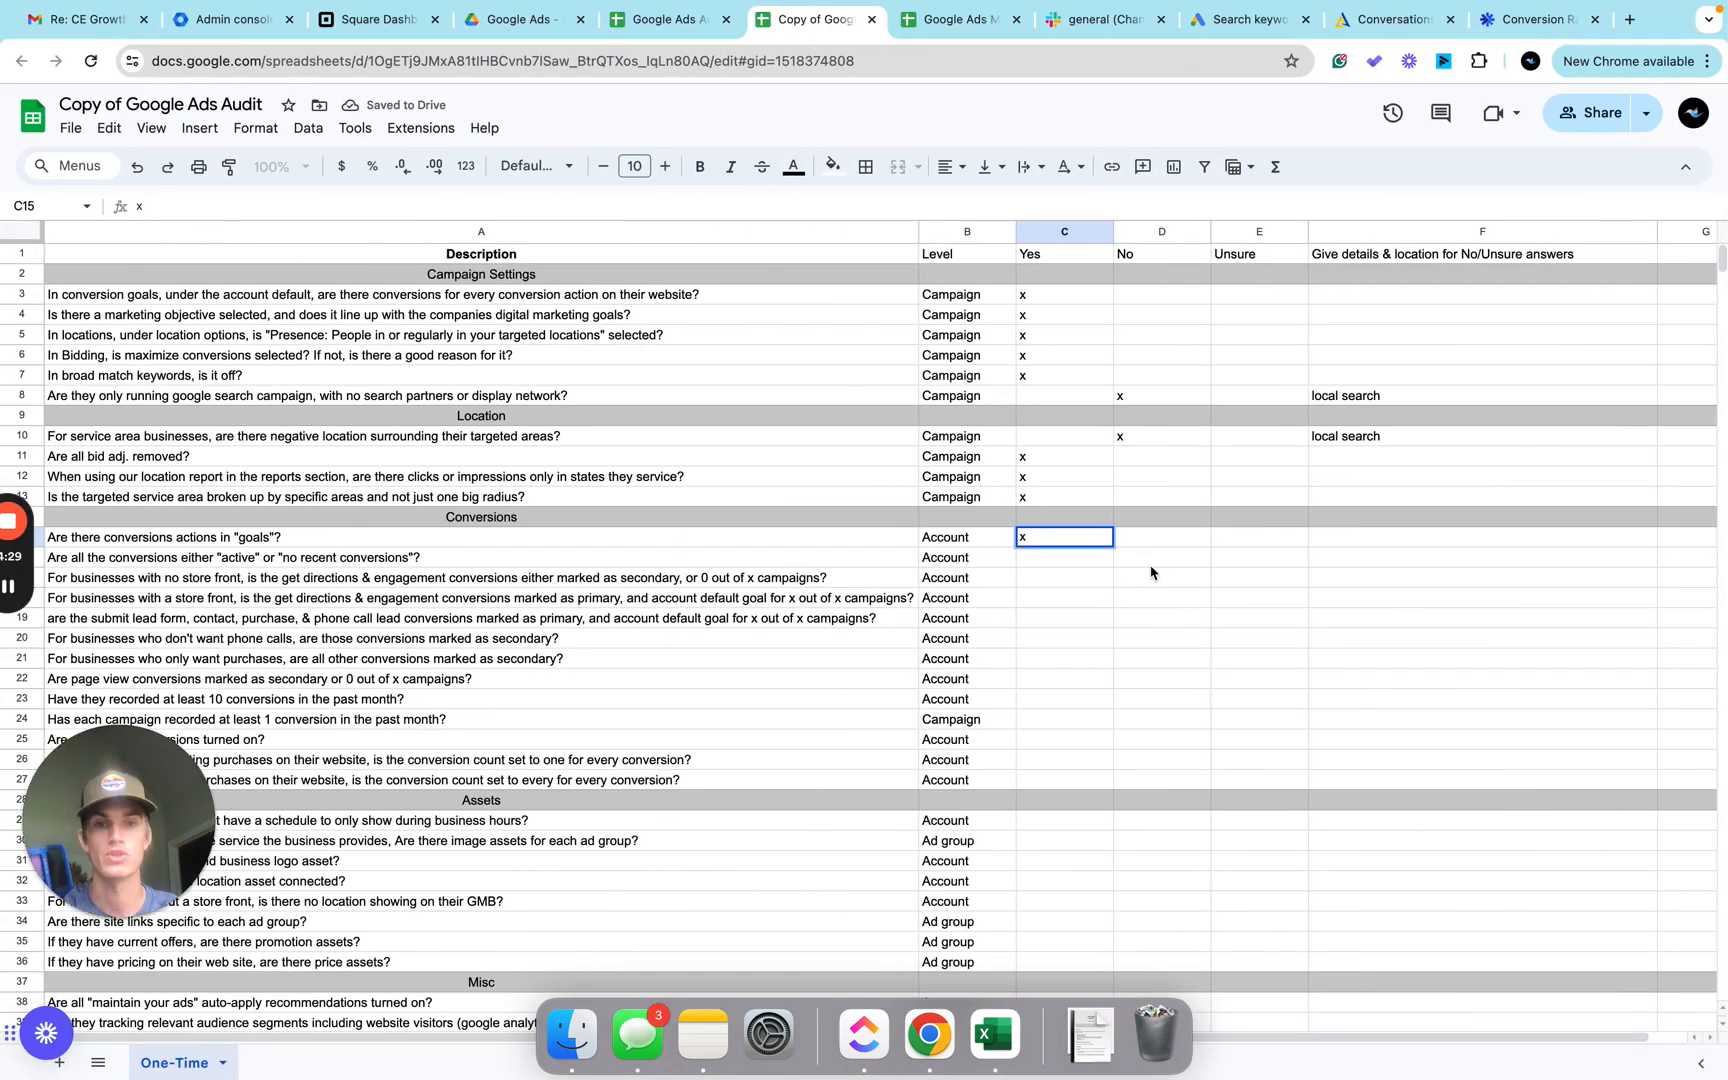
{"action": "left_click", "coordinate": [1165, 560]}
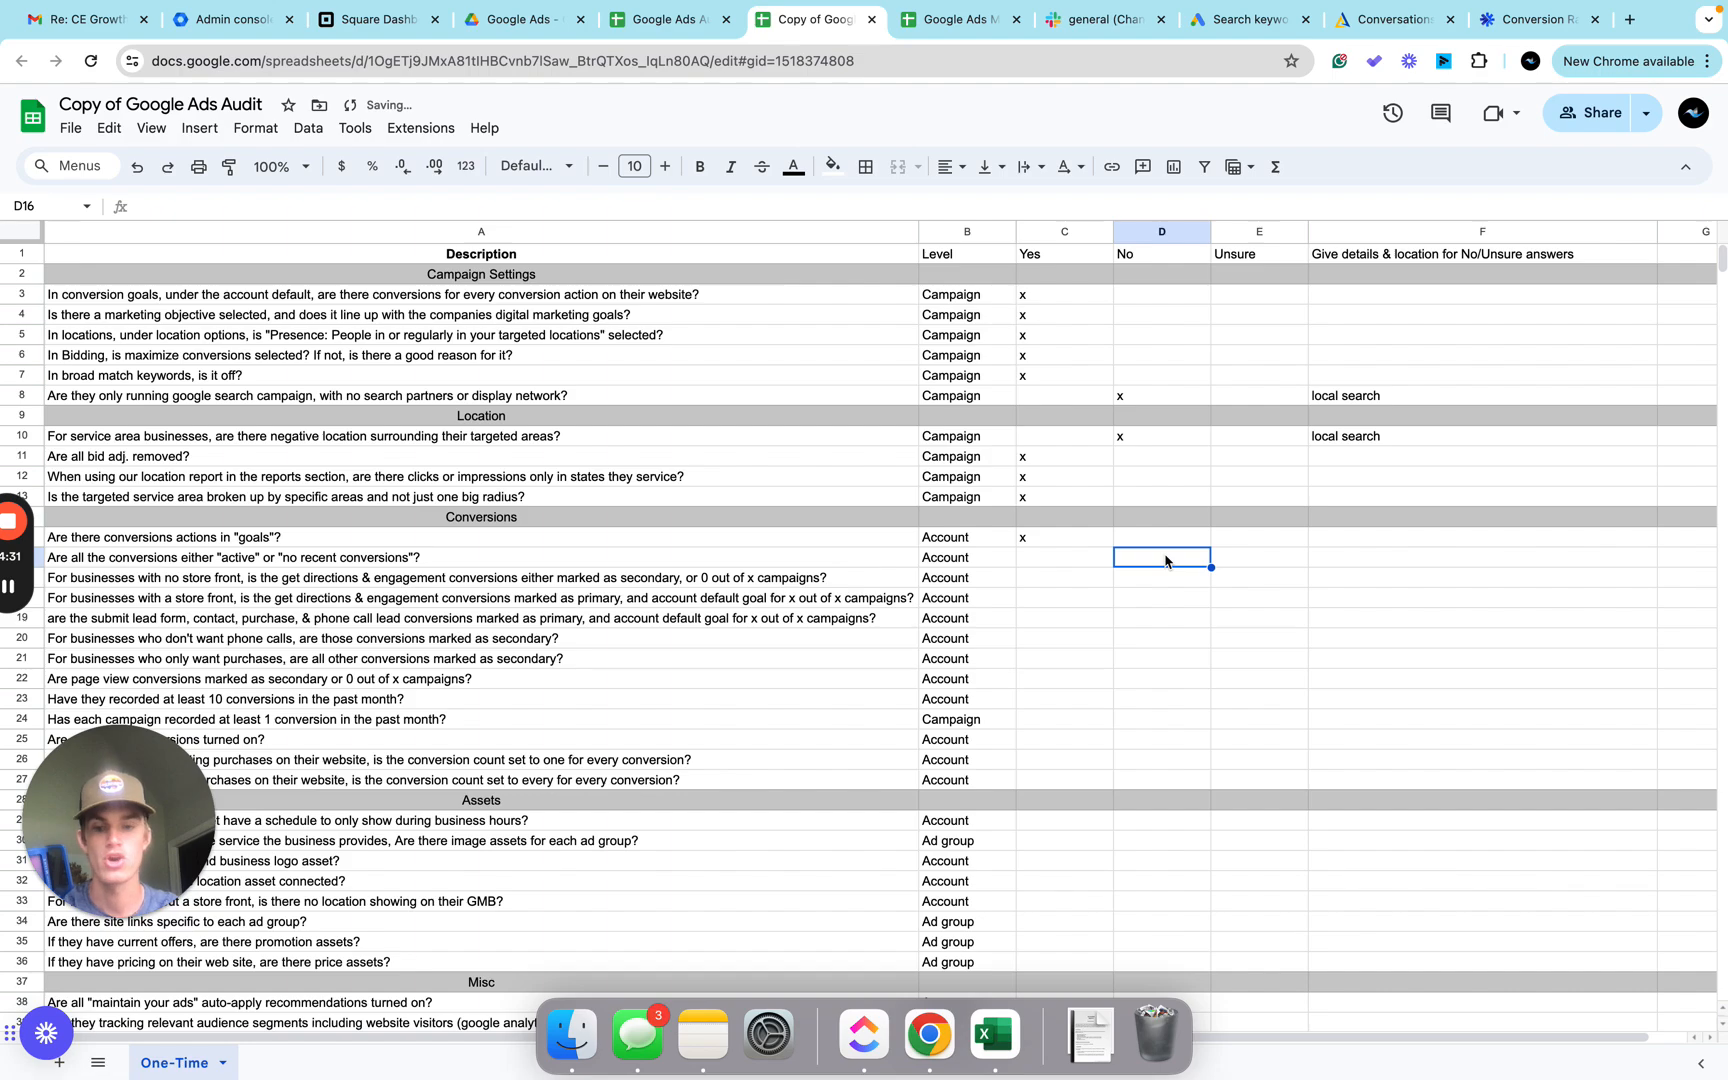
{"action": "key", "text": "ctrl+Right"}
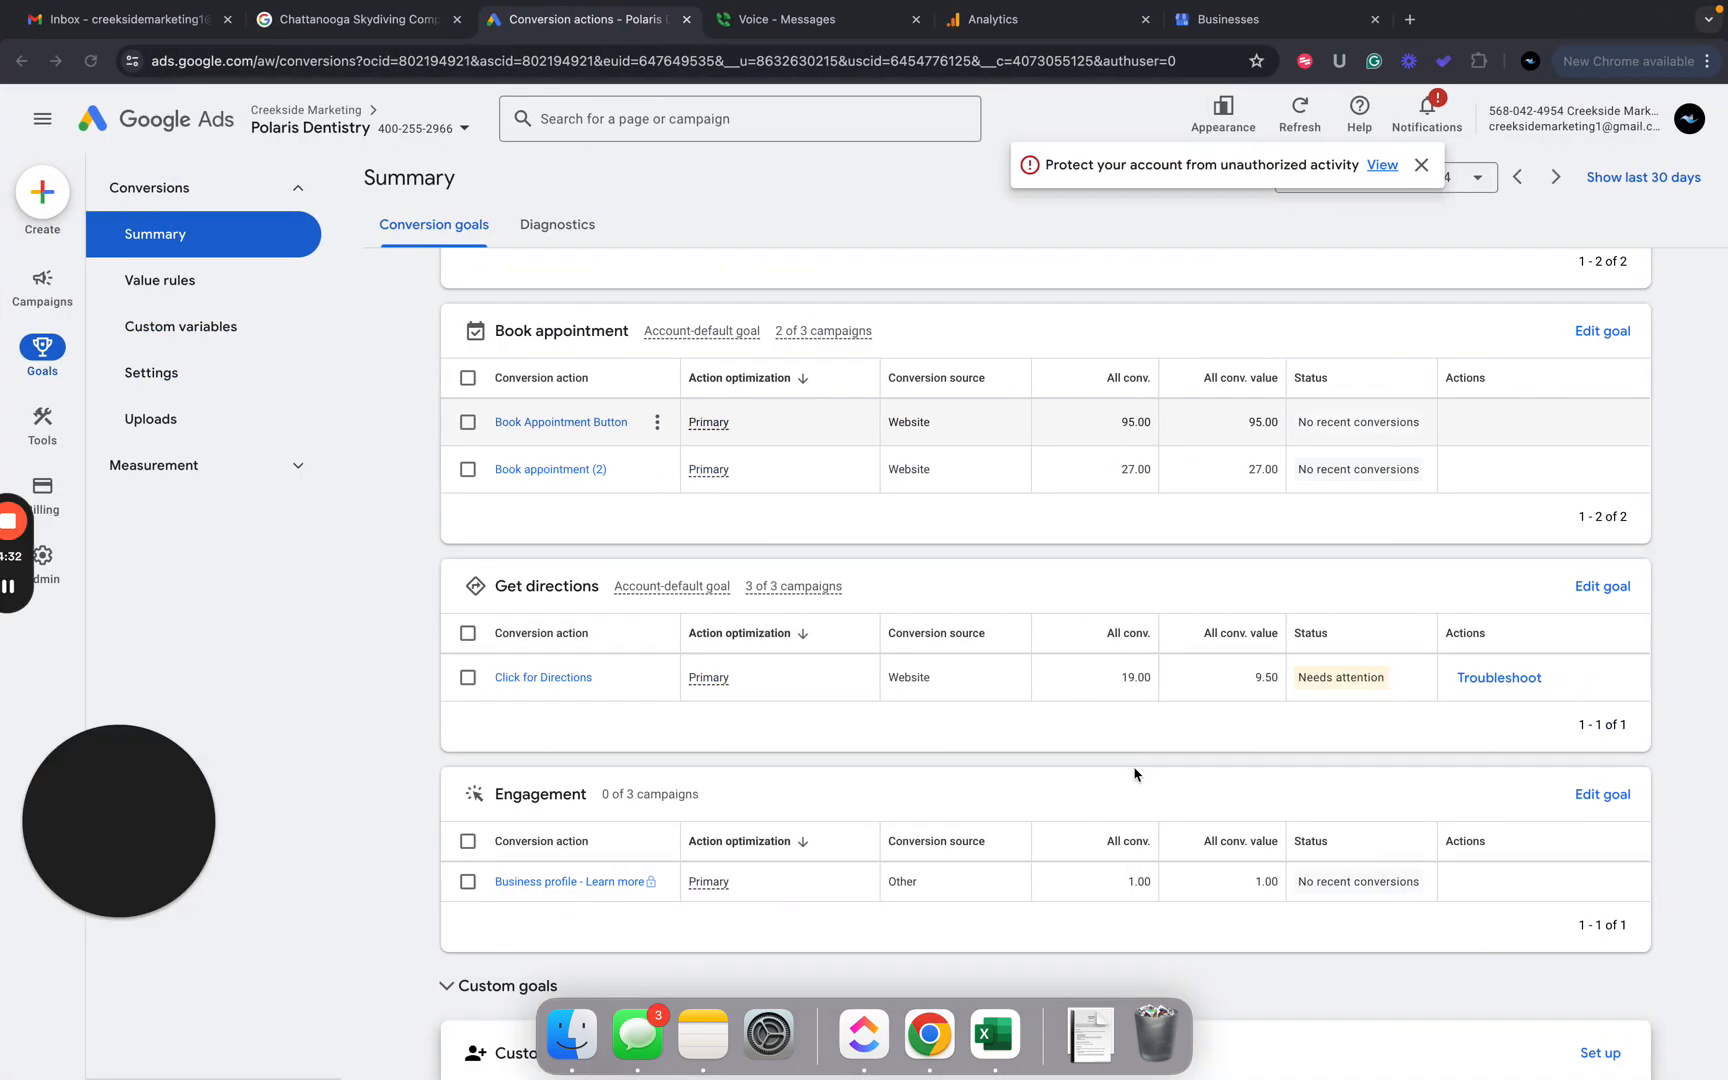
{"action": "key", "text": "ctrl+Left"}
{"action": "key", "text": "ctrl+Right"}
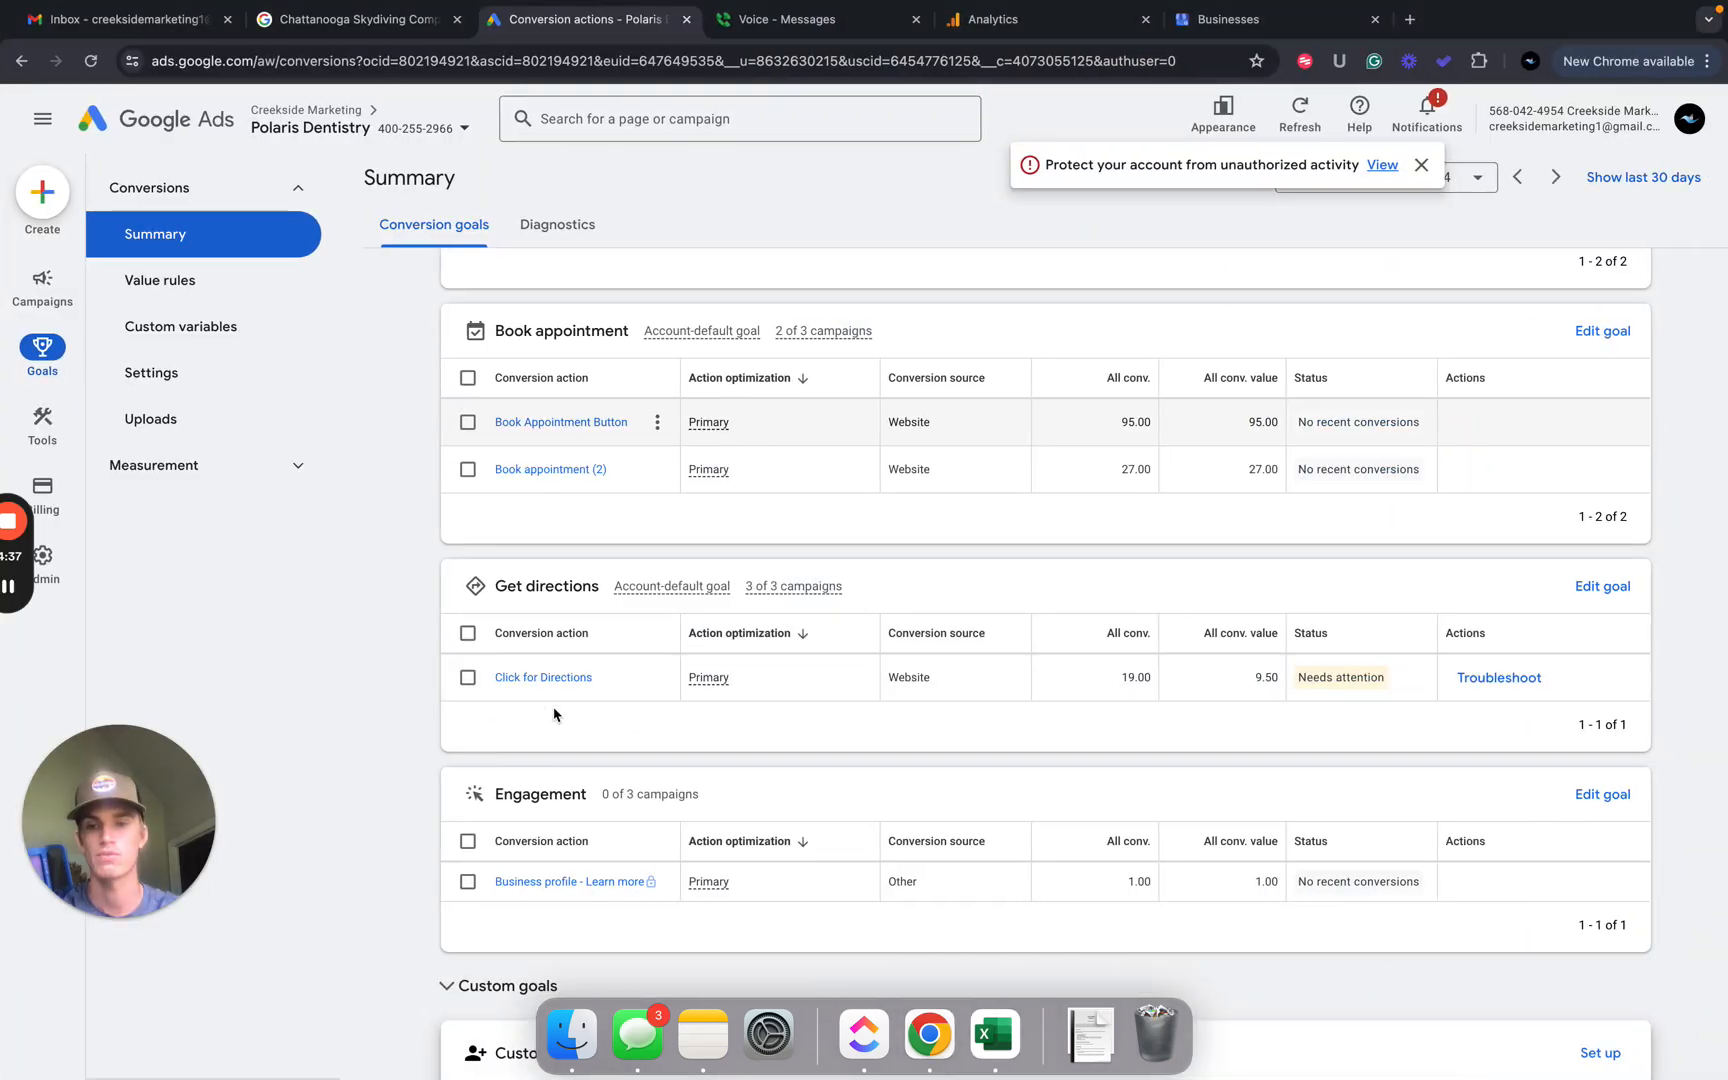
{"action": "key", "text": "ctrl+Left"}
{"action": "left_click", "coordinate": [1380, 558]}
{"action": "type", "text": "c"}
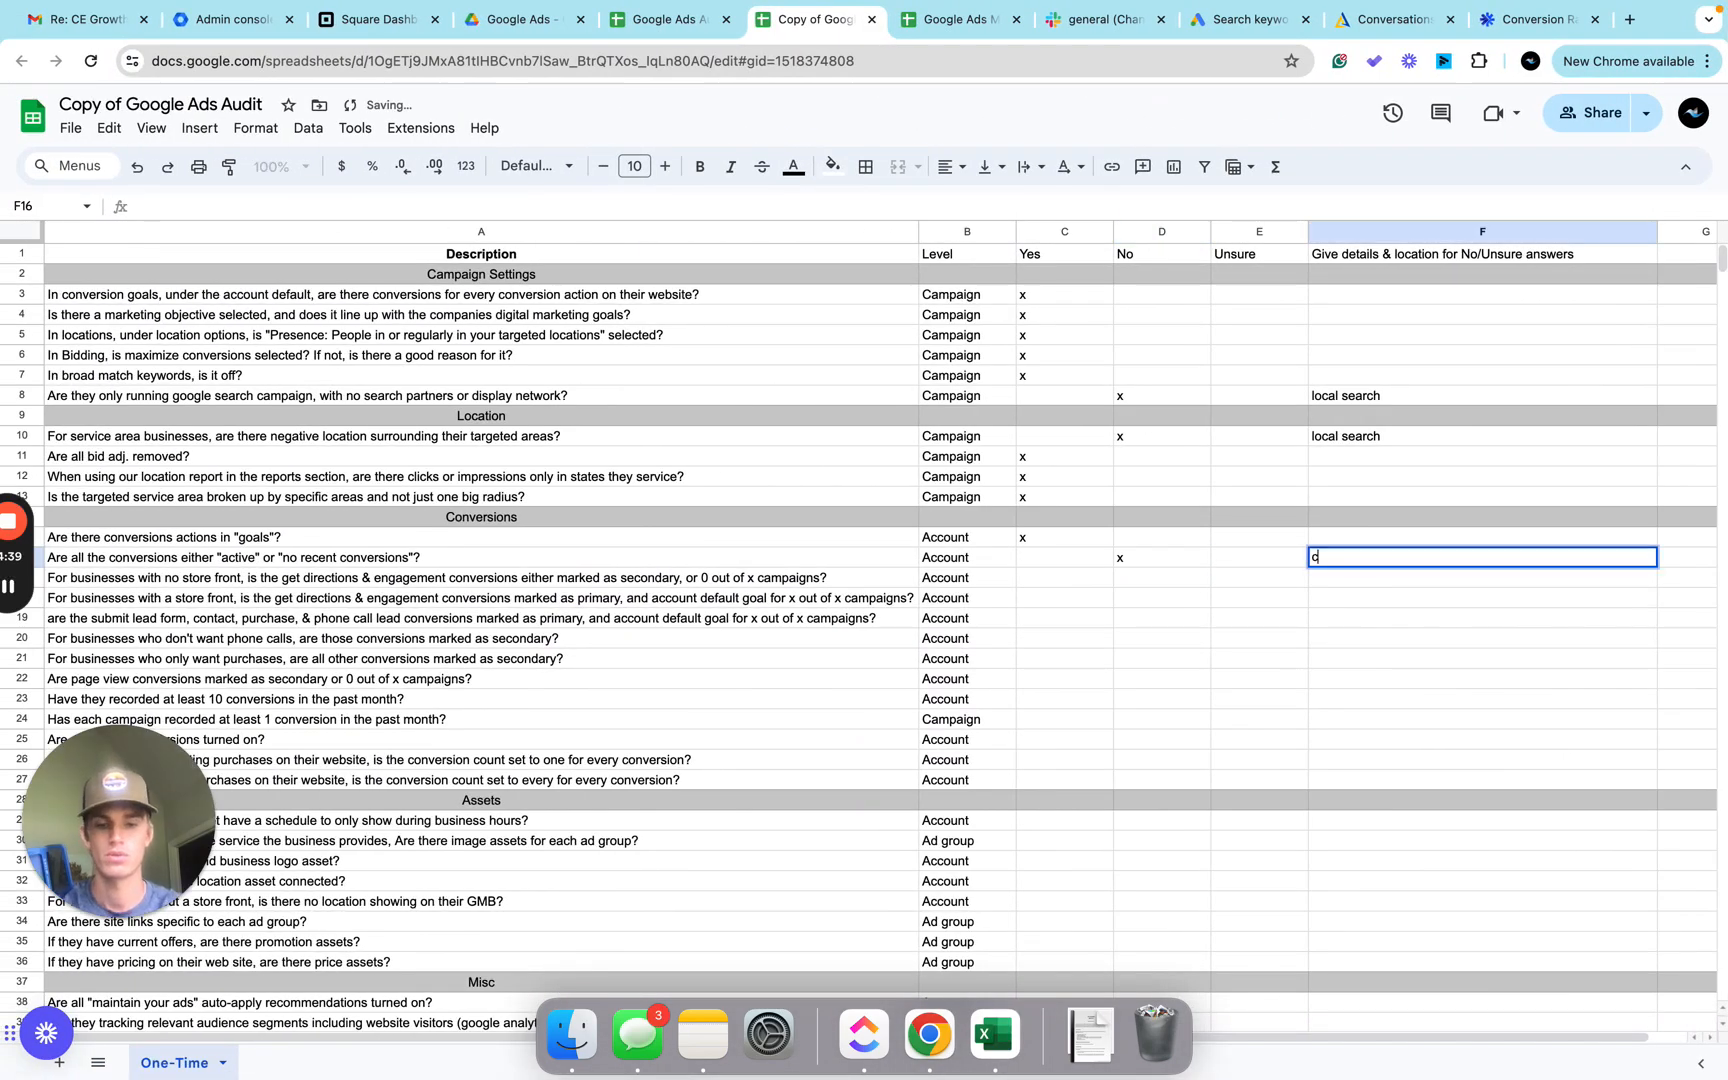
{"action": "type", "text": "lick for directions"}
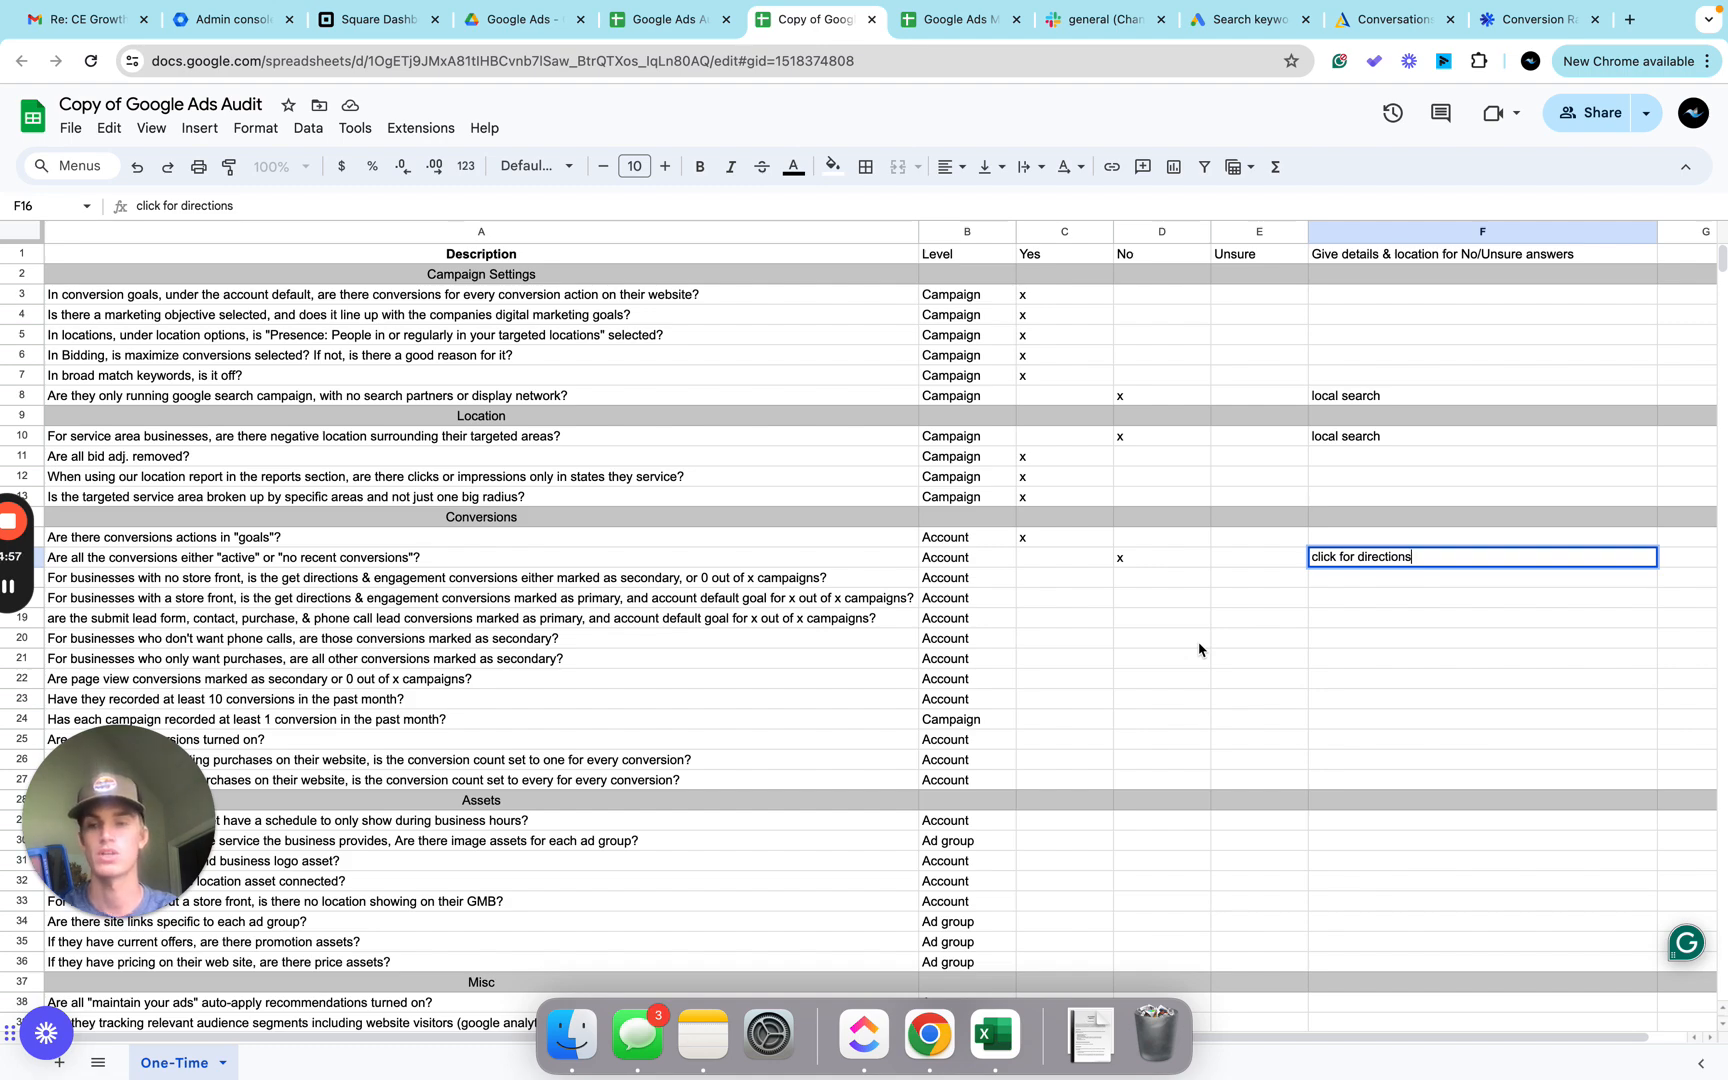
{"action": "key", "text": "ctrl+Right"}
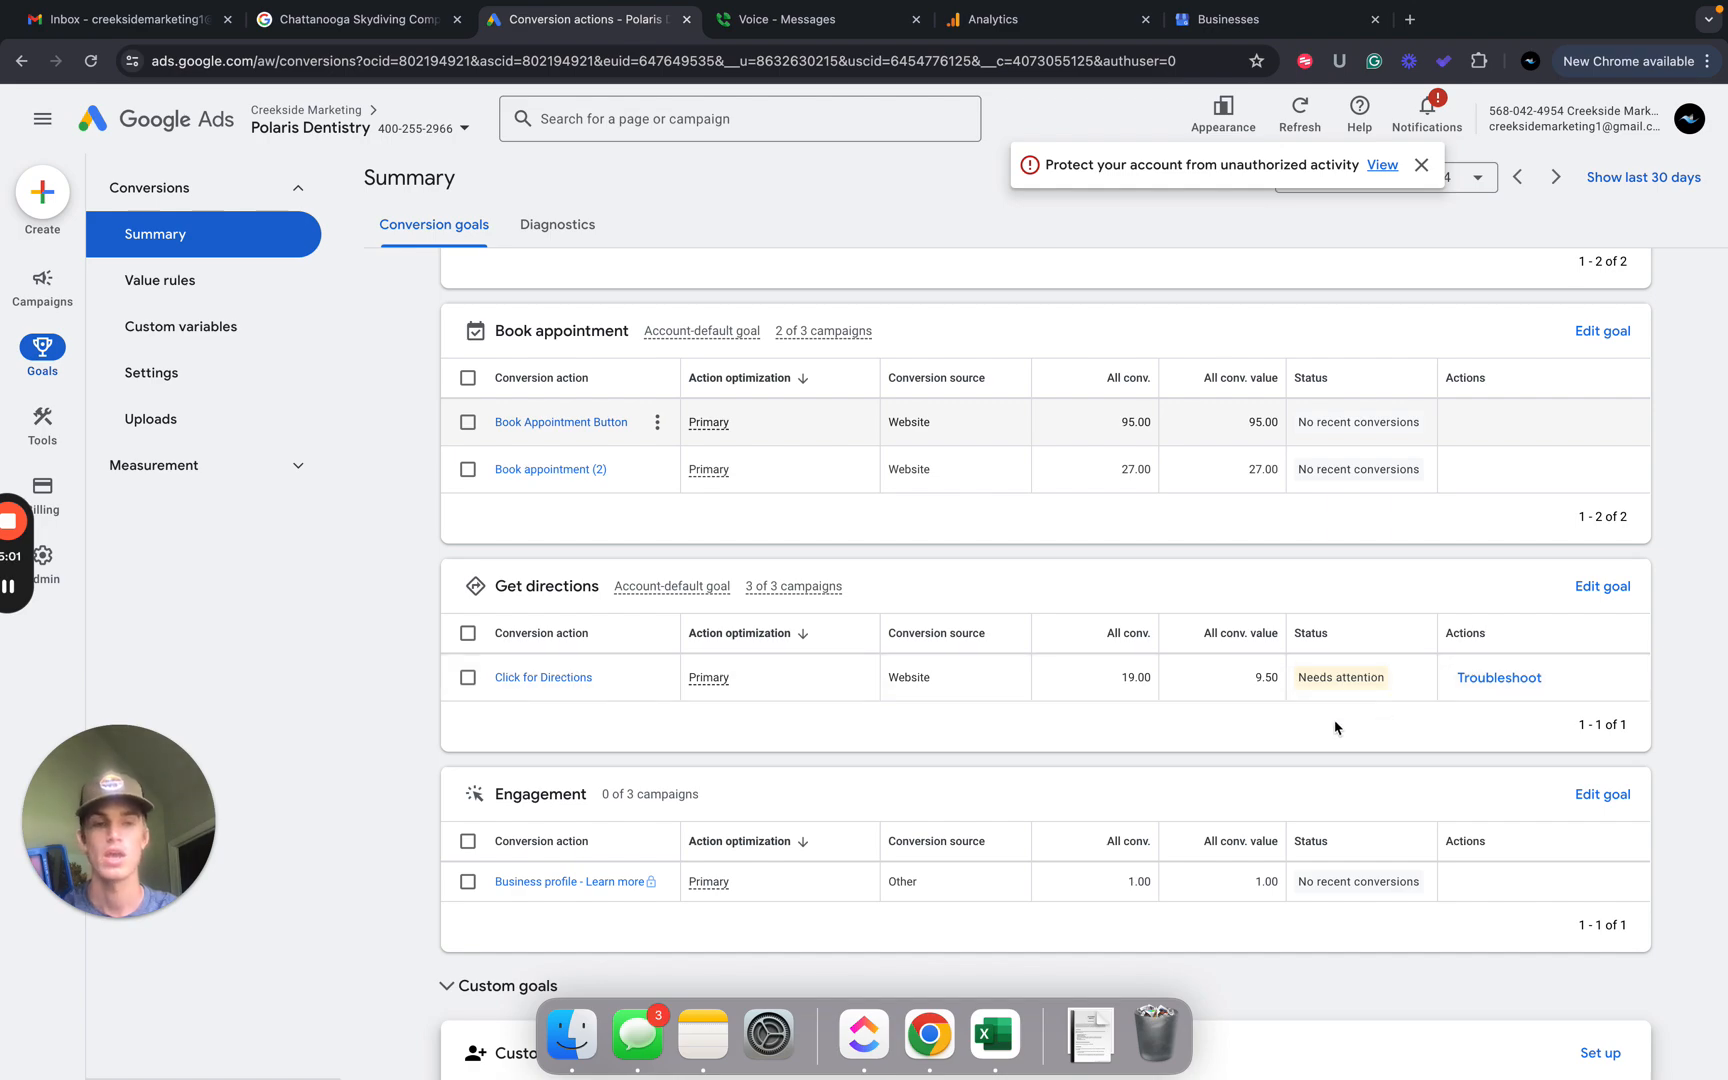
{"action": "key", "text": "ctrl+Left"}
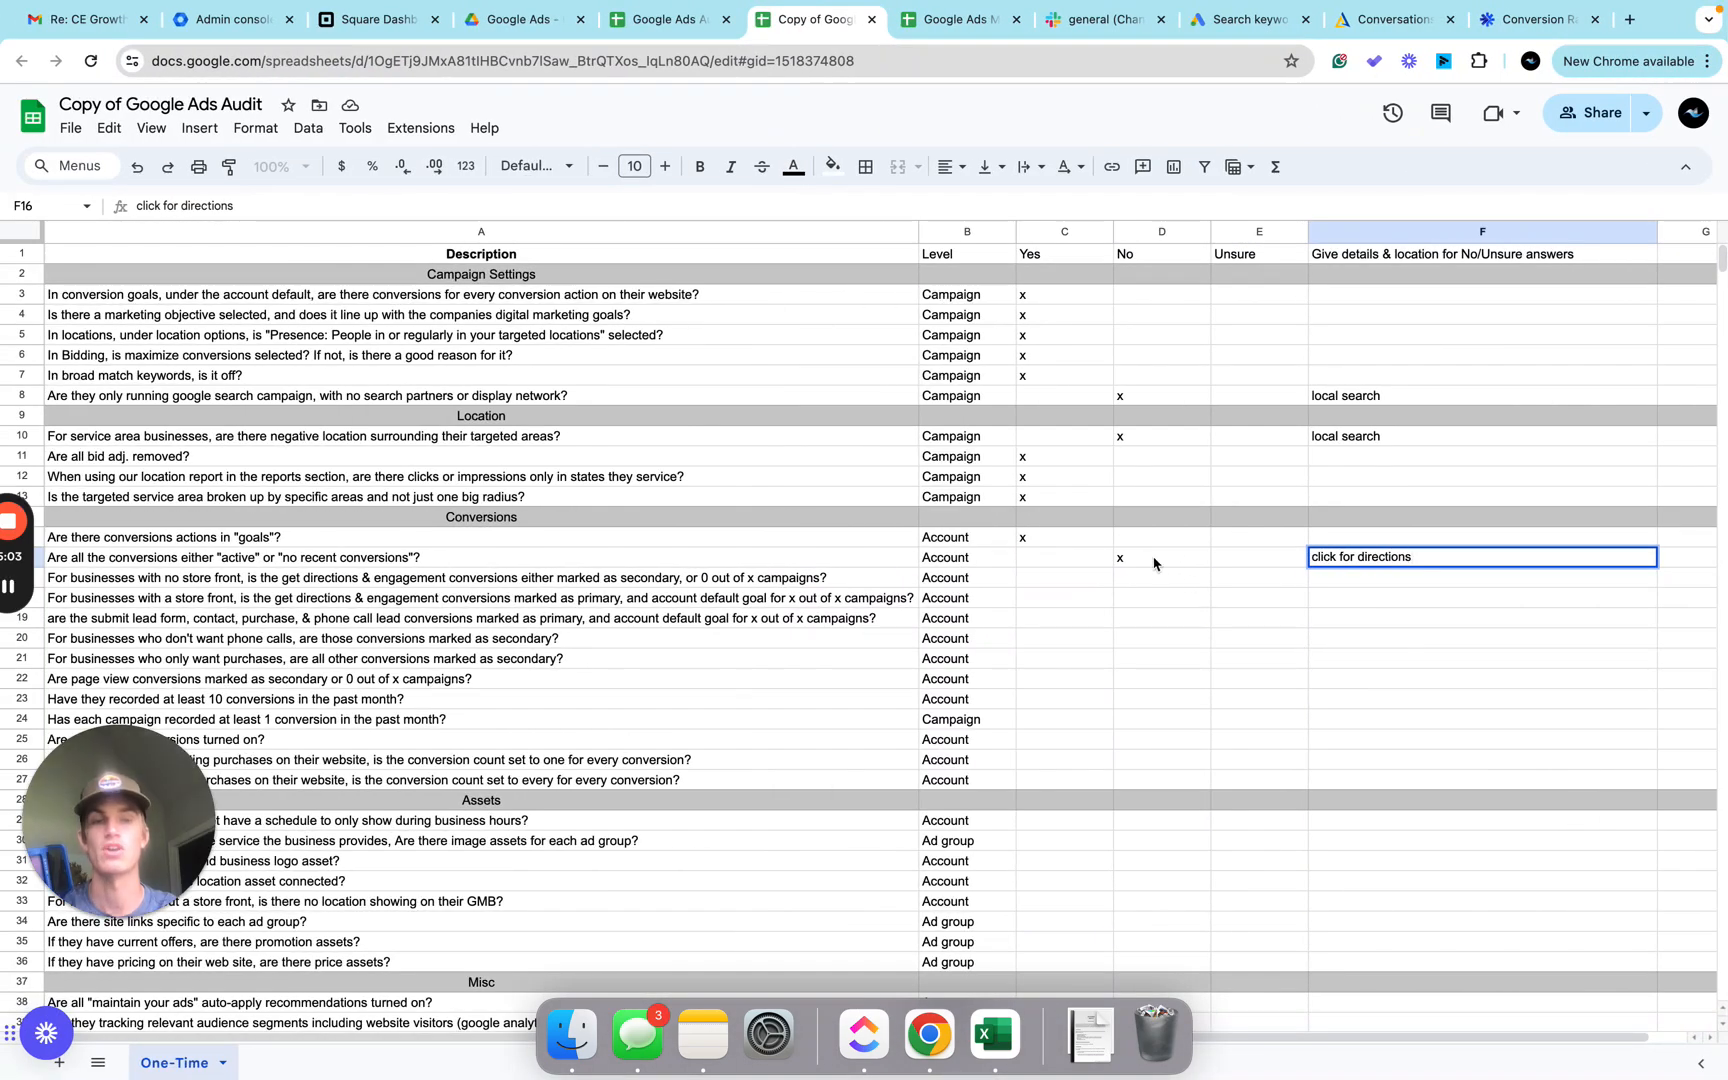
Compare the Get directions and Engagement goals in Google Ads with the store front questions, and mark row 18 with an x under Yes.
{"action": "left_click", "coordinate": [1183, 582]}
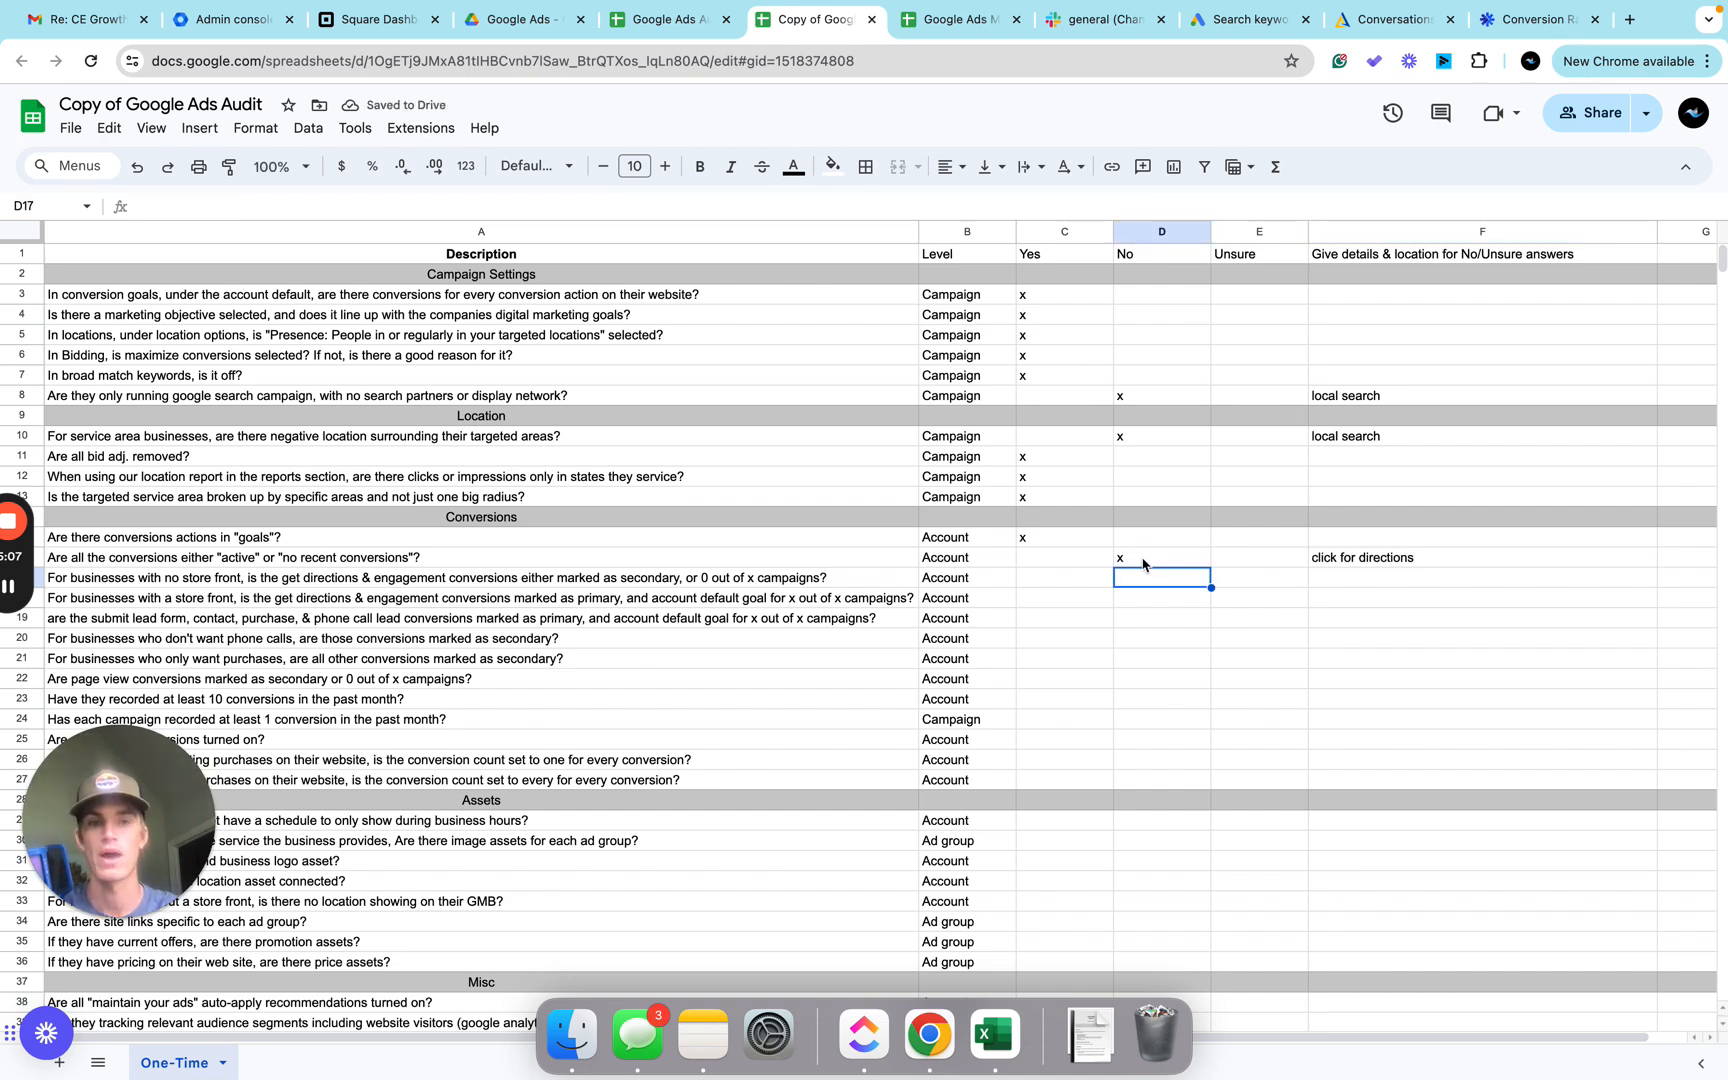
{"action": "left_click", "coordinate": [1071, 584]}
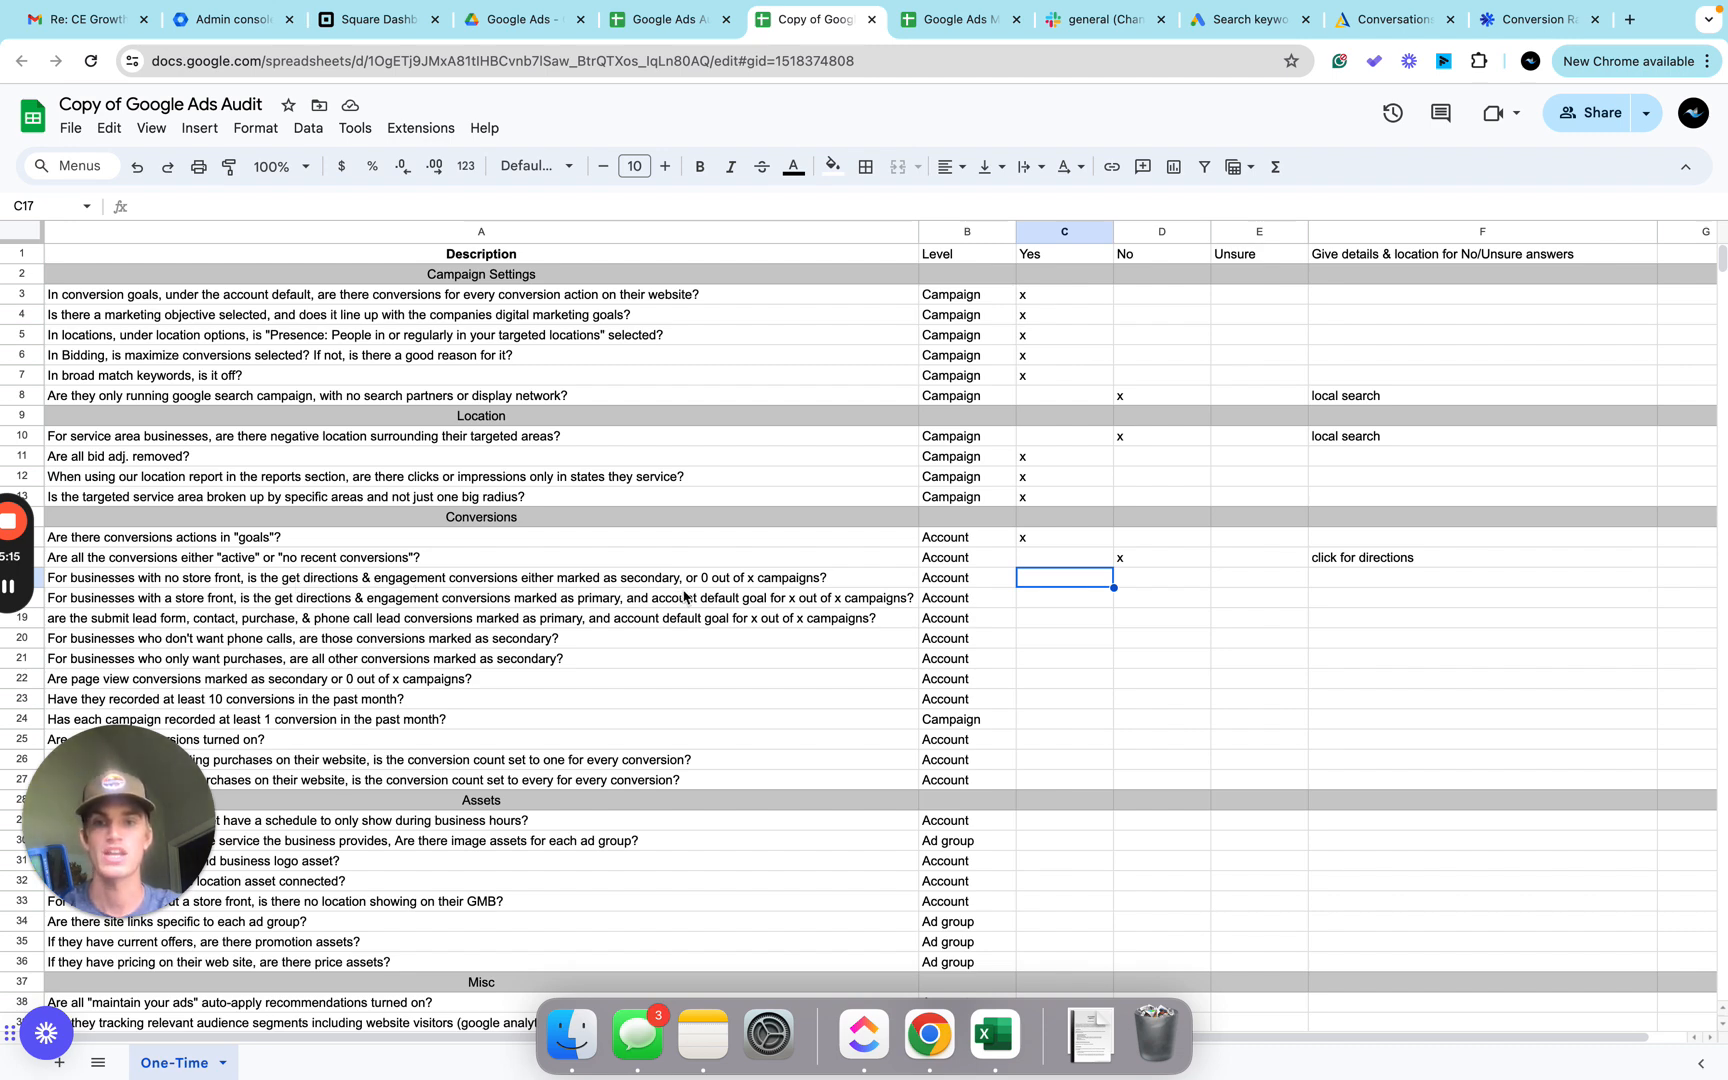
{"action": "key", "text": "ctrl+Right"}
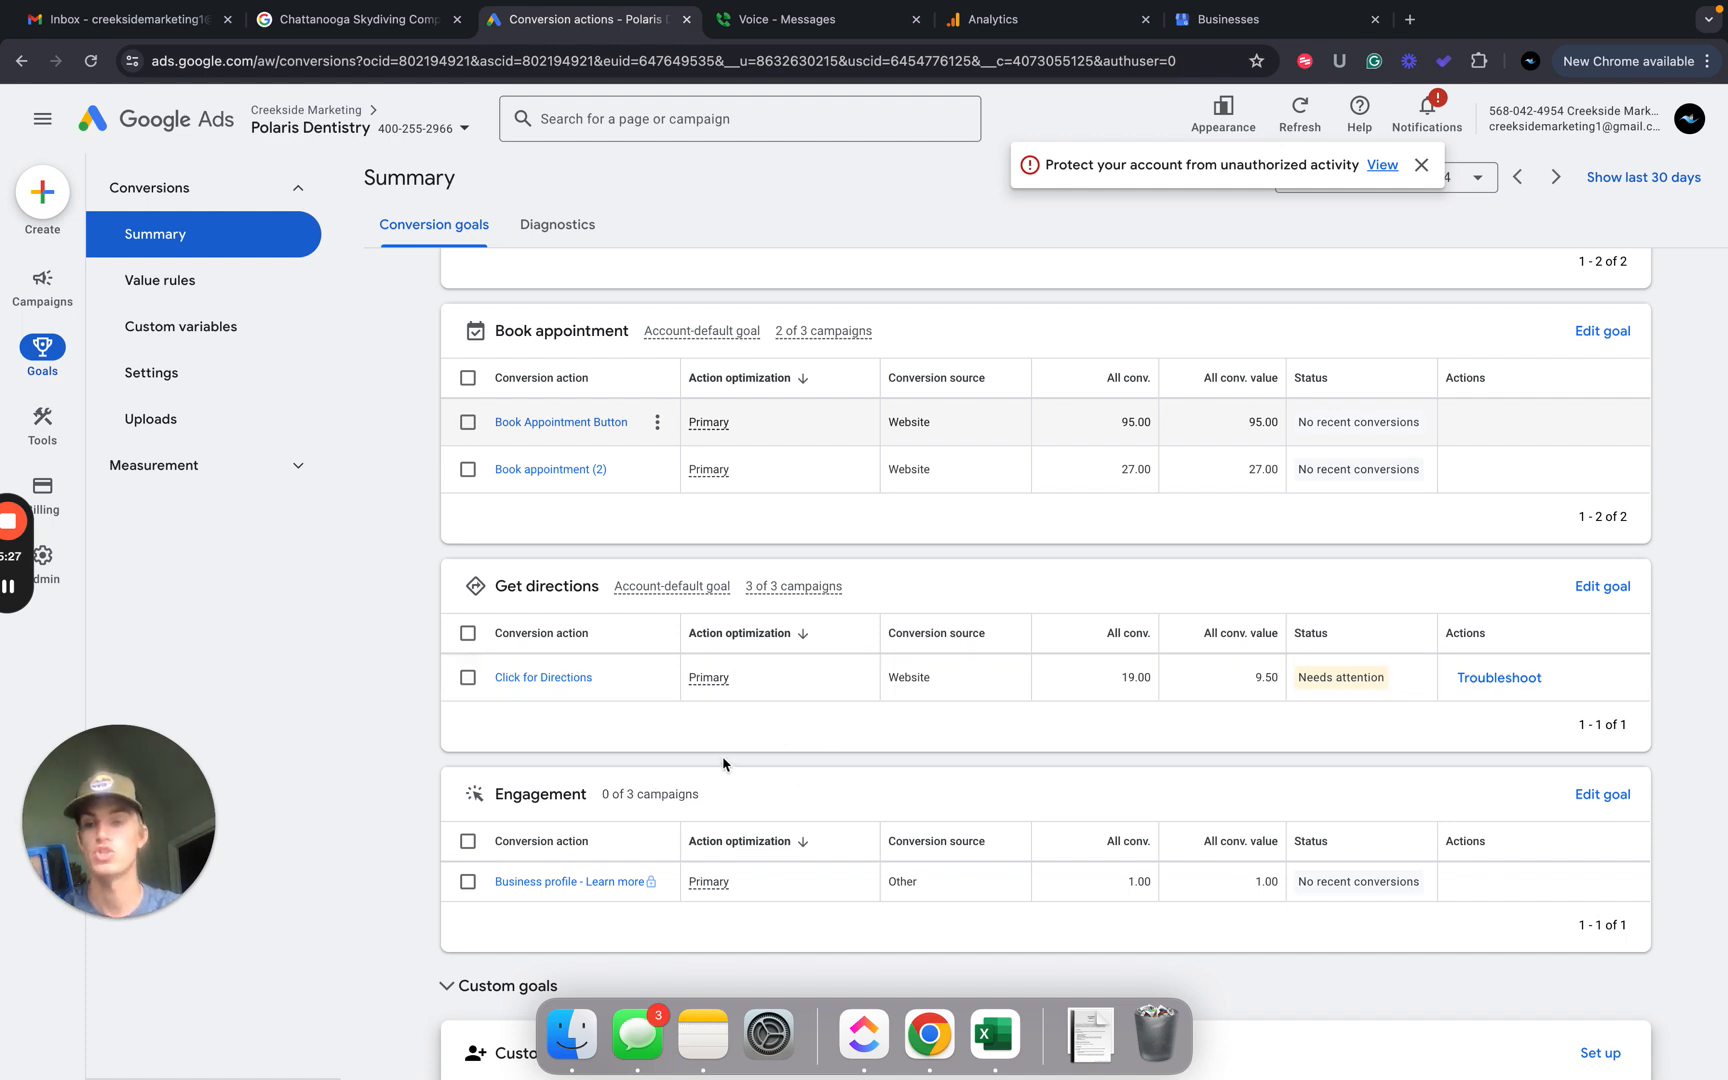
{"action": "key", "text": "ctrl+Left"}
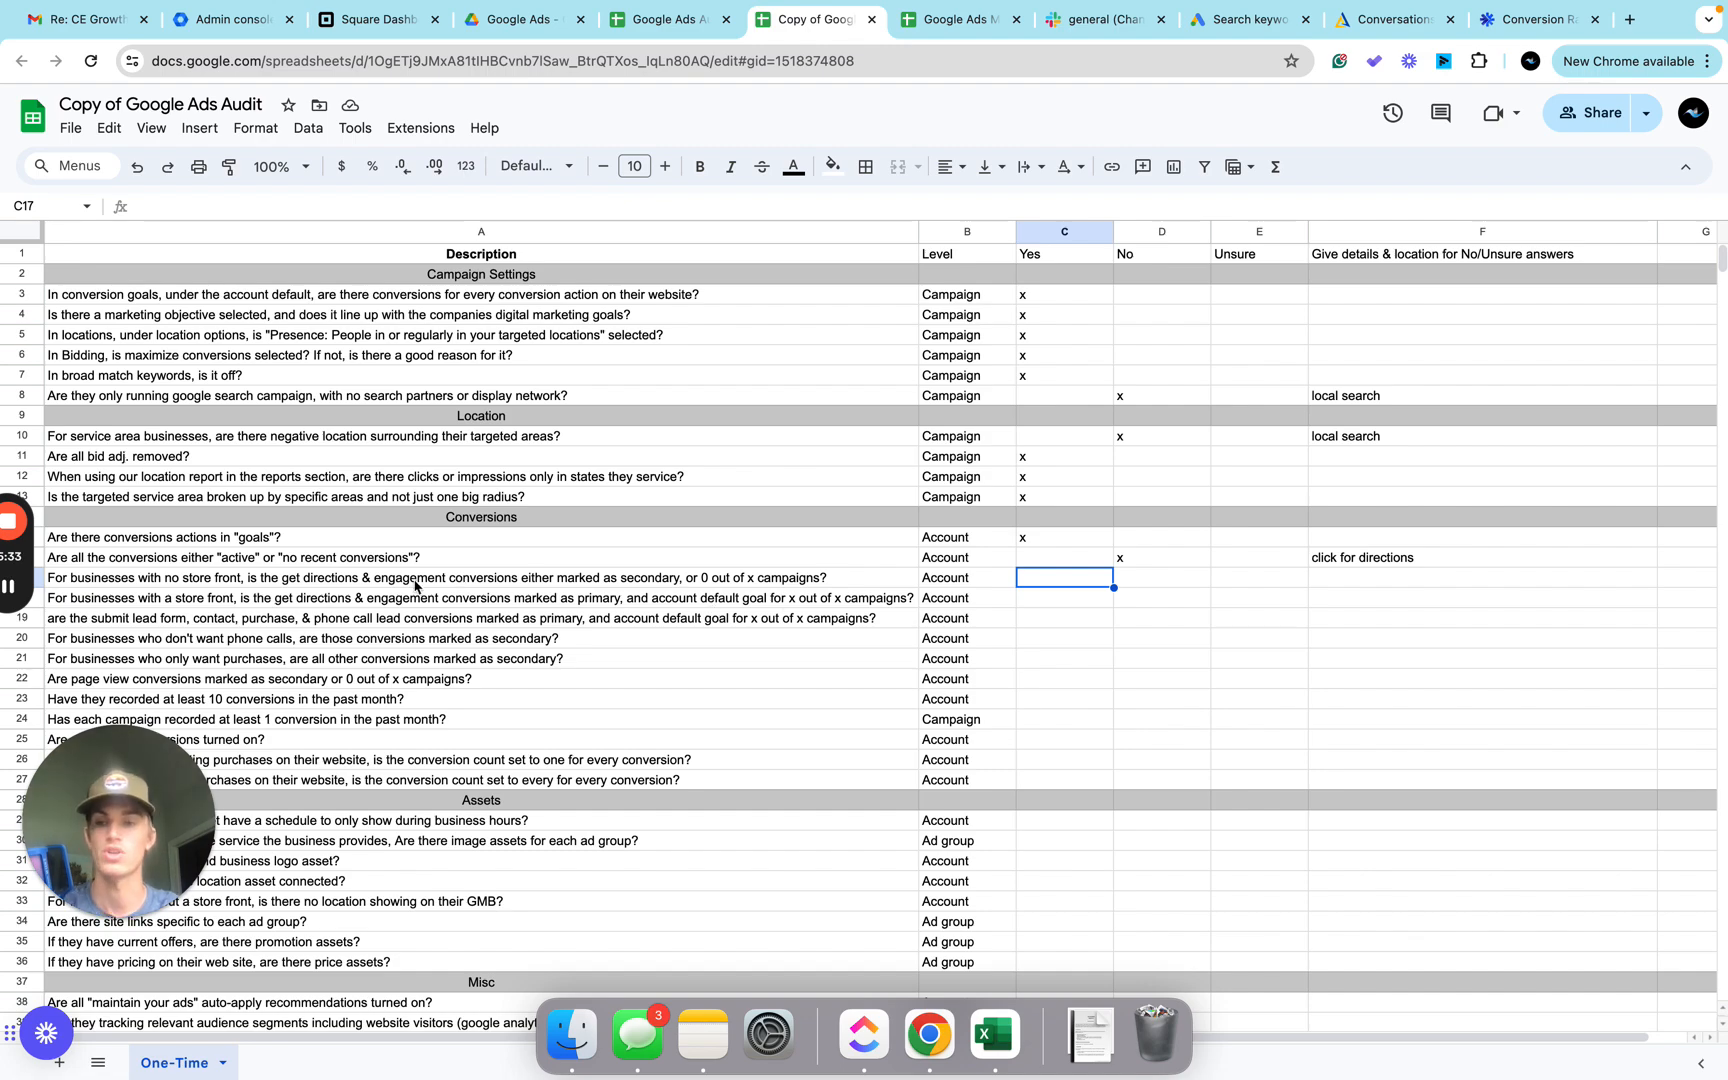
{"action": "key", "text": "ctrl+Right"}
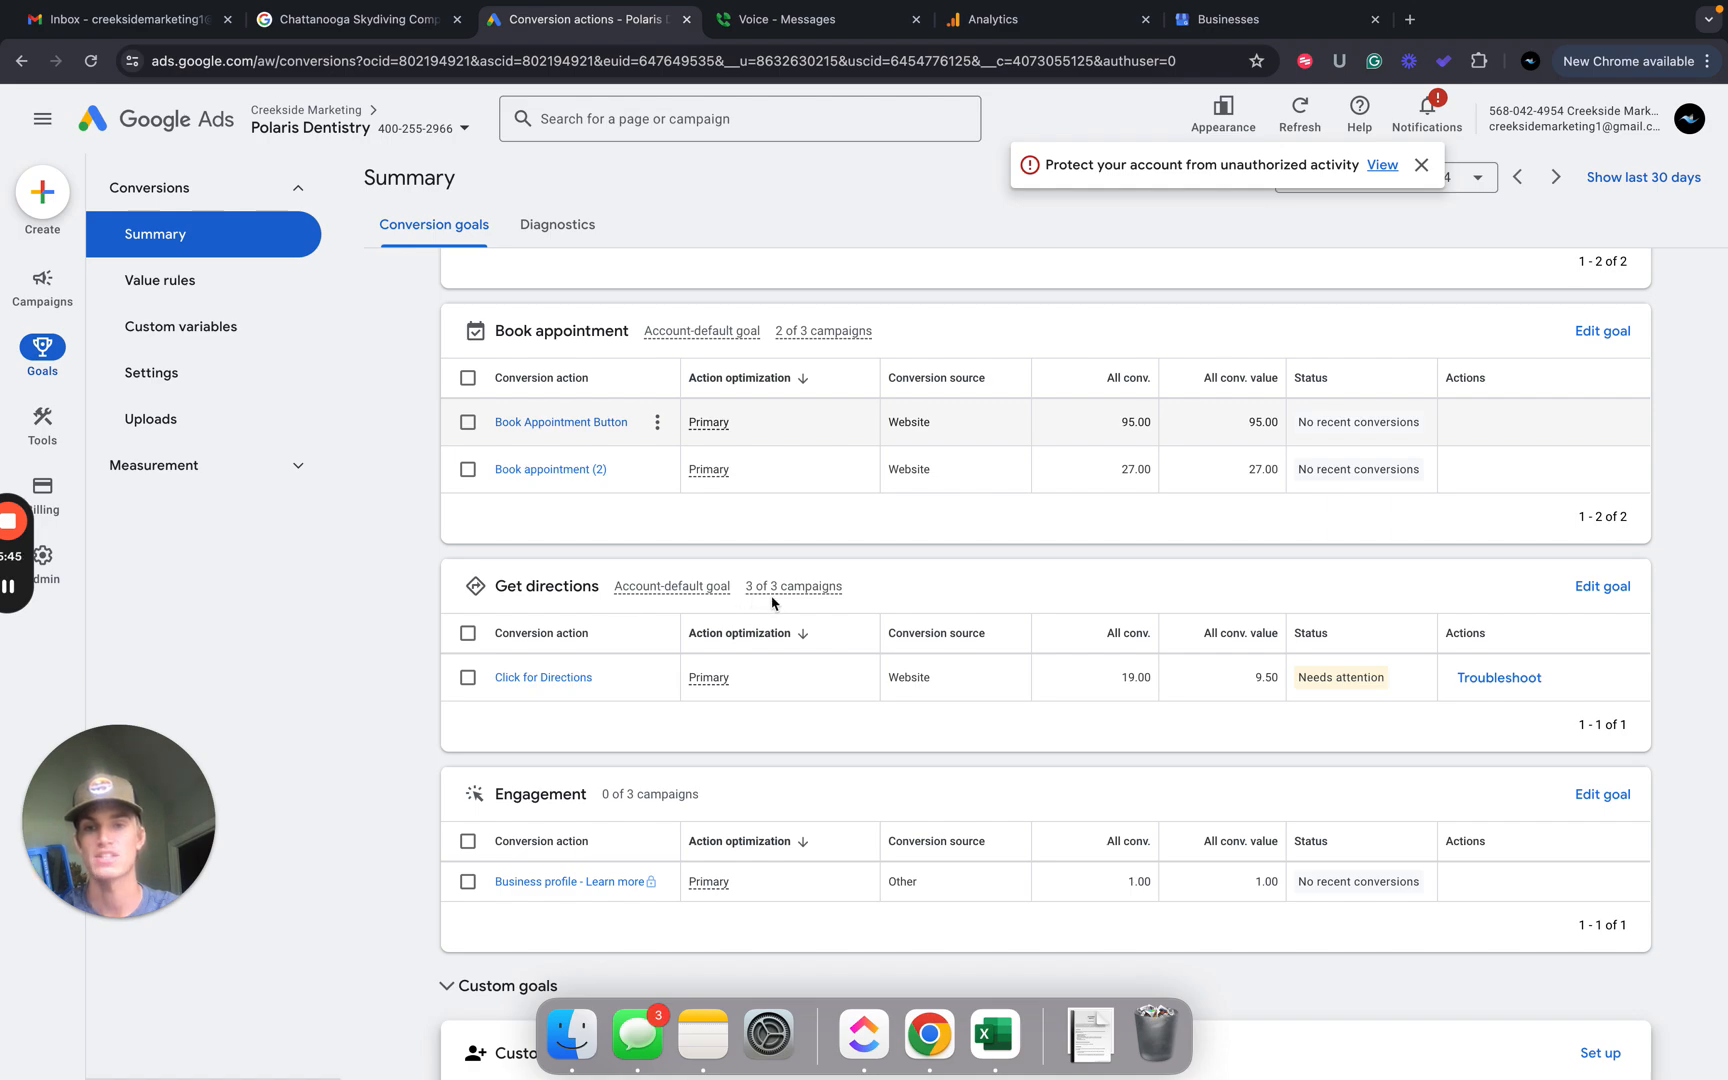
{"action": "key", "text": "ctrl+Left"}
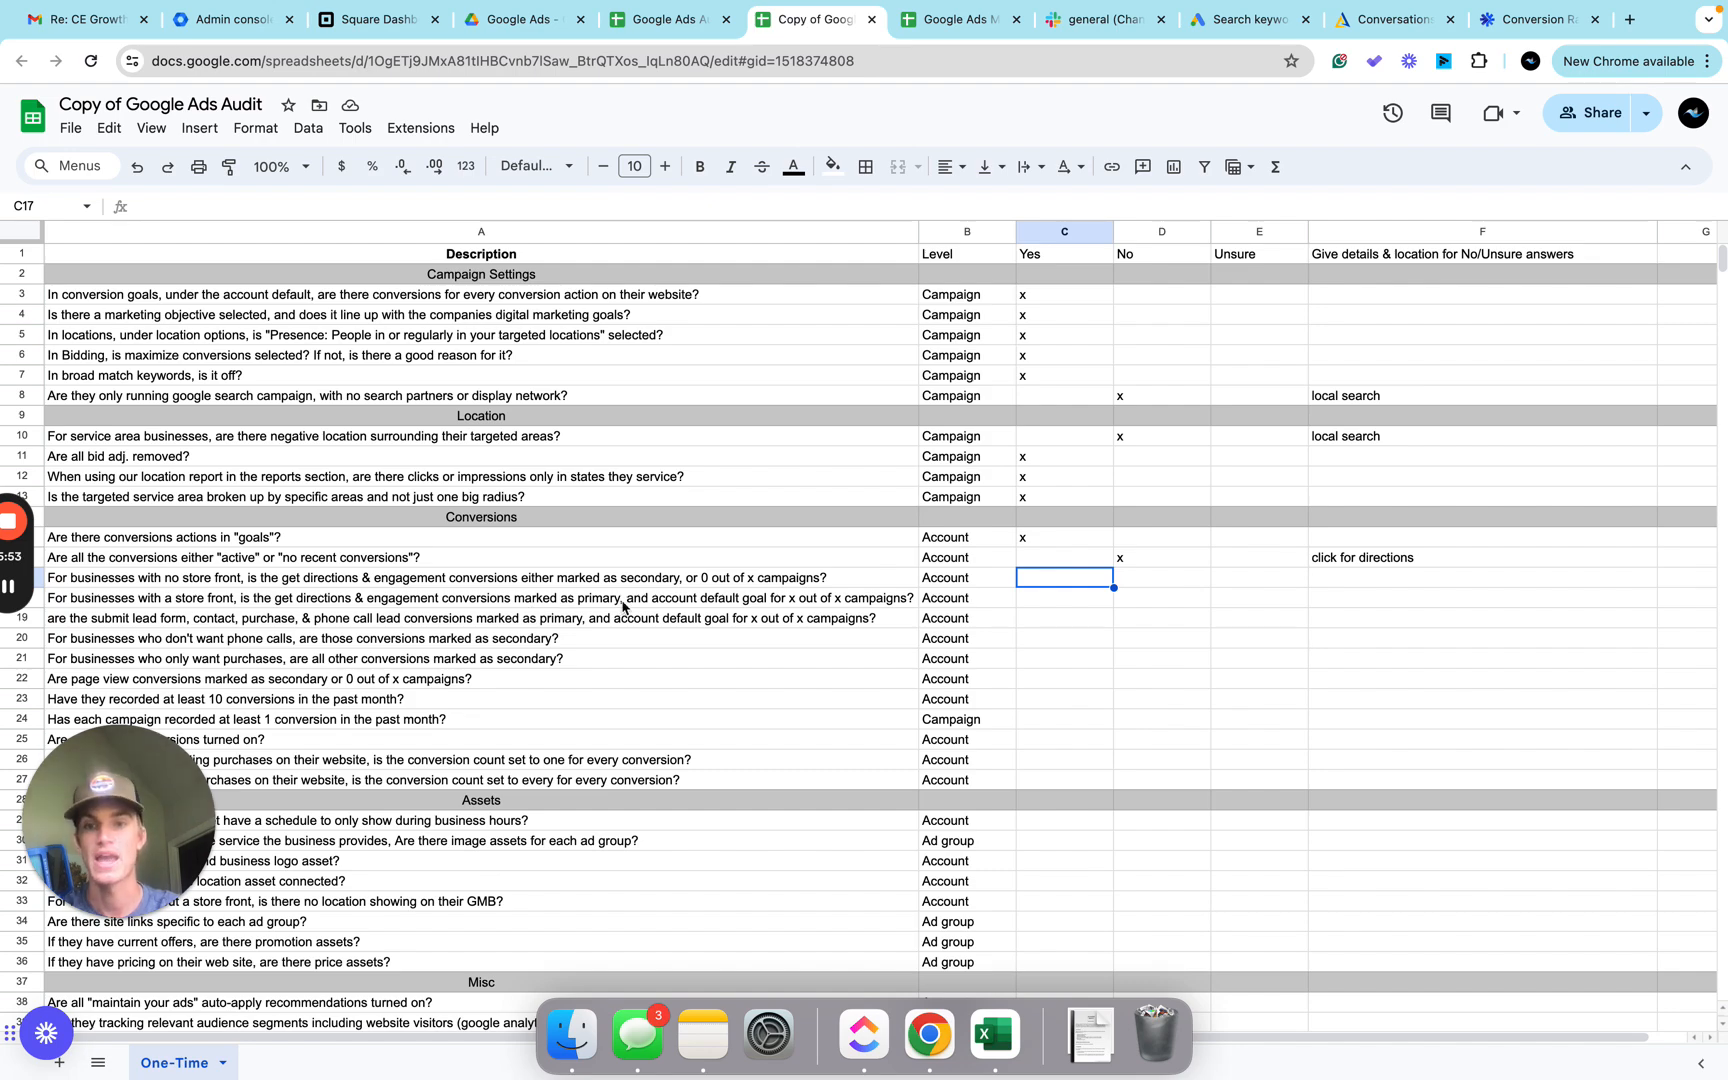
{"action": "key", "text": "ctrl+Right"}
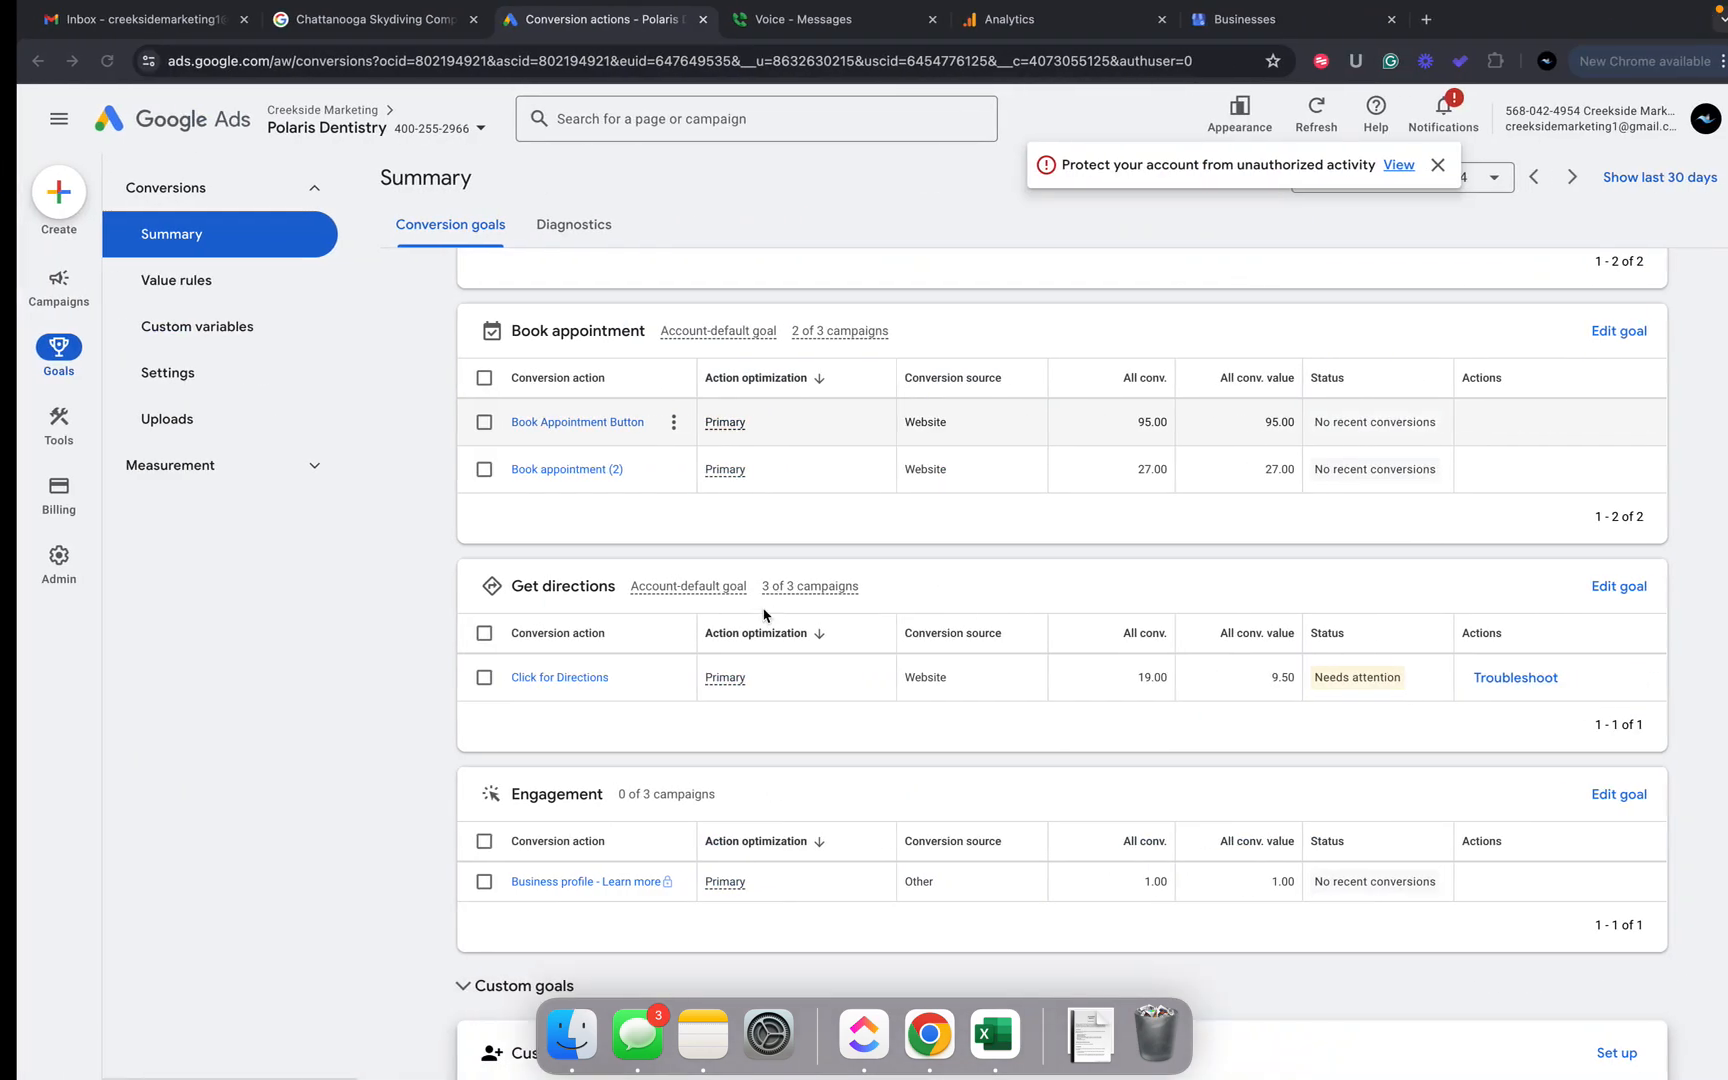
{"action": "key", "text": "ctrl+Left"}
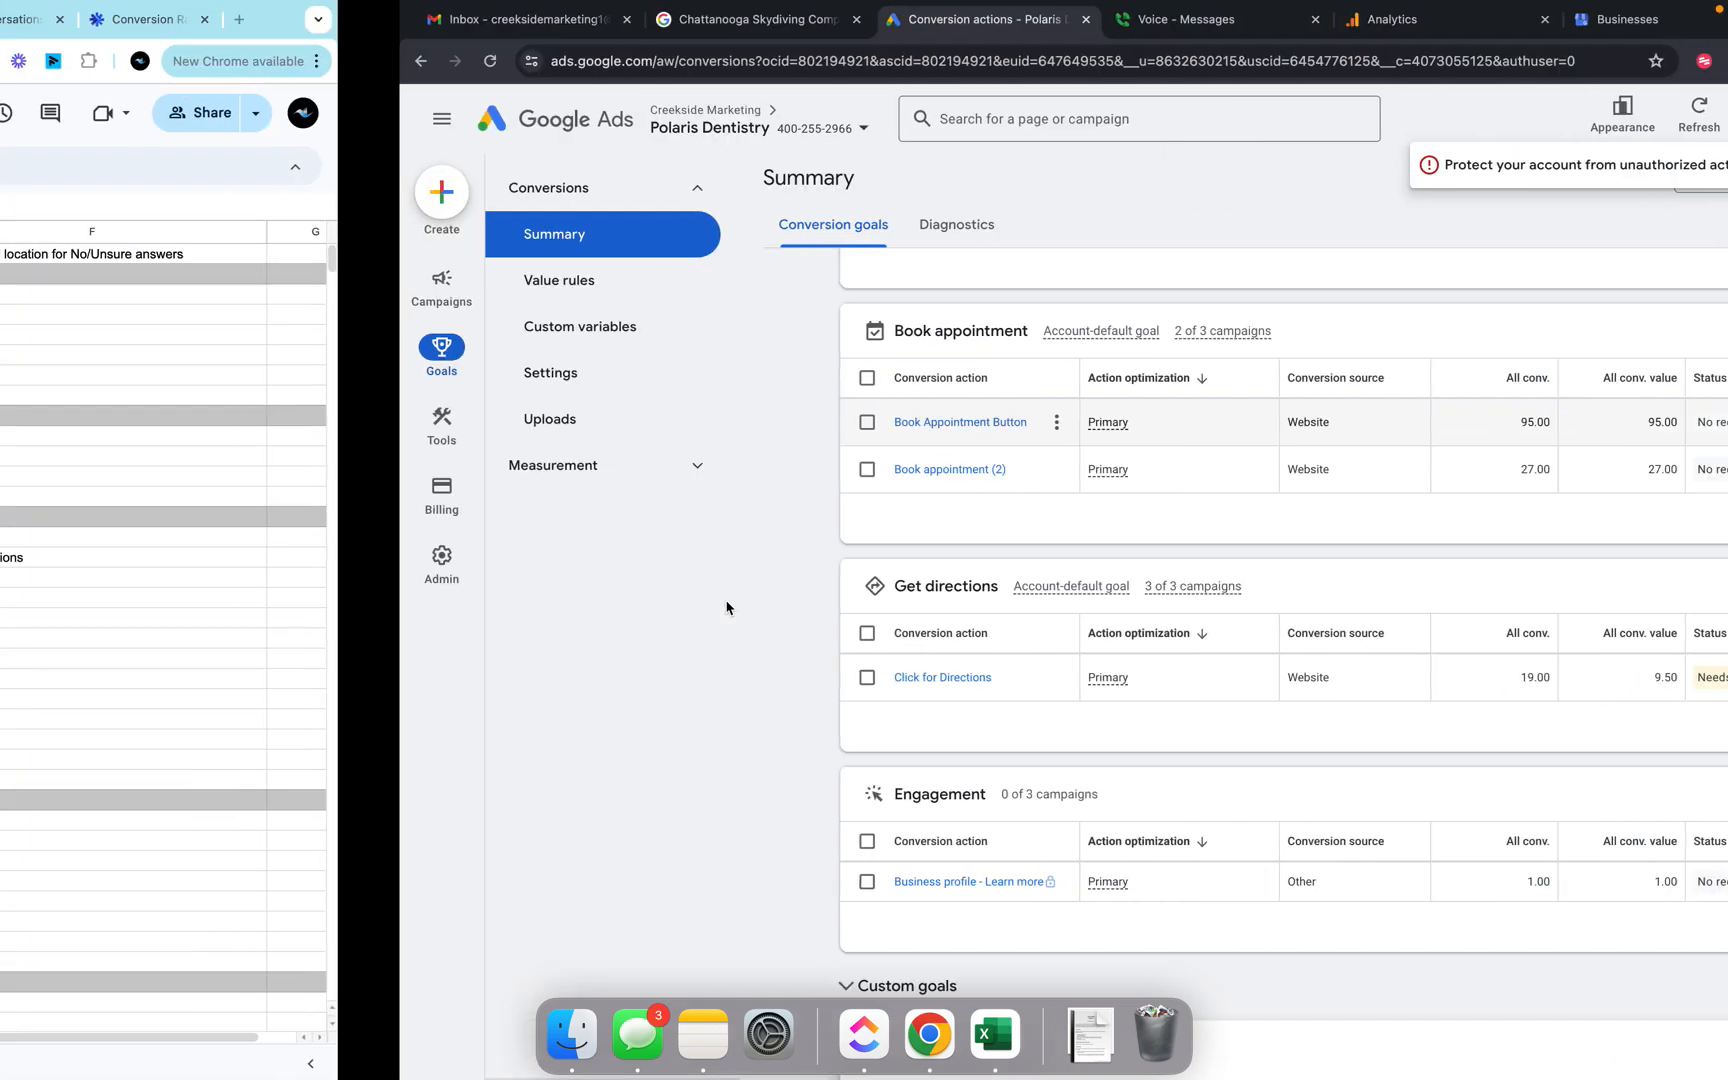
{"action": "type", "text": "x"}
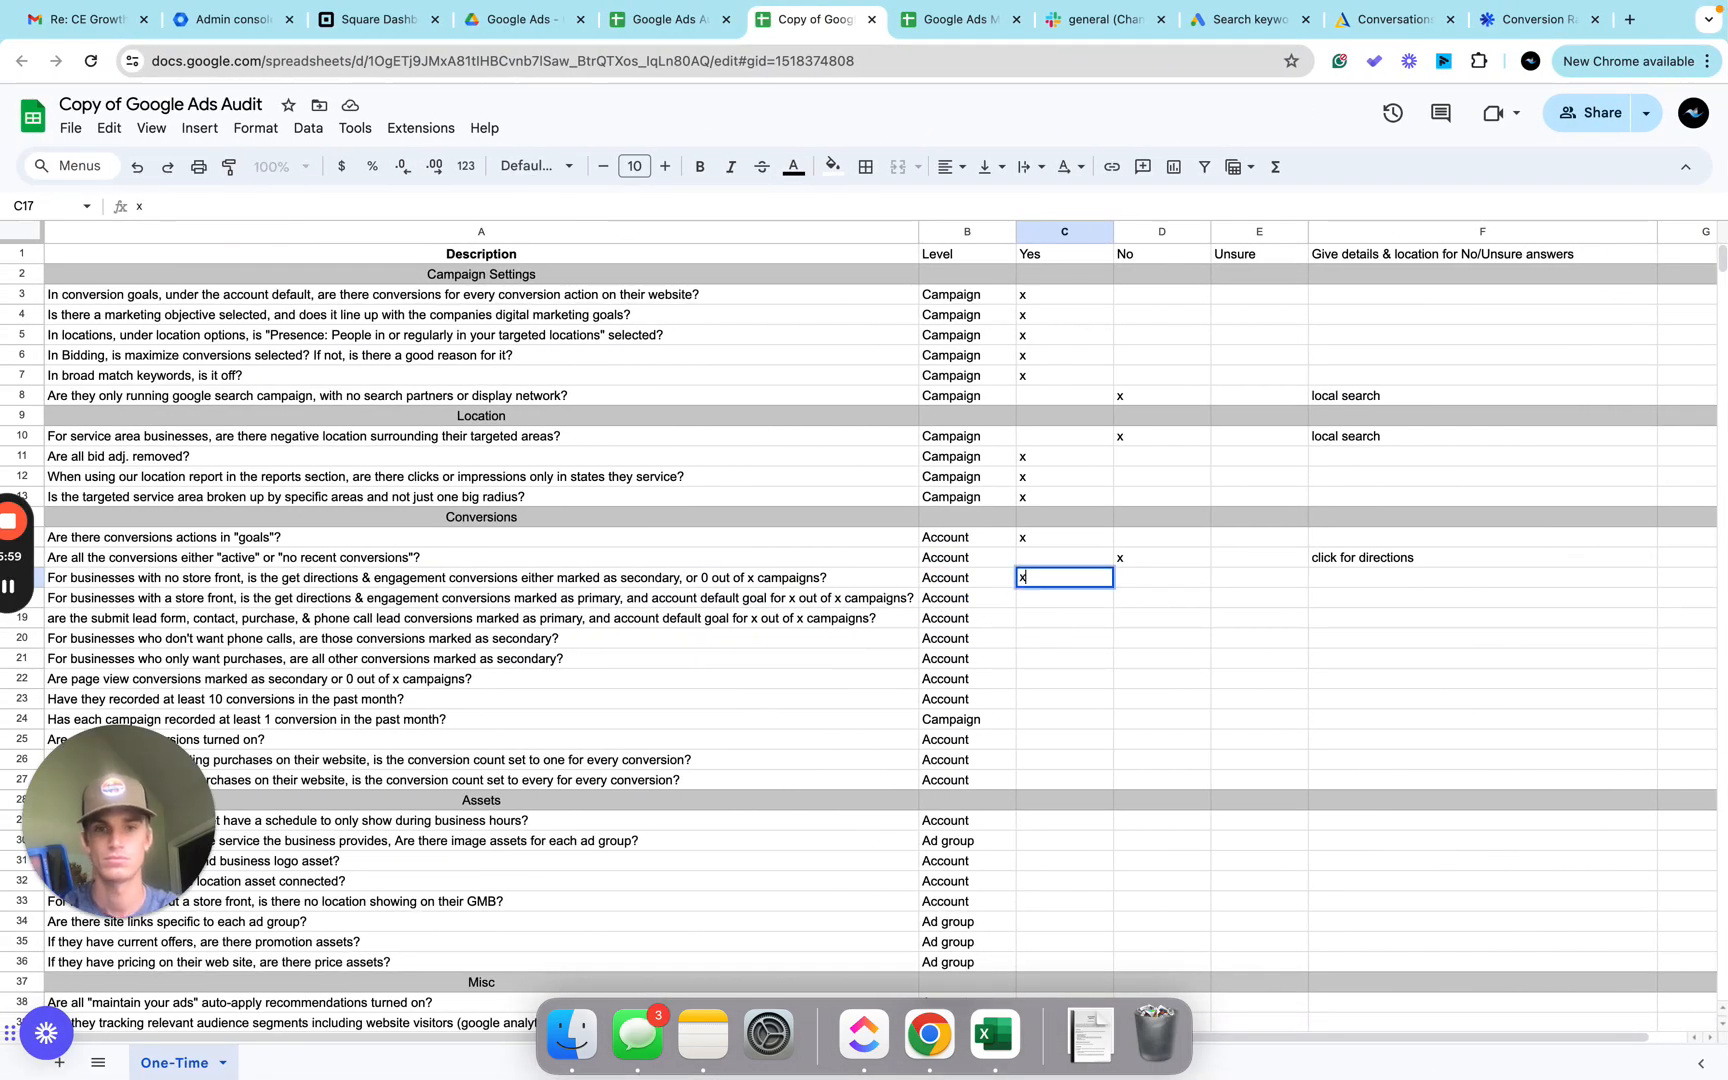
{"action": "key", "text": "BackSpace"}
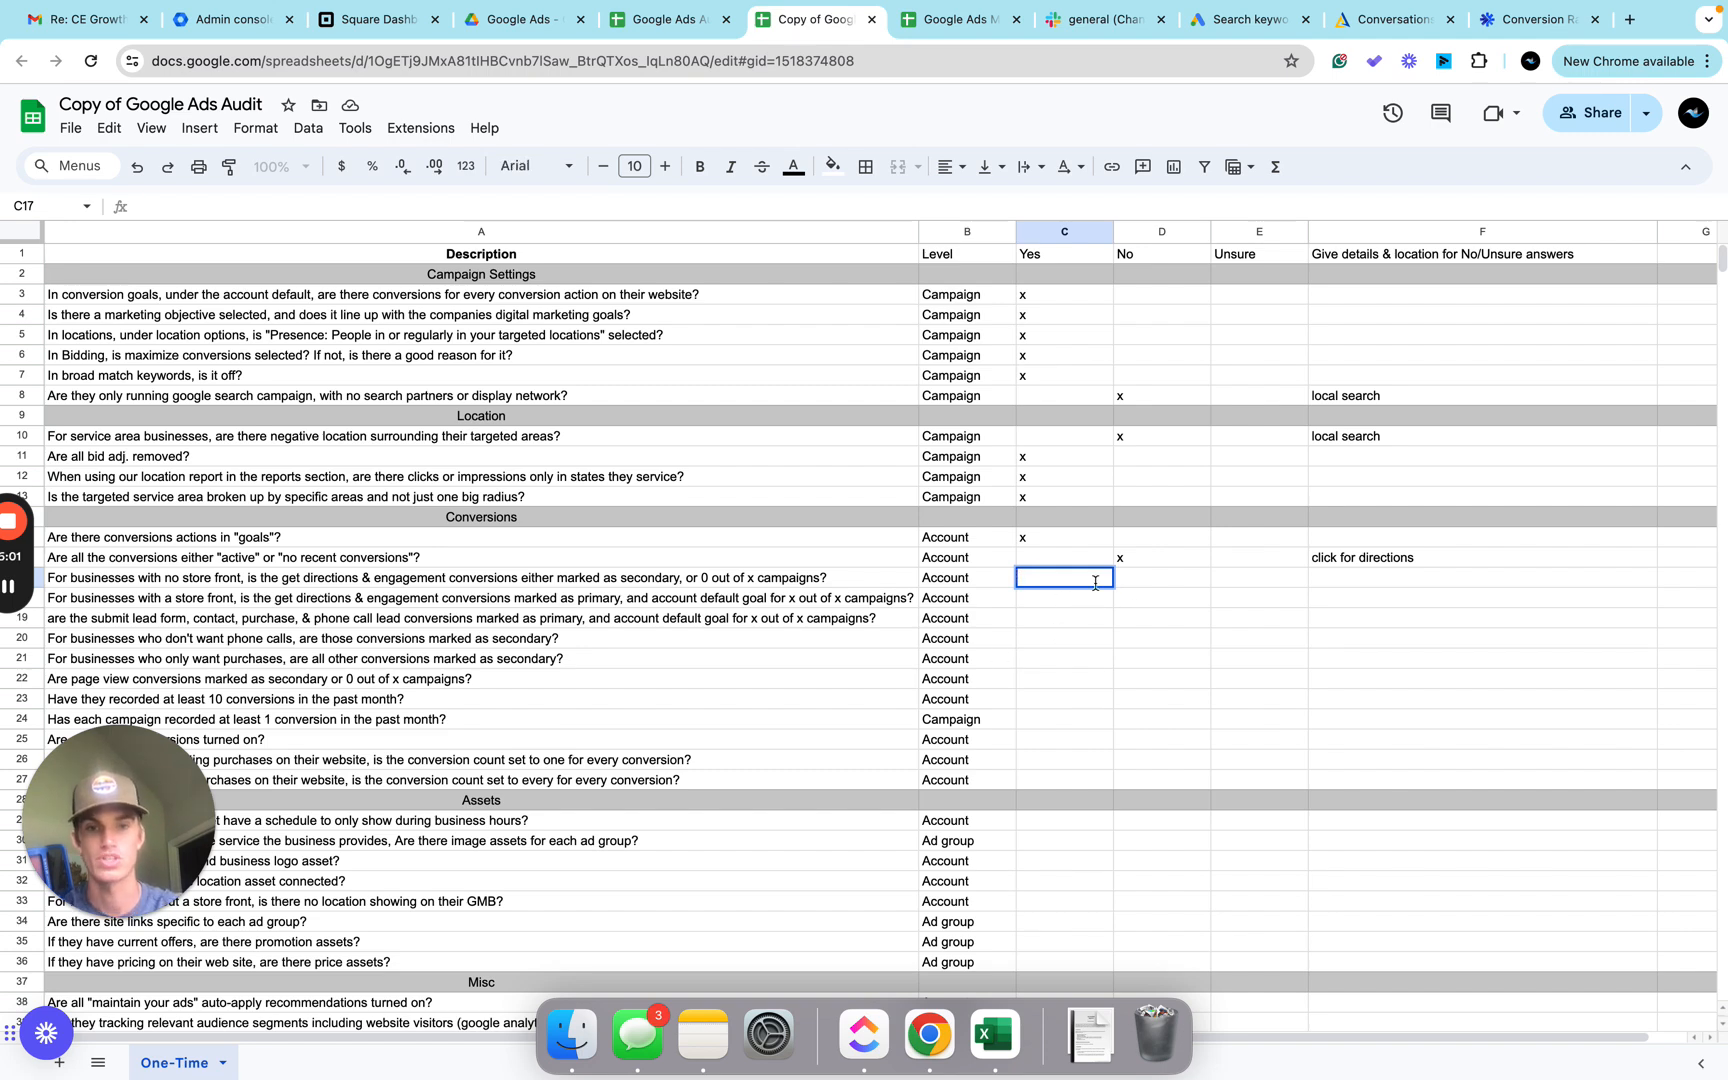
{"action": "left_click", "coordinate": [1059, 602]}
{"action": "type", "text": "x"}
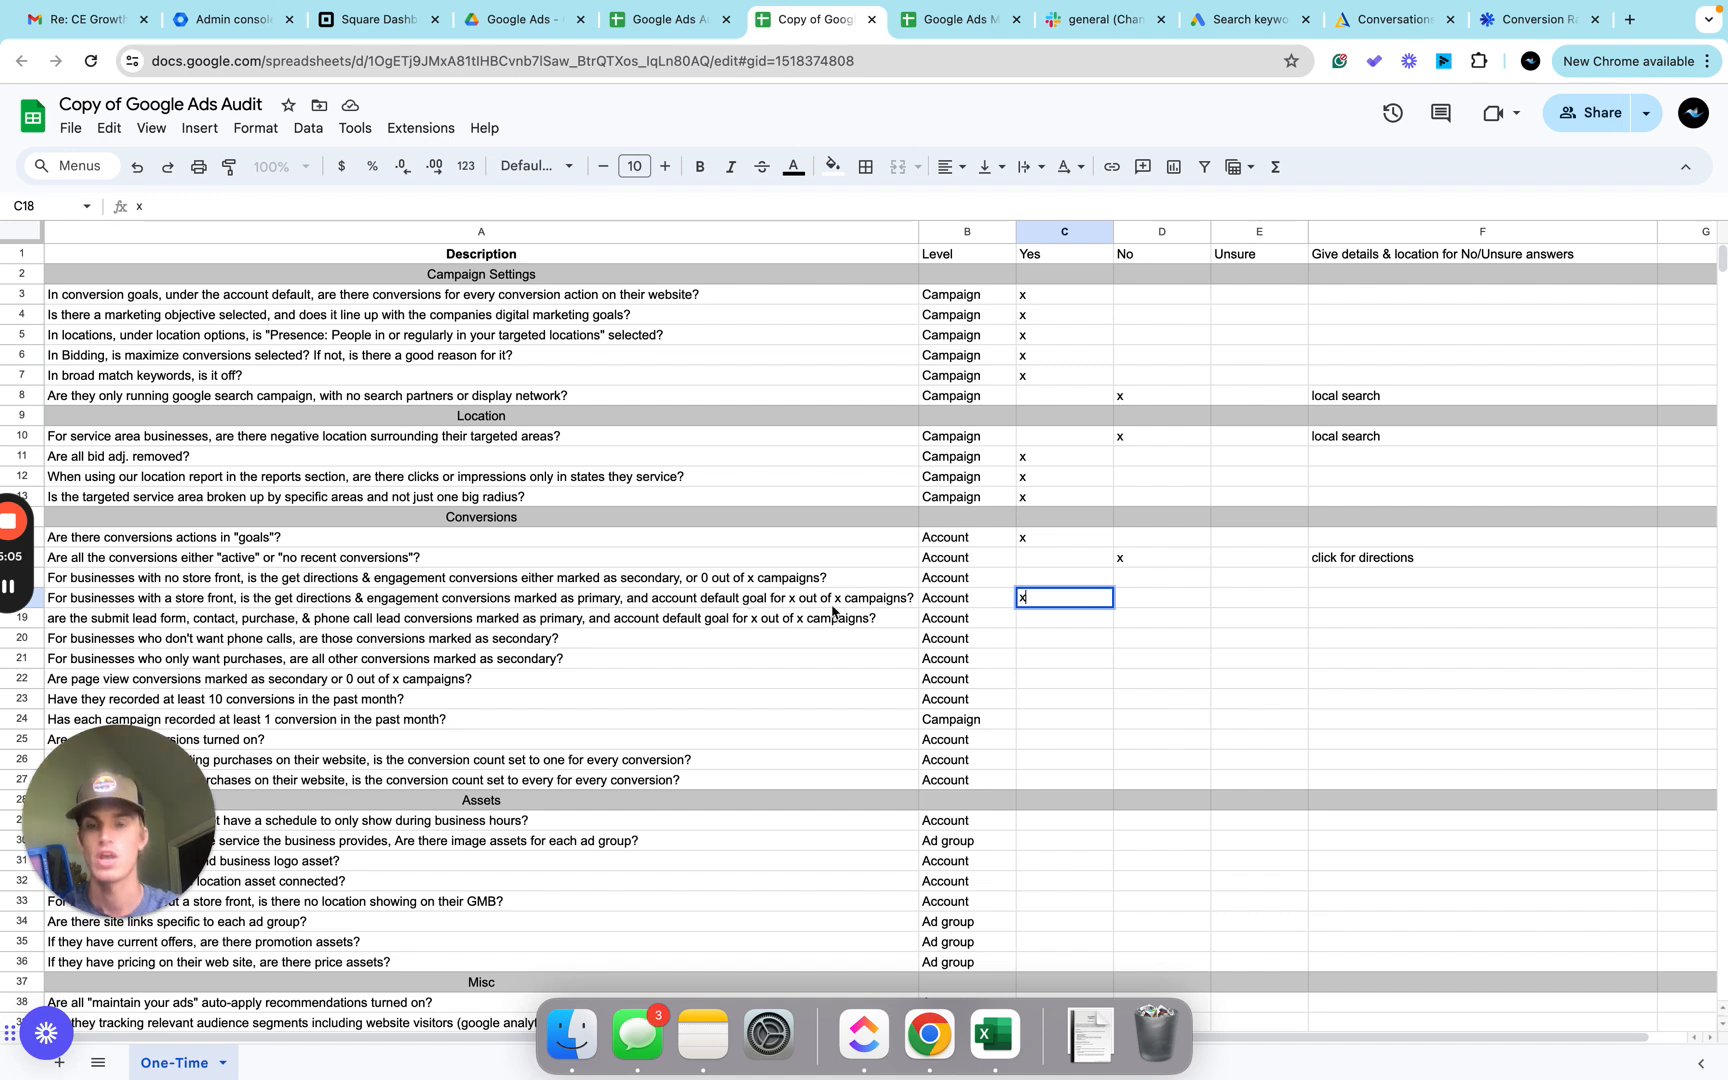
Examine the Engagement goal's action optimization and campaign coverage in Google Ads, and return to the audit spreadsheet's conversion questions.
{"action": "key", "text": "ctrl+Right"}
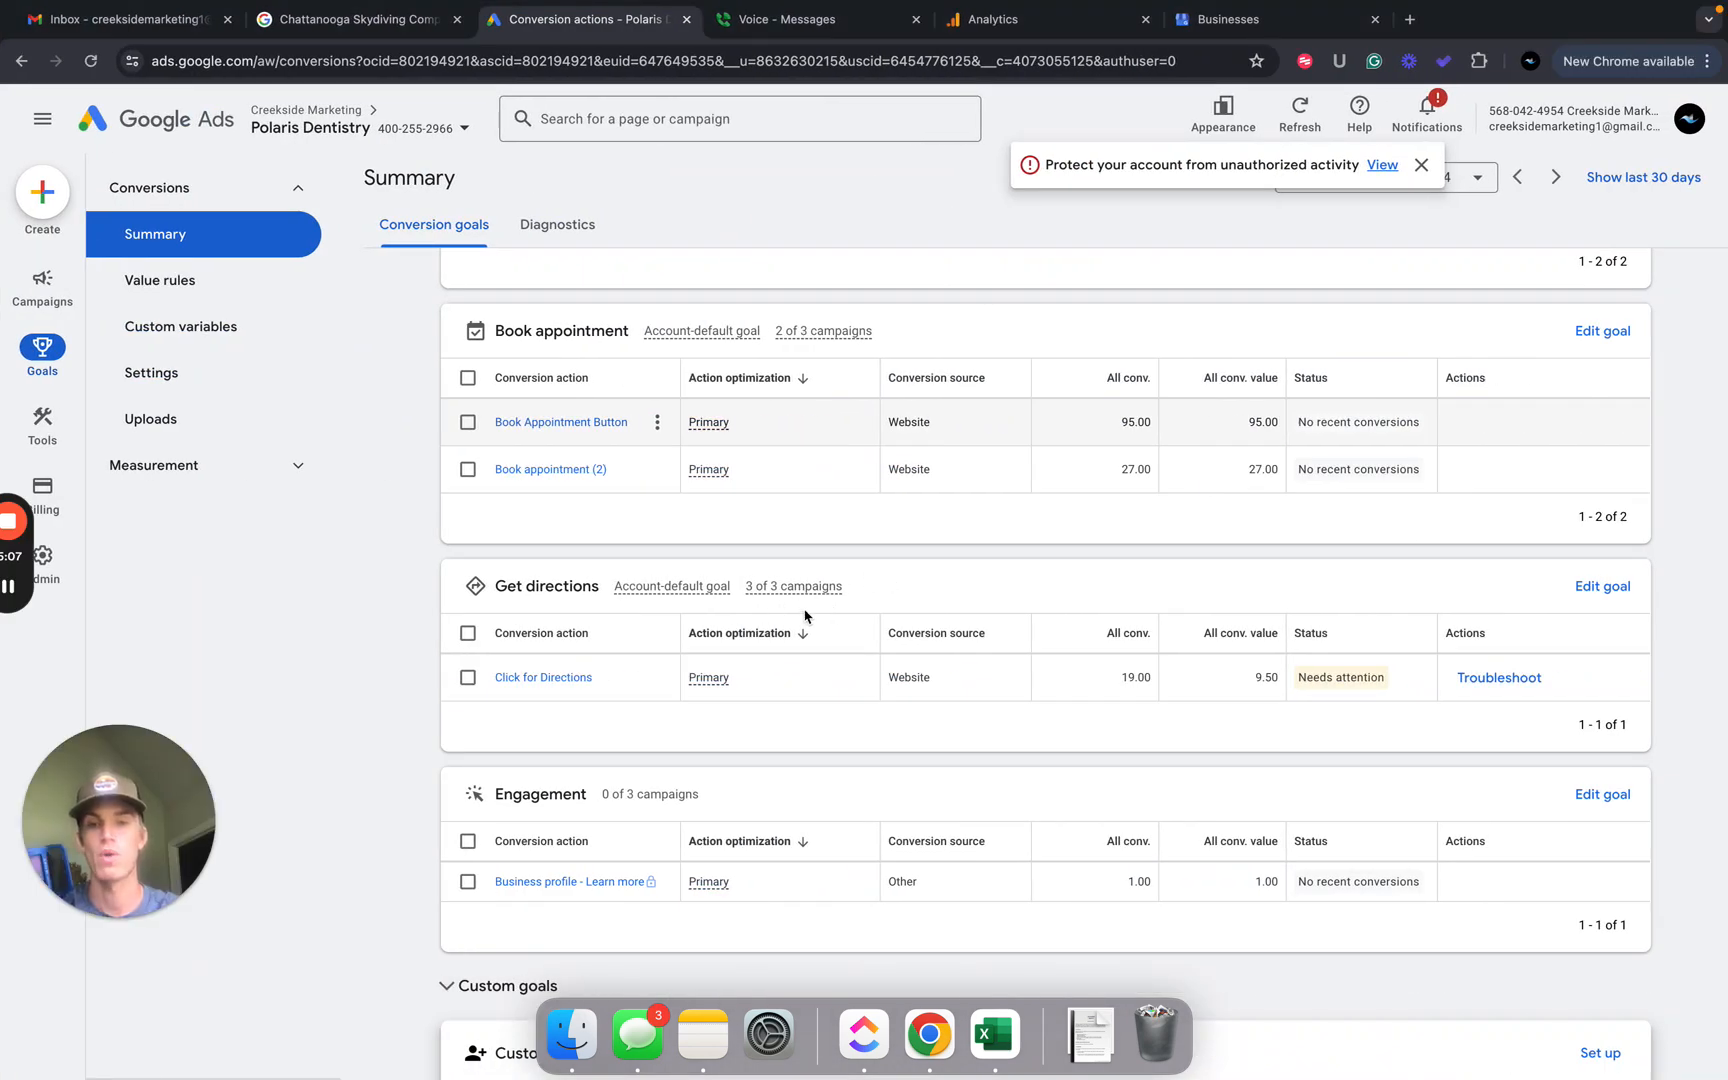
{"action": "scroll", "coordinate": [805, 616], "scroll_direction": "down", "scroll_amount": 3}
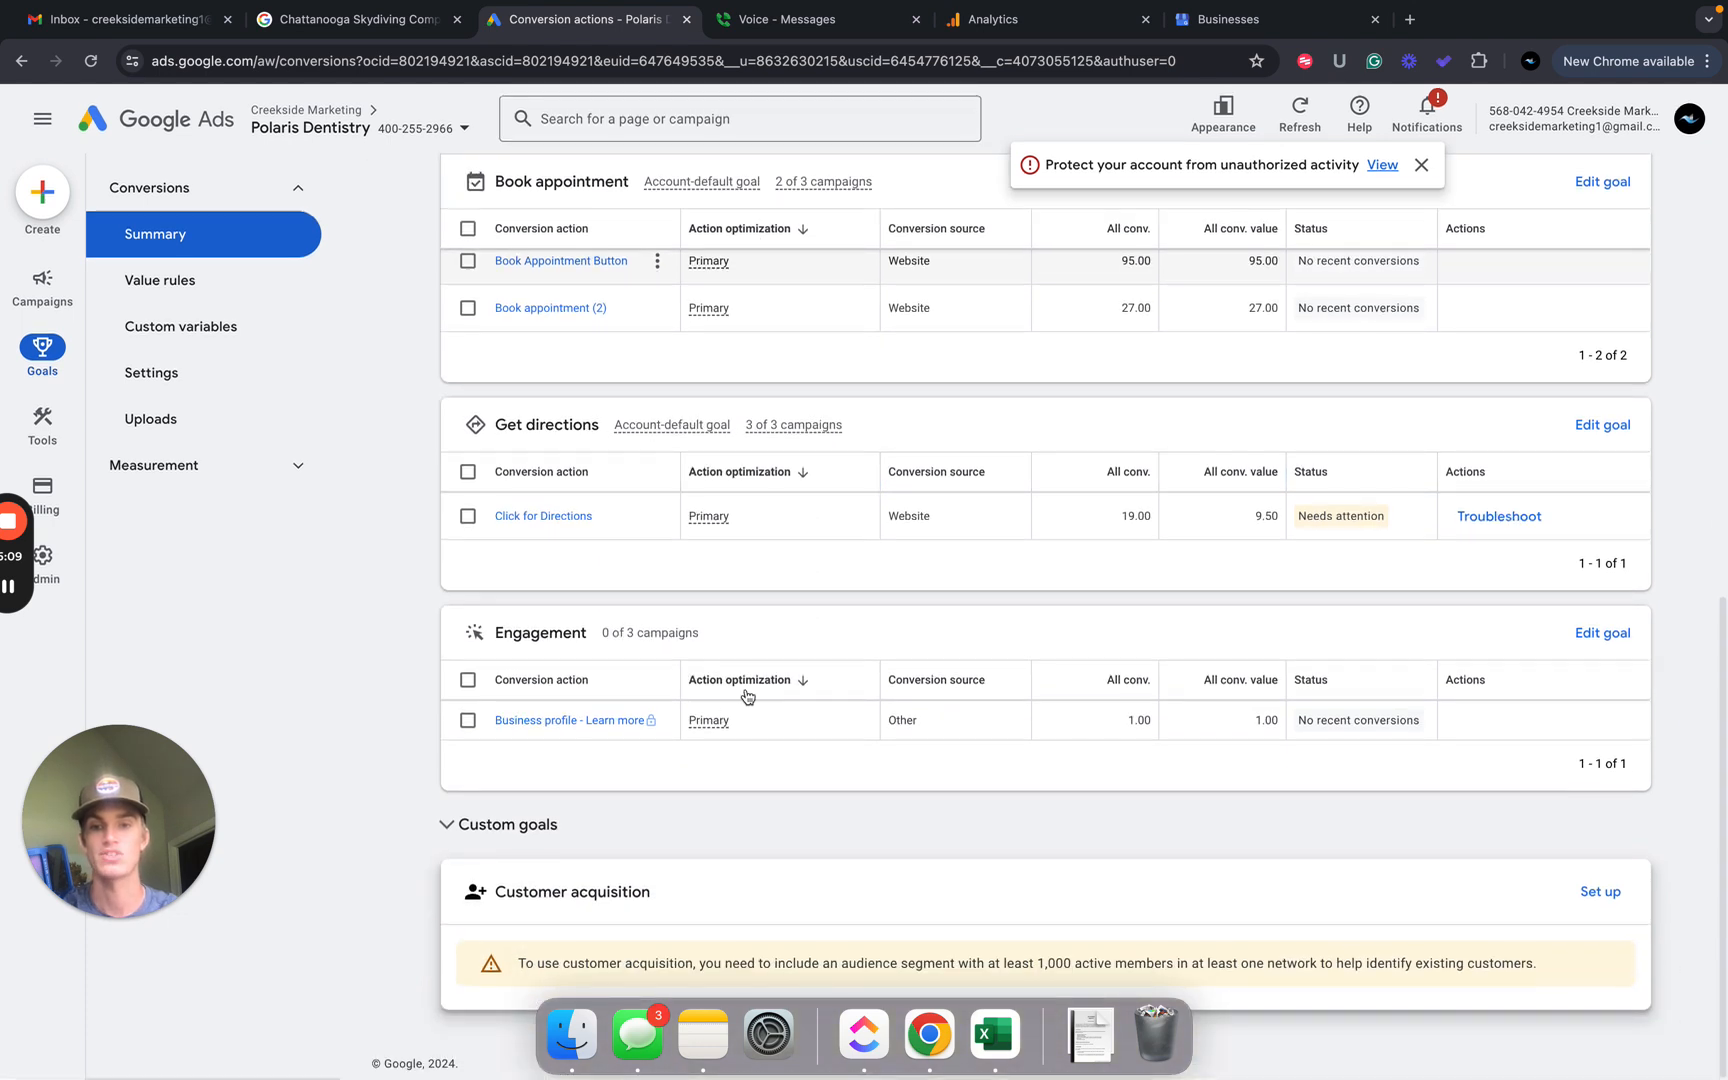
{"action": "scroll", "coordinate": [745, 585], "scroll_direction": "up", "scroll_amount": 2}
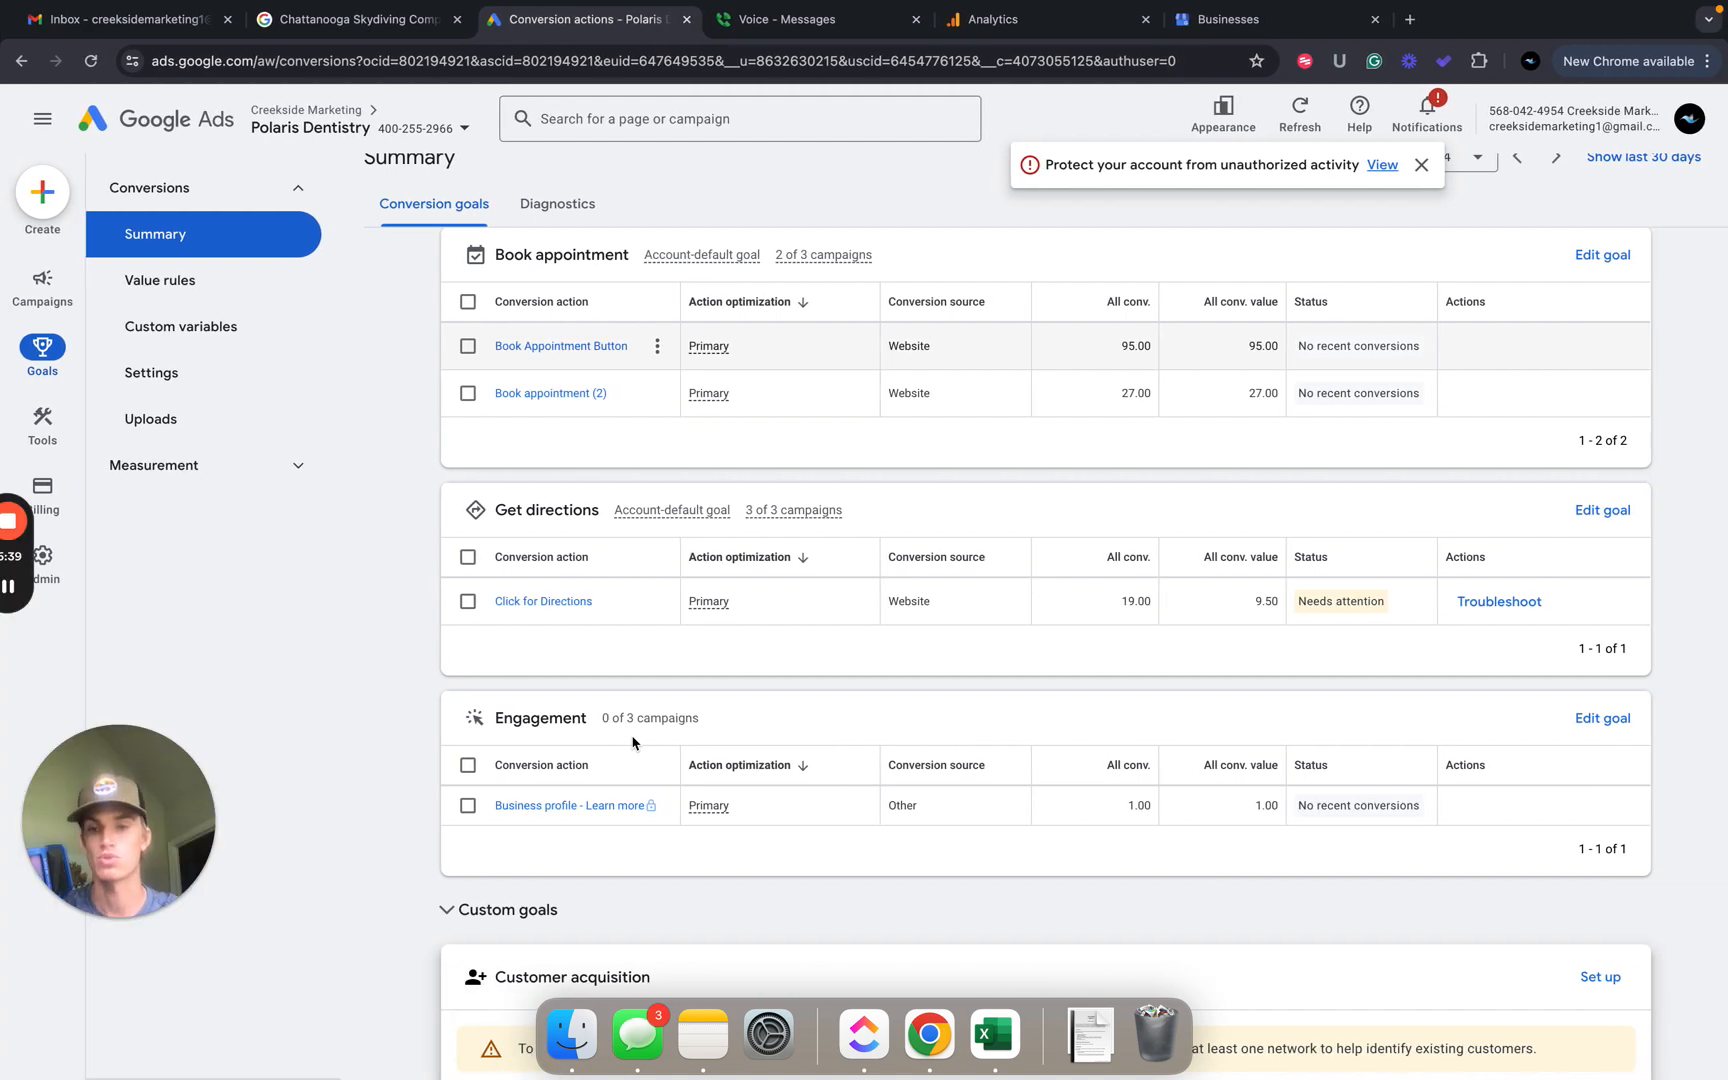
{"action": "key", "text": "ctrl+Left"}
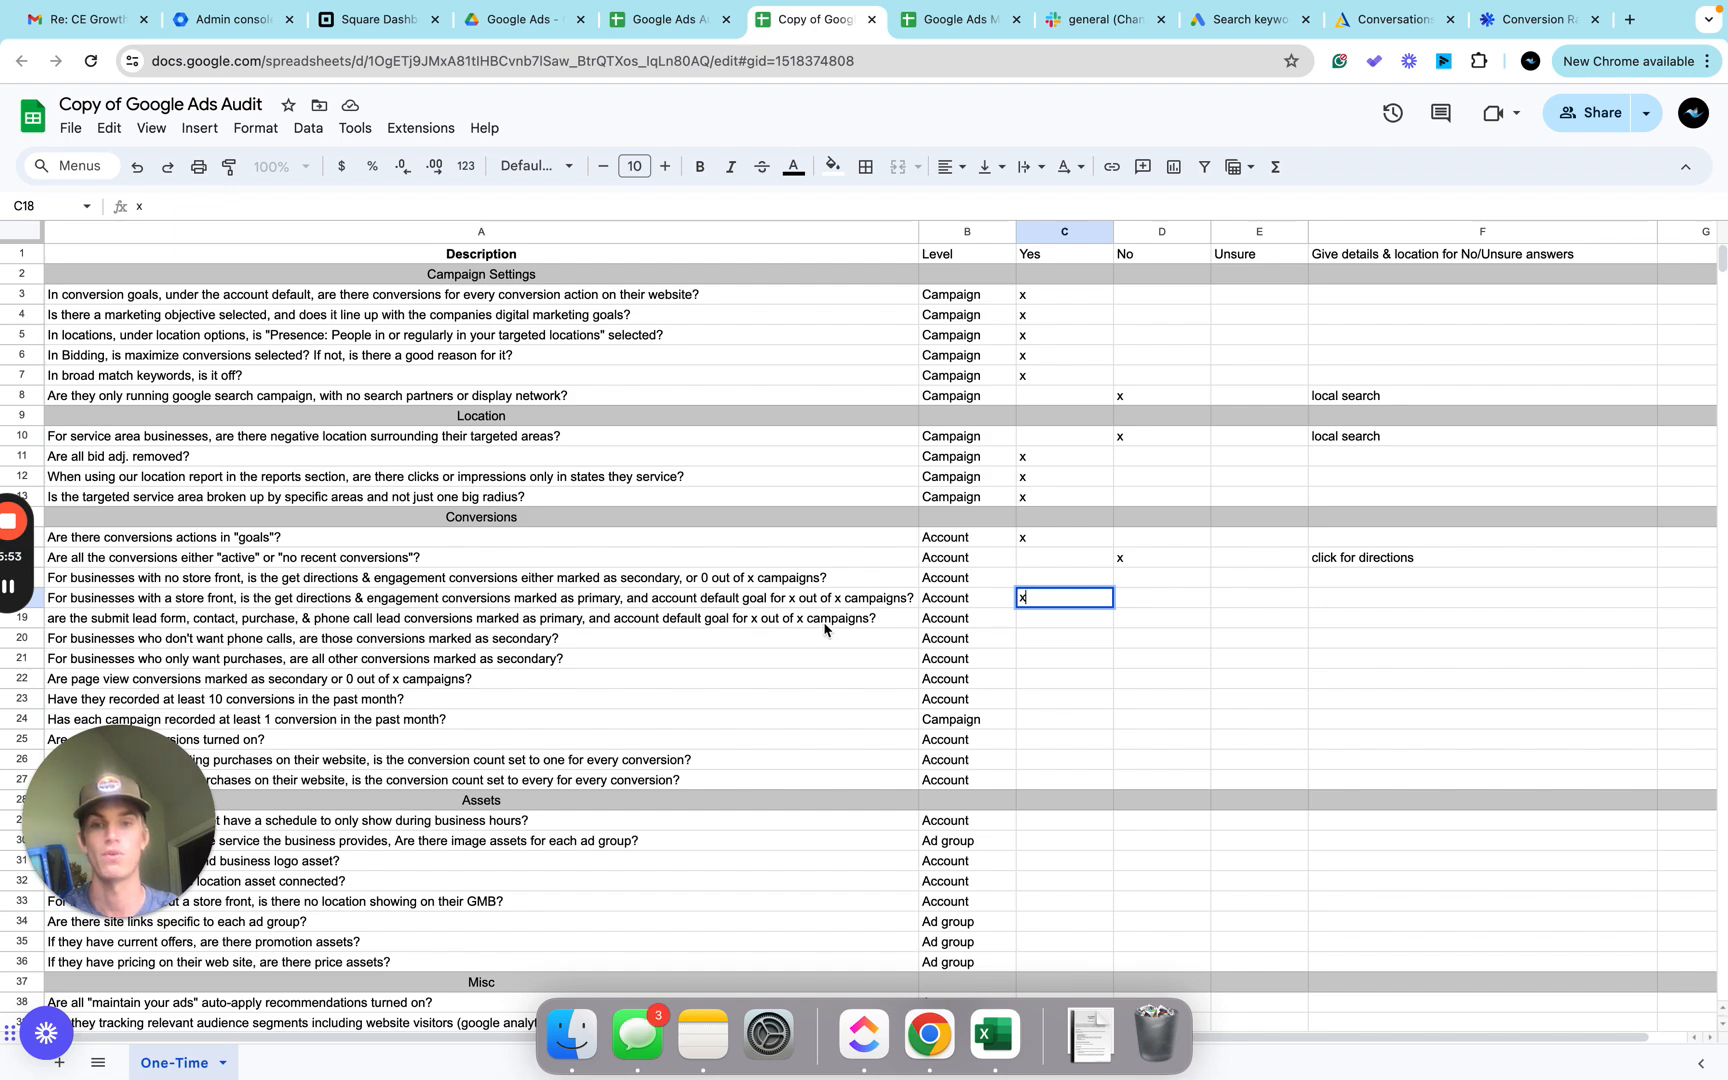
Check which campaigns the lead form, phone call, contact and book appointment goals apply to, and mark row 19 with an x under No.
{"action": "key", "text": "ctrl+Right"}
{"action": "scroll", "coordinate": [722, 550], "scroll_direction": "up", "scroll_amount": 5}
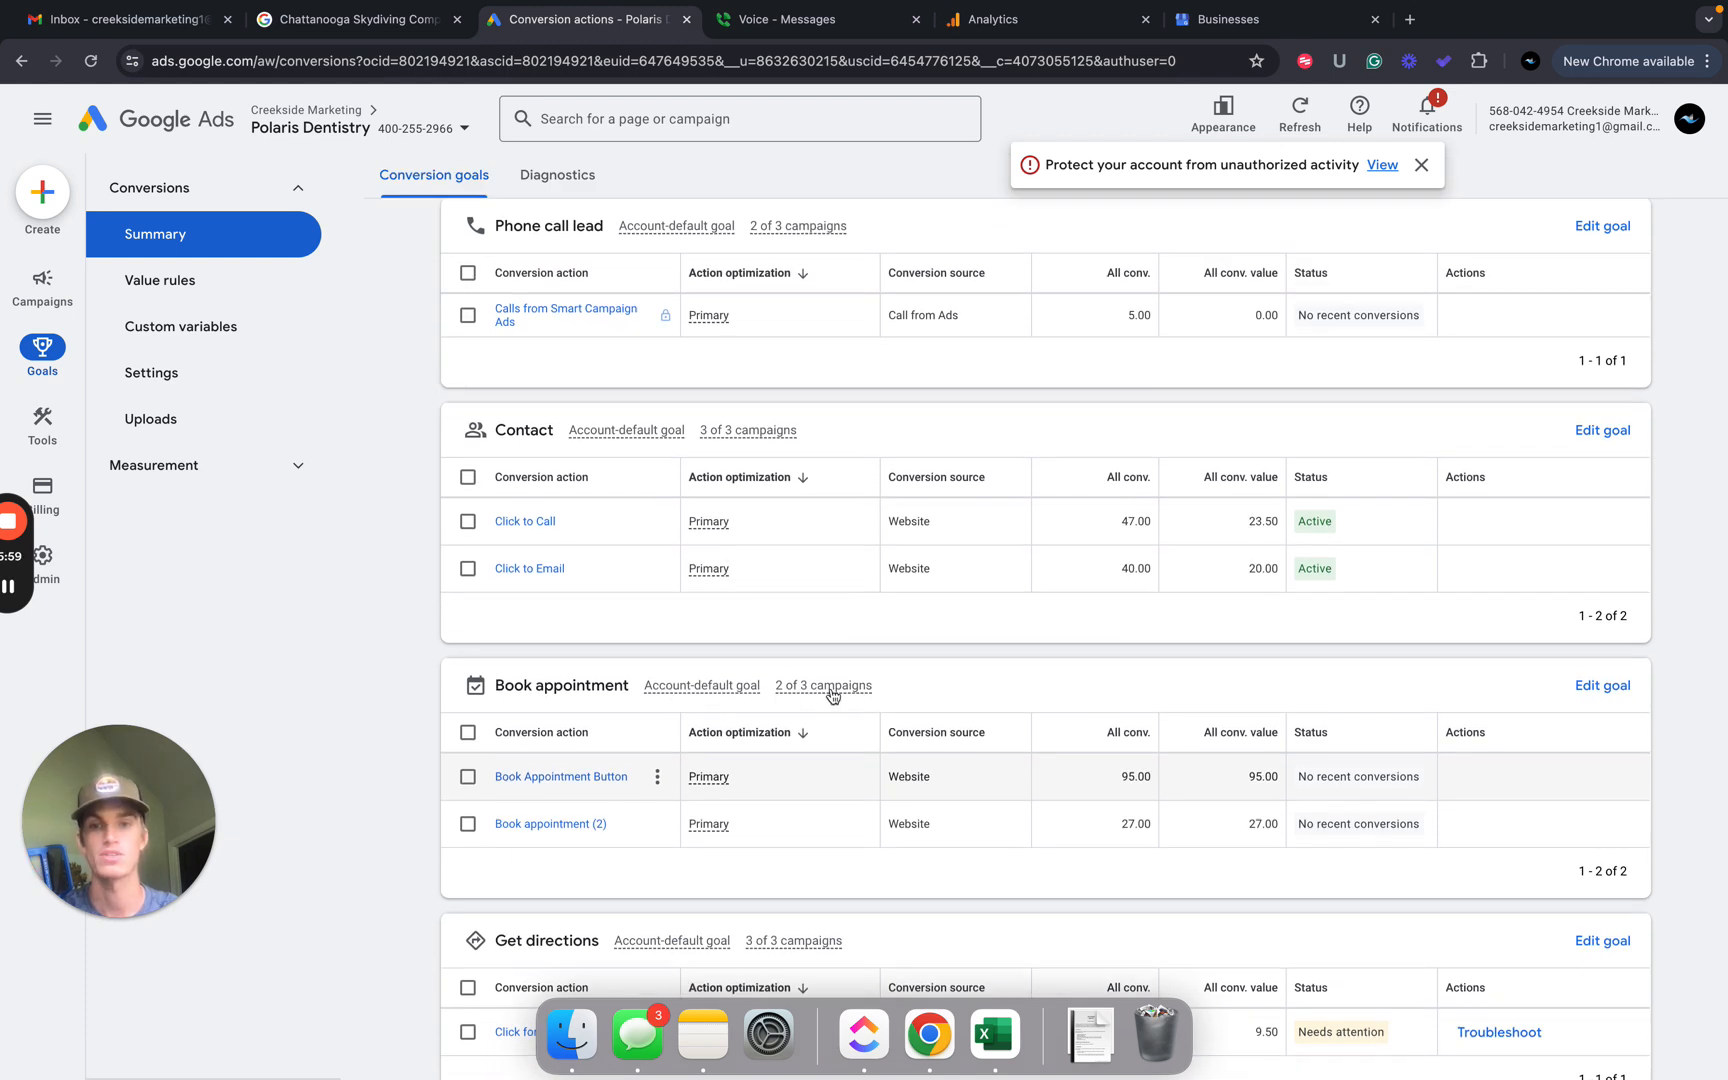
{"action": "mouse_move", "coordinate": [832, 695]}
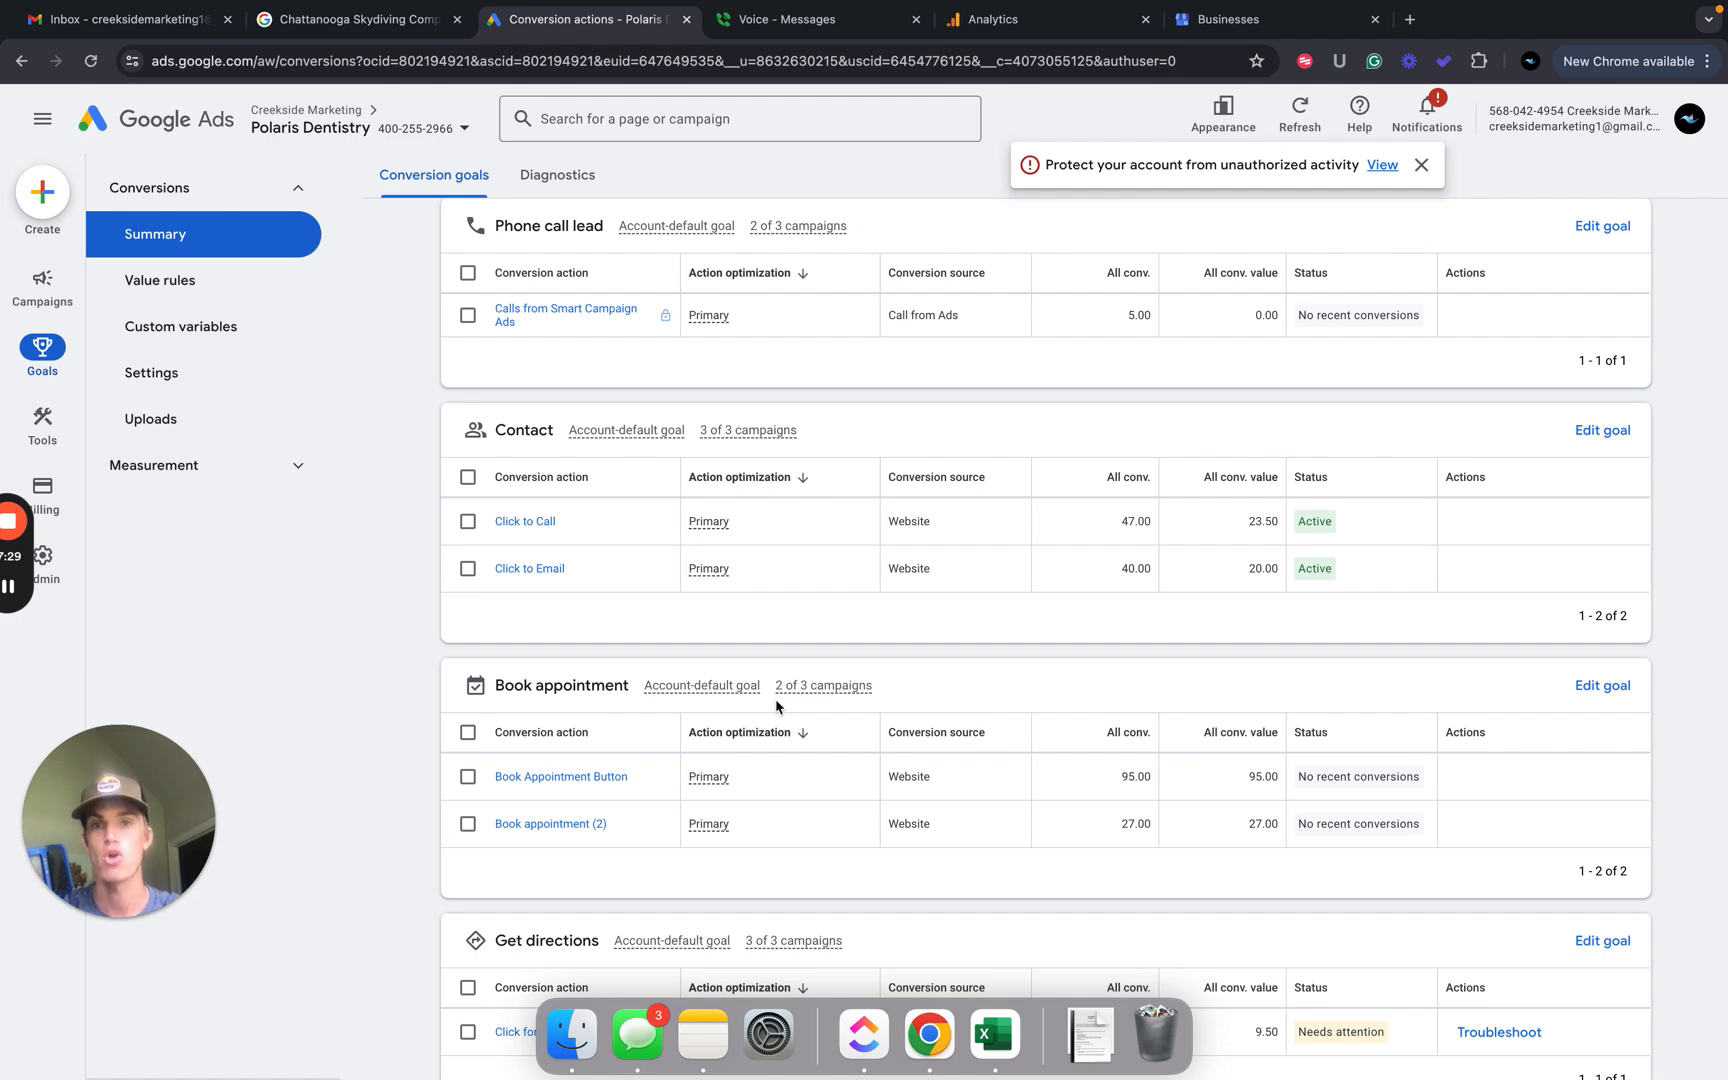
{"action": "scroll", "coordinate": [776, 706], "scroll_direction": "up", "scroll_amount": 5}
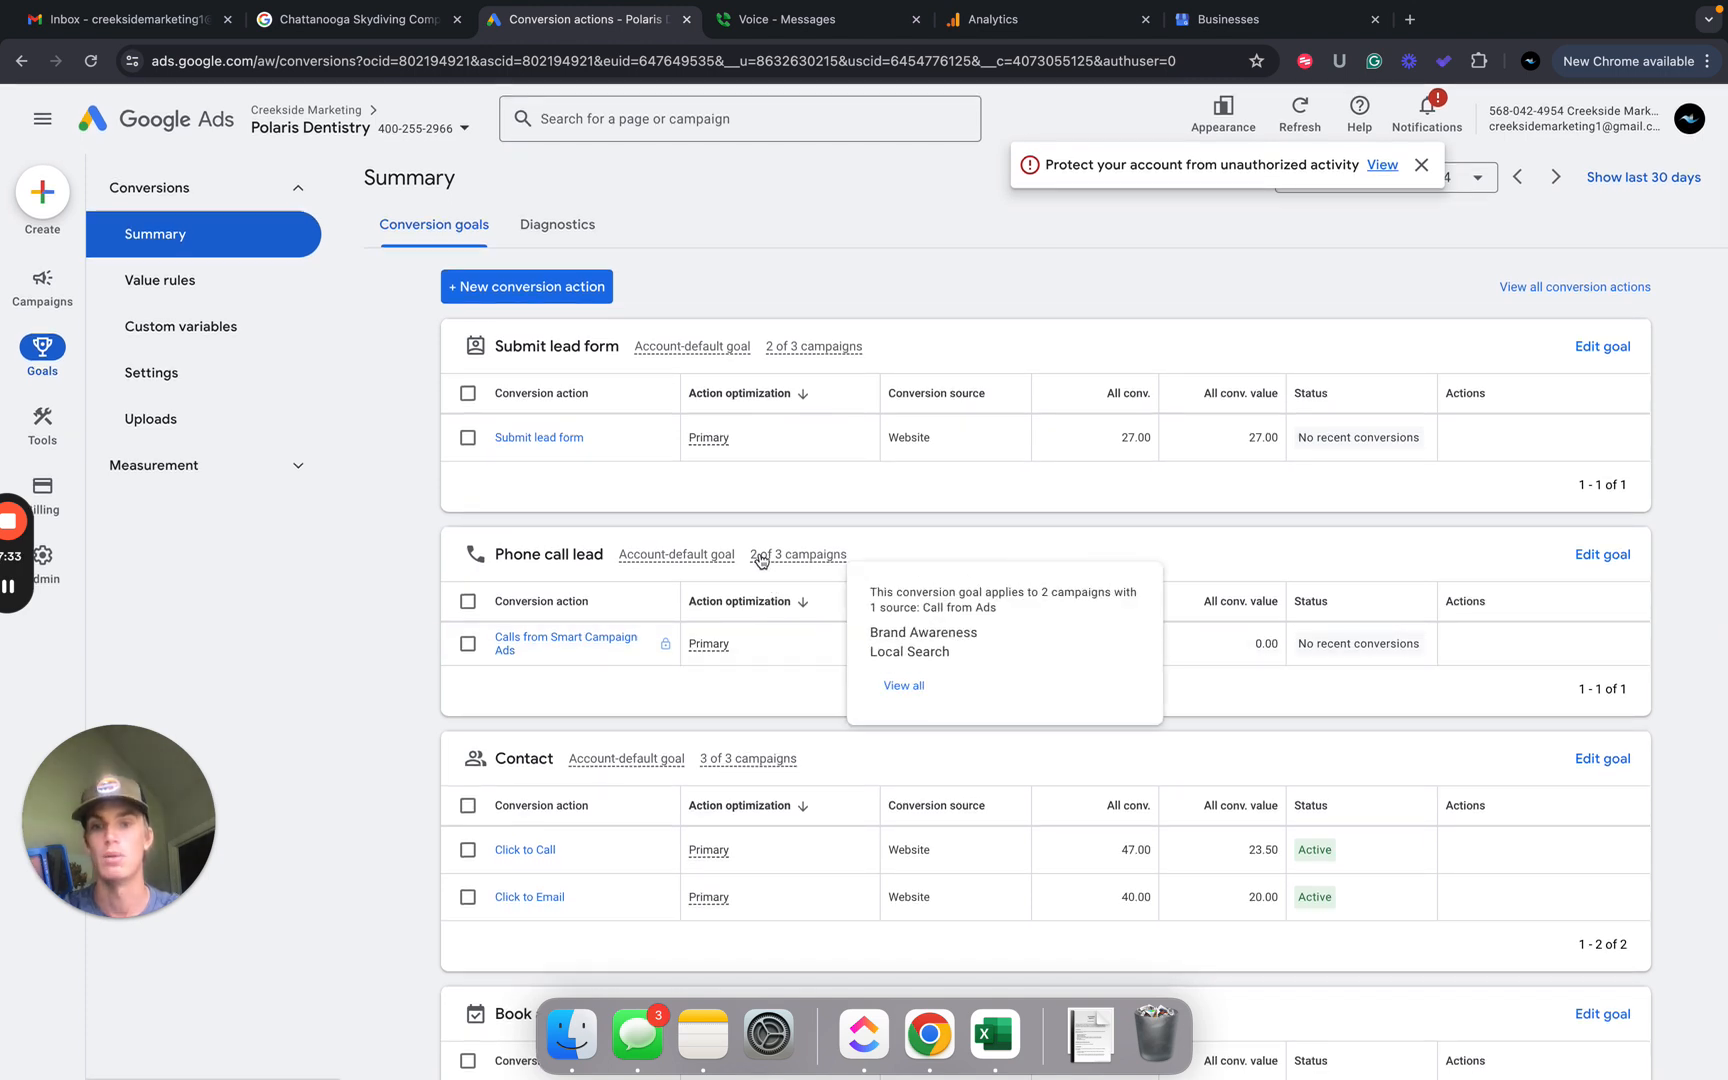
{"action": "scroll", "coordinate": [636, 760], "scroll_direction": "down", "scroll_amount": 1}
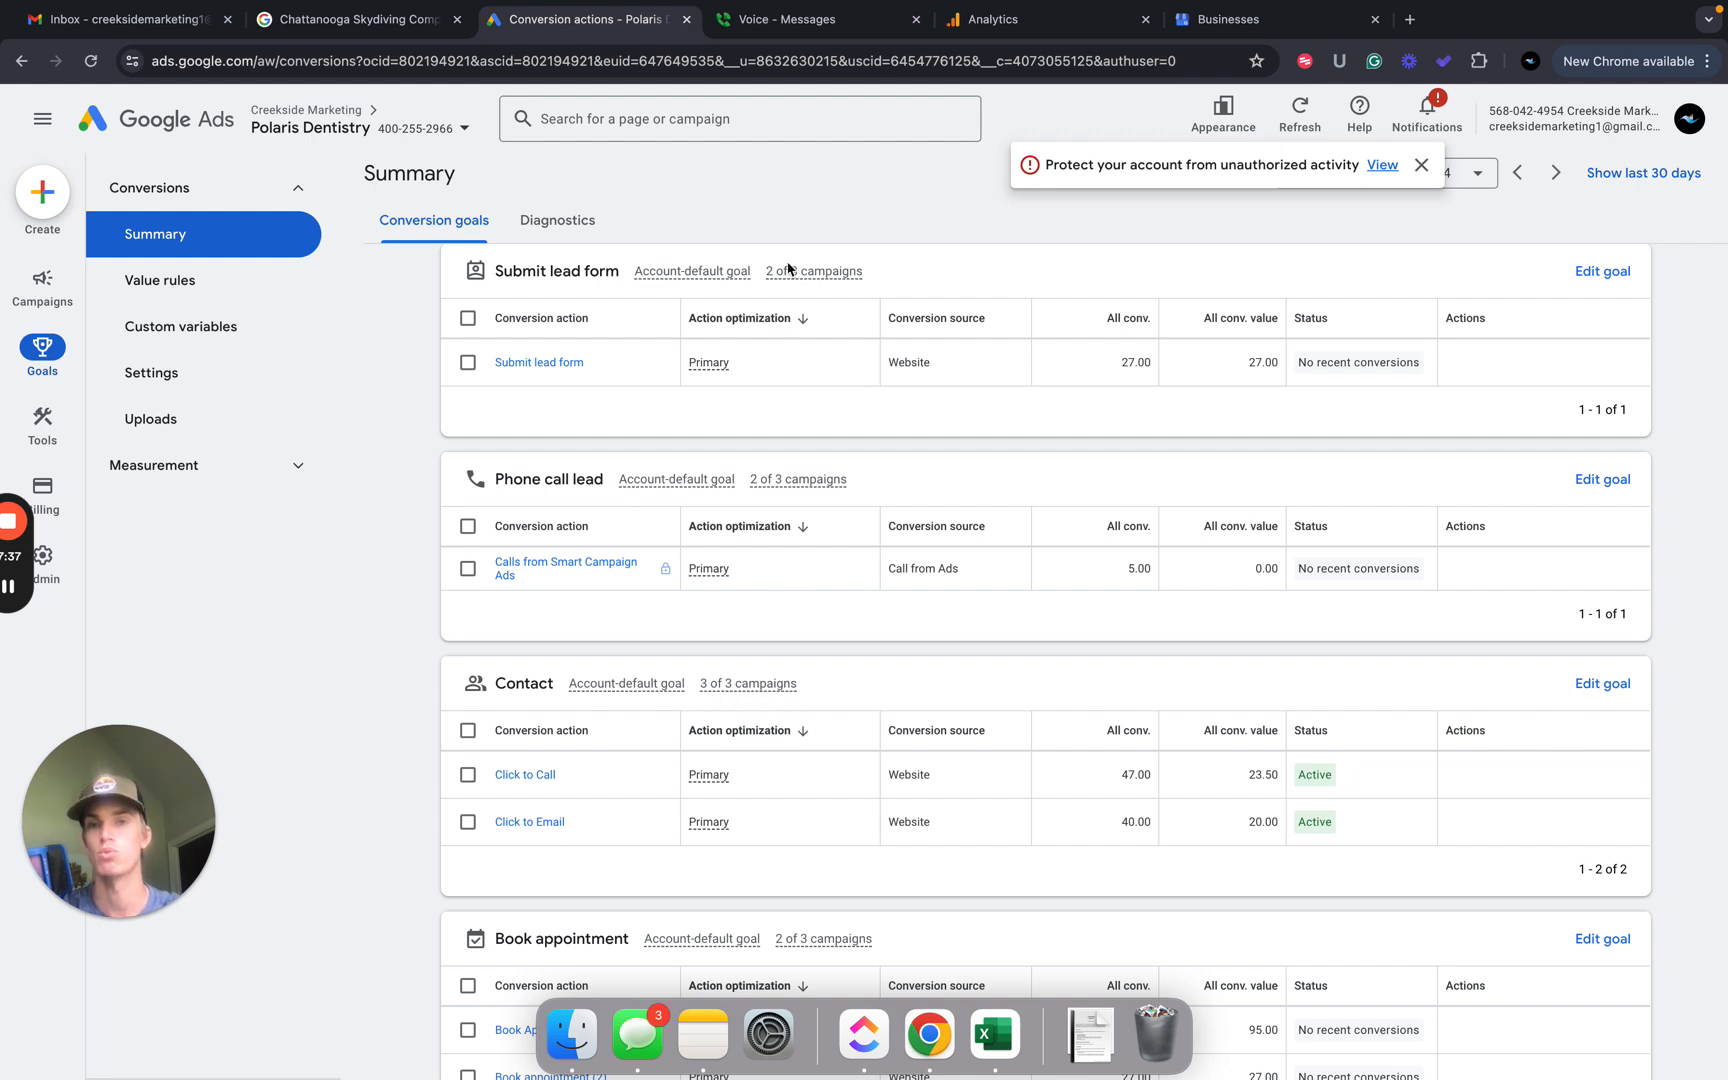
{"action": "scroll", "coordinate": [777, 758], "scroll_direction": "down", "scroll_amount": 1}
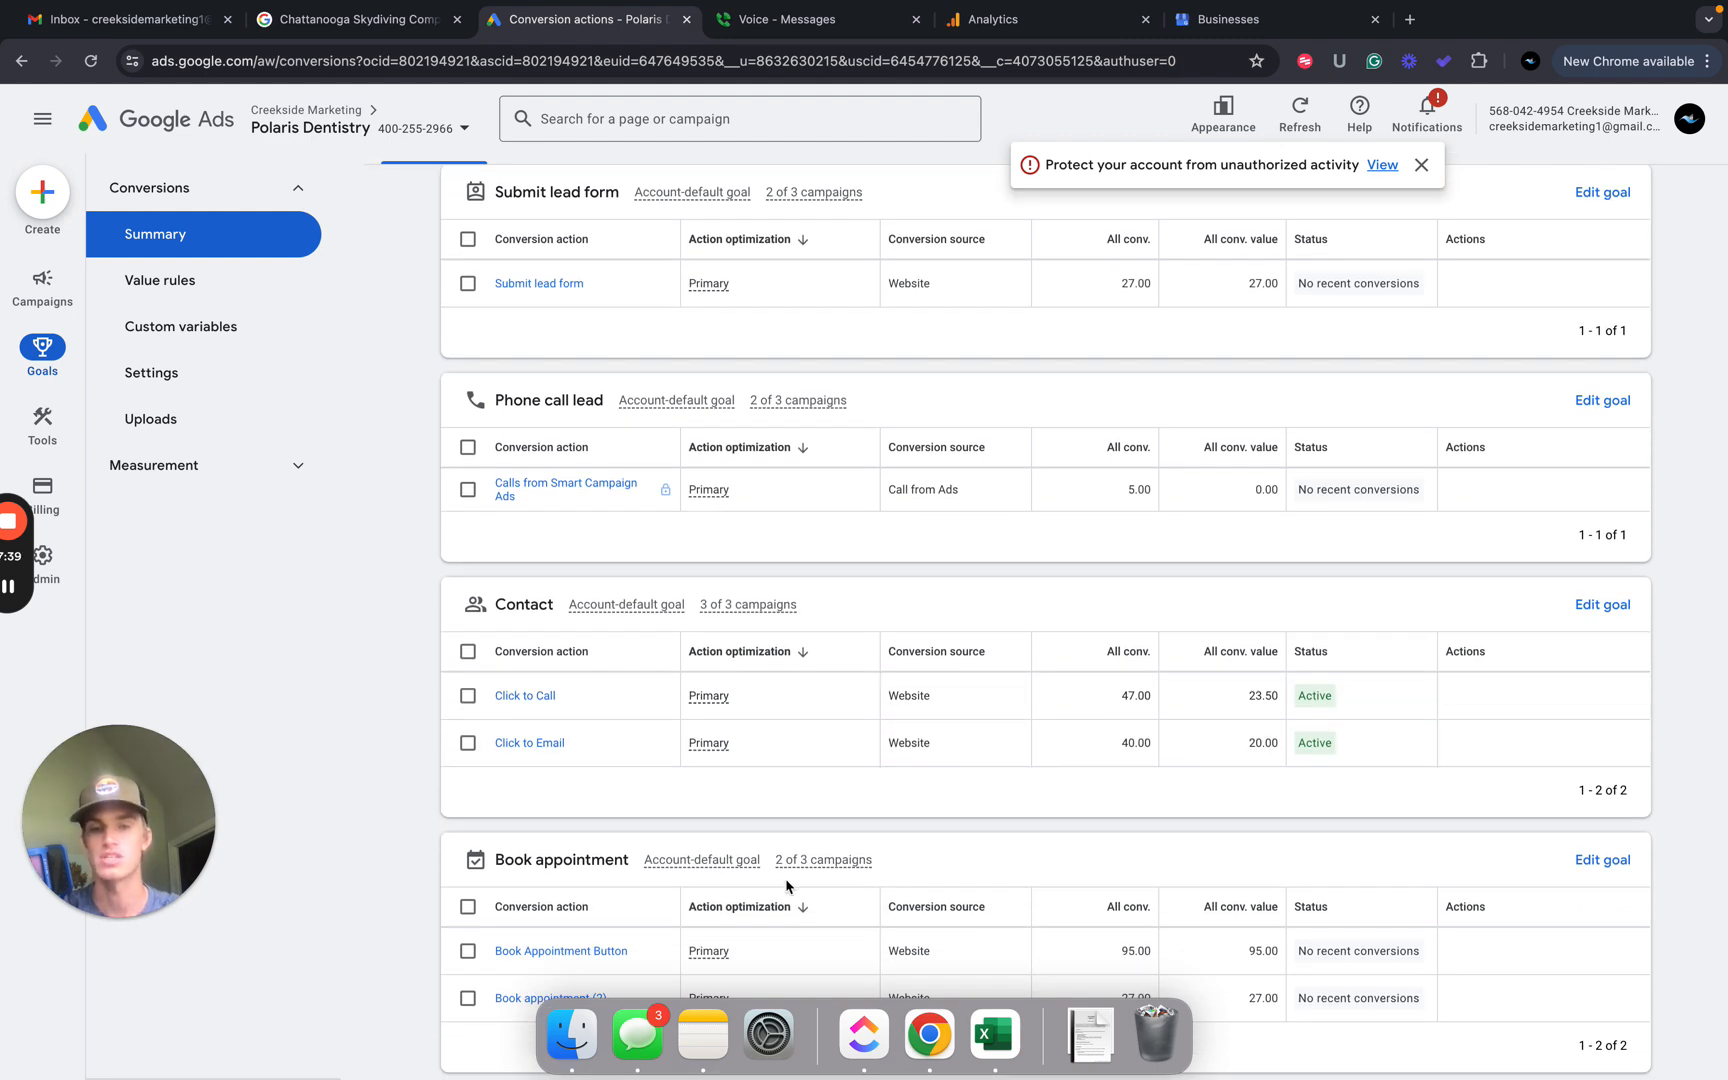
{"action": "key", "text": "ctrl+Left"}
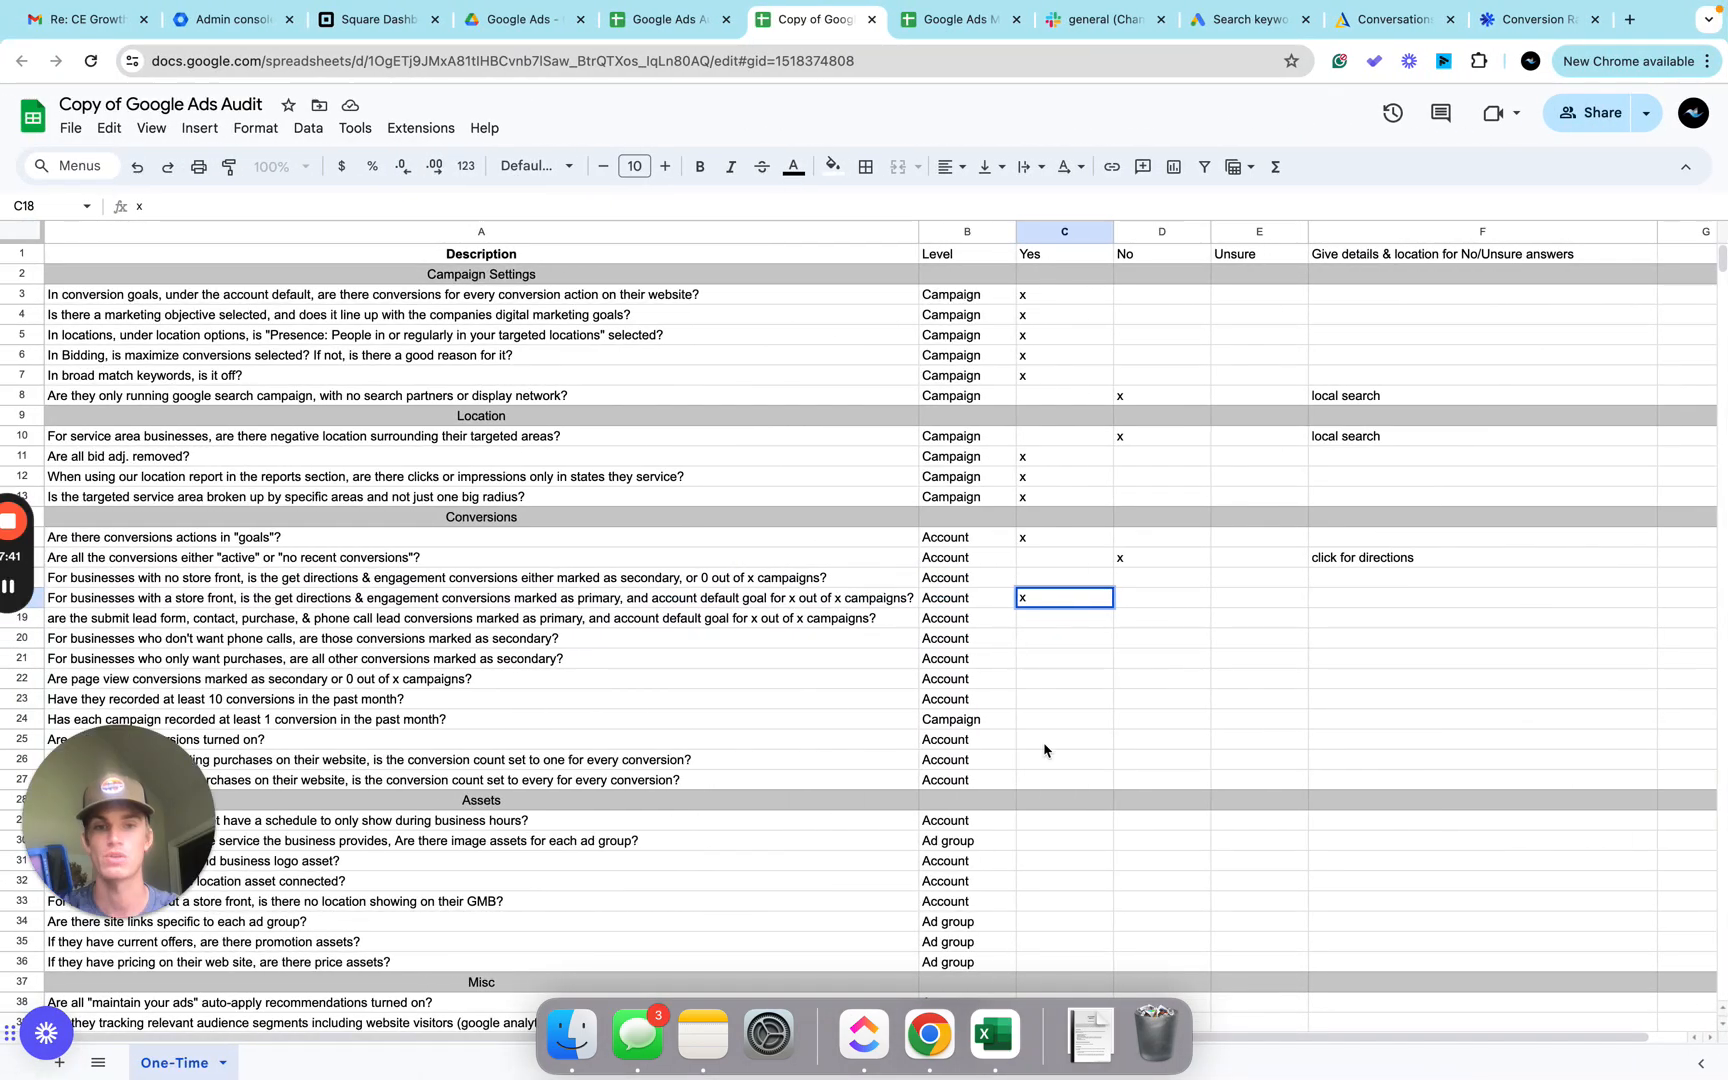
{"action": "left_click", "coordinate": [1160, 620]}
{"action": "type", "text": "x"}
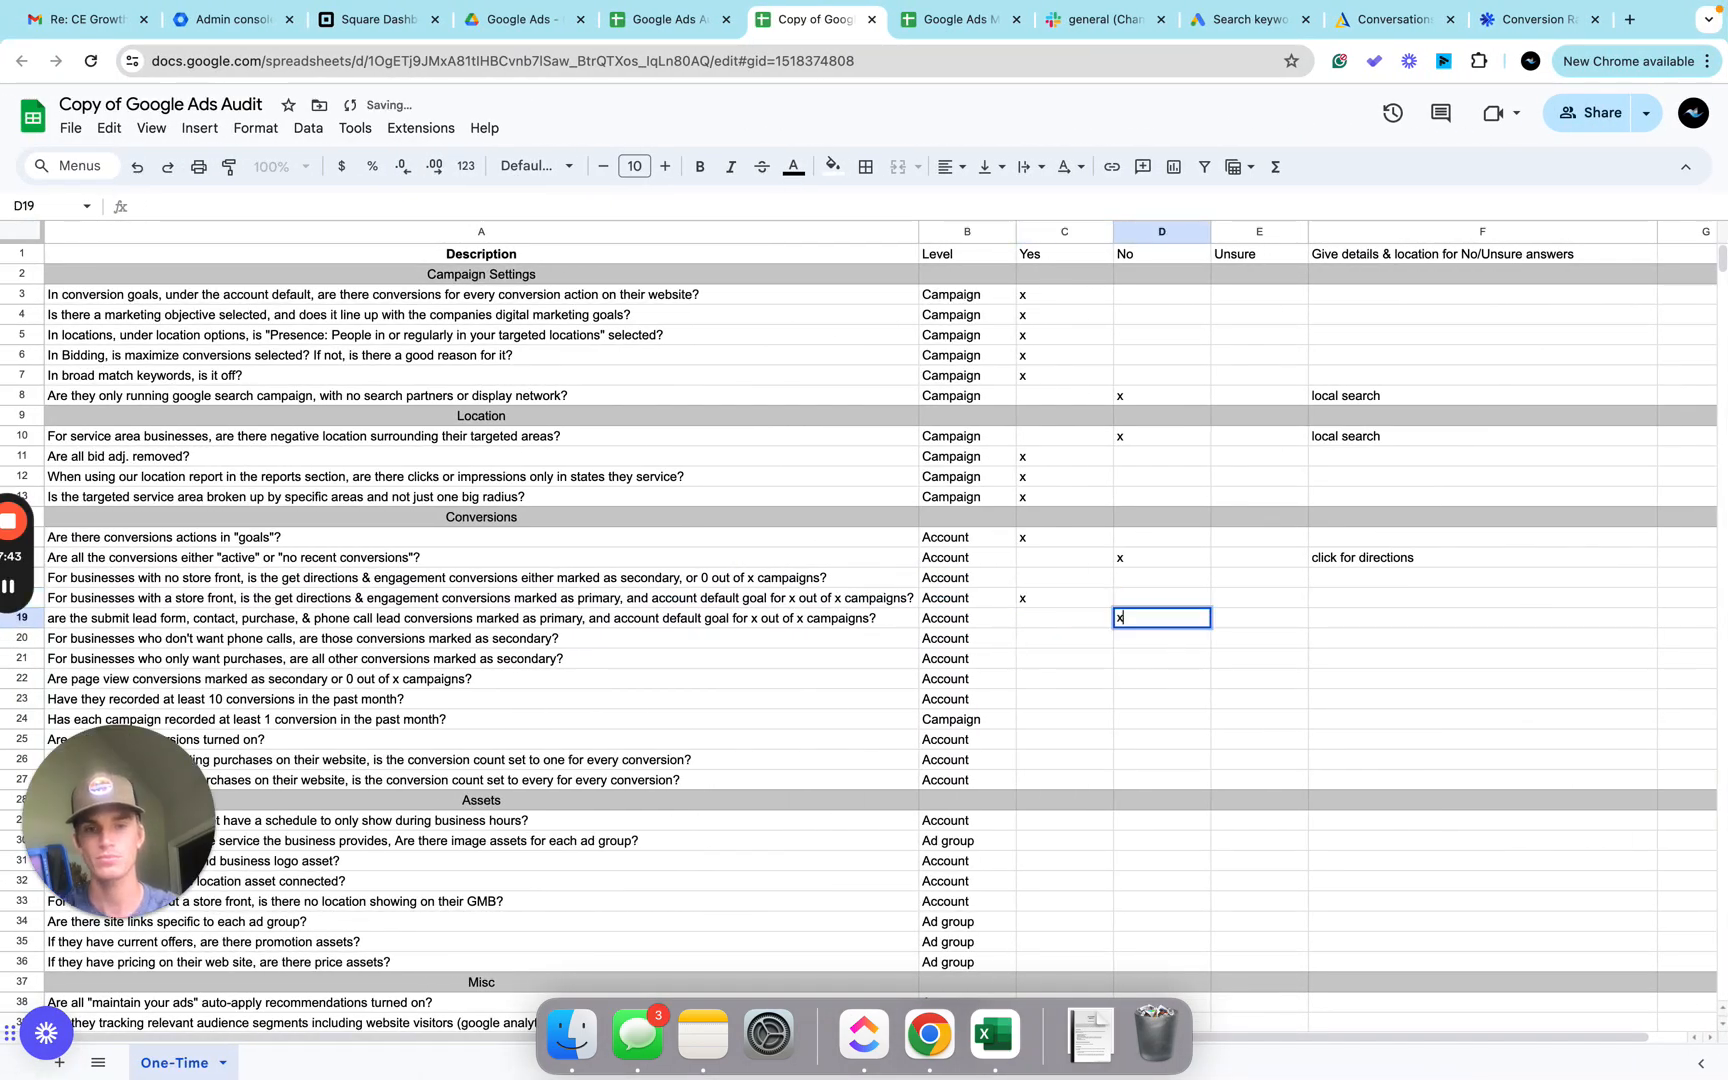
Enter "book appointment, phone call lead" as the detail for the conversion goals question in row 19.
{"action": "left_click", "coordinate": [1380, 627]}
{"action": "key", "text": "ctrl+Right"}
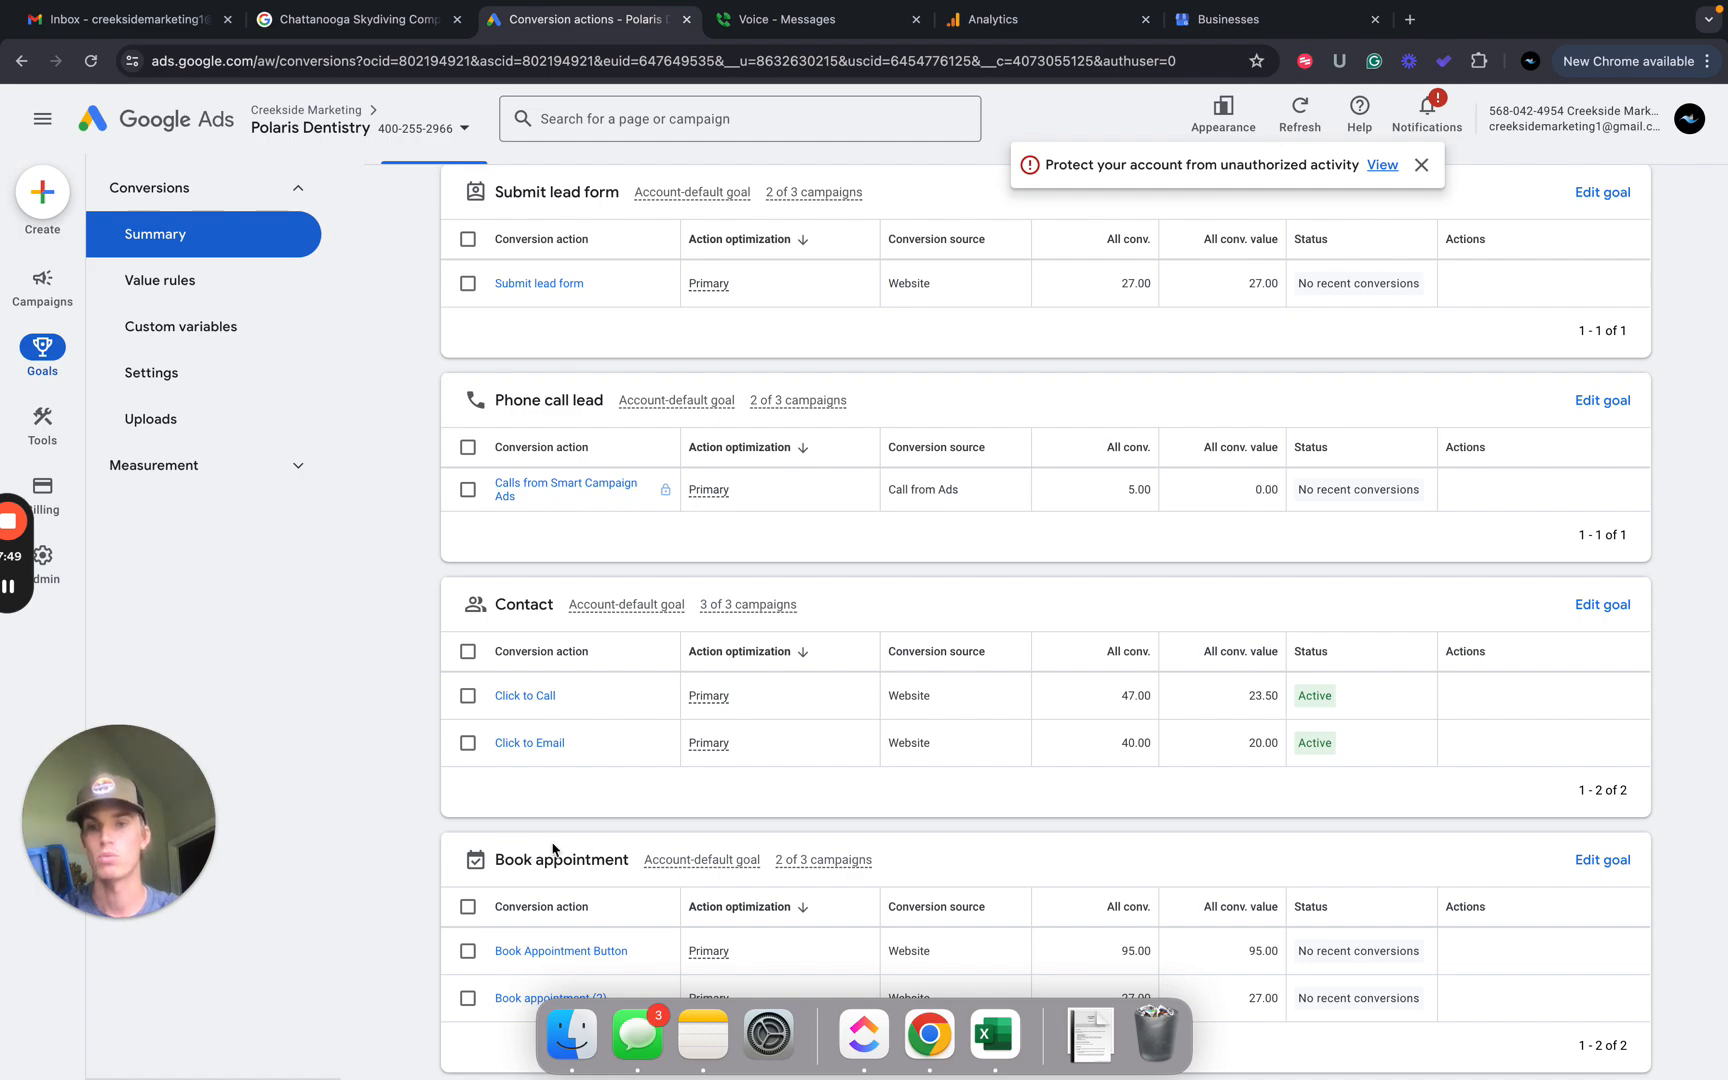
{"action": "key", "text": "ctrl+Left"}
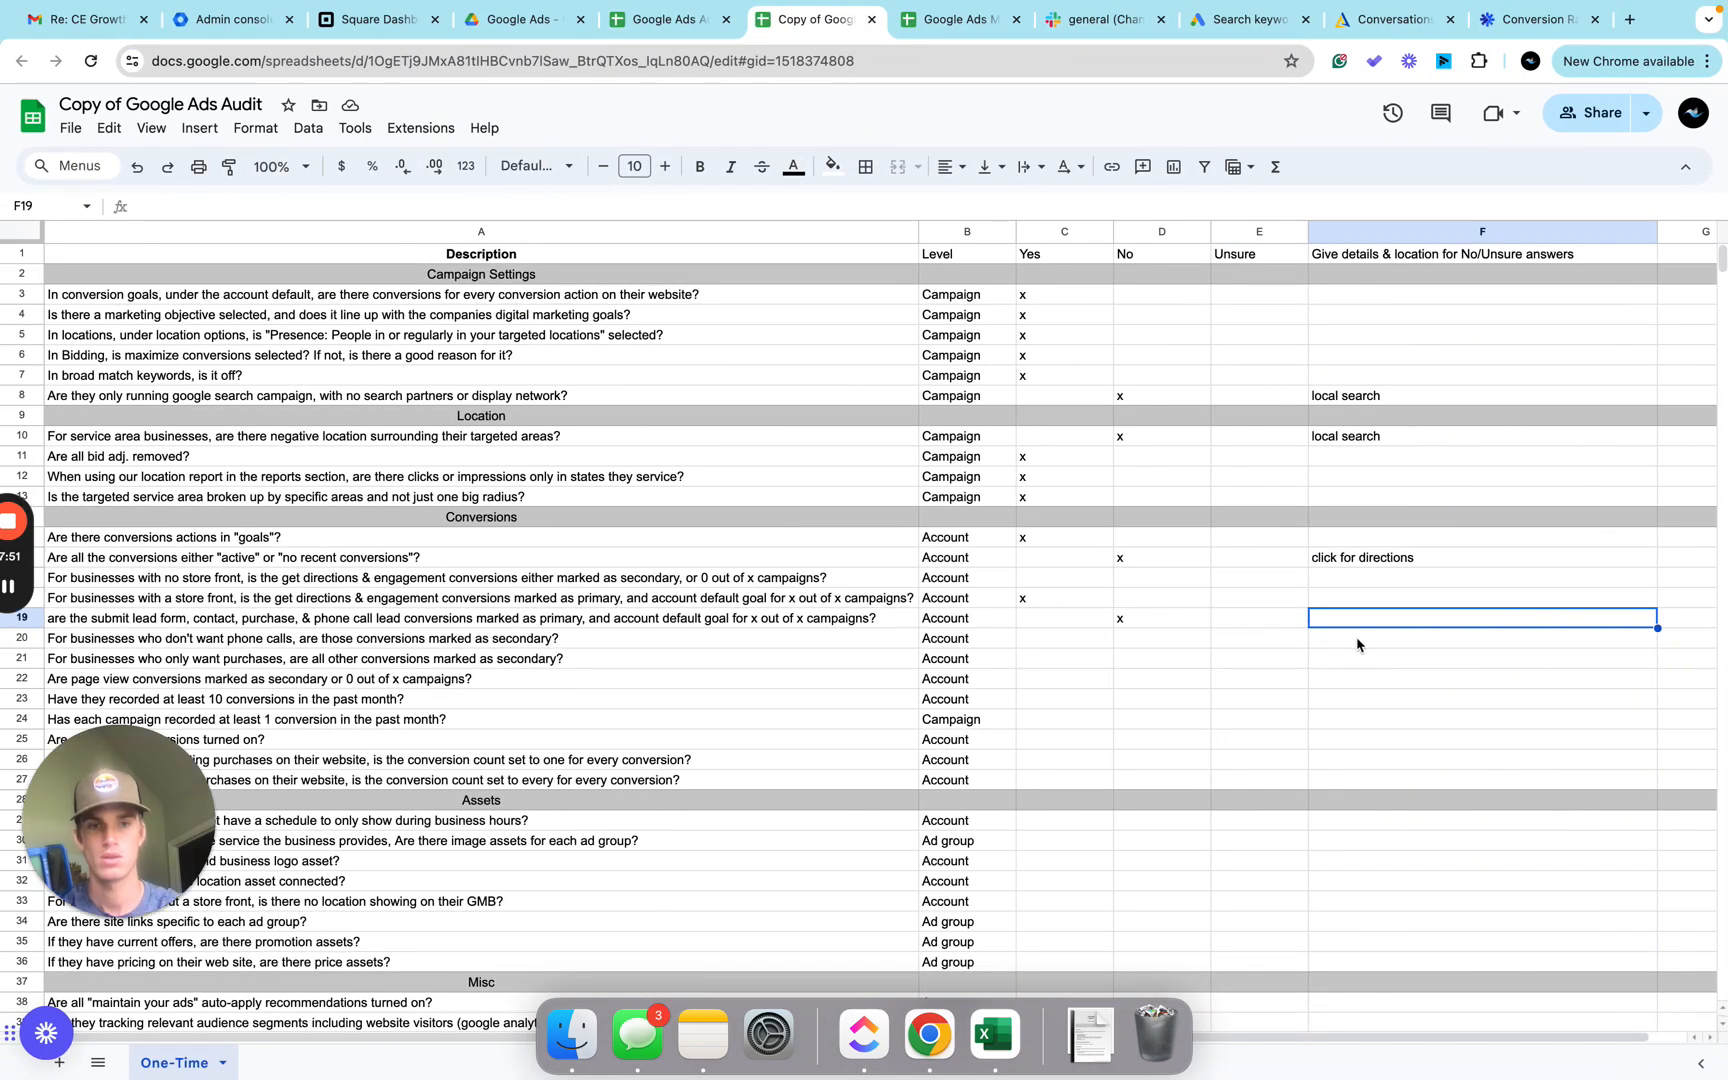
{"action": "double_click", "coordinate": [1348, 616]}
{"action": "type", "text": "book appointmen"}
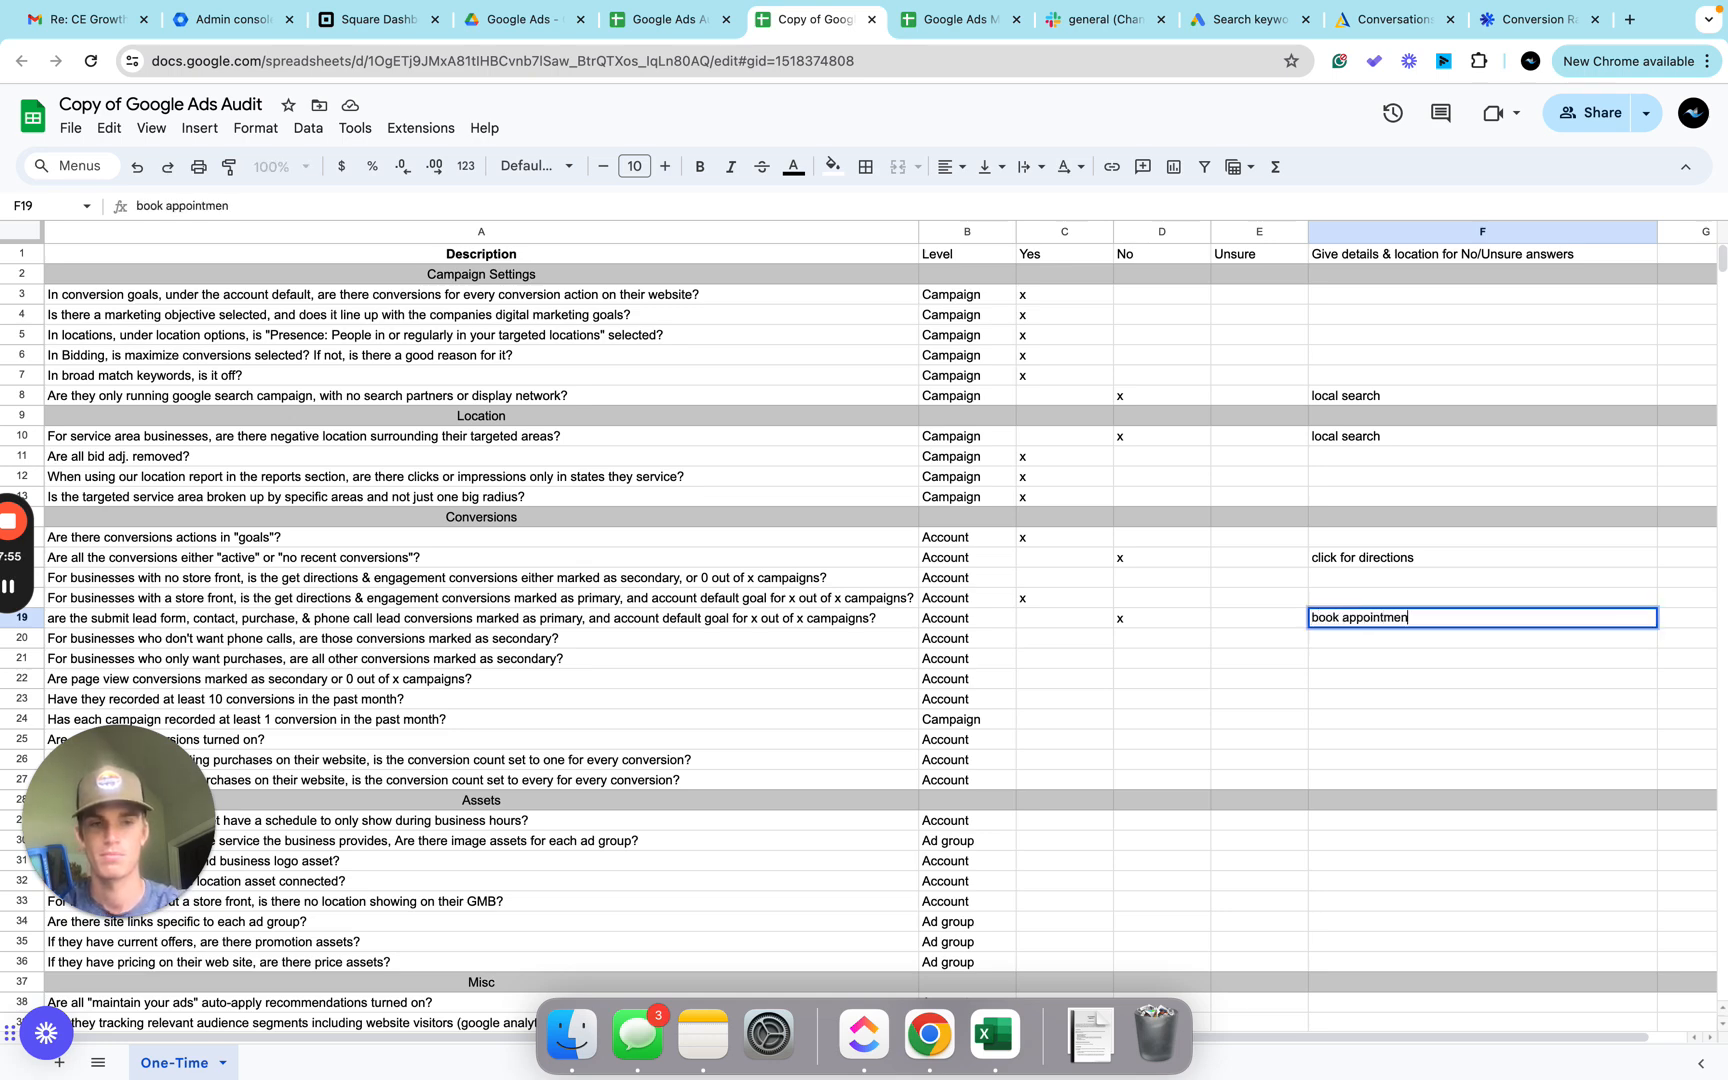
{"action": "type", "text": "t, phone call lead"}
Recheck the lead form goal's campaign coverage in Google Ads and append ", submit lead form" to the row 19 detail.
{"action": "key", "text": "ctrl+Right"}
{"action": "scroll", "coordinate": [937, 463], "scroll_direction": "up", "scroll_amount": 1}
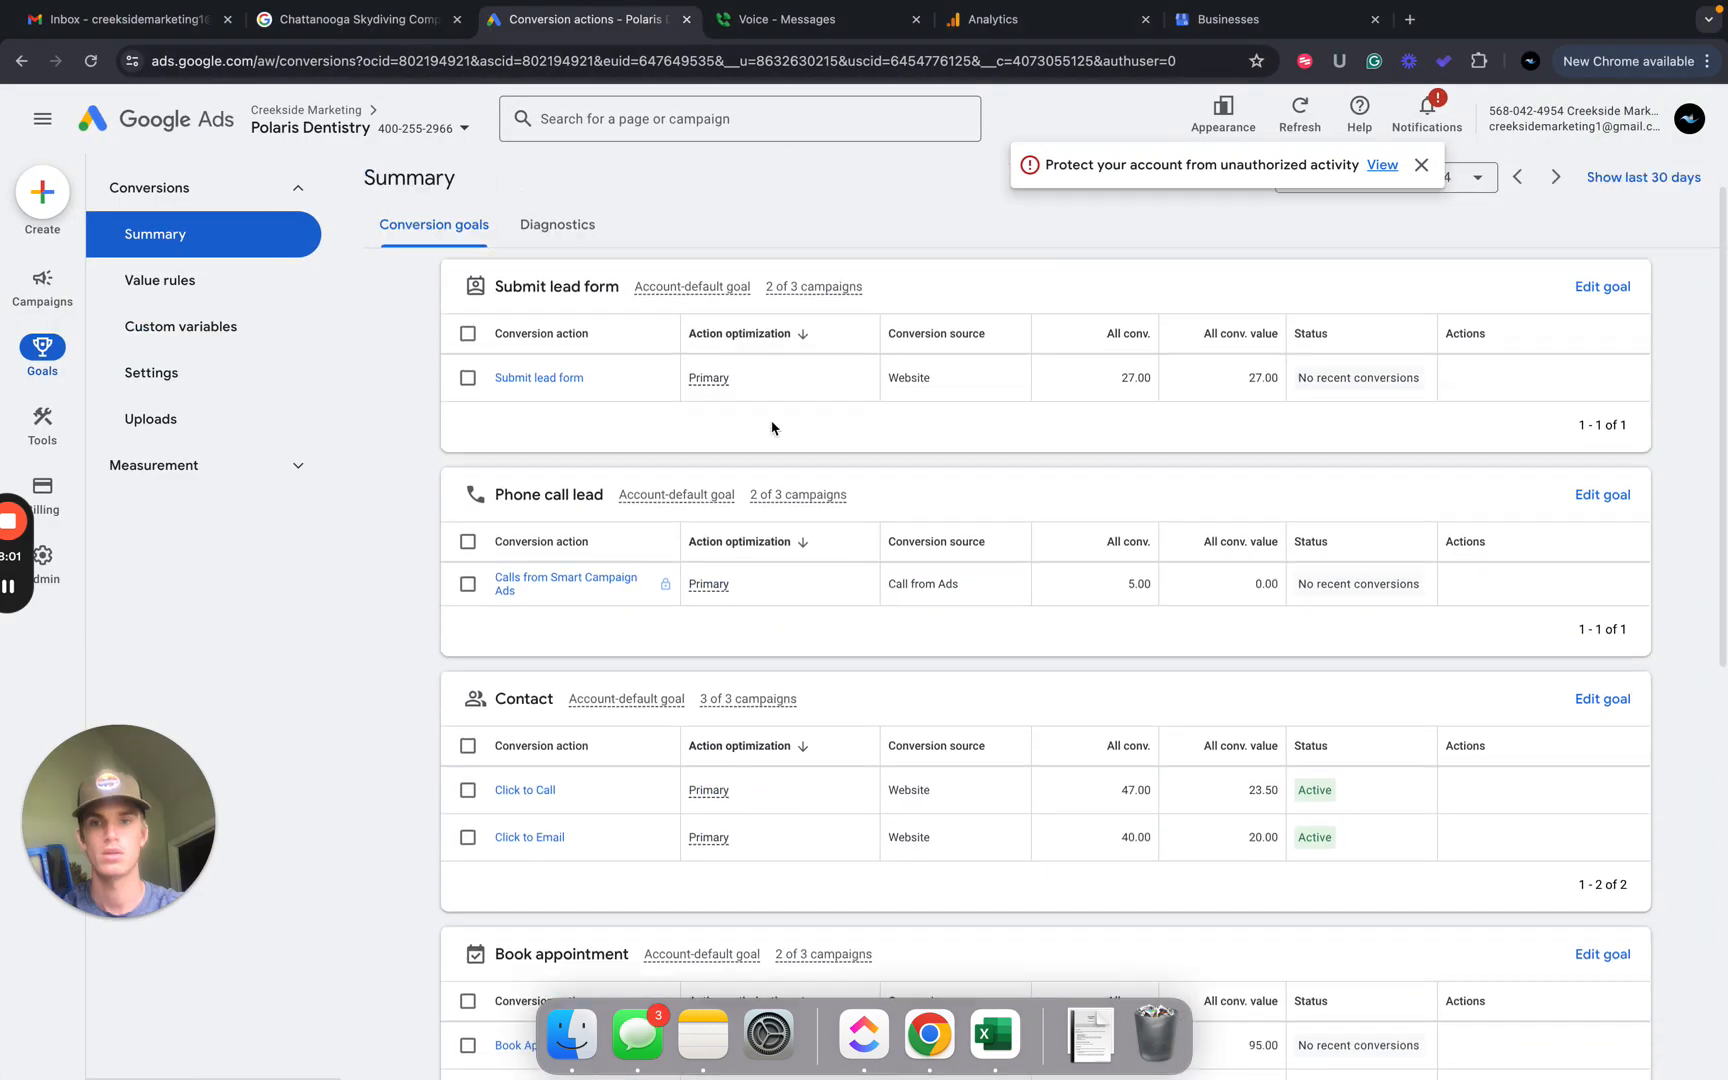
{"action": "scroll", "coordinate": [772, 428], "scroll_direction": "up", "scroll_amount": 1}
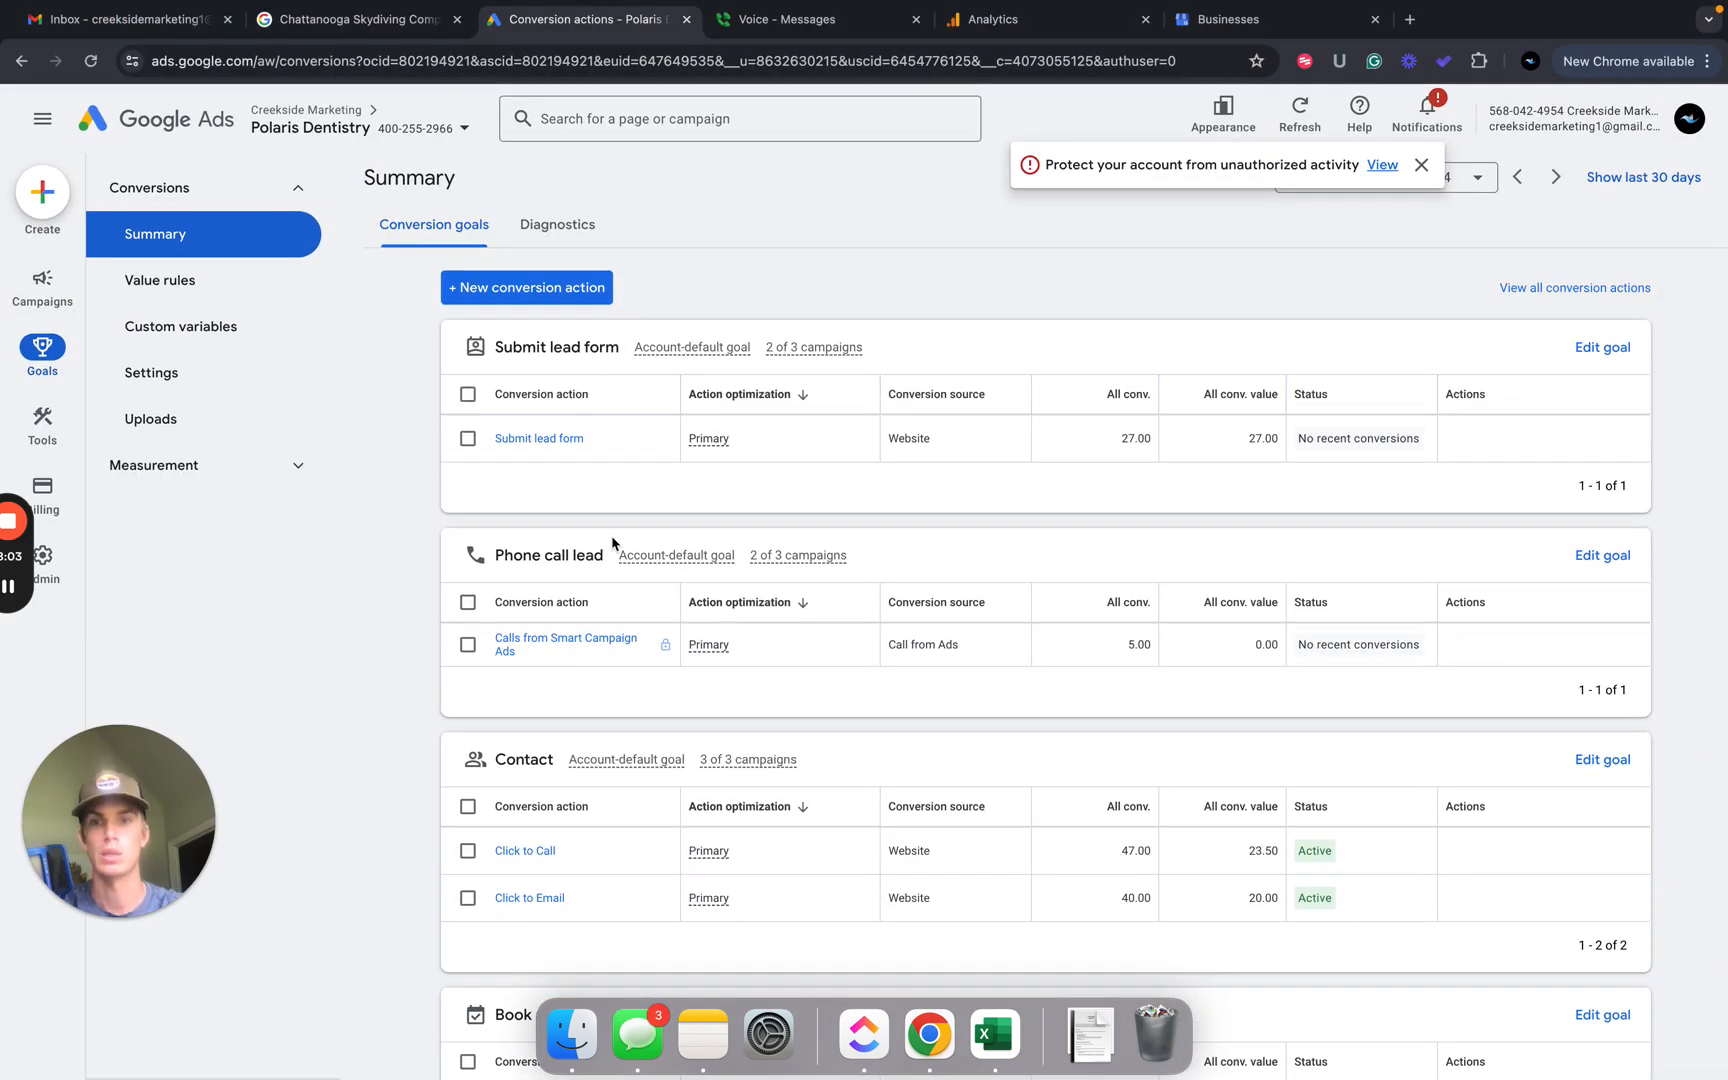
{"action": "key", "text": "ctrl+Left"}
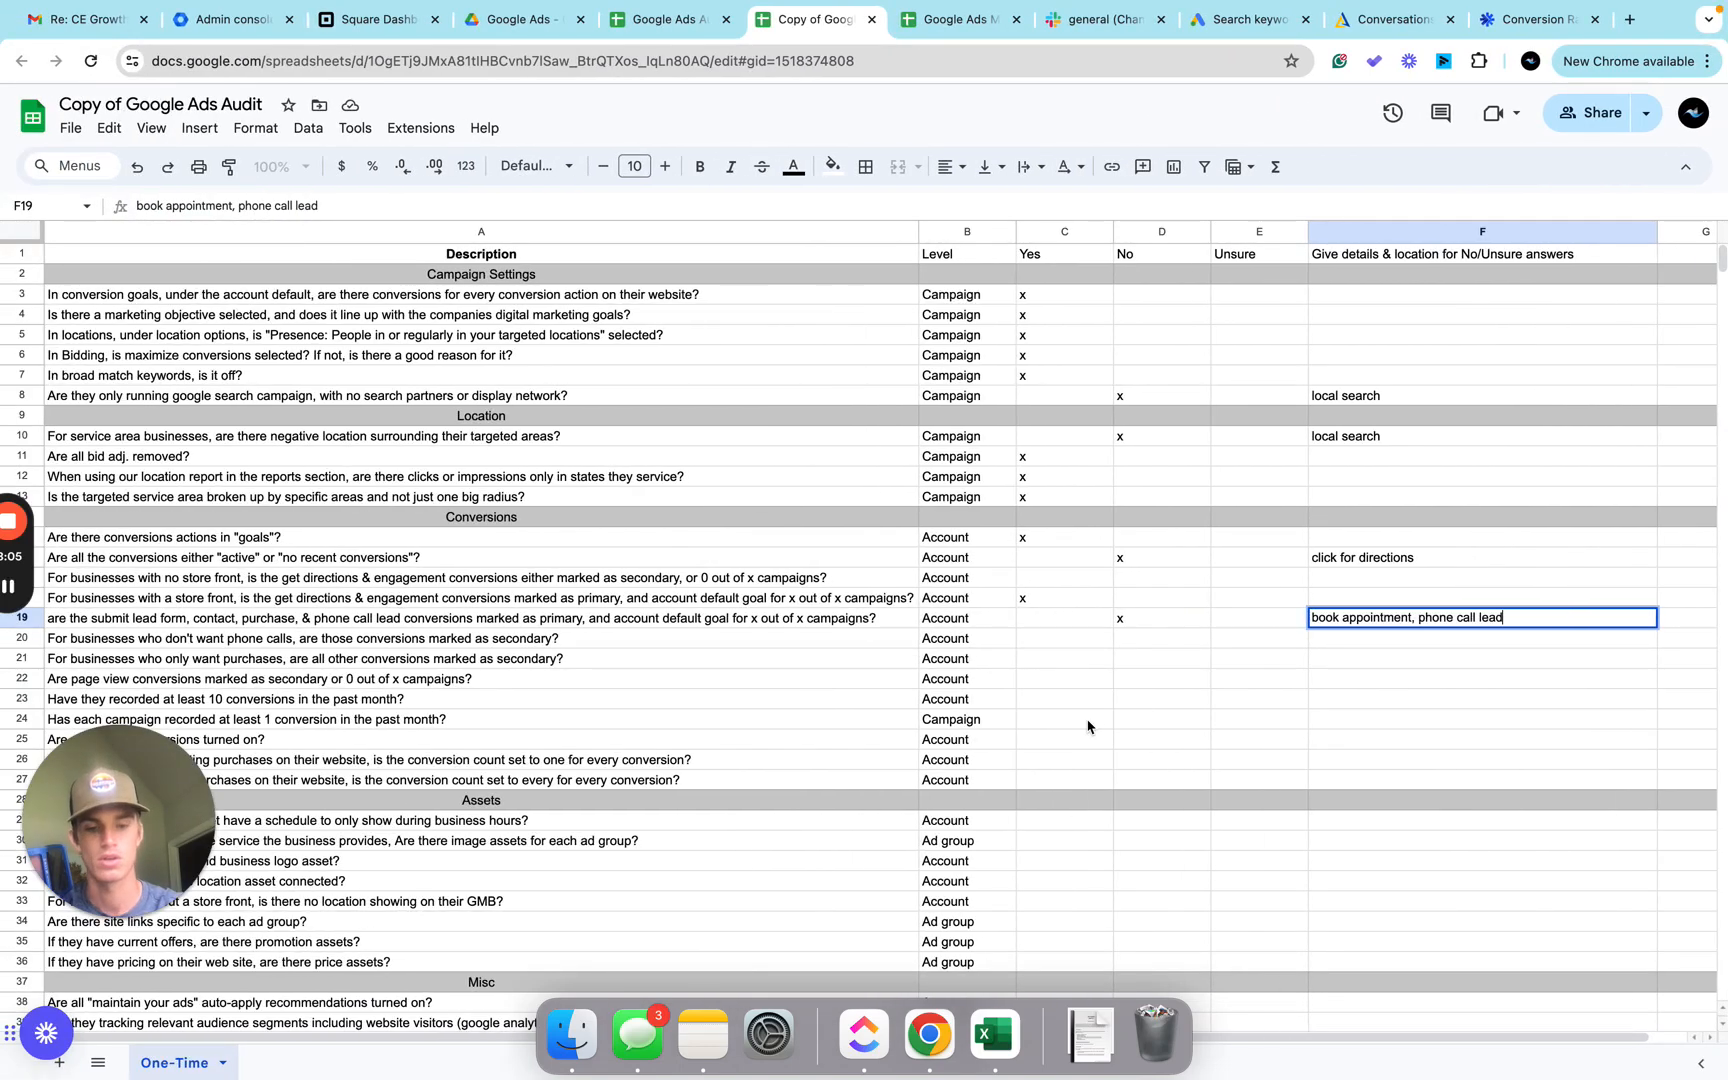
{"action": "type", "text": ", submit "}
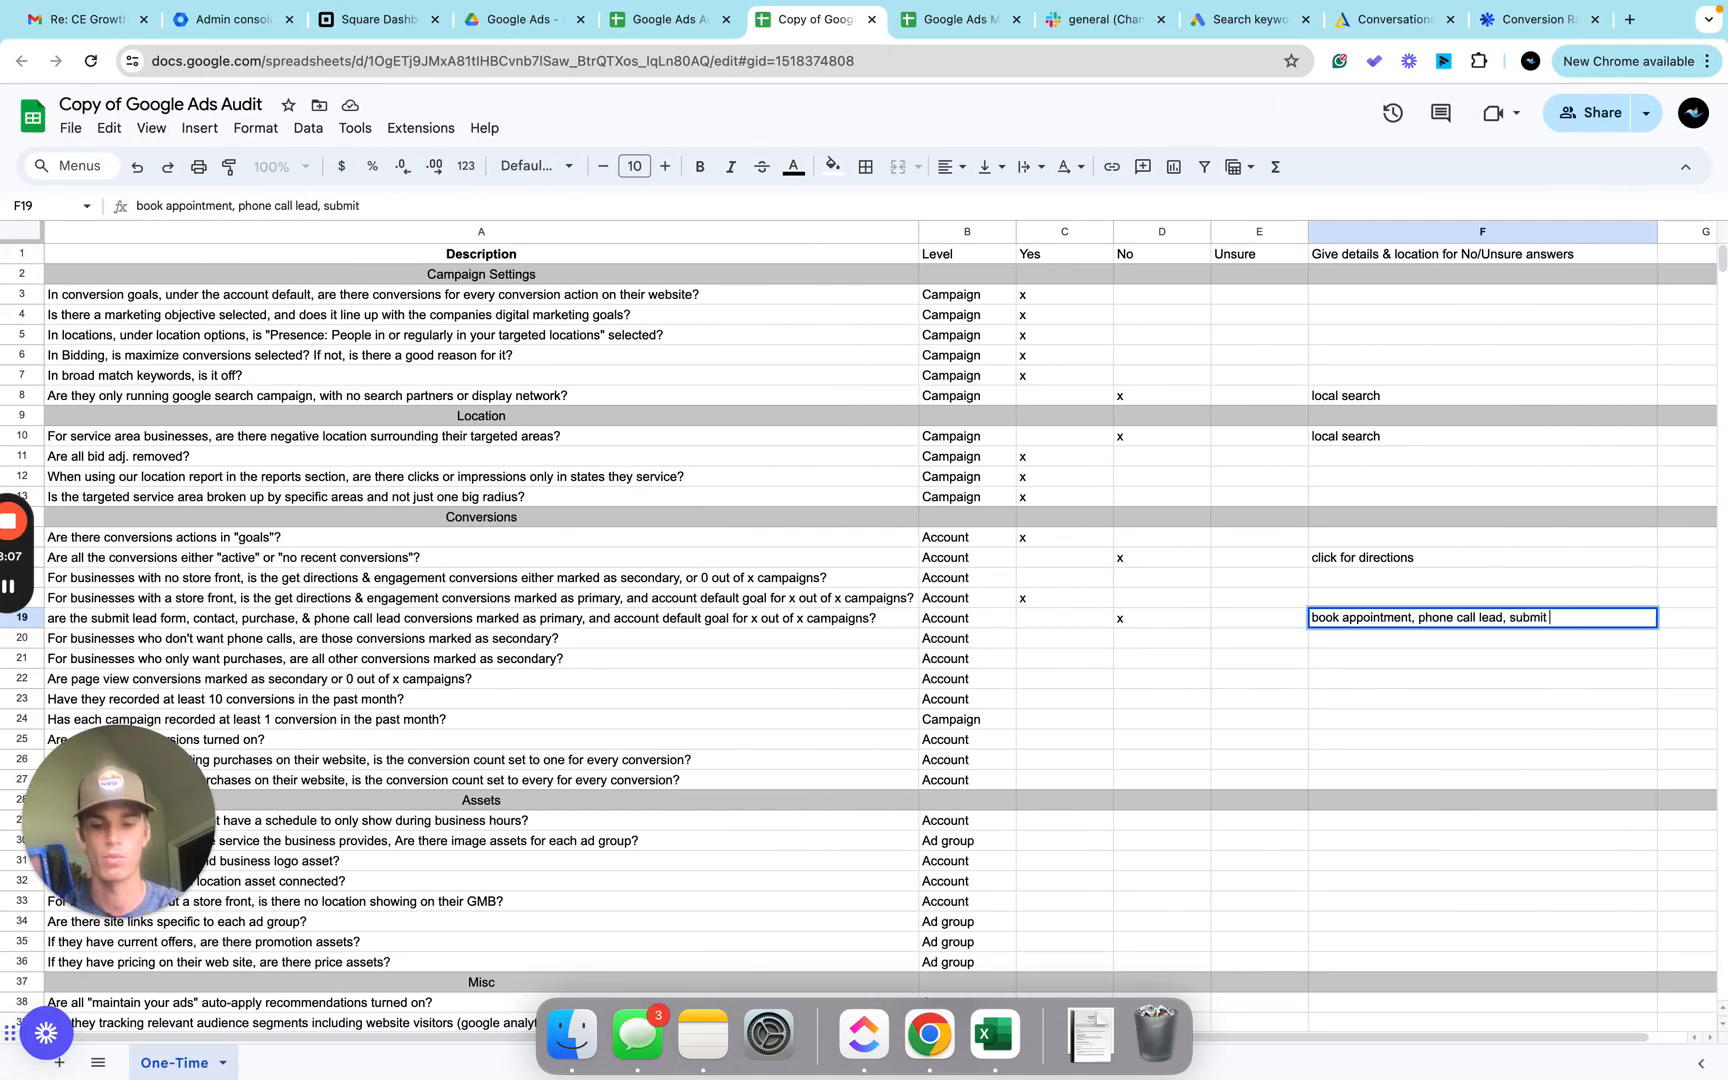
{"action": "type", "text": "lead form"}
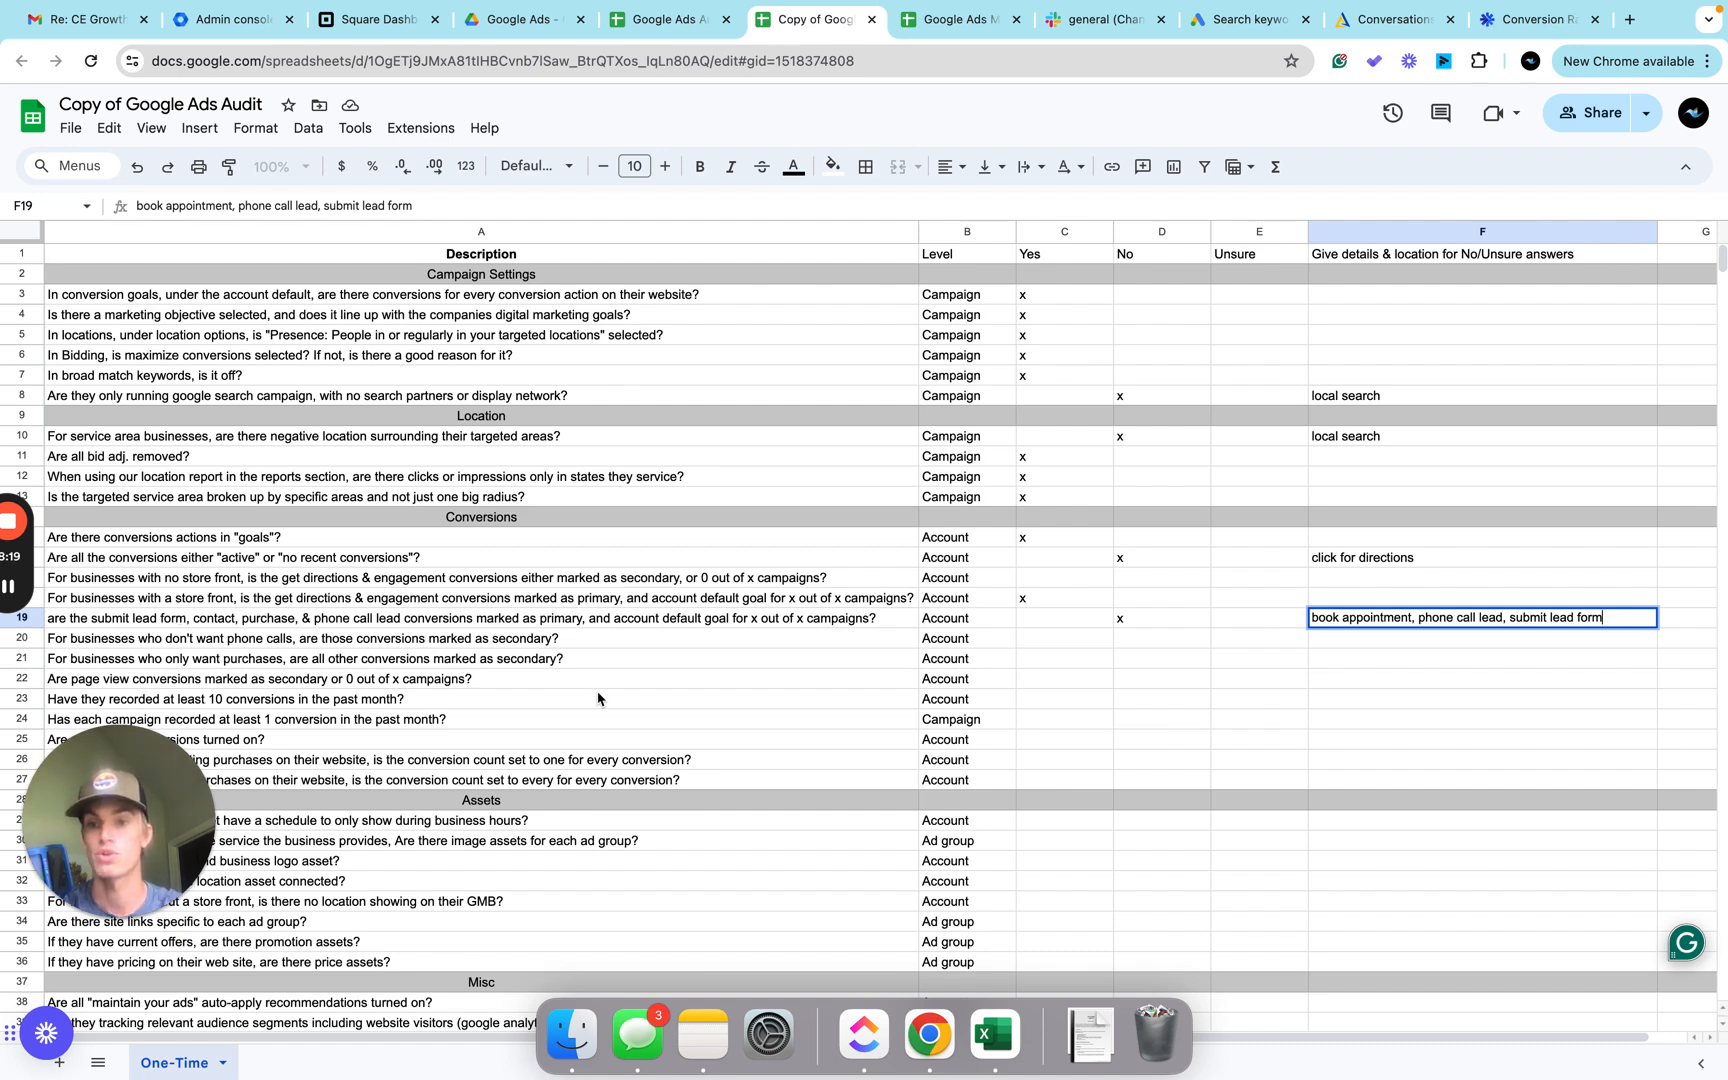
Examine the action optimization and campaign coverage of the lead form, phone call, contact and book appointment goals in Google Ads, comparing them with the row 19 question.
{"action": "key", "text": "ctrl+Right"}
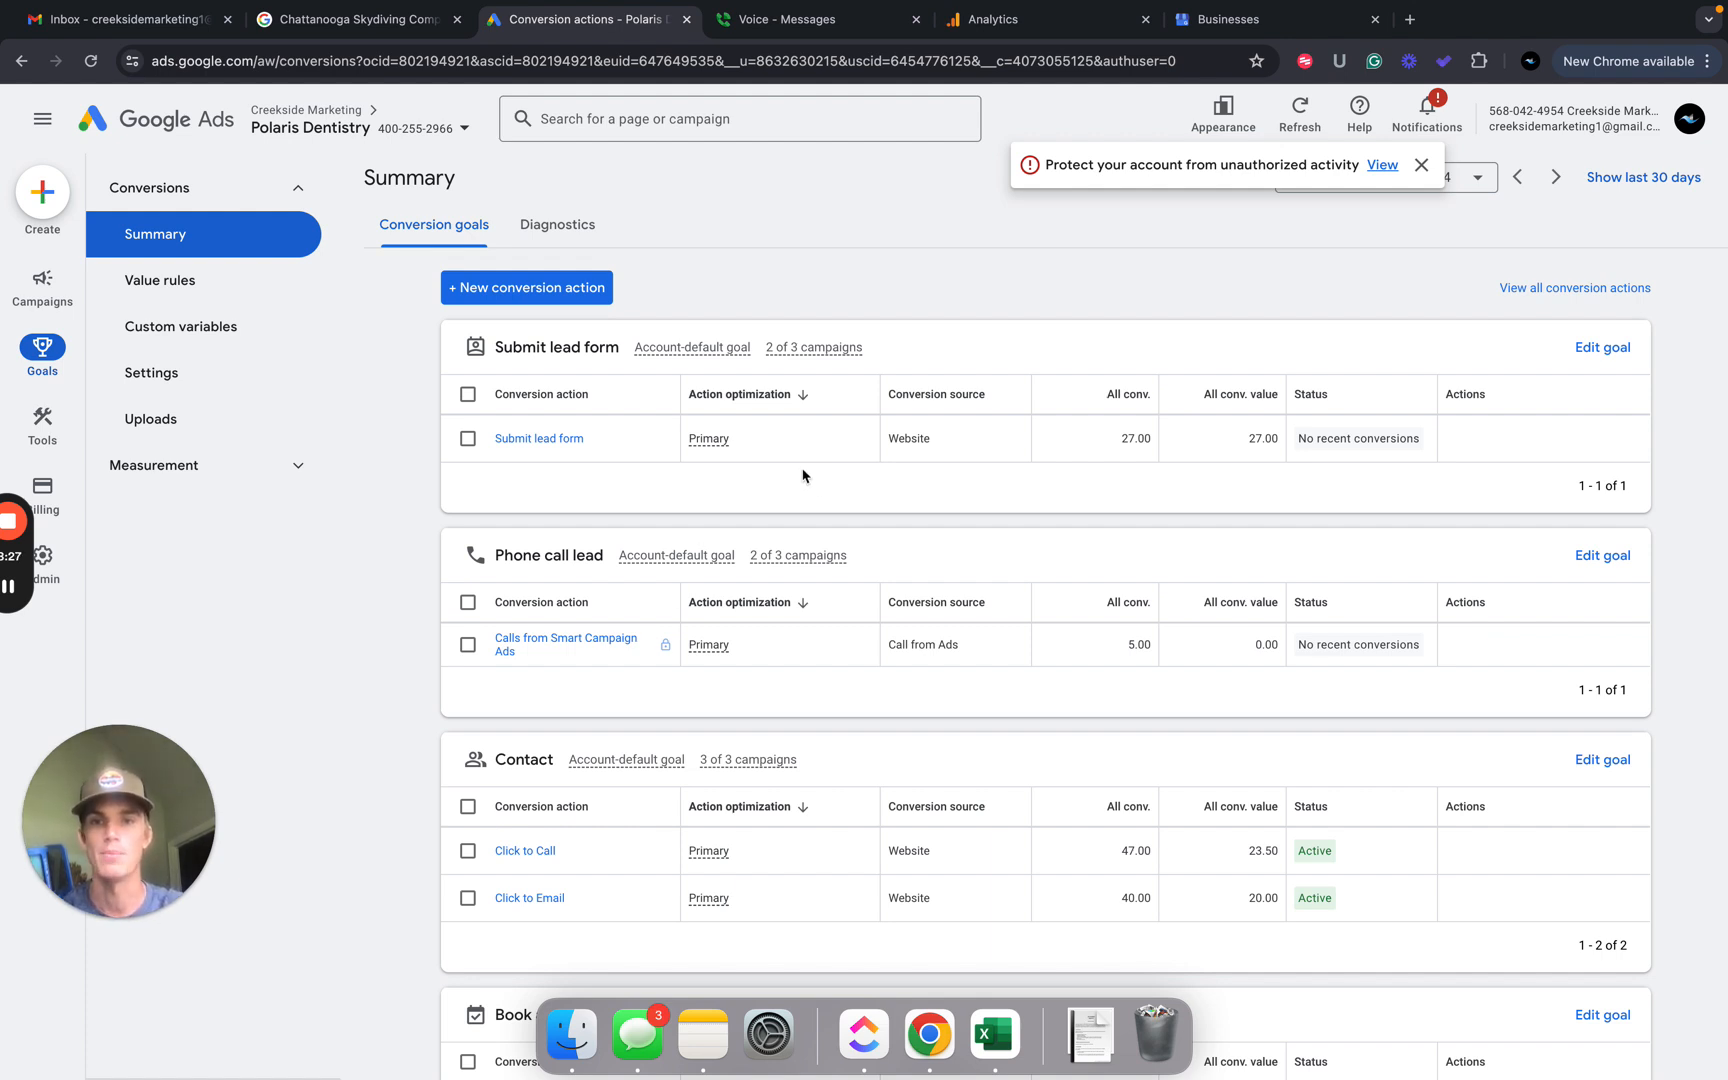
{"action": "mouse_move", "coordinate": [654, 350]}
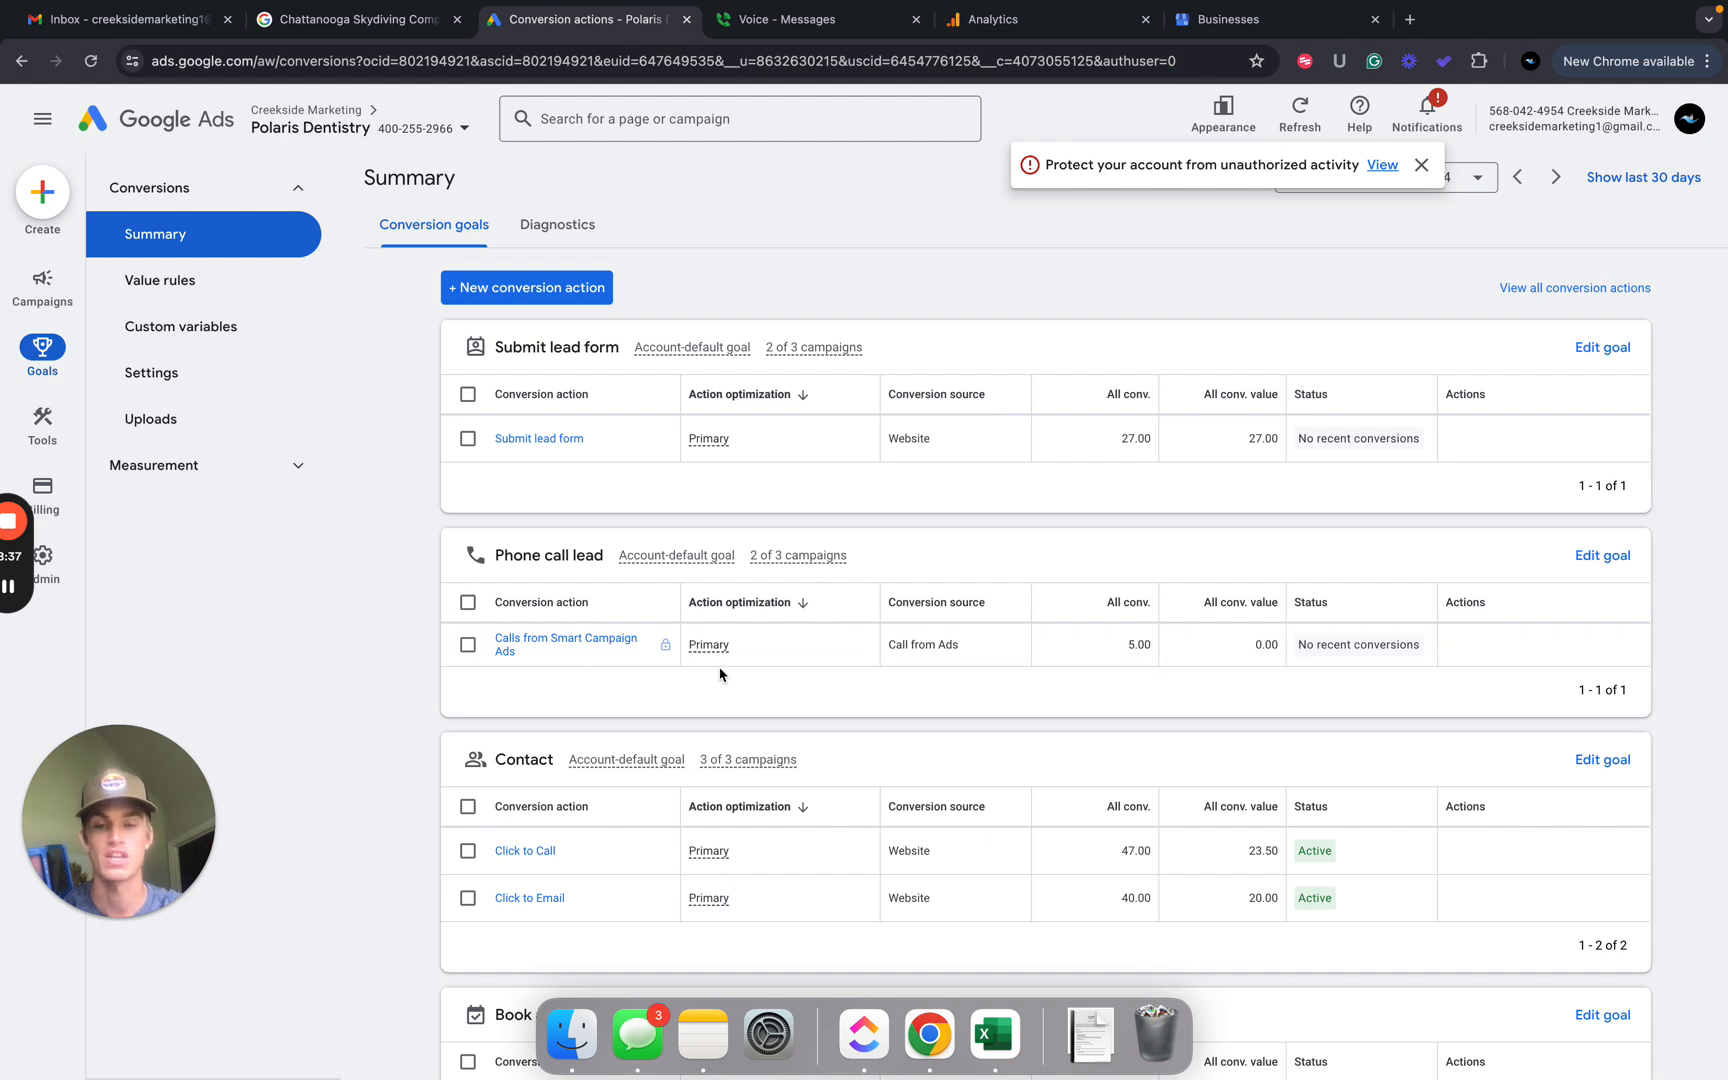
{"action": "mouse_move", "coordinate": [716, 647]}
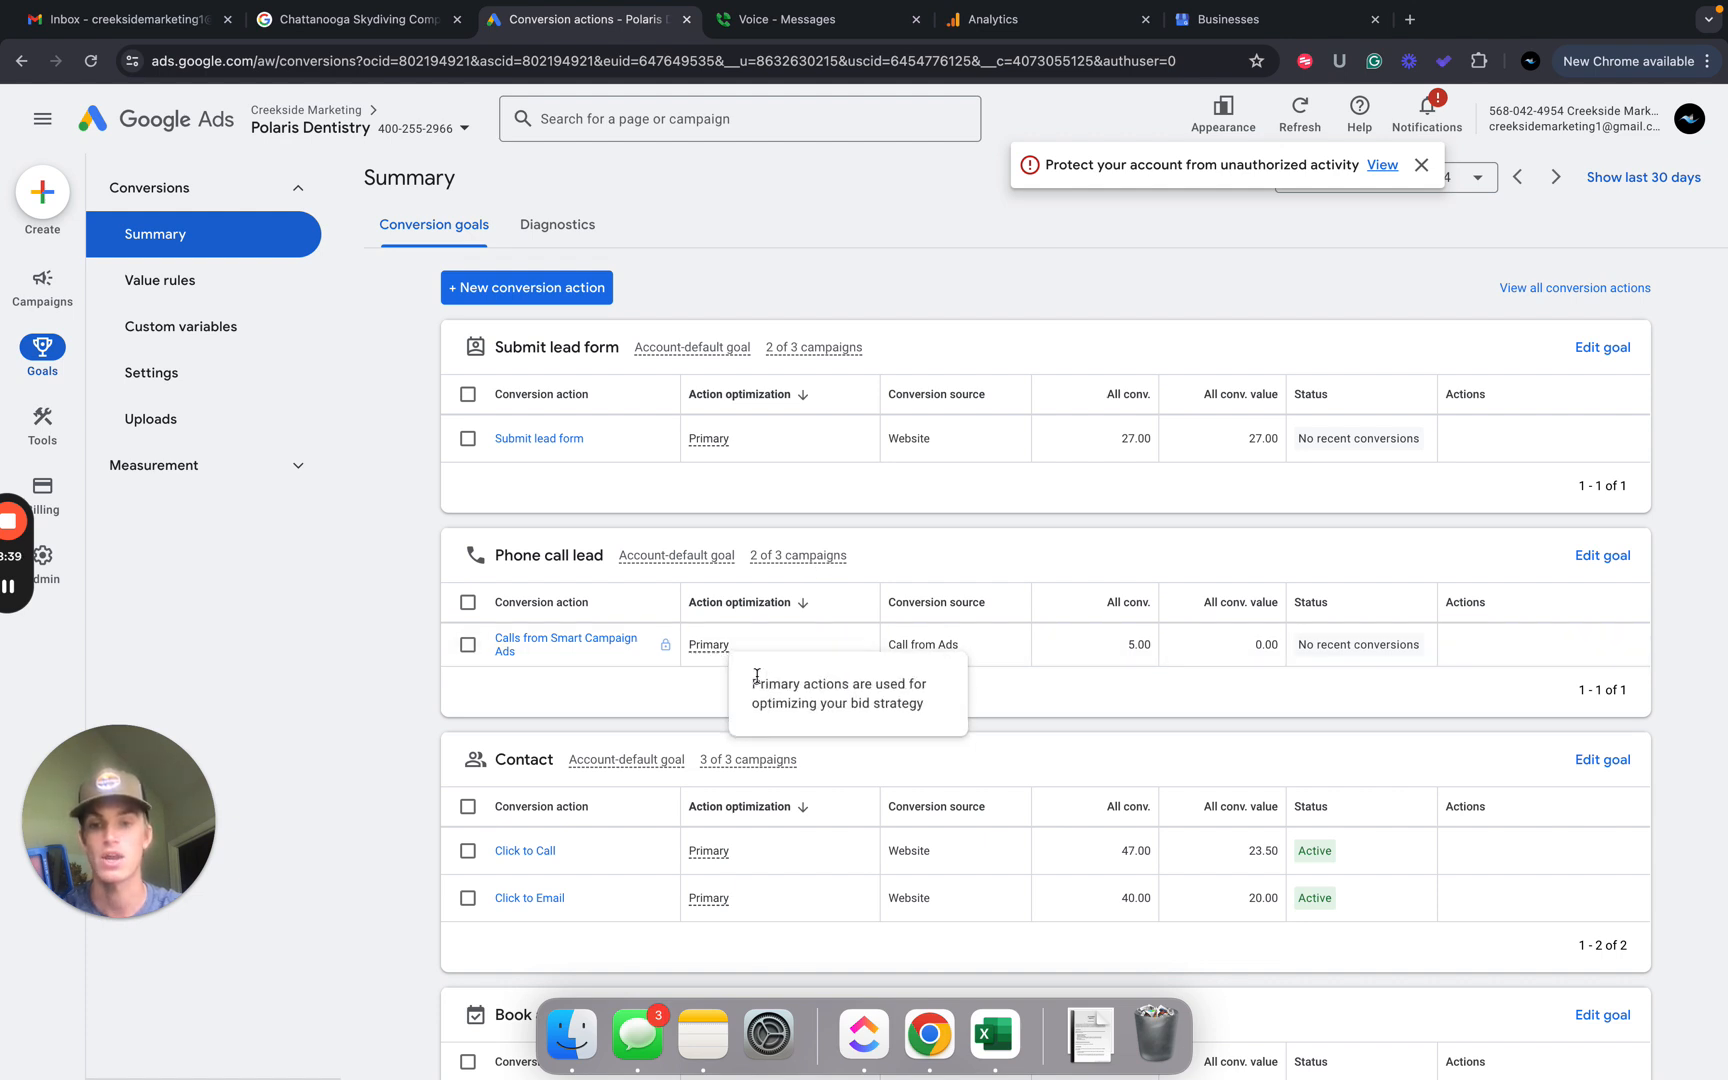
{"action": "scroll", "coordinate": [519, 801], "scroll_direction": "down", "scroll_amount": 1}
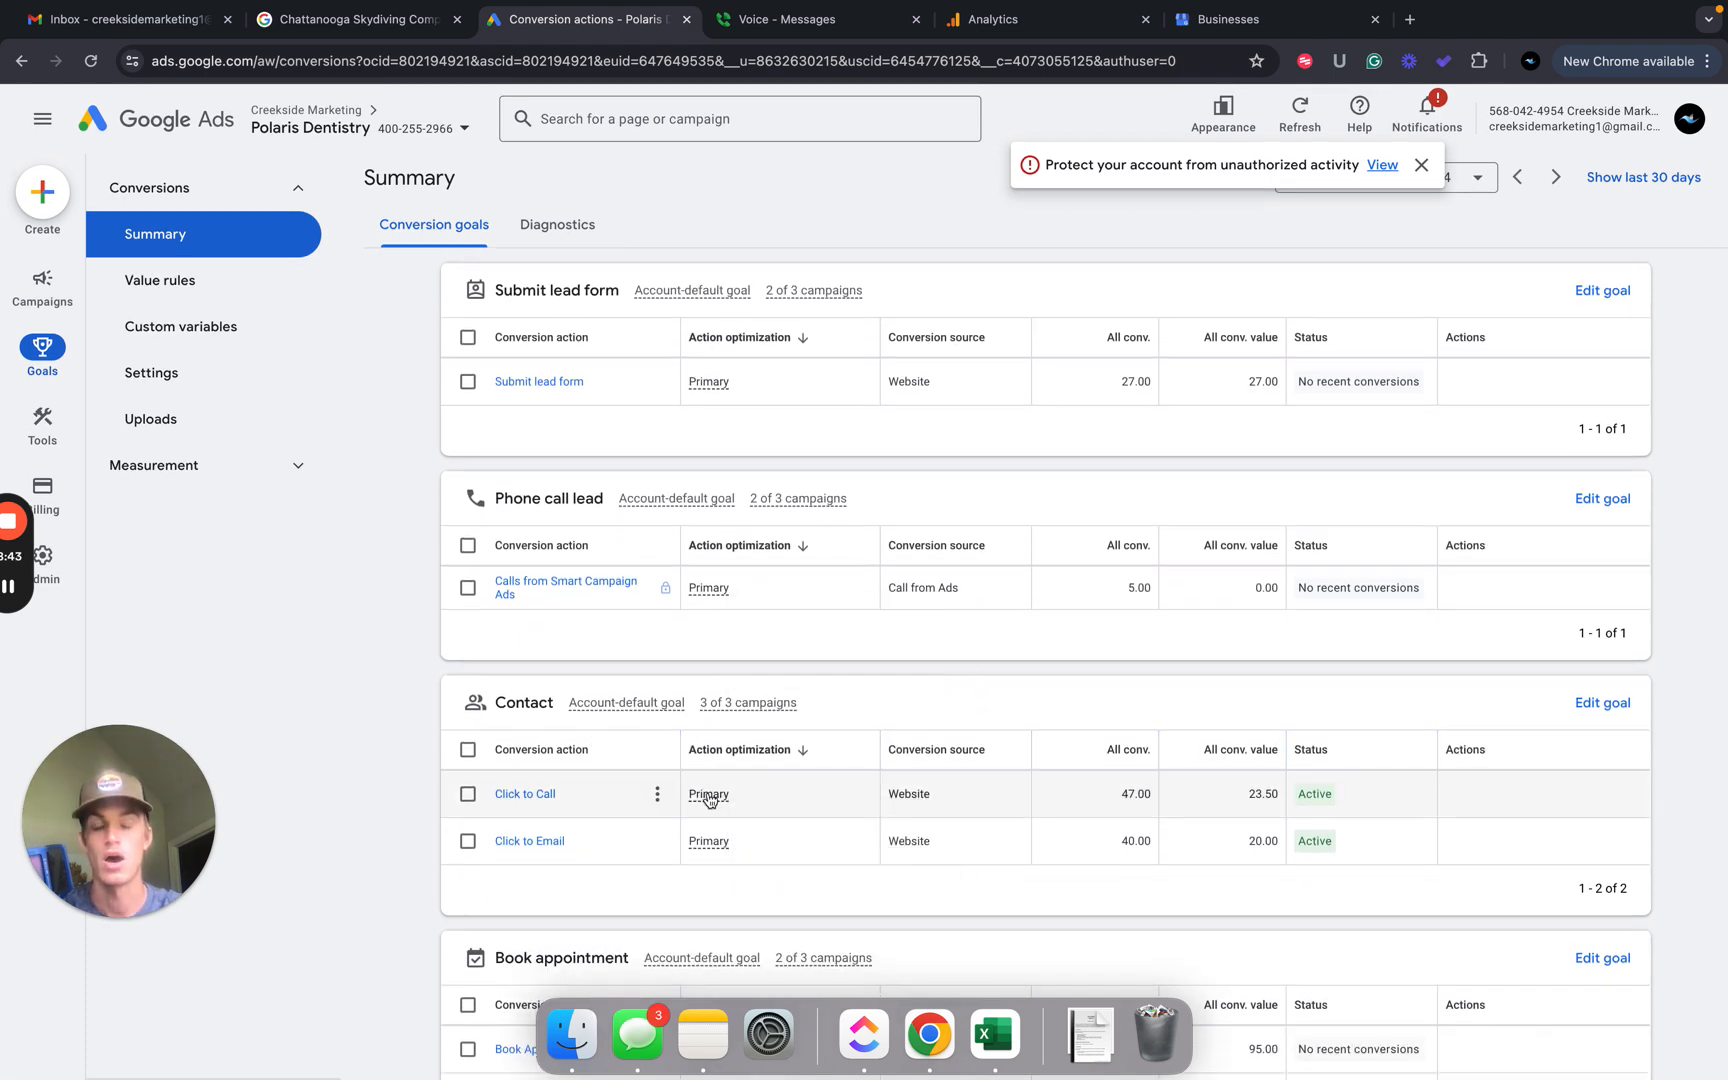
{"action": "mouse_move", "coordinate": [709, 798]}
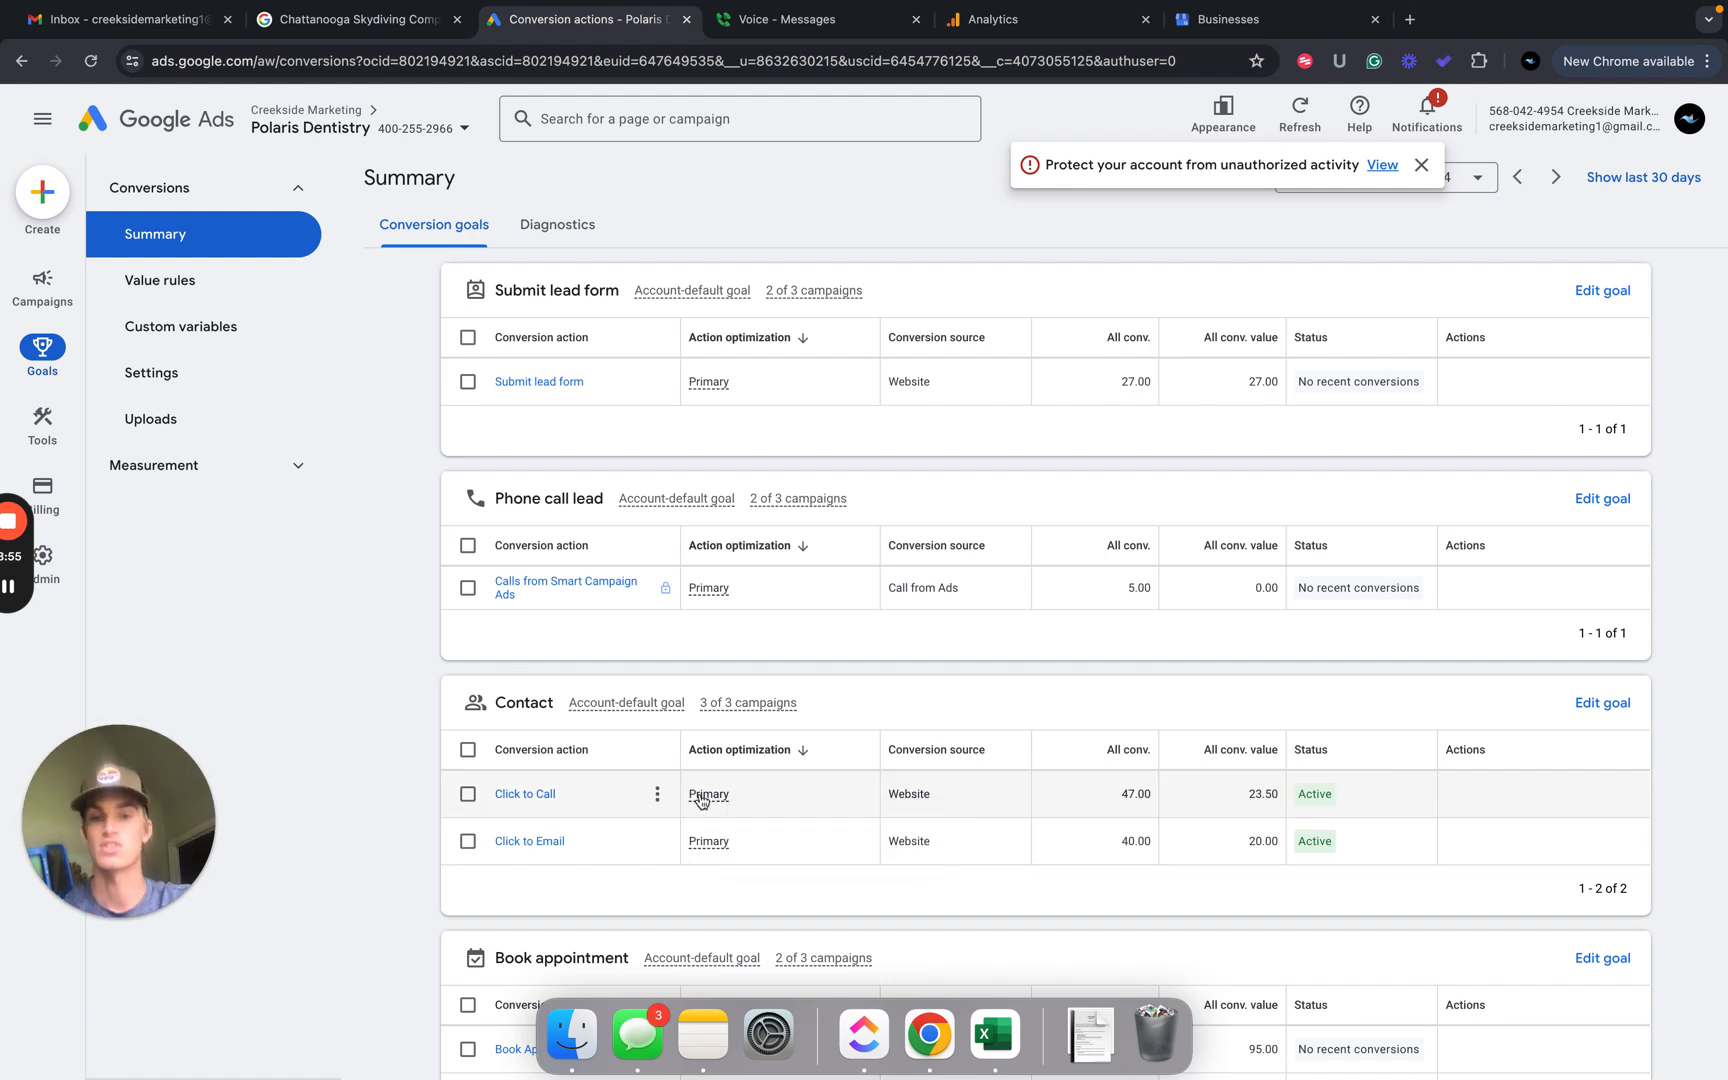
{"action": "key", "text": "ctrl+Left"}
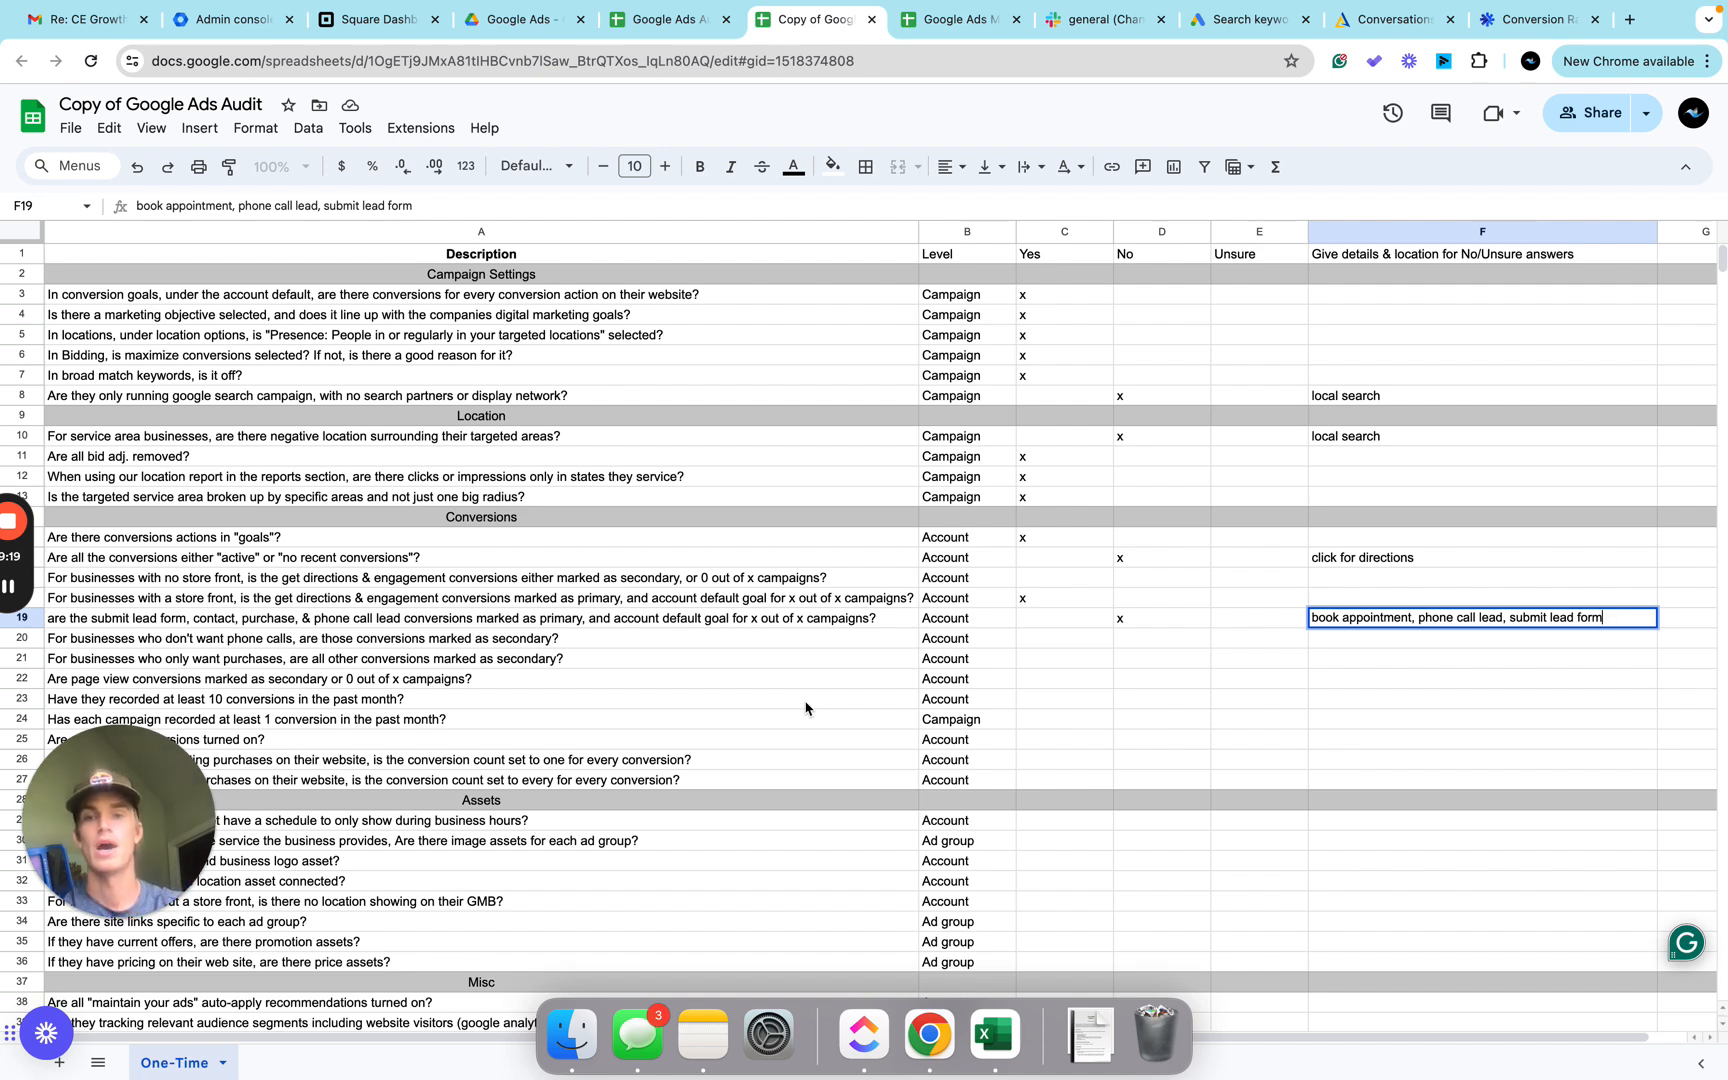
{"action": "key", "text": "ctrl+Right"}
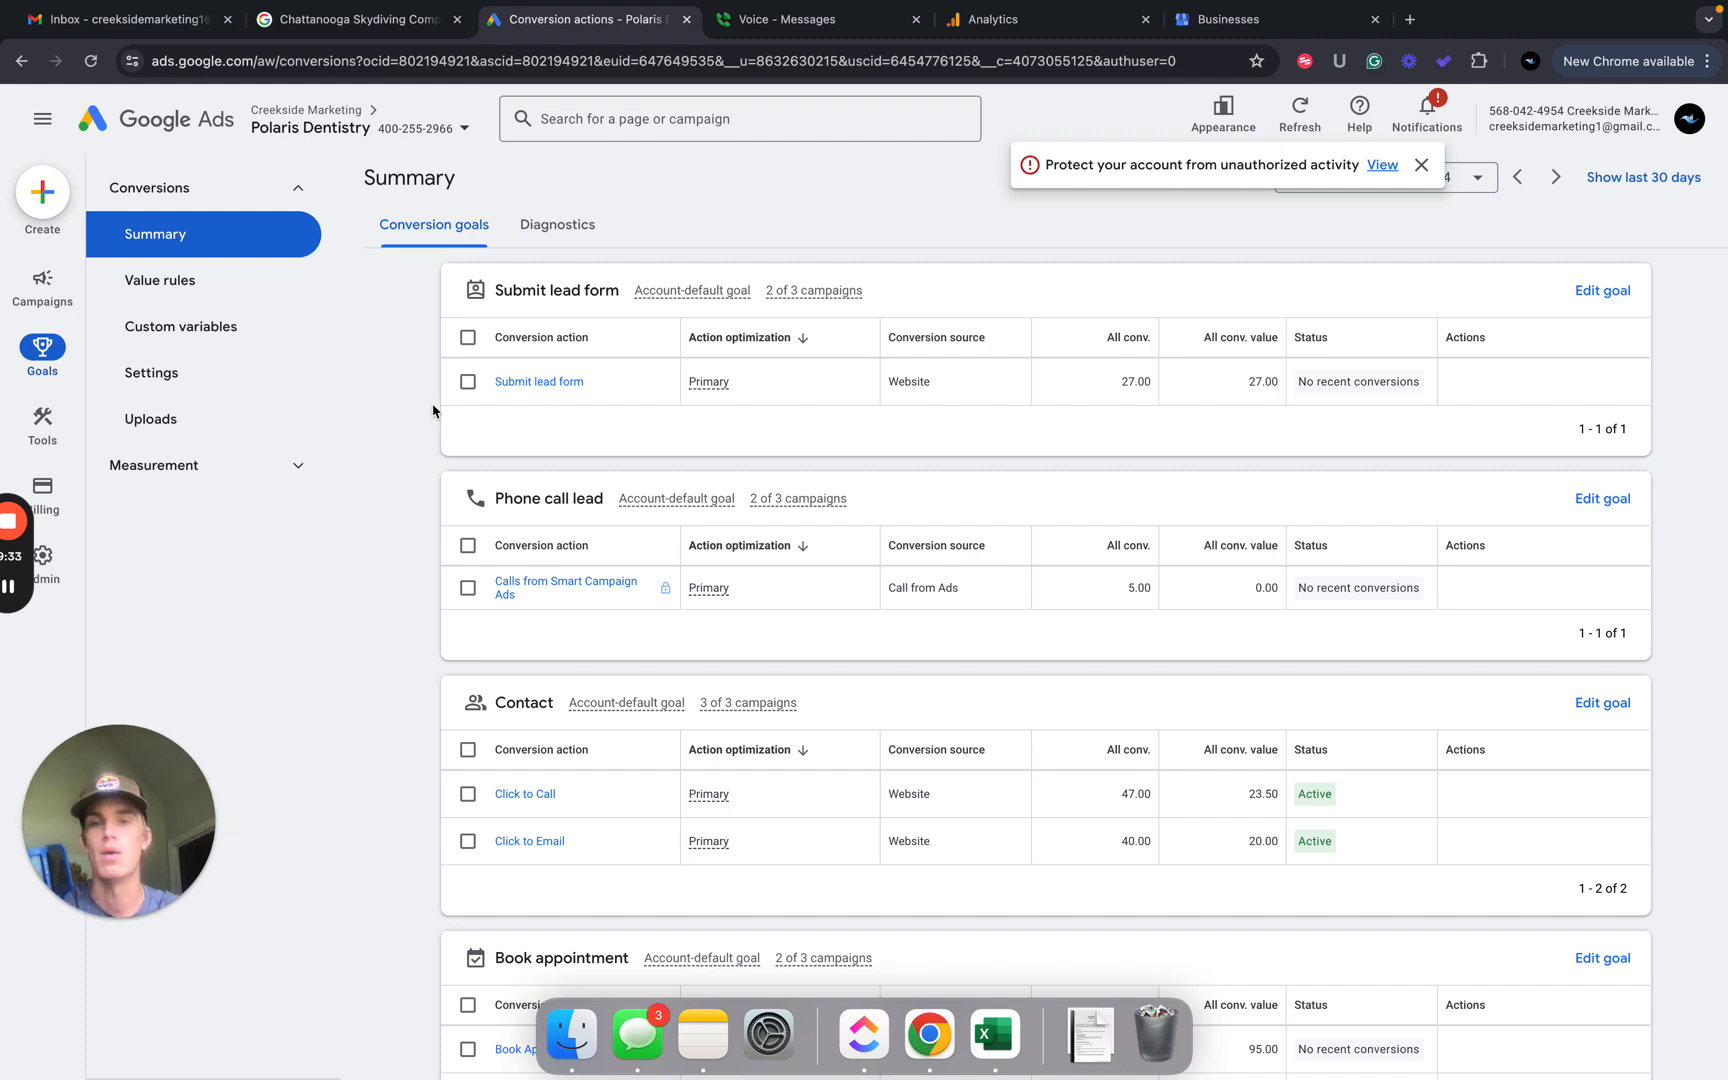
{"action": "scroll", "coordinate": [712, 600], "scroll_direction": "down", "scroll_amount": 2}
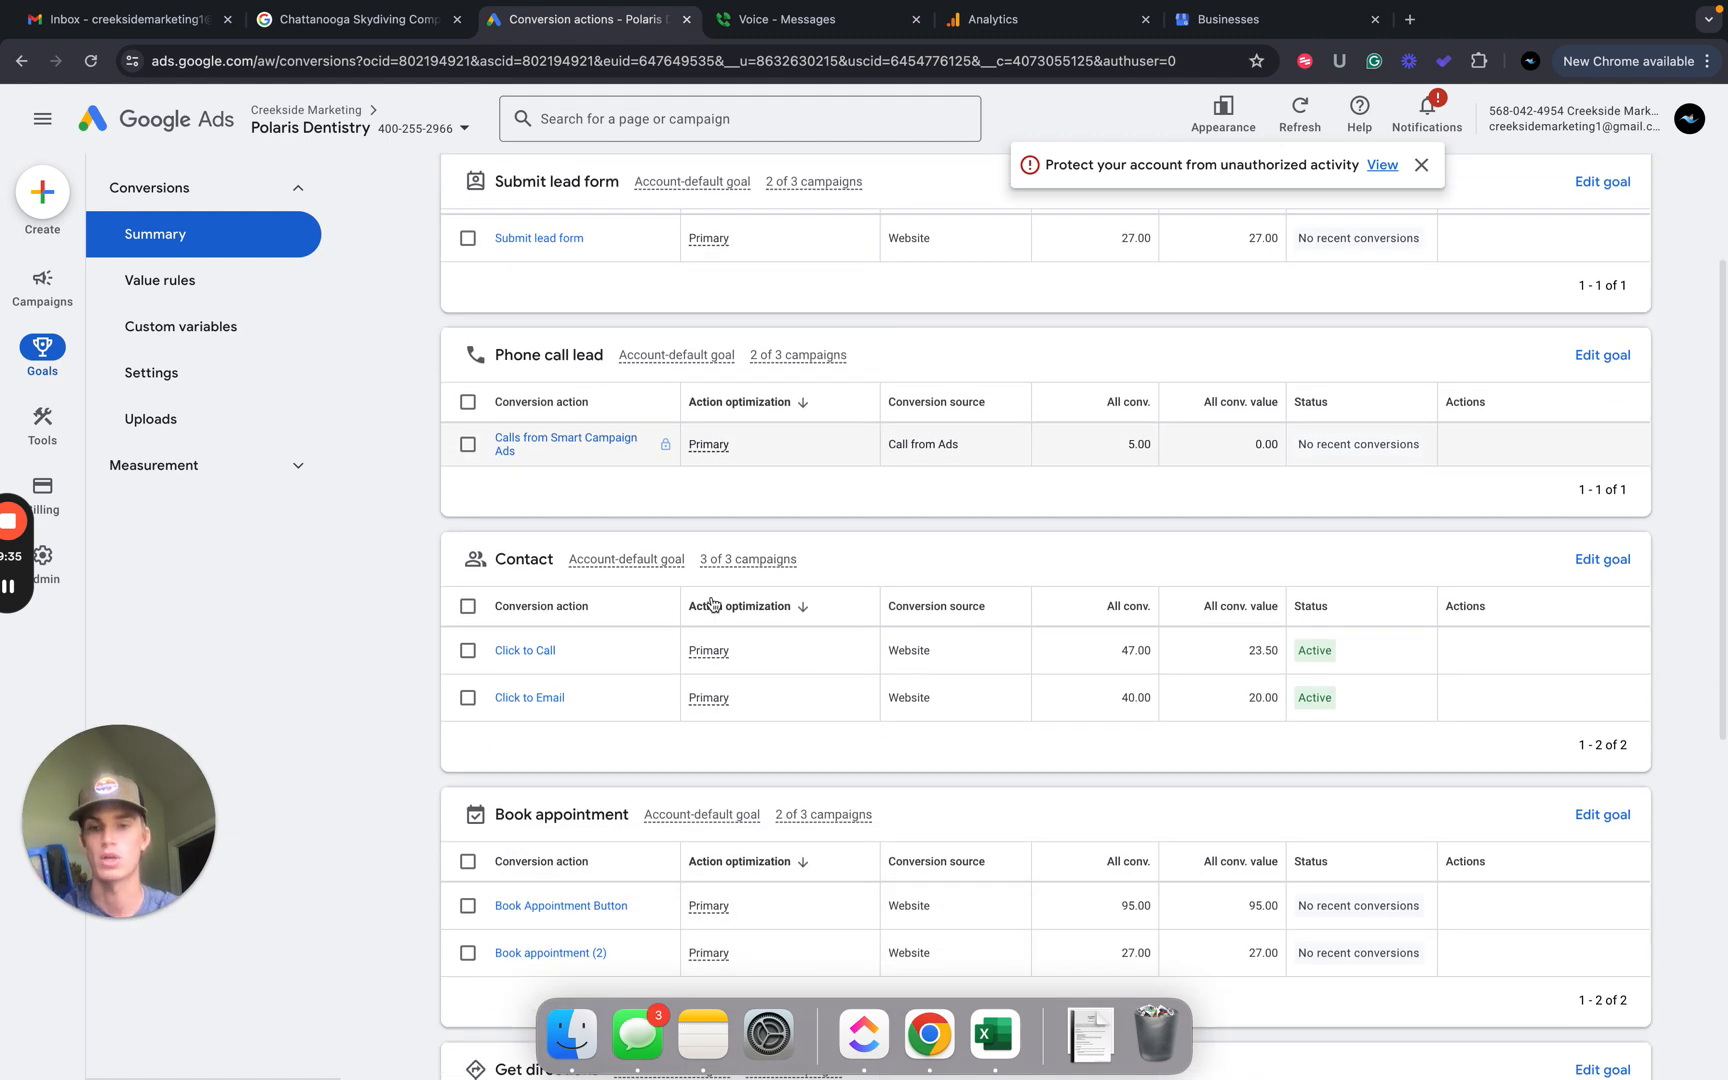
{"action": "scroll", "coordinate": [737, 920], "scroll_direction": "down", "scroll_amount": 2}
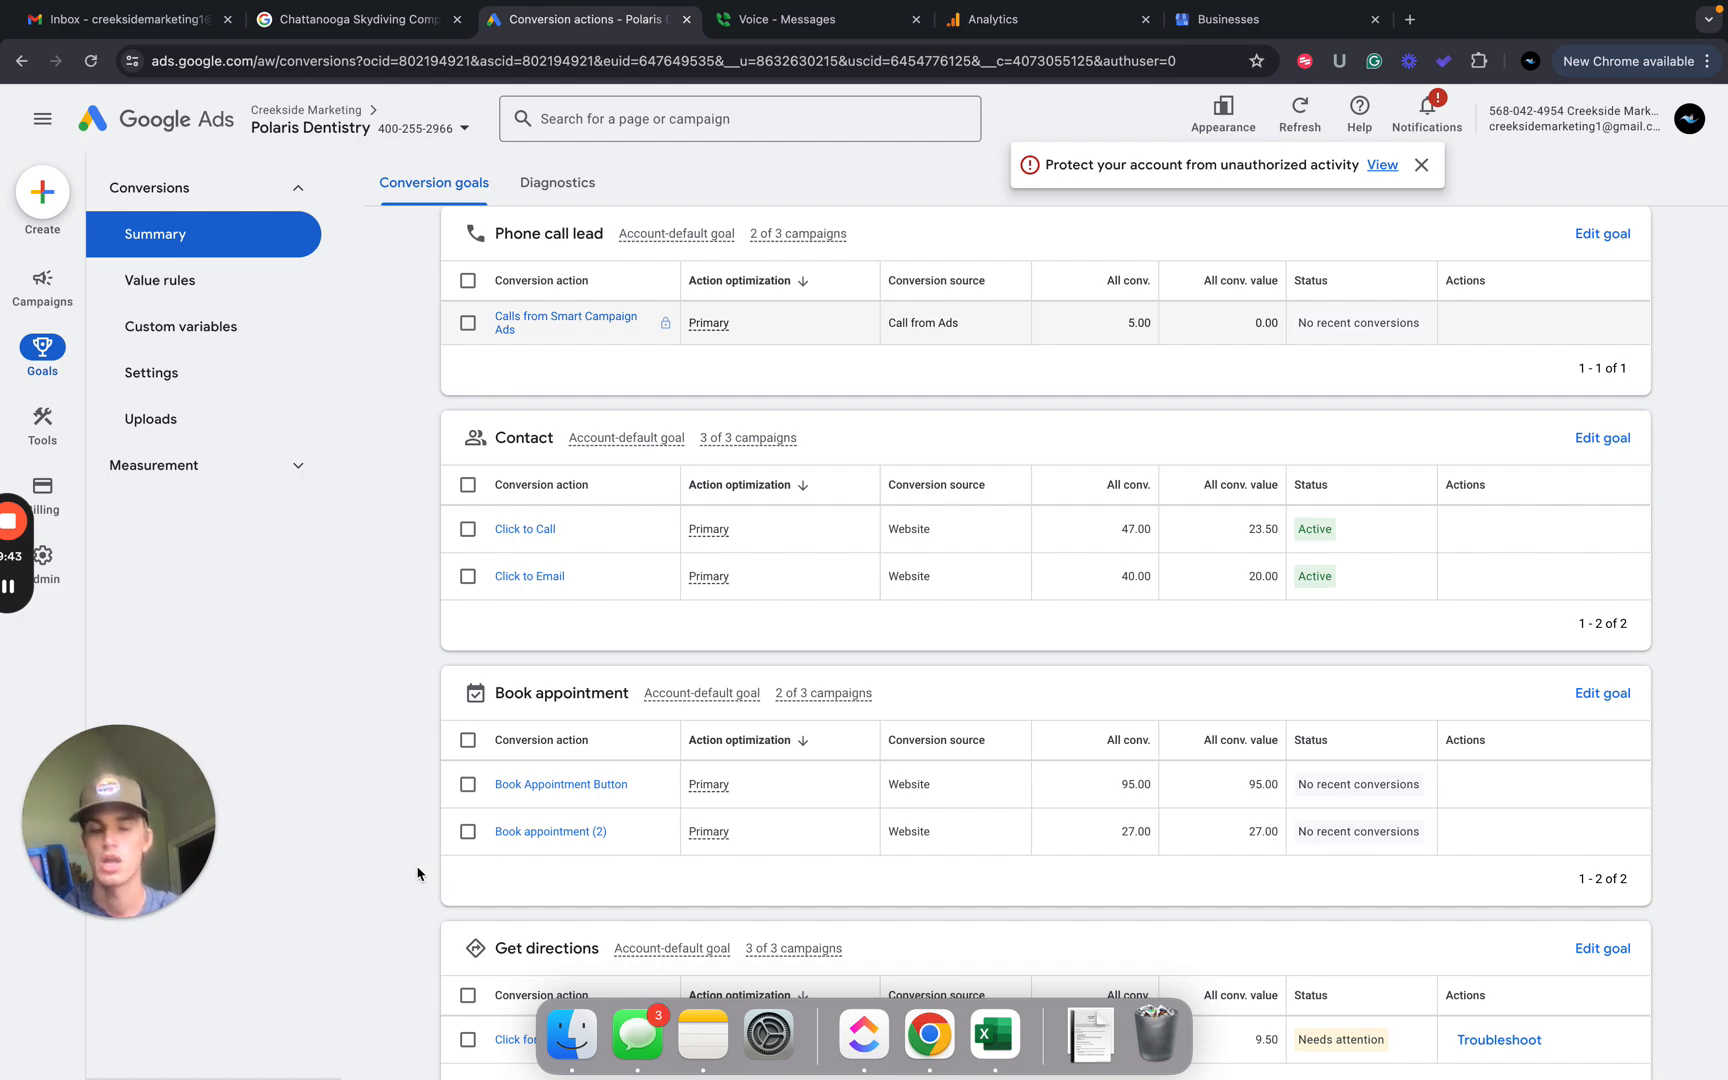
{"action": "key", "text": "ctrl+Left"}
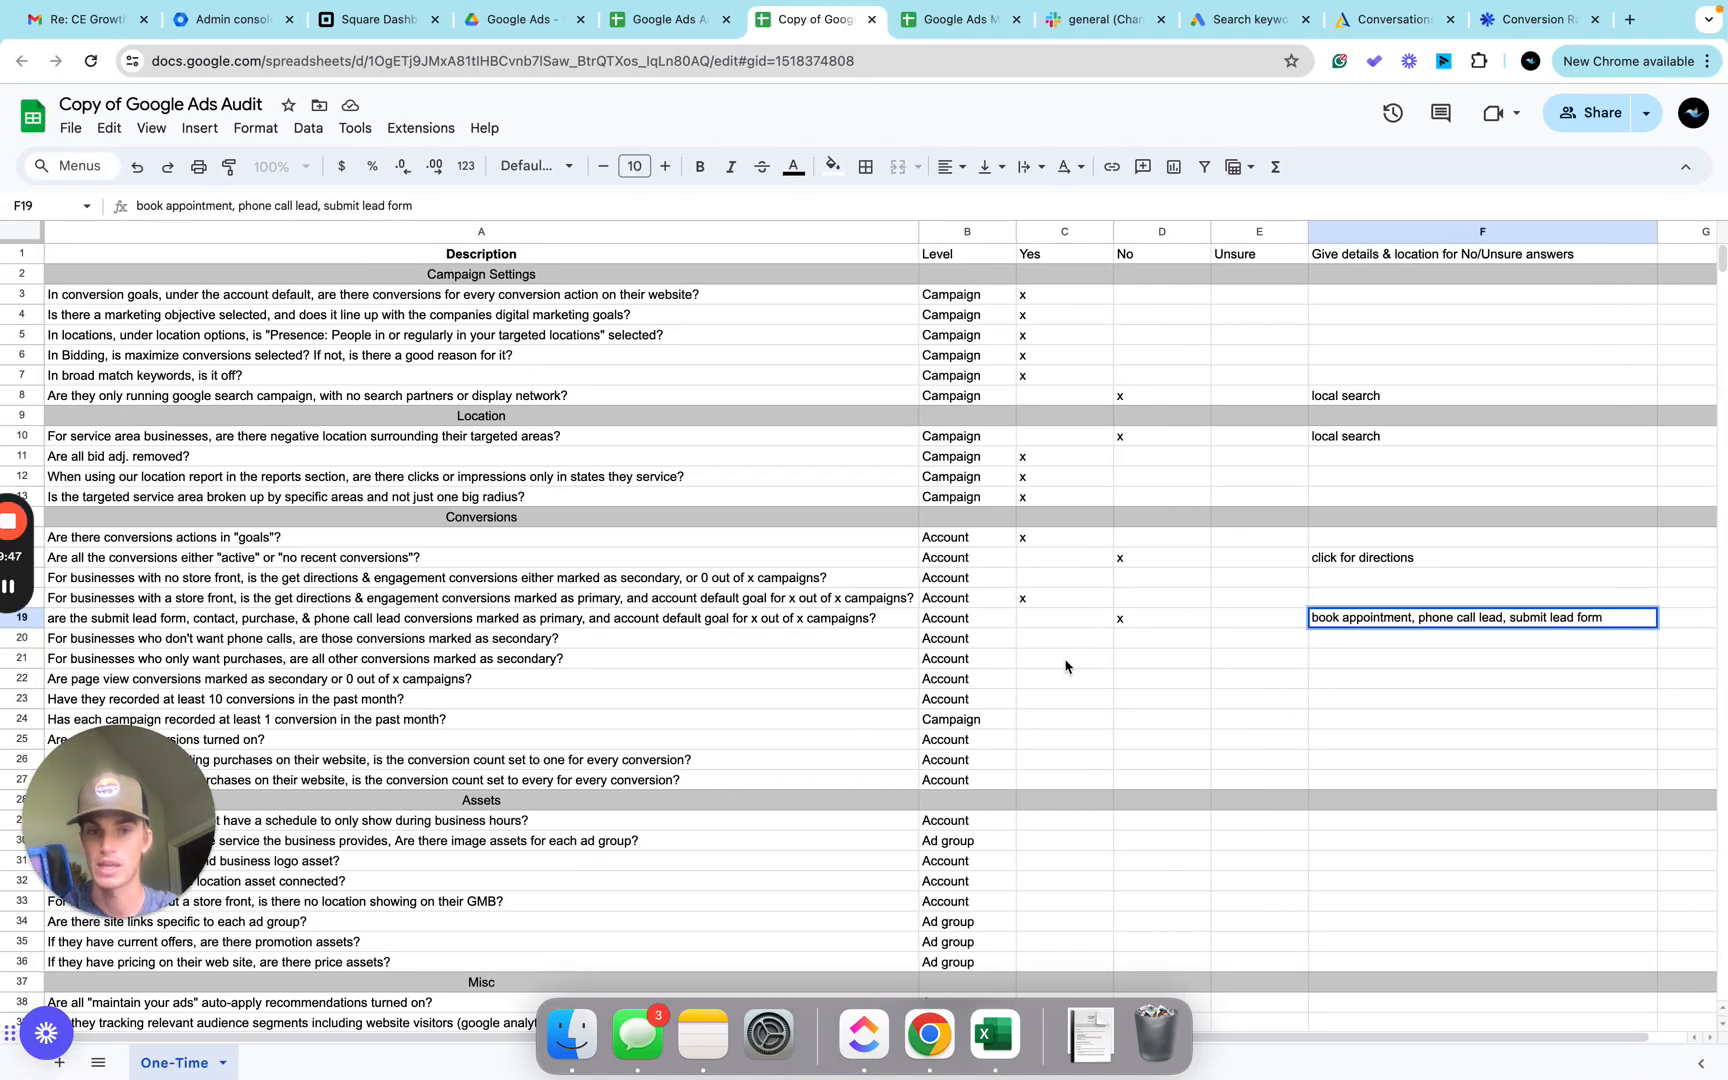
Check the Google Ads conversion goals for page view conversions and mark row 22 with an x under Yes.
{"action": "left_click", "coordinate": [861, 678]}
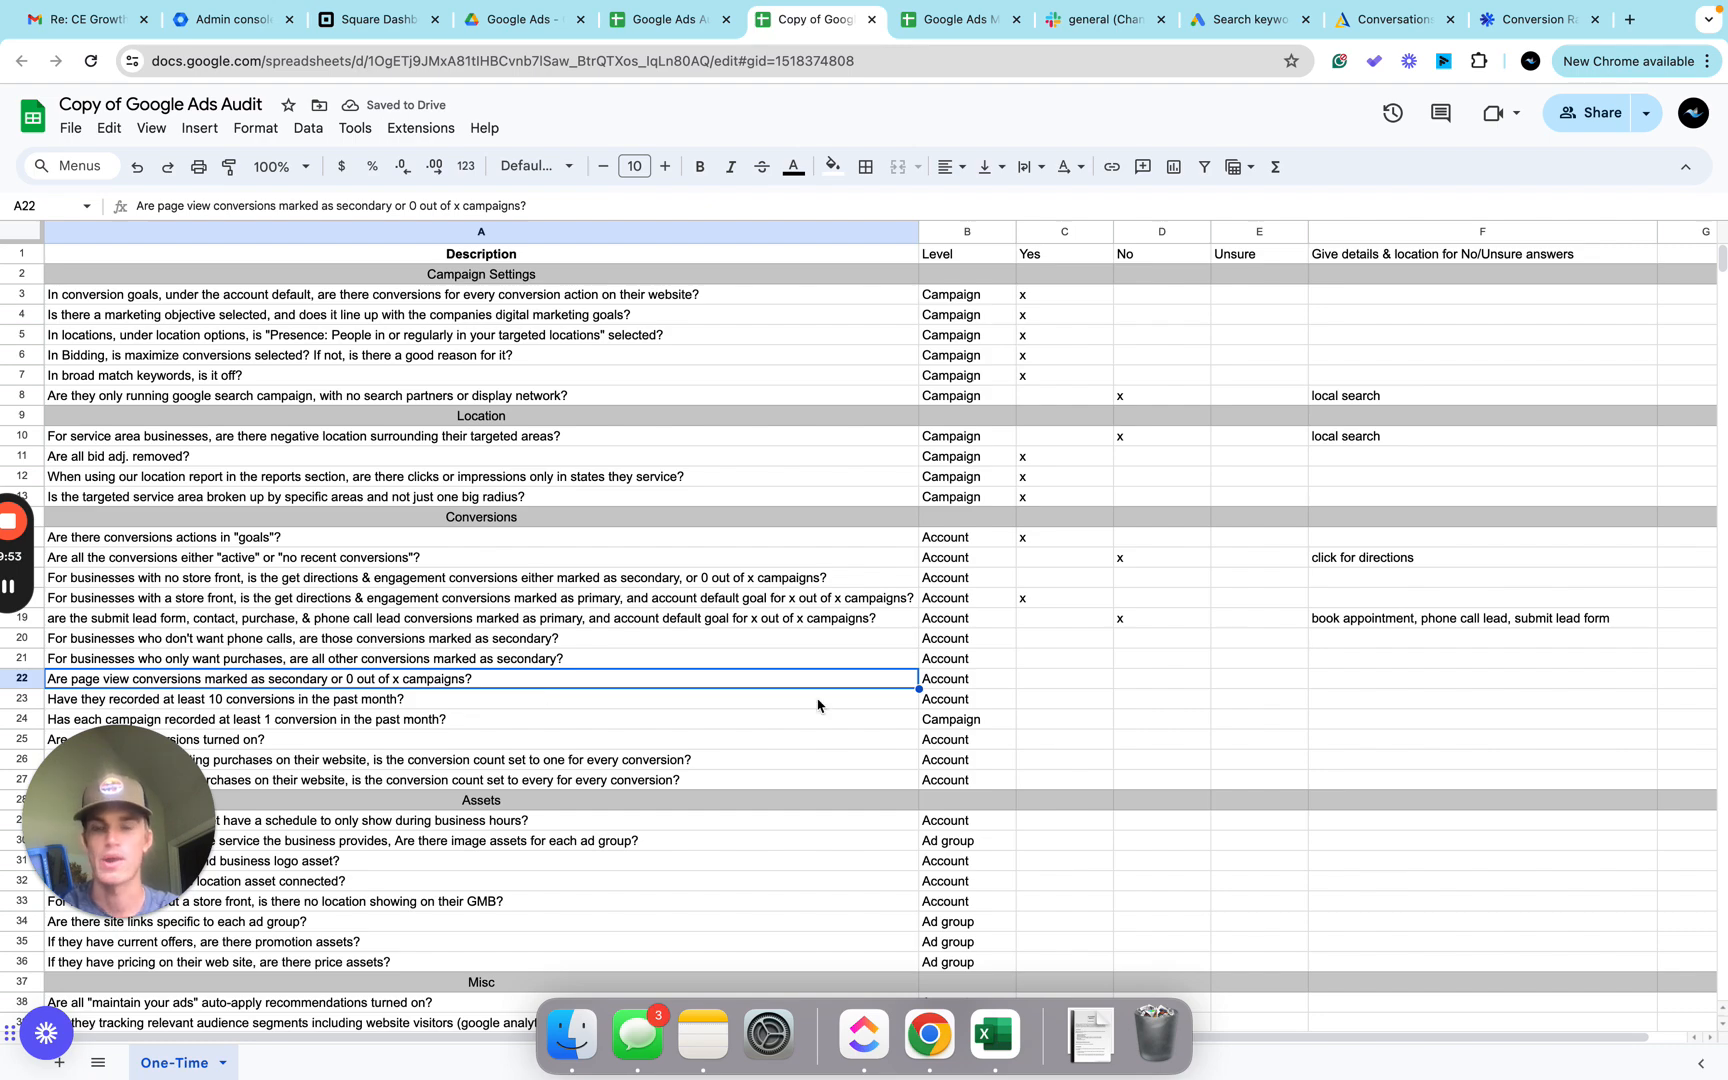
{"action": "key", "text": "ctrl+Right"}
{"action": "scroll", "coordinate": [652, 722], "scroll_direction": "down", "scroll_amount": 6}
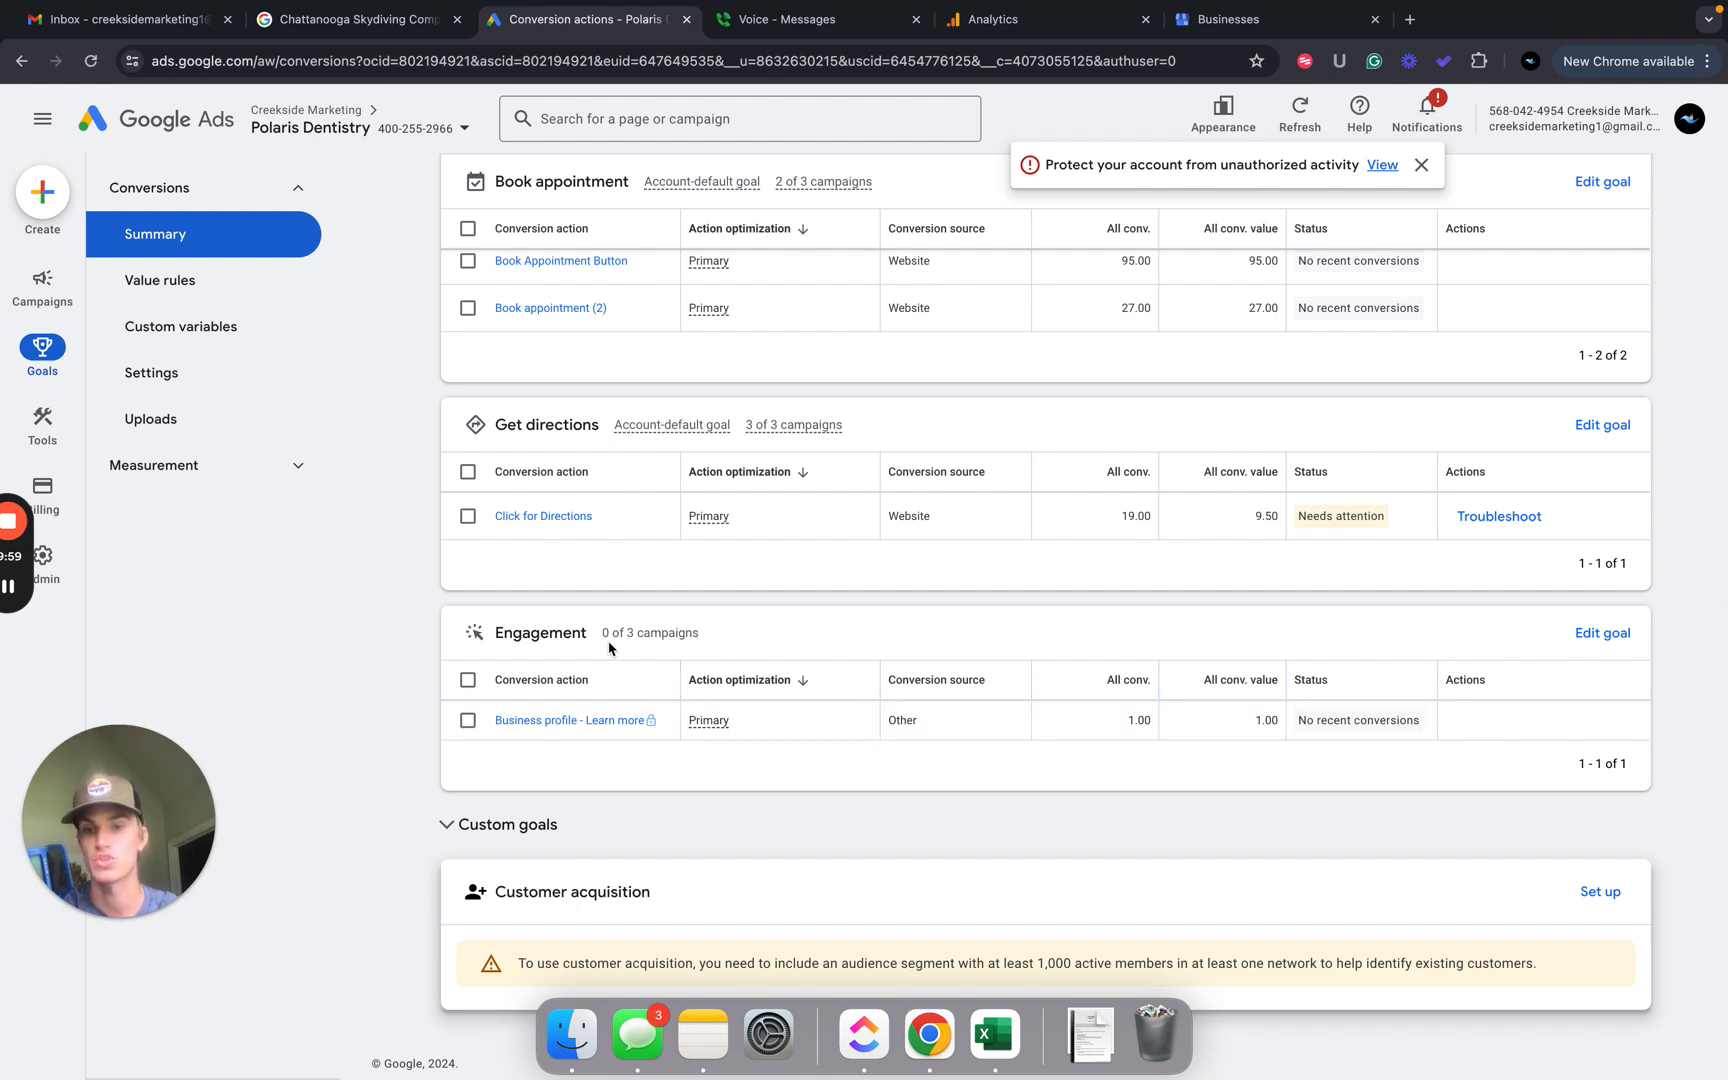
{"action": "key", "text": "ctrl+Left"}
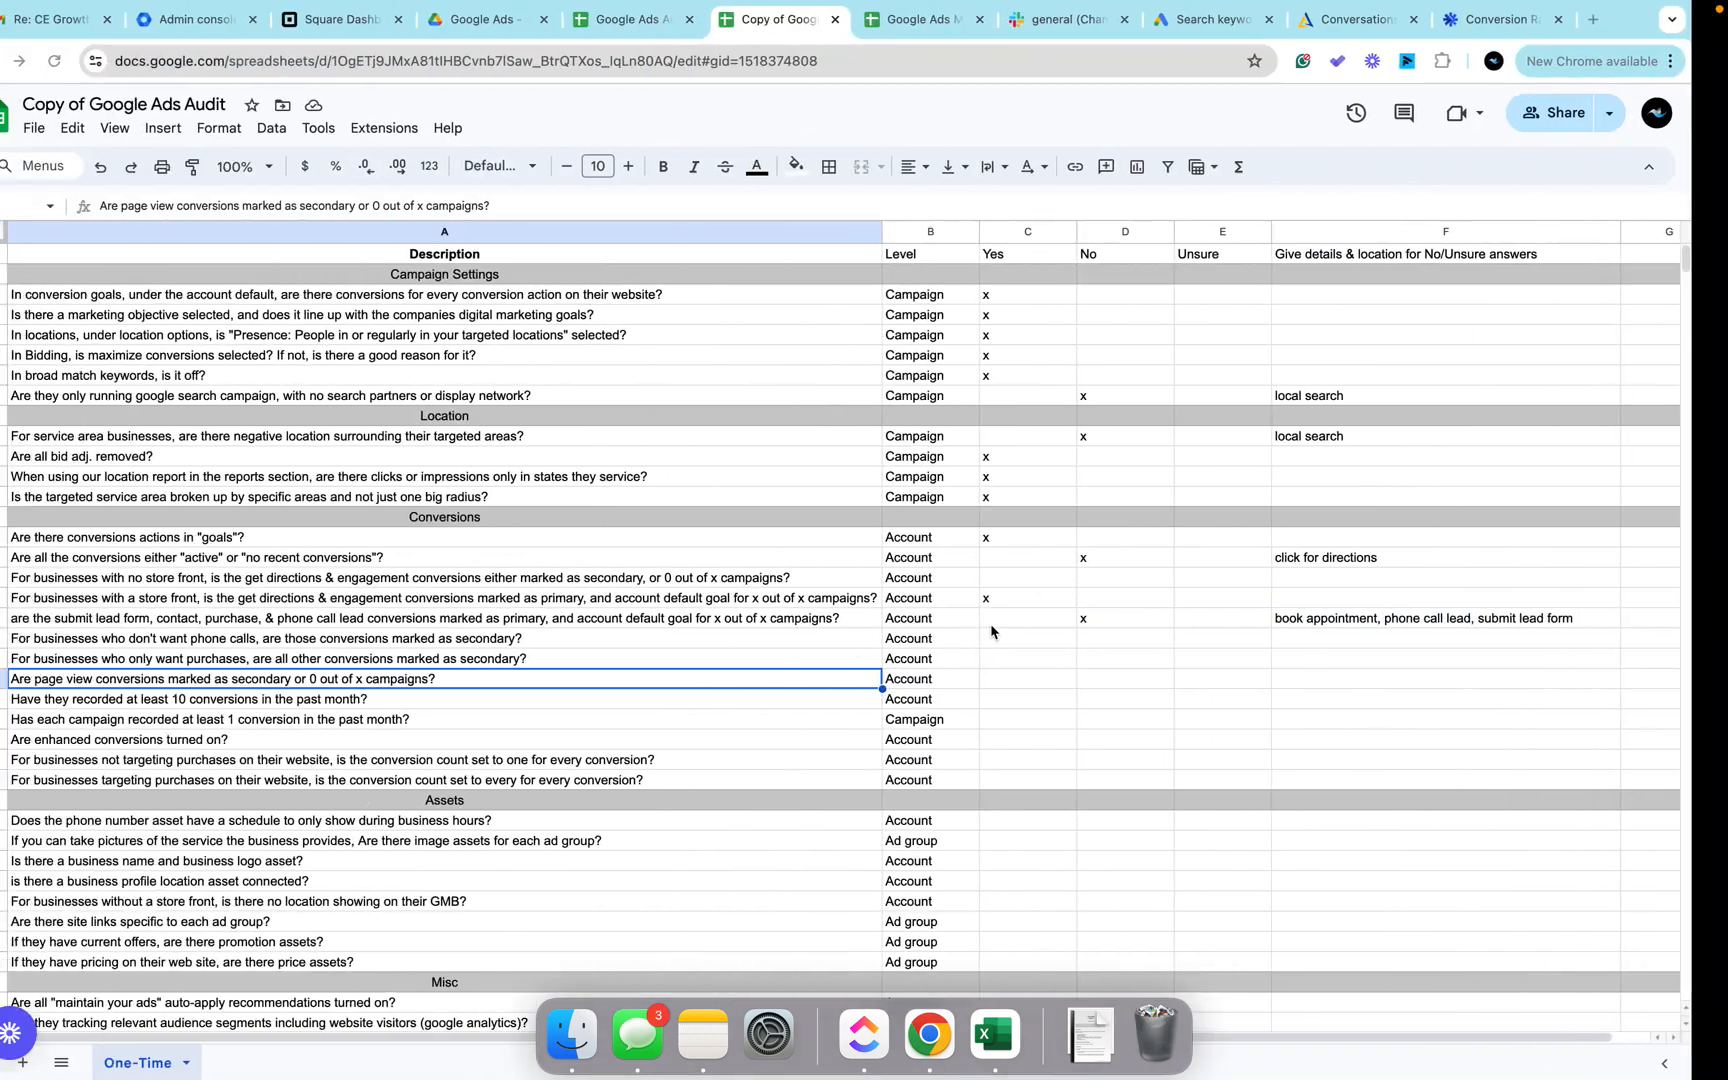
{"action": "left_click", "coordinate": [1057, 681]}
{"action": "type", "text": "x"}
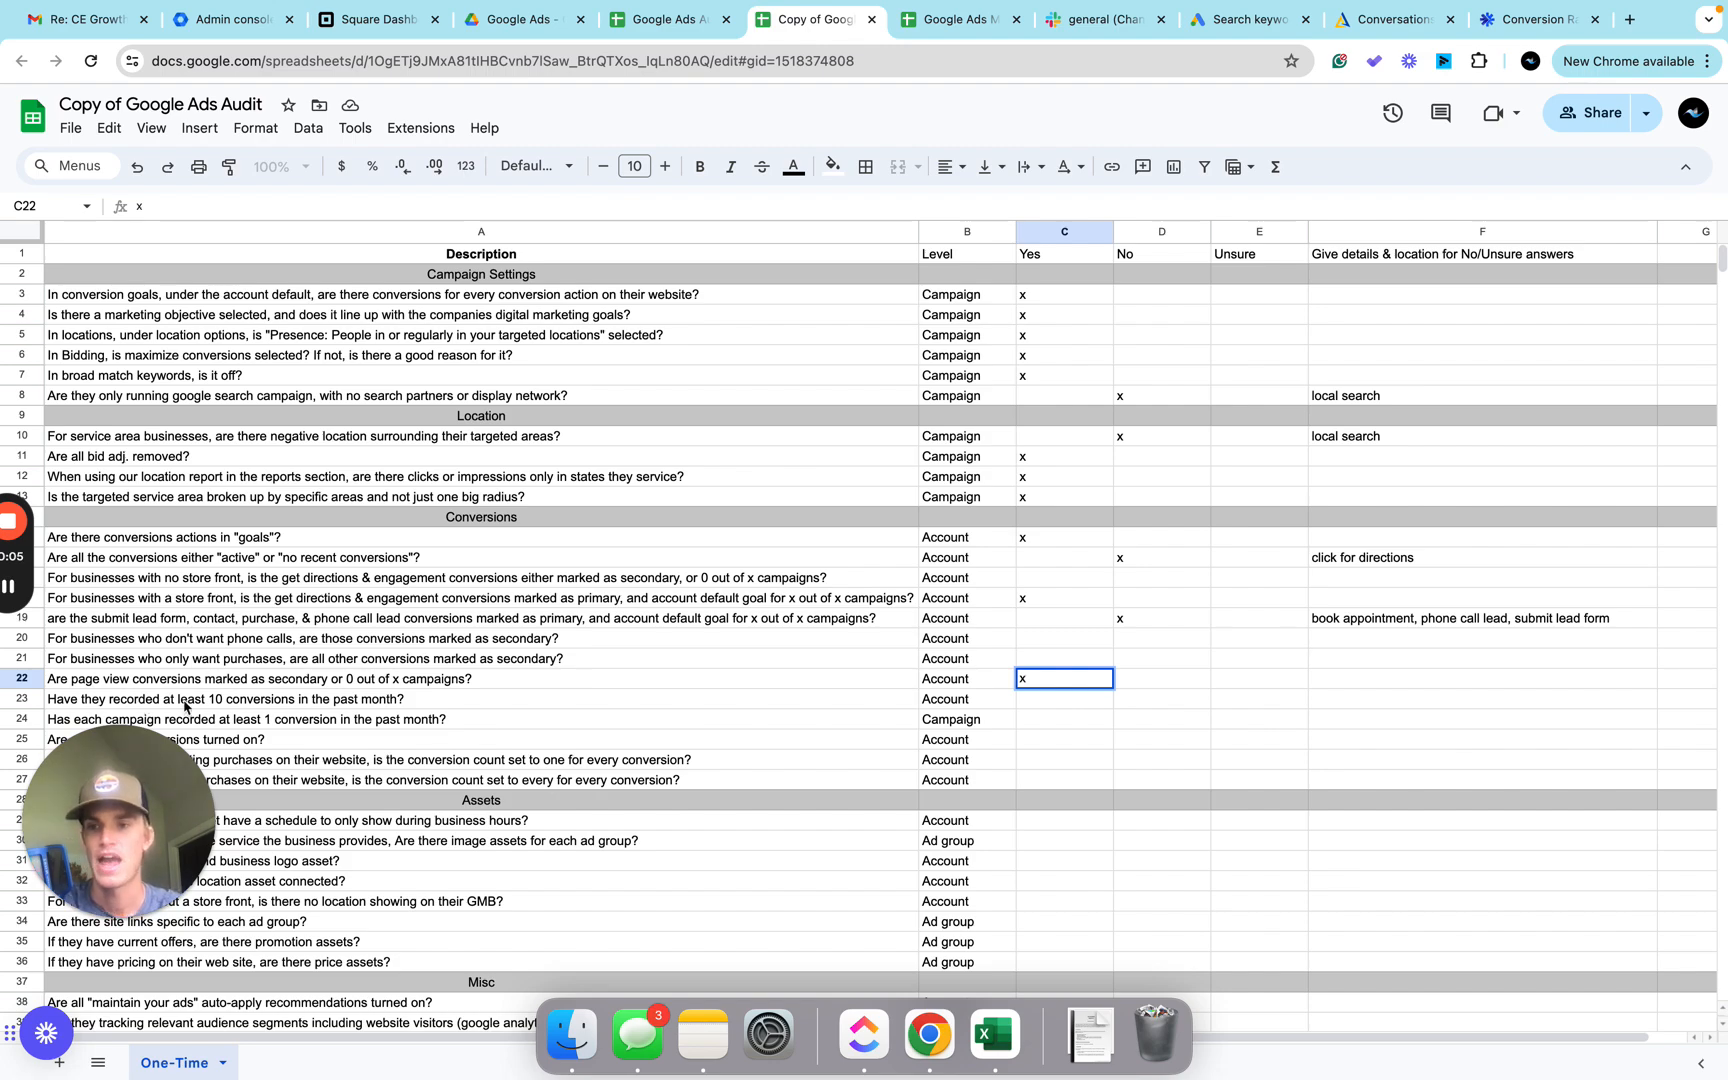
Set the Google Ads conversion summary's date range to 30 days up to yesterday and review the conversions recorded for each goal.
{"action": "key", "text": "ctrl+Right"}
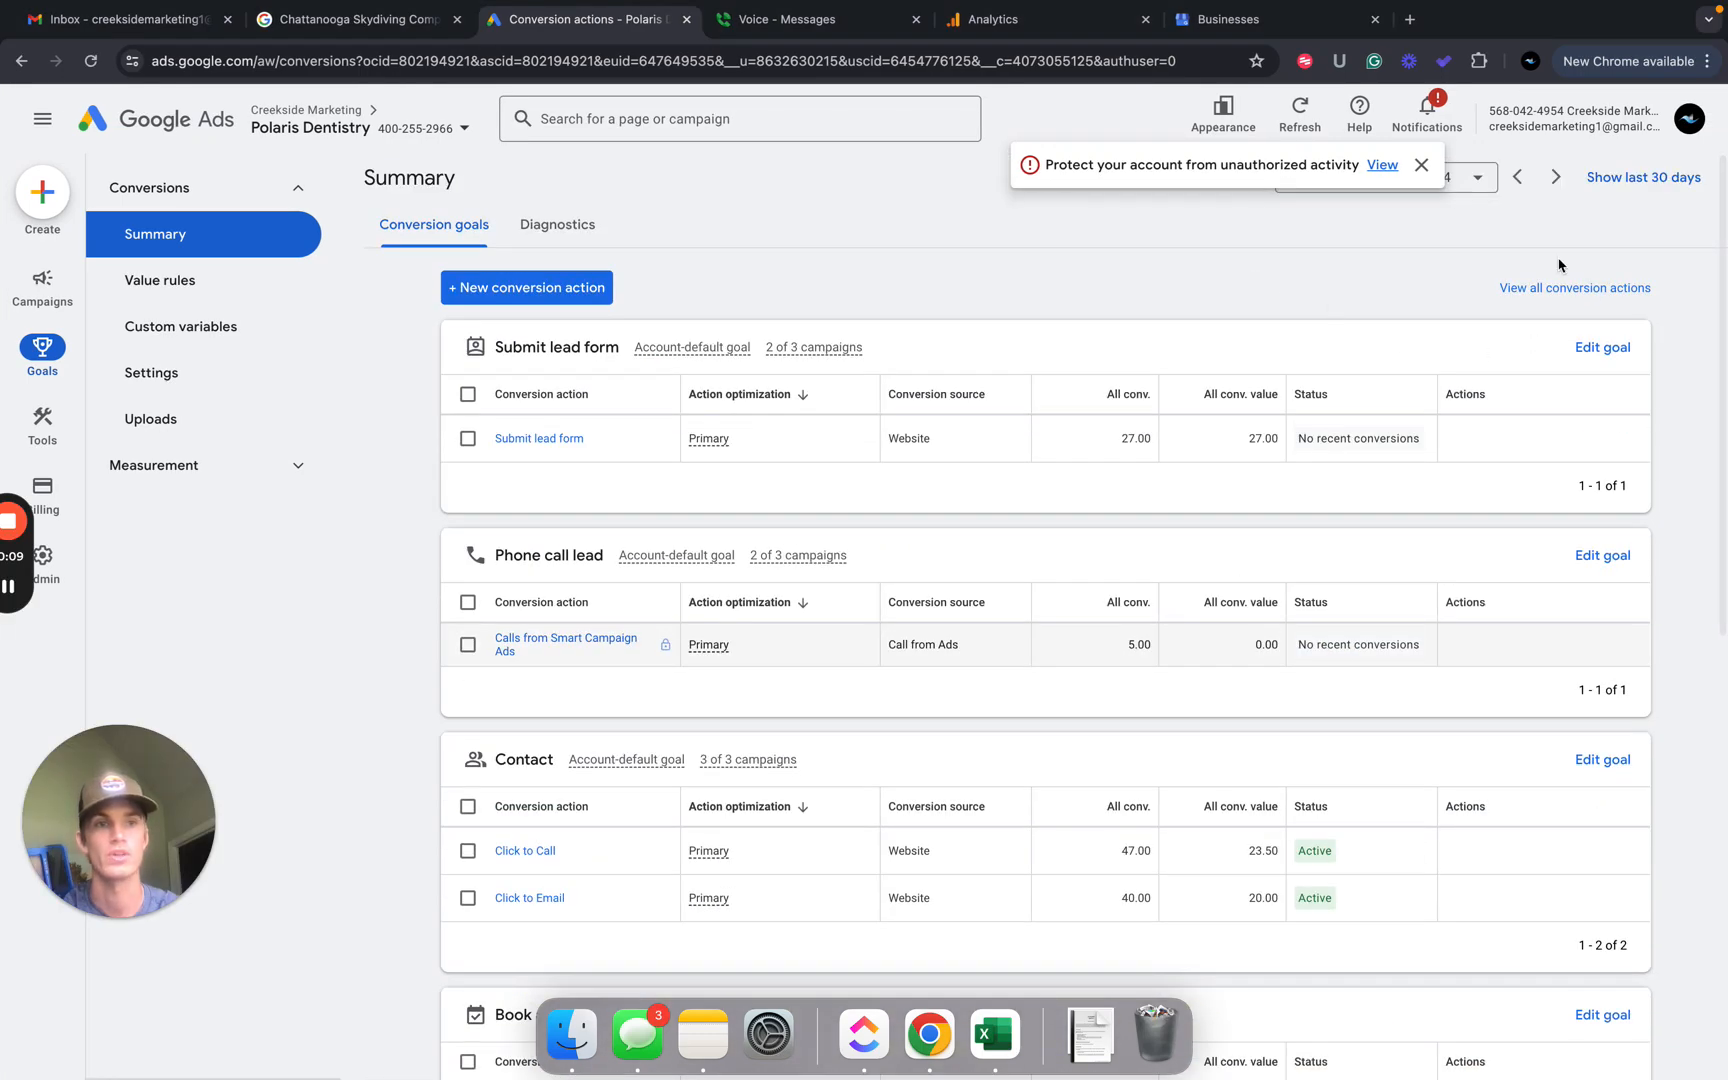
{"action": "left_click", "coordinate": [1421, 165]}
{"action": "left_click", "coordinate": [1476, 180]}
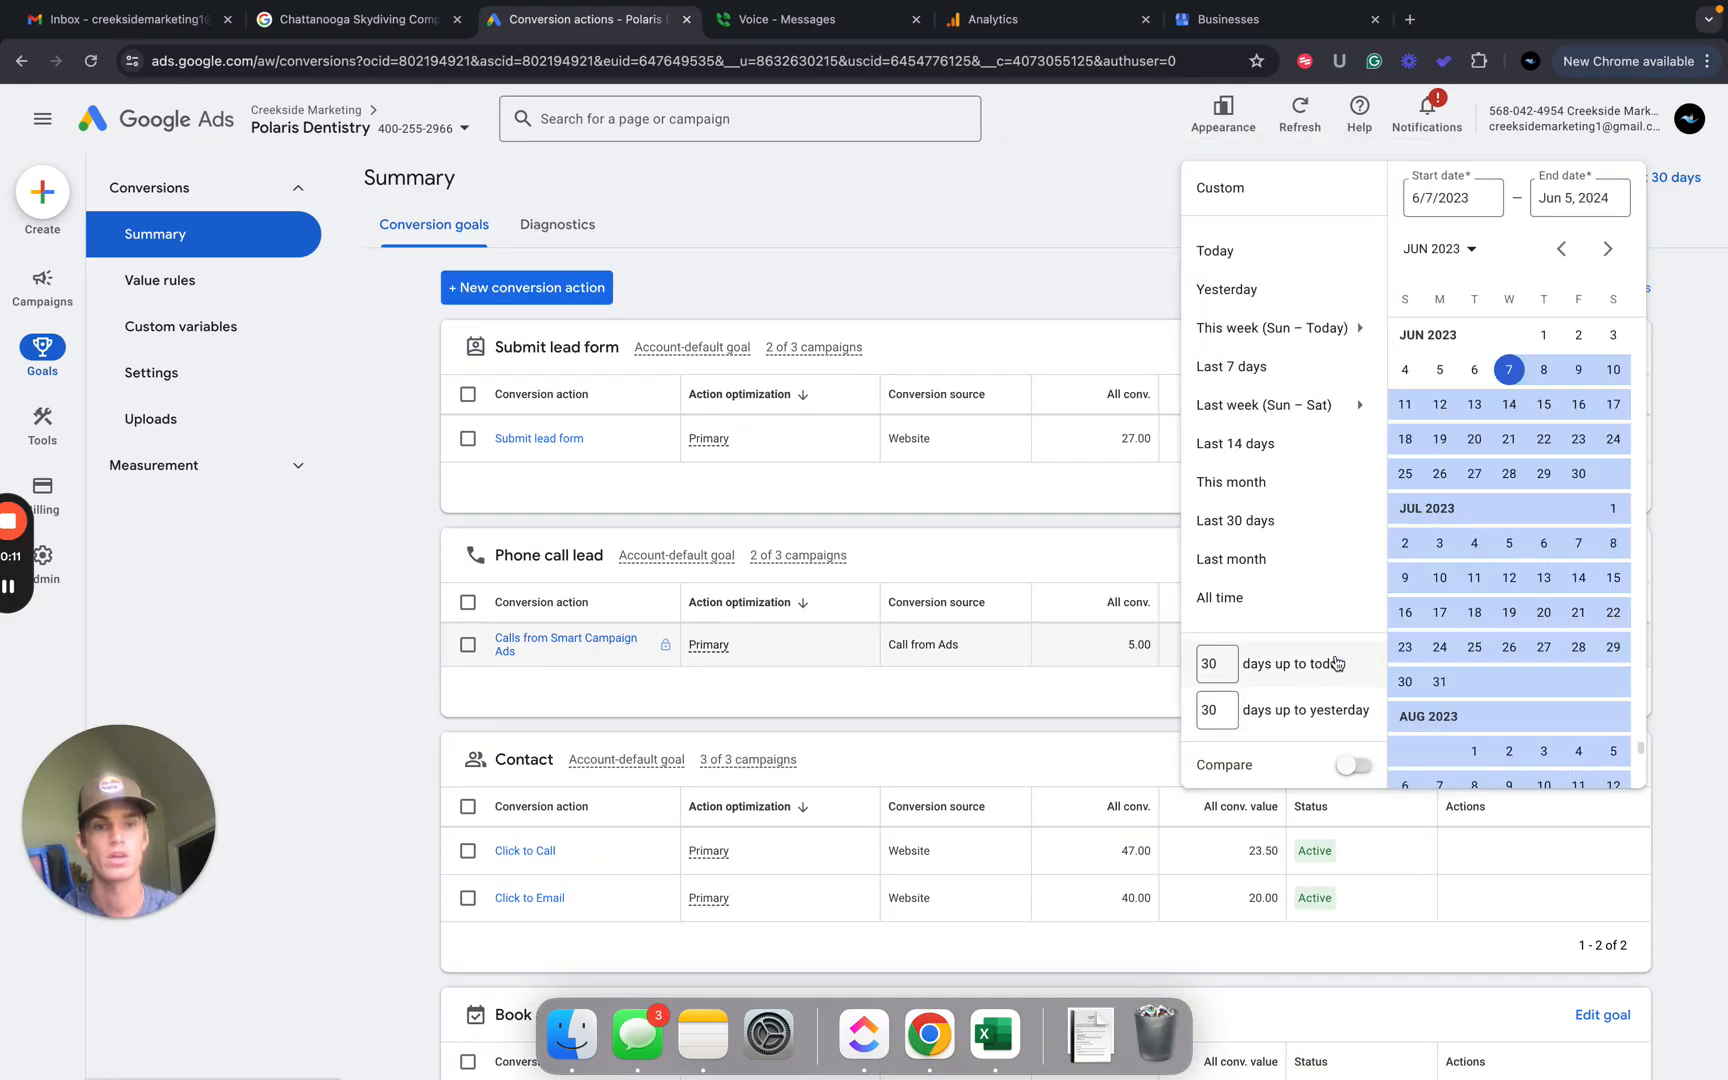
{"action": "left_click", "coordinate": [1276, 715]}
{"action": "scroll", "coordinate": [1148, 626], "scroll_direction": "down", "scroll_amount": 1}
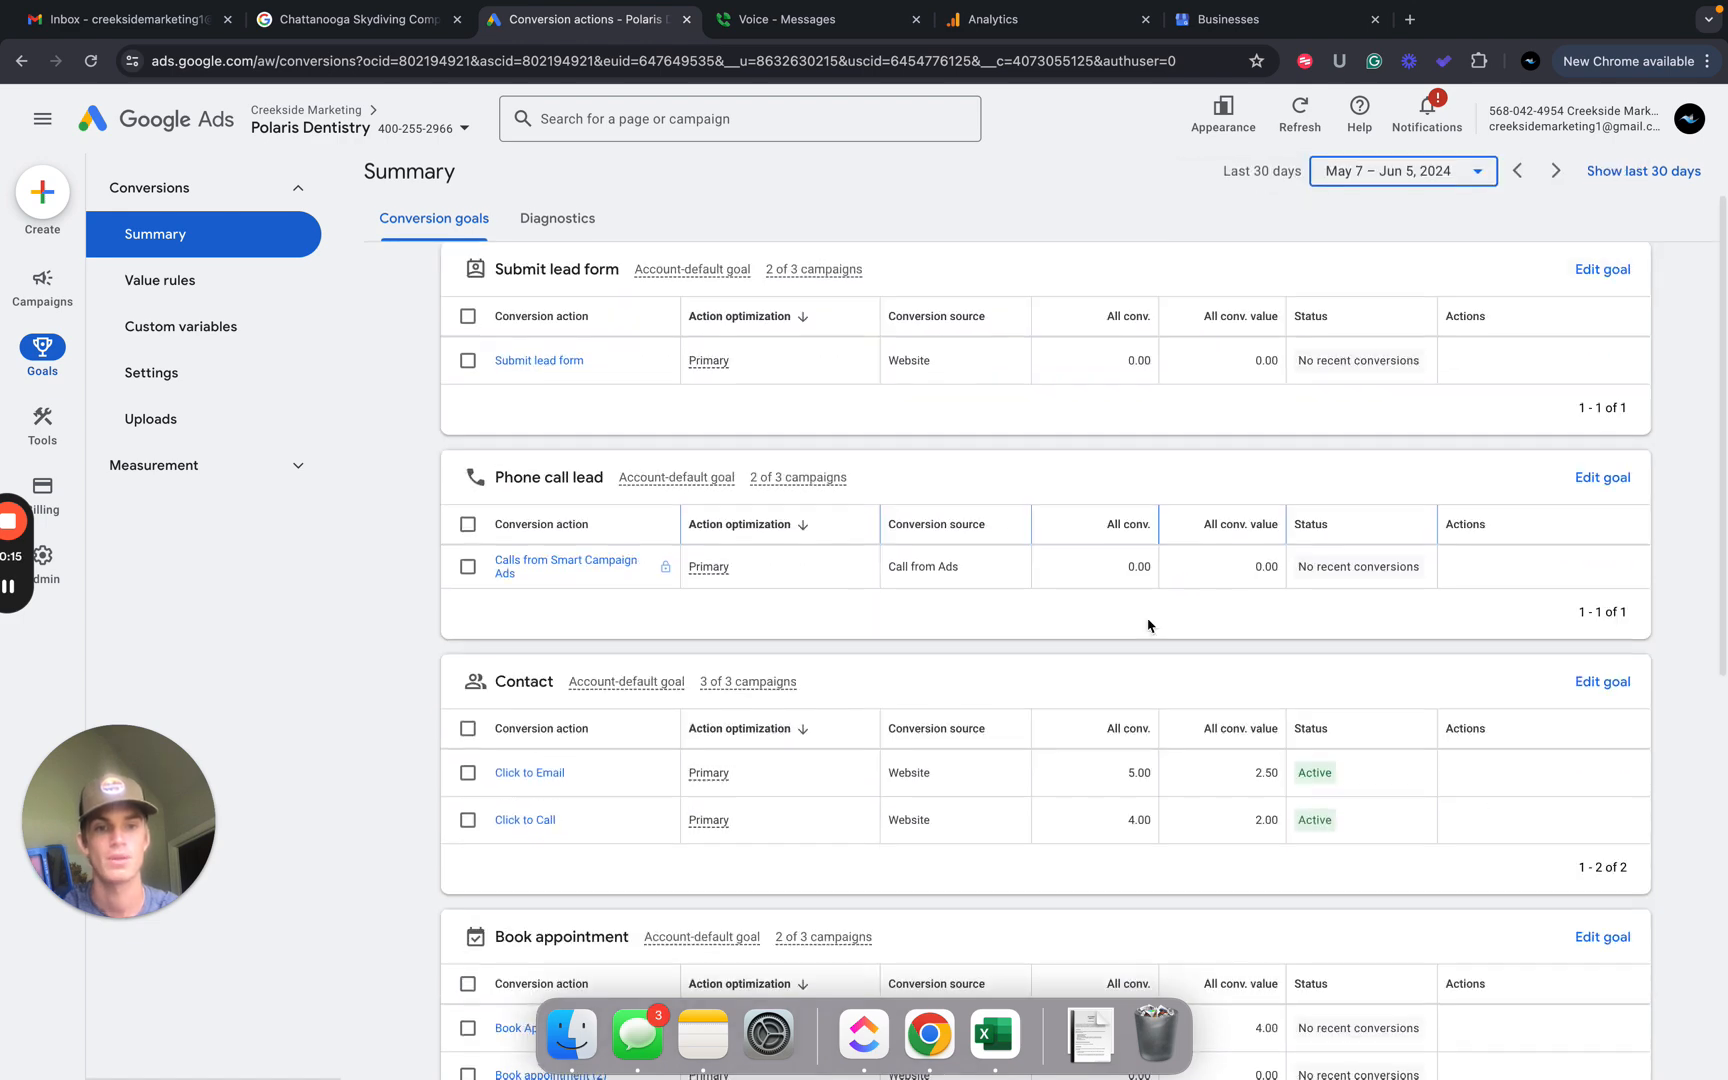
{"action": "scroll", "coordinate": [1148, 626], "scroll_direction": "down", "scroll_amount": 2}
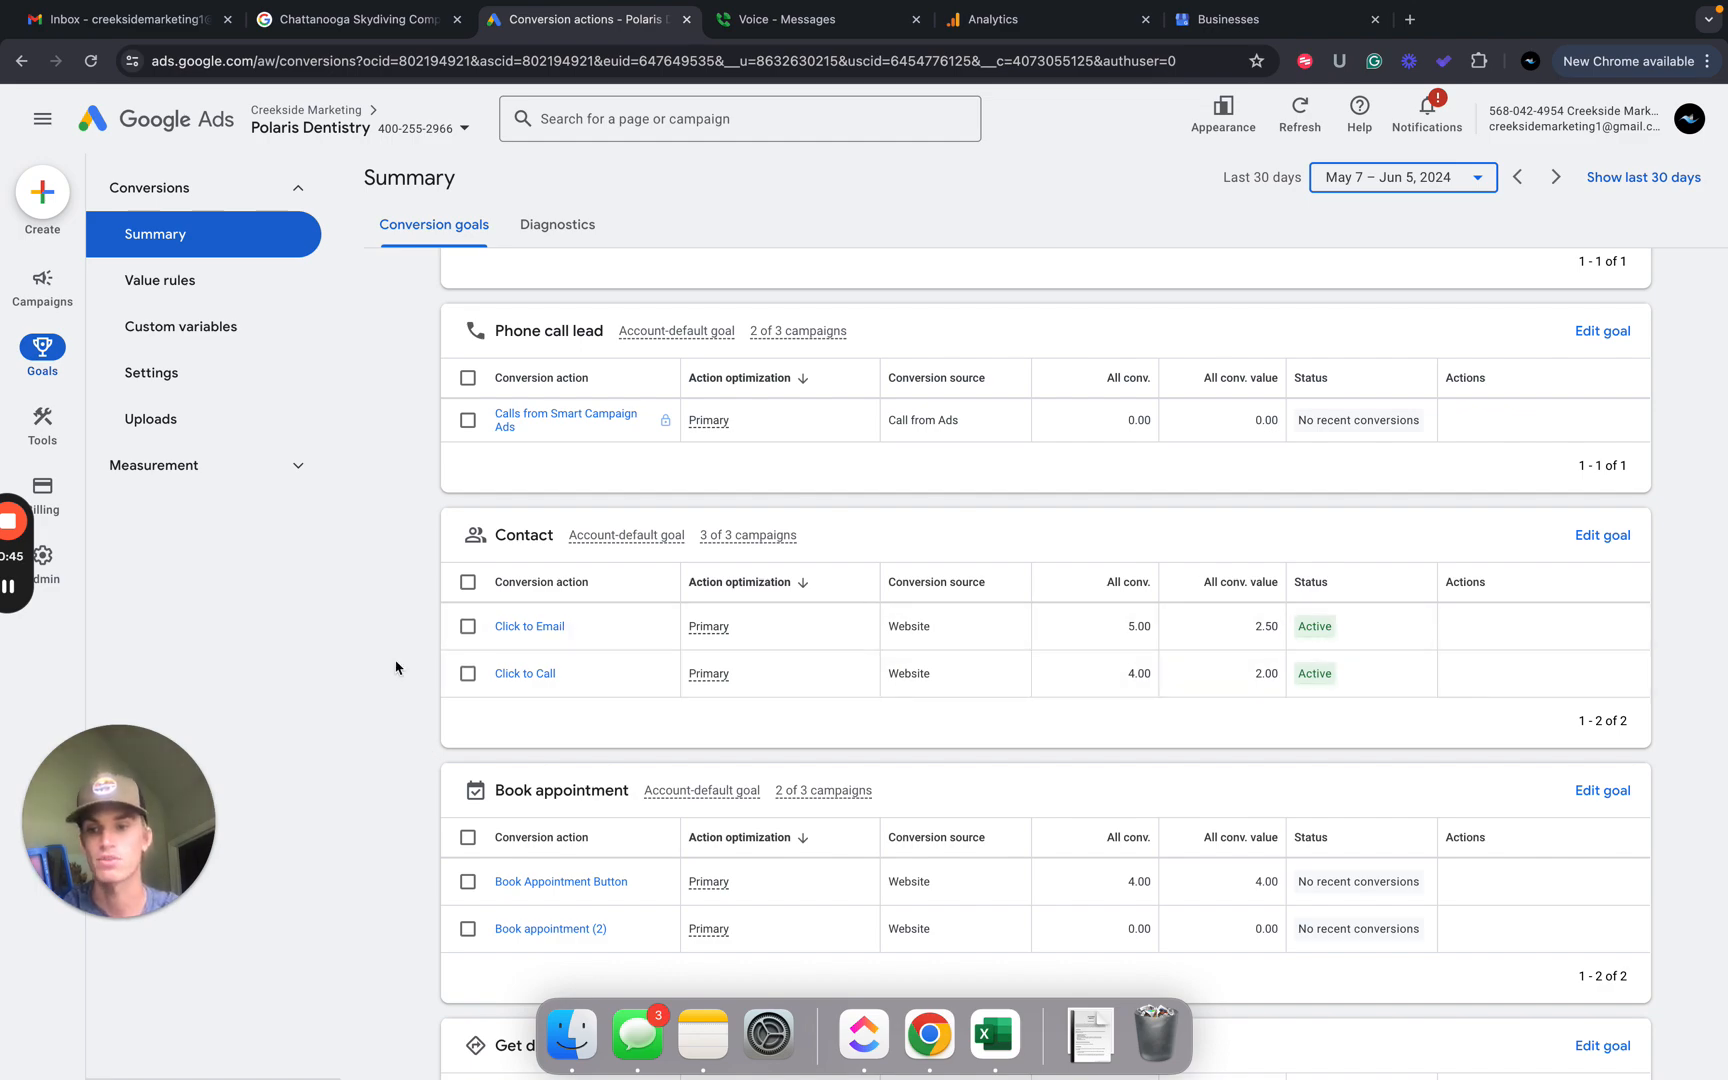
Mark the question about at least 10 conversions in the past month, row 23, with an x under Yes.
{"action": "key", "text": "ctrl+Left"}
{"action": "left_click", "coordinate": [1080, 700]}
{"action": "type", "text": "x"}
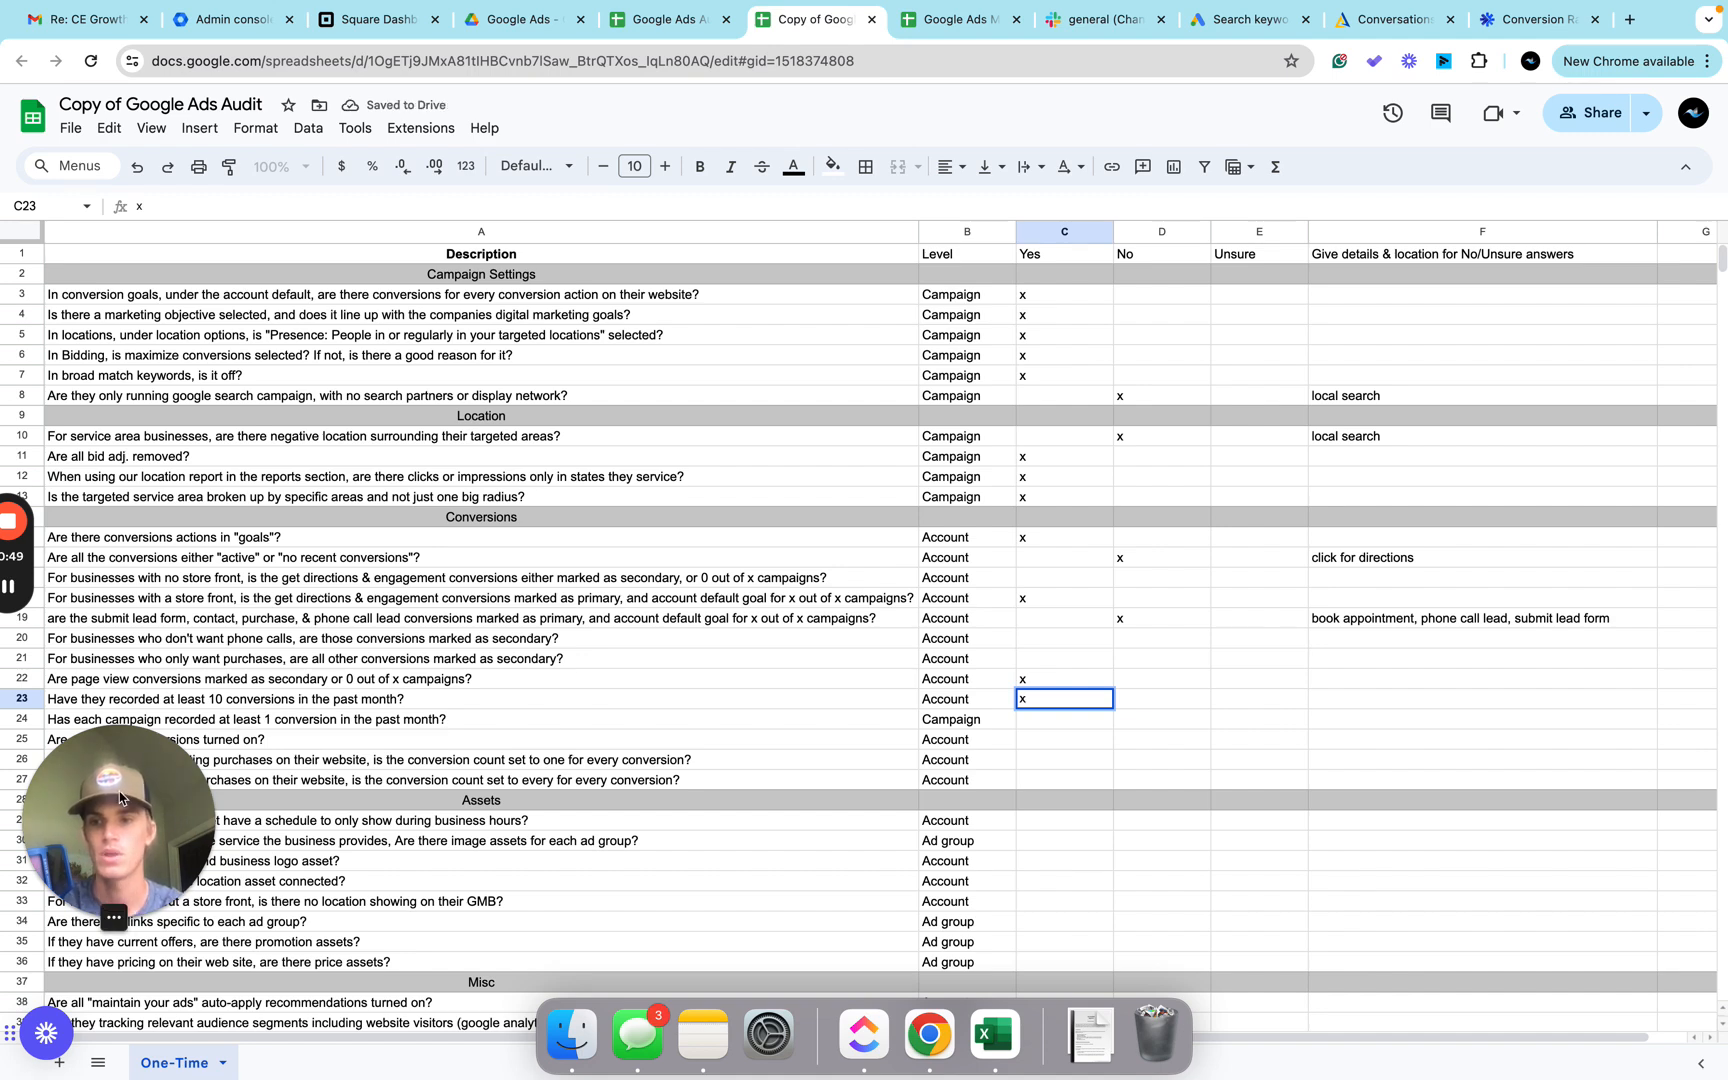
{"action": "left_click_drag", "start_coordinate": [118, 790], "coordinate": [118, 838]}
Show all campaigns in Google Ads, check each campaign's conversions for the last 30 days, and return to the audit spreadsheet.
{"action": "key", "text": "ctrl+Right"}
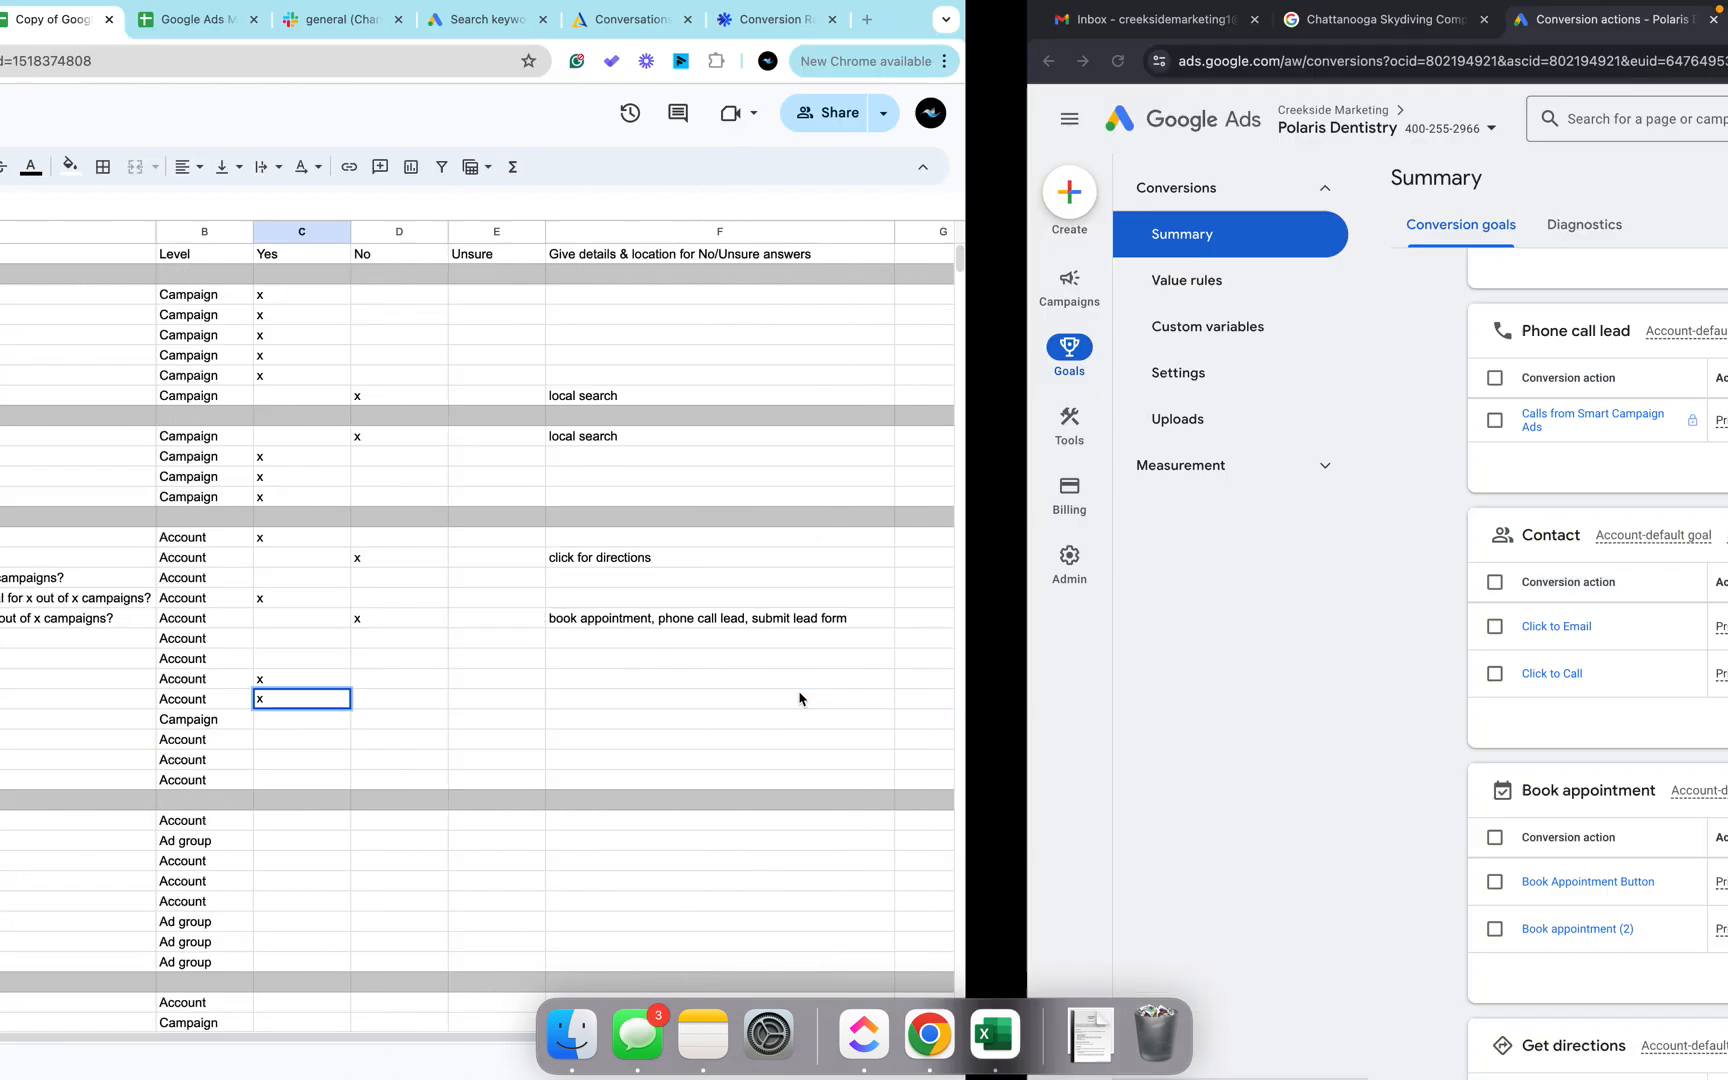
{"action": "left_click", "coordinate": [41, 292]}
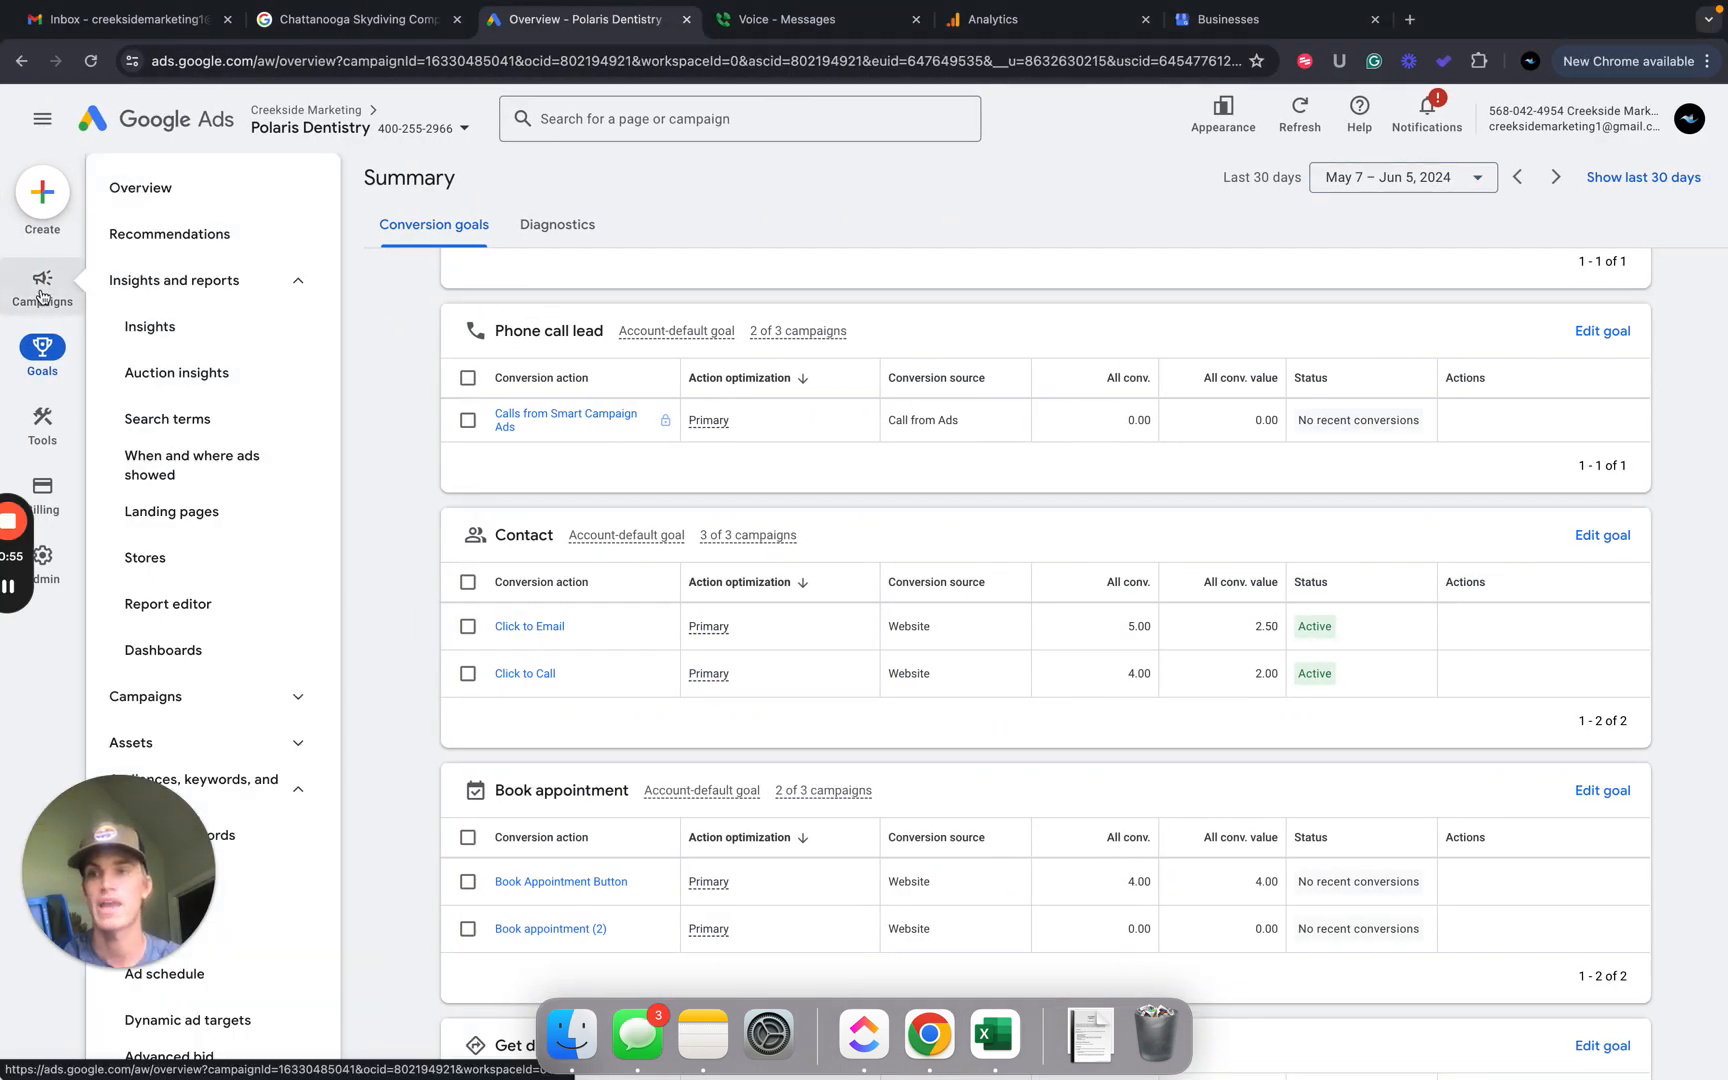
{"action": "scroll", "coordinate": [213, 507], "scroll_direction": "down", "scroll_amount": 1}
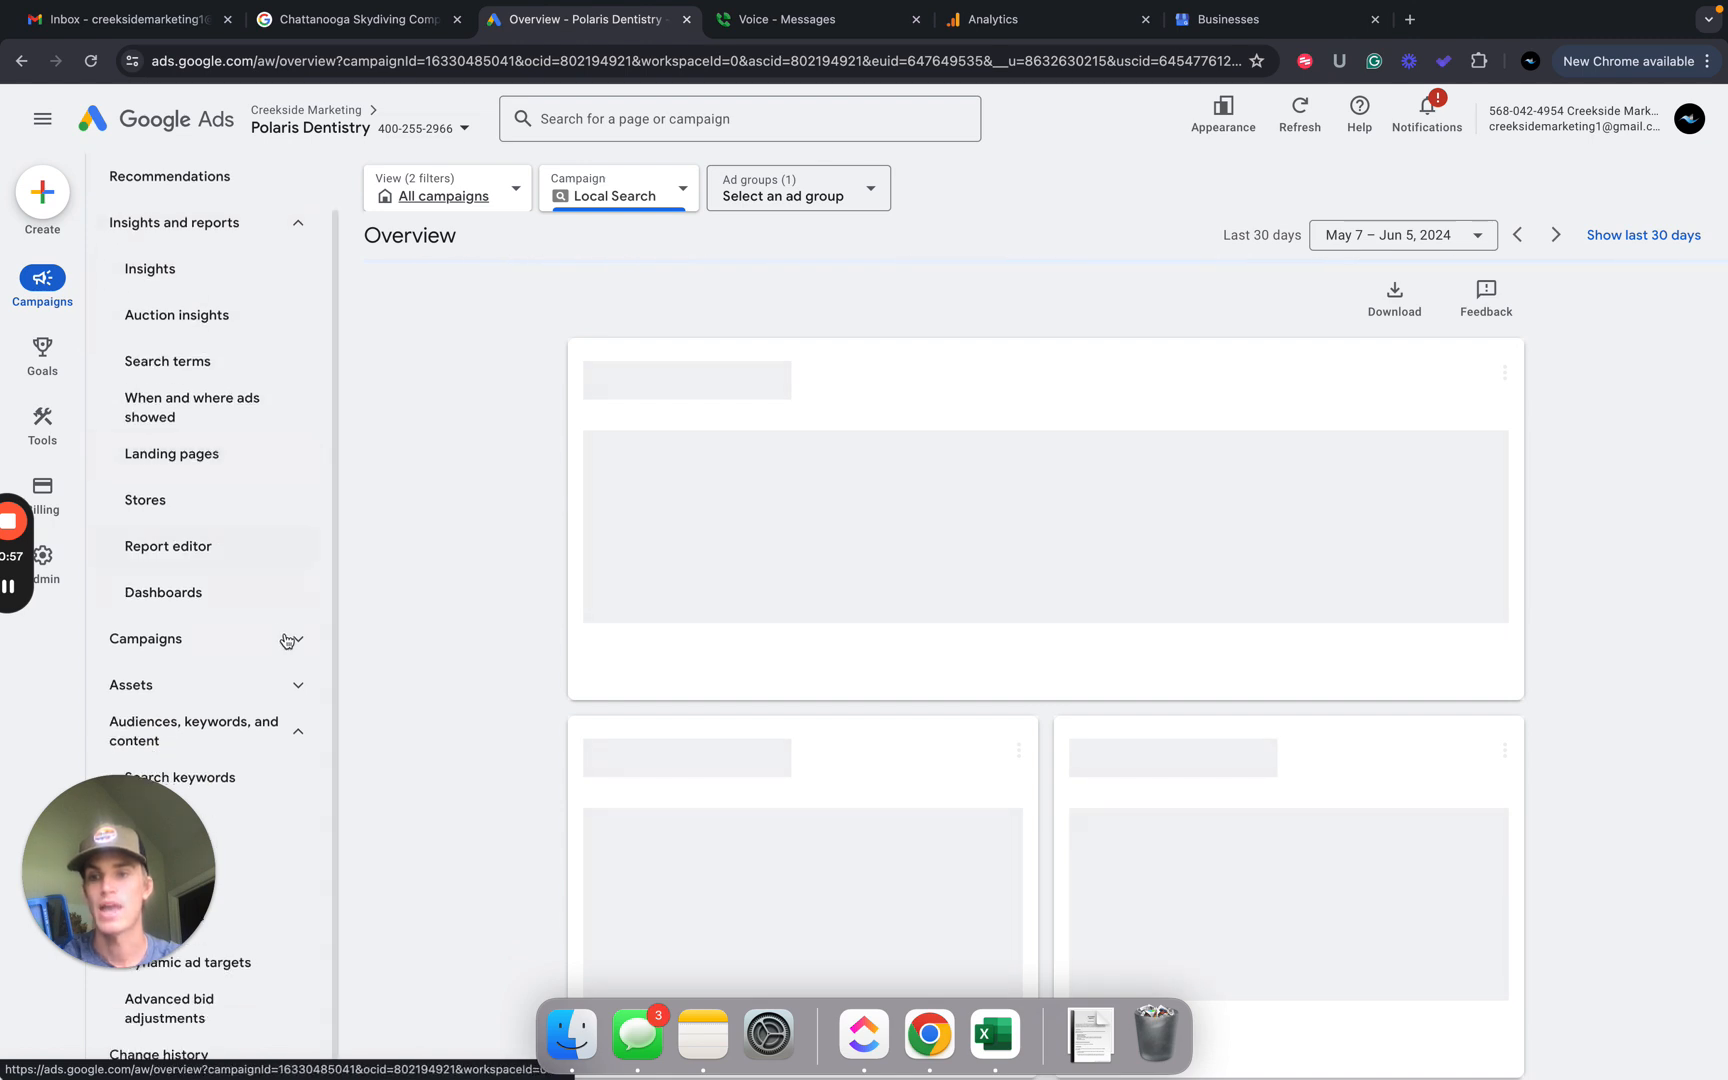
{"action": "left_click", "coordinate": [297, 638]}
{"action": "left_click", "coordinate": [226, 695]}
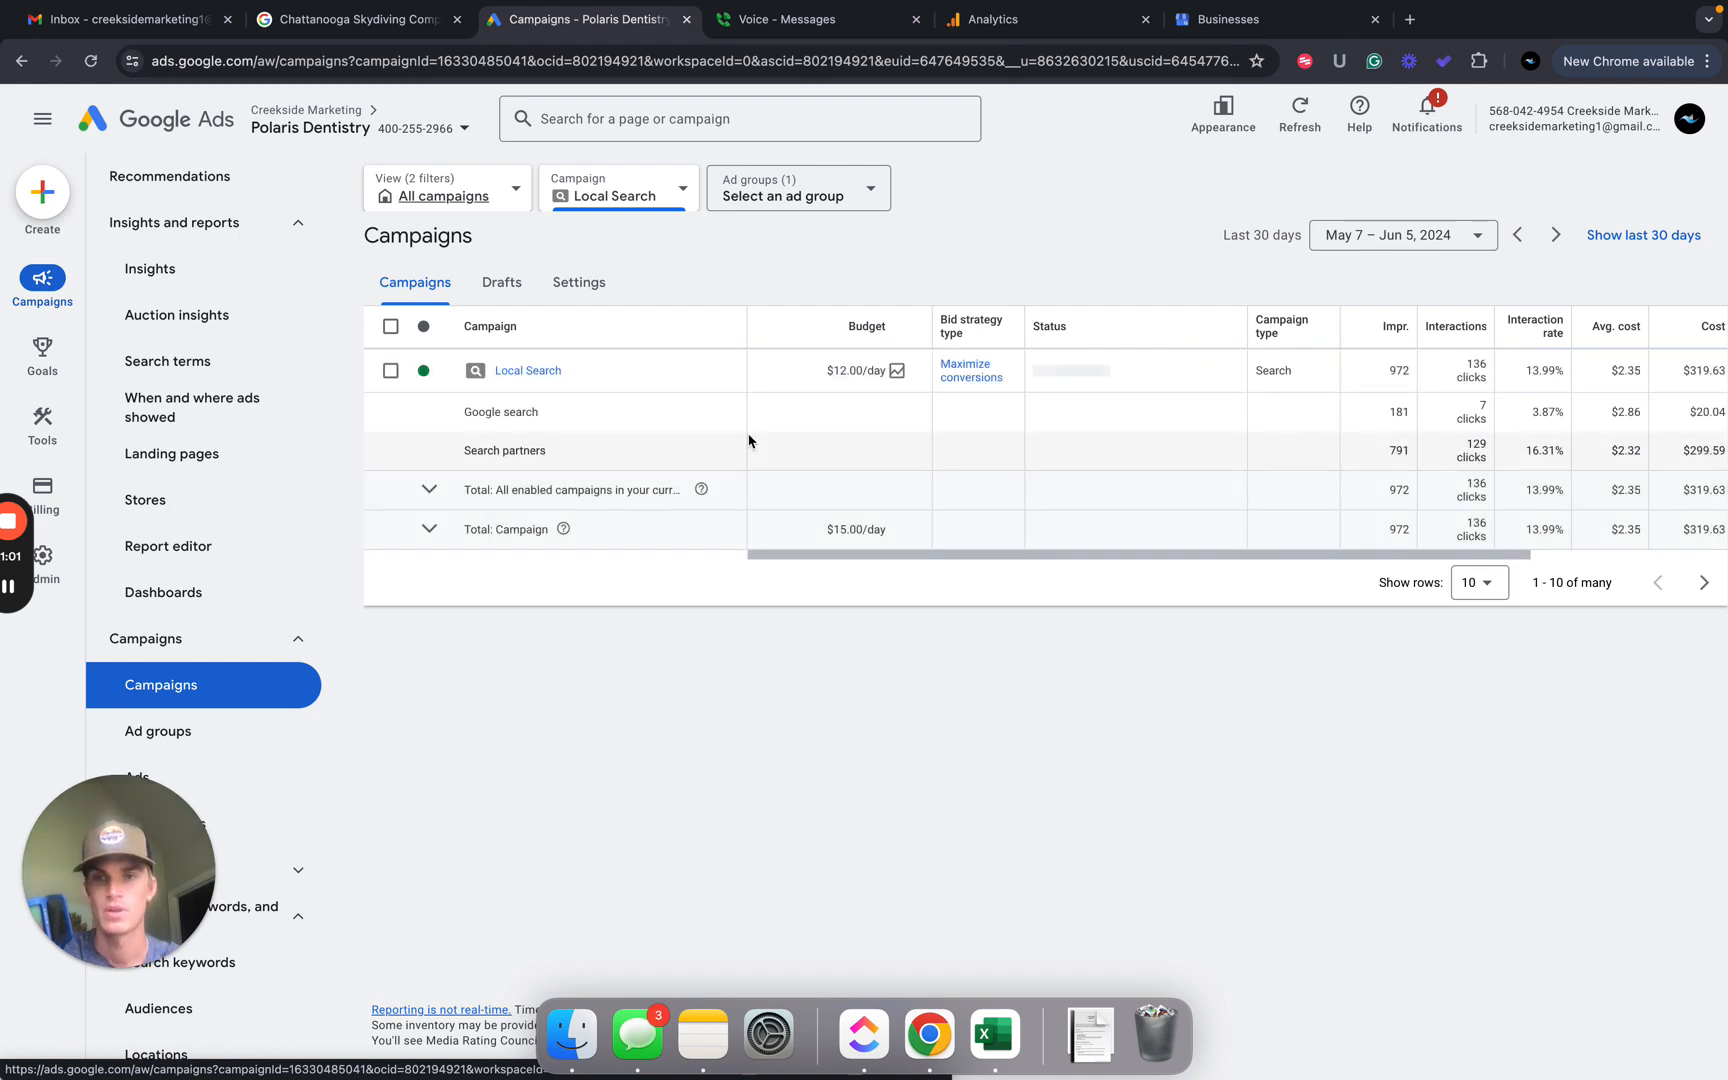
{"action": "left_click", "coordinate": [484, 197]}
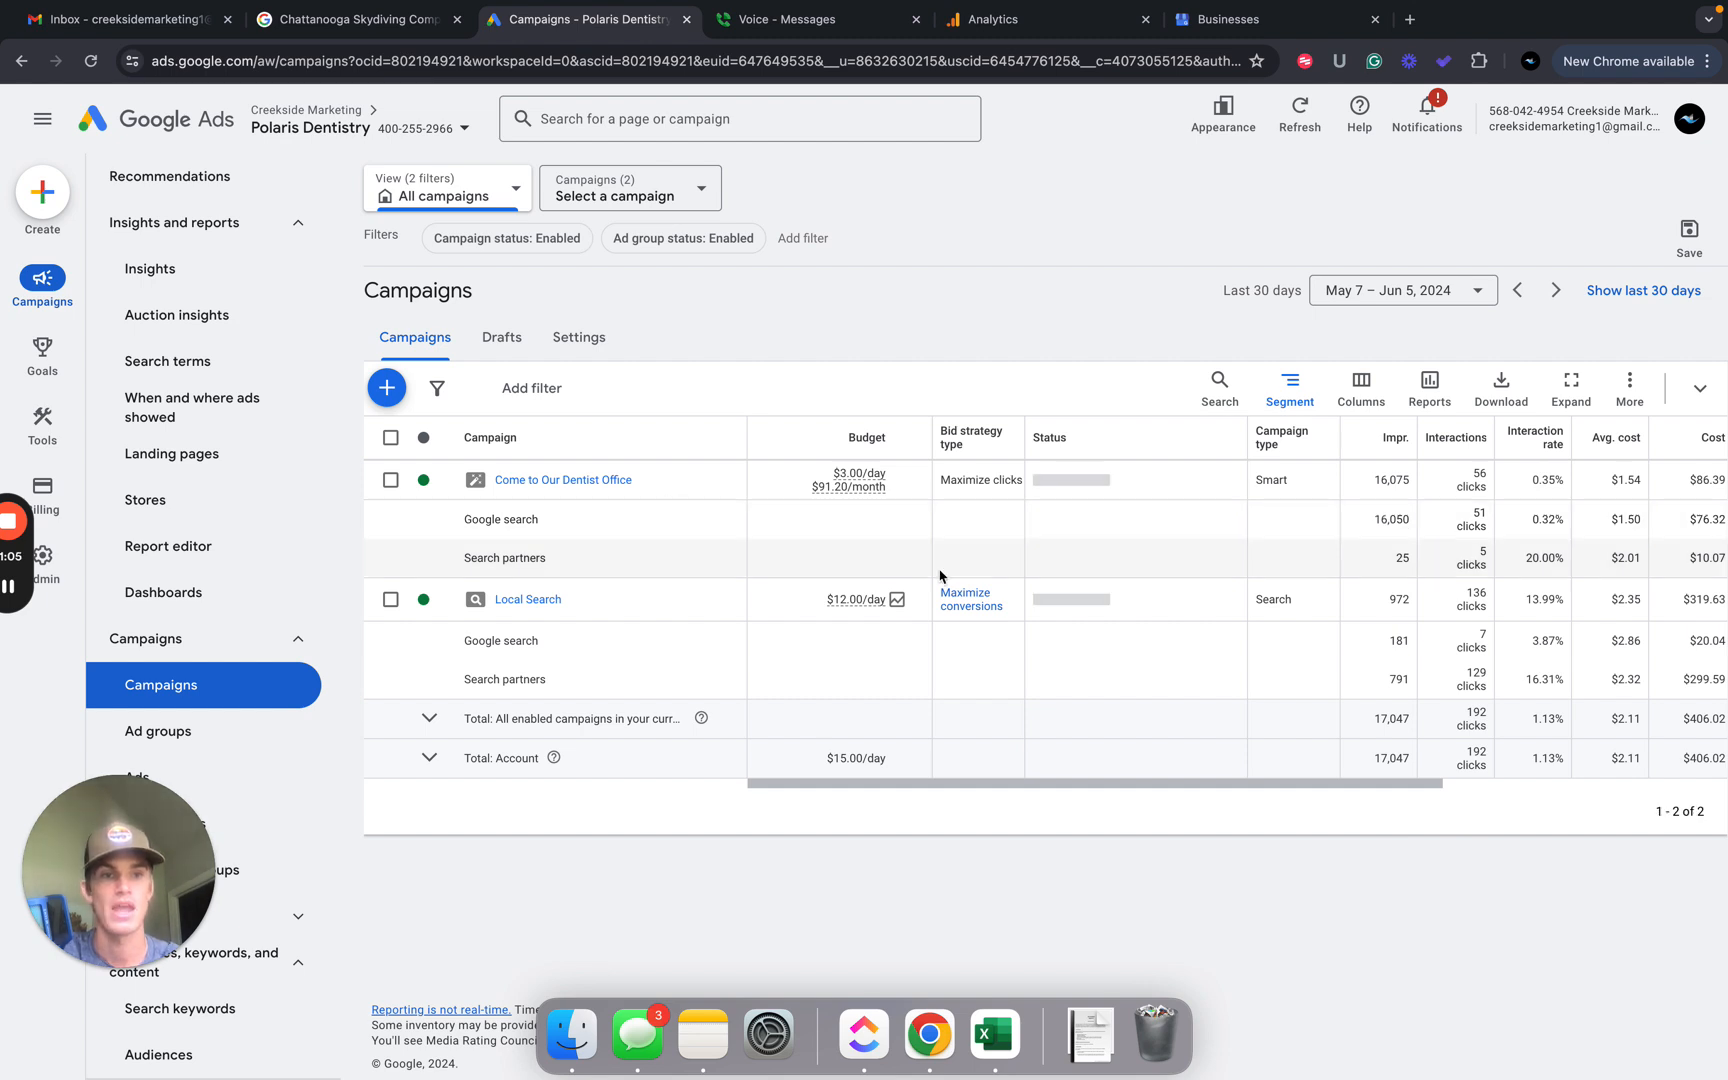
{"action": "scroll", "coordinate": [937, 575], "scroll_direction": "right", "scroll_amount": 5}
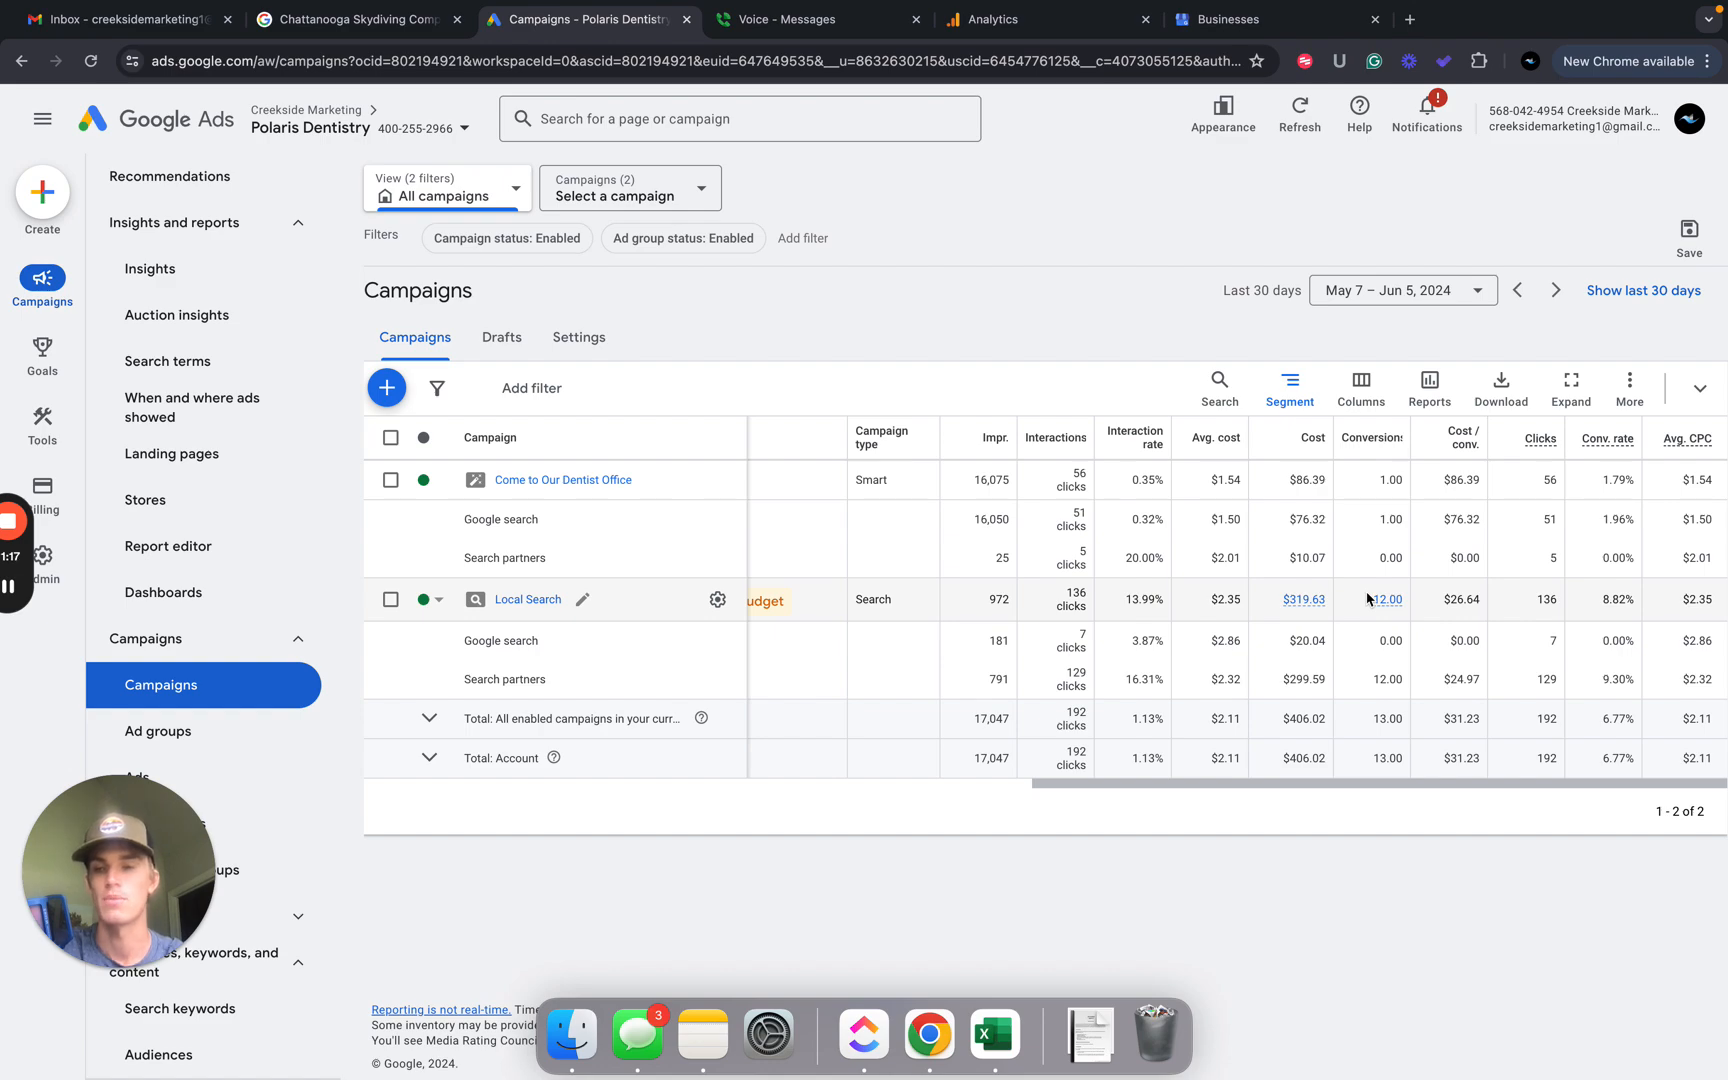
{"action": "mouse_move", "coordinate": [40, 357]}
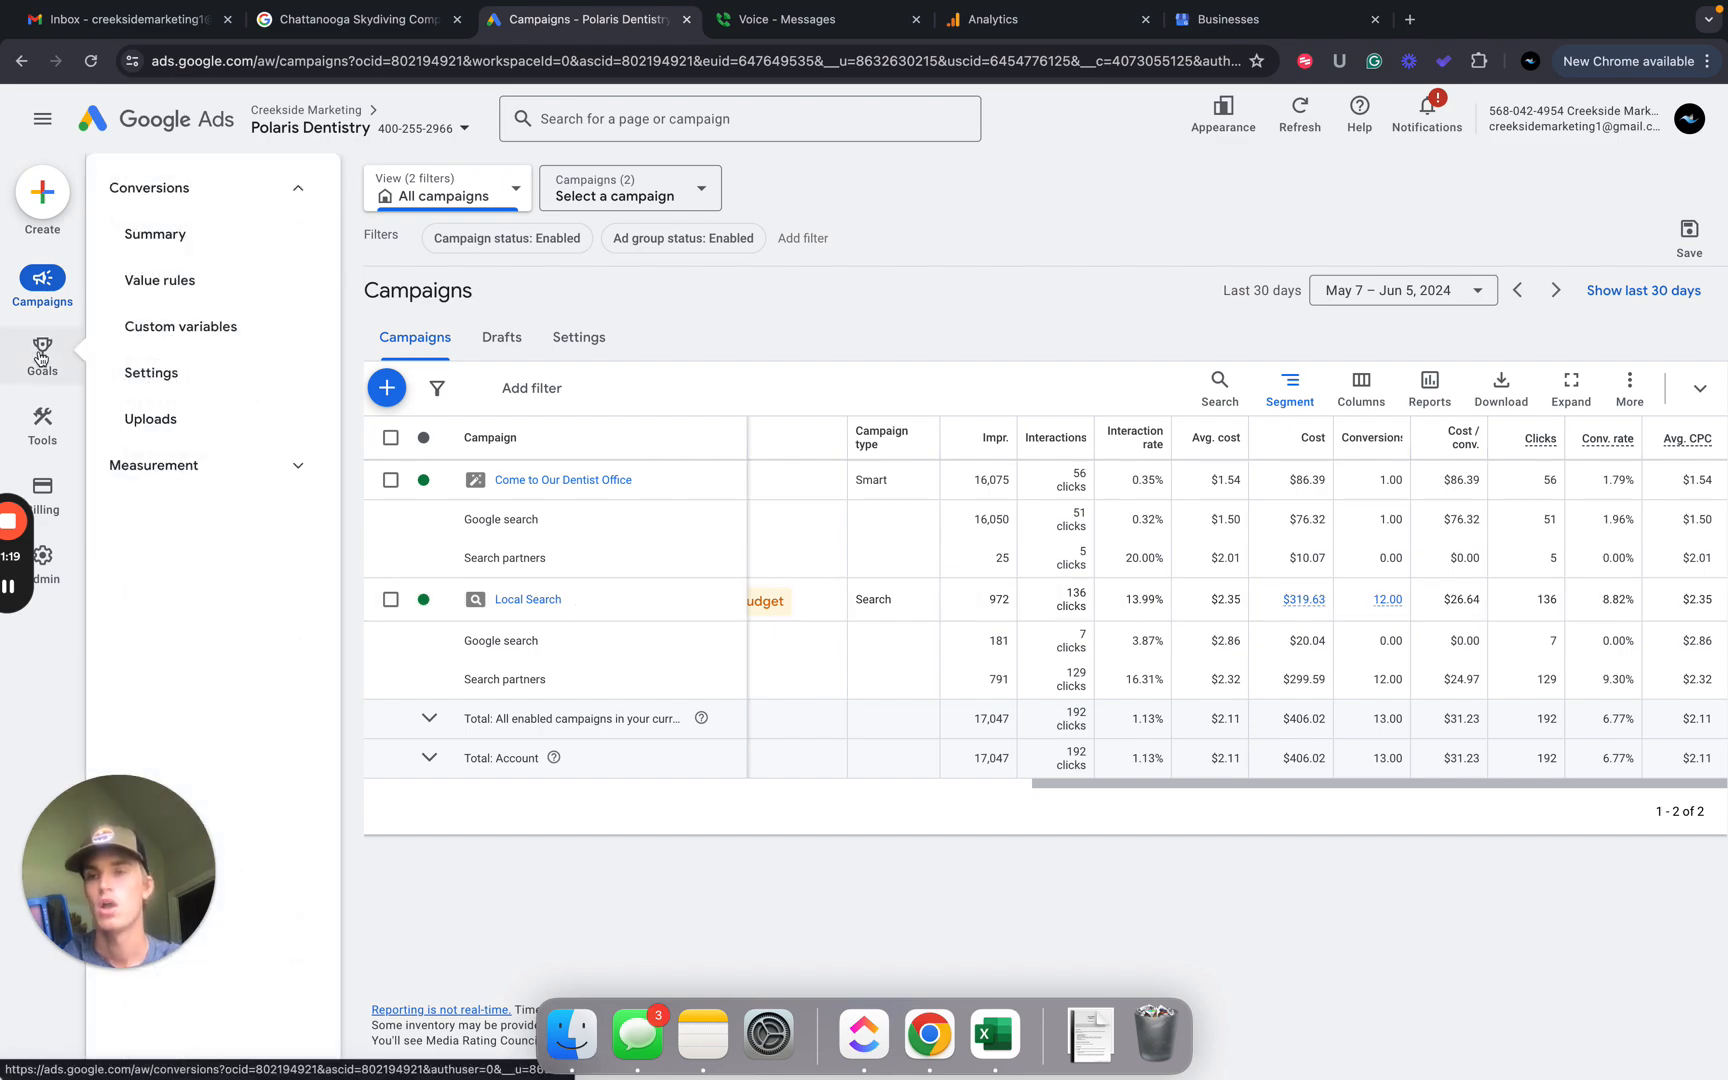
{"action": "key", "text": "ctrl+Left"}
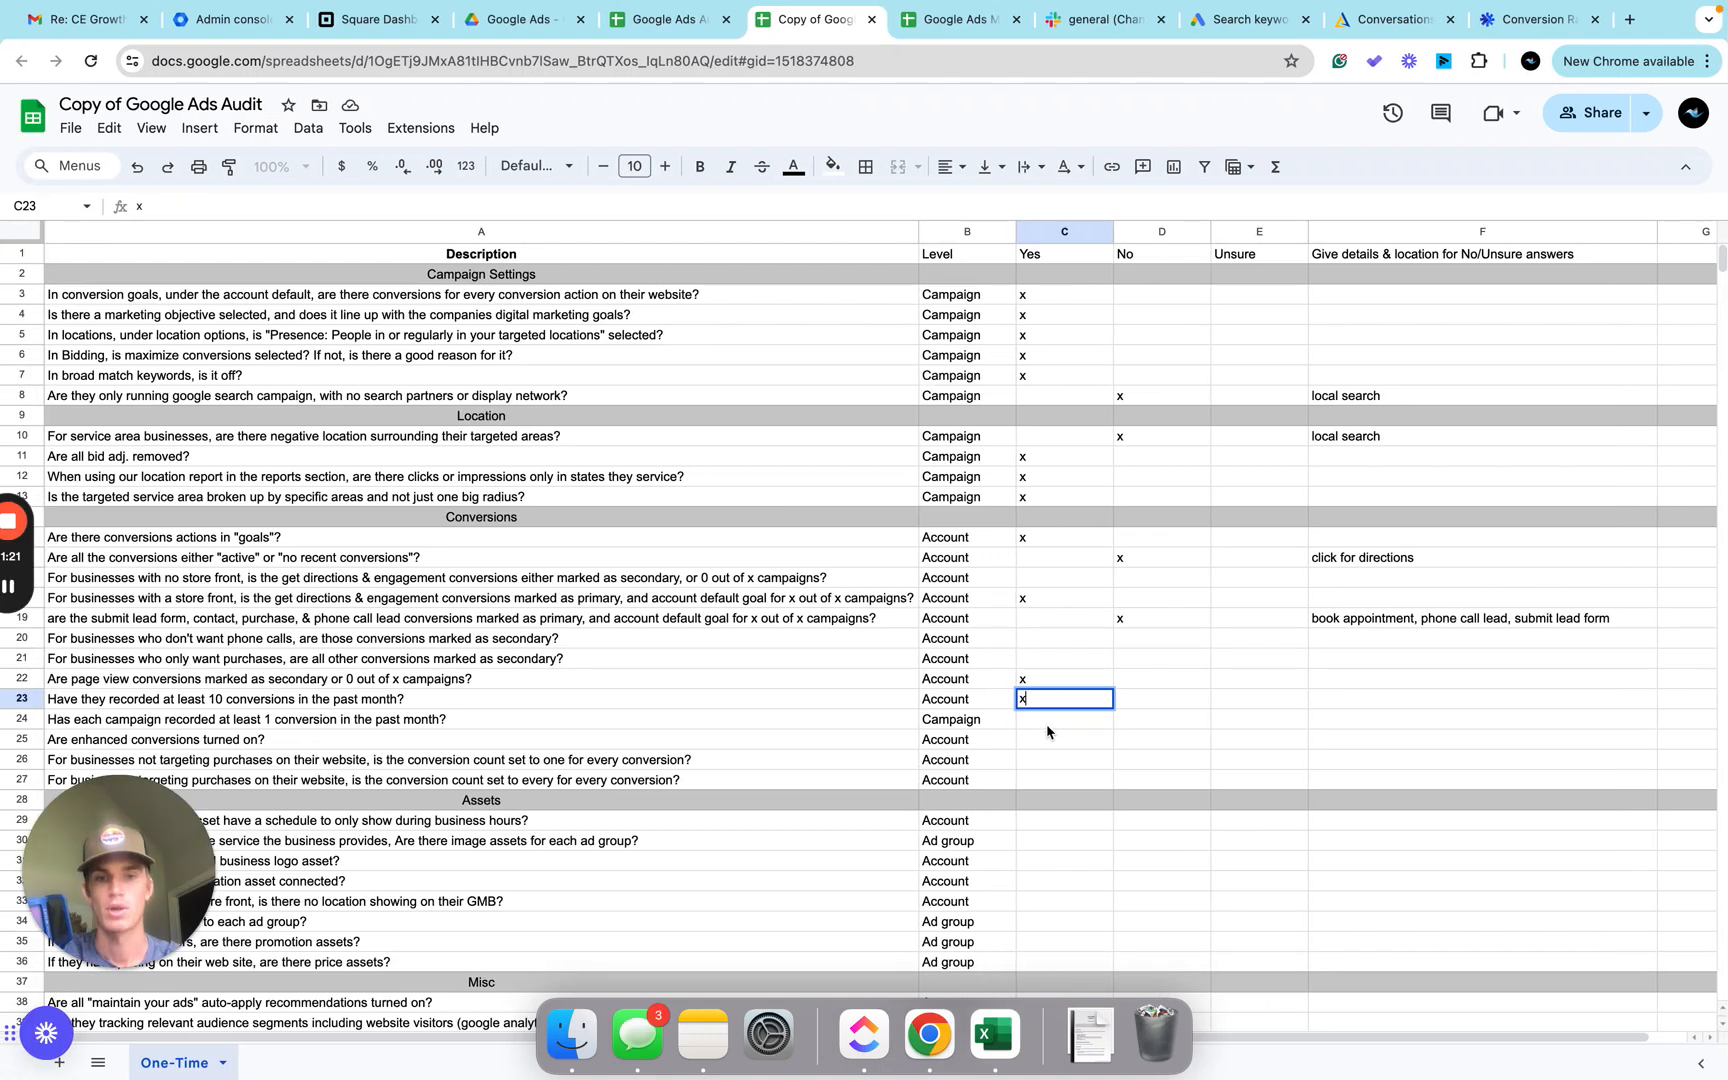
Mark the question about each campaign recording at least 1 conversion in the past month, row 24, with an x under Yes.
{"action": "left_click", "coordinate": [1047, 727]}
{"action": "type", "text": "x"}
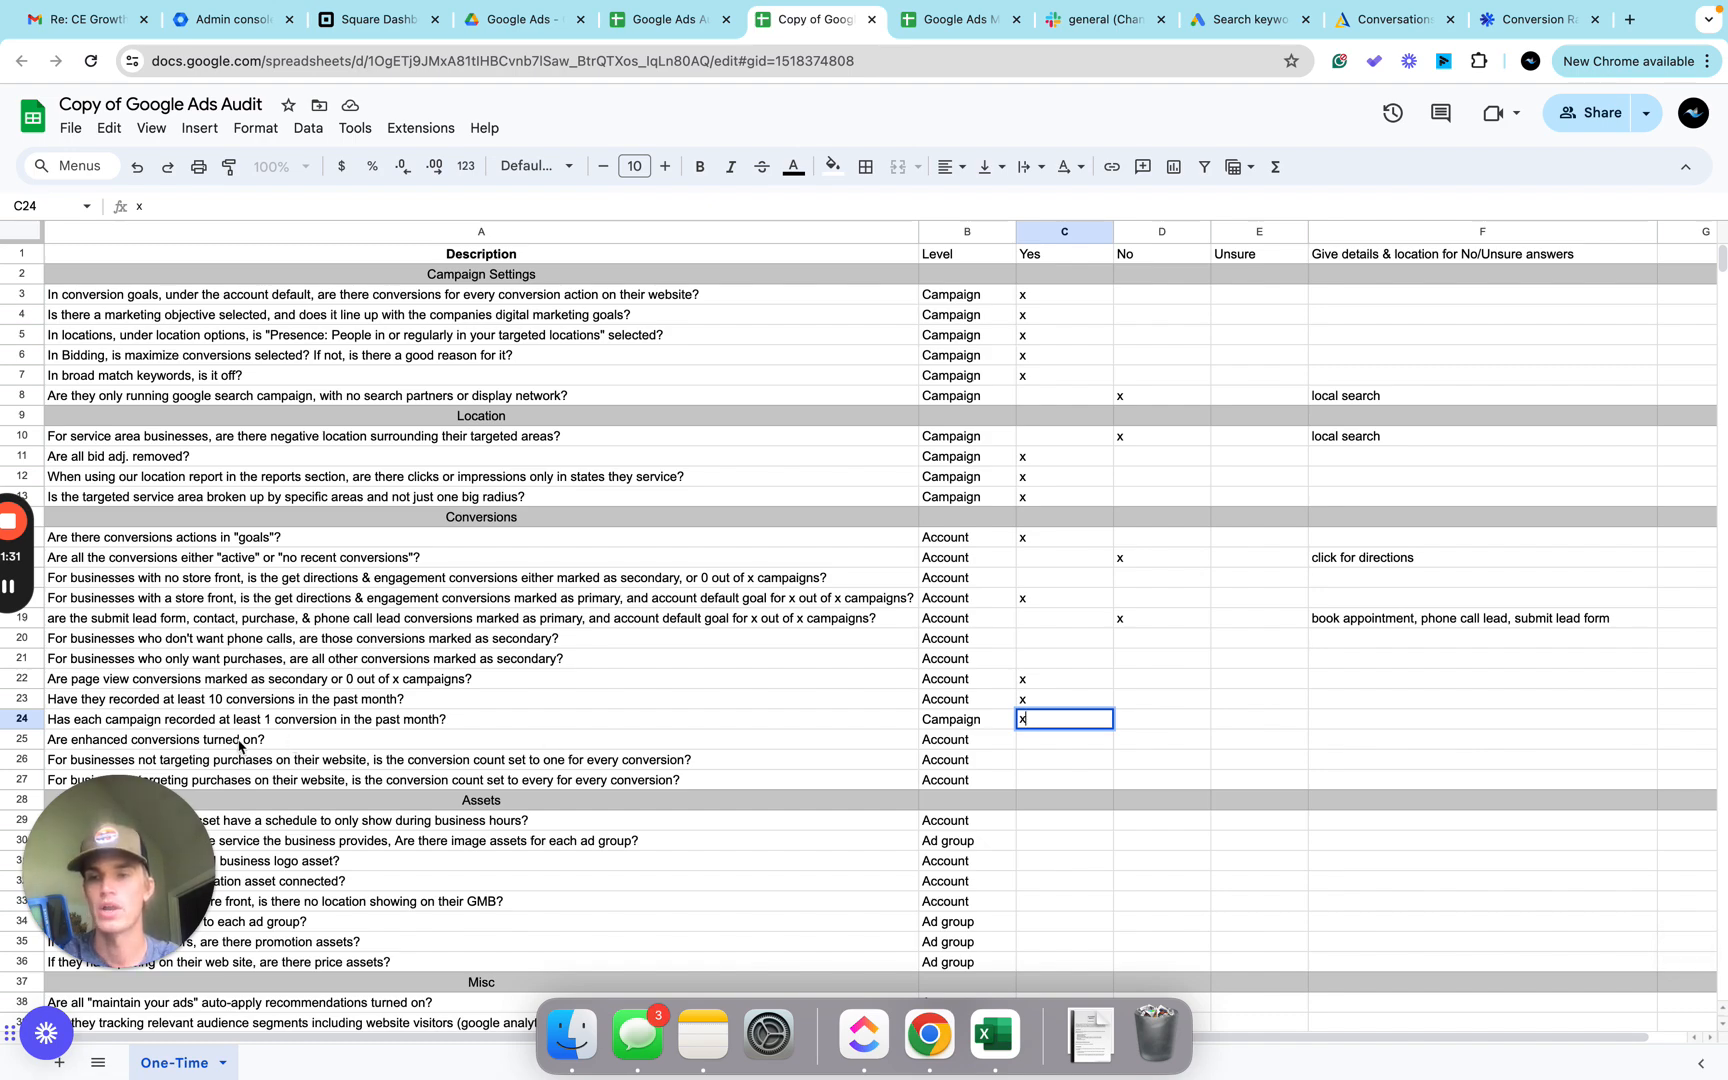
Switch to Google Ads and examine the account's enhanced conversions setting in the conversion goal settings.
{"action": "key", "text": "ctrl+Right"}
{"action": "mouse_move", "coordinate": [62, 553]}
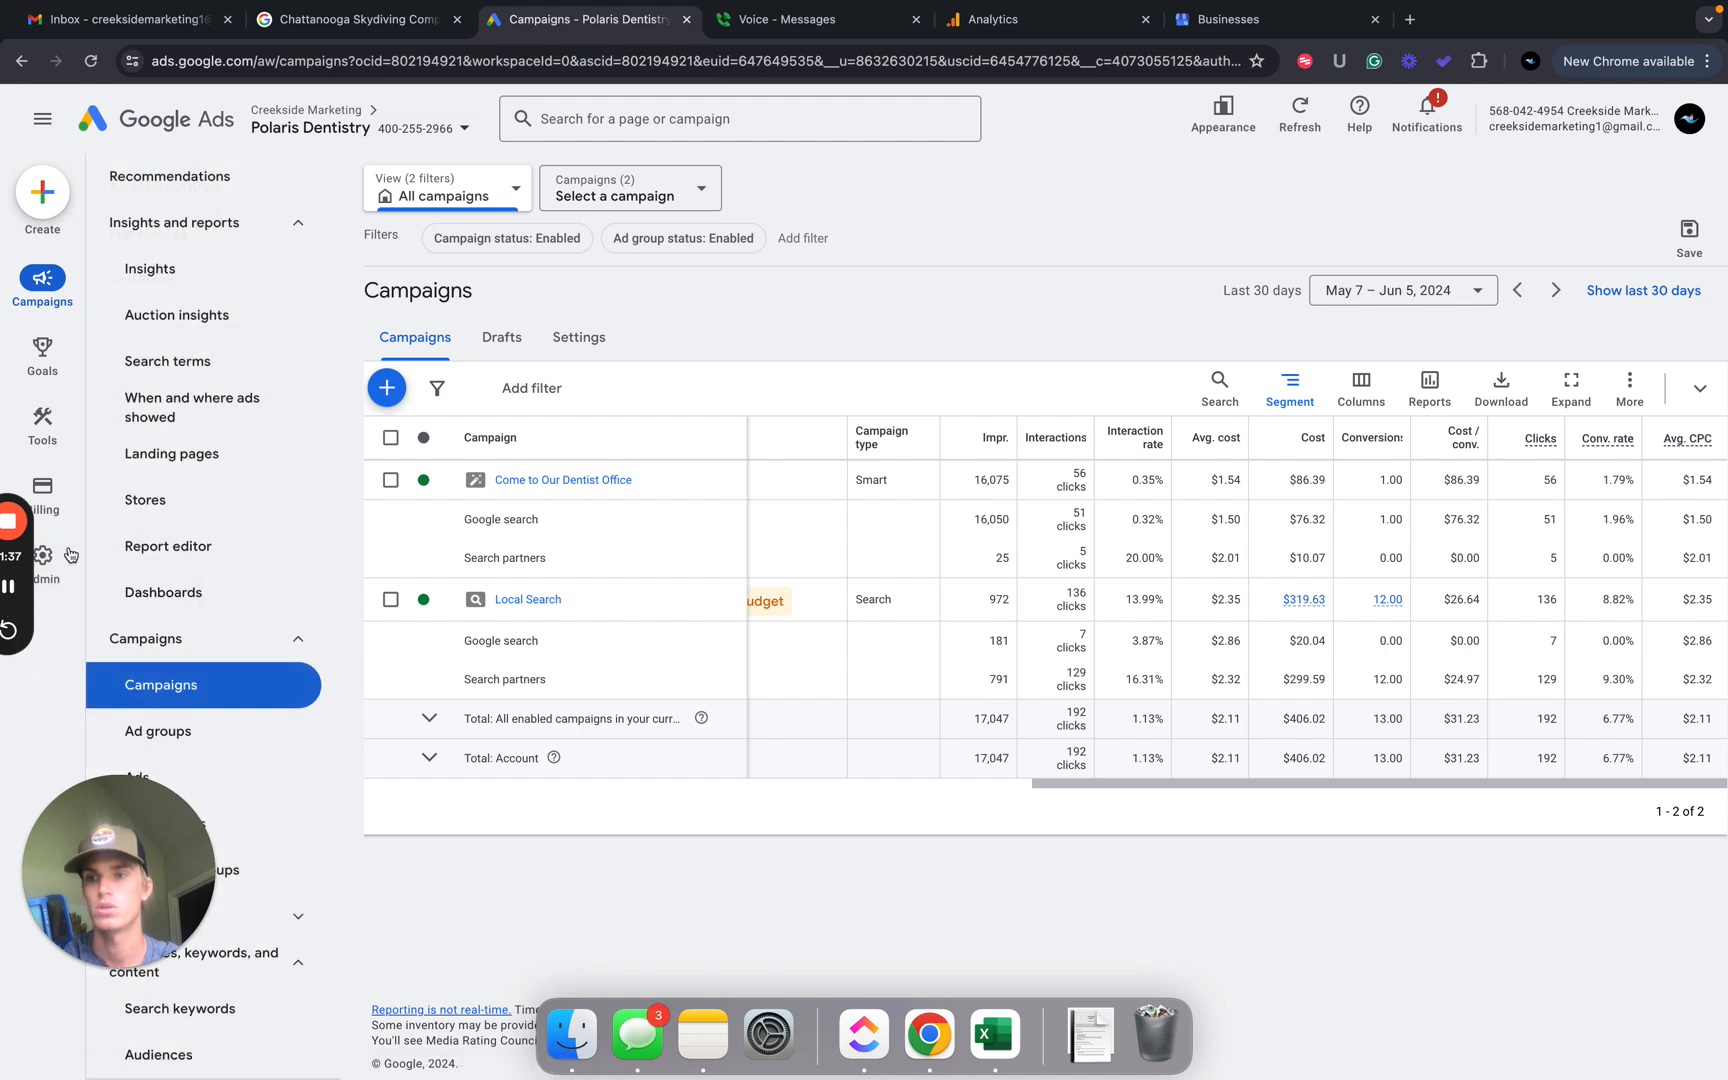
{"action": "left_click", "coordinate": [56, 557]}
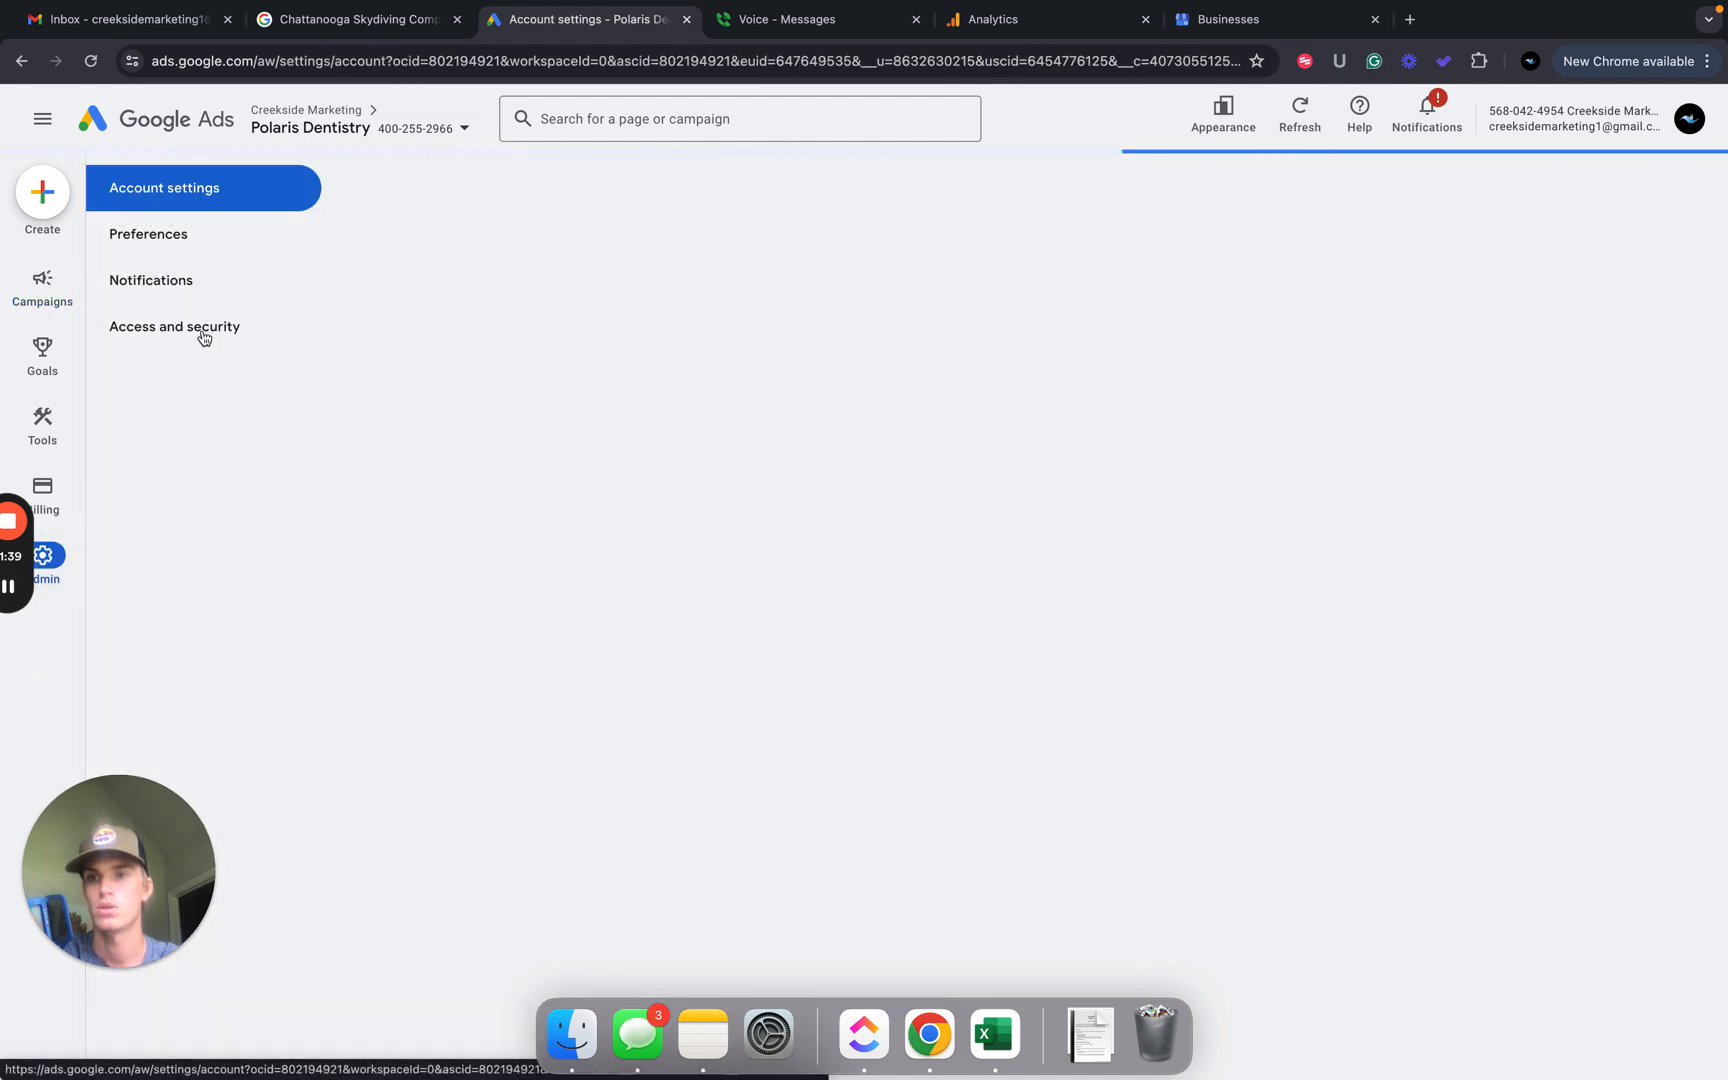
{"action": "left_click", "coordinate": [57, 360]}
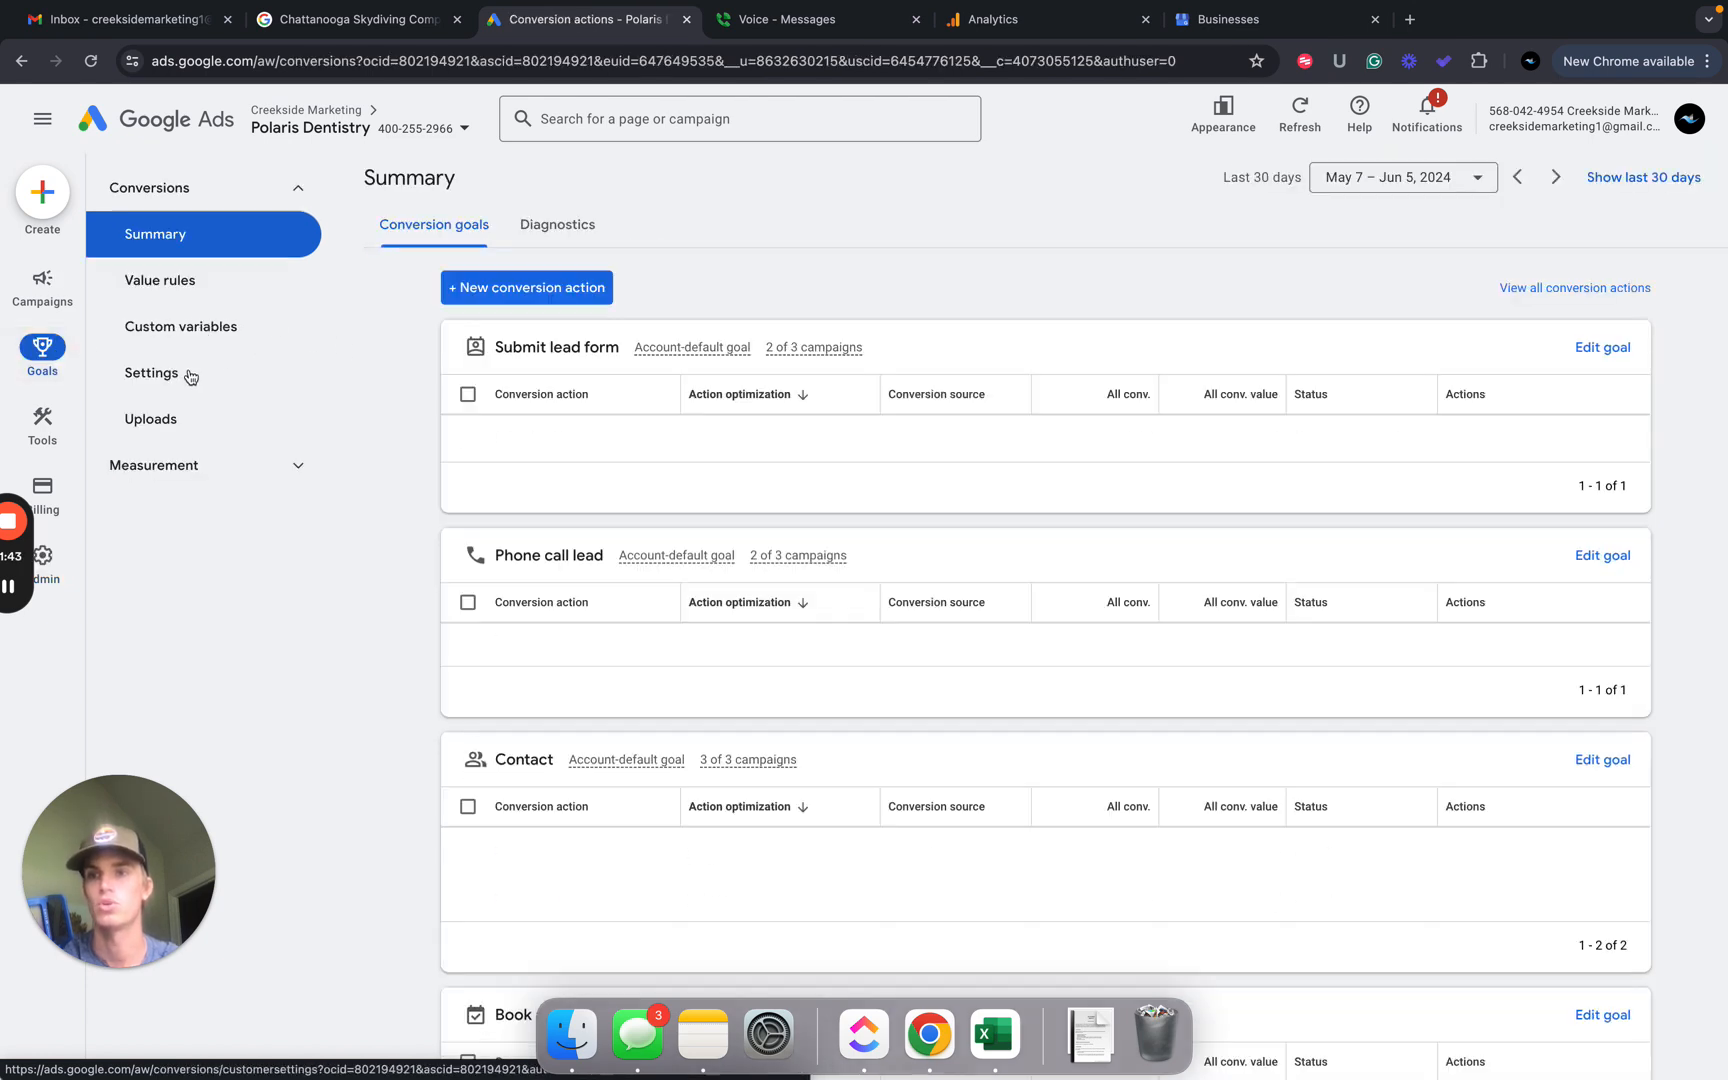
{"action": "left_click", "coordinate": [189, 375]}
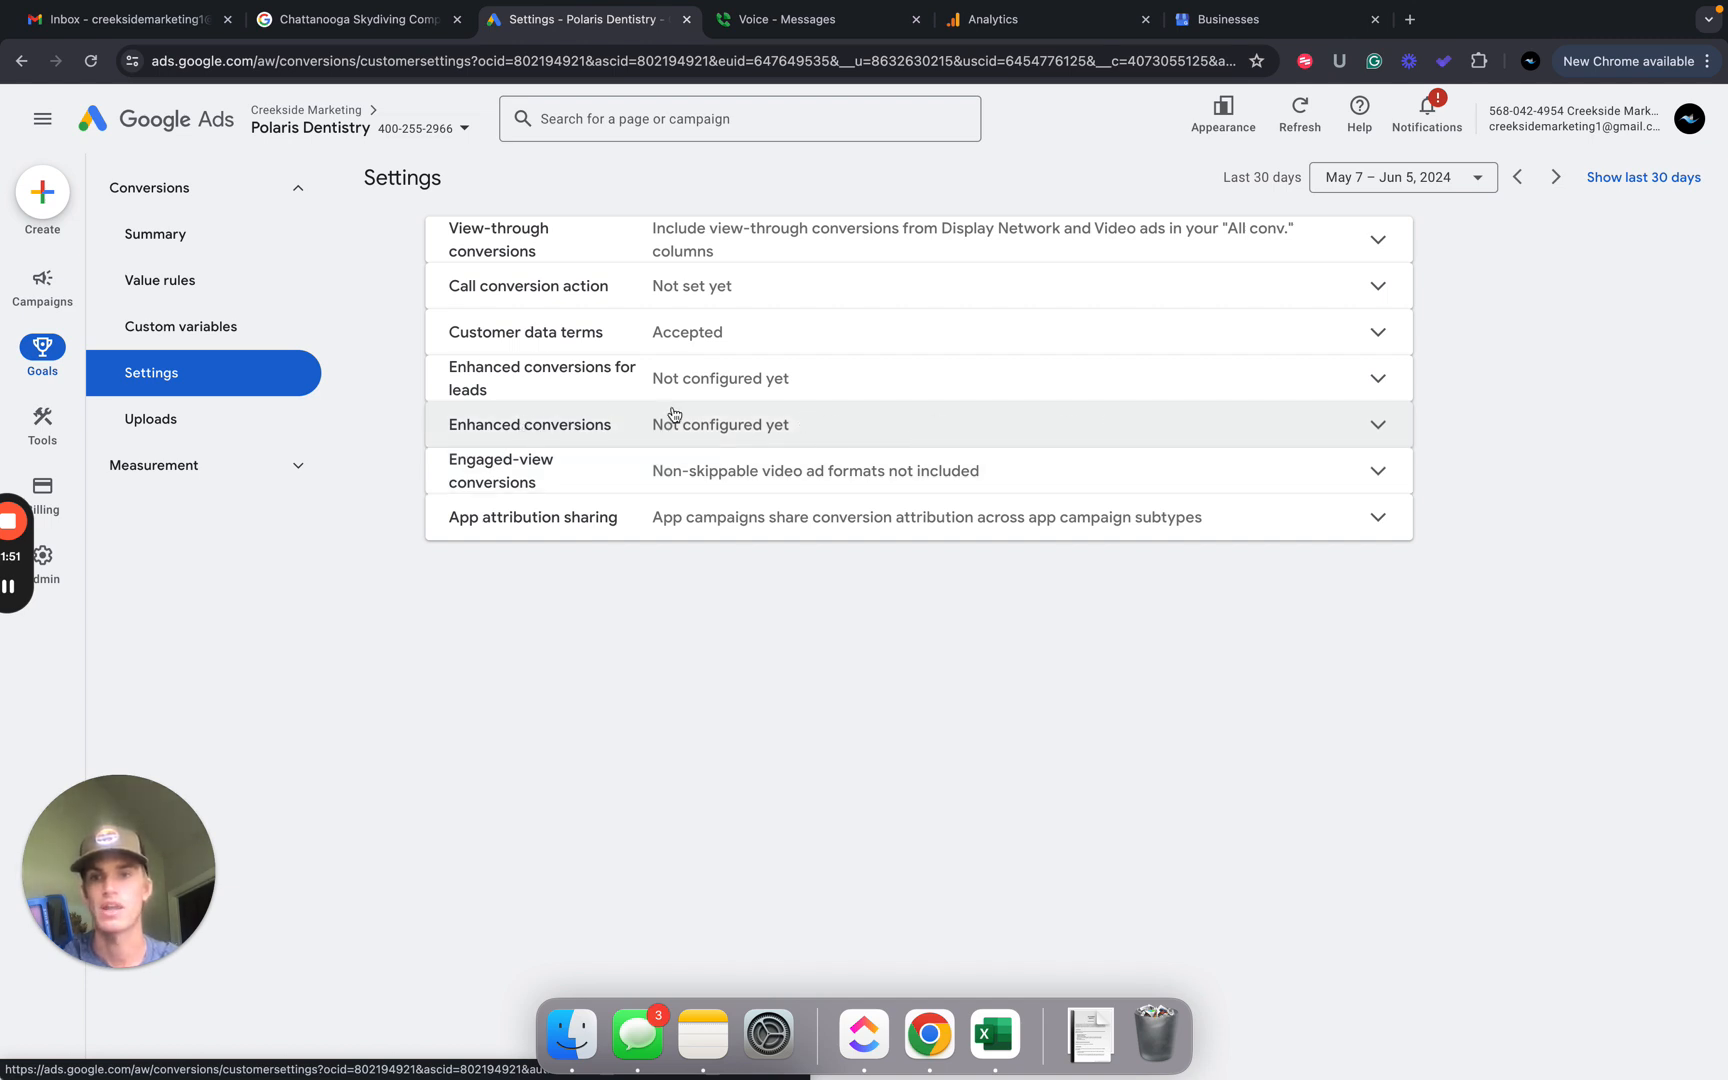
{"action": "left_click", "coordinate": [972, 424]}
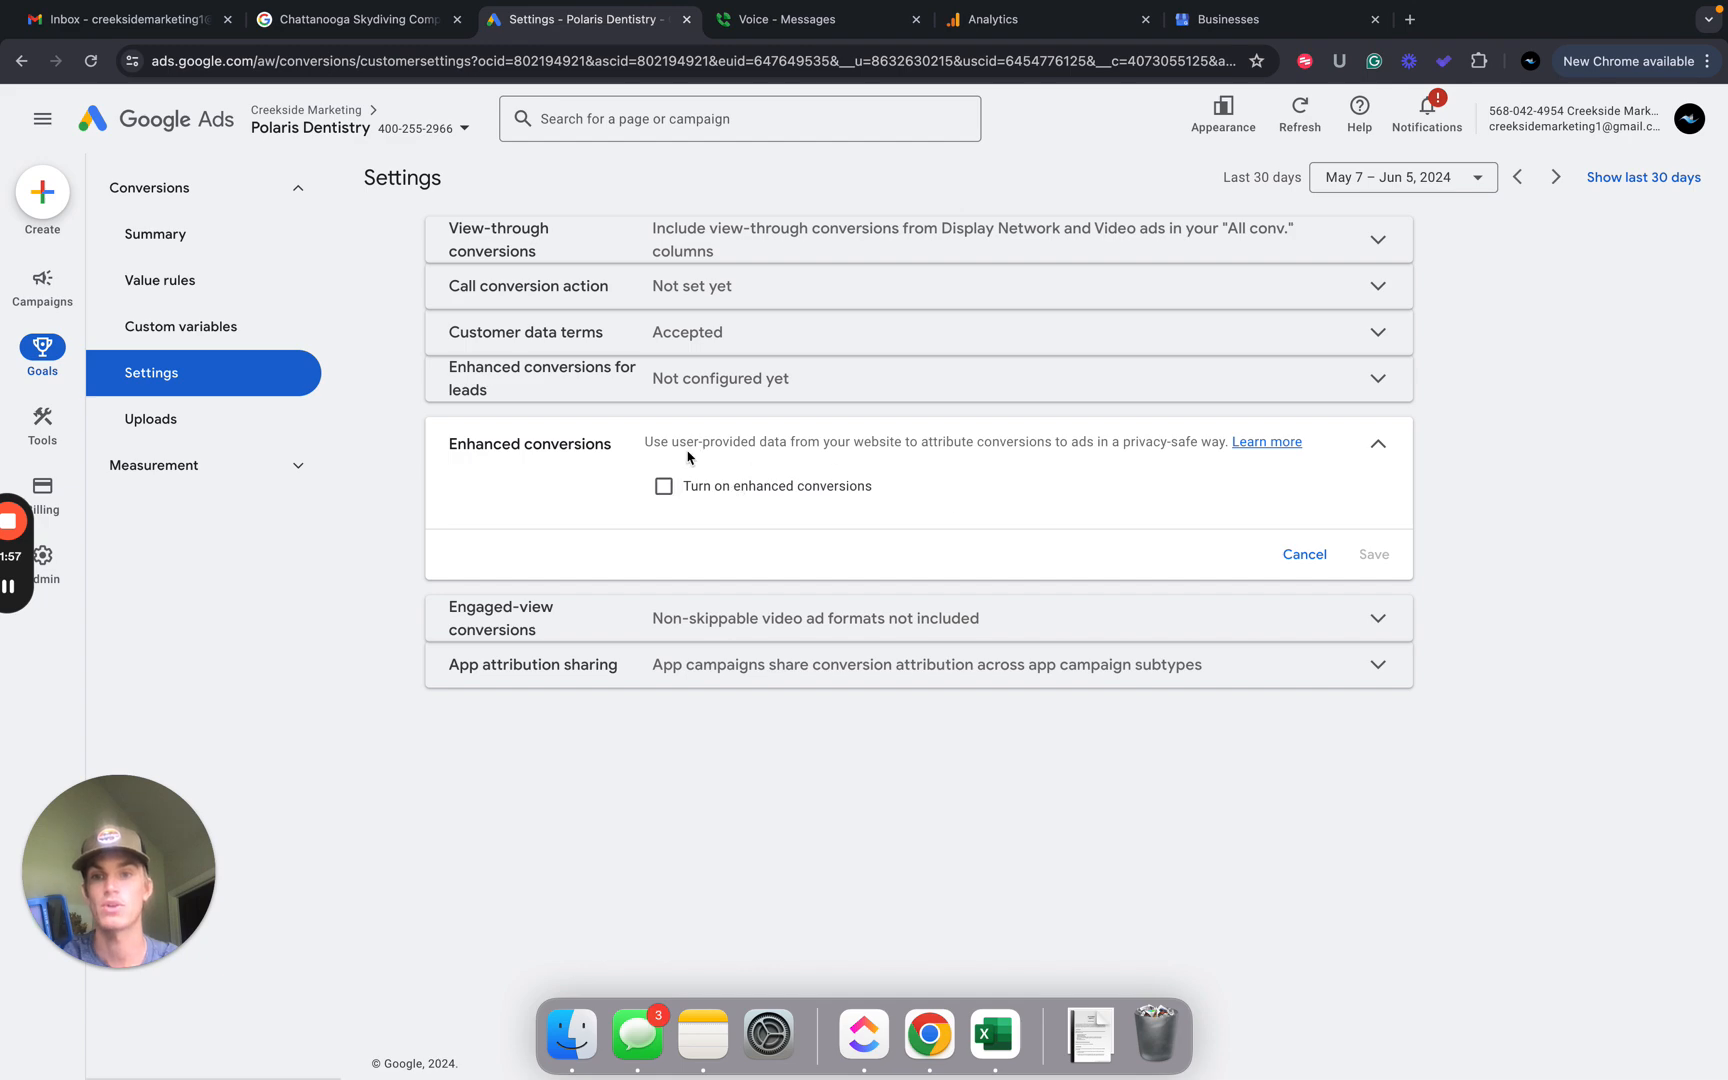
Return to the audit spreadsheet and mark the enhanced conversions question, row 25, with an x under No.
{"action": "key", "text": "ctrl+Left"}
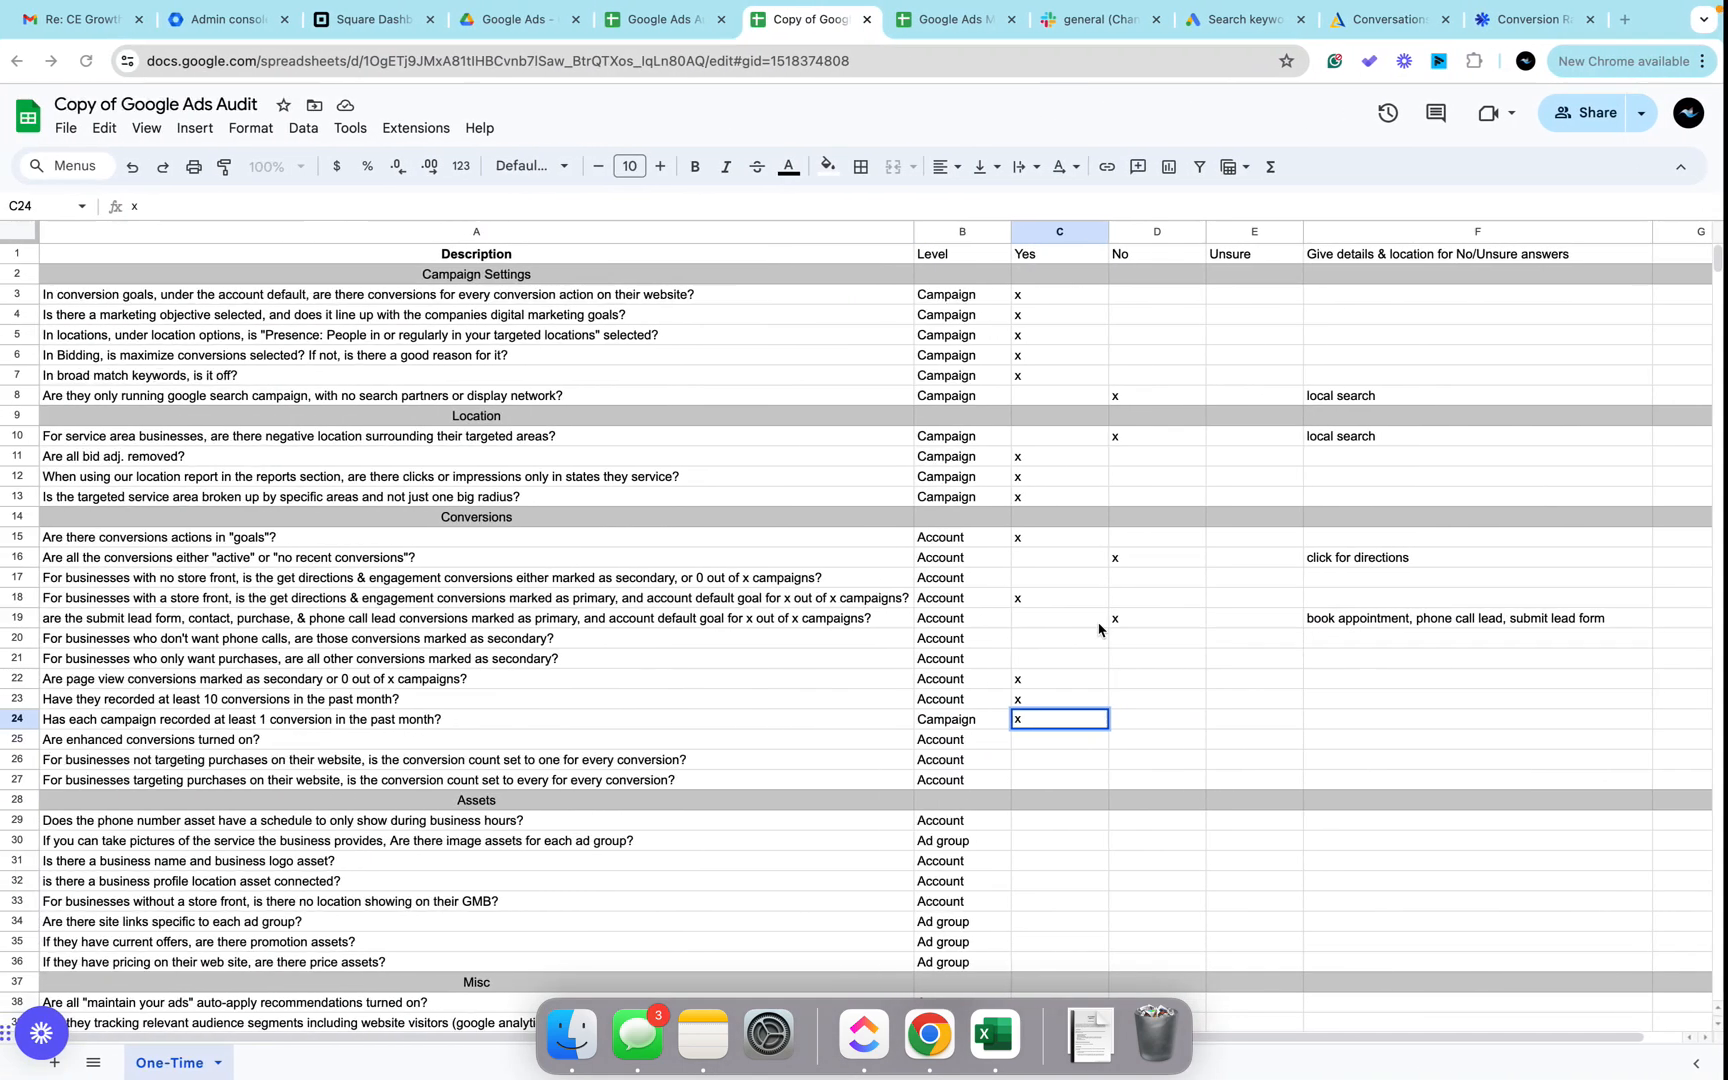
{"action": "type", "text": "x"}
{"action": "left_click", "coordinate": [1147, 740]}
{"action": "type", "text": "x"}
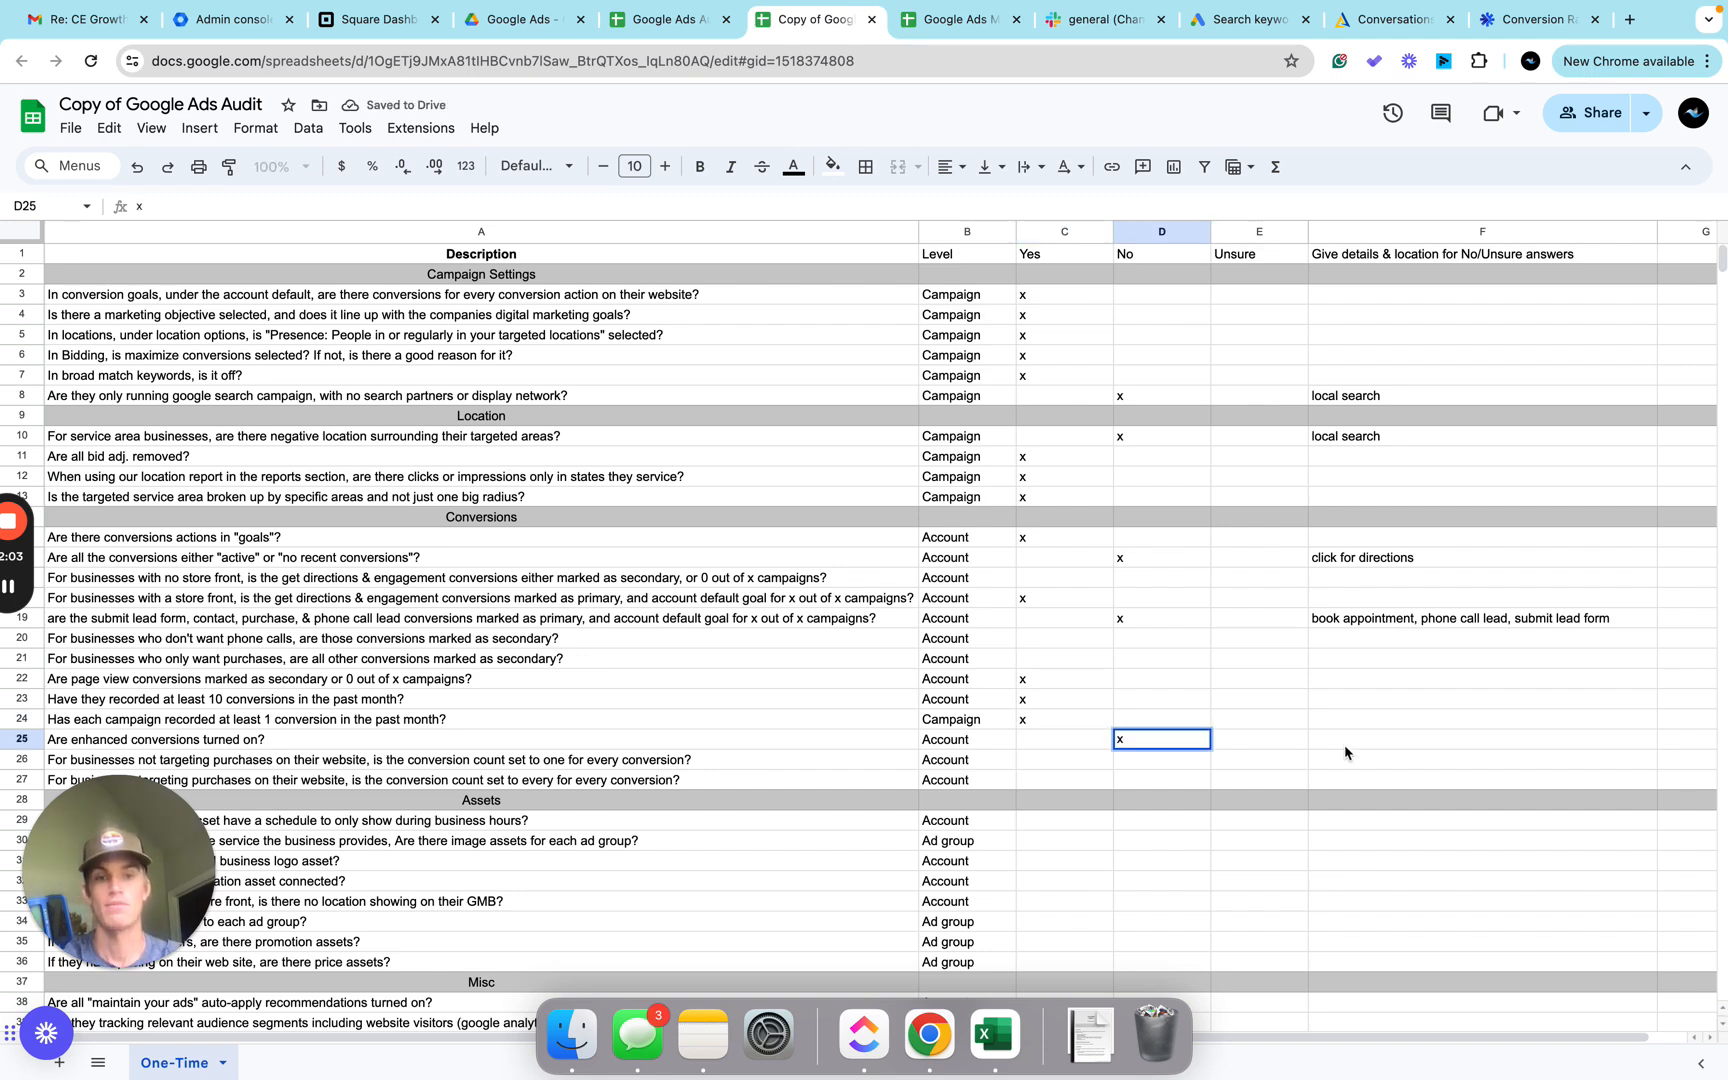
{"action": "left_click", "coordinate": [1260, 760]}
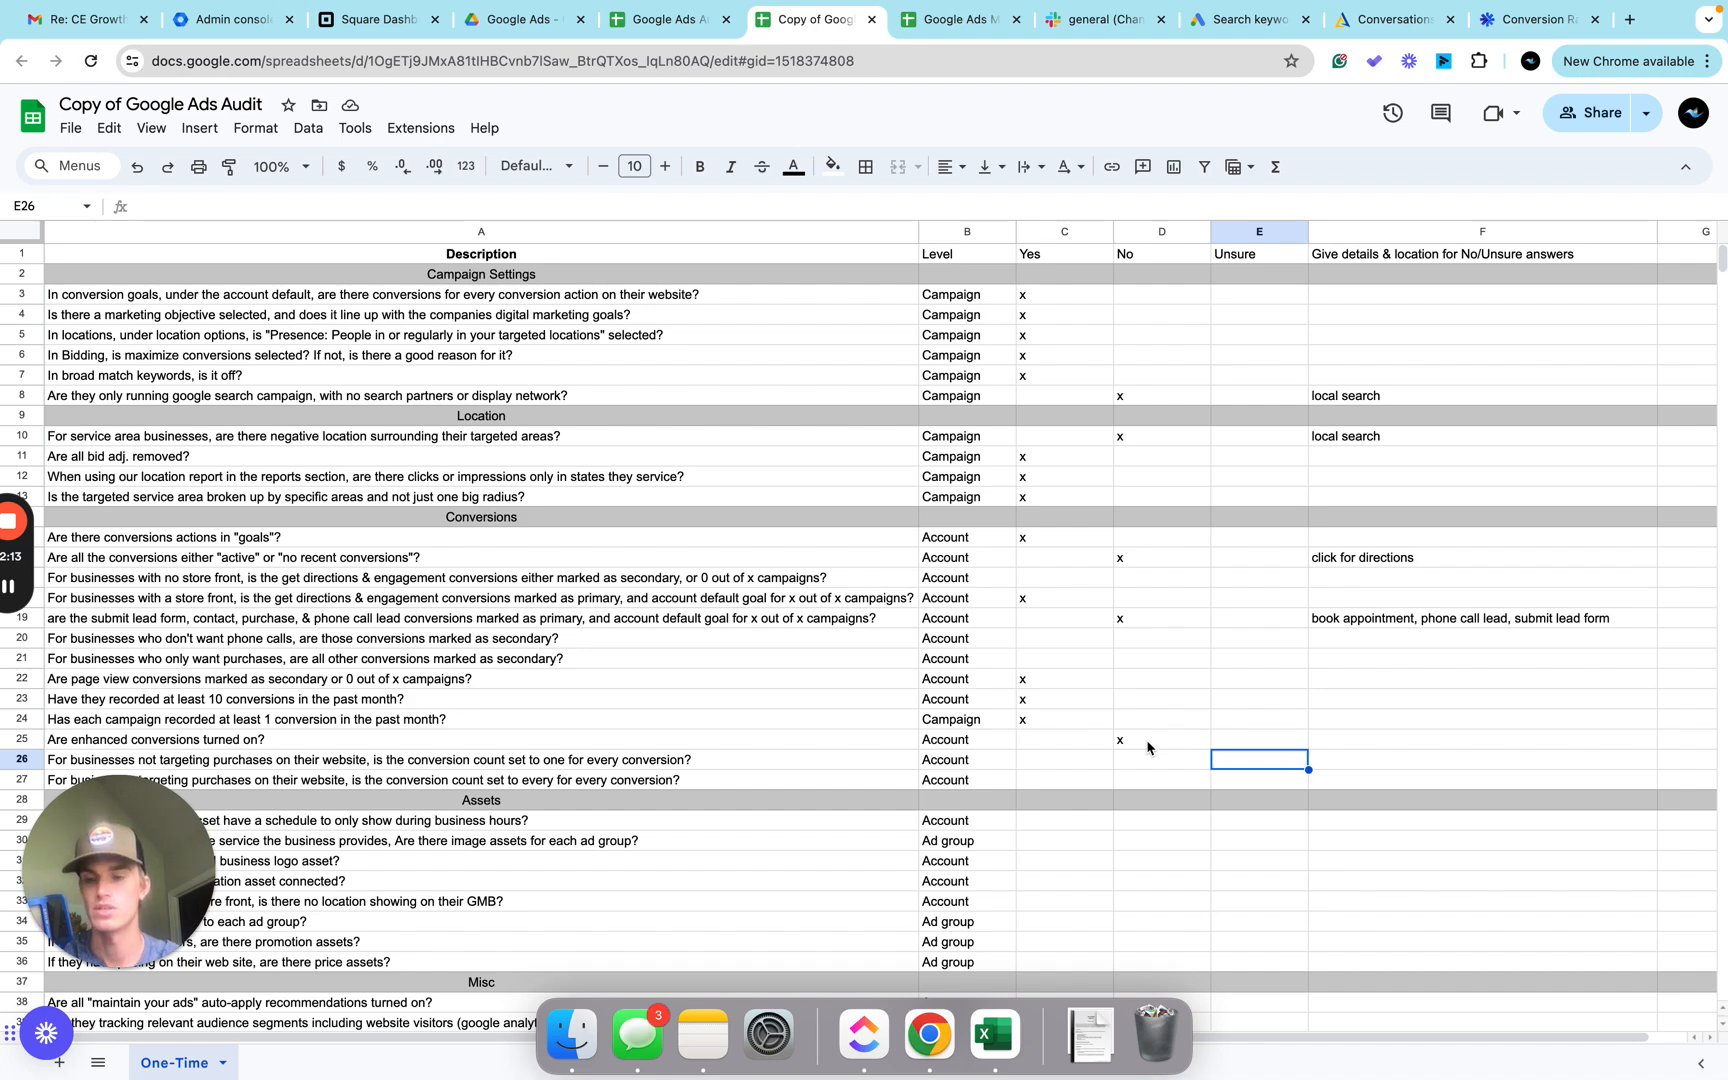
Collapse the enhanced conversions setting in Google Ads and go back to the audit spreadsheet.
{"action": "key", "text": "ctrl+Right"}
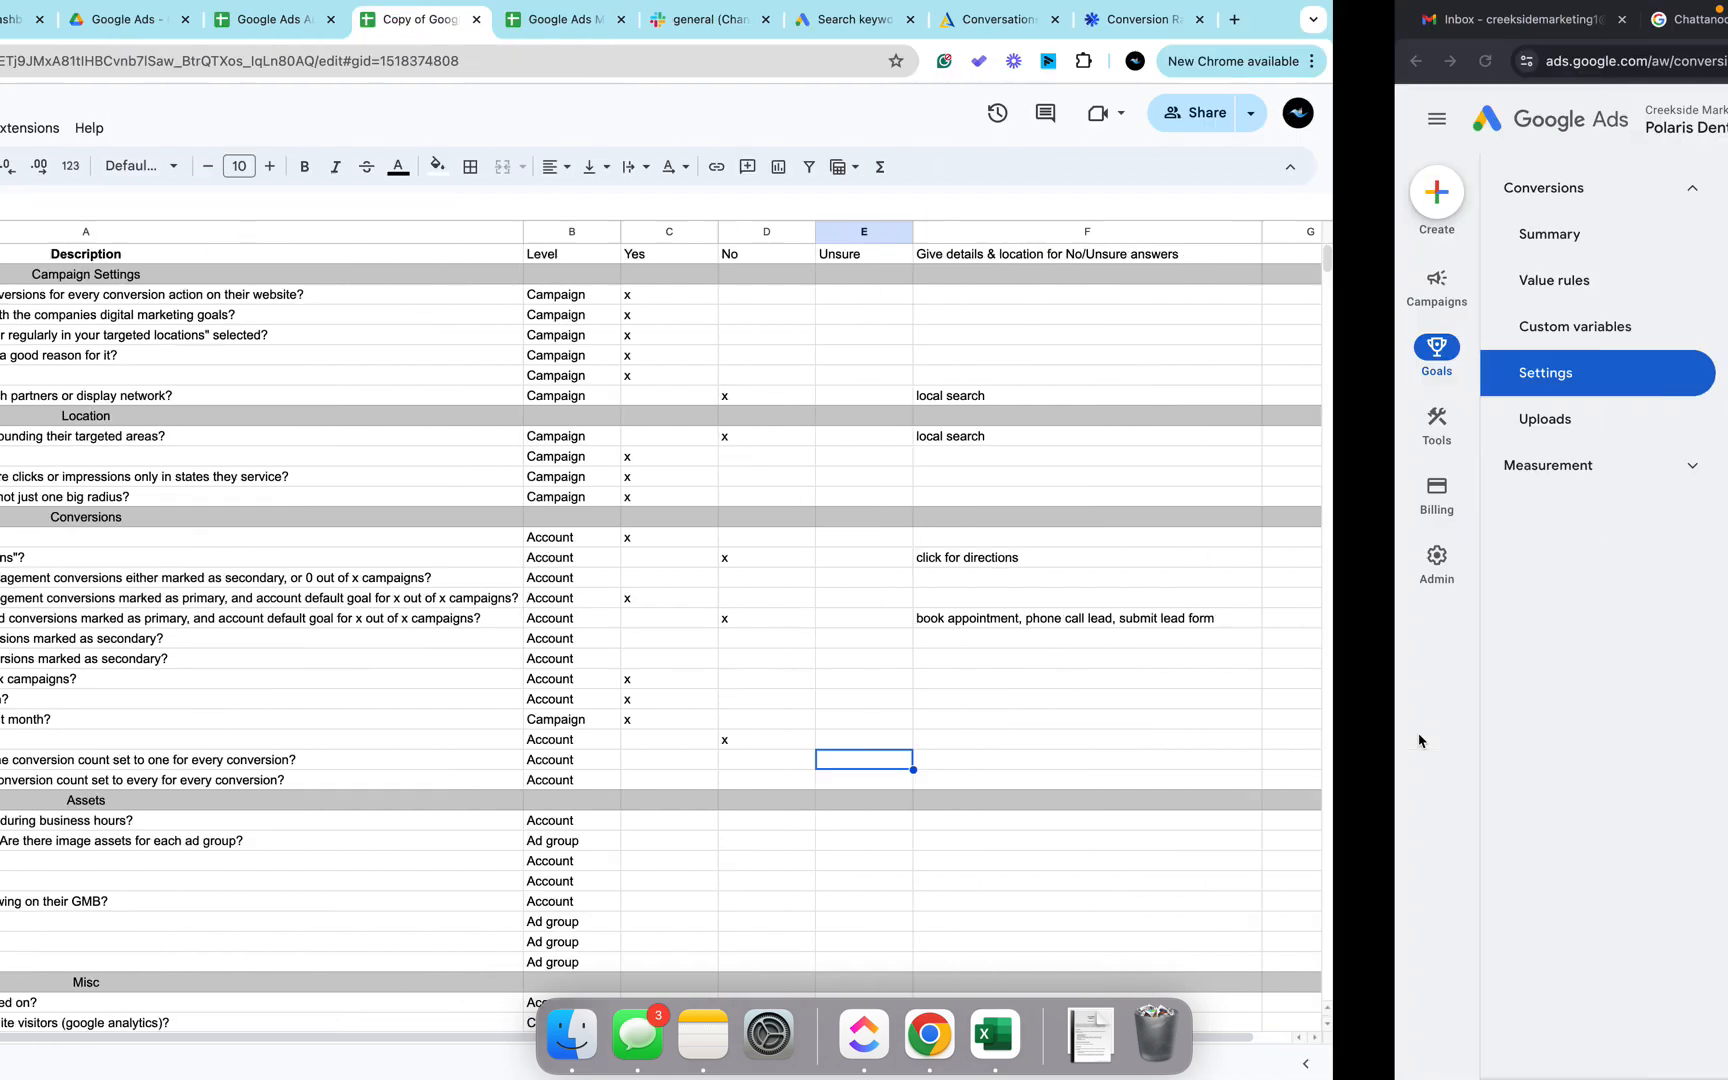
{"action": "left_click", "coordinate": [1378, 455]}
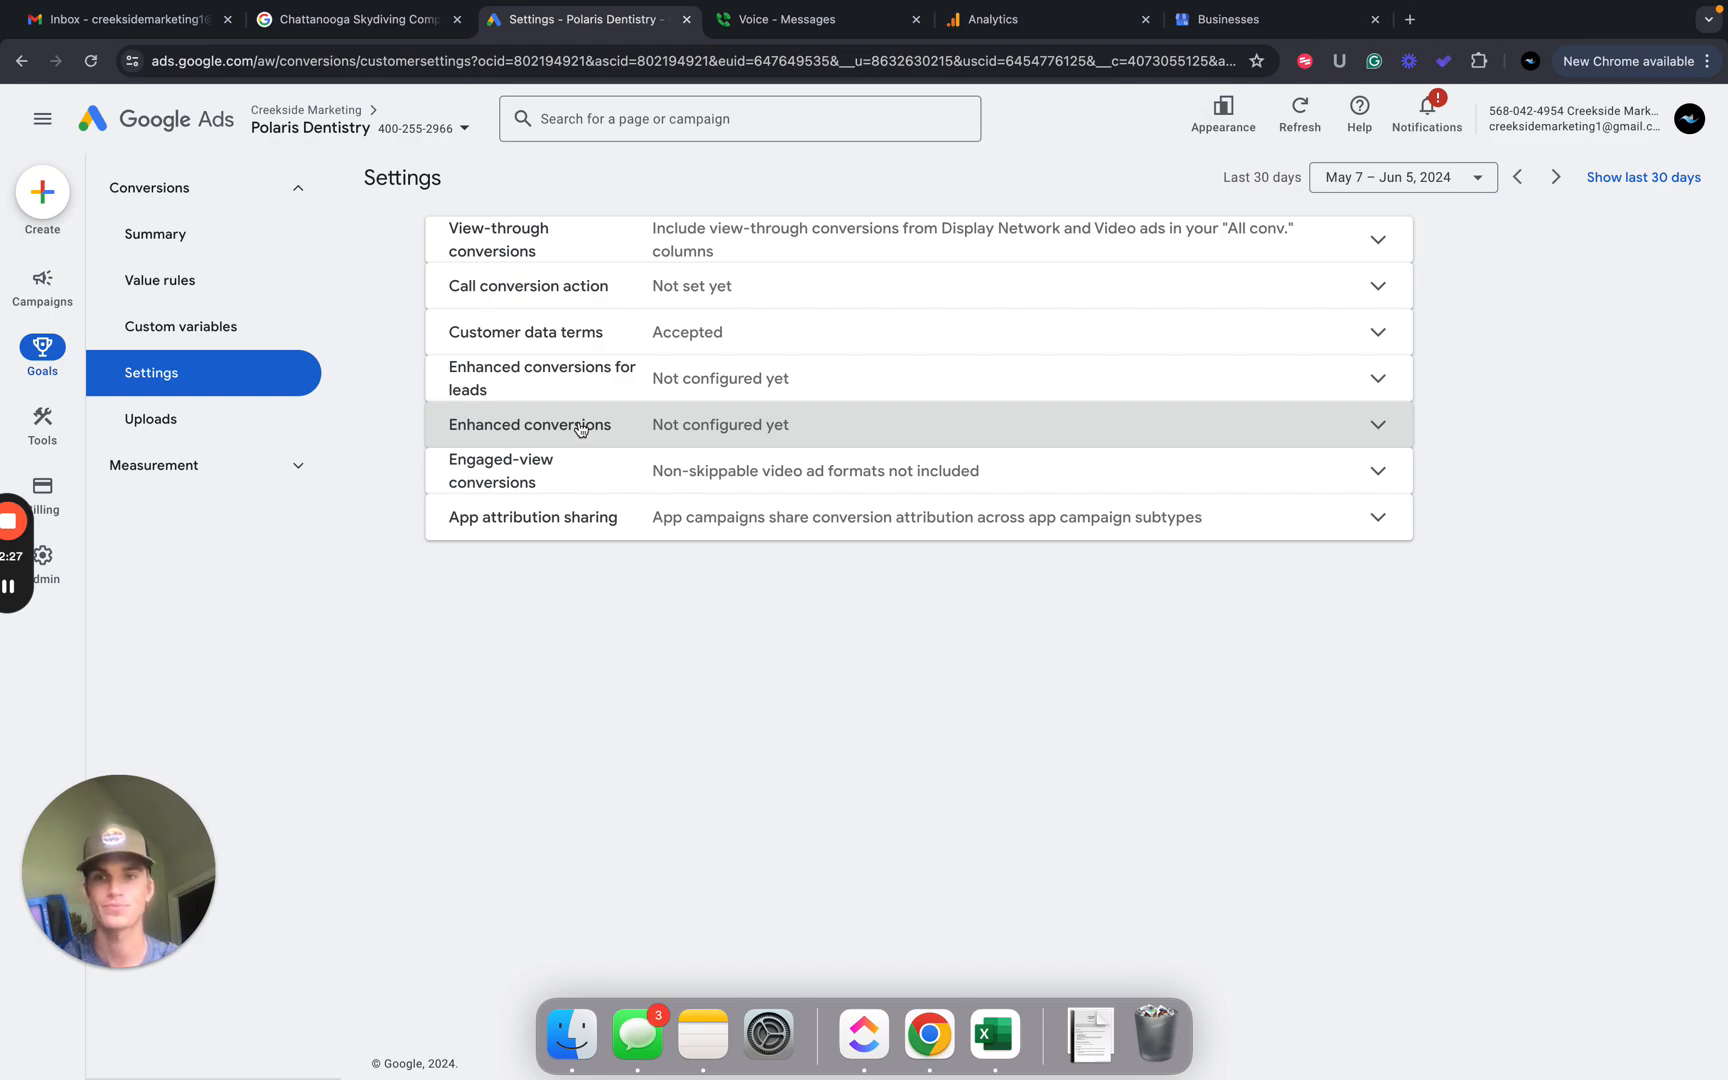
{"action": "key", "text": "ctrl+Left"}
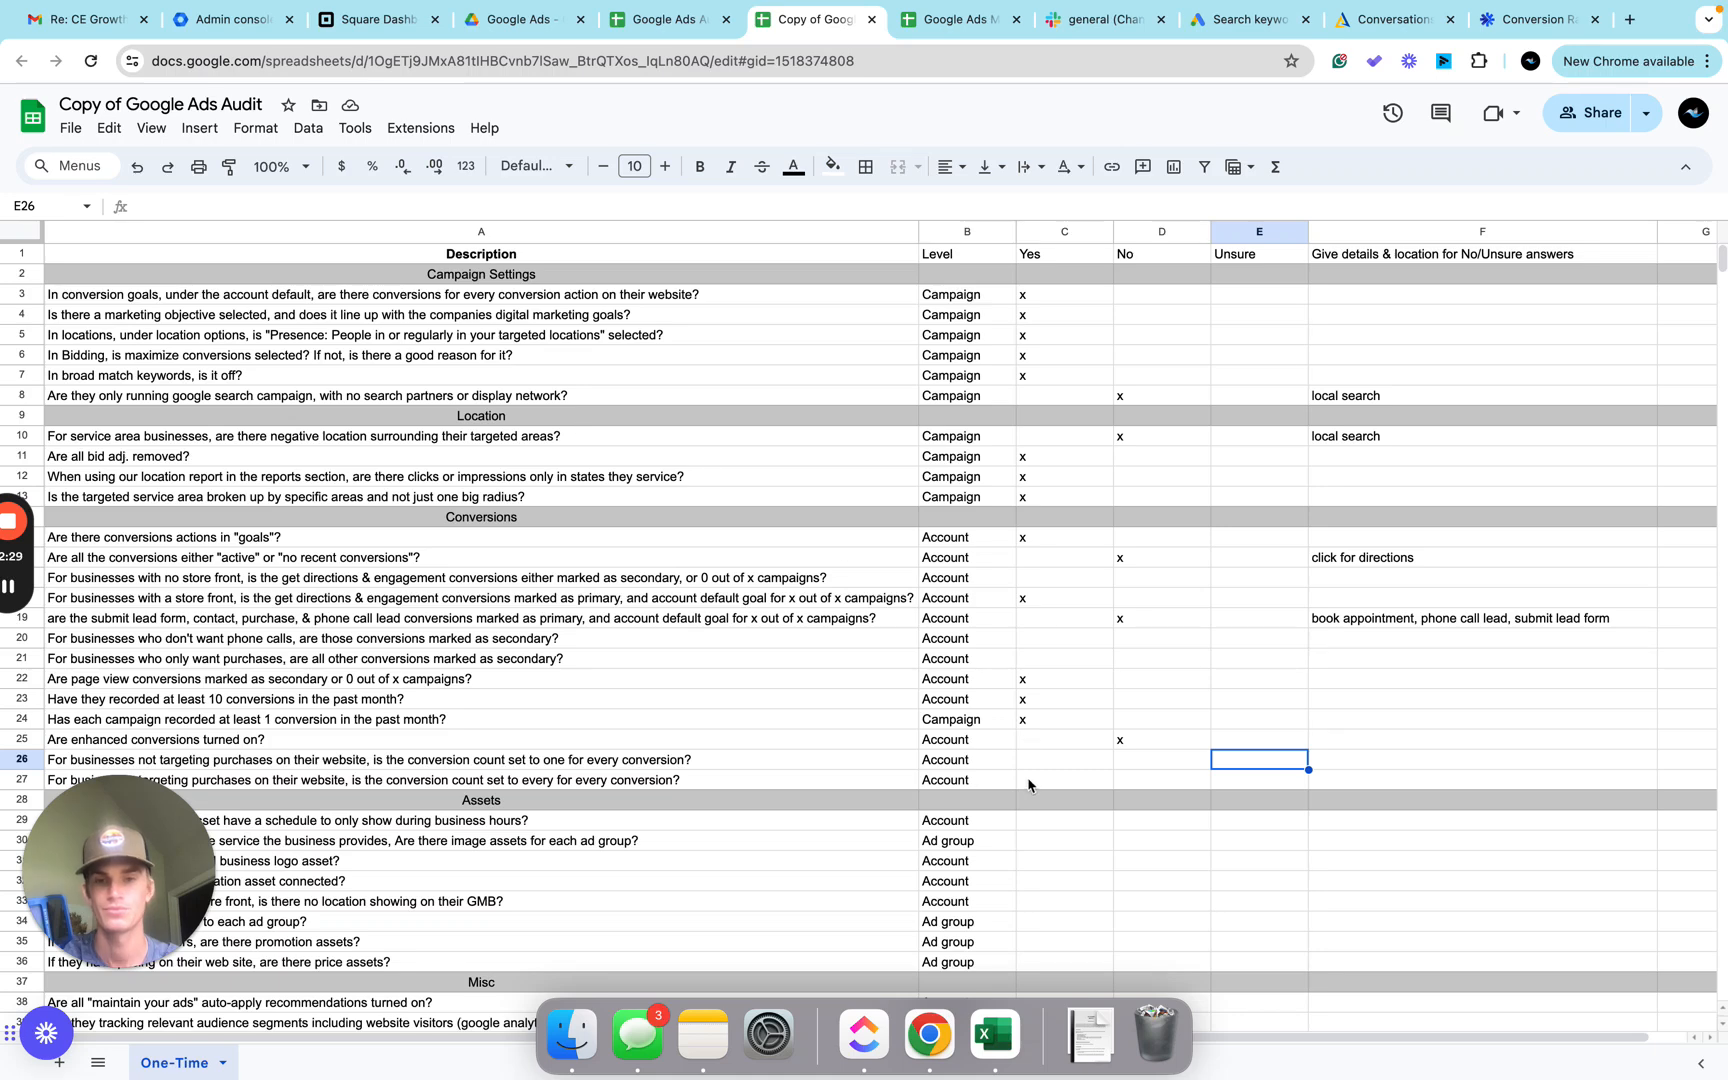
Open the Submit lead form conversion action's settings in Google Ads and compare the One and Every options of its Count setting without saving.
{"action": "scroll", "coordinate": [333, 756], "scroll_direction": "down", "scroll_amount": 2}
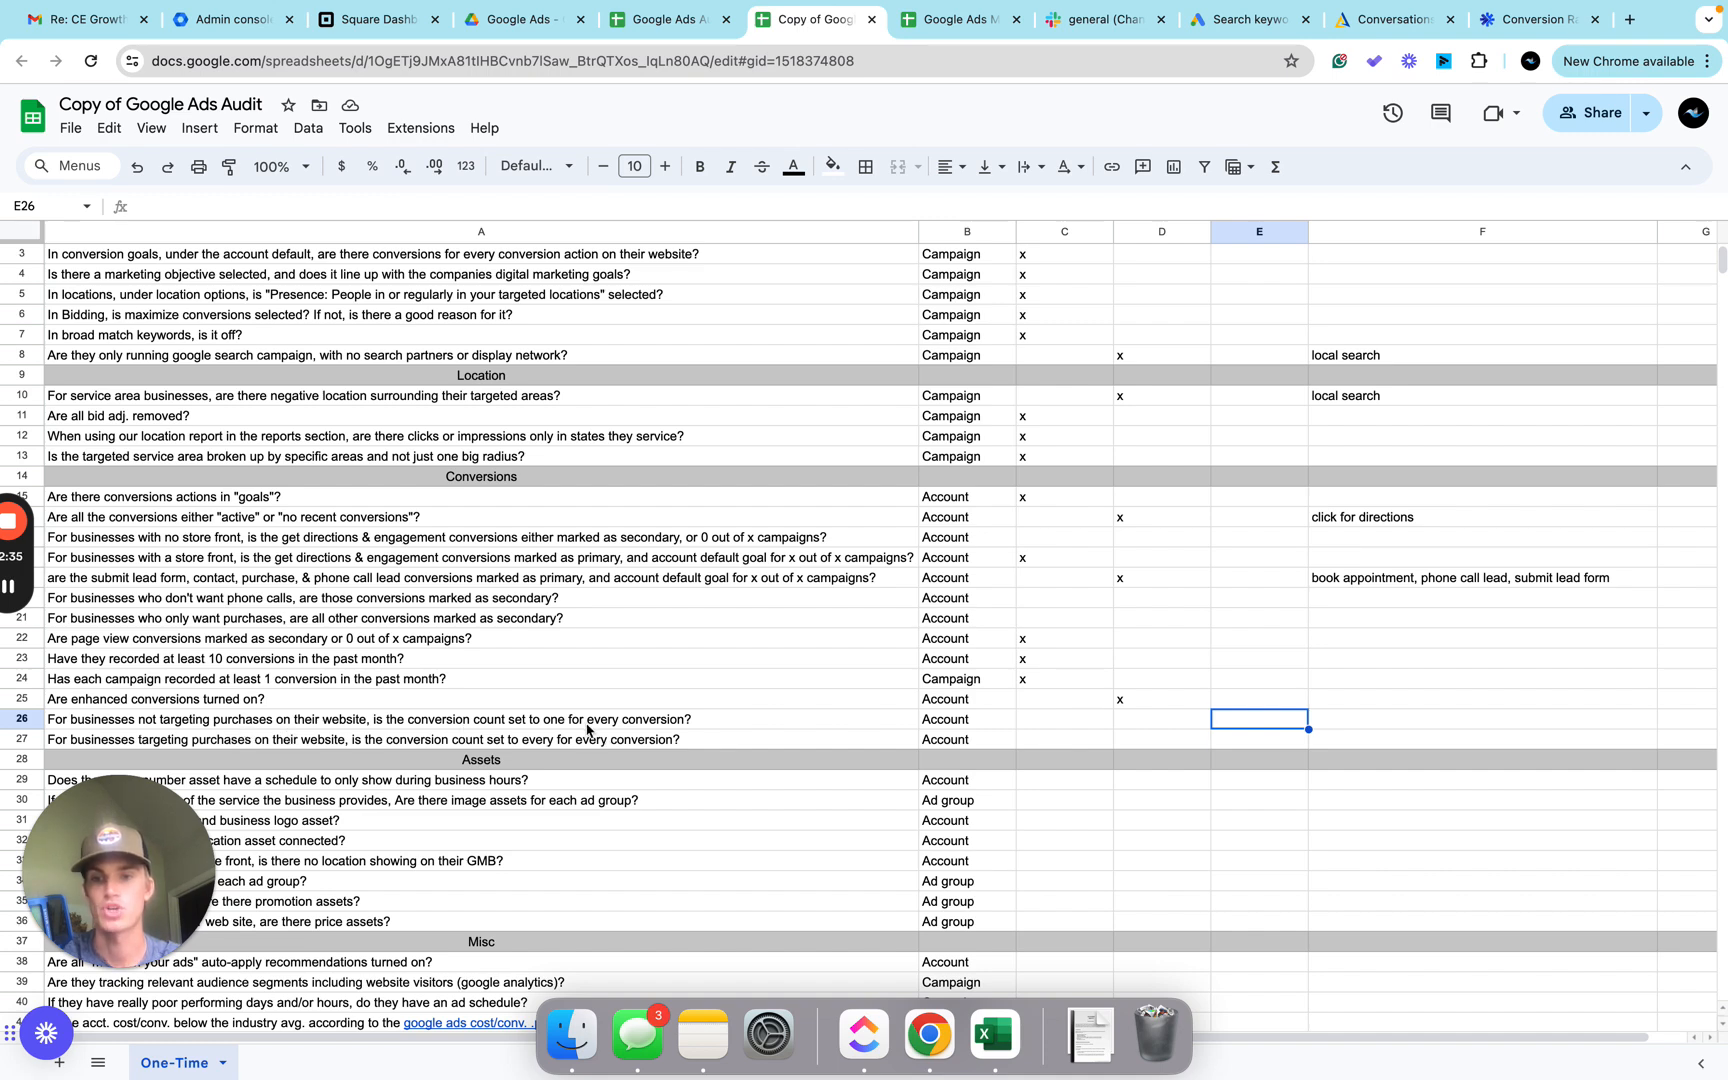
{"action": "key", "text": "ctrl+Right"}
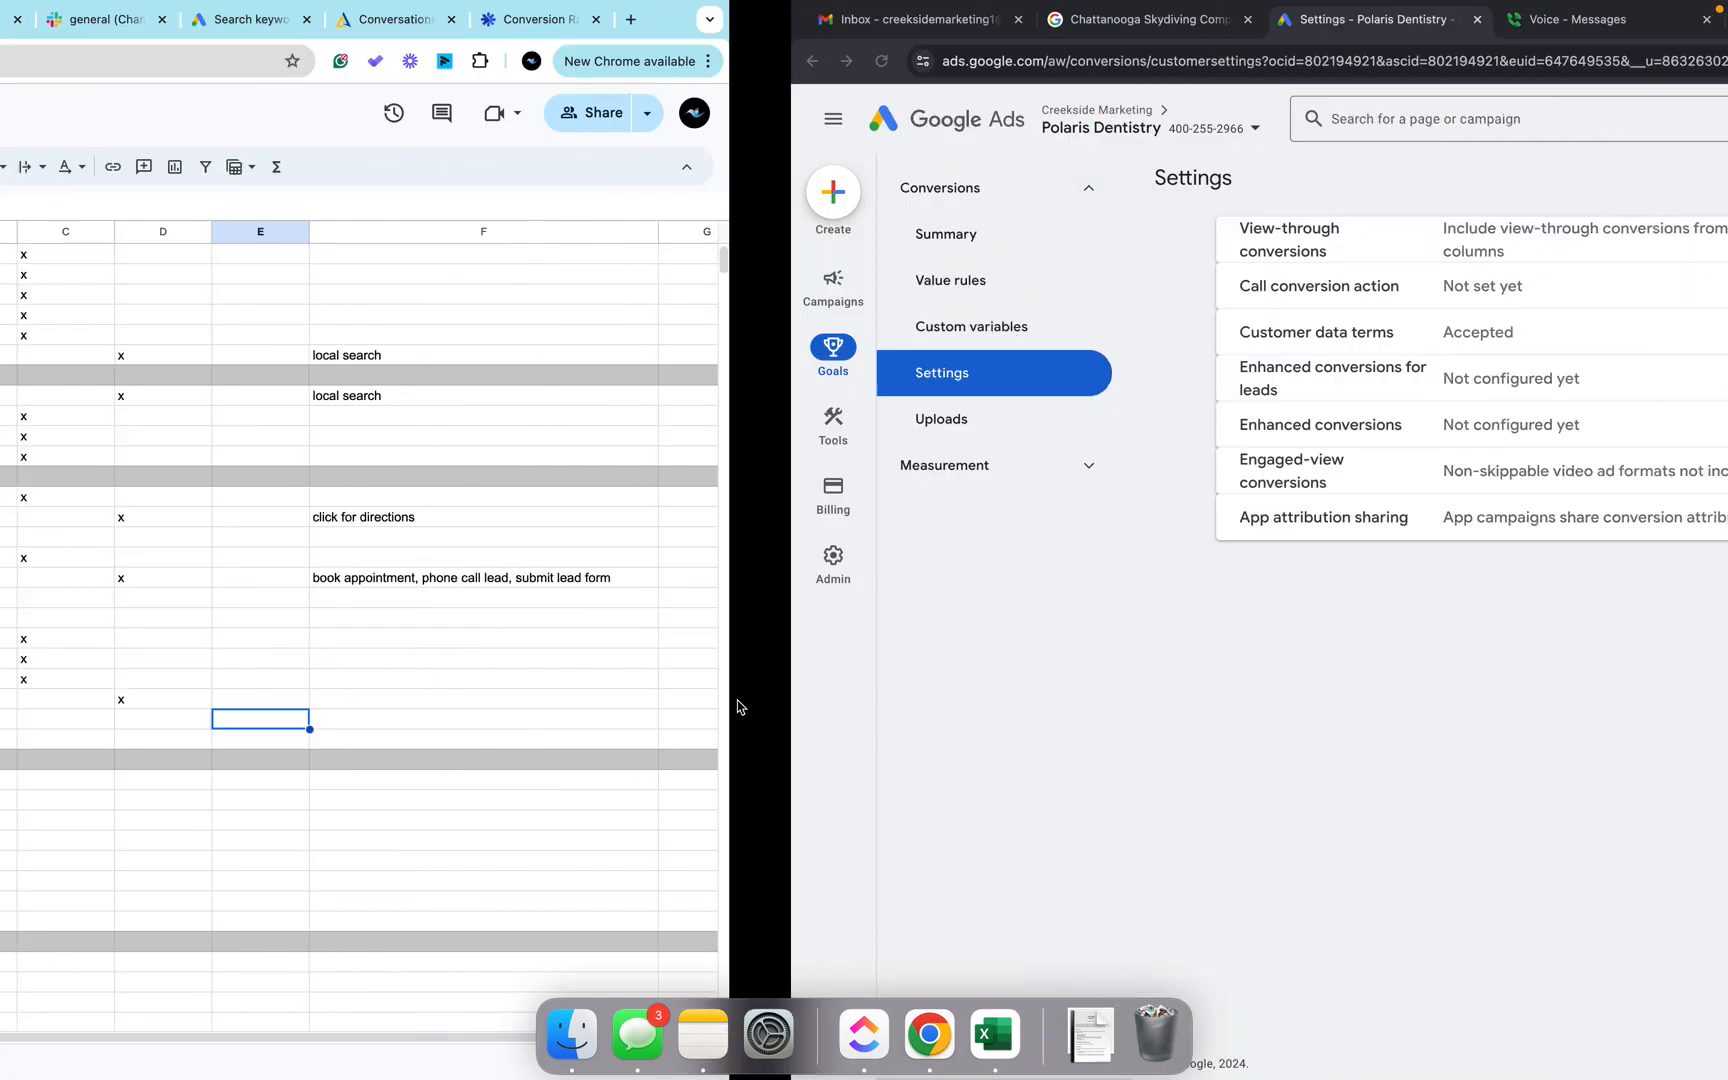
{"action": "left_click", "coordinate": [197, 247]}
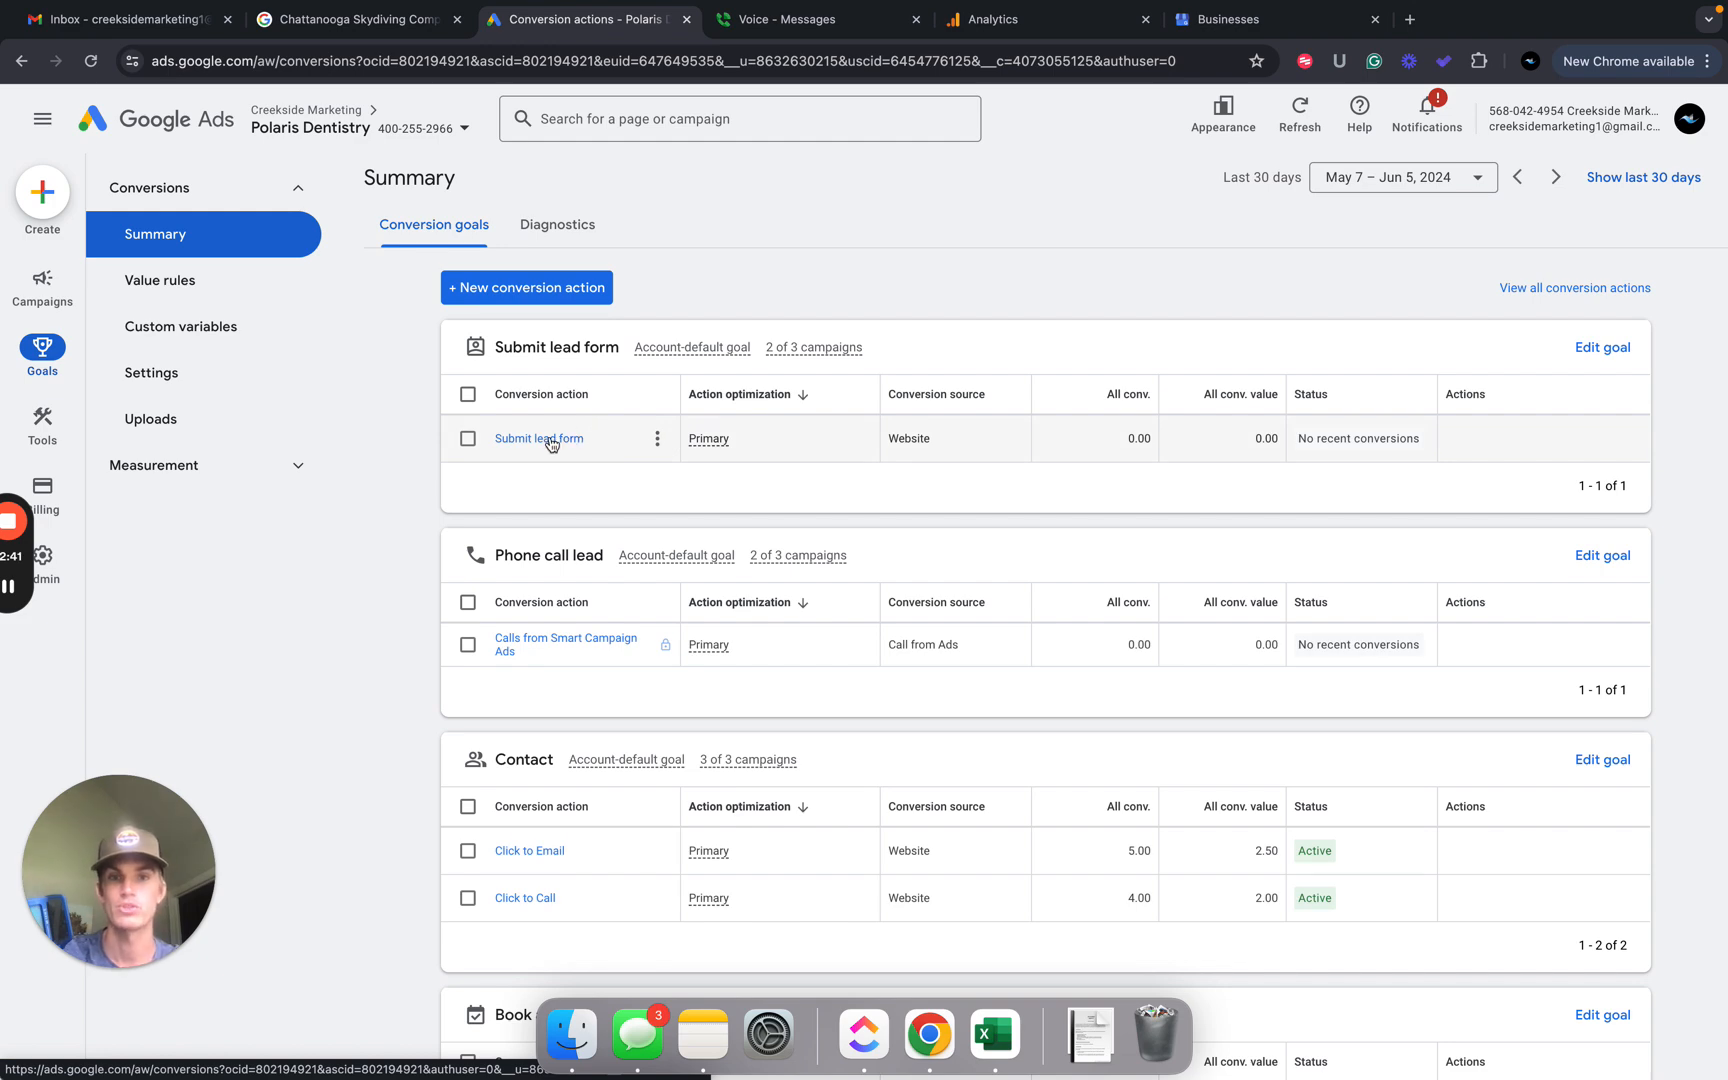
{"action": "left_click", "coordinate": [551, 442]}
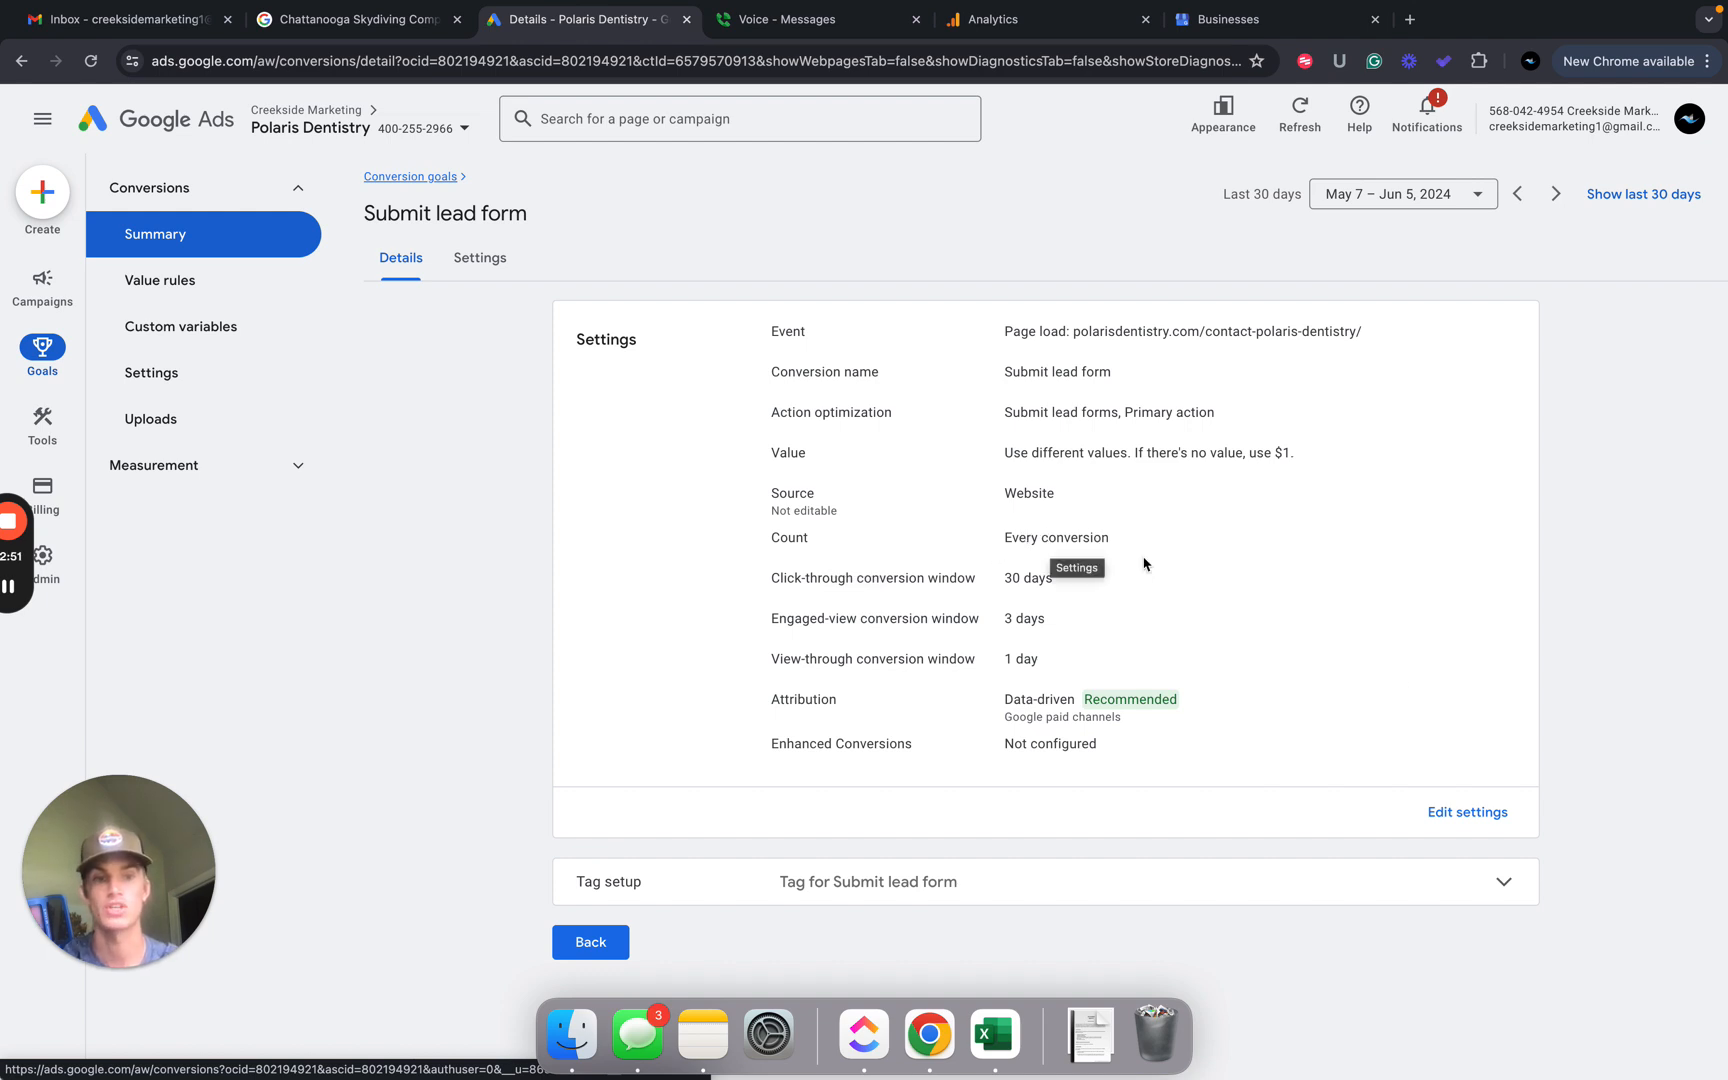
{"action": "left_click", "coordinate": [1465, 814]}
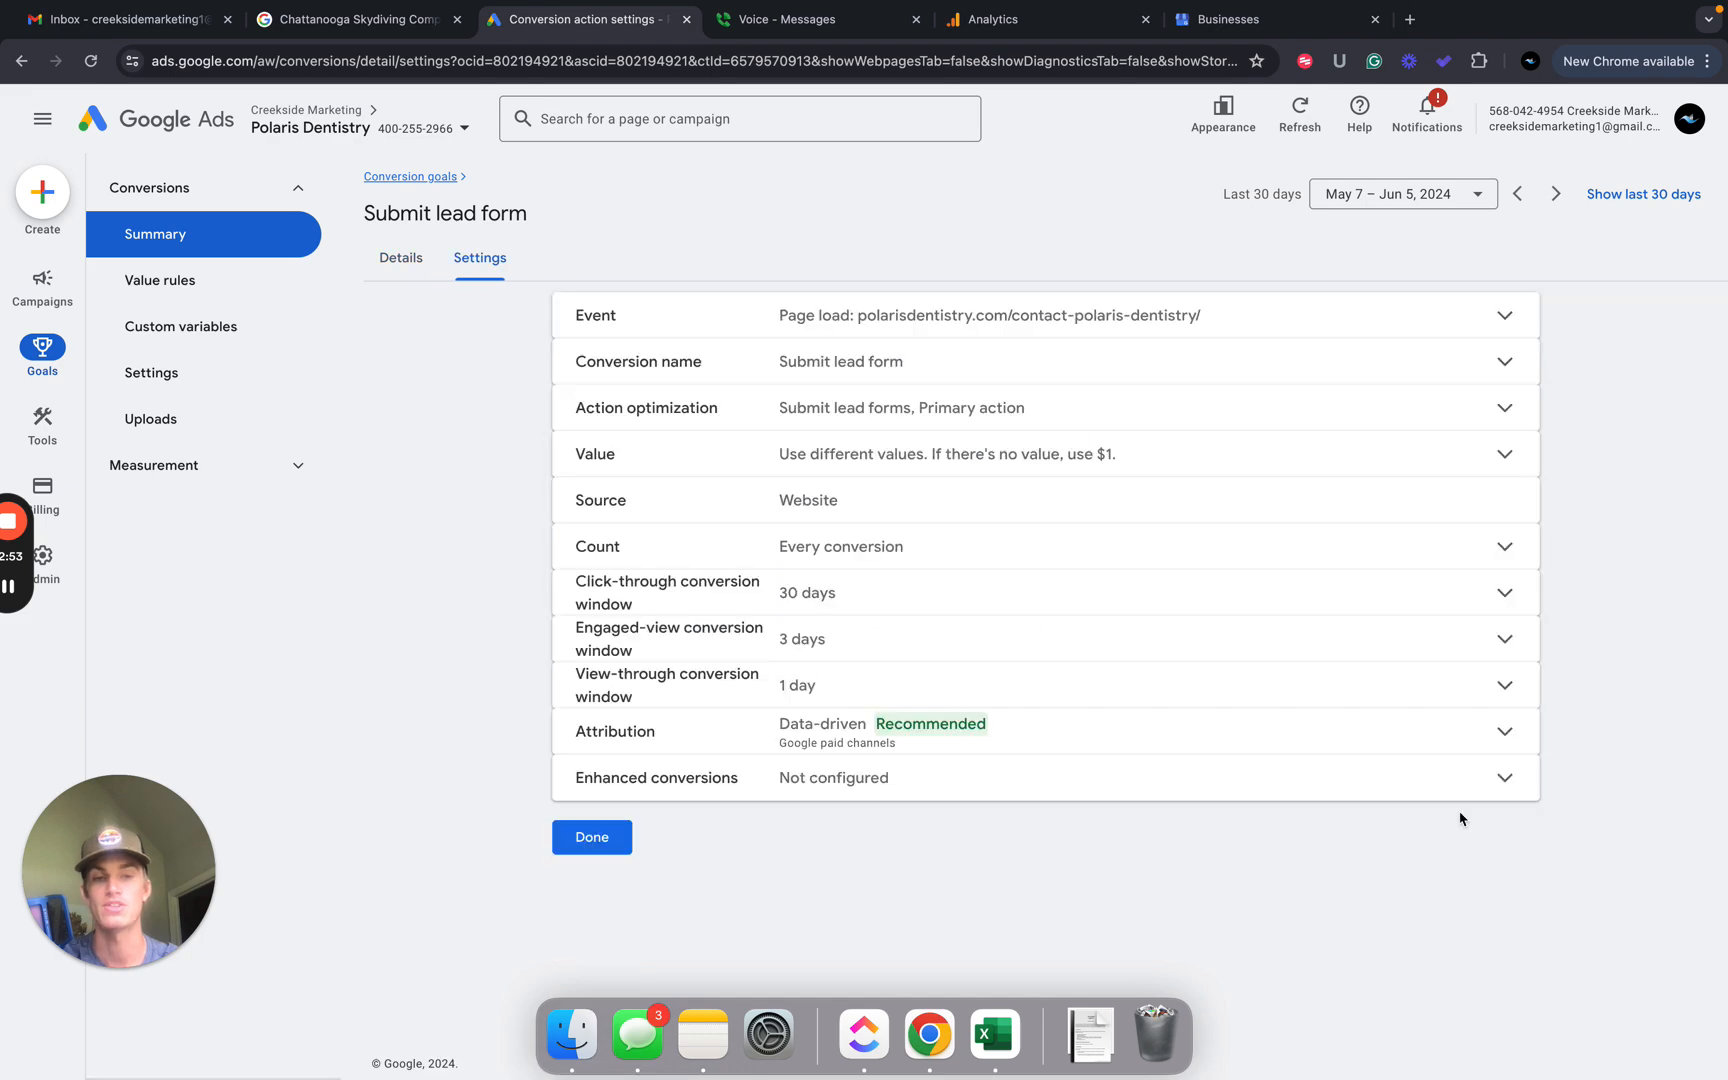
{"action": "left_click", "coordinate": [1360, 563]}
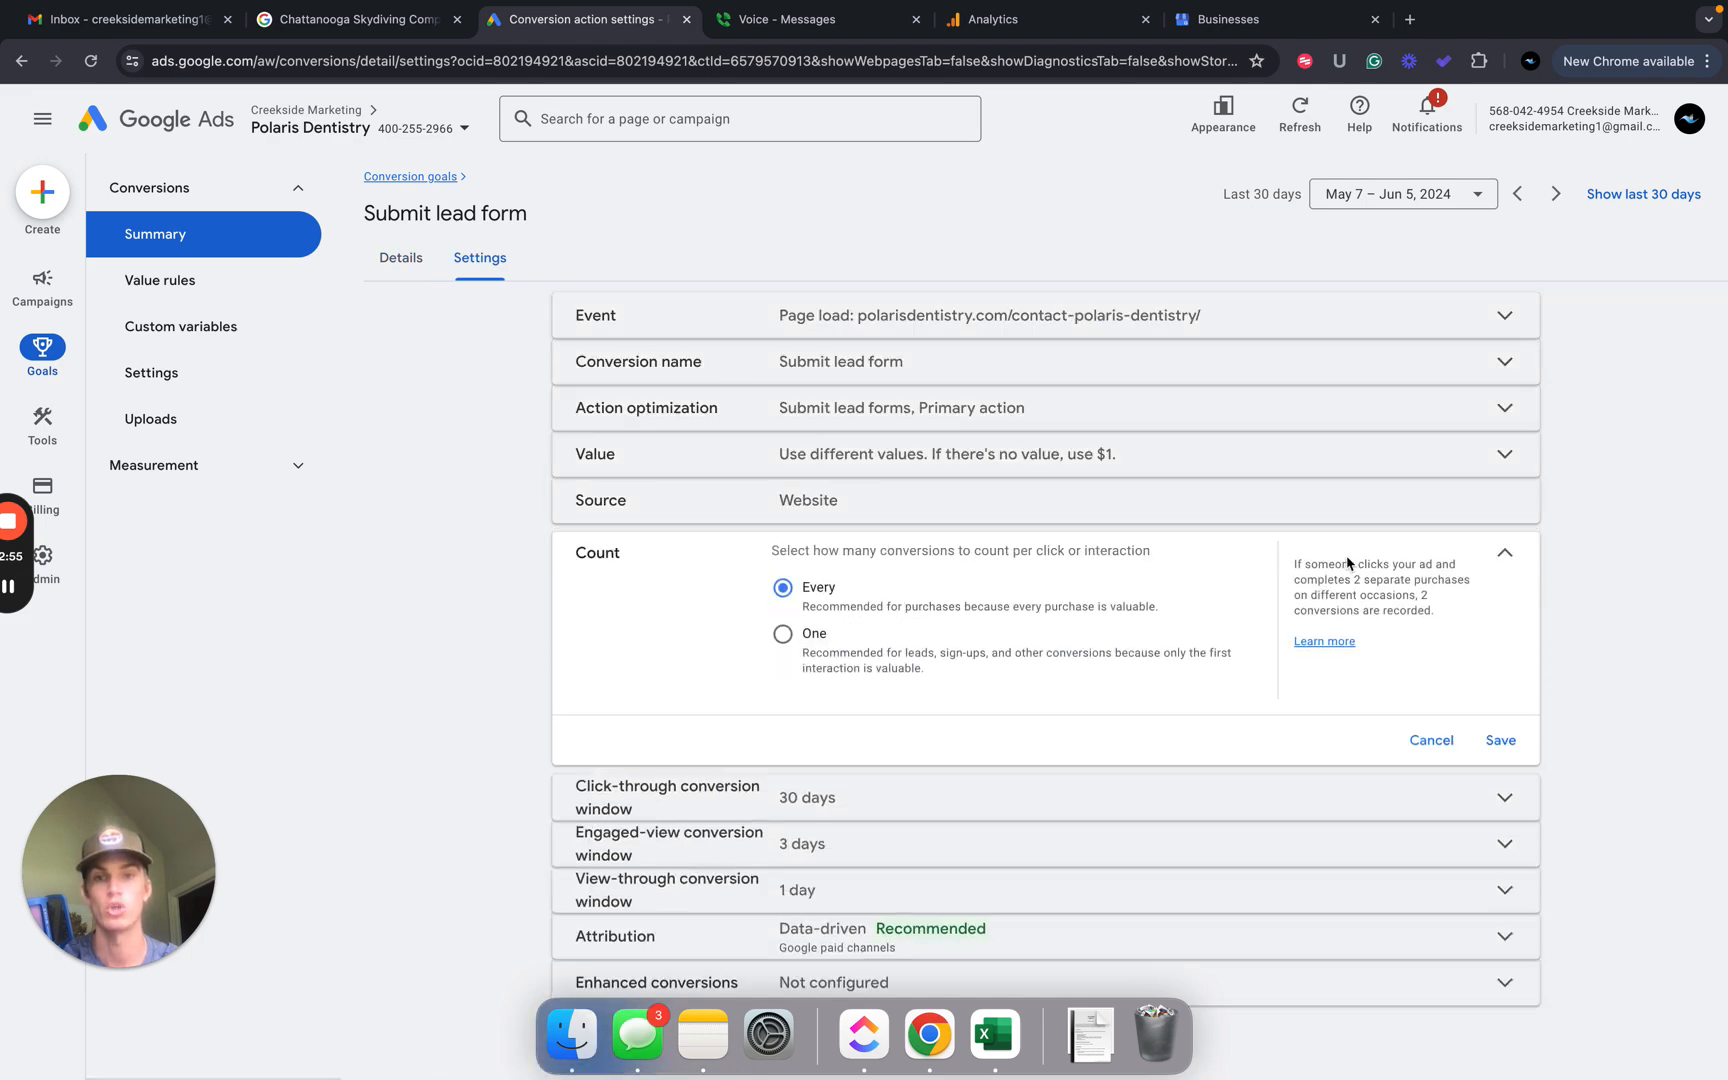
{"action": "left_click", "coordinate": [783, 648]}
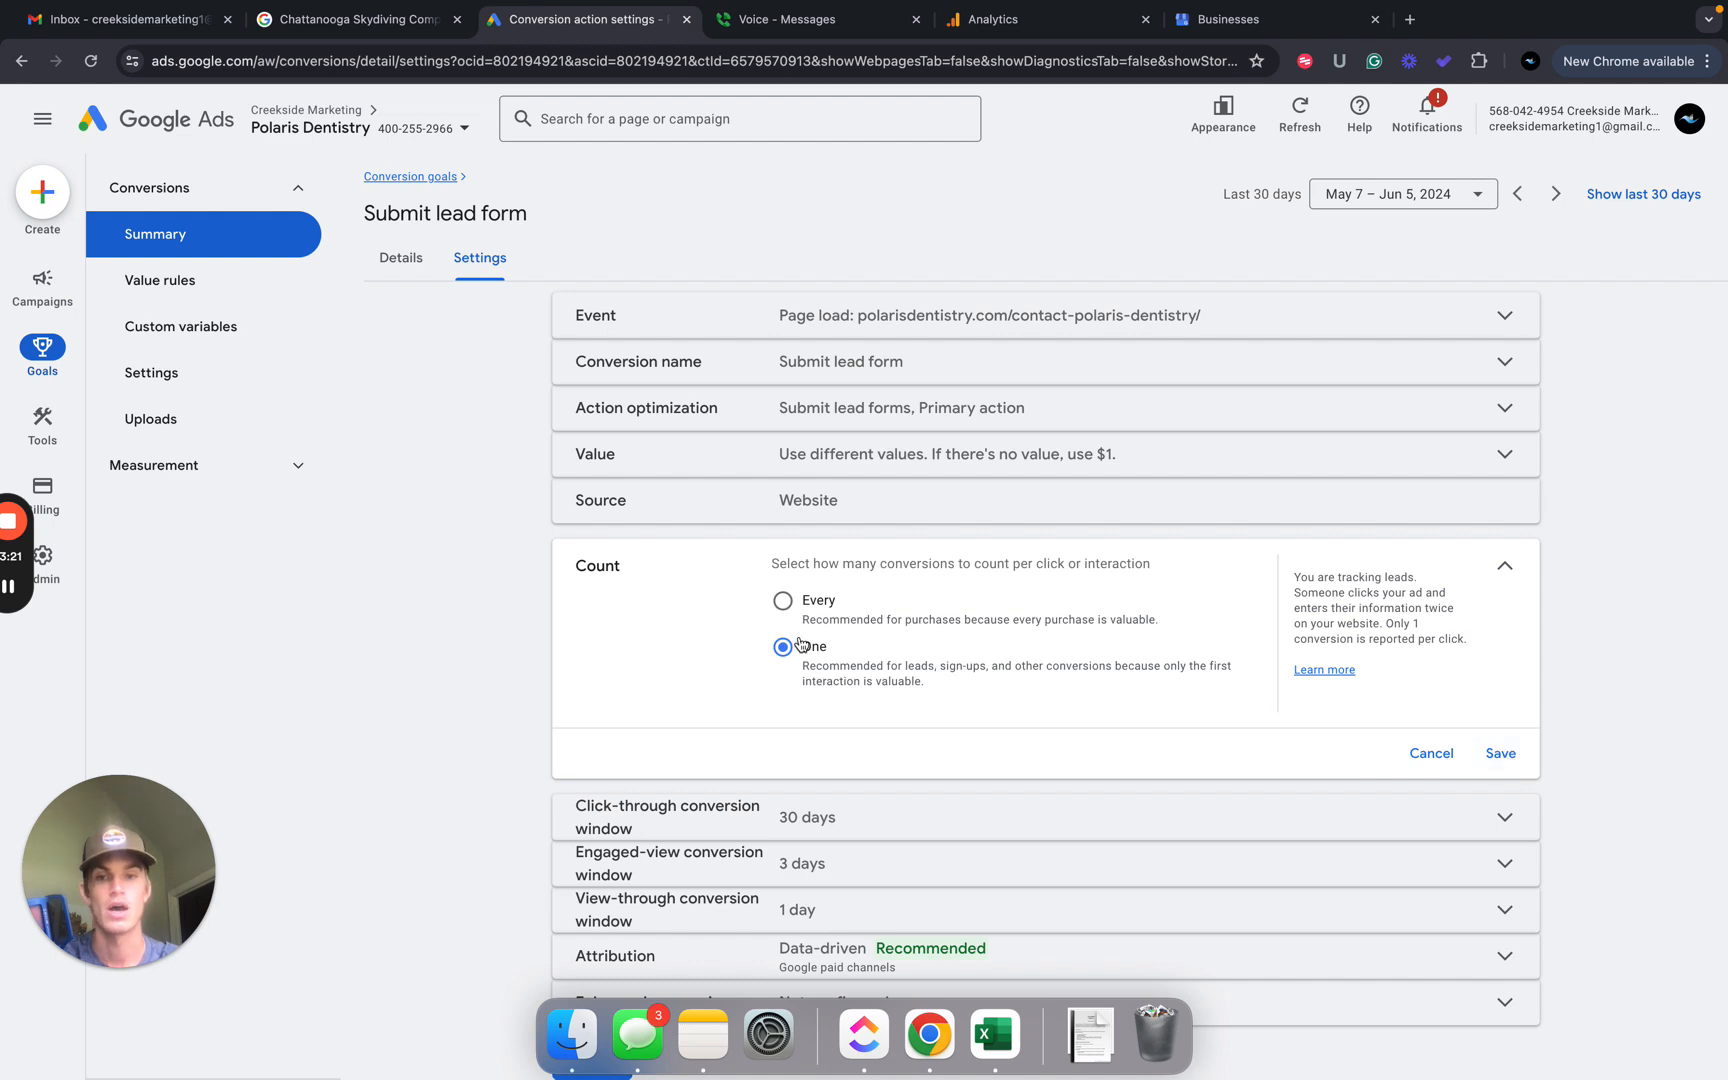
{"action": "left_click", "coordinate": [780, 603]}
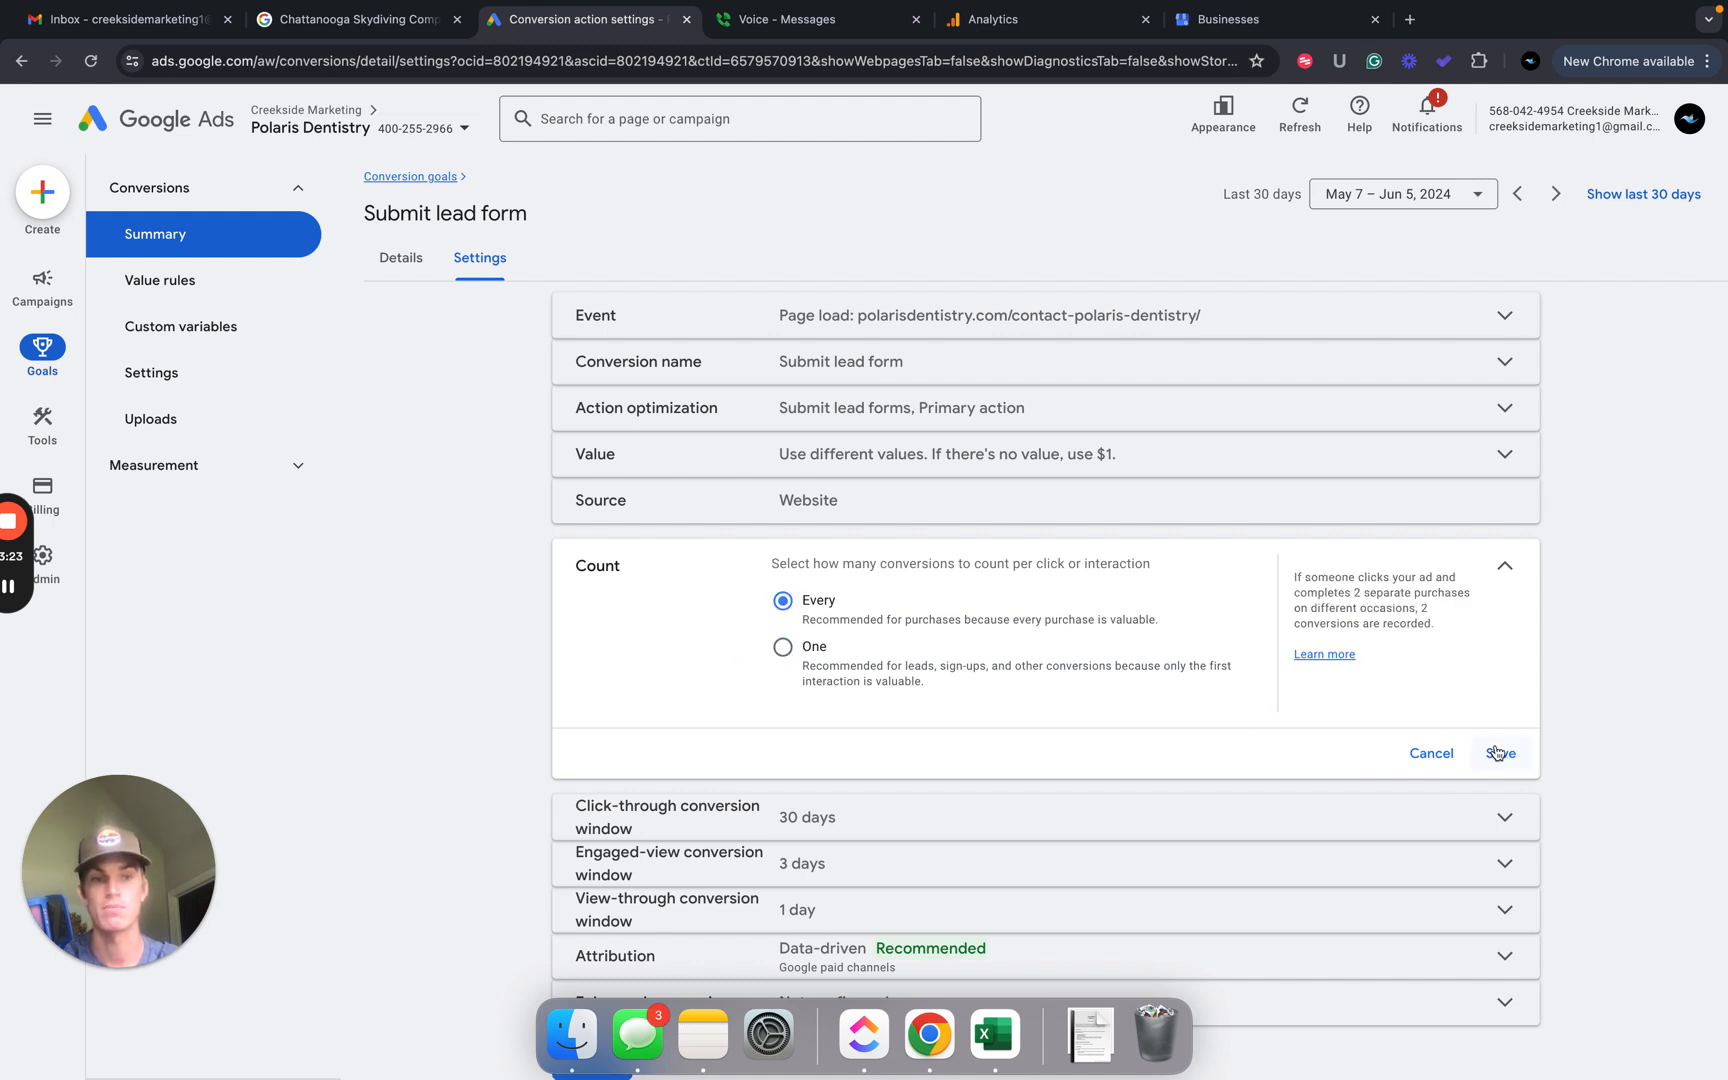
{"action": "left_click", "coordinate": [8, 588]}
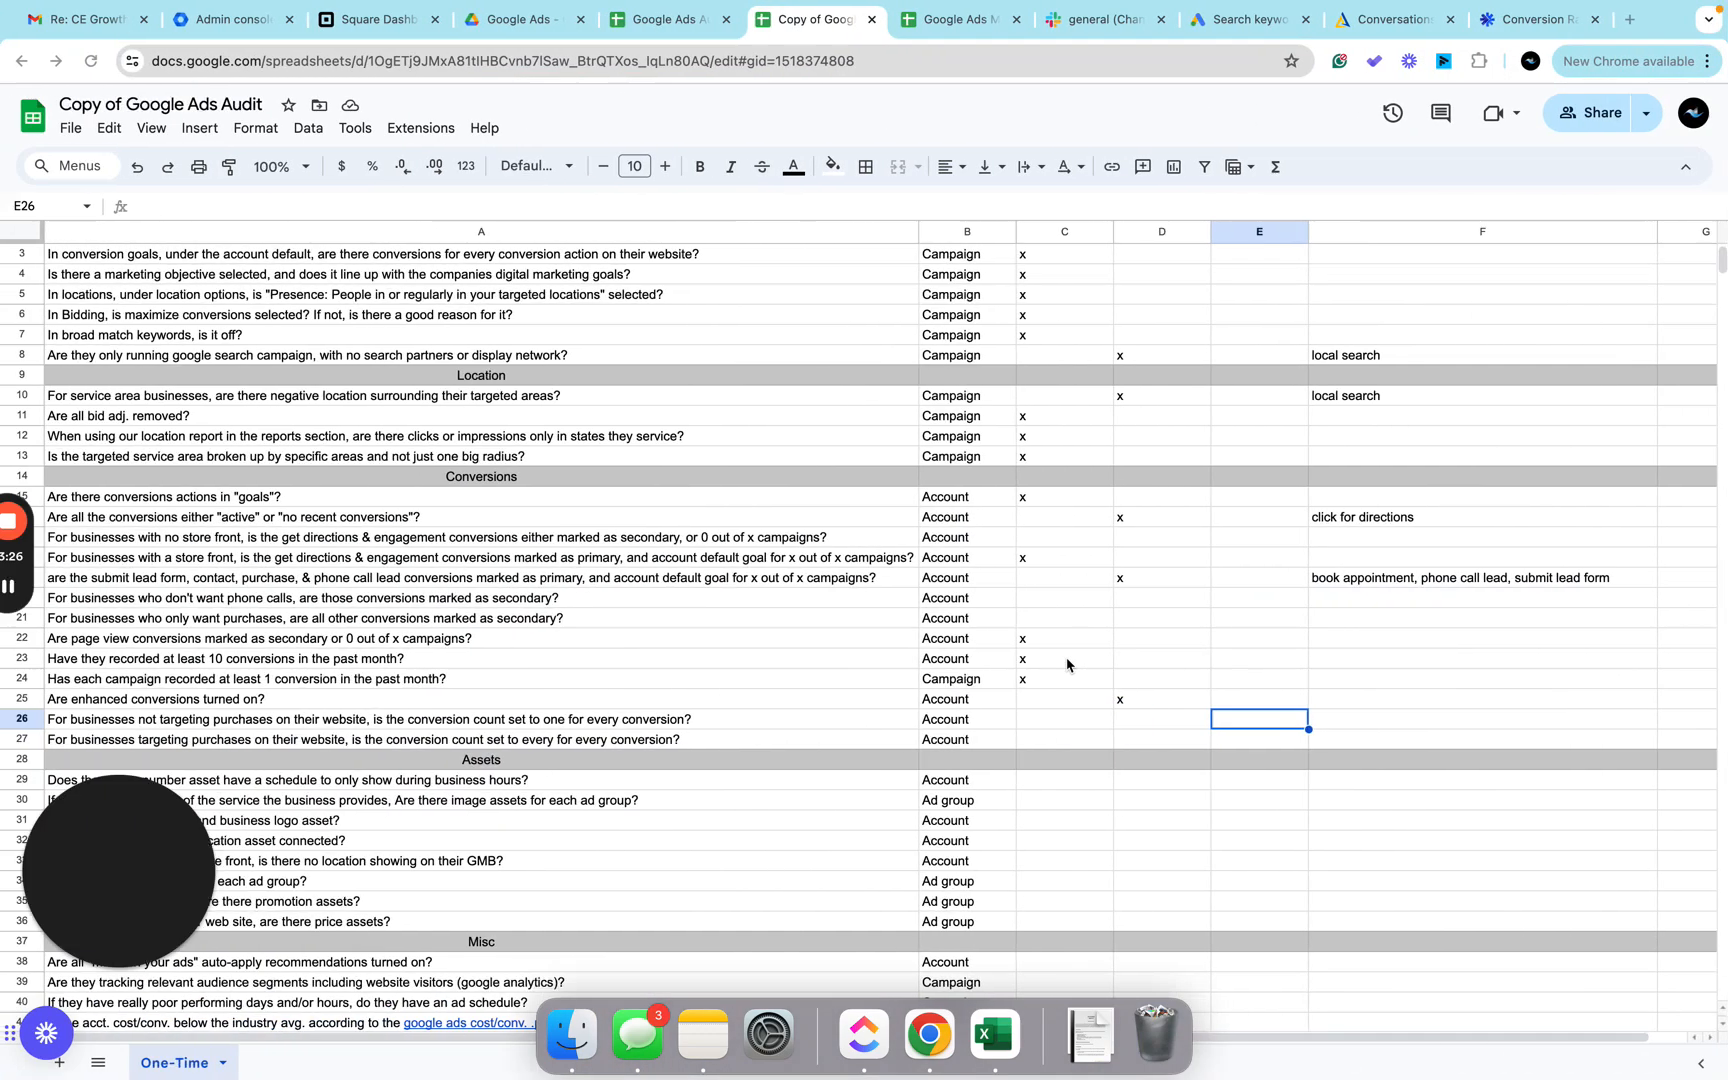
Mark the question about the conversion count being set to one for non-purchase businesses, row 26, with an x under No.
{"action": "left_click", "coordinate": [1143, 722]}
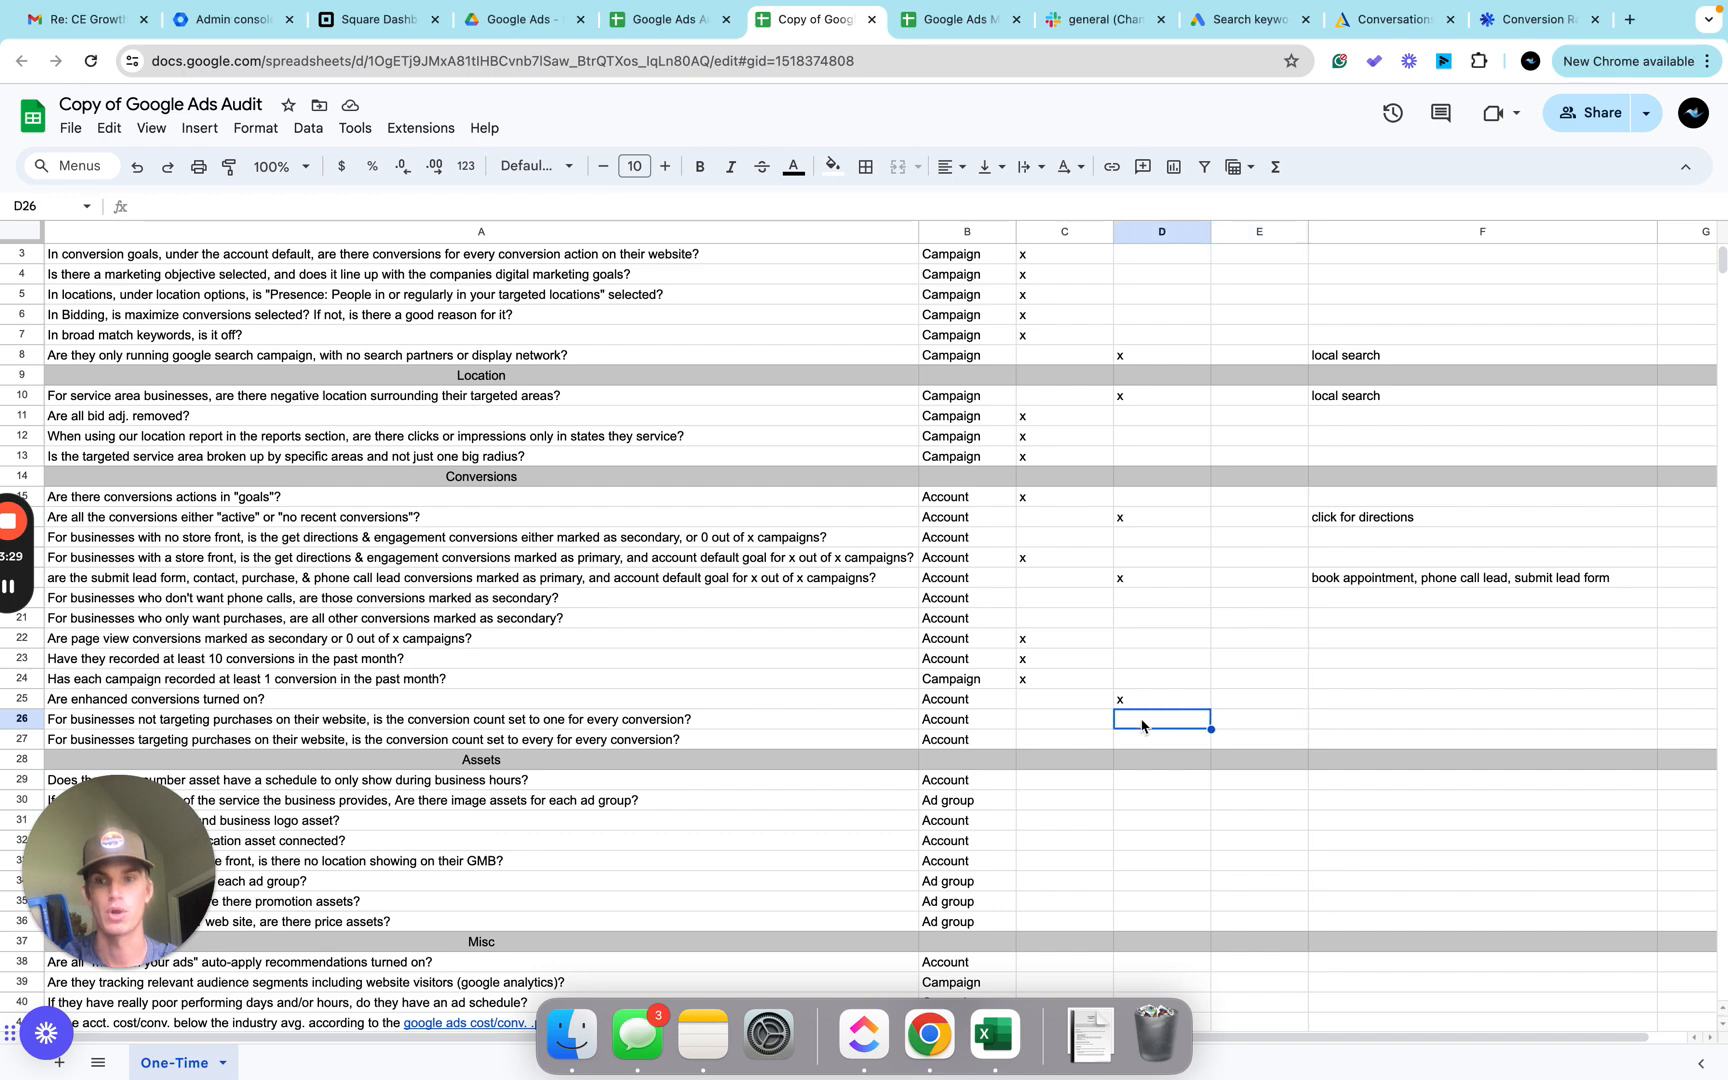
{"action": "type", "text": "x"}
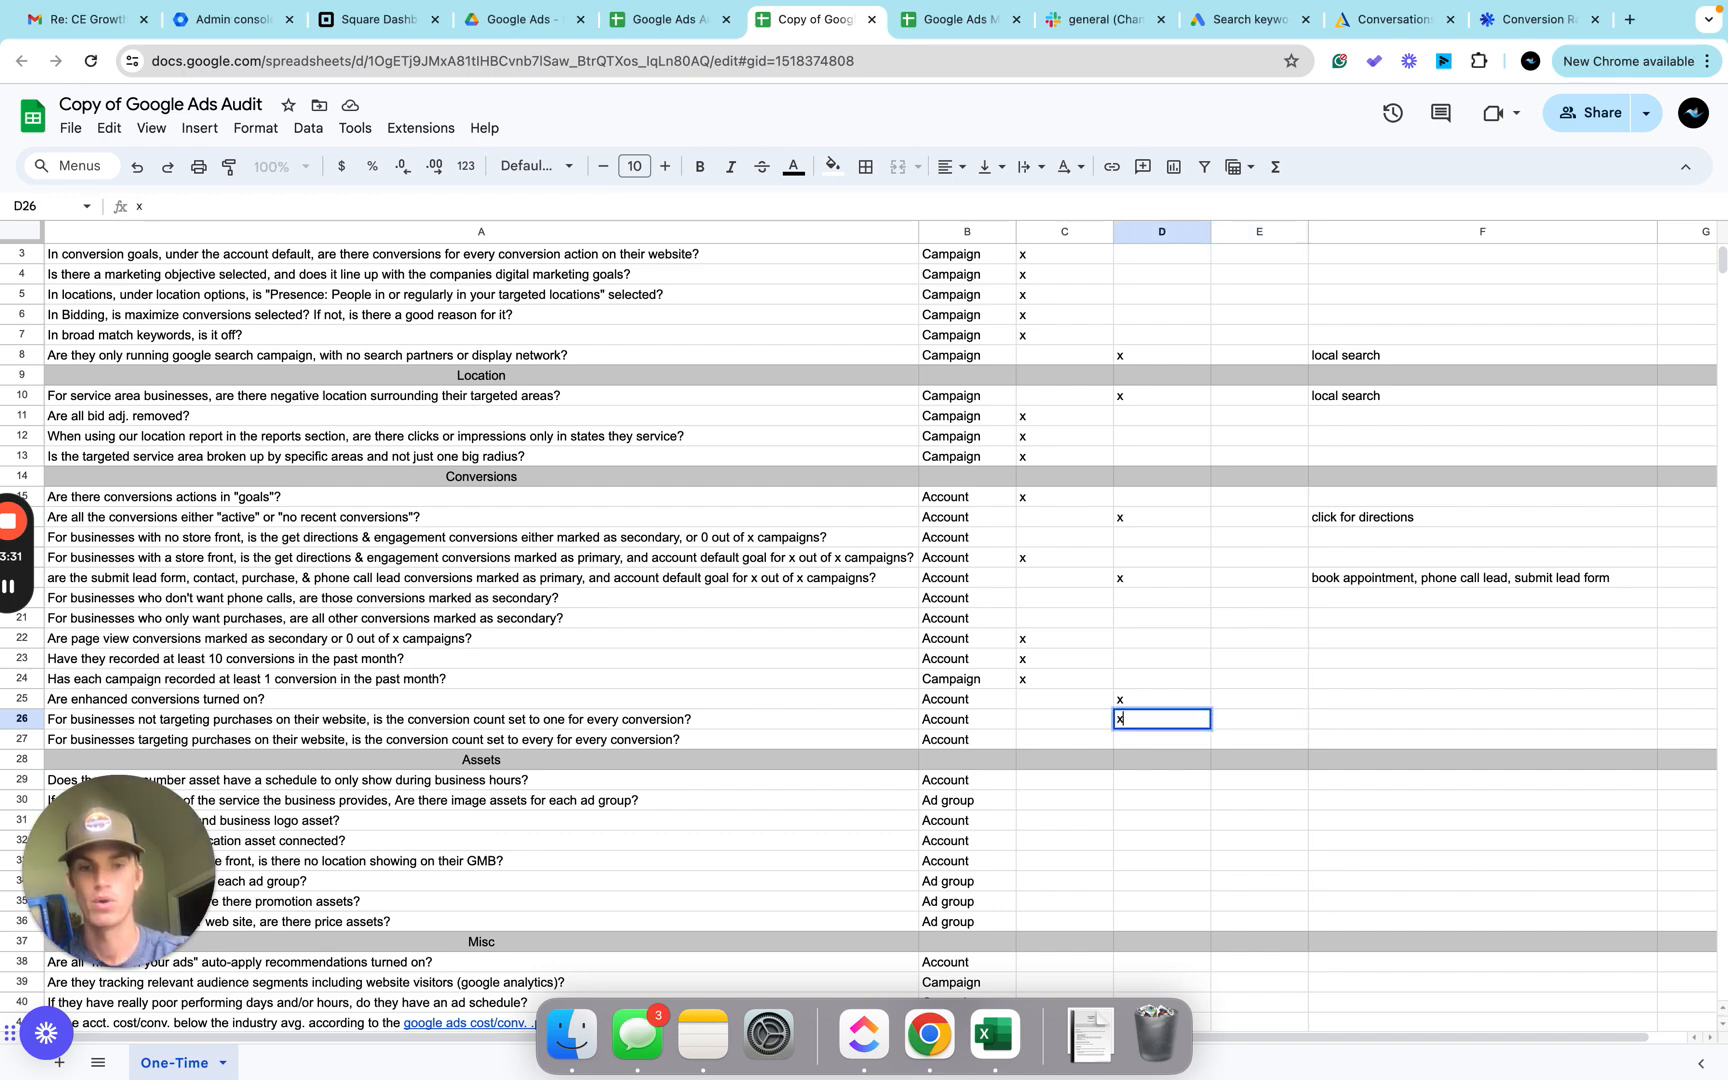
{"action": "left_click", "coordinate": [1353, 724]}
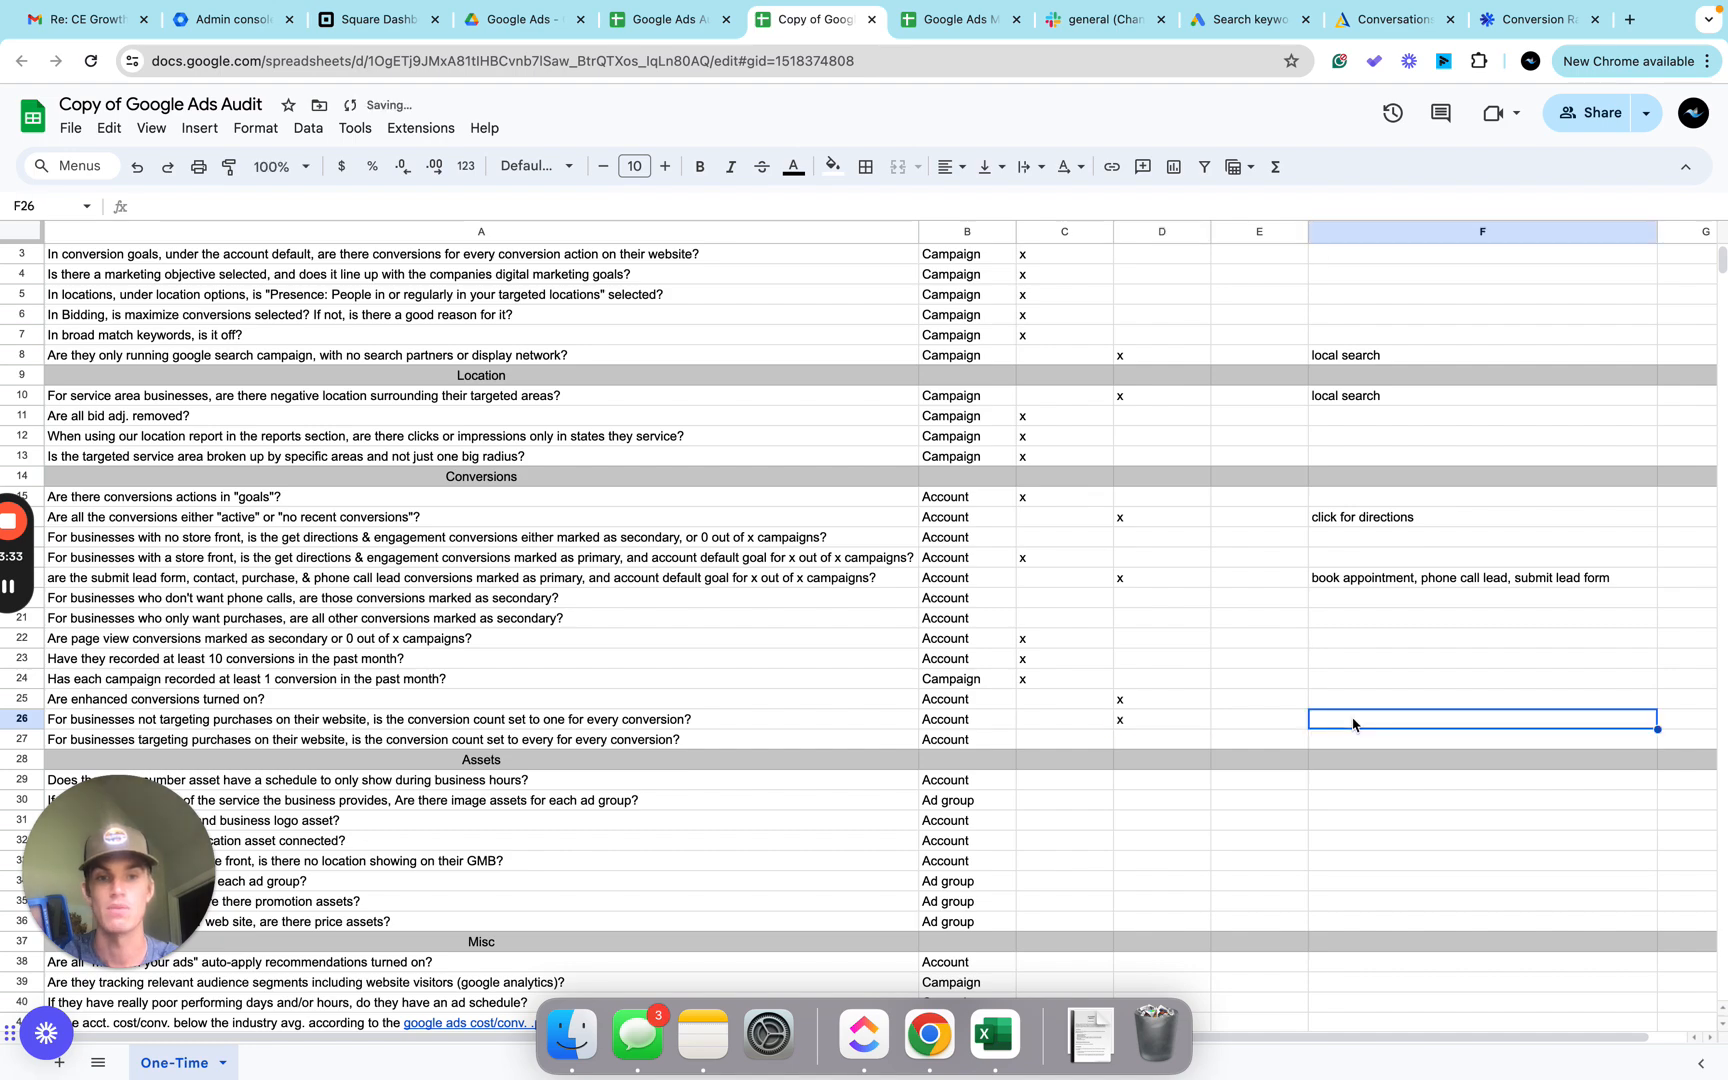
Check the conversion action's name in the Google Ads conversion goals summary and enter "submit lead form" as the details for row 26.
{"action": "key", "text": "ctrl+Right"}
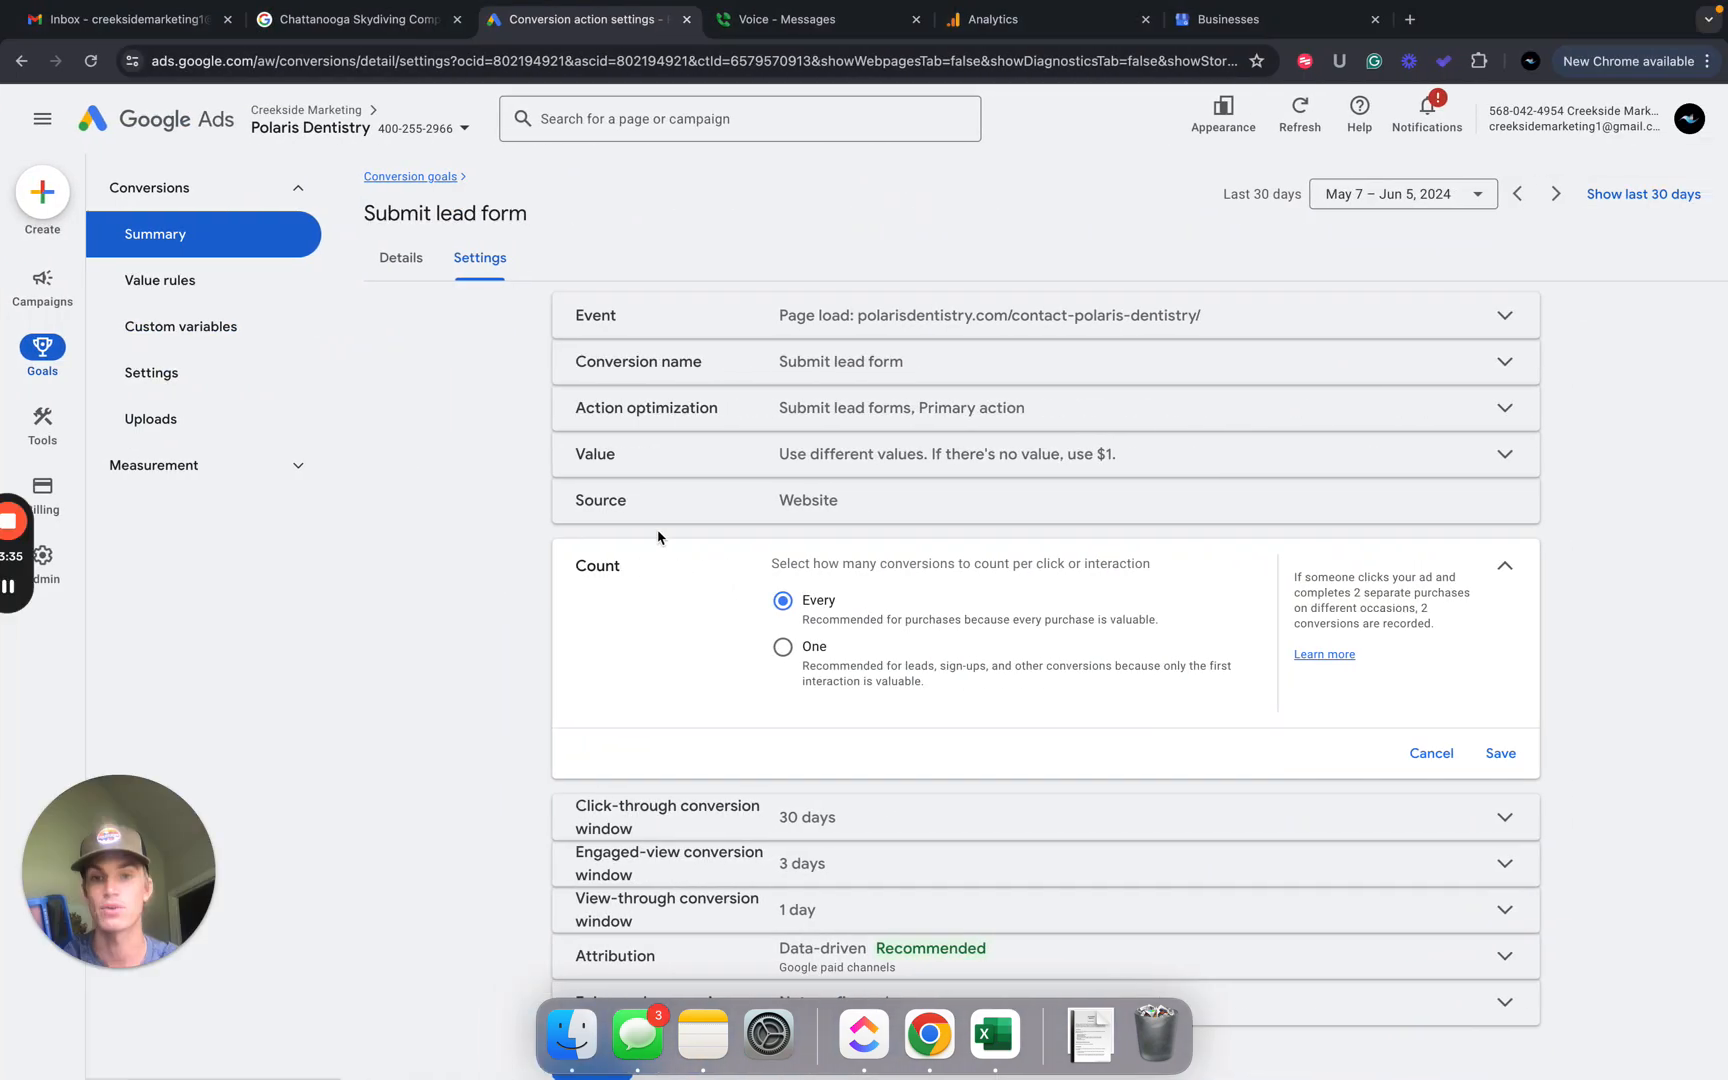
{"action": "left_click", "coordinate": [411, 177]}
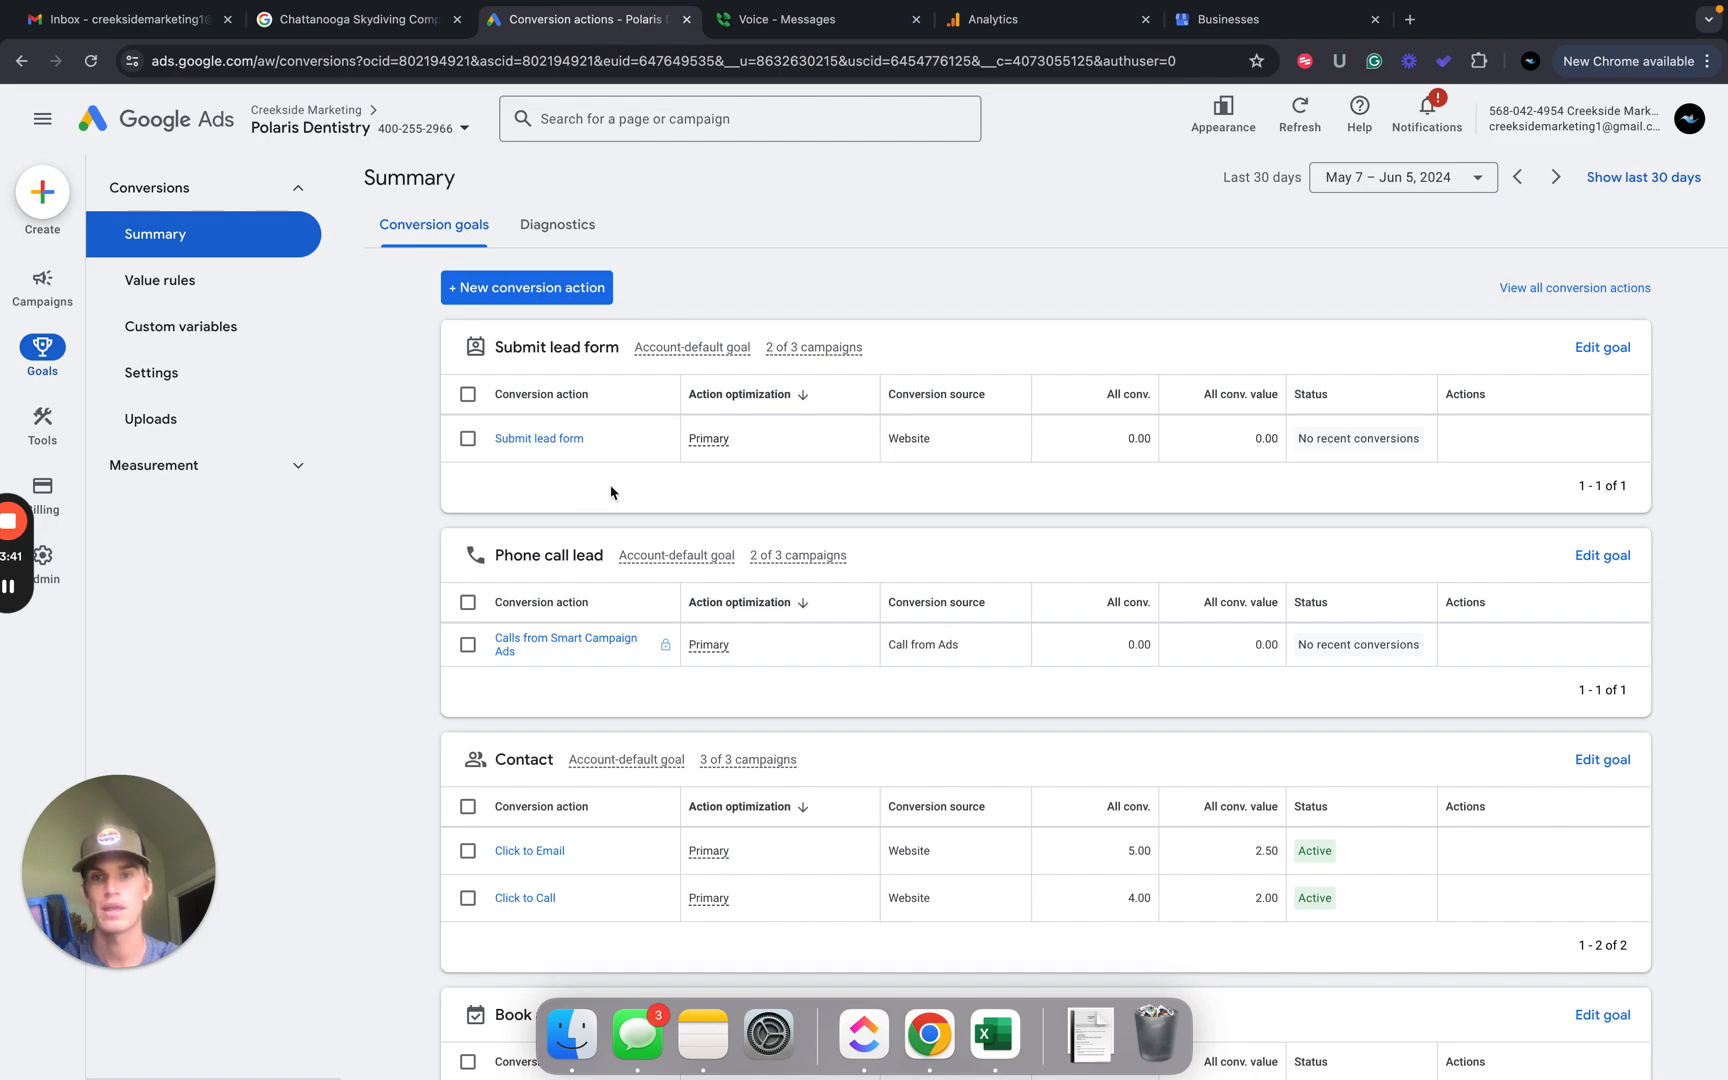
{"action": "key", "text": "ctrl+Right"}
{"action": "key", "text": "ctrl+Left"}
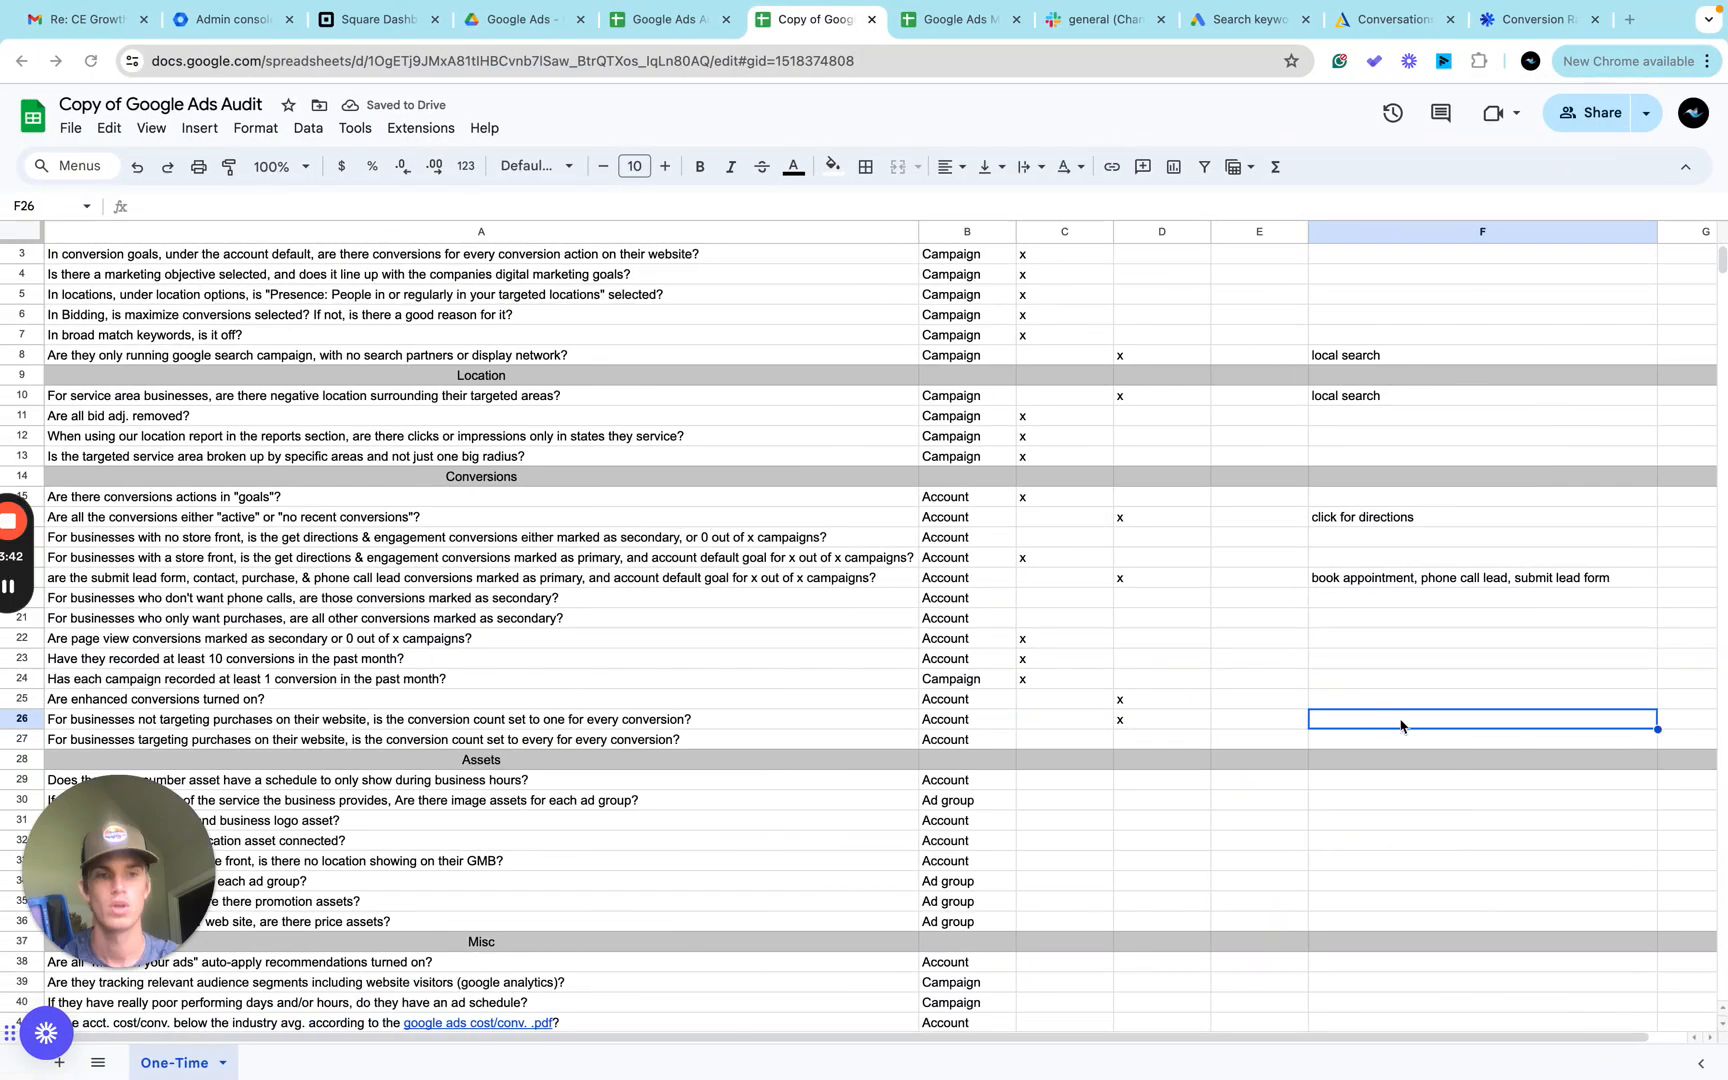
{"action": "double_click", "coordinate": [1377, 717]}
{"action": "type", "text": "subm"}
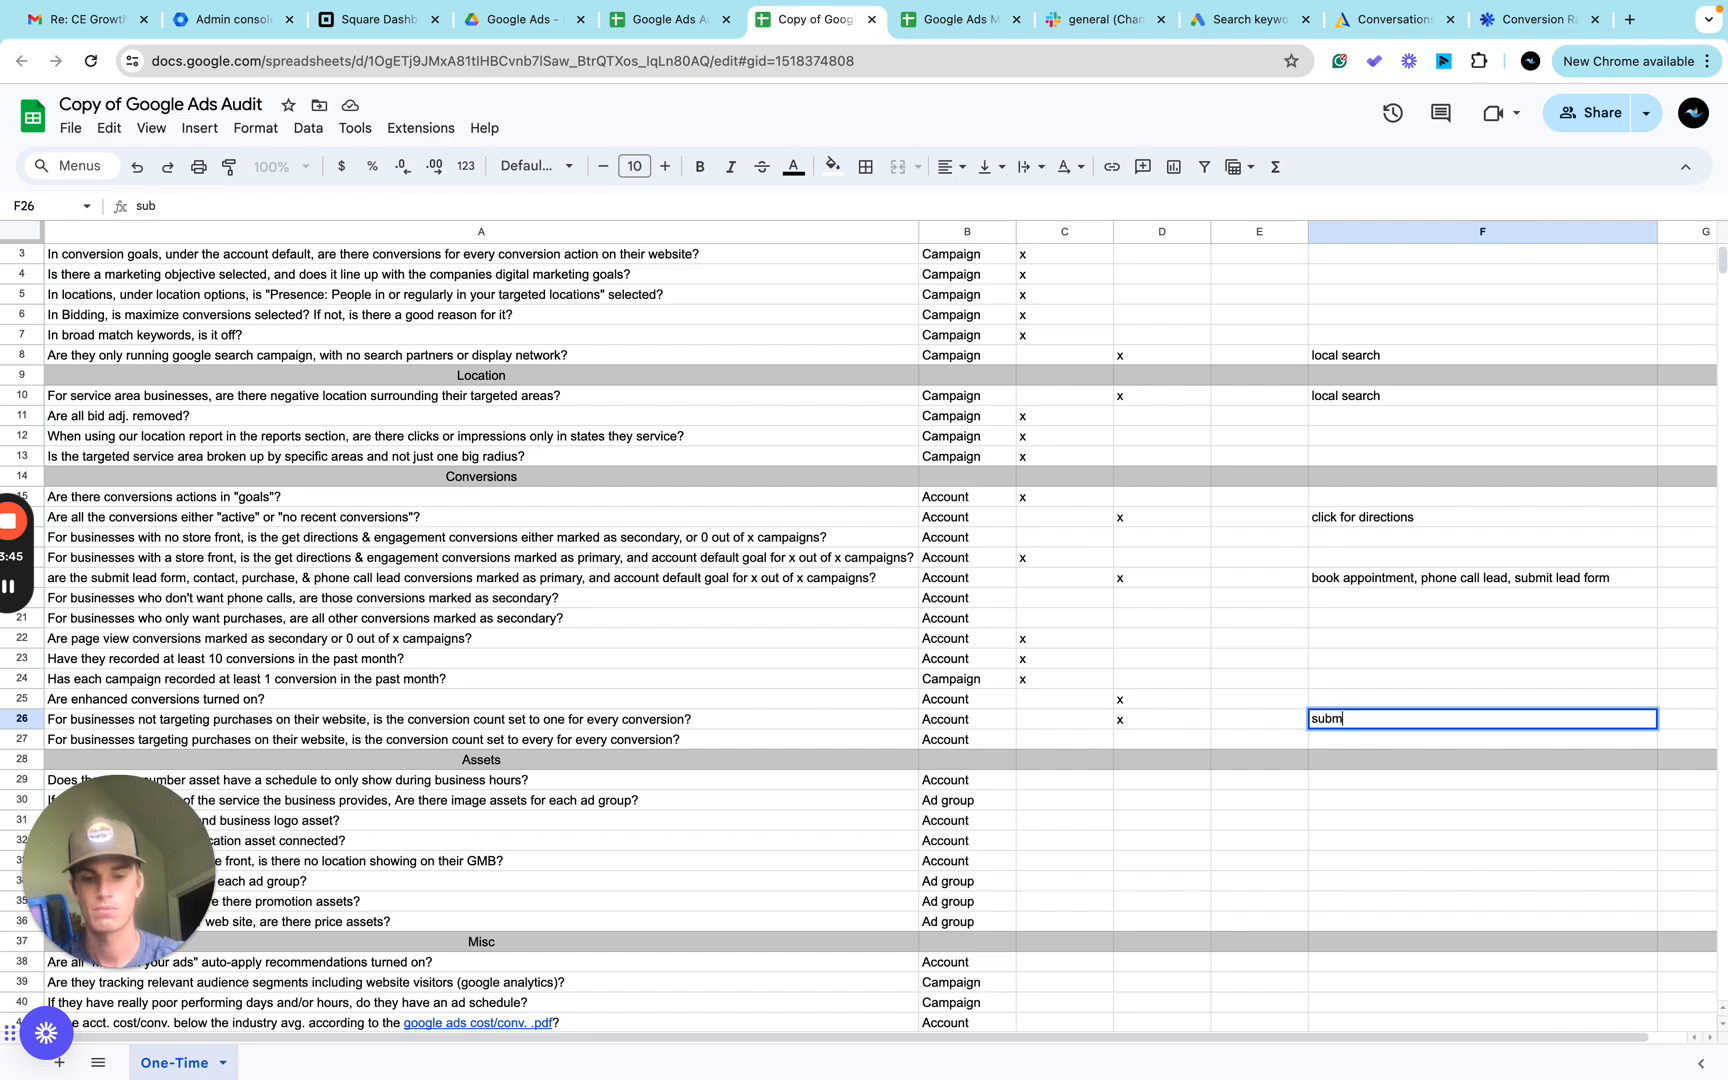
{"action": "type", "text": "it lead form"}
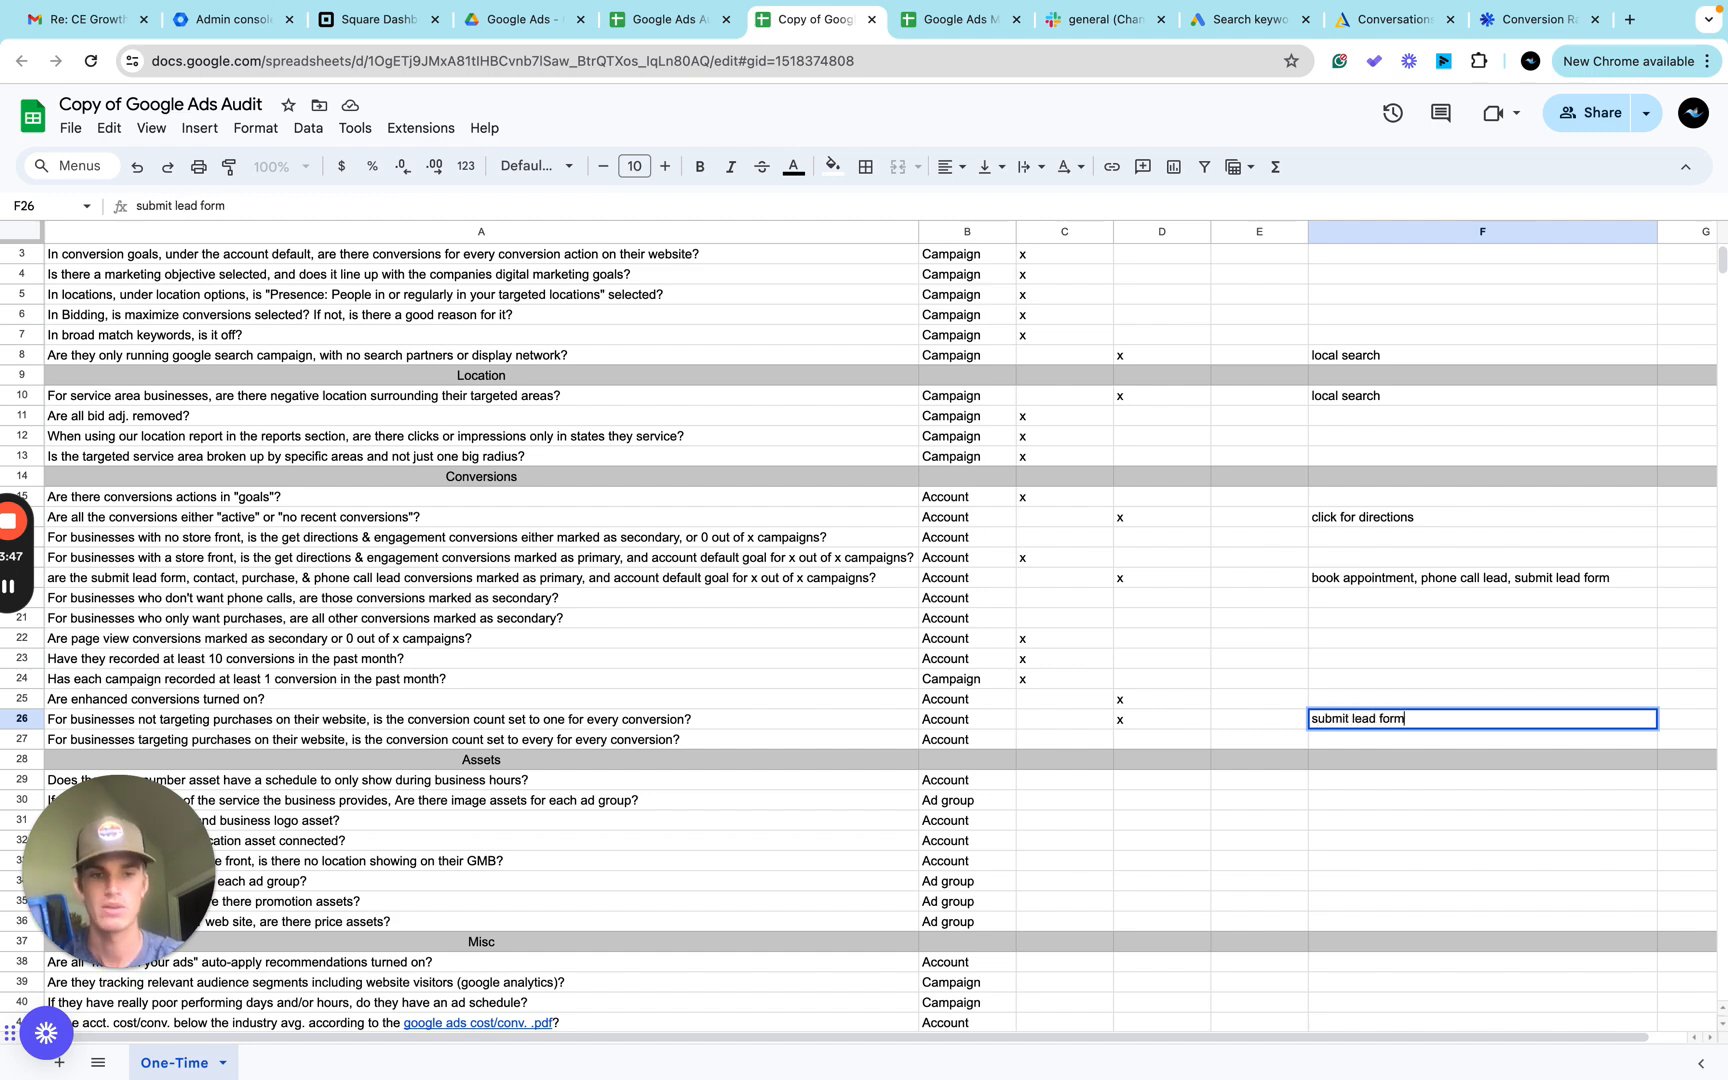
Review the remaining Google Ads conversion goals, check the count setting of Calls from Smart Campaign Ads, and return to the audit spreadsheet.
{"action": "key", "text": "ctrl+Right"}
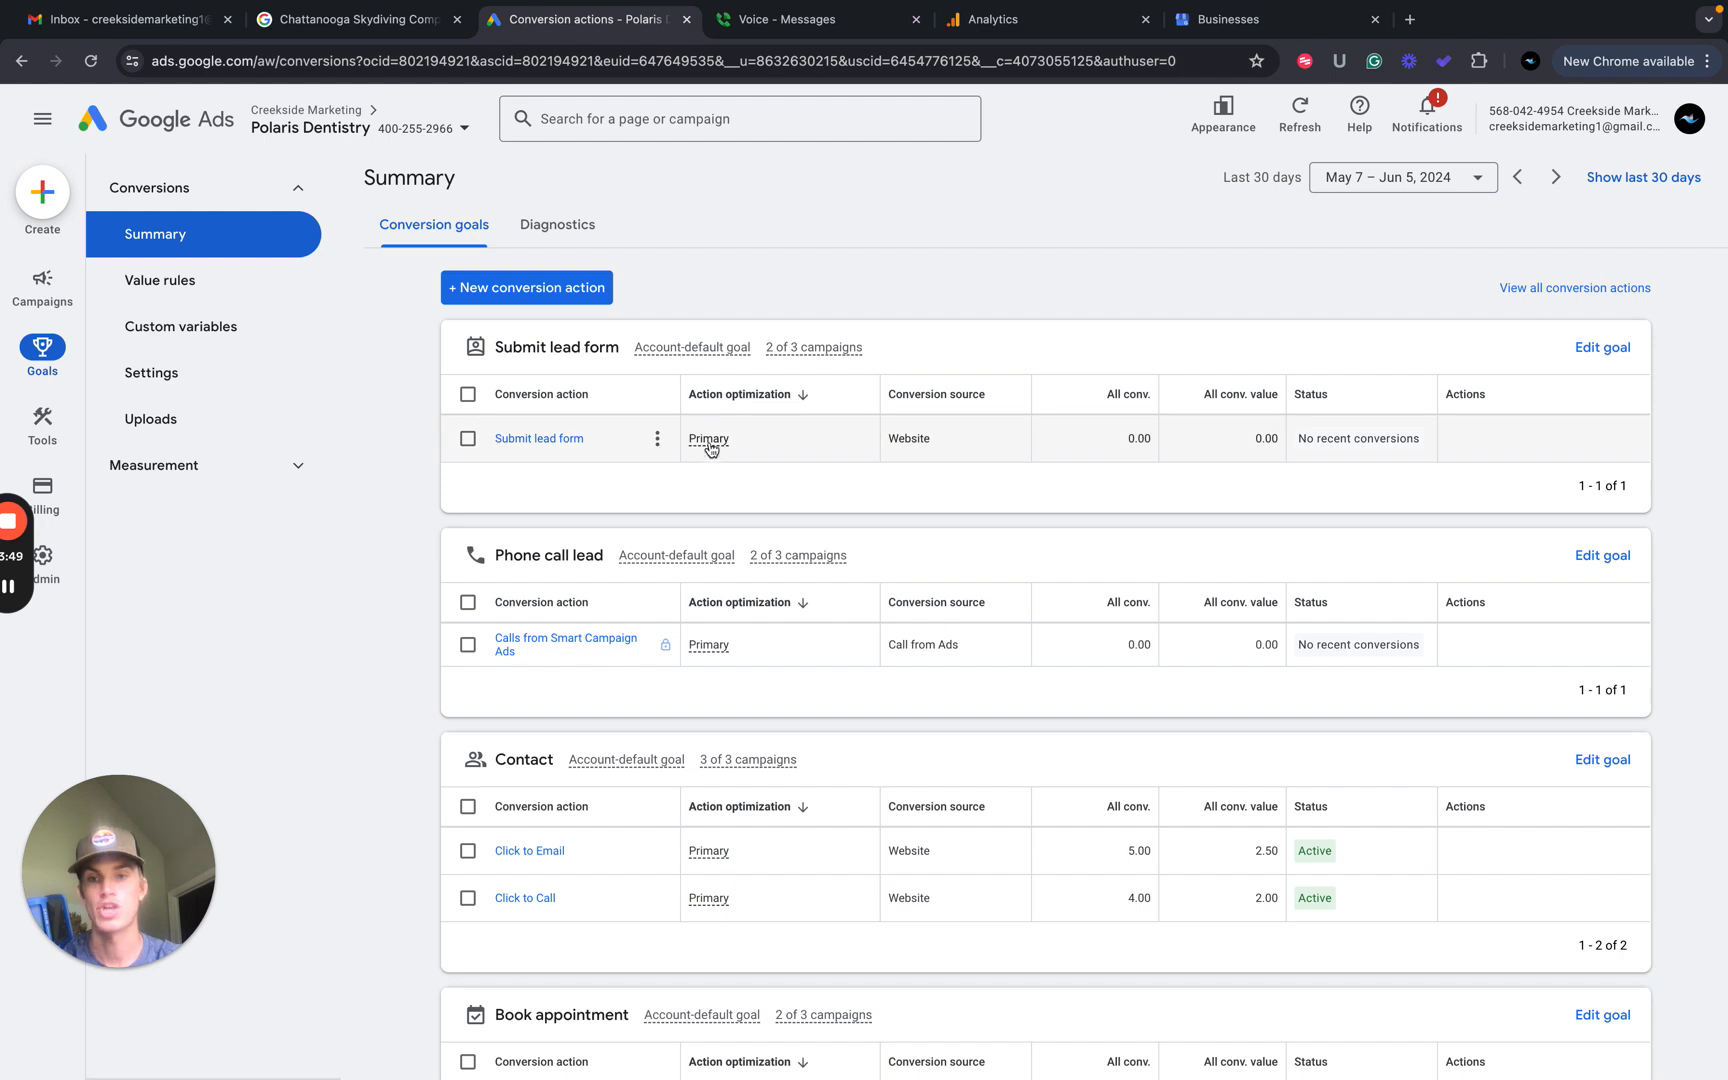
{"action": "scroll", "coordinate": [604, 636], "scroll_direction": "down", "scroll_amount": 2}
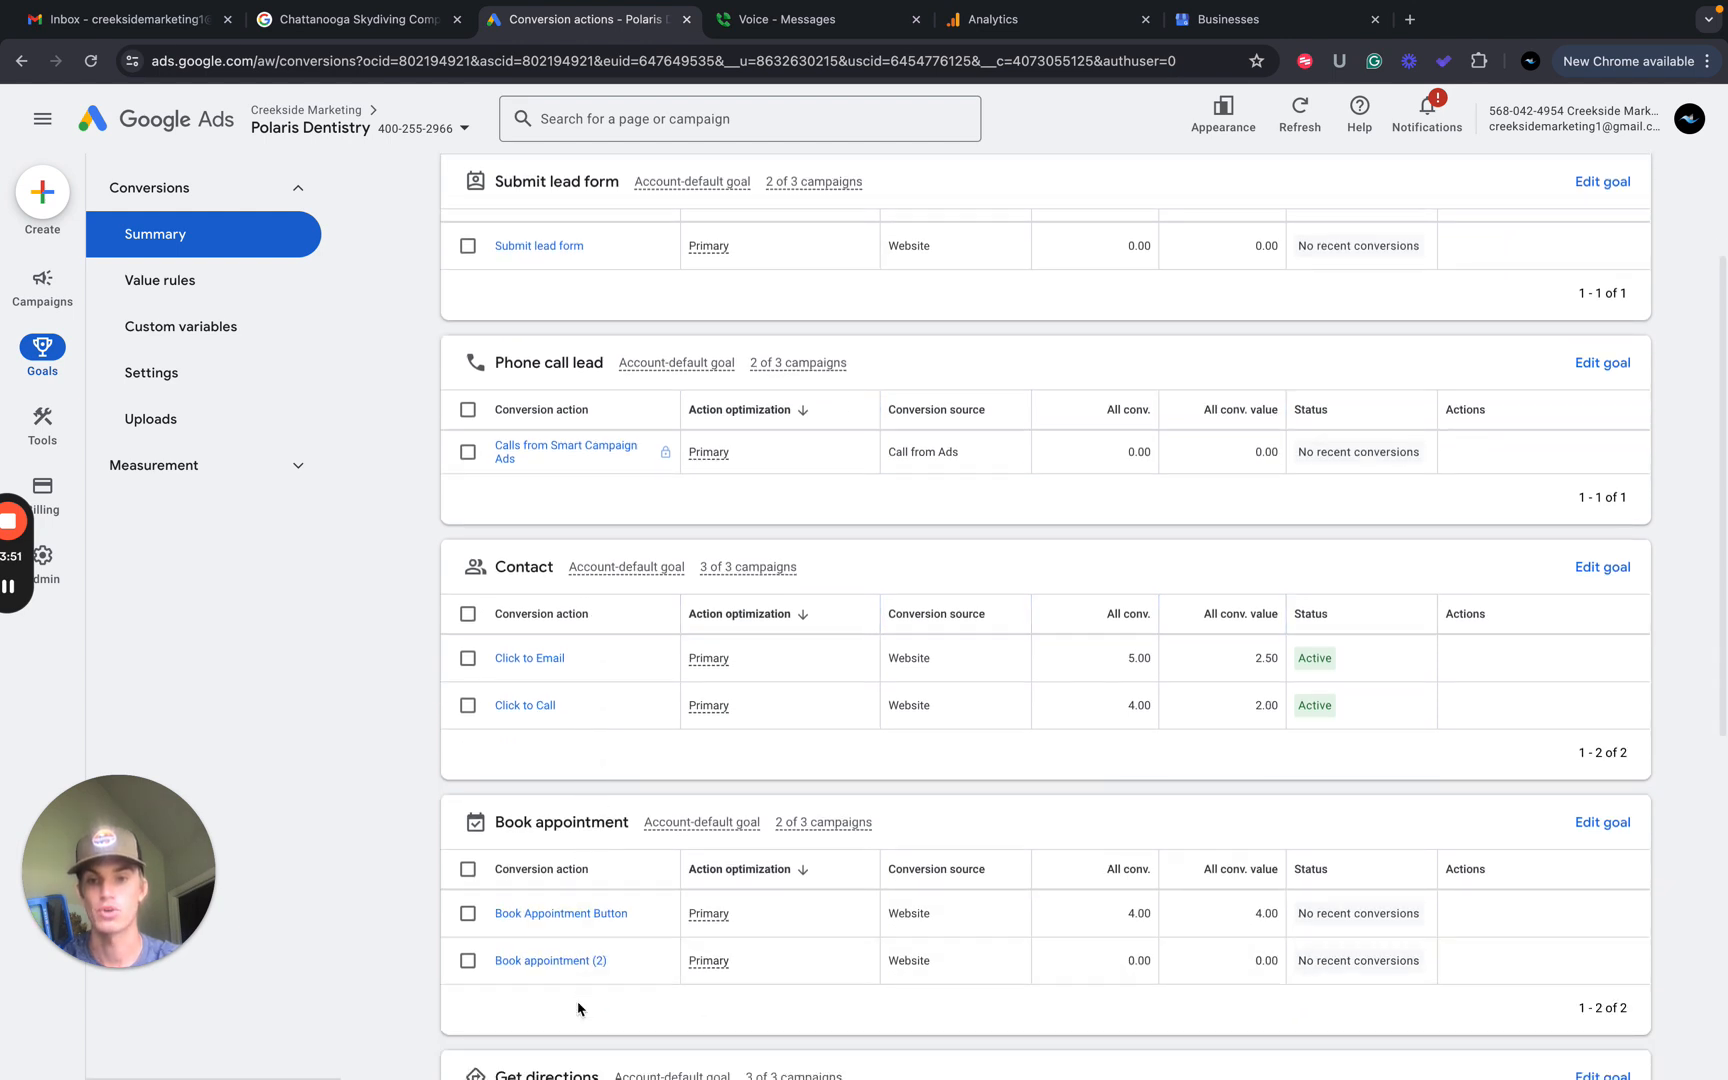
{"action": "scroll", "coordinate": [706, 797], "scroll_direction": "down", "scroll_amount": 3}
{"action": "scroll", "coordinate": [758, 652], "scroll_direction": "up", "scroll_amount": 3}
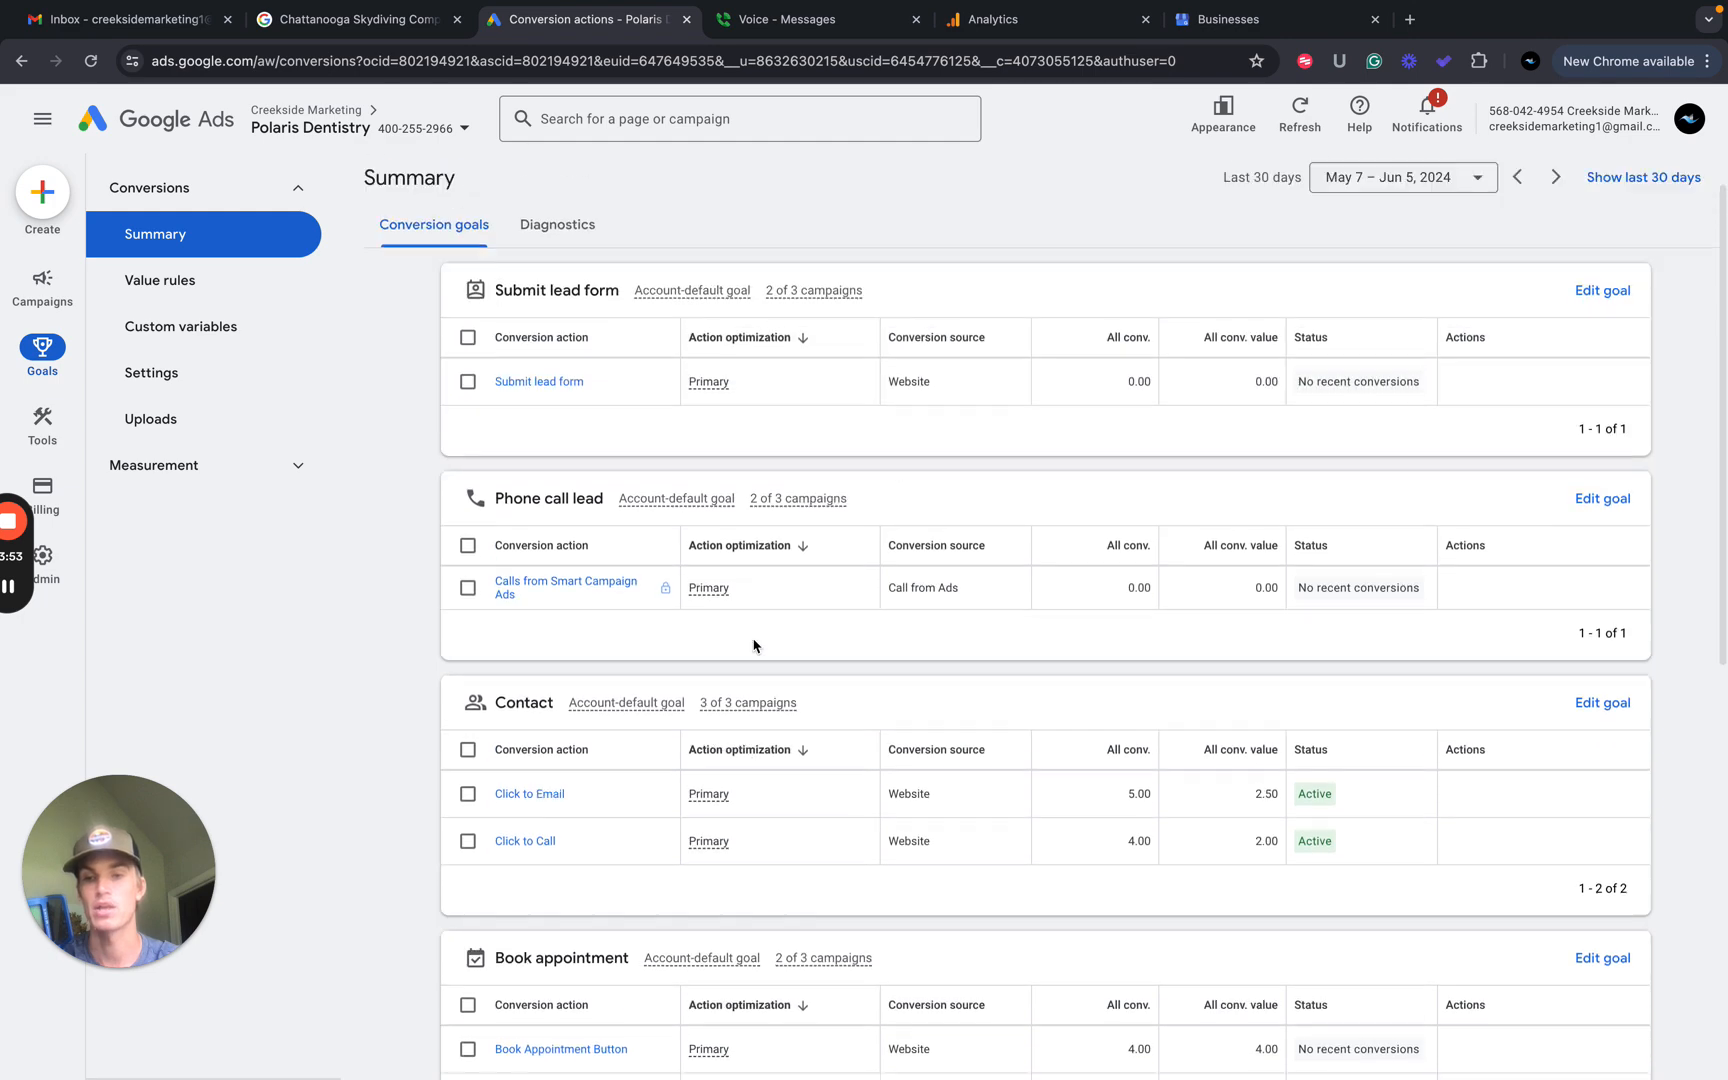
{"action": "left_click", "coordinate": [563, 640]}
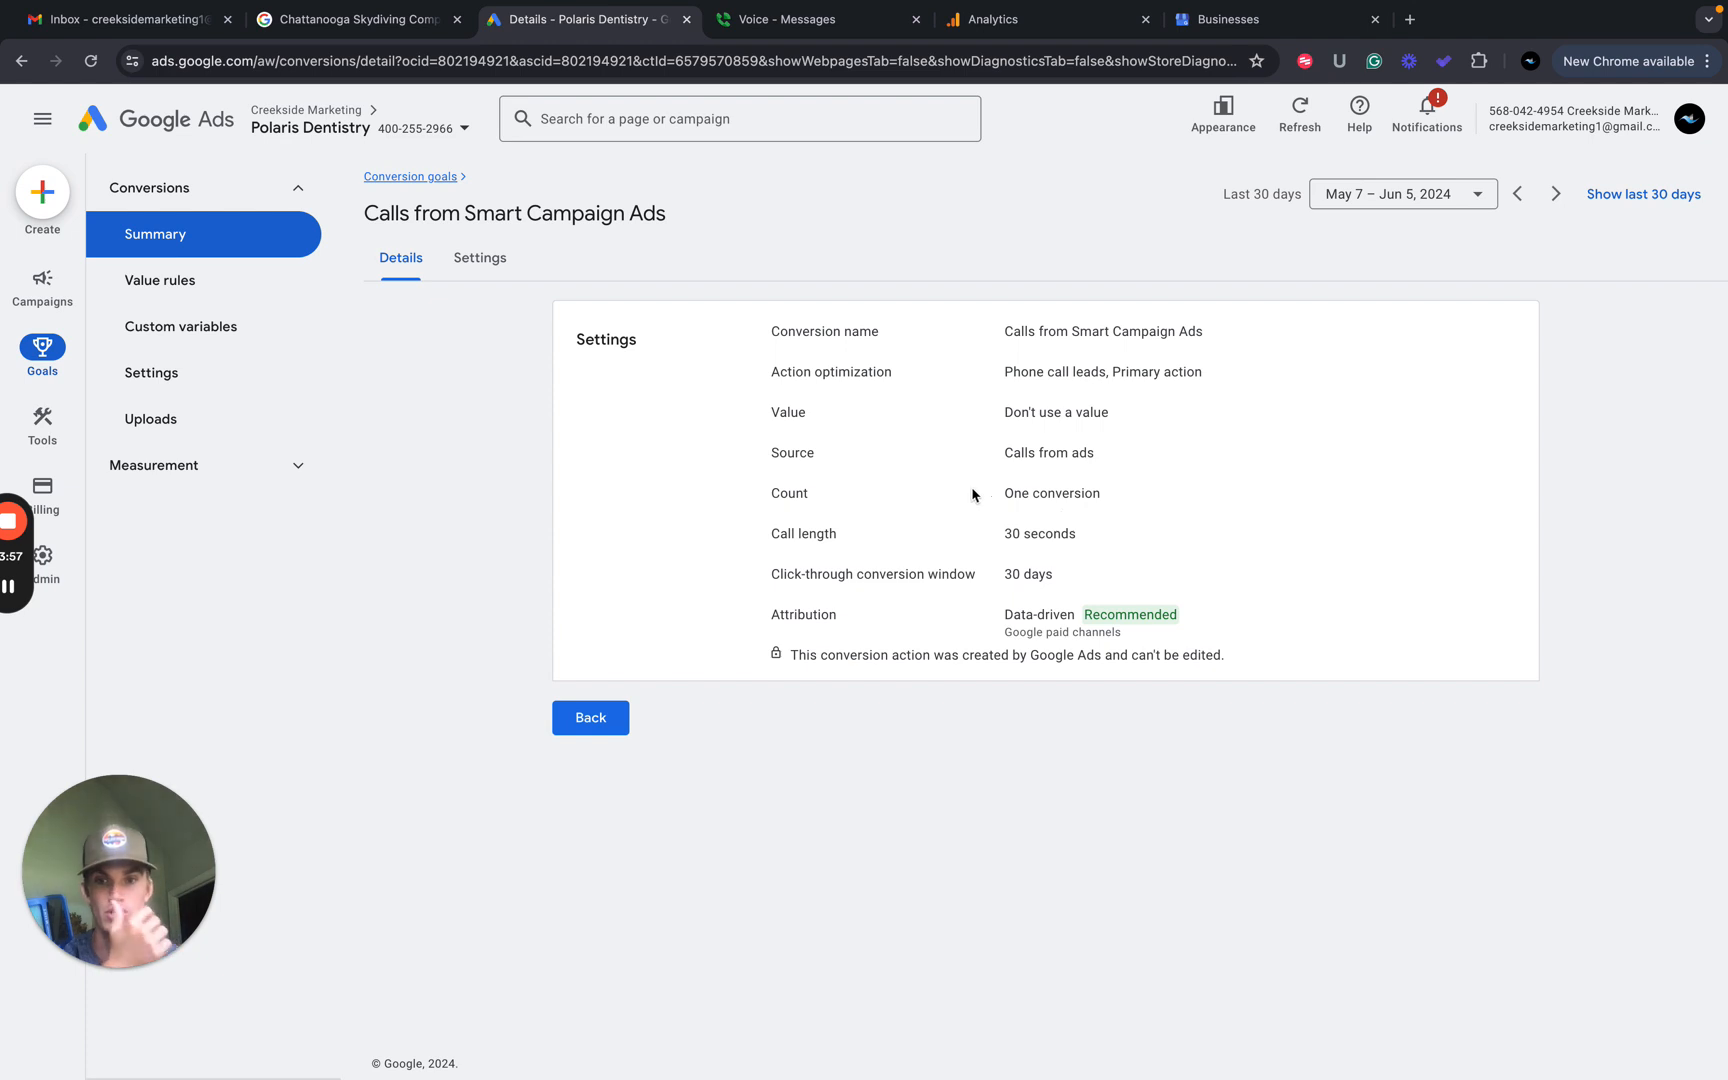
{"action": "left_click", "coordinate": [409, 182]}
{"action": "key", "text": "ctrl+Left"}
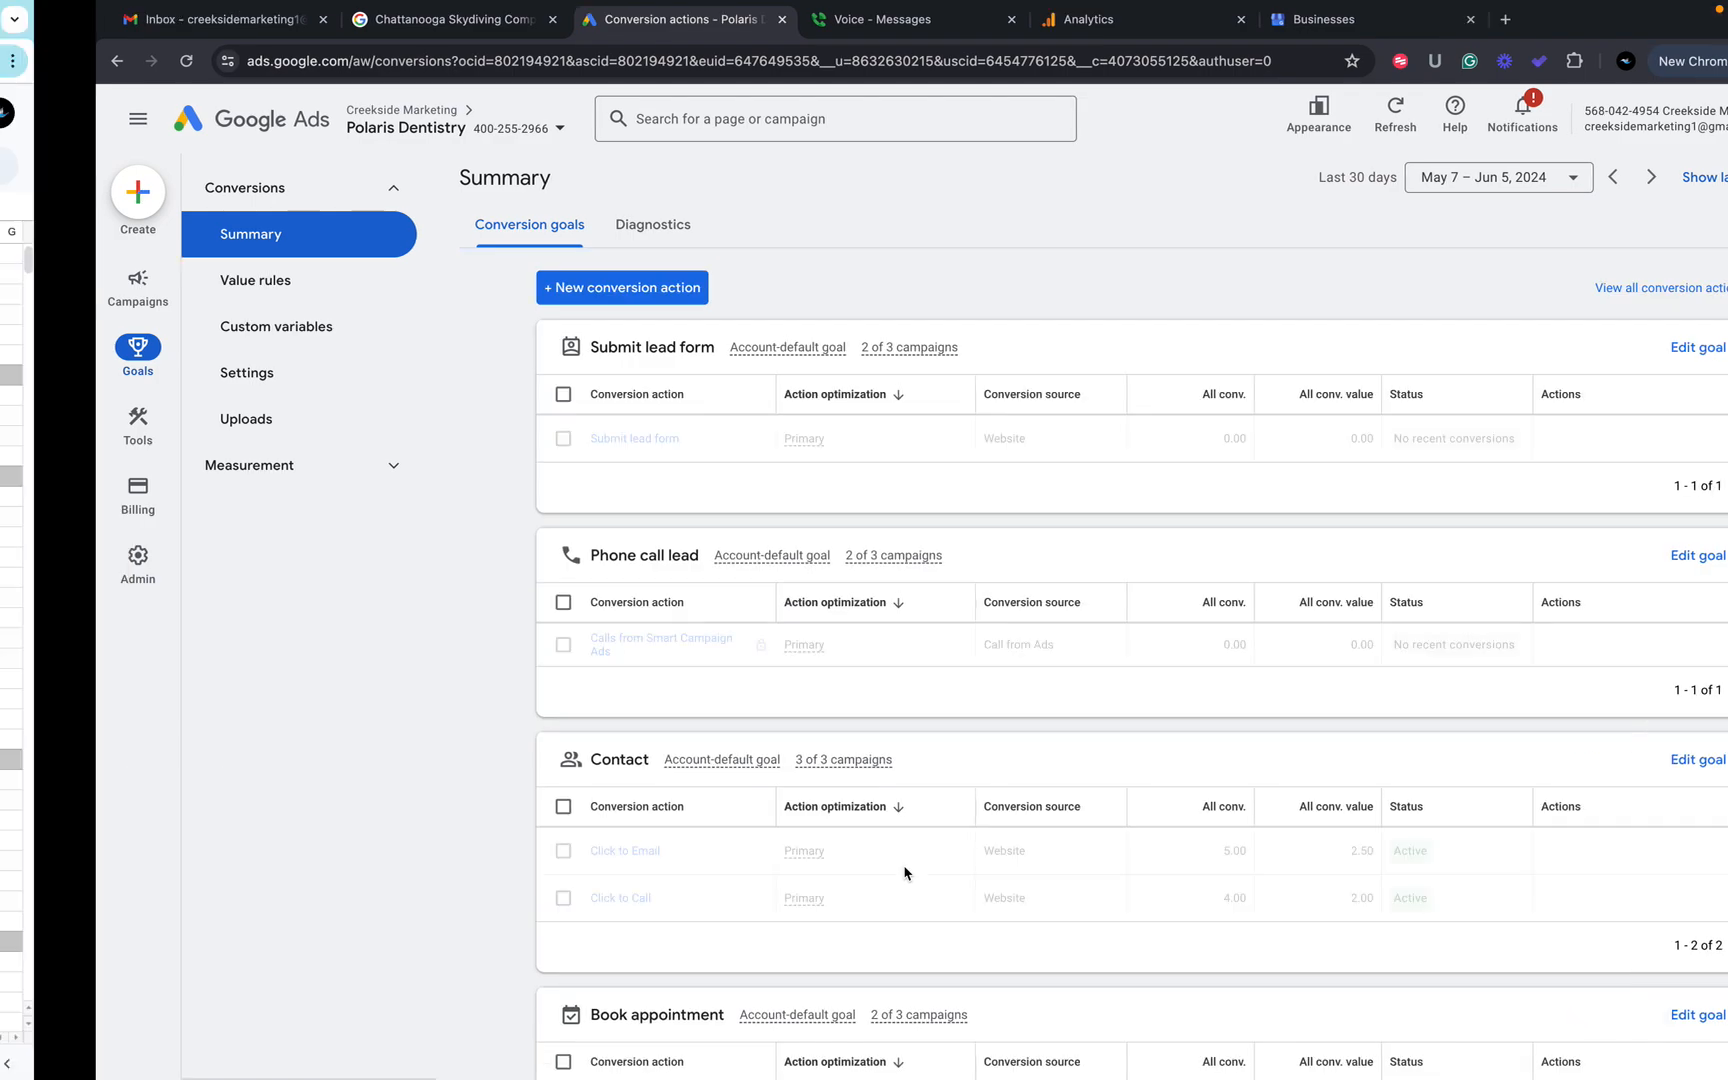
{"action": "scroll", "coordinate": [1450, 722], "scroll_direction": "up", "scroll_amount": 2}
{"action": "scroll", "coordinate": [1415, 687], "scroll_direction": "down", "scroll_amount": 4}
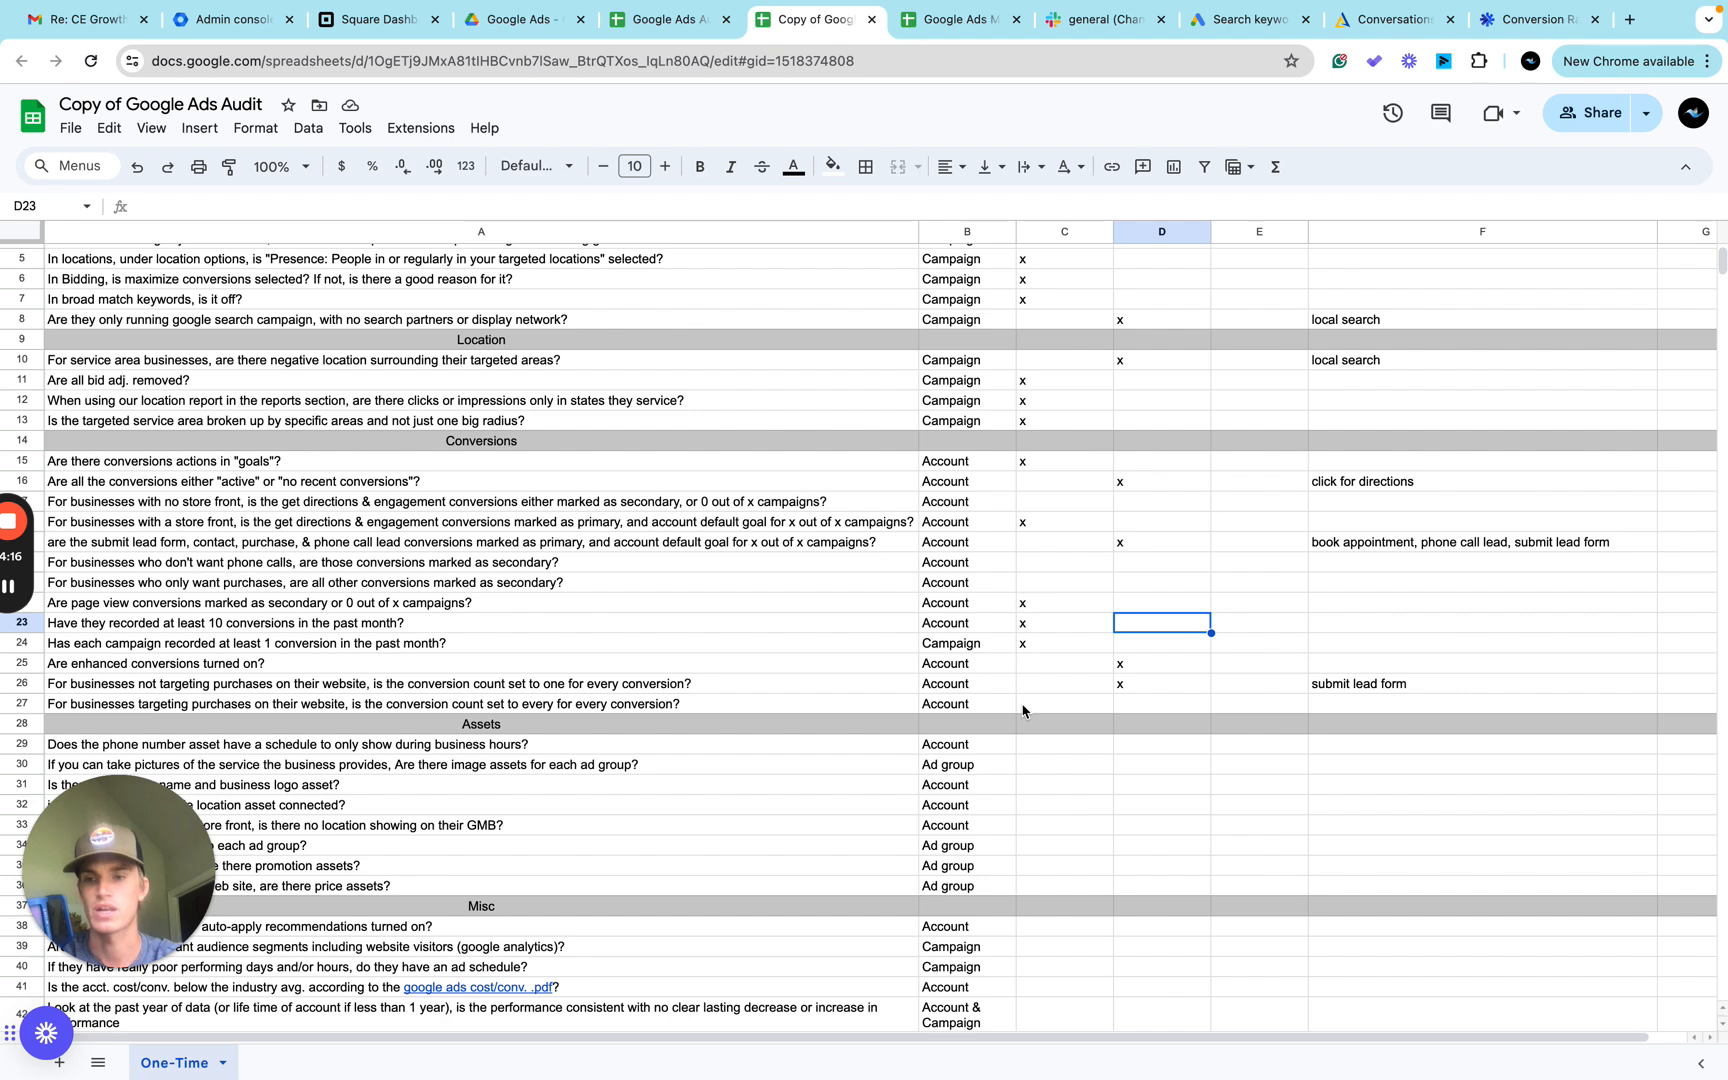
Look over the conversion goals summary in Google Ads once more and return to the audit spreadsheet.
{"action": "key", "text": "ctrl+Right"}
{"action": "scroll", "coordinate": [536, 1059], "scroll_direction": "down", "scroll_amount": 3}
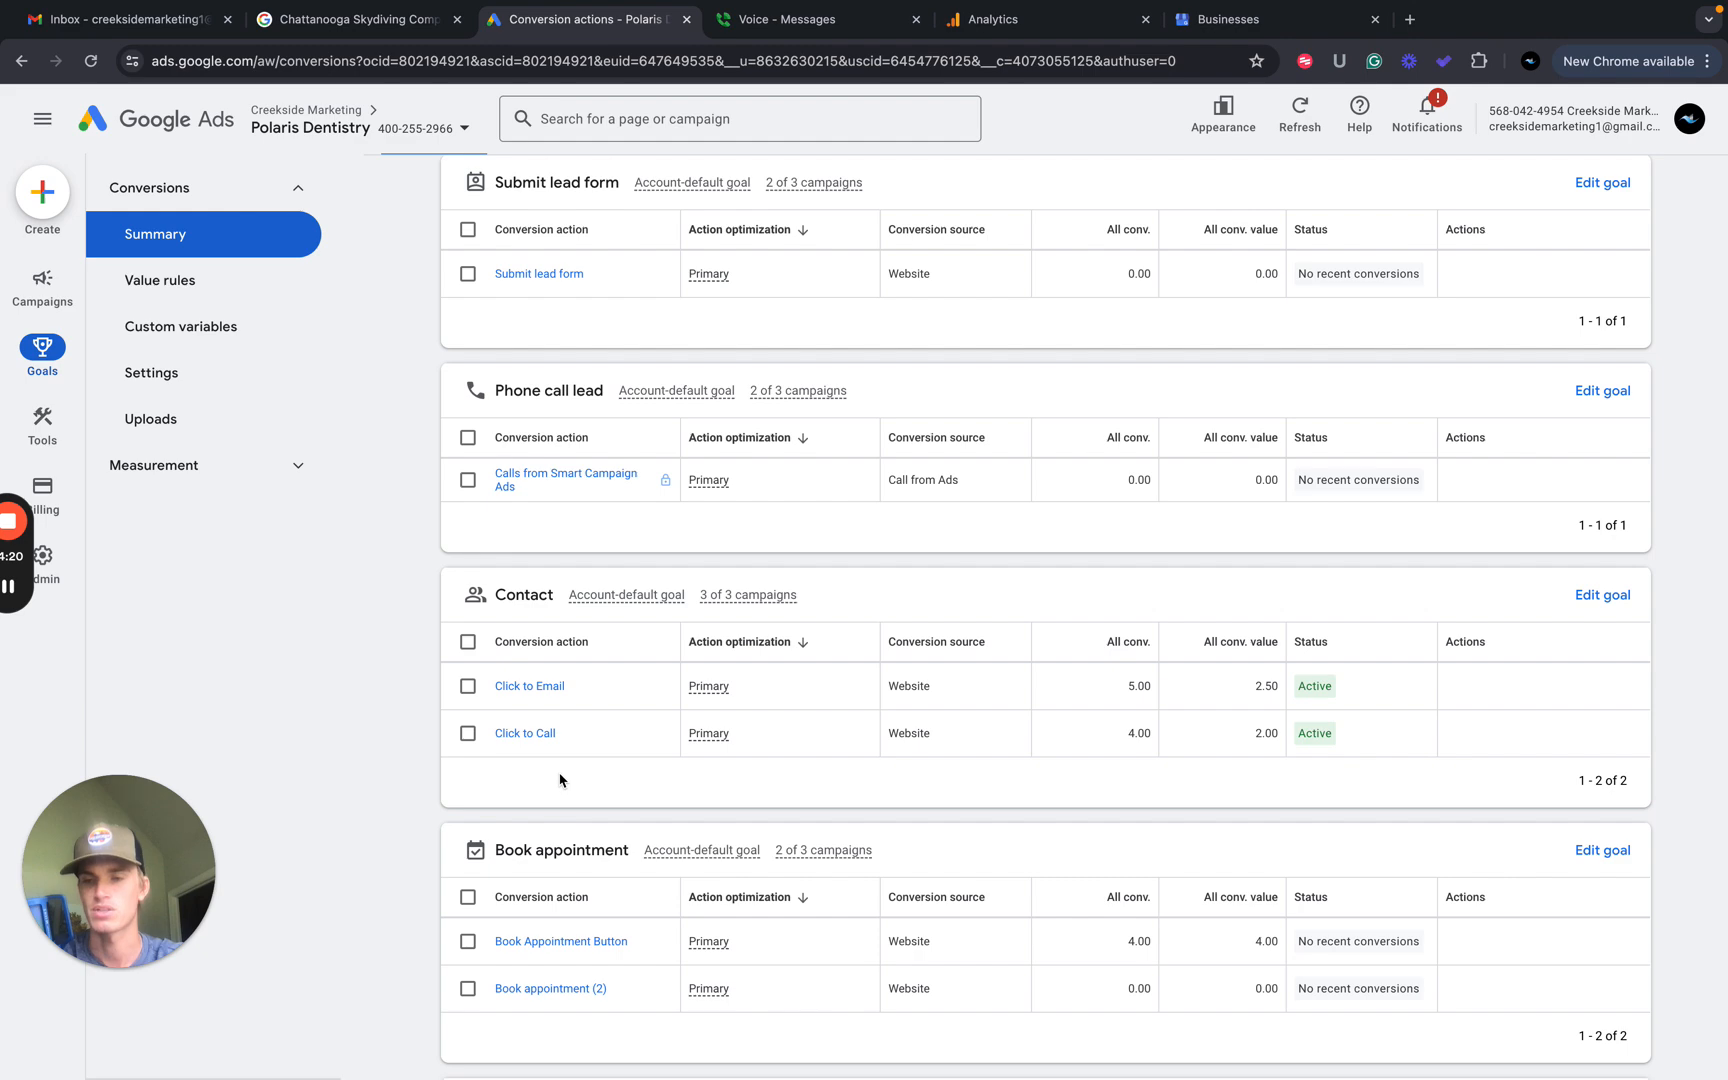
{"action": "scroll", "coordinate": [243, 663], "scroll_direction": "up", "scroll_amount": 3}
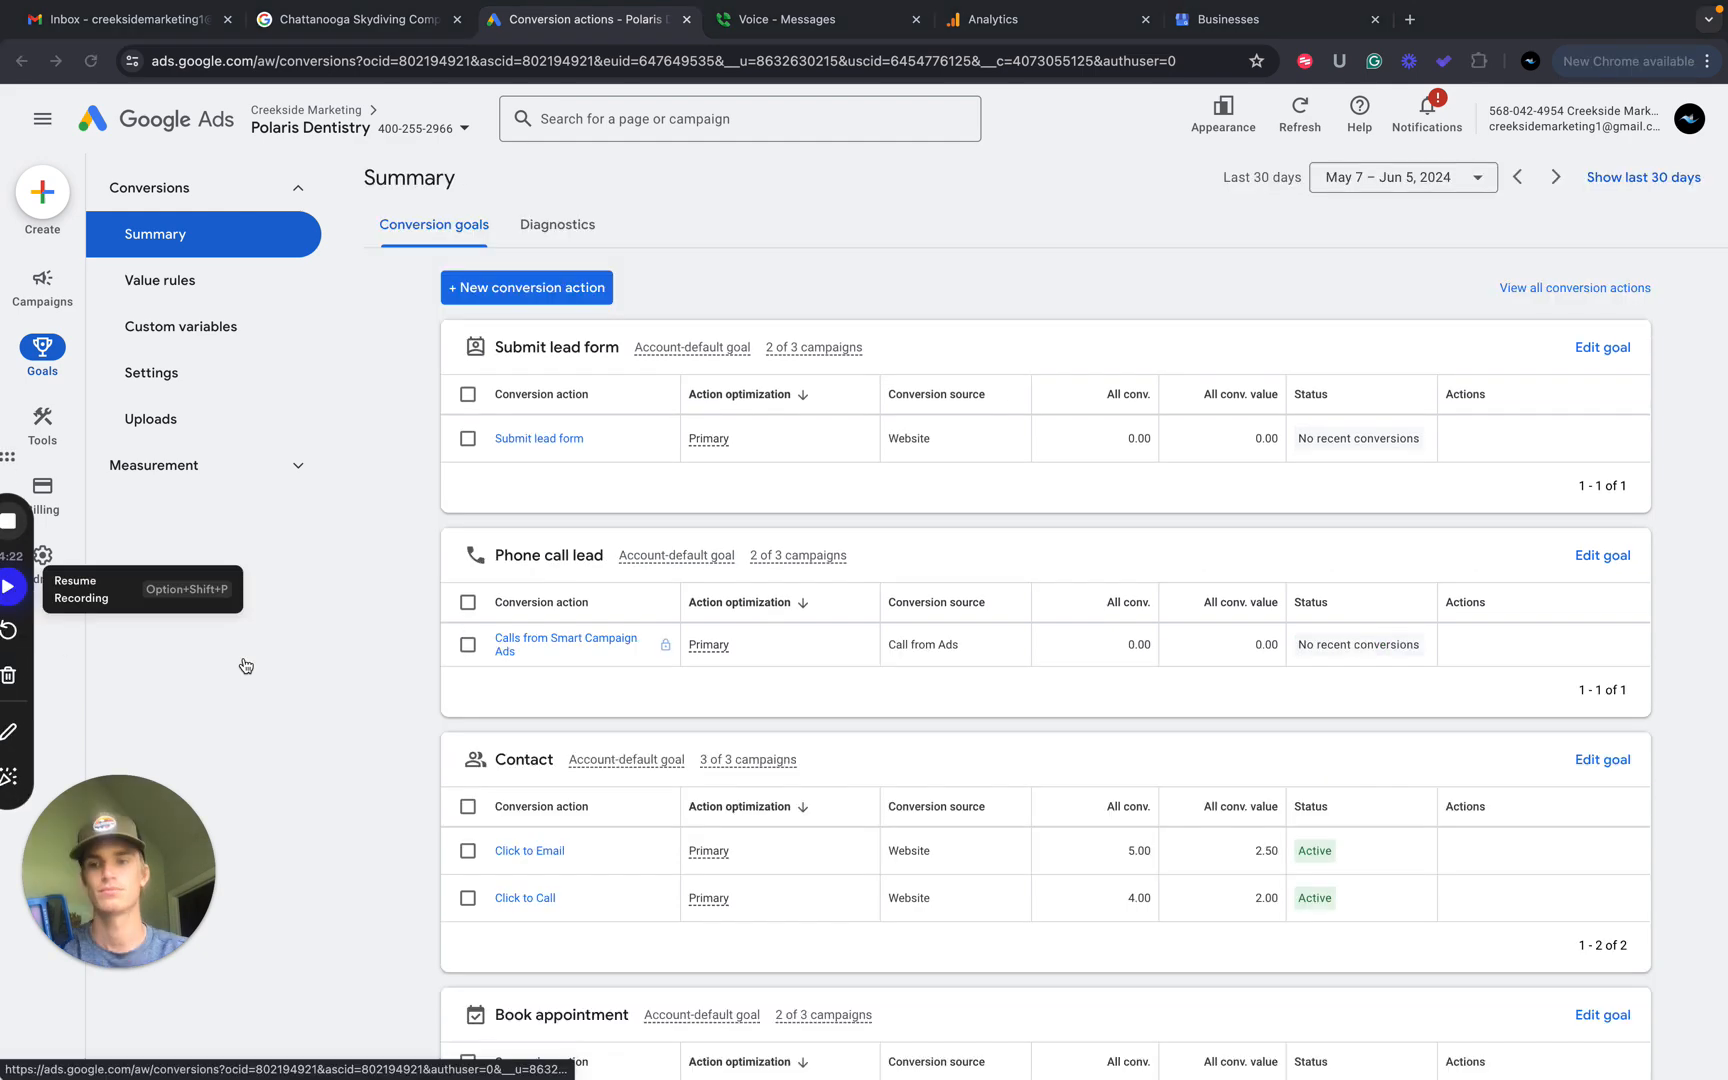
{"action": "key", "text": "ctrl+Left"}
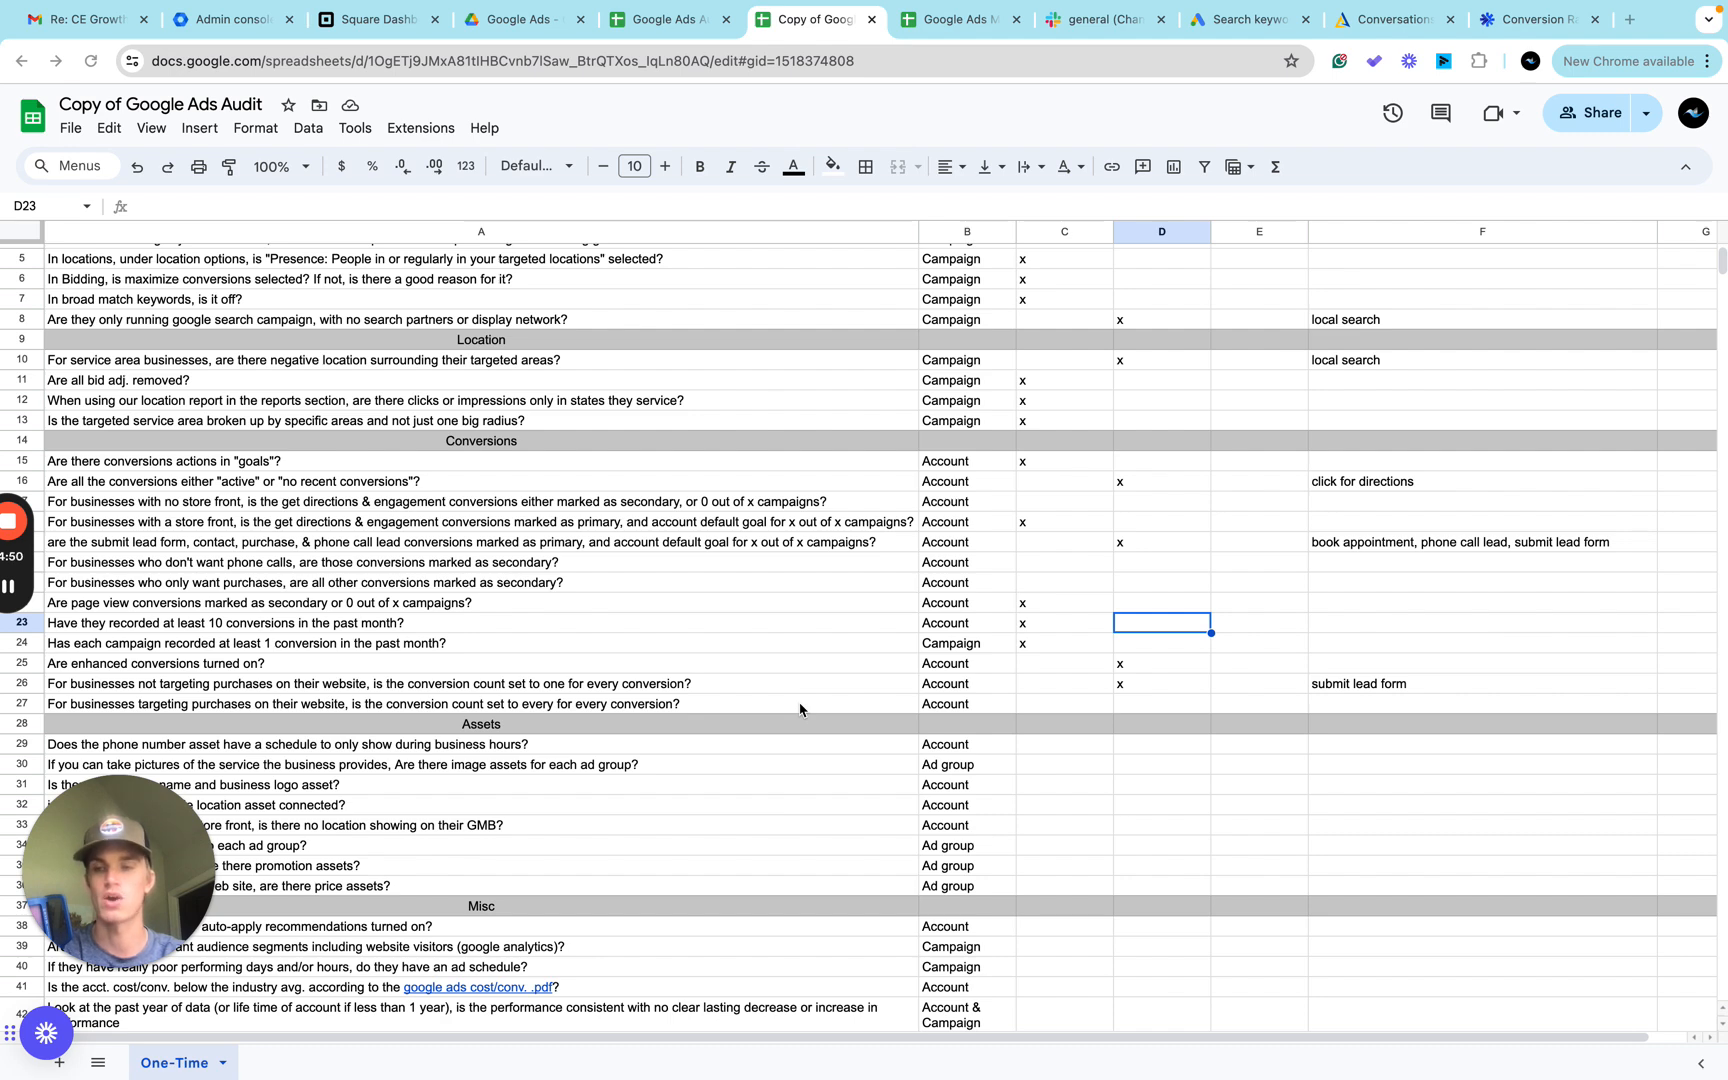
Go from the checklist's Assets section to Google Ads and open the Assets report for all campaigns.
{"action": "scroll", "coordinate": [800, 709], "scroll_direction": "down", "scroll_amount": 5}
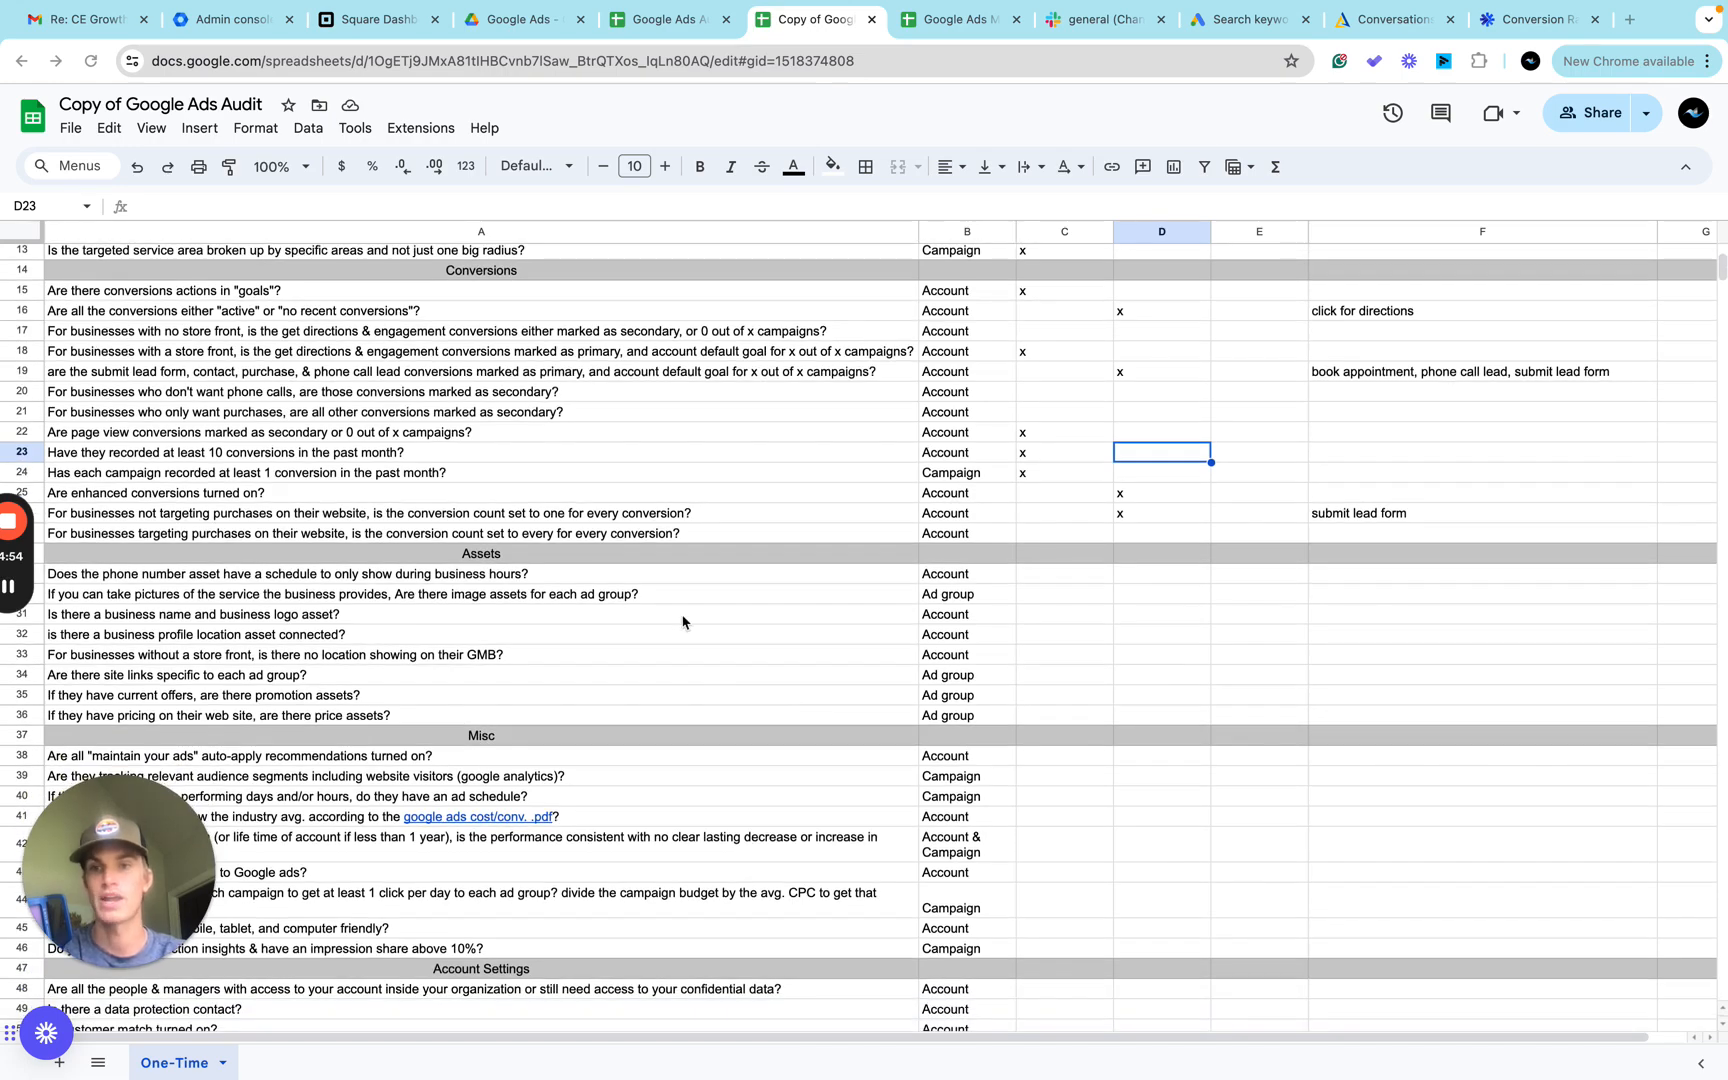
{"action": "key", "text": "ctrl+Right"}
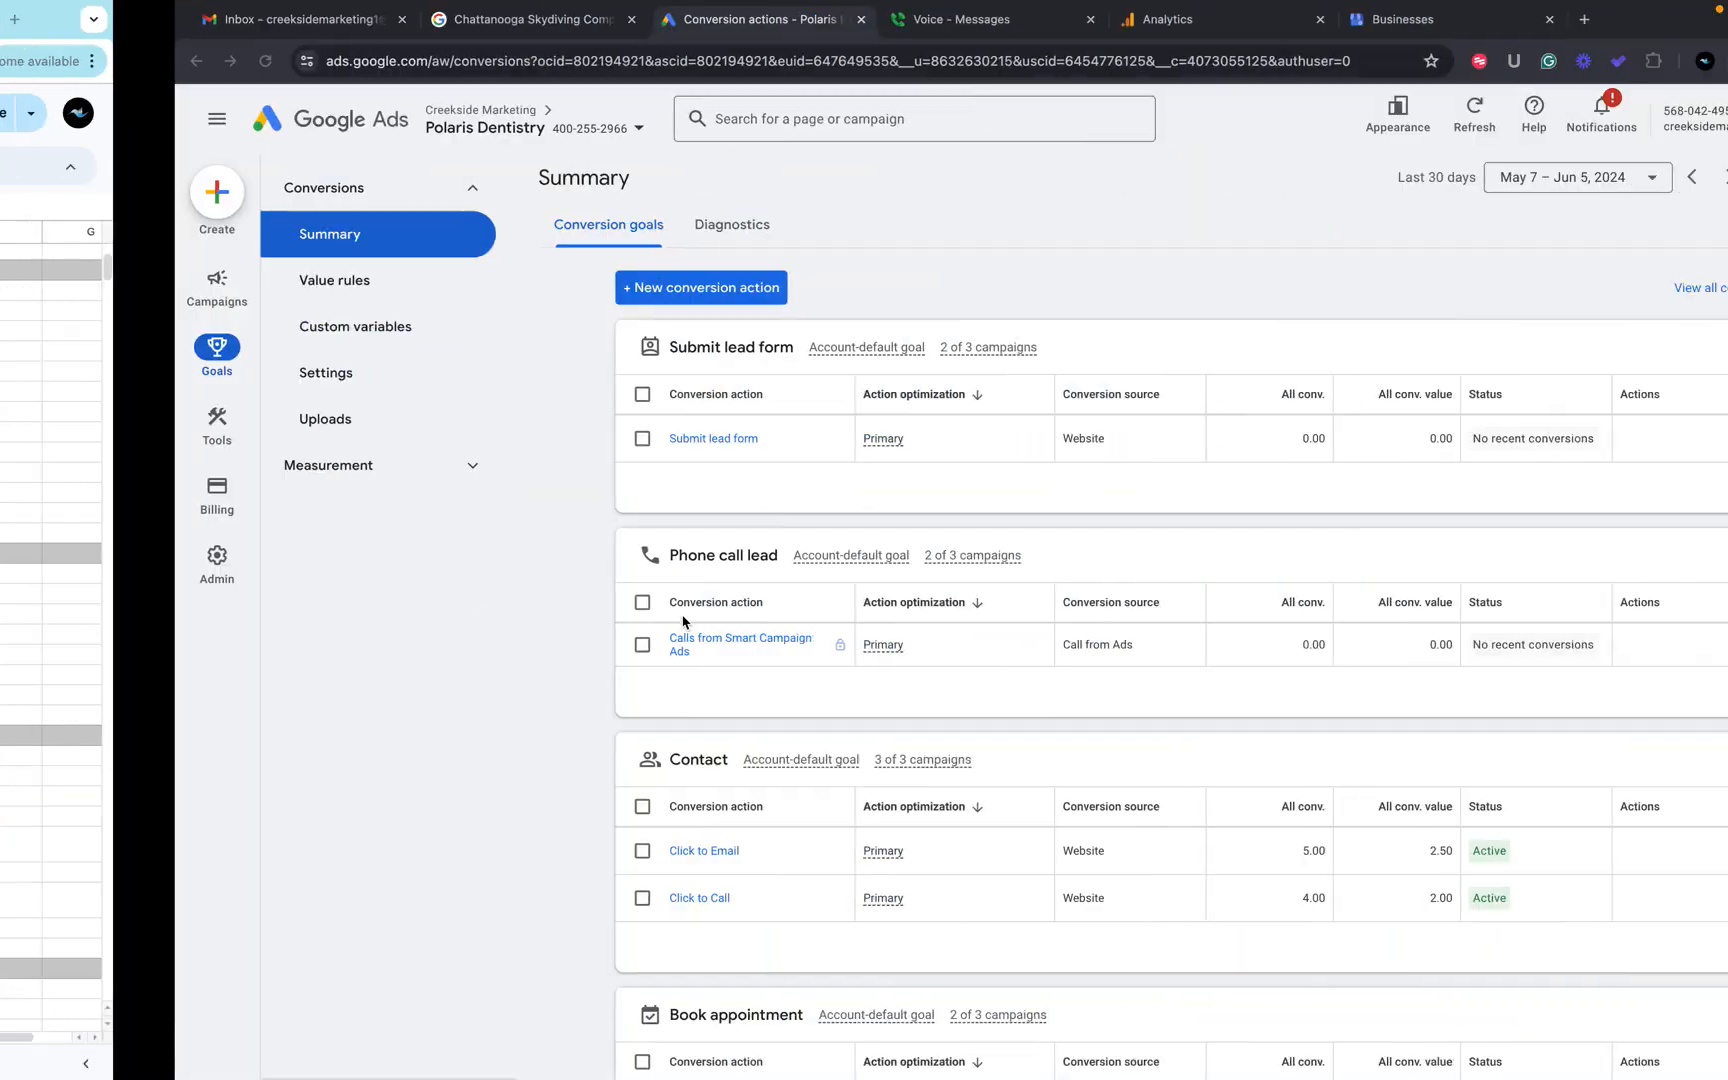
{"action": "left_click", "coordinate": [39, 301]}
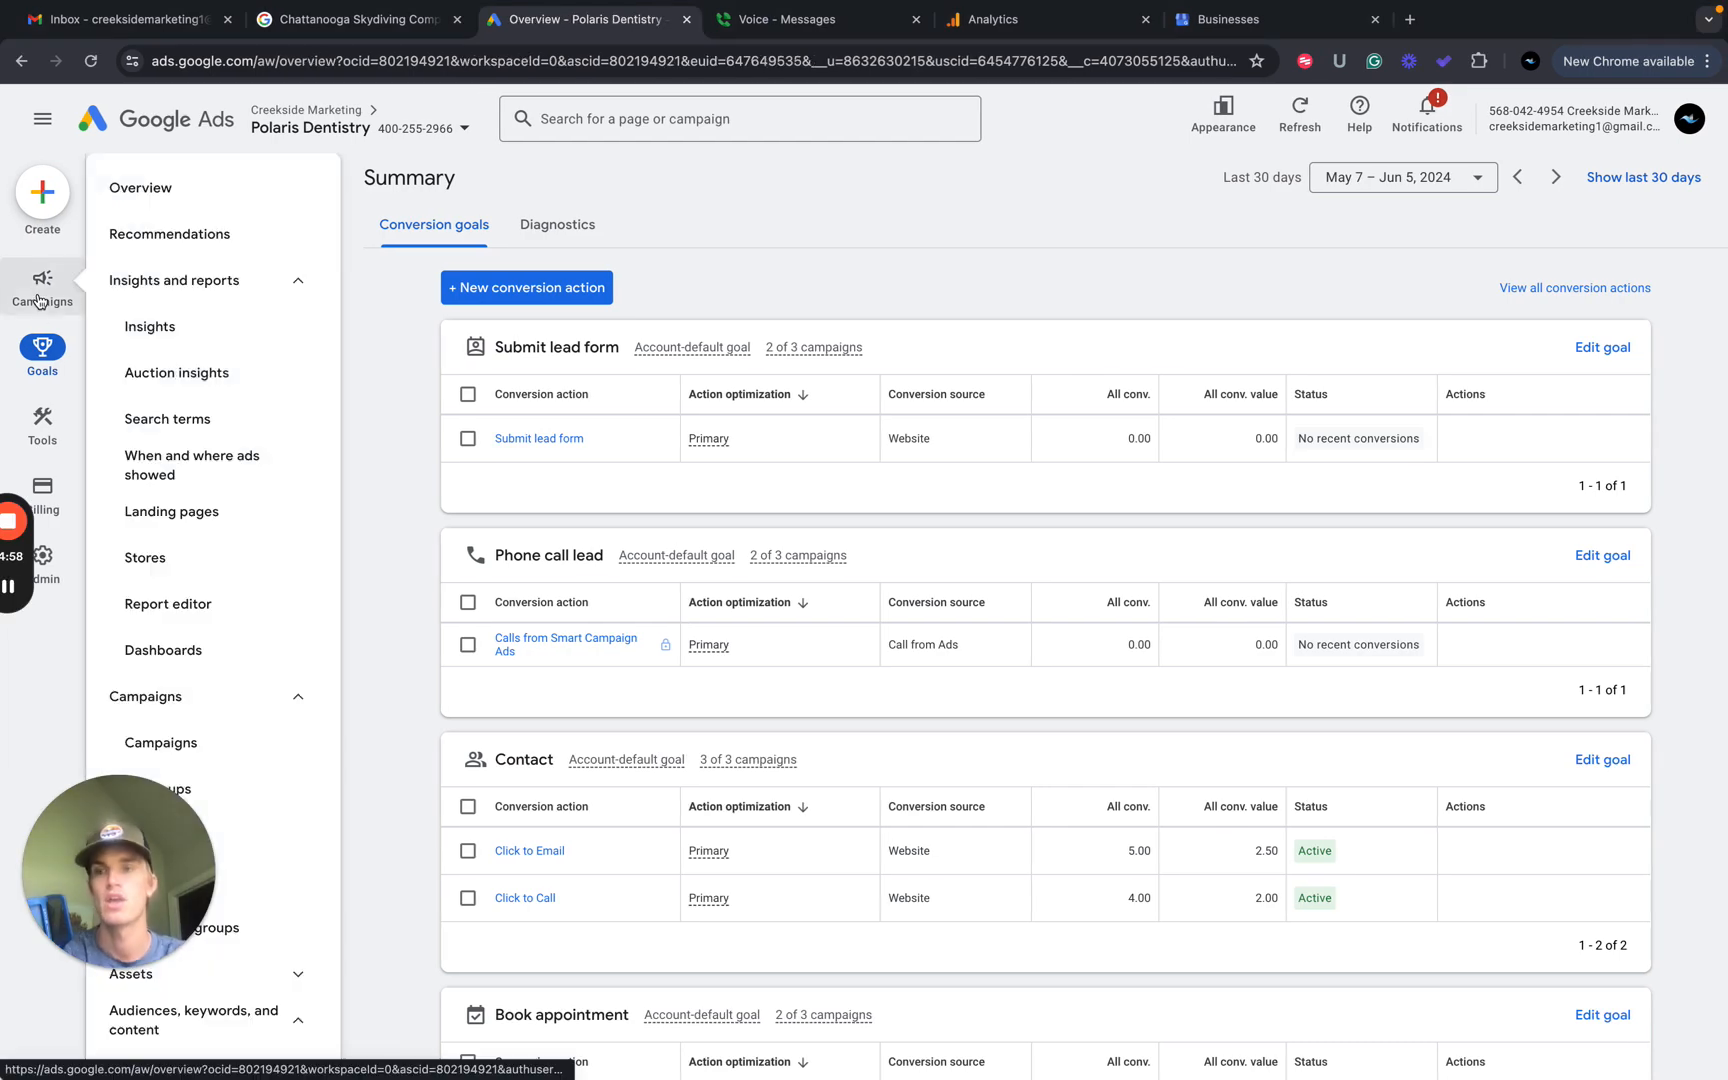
{"action": "scroll", "coordinate": [224, 488], "scroll_direction": "down", "scroll_amount": 3}
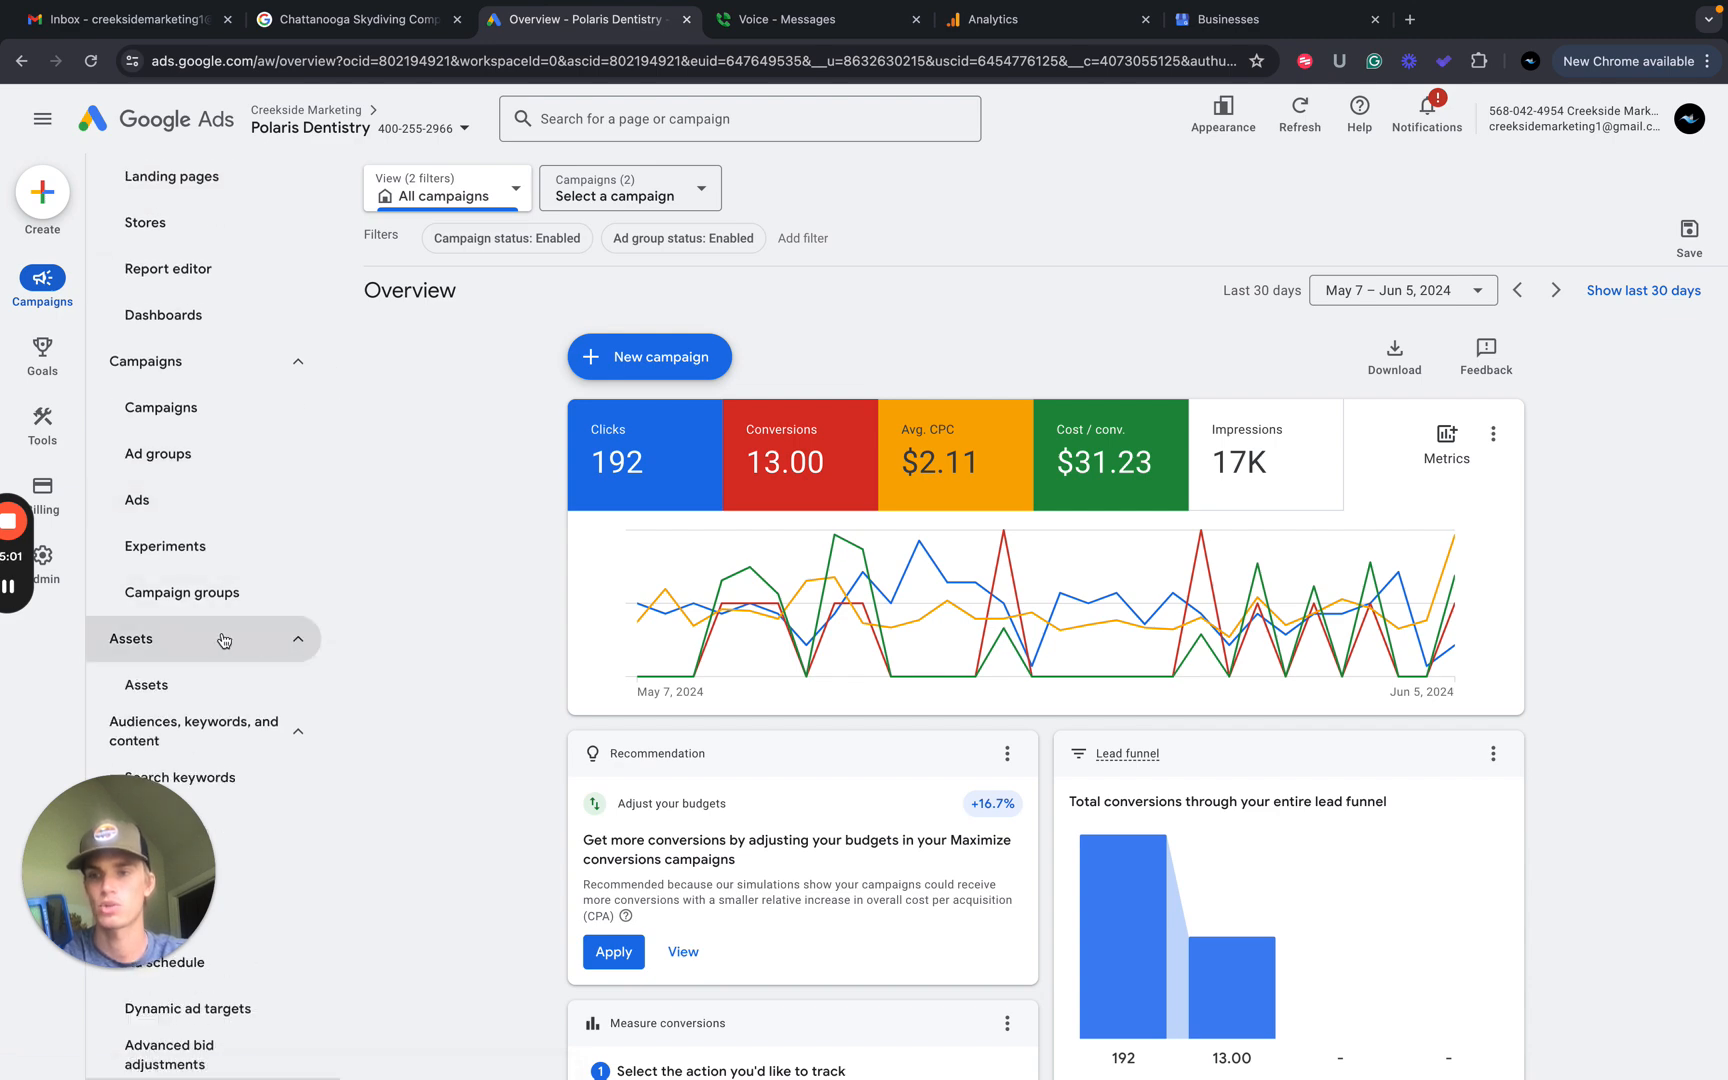
{"action": "left_click", "coordinate": [302, 640]}
{"action": "left_click", "coordinate": [195, 660]}
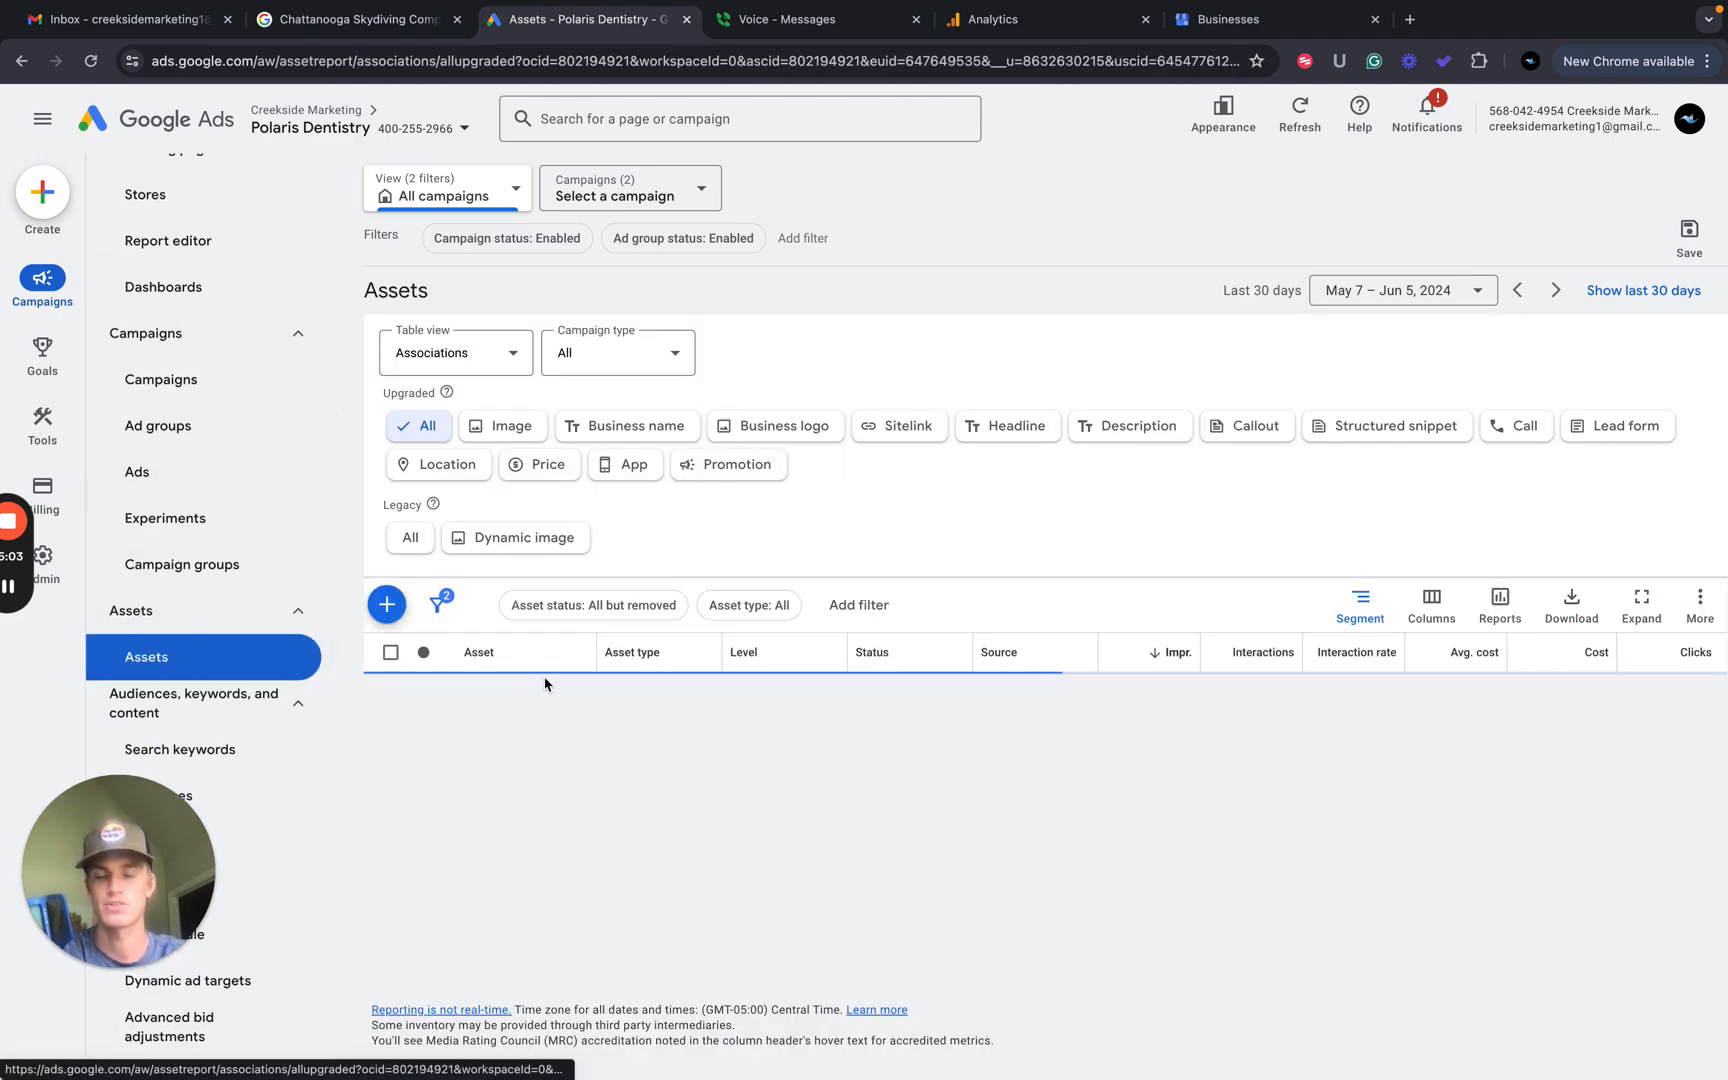
Reread the phone number schedule question, filter the Google Ads assets to Call, and open the call asset for editing to check its days and hours.
{"action": "key", "text": "ctrl+Left"}
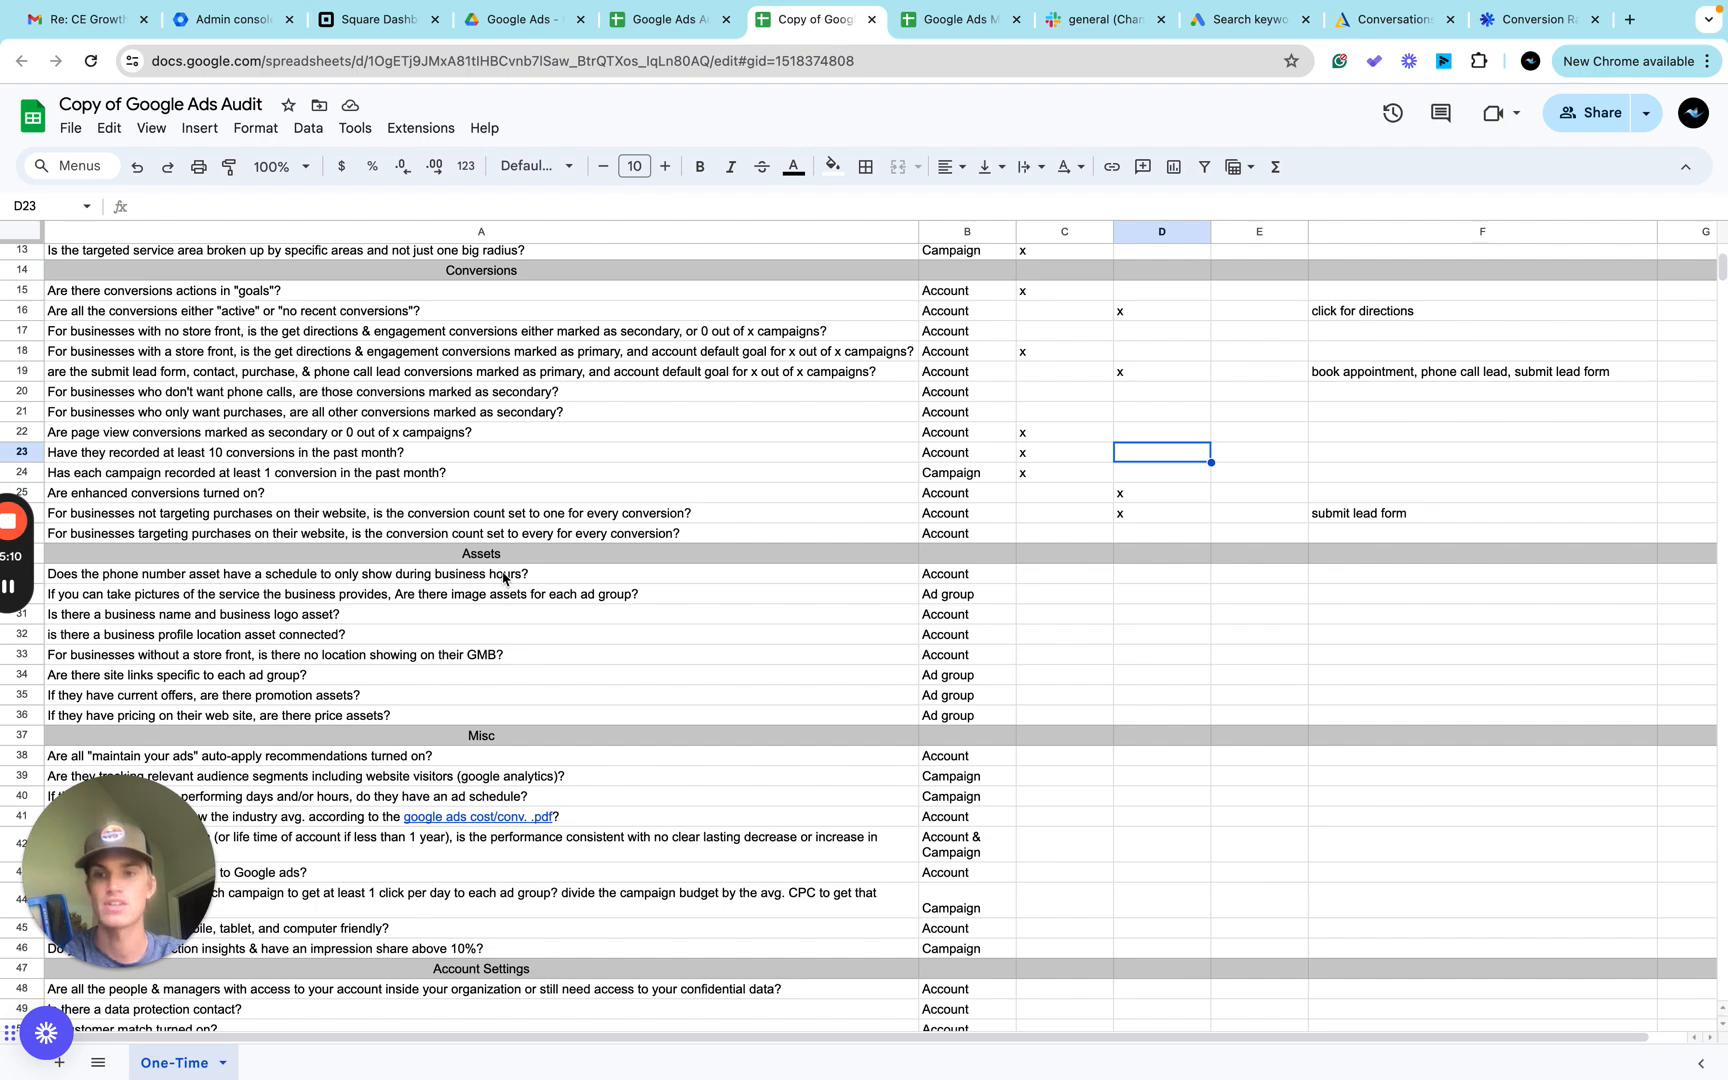
{"action": "key", "text": "ctrl+Right"}
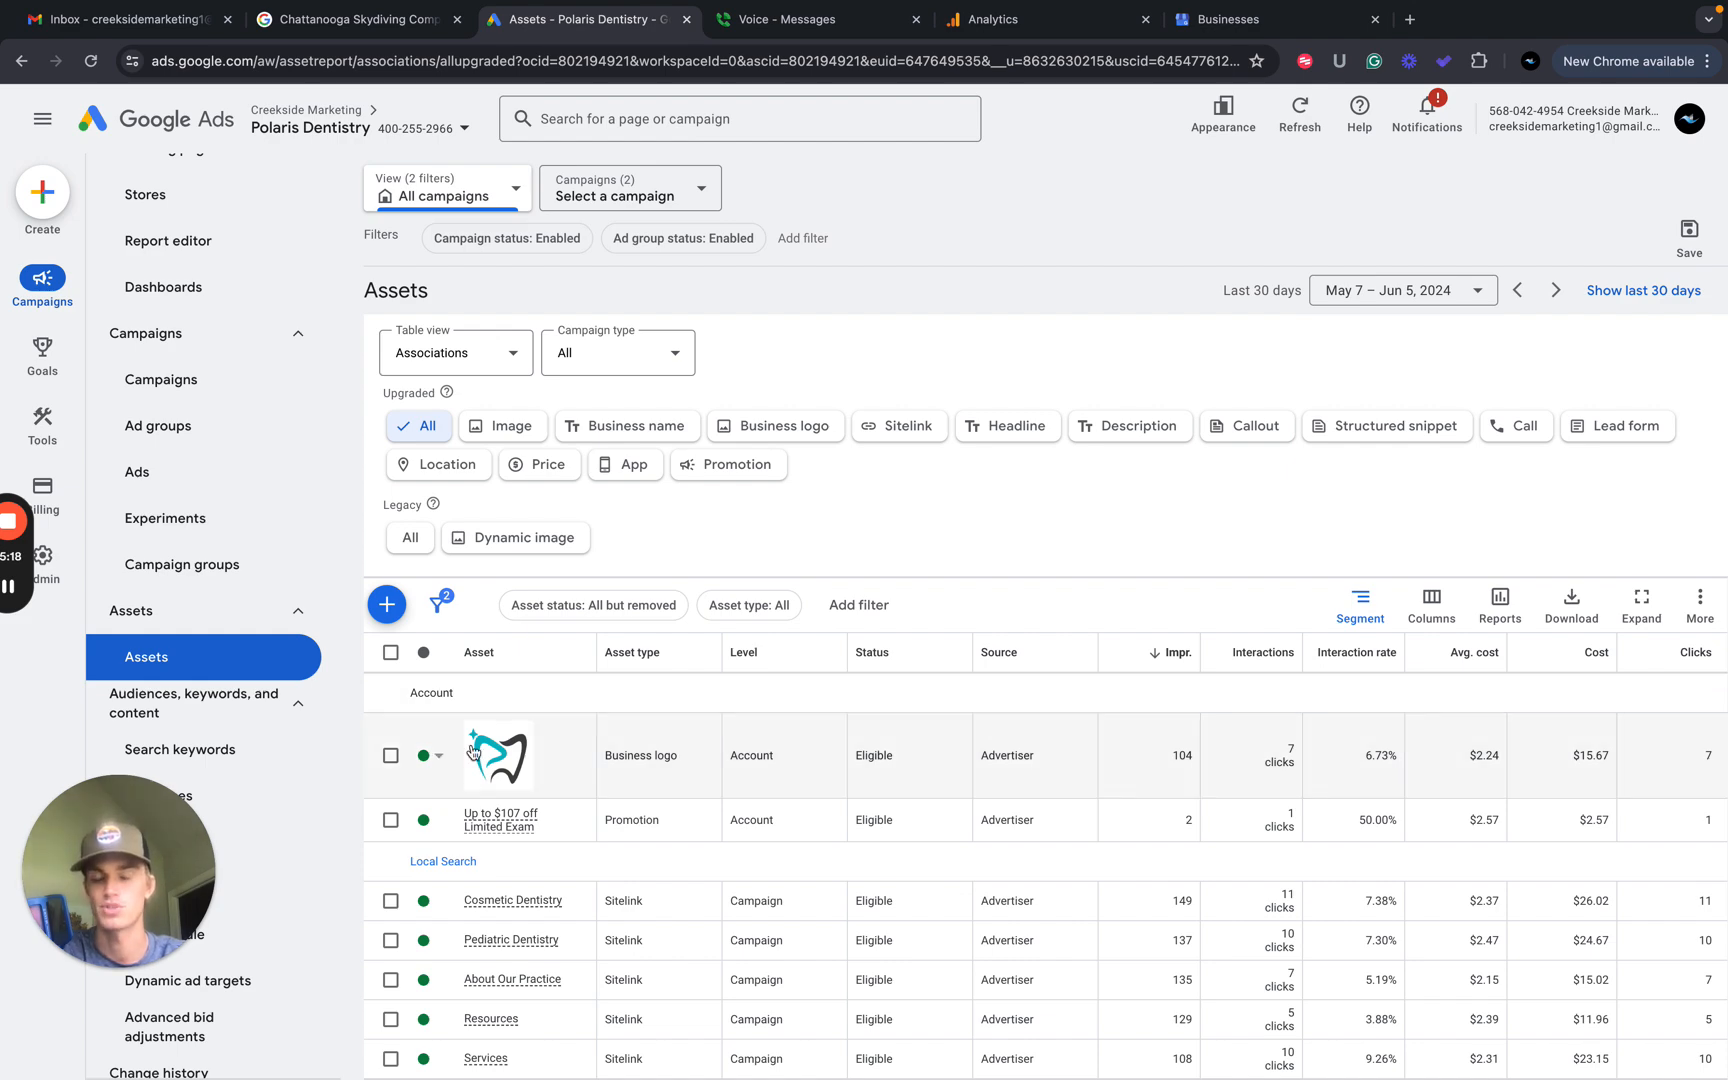
{"action": "scroll", "coordinate": [510, 708], "scroll_direction": "down", "scroll_amount": 5}
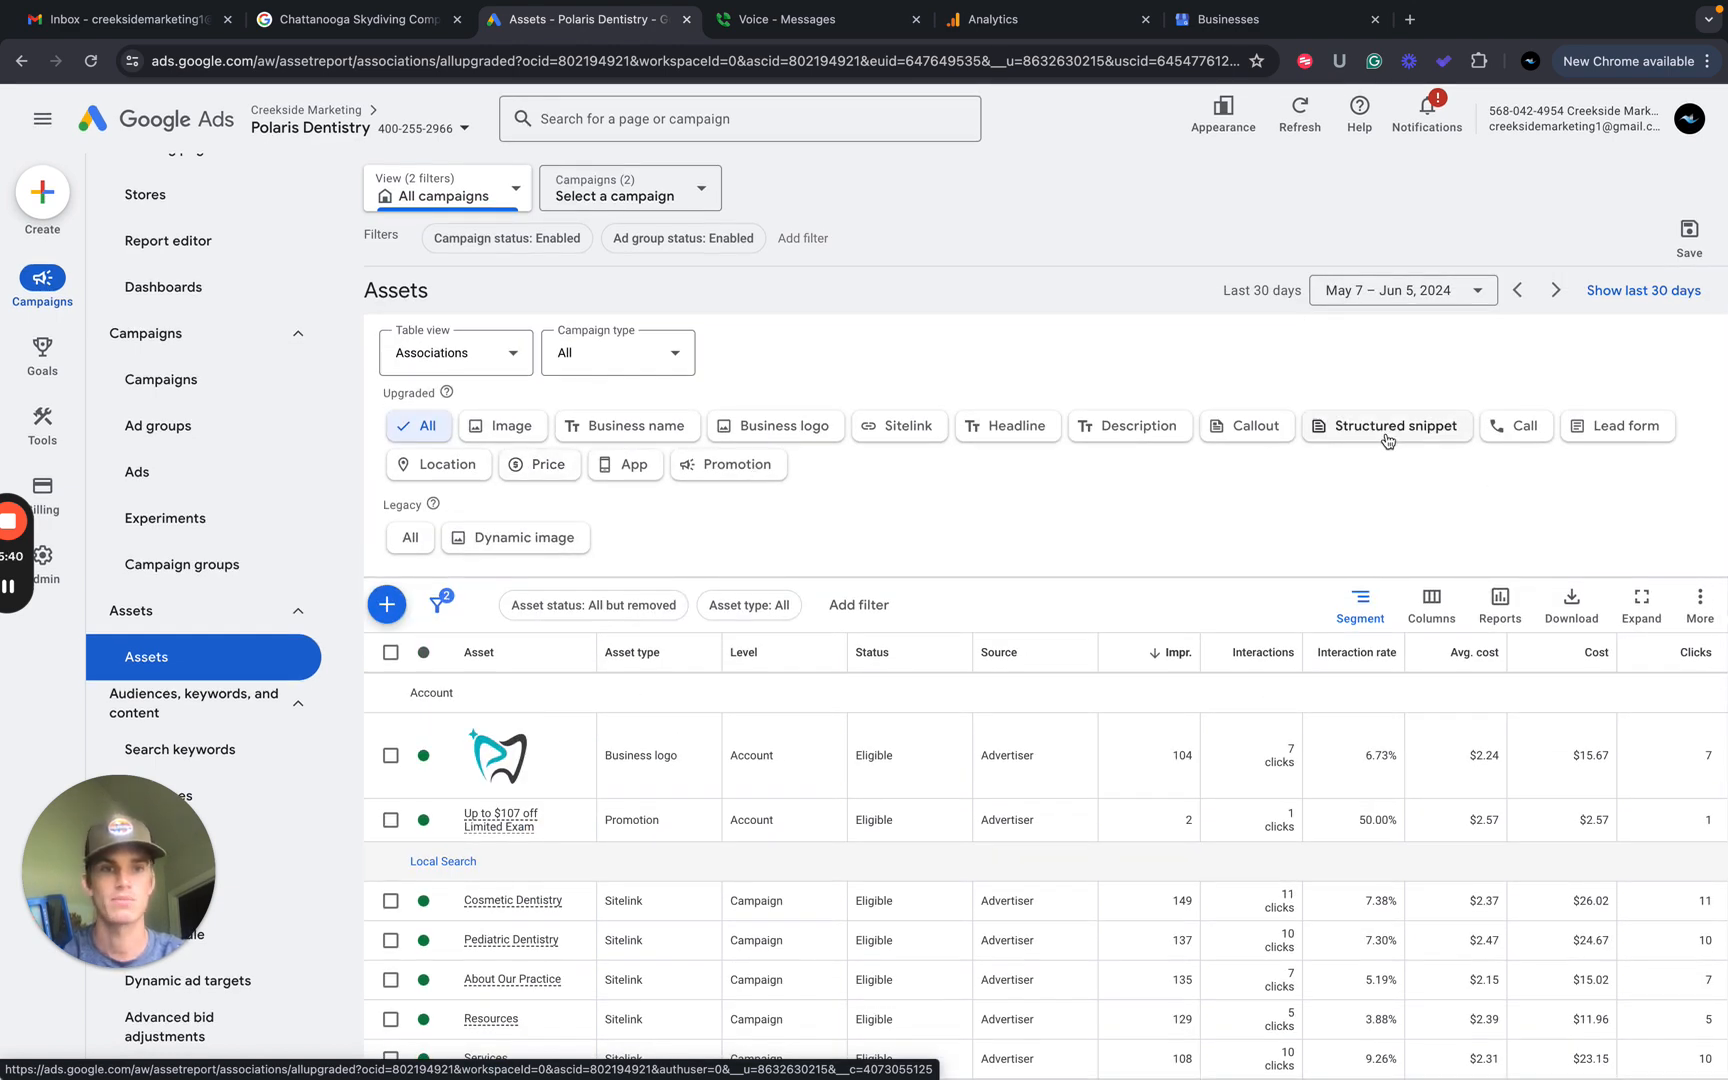
{"action": "left_click", "coordinate": [1487, 428]}
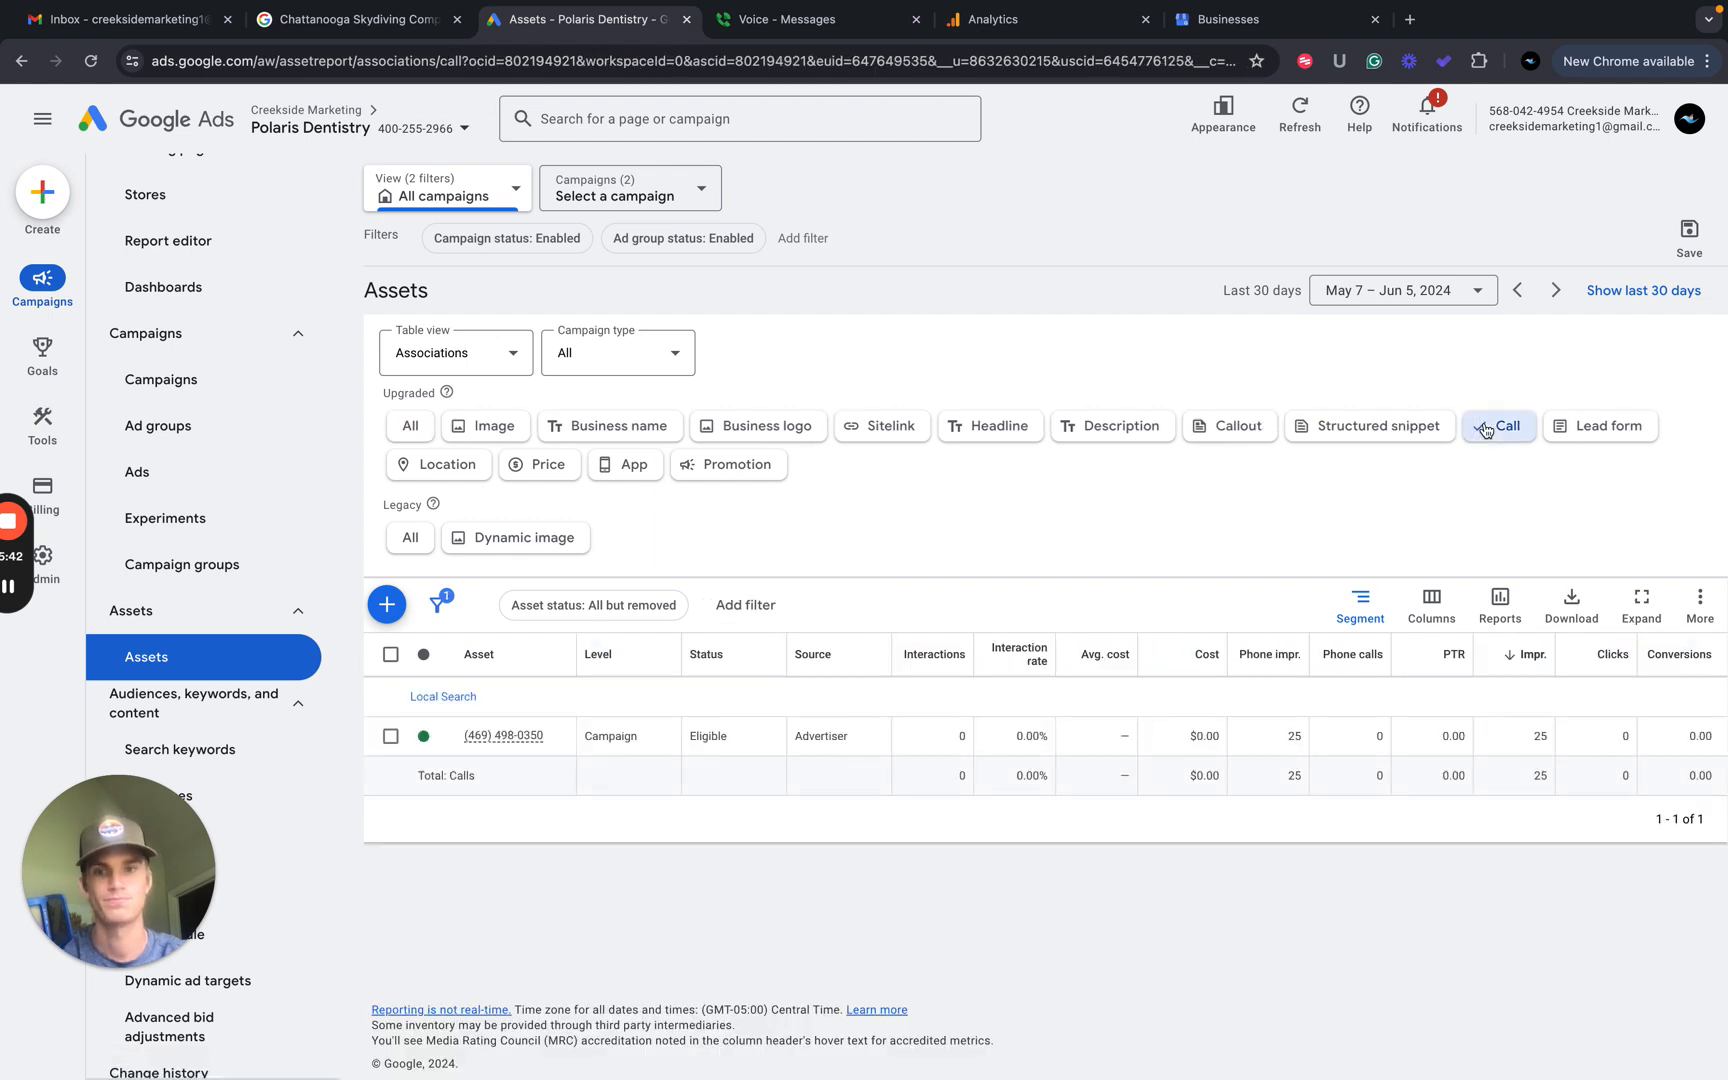
{"action": "left_click", "coordinate": [516, 738]}
{"action": "left_click", "coordinate": [513, 758]}
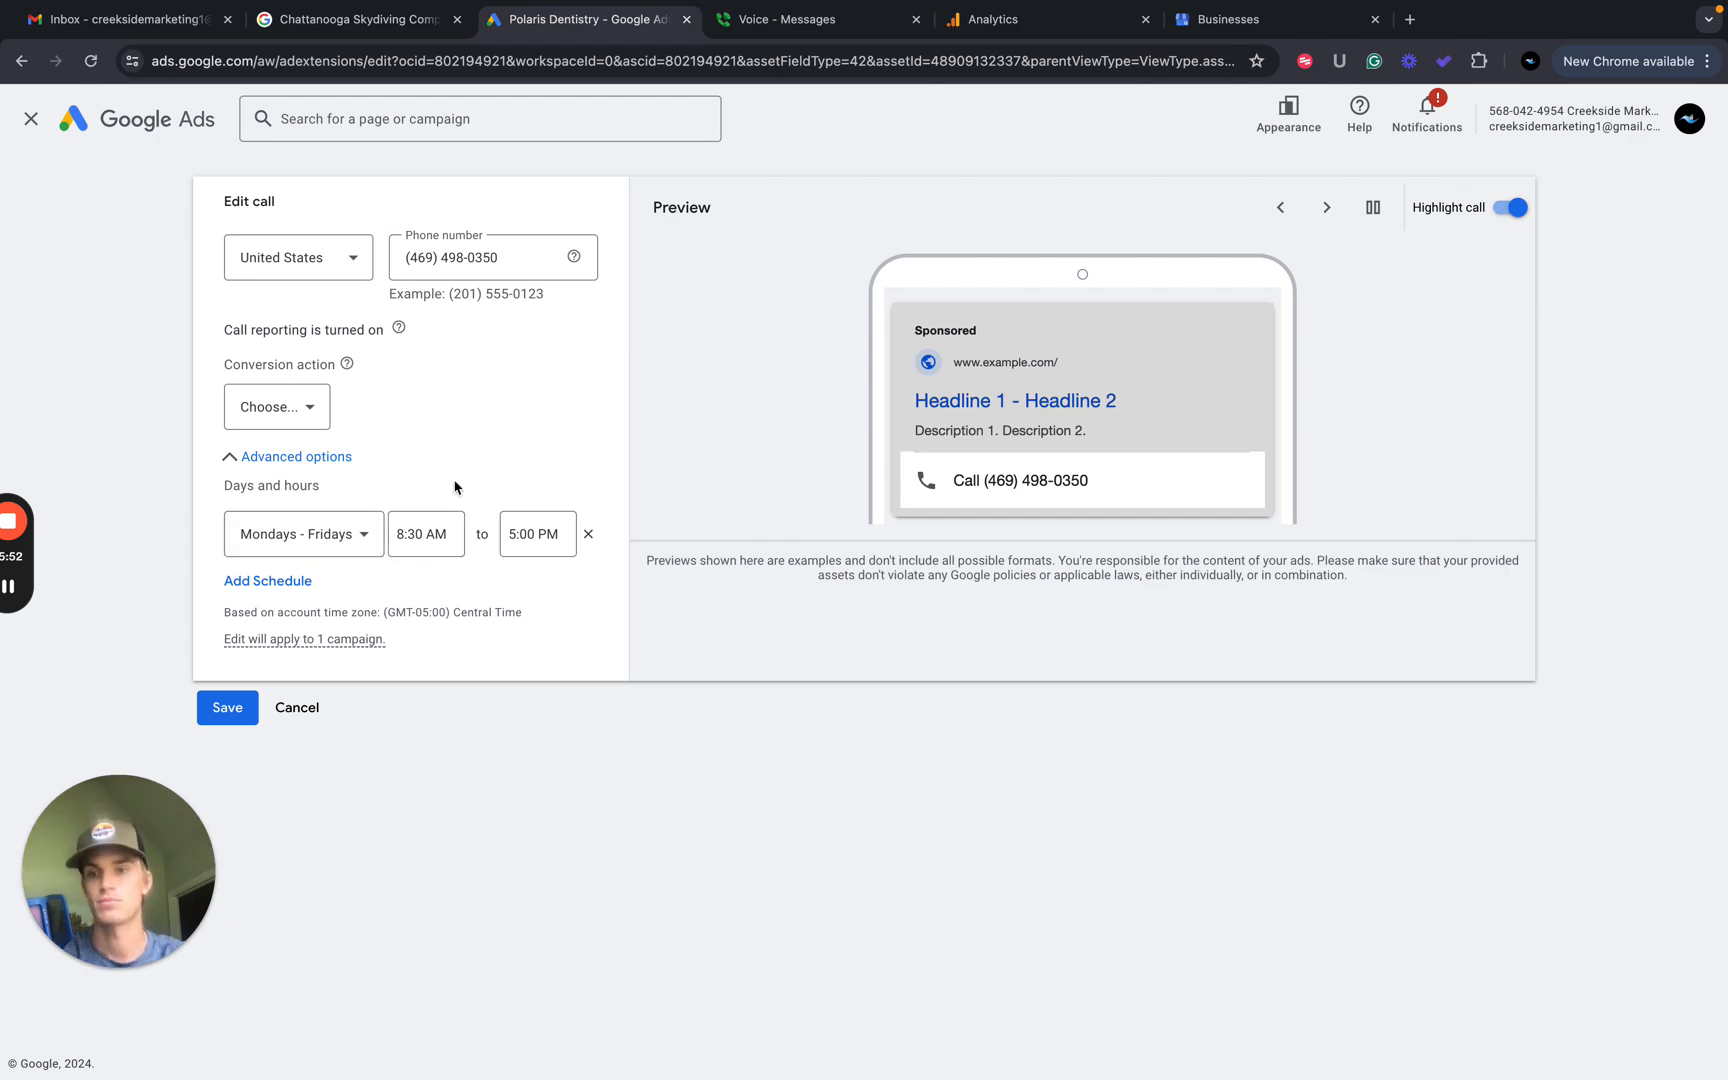
In the audit spreadsheet, mark the question about the phone number asset's business-hours schedule, row 29, with an x under Yes.
{"action": "key", "text": "ctrl+Left"}
{"action": "left_click", "coordinate": [1073, 579]}
{"action": "type", "text": "x"}
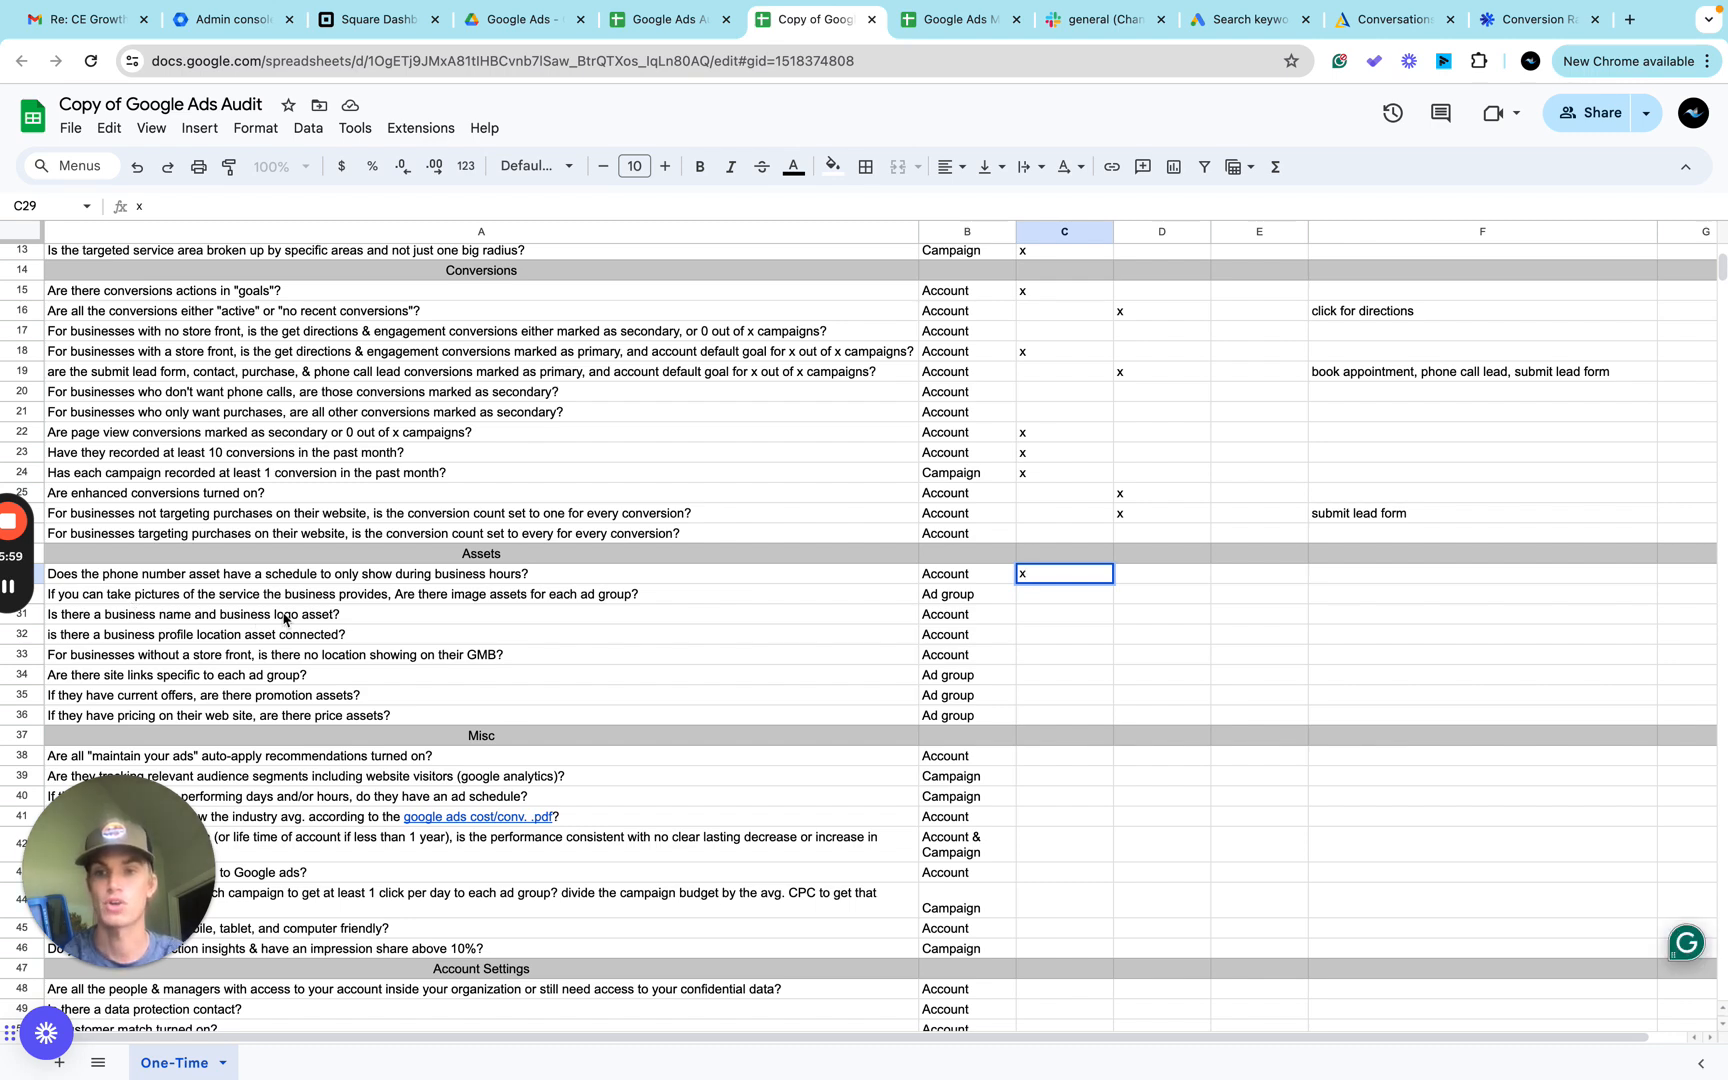
Return to Google Ads, save the call asset without changes, and filter the assets to Image.
{"action": "key", "text": "ctrl+Right"}
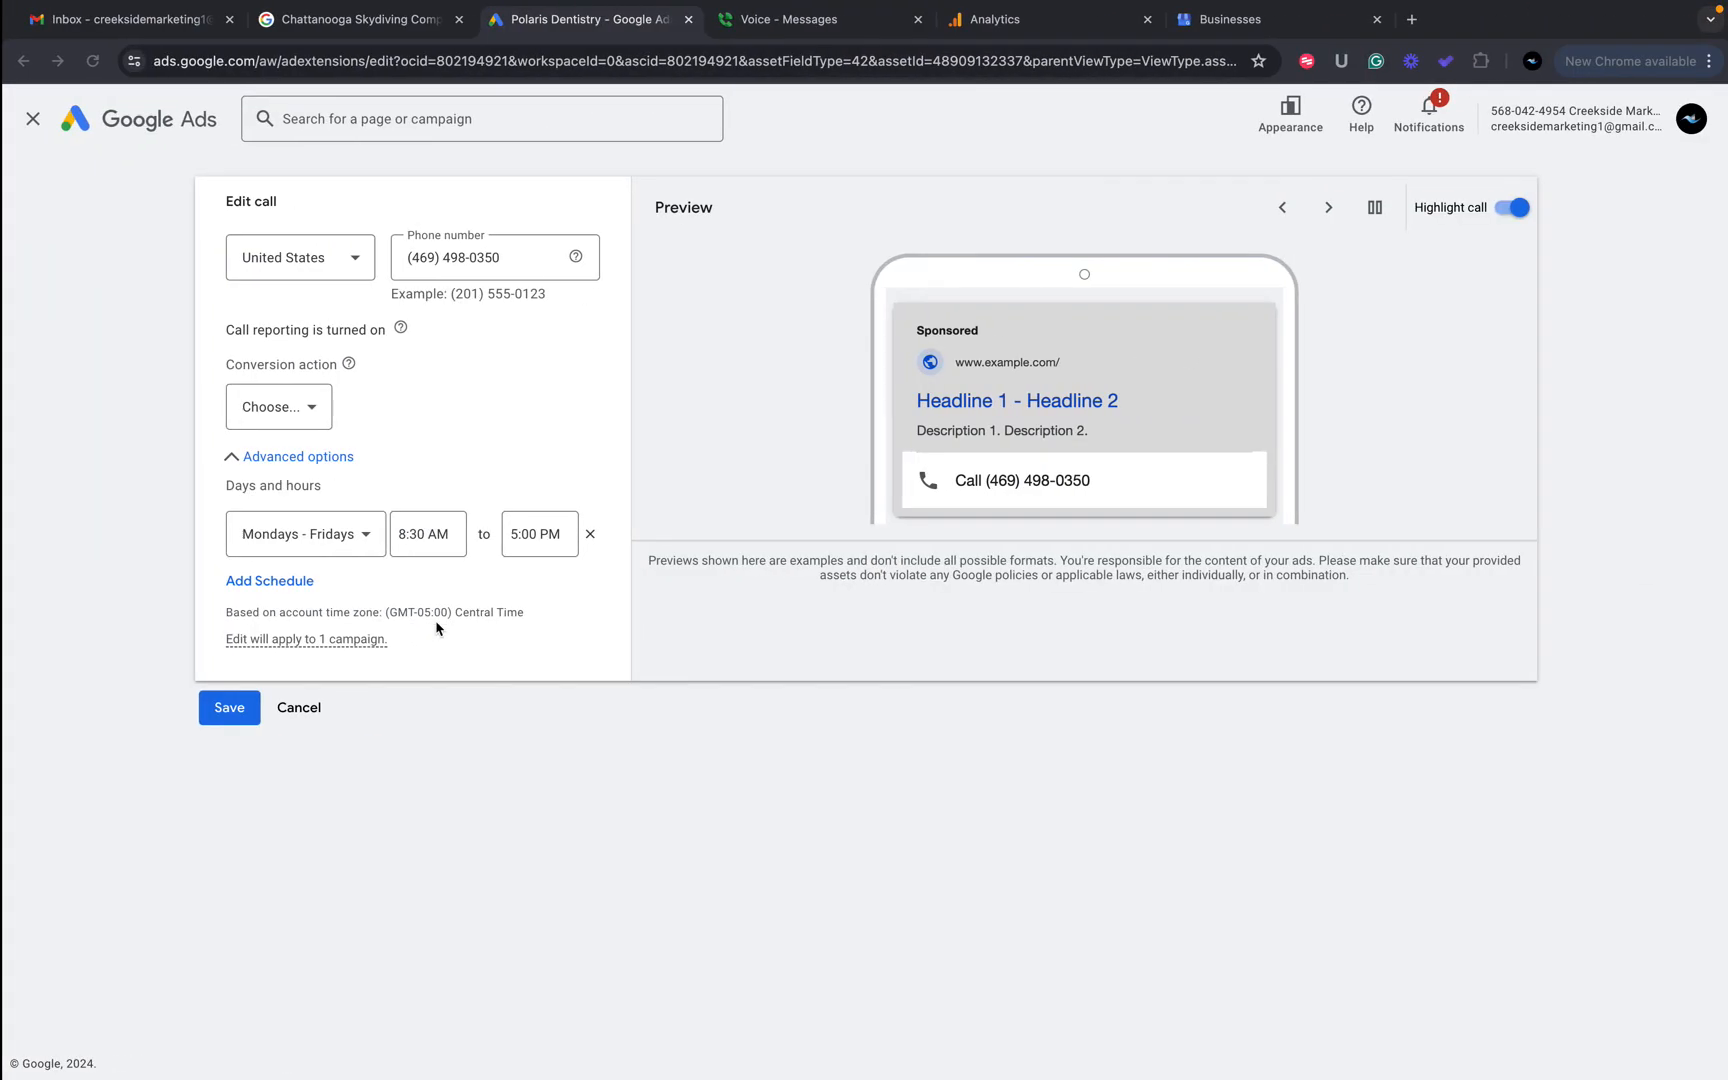
{"action": "left_click", "coordinate": [229, 708]}
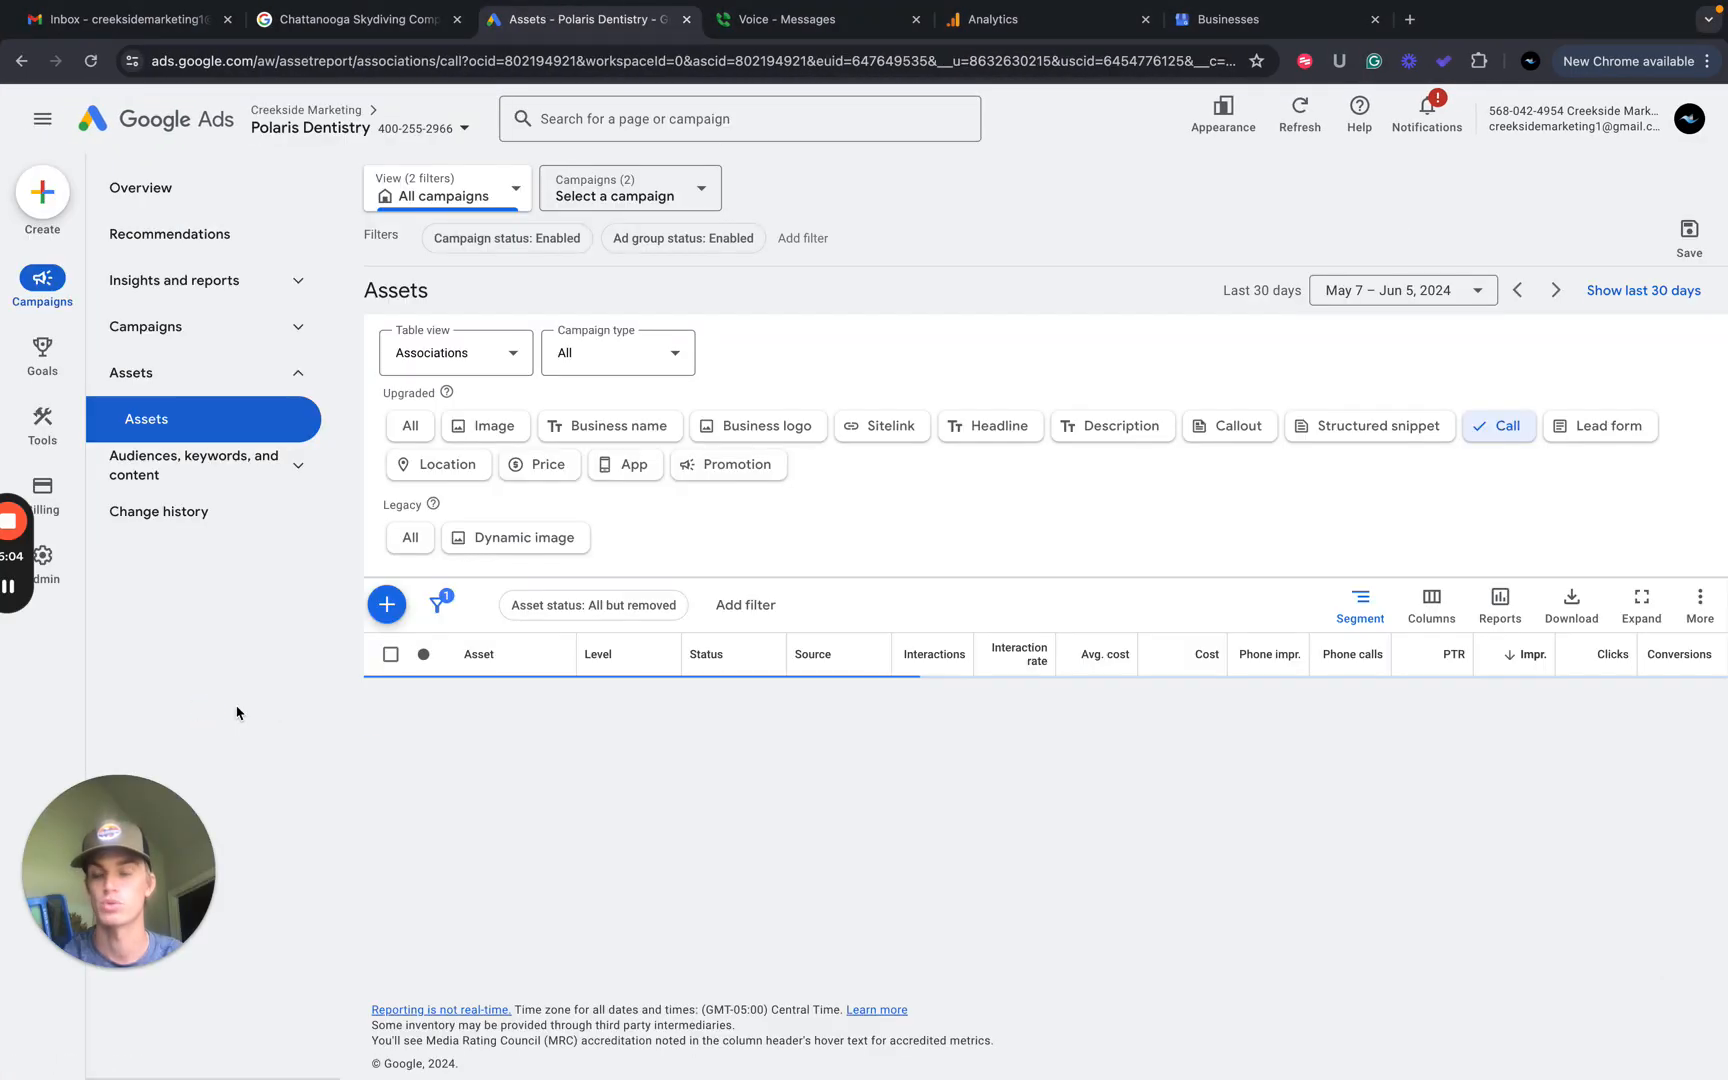
{"action": "left_click", "coordinate": [492, 438]}
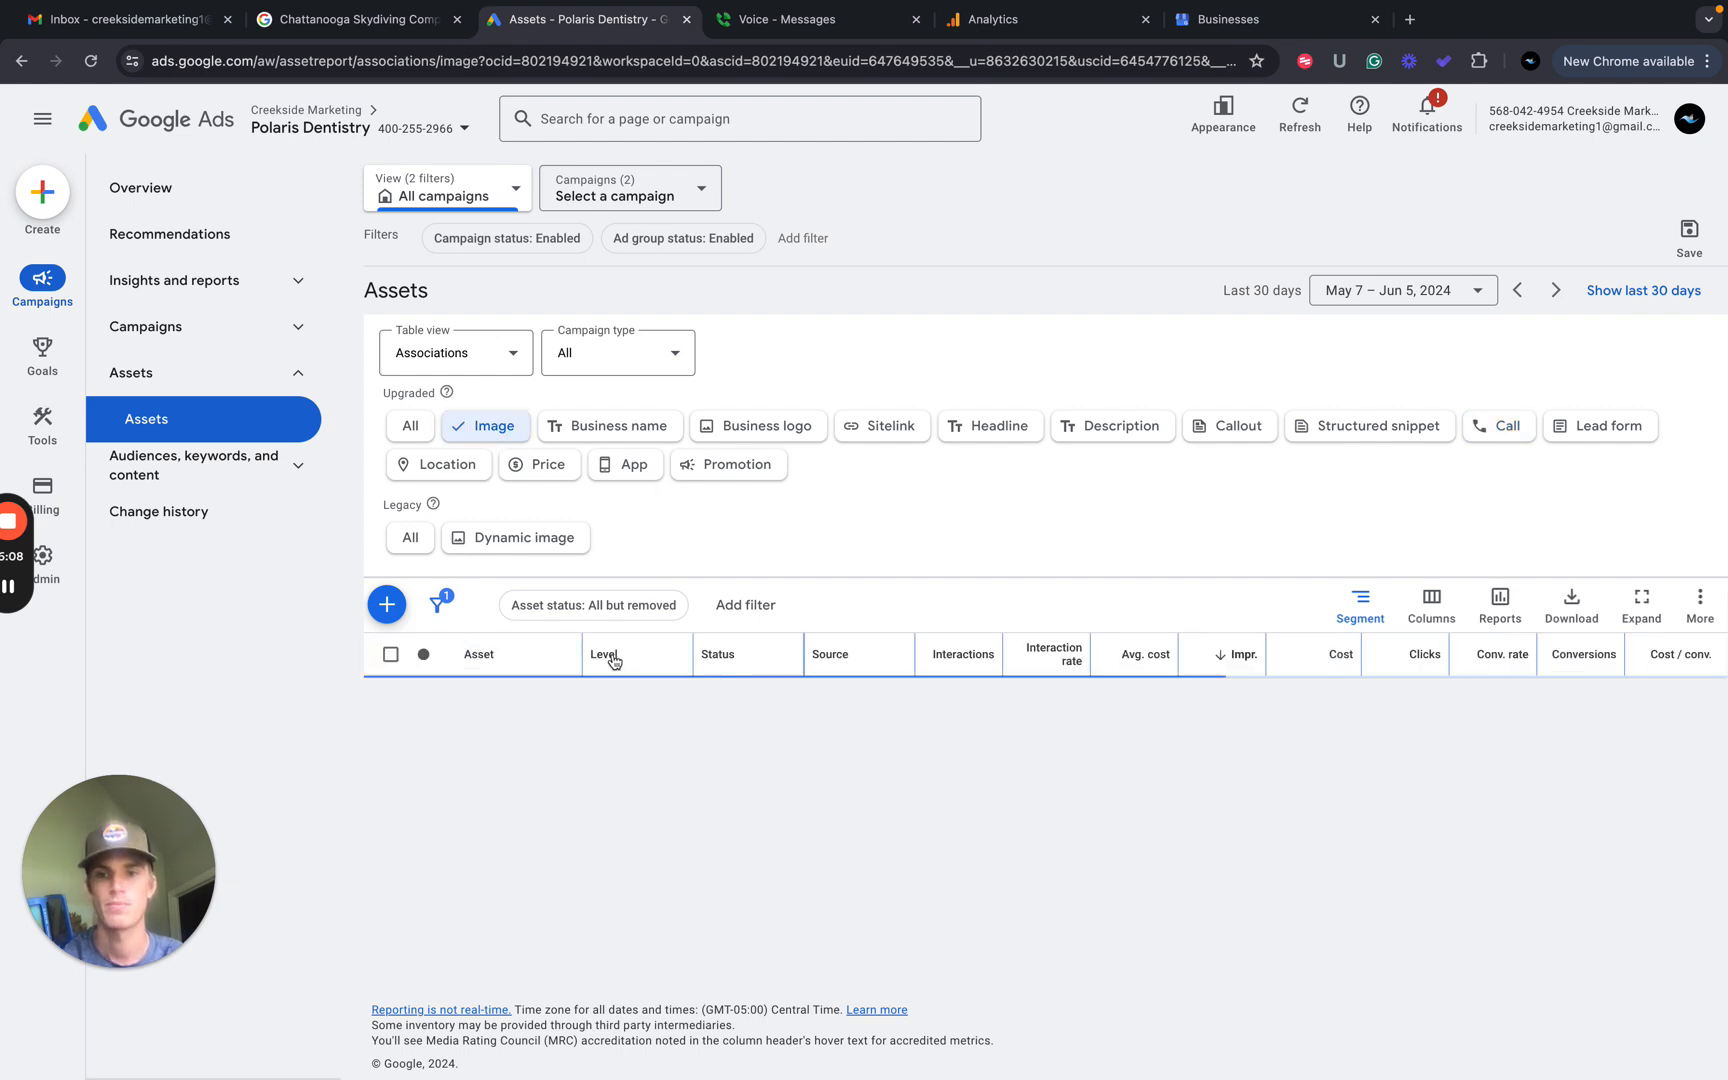
Examine the image assets' Level and Status columns to check whether images are assigned per ad group.
{"action": "scroll", "coordinate": [614, 660], "scroll_direction": "down", "scroll_amount": 3}
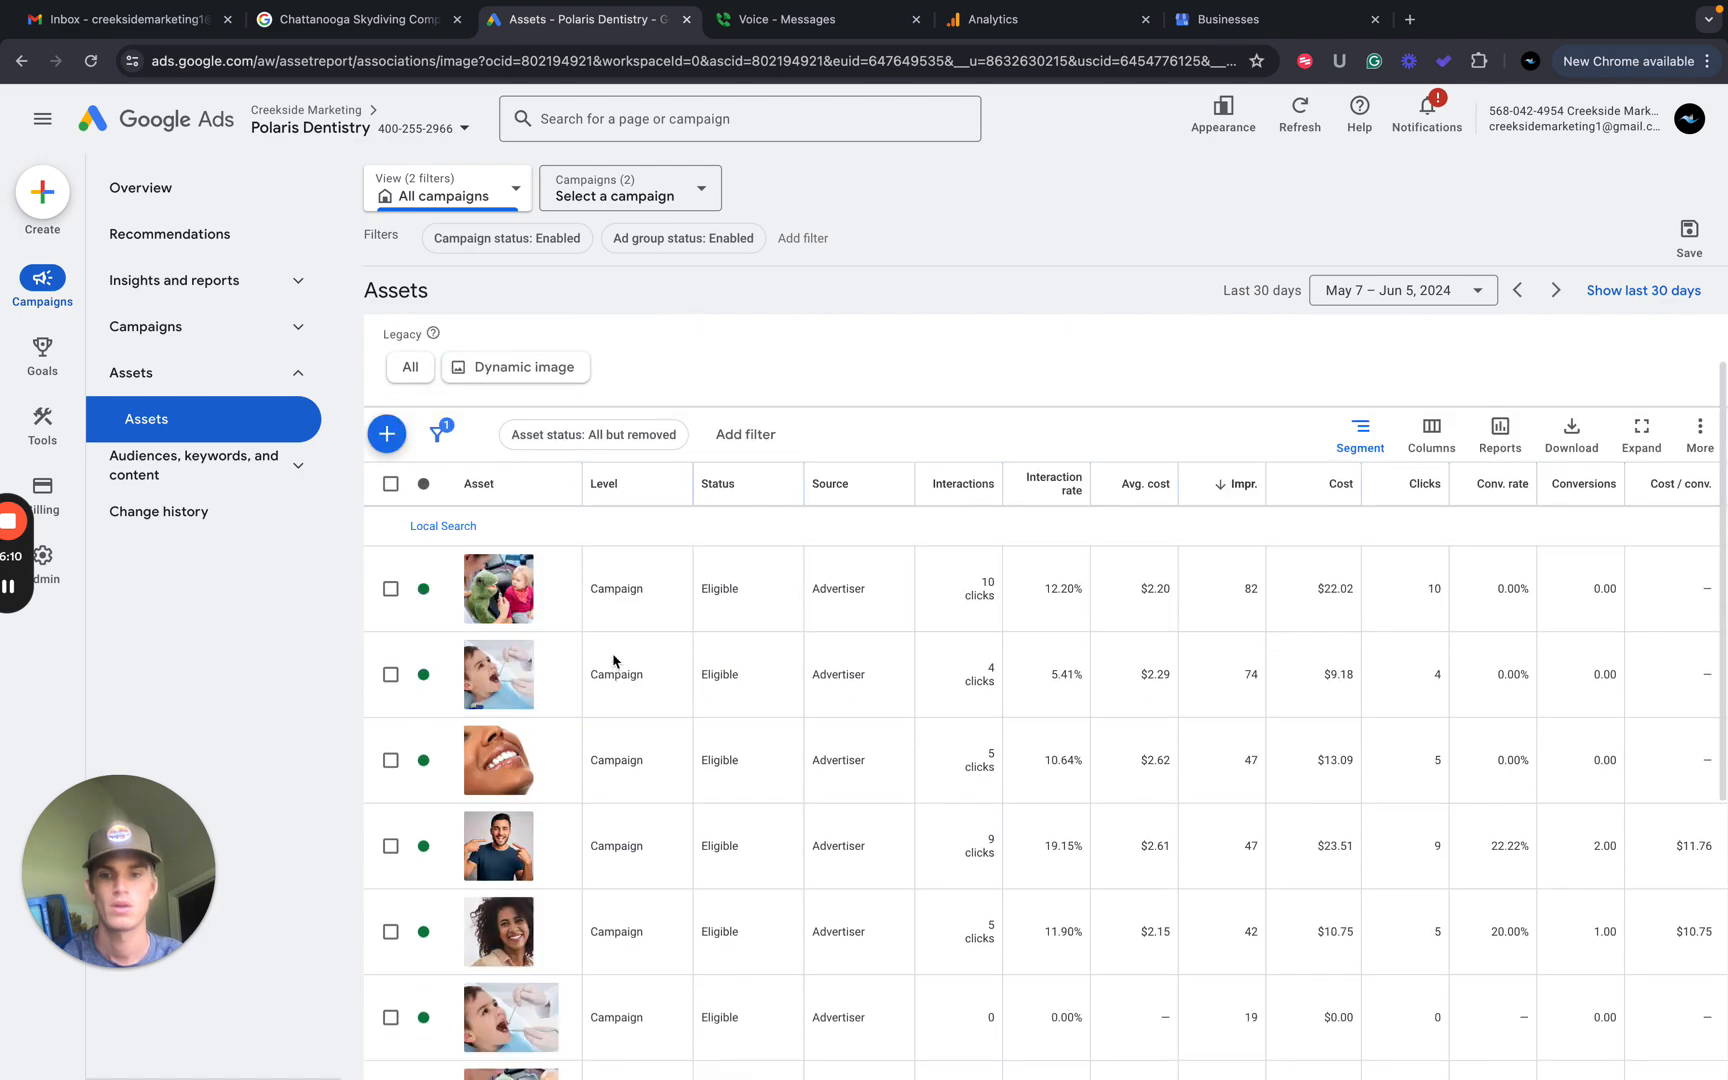
{"action": "scroll", "coordinate": [614, 660], "scroll_direction": "down", "scroll_amount": 3}
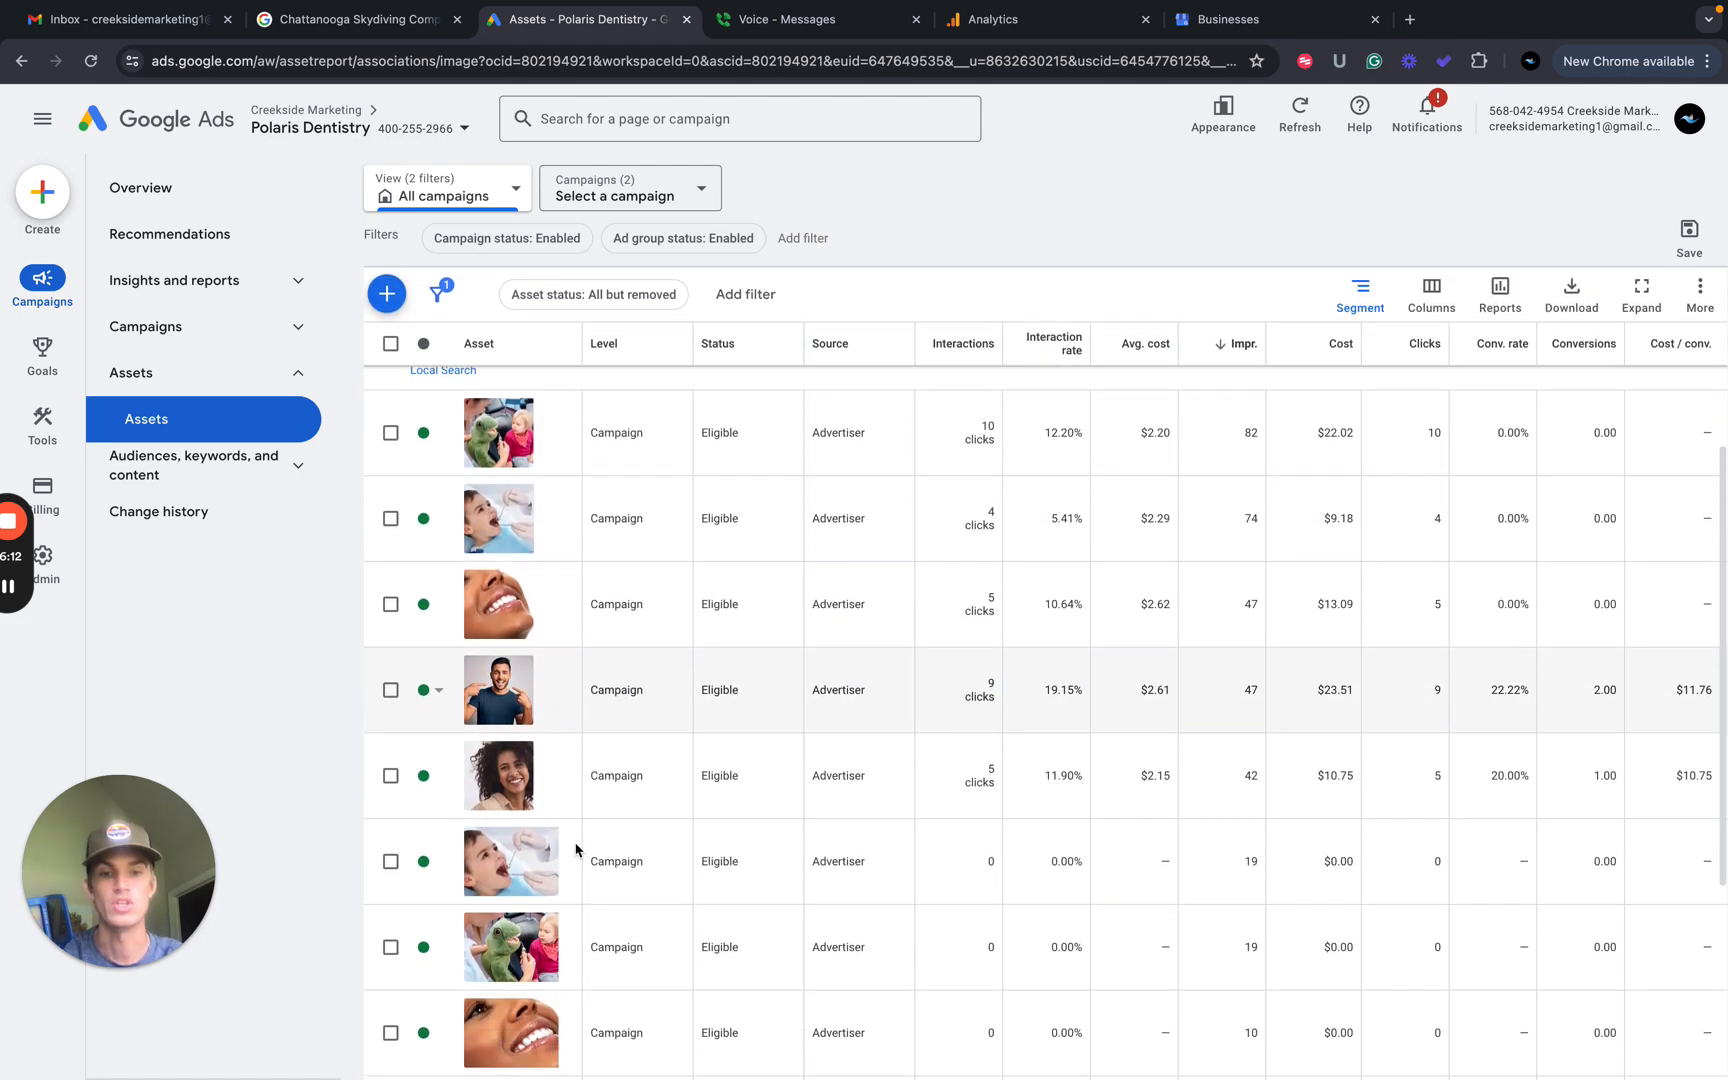
{"action": "scroll", "coordinate": [576, 850], "scroll_direction": "up", "scroll_amount": 4}
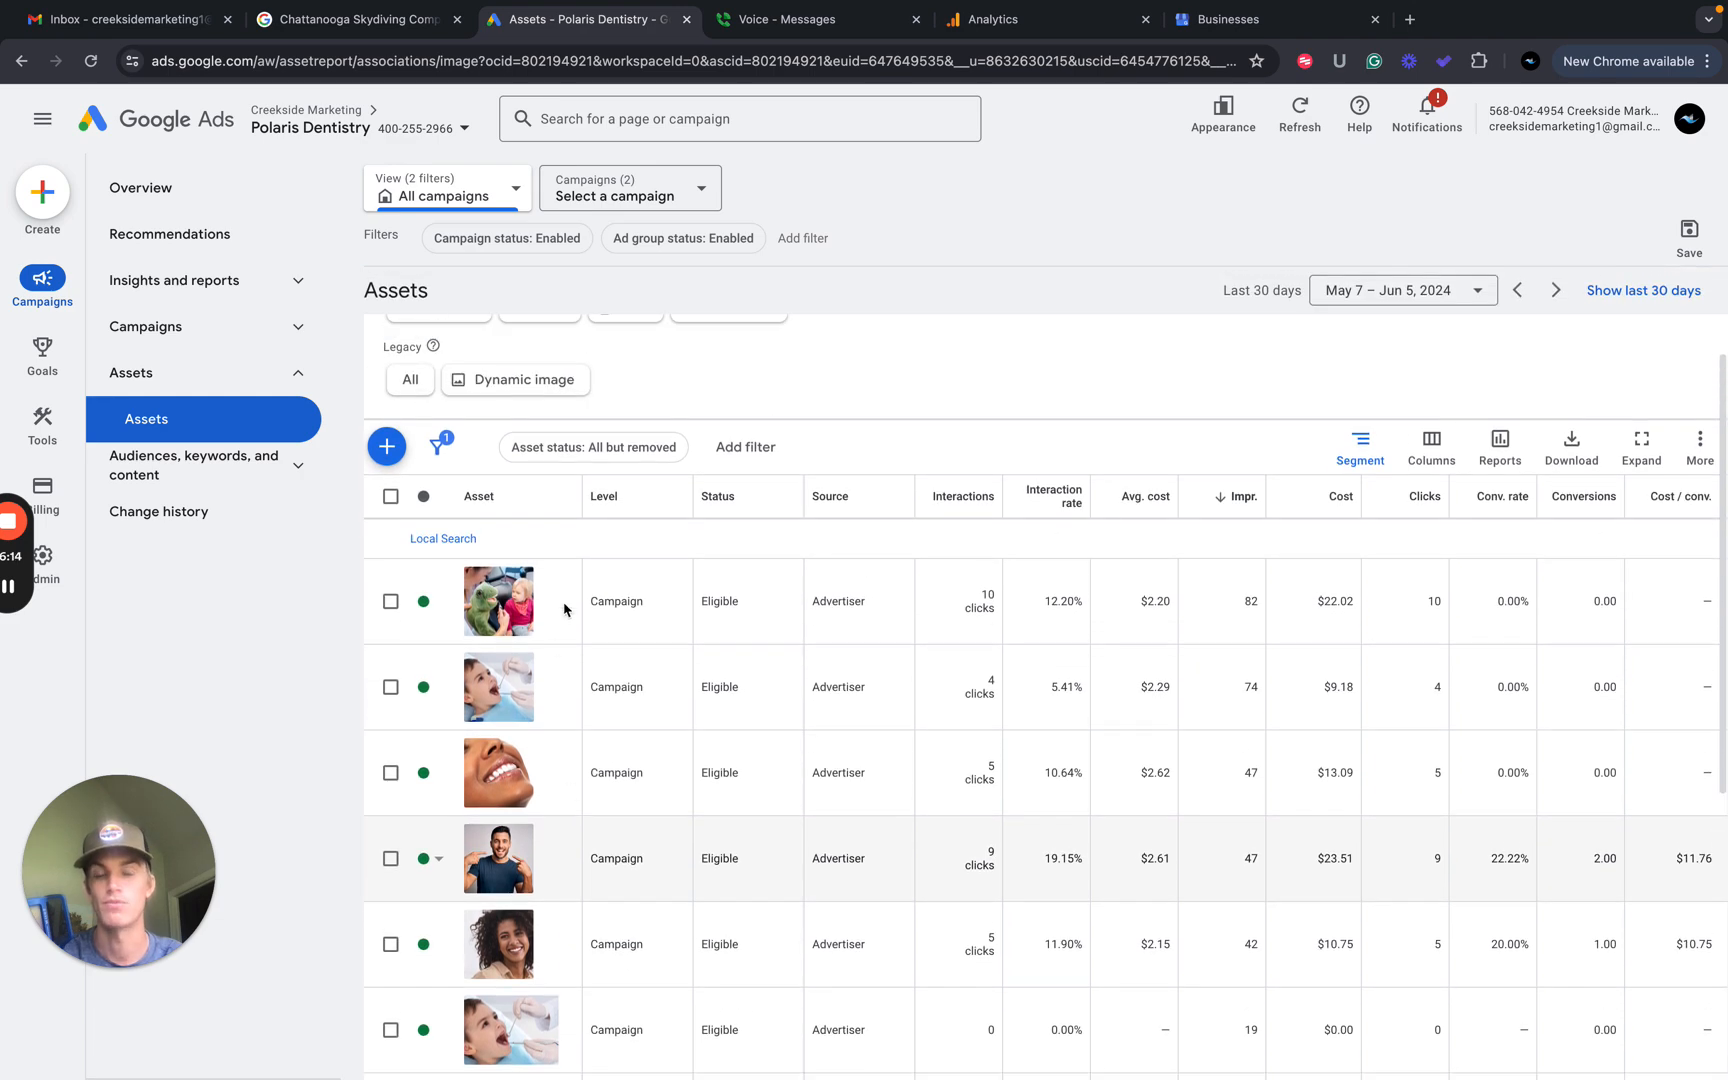
{"action": "scroll", "coordinate": [564, 965], "scroll_direction": "down", "scroll_amount": 5}
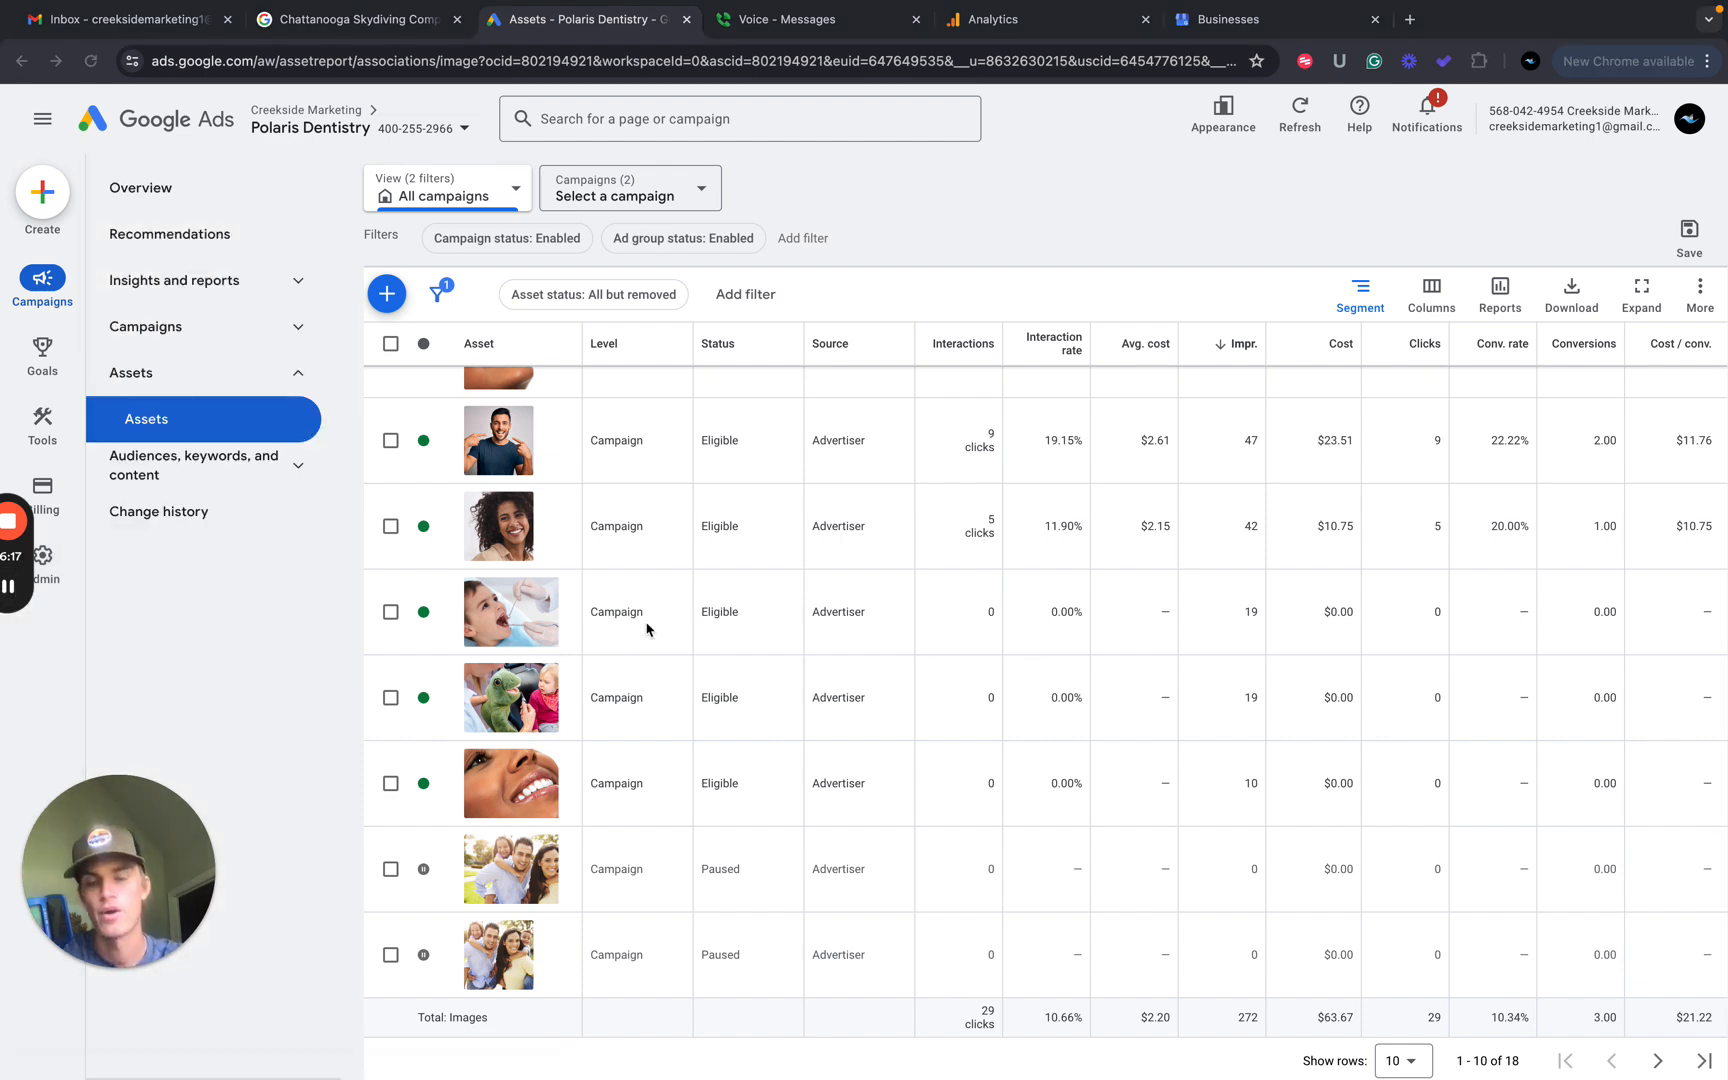
{"action": "scroll", "coordinate": [651, 627], "scroll_direction": "up", "scroll_amount": 2}
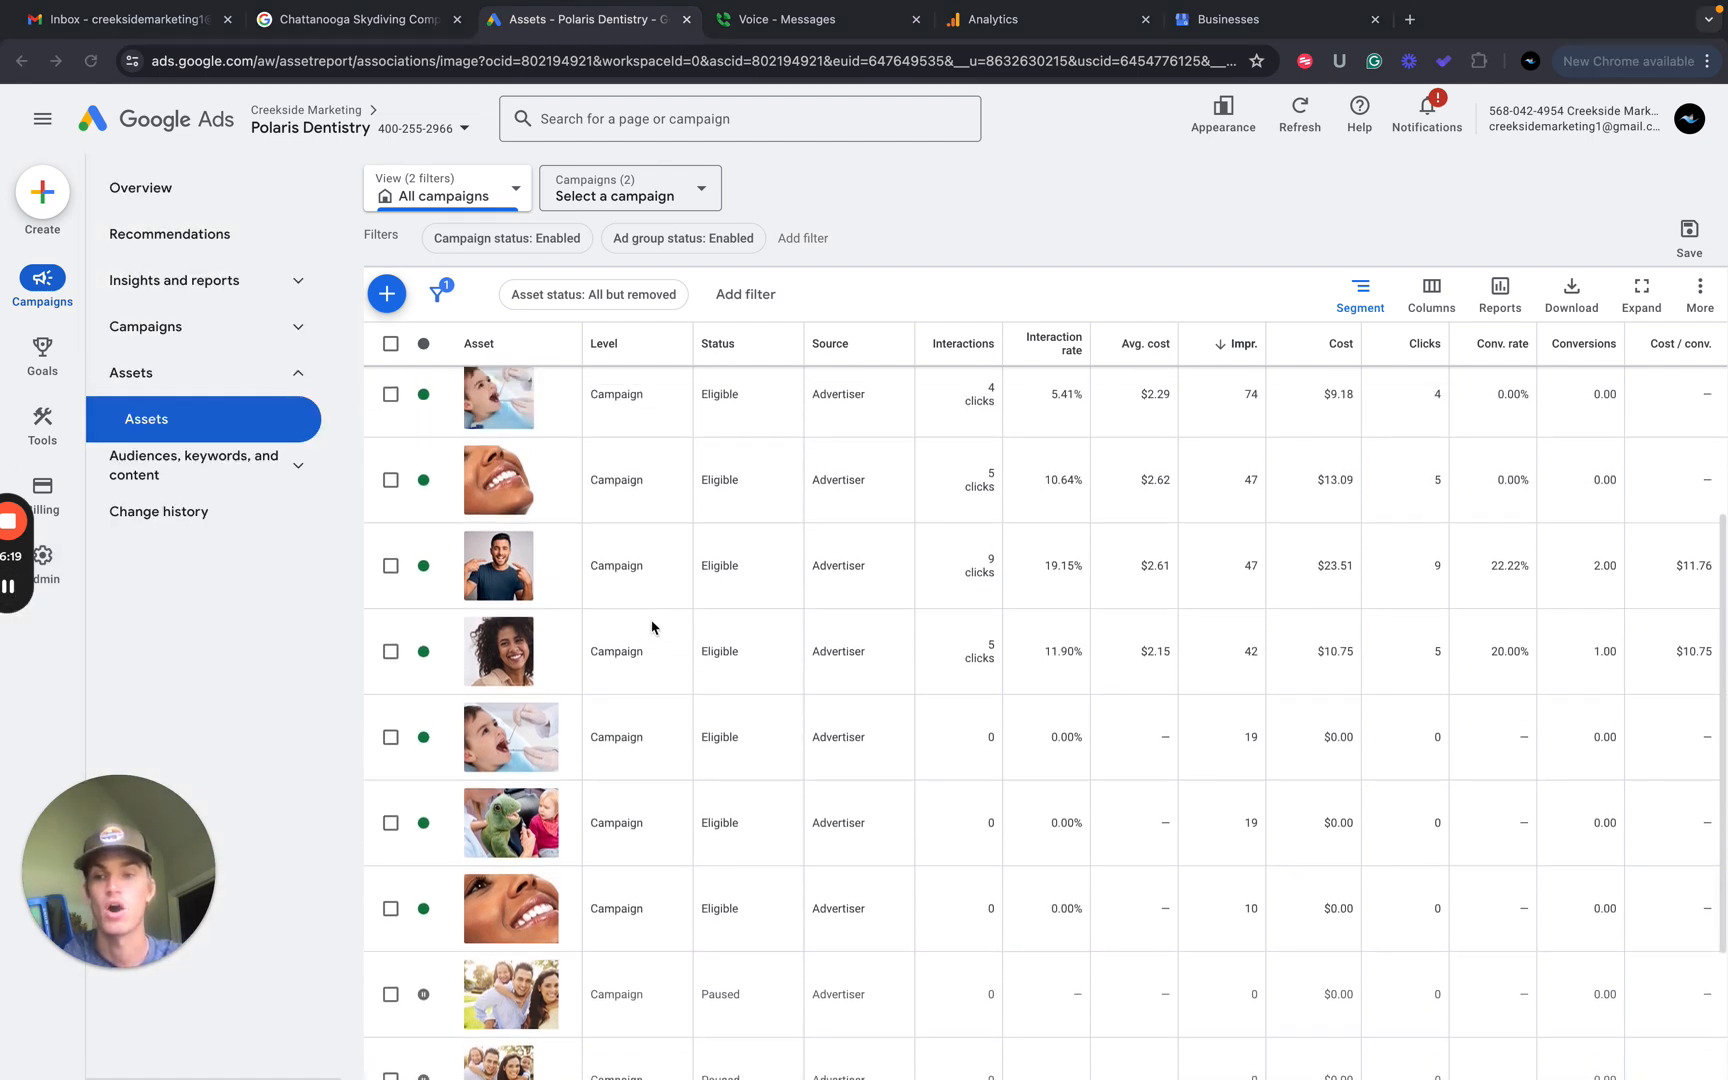
{"action": "scroll", "coordinate": [651, 627], "scroll_direction": "up", "scroll_amount": 5}
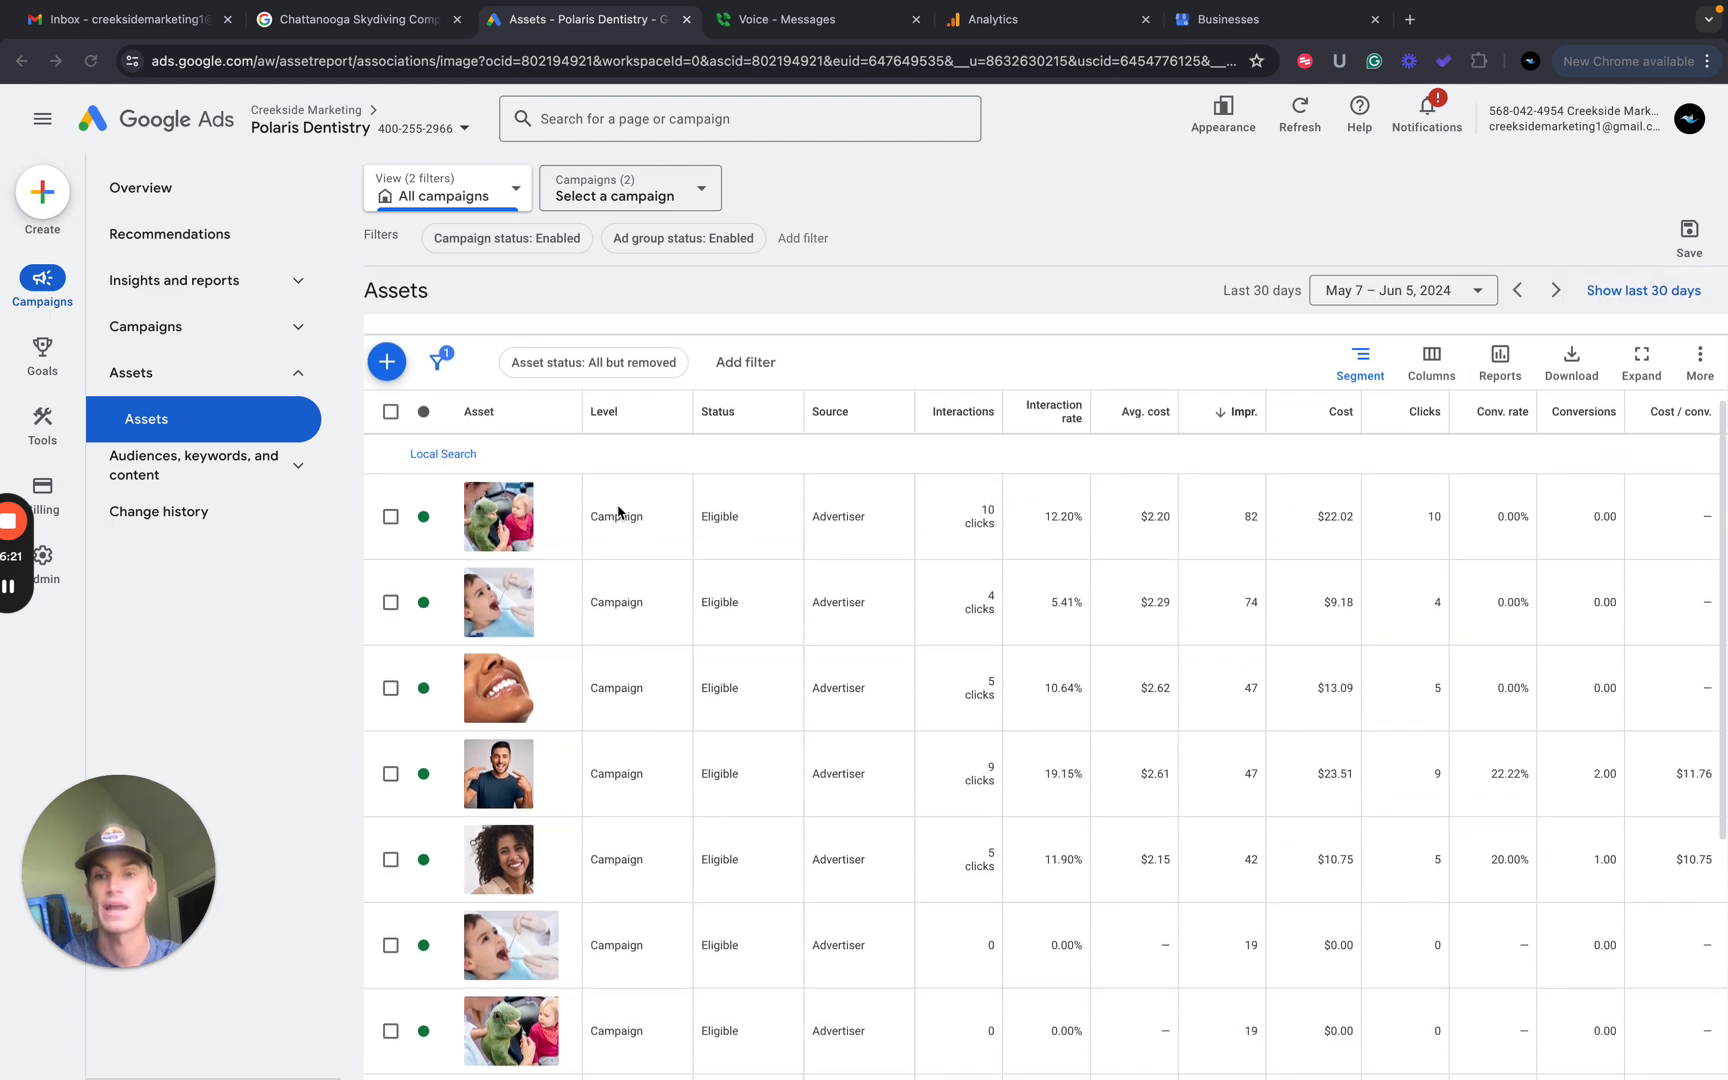
{"action": "scroll", "coordinate": [621, 633], "scroll_direction": "down", "scroll_amount": 1}
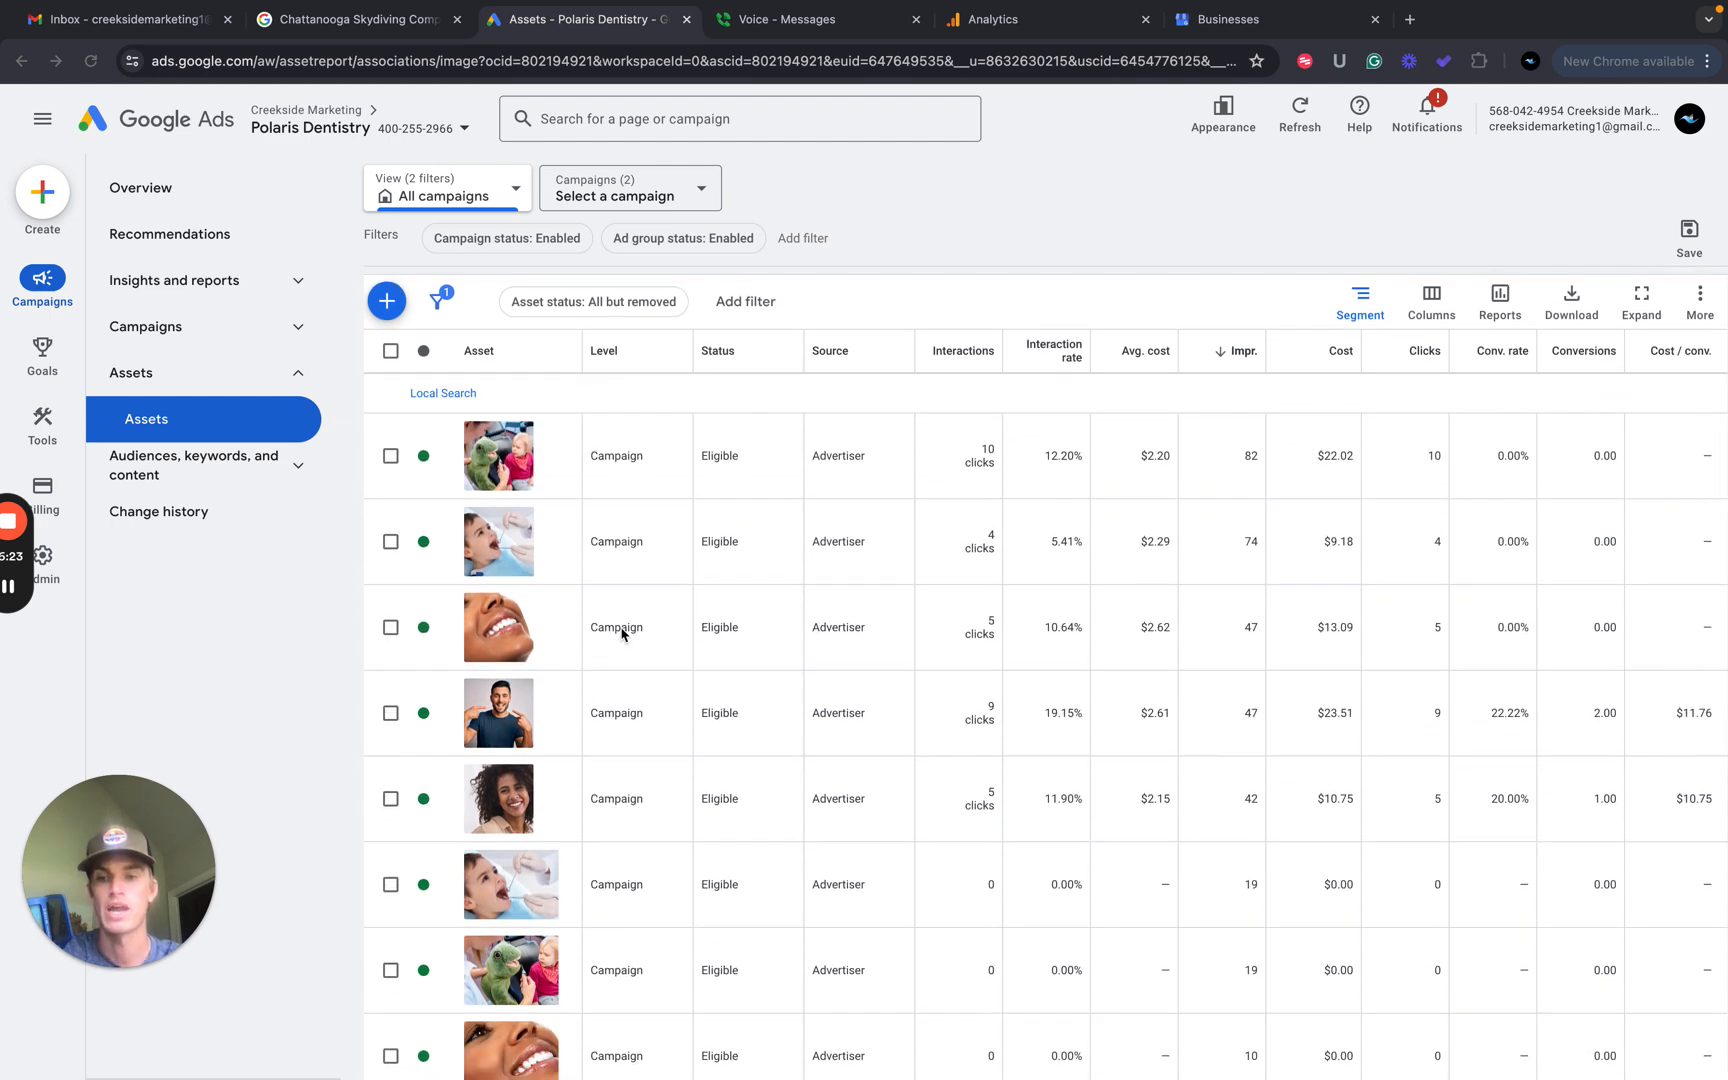
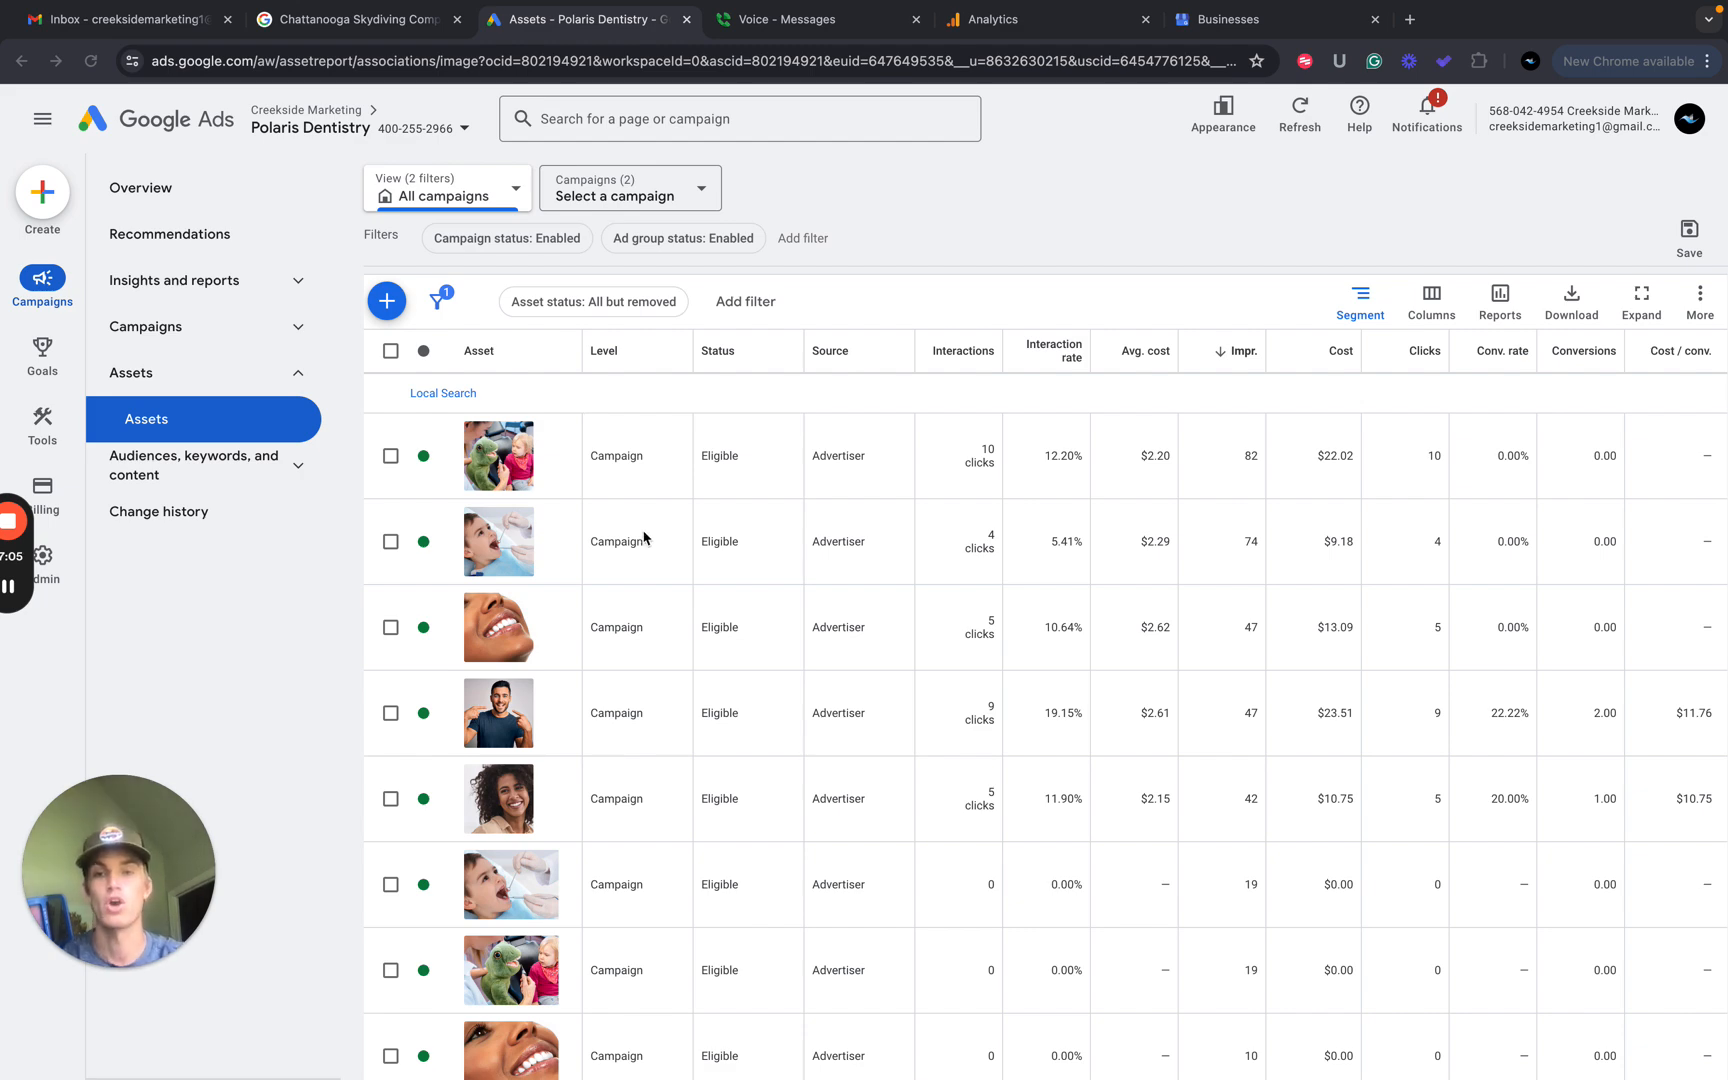
{"action": "key", "text": "ctrl+Left"}
{"action": "key", "text": "ctrl+Right"}
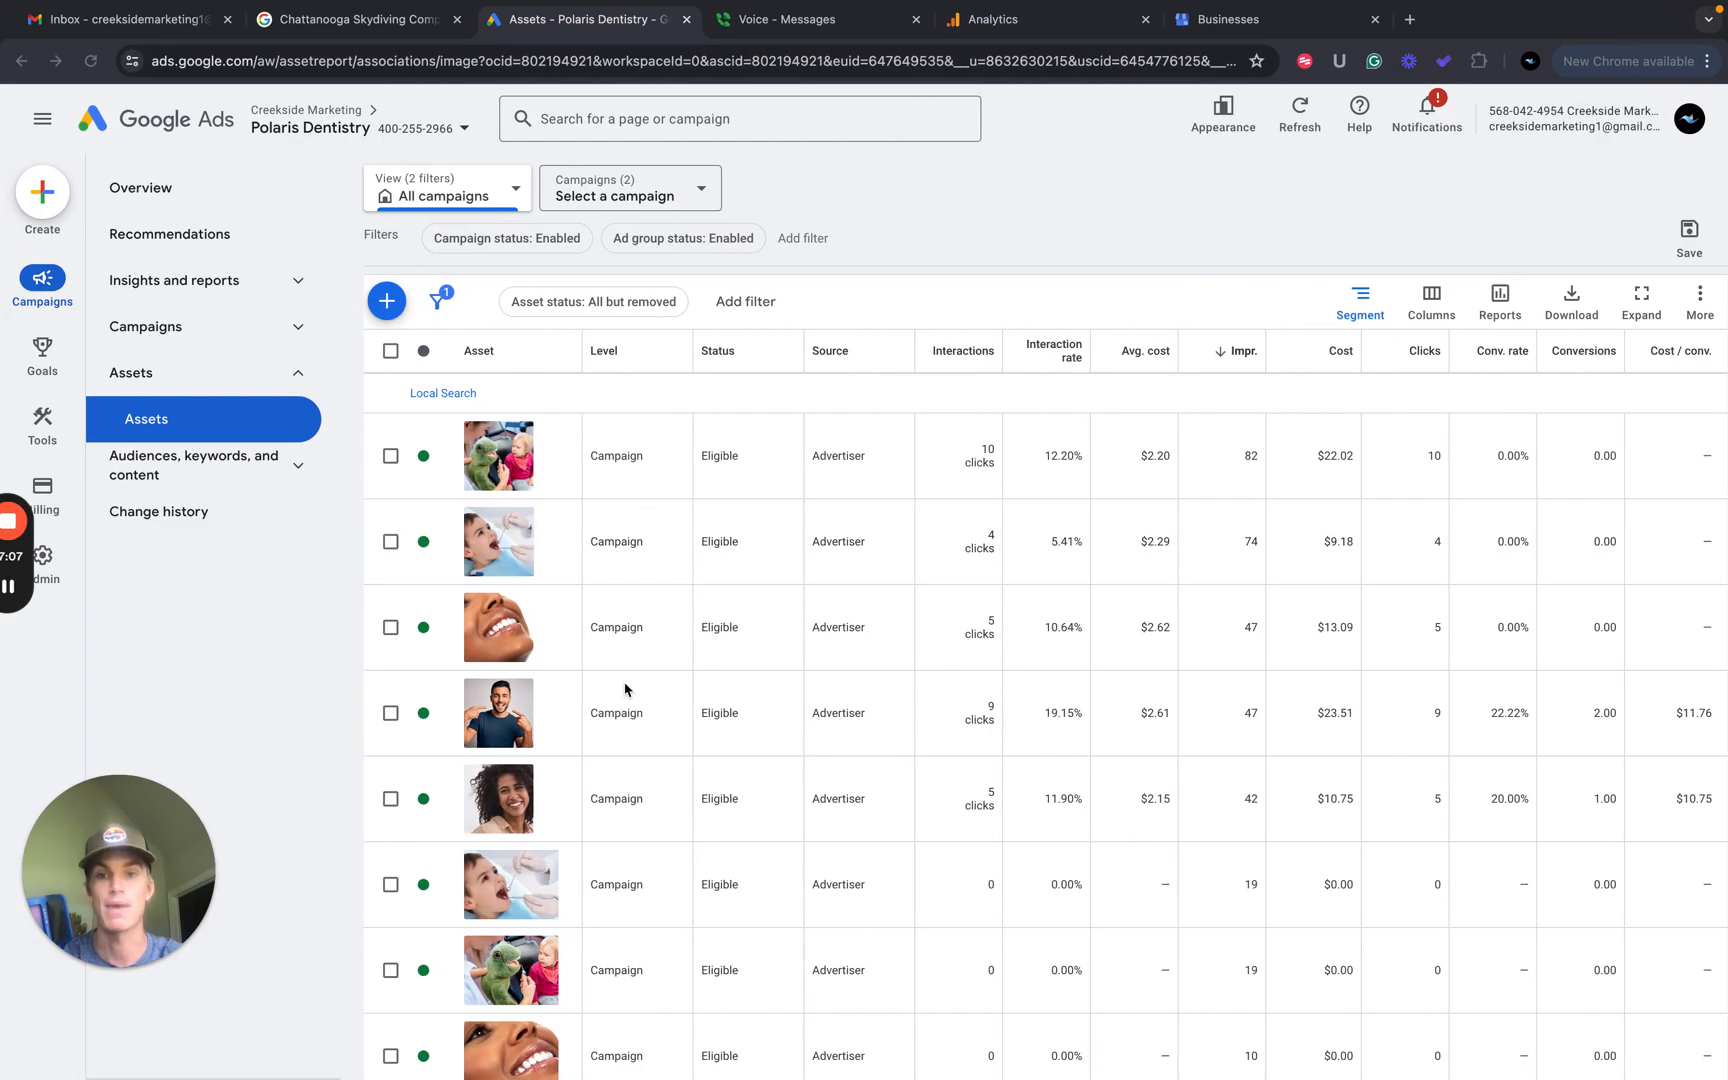
In the audit spreadsheet, mark the question about image assets for each ad group, row 30, with an x under No.
{"action": "key", "text": "ctrl+Left"}
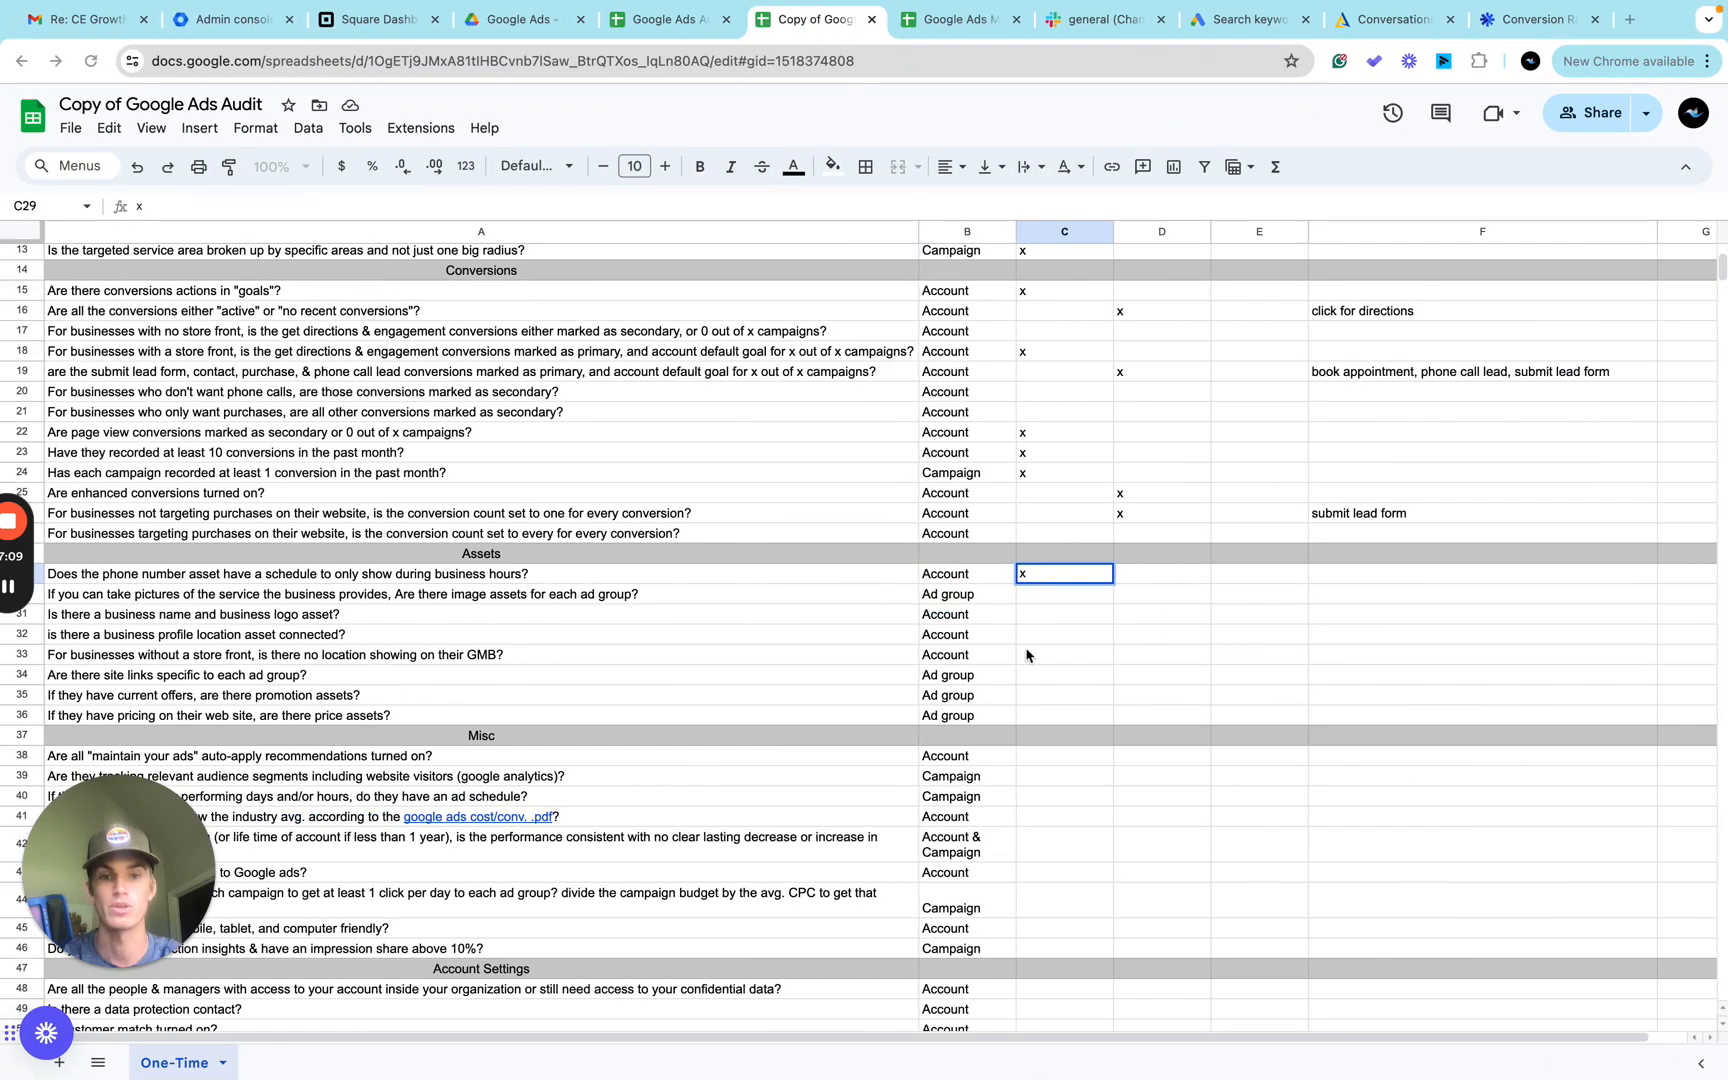
{"action": "left_click", "coordinate": [1147, 597]}
{"action": "type", "text": "x"}
Enter "problem is across all ad groups" as the details for row 30, correcting the spelling of "across".
{"action": "left_click", "coordinate": [1340, 597]}
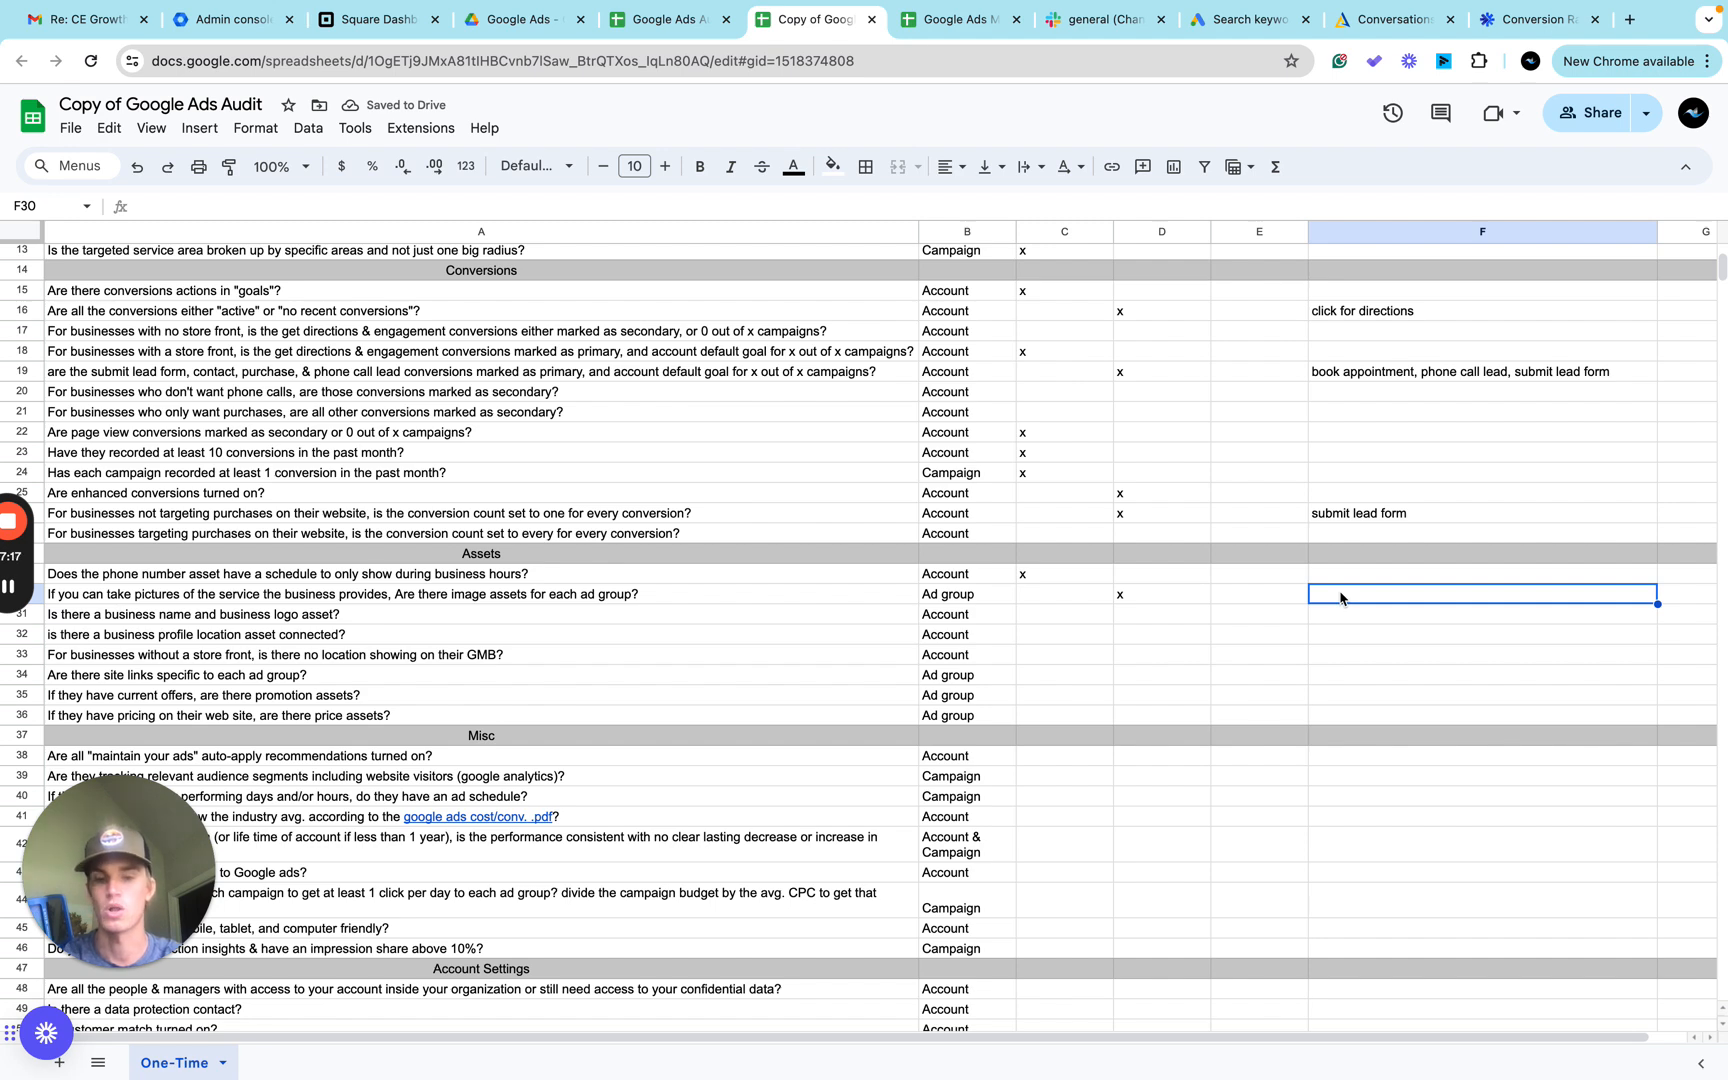
{"action": "type", "text": "problem is accros"}
{"action": "key", "text": "BackSpace"}
{"action": "type", "text": "oss all"}
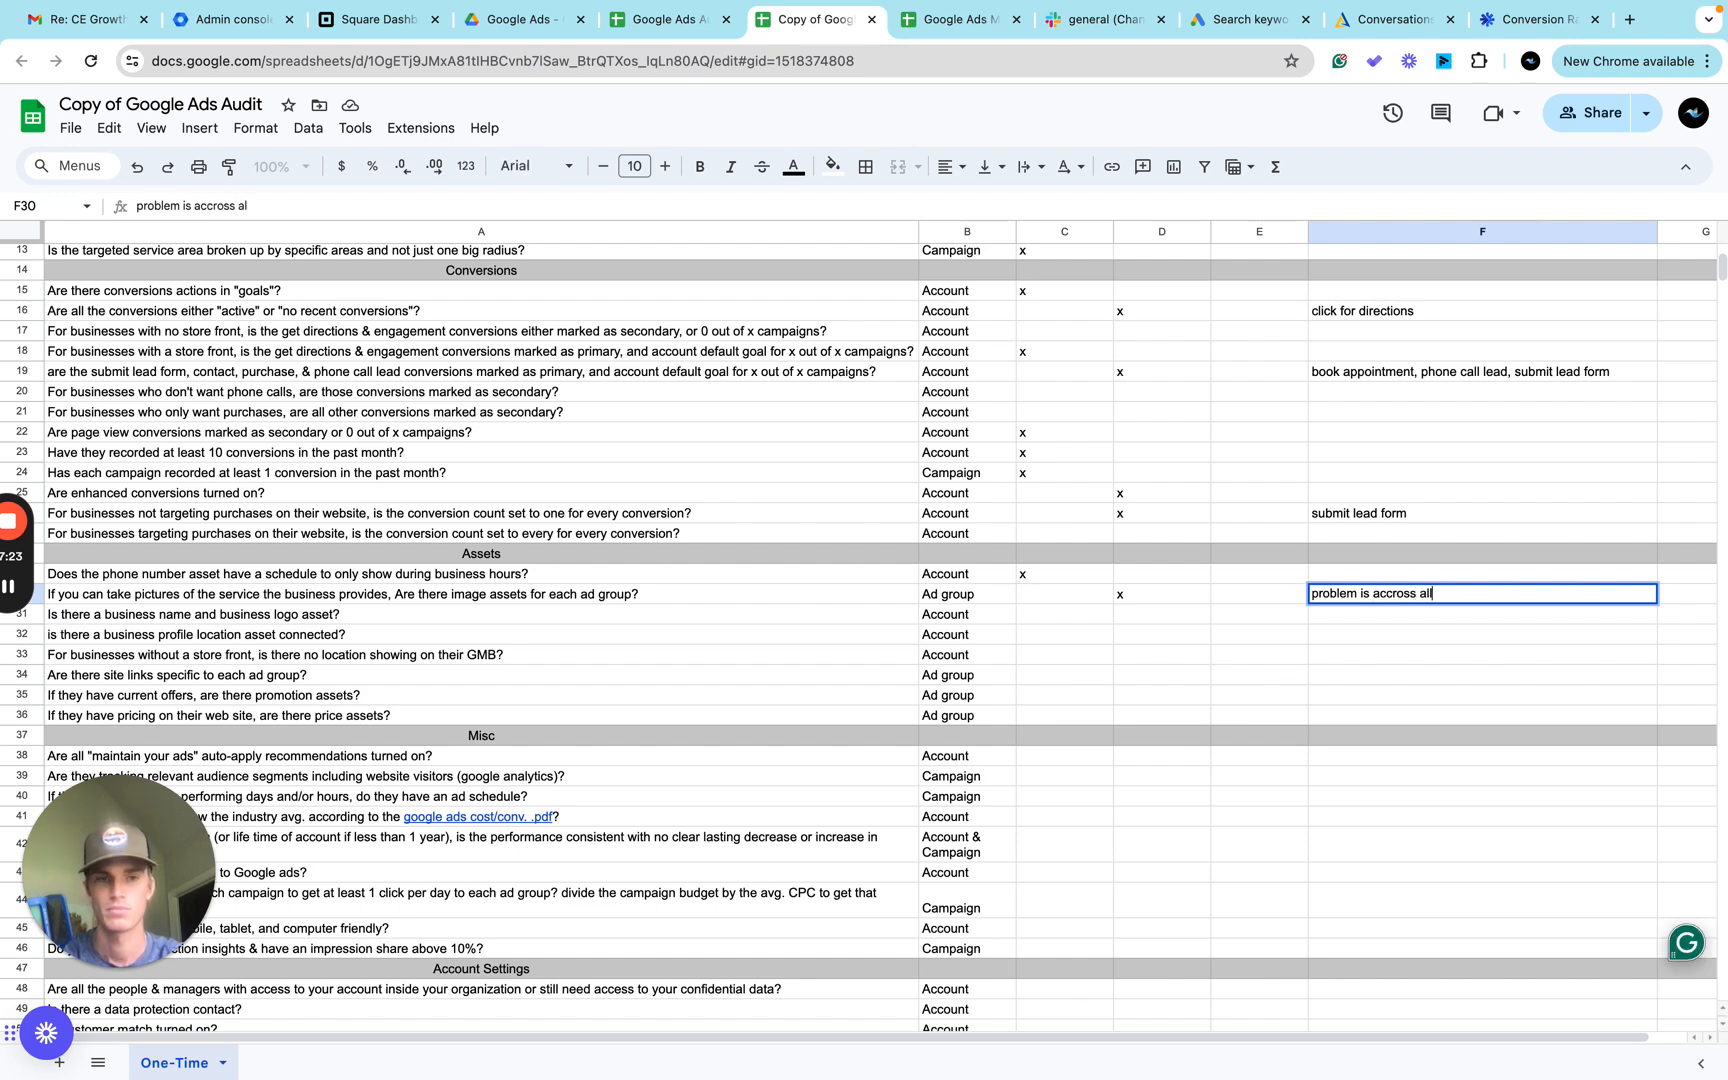
{"action": "type", "text": " ad groups"}
{"action": "mouse_move", "coordinate": [1400, 596]}
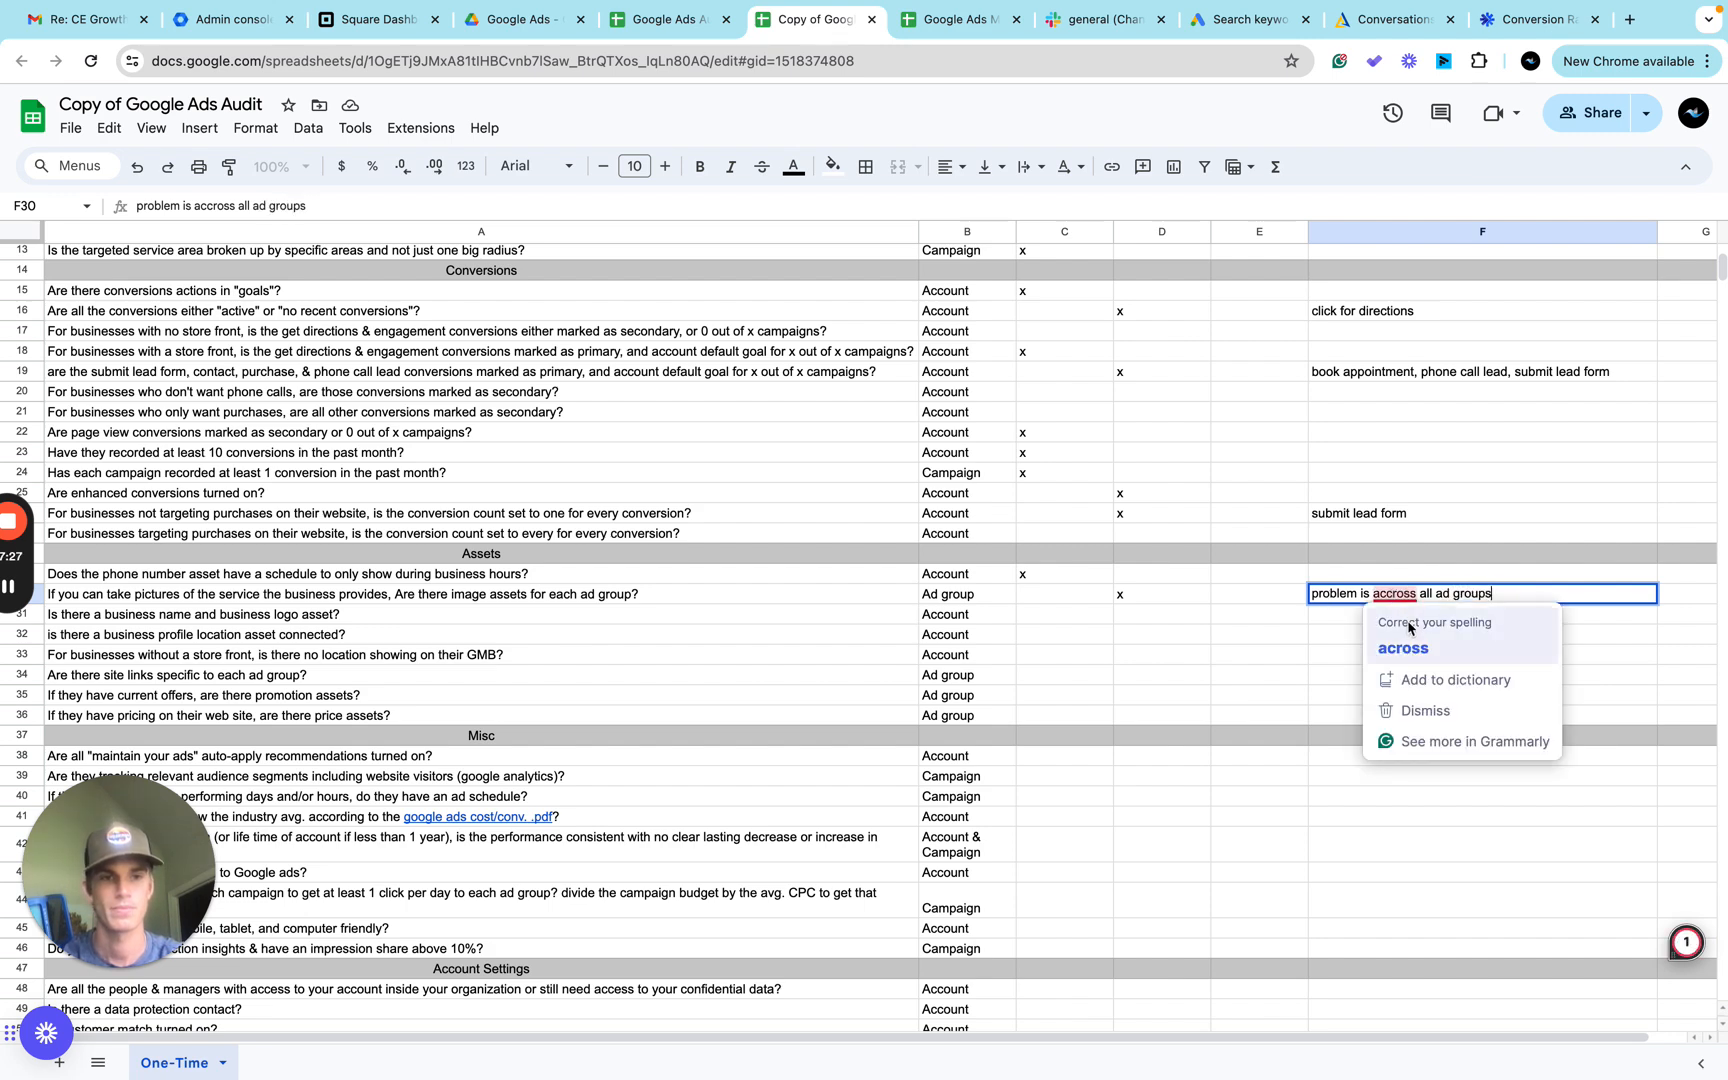
Reread the business name and logo question, row 31, and filter the Google Ads assets to Business logo to check it.
{"action": "key", "text": "ctrl+Right"}
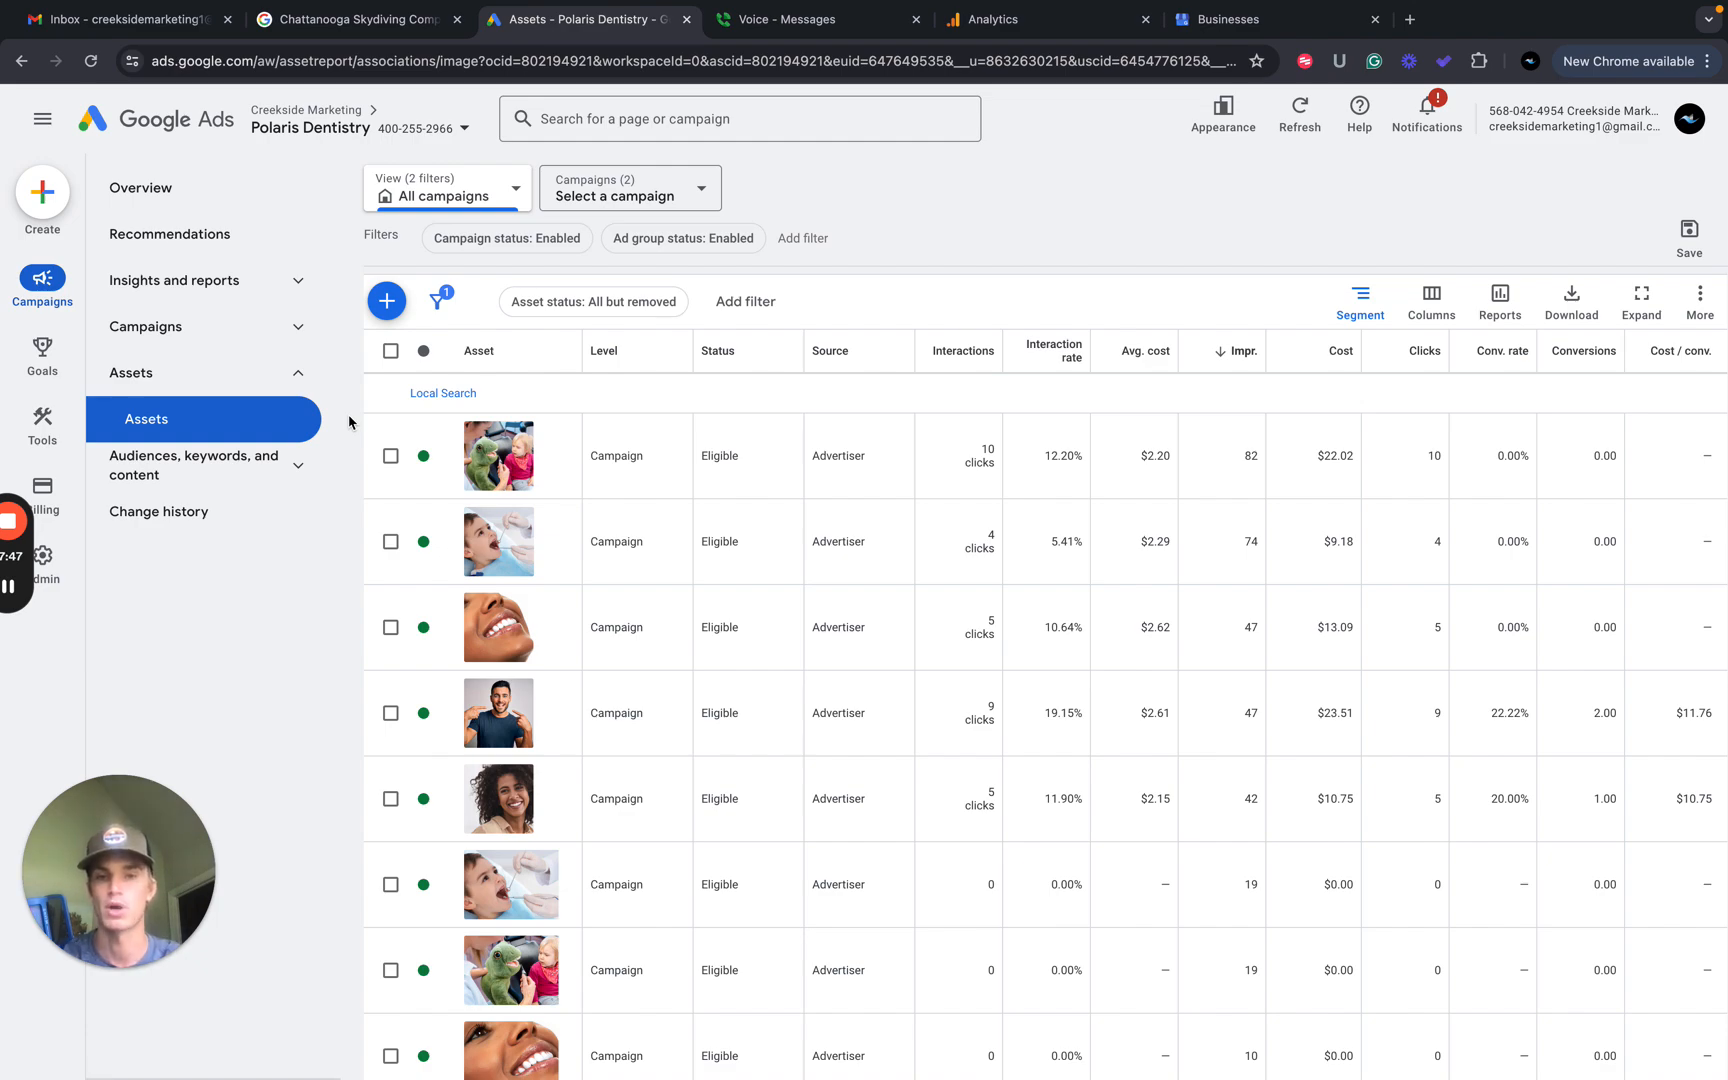
{"action": "key", "text": "ctrl+Left"}
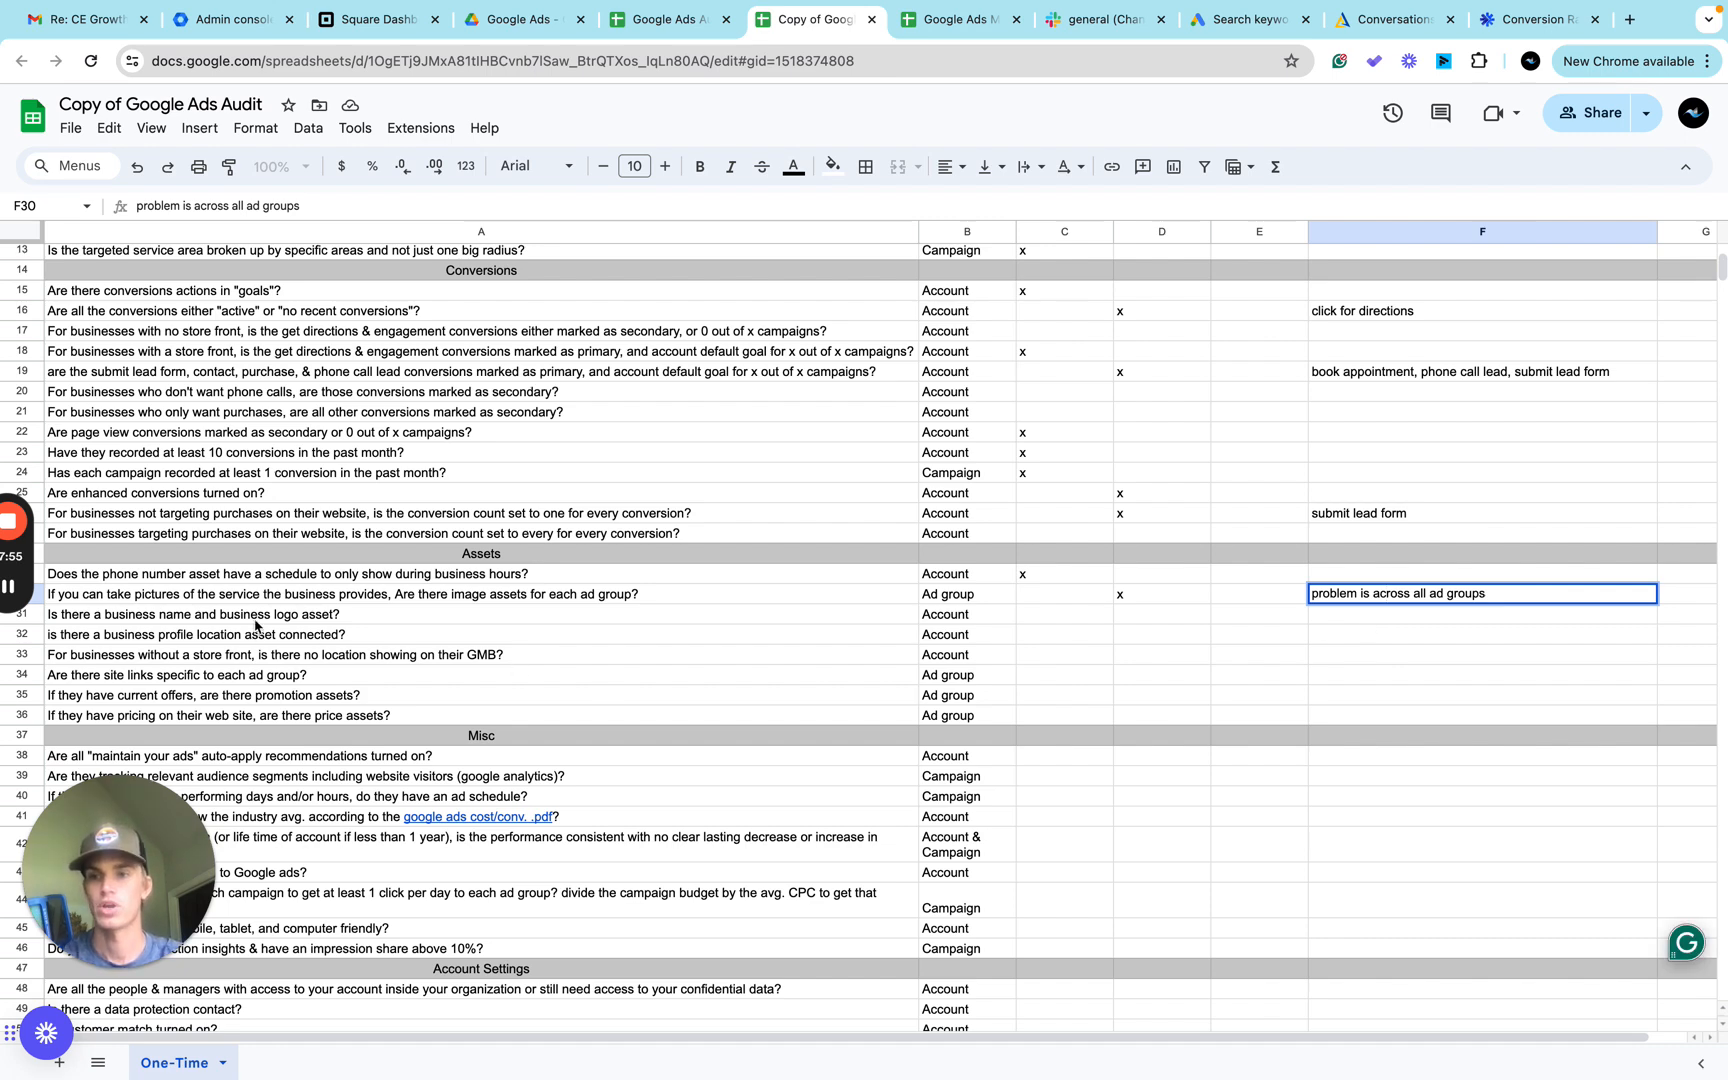
{"action": "key", "text": "ctrl+Right"}
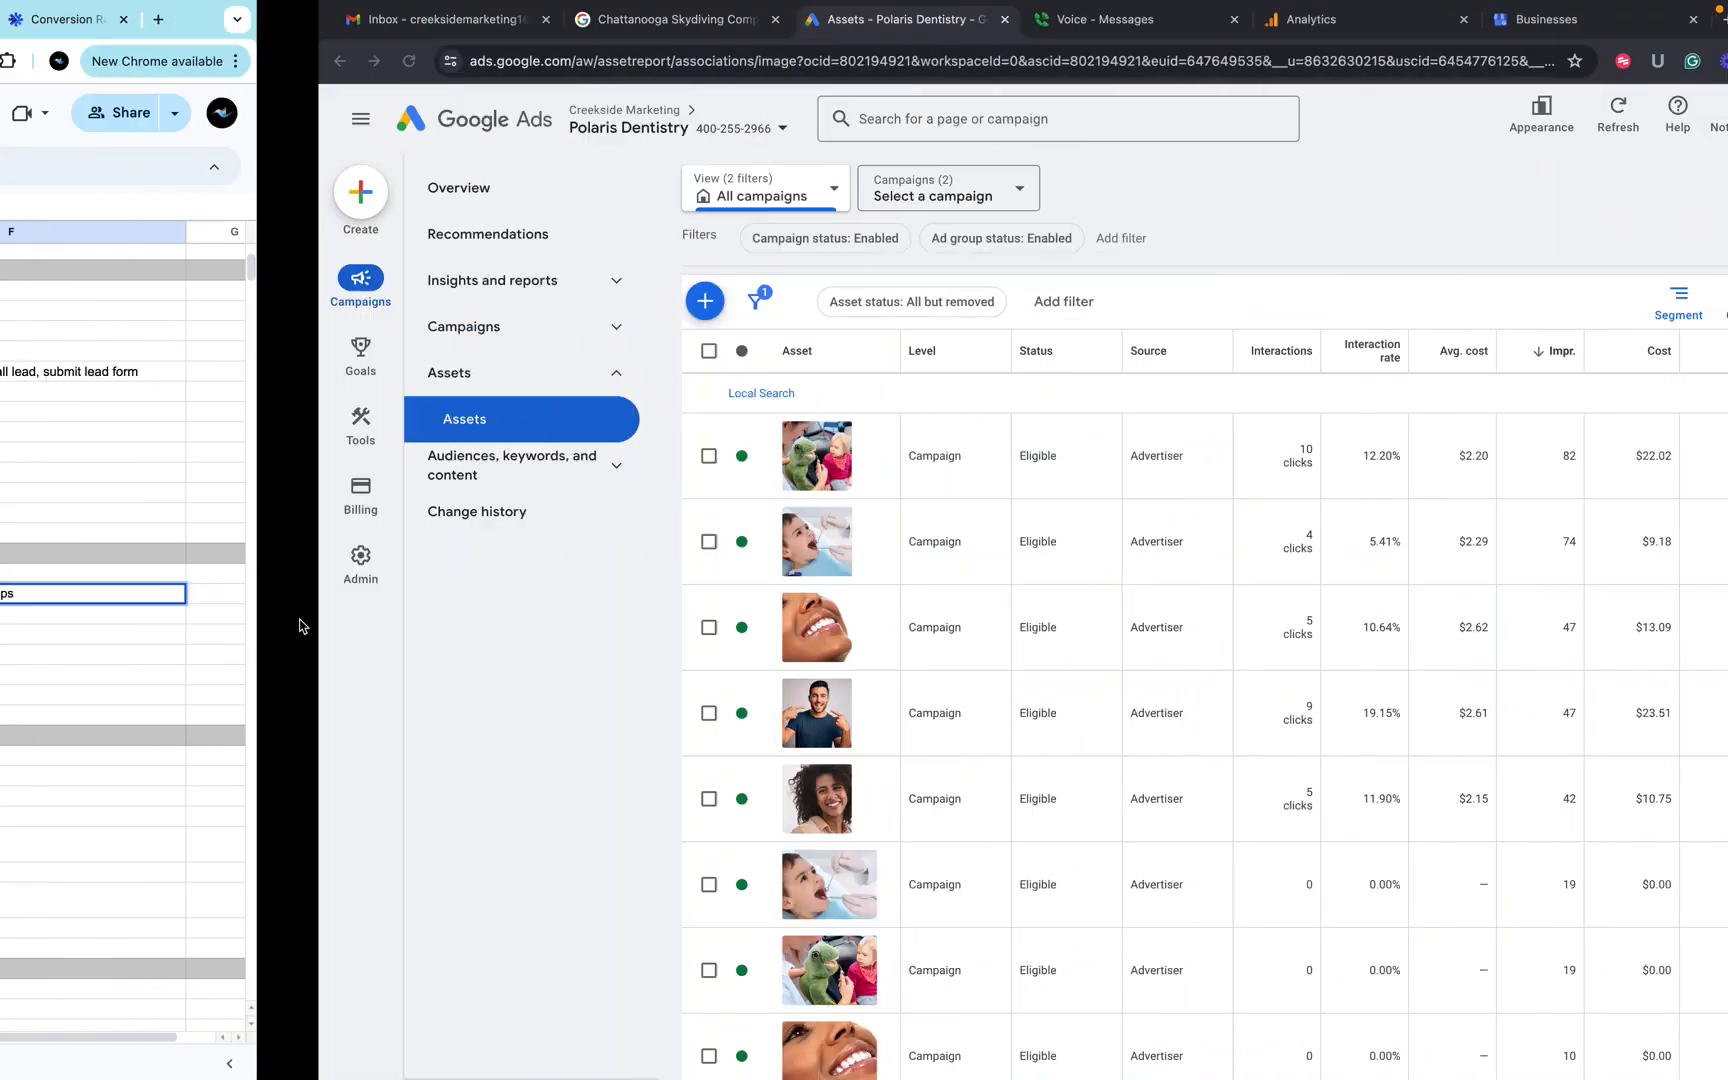
{"action": "scroll", "coordinate": [655, 368], "scroll_direction": "up", "scroll_amount": 3}
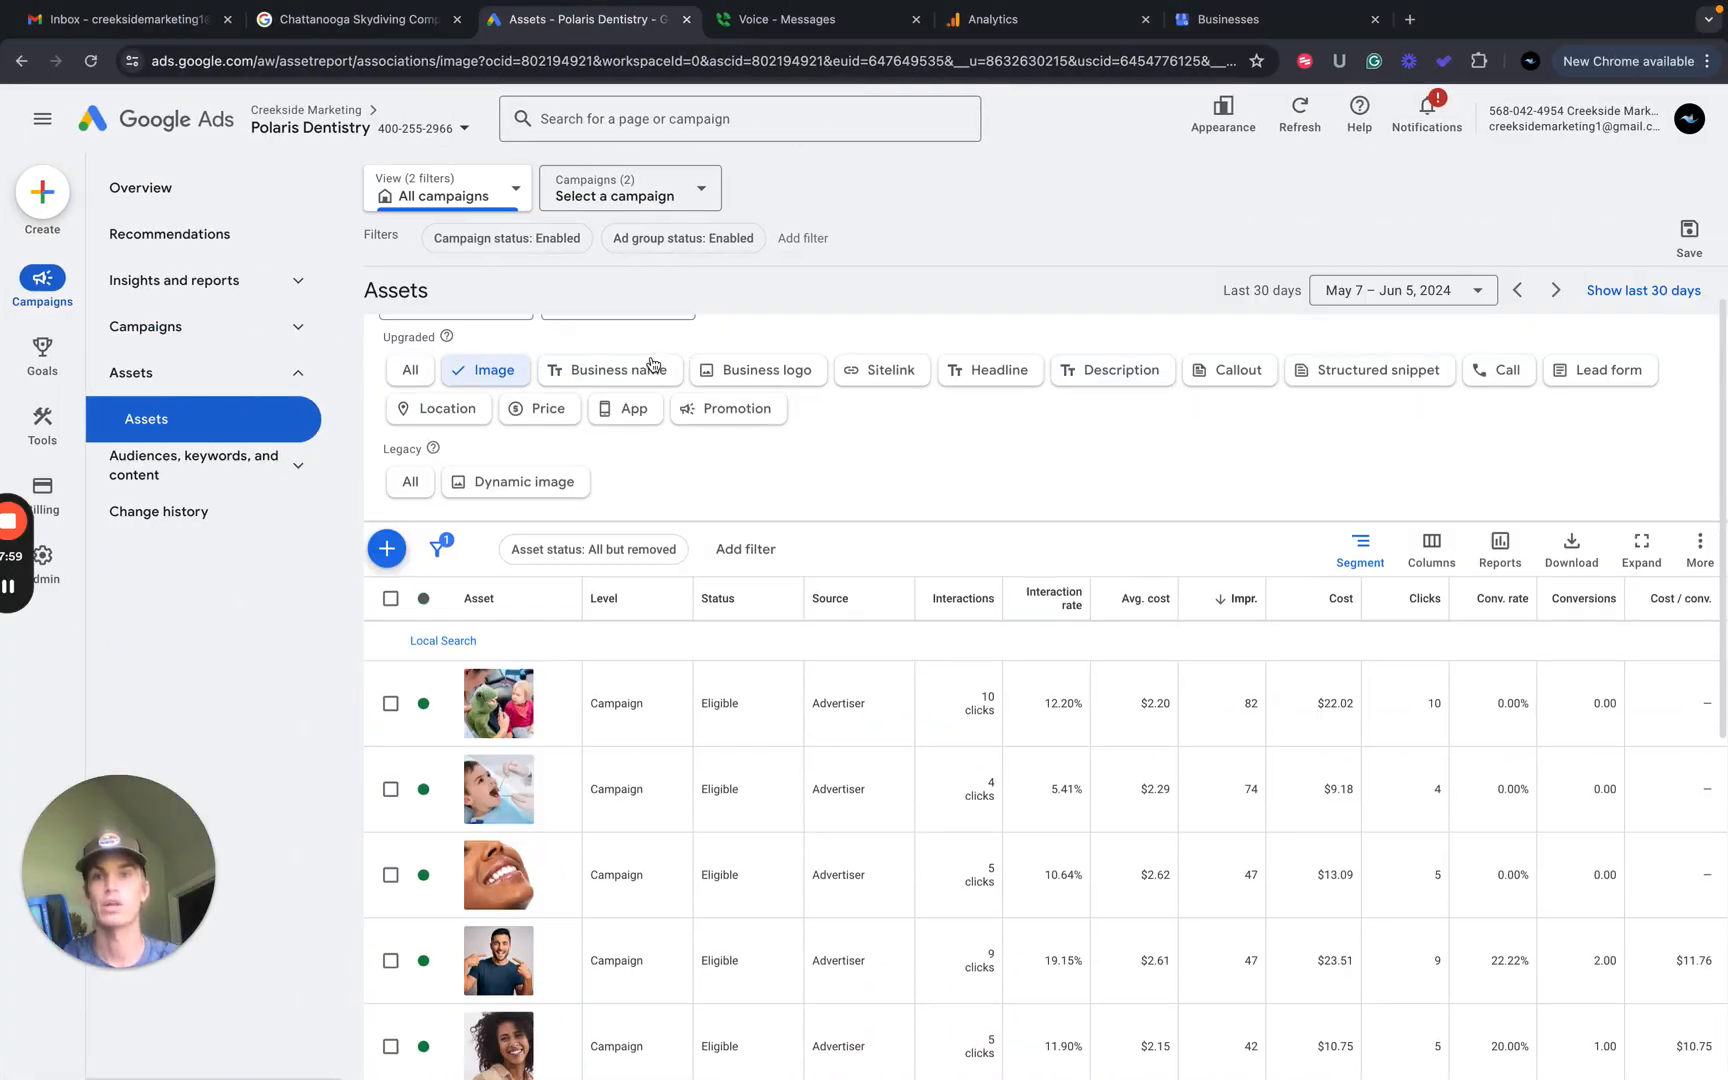
{"action": "left_click", "coordinate": [779, 430]}
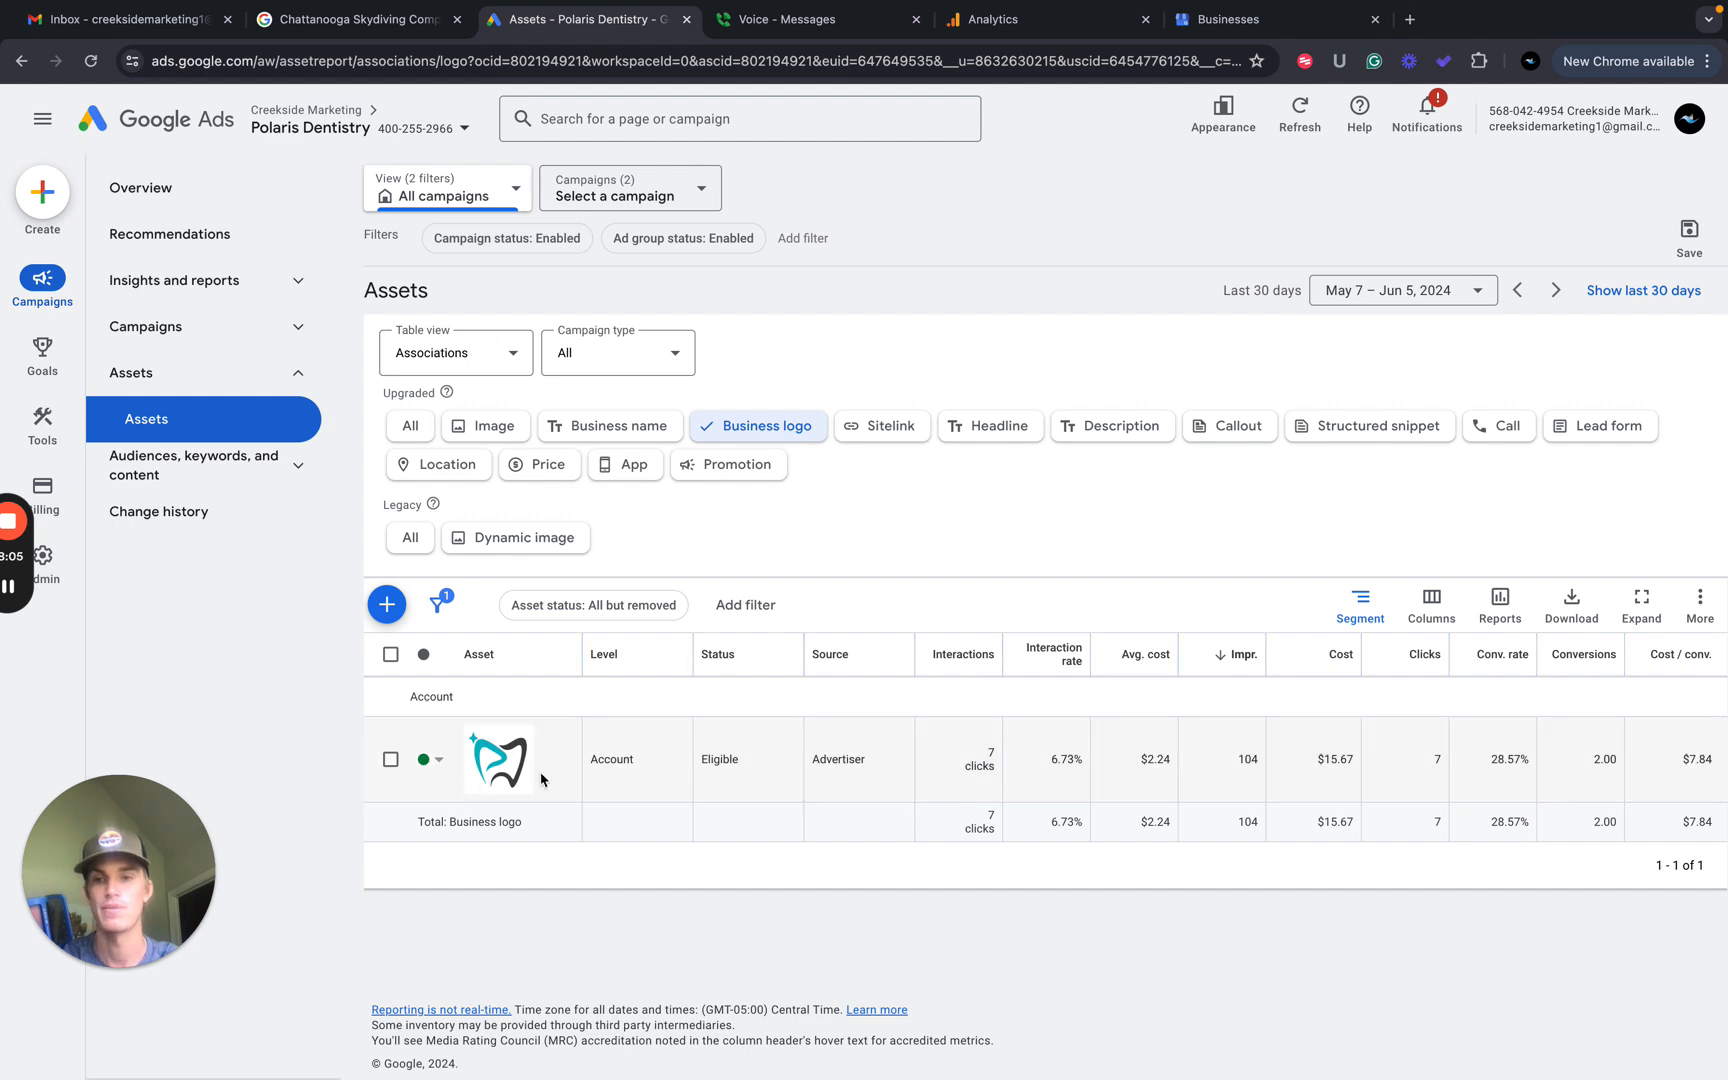
Filter the Google Ads assets to Business name, and mark row 31 of the audit spreadsheet with an x under Yes.
{"action": "left_click", "coordinate": [619, 426]}
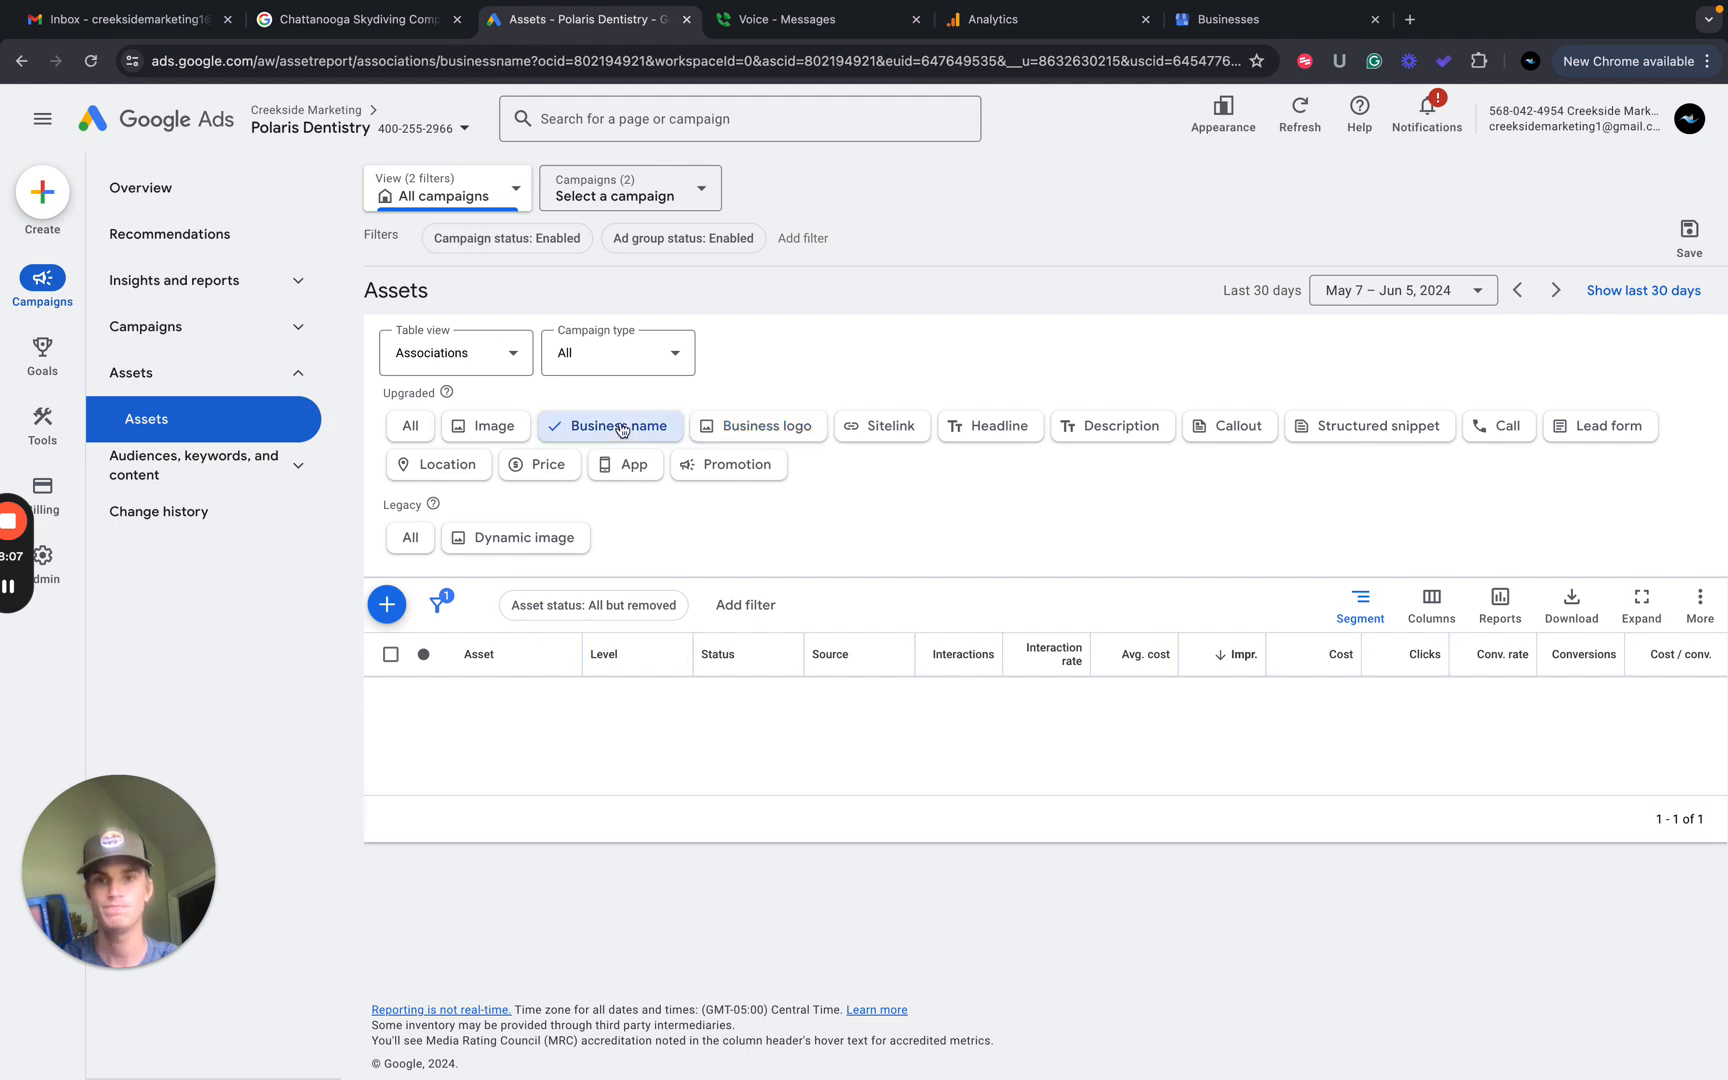
{"action": "key", "text": "ctrl+Left"}
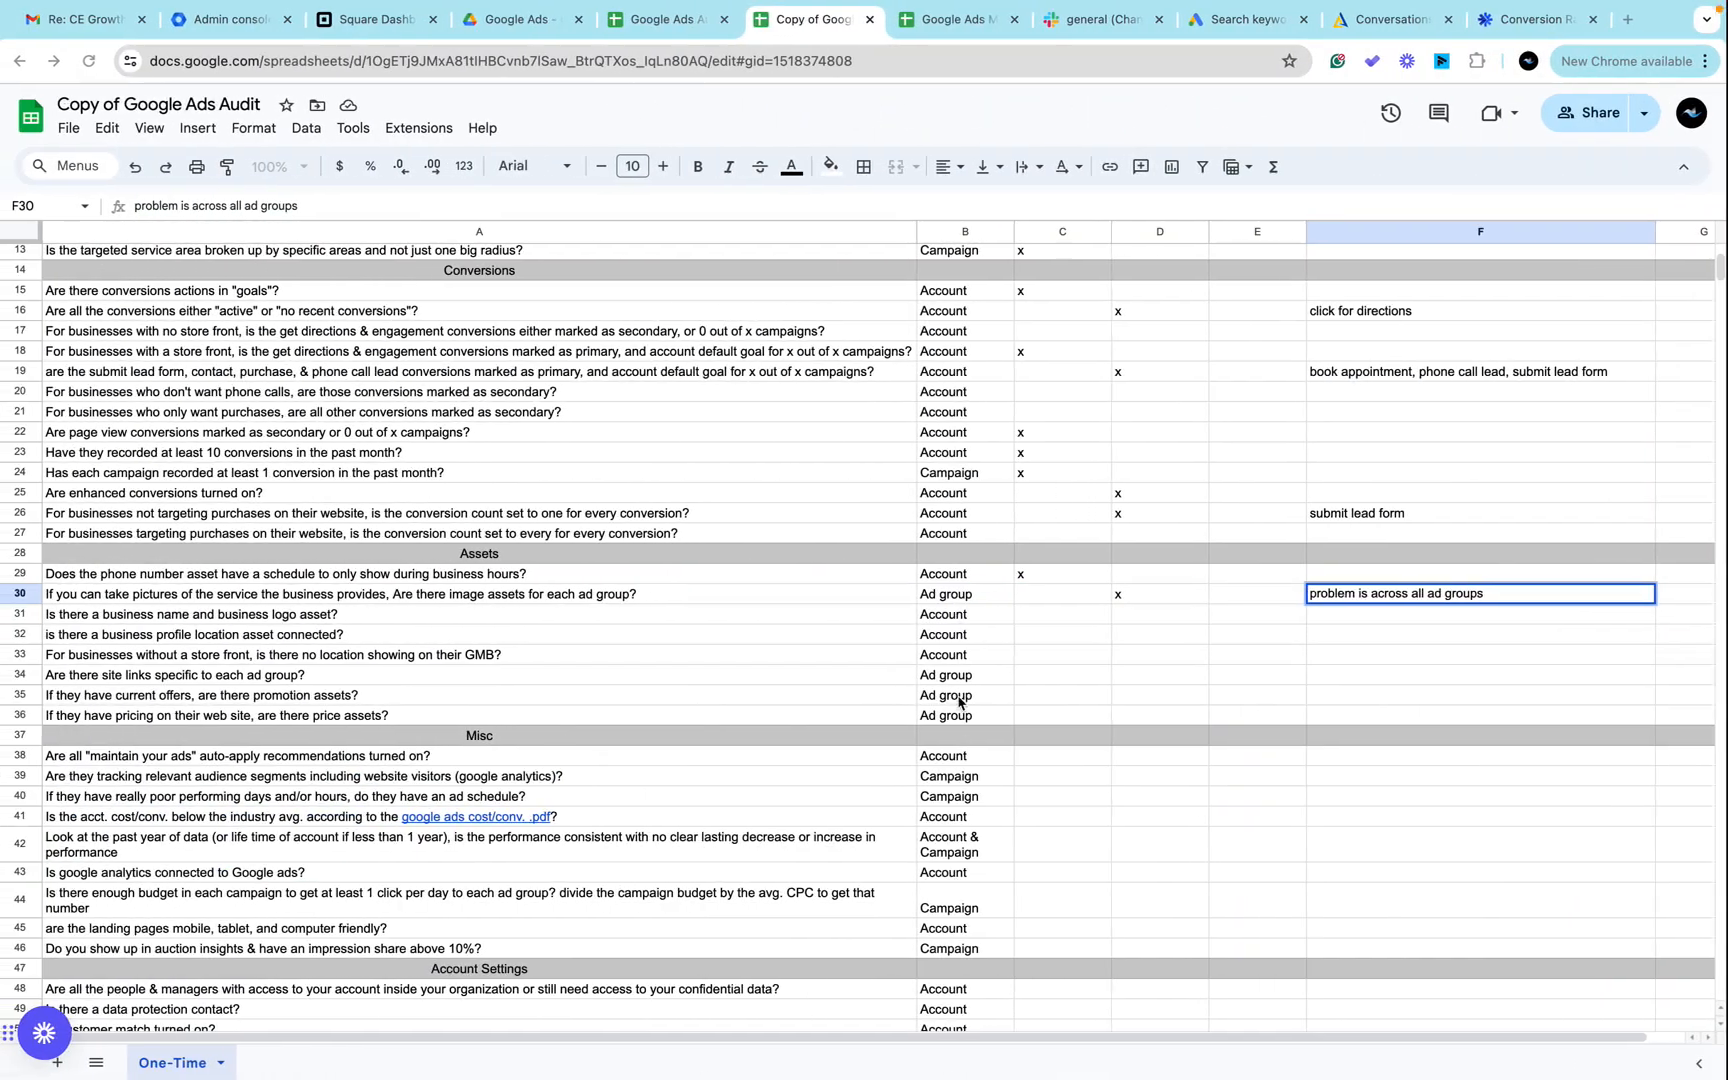
{"action": "left_click", "coordinate": [1059, 611]}
{"action": "type", "text": "x"}
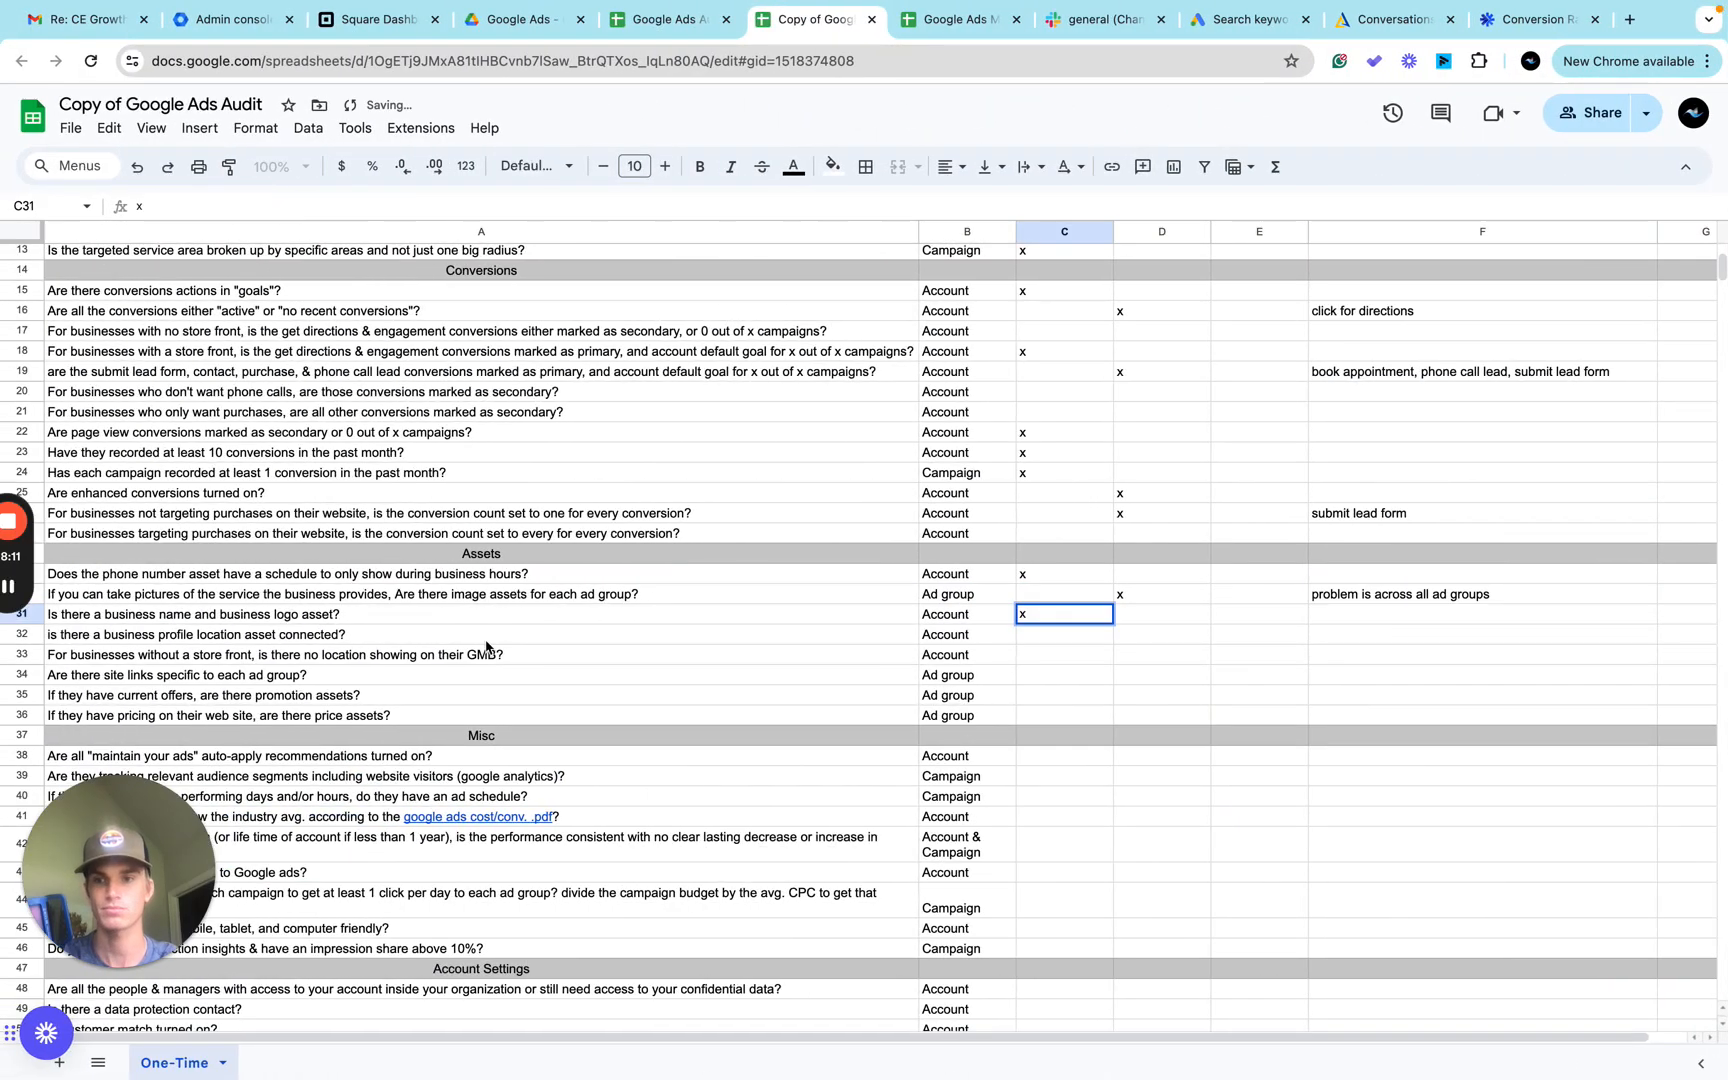
Filter the Google Ads assets to Location, and mark the business profile location question, row 32, with an x under Yes.
{"action": "key", "text": "ctrl+Right"}
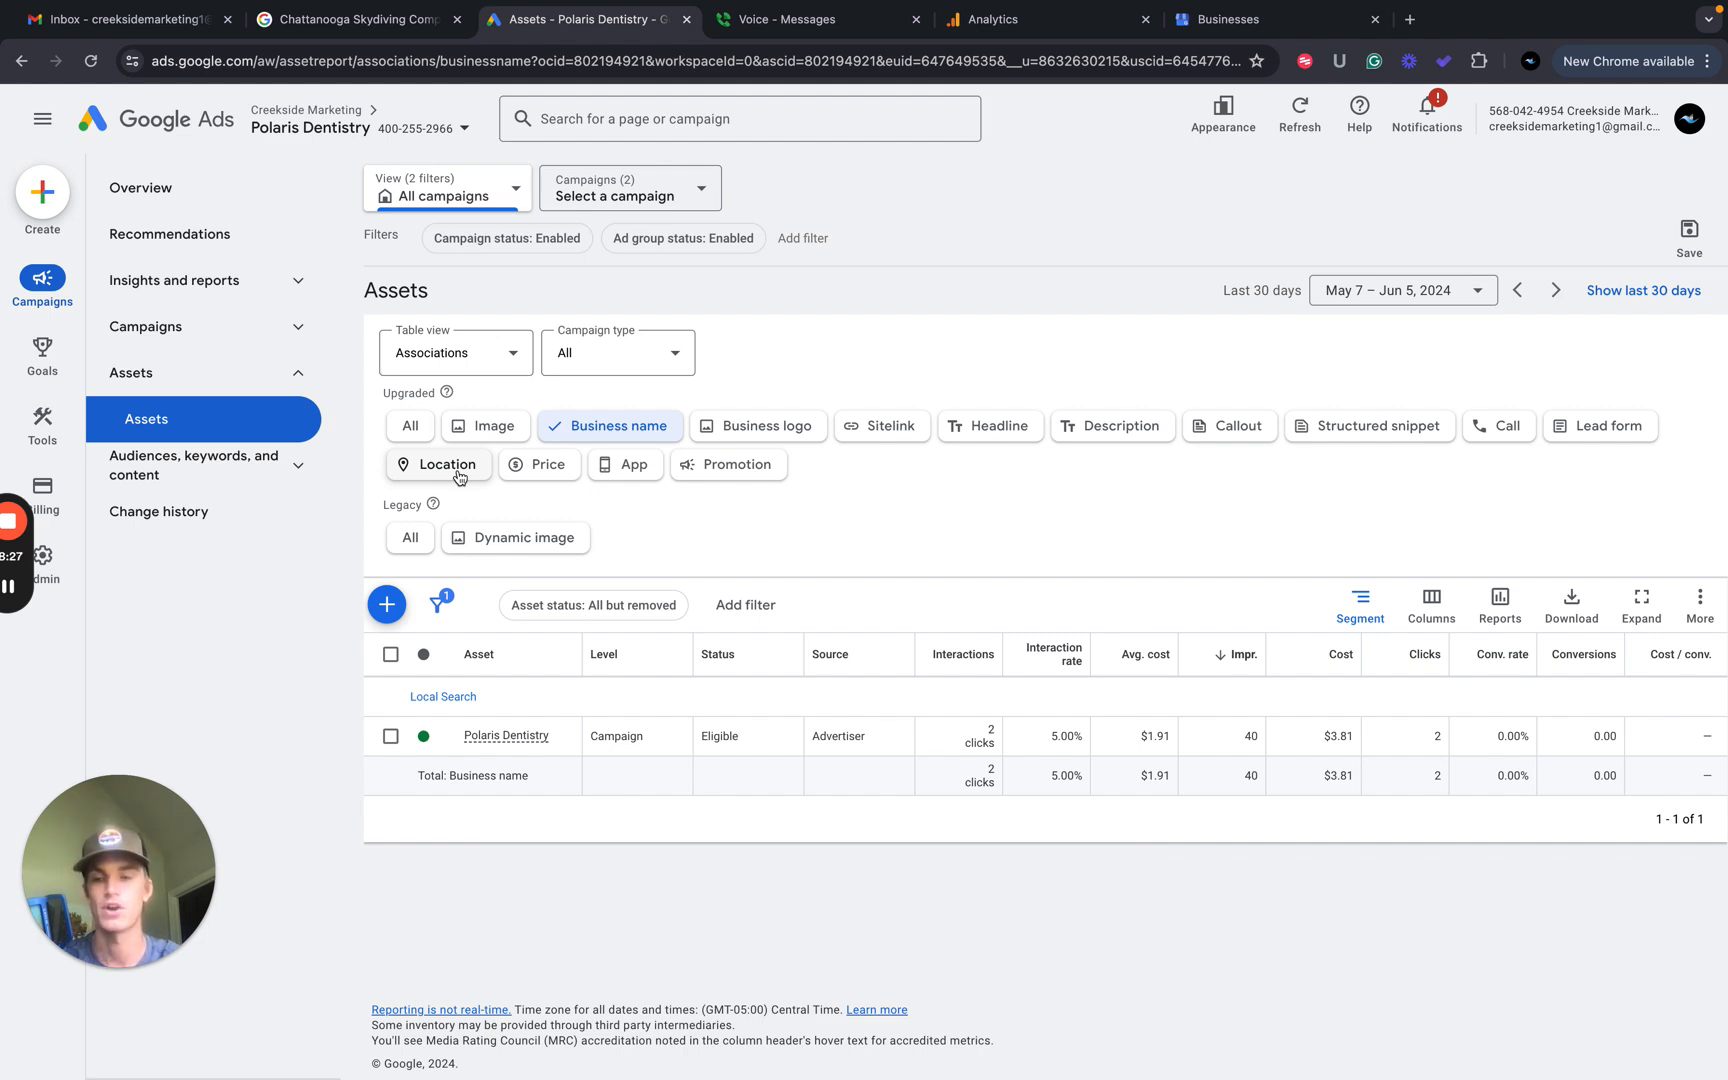
{"action": "left_click", "coordinate": [459, 474]}
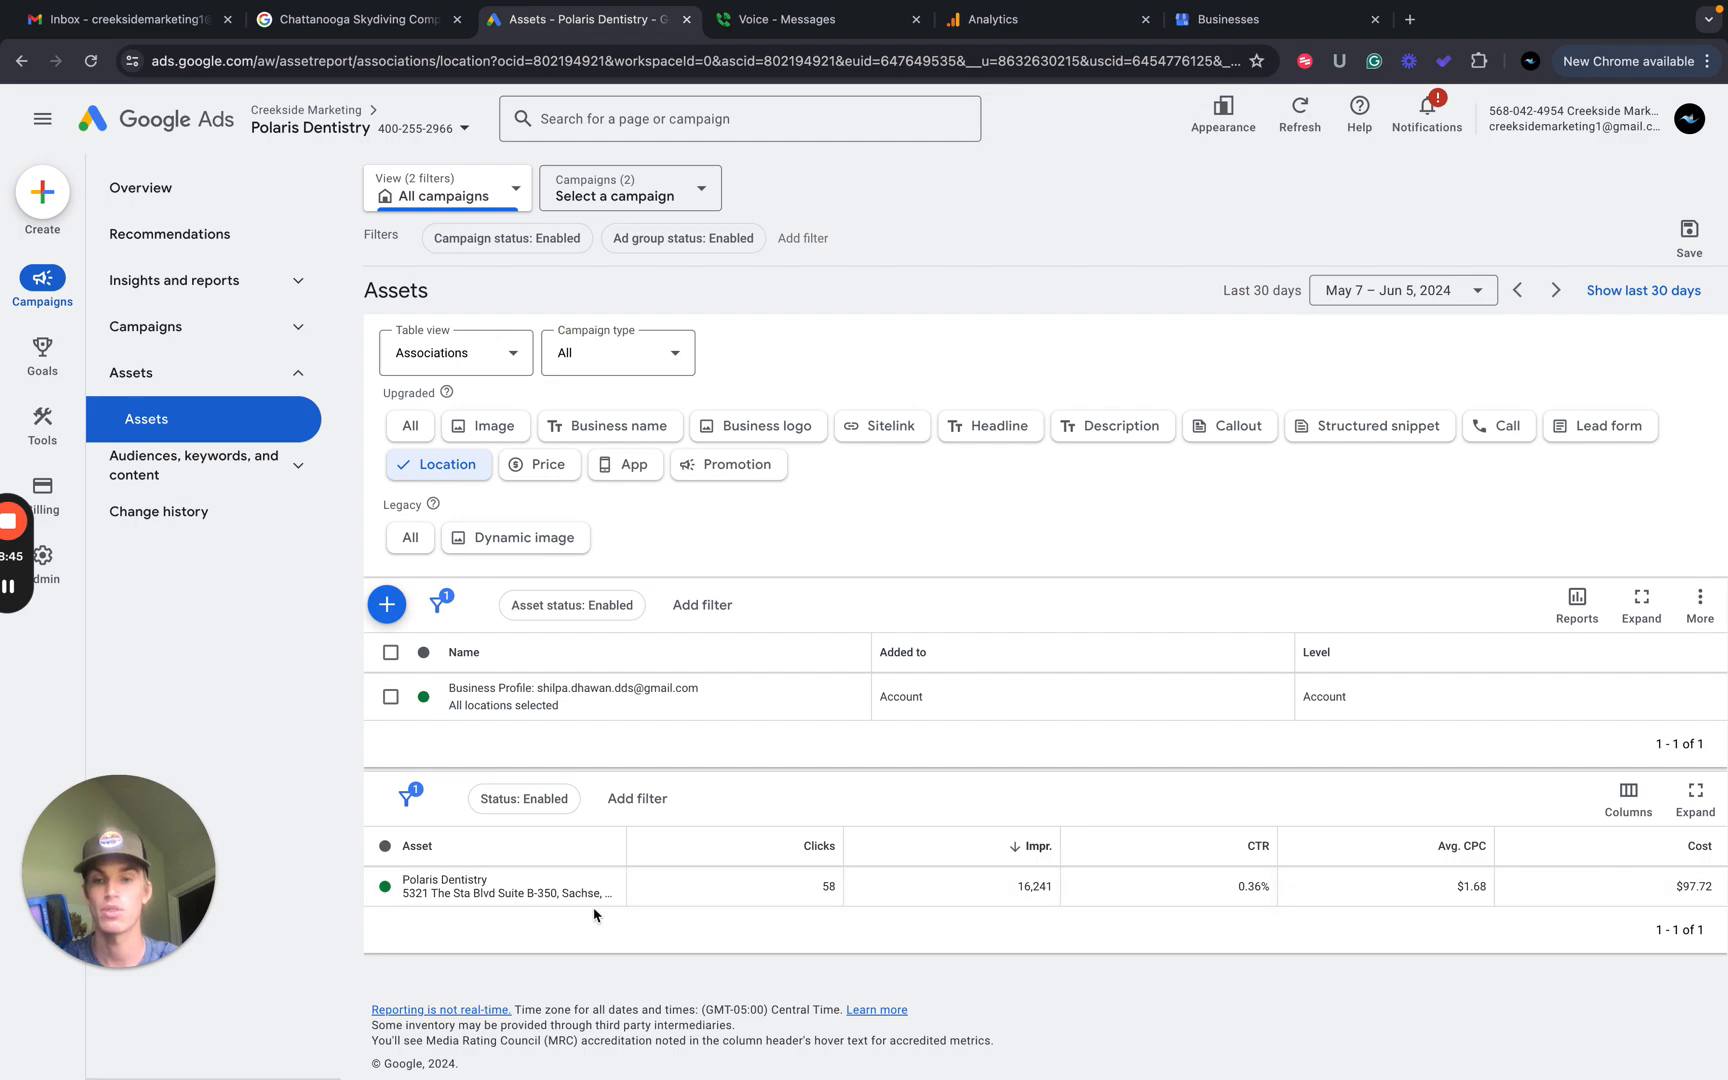
{"action": "key", "text": "ctrl+Left"}
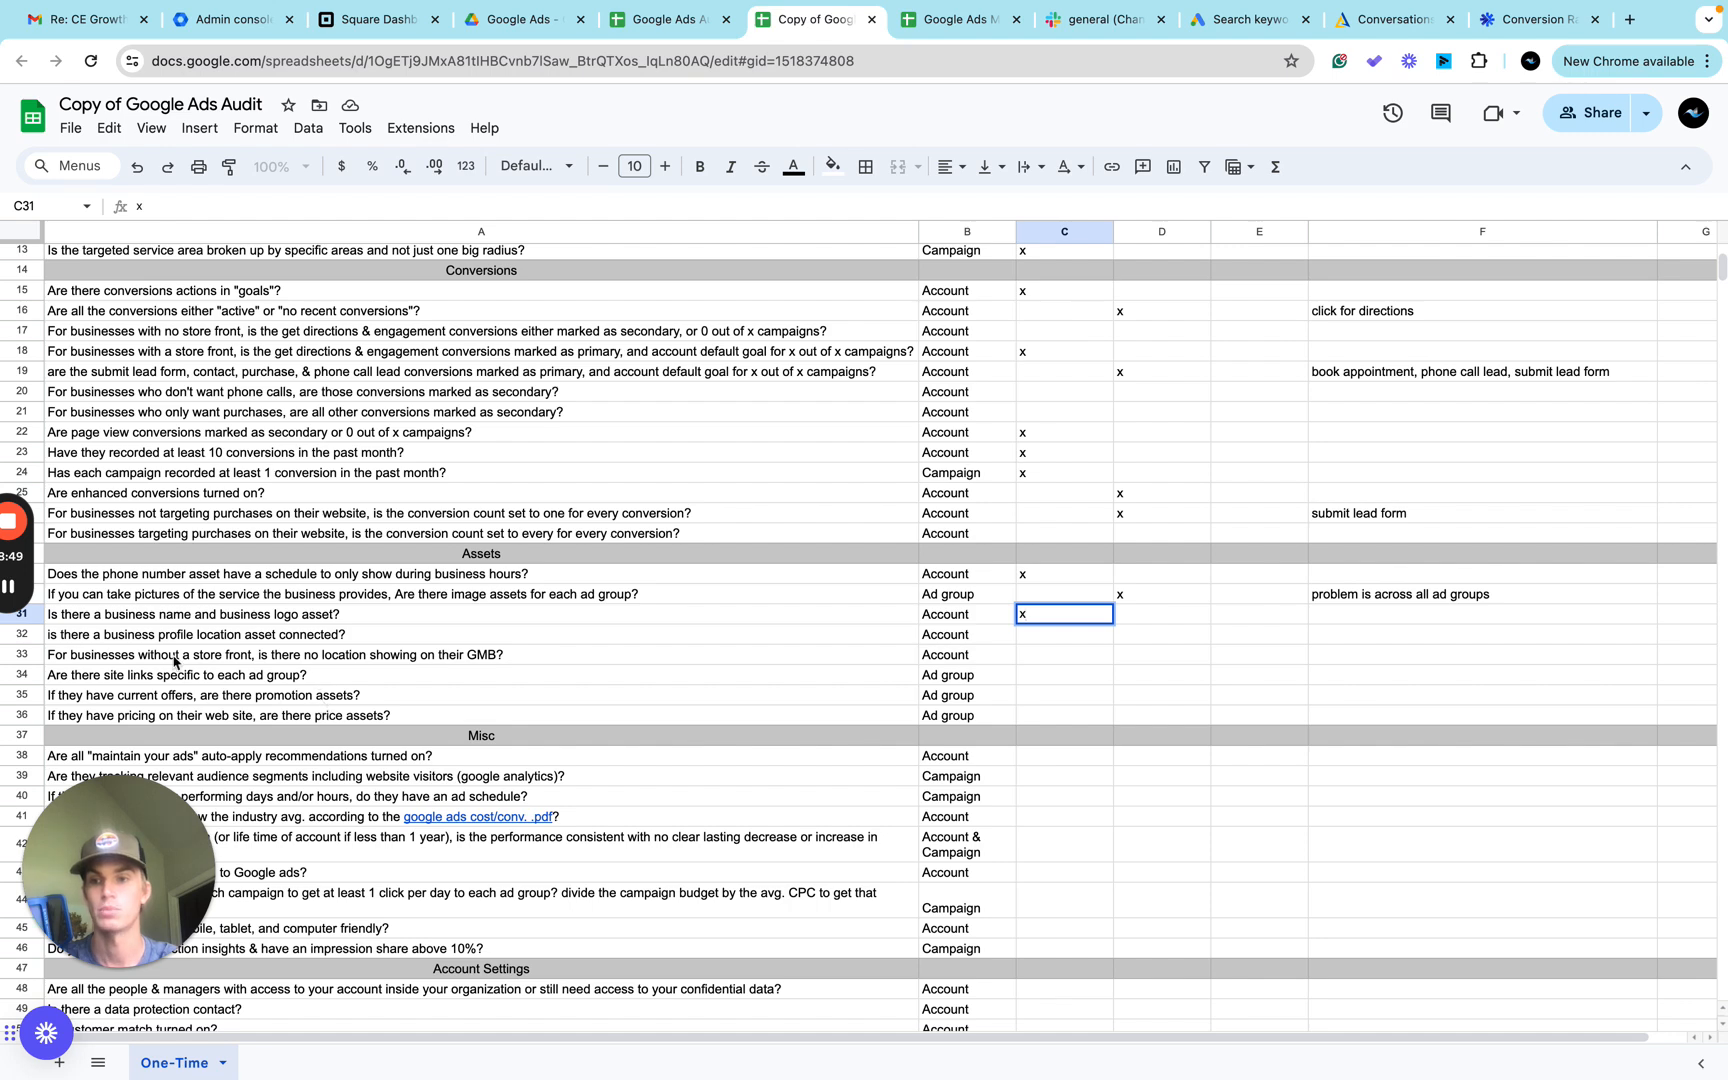
{"action": "left_click", "coordinate": [1038, 638]}
{"action": "type", "text": "x"}
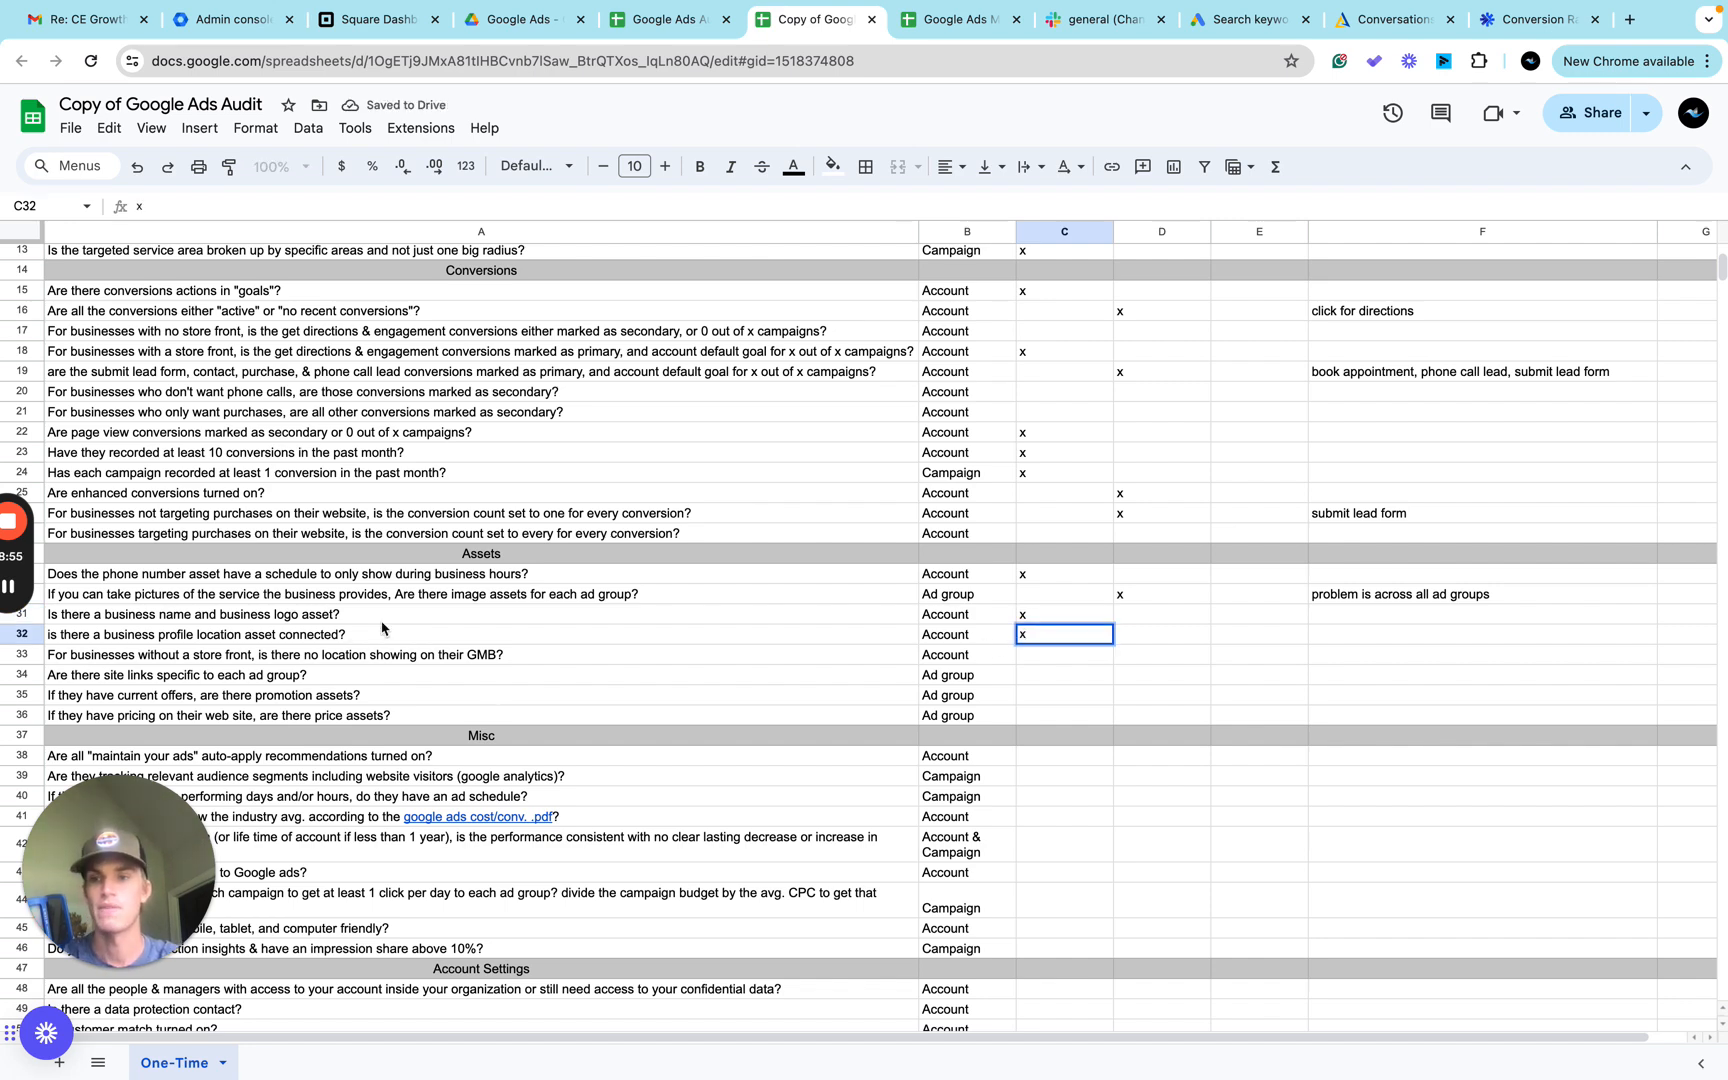
Review the Location assets in Google Ads again and select the No cell of the storefront question, row 33, in the audit spreadsheet.
{"action": "key", "text": "ctrl+Right"}
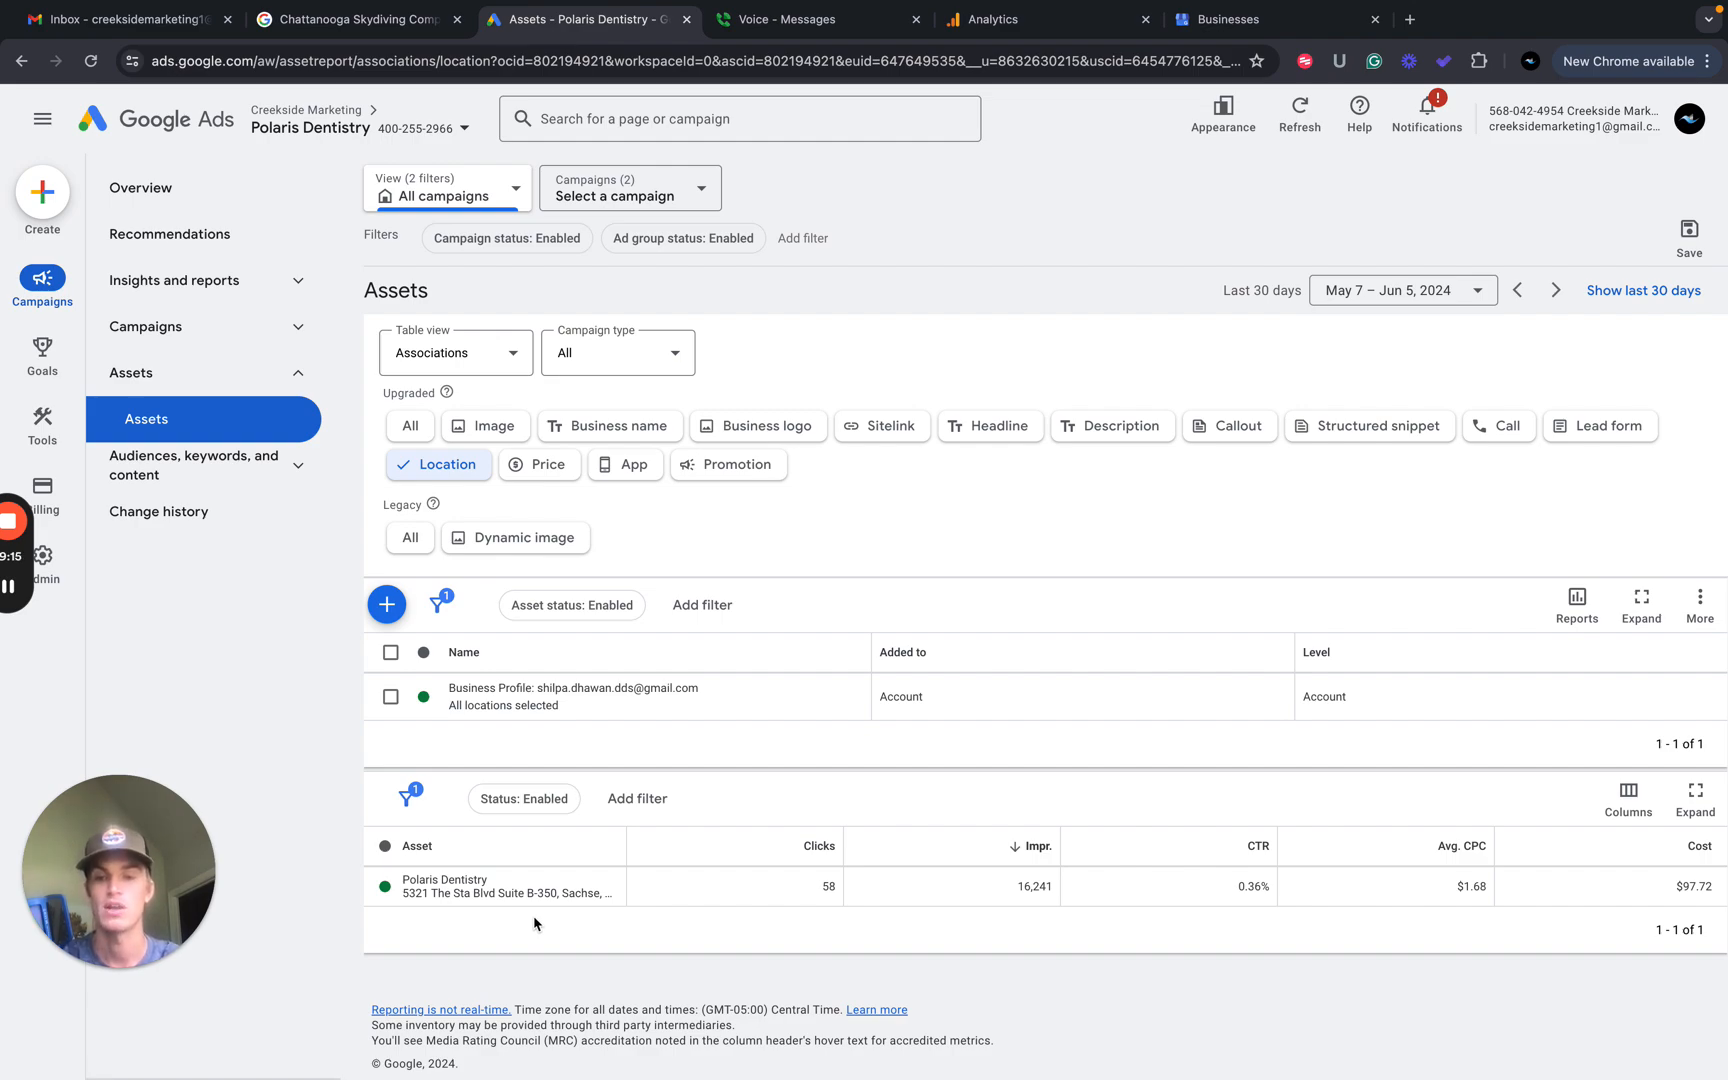
{"action": "key", "text": "ctrl+Left"}
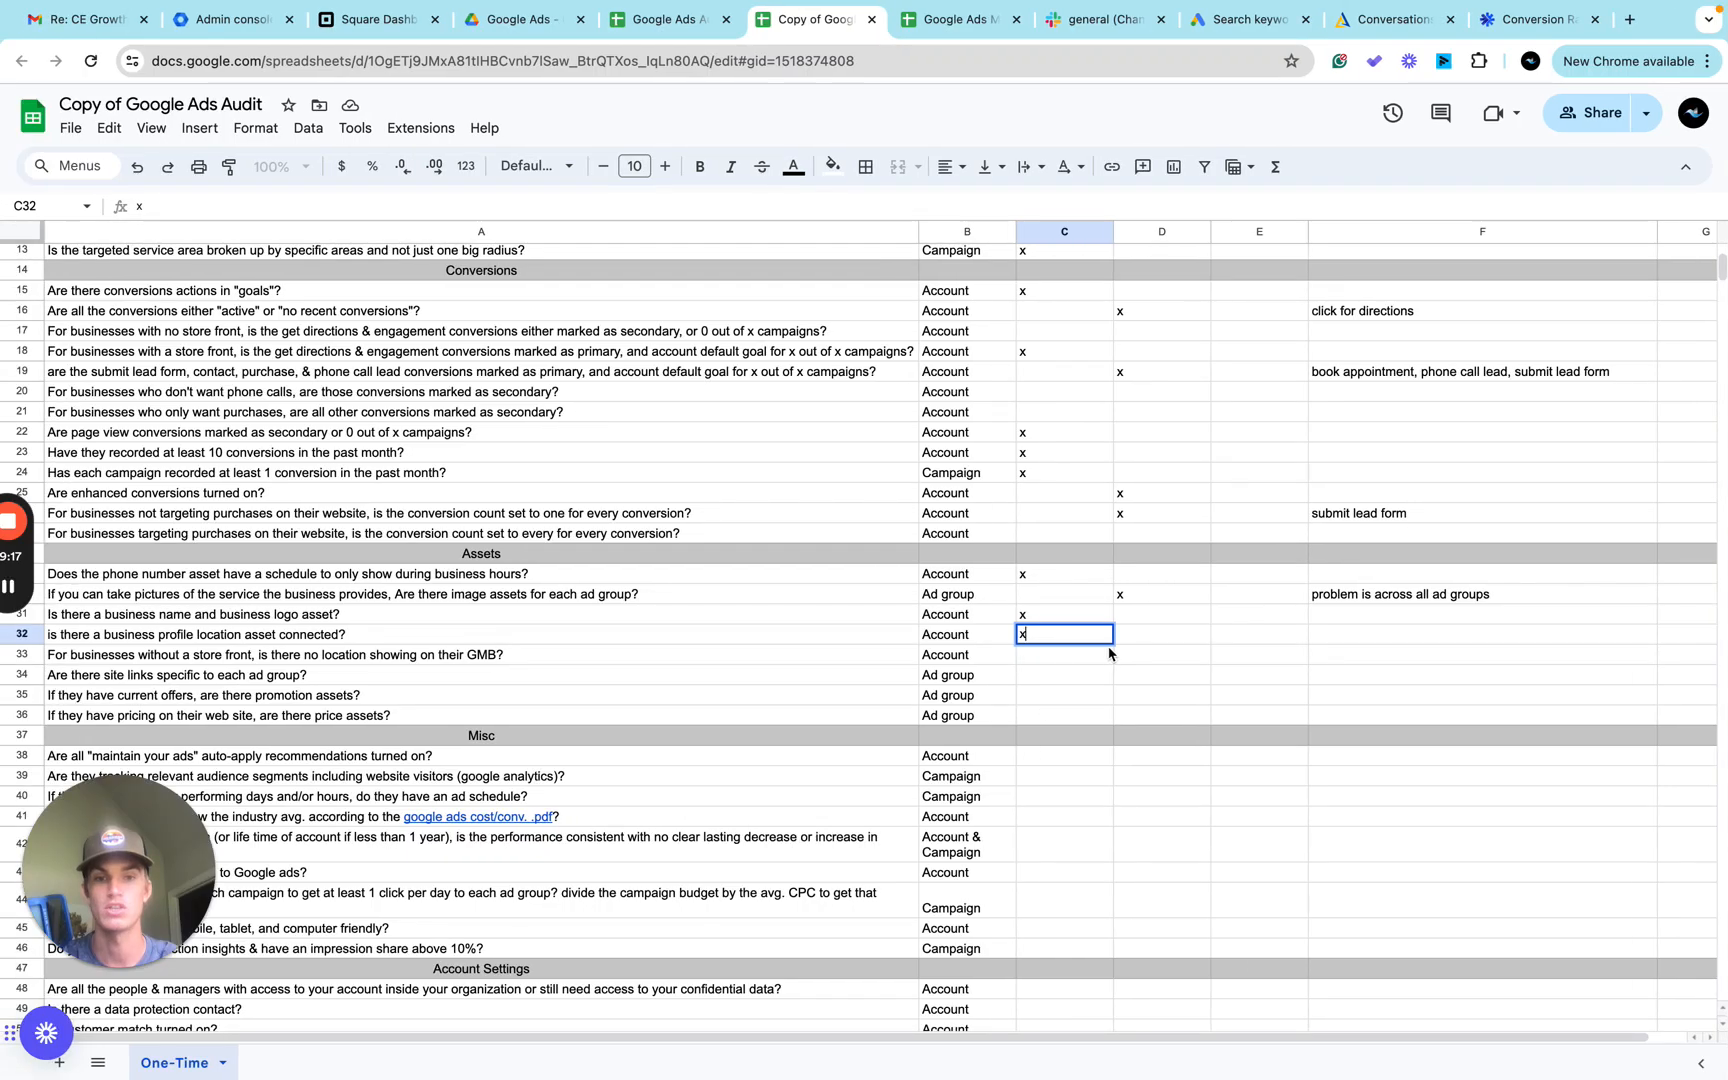
{"action": "left_click", "coordinate": [1135, 659]}
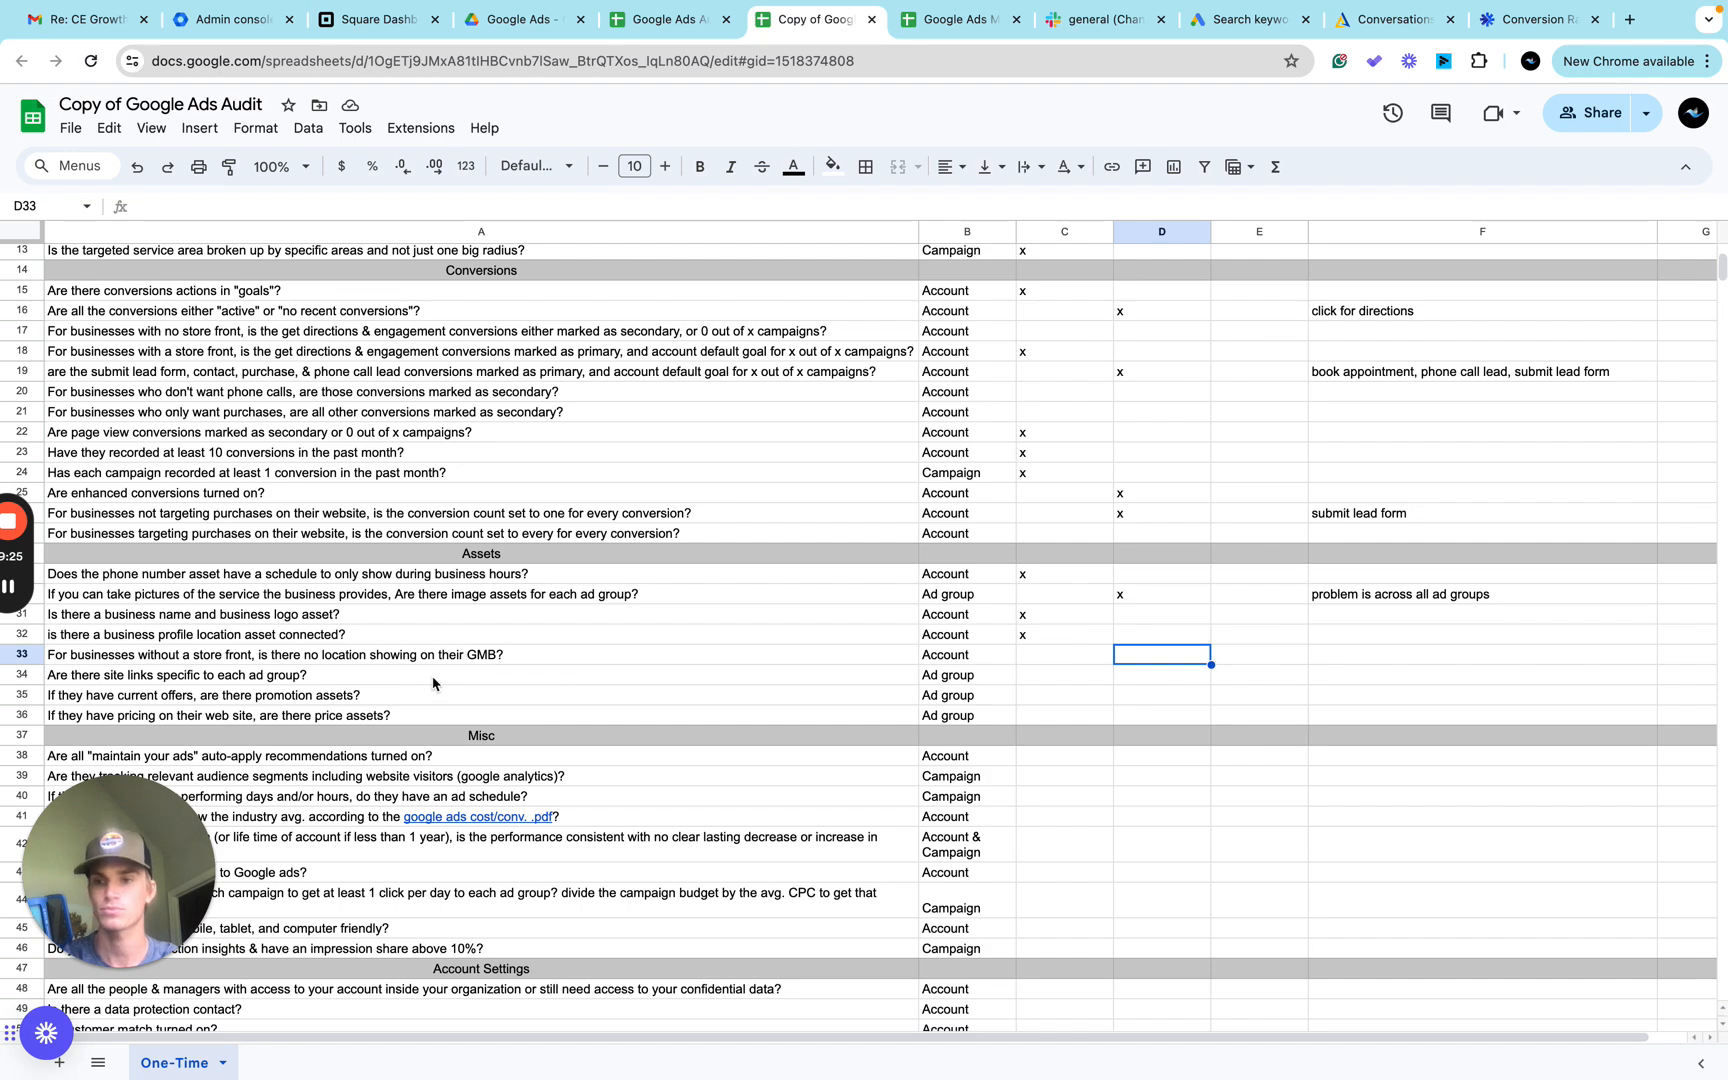
Filter the Google Ads assets to Sitelink and examine the Level and Source columns for sitelinks specific to each ad group.
{"action": "key", "text": "ctrl+Right"}
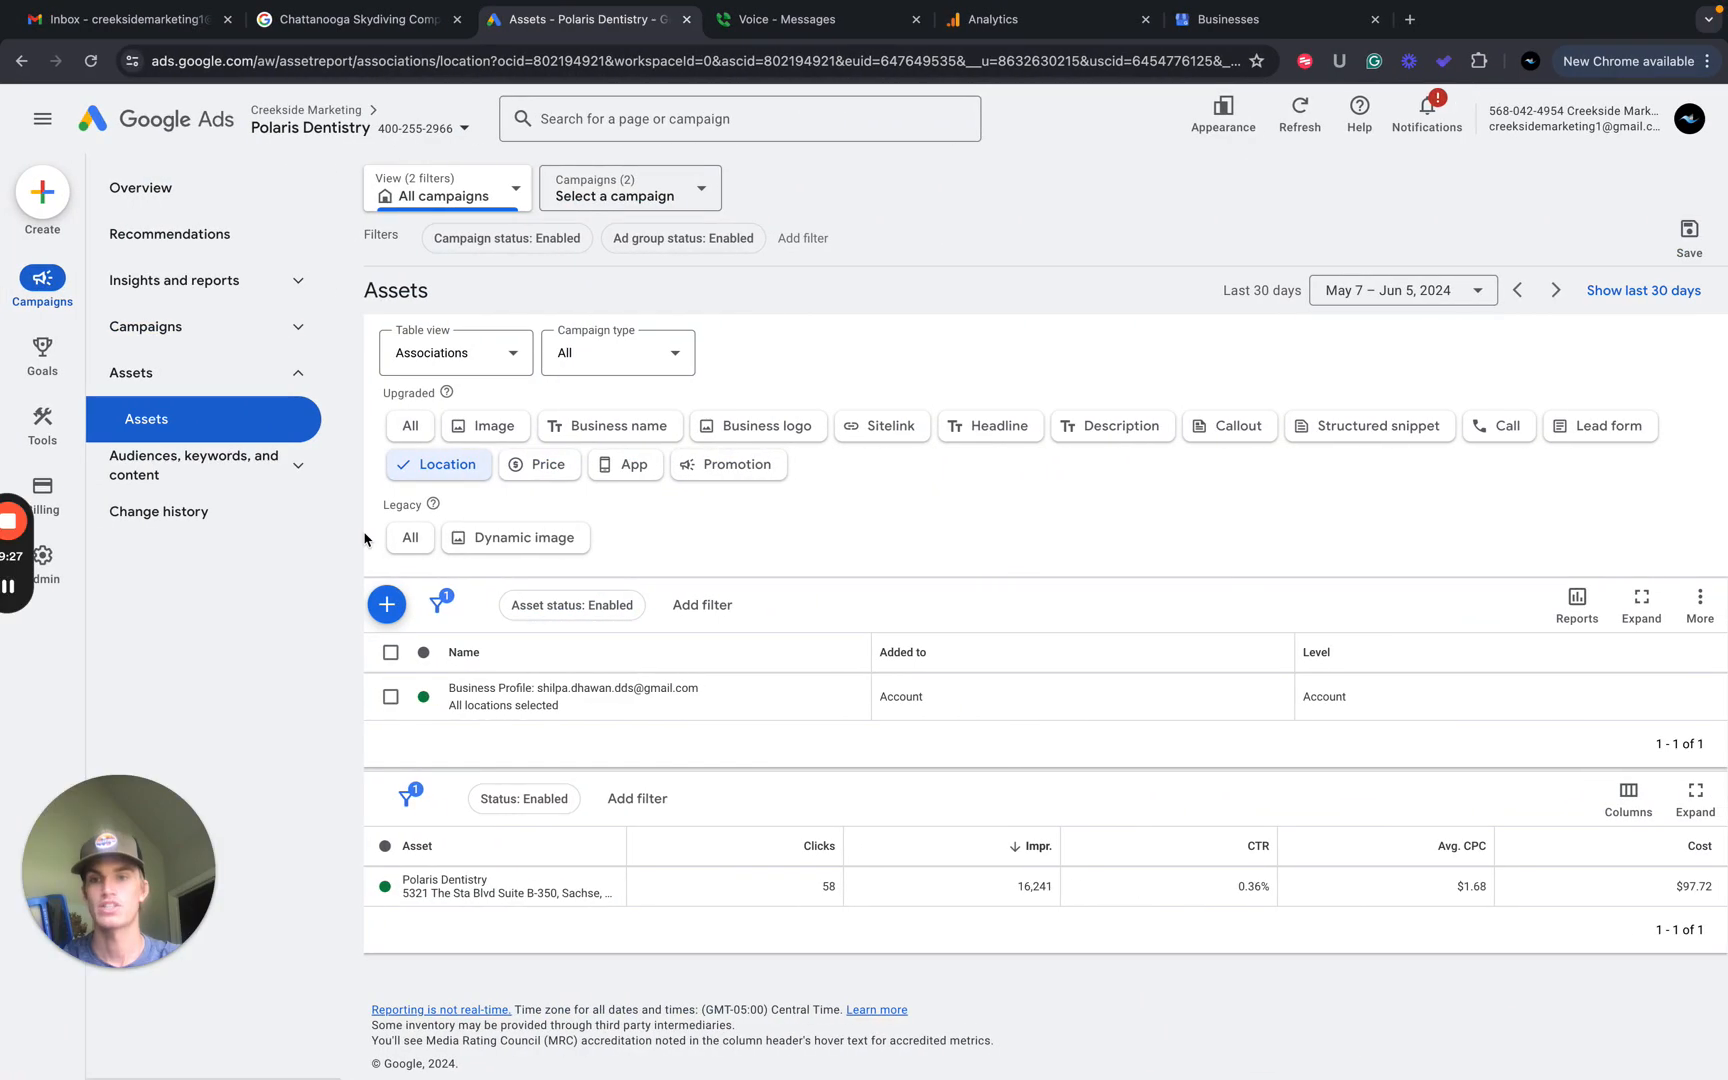
{"action": "left_click", "coordinate": [849, 438]}
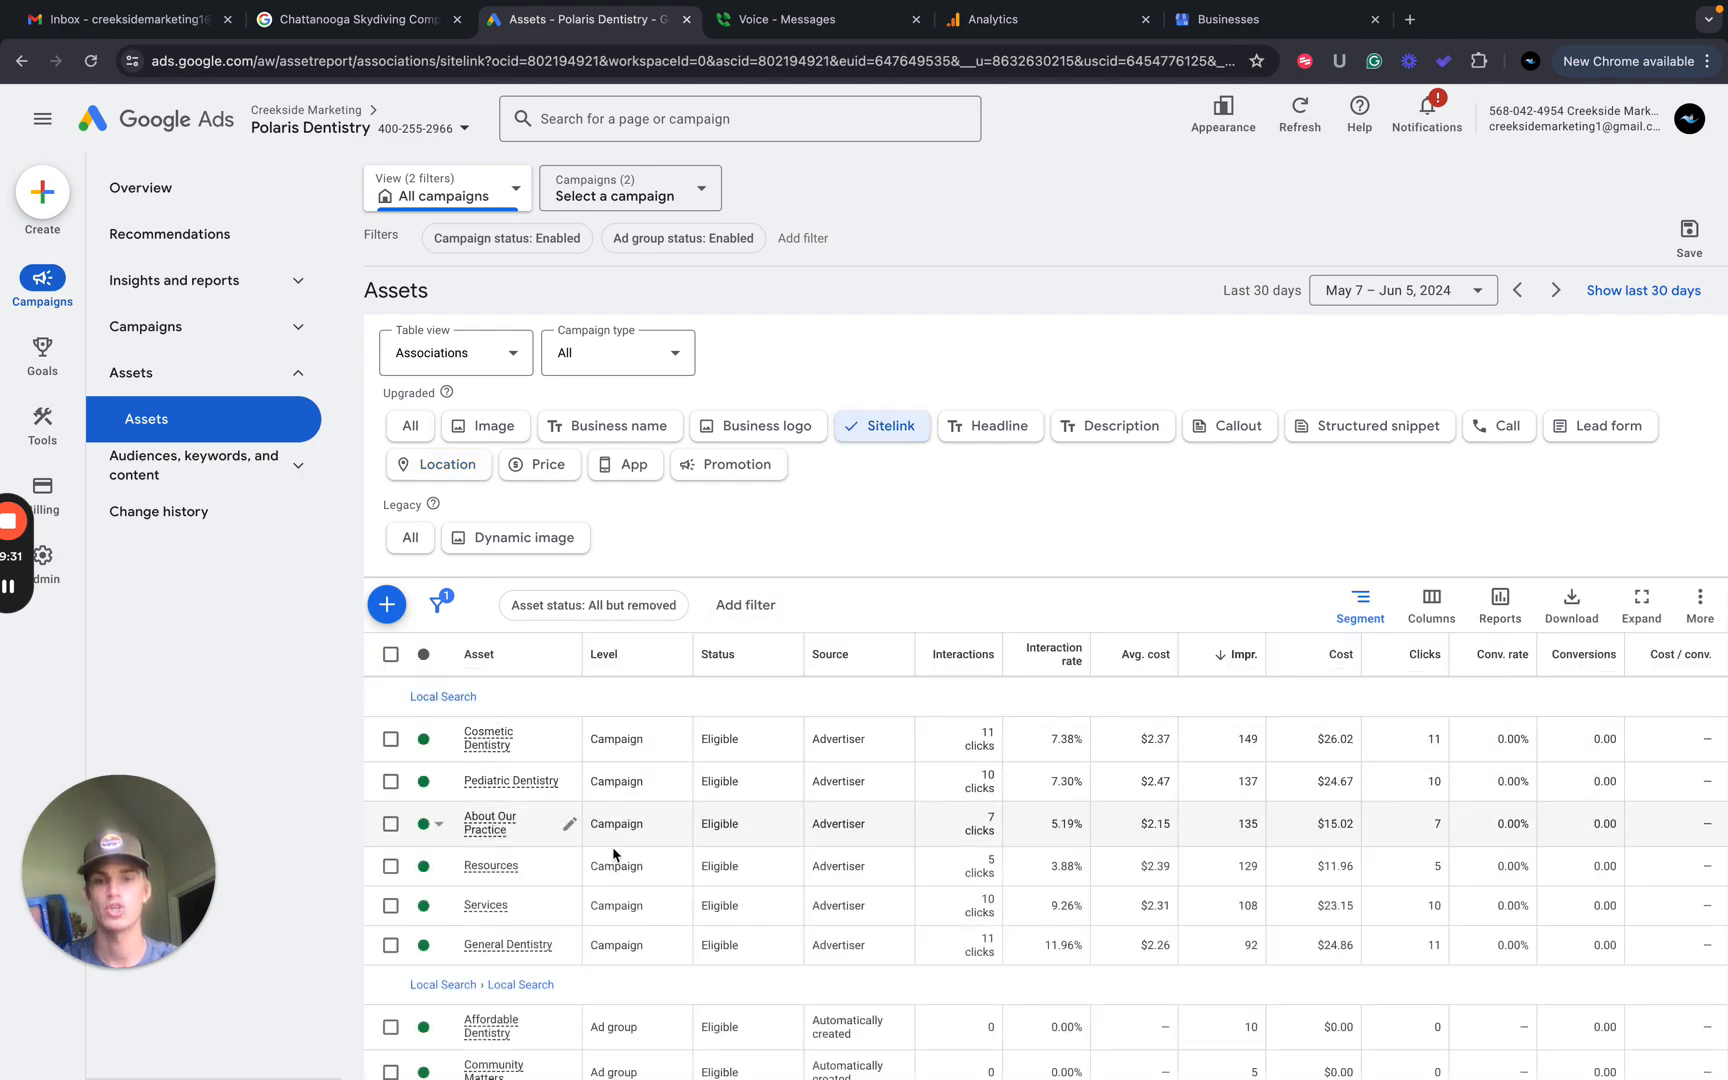
{"action": "scroll", "coordinate": [614, 850], "scroll_direction": "down", "scroll_amount": 1}
{"action": "scroll", "coordinate": [614, 853], "scroll_direction": "down", "scroll_amount": 2}
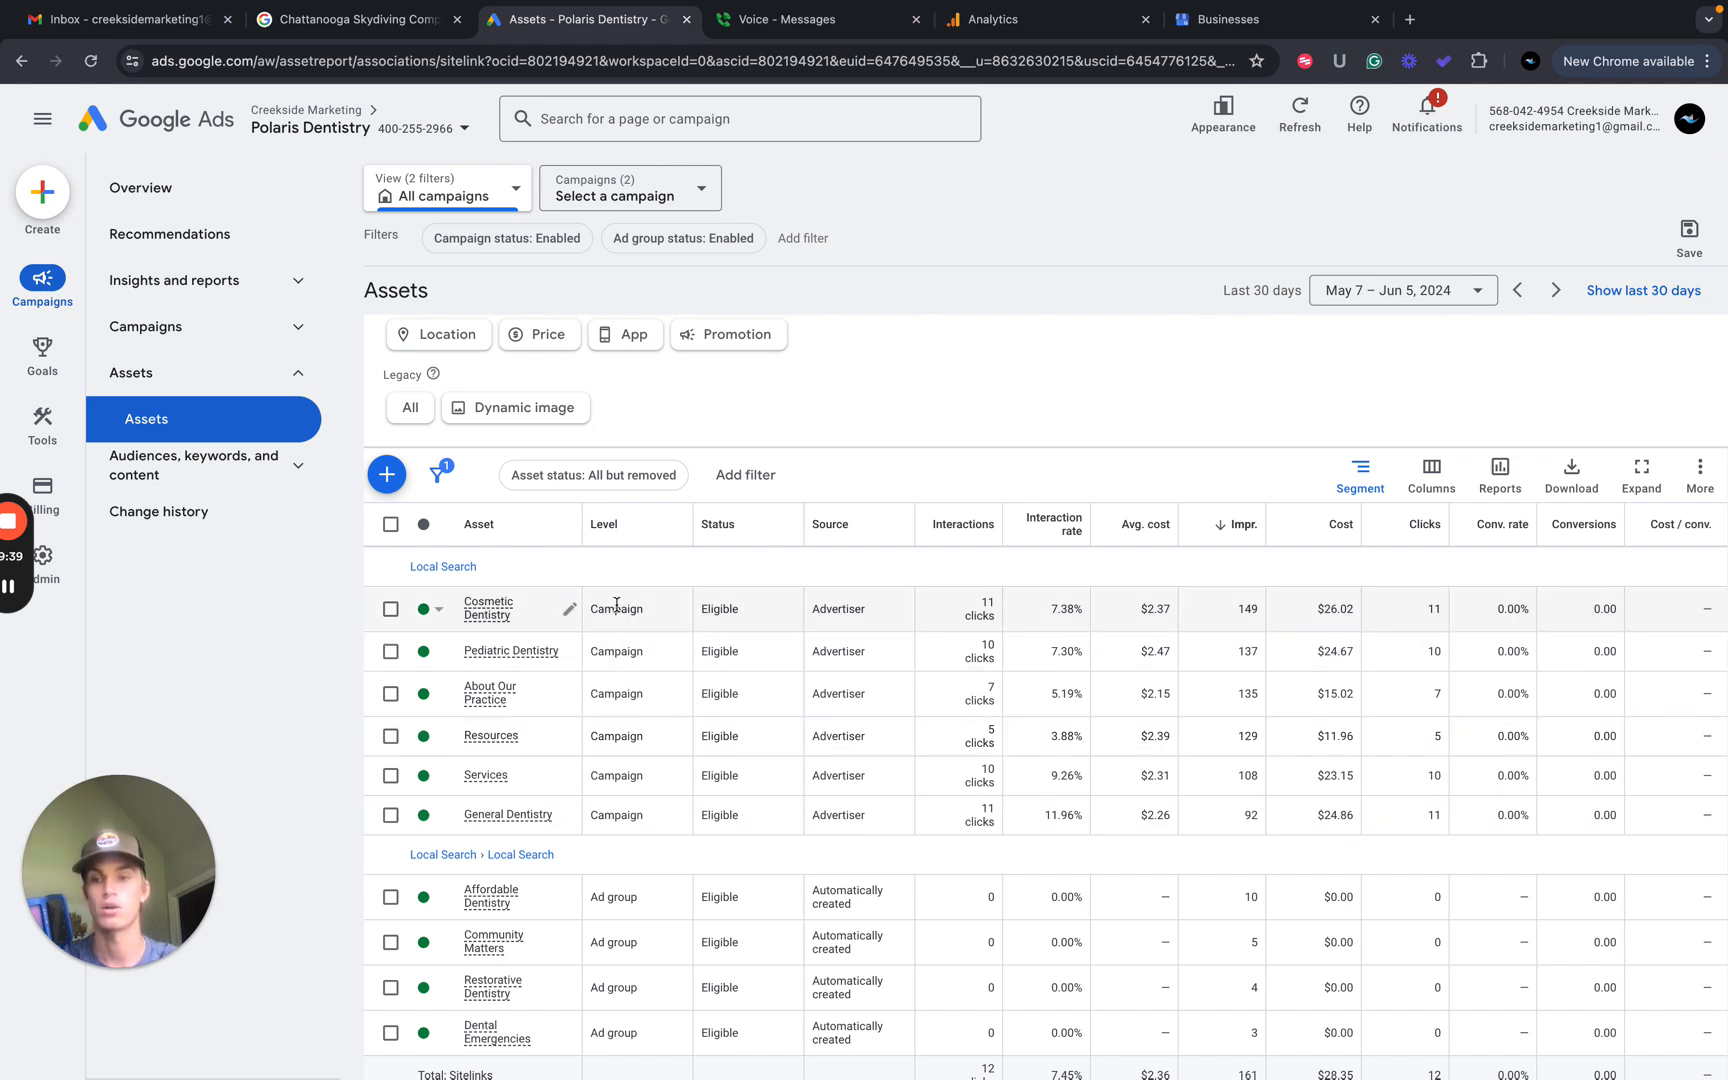
{"action": "mouse_move", "coordinate": [514, 608]}
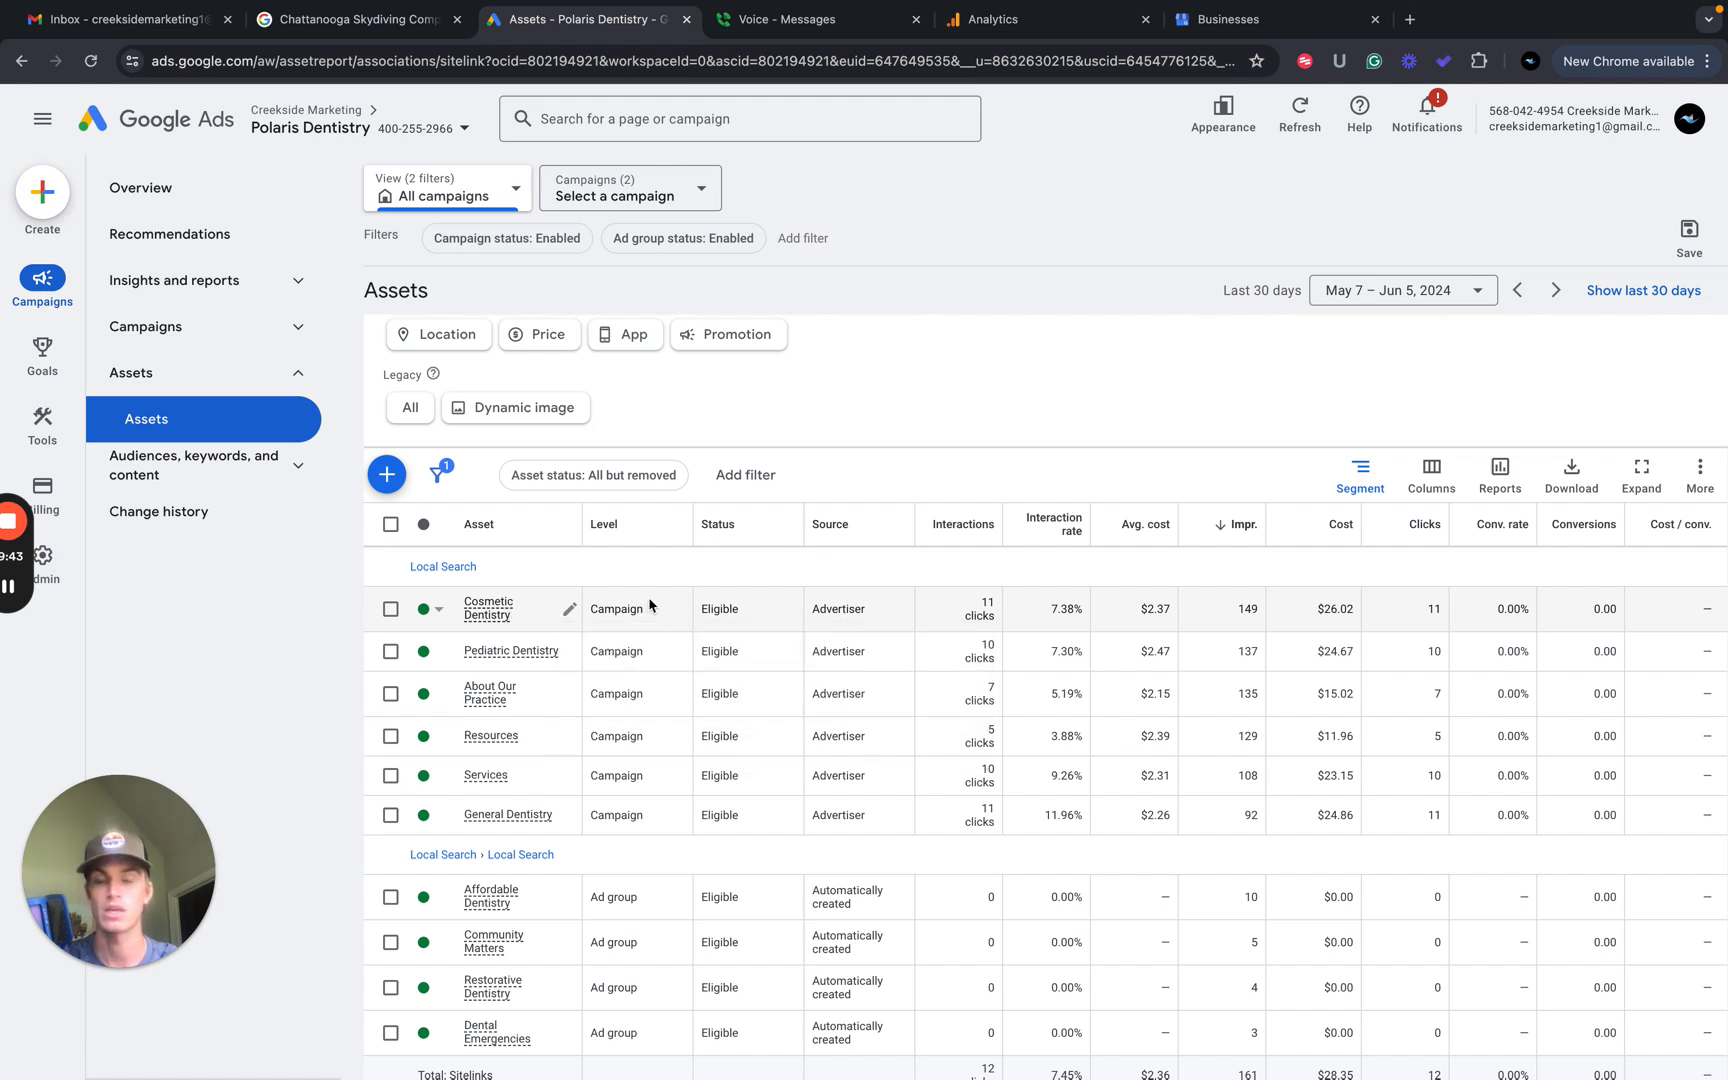
{"action": "scroll", "coordinate": [660, 860], "scroll_direction": "down", "scroll_amount": 1}
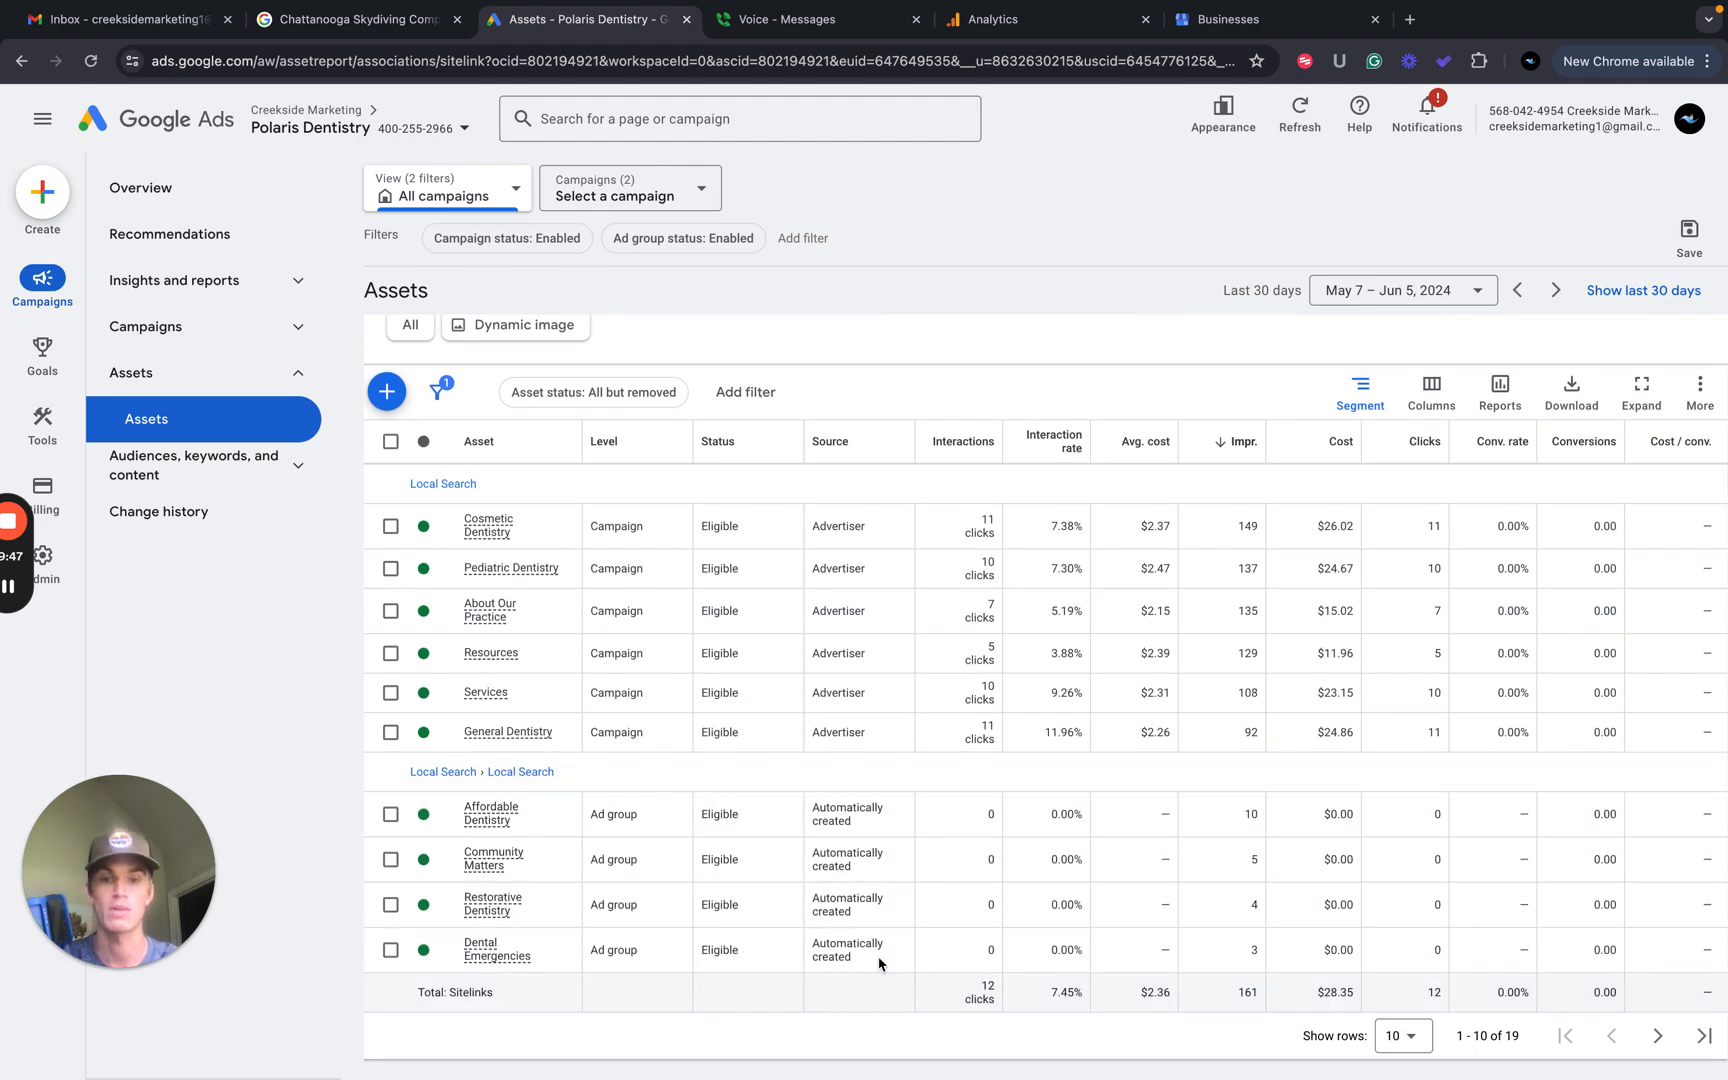
{"action": "scroll", "coordinate": [625, 652], "scroll_direction": "up", "scroll_amount": 2}
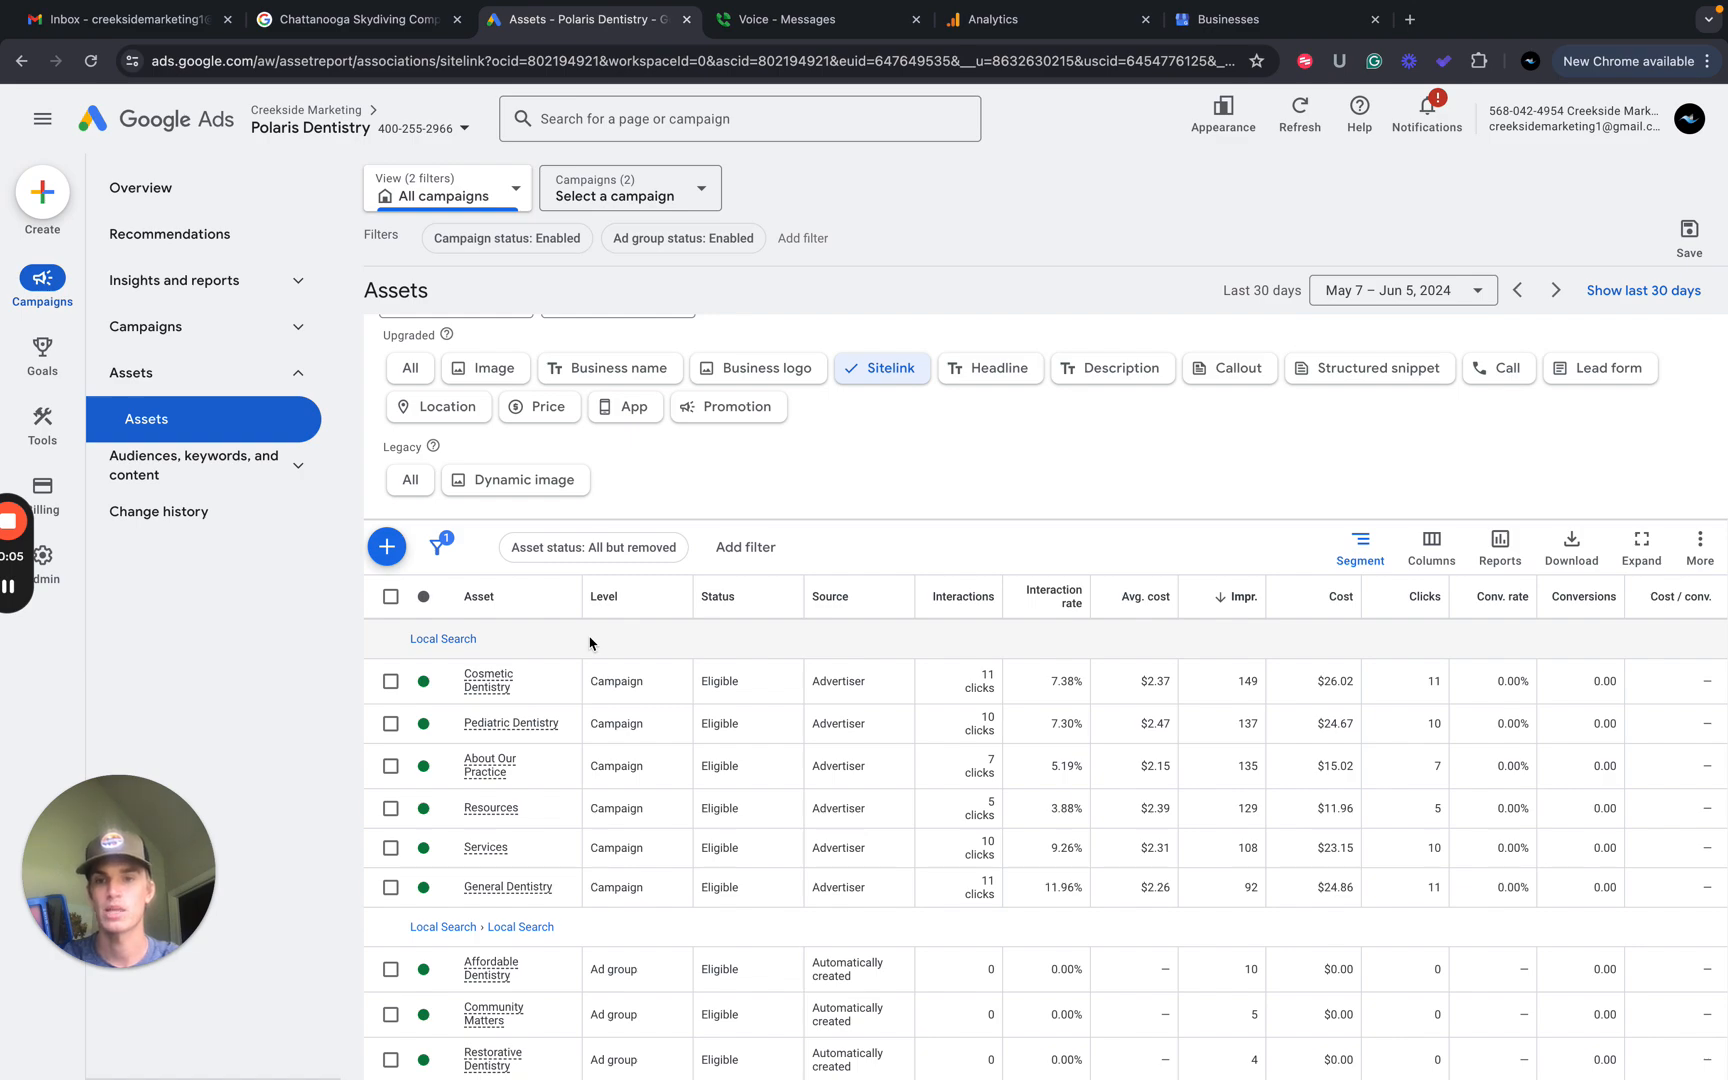
In the audit spreadsheet, mark the question about site links specific to each ad group, row 34, with an x under No.
{"action": "key", "text": "ctrl+Left"}
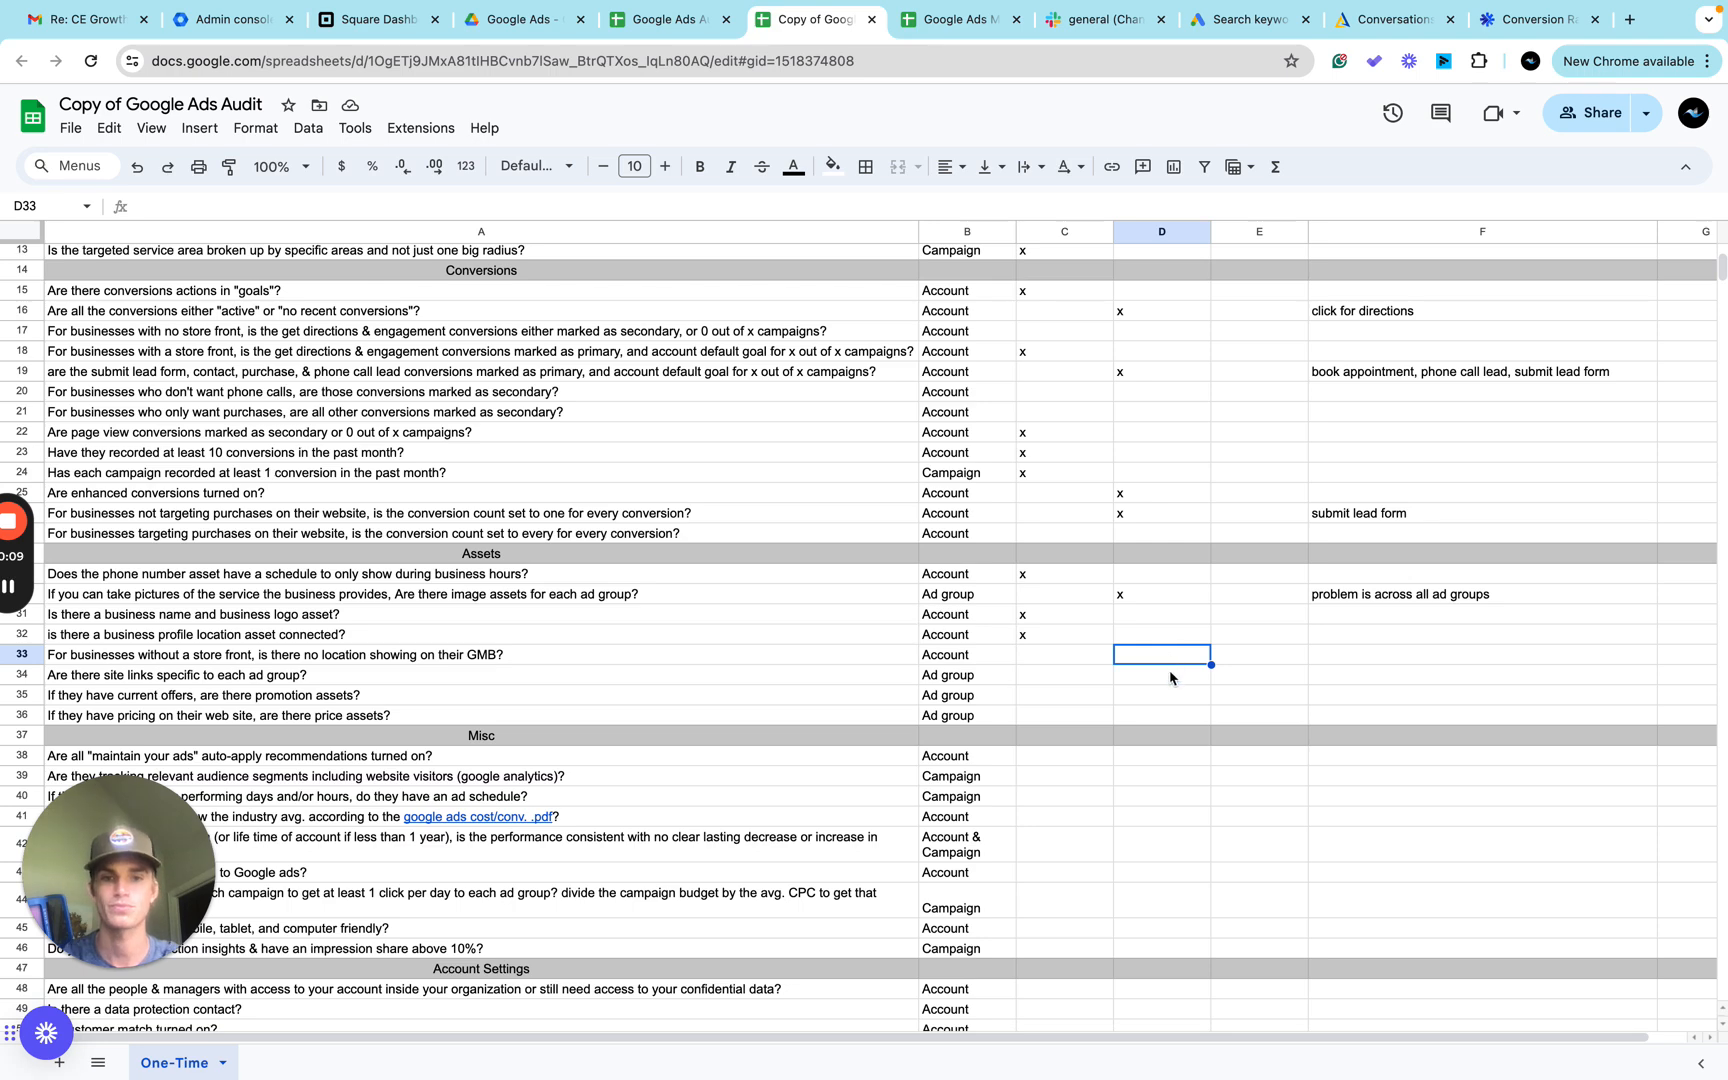
{"action": "left_click", "coordinate": [1174, 679]}
{"action": "type", "text": "x"}
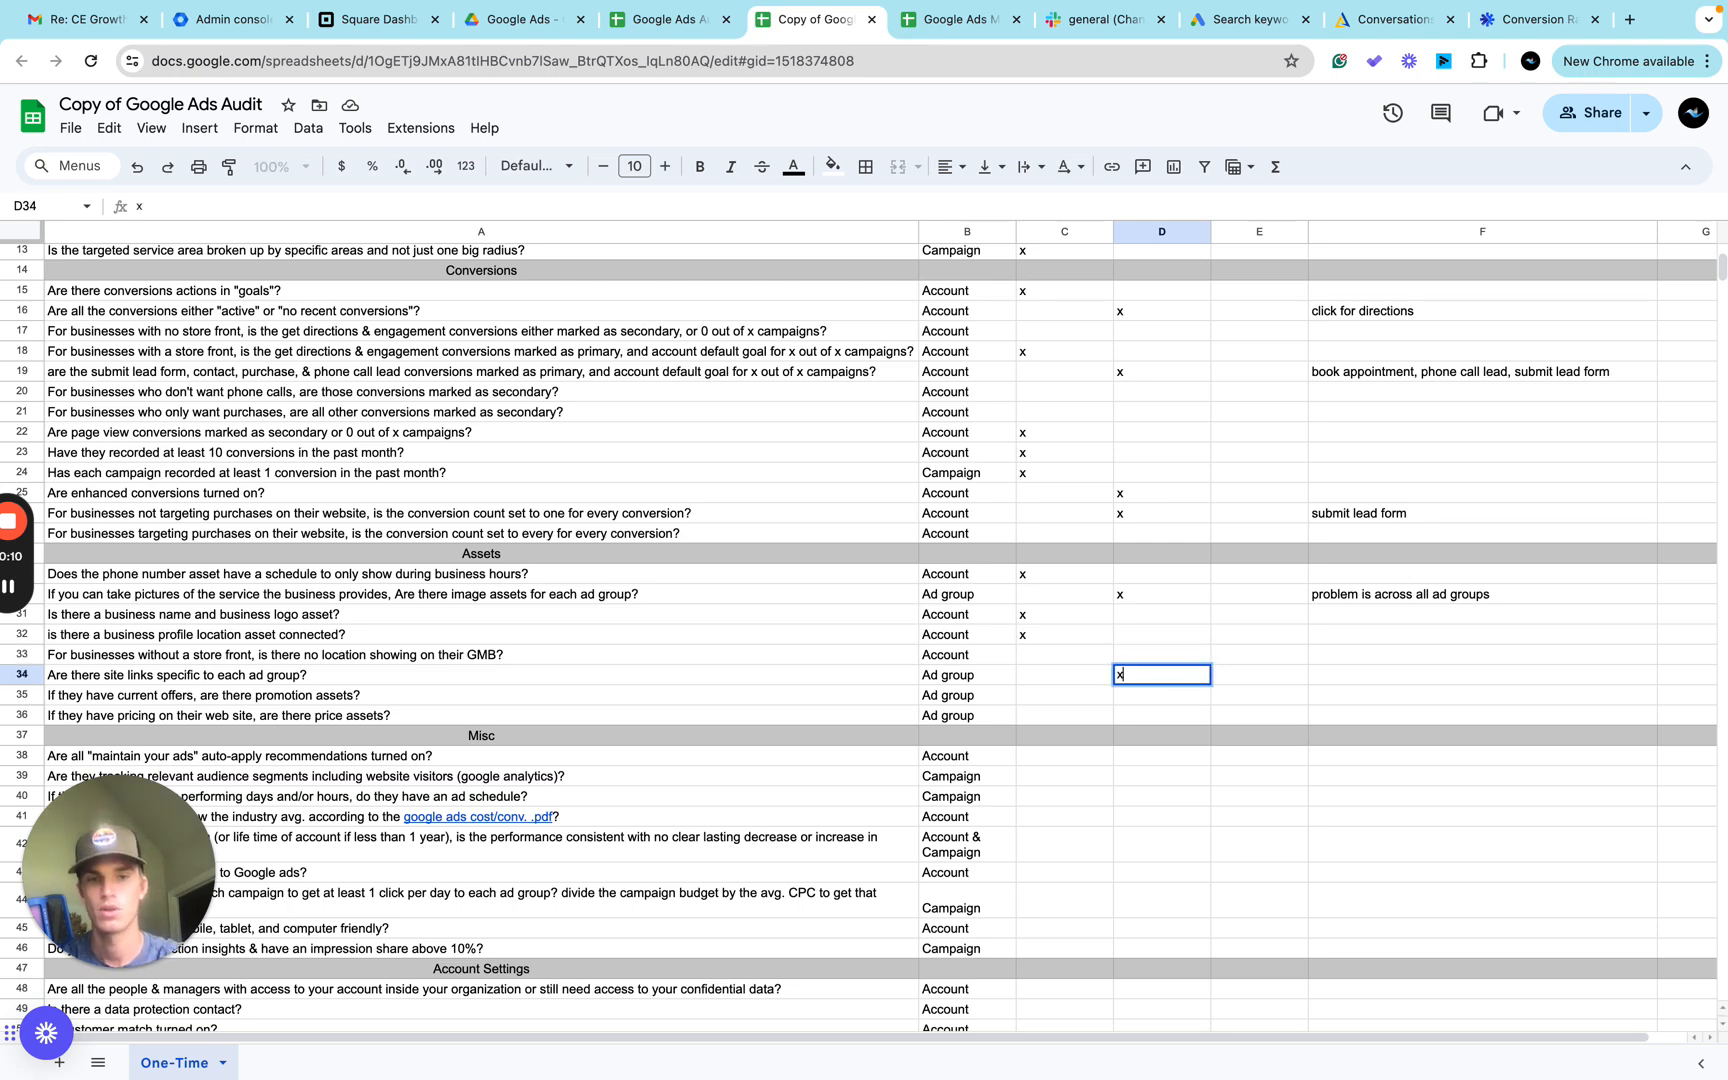
Enter "problem across all ad groups, local search" as the details for row 34.
{"action": "left_click", "coordinate": [1358, 682]}
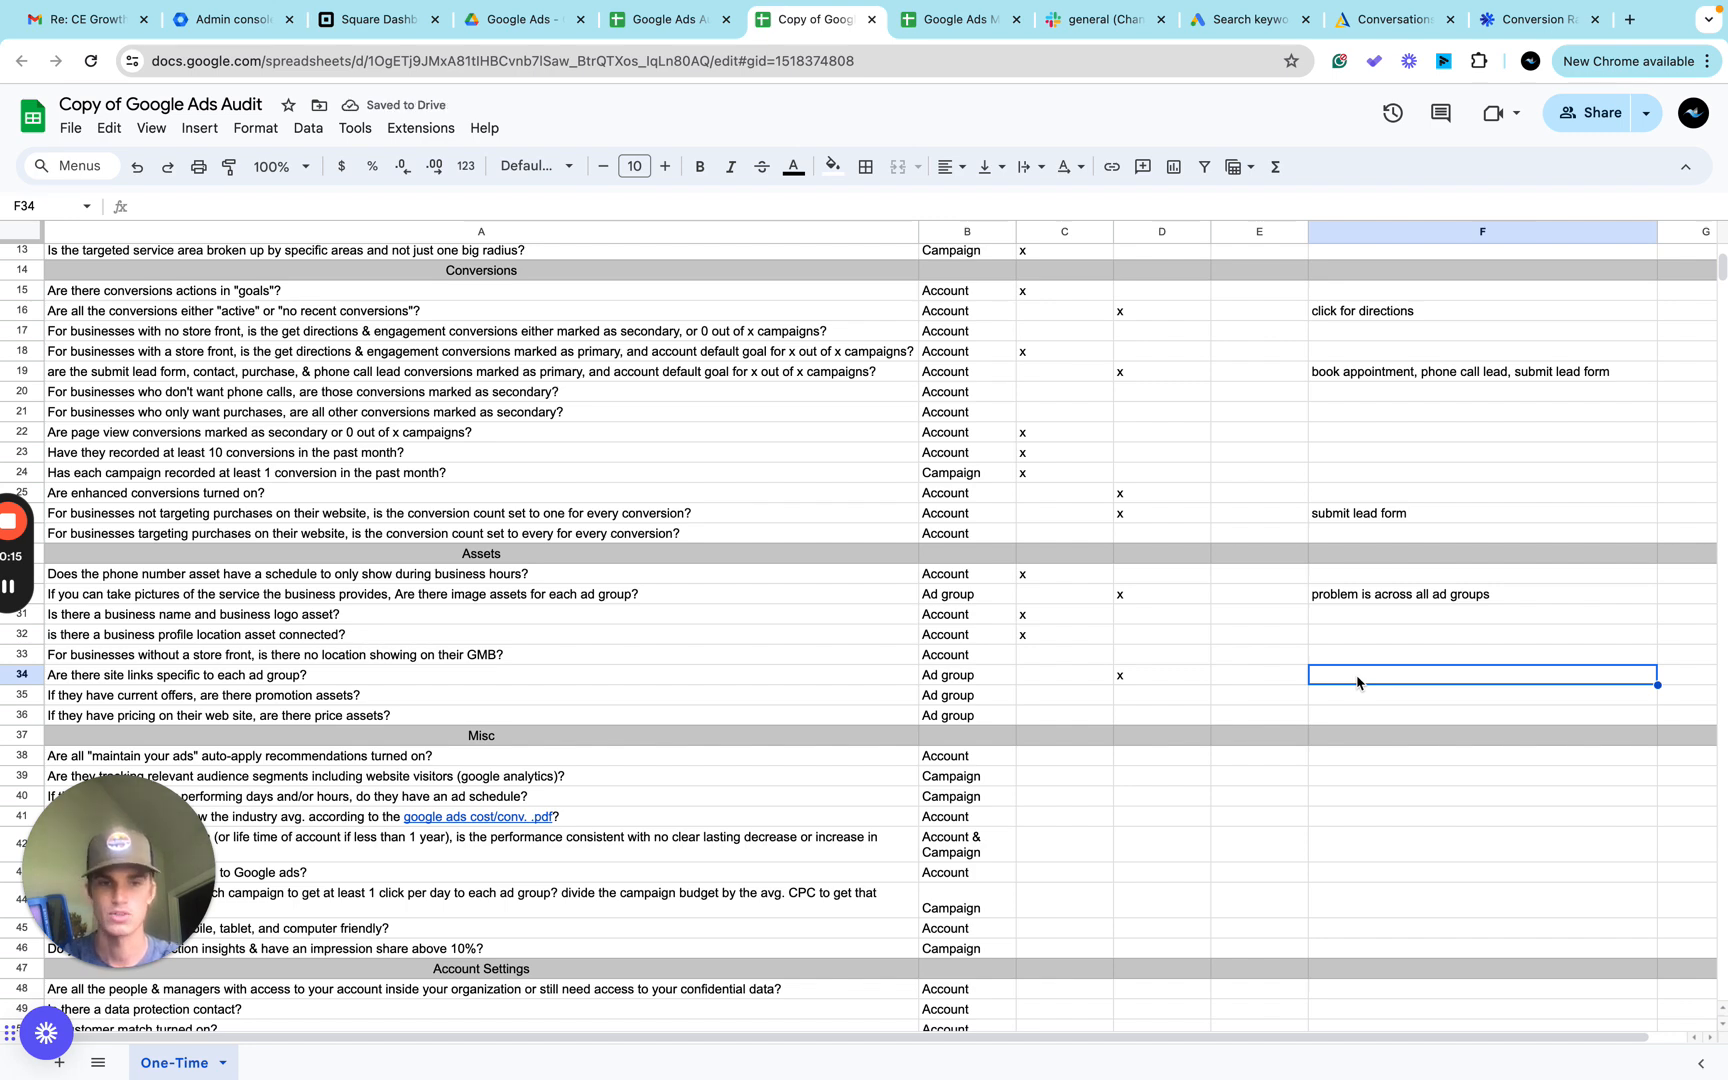
{"action": "type", "text": "probl"}
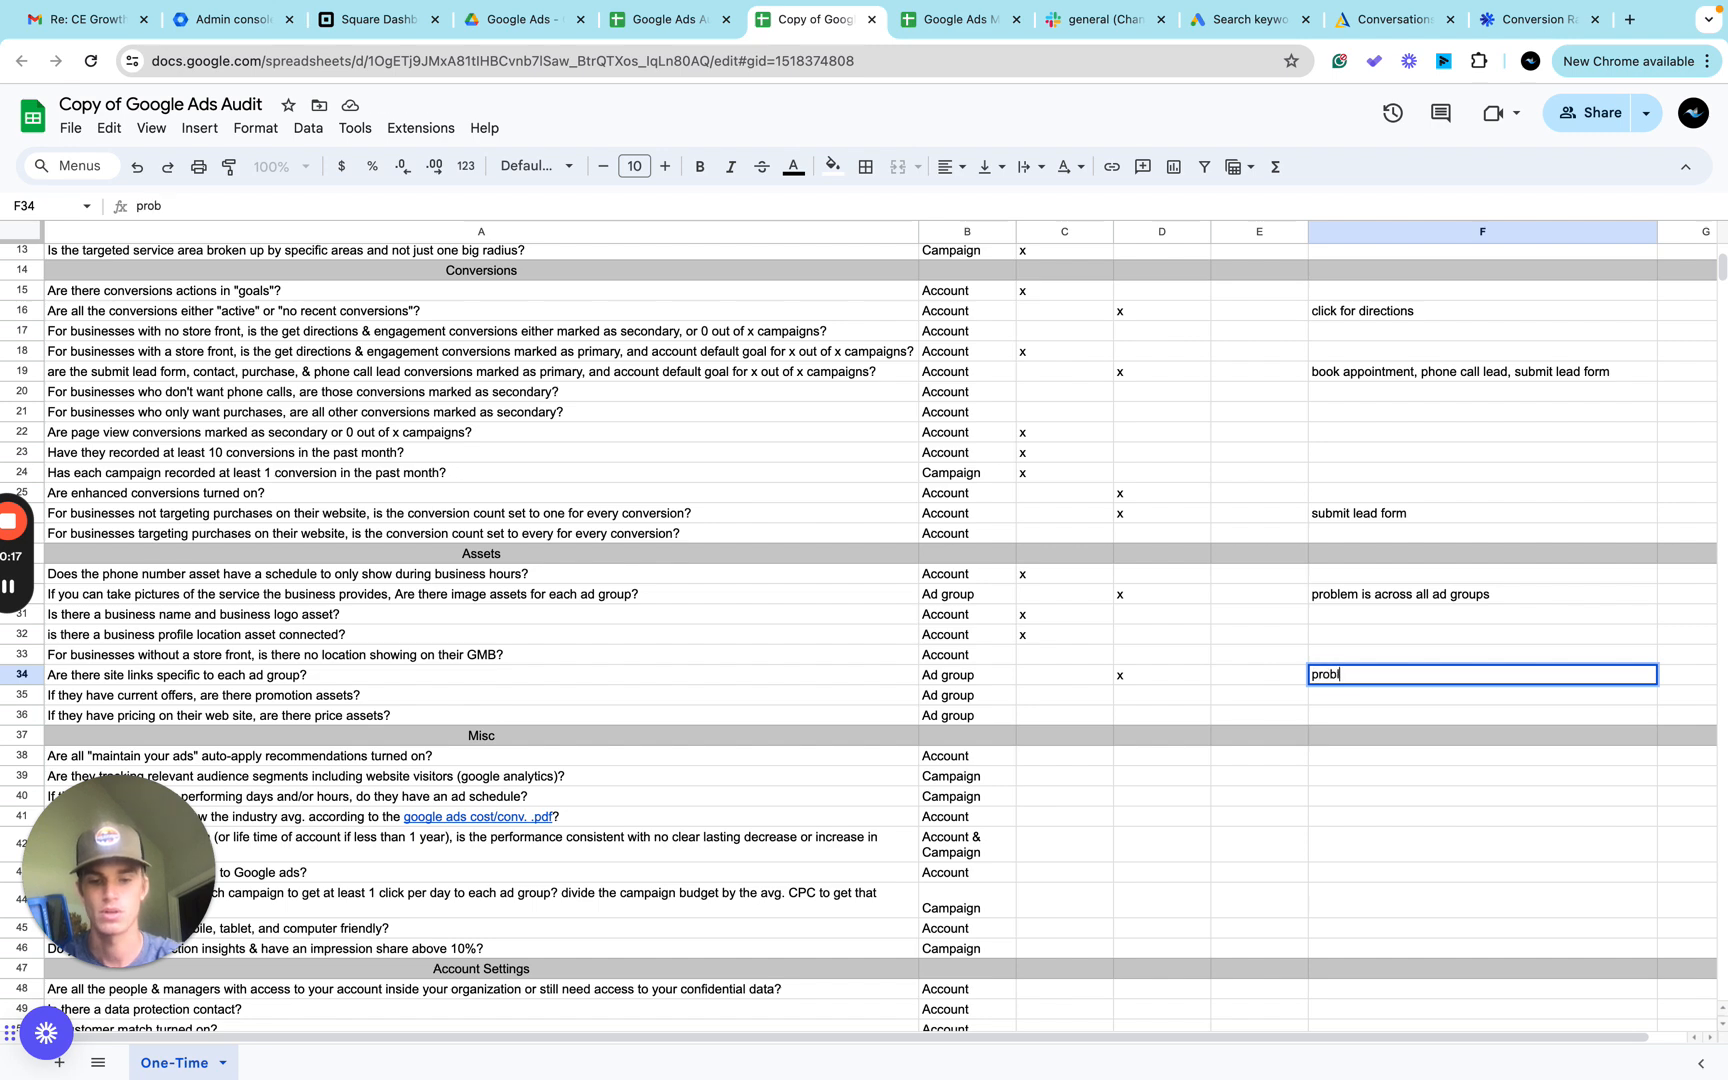
{"action": "type", "text": "em across all ad "}
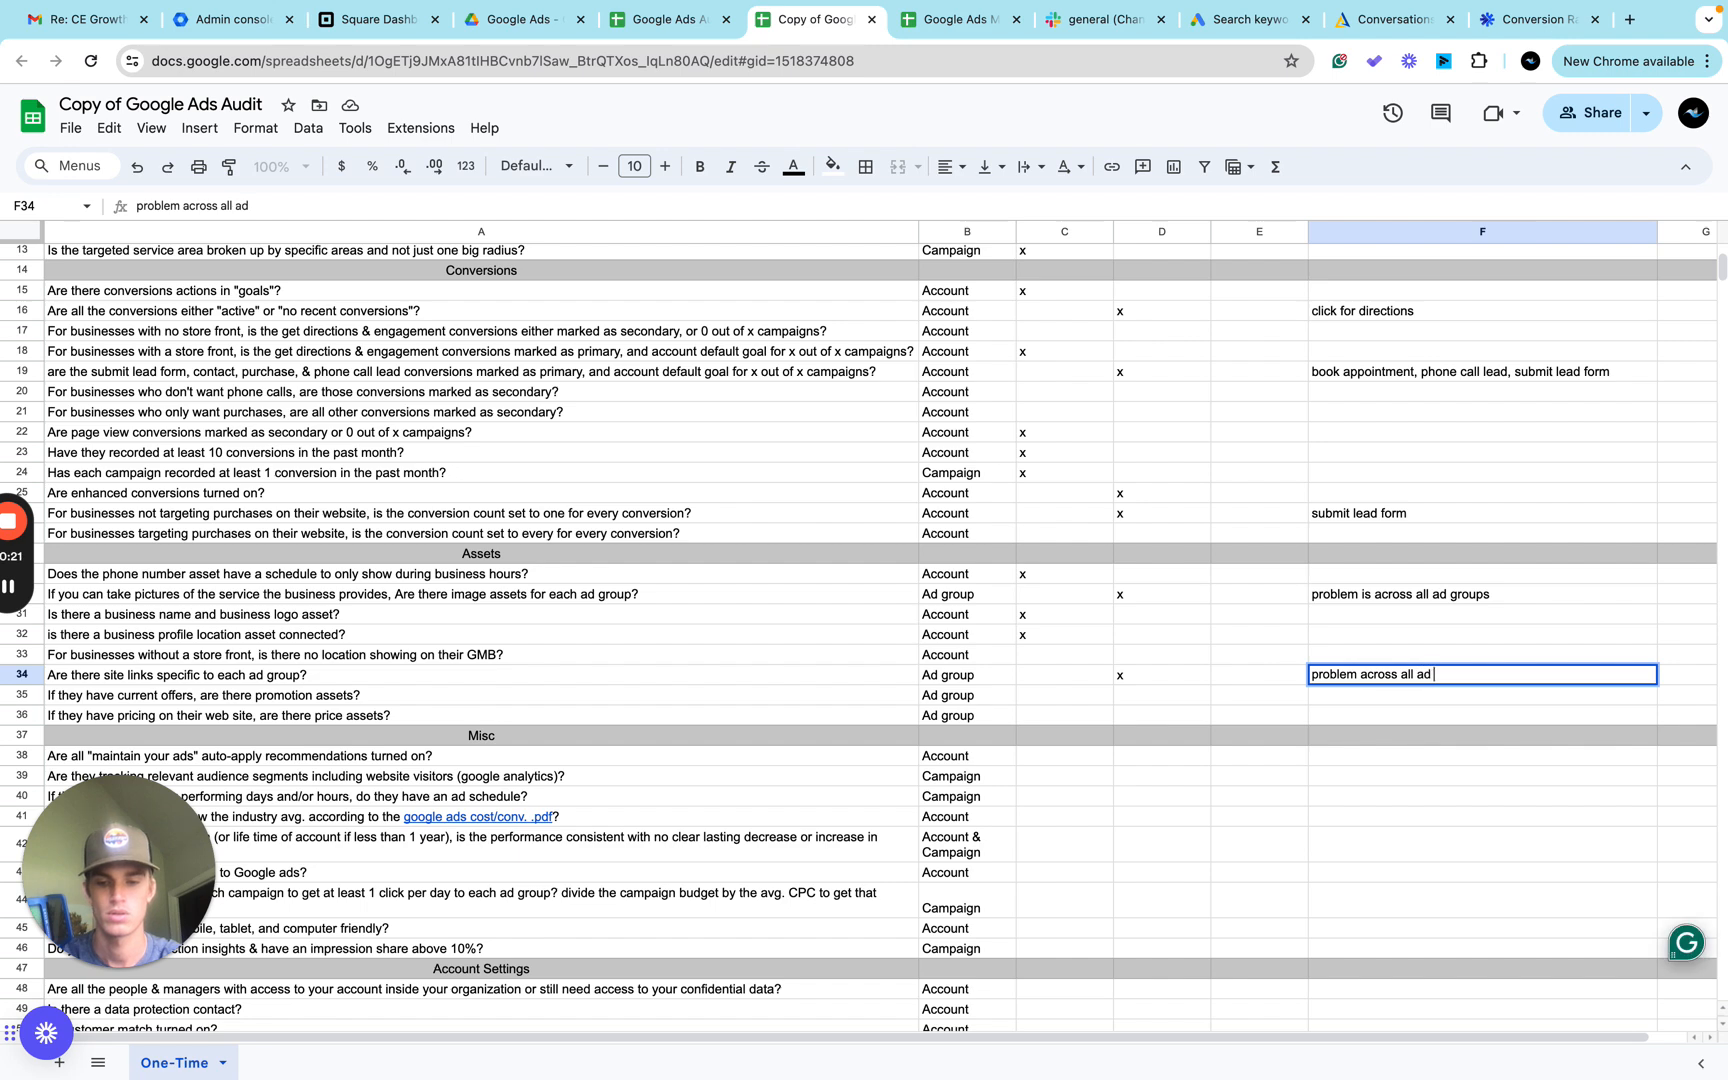
{"action": "type", "text": "groups"}
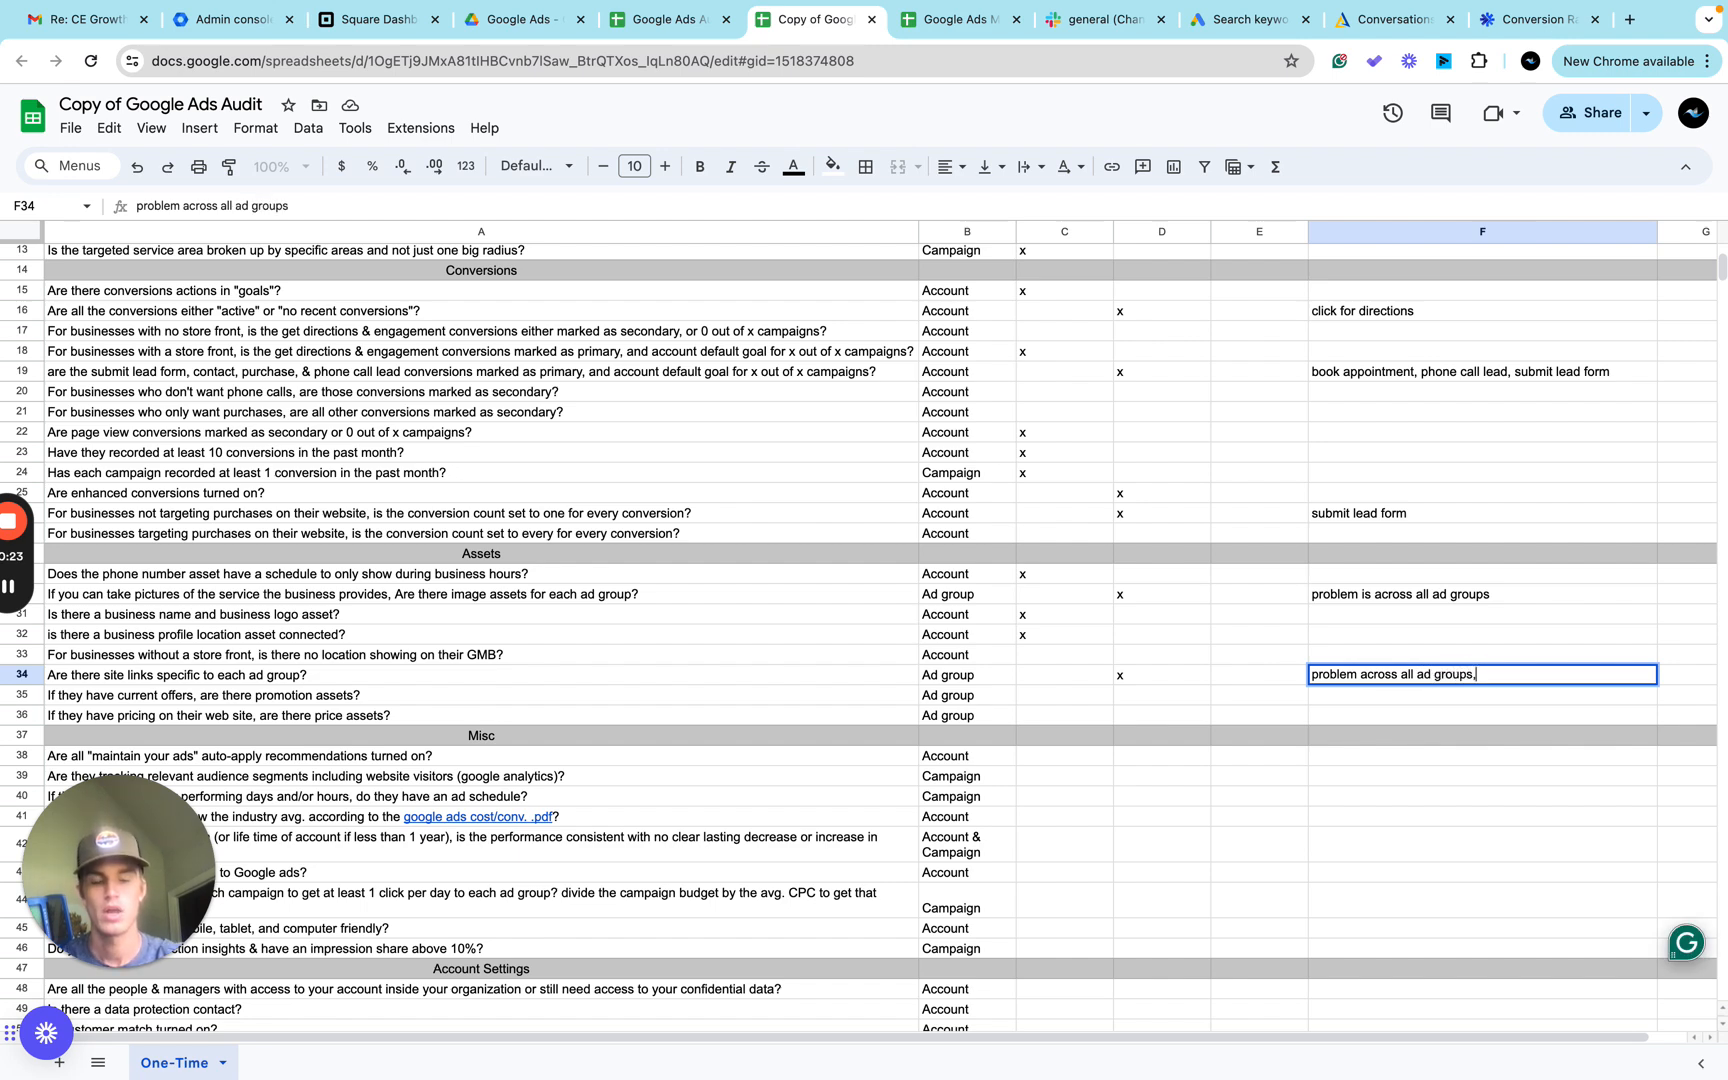
{"action": "type", "text": ", local"}
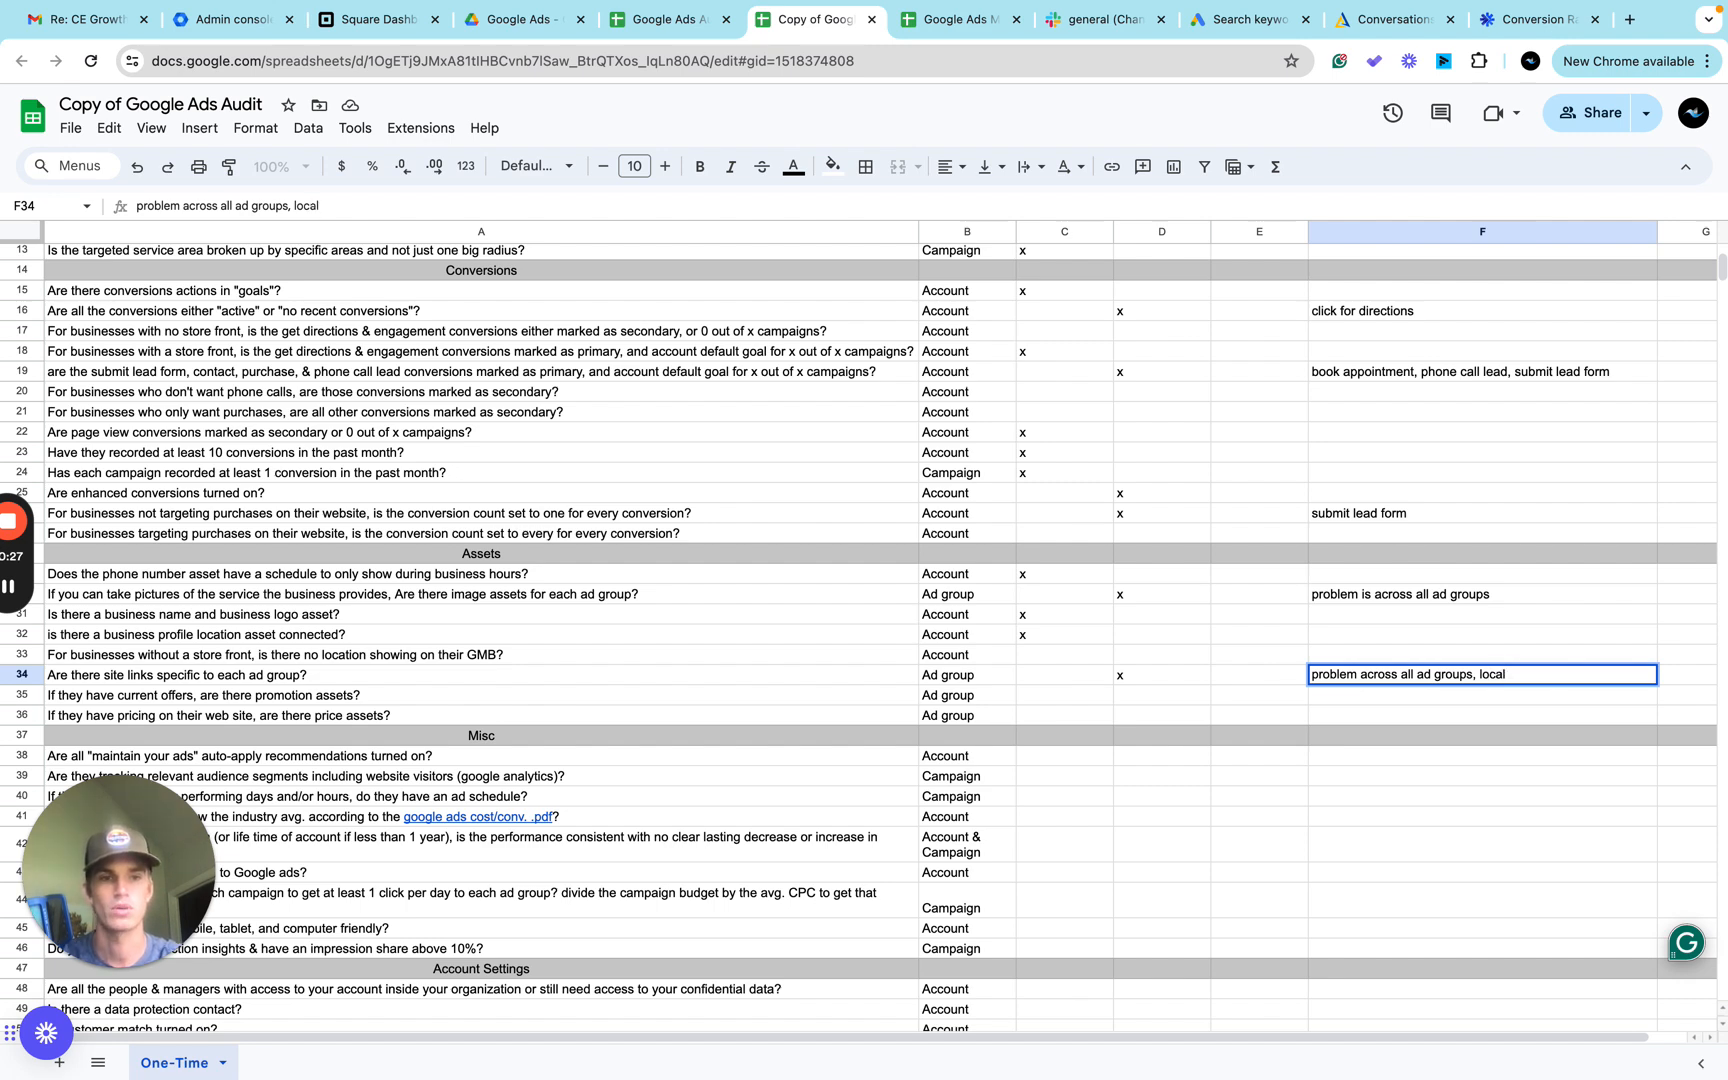
{"action": "scroll", "coordinate": [1383, 490], "scroll_direction": "up", "scroll_amount": 3}
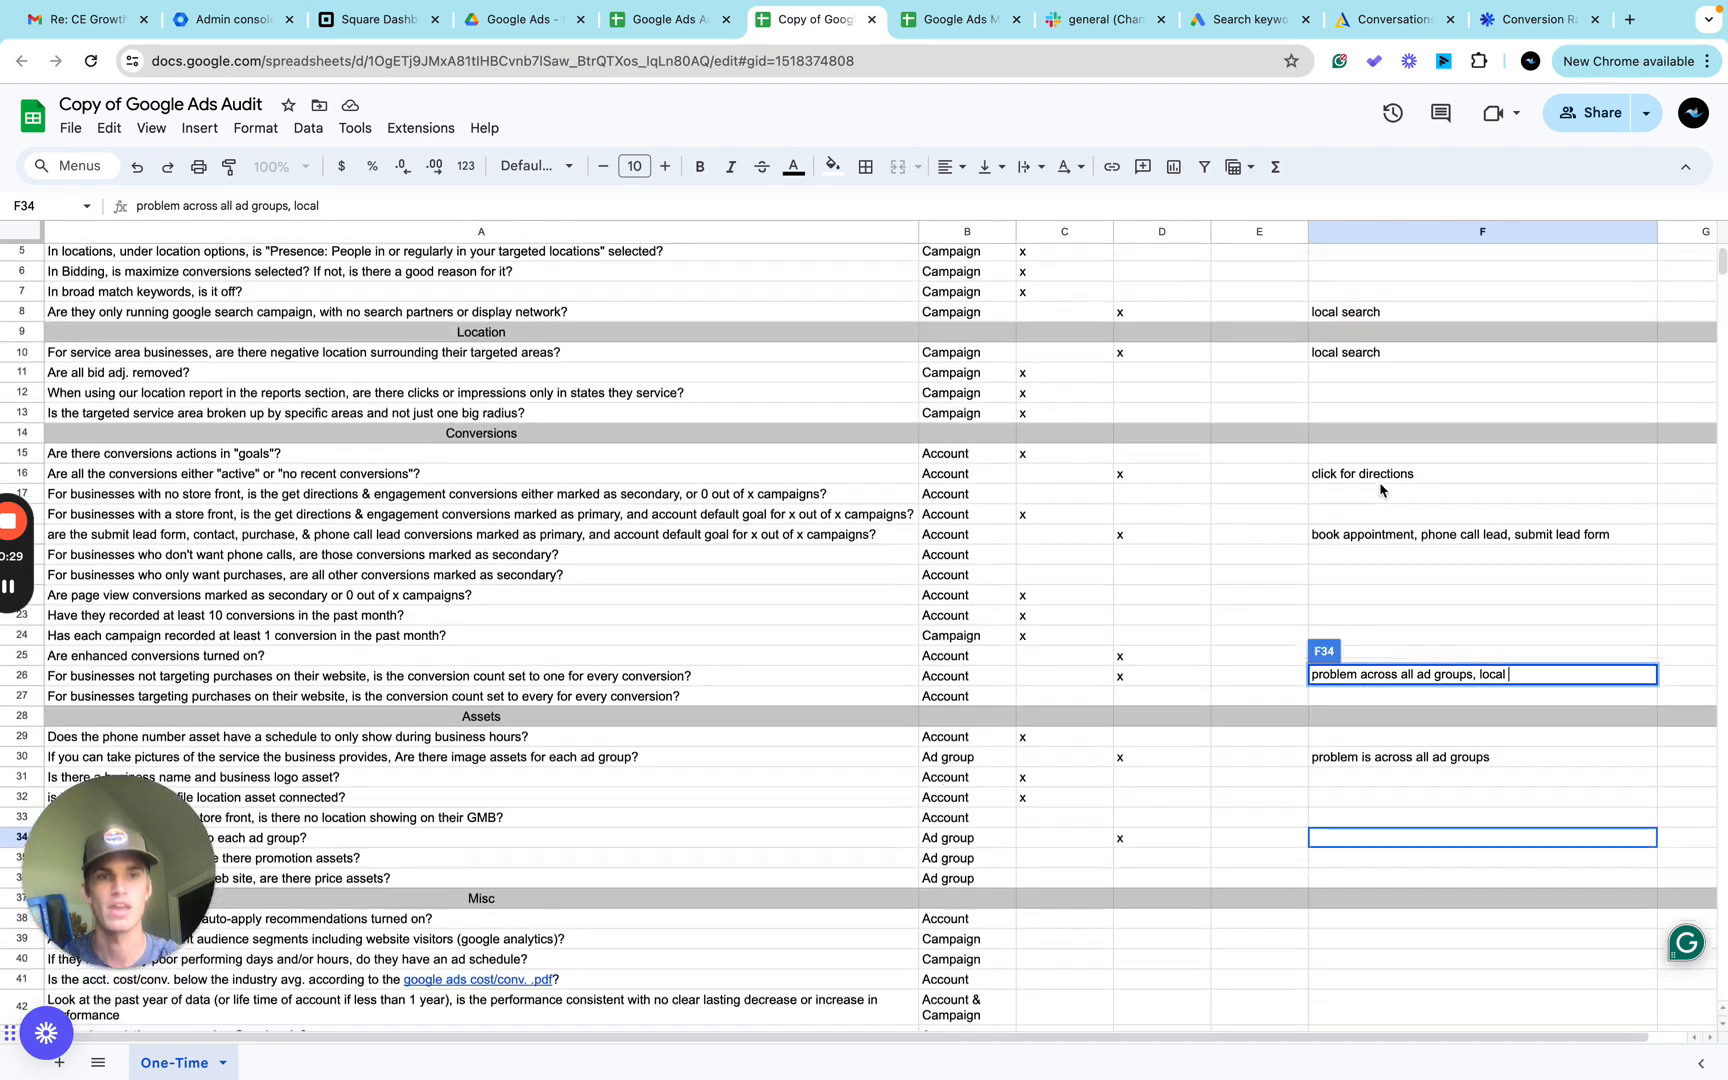
{"action": "type", "text": "search"}
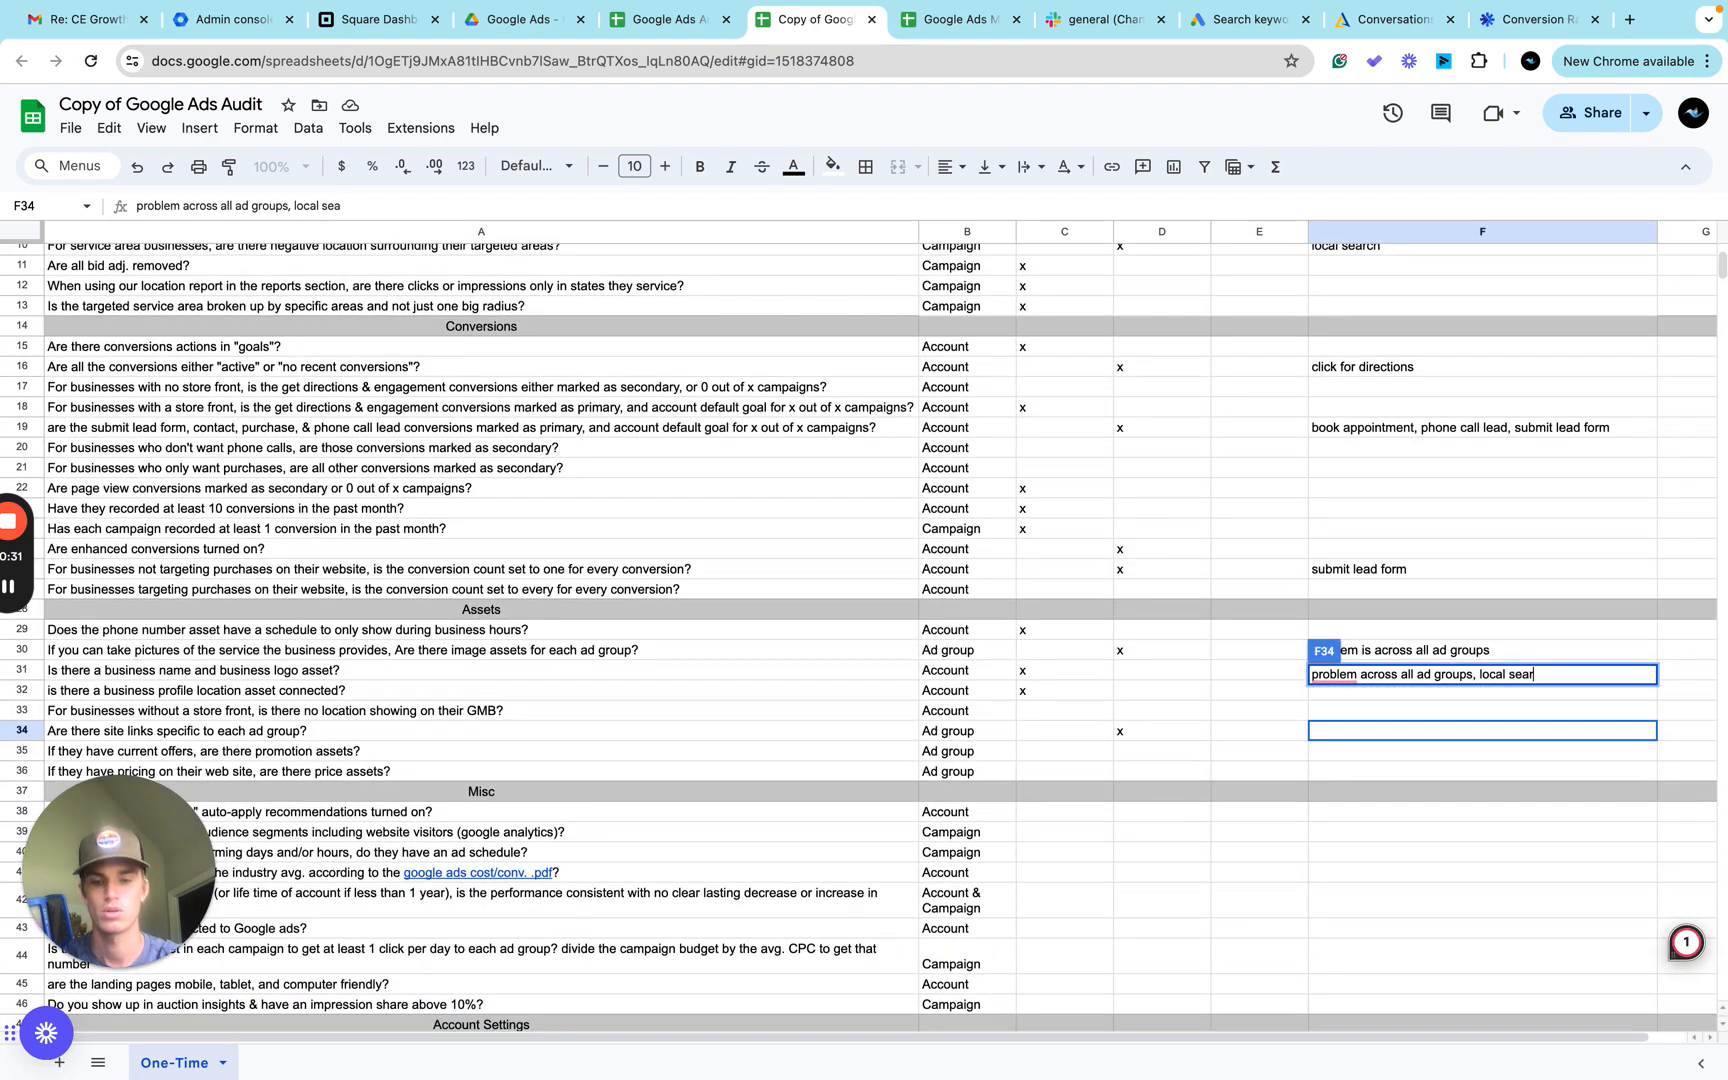
Append ", local search" to the image asset details in row 30.
{"action": "left_click", "coordinate": [1514, 648]}
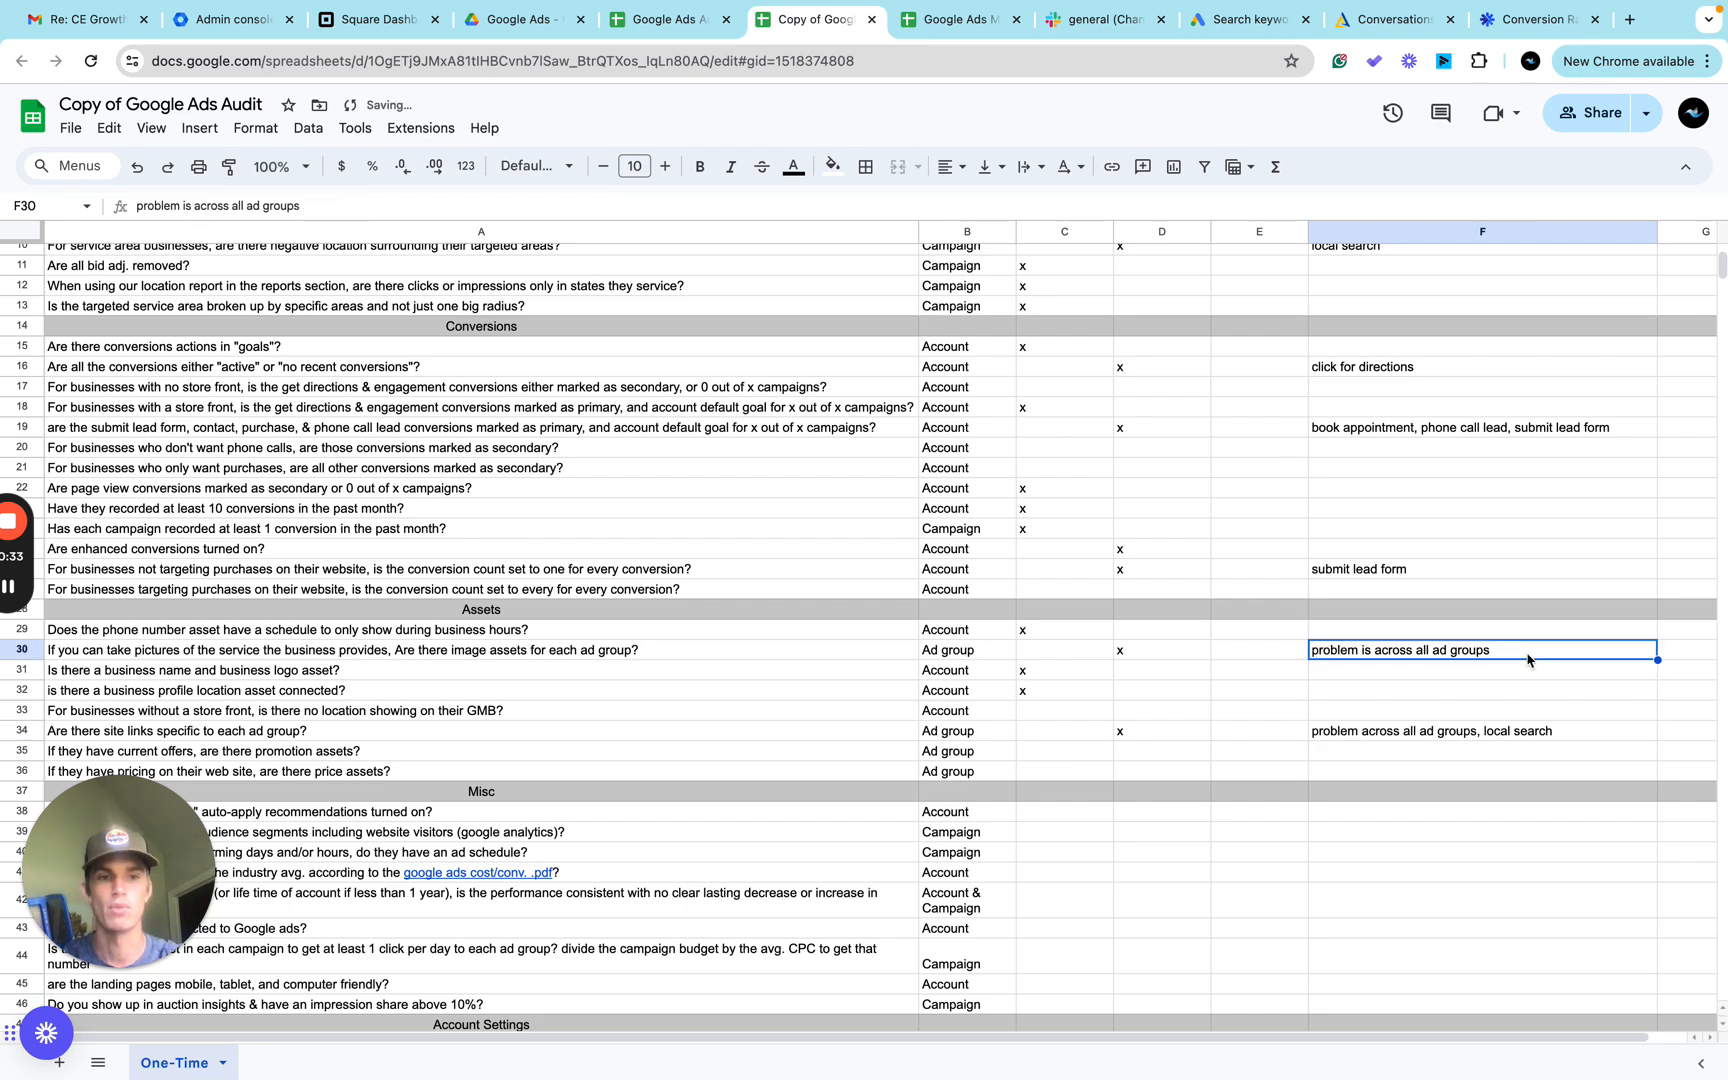
{"action": "double_click", "coordinate": [1527, 652]}
{"action": "type", "text": "local"}
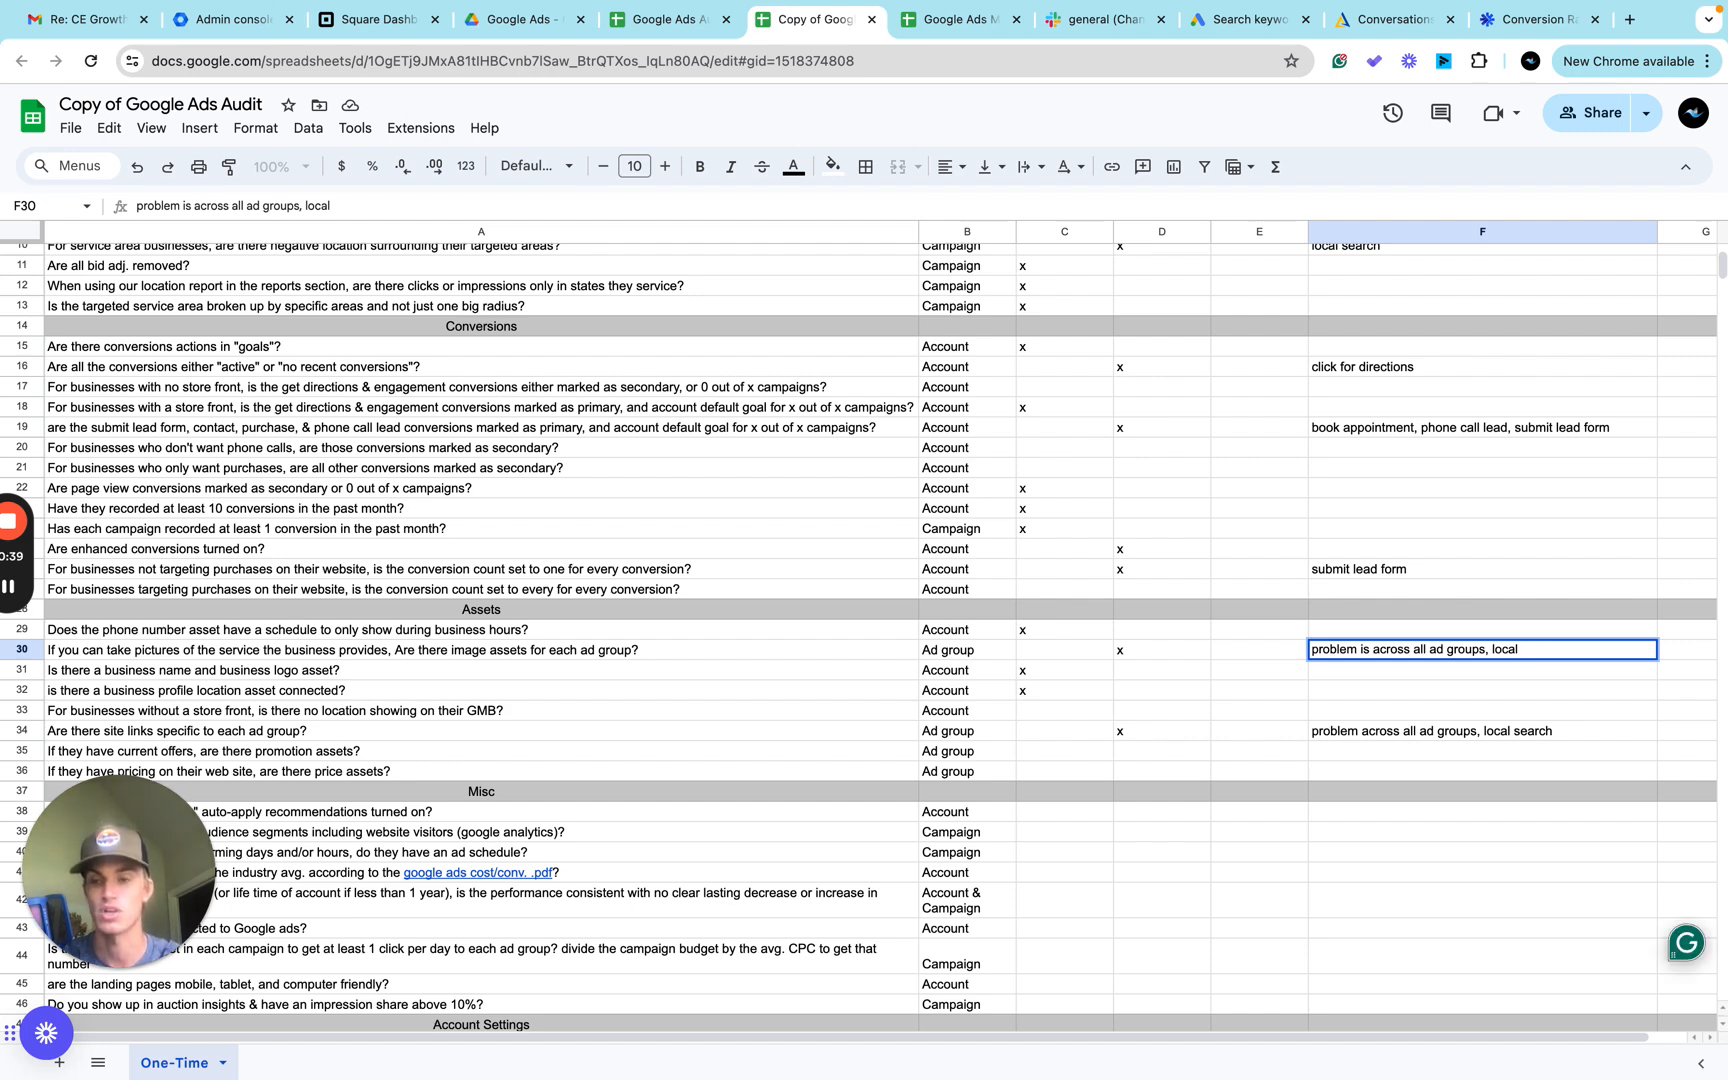
{"action": "type", "text": " search"}
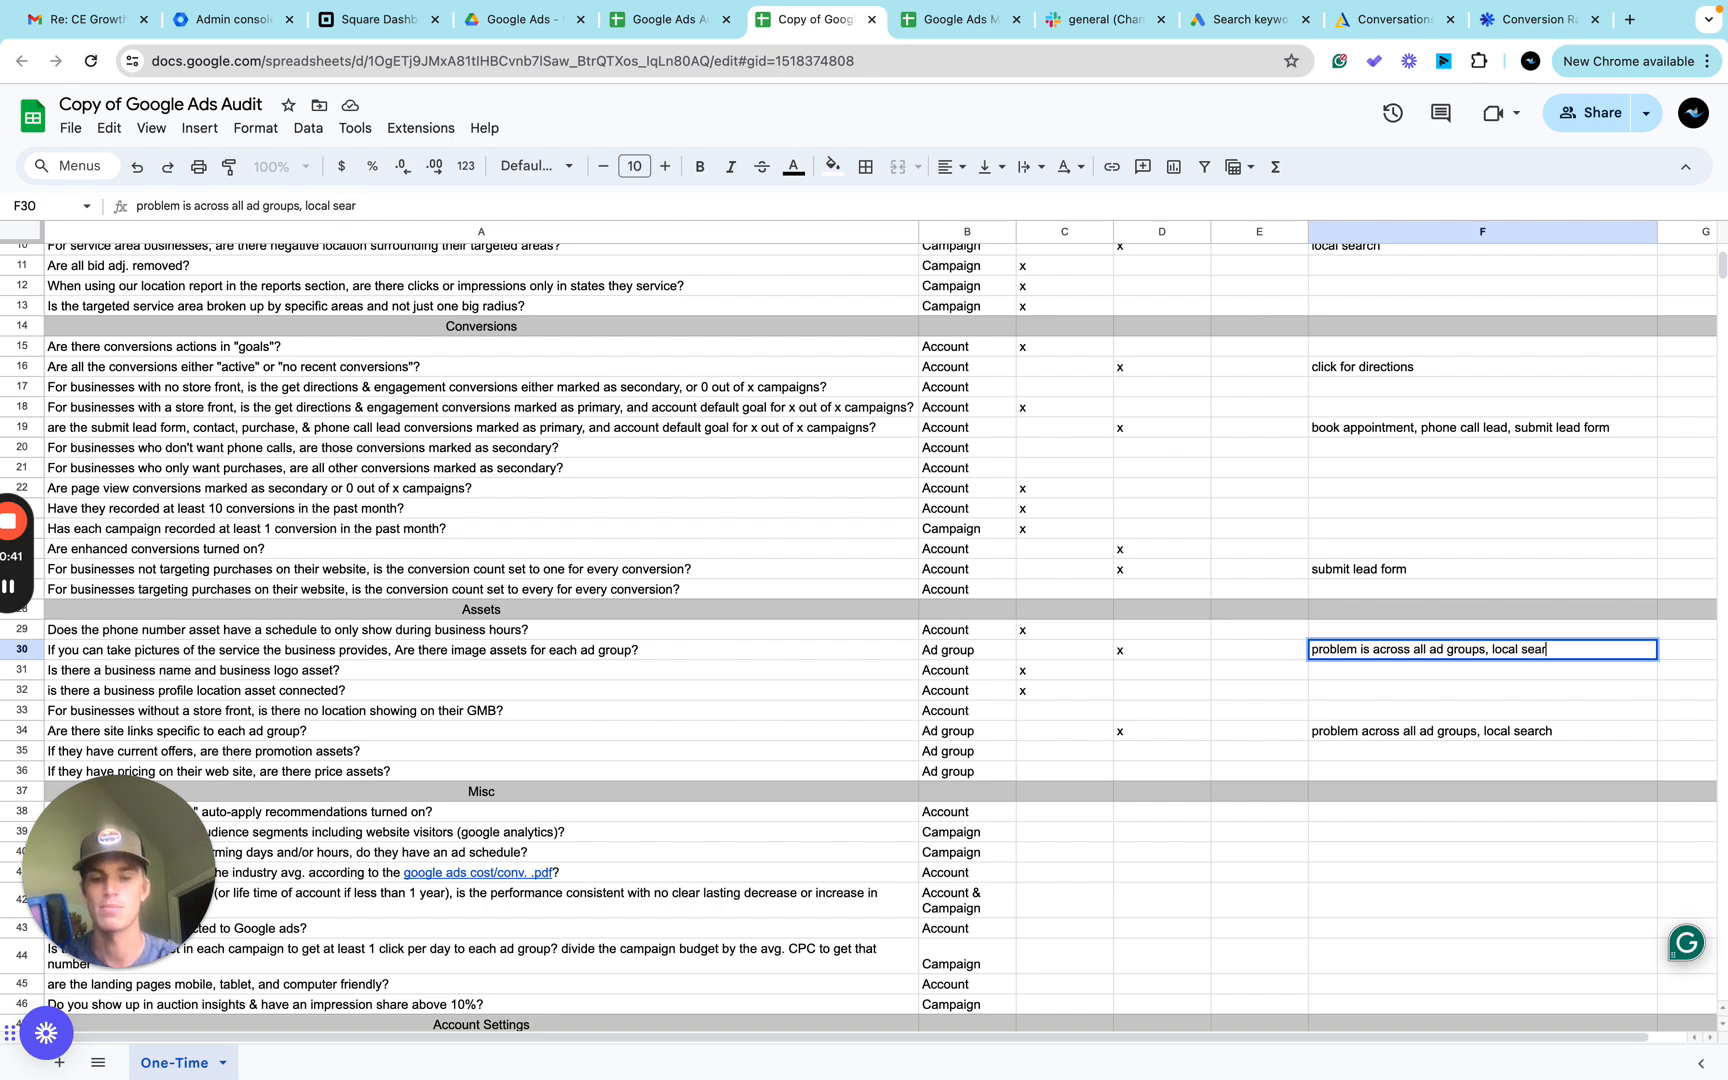
{"action": "left_click", "coordinate": [1298, 737]}
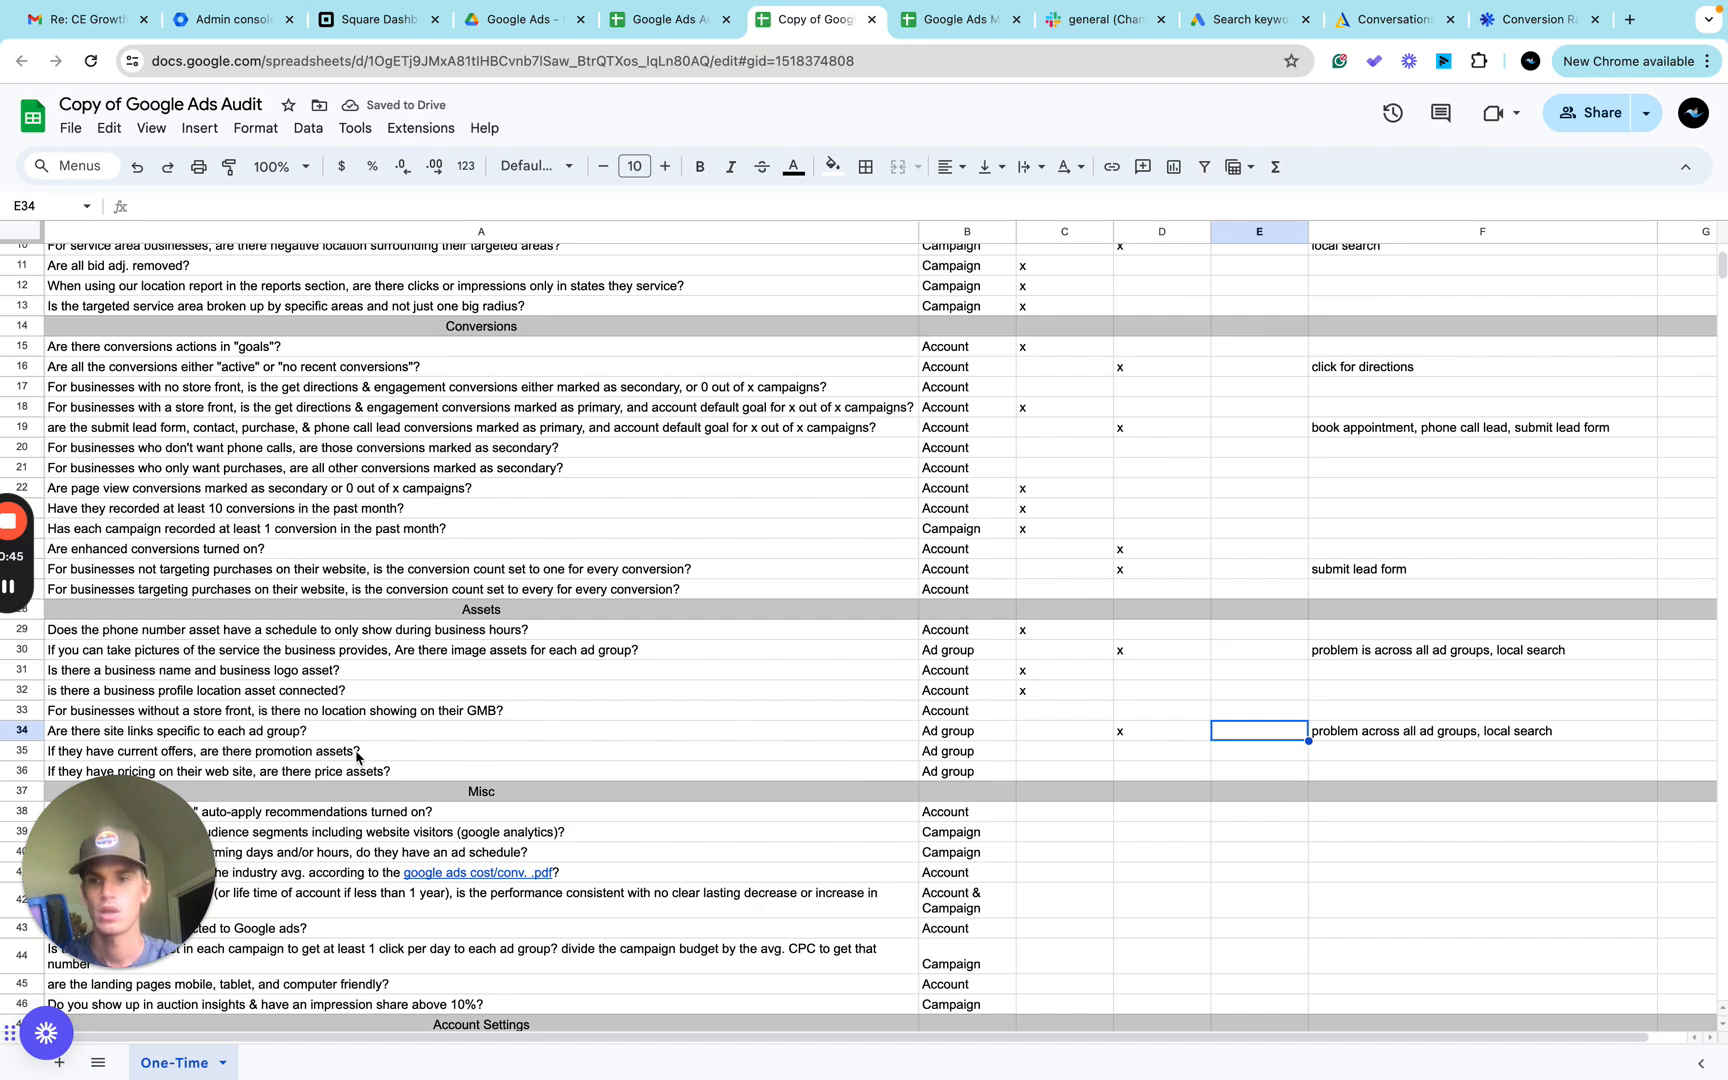
Filter the Google Ads assets to Promotion and compare the promotions' levels with the ad group level listed for the question in row 35.
{"action": "key", "text": "ctrl+Right"}
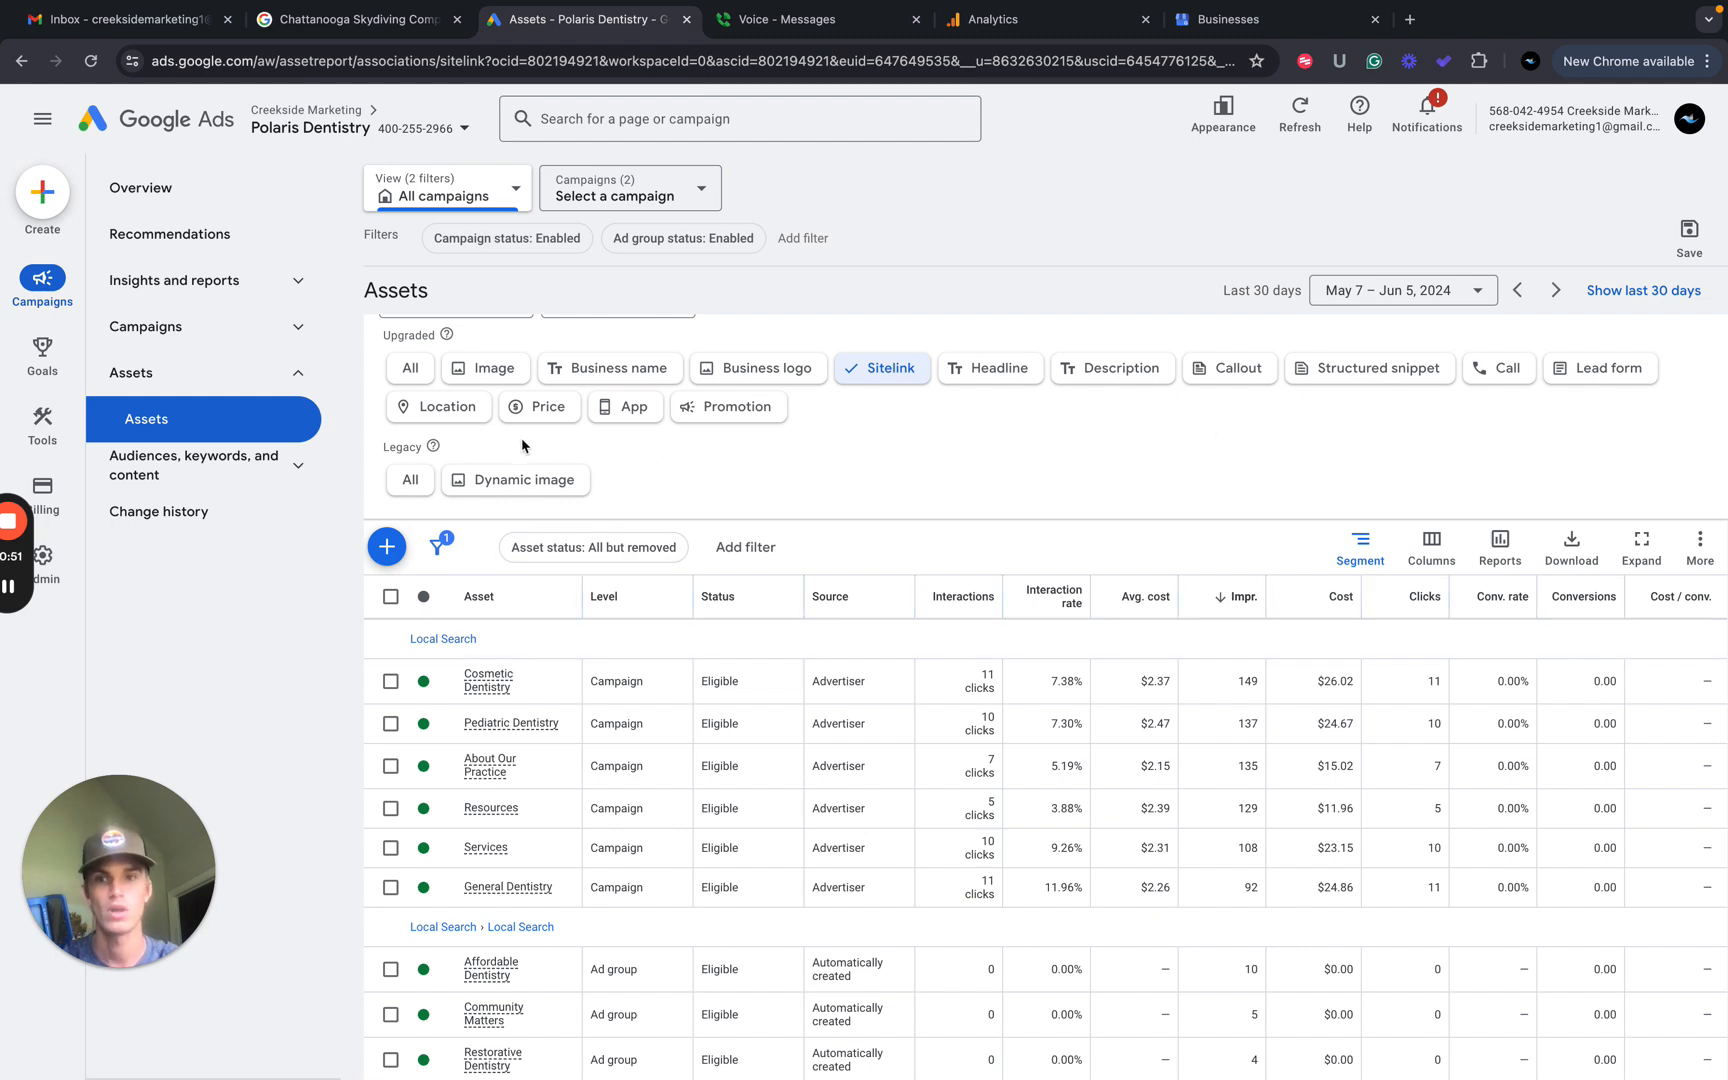
{"action": "left_click", "coordinate": [733, 410]}
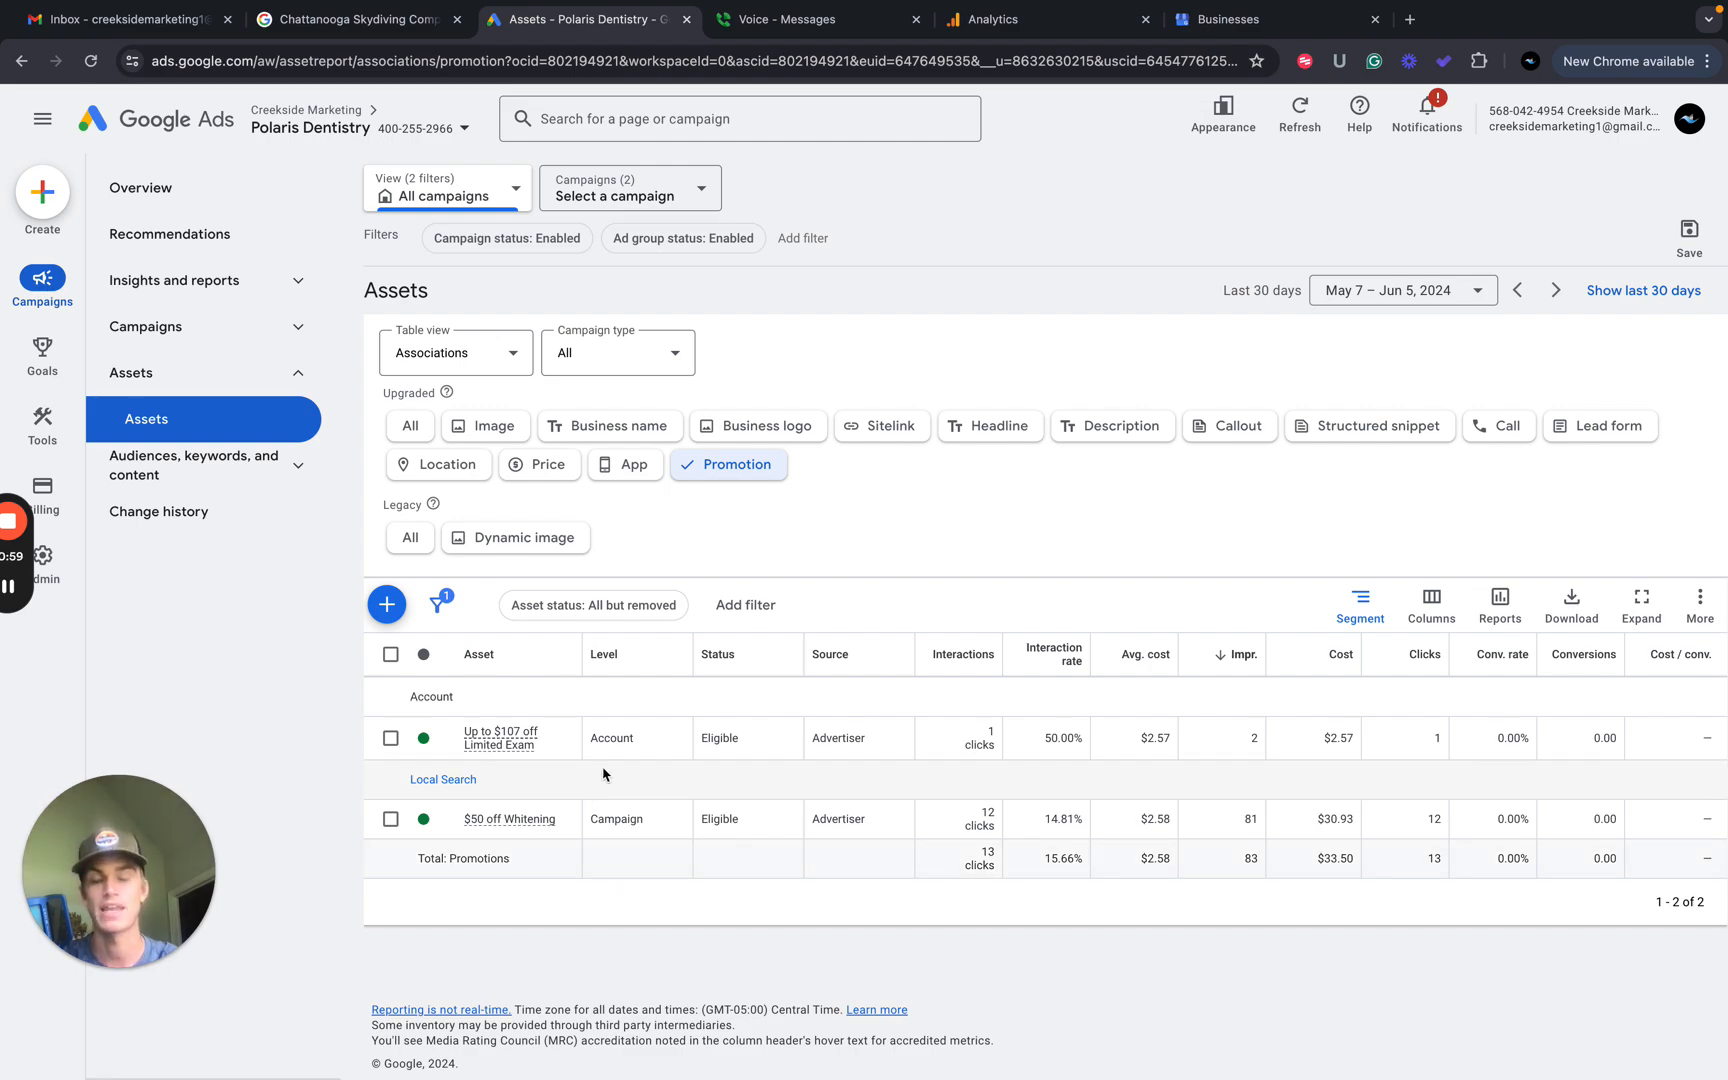
{"action": "key", "text": "ctrl+Left"}
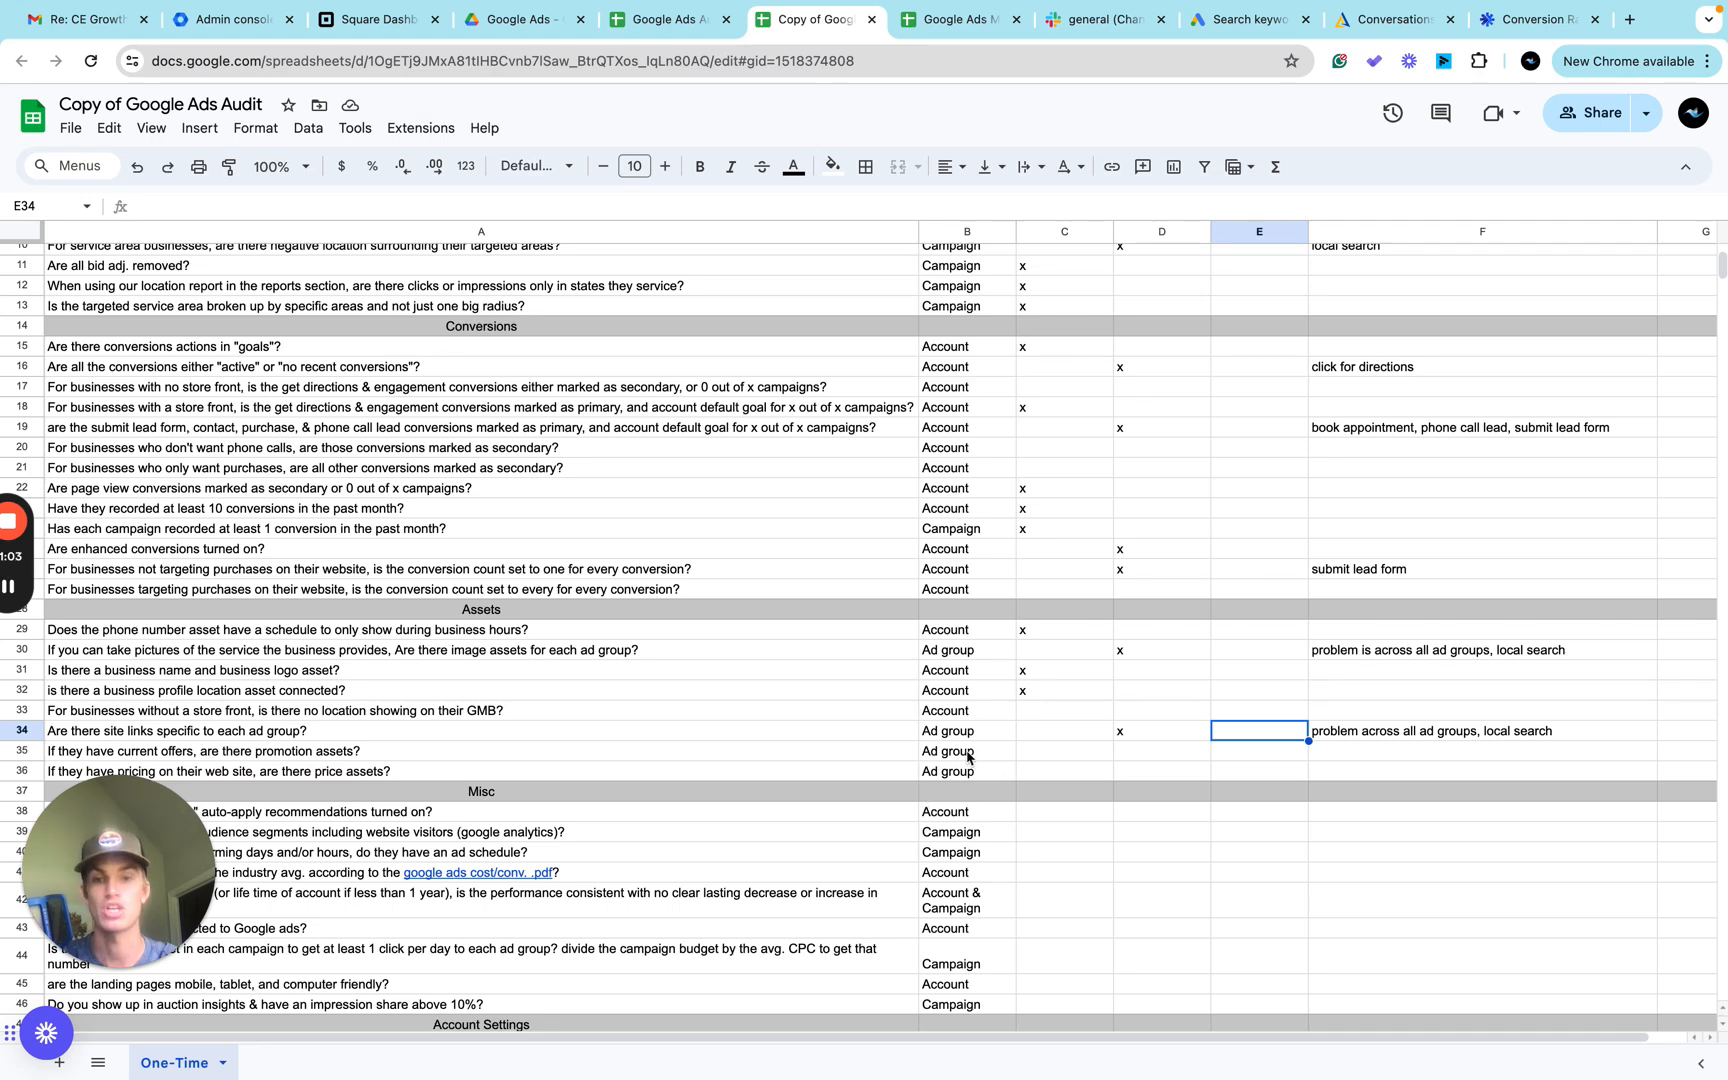
{"action": "left_click", "coordinate": [967, 751]}
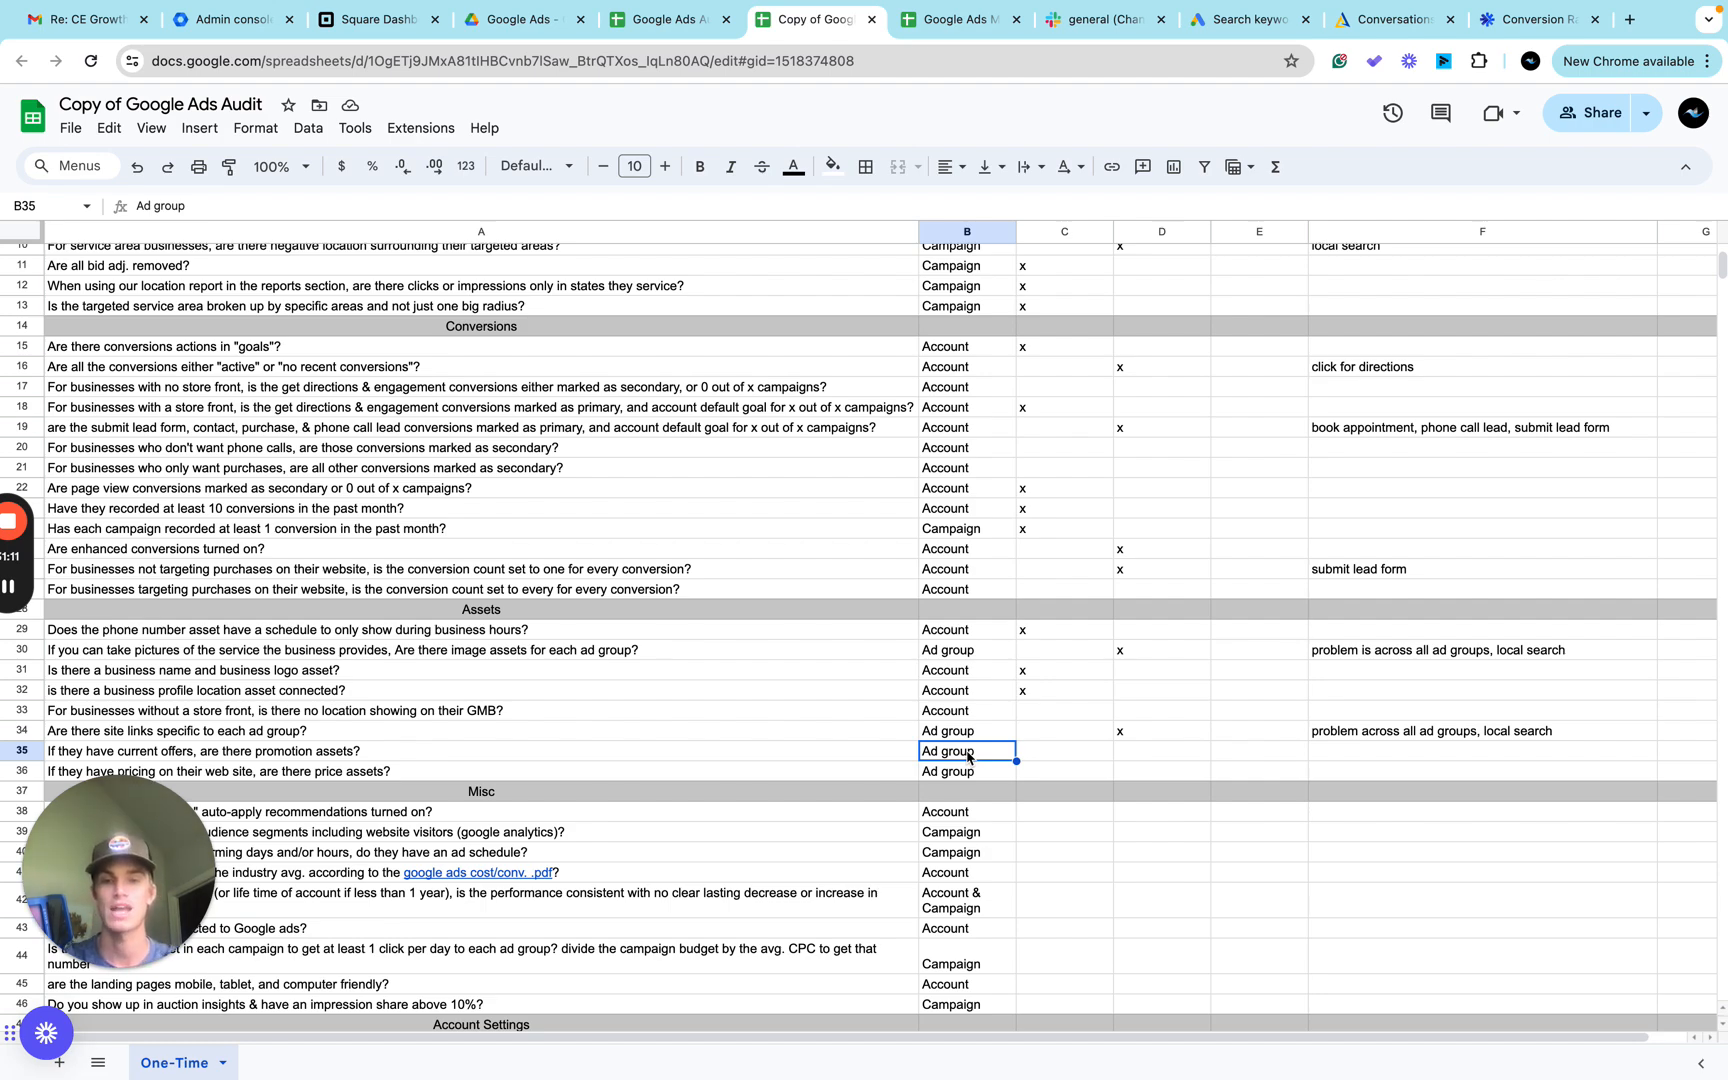
{"action": "key", "text": "ctrl+Right"}
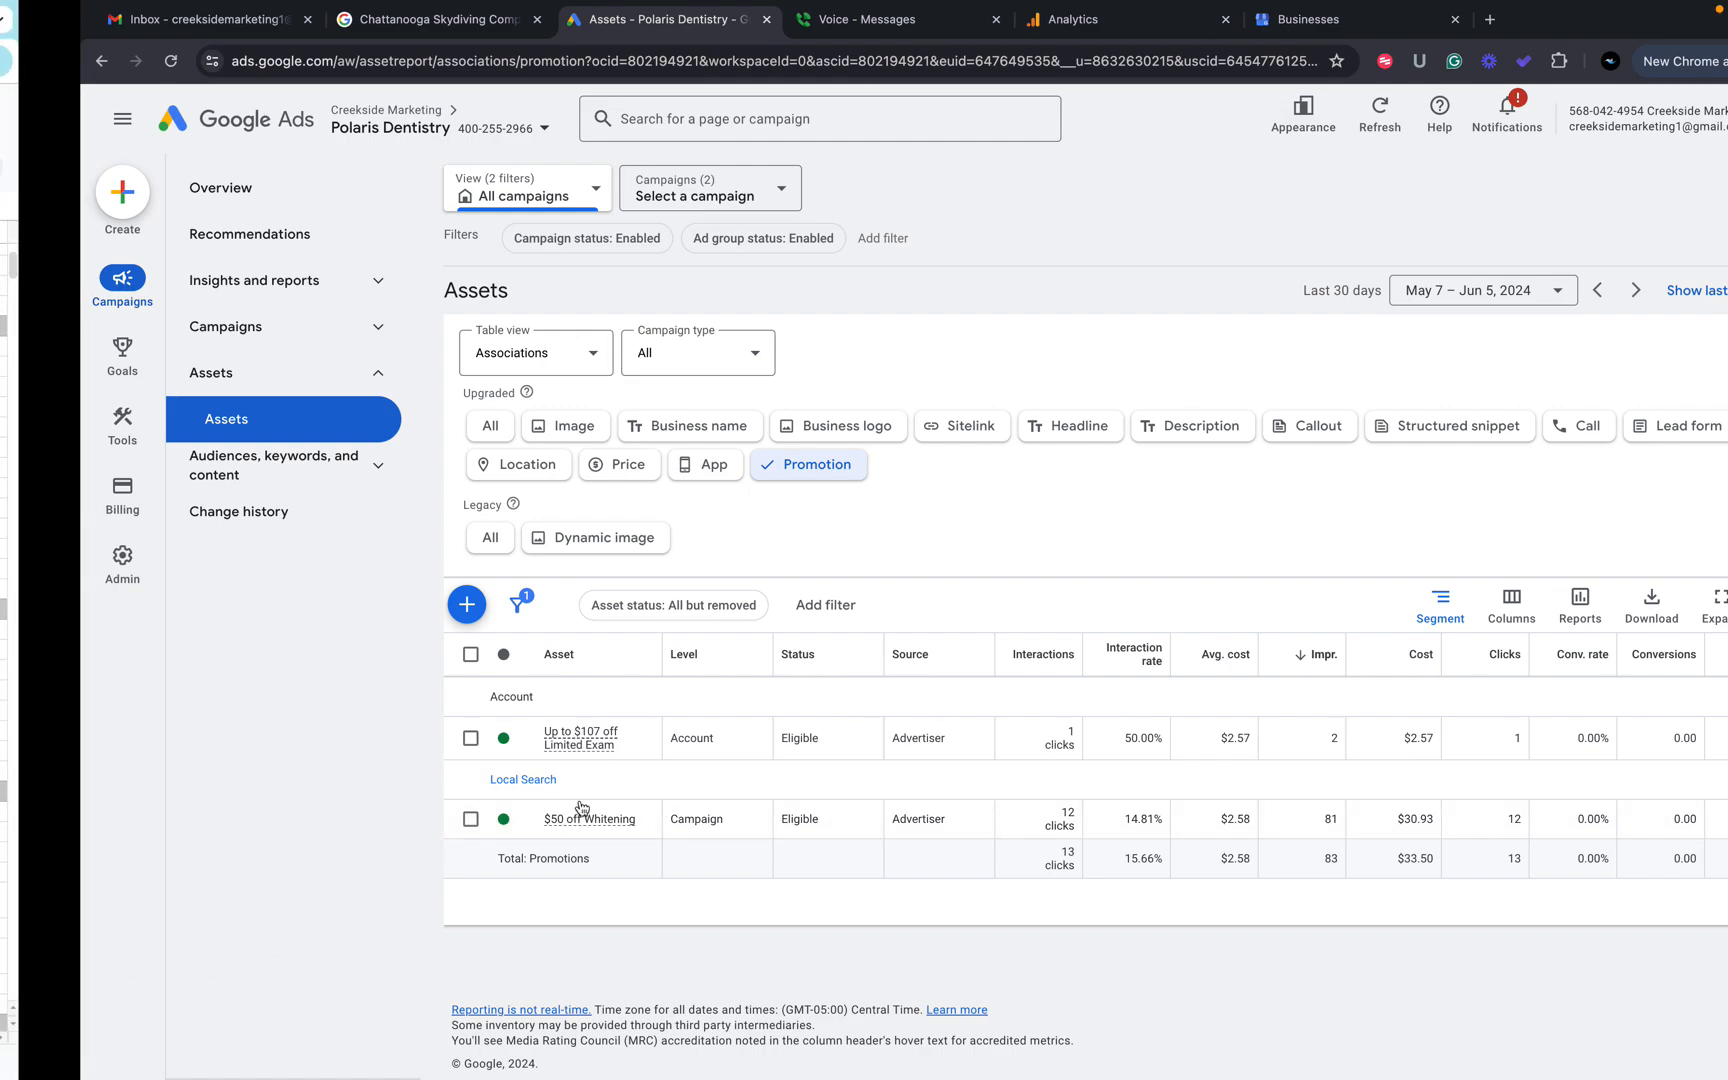
{"action": "key", "text": "ctrl+Left"}
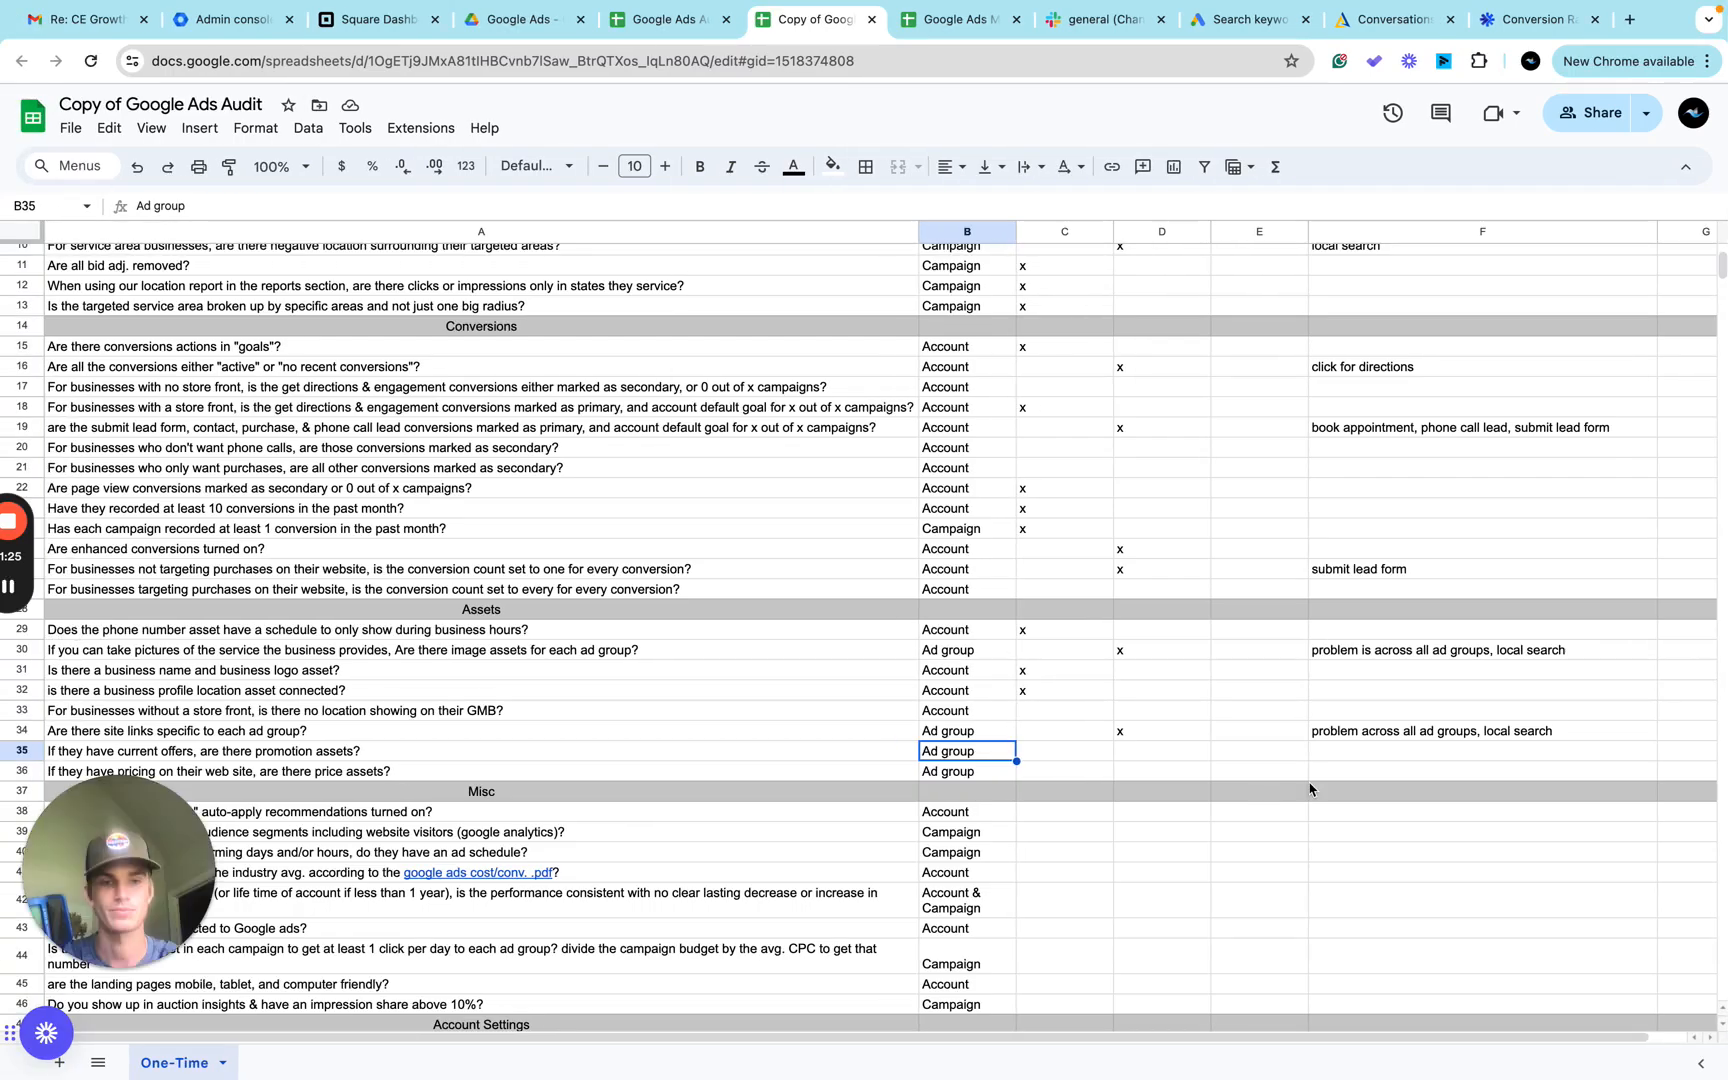
Mark the question about promotion assets for current offers, row 35, with an x under Yes.
{"action": "left_click", "coordinate": [1097, 758]}
{"action": "type", "text": "x"}
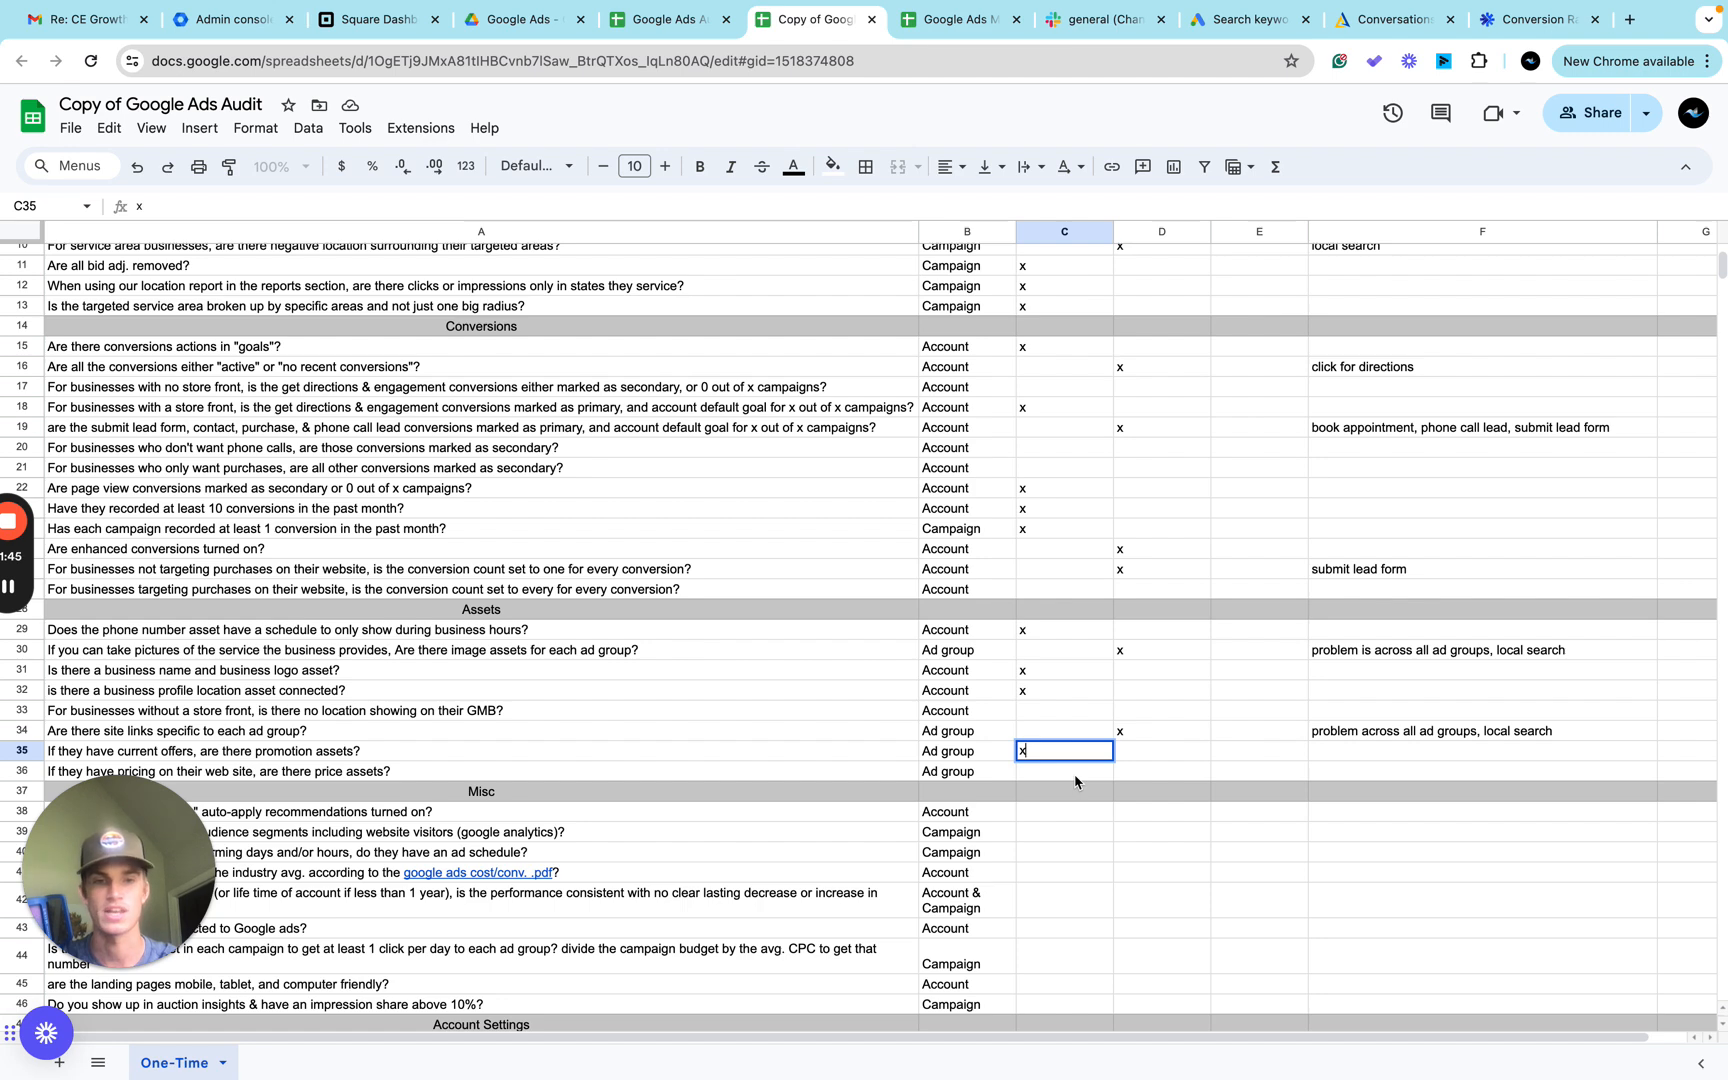
{"action": "left_click", "coordinate": [8, 594]}
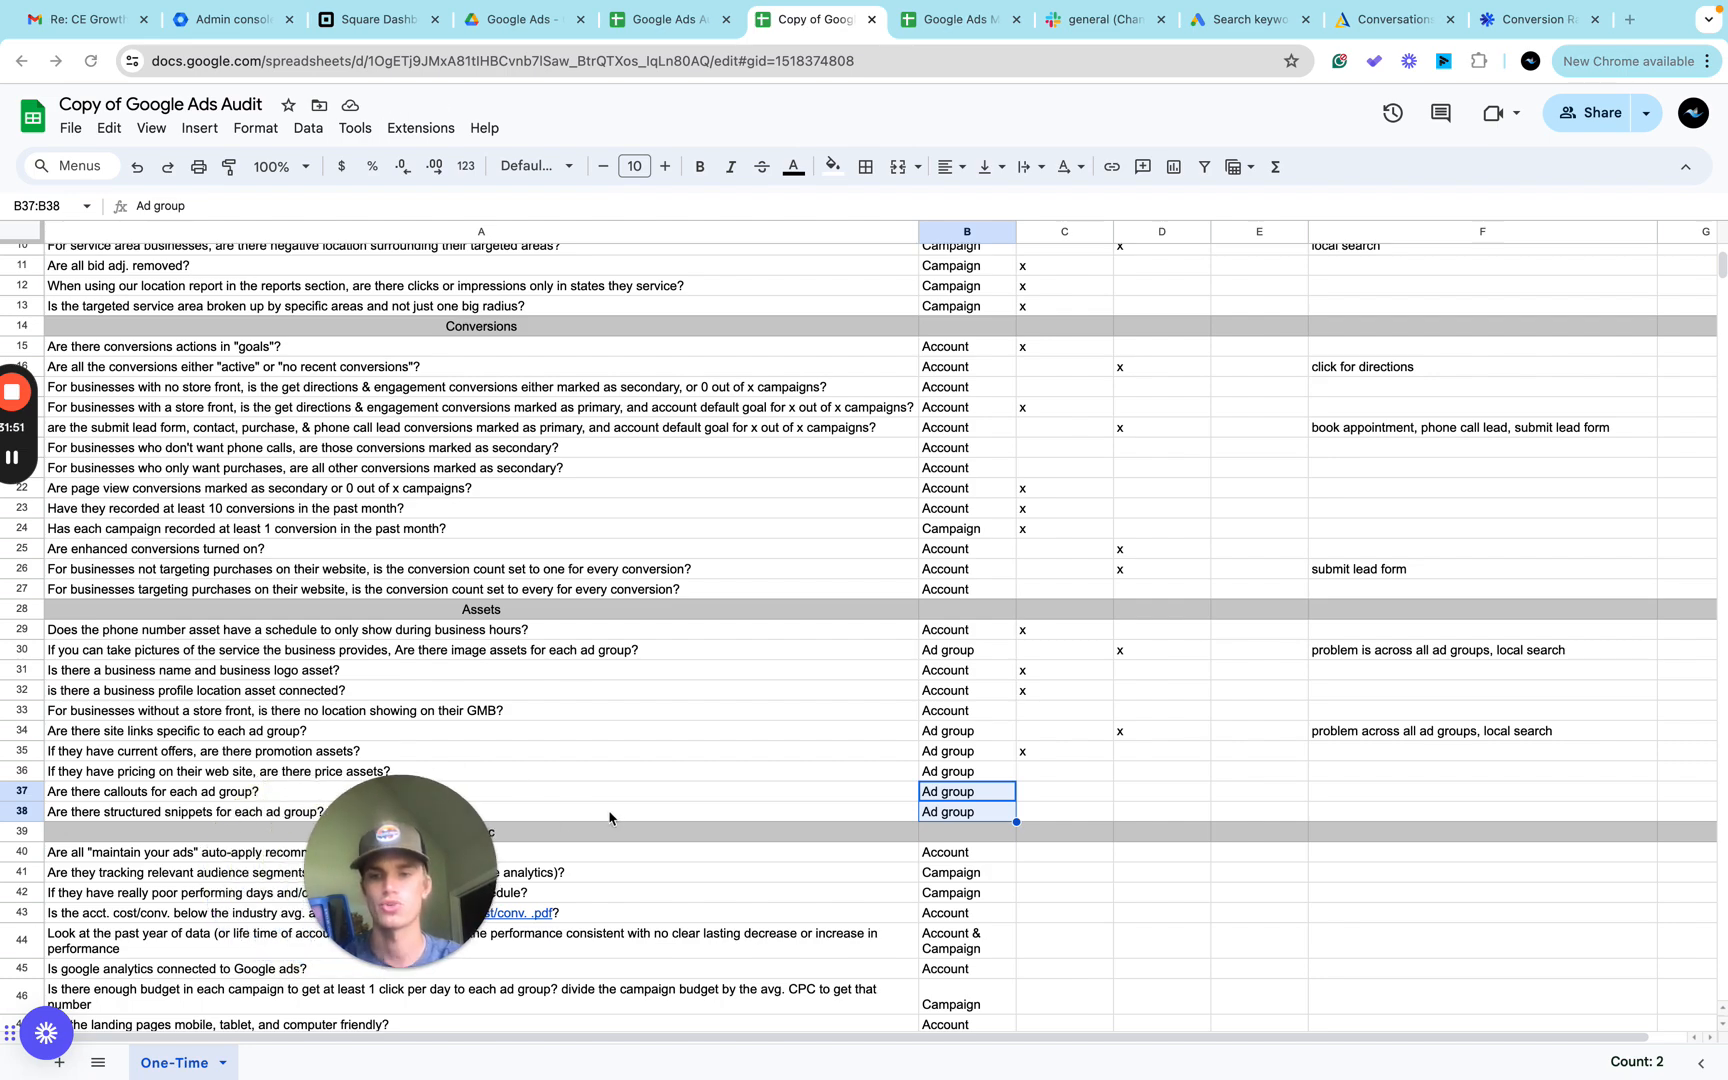
Filter the Google Ads assets to Callout and check at which level the callouts are set.
{"action": "key", "text": "ctrl+Right"}
{"action": "left_click", "coordinate": [1240, 438]}
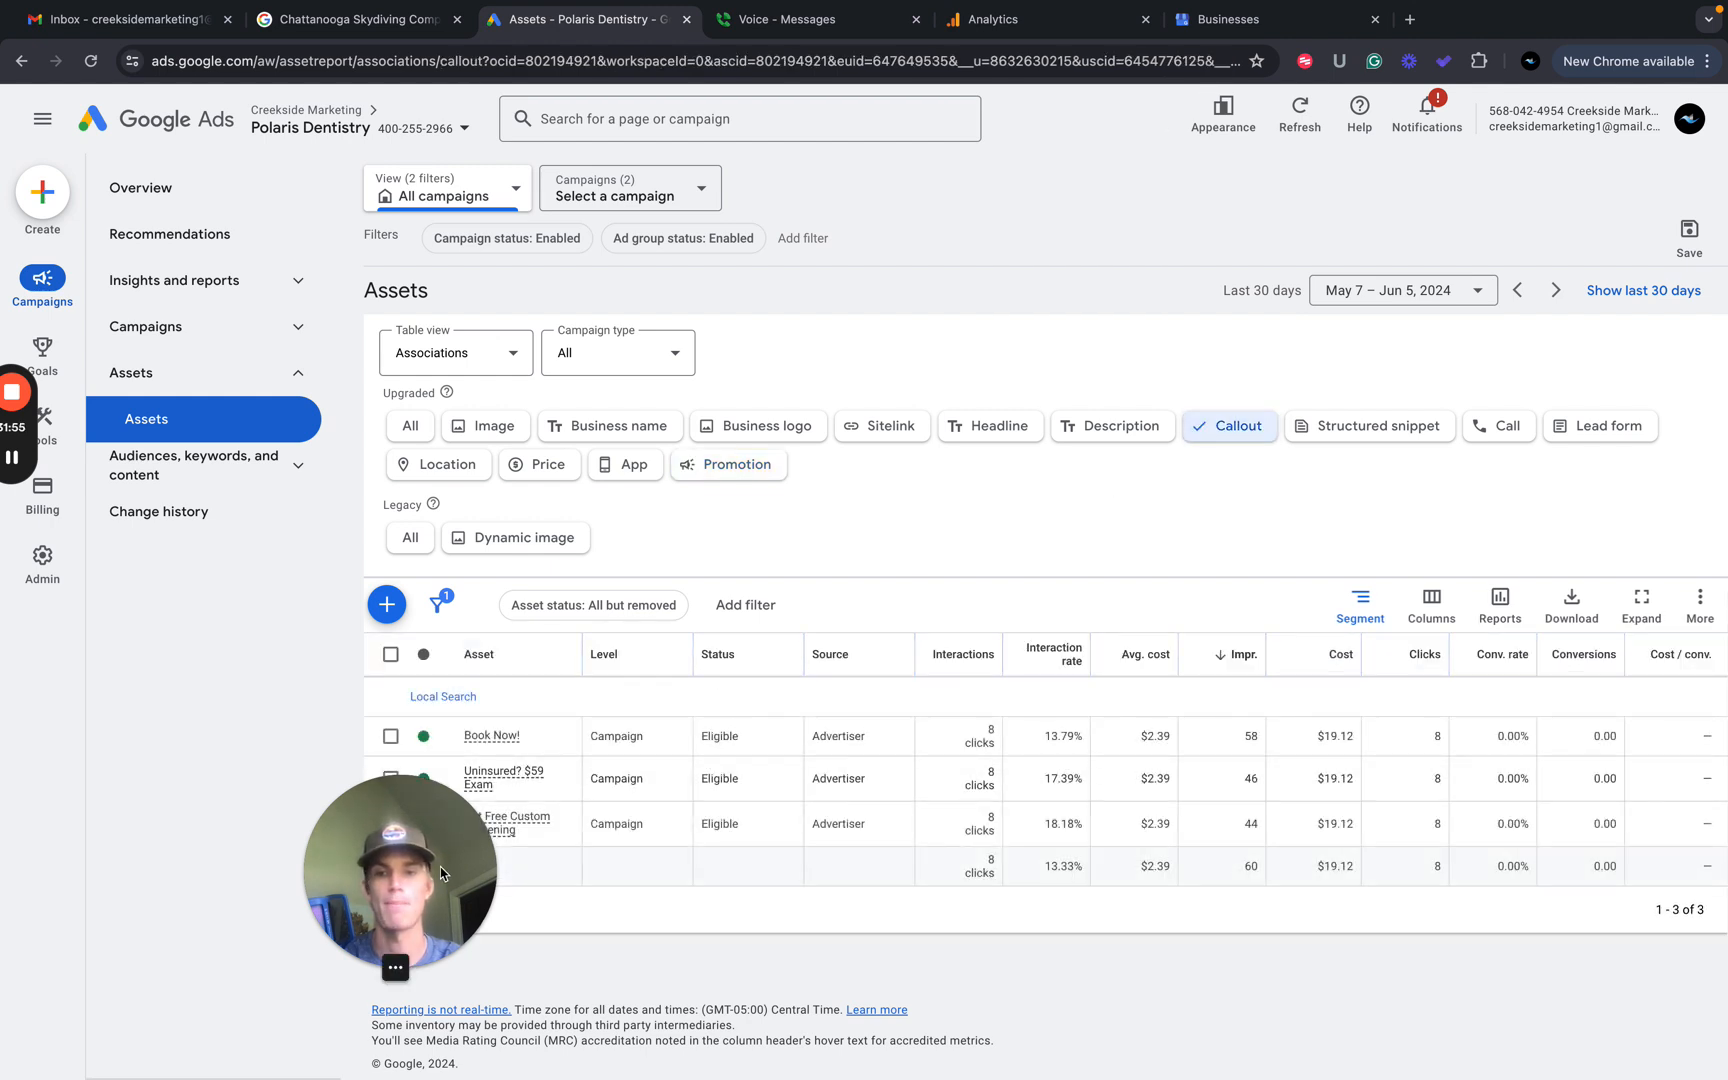
{"action": "left_click_drag", "start_coordinate": [440, 873], "coordinate": [252, 873]}
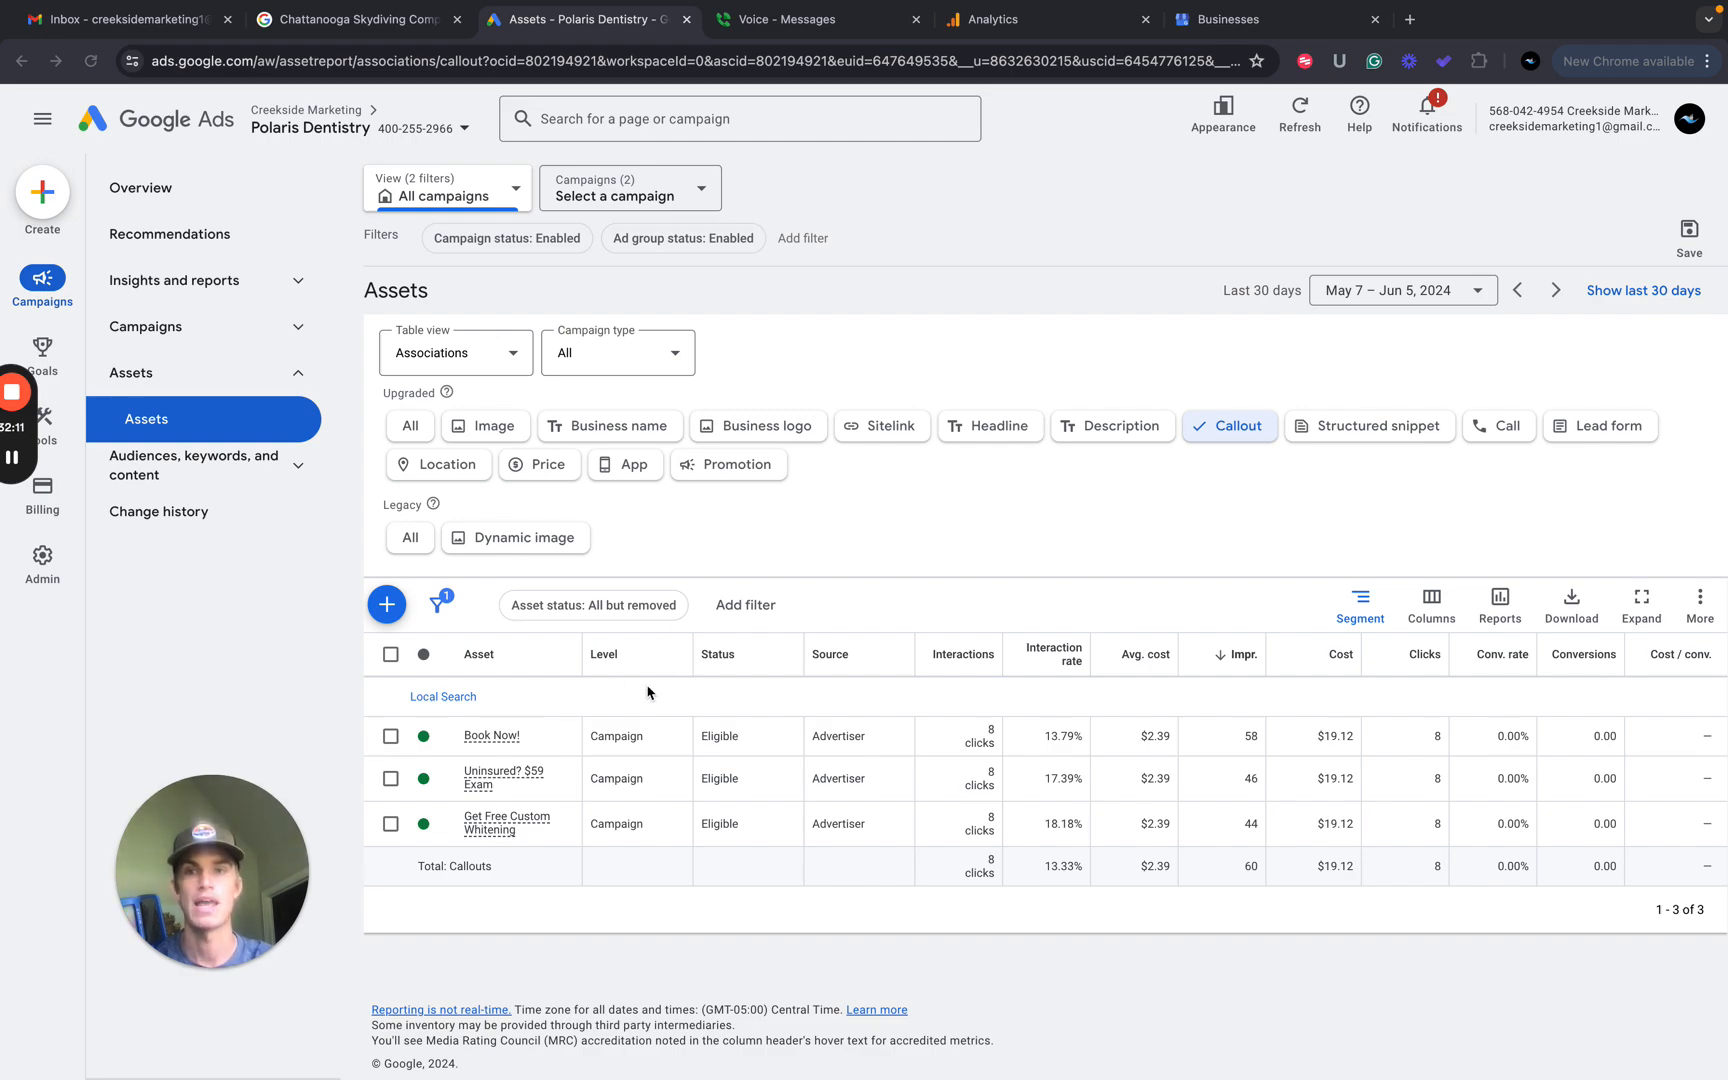
In the audit spreadsheet, mark the callouts question, row 37, with an x under No and copy the details from row 34 into it.
{"action": "key", "text": "ctrl+Left"}
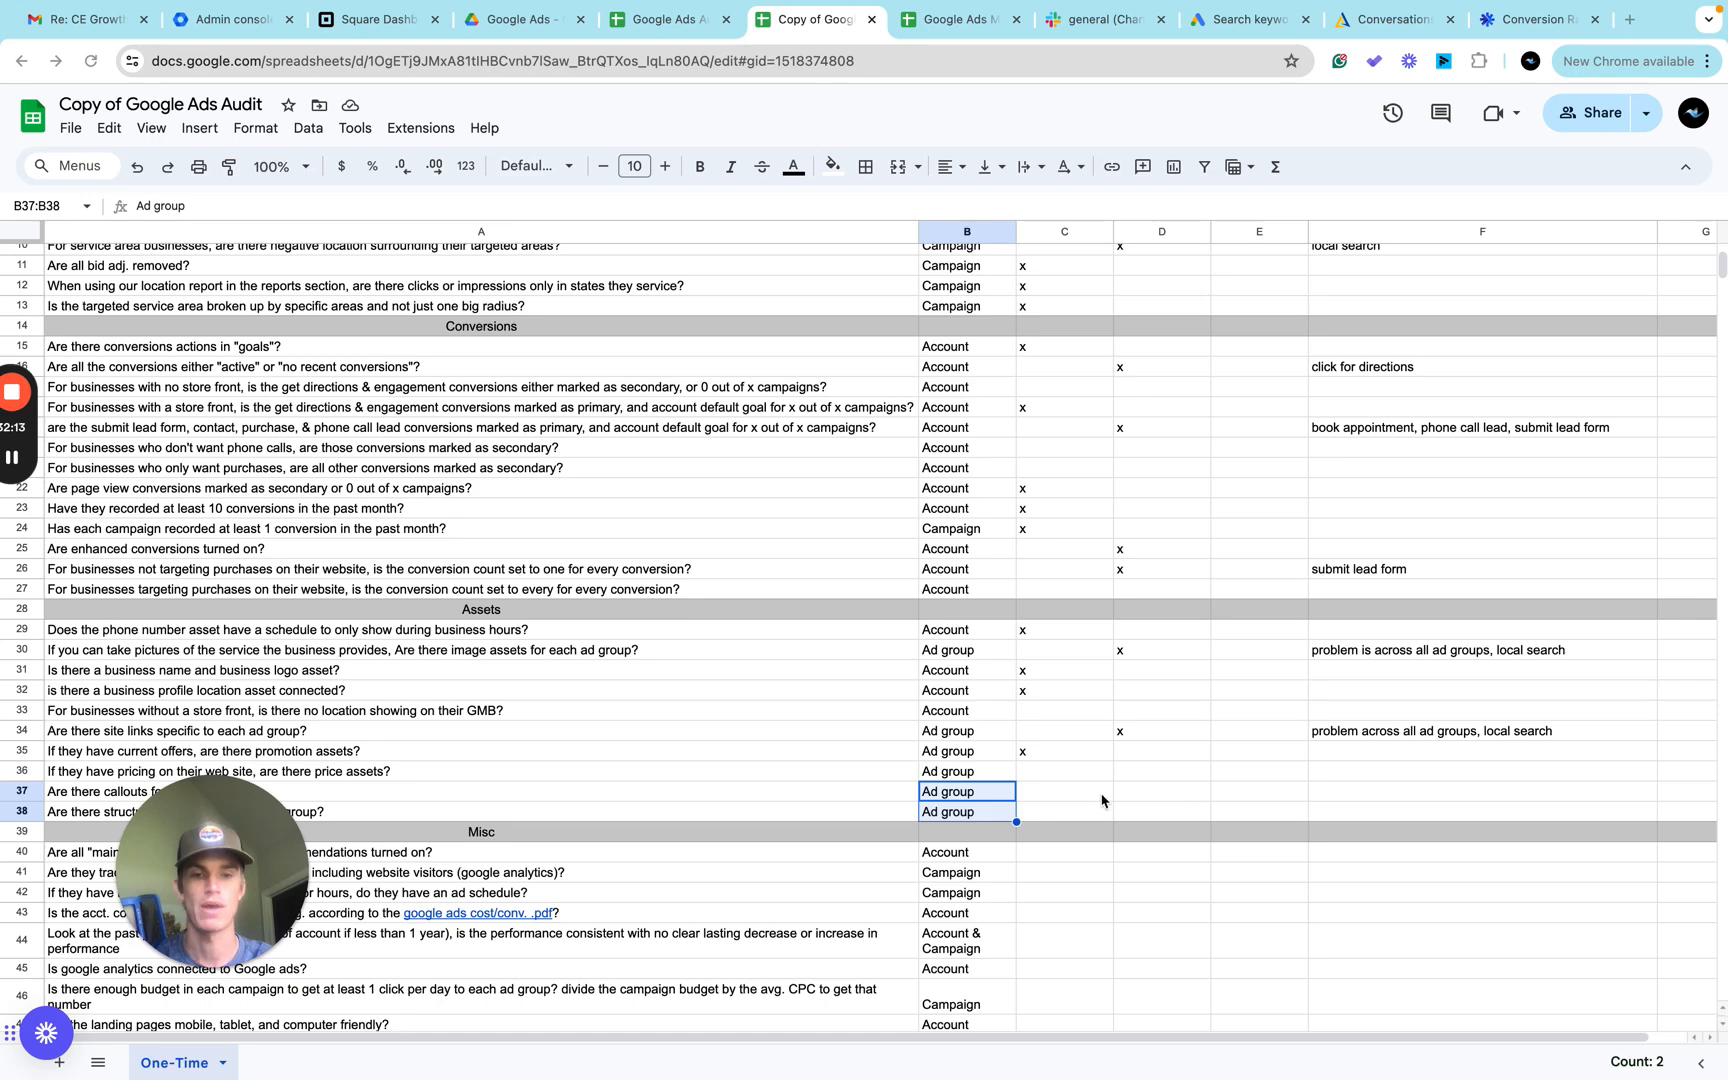
{"action": "left_click", "coordinate": [1142, 795]}
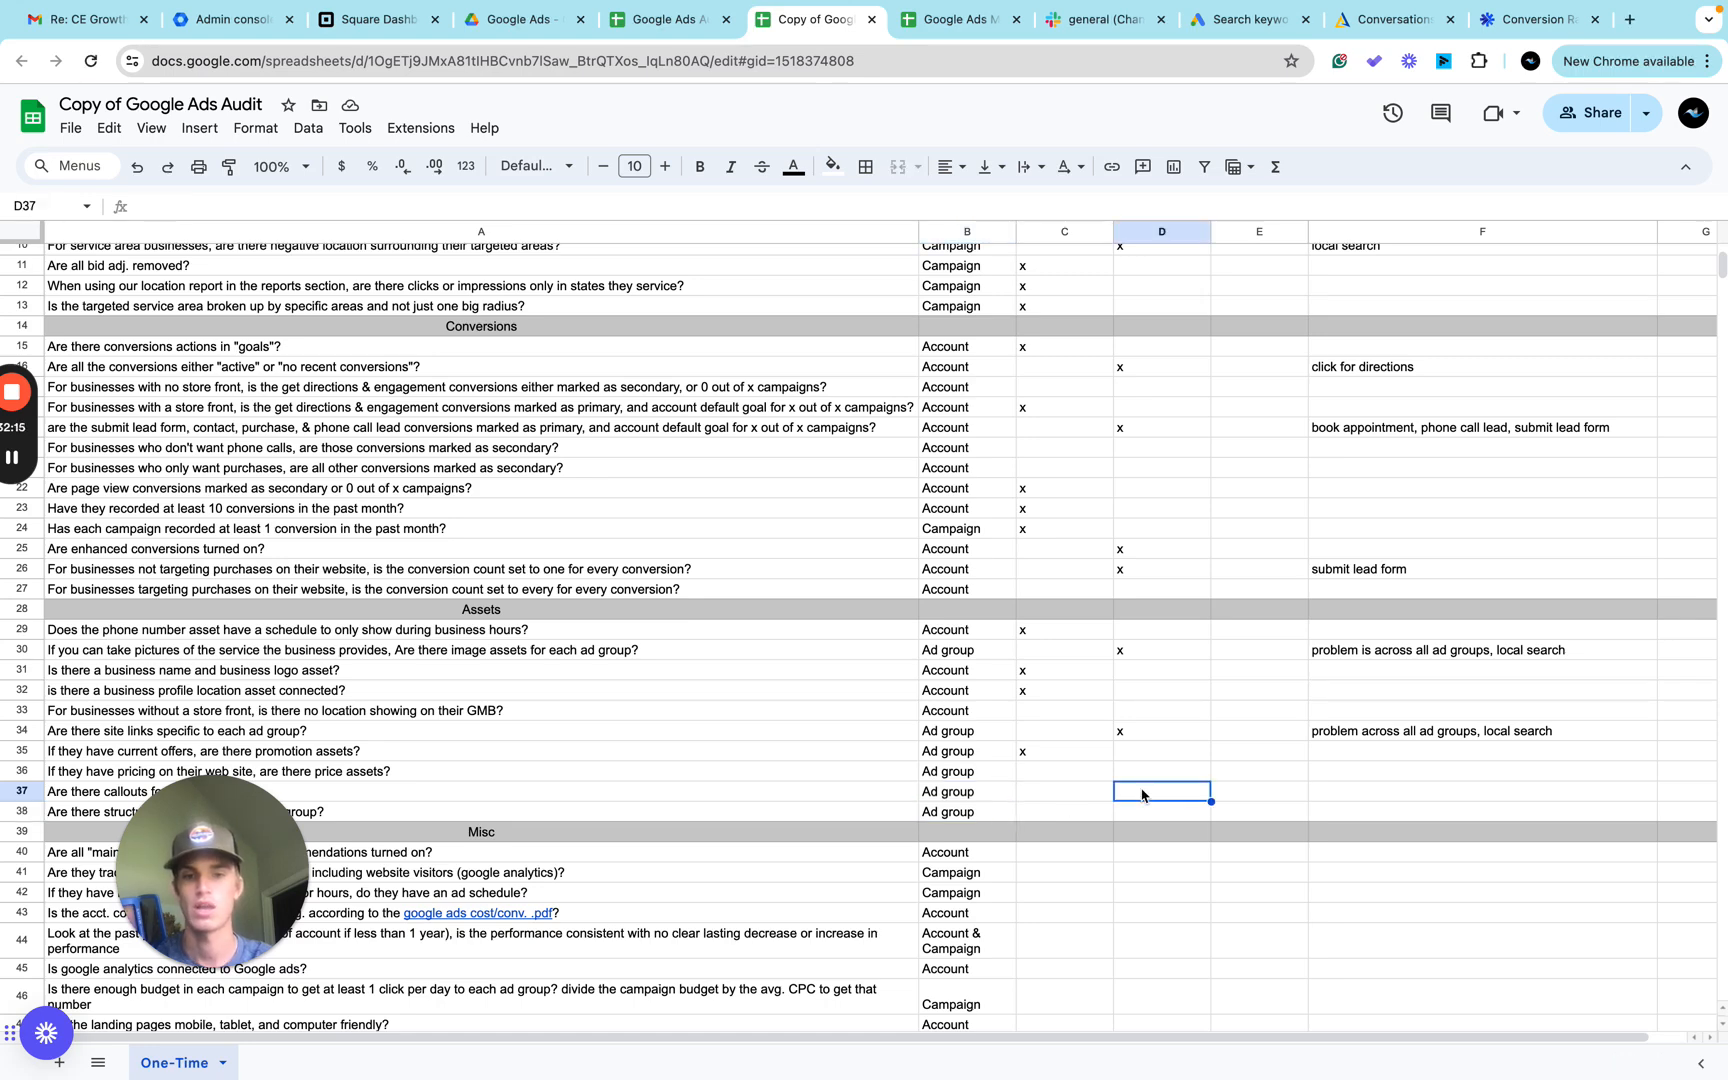
{"action": "type", "text": "x"}
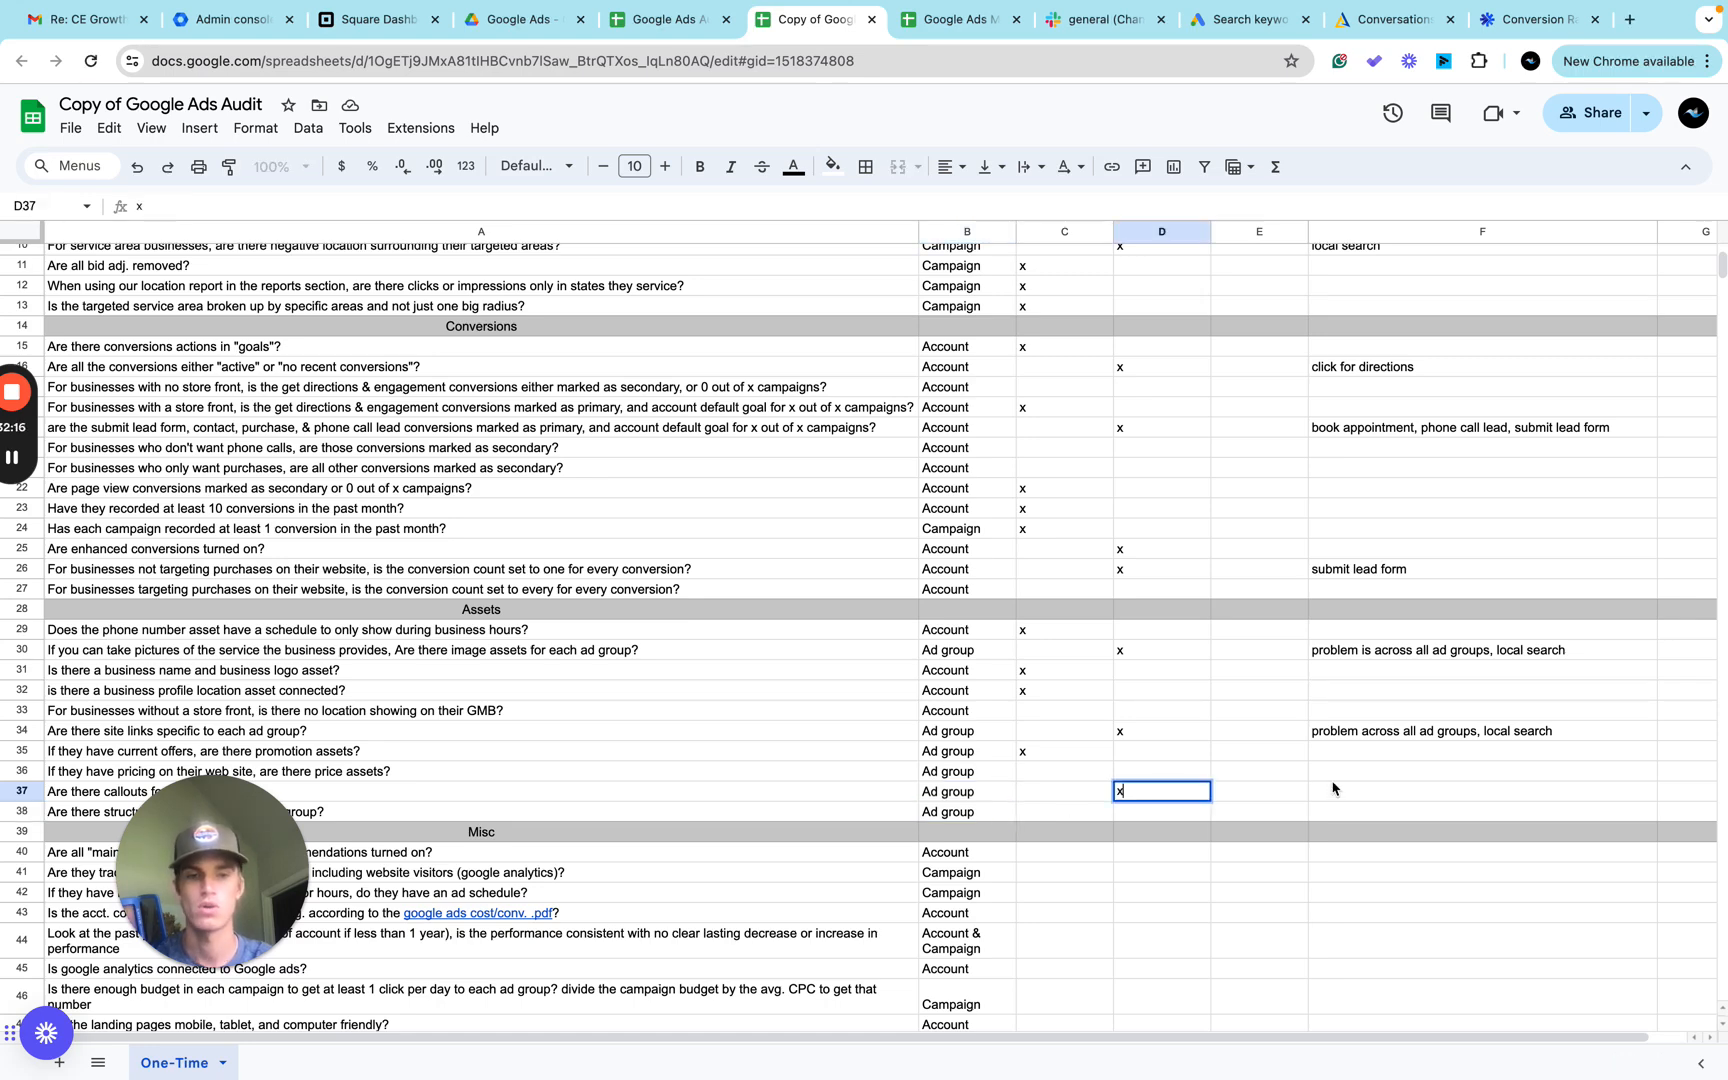
{"action": "left_click", "coordinate": [1526, 737]}
{"action": "key", "text": "super+c"}
{"action": "left_click", "coordinate": [1405, 793]}
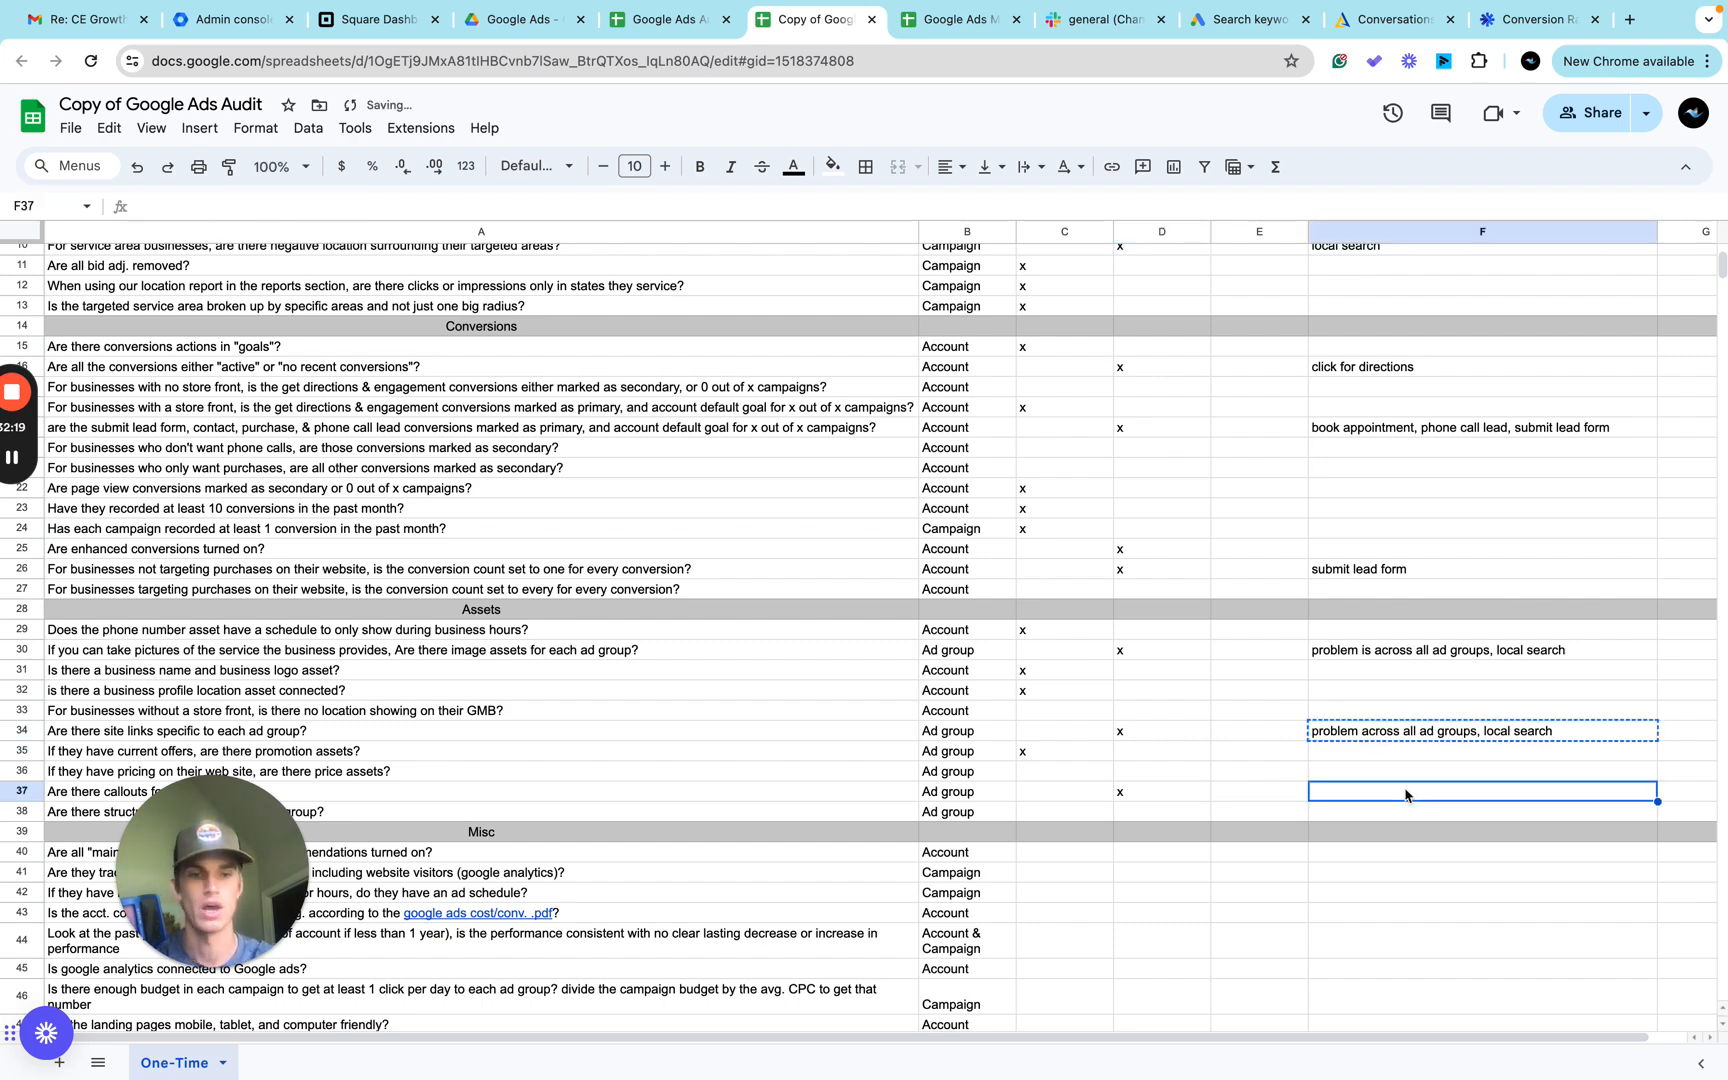
{"action": "key", "text": "super+v"}
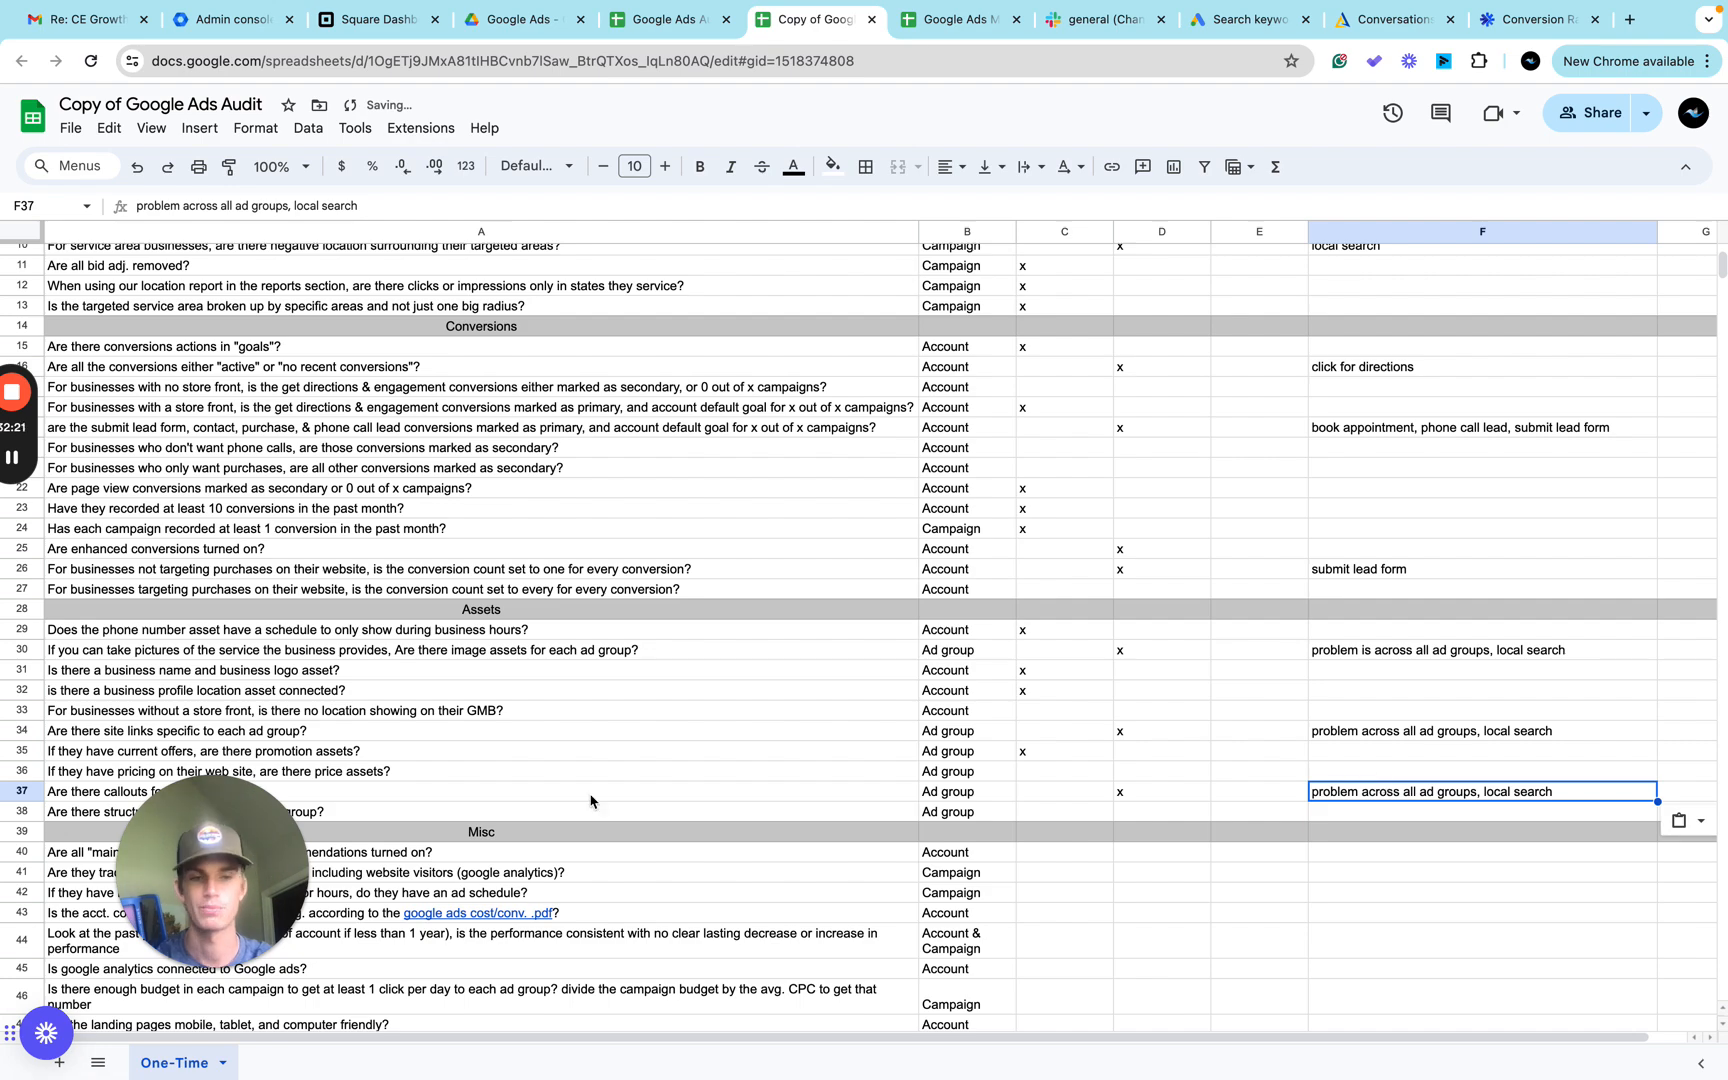
Filter the Google Ads assets to Structured snippet and check at which level the snippets are set.
{"action": "left_click_drag", "start_coordinate": [221, 862], "coordinate": [385, 866]}
{"action": "key", "text": "ctrl+Right"}
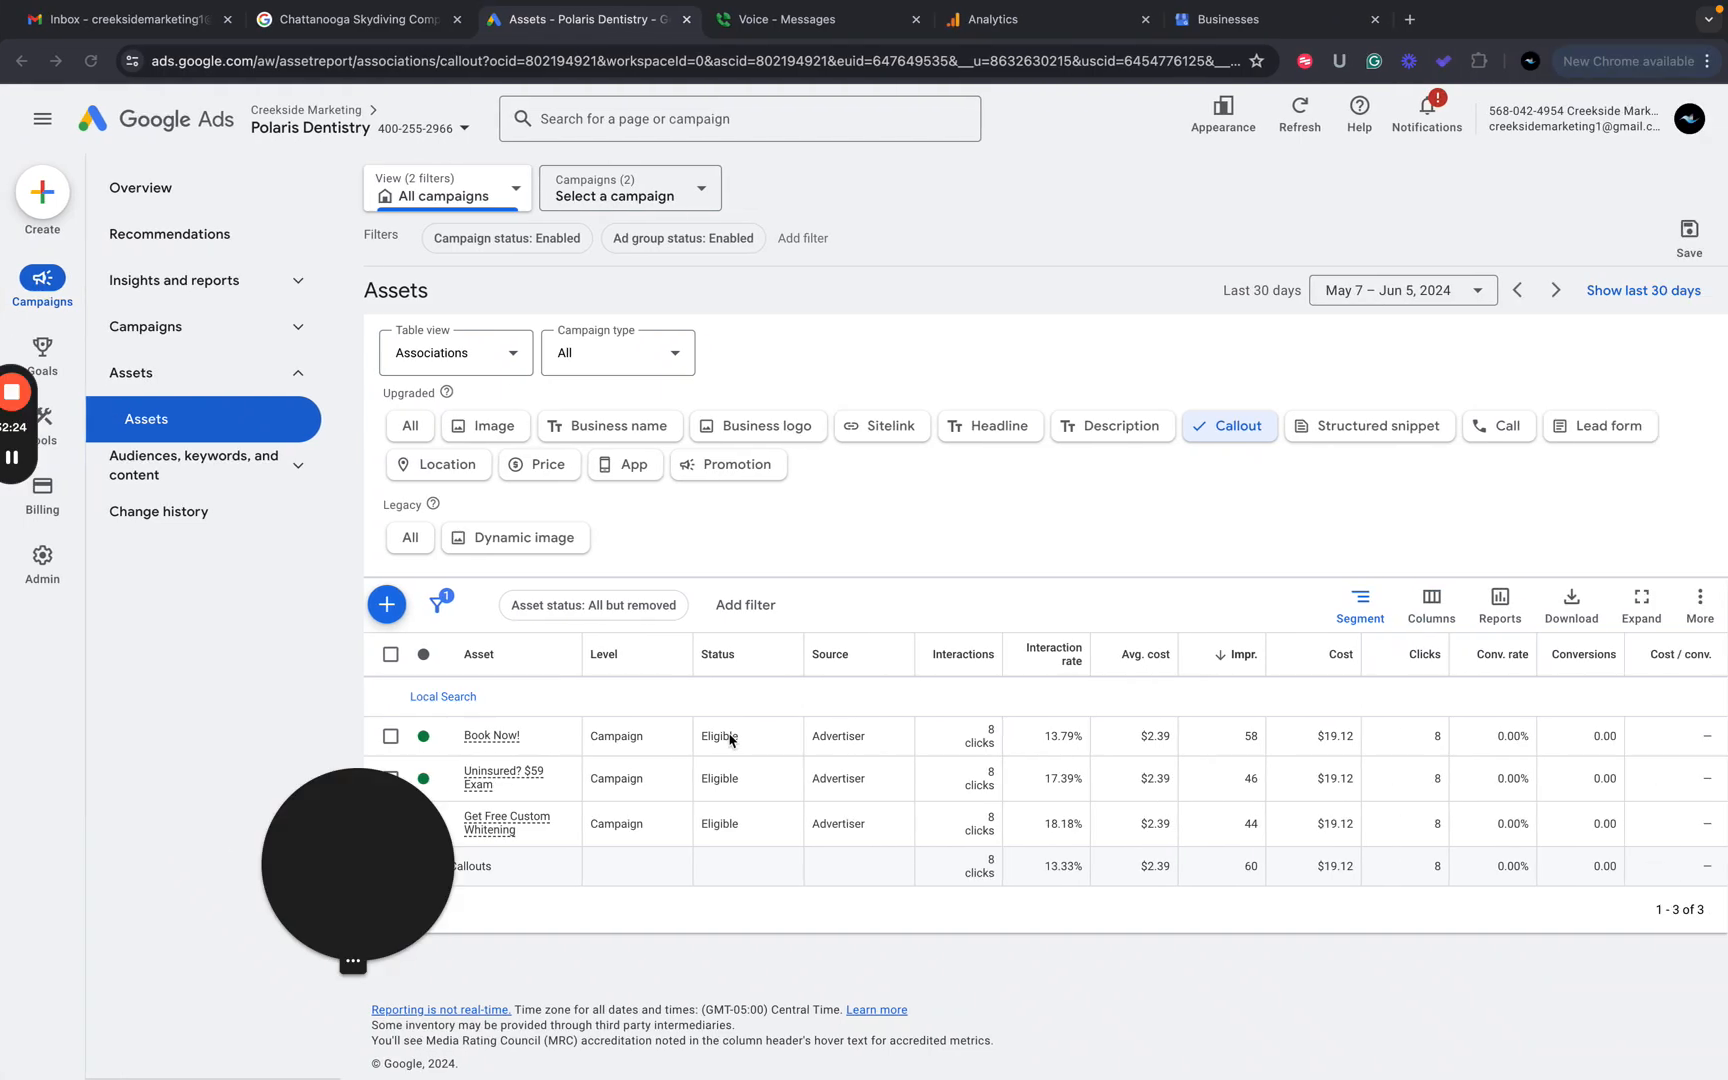
{"action": "left_click", "coordinate": [1375, 426]}
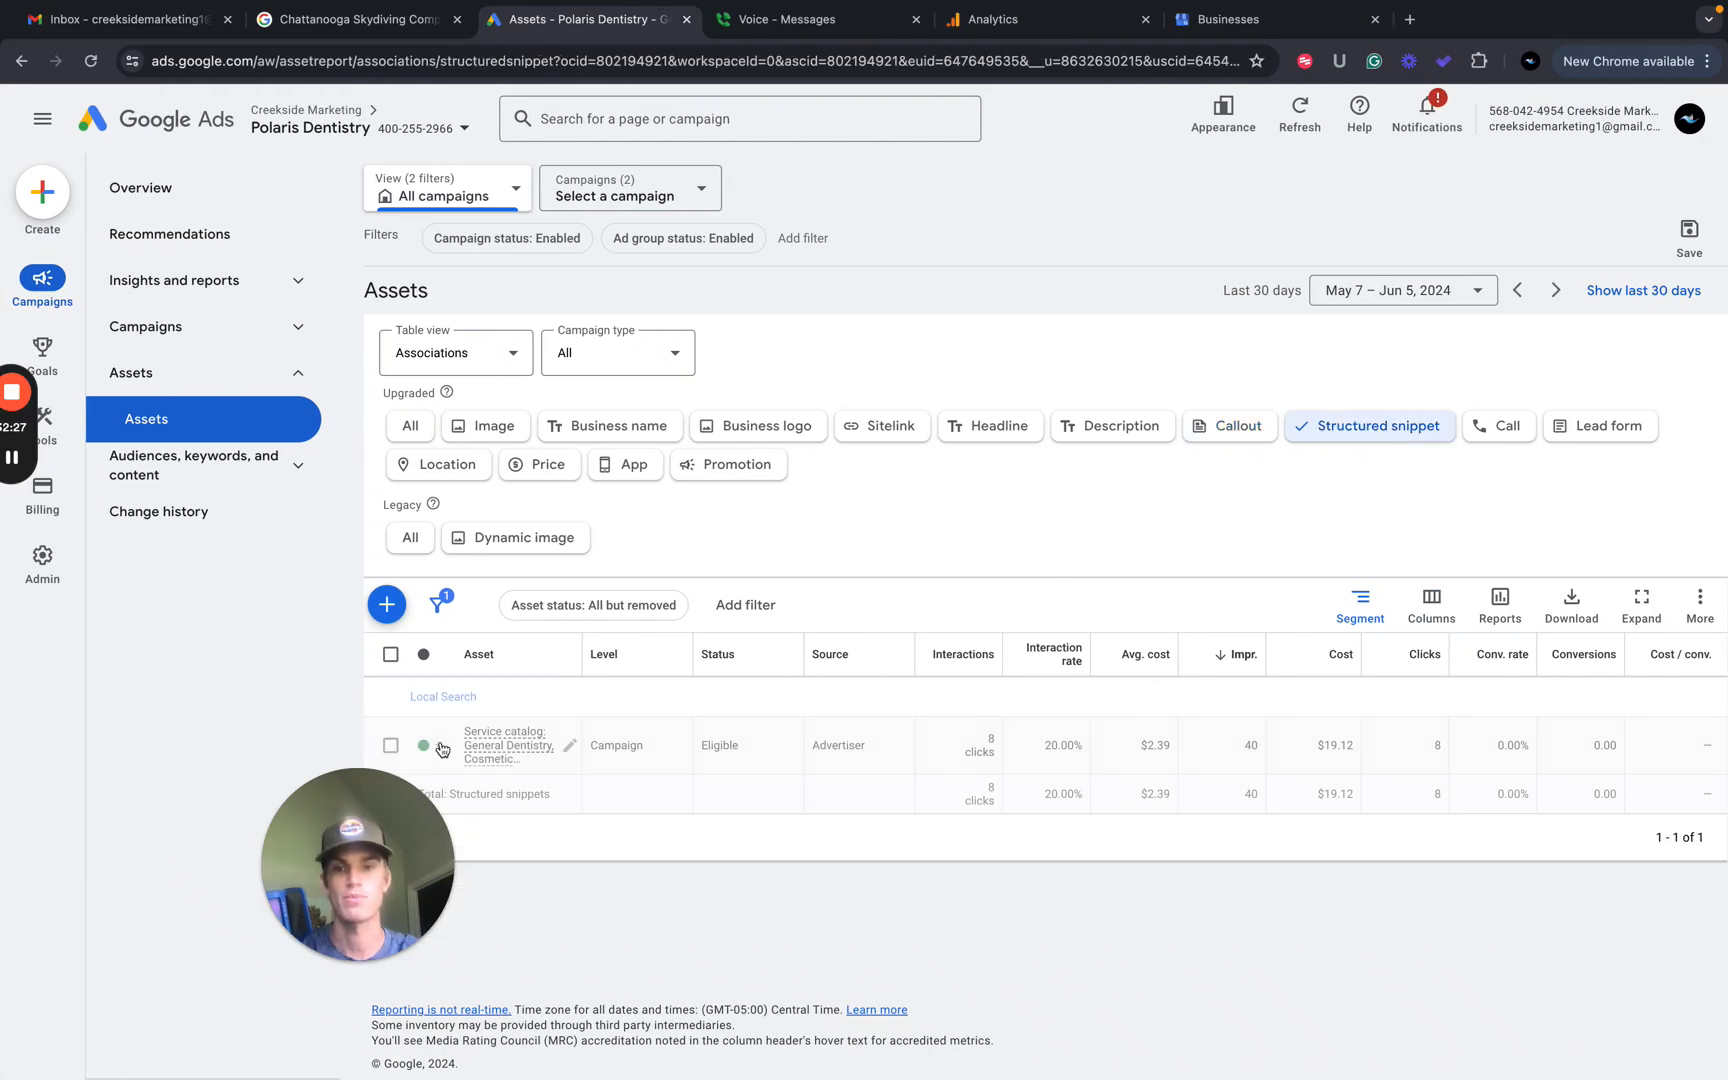
{"action": "left_click_drag", "start_coordinate": [404, 842], "coordinate": [289, 843]}
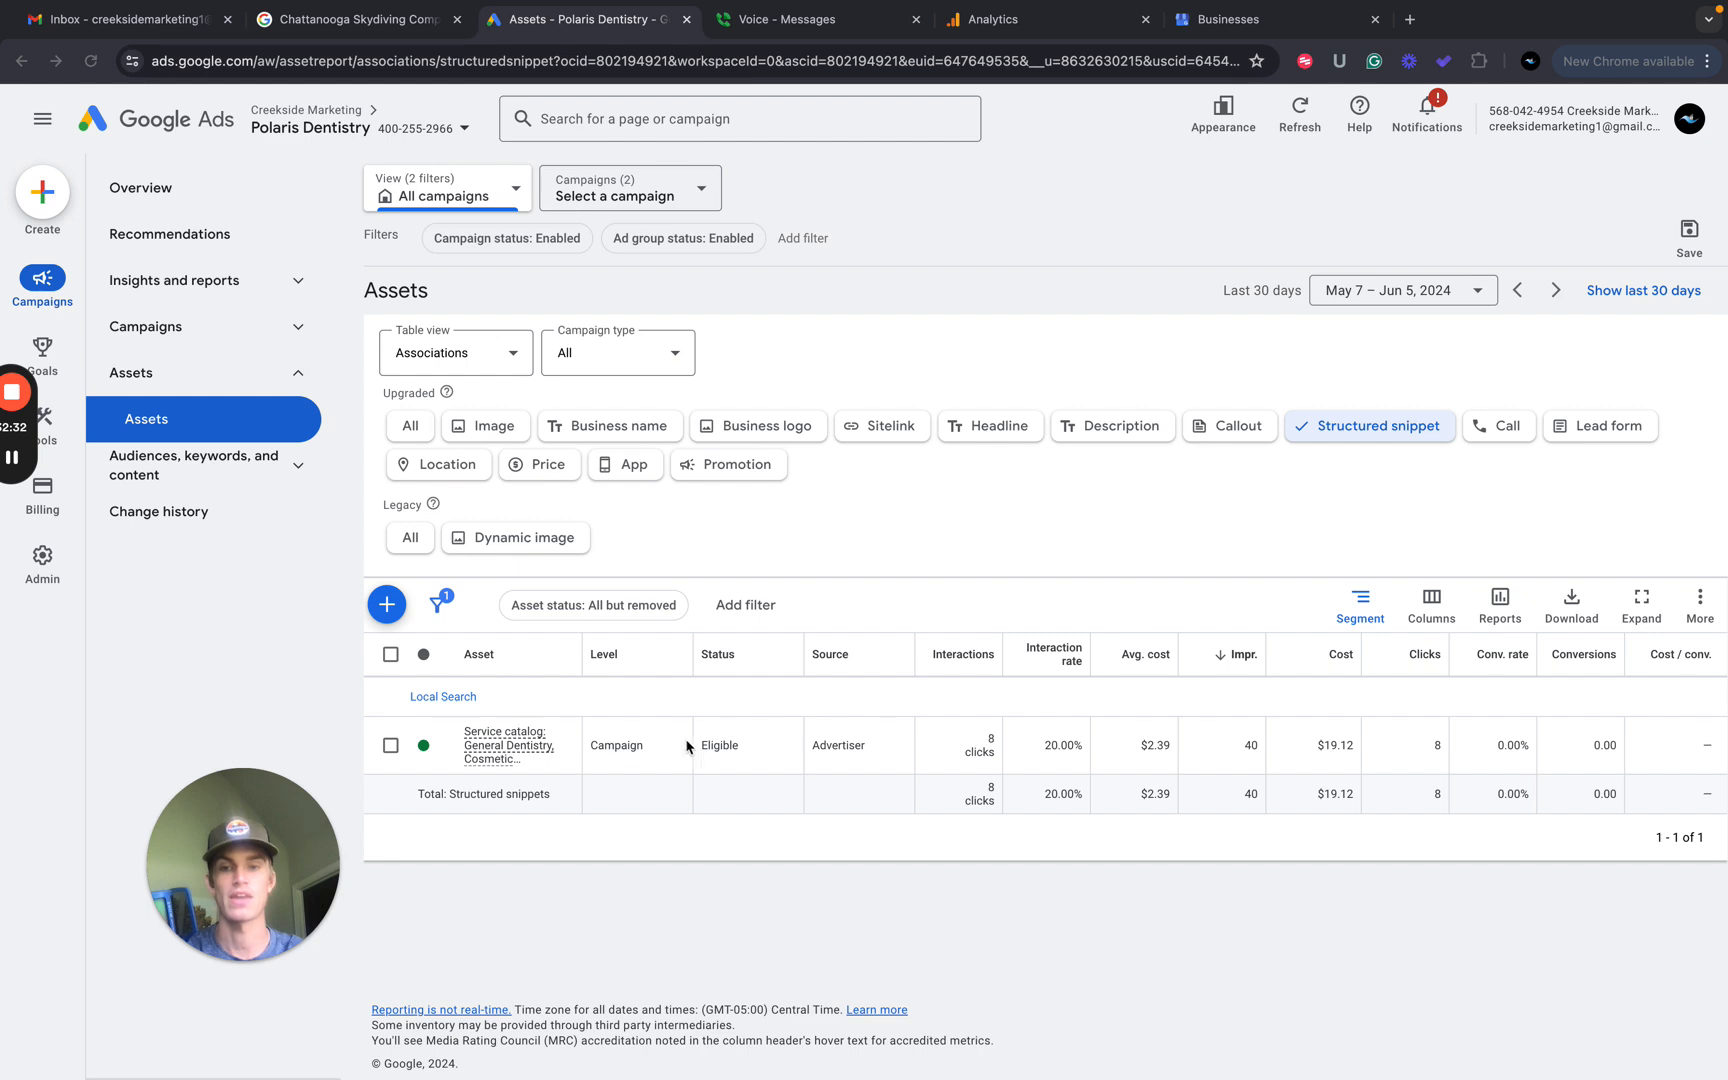
{"action": "mouse_move", "coordinate": [224, 887]}
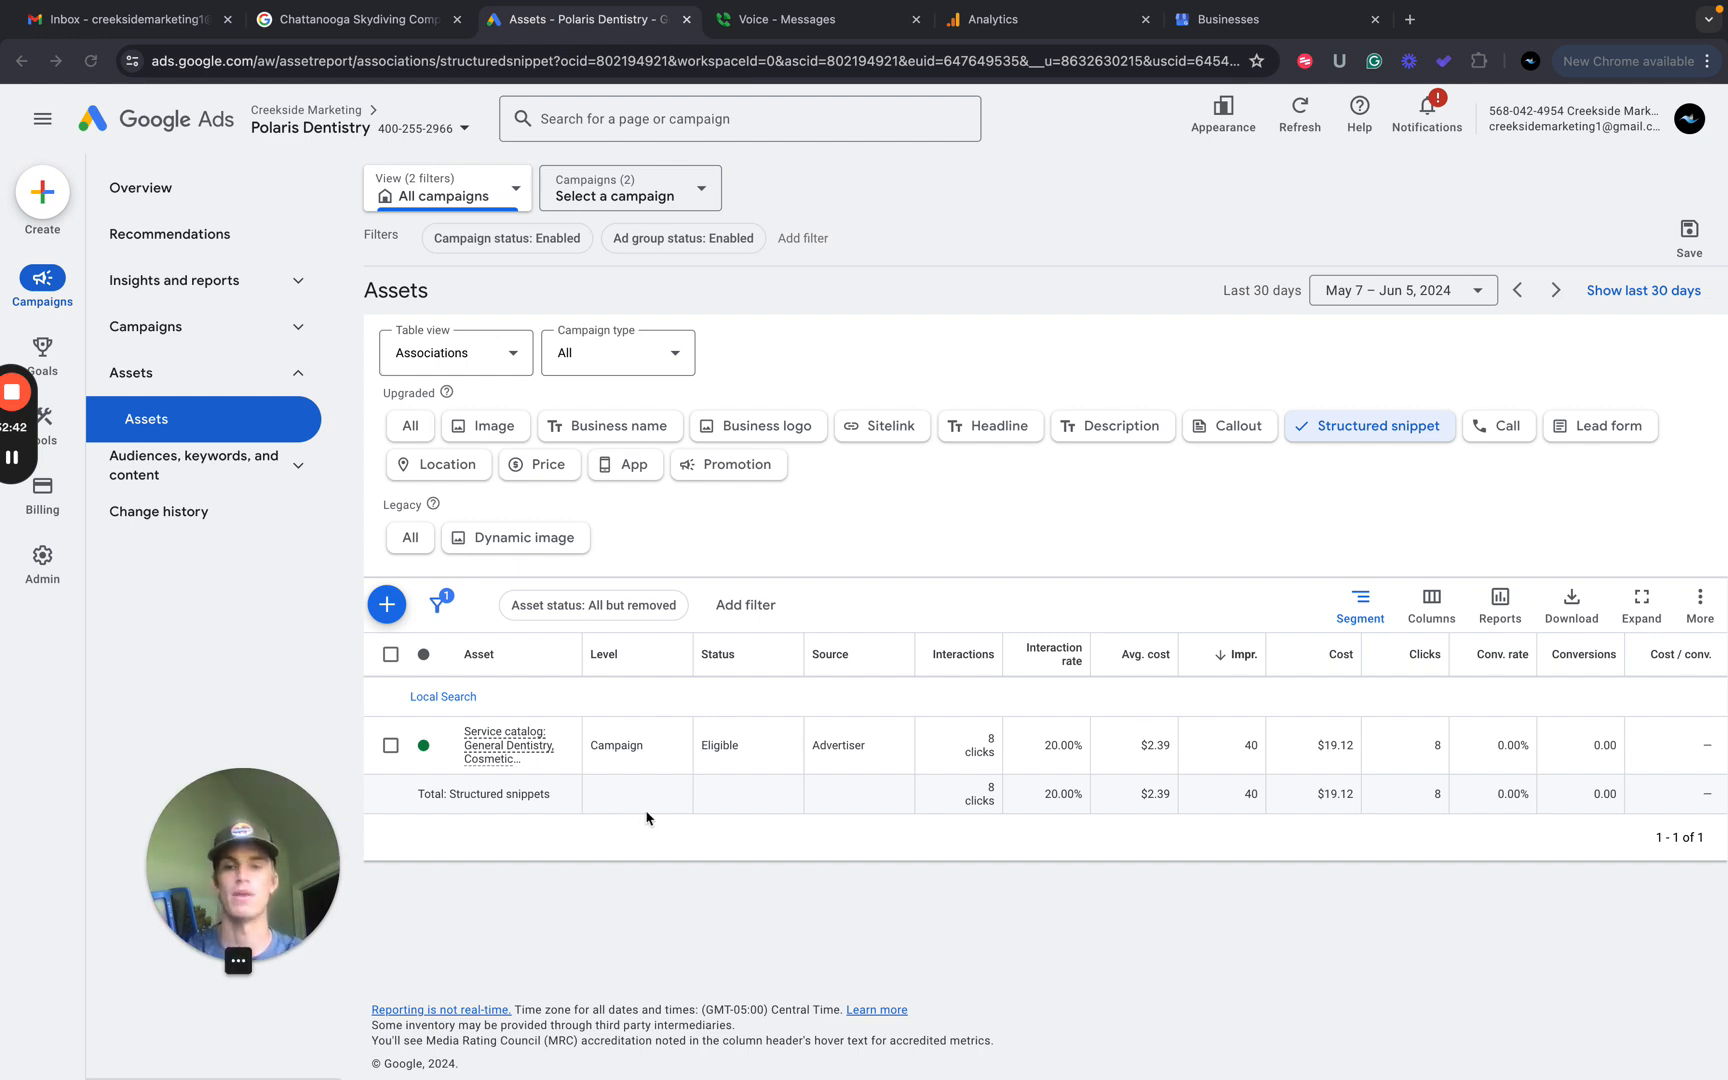
{"action": "left_click_drag", "start_coordinate": [269, 883], "coordinate": [153, 890]}
In the audit spreadsheet, fill row 37's details down to the structured snippets question, row 38, and mark it with an x under No.
{"action": "key", "text": "ctrl+Left"}
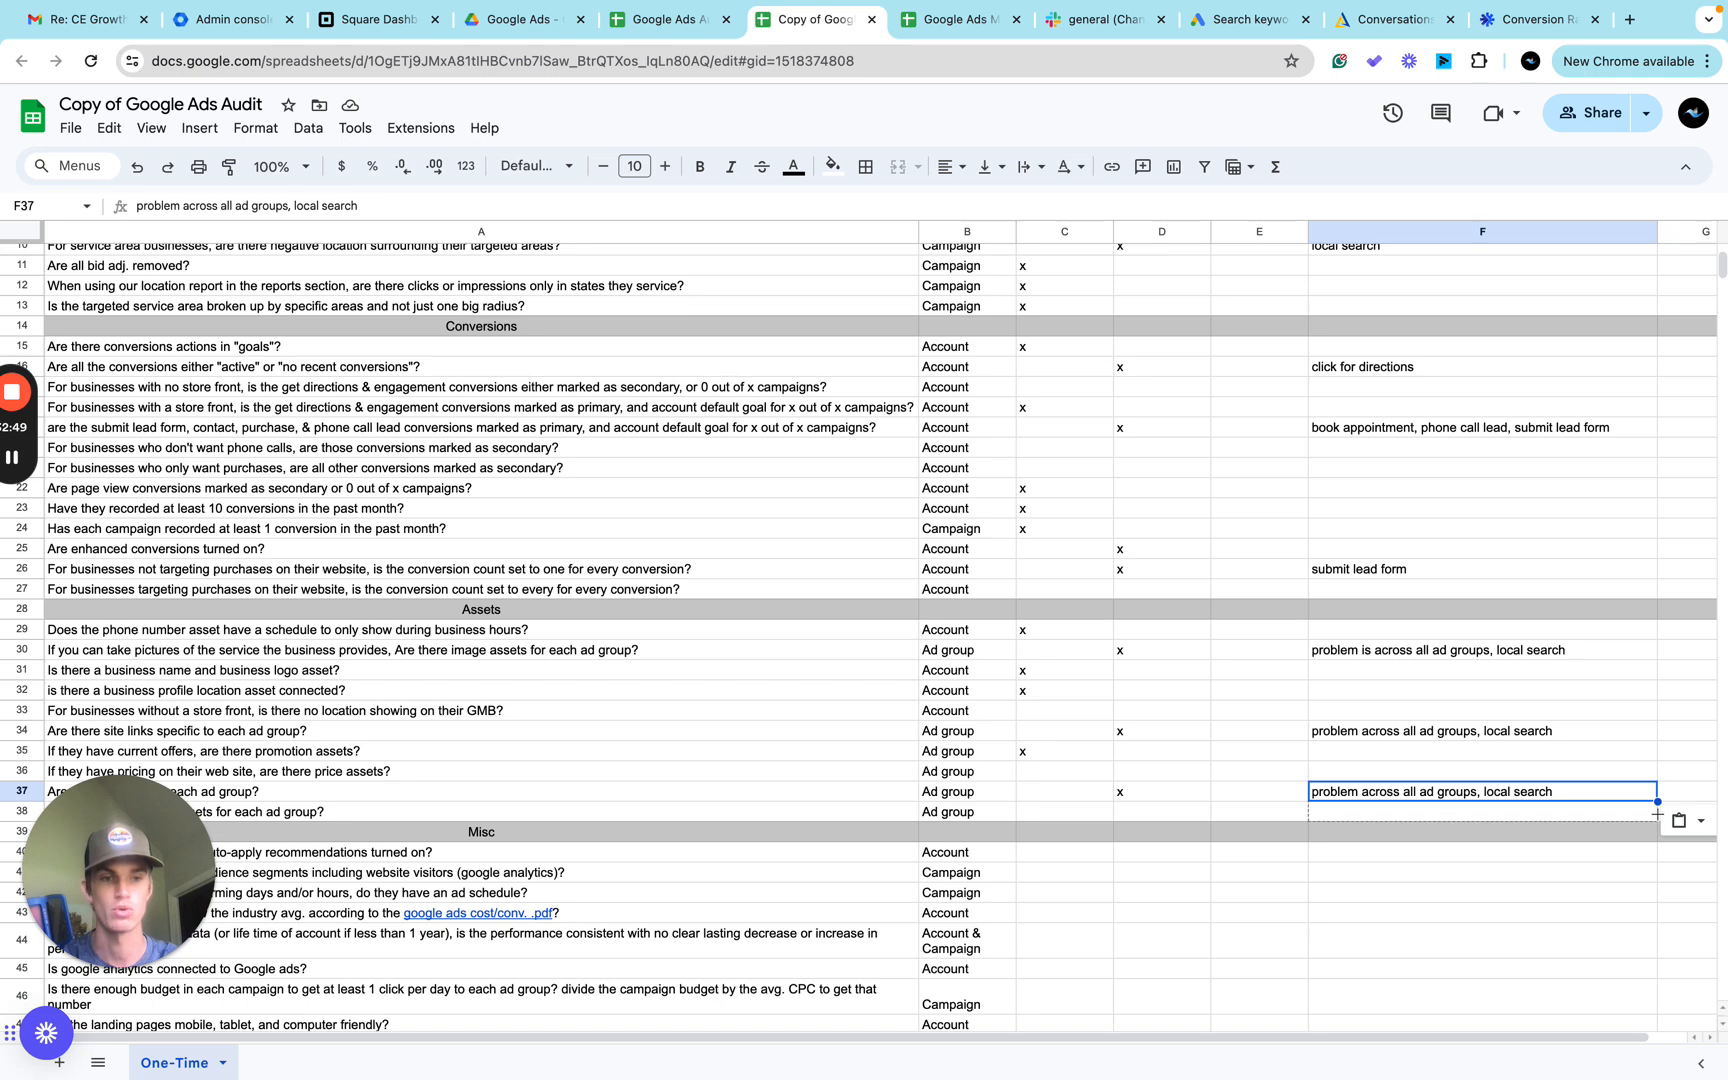
{"action": "left_click_drag", "start_coordinate": [1657, 801], "coordinate": [1650, 815]}
{"action": "left_click", "coordinate": [1158, 811]}
{"action": "type", "text": "x"}
{"action": "left_click_drag", "start_coordinate": [108, 864], "coordinate": [46, 848]}
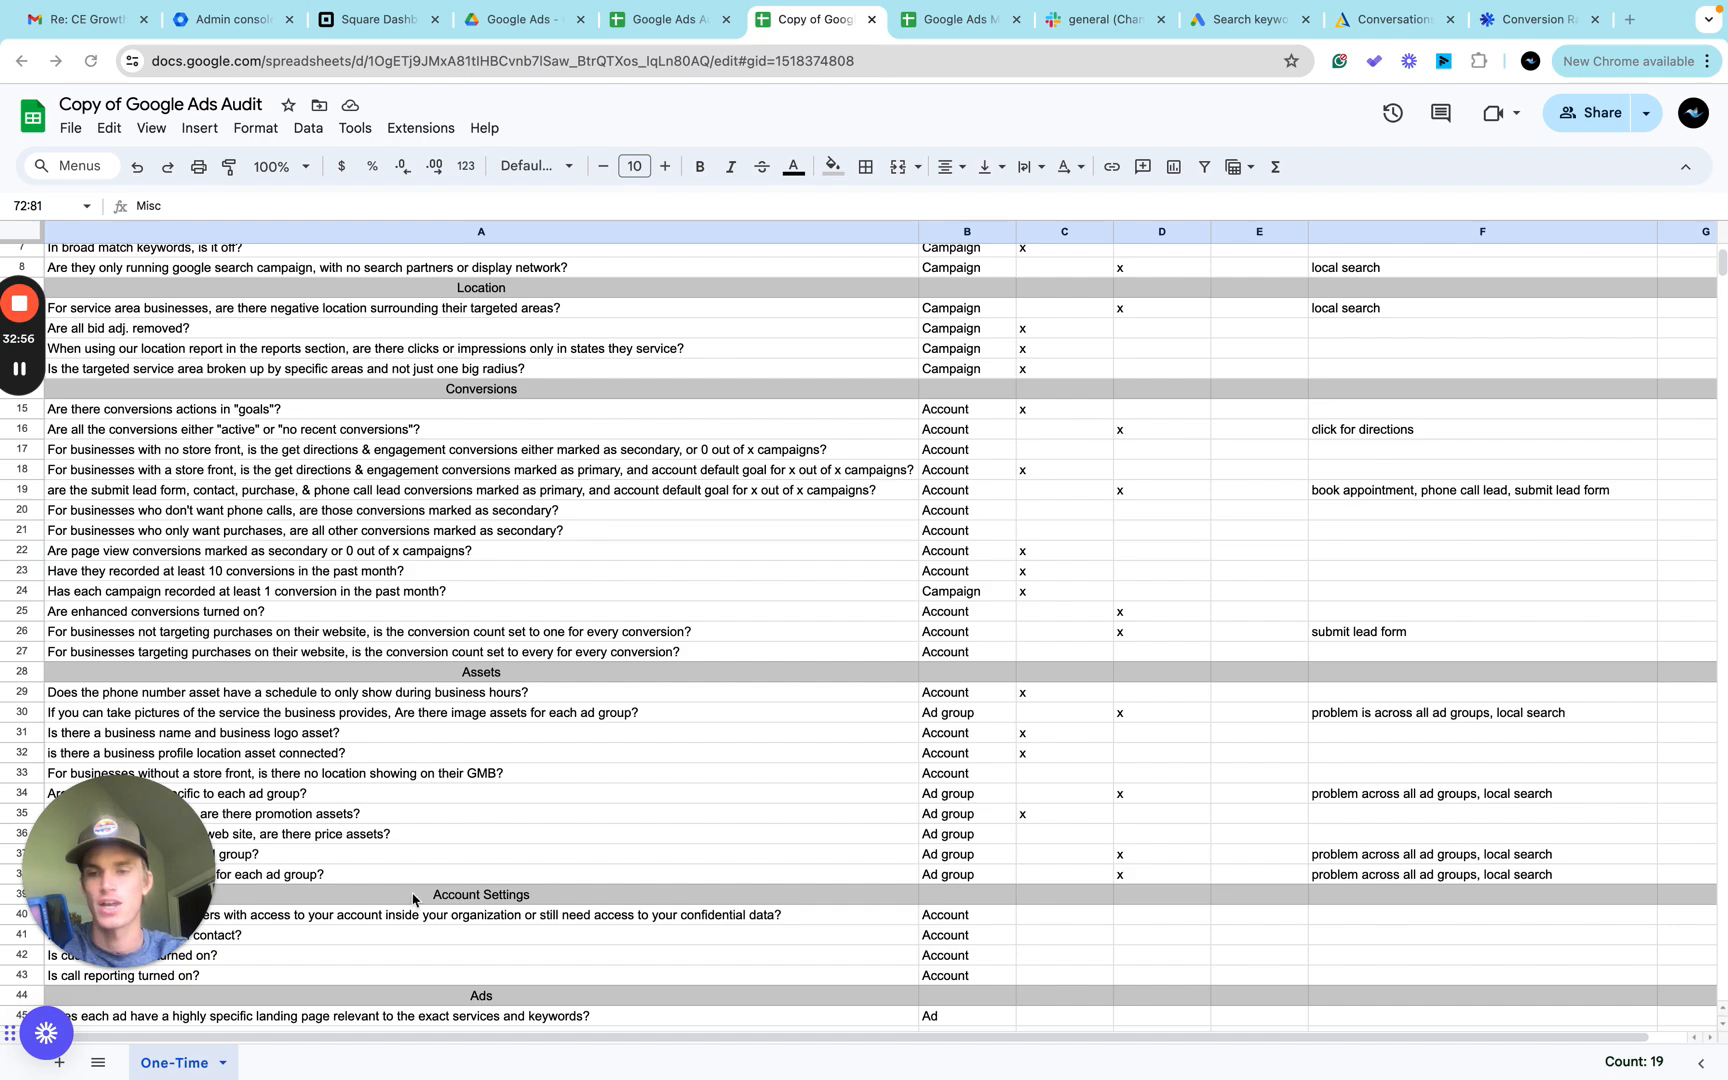
Review the users and managers with access to the Google Ads account against the account access question in row 40.
{"action": "left_click_drag", "start_coordinate": [160, 899], "coordinate": [160, 800]}
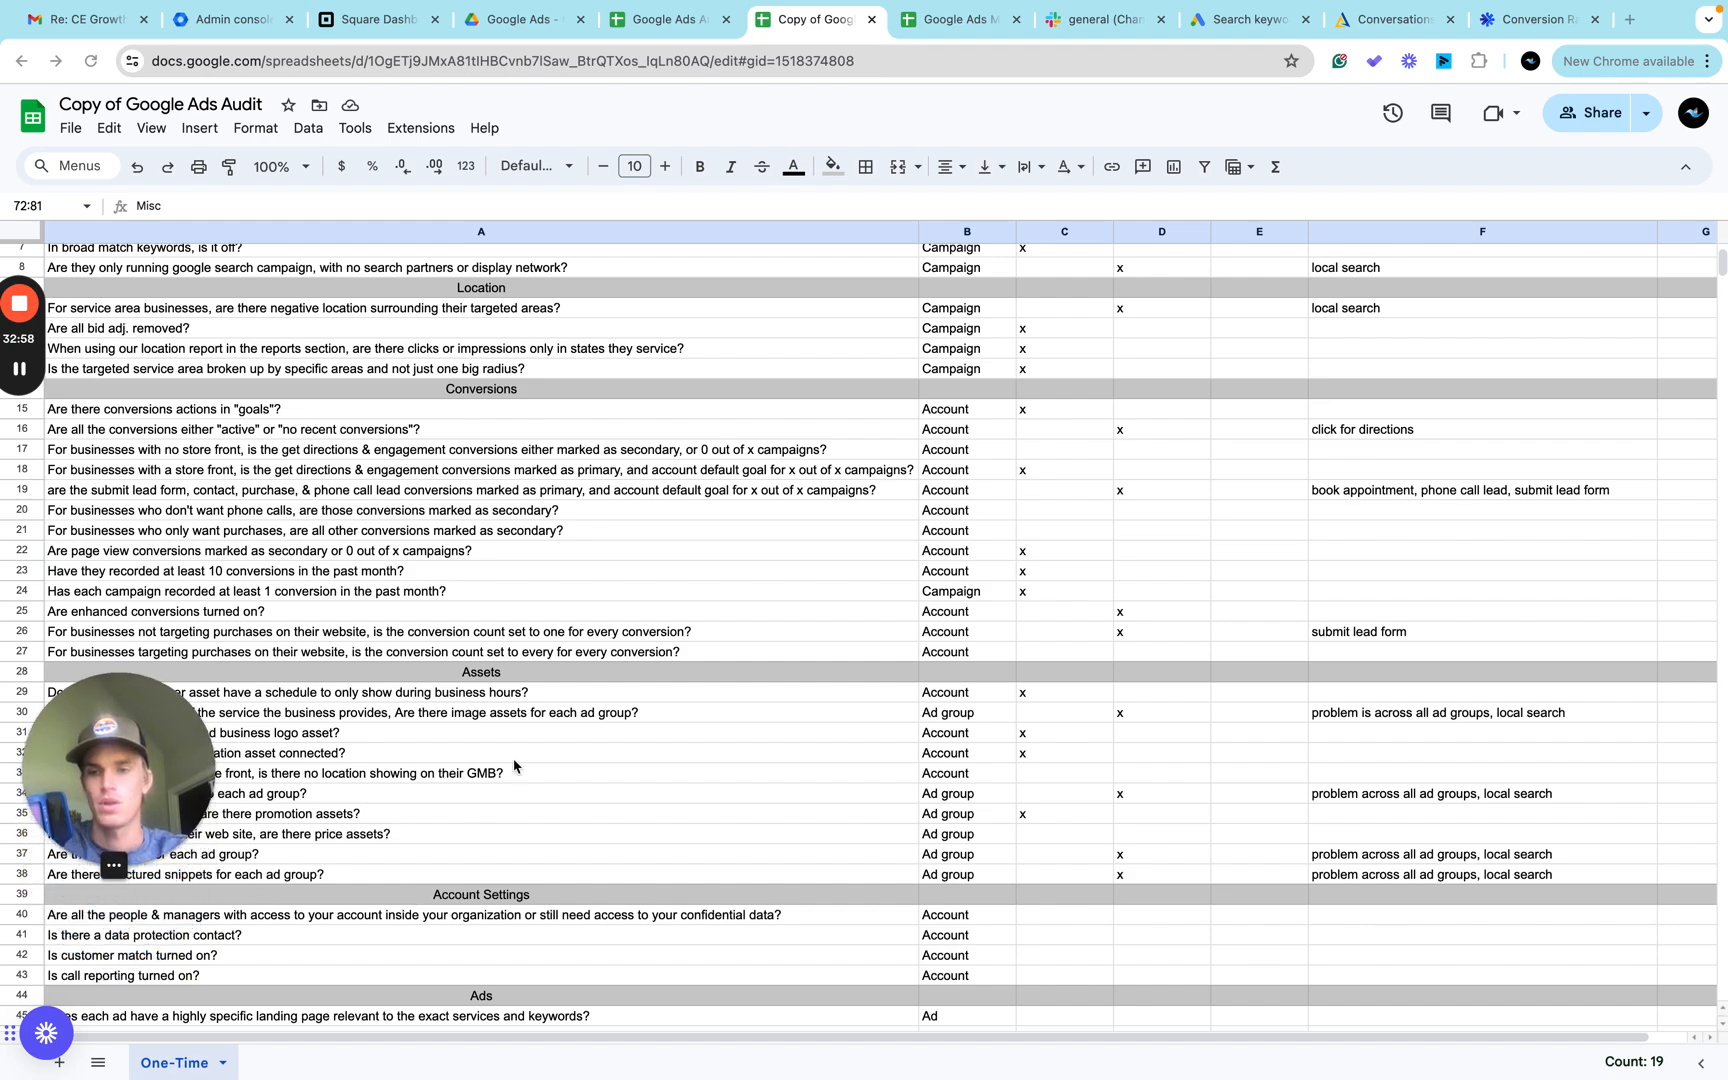
{"action": "key", "text": "ctrl+Right"}
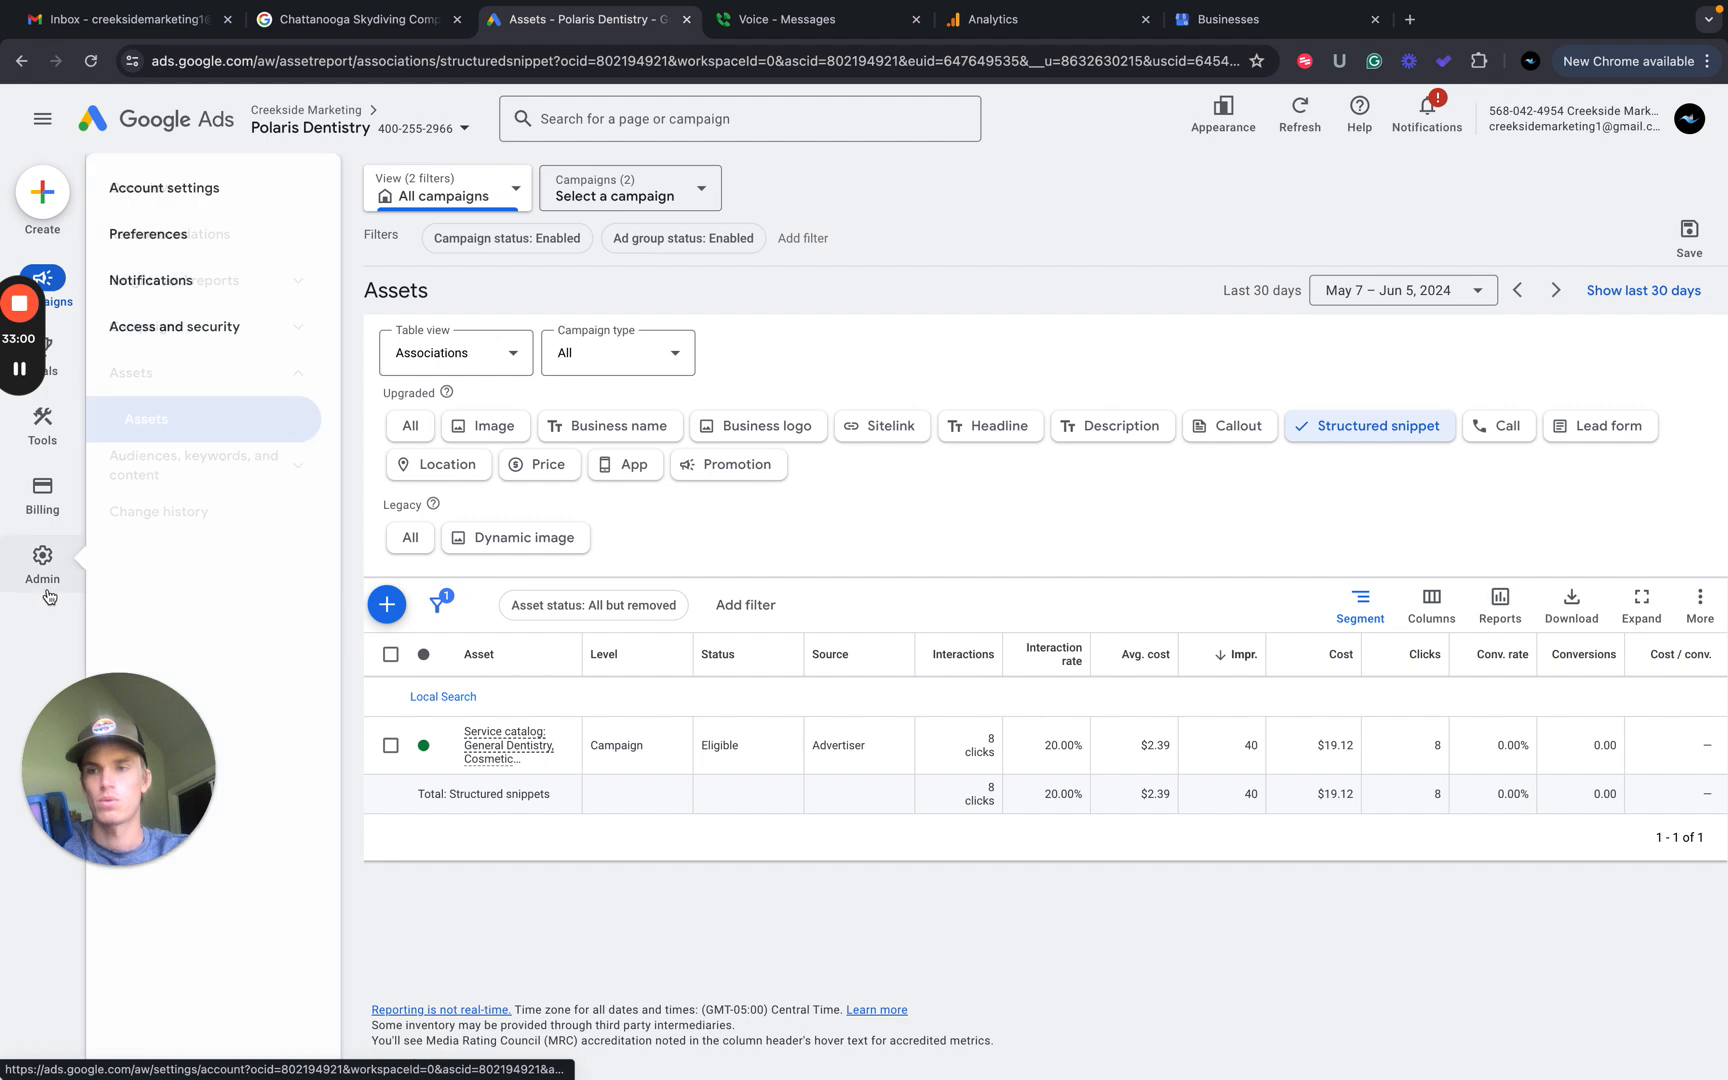
{"action": "left_click", "coordinate": [46, 580]}
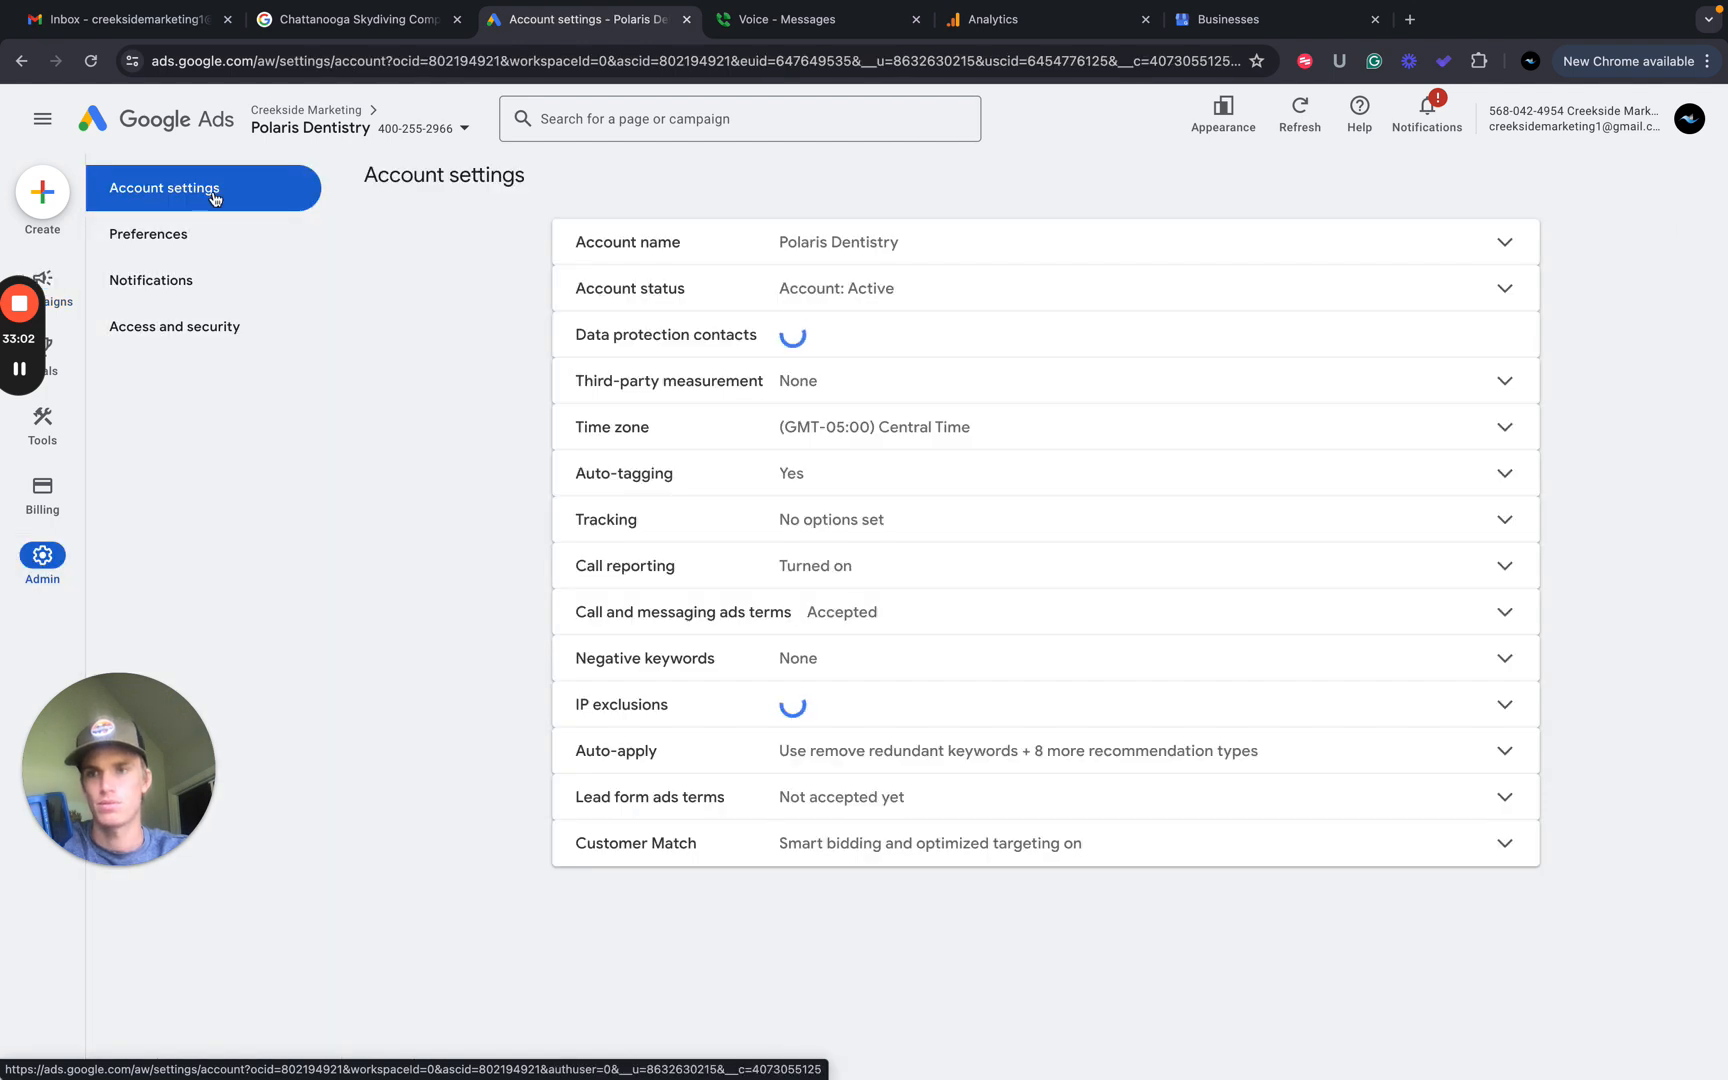
{"action": "left_click", "coordinate": [204, 330]}
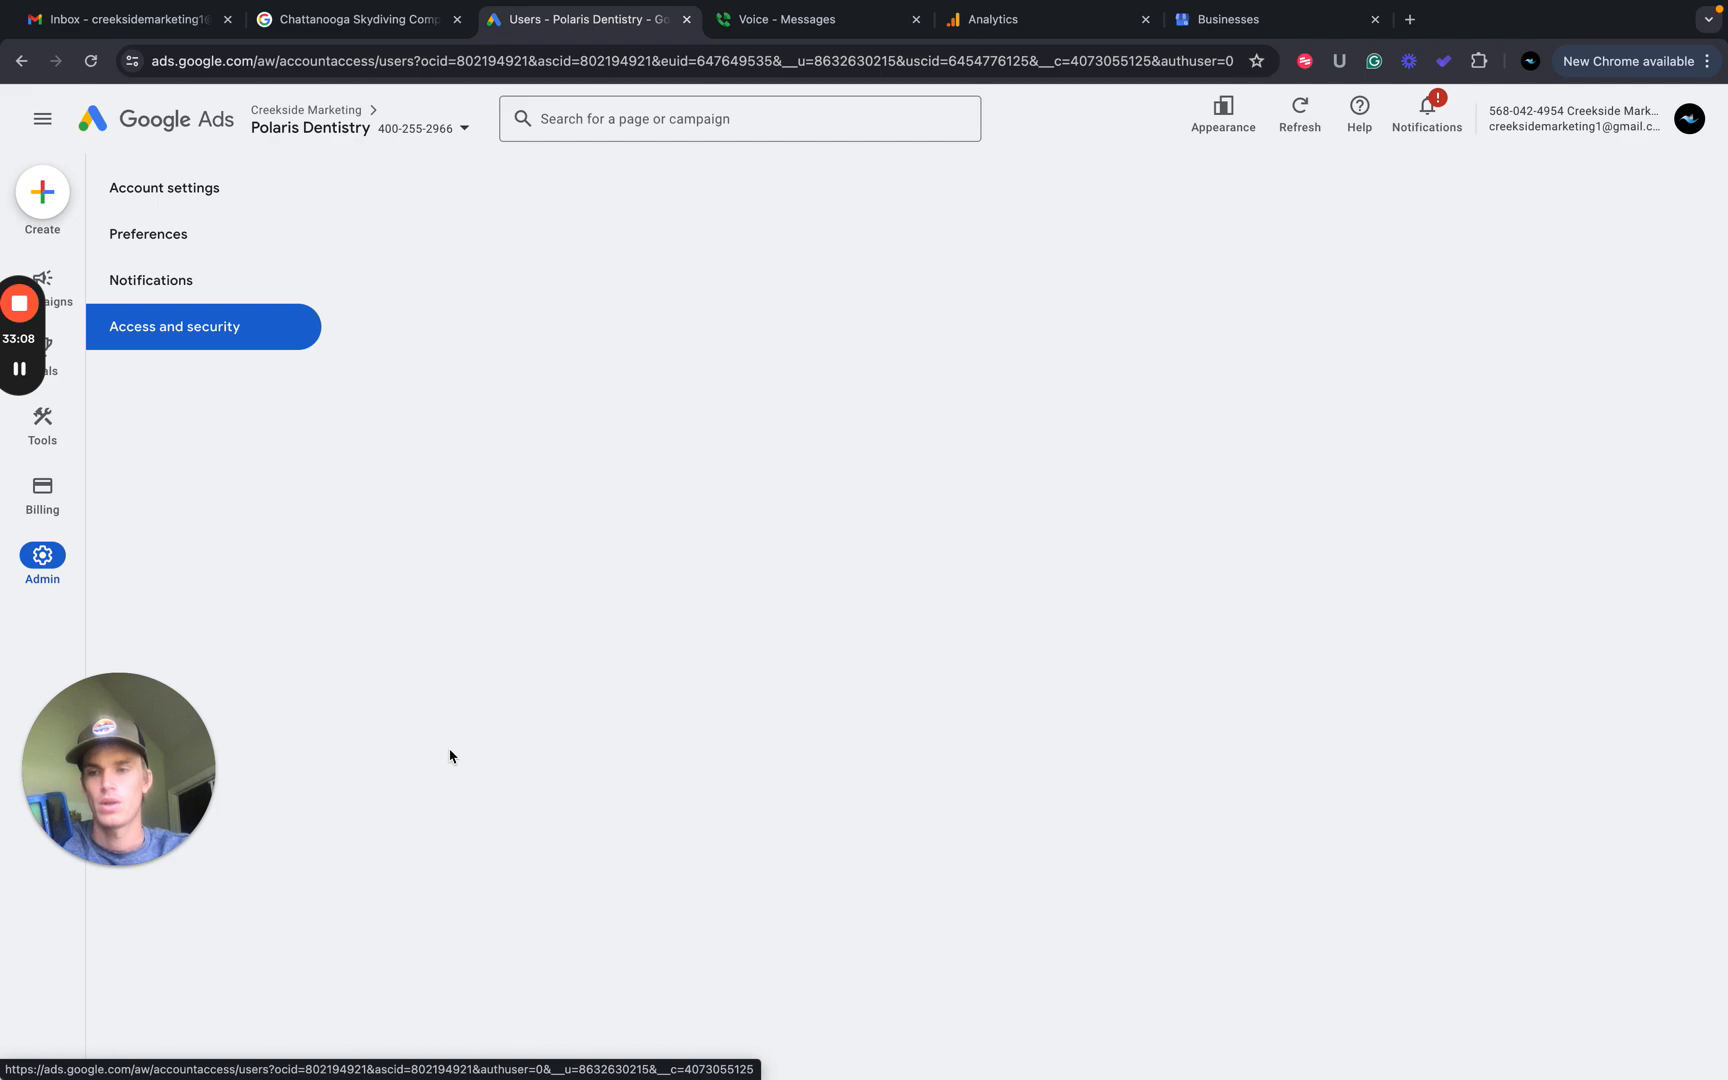
{"action": "key", "text": "ctrl+Left"}
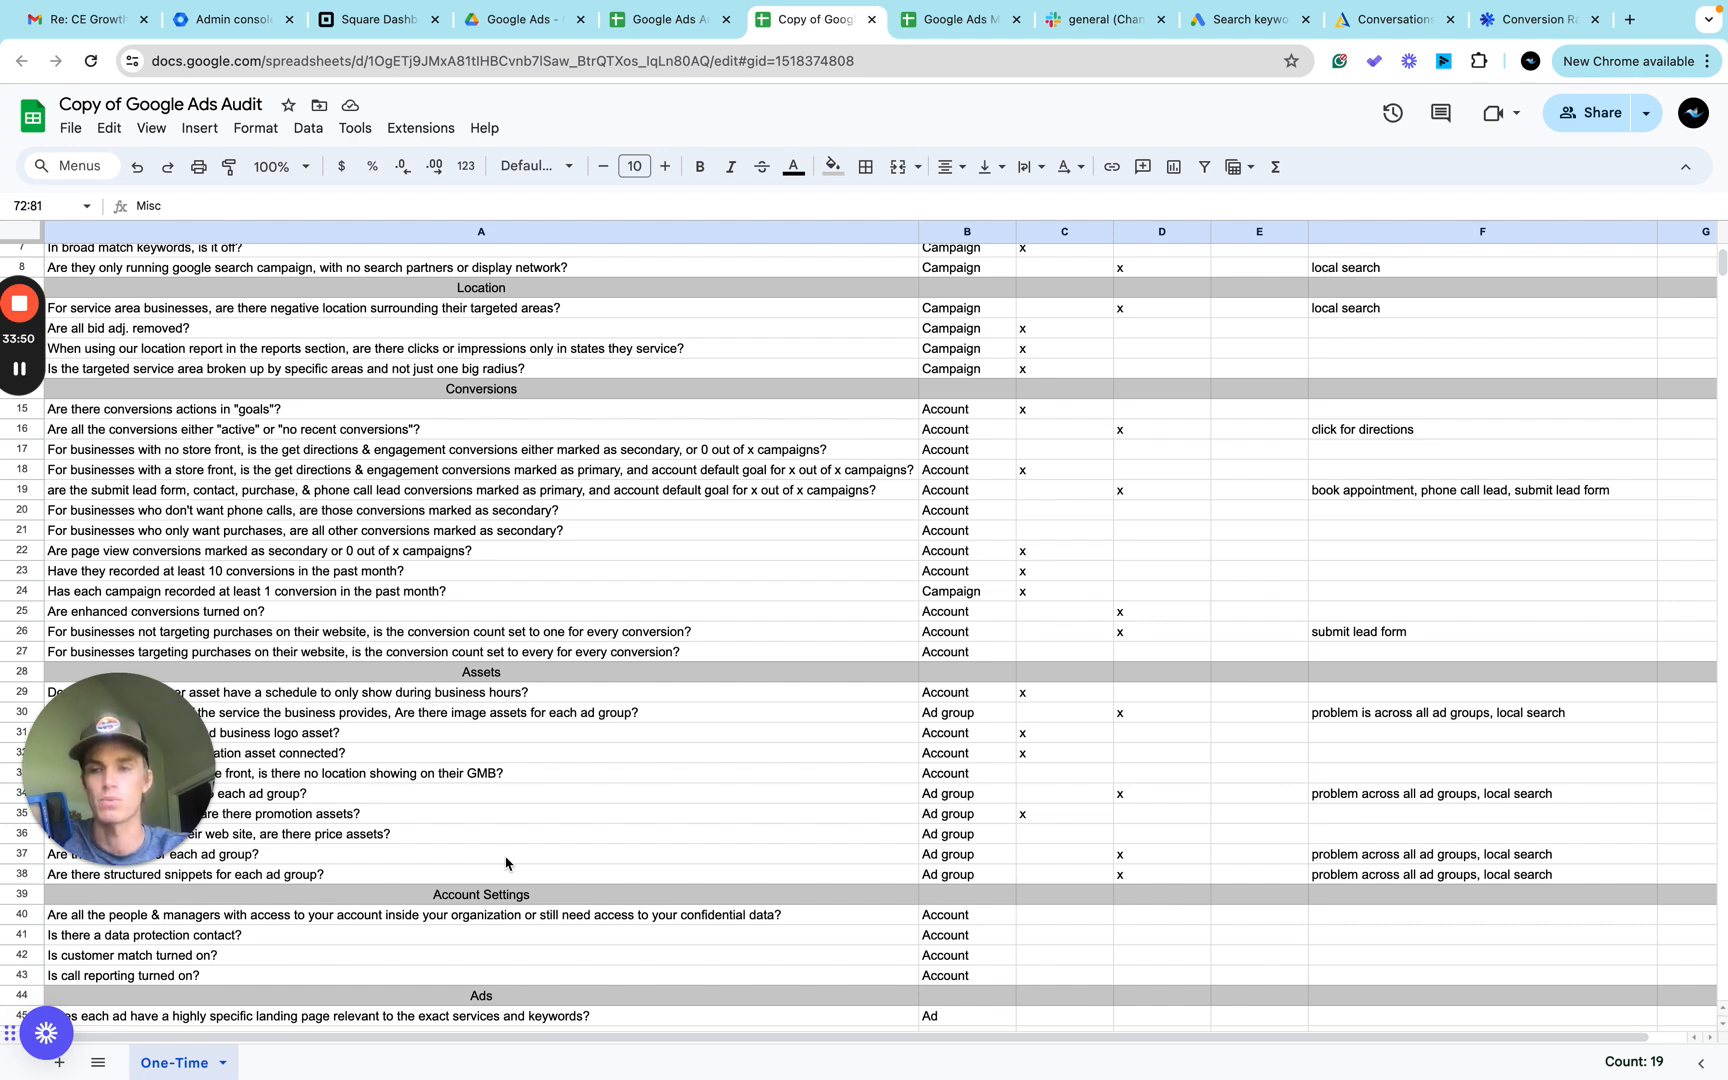
{"action": "key", "text": "ctrl+Right"}
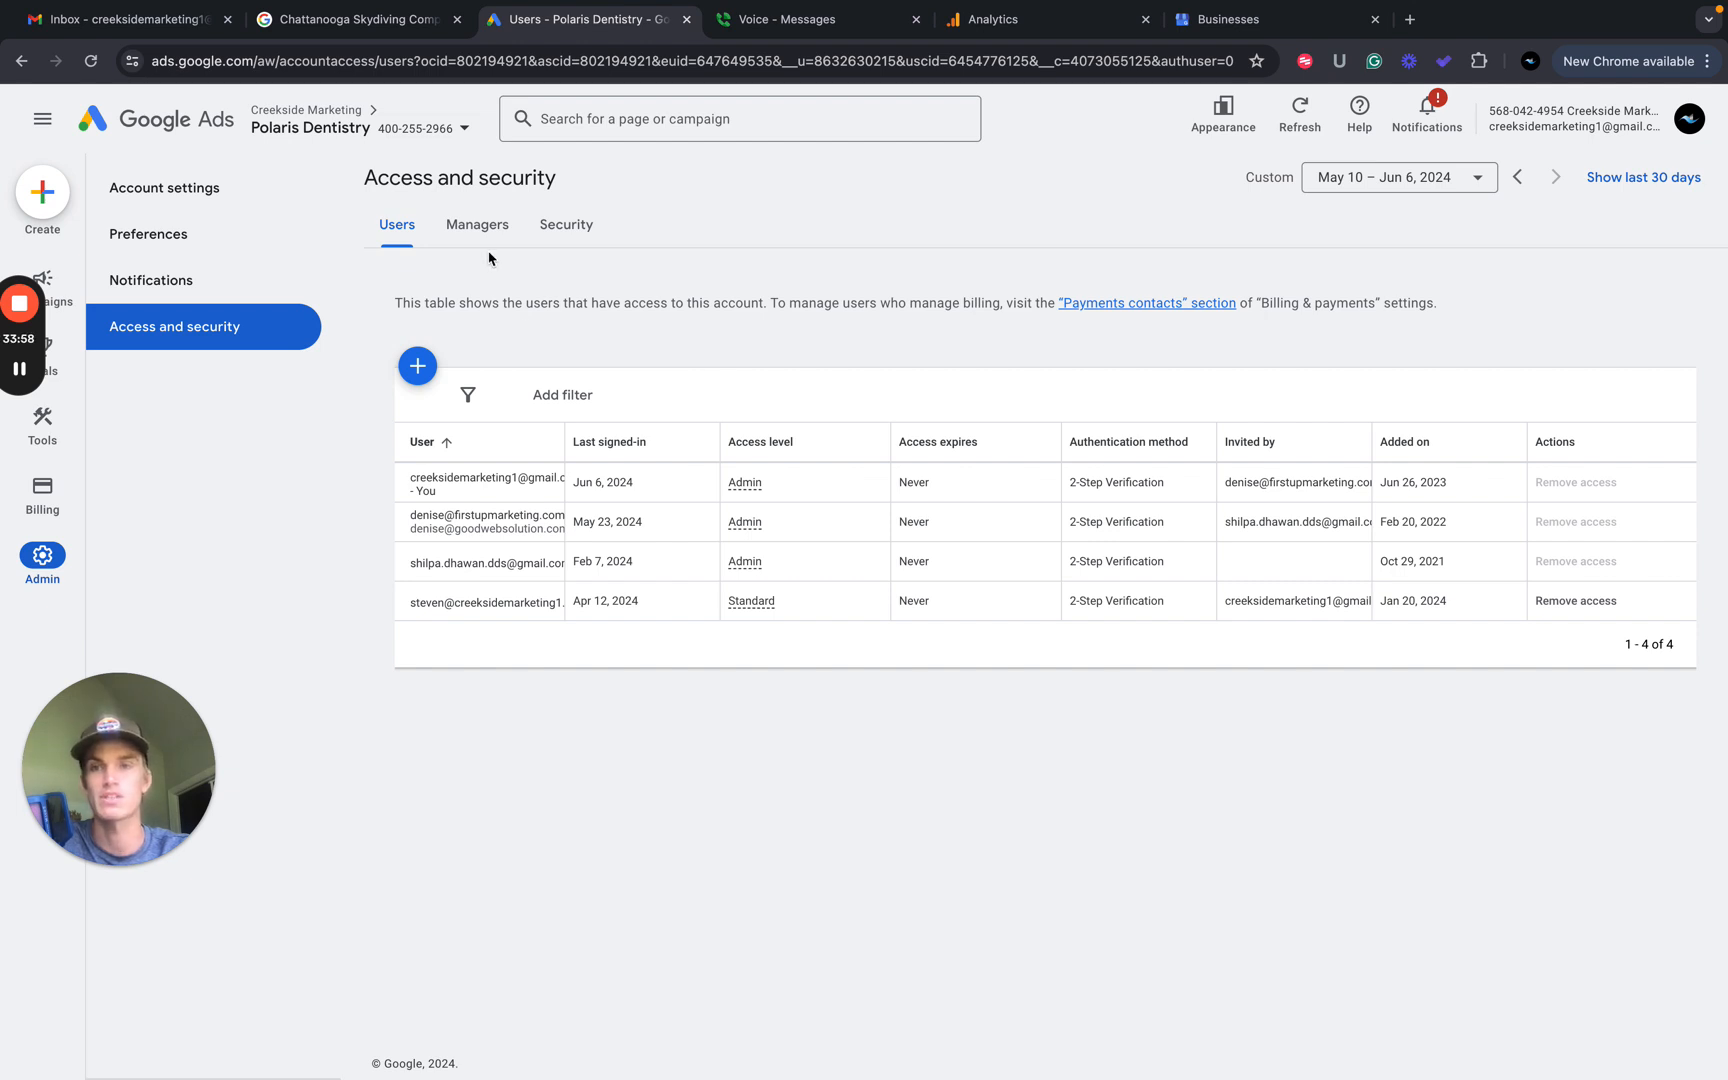
{"action": "left_click", "coordinate": [478, 225]}
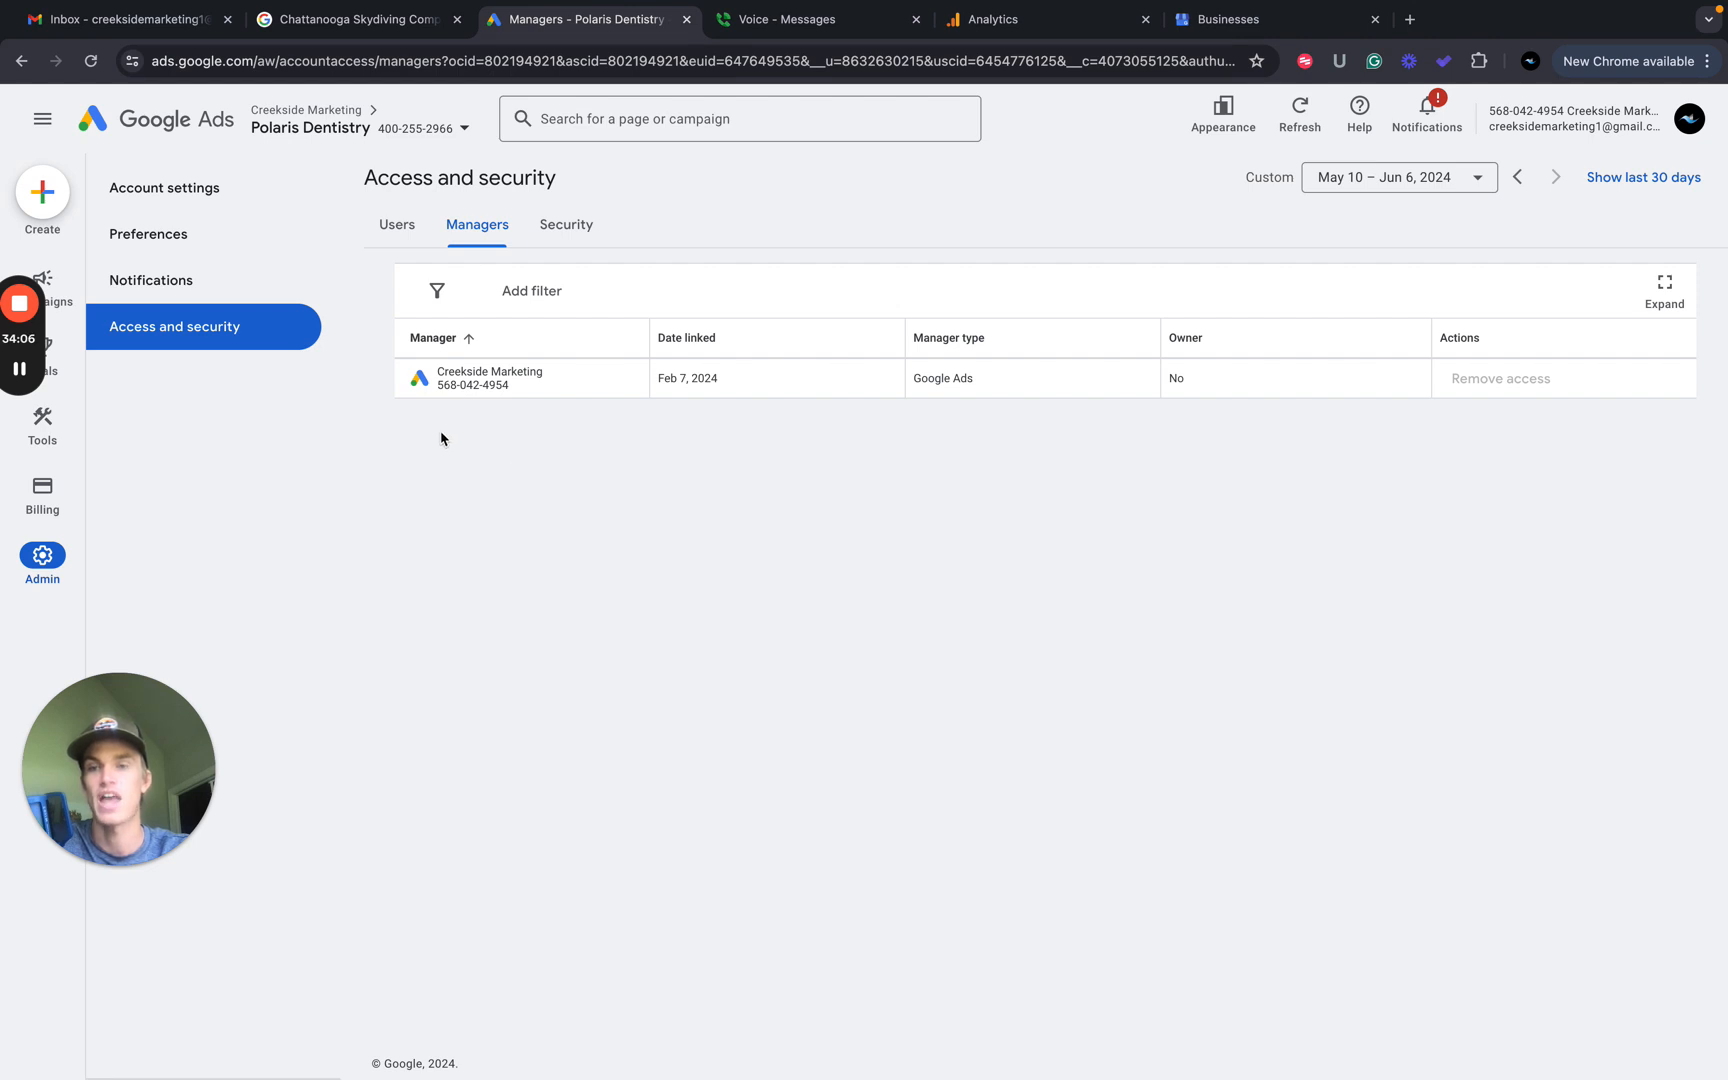
{"action": "left_click", "coordinate": [399, 229]}
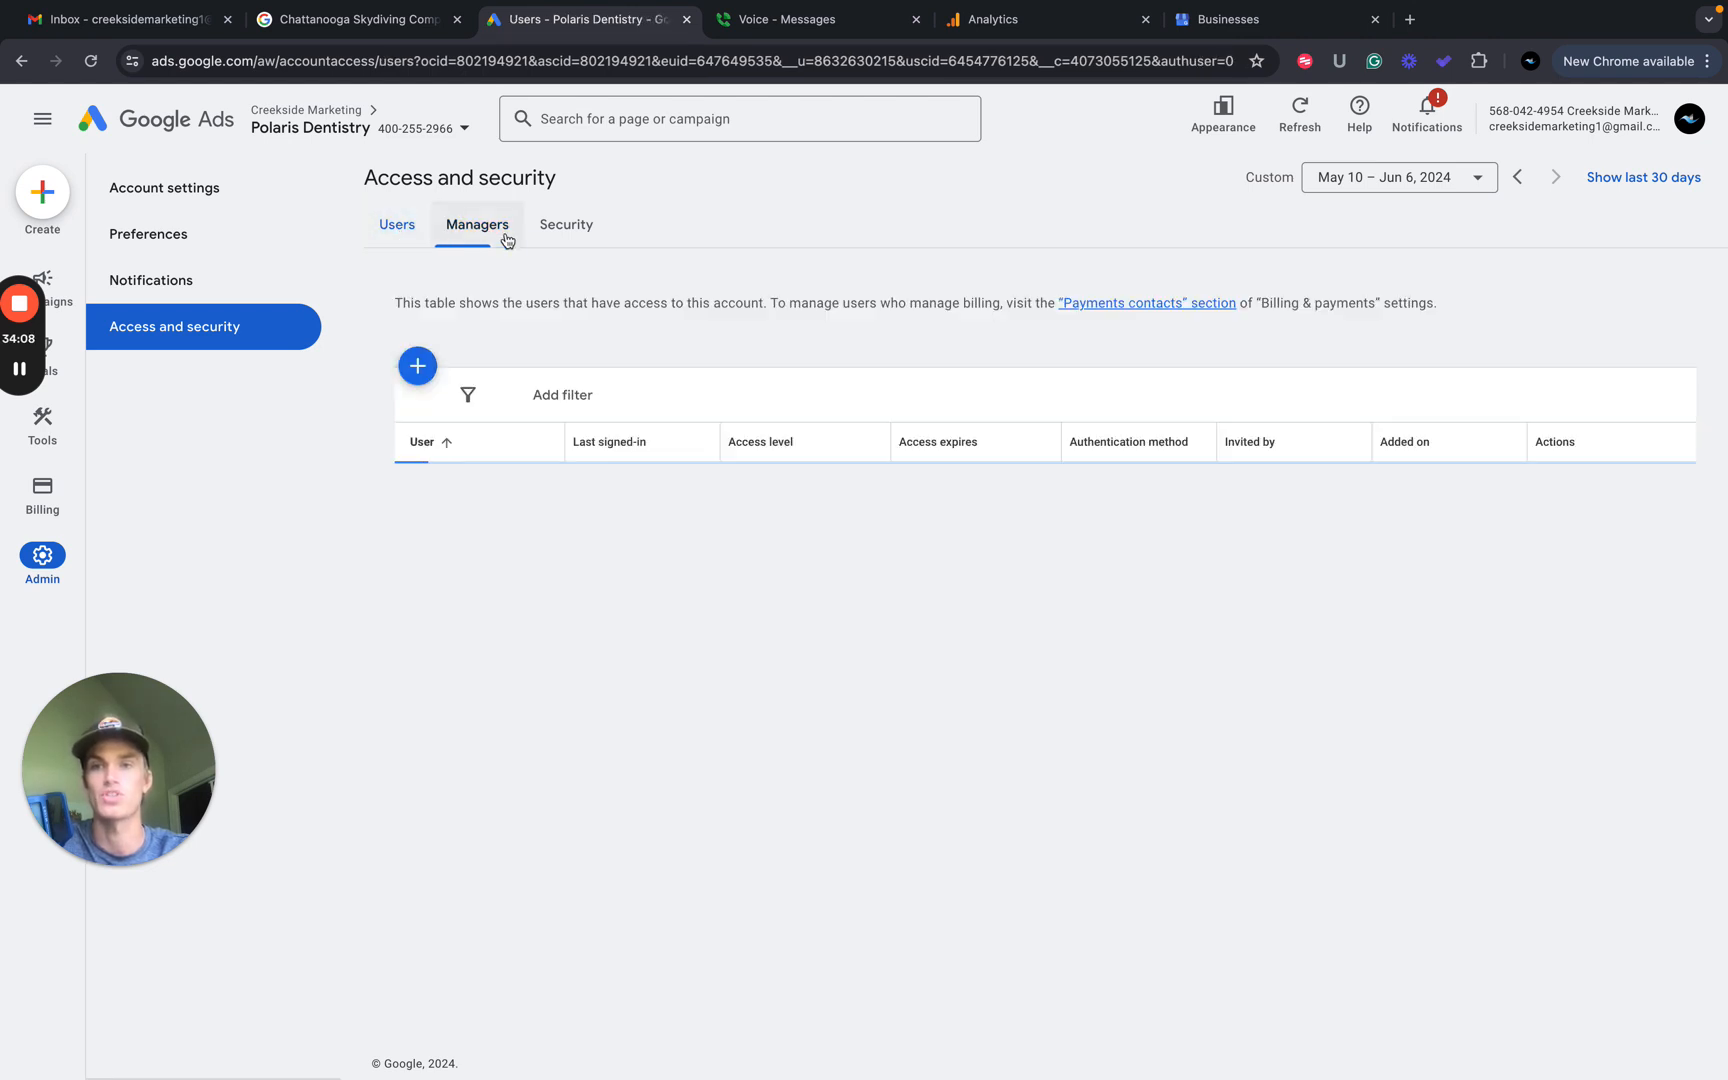
{"action": "left_click", "coordinate": [474, 231]}
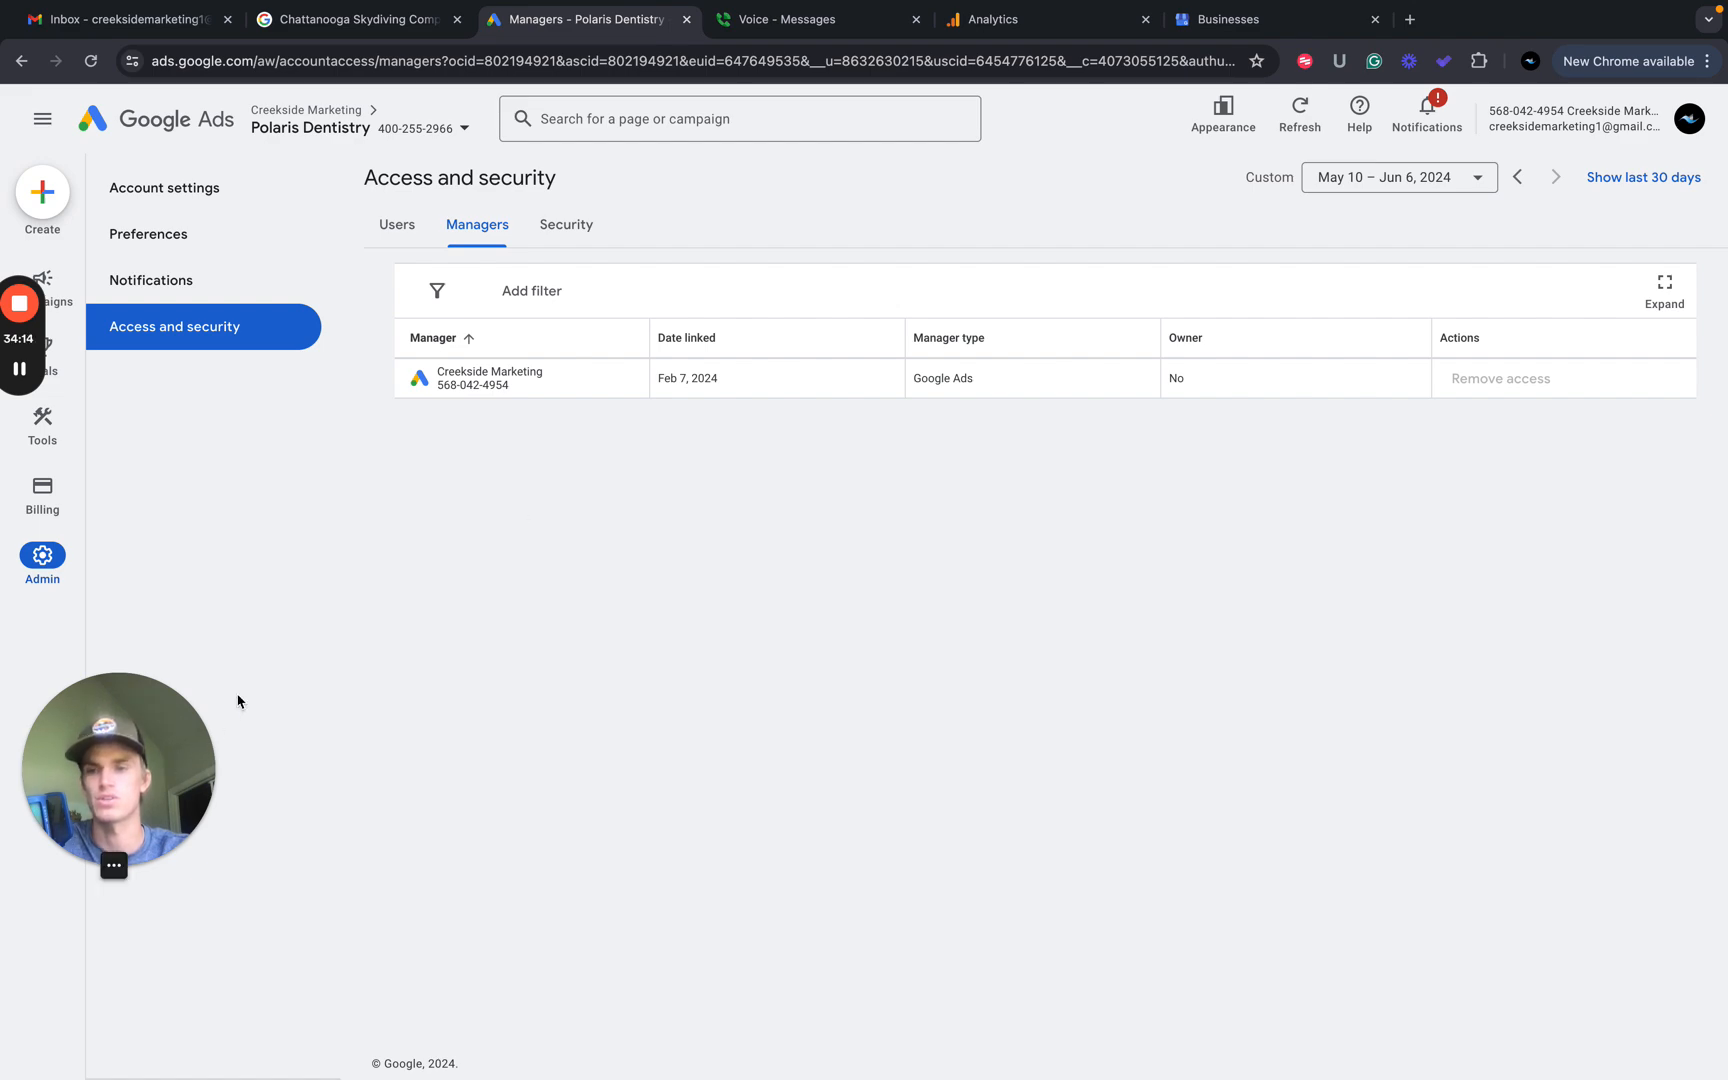
In the audit spreadsheet, mark the question about people and managers with account access, row 40, with an x under Yes.
{"action": "key", "text": "ctrl+Left"}
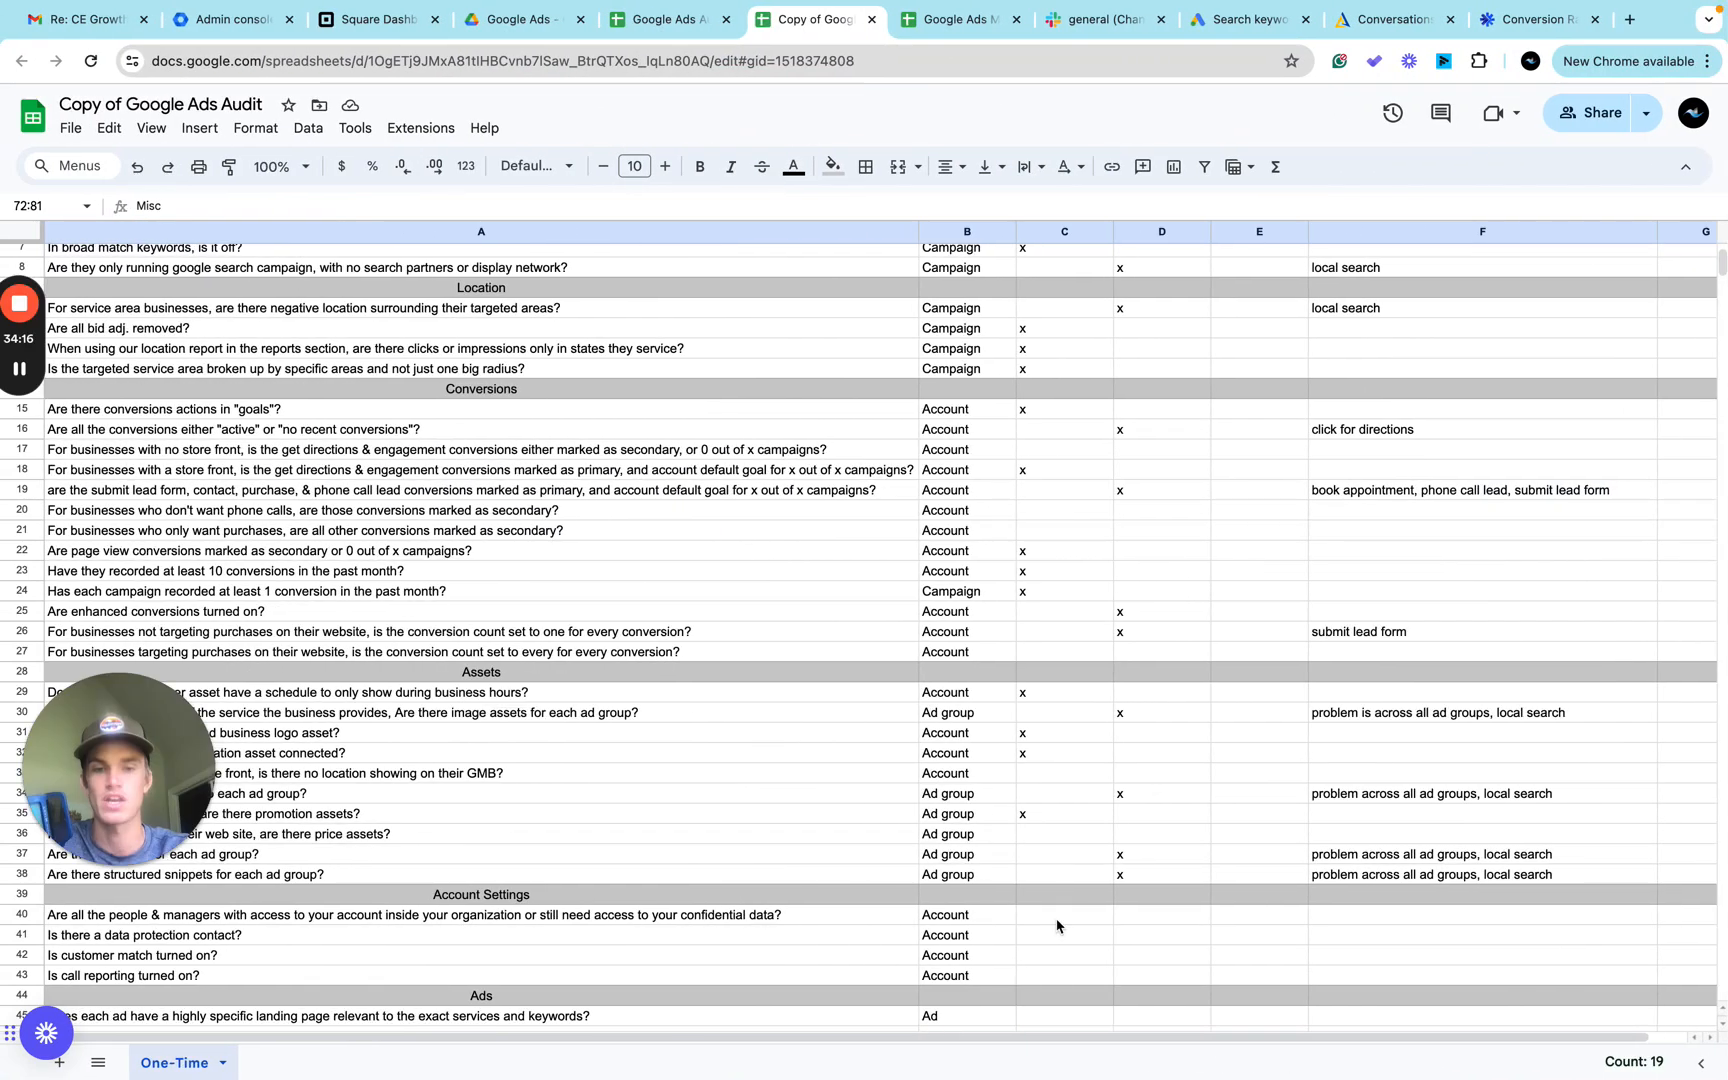
{"action": "left_click", "coordinate": [1061, 915]}
{"action": "type", "text": "x"}
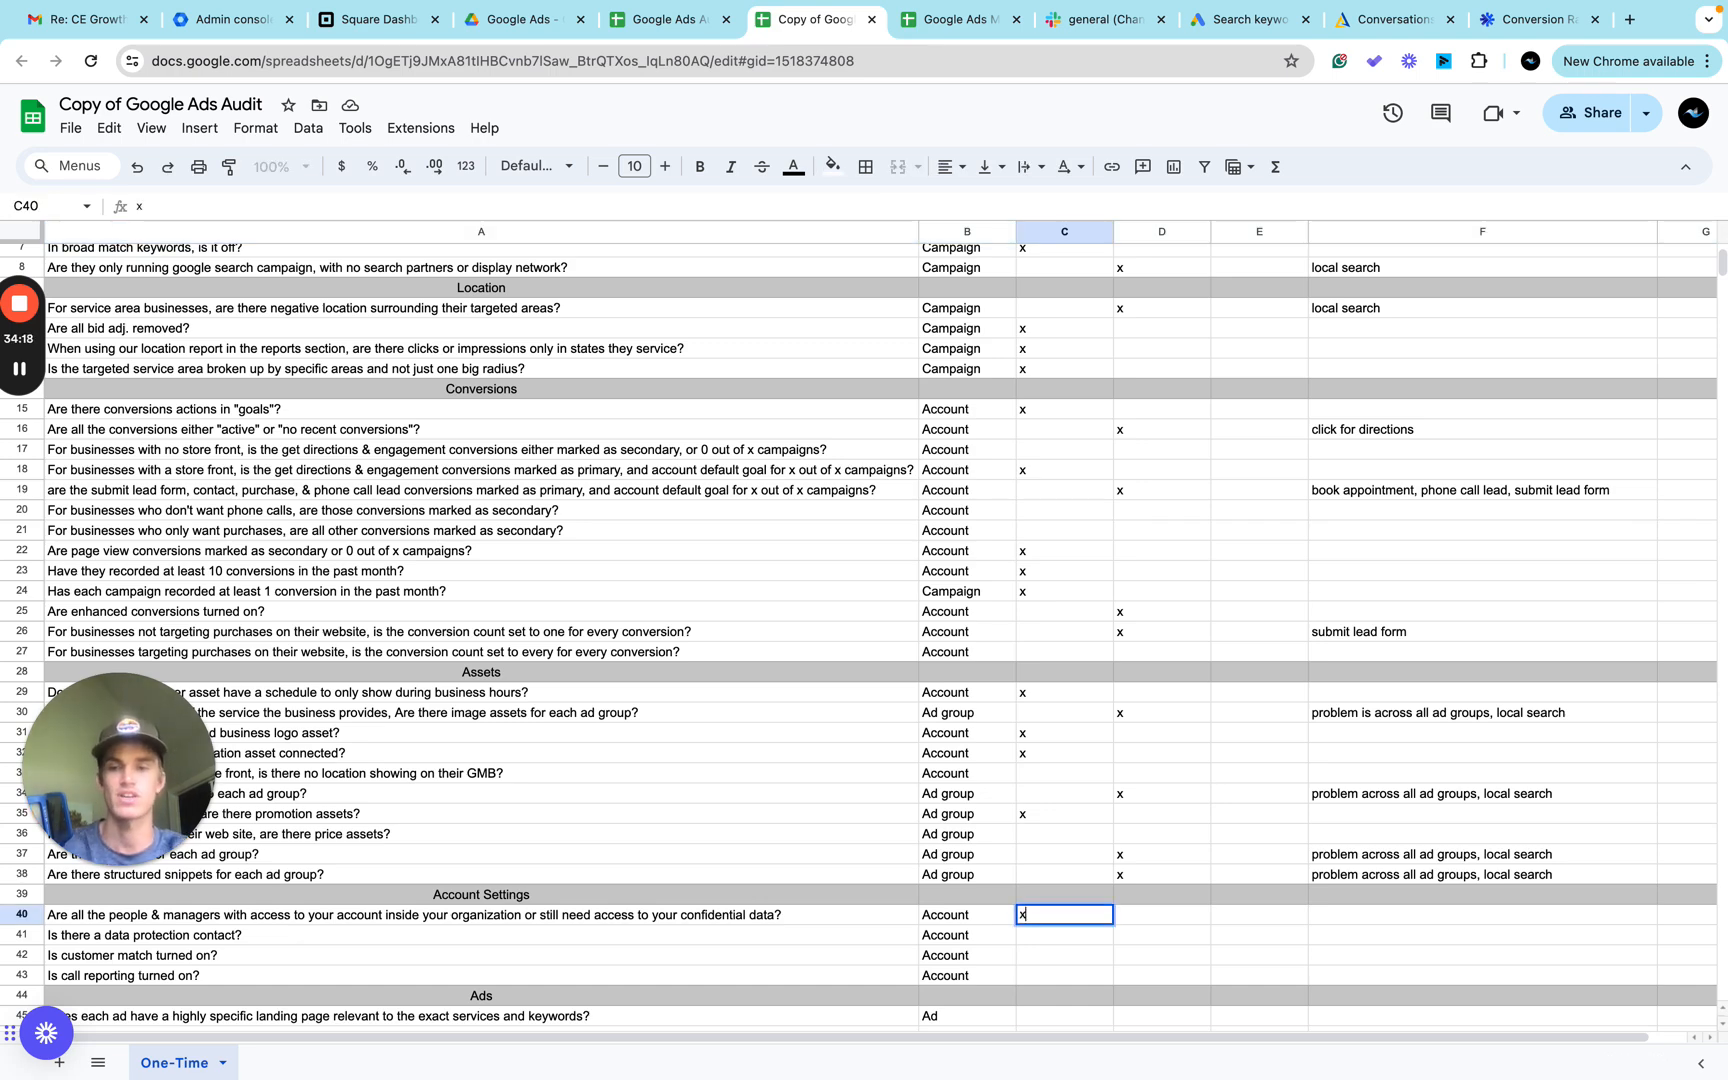
Check the data protection contacts in the Google Ads account settings and mark row 41 of the audit spreadsheet with an x under Yes.
{"action": "key", "text": "ctrl+Right"}
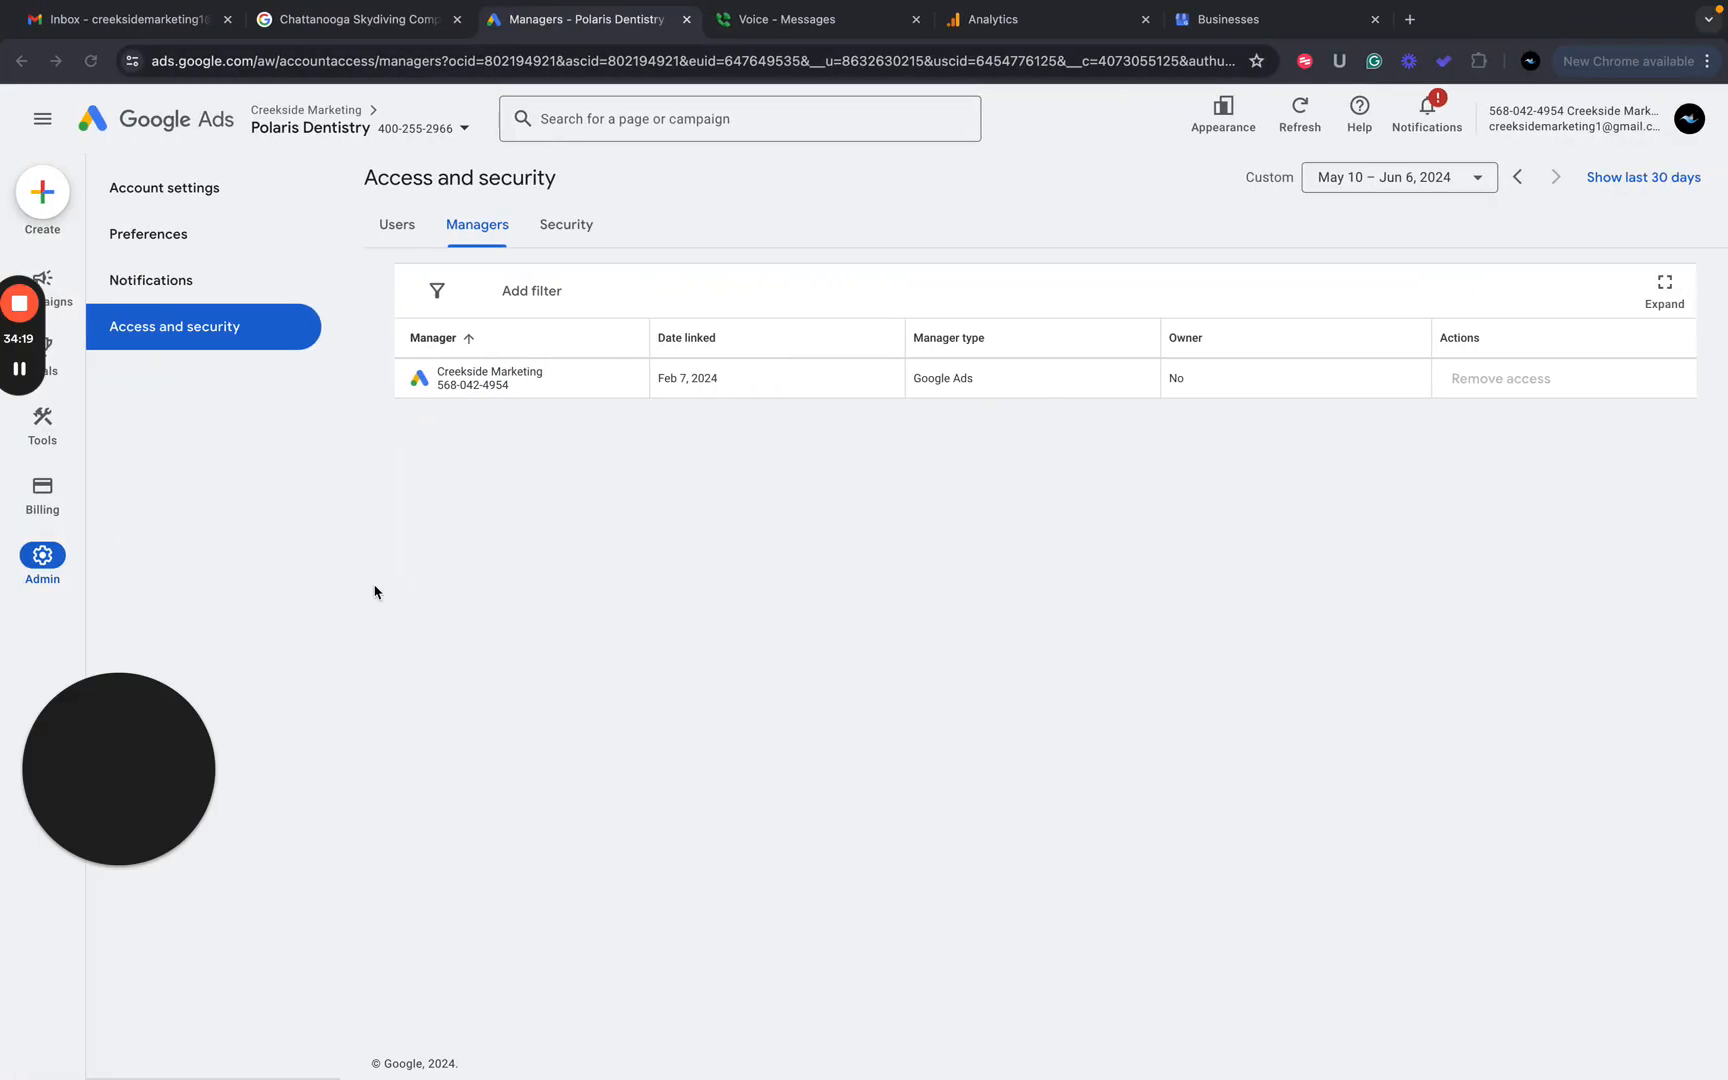
{"action": "left_click", "coordinate": [183, 186]}
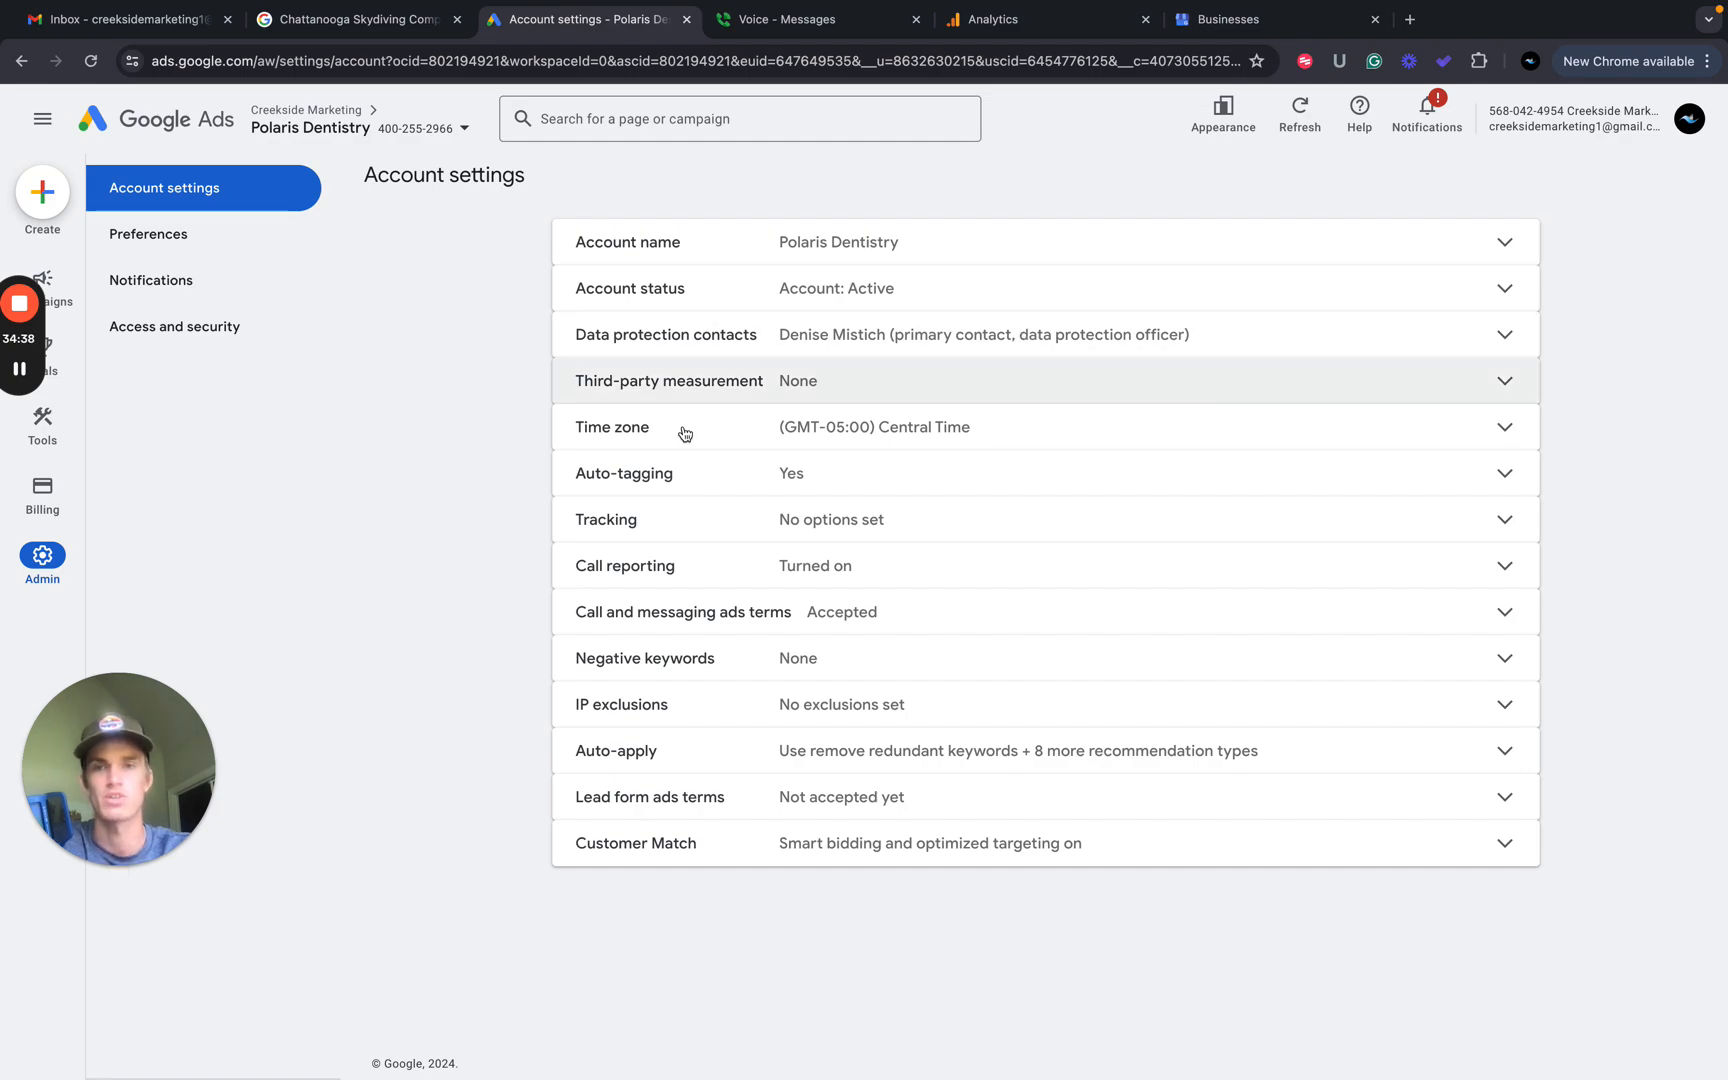
{"action": "key", "text": "ctrl+Left"}
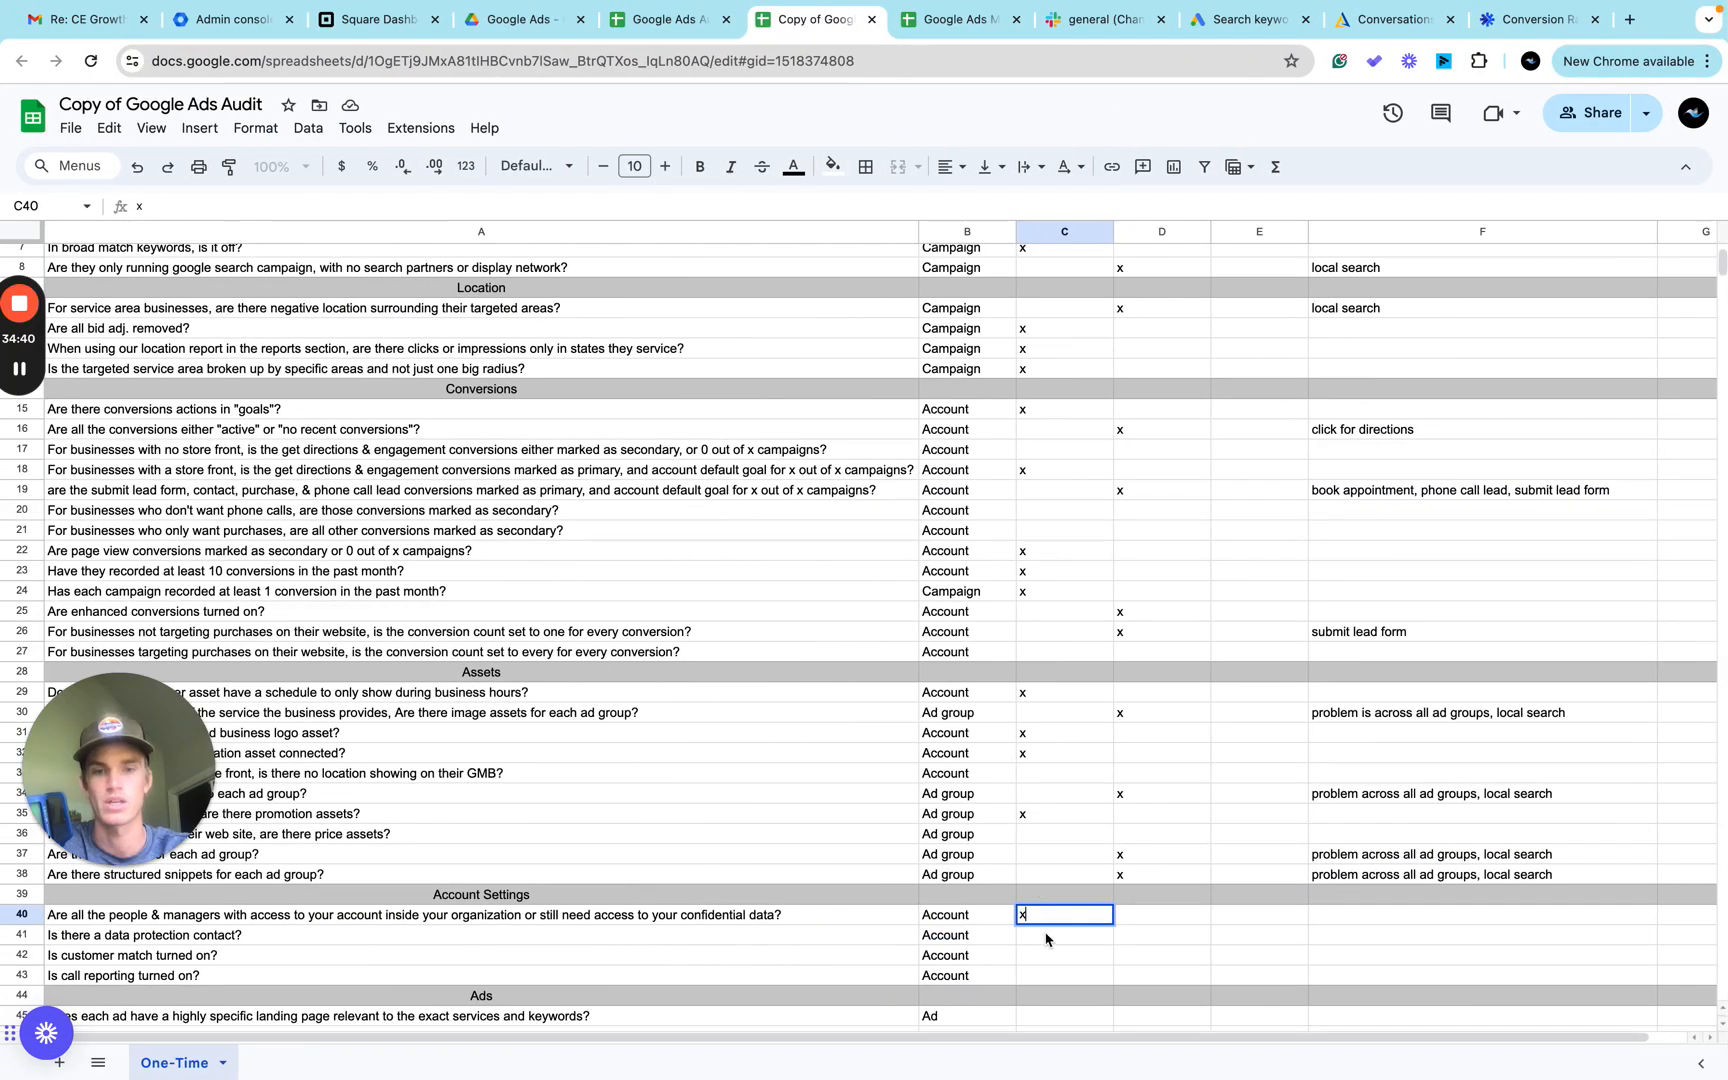
{"action": "left_click", "coordinate": [1051, 941]}
{"action": "type", "text": "x"}
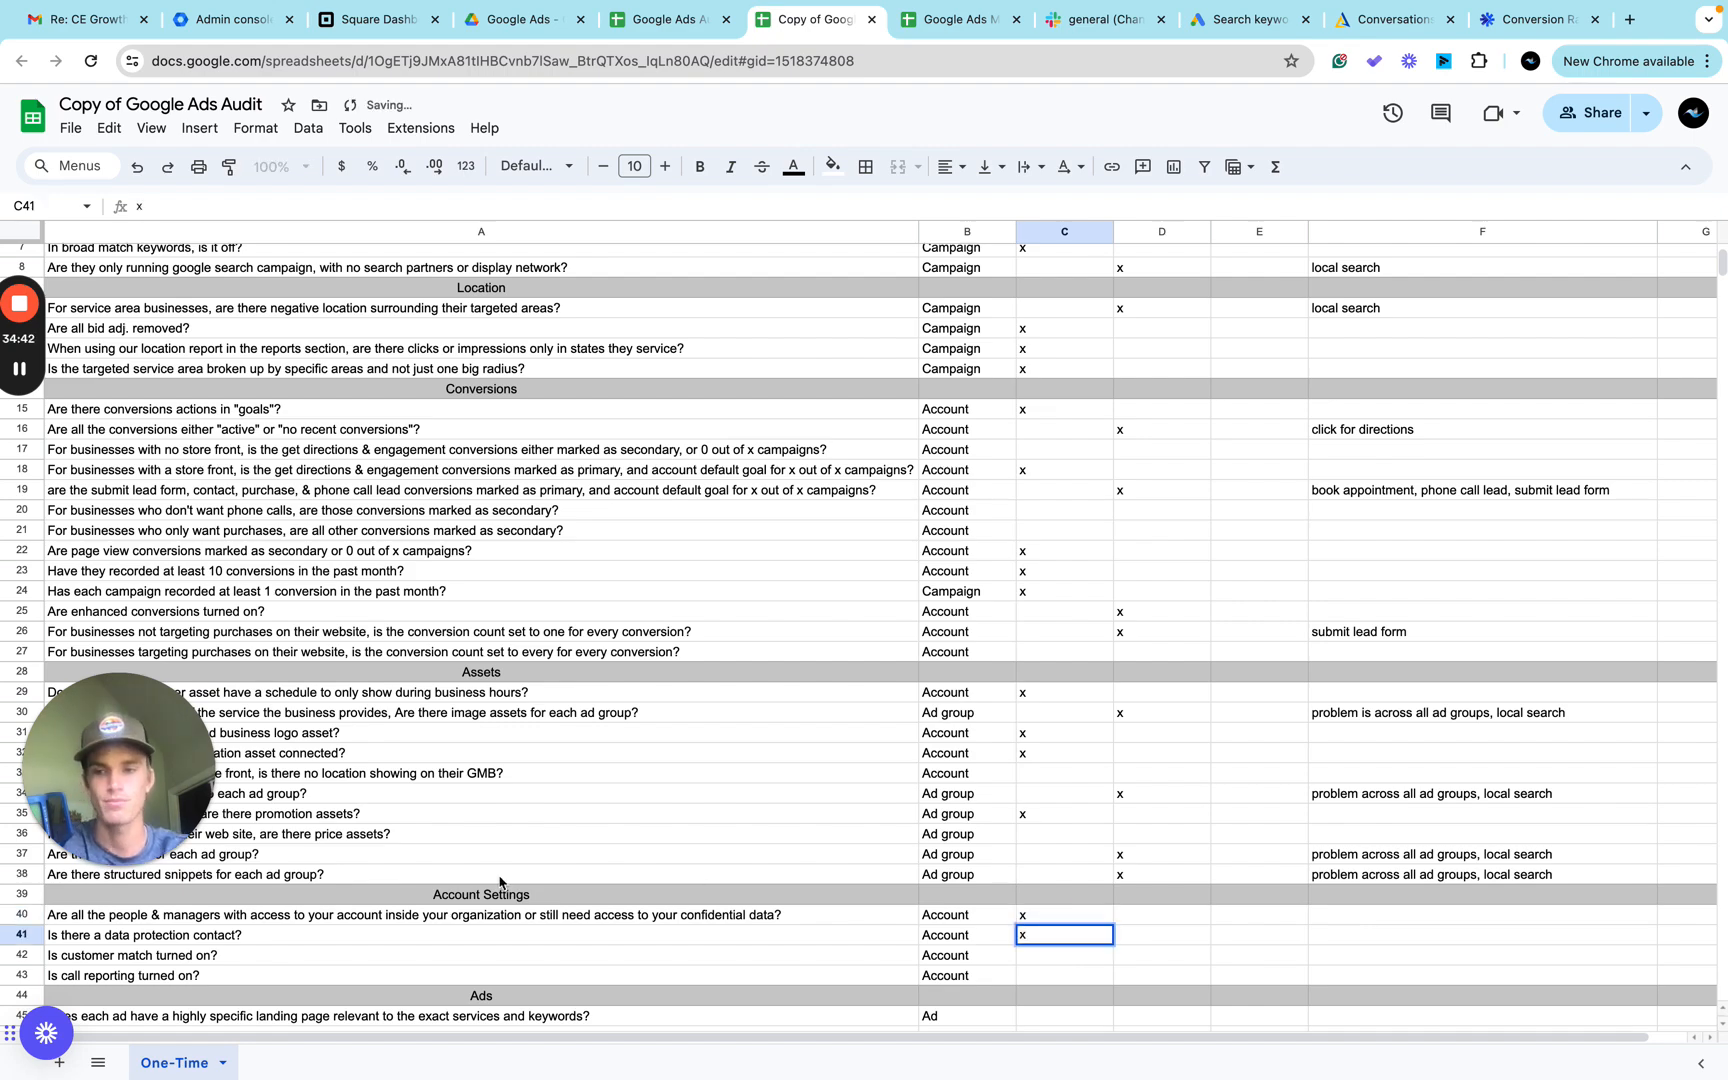
Inspect the Customer Match setting in Google Ads and mark row 42 of the audit spreadsheet with an x under Yes.
{"action": "key", "text": "ctrl+Right"}
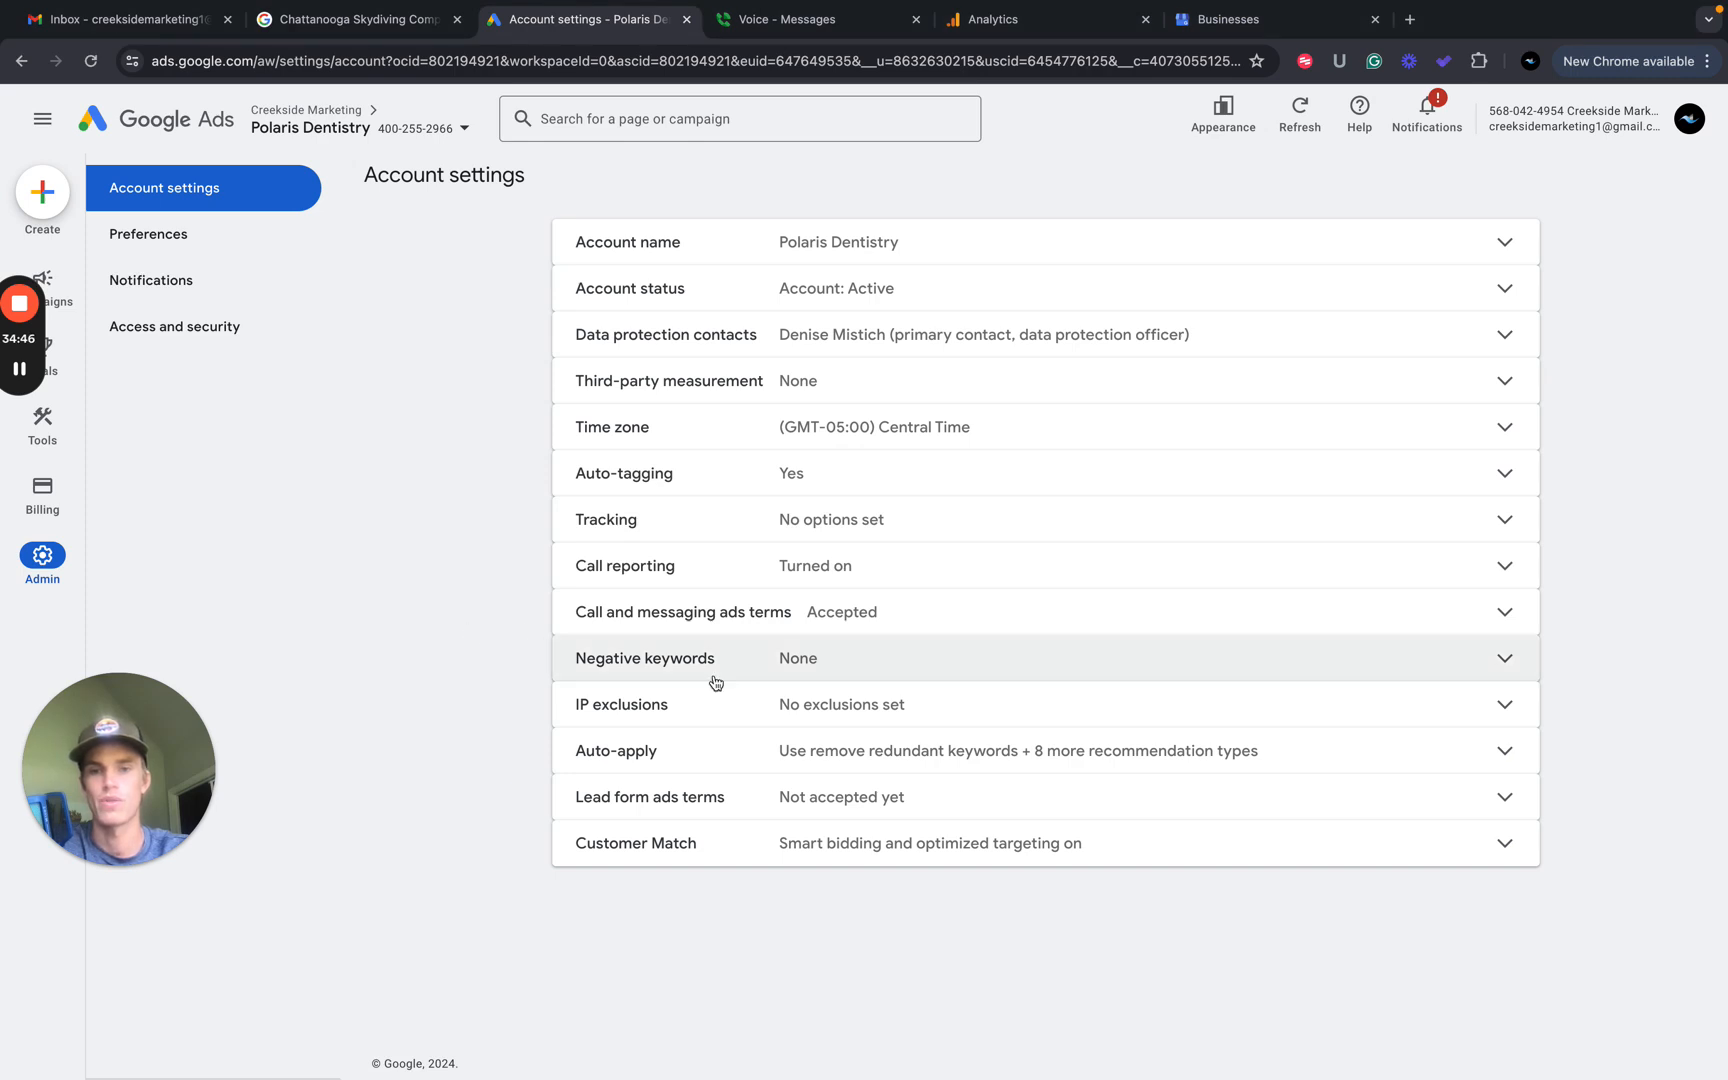
{"action": "left_click", "coordinate": [903, 856]}
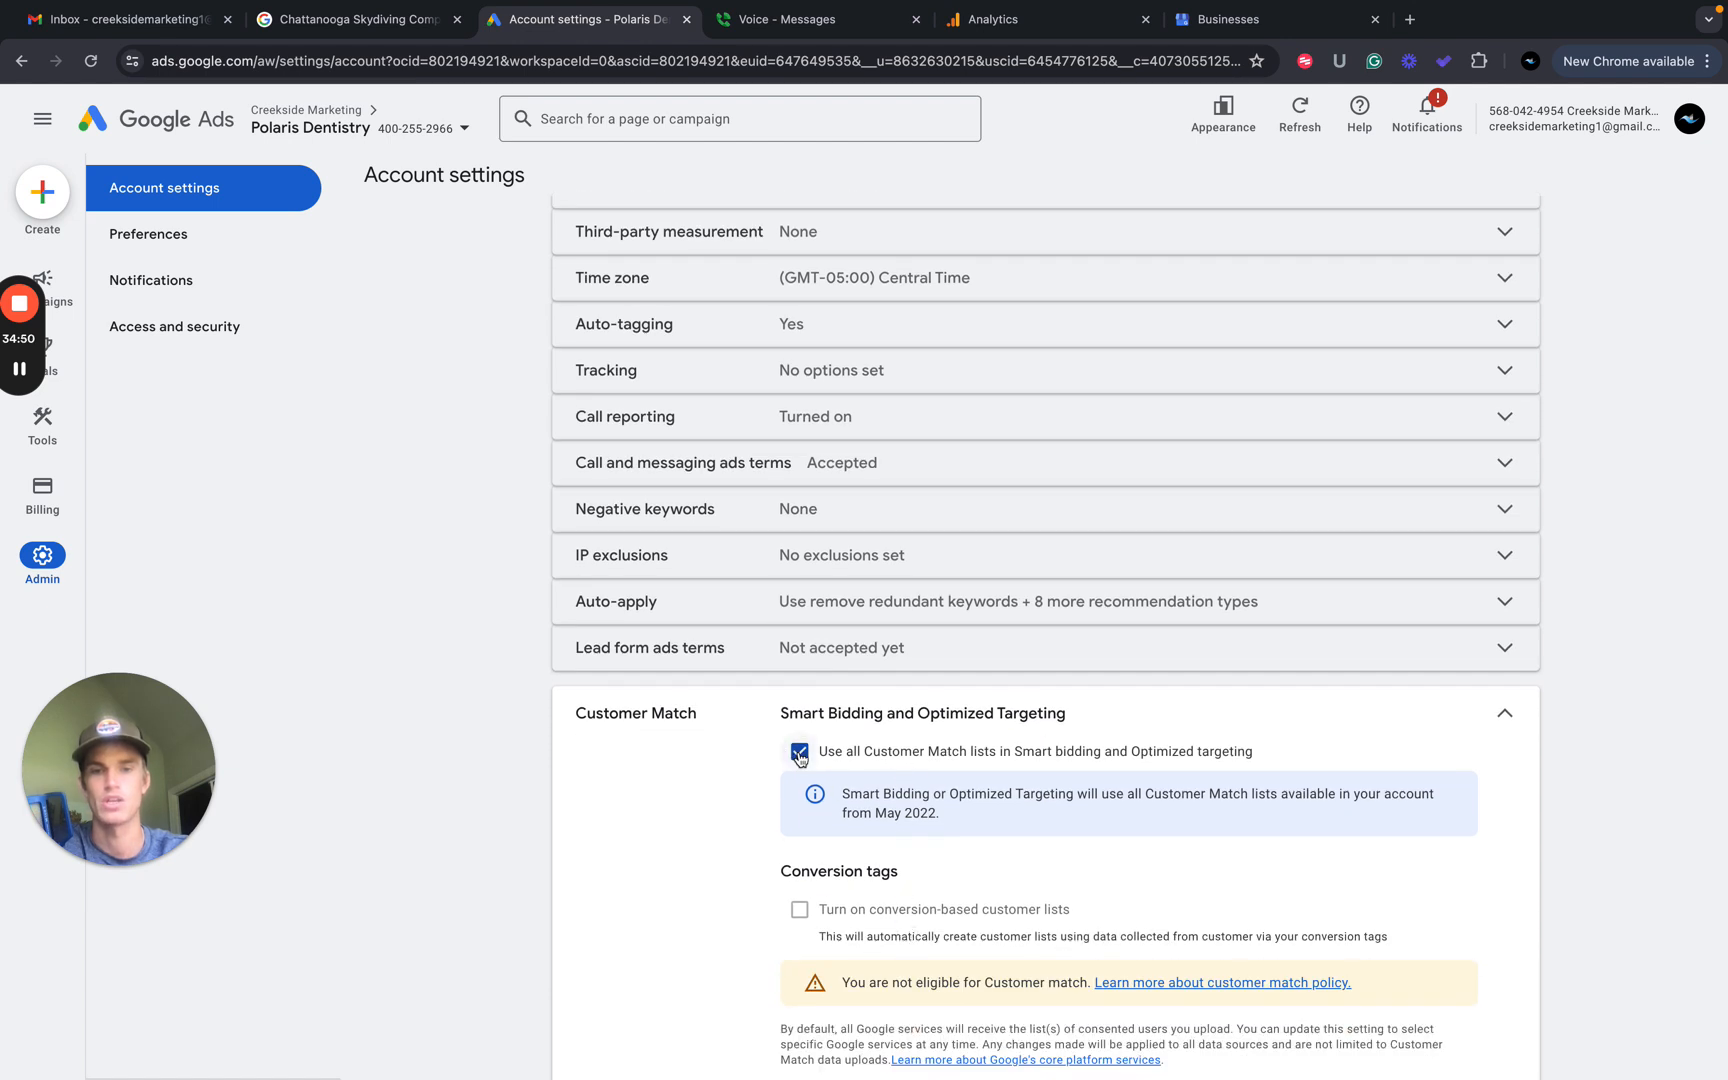
{"action": "left_click", "coordinate": [1506, 716]}
{"action": "key", "text": "ctrl+Left"}
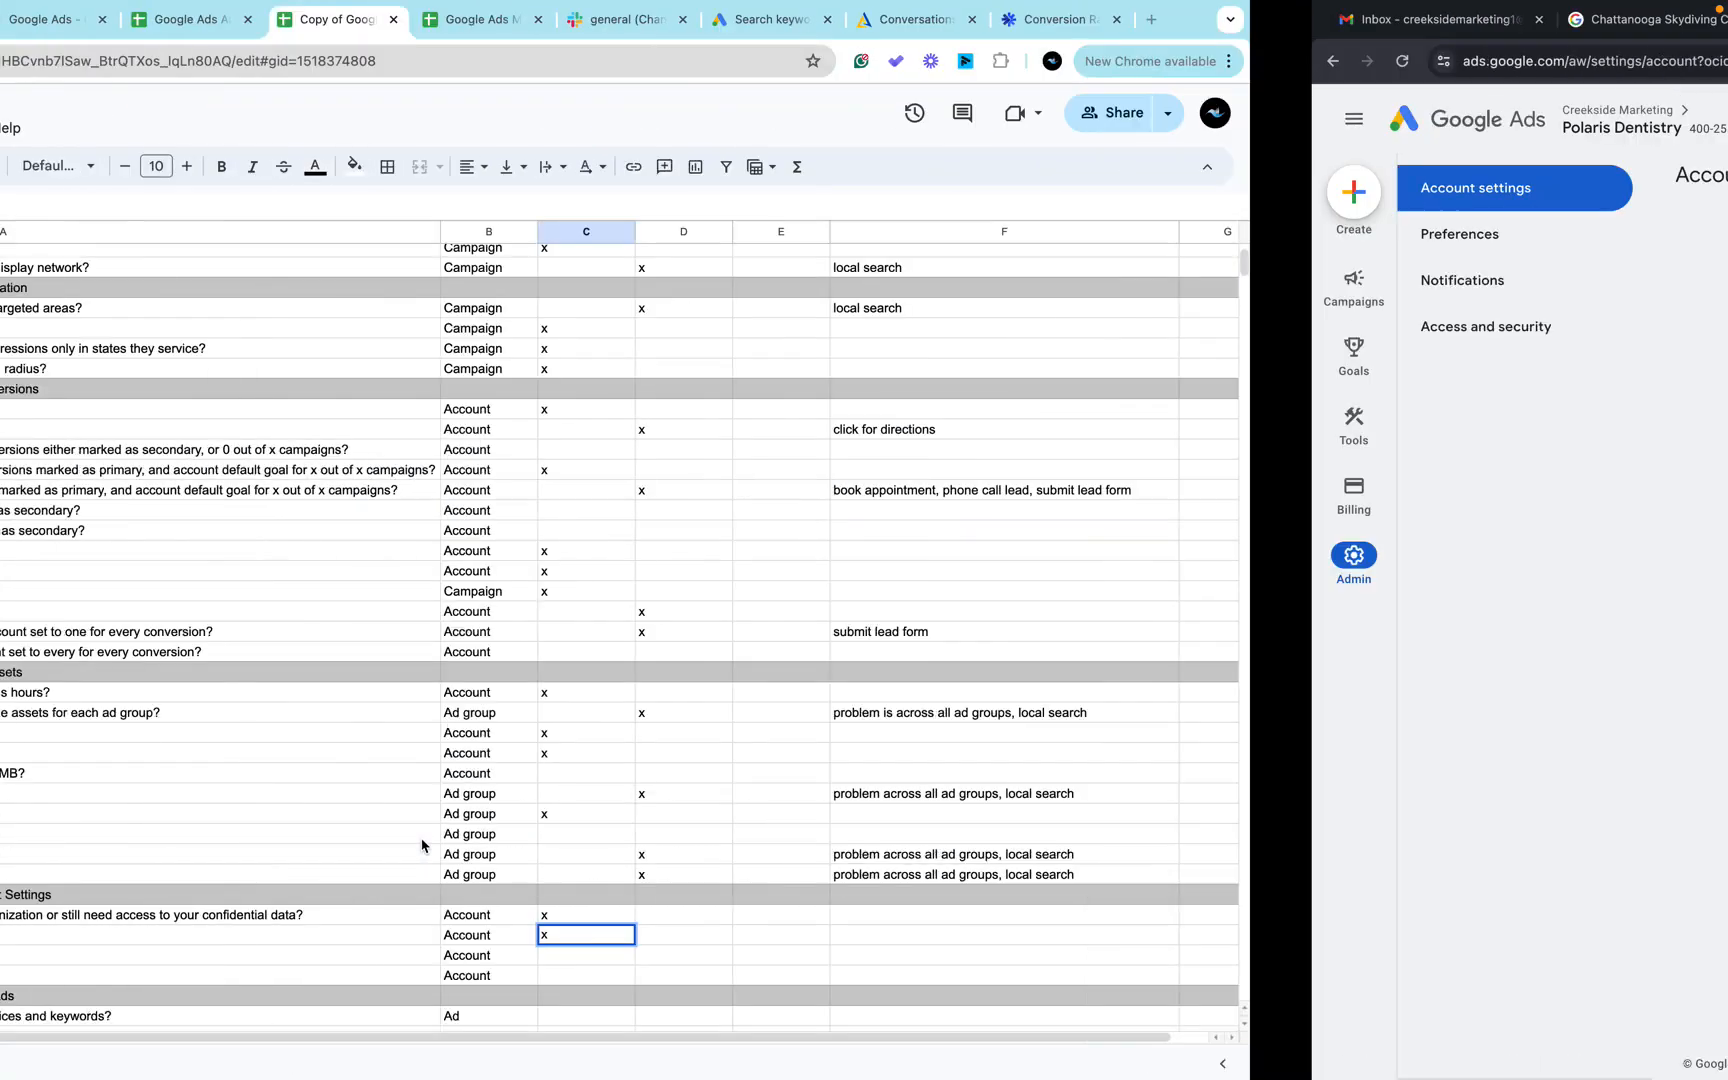
{"action": "left_click", "coordinate": [1082, 961]}
{"action": "type", "text": "x"}
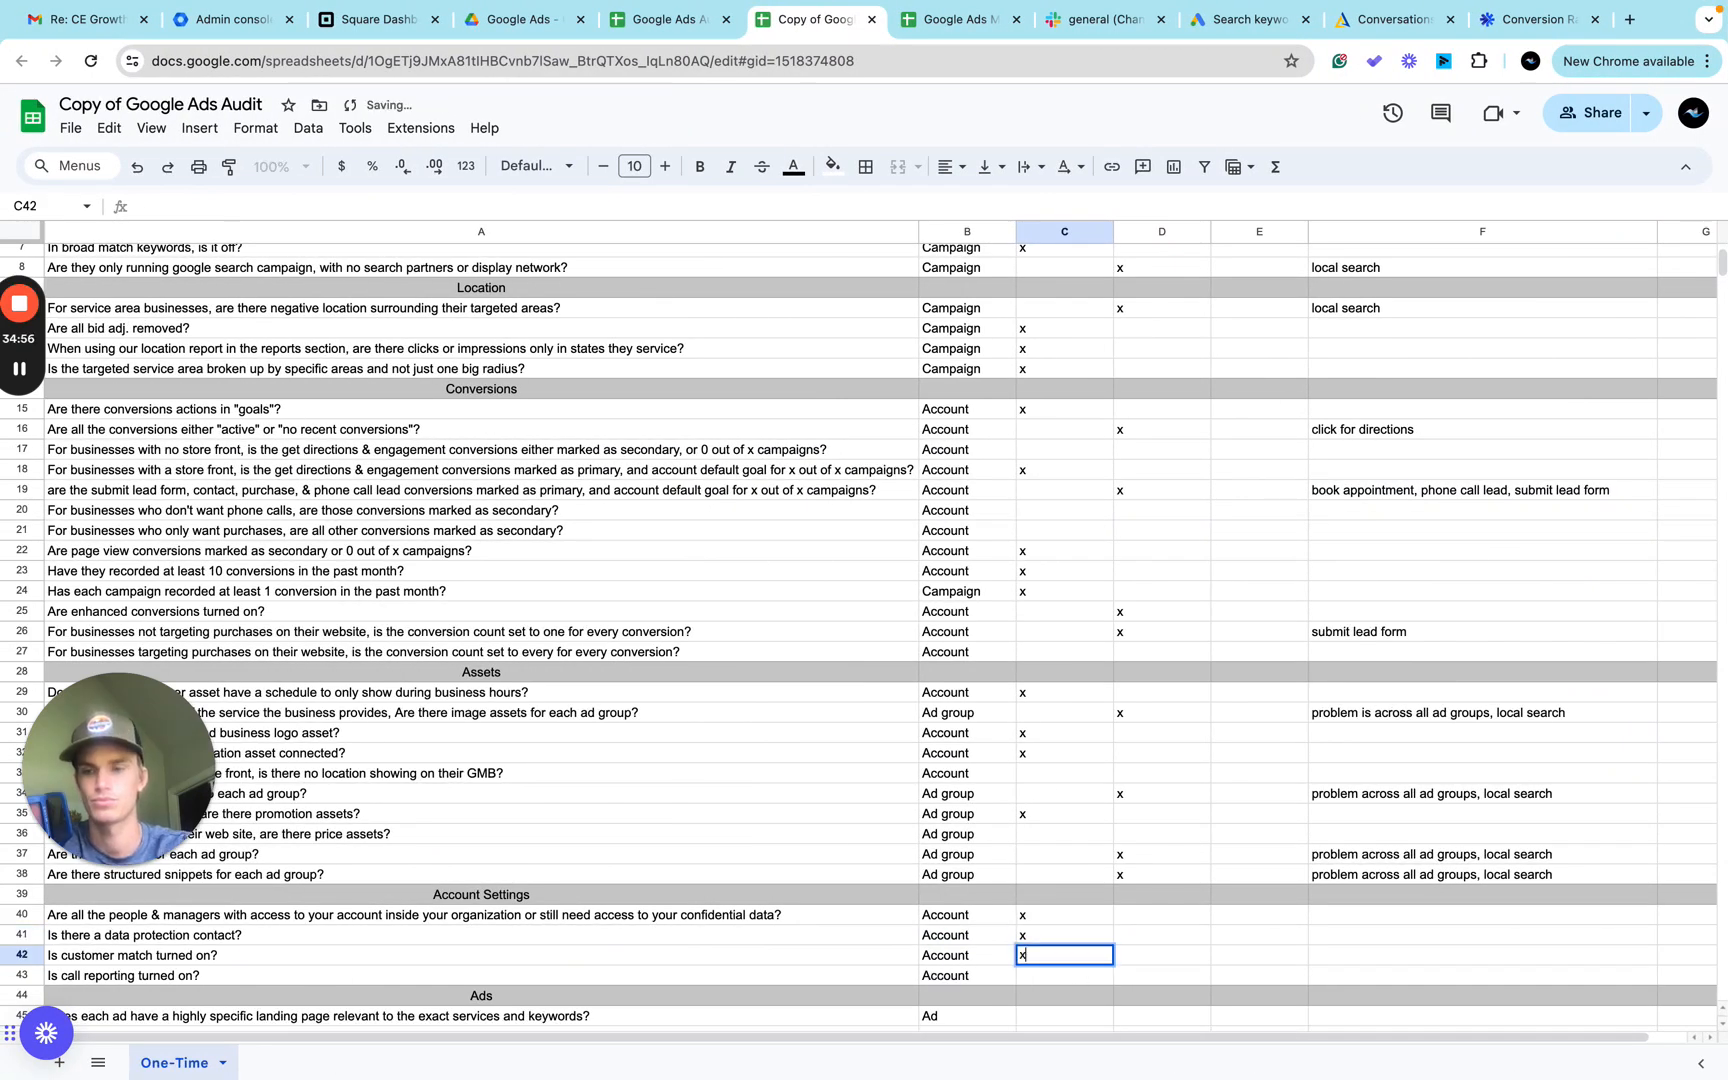
Check the Call reporting setting in the Google Ads account settings and mark row 43 of the audit spreadsheet with an x under Yes.
{"action": "key", "text": "ctrl+Right"}
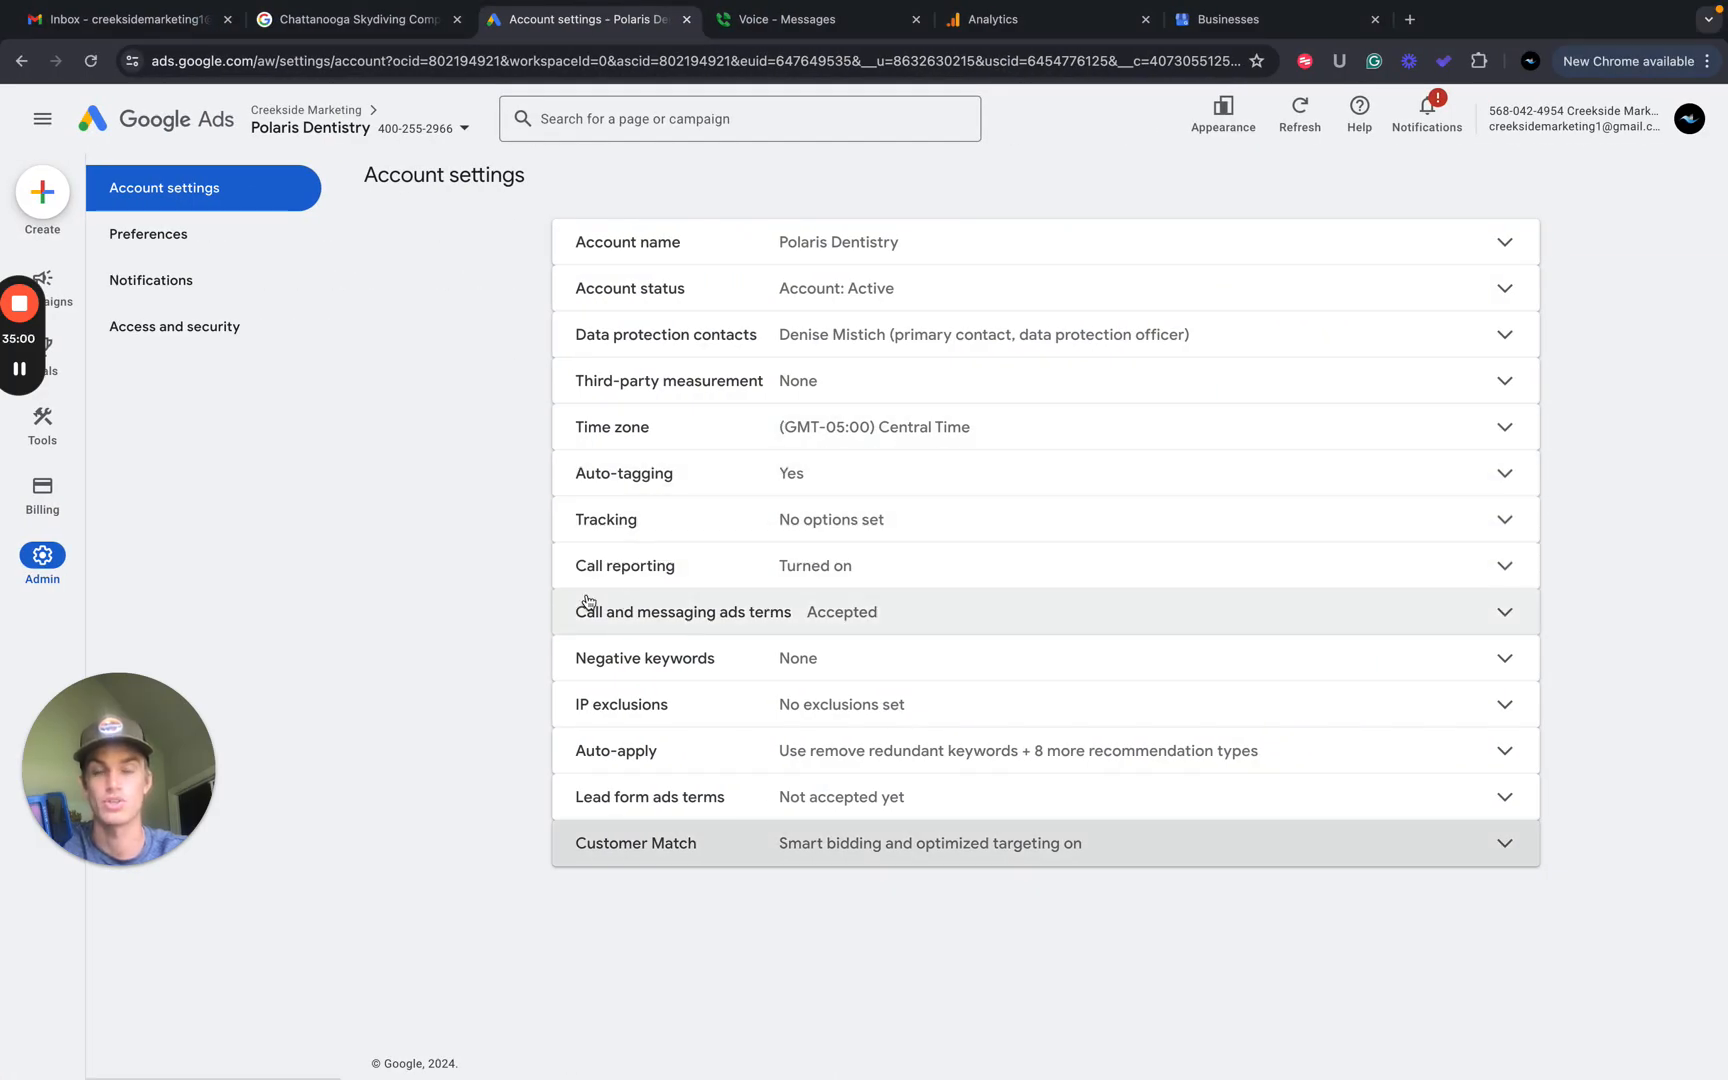
{"action": "key", "text": "ctrl+Left"}
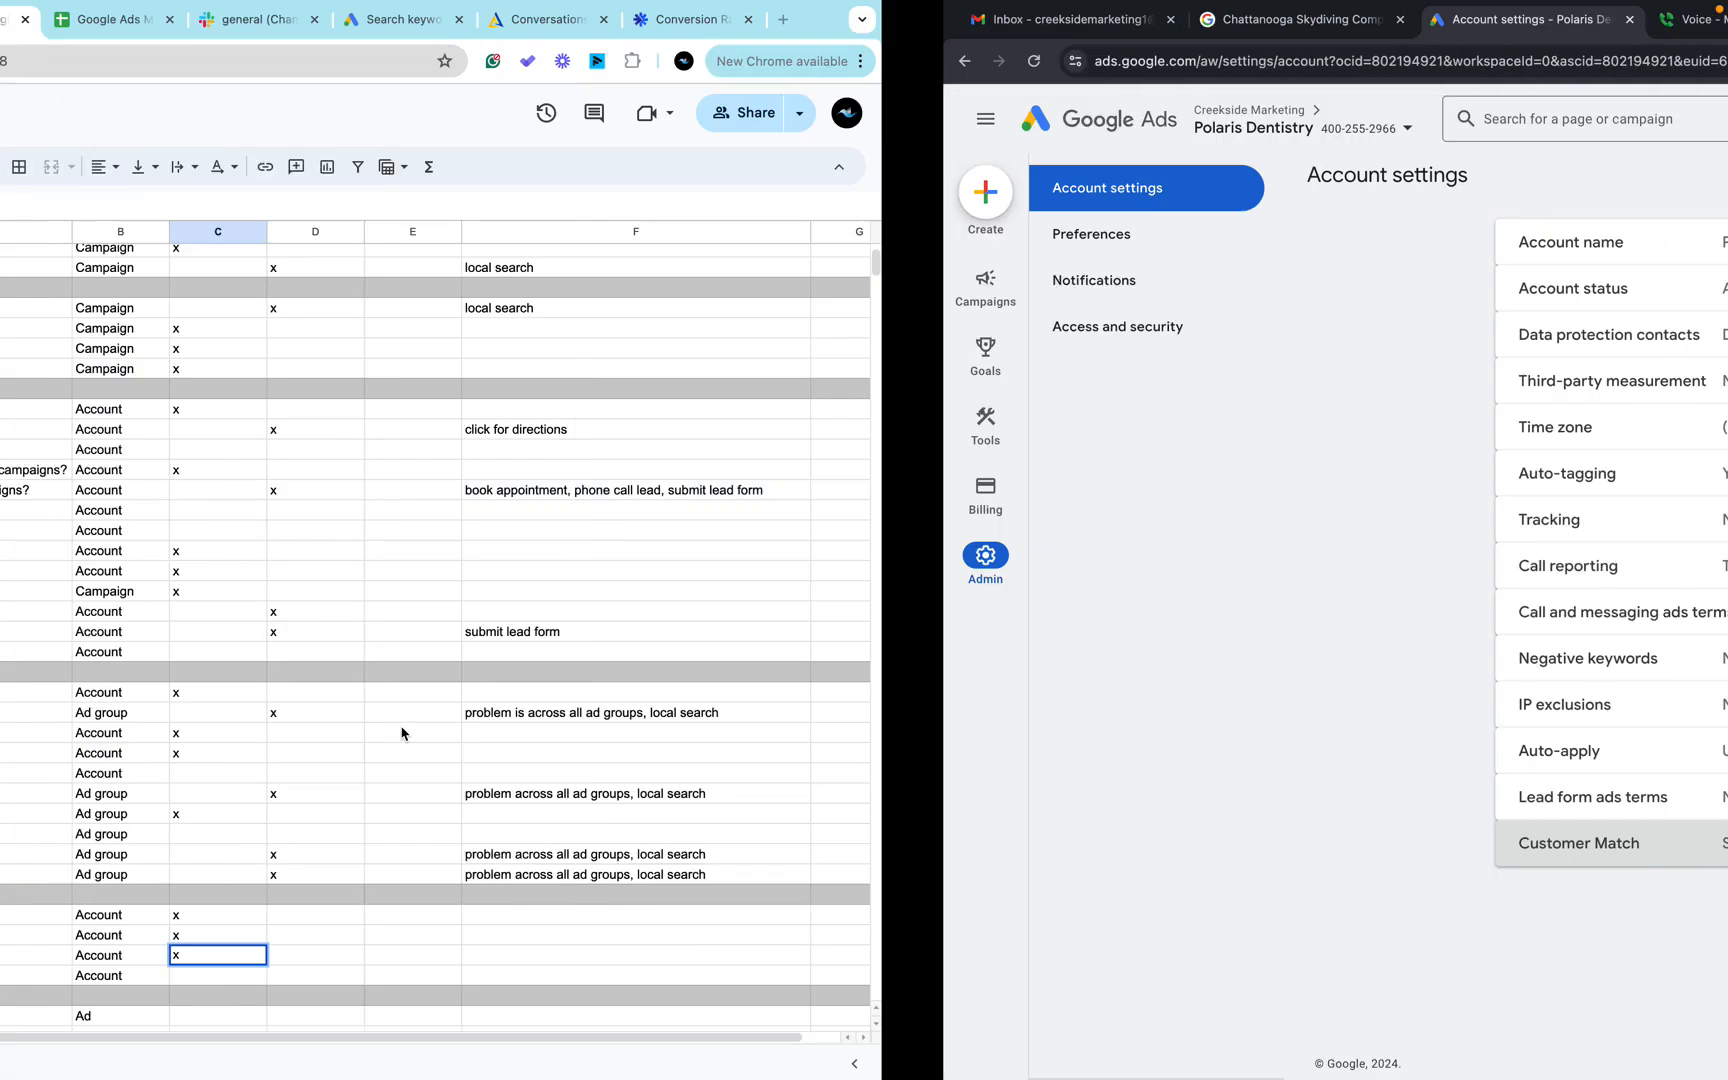
{"action": "key", "text": "Return"}
{"action": "type", "text": "x"}
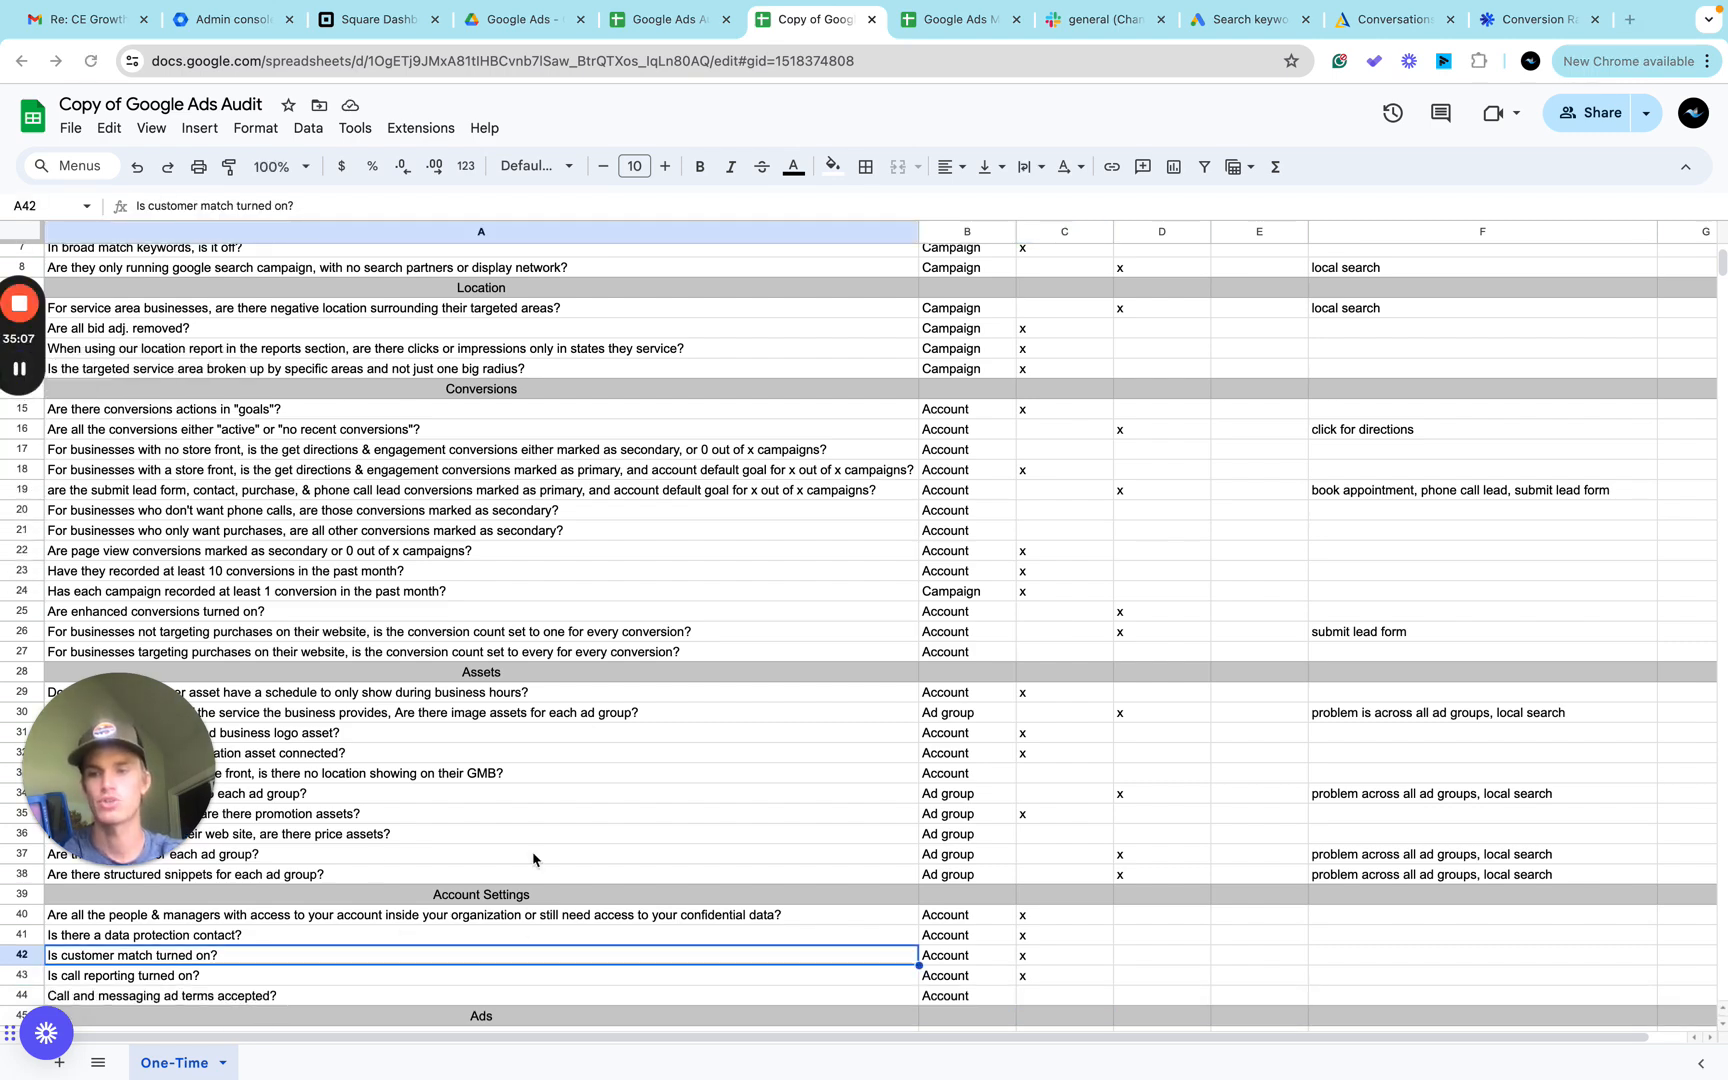
Check the call and messaging ads terms in Google Ads and mark row 44 of the audit spreadsheet with an x under Yes.
{"action": "key", "text": "ctrl+Right"}
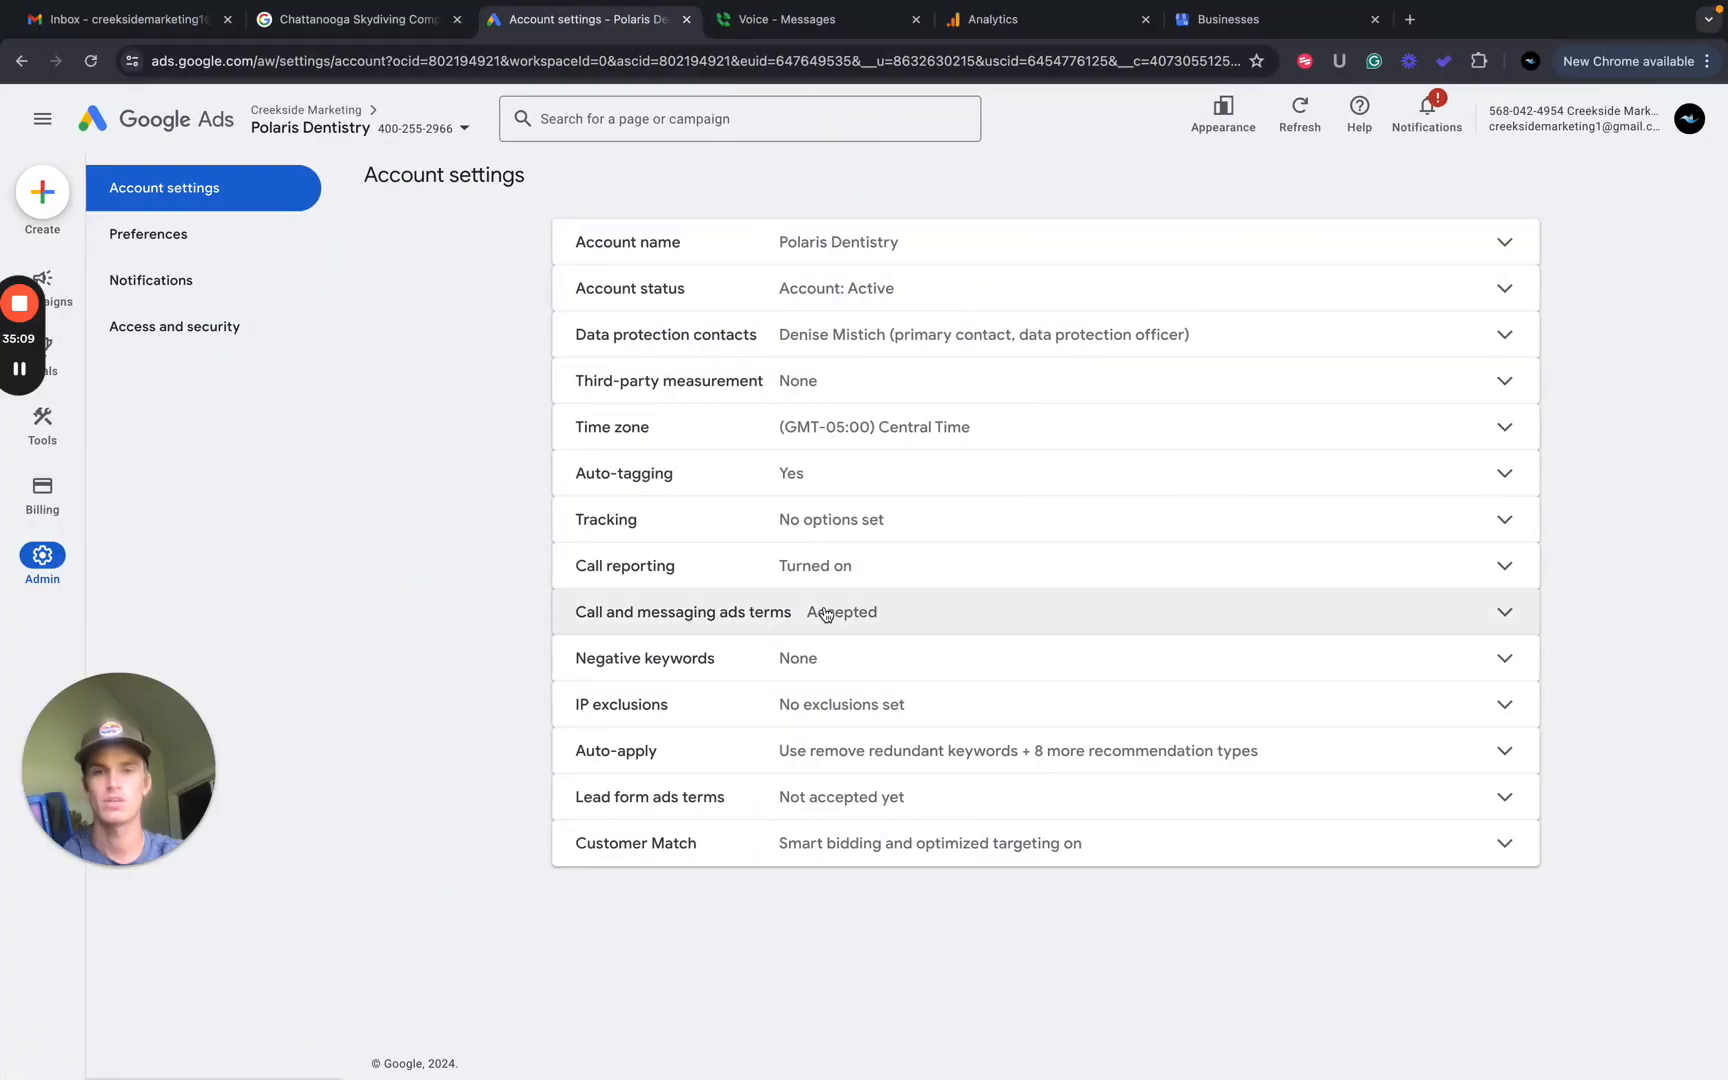
{"action": "key", "text": "ctrl+Left"}
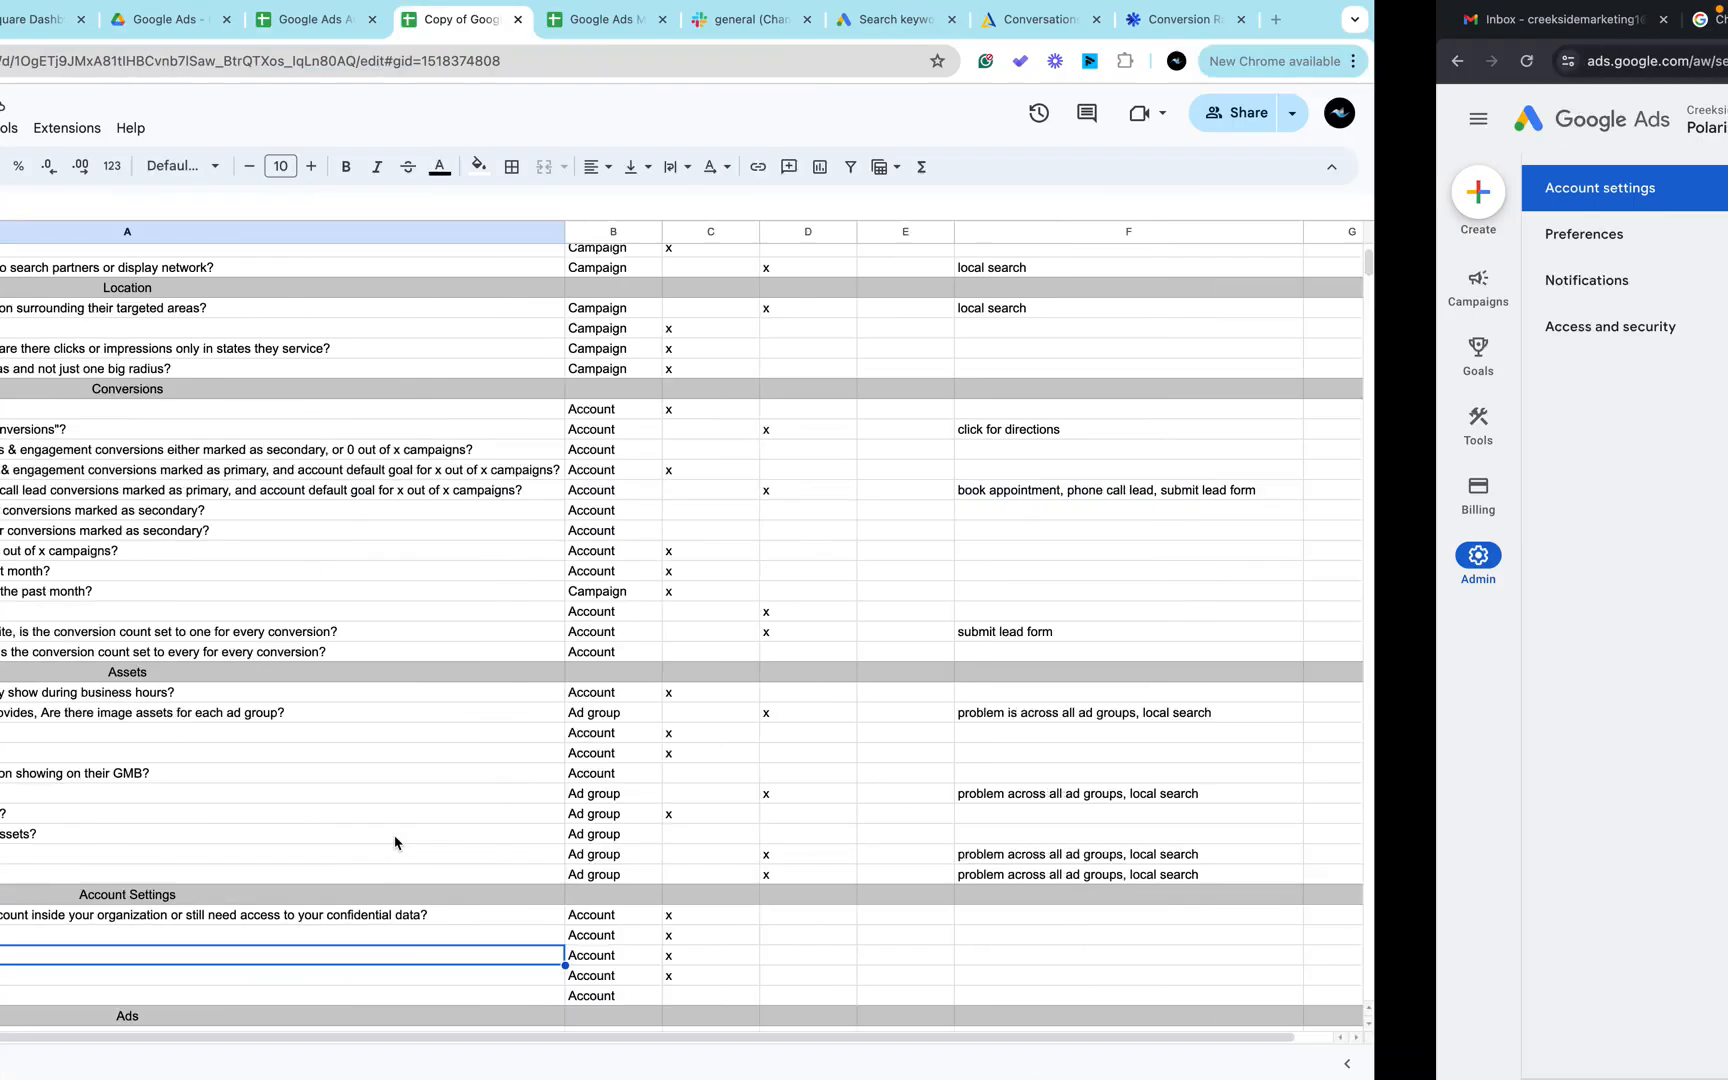
{"action": "left_click", "coordinate": [1045, 996]}
{"action": "type", "text": "x"}
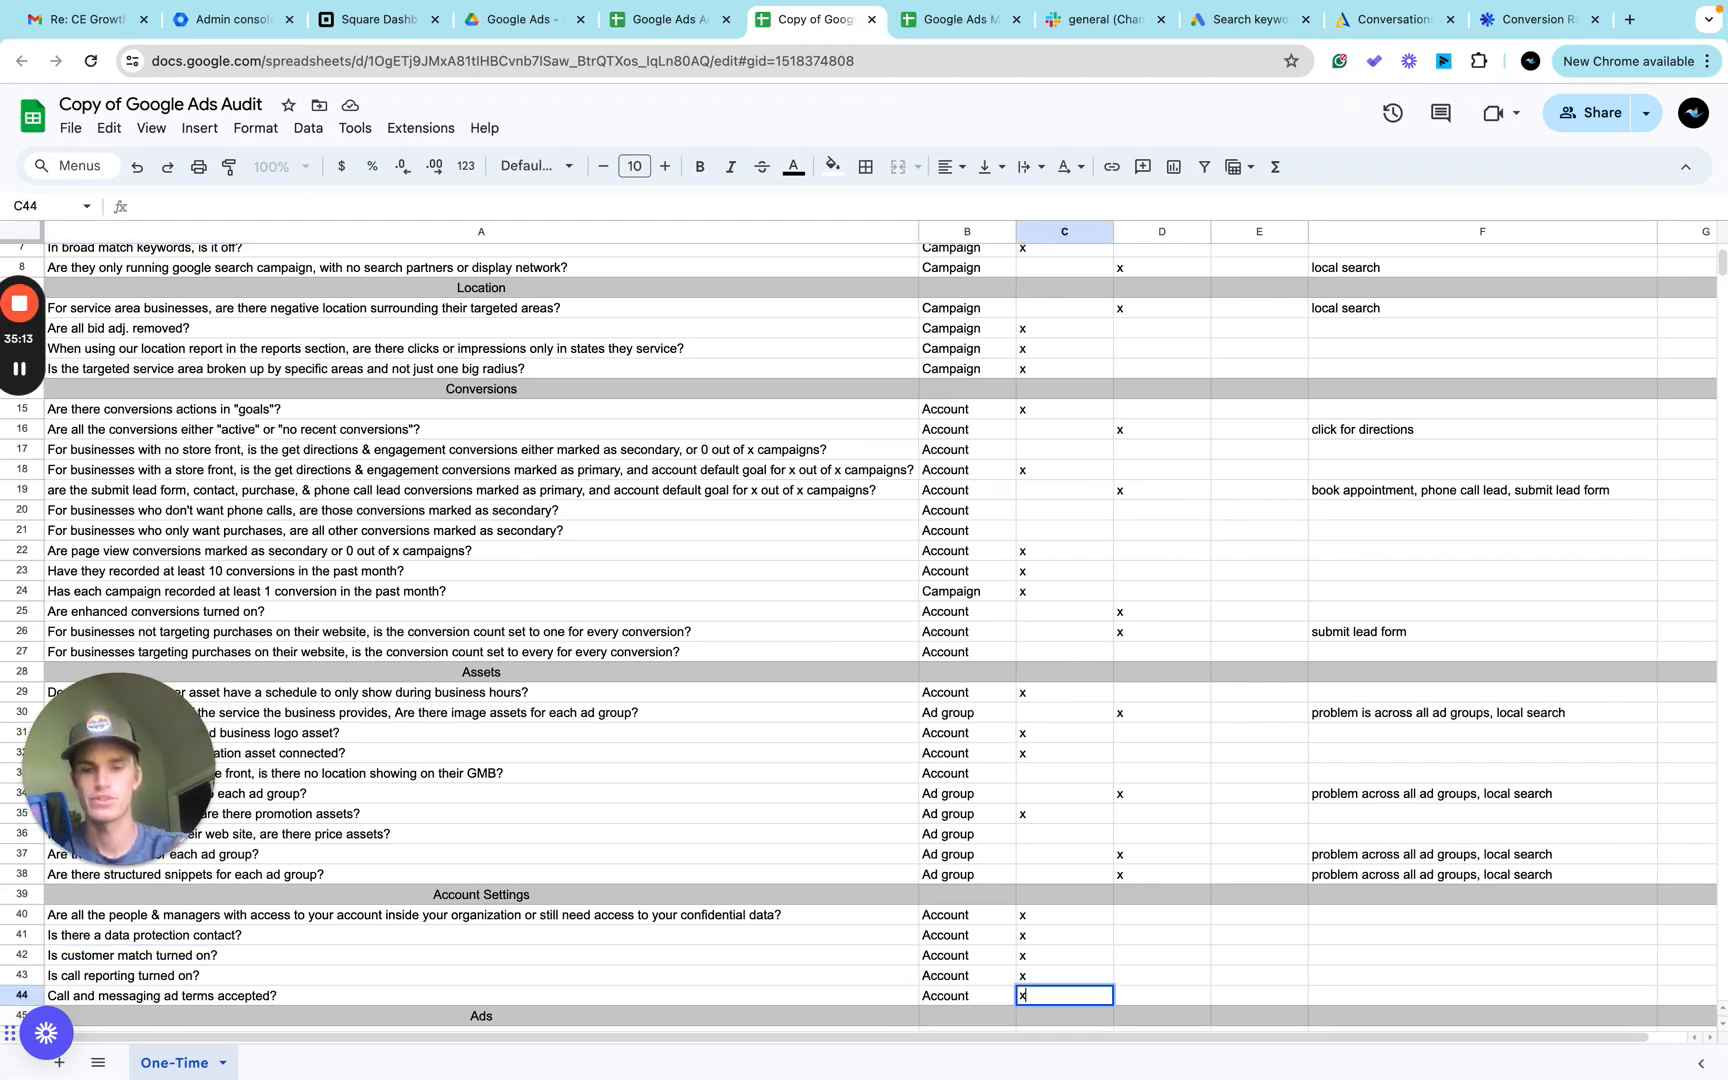
In Google Ads, list the ads across all campaigns and open the eligible Local Search responsive search ad for editing.
{"action": "scroll", "coordinate": [629, 795], "scroll_direction": "down", "scroll_amount": 5}
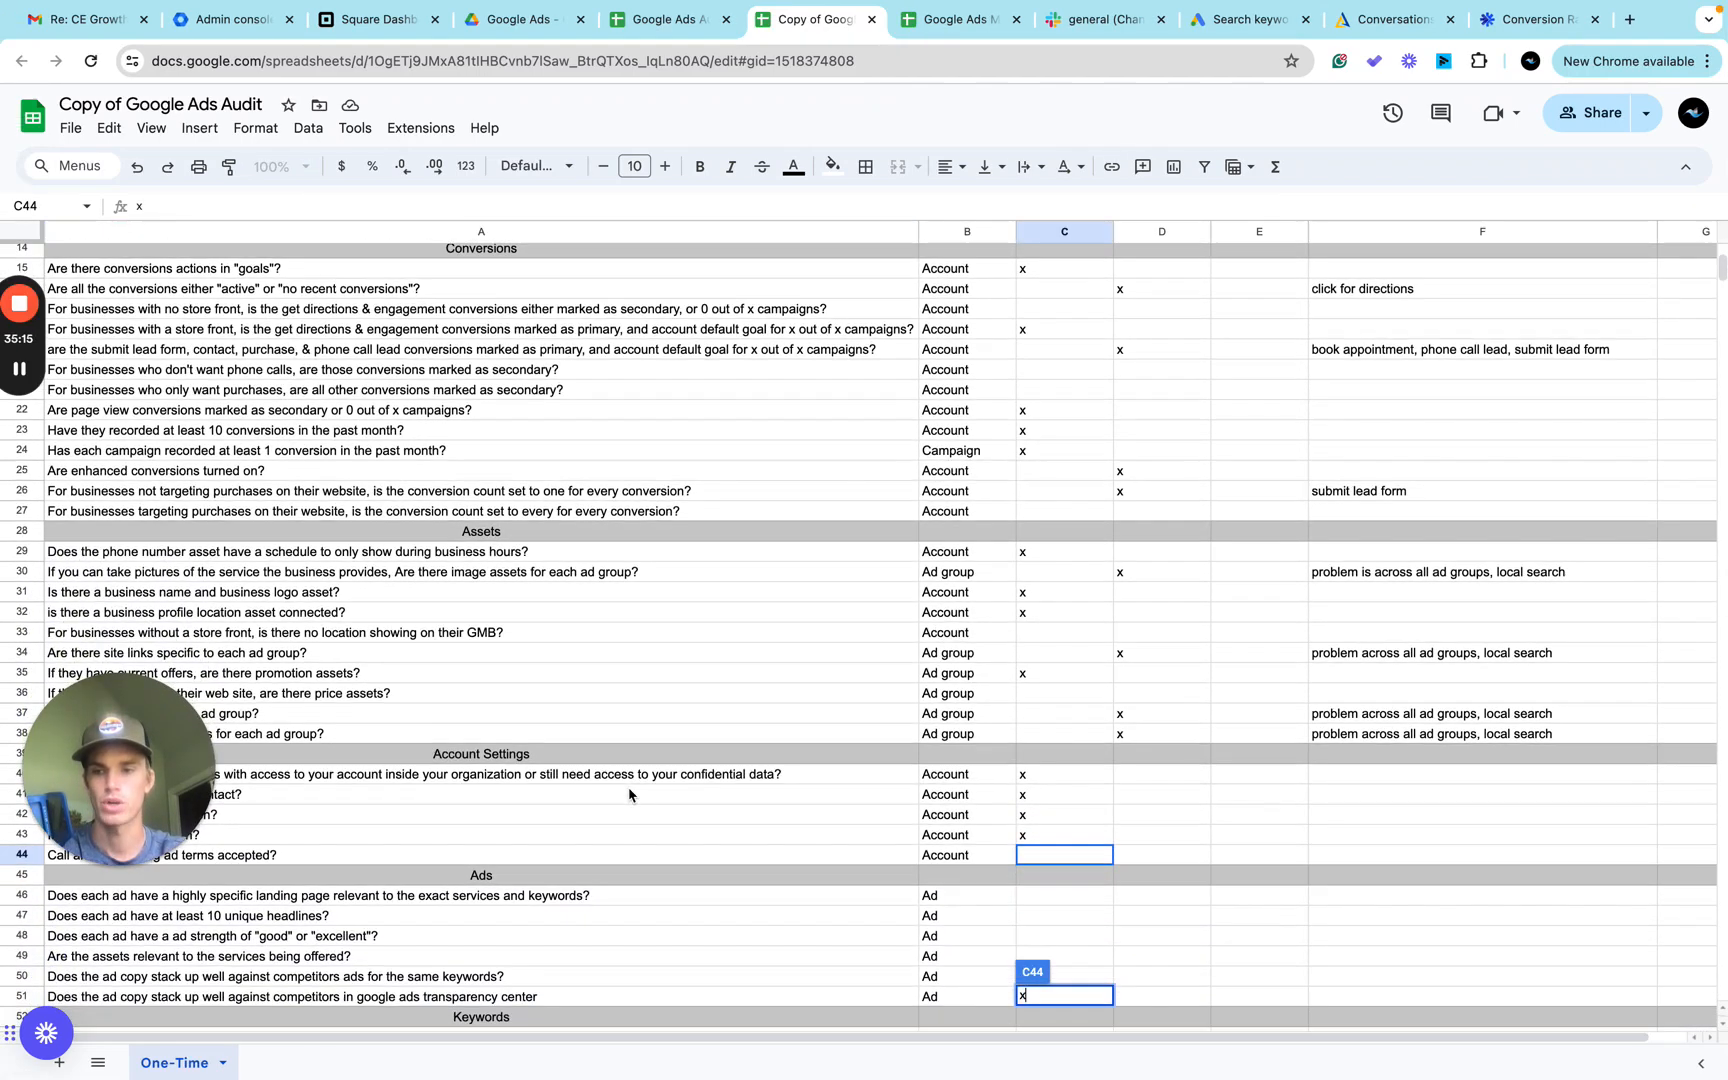
{"action": "scroll", "coordinate": [629, 795], "scroll_direction": "up", "scroll_amount": 1}
{"action": "key", "text": "ctrl+Right"}
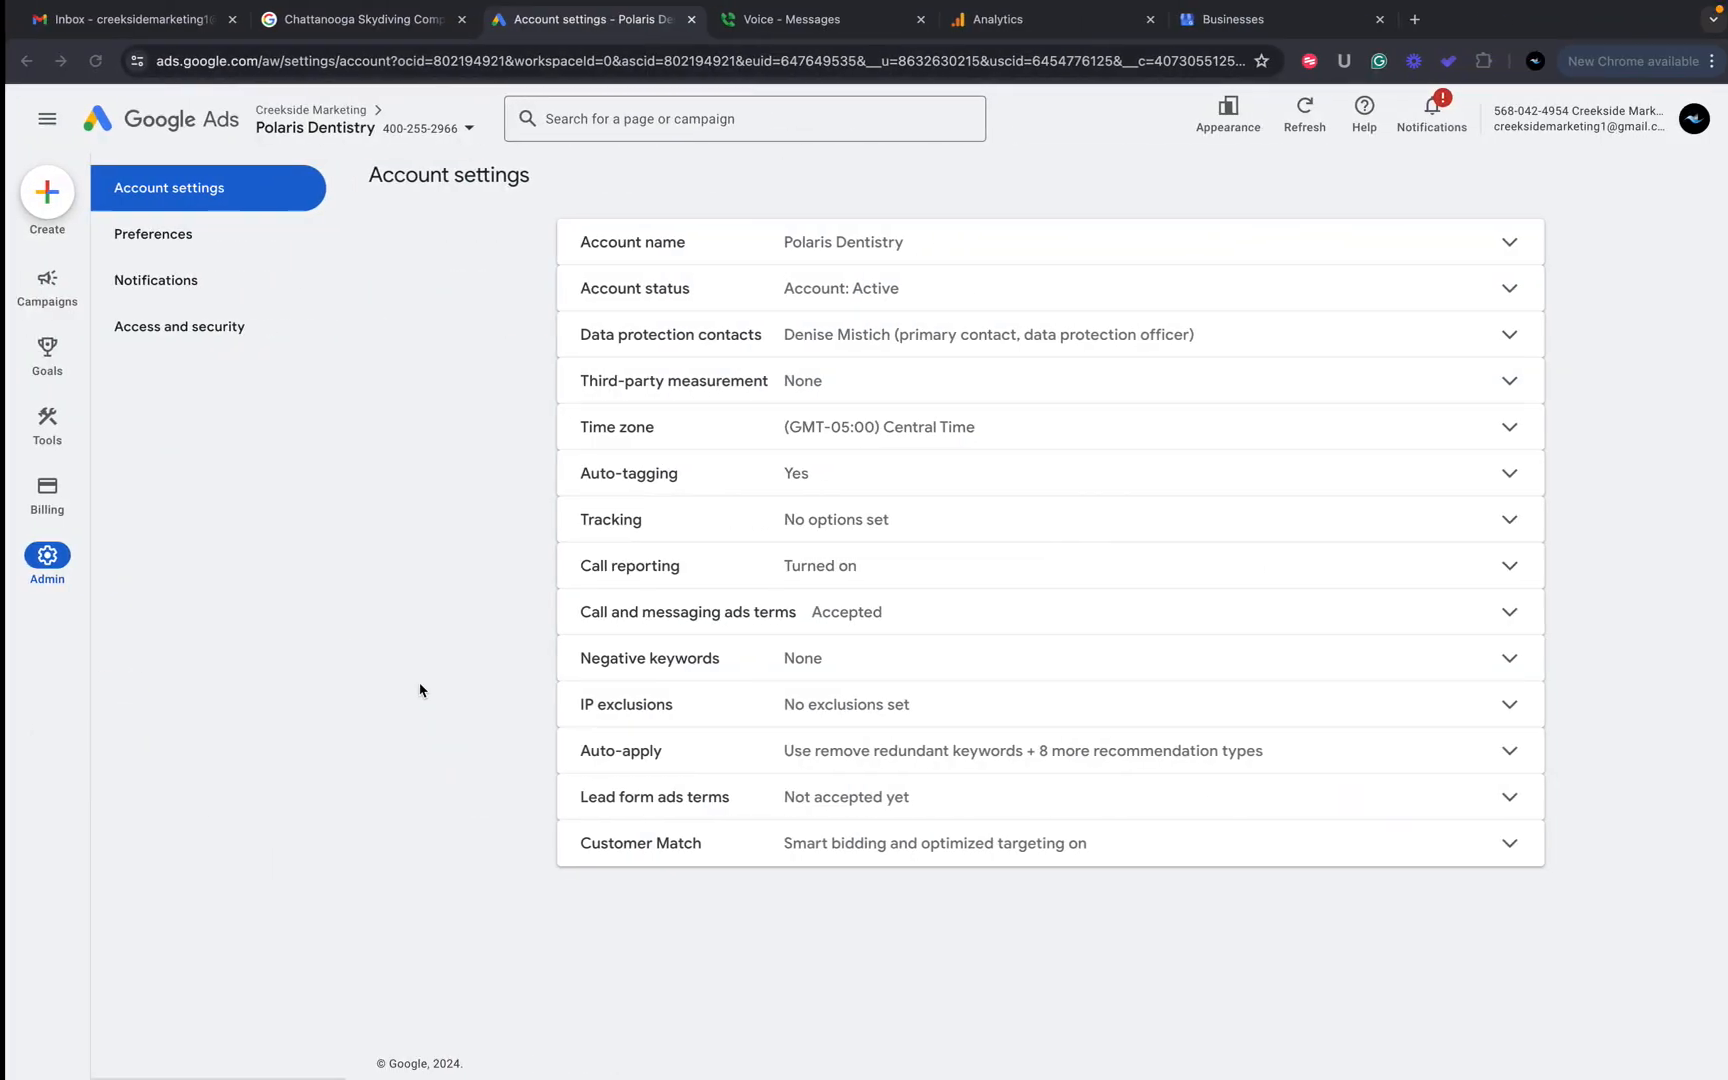
{"action": "left_click", "coordinate": [65, 282]}
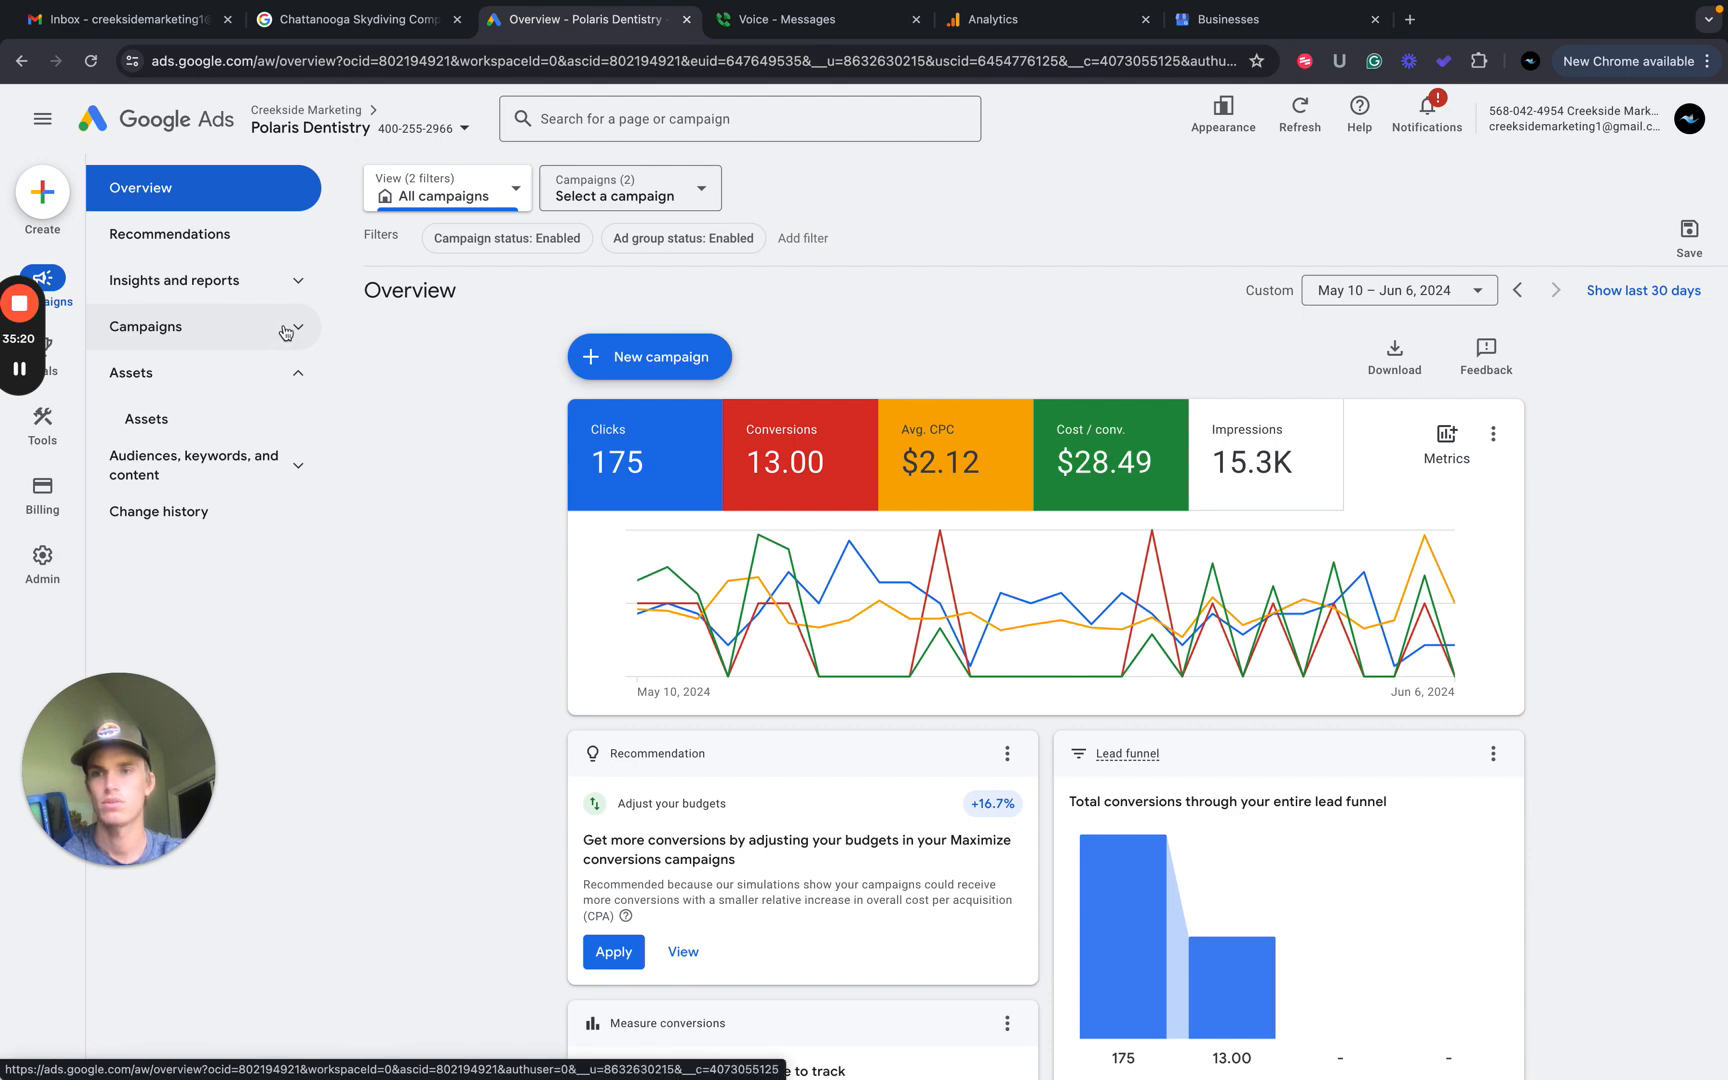
{"action": "left_click", "coordinate": [285, 333]}
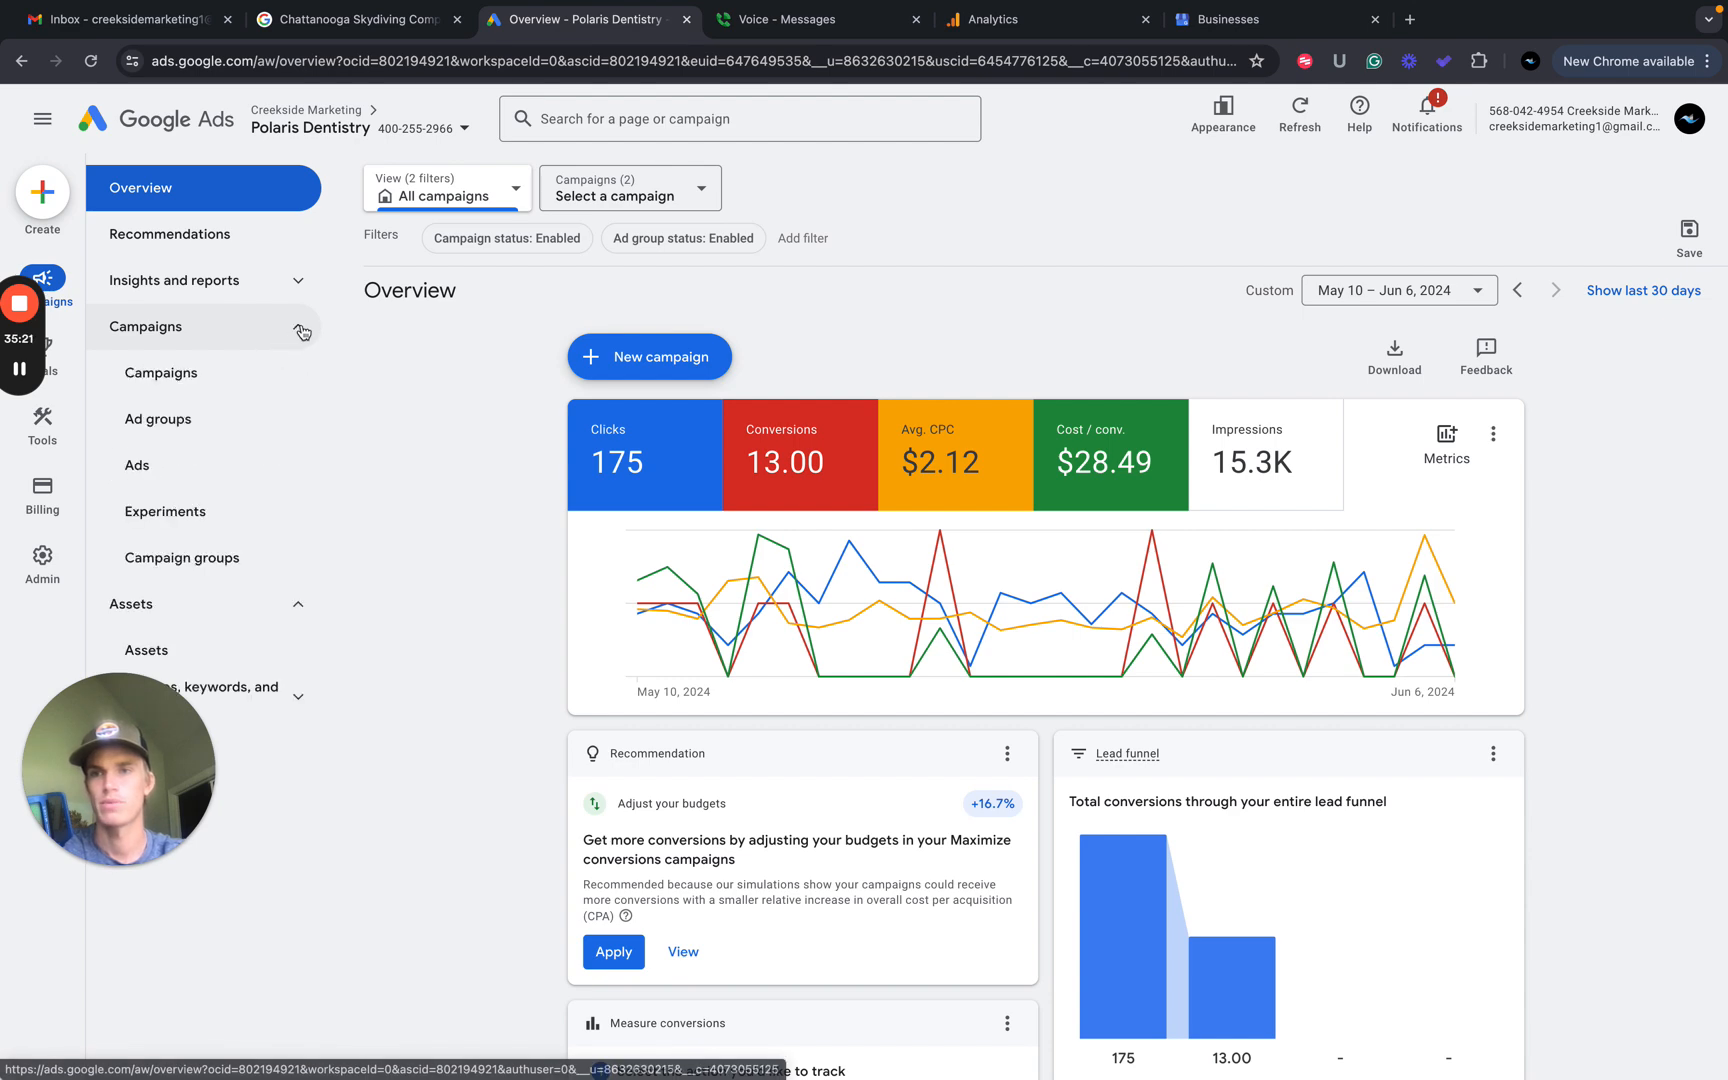
{"action": "left_click", "coordinate": [189, 478]}
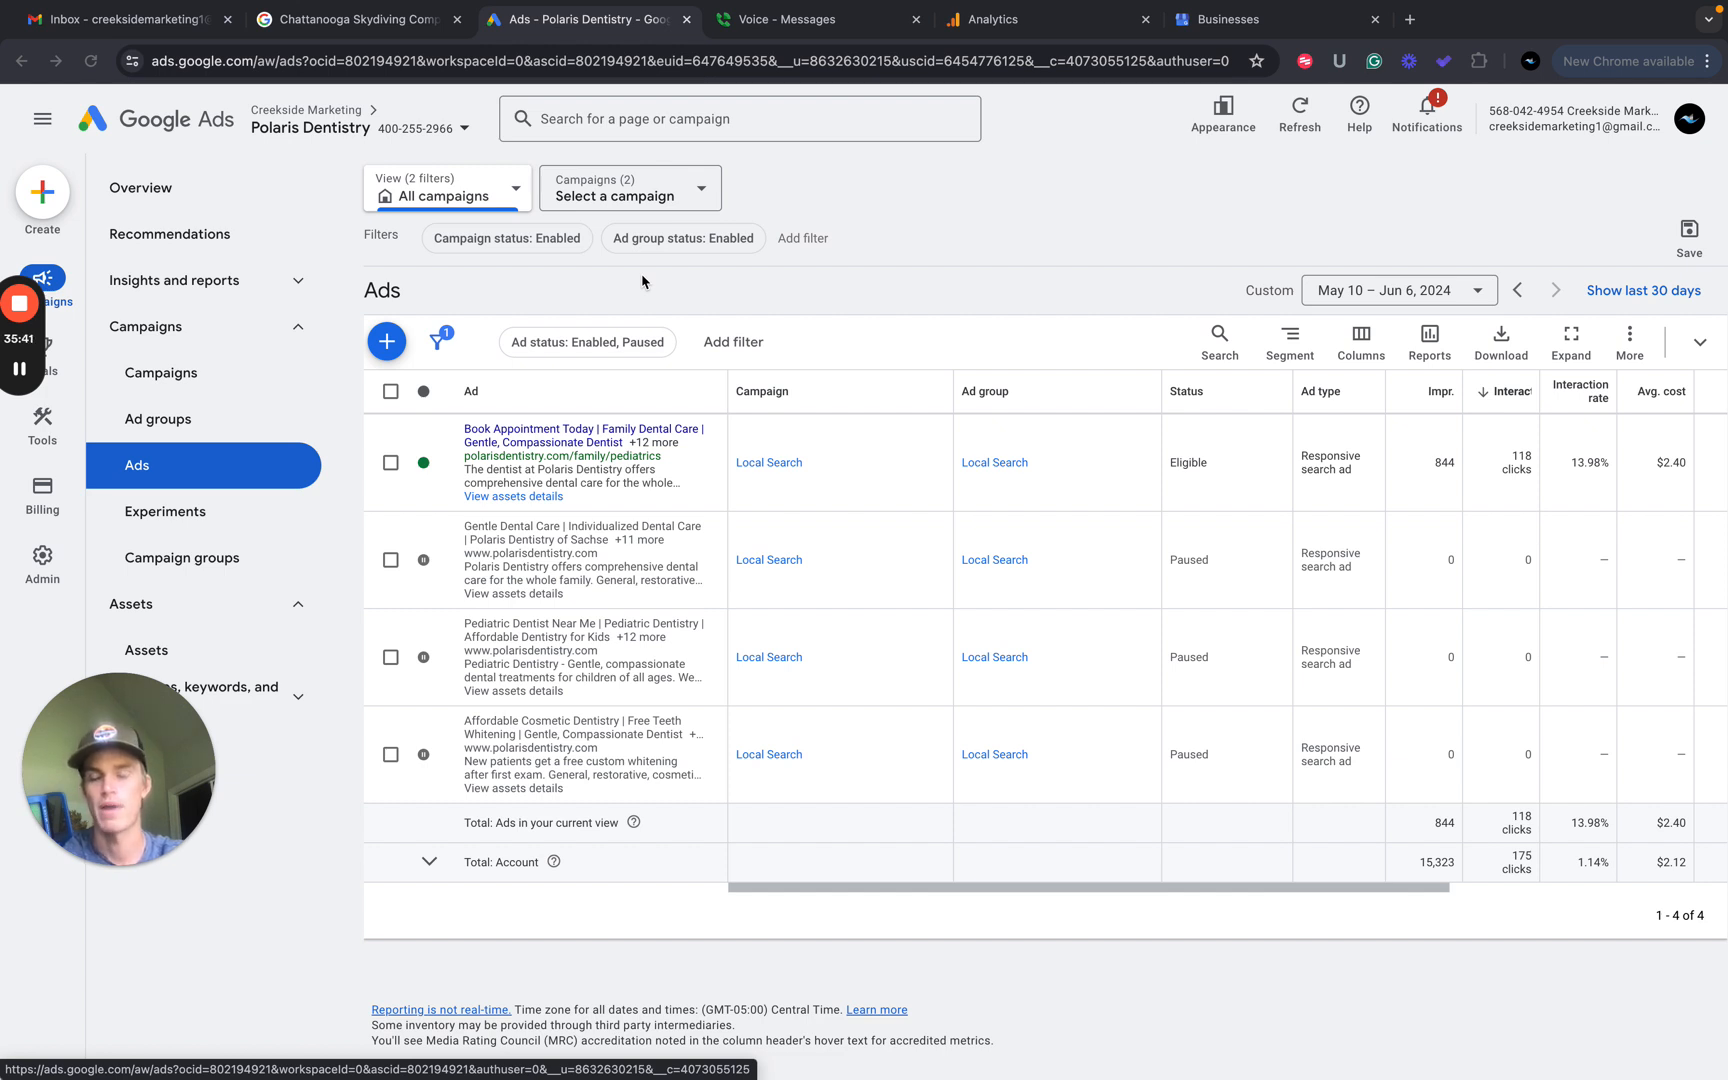
{"action": "left_click", "coordinate": [713, 467]}
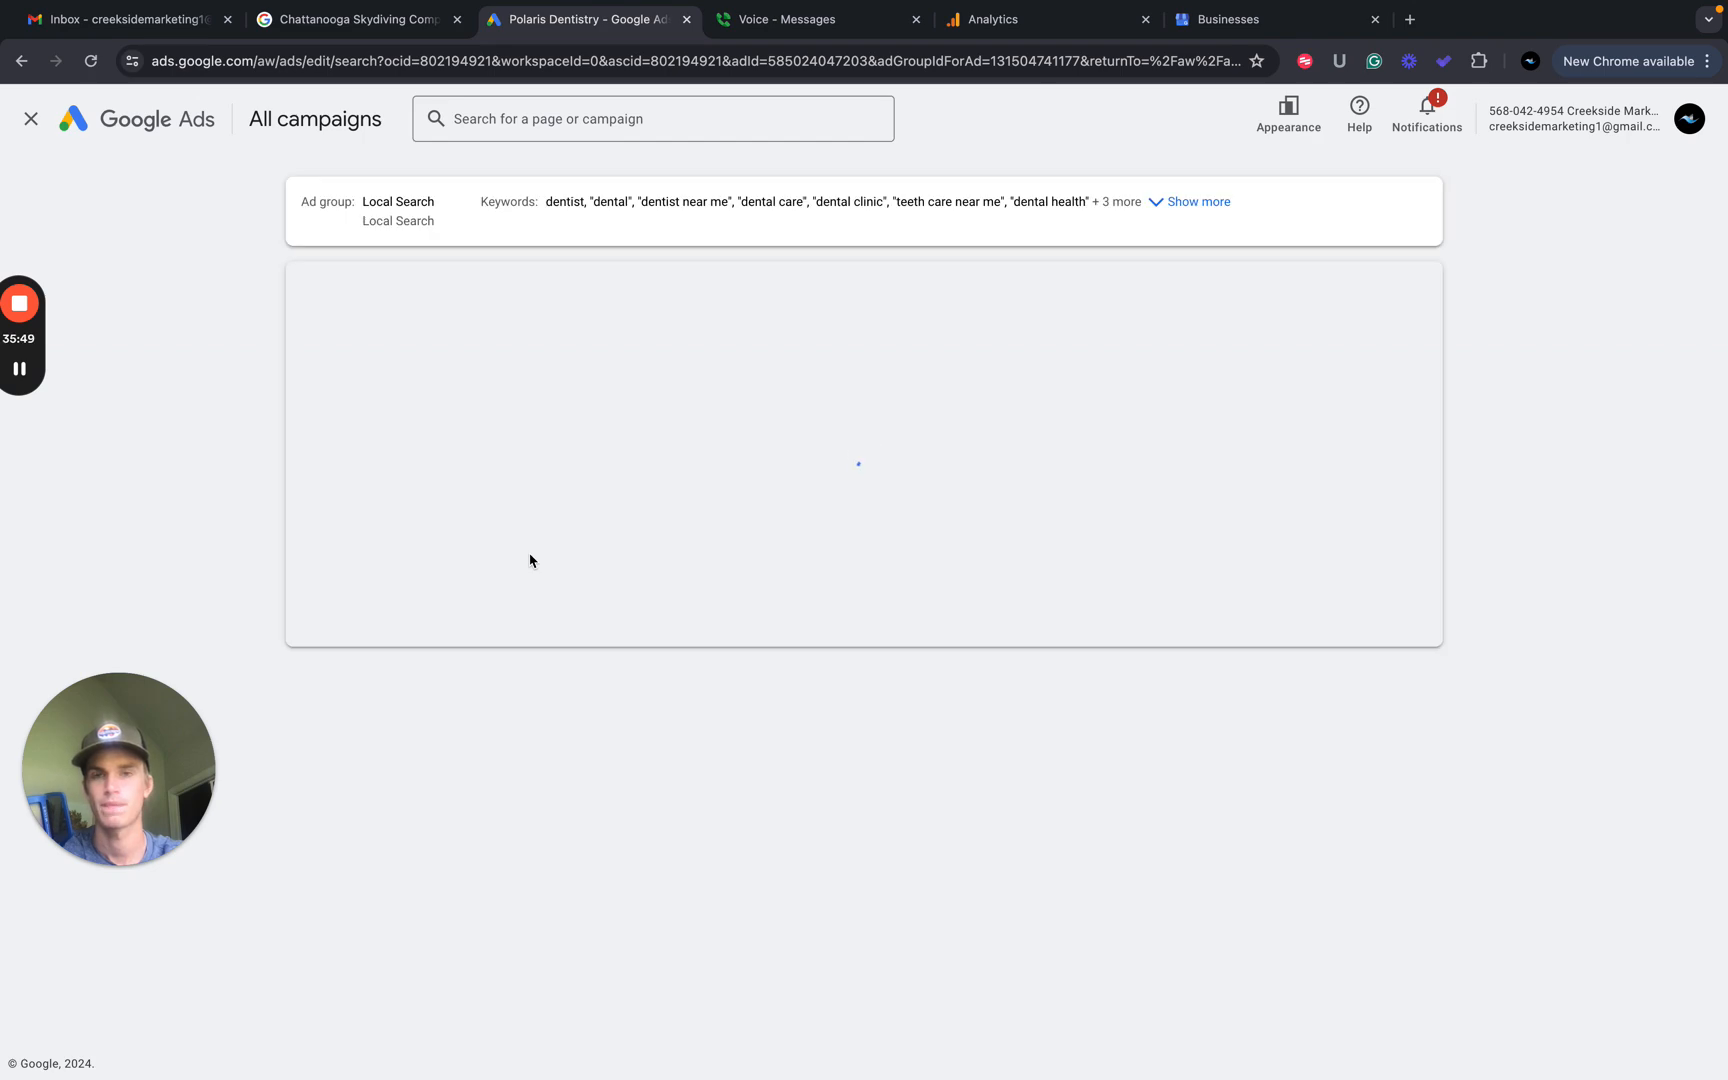
Copy the ad's final URL and open it in a new browser tab to inspect the landing page for the row 46 question.
{"action": "key", "text": "ctrl+Left"}
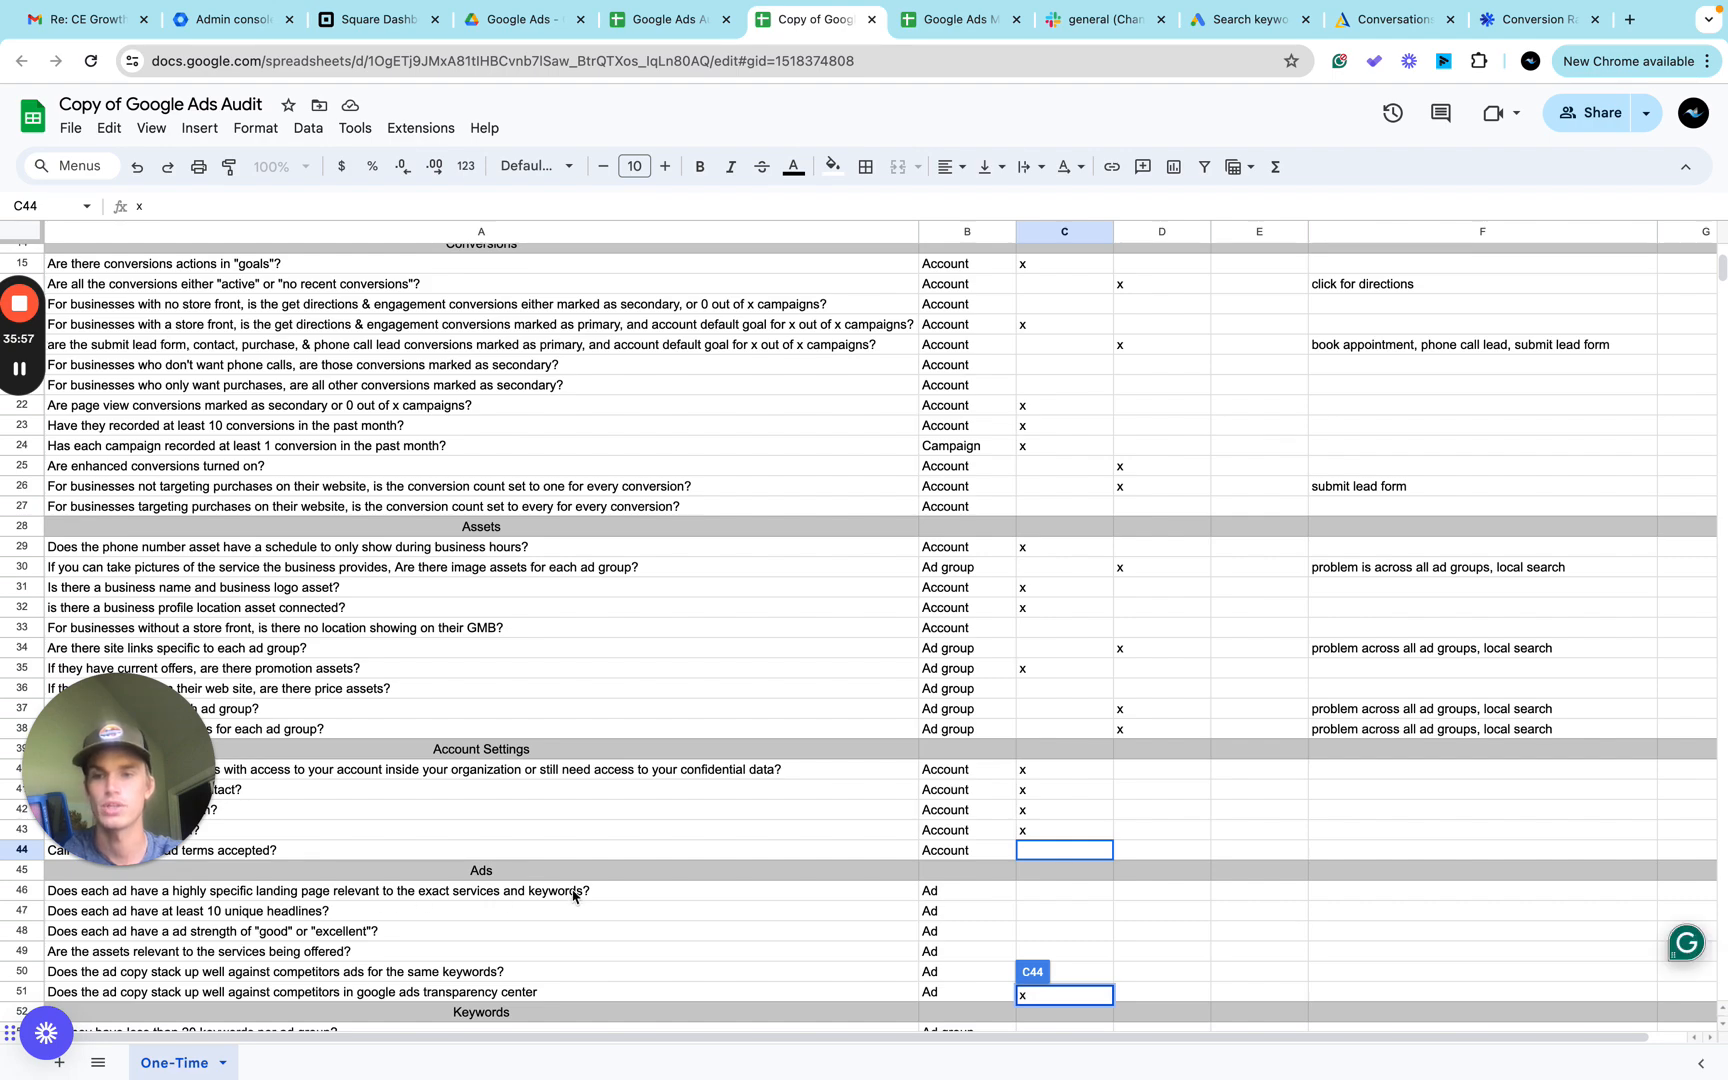
{"action": "key", "text": "ctrl+Right"}
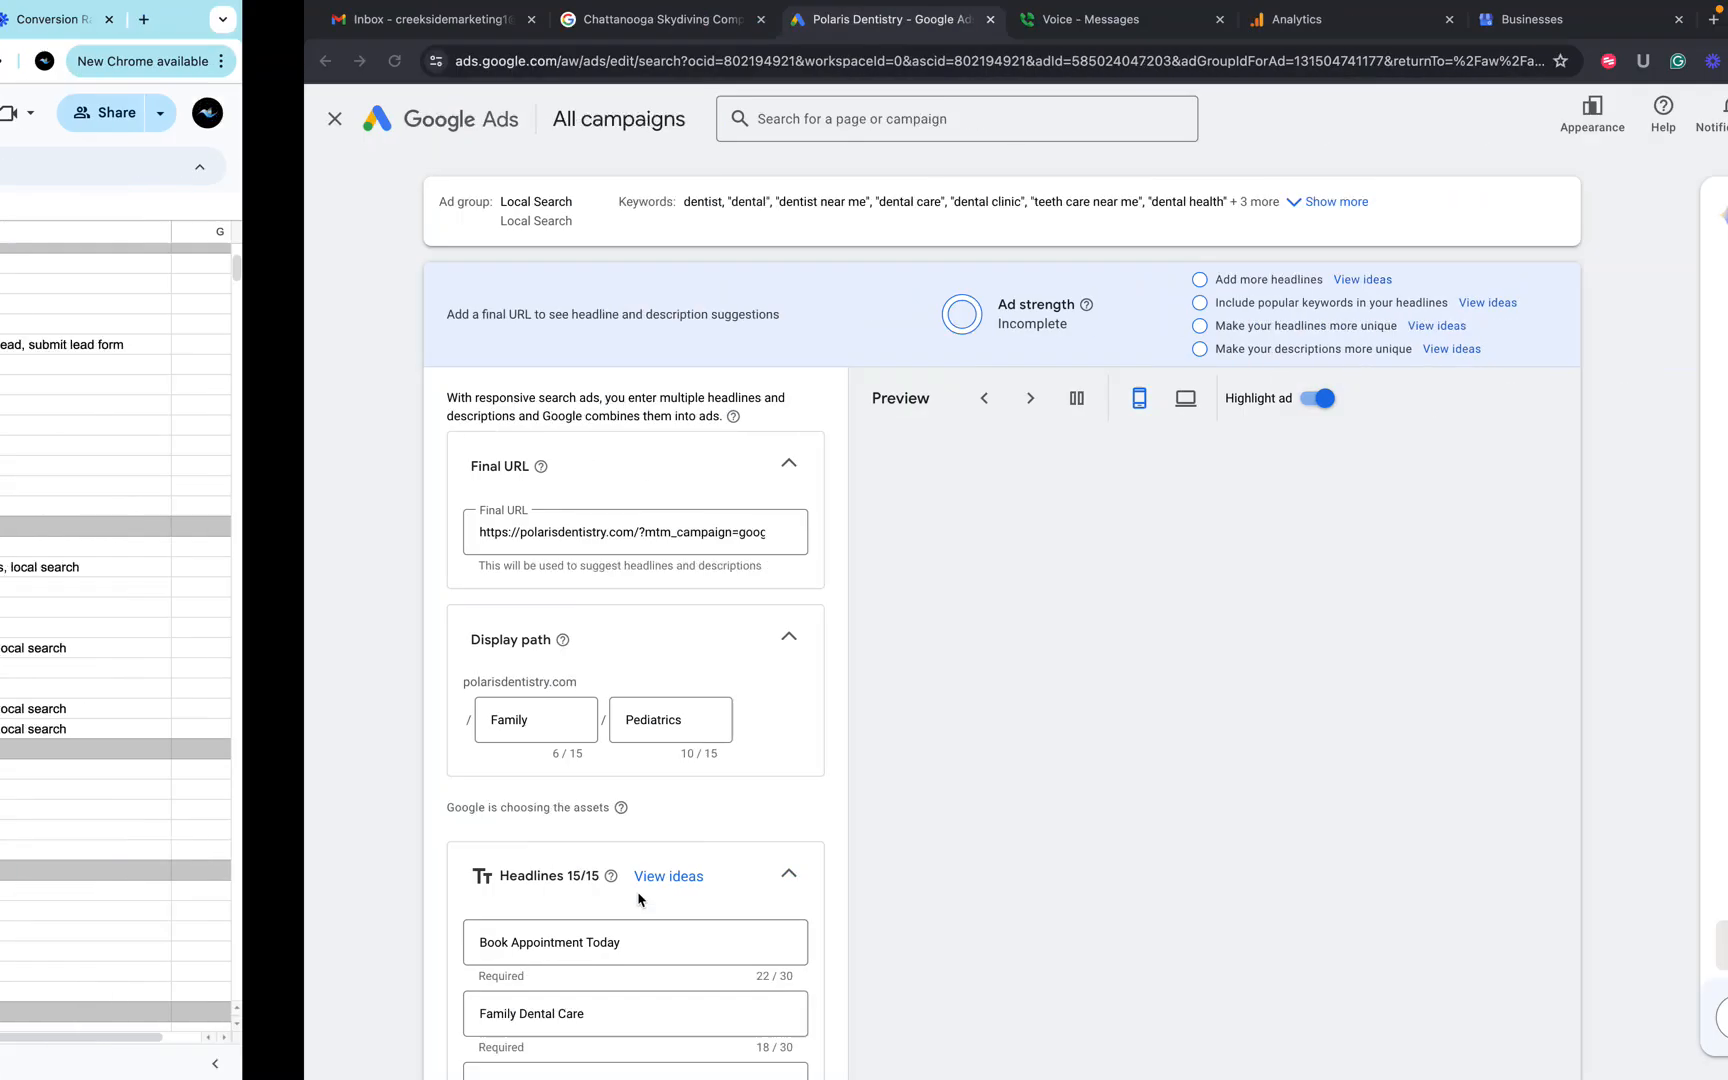
{"action": "left_click", "coordinate": [193, 532]}
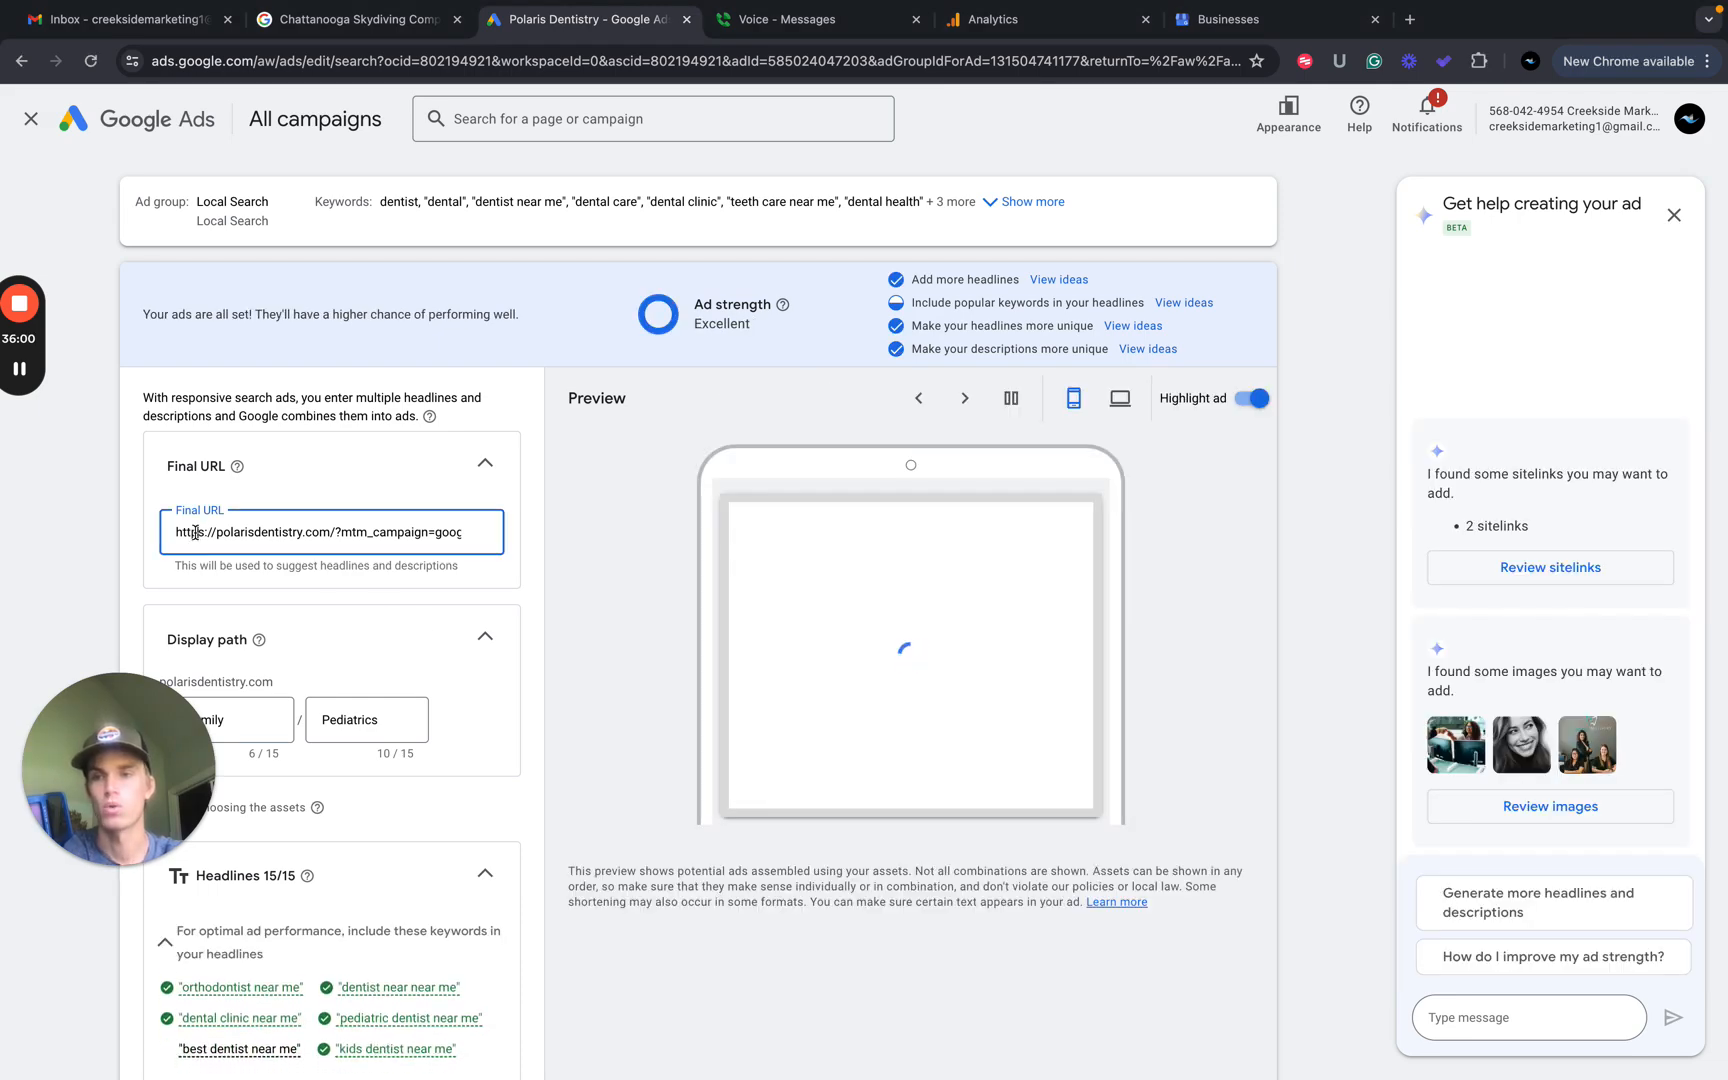
{"action": "left_click_drag", "start_coordinate": [176, 532], "coordinate": [491, 543]}
{"action": "key", "text": "super+c"}
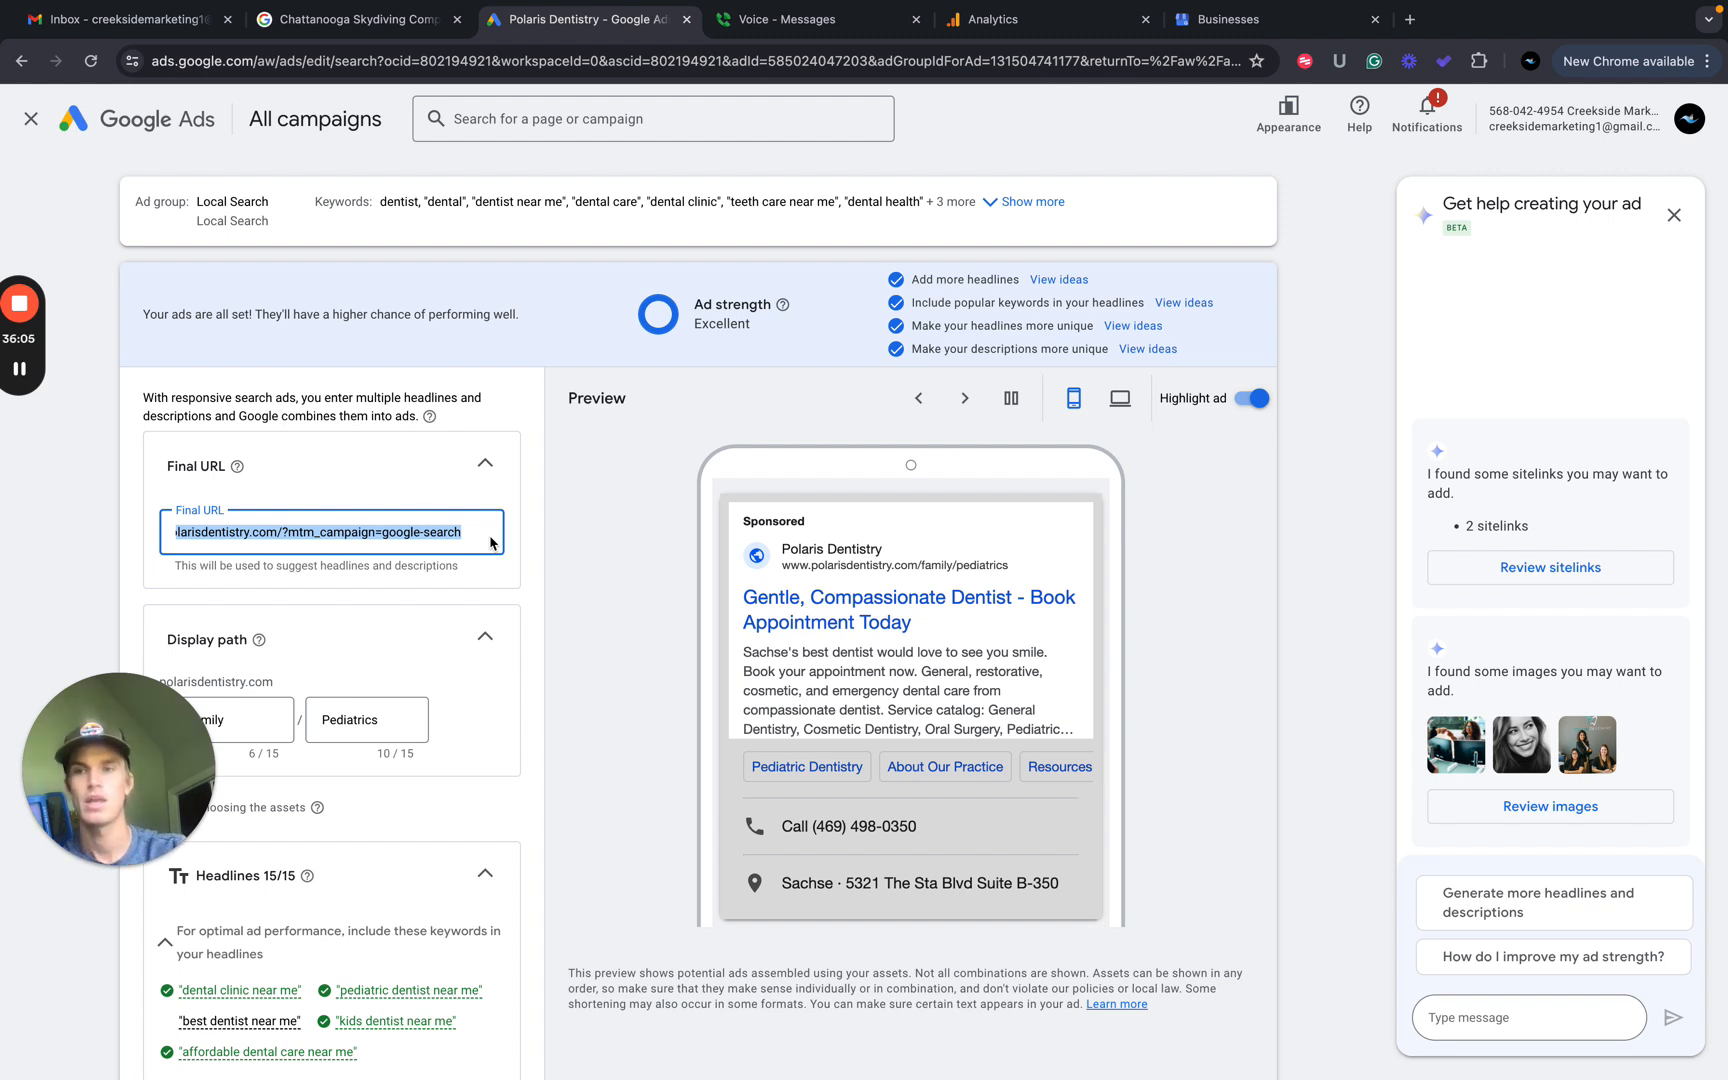
{"action": "left_click", "coordinate": [1410, 19]}
{"action": "key", "text": "super+v"}
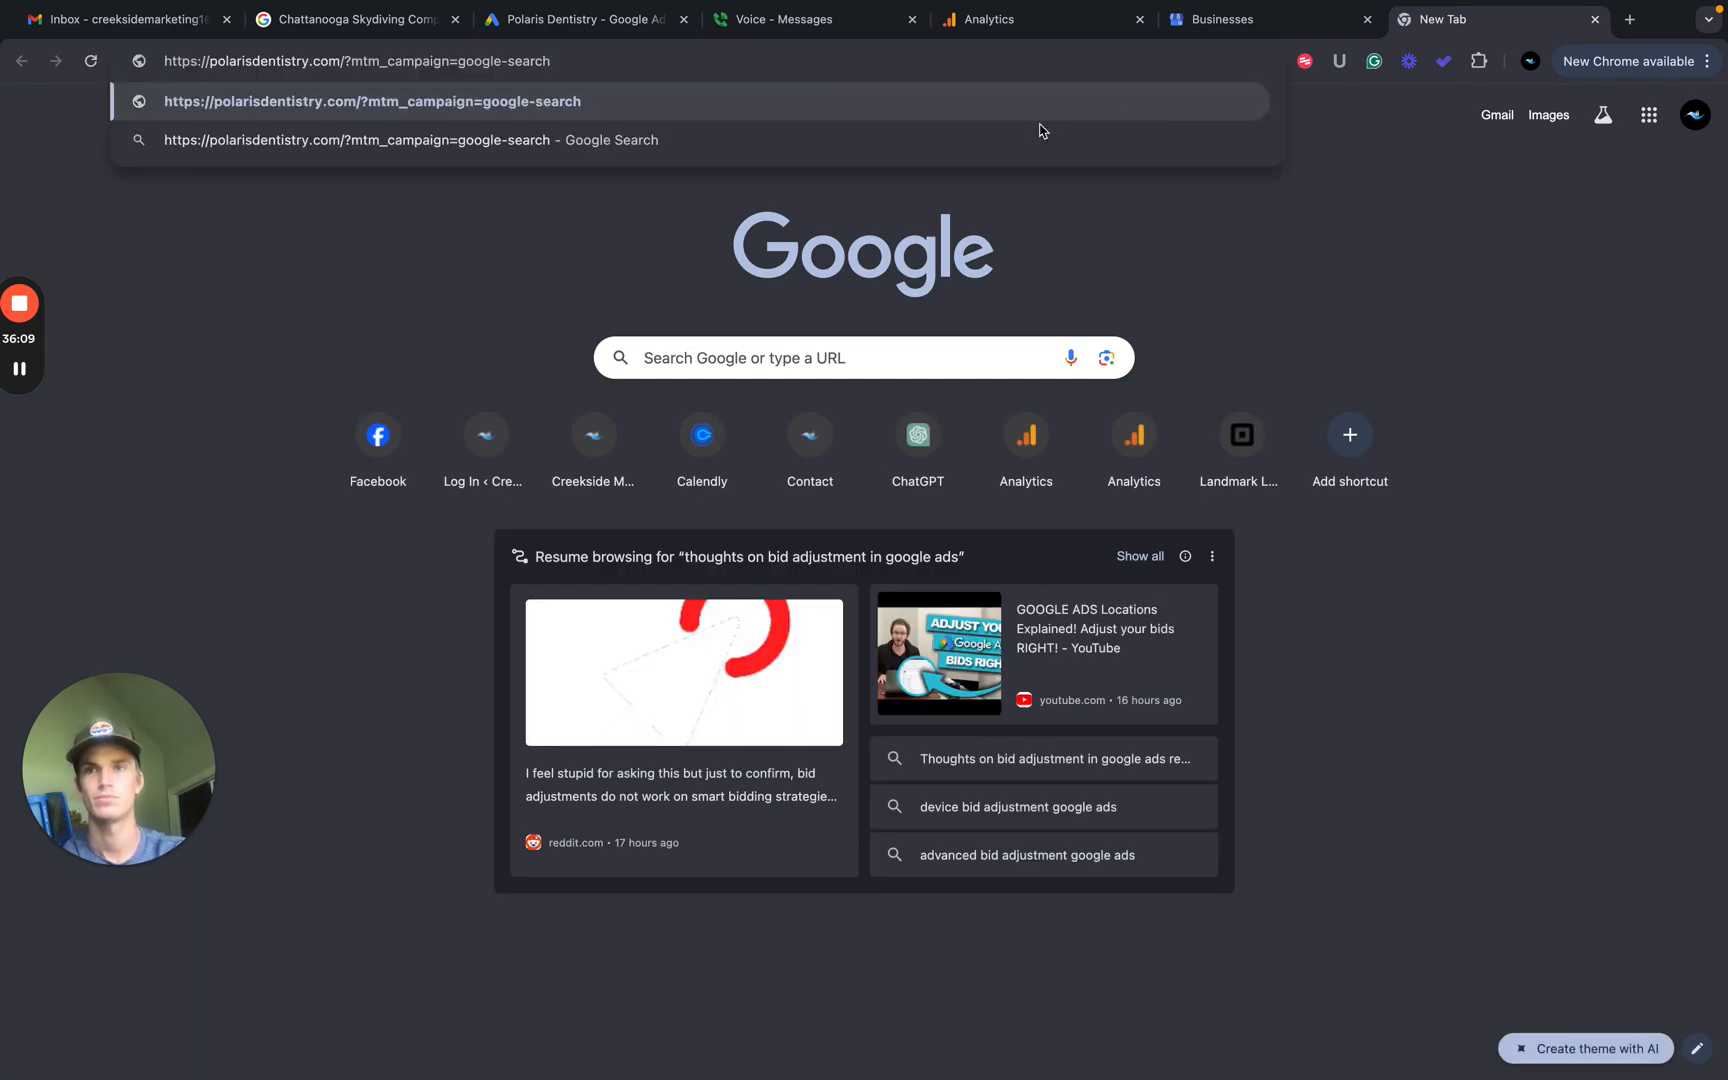
{"action": "key", "text": "Return"}
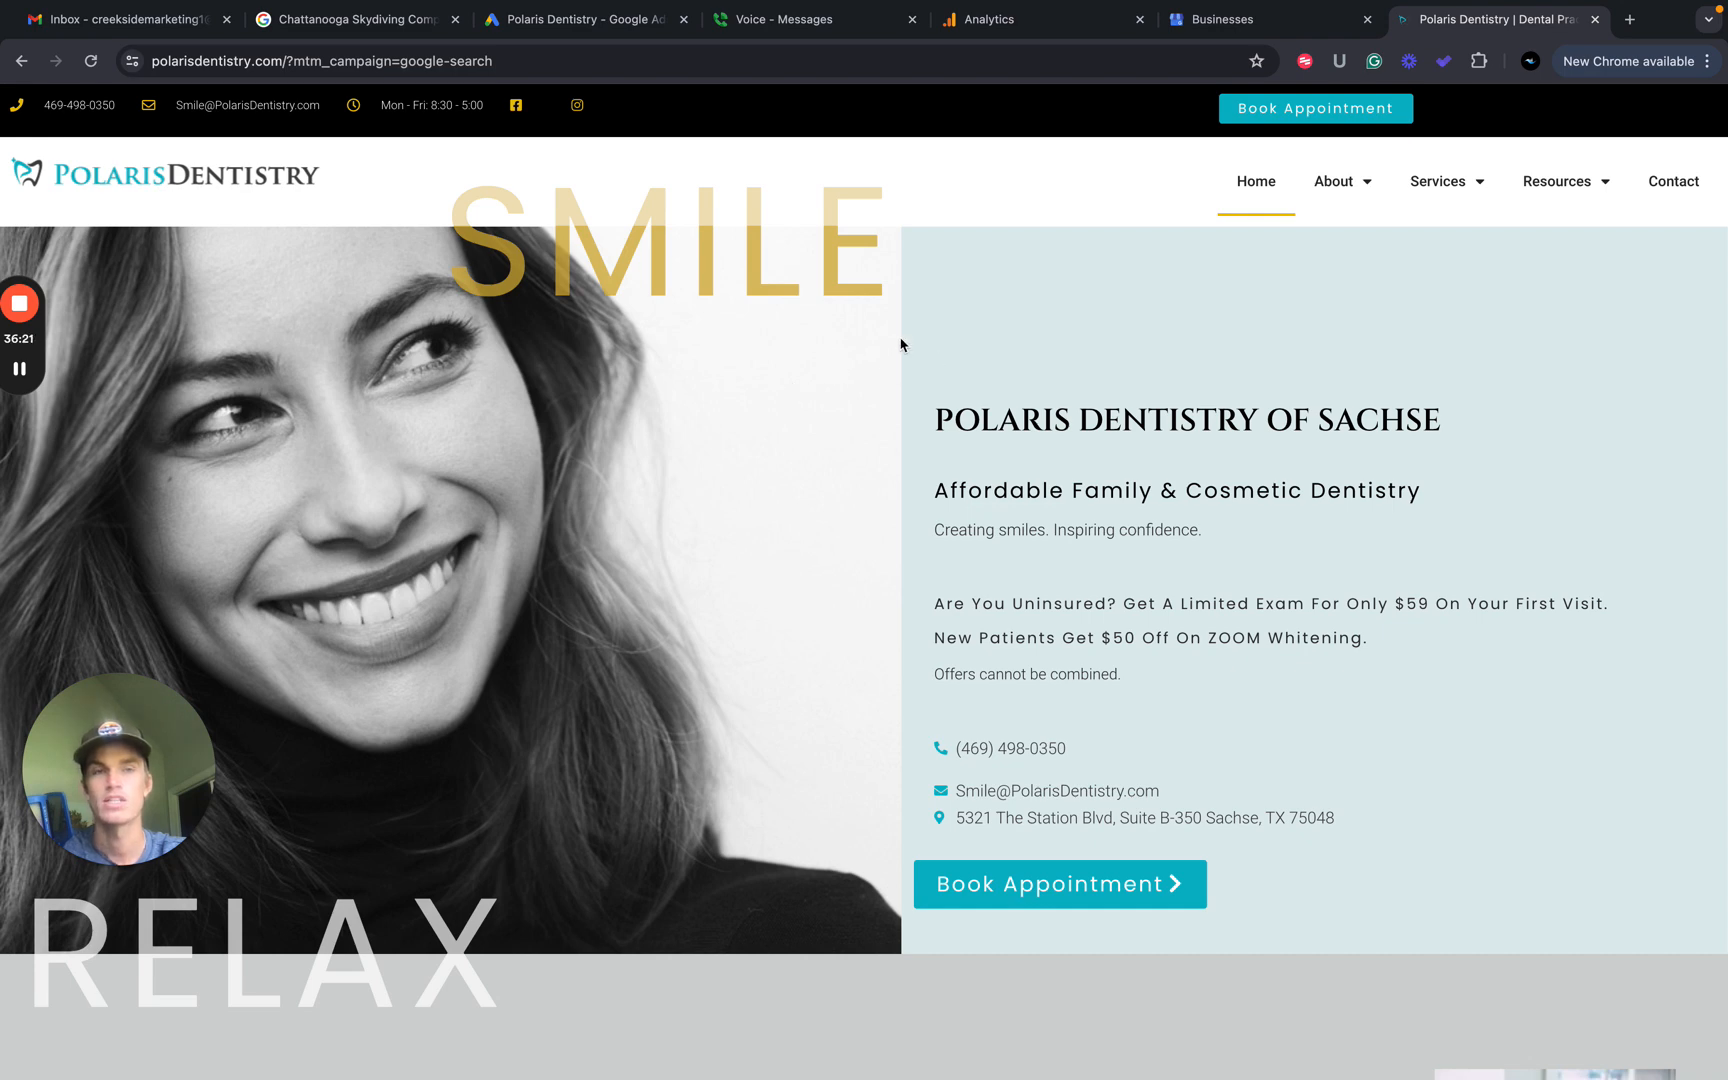
{"action": "mouse_move", "coordinate": [1460, 182]}
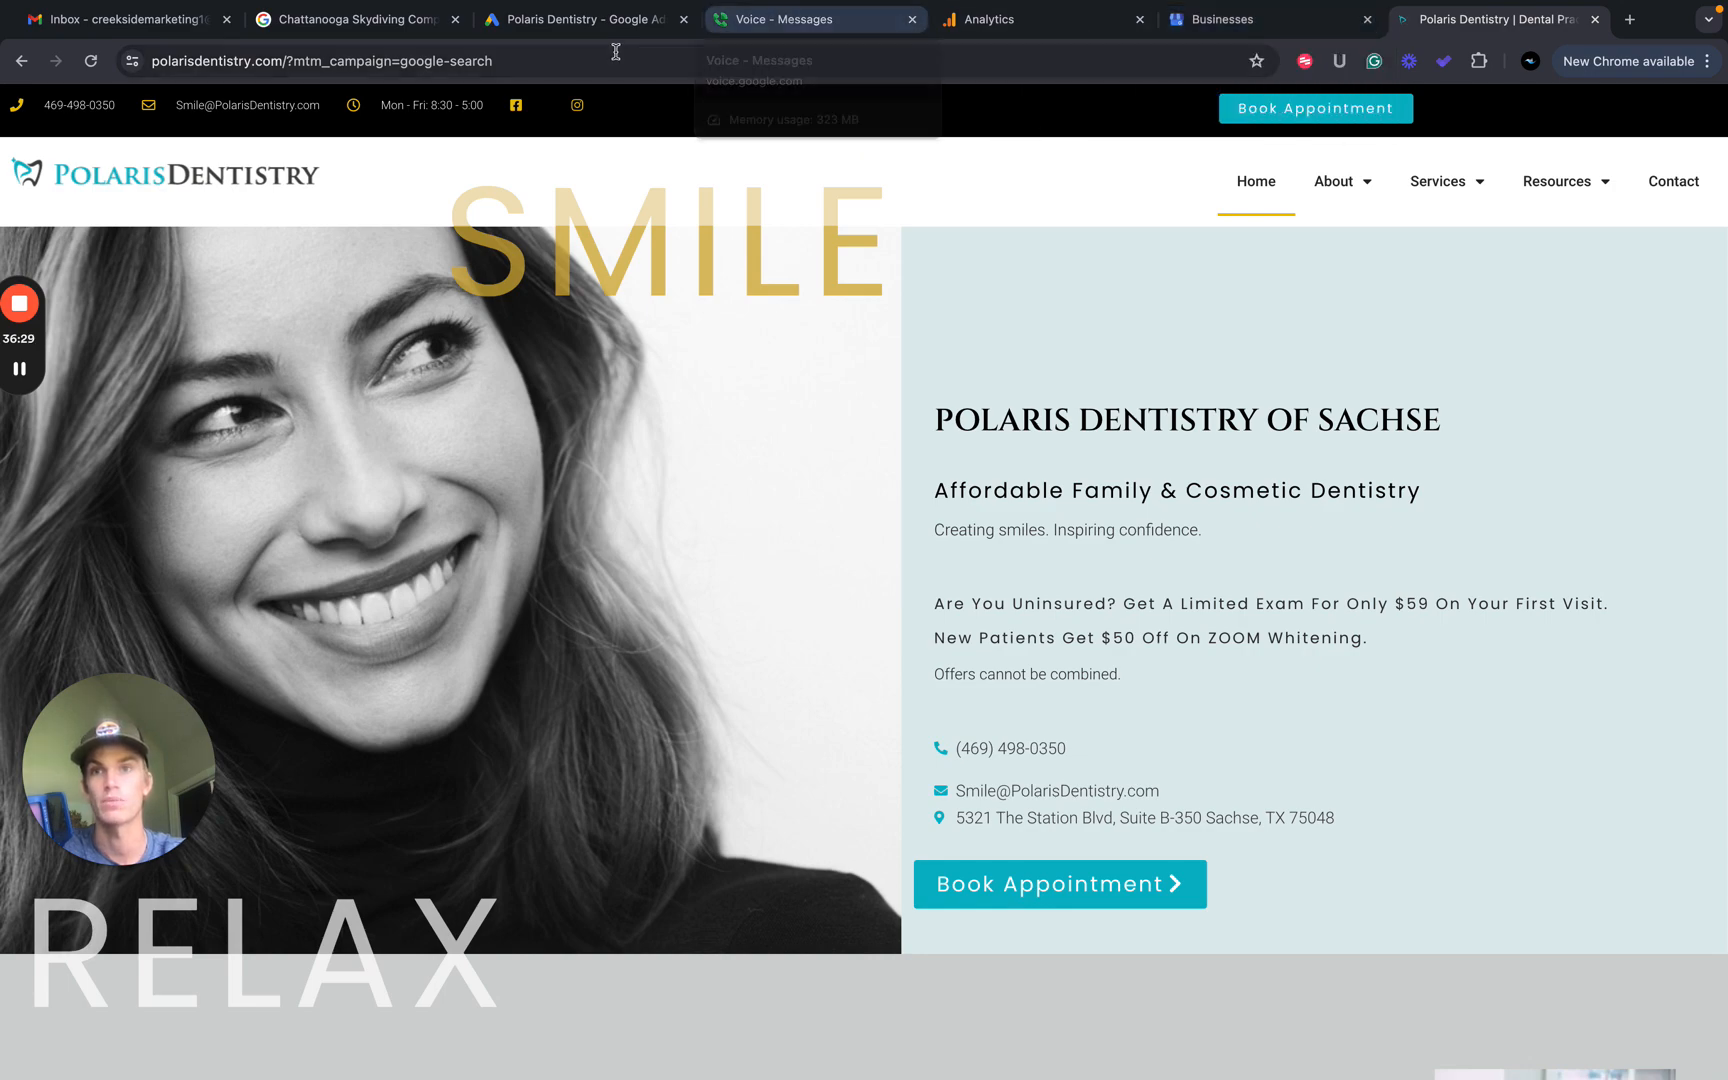
Back in the Google Ads ad editor, review the ad's headlines, display path and final URL for relevance to the landing page.
{"action": "left_click", "coordinate": [537, 24]}
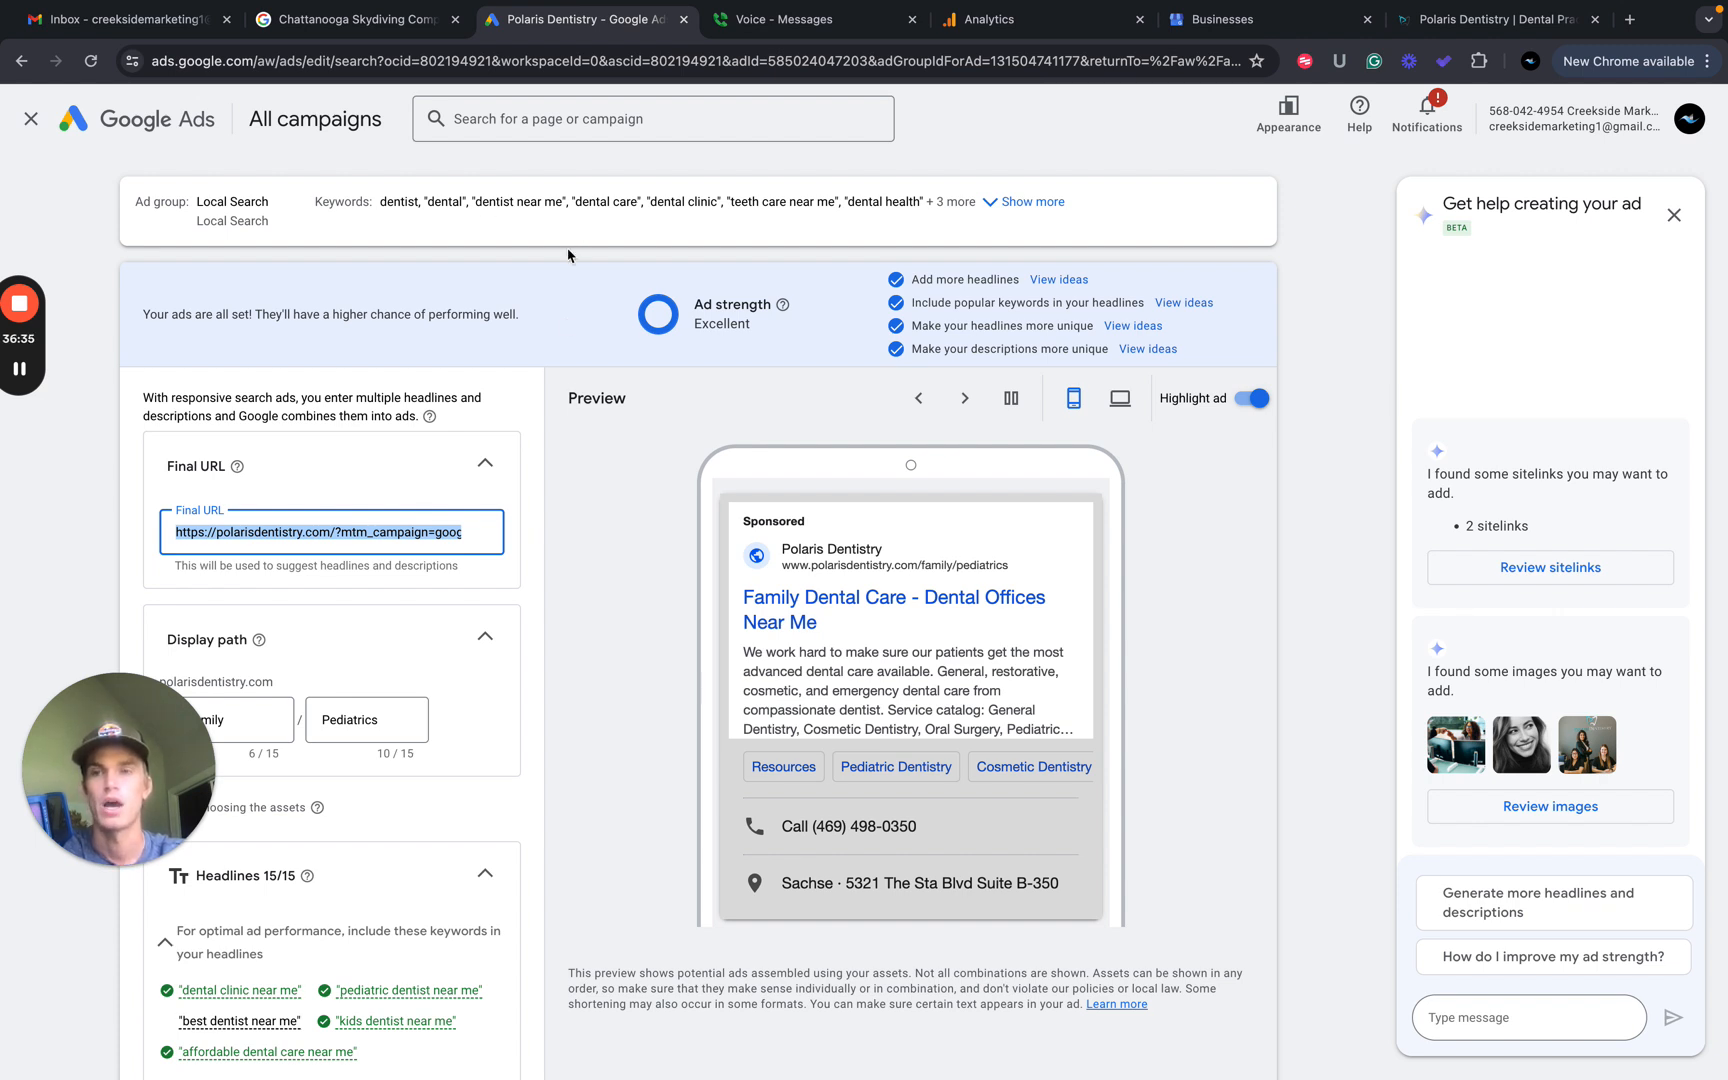
{"action": "scroll", "coordinate": [509, 706], "scroll_direction": "down", "scroll_amount": 7}
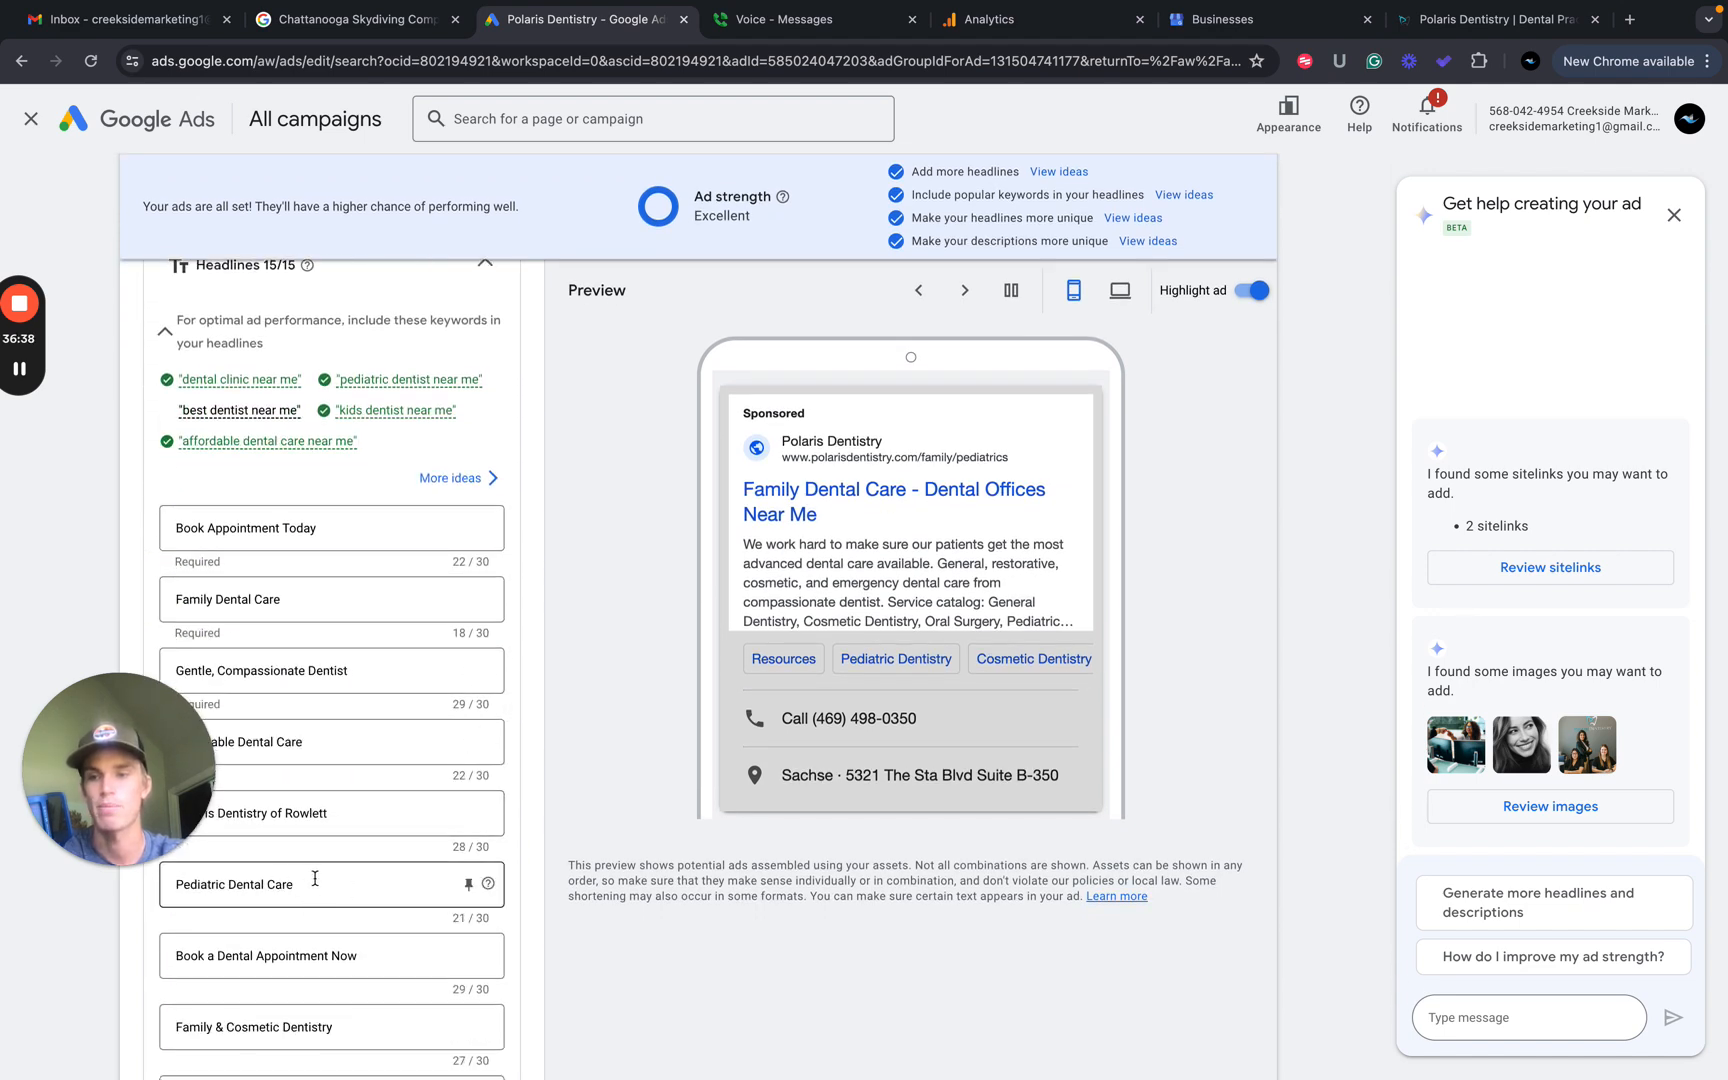
{"action": "scroll", "coordinate": [312, 870], "scroll_direction": "down", "scroll_amount": 3}
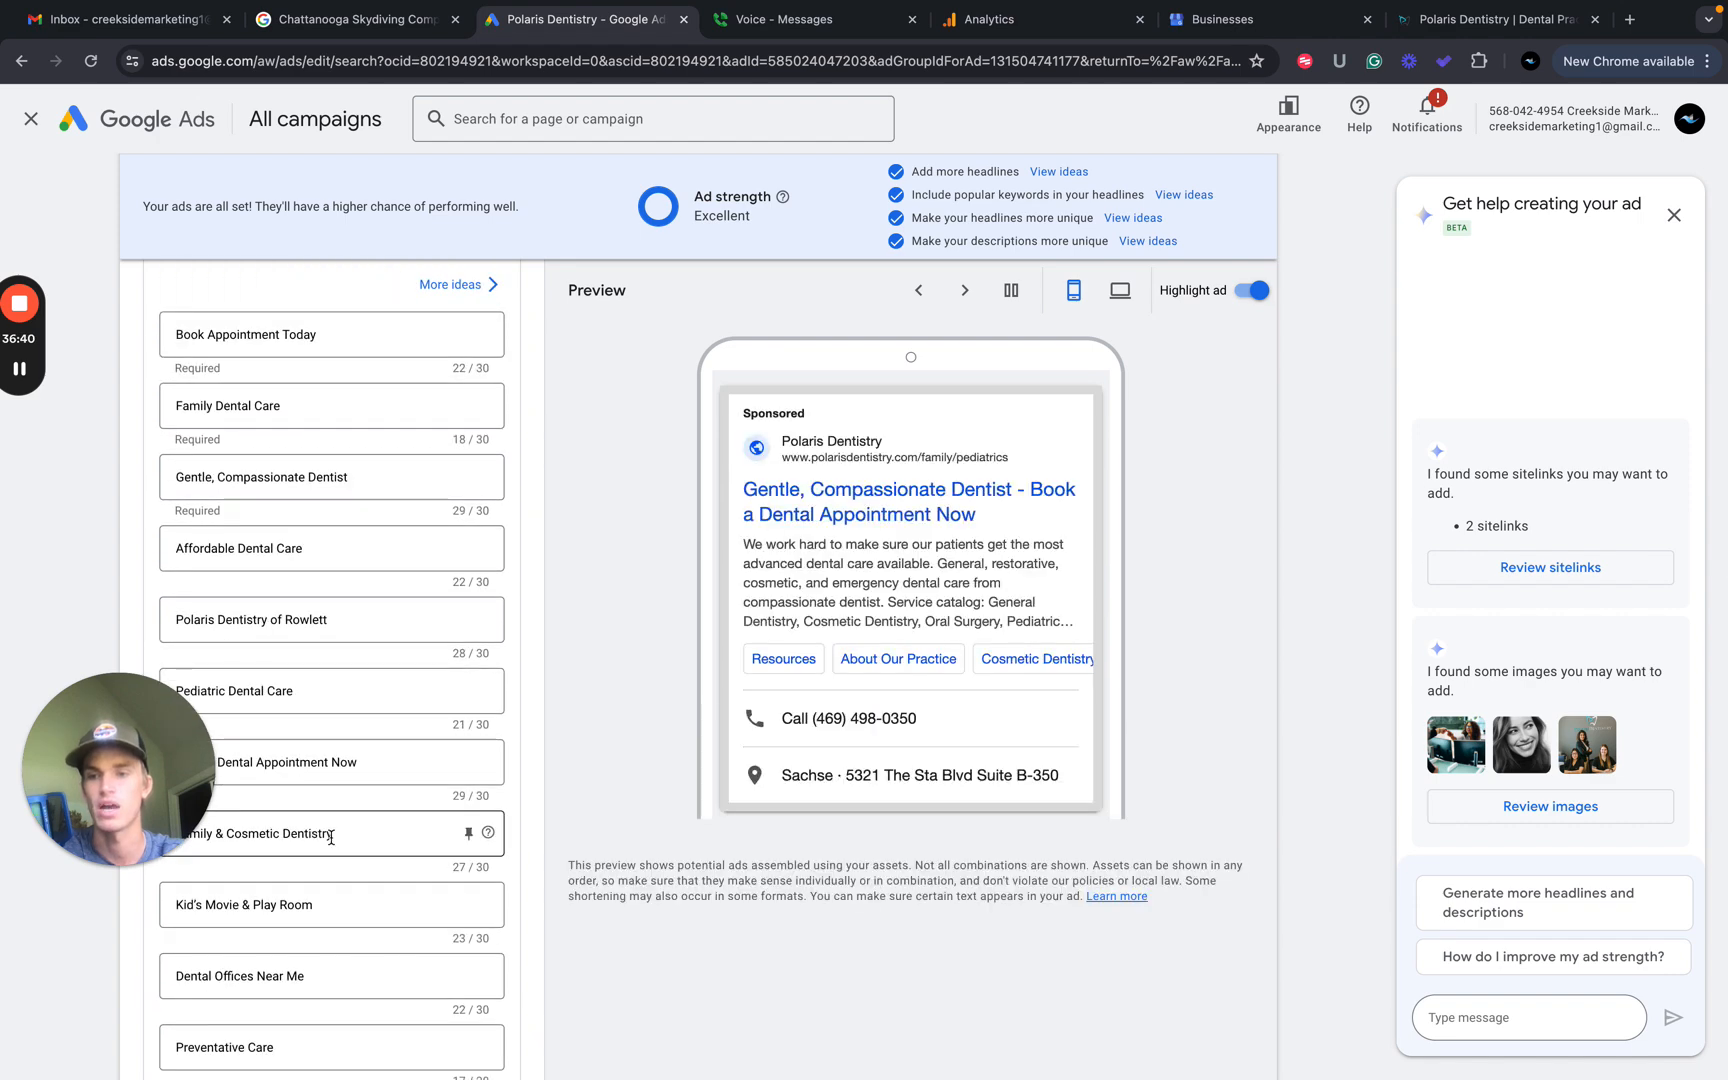
{"action": "scroll", "coordinate": [335, 842], "scroll_direction": "up", "scroll_amount": 5}
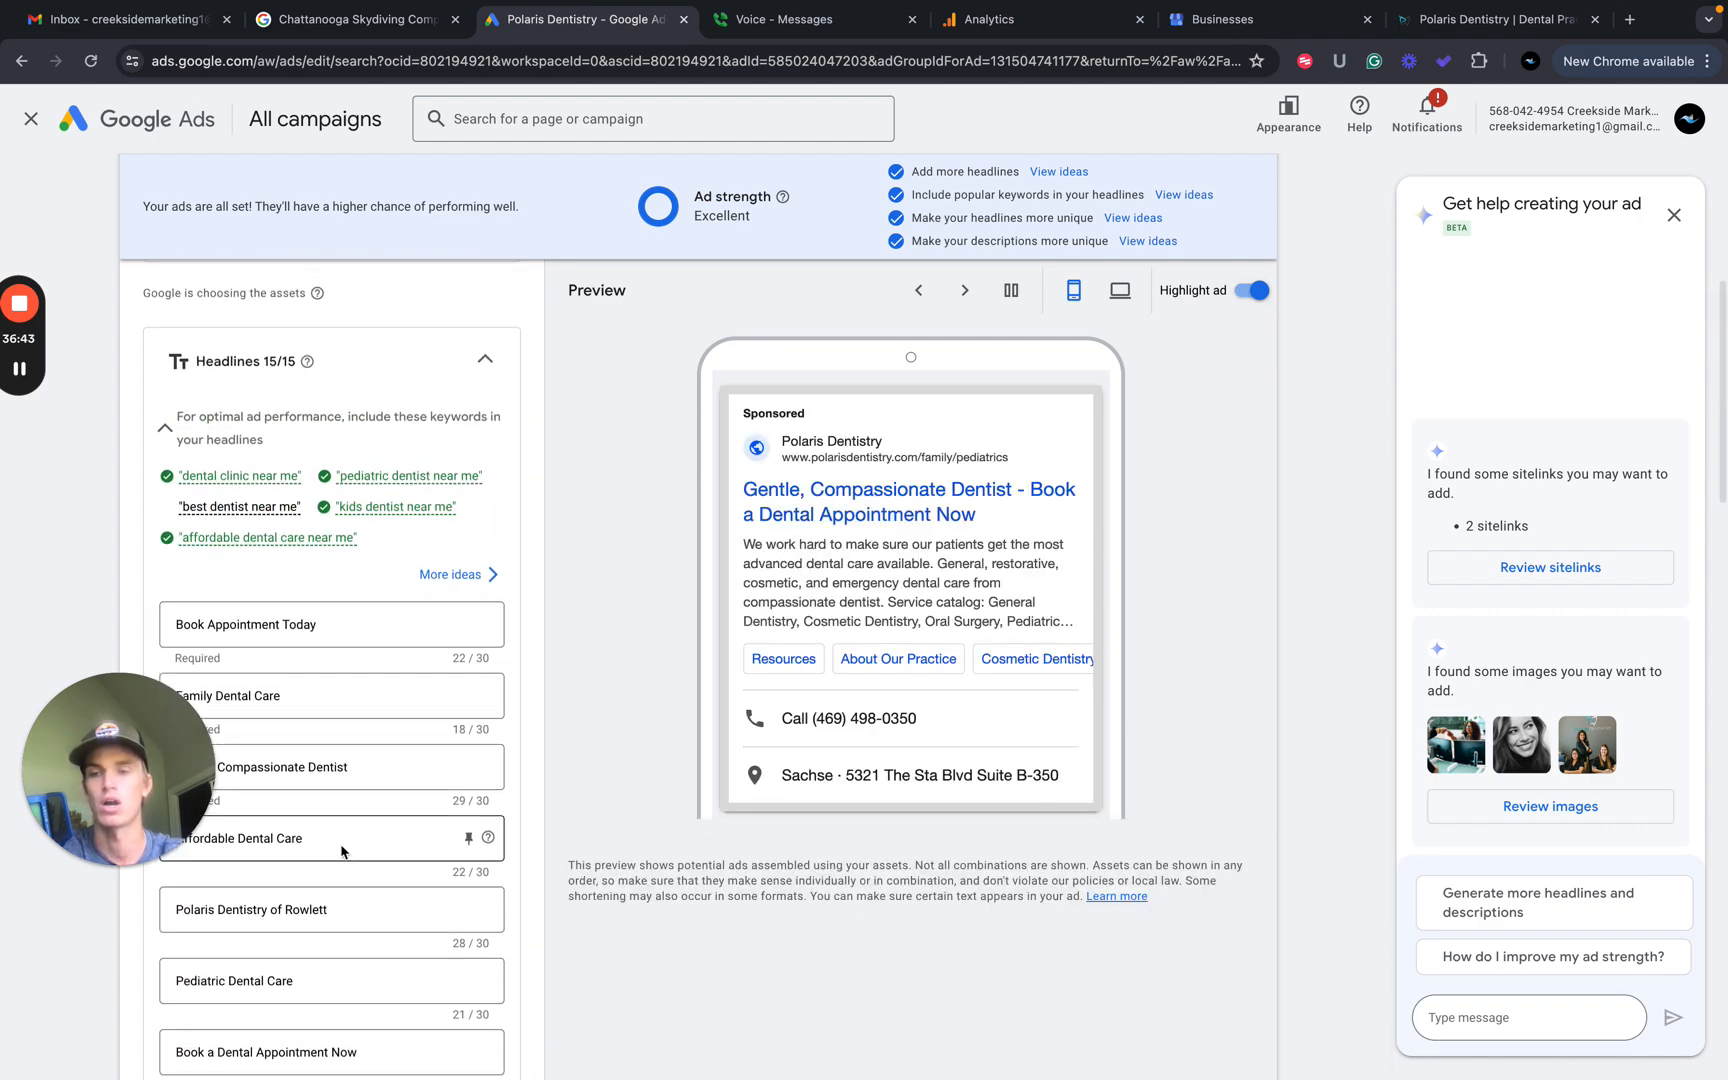
{"action": "scroll", "coordinate": [342, 850], "scroll_direction": "up", "scroll_amount": 1}
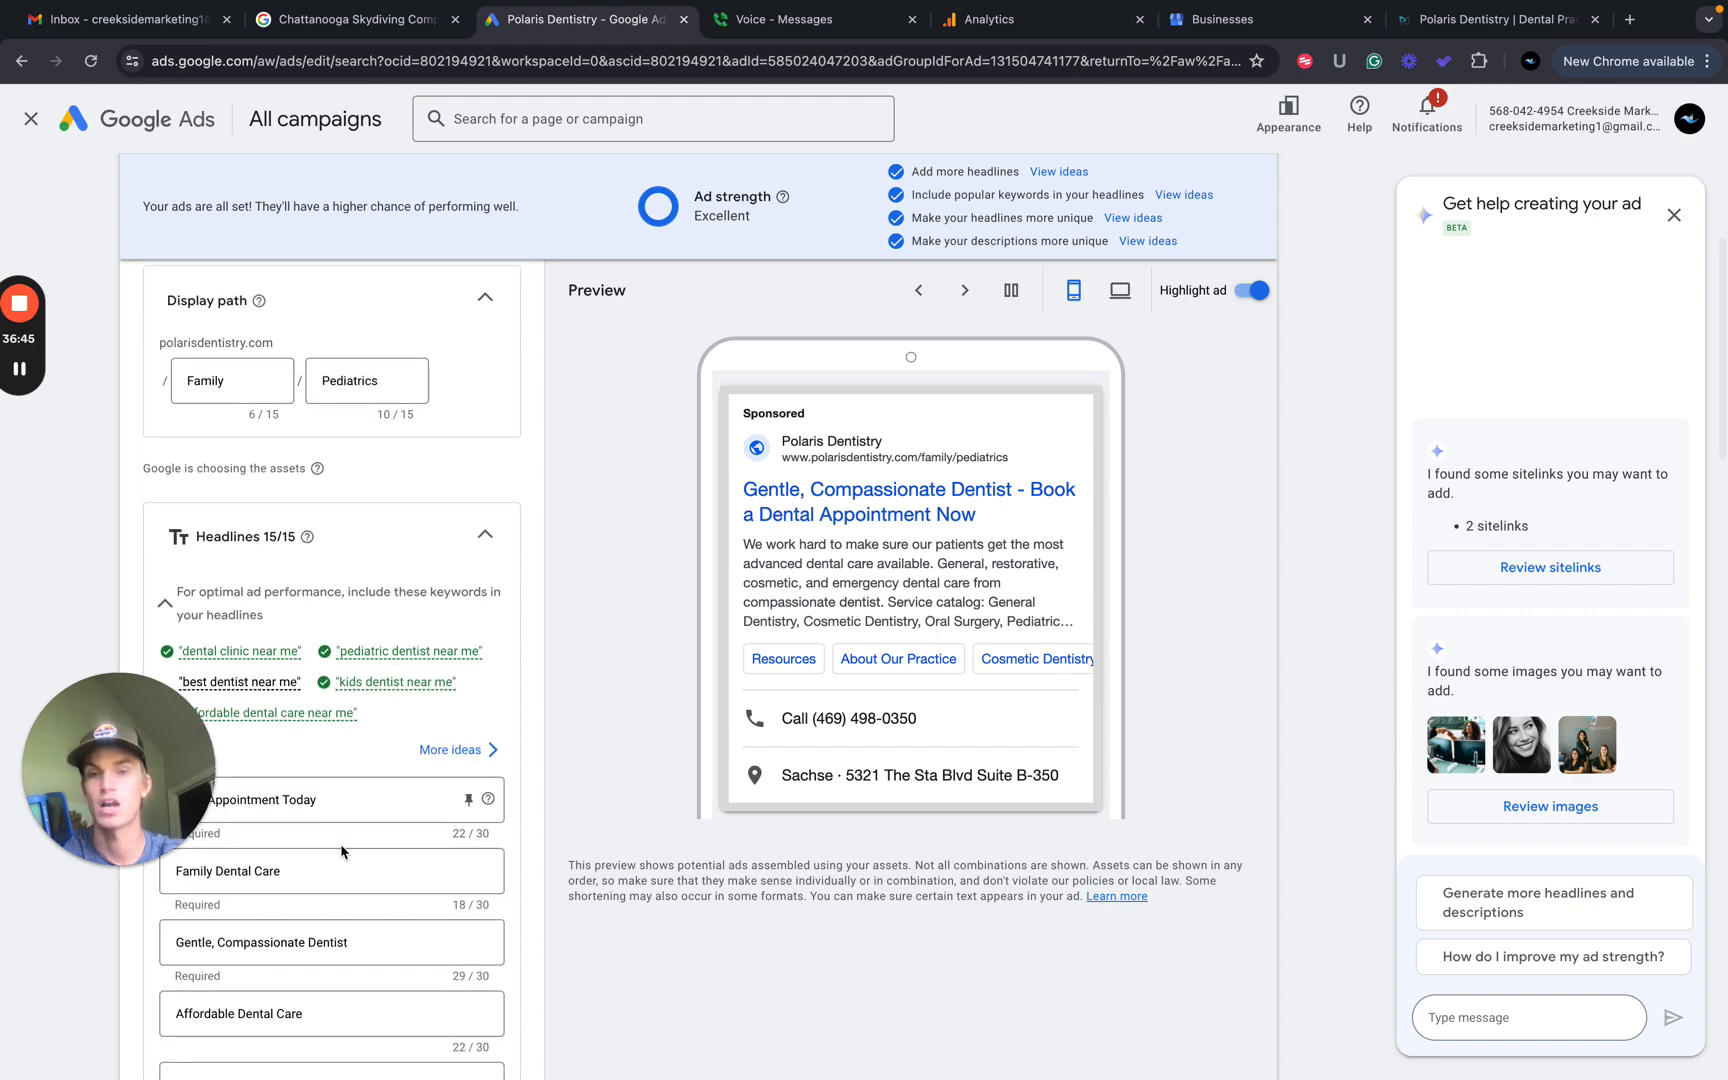
{"action": "scroll", "coordinate": [341, 852], "scroll_direction": "up", "scroll_amount": 1}
{"action": "scroll", "coordinate": [341, 852], "scroll_direction": "down", "scroll_amount": 2}
{"action": "scroll", "coordinate": [341, 852], "scroll_direction": "down", "scroll_amount": 10}
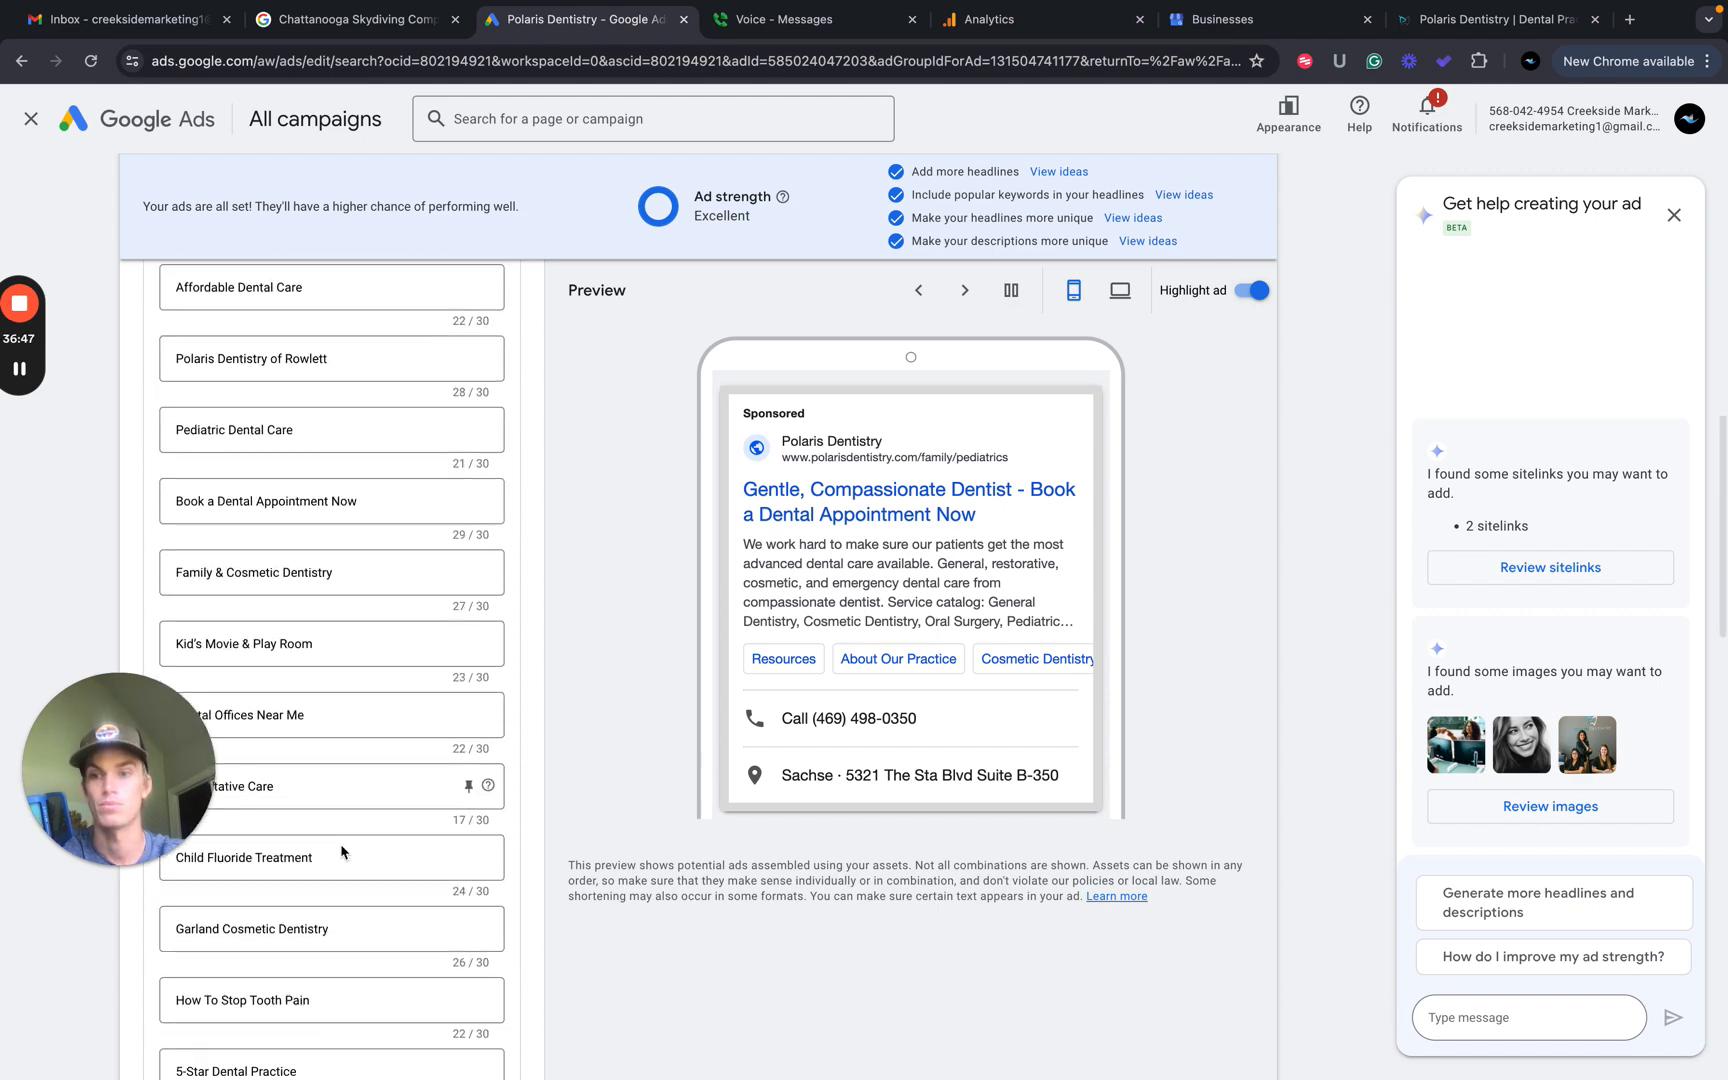
{"action": "scroll", "coordinate": [303, 807], "scroll_direction": "up", "scroll_amount": 15}
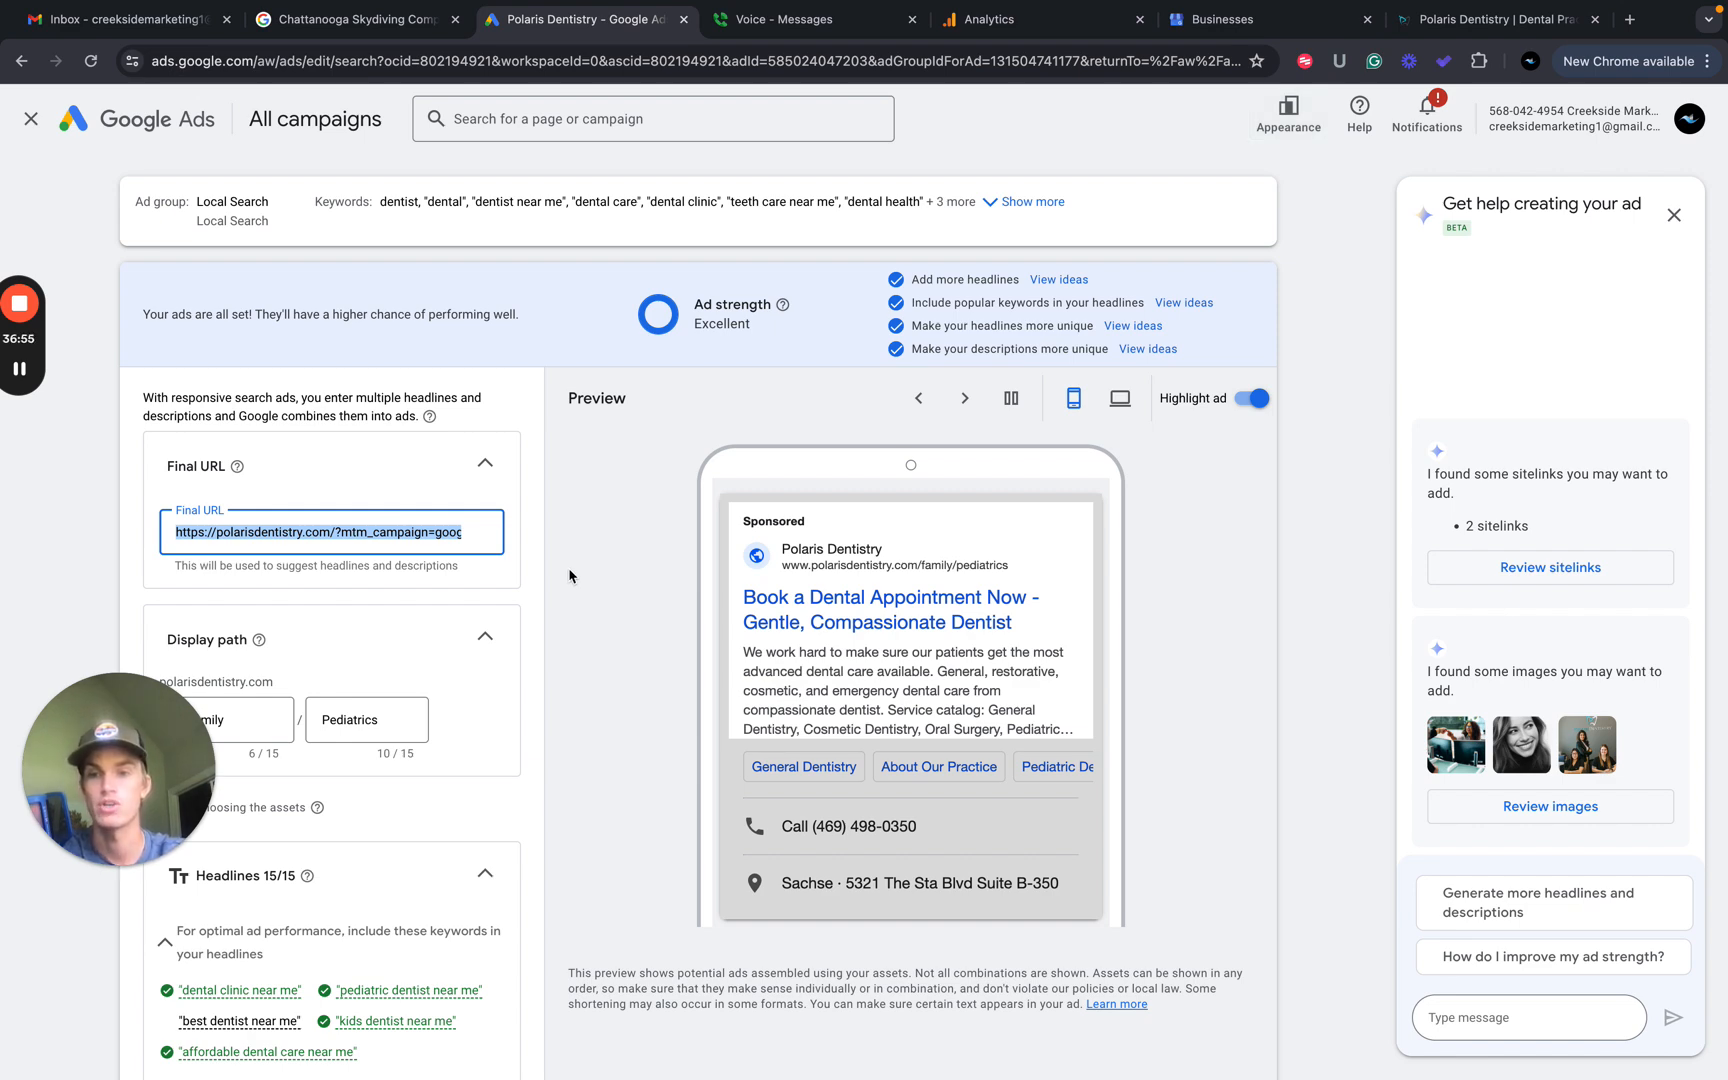
In the audit spreadsheet, mark the question about highly specific landing pages, row 46, with an x in column D.
{"action": "key", "text": "ctrl+Left"}
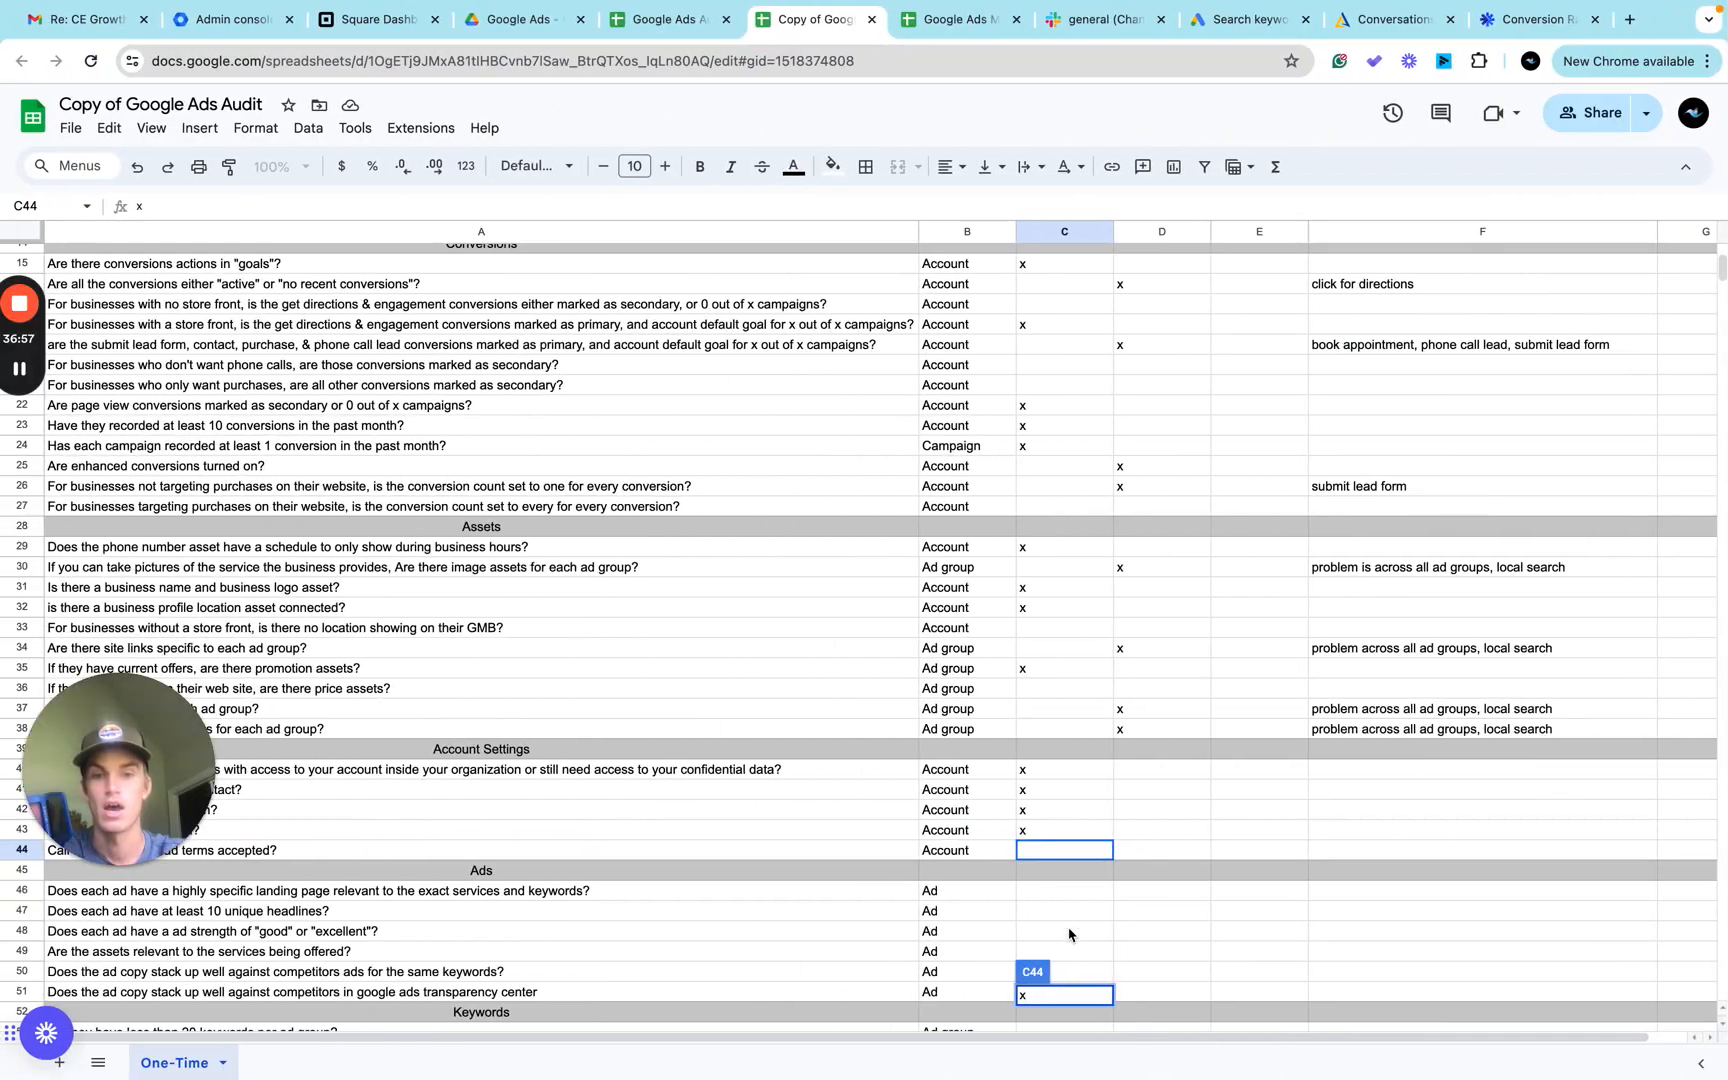
{"action": "left_click", "coordinate": [1060, 895]}
{"action": "left_click", "coordinate": [1181, 900]}
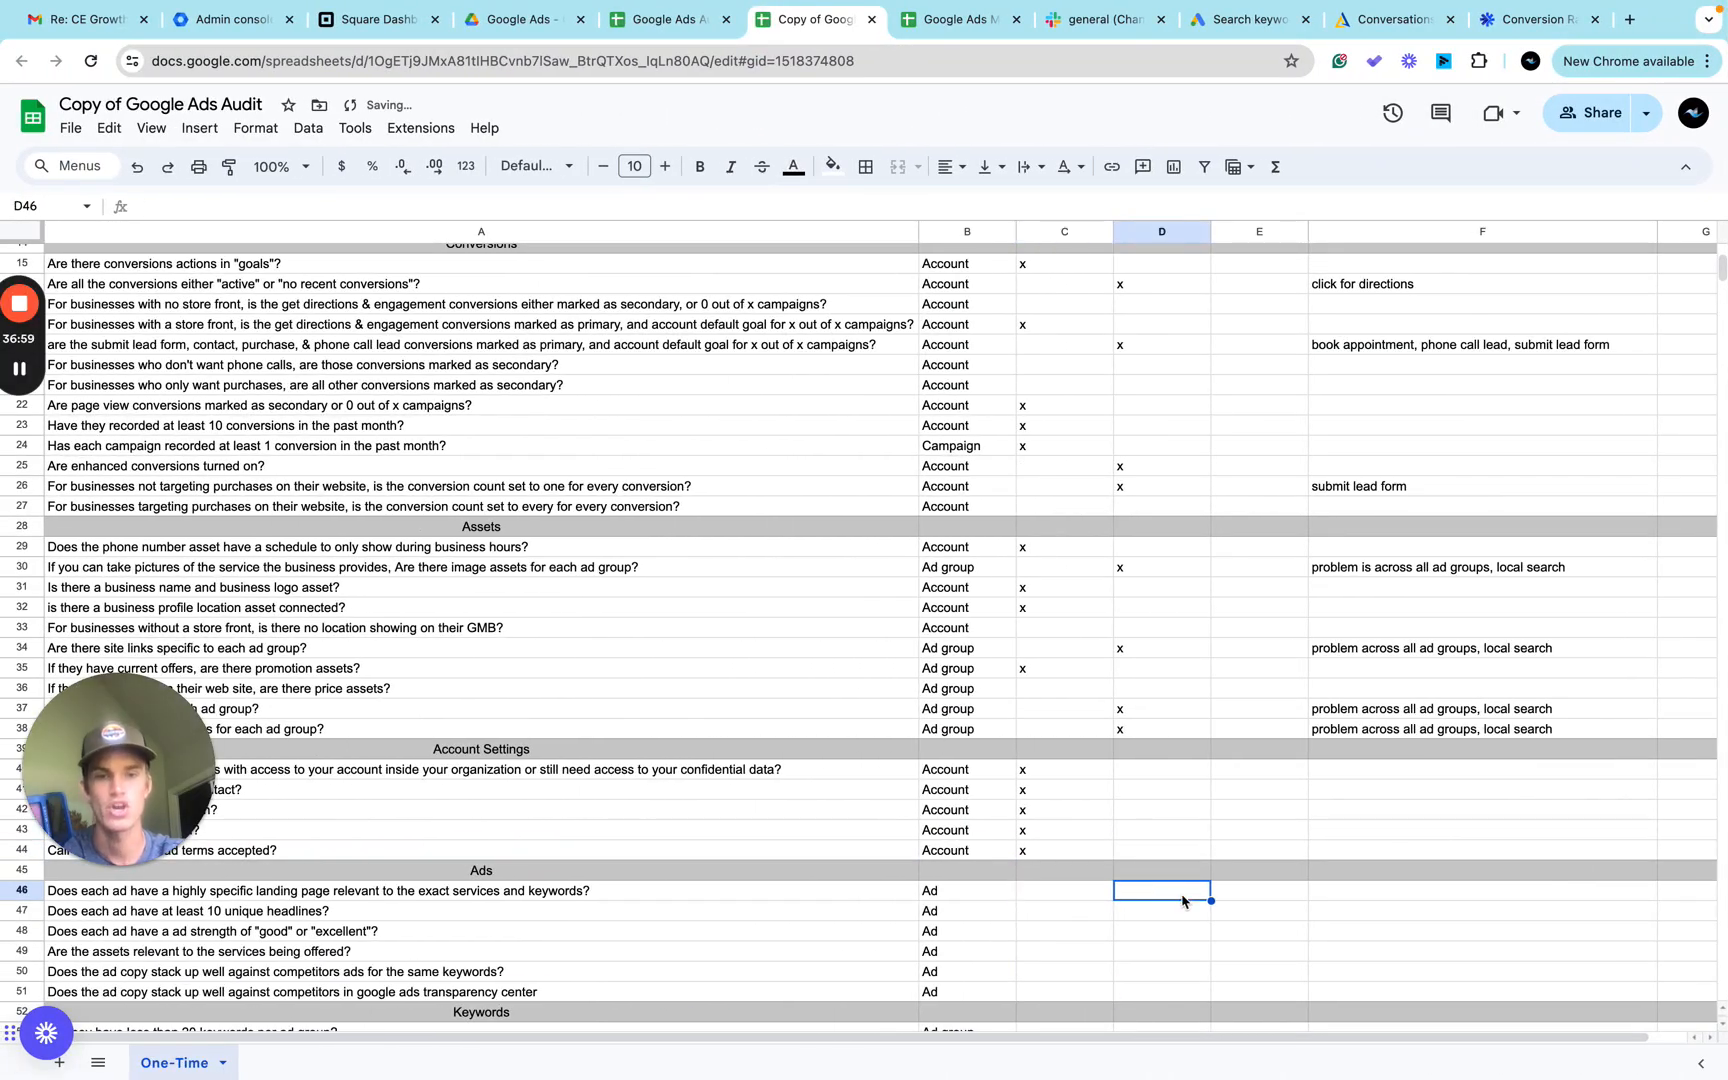
{"action": "type", "text": "x"}
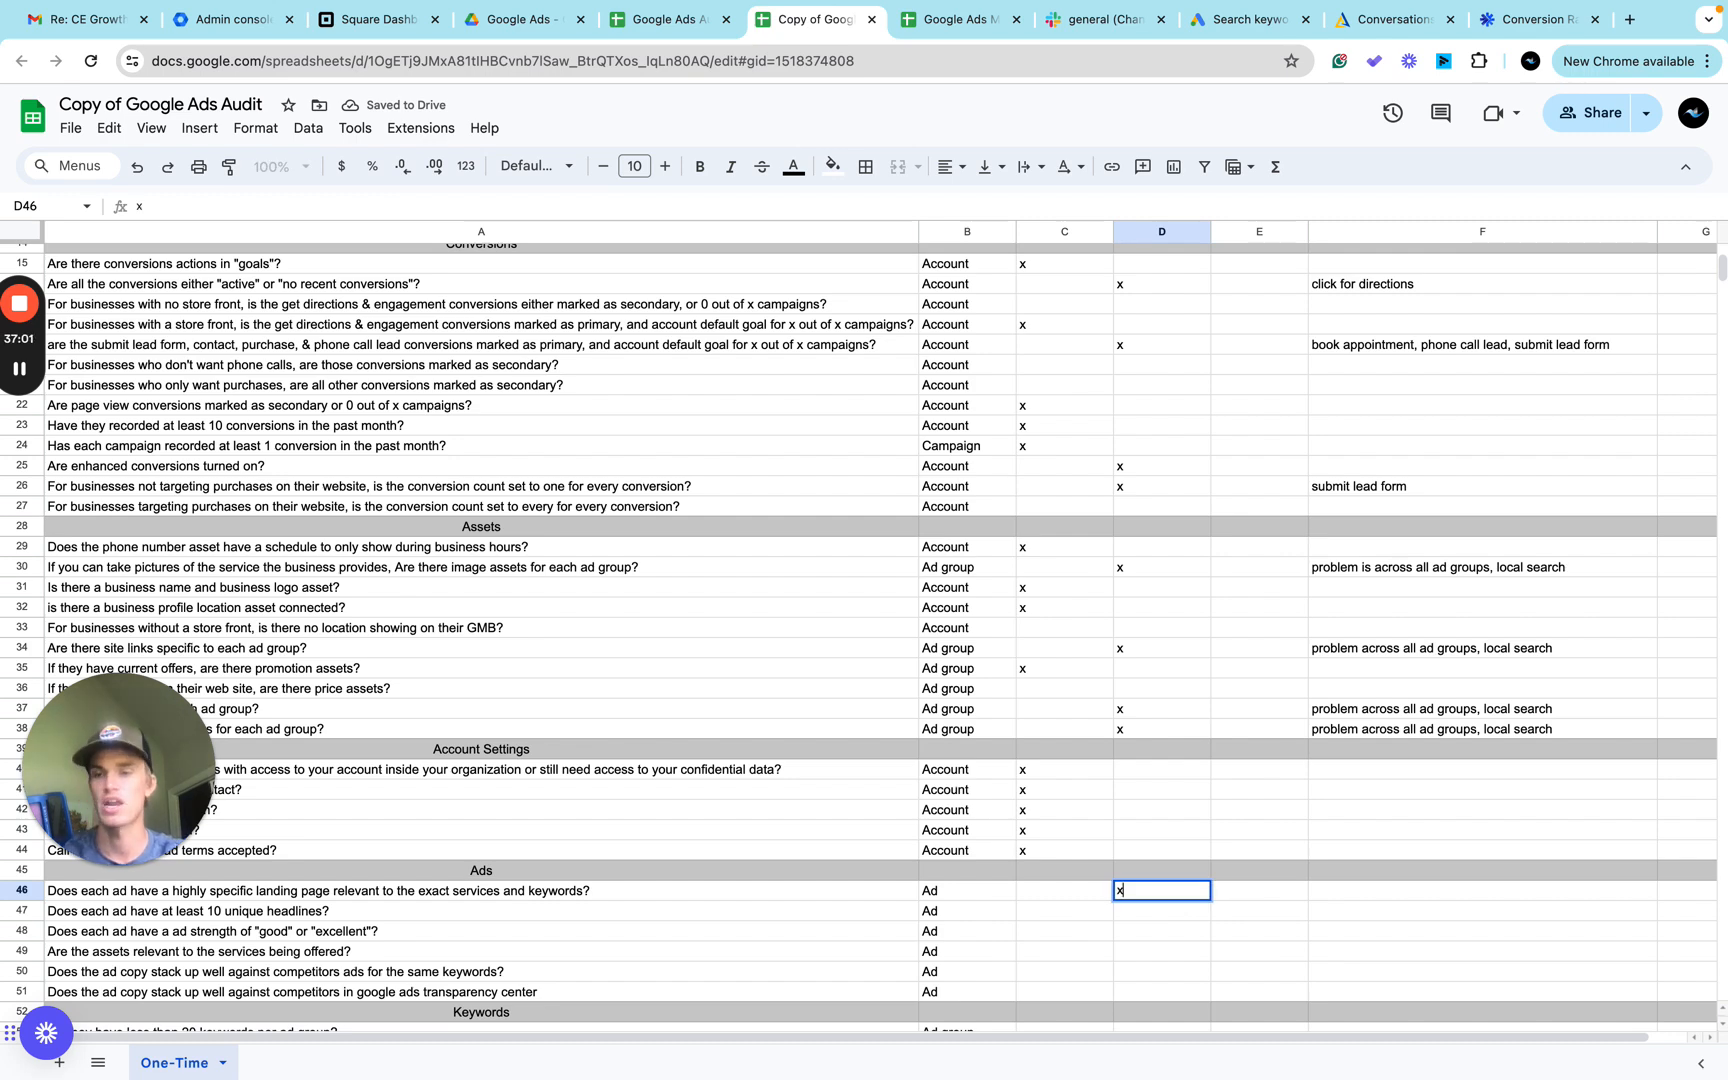
{"action": "left_click", "coordinate": [886, 898]}
{"action": "left_click", "coordinate": [992, 898]}
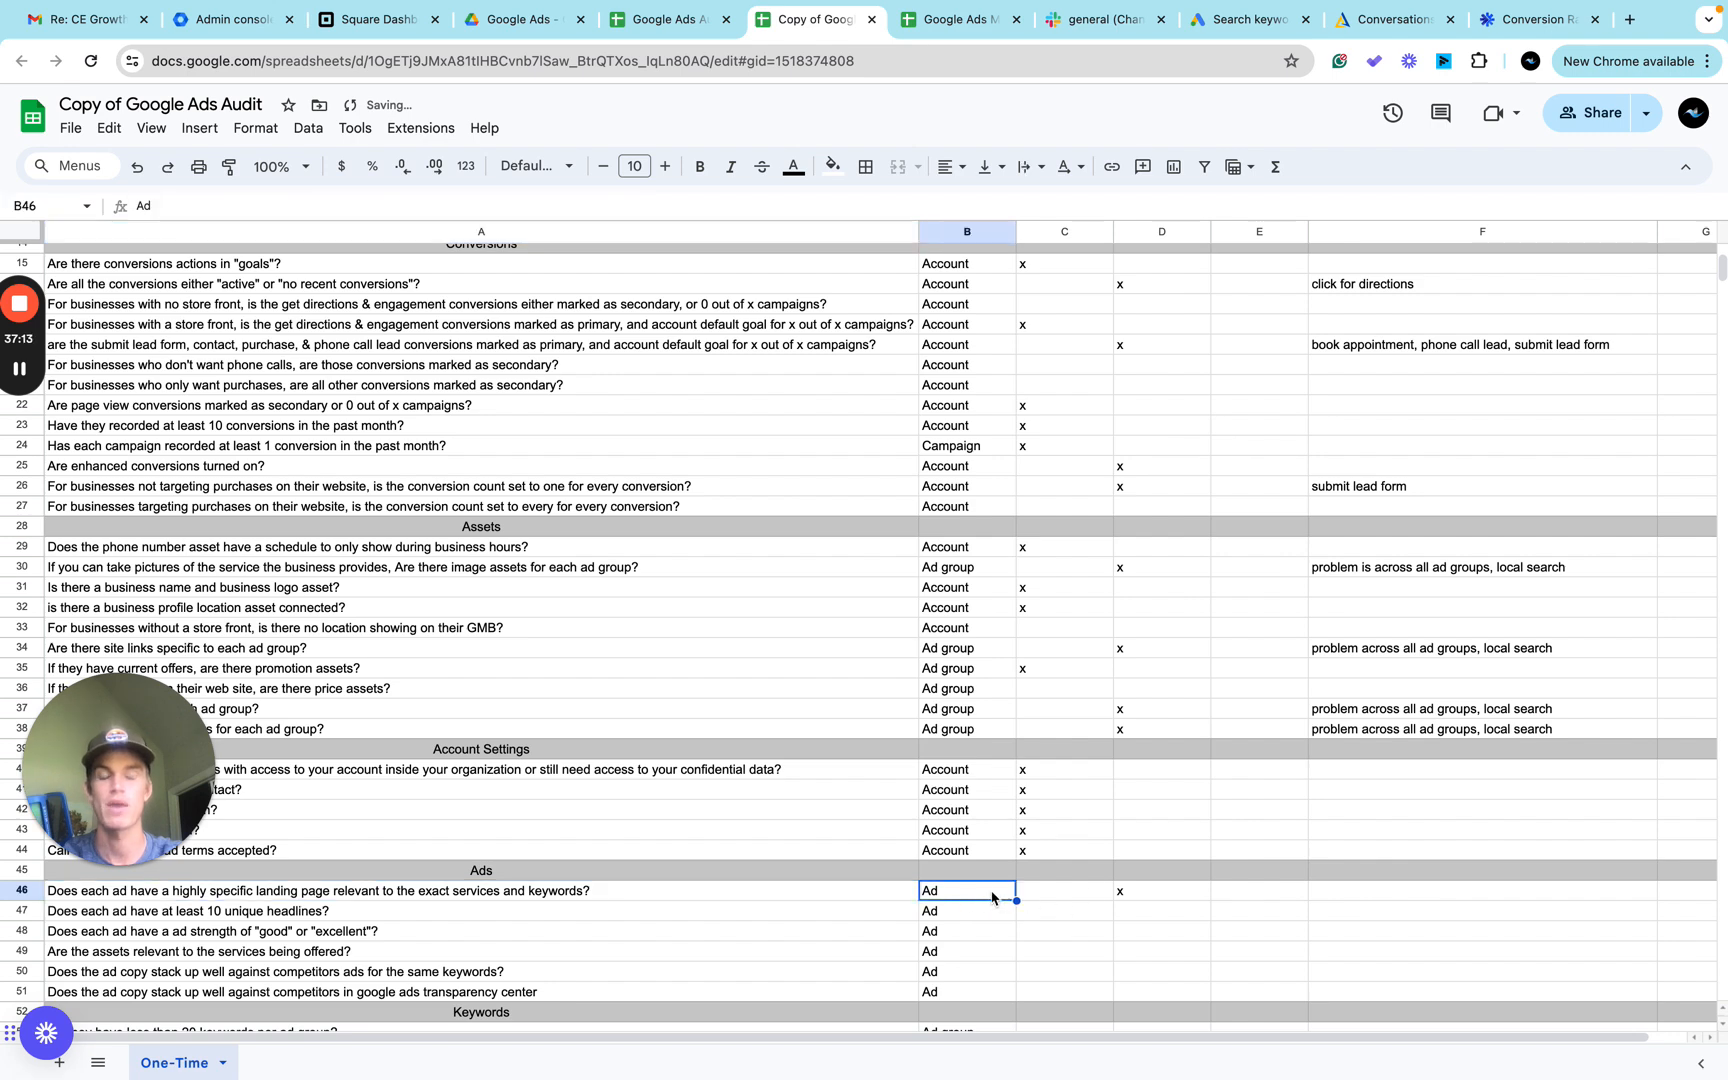
Add the note "local search" in column F of row 46, for the question about highly specific landing pages.
{"action": "left_click", "coordinate": [1358, 896]}
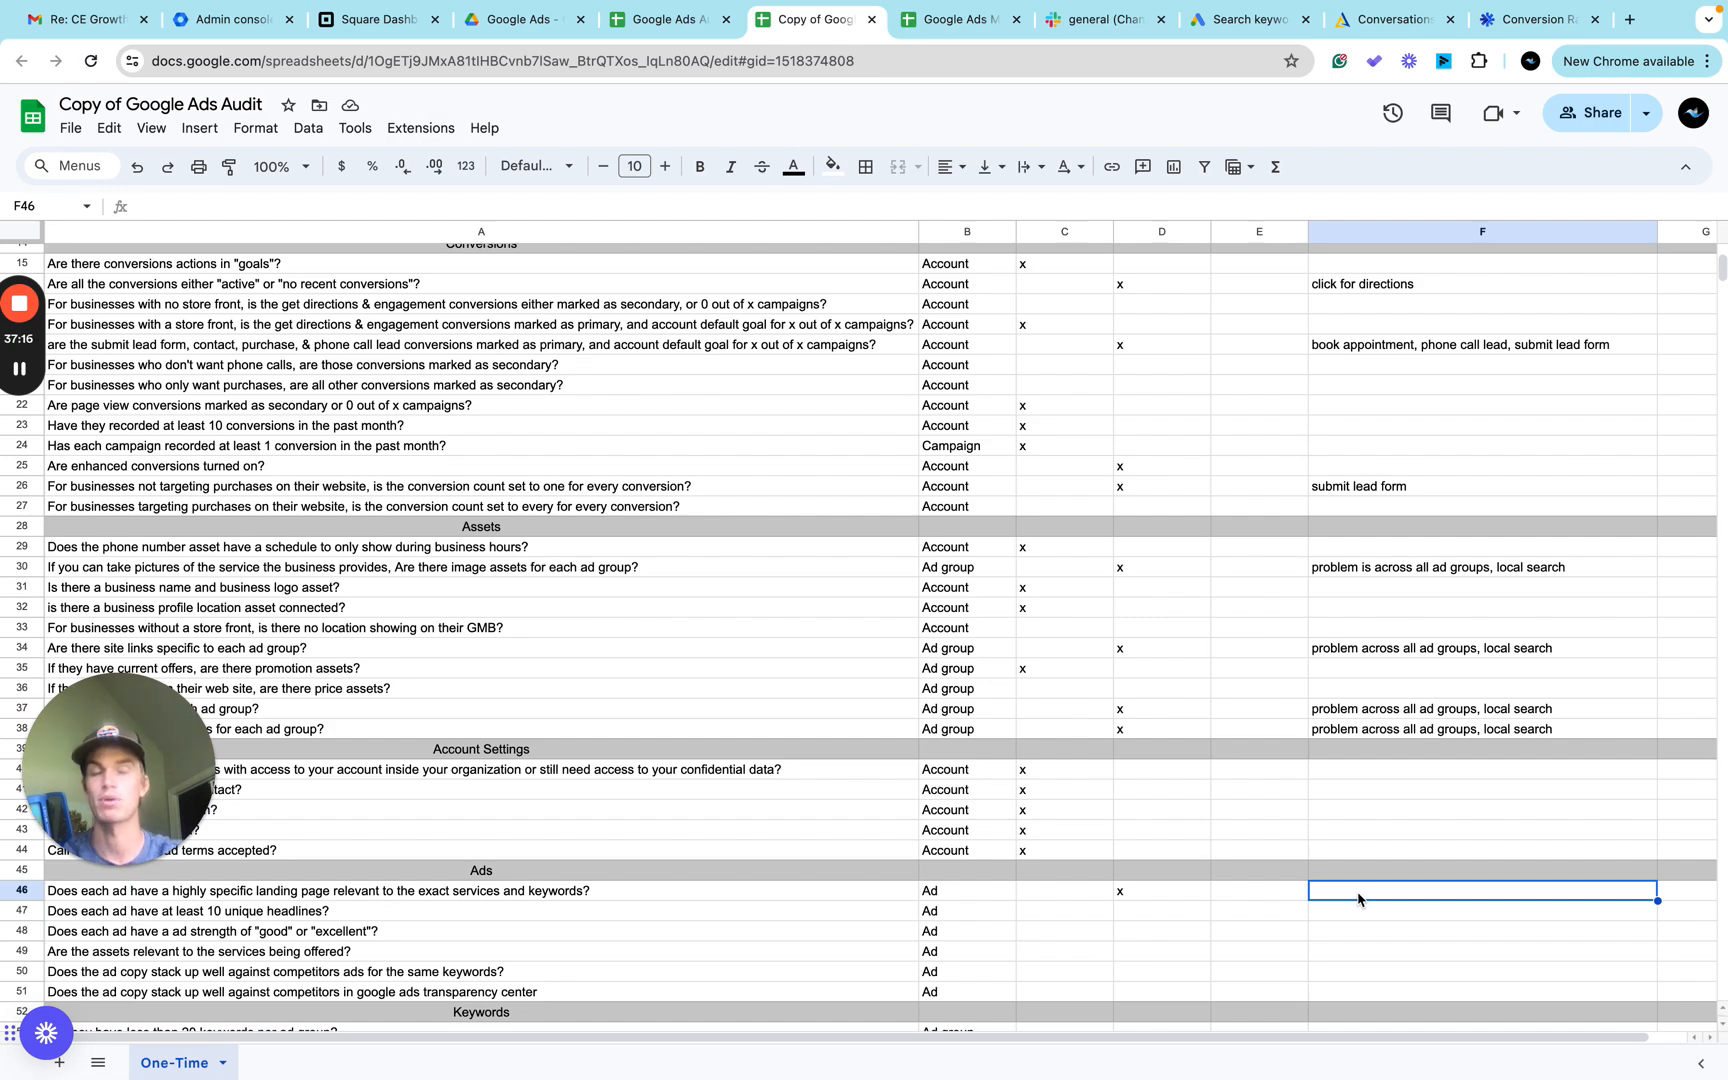
{"action": "key", "text": "ctrl+Right"}
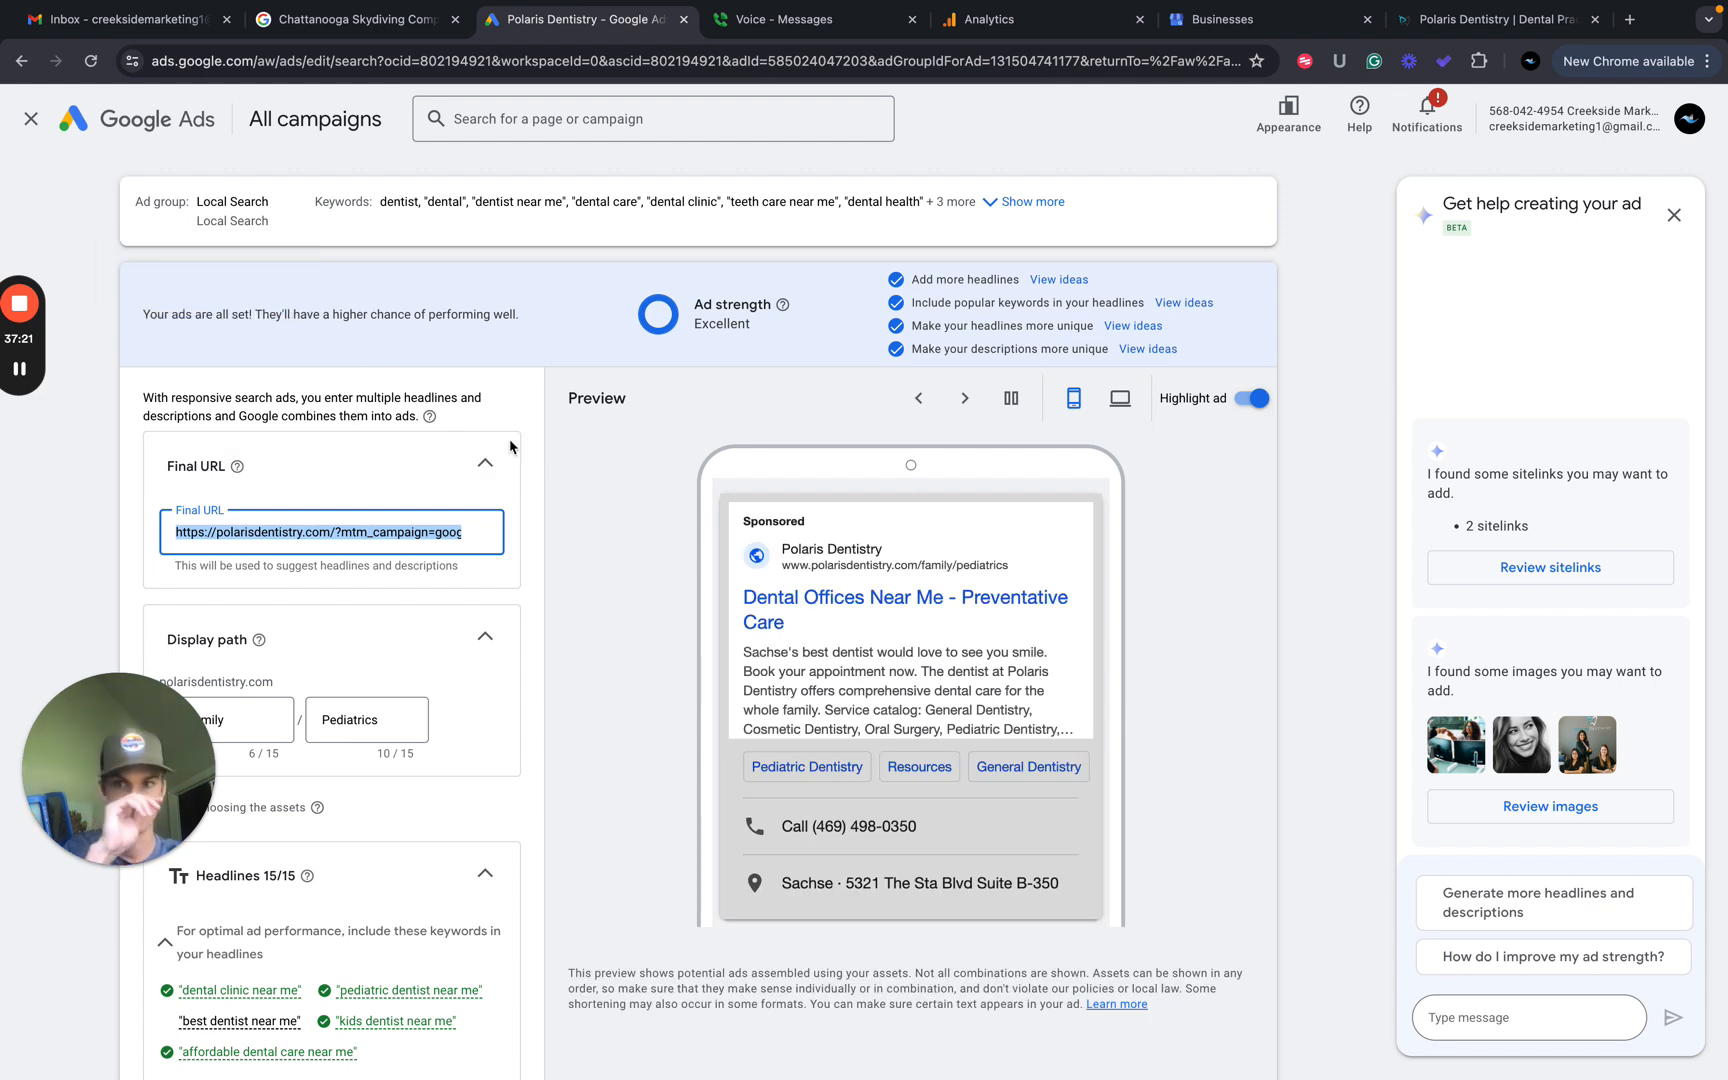
{"action": "key", "text": "ctrl+Left"}
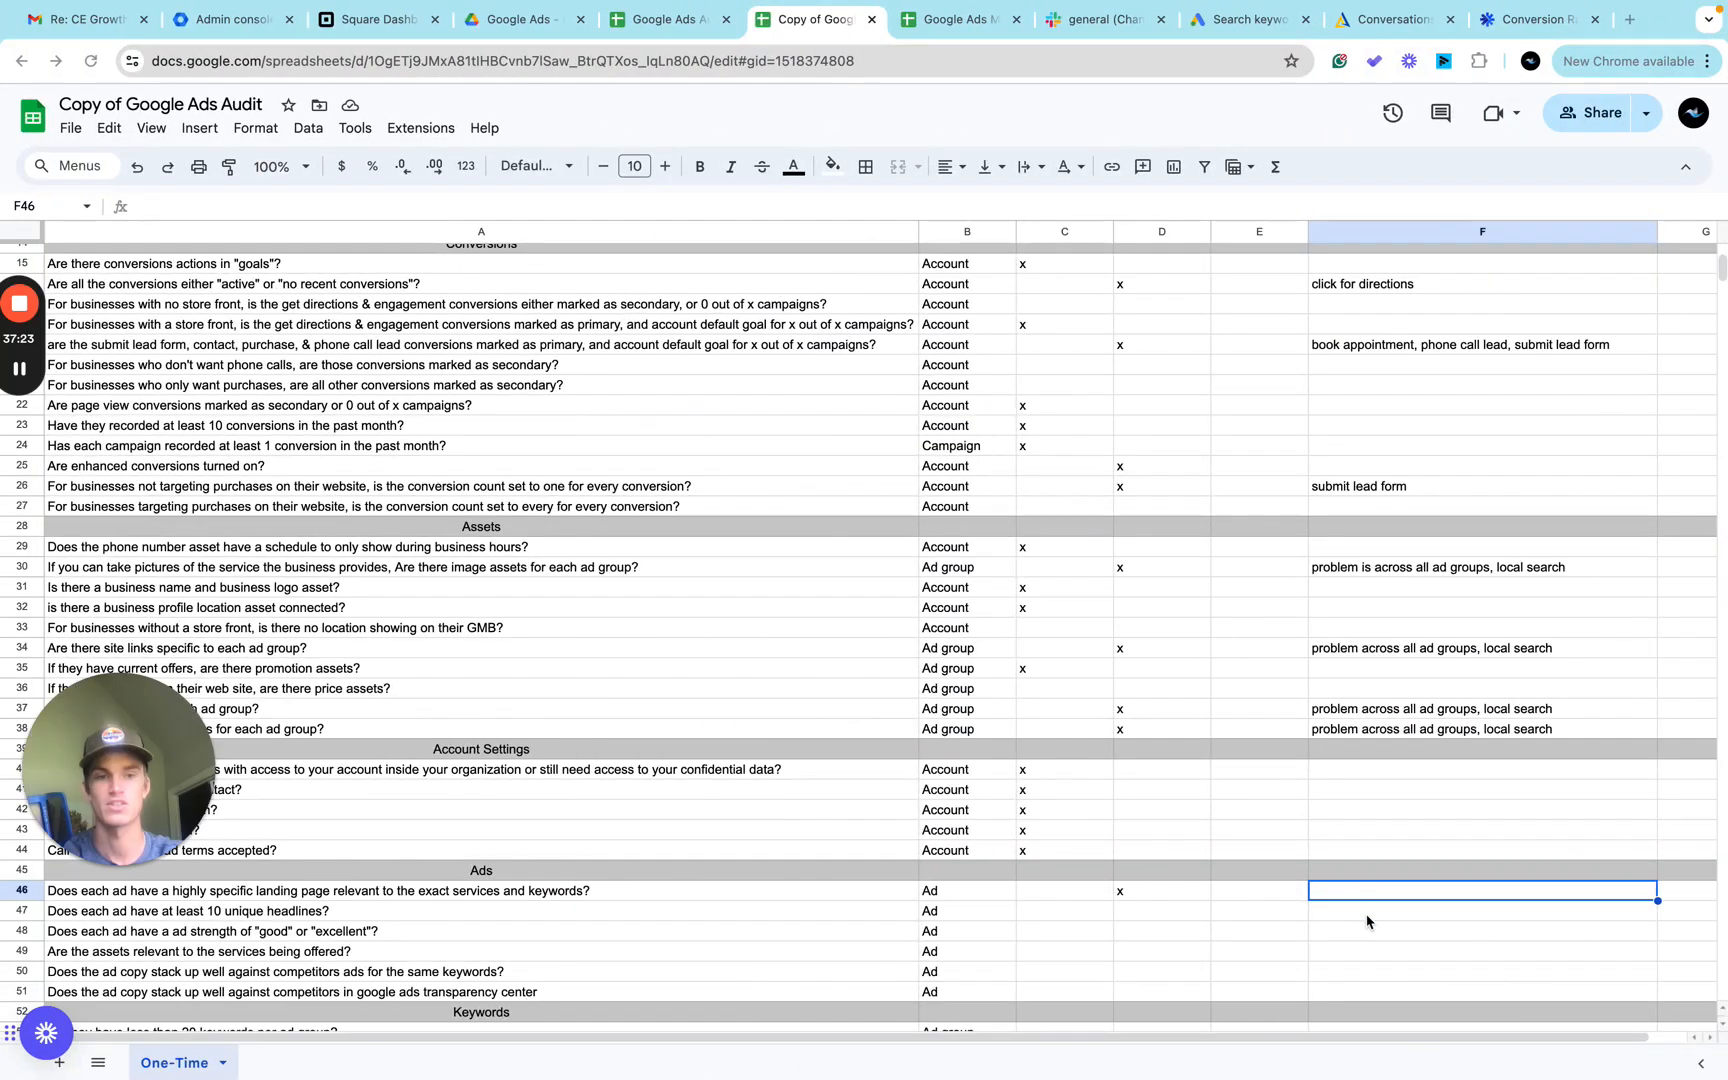
{"action": "double_click", "coordinate": [1360, 888]}
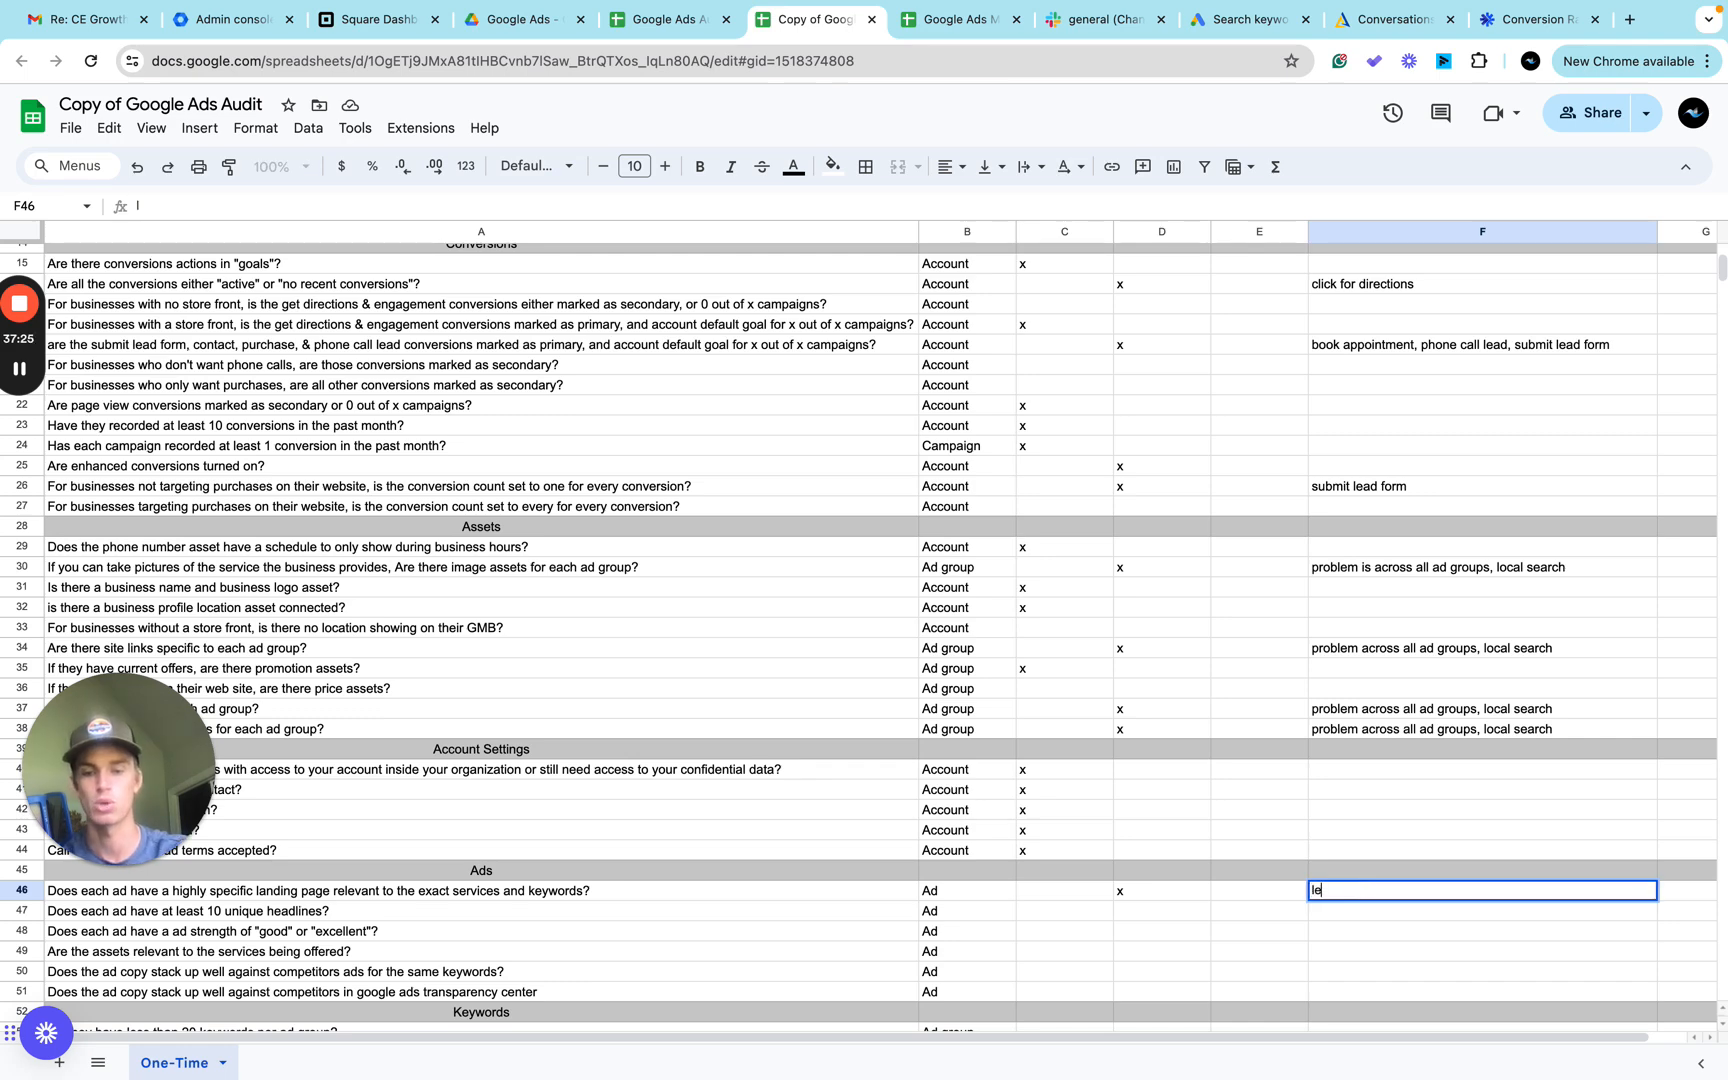
{"action": "type", "text": "lea"}
{"action": "key", "text": "BackSpace"}
{"action": "key", "text": "BackSpace"}
{"action": "type", "text": "oc"}
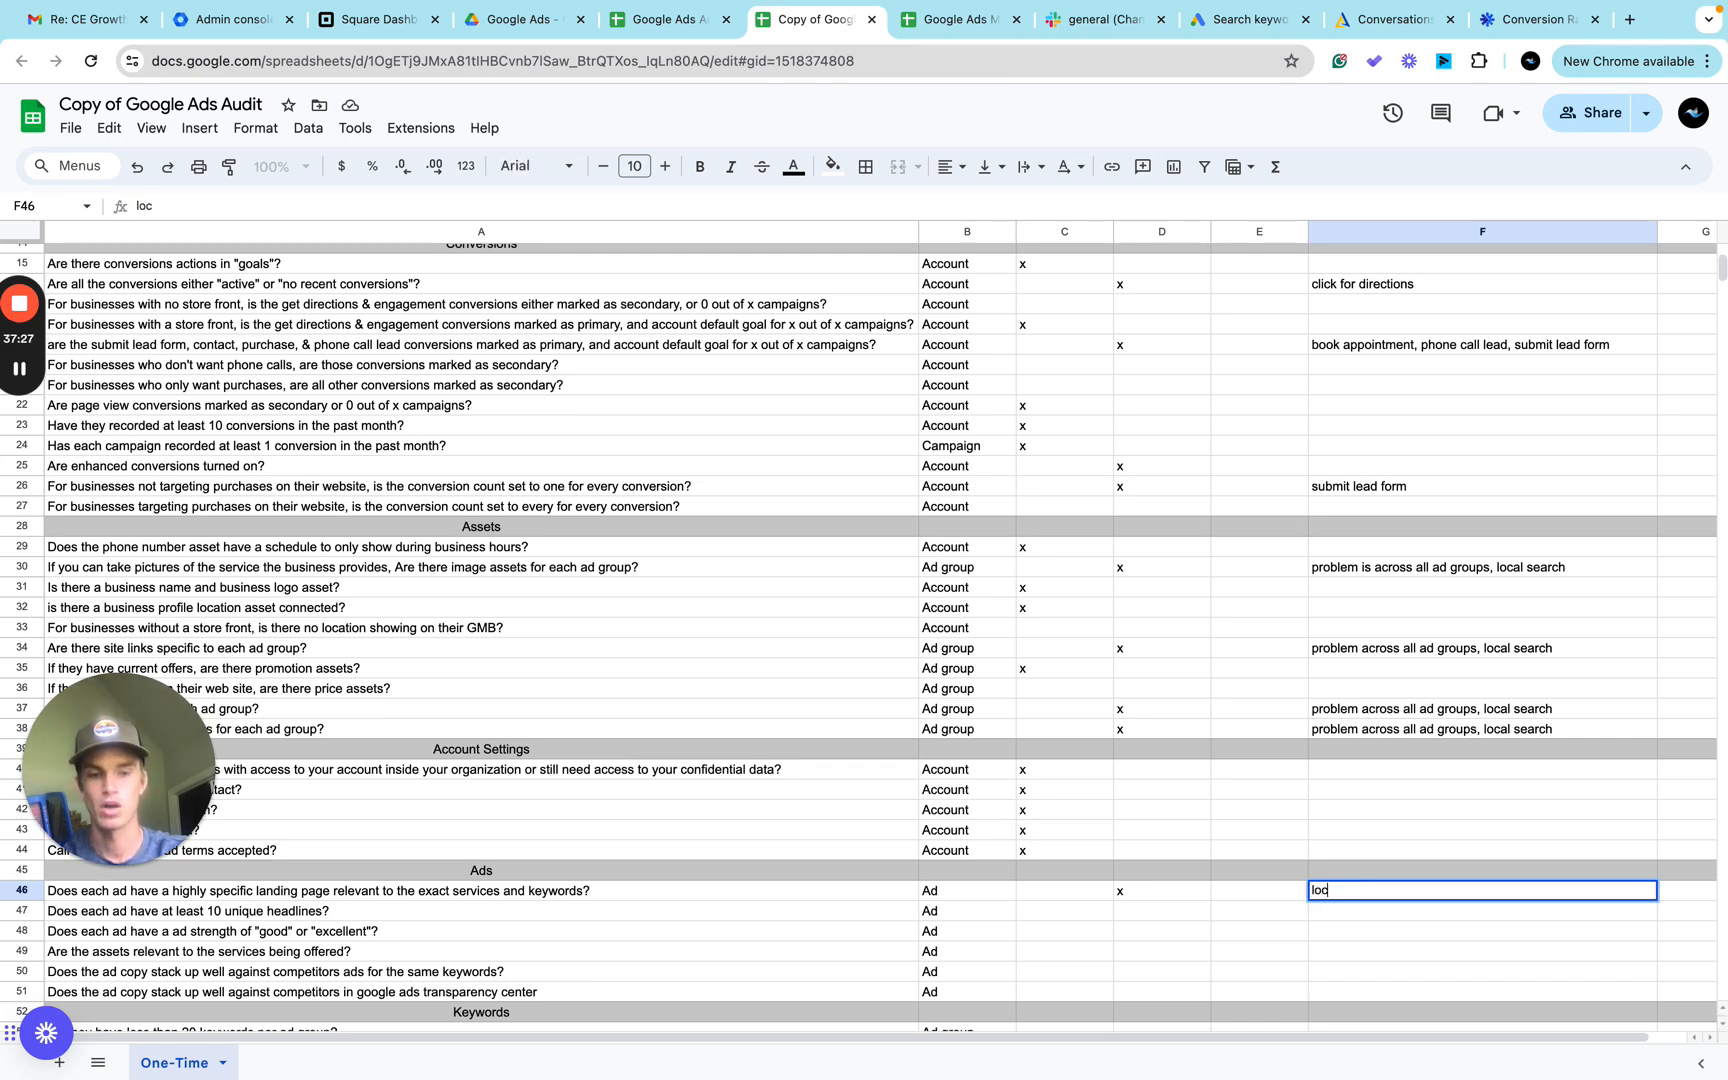
{"action": "type", "text": "al earc"}
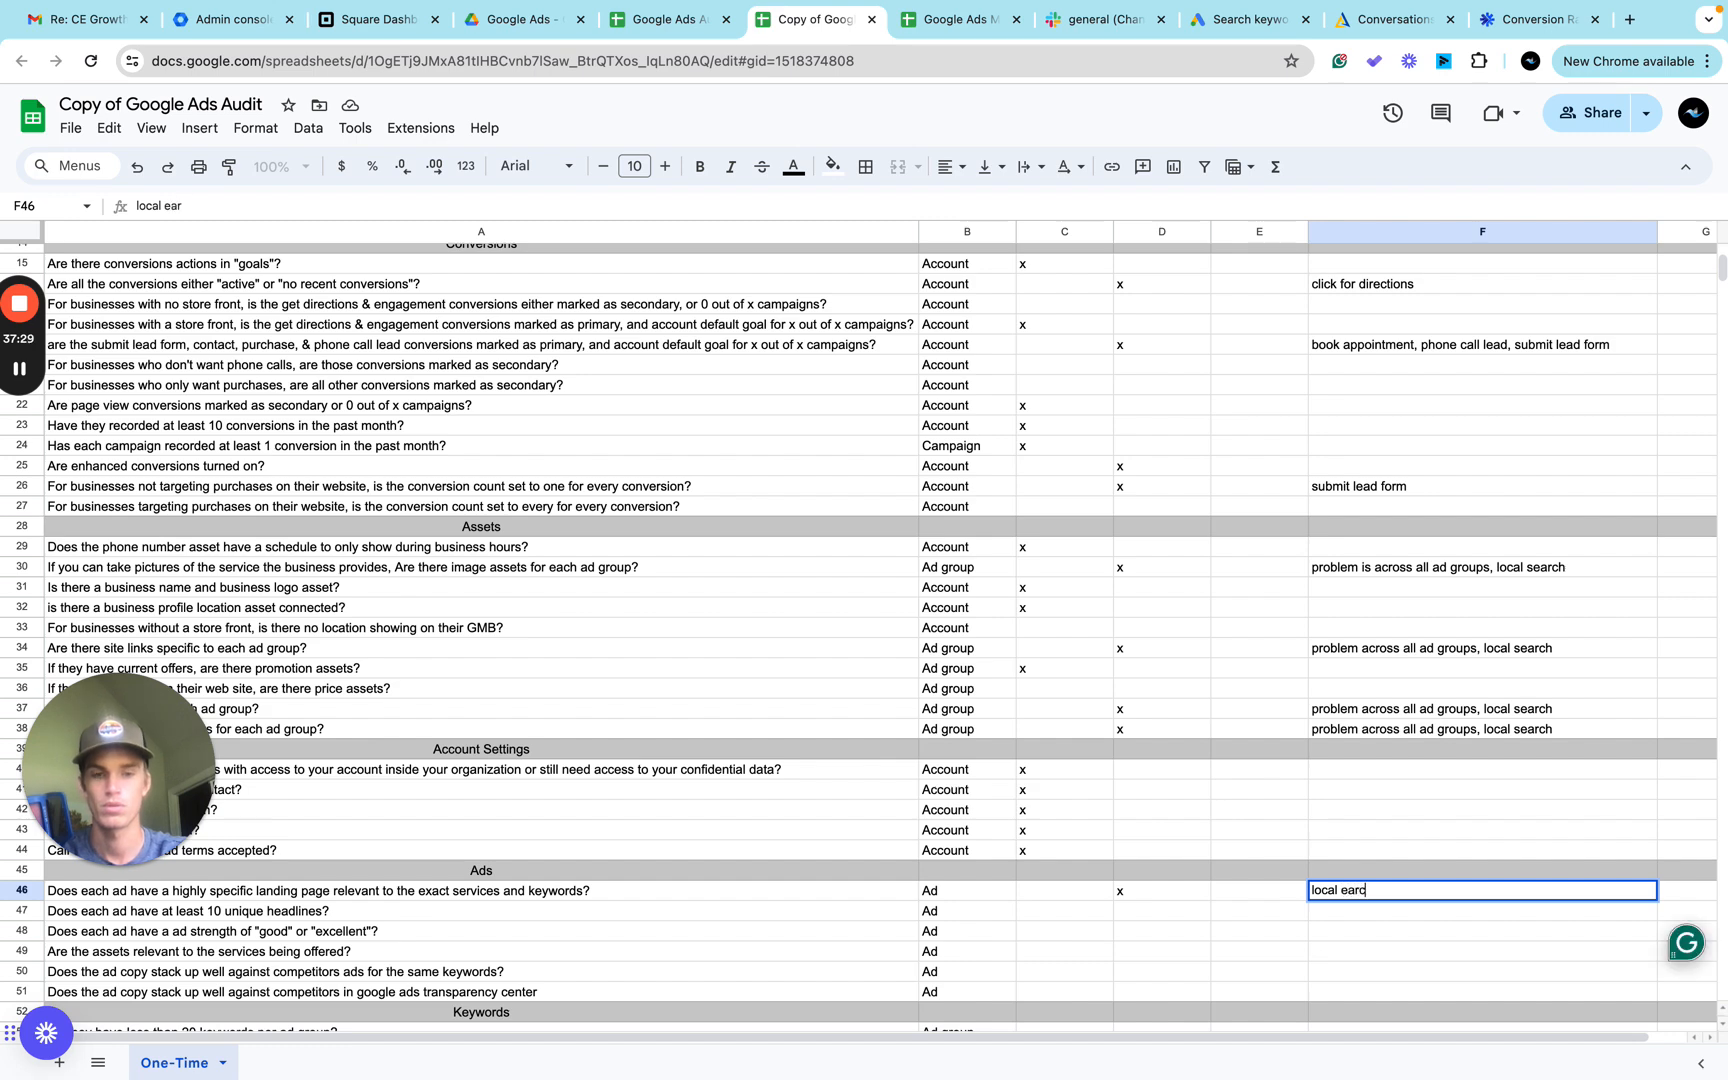
{"action": "key", "text": "BackSpace"}
{"action": "key", "text": "BackSpace"}
{"action": "key", "text": "BackSpace"}
{"action": "key", "text": "BackSpace"}
{"action": "type", "text": "search"}
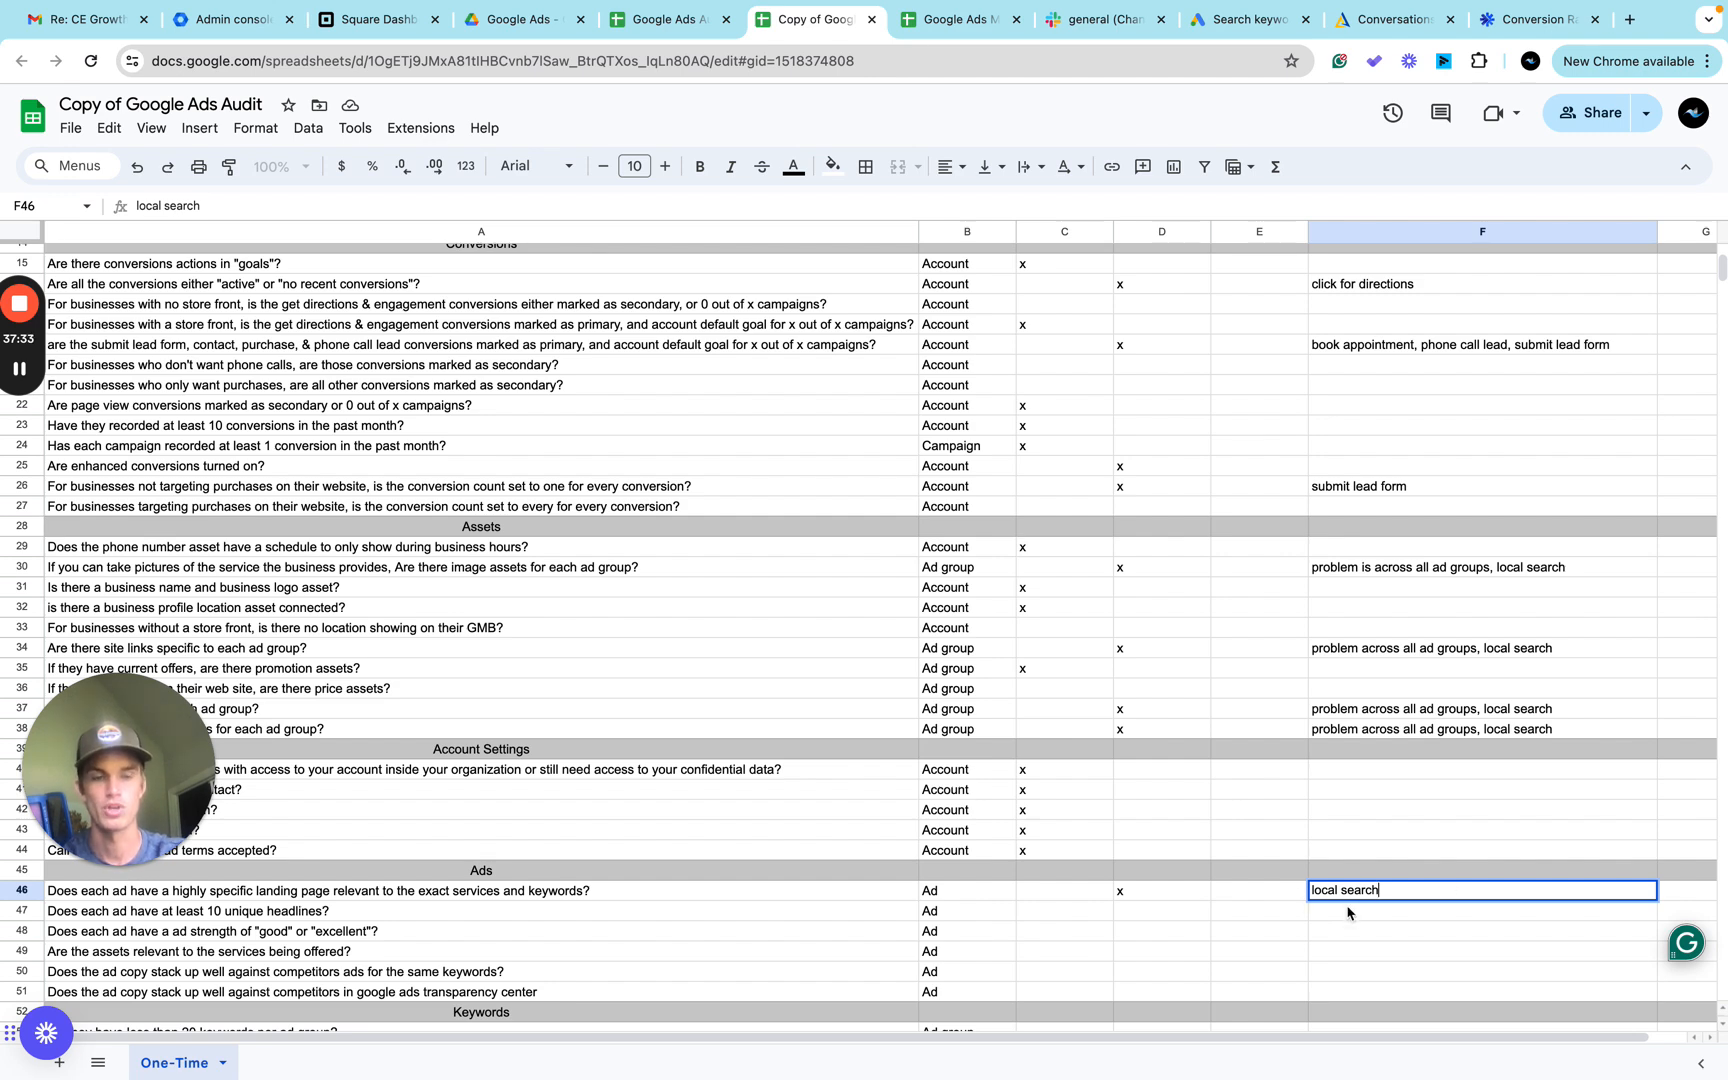
{"action": "key", "text": "Return"}
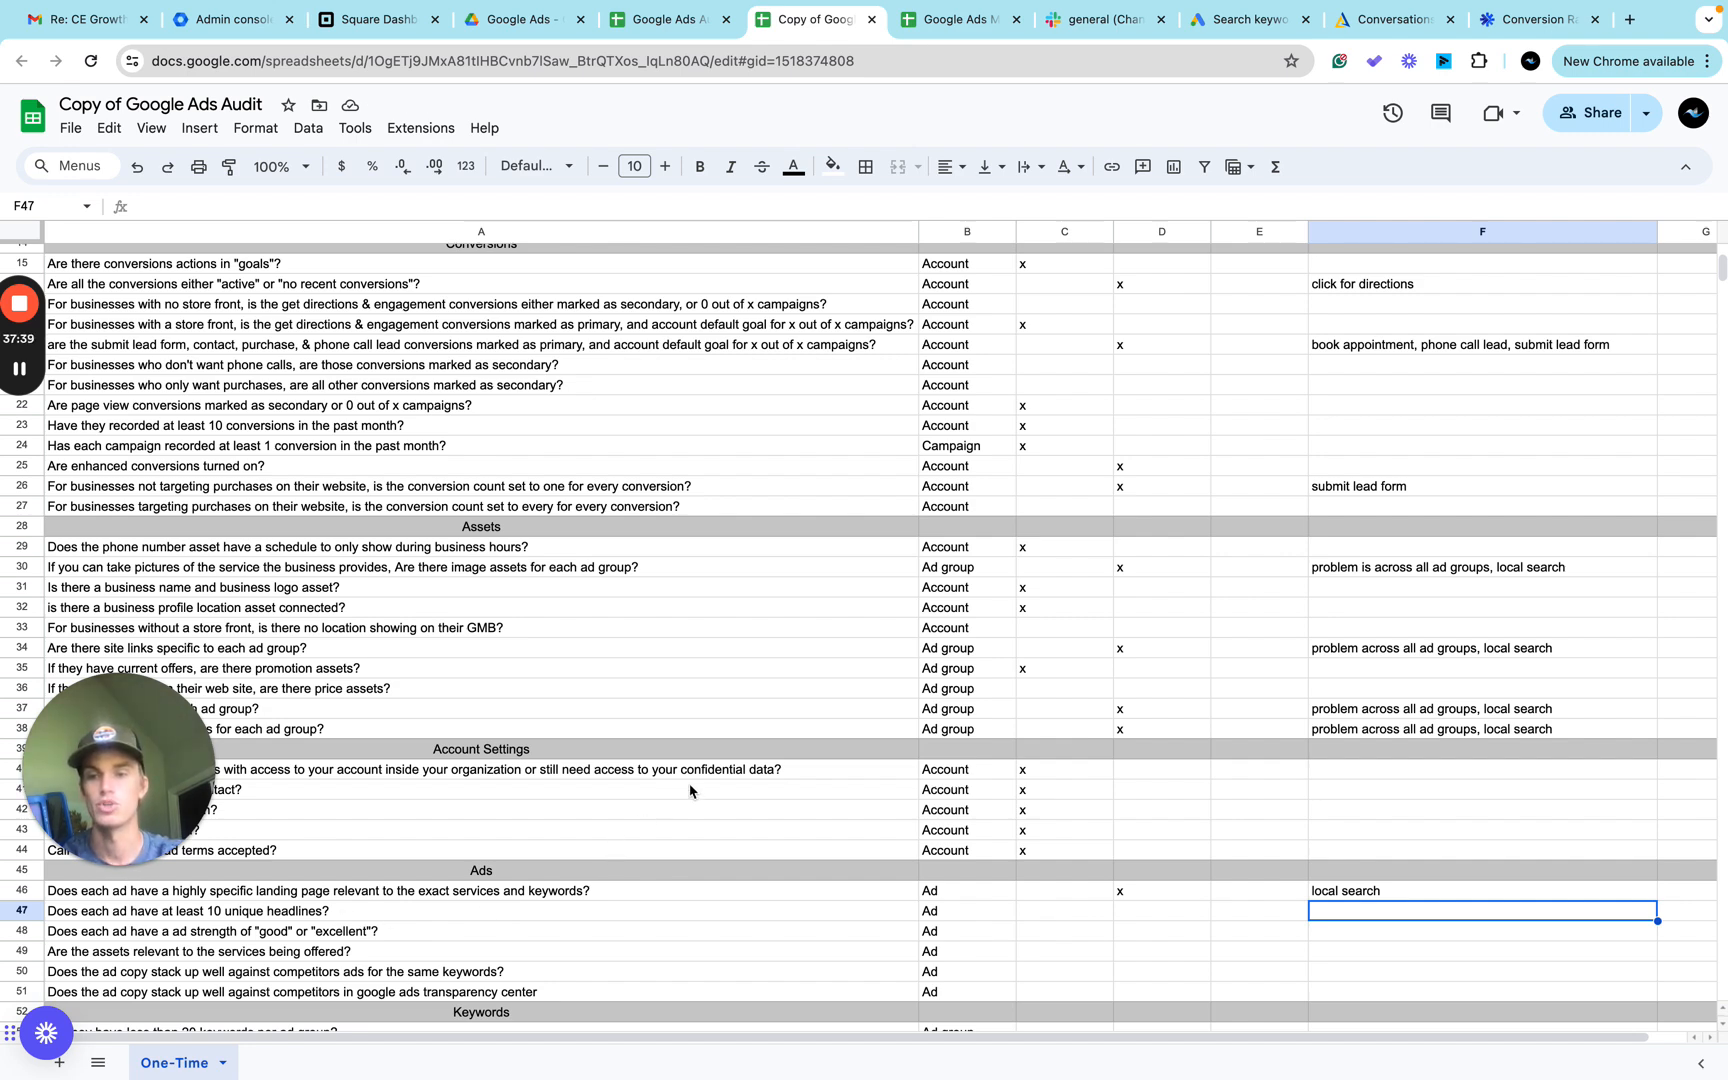
Switch to the Google Ads ad editor and review the ad's headlines for at least 10 unique ones.
{"action": "key", "text": "ctrl+Right"}
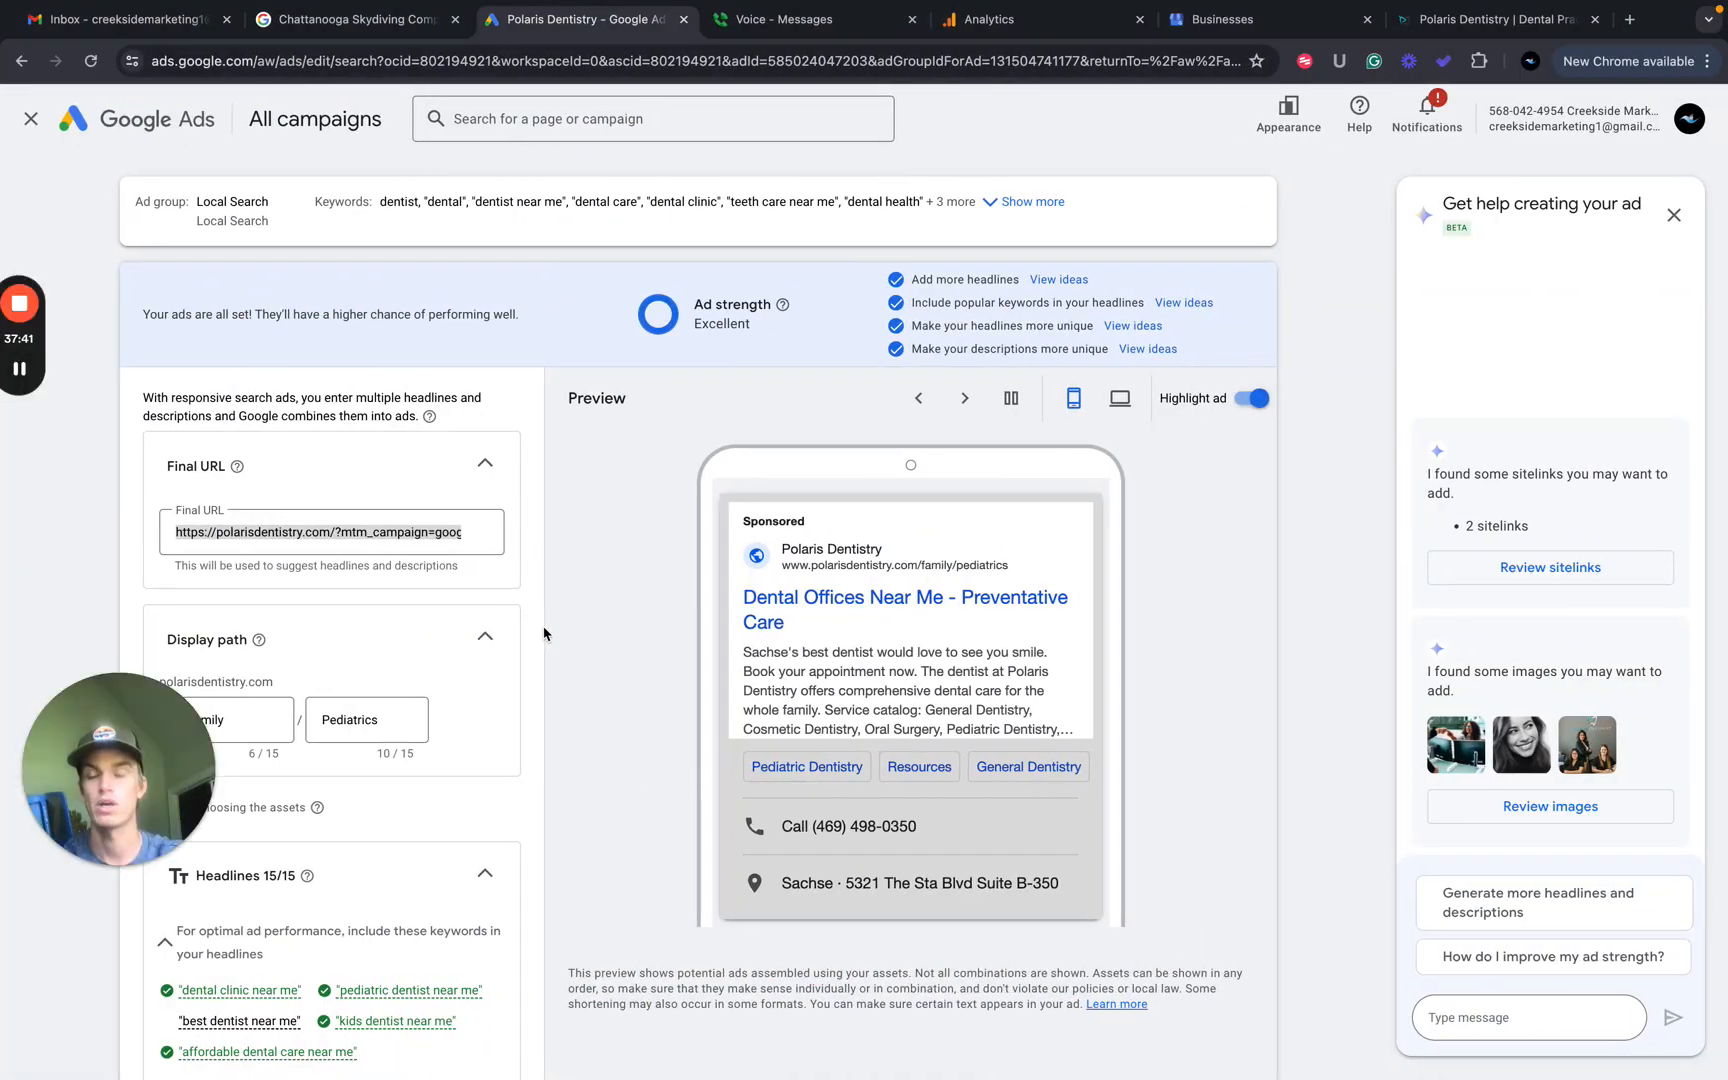
{"action": "scroll", "coordinate": [543, 623], "scroll_direction": "down", "scroll_amount": 7}
{"action": "scroll", "coordinate": [545, 766], "scroll_direction": "down", "scroll_amount": 5}
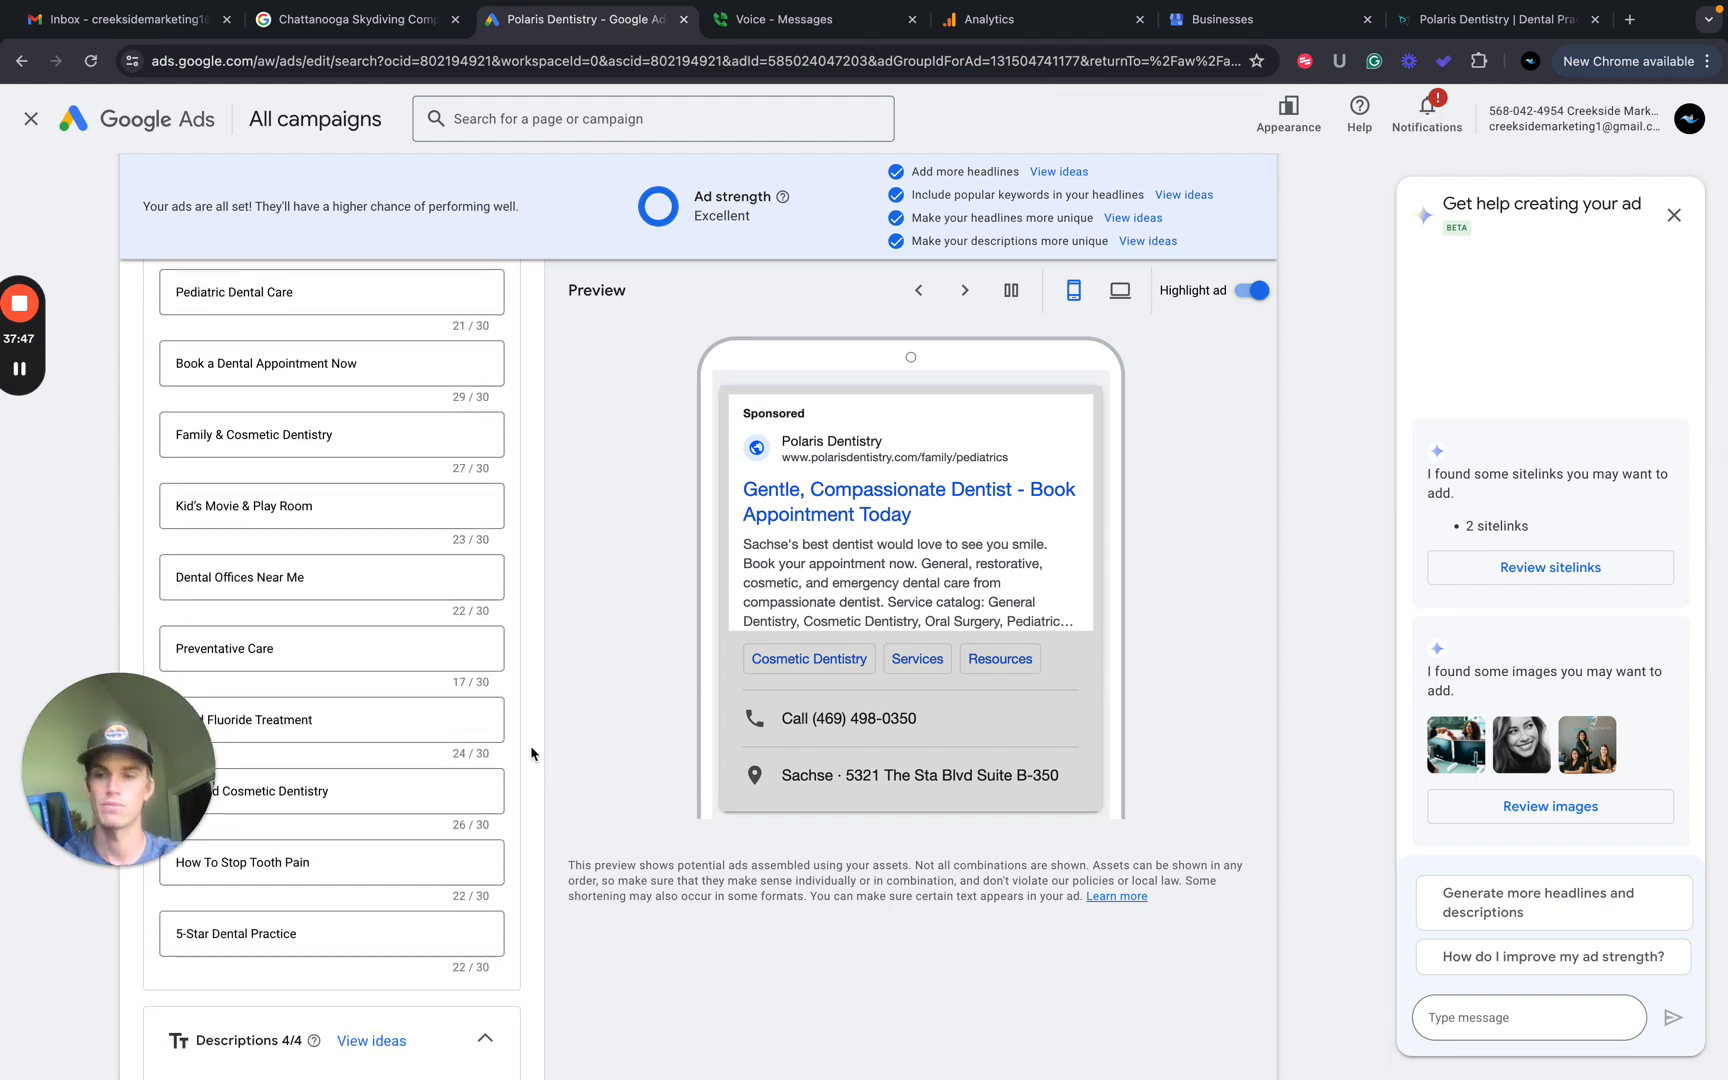
{"action": "scroll", "coordinate": [531, 753], "scroll_direction": "up", "scroll_amount": 2}
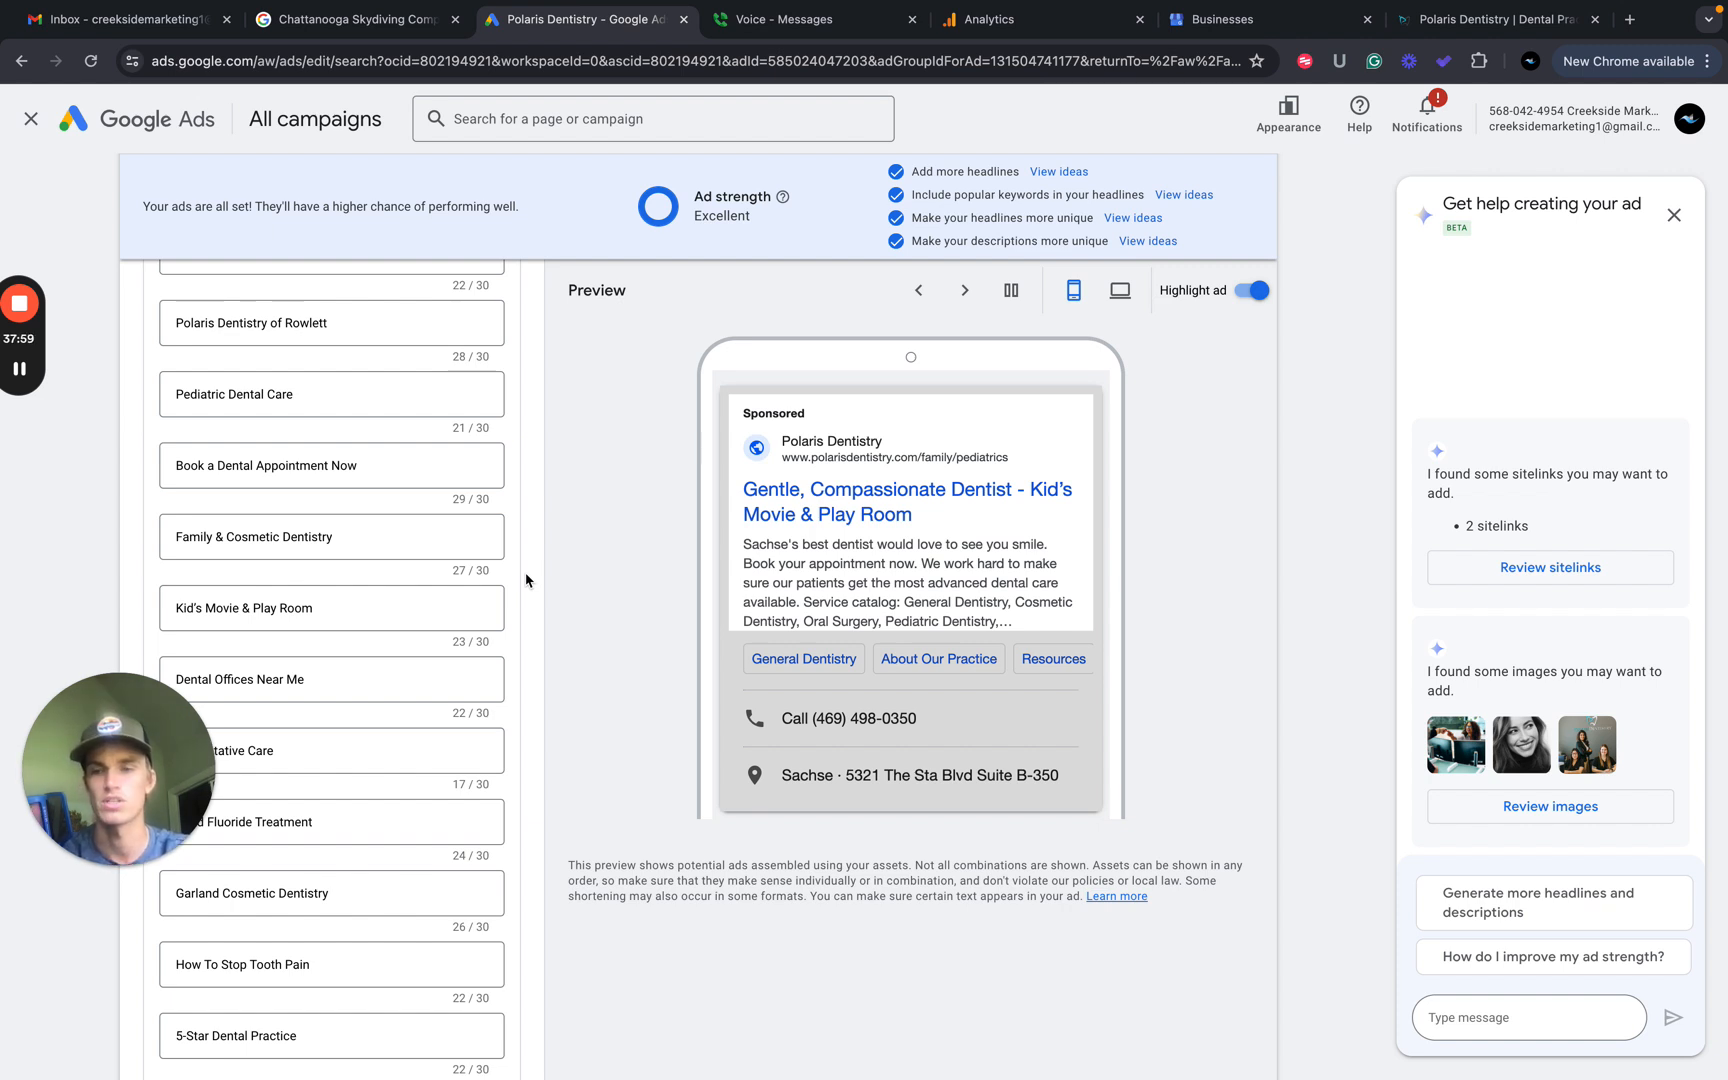
{"action": "scroll", "coordinate": [527, 580], "scroll_direction": "up", "scroll_amount": 1}
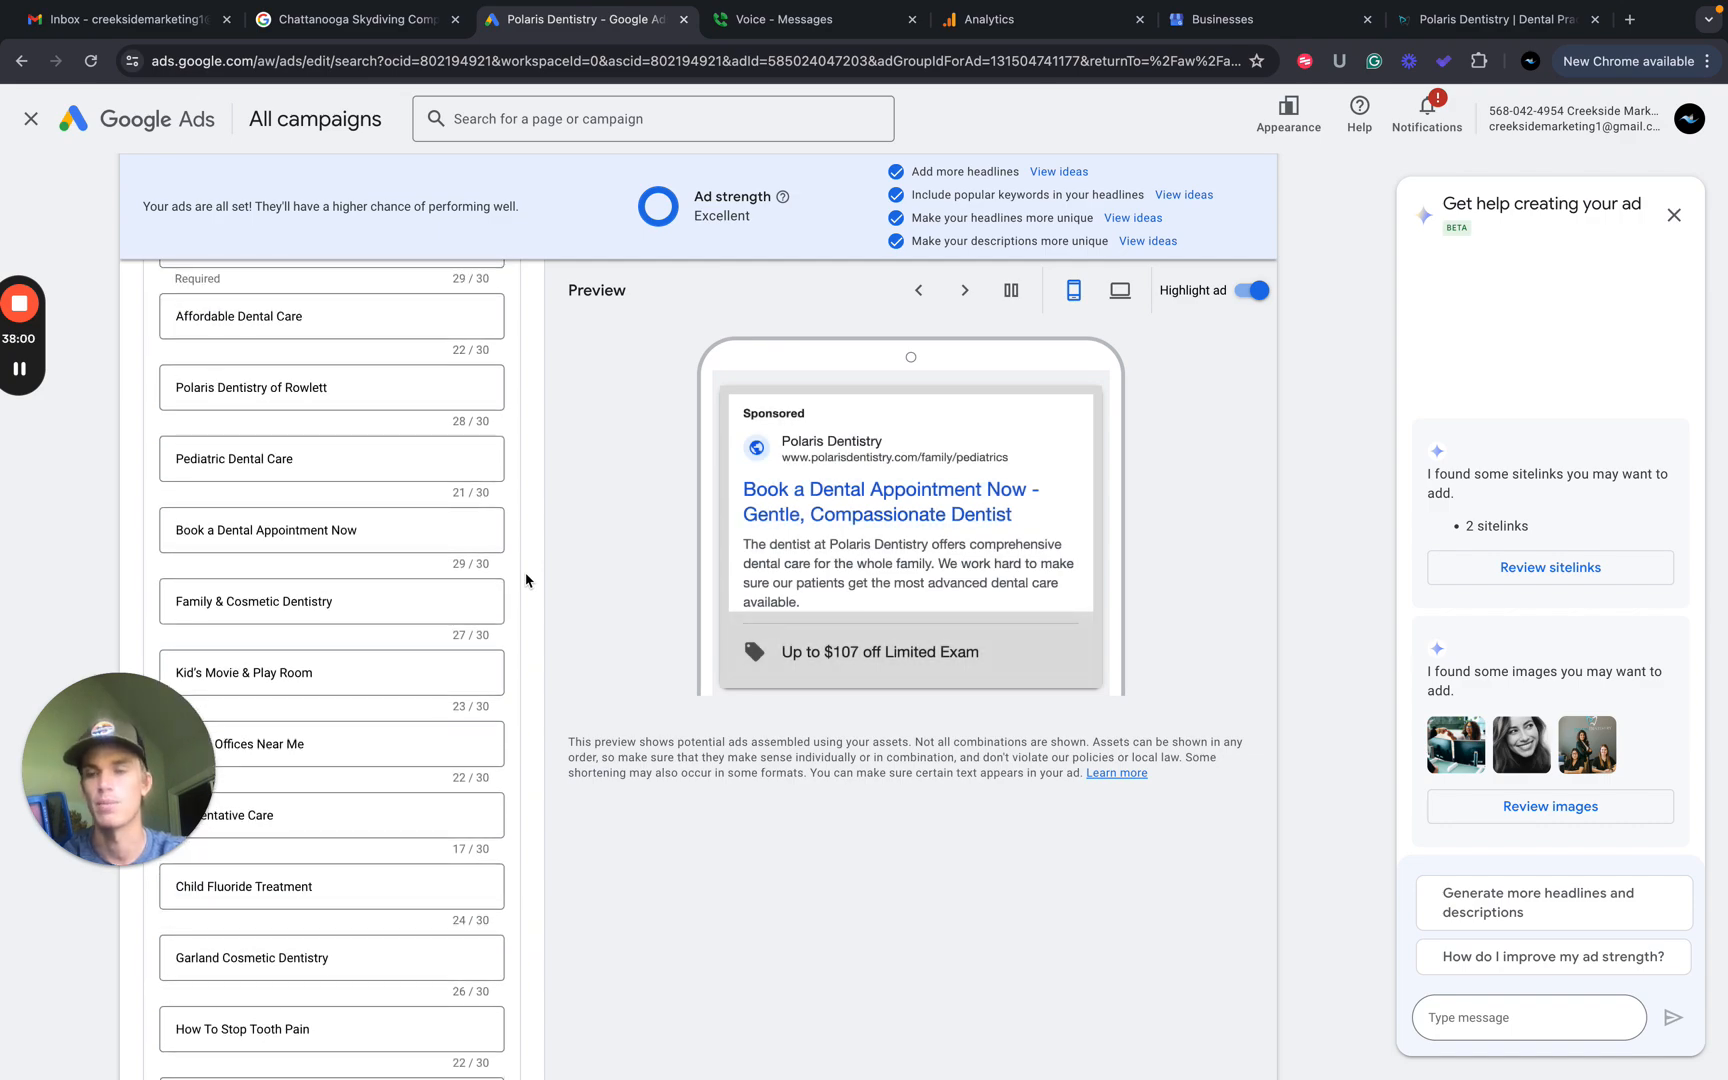
In the audit spreadsheet, mark the question about at least 10 unique headlines, row 47, with an x in column C.
{"action": "key", "text": "super+Tab"}
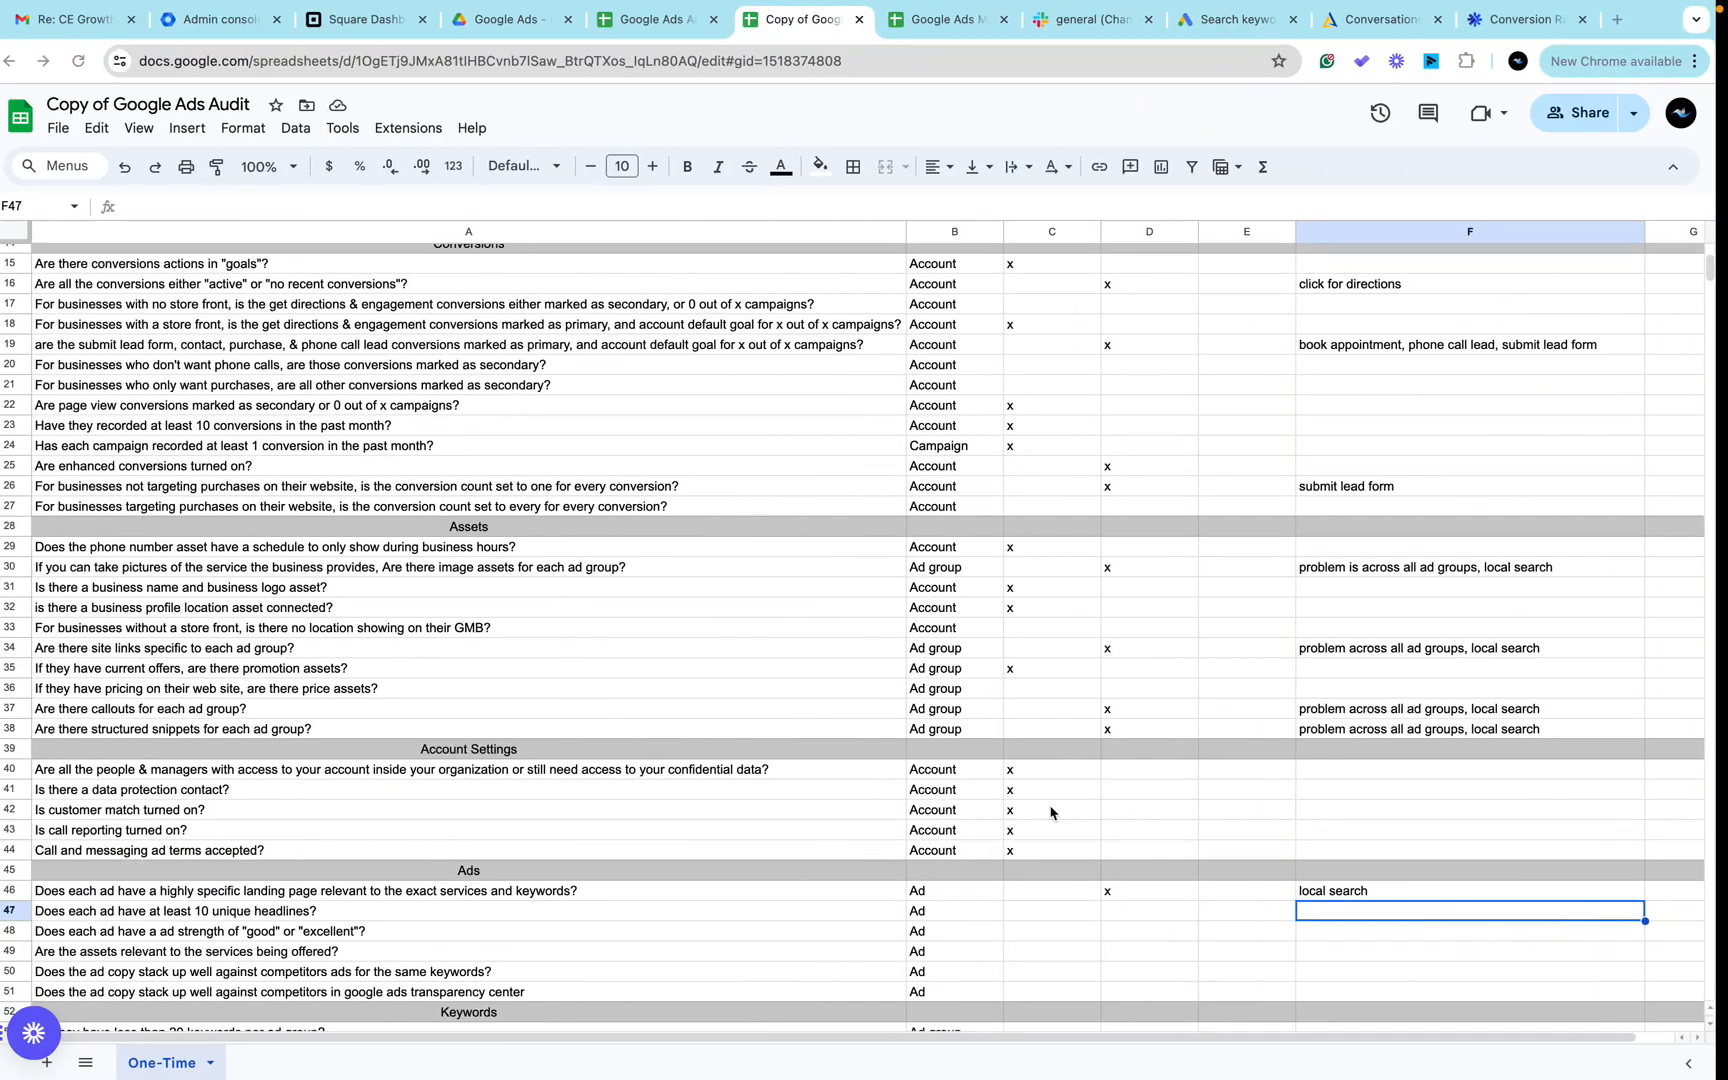
{"action": "left_click", "coordinate": [1100, 910]}
{"action": "type", "text": "x"}
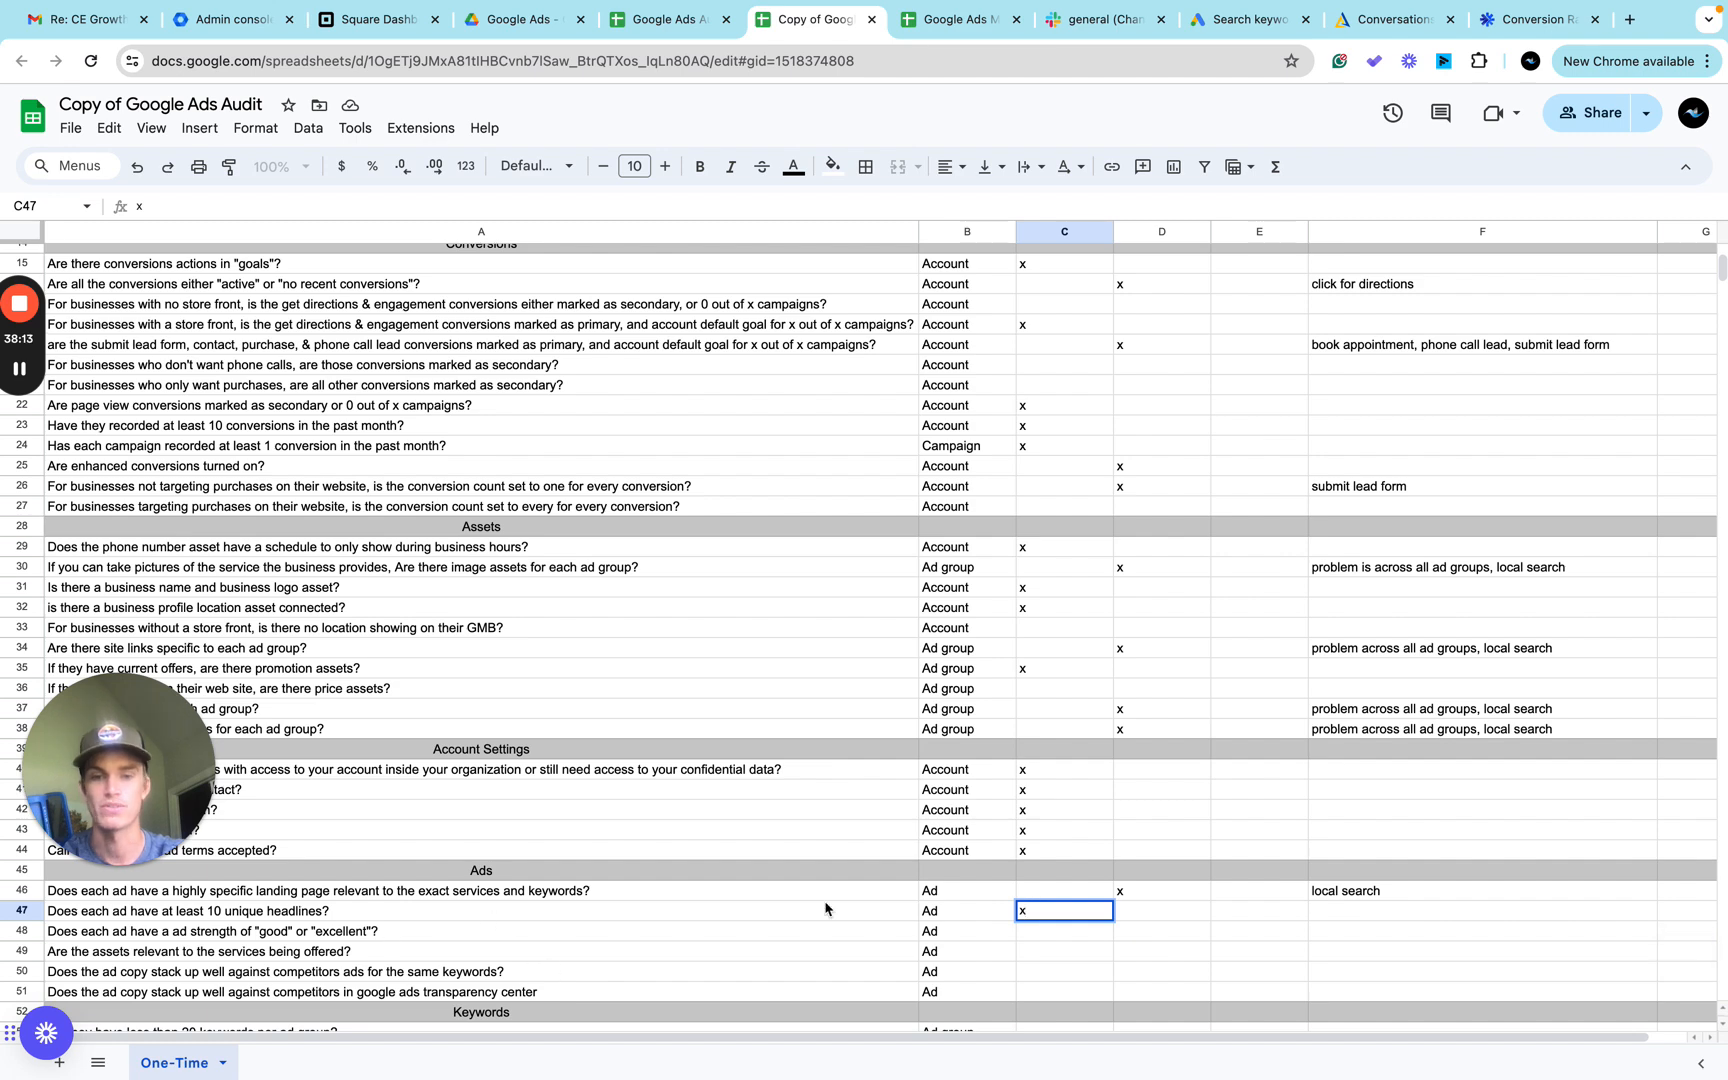
Check the ad strength in Google Ads and mark the audit sheet's ad strength question, row 48, with an x in column C.
{"action": "left_click", "coordinate": [1045, 936]}
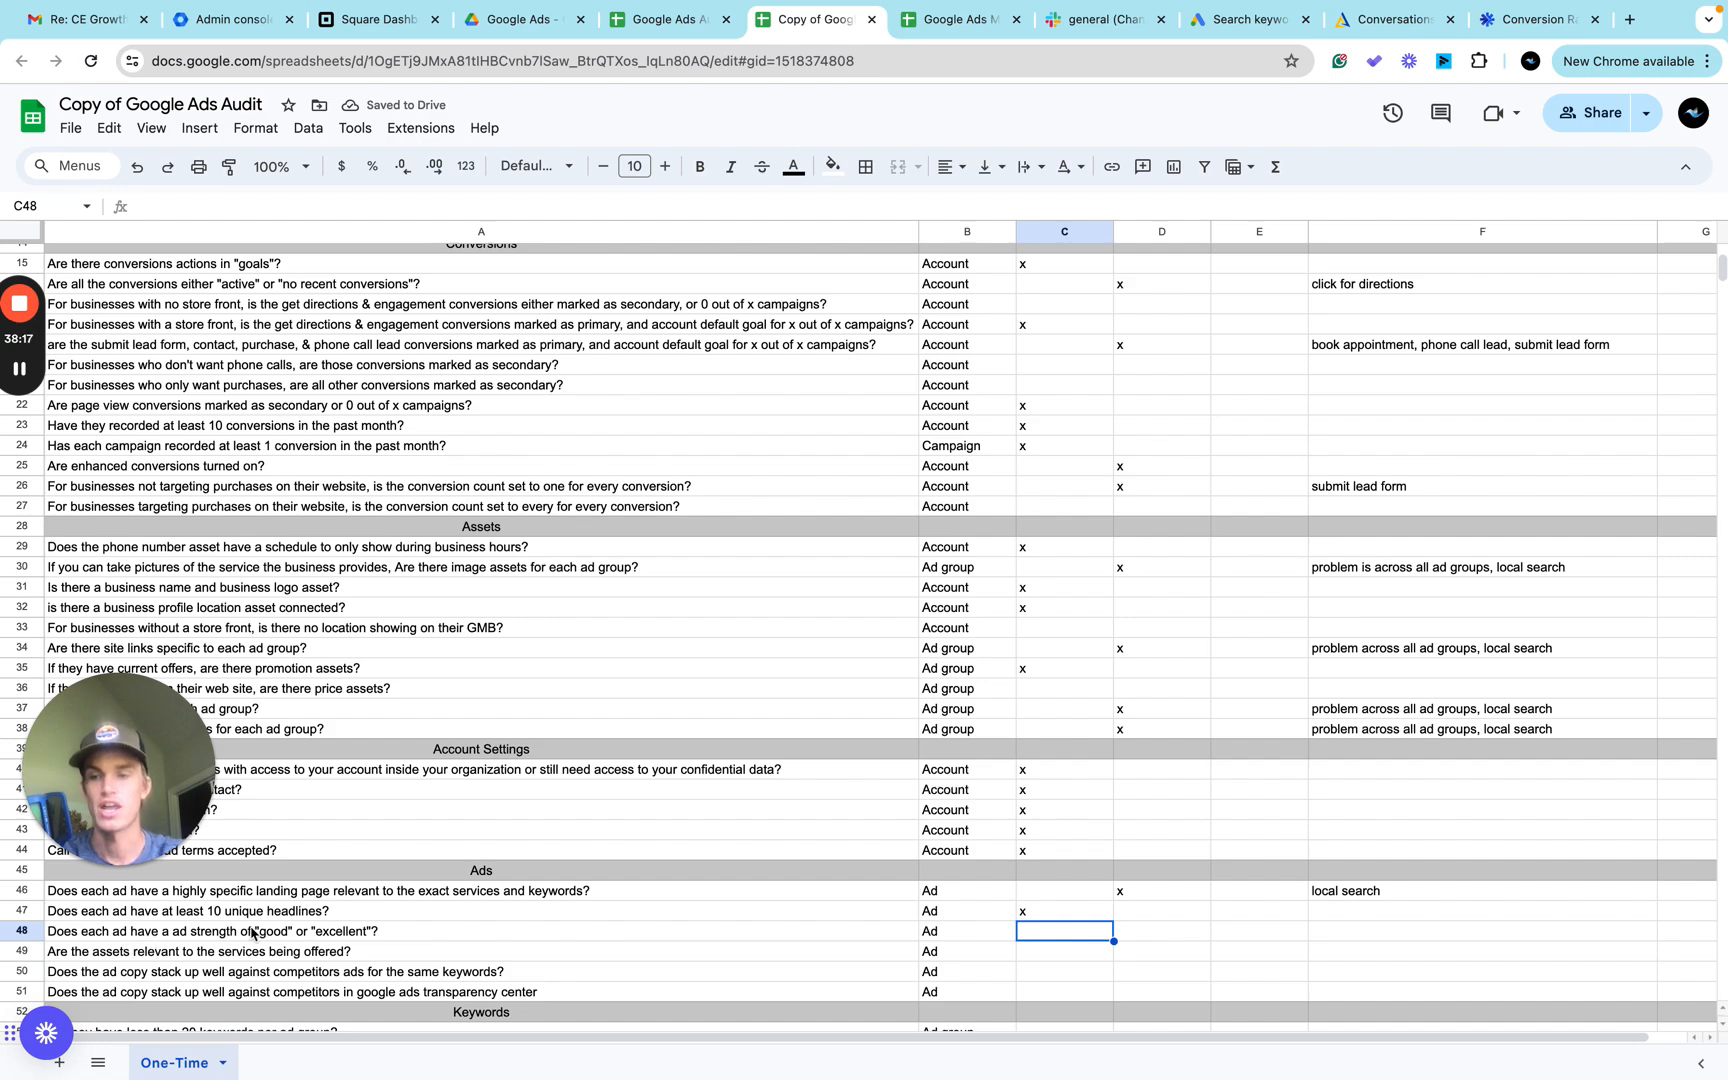
{"action": "key", "text": "ctrl+Right"}
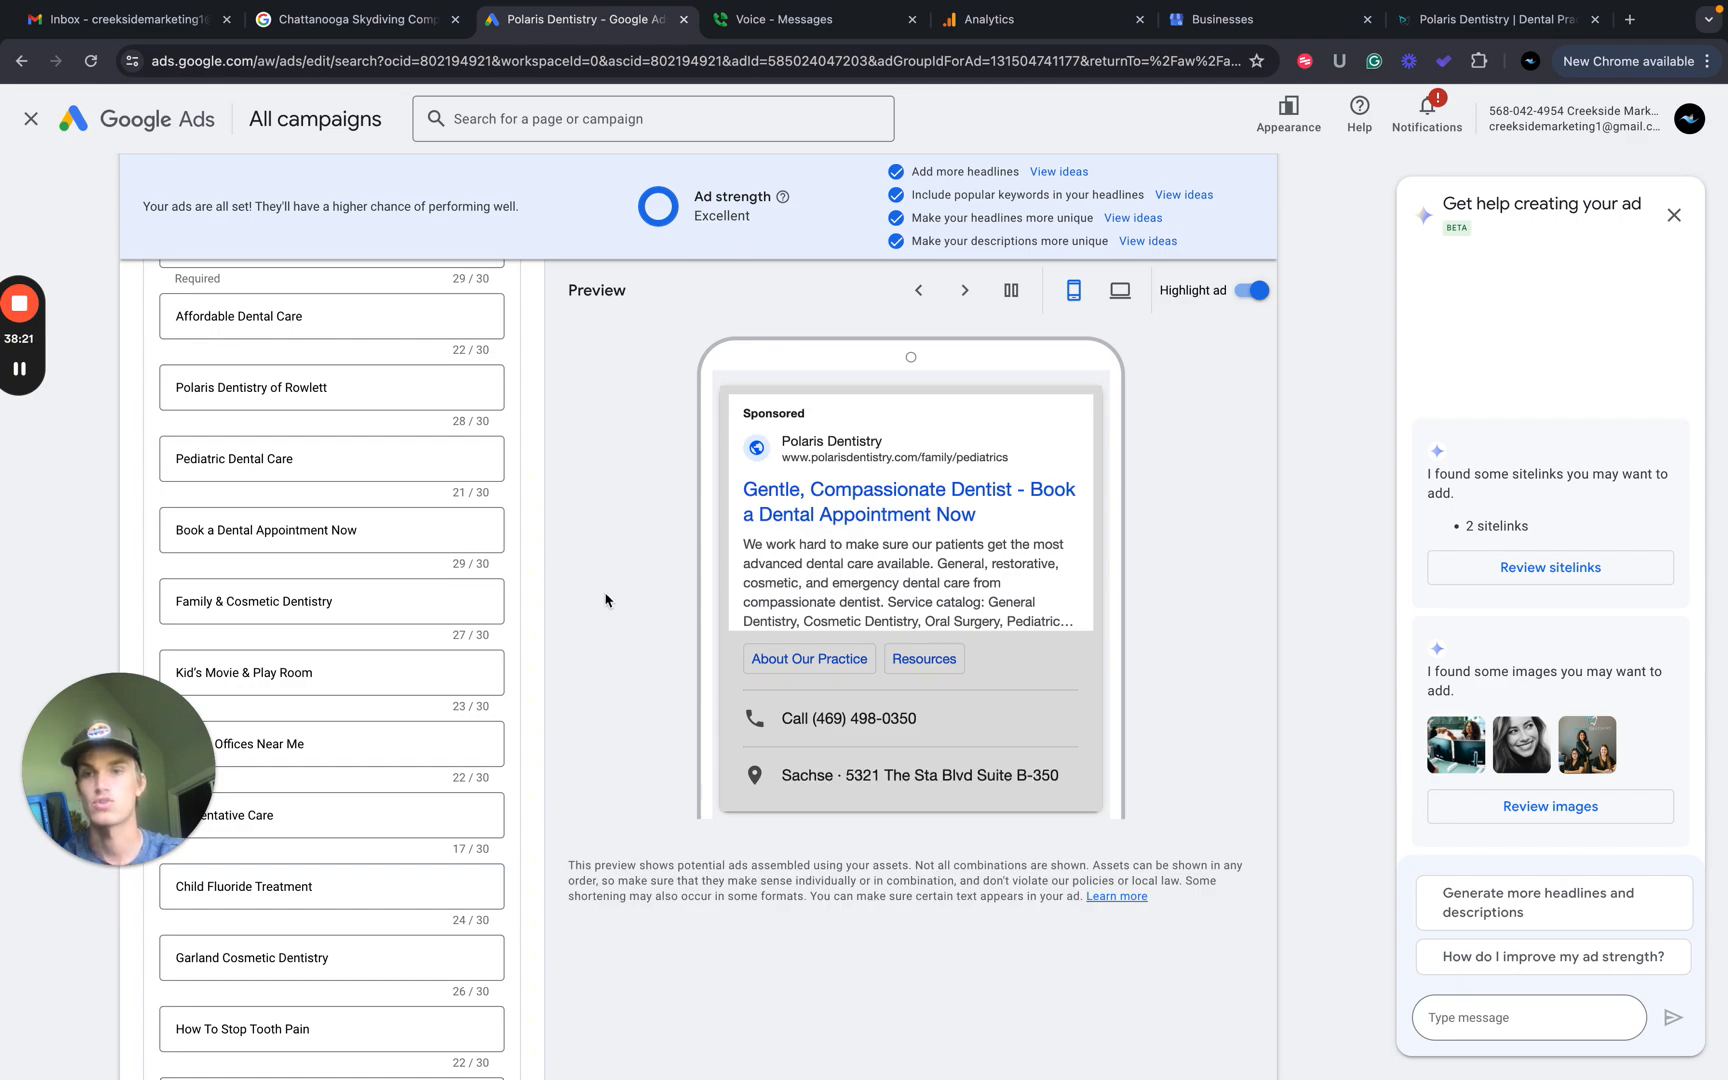
{"action": "key", "text": "ctrl+Left"}
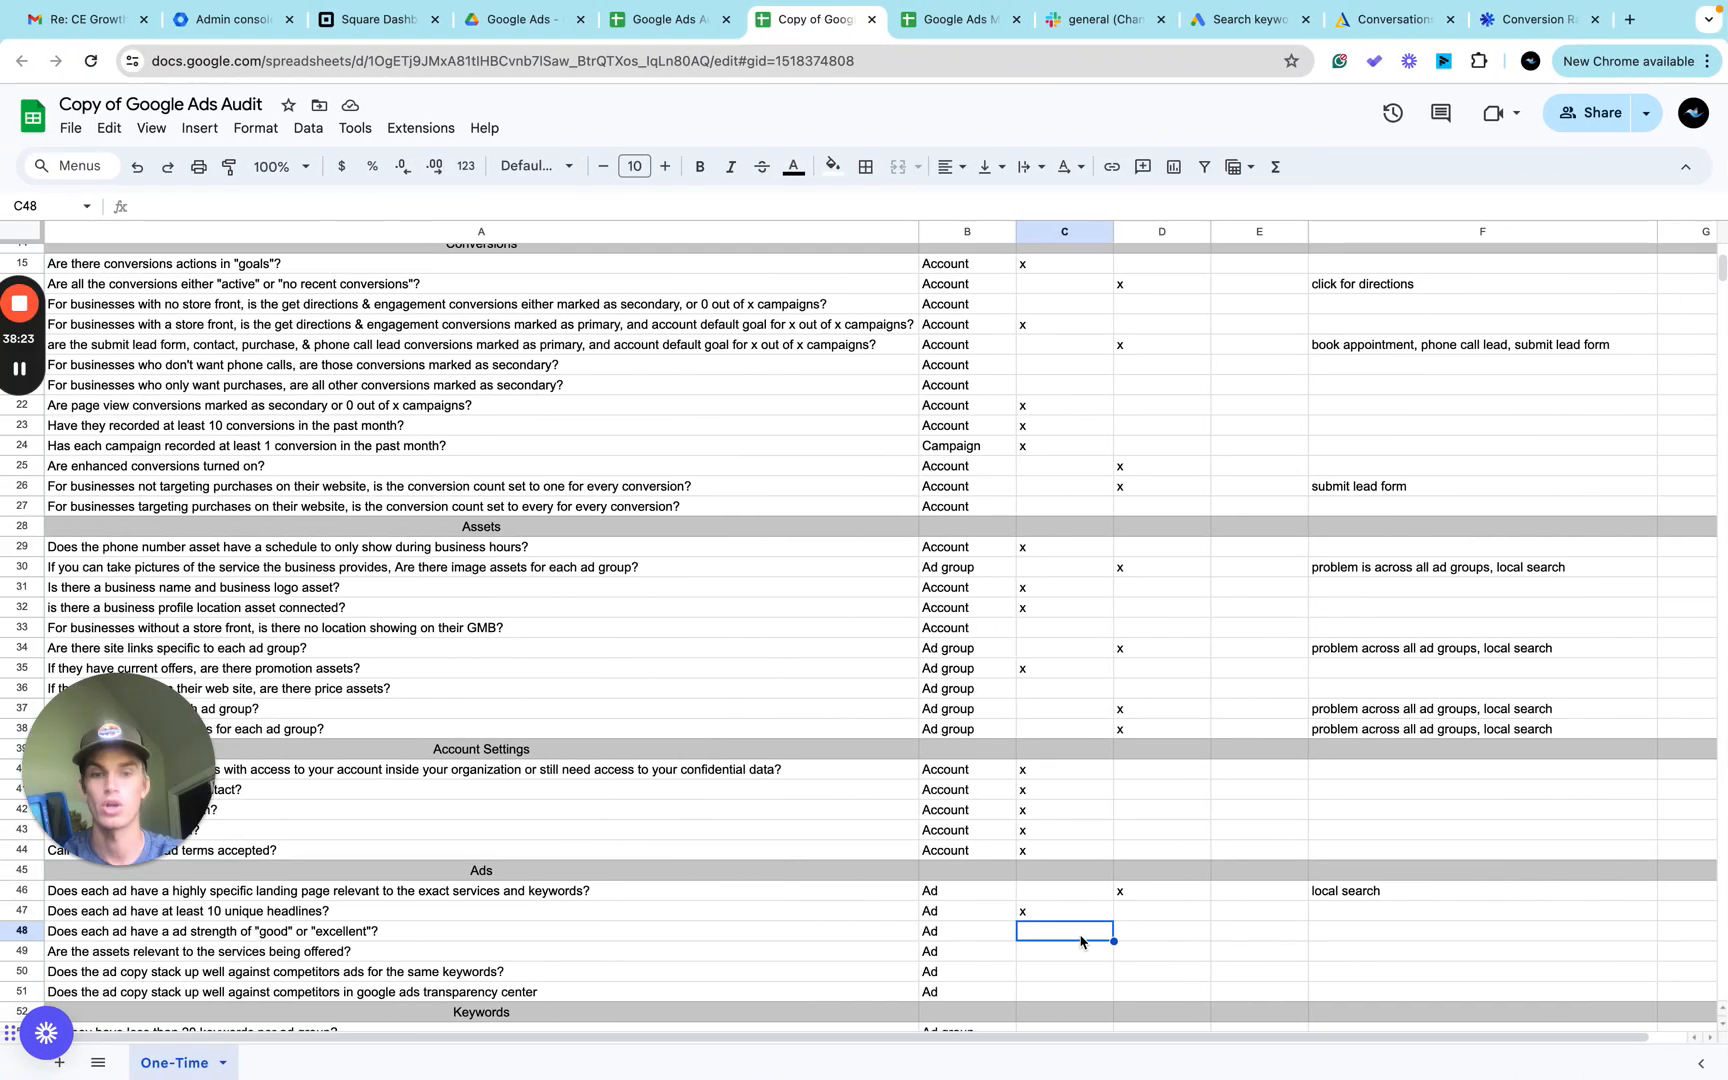
{"action": "type", "text": "x"}
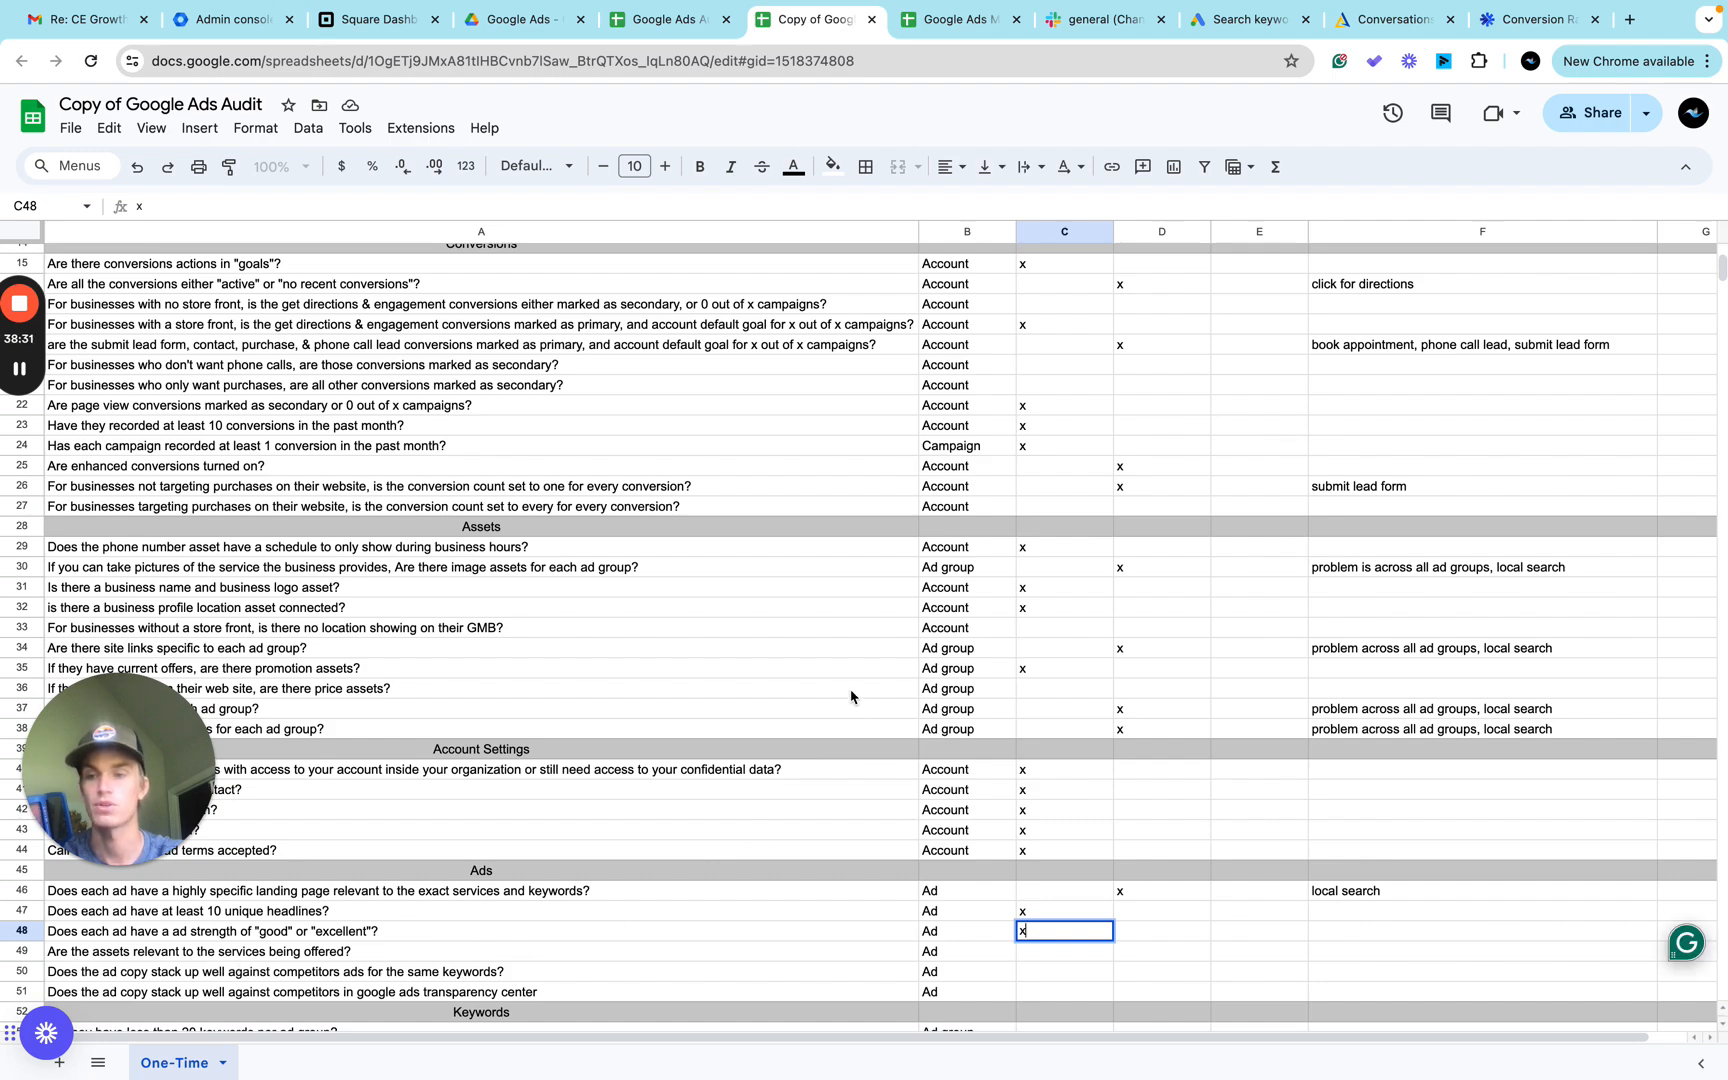
In the Google Ads ad editor, review the headlines, descriptions, images, business name and sitelinks for relevance to the services offered.
{"action": "key", "text": "ctrl+Right"}
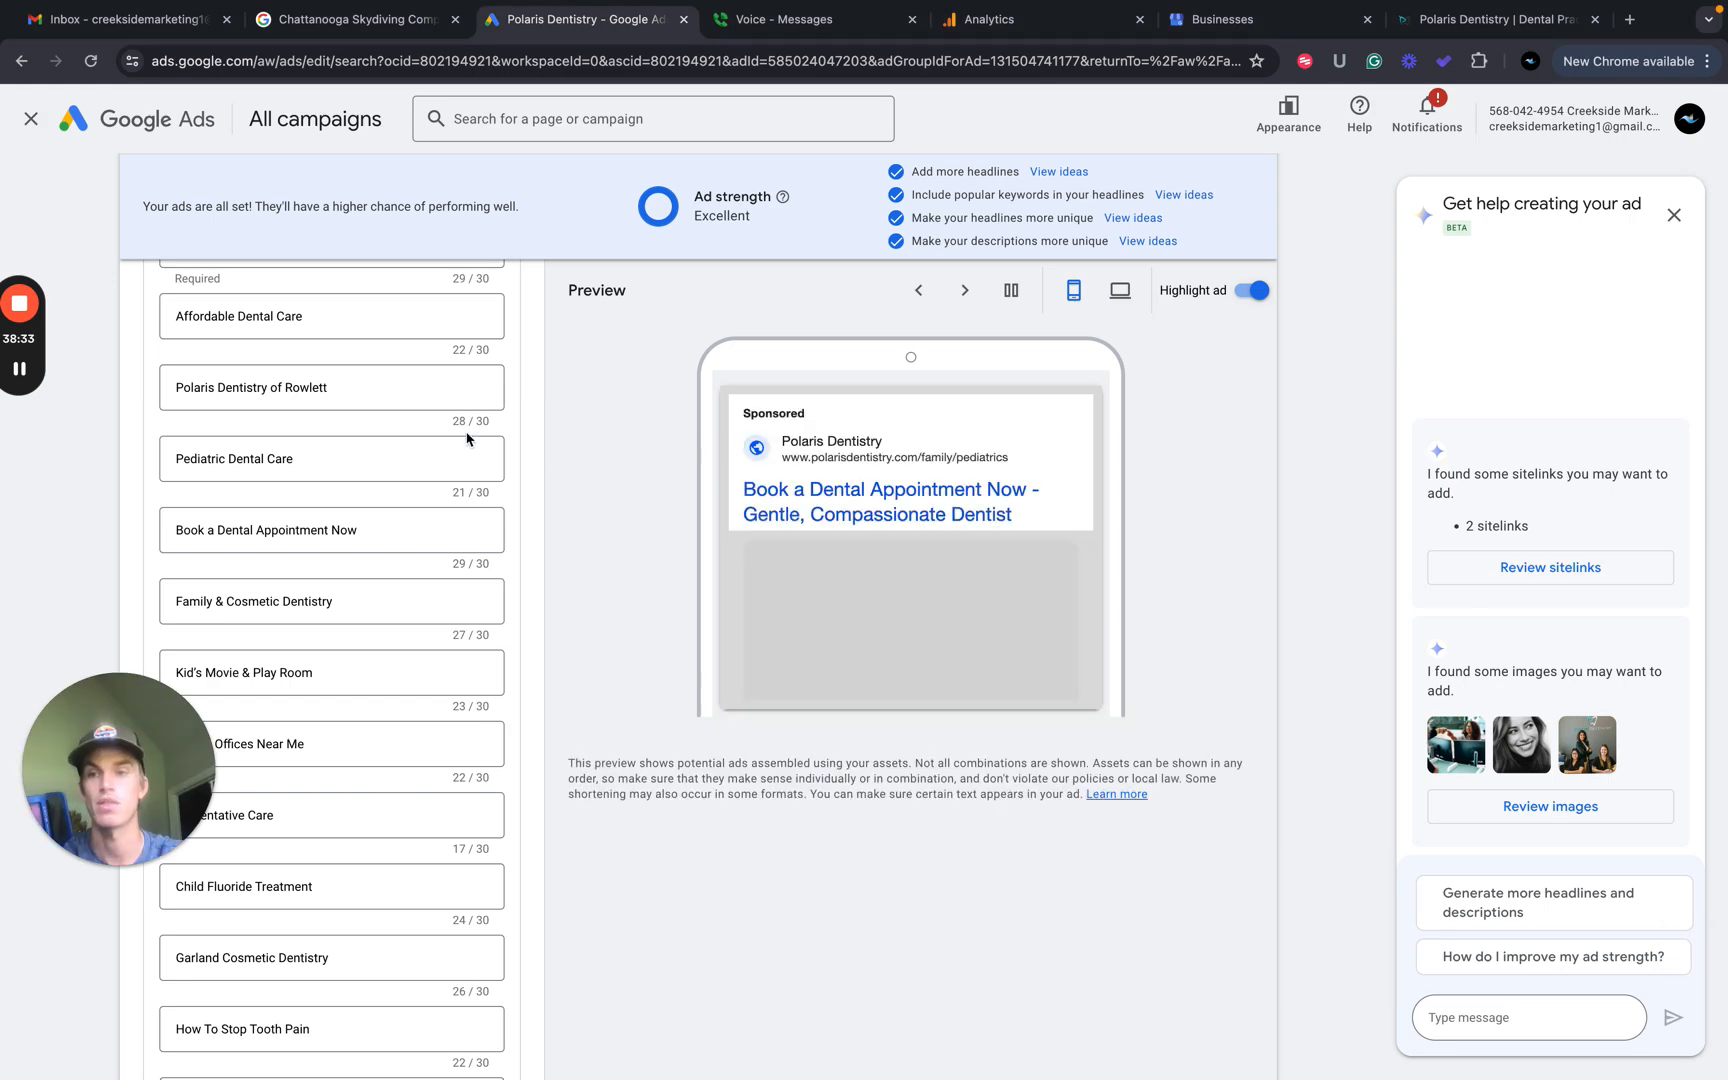
{"action": "scroll", "coordinate": [432, 432], "scroll_direction": "up", "scroll_amount": 3}
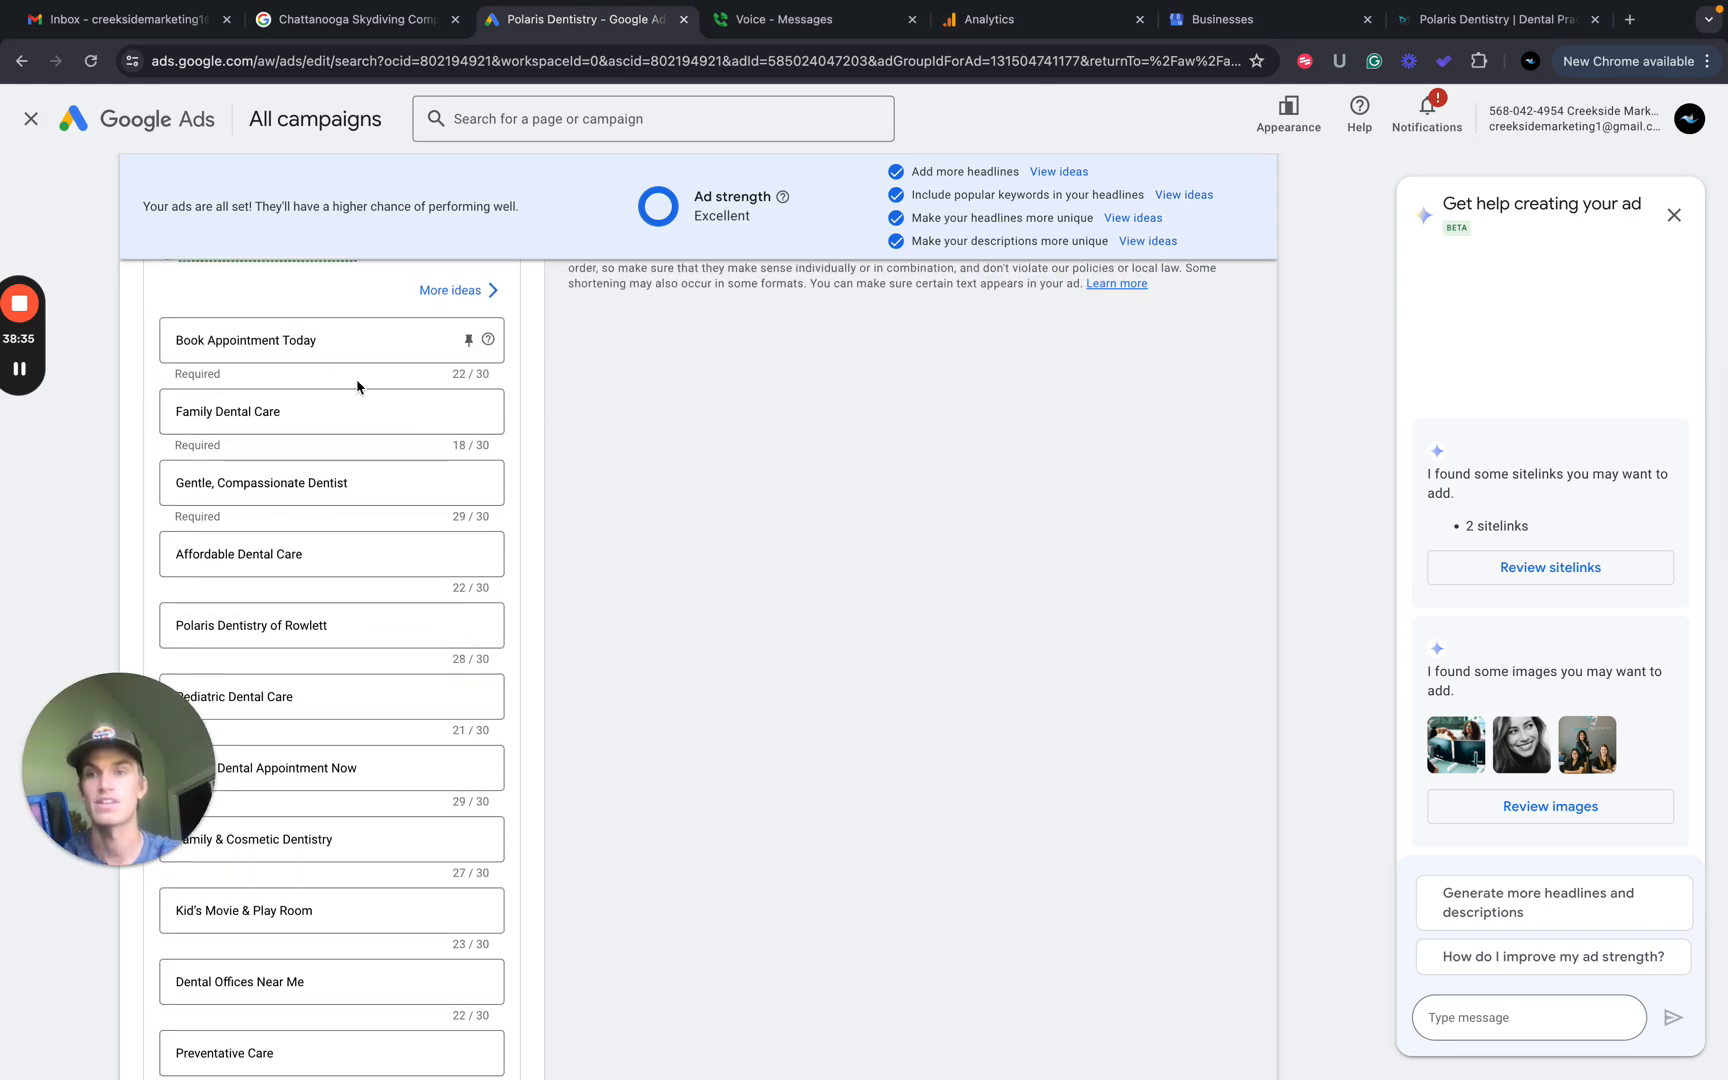
{"action": "scroll", "coordinate": [360, 759], "scroll_direction": "down", "scroll_amount": 4}
{"action": "scroll", "coordinate": [362, 759], "scroll_direction": "down", "scroll_amount": 12}
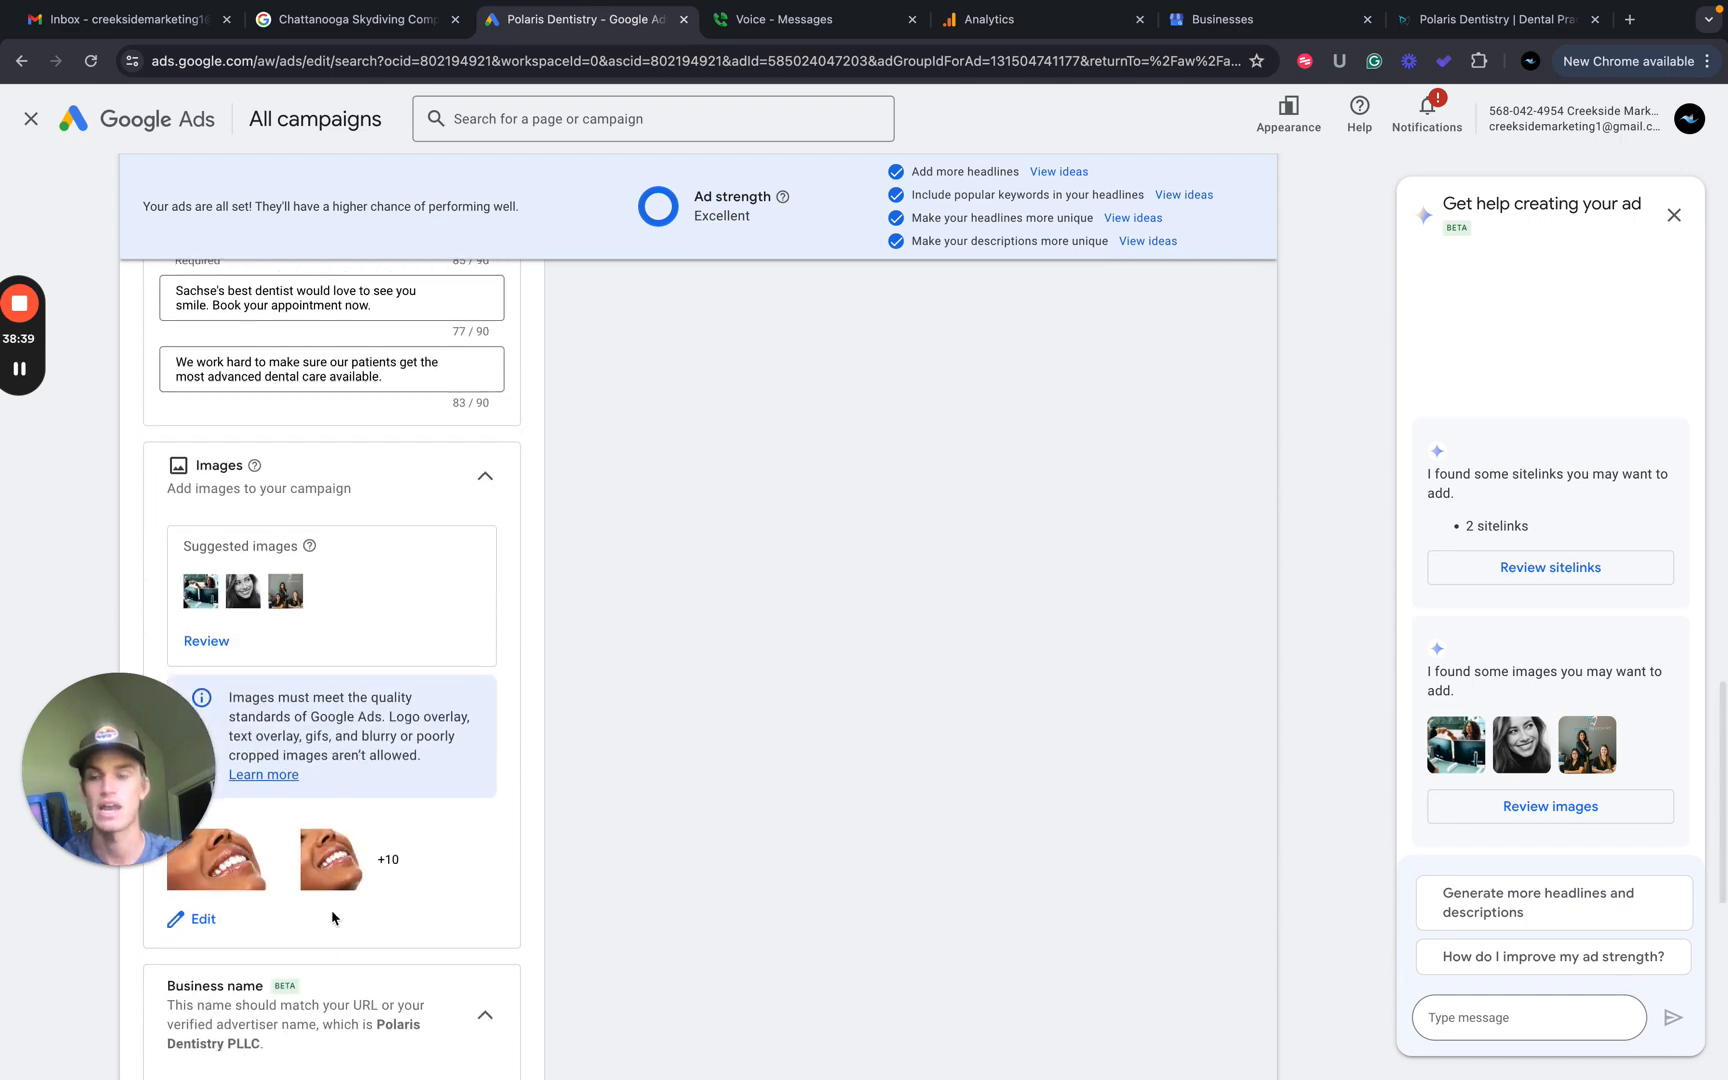
{"action": "scroll", "coordinate": [333, 917], "scroll_direction": "down", "scroll_amount": 5}
{"action": "scroll", "coordinate": [333, 917], "scroll_direction": "down", "scroll_amount": 3}
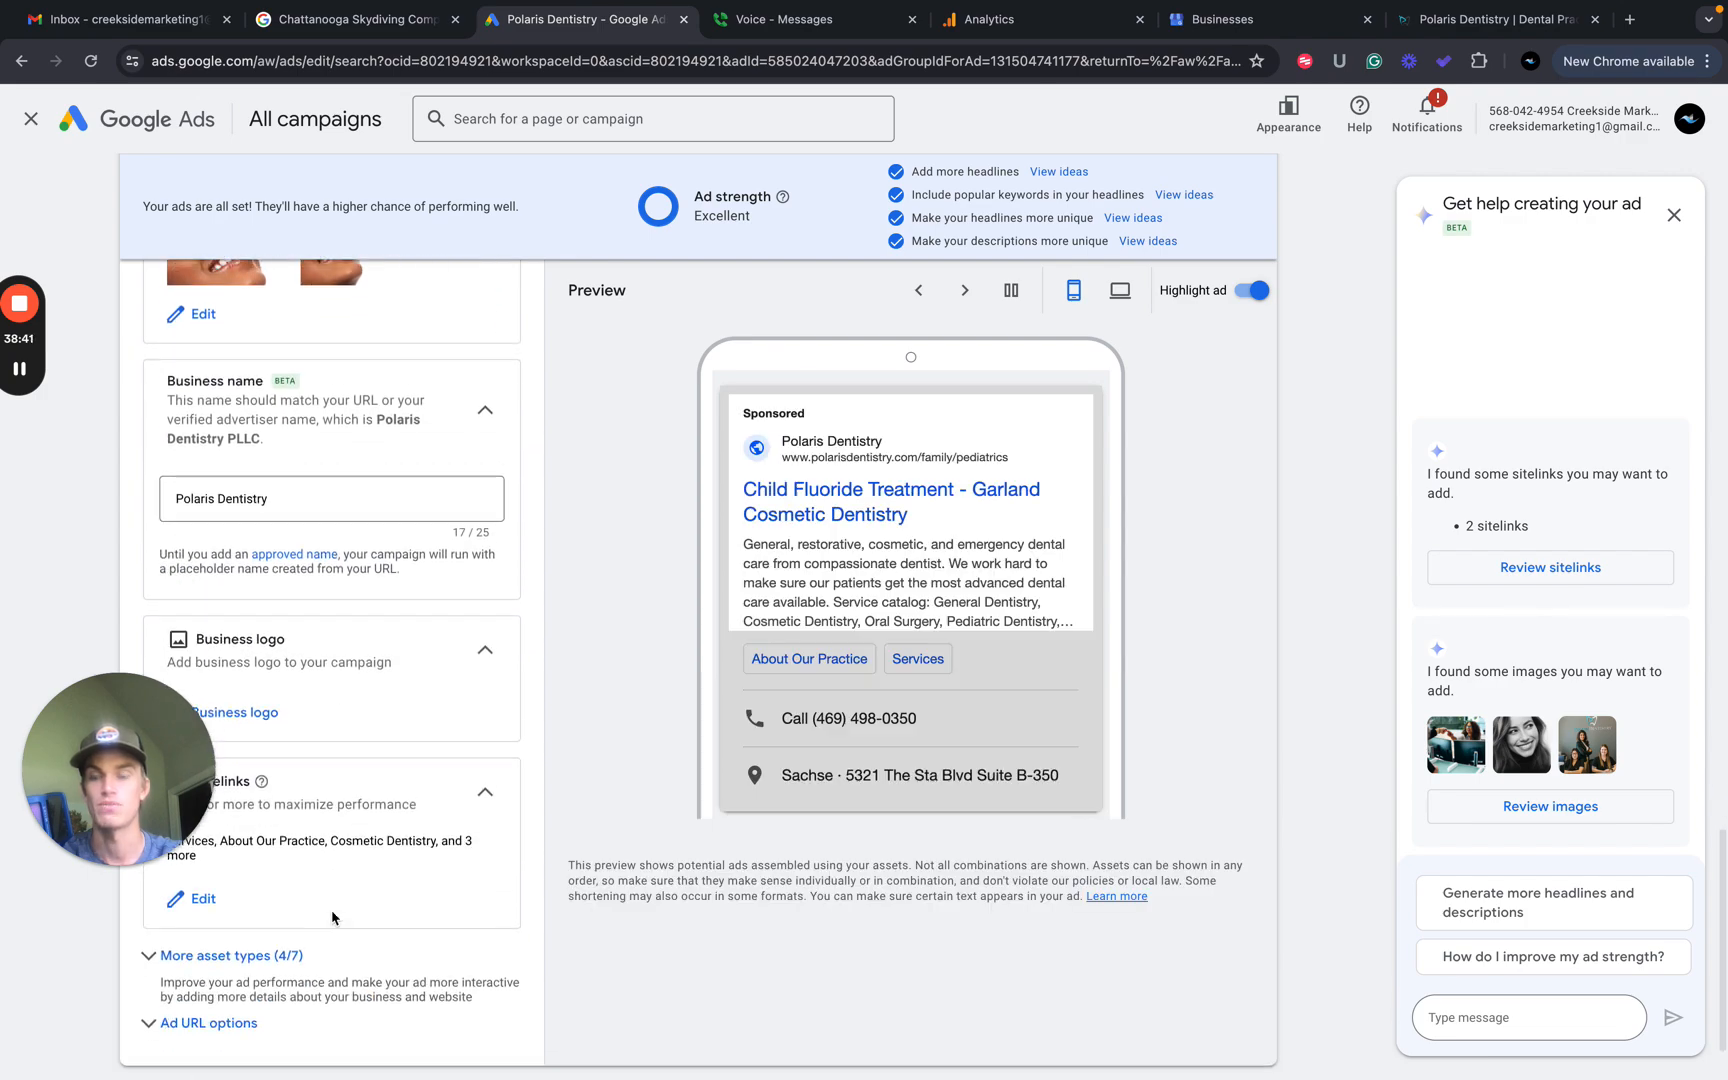
{"action": "key", "text": "ctrl+Left"}
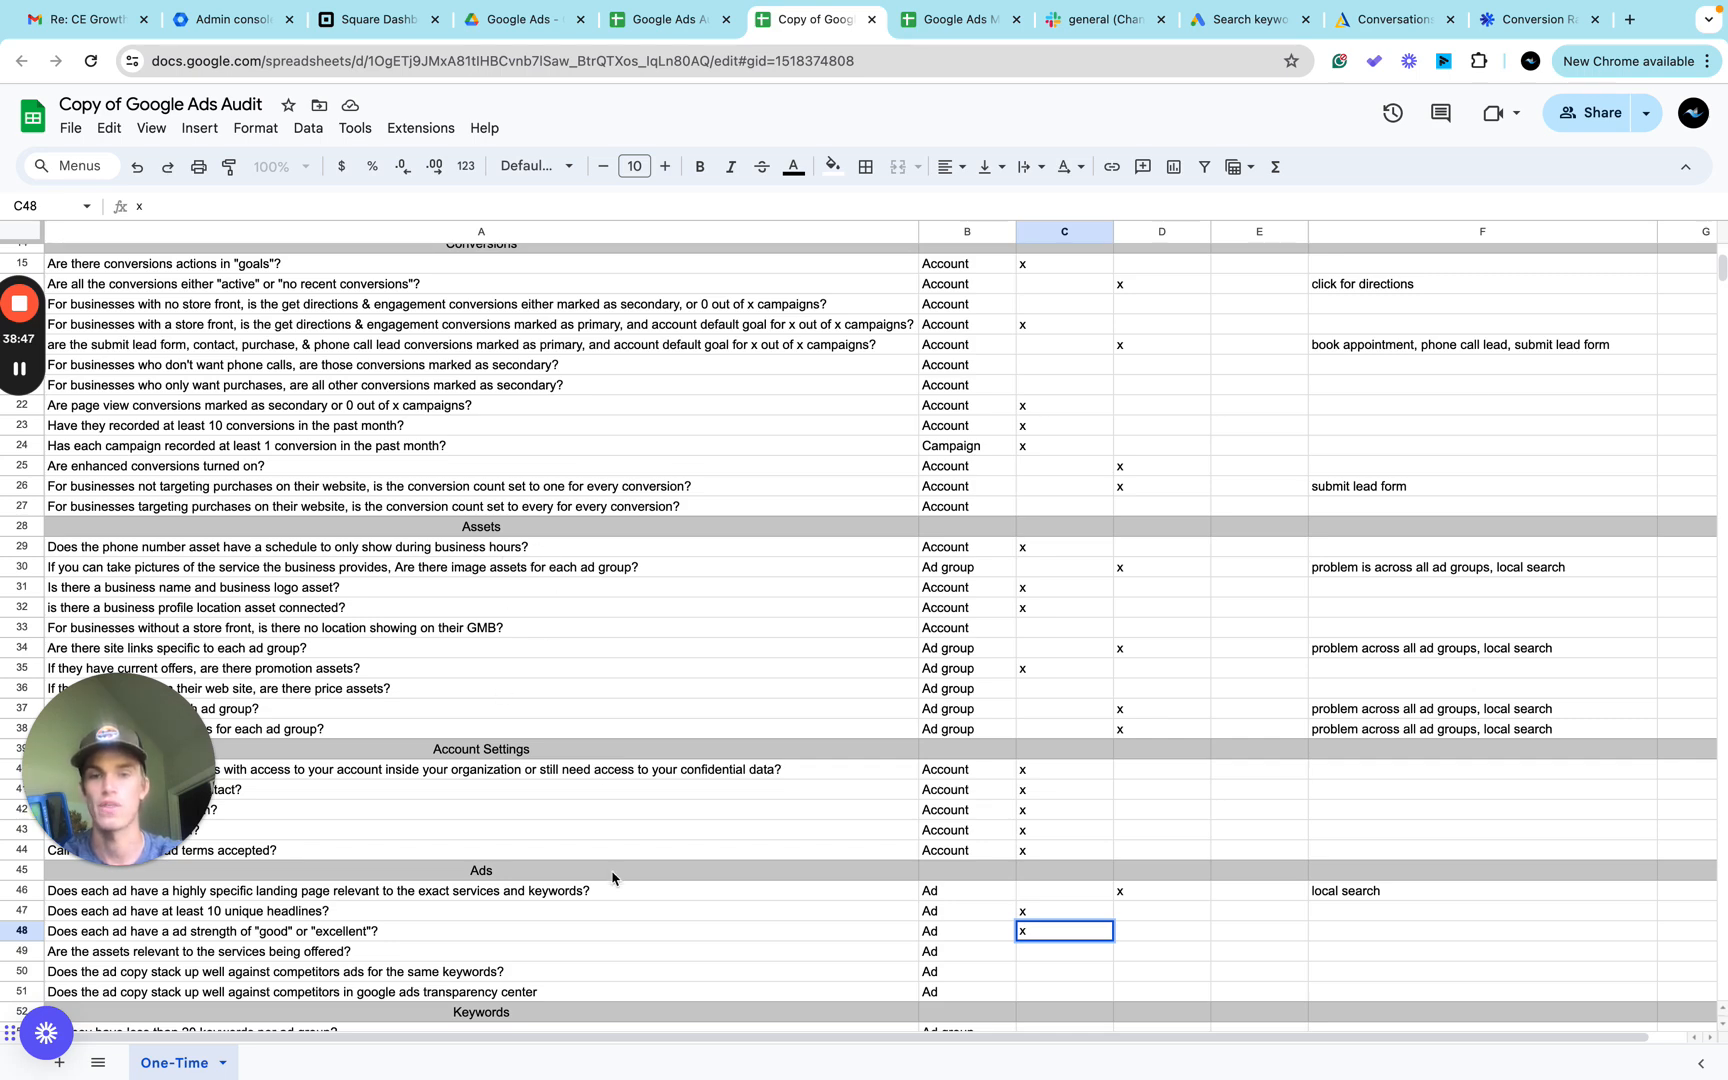
Open the ad's sitelinks in the Google Ads editor, examine all the campaign's sitelinks, and close them without changes.
{"action": "key", "text": "ctrl+Right"}
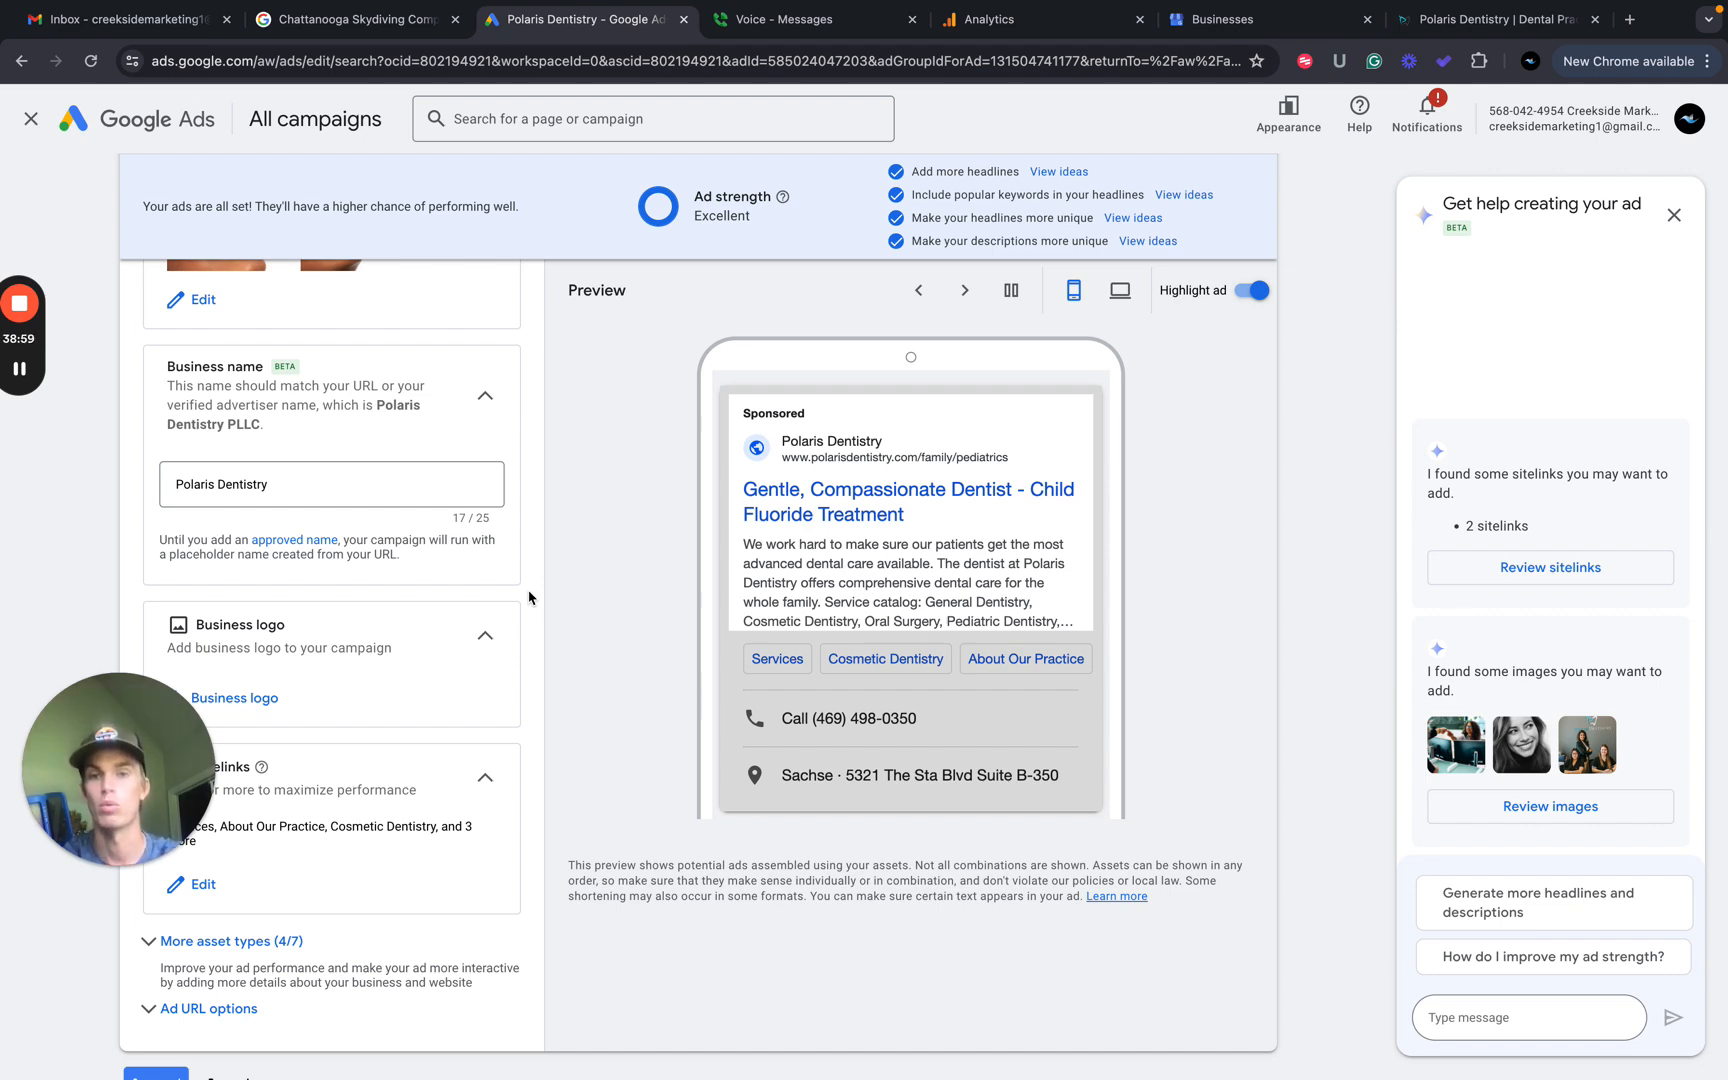
{"action": "scroll", "coordinate": [529, 598], "scroll_direction": "up", "scroll_amount": 2}
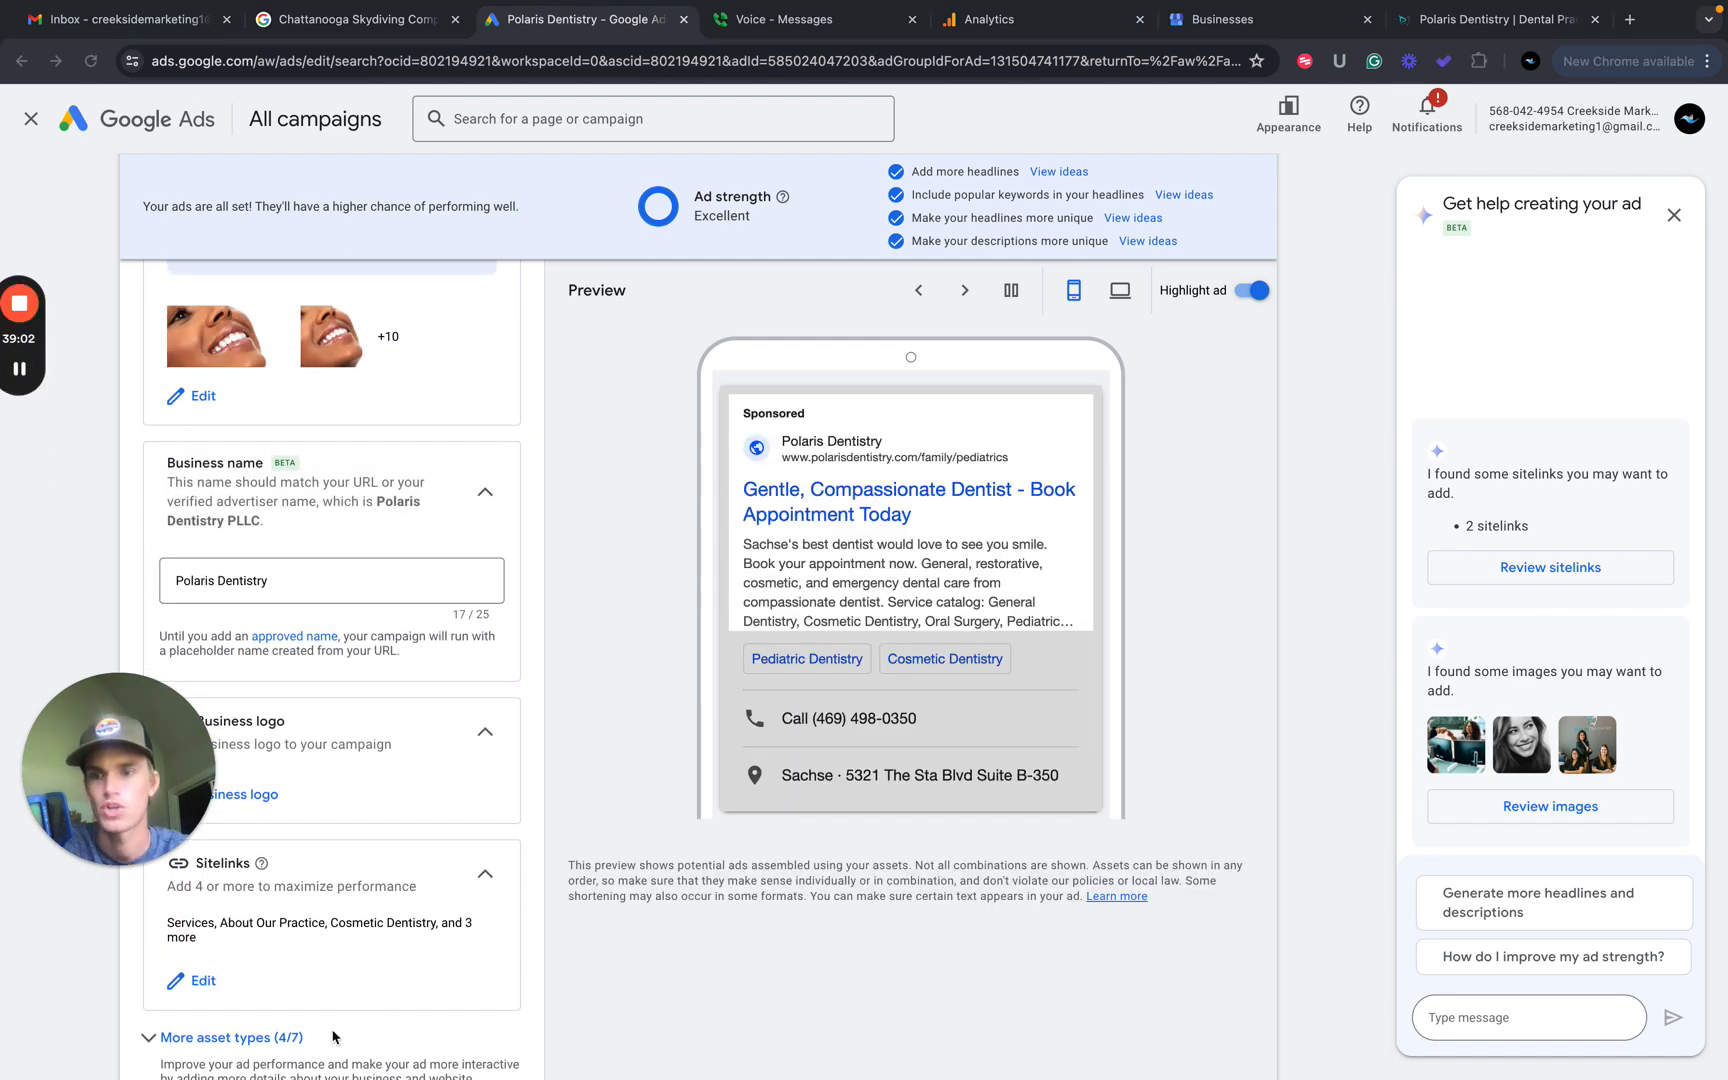
{"action": "left_click", "coordinate": [195, 982]}
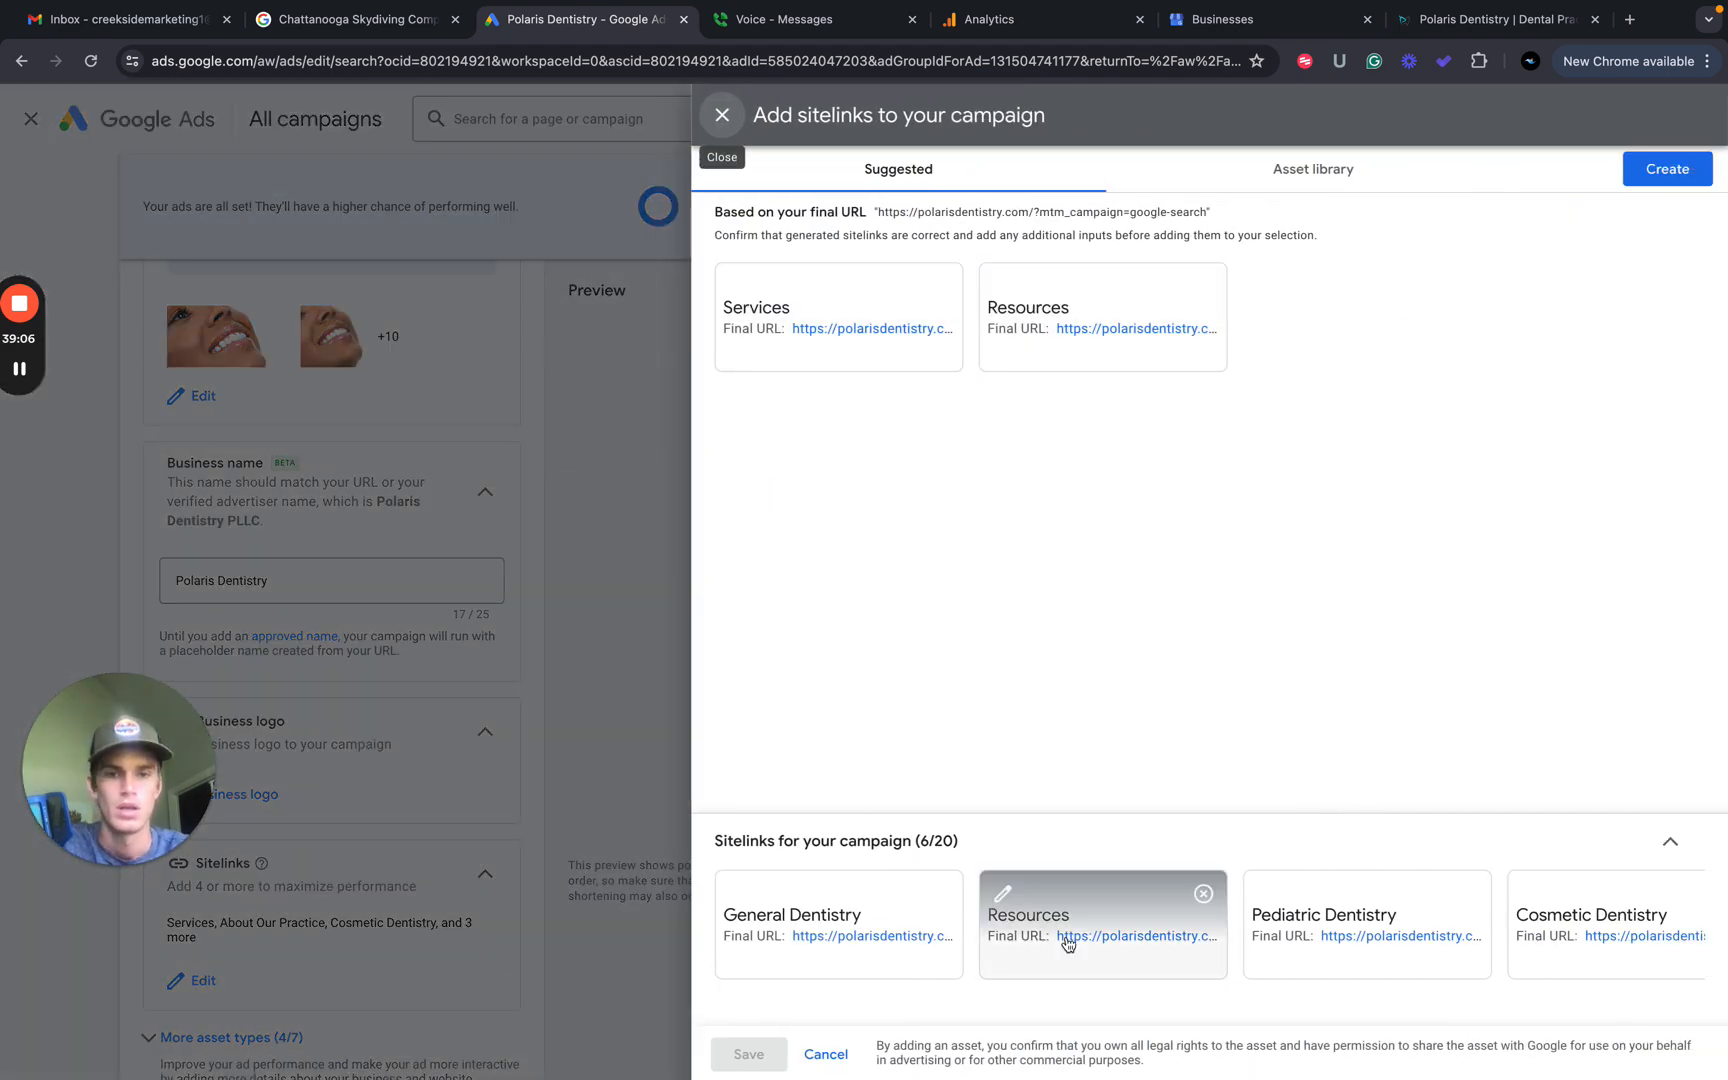
{"action": "scroll", "coordinate": [1065, 937], "scroll_direction": "right", "scroll_amount": 2}
{"action": "scroll", "coordinate": [1068, 944], "scroll_direction": "right", "scroll_amount": 5}
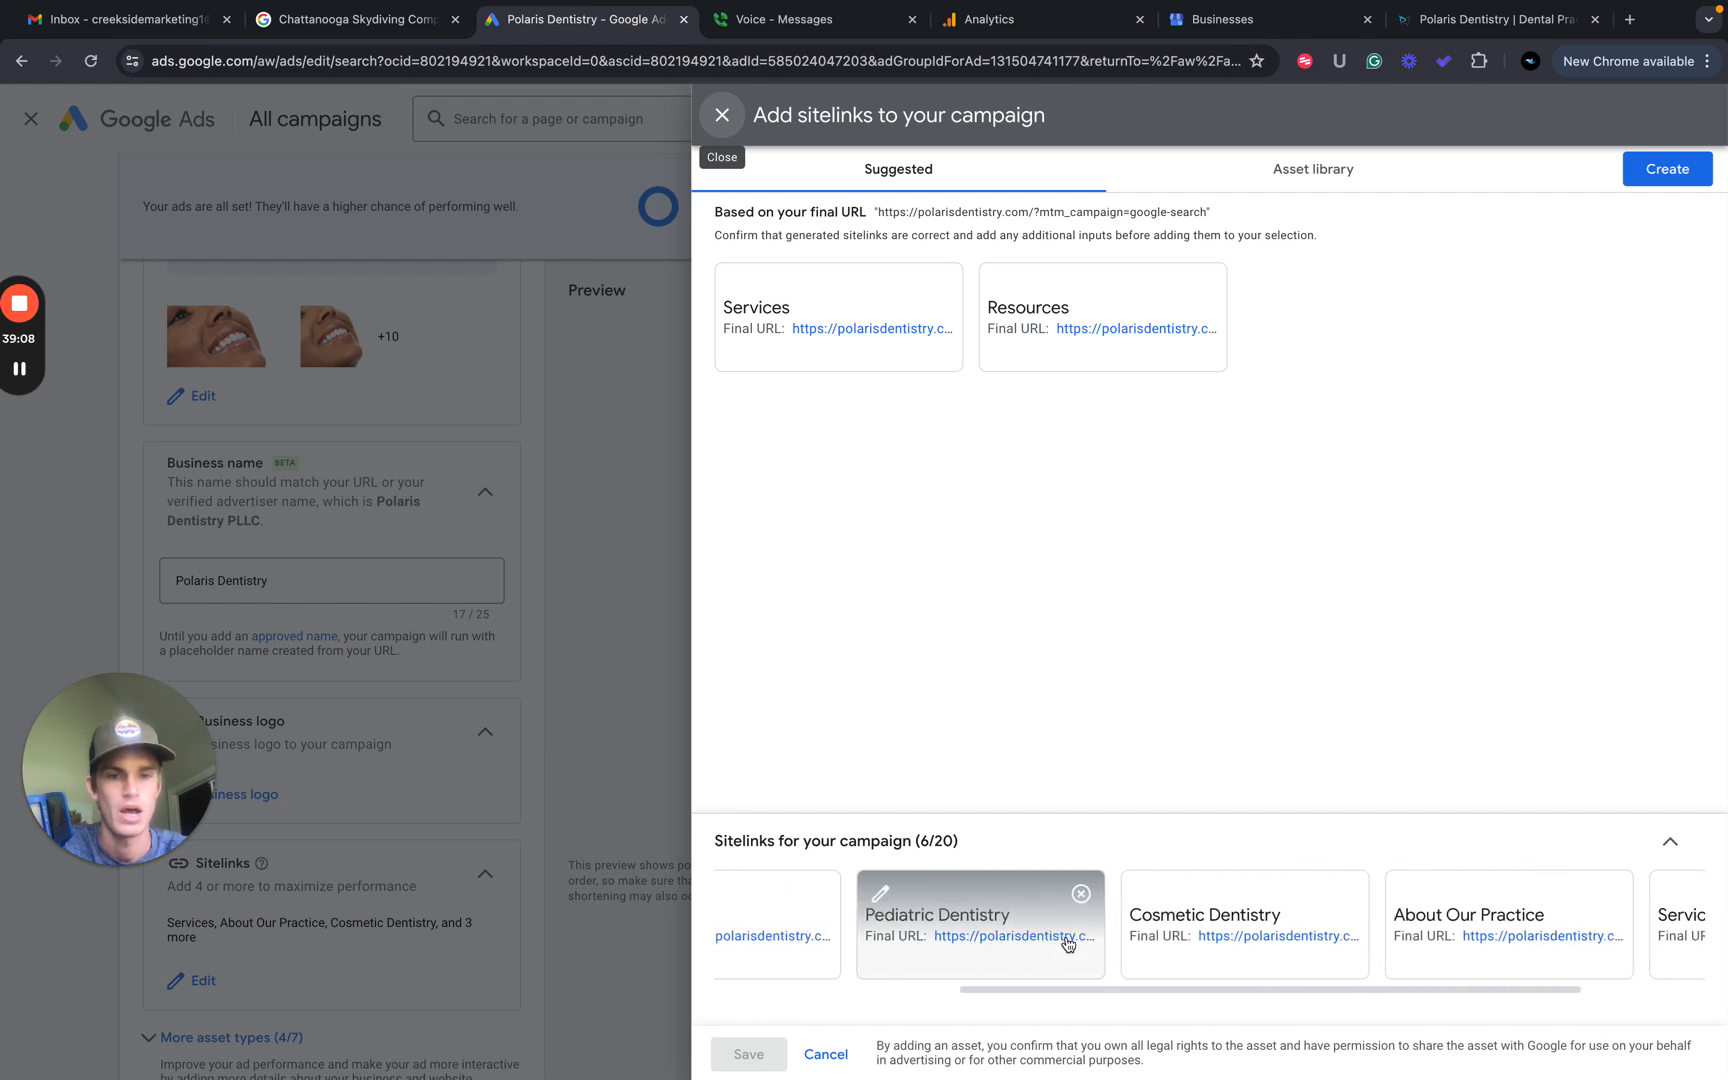
{"action": "scroll", "coordinate": [1192, 922], "scroll_direction": "right", "scroll_amount": 3}
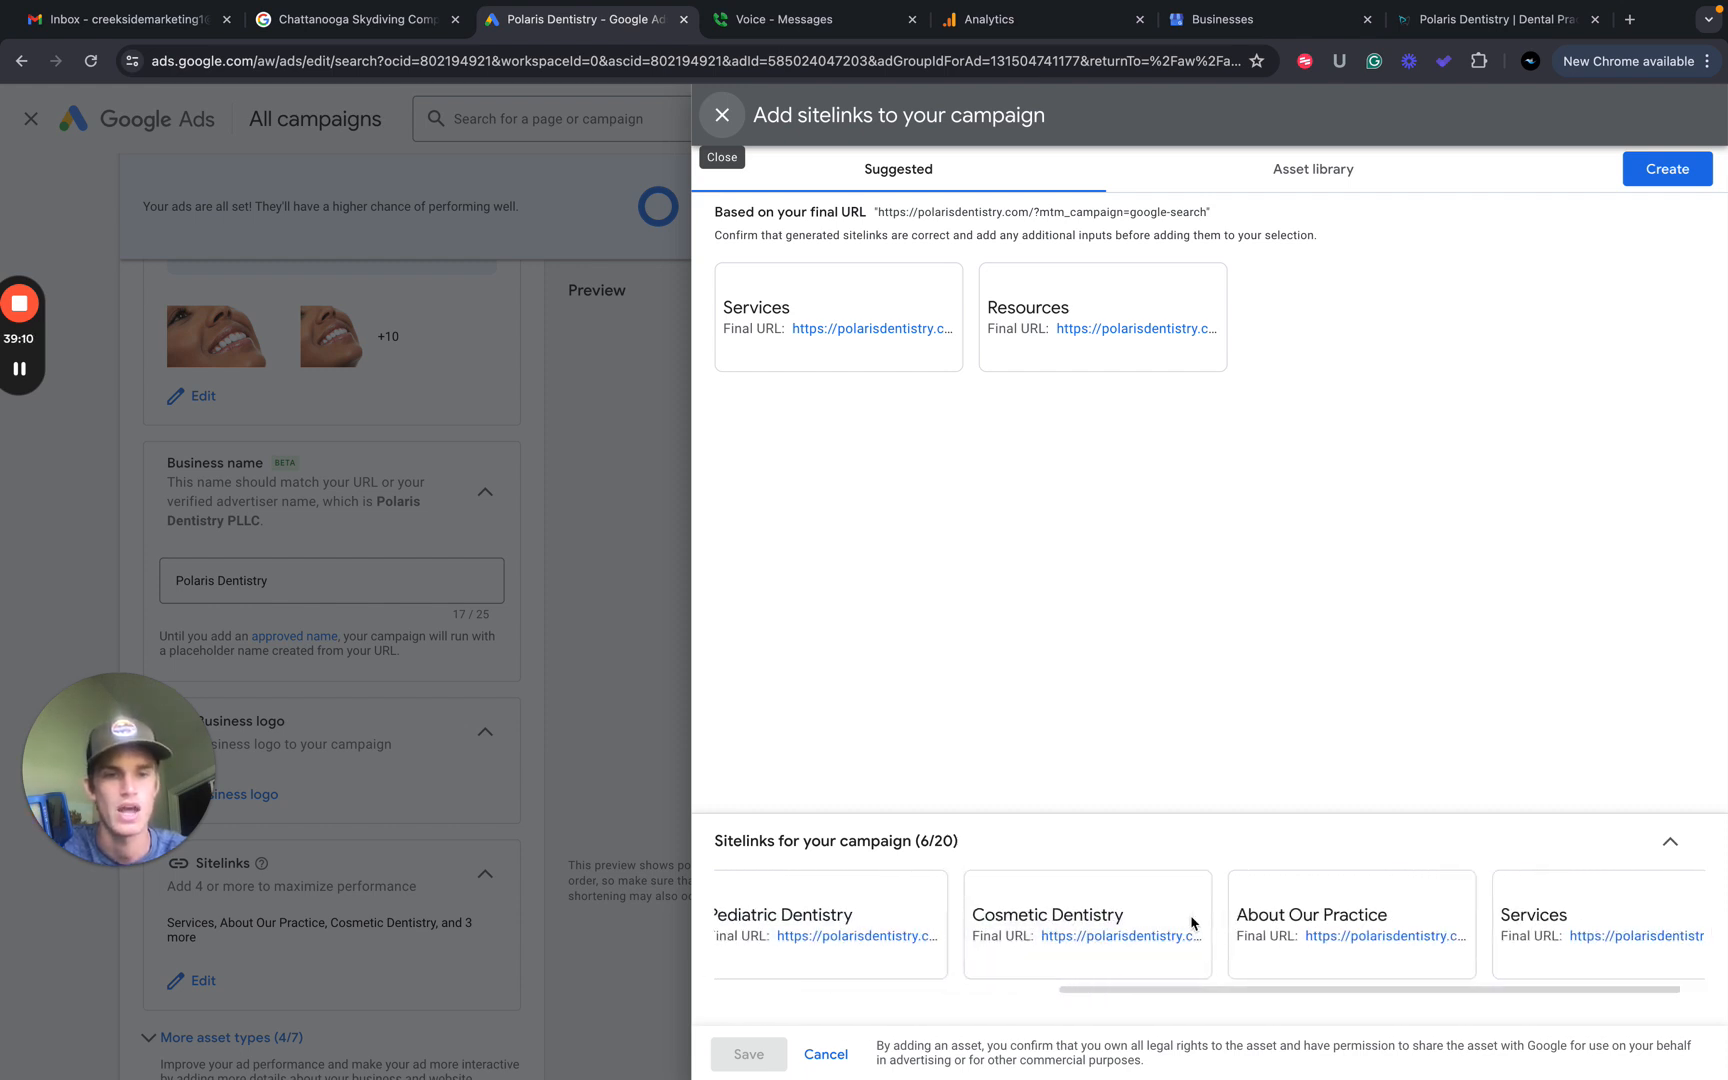
{"action": "scroll", "coordinate": [1190, 925], "scroll_direction": "left", "scroll_amount": 10}
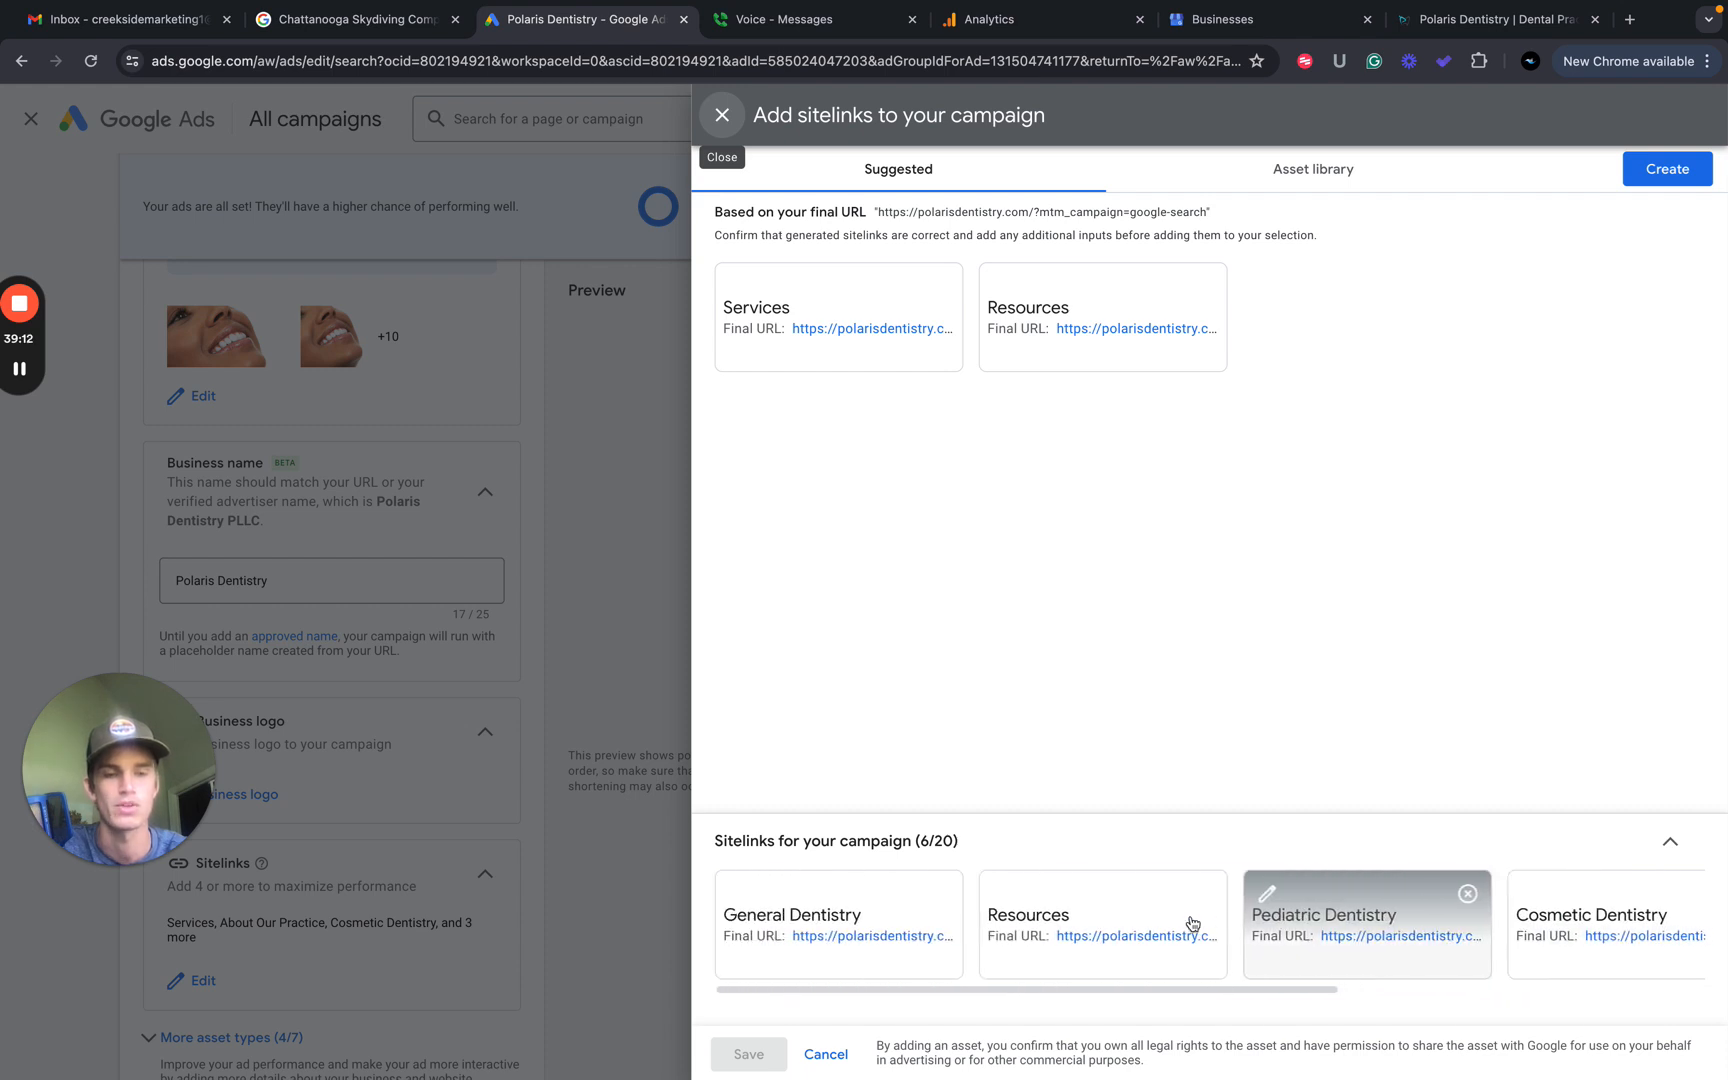
{"action": "scroll", "coordinate": [1548, 922], "scroll_direction": "right", "scroll_amount": 3}
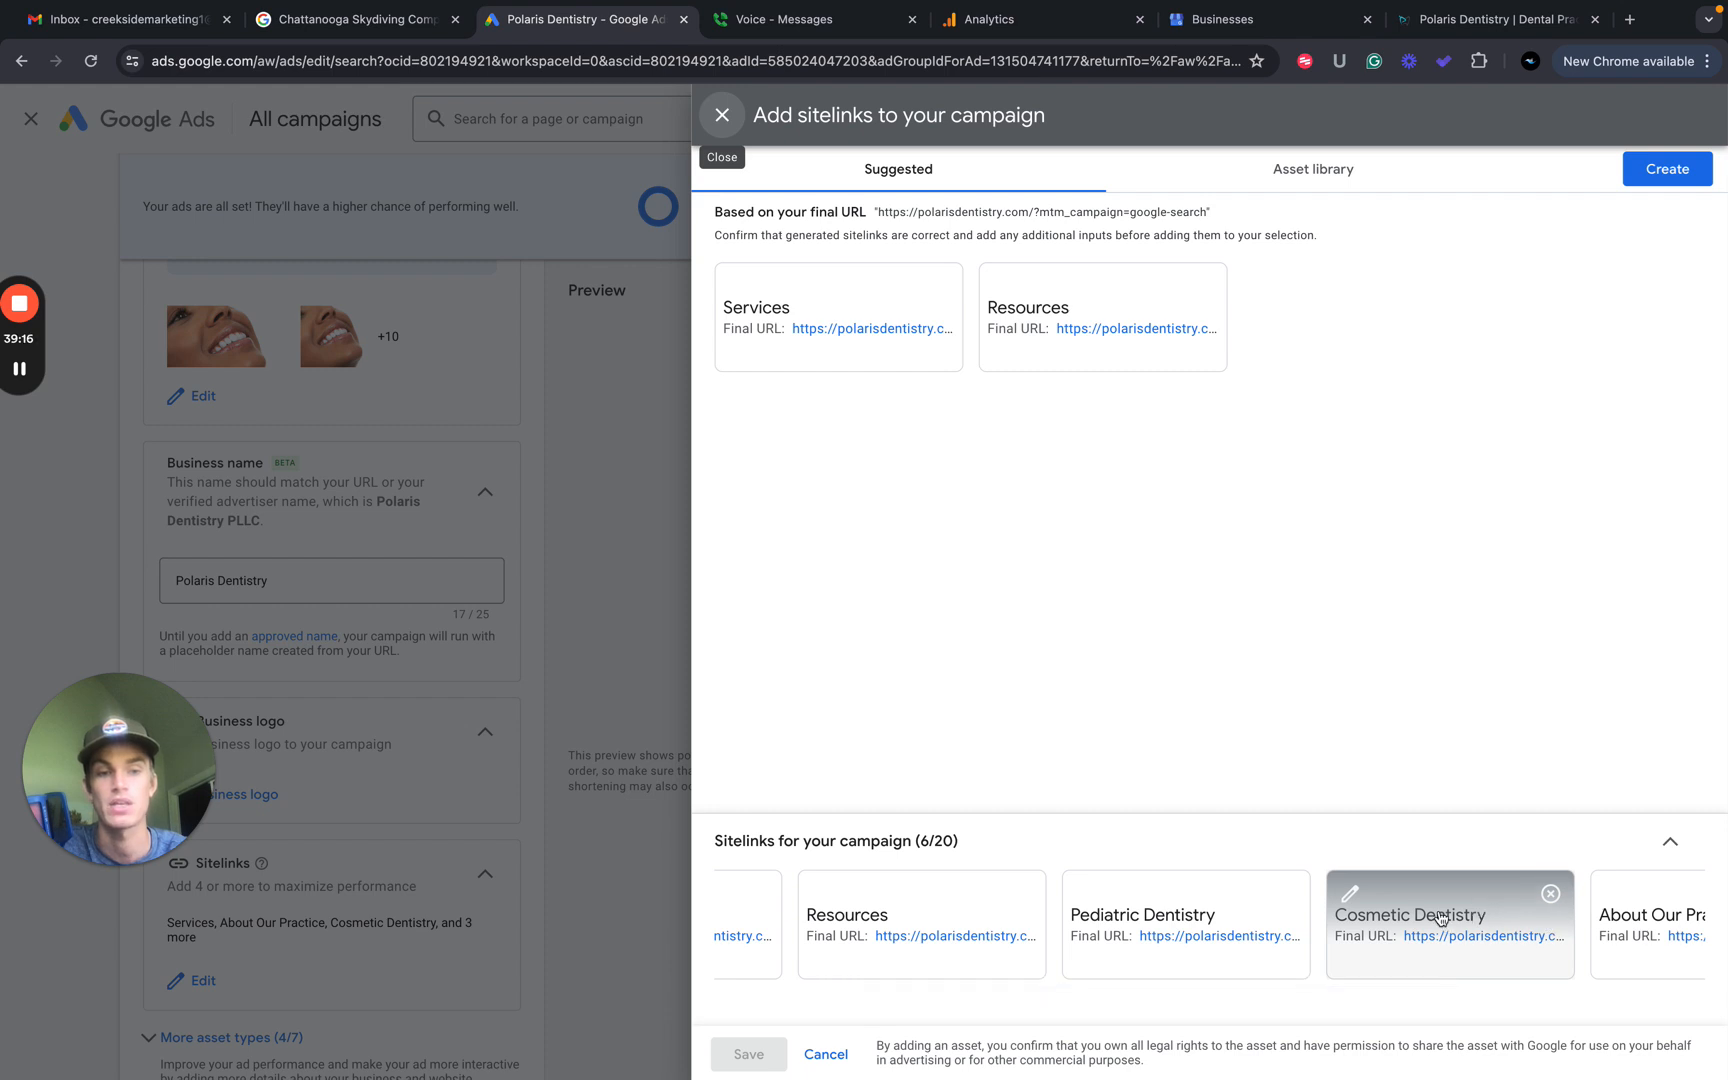
{"action": "scroll", "coordinate": [1440, 918], "scroll_direction": "right", "scroll_amount": 6}
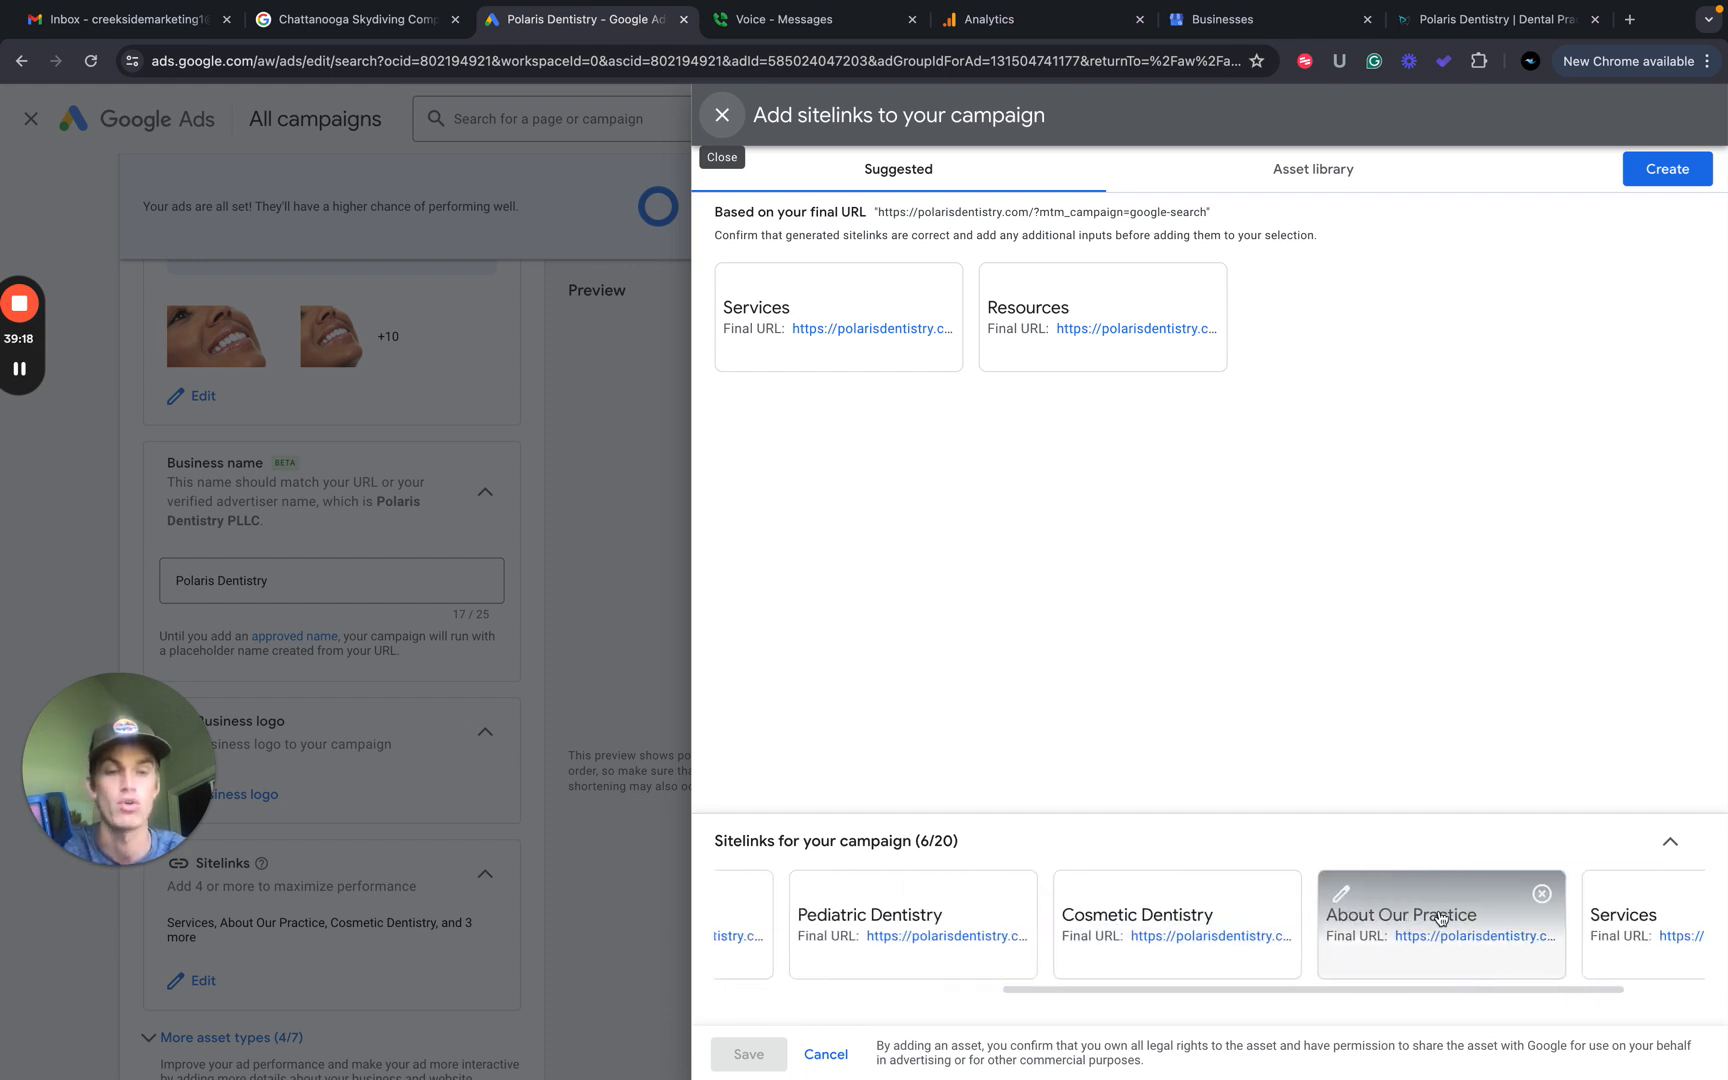
{"action": "scroll", "coordinate": [1440, 918], "scroll_direction": "left", "scroll_amount": 4}
{"action": "left_click", "coordinate": [719, 118]}
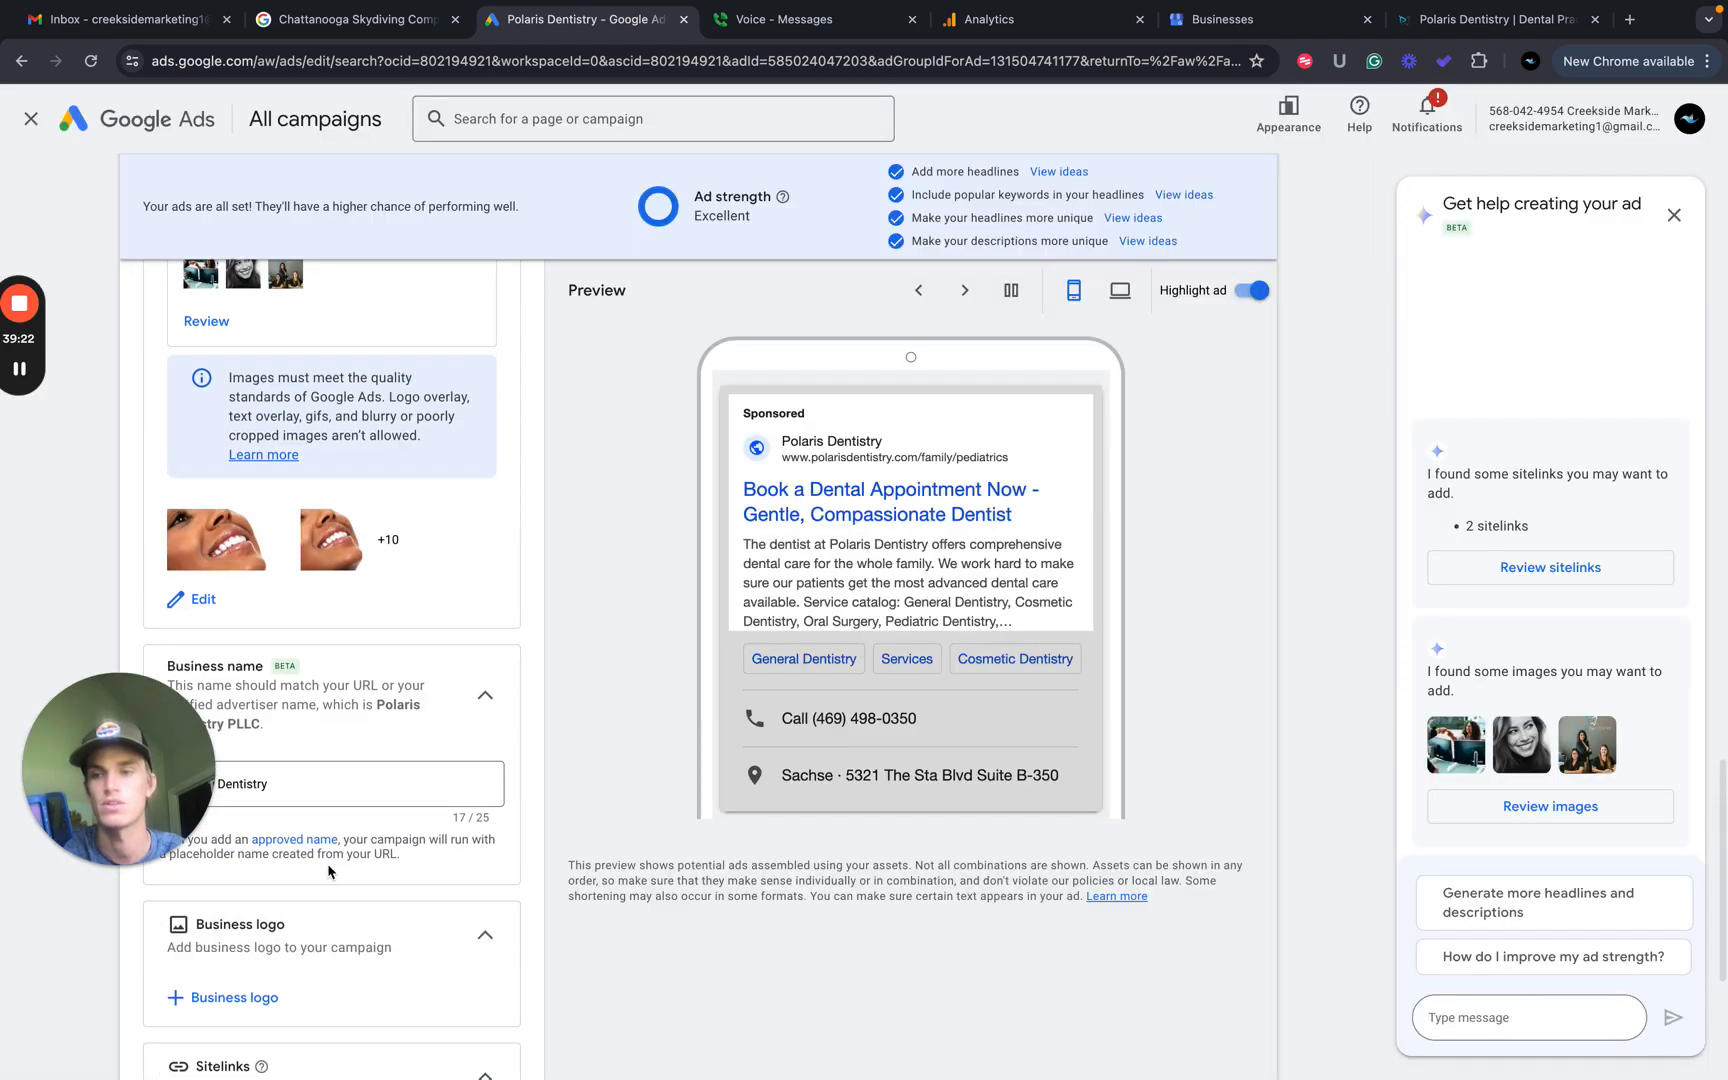
Review the ad from its ad group keywords and display path through the headlines, descriptions, images, business name, logo and sitelinks.
{"action": "scroll", "coordinate": [328, 864], "scroll_direction": "up", "scroll_amount": 15}
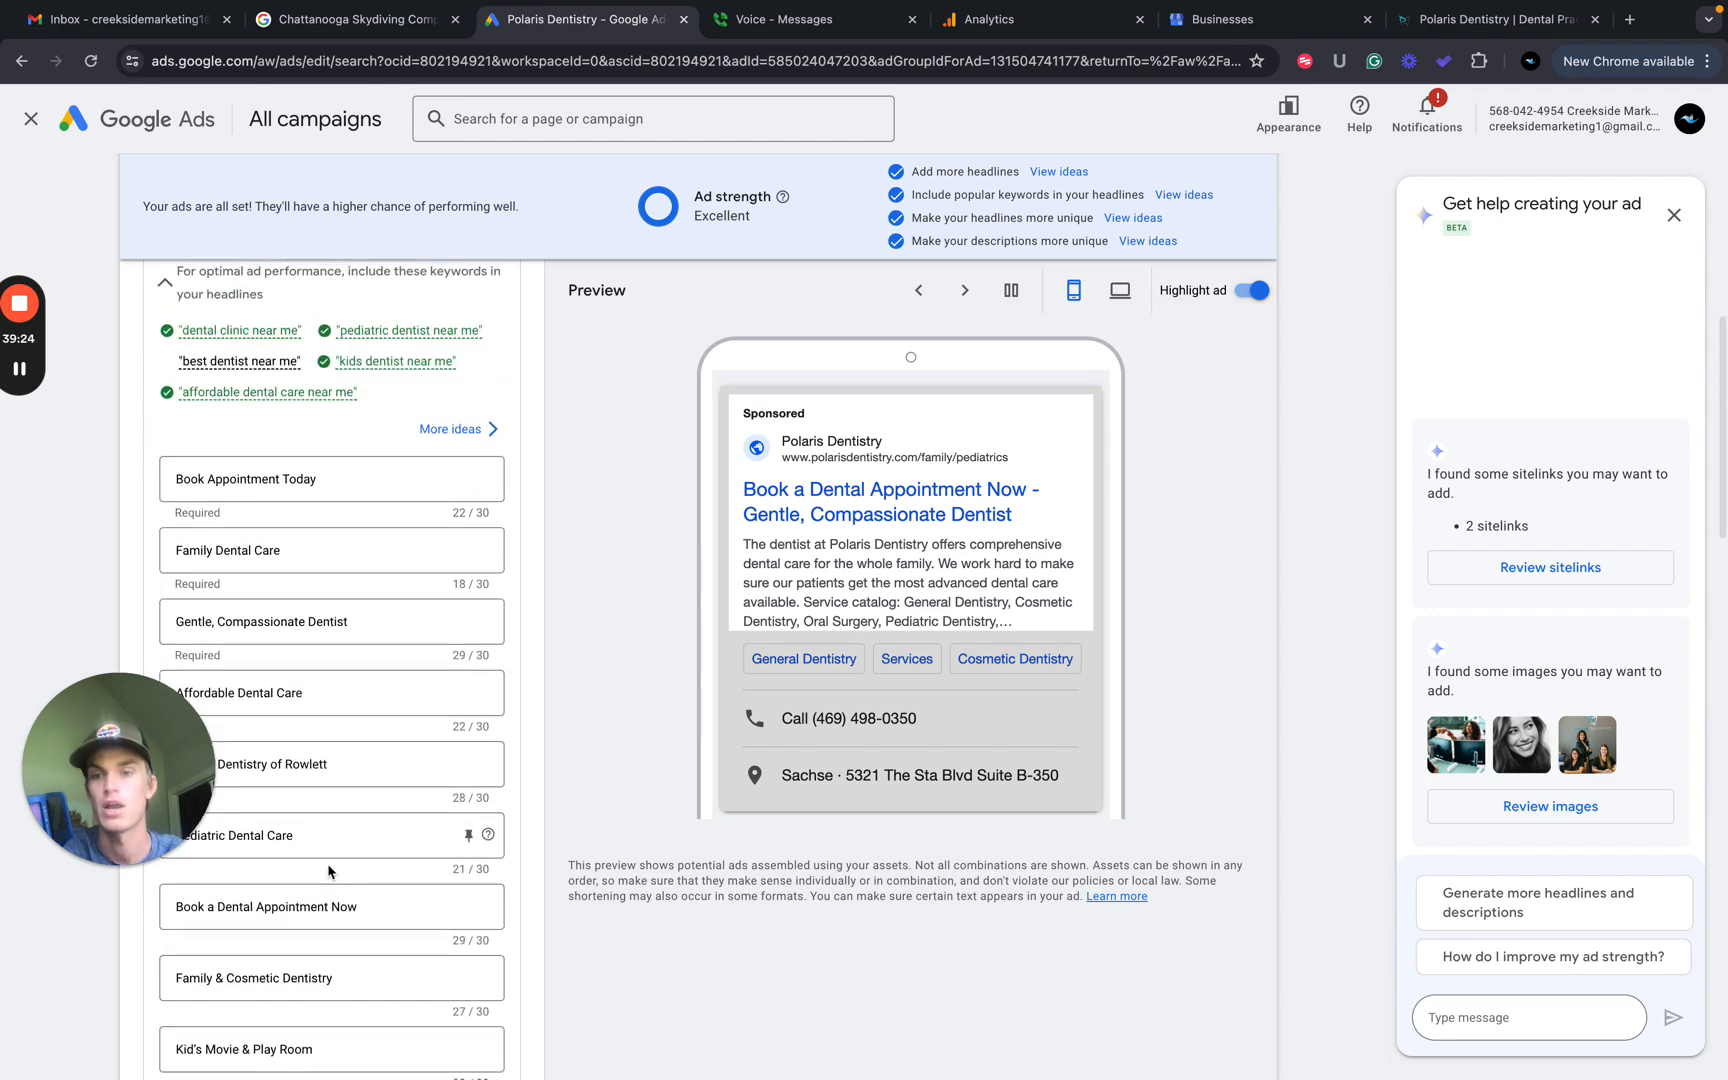
{"action": "scroll", "coordinate": [368, 637], "scroll_direction": "up", "scroll_amount": 10}
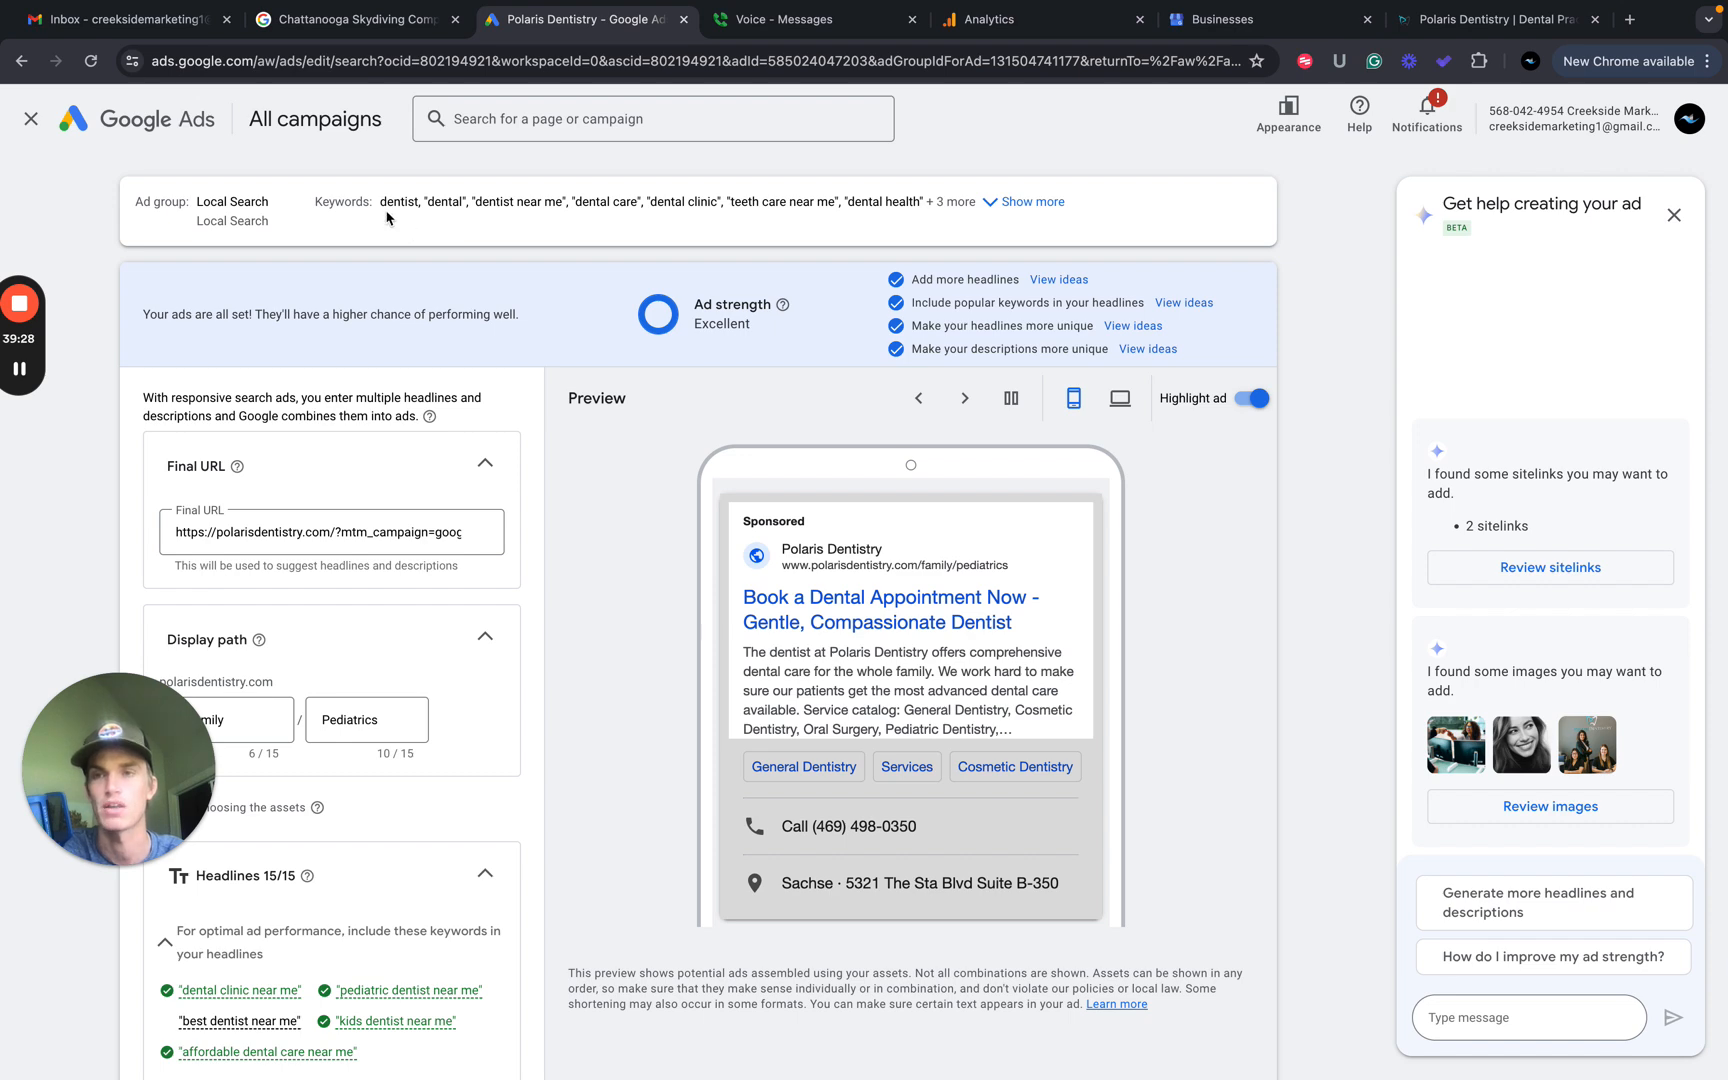
{"action": "scroll", "coordinate": [428, 757], "scroll_direction": "down", "scroll_amount": 15}
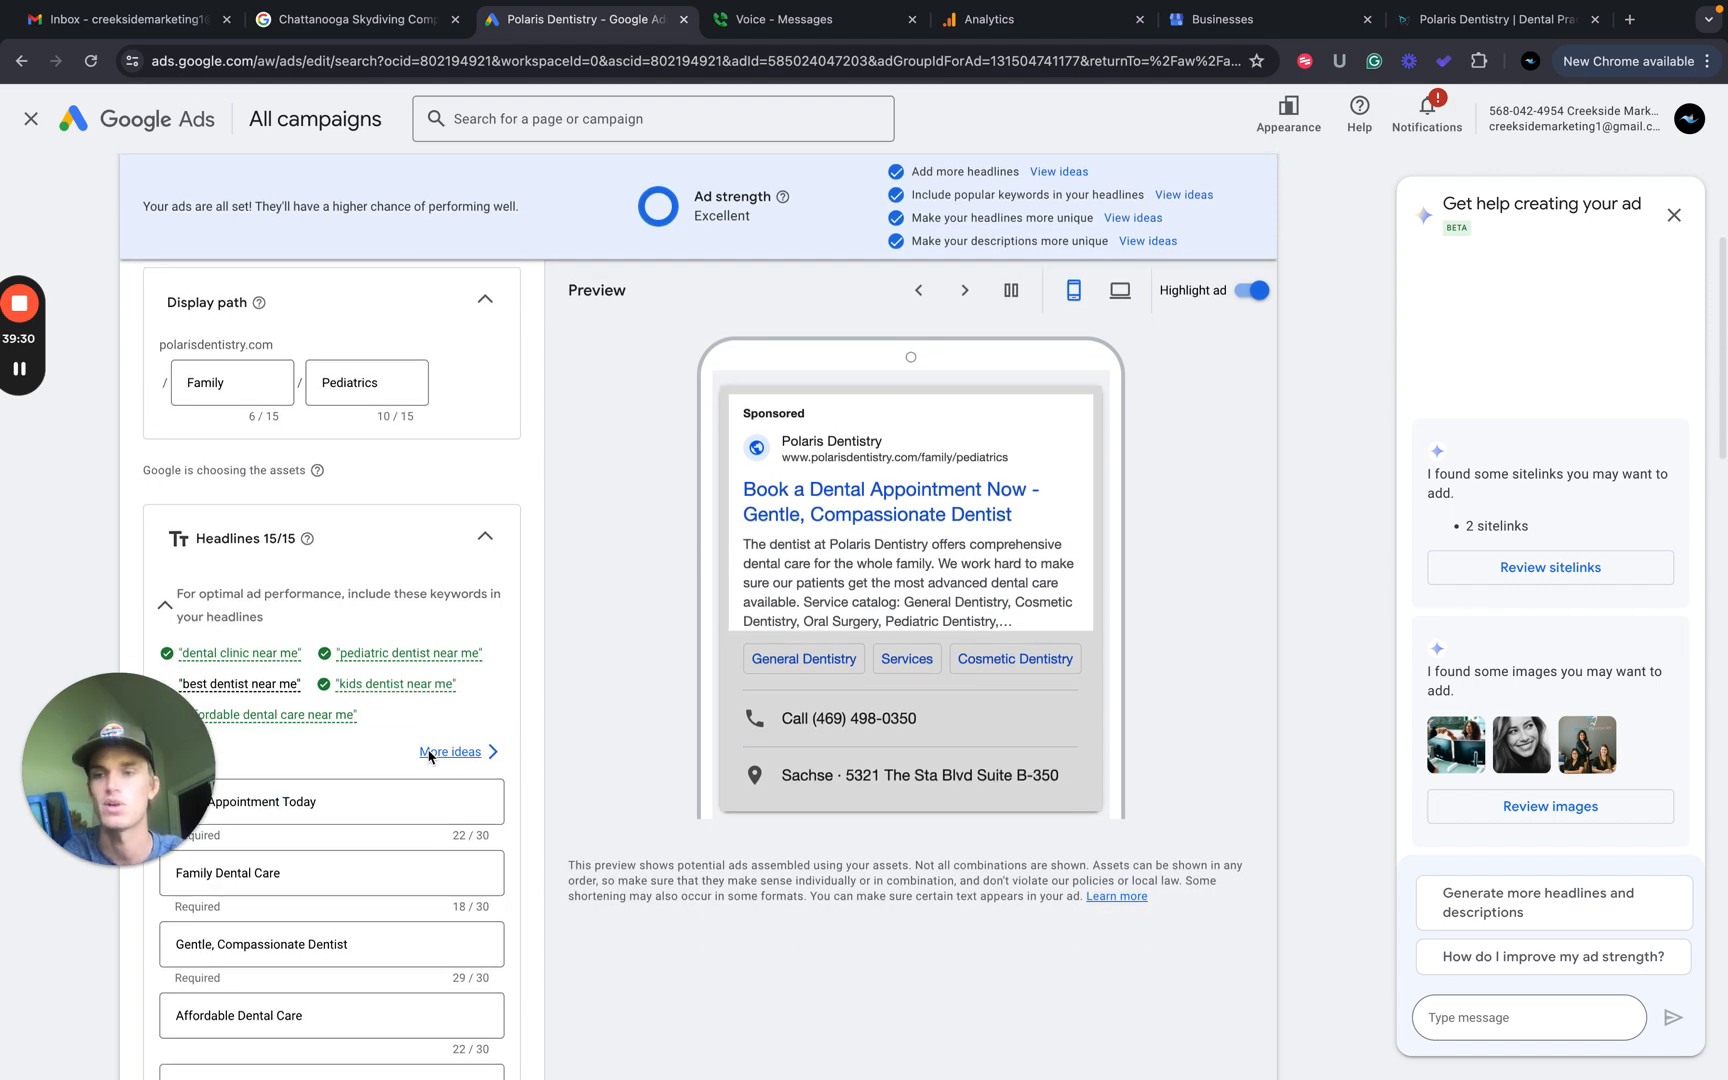
{"action": "scroll", "coordinate": [428, 757], "scroll_direction": "down", "scroll_amount": 4}
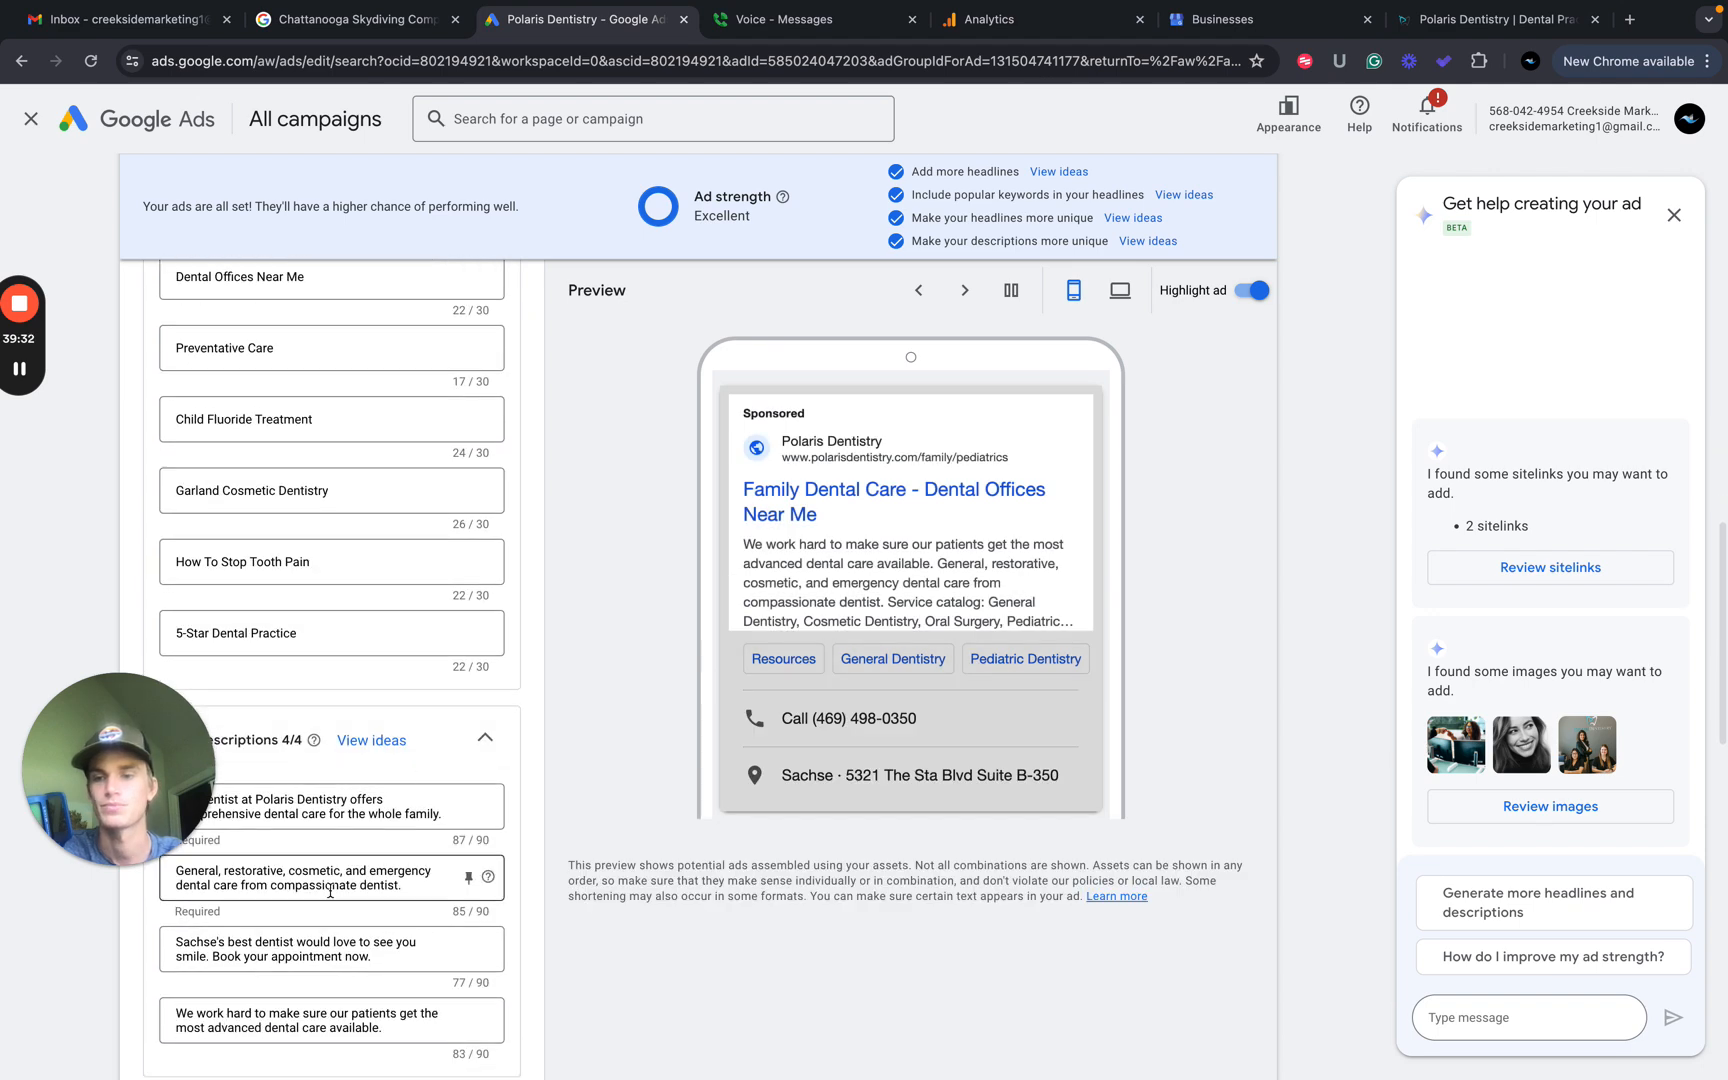
{"action": "scroll", "coordinate": [358, 903], "scroll_direction": "down", "scroll_amount": 7}
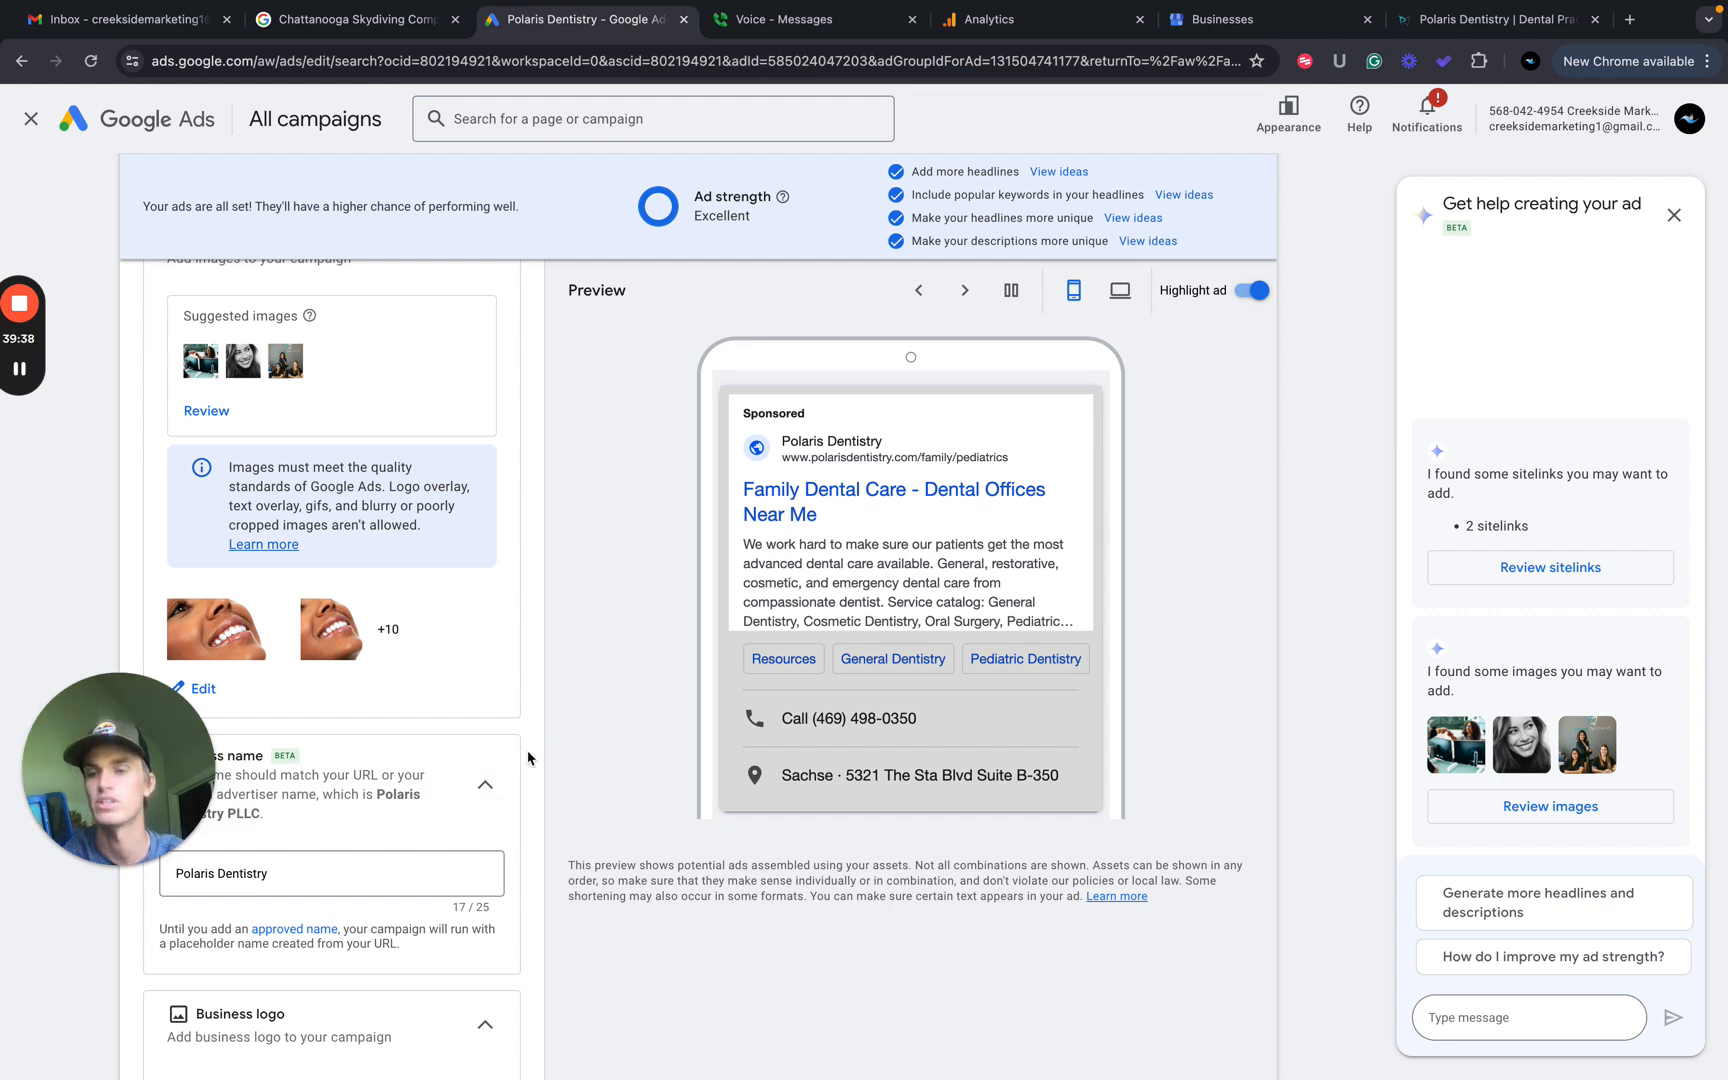
{"action": "scroll", "coordinate": [528, 757], "scroll_direction": "down", "scroll_amount": 4}
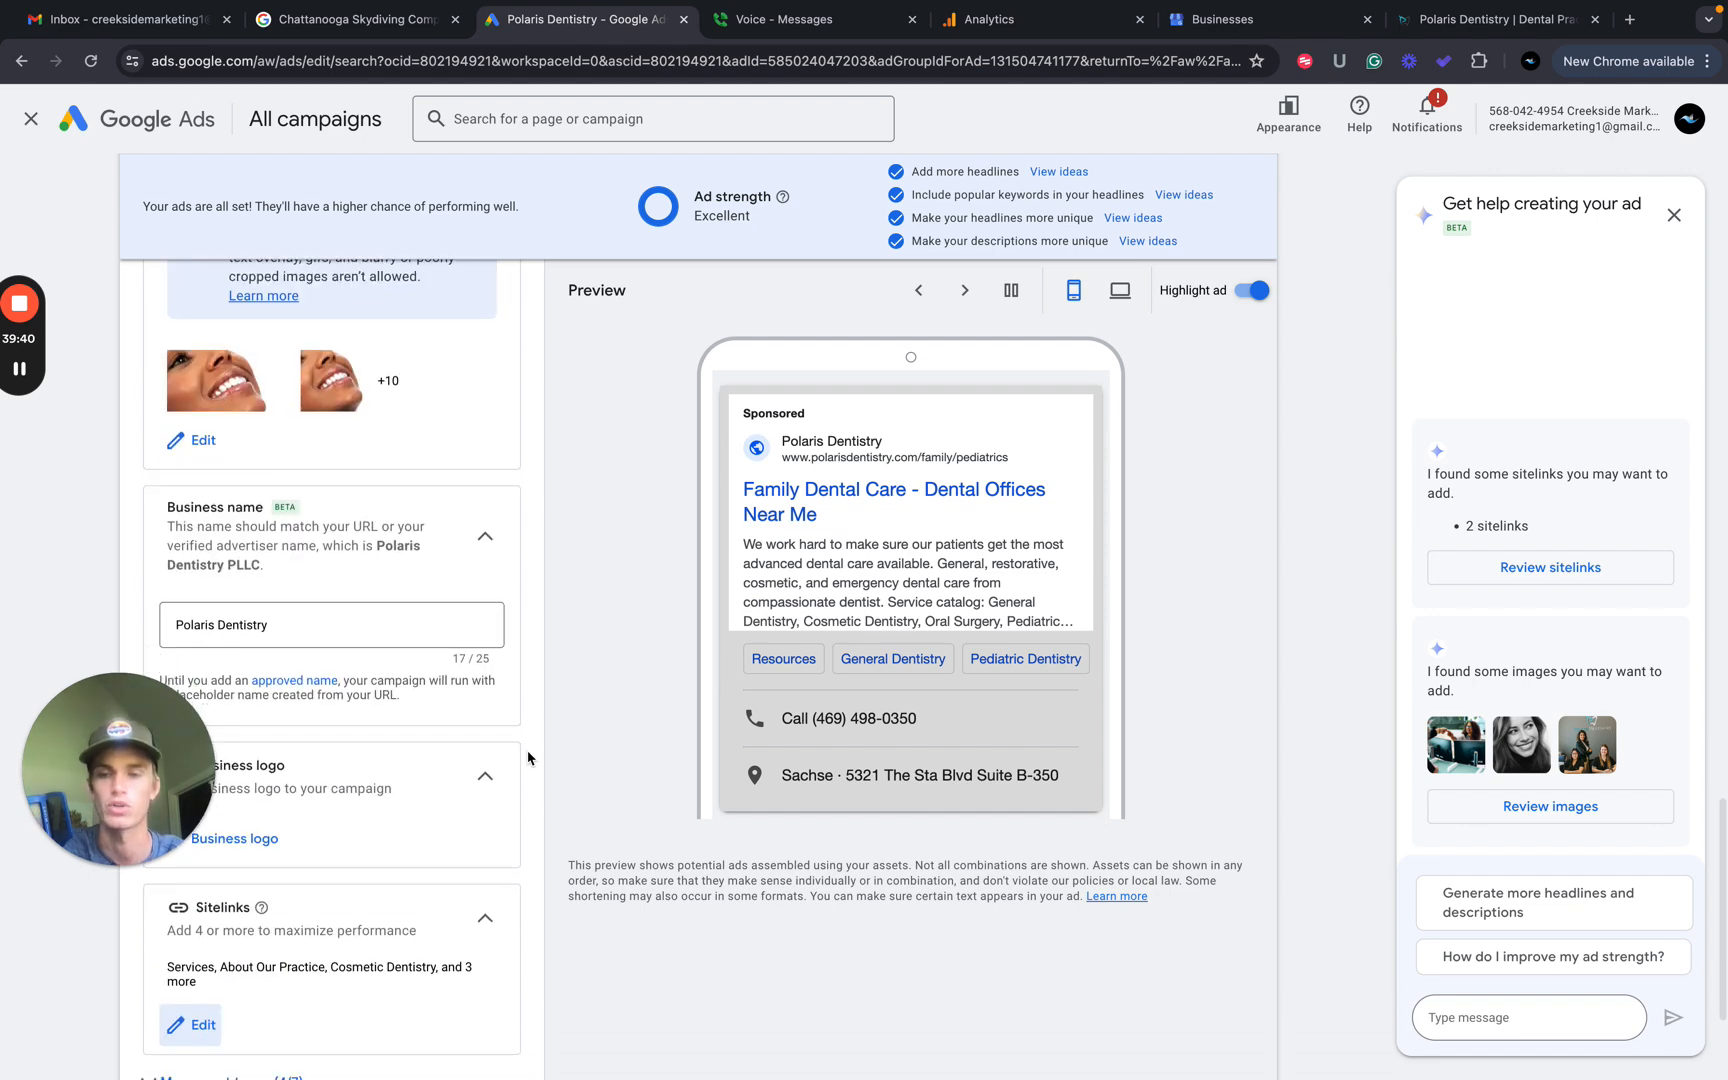
{"action": "scroll", "coordinate": [528, 757], "scroll_direction": "down", "scroll_amount": 1}
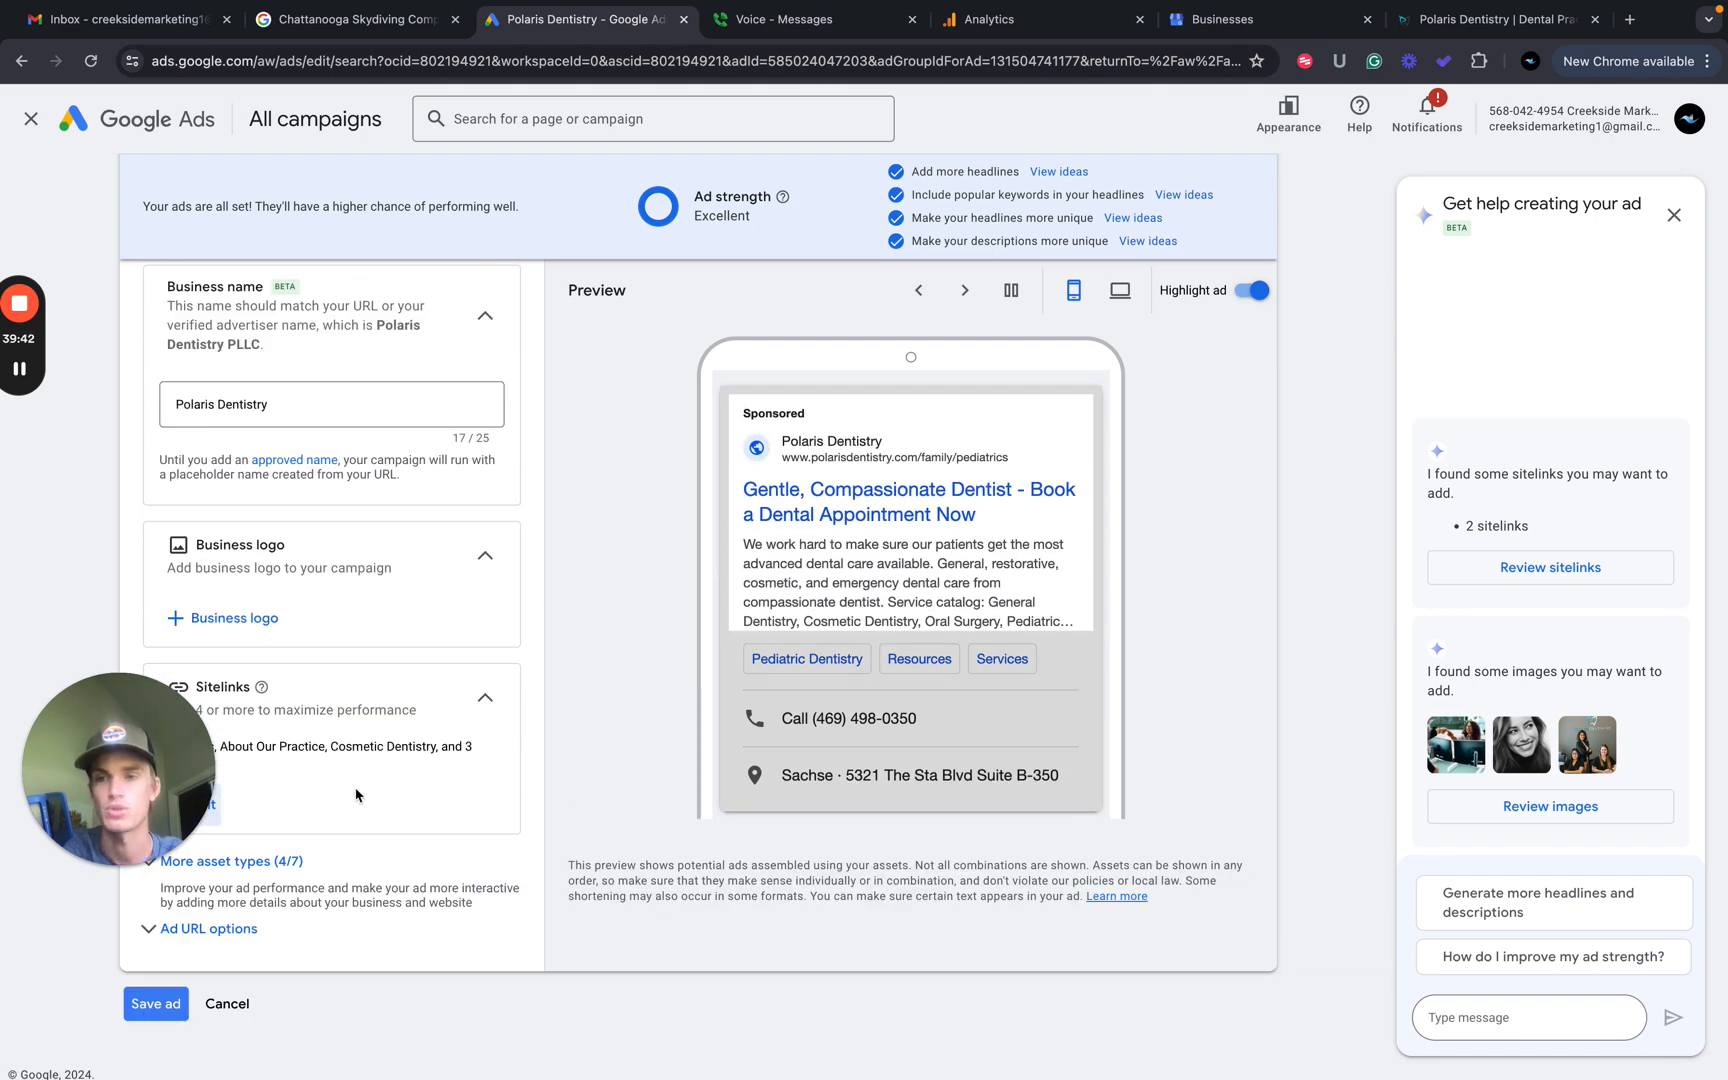
Expand the ad's additional asset types and its promotions, and examine the promotions, prices, calls, callouts and structured snippets.
{"action": "left_click", "coordinate": [232, 862]}
{"action": "scroll", "coordinate": [407, 832], "scroll_direction": "down", "scroll_amount": 2}
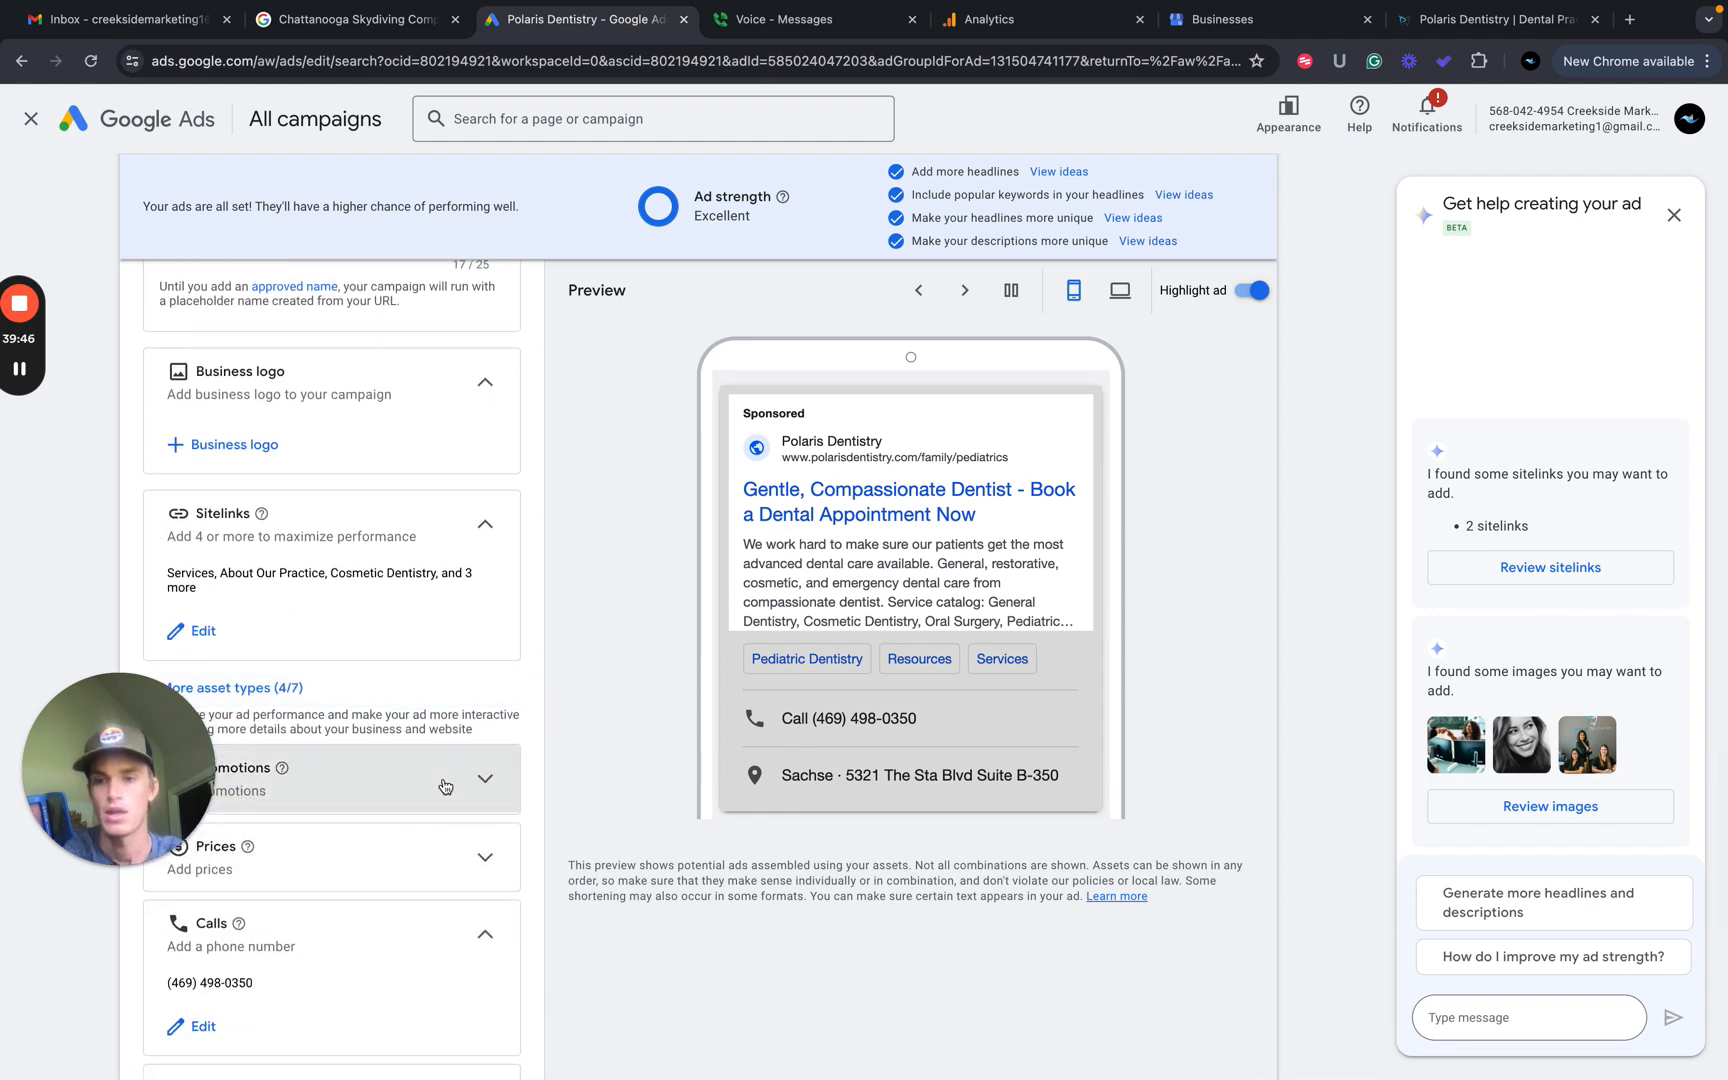
{"action": "left_click", "coordinate": [436, 775]}
{"action": "scroll", "coordinate": [271, 833], "scroll_direction": "up", "scroll_amount": 1}
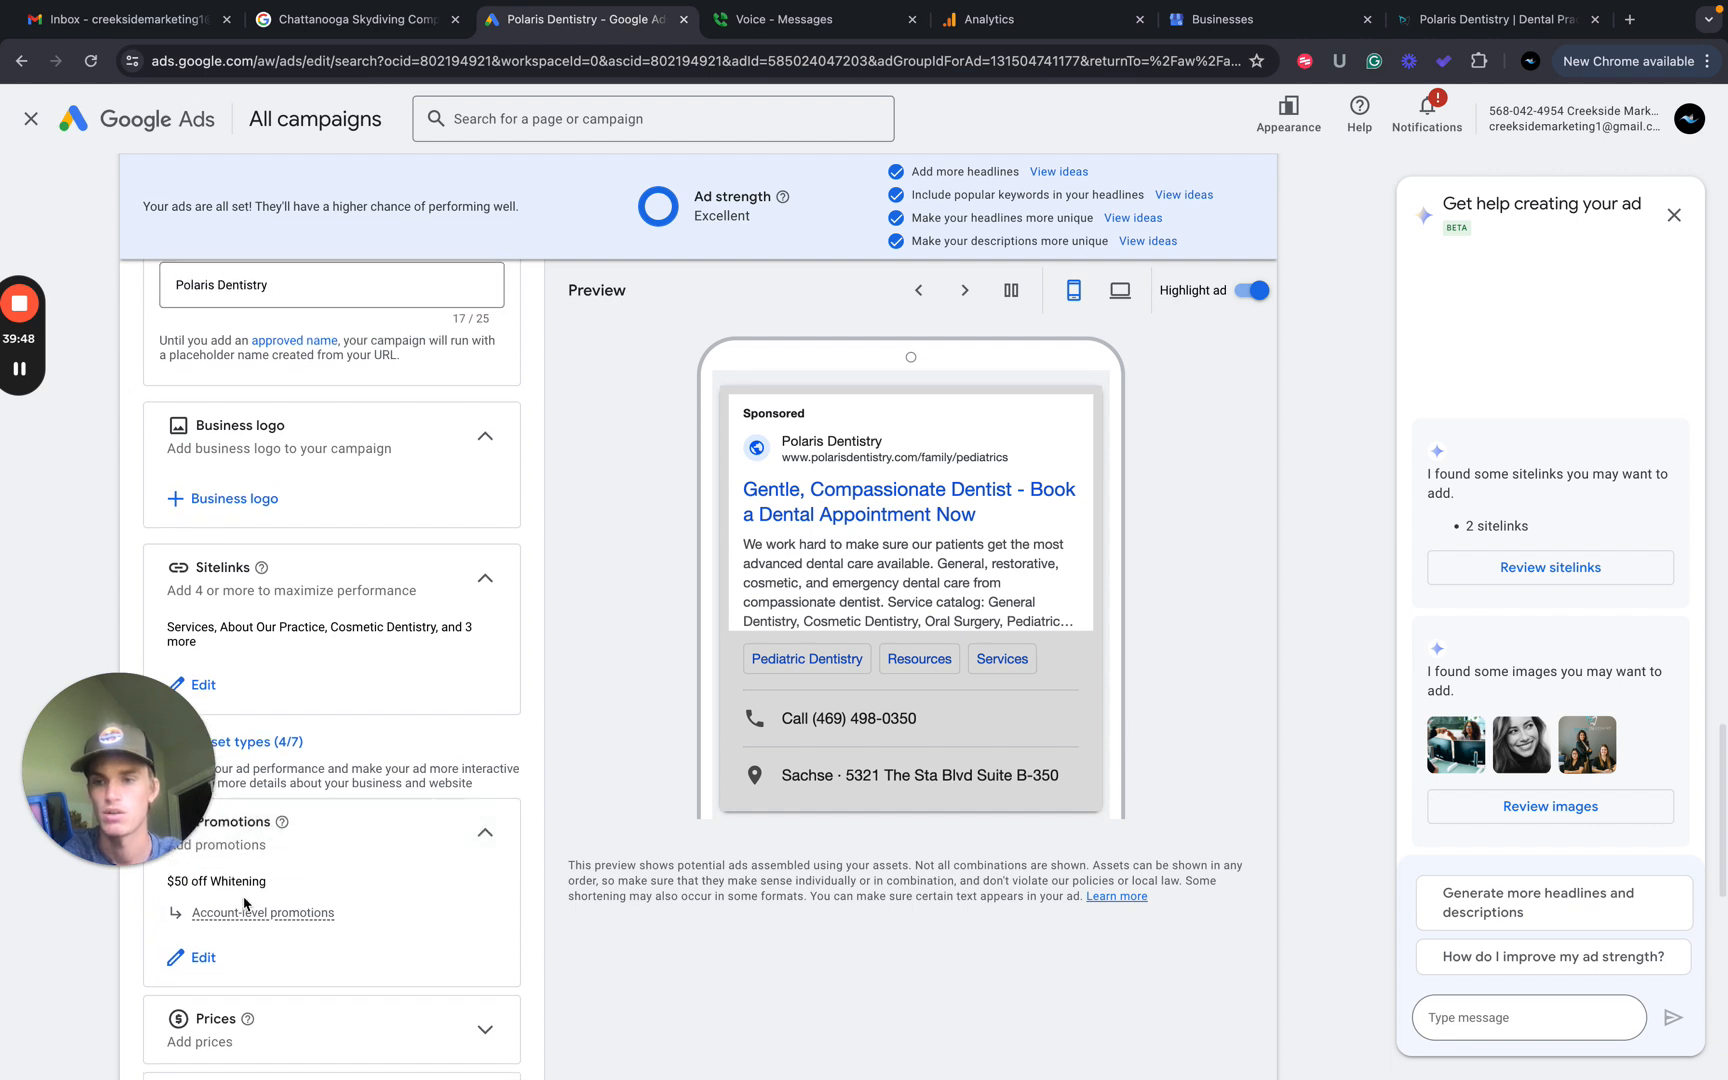
{"action": "scroll", "coordinate": [328, 885], "scroll_direction": "up", "scroll_amount": 1}
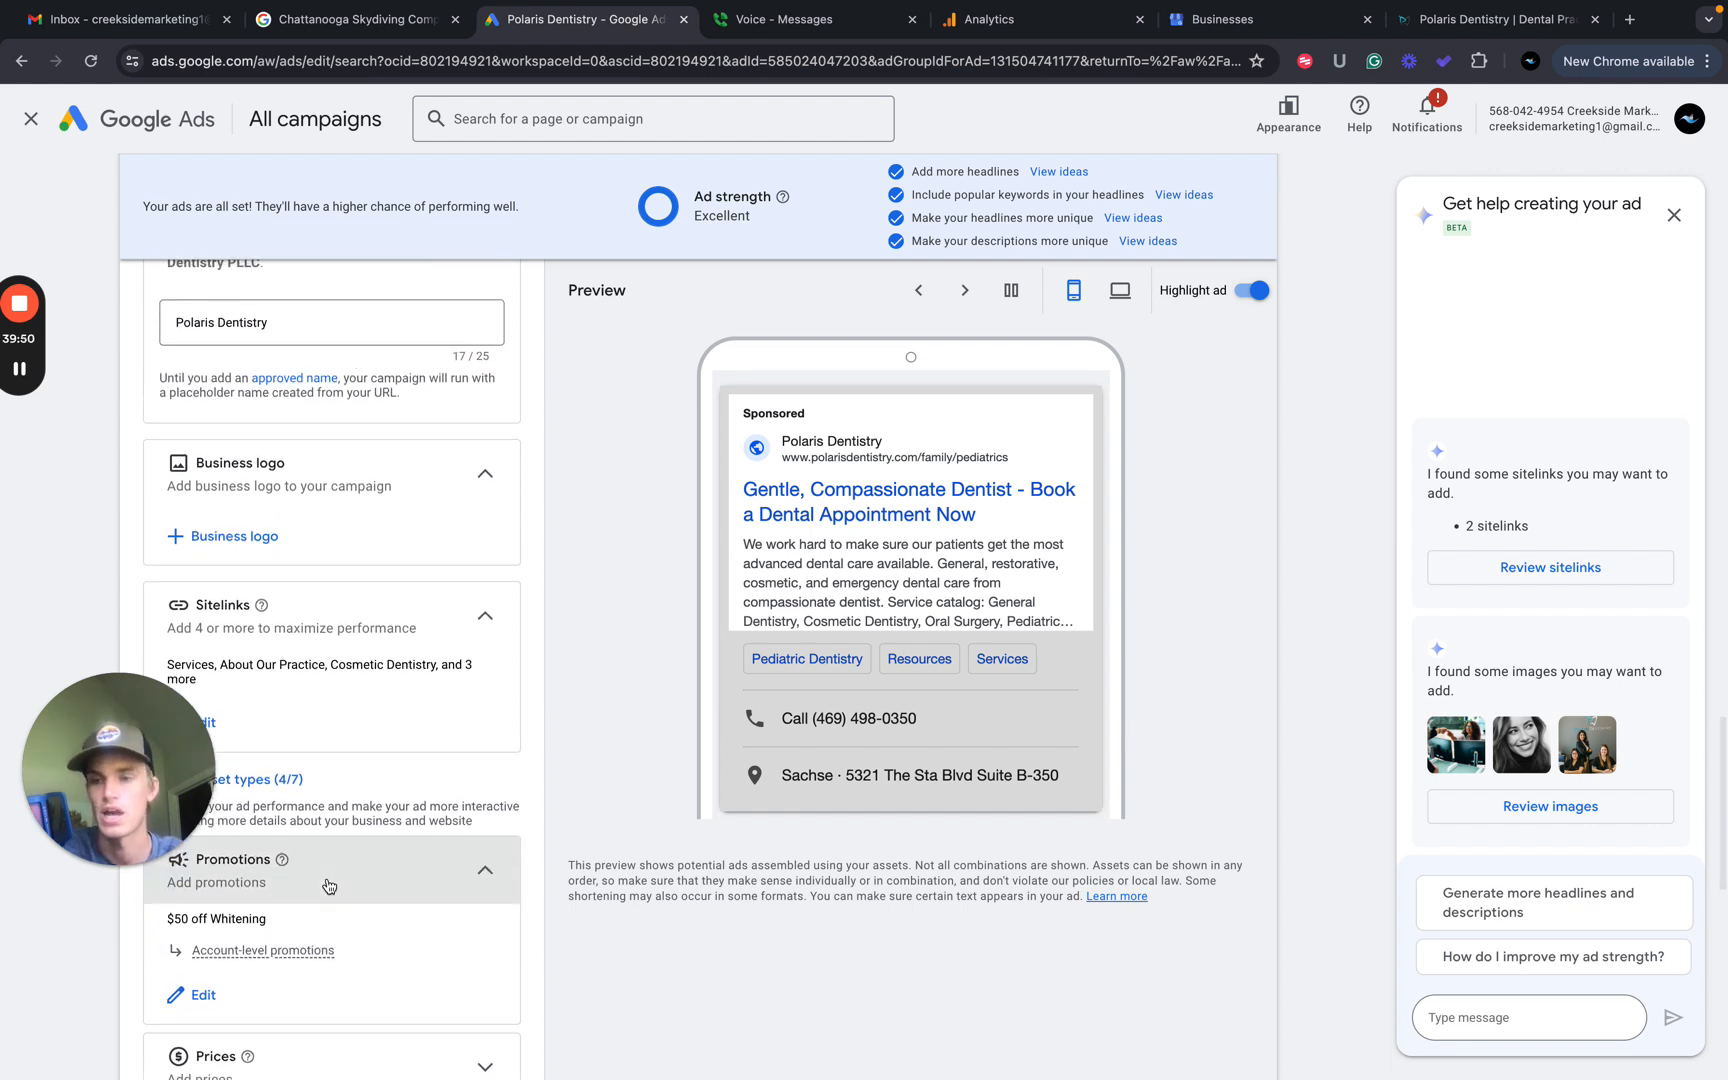
{"action": "scroll", "coordinate": [328, 885], "scroll_direction": "down", "scroll_amount": 3}
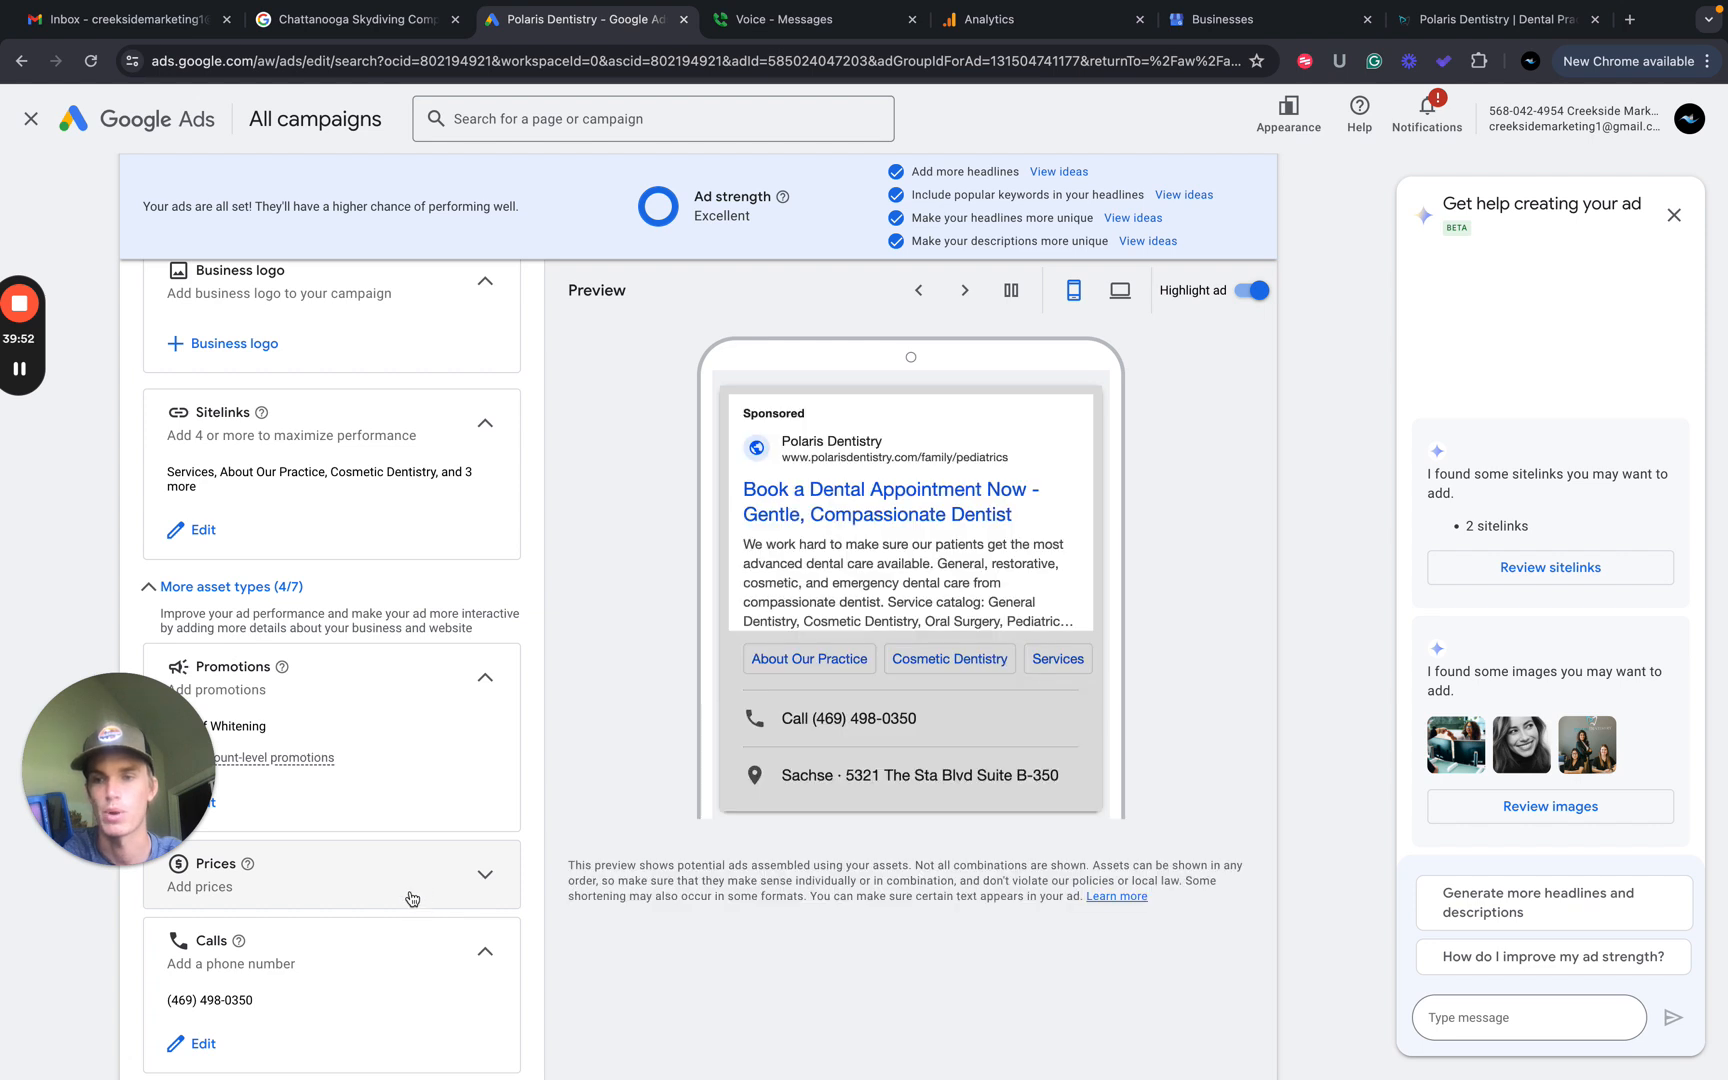
{"action": "scroll", "coordinate": [400, 752], "scroll_direction": "down", "scroll_amount": 2}
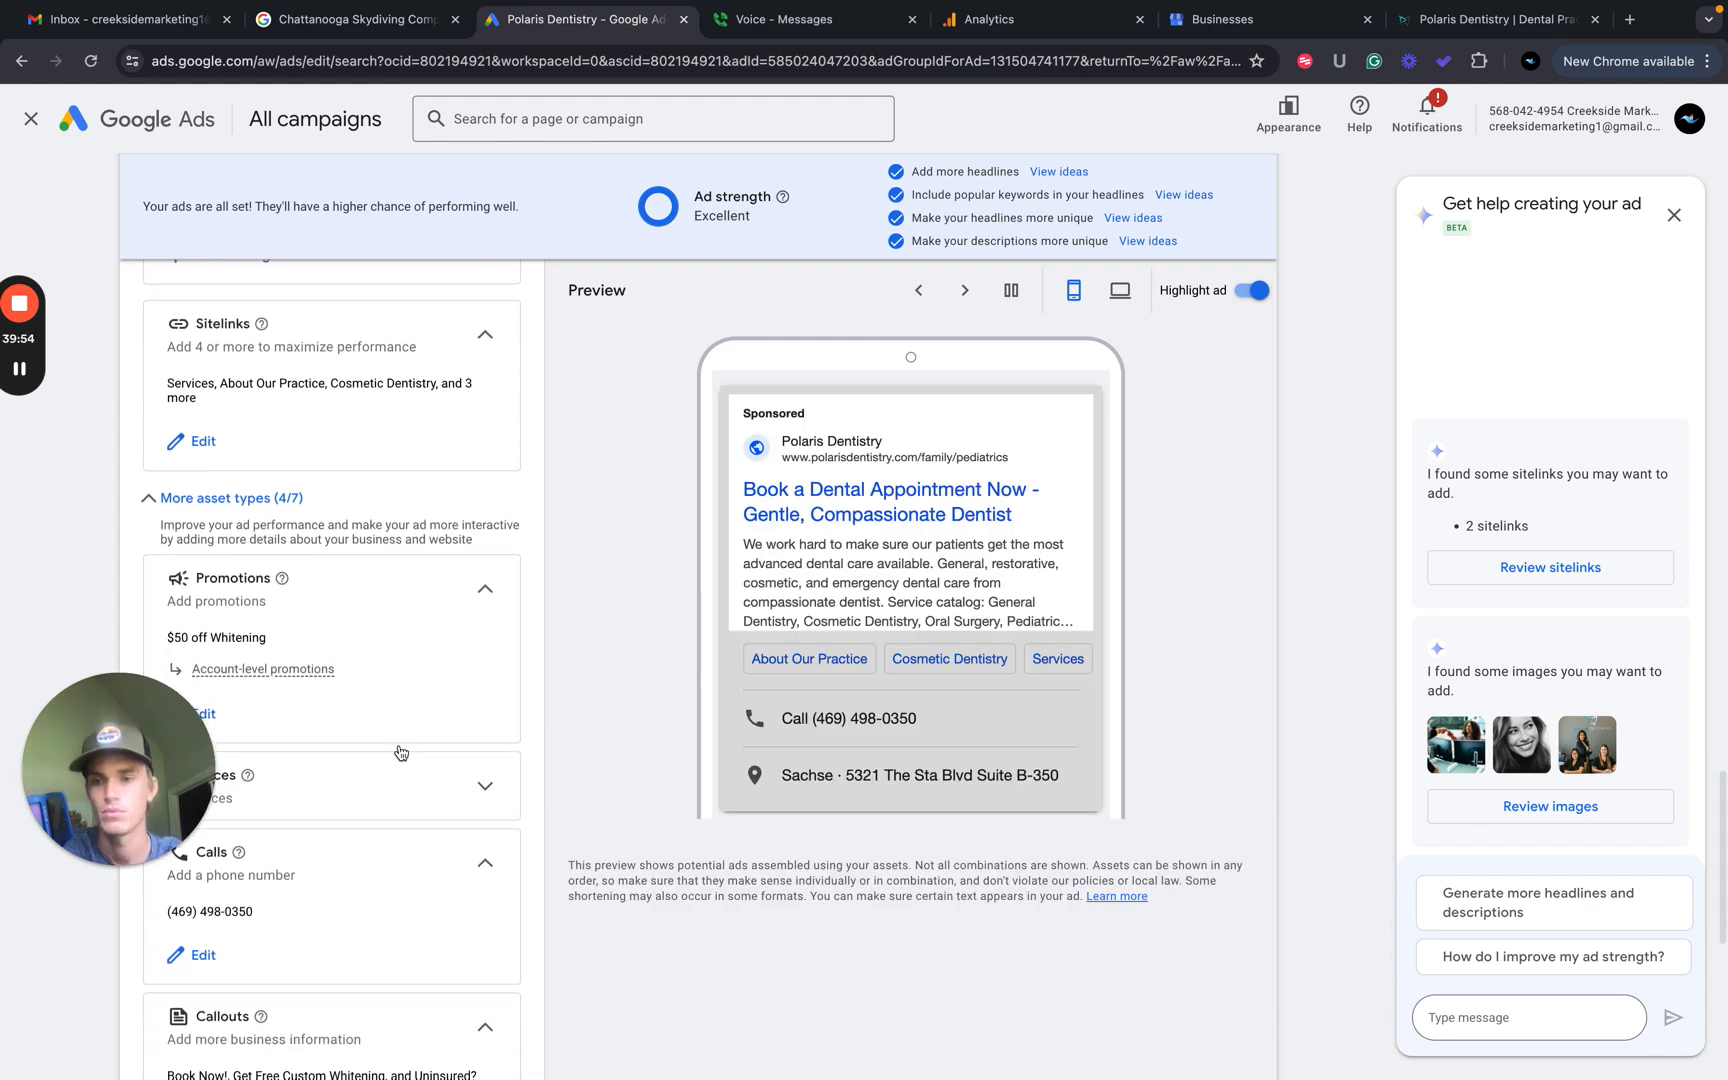
{"action": "scroll", "coordinate": [400, 752], "scroll_direction": "down", "scroll_amount": 3}
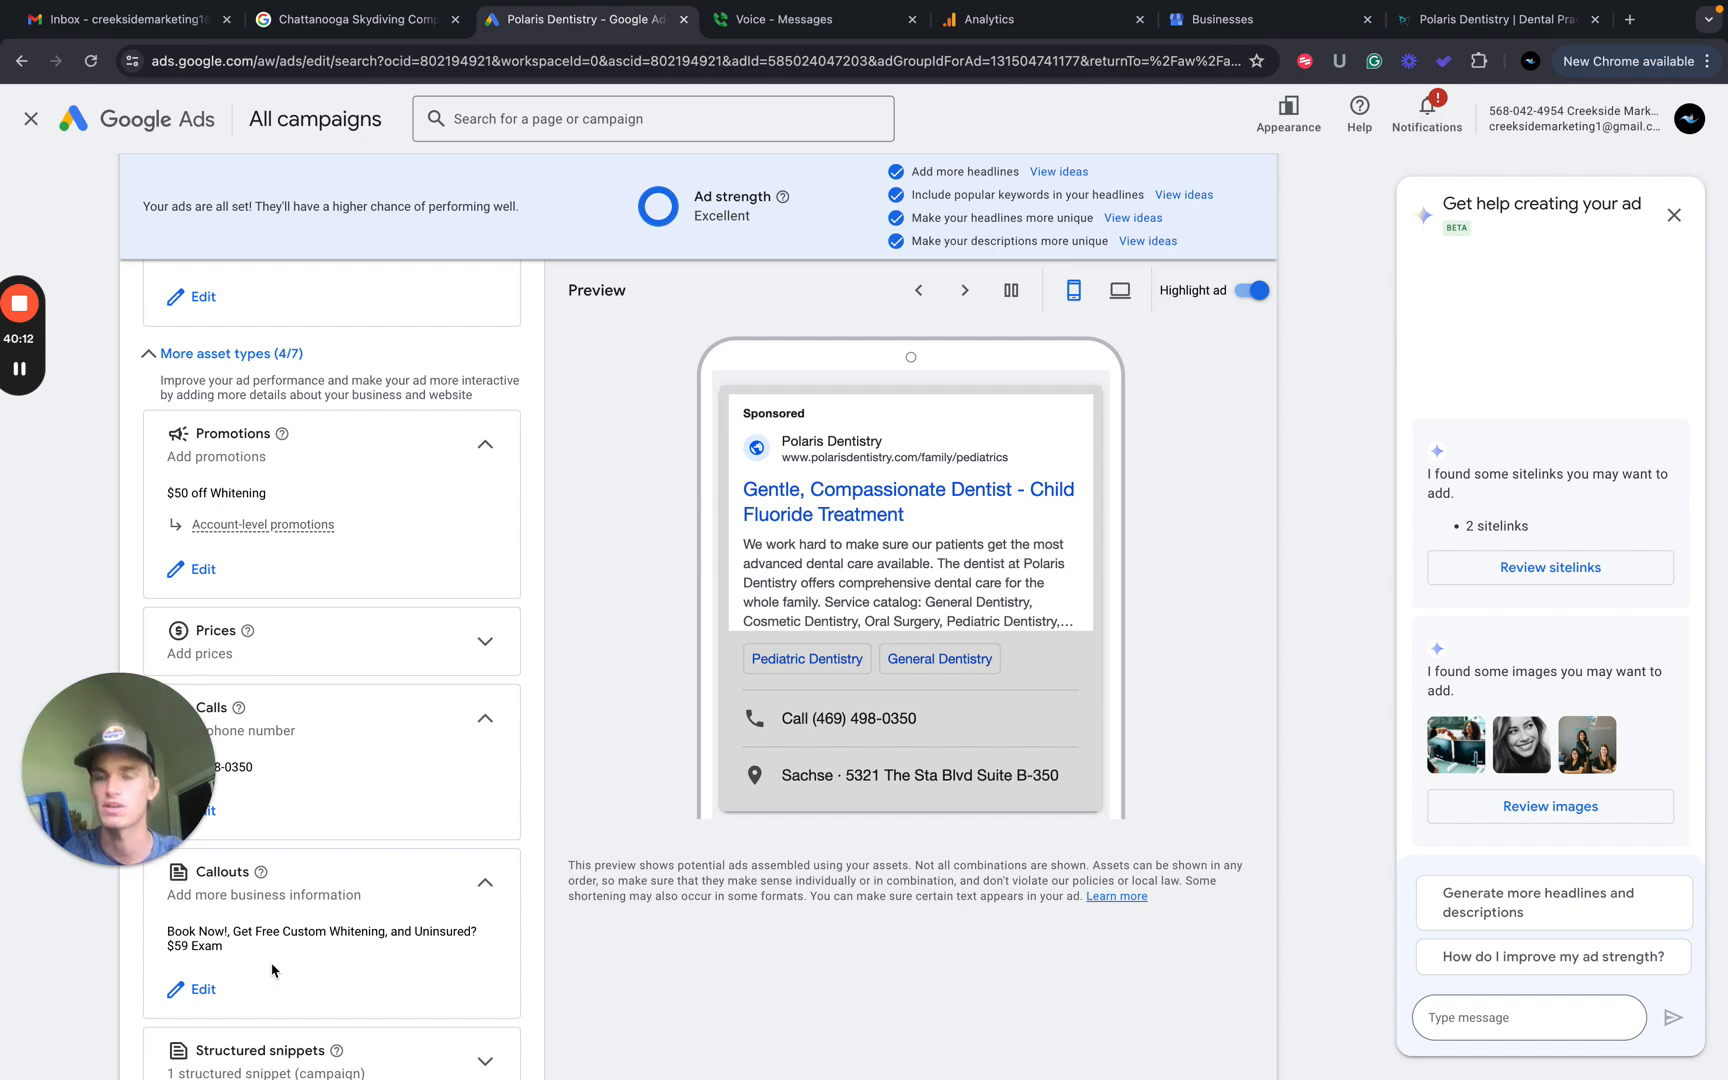
{"action": "scroll", "coordinate": [272, 970], "scroll_direction": "down", "scroll_amount": 1}
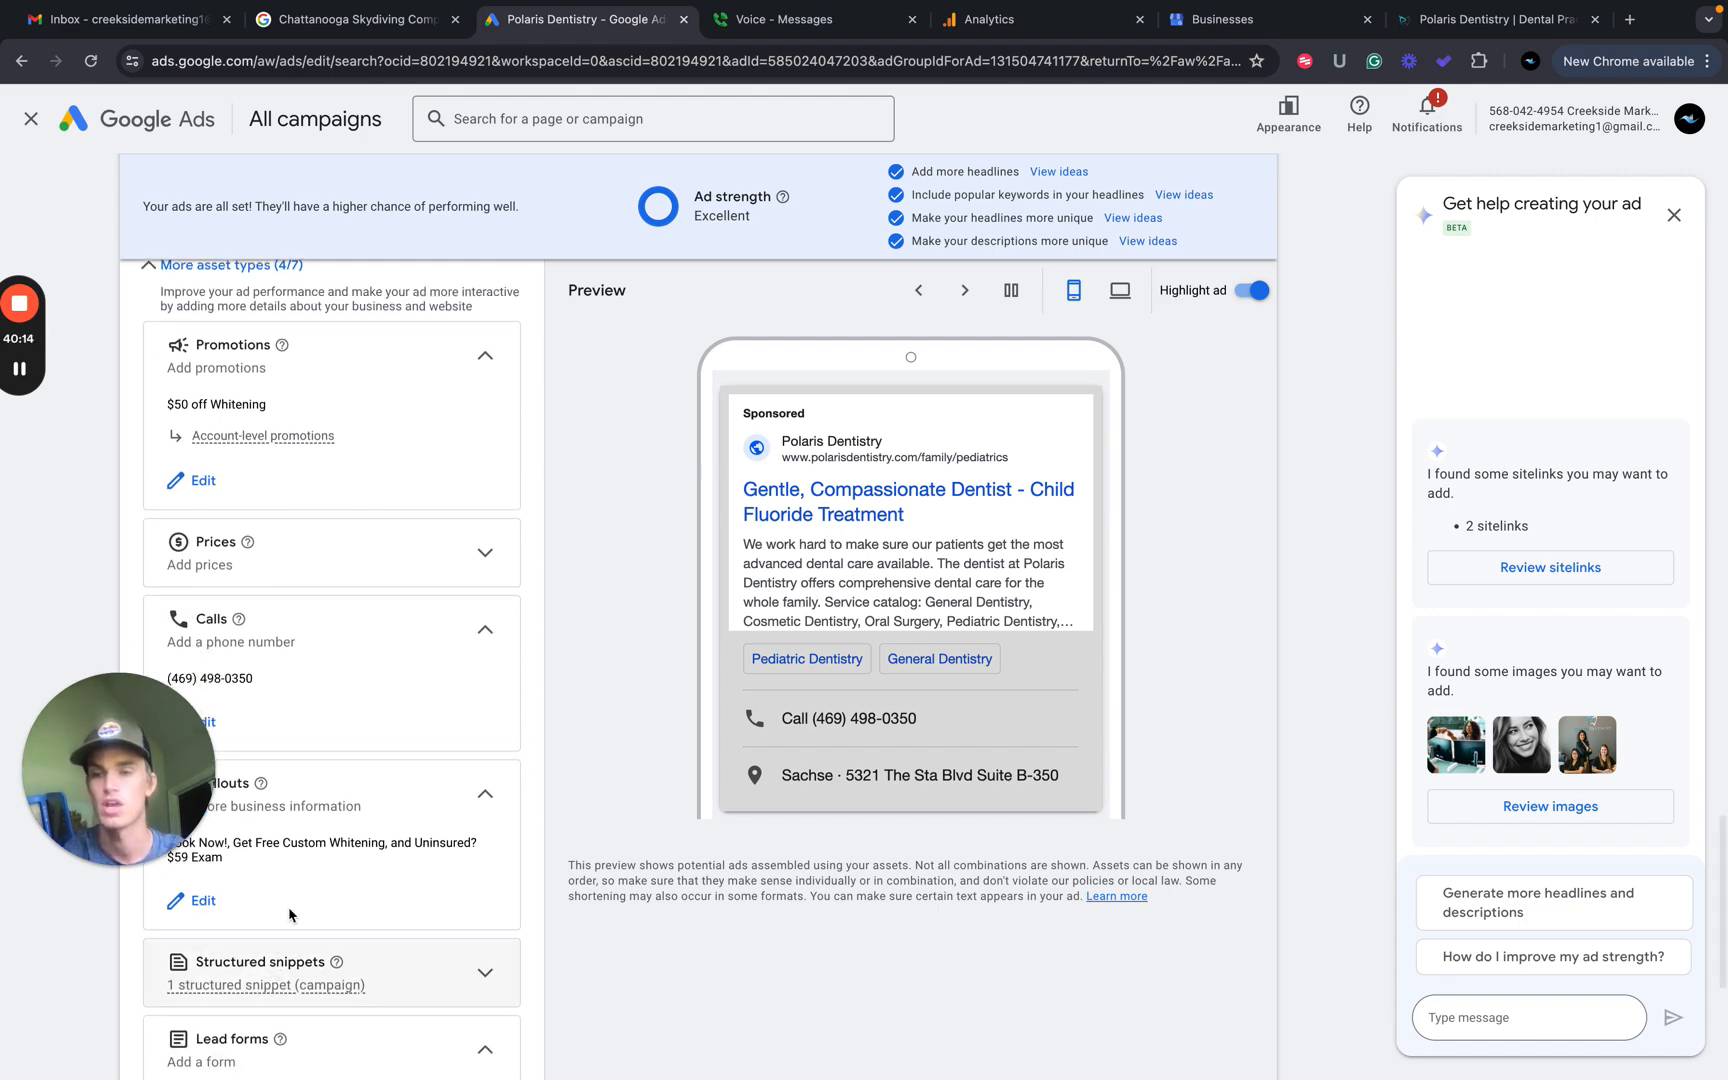
In the audit spreadsheet, mark "Are the assets relevant to the services being offered?" with x in column D and note "local search" in column F.
{"action": "key", "text": "ctrl+Left"}
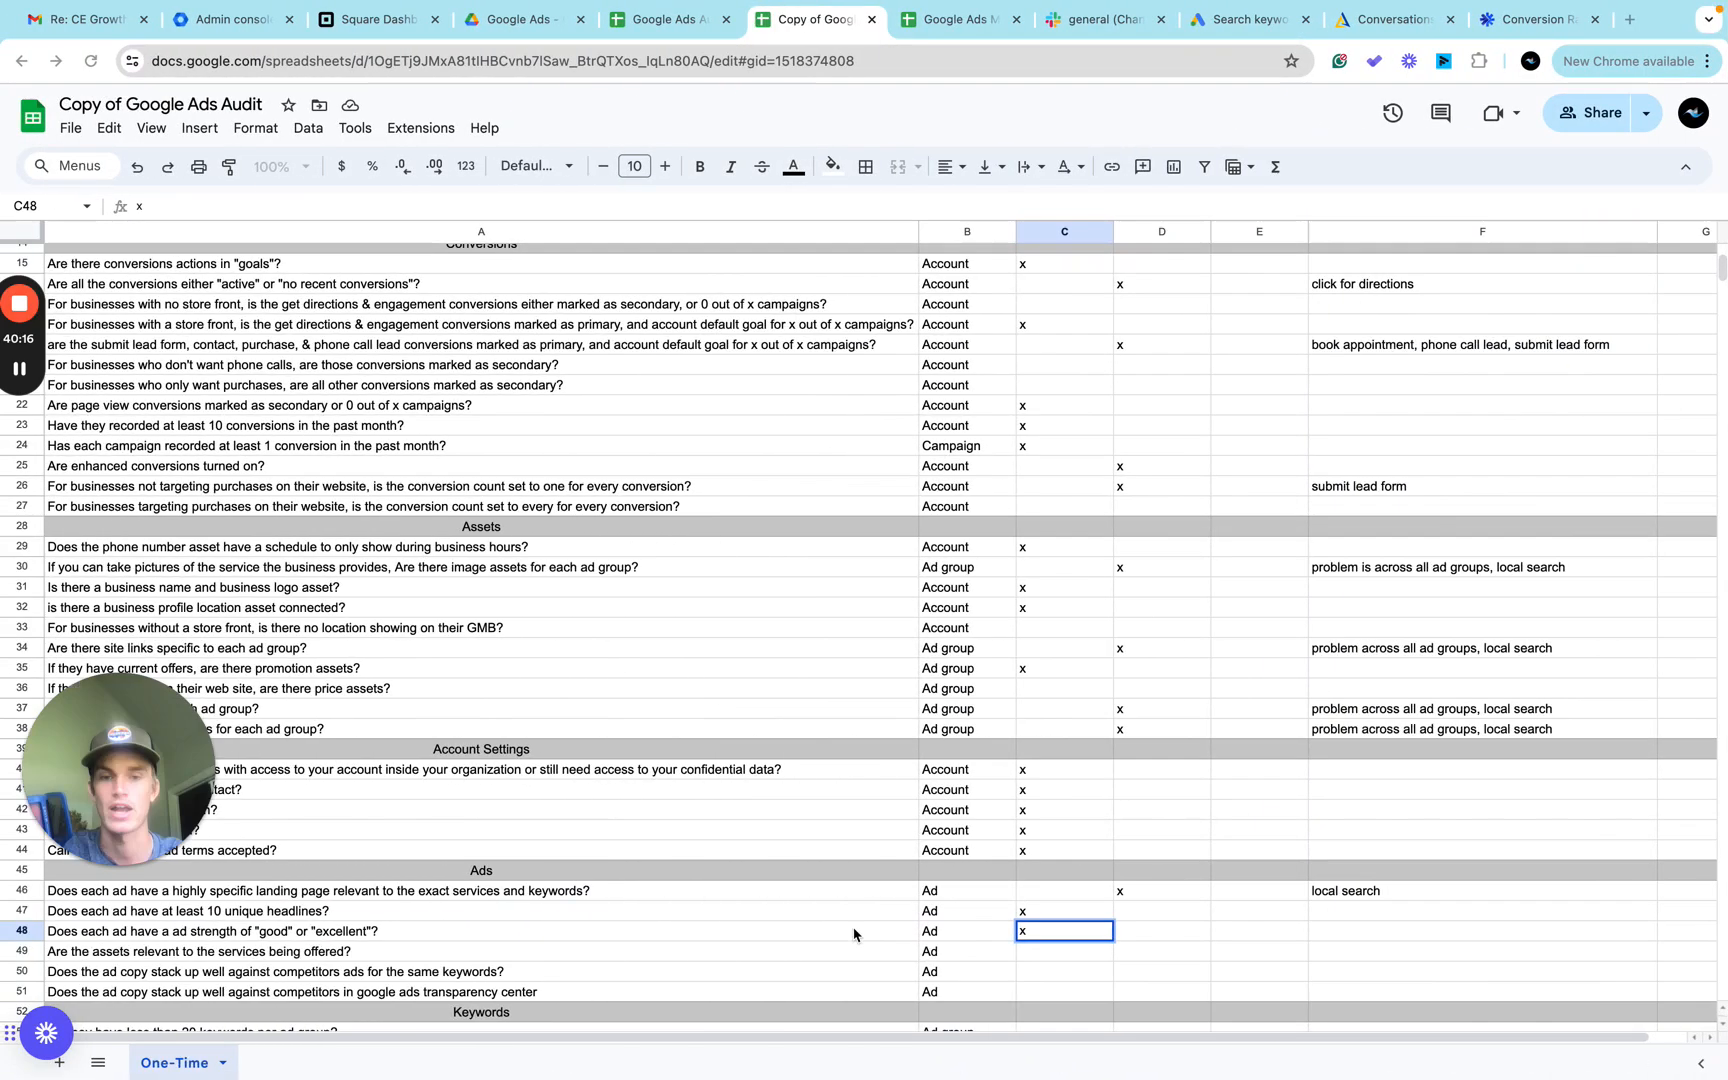
{"action": "left_click", "coordinate": [1154, 953]}
{"action": "type", "text": "x"}
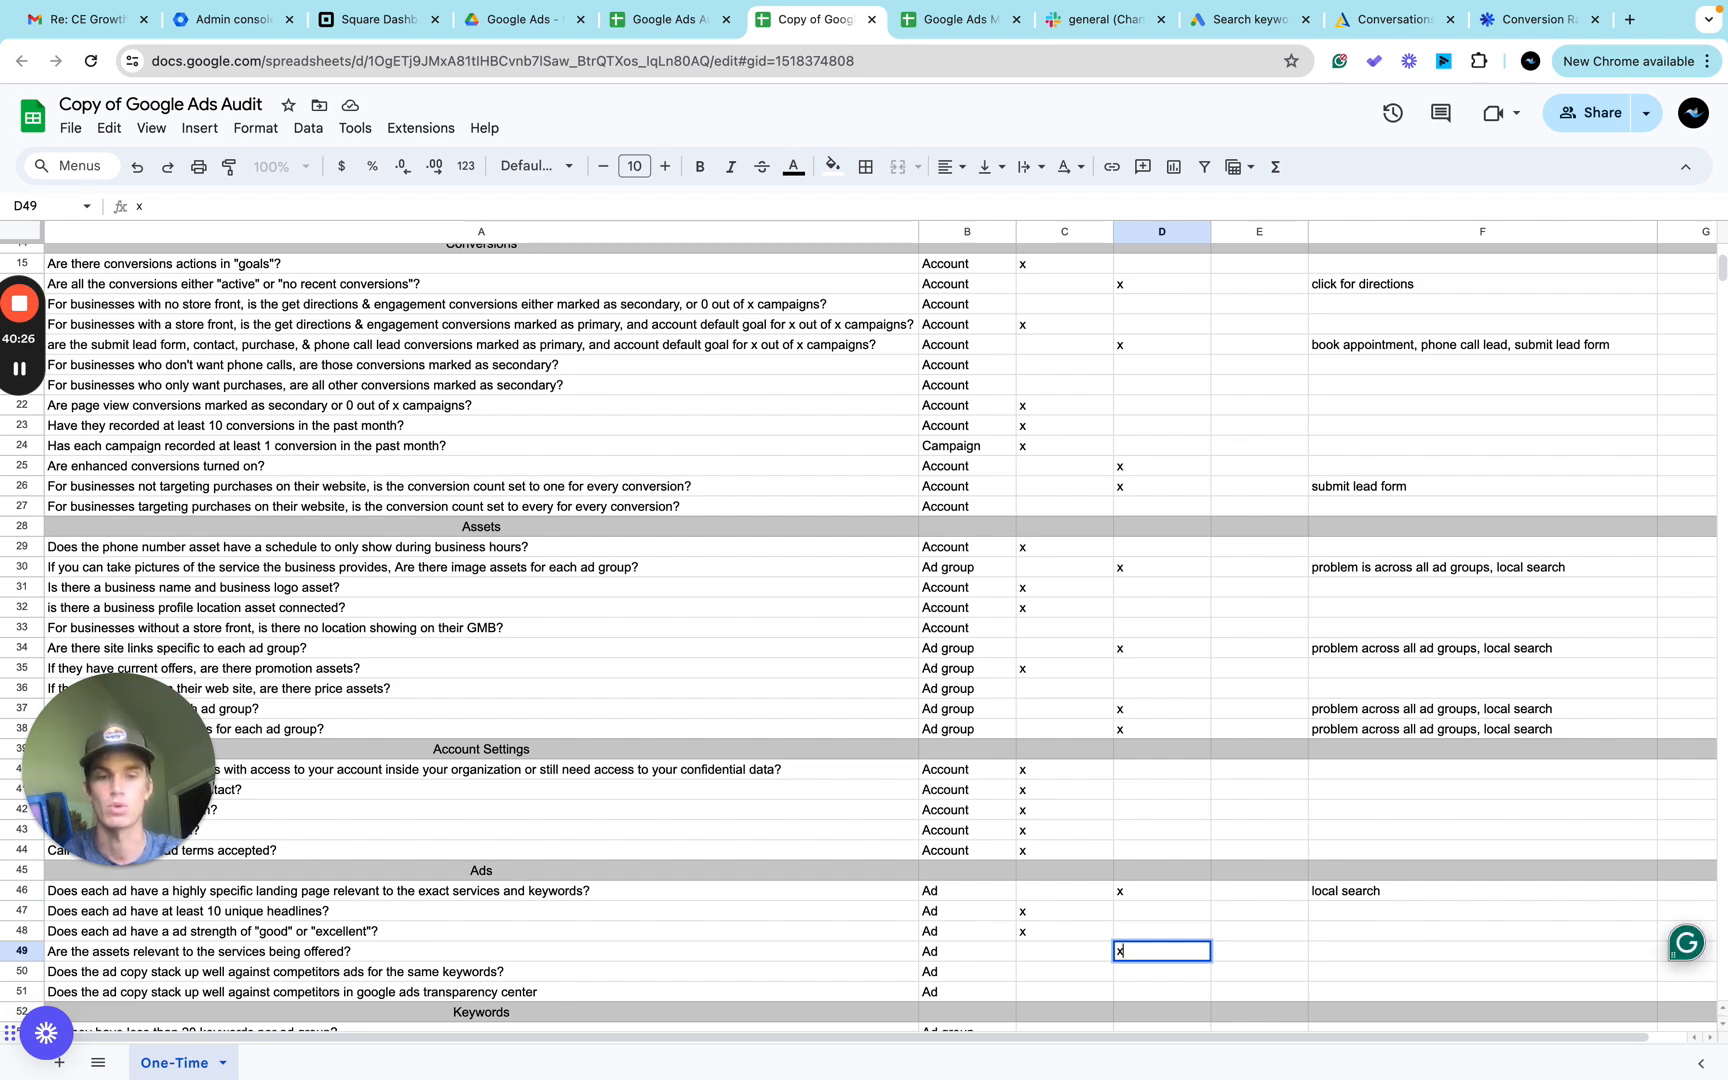
{"action": "left_click", "coordinate": [1333, 955]}
{"action": "key", "text": "Return"}
{"action": "type", "text": "local search"}
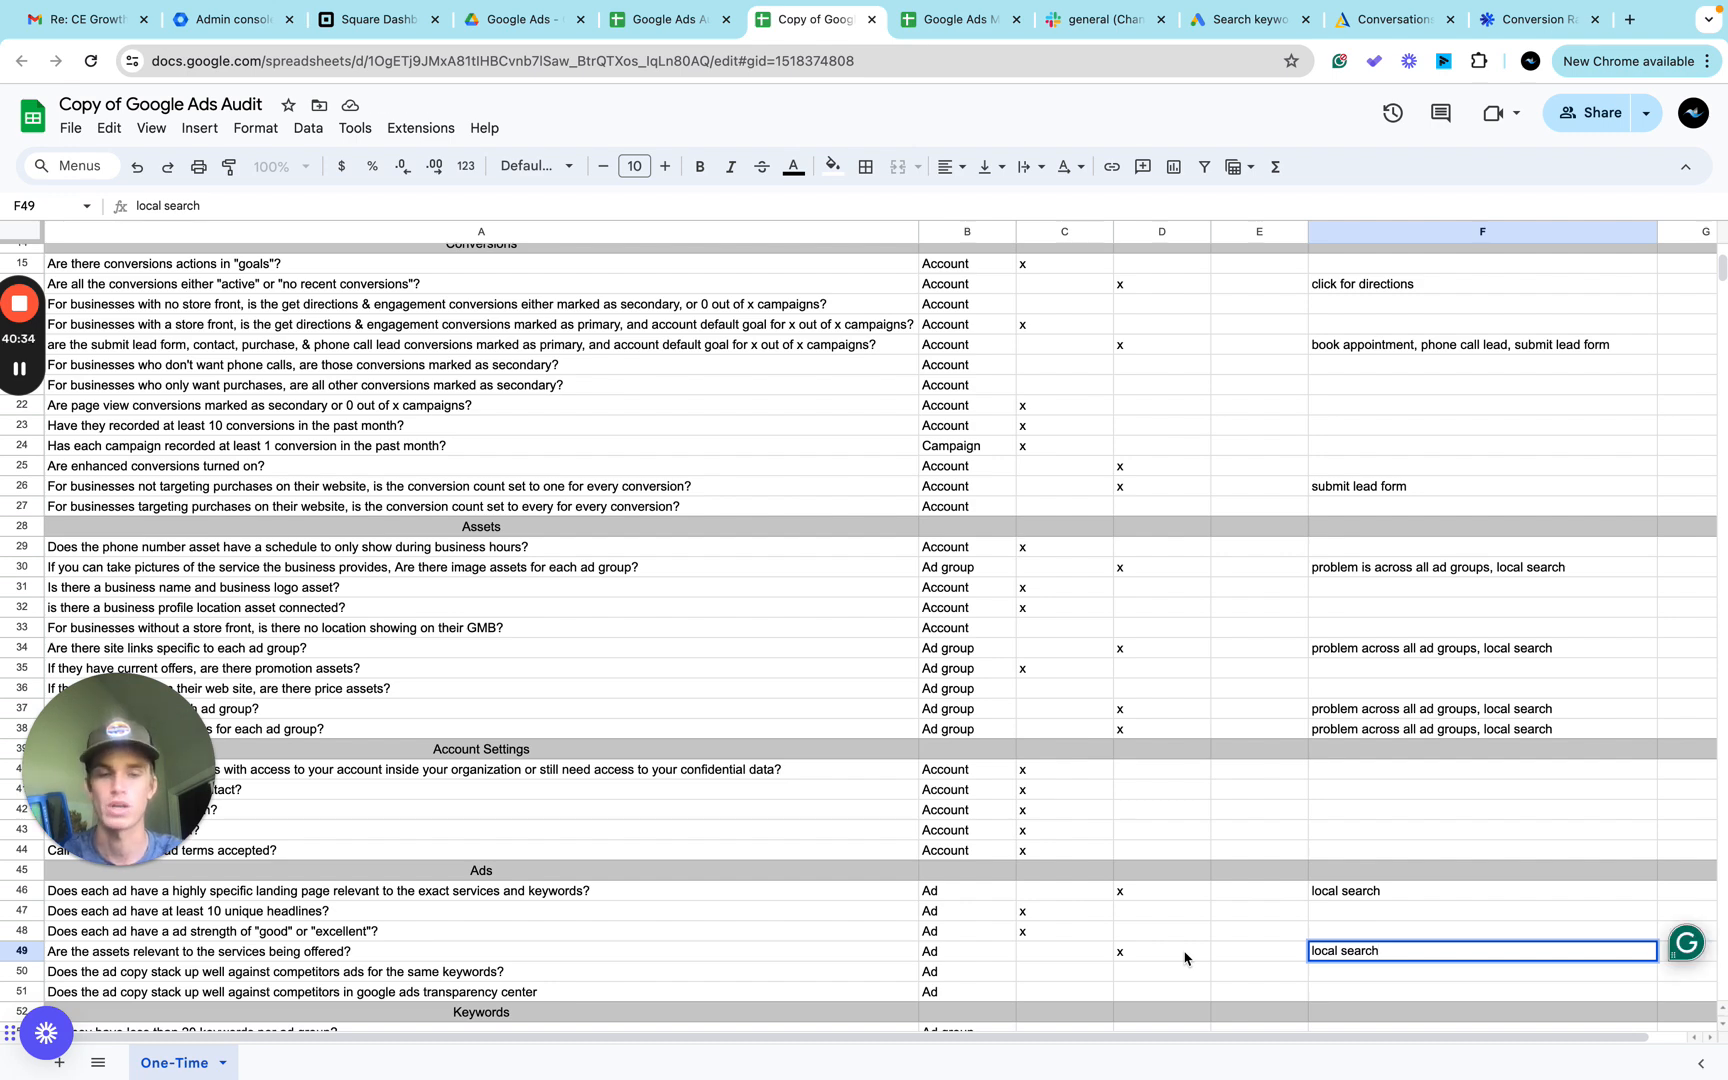
{"action": "left_click", "coordinate": [1252, 962]}
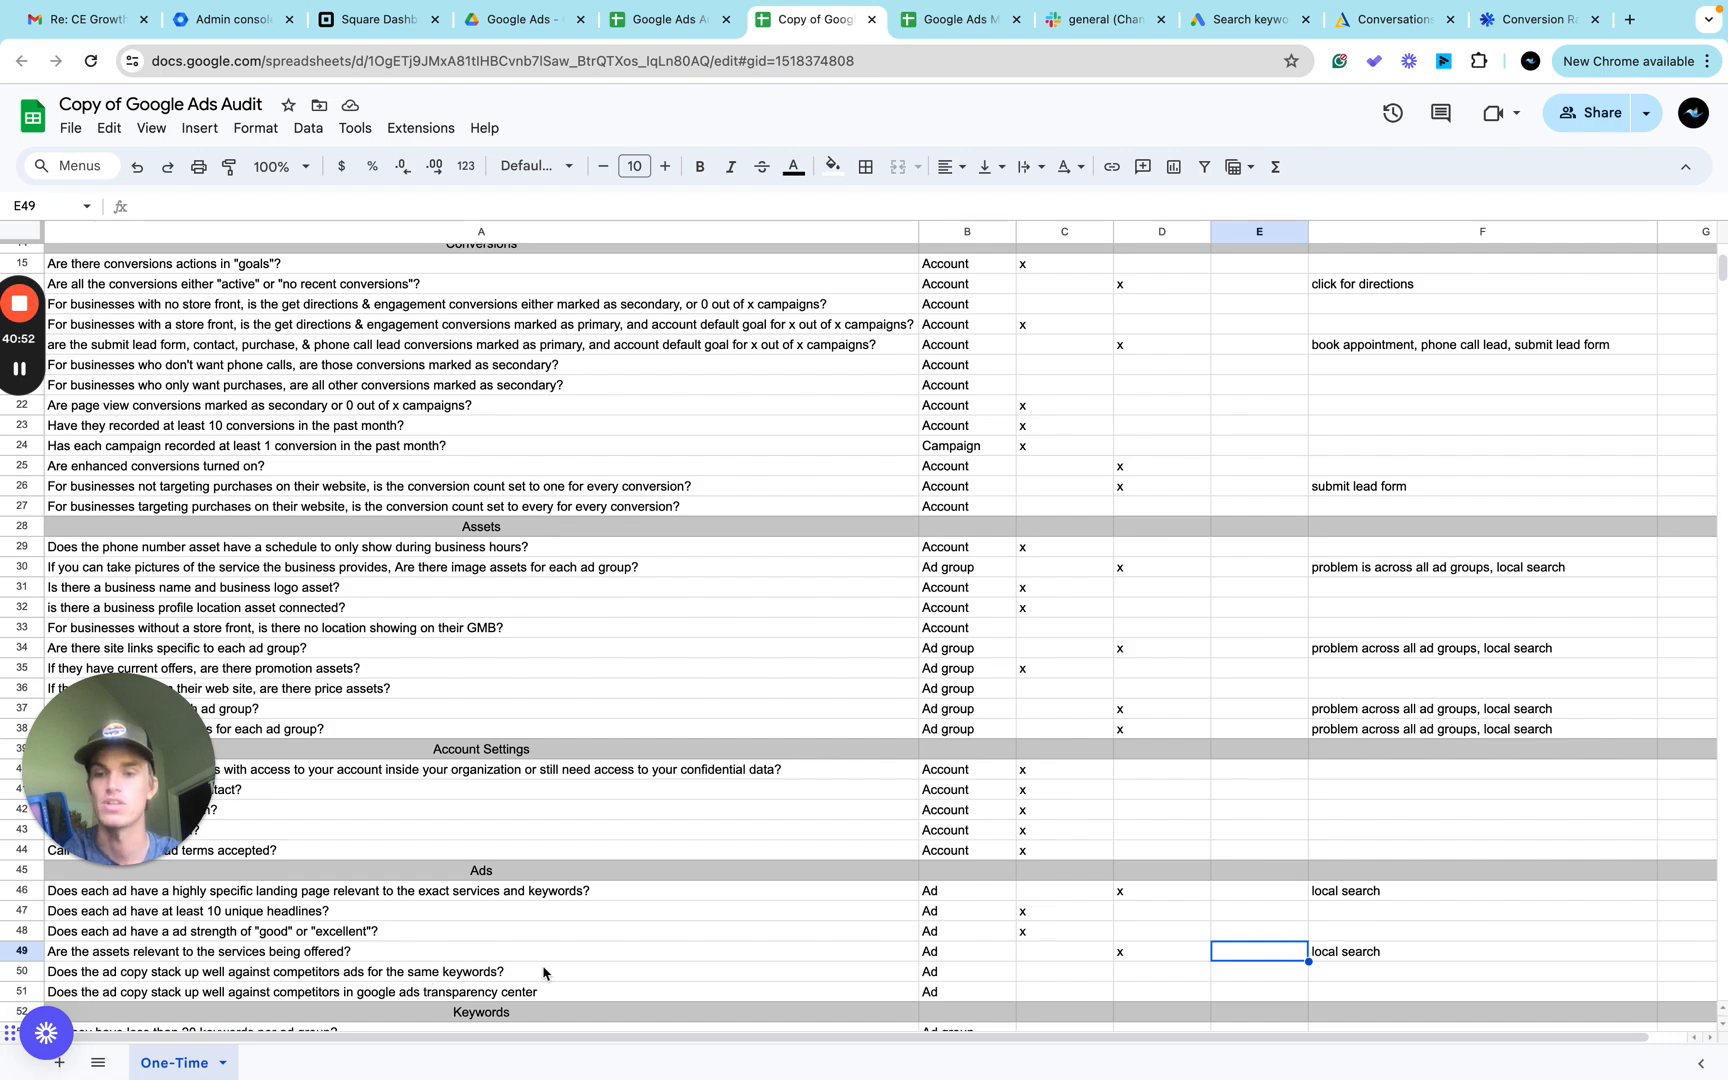
Check the Local Search ad group's keywords in Google Ads and search Google for "dentist sachse tx".
{"action": "key", "text": "ctrl+Right"}
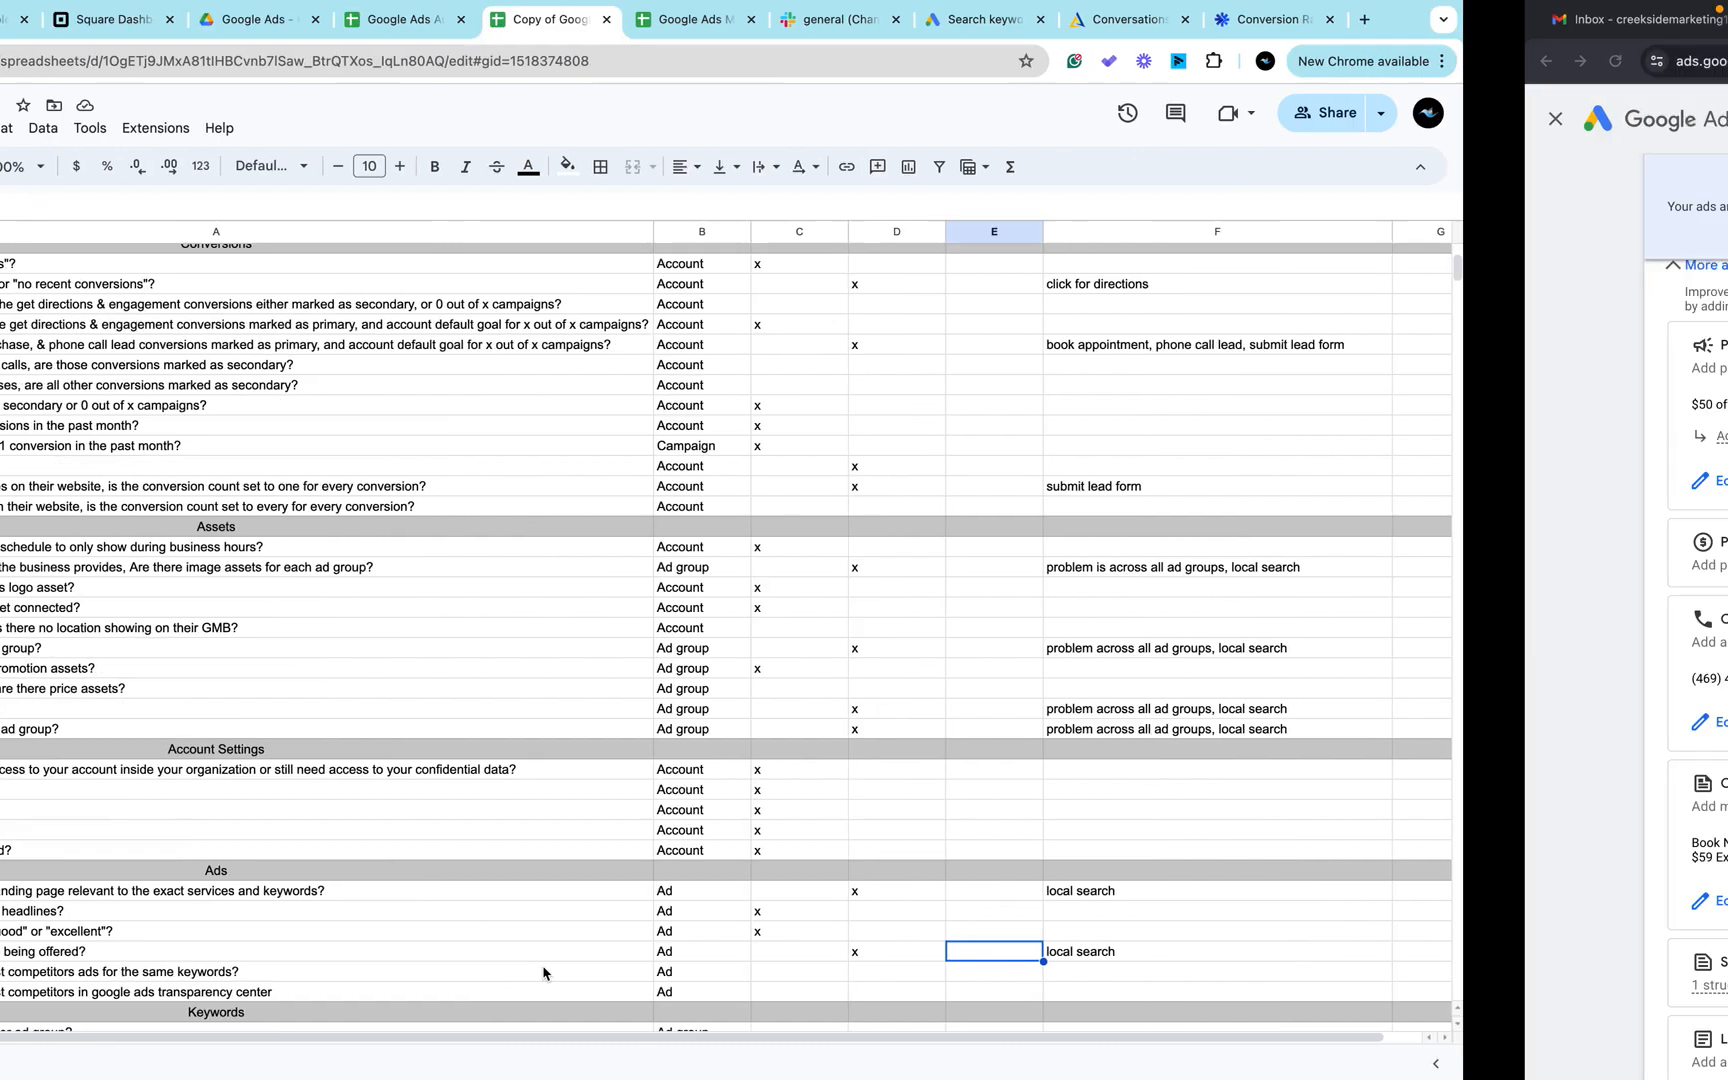
{"action": "scroll", "coordinate": [415, 635], "scroll_direction": "up", "scroll_amount": 20}
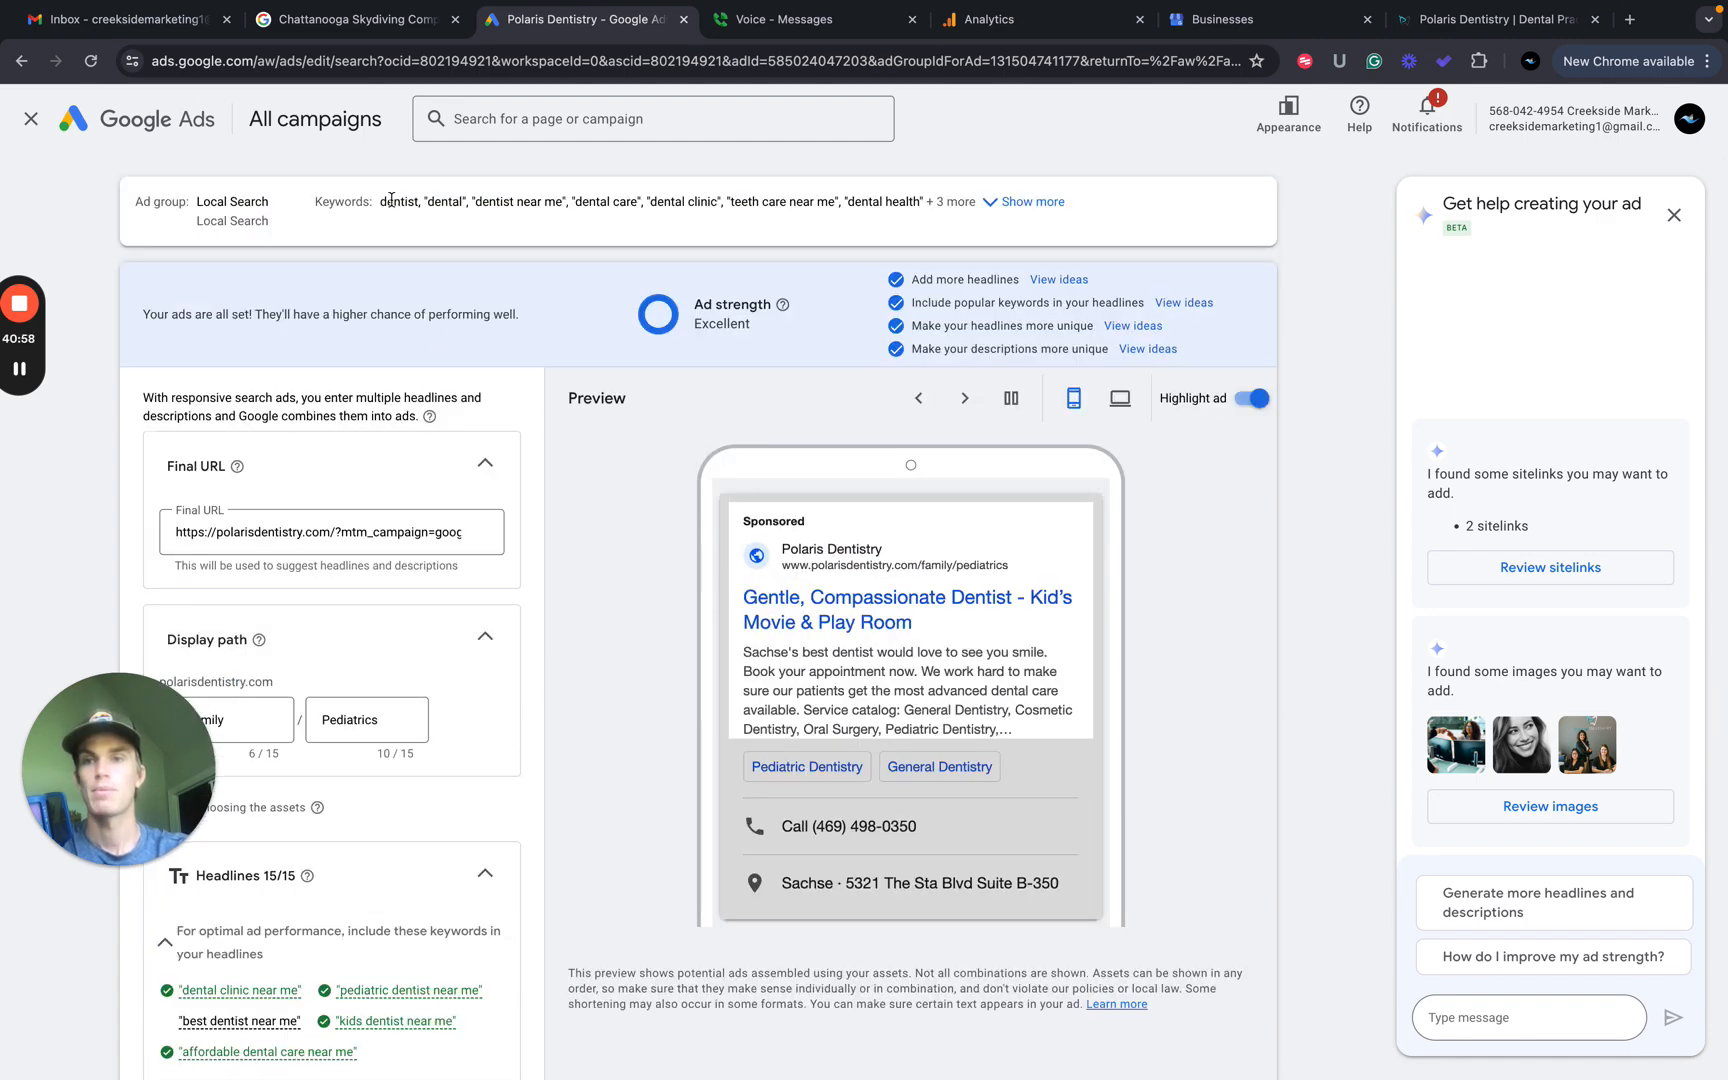
{"action": "left_click_drag", "start_coordinate": [381, 201], "coordinate": [420, 201]}
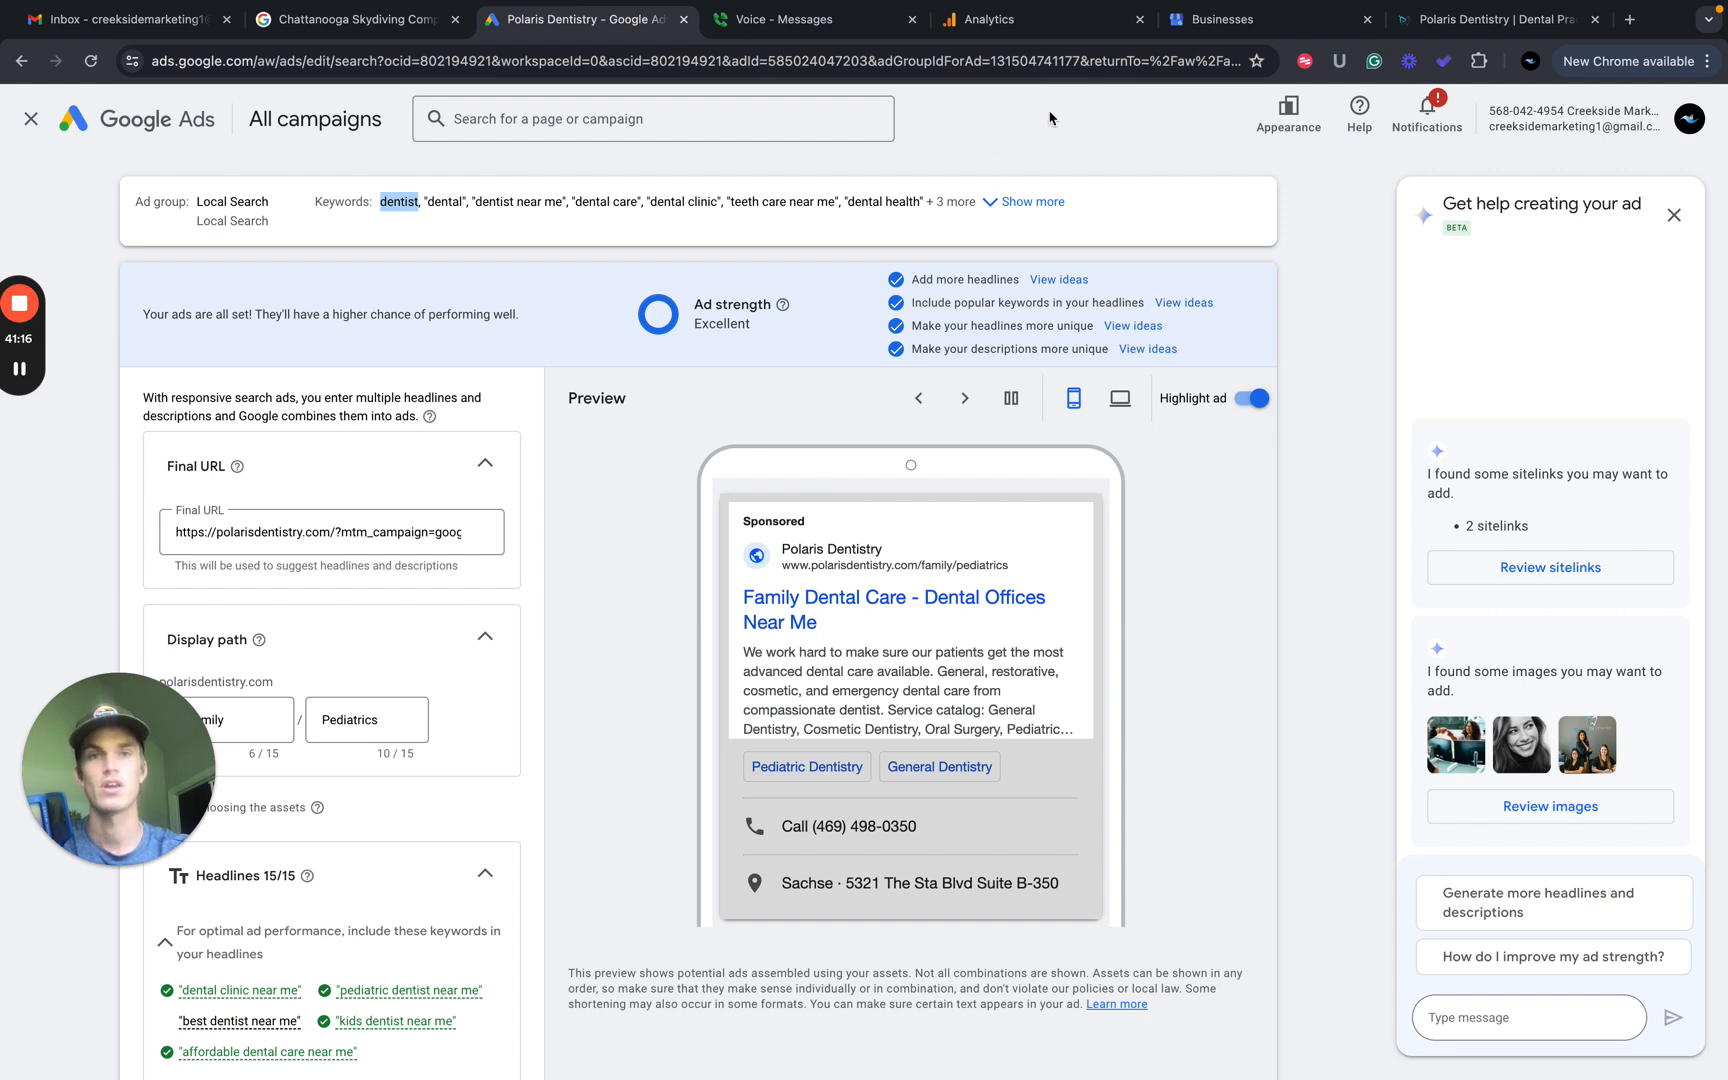
{"action": "left_click", "coordinate": [1479, 30]}
{"action": "left_click", "coordinate": [1092, 59]}
{"action": "type", "text": "dentist"}
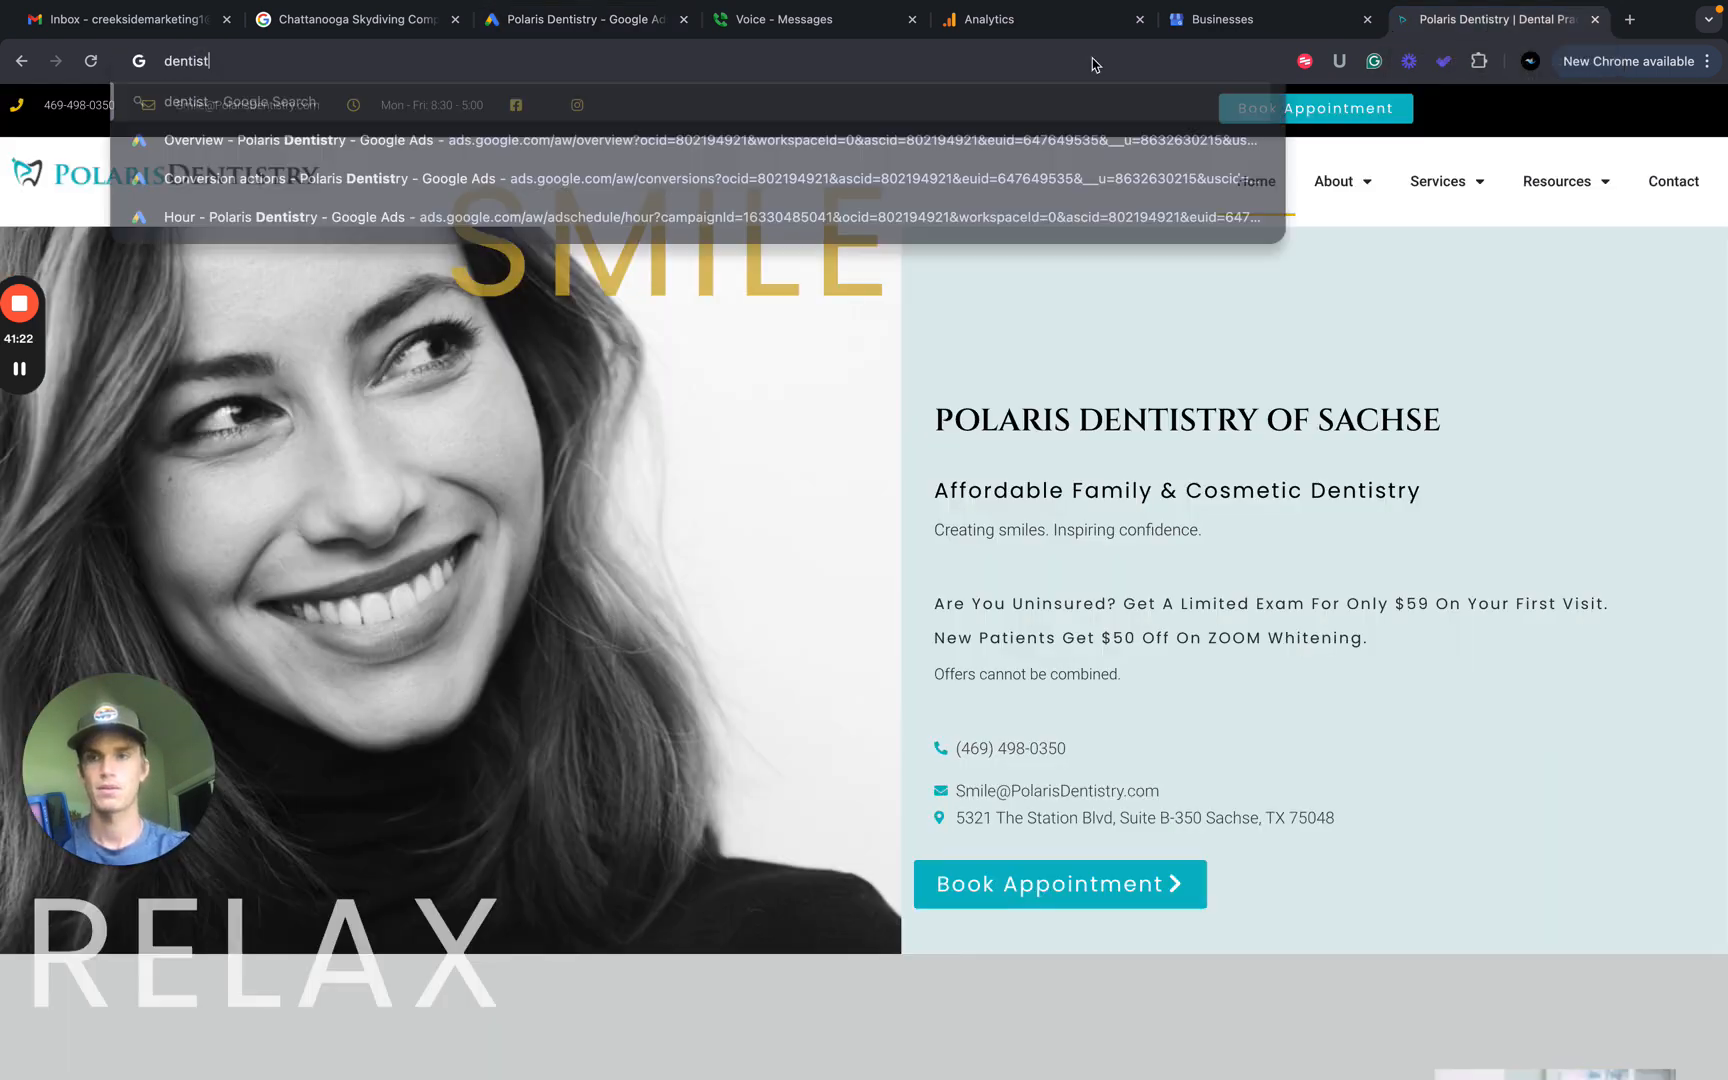
{"action": "type", "text": " sachse"}
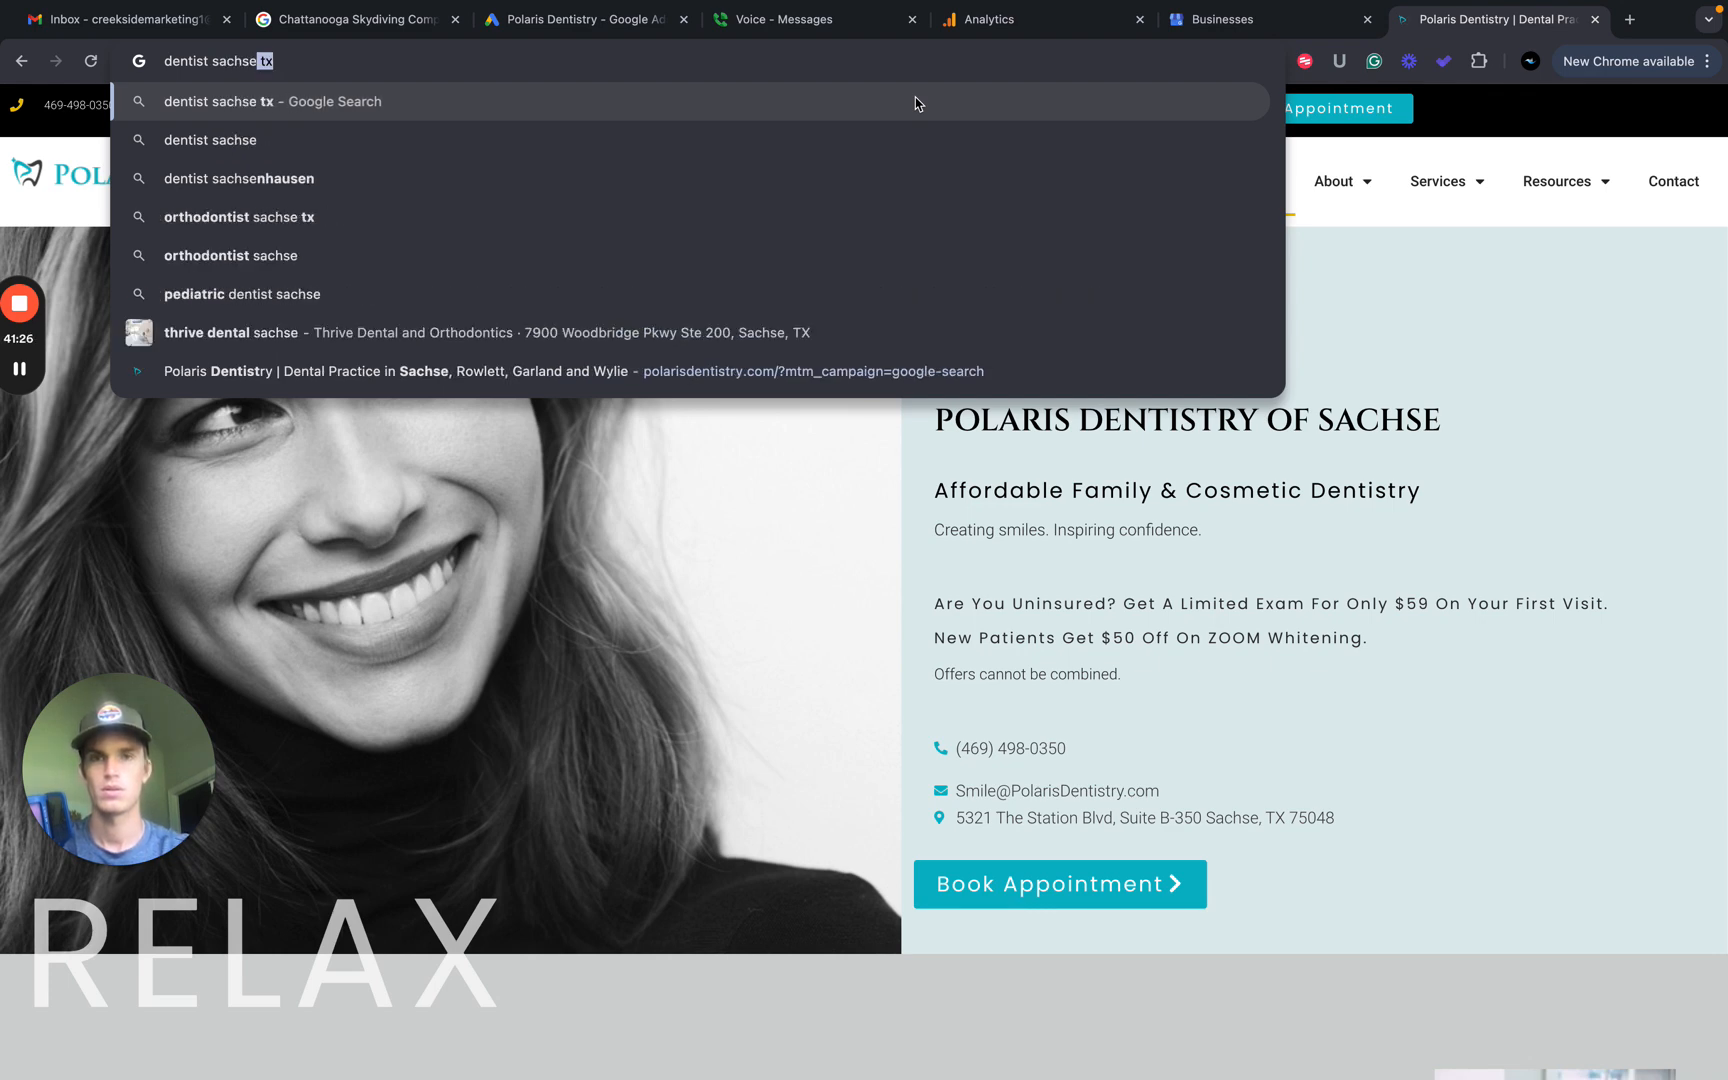
{"action": "key", "text": "Return"}
Examine the sponsored ads, local places and organic listings of competing dentists in the Sachse search results.
{"action": "scroll", "coordinate": [770, 472], "scroll_direction": "down", "scroll_amount": 4}
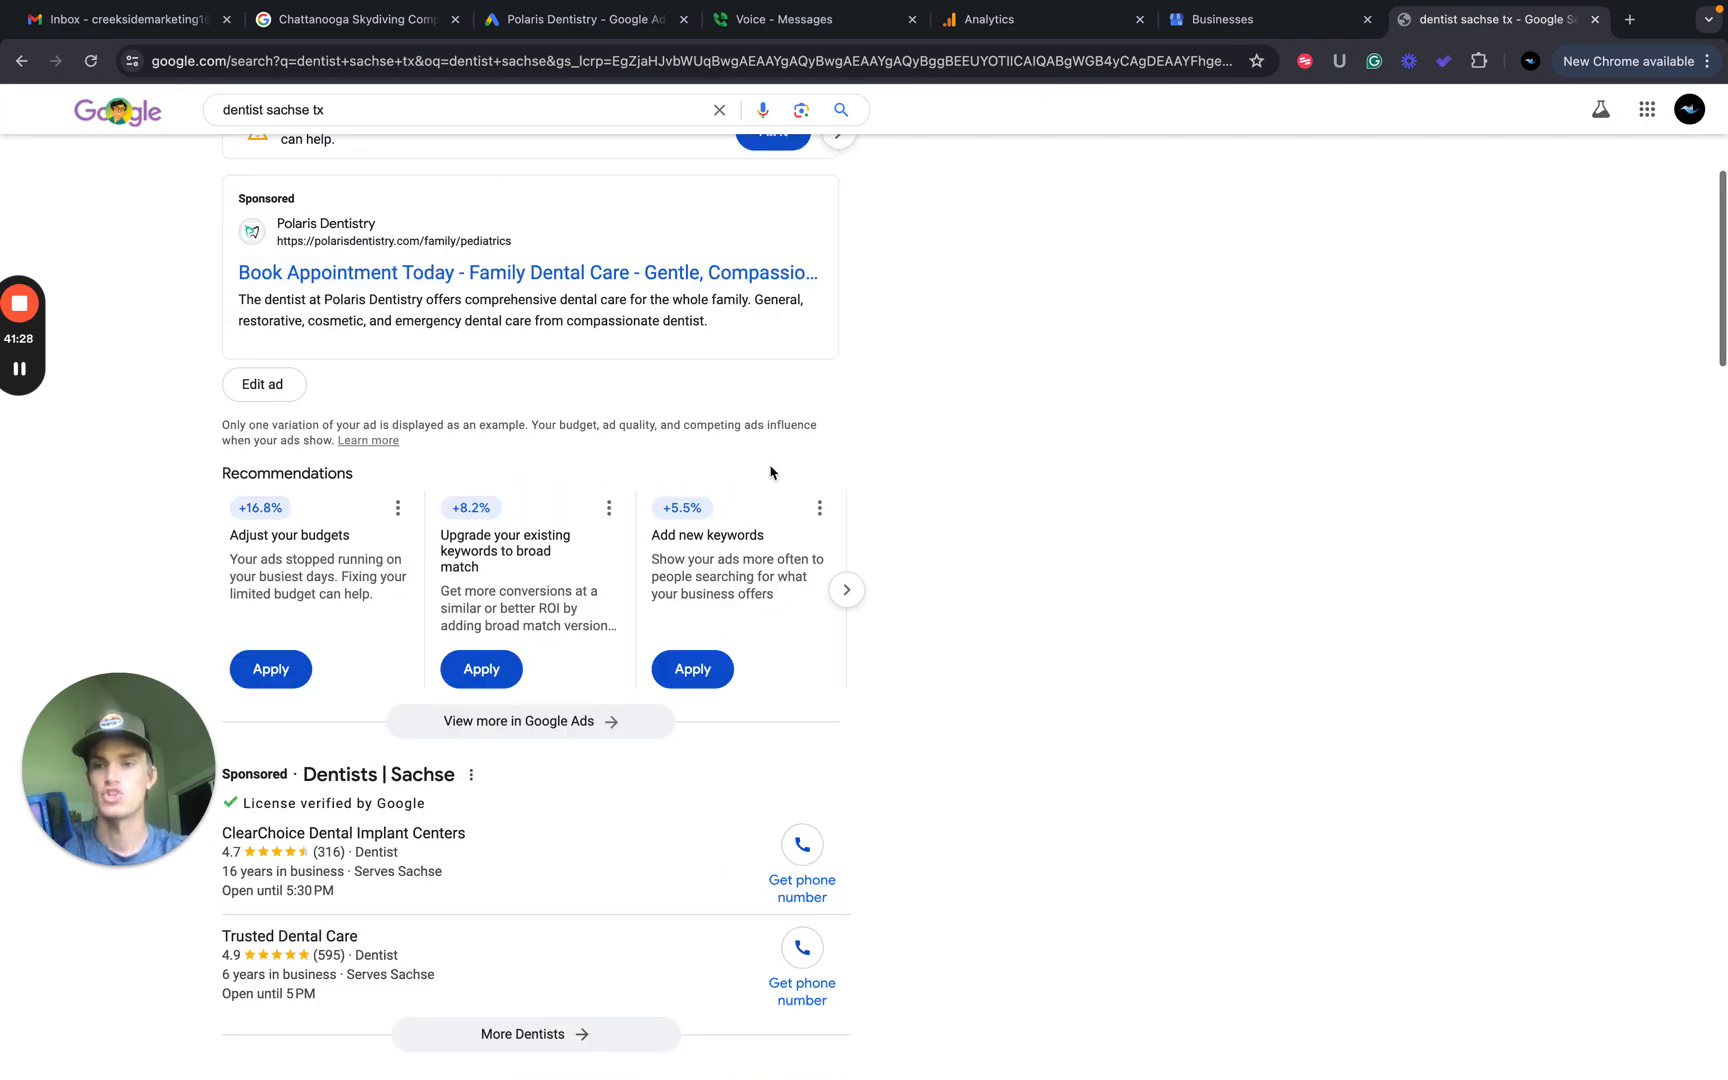
{"action": "scroll", "coordinate": [770, 472], "scroll_direction": "down", "scroll_amount": 5}
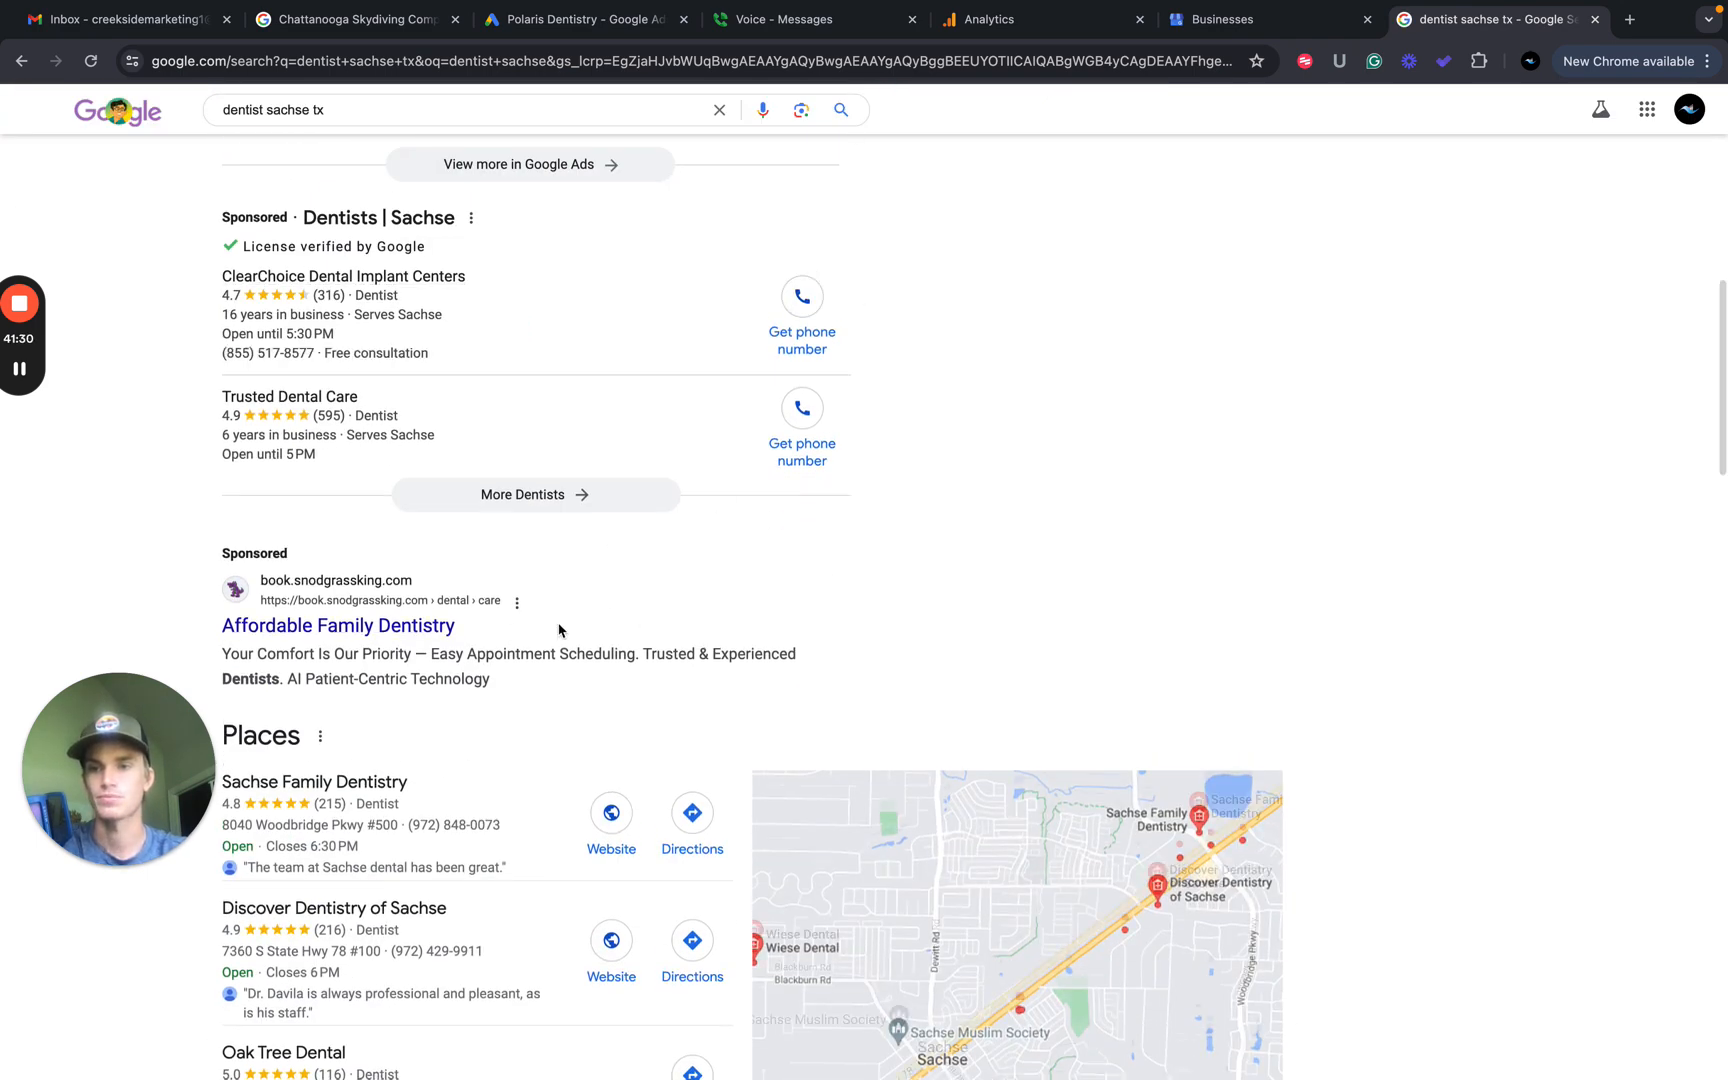
{"action": "scroll", "coordinate": [558, 630], "scroll_direction": "down", "scroll_amount": 3}
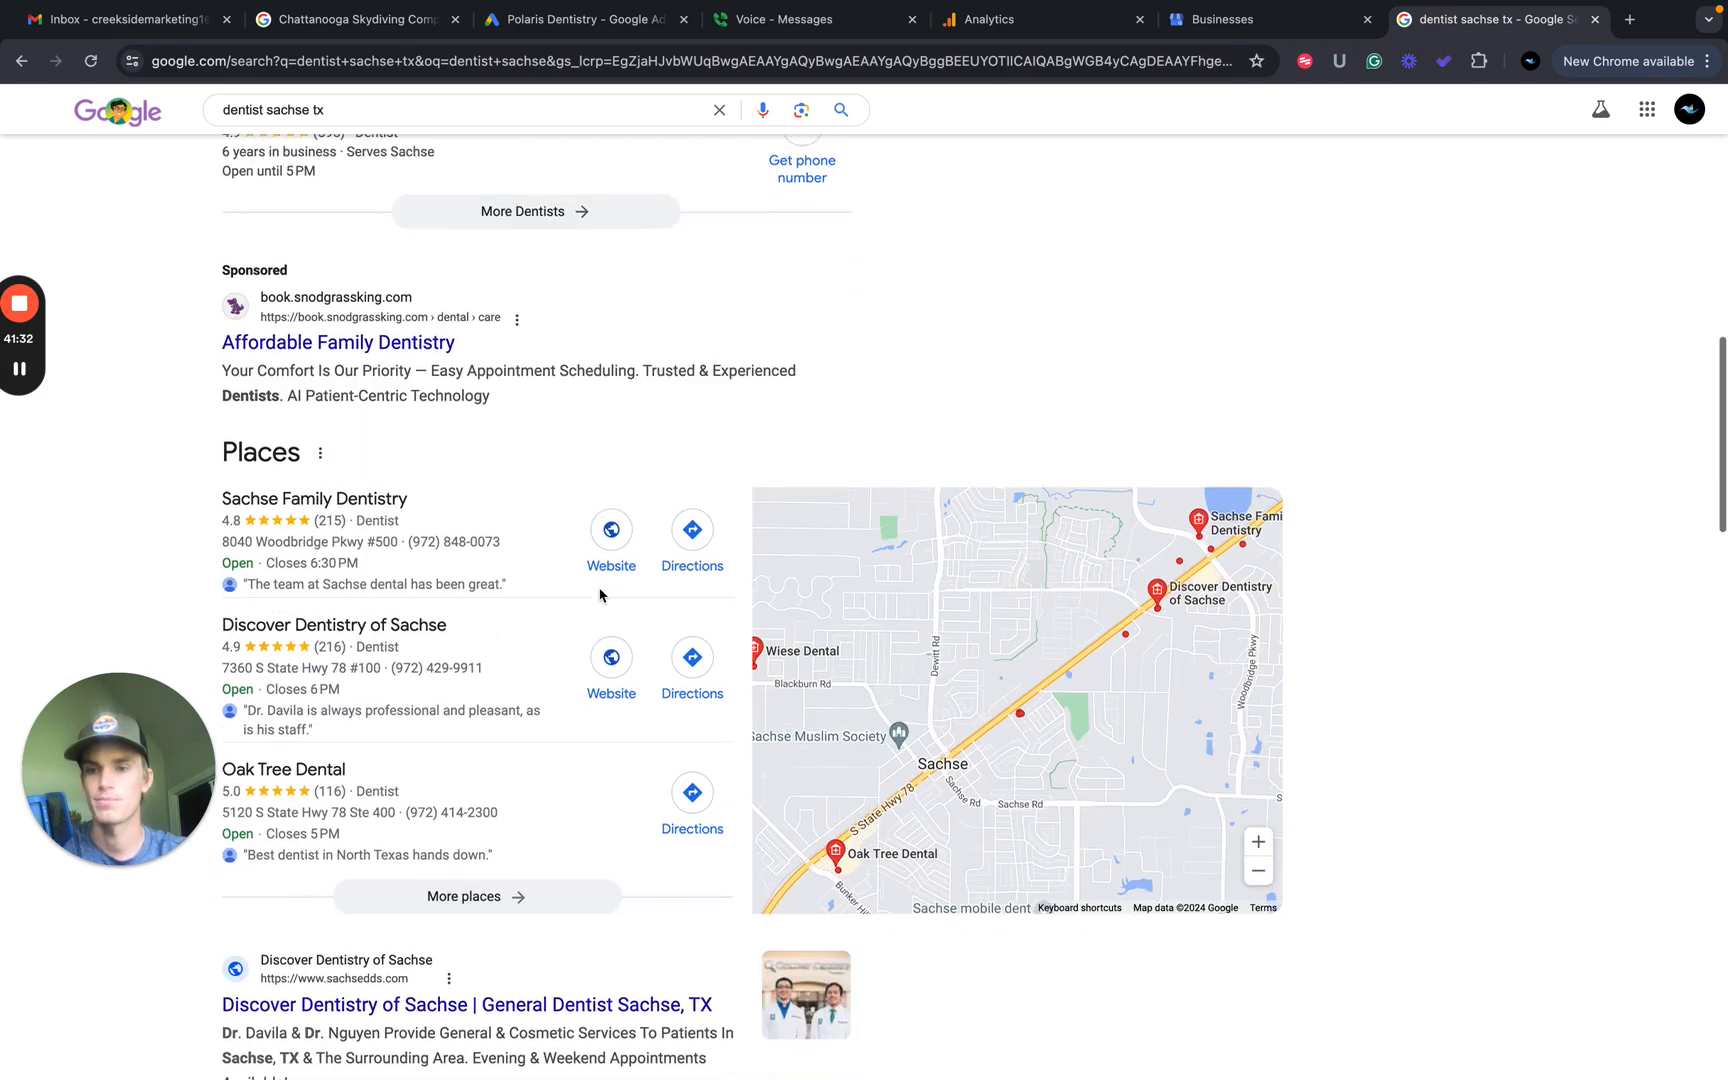
{"action": "scroll", "coordinate": [600, 595], "scroll_direction": "down", "scroll_amount": 5}
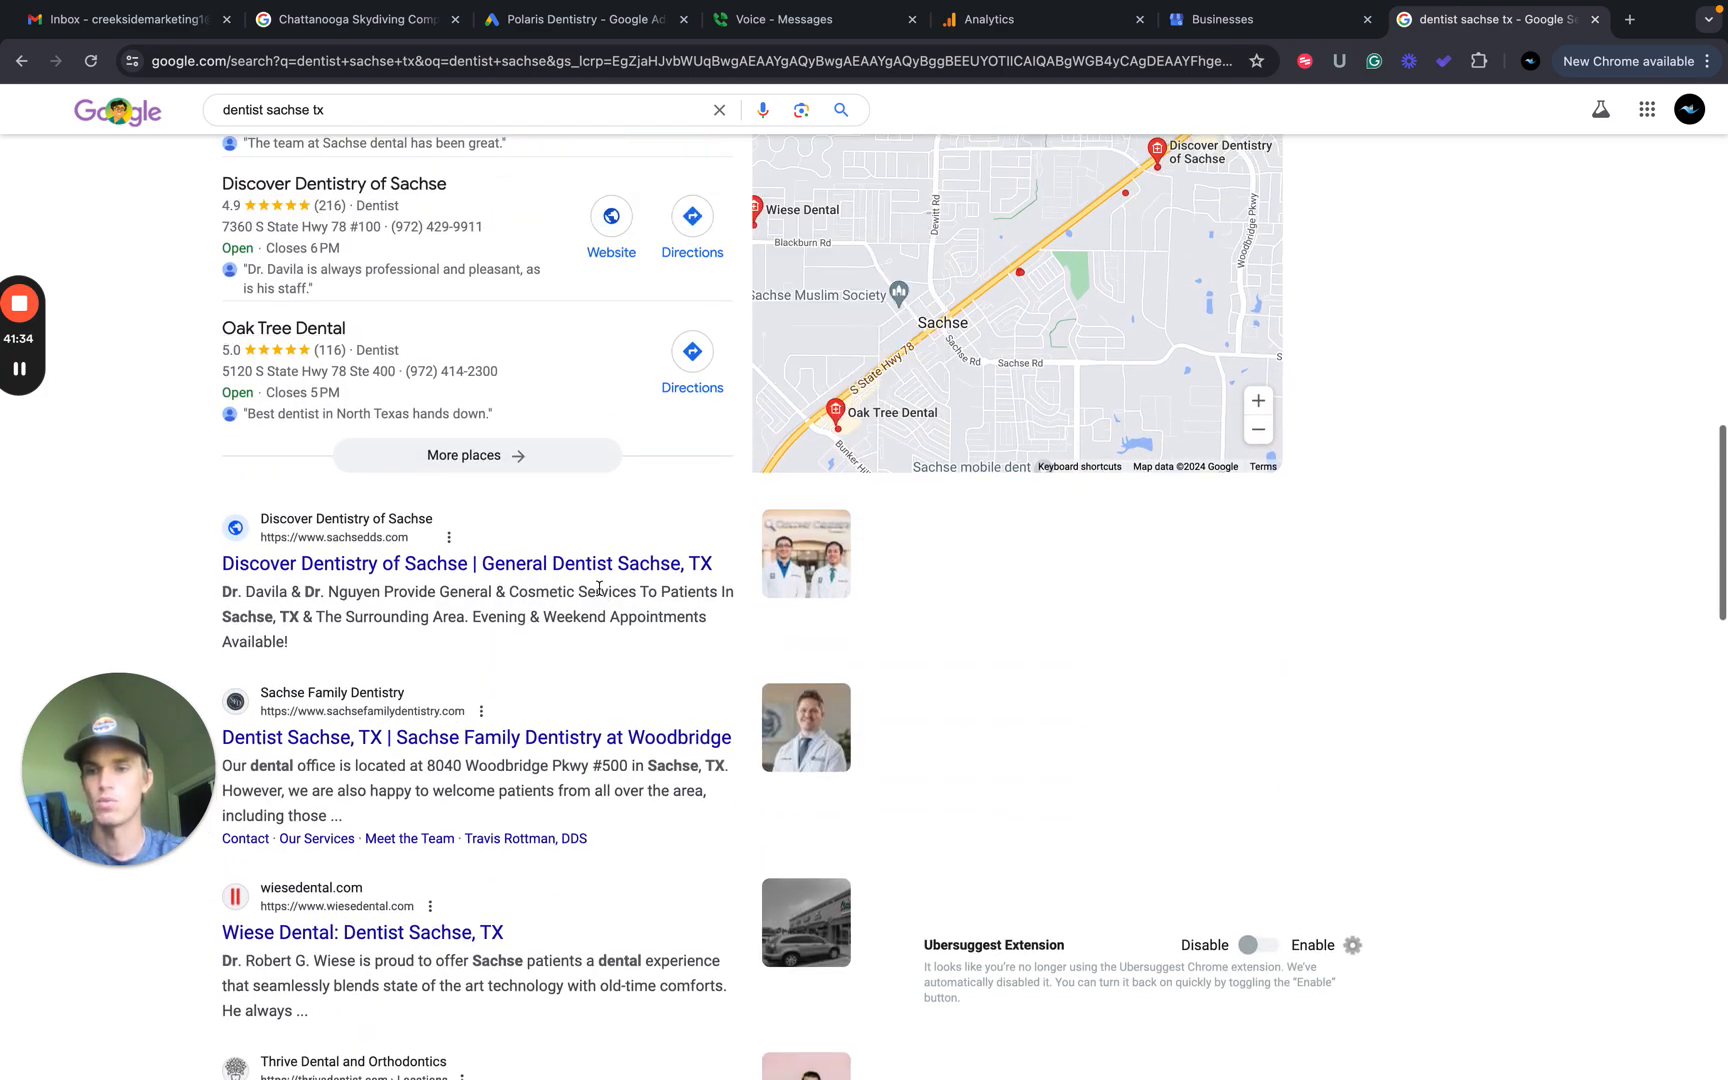
{"action": "scroll", "coordinate": [599, 588], "scroll_direction": "up", "scroll_amount": 6}
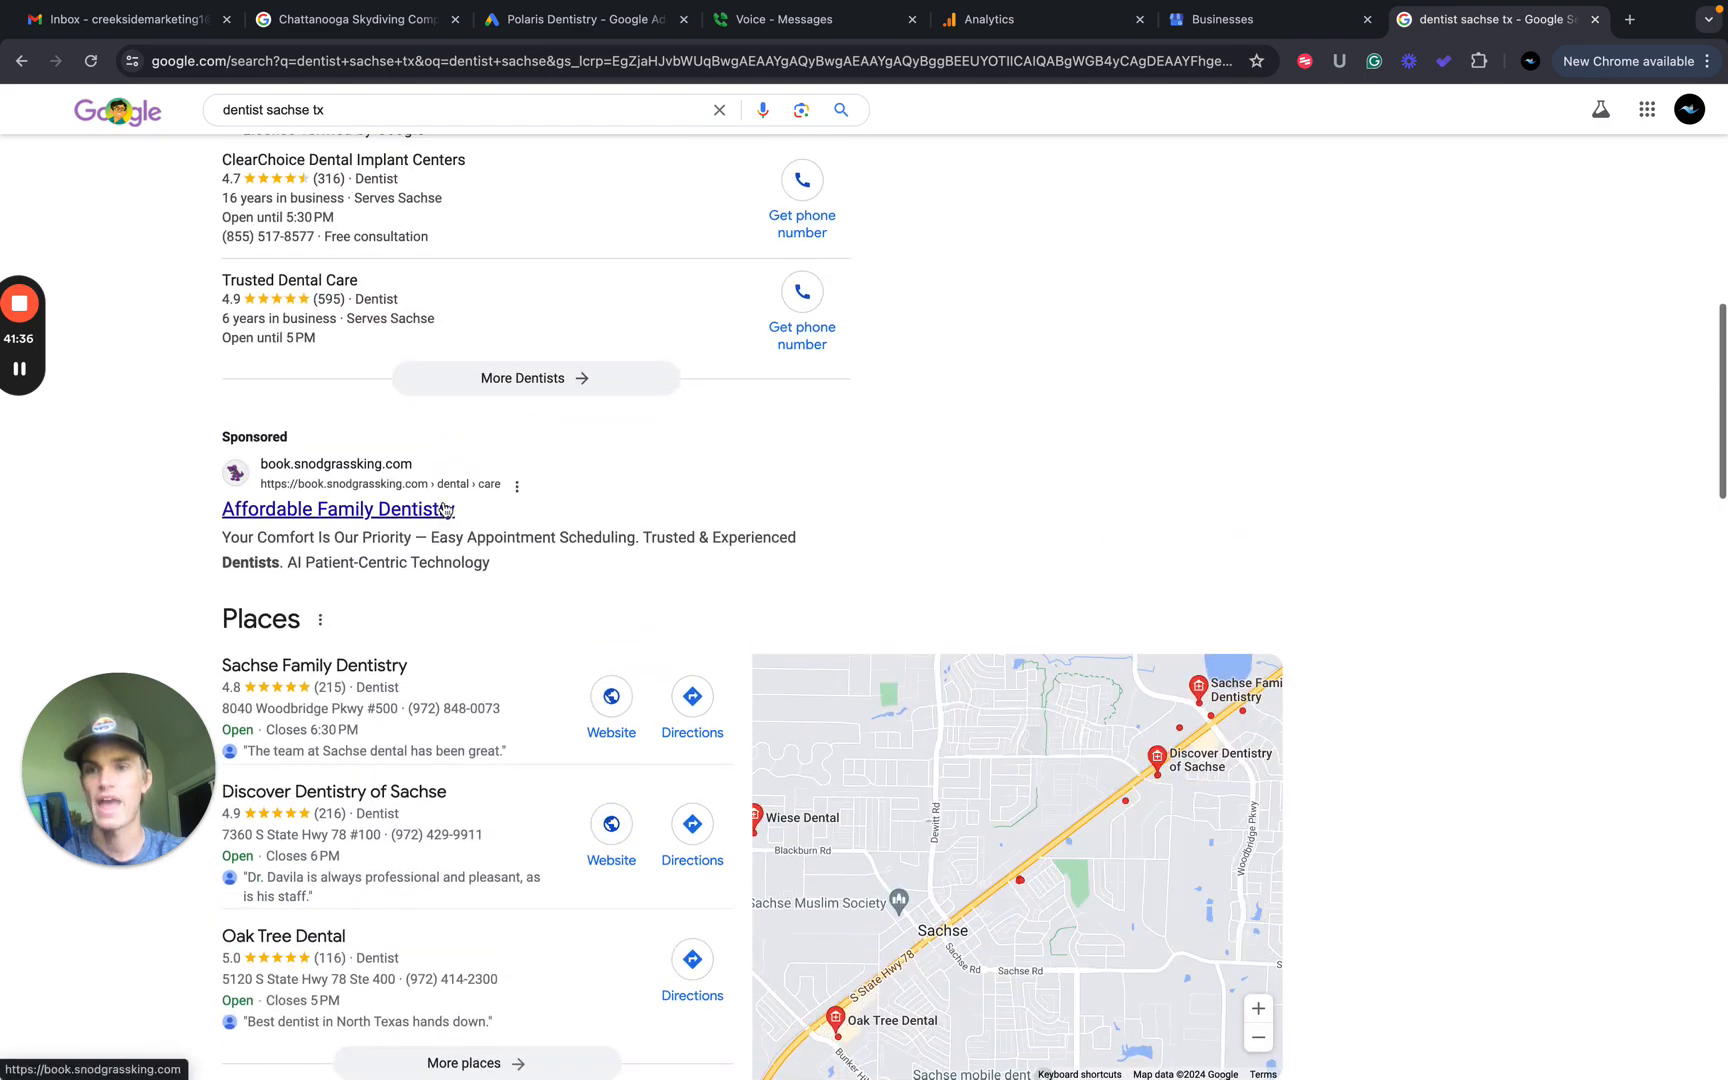
{"action": "scroll", "coordinate": [443, 509], "scroll_direction": "down", "scroll_amount": 6}
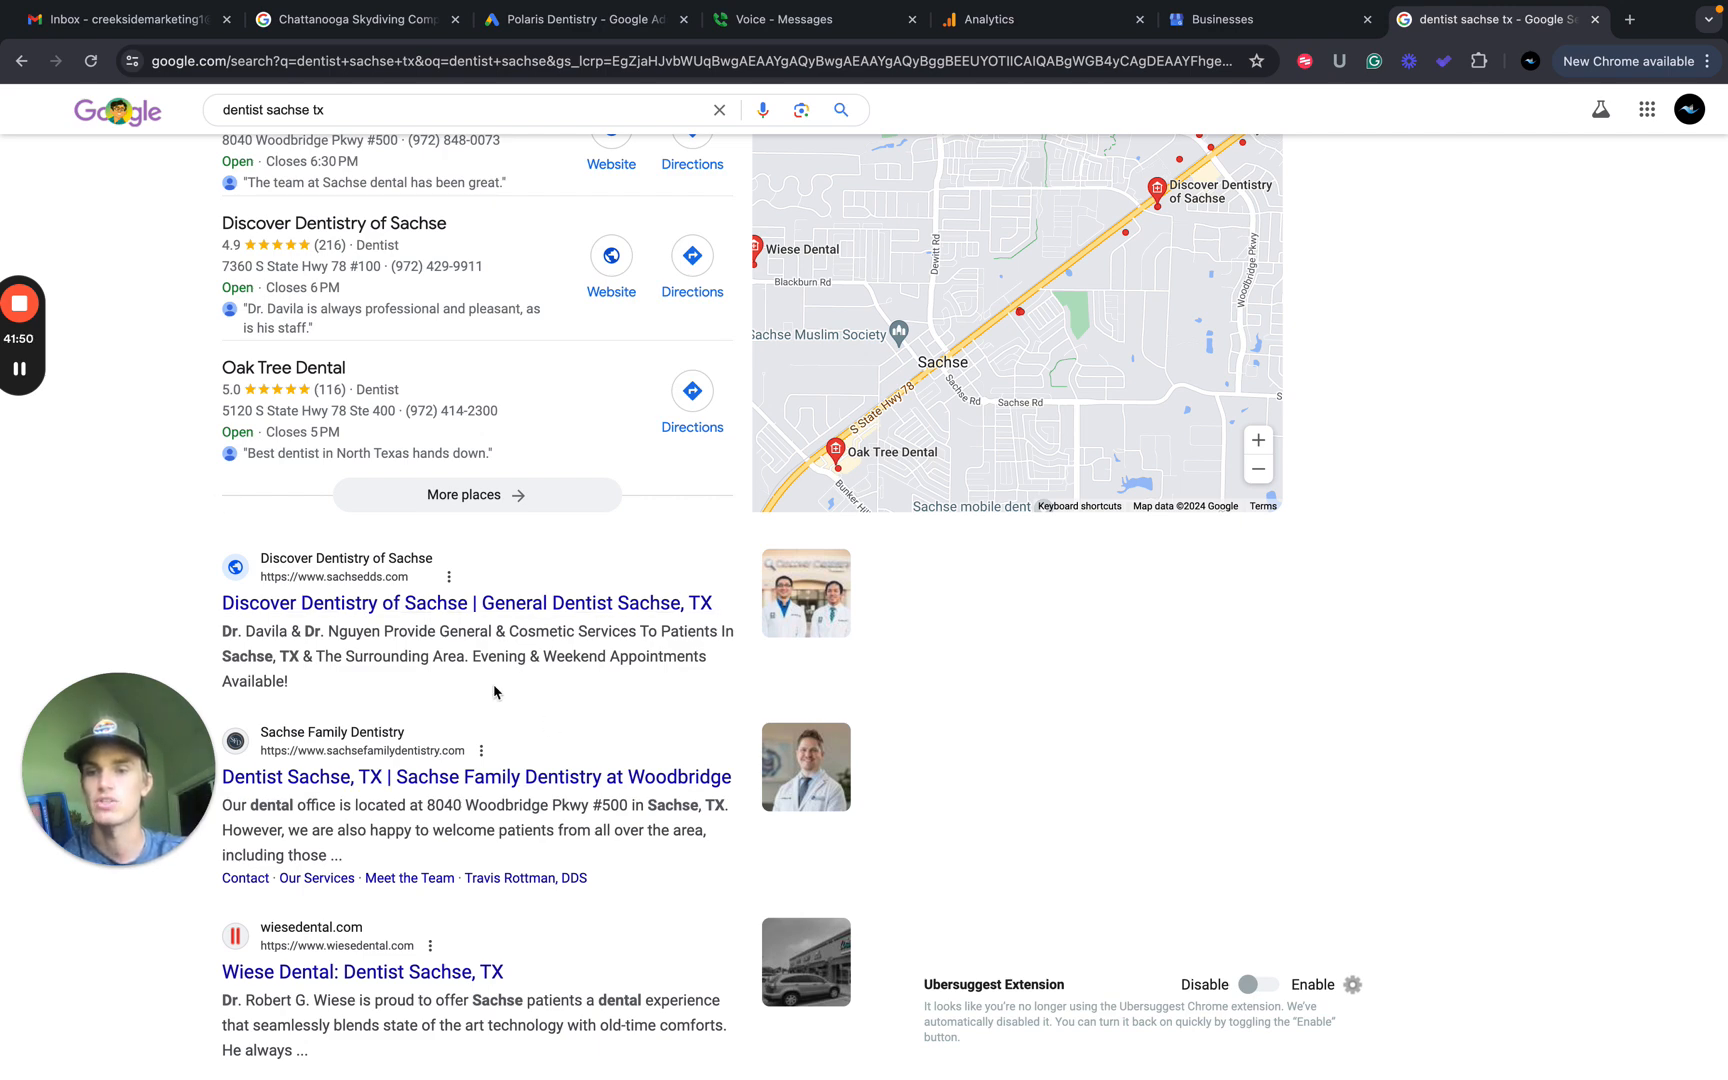
{"action": "scroll", "coordinate": [494, 692], "scroll_direction": "down", "scroll_amount": 1}
{"action": "scroll", "coordinate": [494, 692], "scroll_direction": "up", "scroll_amount": 3}
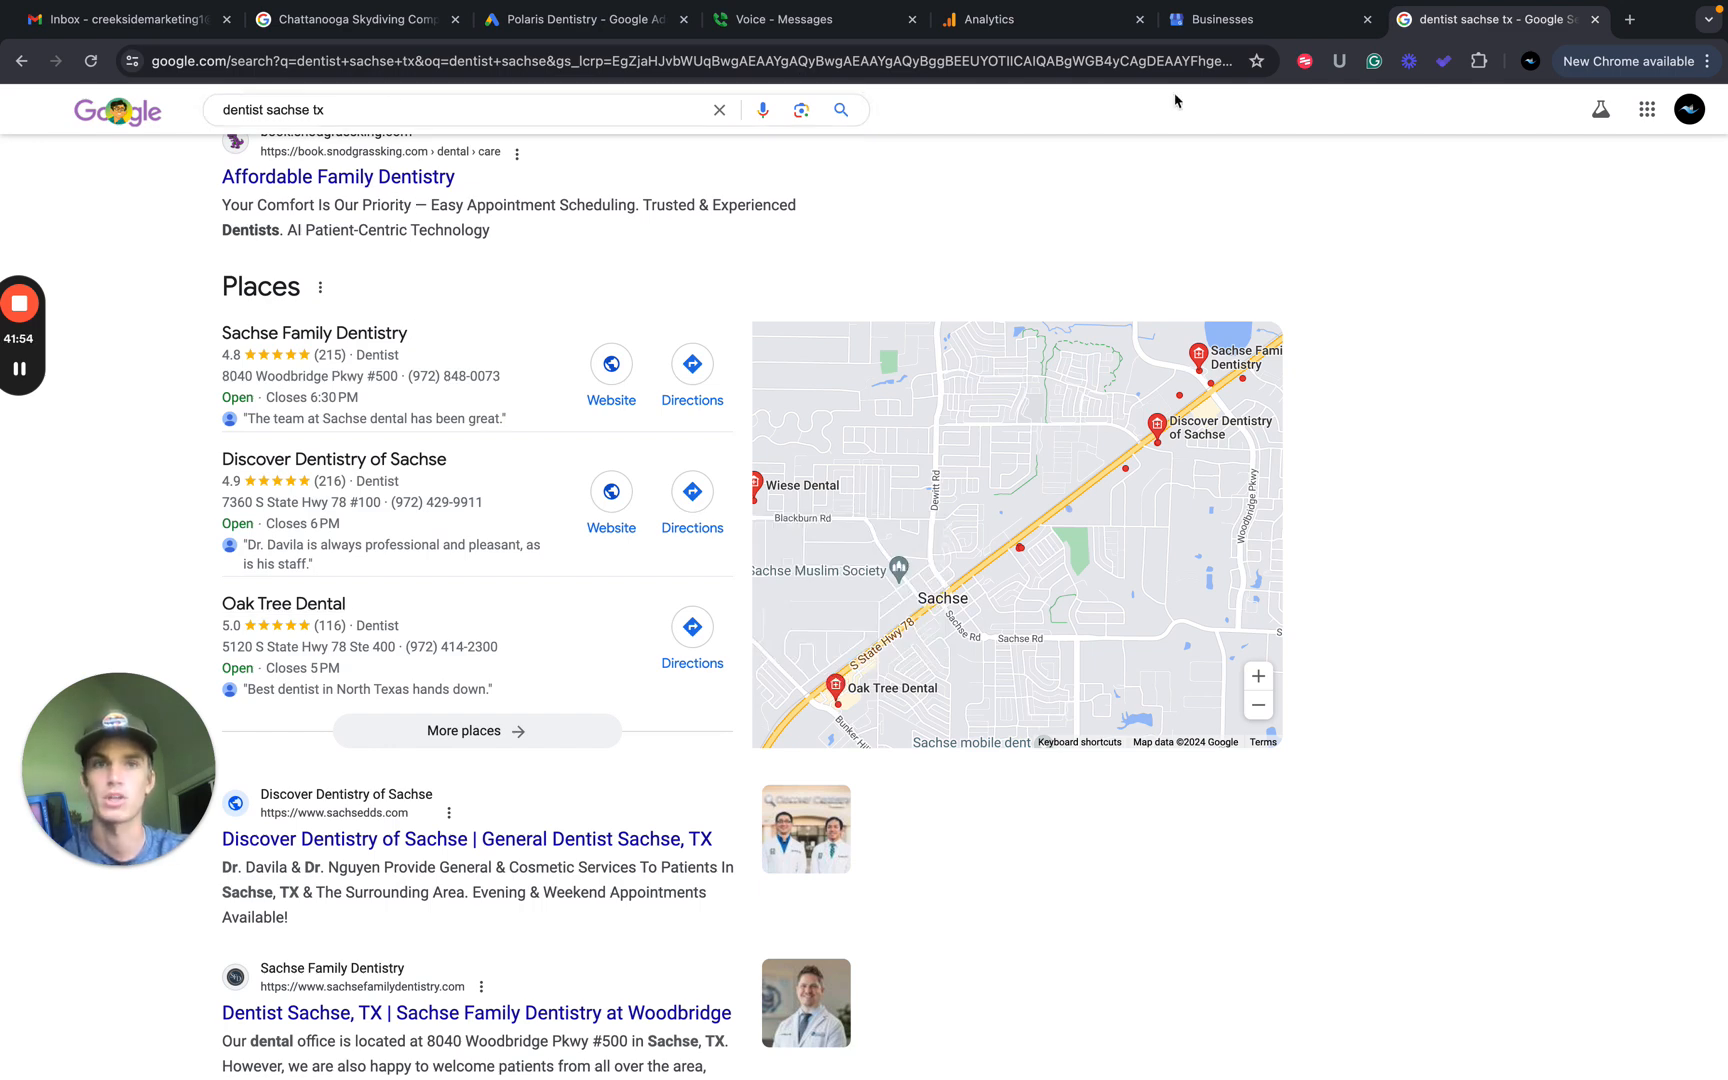
Copy the ad group's keyword "dentist near me" from the Google Ads ad editor and search Google for it.
{"action": "left_click", "coordinate": [591, 36]}
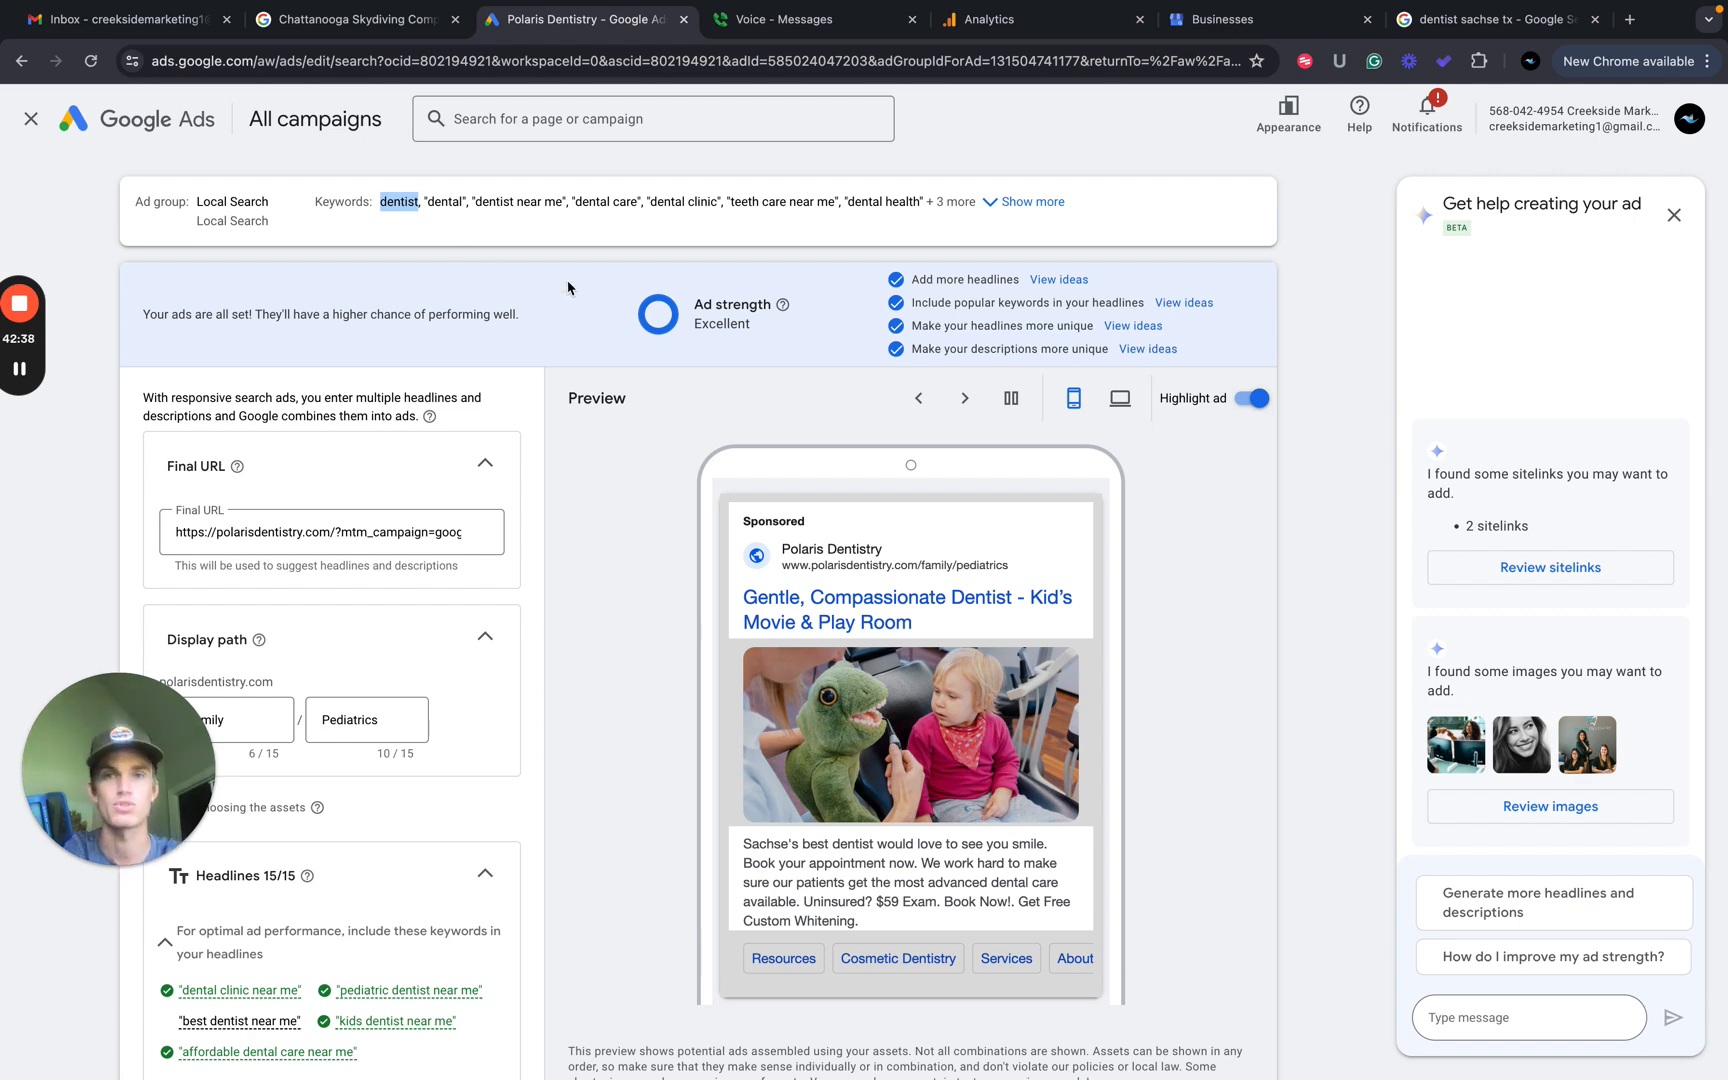
{"action": "left_click", "coordinate": [22, 370]}
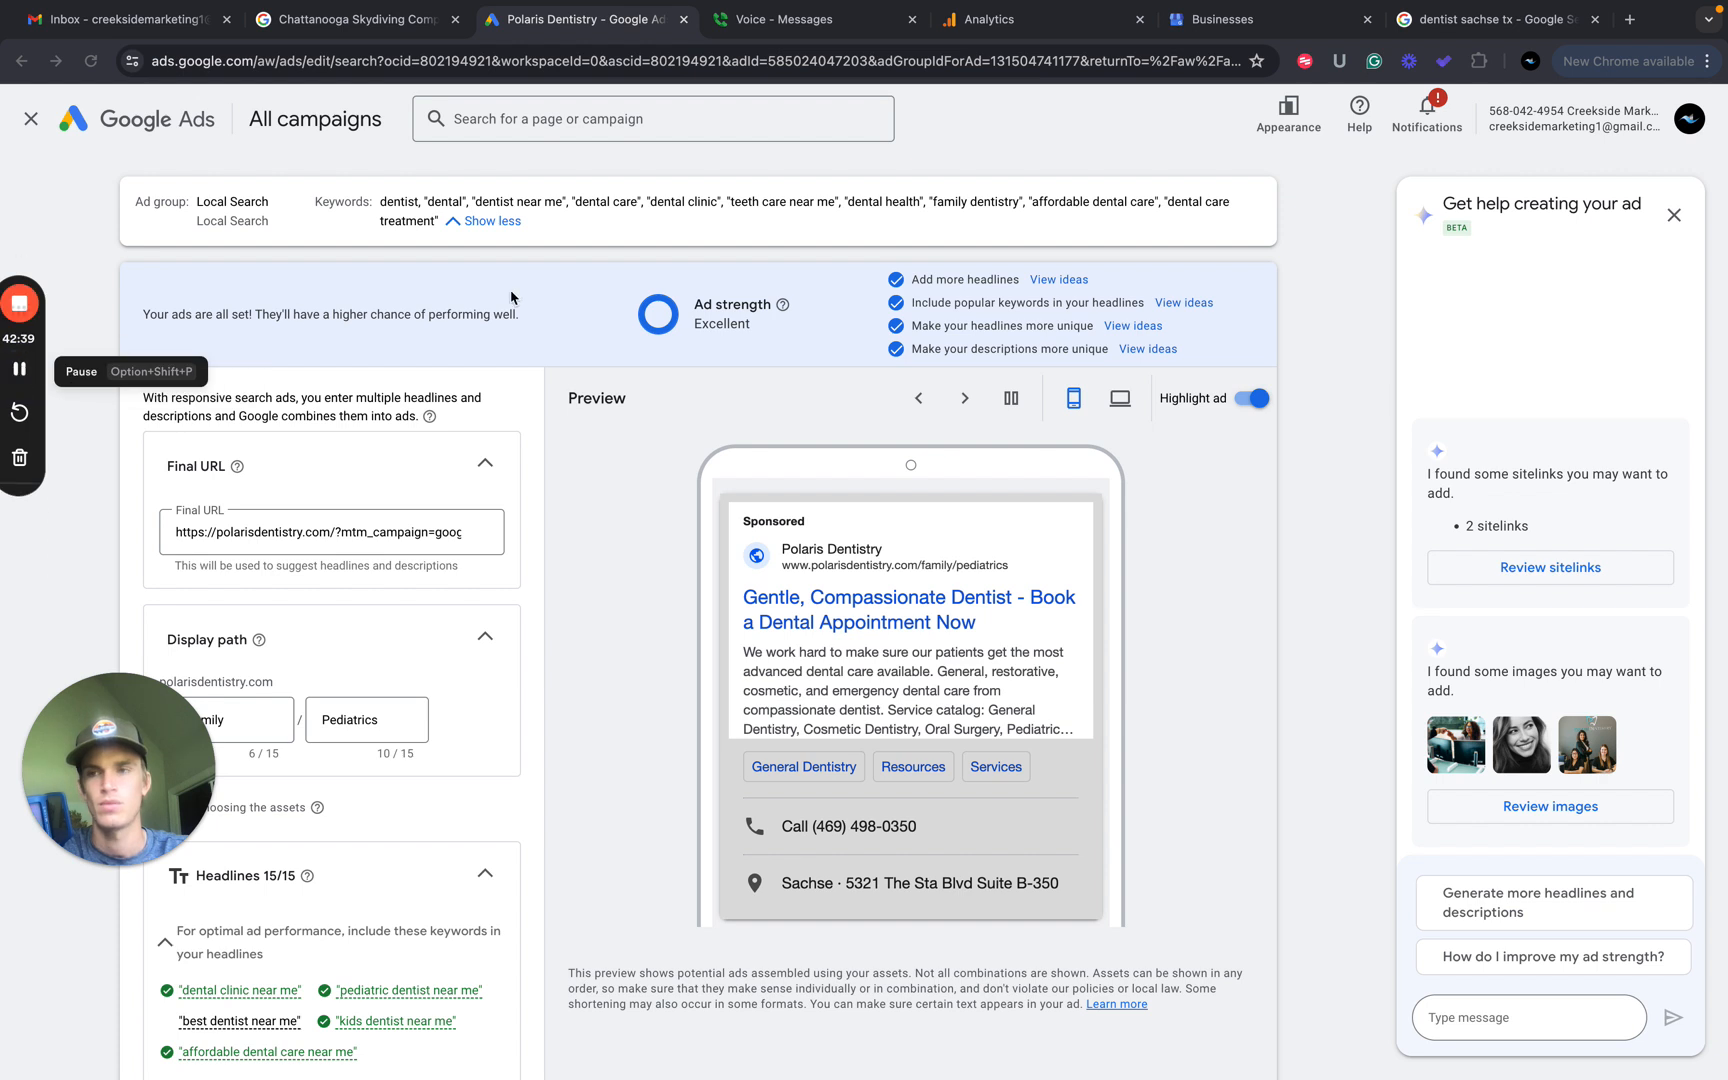
{"action": "left_click", "coordinate": [483, 204]}
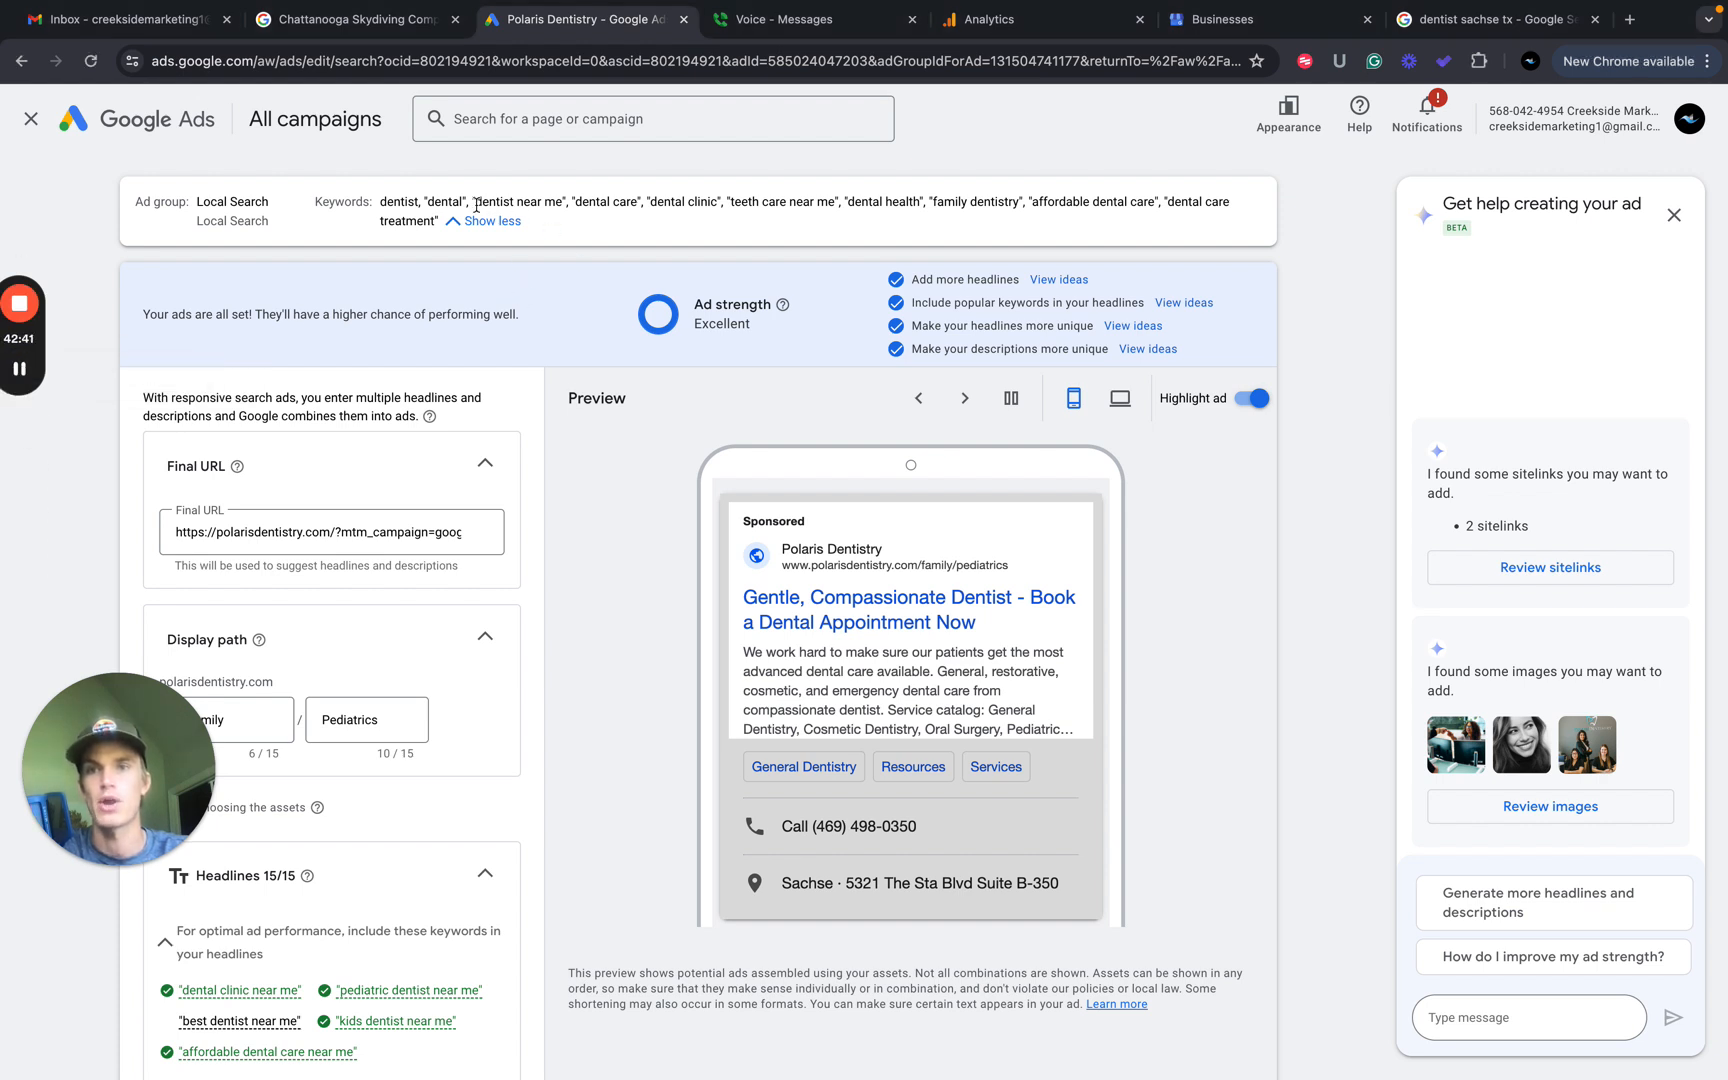
{"action": "left_click_drag", "start_coordinate": [474, 204], "coordinate": [564, 201]}
{"action": "key", "text": "super+c"}
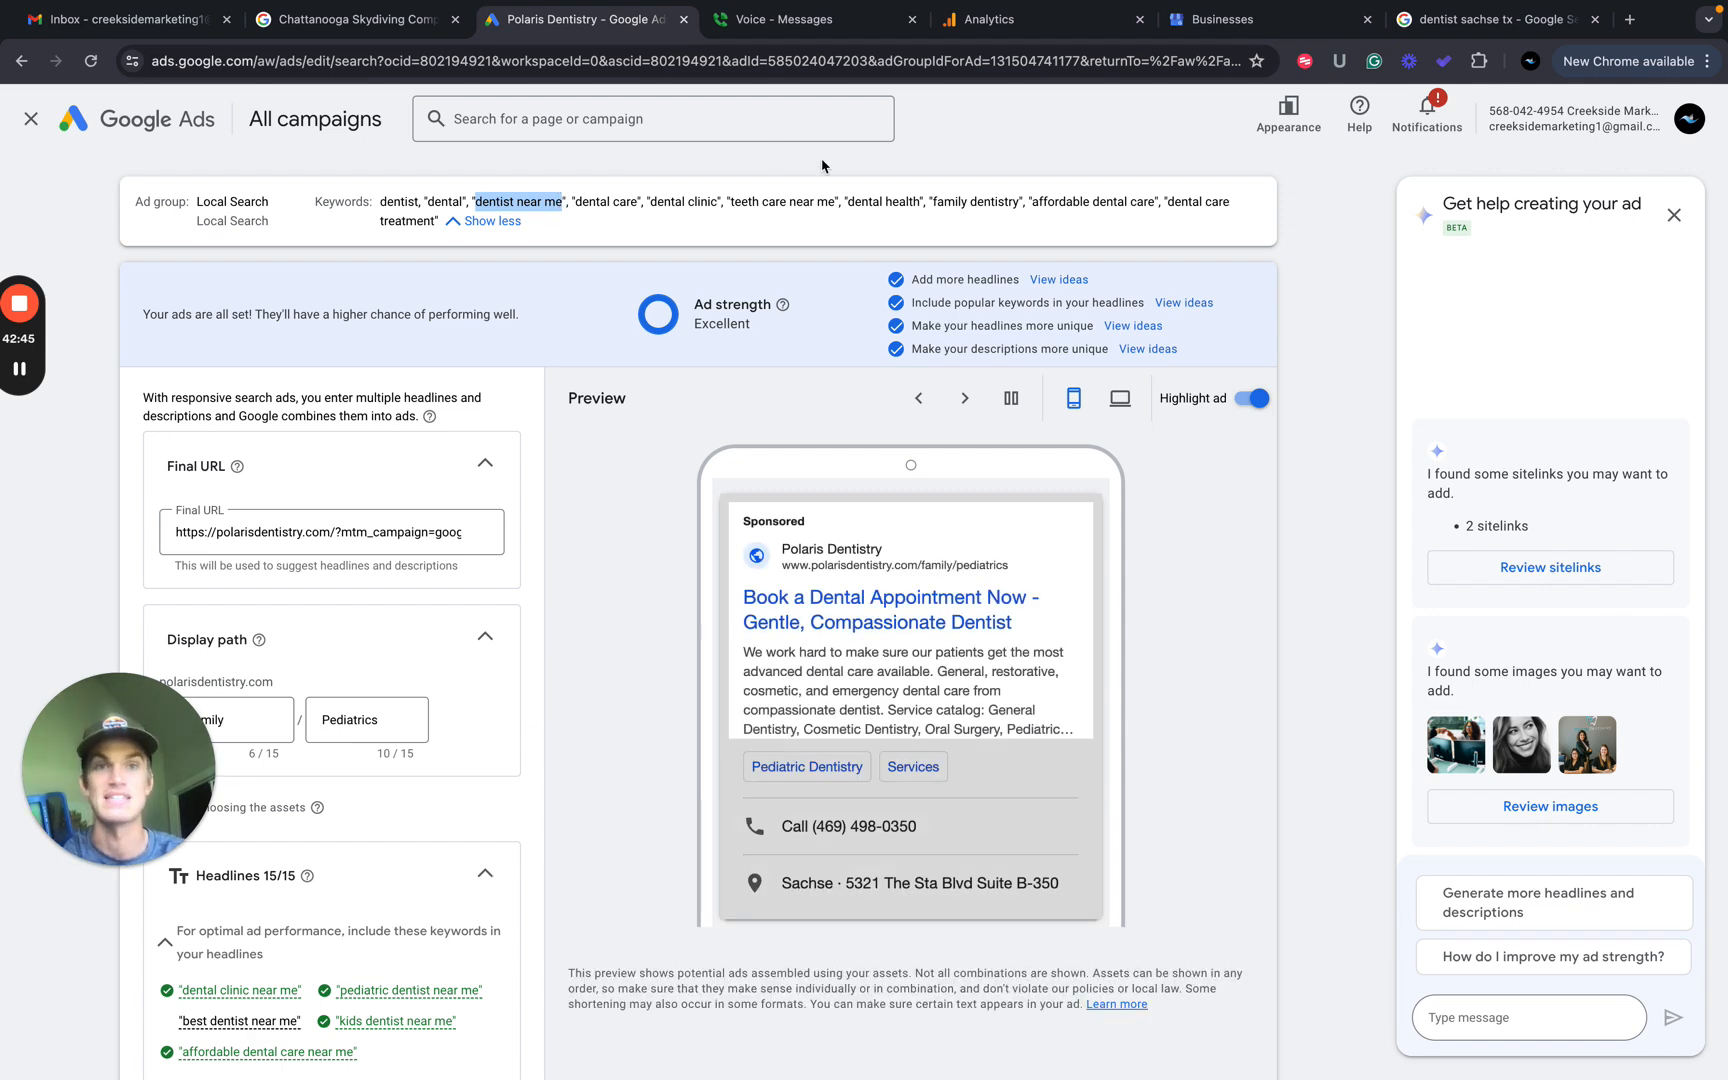
{"action": "left_click", "coordinate": [1503, 20]}
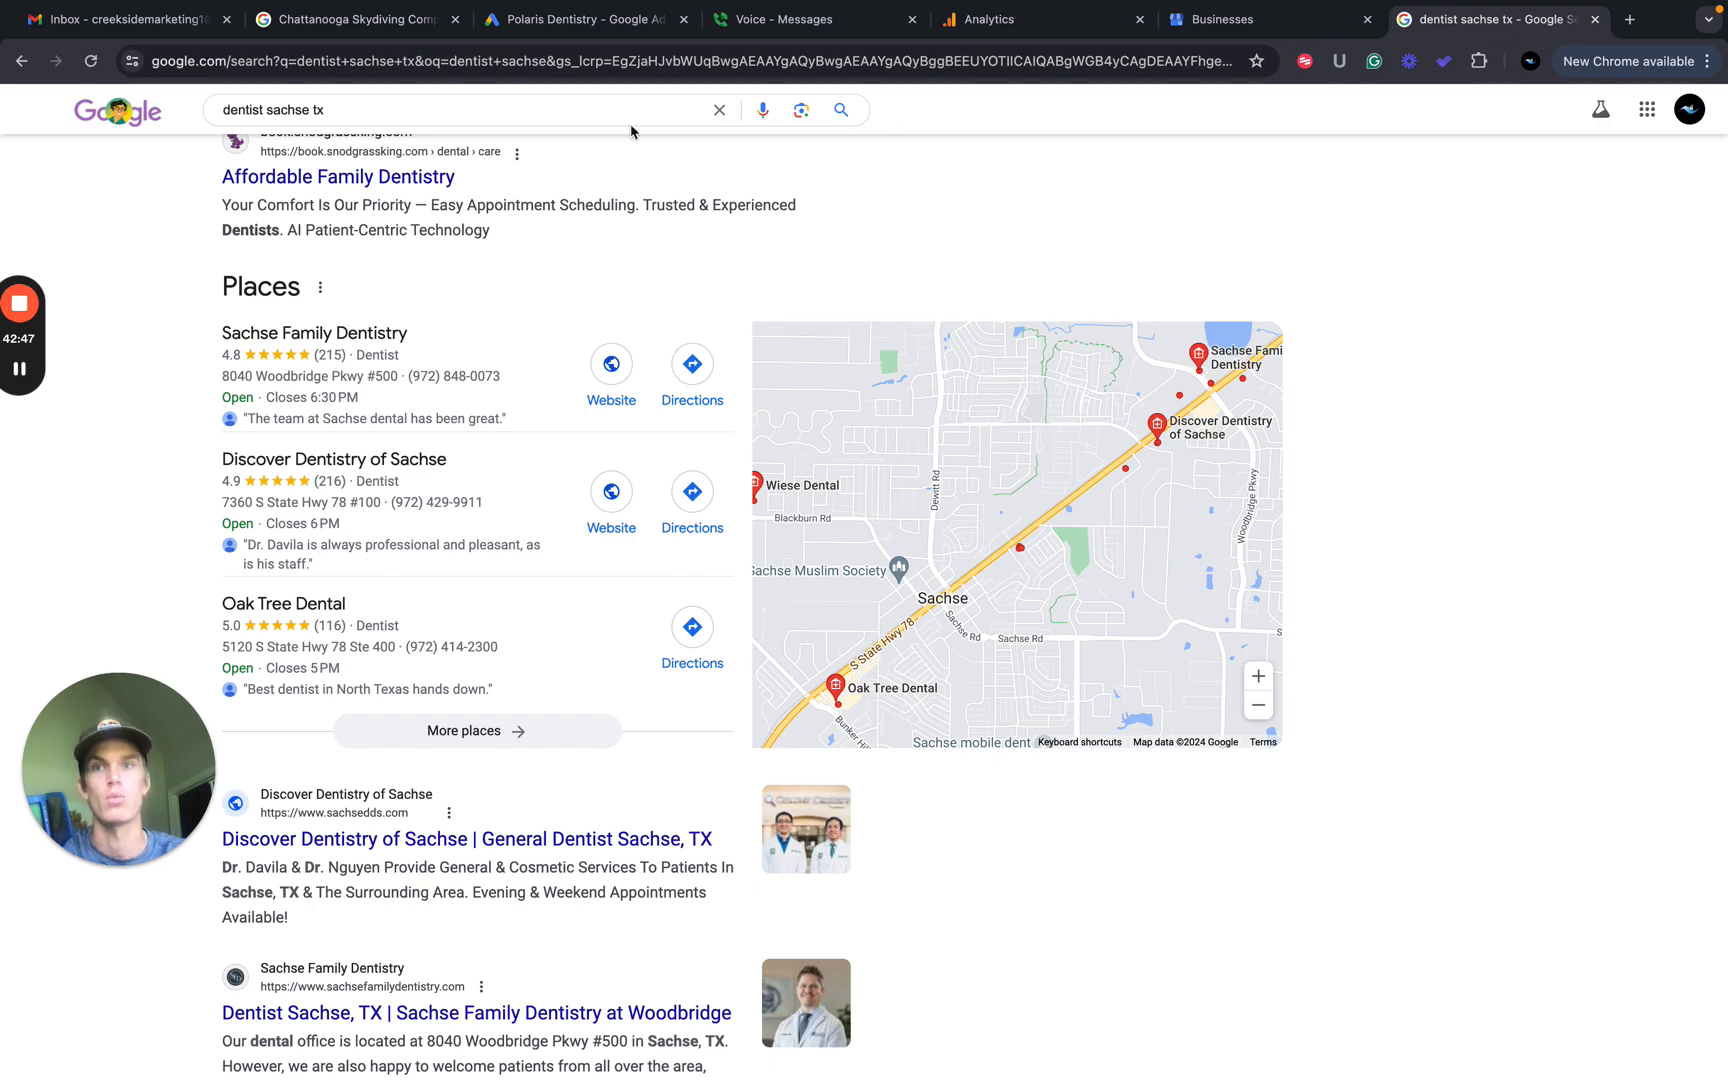
{"action": "left_click", "coordinate": [723, 107]}
{"action": "key", "text": "super+v"}
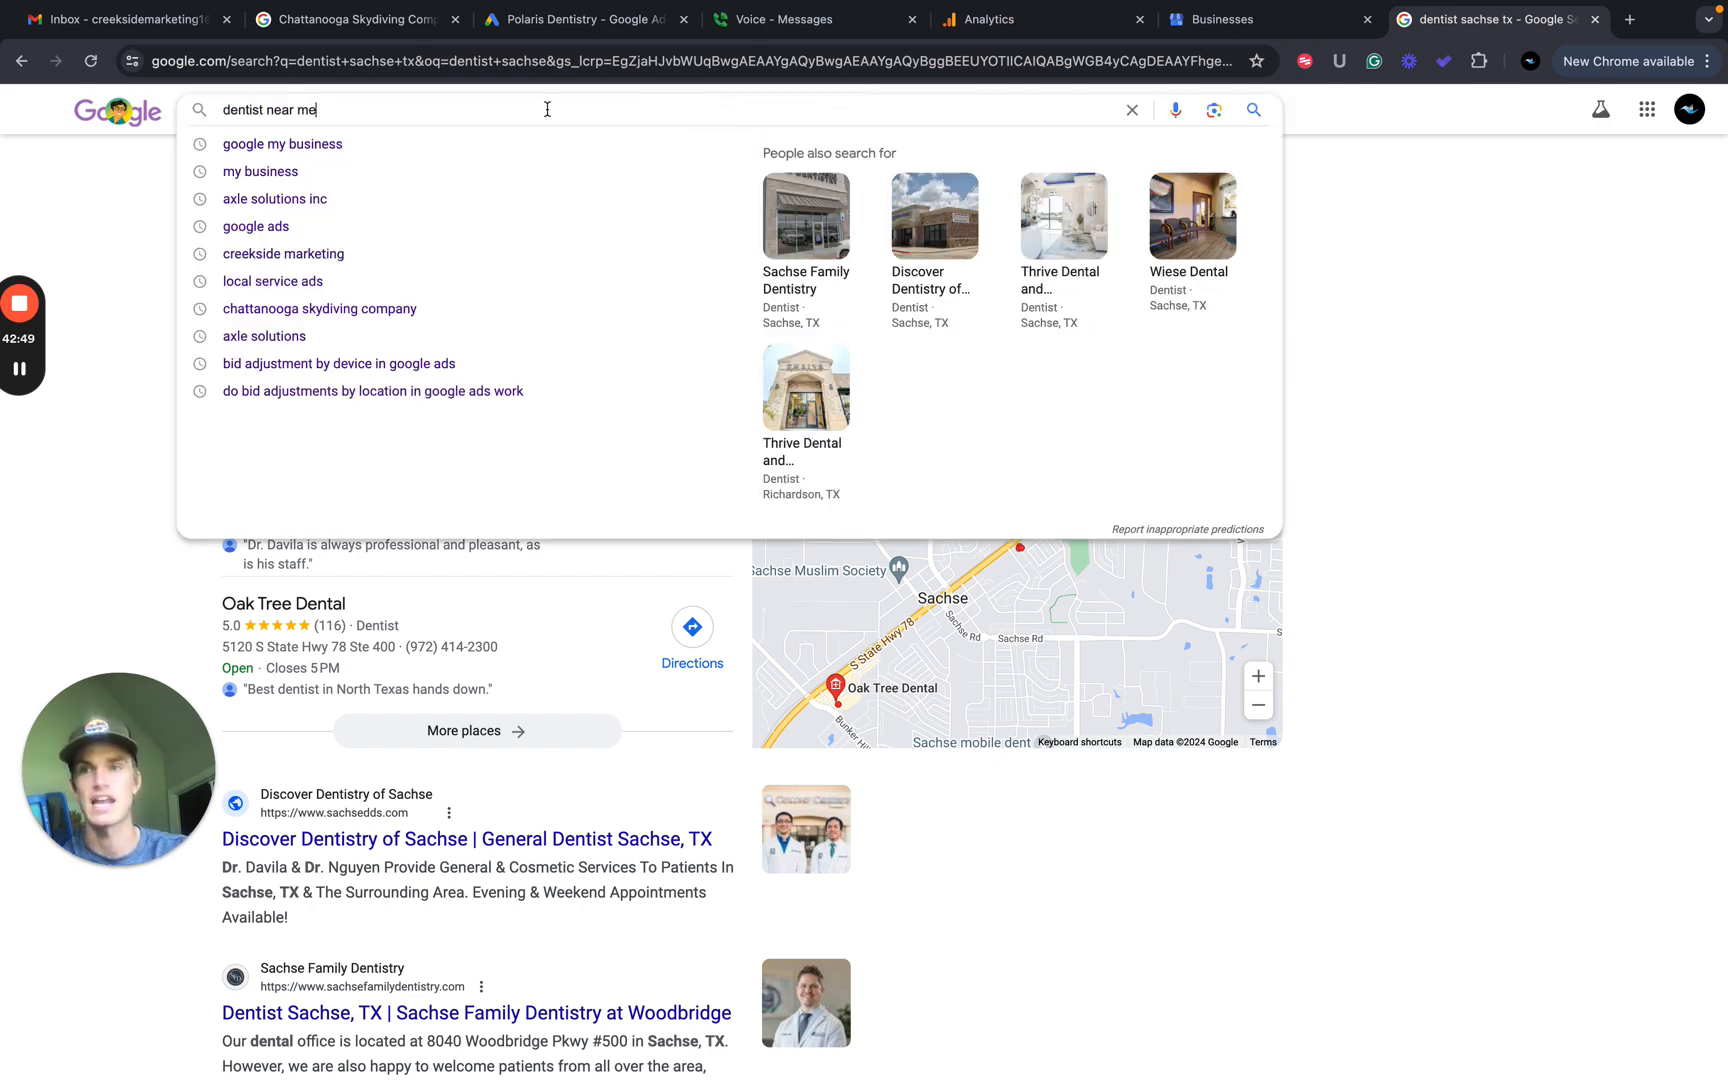
{"action": "key", "text": "Return"}
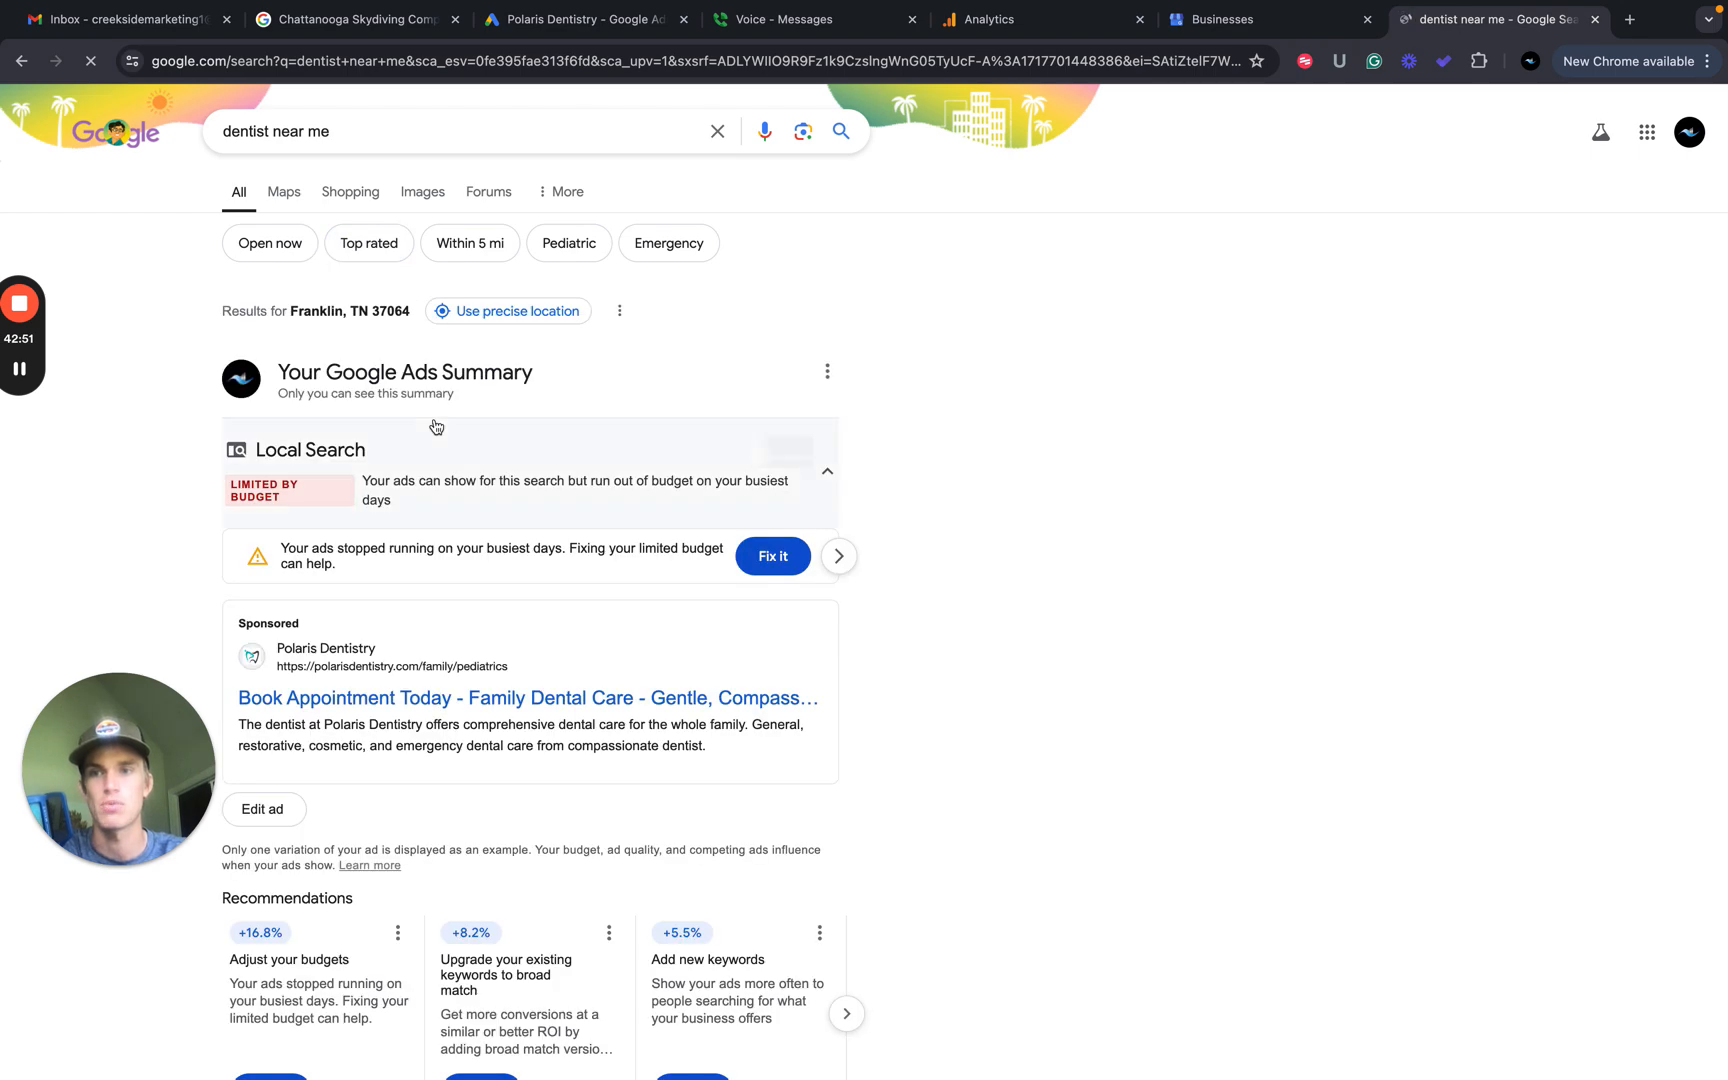
Decline the use of precise location and examine the competitors' sponsored ads for "dentist near me".
{"action": "scroll", "coordinate": [336, 548], "scroll_direction": "down", "scroll_amount": 6}
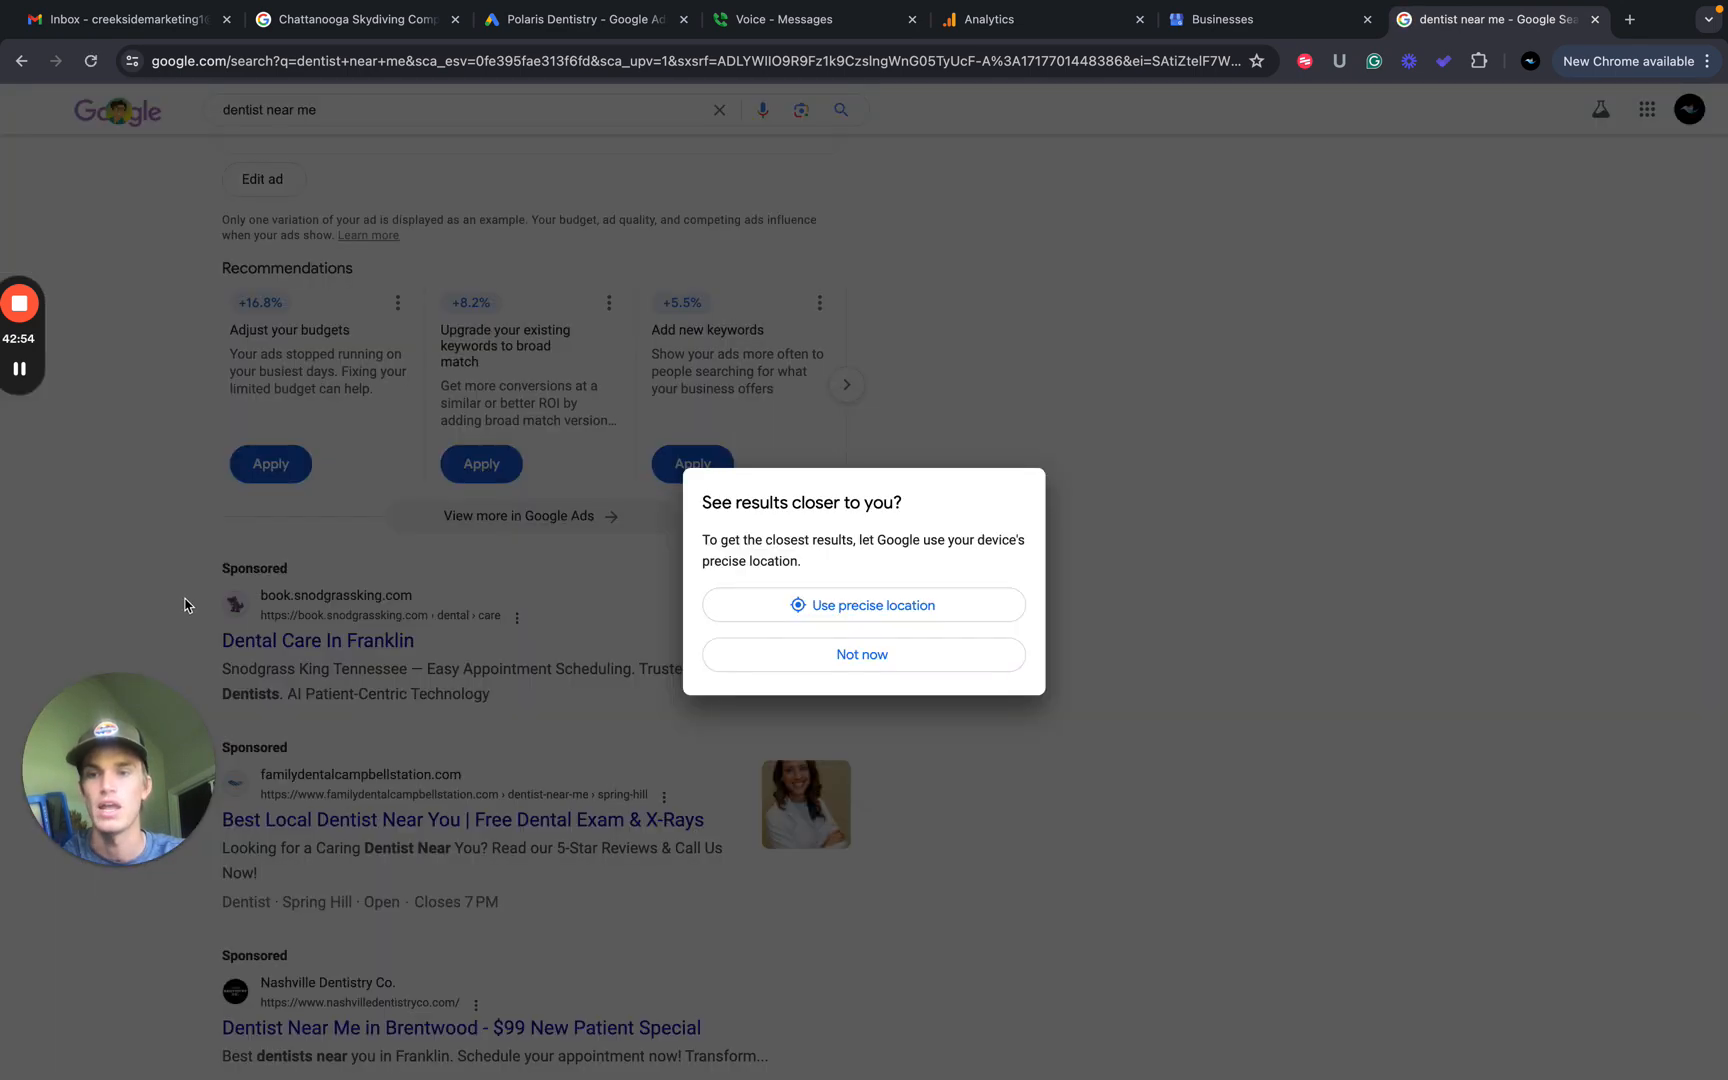
{"action": "left_click", "coordinate": [899, 660]}
{"action": "scroll", "coordinate": [572, 687], "scroll_direction": "down", "scroll_amount": 1}
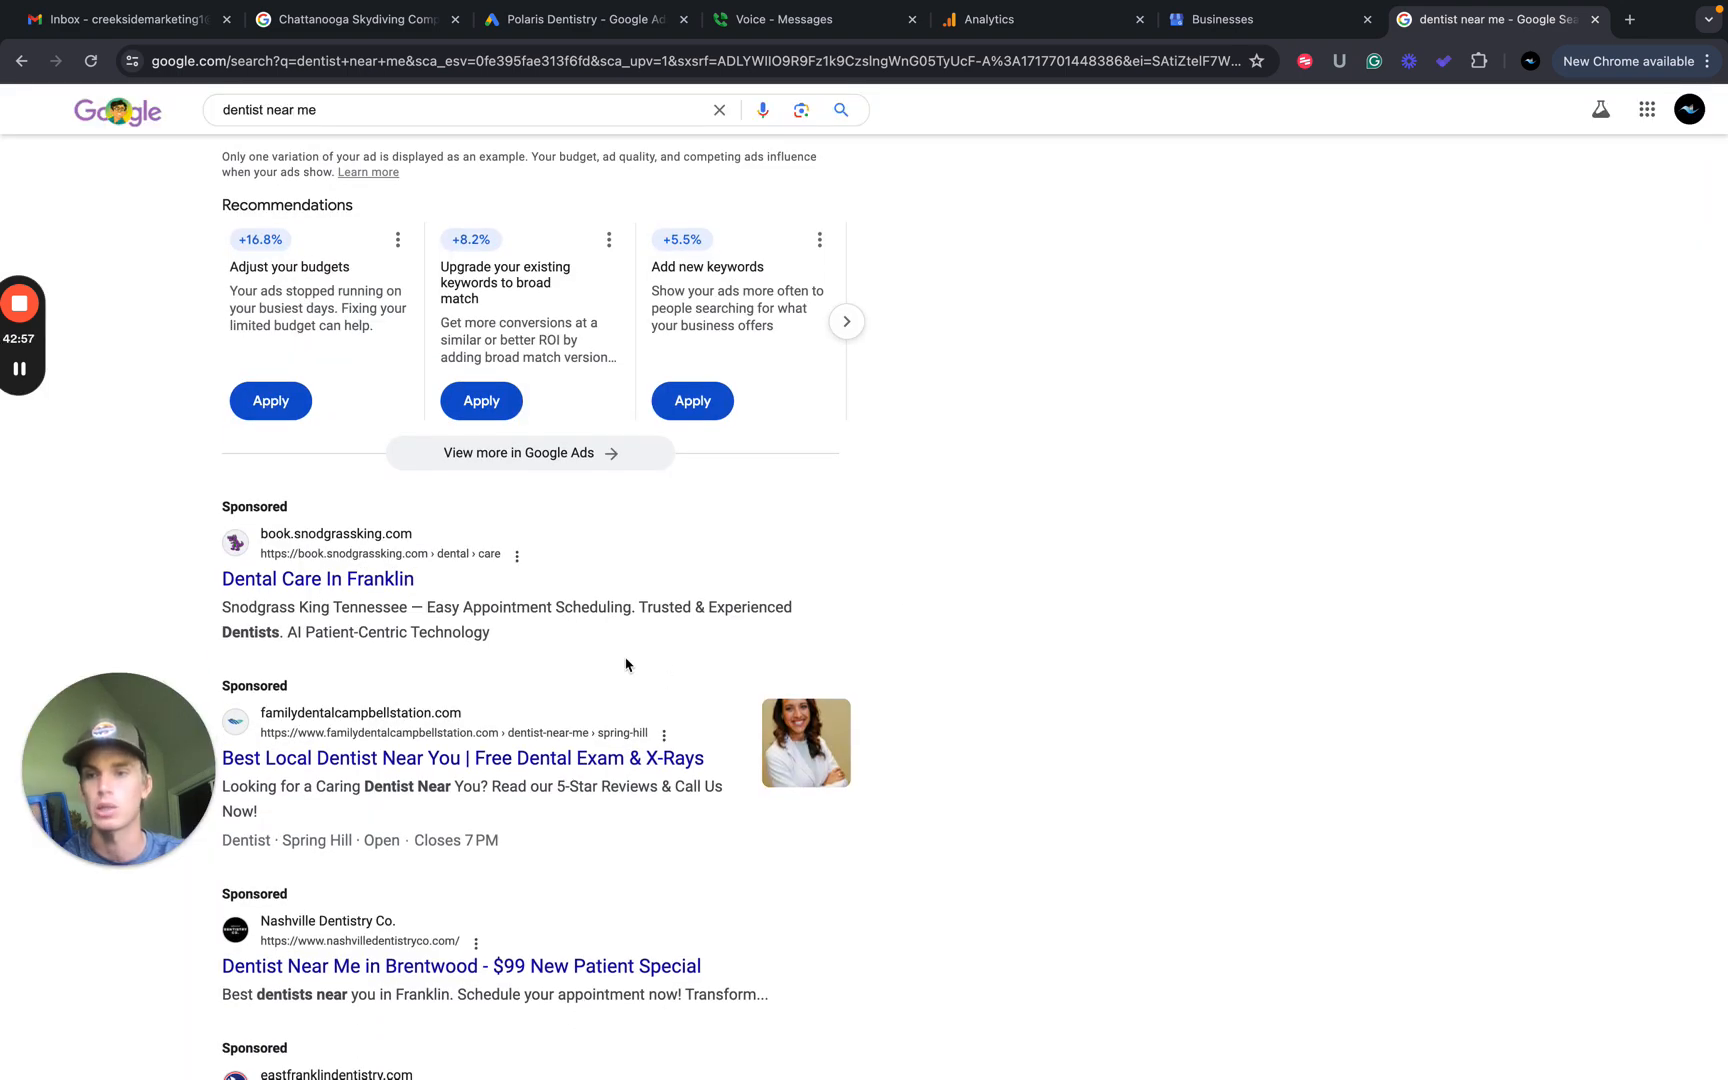
{"action": "scroll", "coordinate": [625, 663], "scroll_direction": "down", "scroll_amount": 1}
{"action": "scroll", "coordinate": [474, 874], "scroll_direction": "down", "scroll_amount": 3}
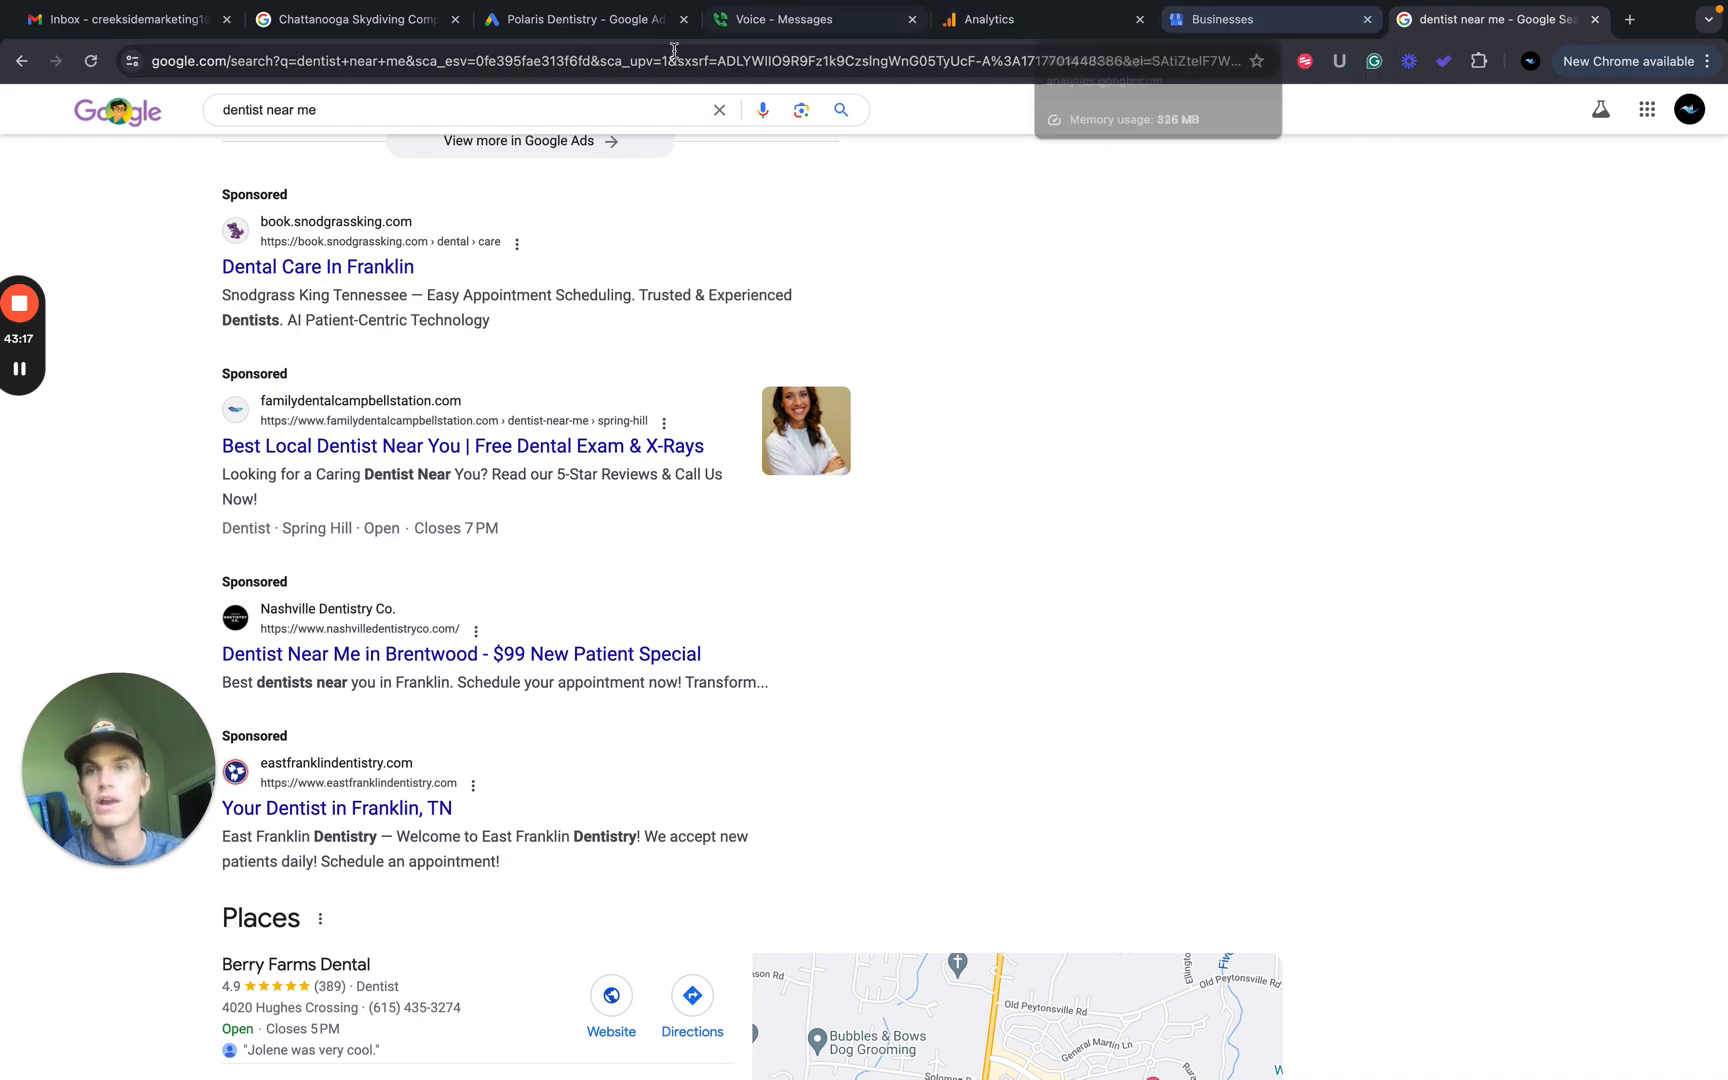
Switch to the Polaris Dentistry ad editor in Google Ads and compare the Local Search ad group's keywords with the ad's headlines and preview.
{"action": "left_click", "coordinate": [565, 22]}
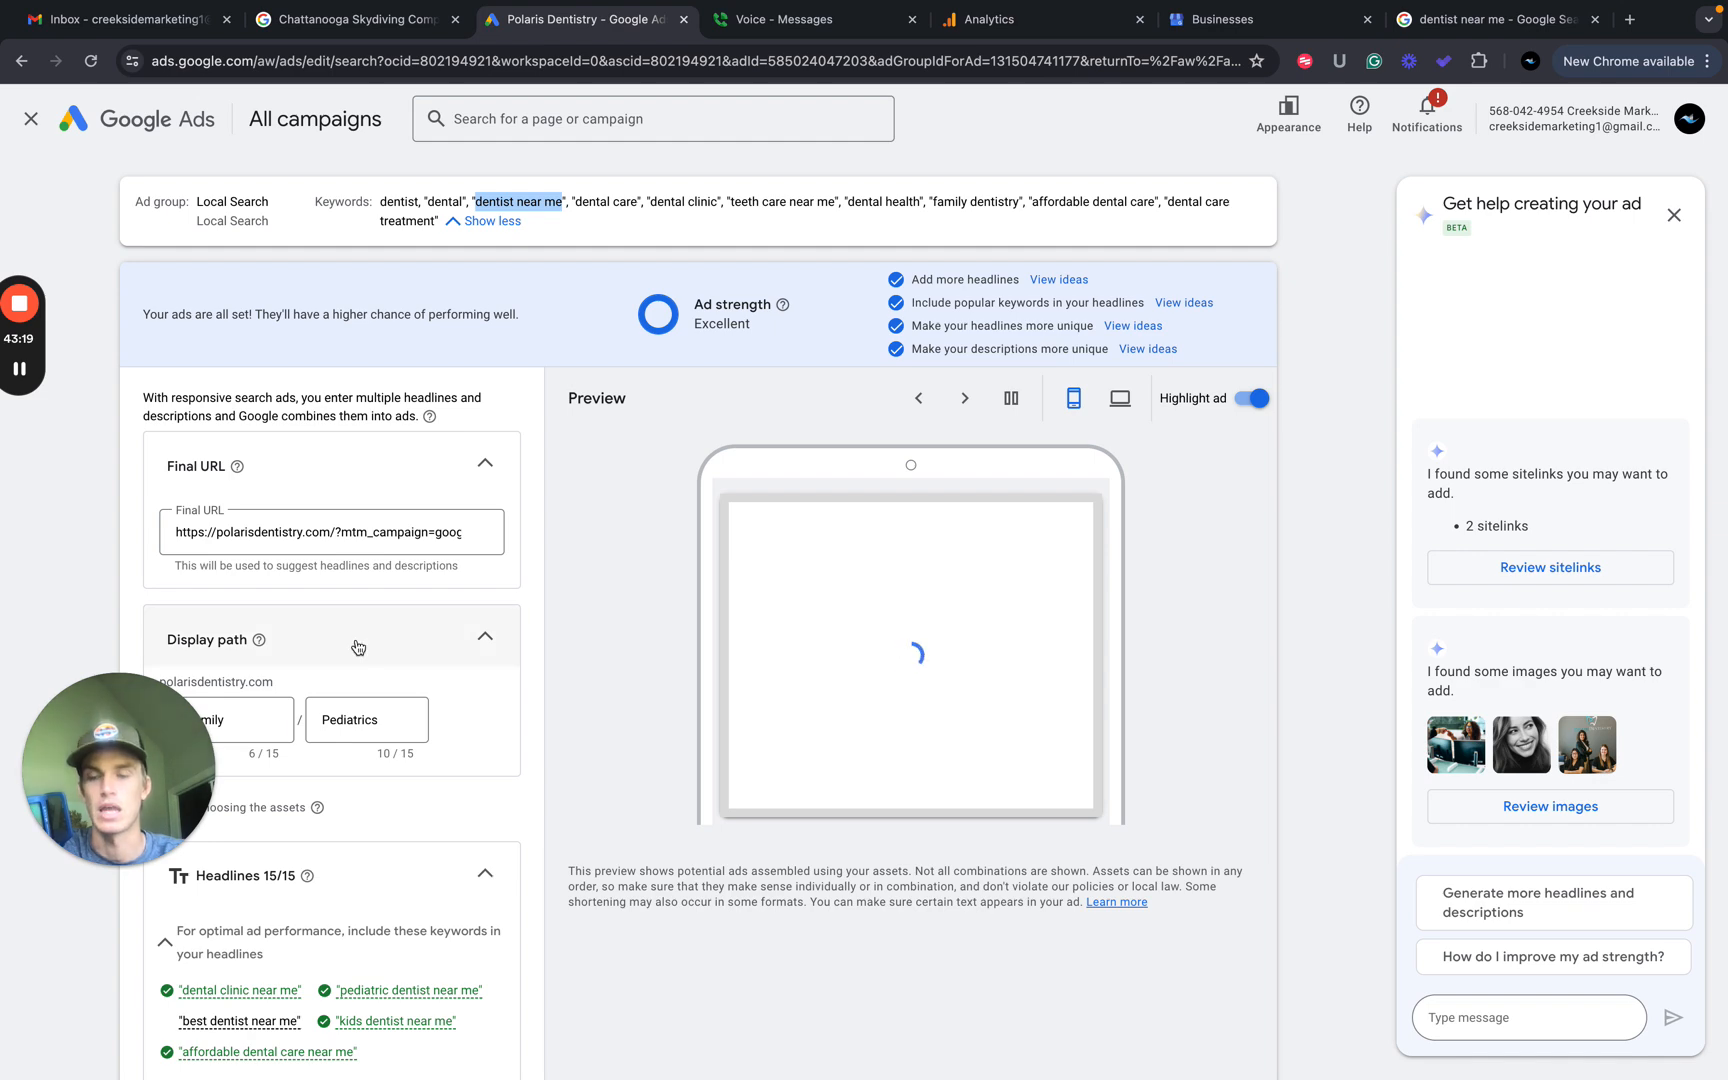
{"action": "scroll", "coordinate": [356, 642], "scroll_direction": "down", "scroll_amount": 6}
{"action": "scroll", "coordinate": [356, 640], "scroll_direction": "up", "scroll_amount": 1}
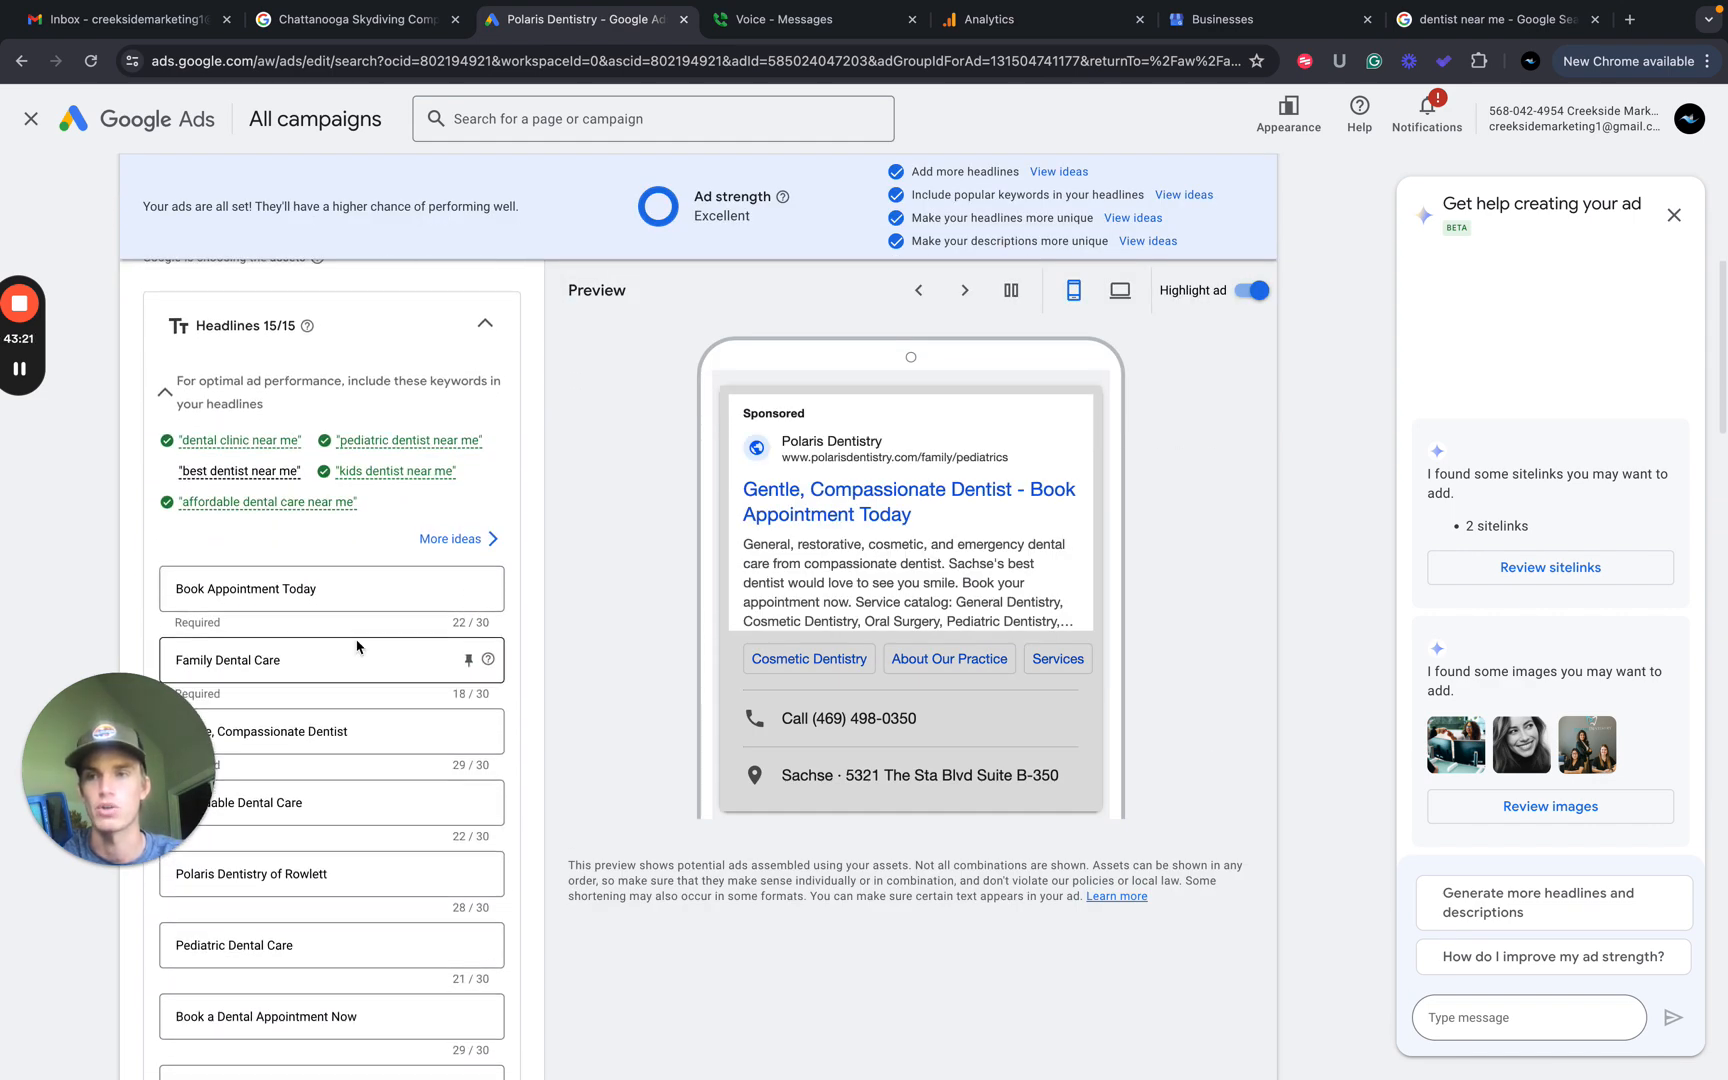
{"action": "scroll", "coordinate": [368, 390], "scroll_direction": "up", "scroll_amount": 10}
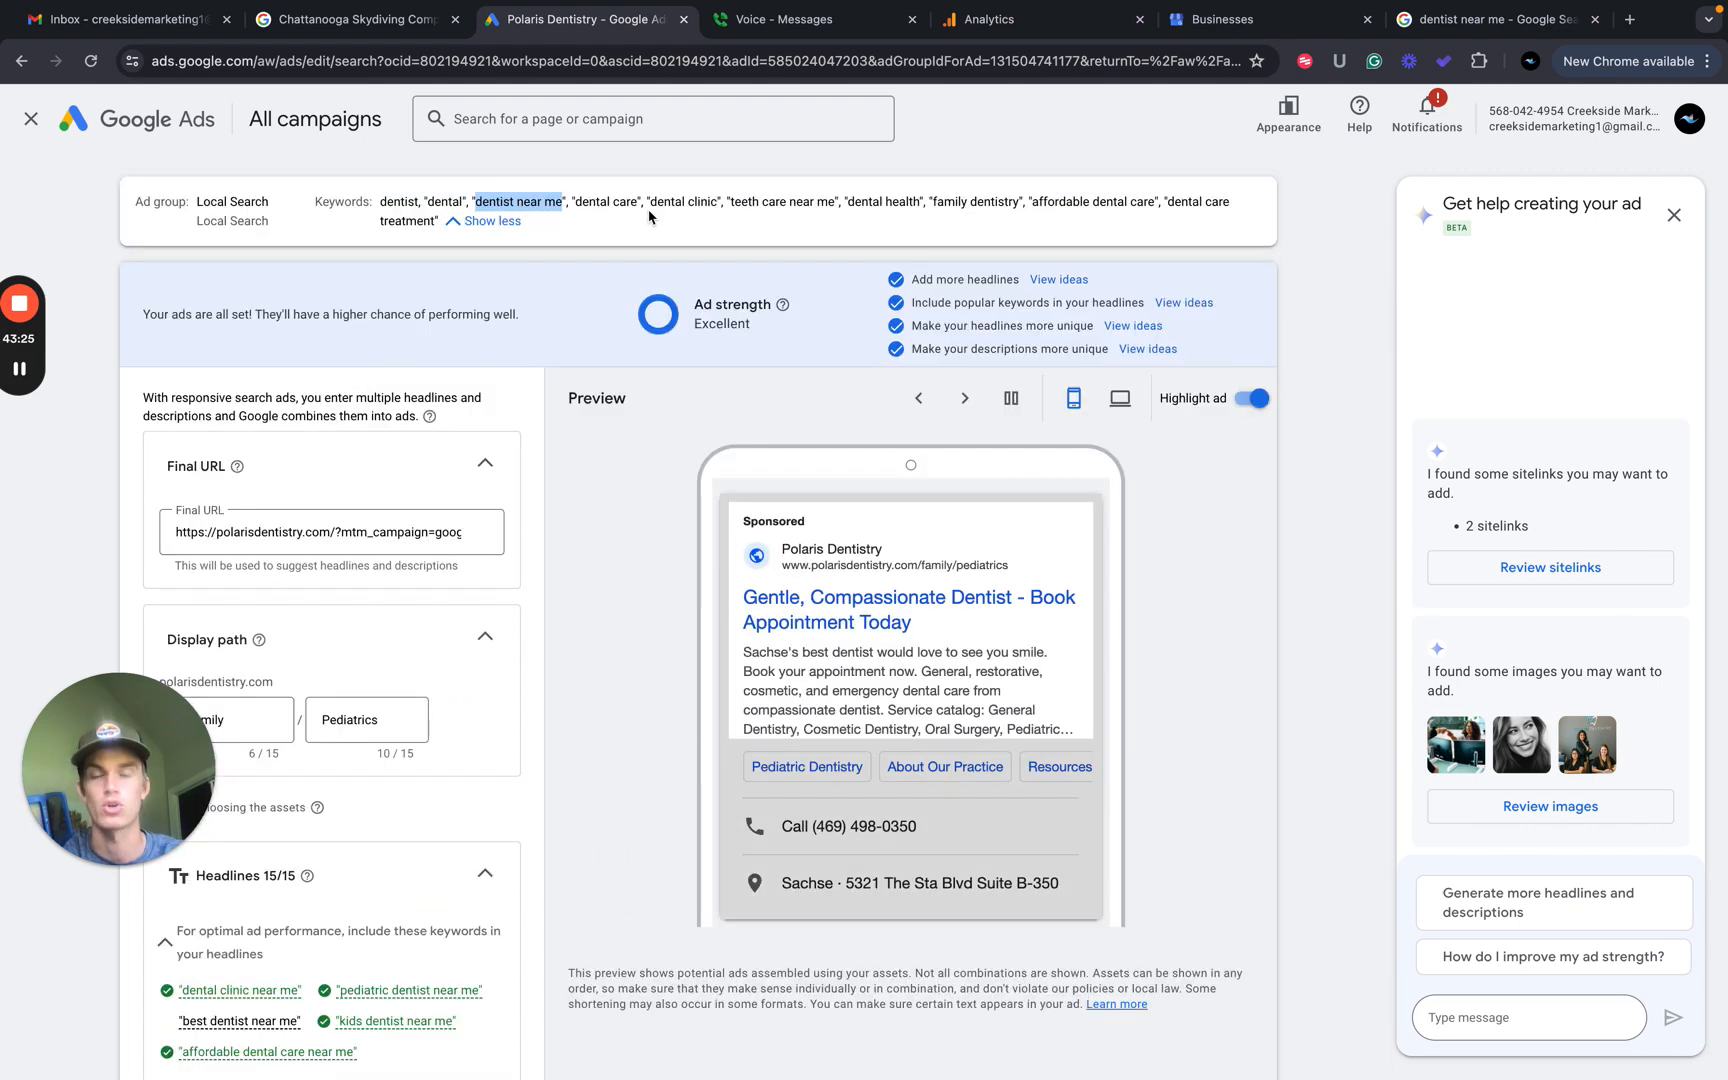
{"action": "scroll", "coordinate": [397, 722], "scroll_direction": "down", "scroll_amount": 3}
{"action": "scroll", "coordinate": [397, 722], "scroll_direction": "up", "scroll_amount": 3}
{"action": "scroll", "coordinate": [398, 728], "scroll_direction": "down", "scroll_amount": 1}
{"action": "scroll", "coordinate": [397, 730], "scroll_direction": "down", "scroll_amount": 3}
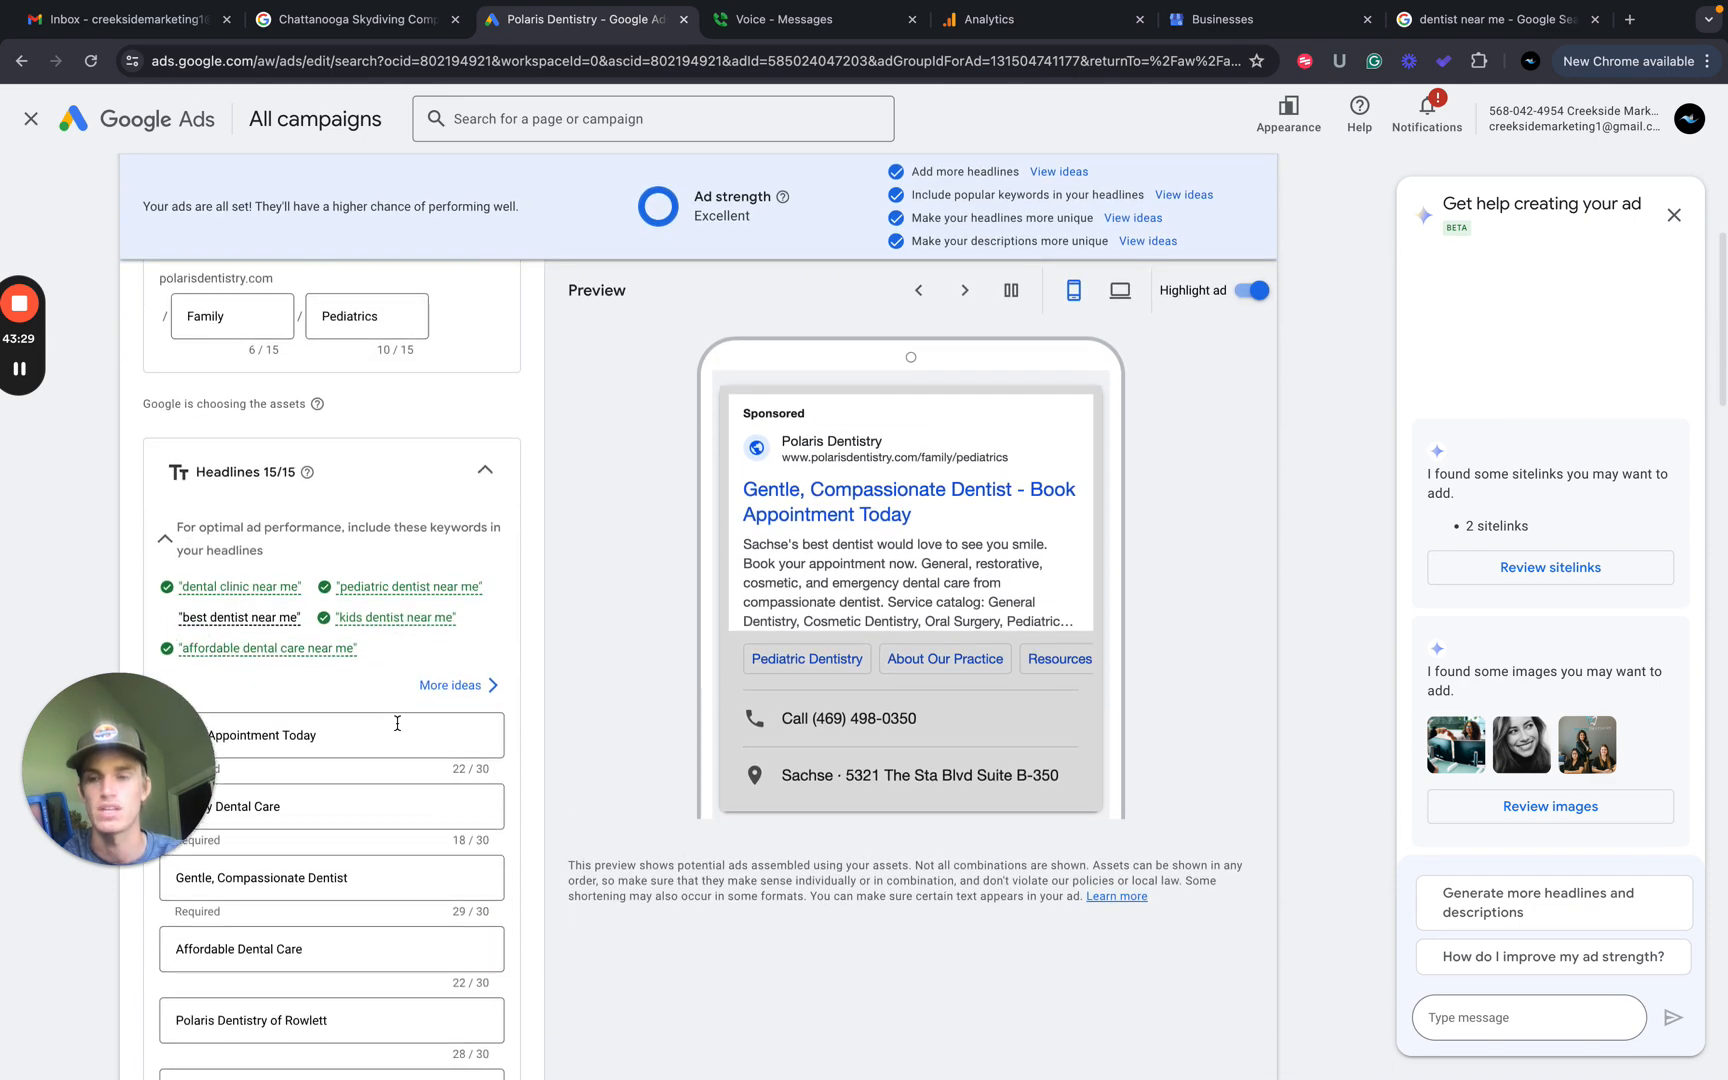
Read through the responsive search ad's full headline list, from "Book Appointment Today" to "5-Star Dental Practice", and review its display path and previews.
{"action": "scroll", "coordinate": [314, 972], "scroll_direction": "down", "scroll_amount": 1}
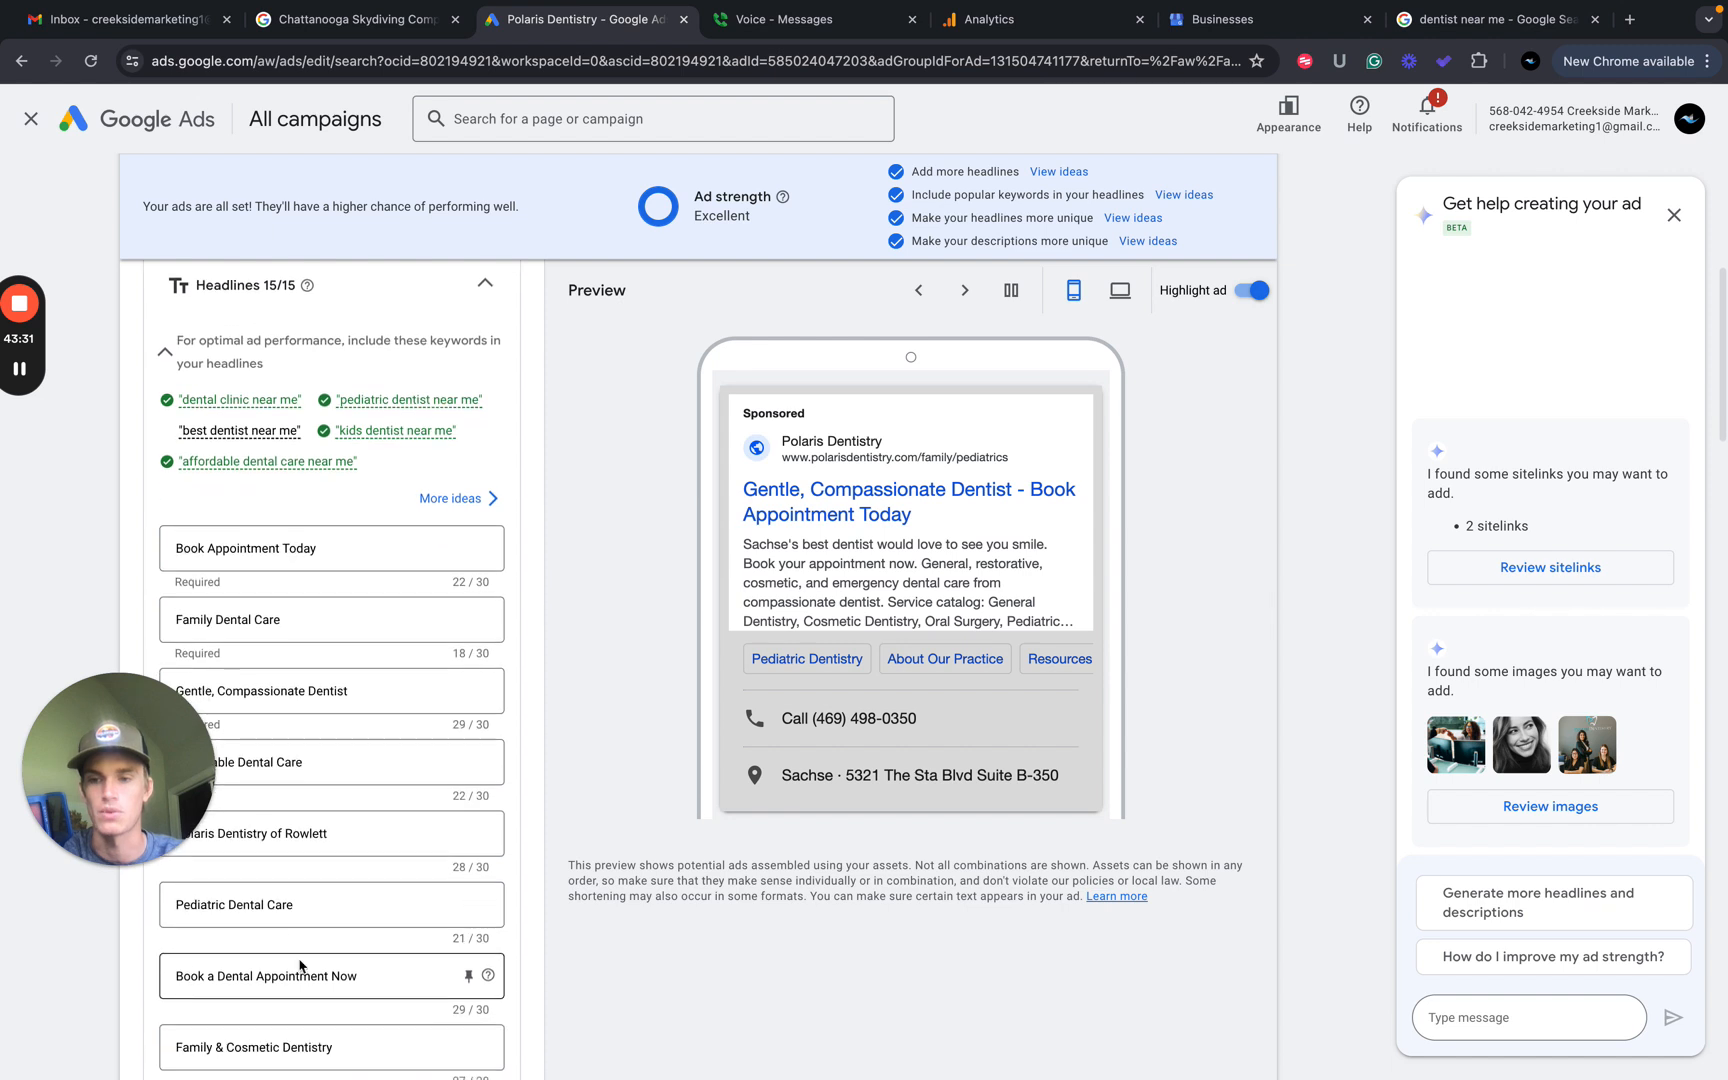
{"action": "scroll", "coordinate": [320, 902], "scroll_direction": "down", "scroll_amount": 1}
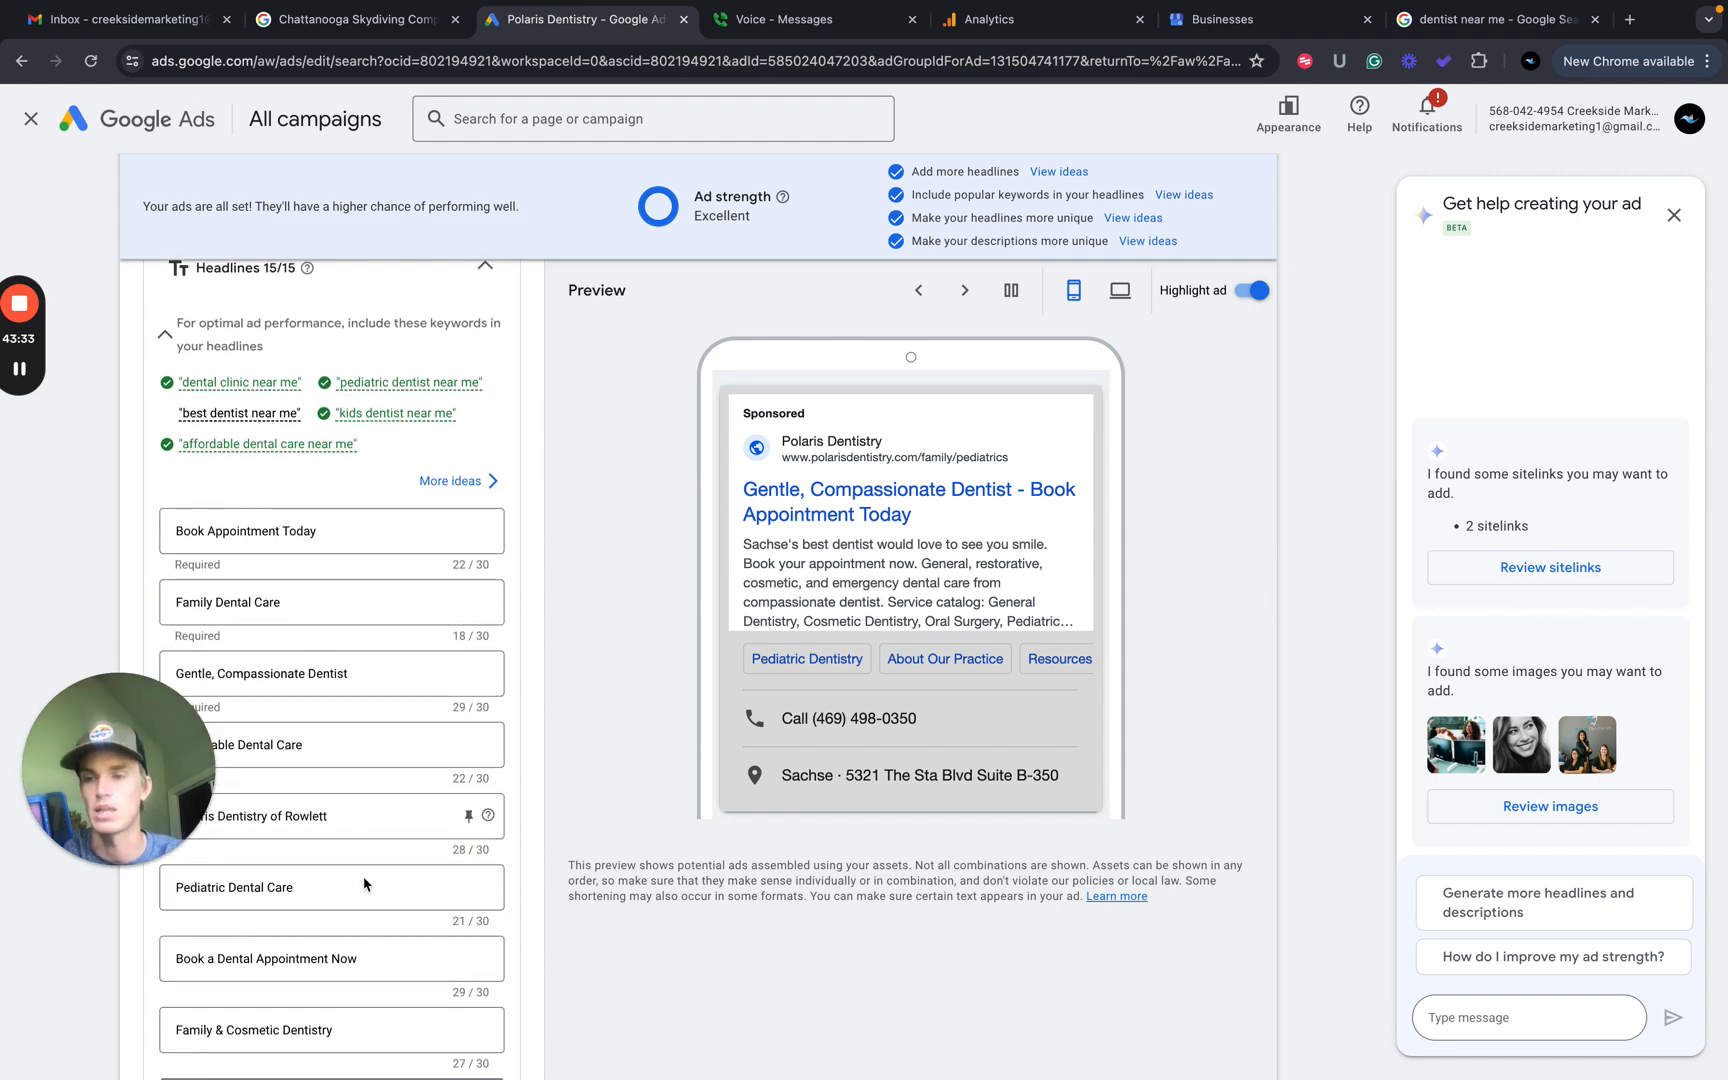
{"action": "scroll", "coordinate": [344, 916], "scroll_direction": "down", "scroll_amount": 1}
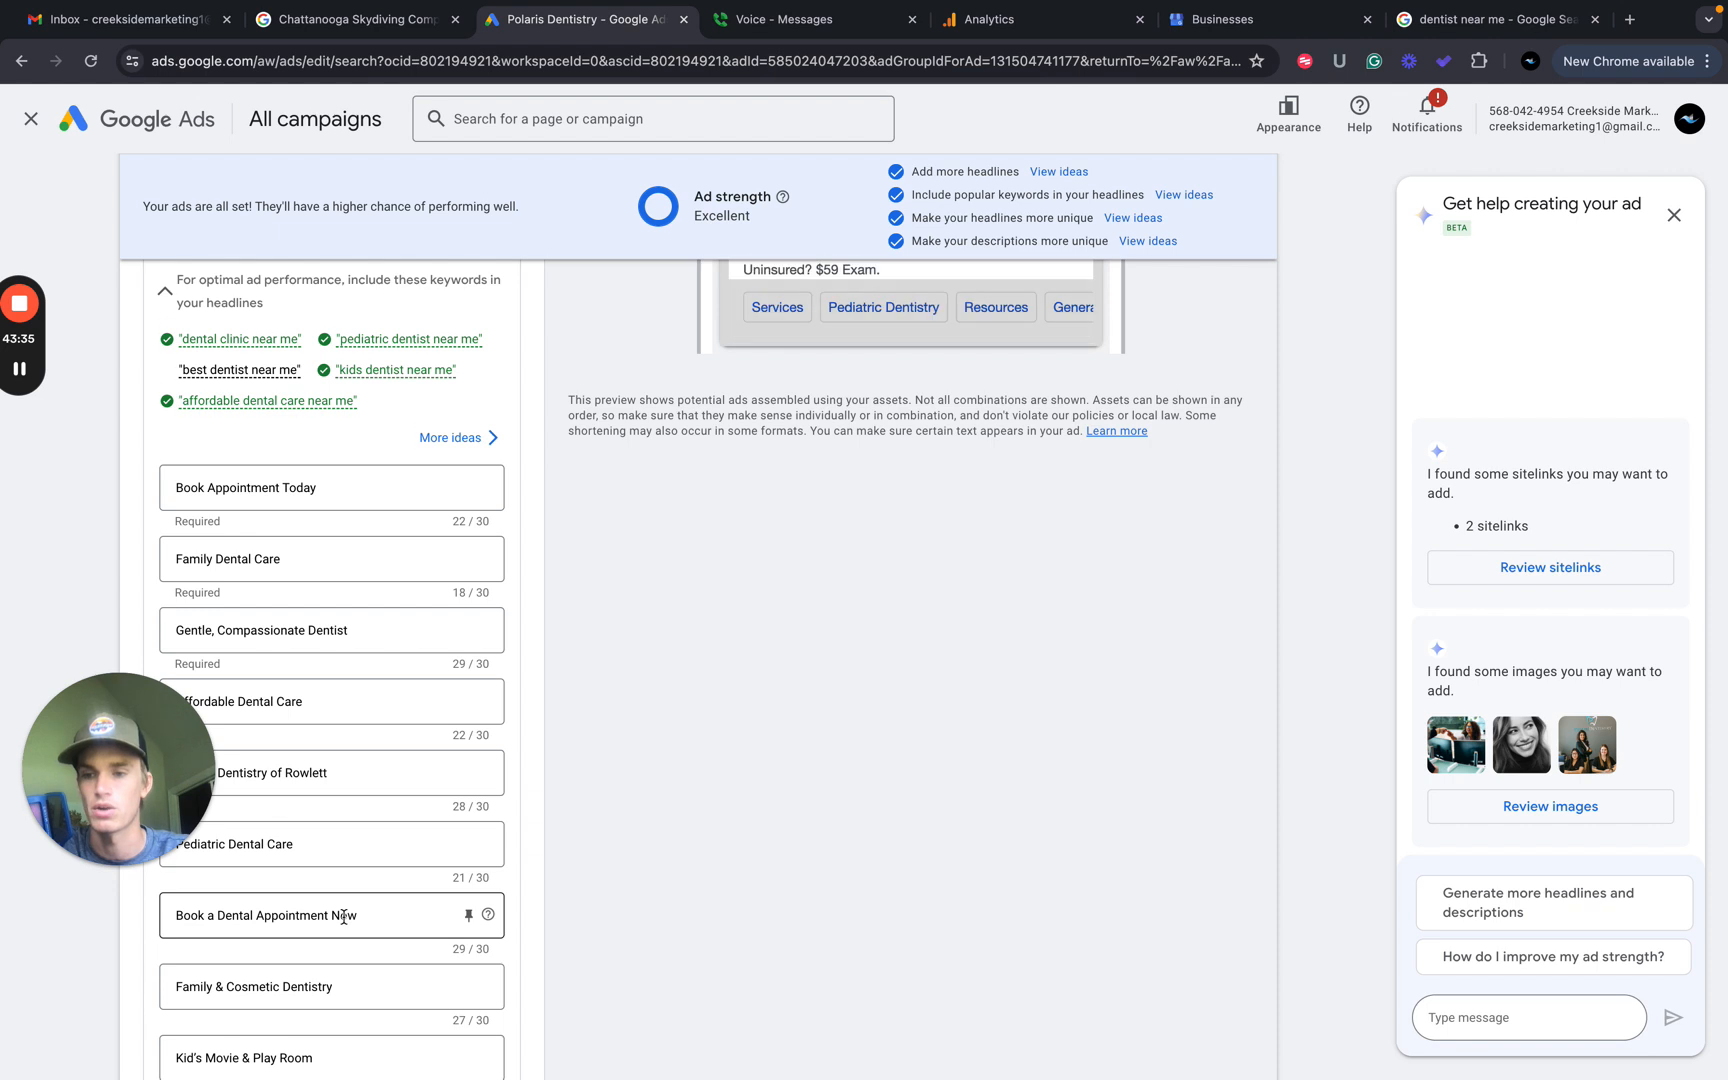
{"action": "scroll", "coordinate": [344, 916], "scroll_direction": "down", "scroll_amount": 2}
{"action": "scroll", "coordinate": [386, 914], "scroll_direction": "down", "scroll_amount": 5}
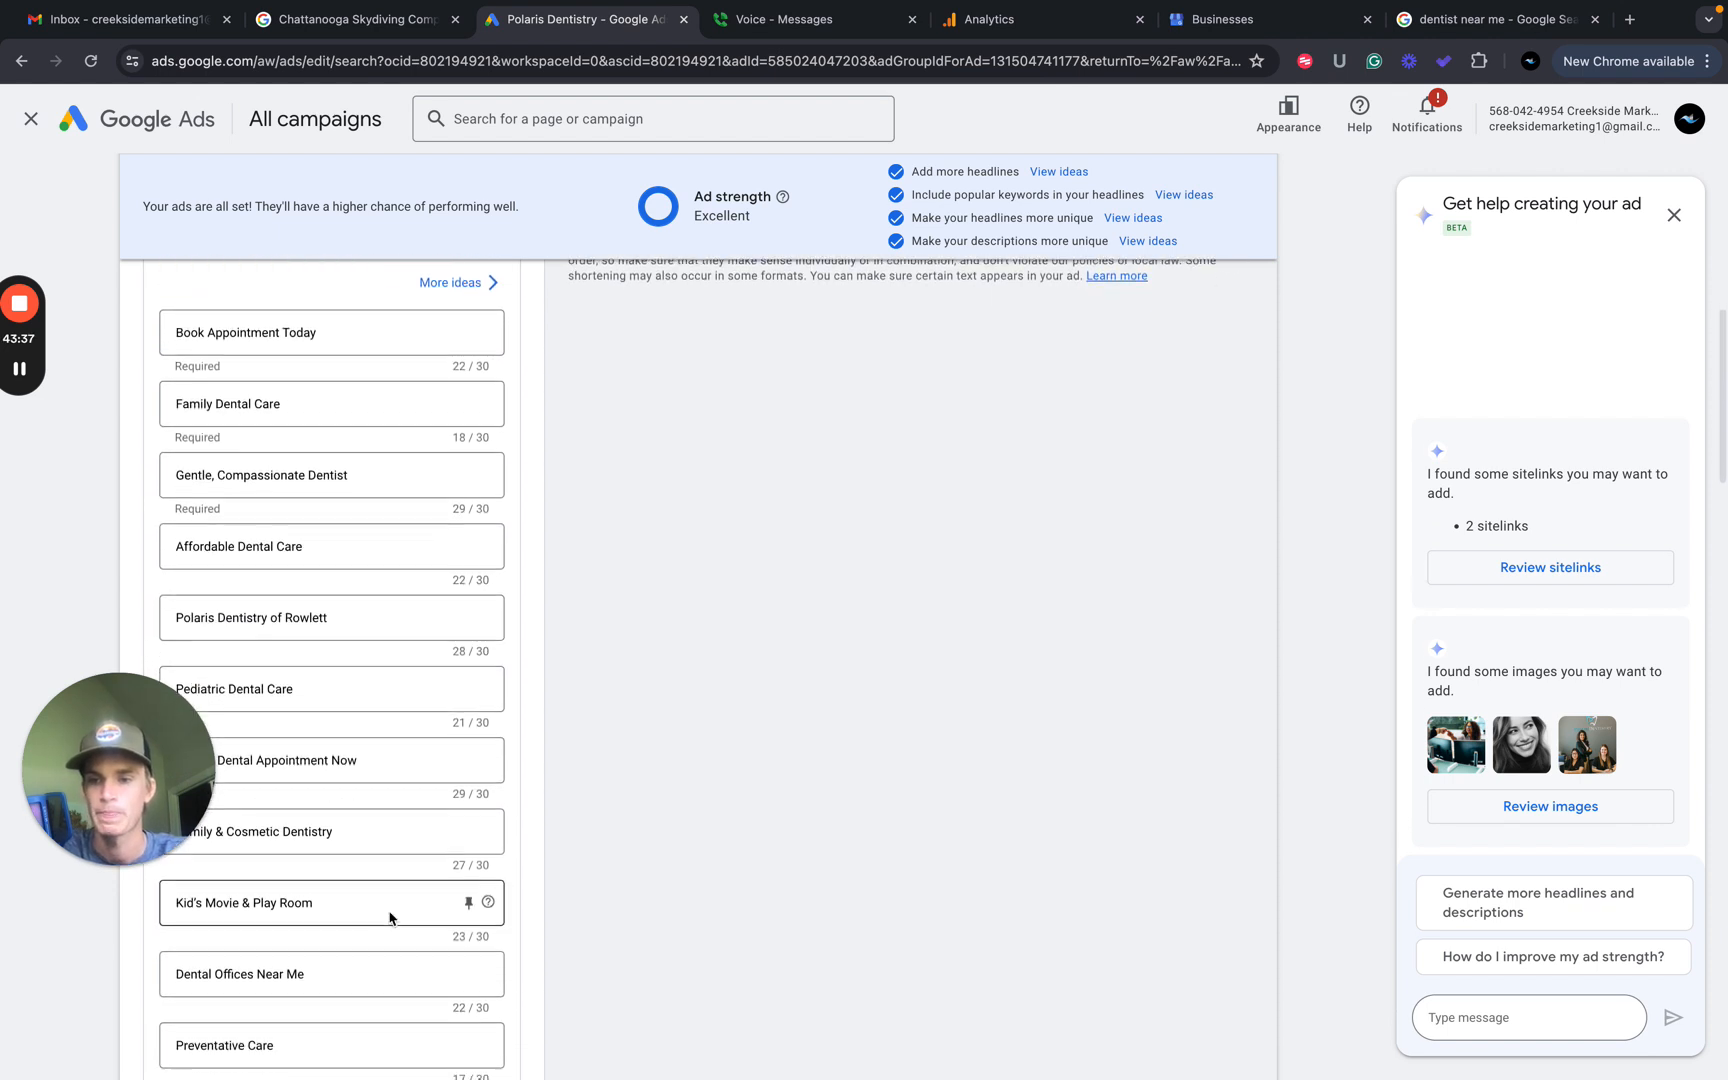
{"action": "scroll", "coordinate": [343, 955], "scroll_direction": "down", "scroll_amount": 4}
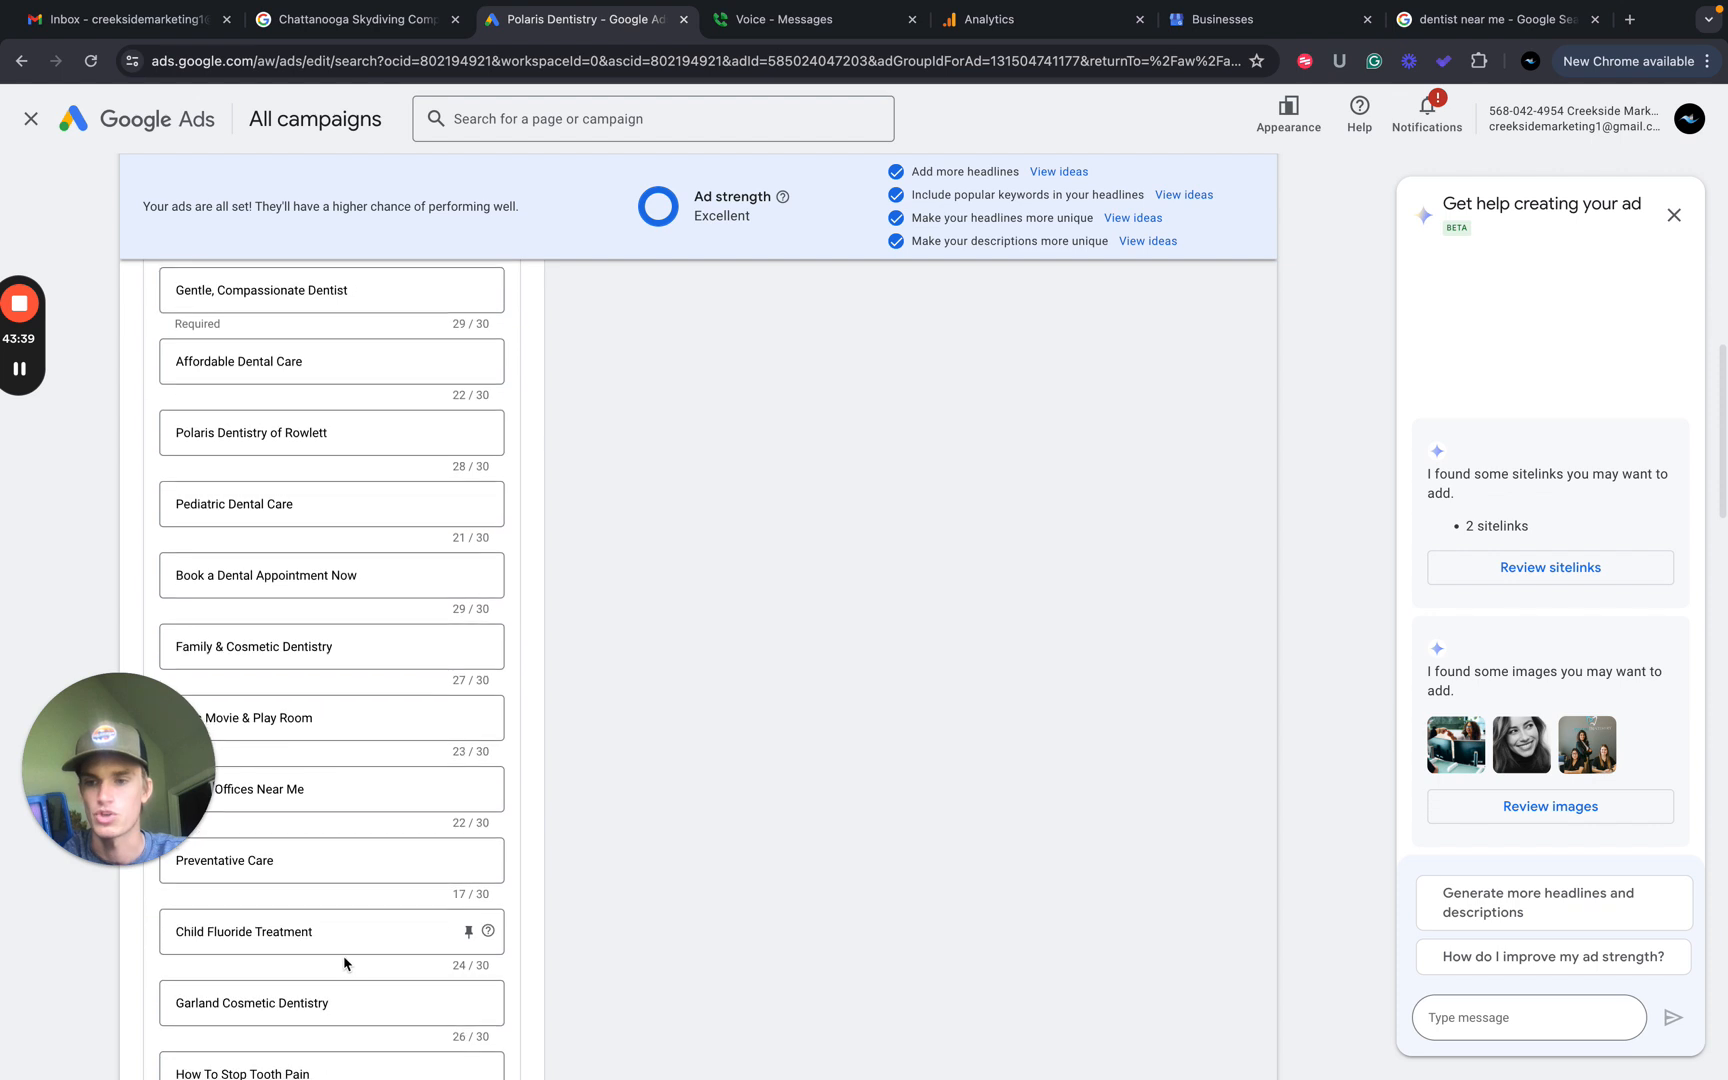
{"action": "scroll", "coordinate": [350, 945], "scroll_direction": "down", "scroll_amount": 4}
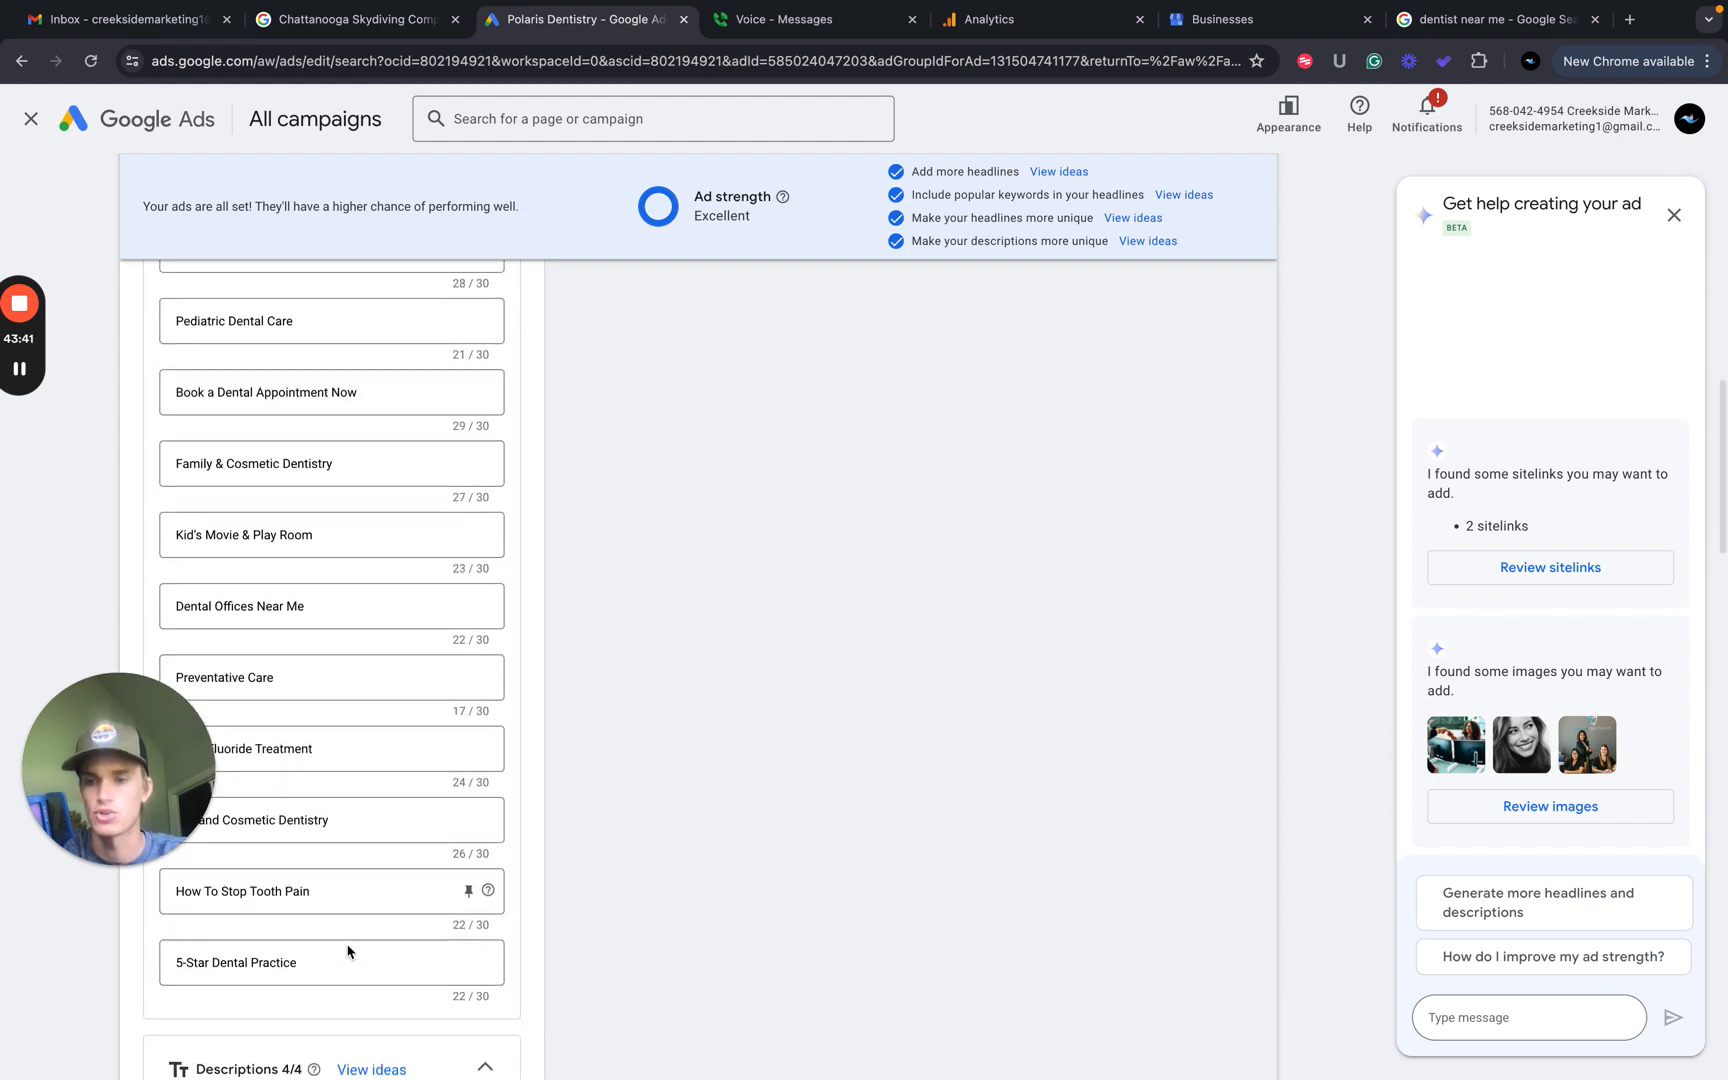
{"action": "scroll", "coordinate": [332, 877], "scroll_direction": "up", "scroll_amount": 15}
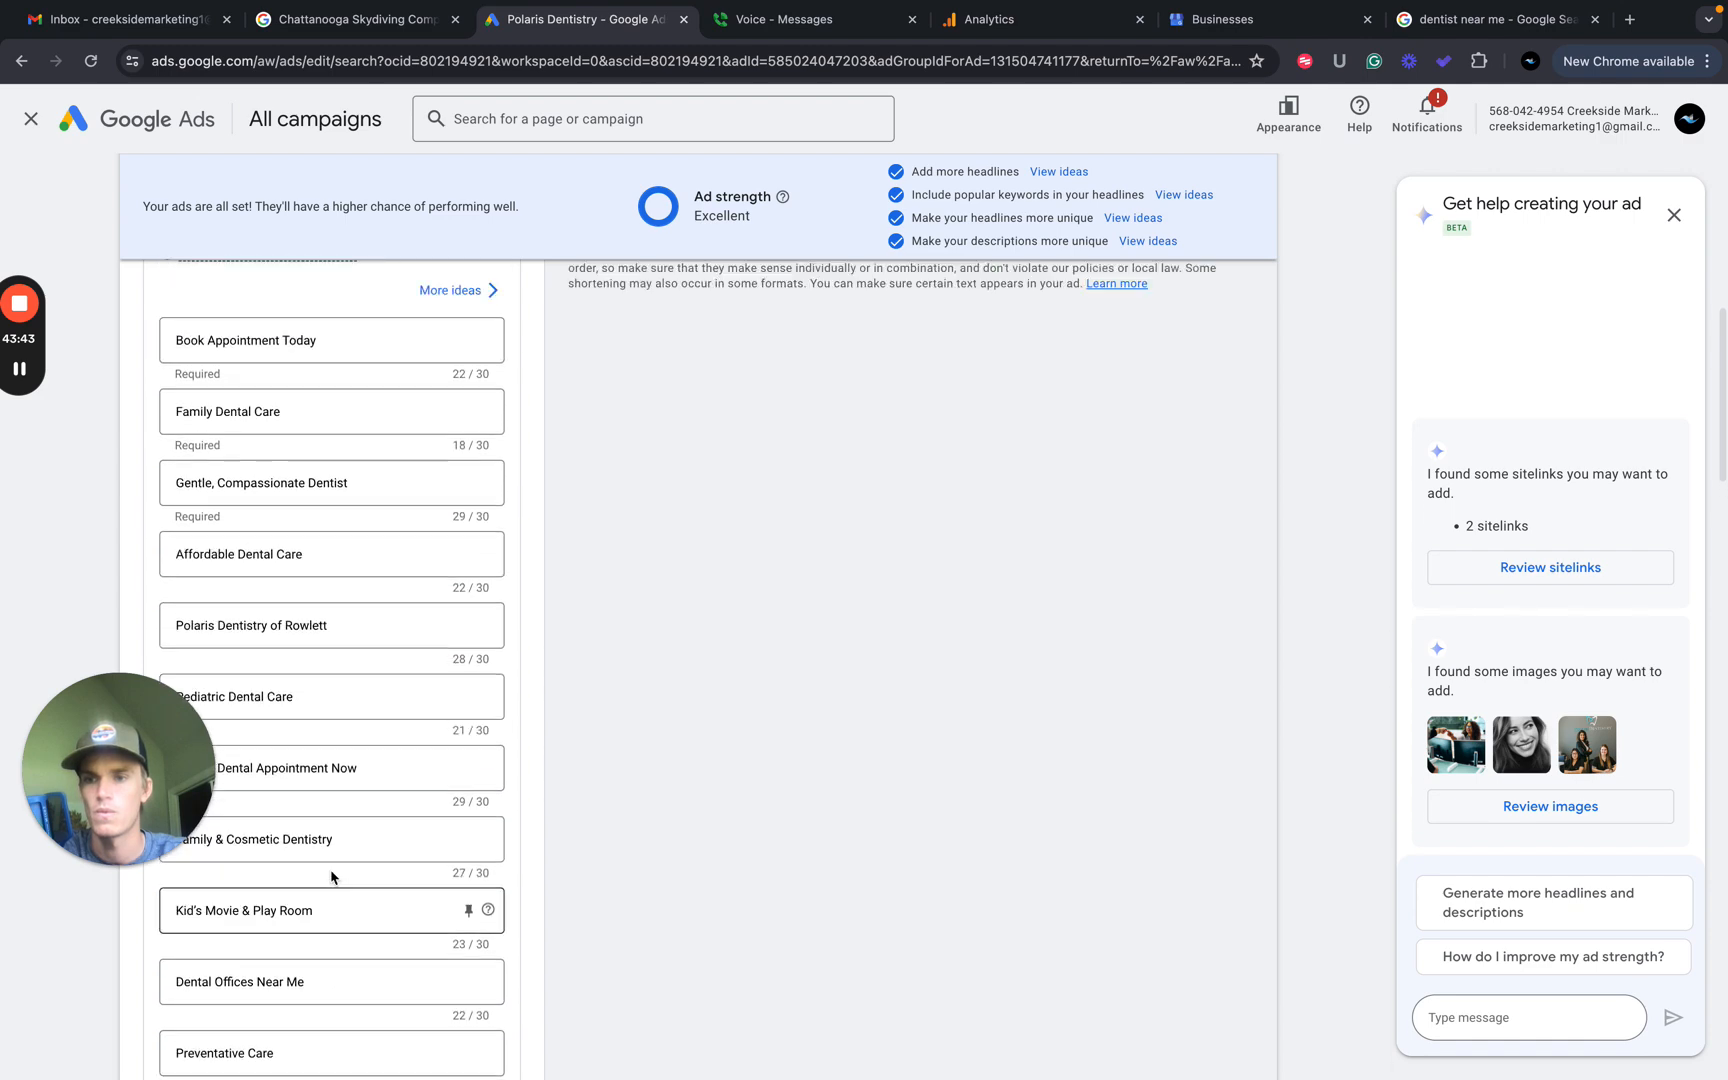
{"action": "scroll", "coordinate": [332, 877], "scroll_direction": "up", "scroll_amount": 3}
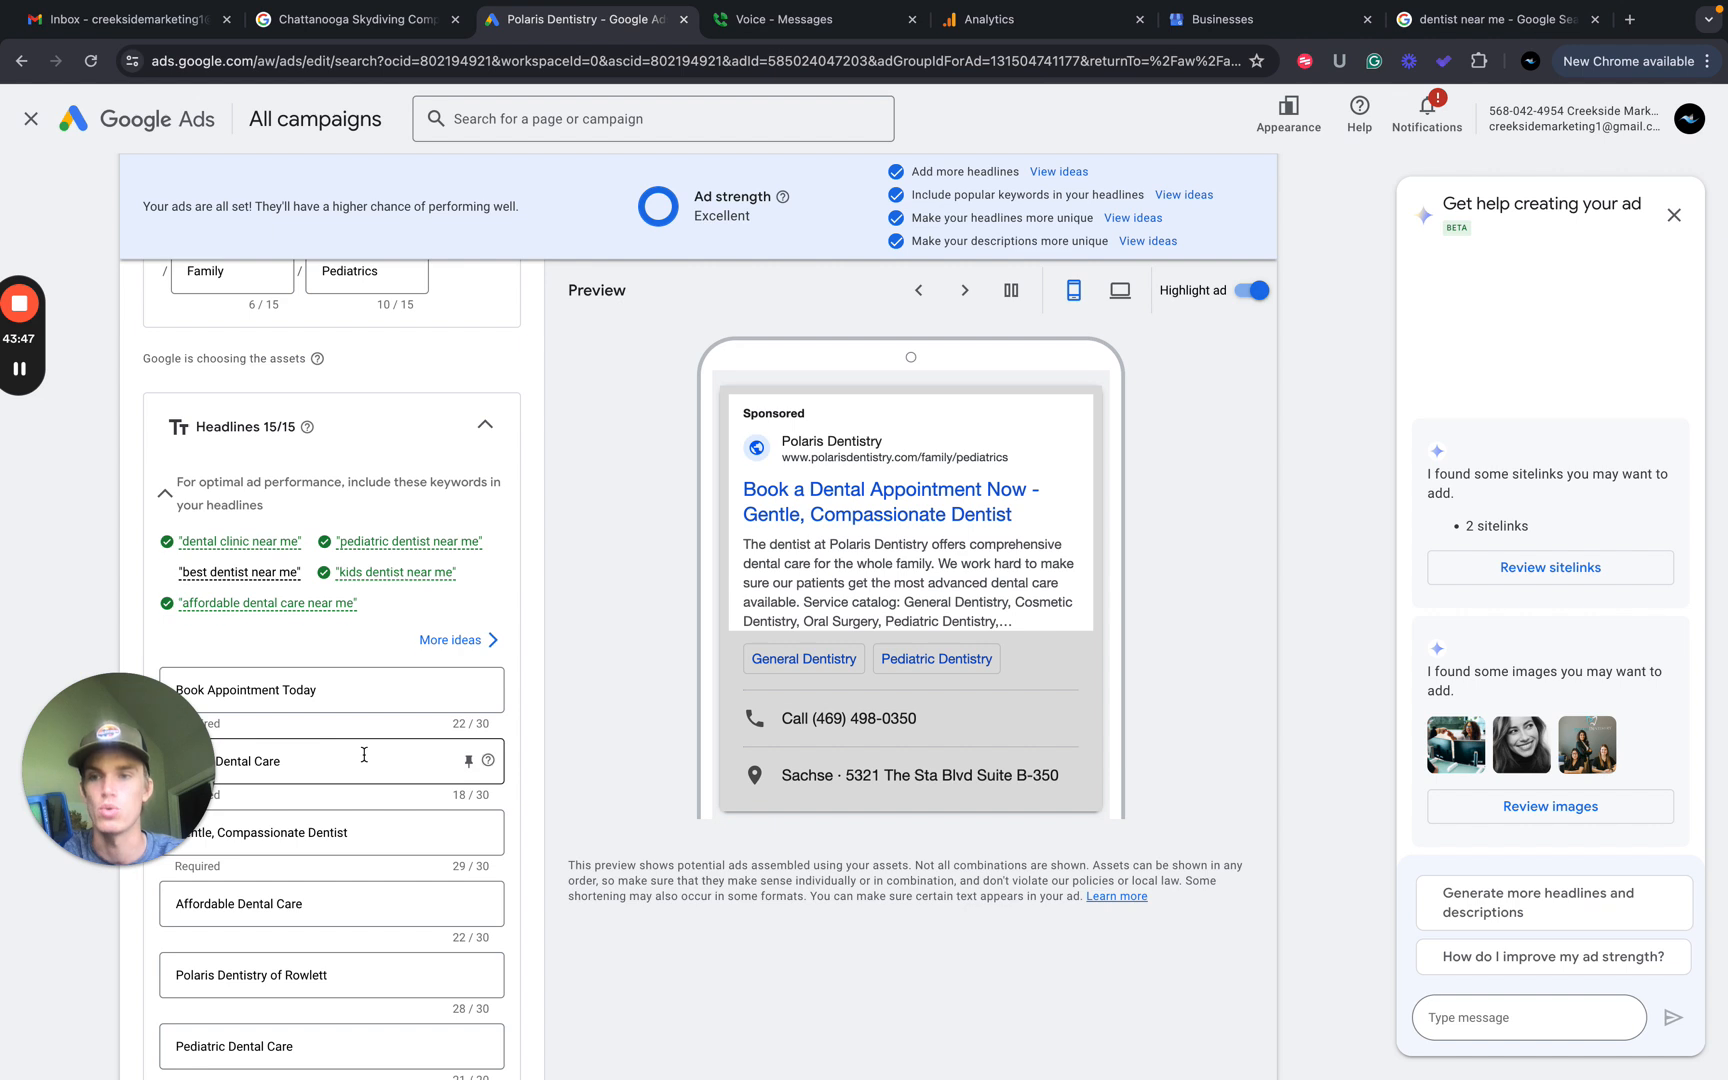
{"action": "scroll", "coordinate": [364, 755], "scroll_direction": "up", "scroll_amount": 6}
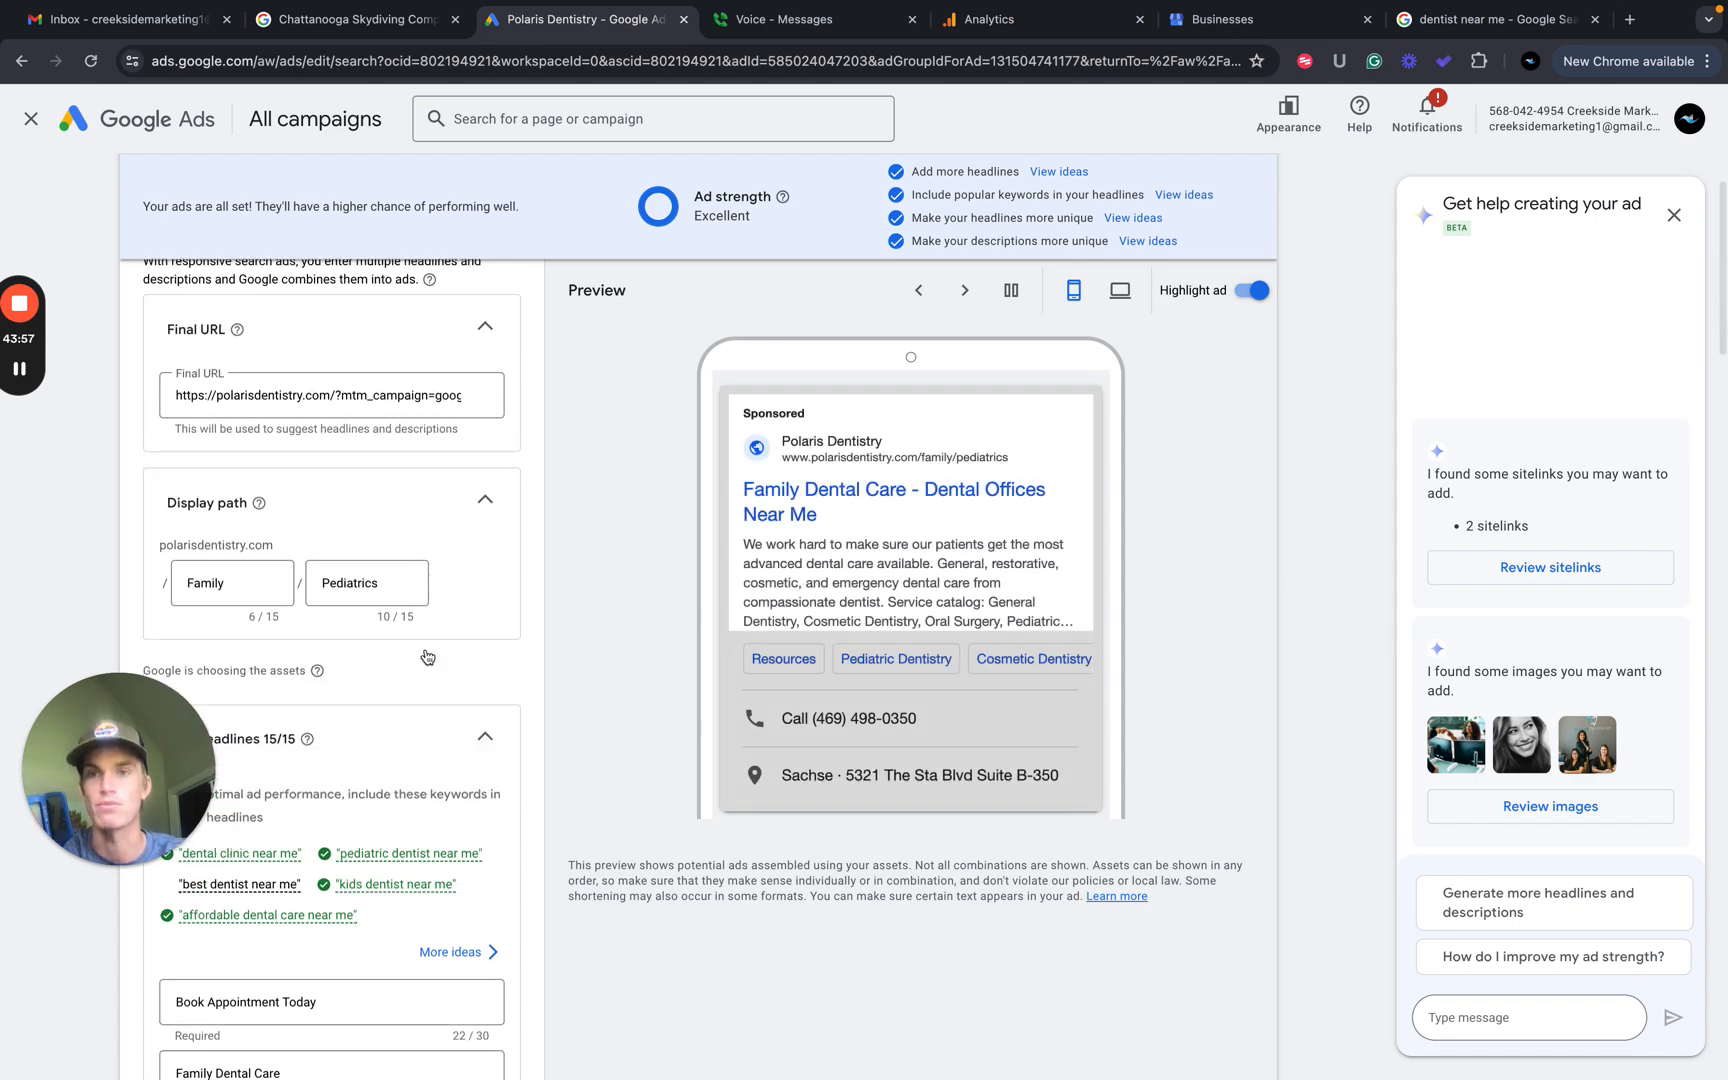
{"action": "scroll", "coordinate": [424, 656], "scroll_direction": "up", "scroll_amount": 2}
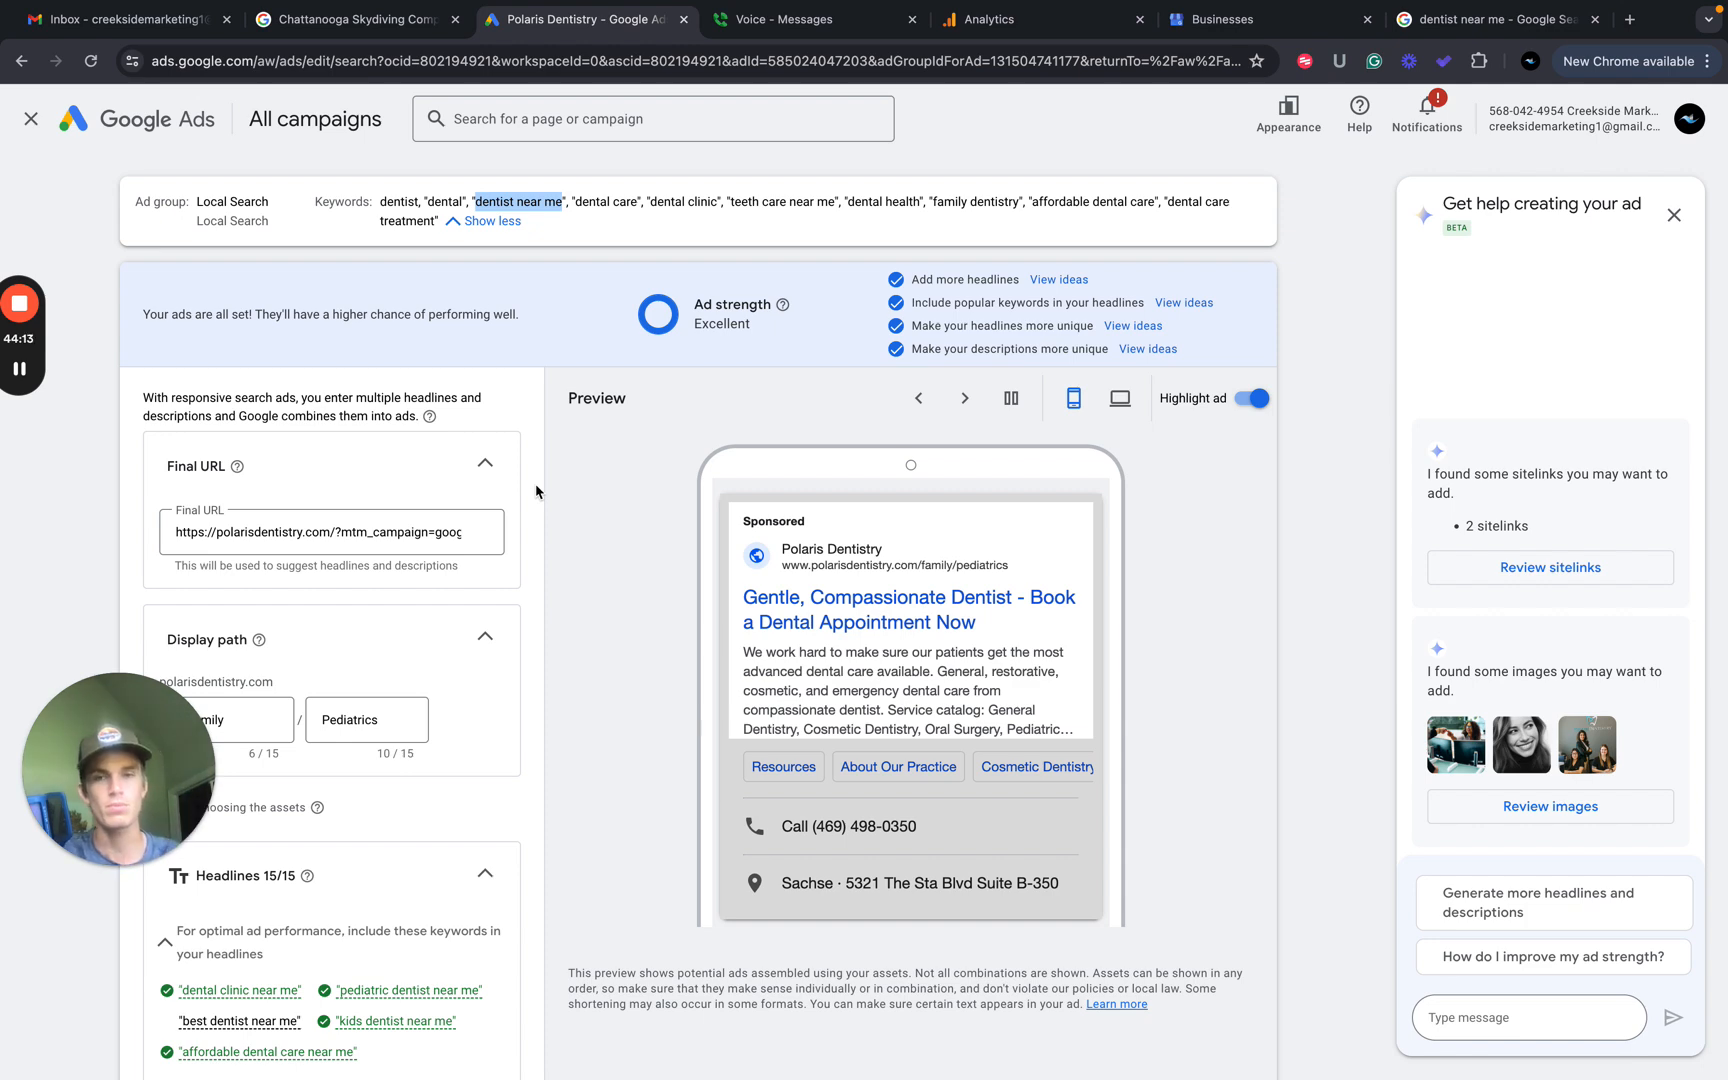
{"action": "scroll", "coordinate": [536, 491], "scroll_direction": "down", "scroll_amount": 1}
In the Google Ads Audit sheet, enter x in column C for ad copy stacking up well against competitors' ads for the same keywords.
{"action": "key", "text": "ctrl+Left"}
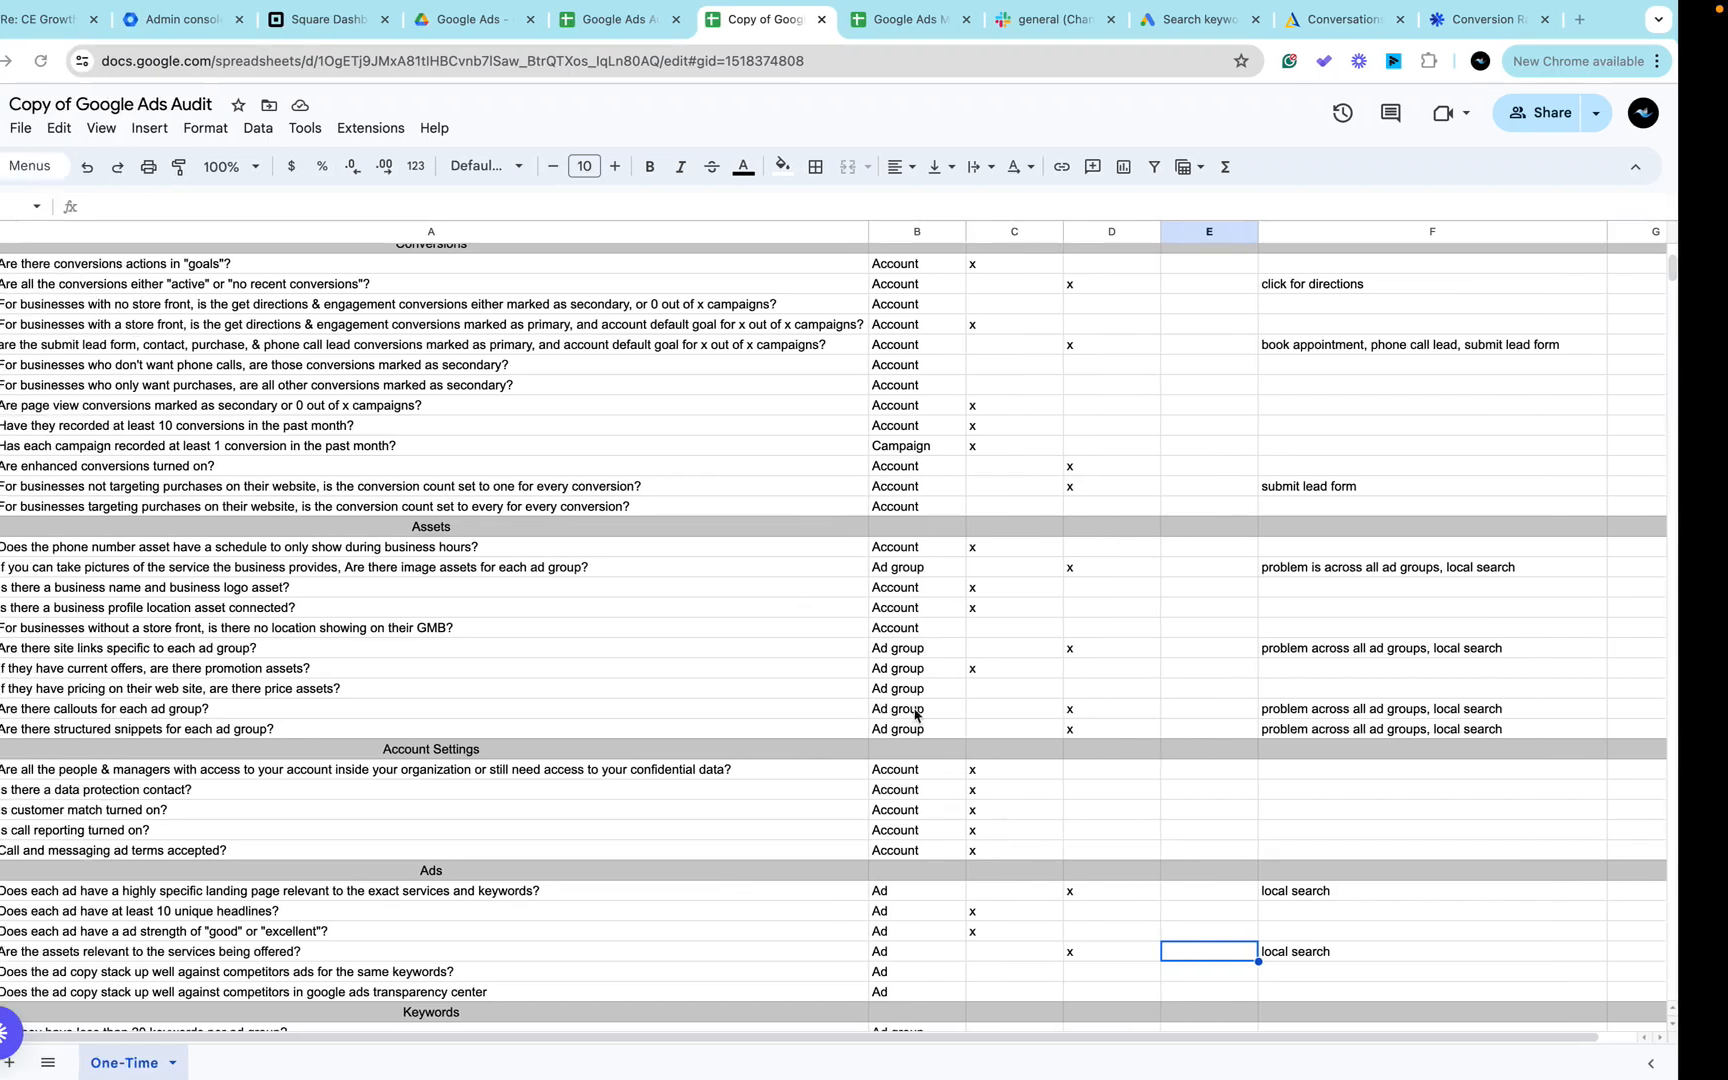
{"action": "left_click", "coordinate": [1063, 972]}
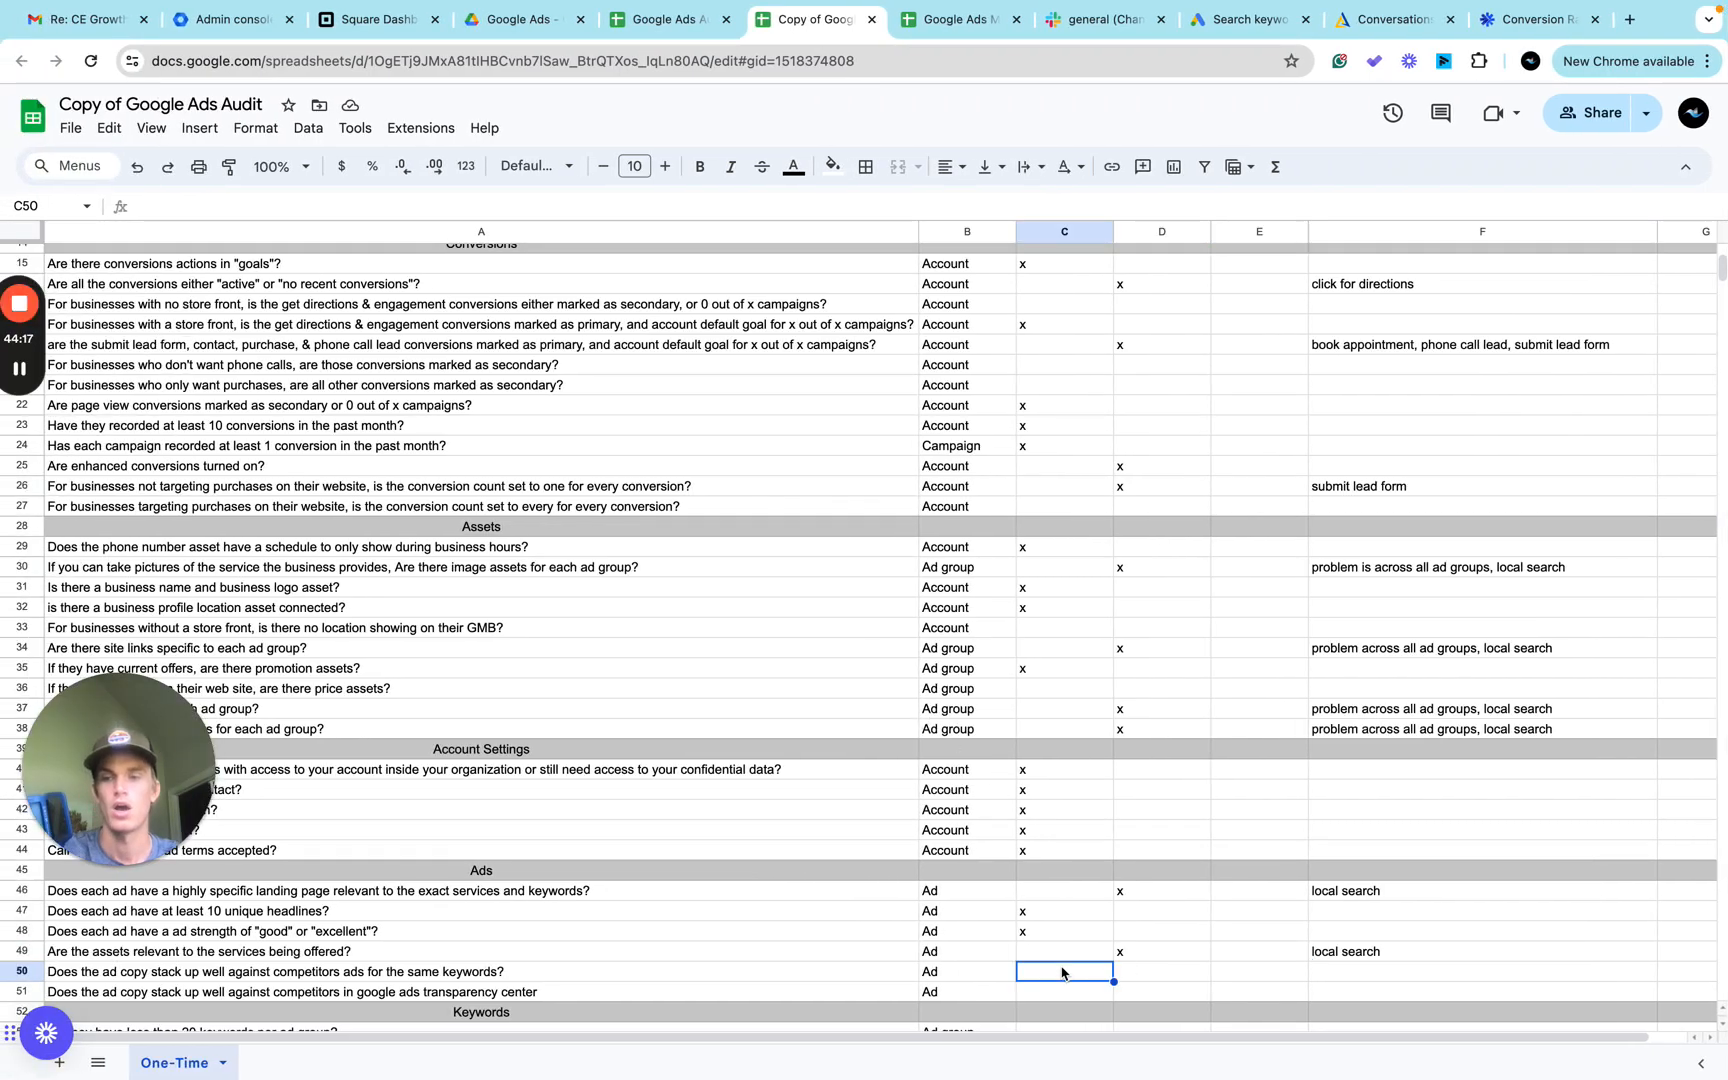
{"action": "type", "text": "x"}
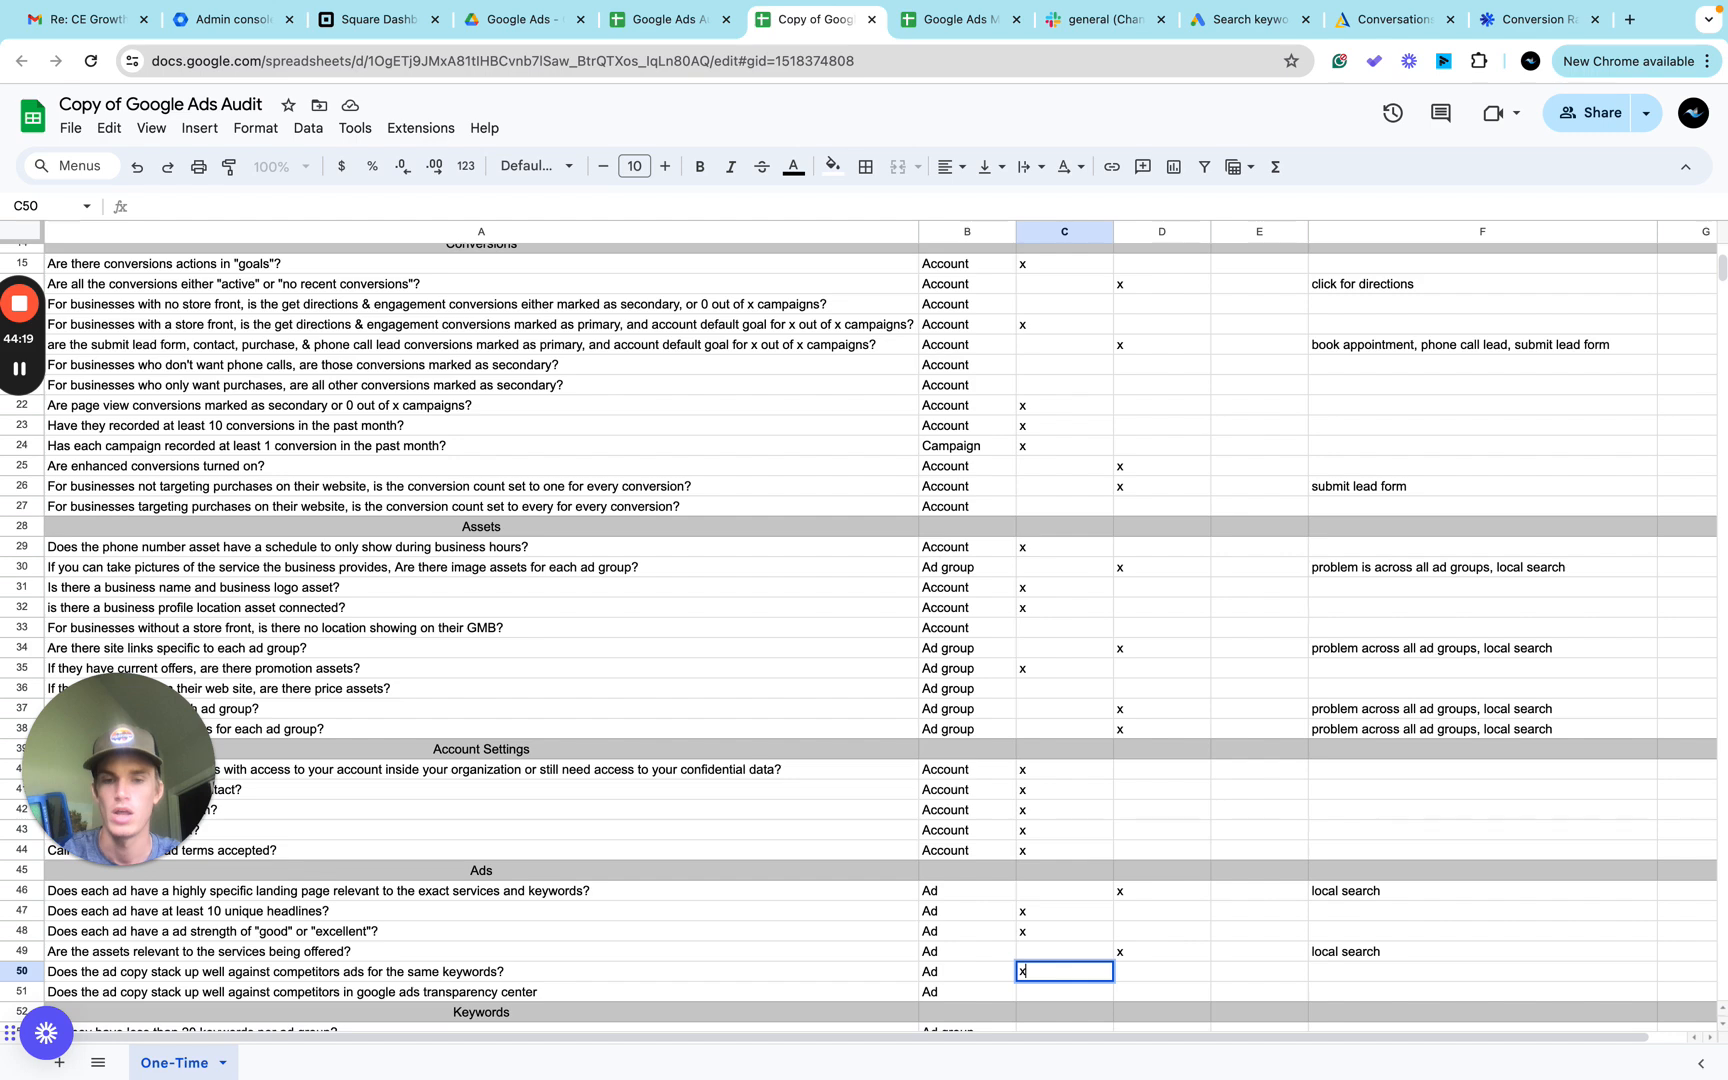
{"action": "left_click", "coordinate": [1080, 952]}
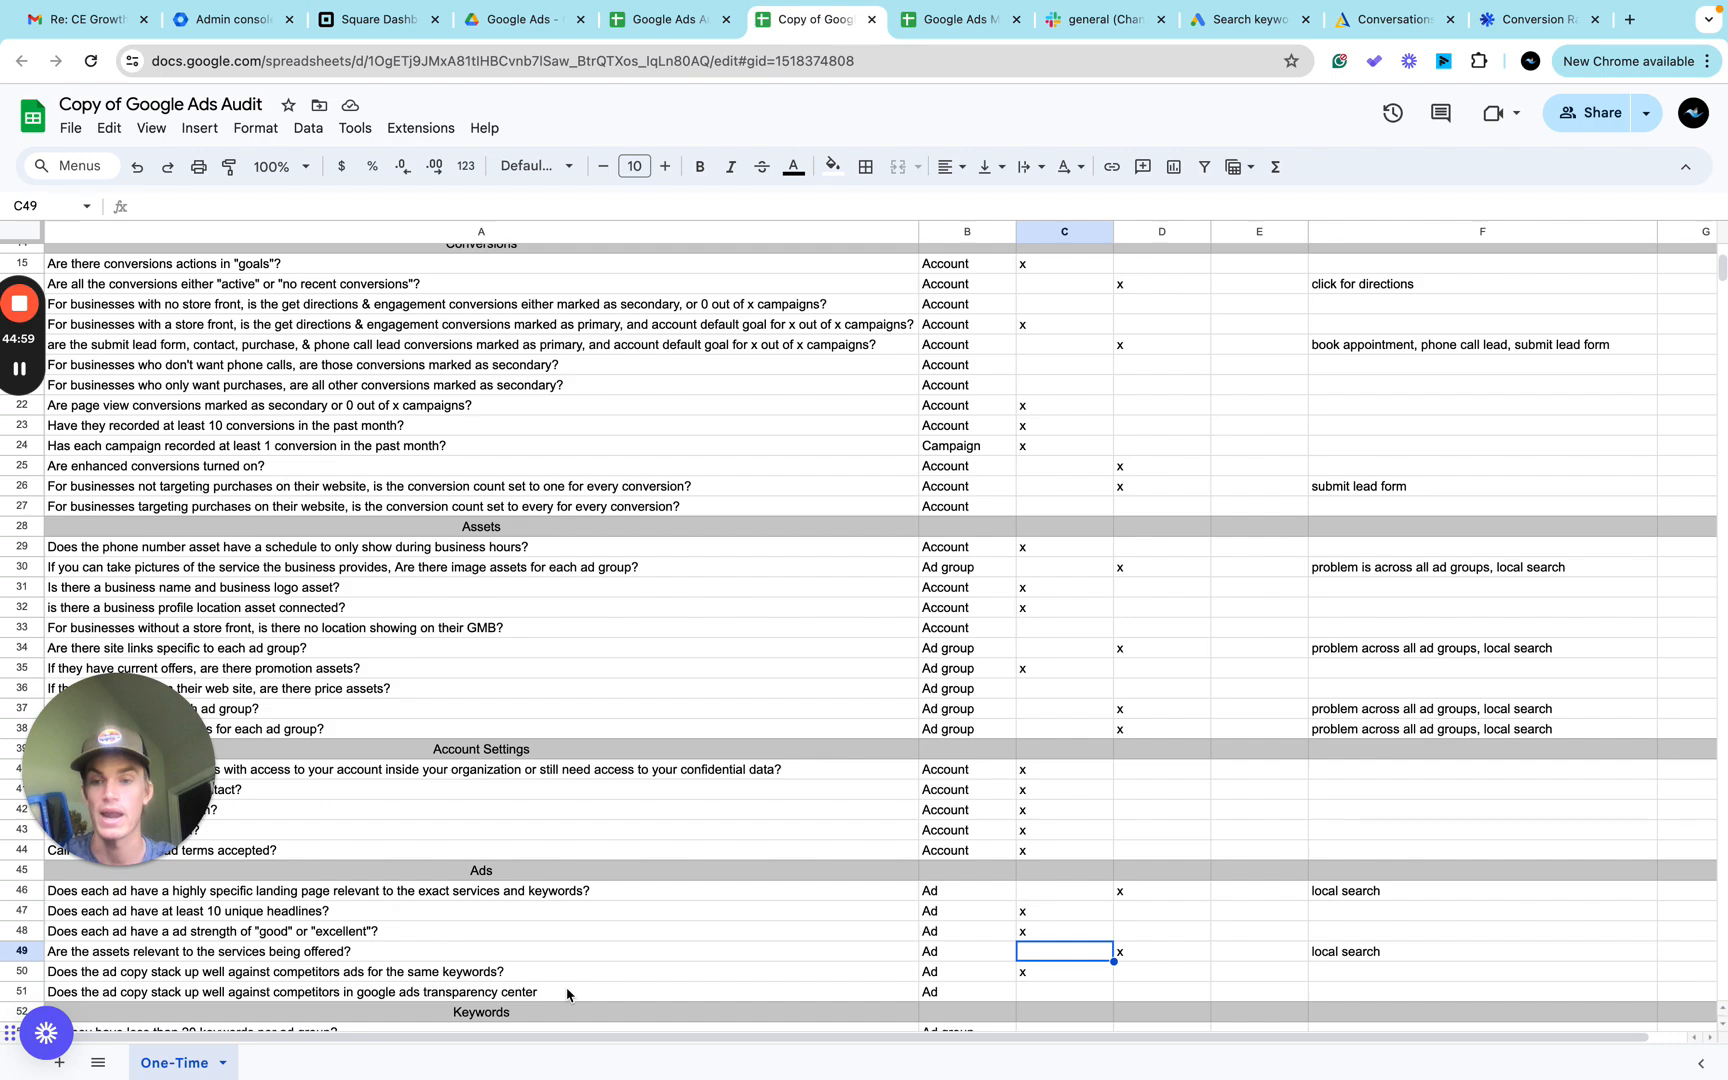
Search Google for "google ads transparency center" and open the Ads Transparency Center's advertiser search.
{"action": "key", "text": "ctrl+Right"}
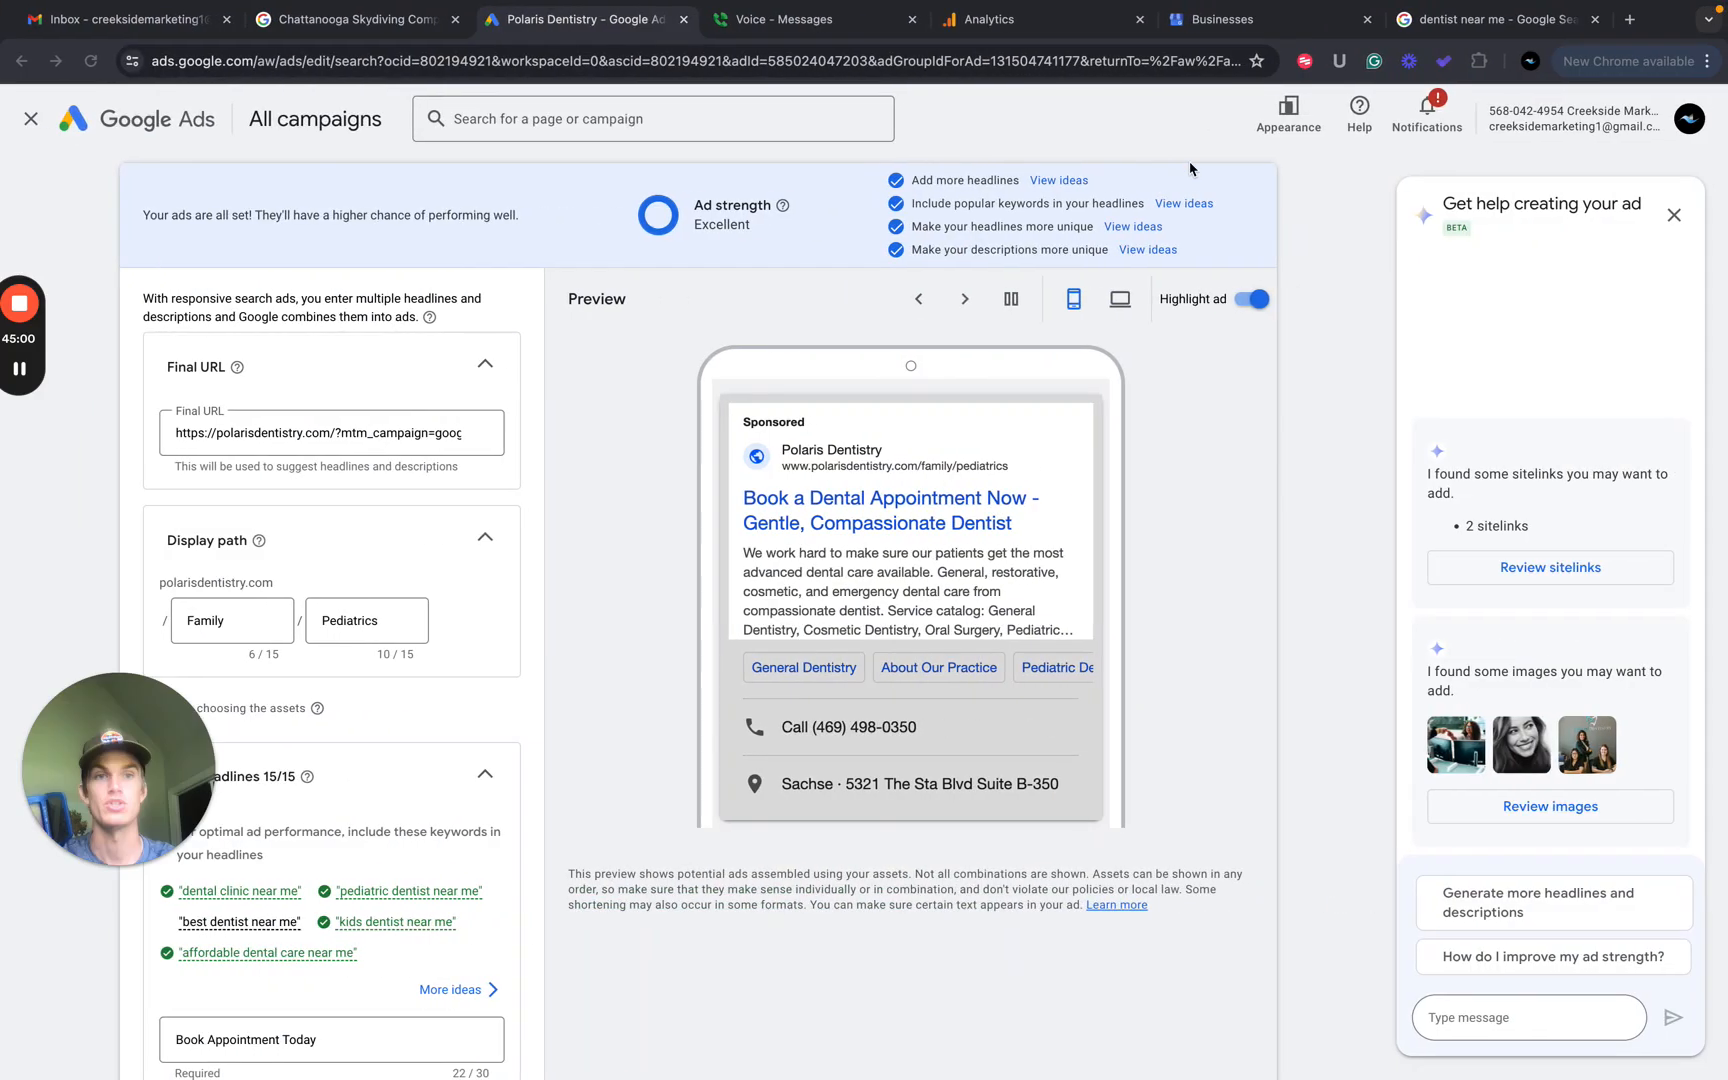
{"action": "left_click", "coordinate": [1500, 19]}
{"action": "left_click", "coordinate": [1070, 58]}
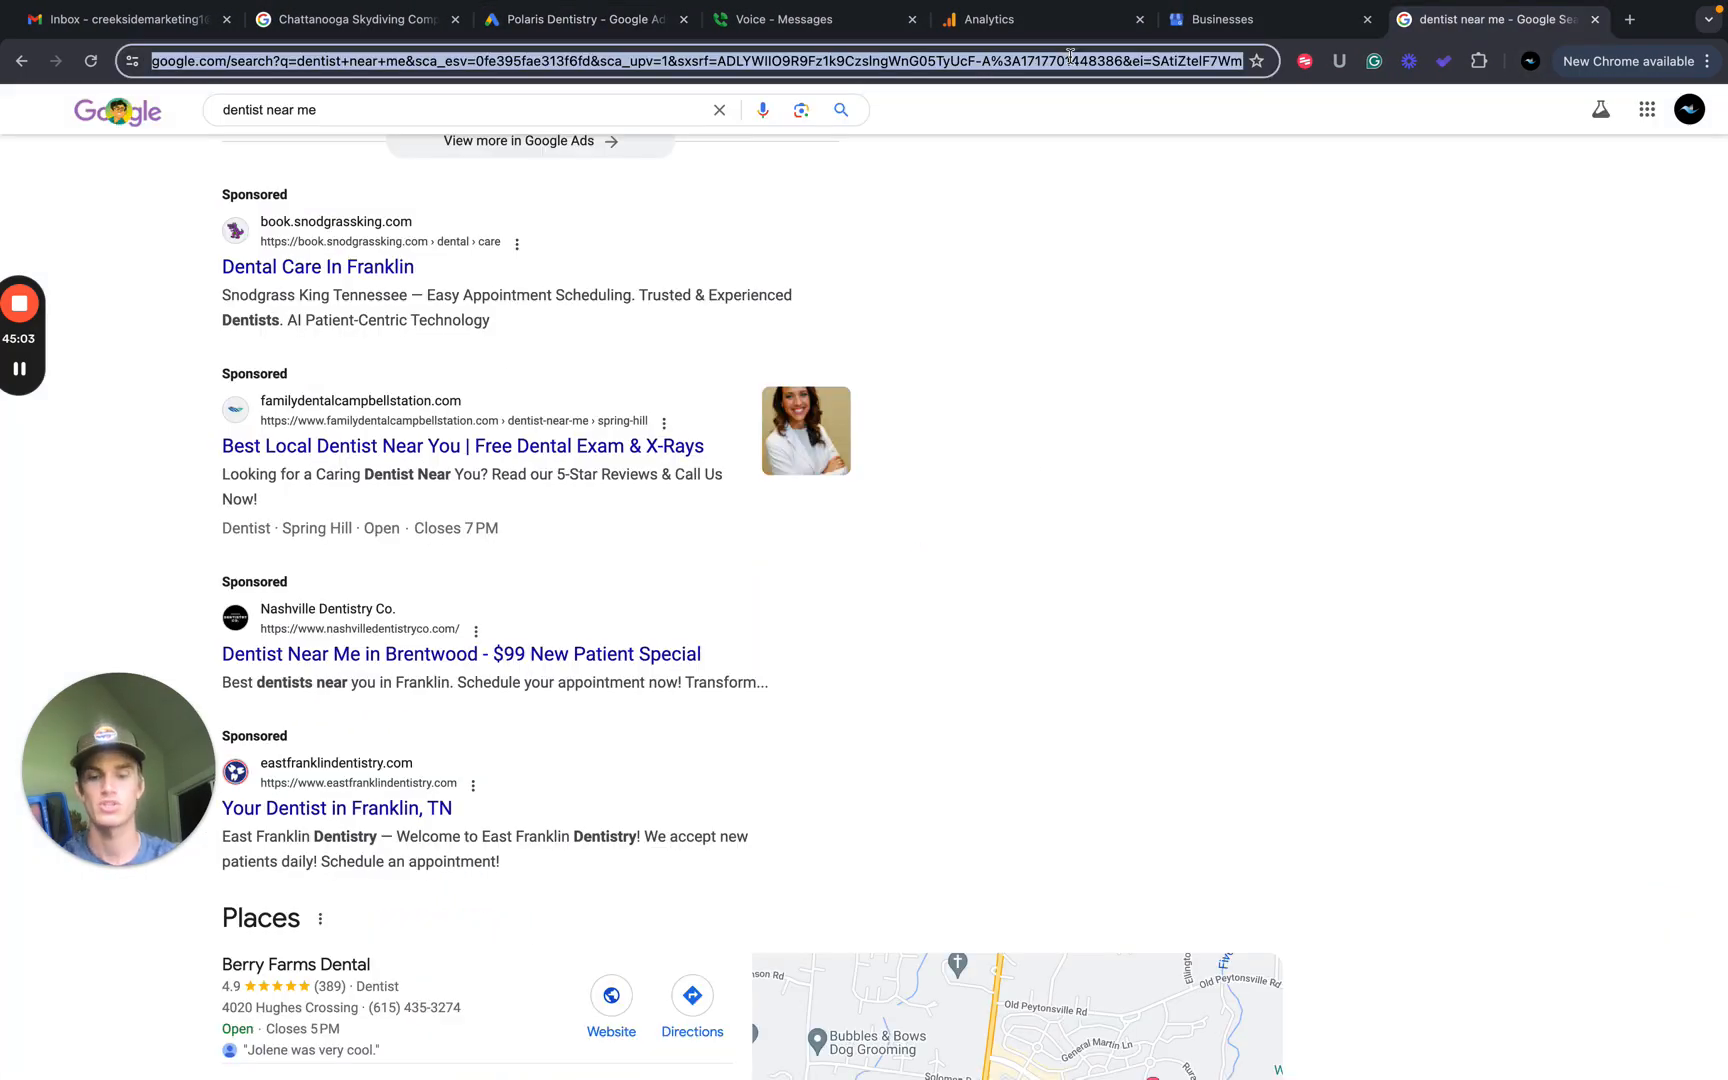
{"action": "type", "text": "google ads "}
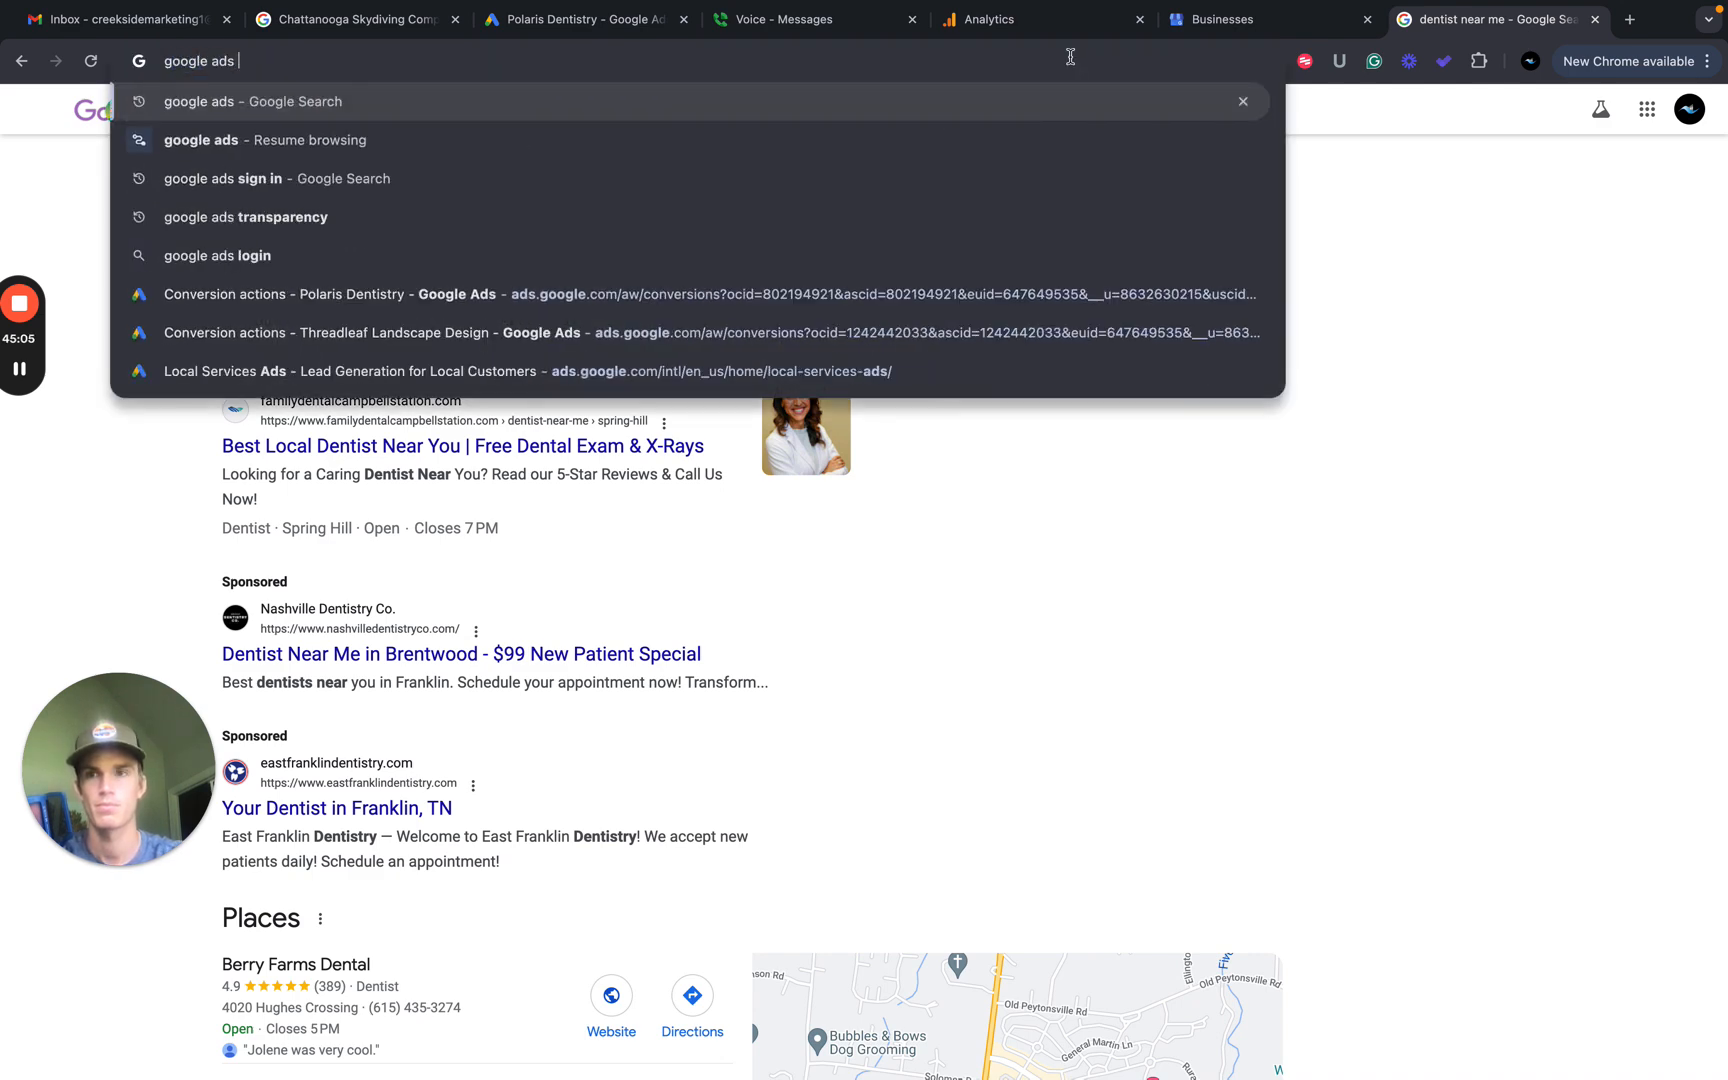
{"action": "type", "text": "transpar"}
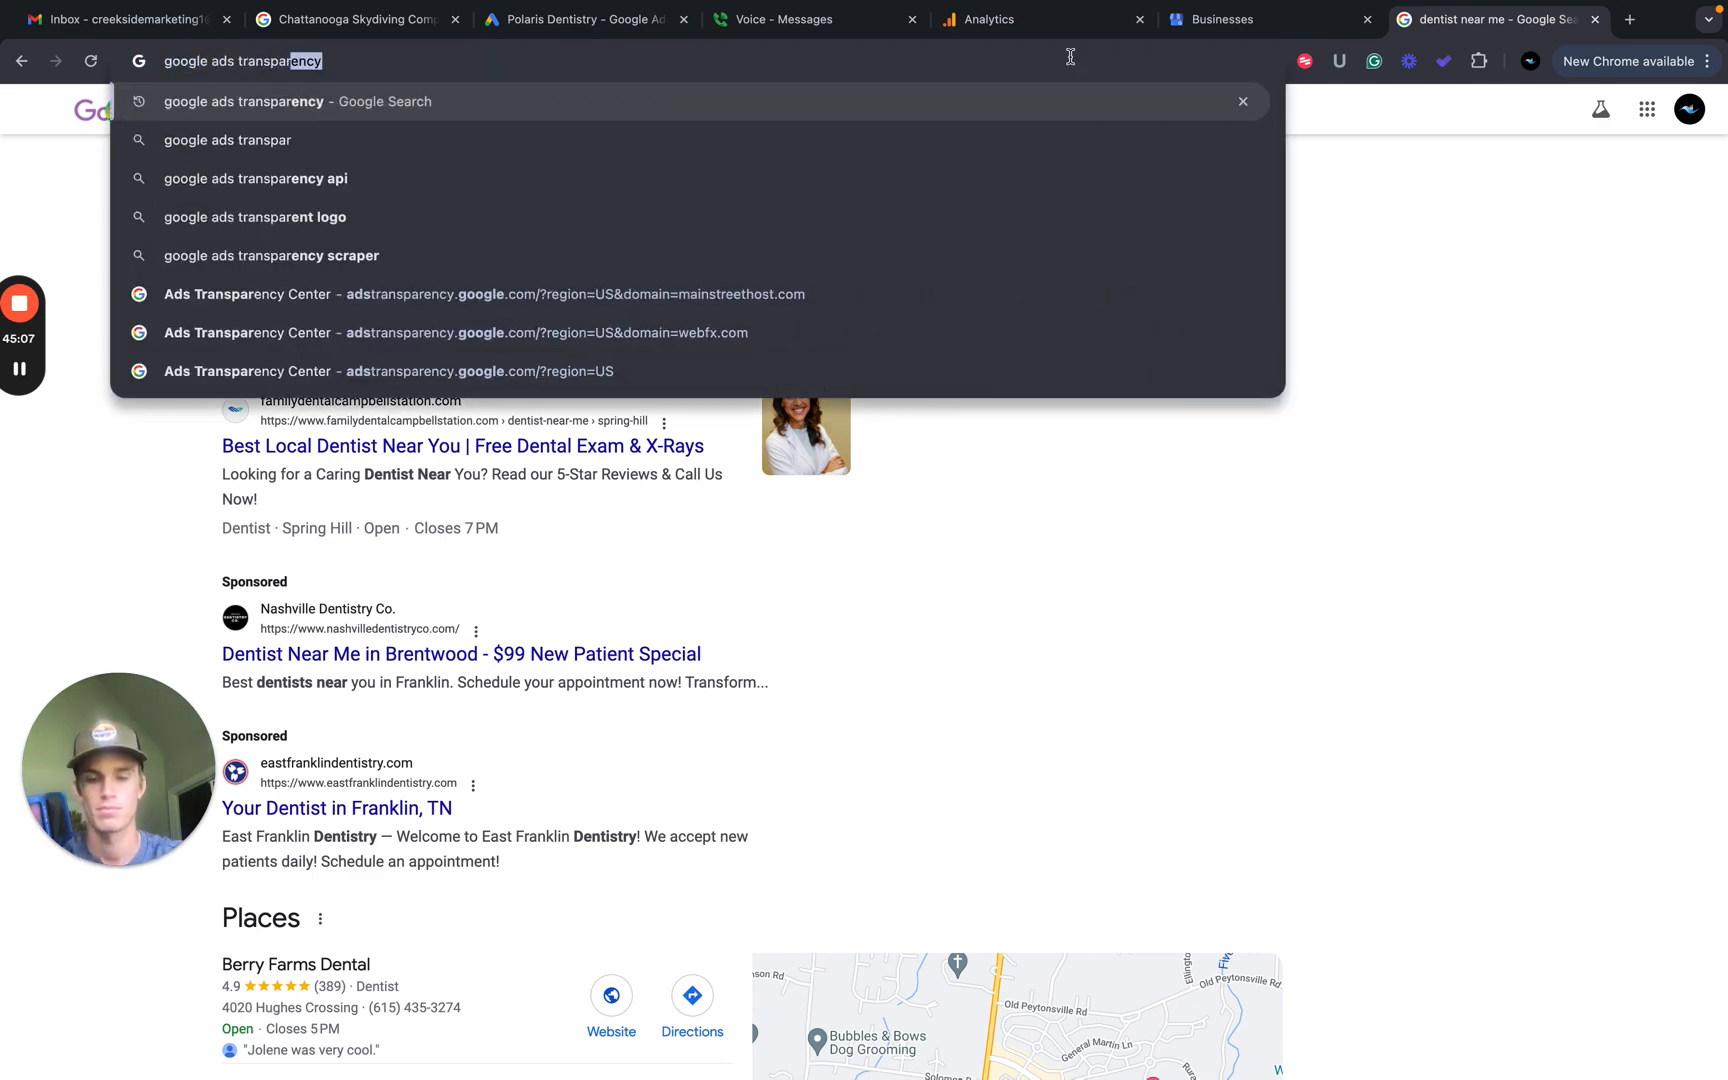
{"action": "type", "text": "ency center"}
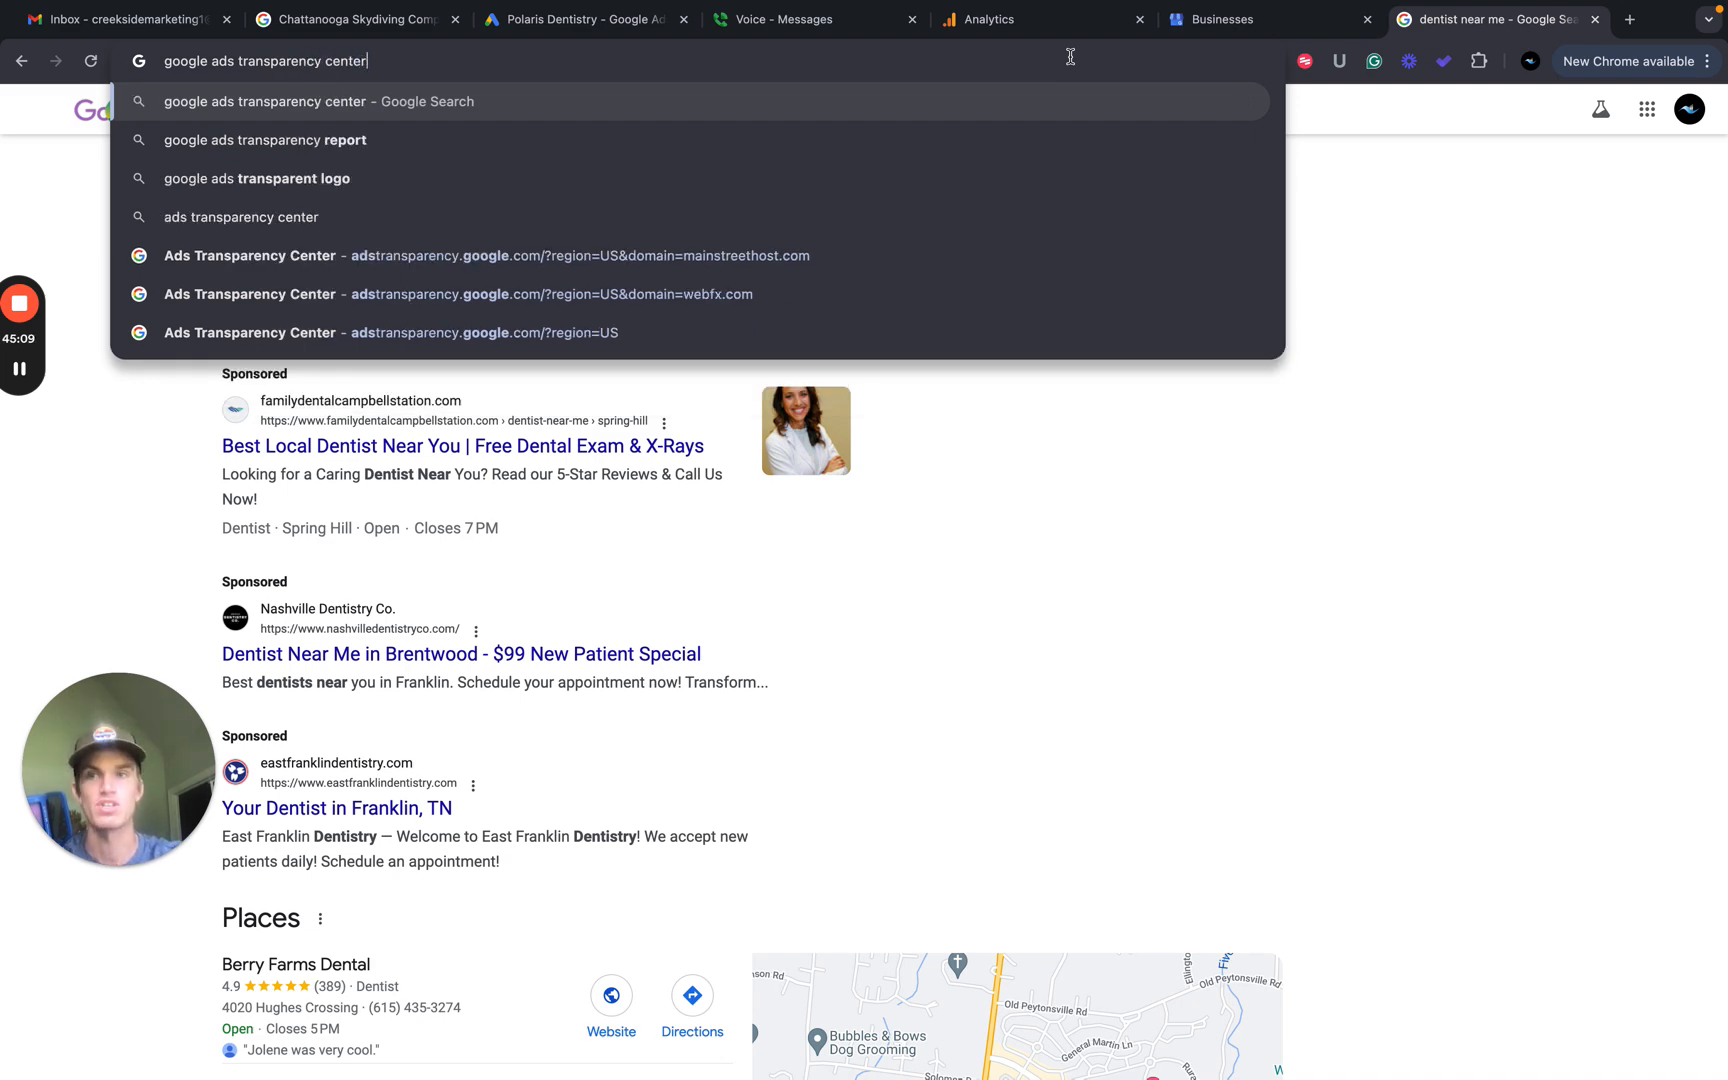
{"action": "key", "text": "Return"}
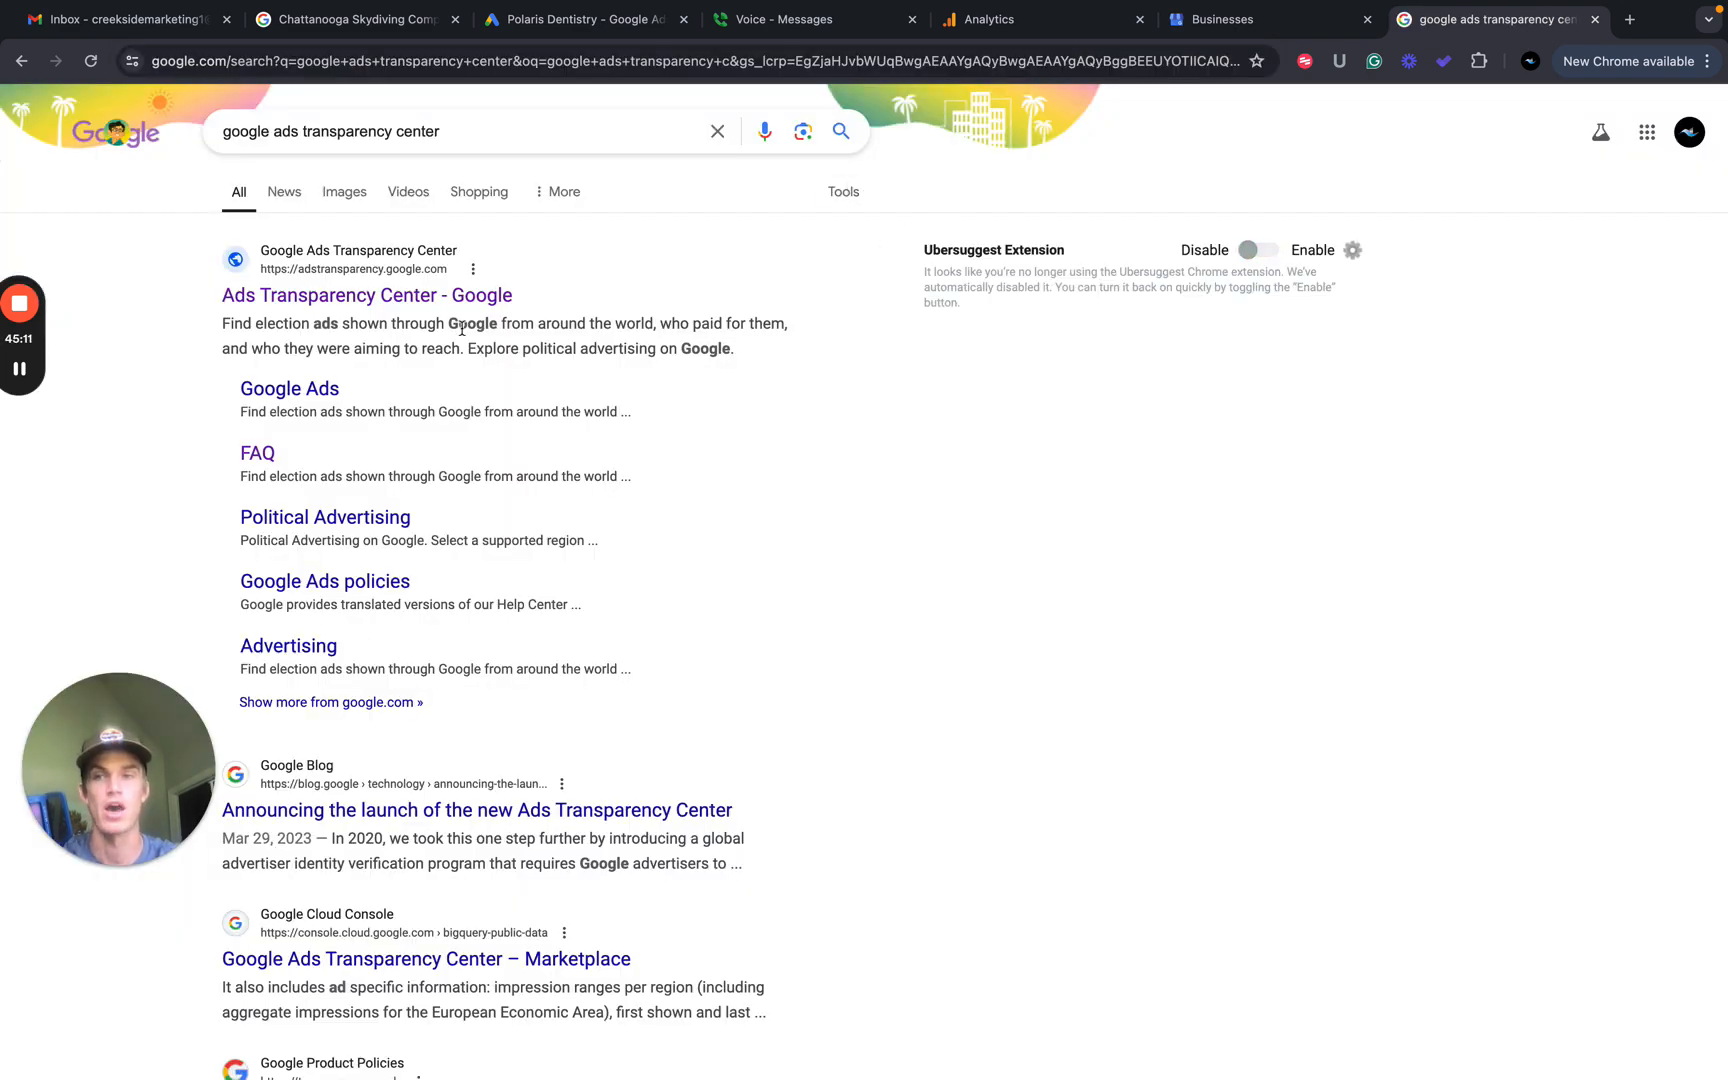
{"action": "left_click", "coordinate": [408, 300]}
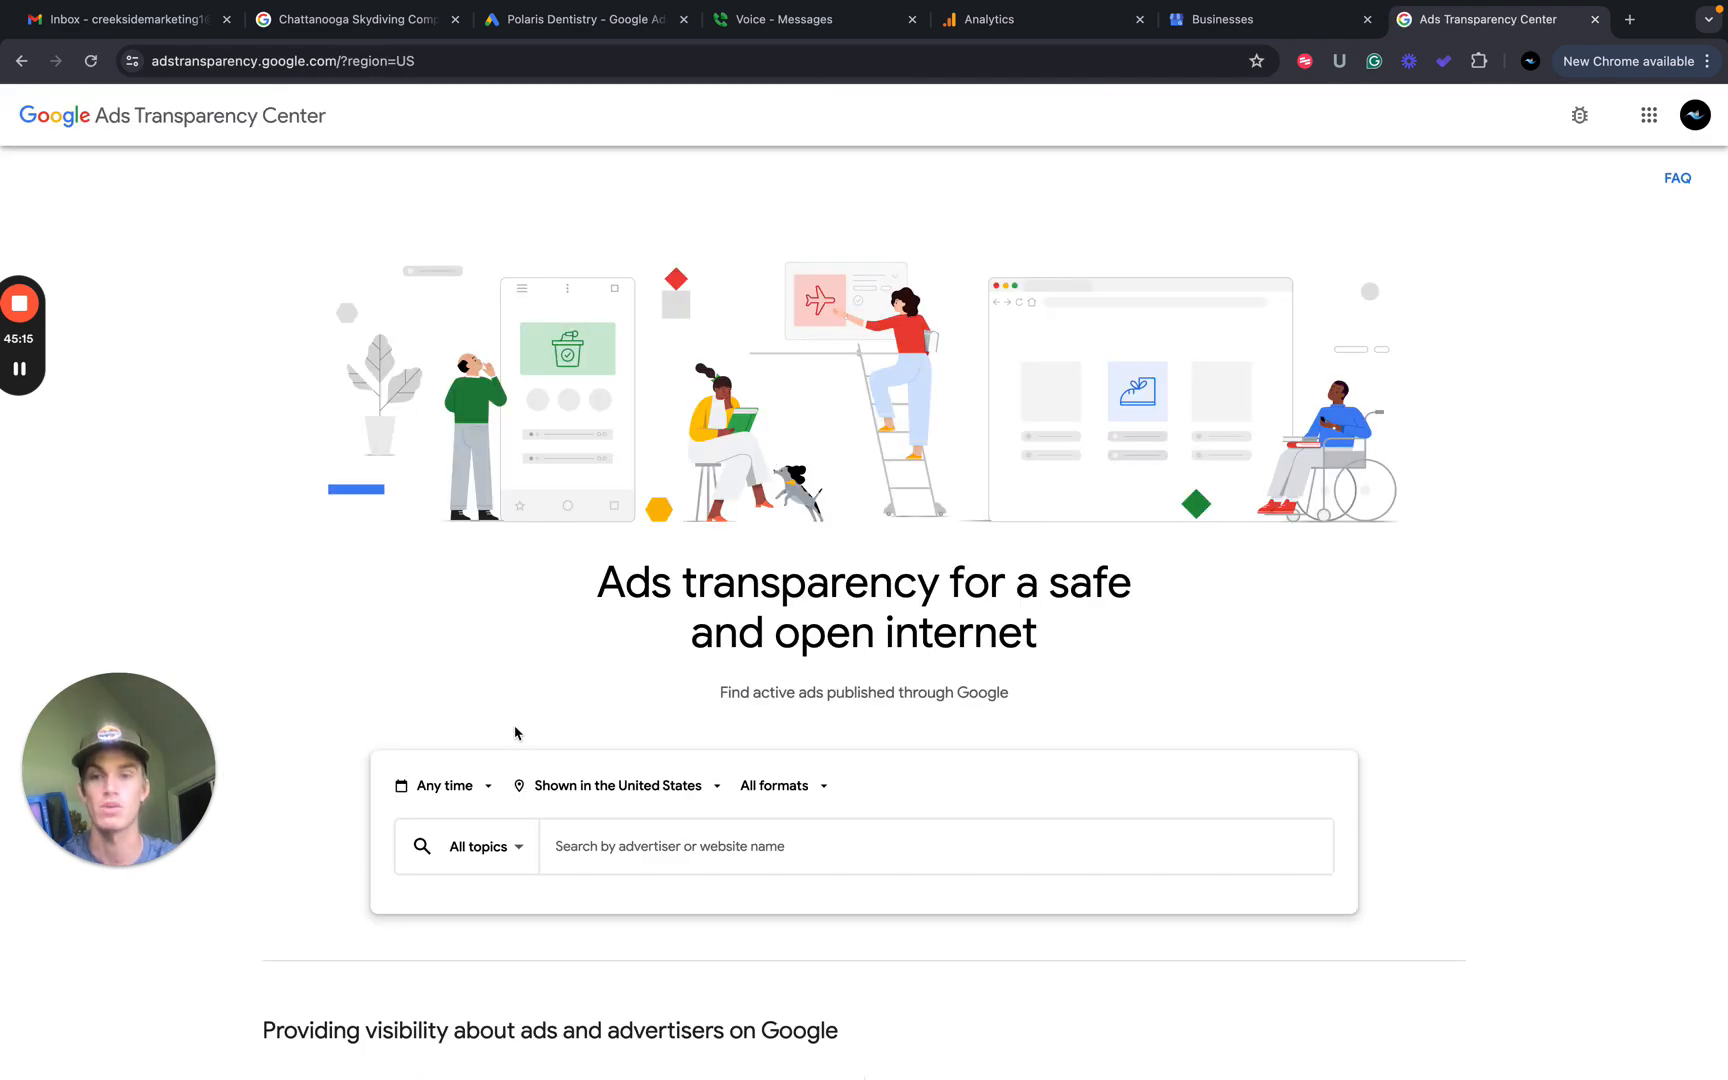
{"action": "scroll", "coordinate": [513, 729], "scroll_direction": "down", "scroll_amount": 2}
{"action": "left_click", "coordinate": [603, 637]}
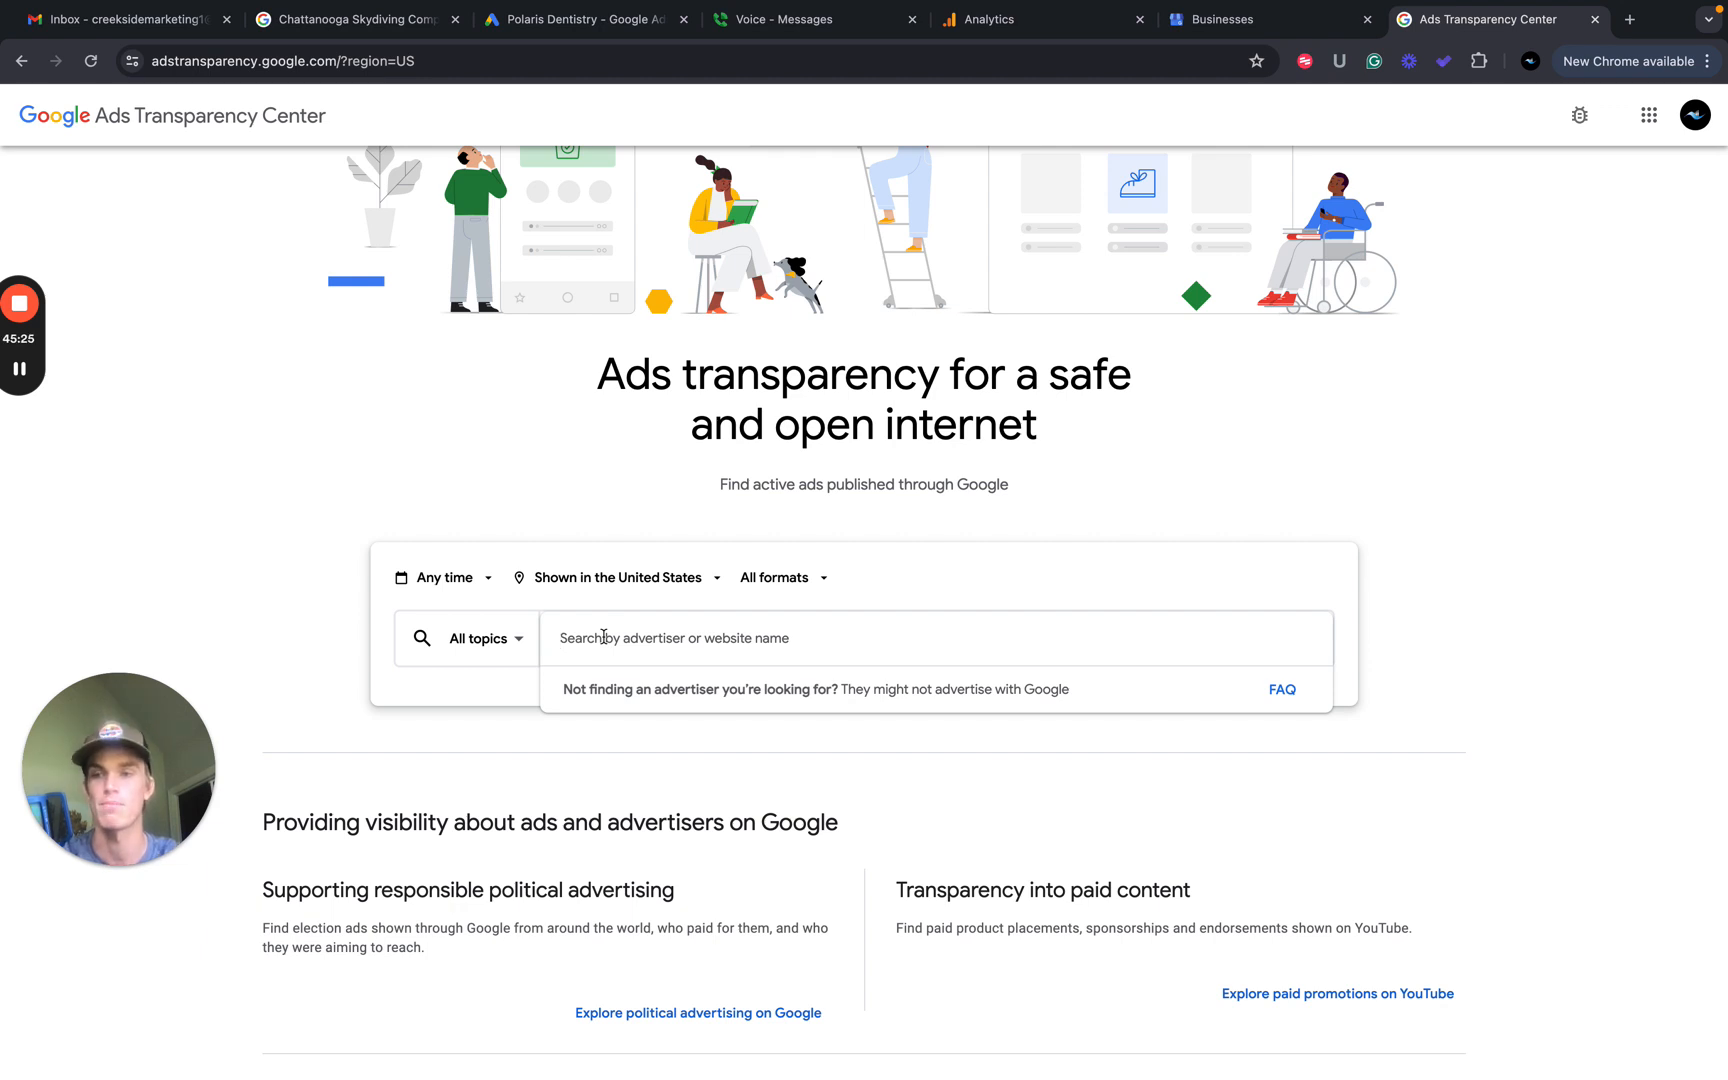
{"action": "left_click", "coordinate": [20, 371]}
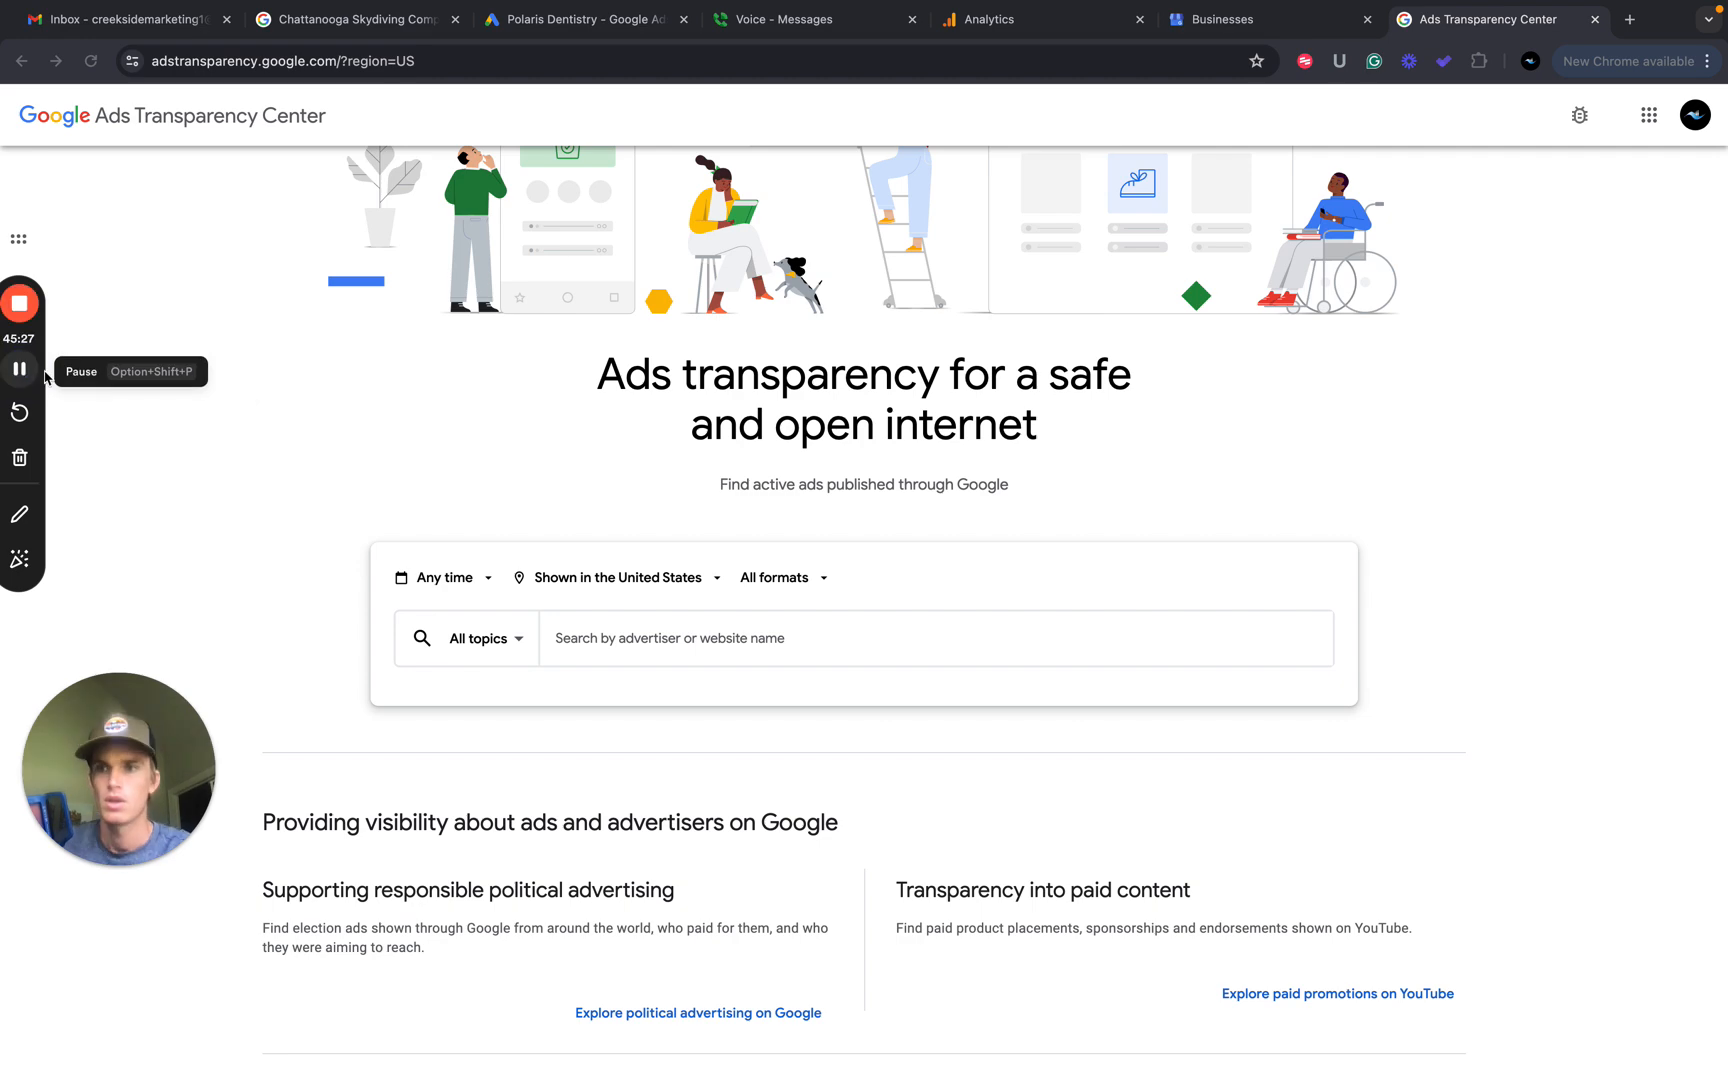
Search Google for "dentist in sachse tx" in the Businesses browser tab and find a competitor's domain among the sponsored ads.
{"action": "left_click", "coordinate": [1250, 21]}
{"action": "left_click", "coordinate": [1065, 62]}
{"action": "type", "text": "de"}
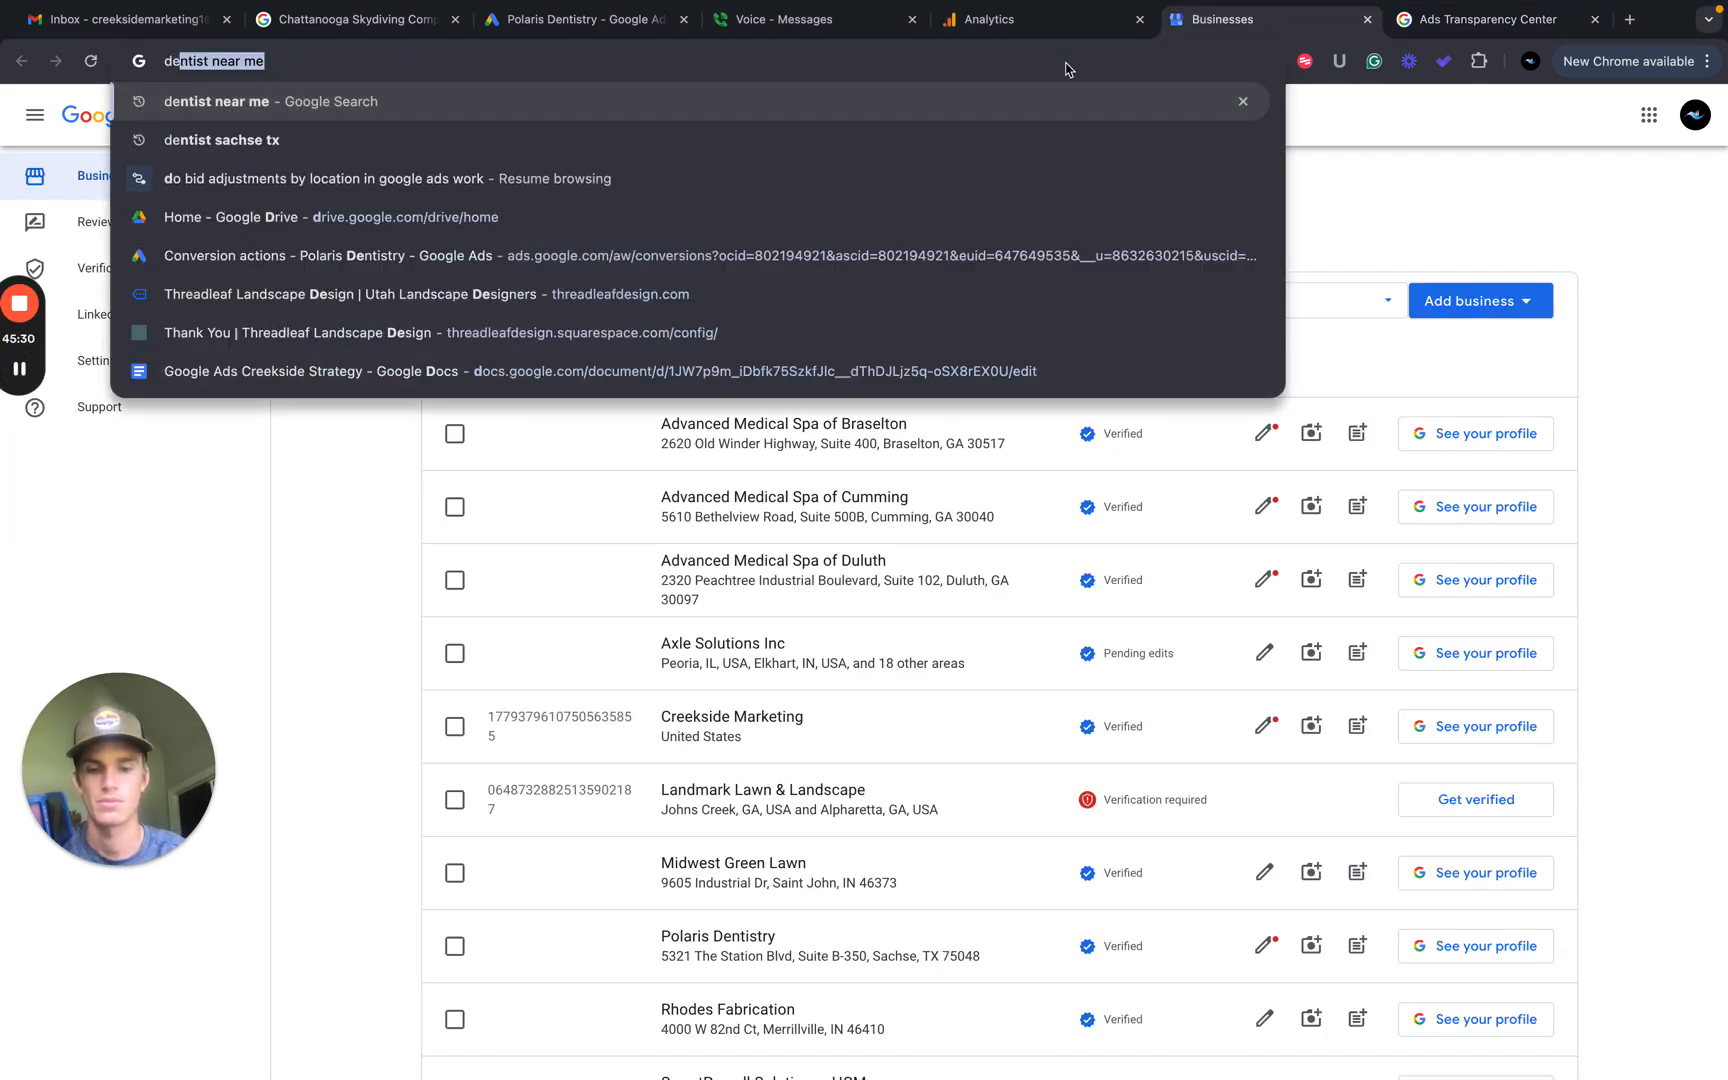
{"action": "type", "text": "ntists in sachse"}
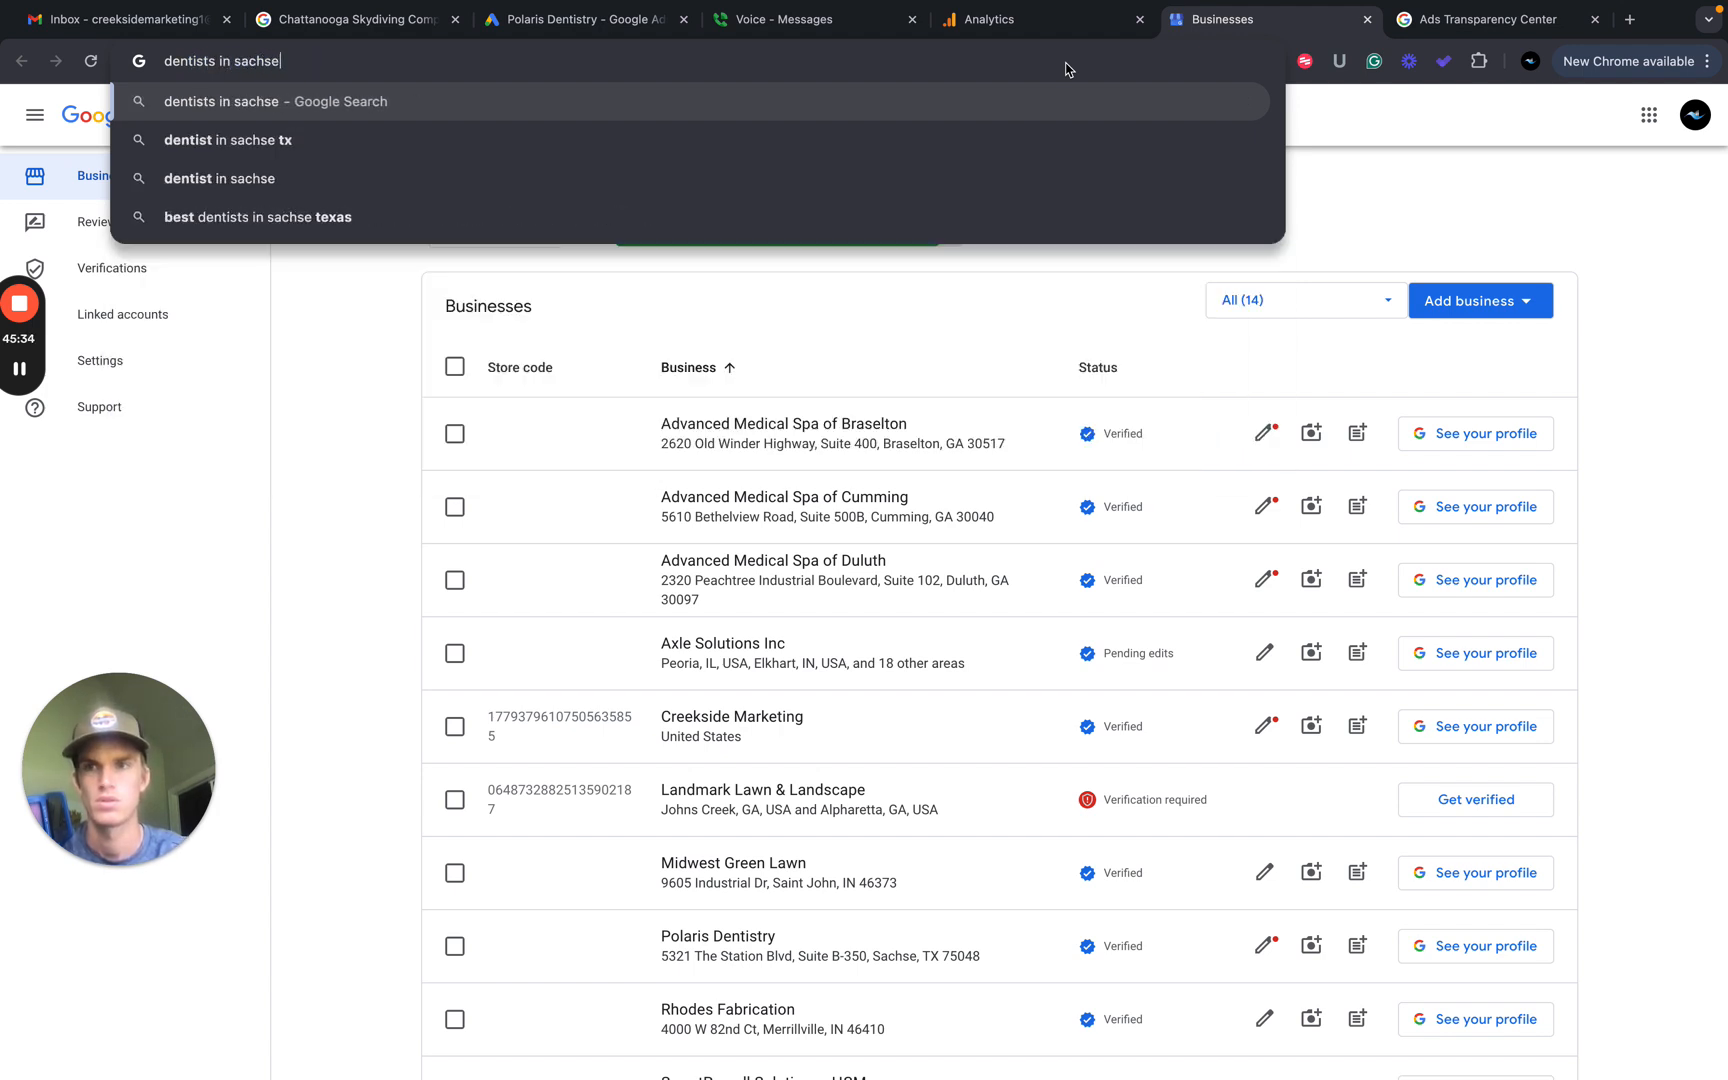
{"action": "left_click", "coordinate": [872, 139]}
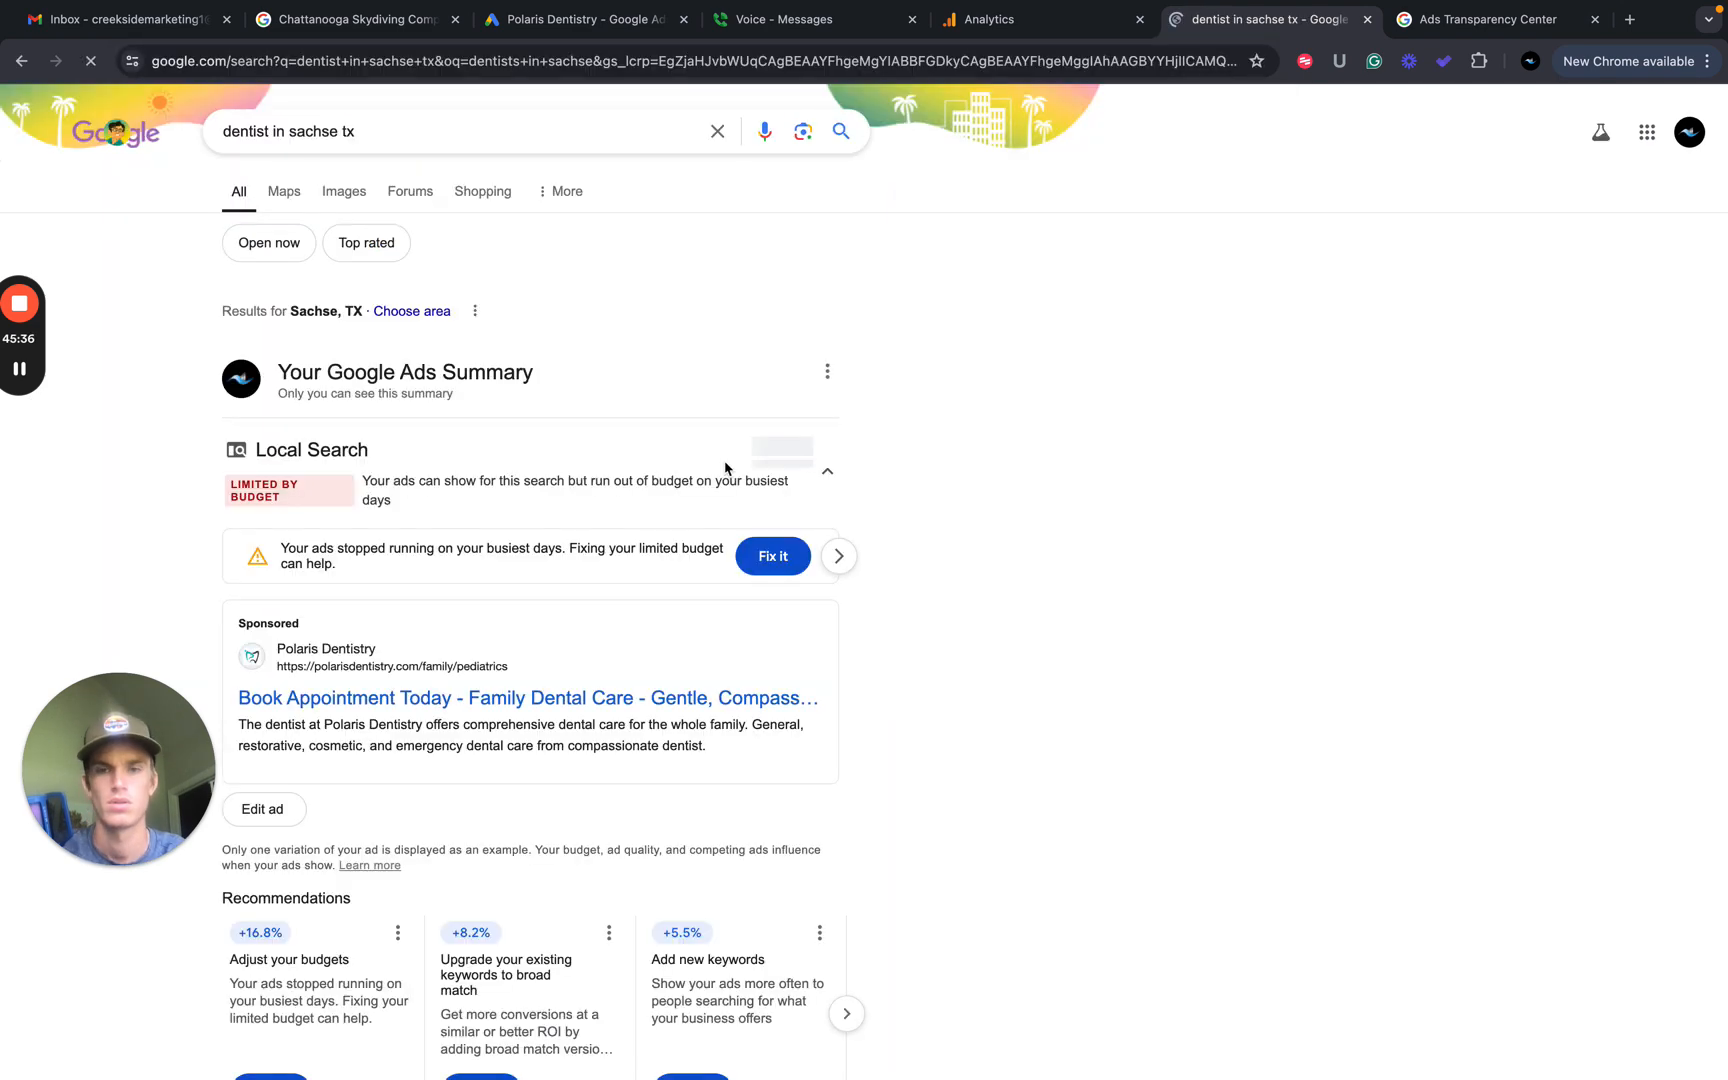
{"action": "scroll", "coordinate": [475, 650], "scroll_direction": "down", "scroll_amount": 4}
{"action": "scroll", "coordinate": [476, 649], "scroll_direction": "down", "scroll_amount": 2}
{"action": "scroll", "coordinate": [477, 647], "scroll_direction": "down", "scroll_amount": 3}
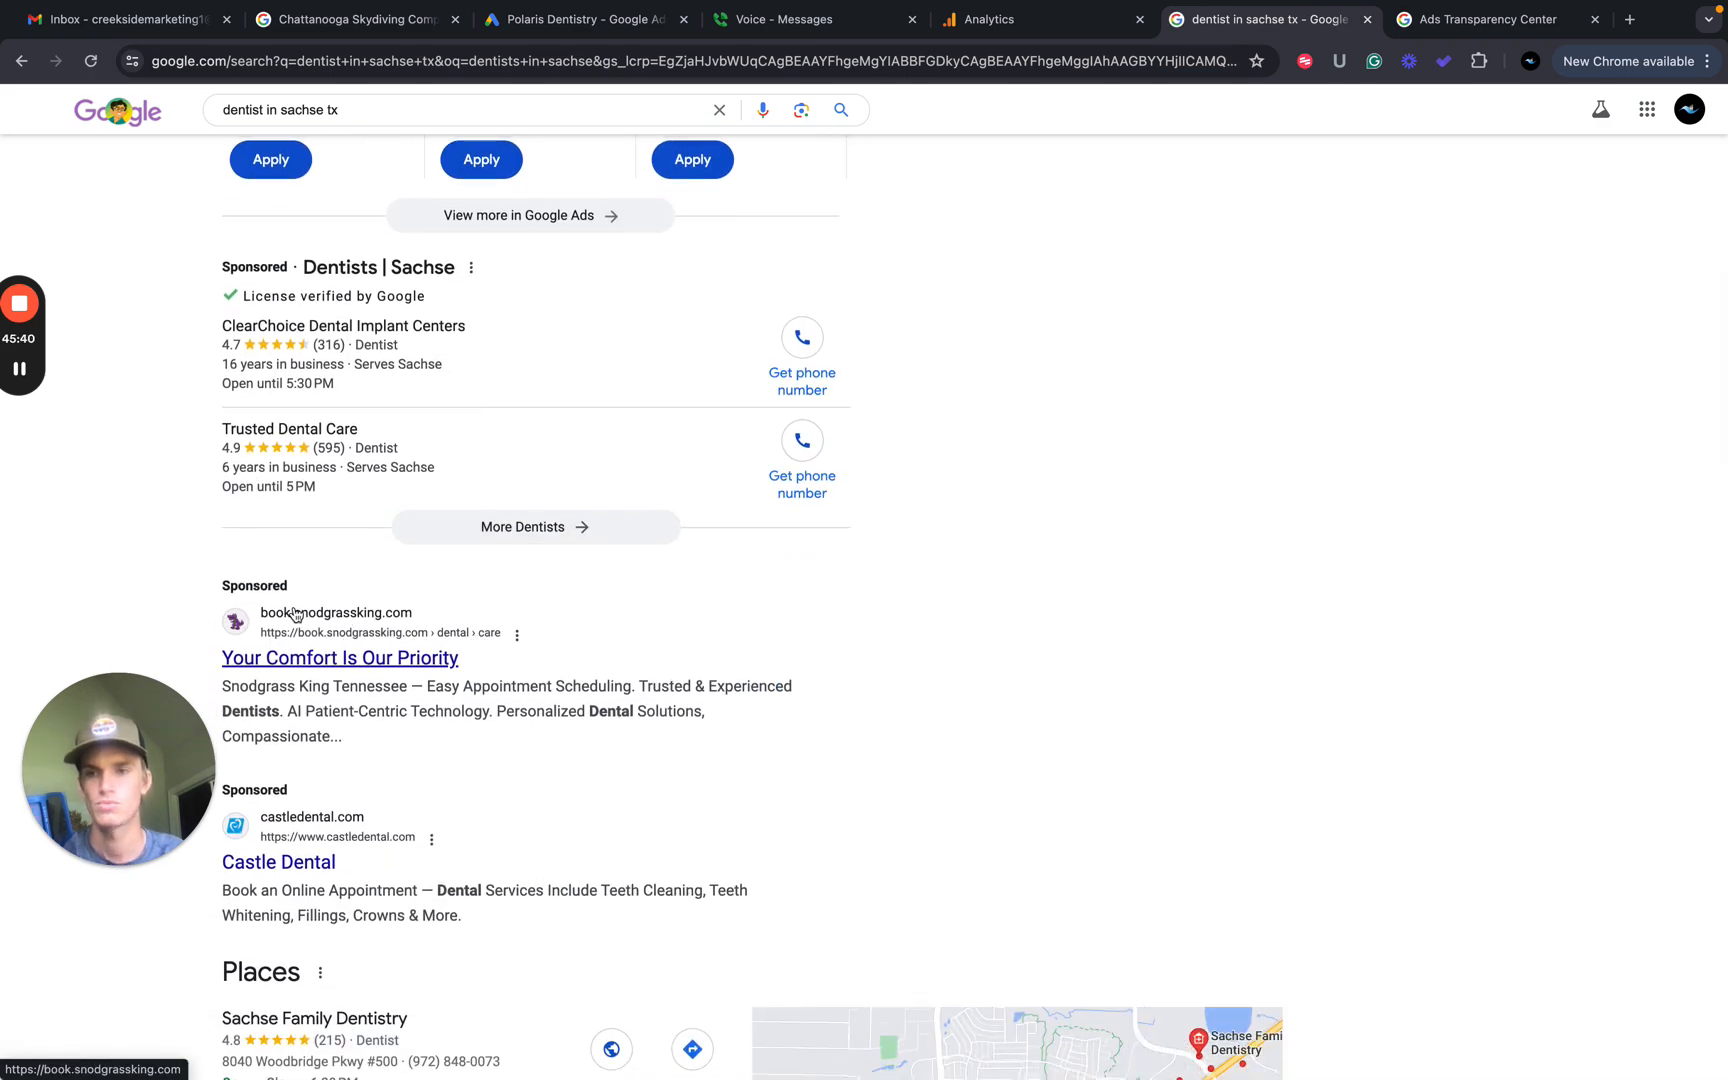
{"action": "left_click_drag", "start_coordinate": [415, 612], "coordinate": [361, 621]}
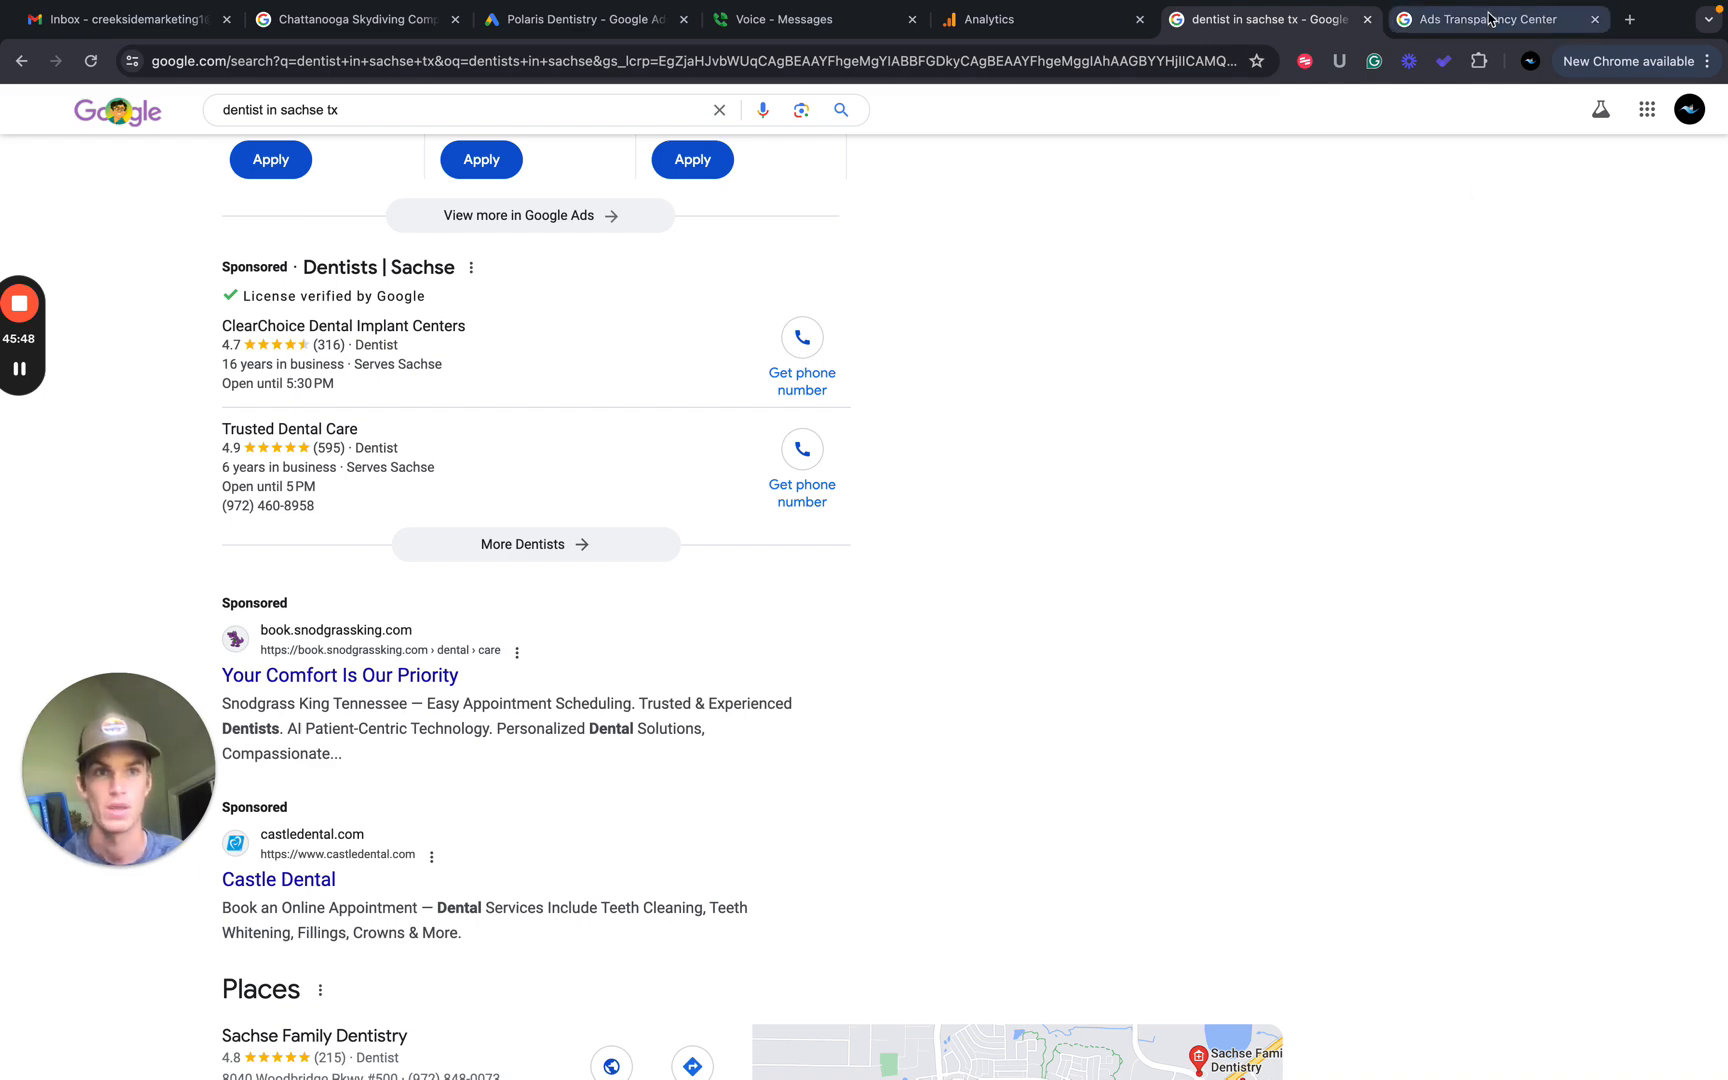
Look up "snodgrassking" in the Ads Transparency Center, choose the snodgrassking.com website and view its ads.
{"action": "left_click", "coordinate": [1490, 19]}
{"action": "type", "text": "snodgrass"}
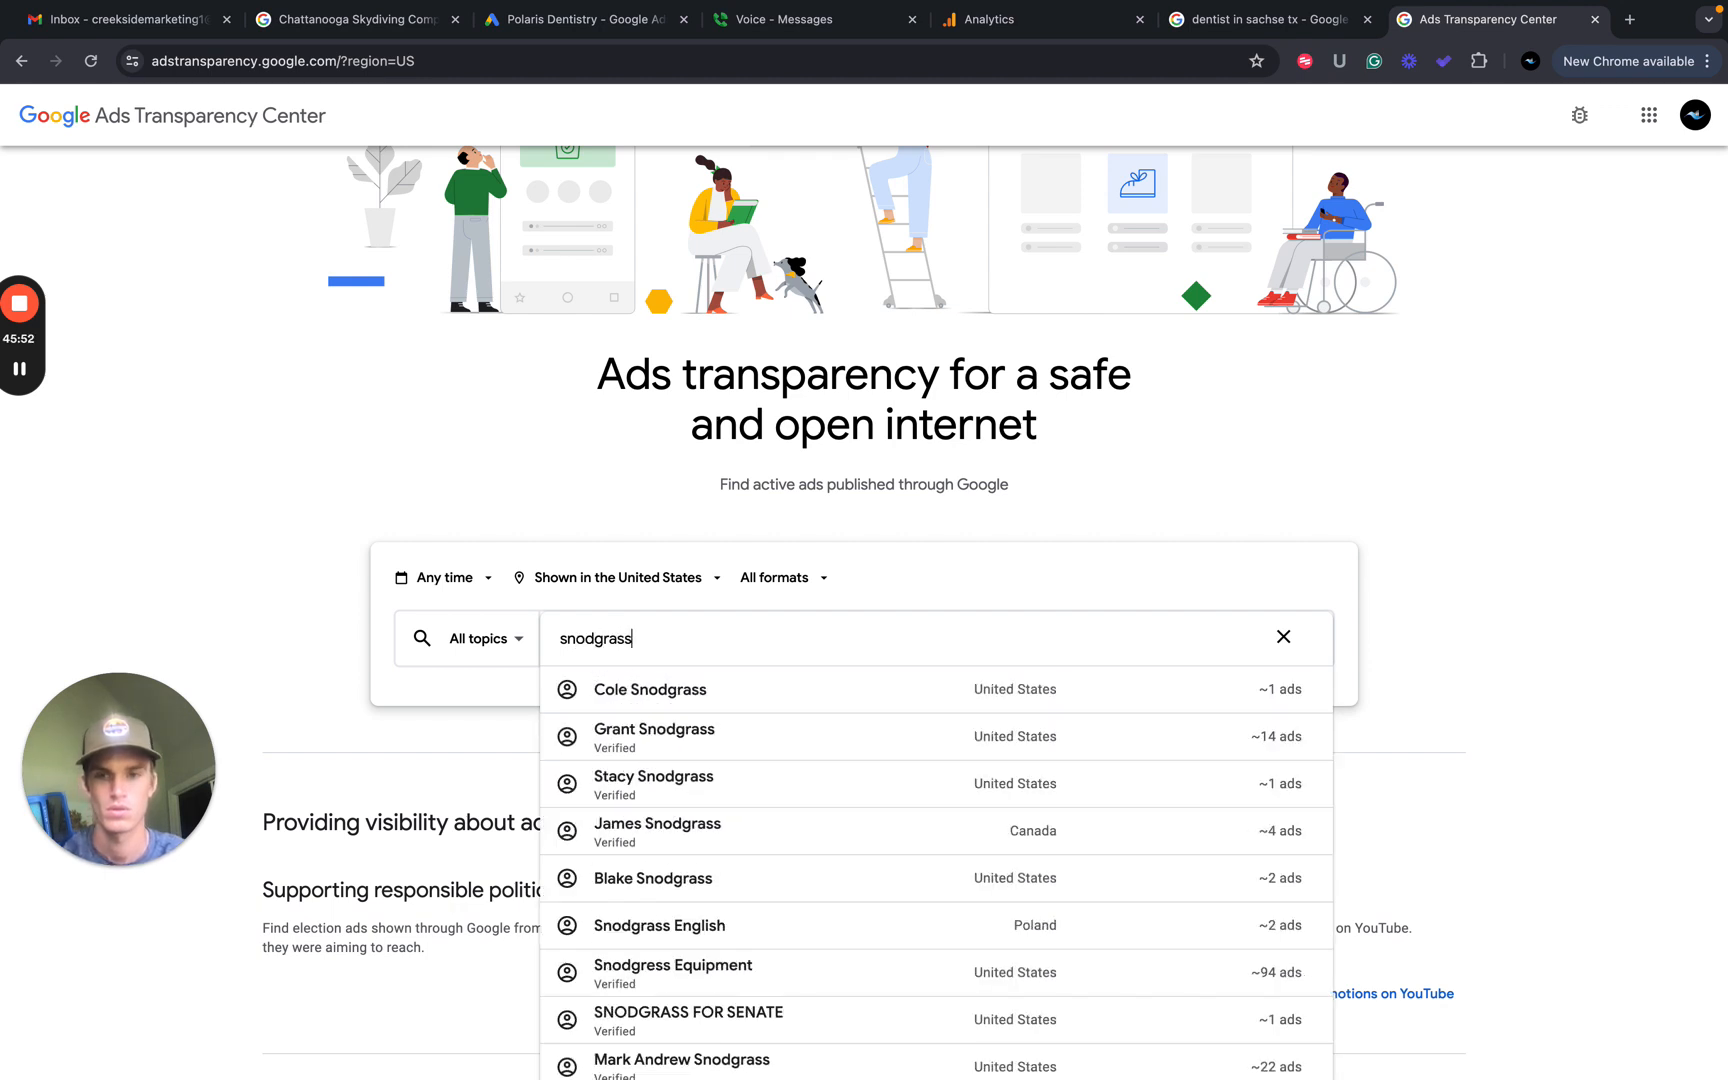
{"action": "type", "text": "king"}
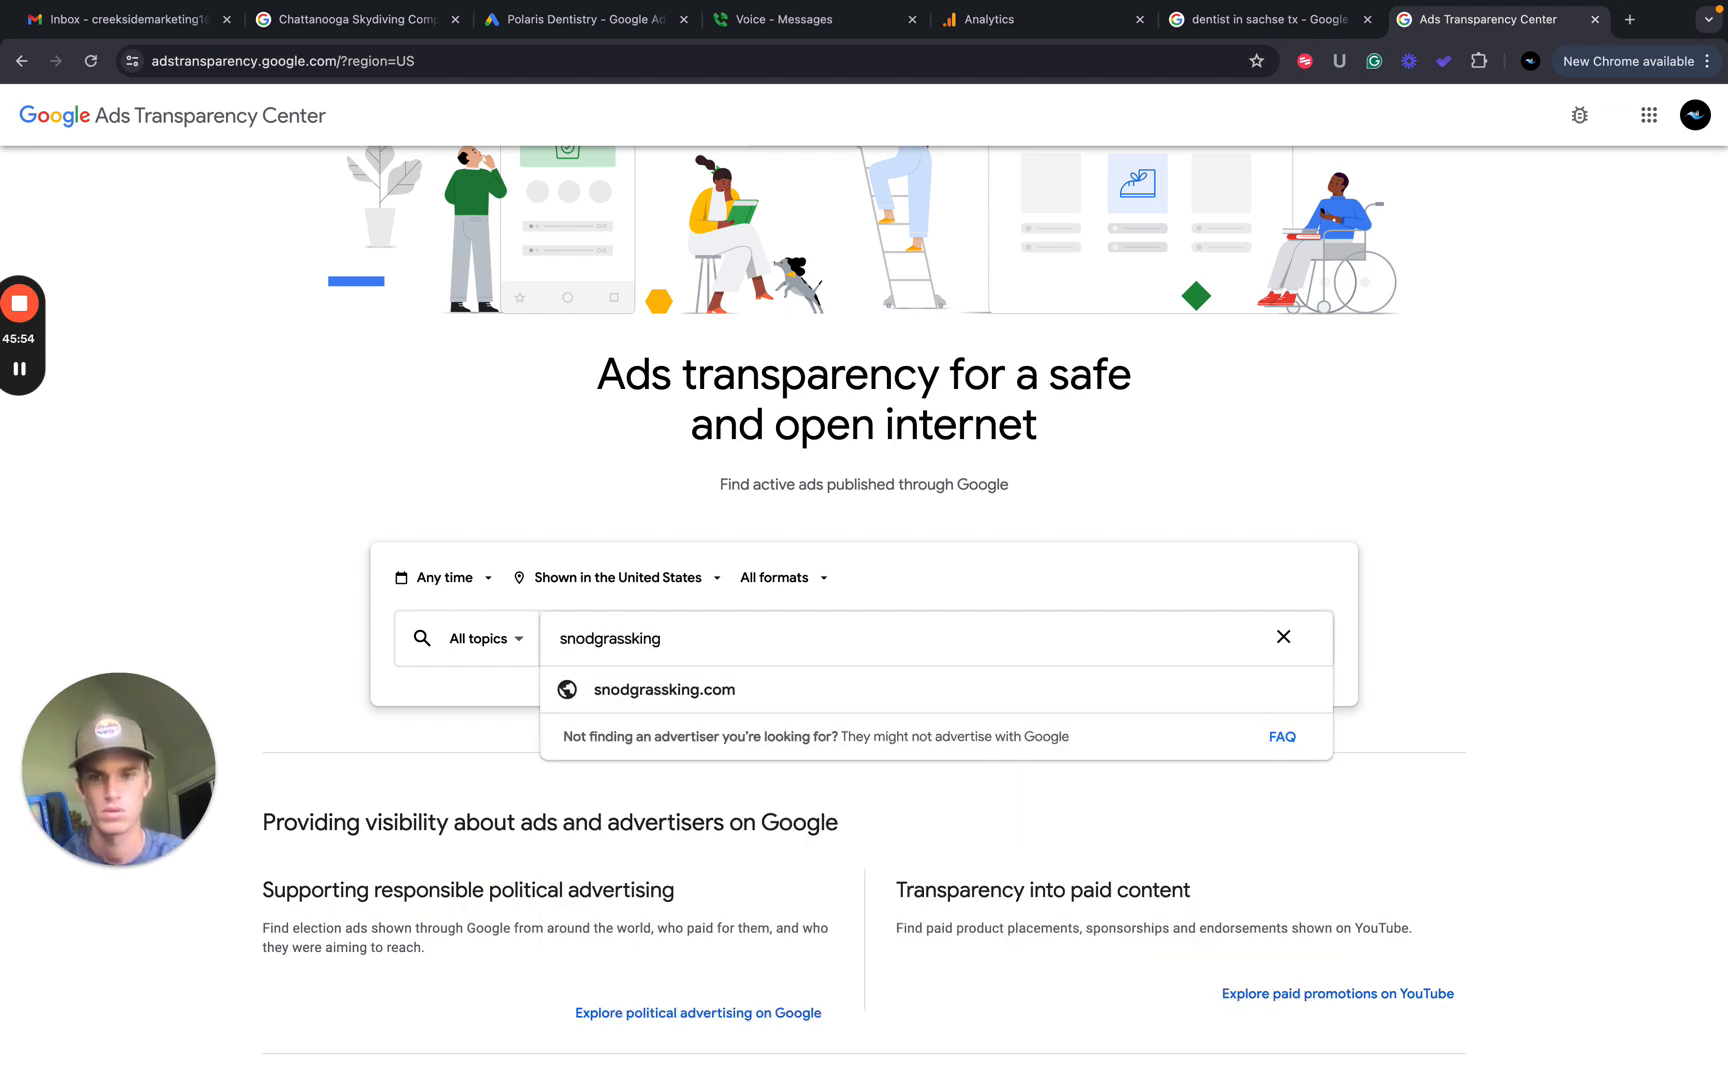
{"action": "left_click", "coordinate": [649, 706]}
{"action": "scroll", "coordinate": [723, 714], "scroll_direction": "down", "scroll_amount": 4}
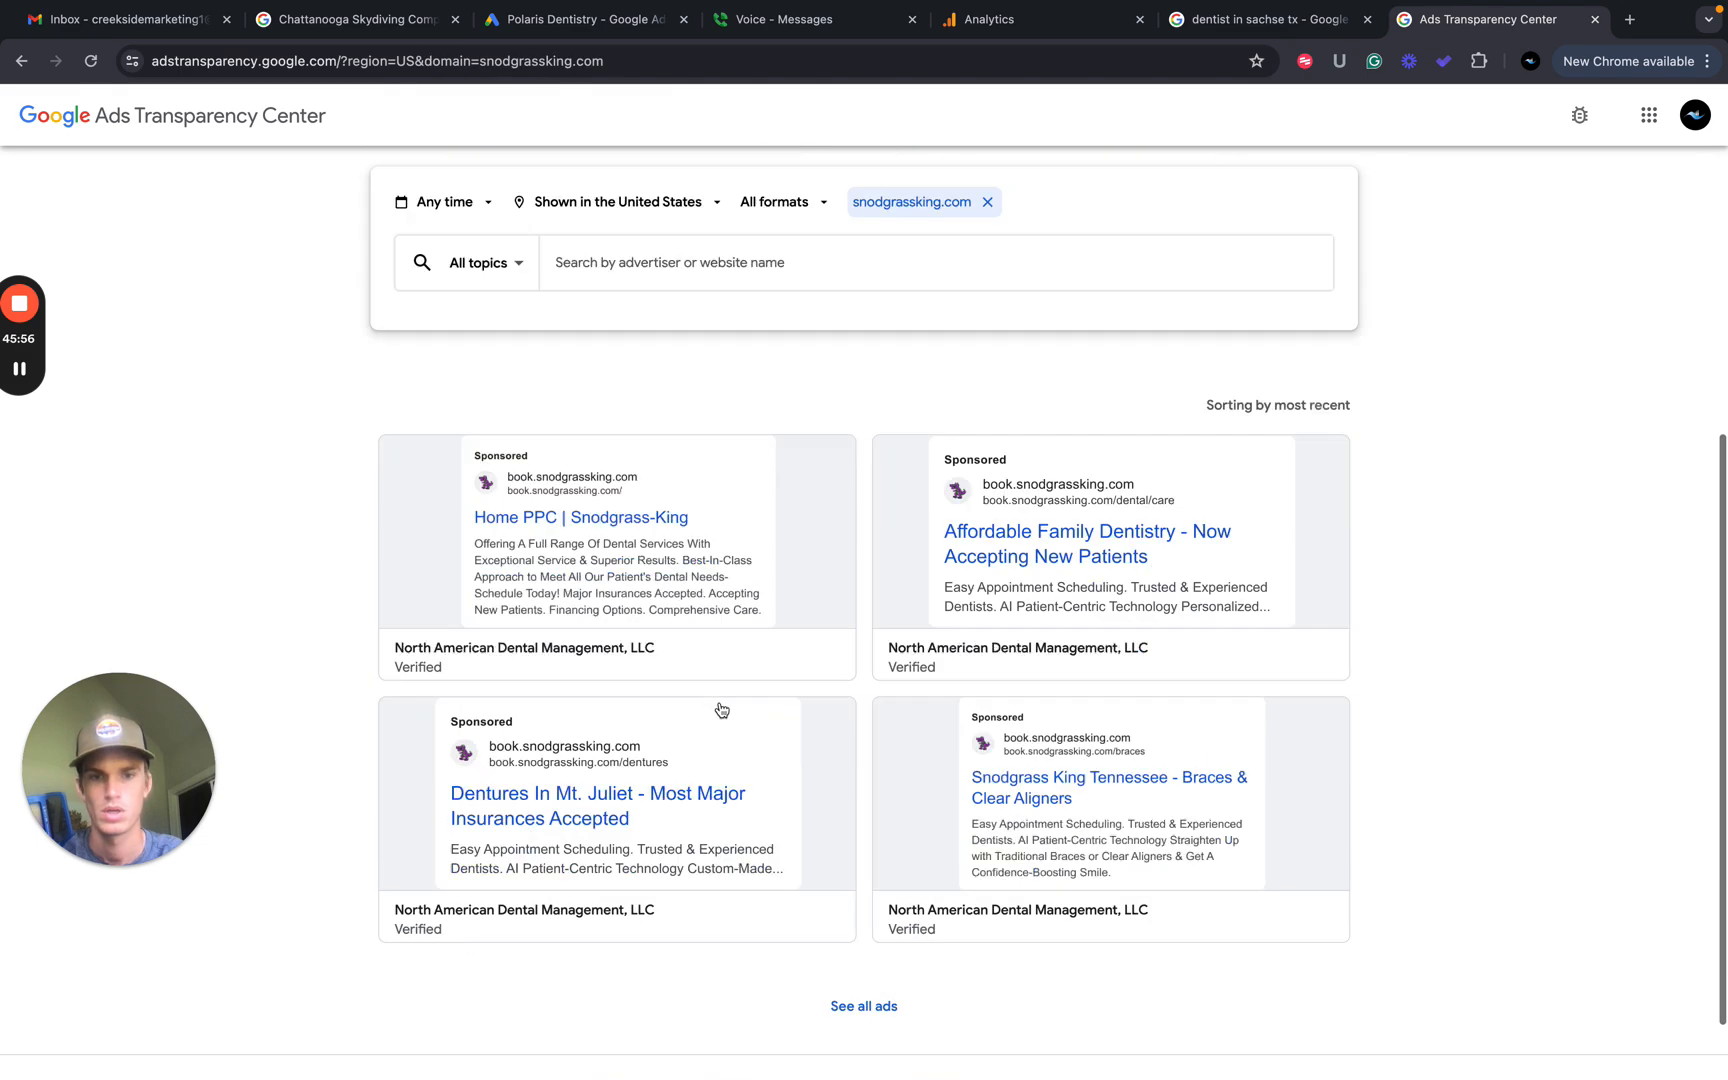
Expand the snodgrassking.com results to all ads and examine the competitor's headlines and descriptions.
{"action": "scroll", "coordinate": [719, 708], "scroll_direction": "down", "scroll_amount": 2}
{"action": "left_click", "coordinate": [879, 918]}
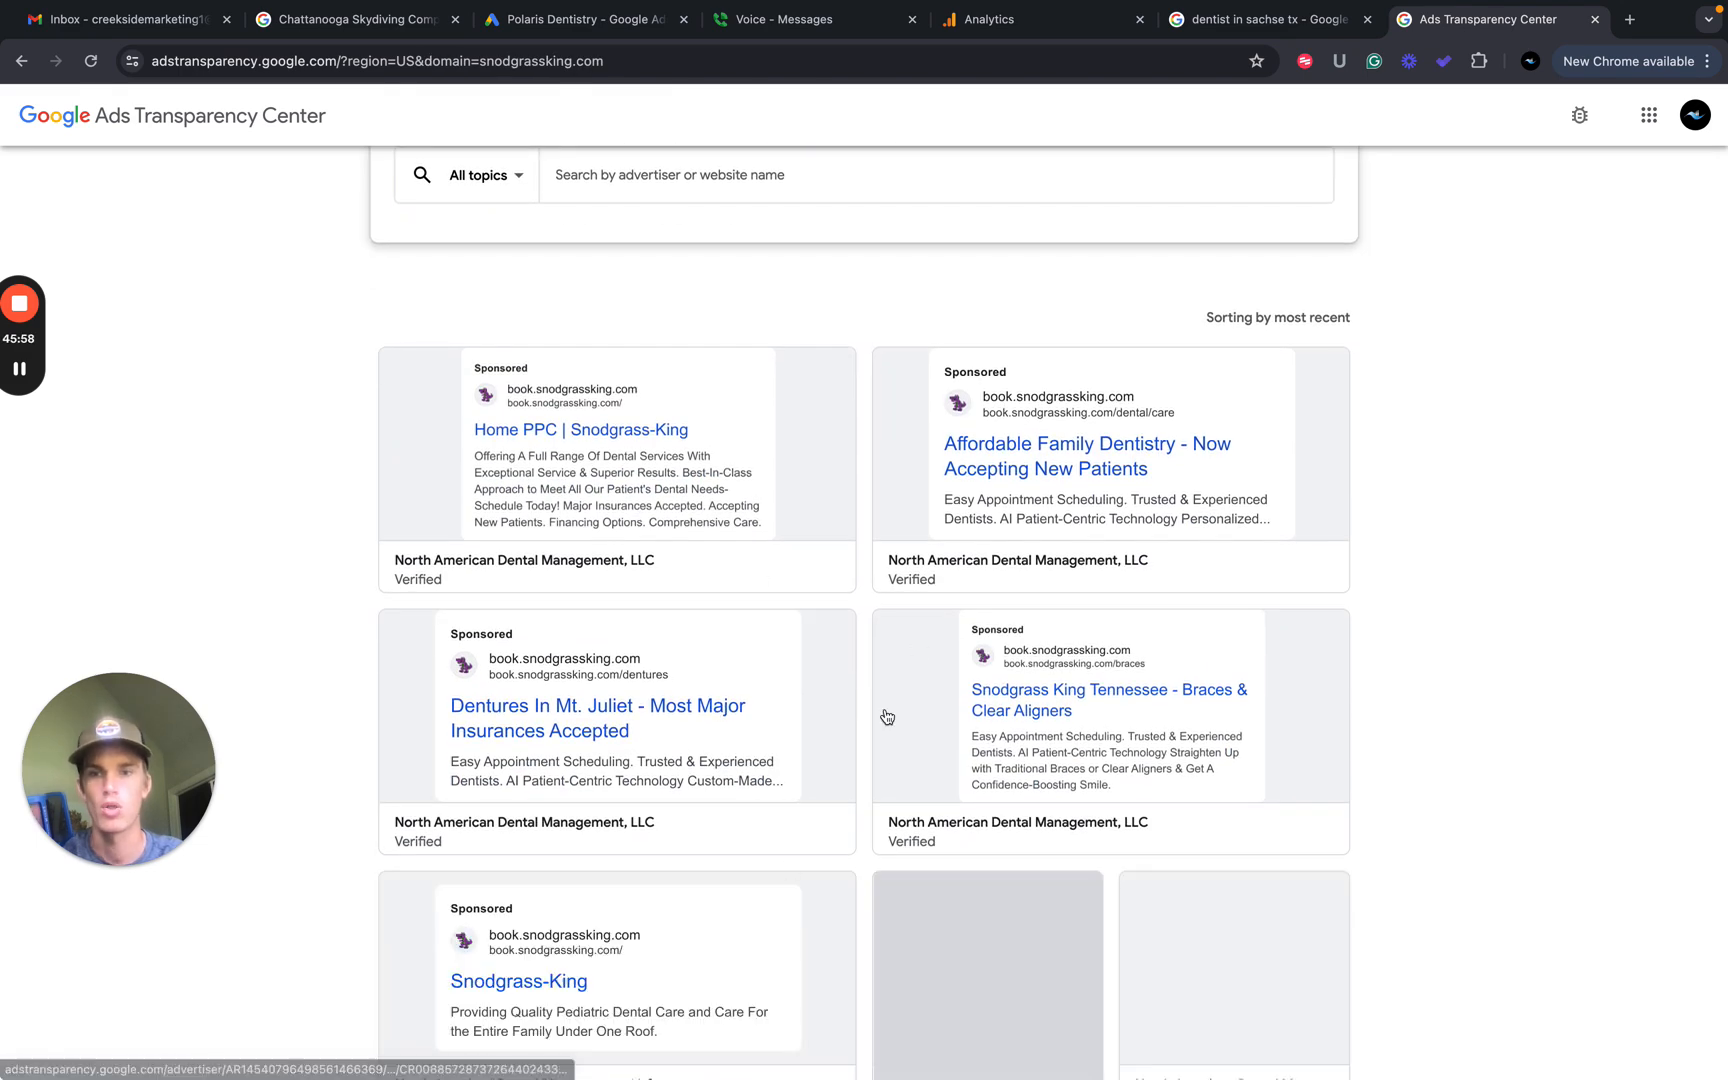
{"action": "scroll", "coordinate": [887, 716], "scroll_direction": "down", "scroll_amount": 5}
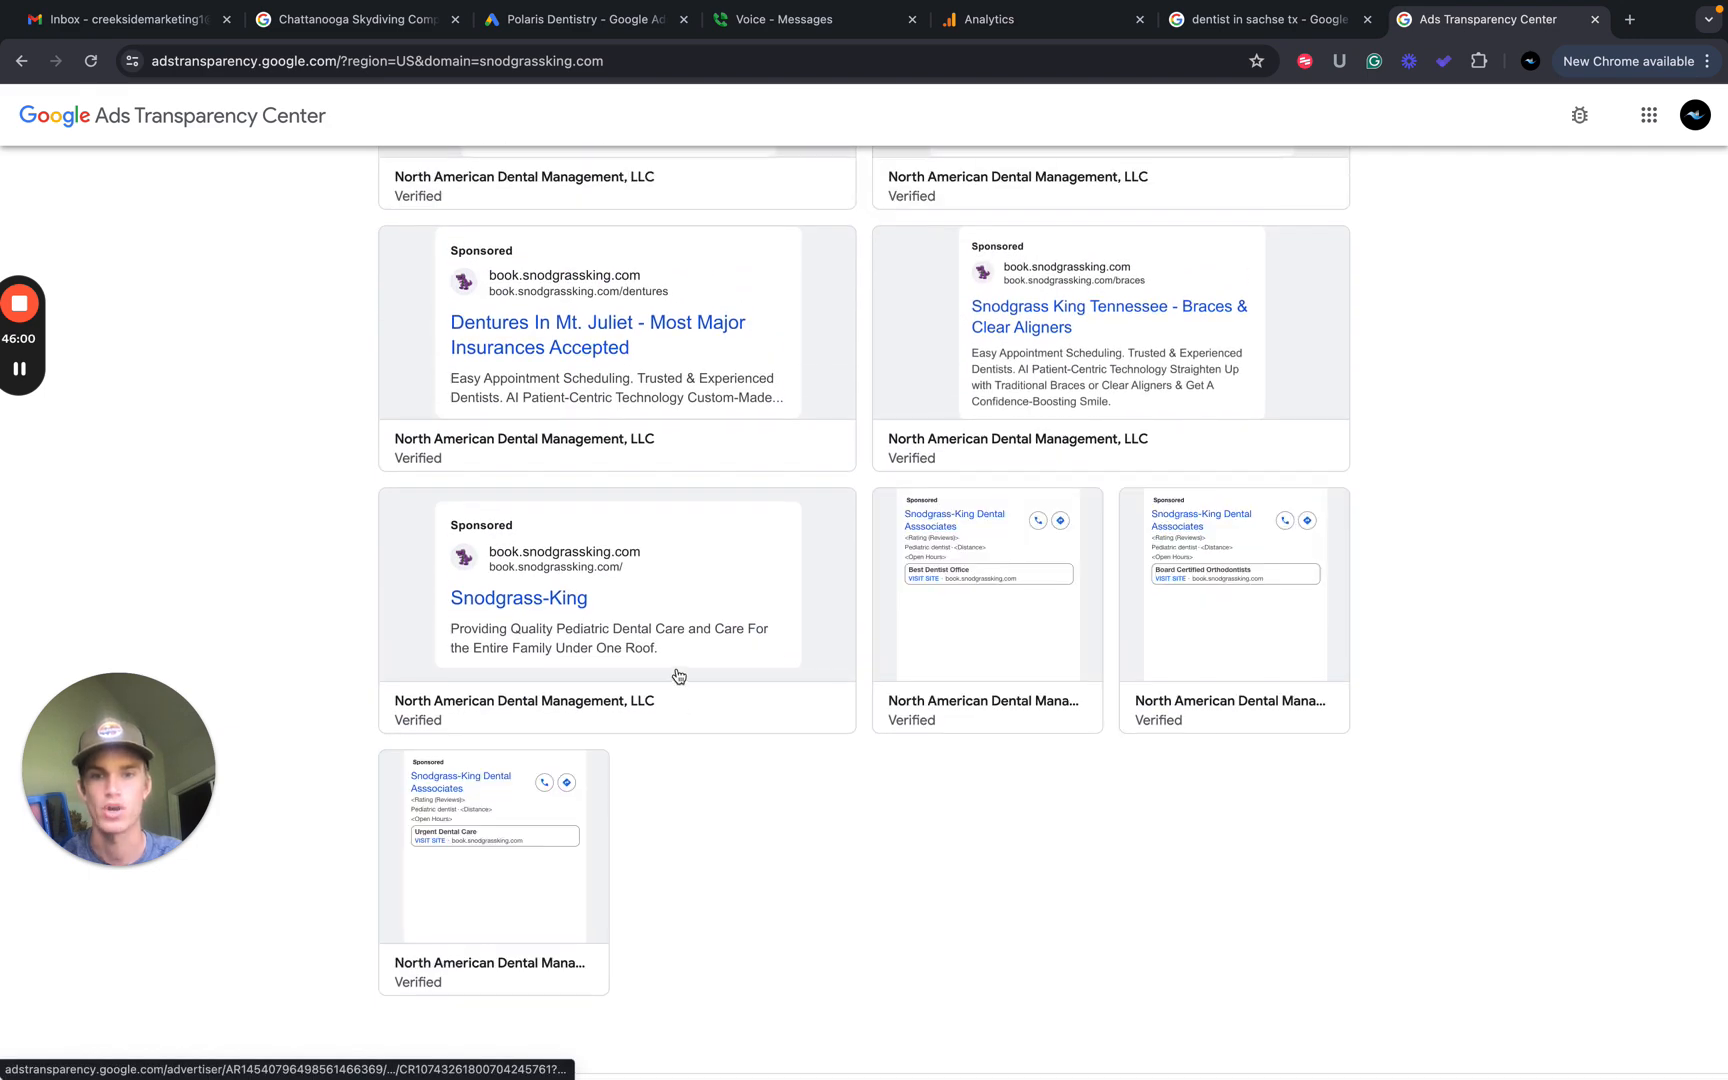
{"action": "scroll", "coordinate": [690, 660], "scroll_direction": "up", "scroll_amount": 3}
{"action": "scroll", "coordinate": [840, 530], "scroll_direction": "up", "scroll_amount": 1}
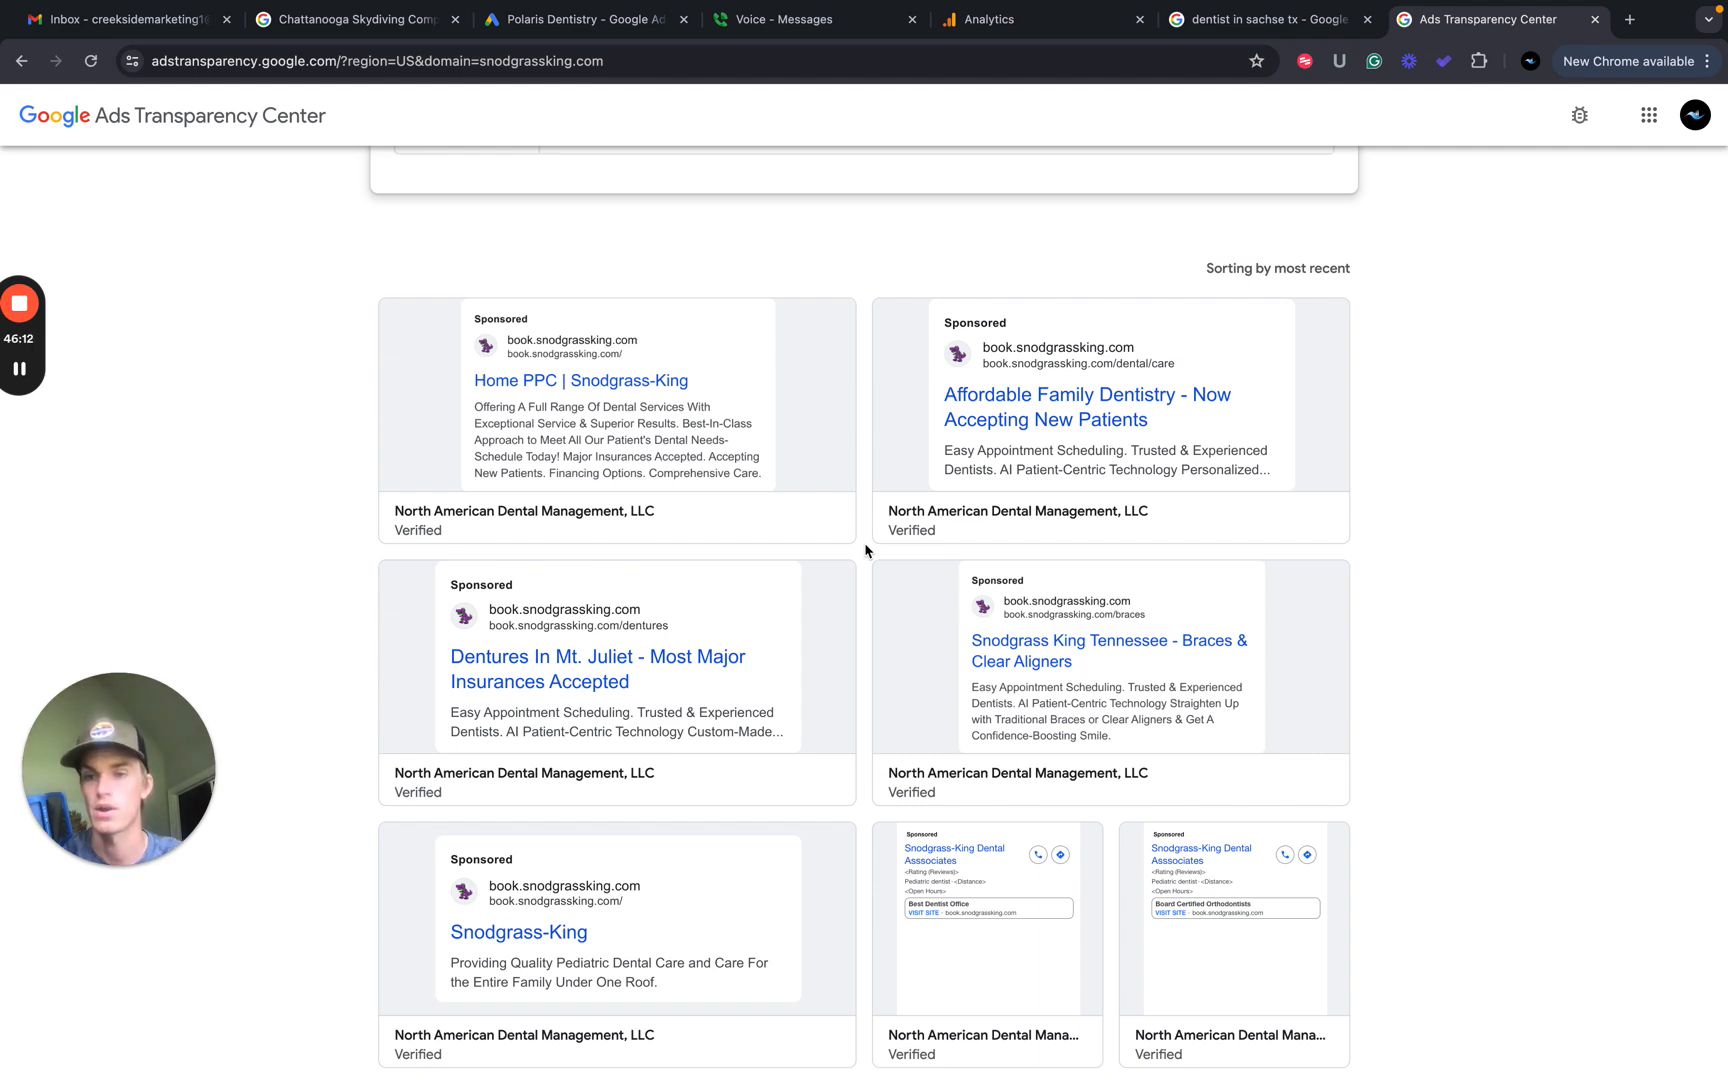
{"action": "scroll", "coordinate": [866, 550], "scroll_direction": "down", "scroll_amount": 4}
{"action": "scroll", "coordinate": [866, 550], "scroll_direction": "up", "scroll_amount": 3}
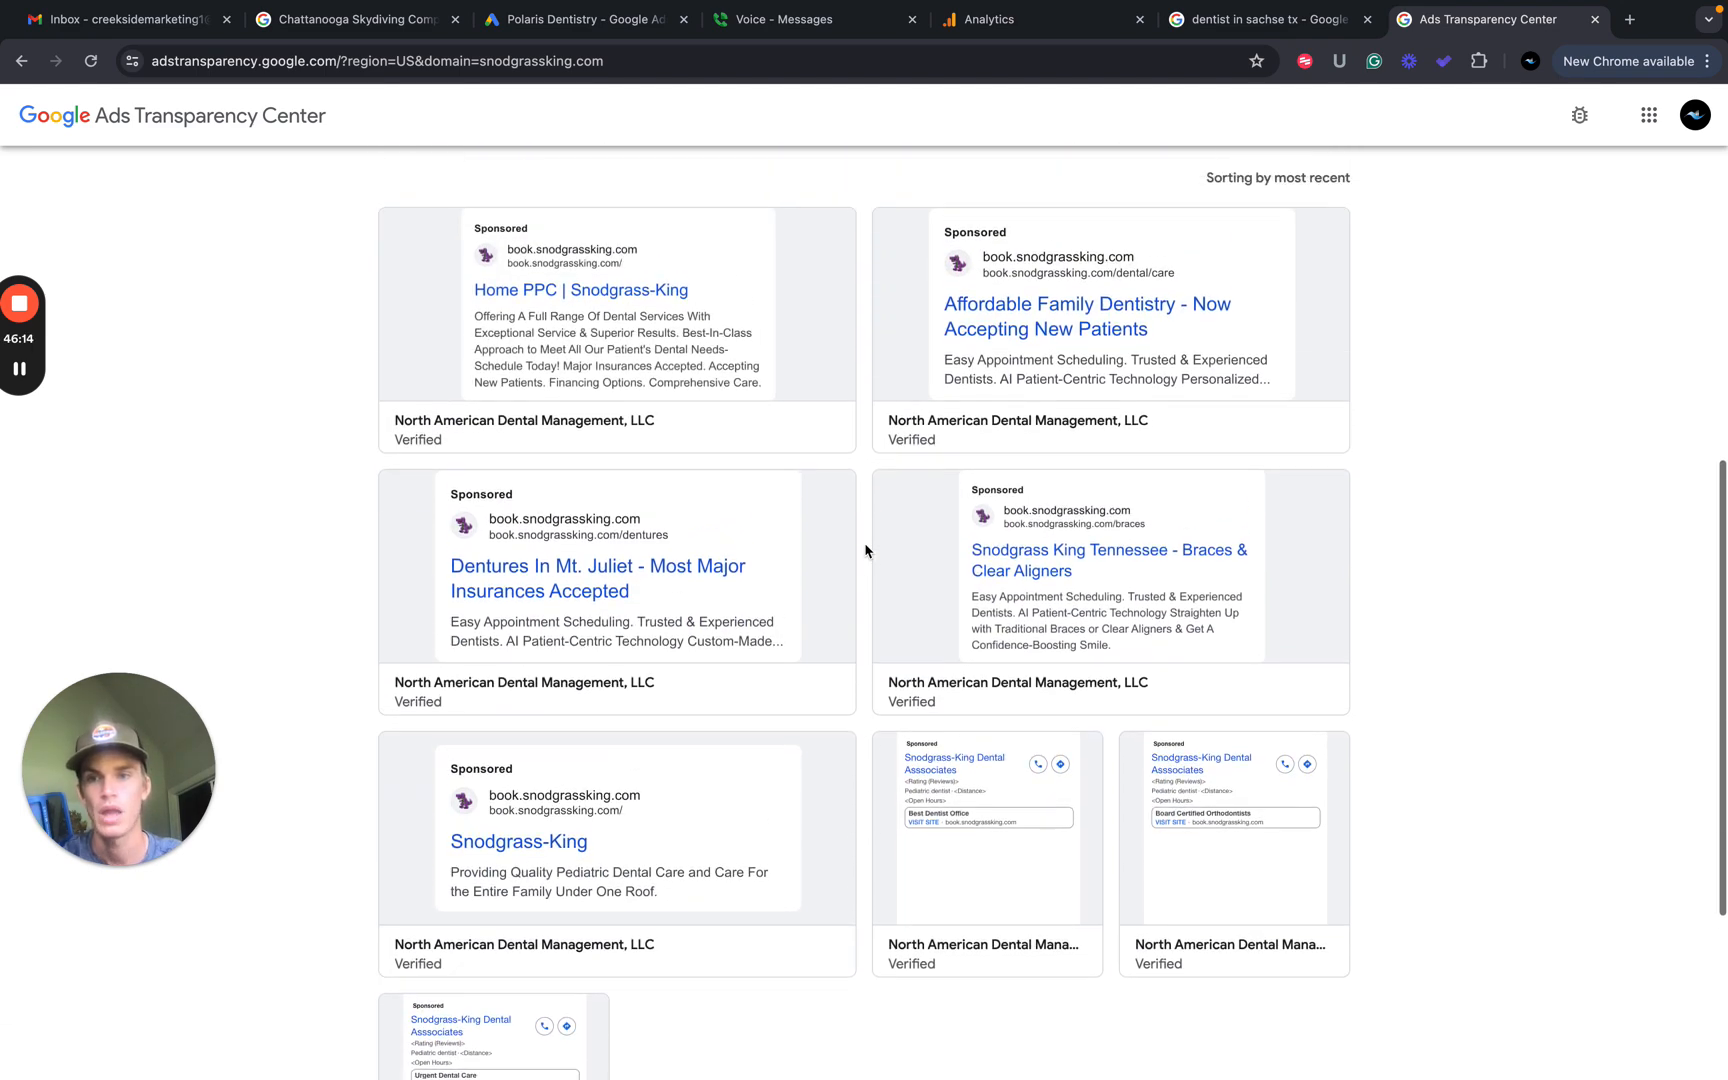
{"action": "scroll", "coordinate": [866, 550], "scroll_direction": "up", "scroll_amount": 1}
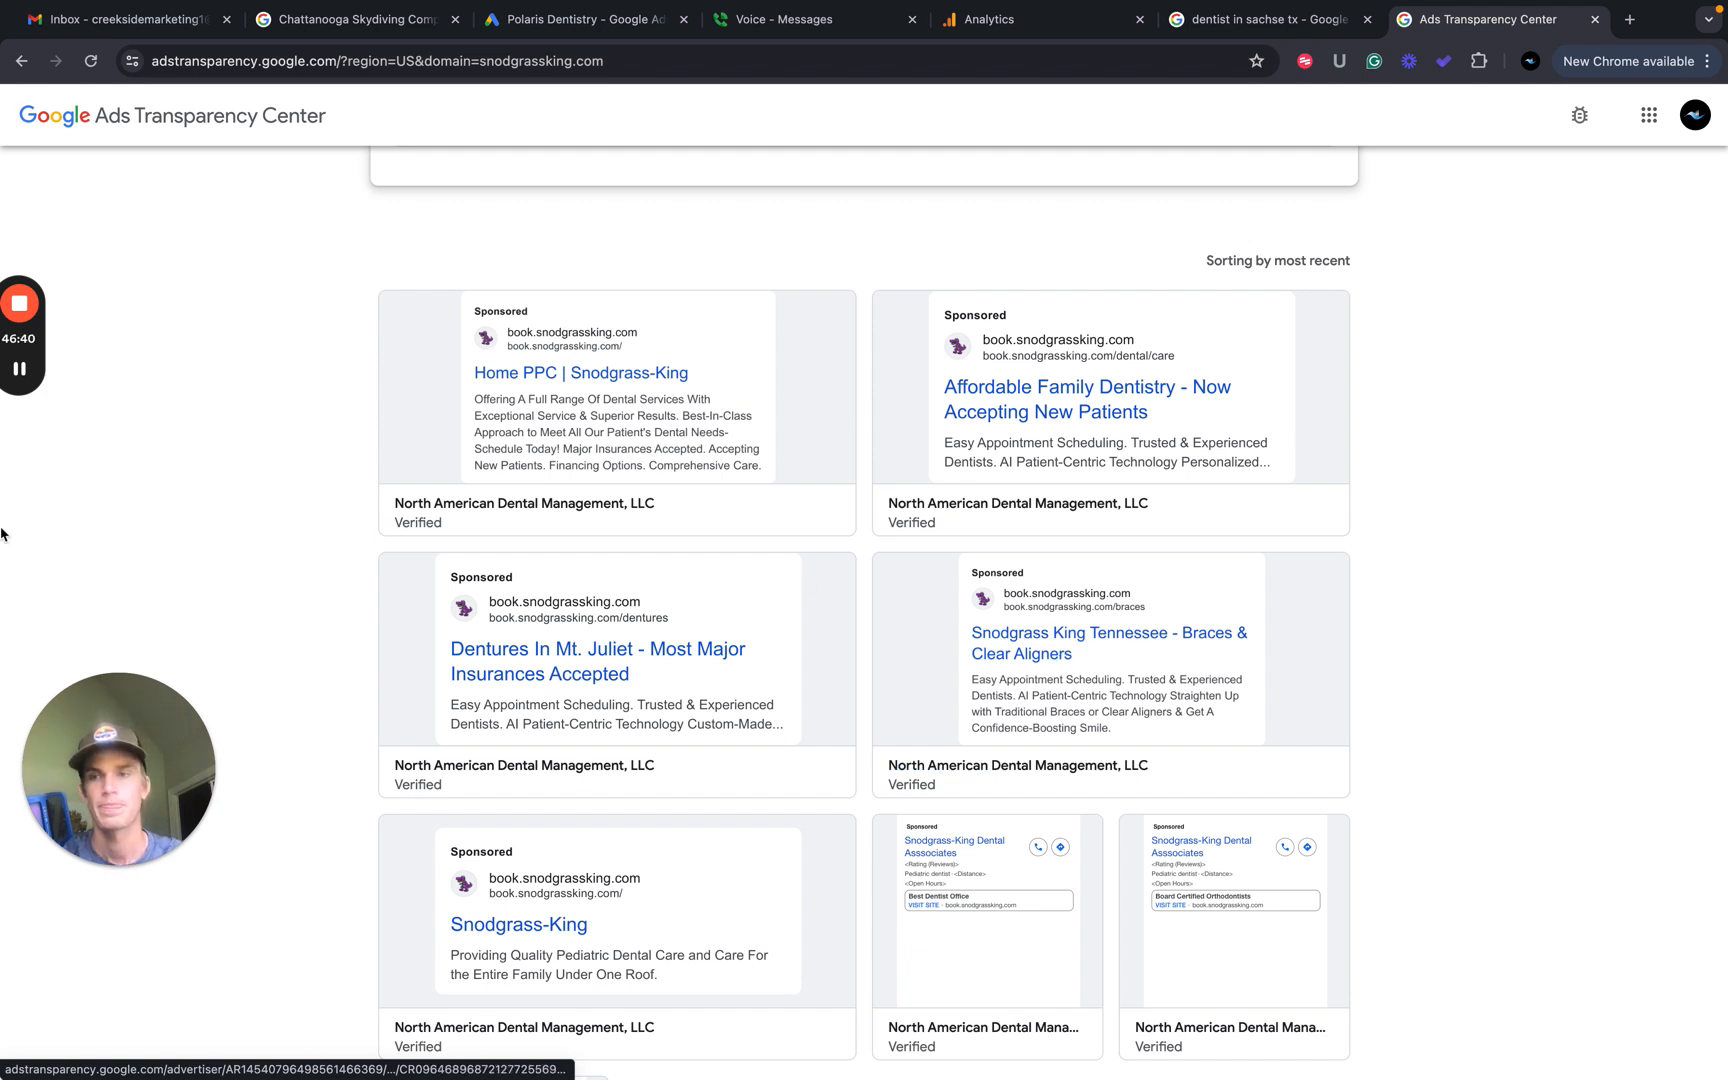
{"action": "left_click", "coordinate": [19, 369]}
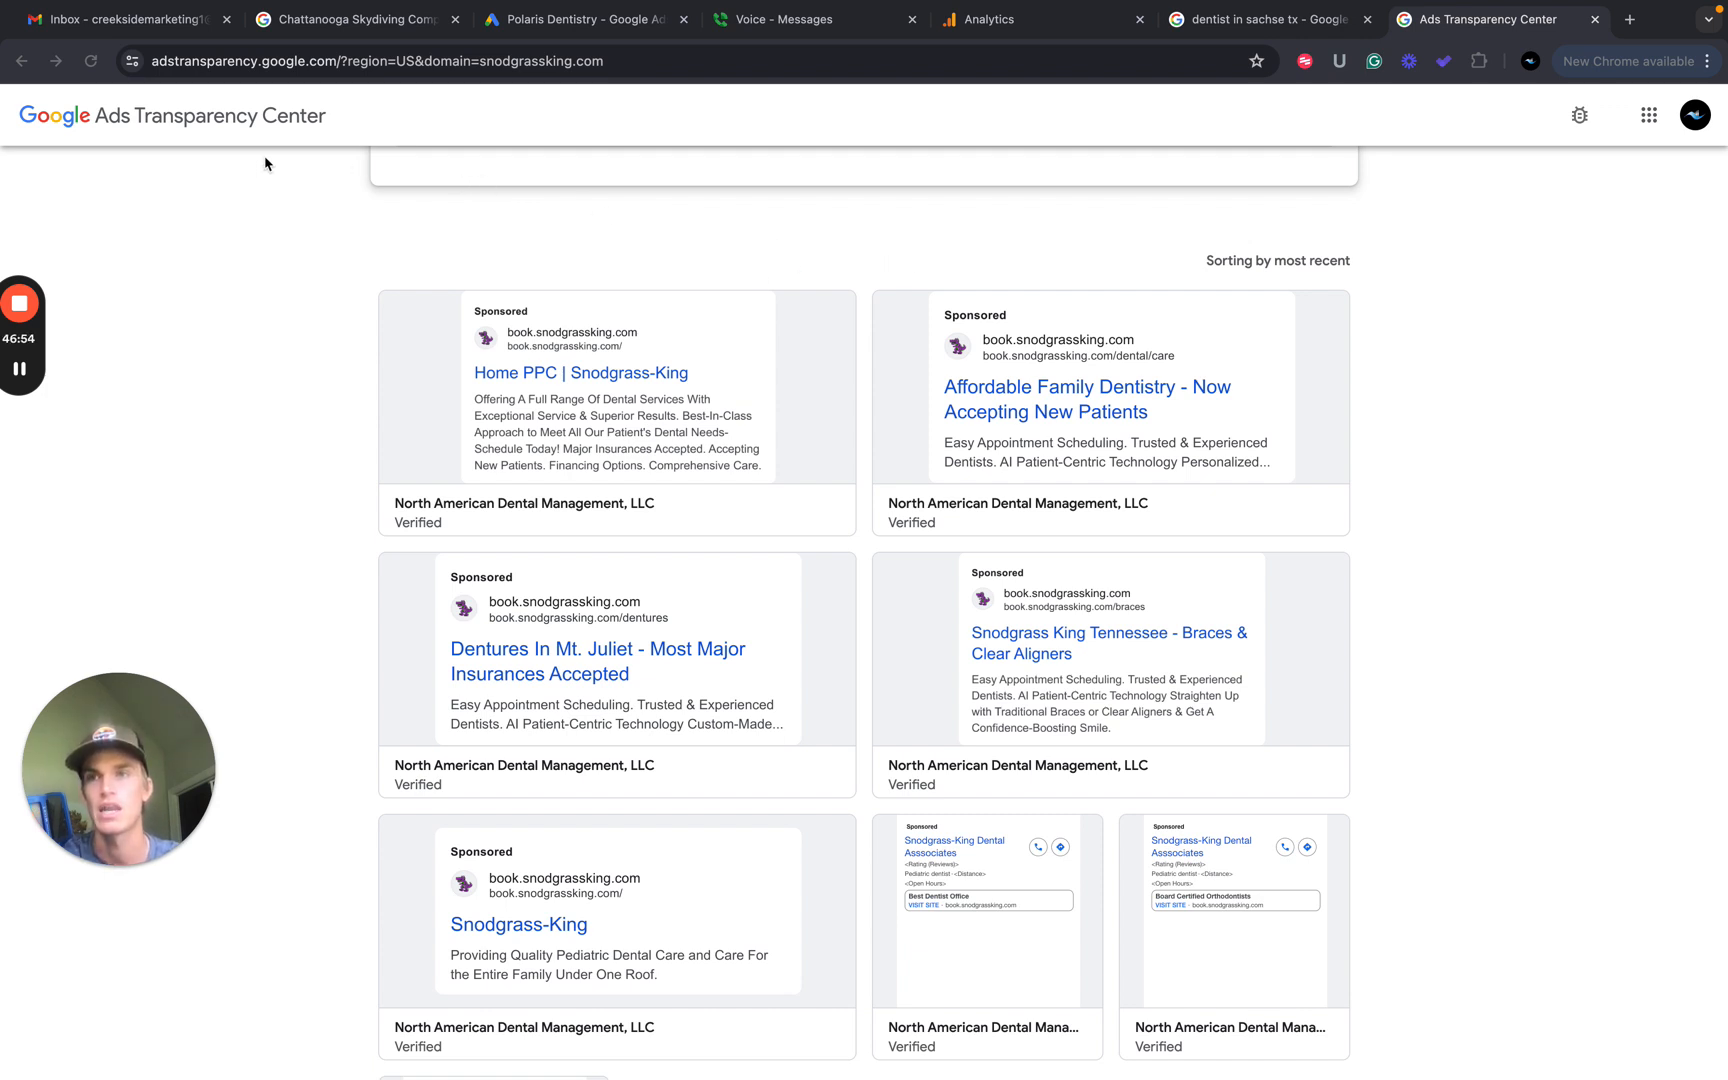
In the Google Ads Audit sheet, enter x in column D for ad copy stacking up against competitors in the Ads Transparency Center.
{"action": "key", "text": "ctrl+Left"}
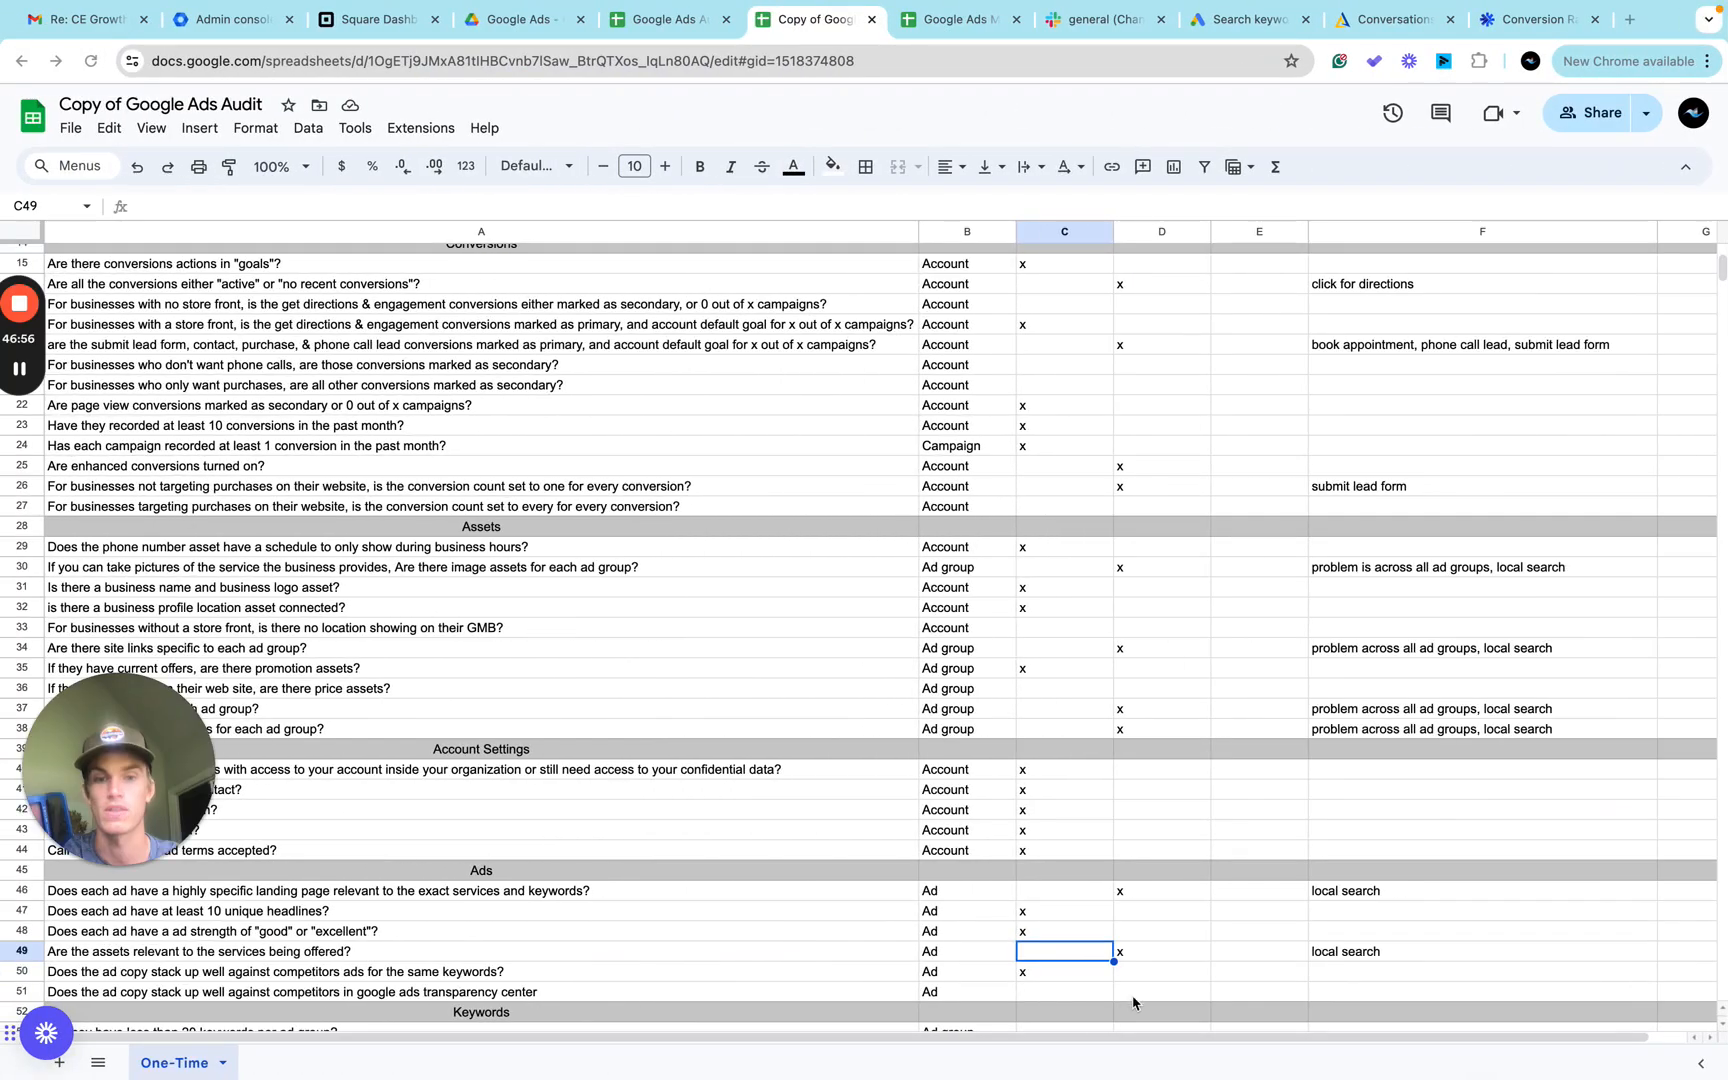
{"action": "left_click", "coordinate": [1137, 993]}
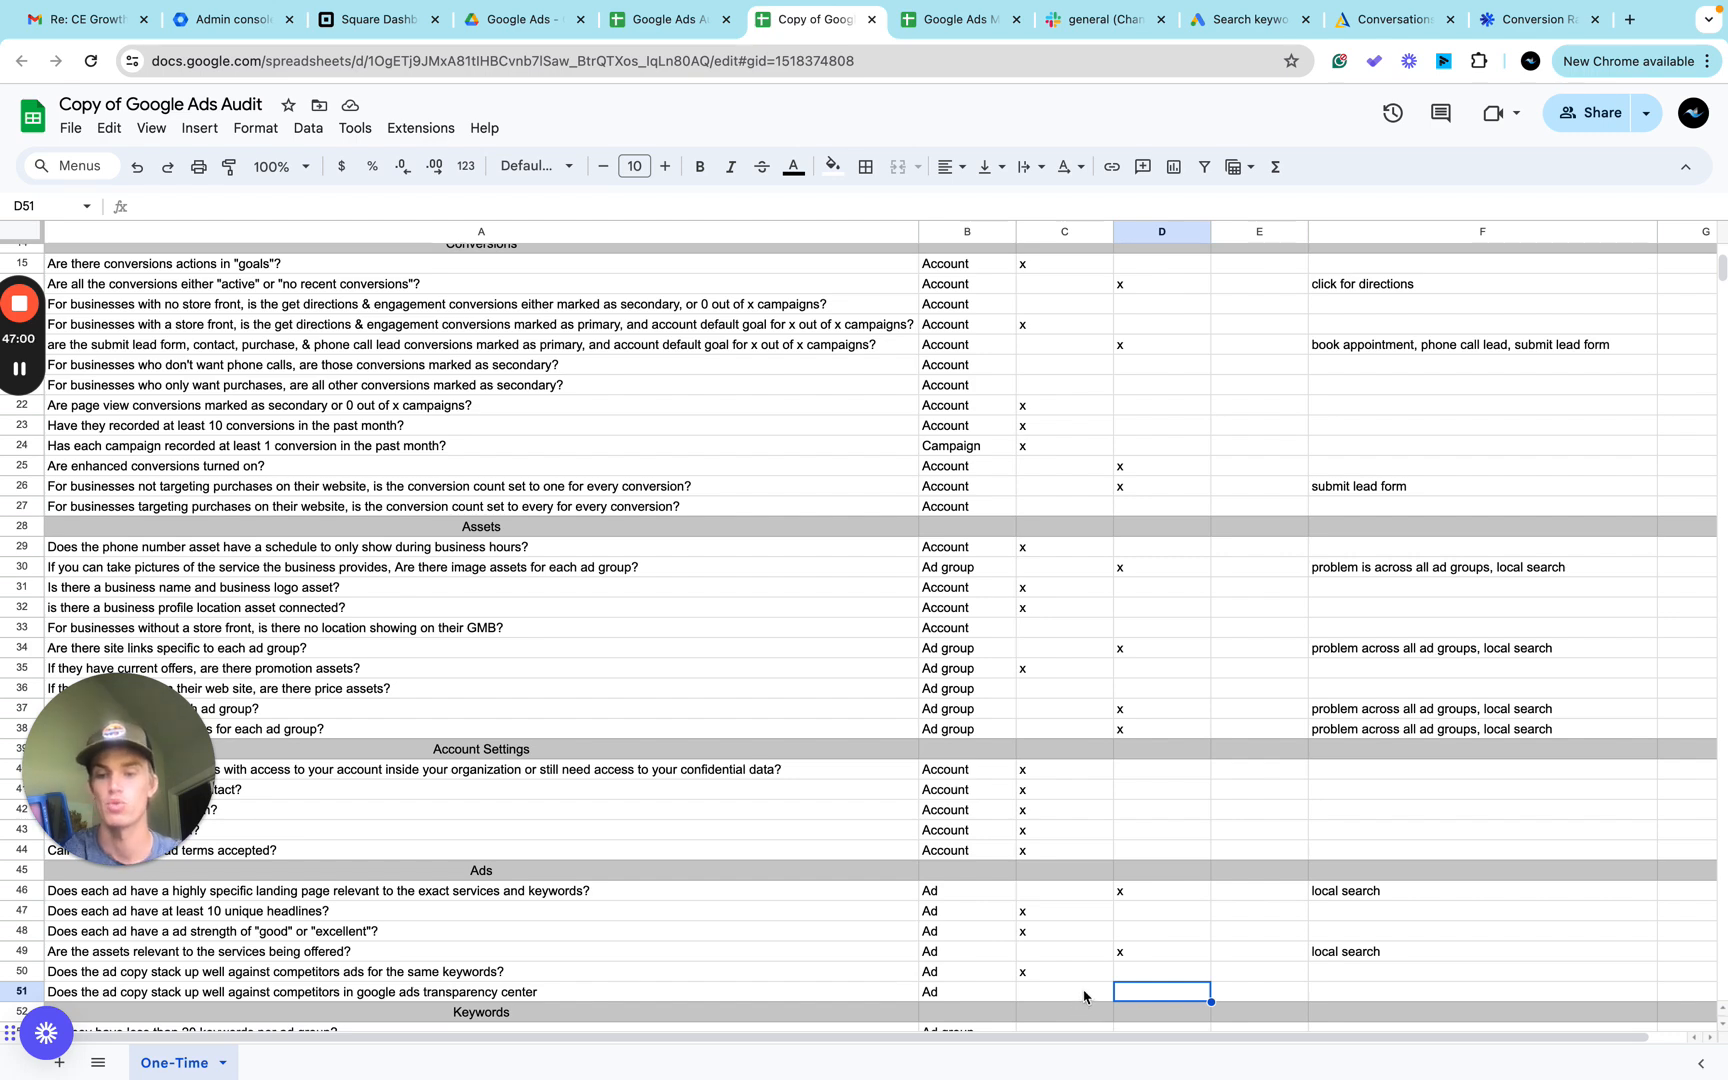
{"action": "type", "text": "x"}
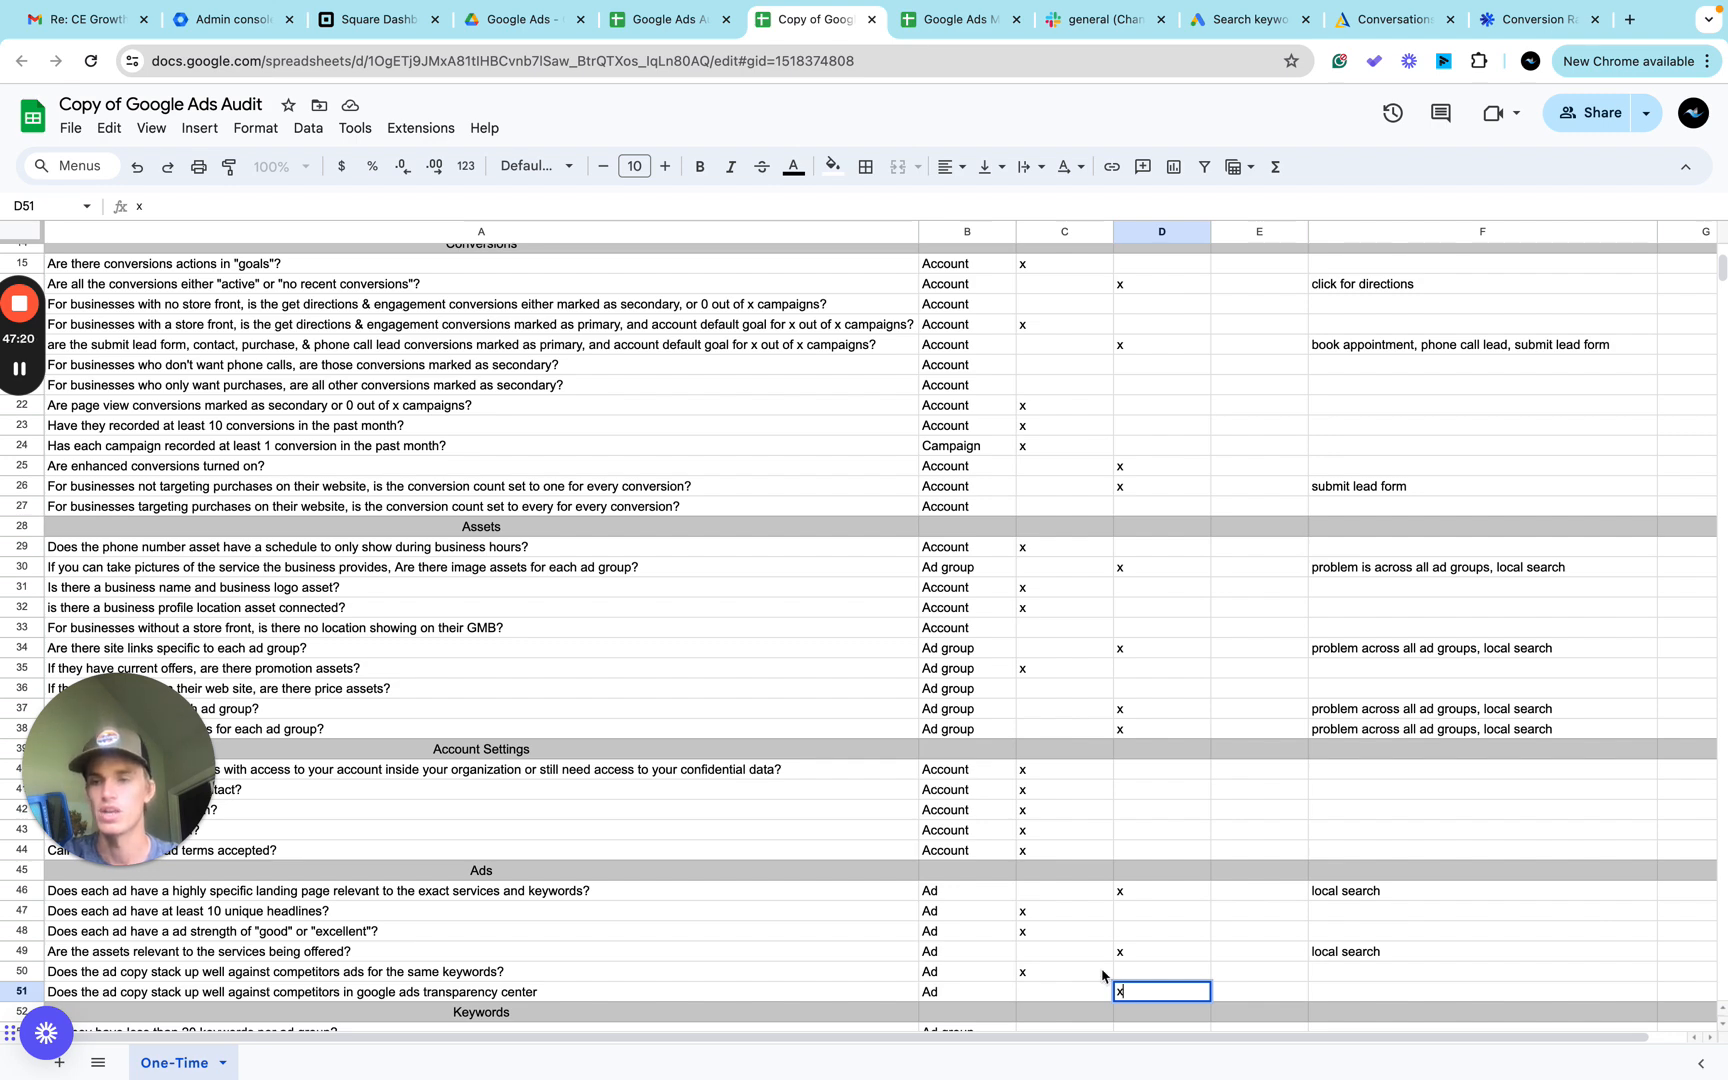
{"action": "left_click", "coordinate": [1132, 975]}
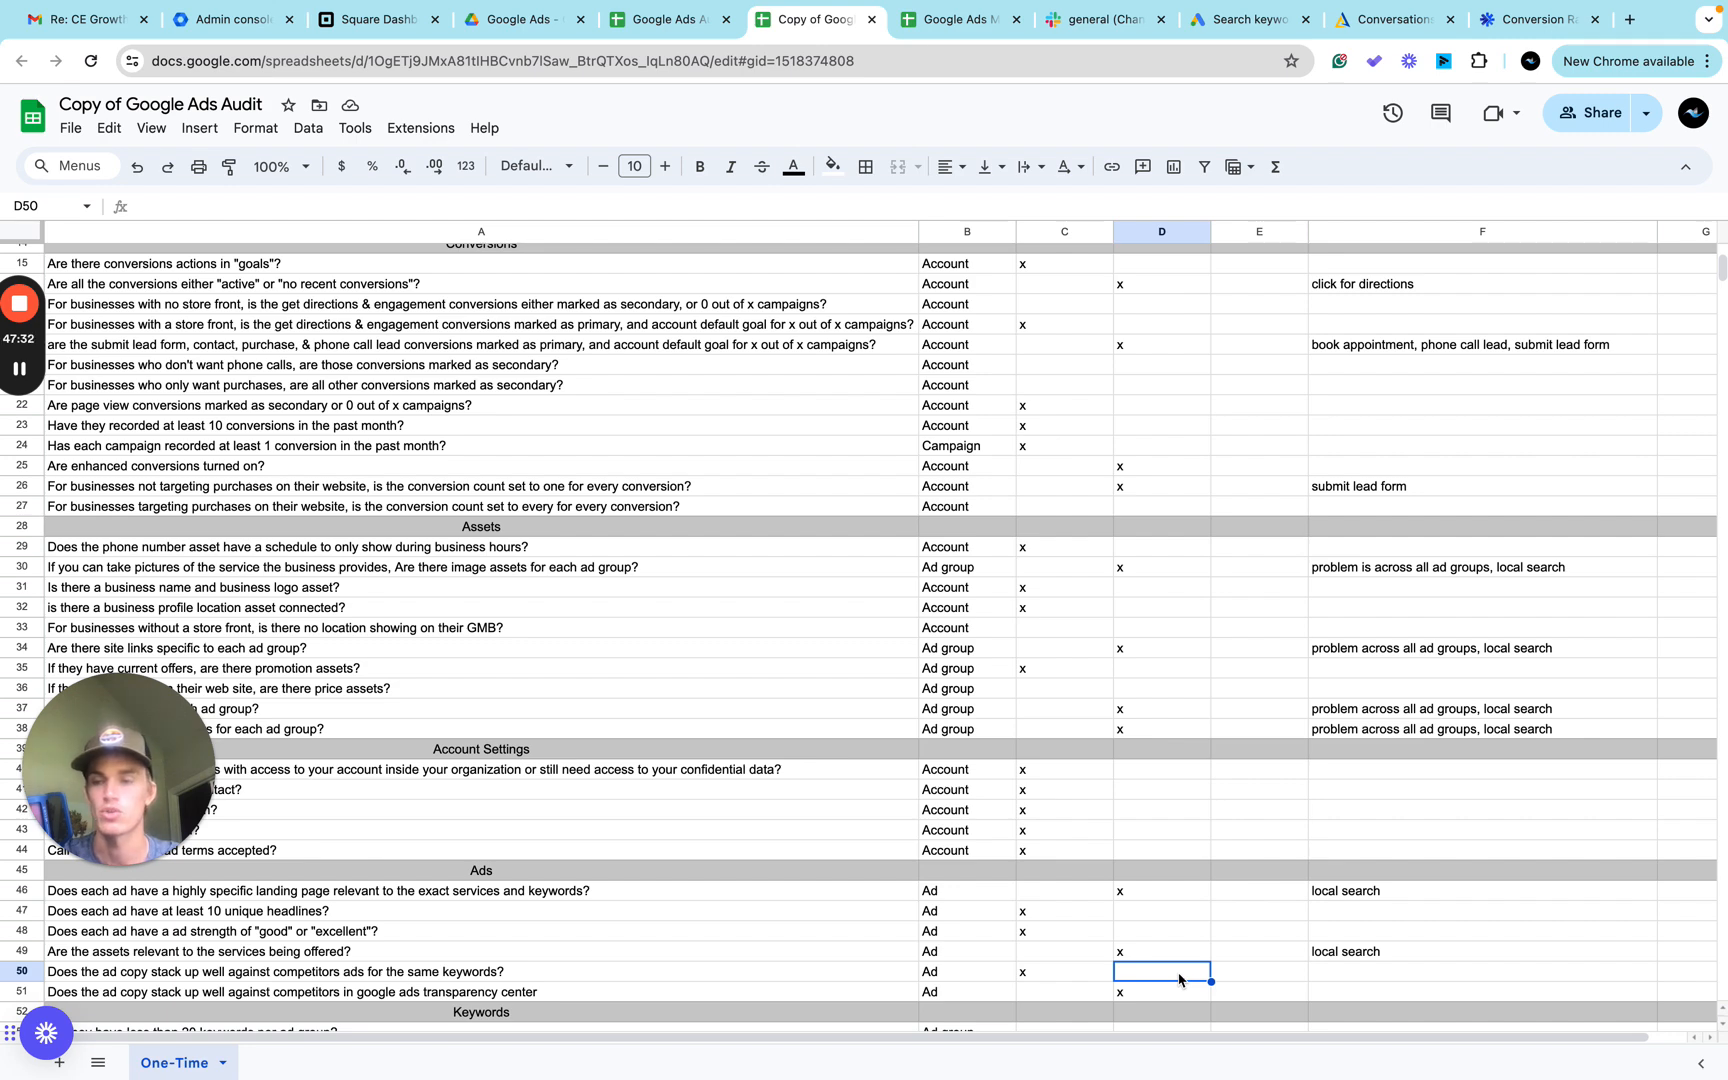
{"action": "left_click", "coordinate": [1350, 975]}
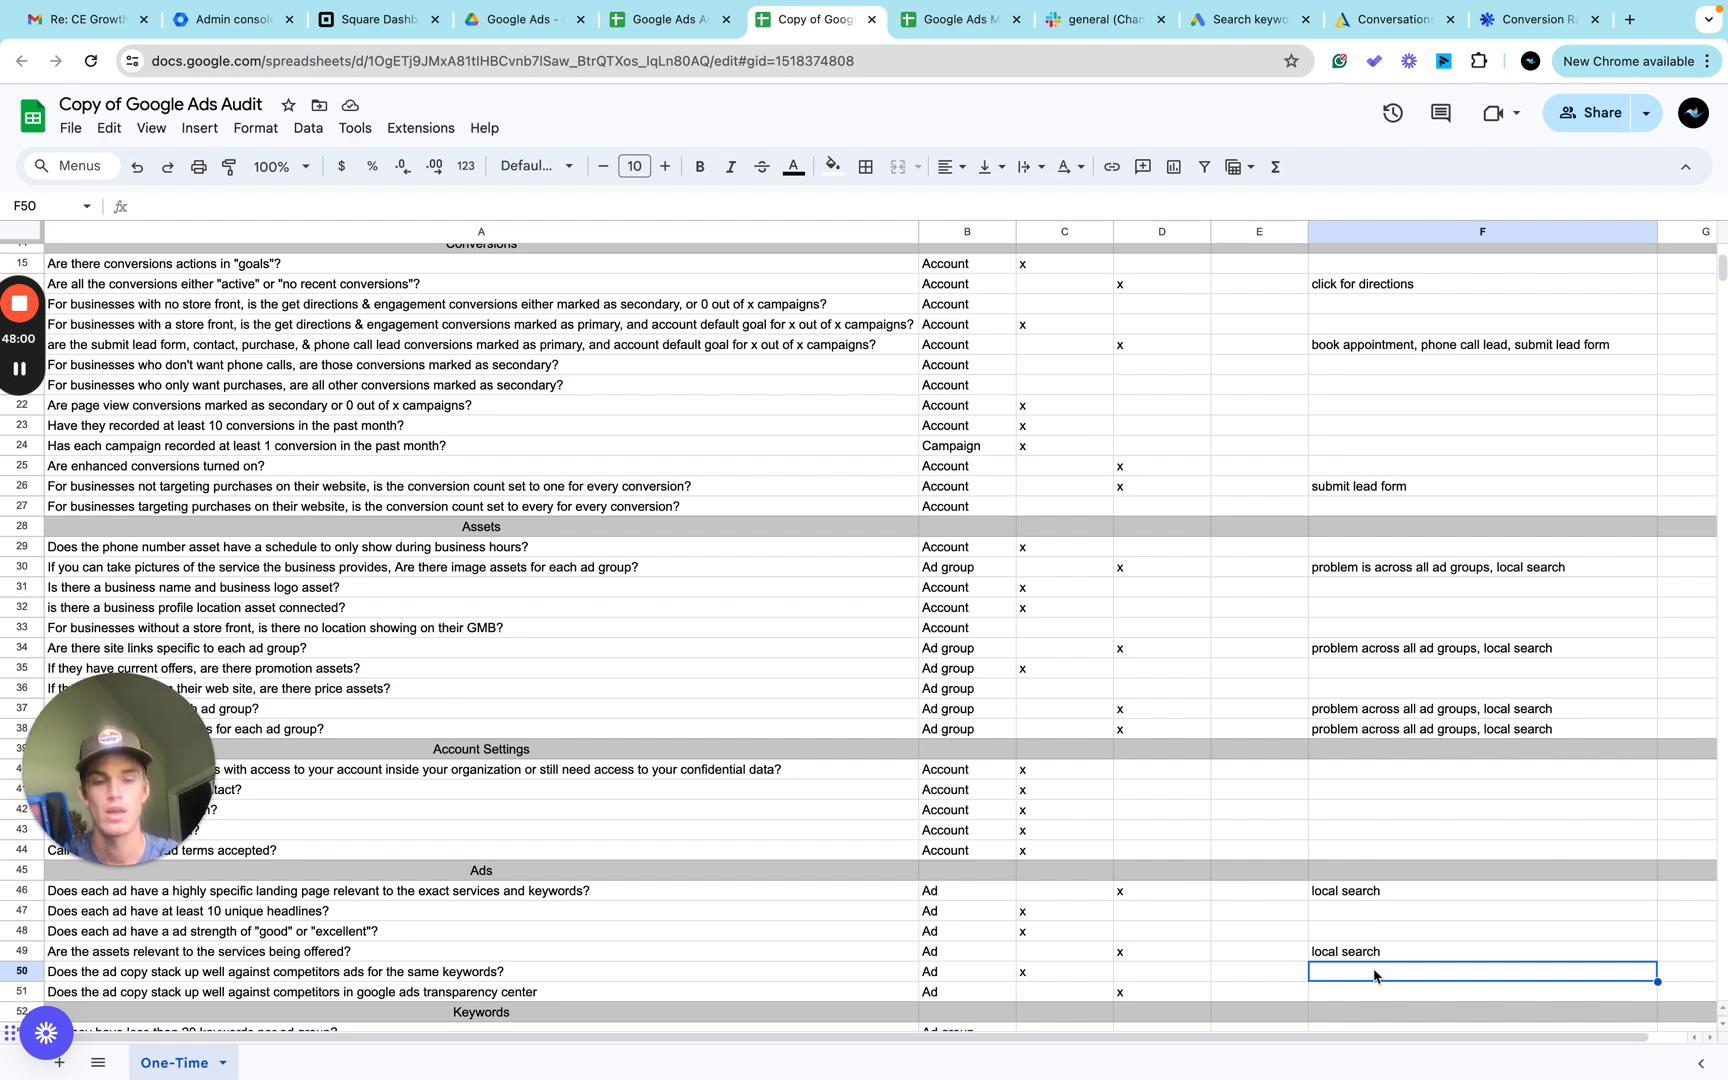
{"action": "type", "text": "local"}
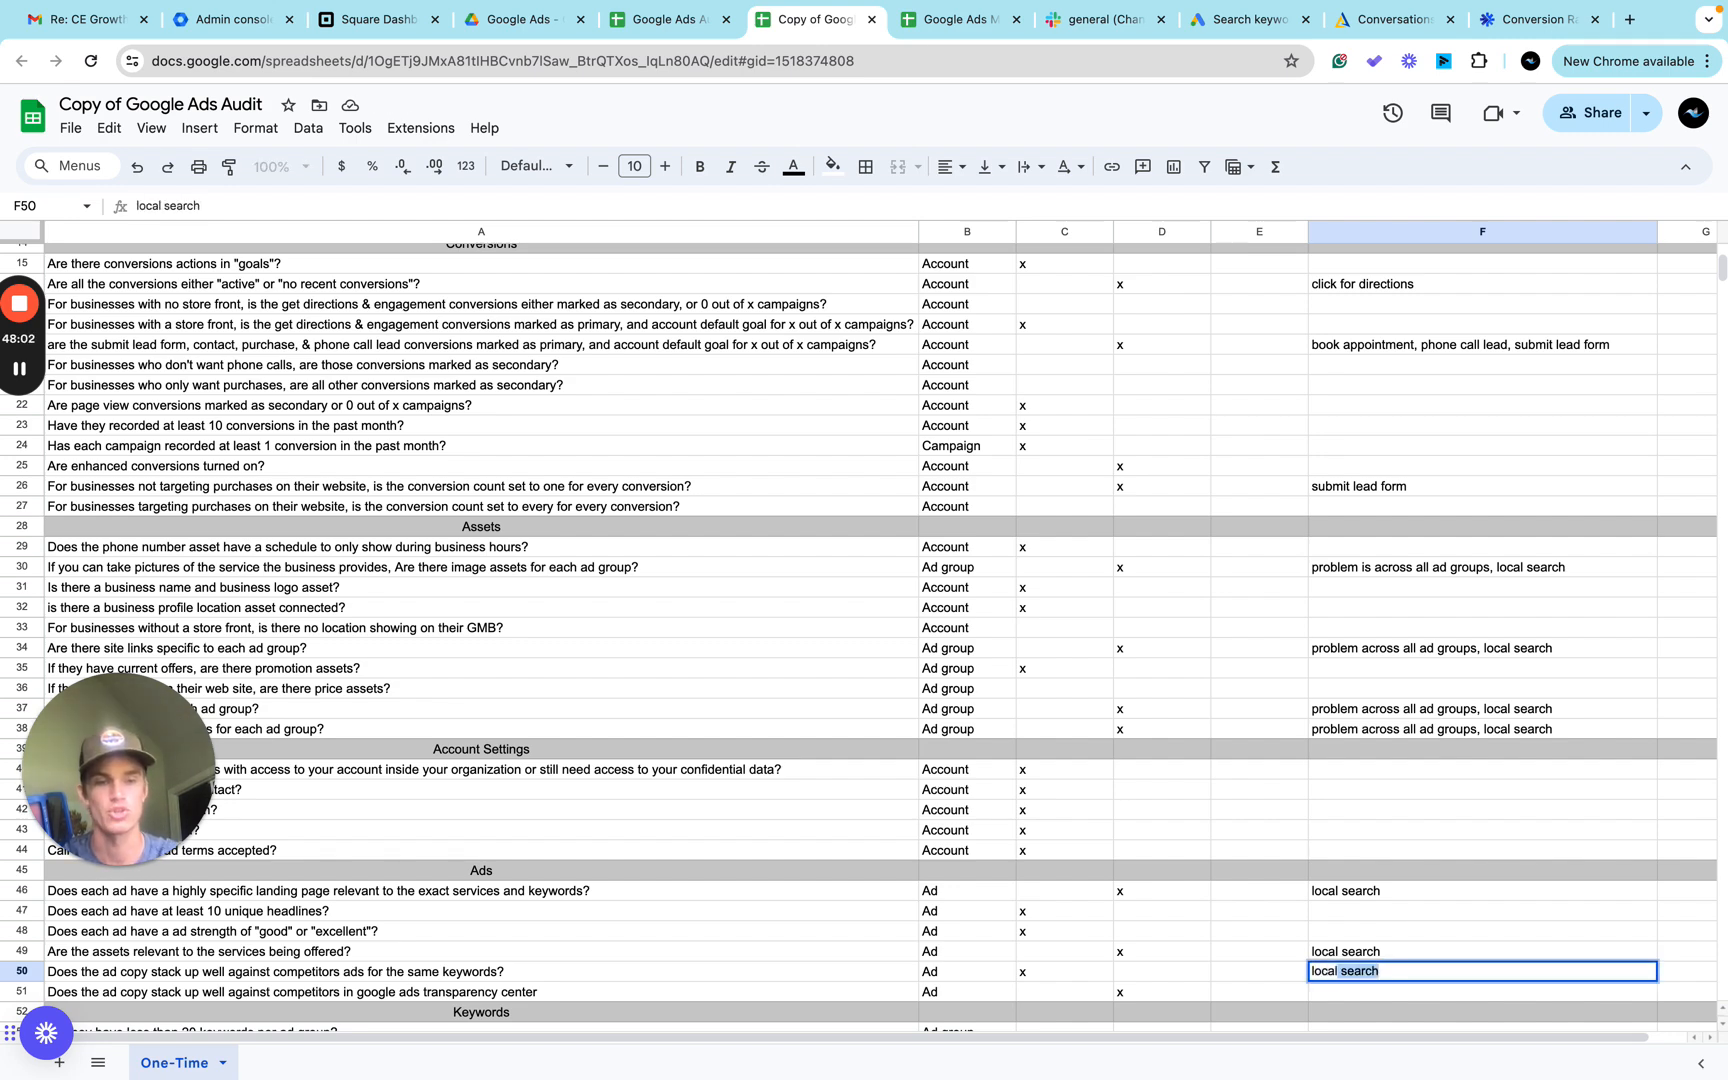
{"action": "key", "text": "Return"}
{"action": "left_click", "coordinate": [1387, 977]}
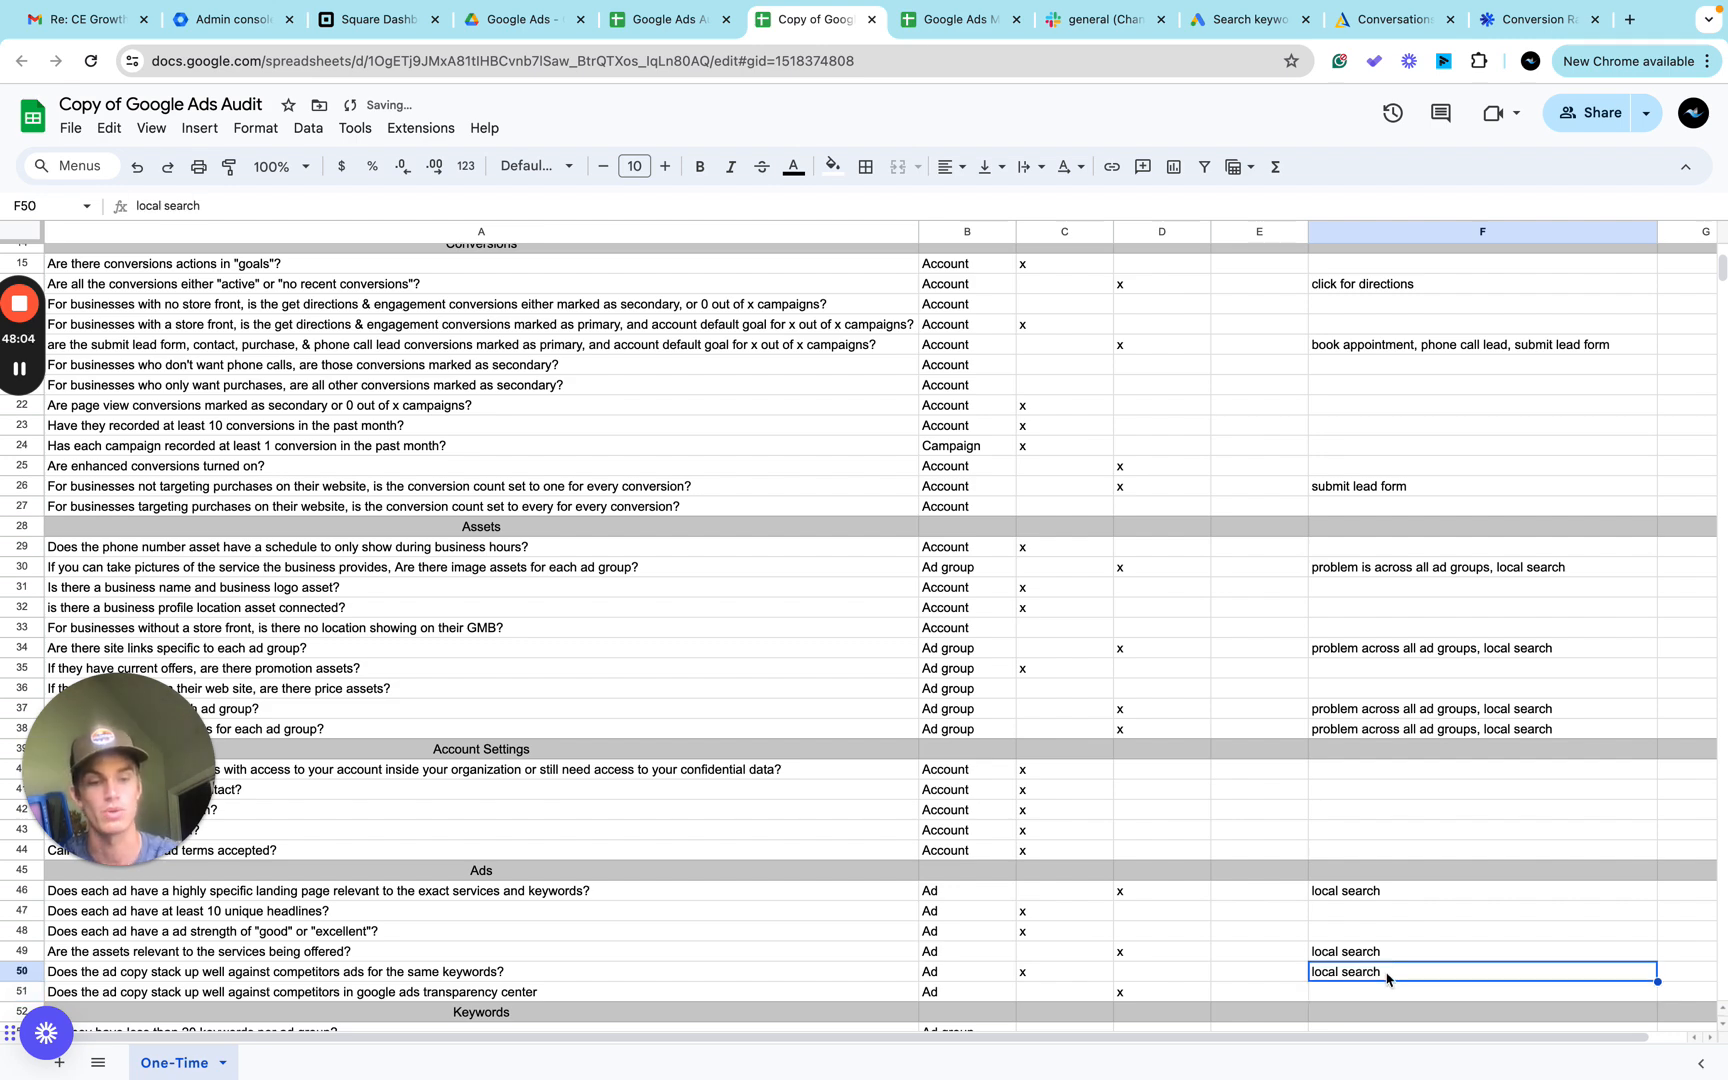
Enter the note "local search" in column F of the Ads Transparency Center row.
{"action": "left_click", "coordinate": [1391, 990]}
{"action": "type", "text": "local search"}
{"action": "scroll", "coordinate": [1300, 965], "scroll_direction": "down", "scroll_amount": 1}
{"action": "scroll", "coordinate": [1300, 965], "scroll_direction": "down", "scroll_amount": 3}
{"action": "left_click", "coordinate": [1330, 905]}
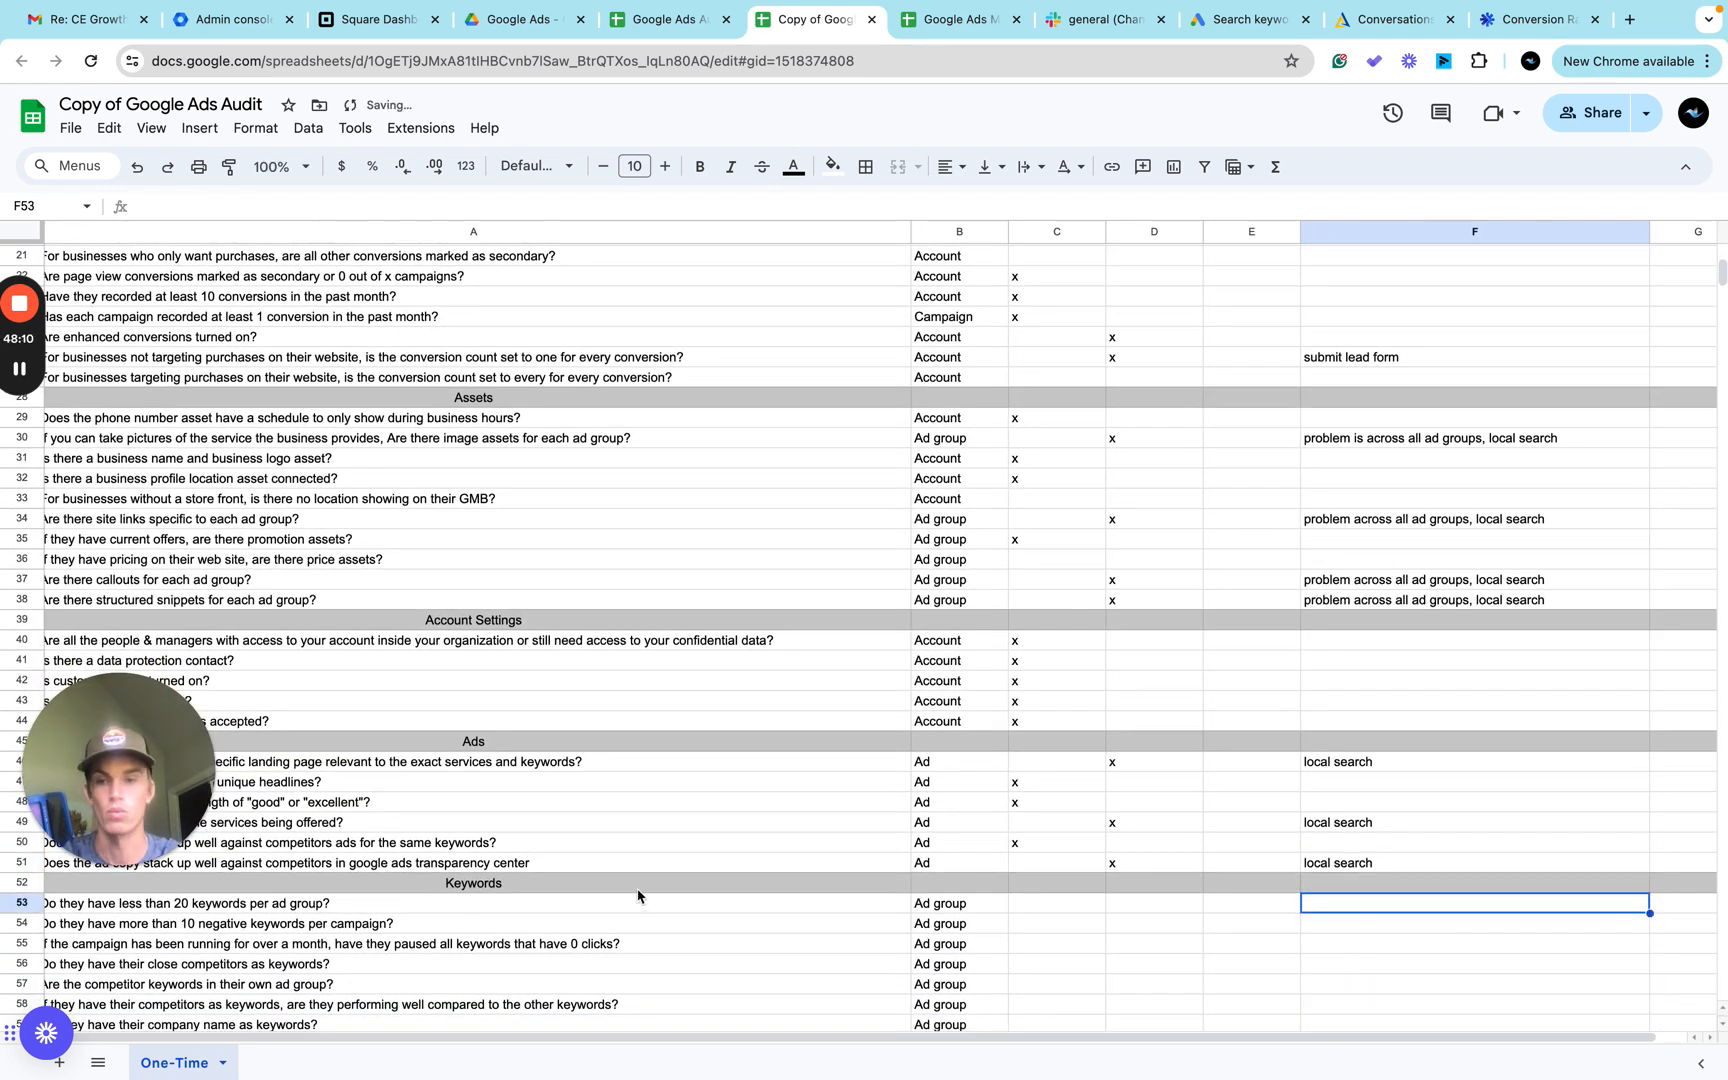
{"action": "left_click", "coordinate": [19, 369]}
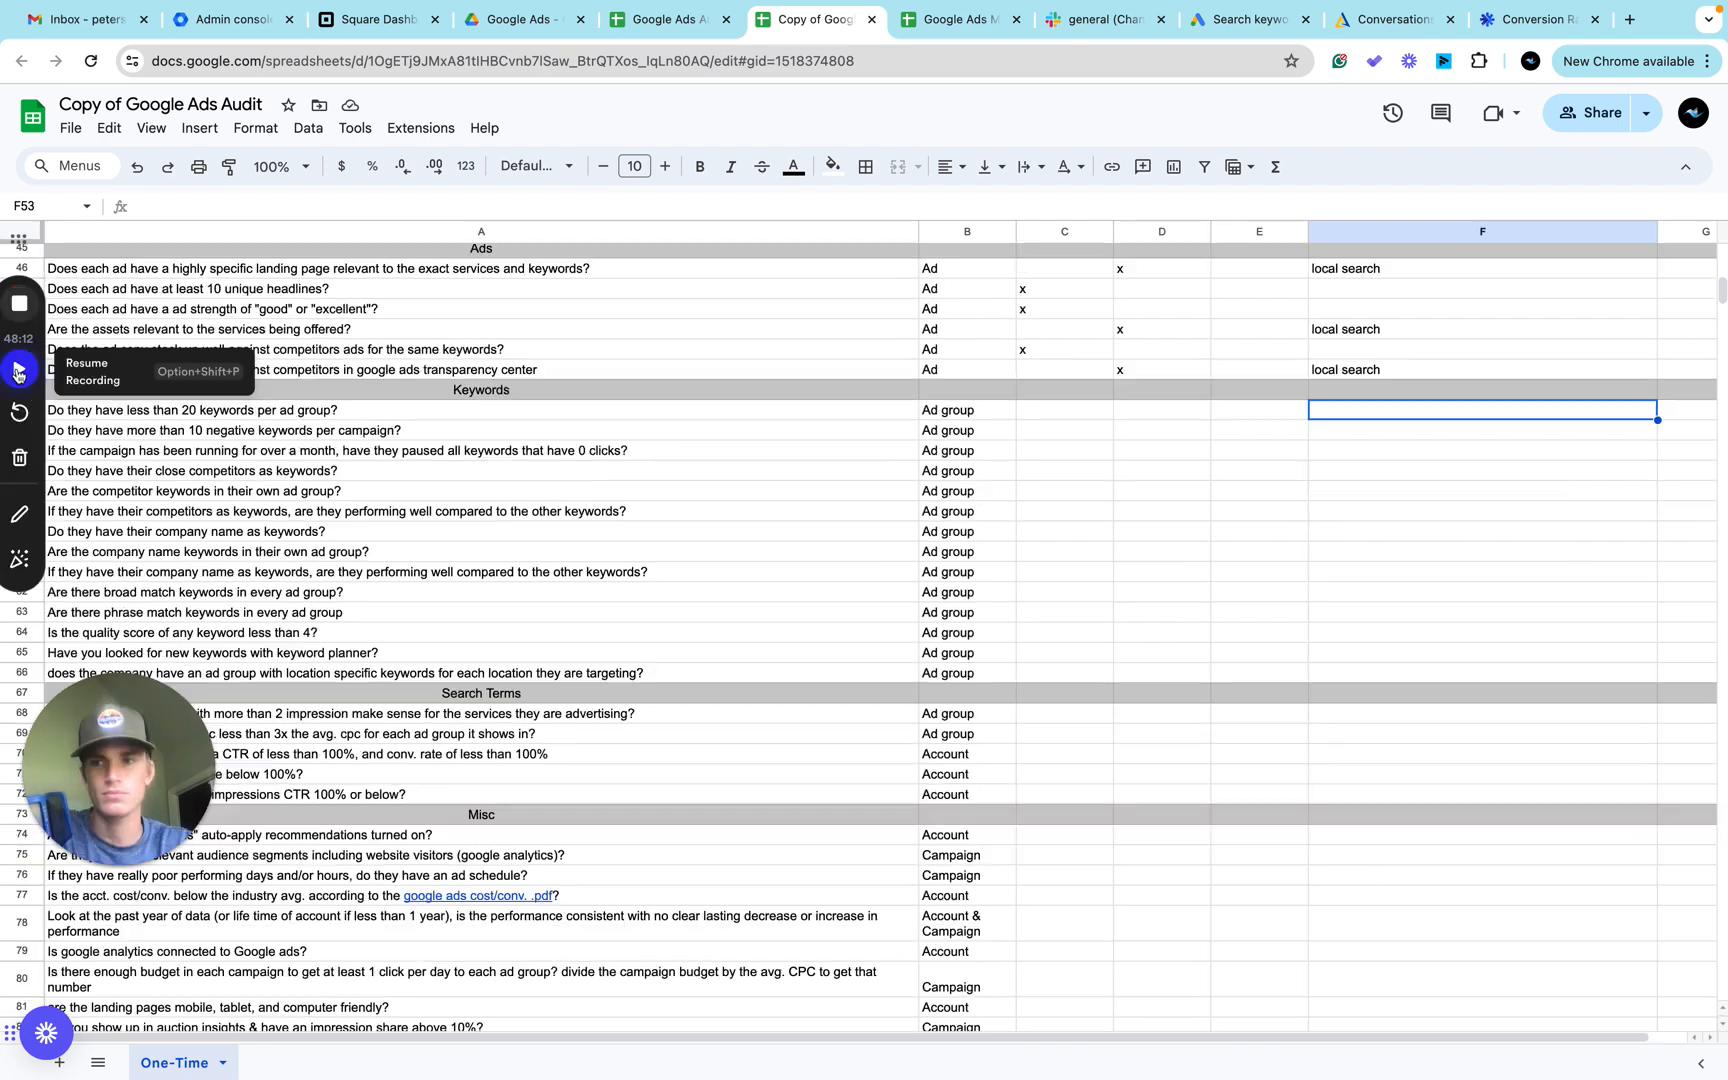
{"action": "left_click", "coordinate": [17, 371]}
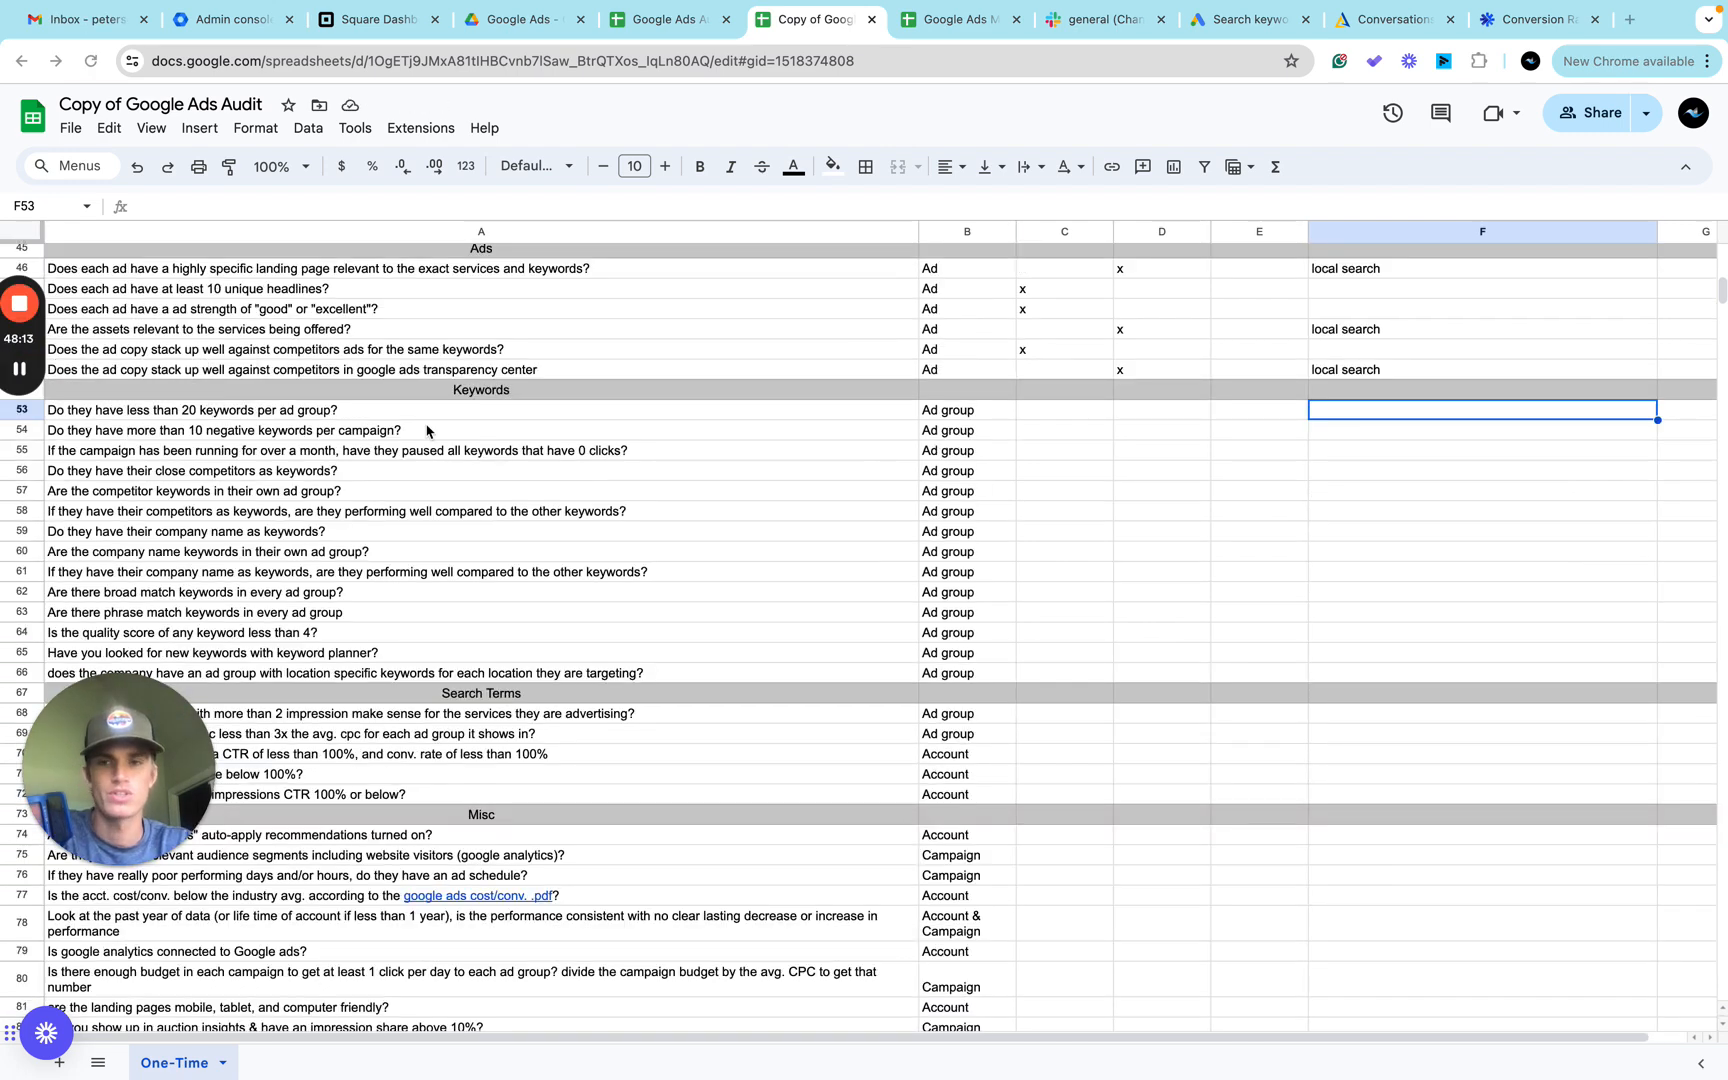
In the Polaris Dentistry Google Ads tab, leave the ad editor, open the Local Search ad group and examine its full search keyword list.
{"action": "key", "text": "ctrl+Right"}
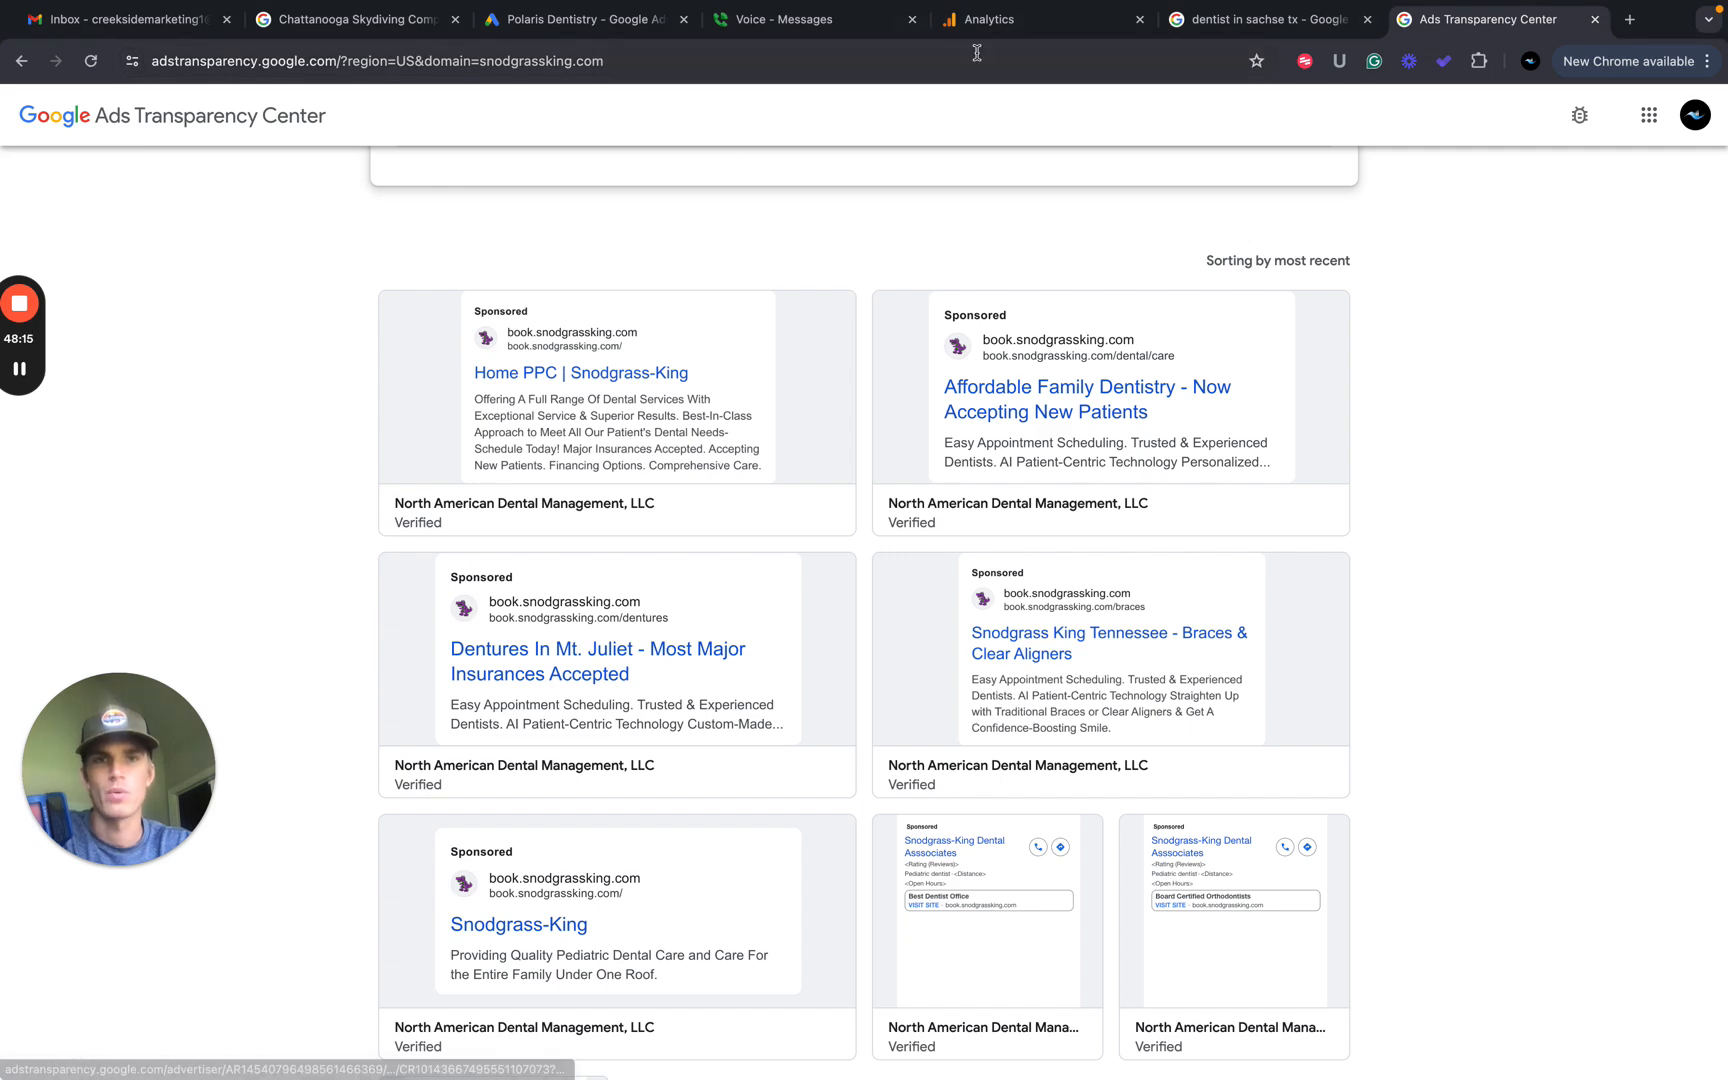
{"action": "left_click", "coordinate": [560, 22]}
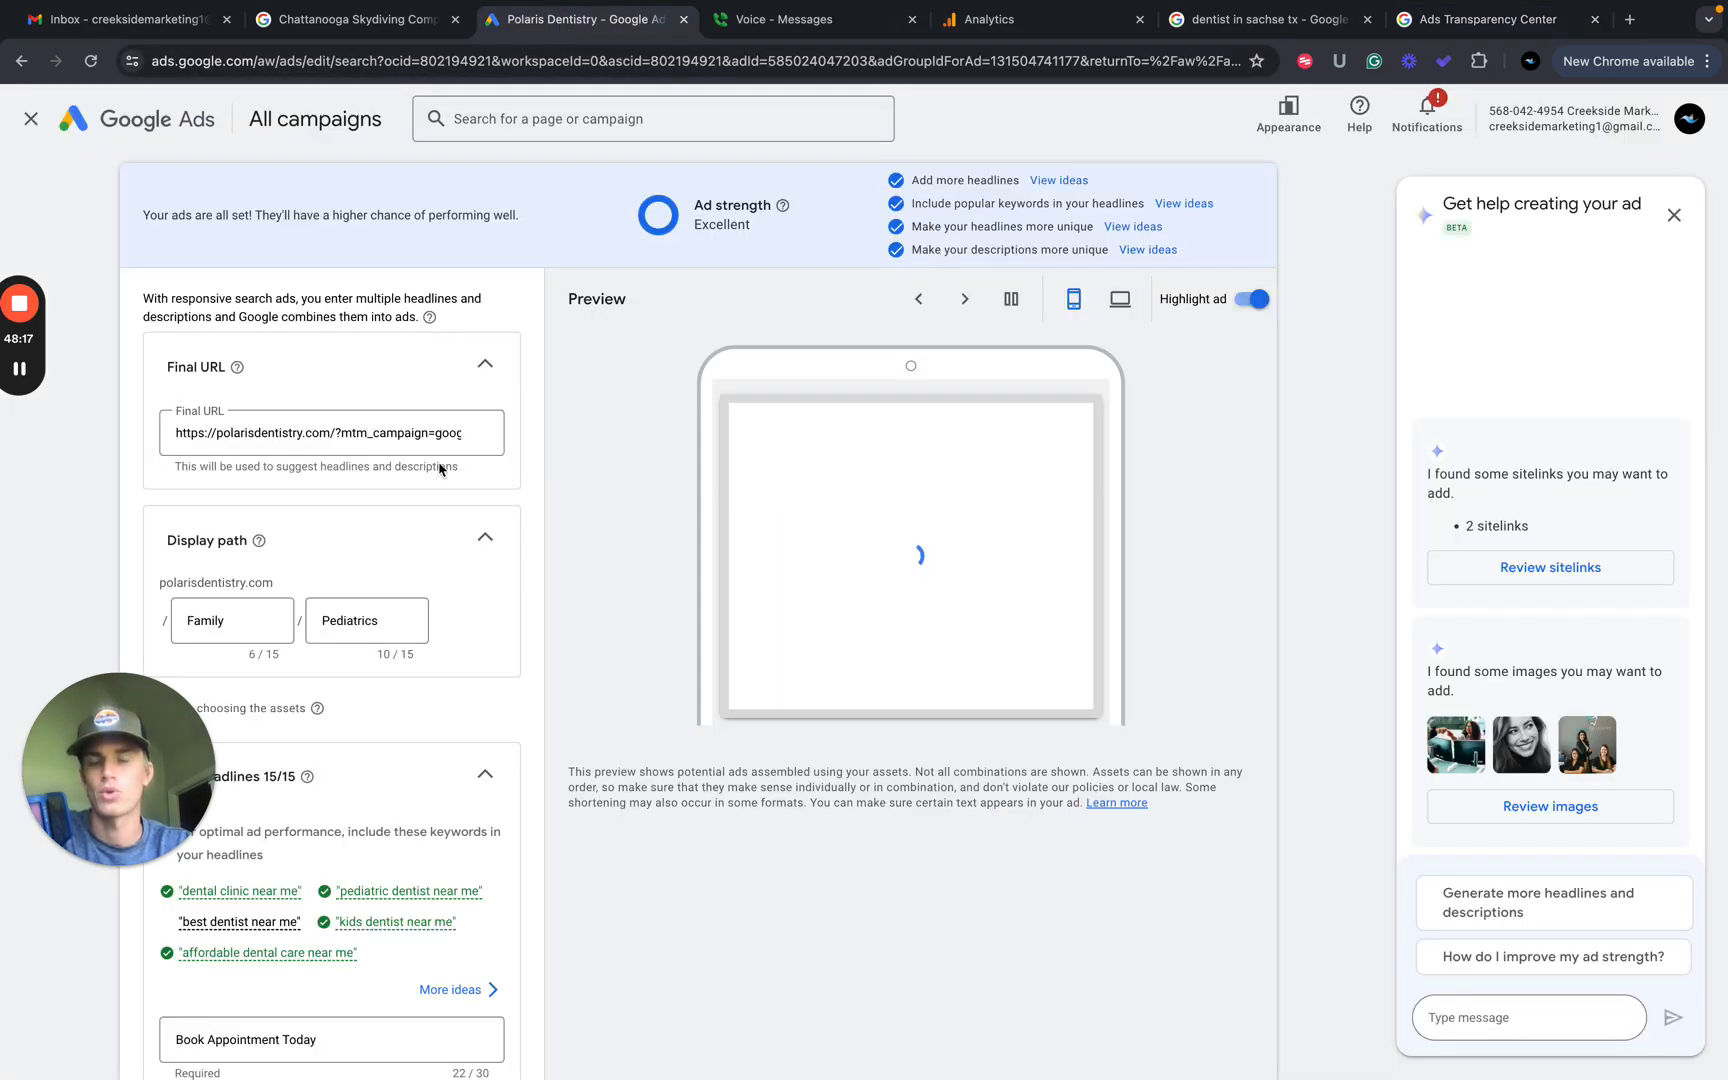
{"action": "left_click", "coordinate": [31, 121]}
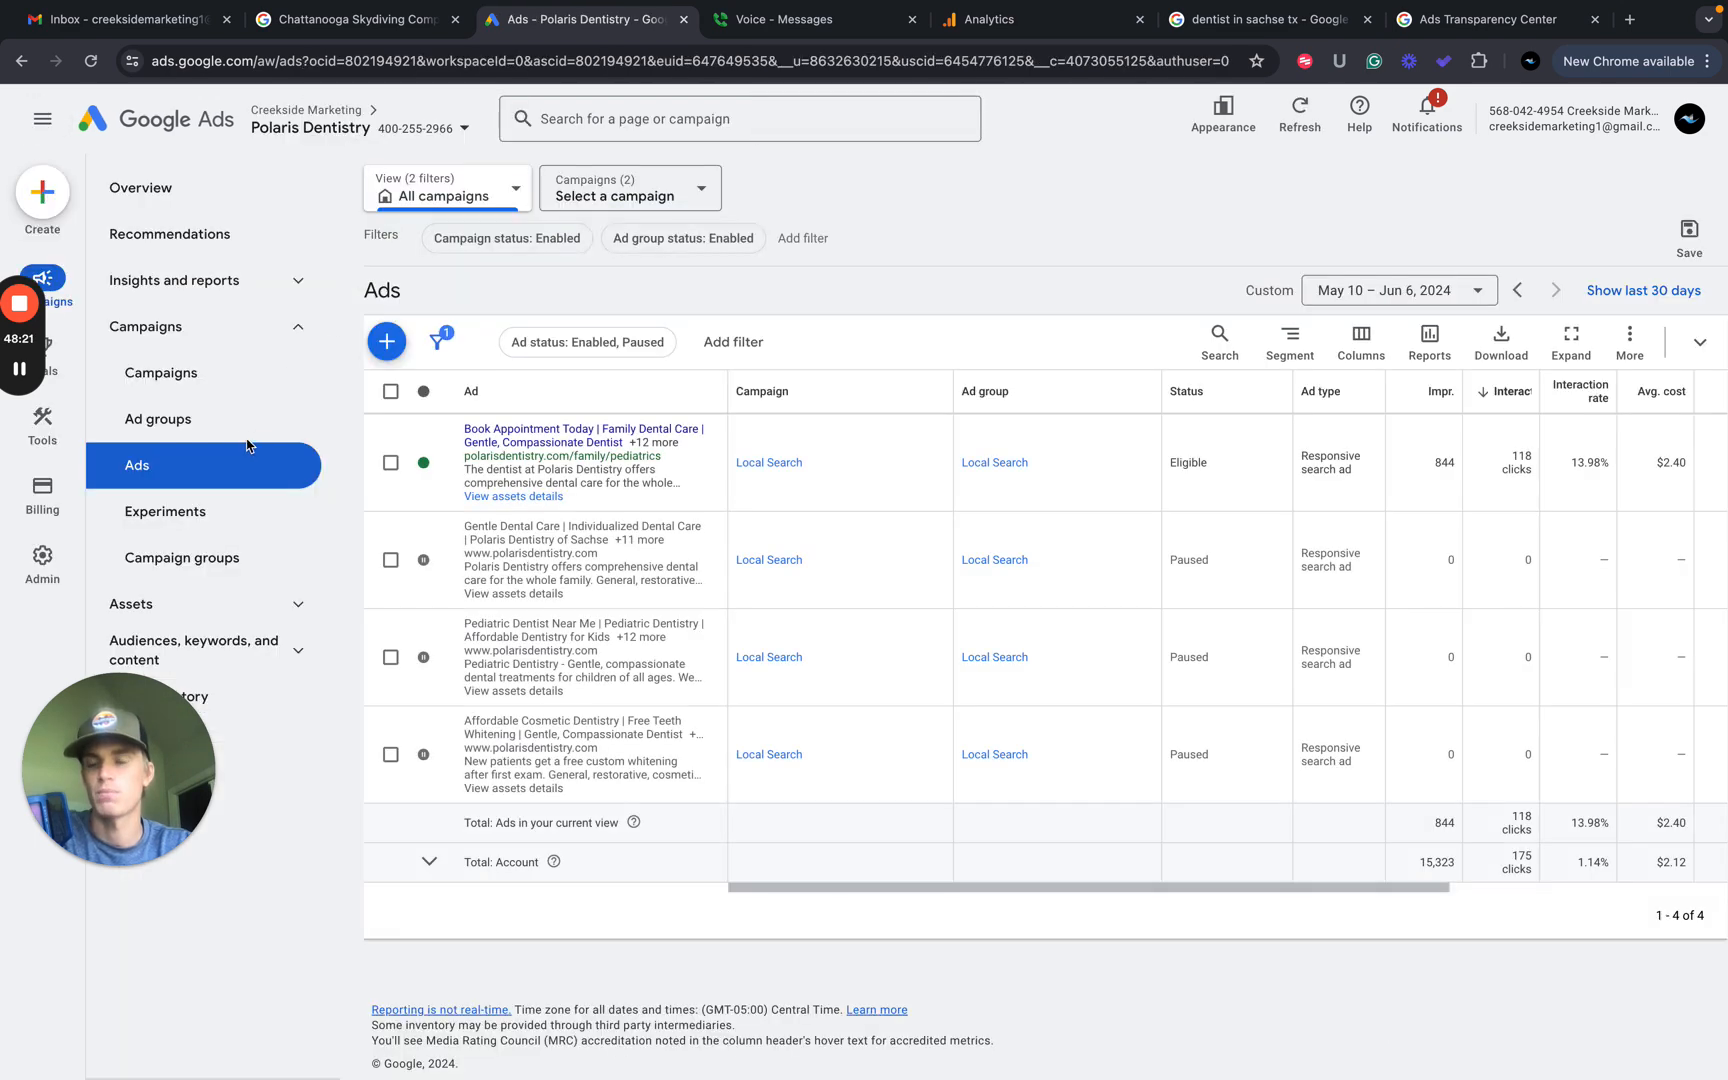
{"action": "left_click", "coordinate": [205, 431]}
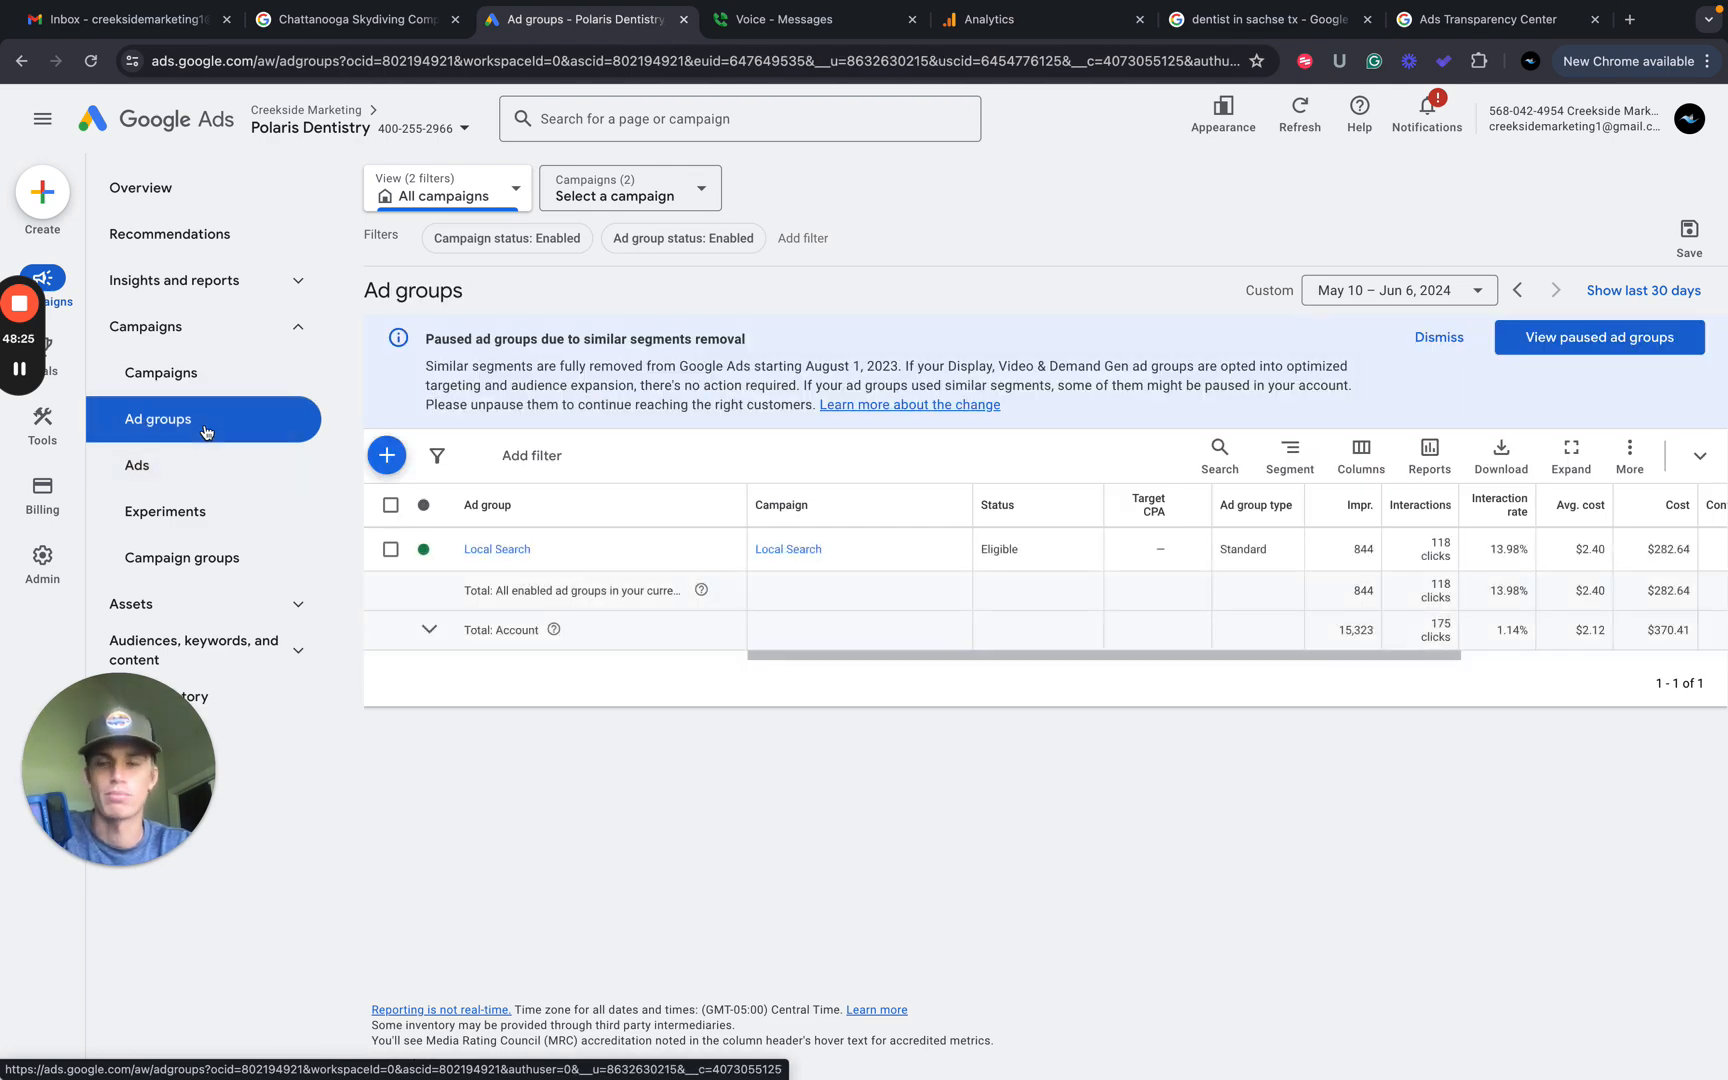
{"action": "left_click", "coordinate": [477, 551]}
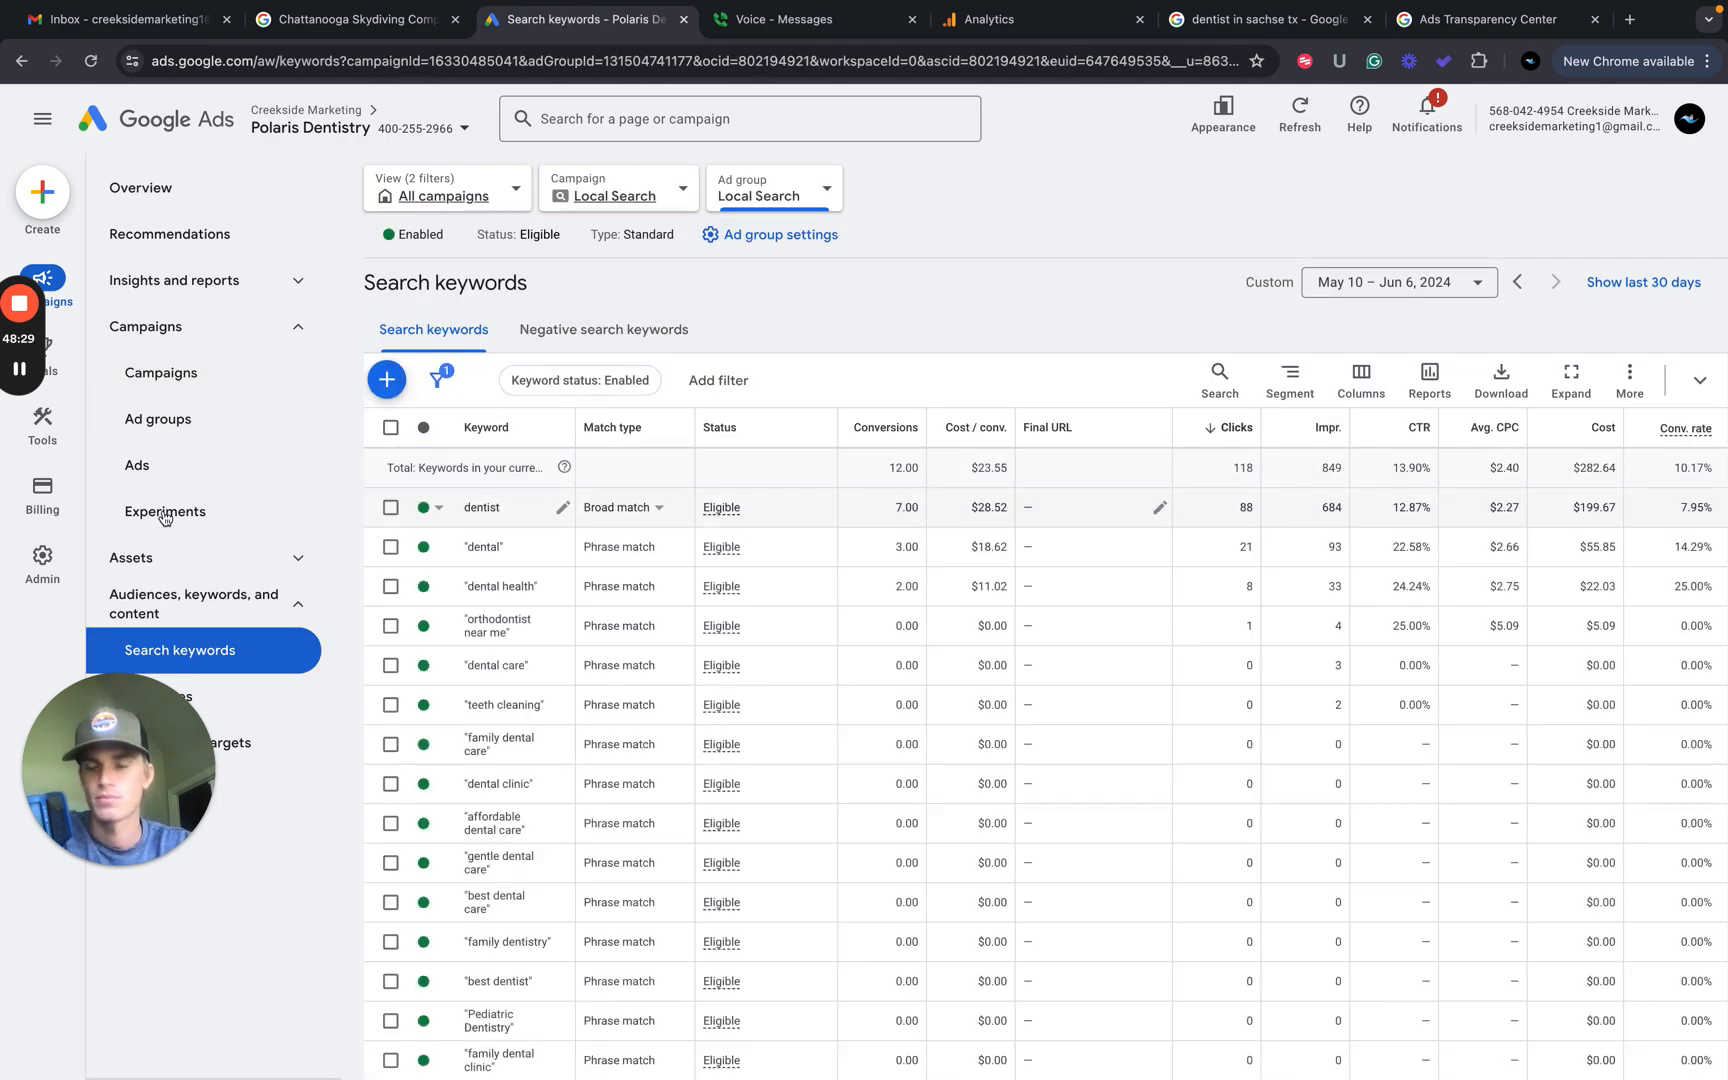
{"action": "left_click_drag", "start_coordinate": [138, 740], "coordinate": [138, 842]}
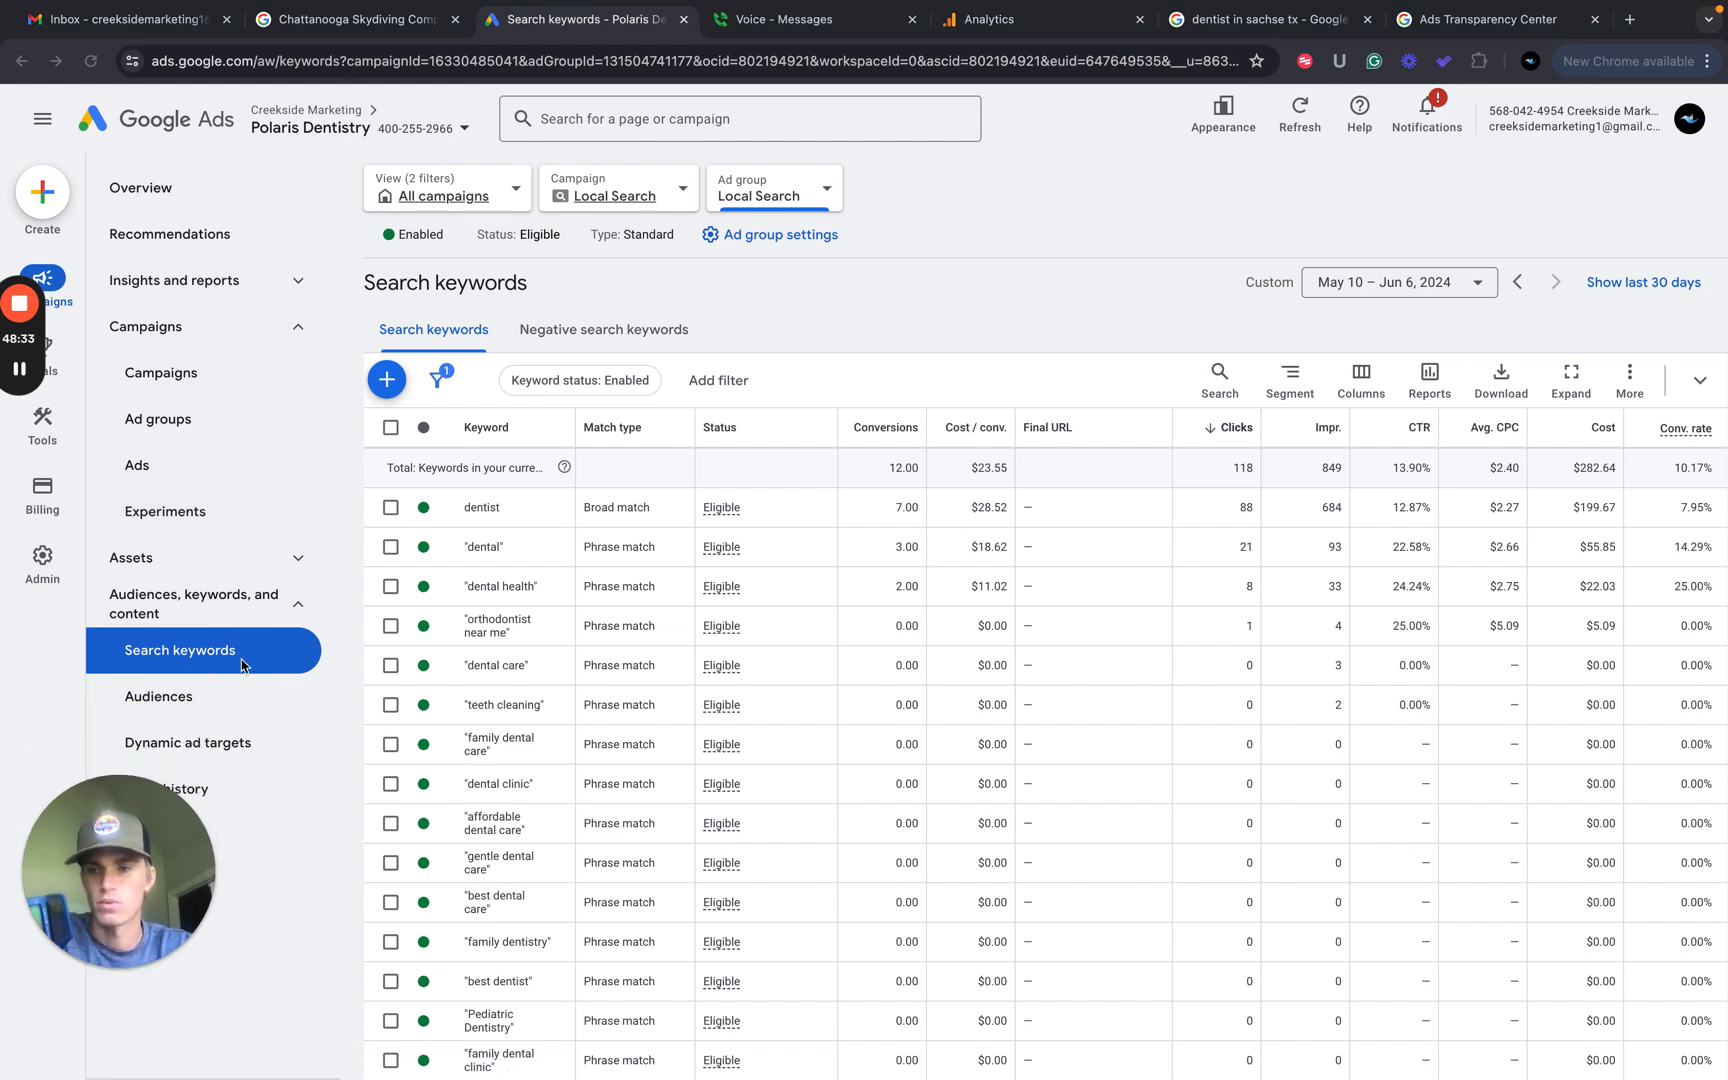
{"action": "scroll", "coordinate": [631, 590], "scroll_direction": "down", "scroll_amount": 3}
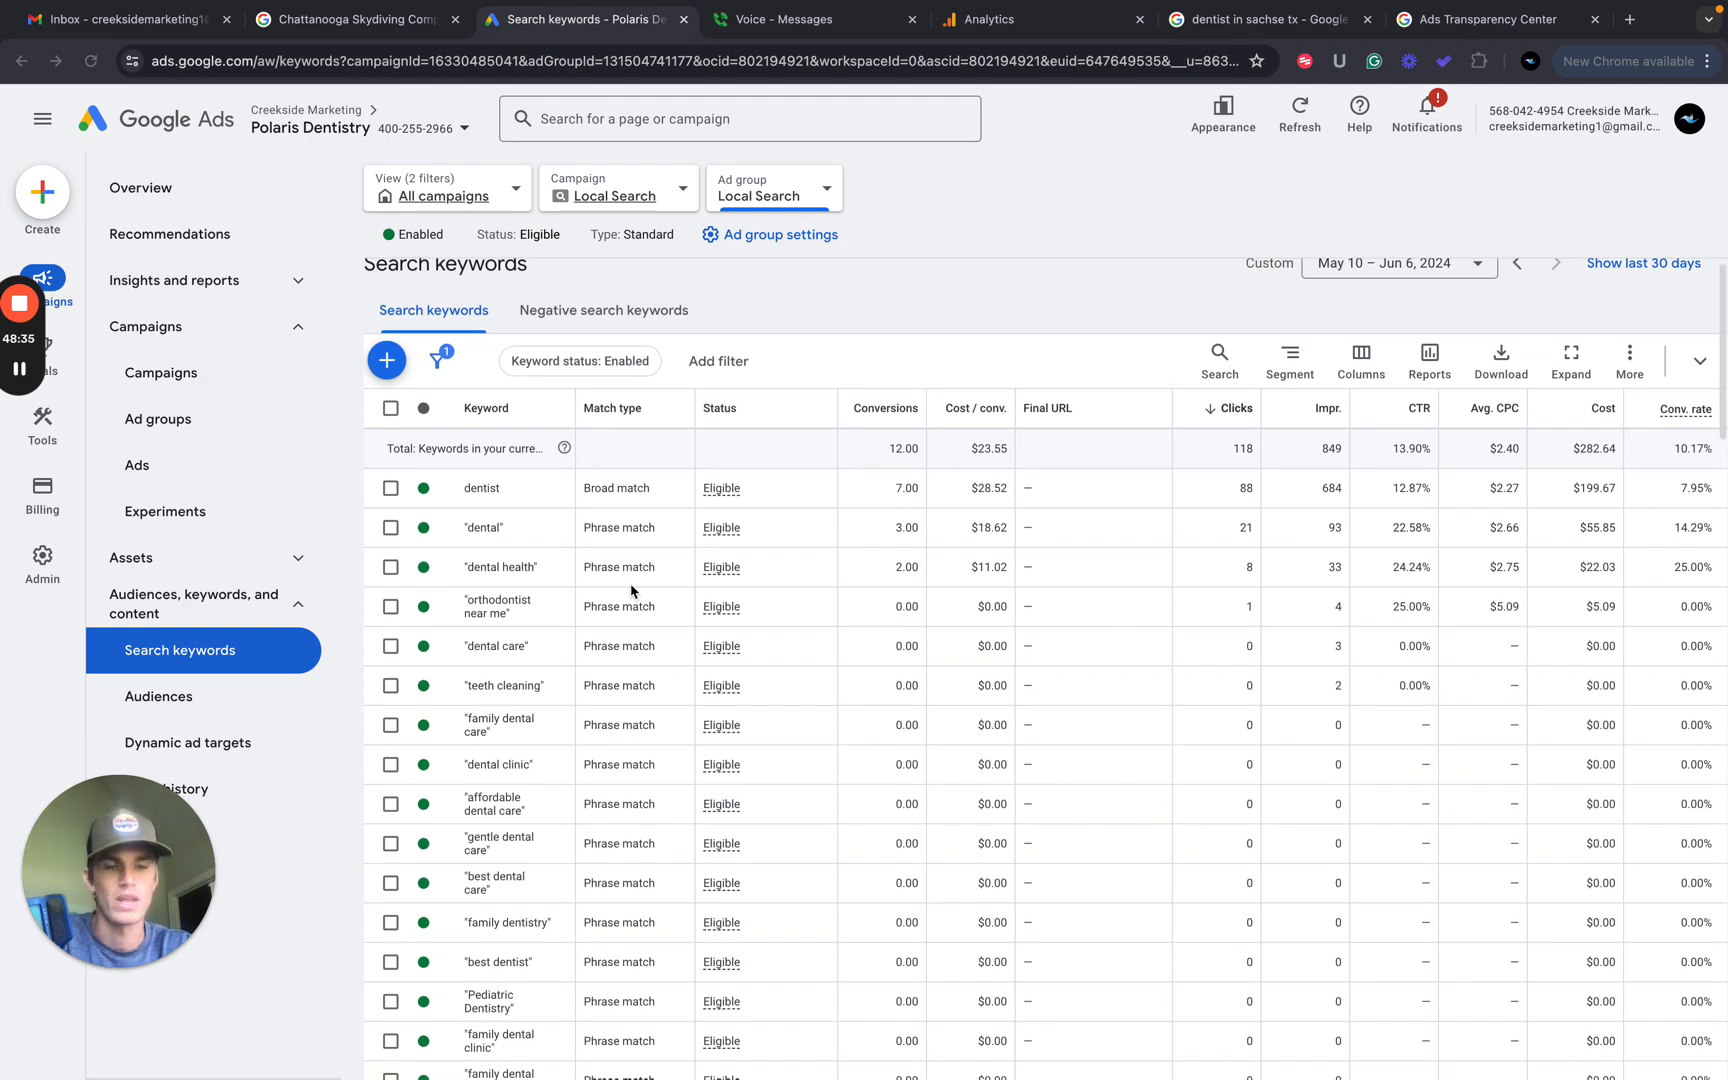
{"action": "scroll", "coordinate": [631, 590], "scroll_direction": "down", "scroll_amount": 5}
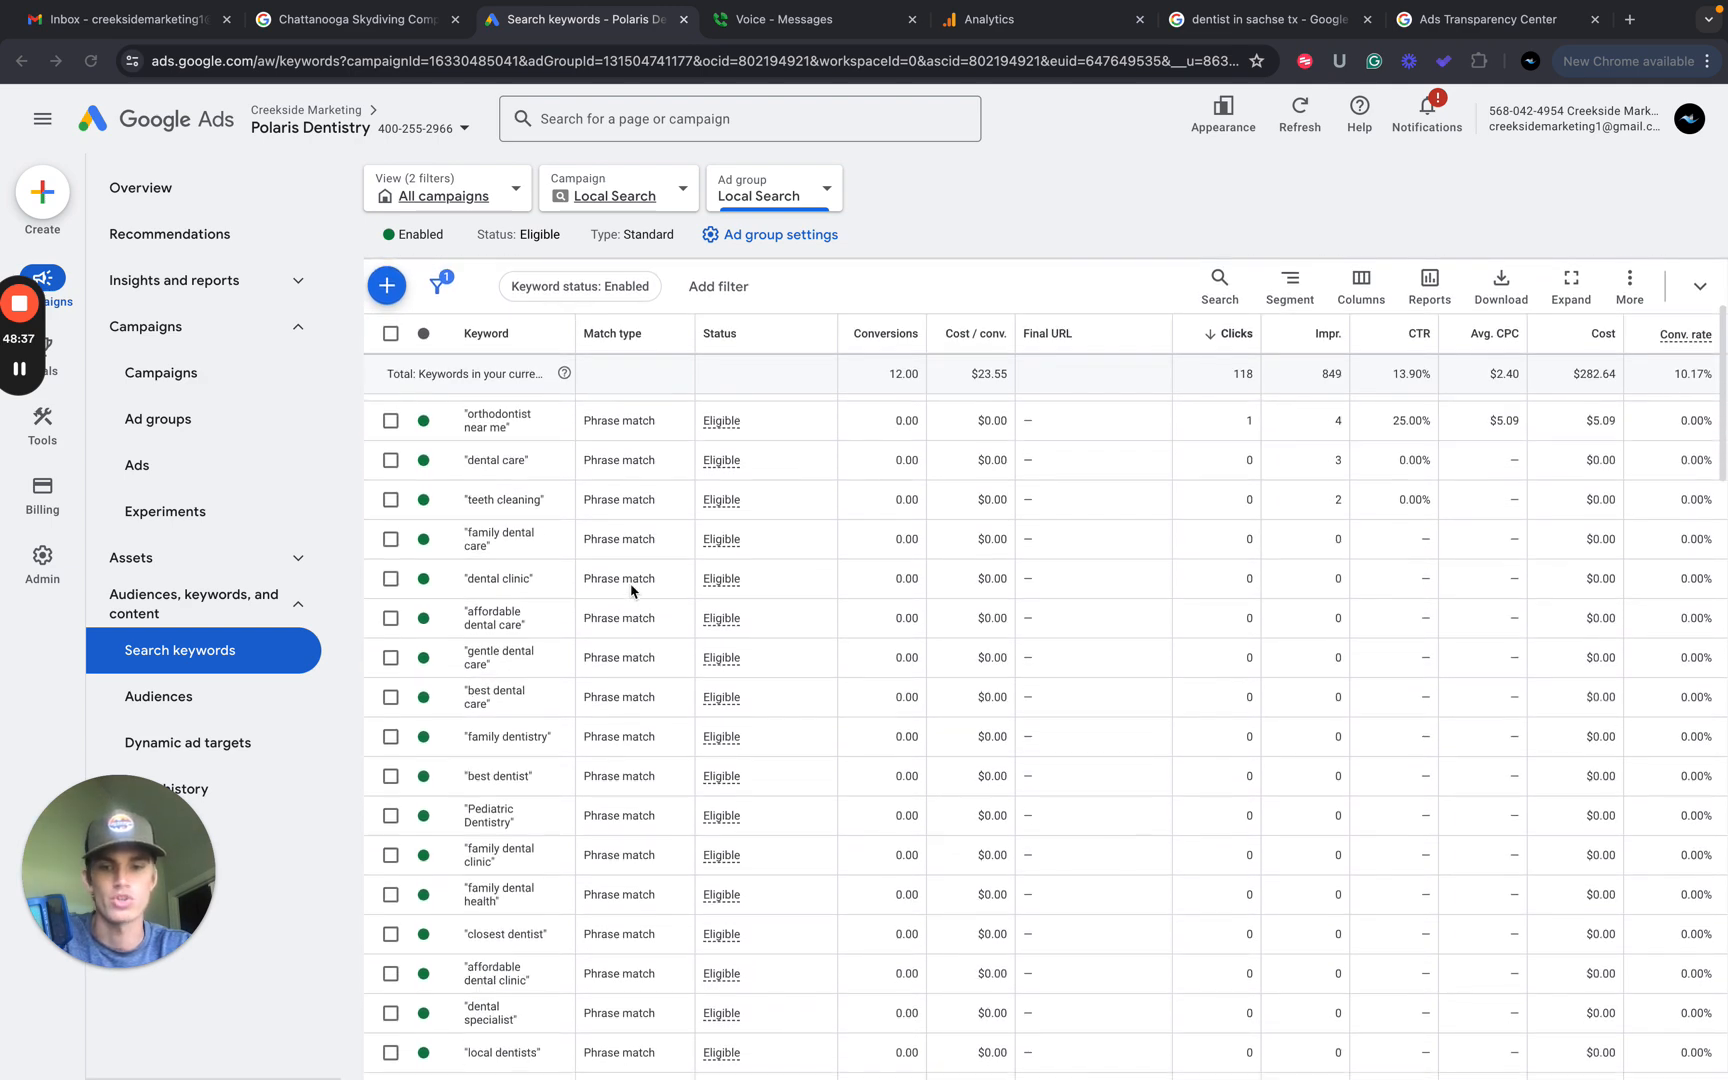
{"action": "scroll", "coordinate": [631, 590], "scroll_direction": "down", "scroll_amount": 4}
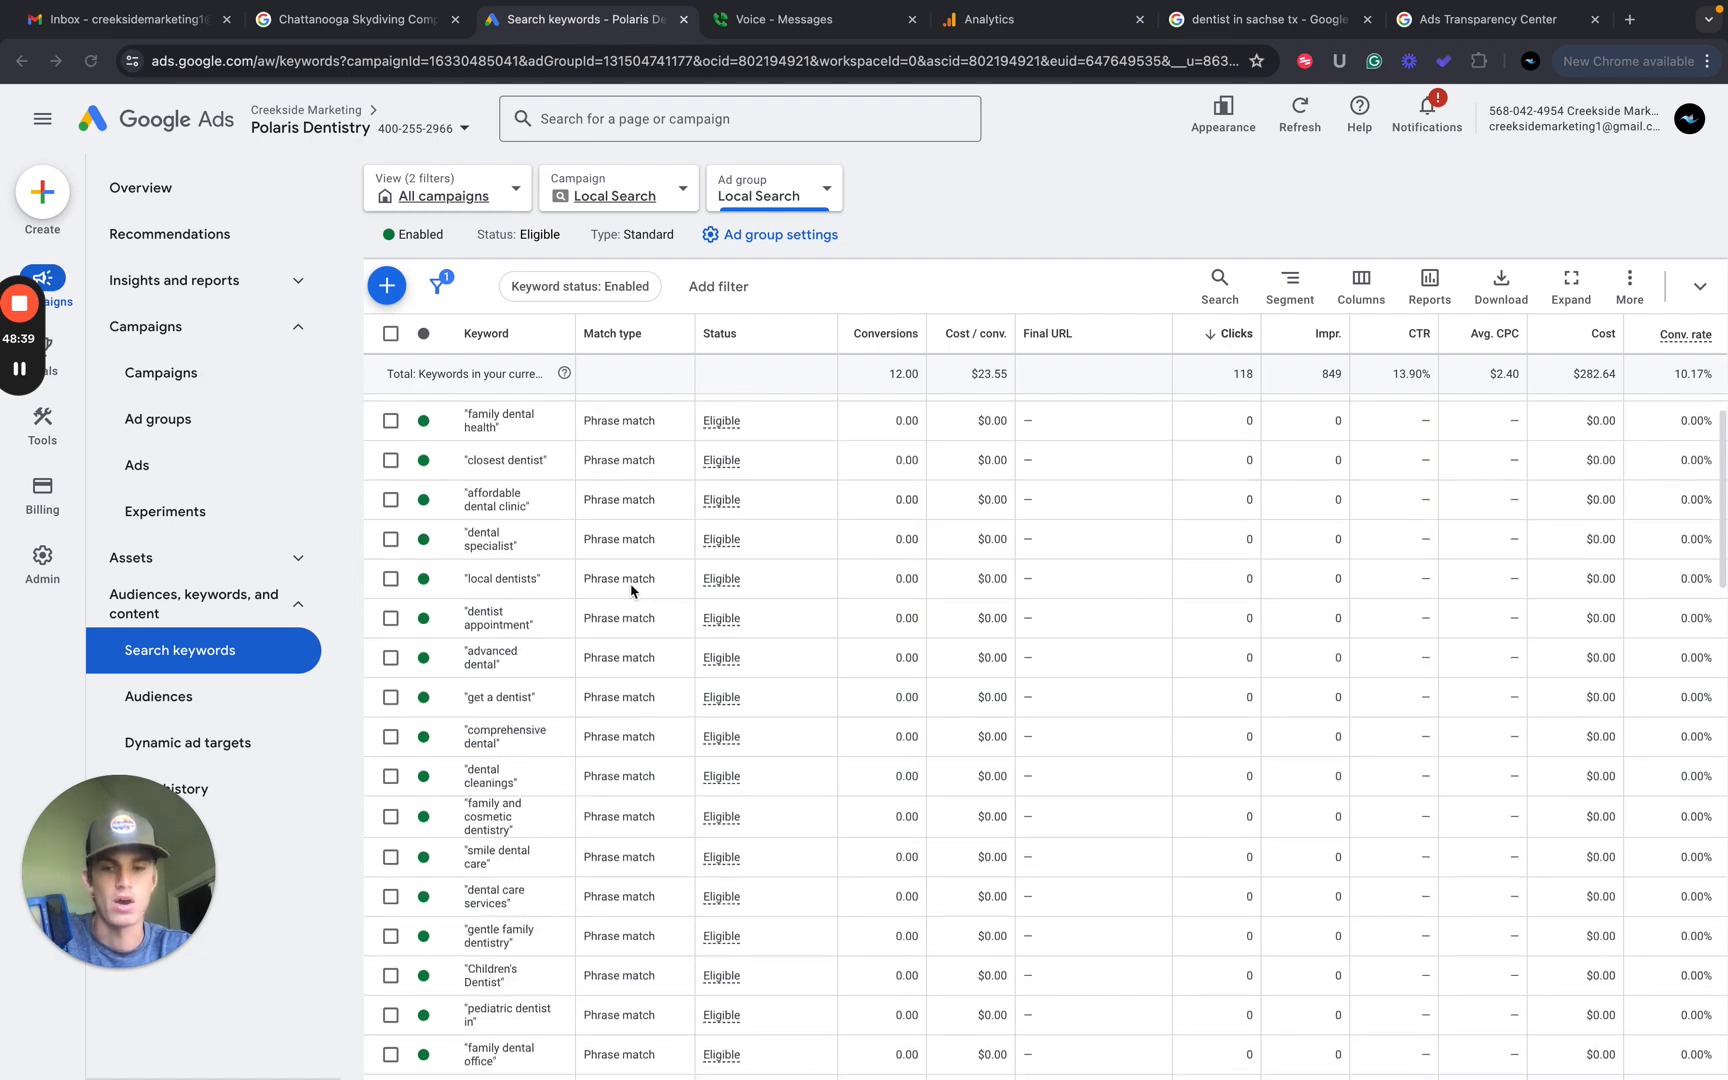
{"action": "scroll", "coordinate": [631, 590], "scroll_direction": "down", "scroll_amount": 8}
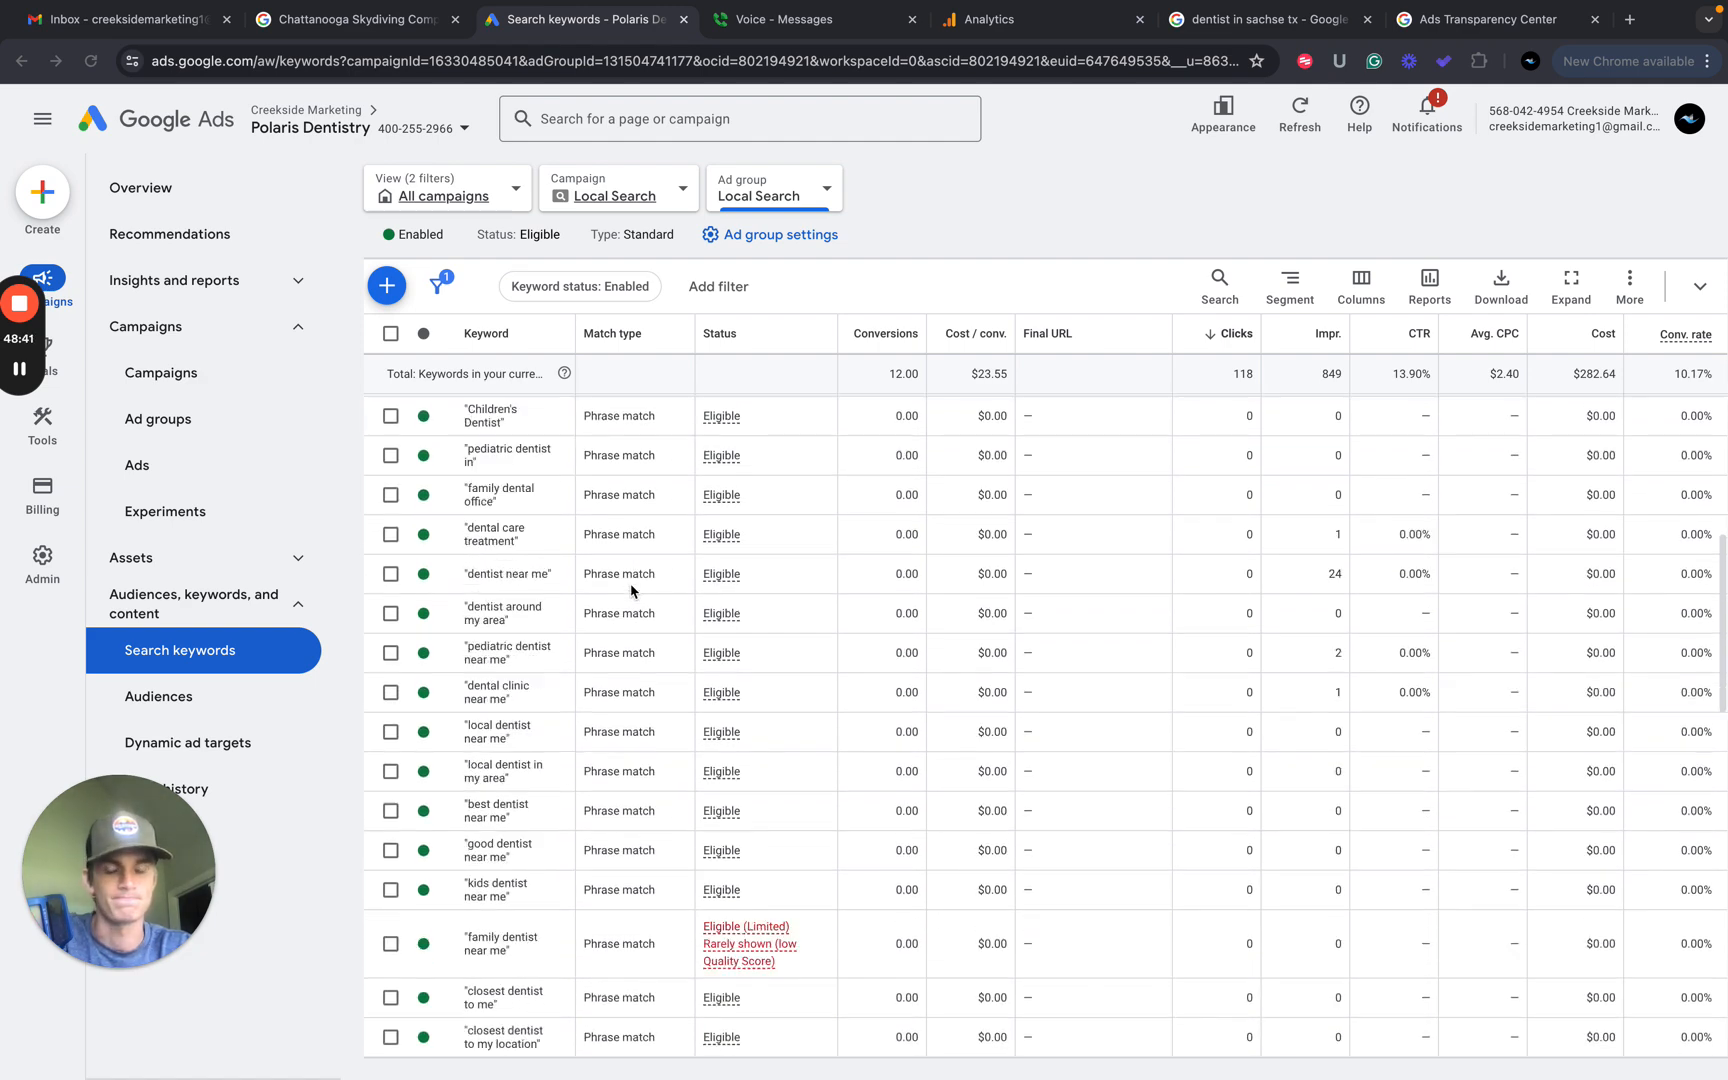
{"action": "scroll", "coordinate": [631, 590], "scroll_direction": "down", "scroll_amount": 3}
{"action": "scroll", "coordinate": [631, 590], "scroll_direction": "down", "scroll_amount": 6}
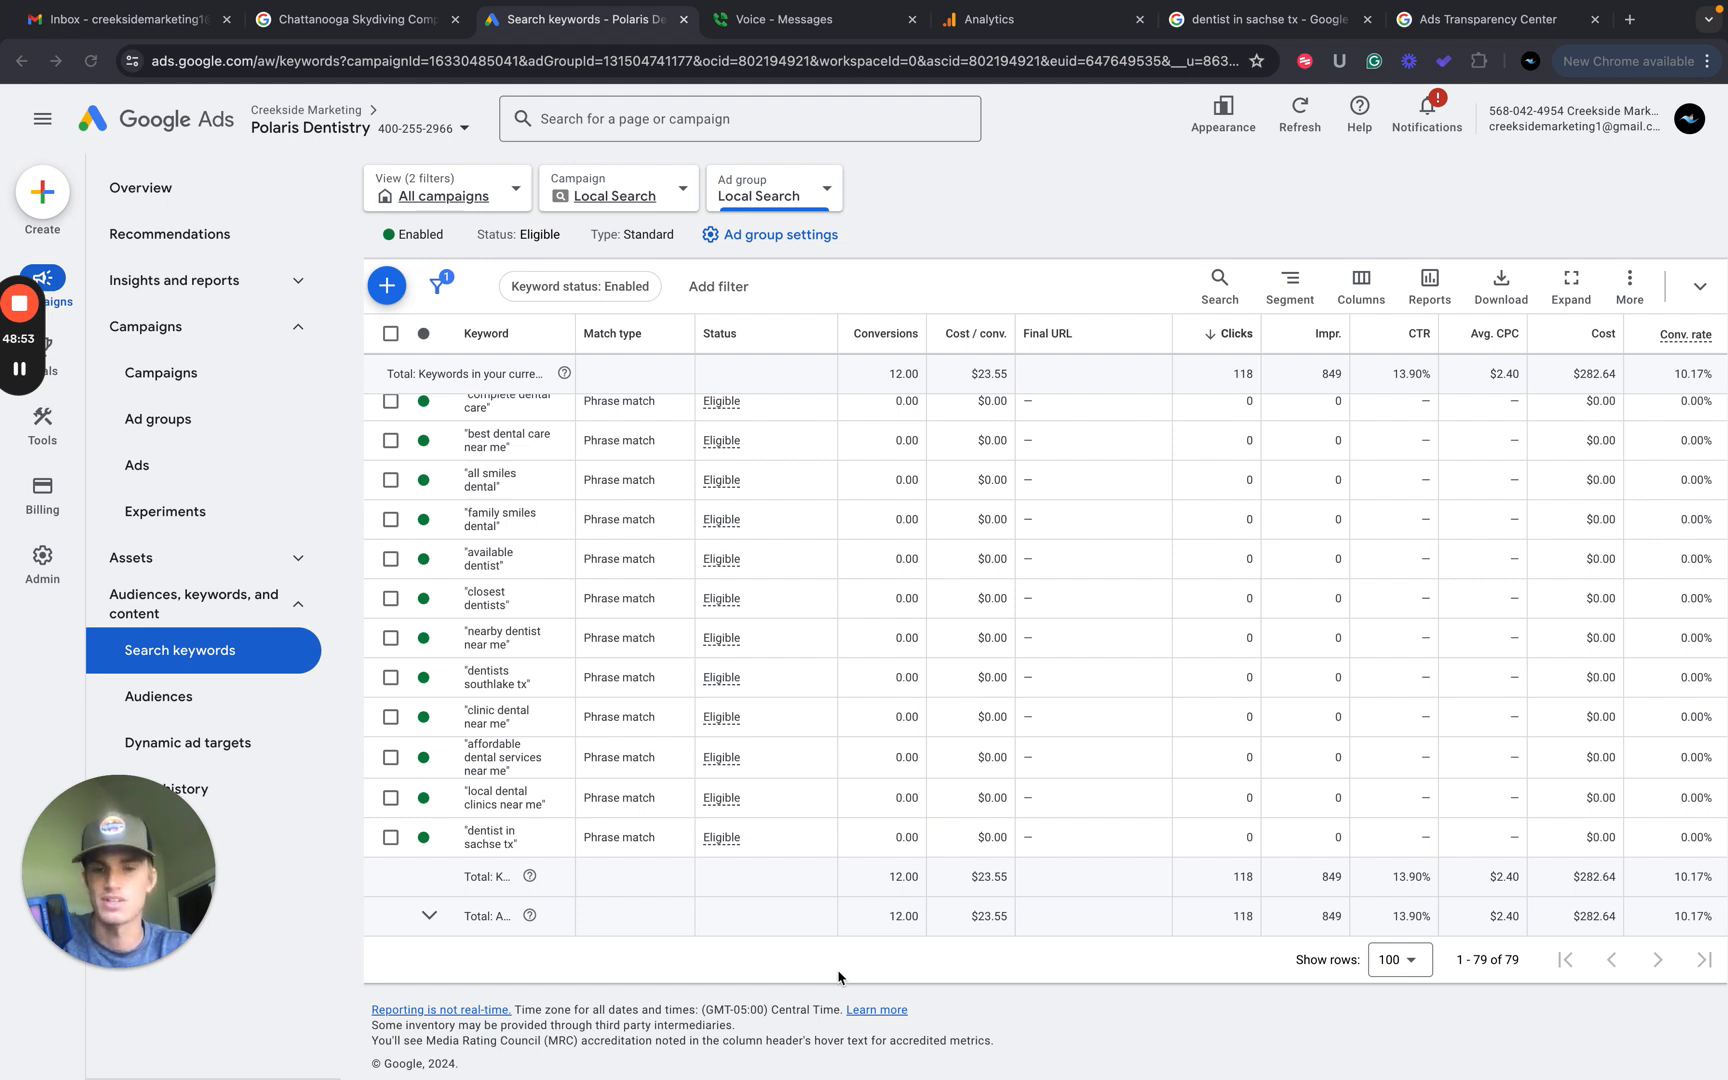
In the audit sheet, mark x in column D for fewer than 20 keywords per ad group, with the note "local search" in column F.
{"action": "key", "text": "ctrl+Left"}
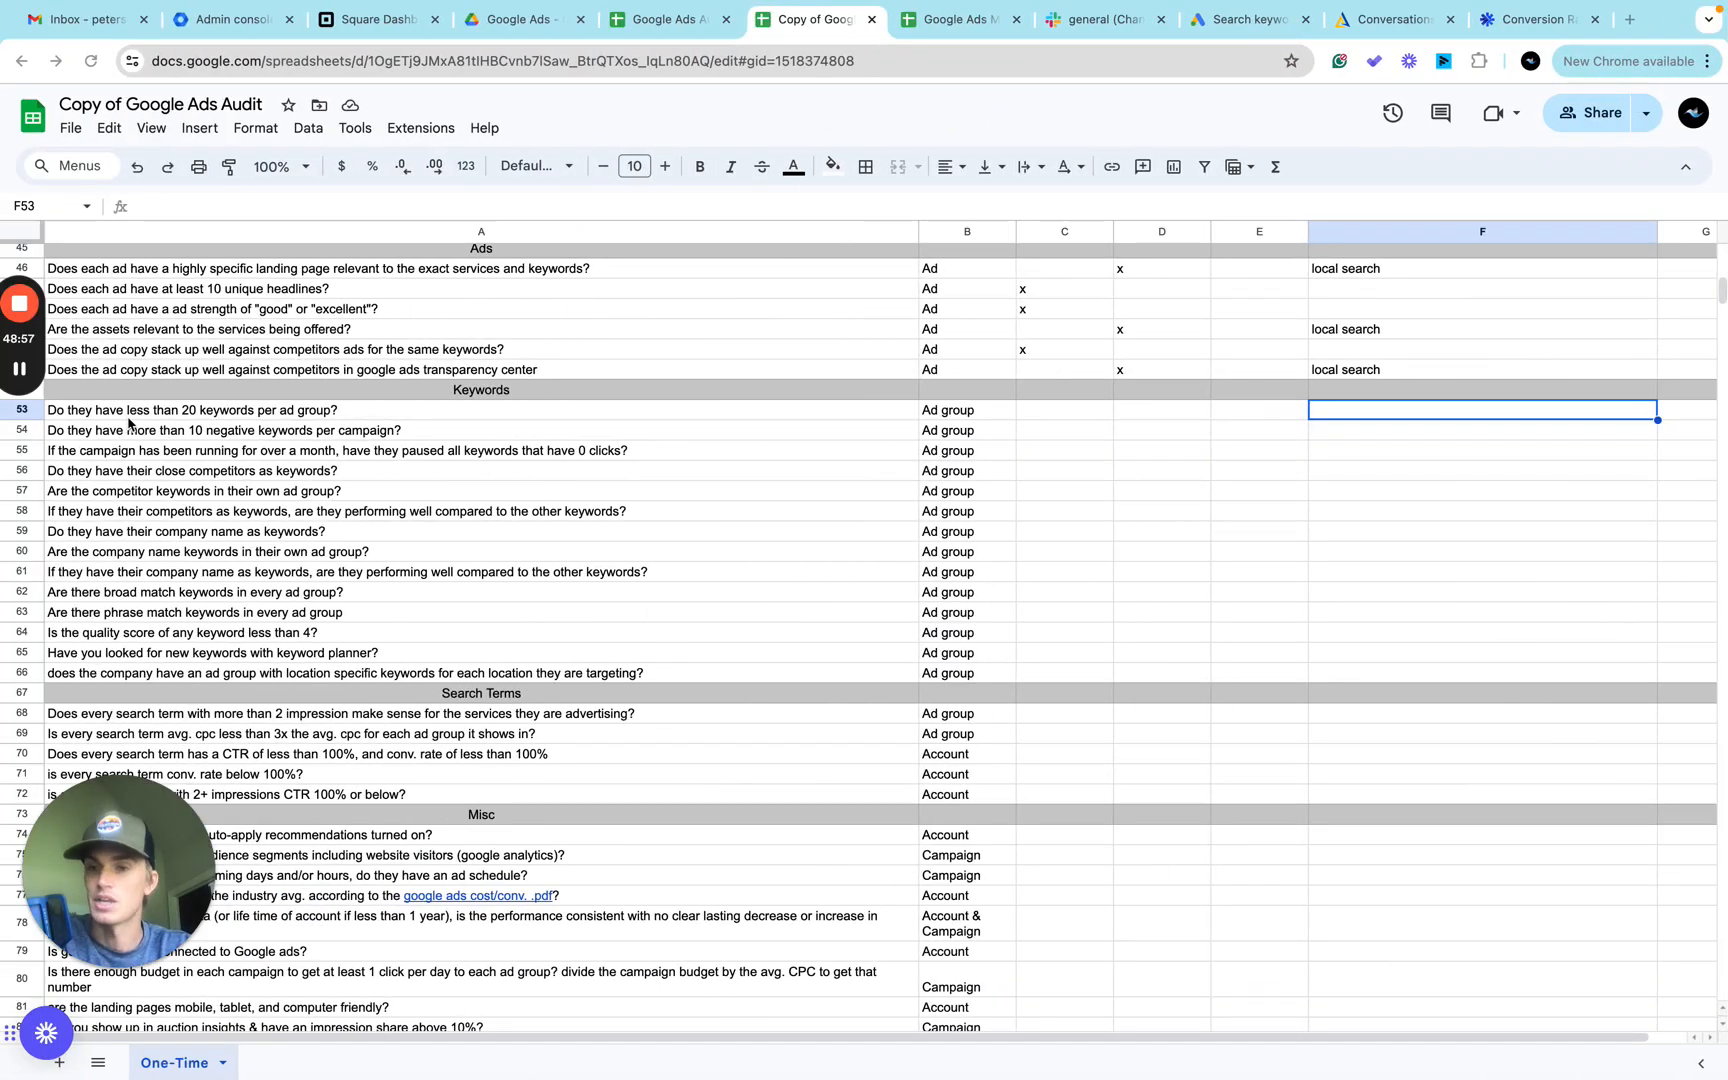
{"action": "left_click", "coordinate": [1185, 421]}
{"action": "type", "text": "x"}
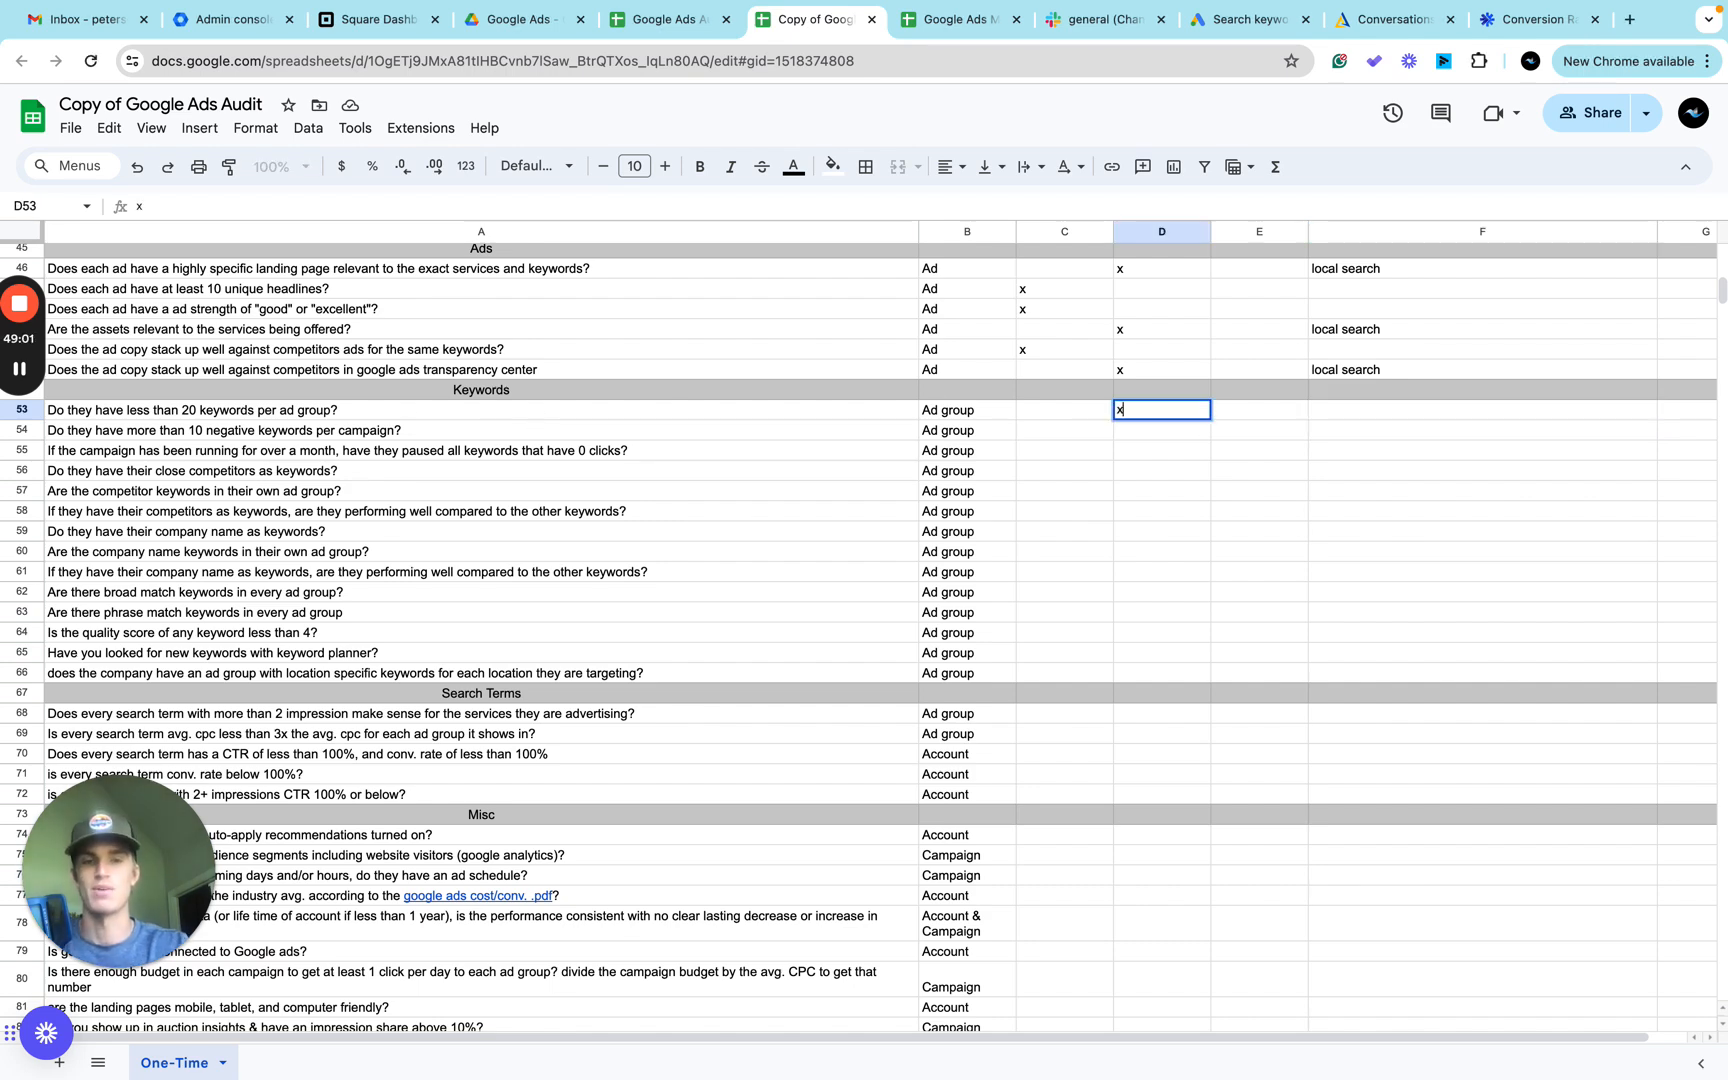
{"action": "left_click", "coordinate": [1397, 419]}
{"action": "type", "text": "local "}
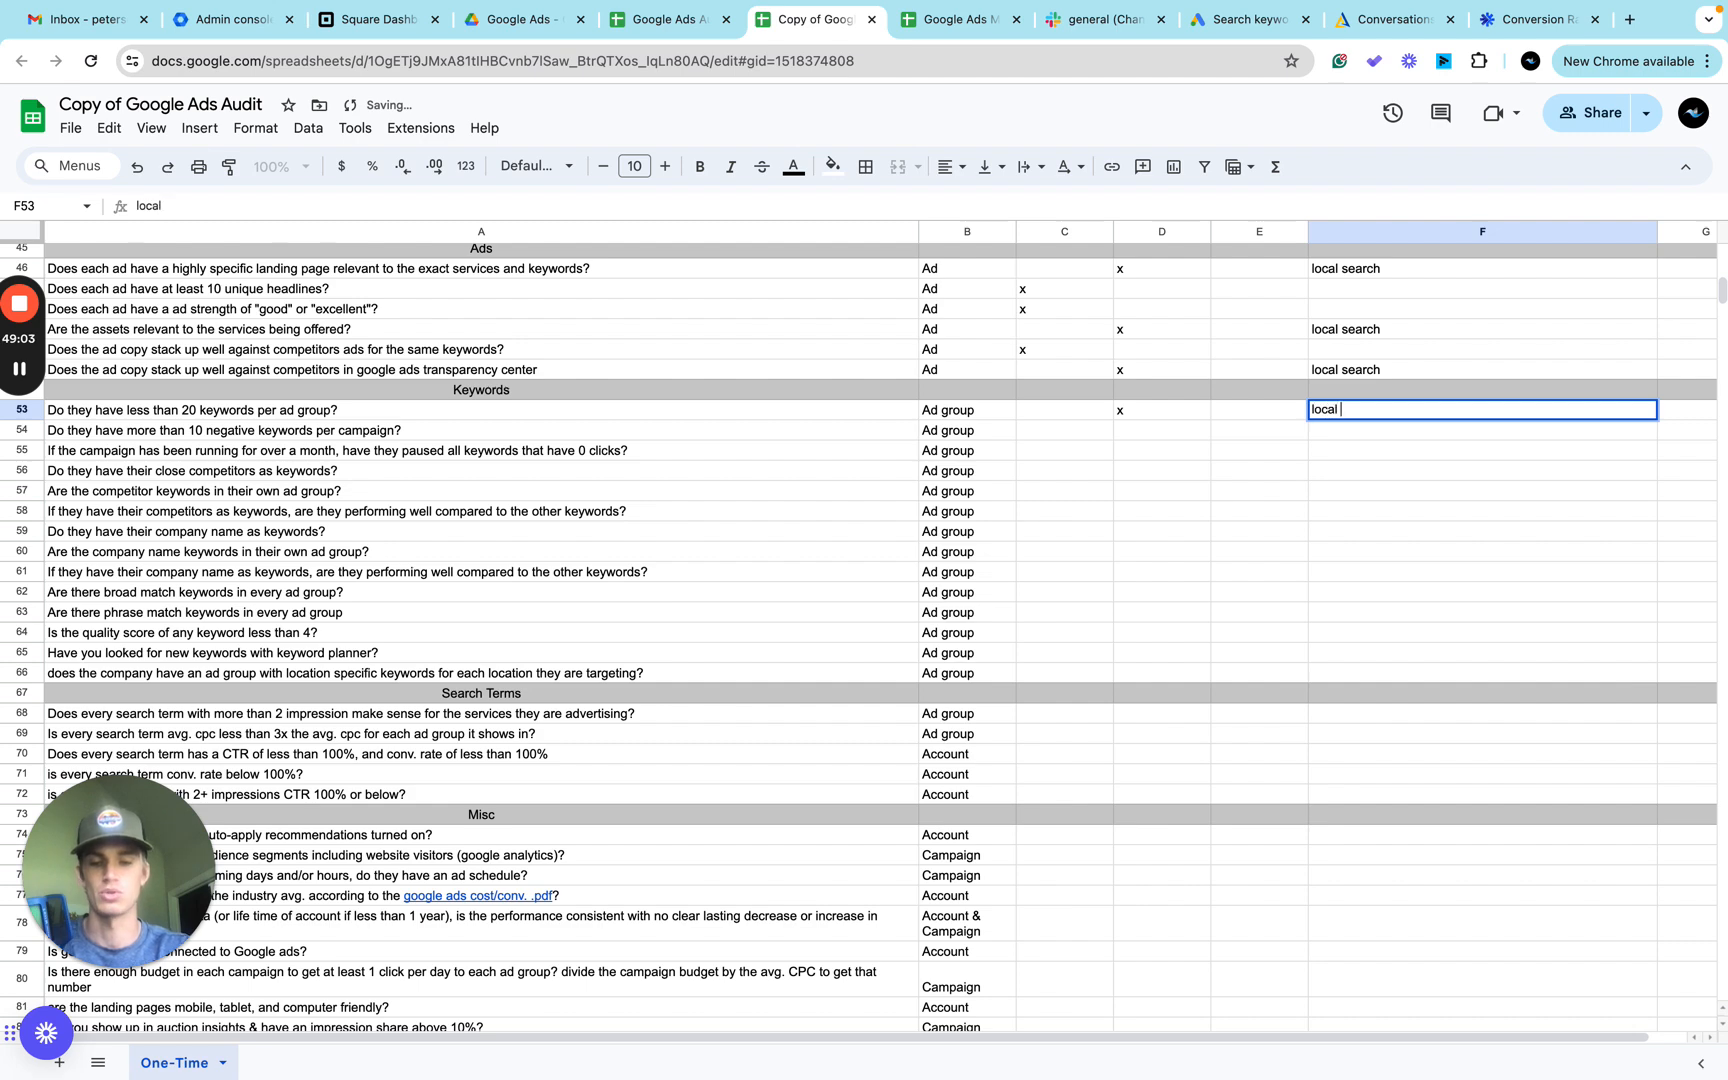
{"action": "type", "text": "search ad group"}
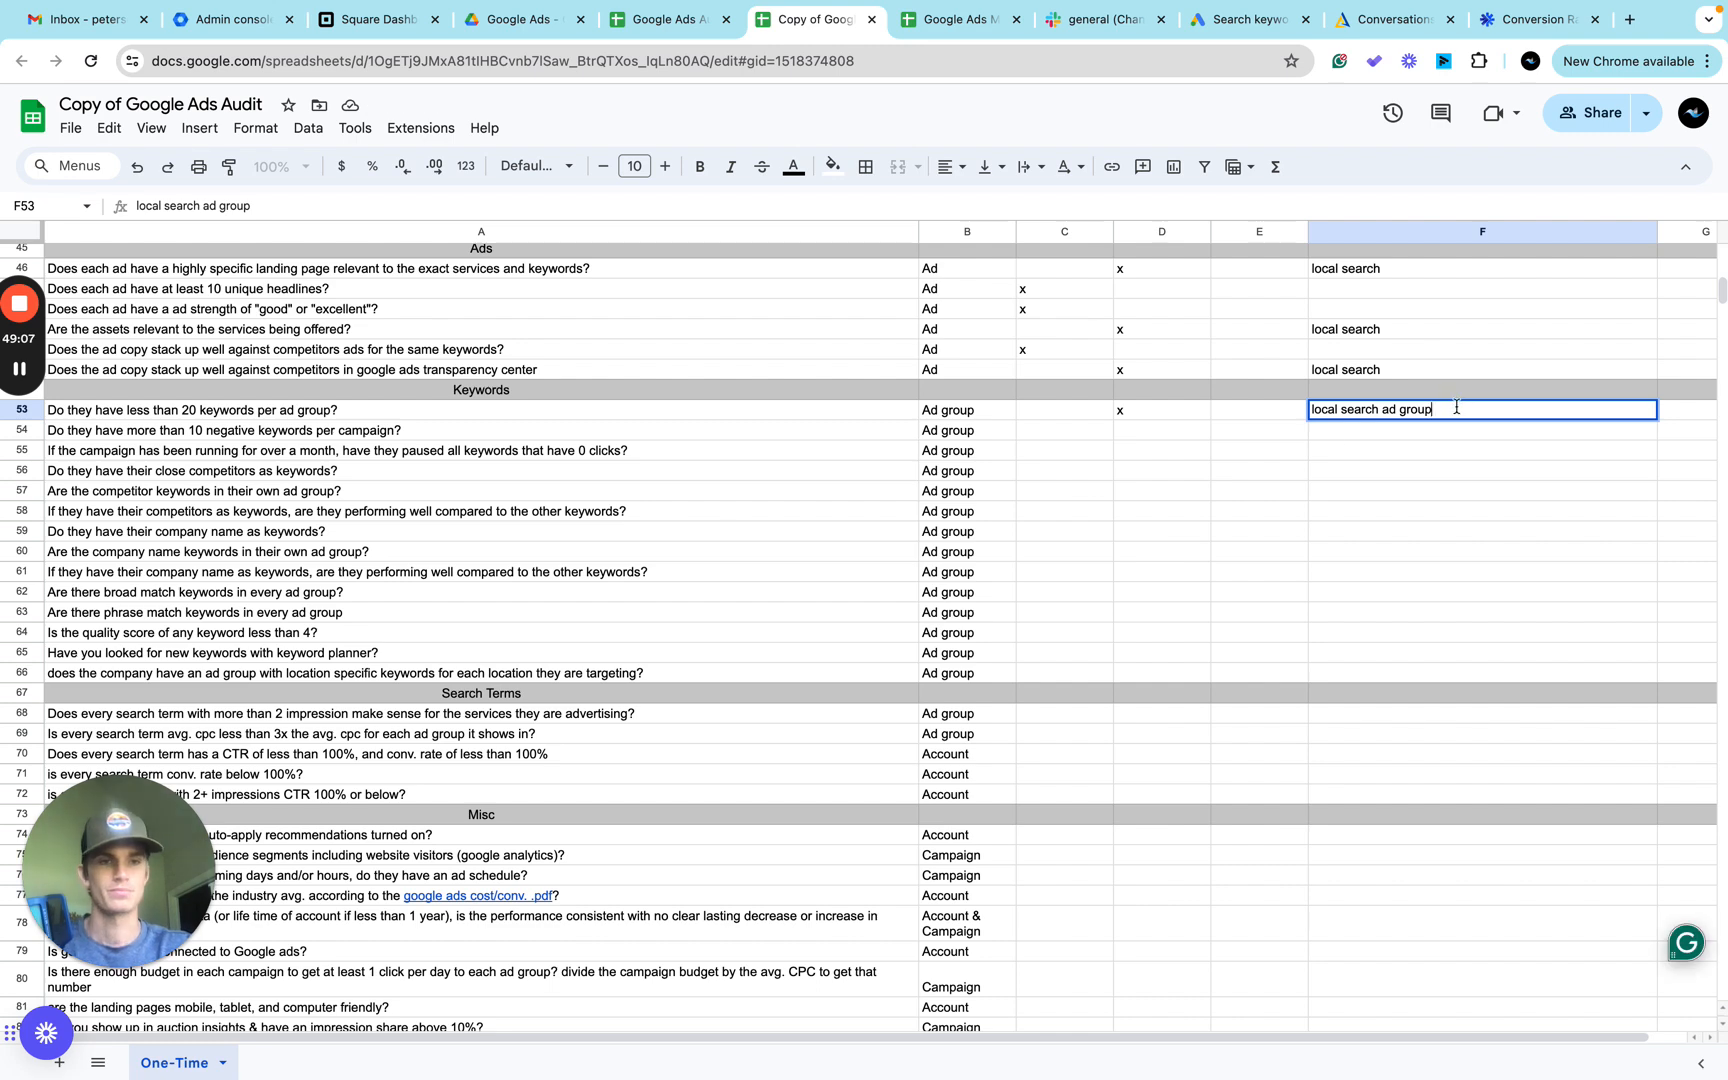
{"action": "left_click_drag", "start_coordinate": [1457, 409], "coordinate": [1378, 409]}
{"action": "key", "text": "BackSpace"}
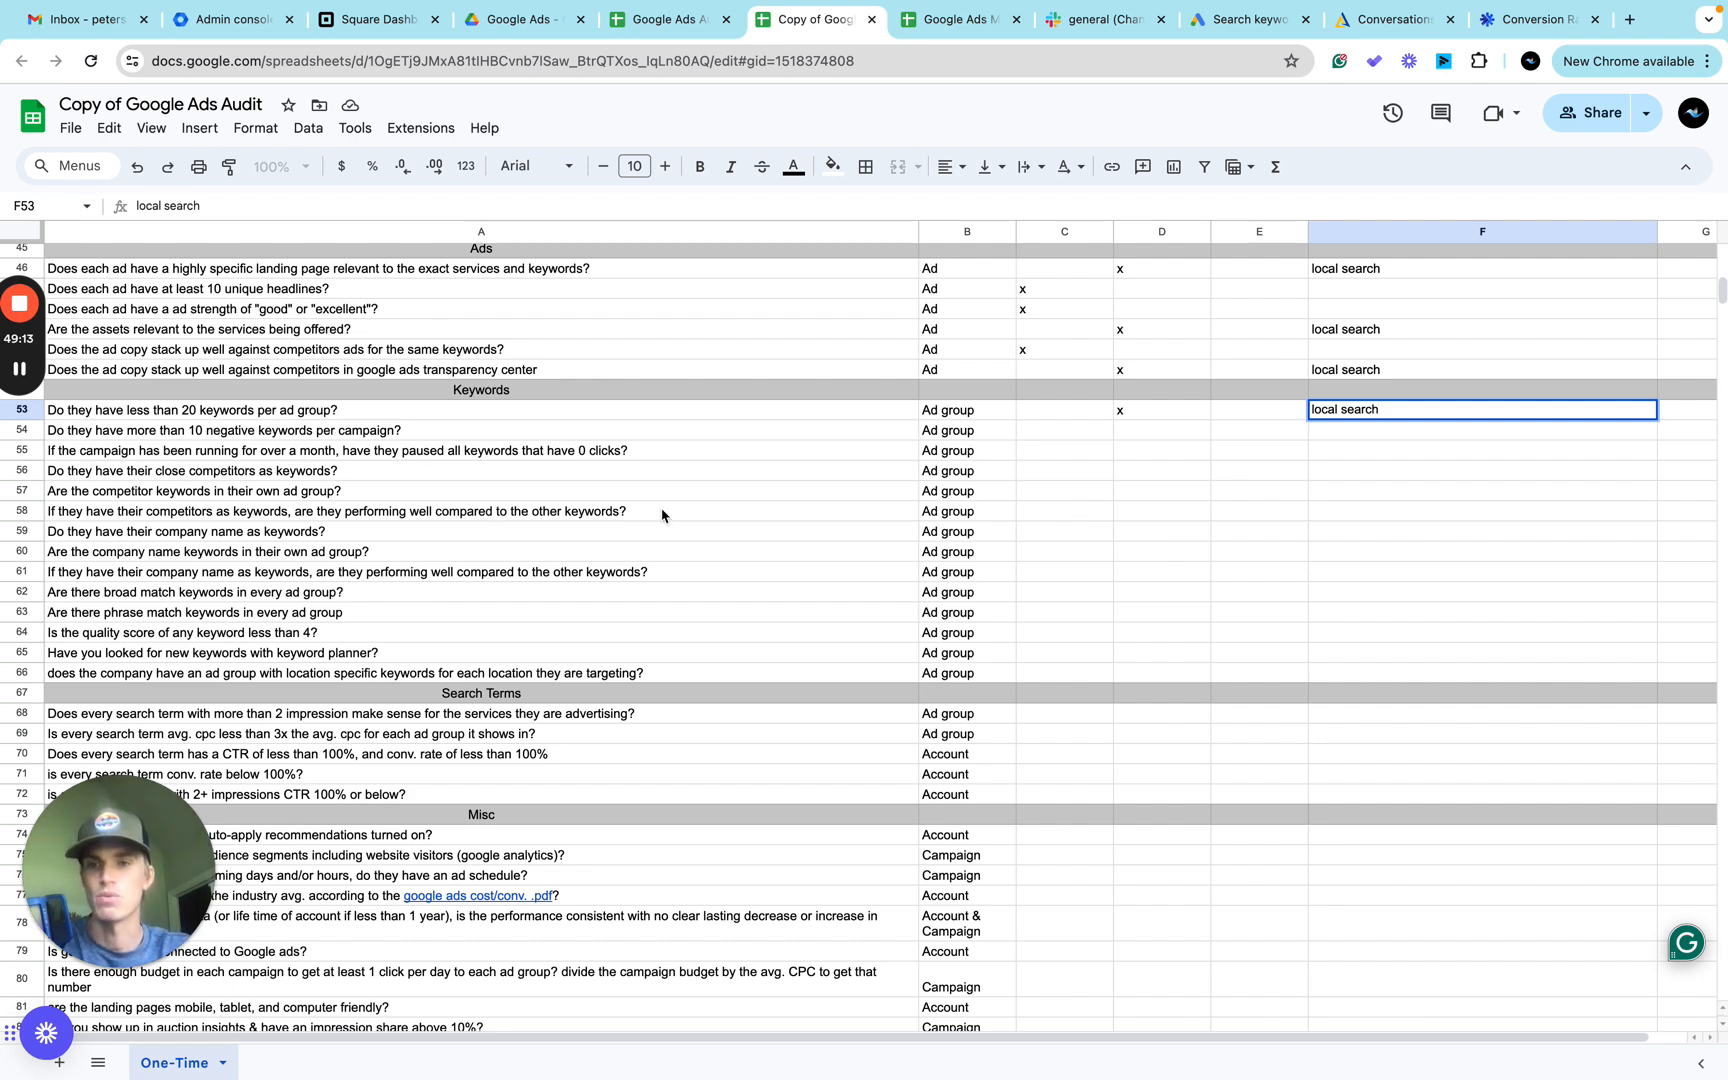
Reword the checklist question about more than 10 negative keywords so that it asks per ad group.
{"action": "left_click", "coordinate": [393, 432]}
{"action": "double_click", "coordinate": [393, 432]}
{"action": "key", "text": "BackSpace"}
{"action": "key", "text": "BackSpace"}
{"action": "key", "text": "BackSpace"}
{"action": "key", "text": "BackSpace"}
{"action": "key", "text": "BackSpace"}
{"action": "key", "text": "BackSpace"}
{"action": "key", "text": "BackSpace"}
{"action": "key", "text": "BackSpace"}
{"action": "type", "text": "ad grou"}
{"action": "left_click", "coordinate": [499, 495]}
Return to Google Ads and open the negative search keywords of the Local Search ad group.
{"action": "key", "text": "ctrl+Right"}
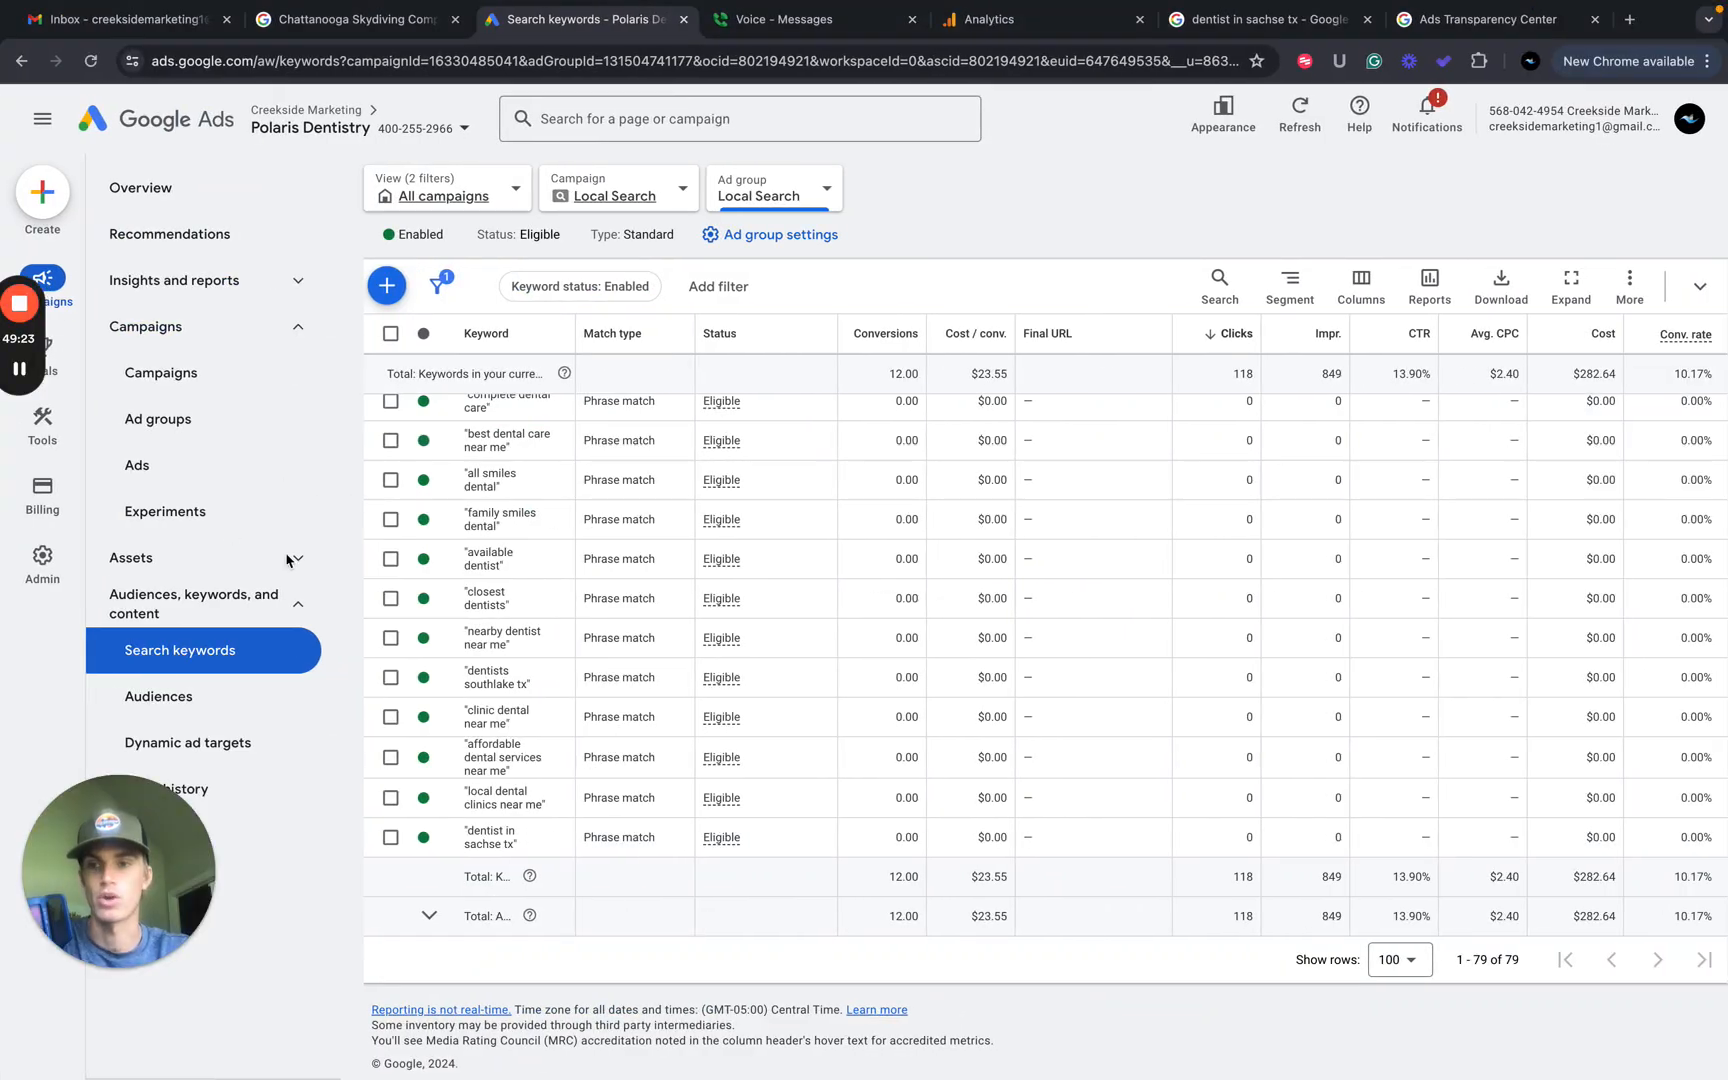
{"action": "scroll", "coordinate": [627, 487], "scroll_direction": "up", "scroll_amount": 20}
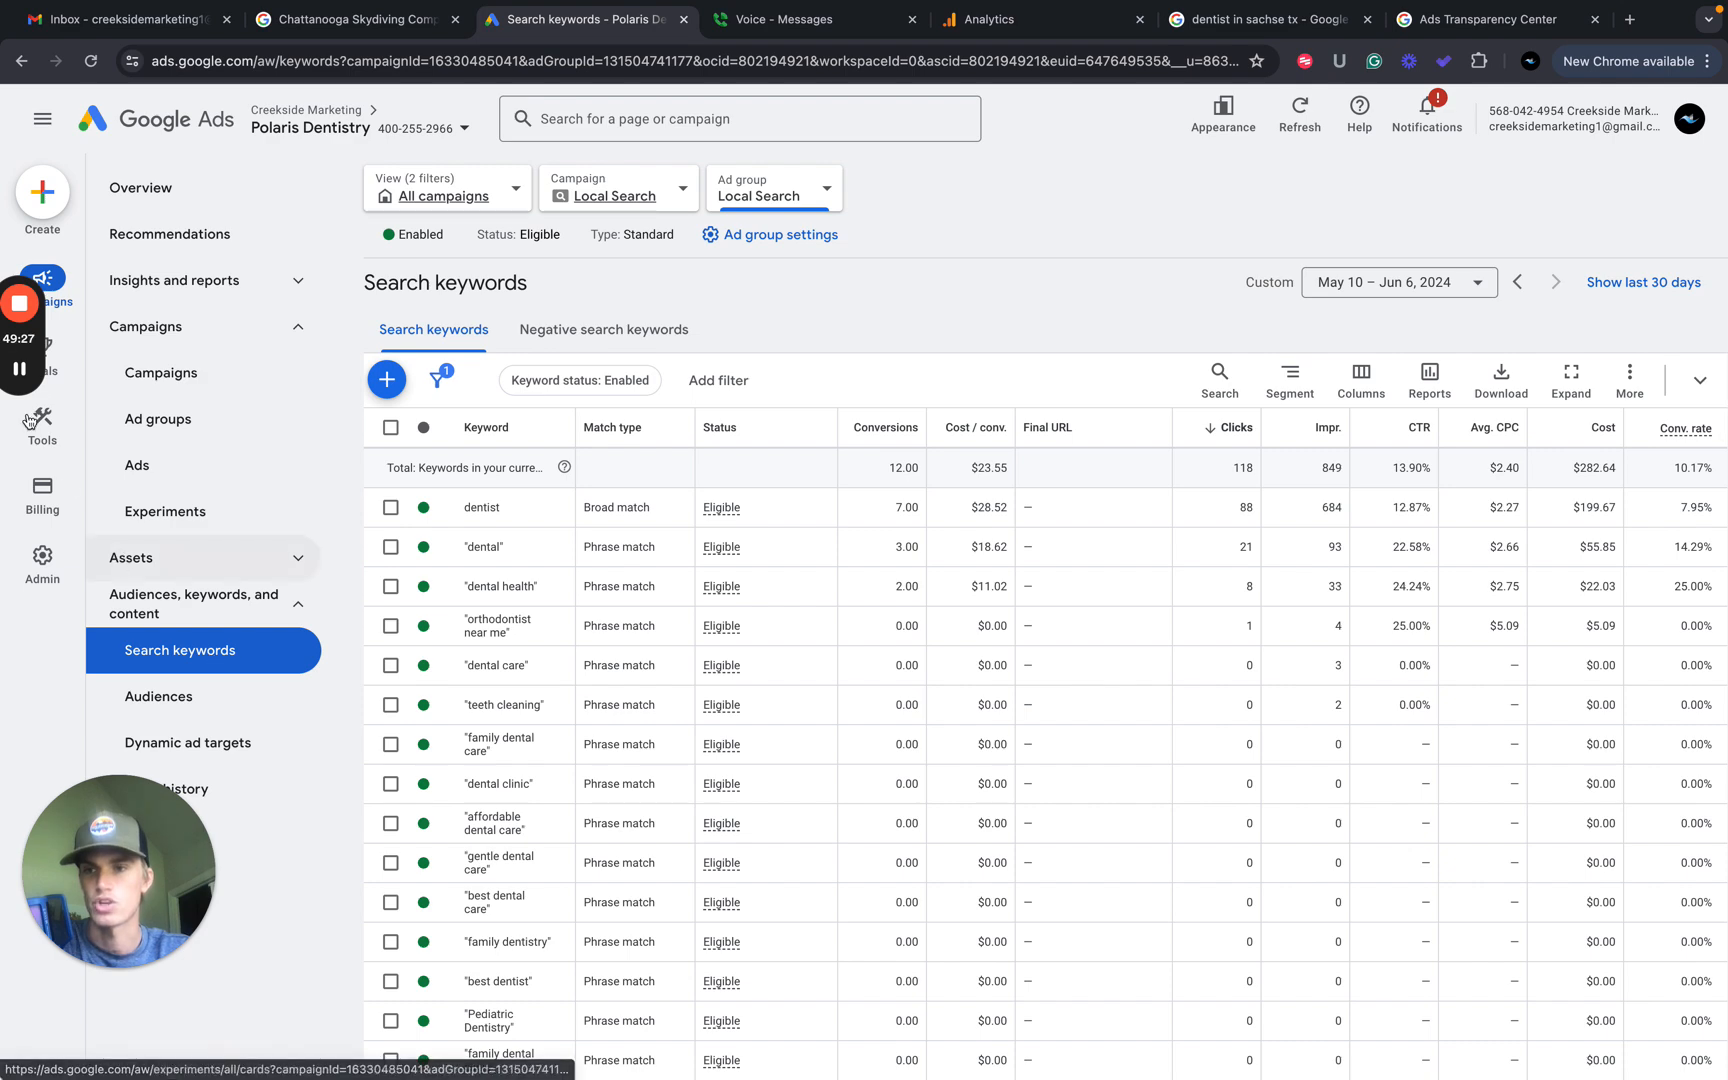
{"action": "left_click", "coordinate": [624, 331]}
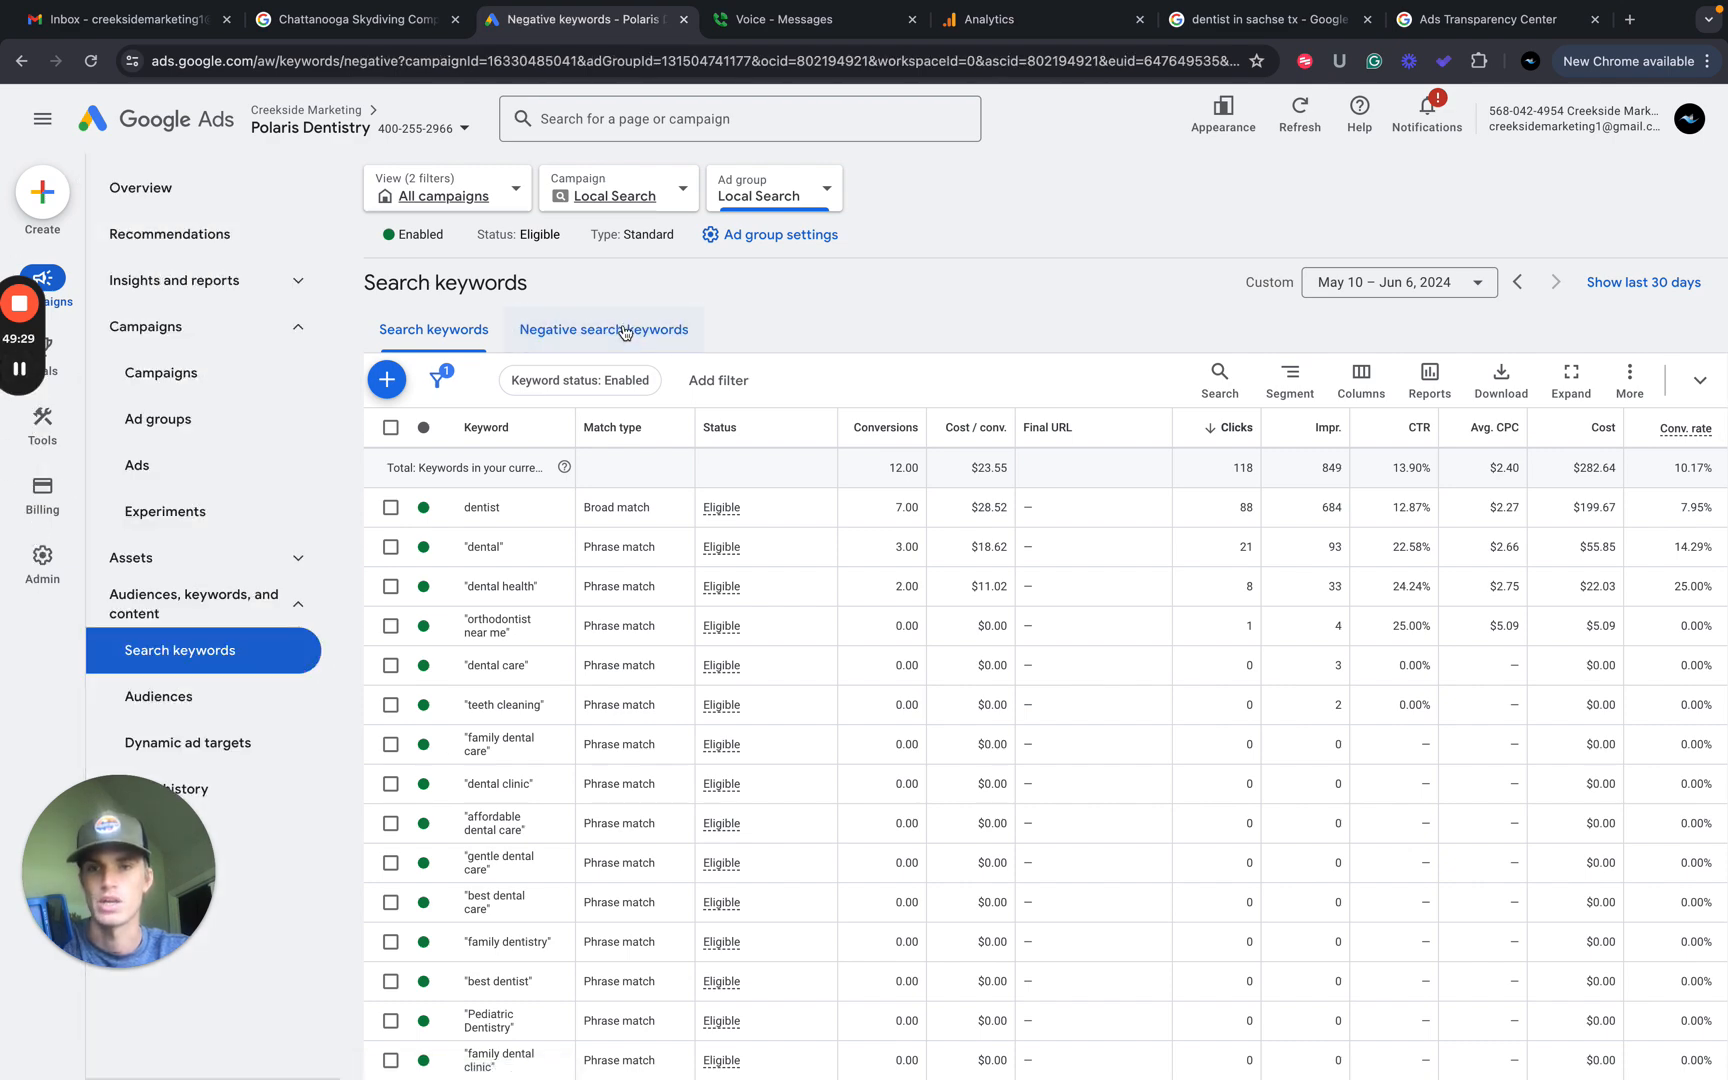
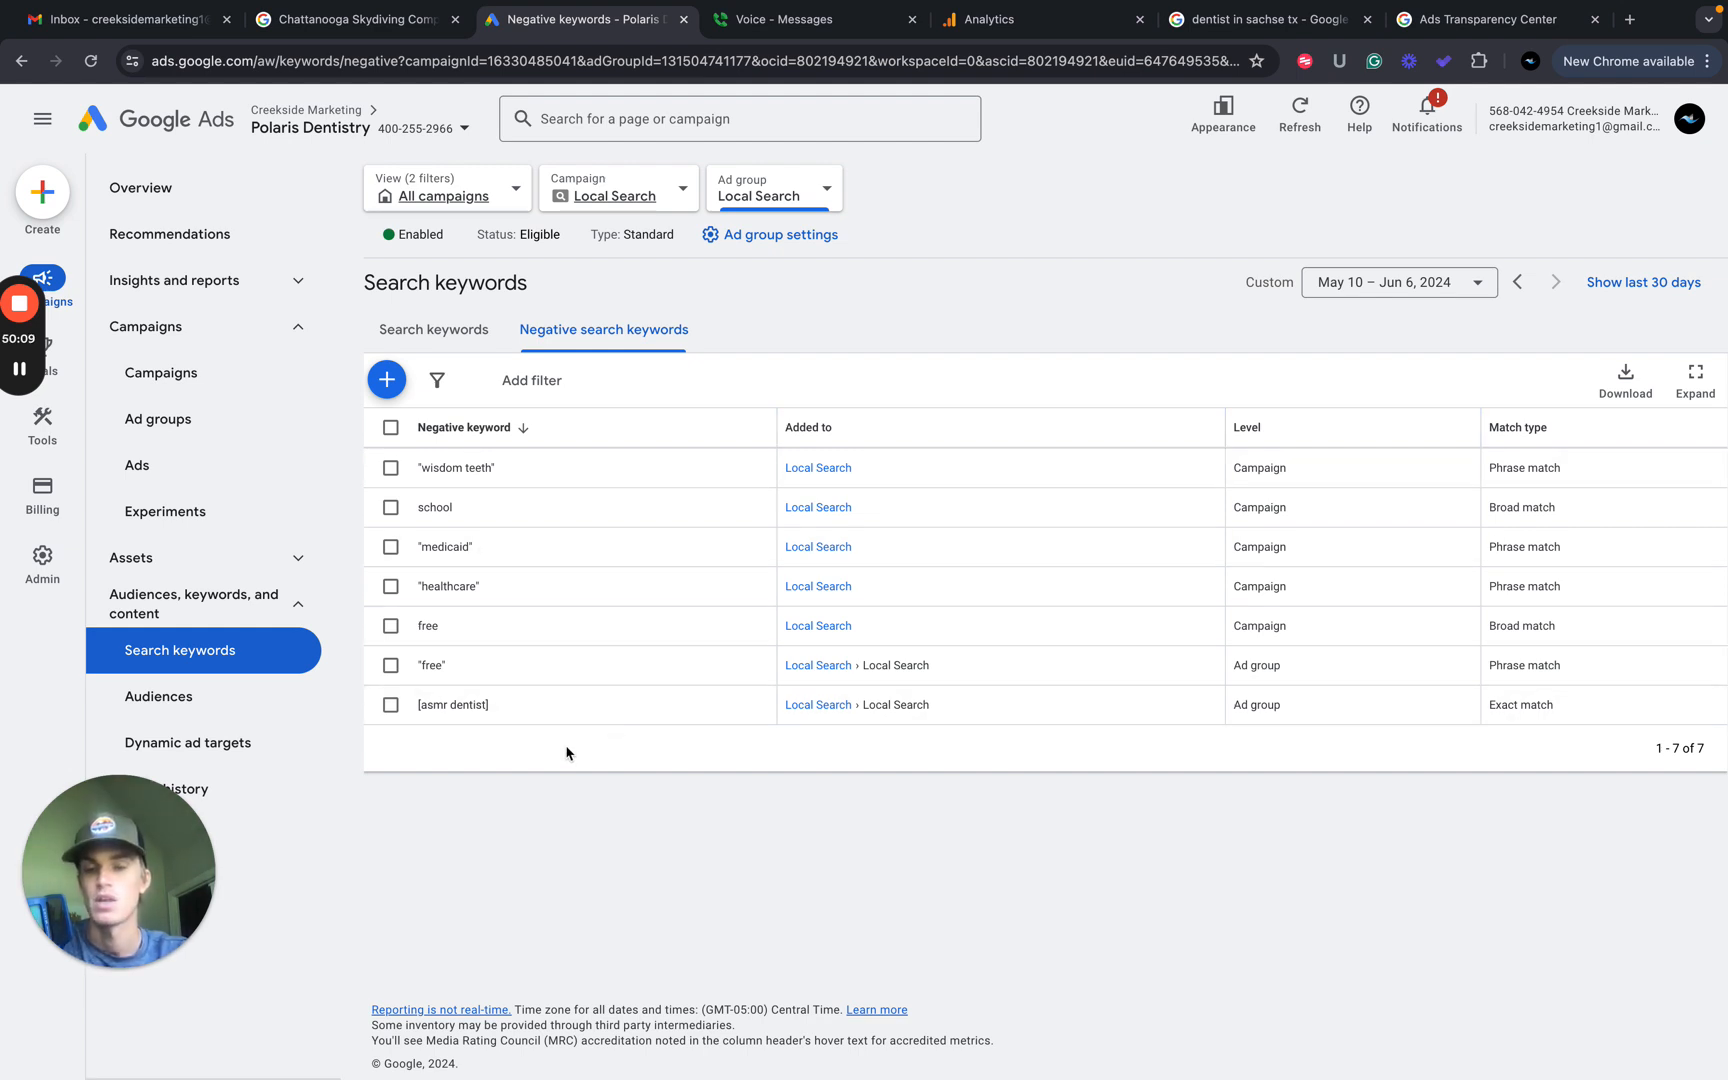
In the audit sheet, mark x in column D for more than 10 negative keywords per ad group, with the note "local search" in column F.
{"action": "key", "text": "ctrl+Left"}
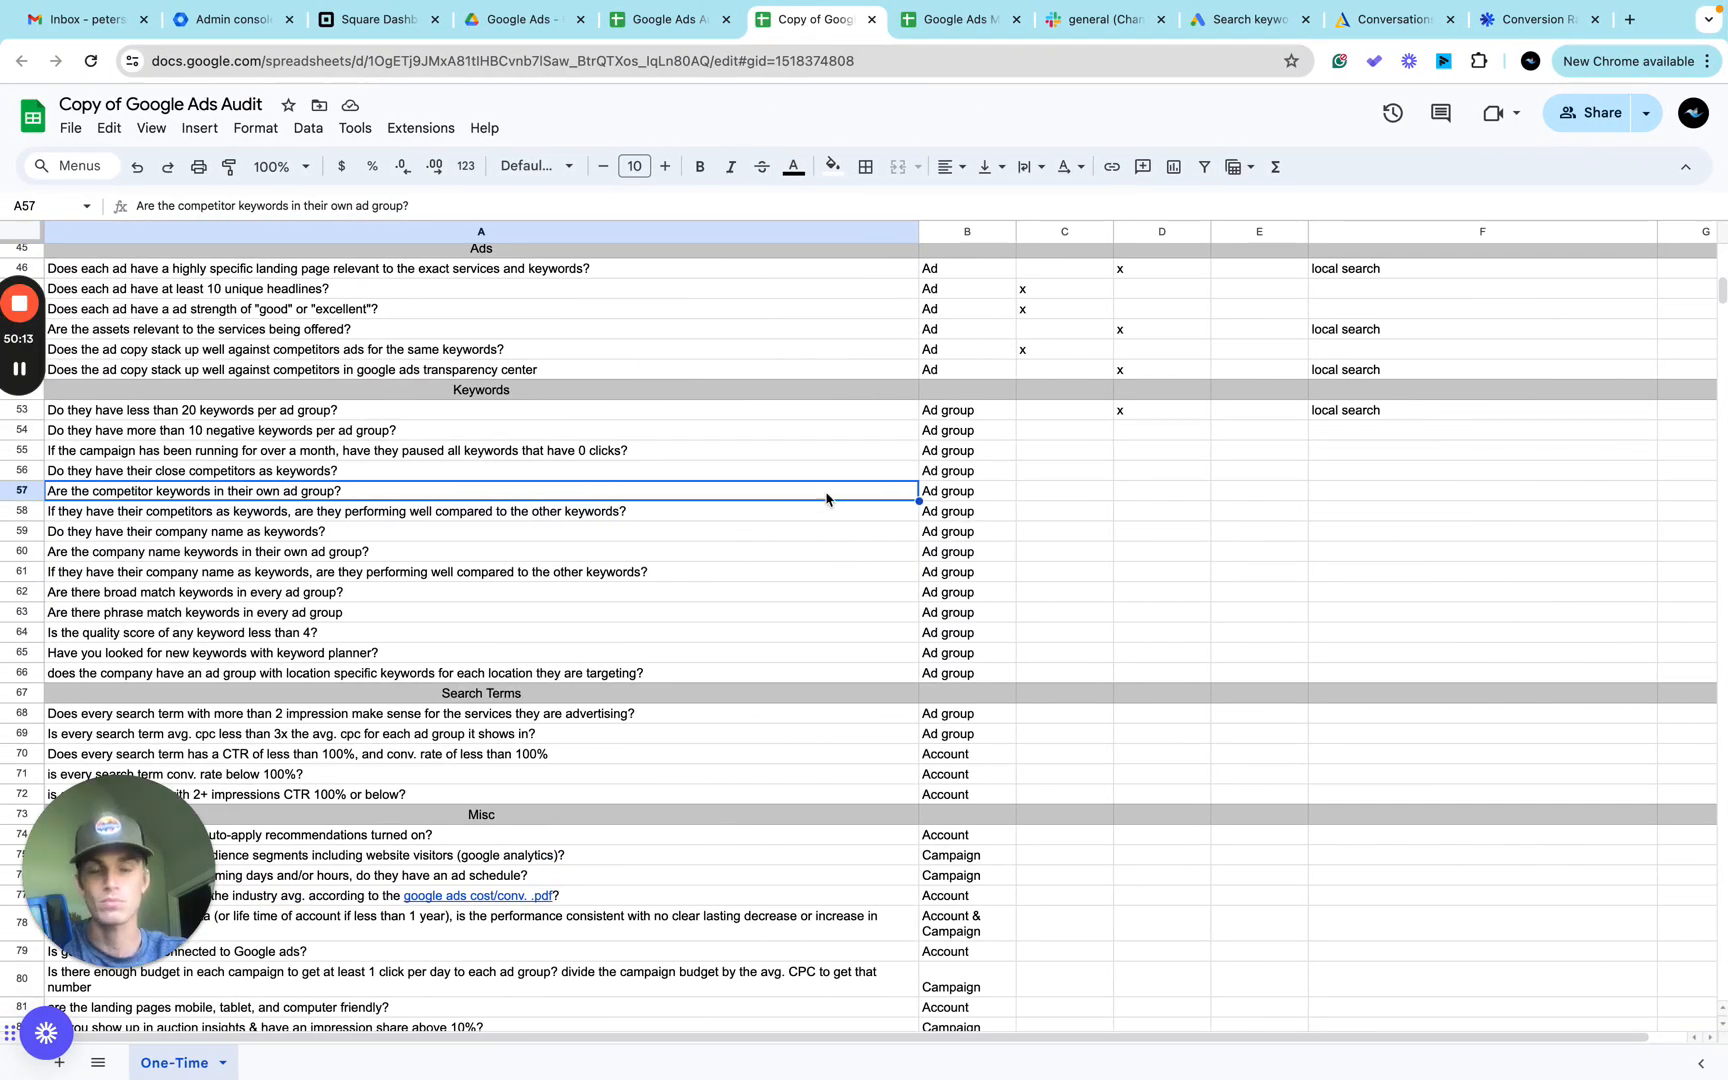
{"action": "left_click", "coordinate": [1153, 432]}
{"action": "type", "text": "x"}
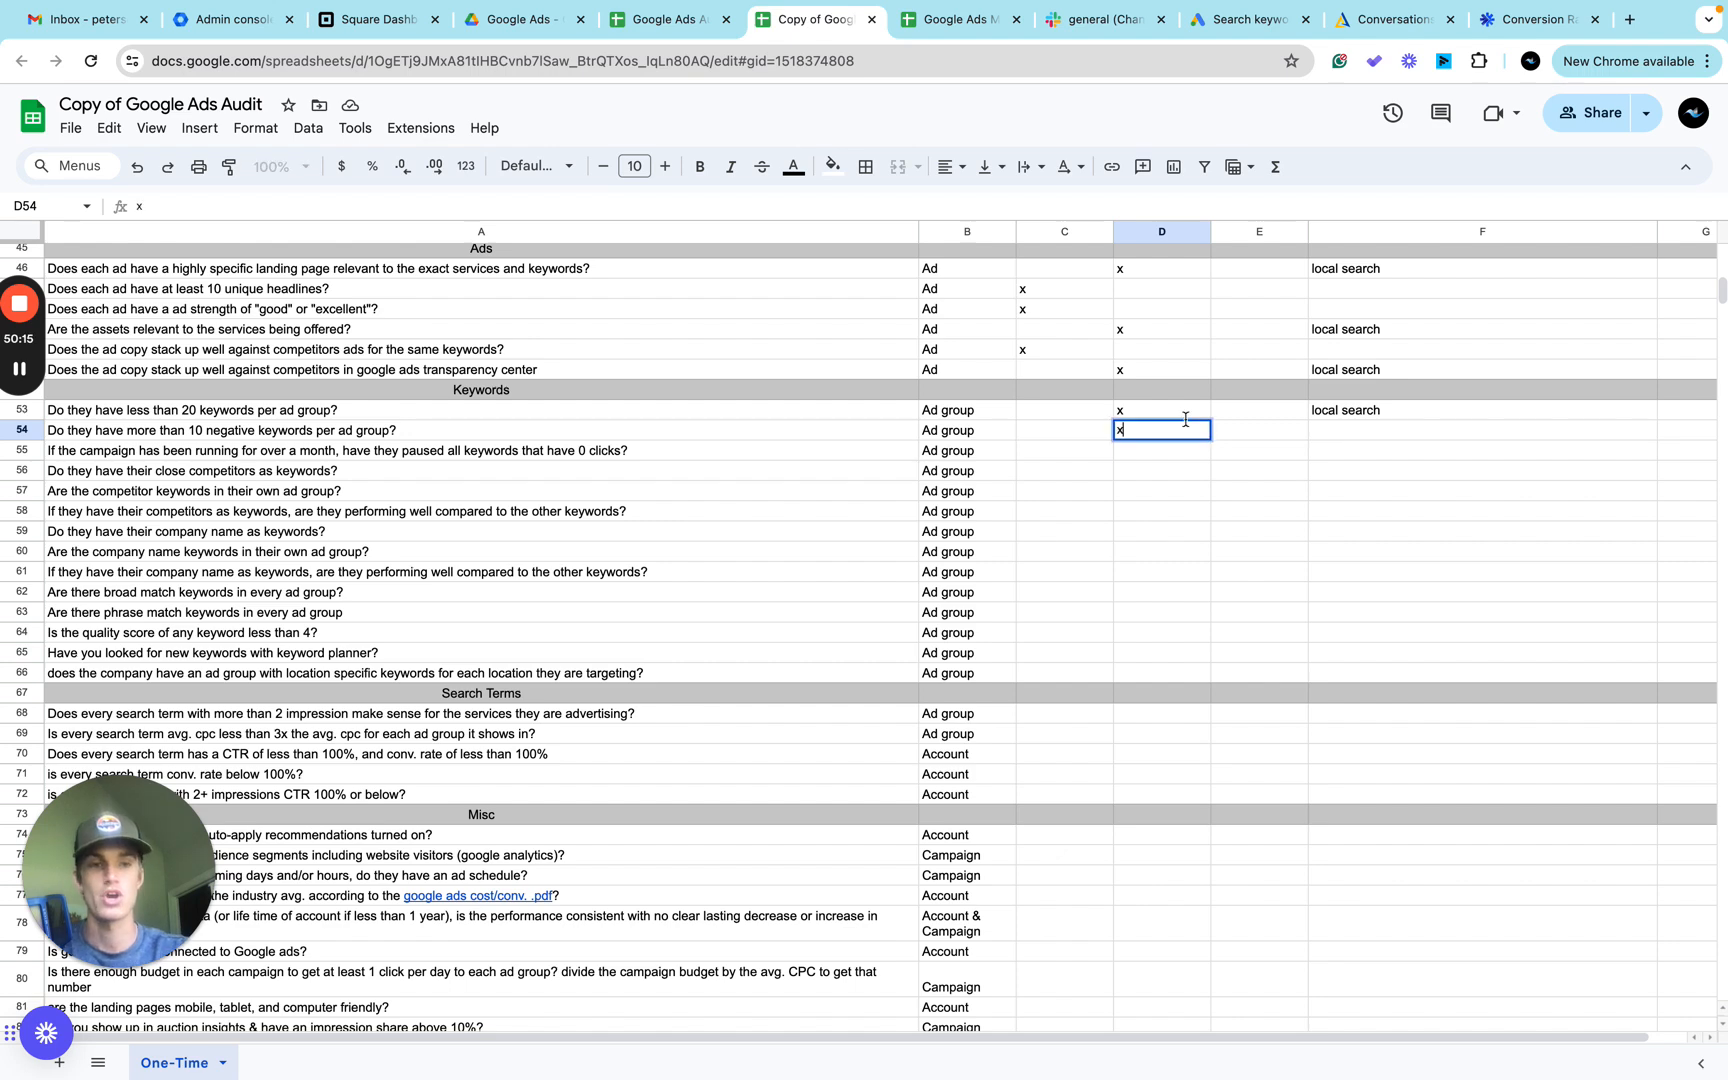
{"action": "left_click", "coordinate": [1352, 432]}
{"action": "type", "text": "local search"}
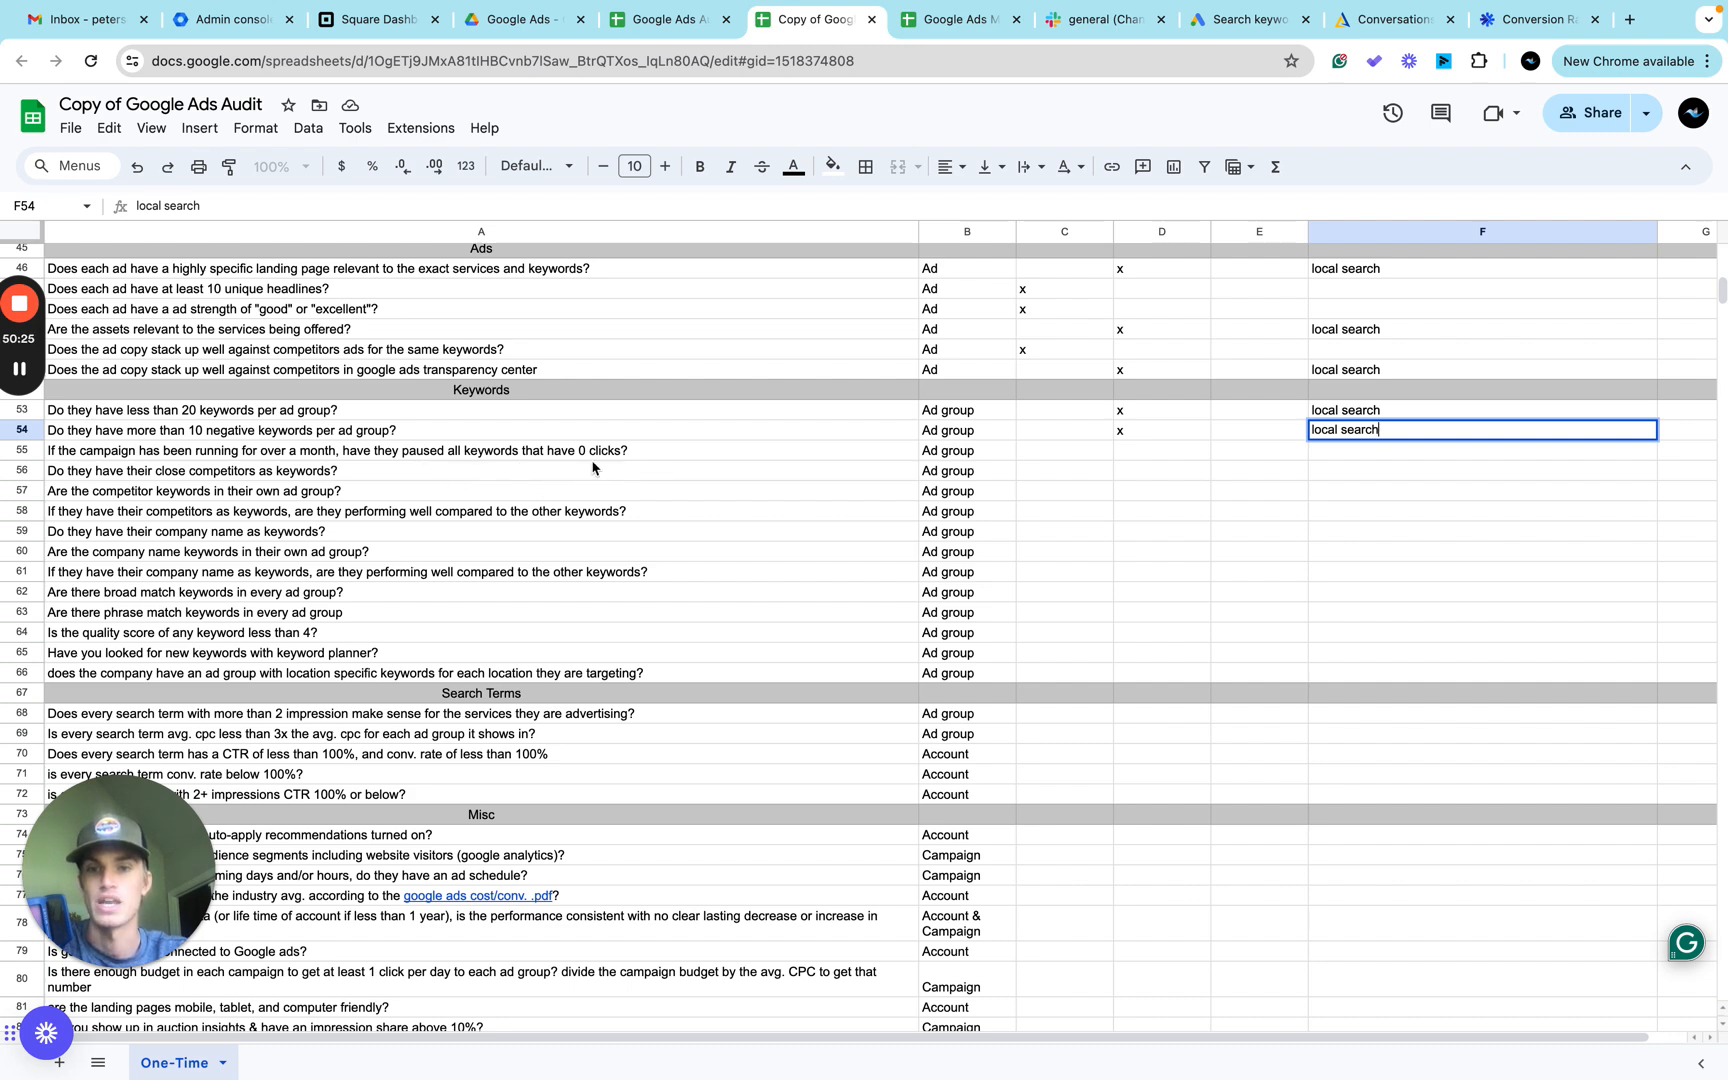
Return to the ad group's search keywords in Google Ads, set the date range to May 1 – Jun 6, 2024 and check the keywords' clicks.
{"action": "key", "text": "ctrl+Right"}
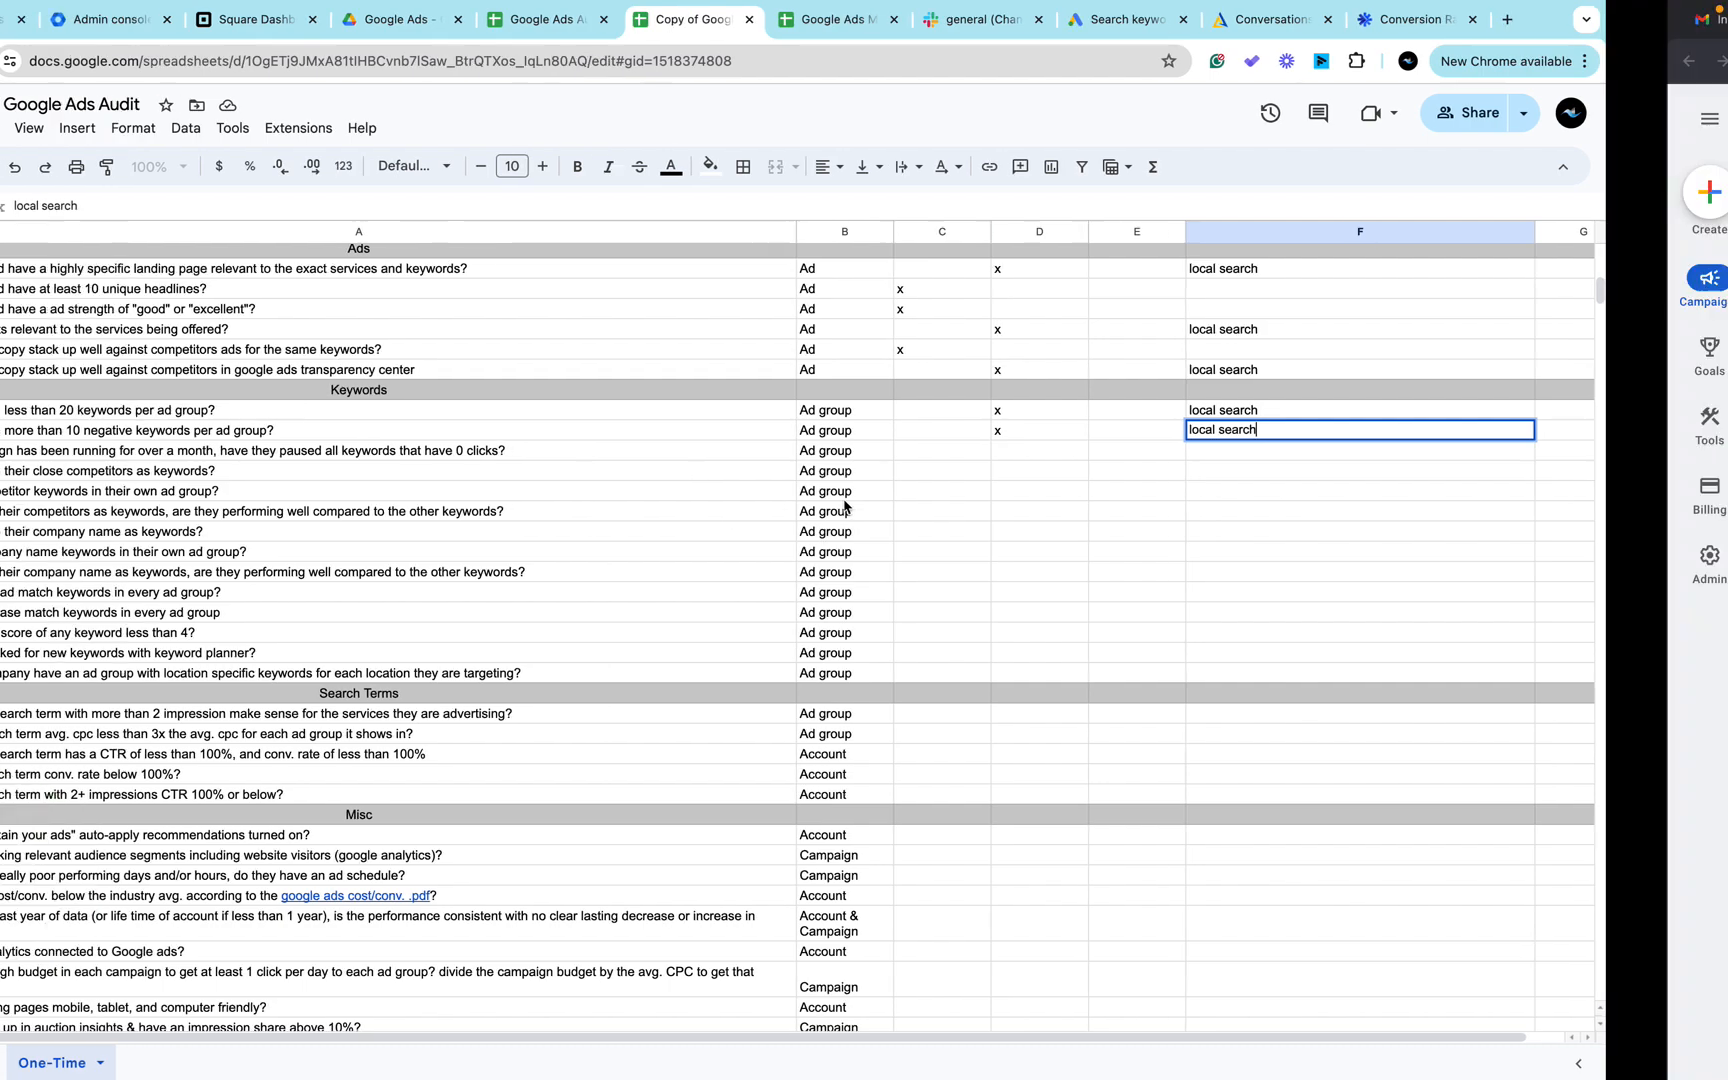
{"action": "key", "text": "ctrl+Left"}
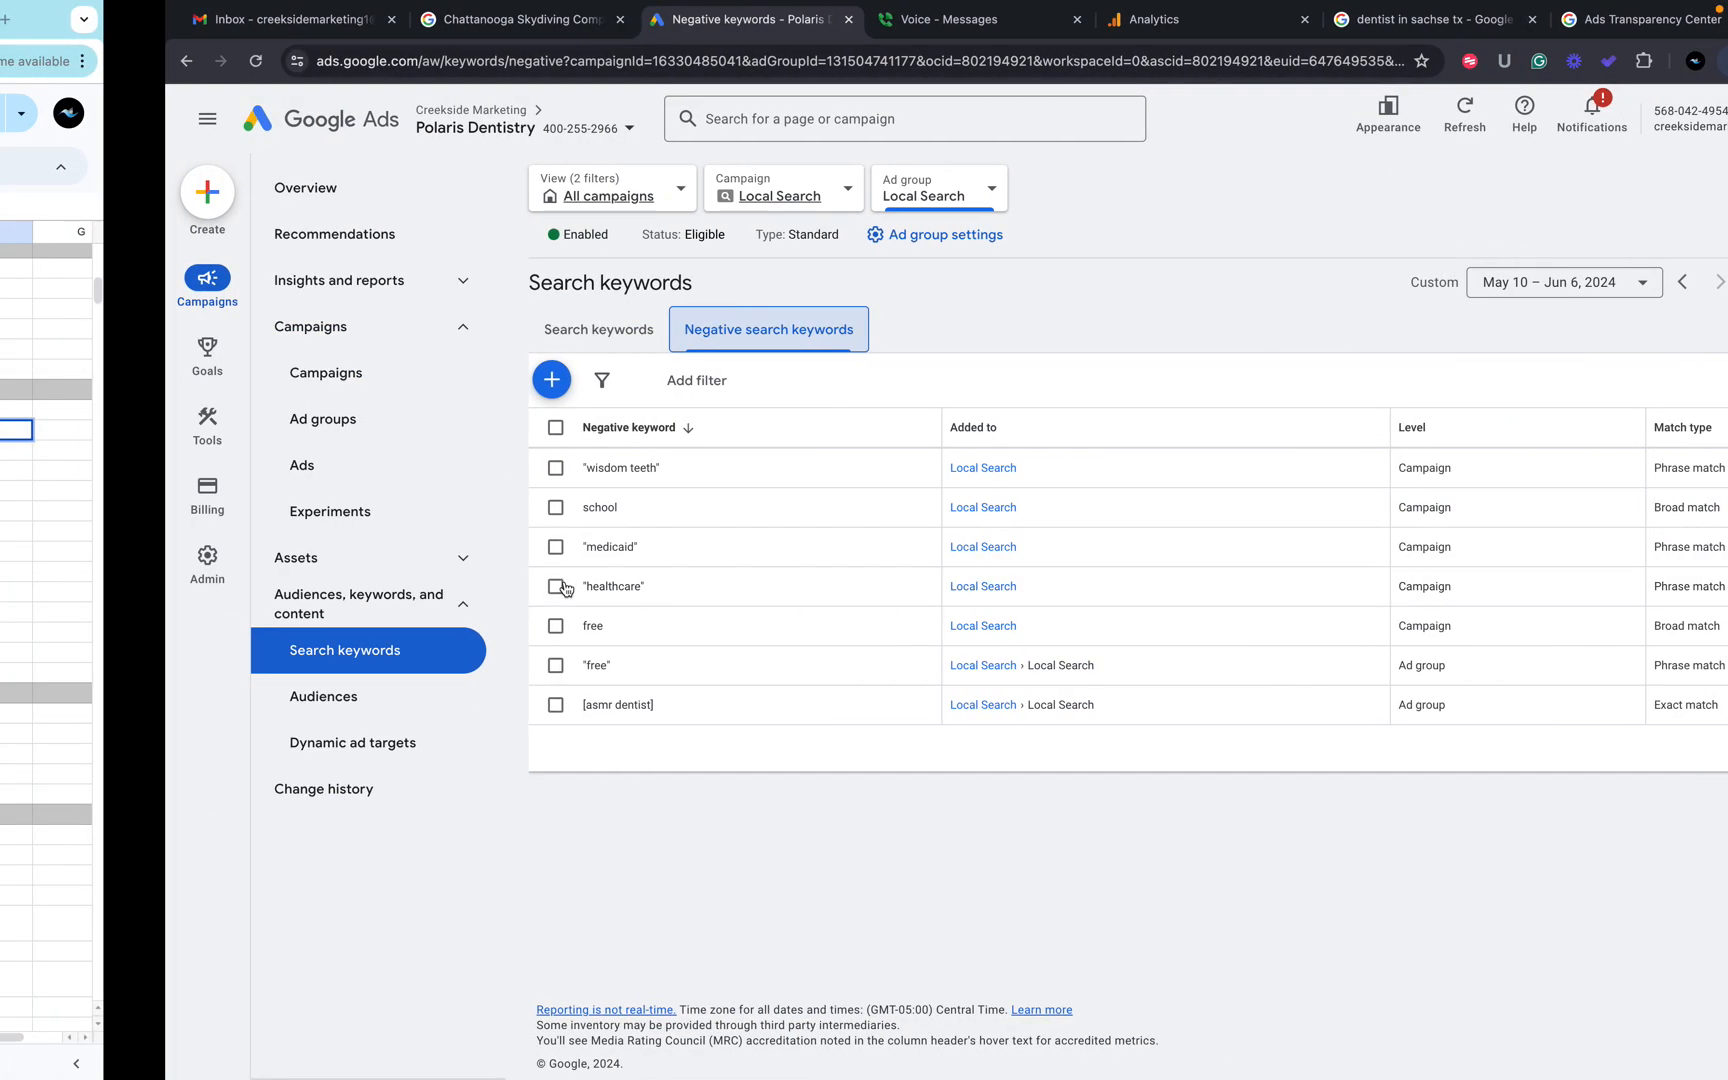
{"action": "key", "text": "ctrl+Right"}
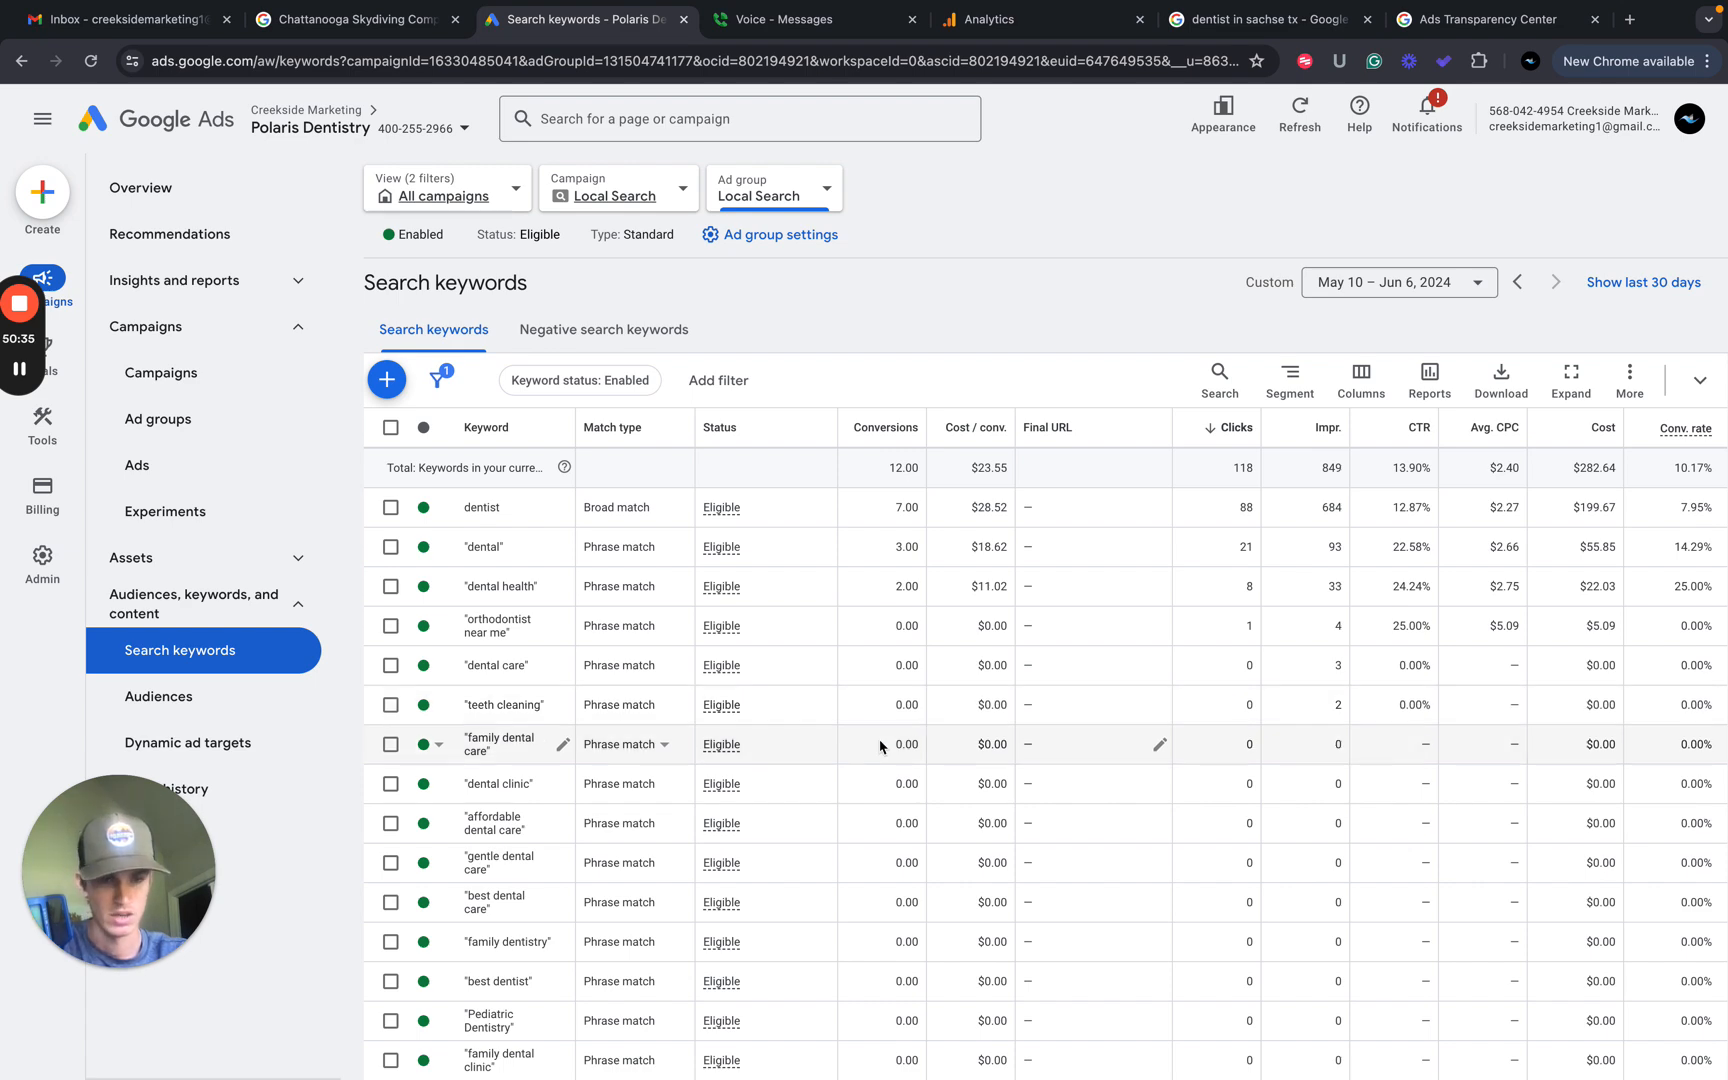
{"action": "scroll", "coordinate": [860, 700], "scroll_direction": "down", "scroll_amount": 3}
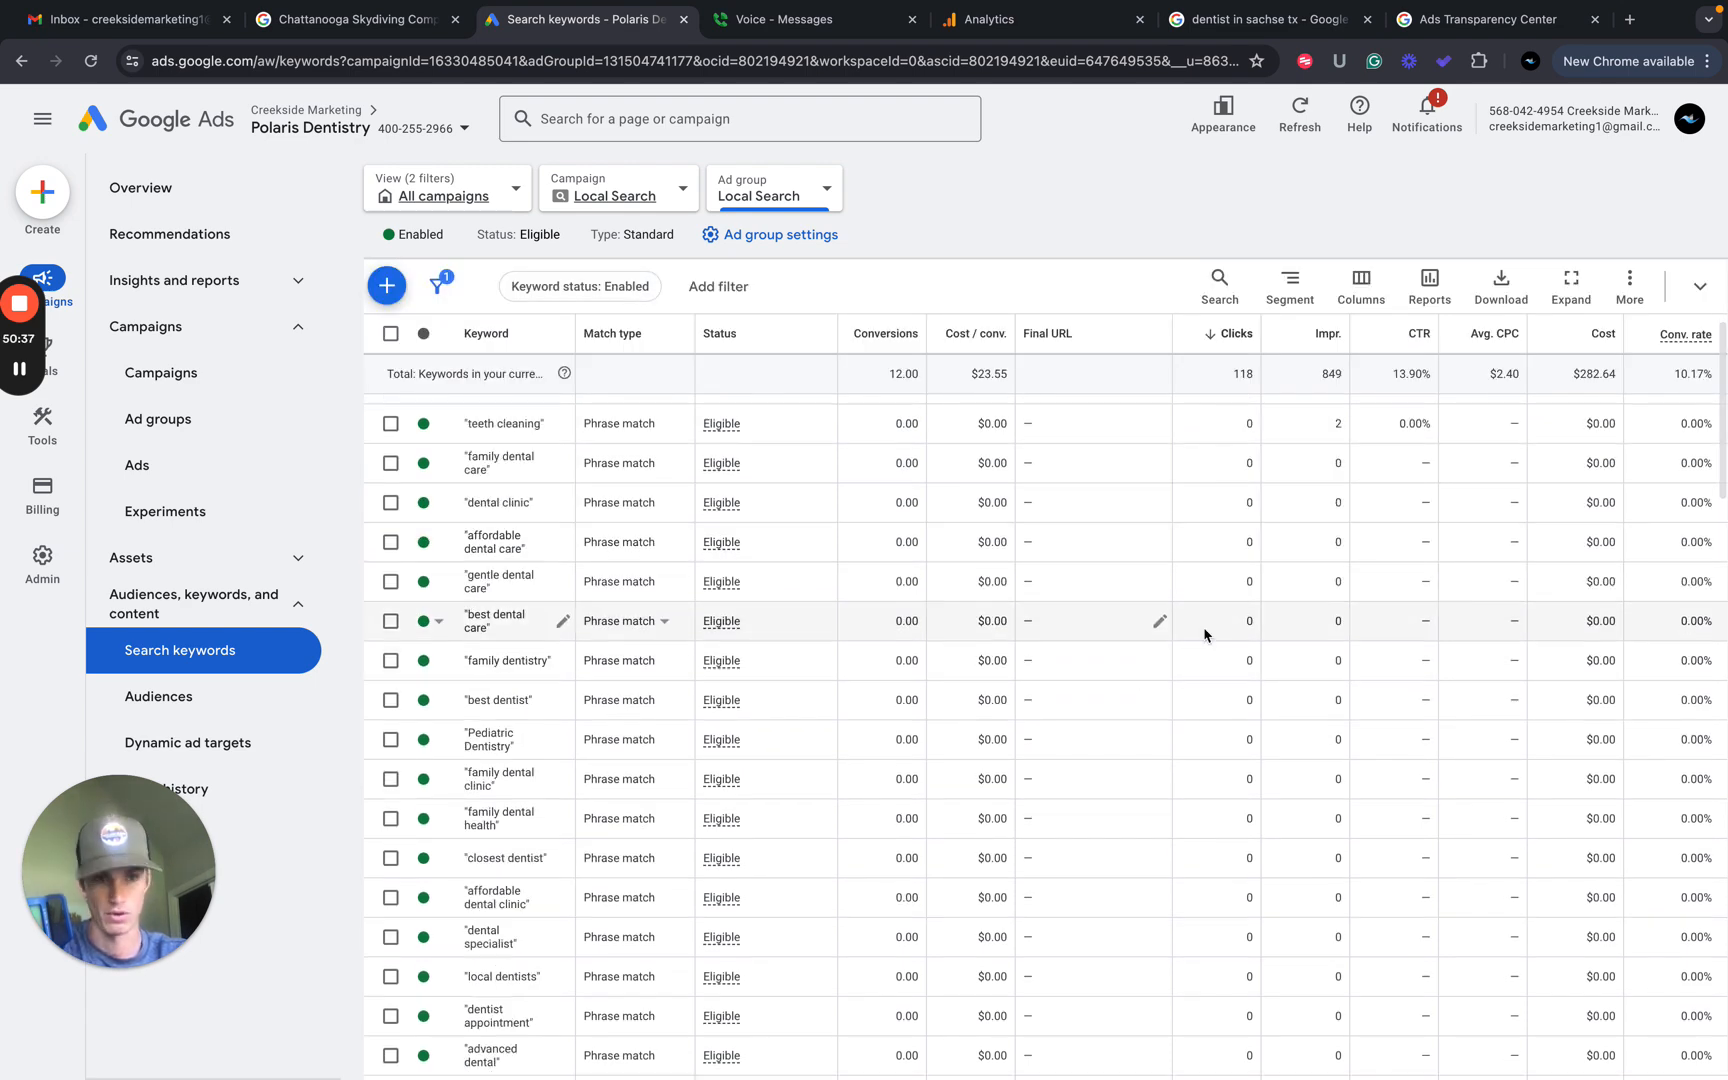
{"action": "scroll", "coordinate": [1215, 548], "scroll_direction": "up", "scroll_amount": 3}
{"action": "left_click", "coordinate": [1403, 289]}
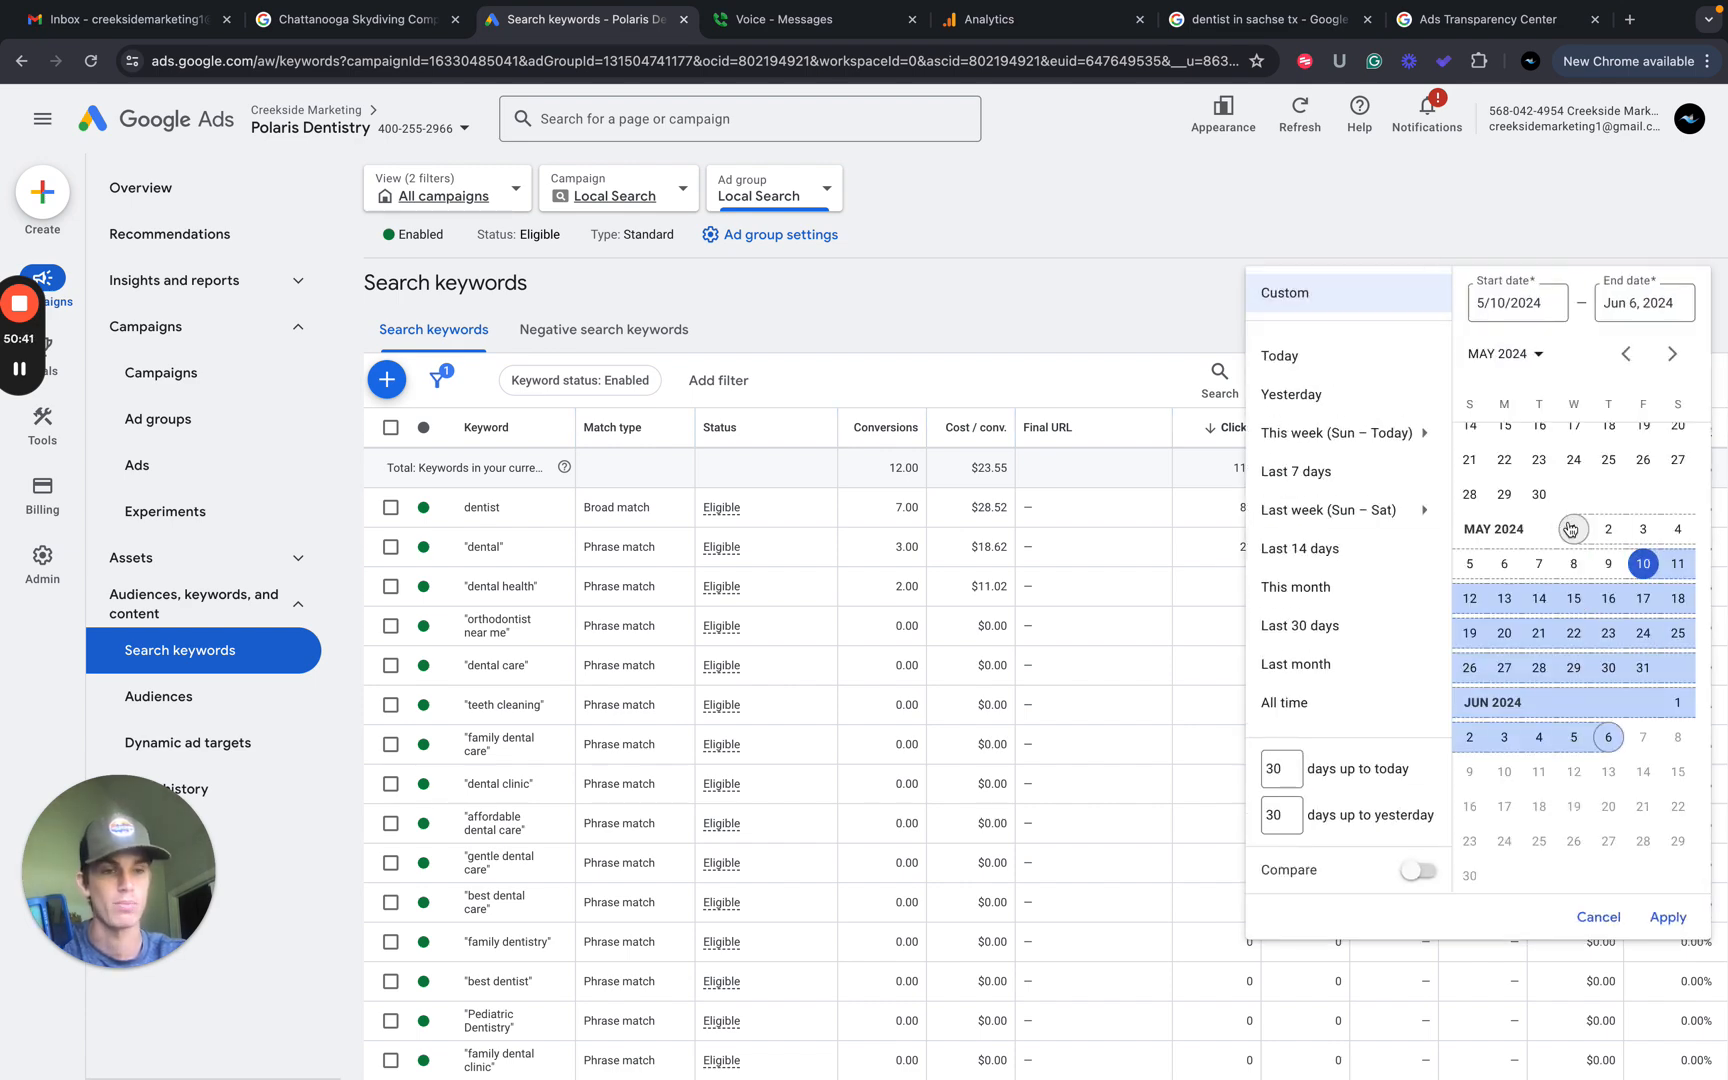
{"action": "left_click", "coordinate": [1566, 529]}
{"action": "left_click", "coordinate": [1667, 916]}
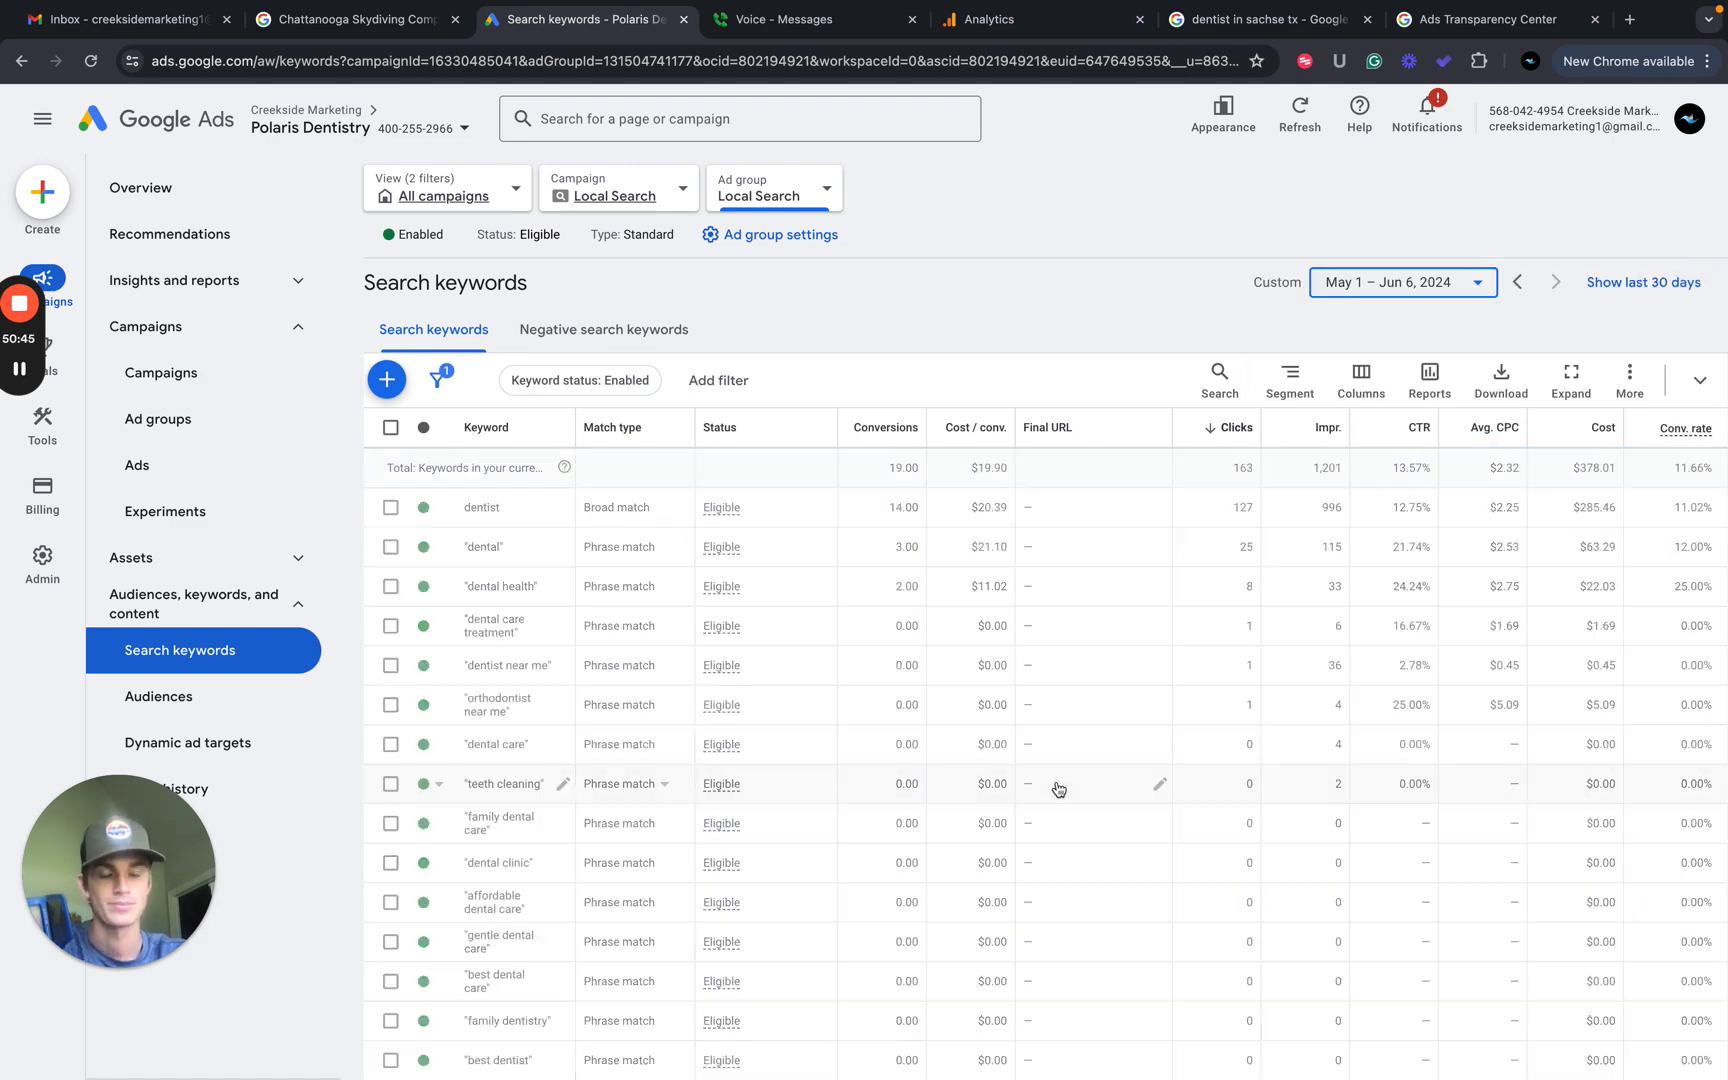
{"action": "scroll", "coordinate": [1058, 789], "scroll_direction": "down", "scroll_amount": 3}
{"action": "scroll", "coordinate": [1058, 789], "scroll_direction": "down", "scroll_amount": 4}
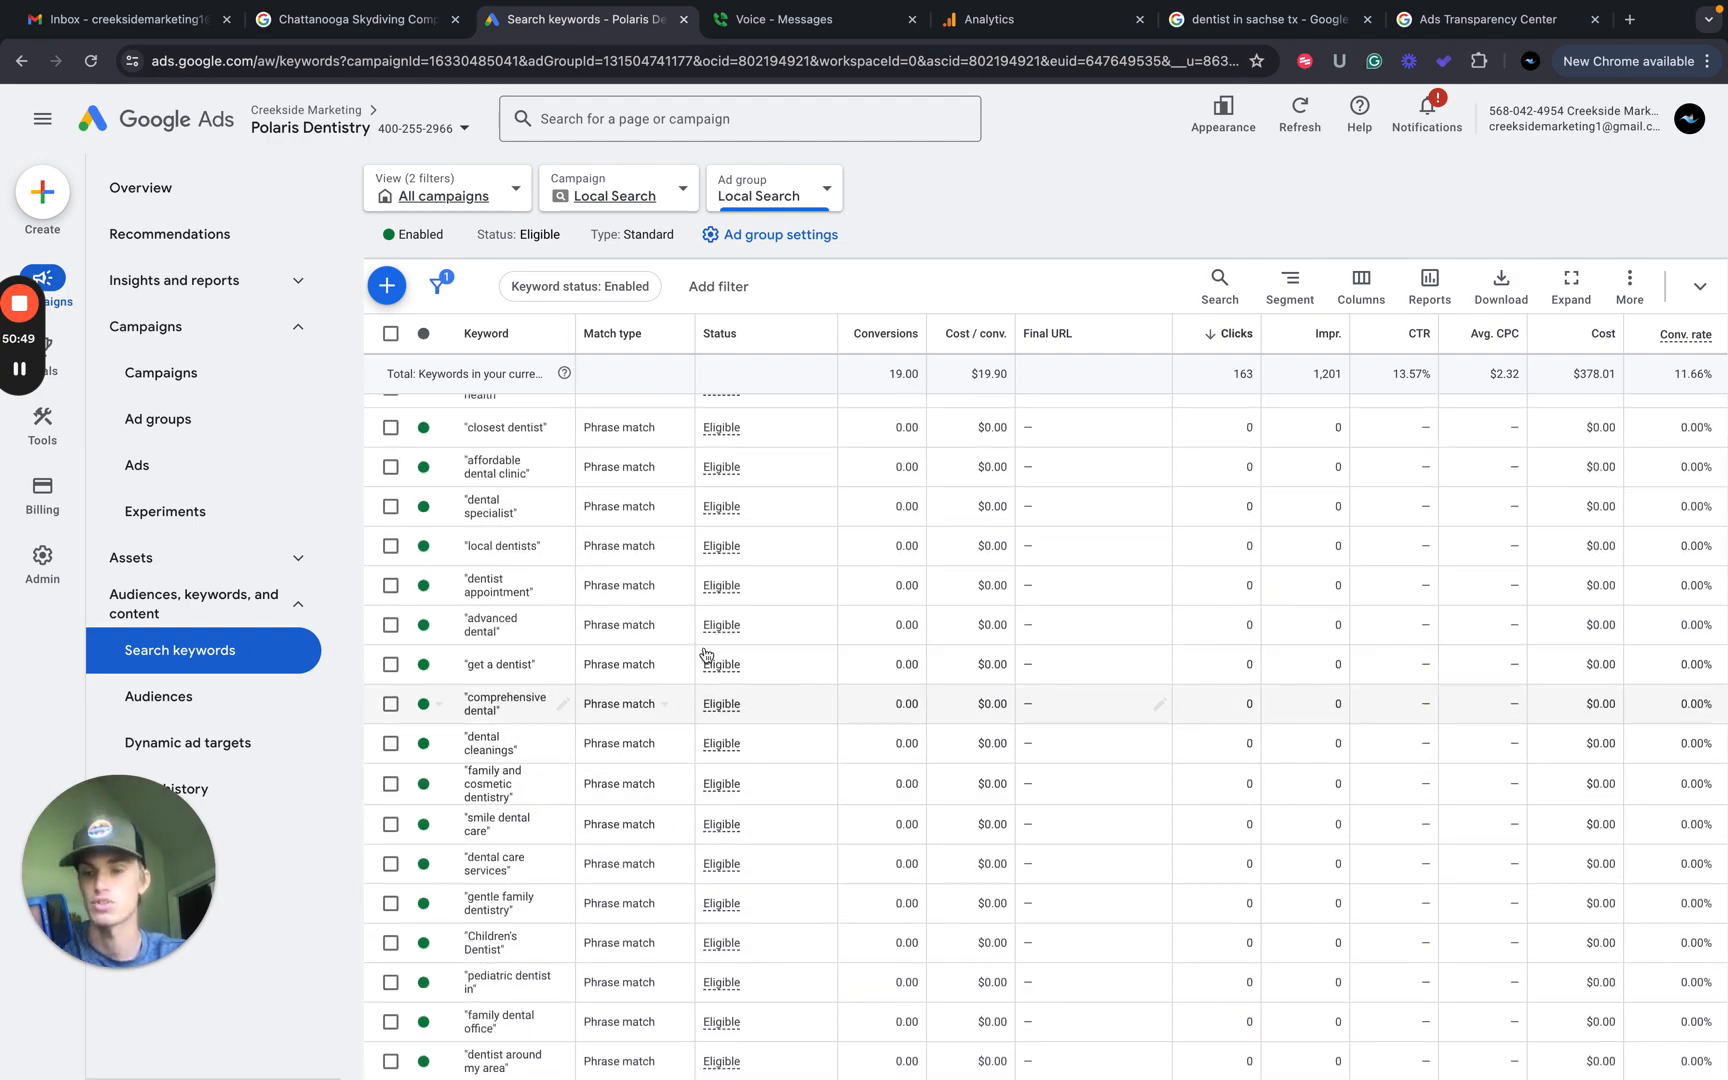
In the audit sheet, mark x in column D for pausing all keywords with 0 clicks, with the note "local search" in column F.
{"action": "key", "text": "ctrl+Left"}
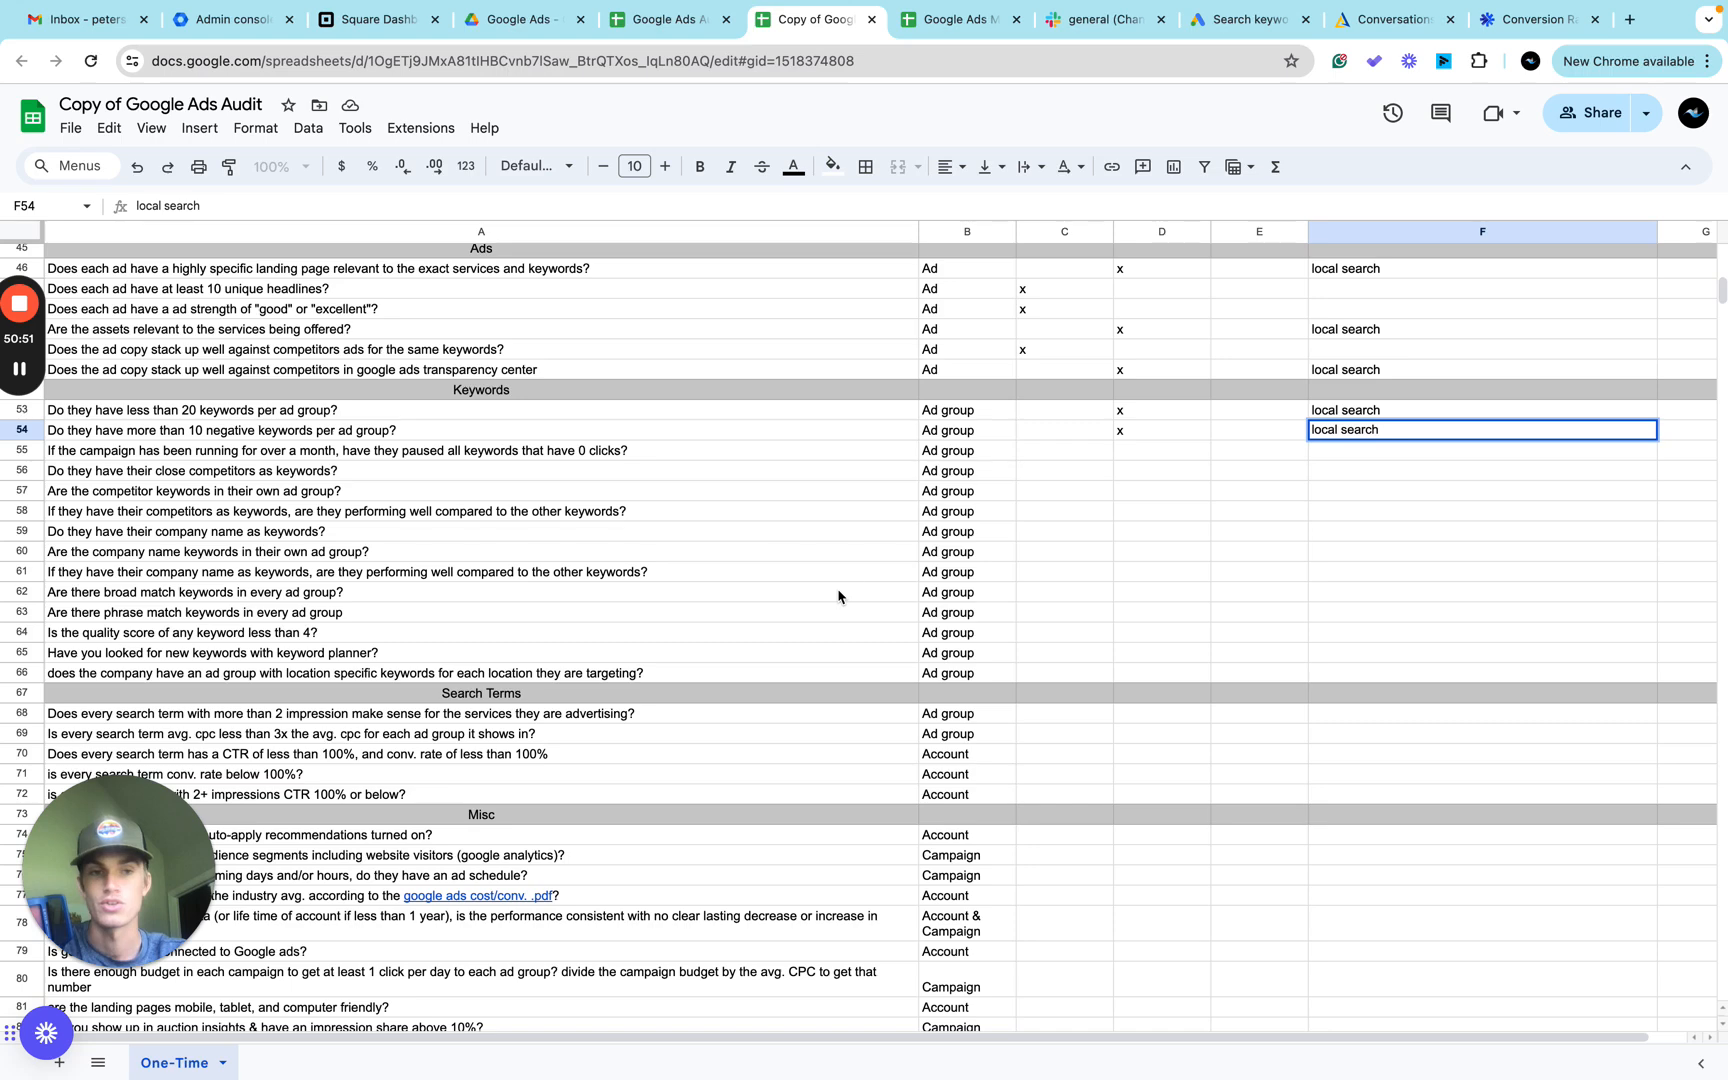
{"action": "left_click", "coordinate": [1150, 452]}
{"action": "type", "text": "x"}
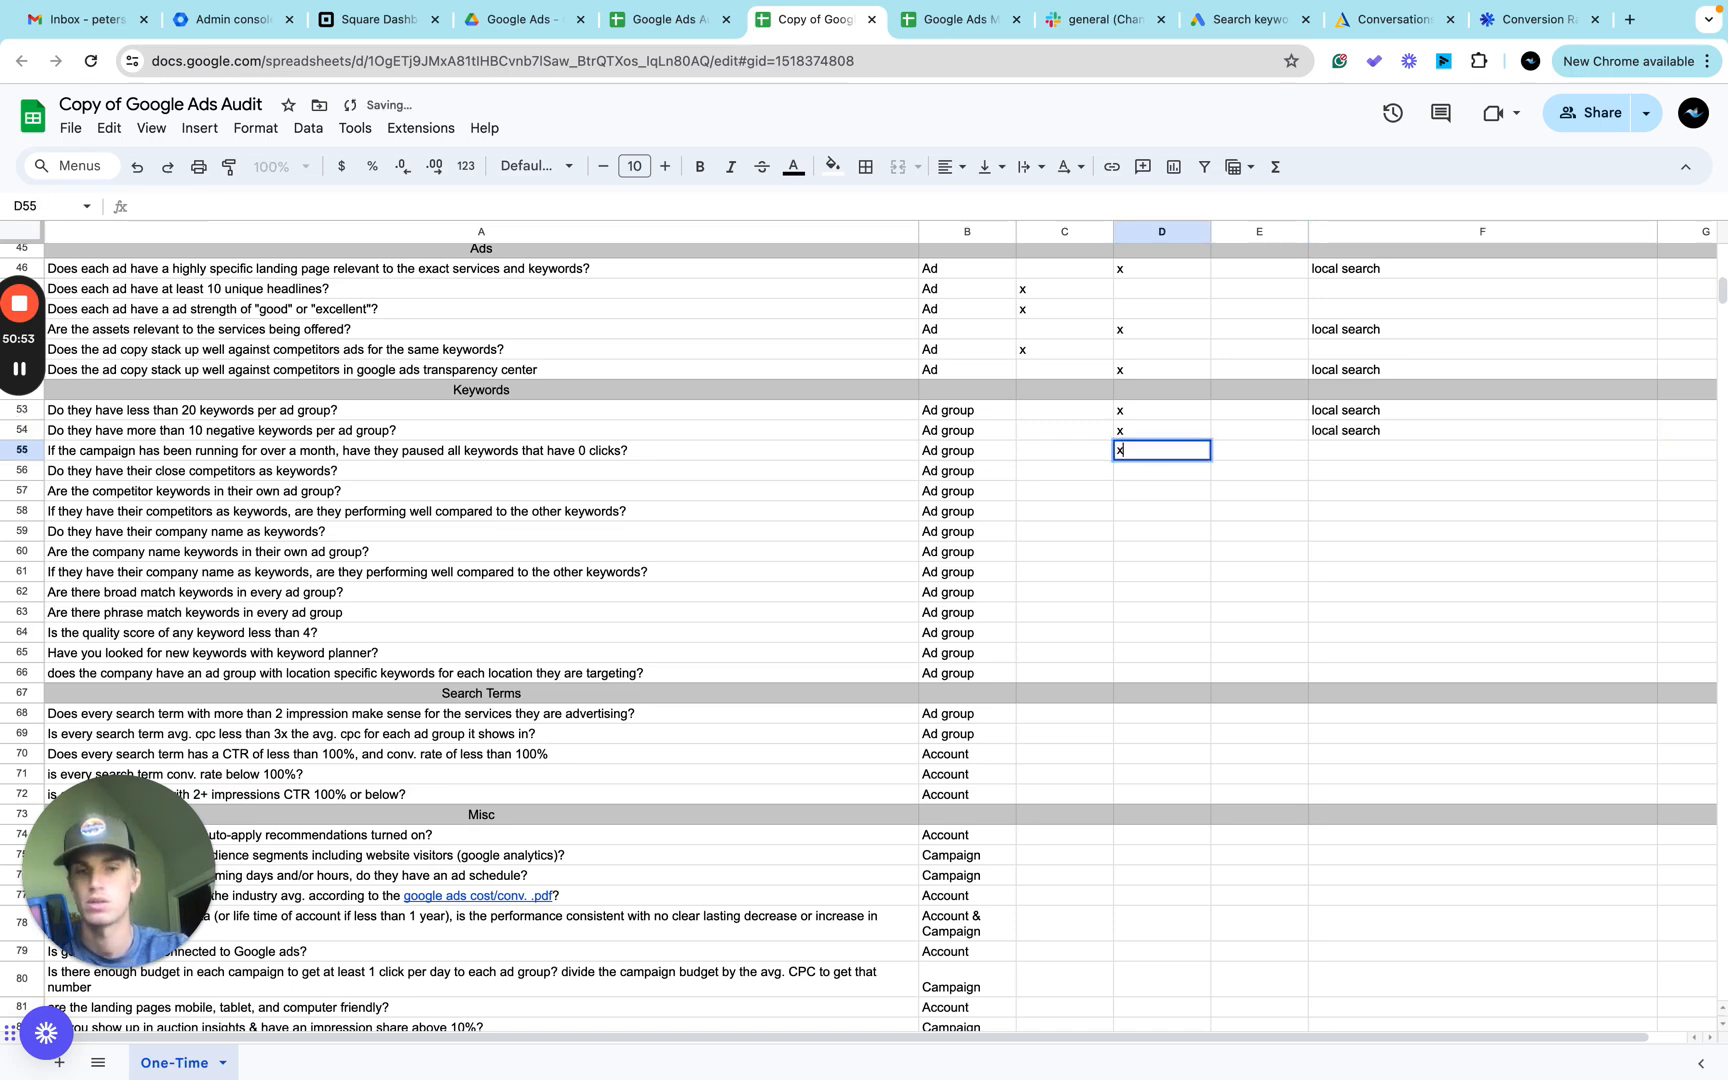
{"action": "left_click", "coordinate": [1334, 455]}
{"action": "type", "text": "local s"}
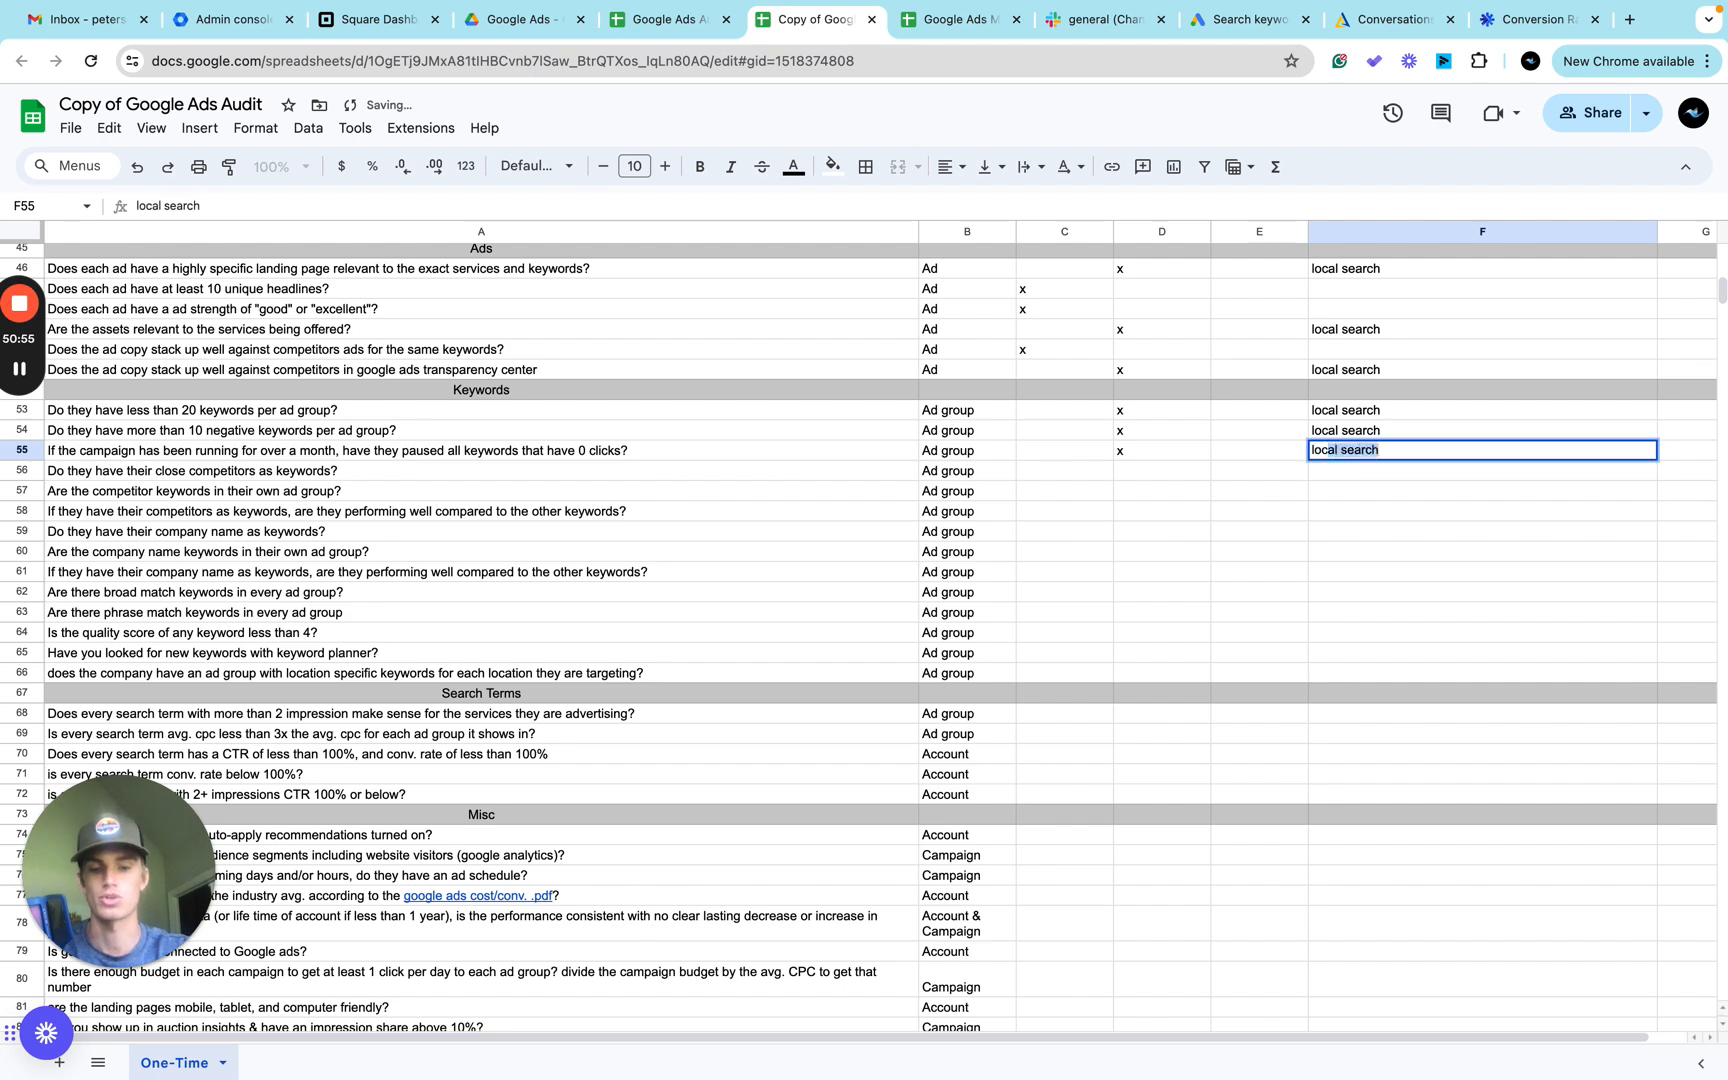
{"action": "type", "text": "earch"}
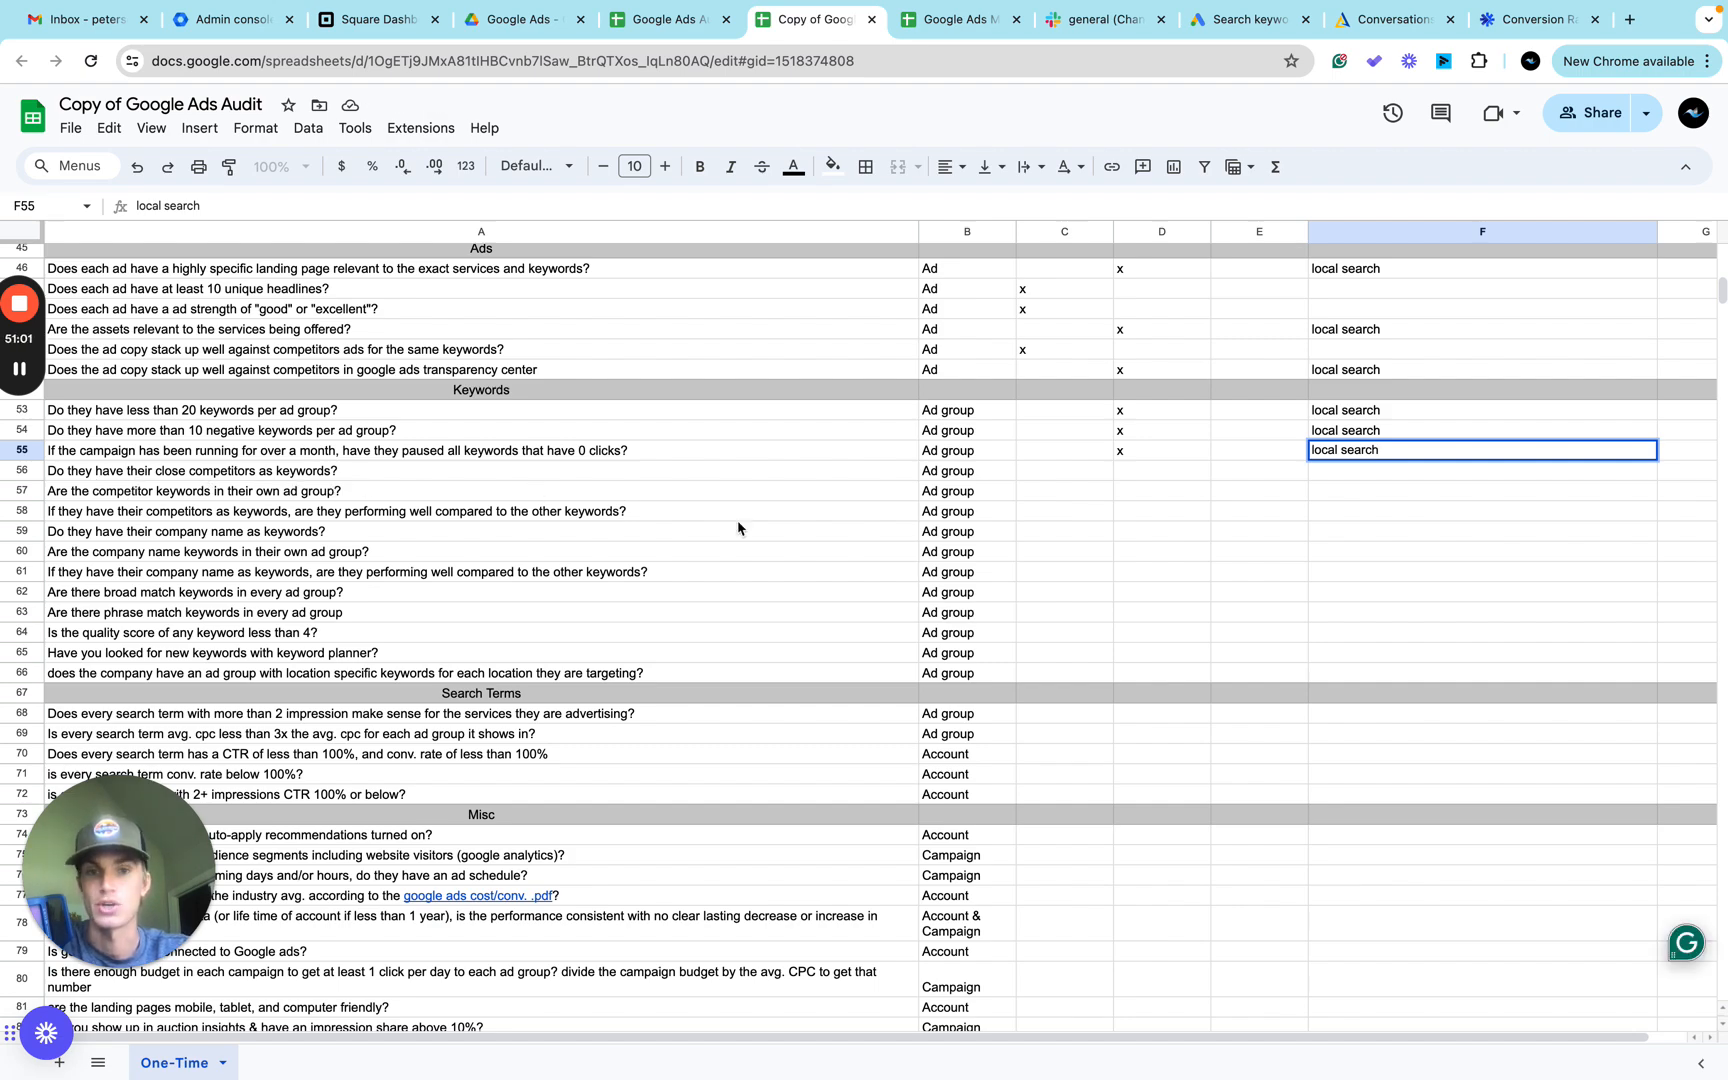
Go back to Google Ads and examine the Local Search ad group's keyword list for names of close competitors.
{"action": "key", "text": "ctrl+Right"}
{"action": "scroll", "coordinate": [623, 558], "scroll_direction": "up", "scroll_amount": 1}
{"action": "scroll", "coordinate": [620, 558], "scroll_direction": "up", "scroll_amount": 10}
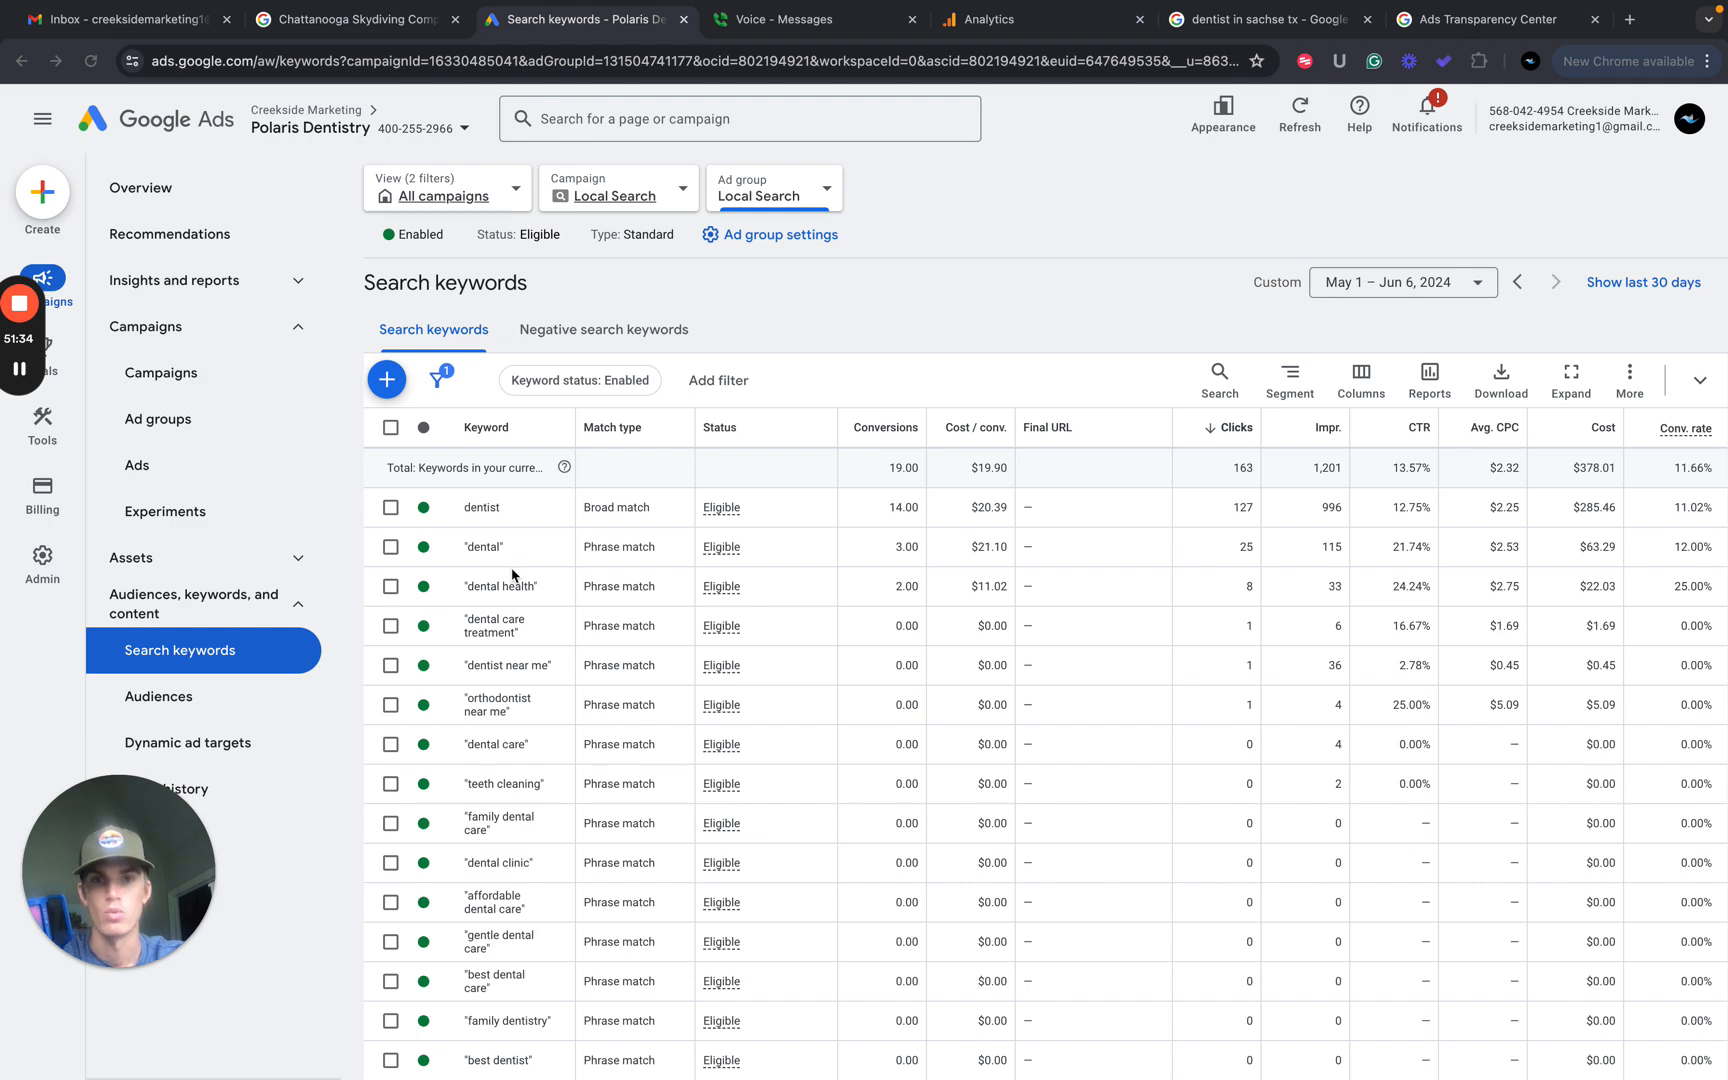
{"action": "scroll", "coordinate": [512, 574], "scroll_direction": "down", "scroll_amount": 1}
{"action": "scroll", "coordinate": [512, 574], "scroll_direction": "down", "scroll_amount": 5}
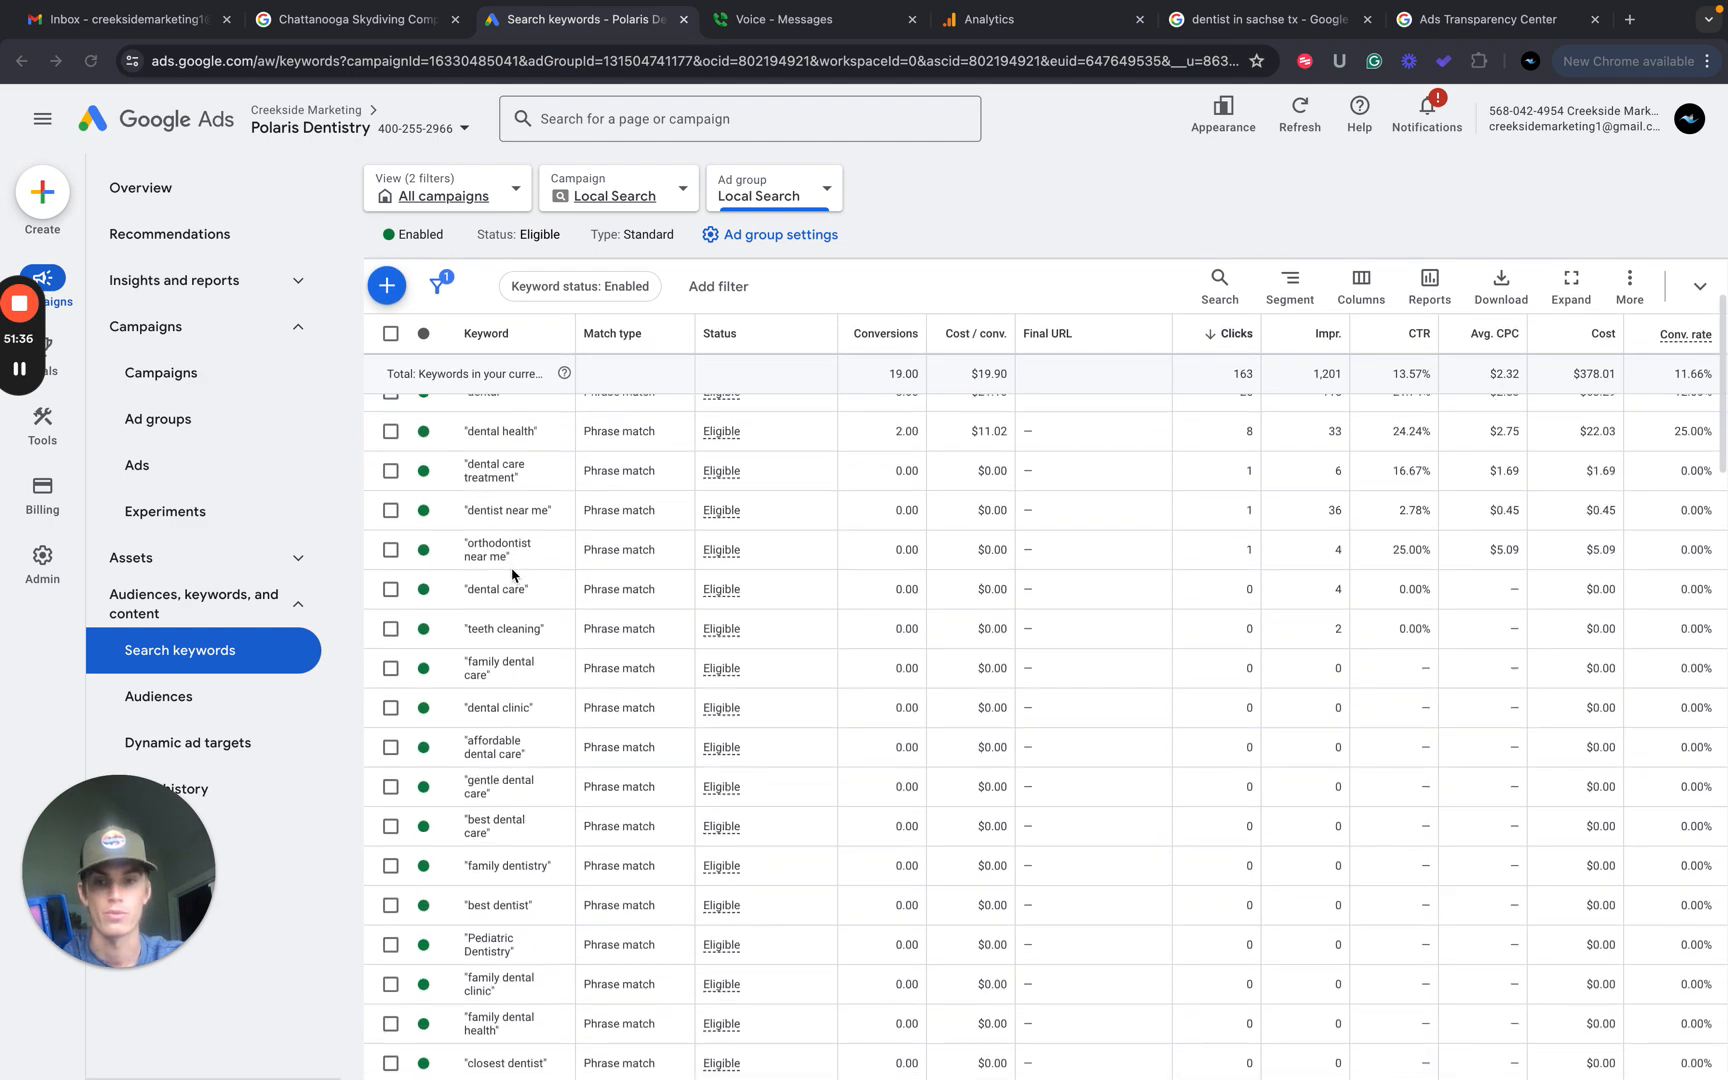
{"action": "scroll", "coordinate": [512, 574], "scroll_direction": "down", "scroll_amount": 4}
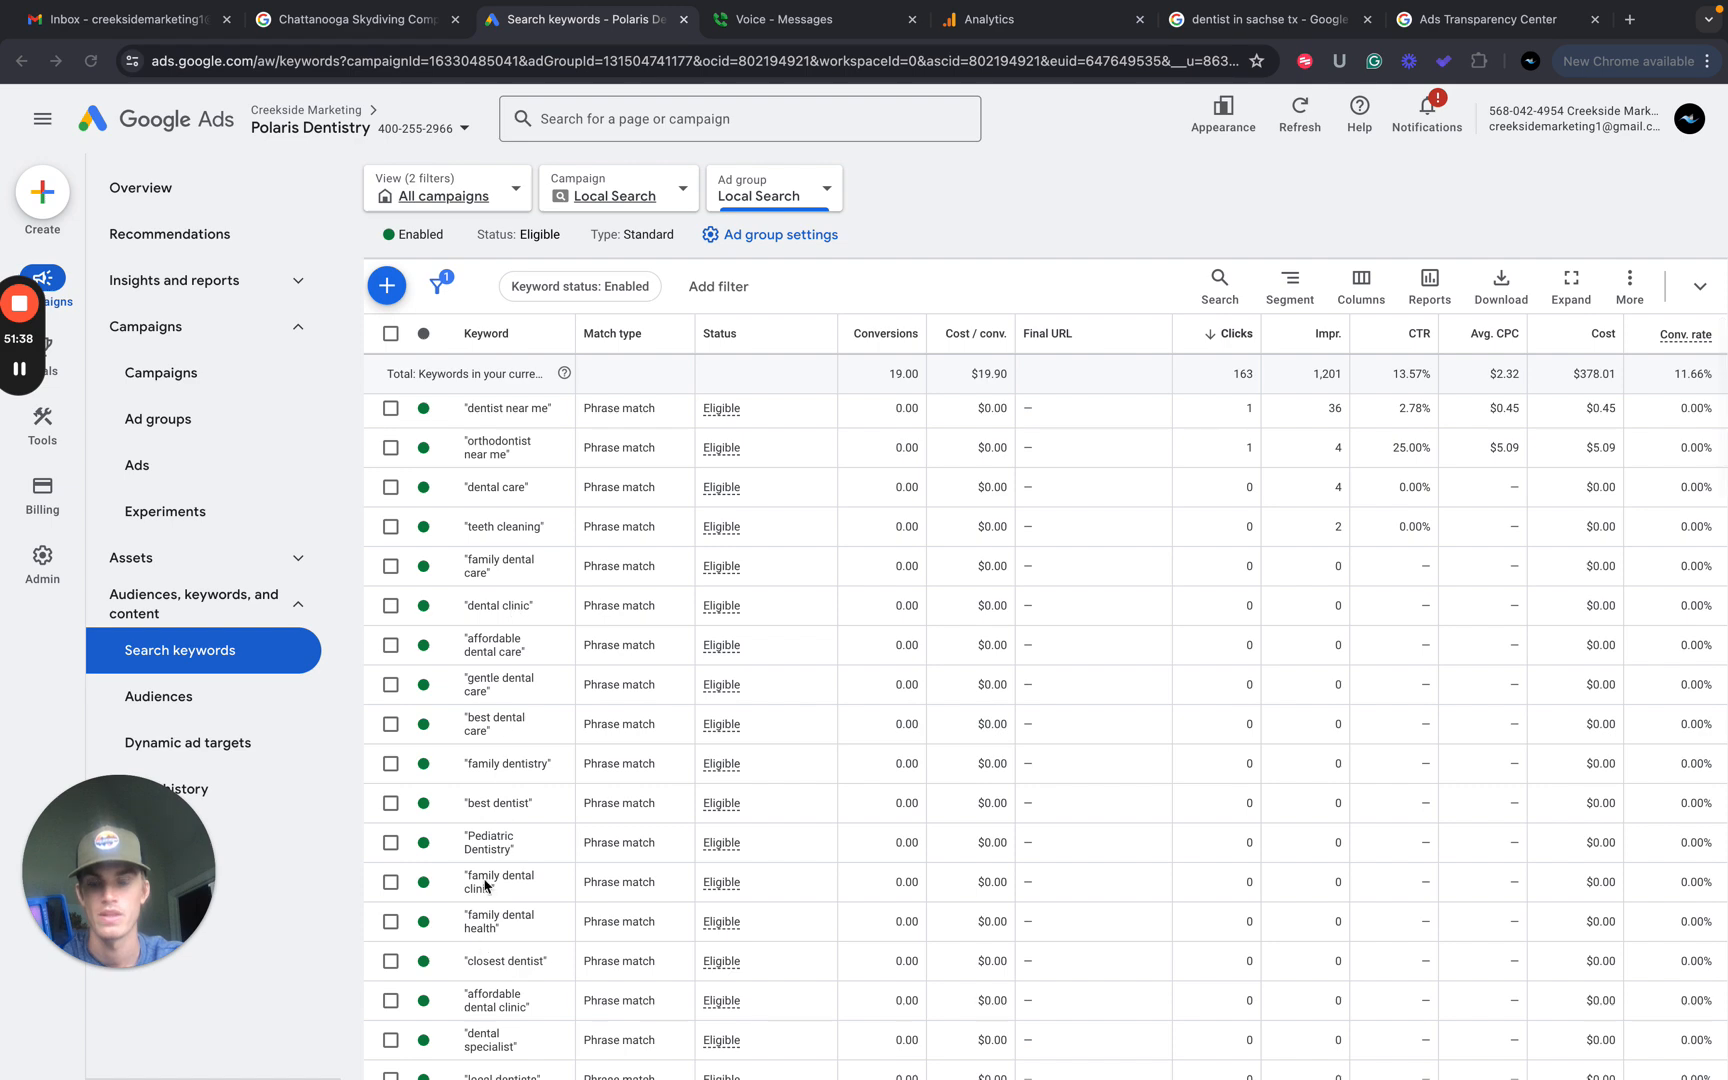
{"action": "scroll", "coordinate": [489, 707], "scroll_direction": "down", "scroll_amount": 1}
{"action": "scroll", "coordinate": [505, 847], "scroll_direction": "down", "scroll_amount": 3}
{"action": "scroll", "coordinate": [505, 847], "scroll_direction": "down", "scroll_amount": 3}
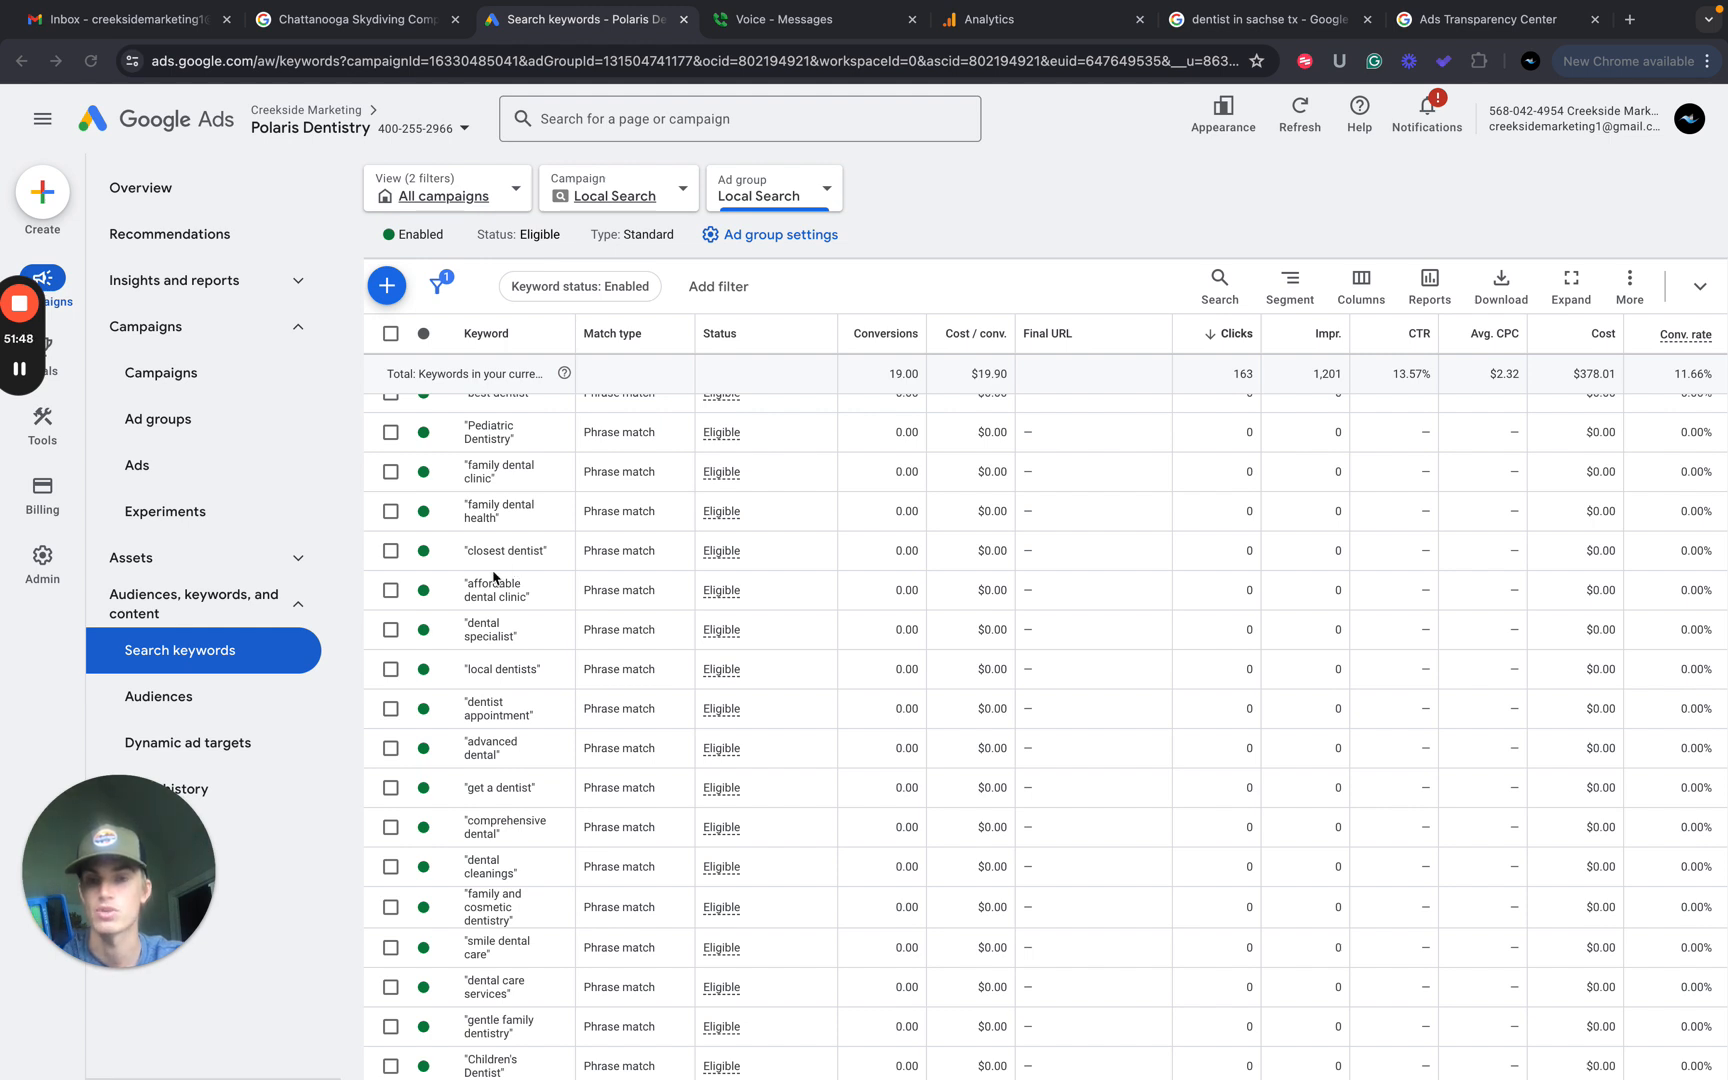
{"action": "left_click", "coordinate": [19, 370]}
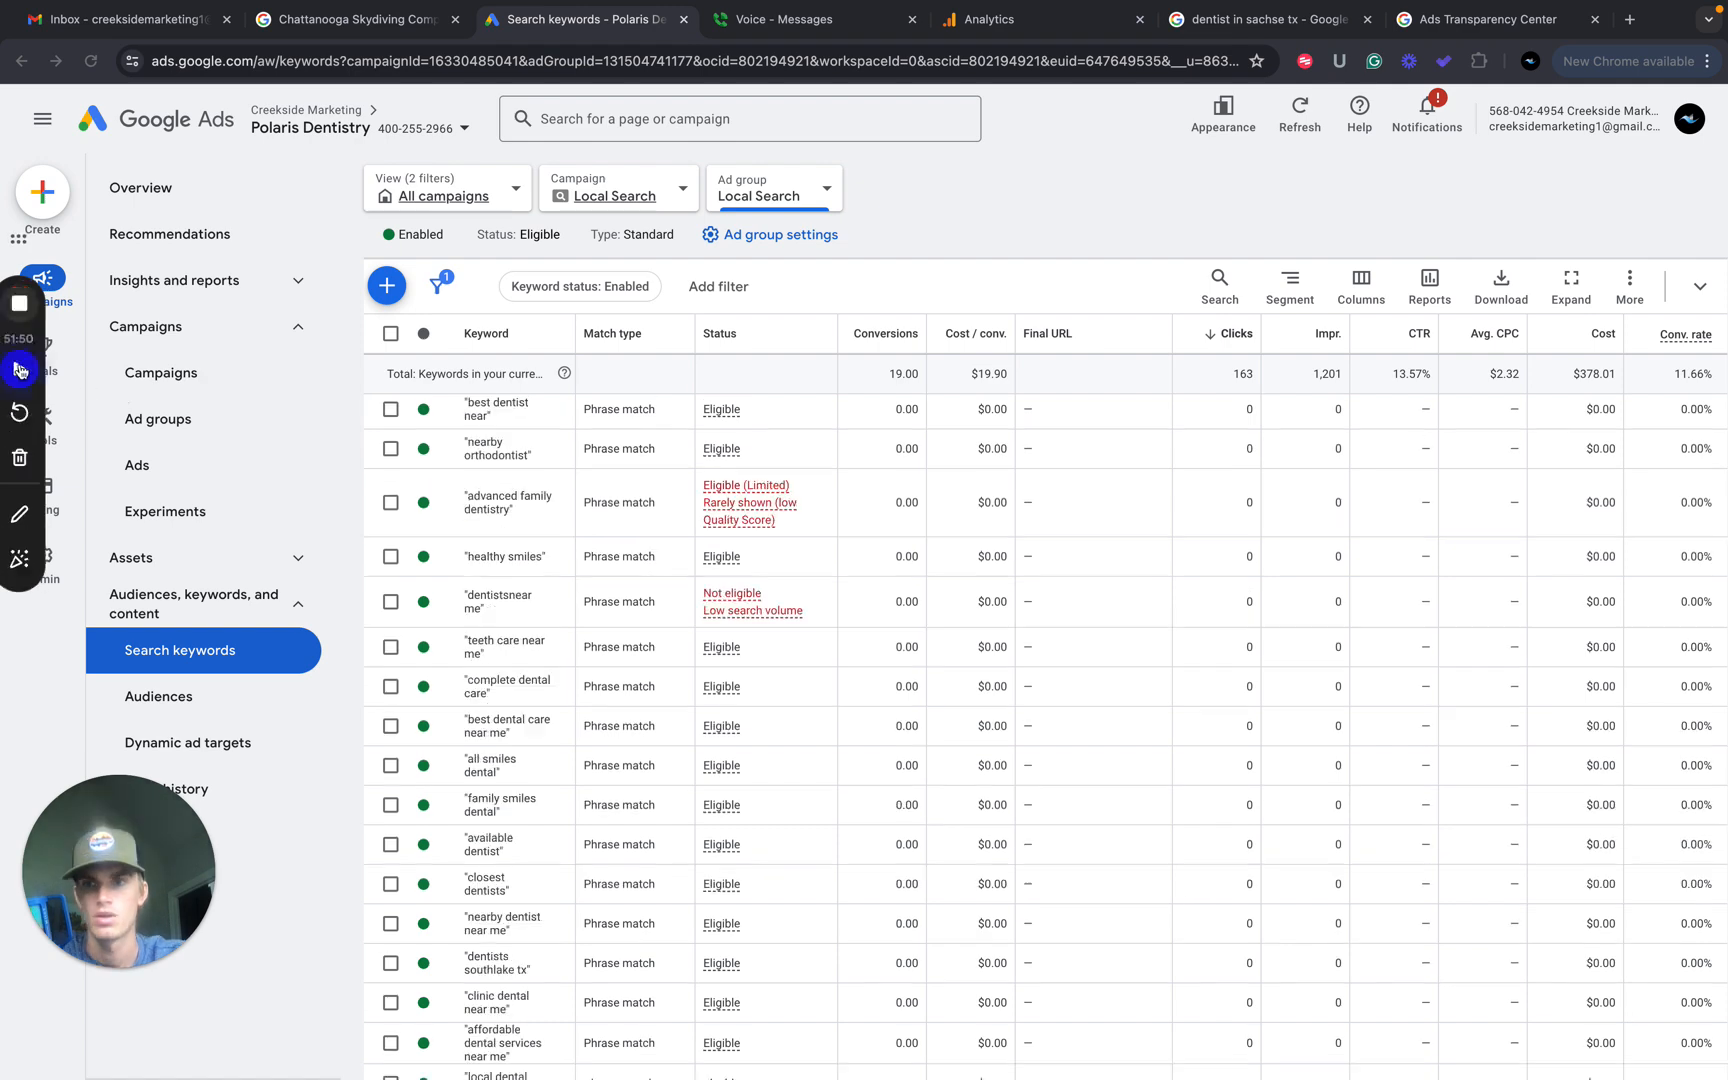
{"action": "left_click", "coordinate": [19, 370]}
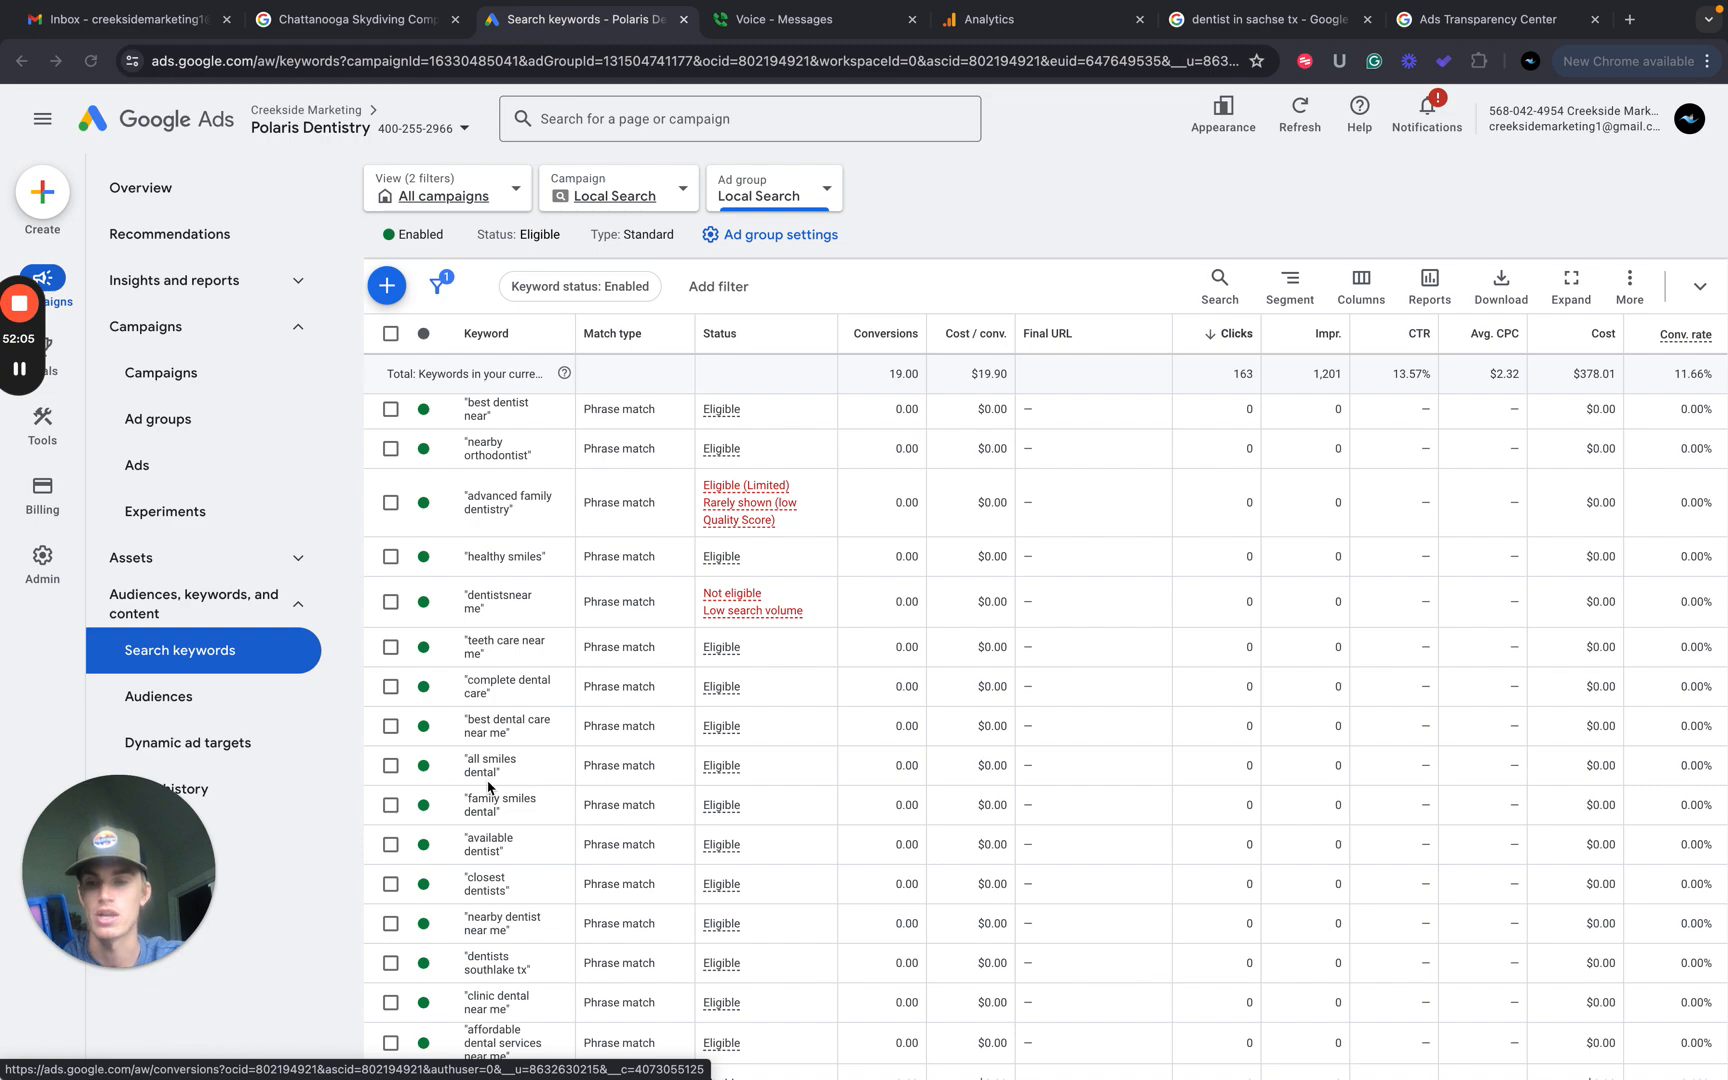
{"action": "scroll", "coordinate": [489, 788], "scroll_direction": "up", "scroll_amount": 10}
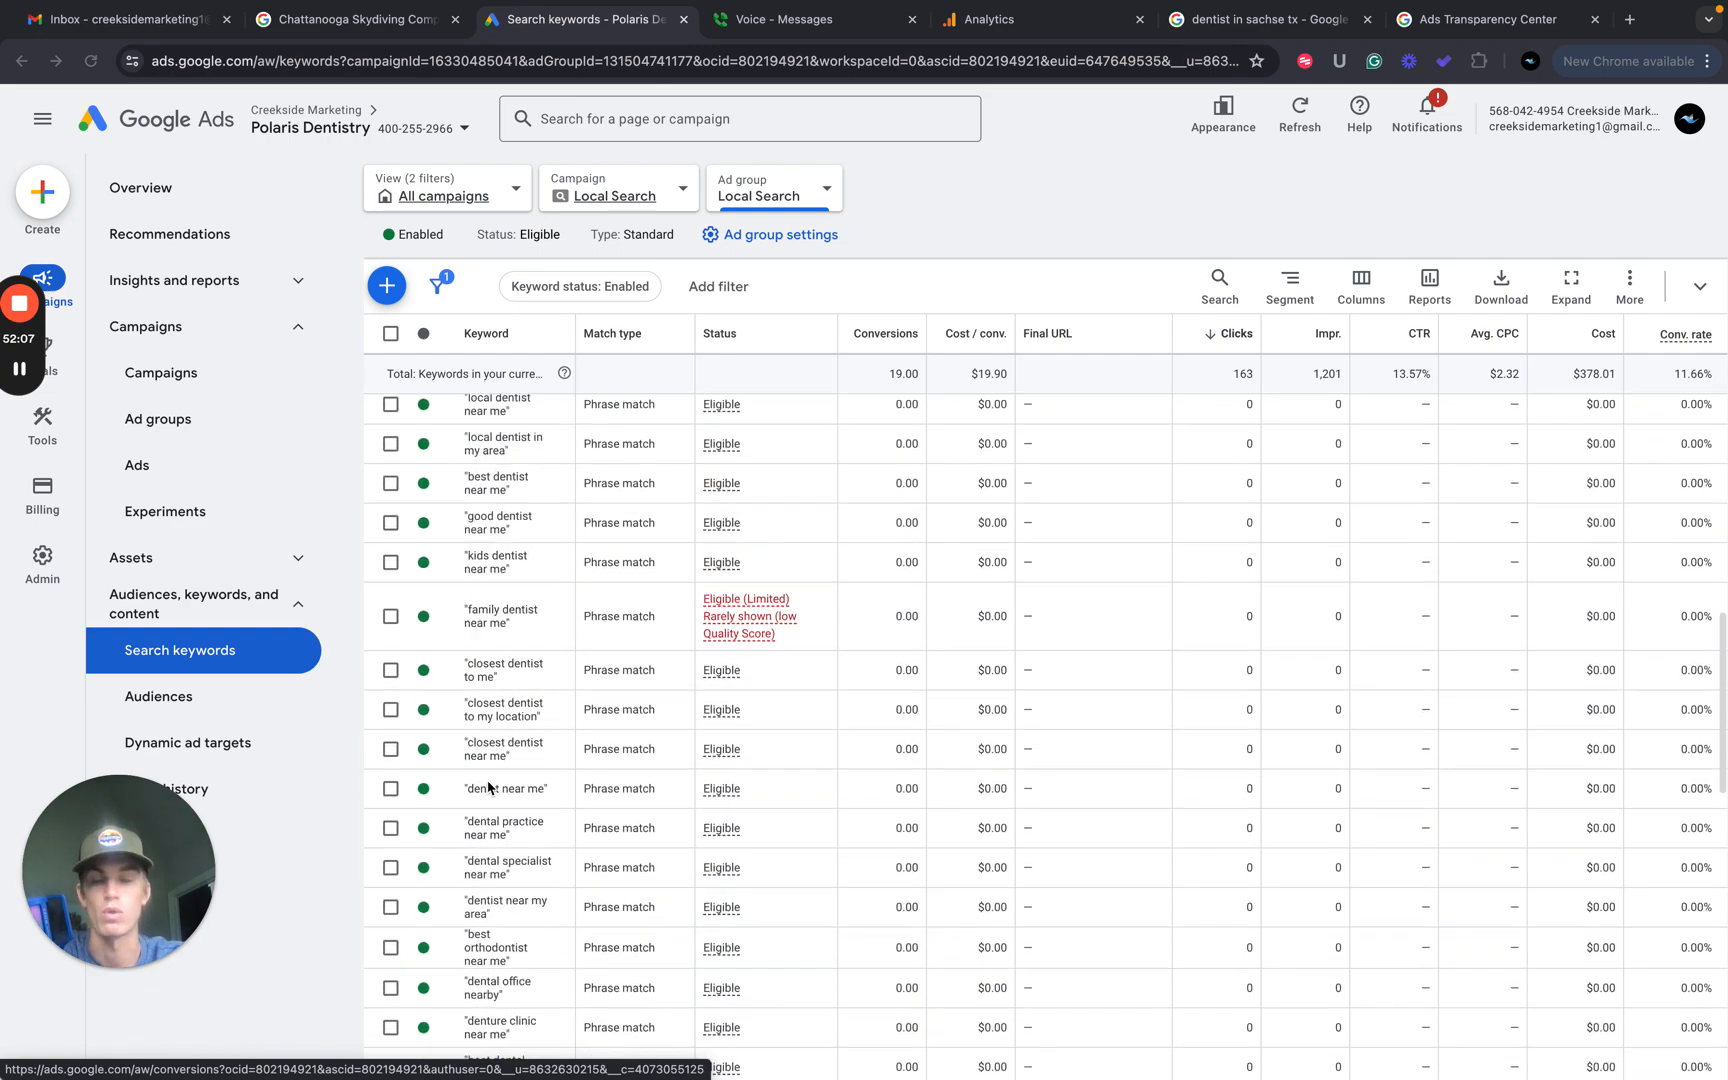
In the audit sheet, mark x in column D for having close competitors as keywords, with the note "local search" in column F.
{"action": "key", "text": "ctrl+Left"}
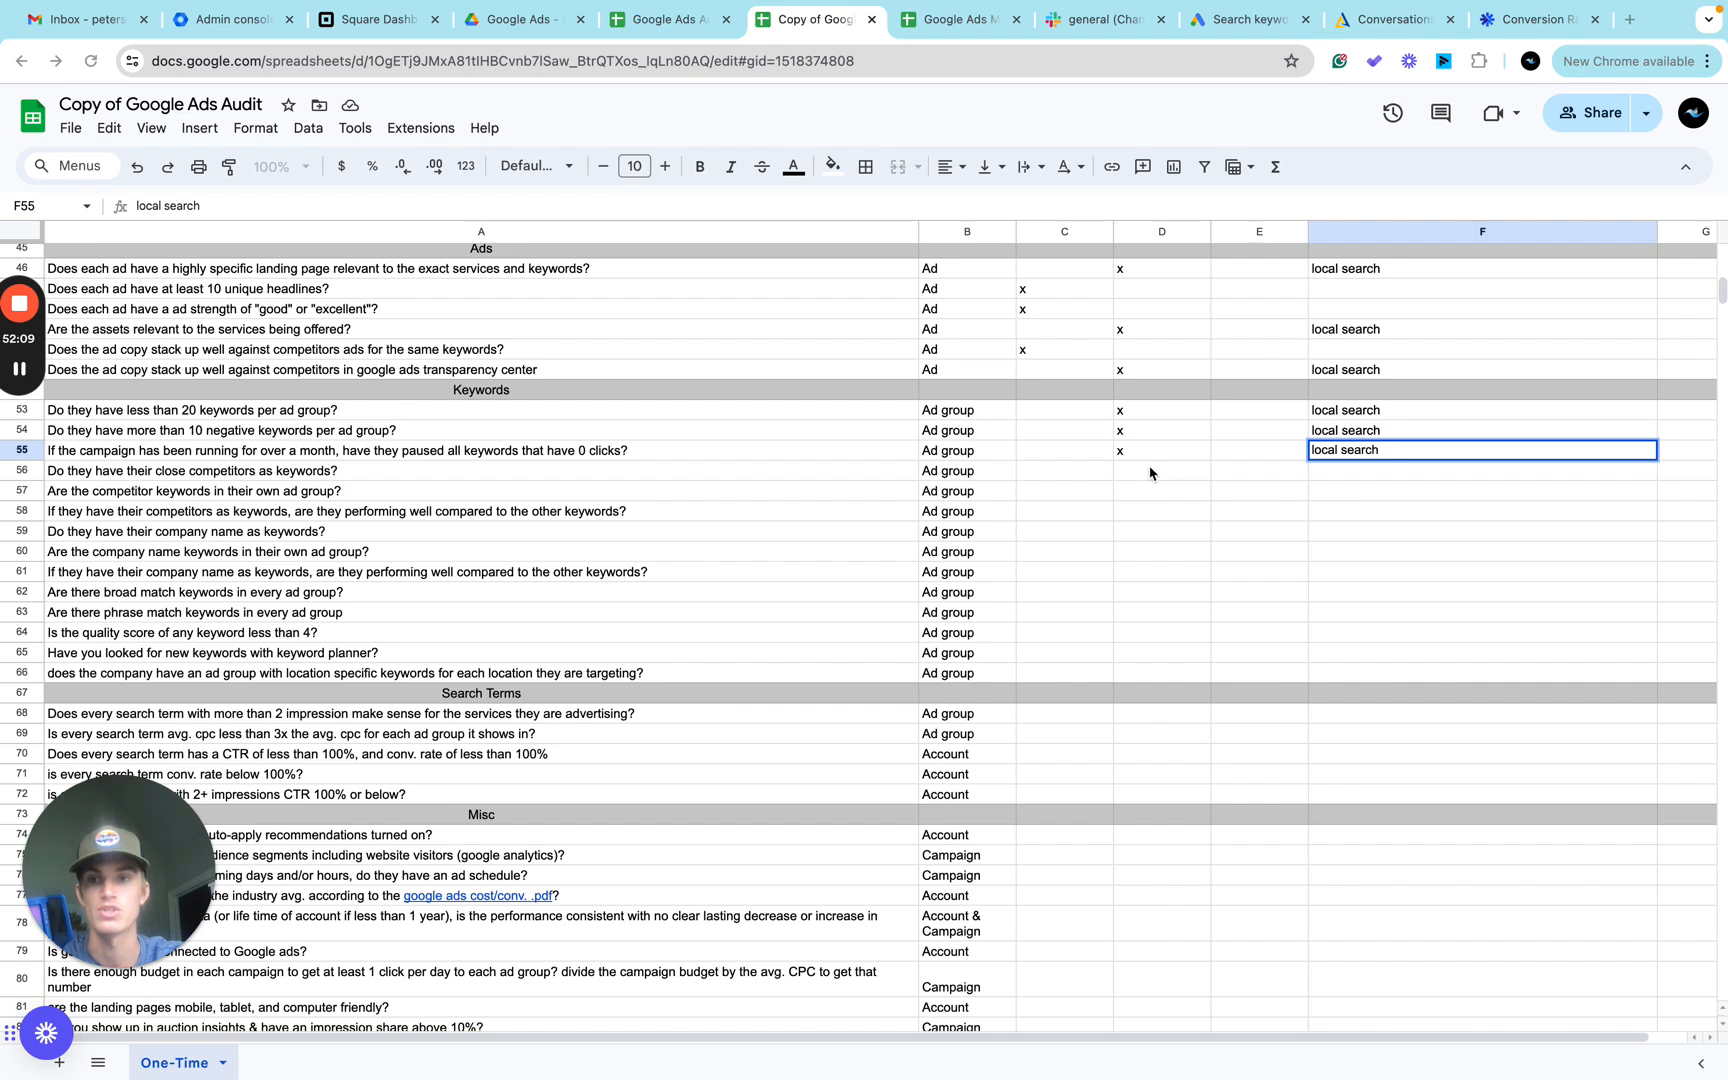
{"action": "left_click", "coordinate": [1150, 472]}
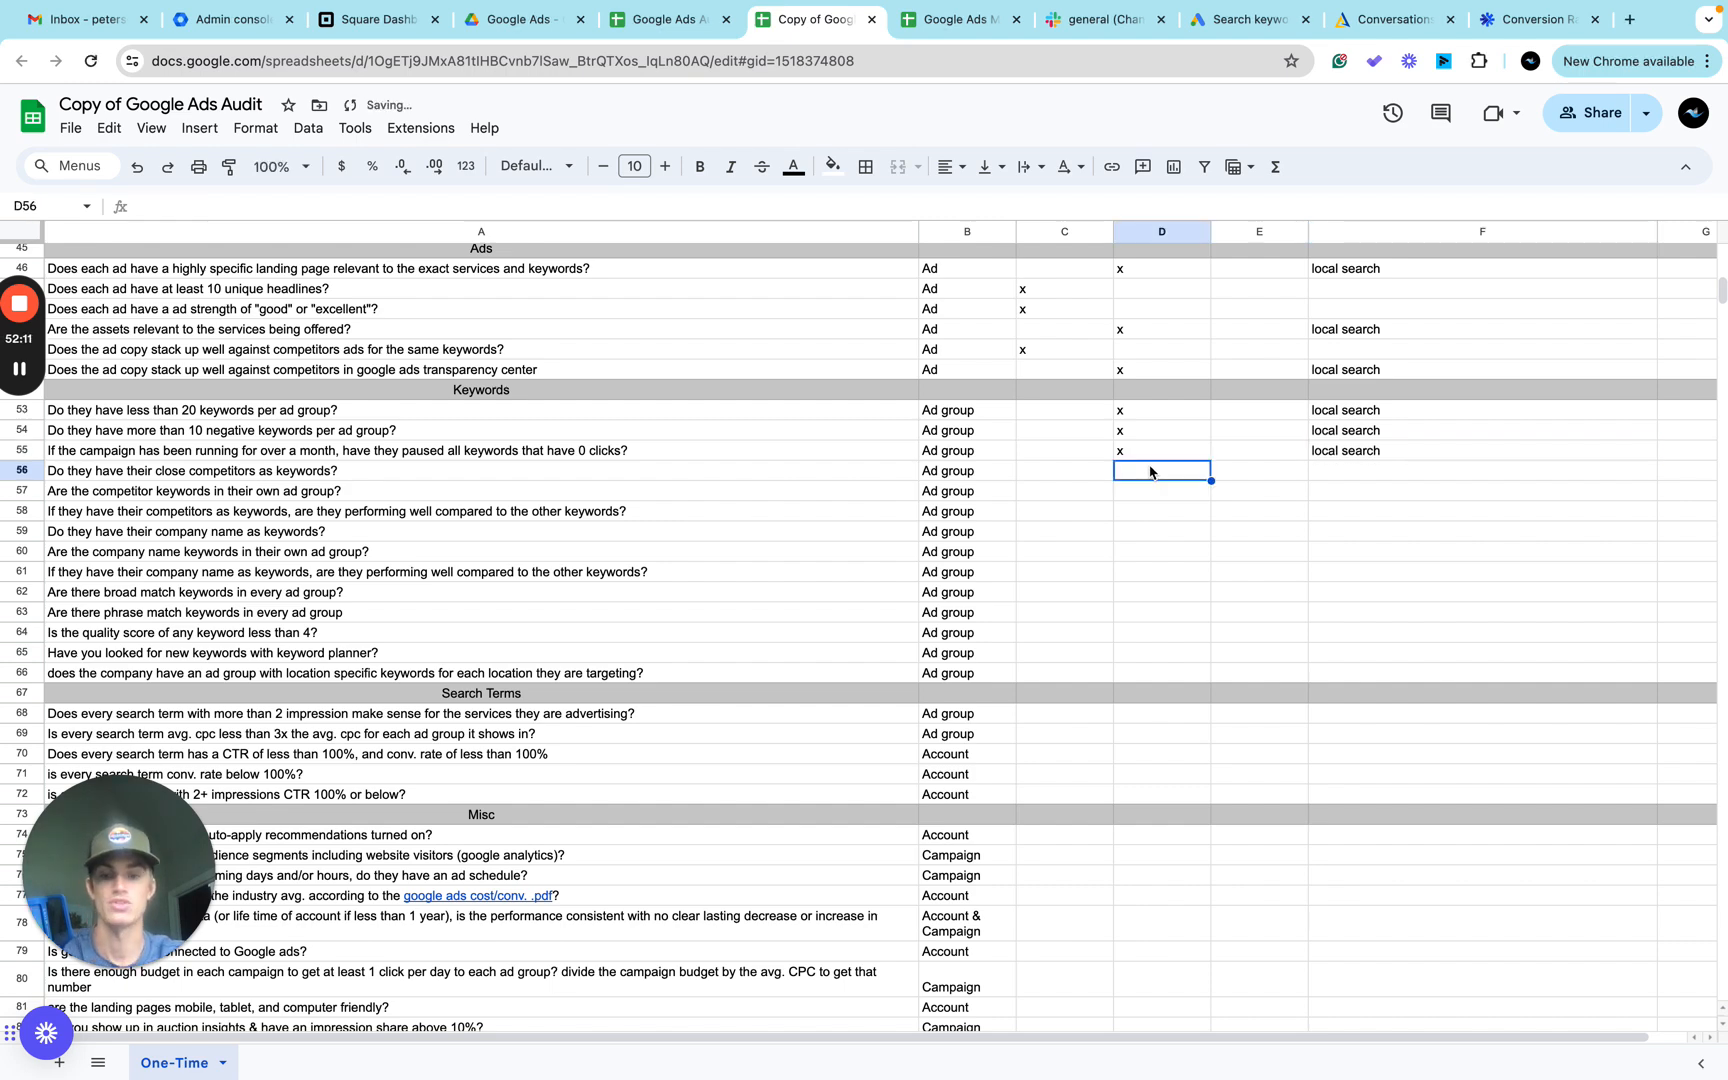
{"action": "type", "text": "x"}
{"action": "key", "text": "Tab"}
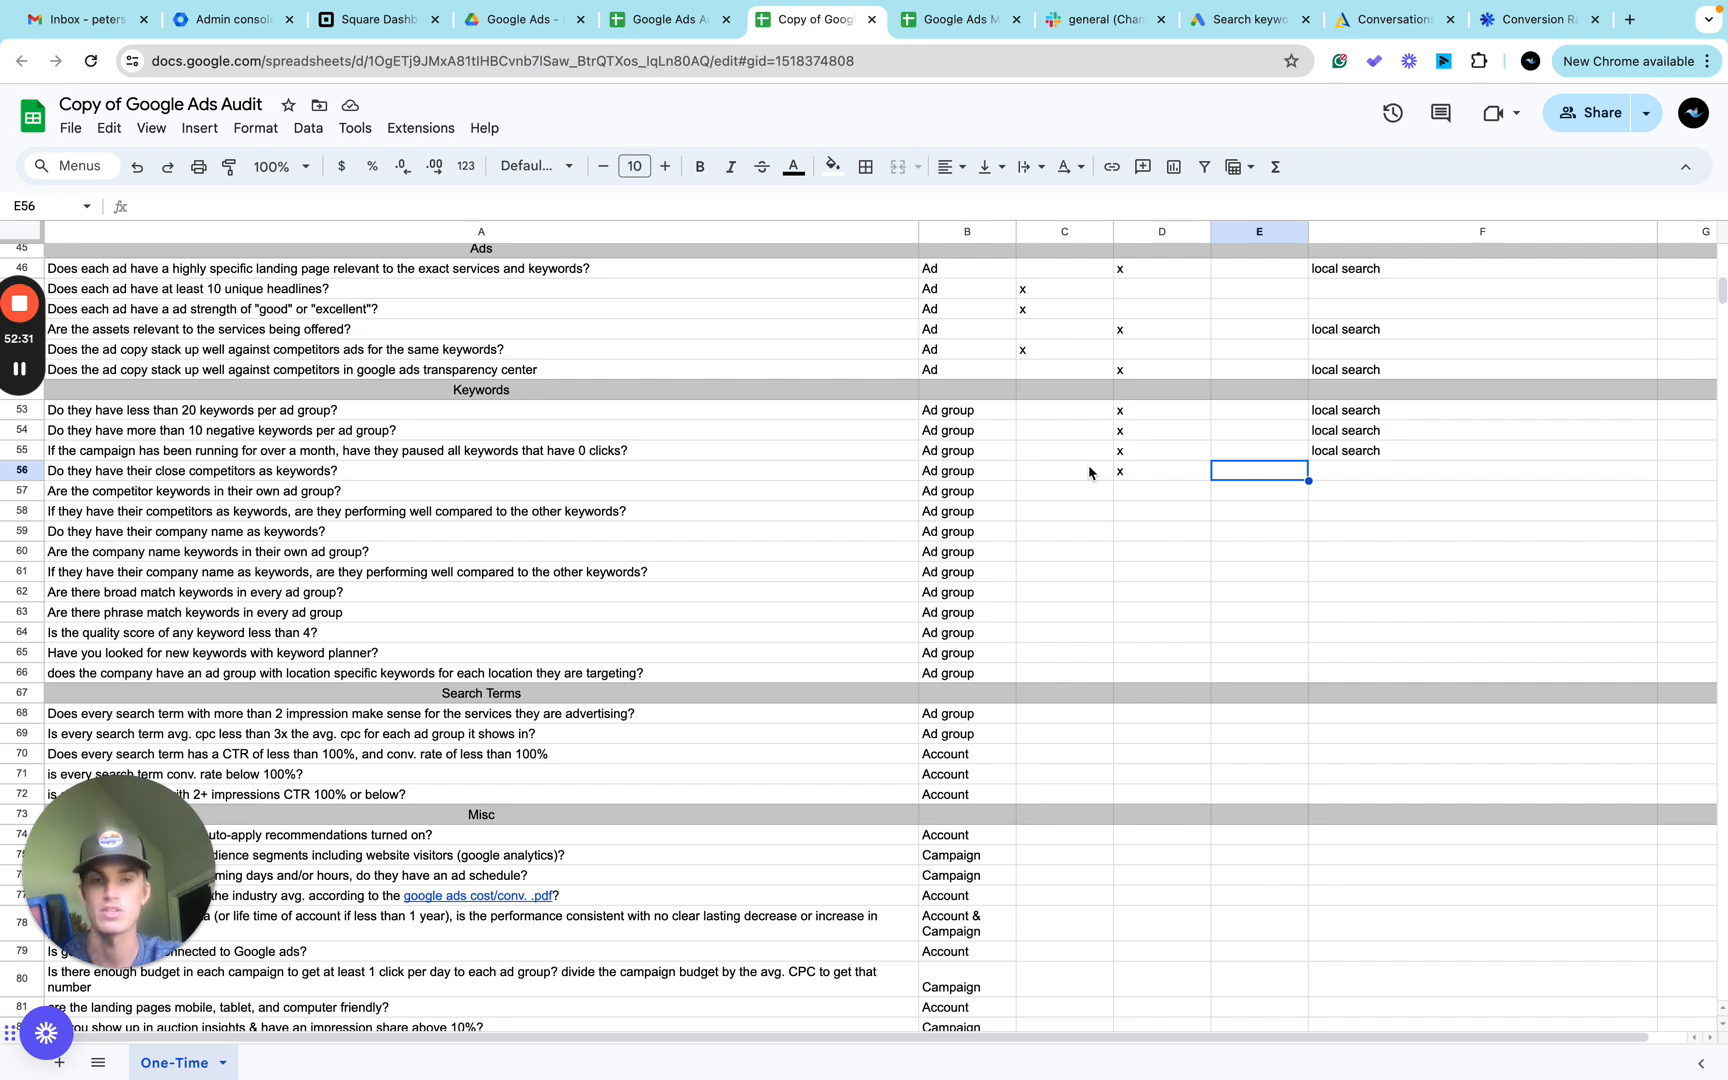
{"action": "left_click", "coordinate": [1381, 470]}
{"action": "type", "text": "localsearch"}
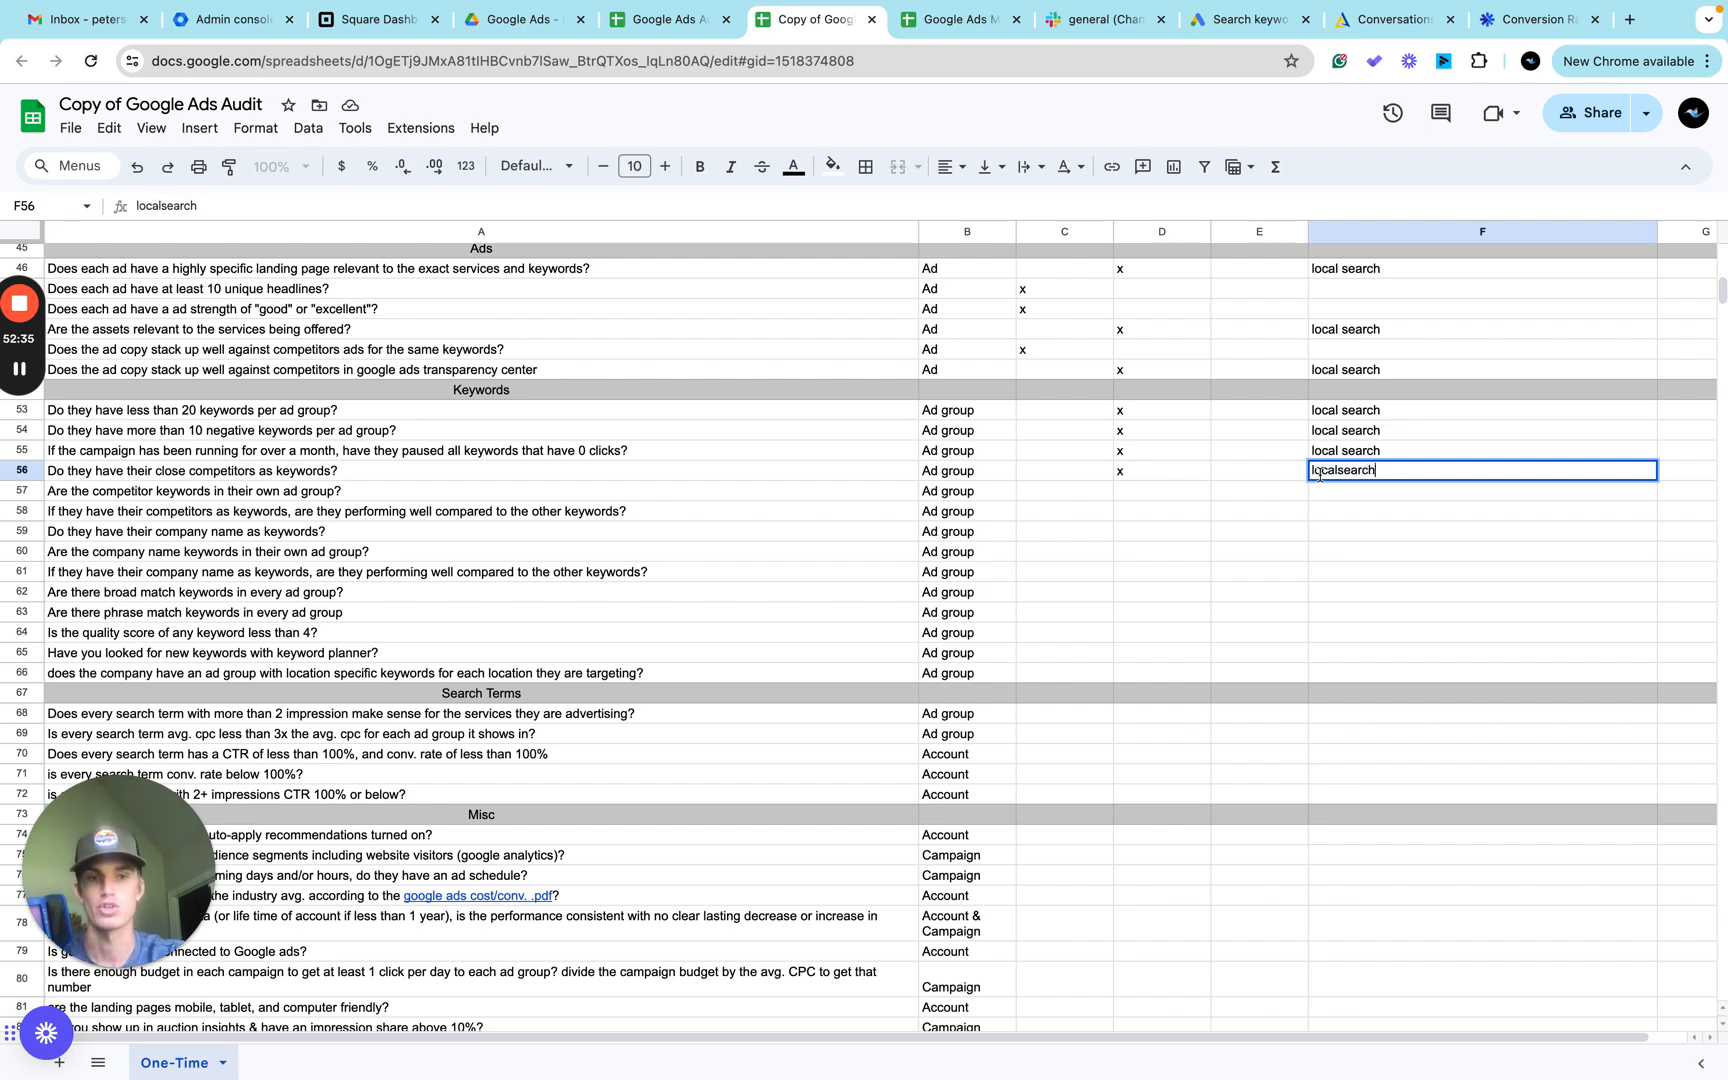
{"action": "left_click", "coordinate": [1341, 470]}
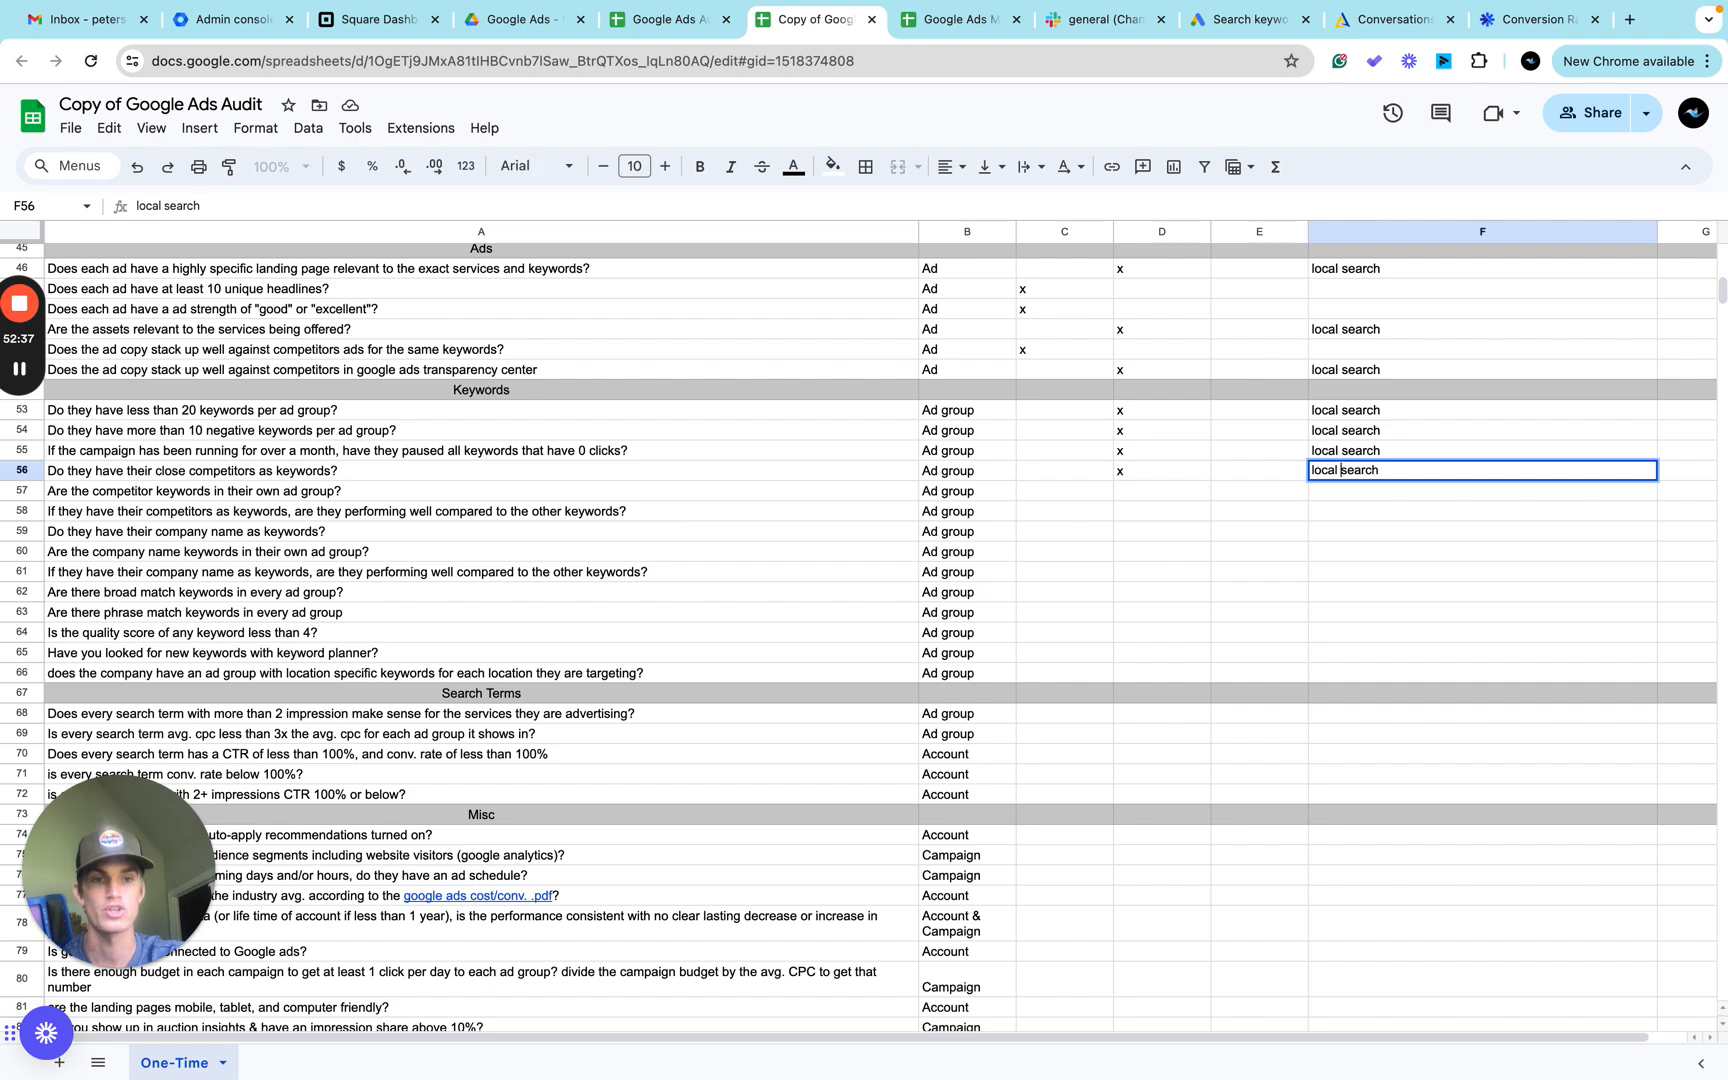
Mark x in column D for whether the competitor keywords are in their own ad group.
{"action": "left_click", "coordinate": [1152, 496]}
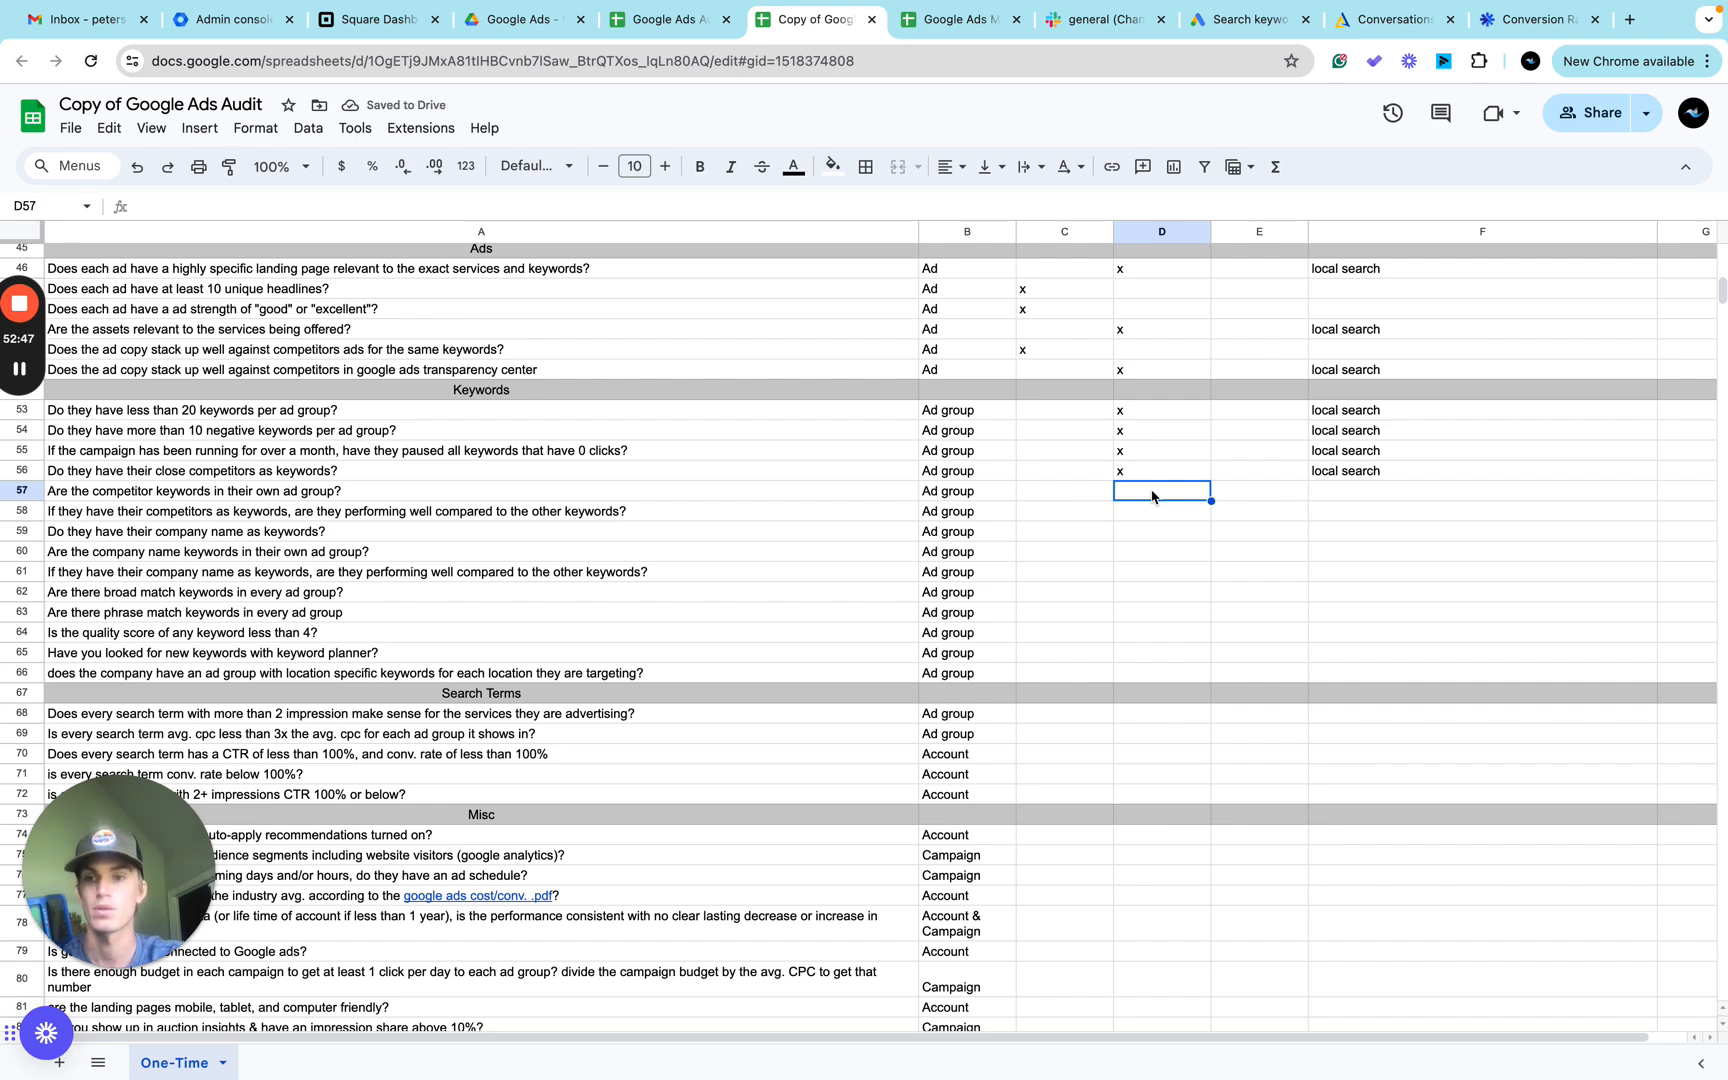
{"action": "type", "text": "x"}
{"action": "left_click", "coordinate": [1357, 496]}
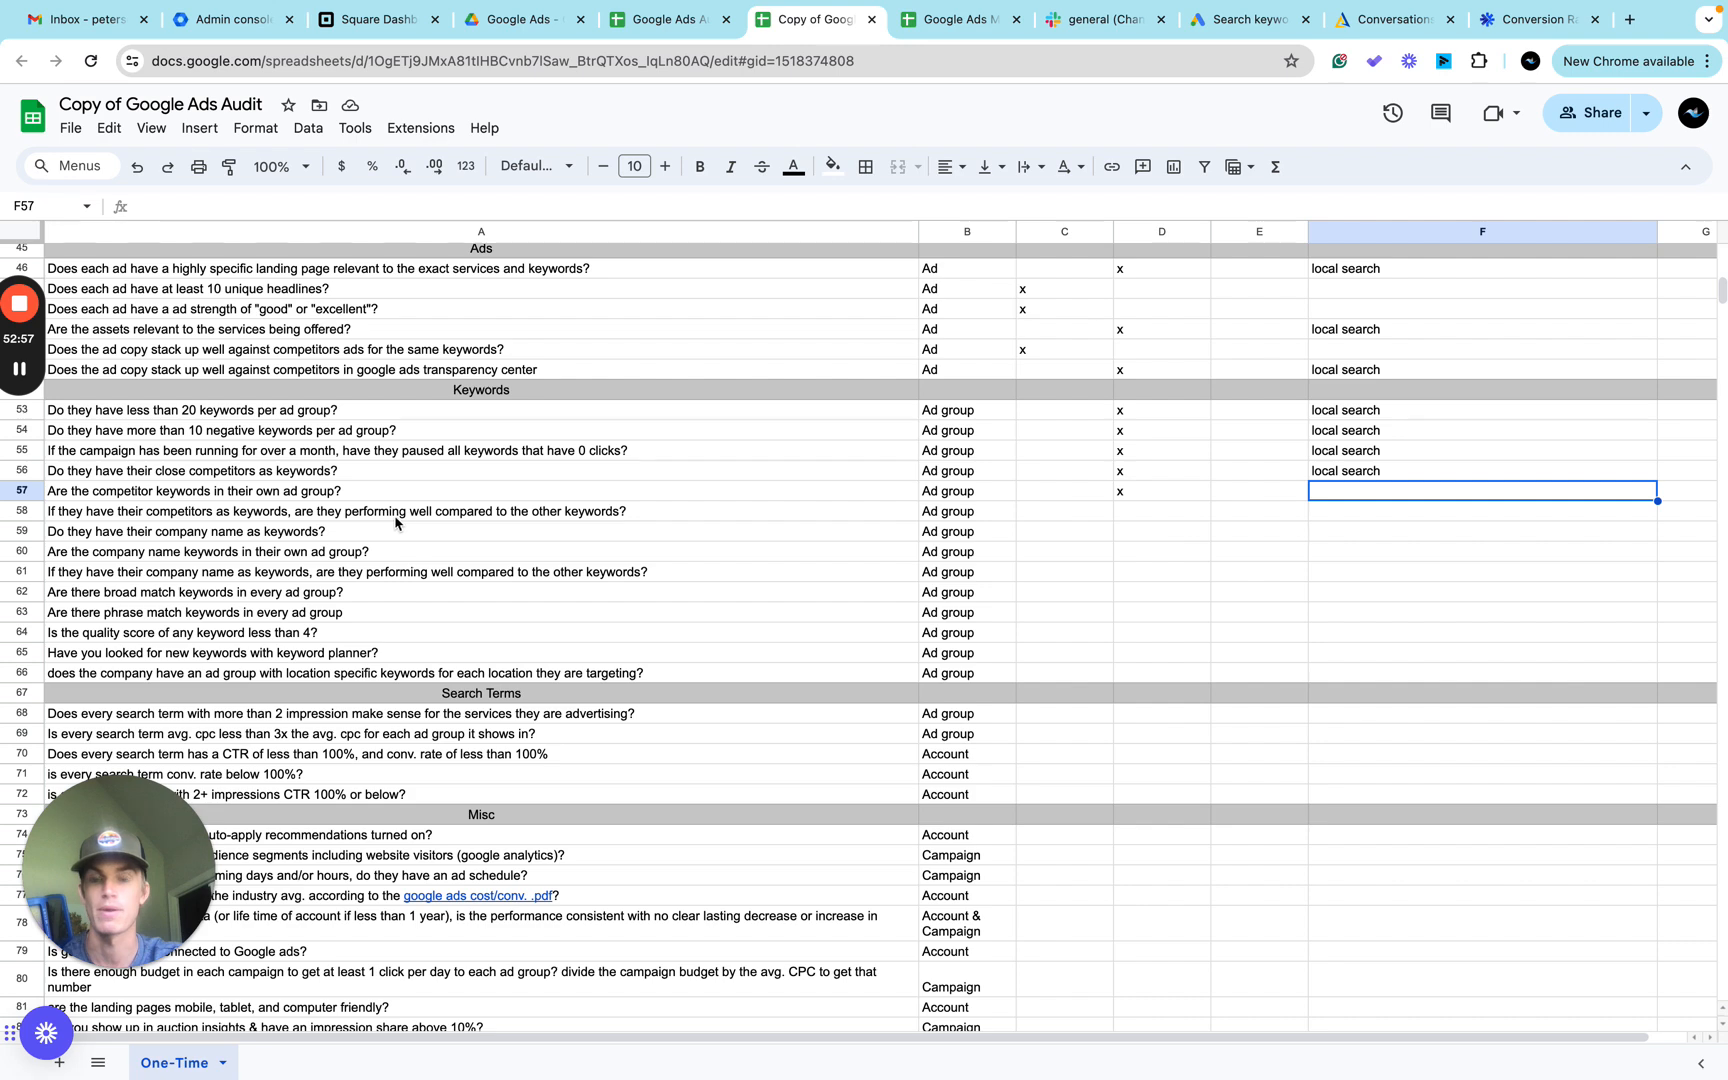
Mark x in column D for competitor keywords performing well compared to the others, with the note "local search" in column F.
{"action": "left_click", "coordinate": [1145, 517]}
{"action": "type", "text": "x"}
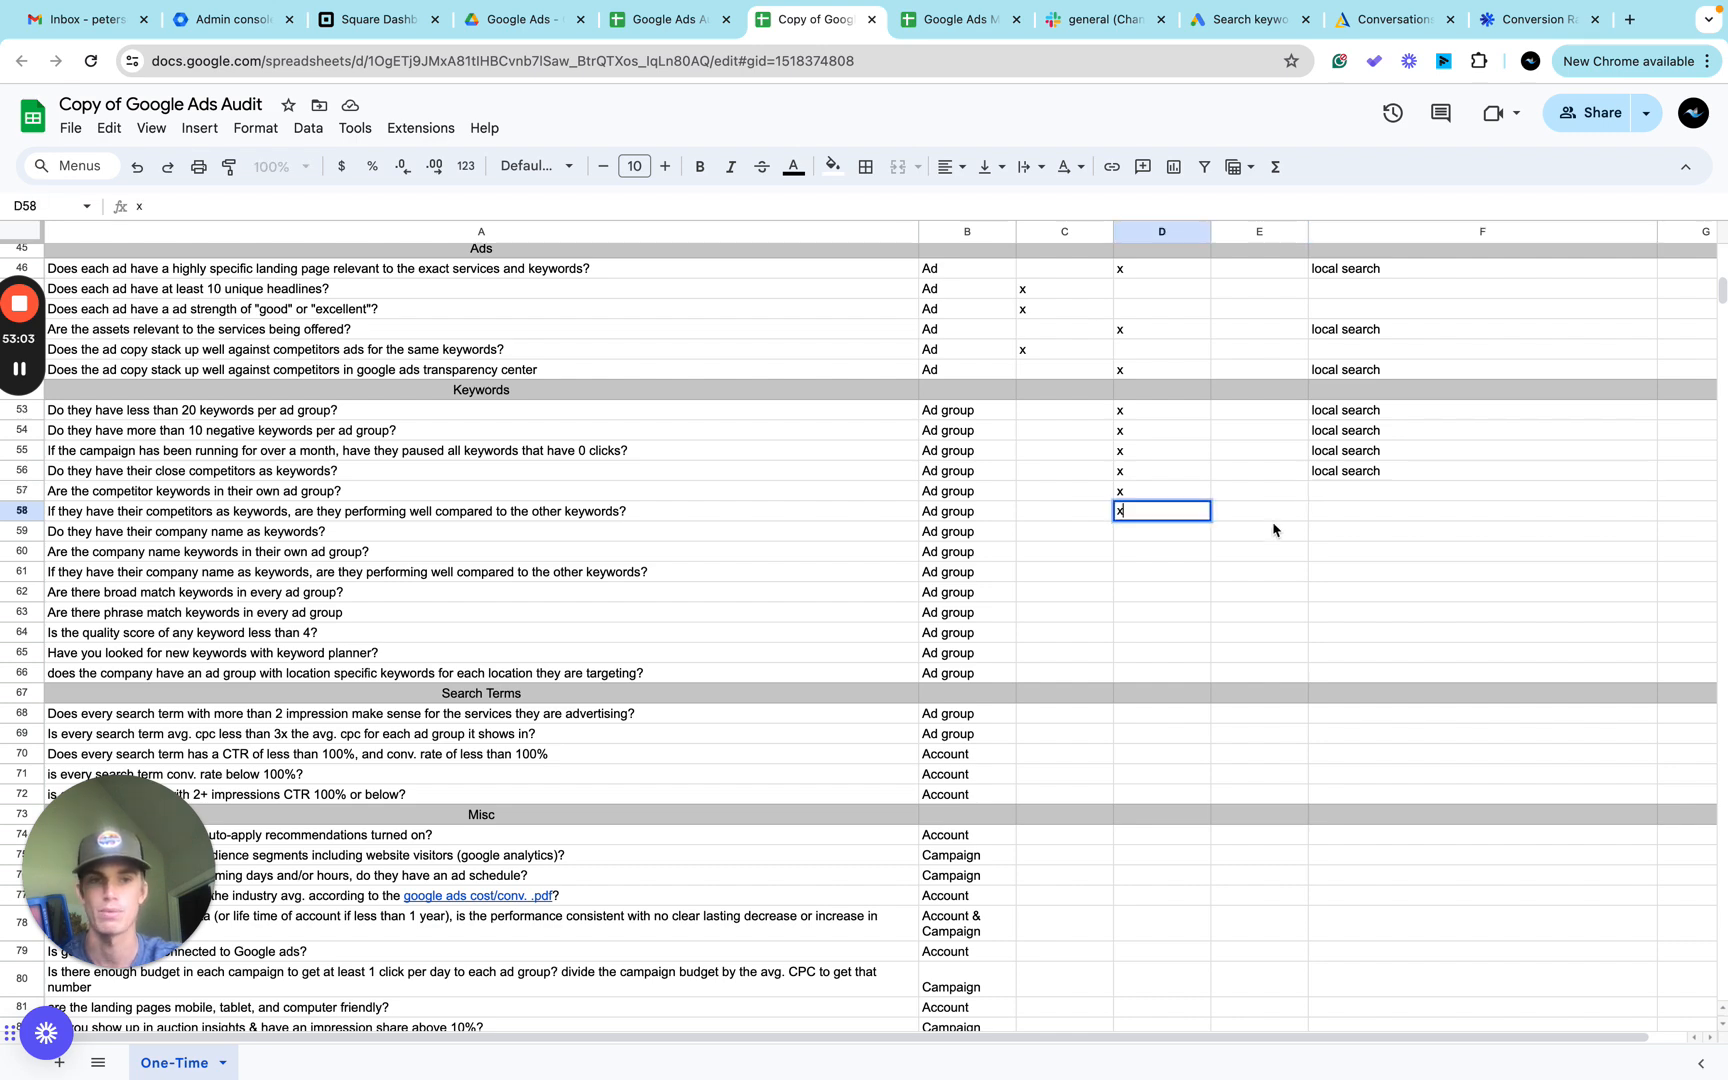
{"action": "left_click", "coordinate": [1342, 513]}
{"action": "type", "text": "local search"}
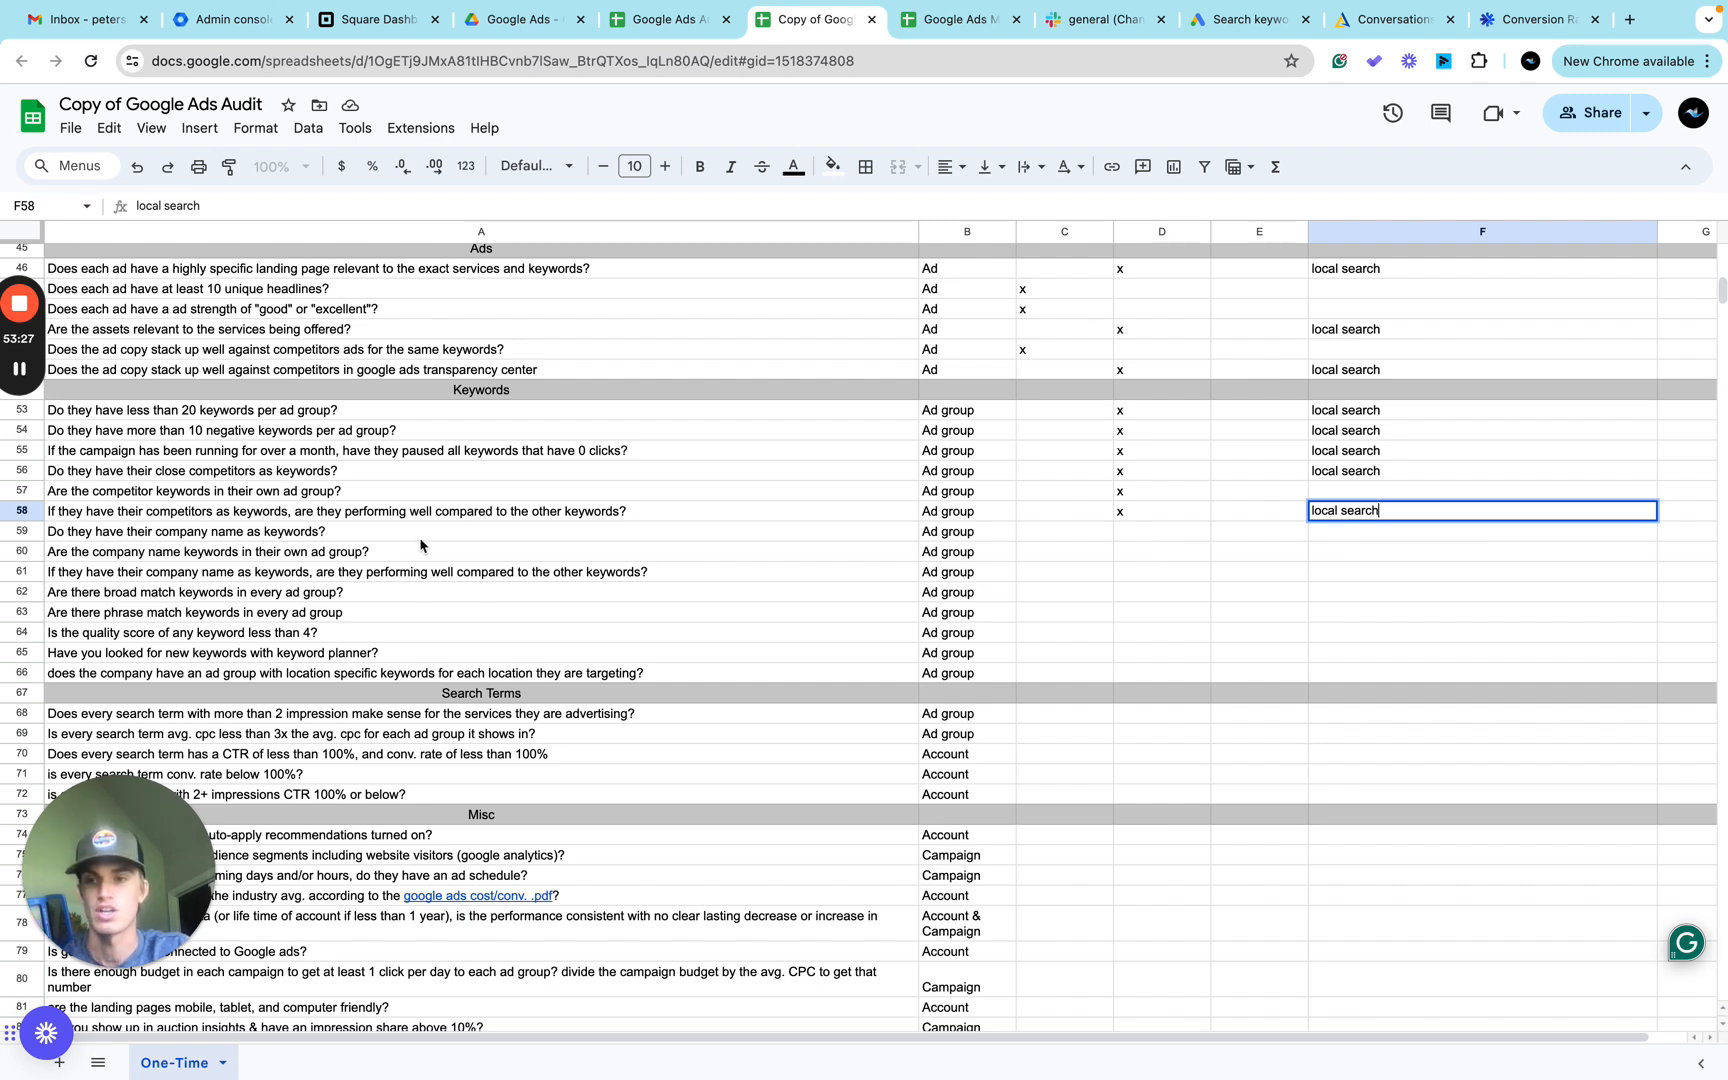
Switch to Google Ads and filter the Local Search ad group's keywords to those whose keyword text contains "polaris".
{"action": "key", "text": "ctrl+Right"}
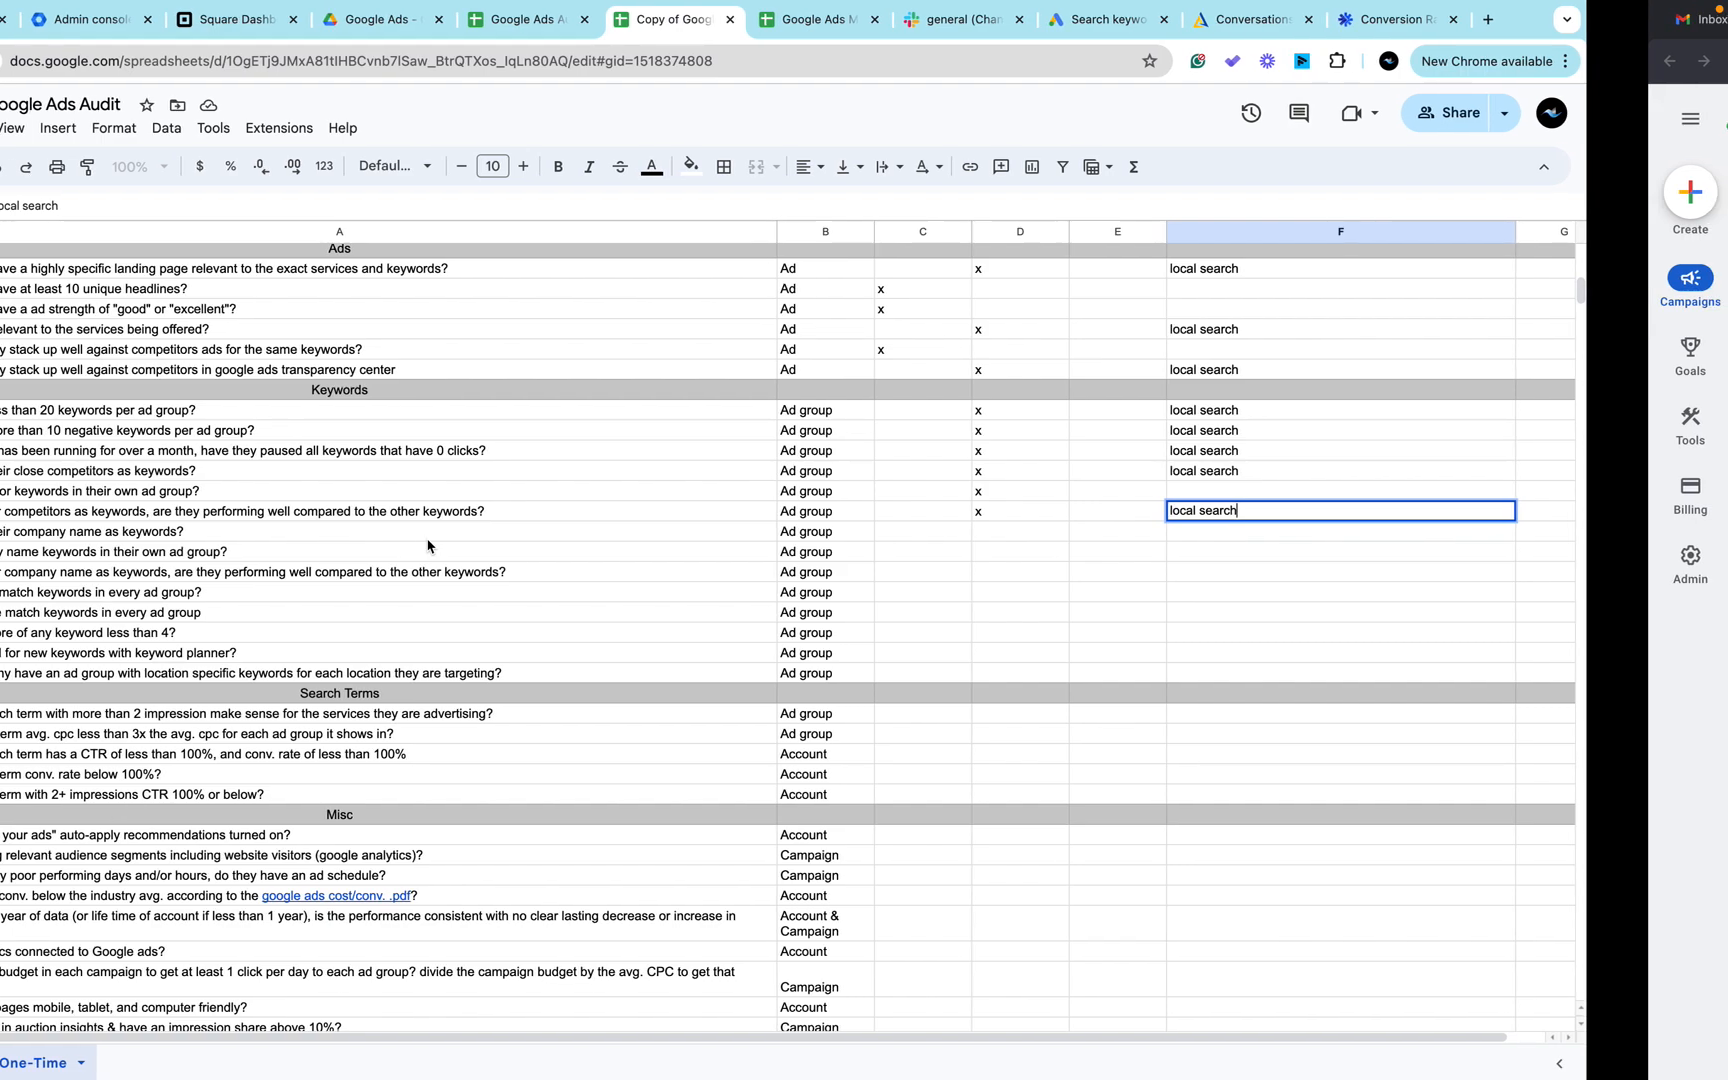
{"action": "scroll", "coordinate": [660, 560], "scroll_direction": "up", "scroll_amount": 10}
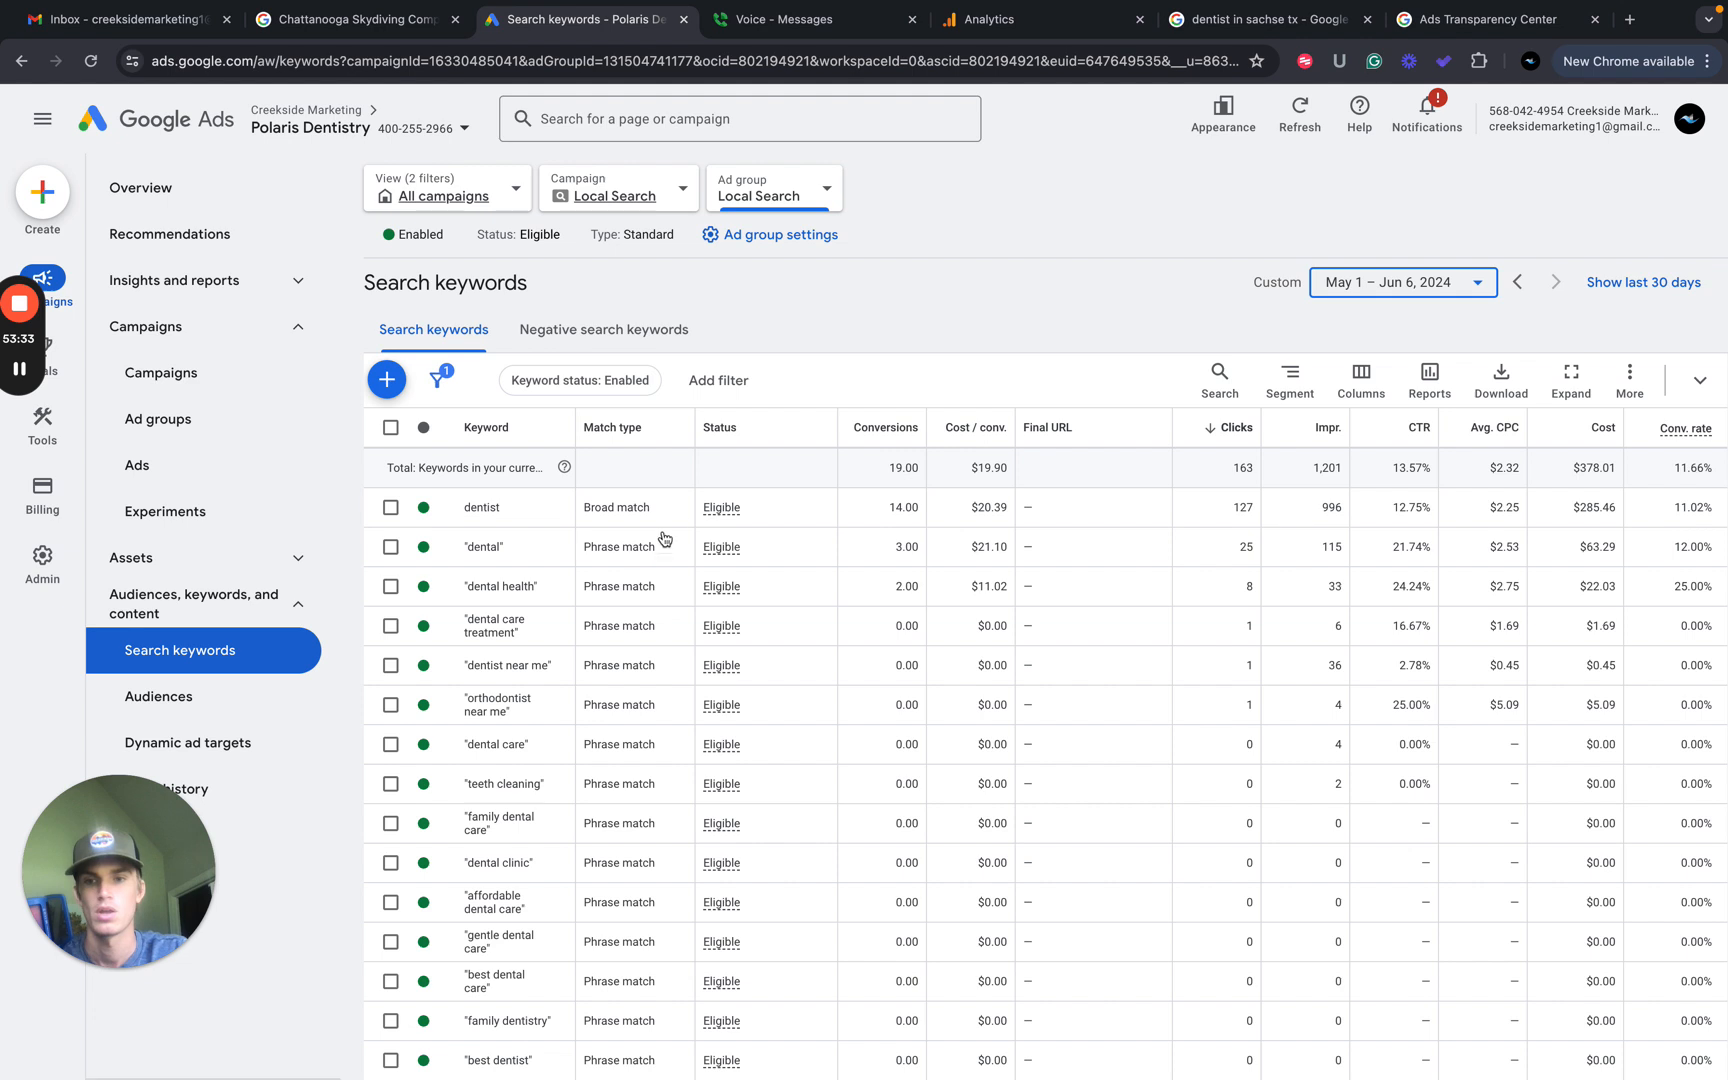
{"action": "left_click", "coordinate": [711, 381]}
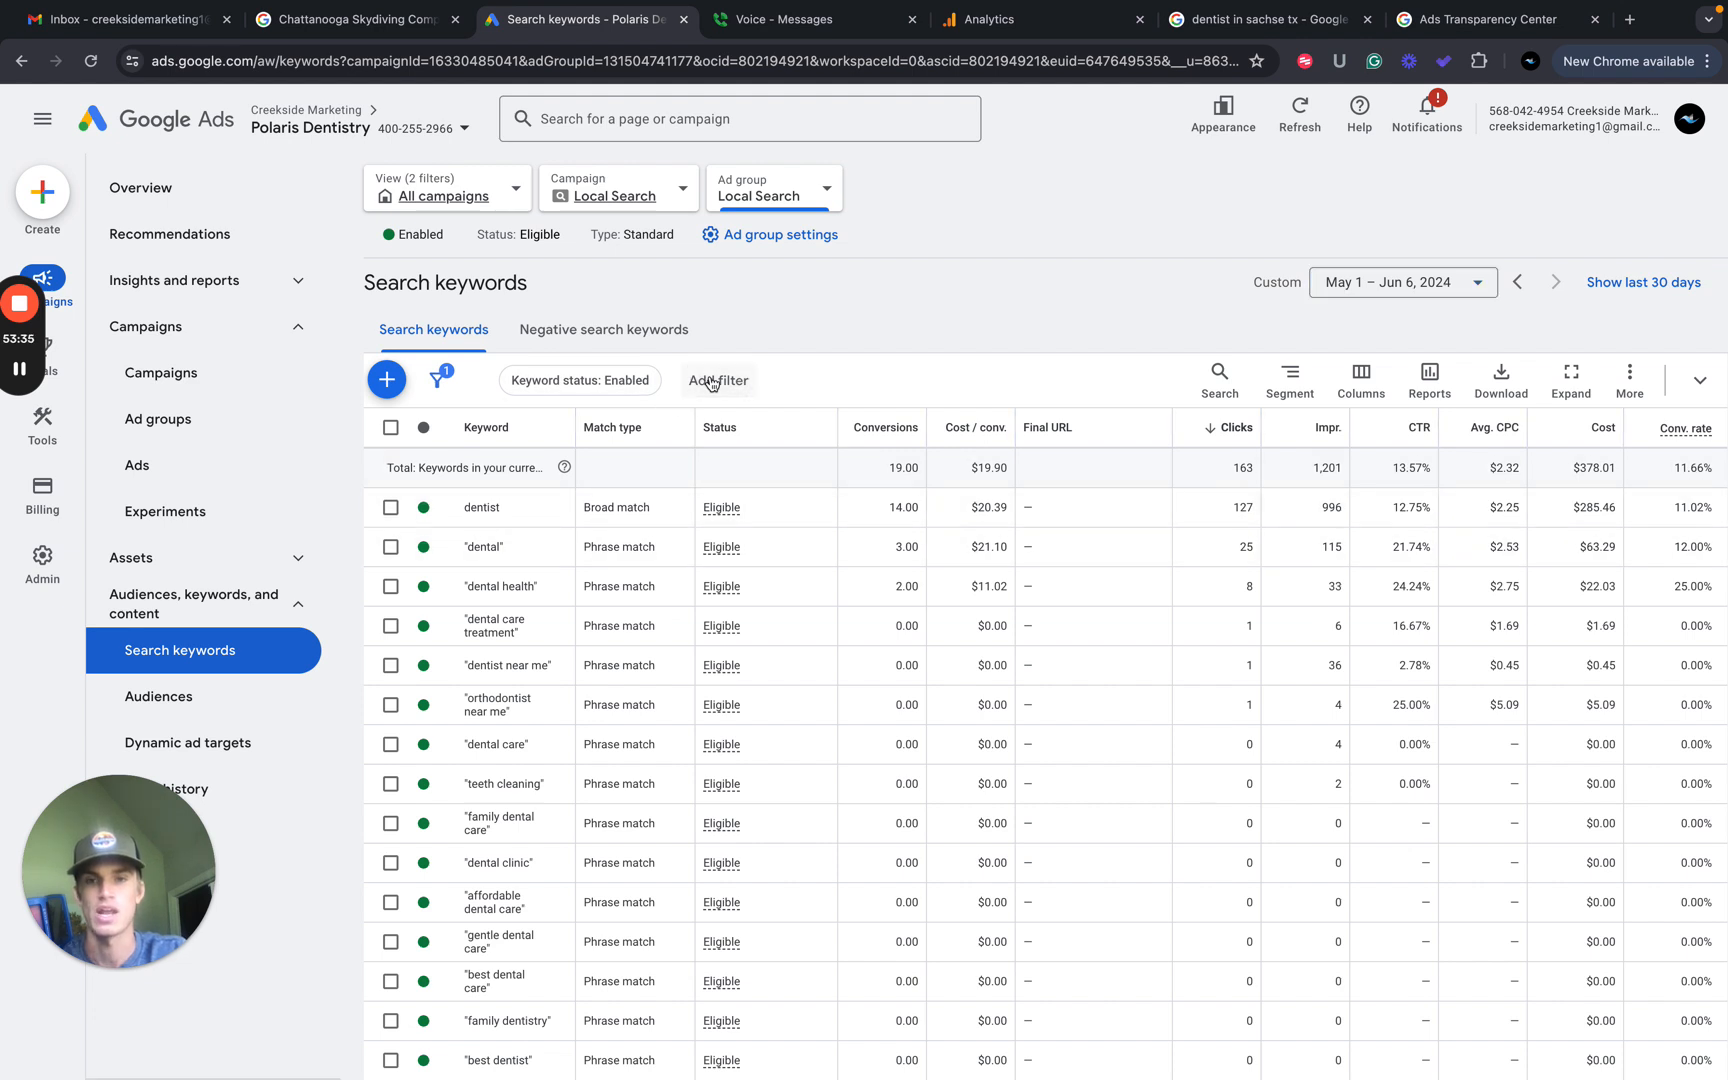
{"action": "scroll", "coordinate": [731, 716], "scroll_direction": "down", "scroll_amount": 2}
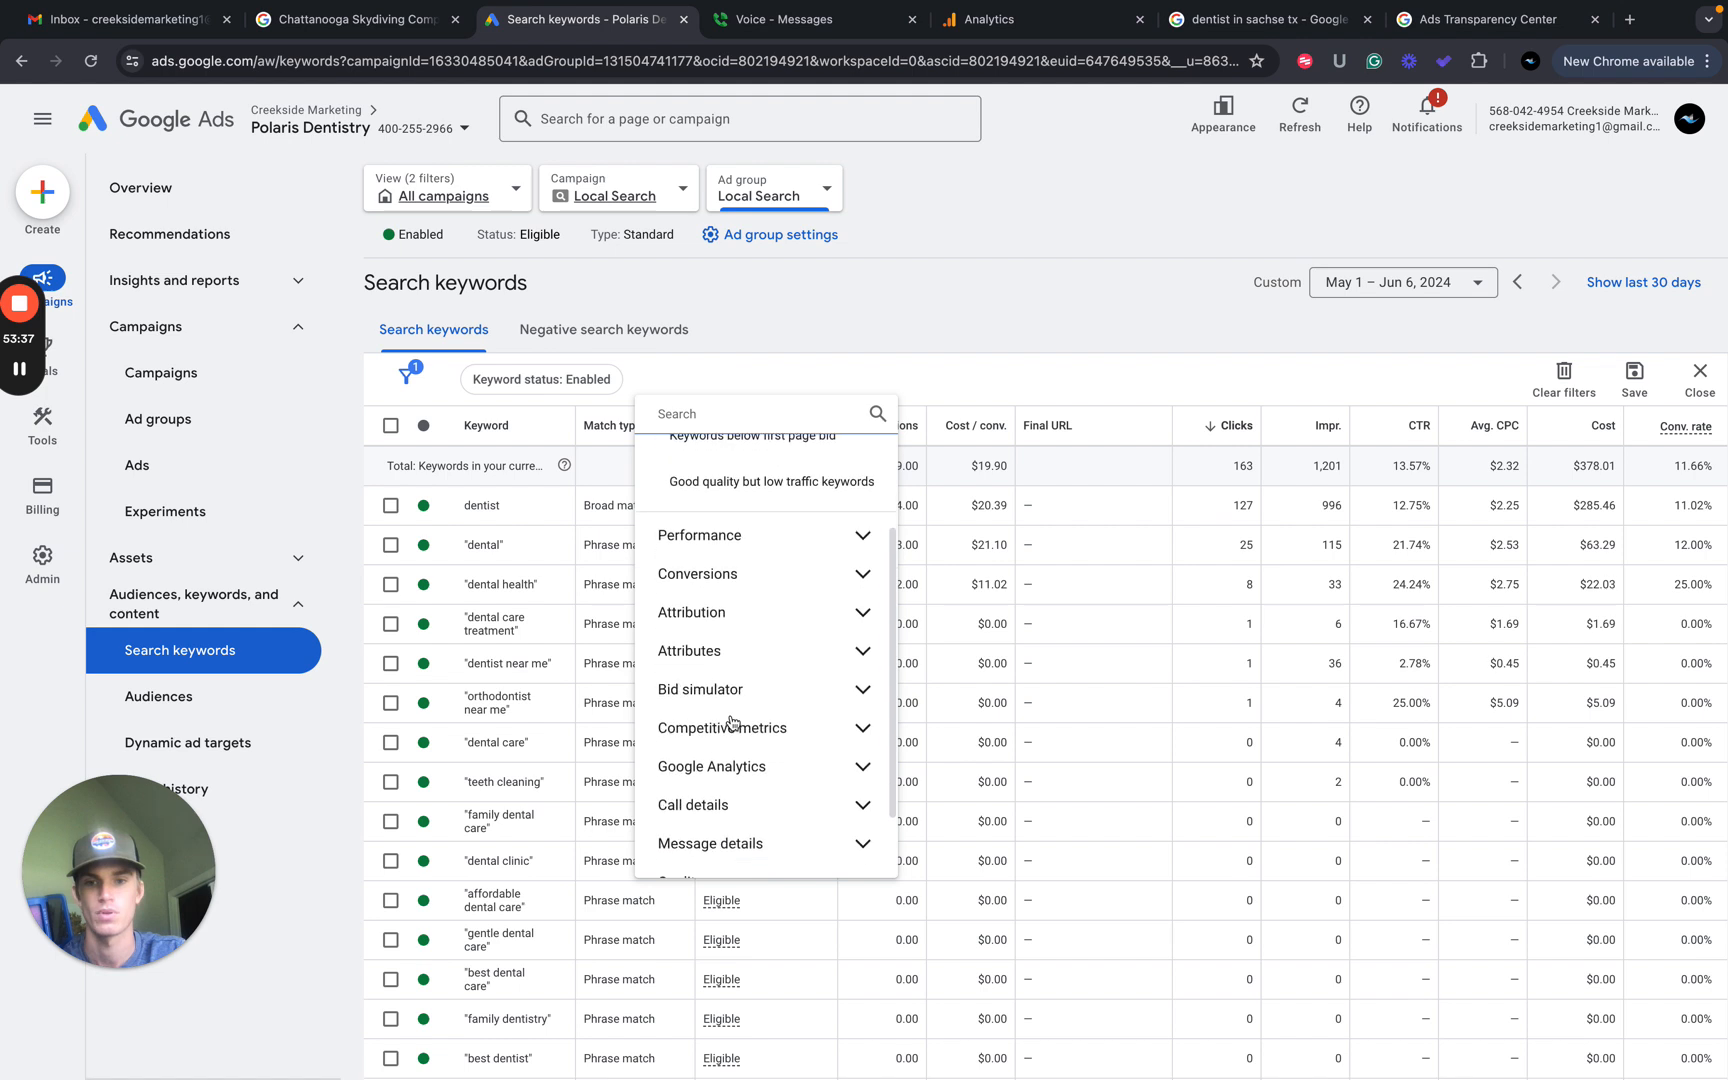
{"action": "scroll", "coordinate": [829, 645], "scroll_direction": "up", "scroll_amount": 1}
{"action": "scroll", "coordinate": [829, 645], "scroll_direction": "down", "scroll_amount": 1}
{"action": "scroll", "coordinate": [829, 645], "scroll_direction": "up", "scroll_amount": 3}
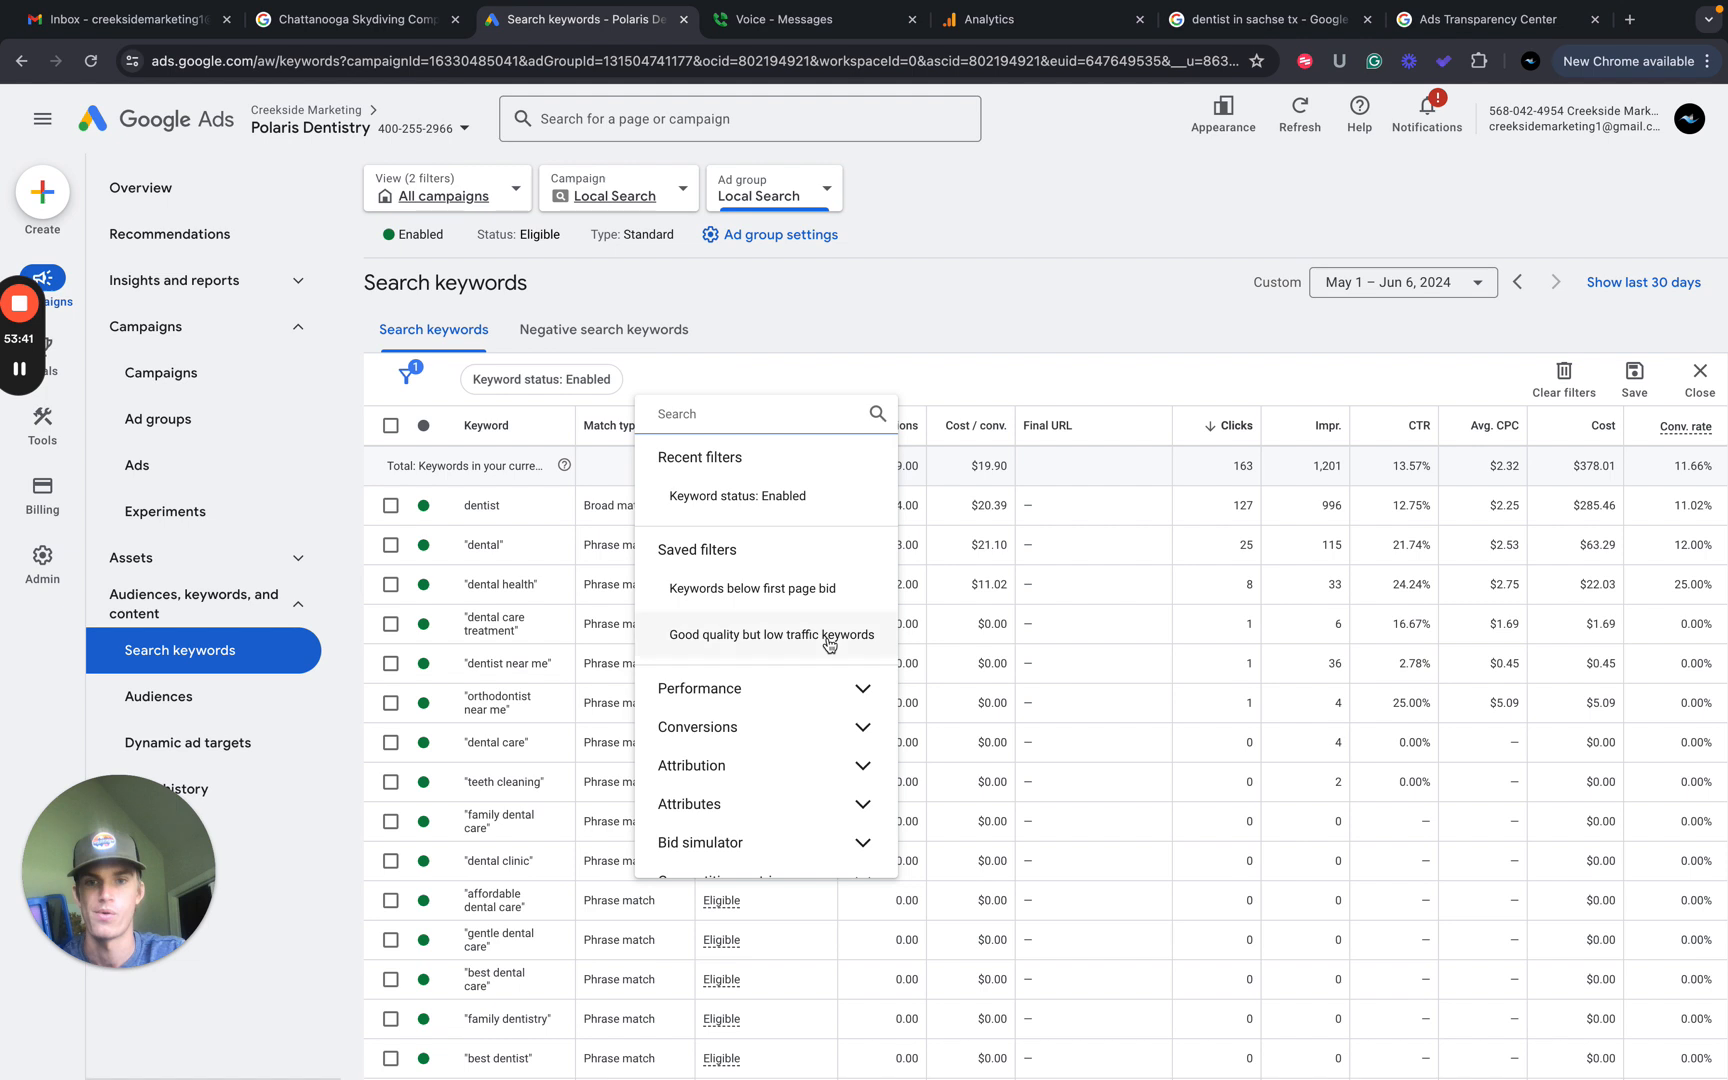
{"action": "left_click", "coordinate": [752, 800]}
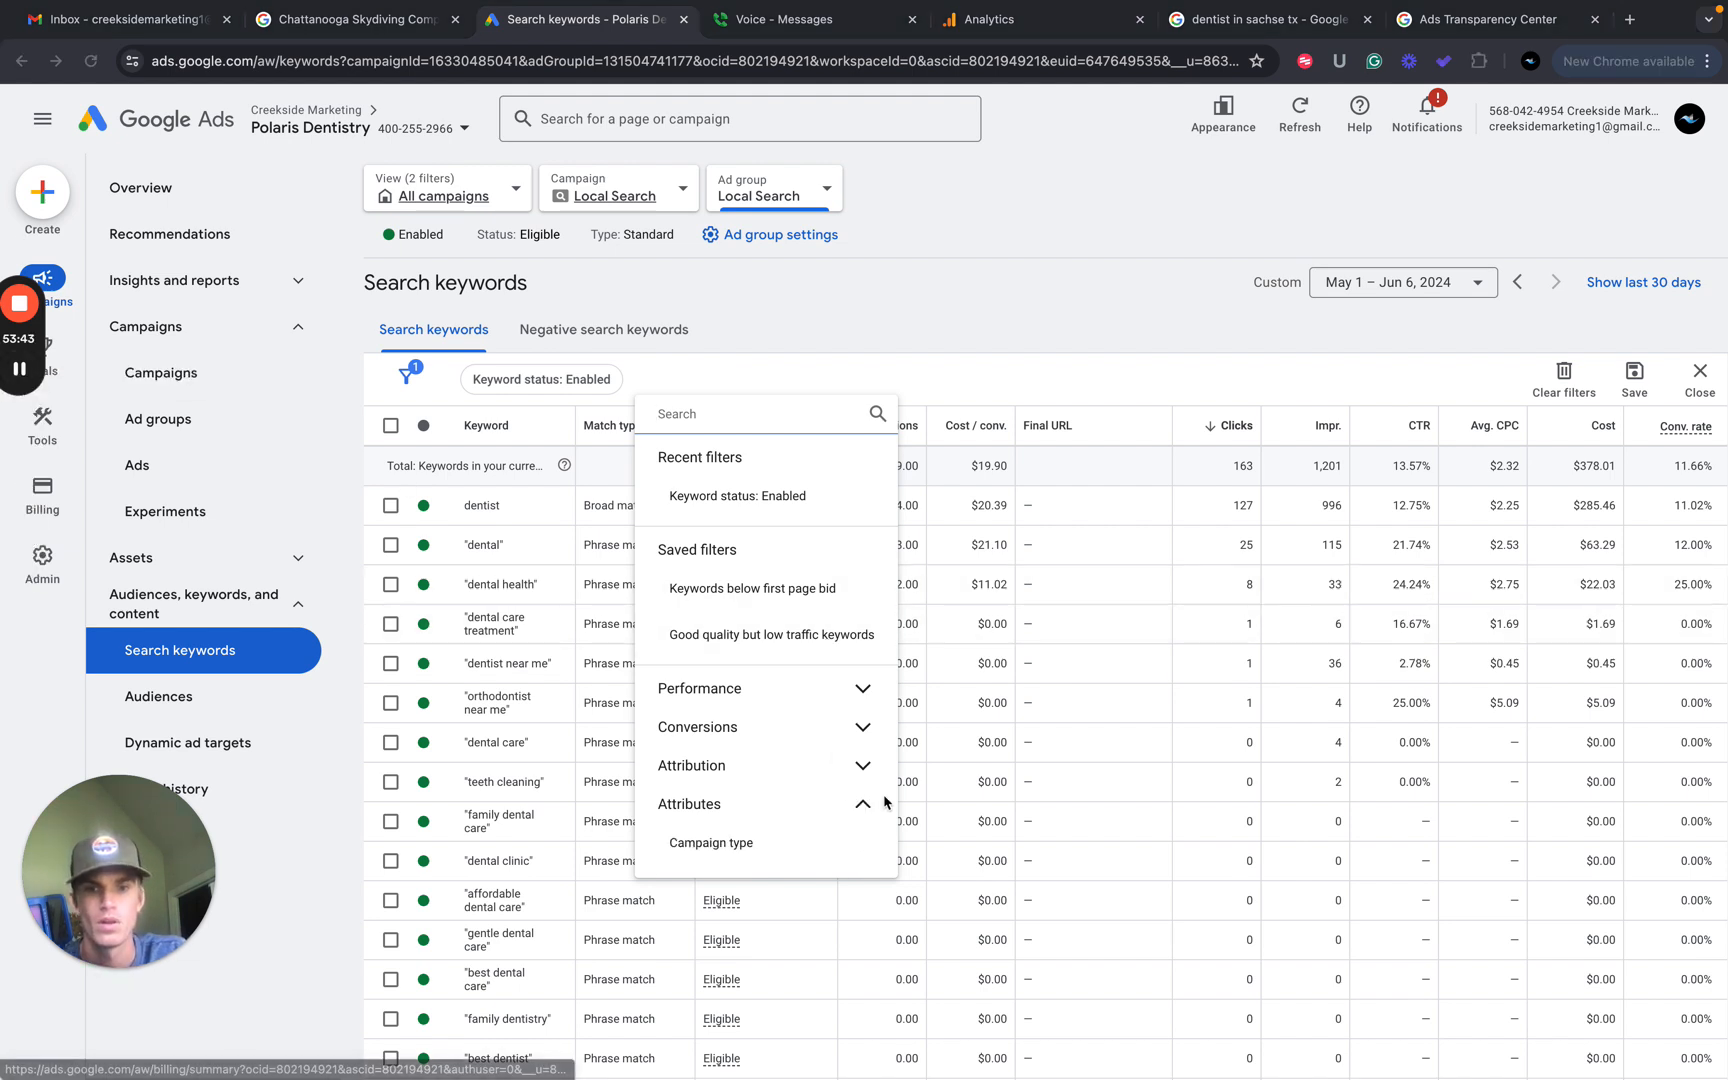
{"action": "scroll", "coordinate": [829, 805], "scroll_direction": "down", "scroll_amount": 5}
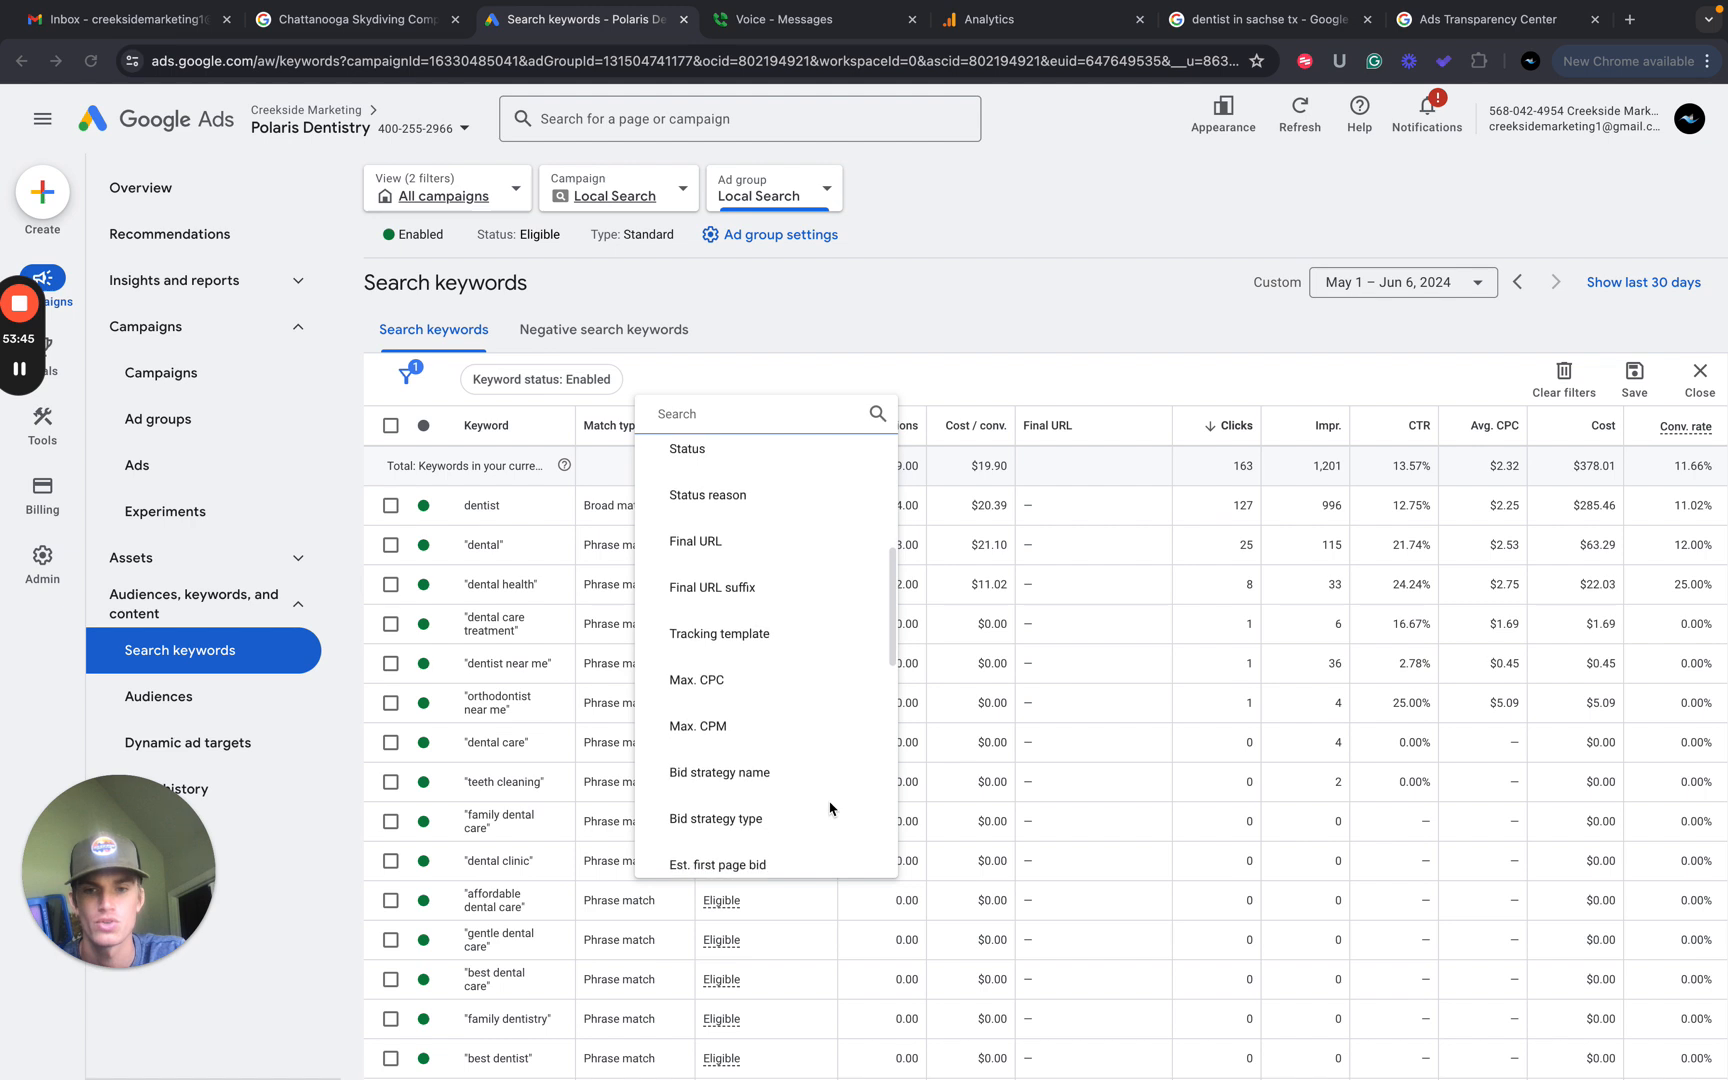
{"action": "scroll", "coordinate": [829, 808], "scroll_direction": "down", "scroll_amount": 4}
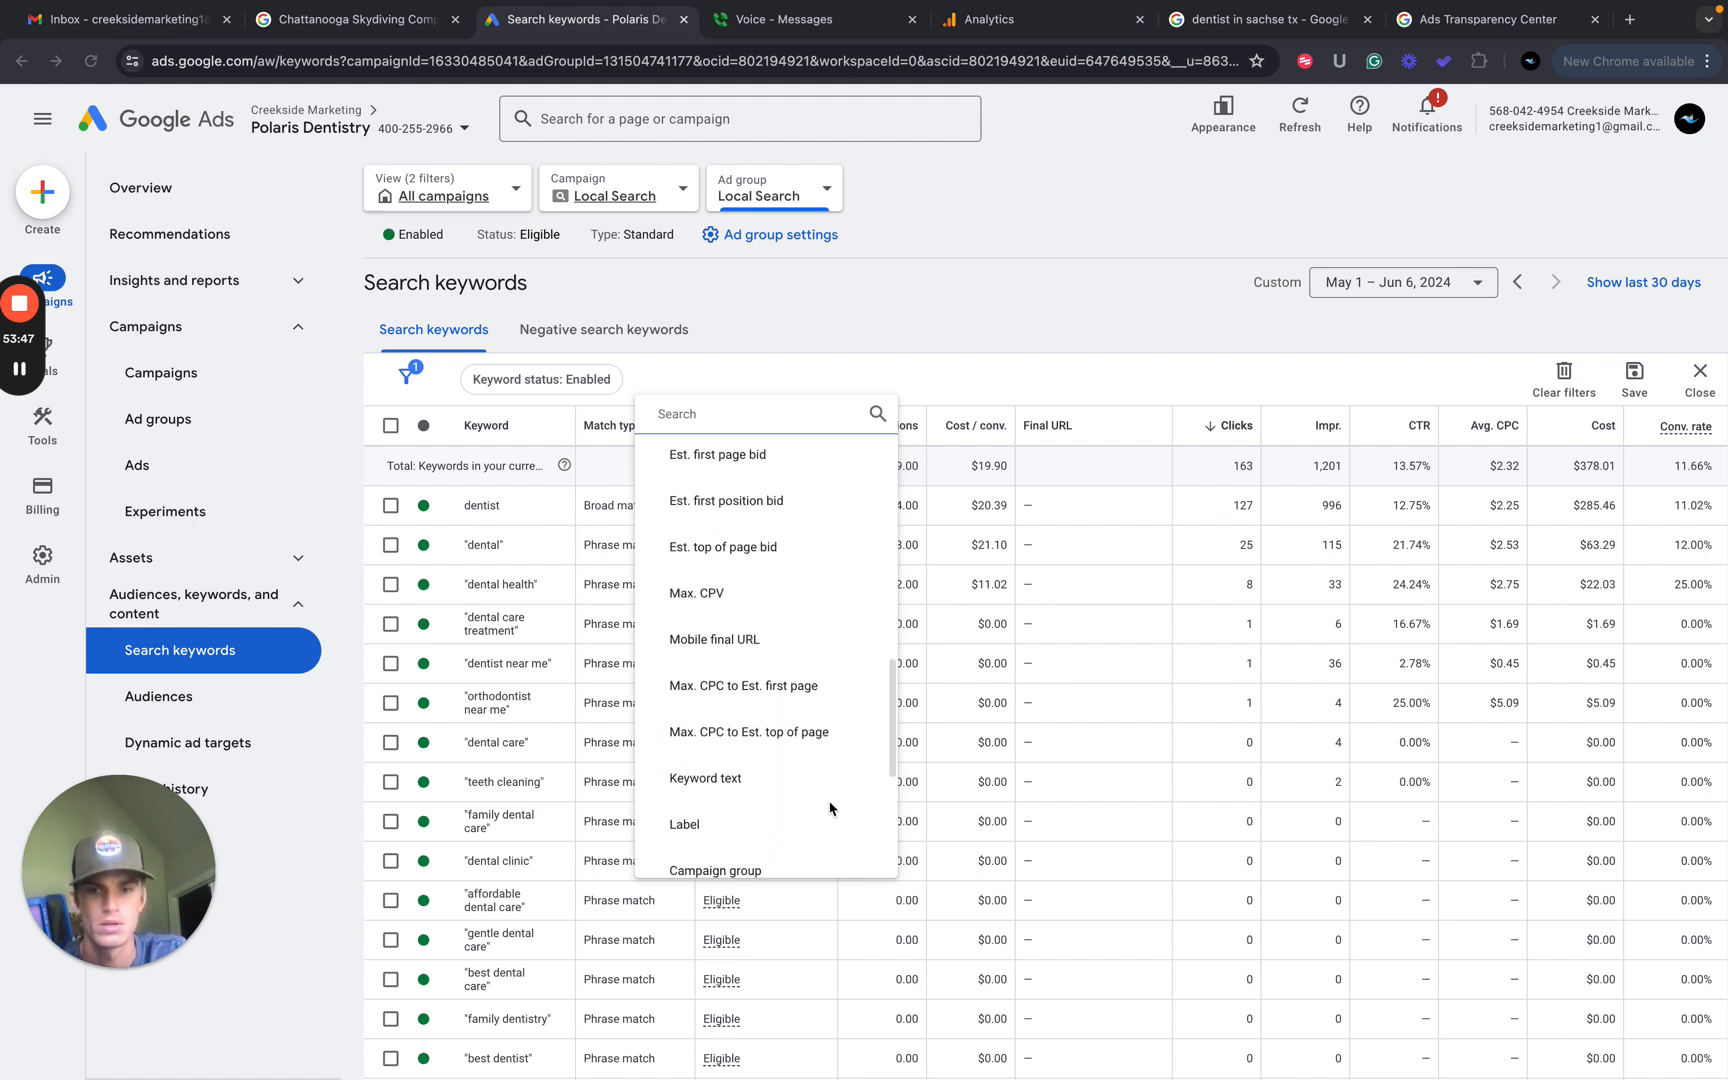
{"action": "left_click", "coordinate": [731, 780]}
{"action": "left_click", "coordinate": [730, 574]}
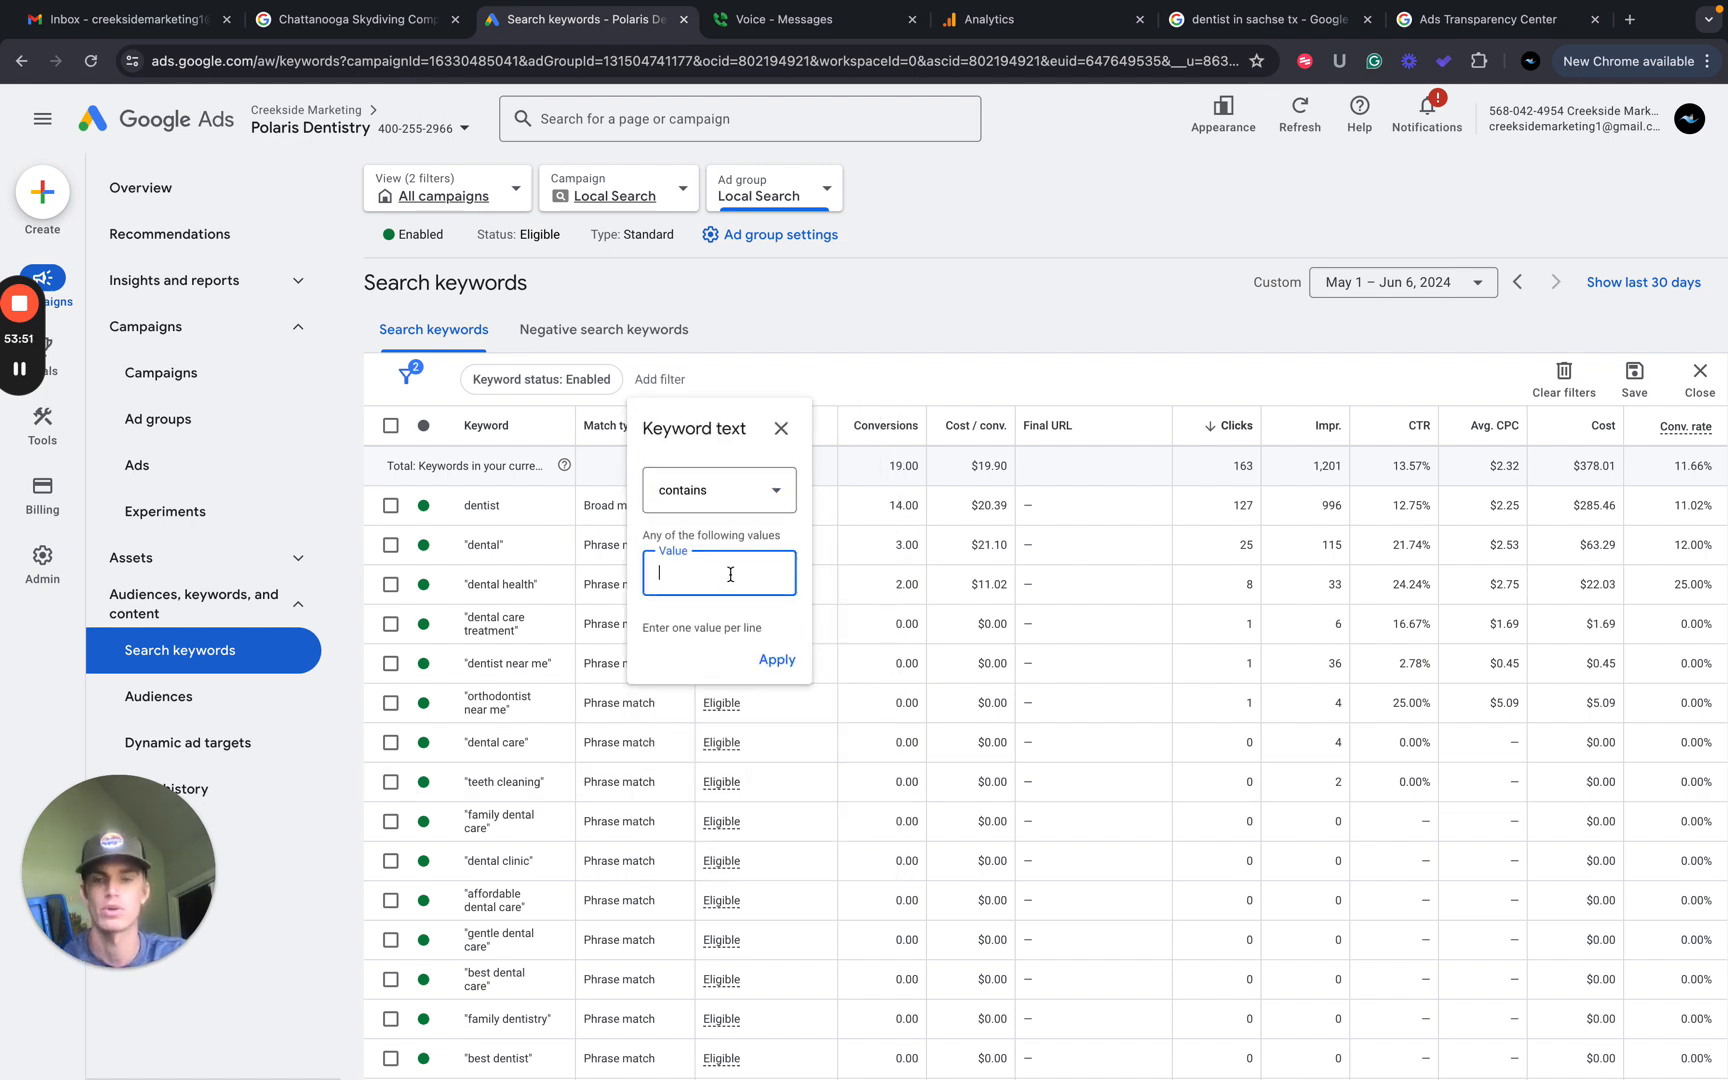
{"action": "type", "text": "polaris"}
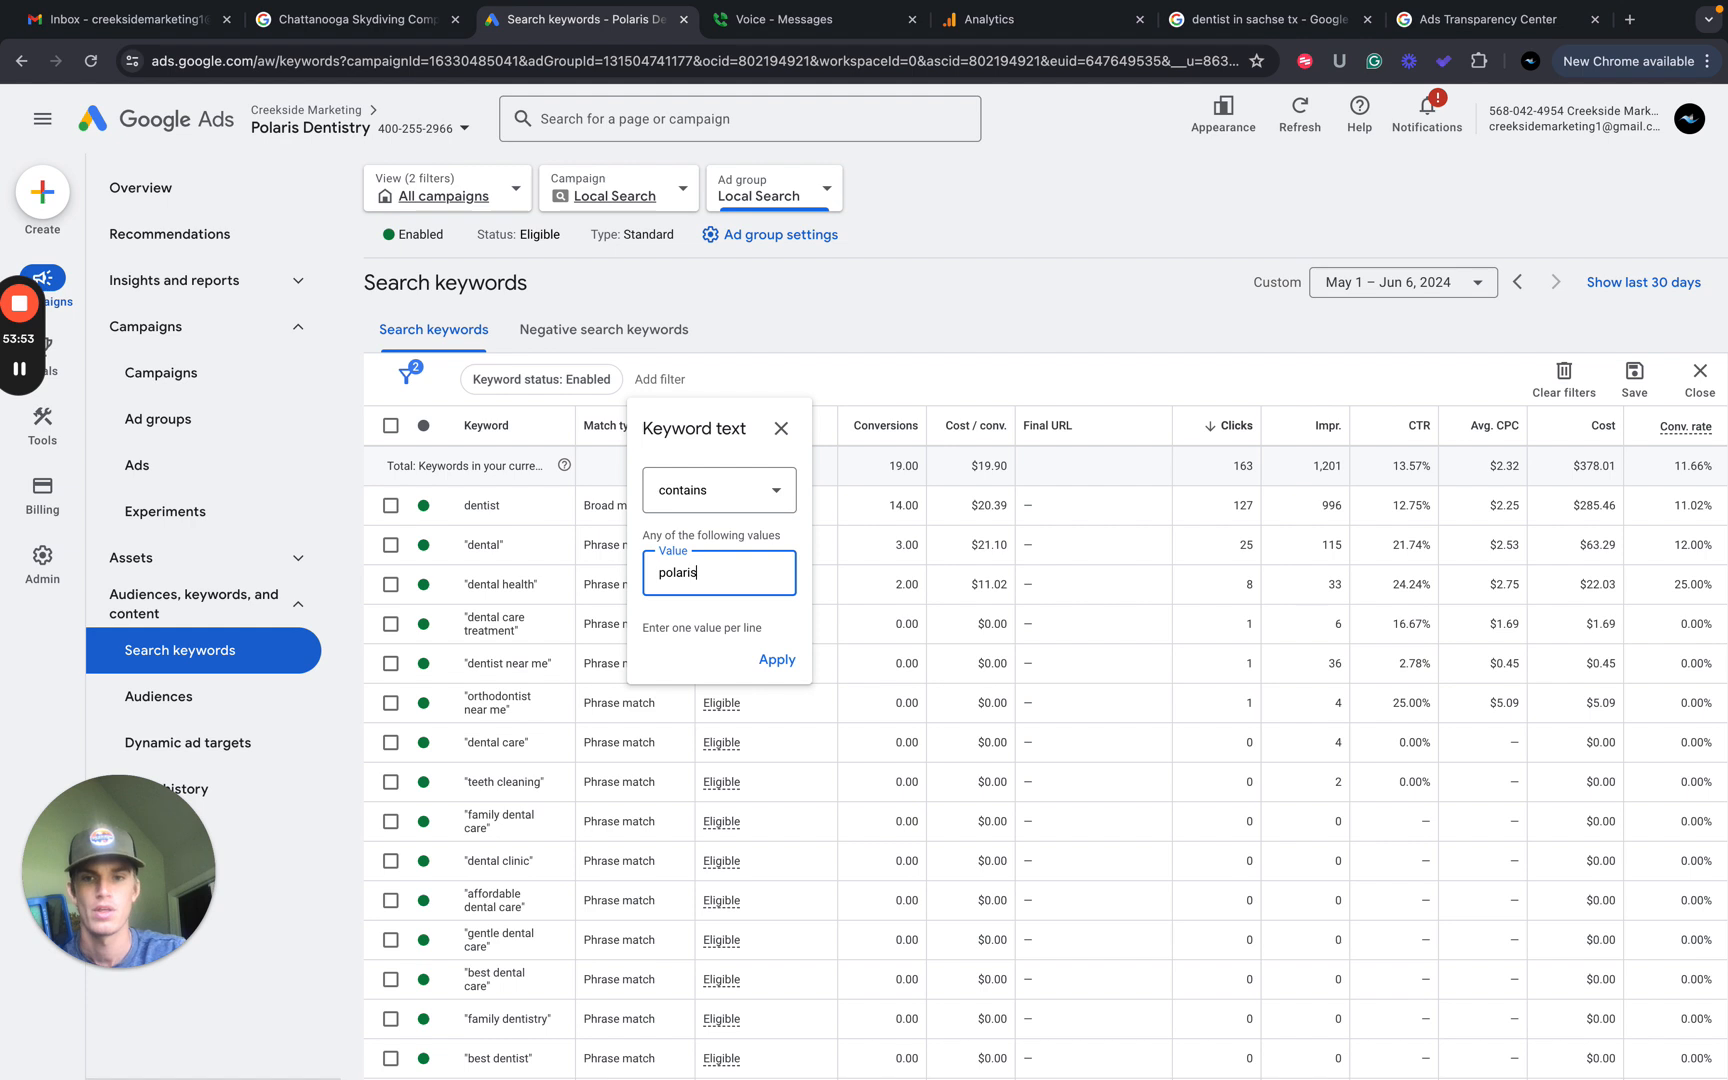
{"action": "left_click", "coordinate": [776, 662]}
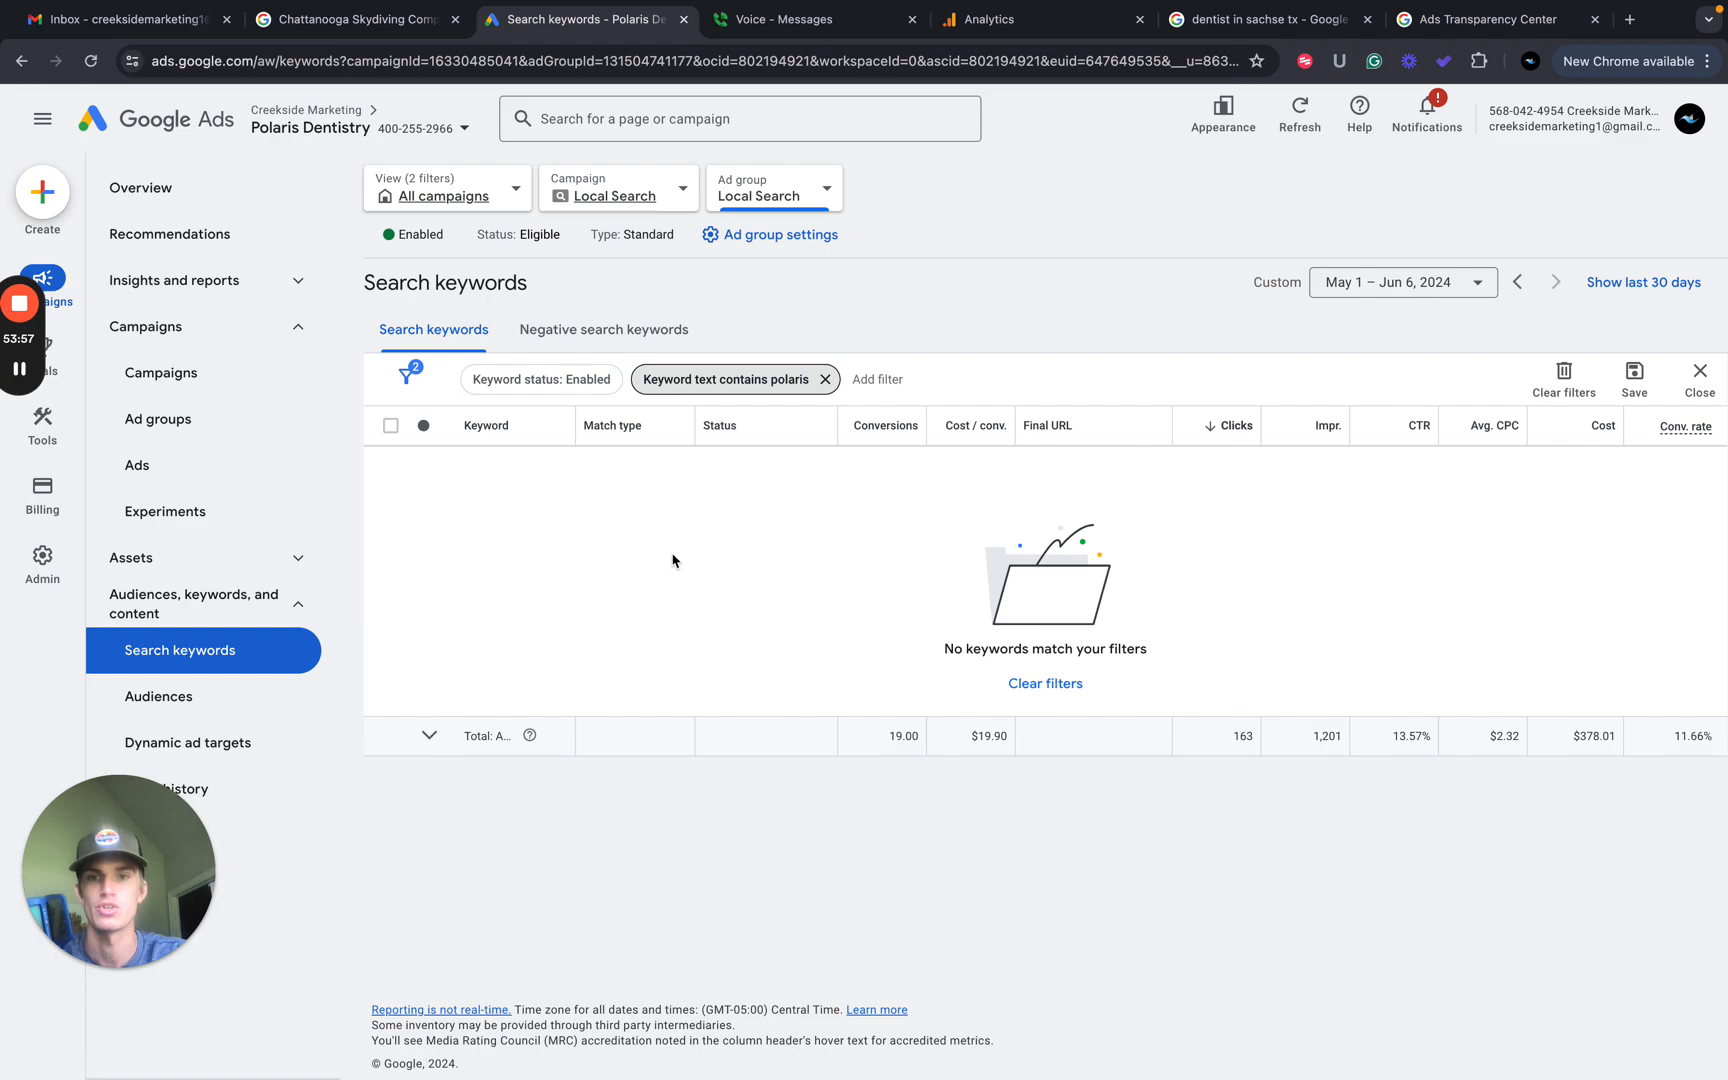
Back in the audit sheet, mark x in column D for having the company name as keywords.
{"action": "key", "text": "ctrl+Left"}
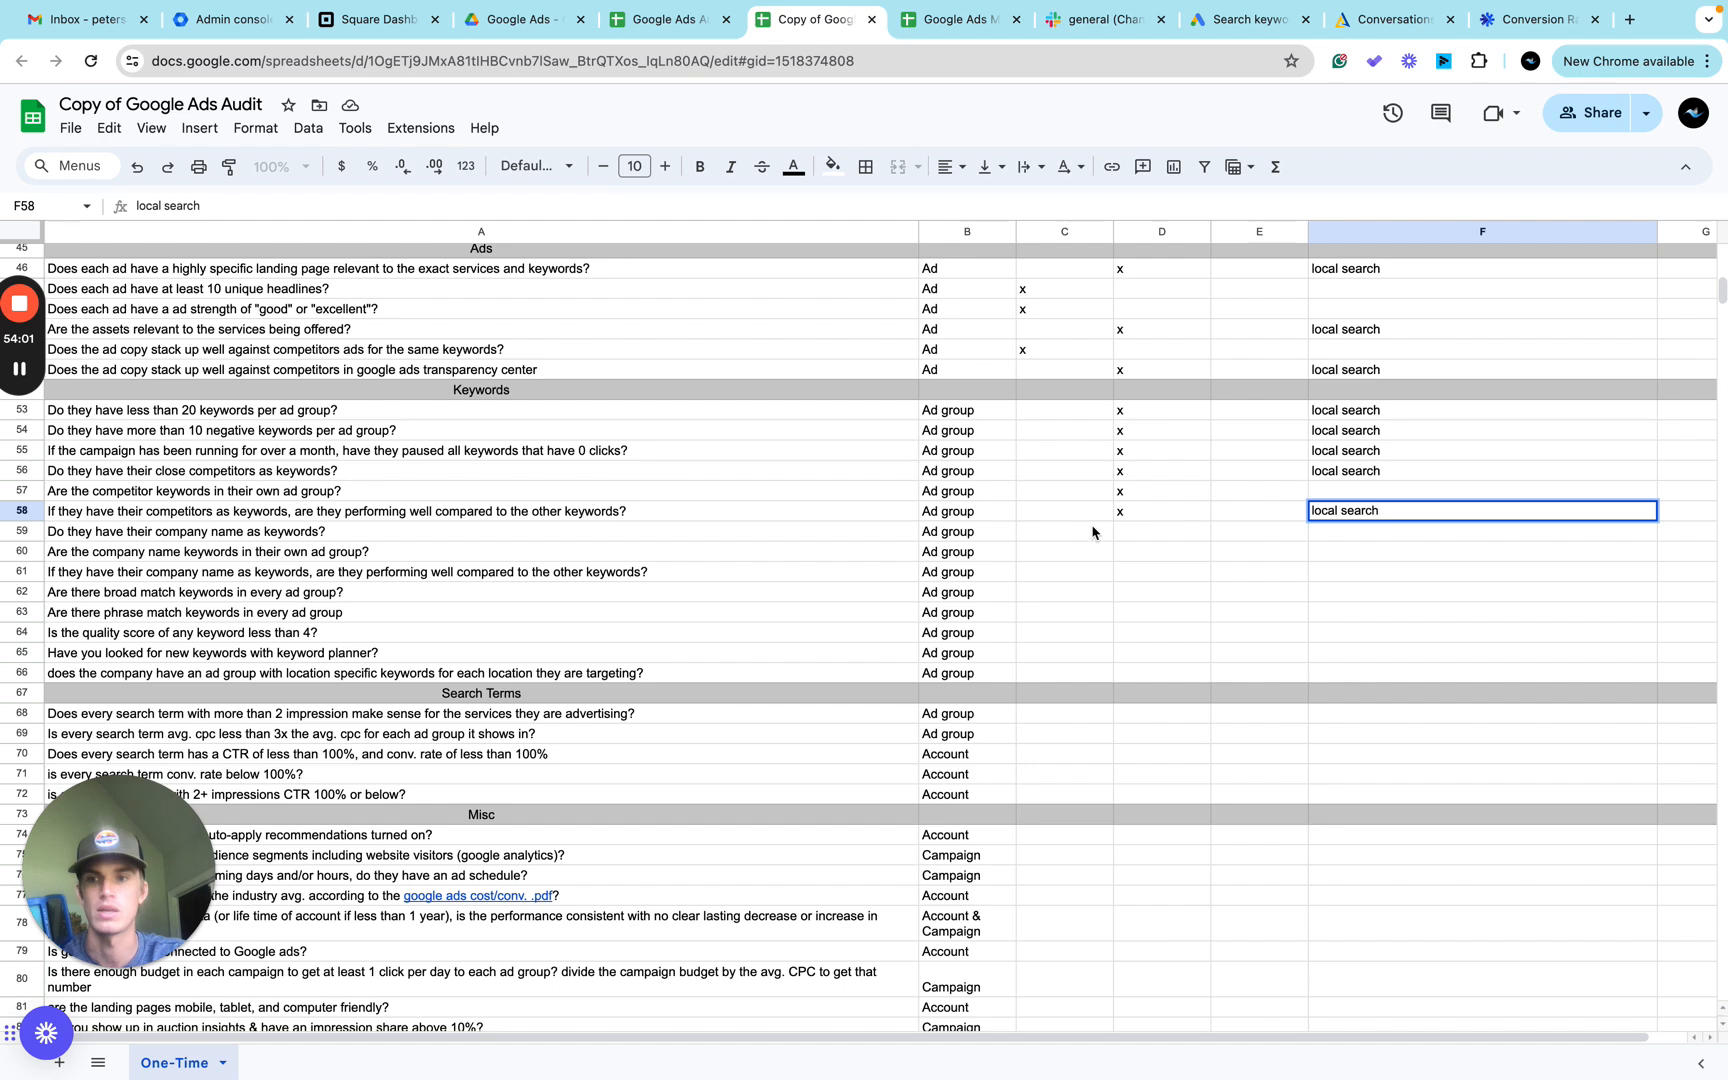
{"action": "left_click", "coordinate": [1170, 533]}
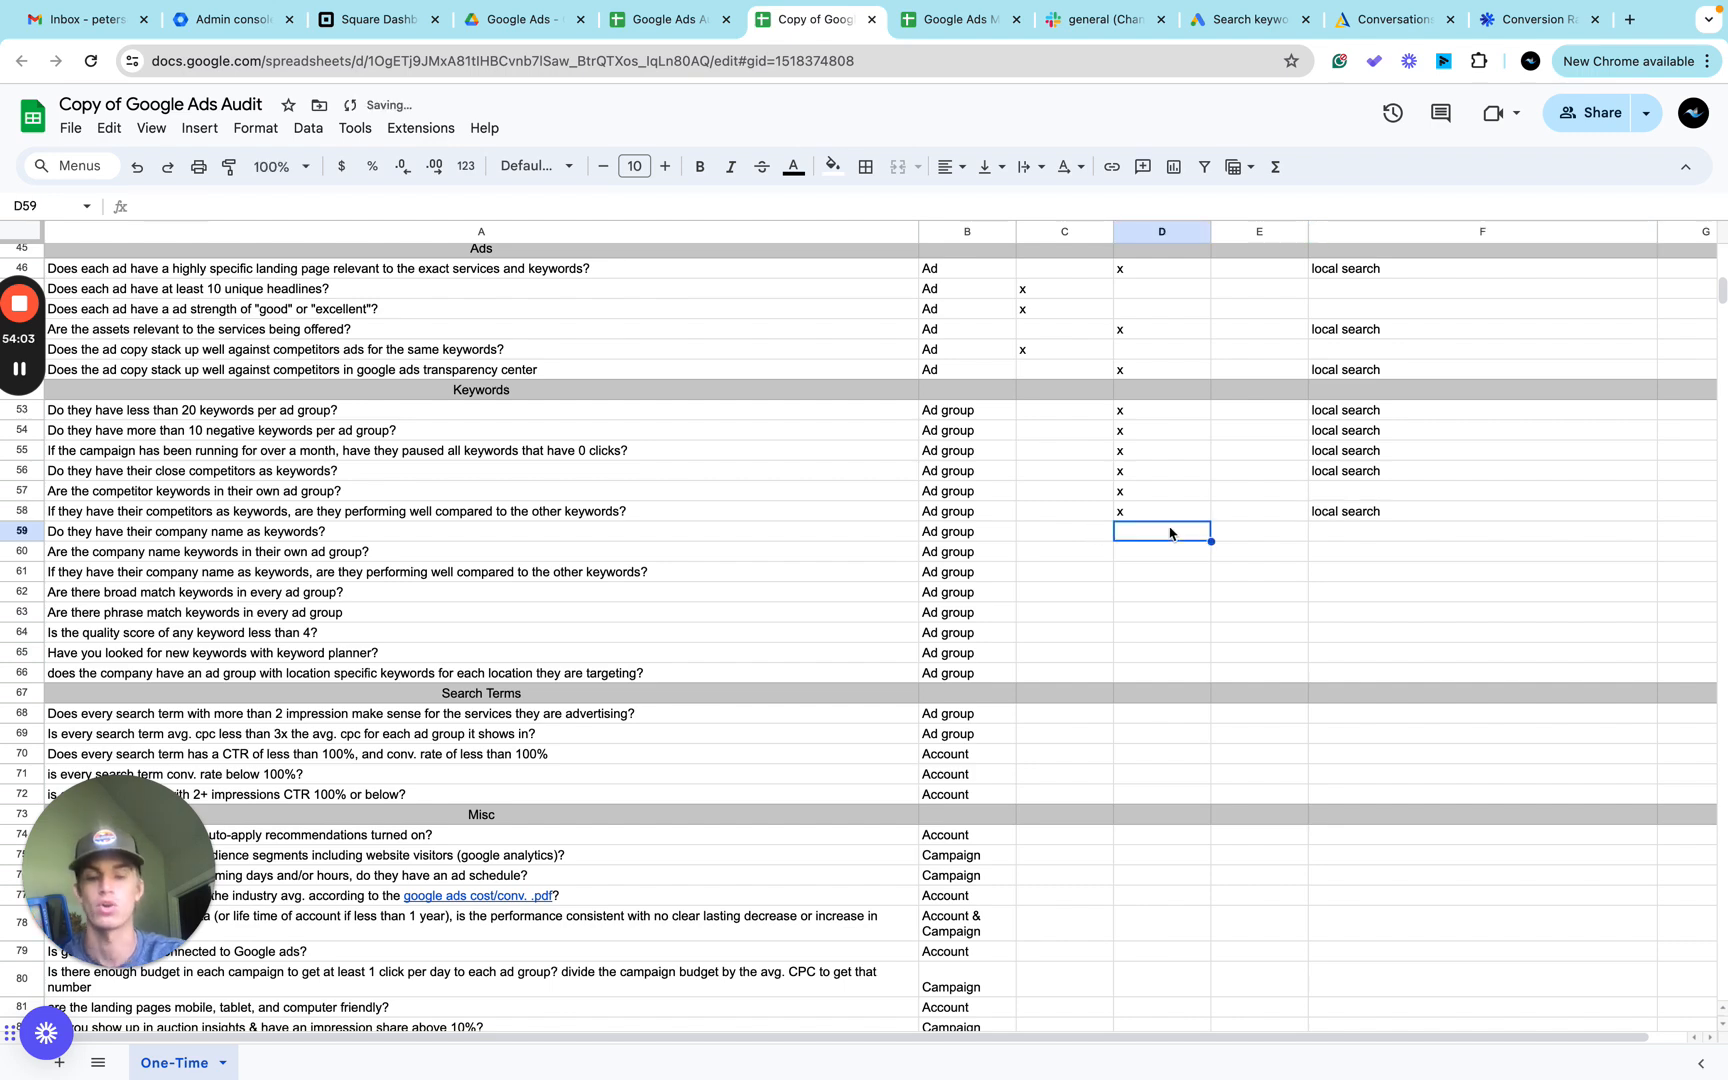
{"action": "type", "text": "x"}
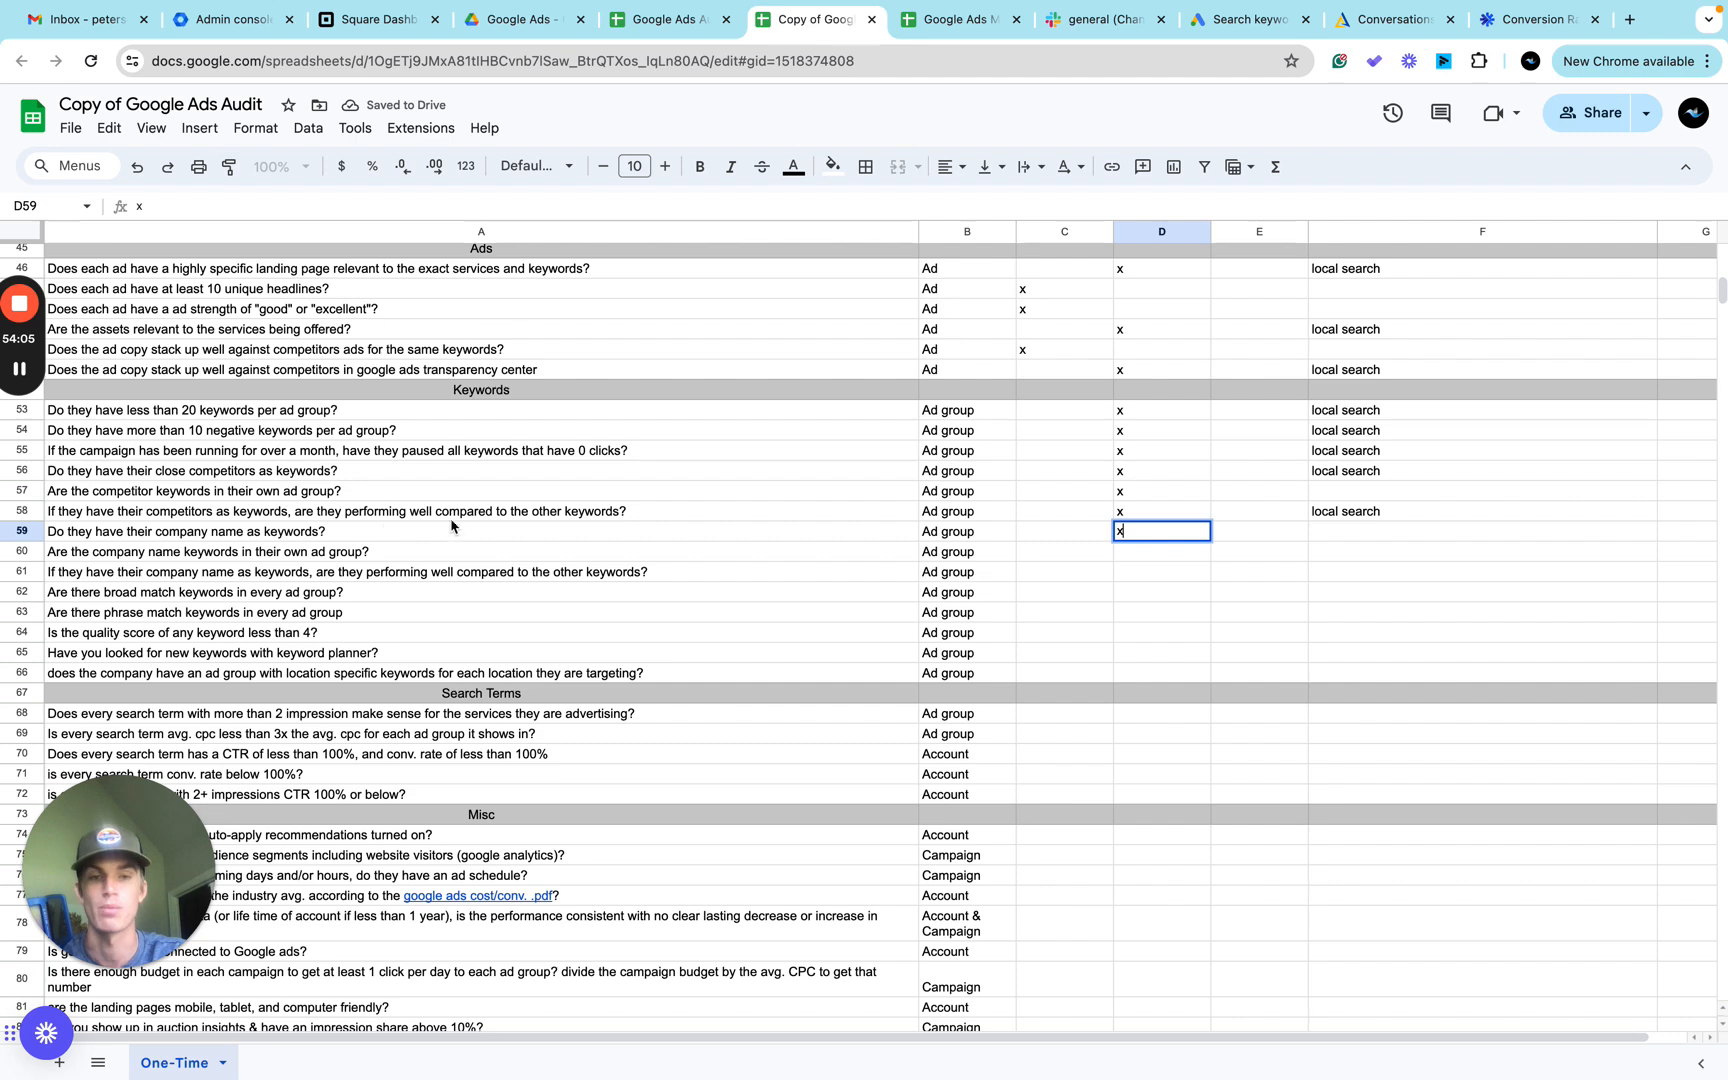
{"action": "left_click", "coordinate": [1345, 534]}
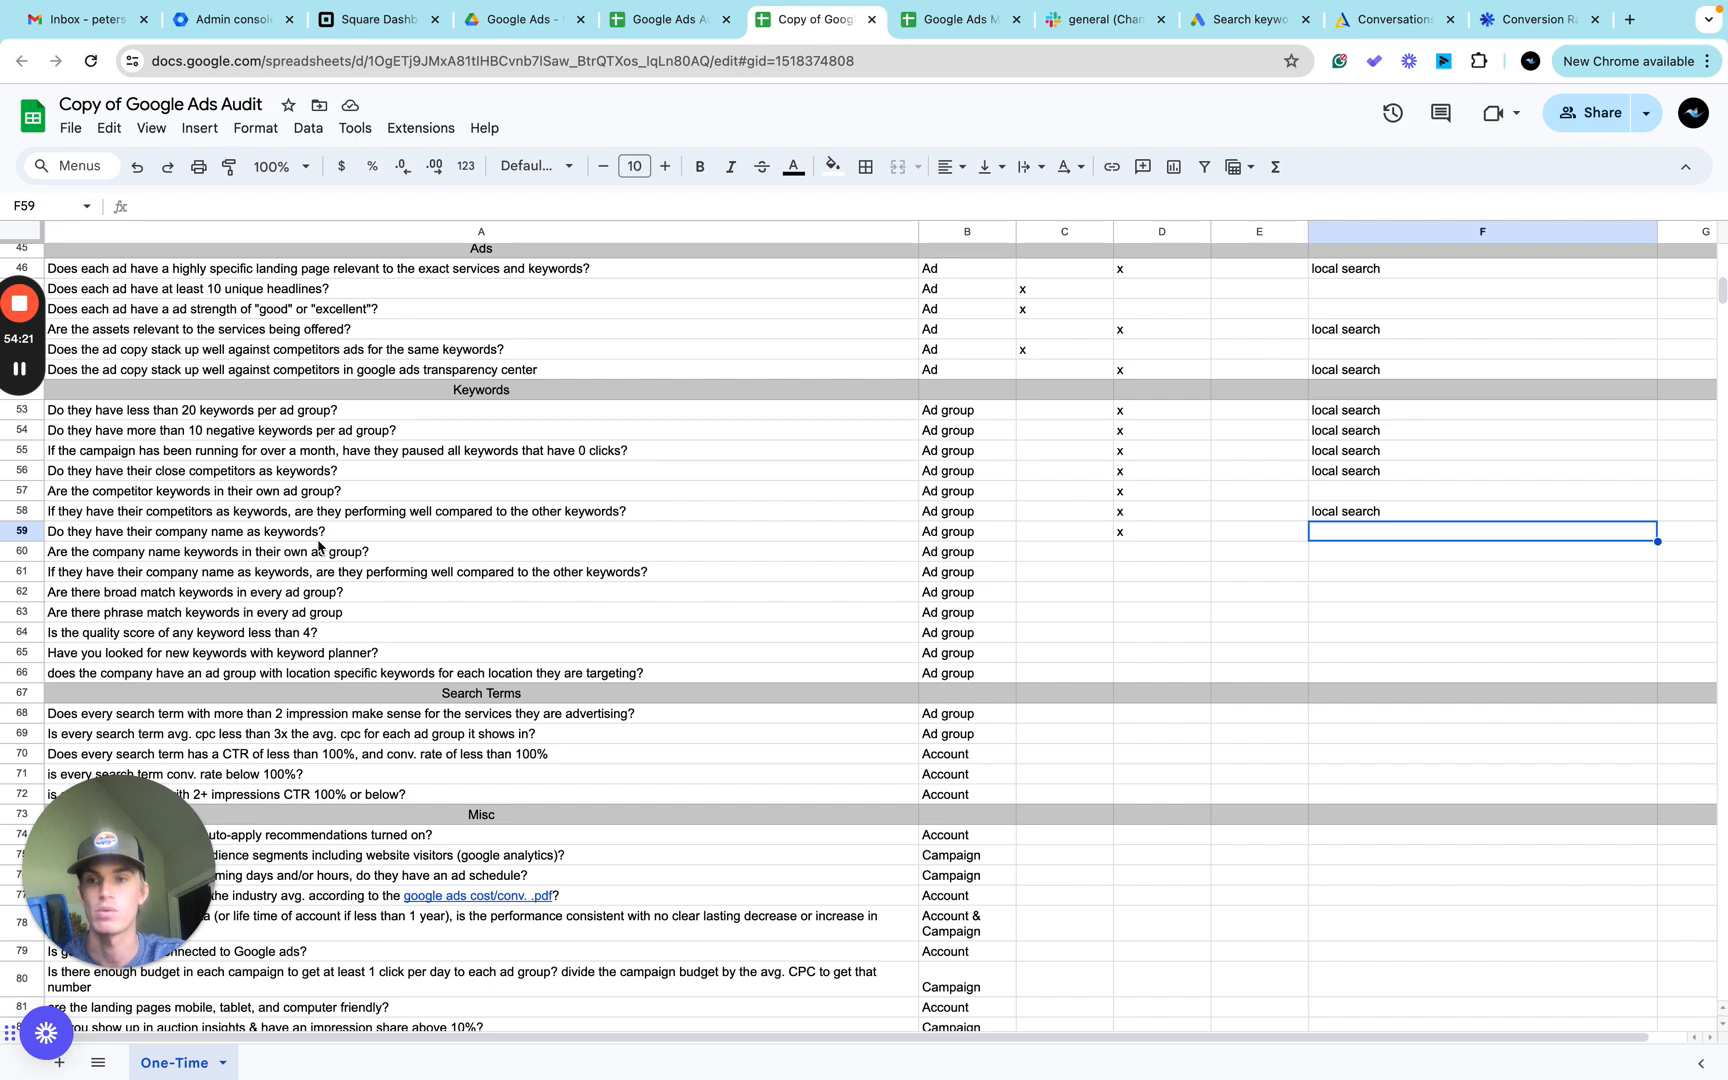
Mark x in column D for company name keywords being in their own ad group and for them performing well compared to the others.
{"action": "left_click", "coordinate": [1148, 553]}
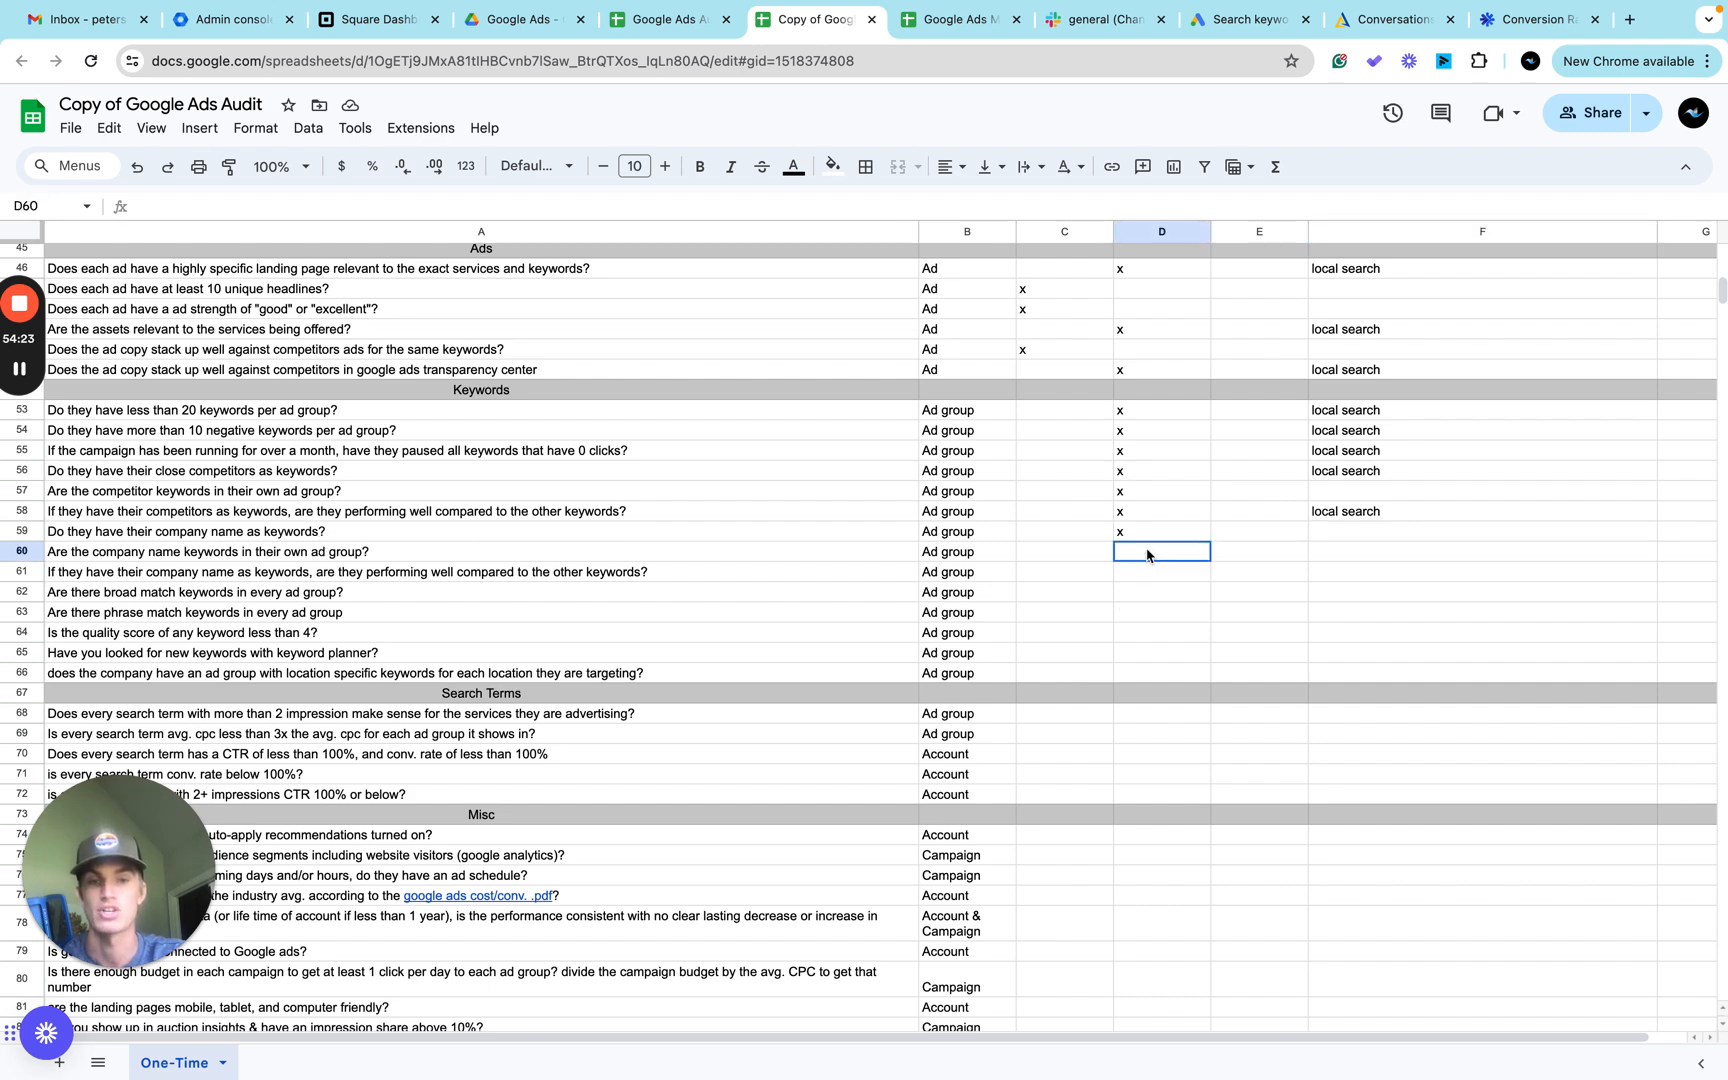
{"action": "type", "text": "x"}
{"action": "left_click", "coordinate": [1136, 578]}
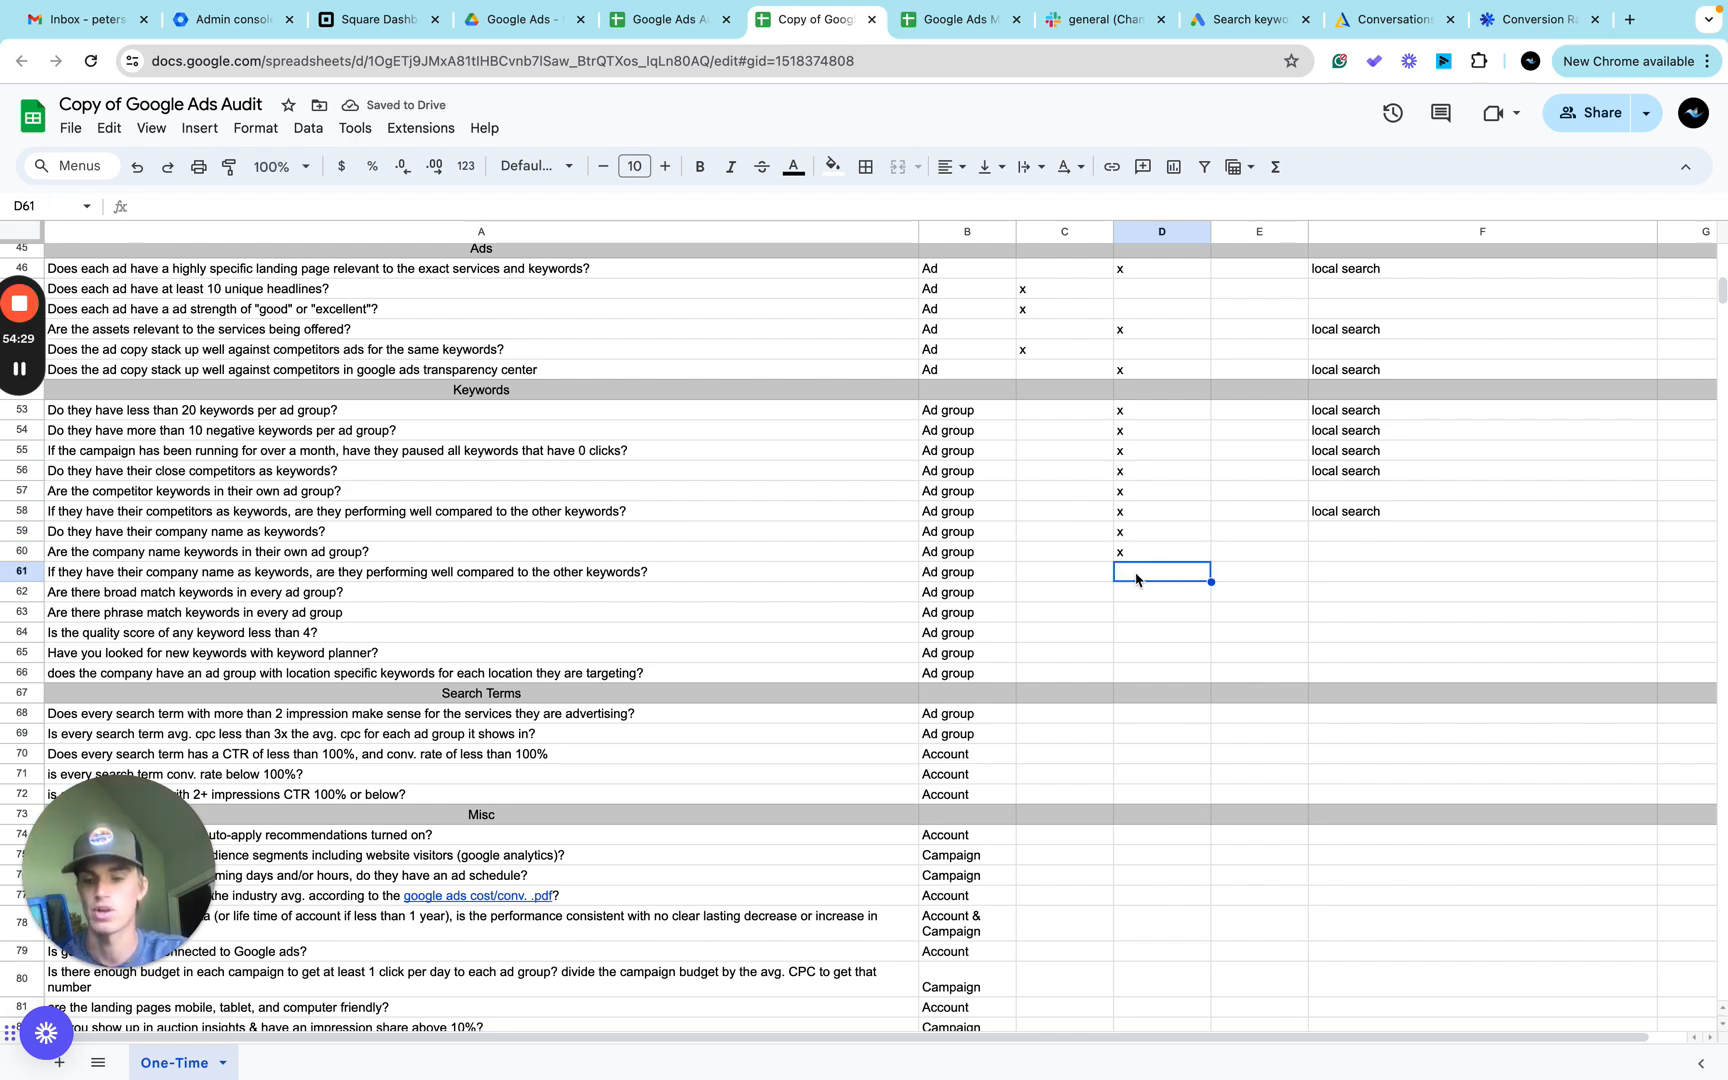
{"action": "type", "text": "x"}
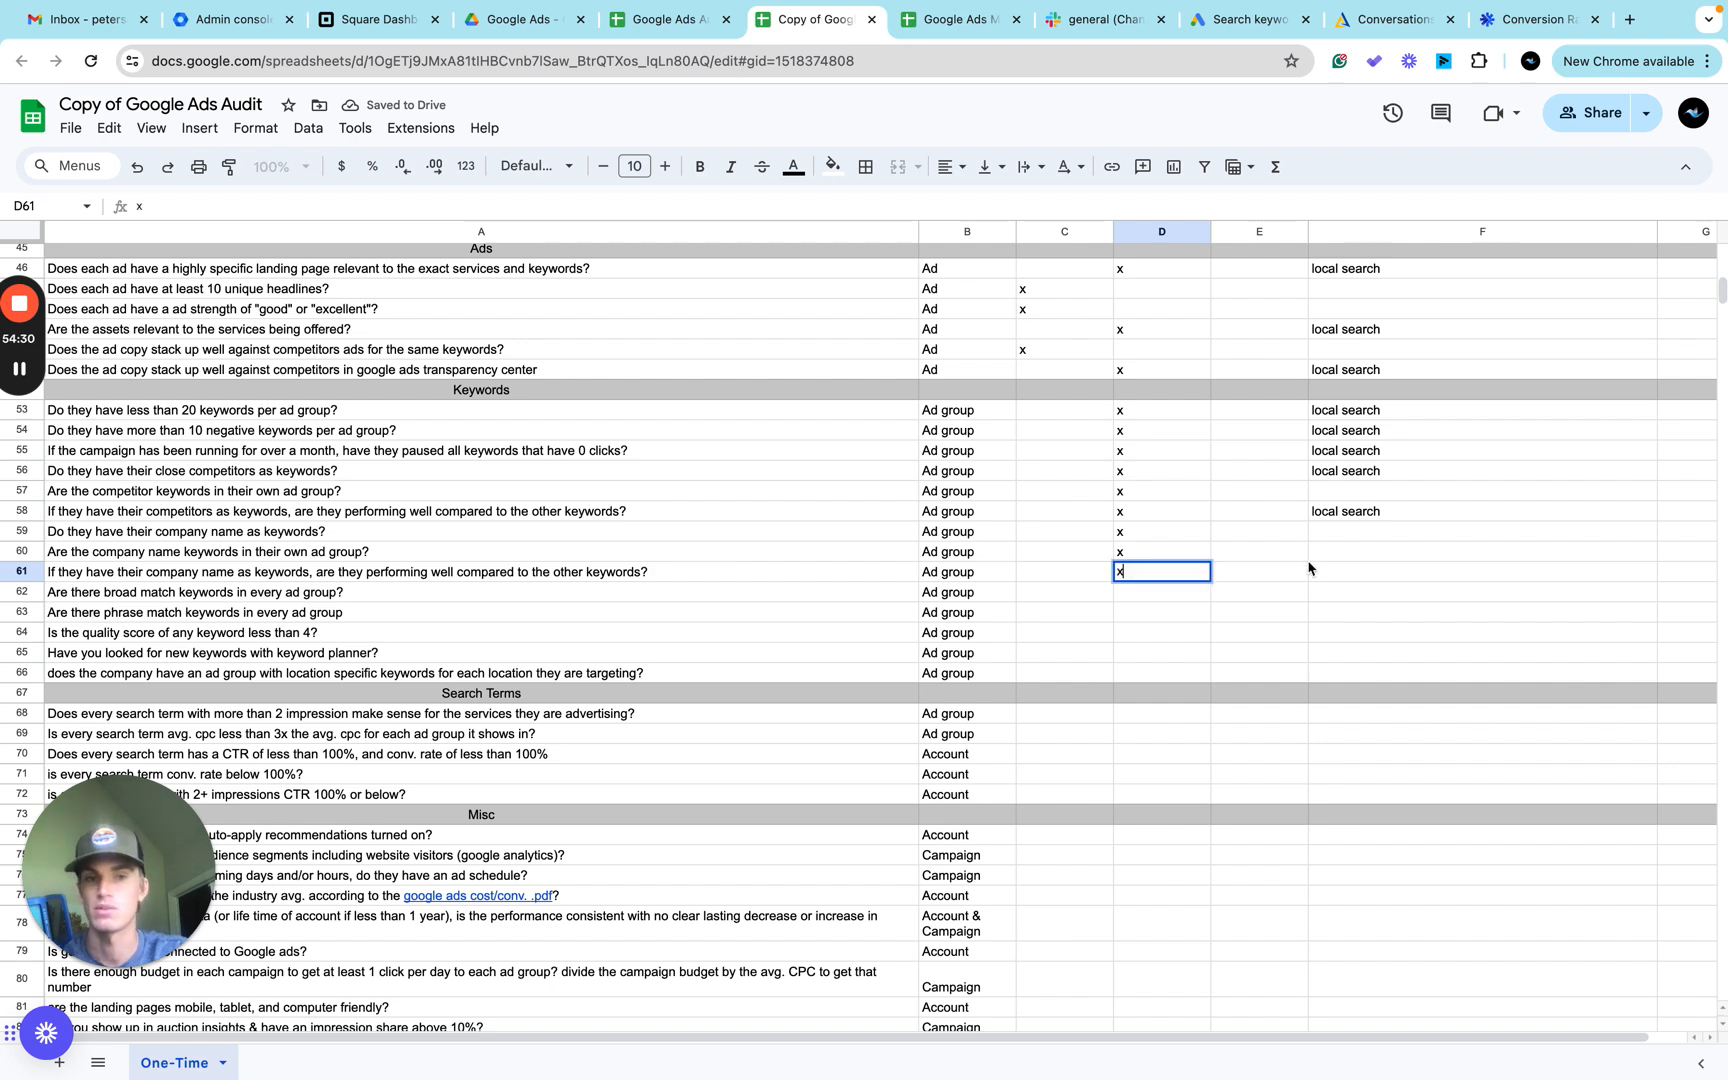
{"action": "left_click", "coordinate": [1353, 535]}
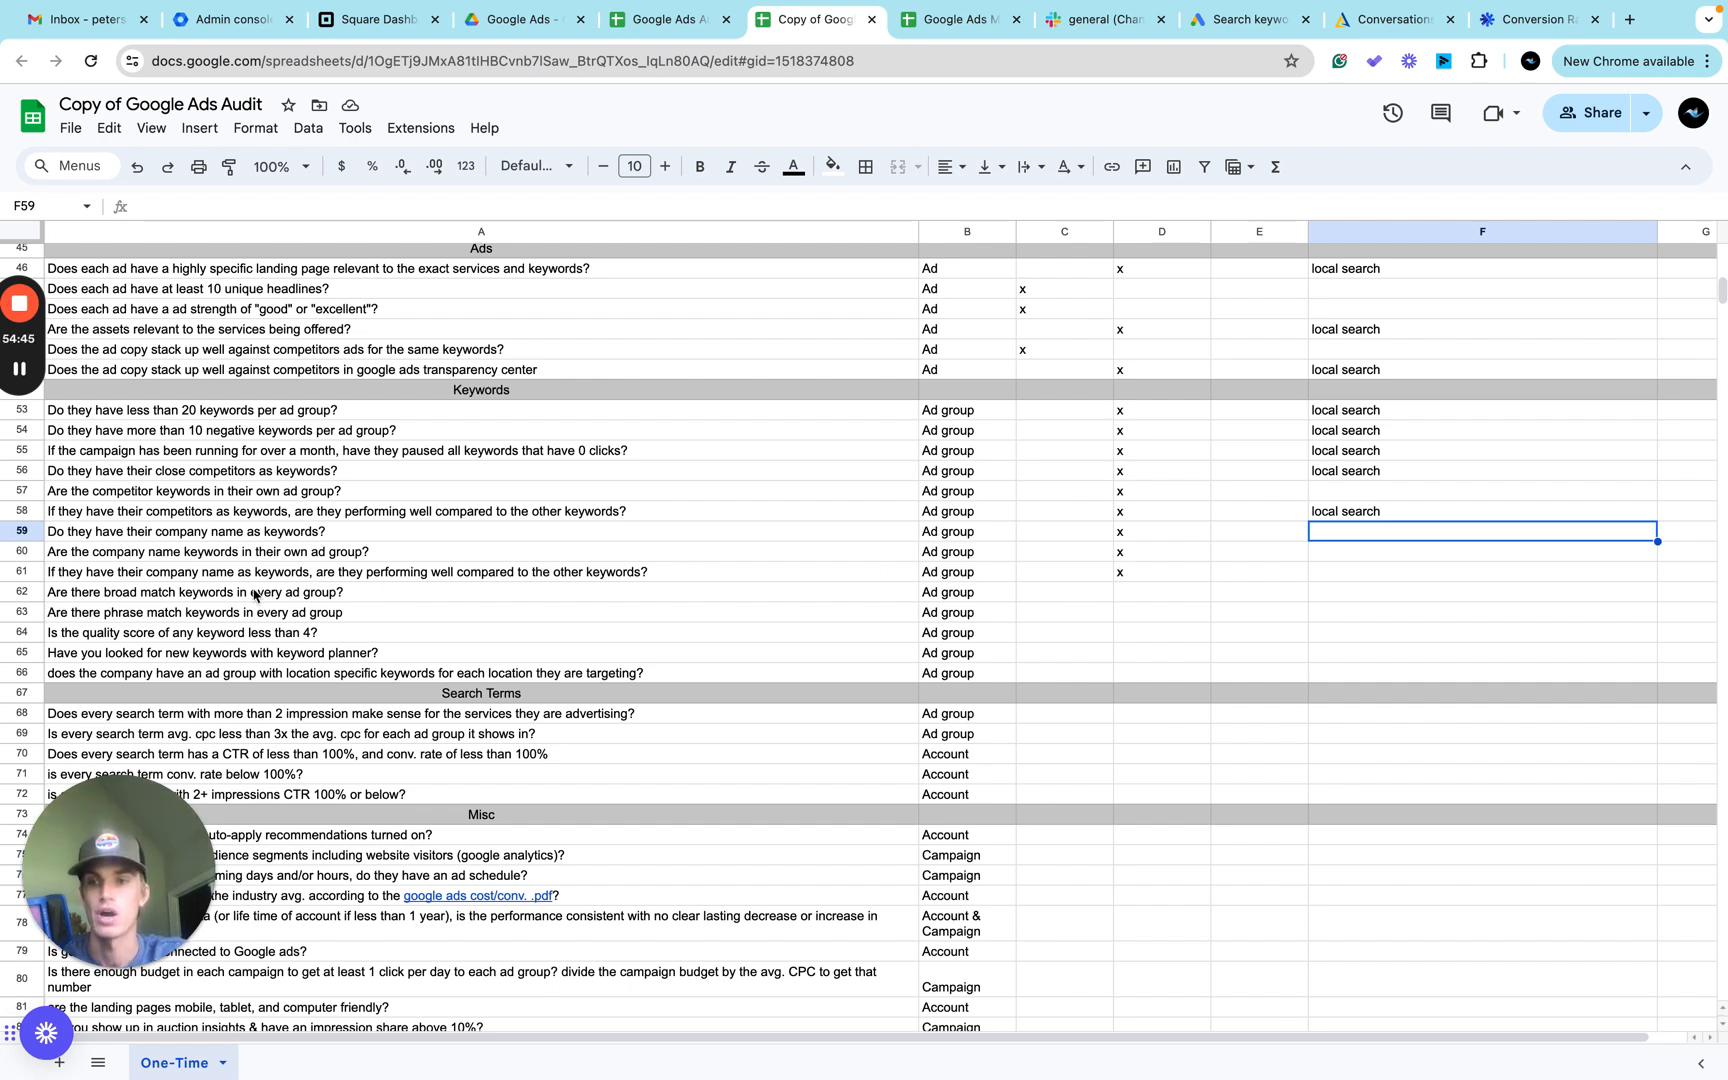
Remove the "polaris" keyword text filter in Google Ads, and mark x in column C of the audit sheet for broad match keywords in every ad group.
{"action": "key", "text": "ctrl+Right"}
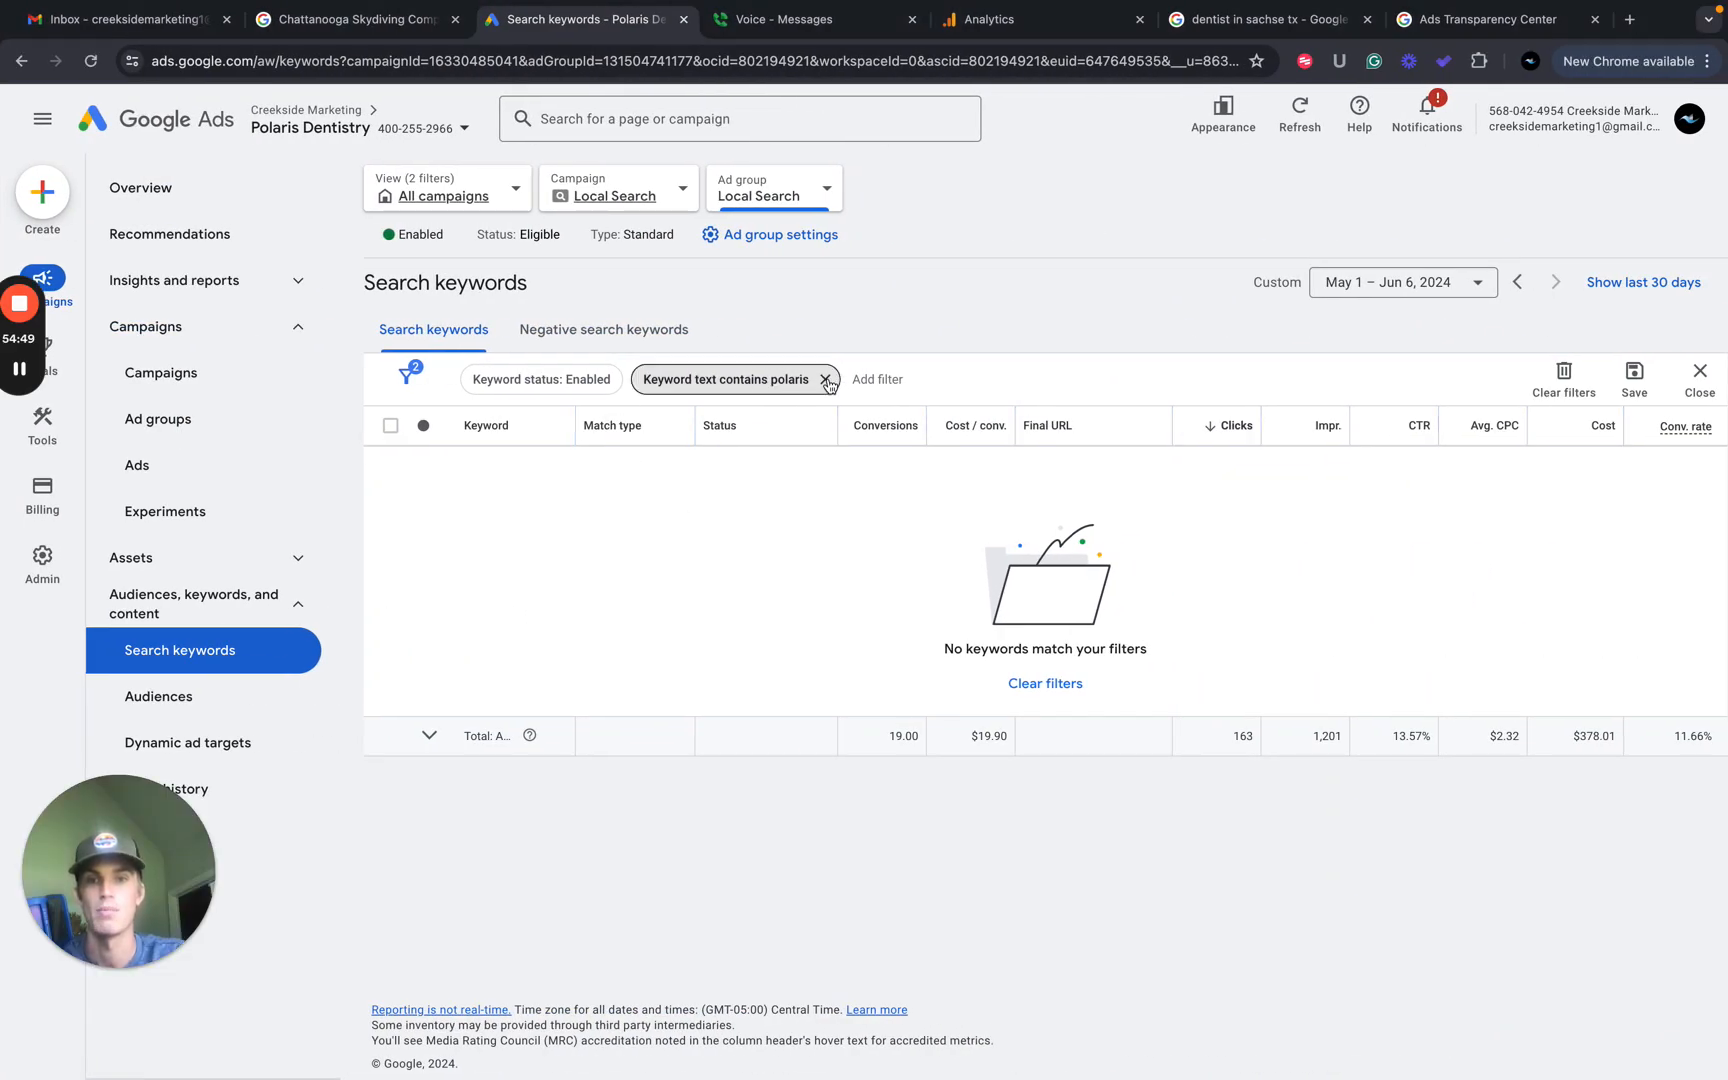
{"action": "left_click", "coordinate": [825, 379]}
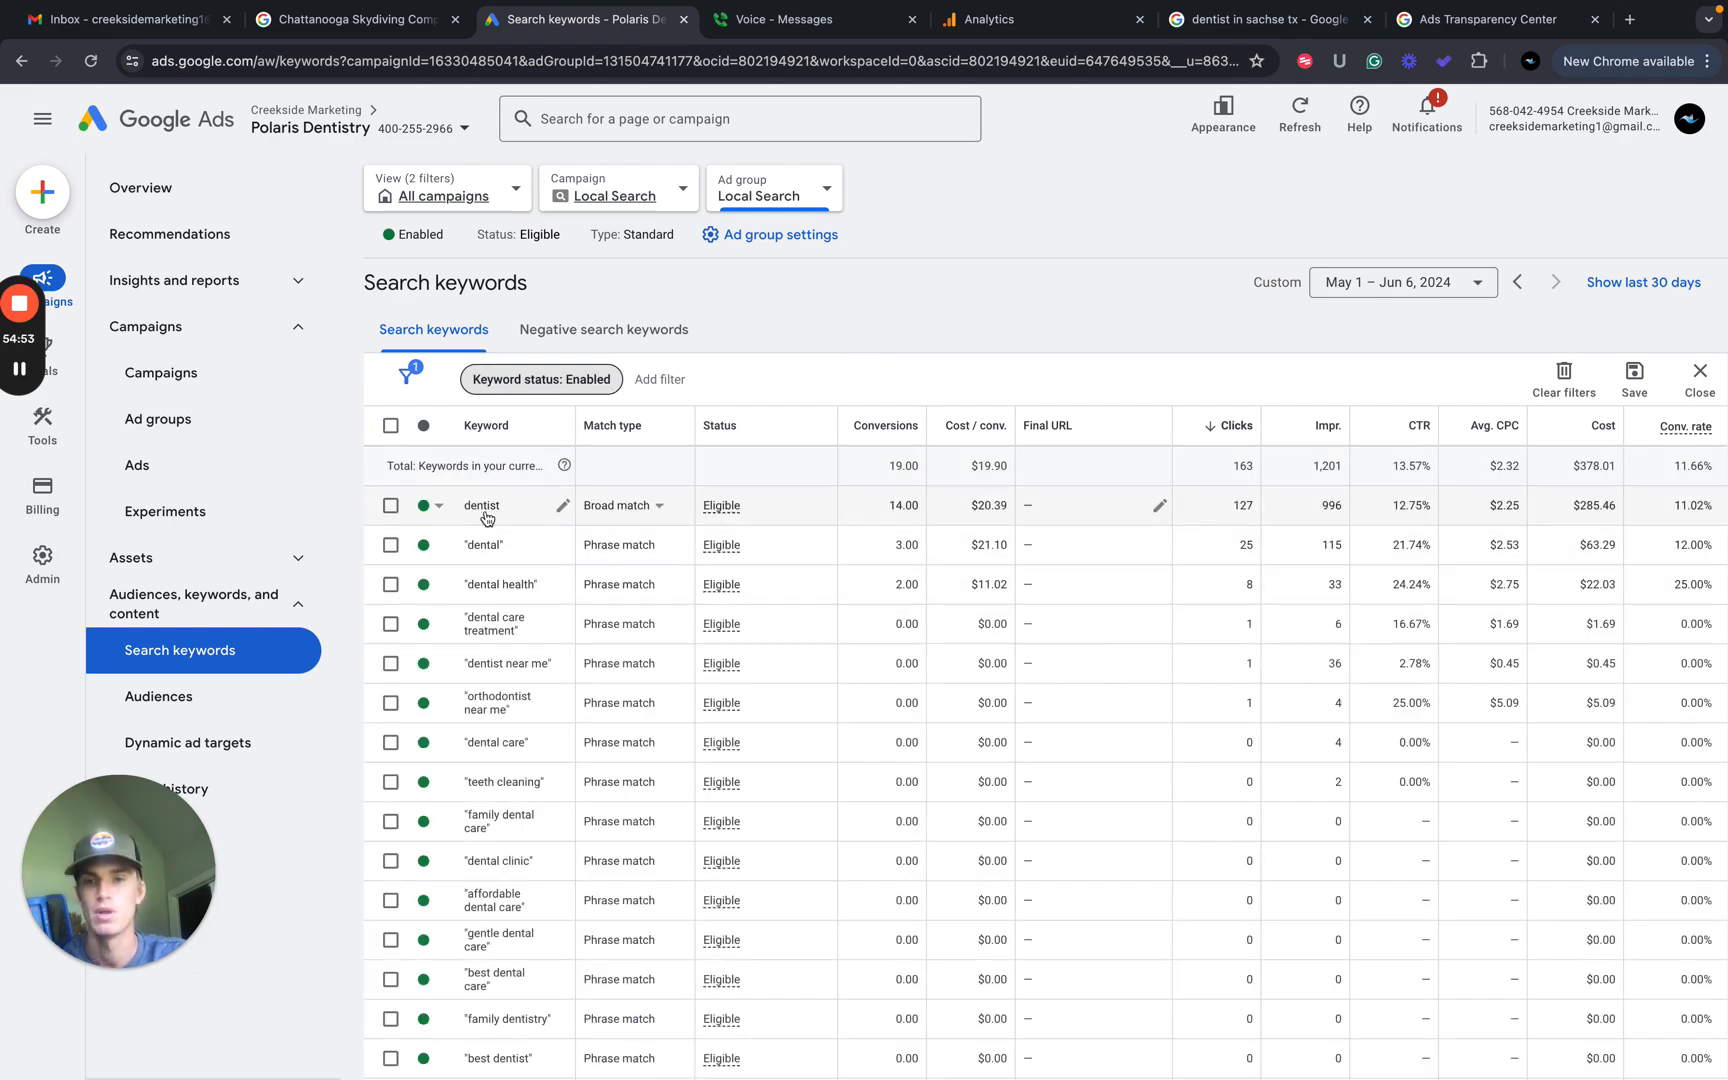
{"action": "key", "text": "ctrl+Left"}
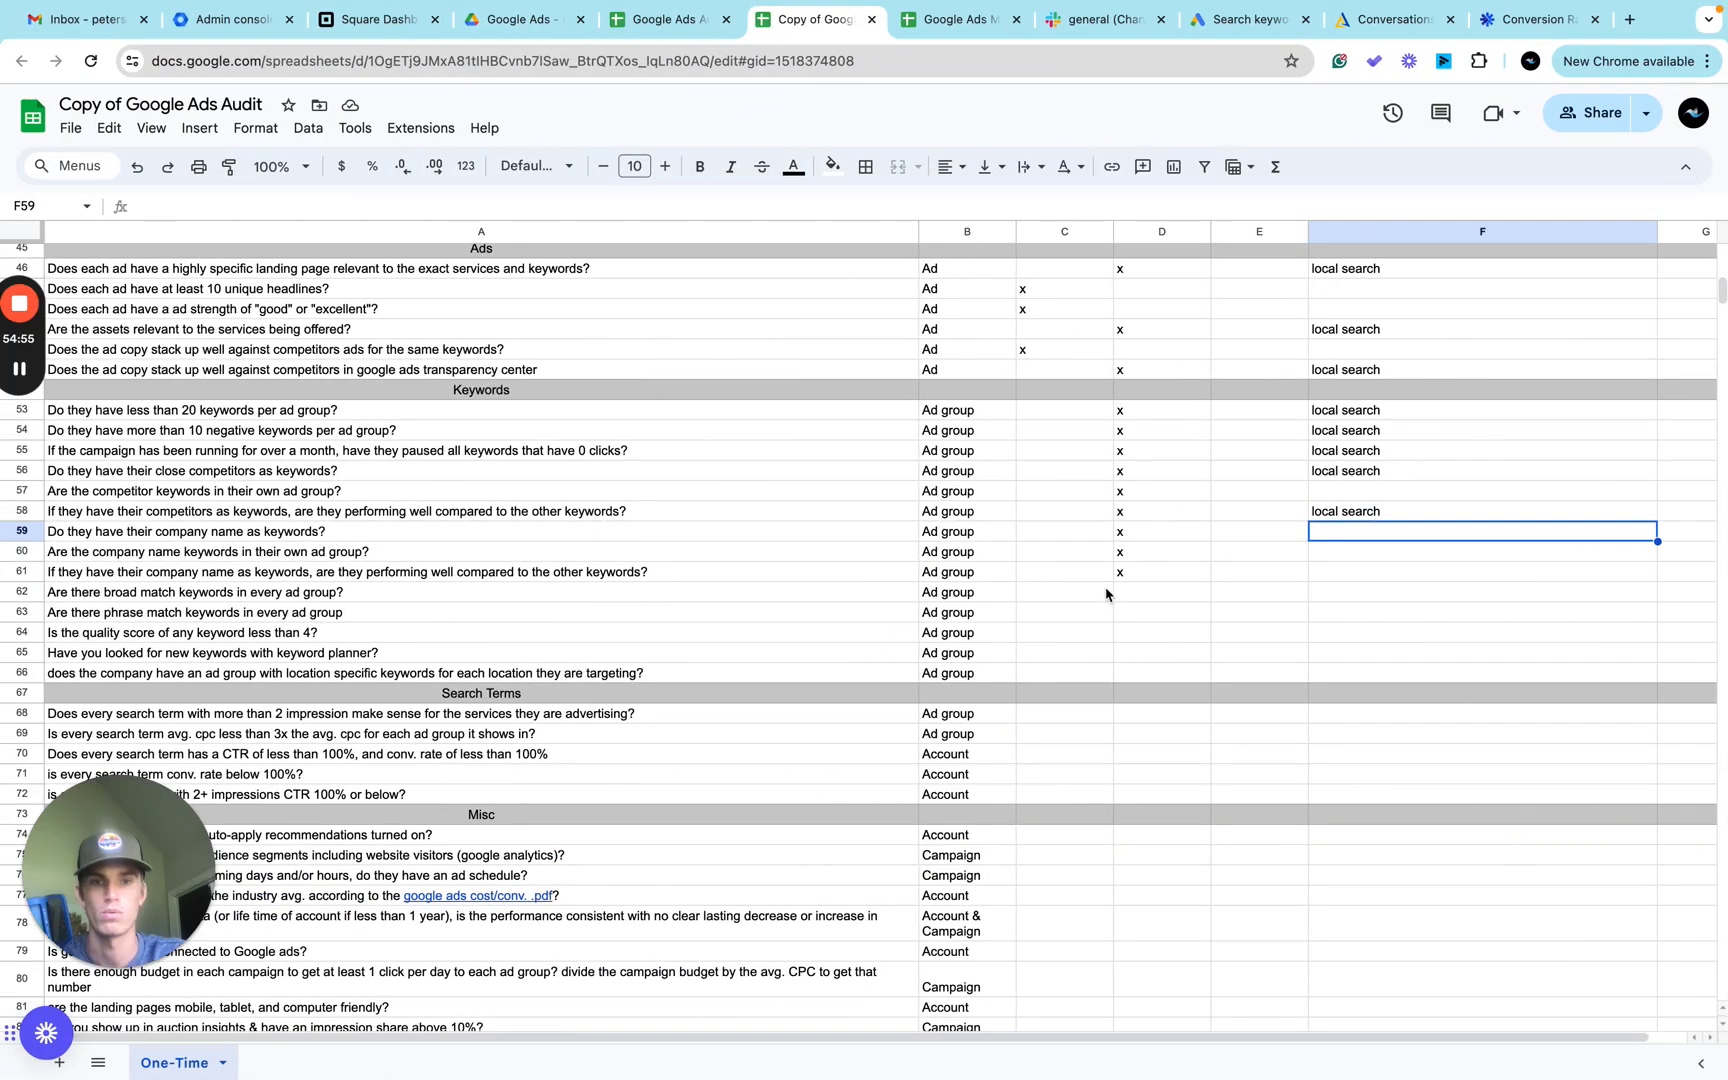
{"action": "left_click", "coordinate": [1088, 592]}
{"action": "type", "text": "x"}
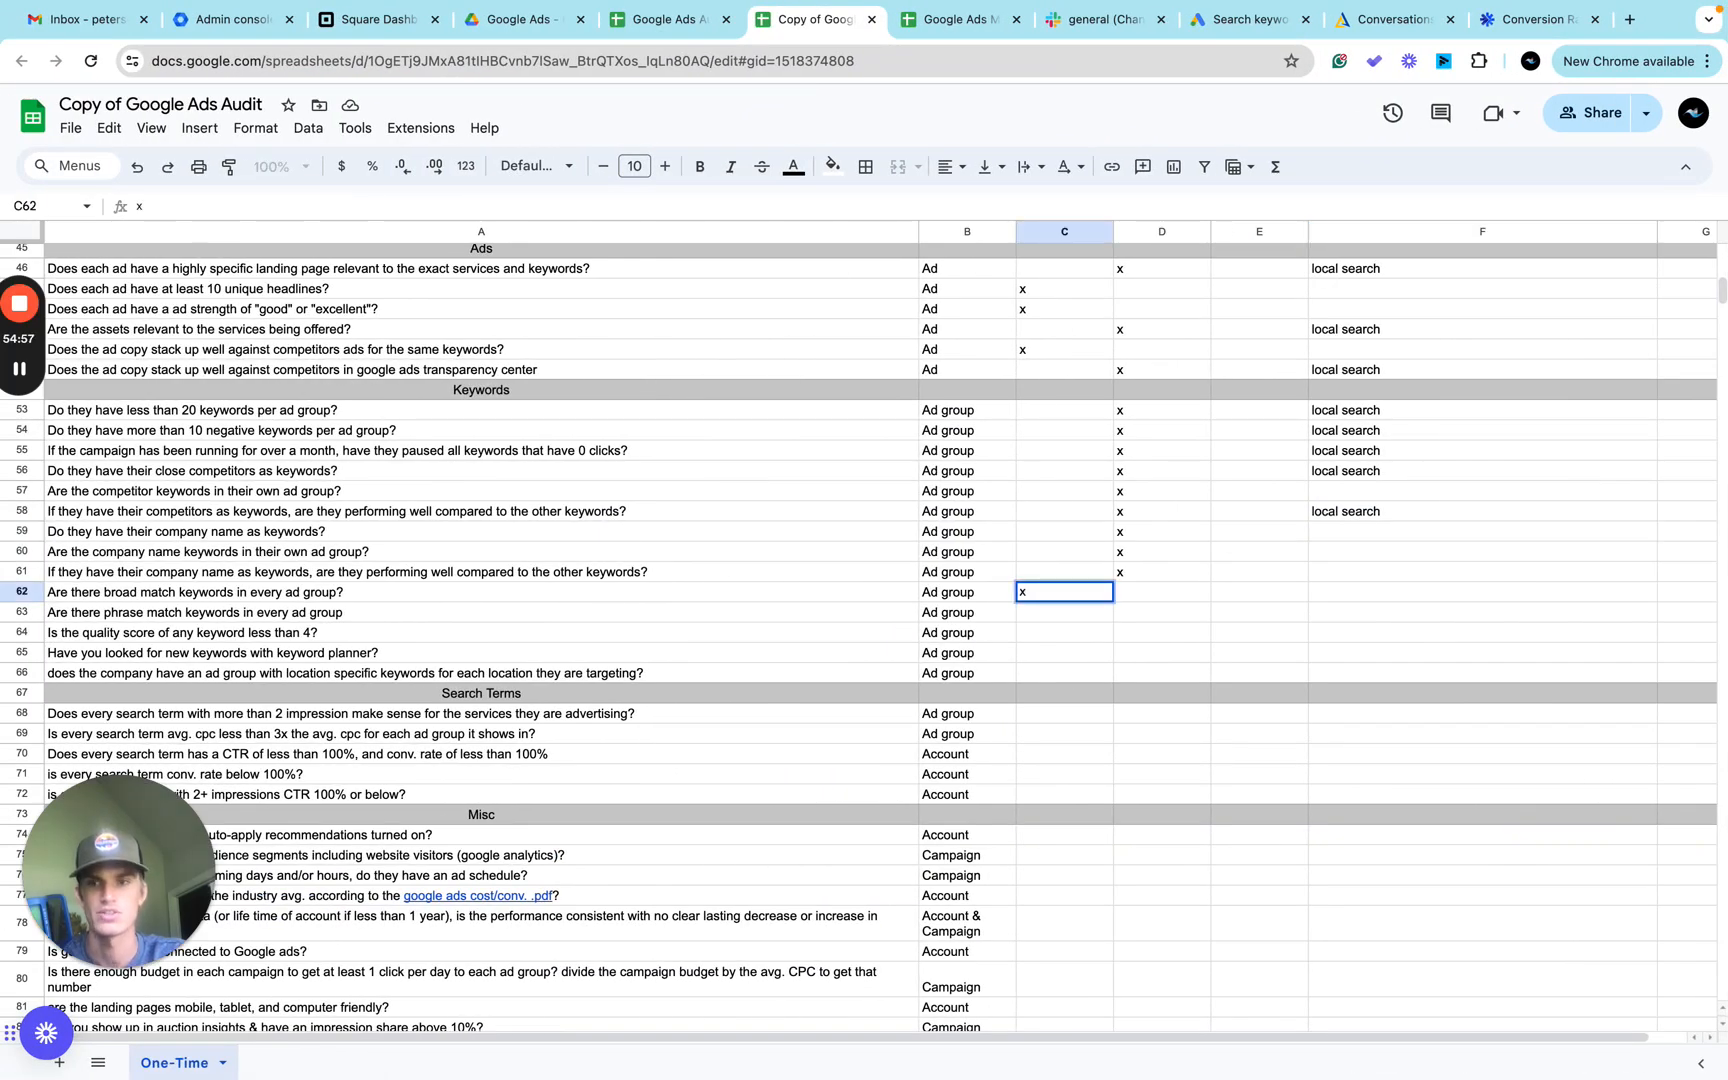
Check the Google Ads keyword list for phrase match keywords and mark x in column C of the audit sheet's phrase match row.
{"action": "key", "text": "ctrl+Right"}
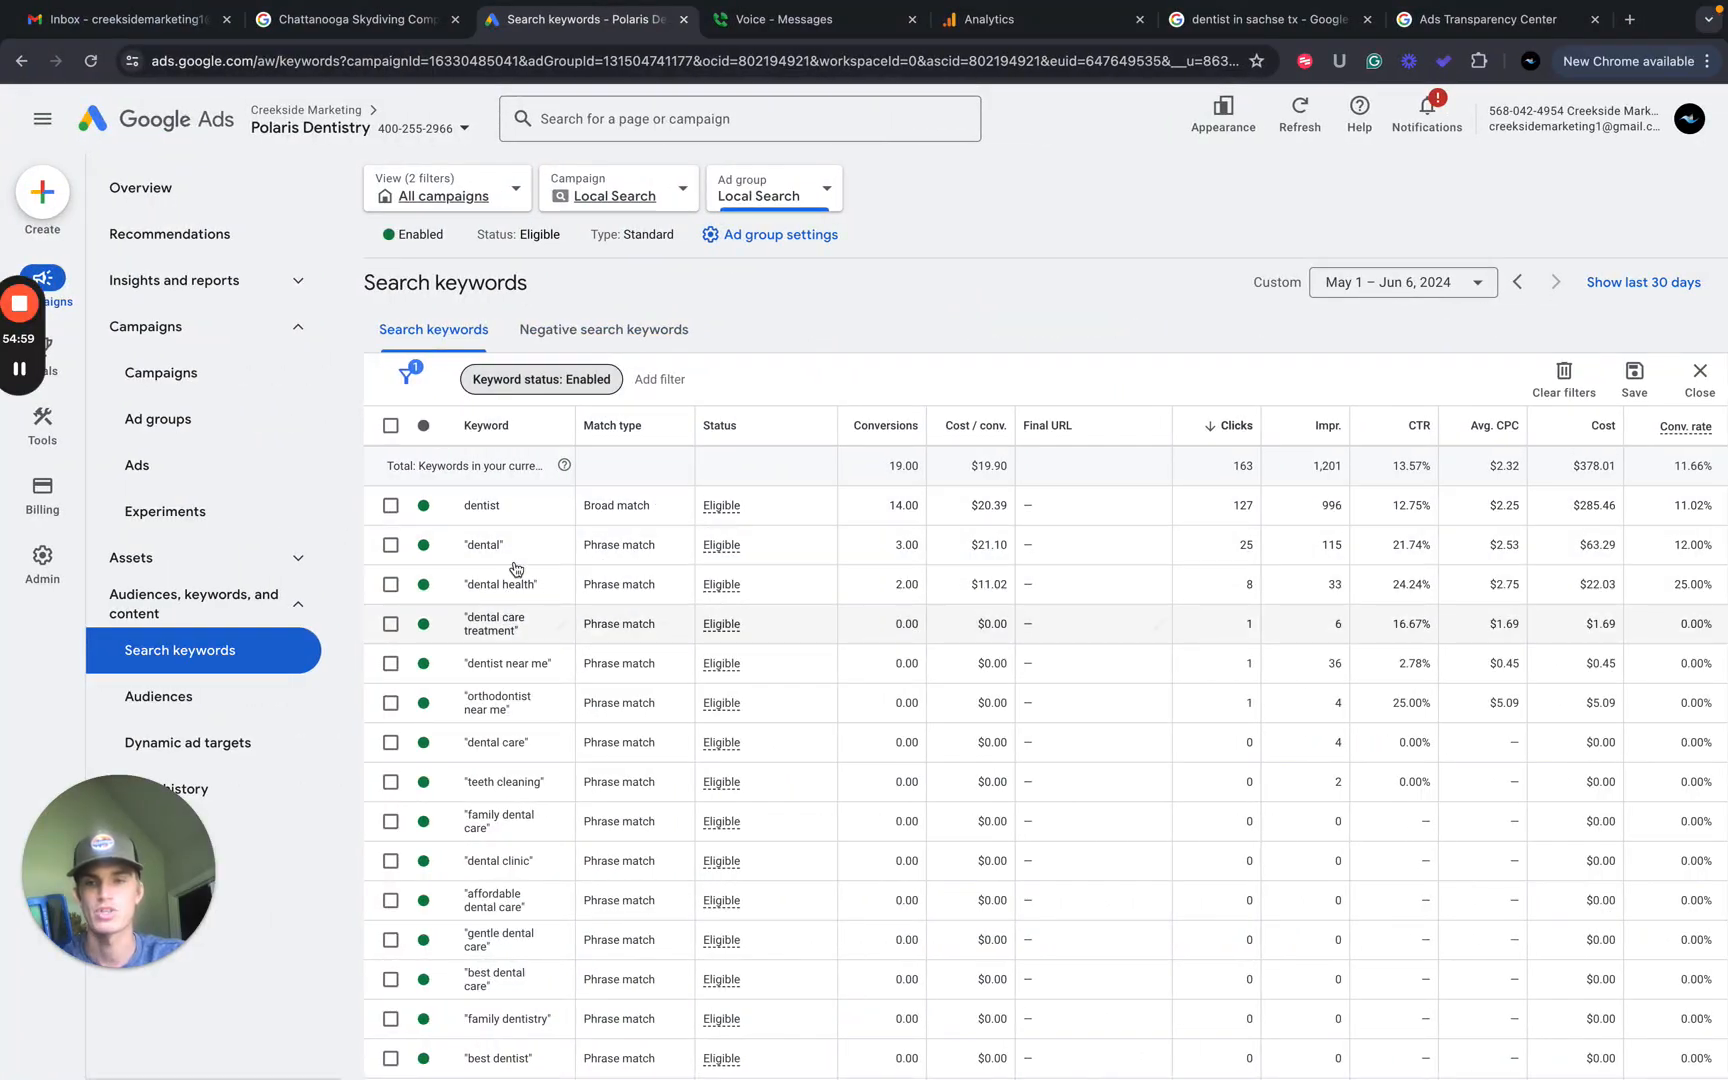
{"action": "key", "text": "ctrl+Left"}
{"action": "key", "text": "Return"}
{"action": "type", "text": "x"}
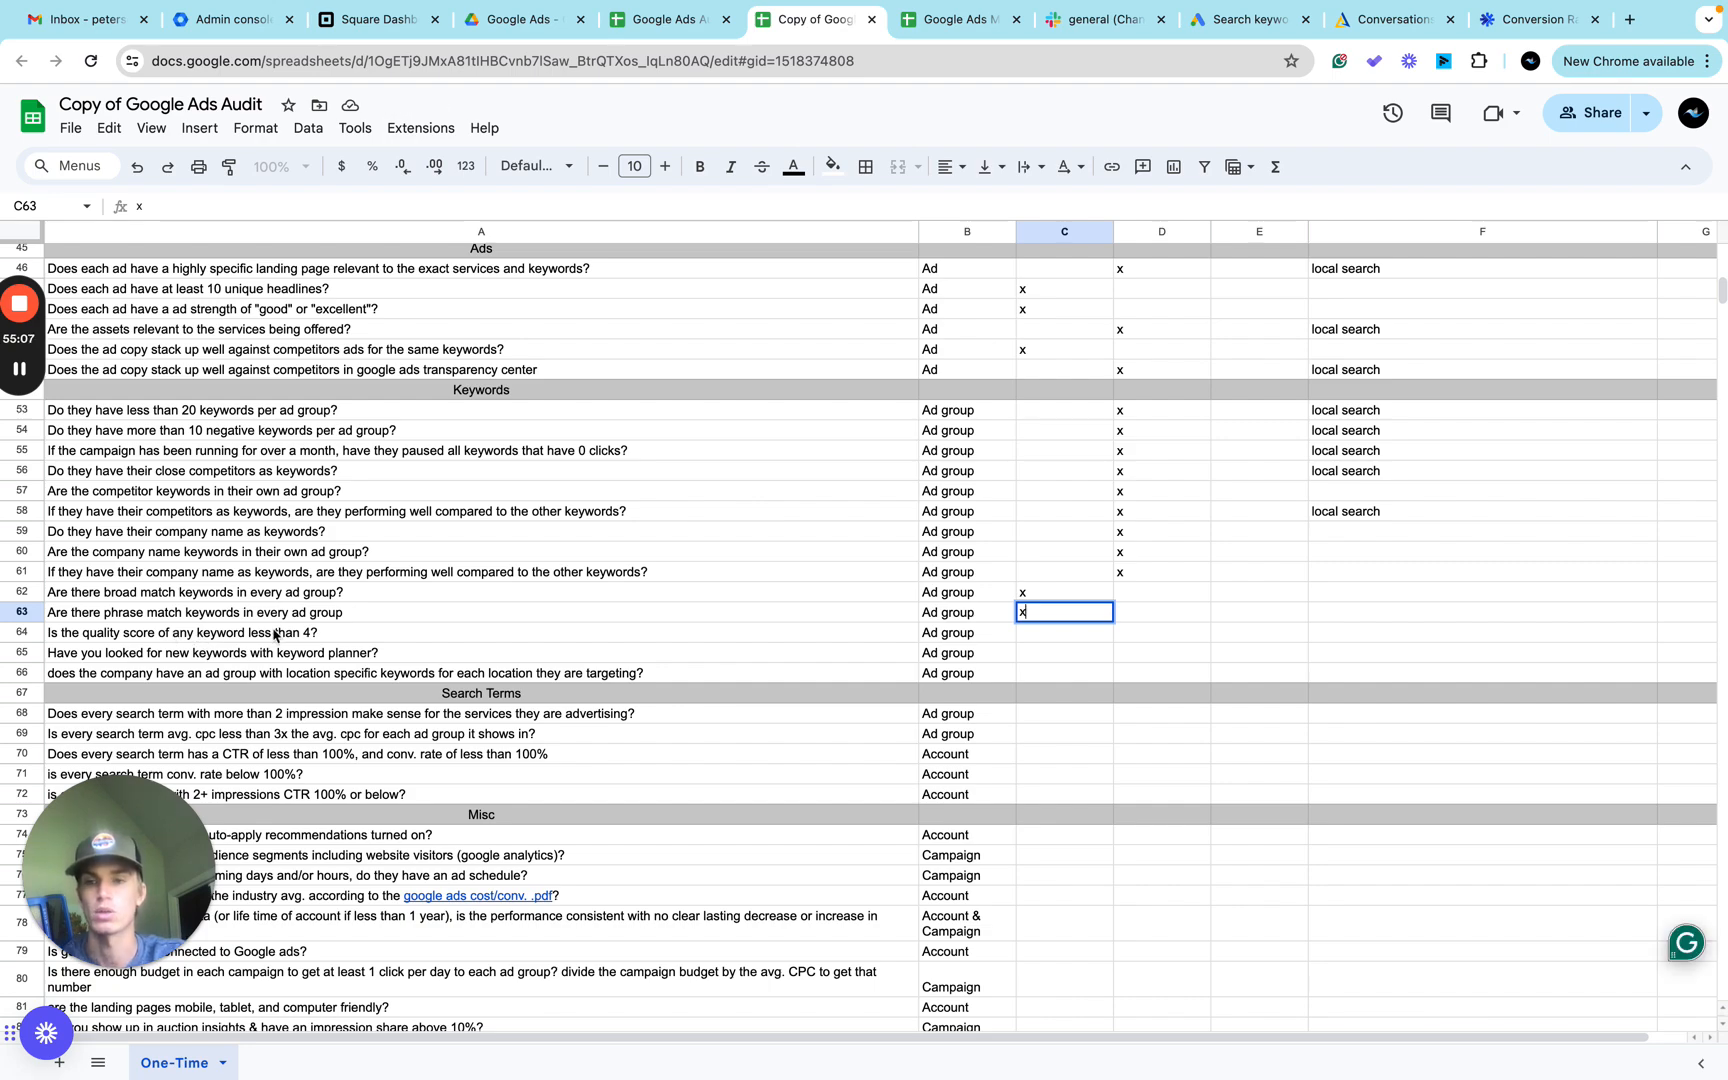
In Google Ads, clear the keyword filters and add the Quality Score column to the keywords table.
{"action": "key", "text": "ctrl+Right"}
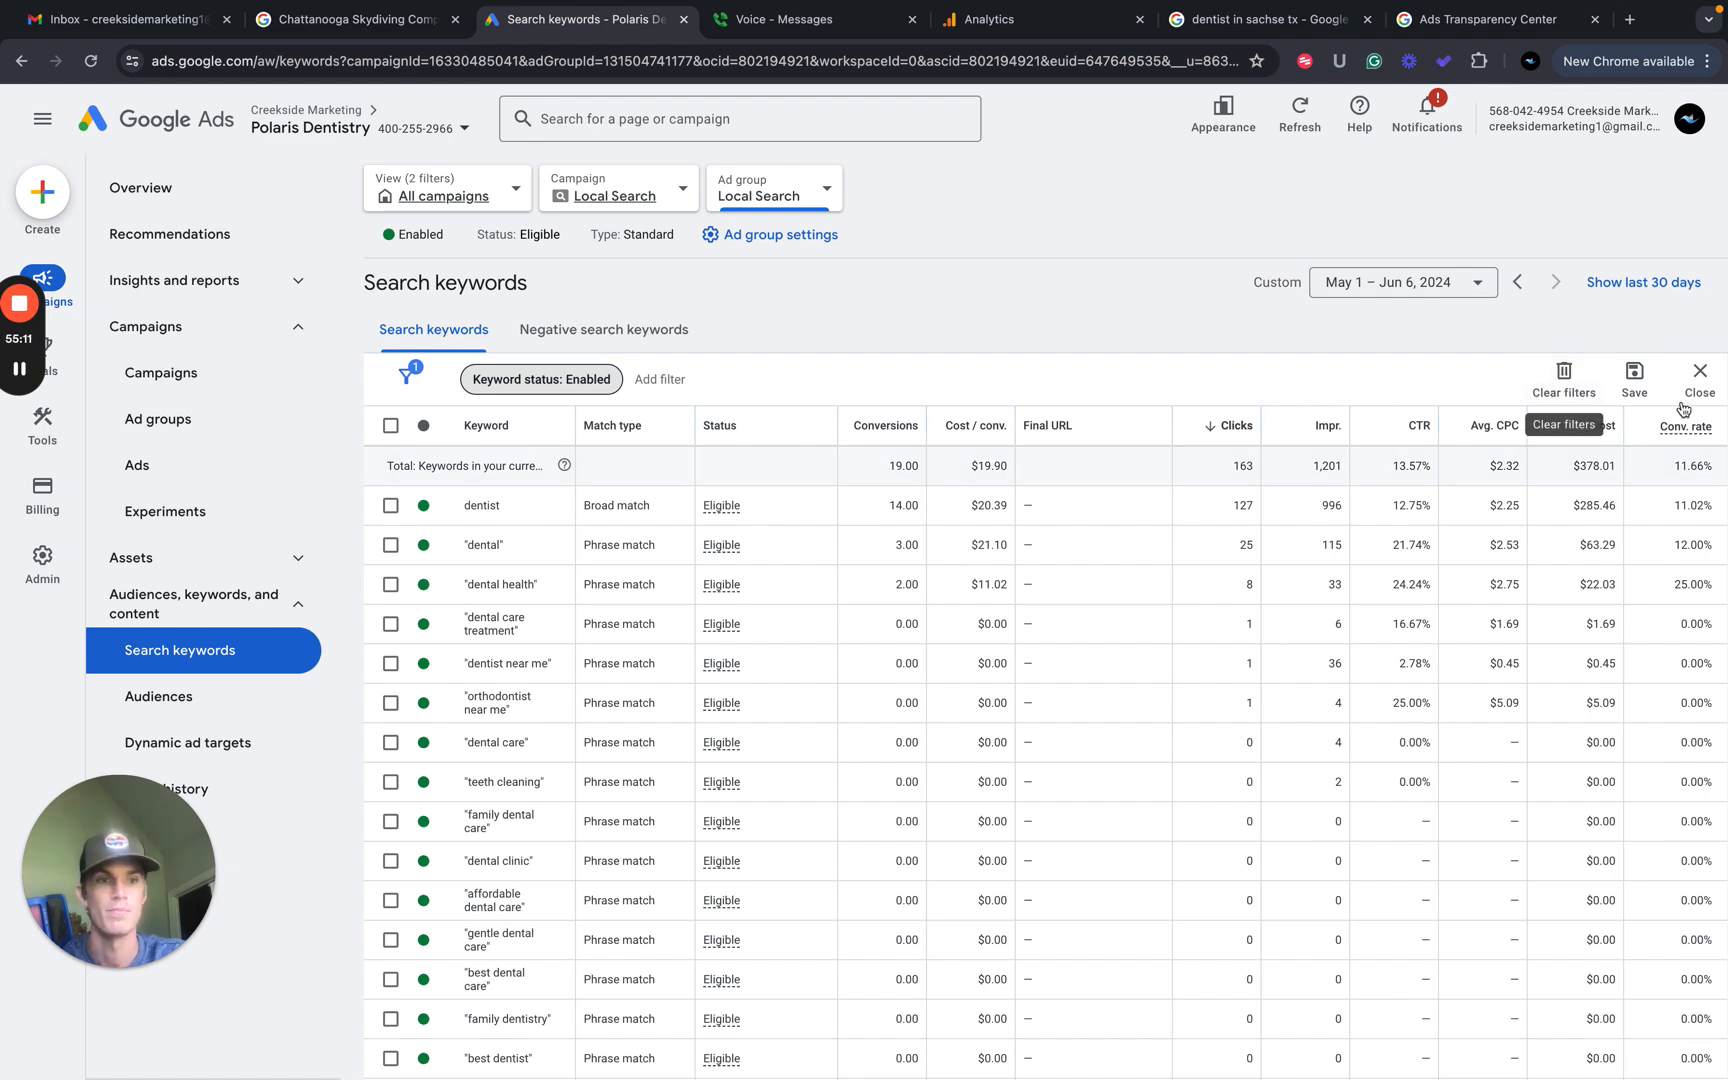
{"action": "left_click", "coordinate": [1577, 383]}
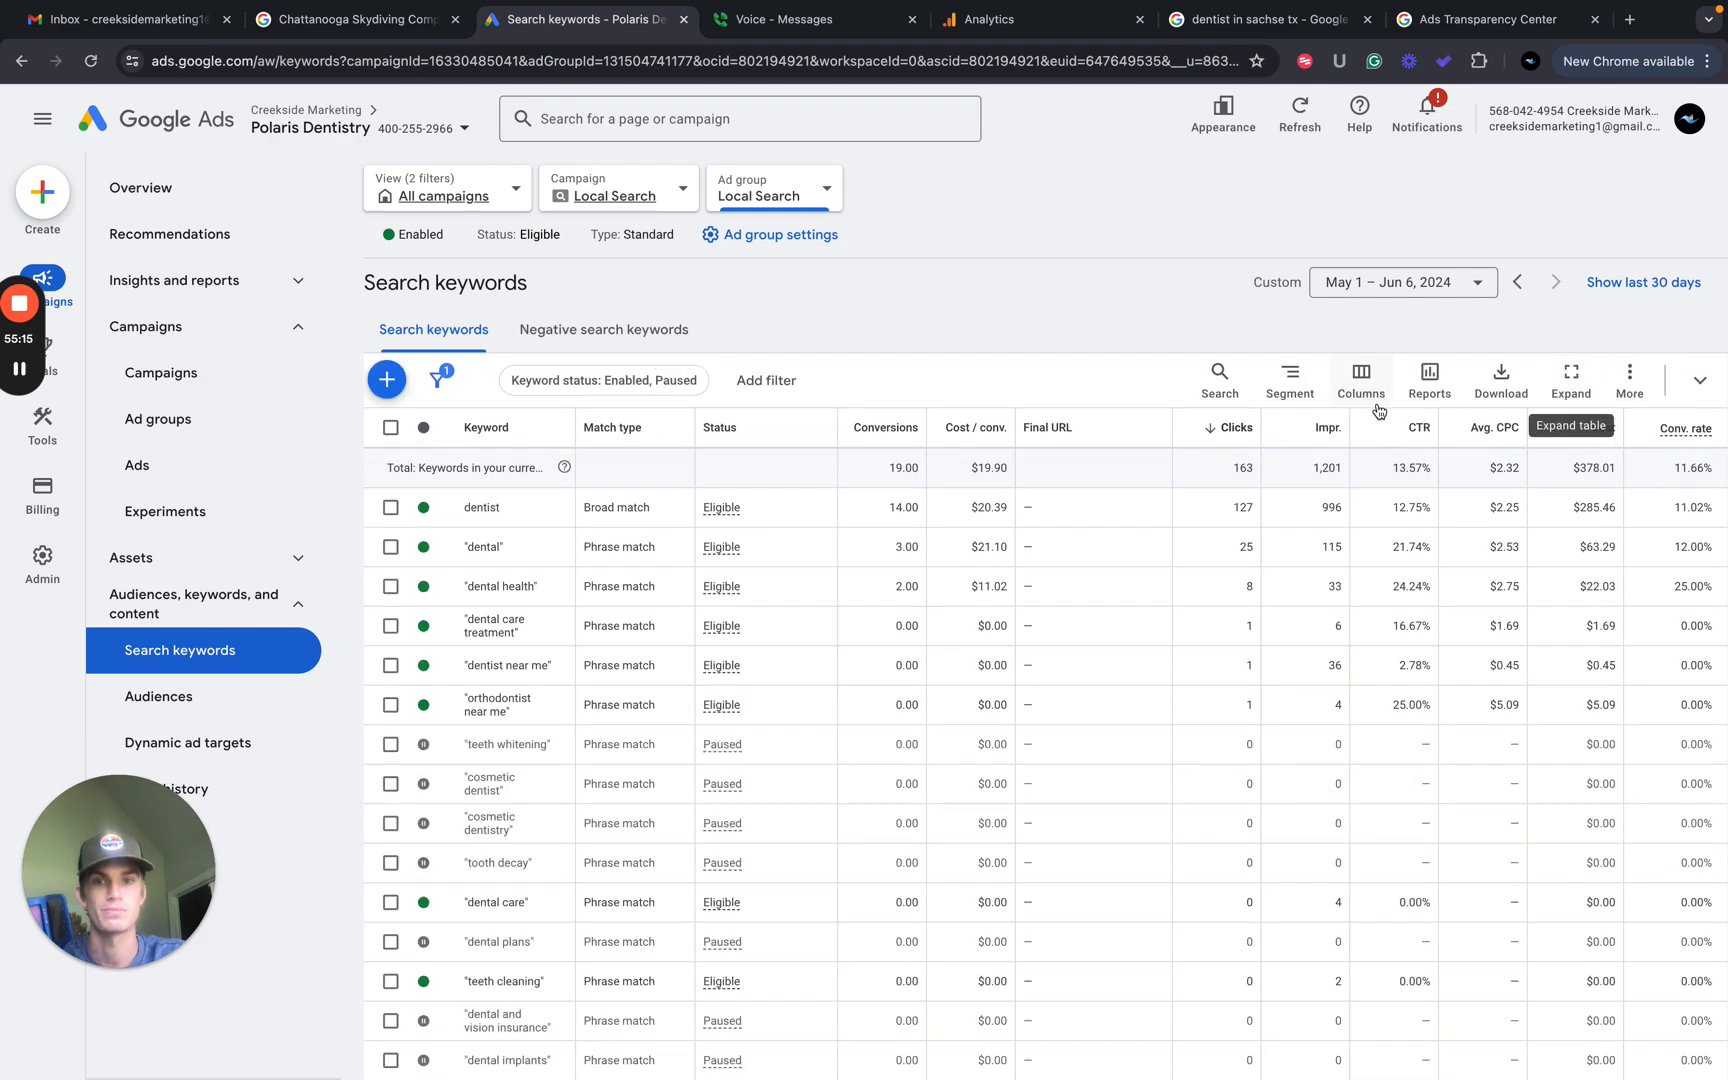
{"action": "left_click", "coordinate": [1362, 380]}
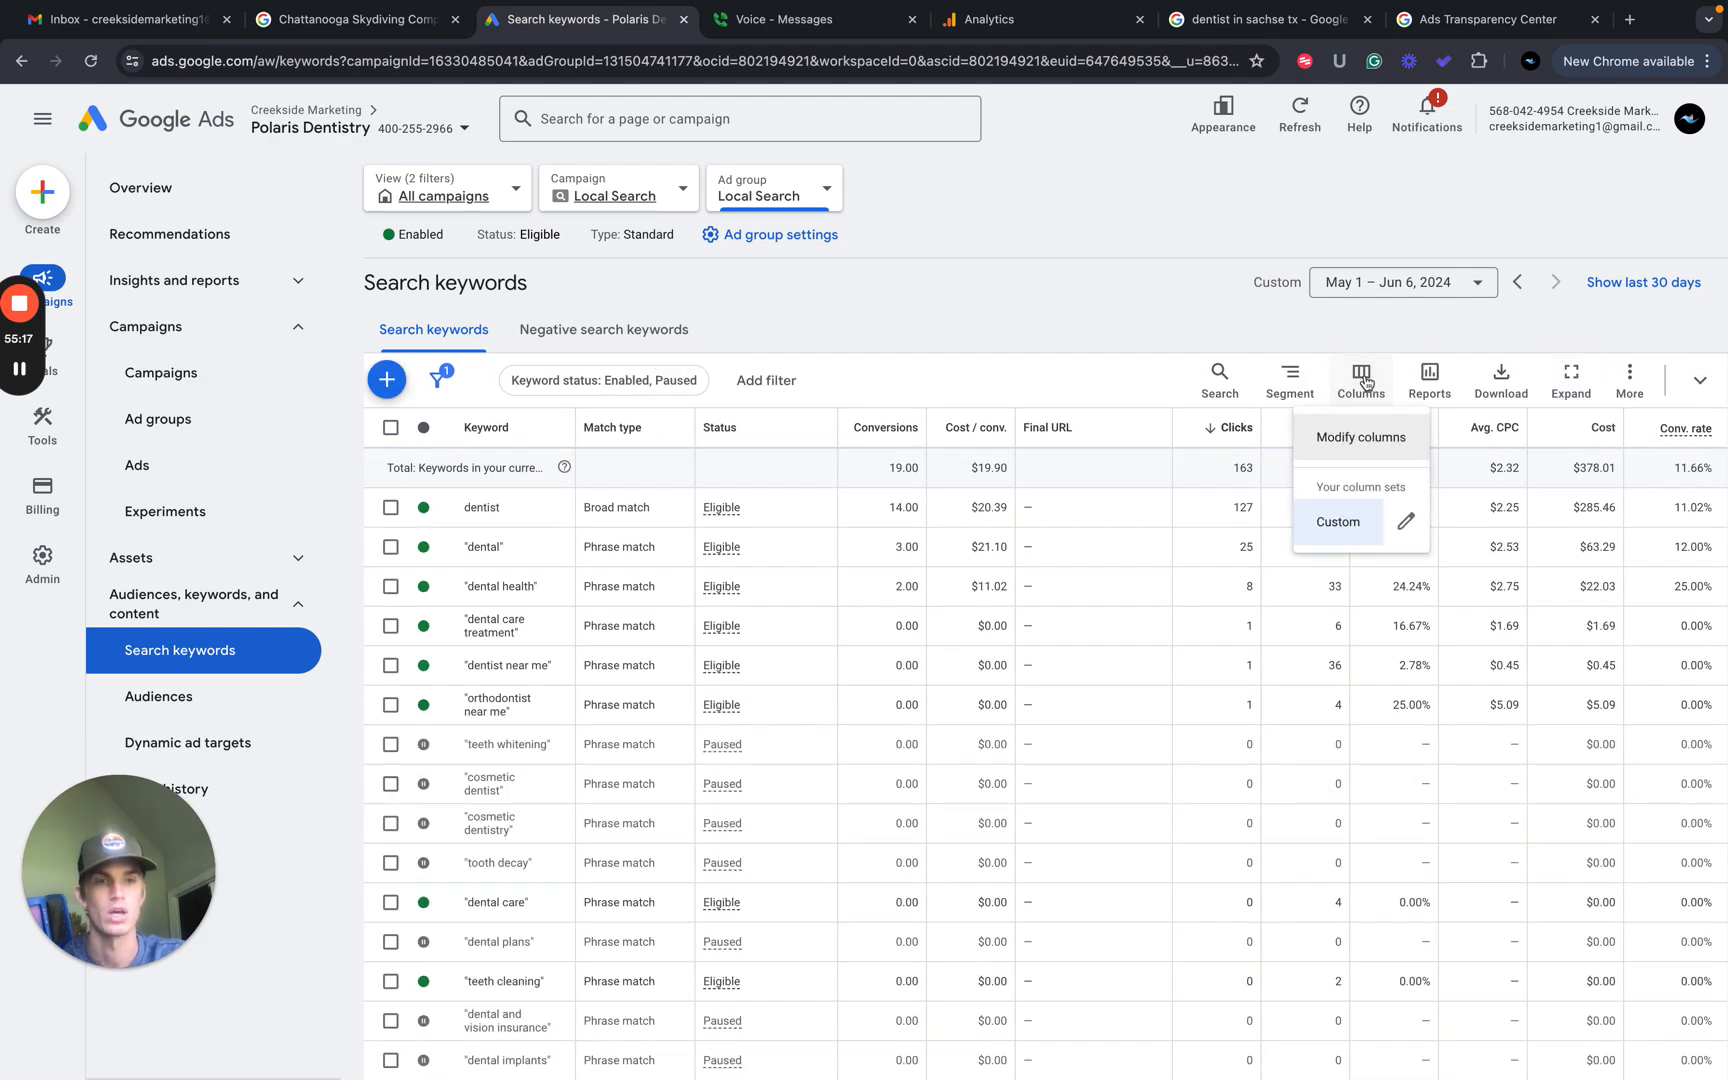
{"action": "left_click", "coordinate": [1407, 521]}
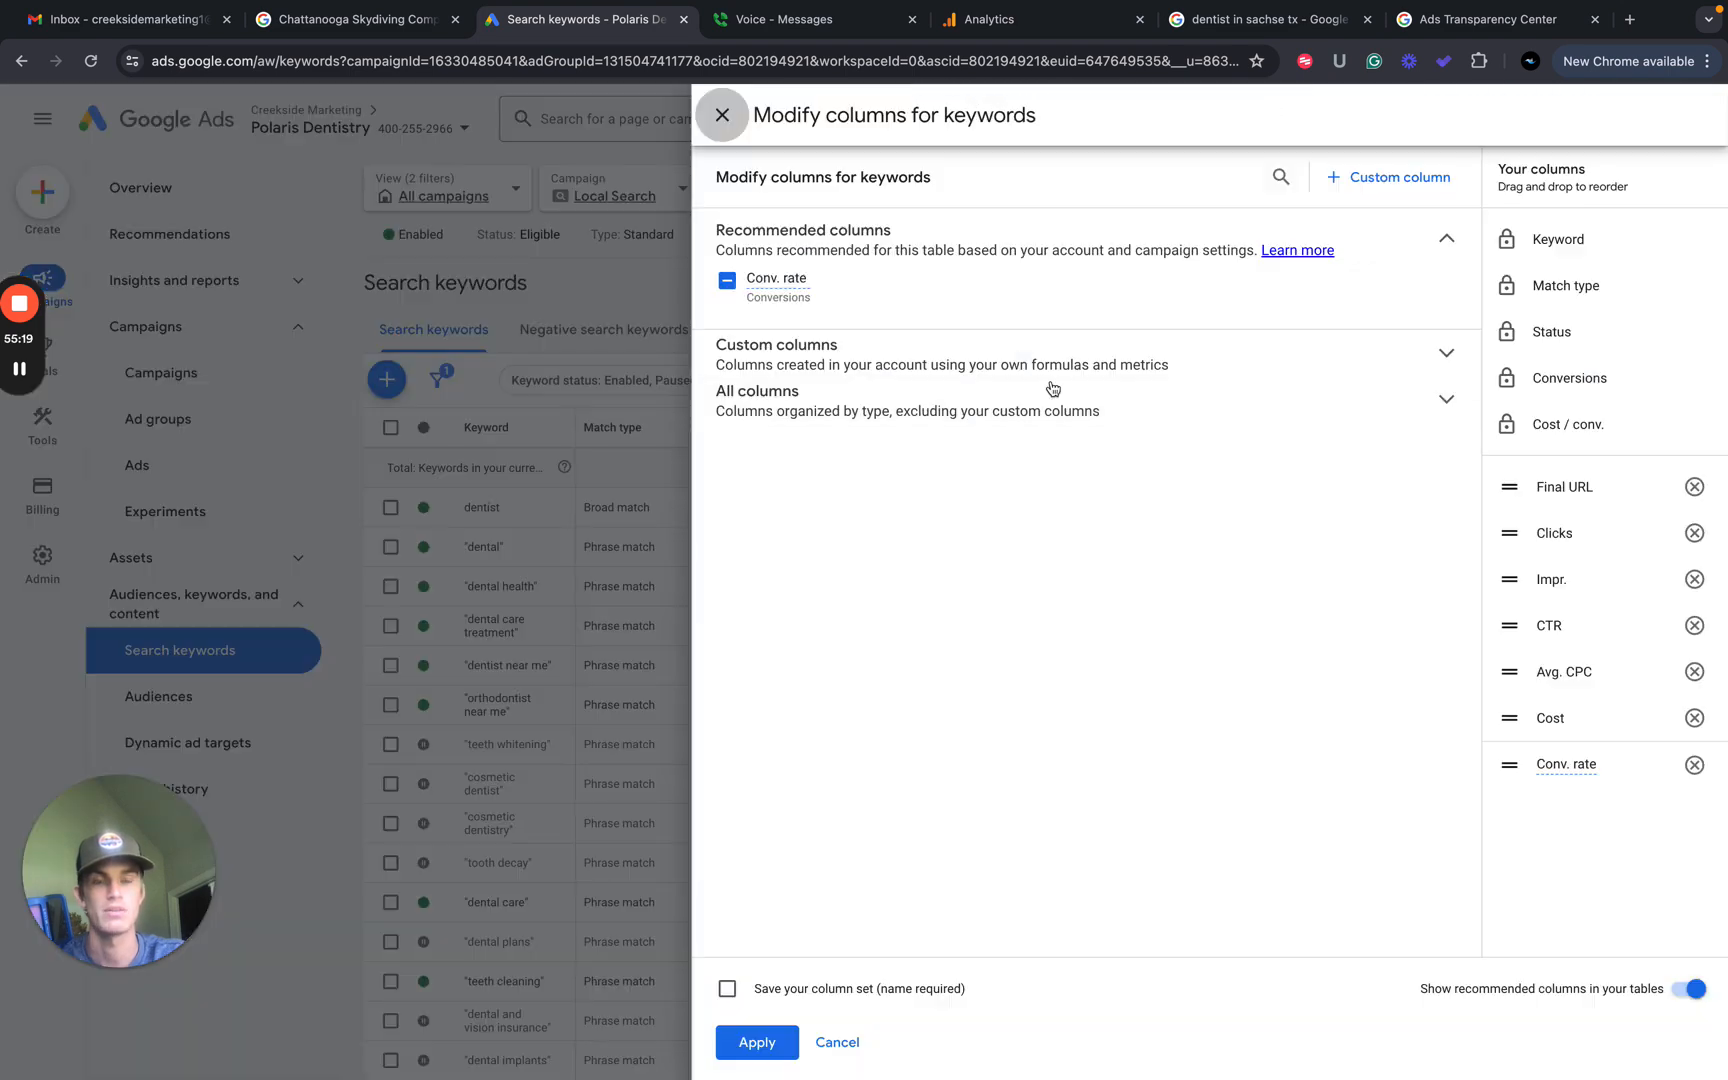
{"action": "left_click", "coordinate": [1304, 415]}
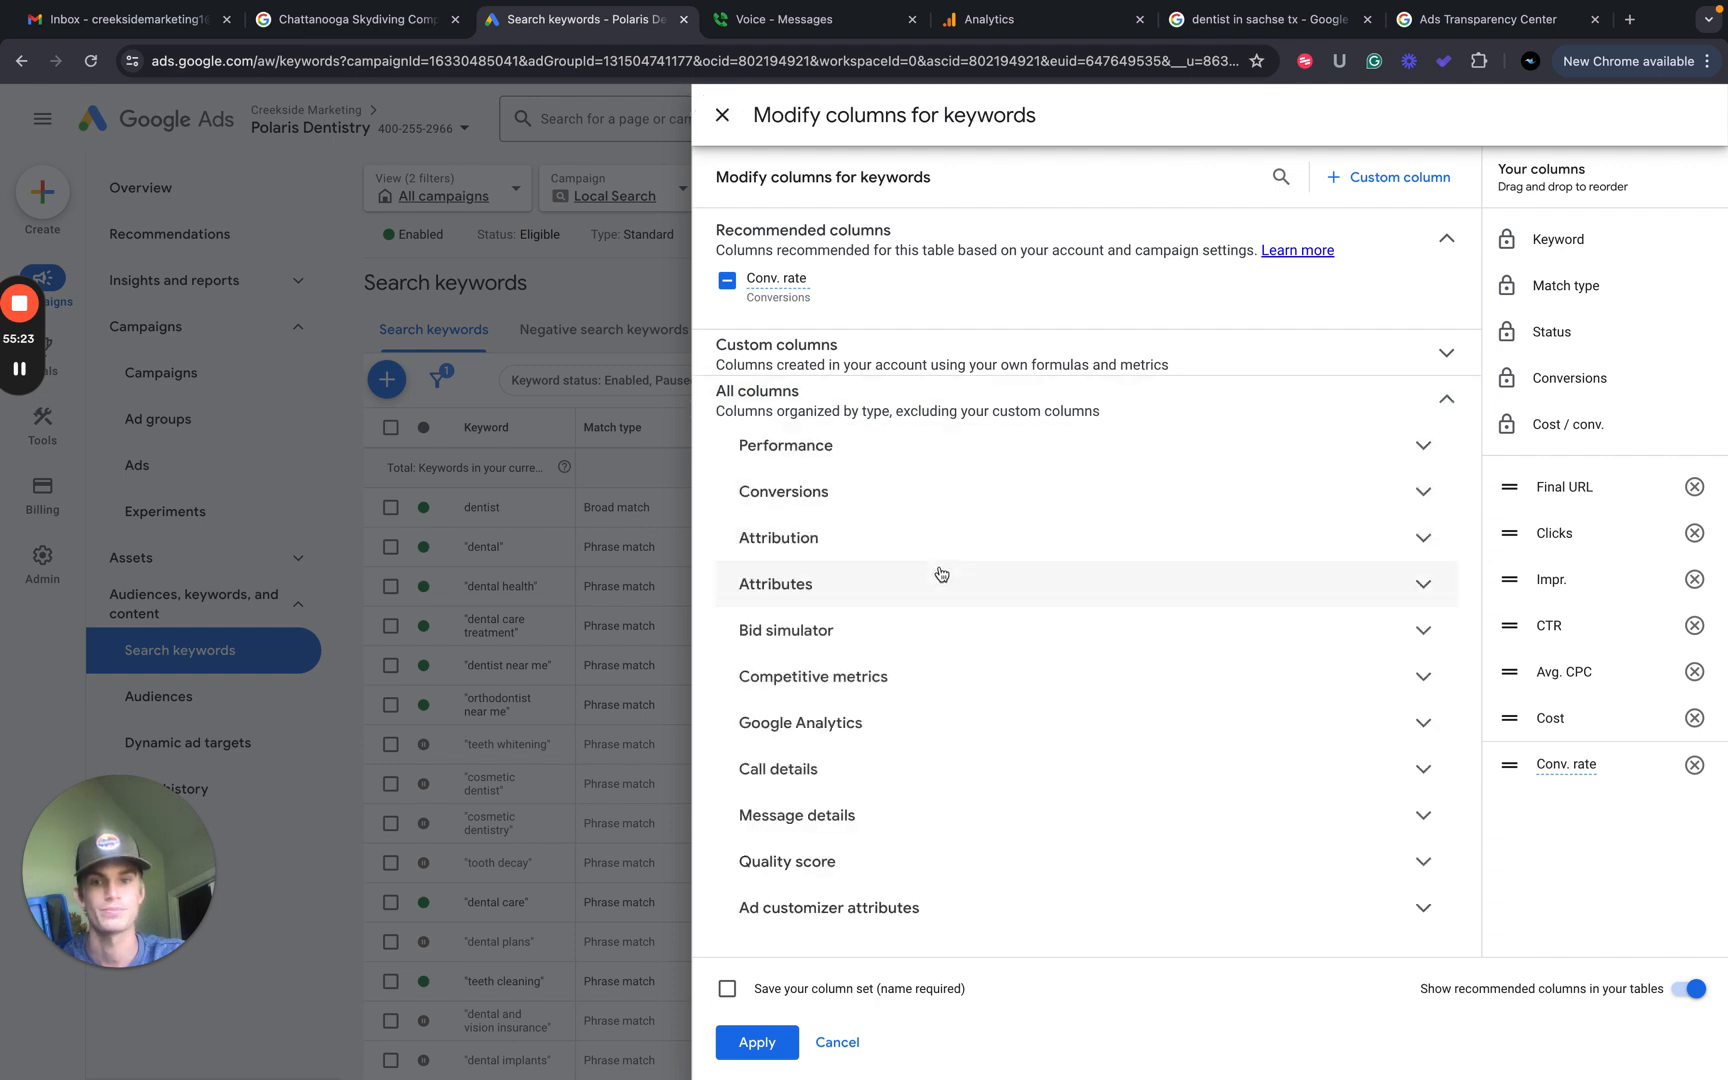
{"action": "left_click", "coordinate": [1016, 869]}
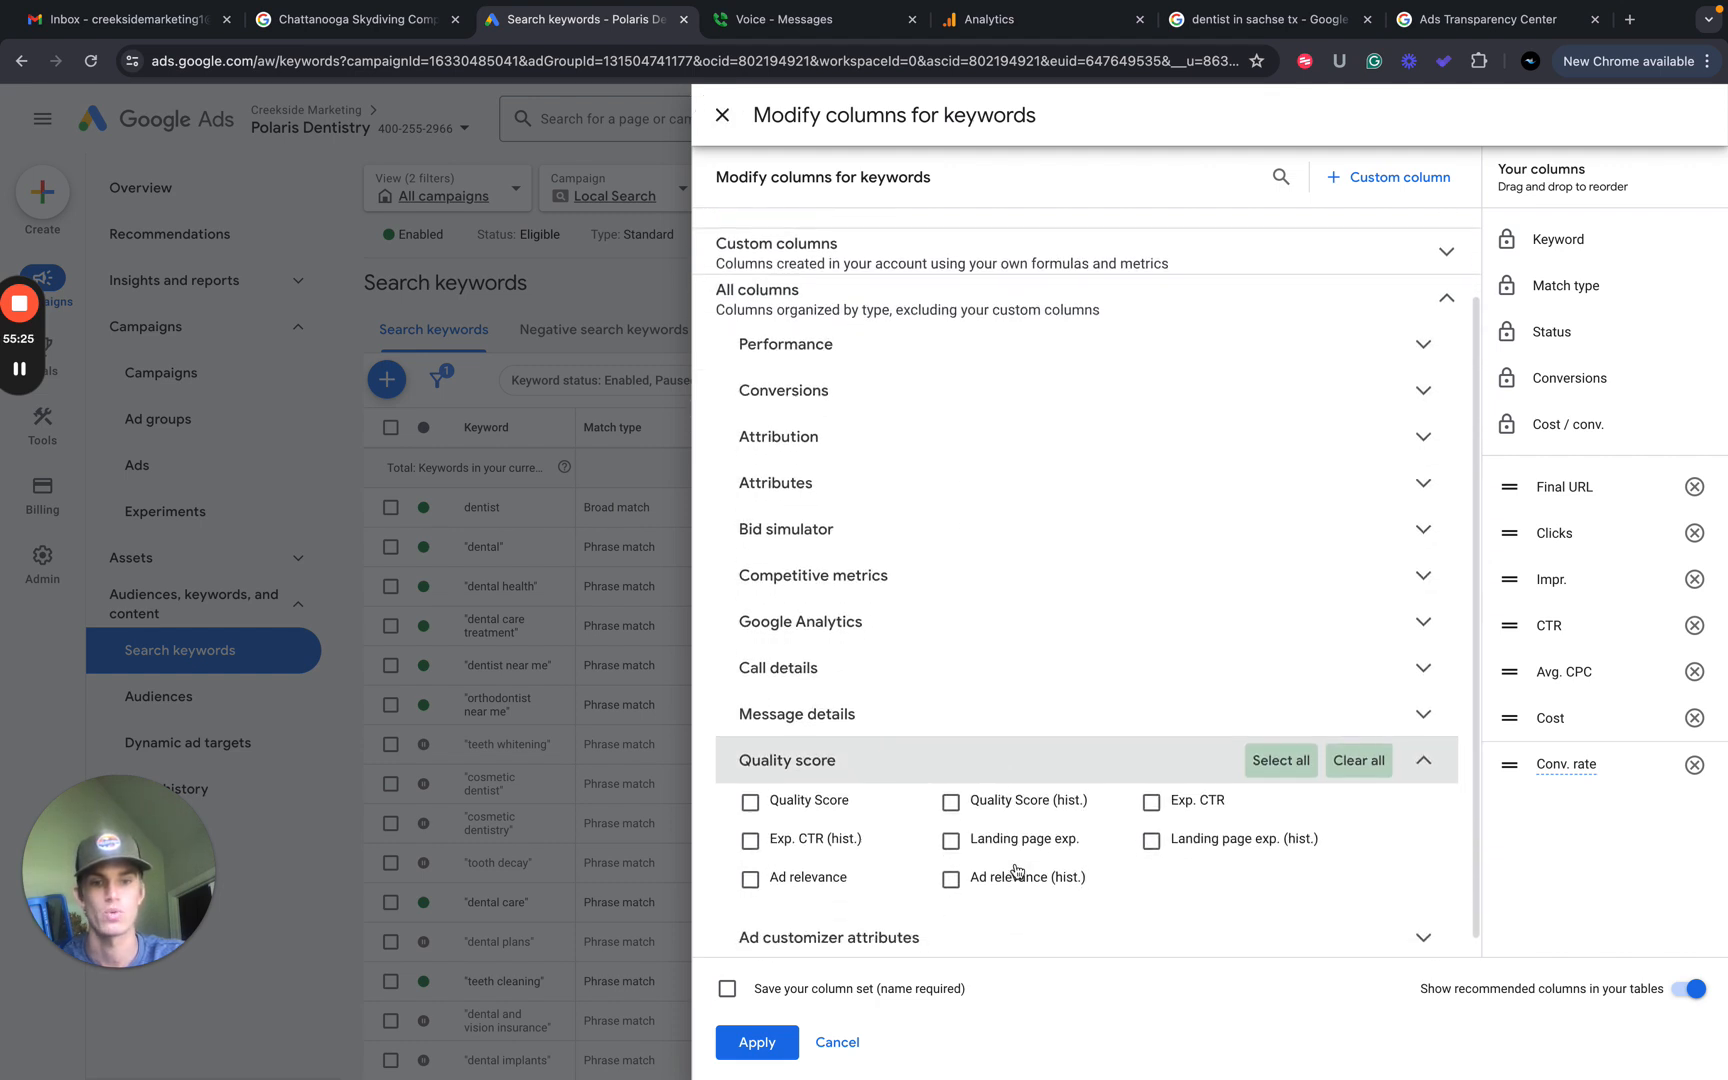
{"action": "left_click", "coordinate": [750, 797]}
{"action": "left_click", "coordinate": [757, 1043]}
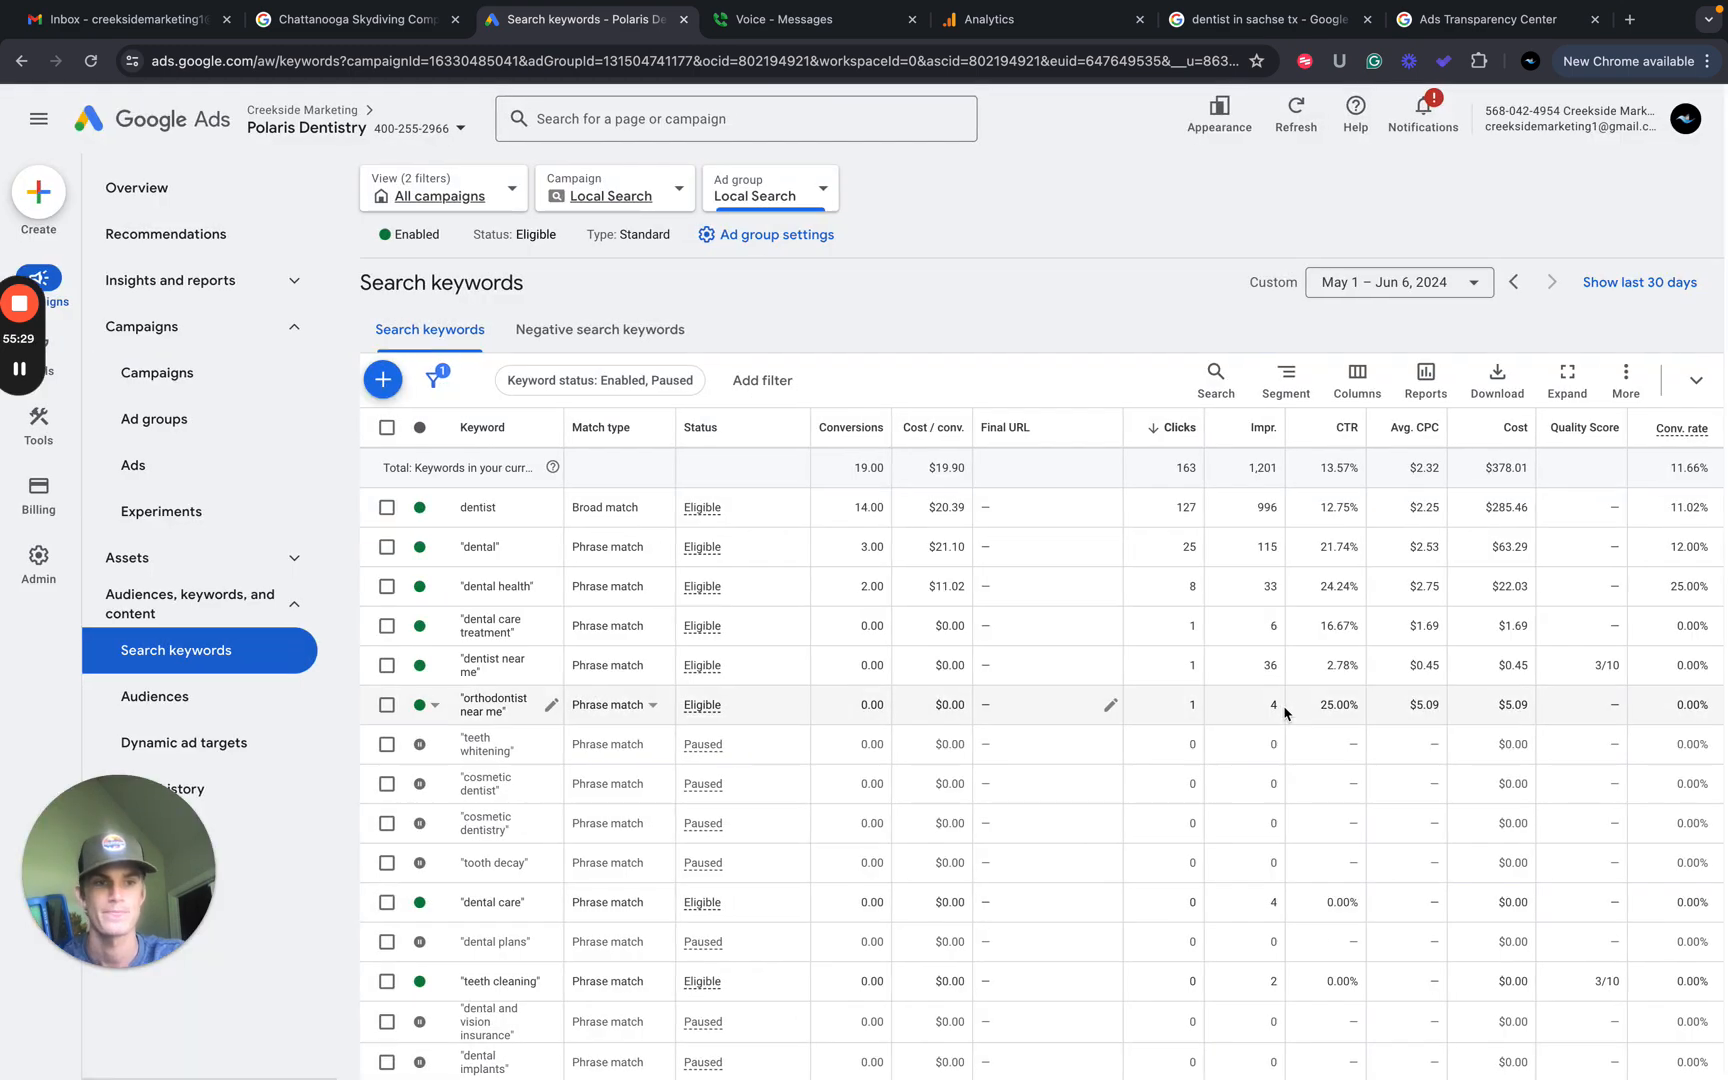
Set the keyword table's date range to Mar 1 – Jun 5, 2024 and review the keywords' quality scores.
{"action": "scroll", "coordinate": [1590, 641], "scroll_direction": "down", "scroll_amount": 5}
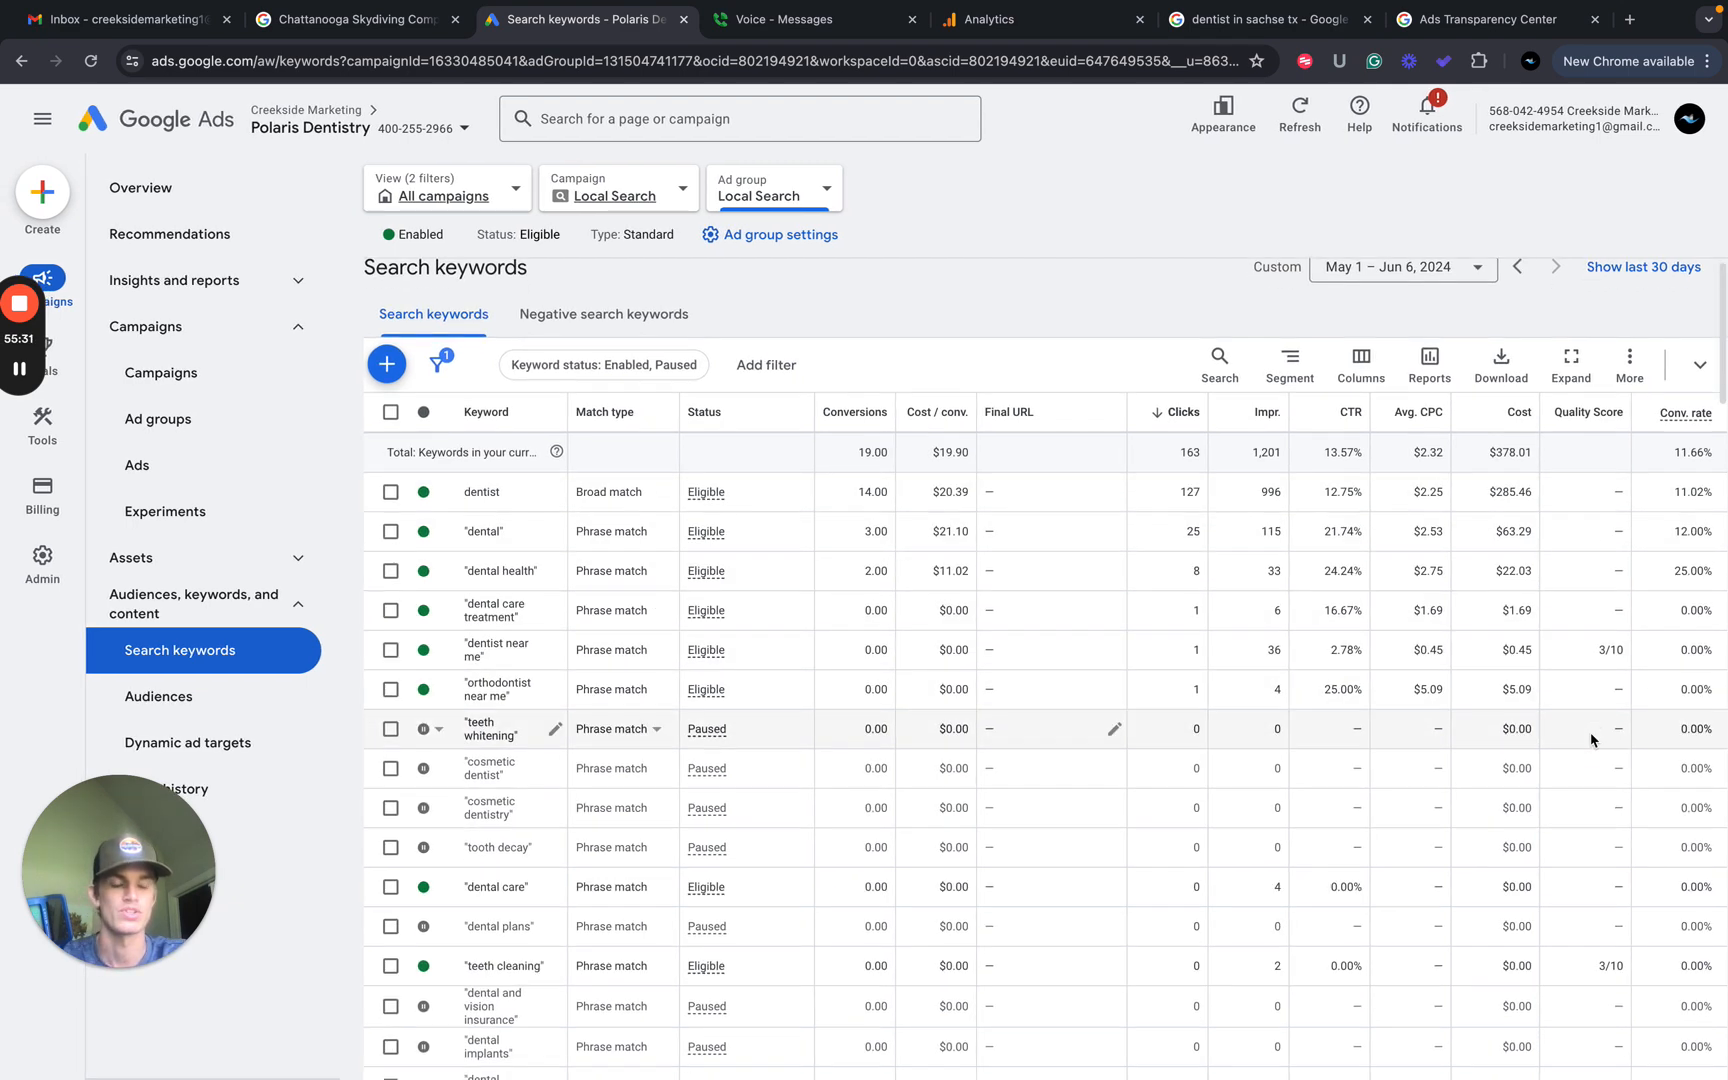
{"action": "scroll", "coordinate": [1591, 740], "scroll_direction": "up", "scroll_amount": 5}
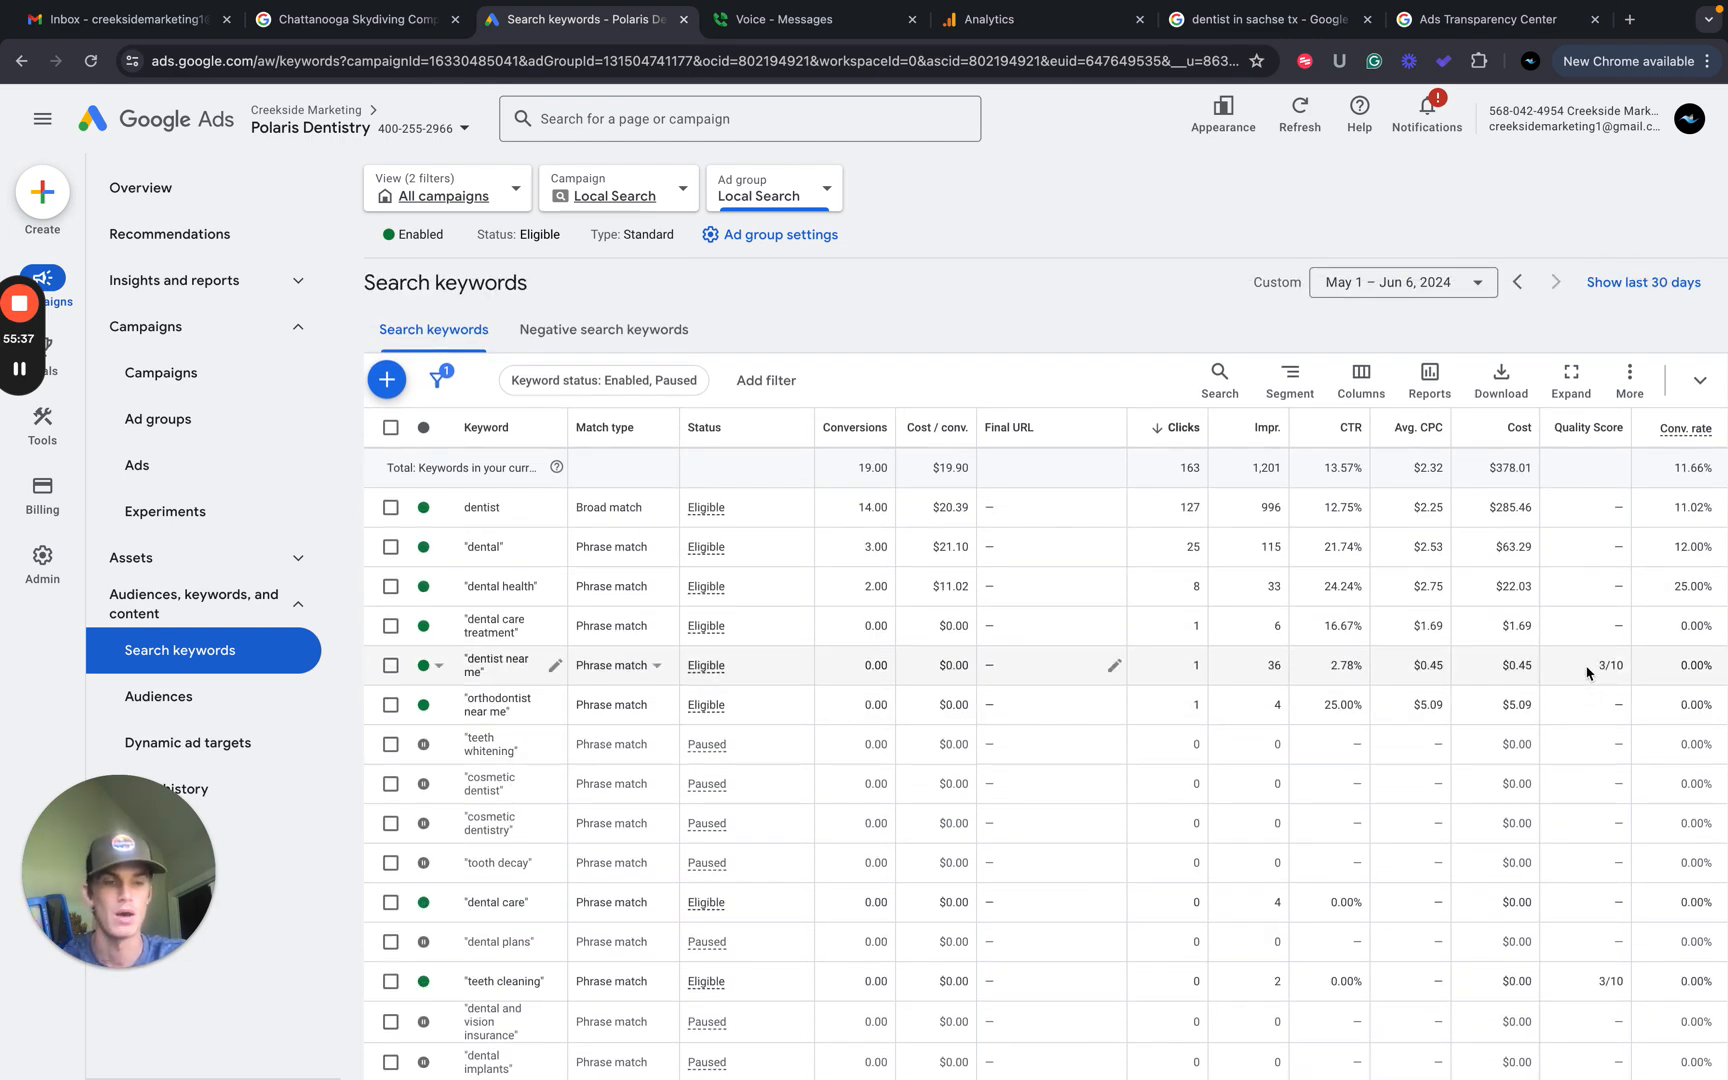
{"action": "left_click", "coordinate": [1474, 280]}
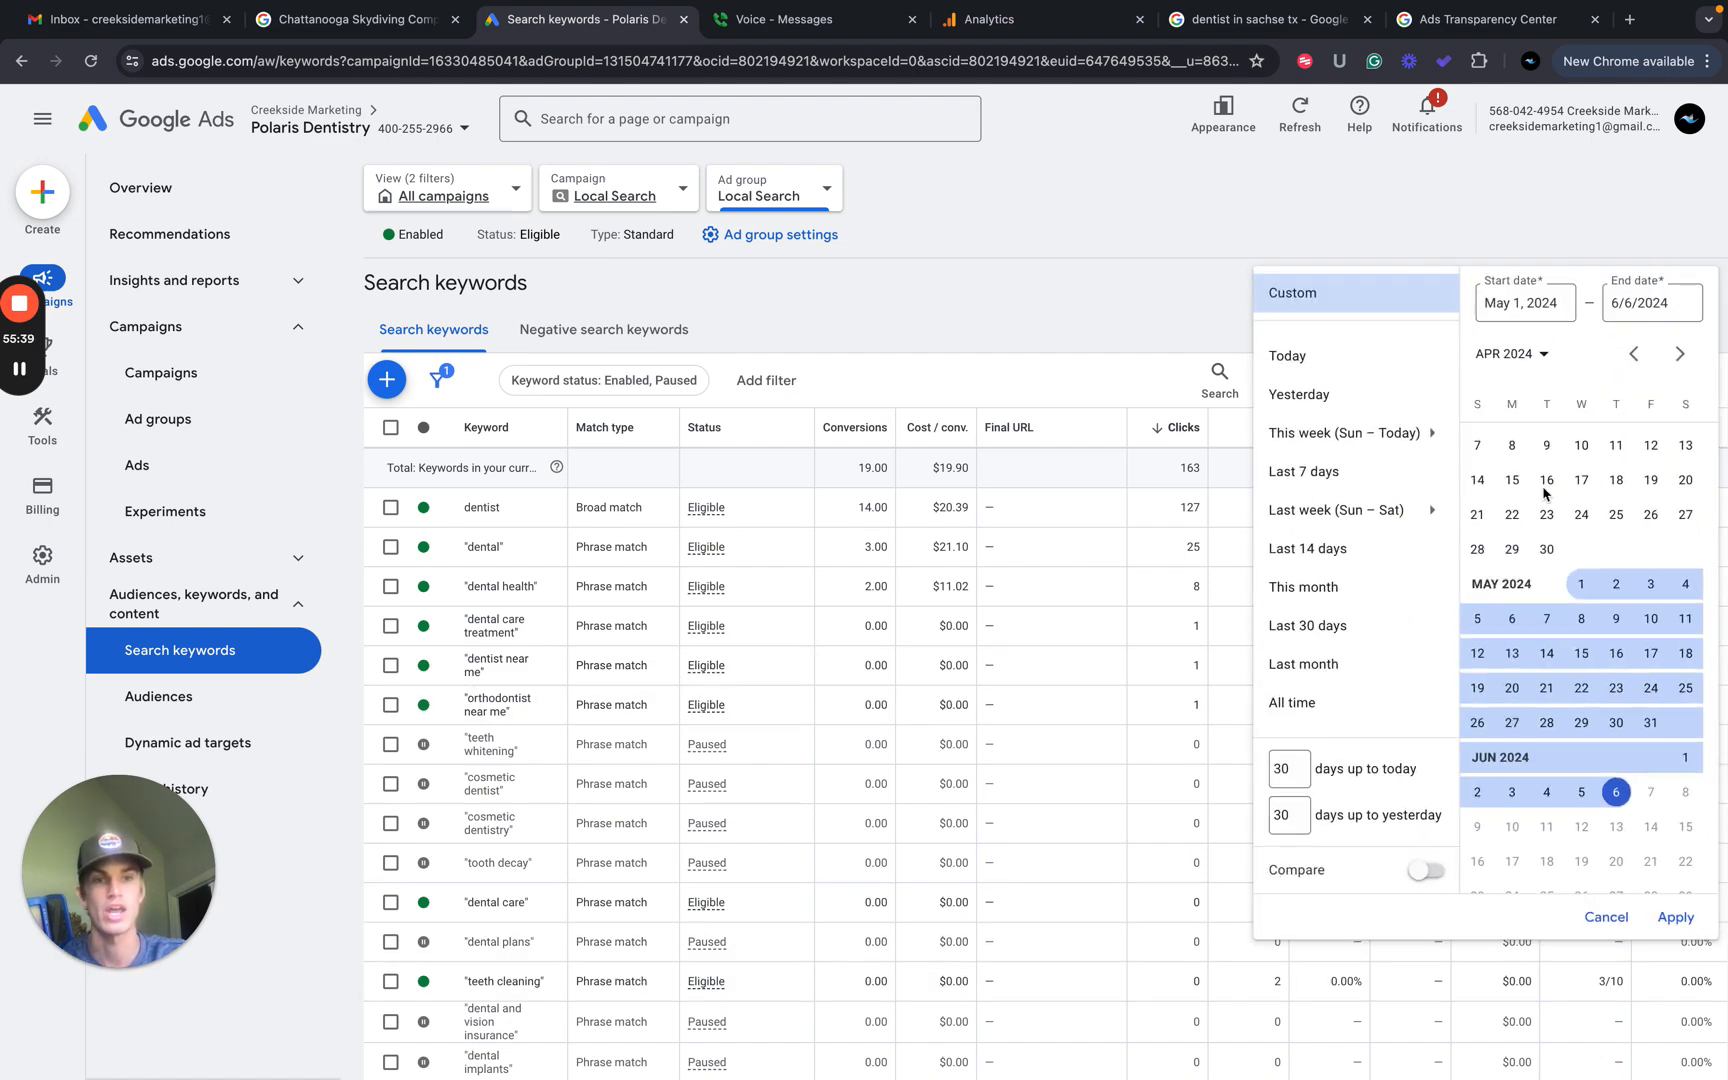
{"action": "scroll", "coordinate": [1518, 577], "scroll_direction": "up", "scroll_amount": 3}
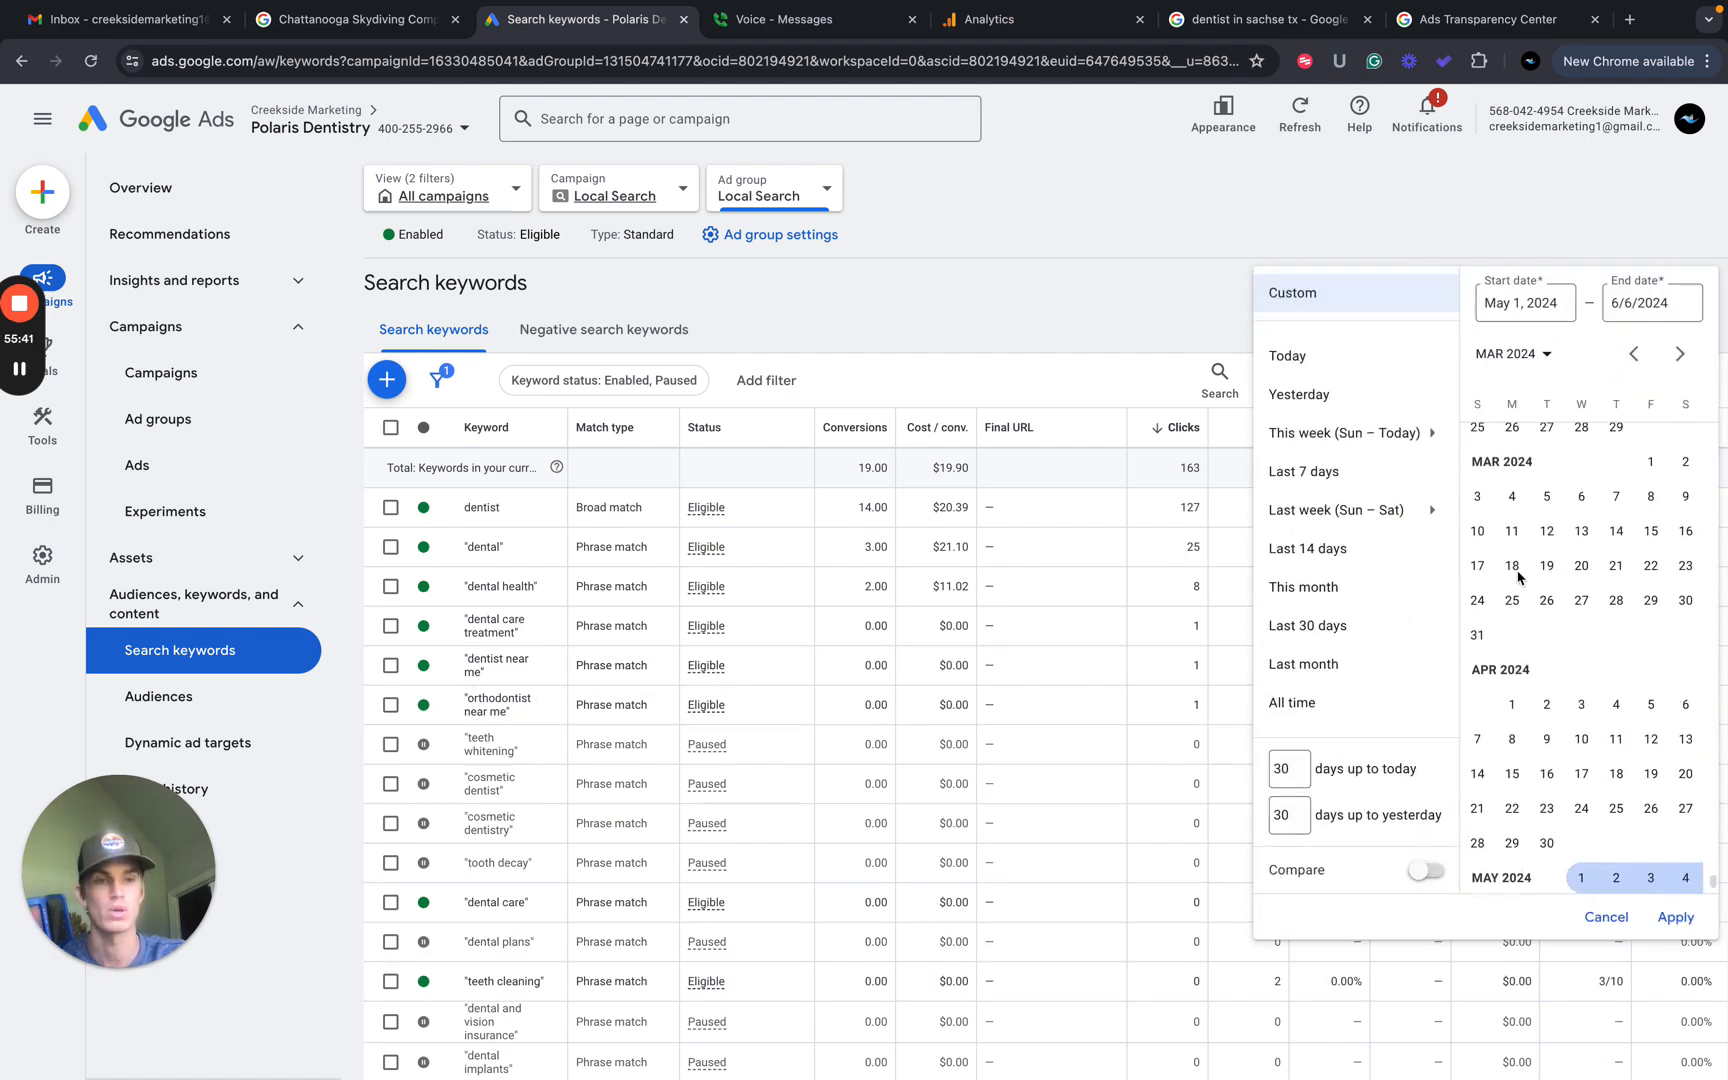
{"action": "left_click", "coordinate": [1650, 461]}
{"action": "scroll", "coordinate": [1581, 645], "scroll_direction": "down", "scroll_amount": 3}
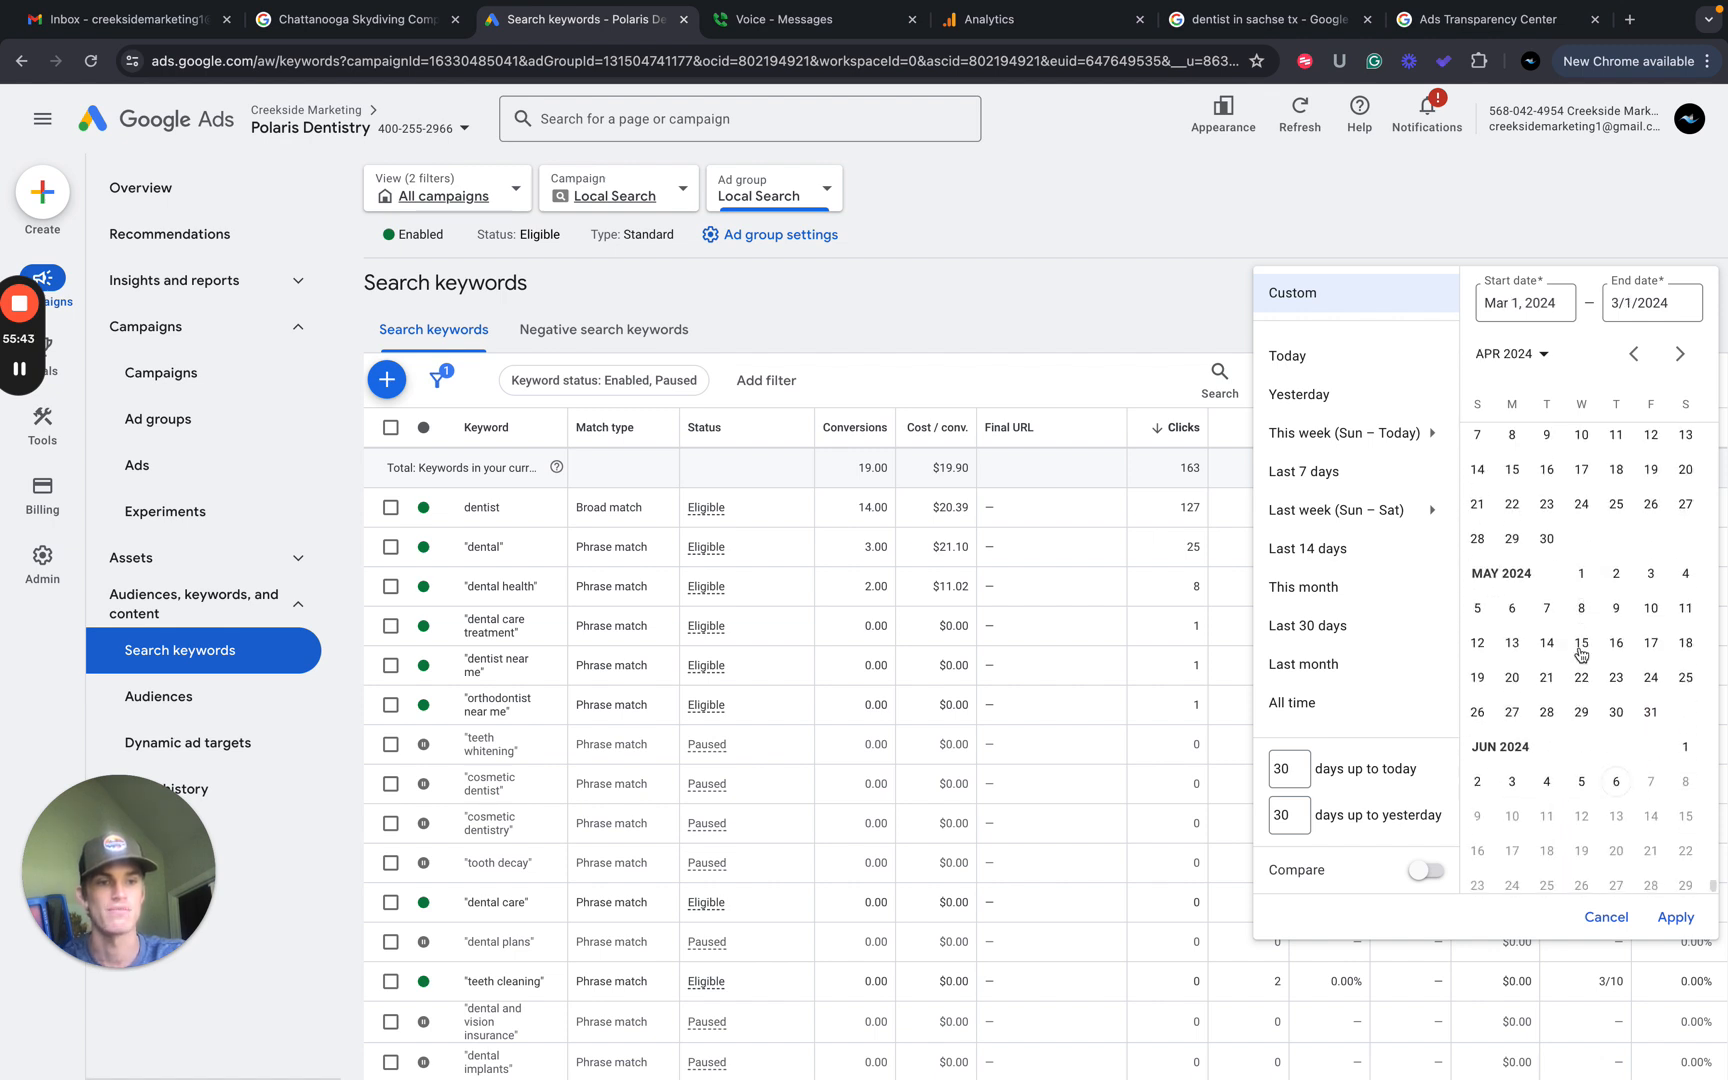
{"action": "left_click", "coordinate": [1581, 781]}
{"action": "left_click", "coordinate": [1668, 916]}
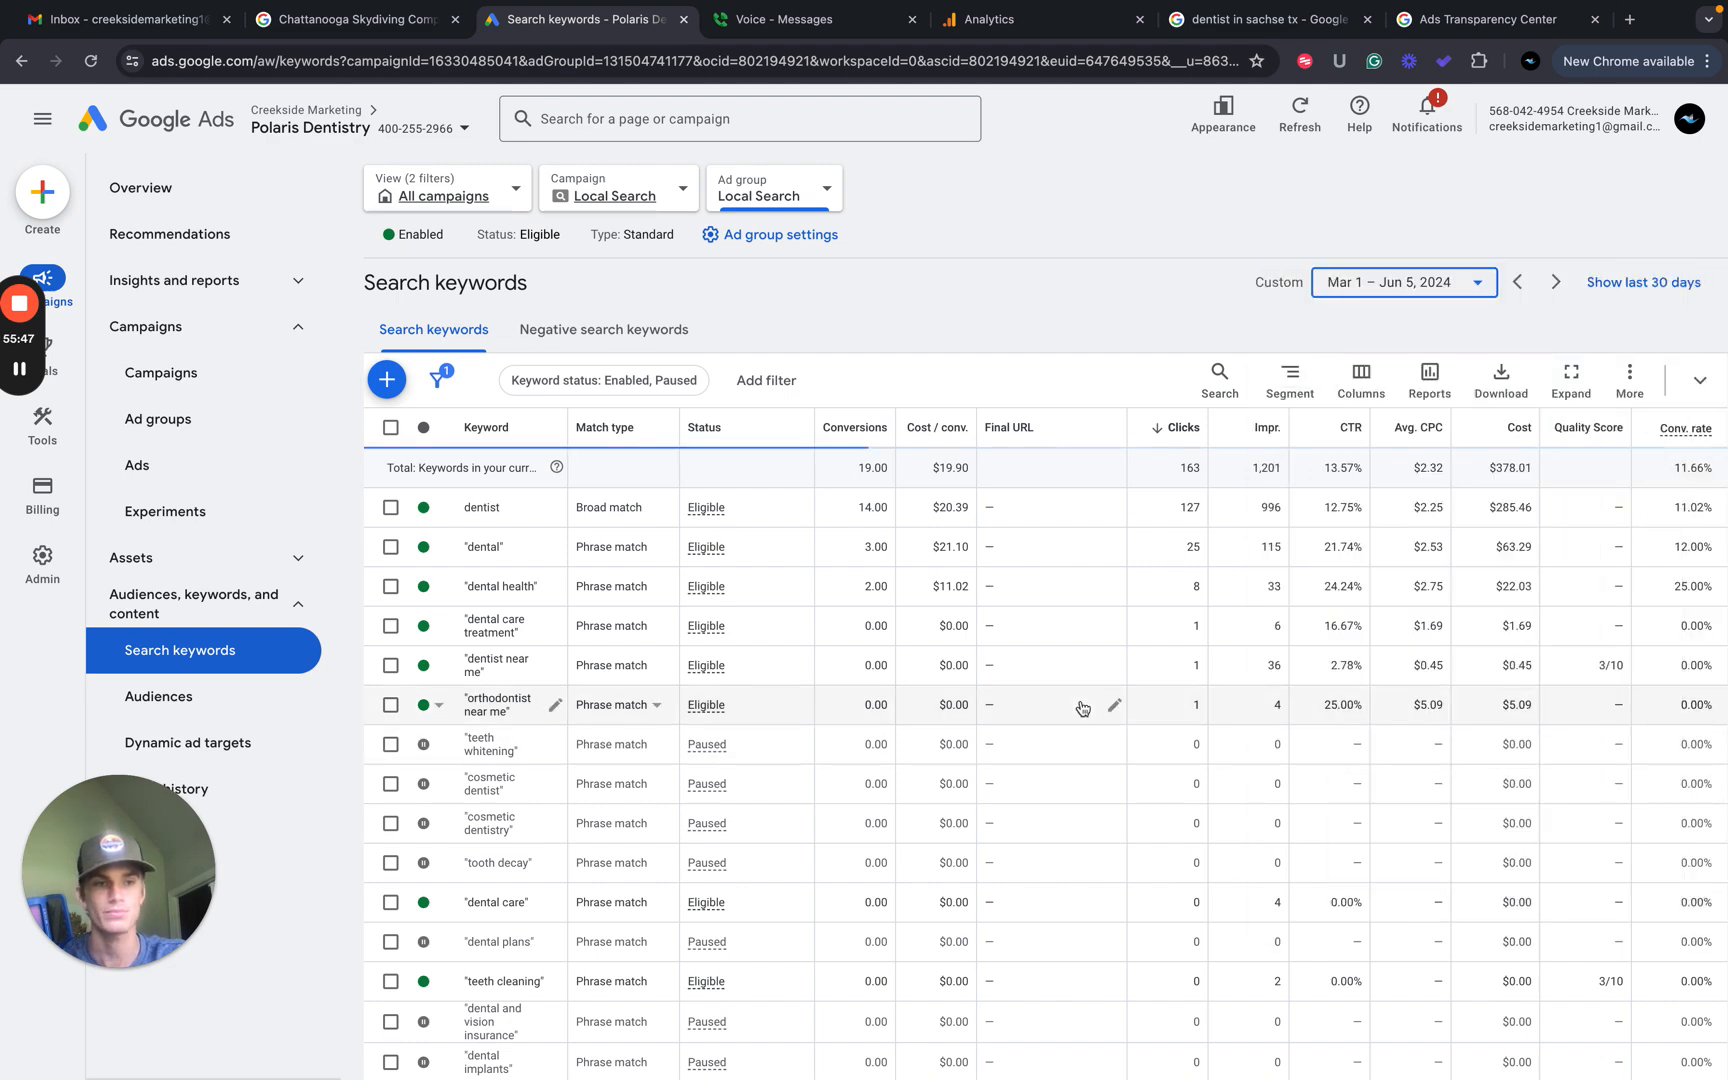
{"action": "scroll", "coordinate": [1543, 765], "scroll_direction": "down", "scroll_amount": 1}
{"action": "scroll", "coordinate": [1543, 765], "scroll_direction": "down", "scroll_amount": 1}
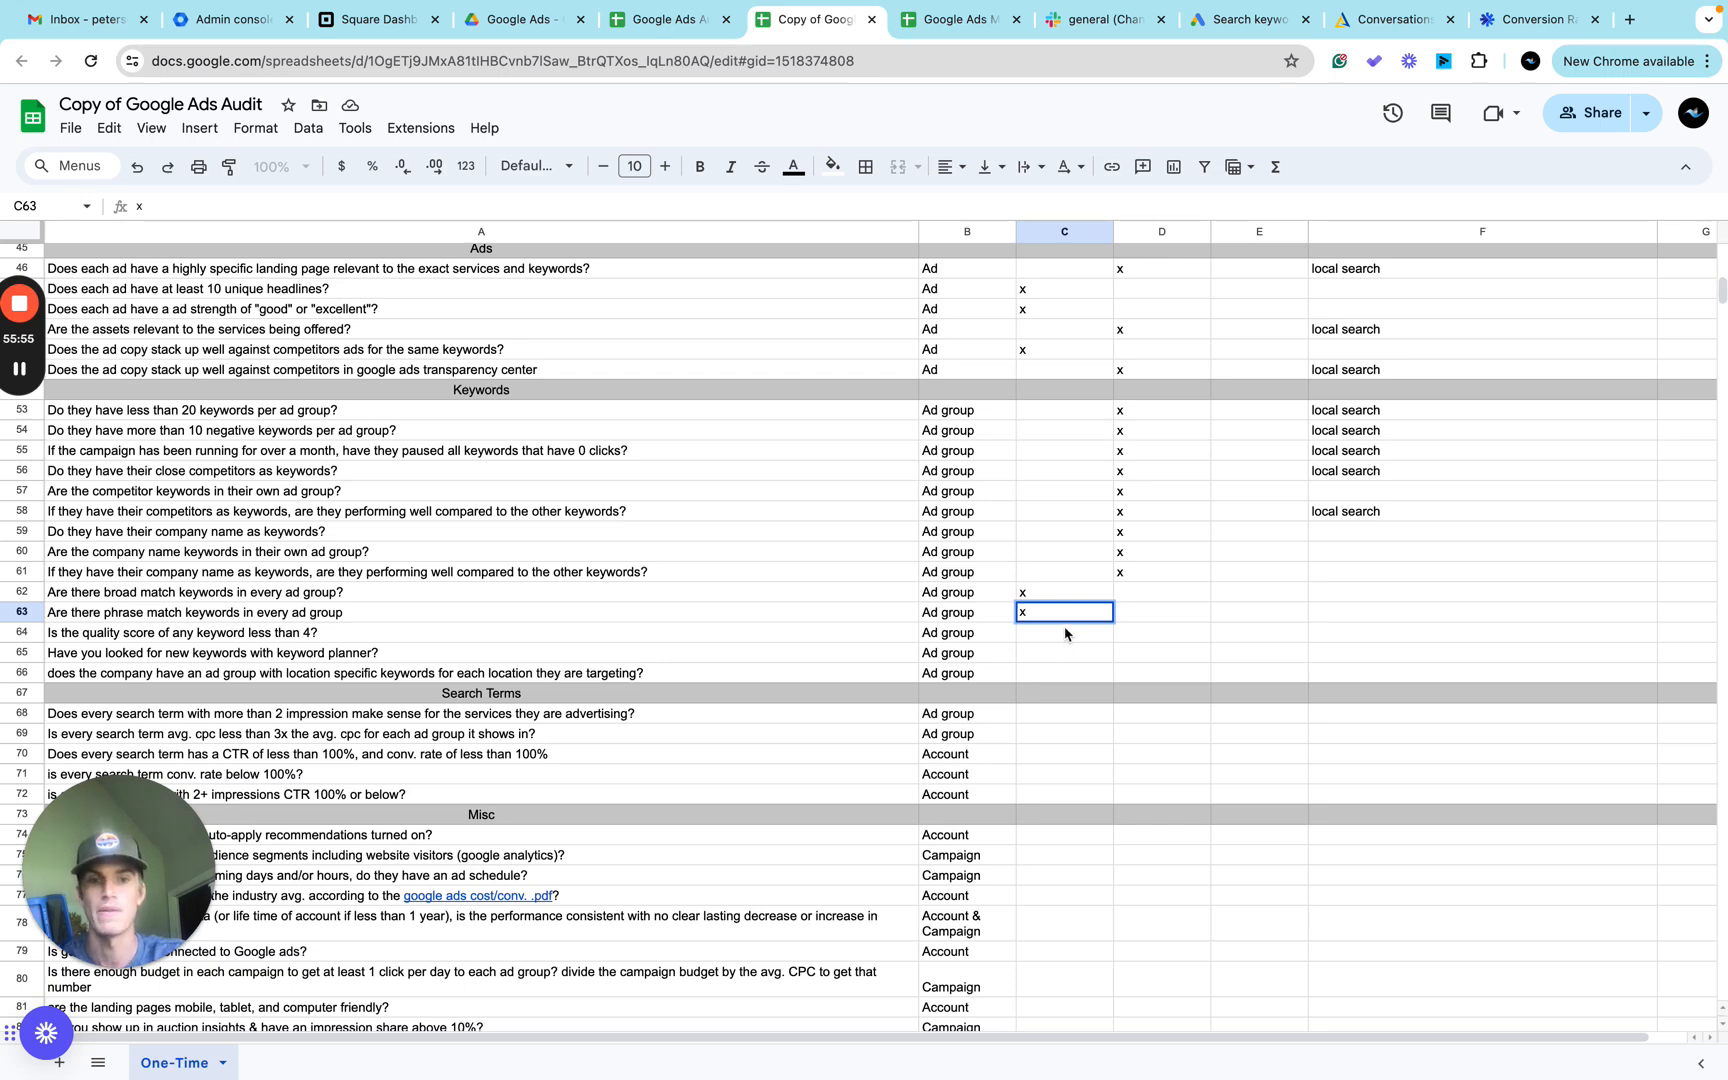
In the audit sheet, reword the row 64 question to "Is the quality score of every keyword either blank or greater than 4?".
{"action": "key", "text": "Return"}
{"action": "left_click", "coordinate": [1149, 638]}
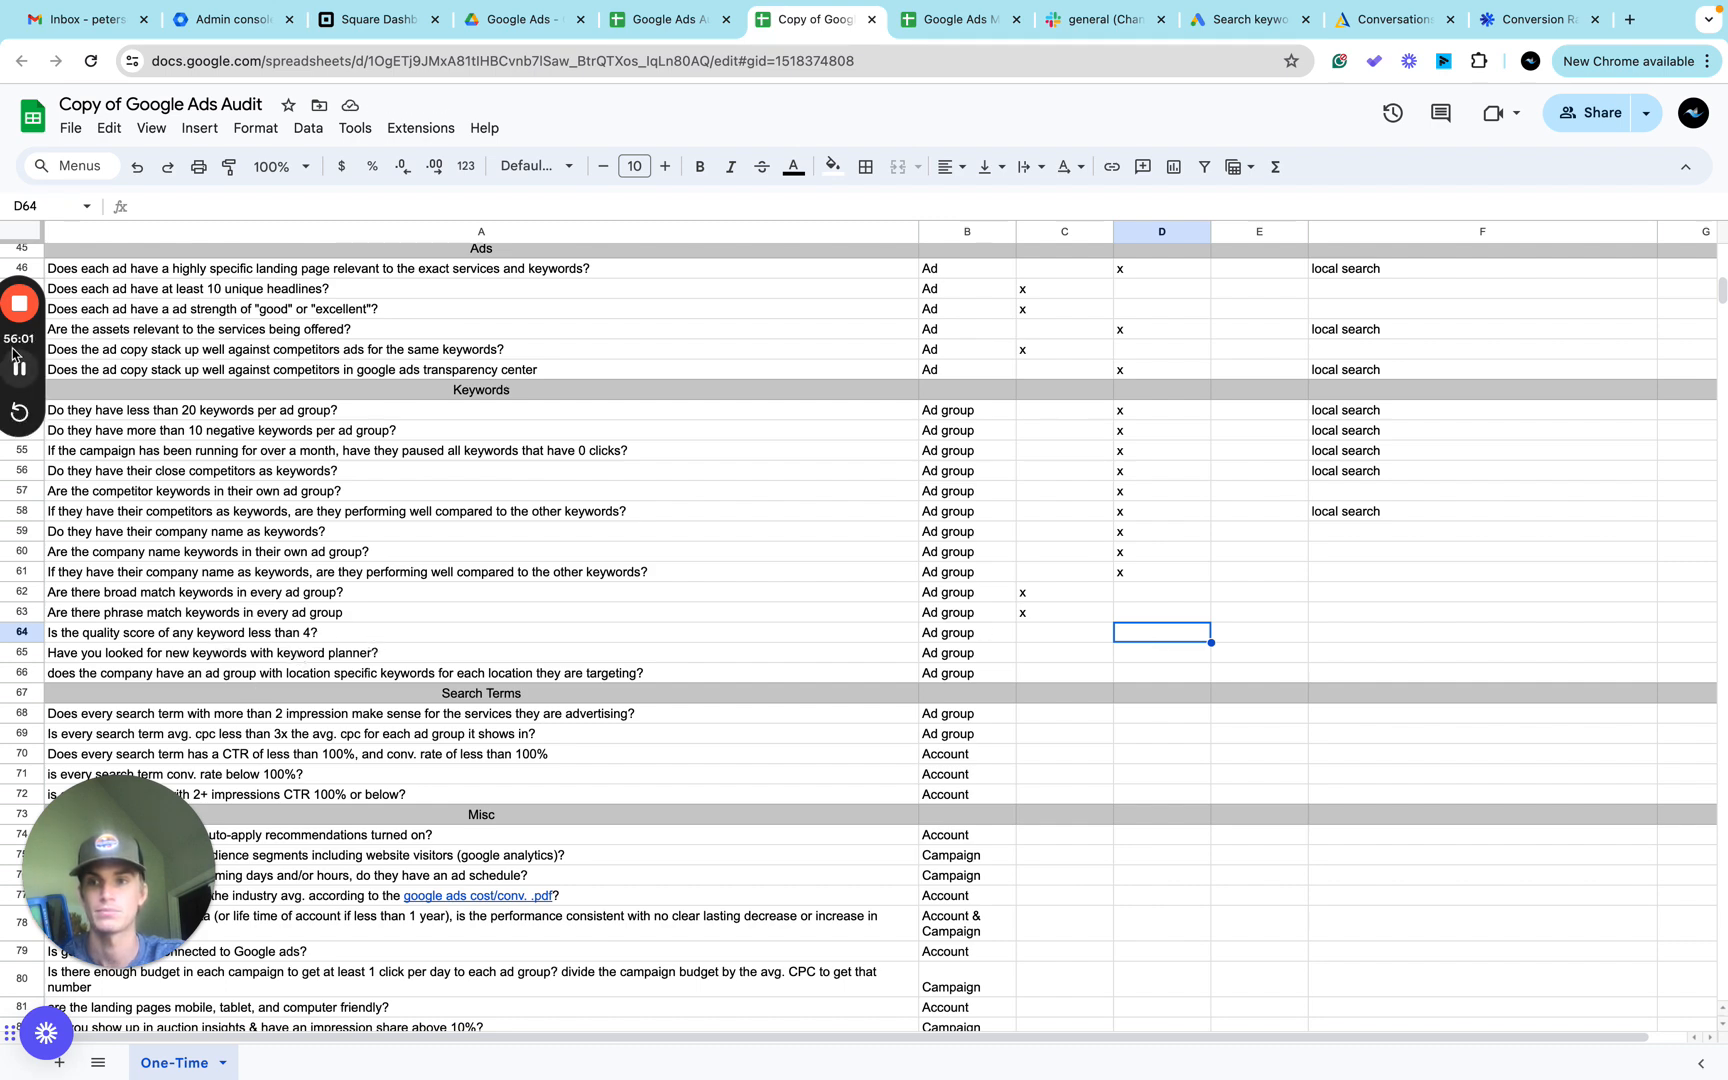
{"action": "left_click", "coordinate": [195, 637]}
{"action": "type", "text": "Is the quality score of every keyword either blank or greater than 4?"}
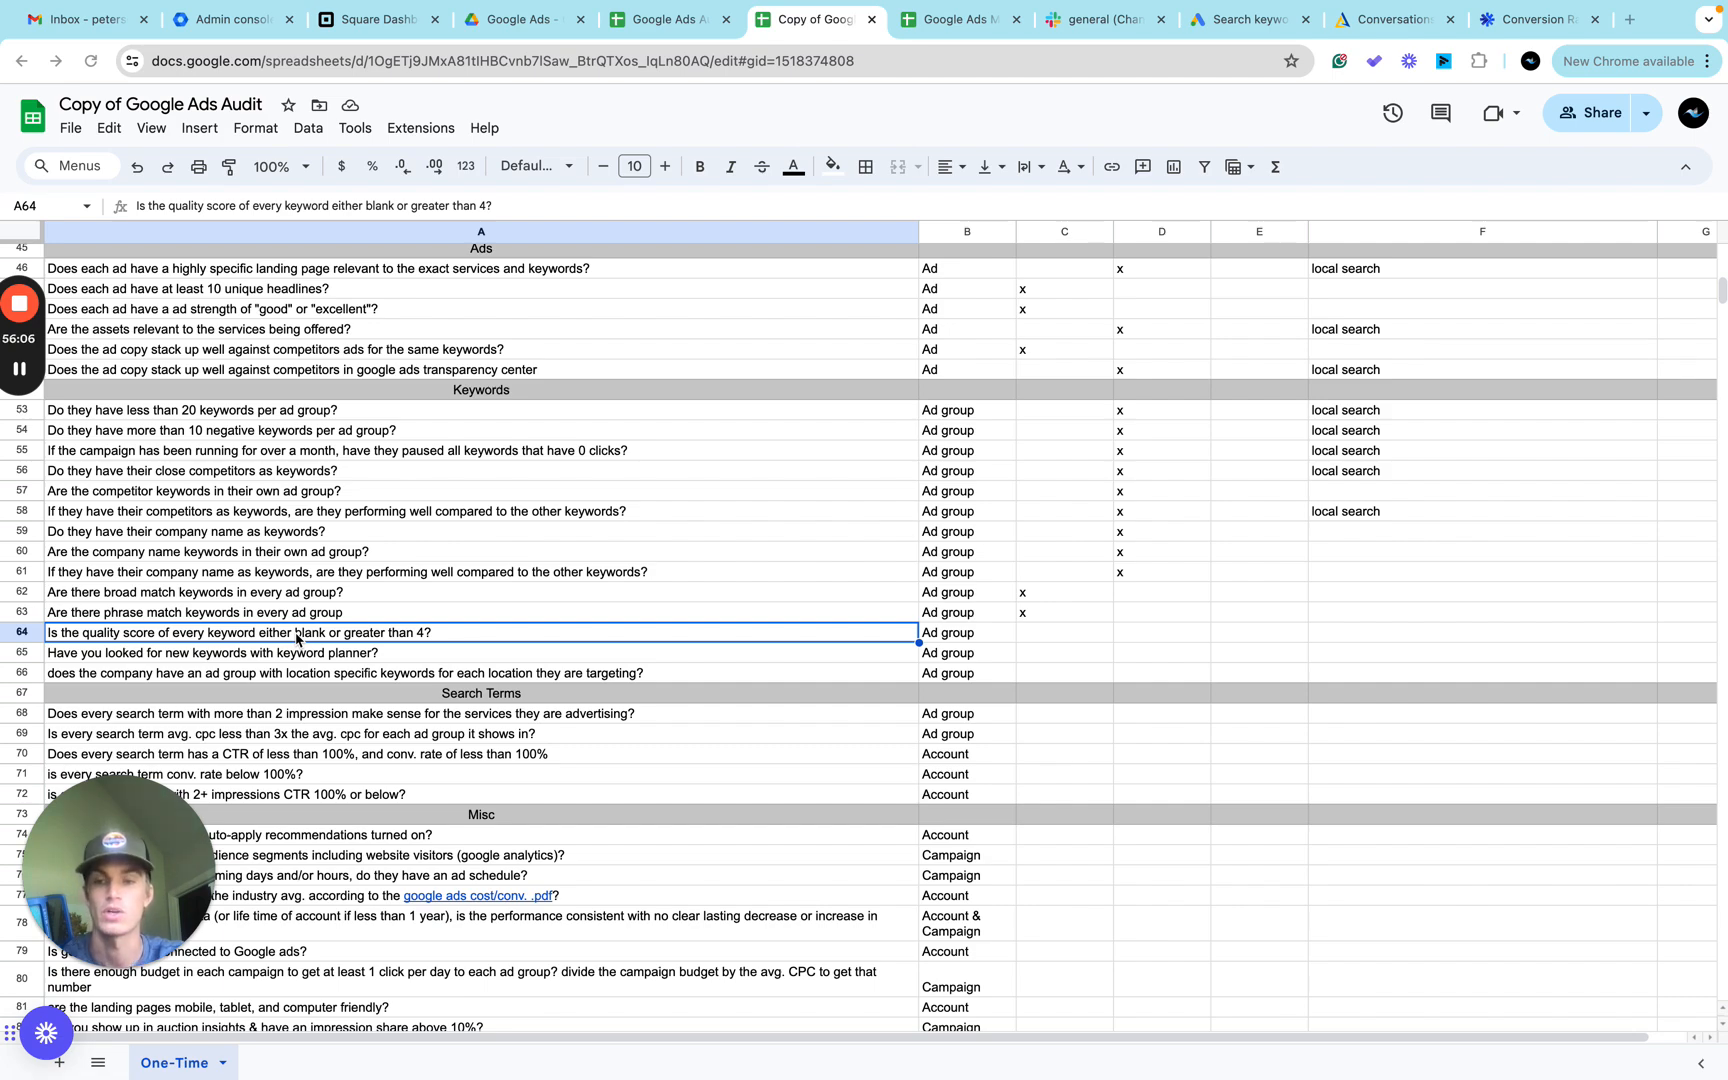
Recheck the quality scores in Google Ads, then mark x in column D of audit row 64 with the note "local search" in column F.
{"action": "key", "text": "ctrl+Right"}
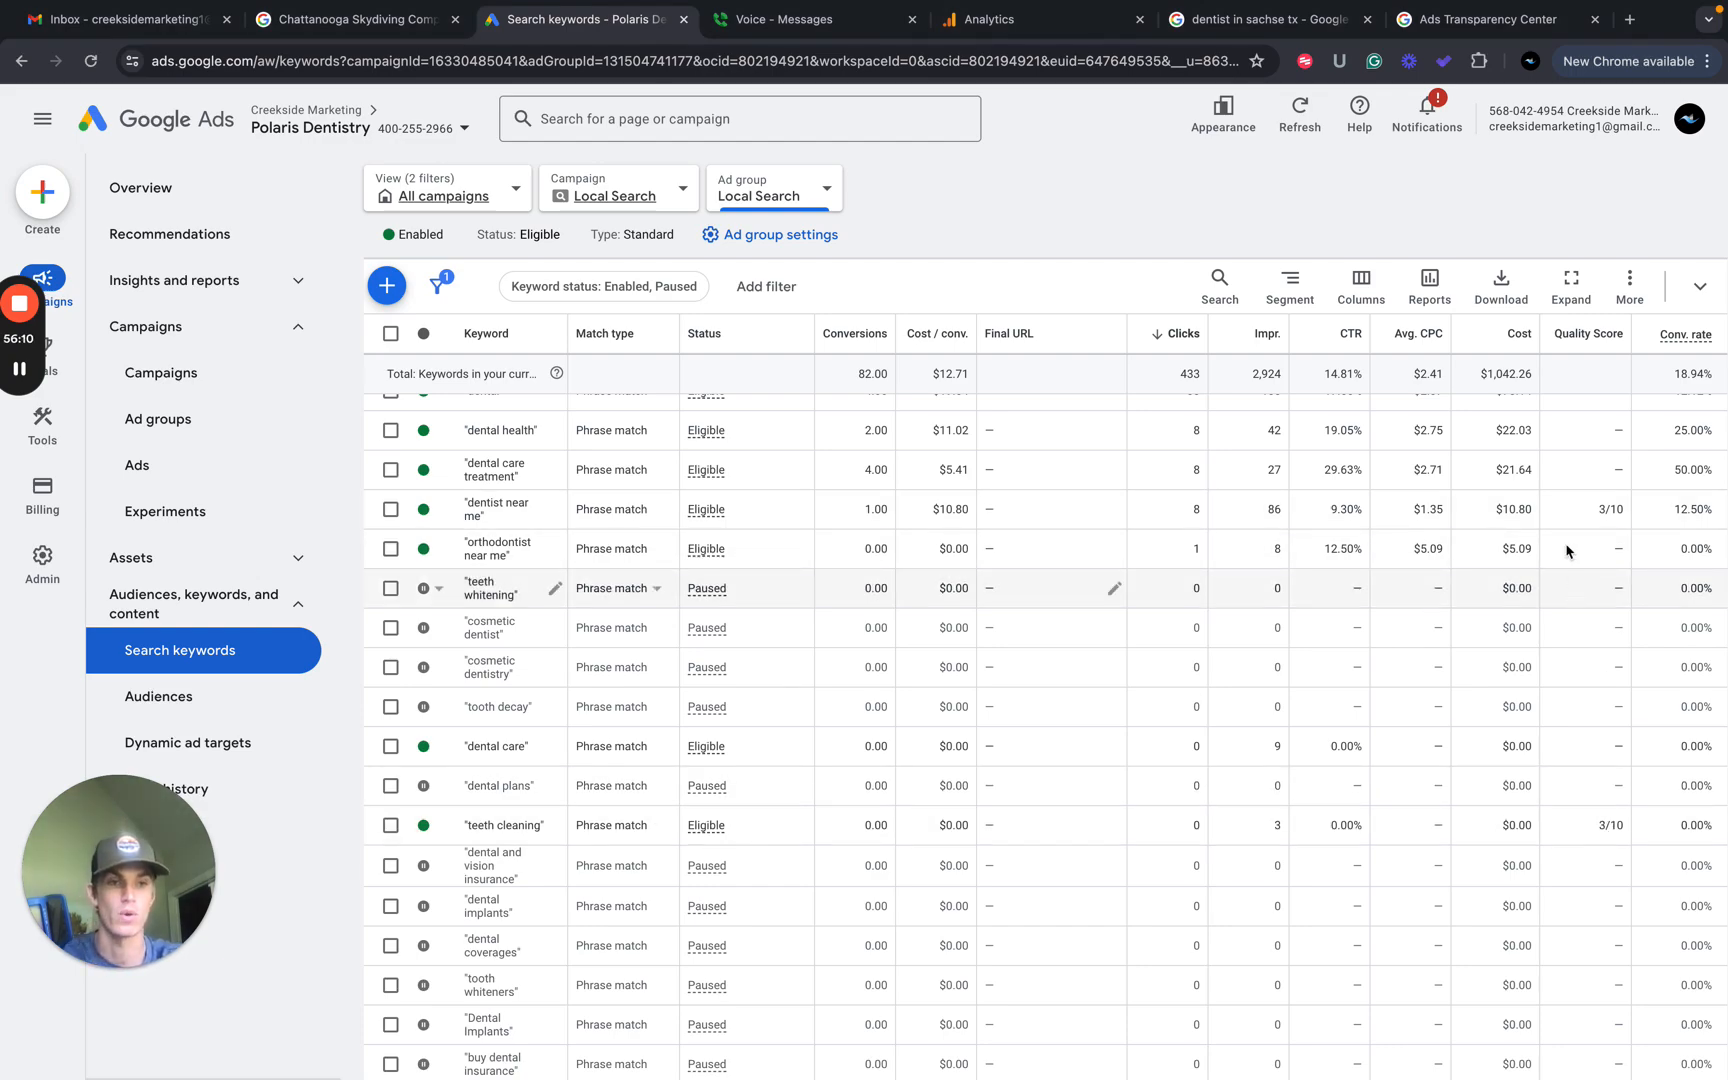
{"action": "key", "text": "ctrl+Left"}
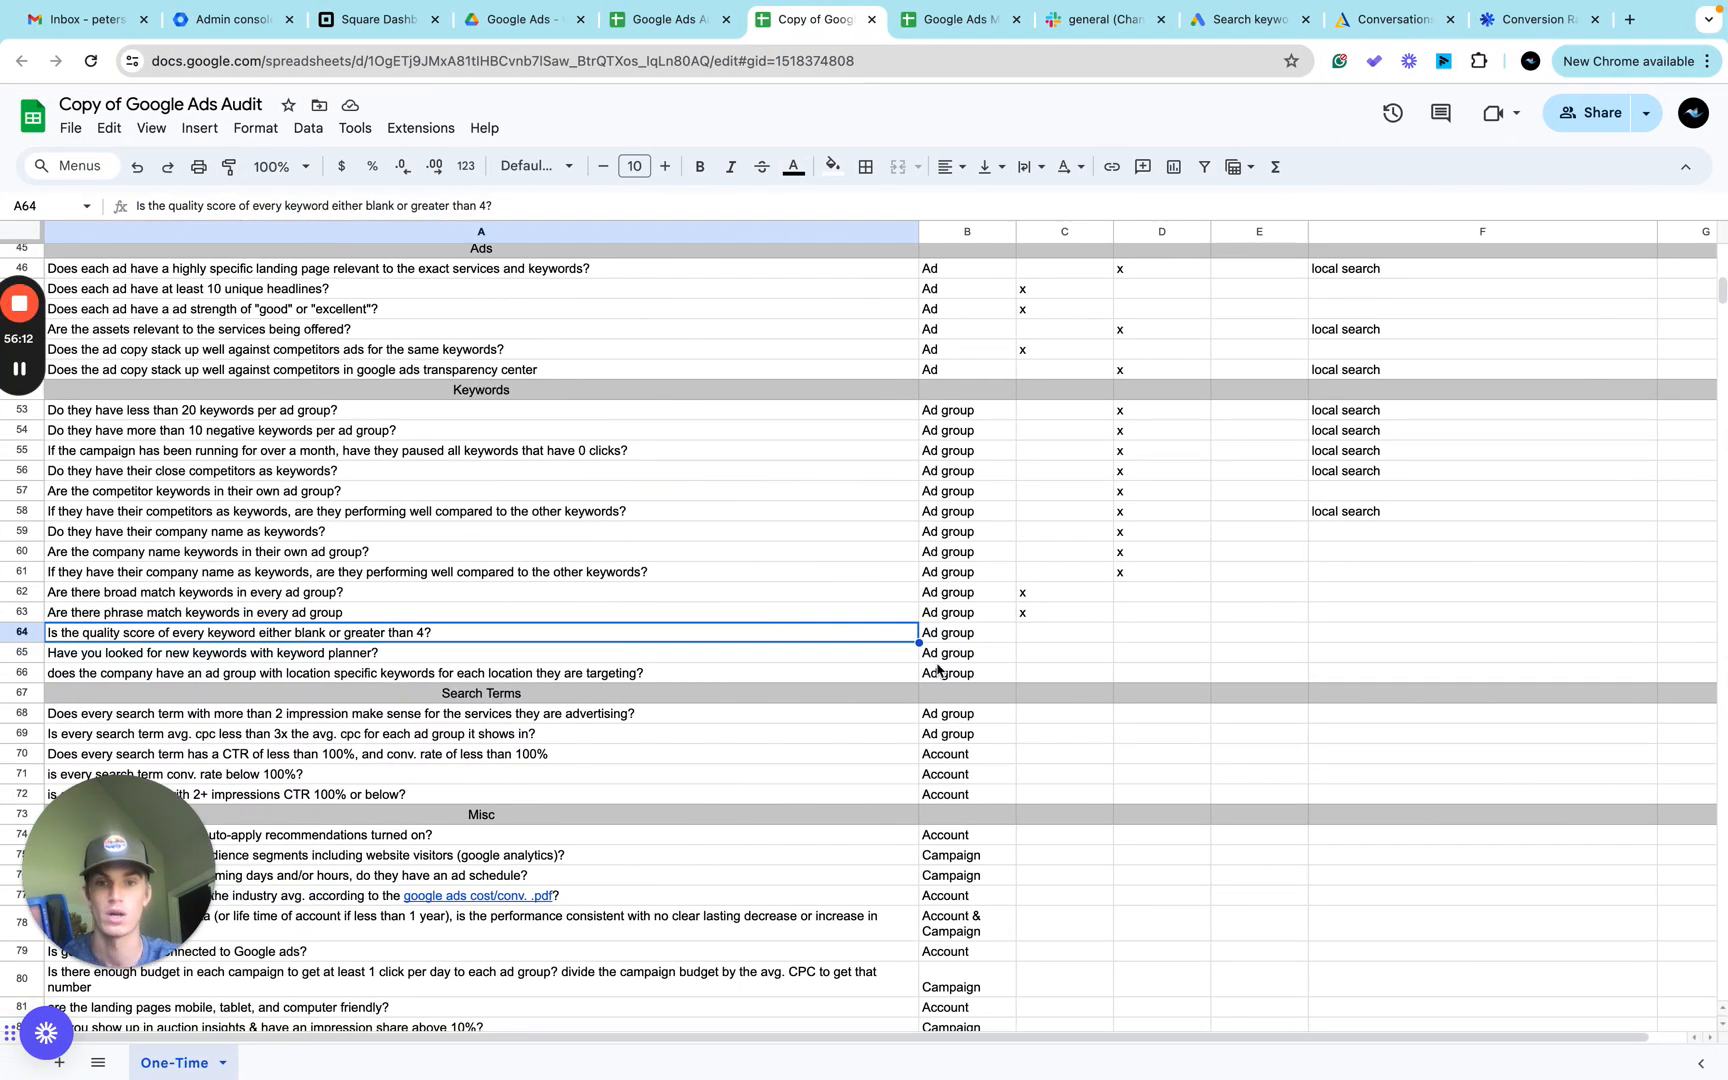
{"action": "left_click", "coordinate": [1145, 638]}
{"action": "type", "text": "x"}
{"action": "left_click", "coordinate": [1336, 638]}
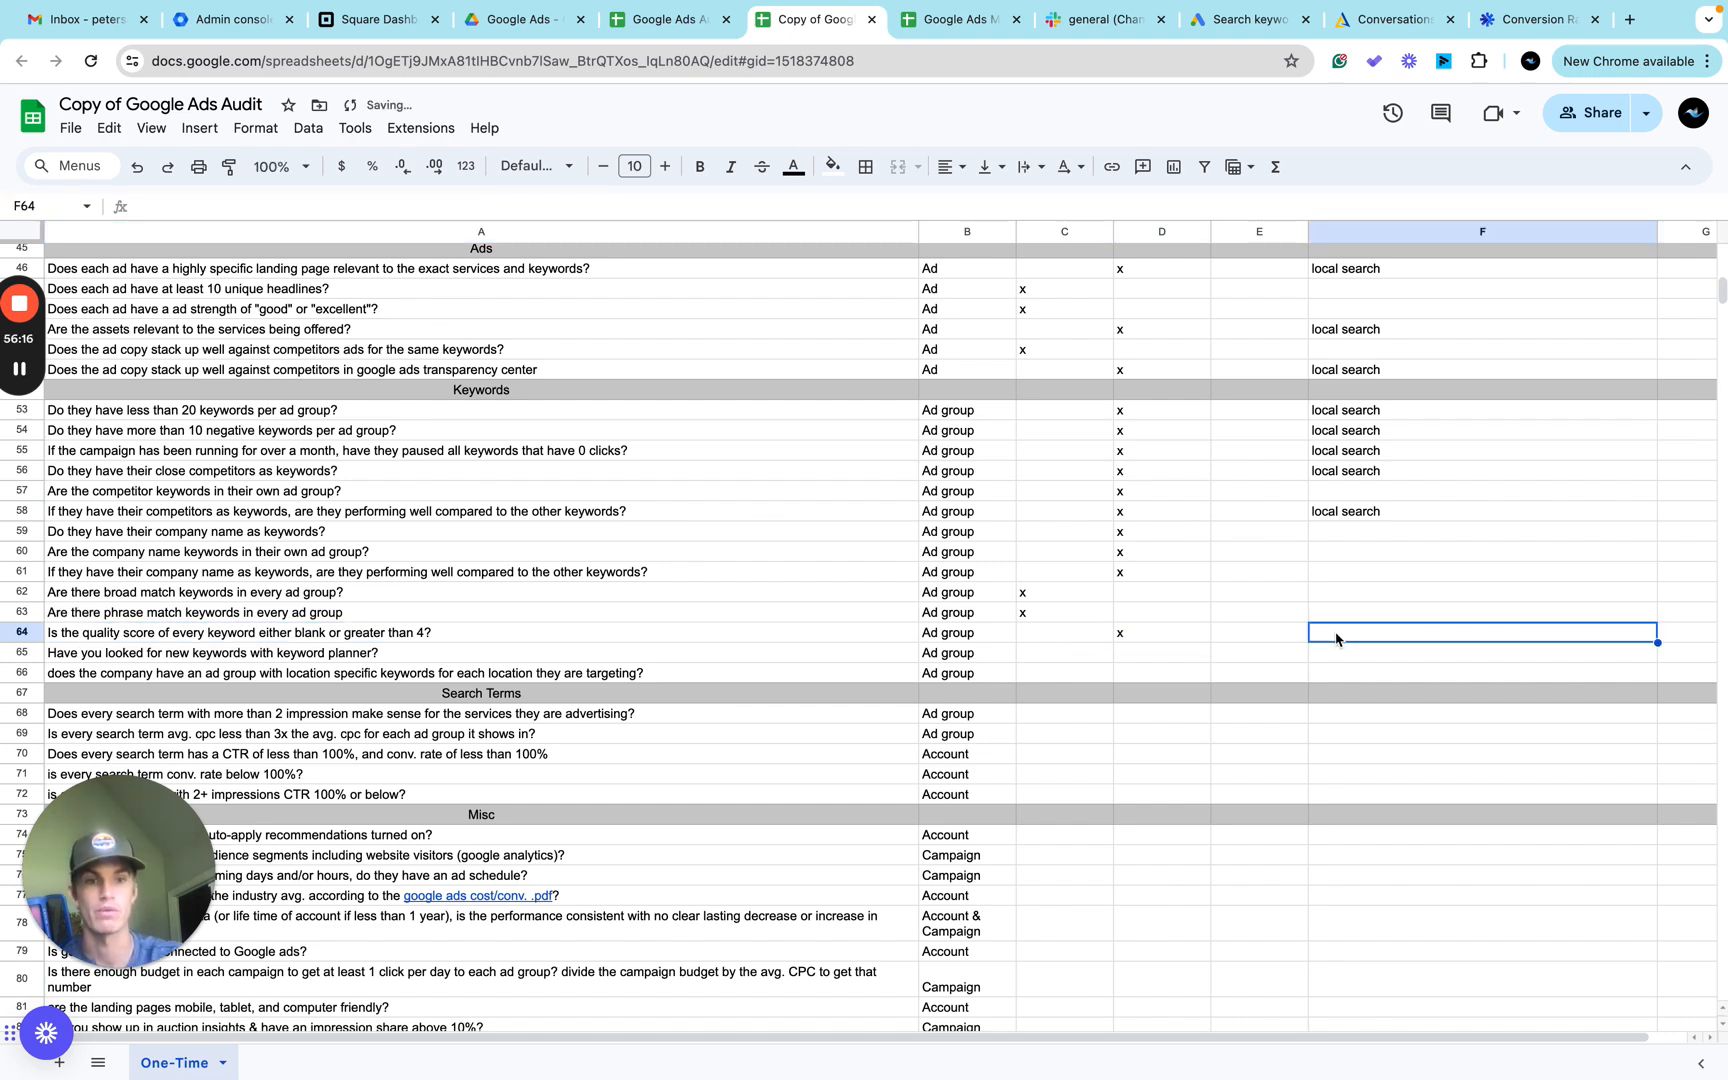
{"action": "type", "text": "local search"}
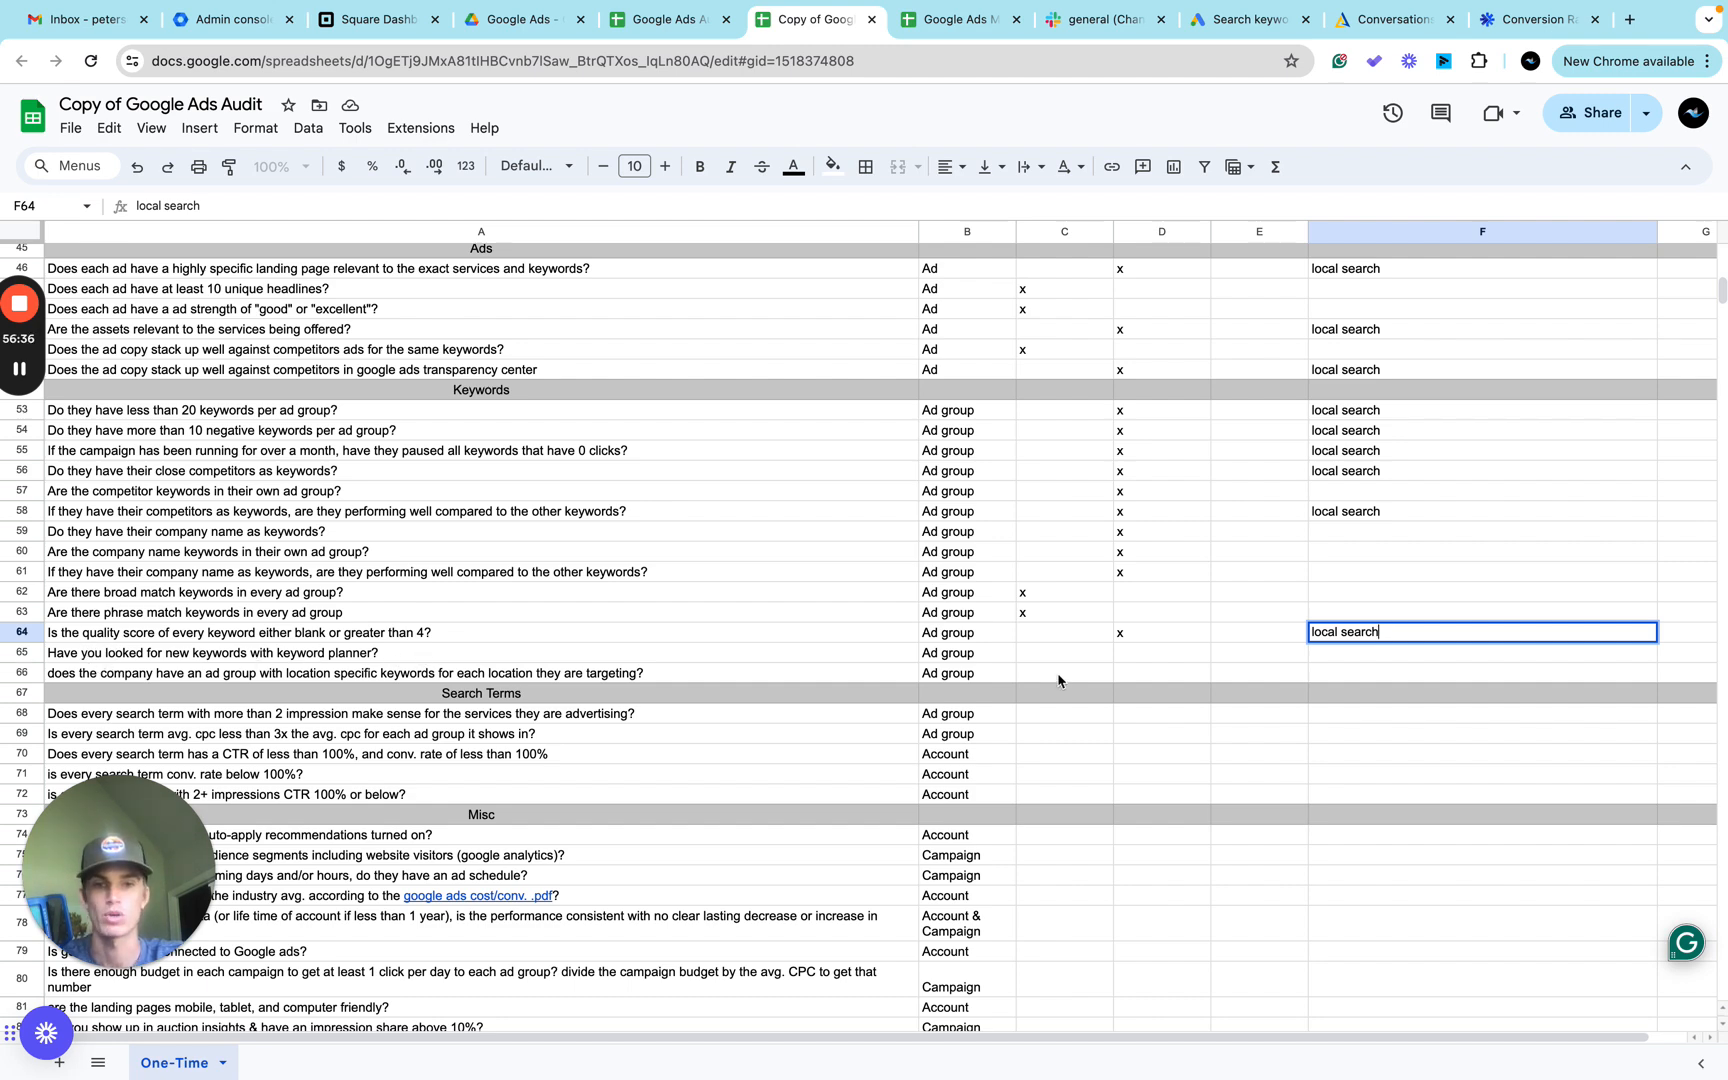
Switch to Google Ads and open the Keyword Planner for the Polaris Dentistry account.
{"action": "left_click", "coordinate": [1088, 656]}
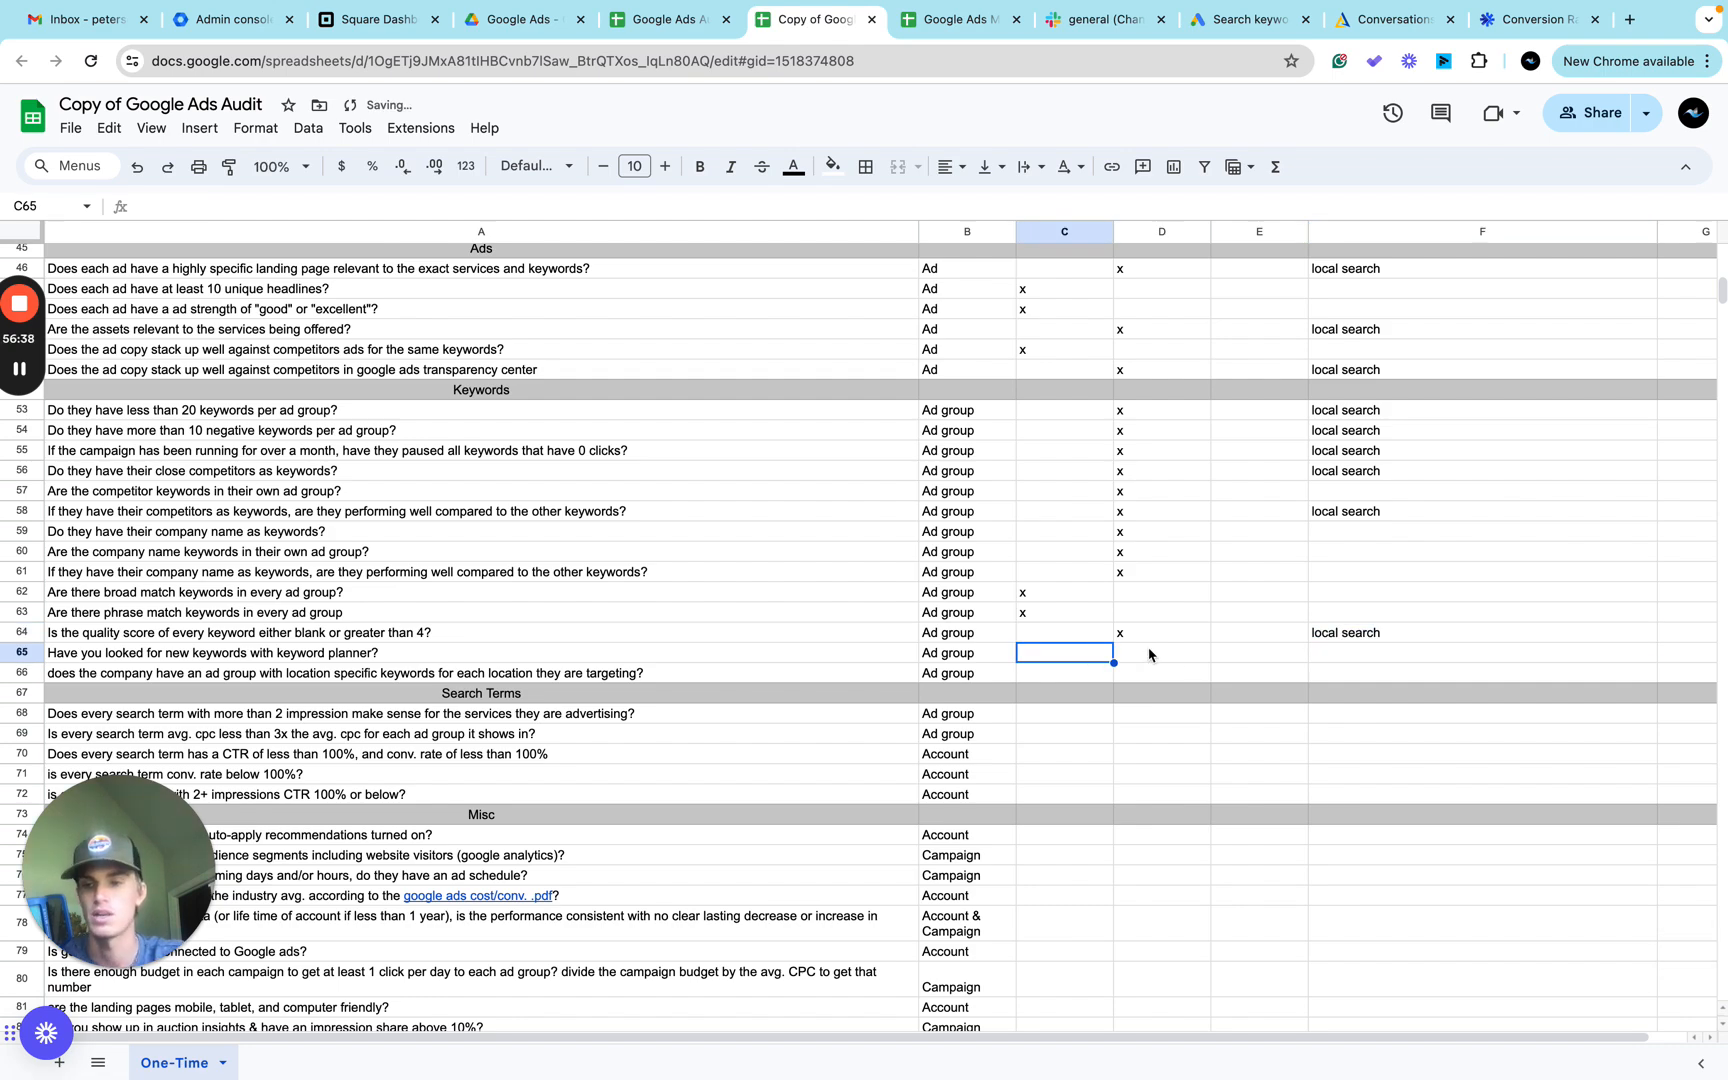
{"action": "key", "text": "ctrl+Right"}
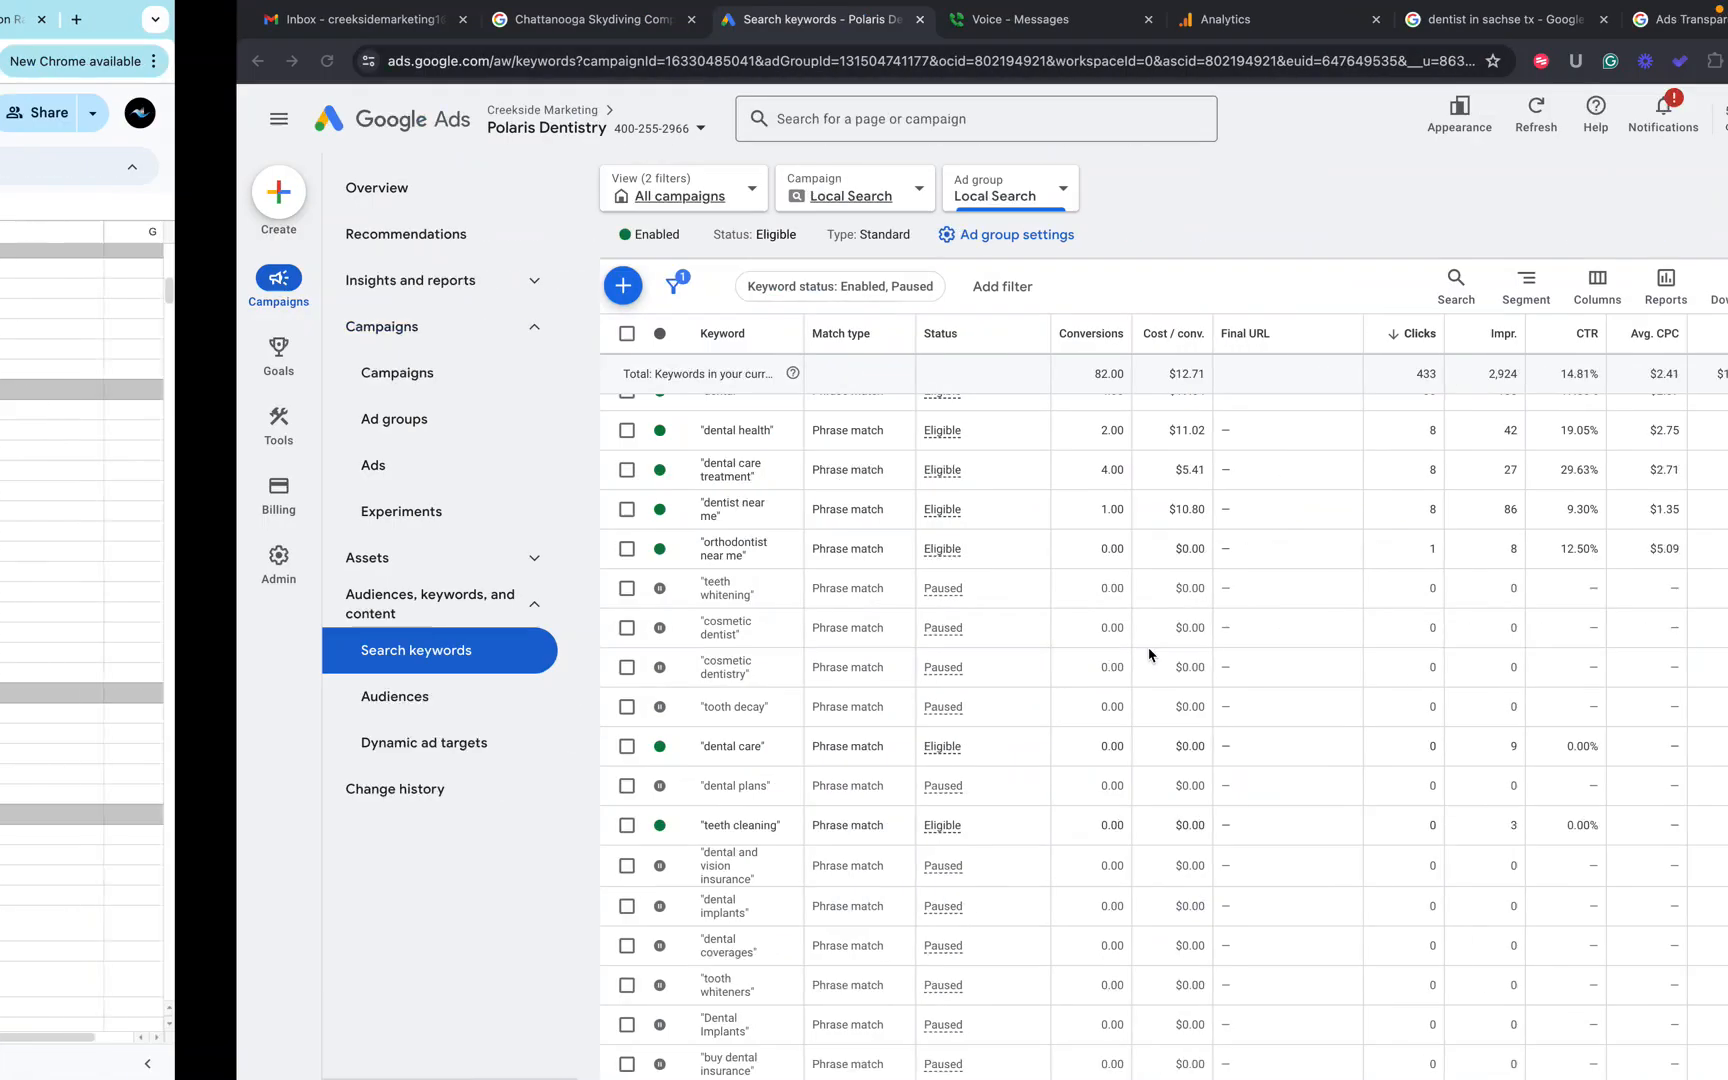
{"action": "mouse_move", "coordinate": [60, 418]}
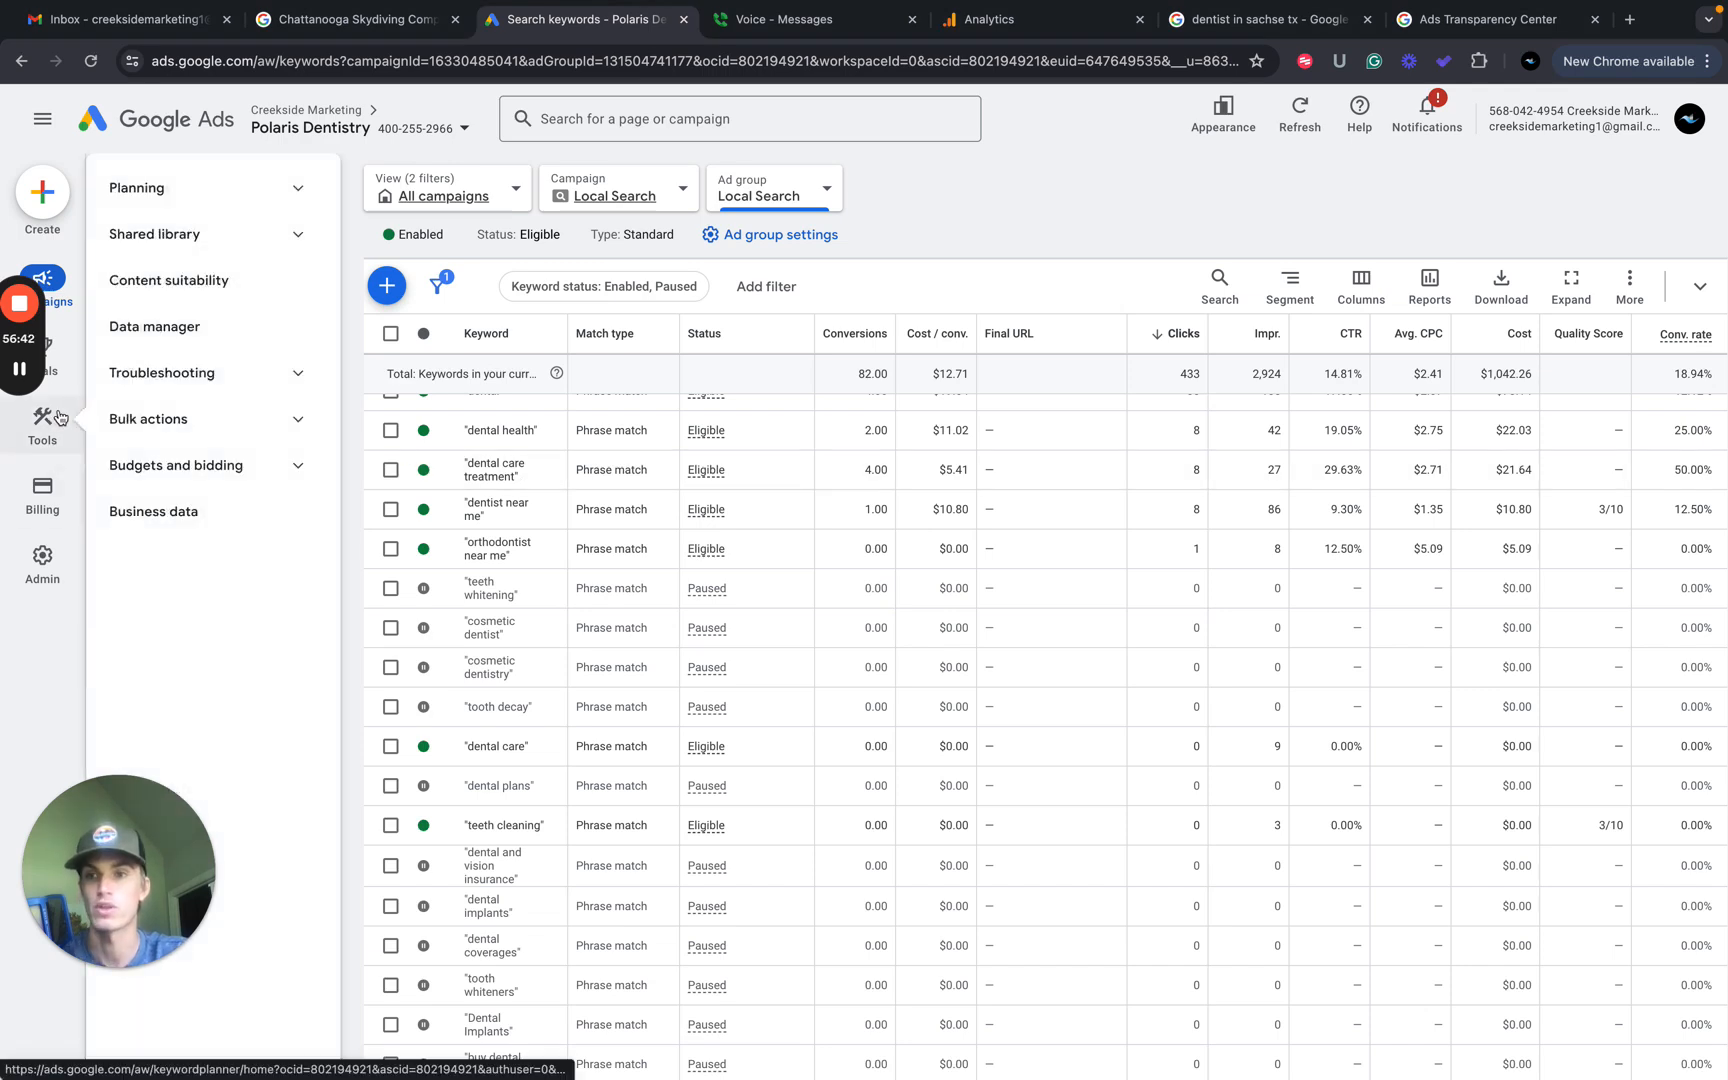
{"action": "left_click", "coordinate": [277, 188]}
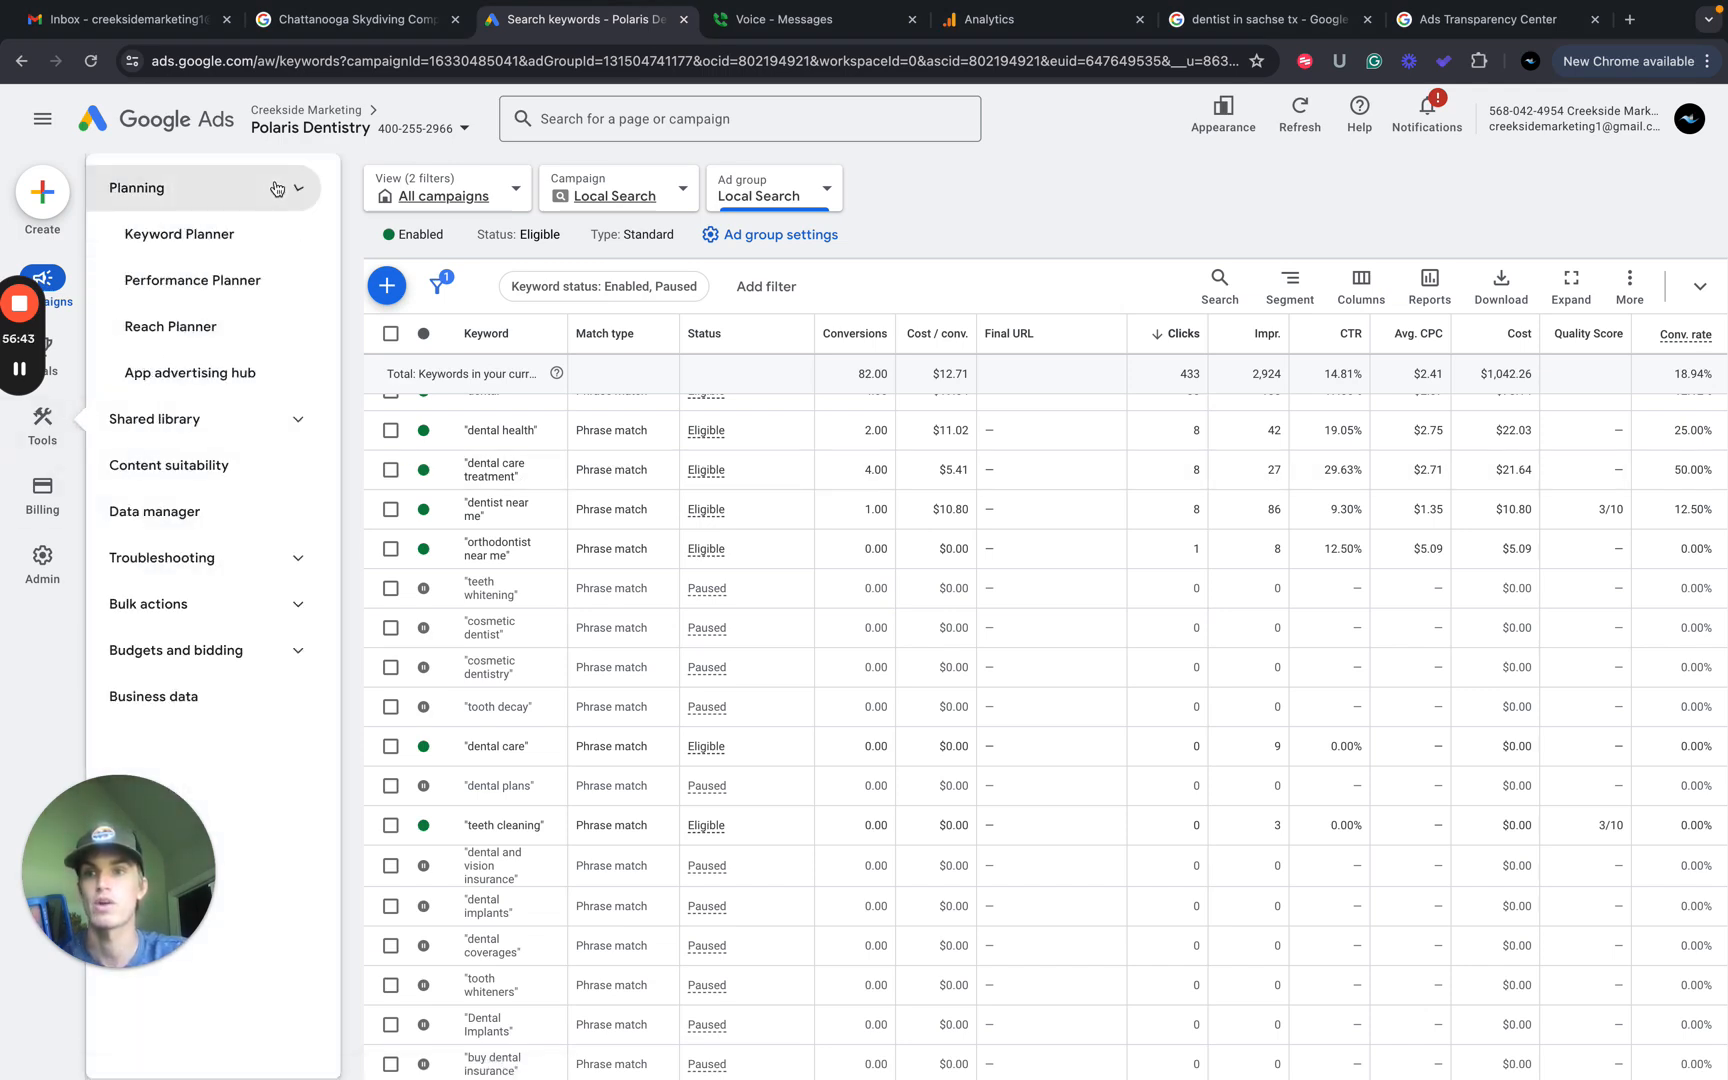
{"action": "left_click", "coordinate": [255, 236]}
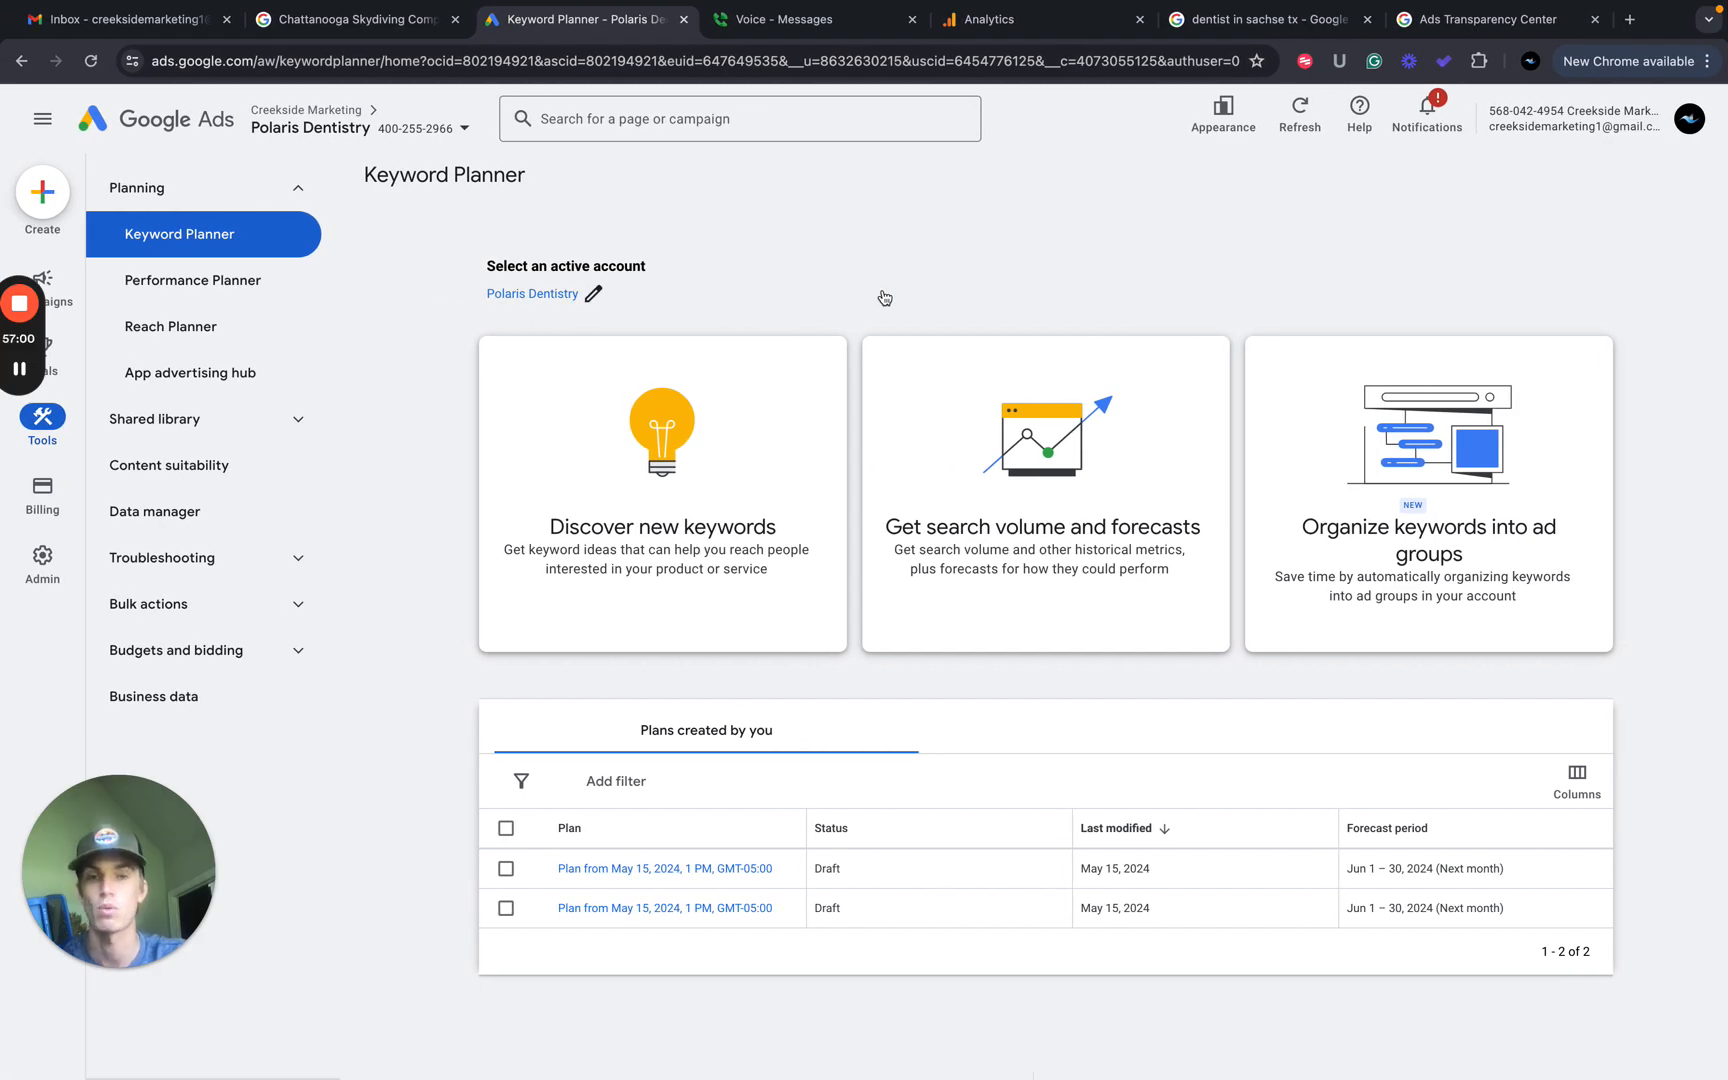
Return to the audit sheet and mark x in column C for looking for new keywords with keyword planner.
{"action": "key", "text": "ctrl+Right"}
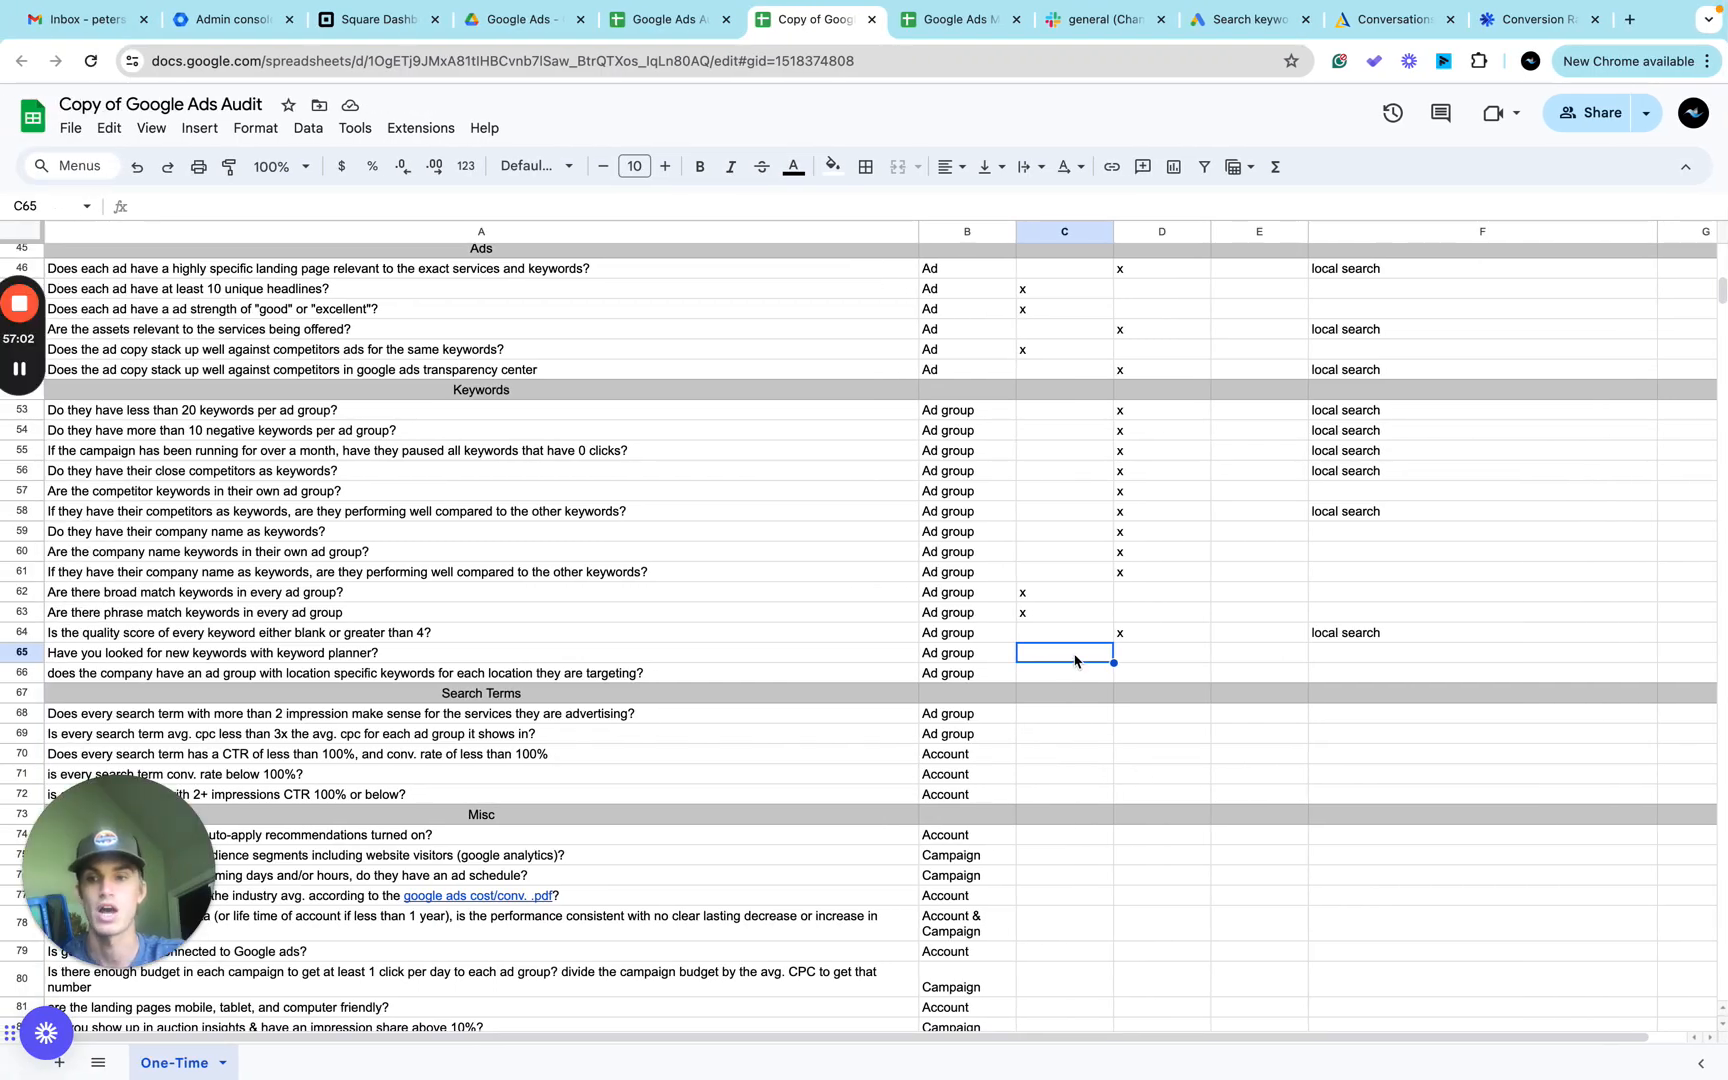
{"action": "left_click", "coordinate": [1158, 656]}
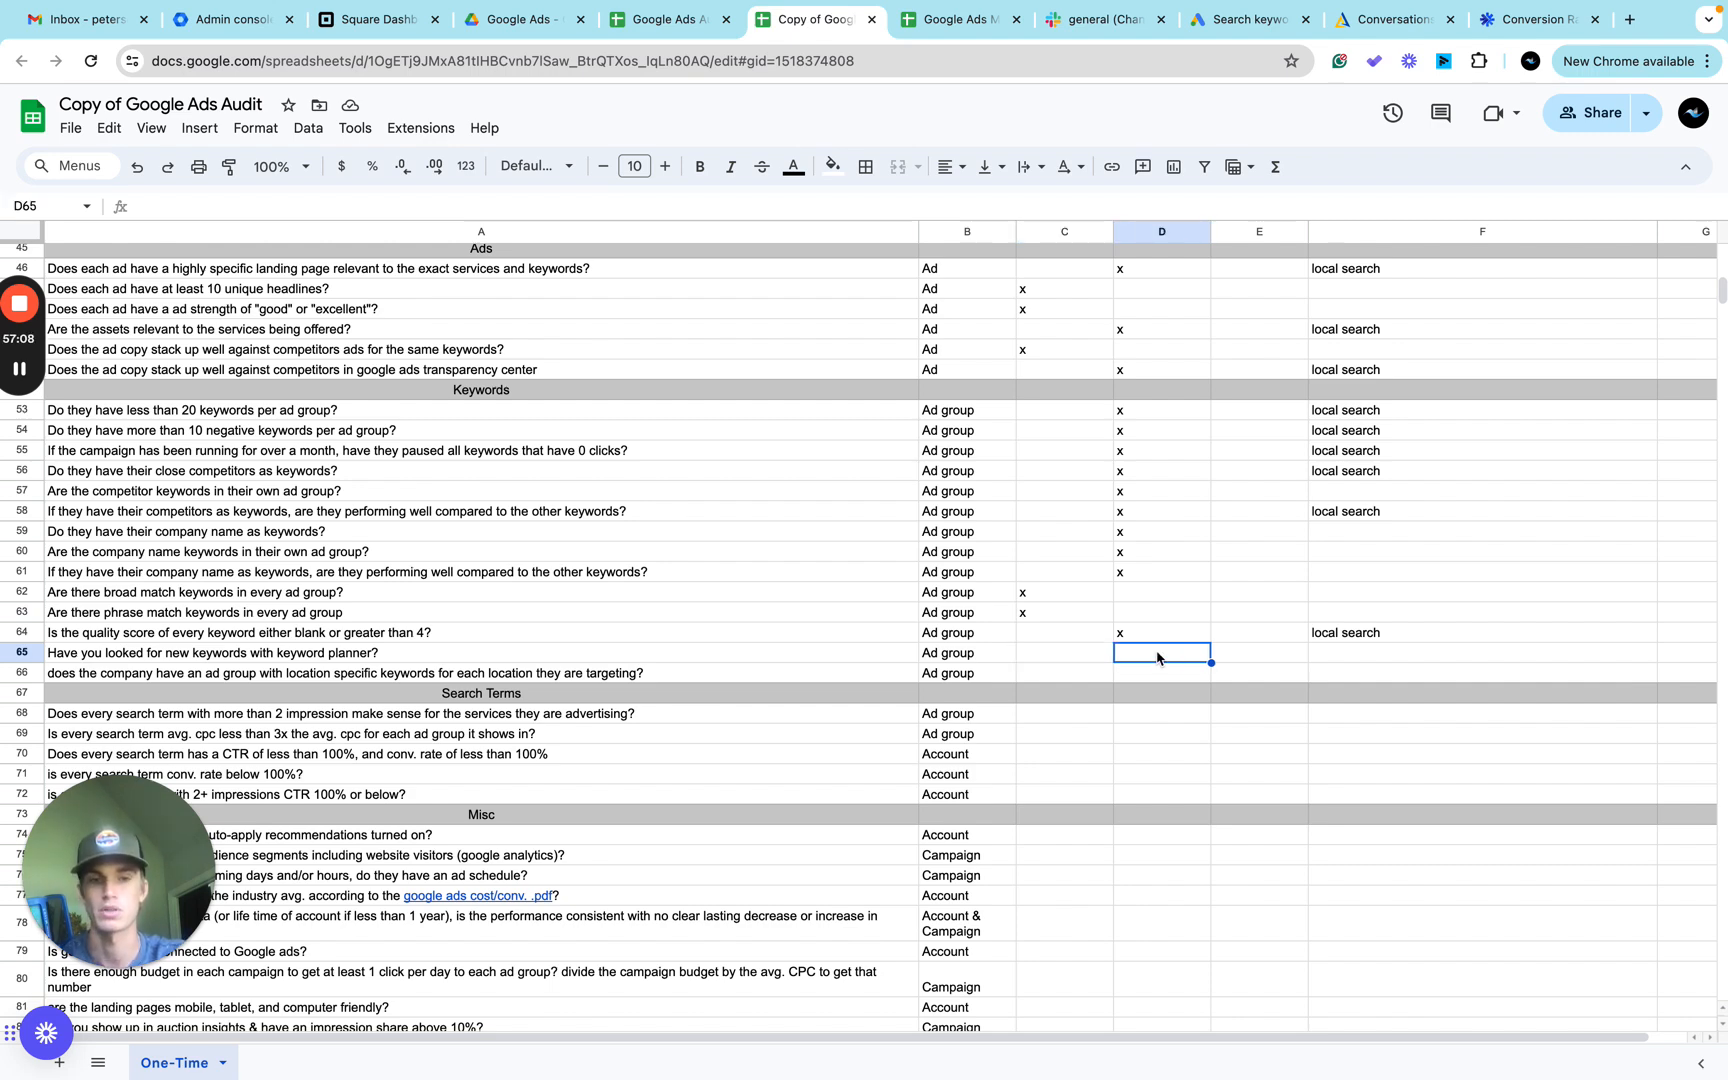
{"action": "left_click", "coordinate": [1079, 656]}
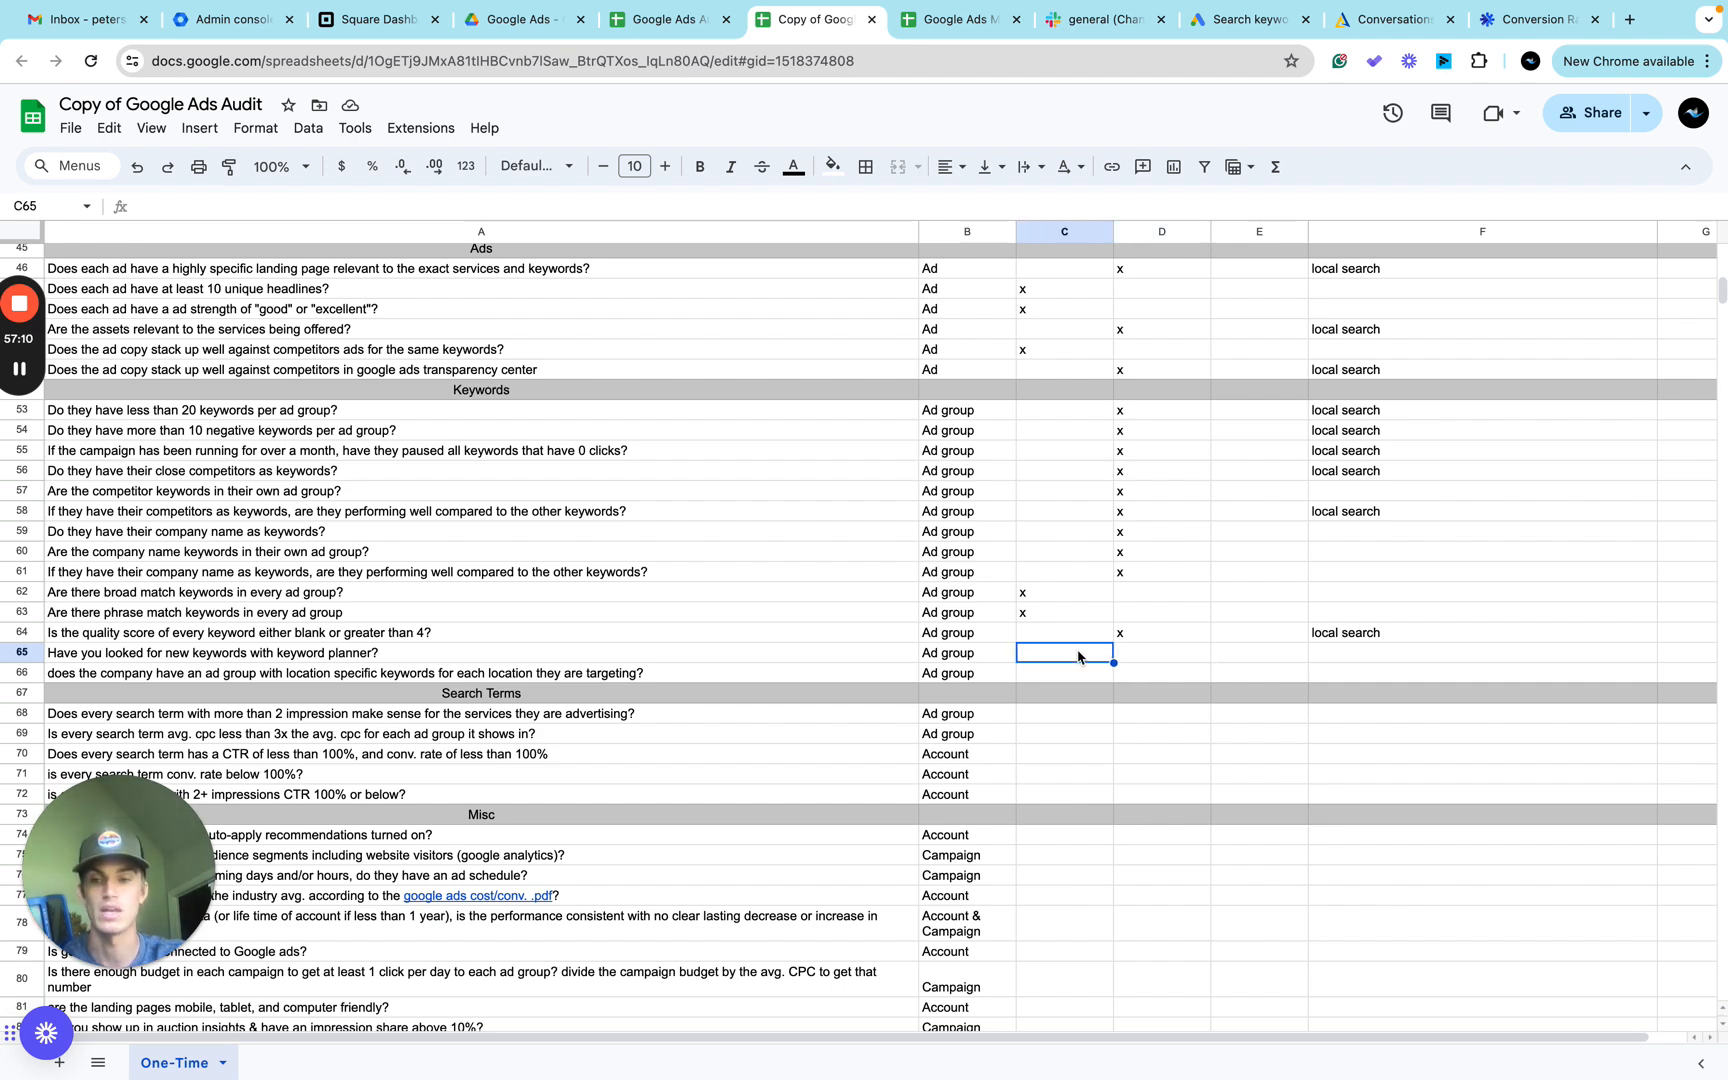
{"action": "type", "text": "x"}
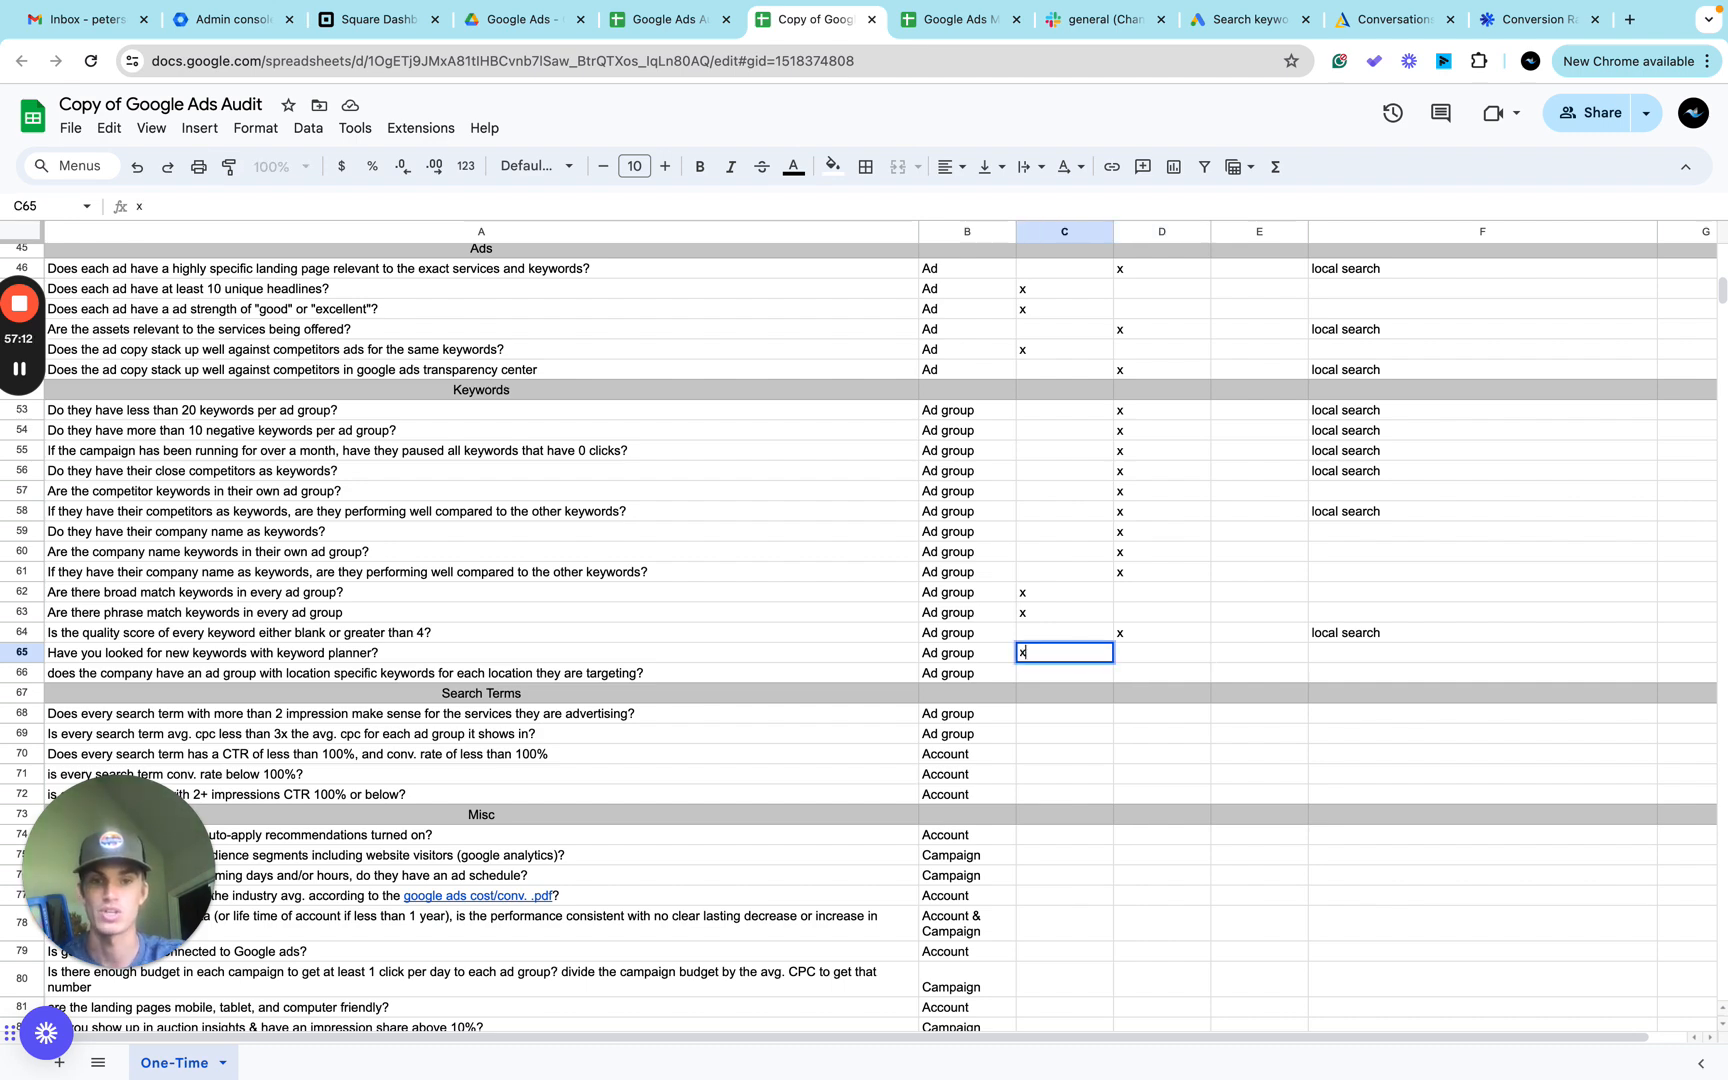
{"action": "scroll", "coordinate": [1080, 575], "scroll_direction": "down", "scroll_amount": 1}
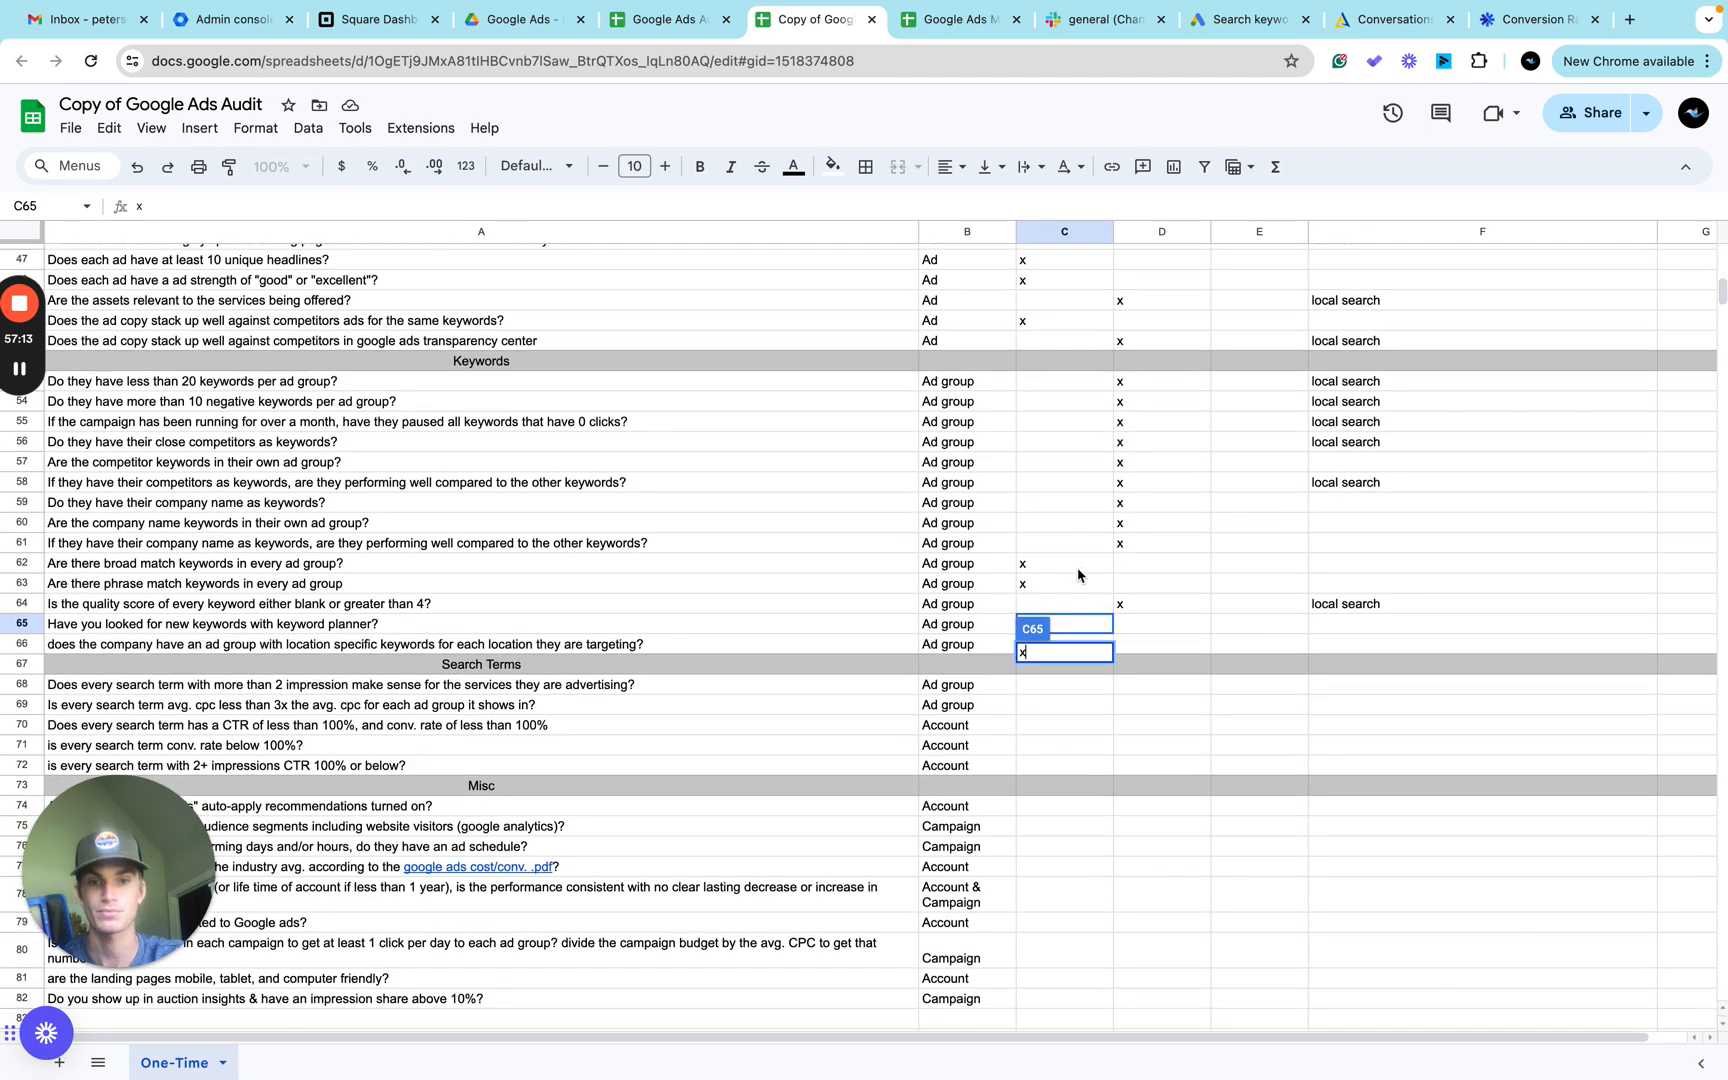
{"action": "left_click", "coordinate": [975, 627]}
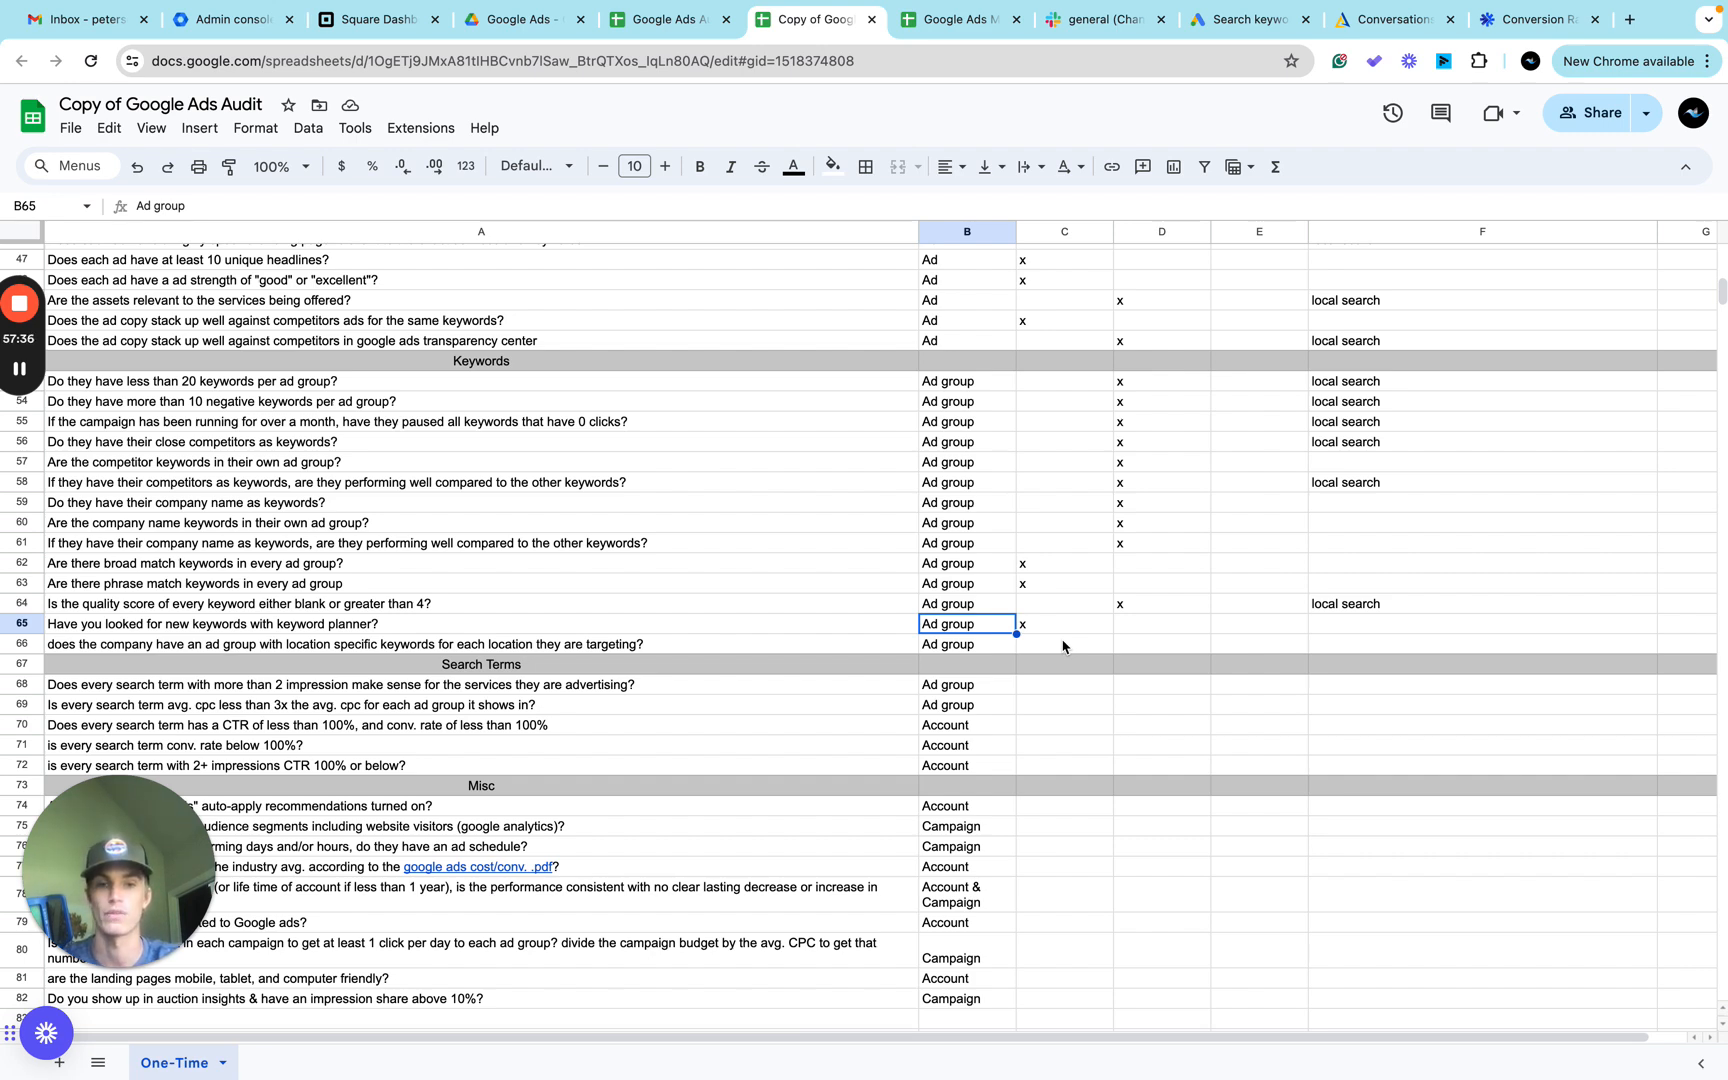
Mark x in column D for having an ad group with location-specific keywords for each targeted location.
{"action": "left_click", "coordinate": [1093, 646]}
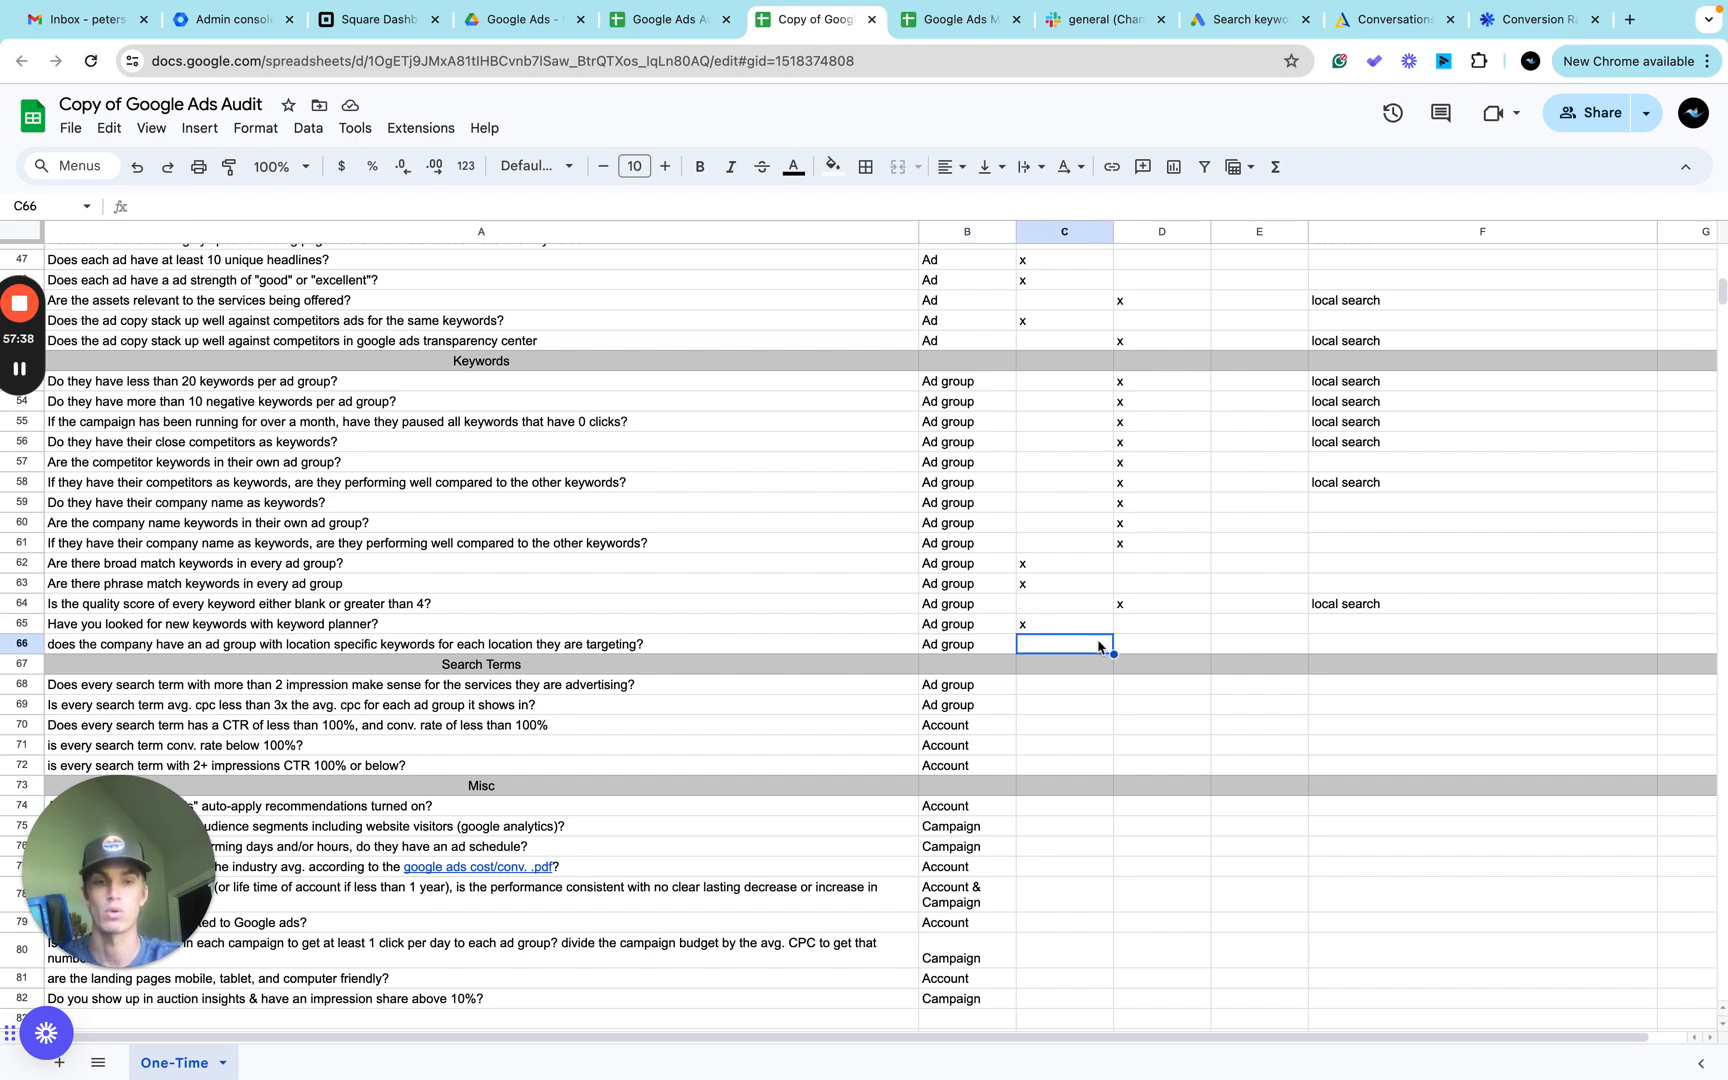
{"action": "left_click", "coordinate": [1155, 647]}
{"action": "type", "text": "x"}
{"action": "left_click", "coordinate": [1346, 650]}
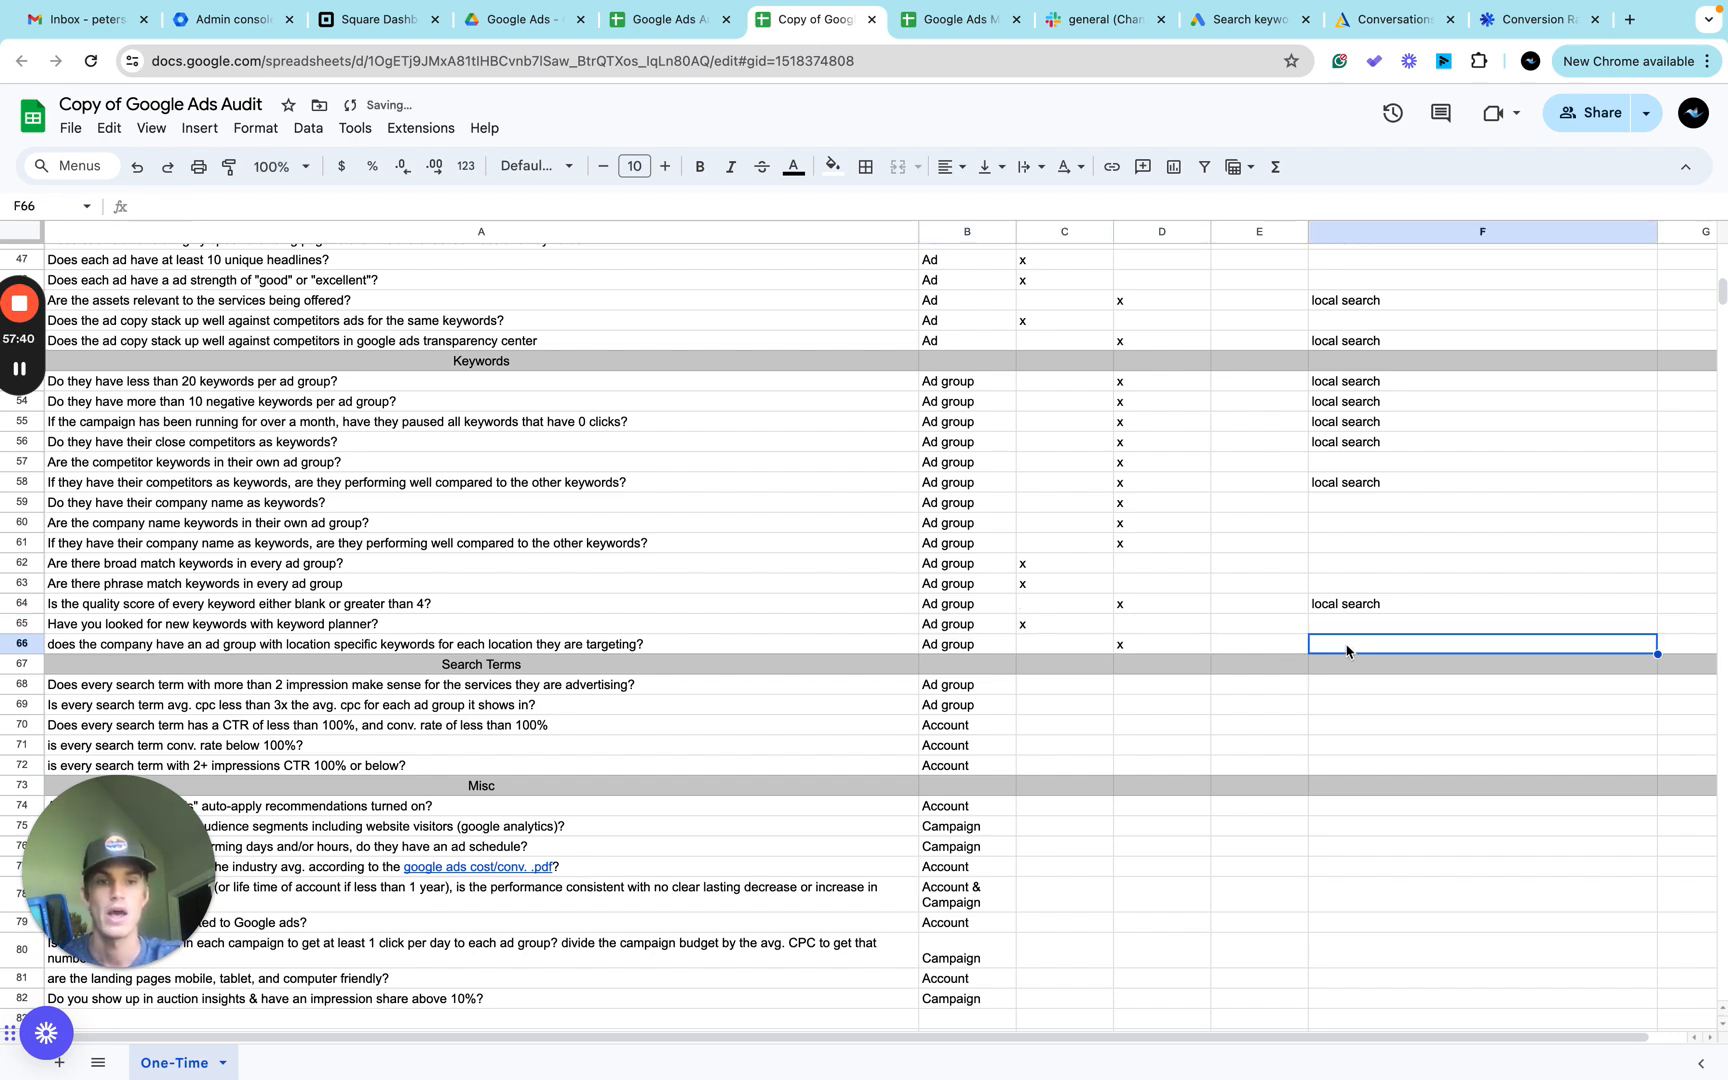
Switch to Google Ads and examine the ad groups list for location-specific ad groups.
{"action": "key", "text": "ctrl+Right"}
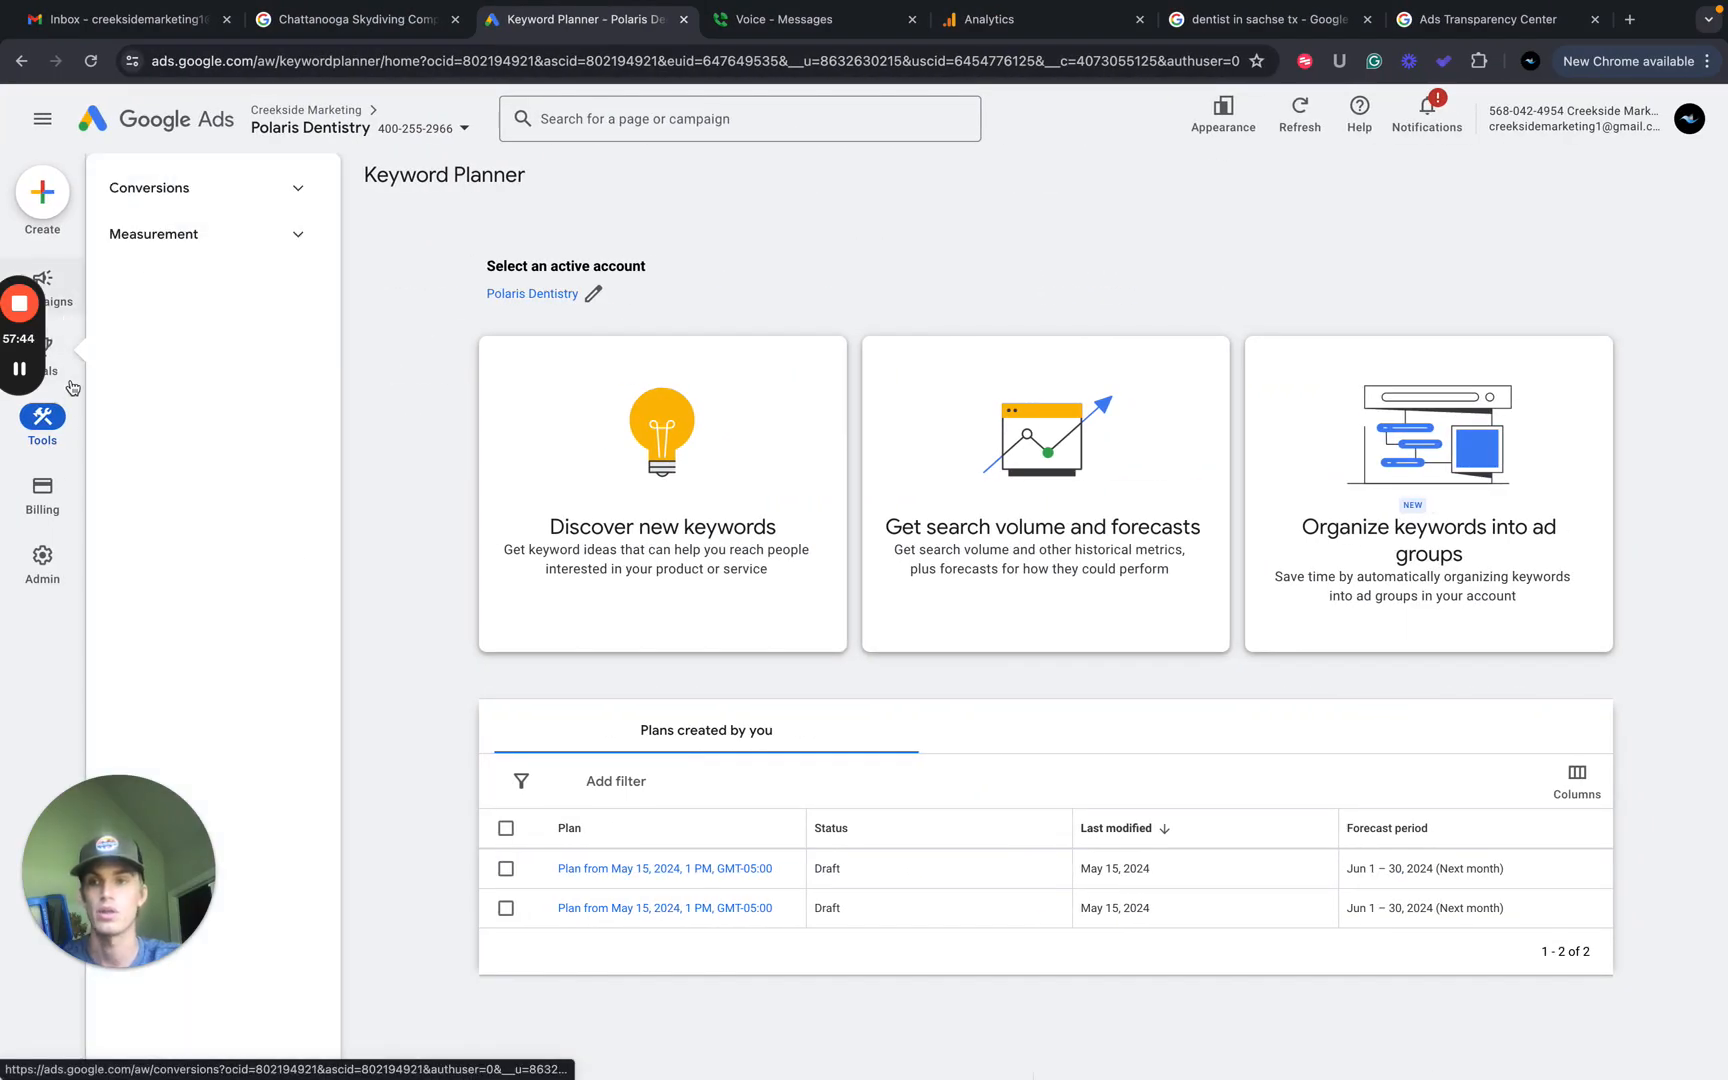
{"action": "left_click", "coordinate": [58, 286]}
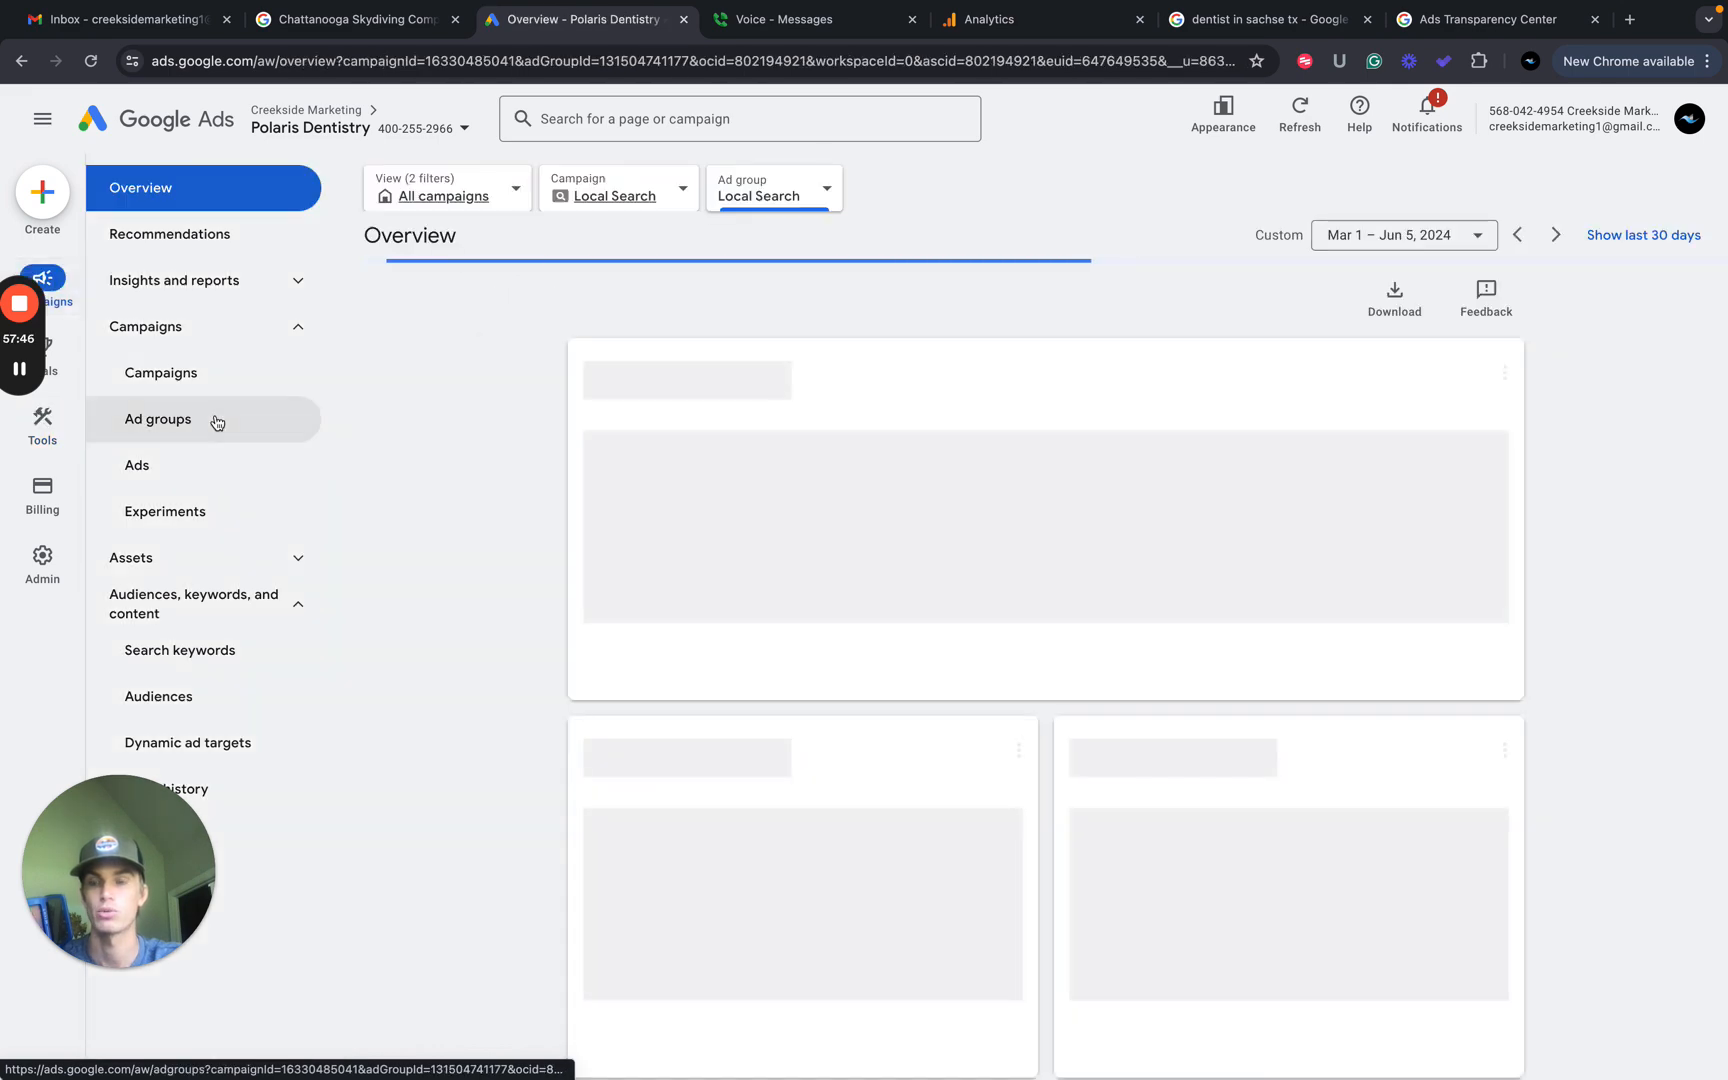
{"action": "left_click", "coordinate": [214, 423]}
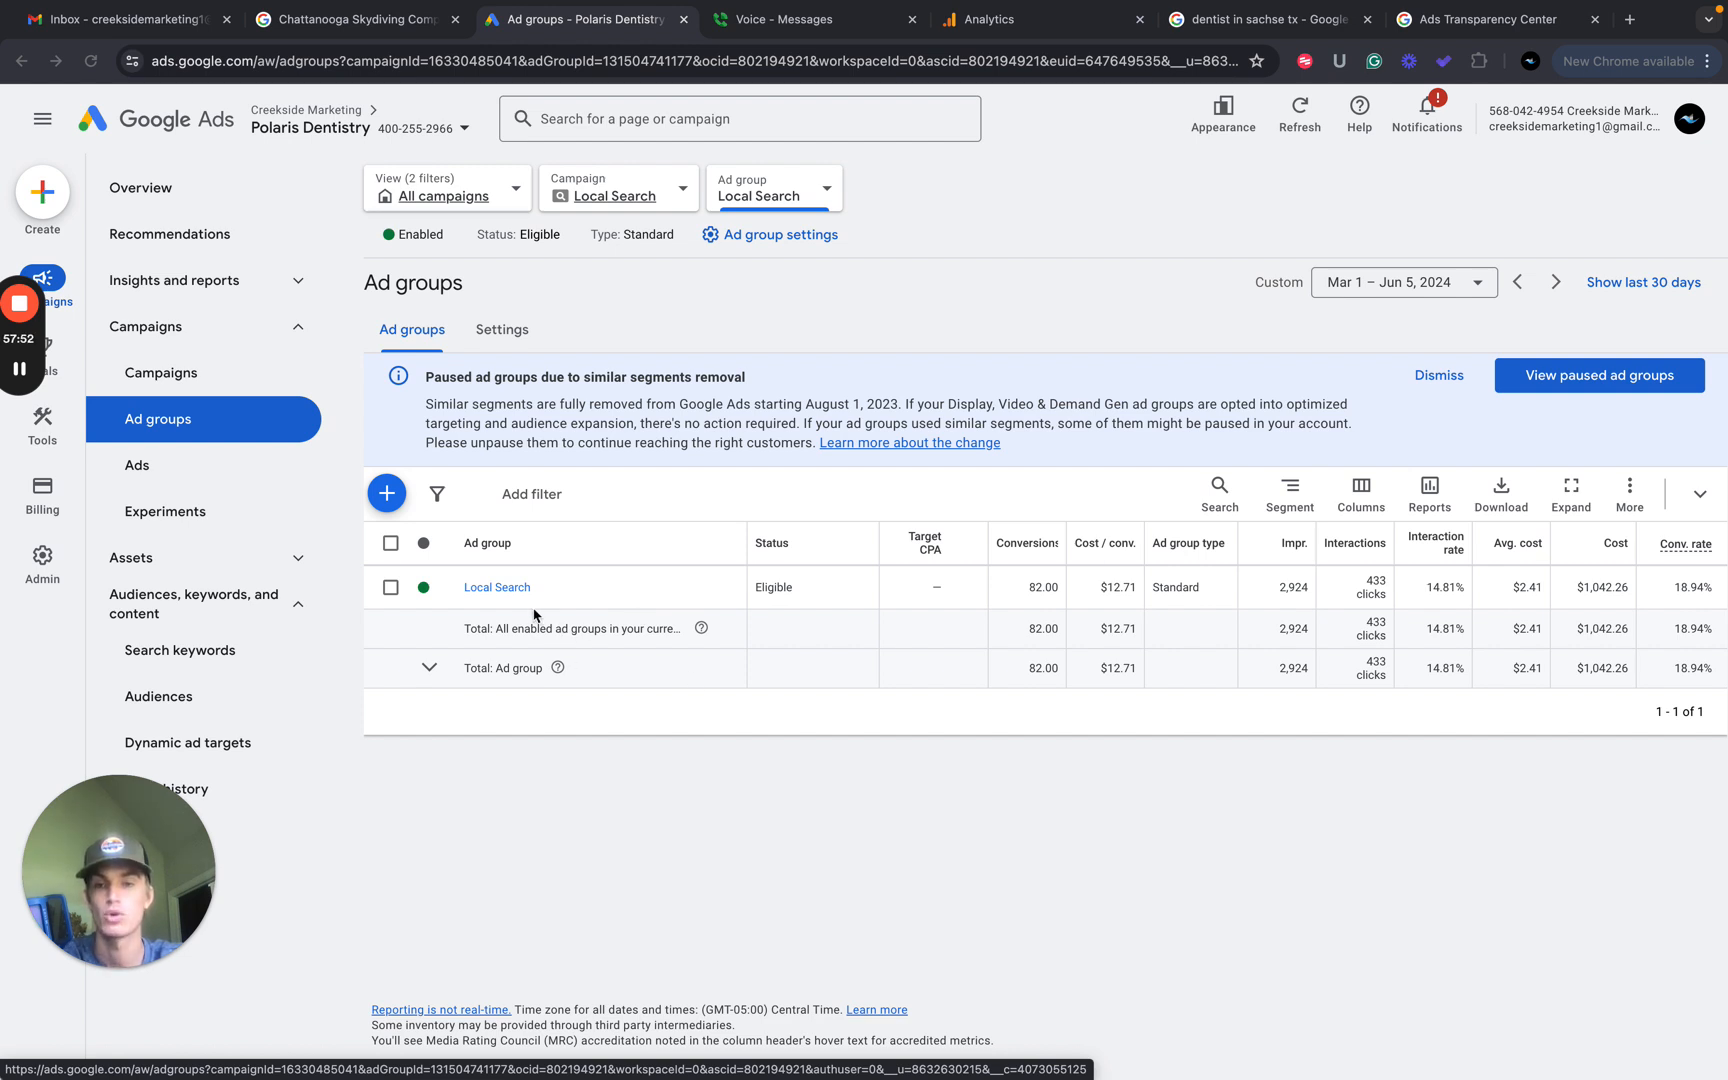
Back in the audit sheet, complete the row 67 question as "are there any location-specific keywords?".
{"action": "key", "text": "ctrl+Left"}
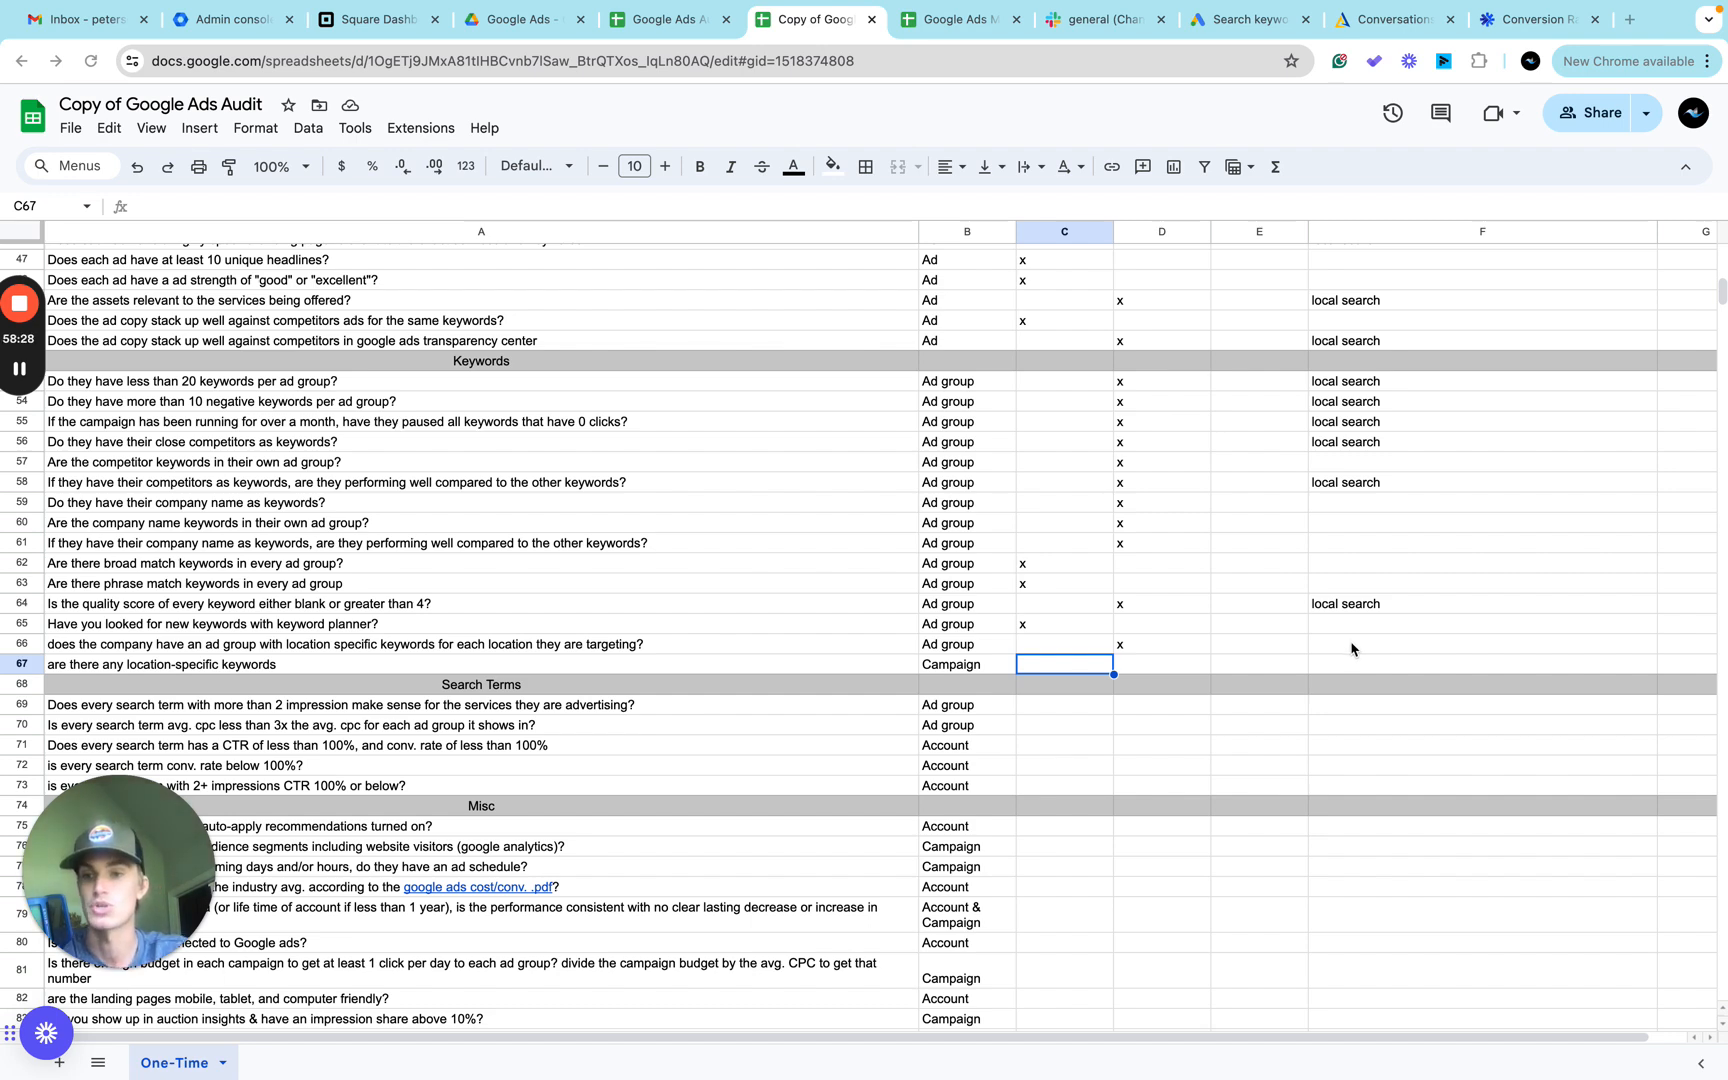
{"action": "double_click", "coordinate": [346, 667]}
{"action": "type", "text": "?"}
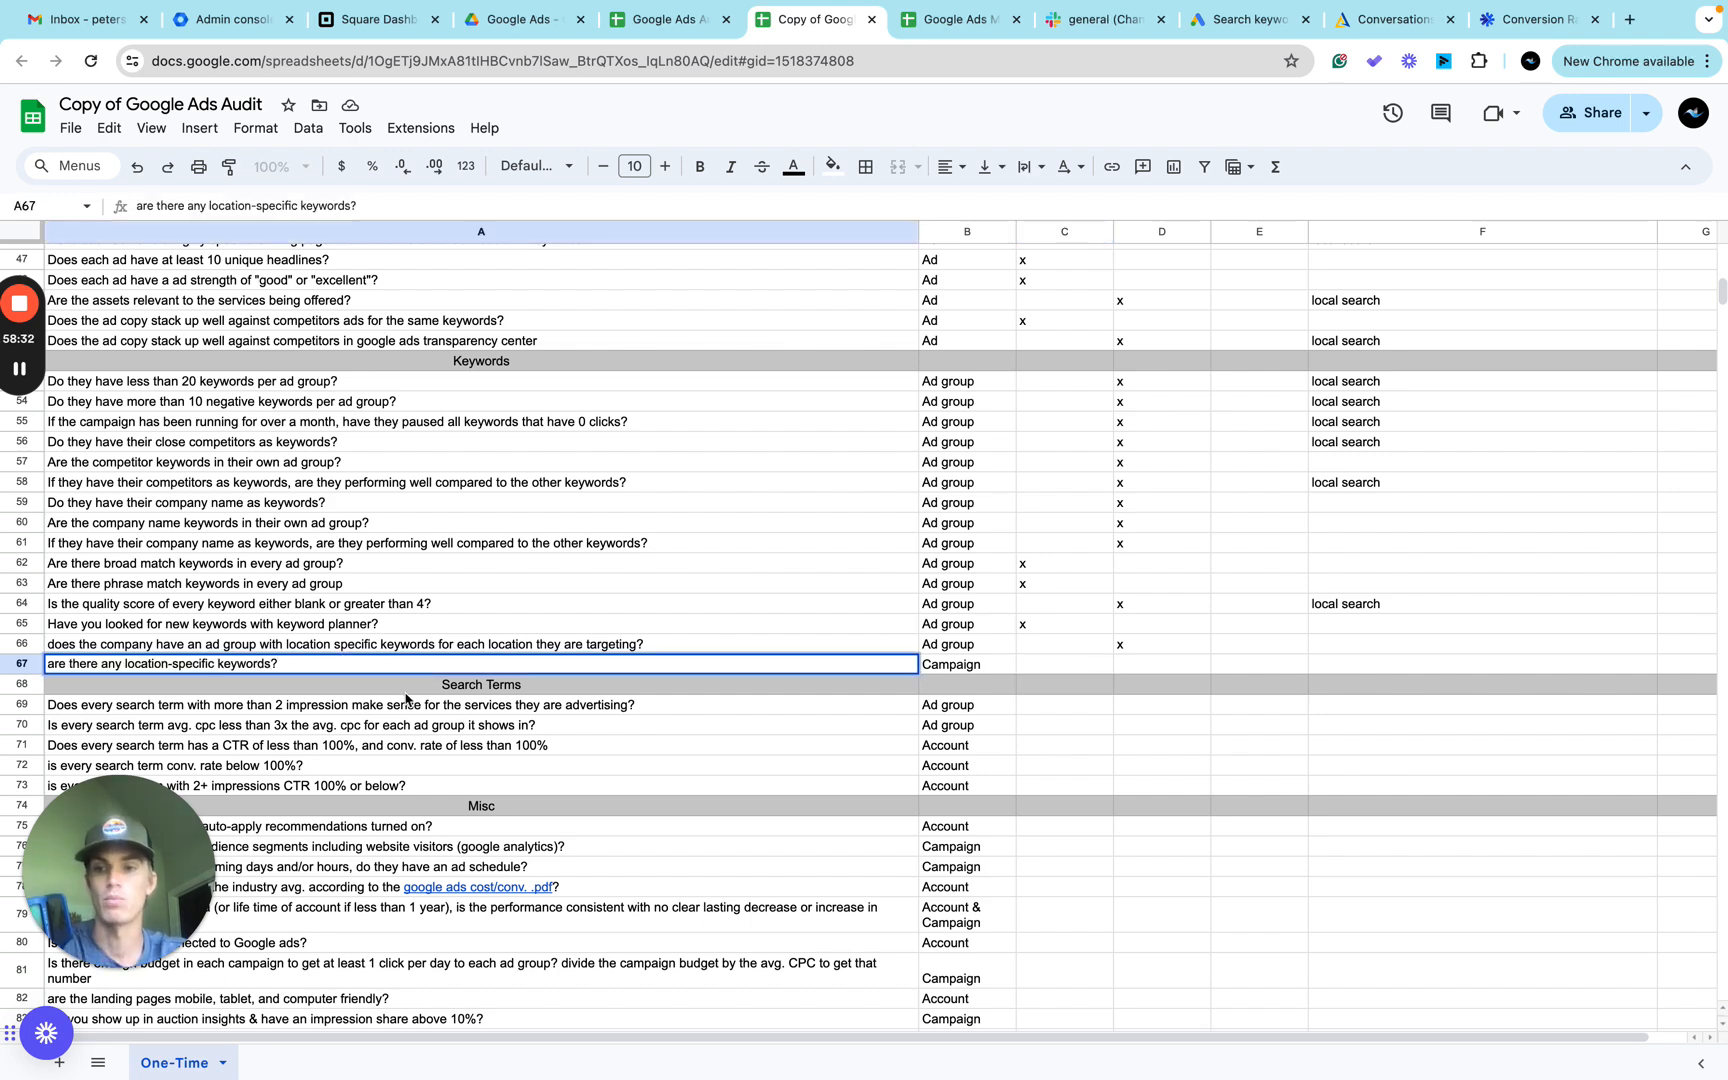
{"action": "left_click", "coordinate": [958, 668]}
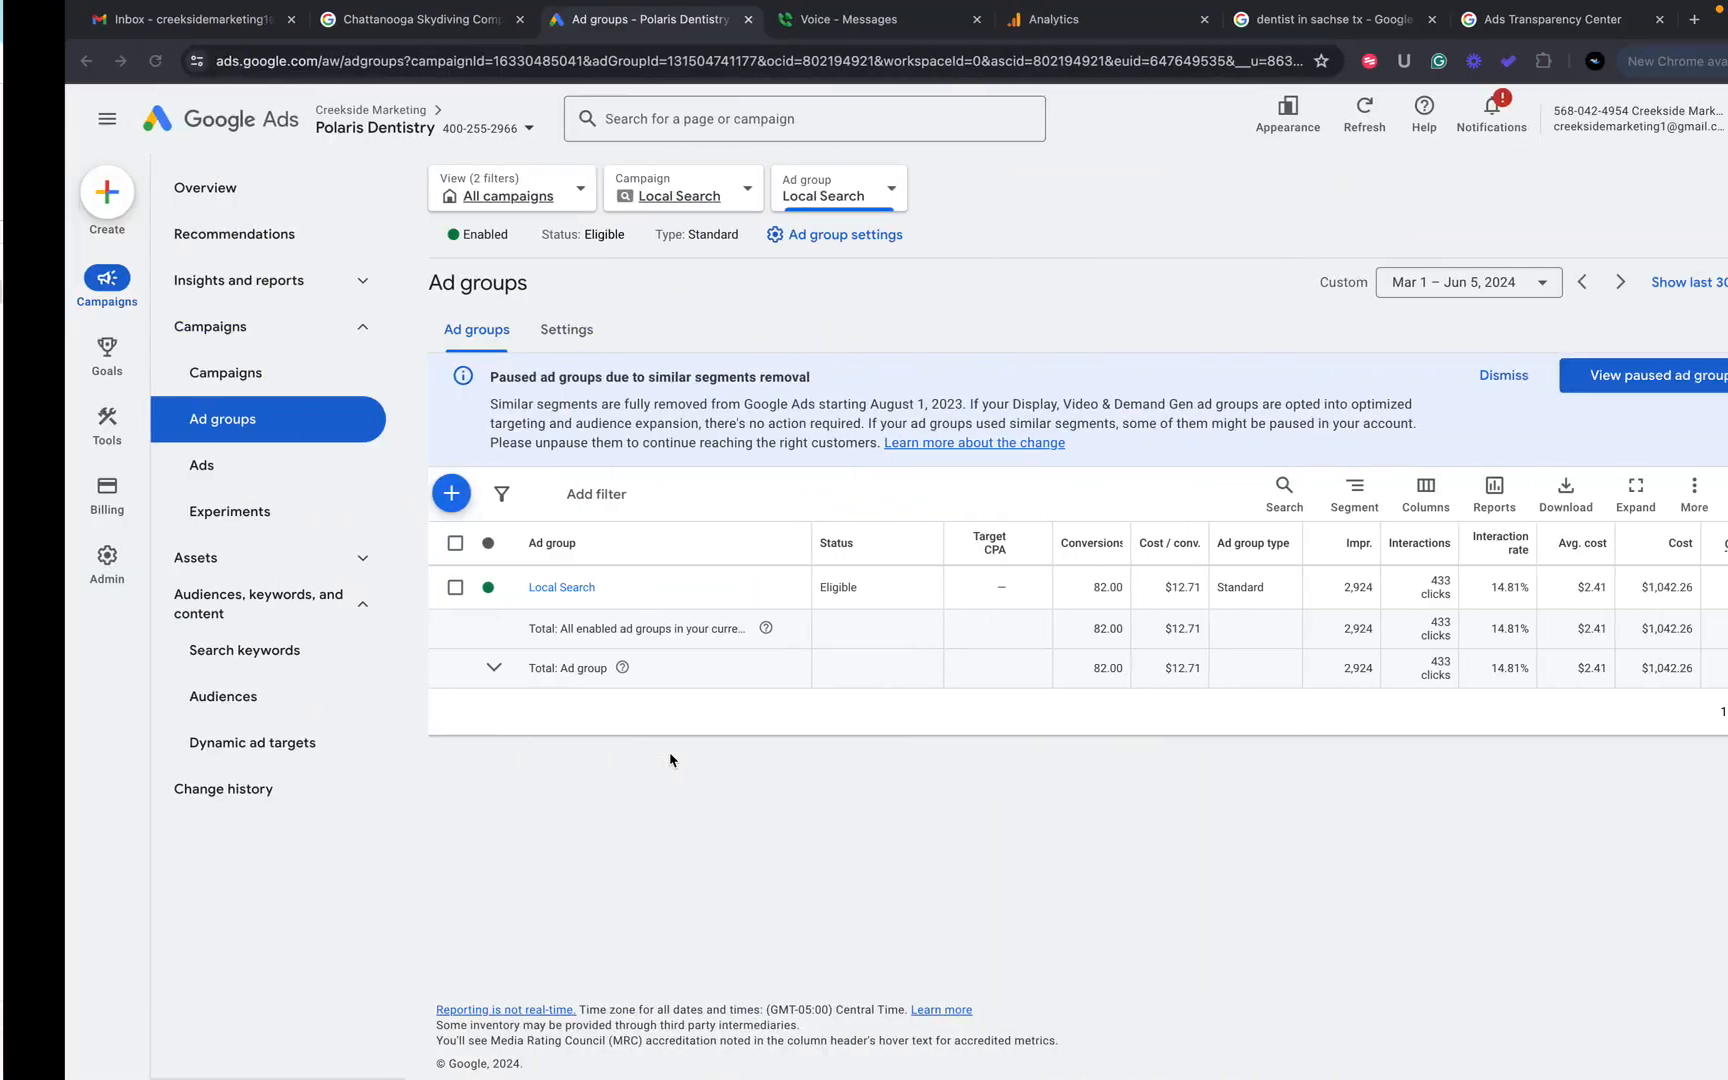
Open the Local Search campaign's search keywords and filter them to show only keywords with Enabled status.
{"action": "left_click", "coordinate": [226, 372]}
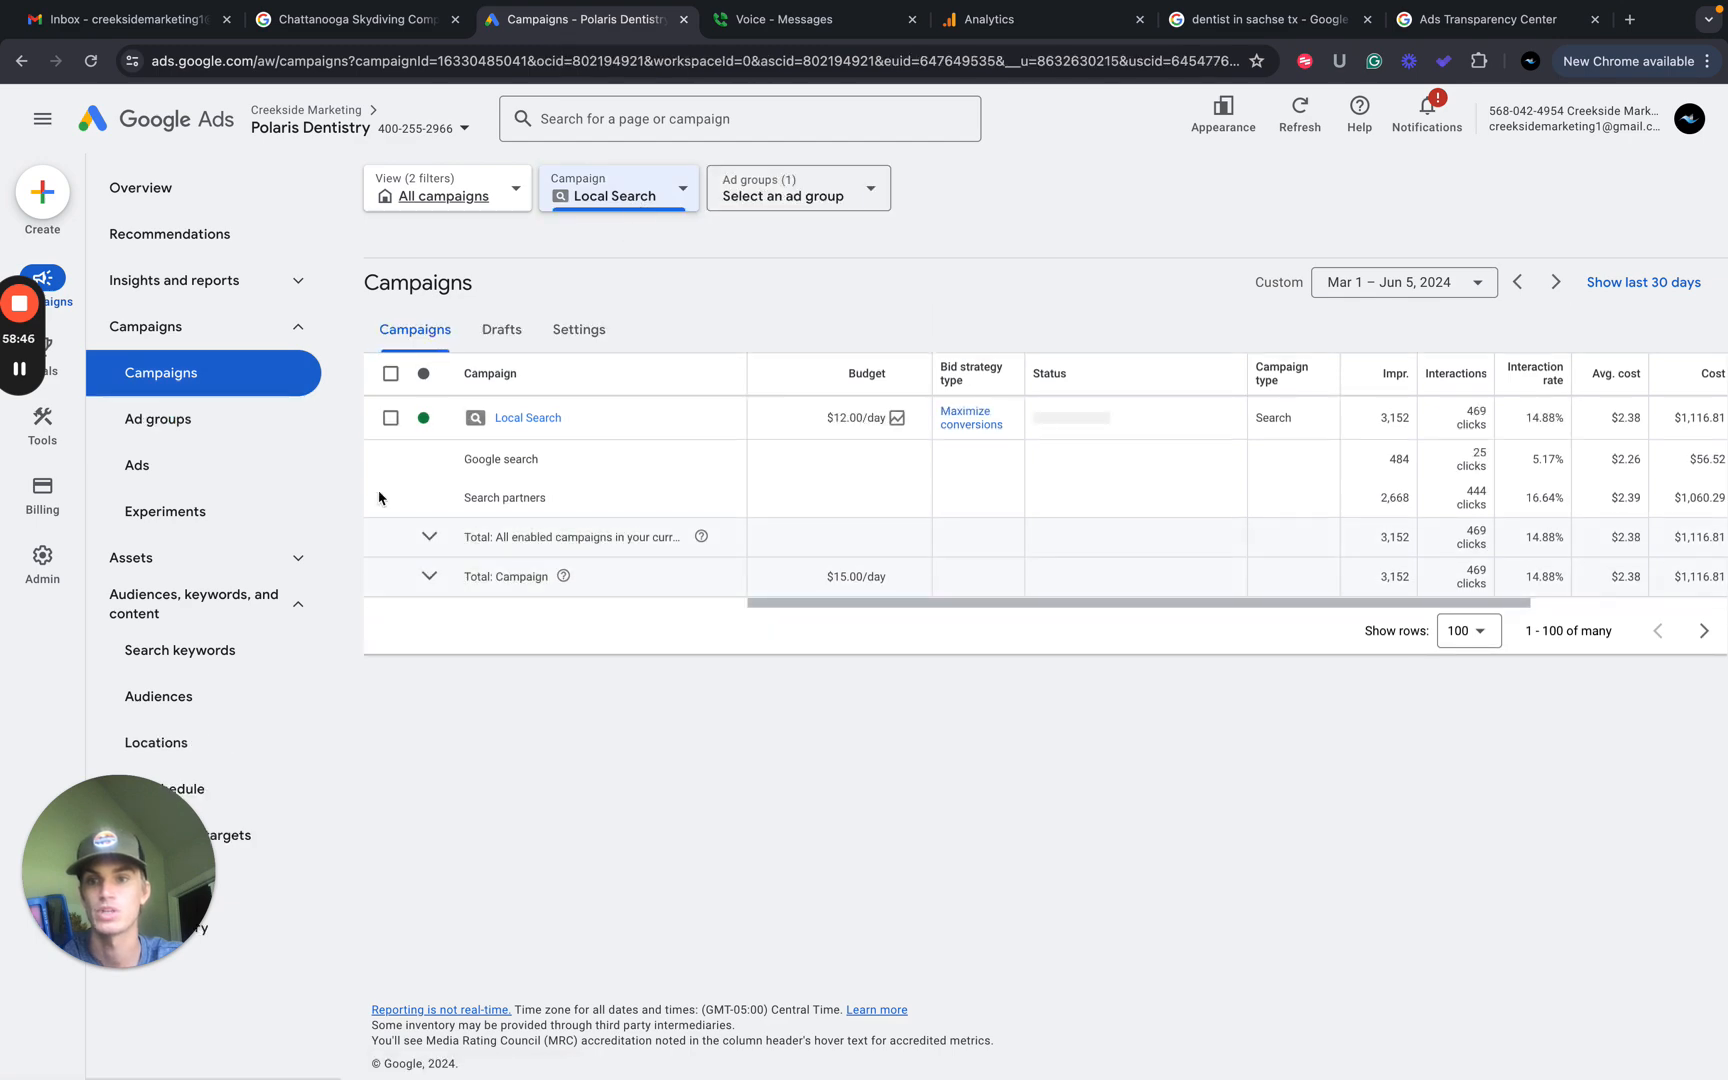
{"action": "left_click", "coordinate": [212, 651]}
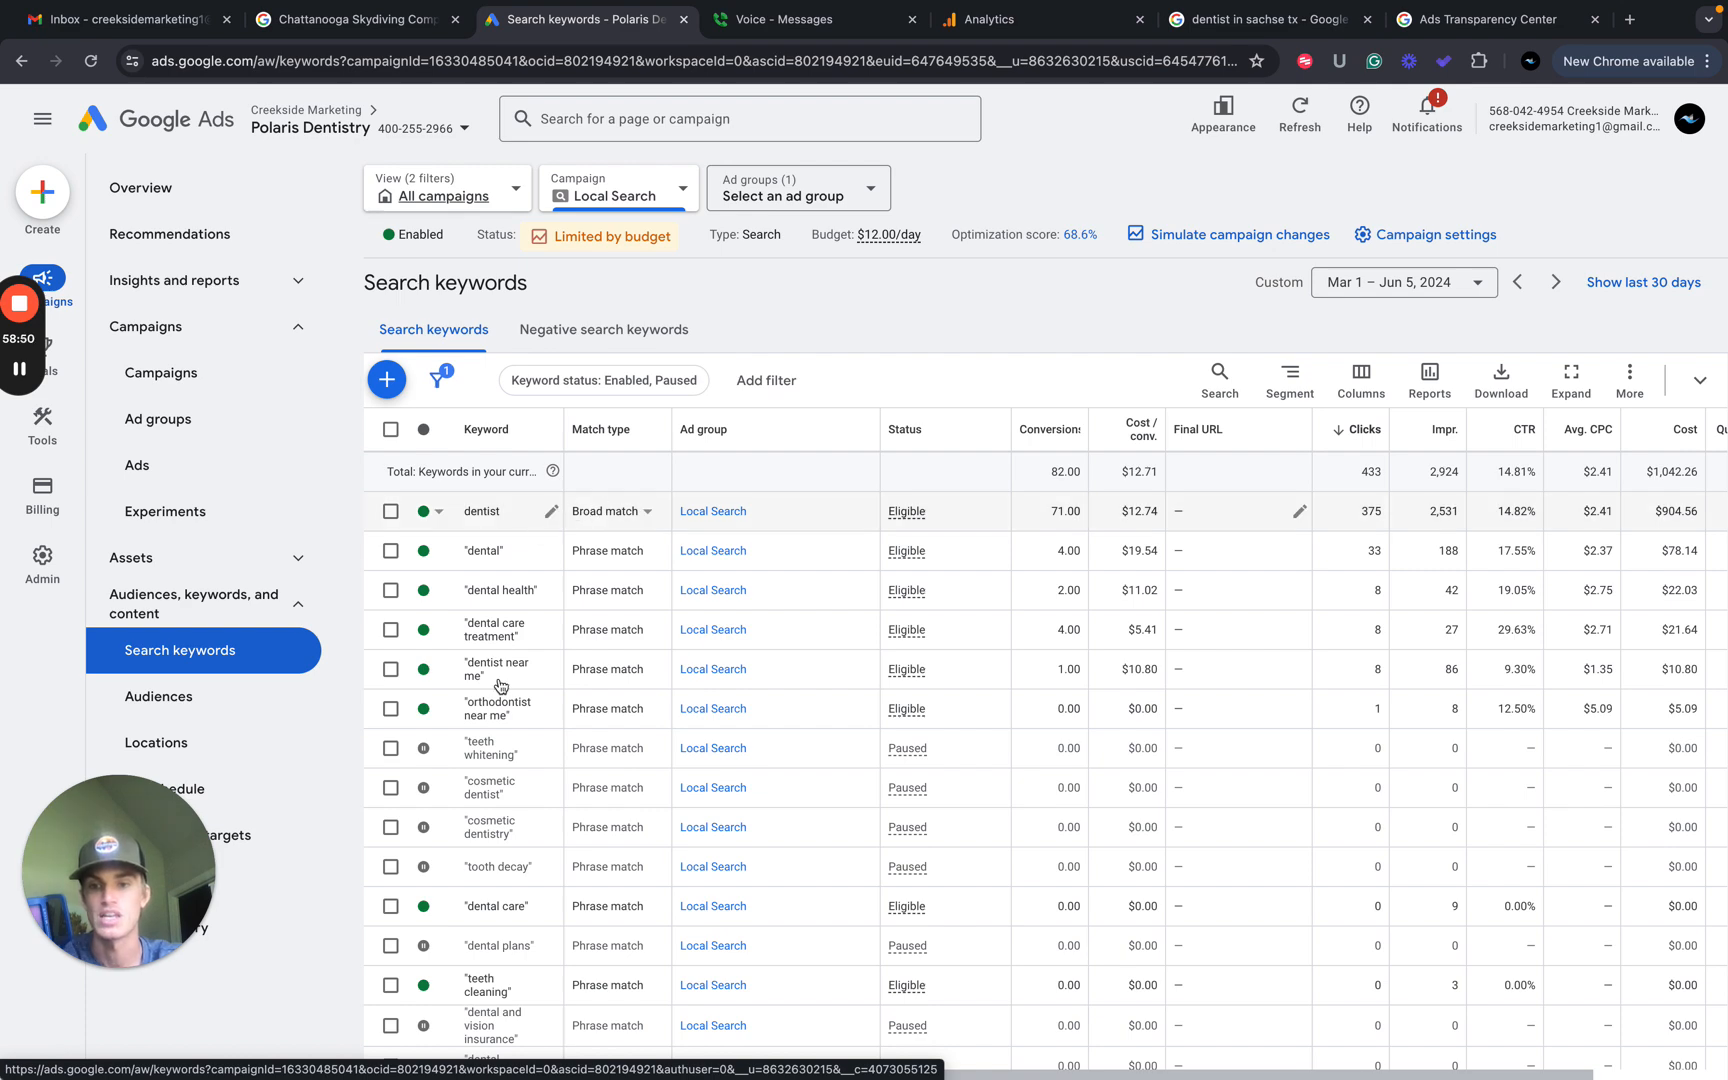
{"action": "scroll", "coordinate": [501, 686], "scroll_direction": "down", "scroll_amount": 3}
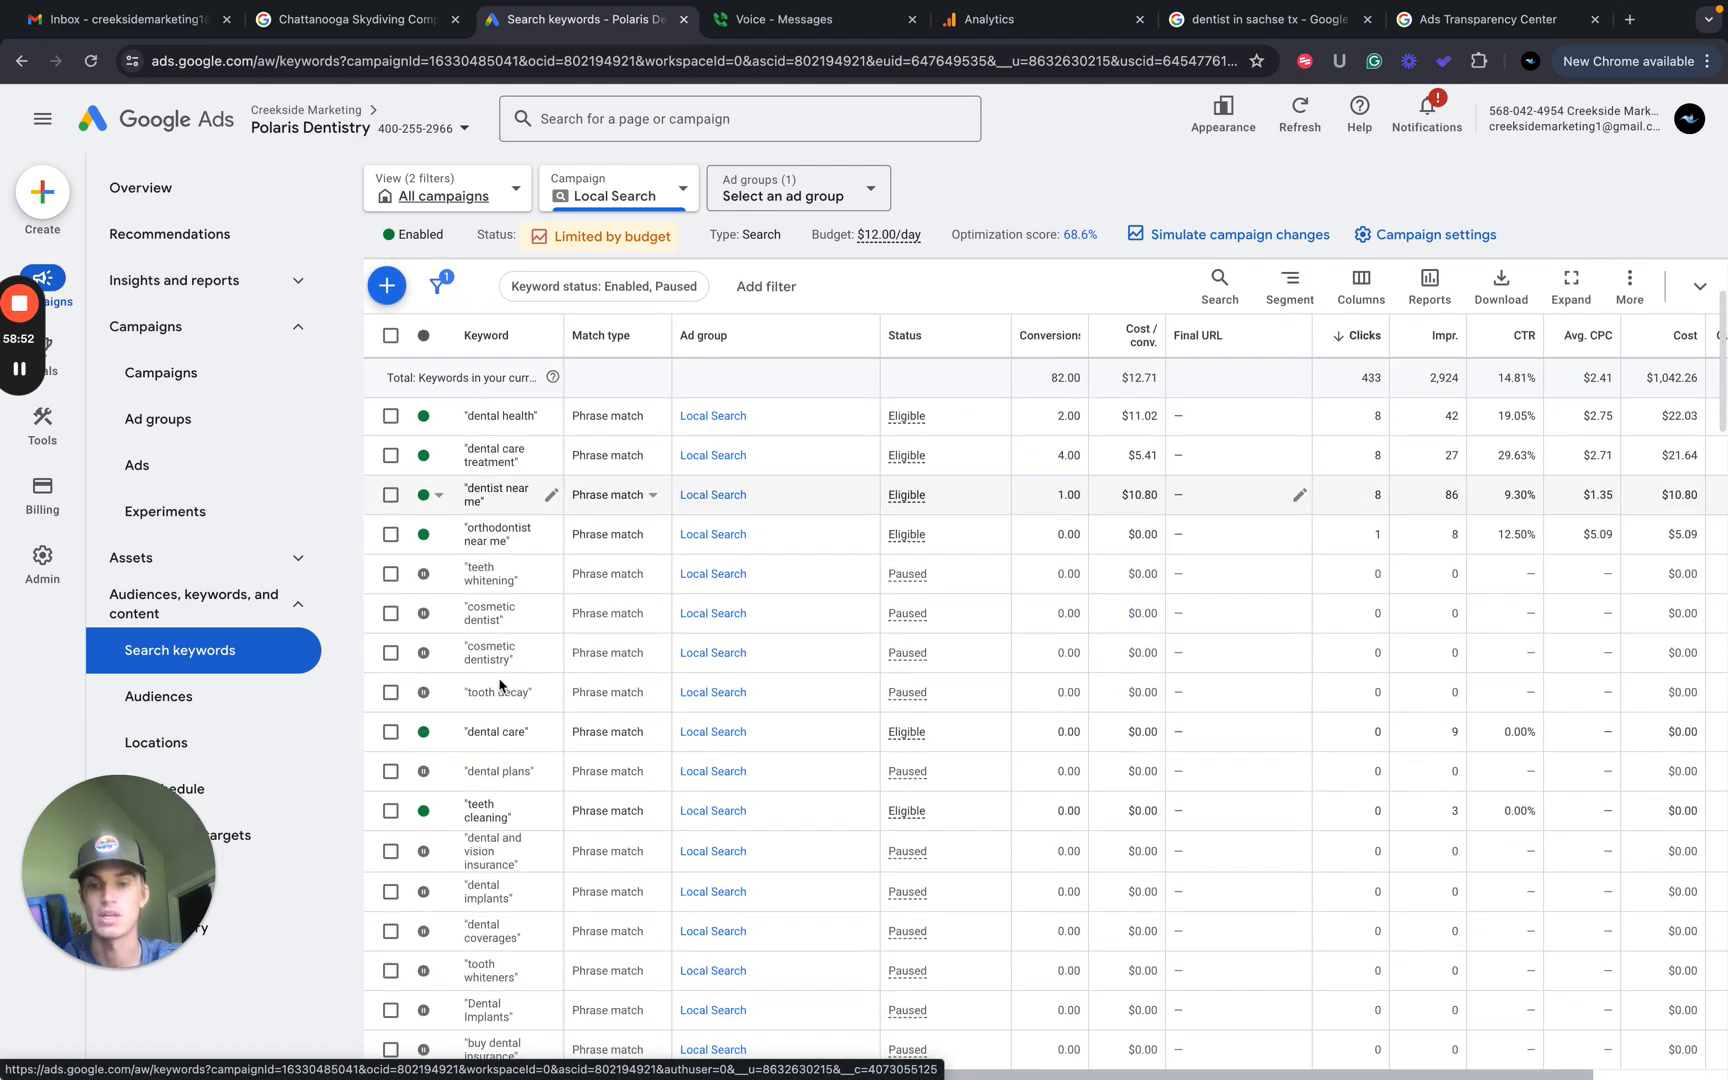
{"action": "scroll", "coordinate": [645, 365], "scroll_direction": "up", "scroll_amount": 5}
{"action": "left_click", "coordinate": [634, 380]}
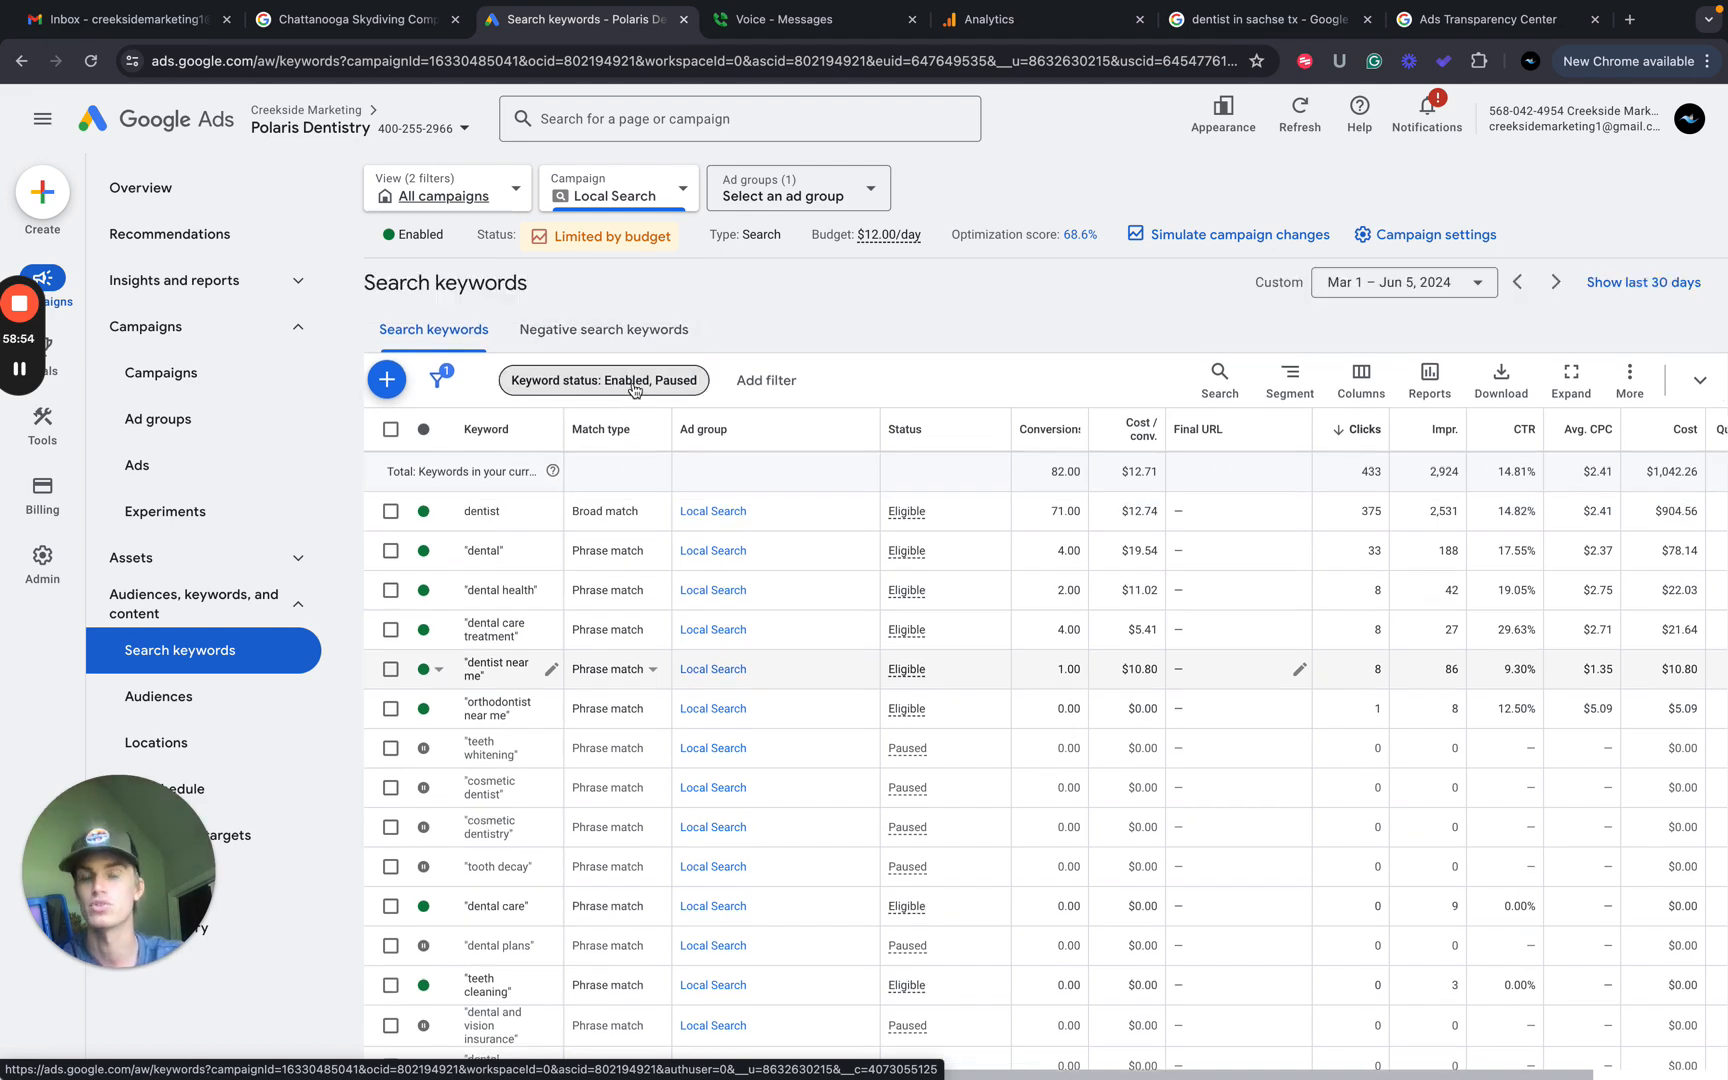
{"action": "left_click", "coordinate": [515, 530]}
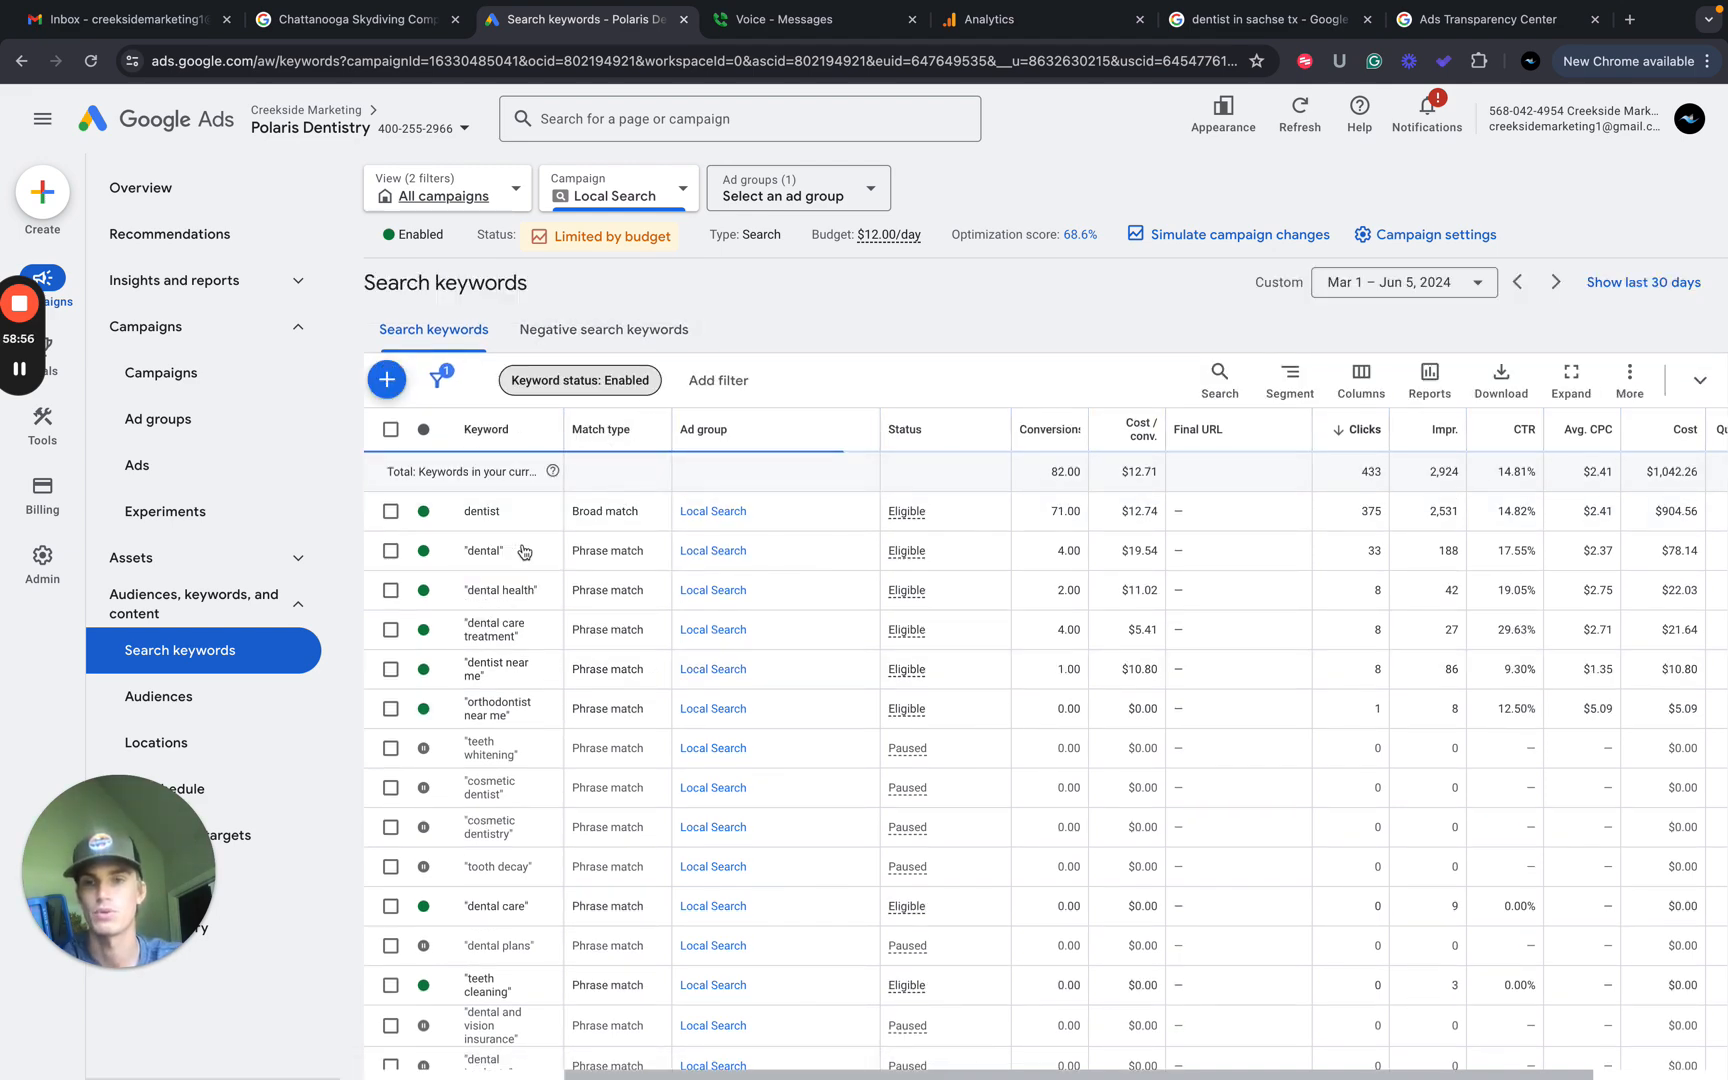
Examine the full list of enabled search keywords for any that name a specific location.
{"action": "scroll", "coordinate": [479, 590], "scroll_direction": "down", "scroll_amount": 1}
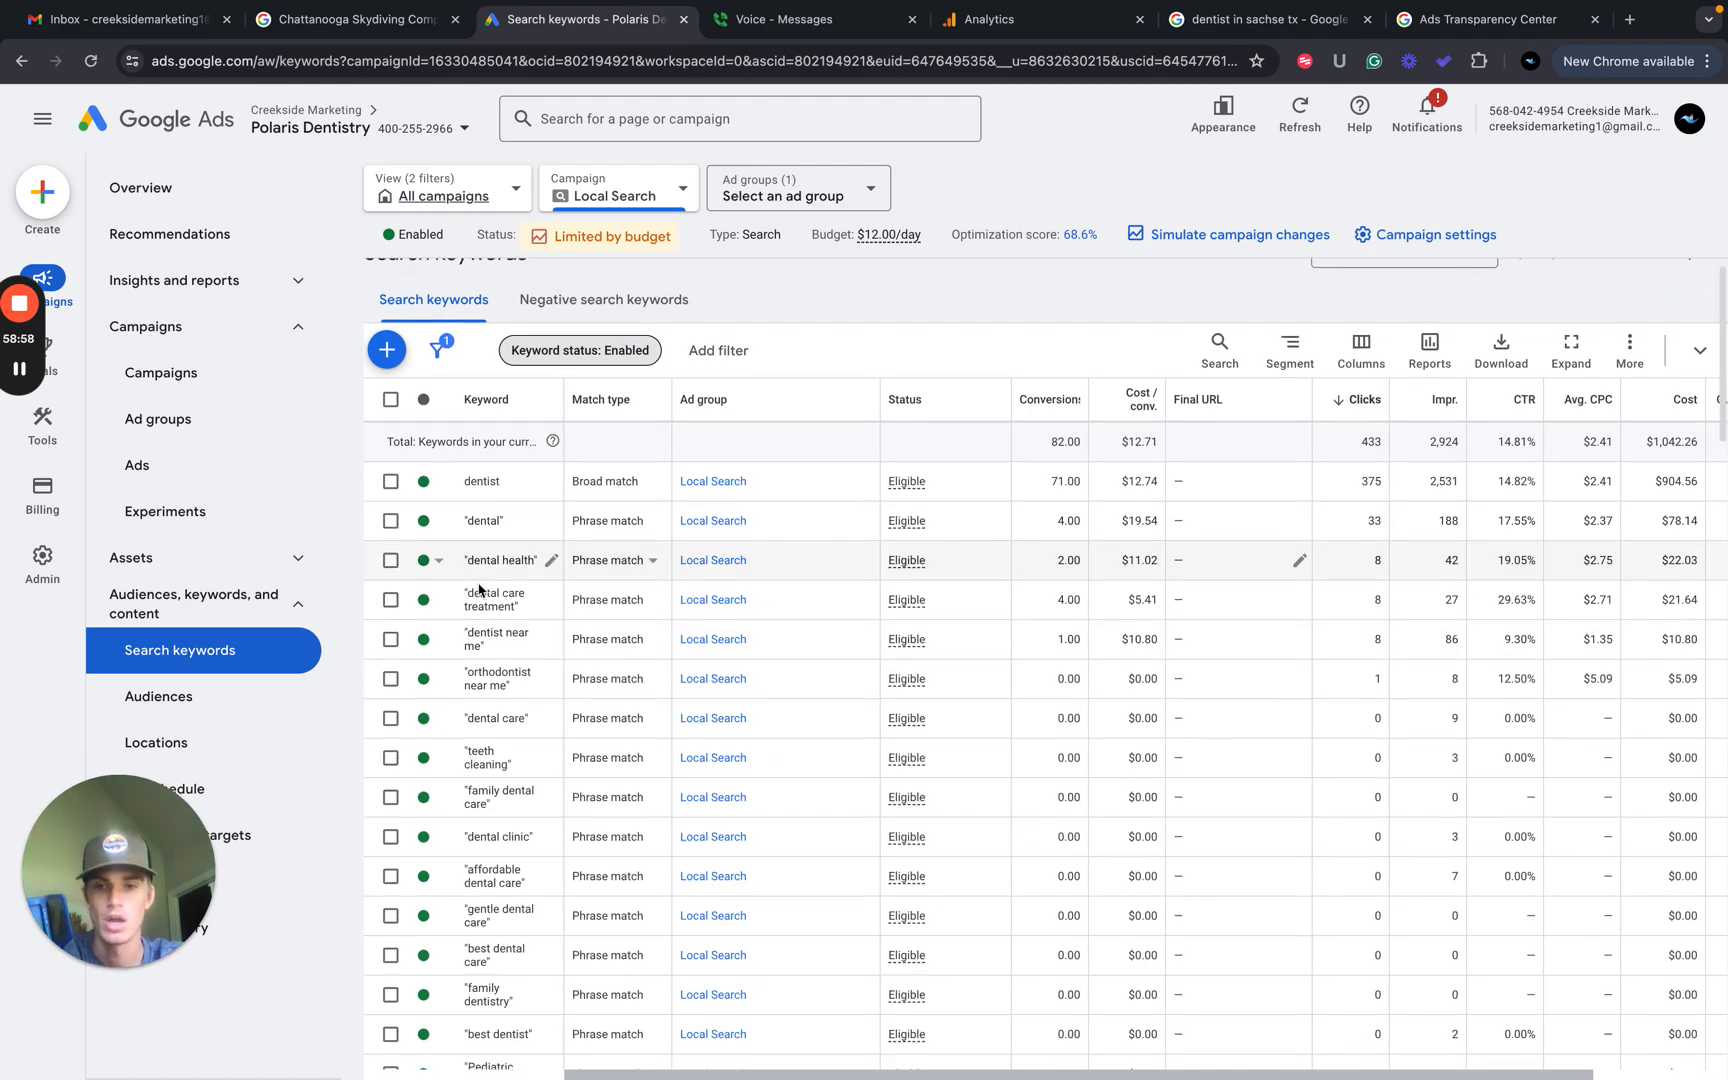
{"action": "scroll", "coordinate": [479, 590], "scroll_direction": "down", "scroll_amount": 3}
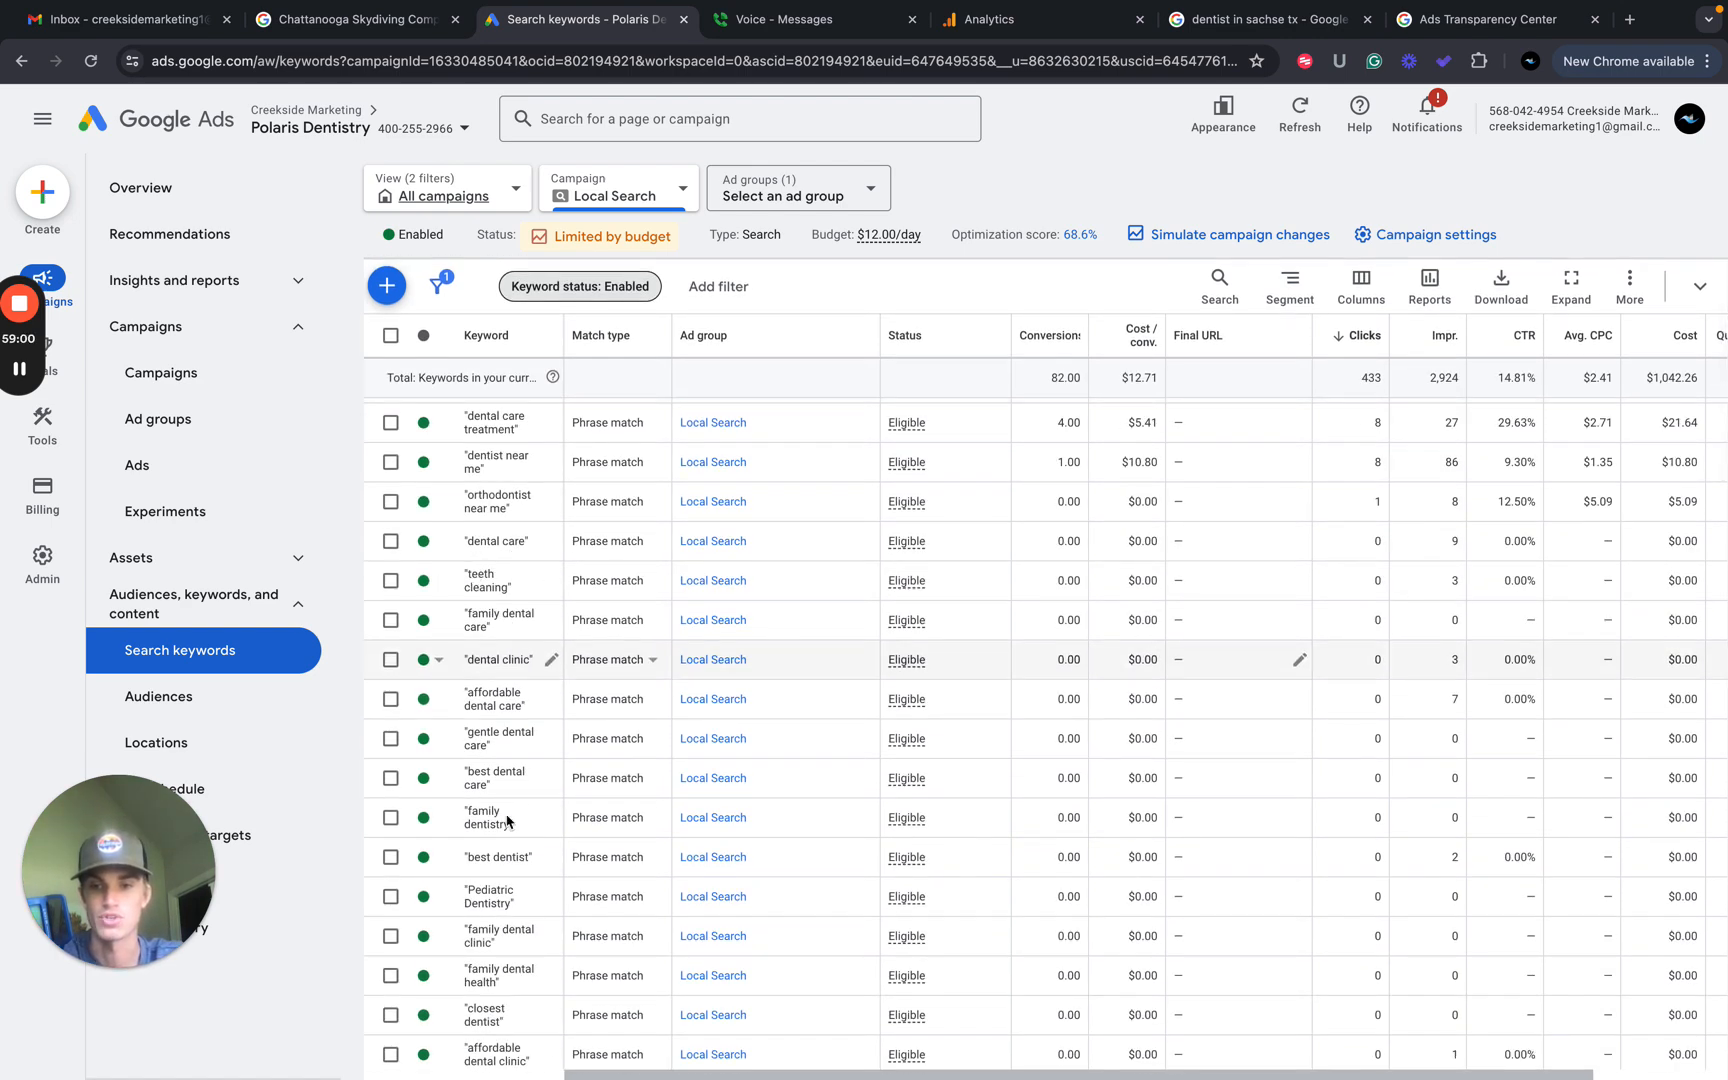
{"action": "scroll", "coordinate": [486, 778], "scroll_direction": "down", "scroll_amount": 2}
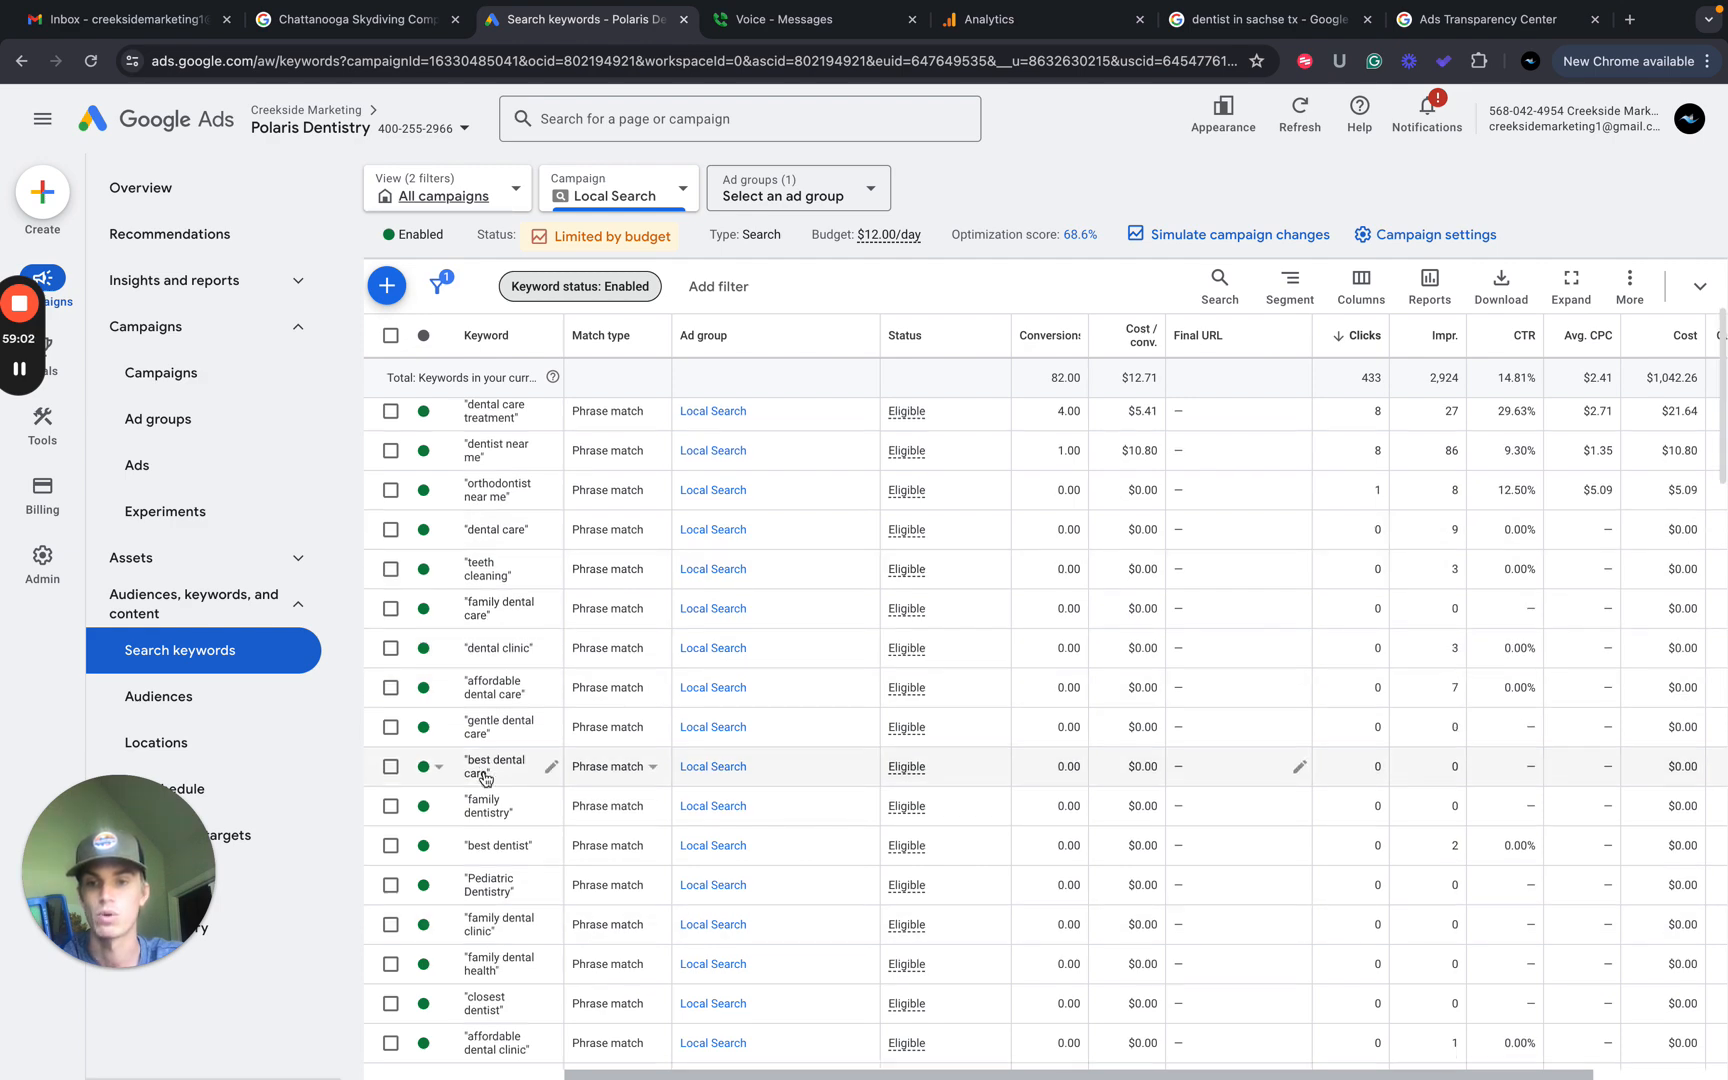
{"action": "scroll", "coordinate": [486, 778], "scroll_direction": "down", "scroll_amount": 4}
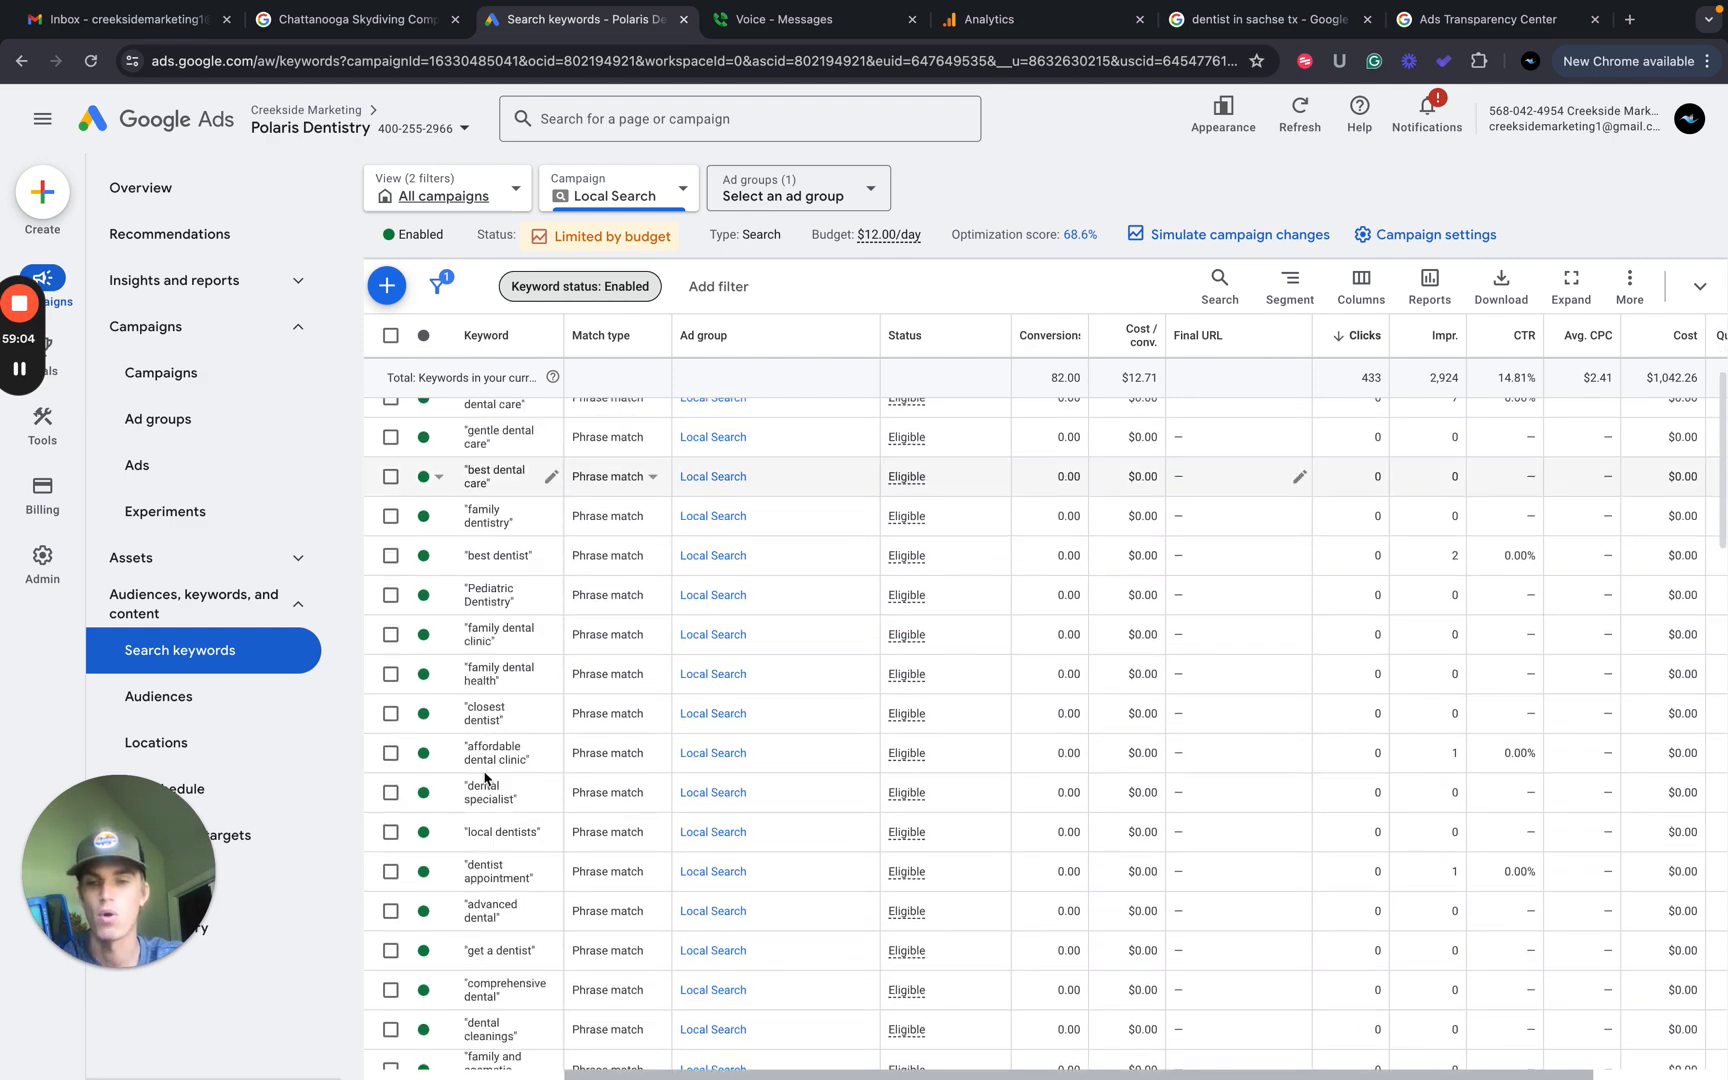
{"action": "scroll", "coordinate": [486, 778], "scroll_direction": "down", "scroll_amount": 3}
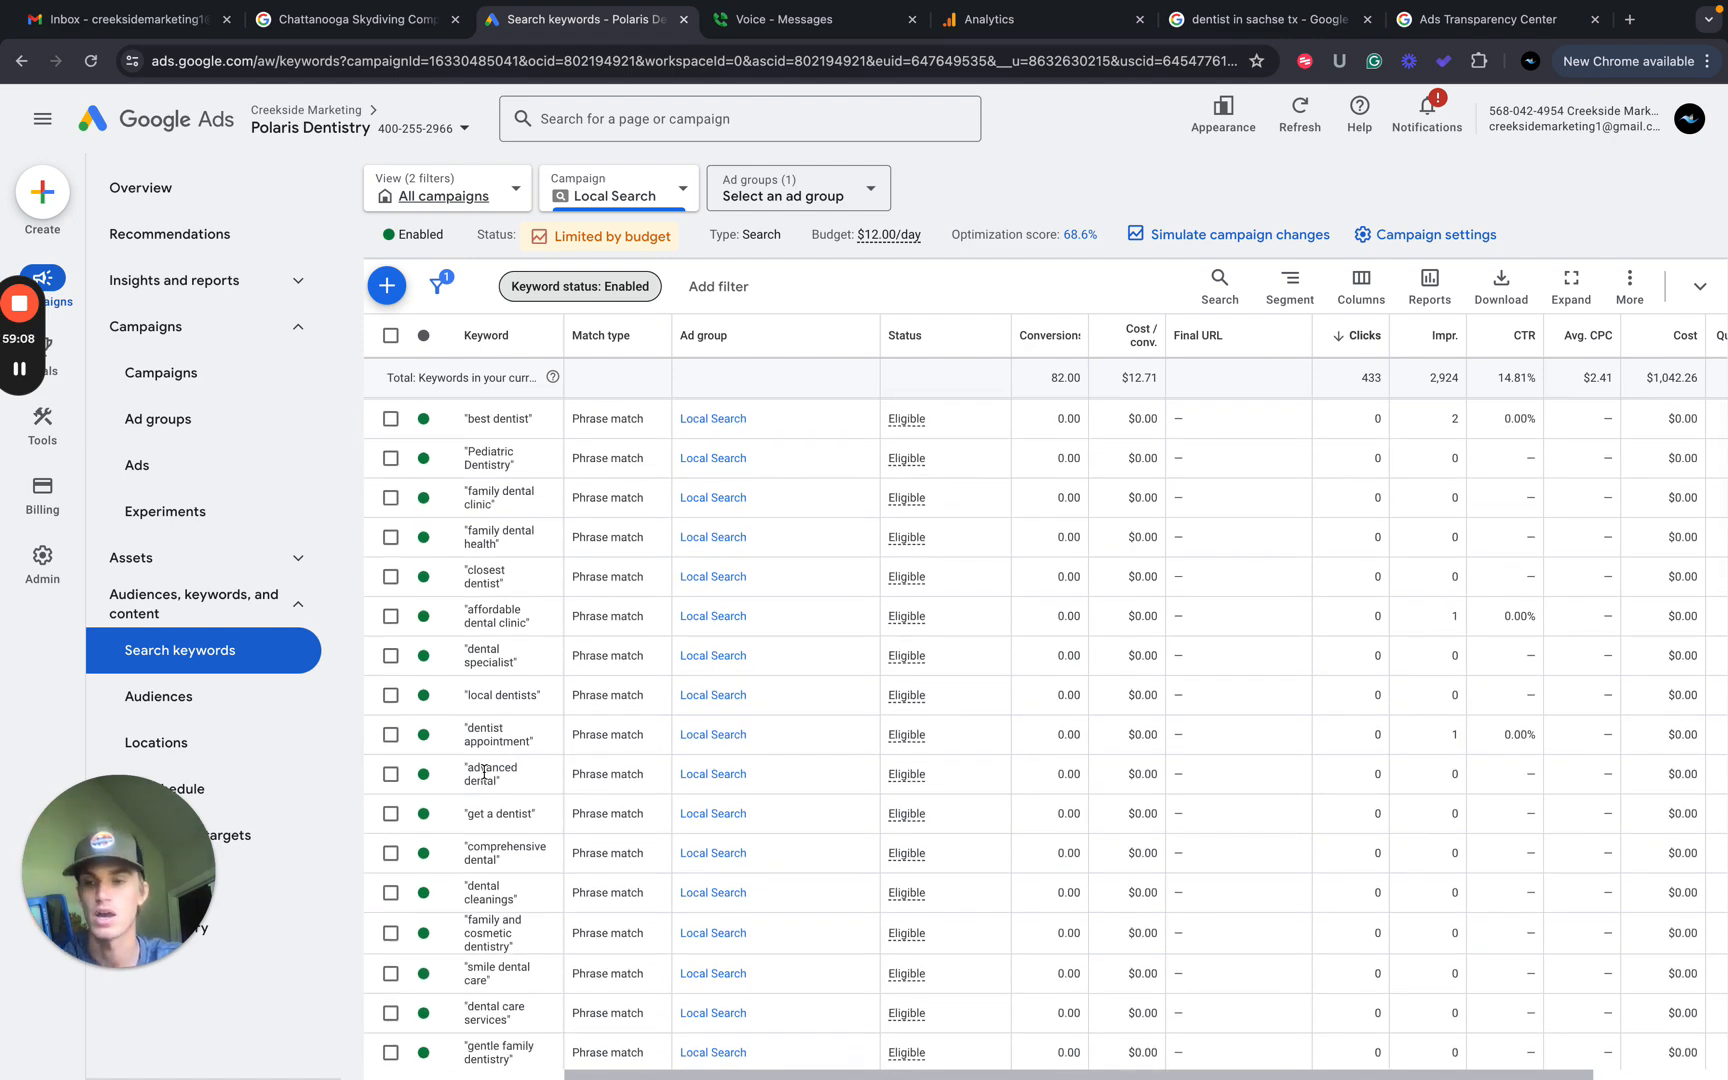
{"action": "scroll", "coordinate": [484, 772], "scroll_direction": "down", "scroll_amount": 5}
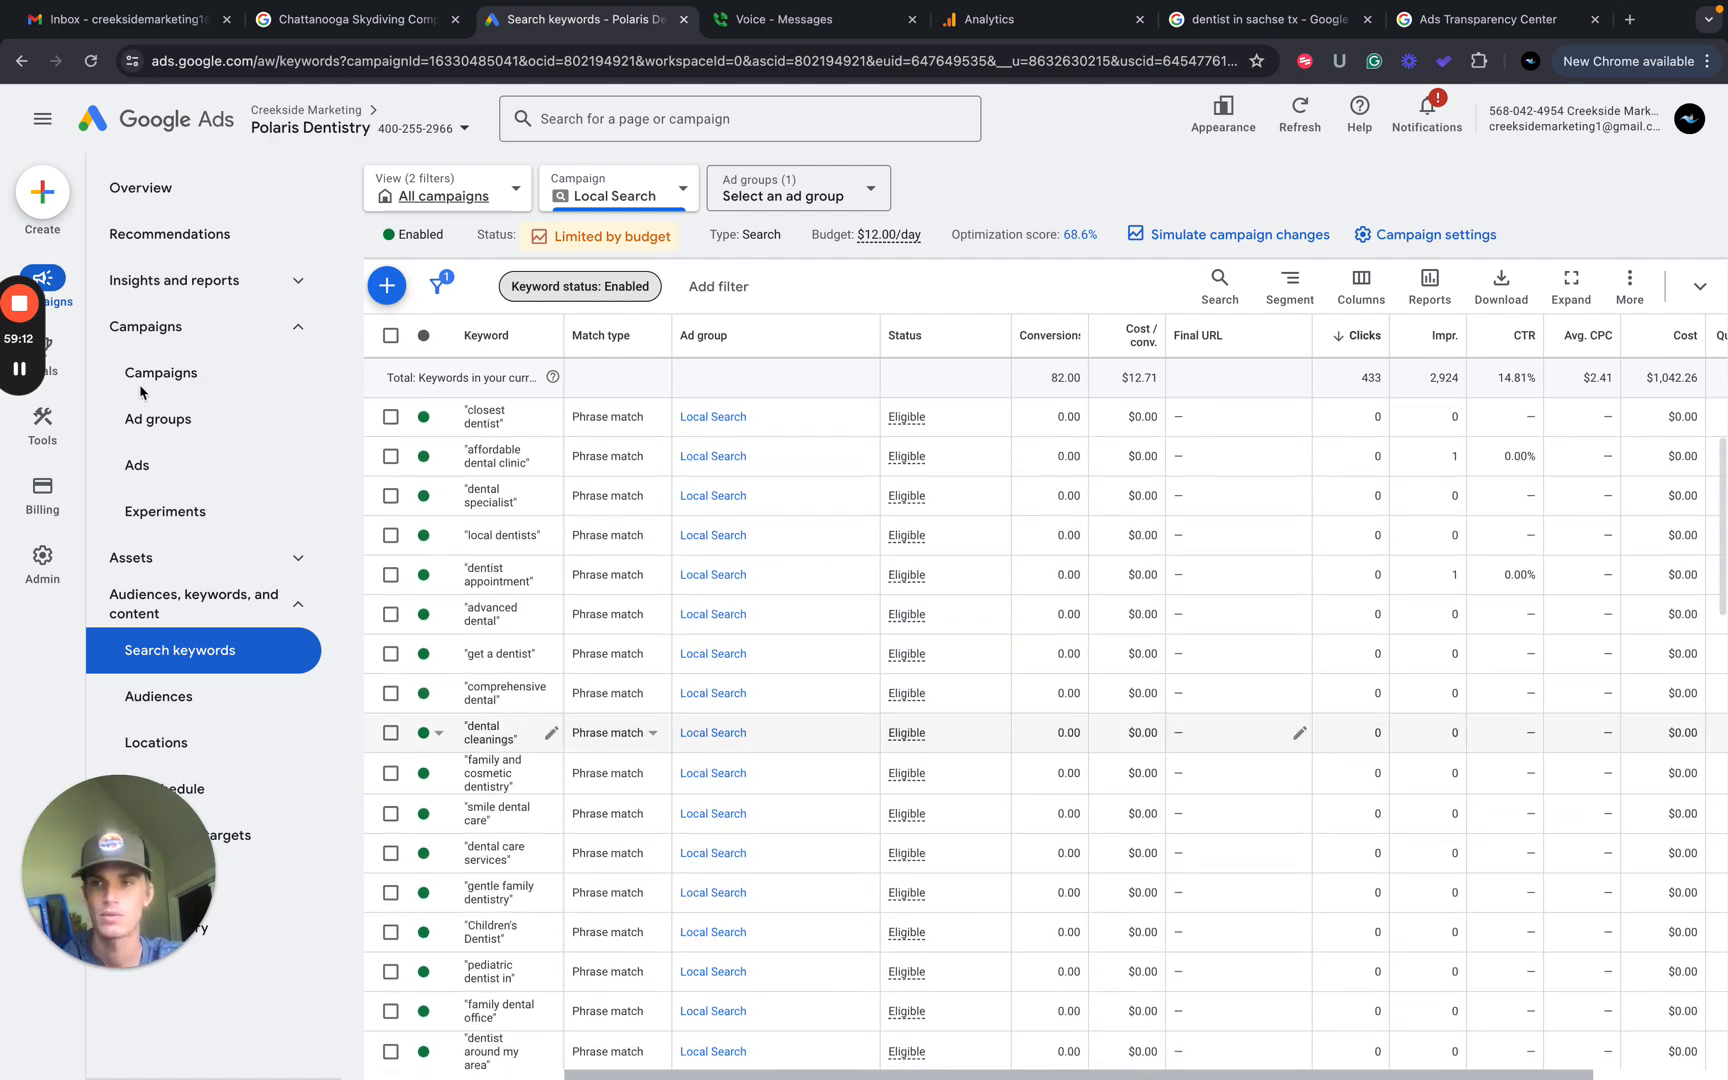
{"action": "scroll", "coordinate": [484, 772], "scroll_direction": "down", "scroll_amount": 5}
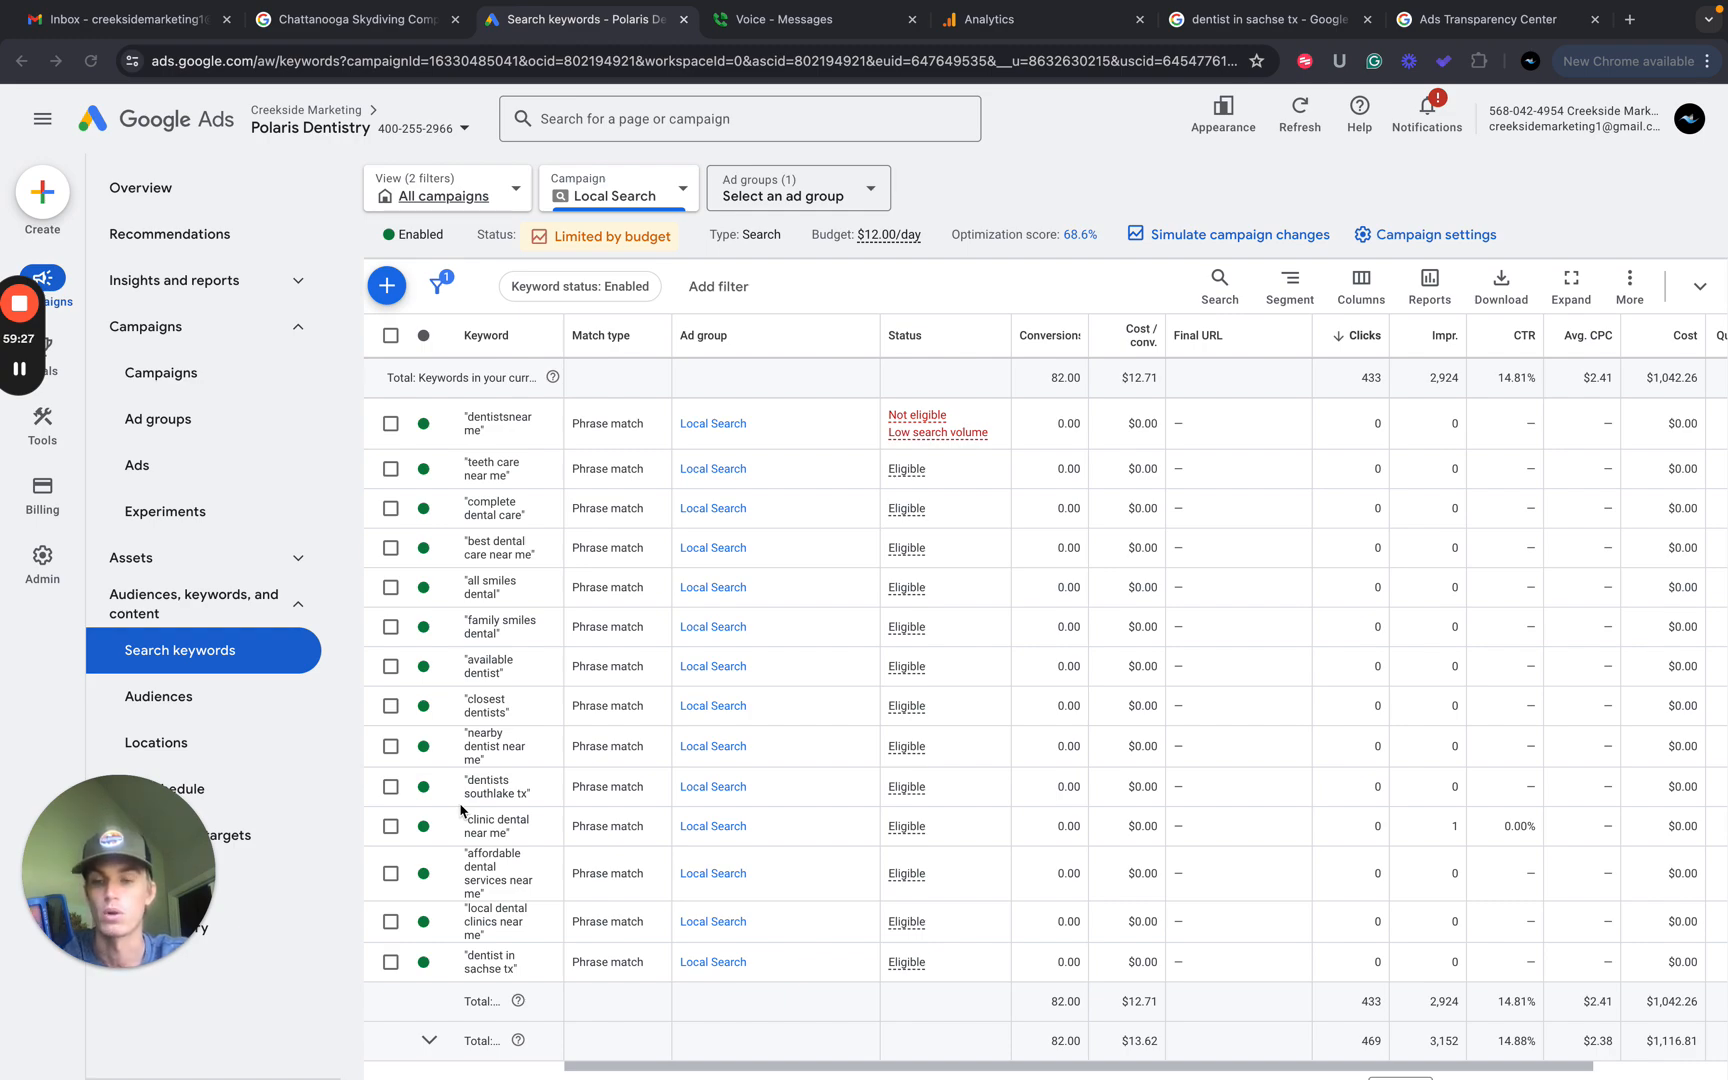
Back in the audit sheet, mark x in column D for the location-specific keywords question and note "local search" in column F.
{"action": "key", "text": "ctrl+Left"}
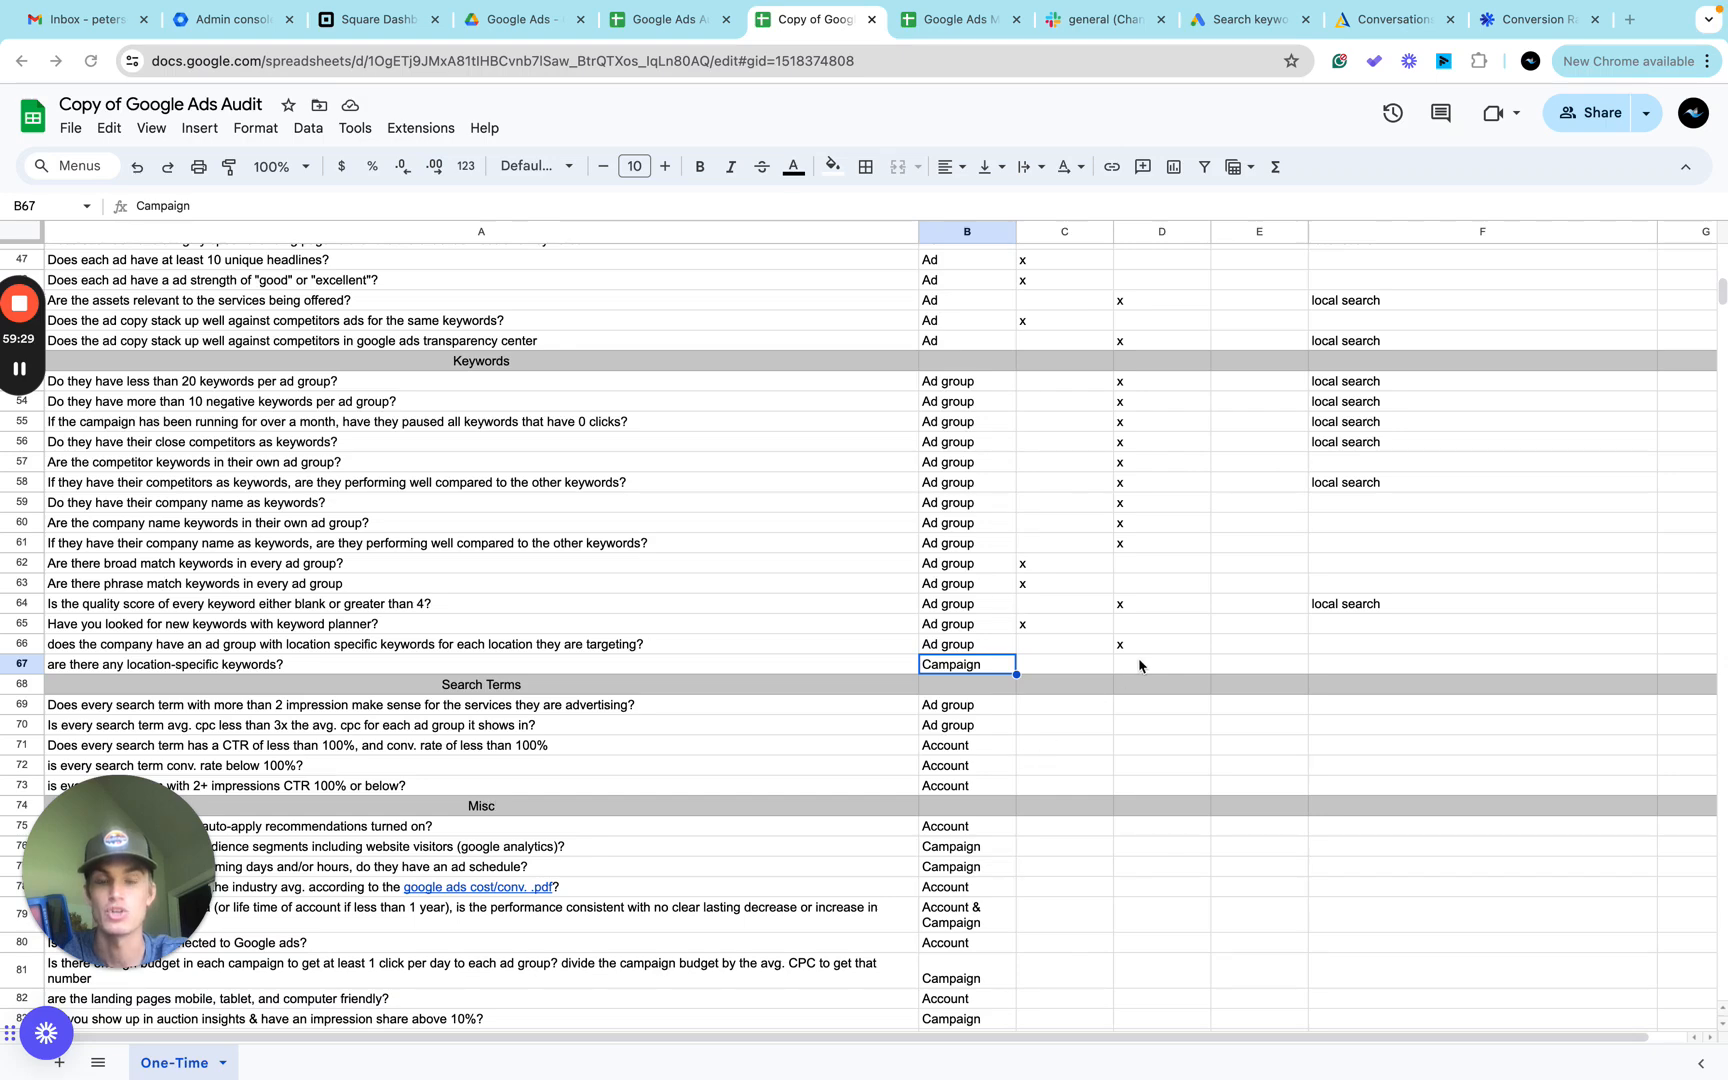
{"action": "left_click", "coordinate": [1140, 666]}
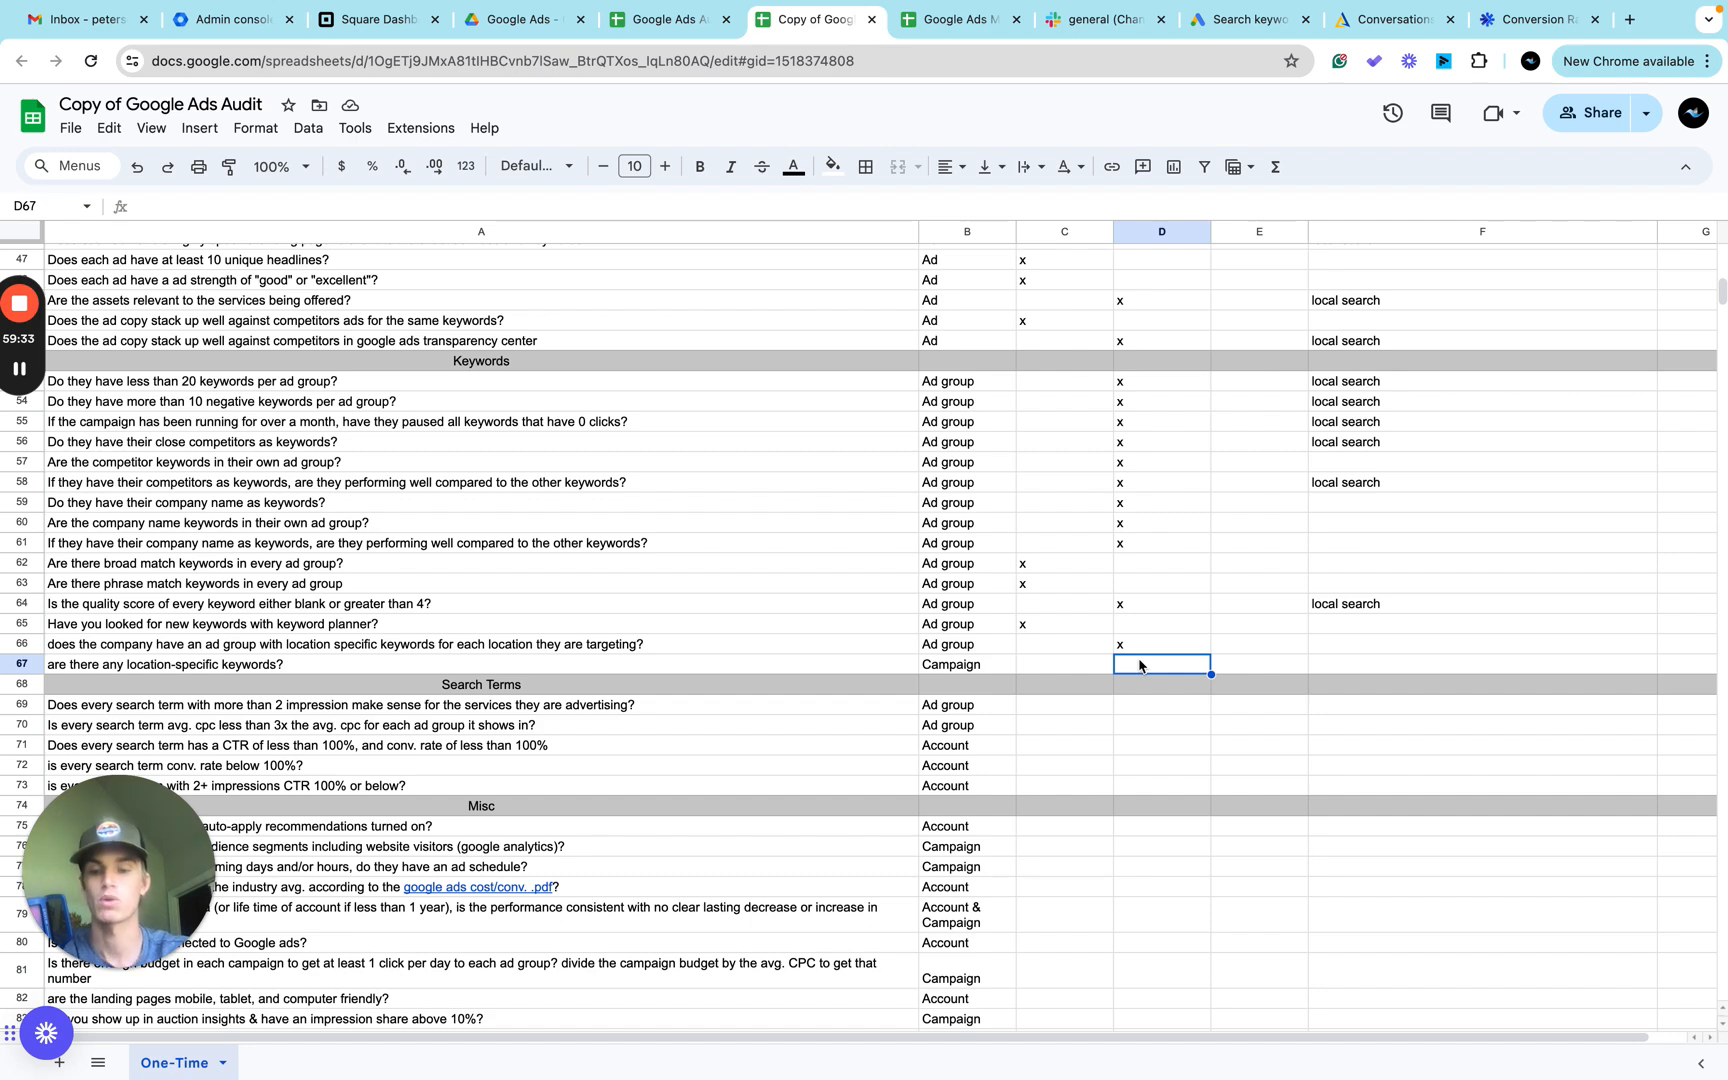
{"action": "type", "text": "x"}
{"action": "left_click", "coordinate": [1340, 665]}
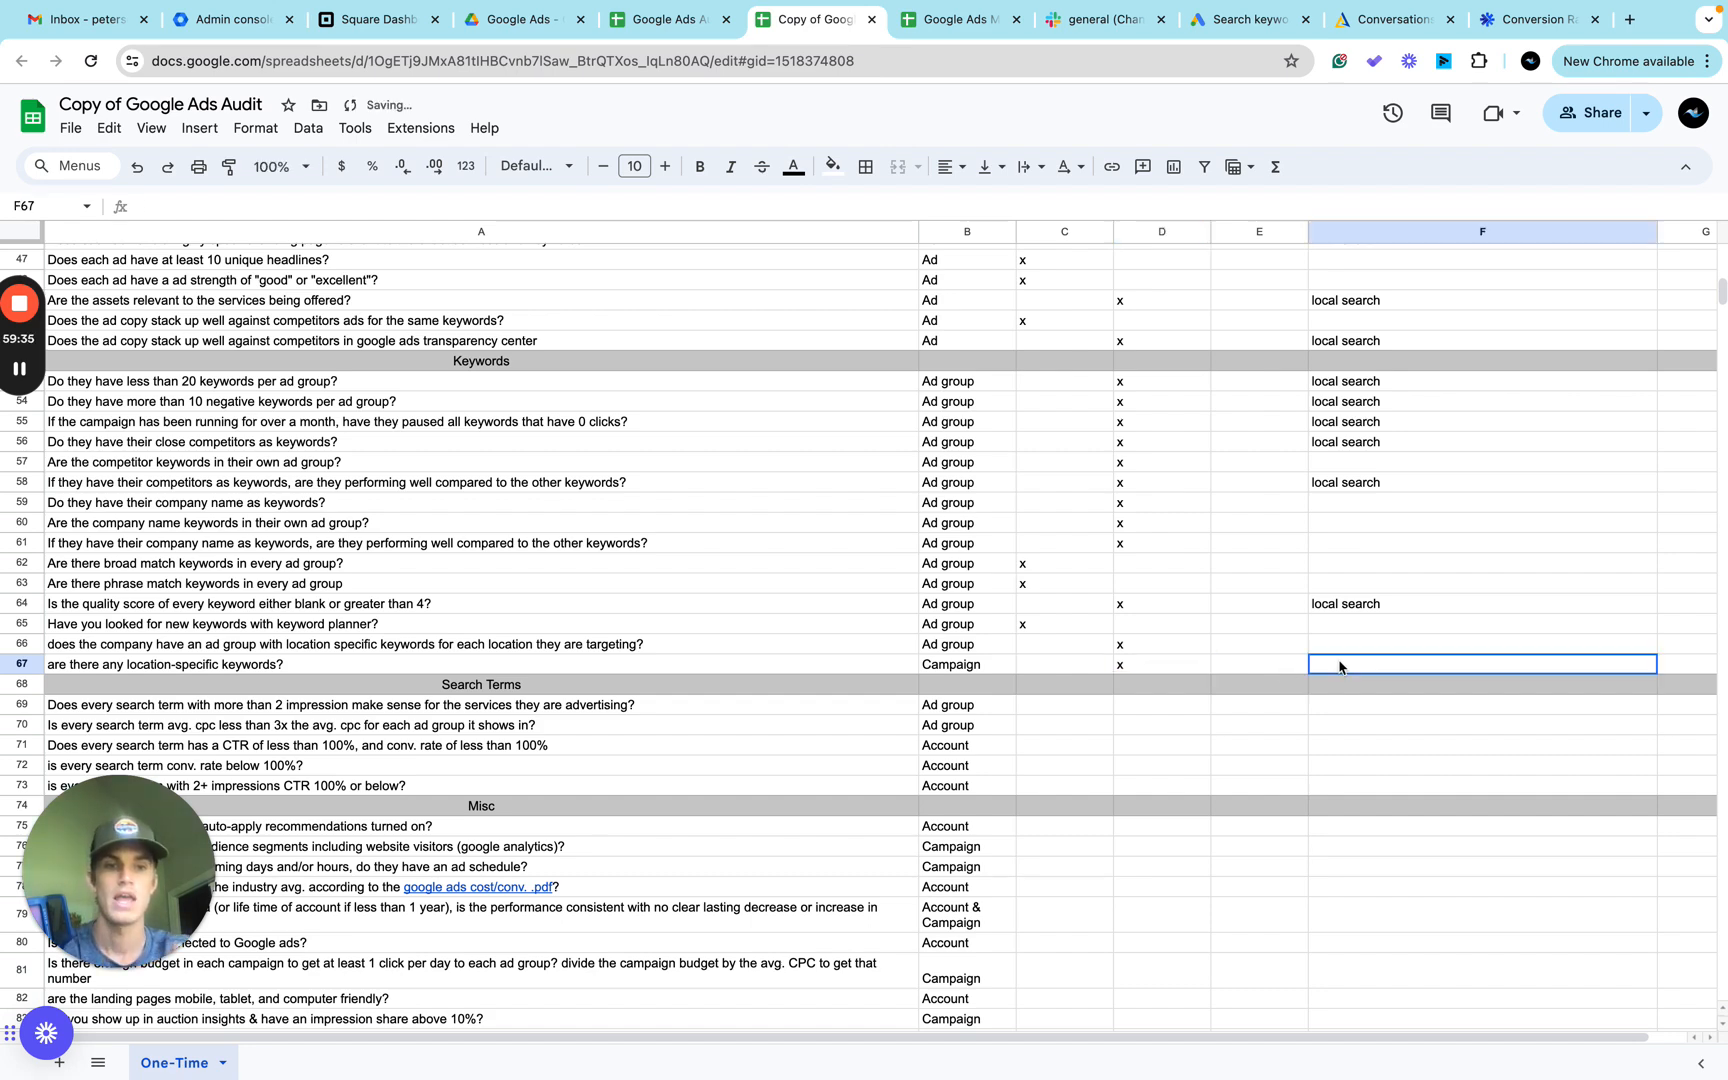
{"action": "type", "text": "local se"}
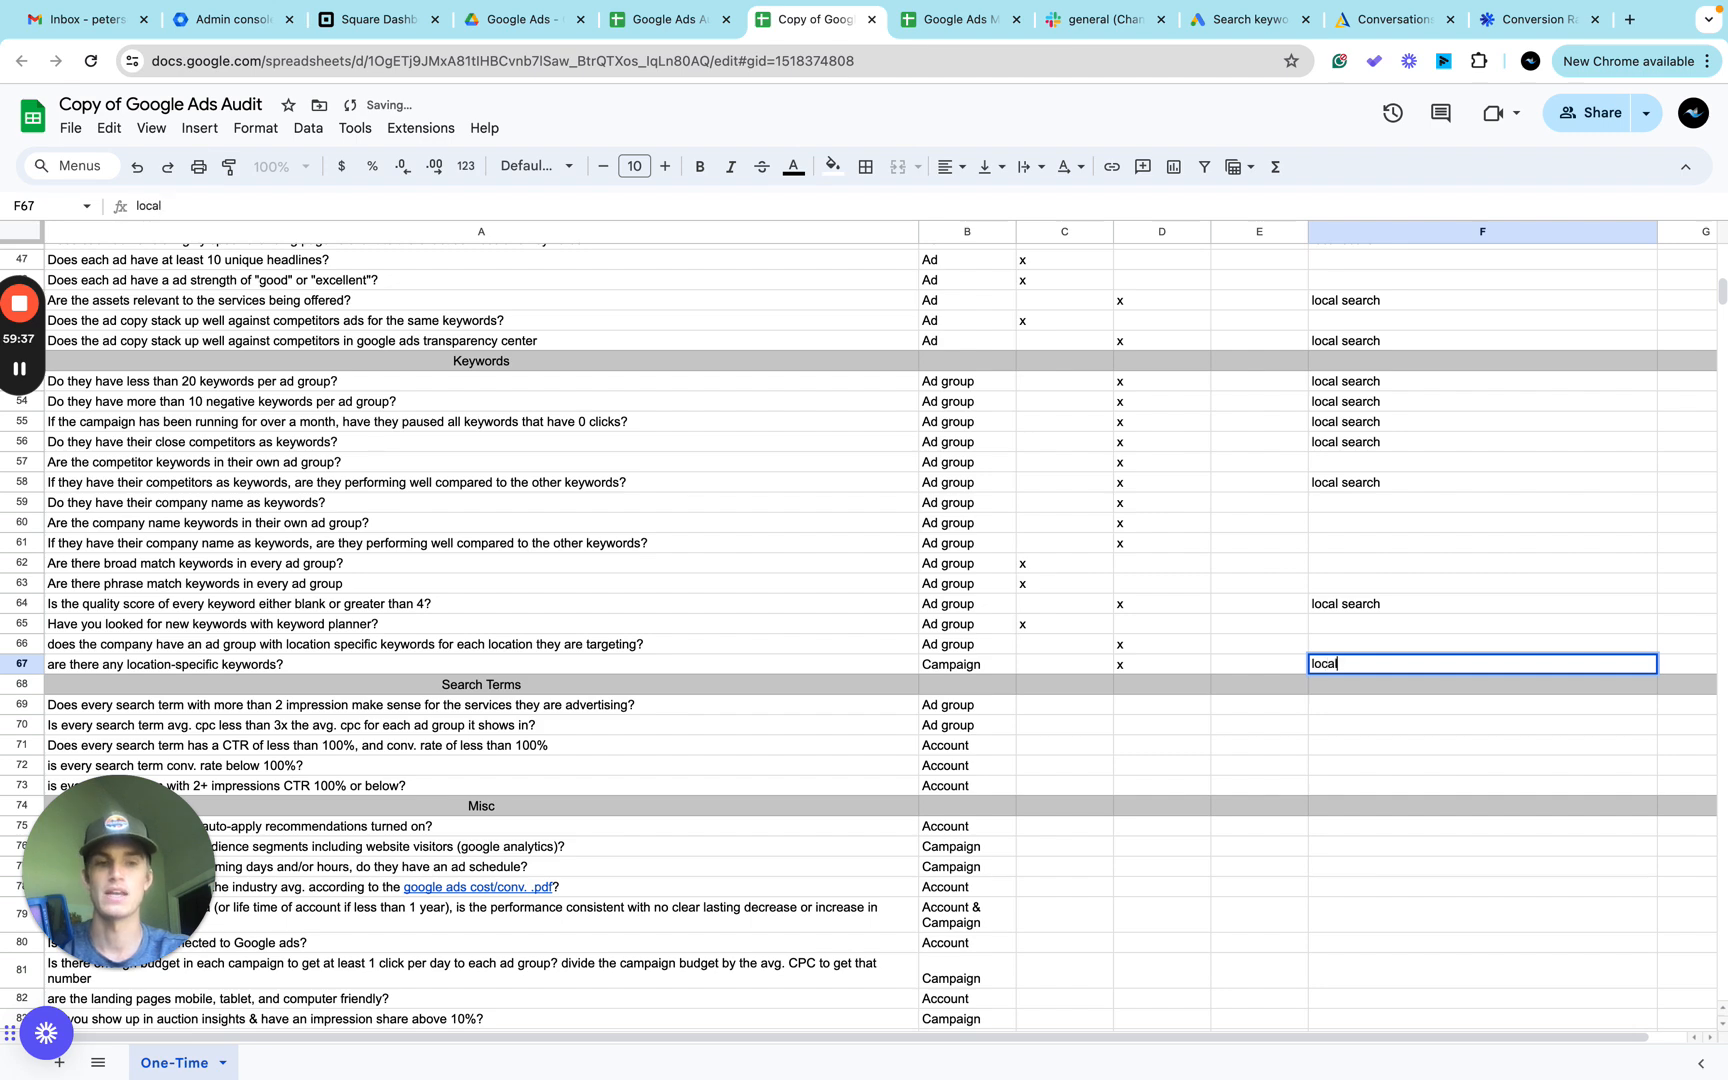
{"action": "type", "text": "arch"}
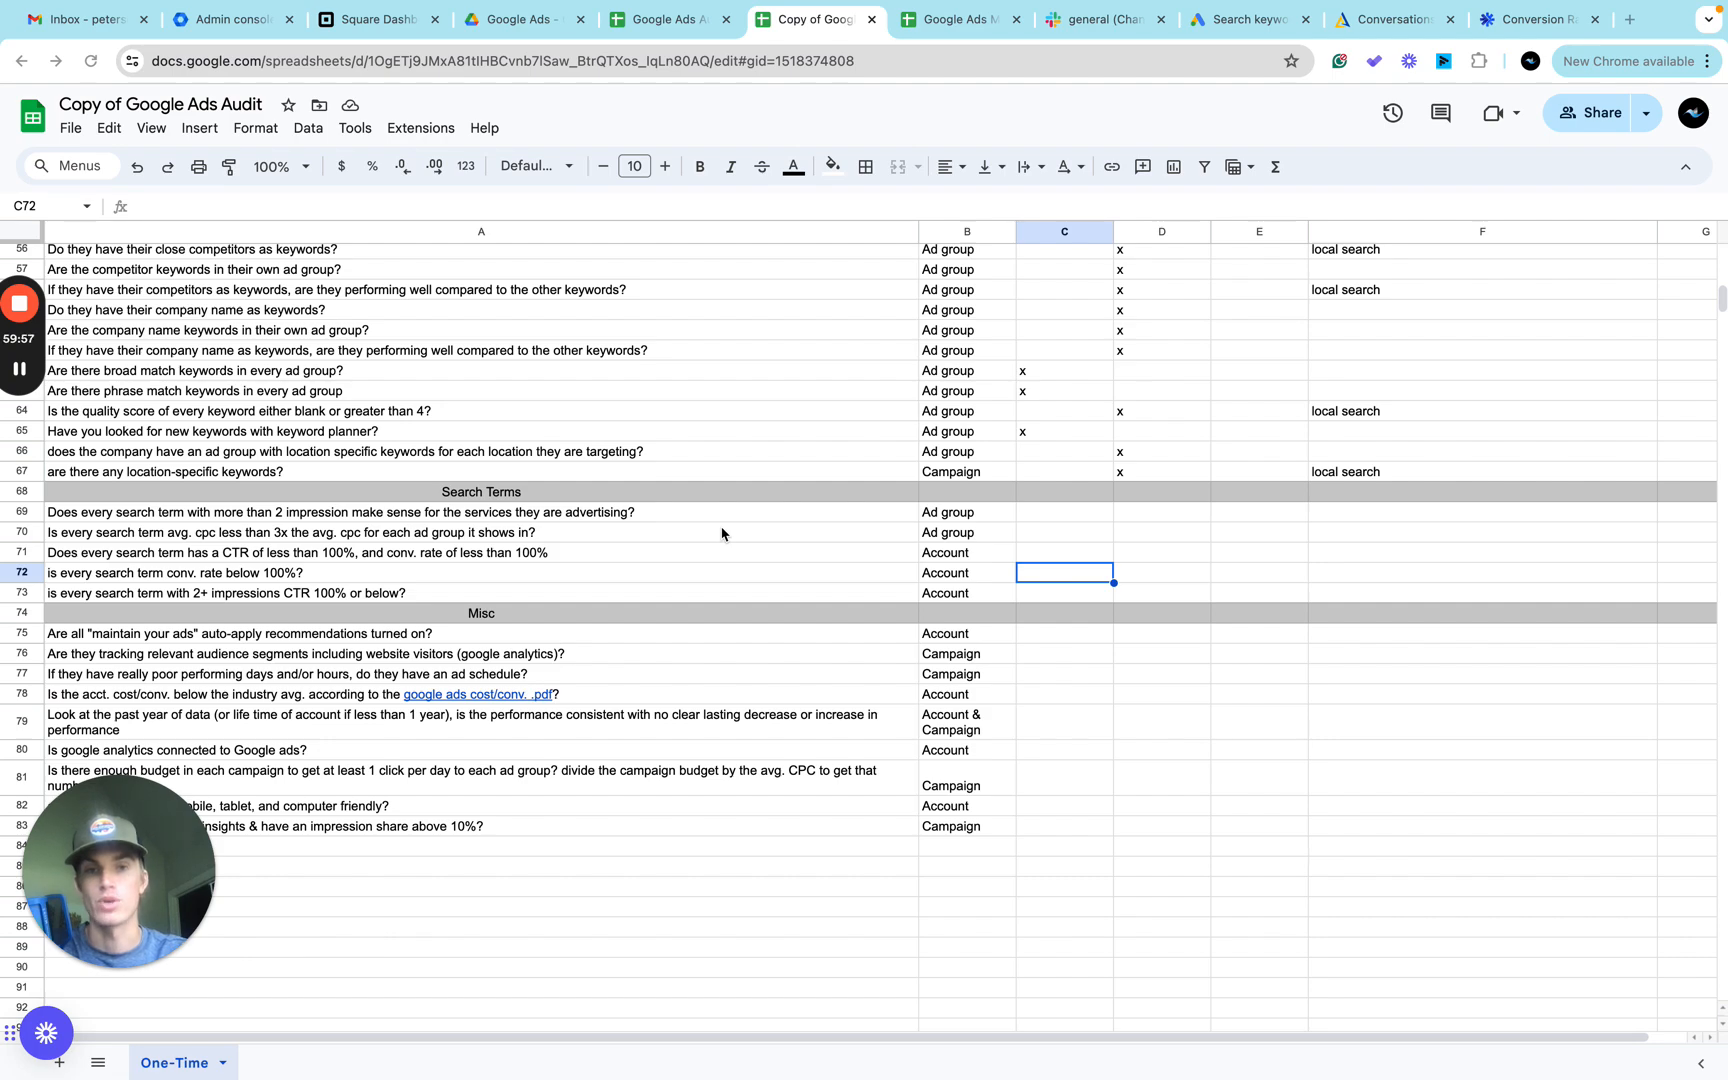
Switch to Google Ads and open the search terms report narrowed to the Local Search ad group.
{"action": "key", "text": "ctrl+Right"}
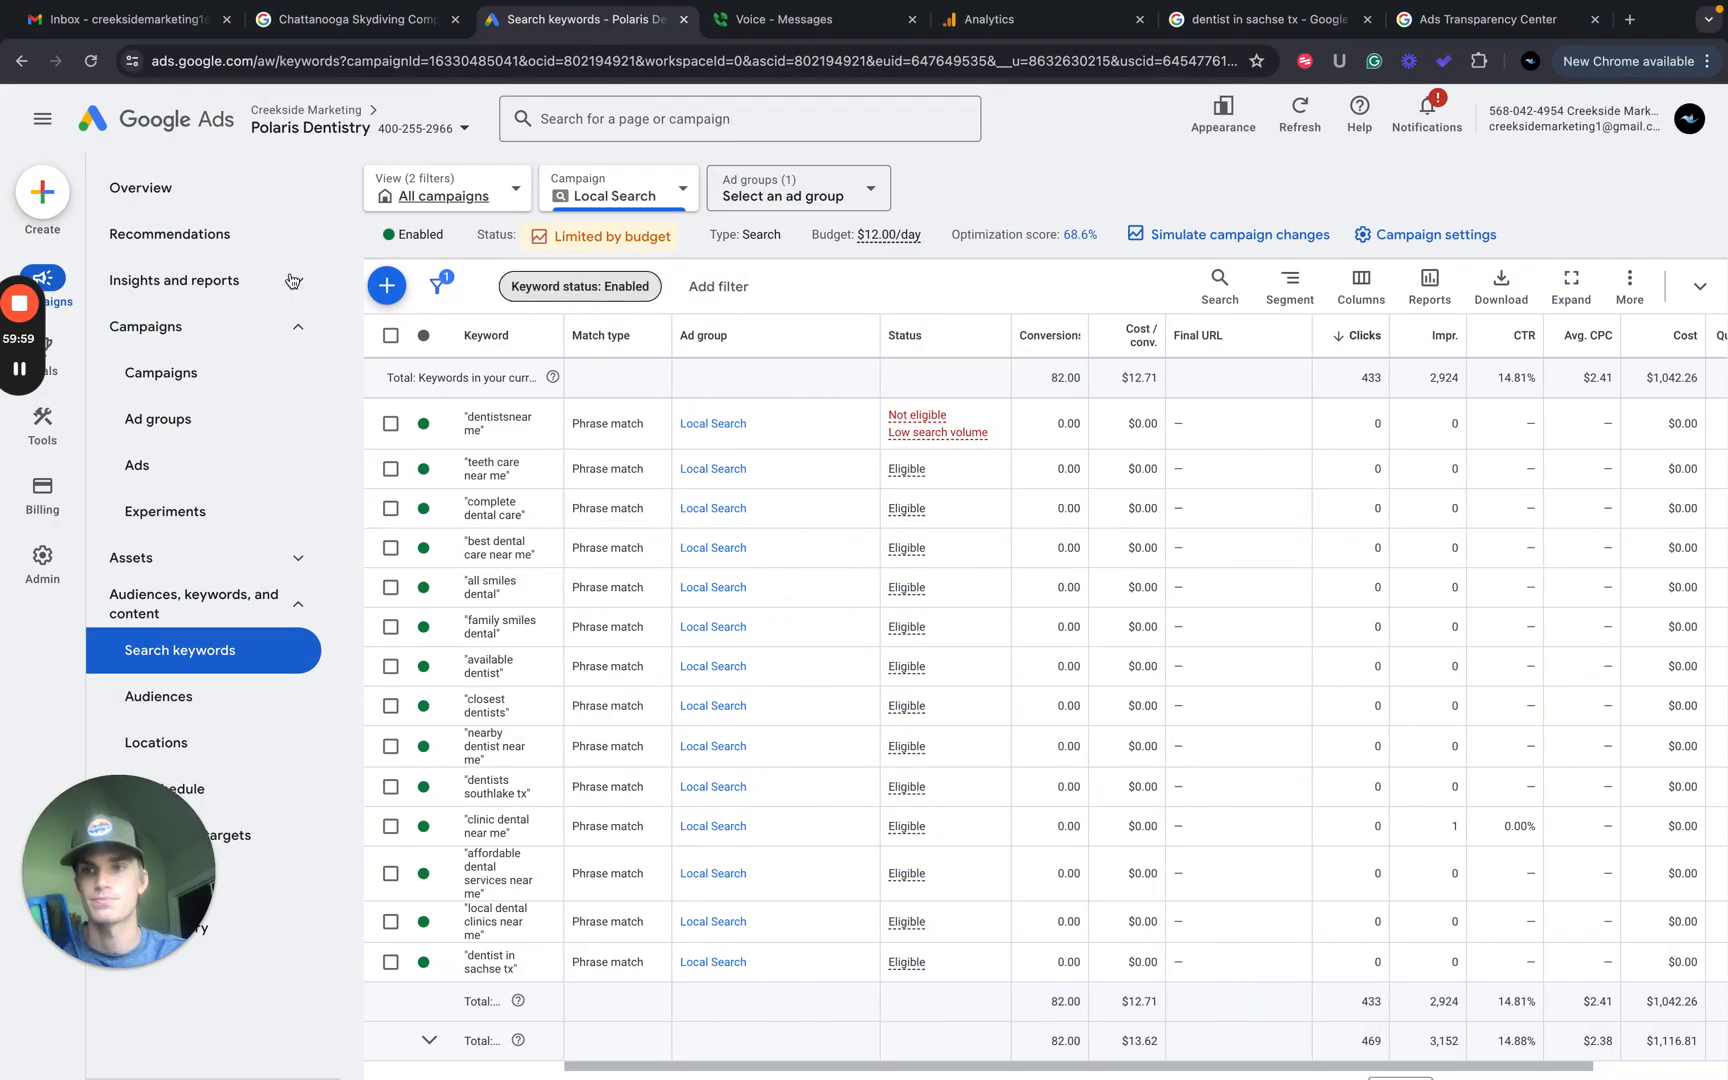
{"action": "left_click", "coordinate": [292, 280]}
{"action": "left_click", "coordinate": [292, 280]}
{"action": "left_click", "coordinate": [292, 280]}
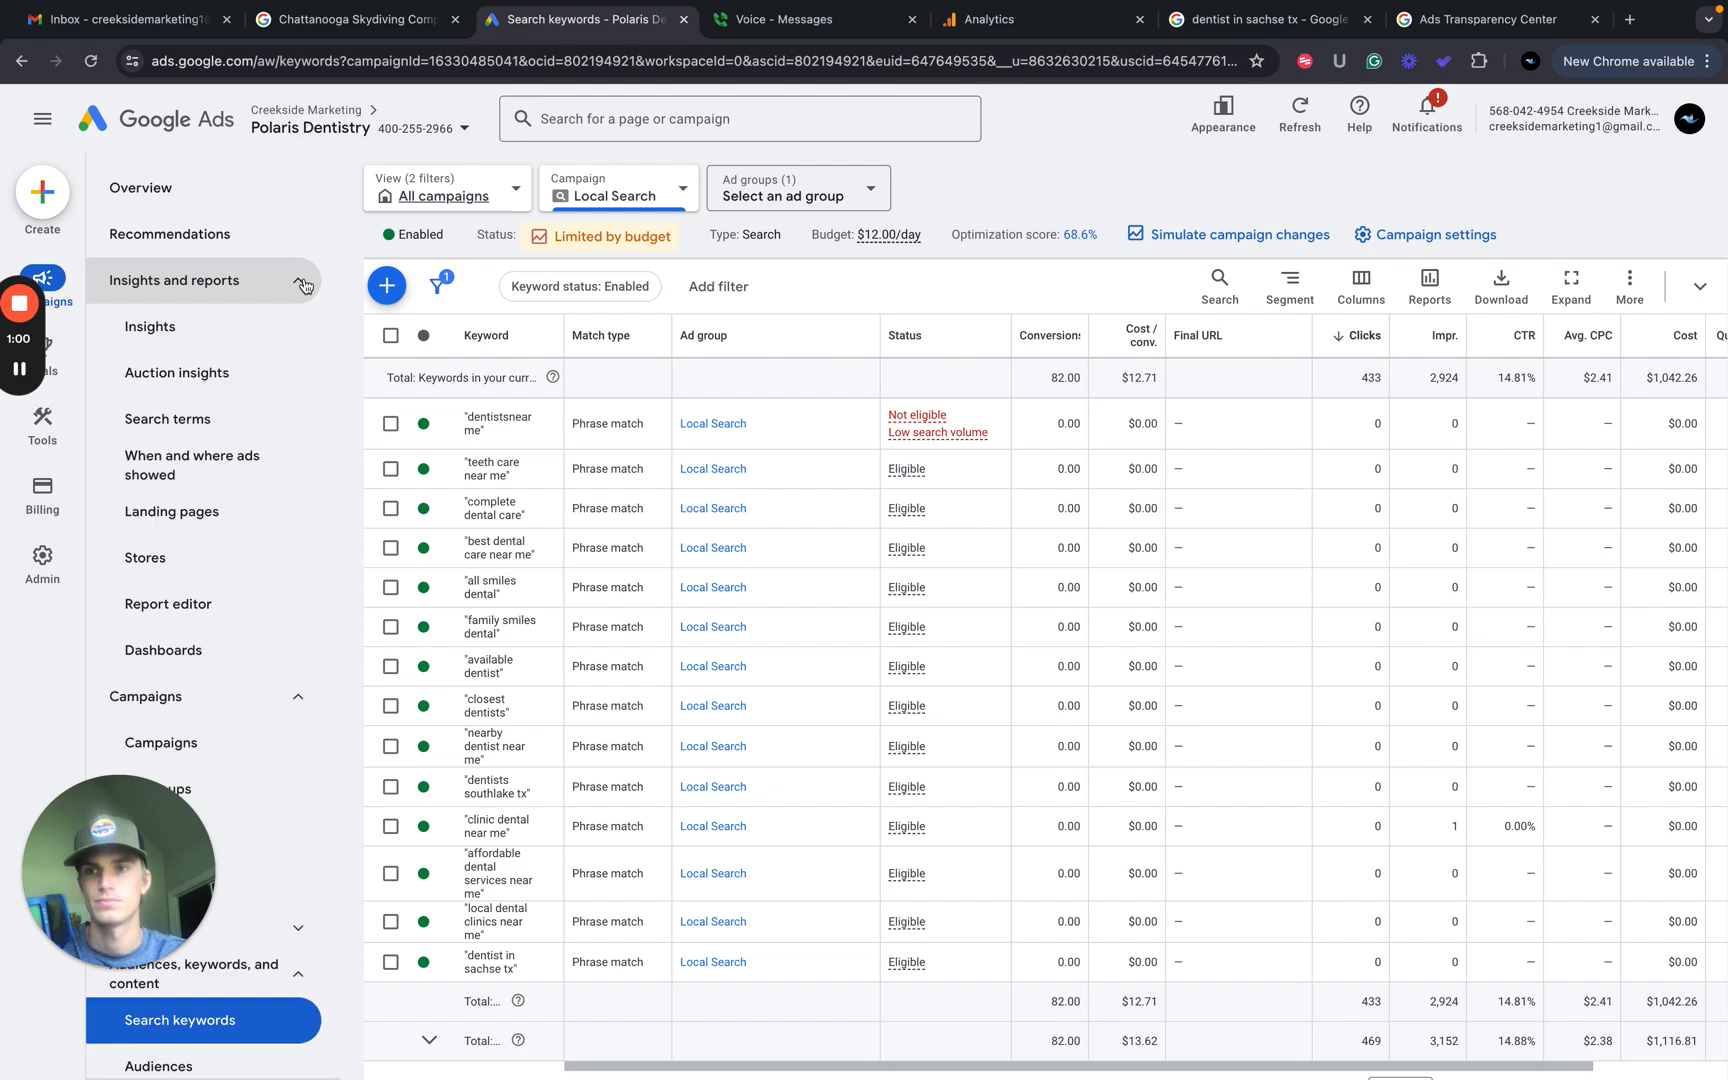
{"action": "left_click", "coordinate": [228, 419]}
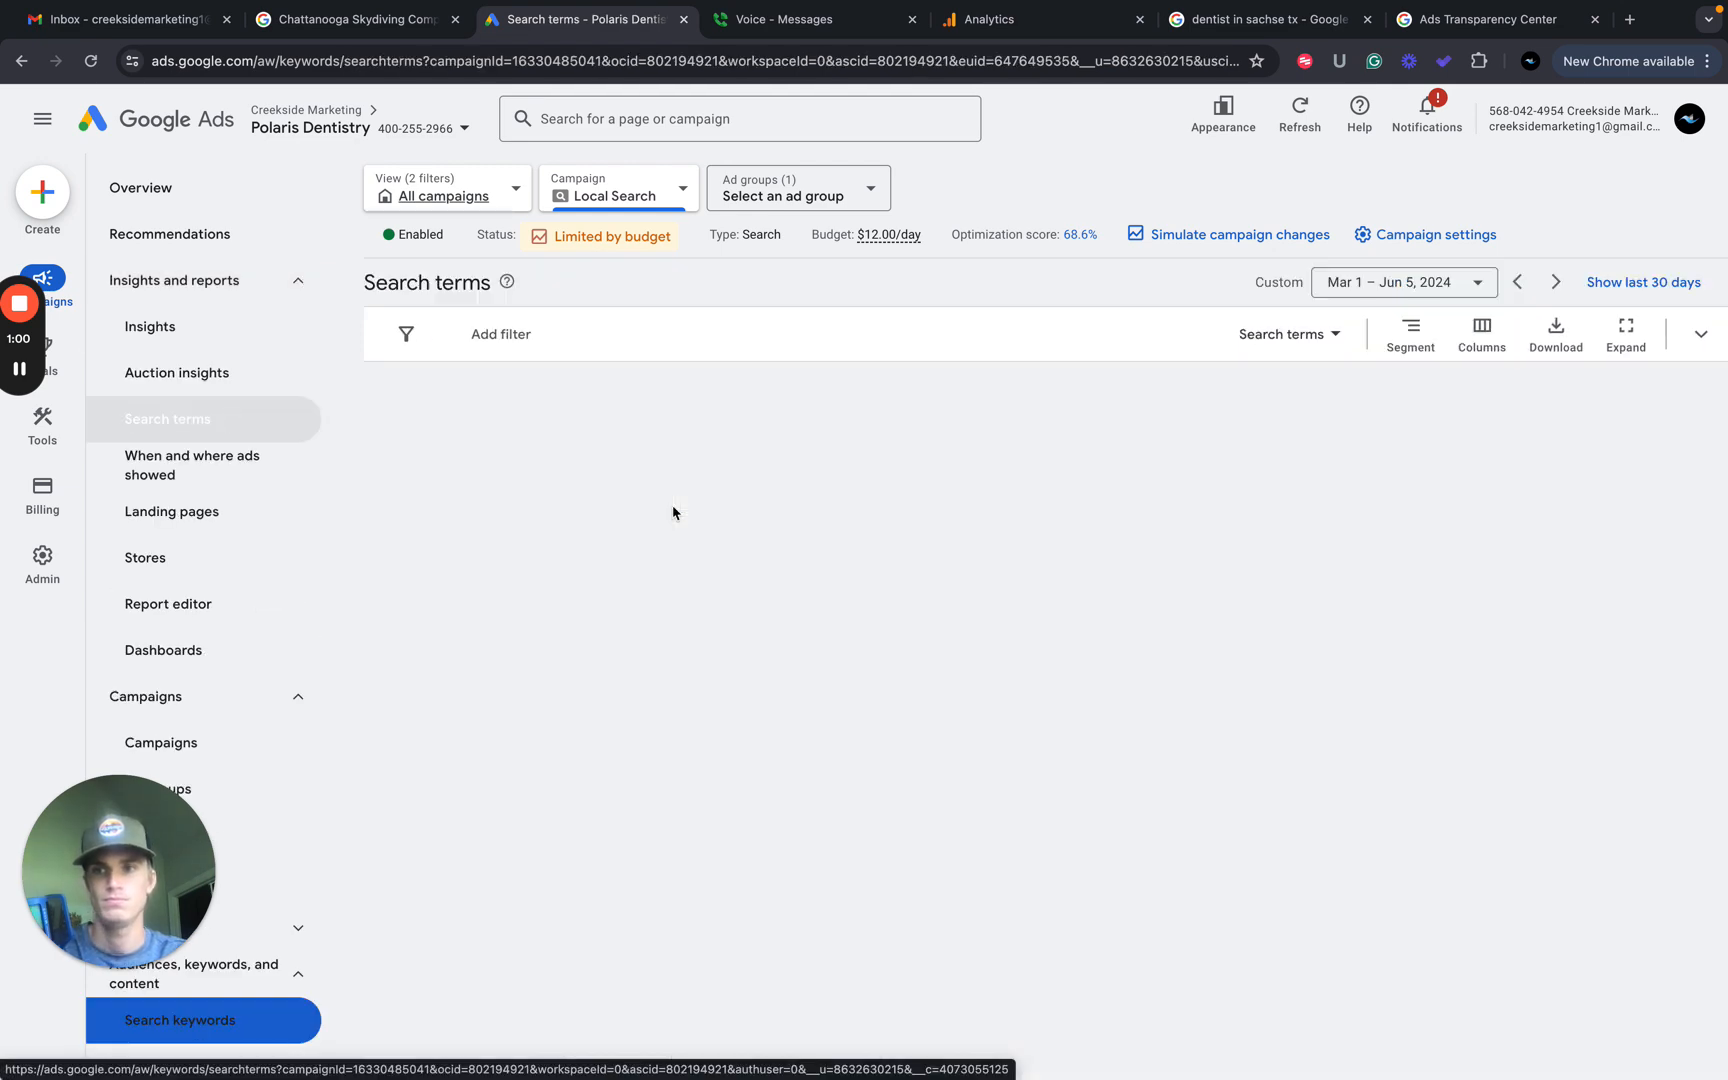
{"action": "key", "text": "ctrl+Left"}
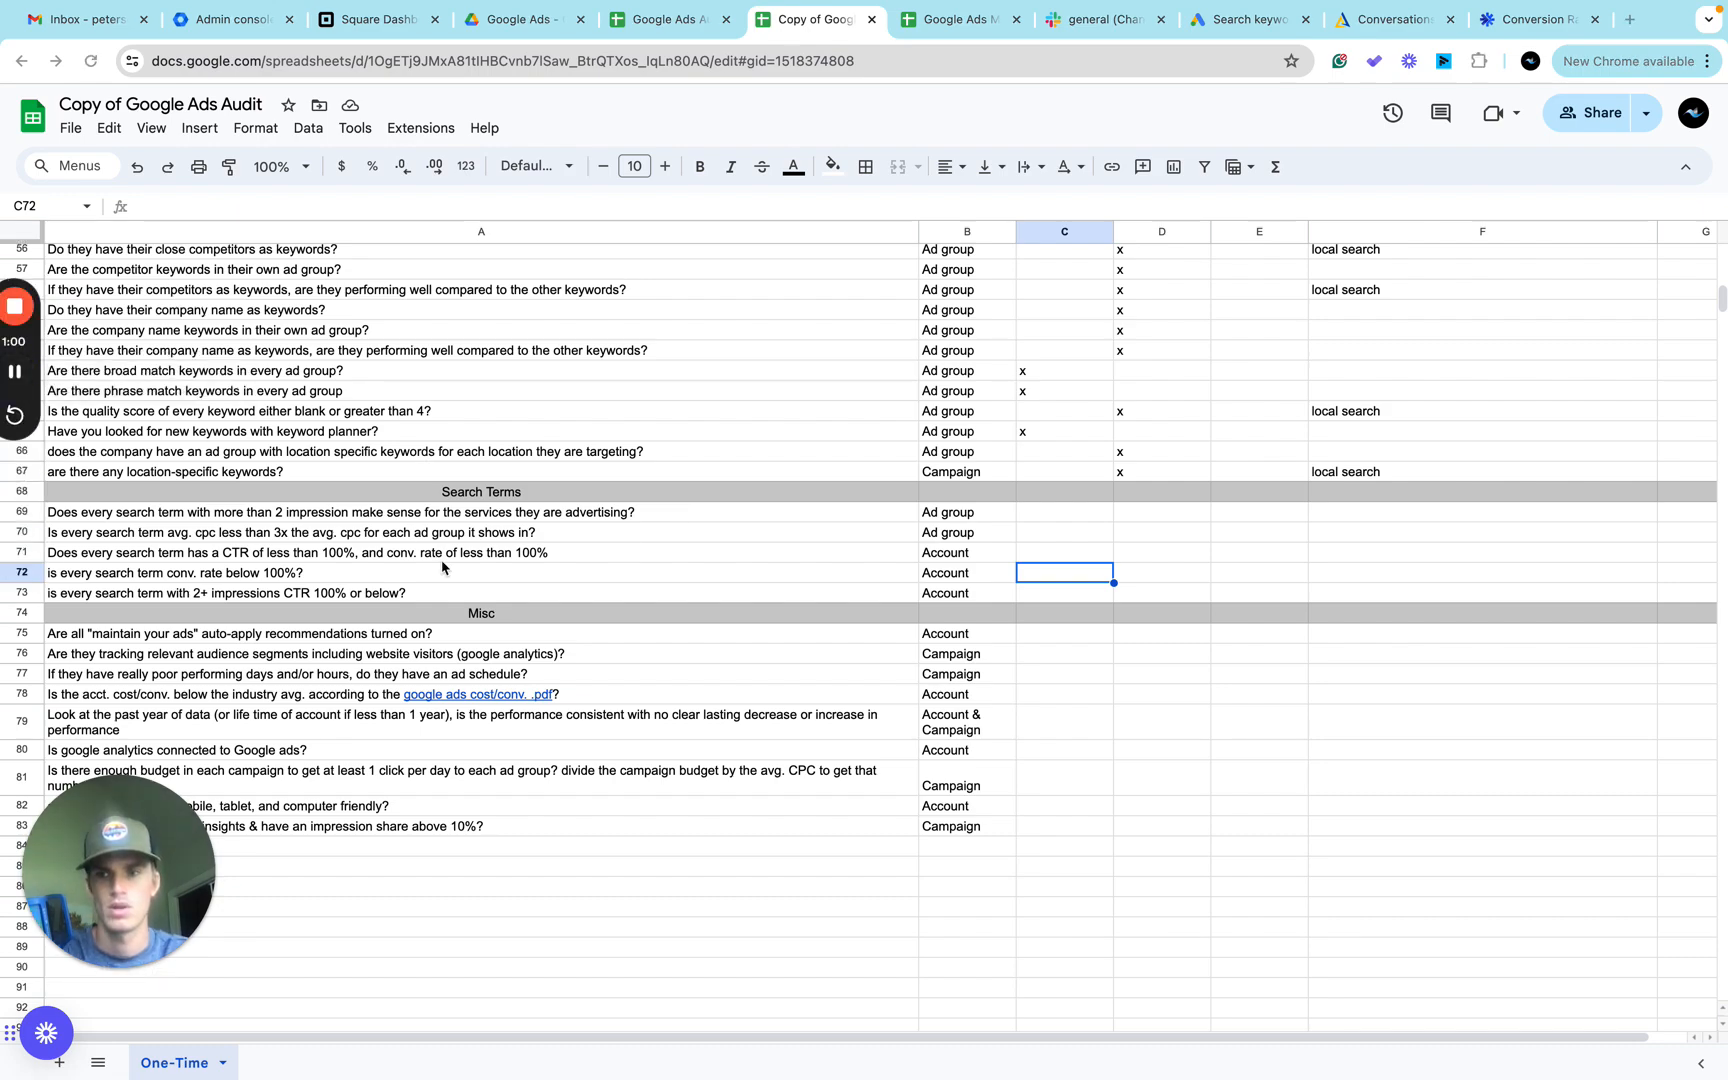
{"action": "key", "text": "ctrl+Right"}
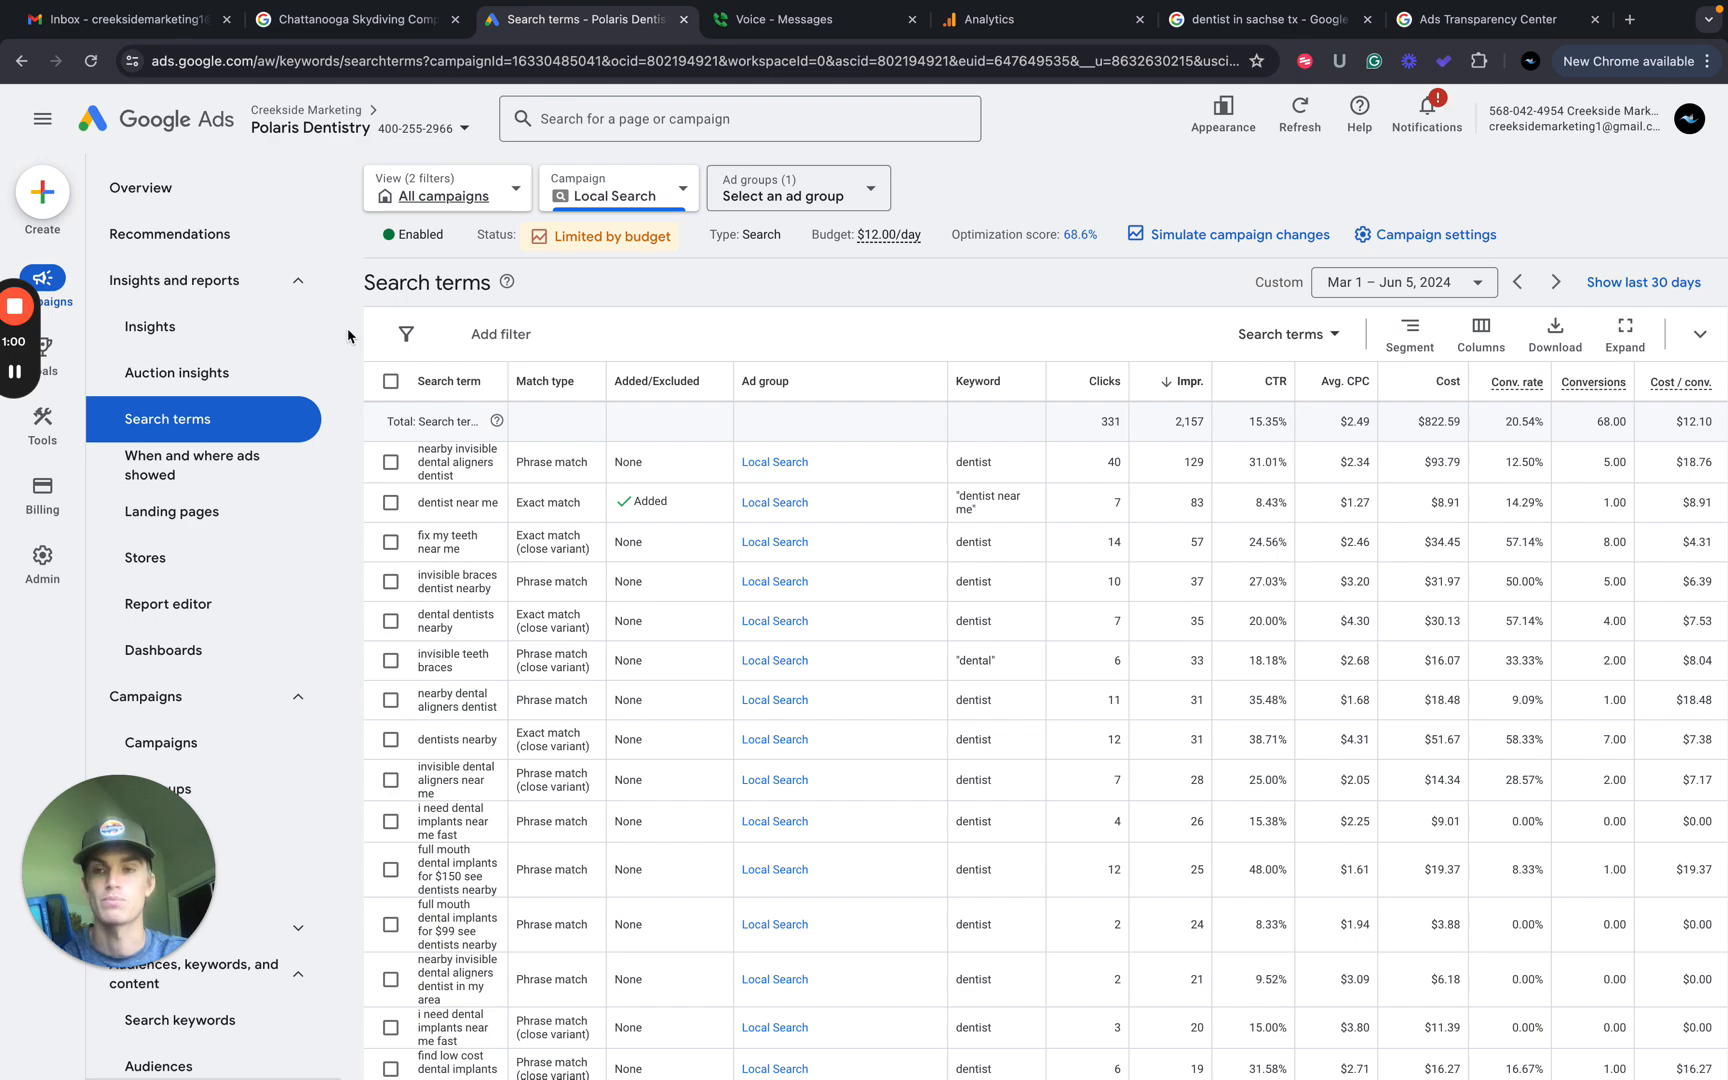
{"action": "left_click", "coordinate": [796, 192]}
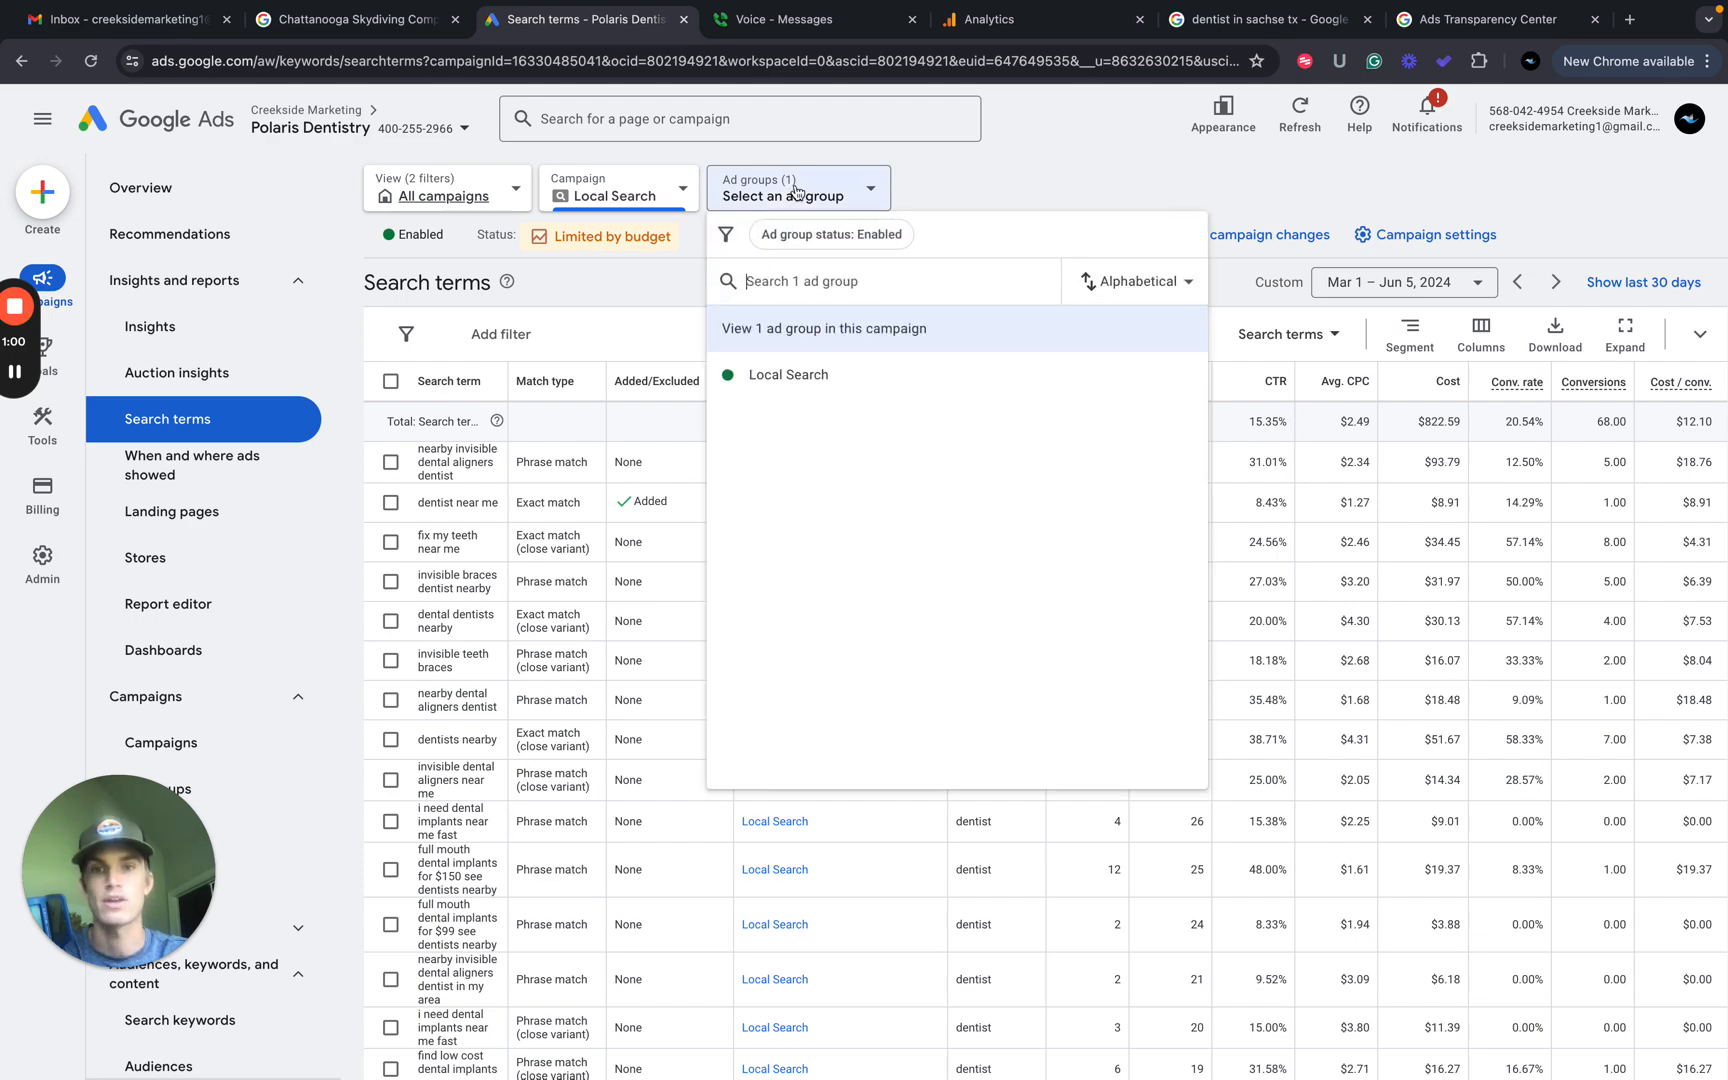
{"action": "left_click", "coordinate": [849, 378]}
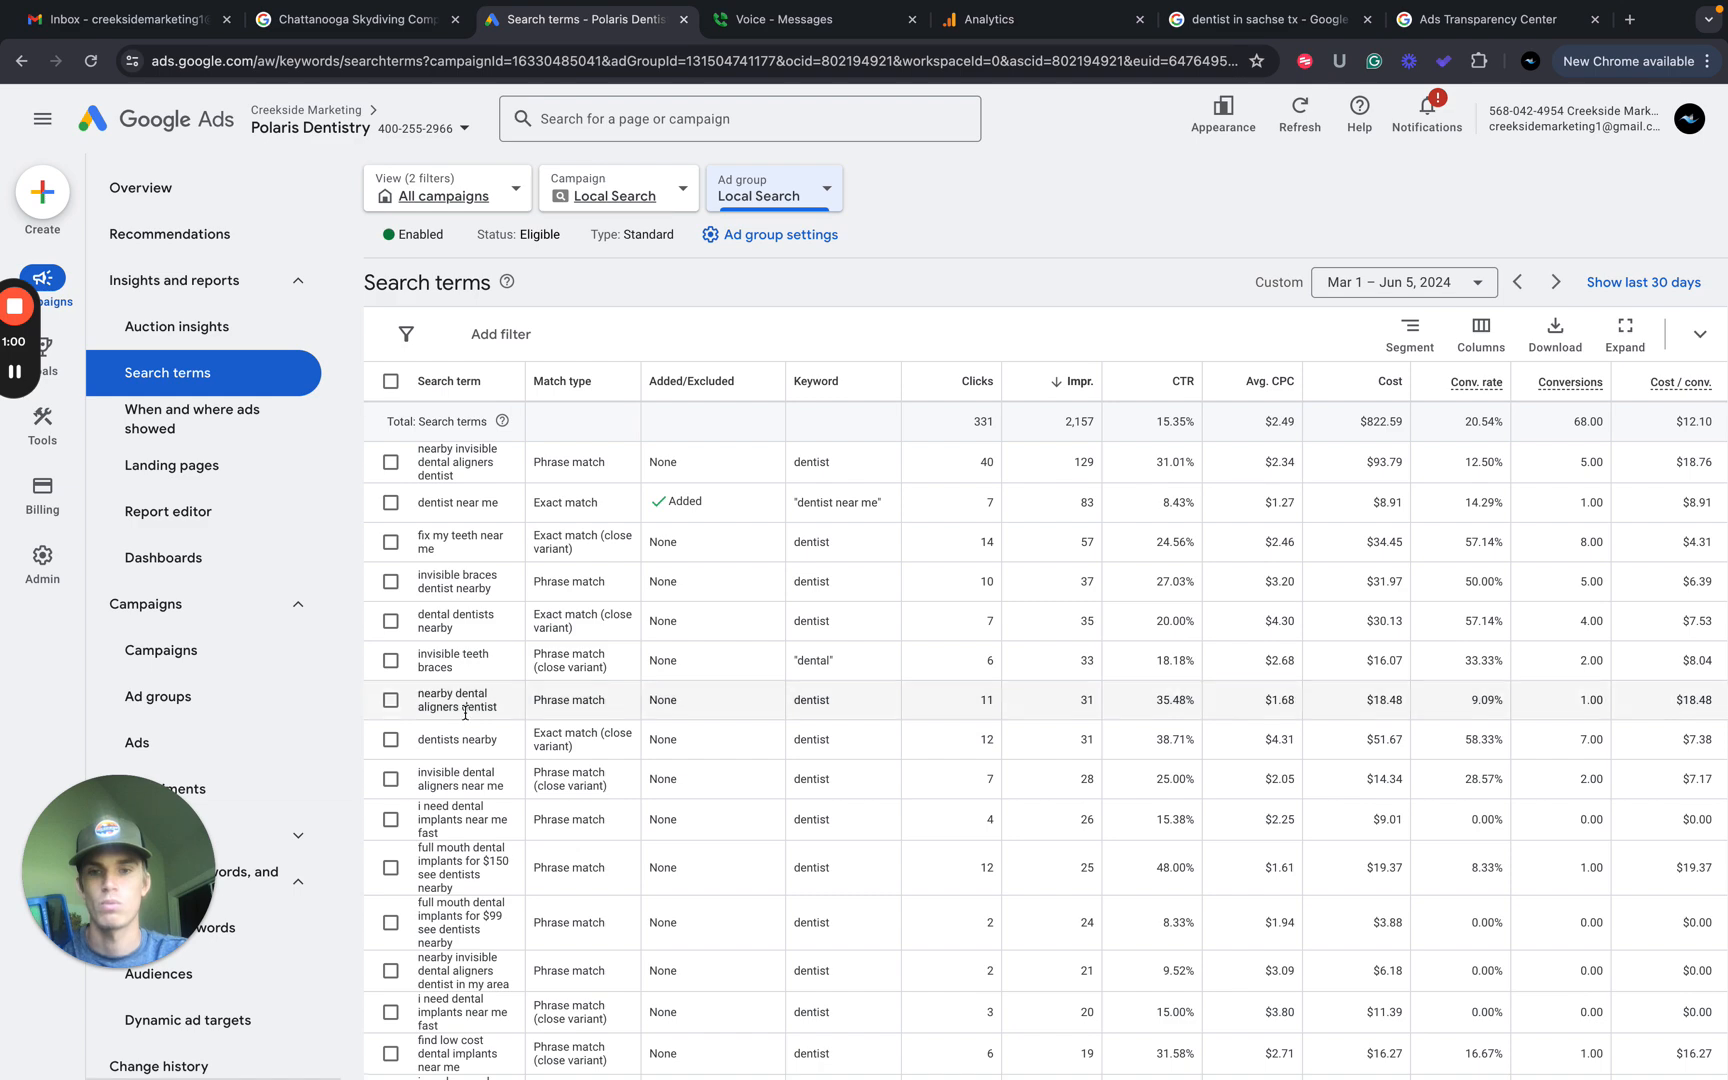
Examine the Local Search ad group's search terms with more than 2 impressions for relevance to the advertised dental services.
{"action": "scroll", "coordinate": [840, 700], "scroll_direction": "down", "scroll_amount": 1}
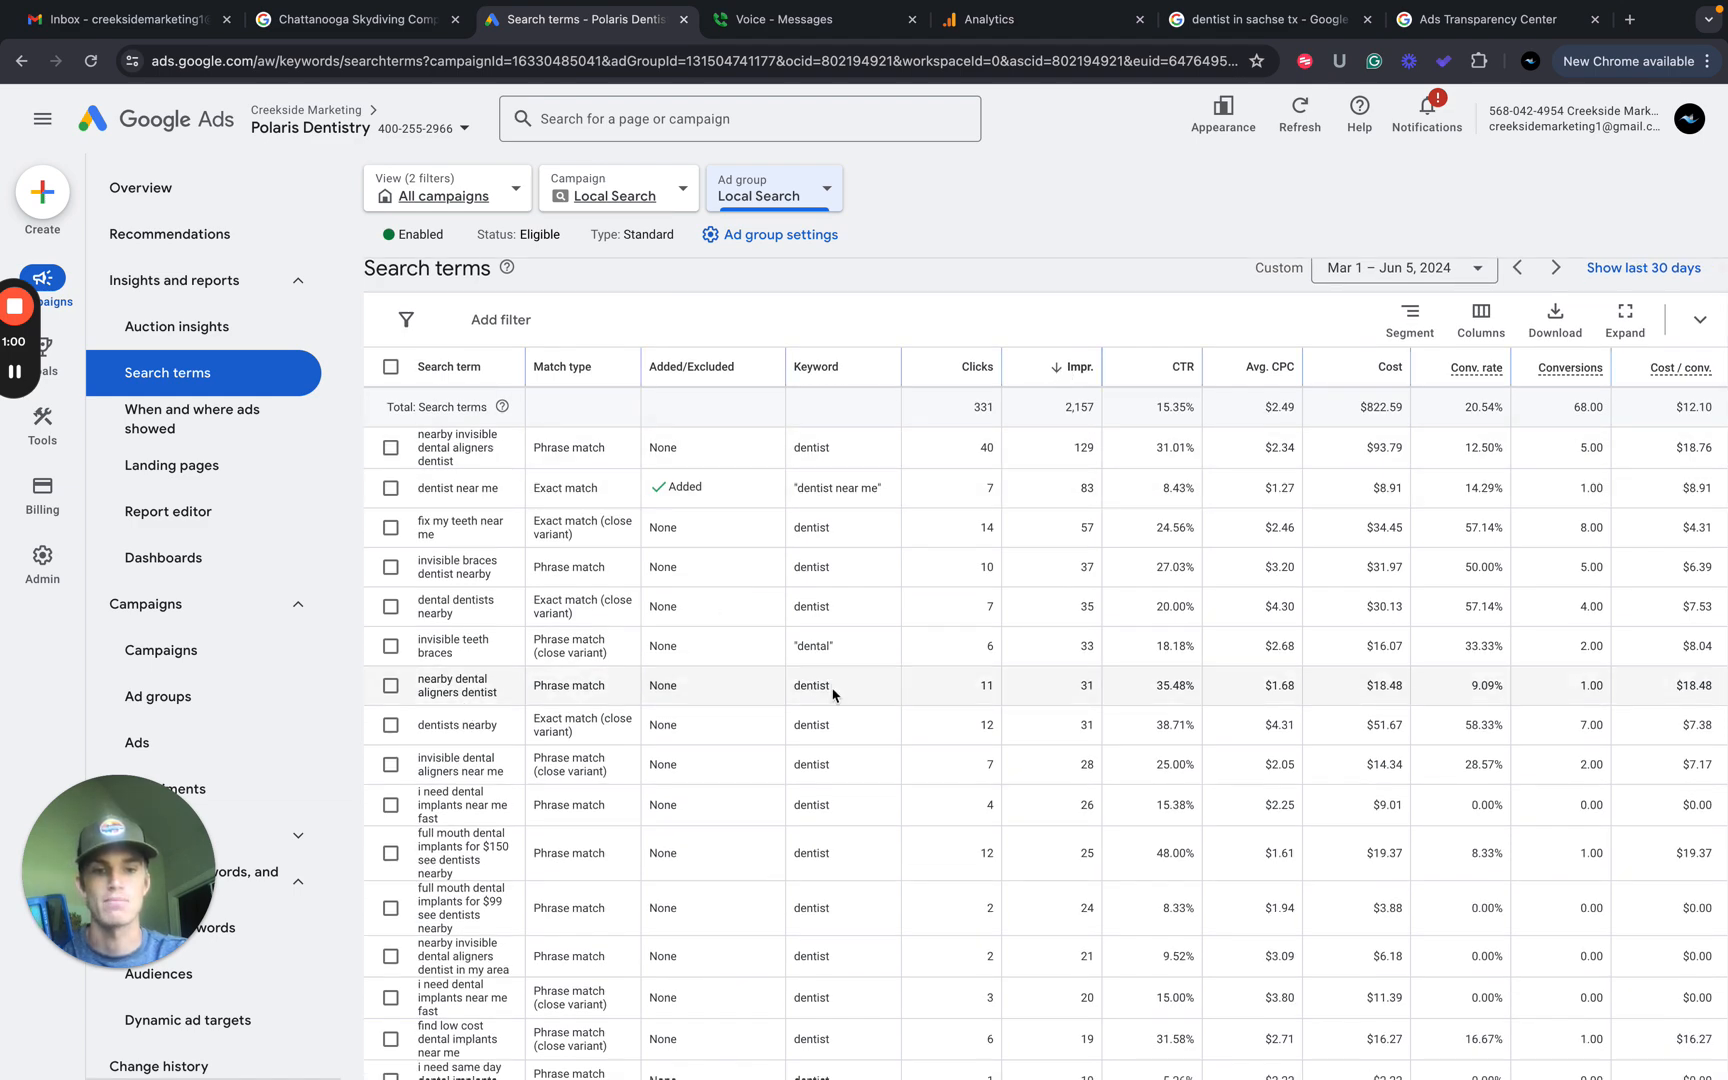
{"action": "scroll", "coordinate": [783, 663], "scroll_direction": "down", "scroll_amount": 1}
{"action": "scroll", "coordinate": [783, 663], "scroll_direction": "up", "scroll_amount": 1}
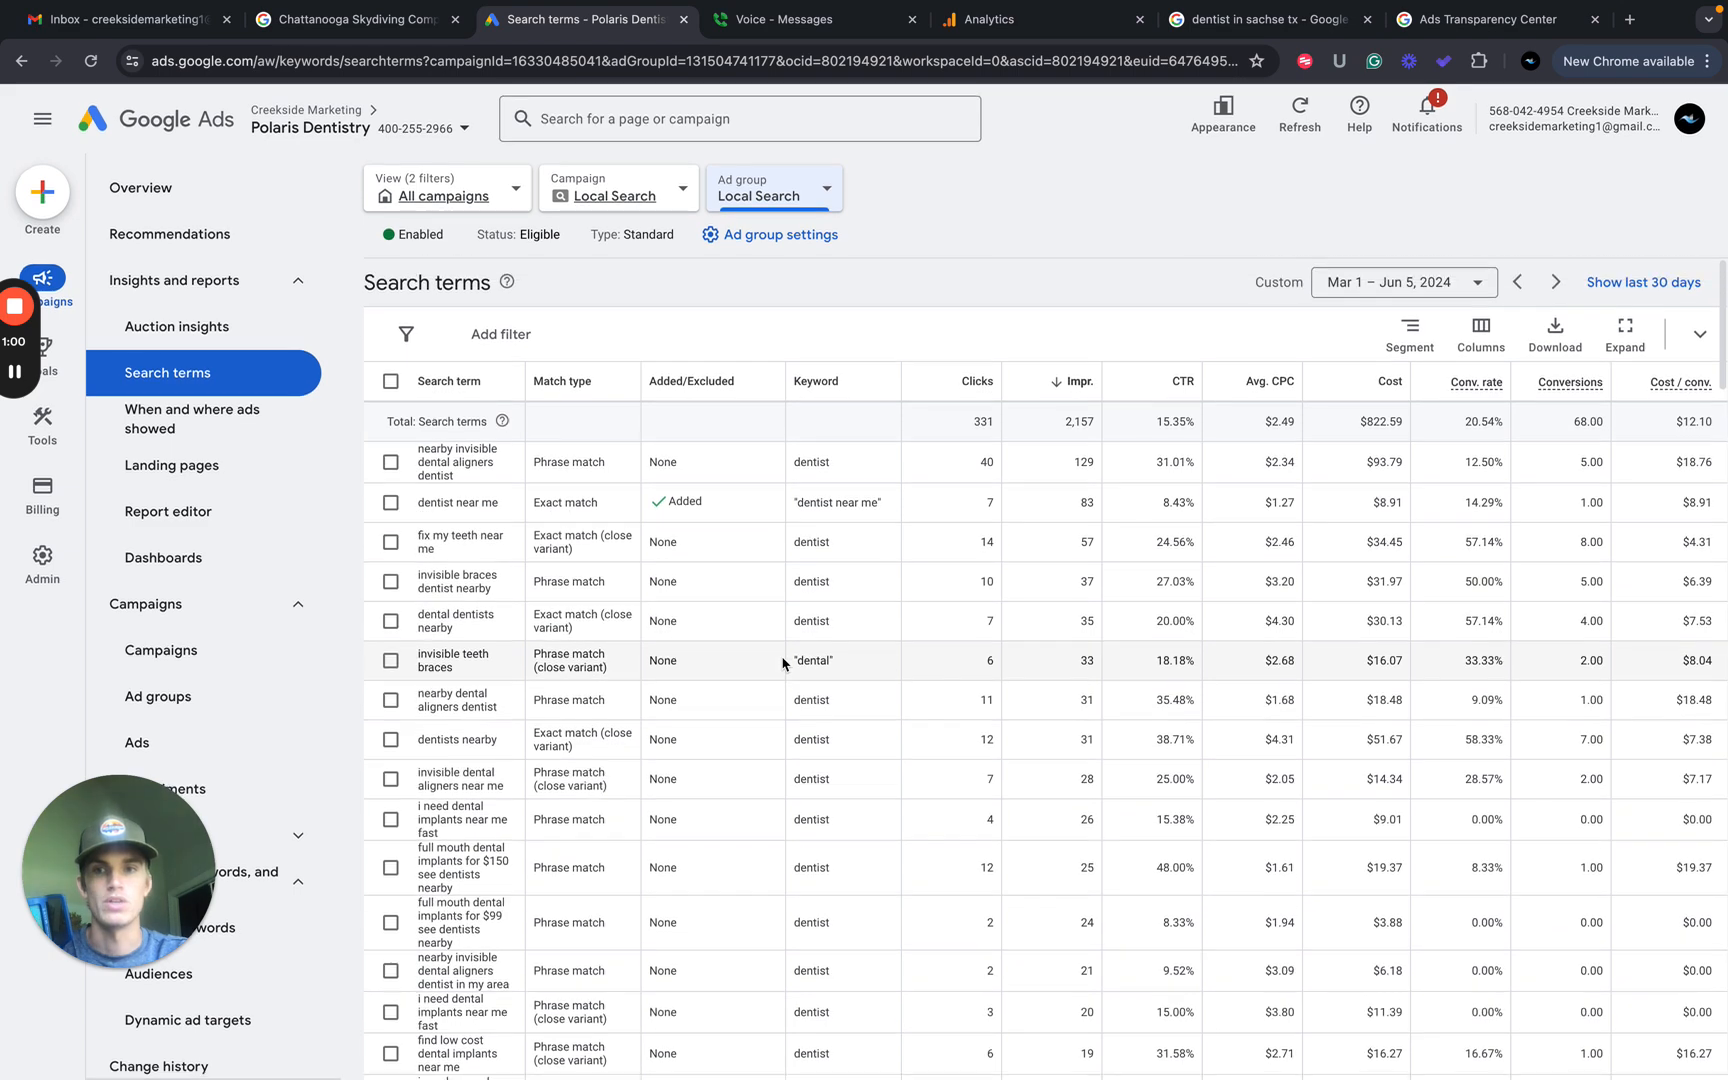
{"action": "scroll", "coordinate": [737, 702], "scroll_direction": "down", "scroll_amount": 5}
{"action": "scroll", "coordinate": [737, 706], "scroll_direction": "down", "scroll_amount": 15}
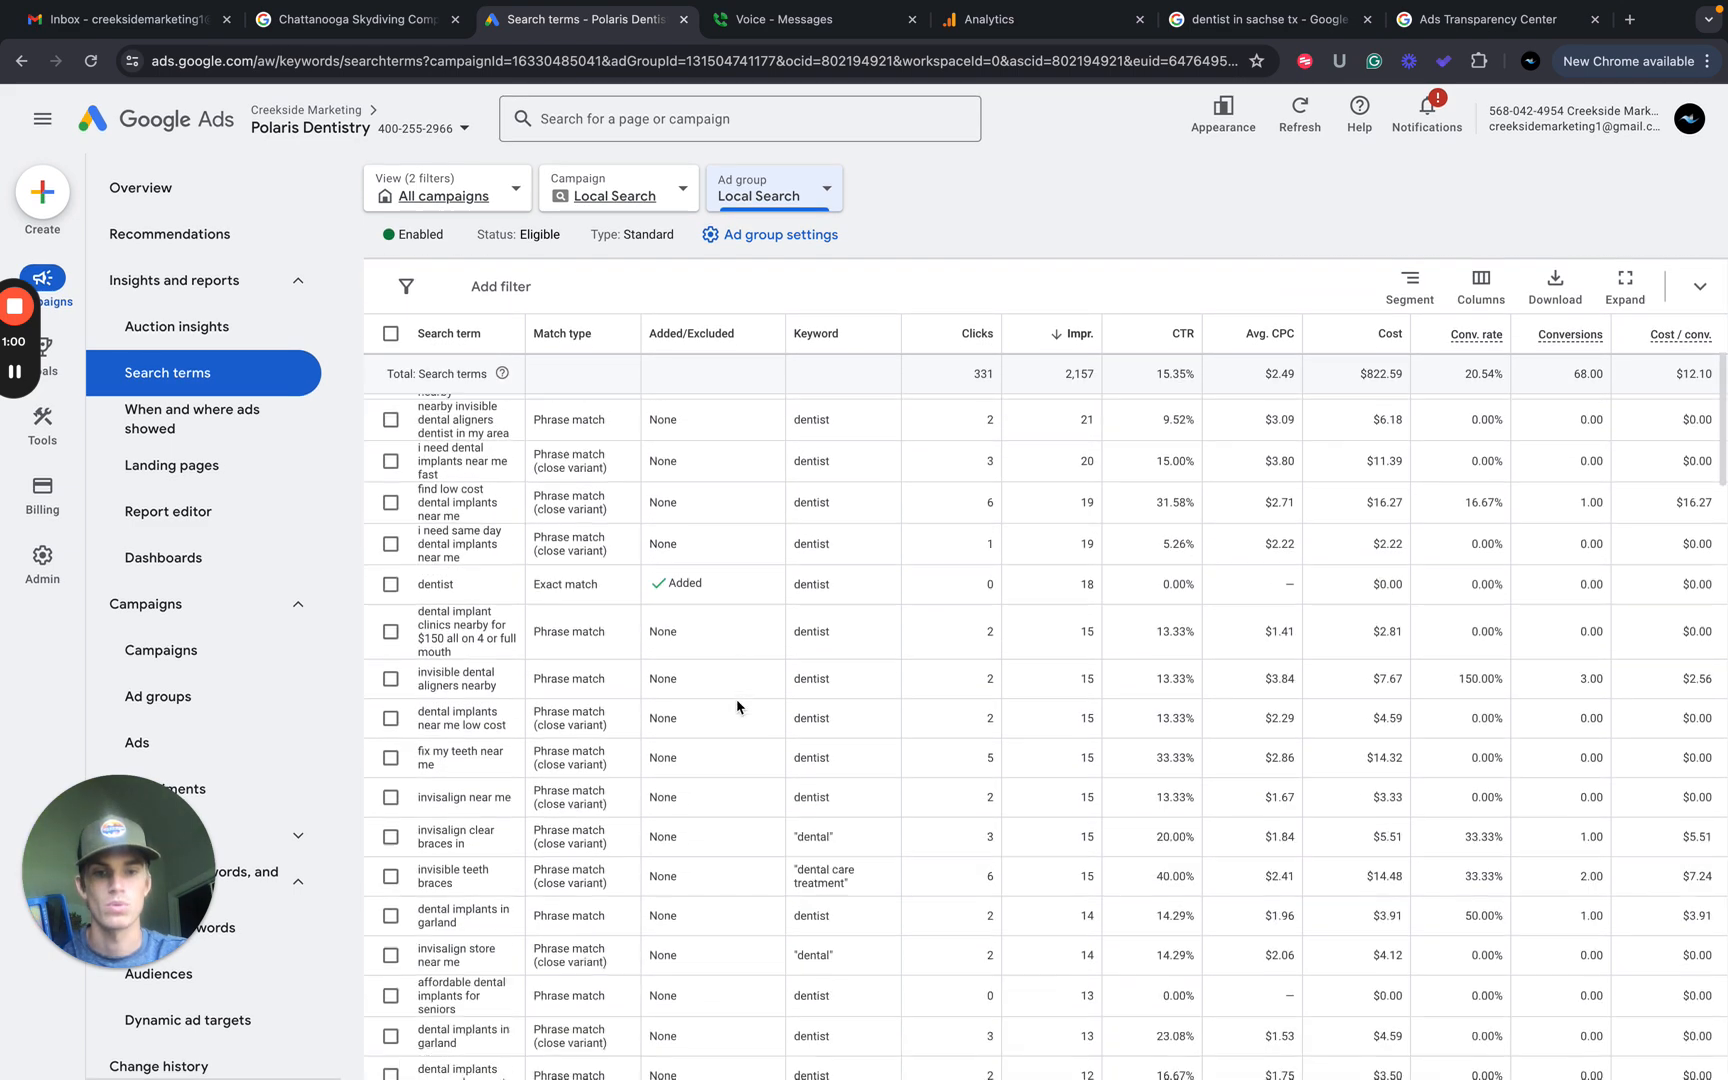
{"action": "scroll", "coordinate": [737, 706], "scroll_direction": "down", "scroll_amount": 10}
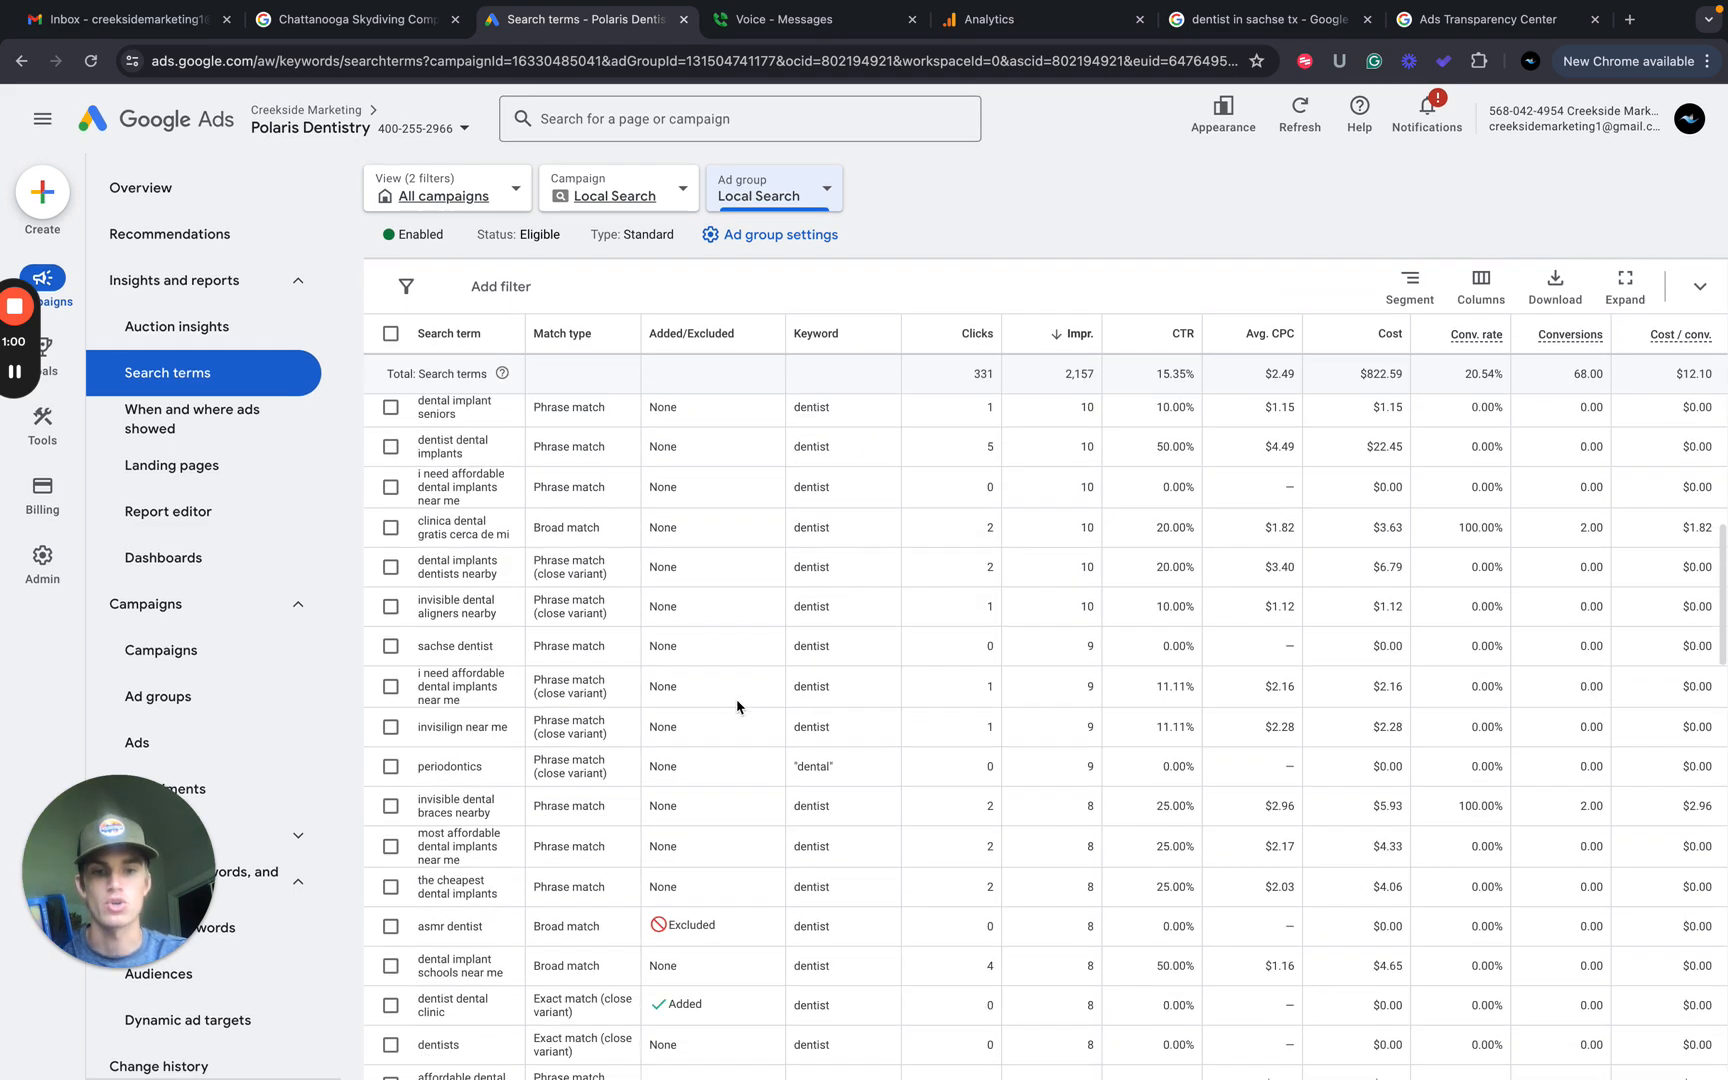
{"action": "scroll", "coordinate": [737, 707], "scroll_direction": "down", "scroll_amount": 10}
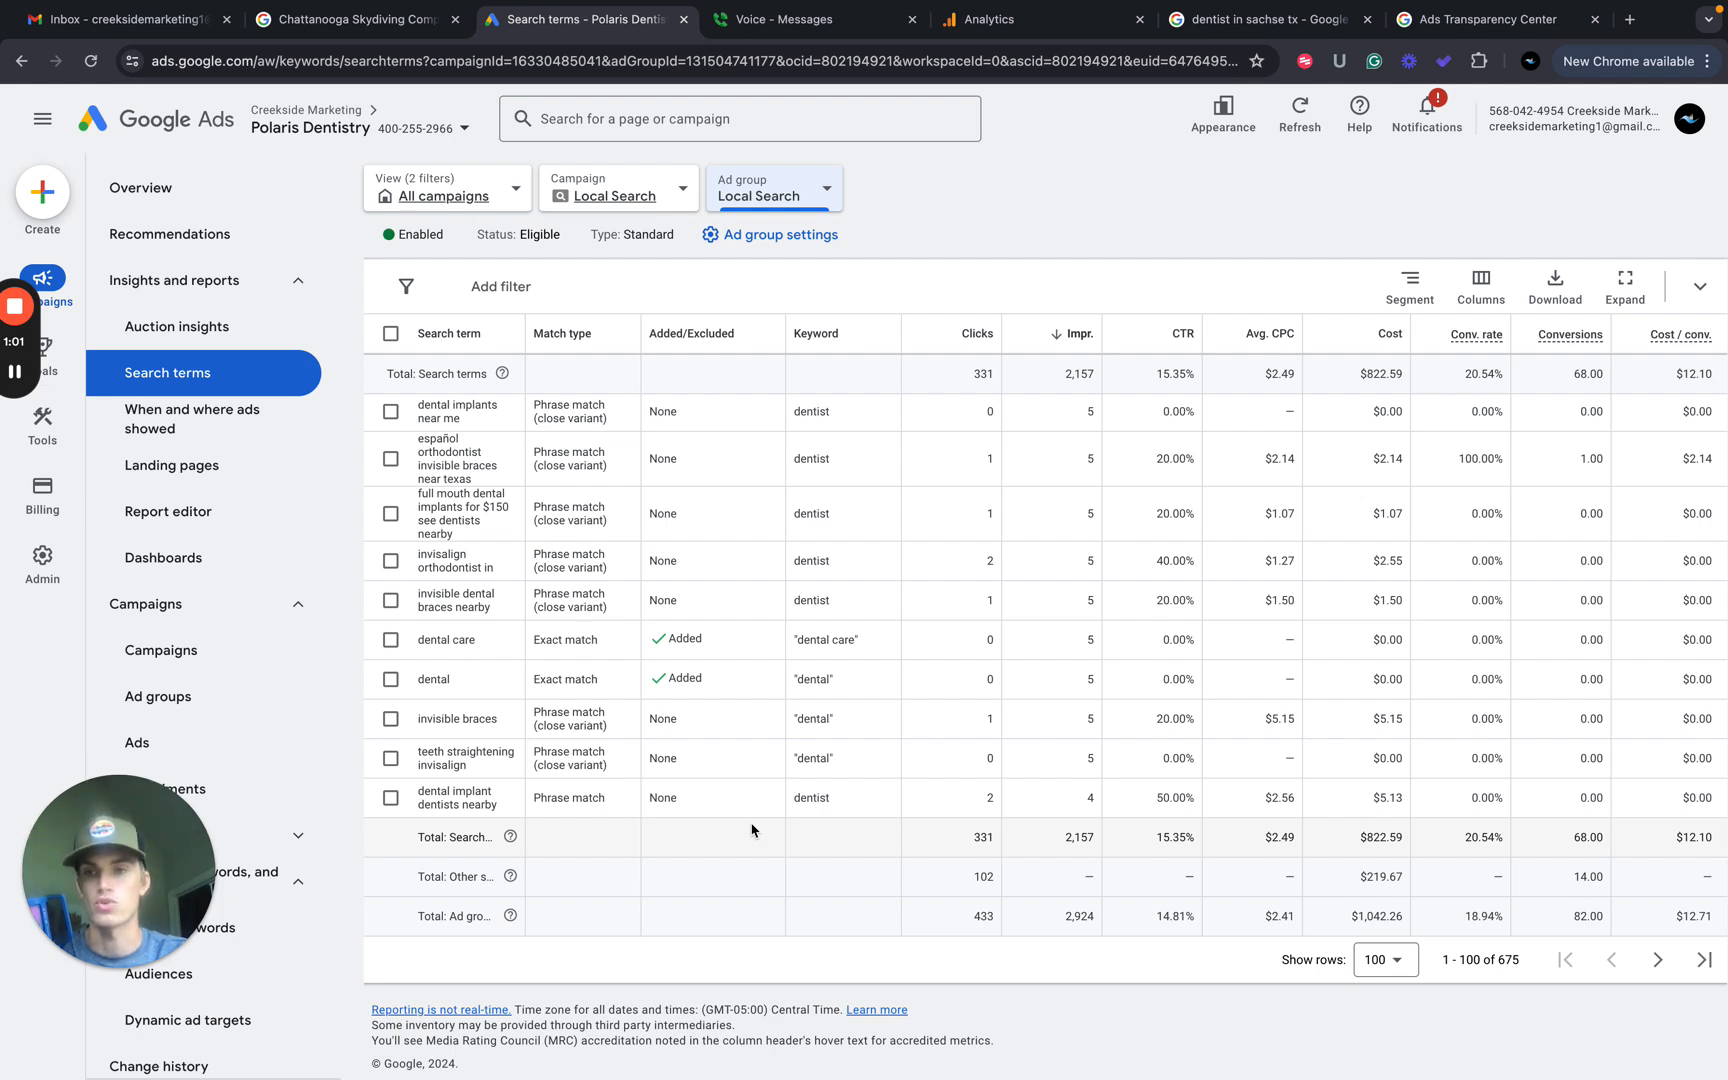
{"action": "left_click", "coordinate": [16, 371]}
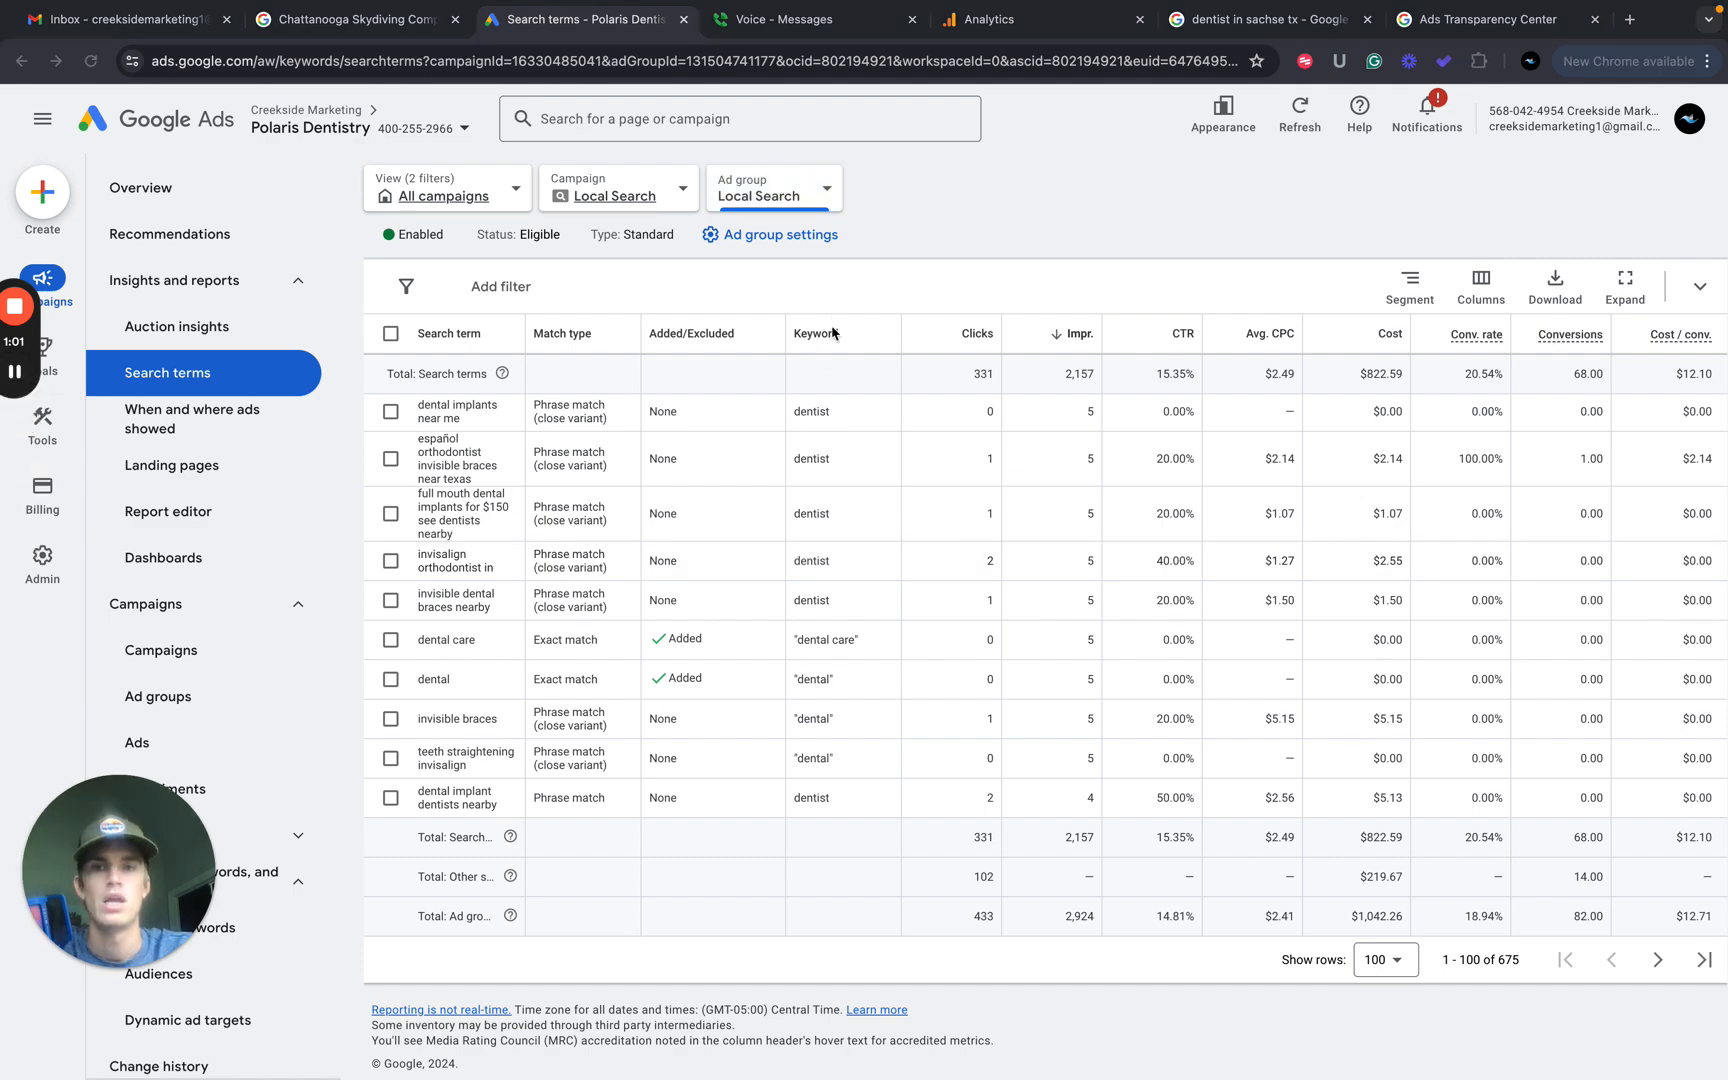
{"action": "scroll", "coordinate": [900, 380], "scroll_direction": "up", "scroll_amount": 20}
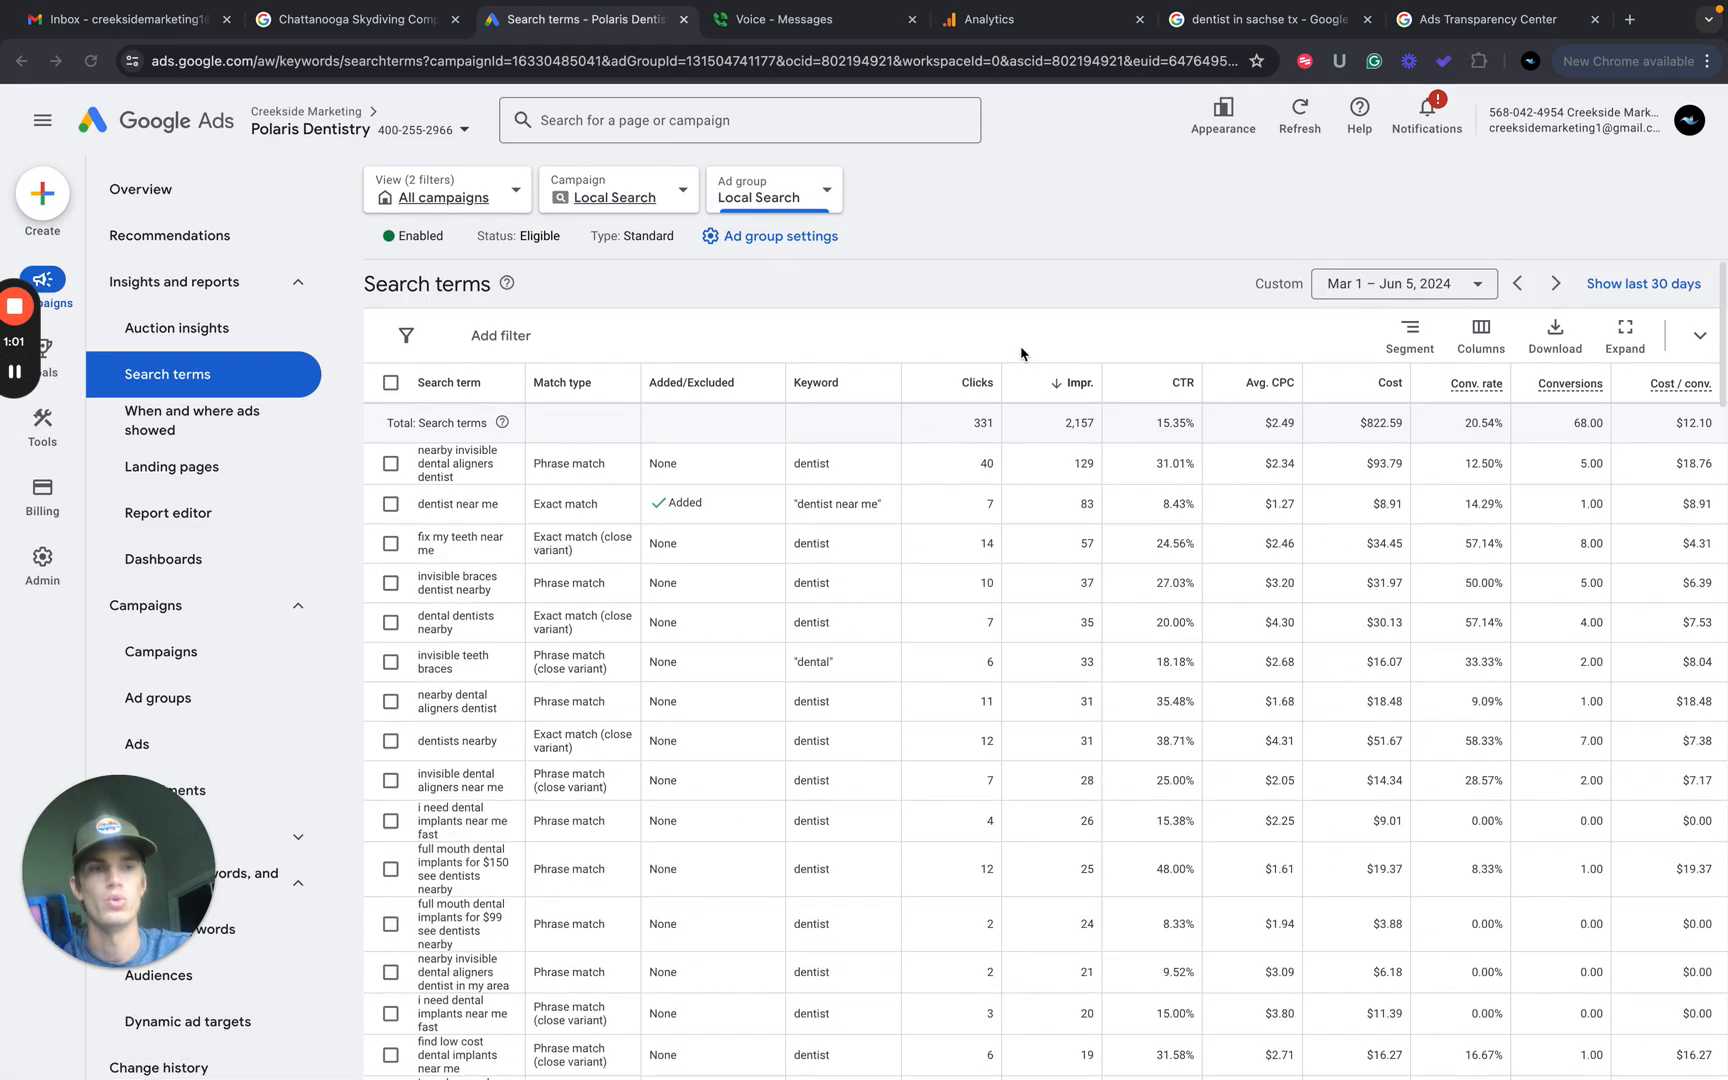
{"action": "left_click", "coordinate": [1477, 282]}
{"action": "scroll", "coordinate": [1530, 585], "scroll_direction": "down", "scroll_amount": 5}
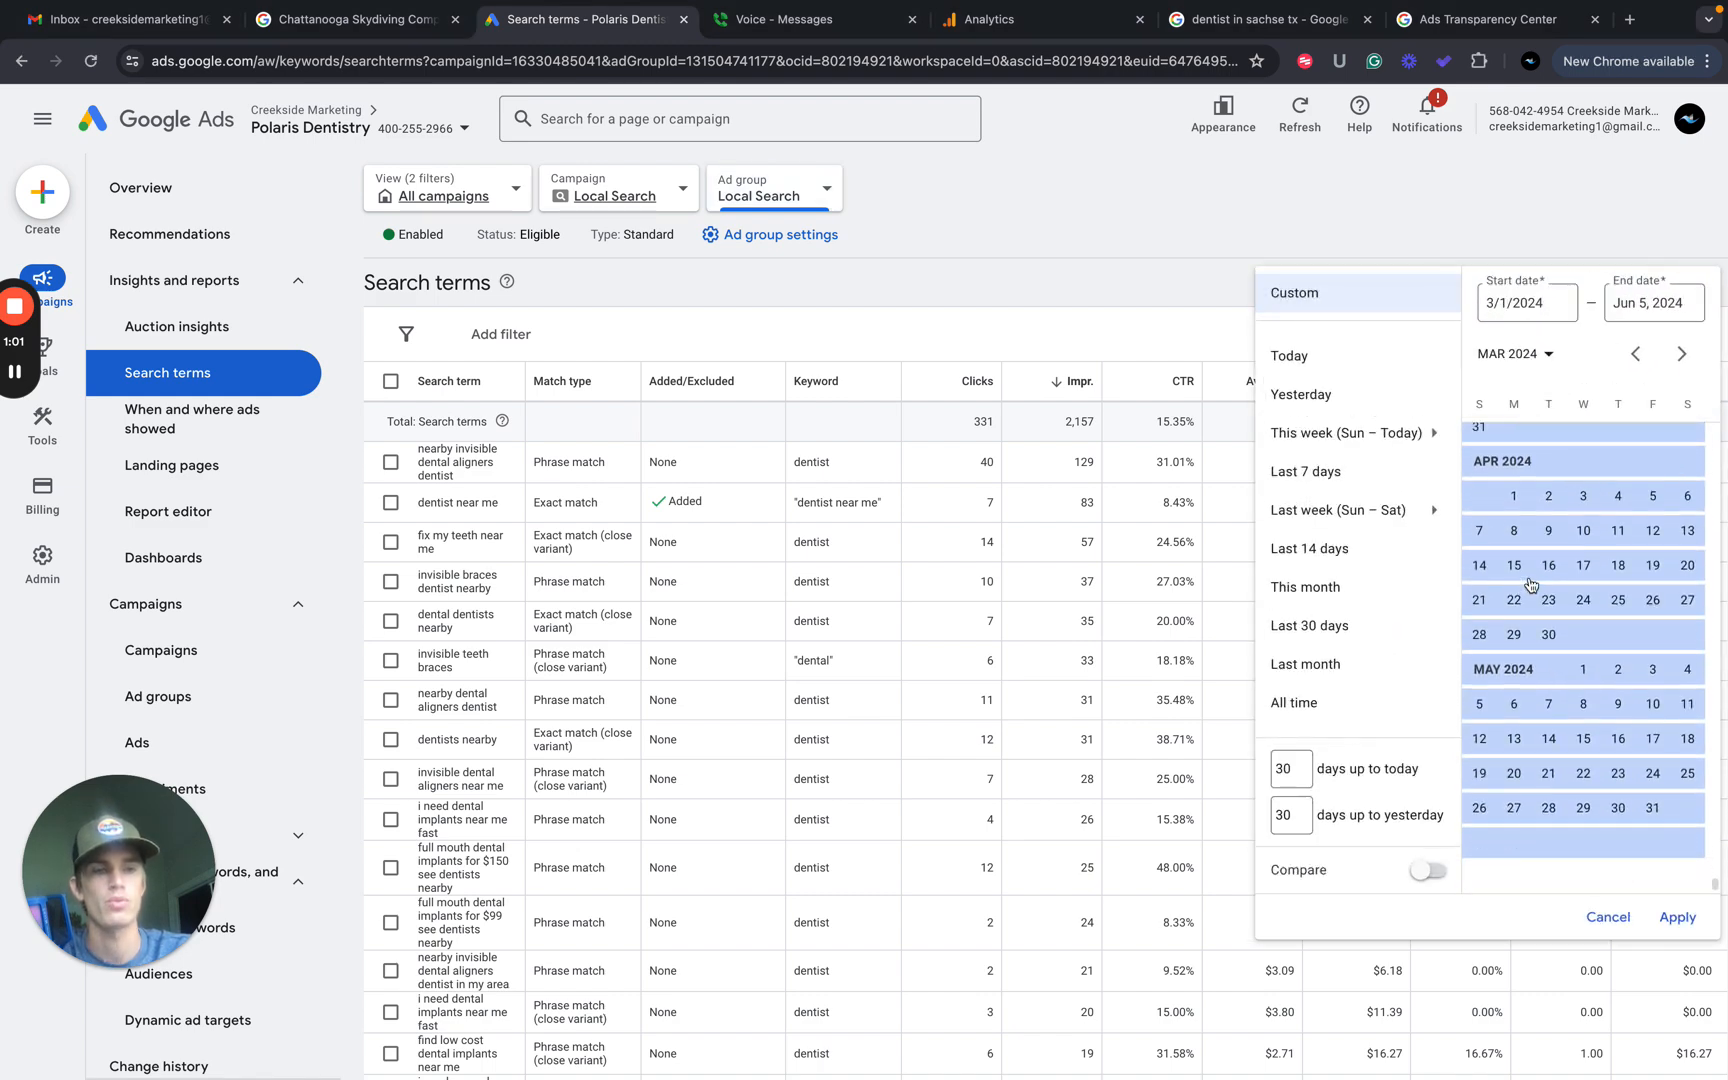
{"action": "scroll", "coordinate": [1530, 585], "scroll_direction": "up", "scroll_amount": 5}
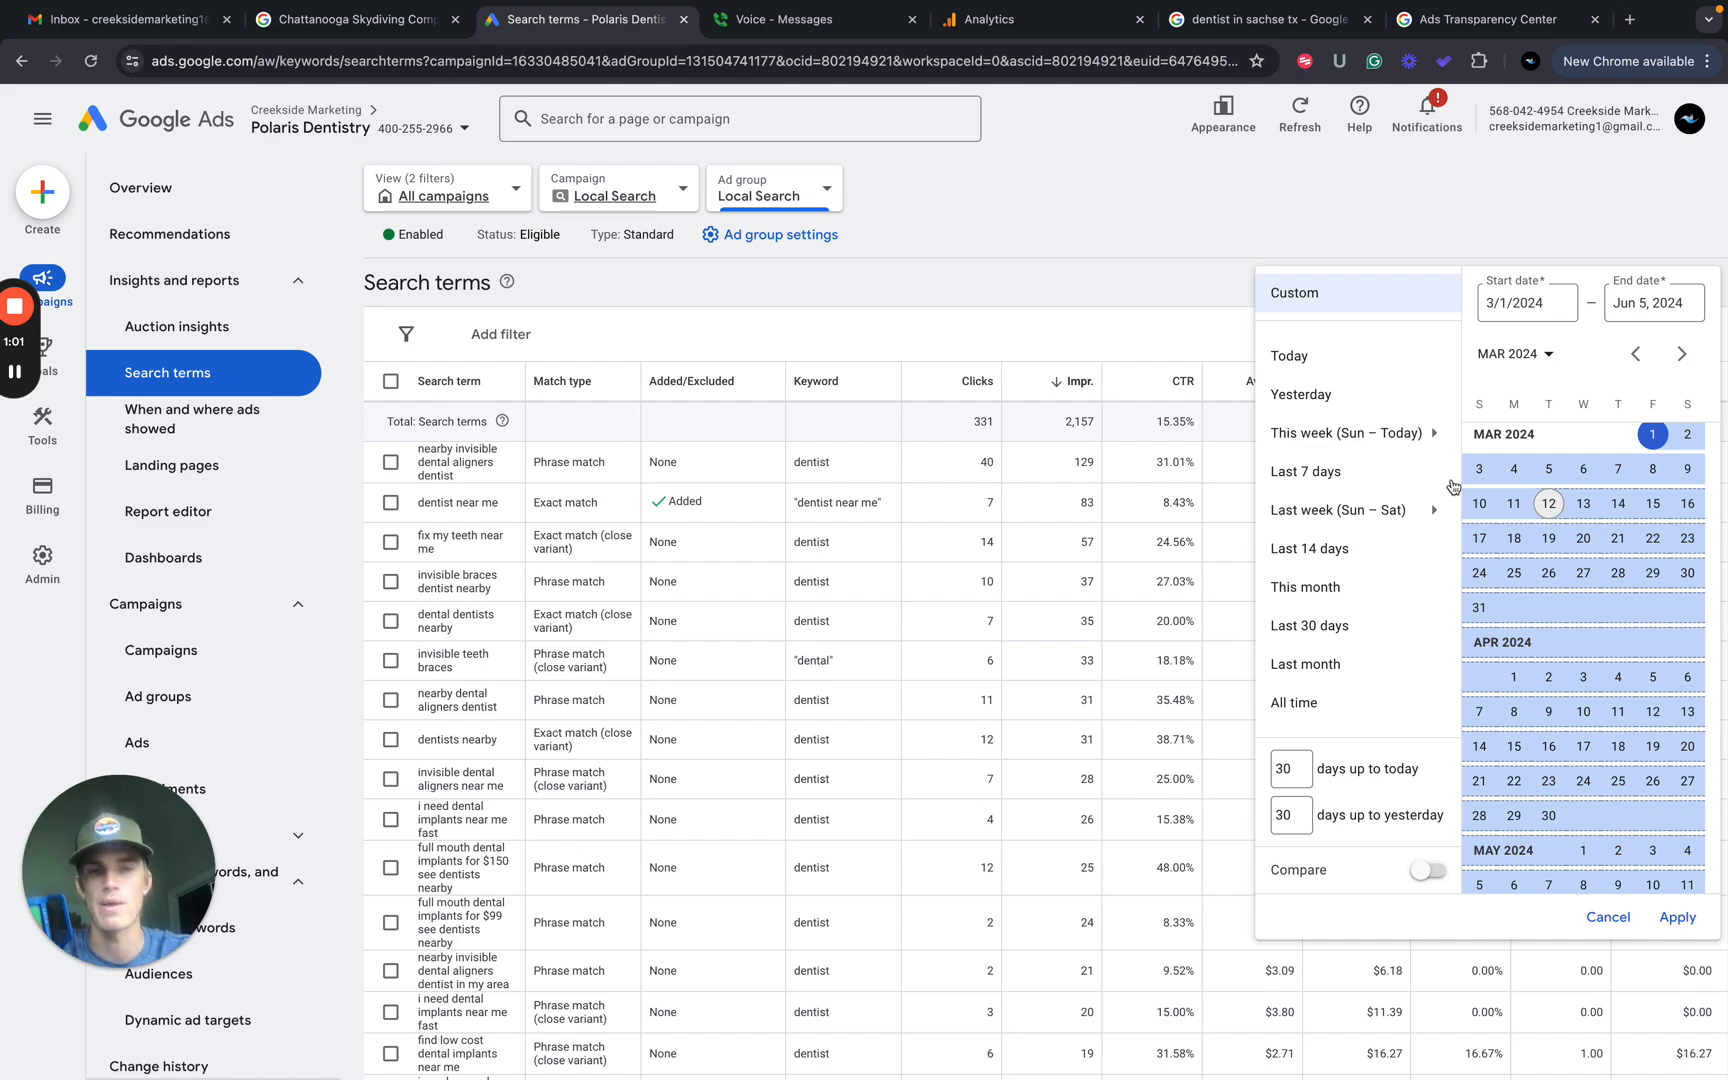
{"action": "left_click", "coordinate": [1138, 336]}
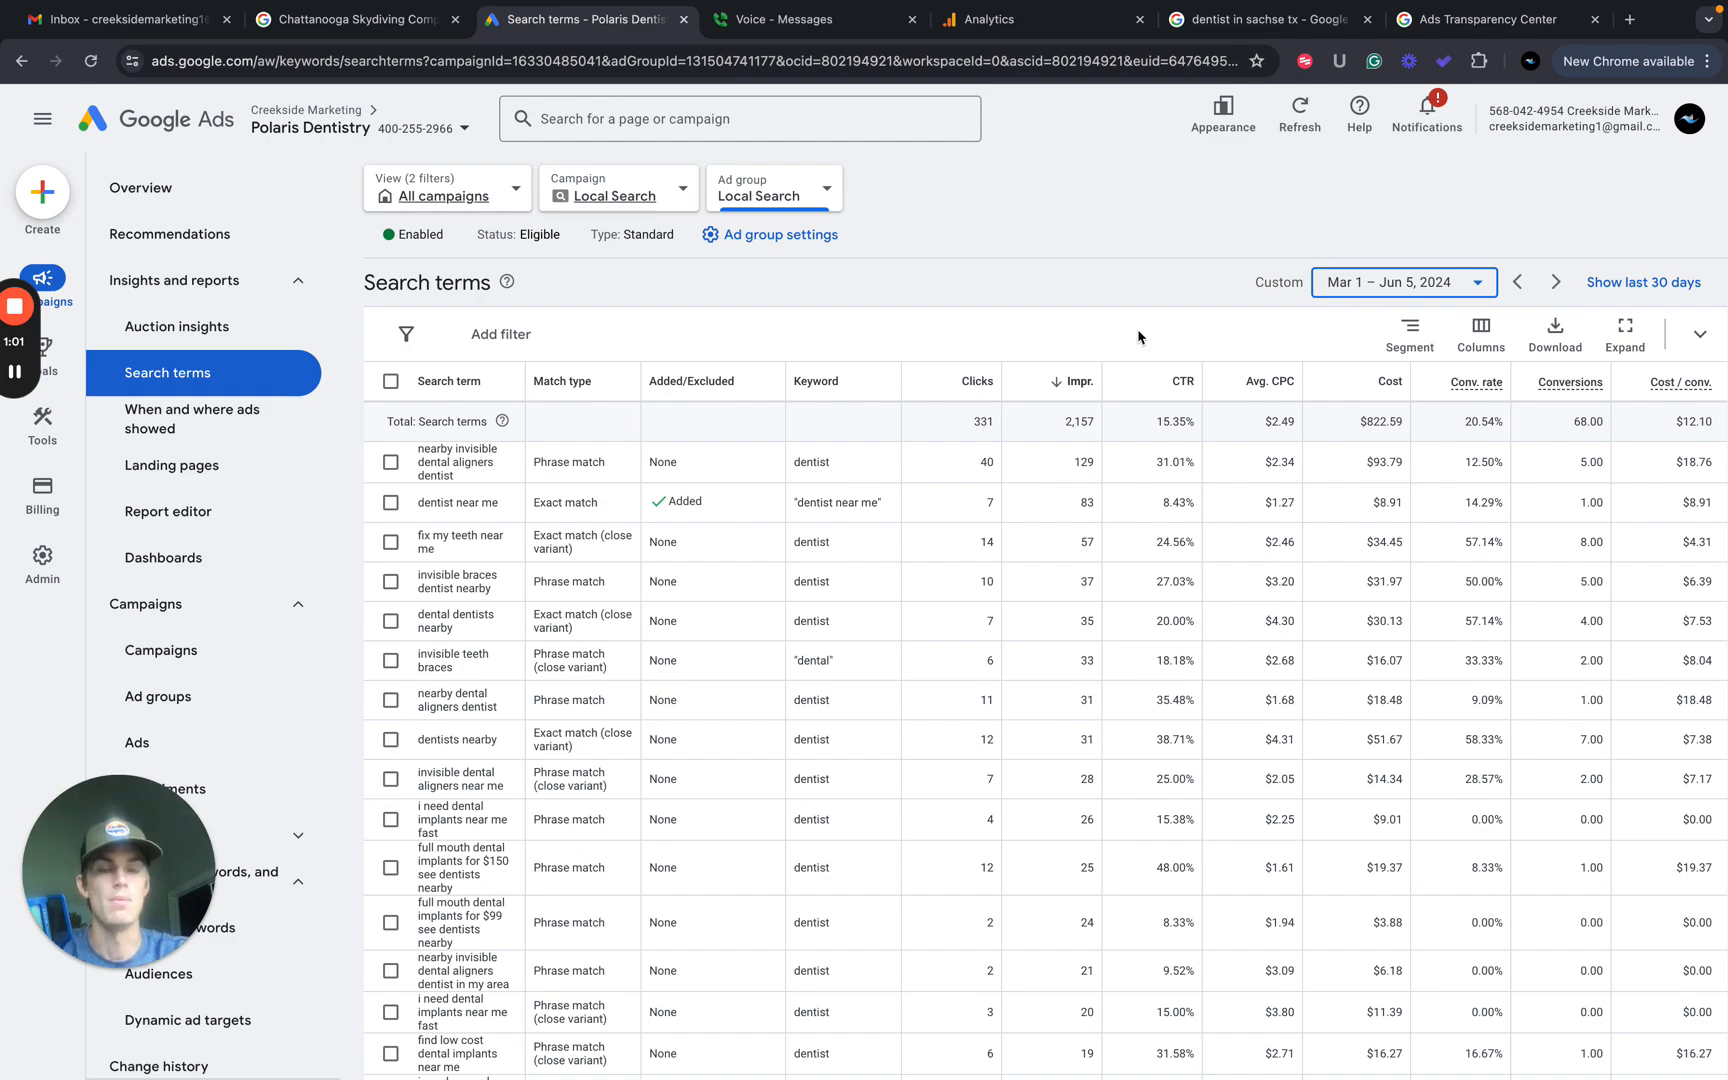
Review the Local Search ad group's search terms from highest to lowest impressions for any that do not fit the dental services offered.
{"action": "scroll", "coordinate": [976, 607], "scroll_direction": "down", "scroll_amount": 15}
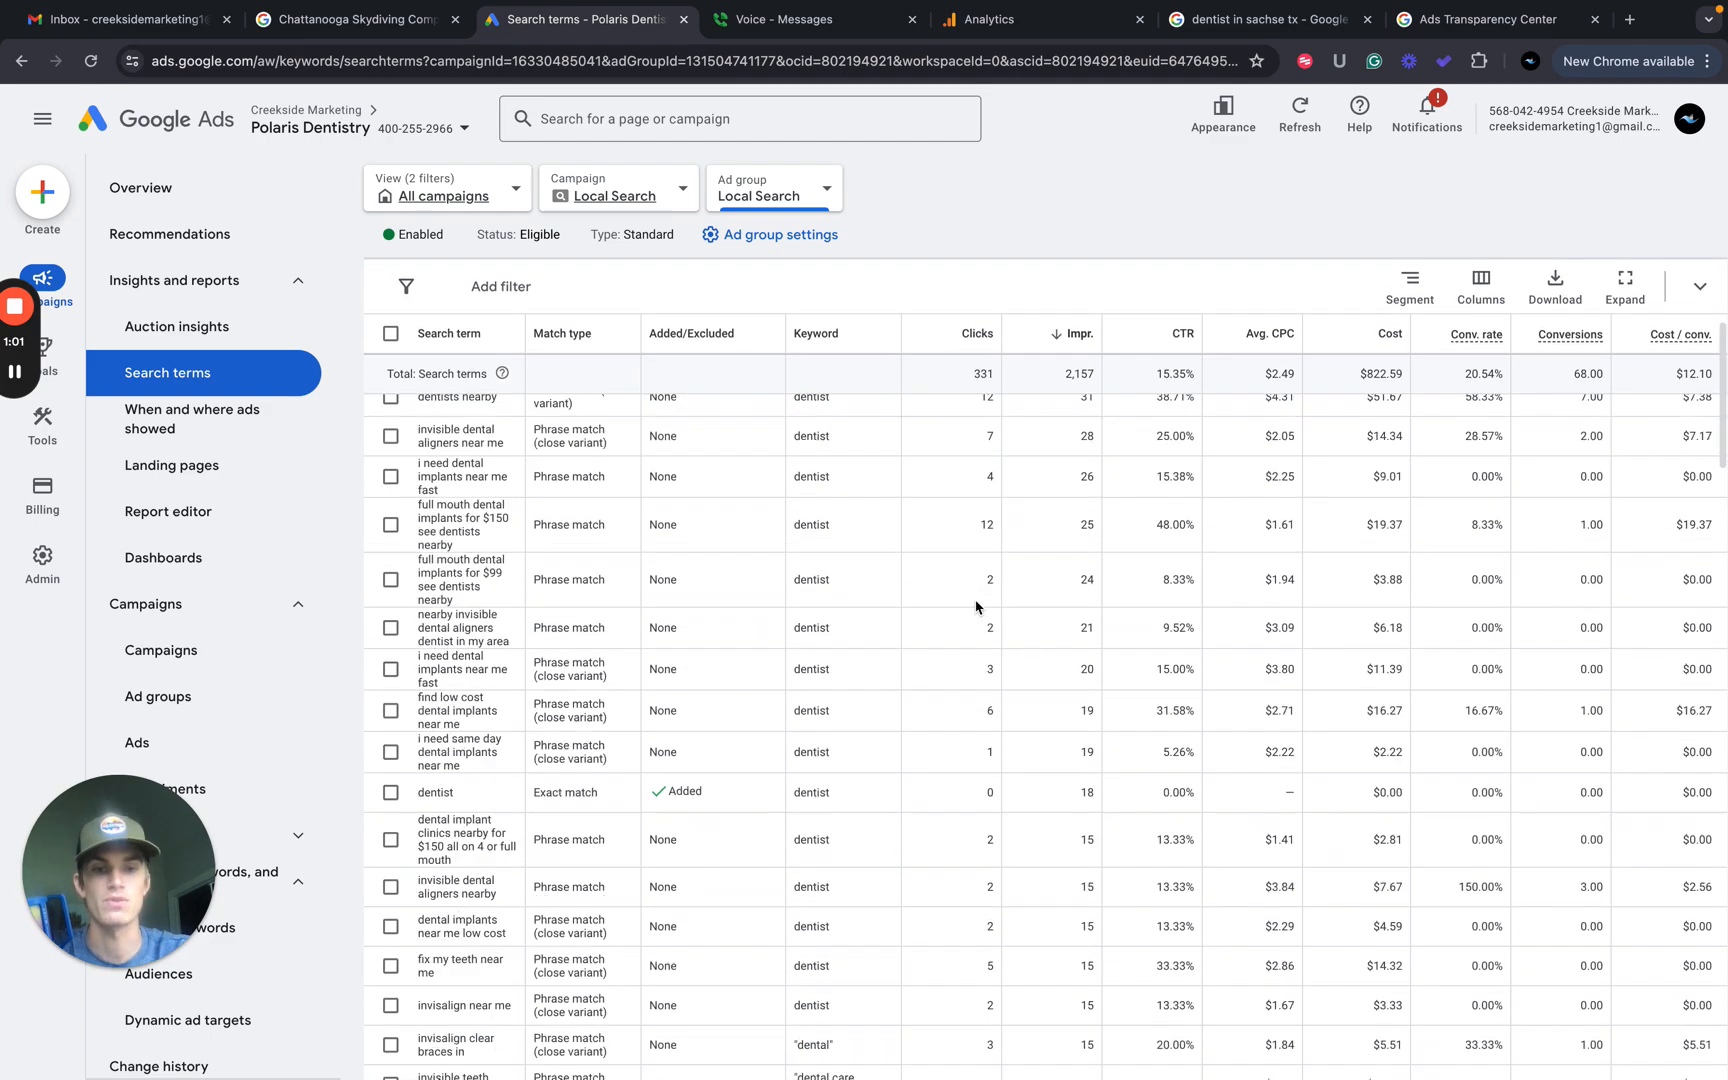
{"action": "scroll", "coordinate": [976, 607], "scroll_direction": "down", "scroll_amount": 15}
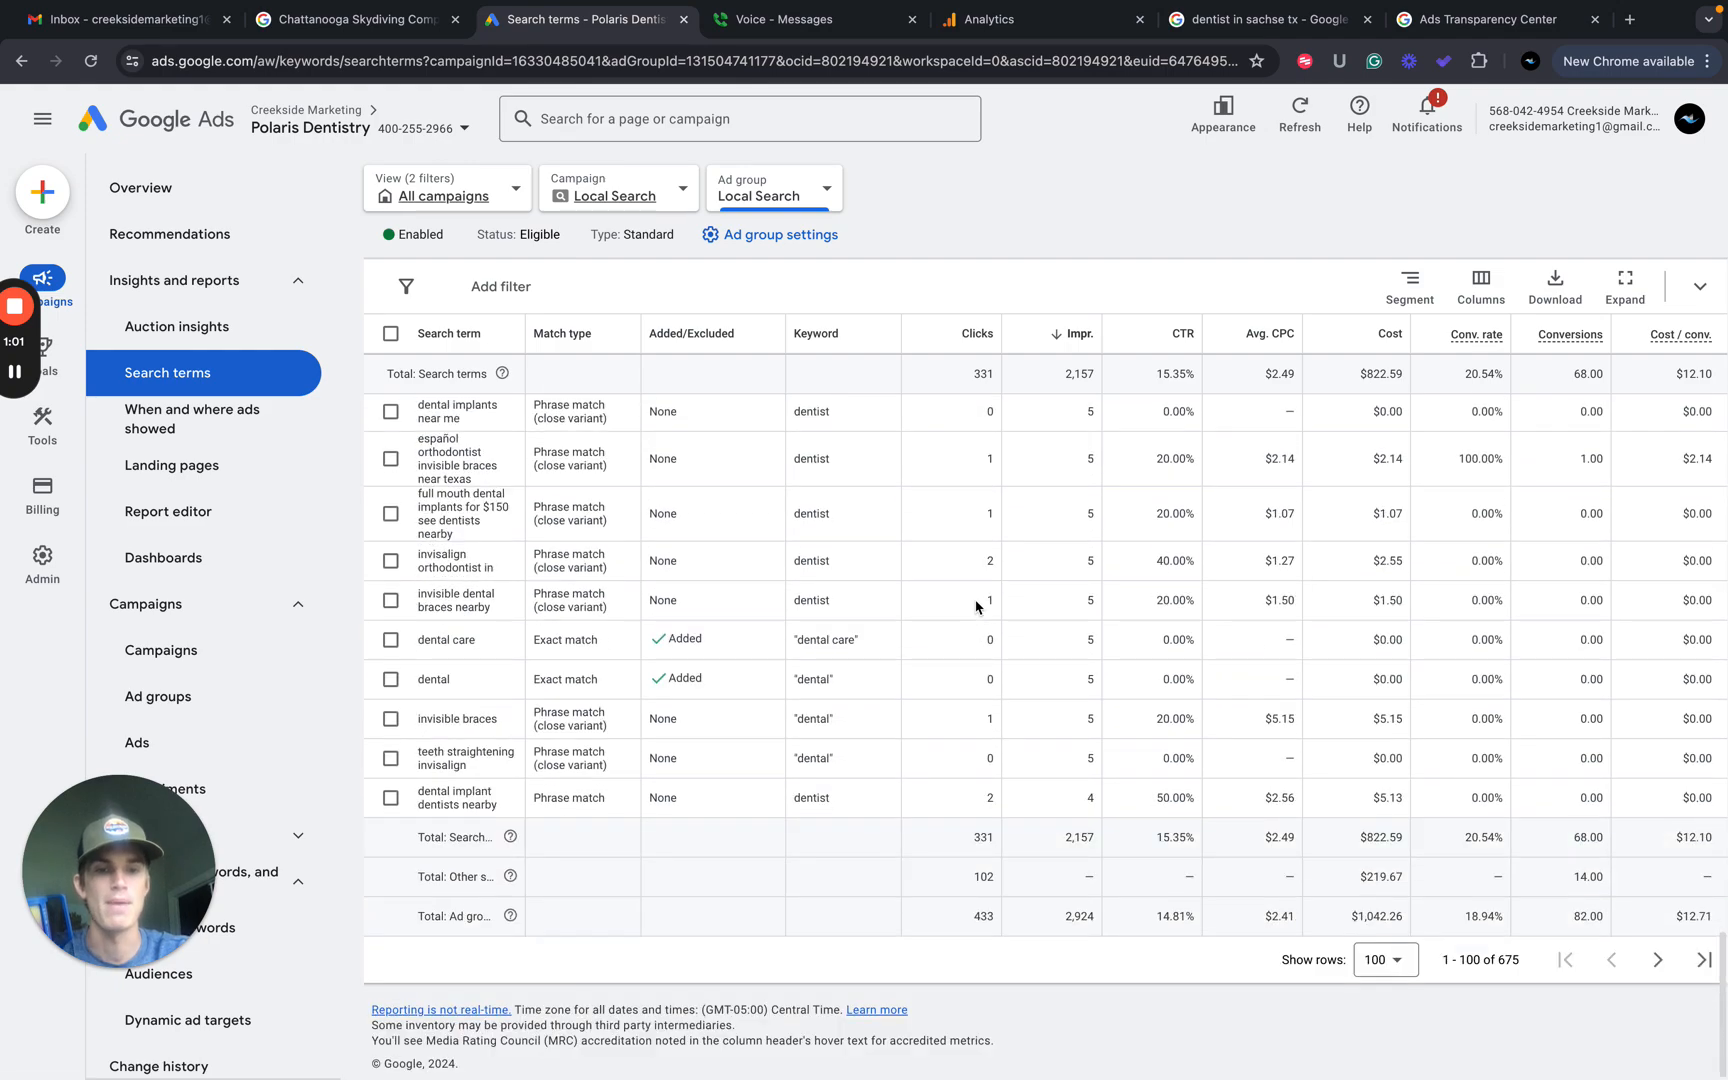
{"action": "scroll", "coordinate": [1025, 730], "scroll_direction": "up", "scroll_amount": 10}
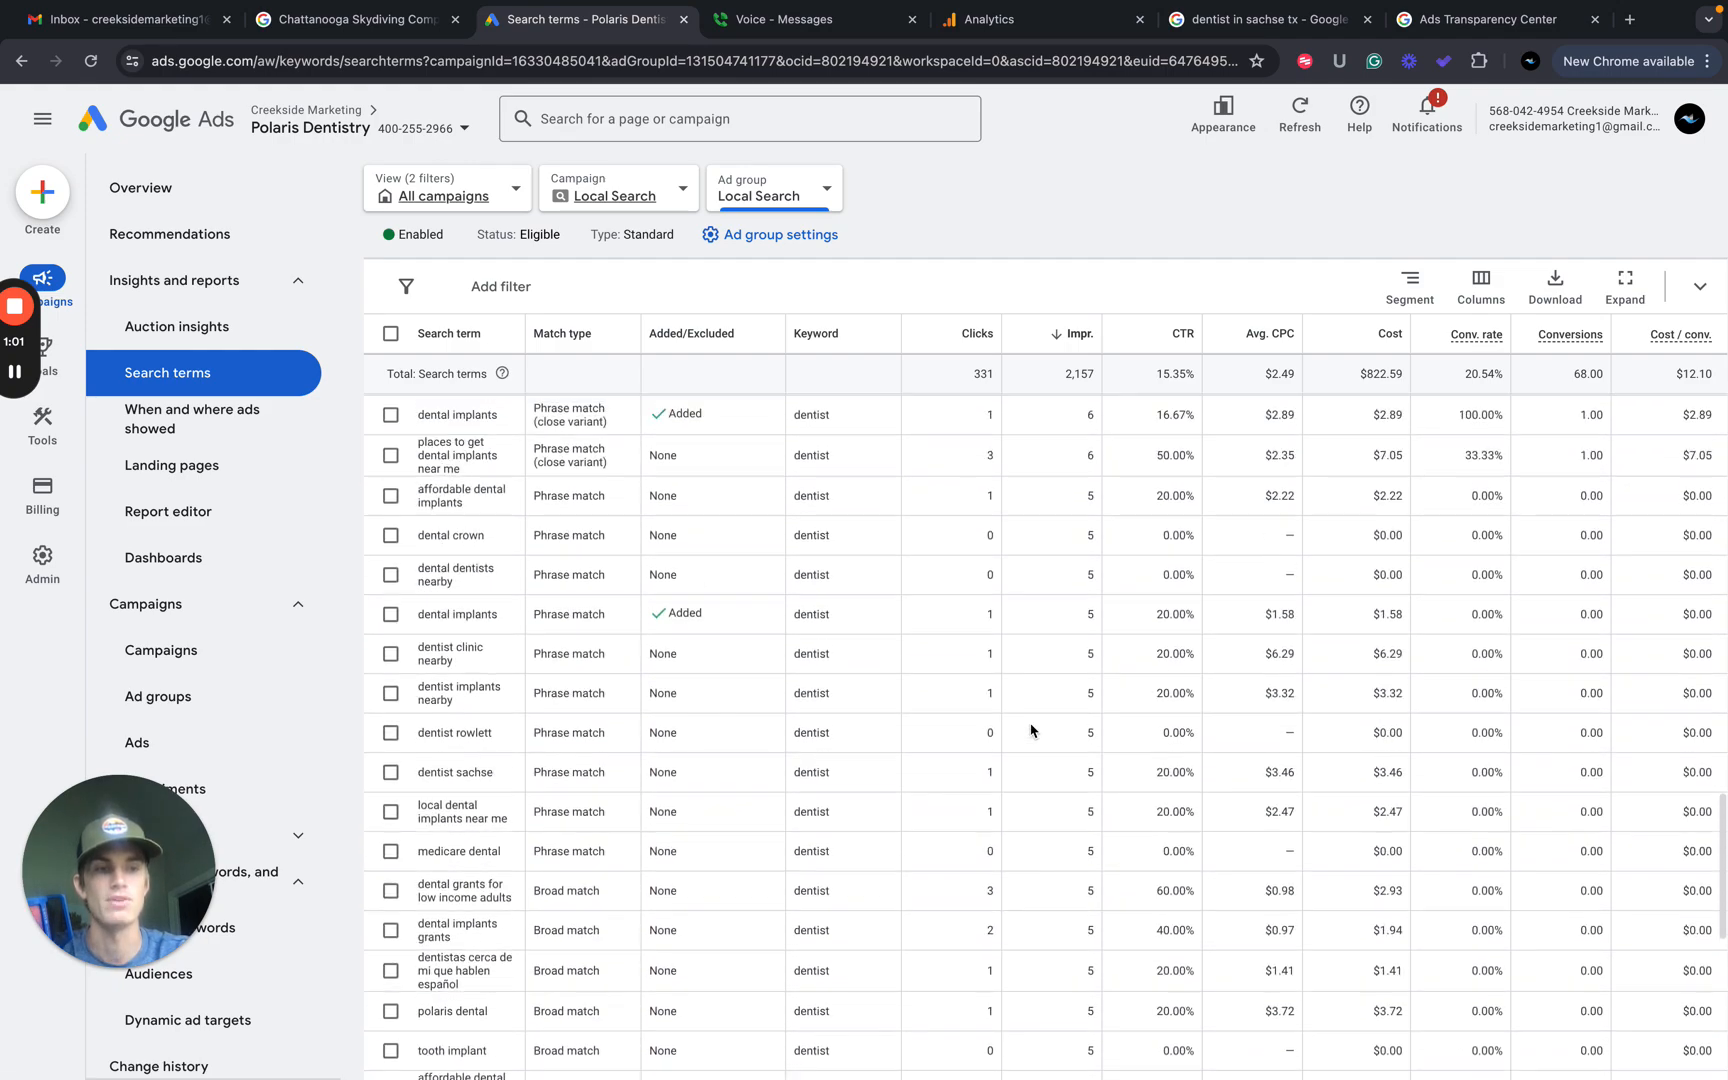
{"action": "scroll", "coordinate": [1031, 731], "scroll_direction": "up", "scroll_amount": 10}
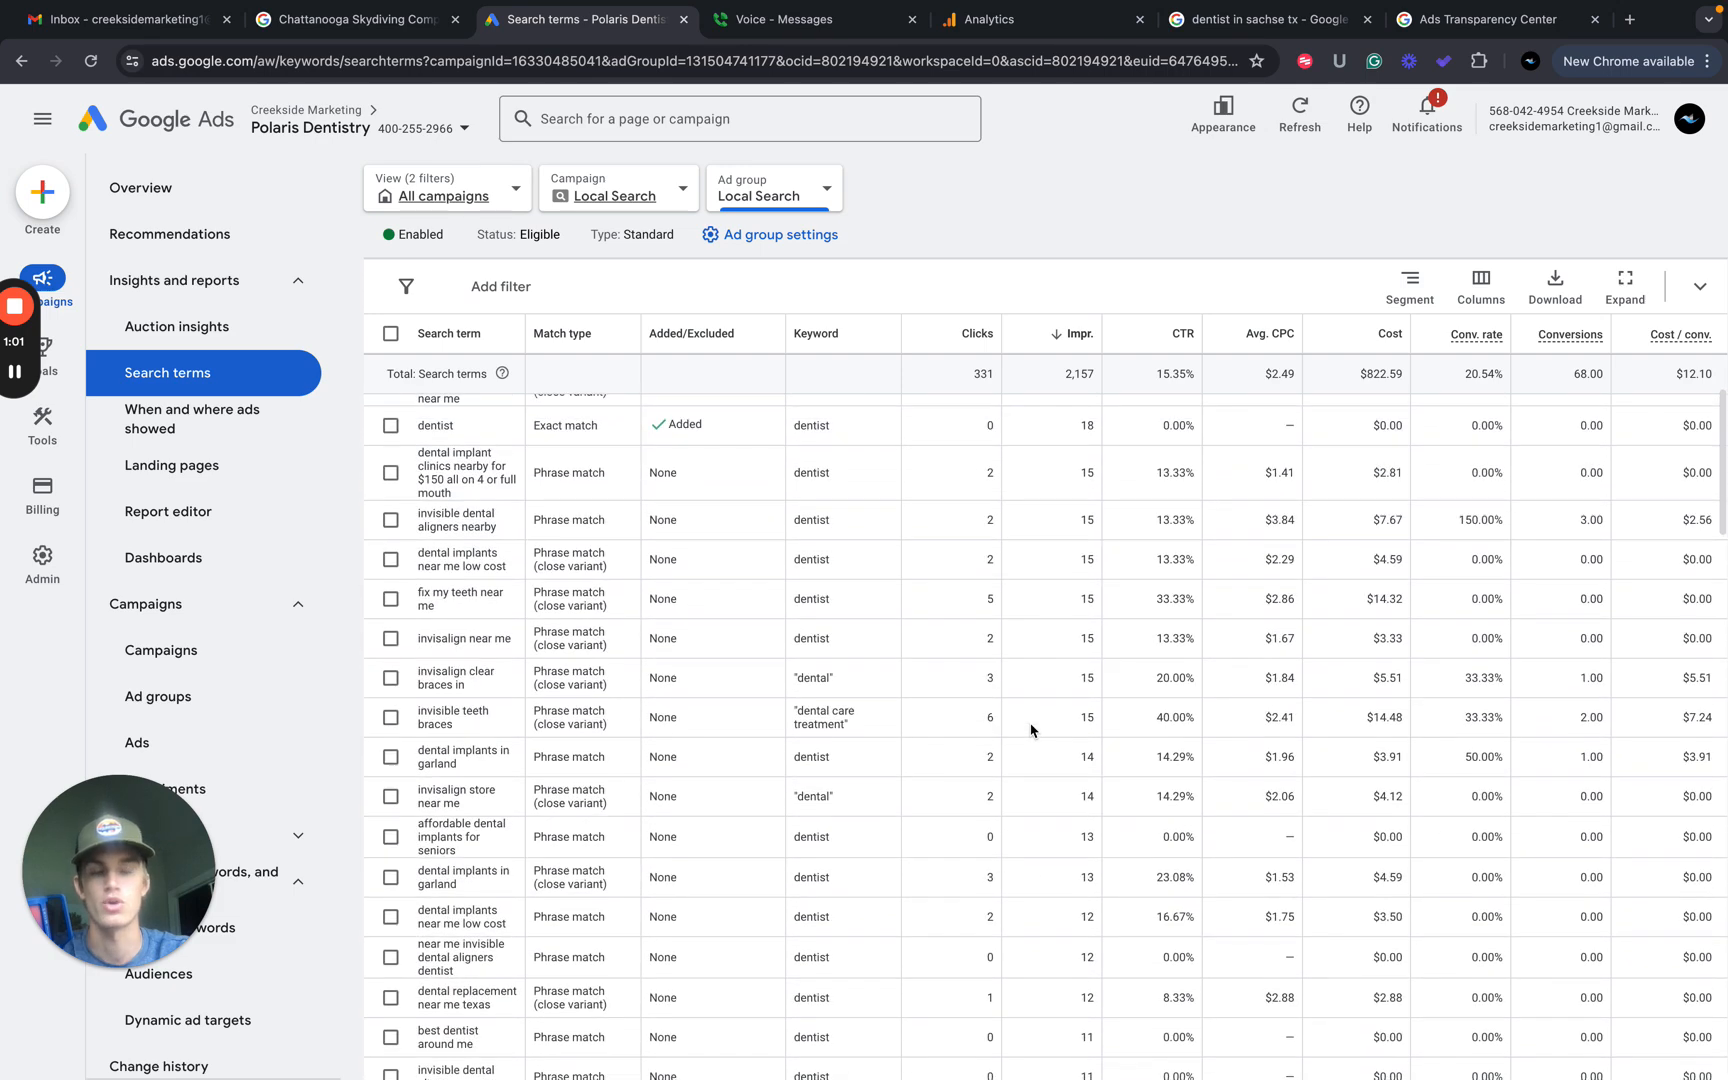
{"action": "scroll", "coordinate": [1031, 731], "scroll_direction": "up", "scroll_amount": 5}
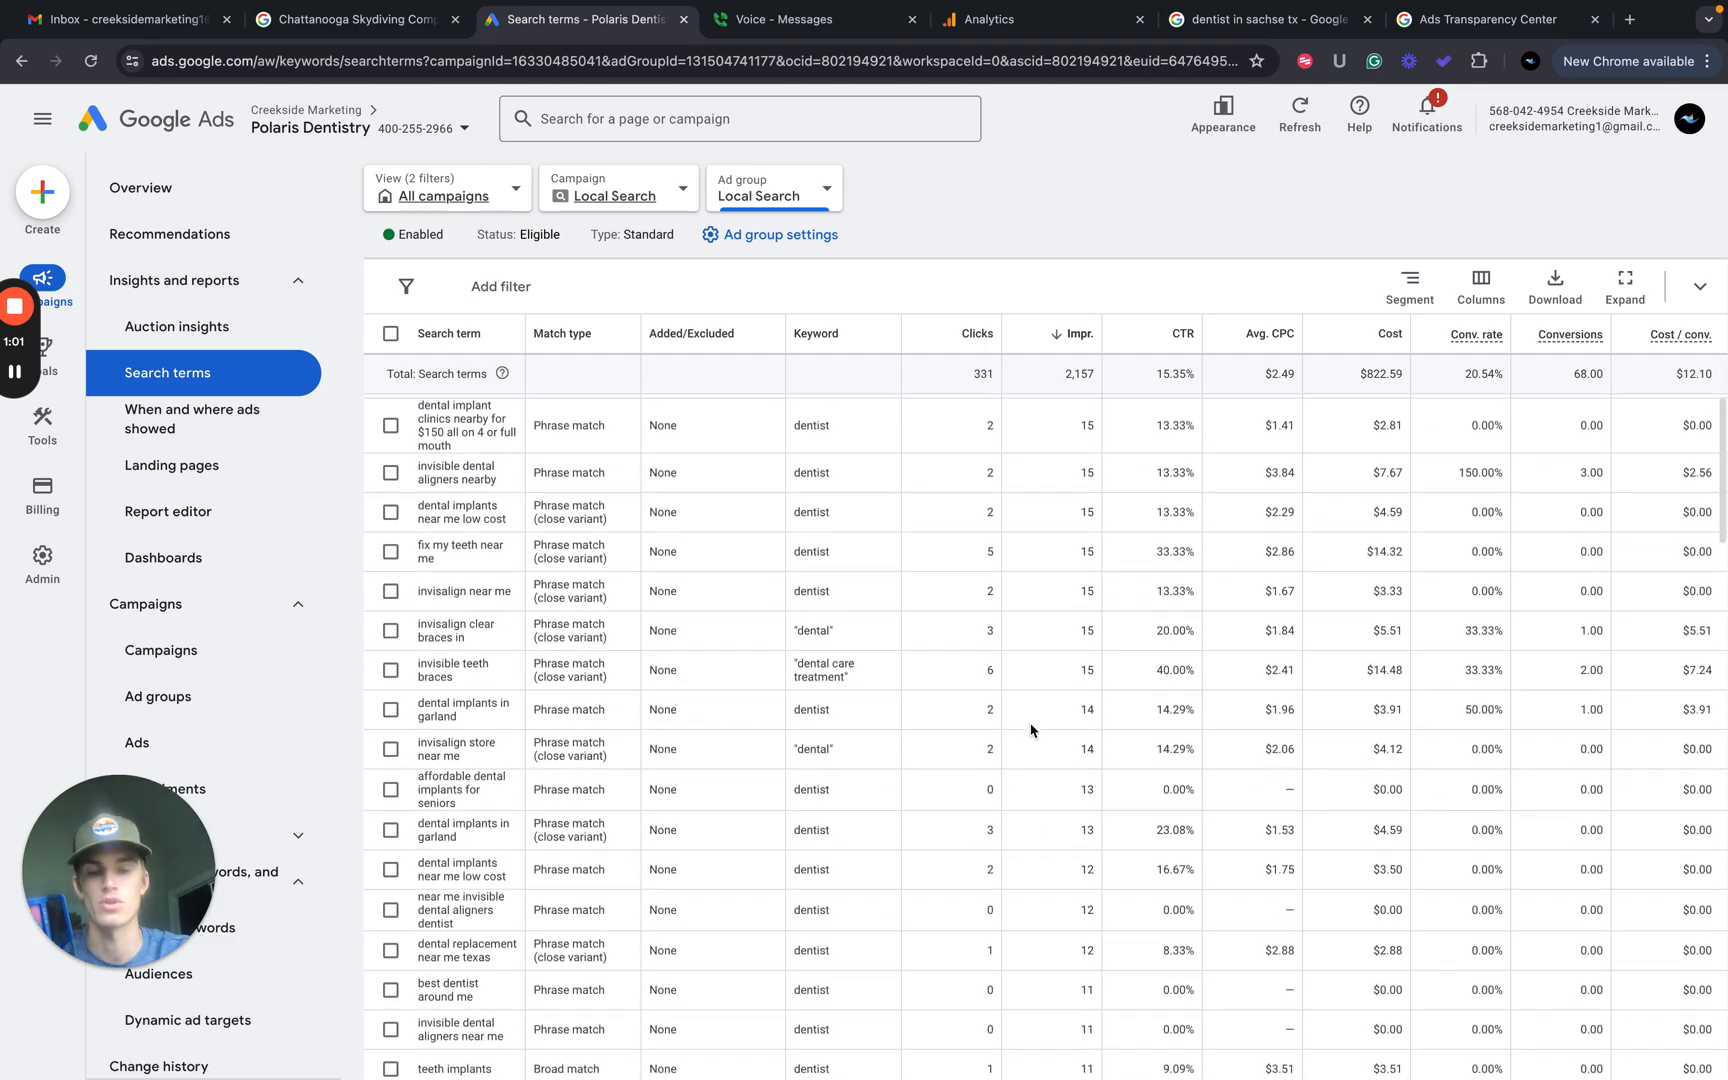
{"action": "scroll", "coordinate": [1031, 731], "scroll_direction": "up", "scroll_amount": 2}
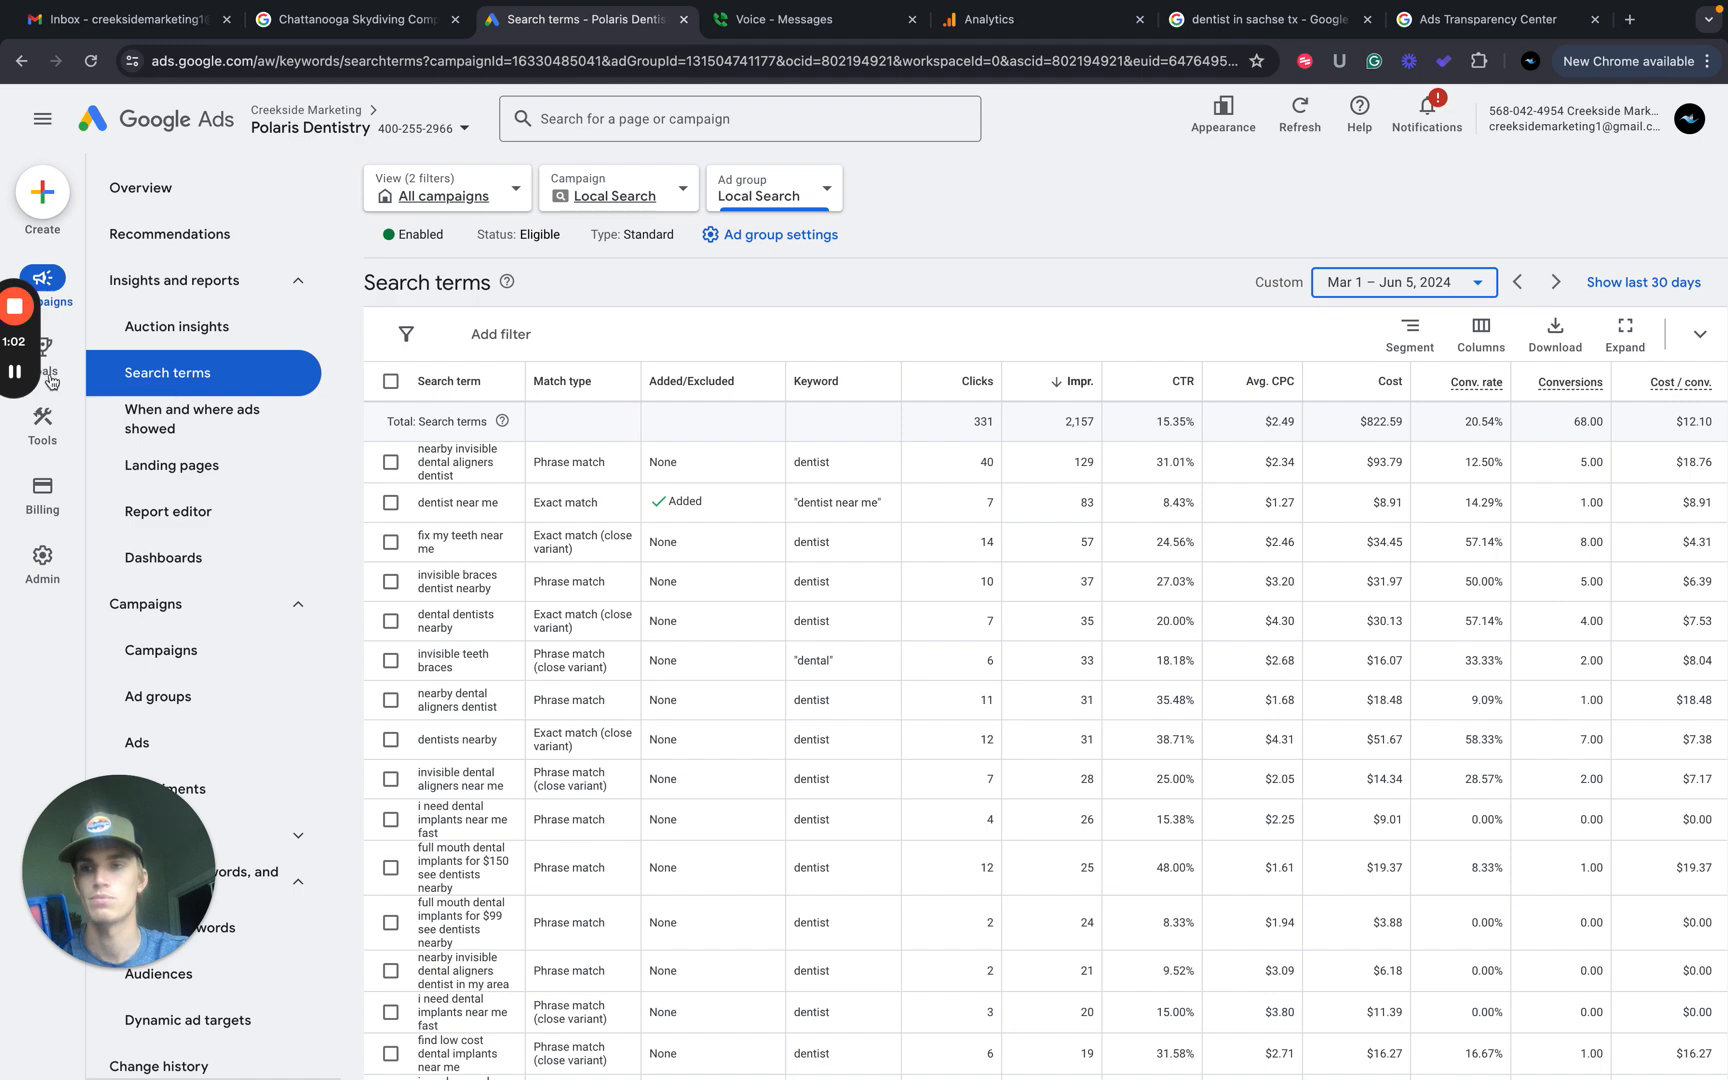
{"action": "left_click", "coordinate": [10, 371]}
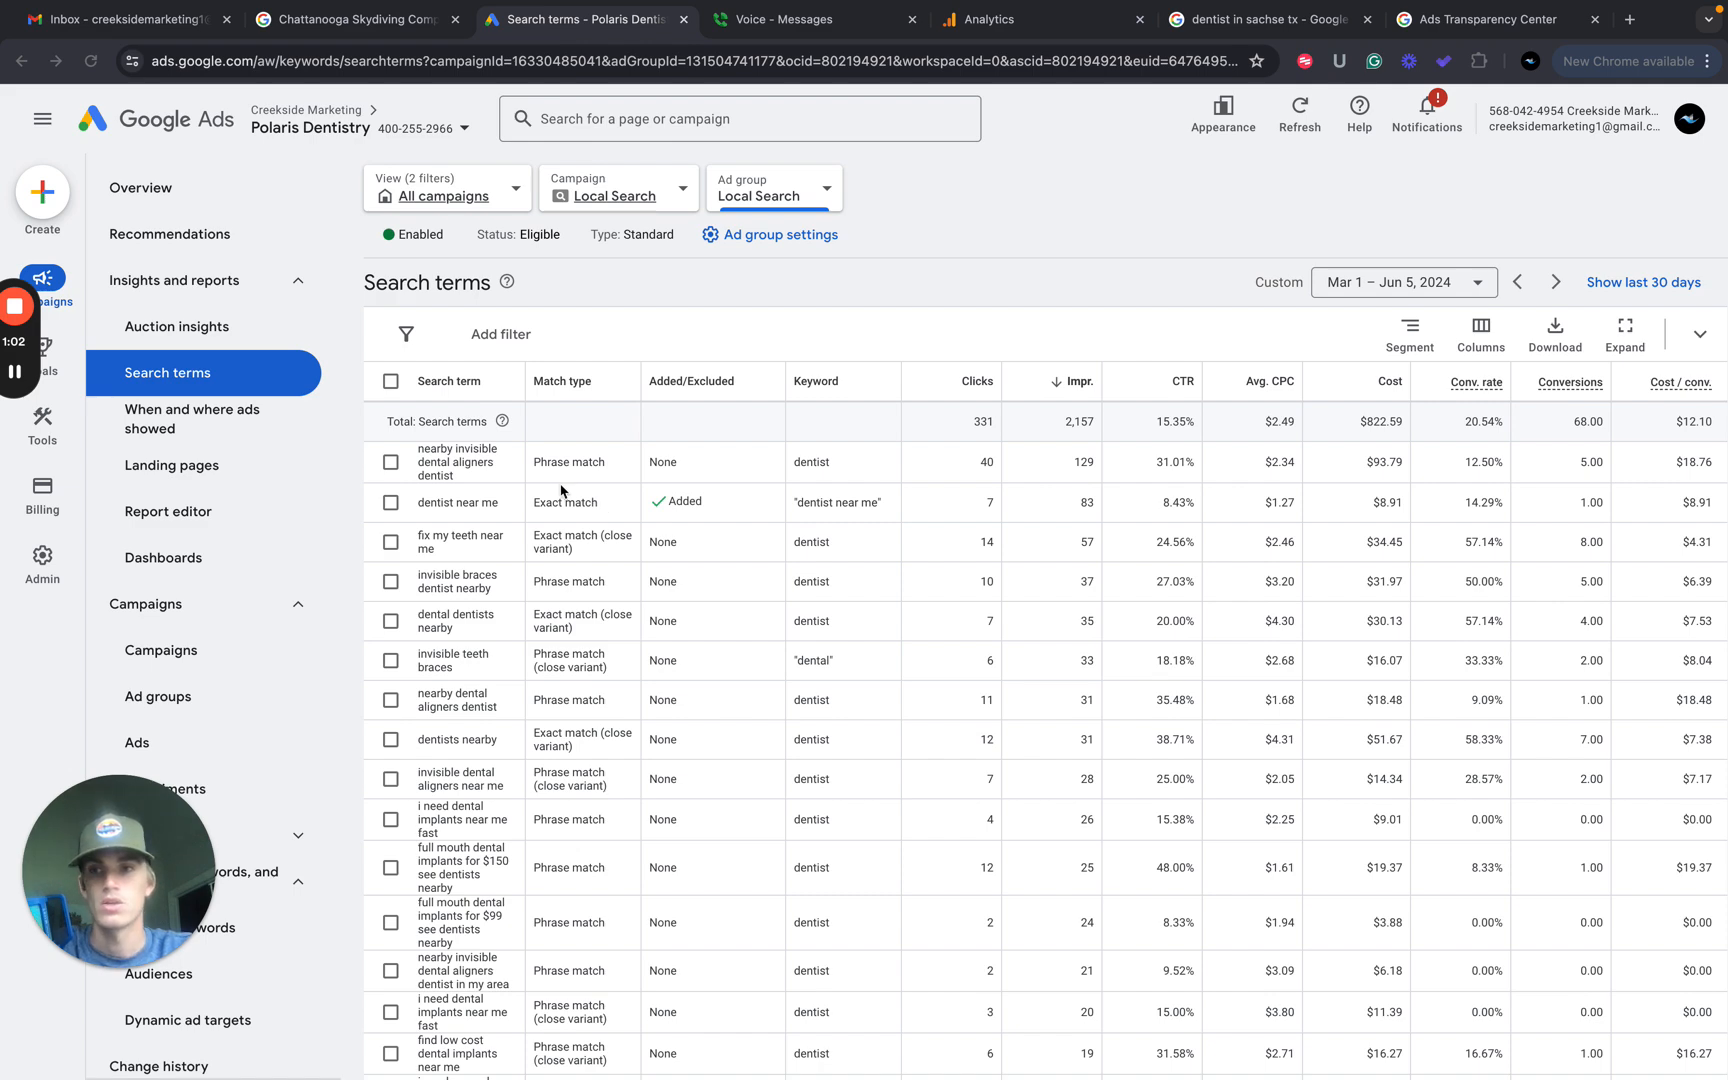
{"action": "scroll", "coordinate": [560, 700], "scroll_direction": "down", "scroll_amount": 10}
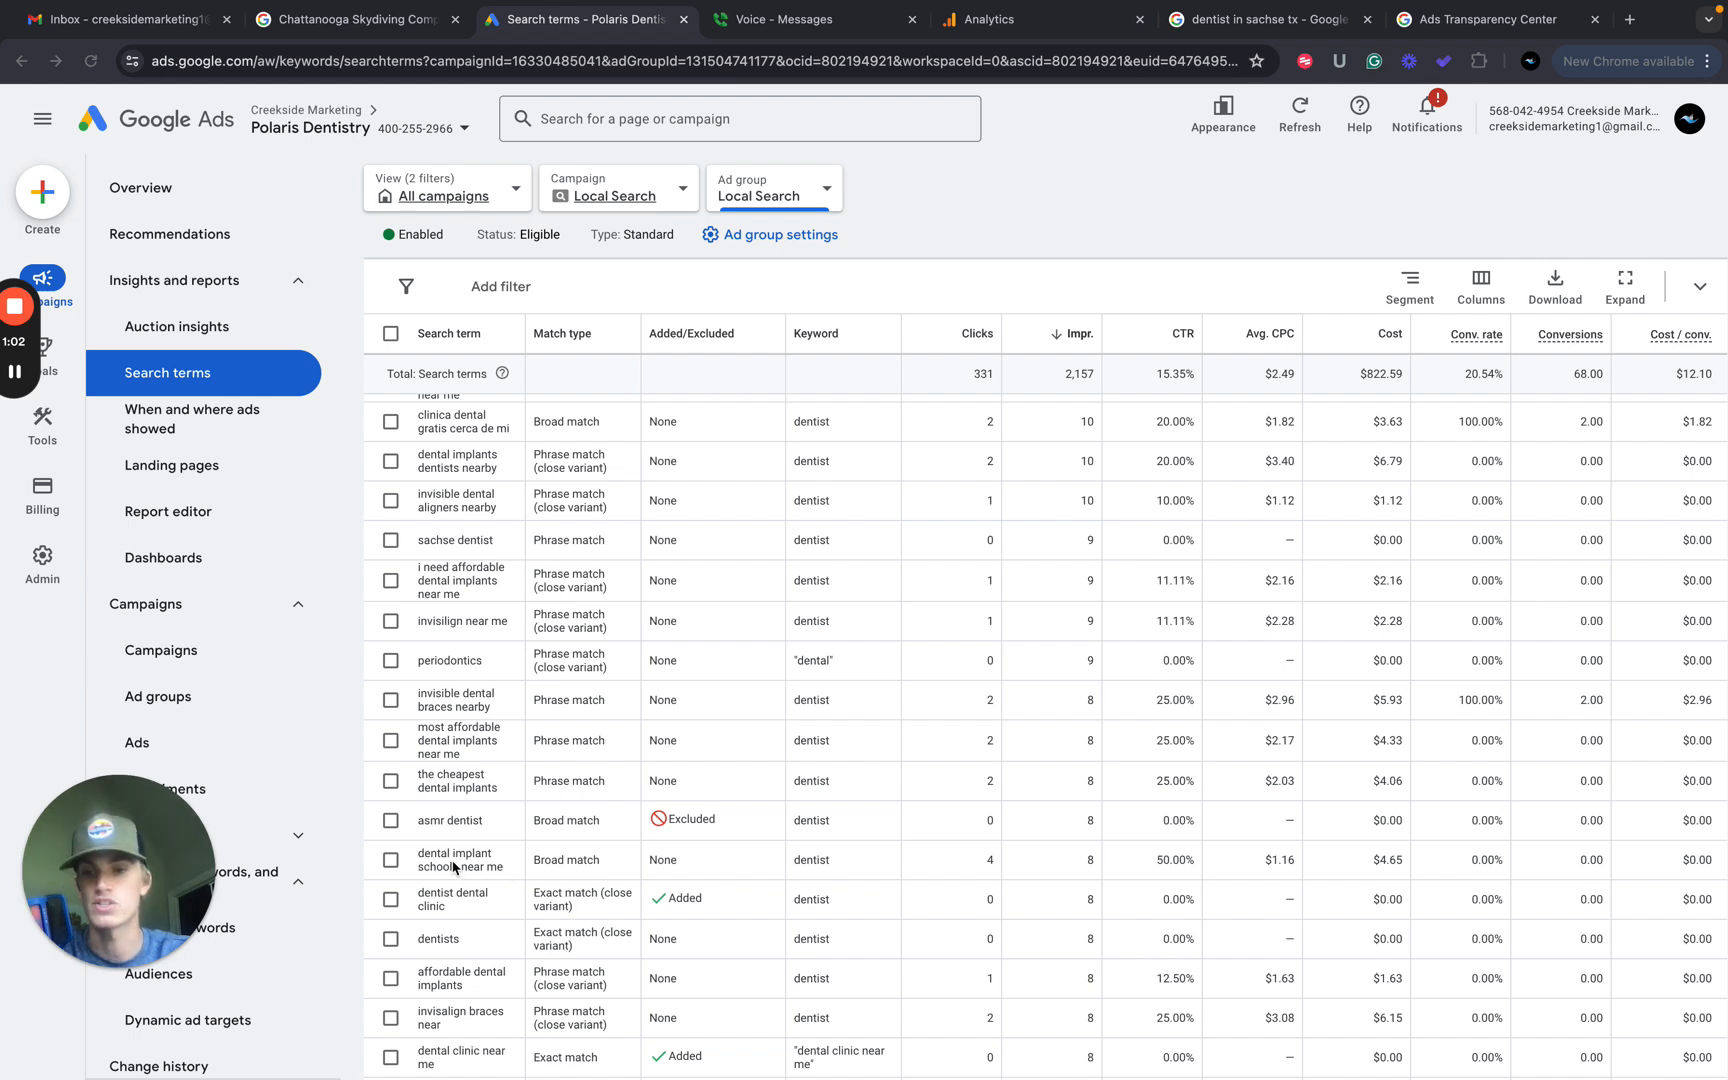
Back in the audit sheet, mark x in column D for the search-term relevance question and note "local search" in column F.
{"action": "key", "text": "ctrl+Left"}
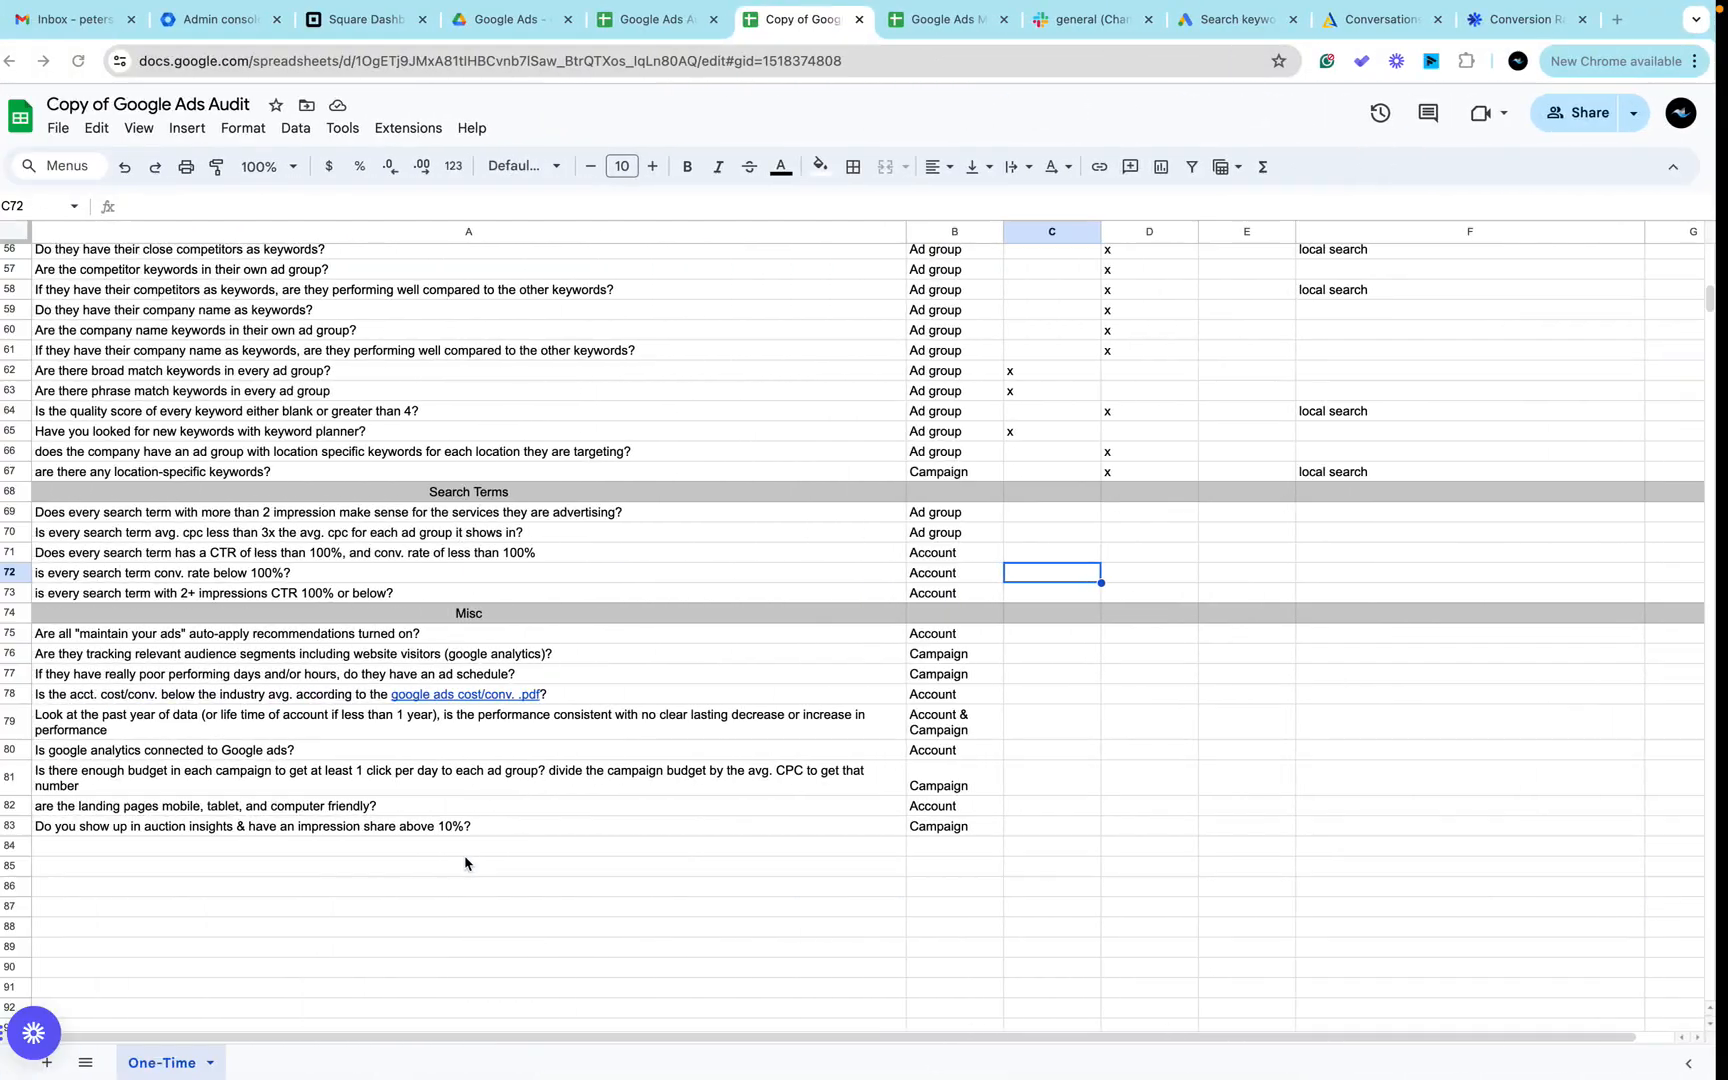
{"action": "left_click", "coordinate": [1062, 514]}
{"action": "left_click", "coordinate": [1187, 515]}
{"action": "type", "text": "x"}
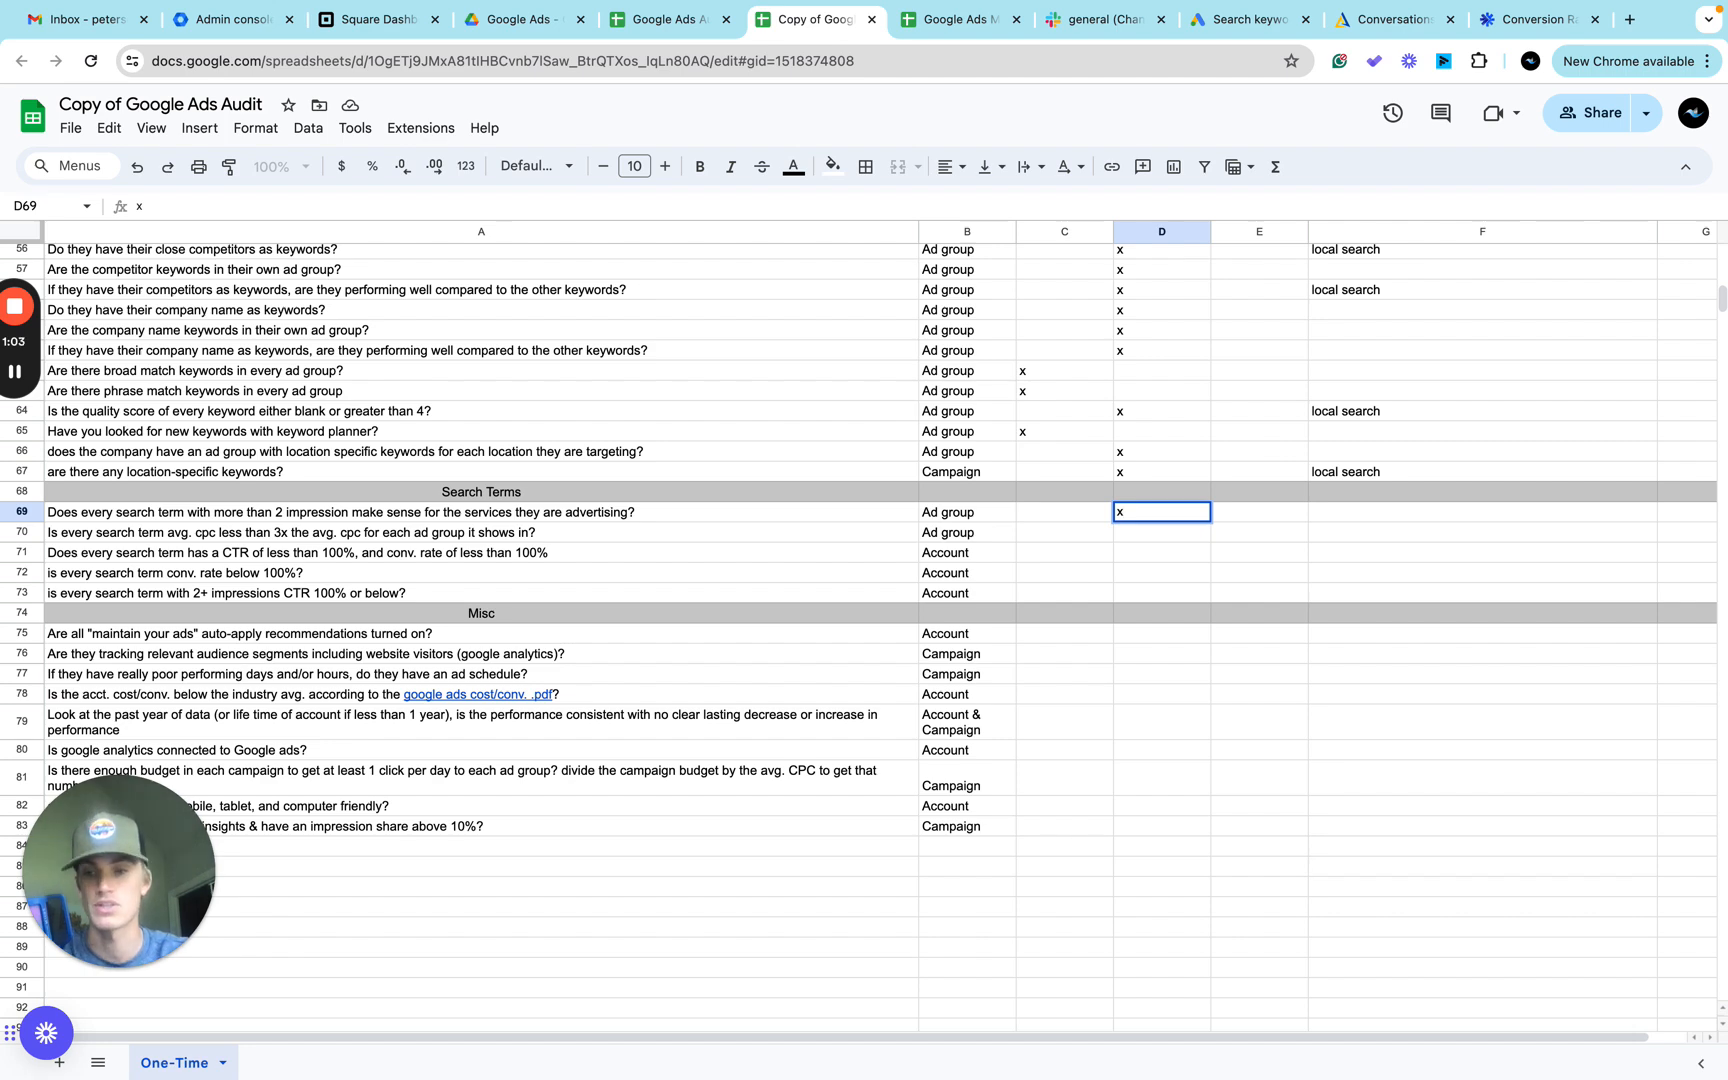
{"action": "left_click", "coordinate": [1335, 516]}
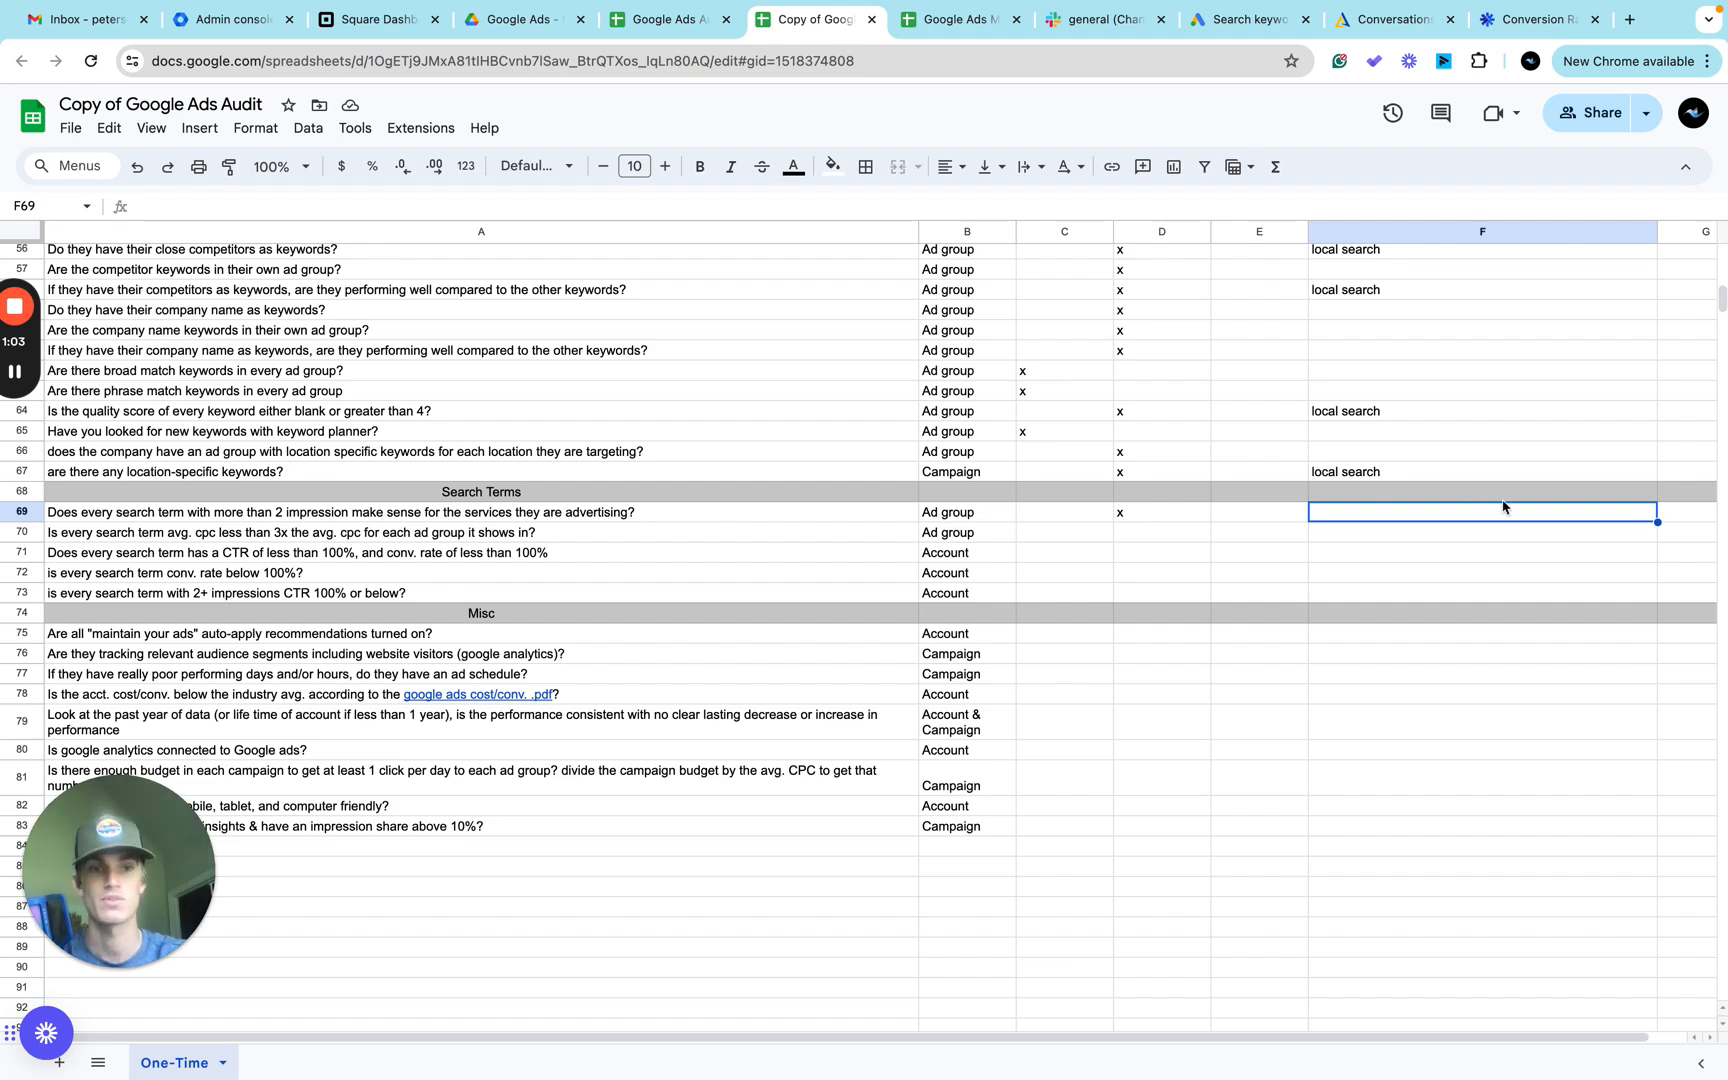
{"action": "type", "text": "local"}
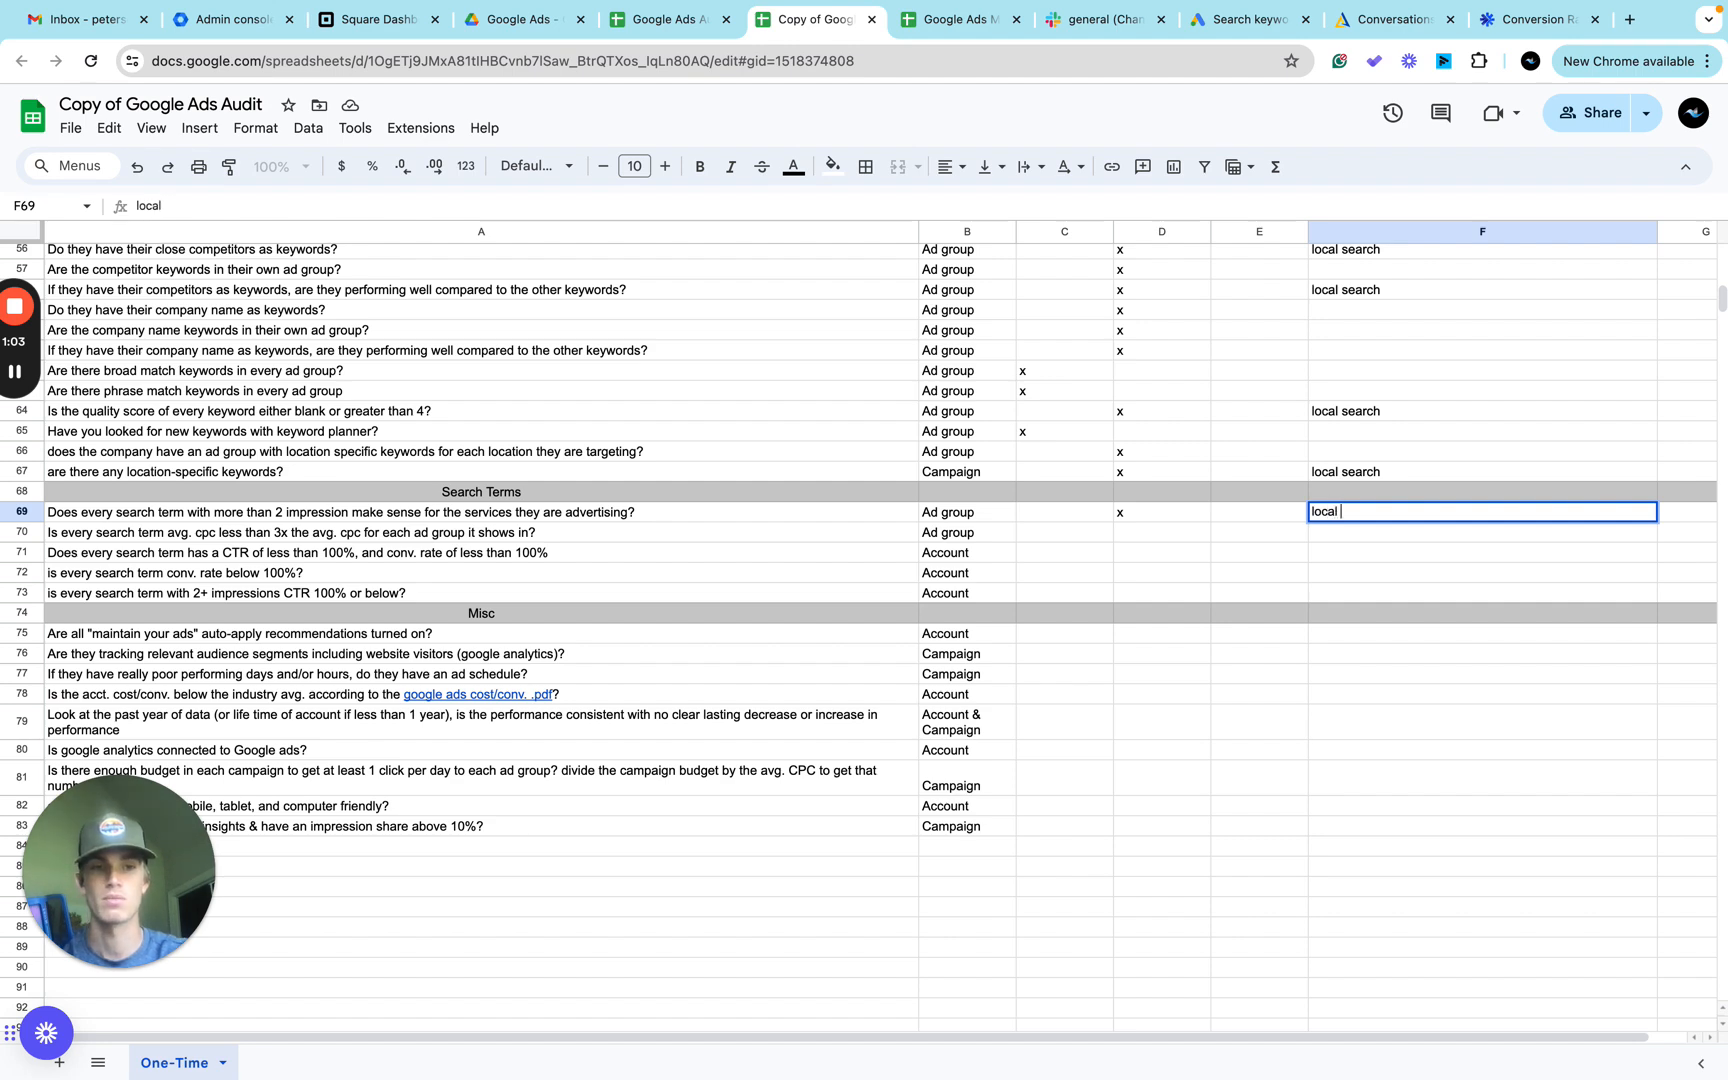
{"action": "type", "text": " search"}
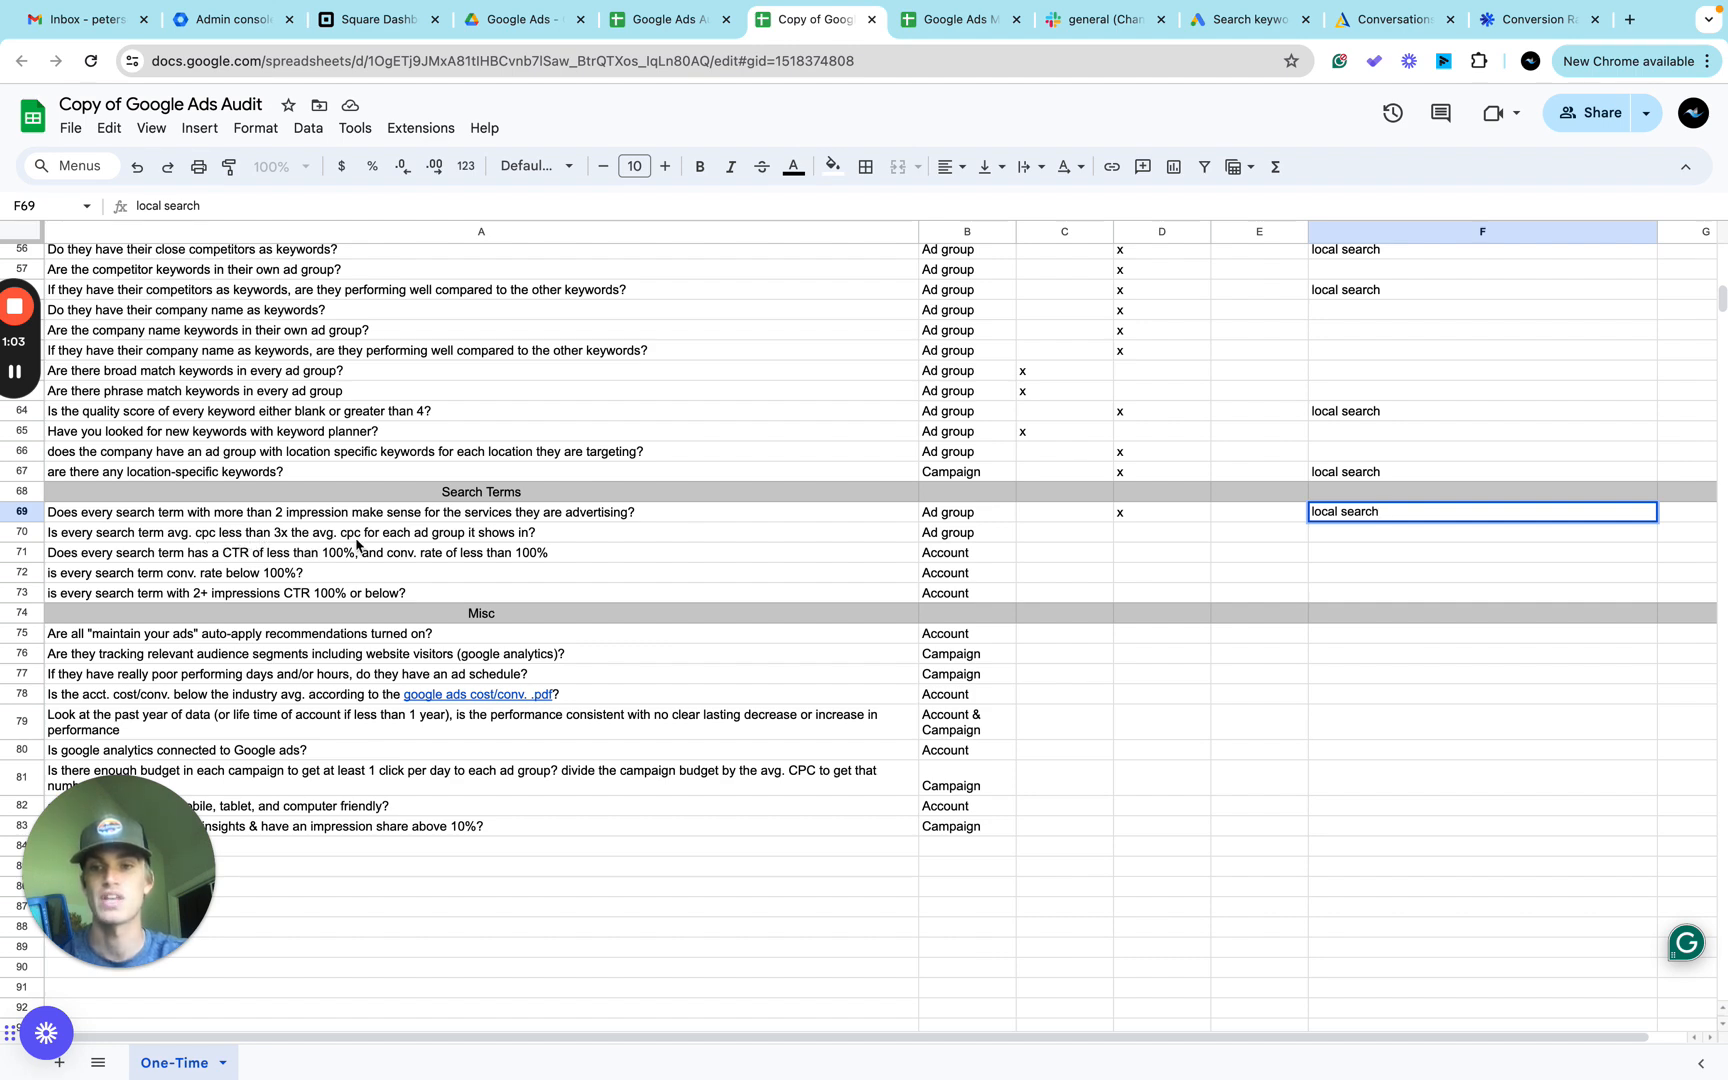
Switch to Google Ads and sort the Local Search ad group's search terms by average CPC, highest first.
{"action": "key", "text": "ctrl+Right"}
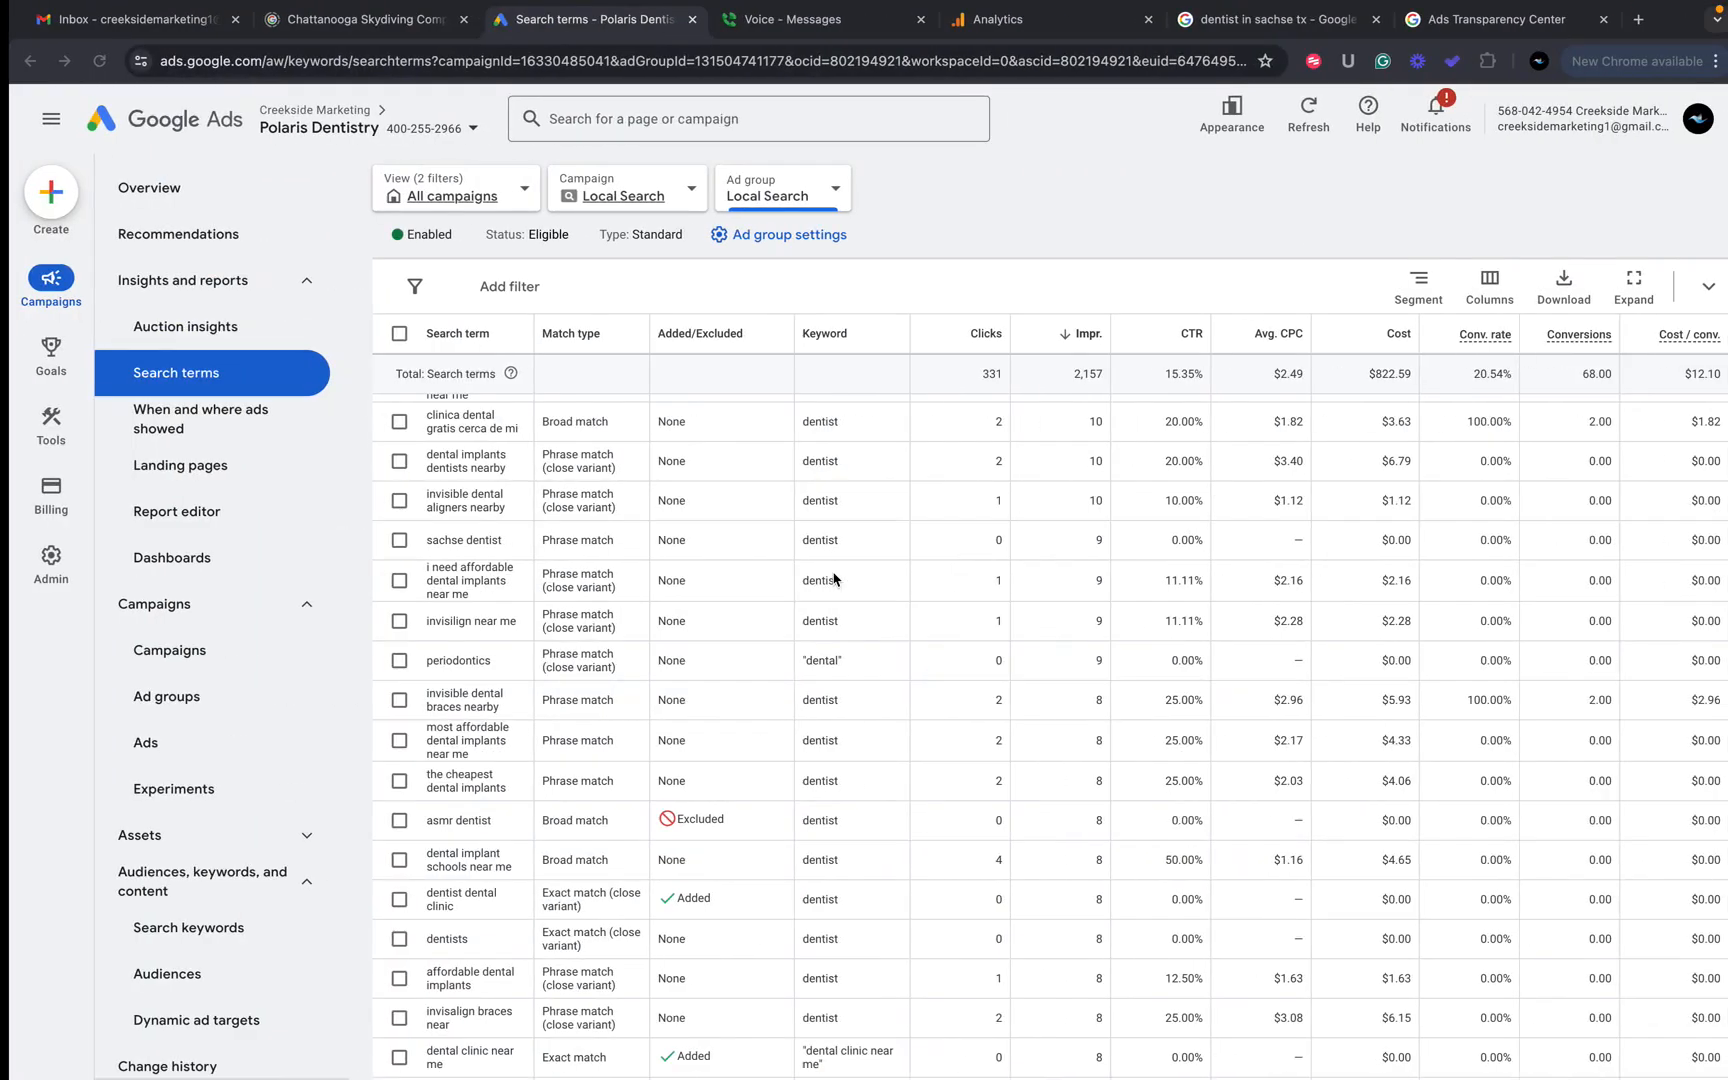
{"action": "scroll", "coordinate": [763, 548], "scroll_direction": "up", "scroll_amount": 10}
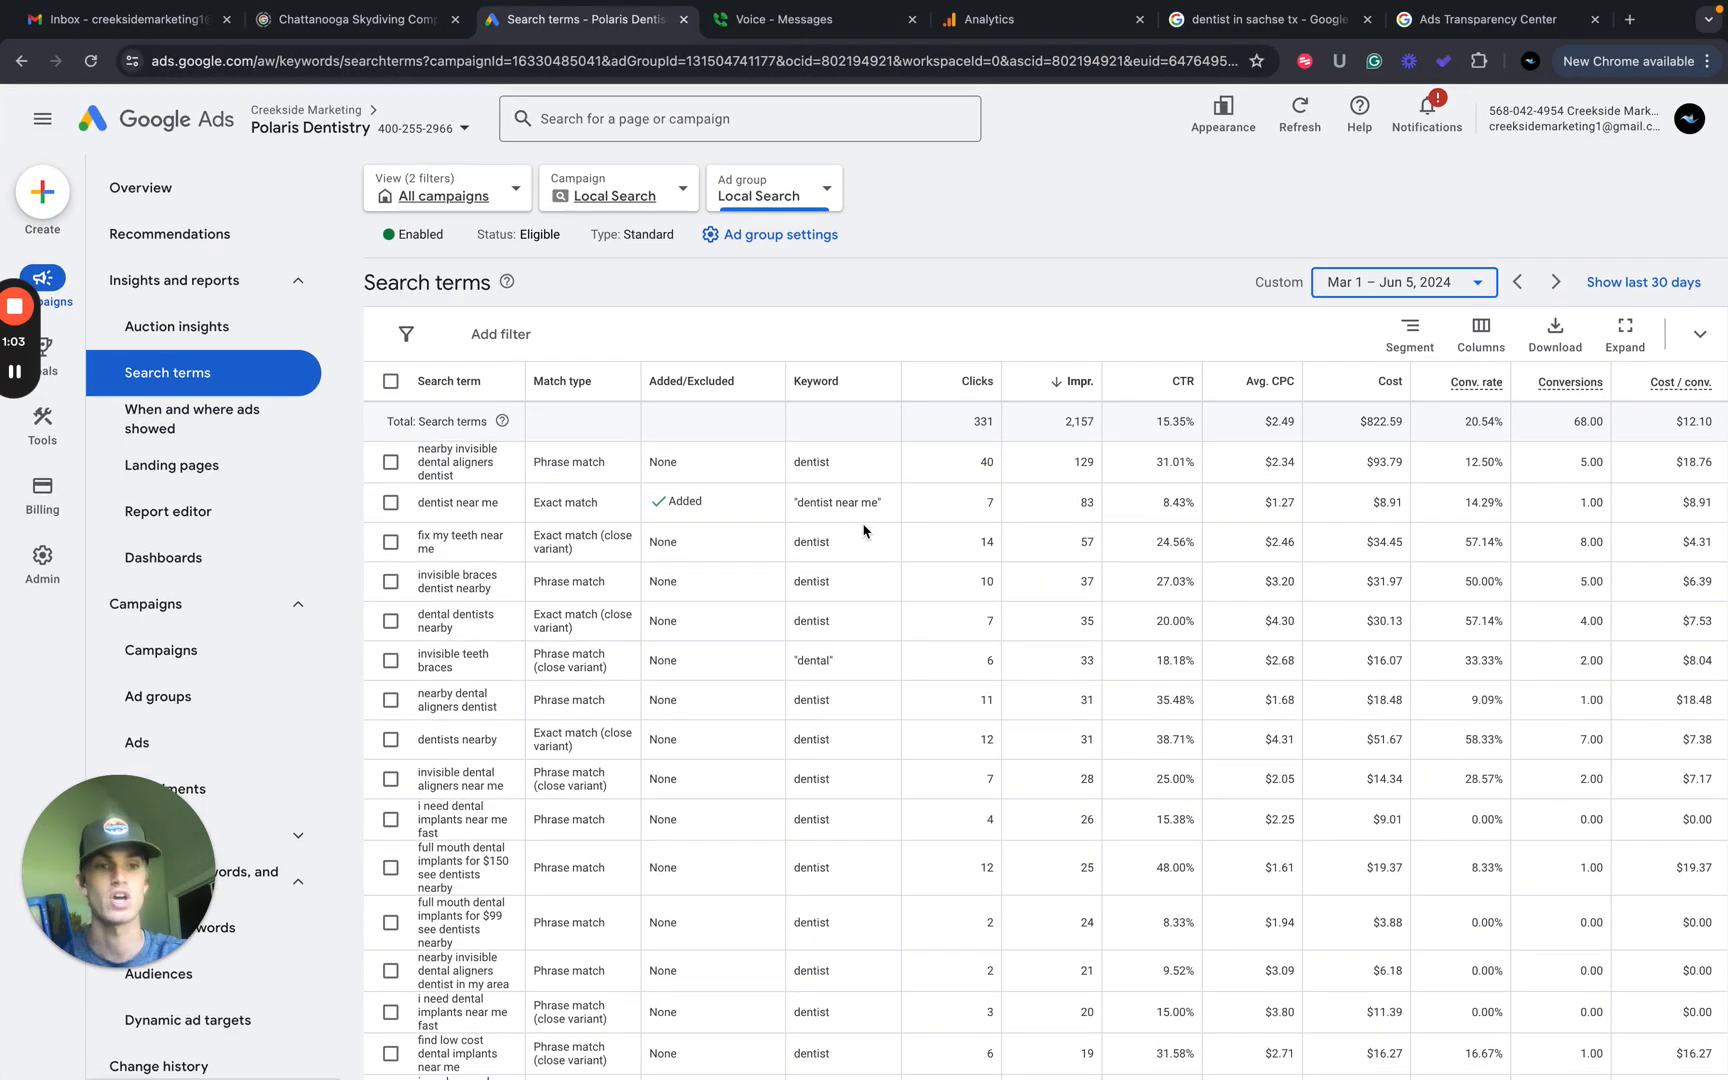
{"action": "left_click", "coordinate": [1240, 380]}
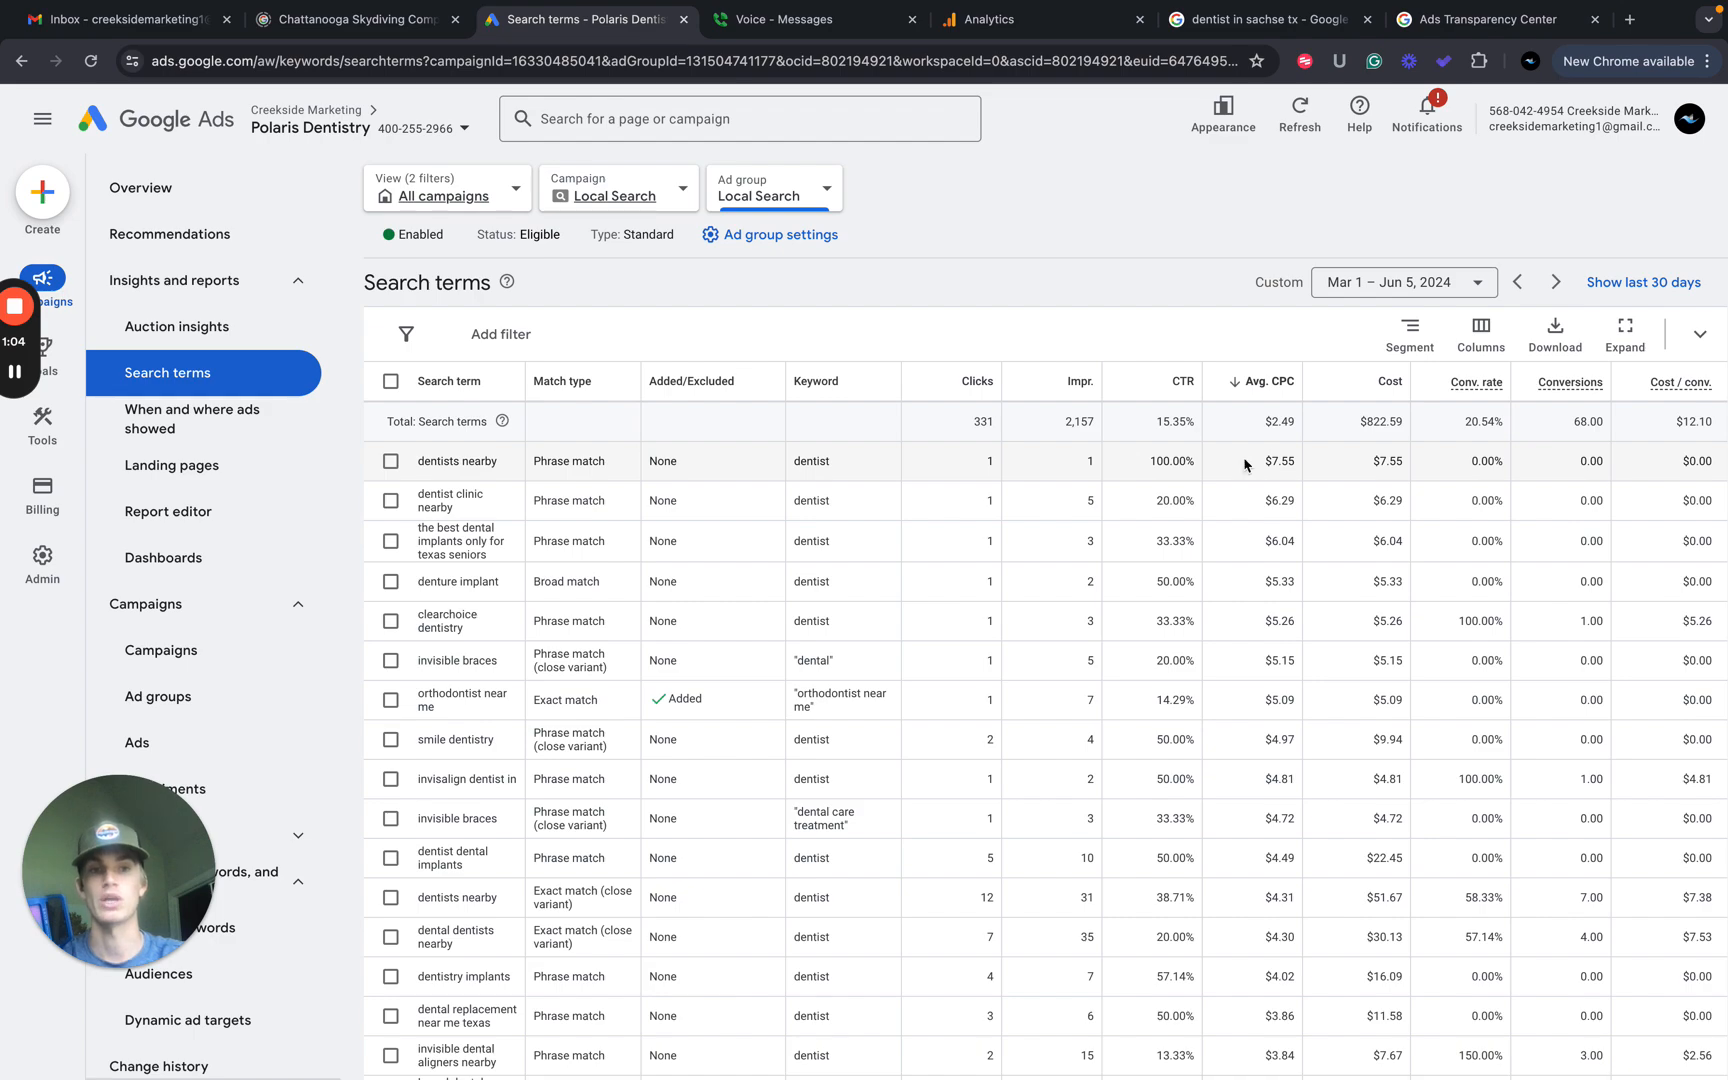
Back in the audit sheet, mark x in column D for the 3x average CPC question and note "local search" in column F.
{"action": "key", "text": "ctrl+Left"}
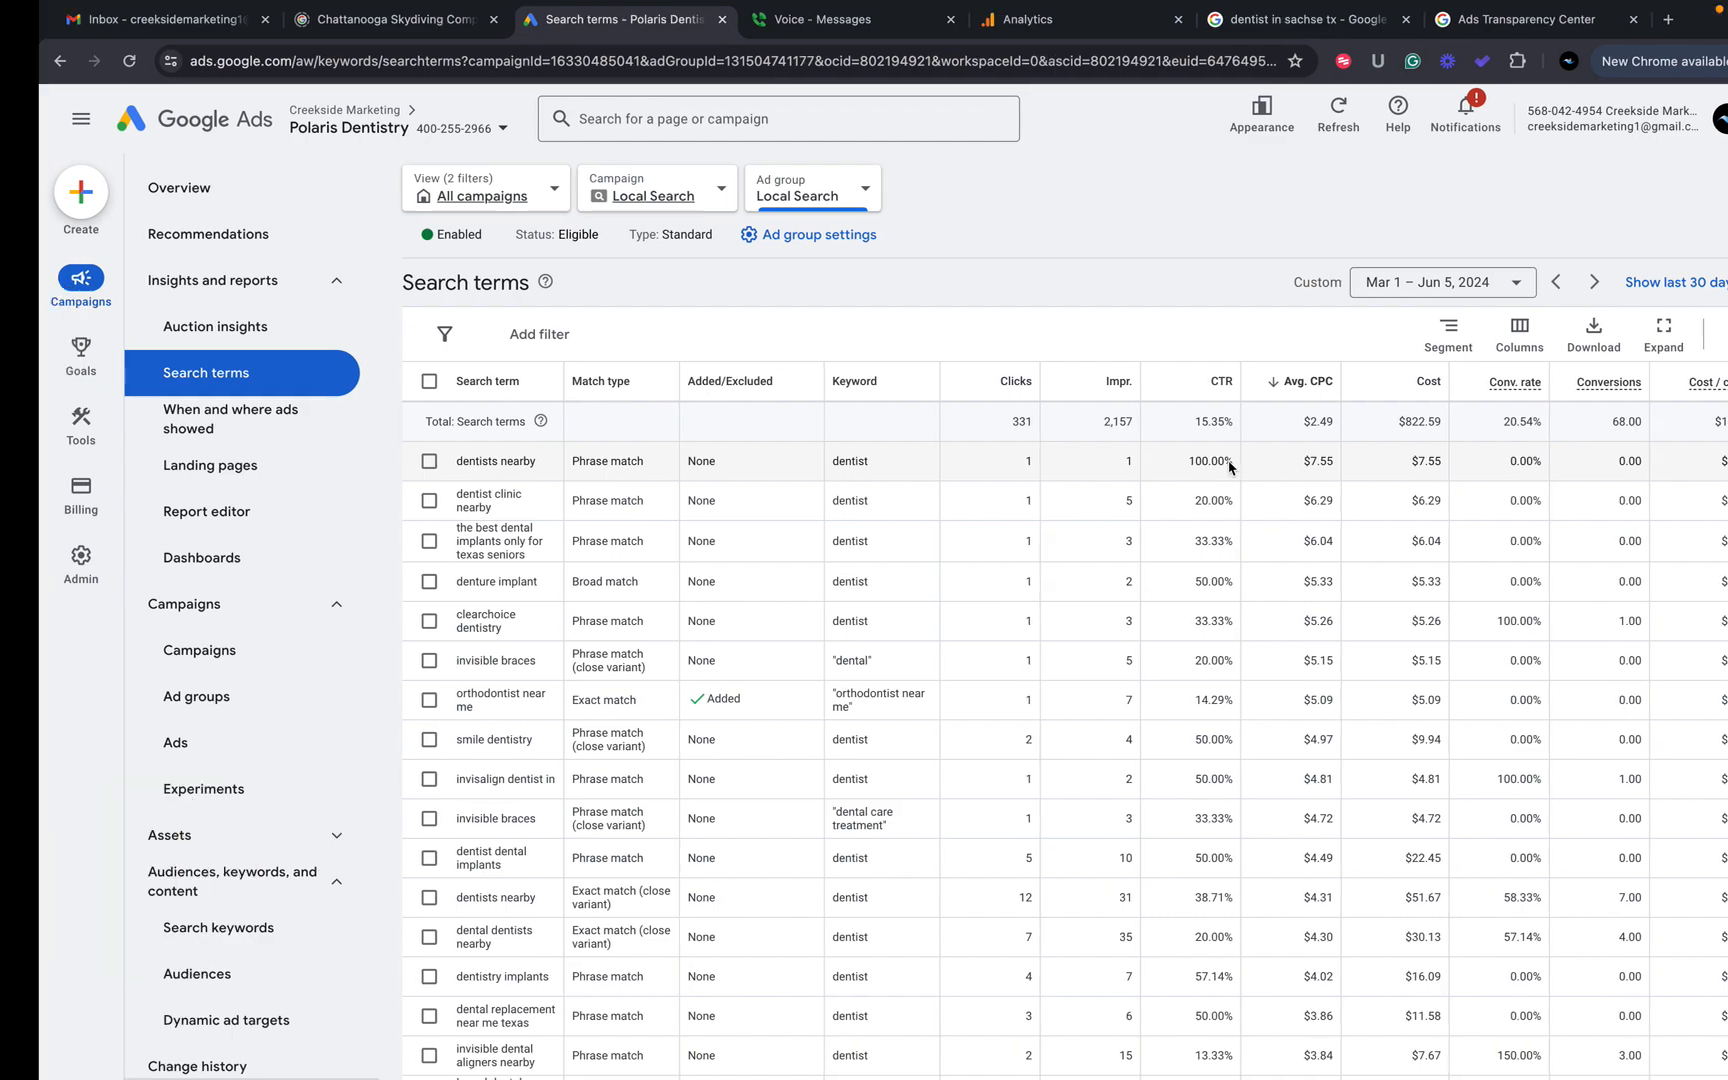
{"action": "left_click", "coordinate": [1159, 540]}
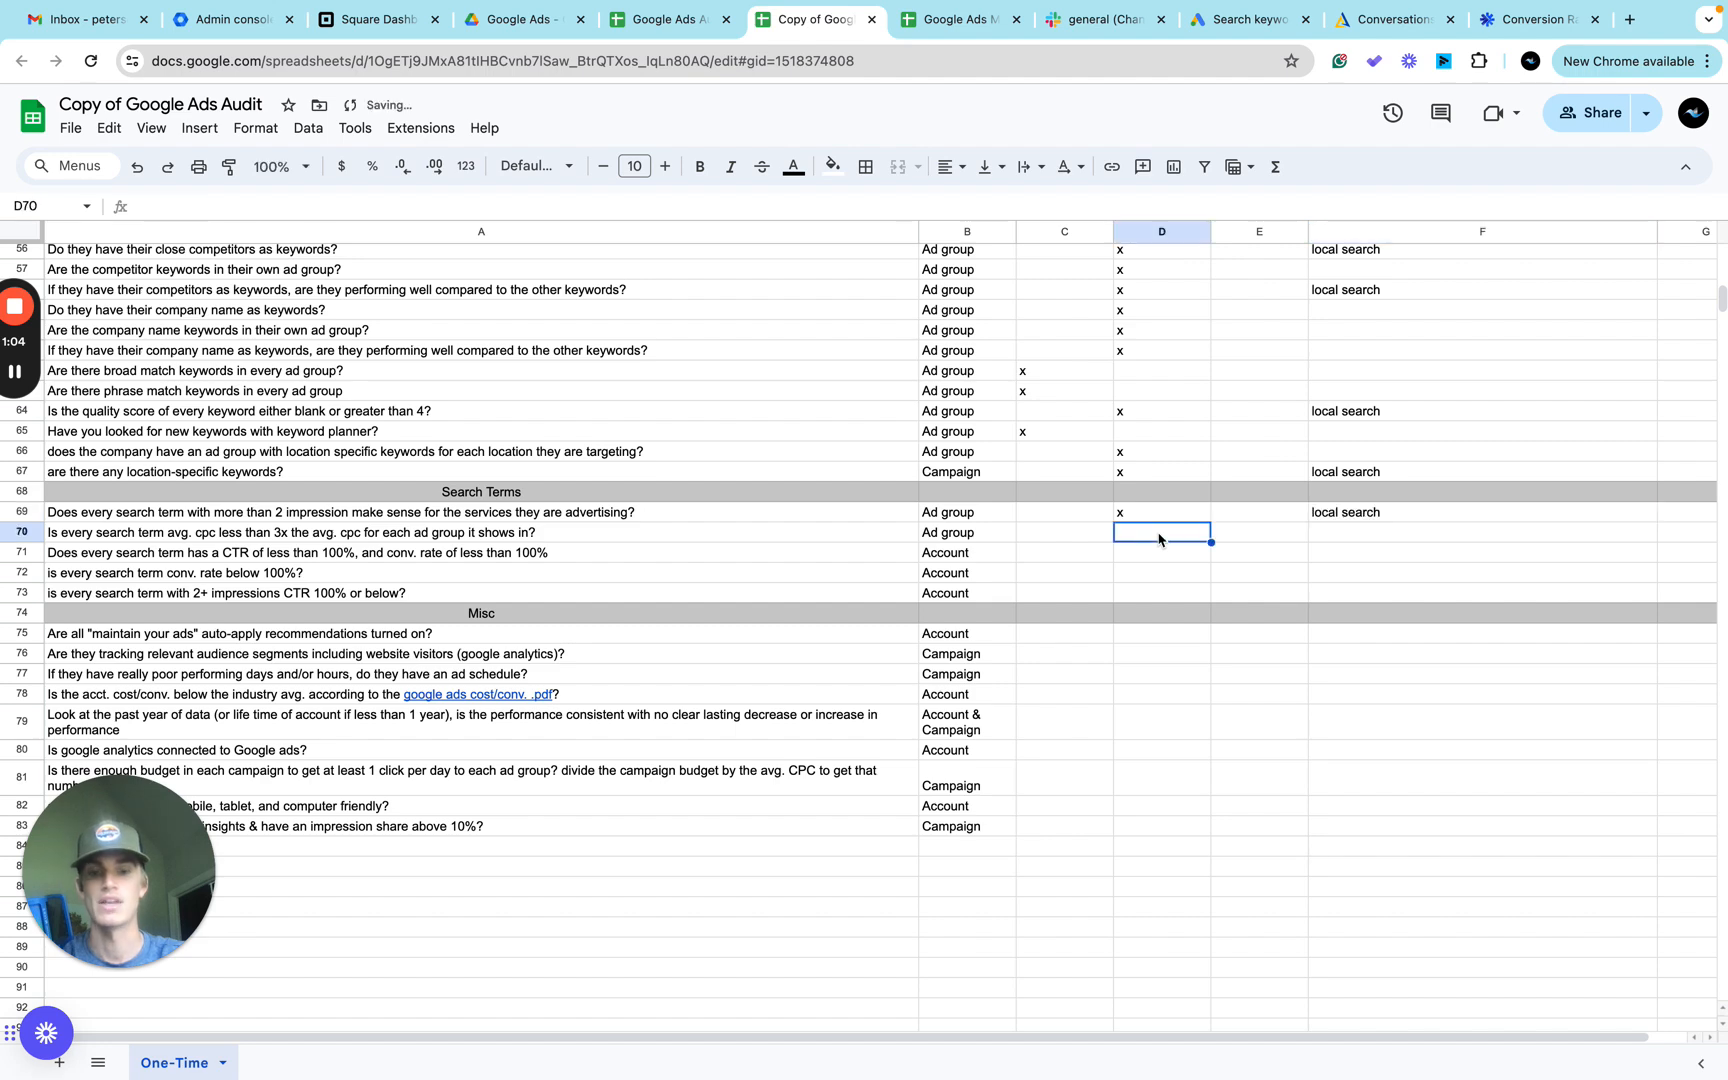
{"action": "type", "text": "x"}
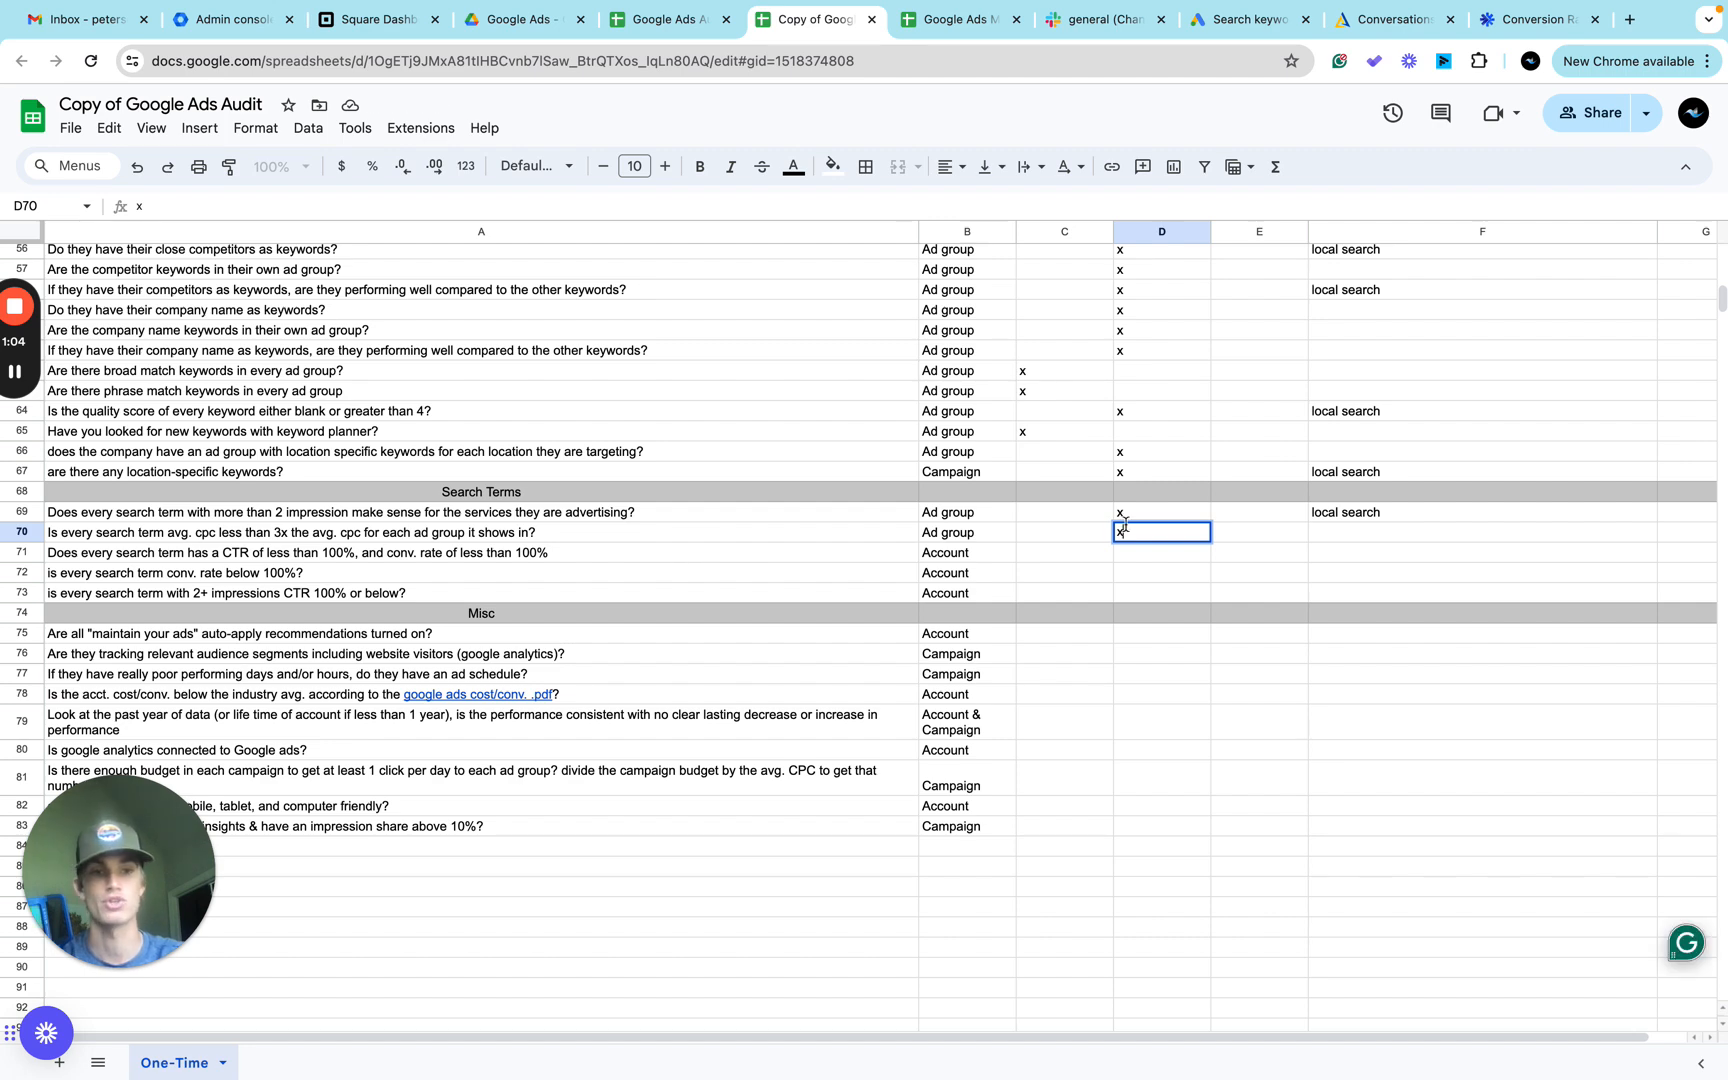
{"action": "left_click", "coordinate": [1352, 540]}
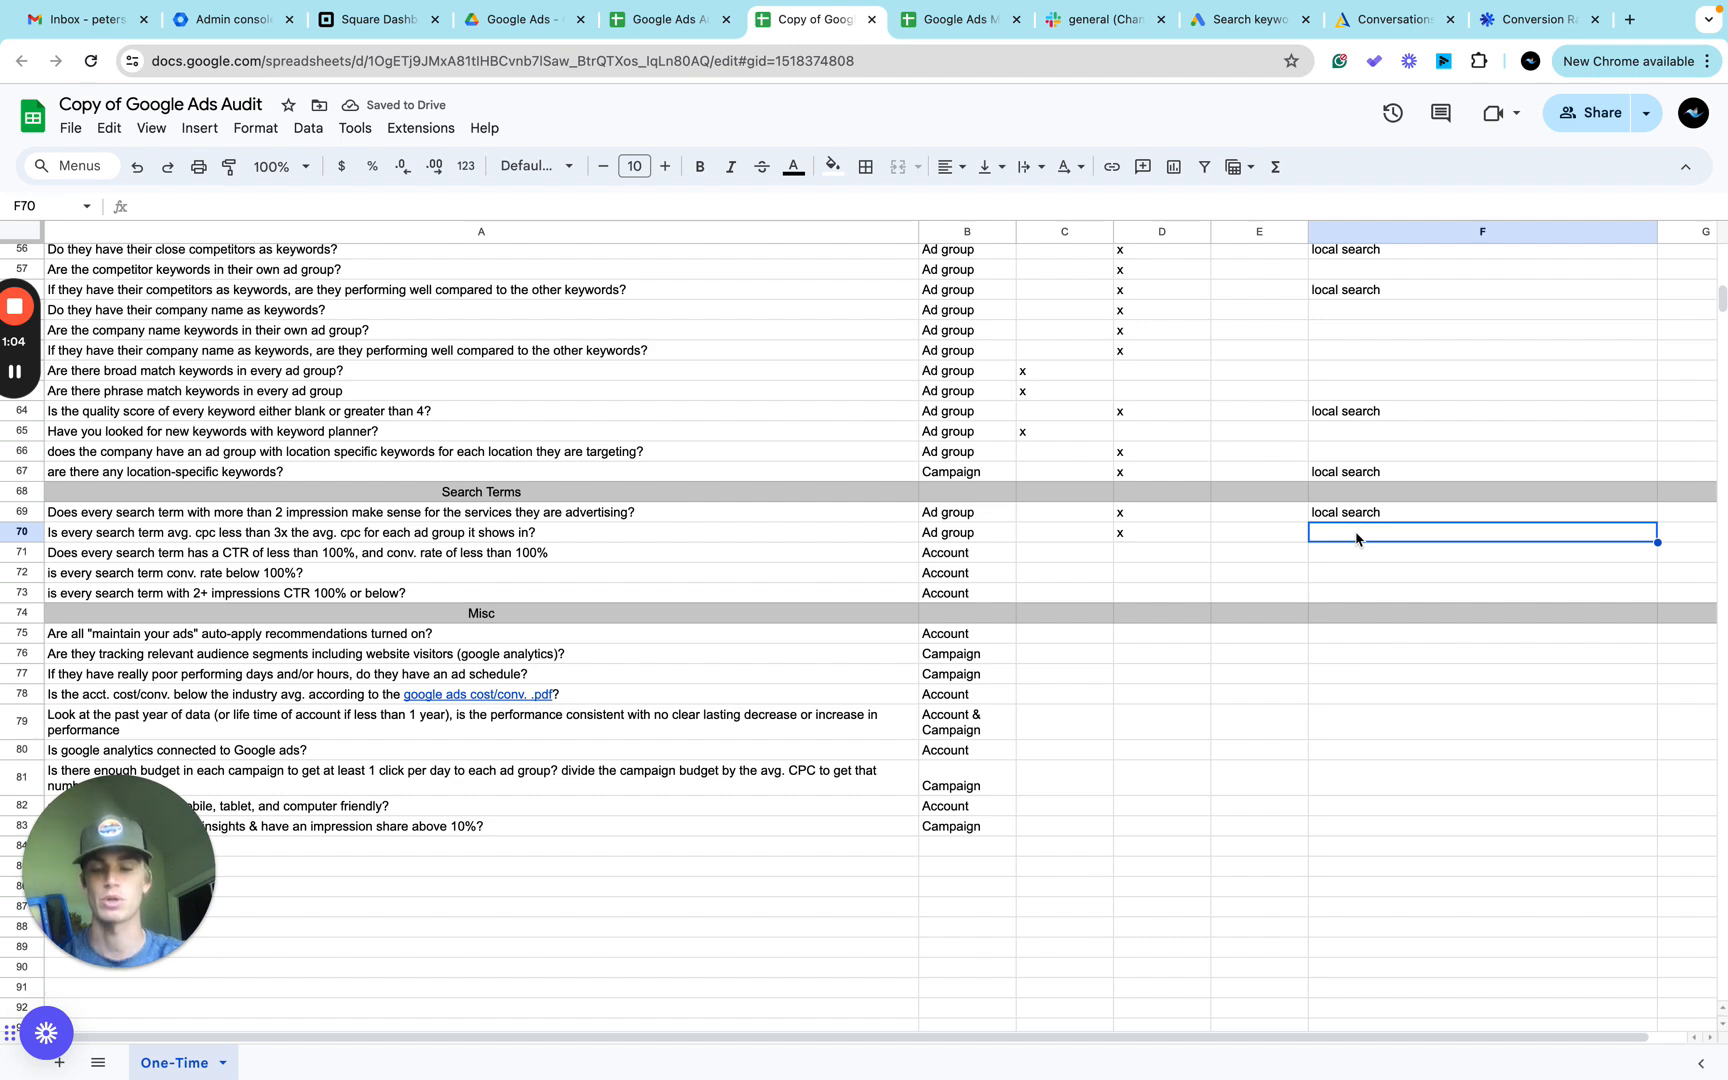
{"action": "type", "text": "local"}
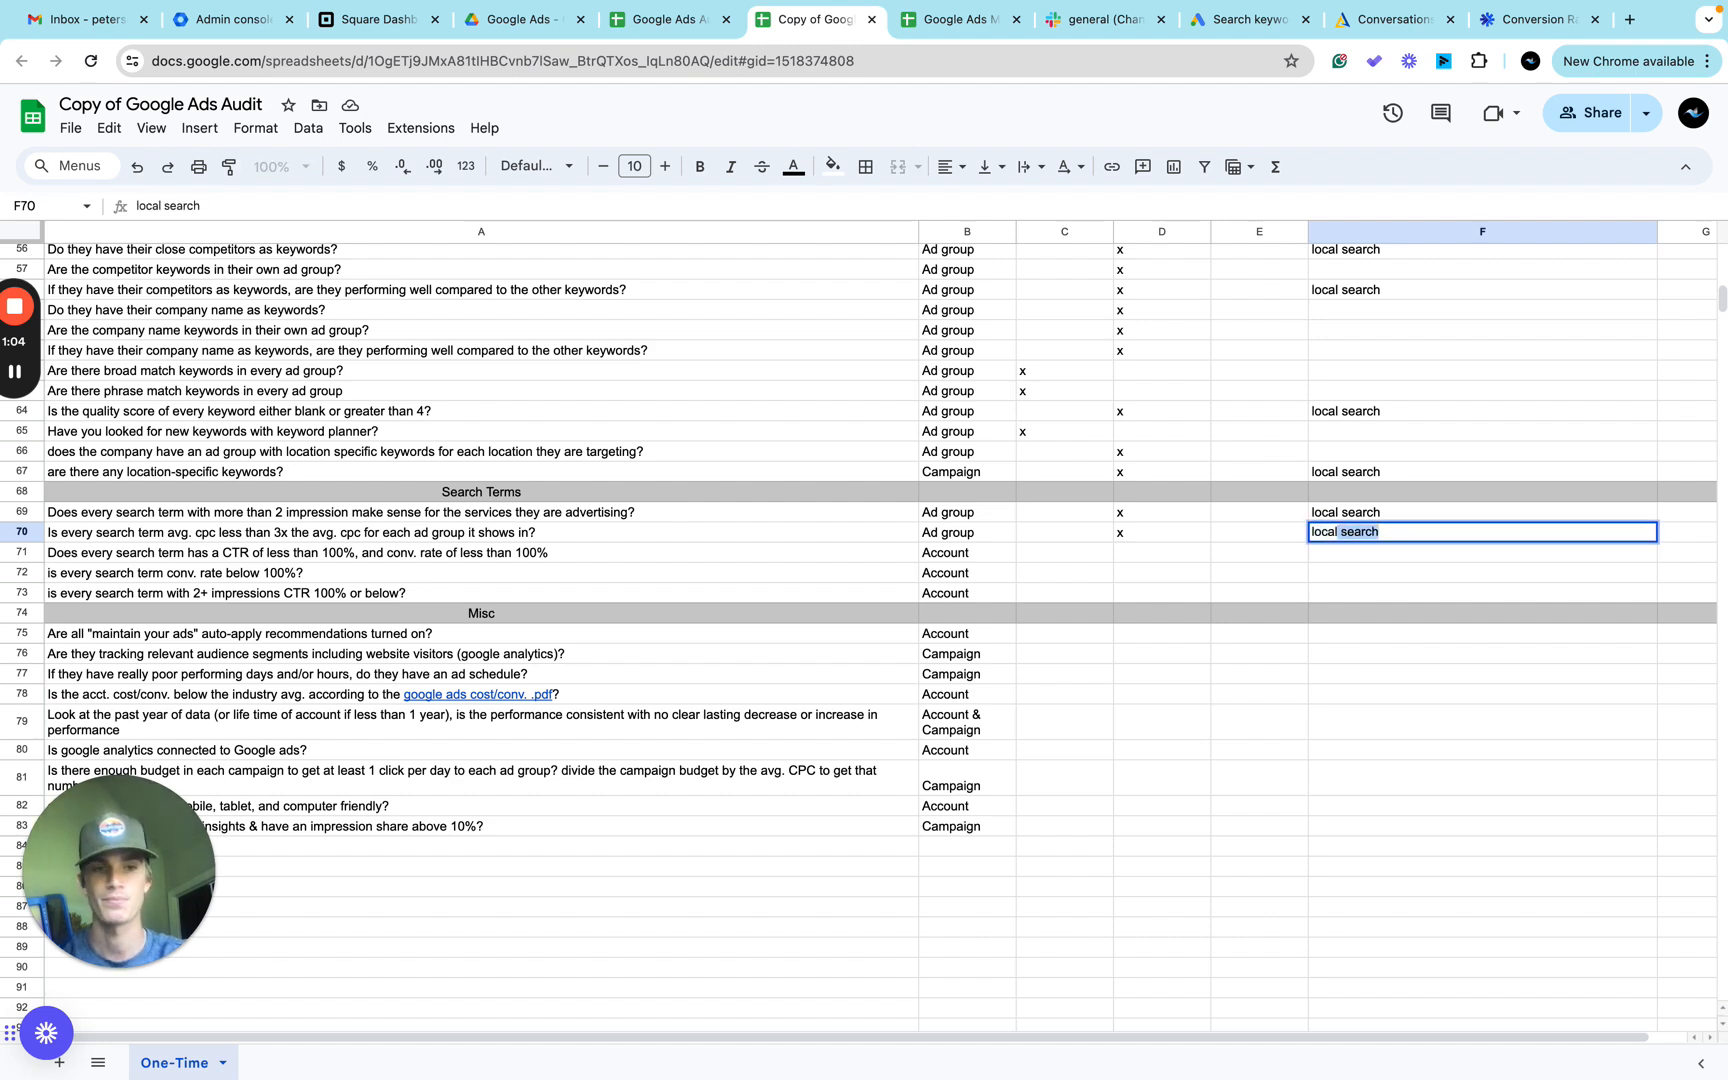
{"action": "key", "text": "Tab"}
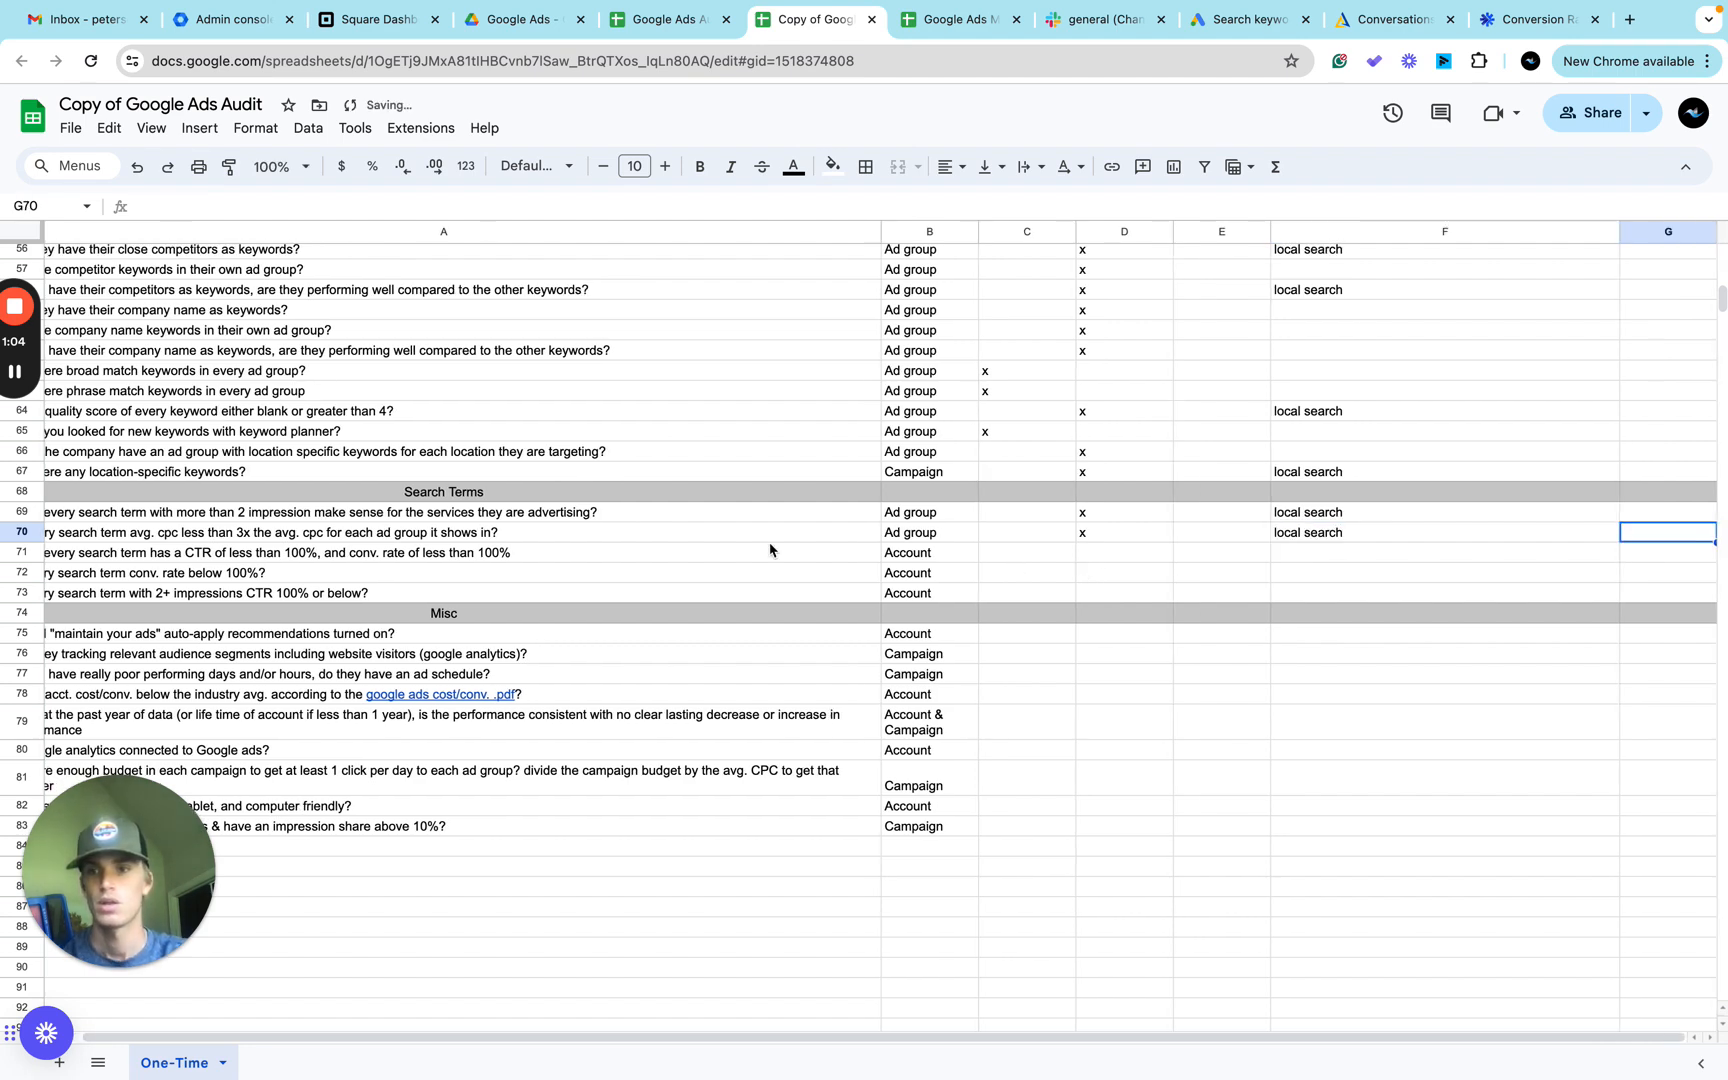
{"action": "scroll", "coordinate": [770, 549], "scroll_direction": "left", "scroll_amount": 1}
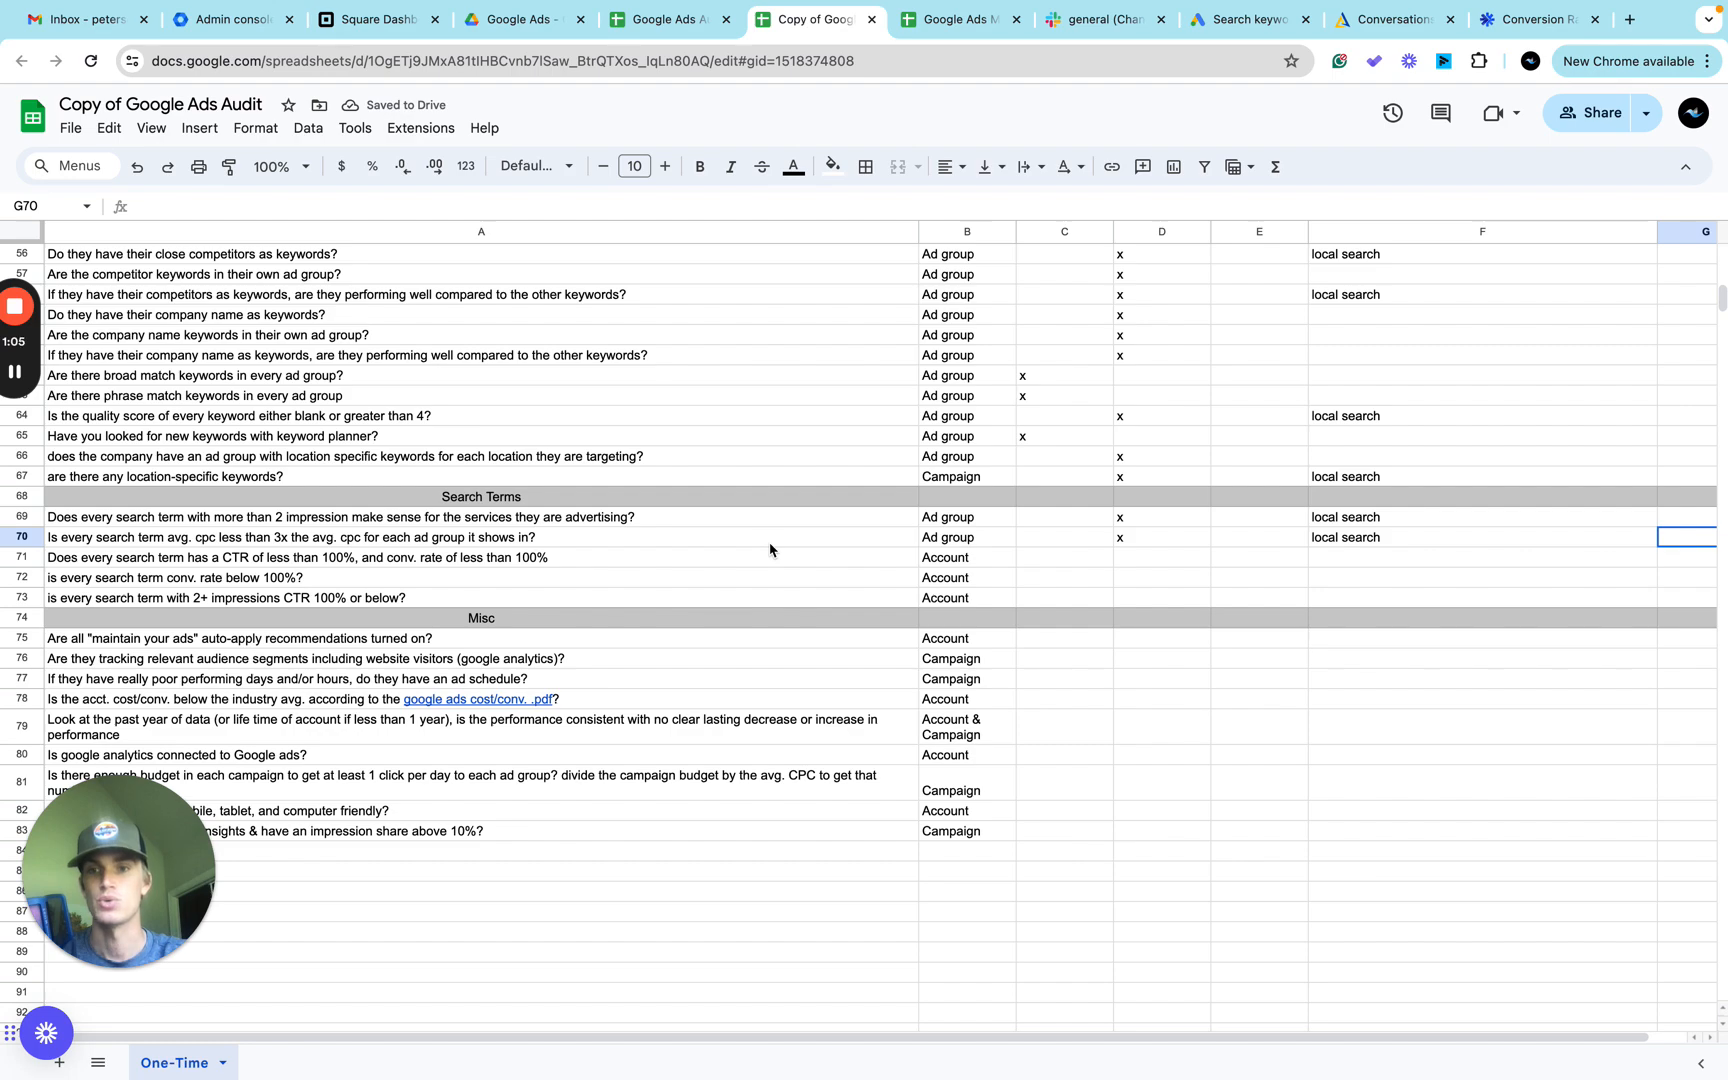
Switch to Google Ads, widen the search terms report to all campaigns and sort it by conversion rate, highest first.
{"action": "key", "text": "ctrl+Right"}
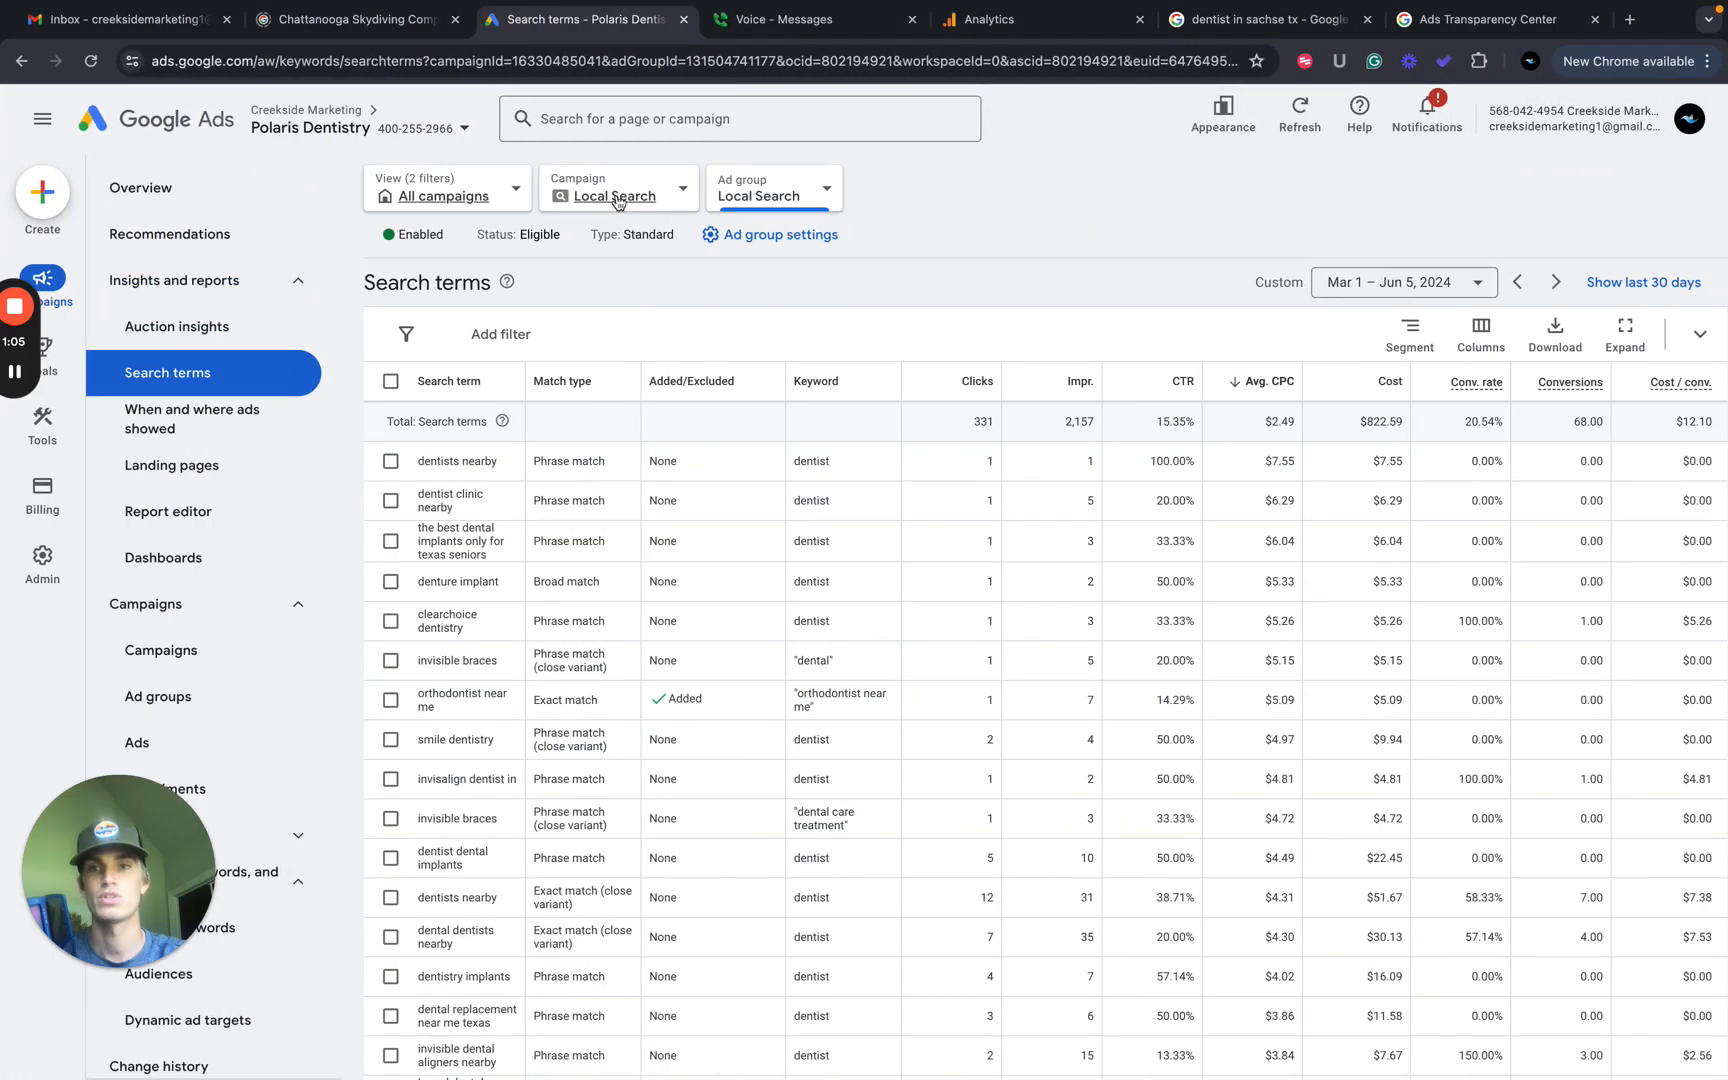
{"action": "left_click", "coordinate": [481, 197]}
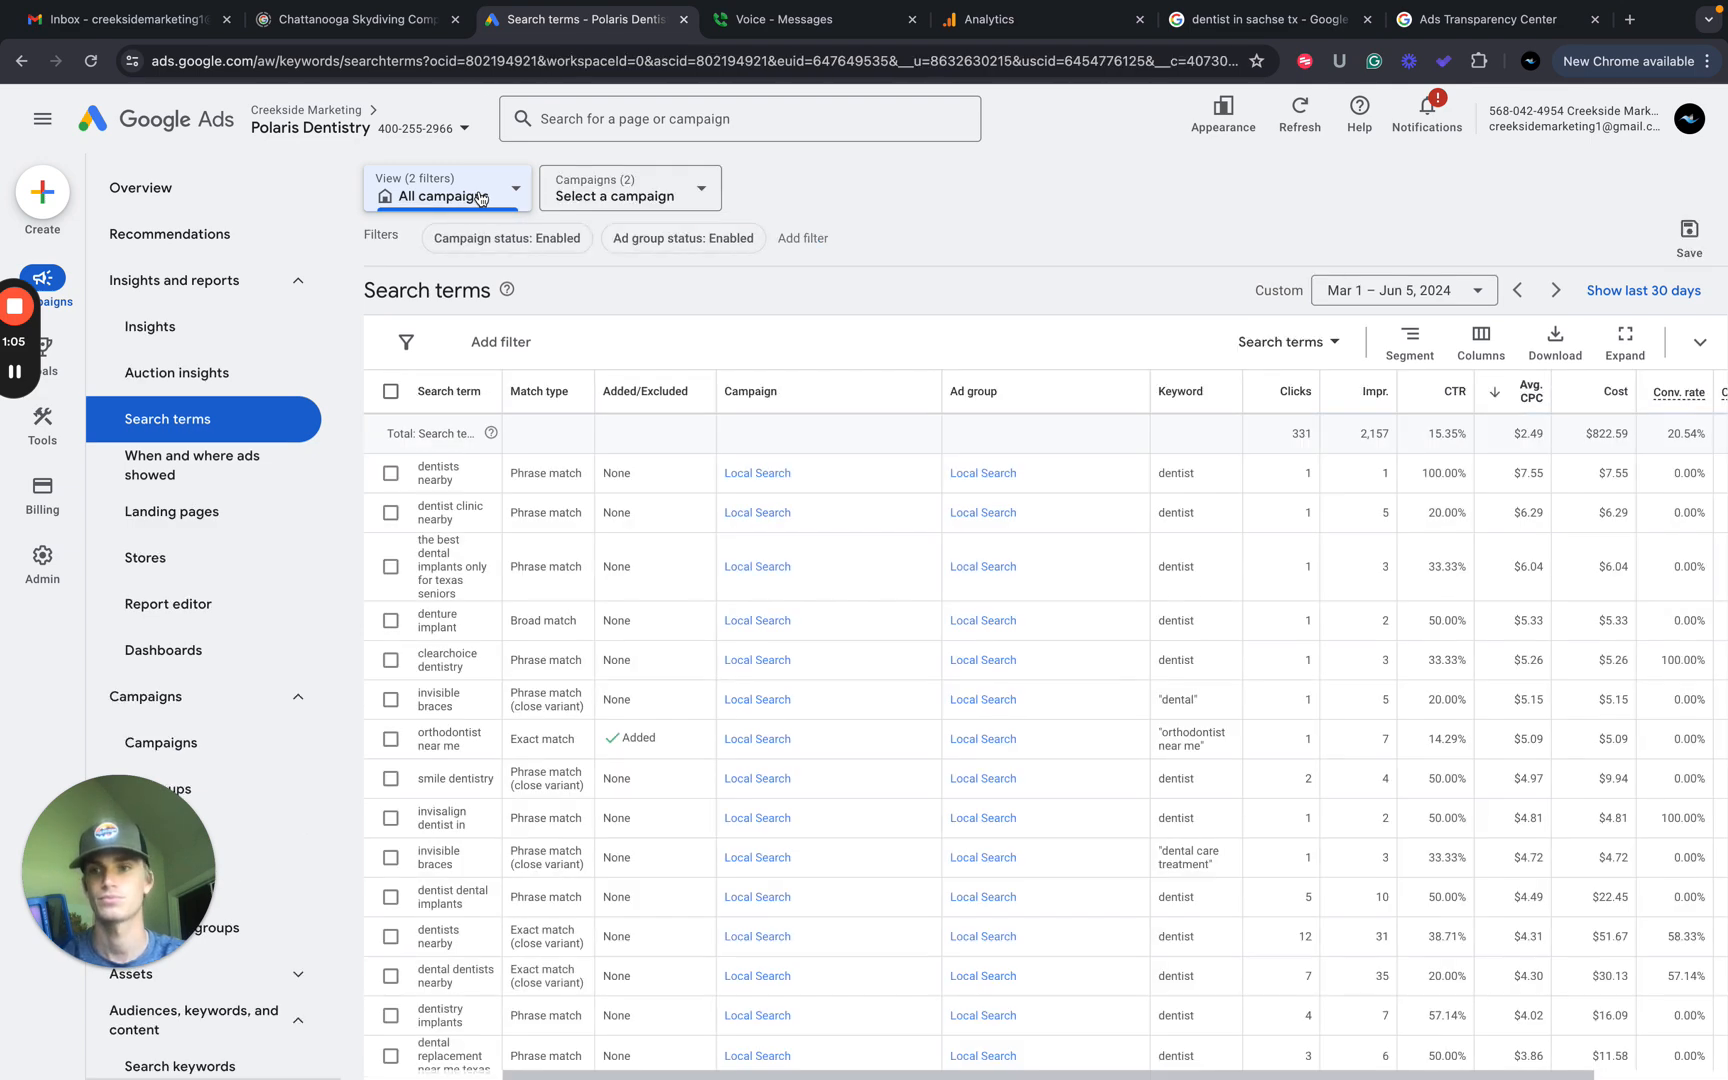
{"action": "scroll", "coordinate": [849, 510], "scroll_direction": "right", "scroll_amount": 3}
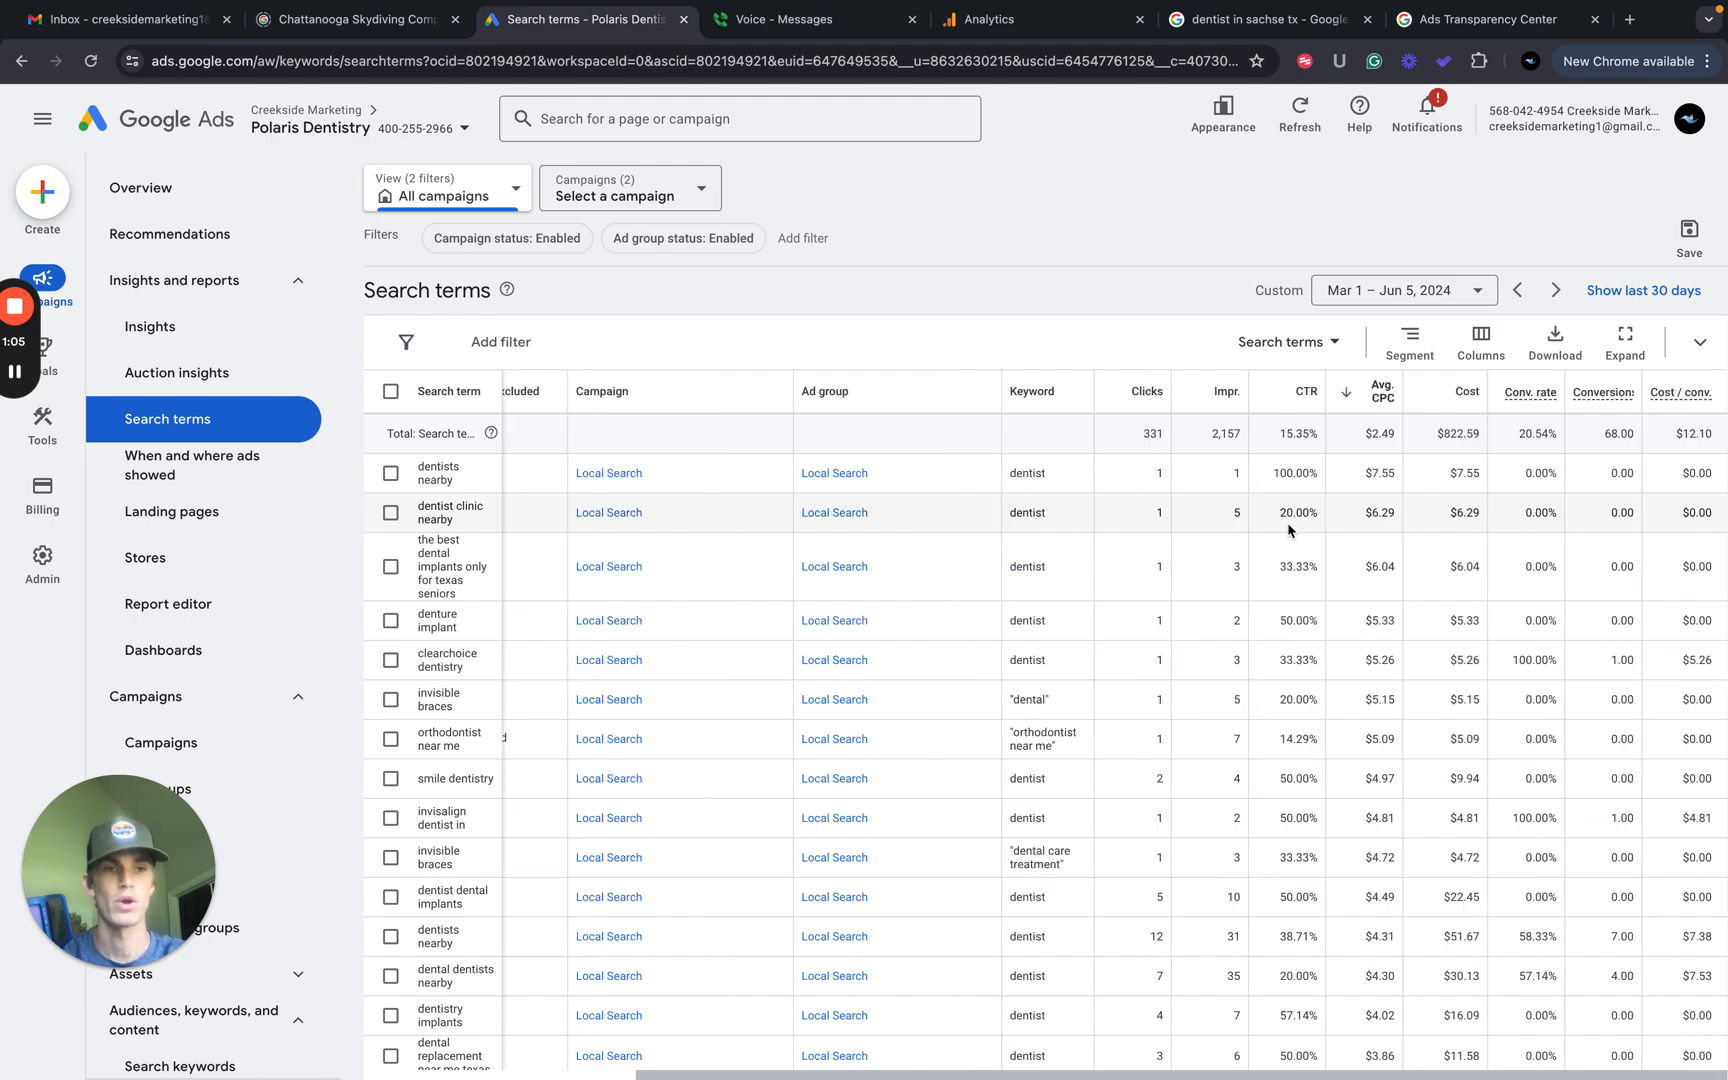
{"action": "left_click", "coordinate": [1528, 396]}
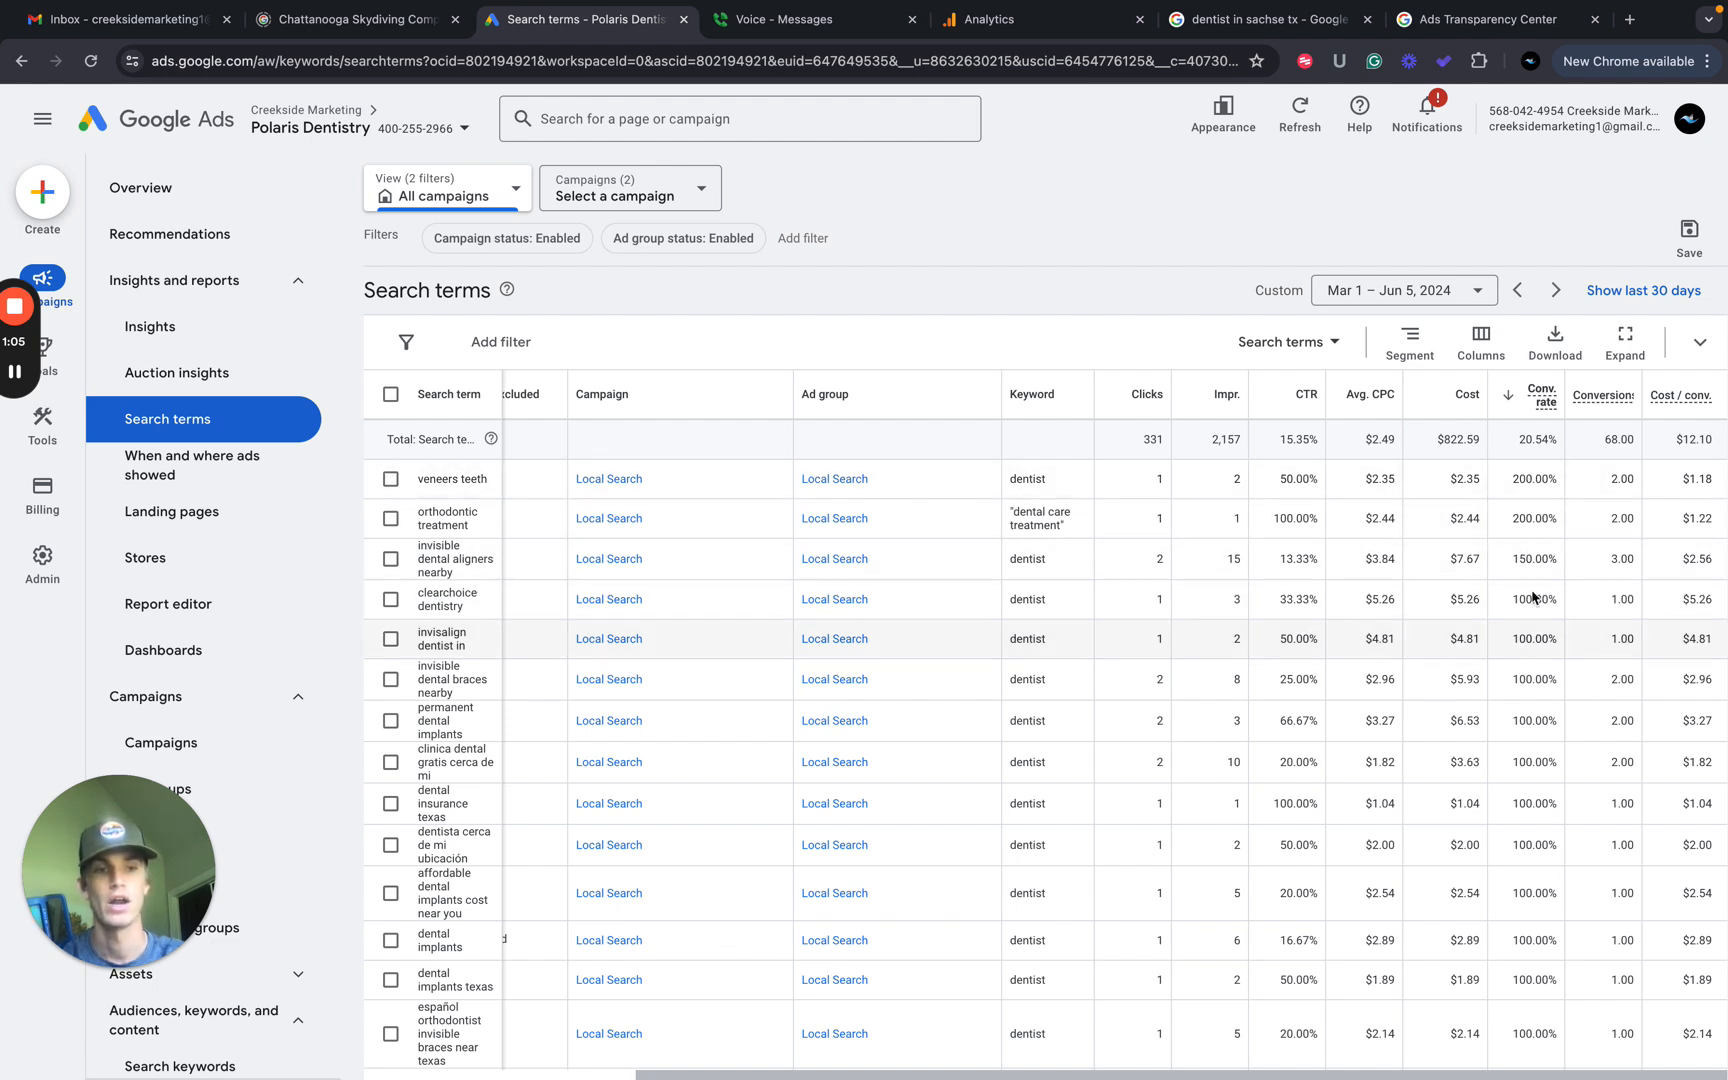
Back in the audit sheet, mark x in D72 for the conversion rate below 100% question and note "several different keywords" in F72.
{"action": "key", "text": "ctrl+Left"}
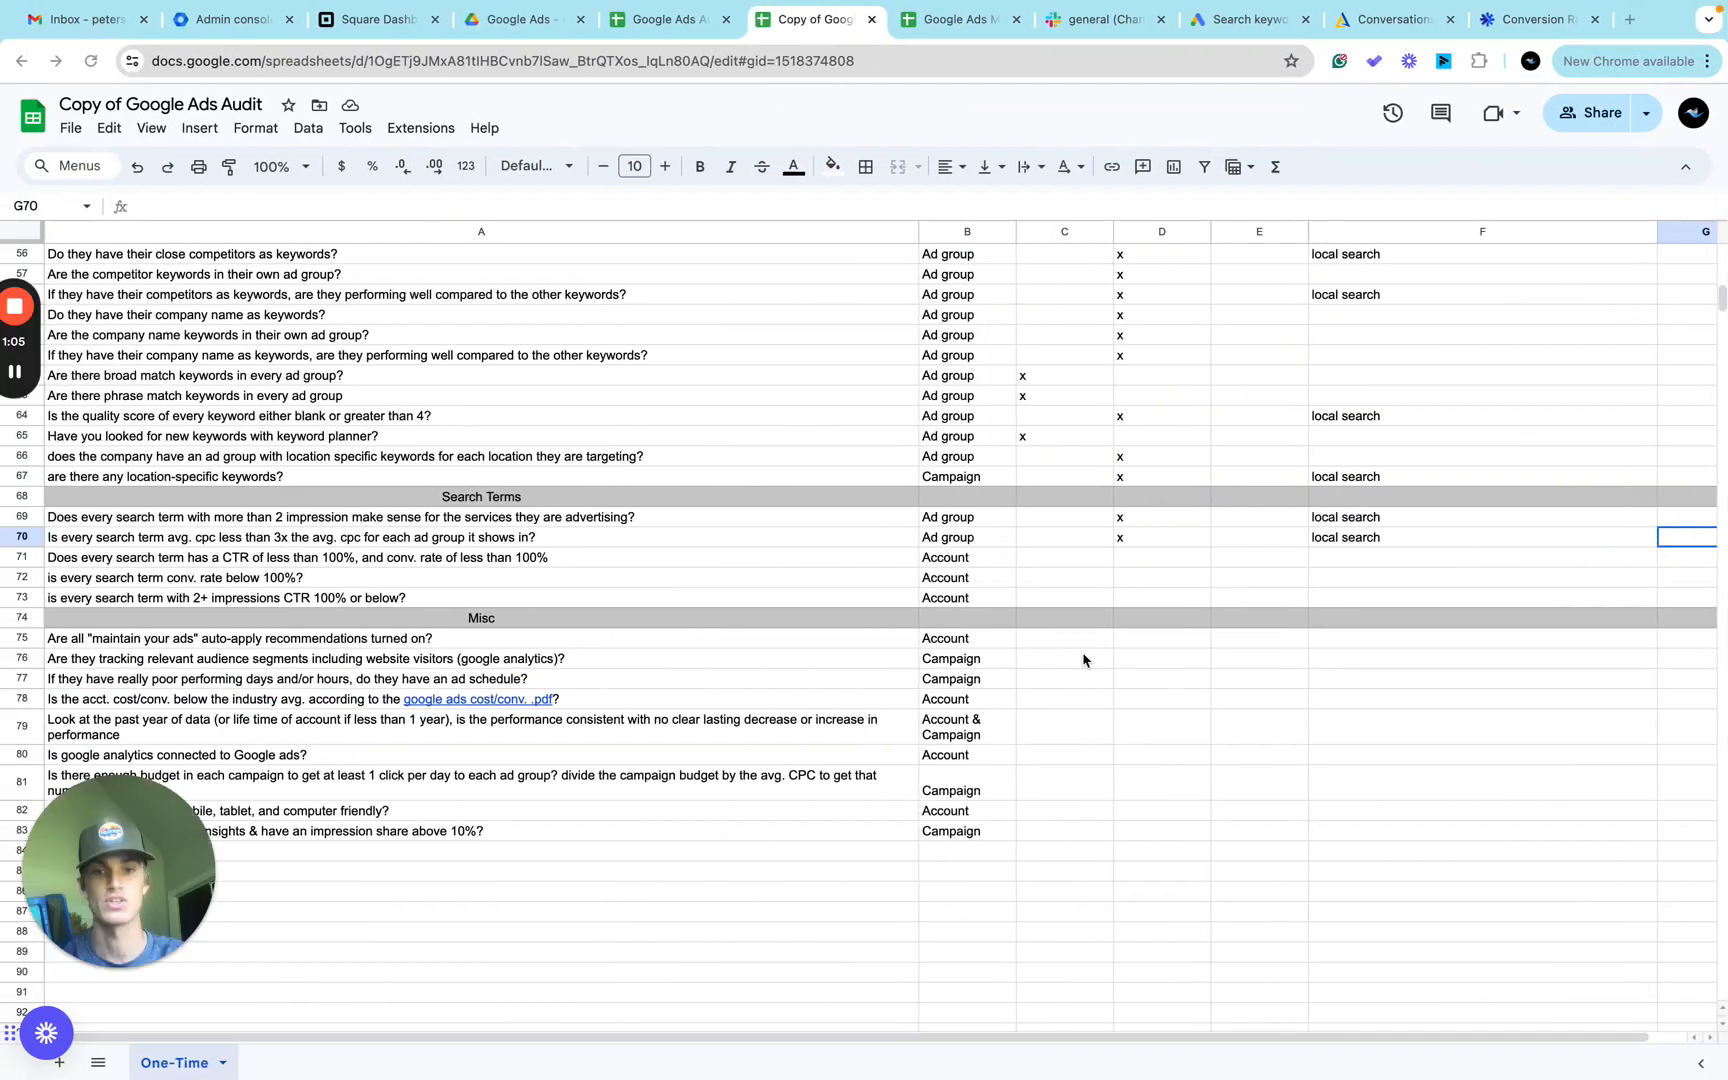
{"action": "left_click", "coordinate": [1152, 559]}
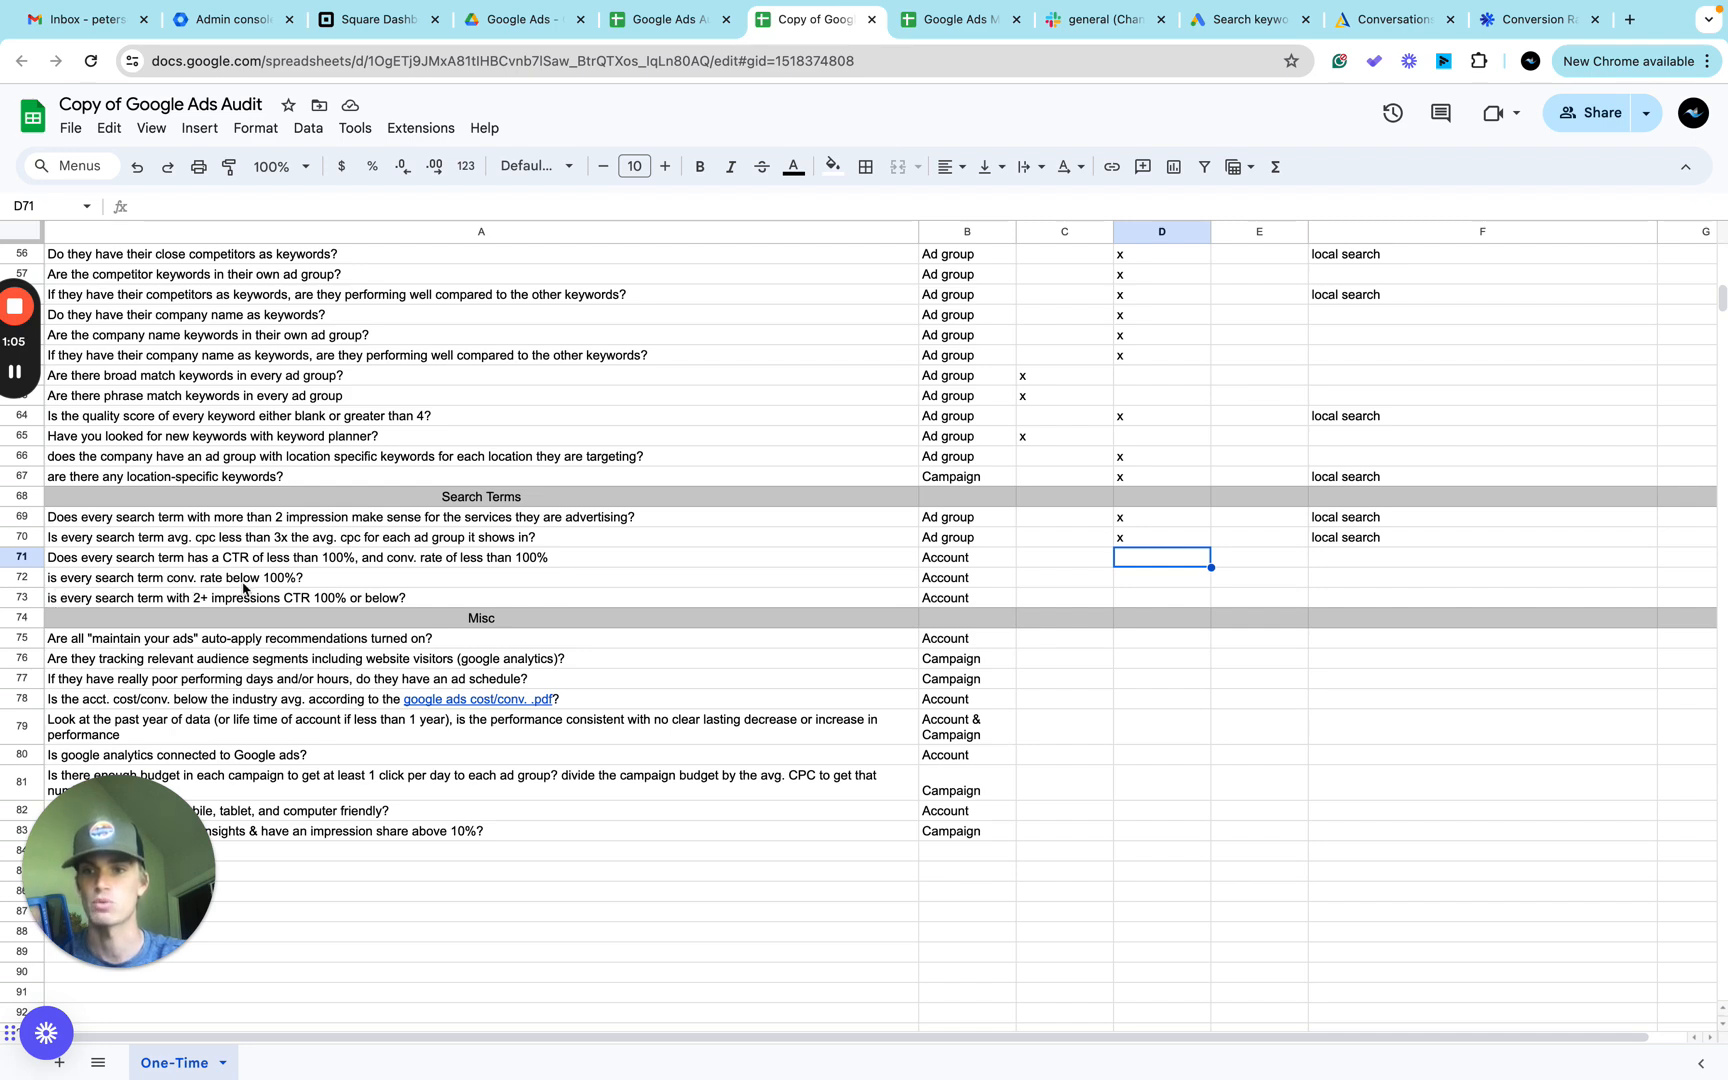
{"action": "left_click", "coordinate": [1138, 580]}
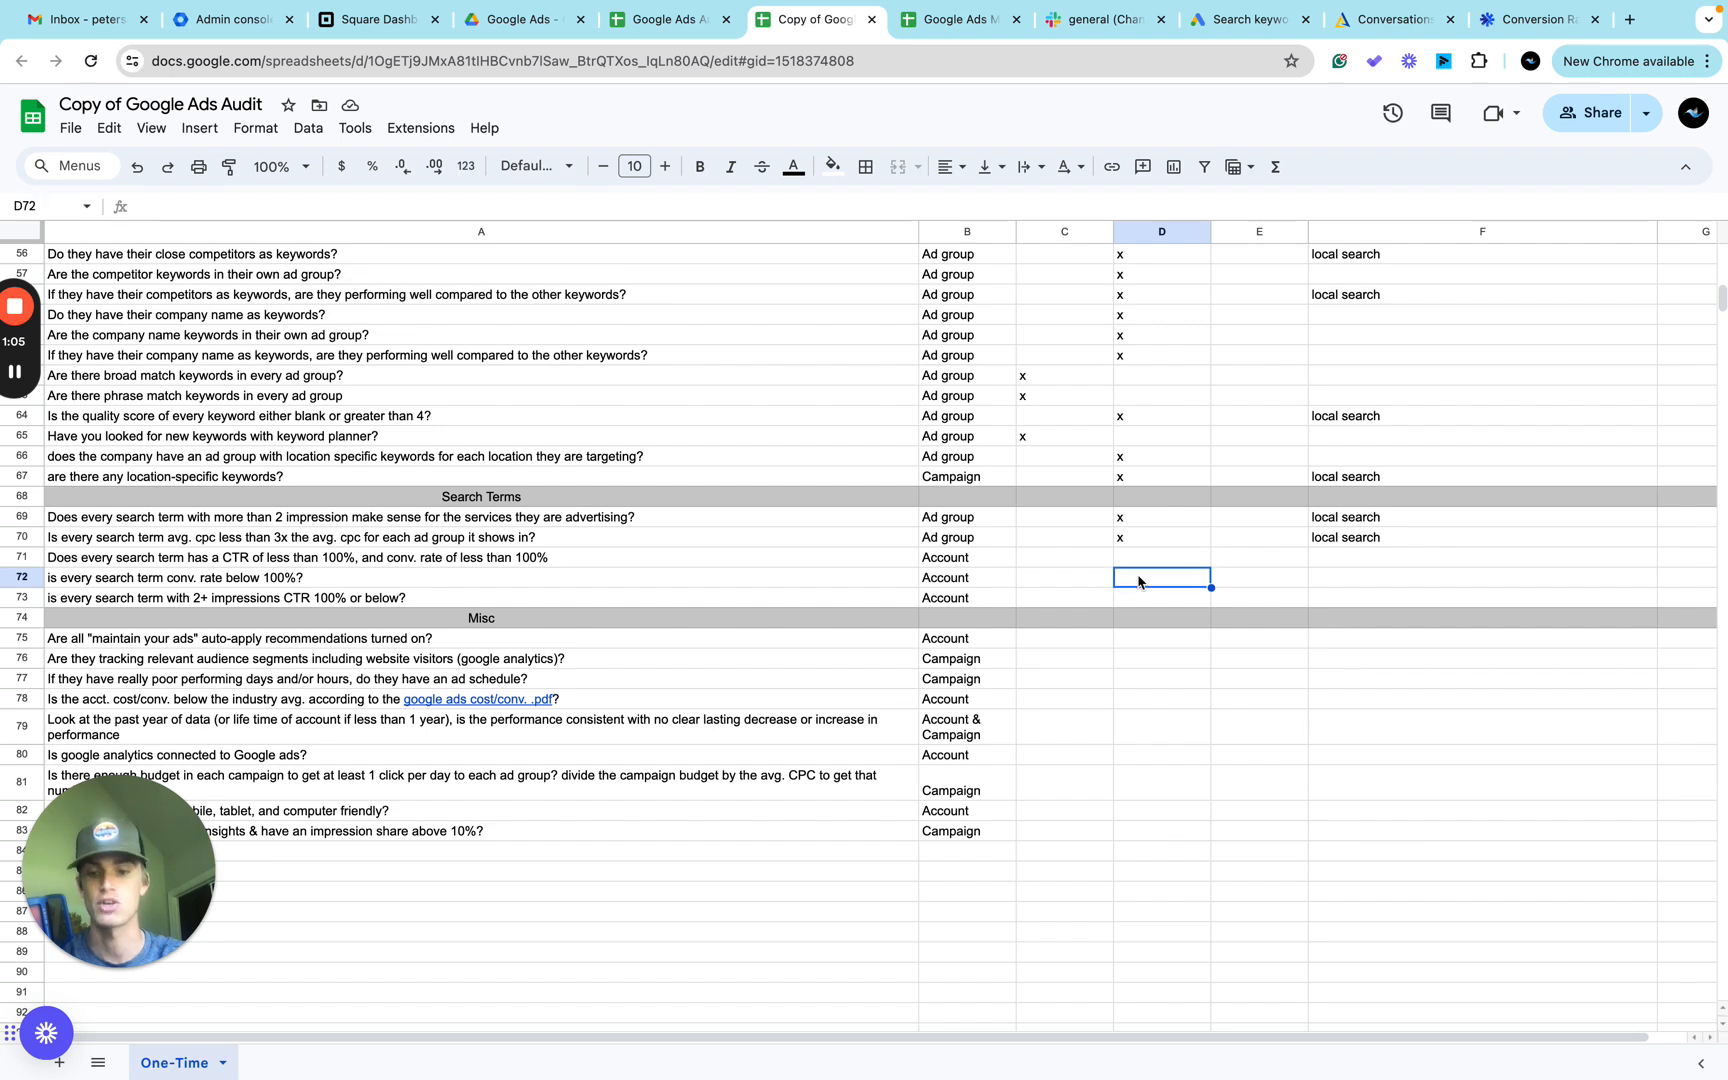
{"action": "type", "text": "x"}
{"action": "left_click", "coordinate": [1401, 581]}
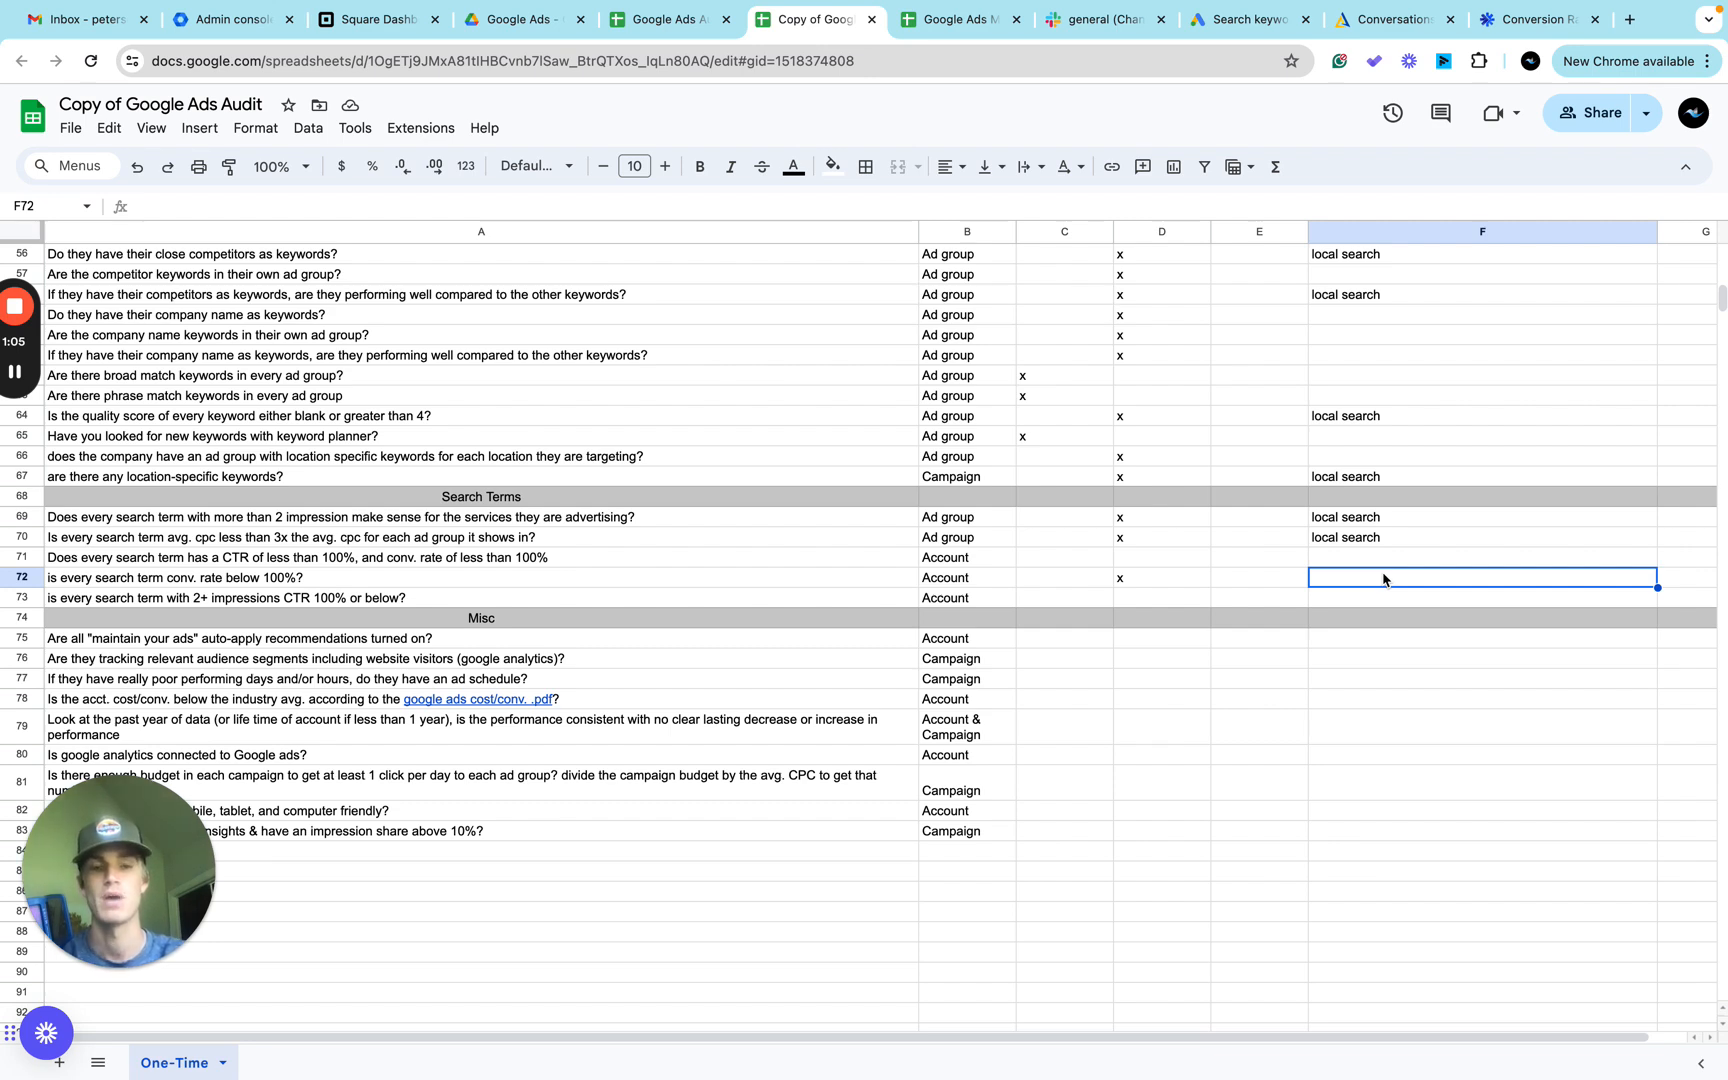
{"action": "double_click", "coordinate": [1383, 577]}
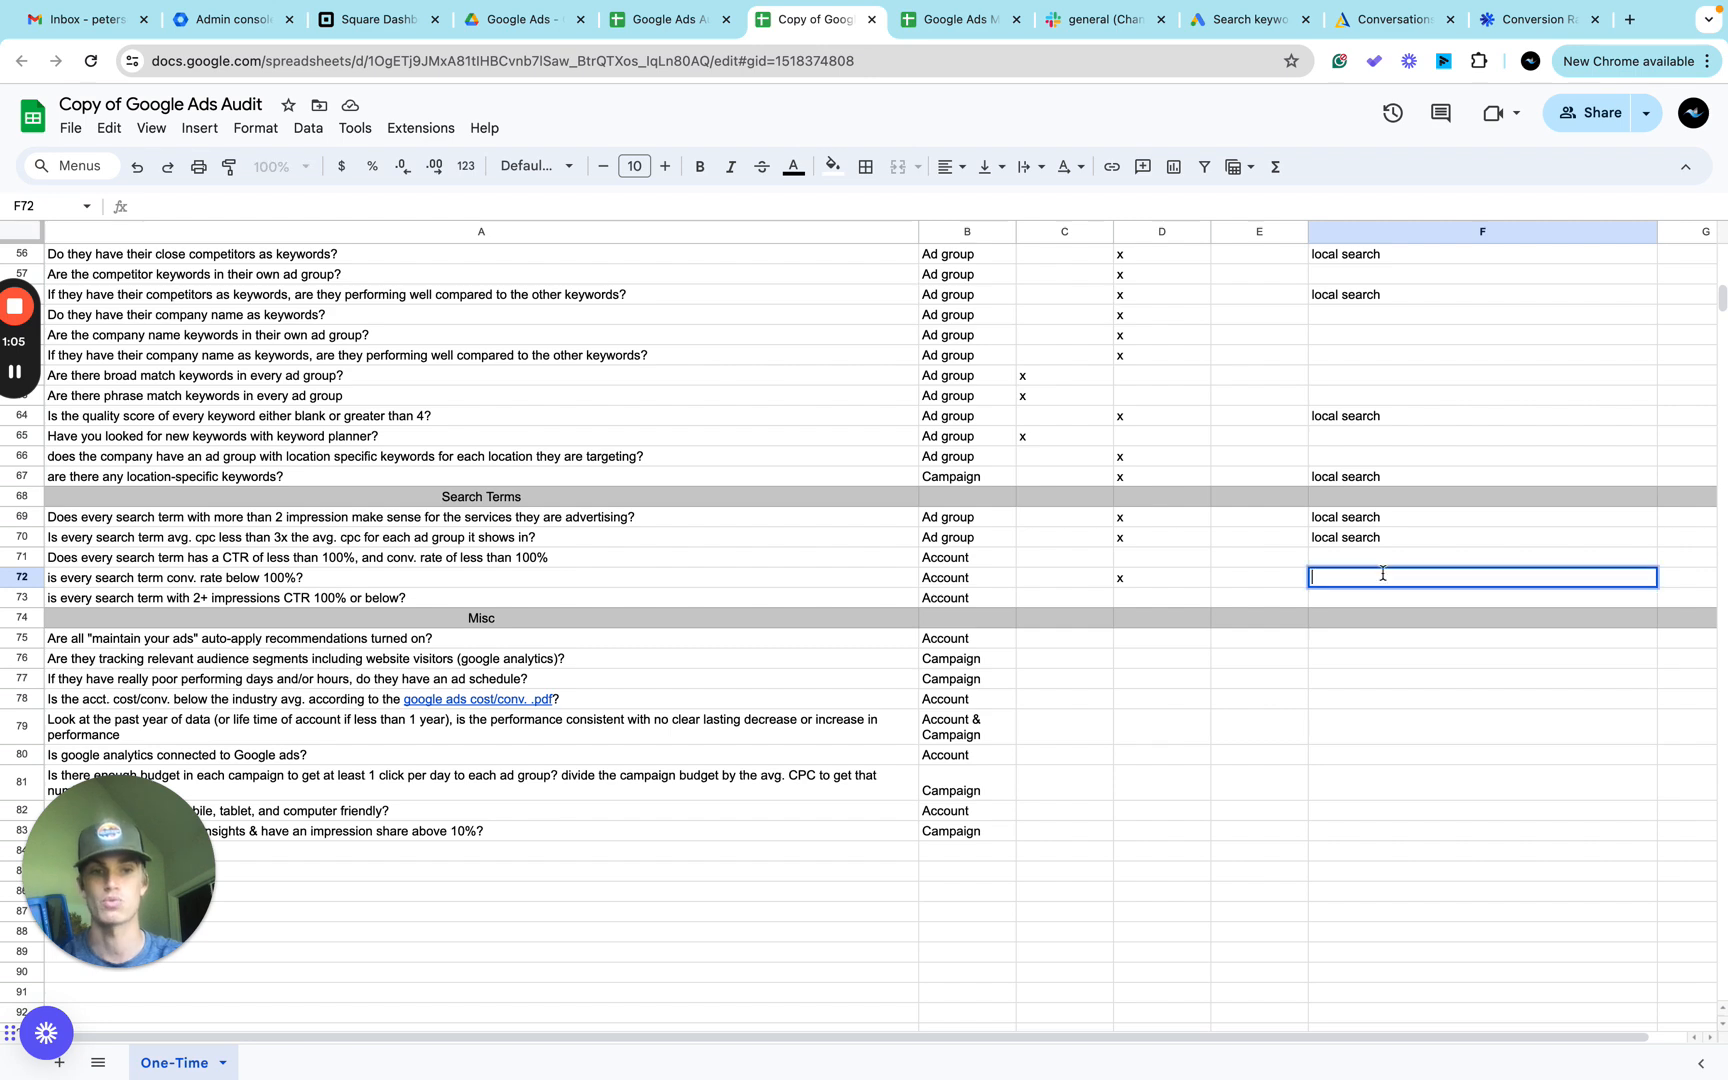
{"action": "type", "text": "several"}
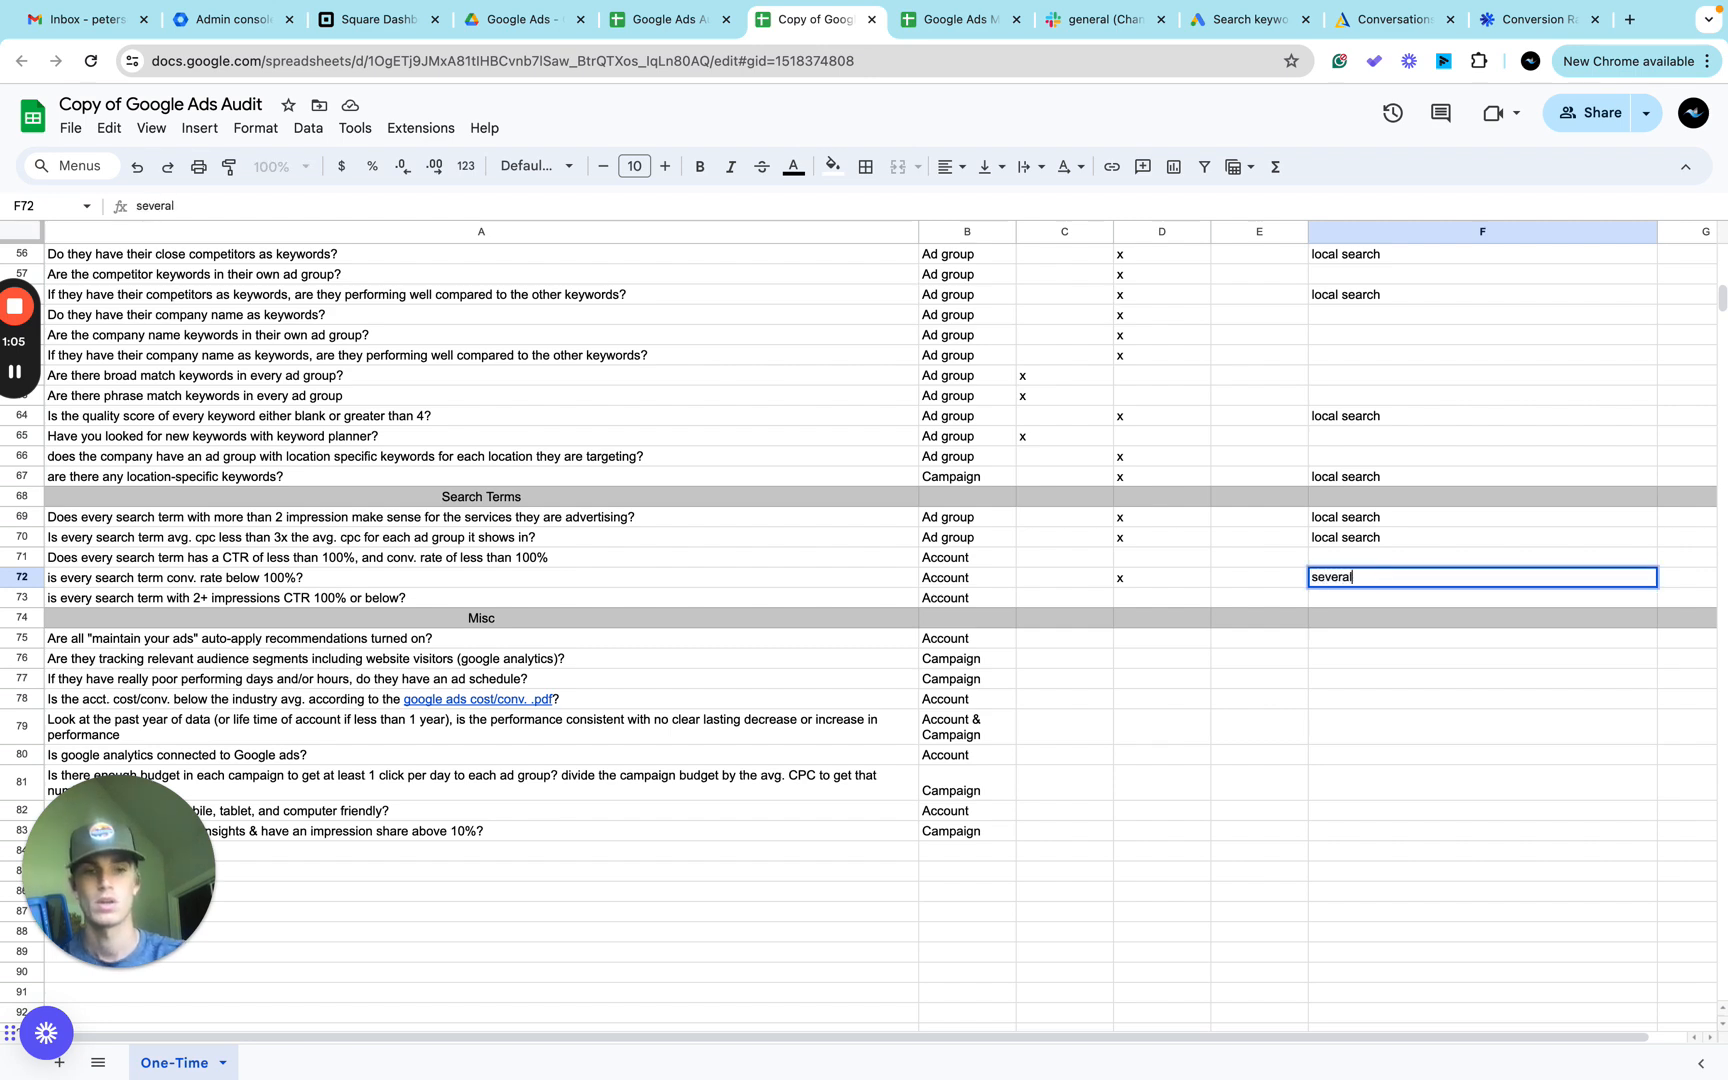
{"action": "type", "text": " different "}
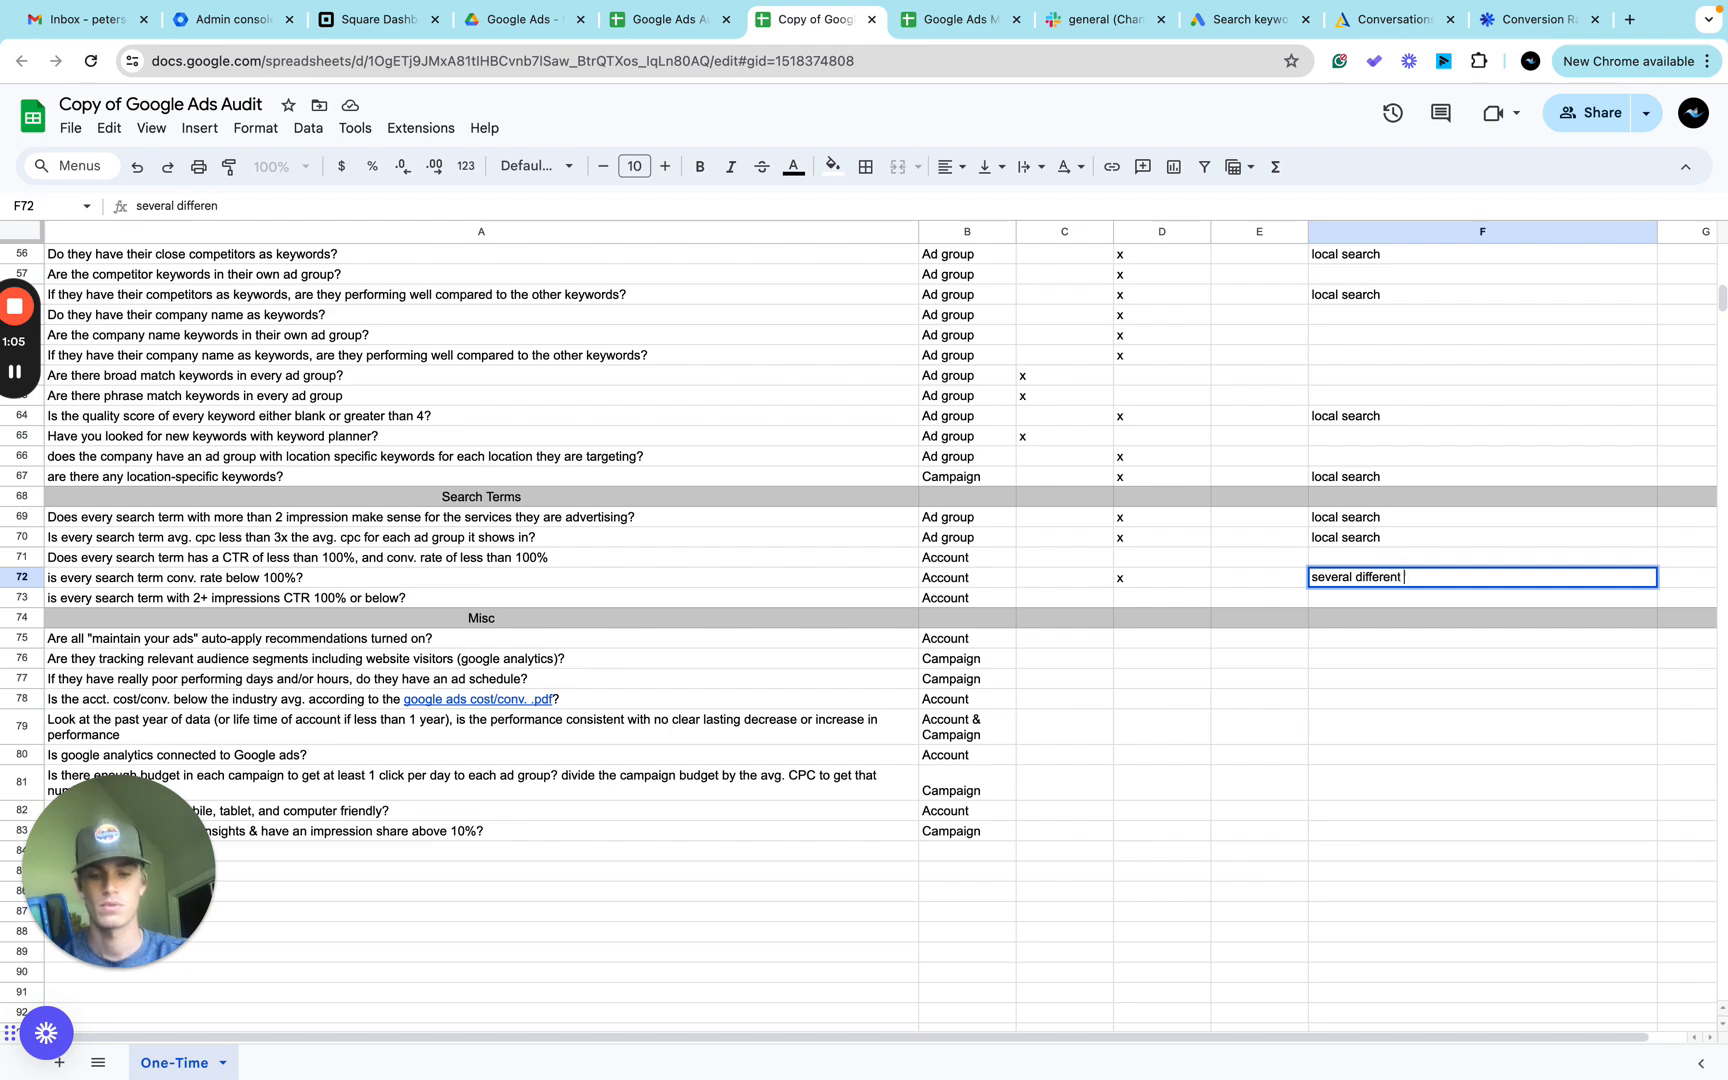
{"action": "type", "text": "keywords"}
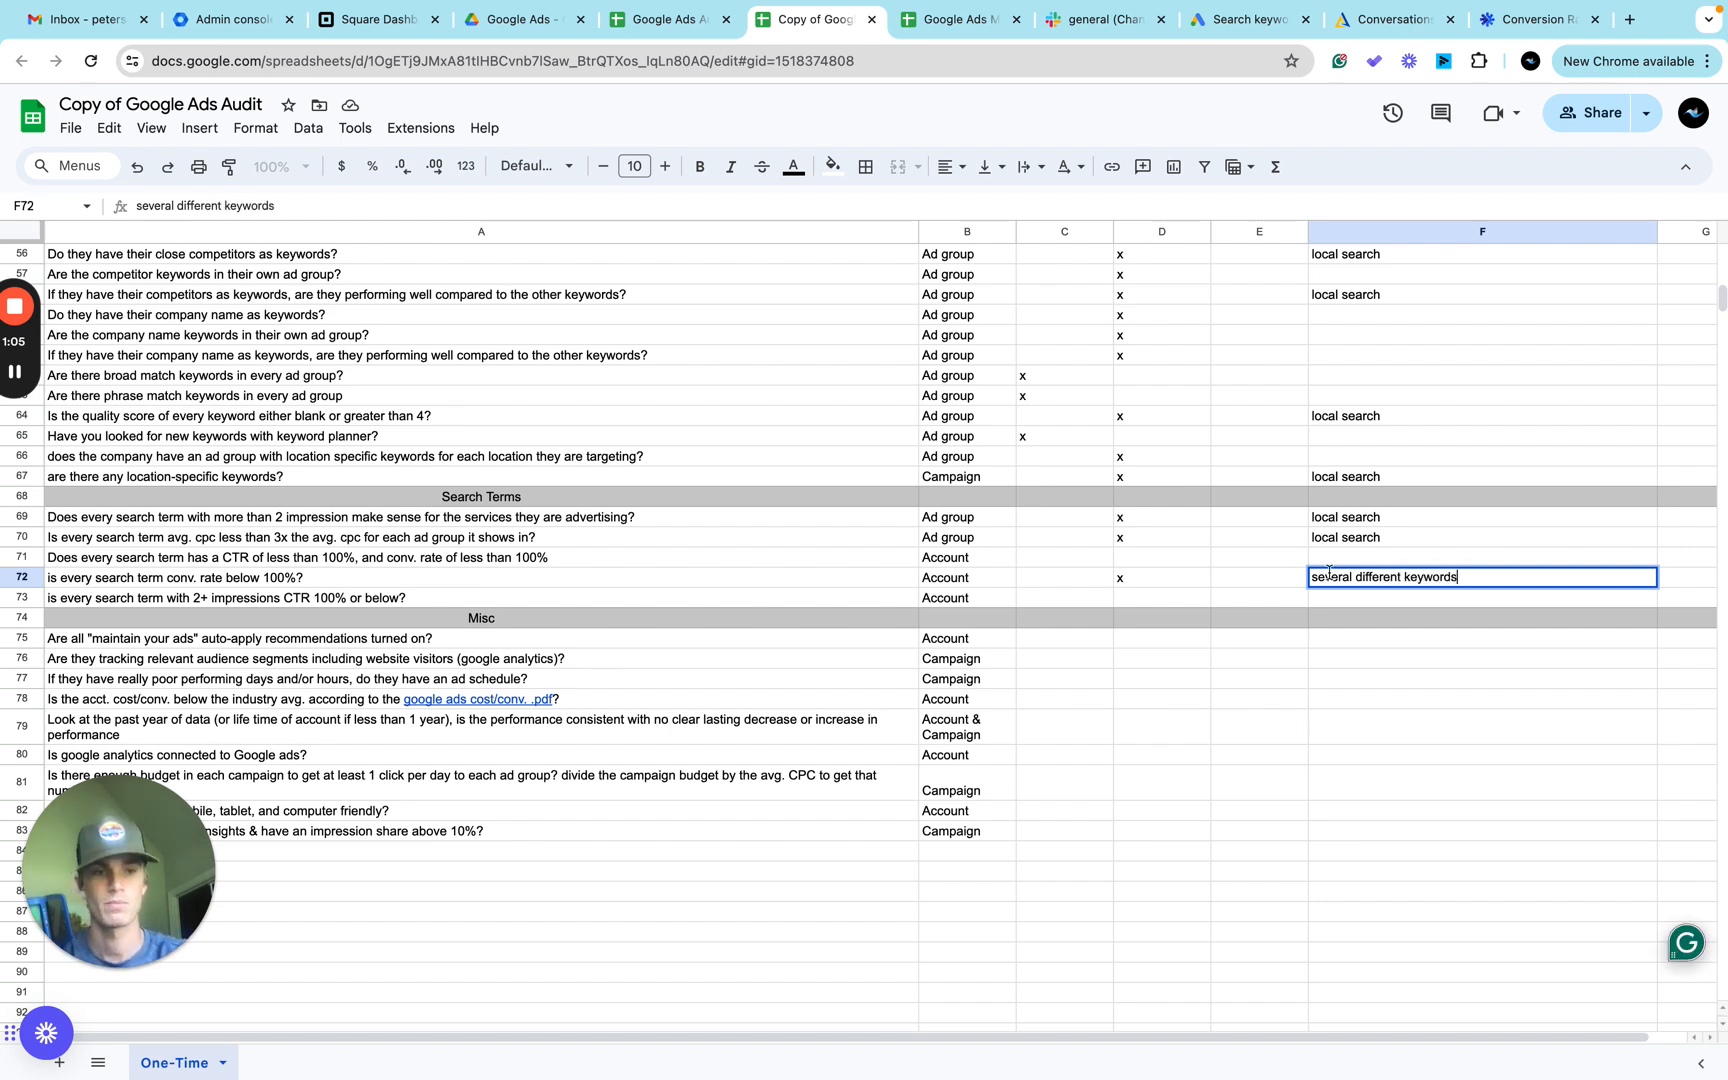
Switch to Google Ads and sort the all-campaigns search terms report by CTR, highest first.
{"action": "left_click", "coordinate": [1264, 578]}
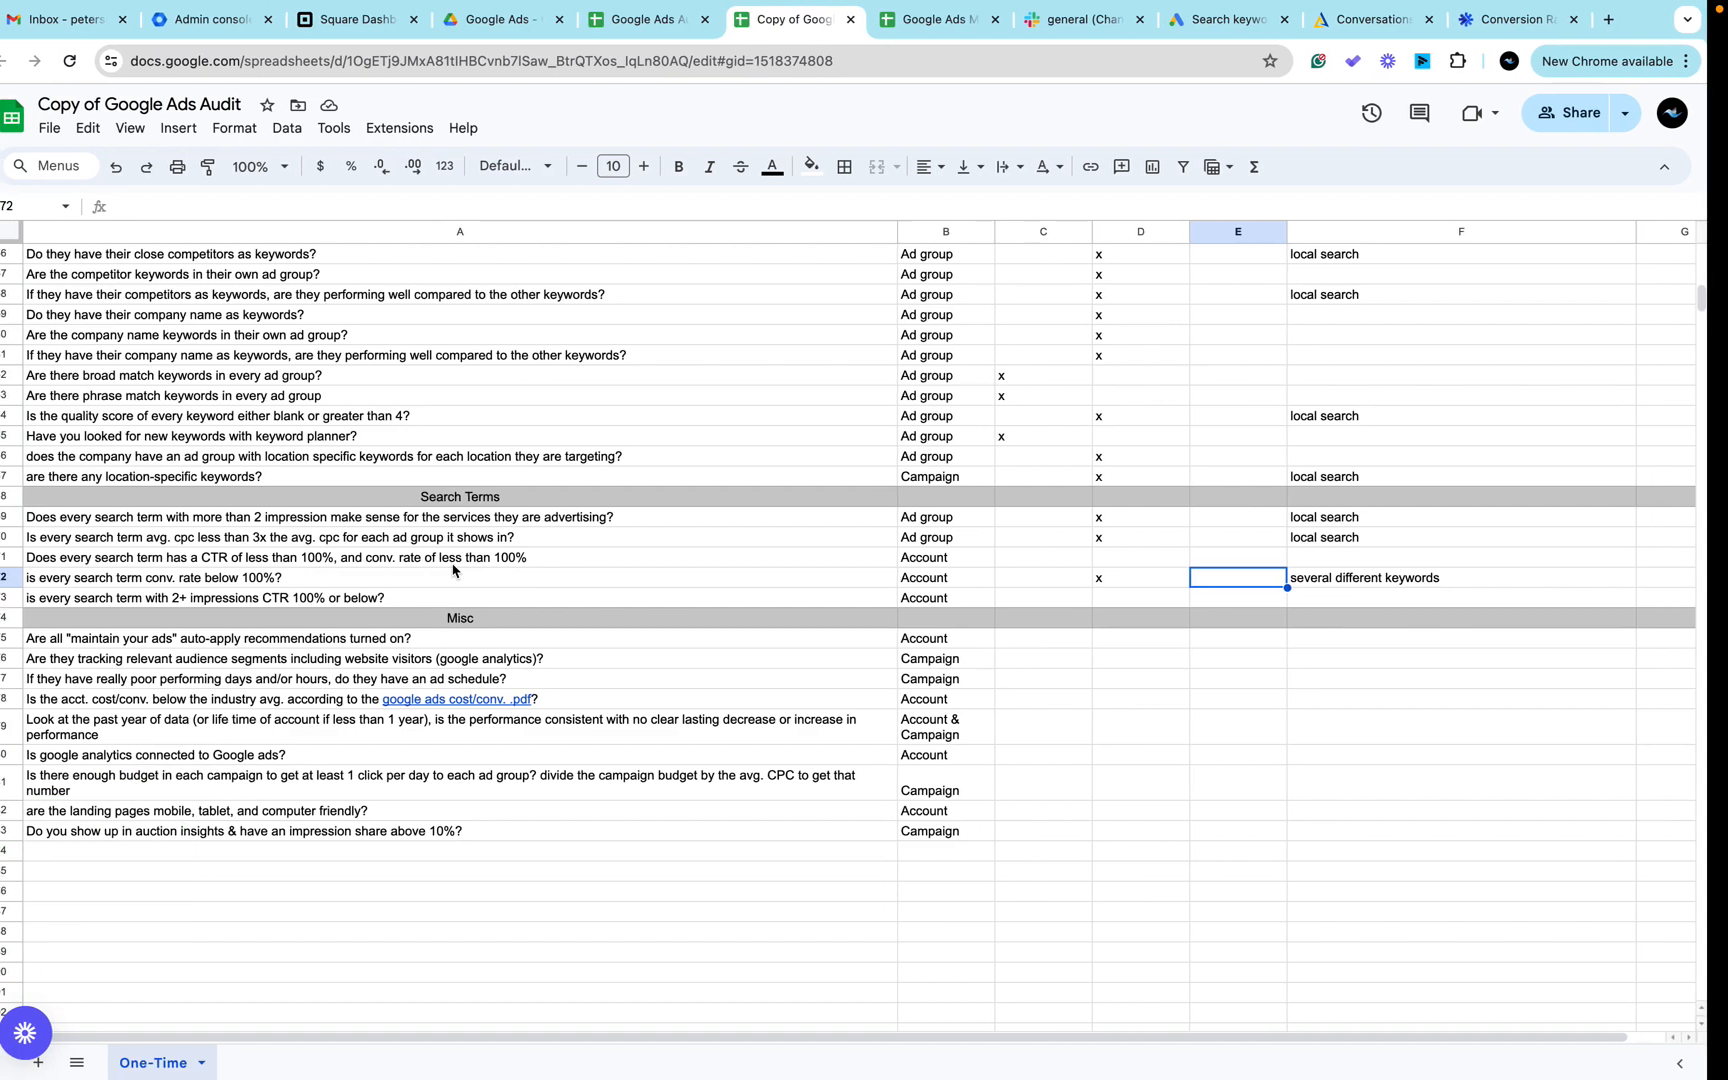
{"action": "key", "text": "ctrl+Right"}
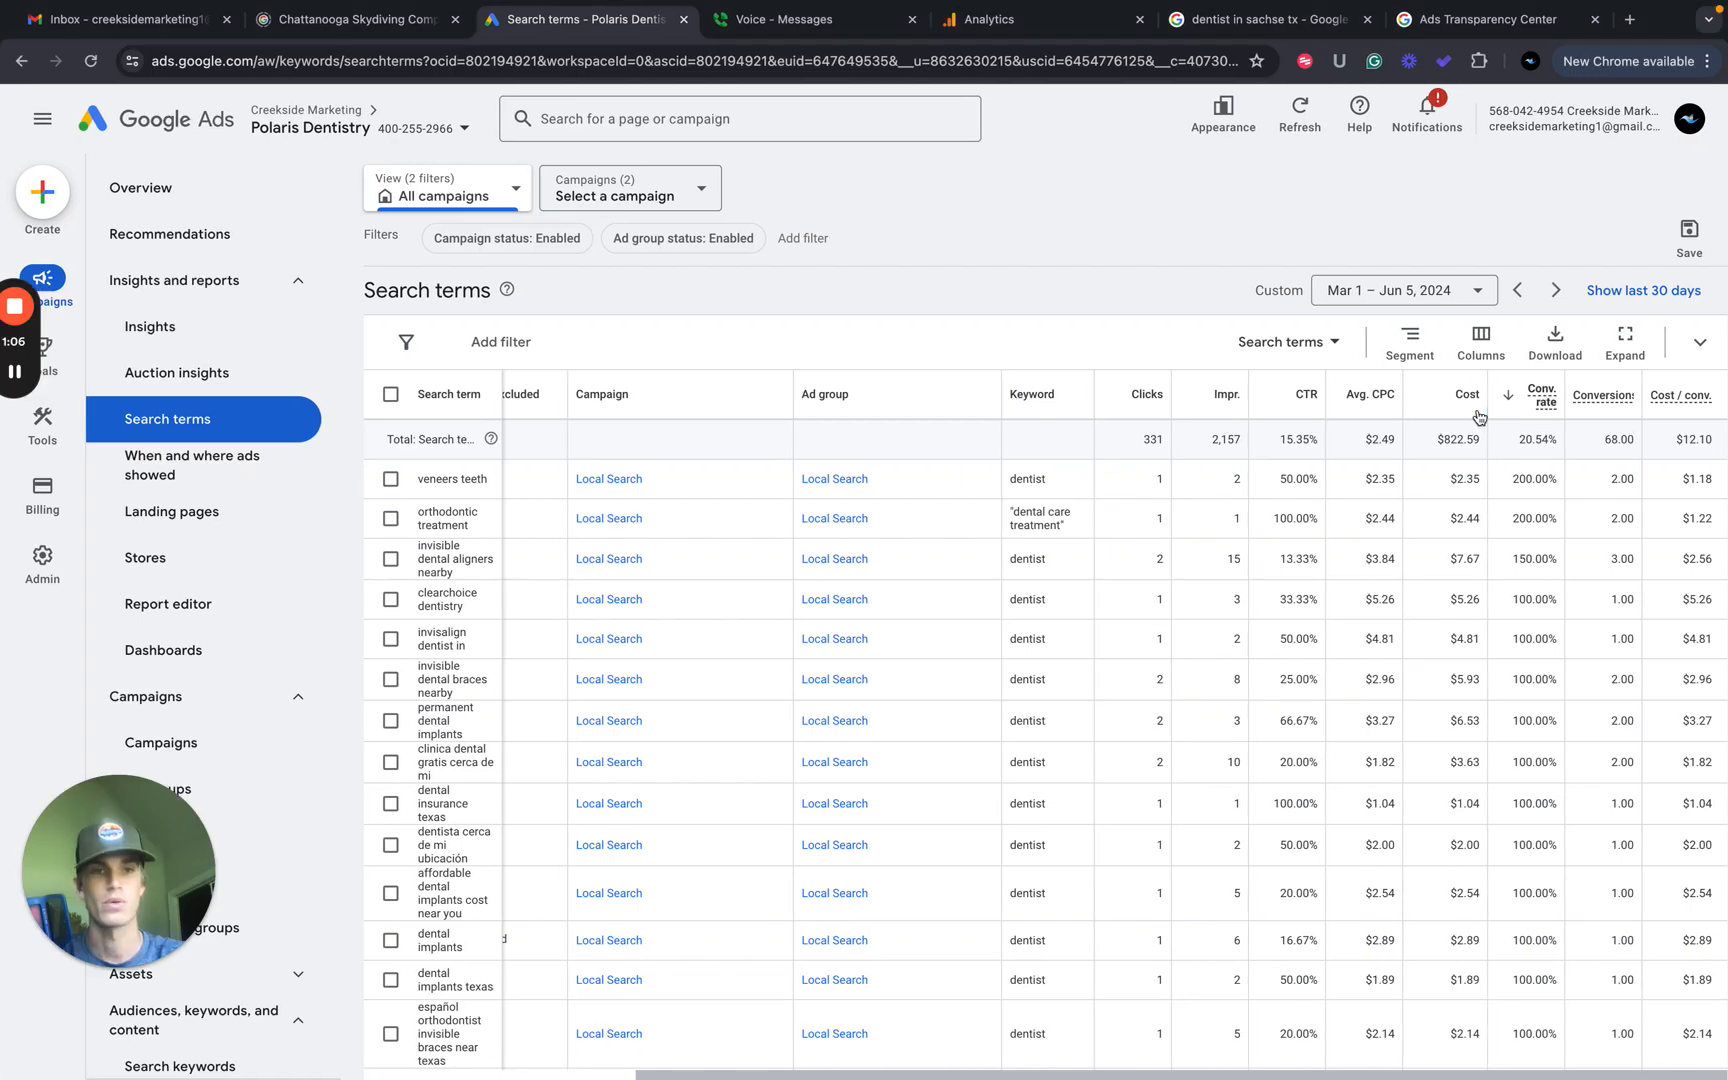
{"action": "left_click", "coordinate": [1310, 390]}
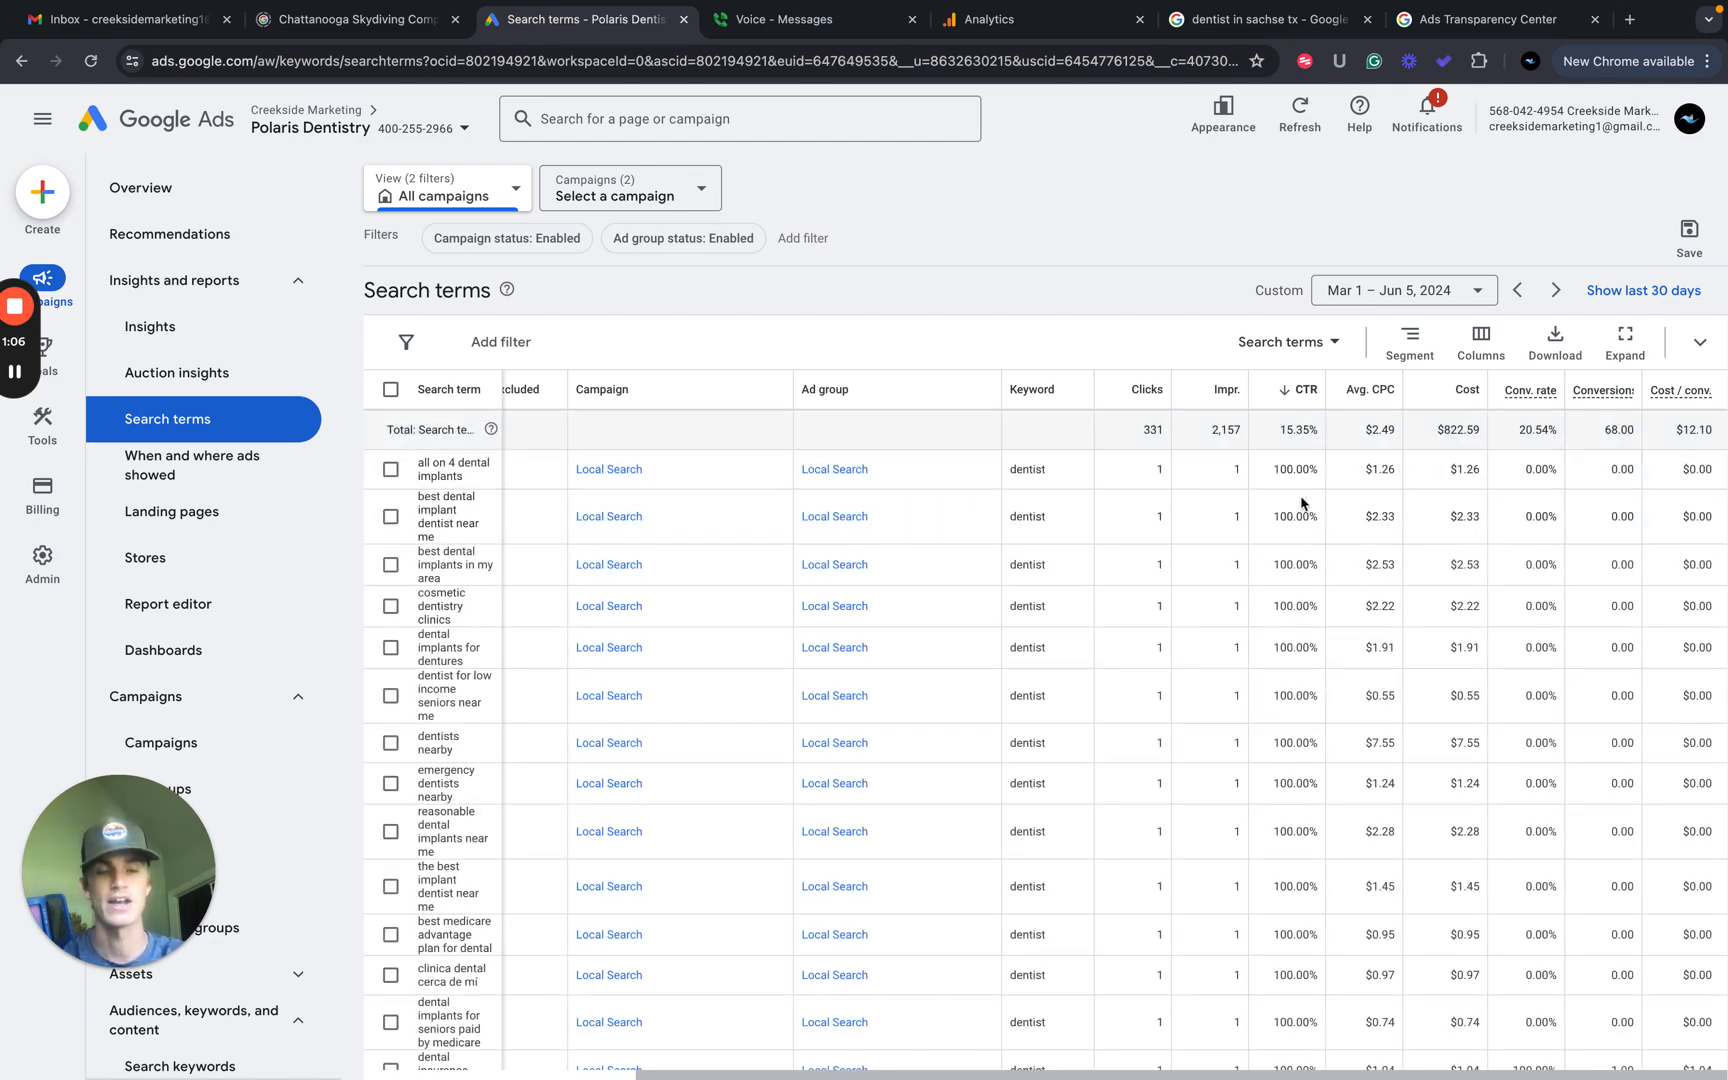
Back in the audit sheet, mark x in C71 for the question about every search term's CTR being less than 100%.
{"action": "key", "text": "ctrl+Left"}
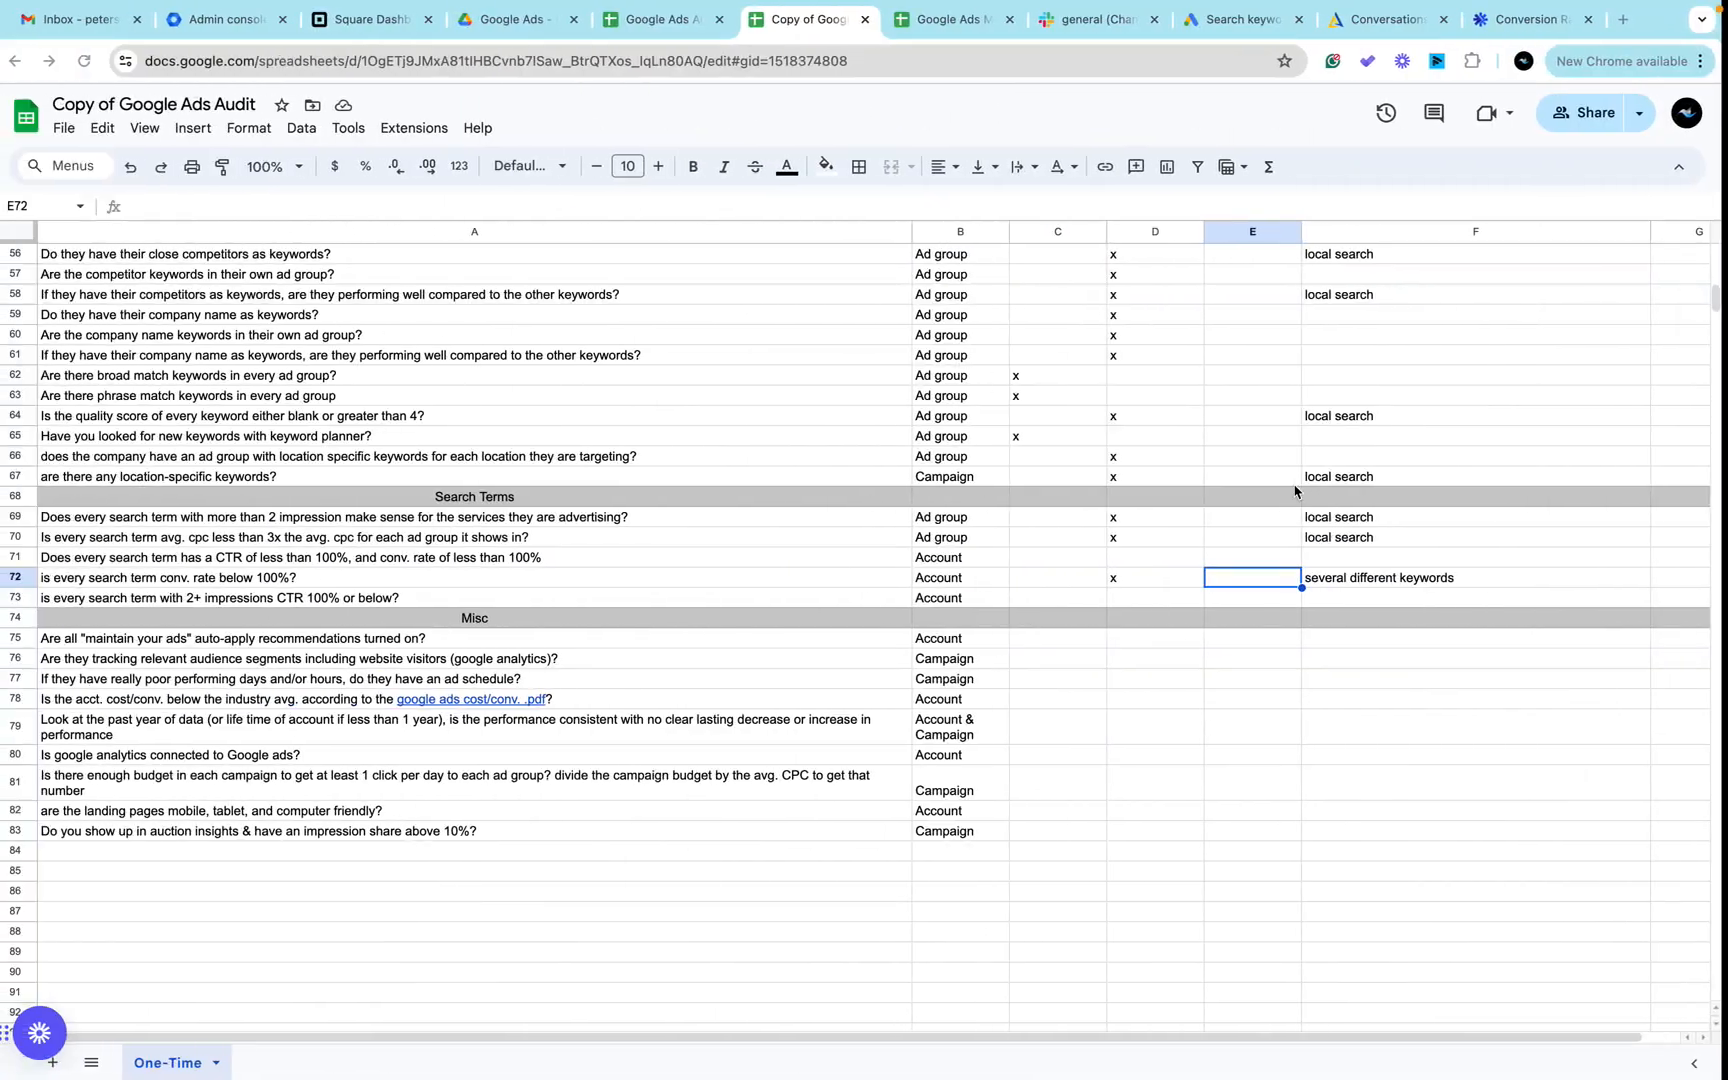
{"action": "left_click", "coordinate": [1068, 563]}
{"action": "type", "text": "x"}
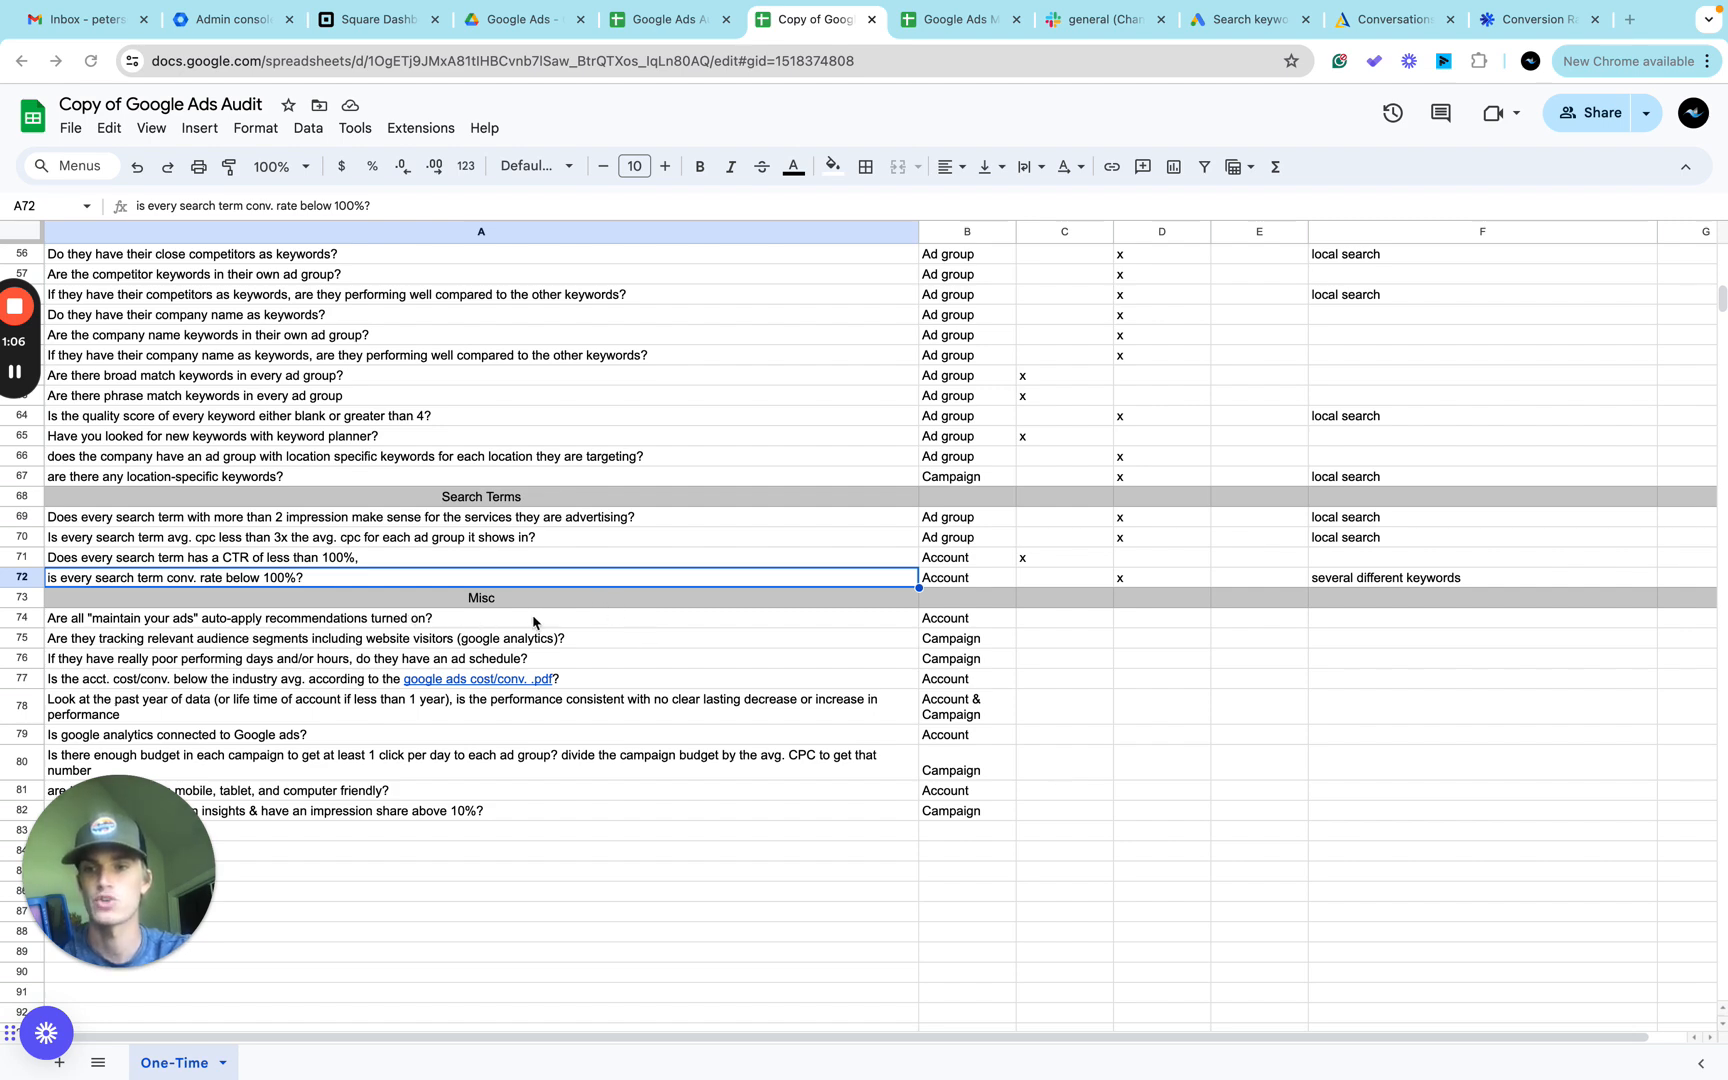
Check the "Maintain your ads" auto-apply recommendations in Google Ads and mark x in C74 of the audit sheet.
{"action": "key", "text": "ctrl+Right"}
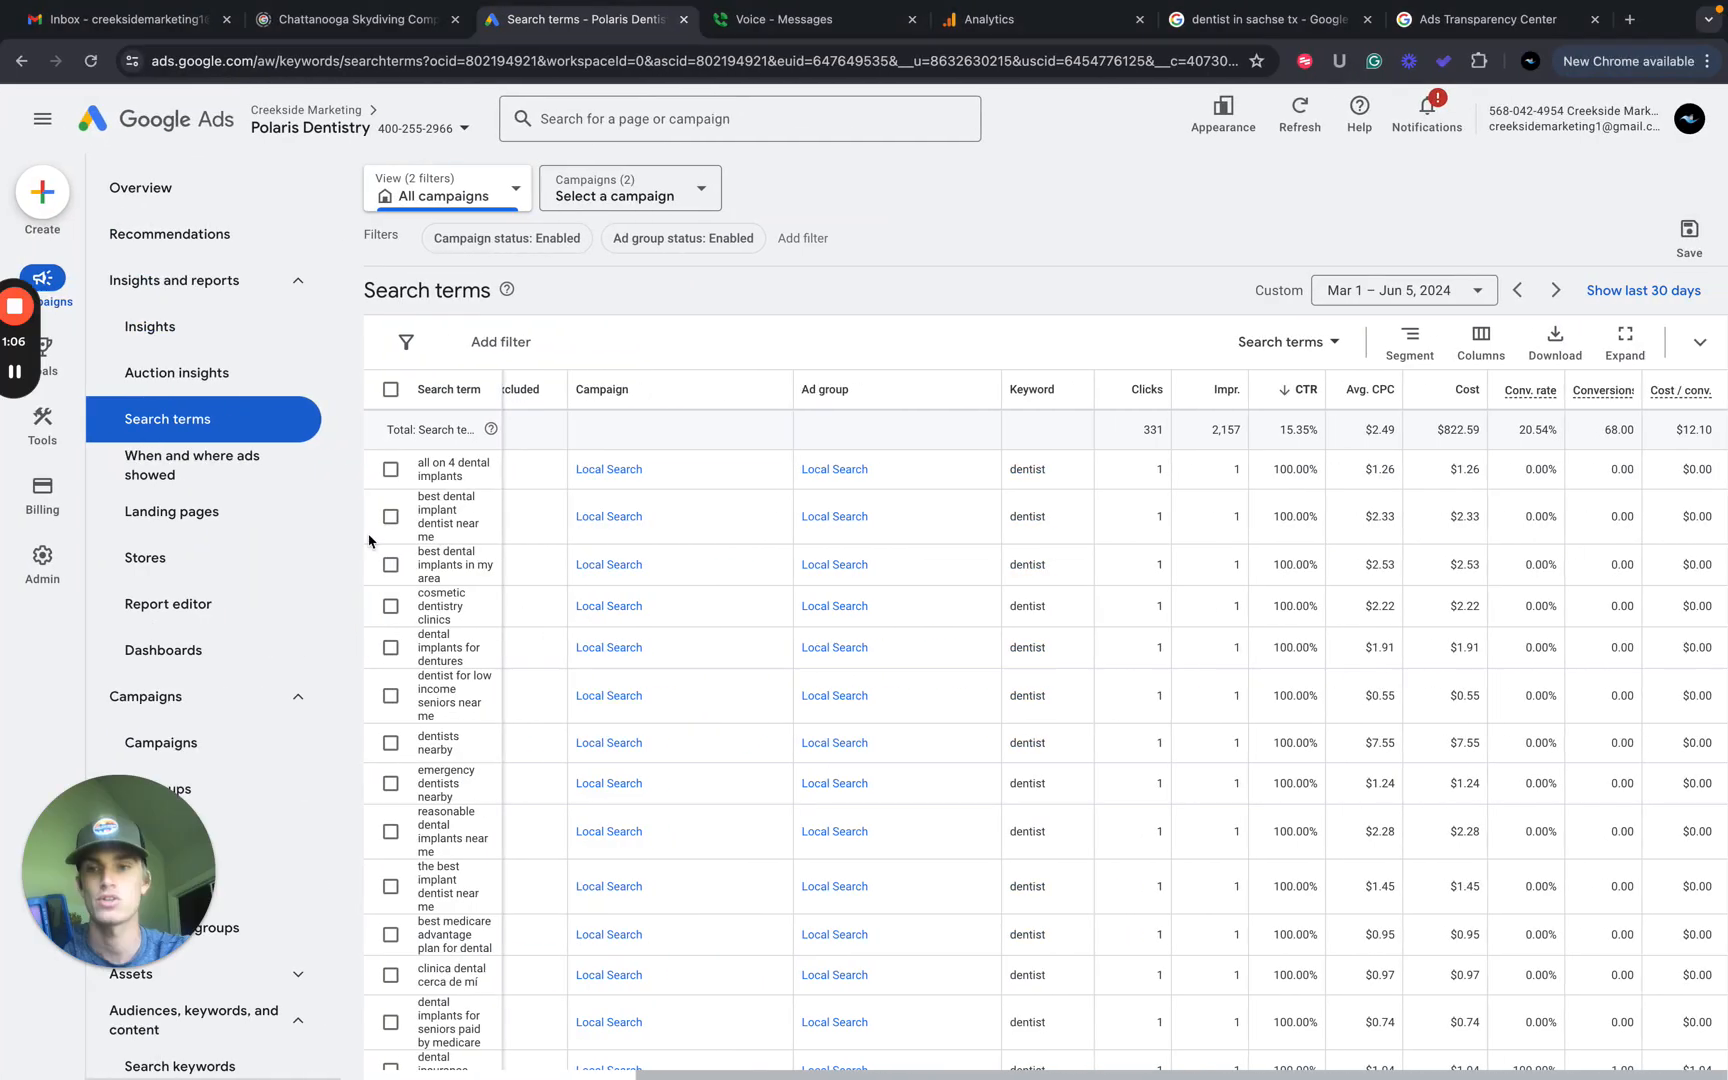
{"action": "left_click", "coordinate": [213, 236]}
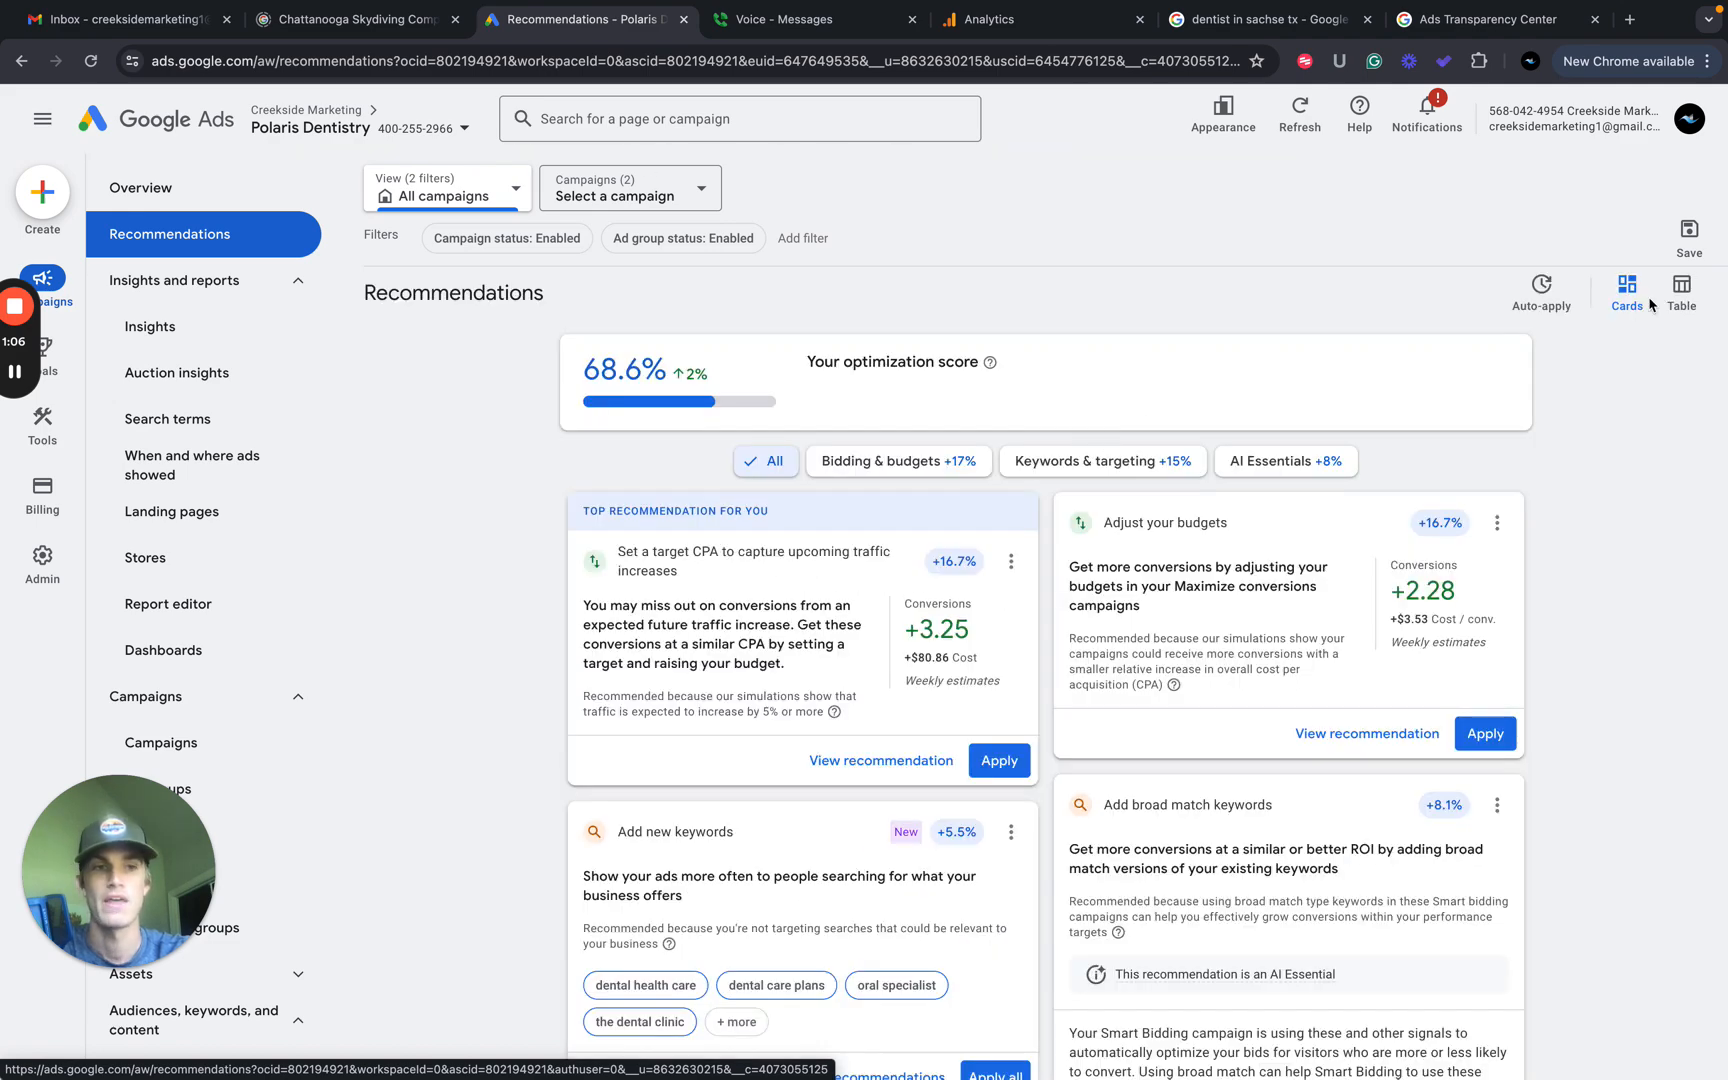
{"action": "left_click", "coordinate": [1541, 290]}
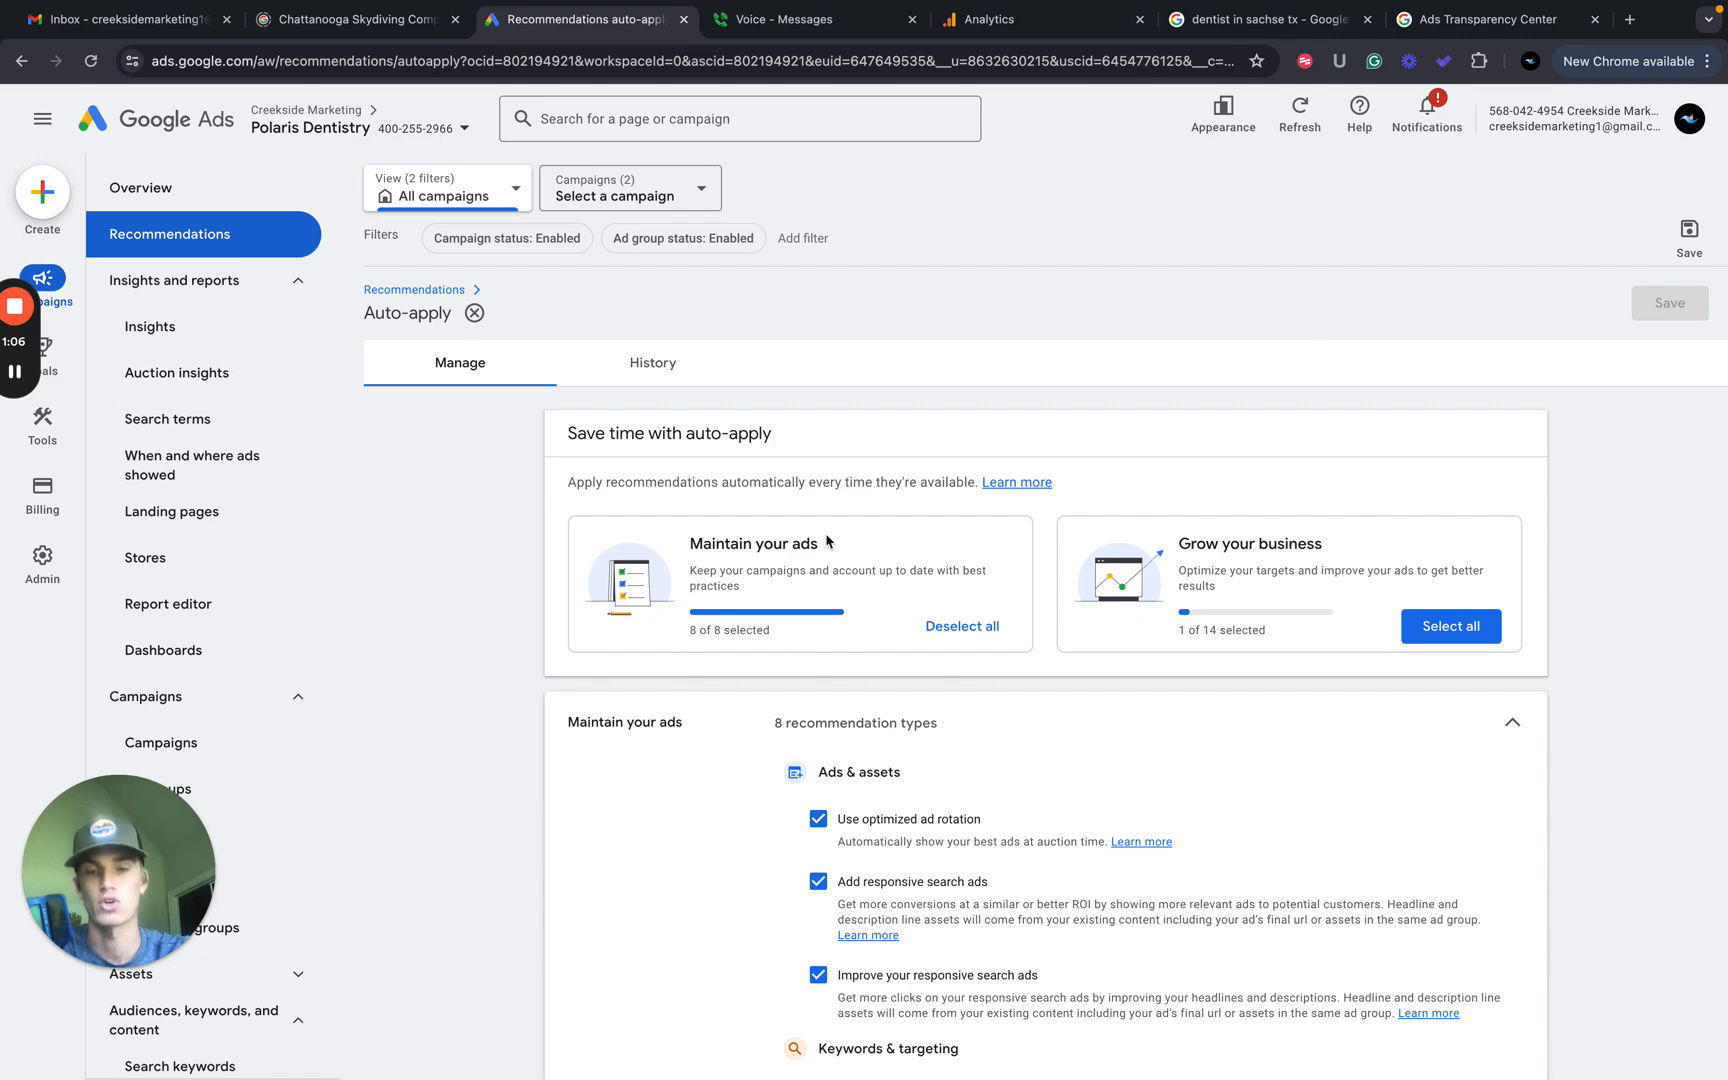
{"action": "key", "text": "ctrl+Left"}
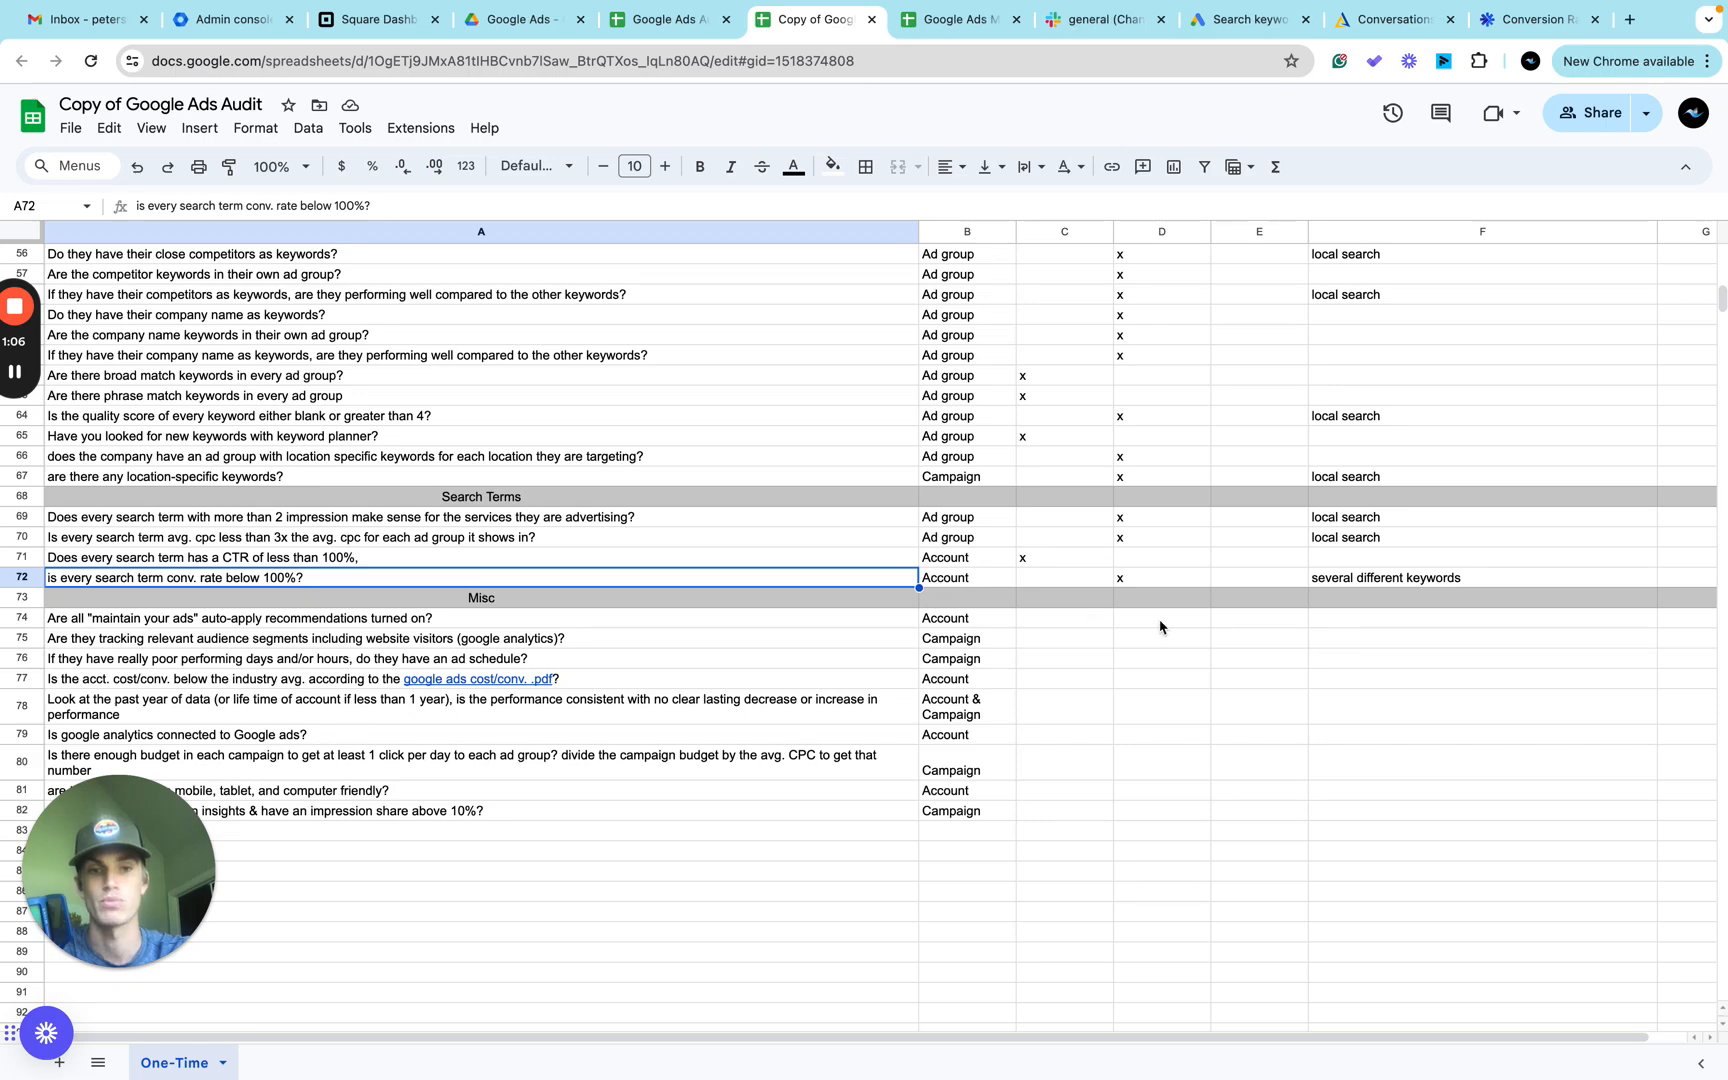
{"action": "type", "text": "x"}
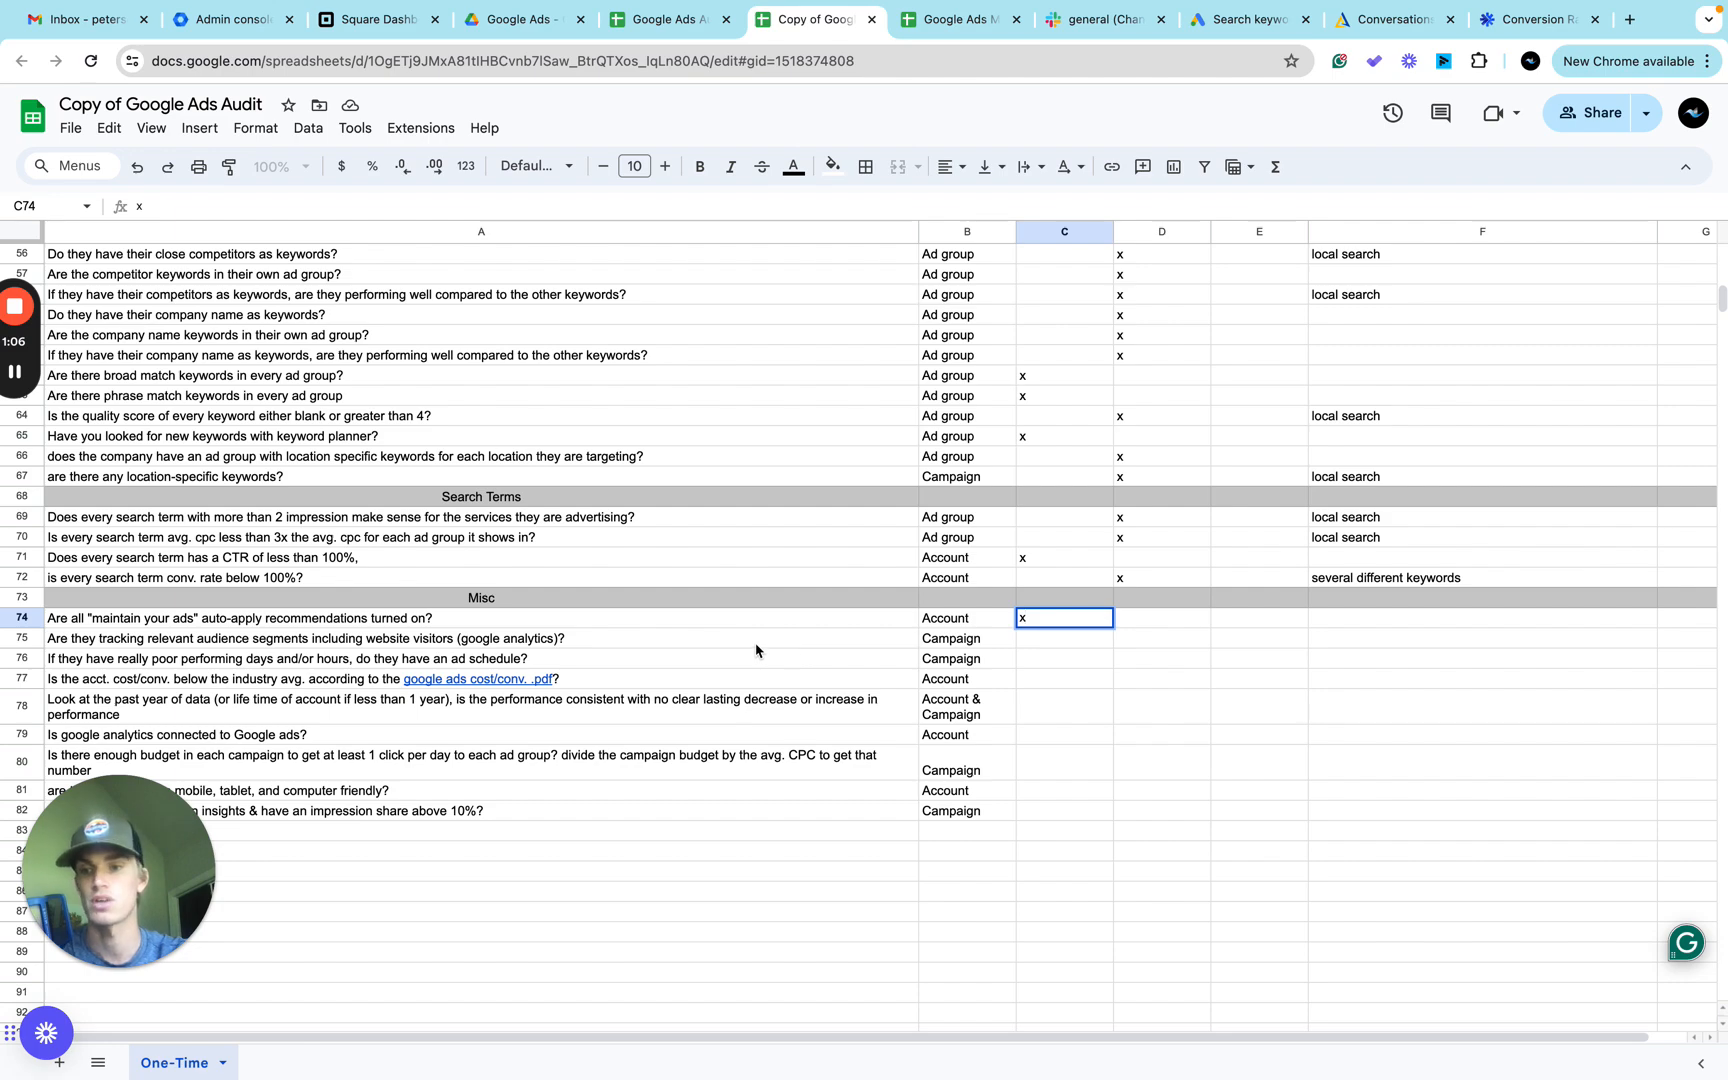
Switch to Google Ads and review the audience segments and demographics on the Audiences page for all campaigns.
{"action": "key", "text": "ctrl+Right"}
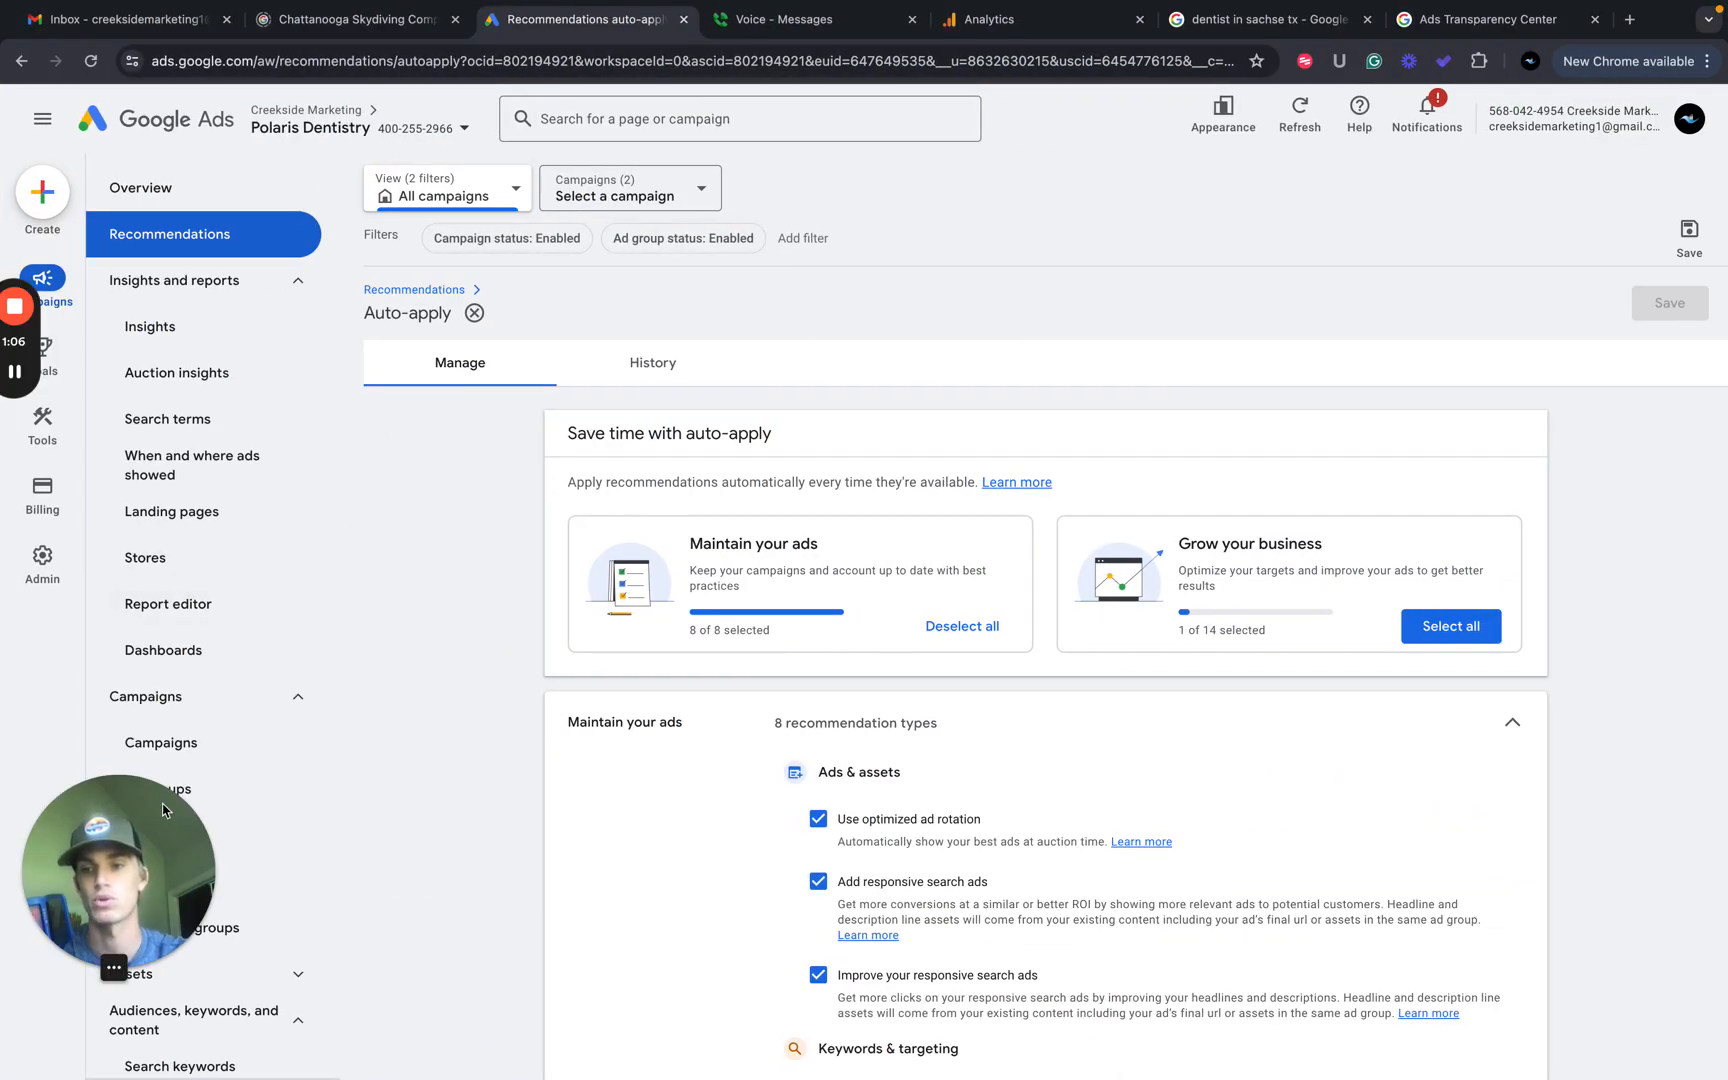
{"action": "left_click_drag", "start_coordinate": [158, 970], "coordinate": [158, 700]}
{"action": "scroll", "coordinate": [212, 880], "scroll_direction": "down", "scroll_amount": 2}
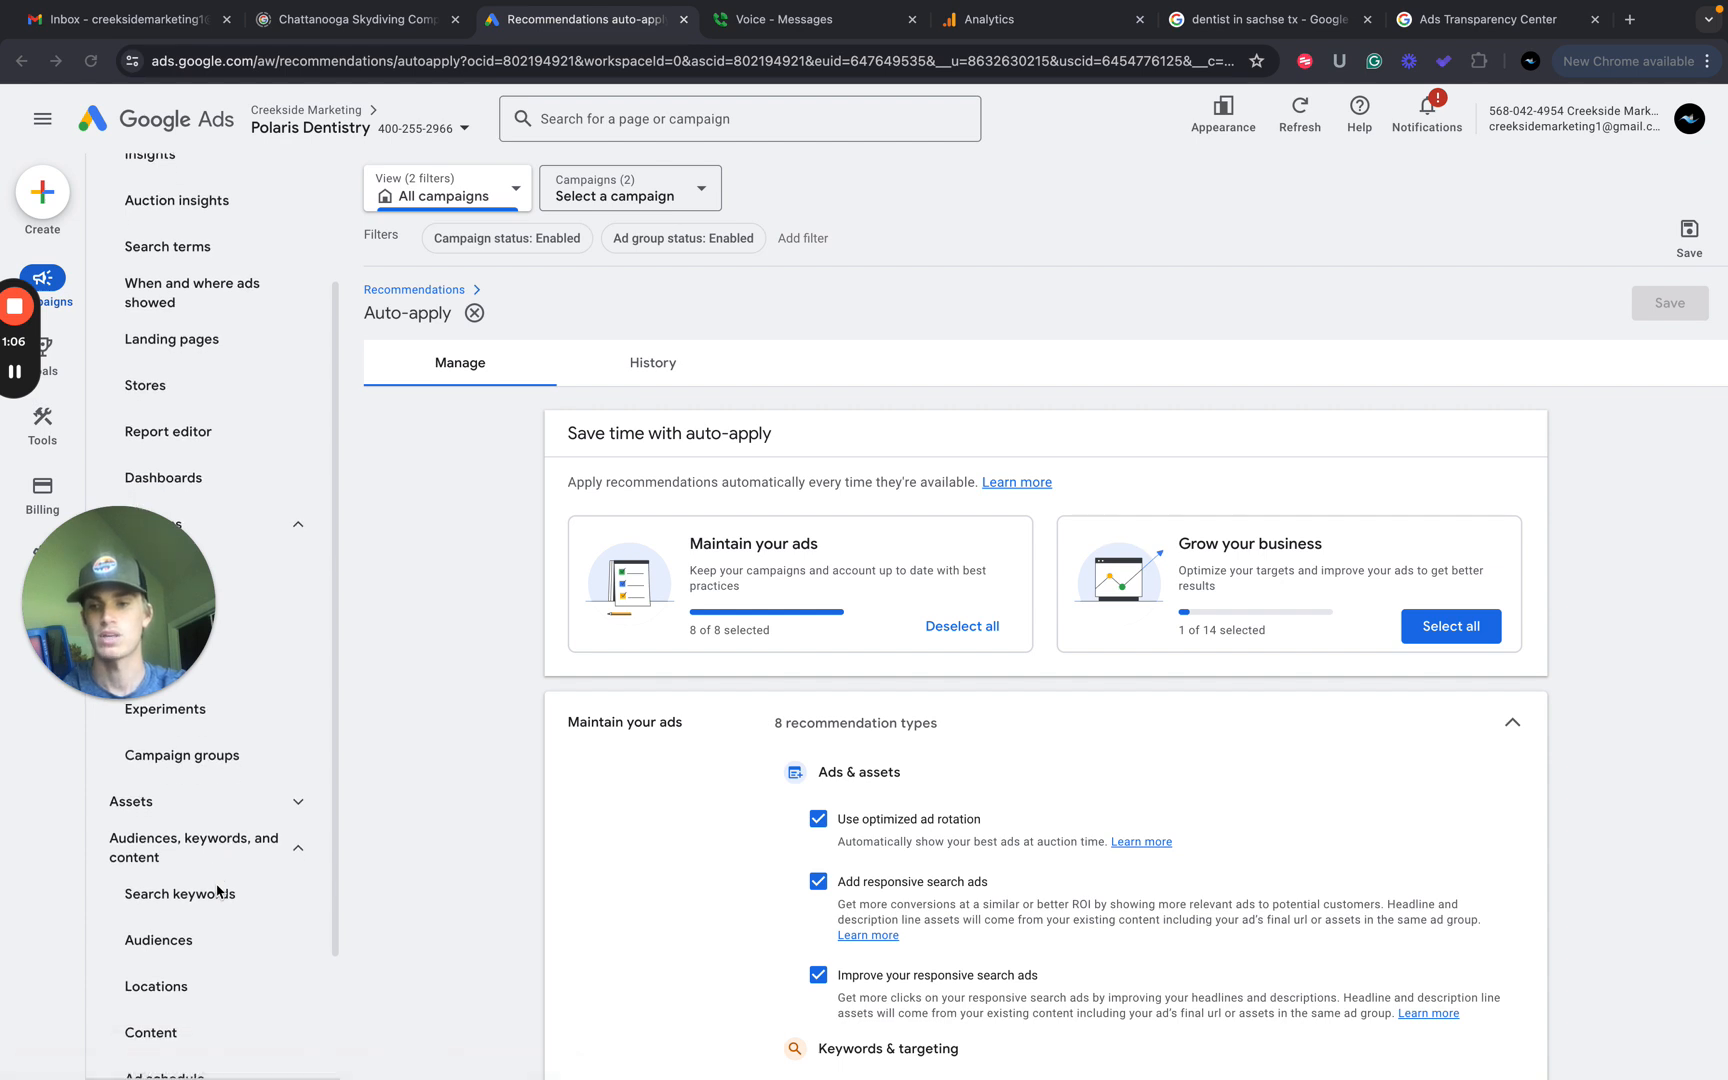
{"action": "left_click", "coordinate": [173, 946]}
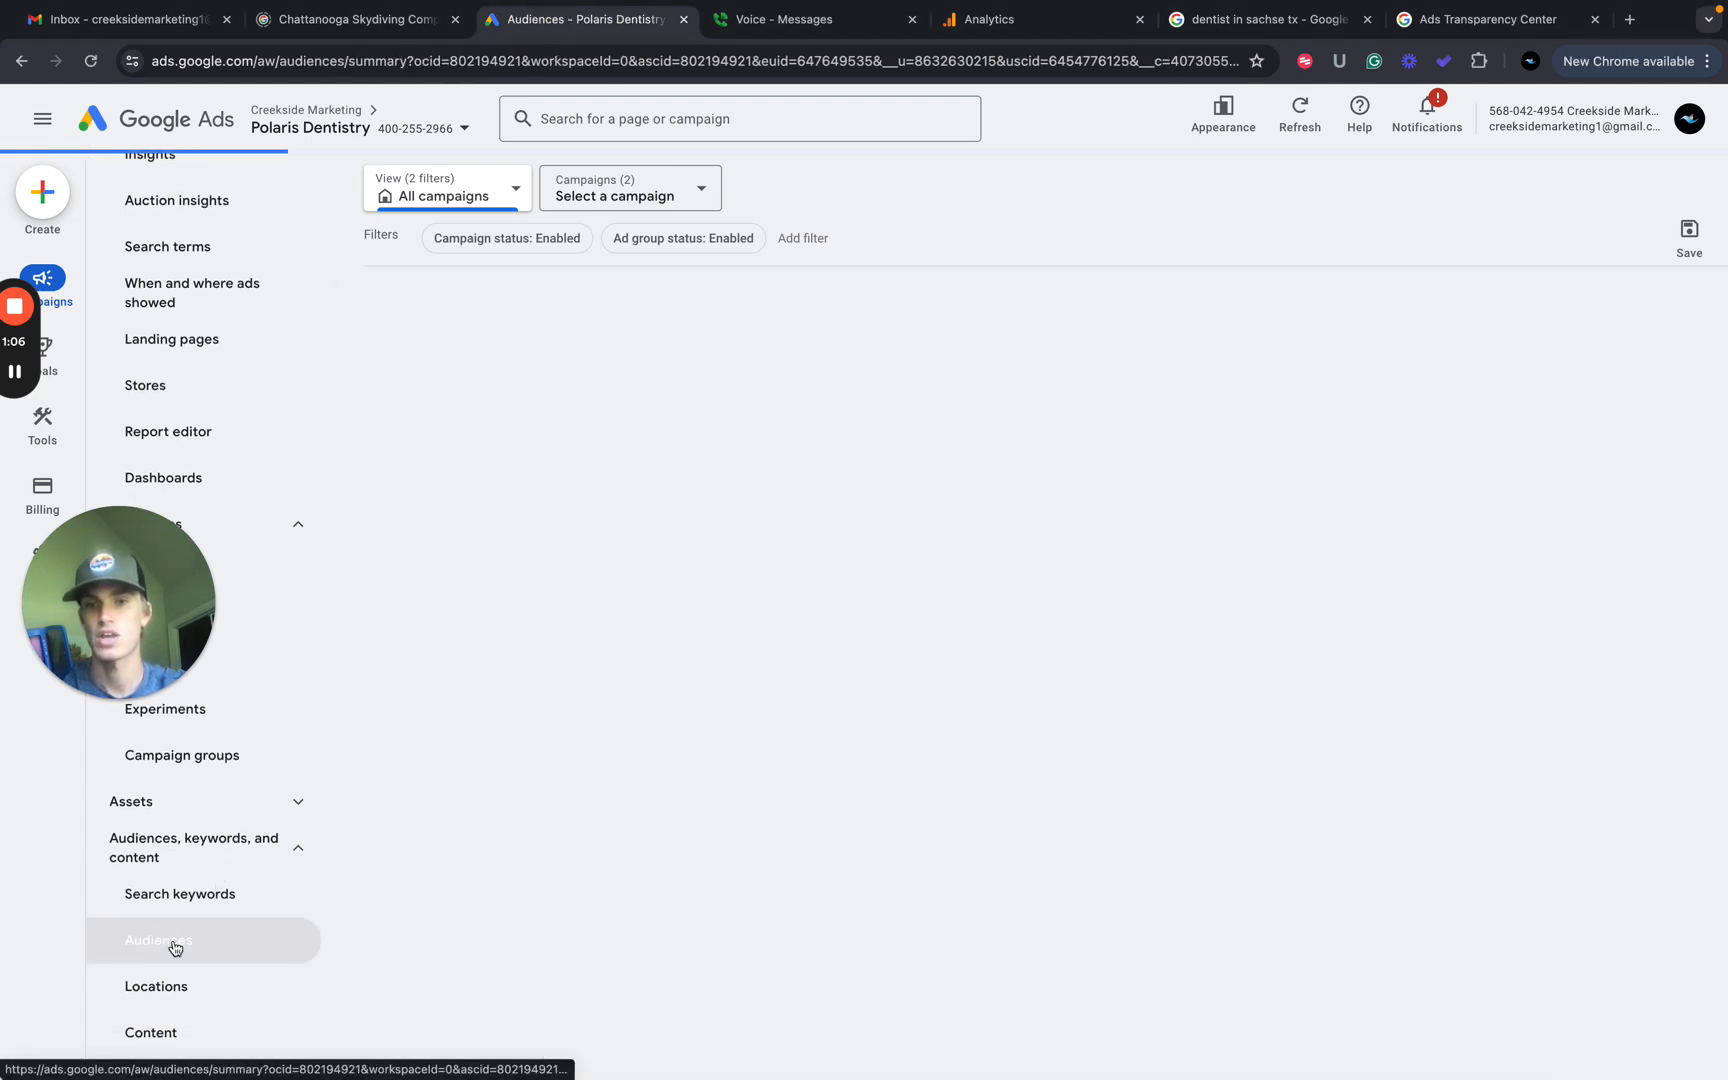
{"action": "left_click_drag", "start_coordinate": [137, 575], "coordinate": [130, 750]}
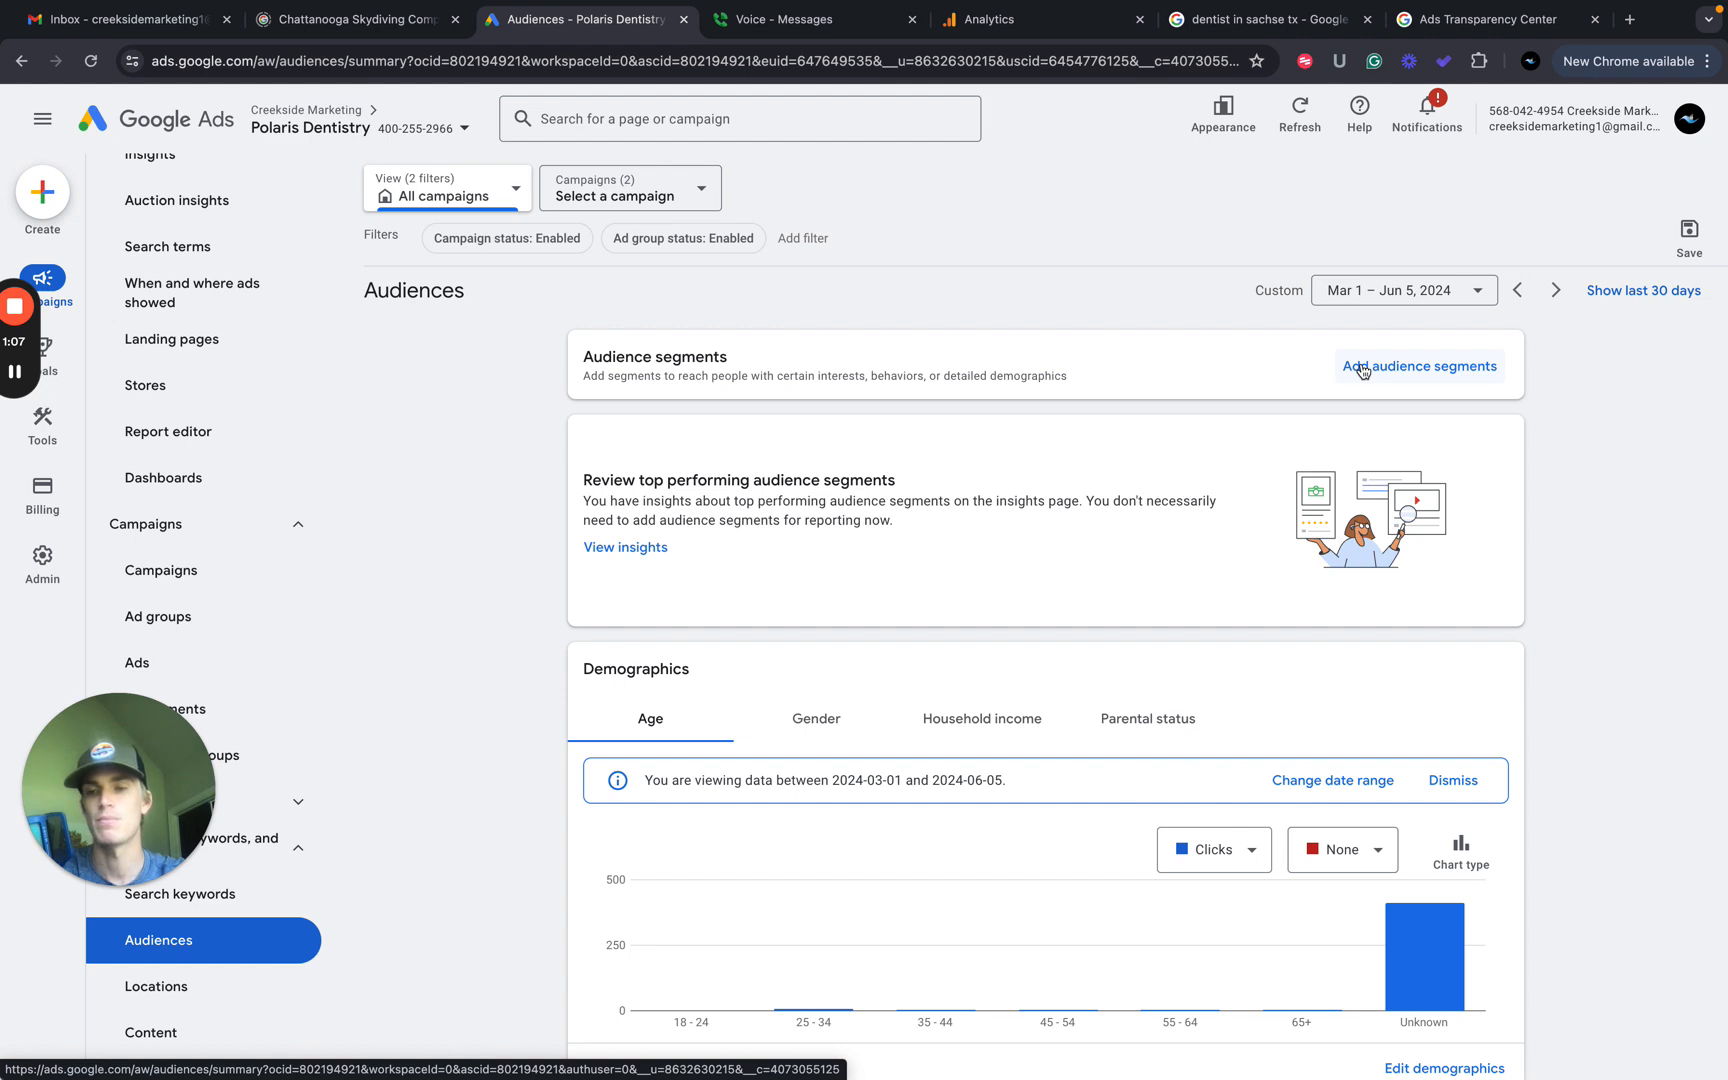
{"action": "scroll", "coordinate": [993, 790], "scroll_direction": "down", "scroll_amount": 1}
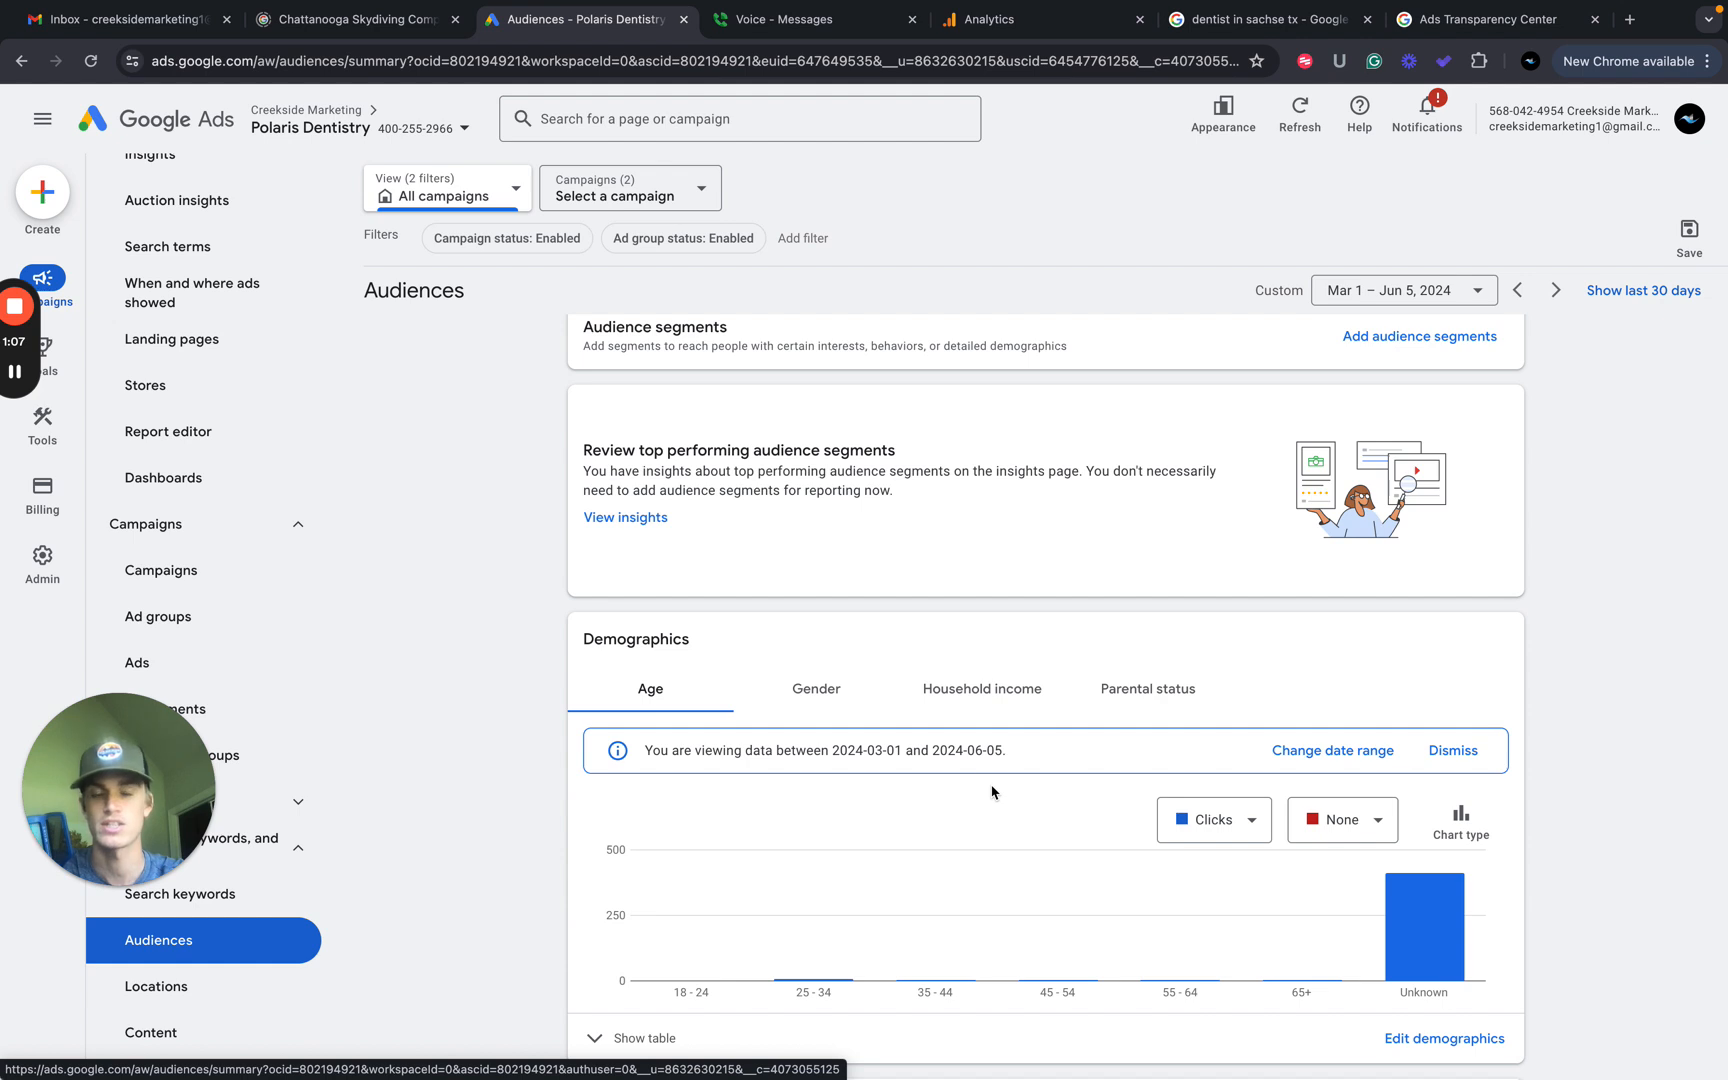
{"action": "scroll", "coordinate": [960, 930], "scroll_direction": "down", "scroll_amount": 3}
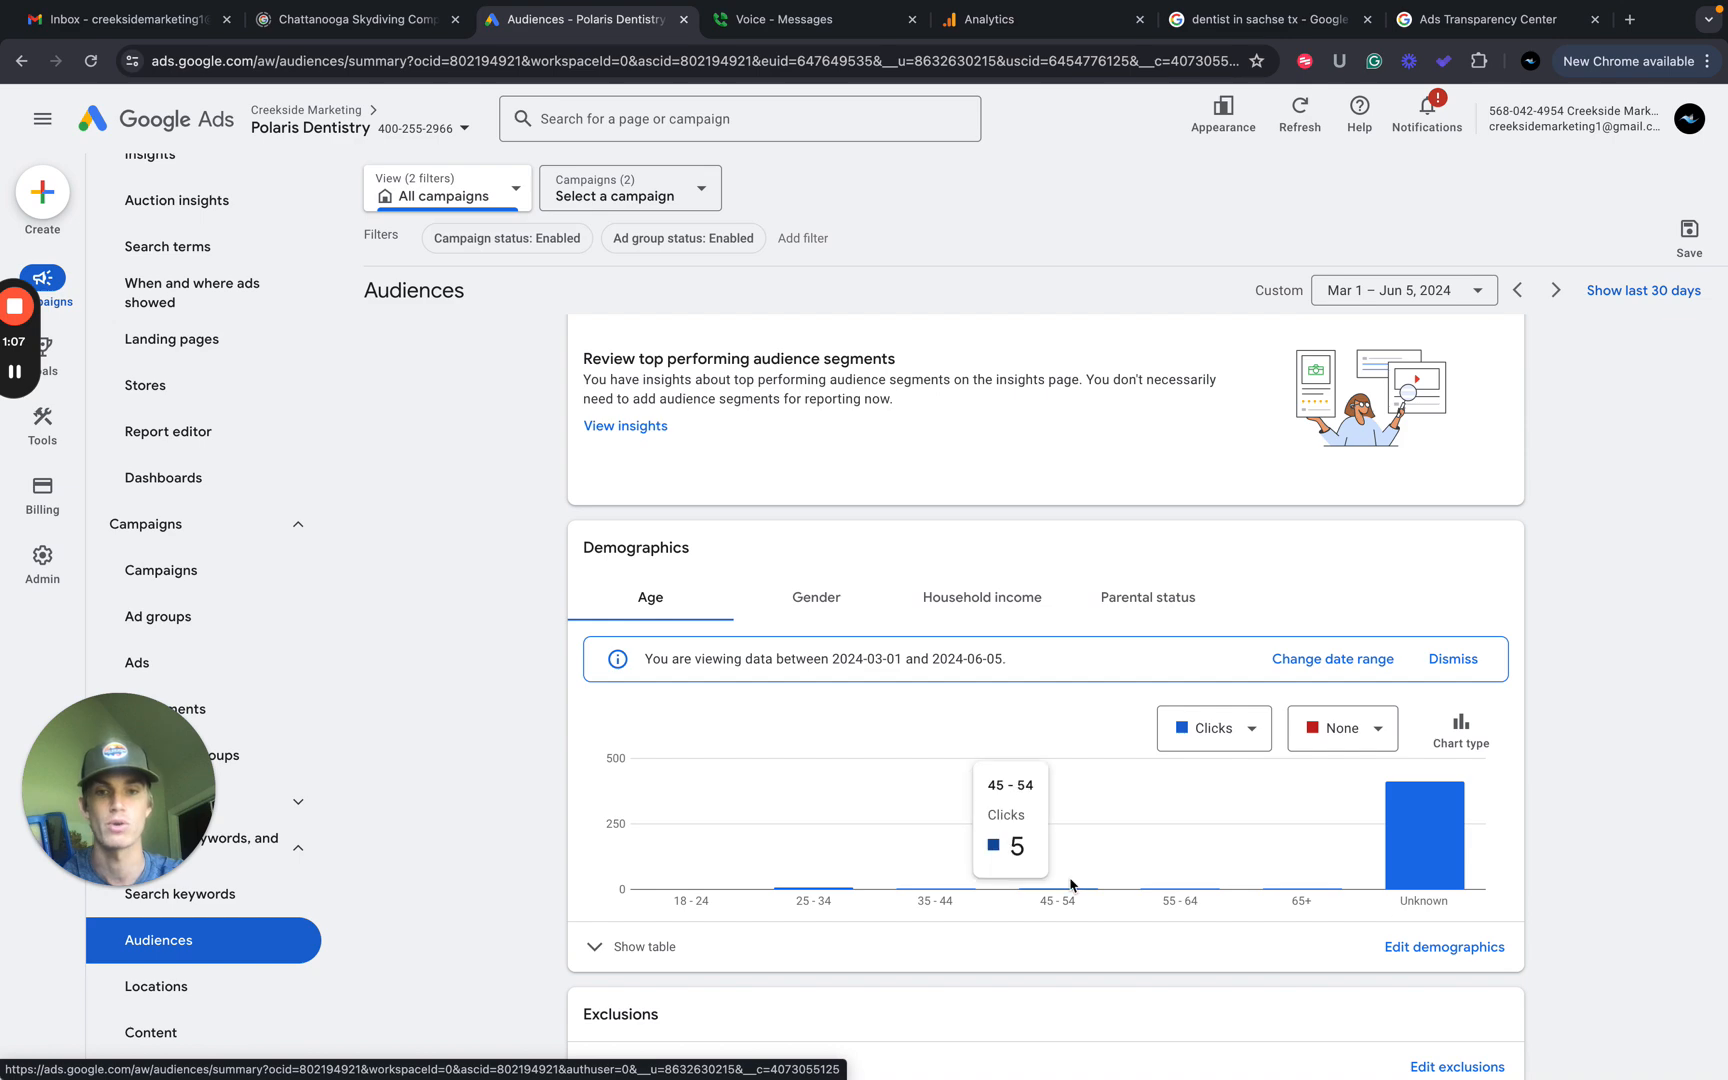
{"action": "scroll", "coordinate": [1068, 883], "scroll_direction": "up", "scroll_amount": 3}
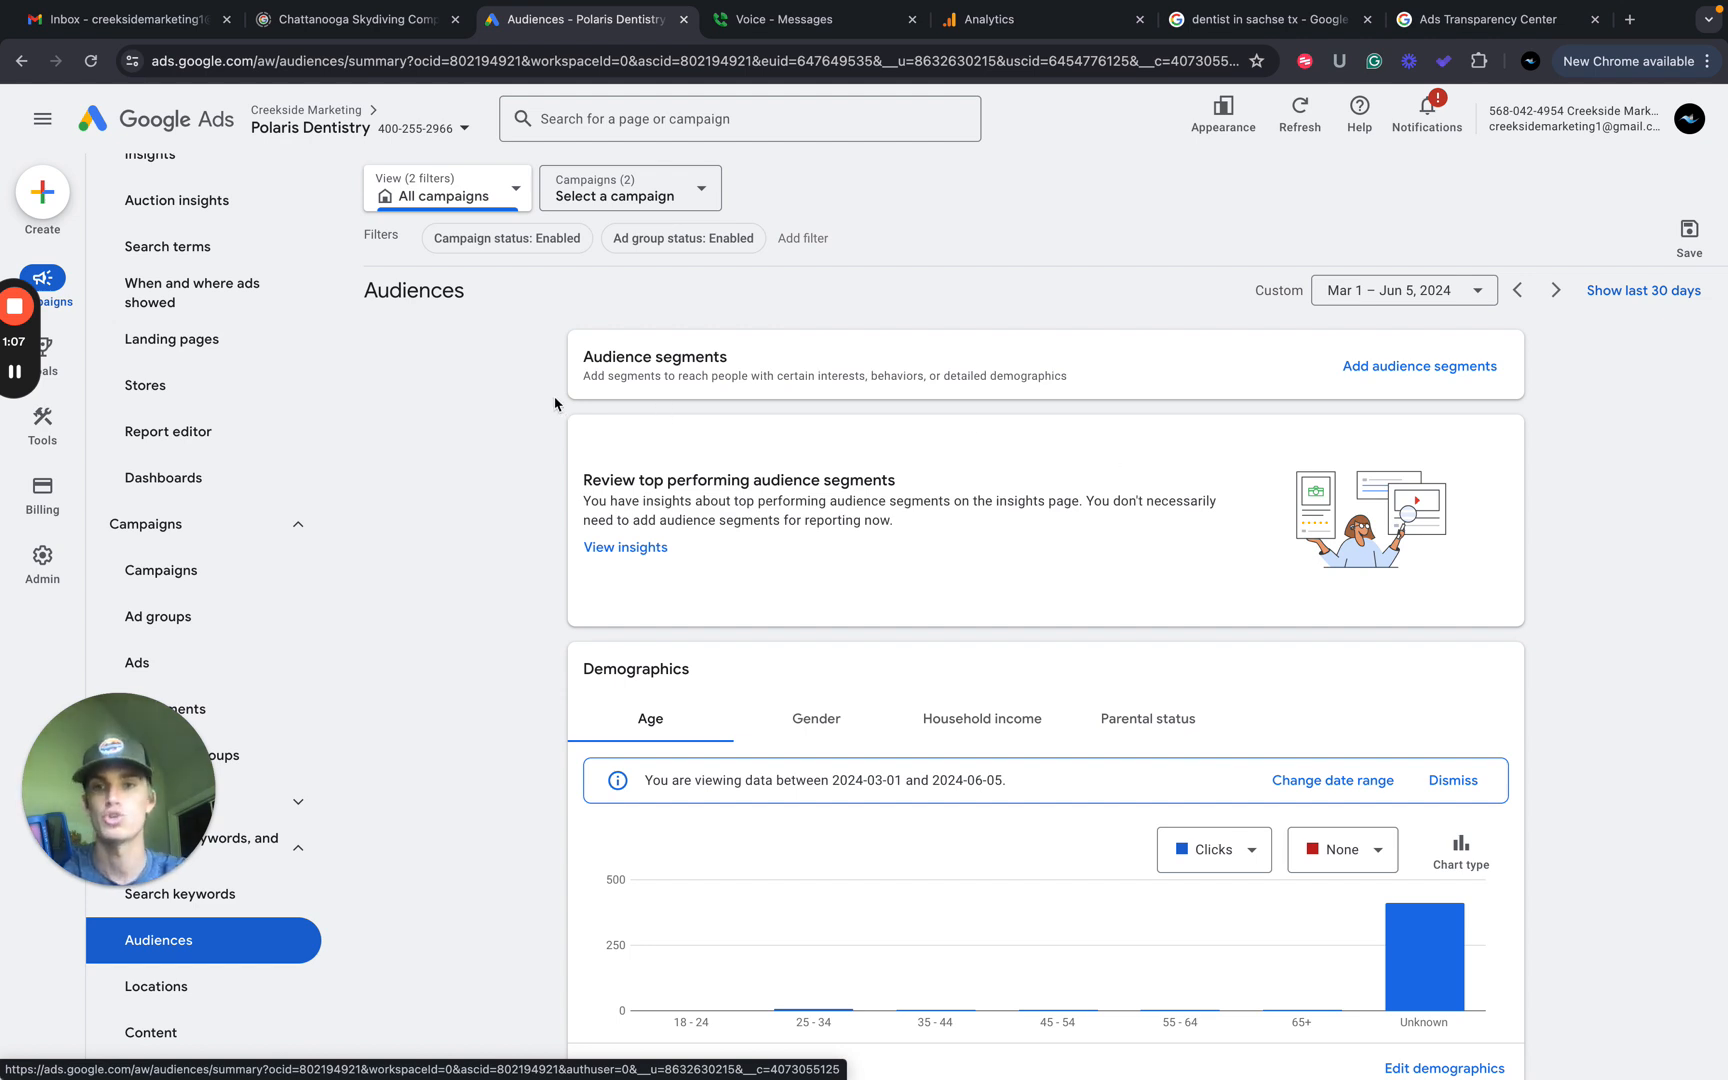
Start adding audience segments to the Local Search campaign and browse the segments under "How they have interacted with your business".
{"action": "left_click", "coordinate": [1400, 368]}
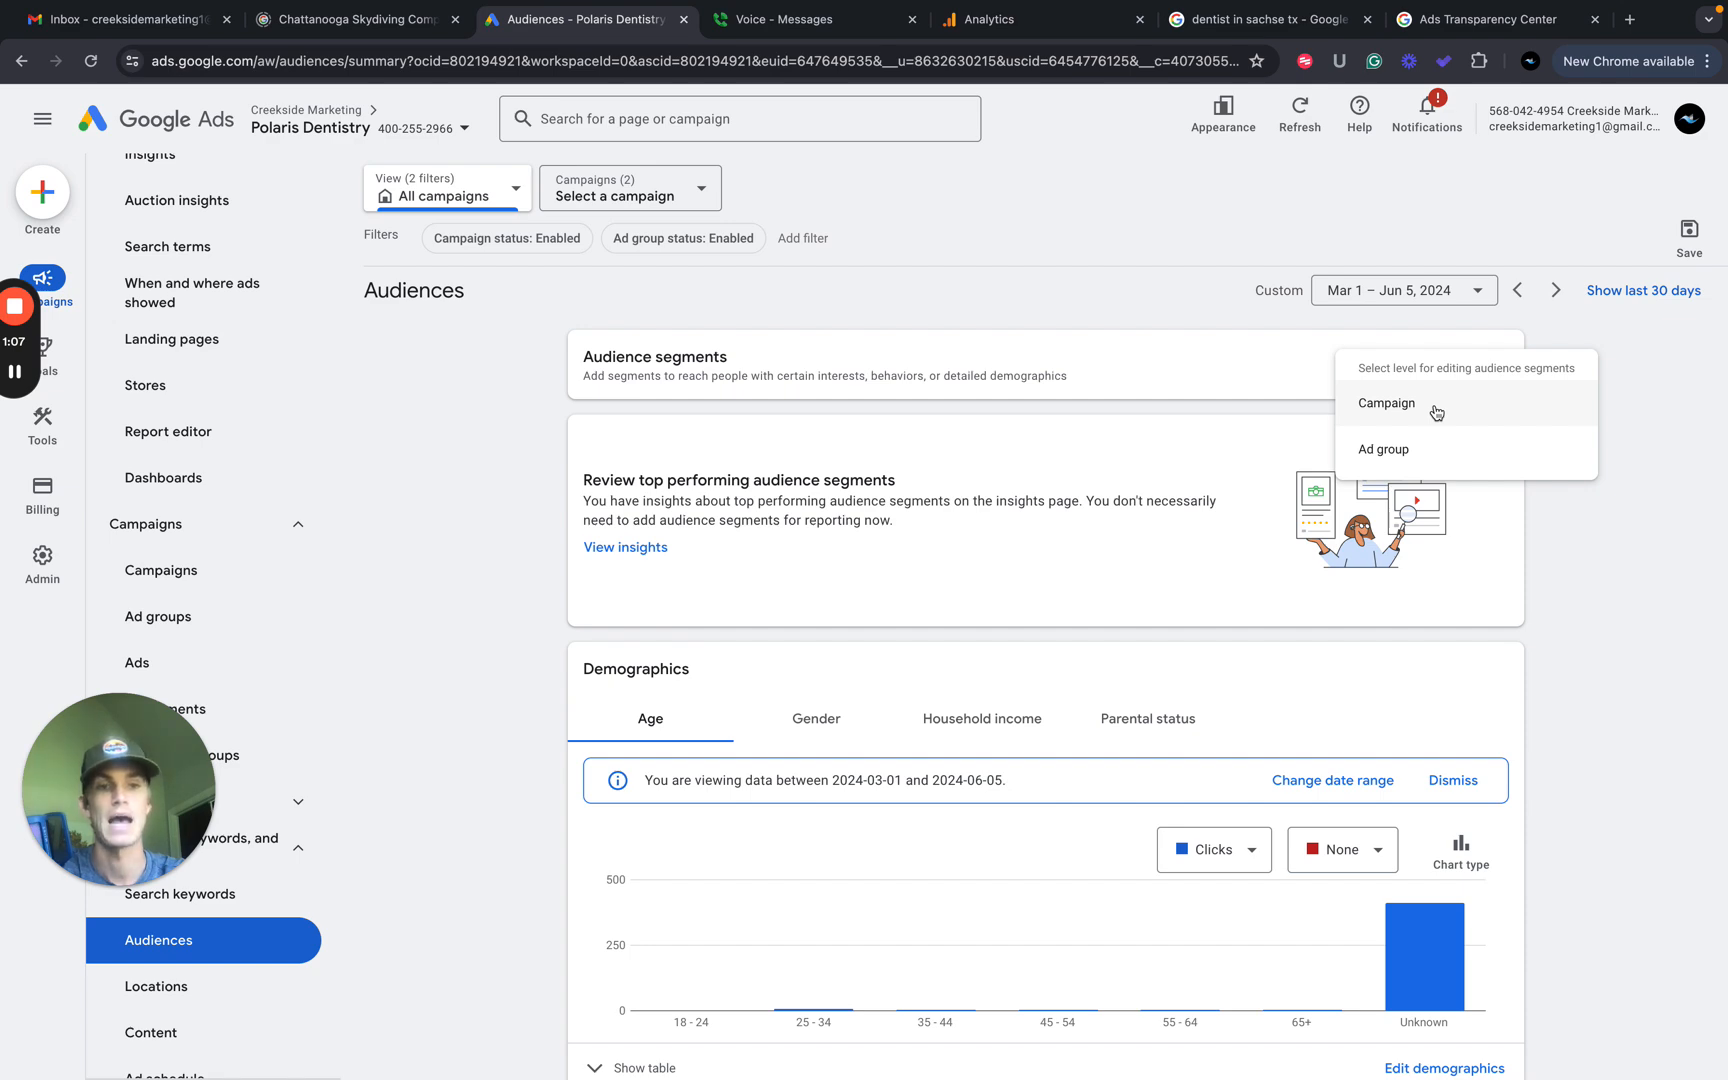
{"action": "left_click", "coordinate": [1387, 403]}
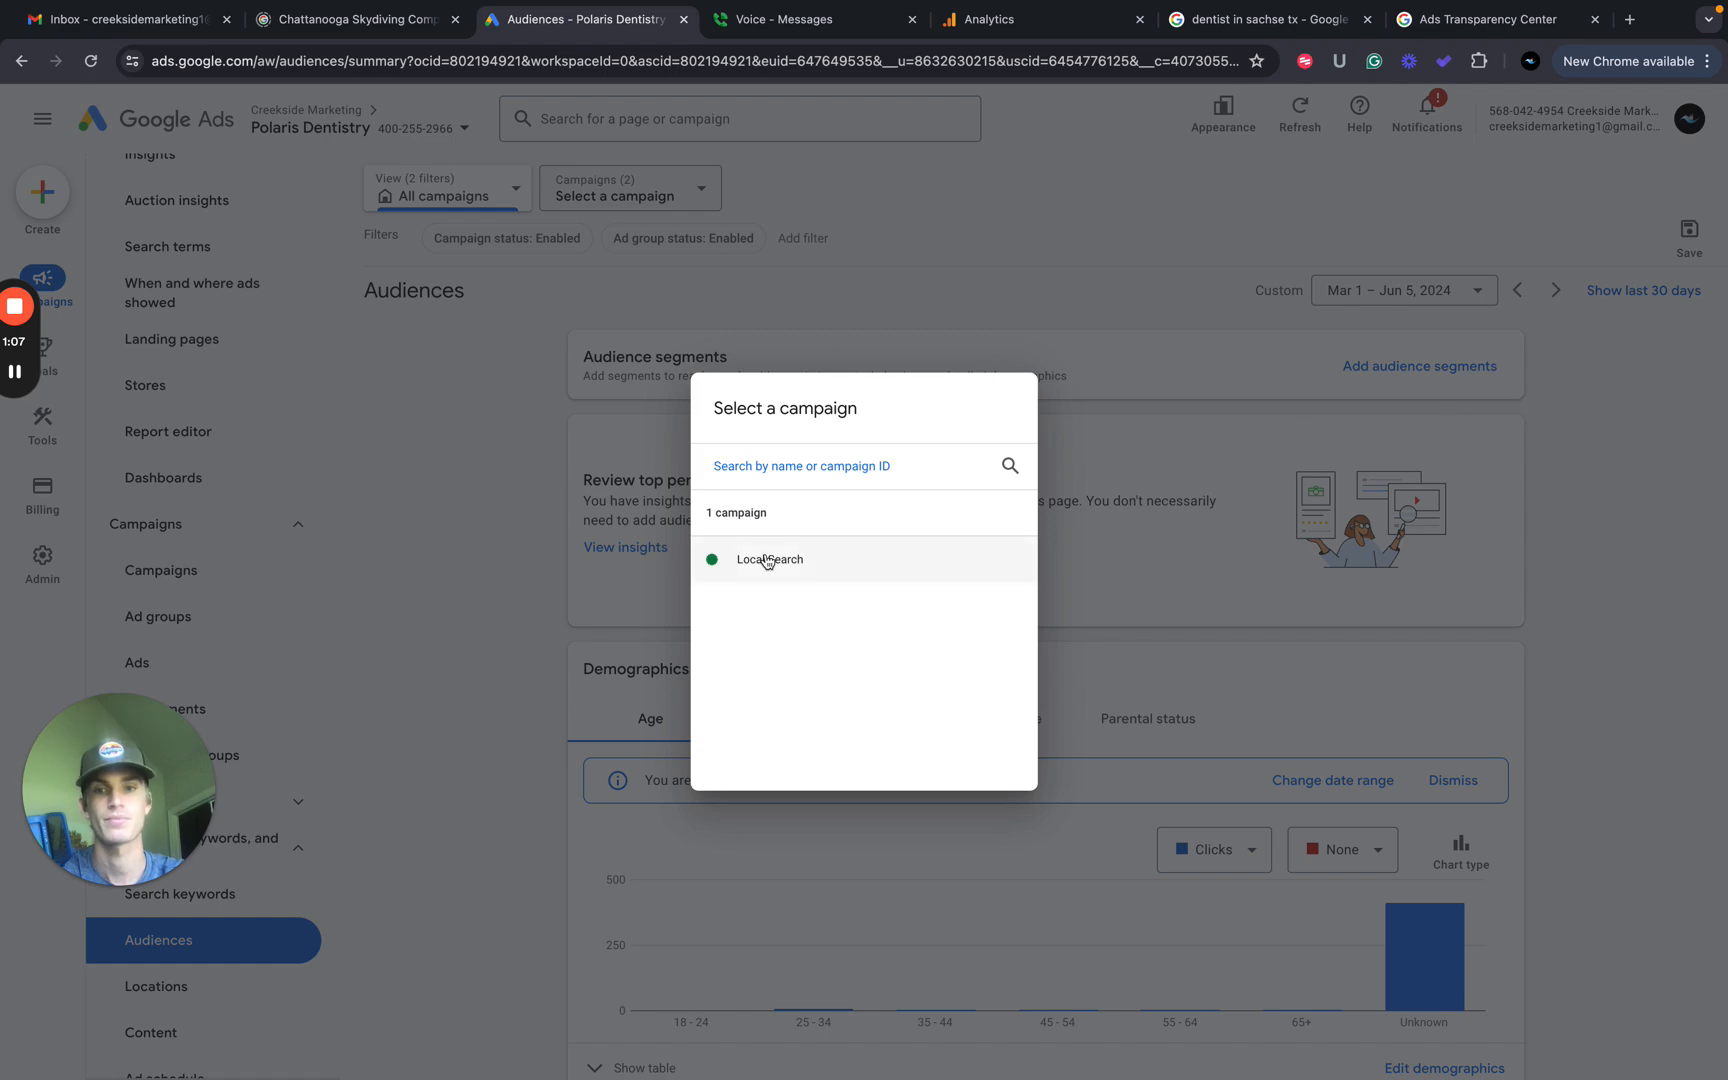
{"action": "left_click", "coordinate": [767, 560]}
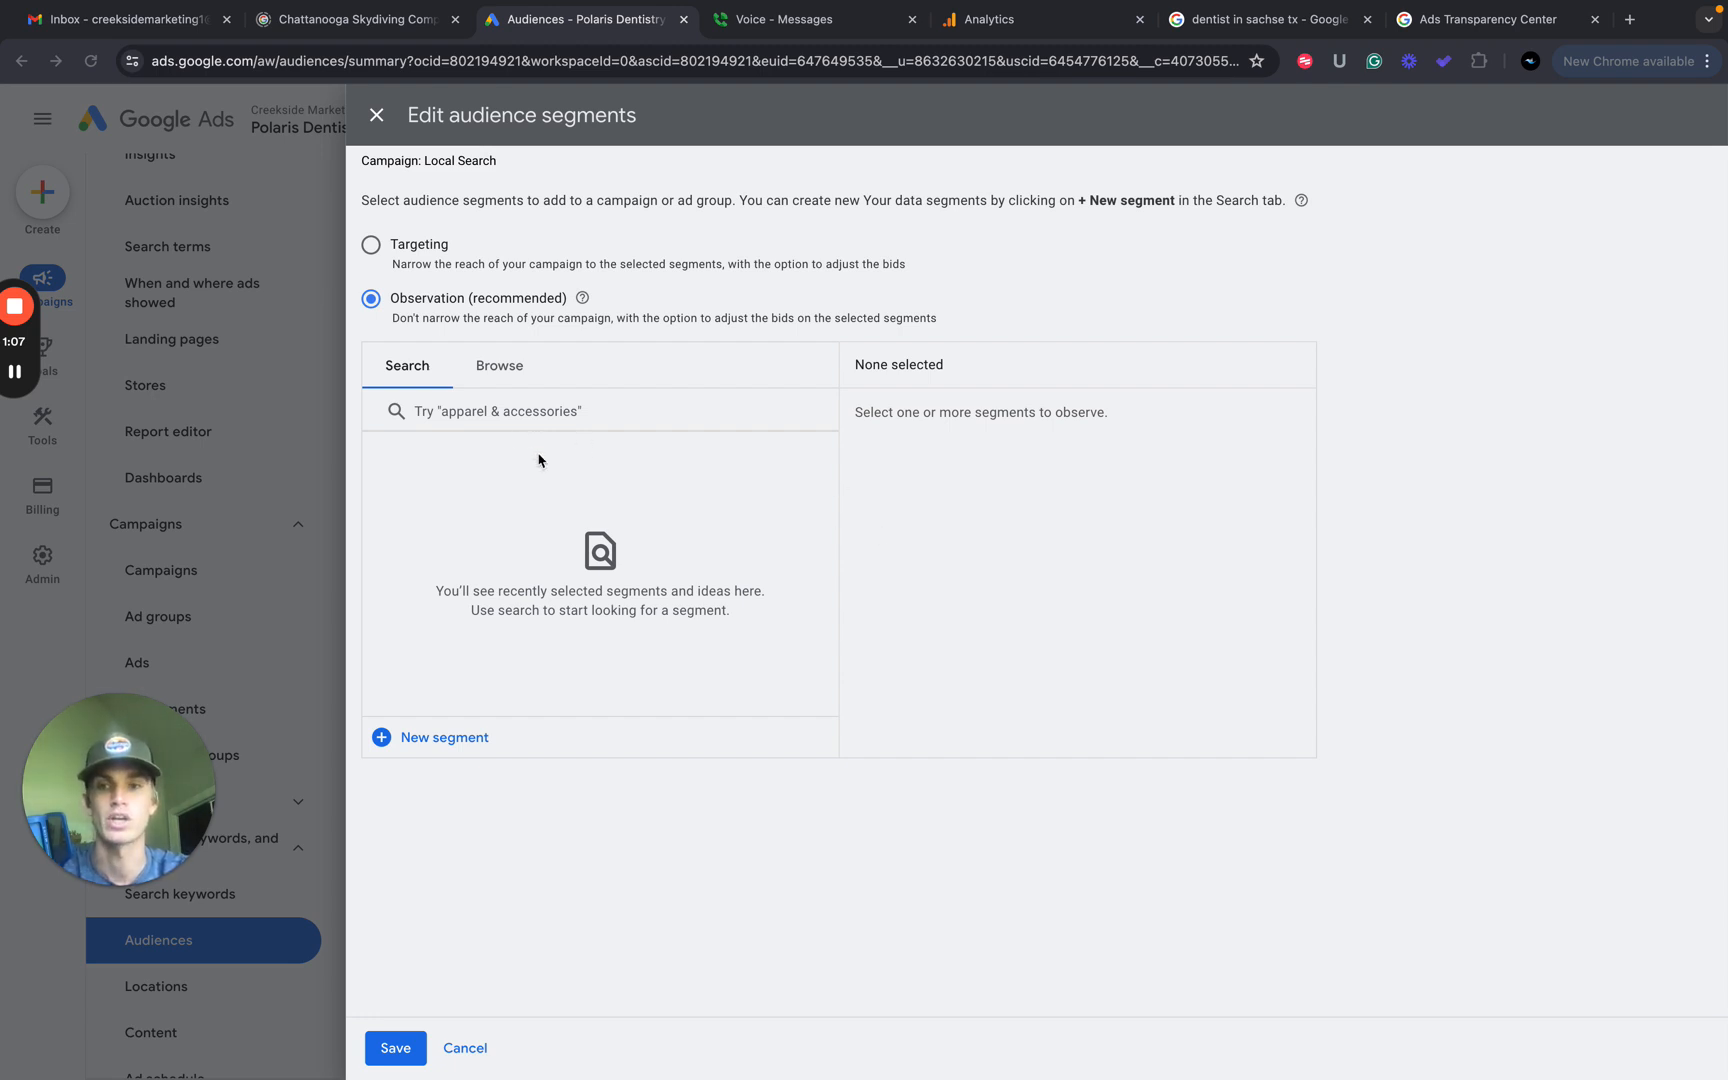
{"action": "left_click", "coordinate": [506, 369]}
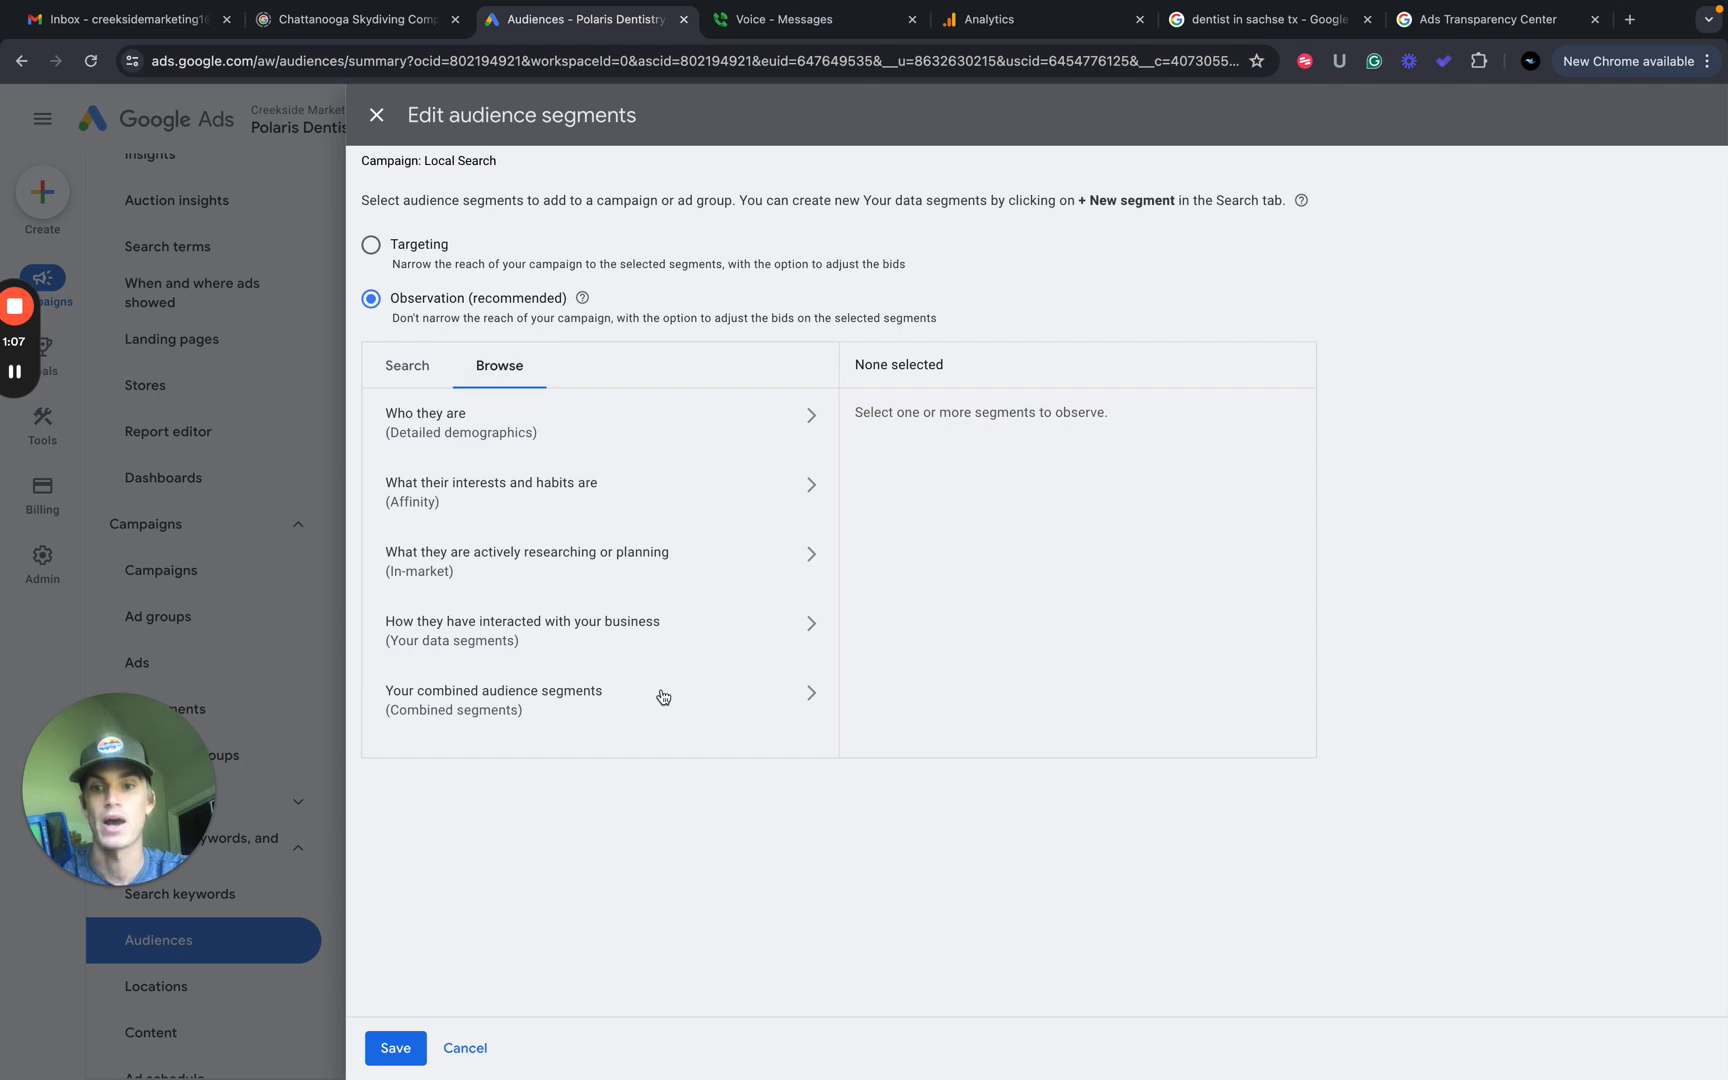
{"action": "left_click", "coordinate": [811, 626]}
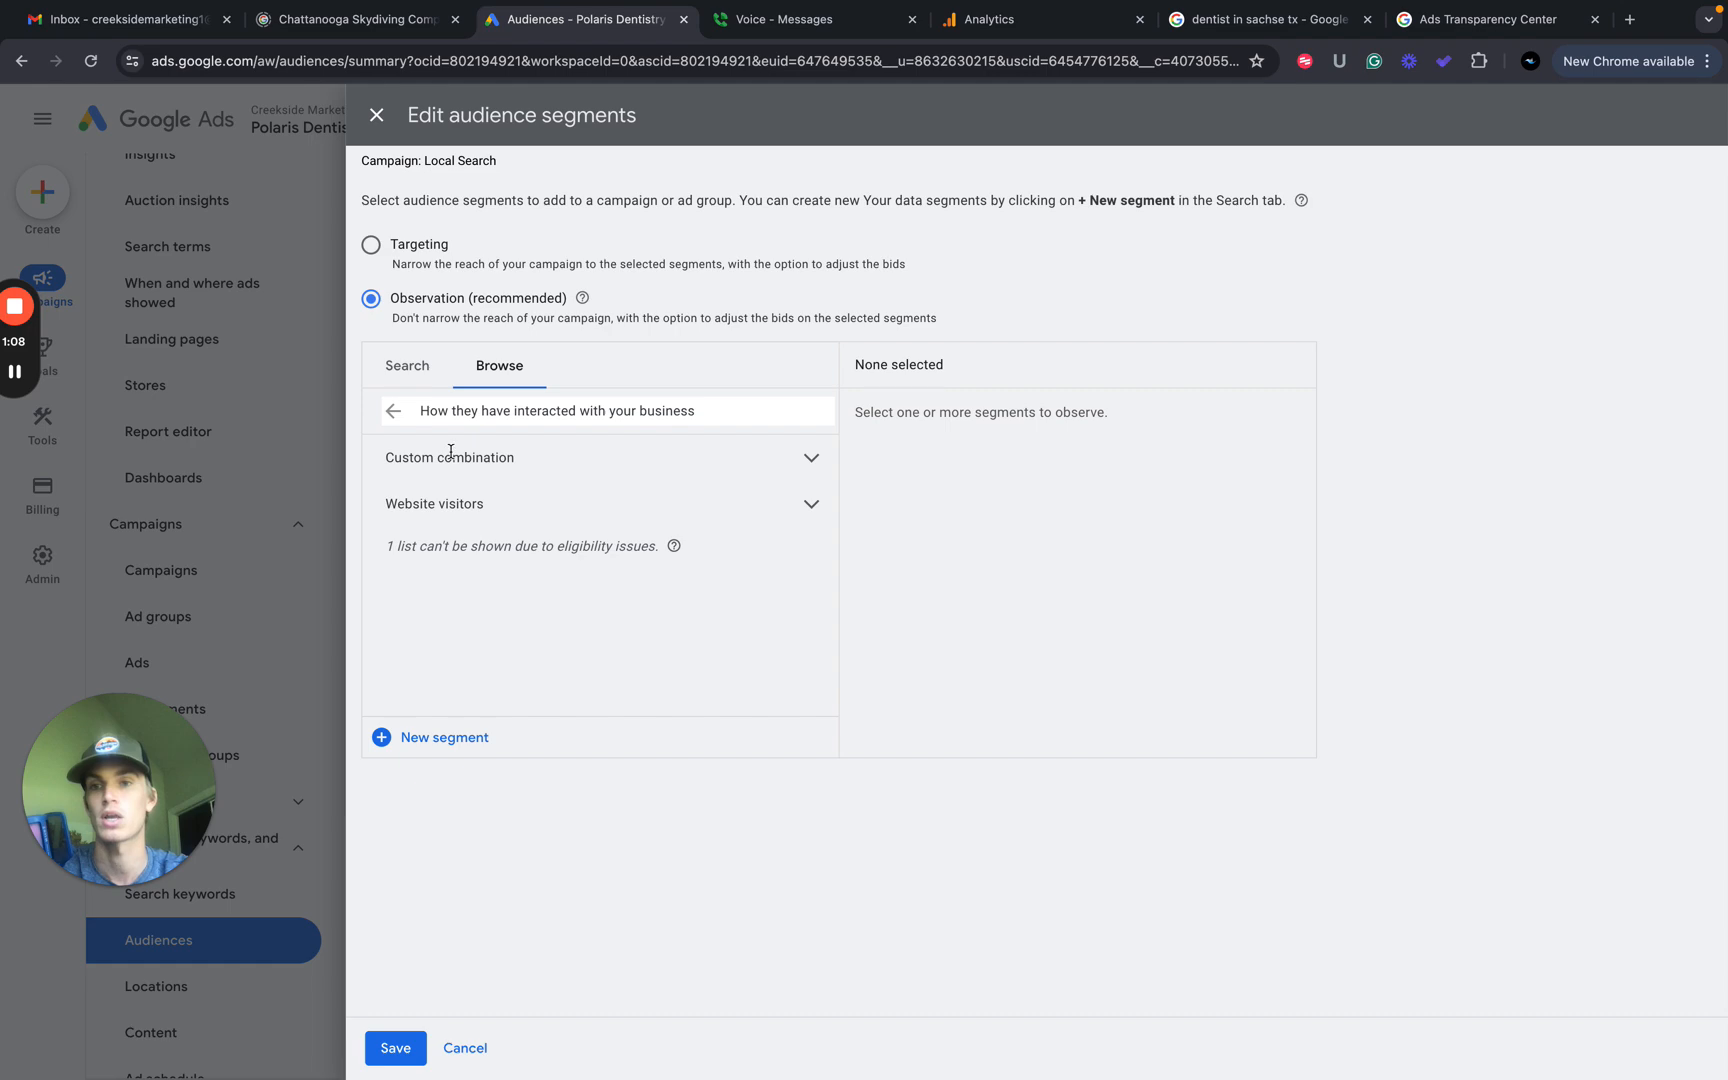
Back in the audit sheet, mark x in D75 for the question about tracking relevant audience segments including website visitors.
{"action": "key", "text": "ctrl+Left"}
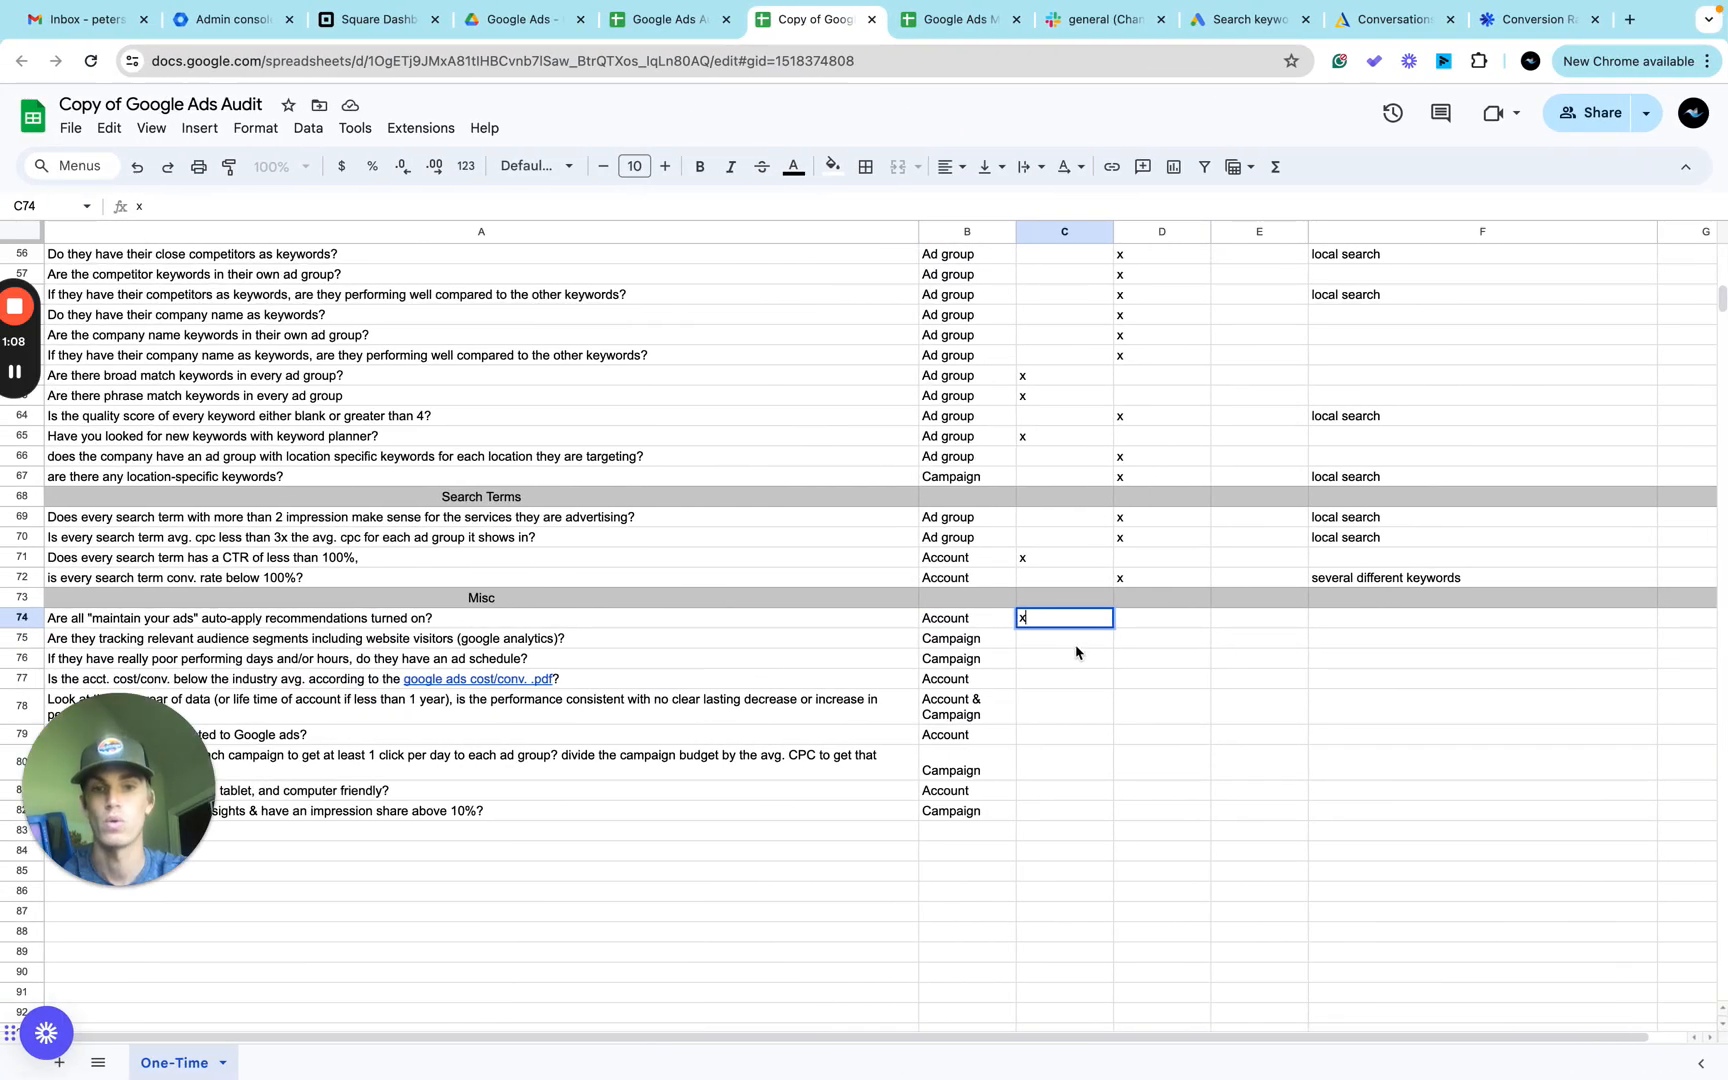
{"action": "left_click", "coordinate": [1147, 641]}
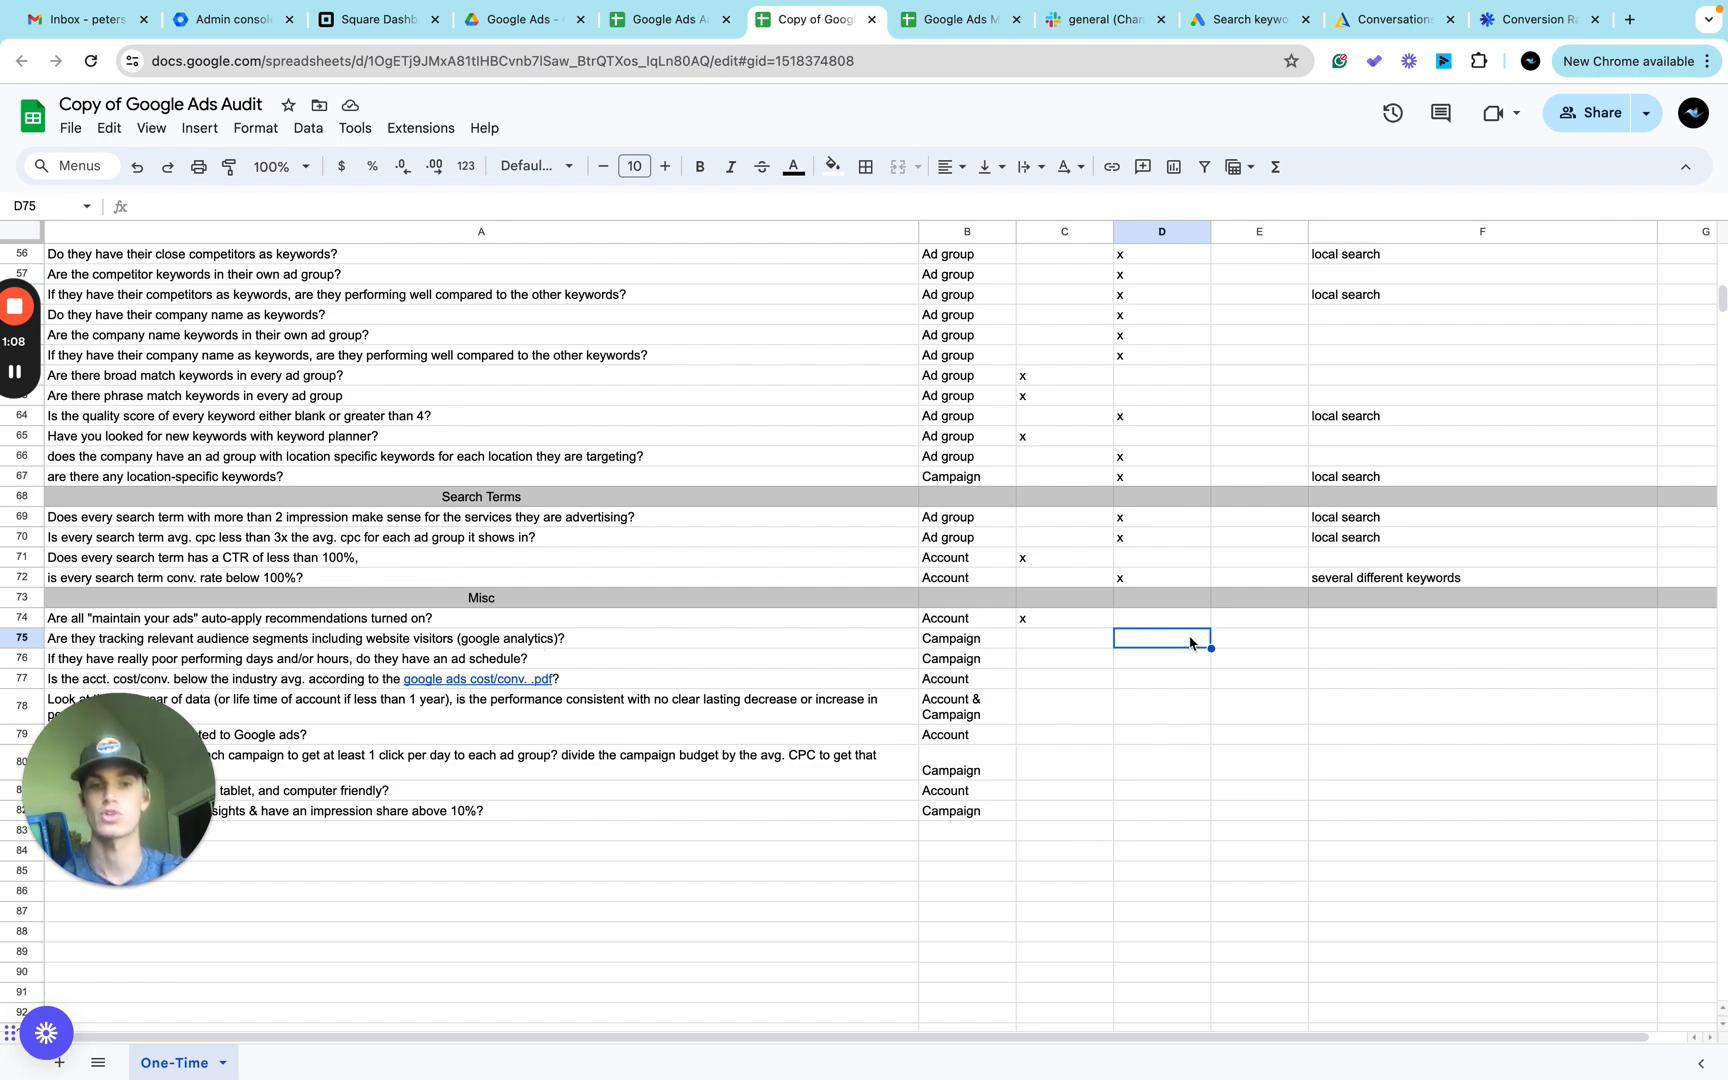
{"action": "type", "text": "x"}
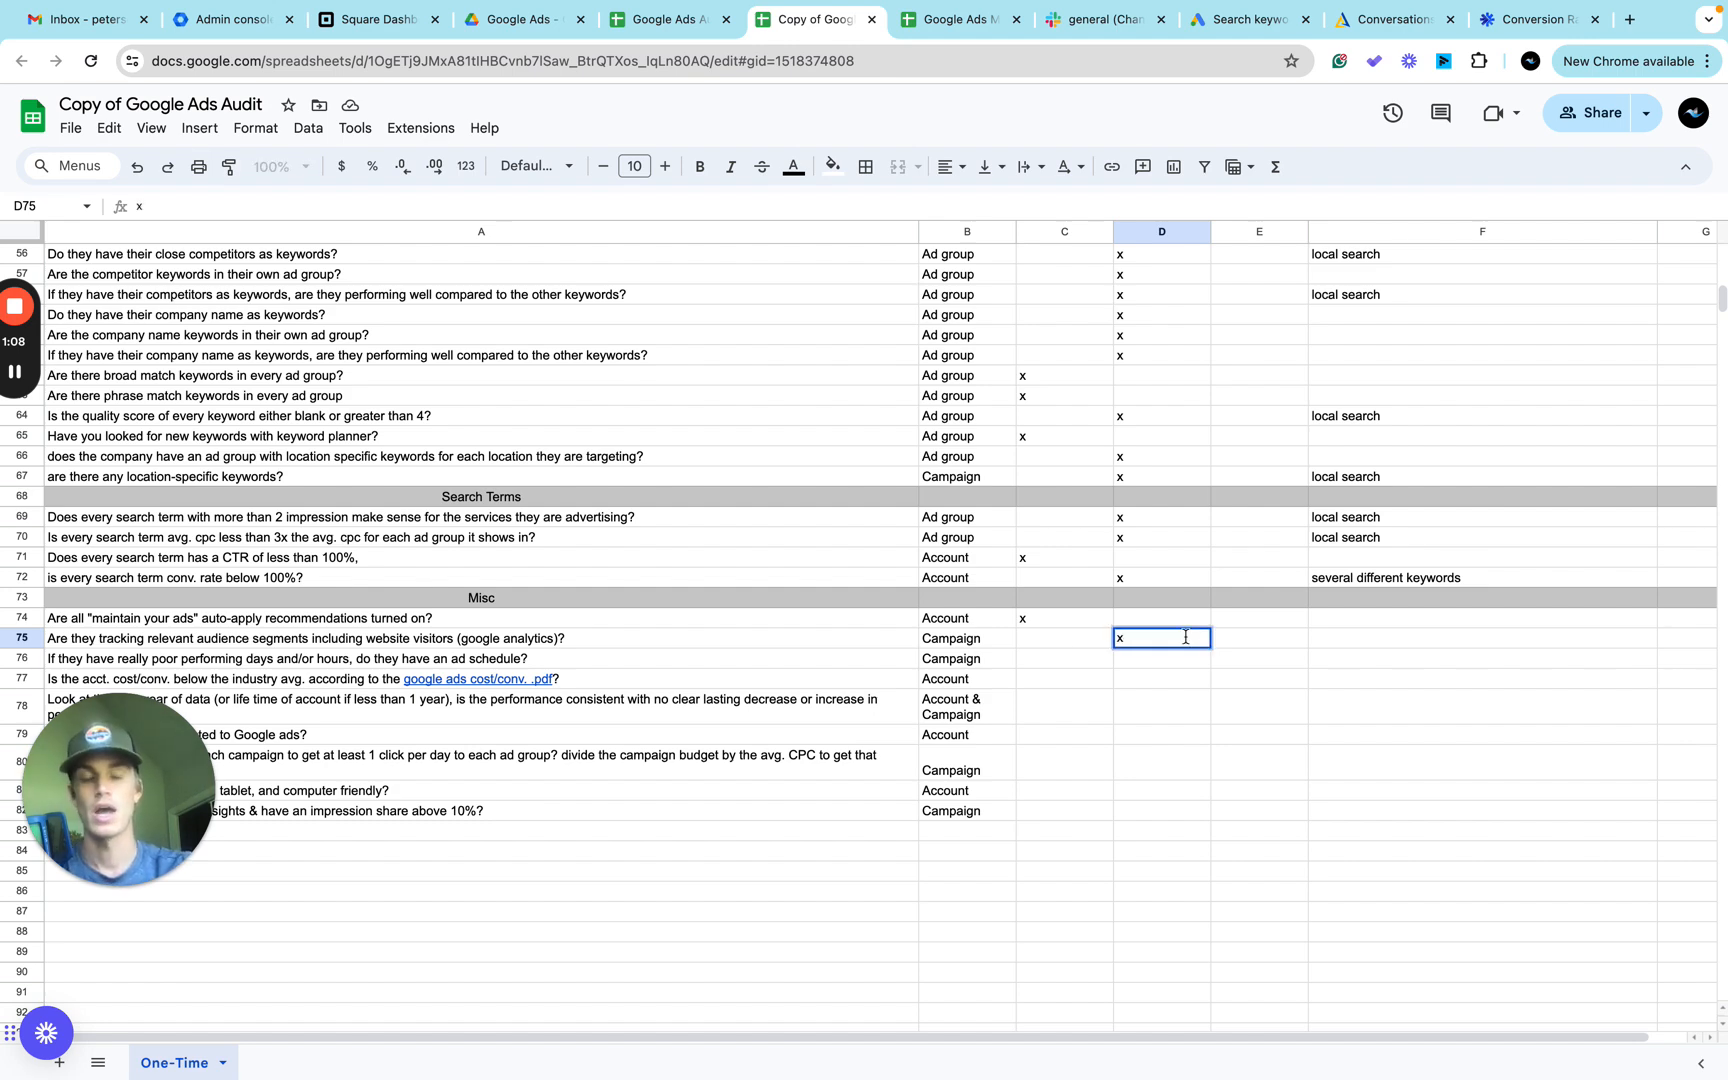
{"action": "left_click", "coordinate": [1071, 645]}
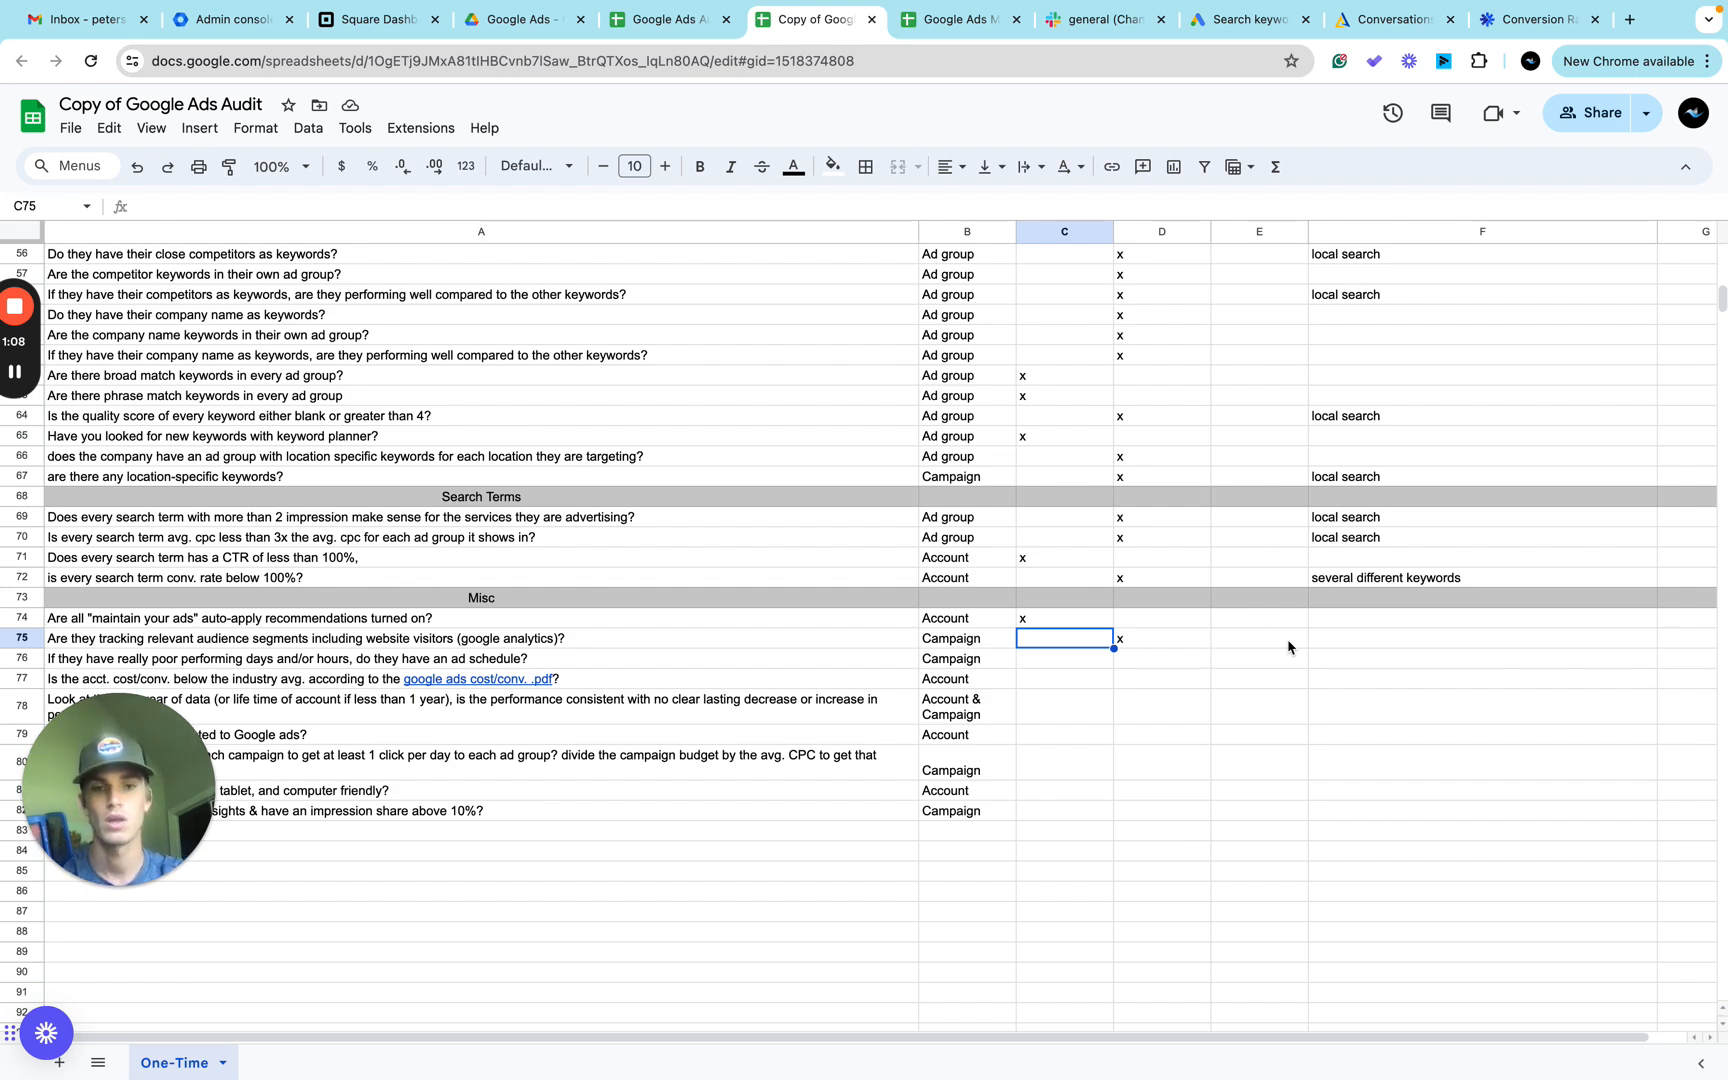
Read the remaining Misc questions in the audit sheet, and return to Google Ads to close the audience segment editor without saving.
{"action": "scroll", "coordinate": [937, 703], "scroll_direction": "down", "scroll_amount": 1}
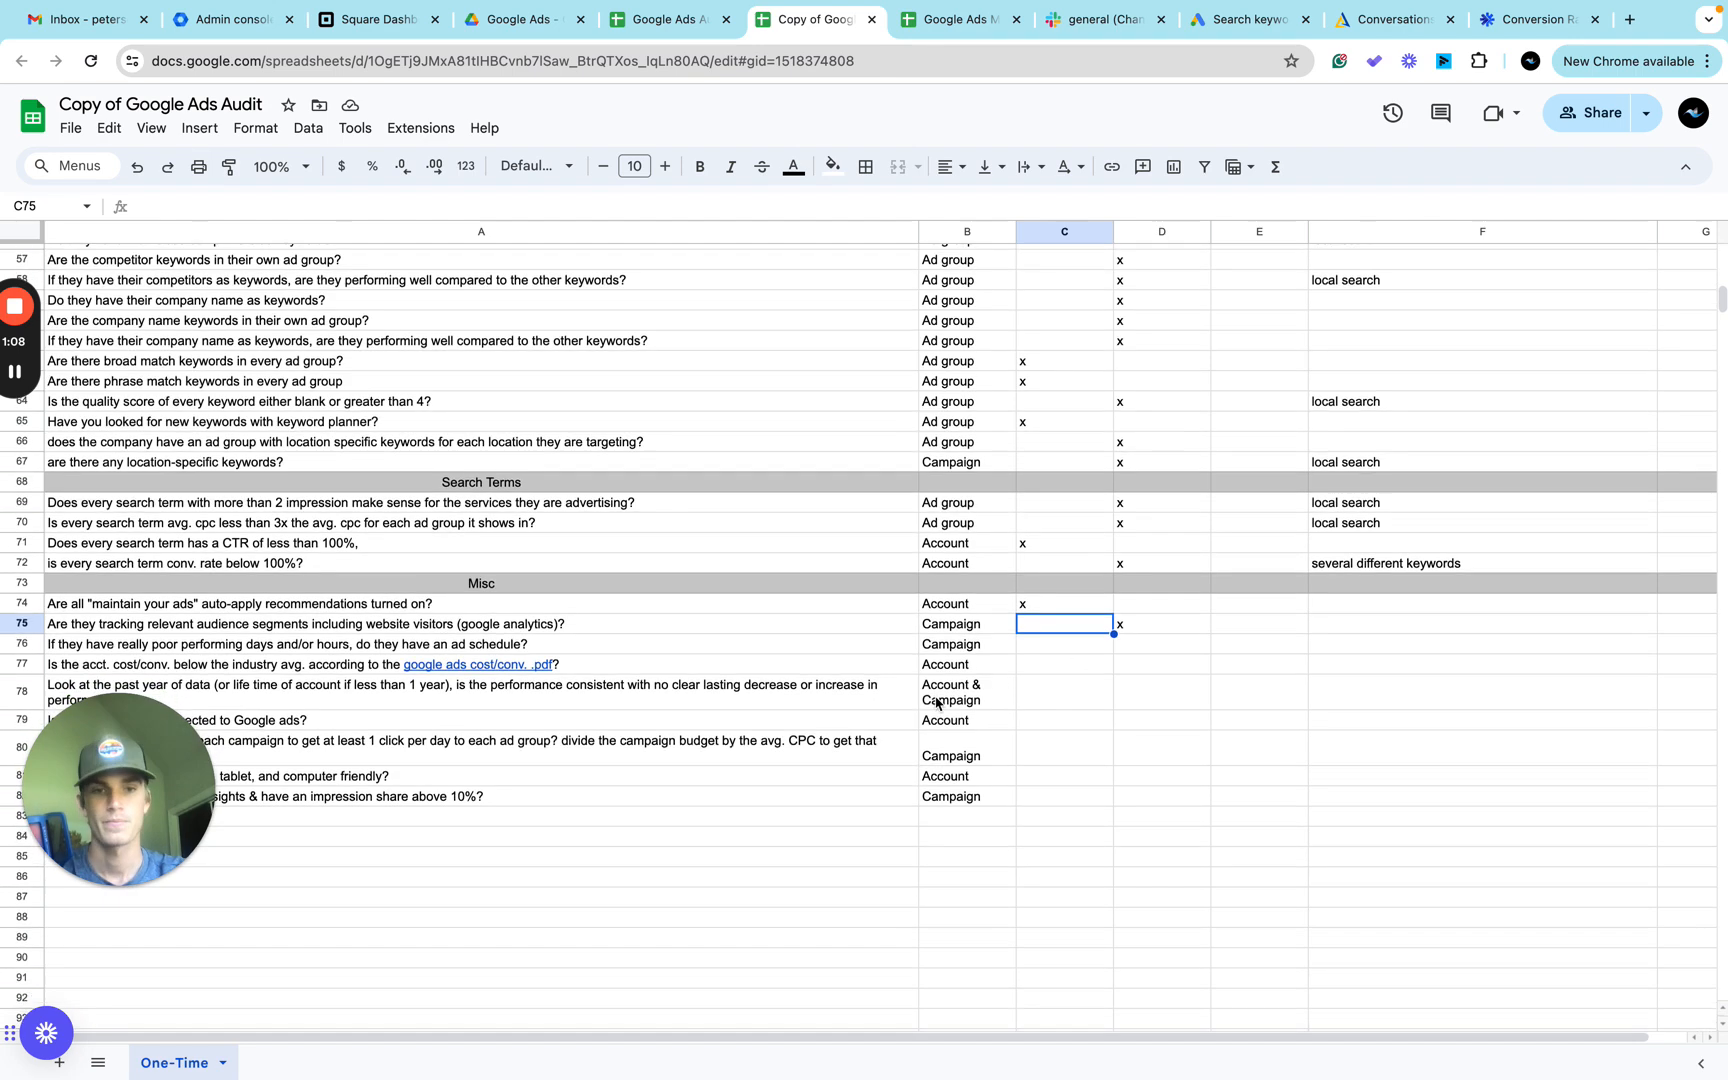
{"action": "scroll", "coordinate": [719, 677], "scroll_direction": "down", "scroll_amount": 2}
{"action": "scroll", "coordinate": [719, 677], "scroll_direction": "down", "scroll_amount": 1}
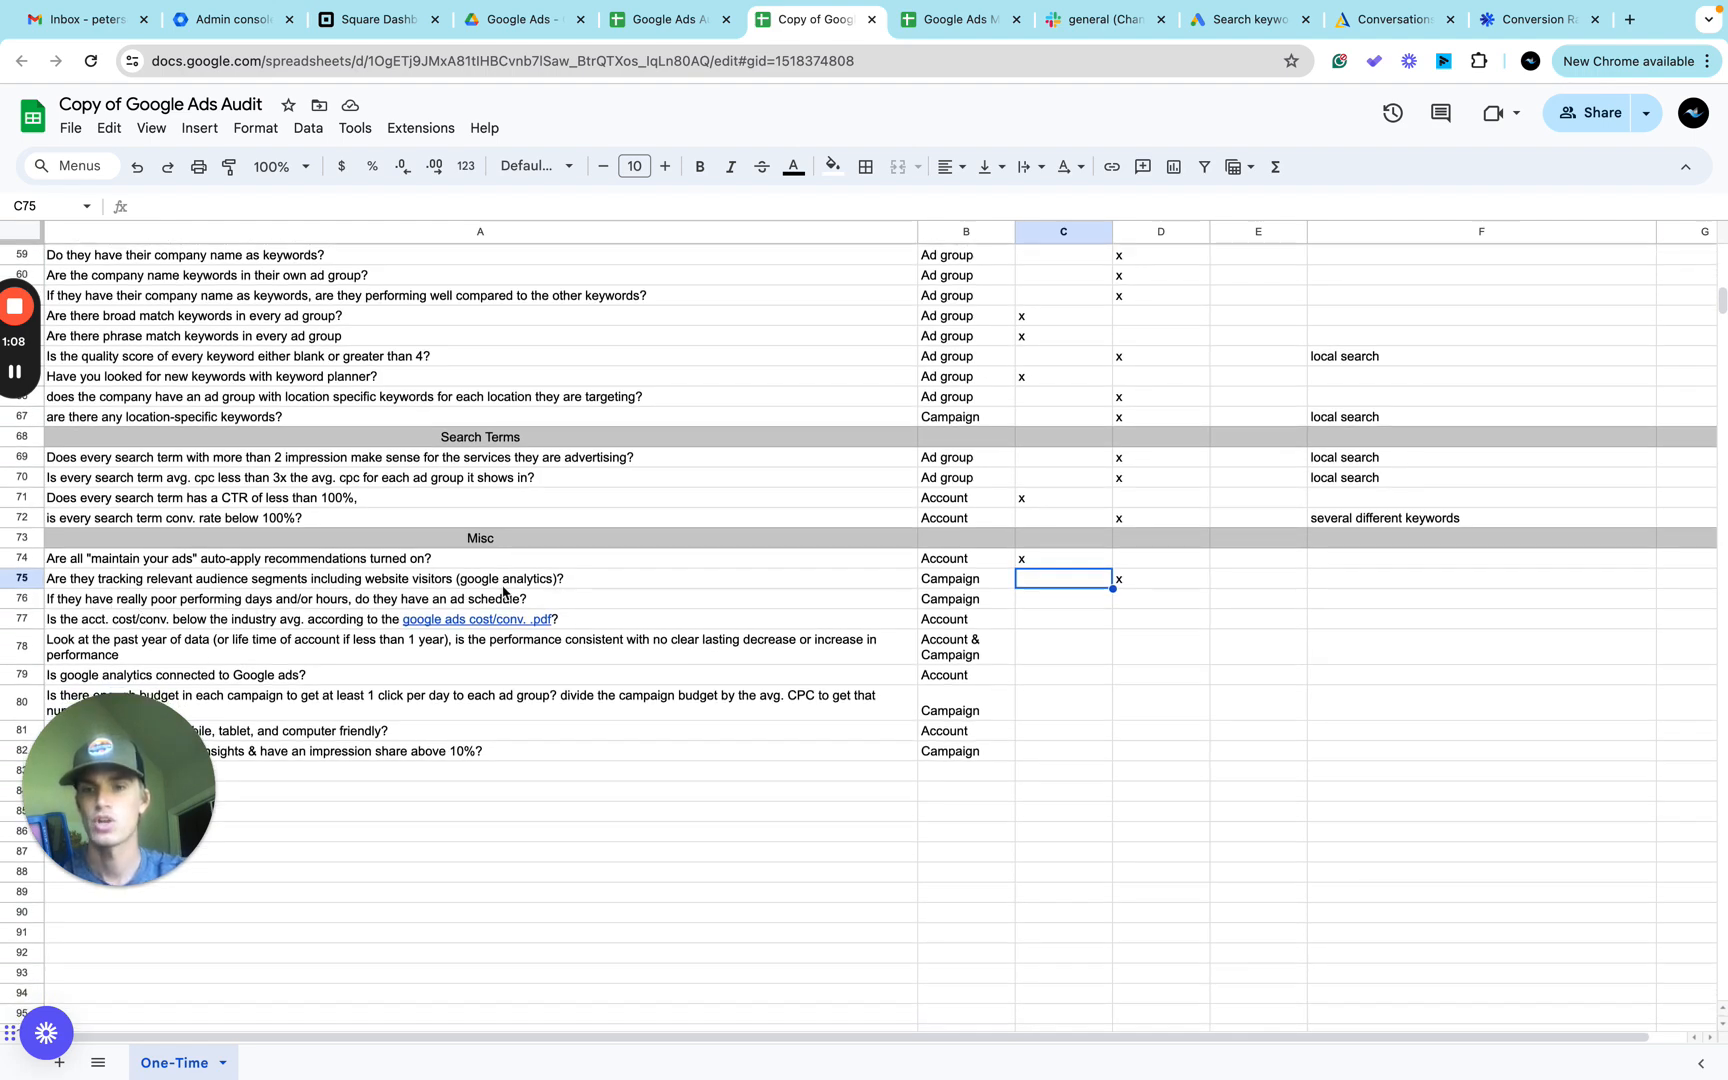
{"action": "mouse_move", "coordinate": [773, 634]}
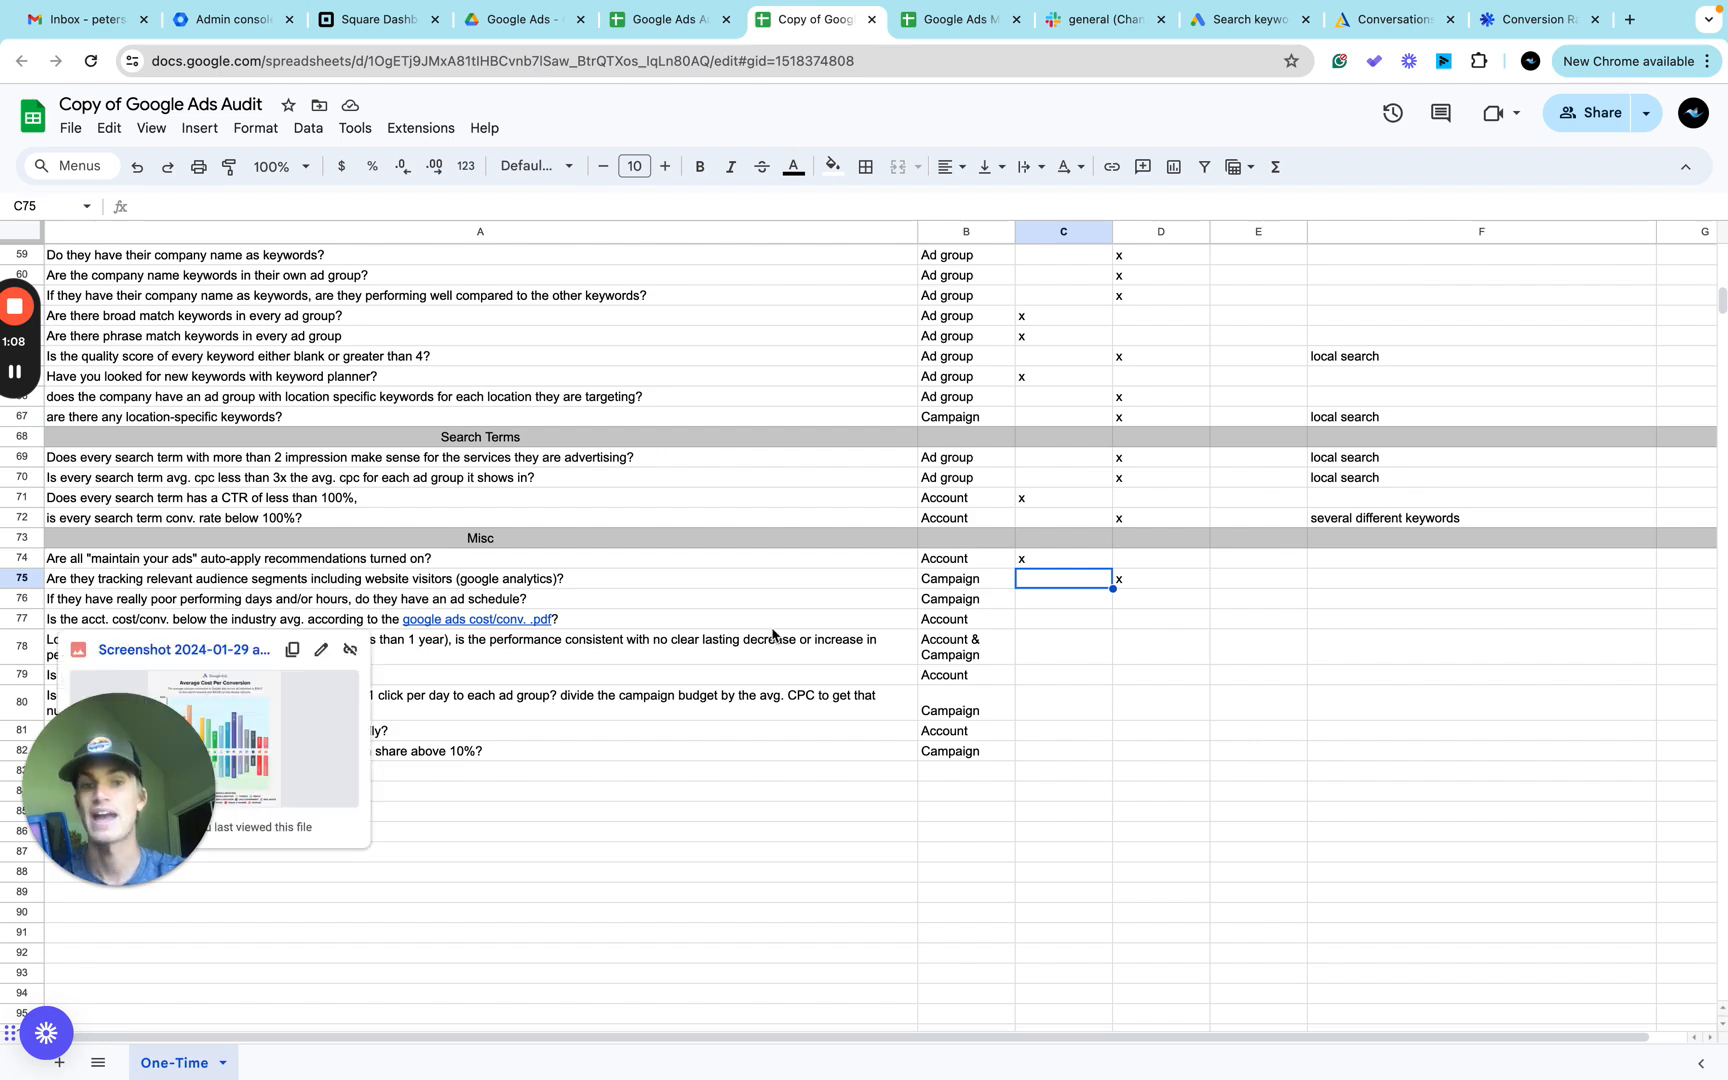
{"action": "left_click", "coordinate": [15, 371]}
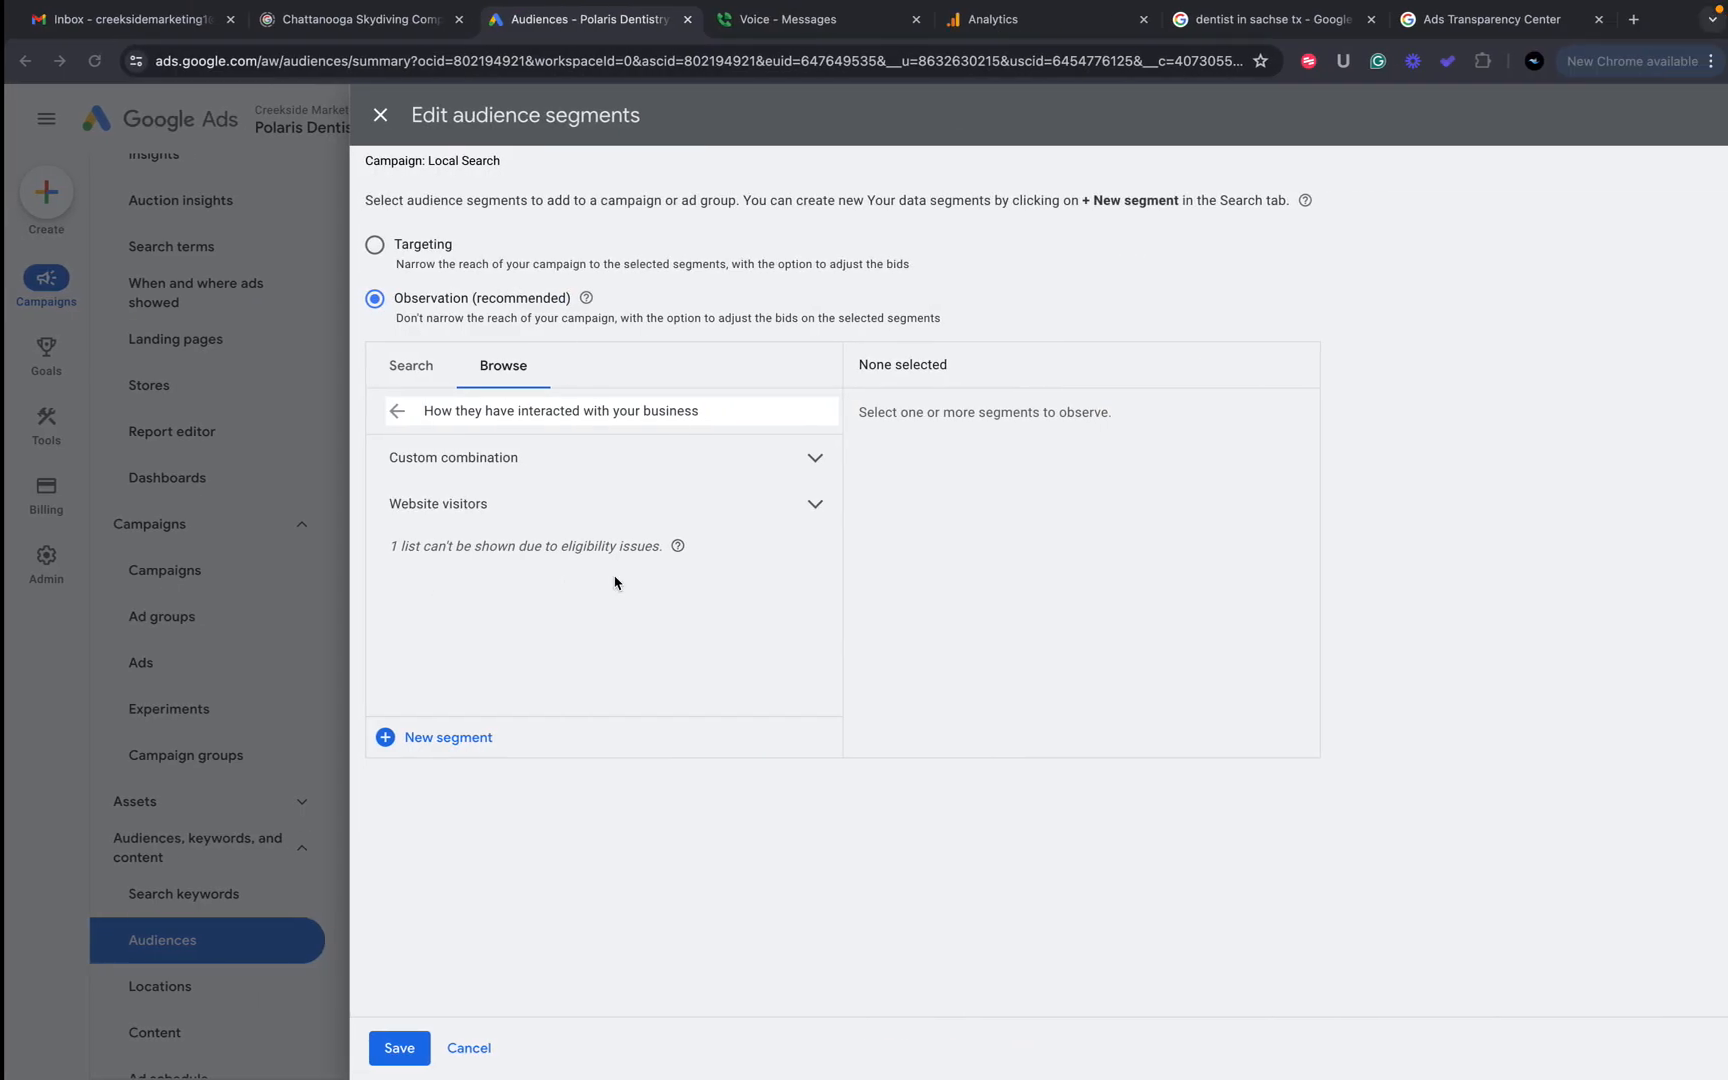
{"action": "left_click", "coordinate": [385, 115]}
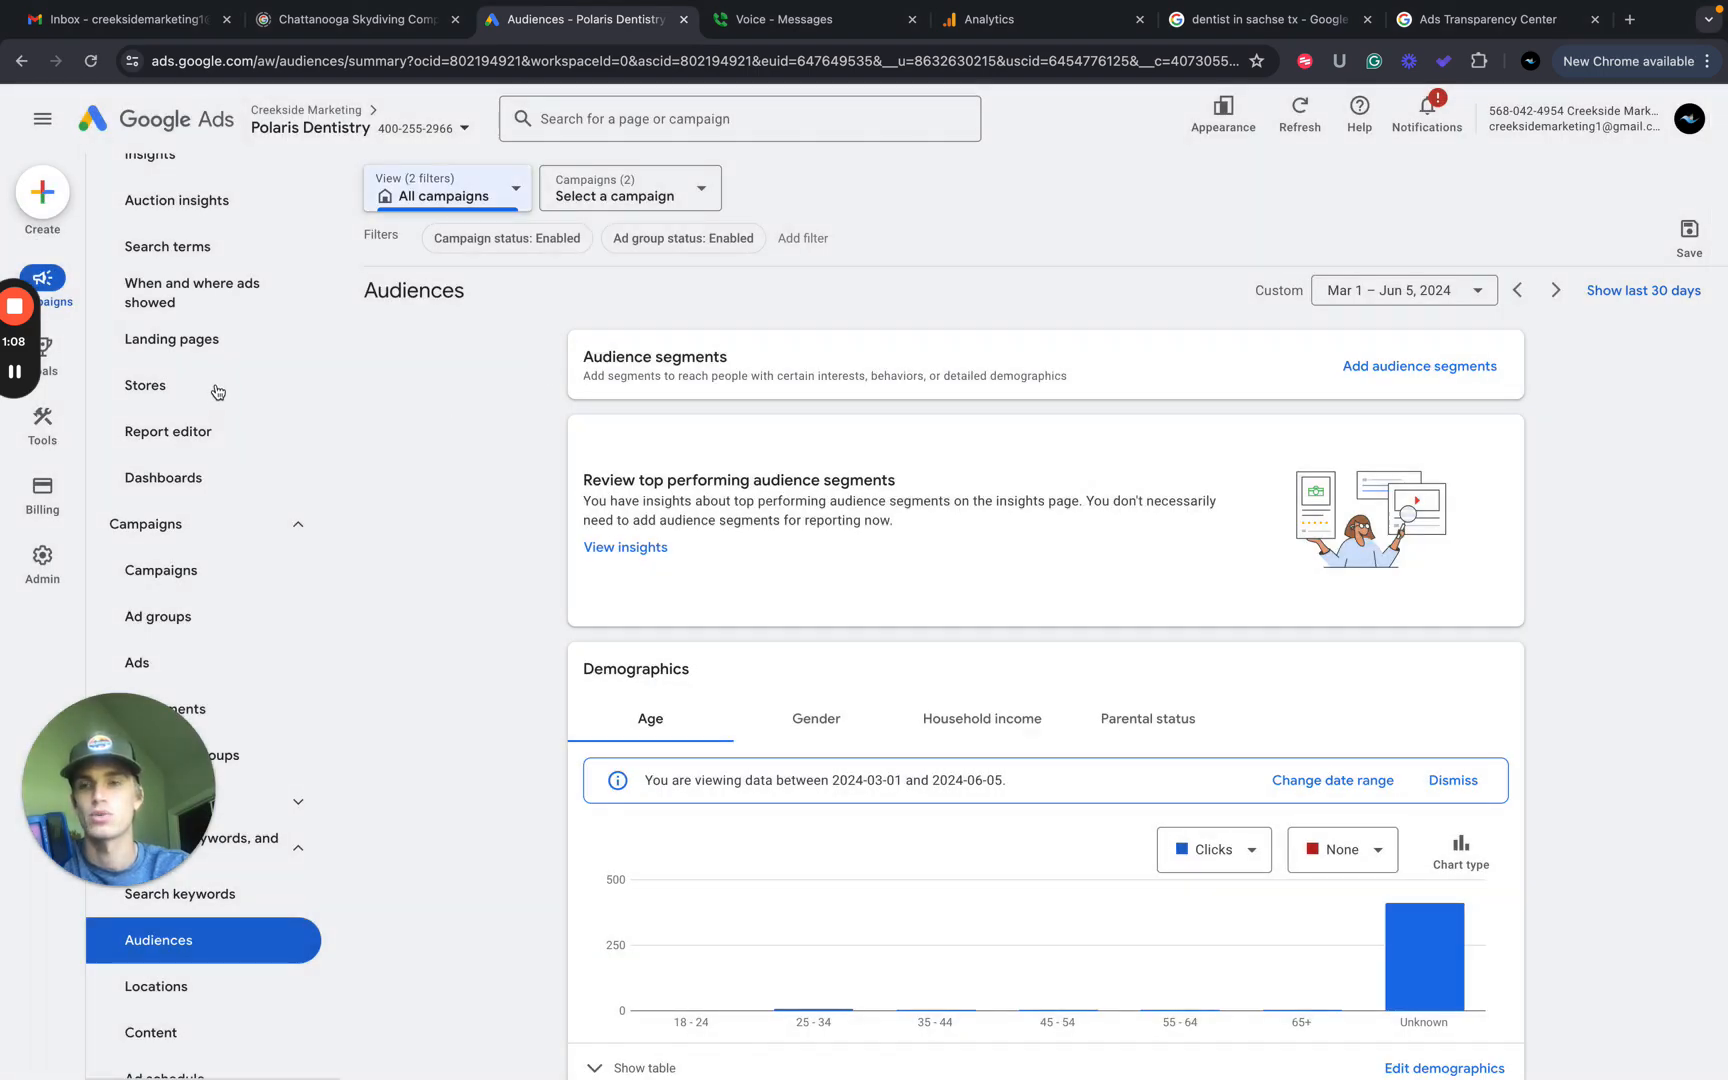
View the report on when ads showed, broken down by day, for the Local Search campaign.
{"action": "left_click", "coordinate": [211, 295]}
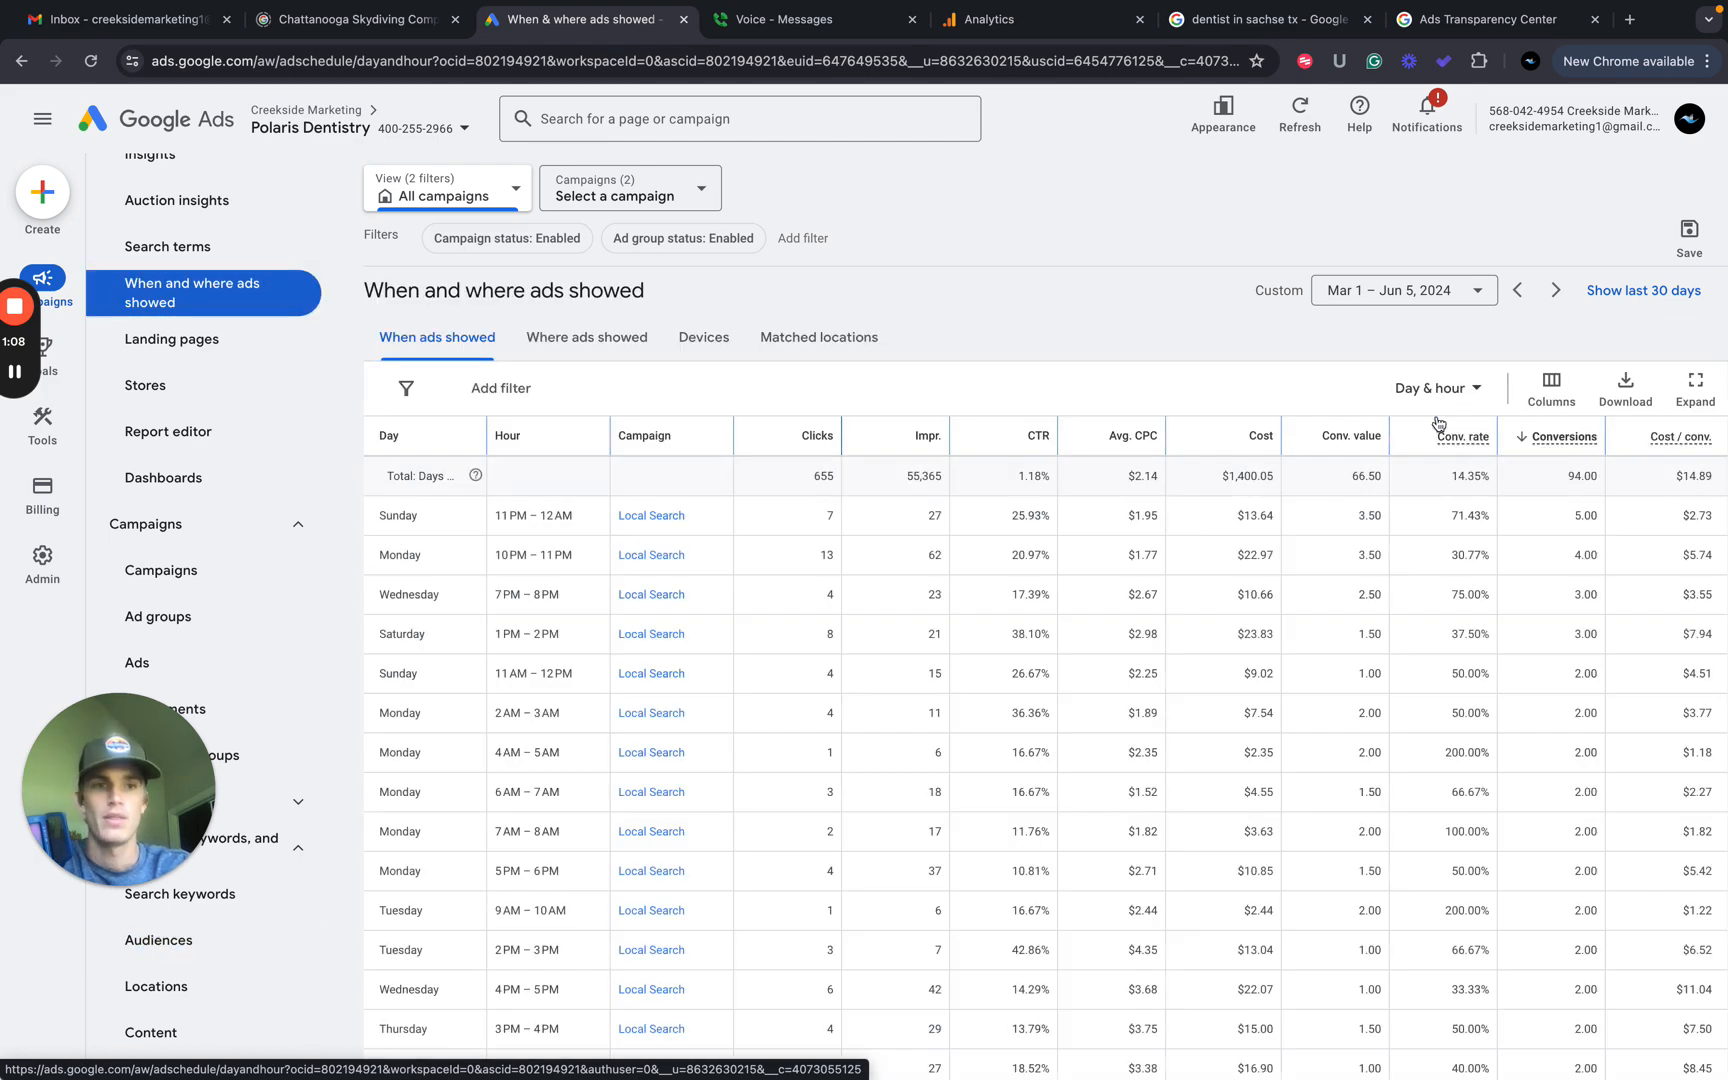
{"action": "left_click", "coordinate": [1451, 393]}
{"action": "left_click", "coordinate": [1454, 489]}
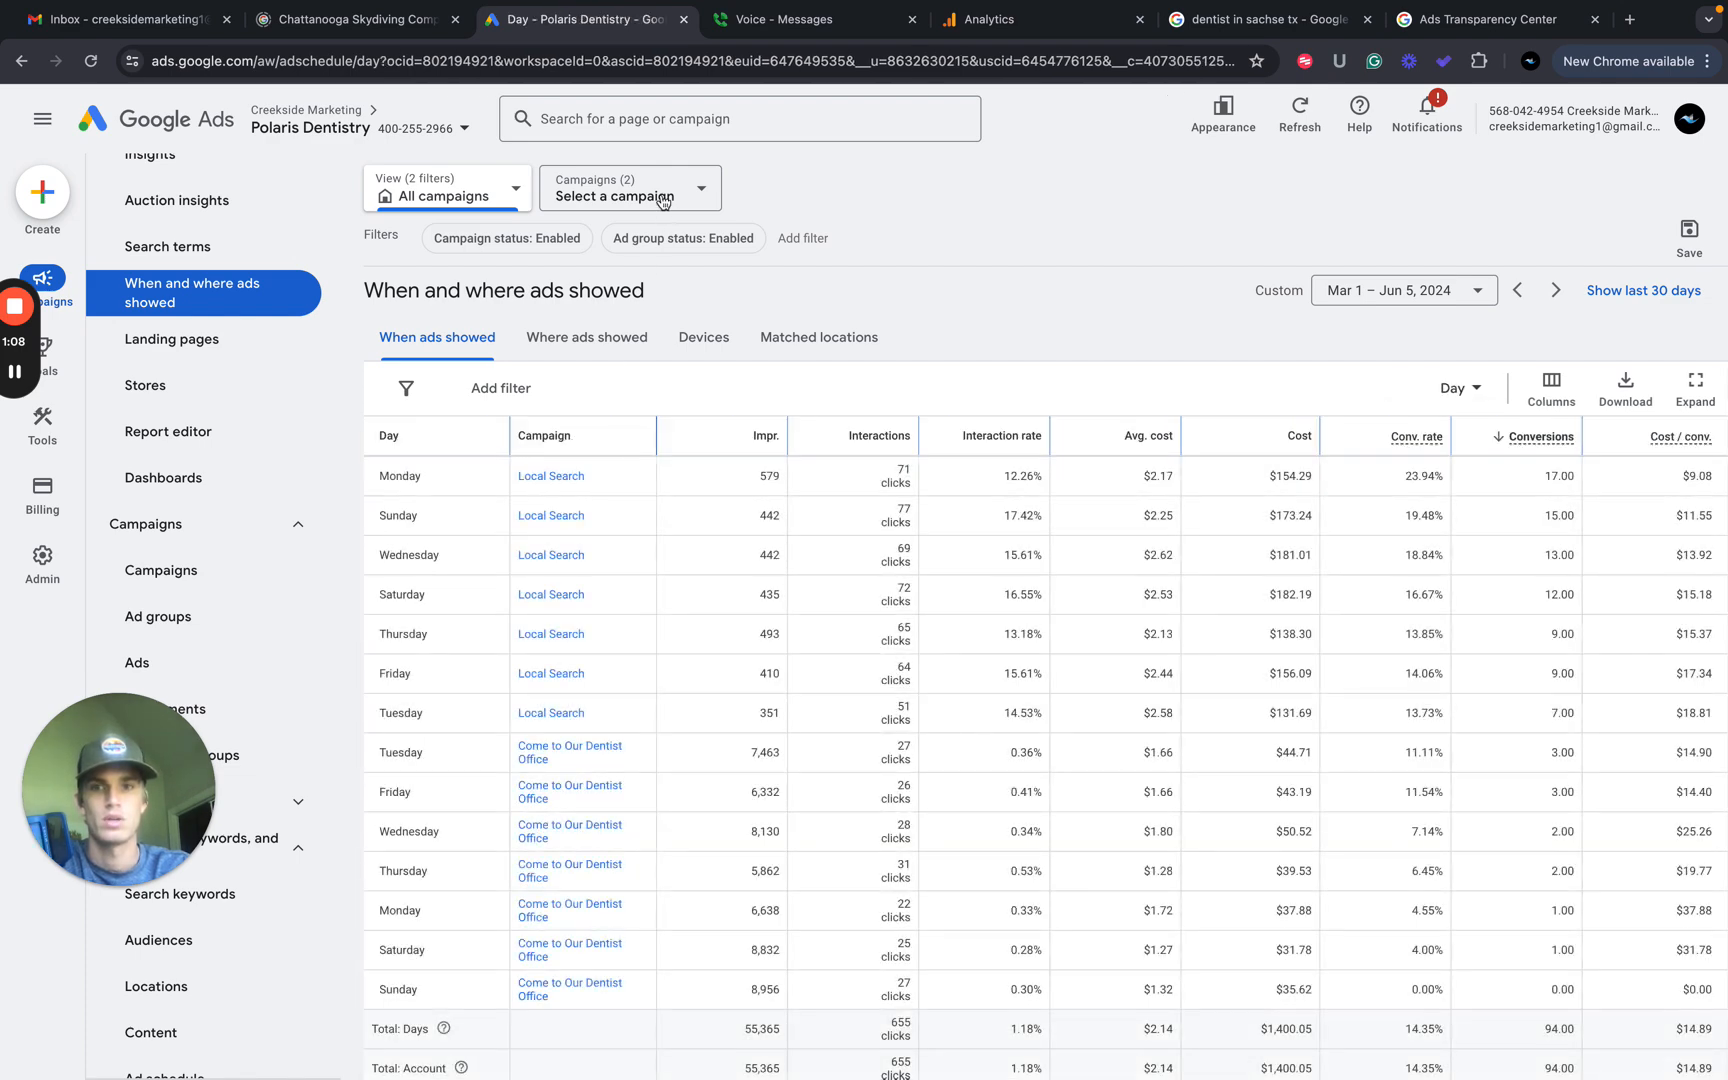
{"action": "left_click", "coordinate": [661, 197]}
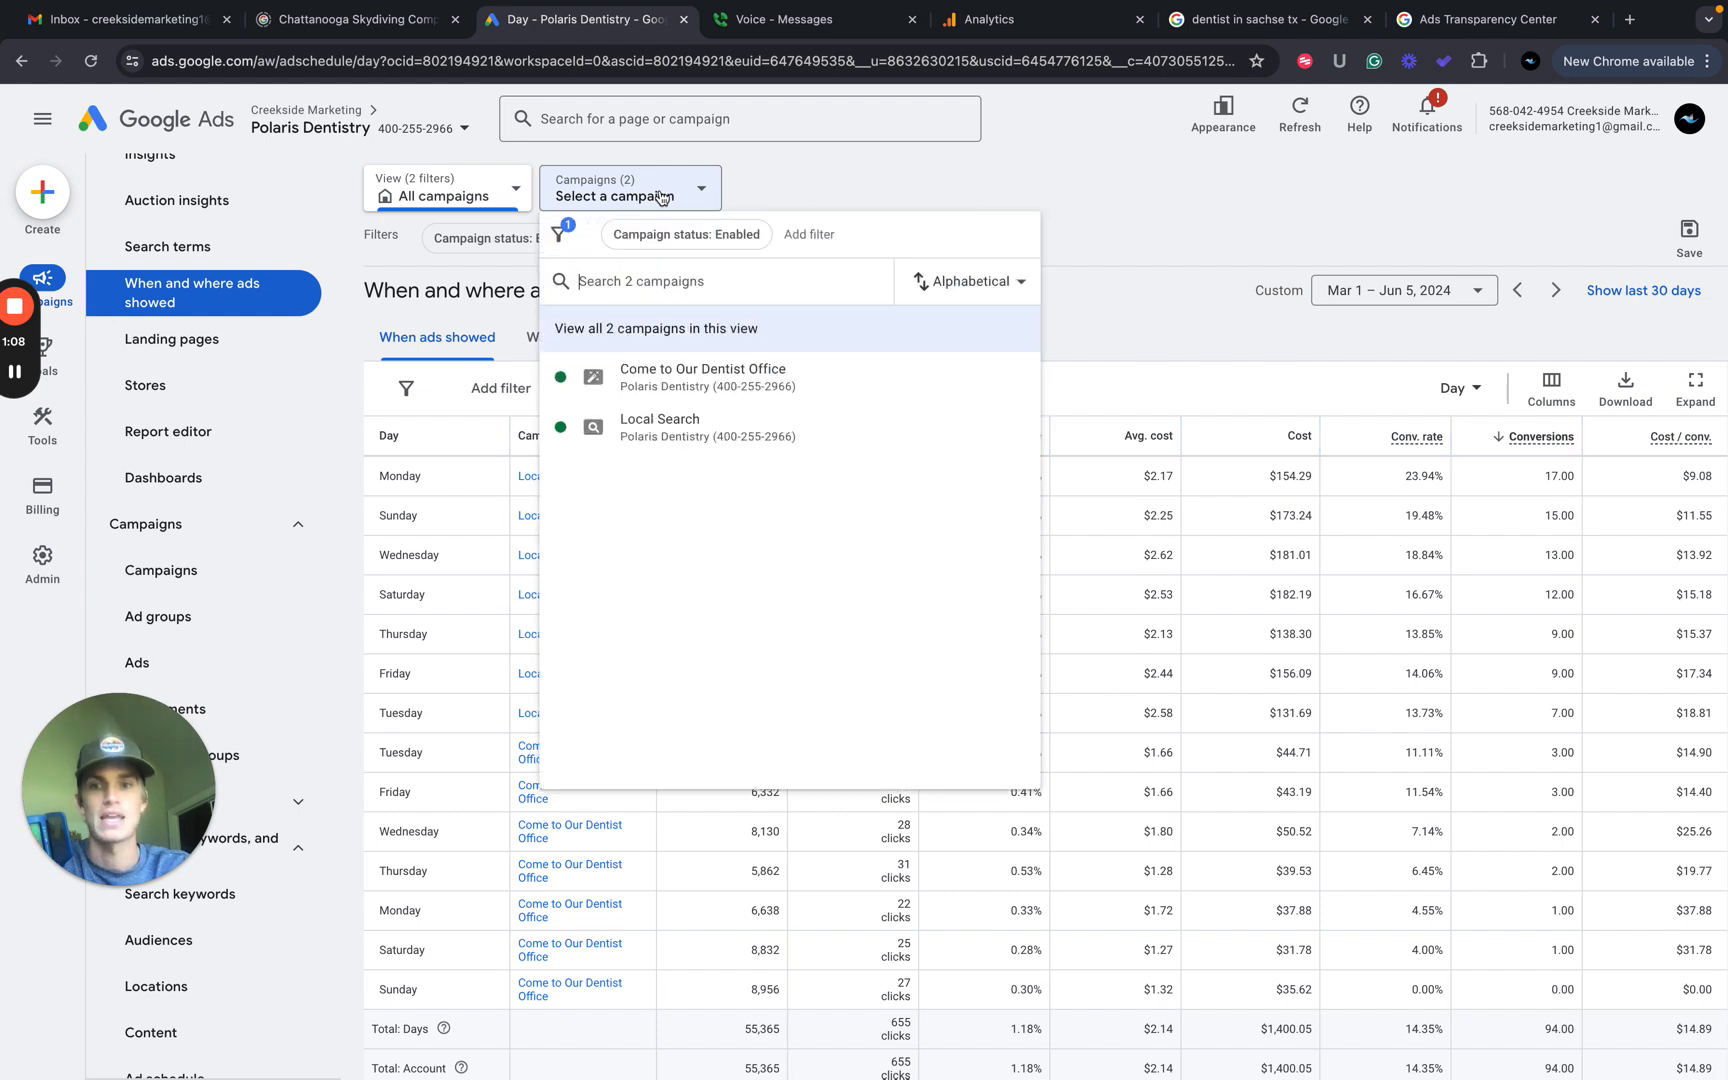
{"action": "left_click", "coordinate": [716, 432]}
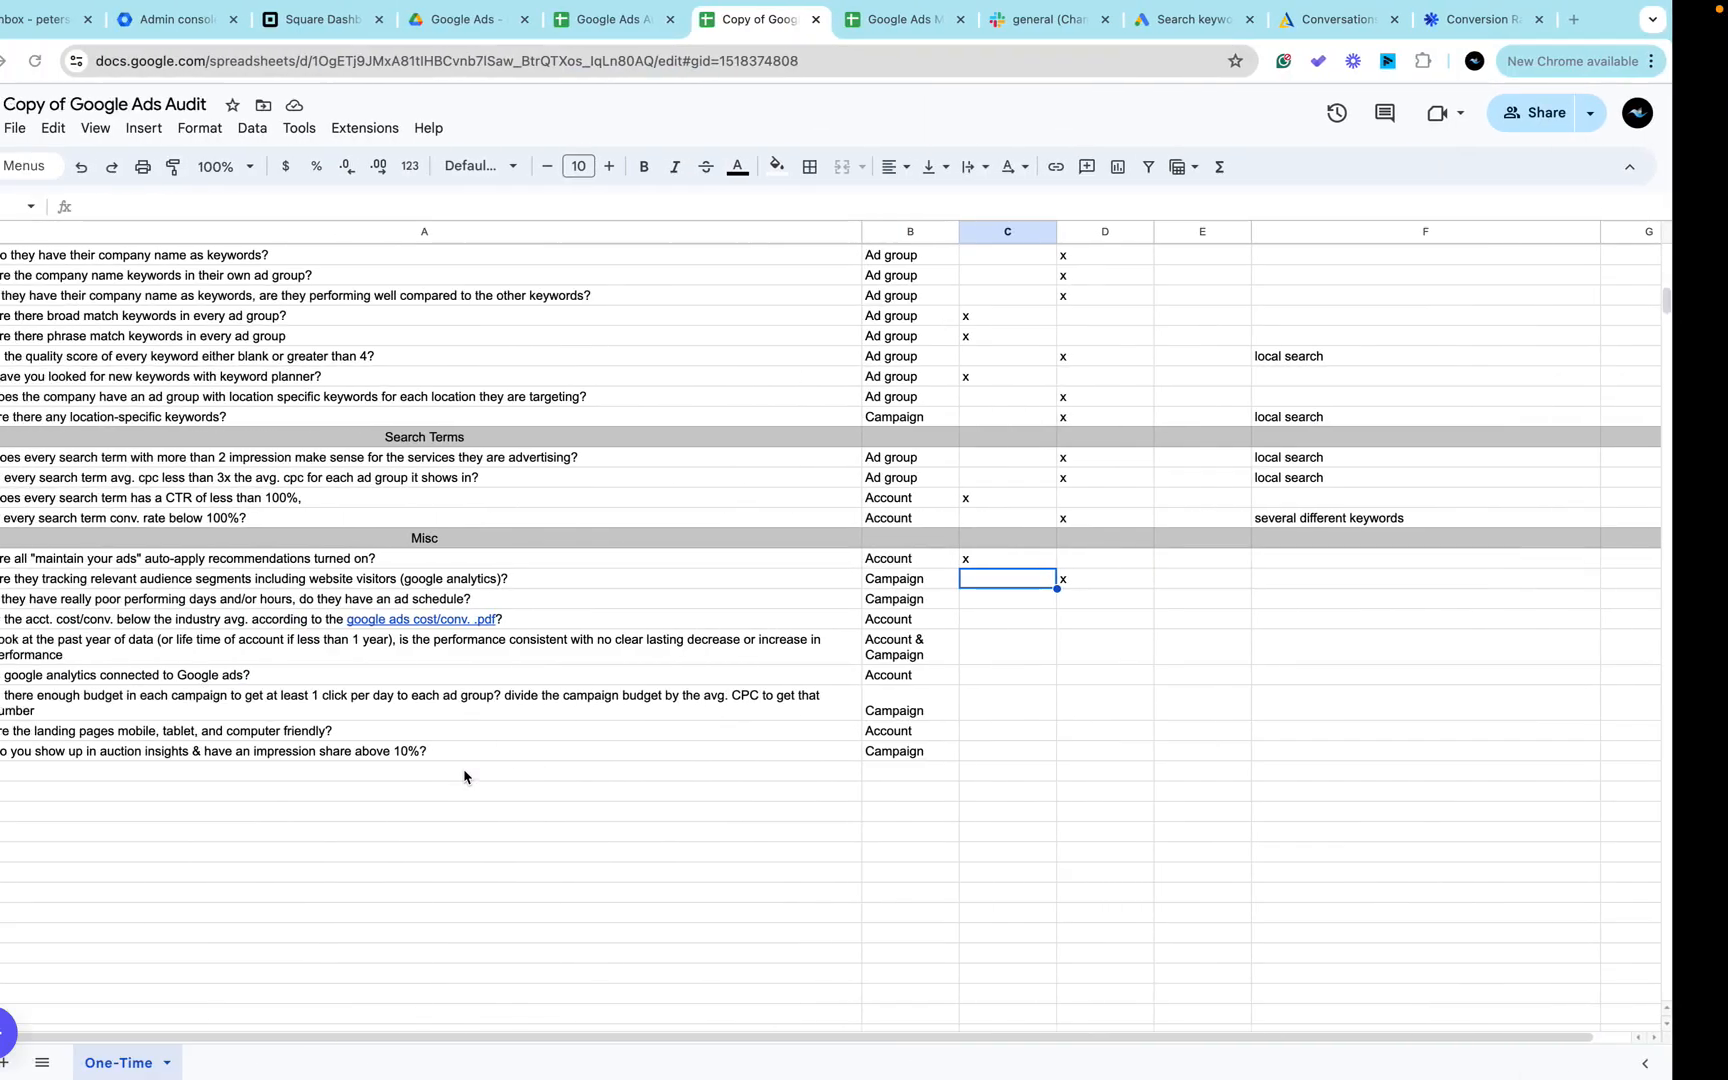
Mark x in D76 of the audit sheet for the question about having an ad schedule for poor performing days or hours.
{"action": "left_click", "coordinate": [1153, 606]}
{"action": "type", "text": "x"}
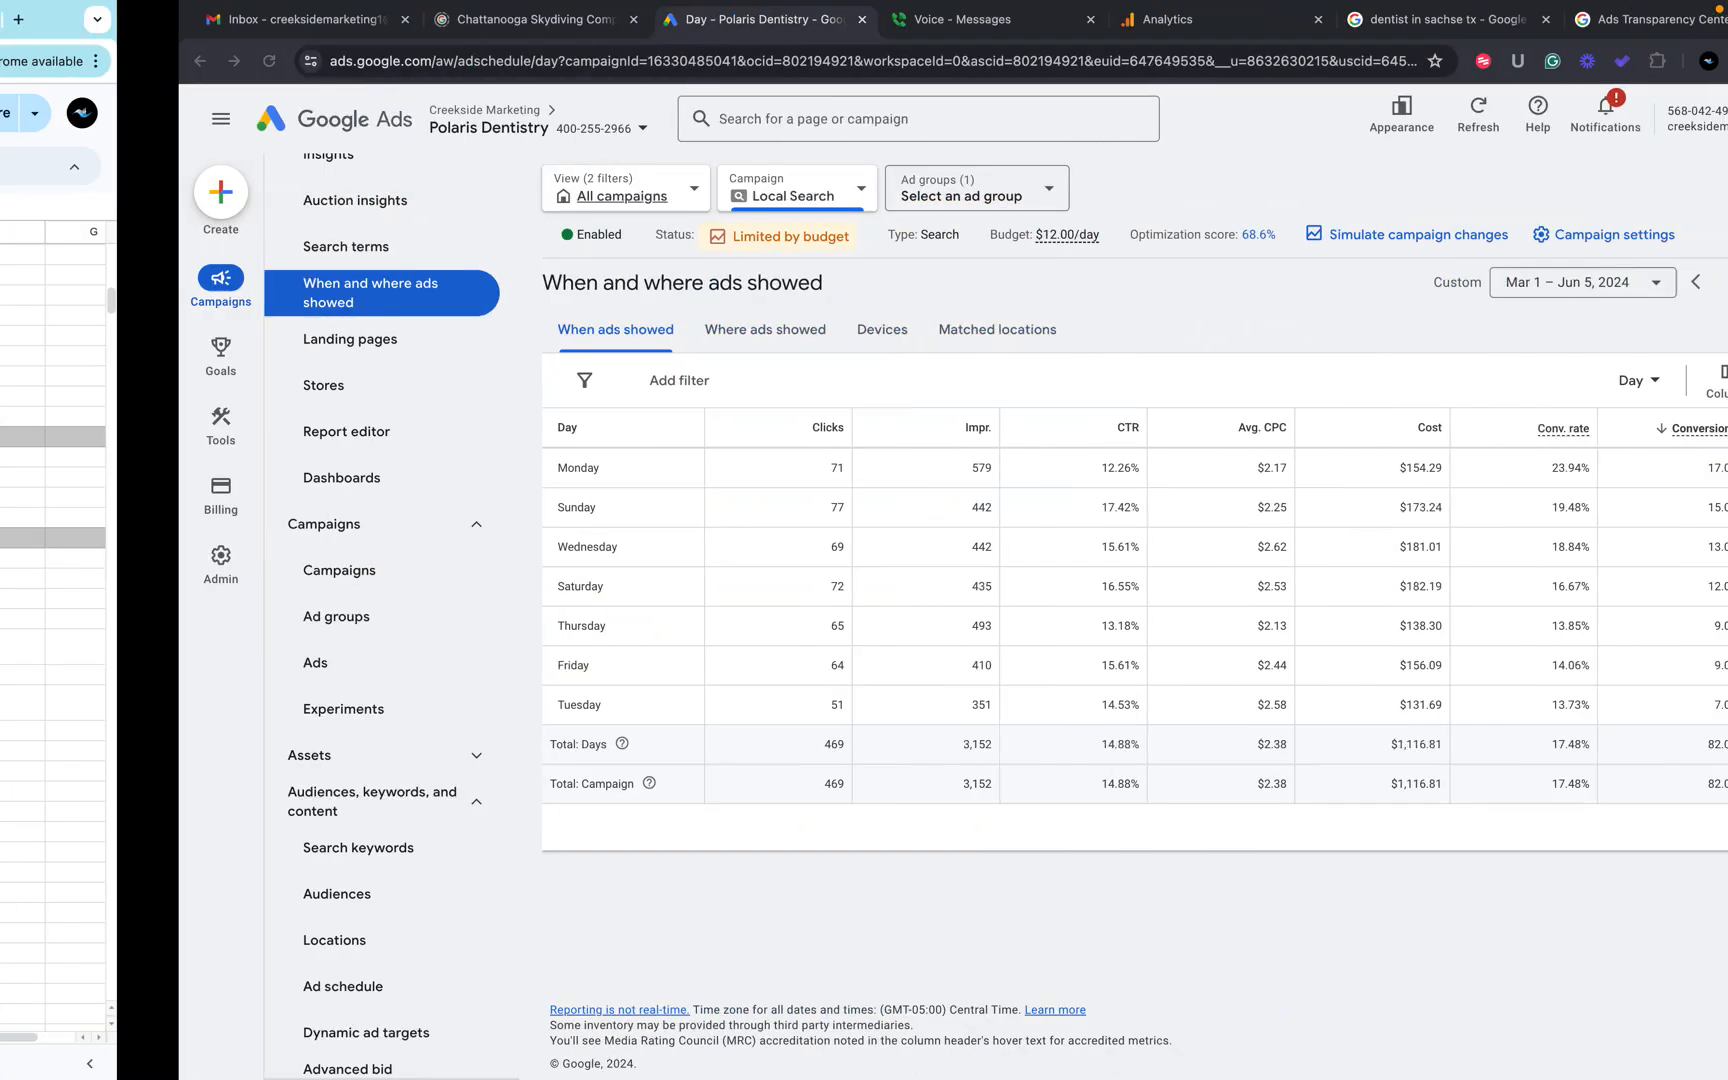
In Google Ads, open the Local Search campaign's ad schedule and review the scheduled hours and performance for each day.
{"action": "left_click", "coordinate": [172, 986]}
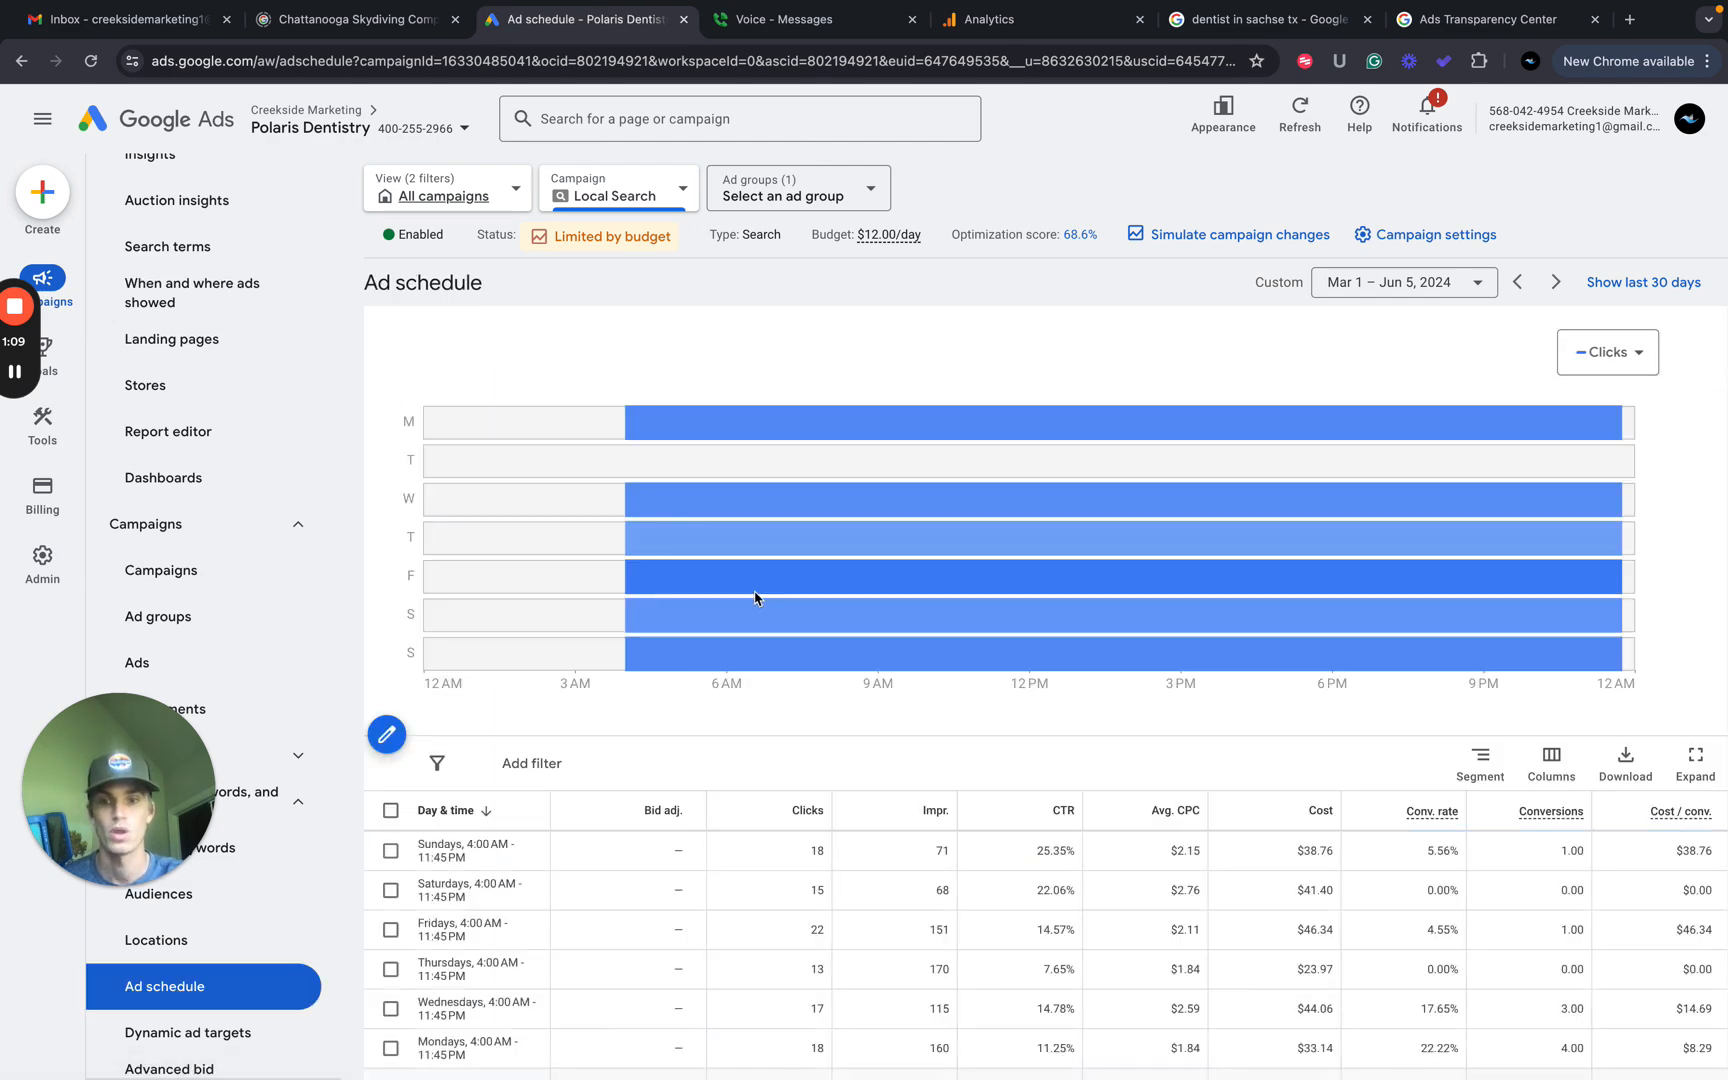
{"action": "scroll", "coordinate": [636, 851], "scroll_direction": "down", "scroll_amount": 5}
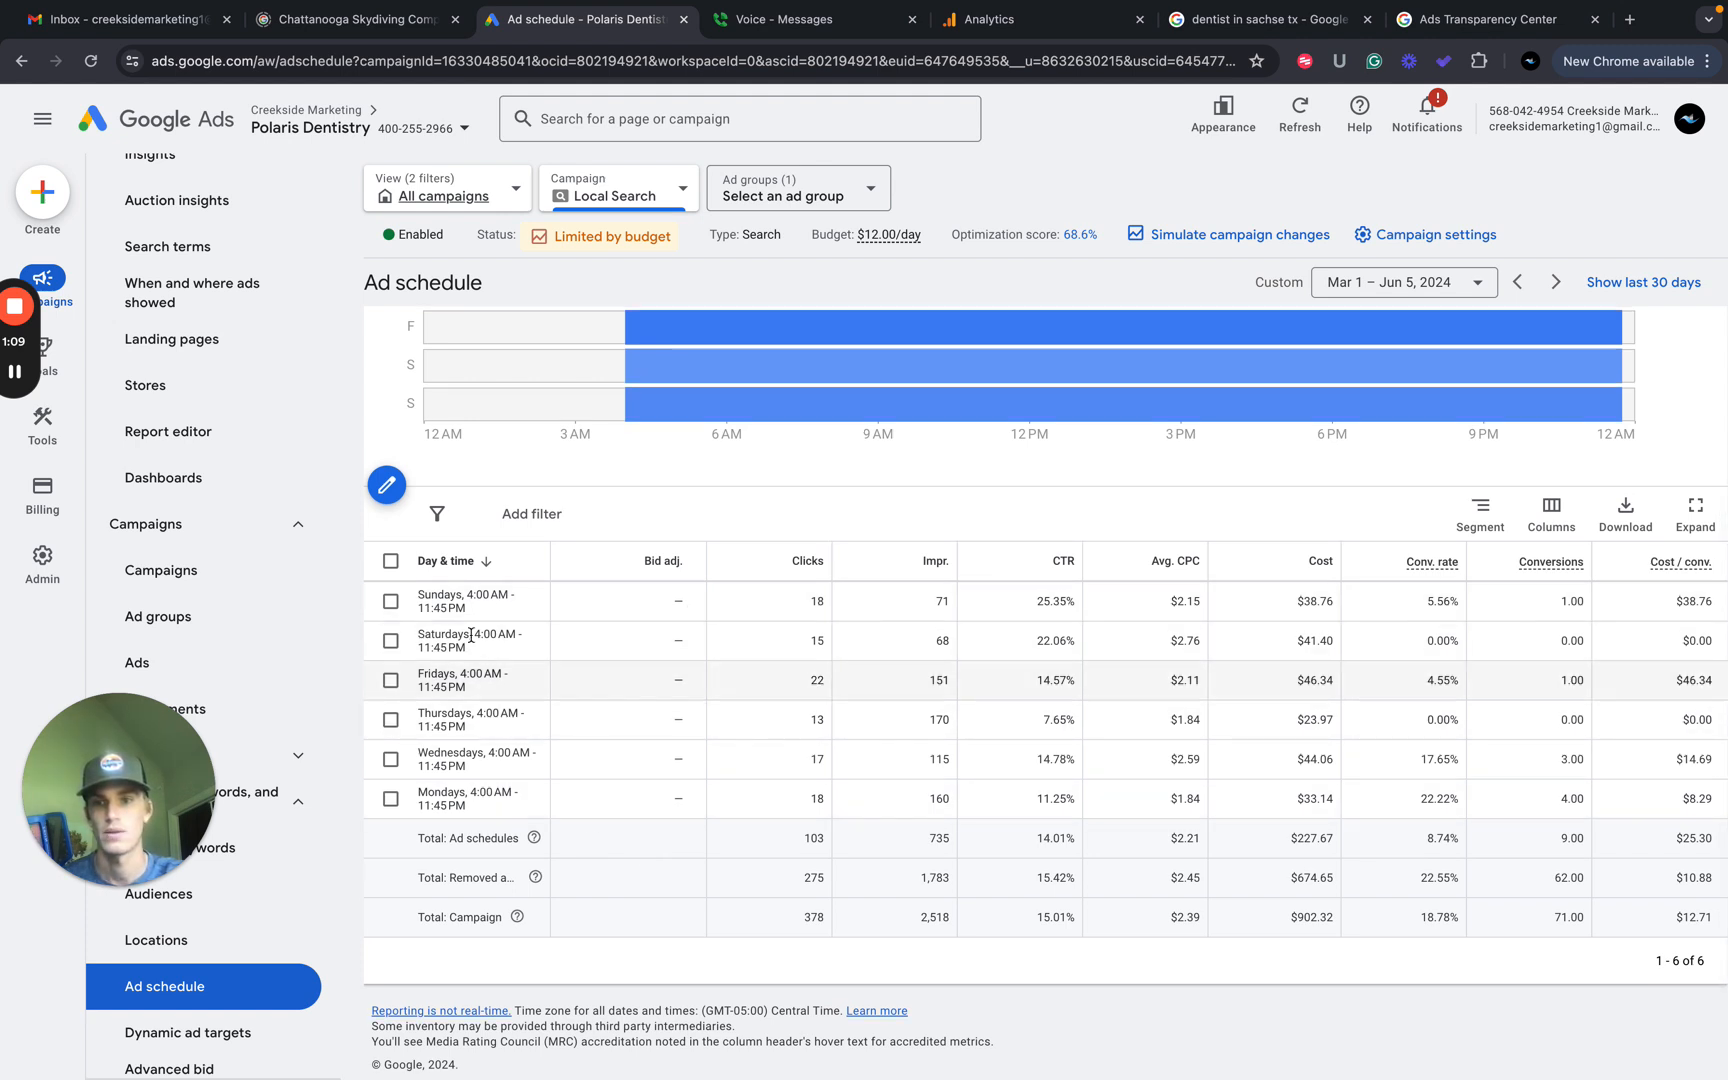
{"action": "scroll", "coordinate": [645, 709], "scroll_direction": "up", "scroll_amount": 3}
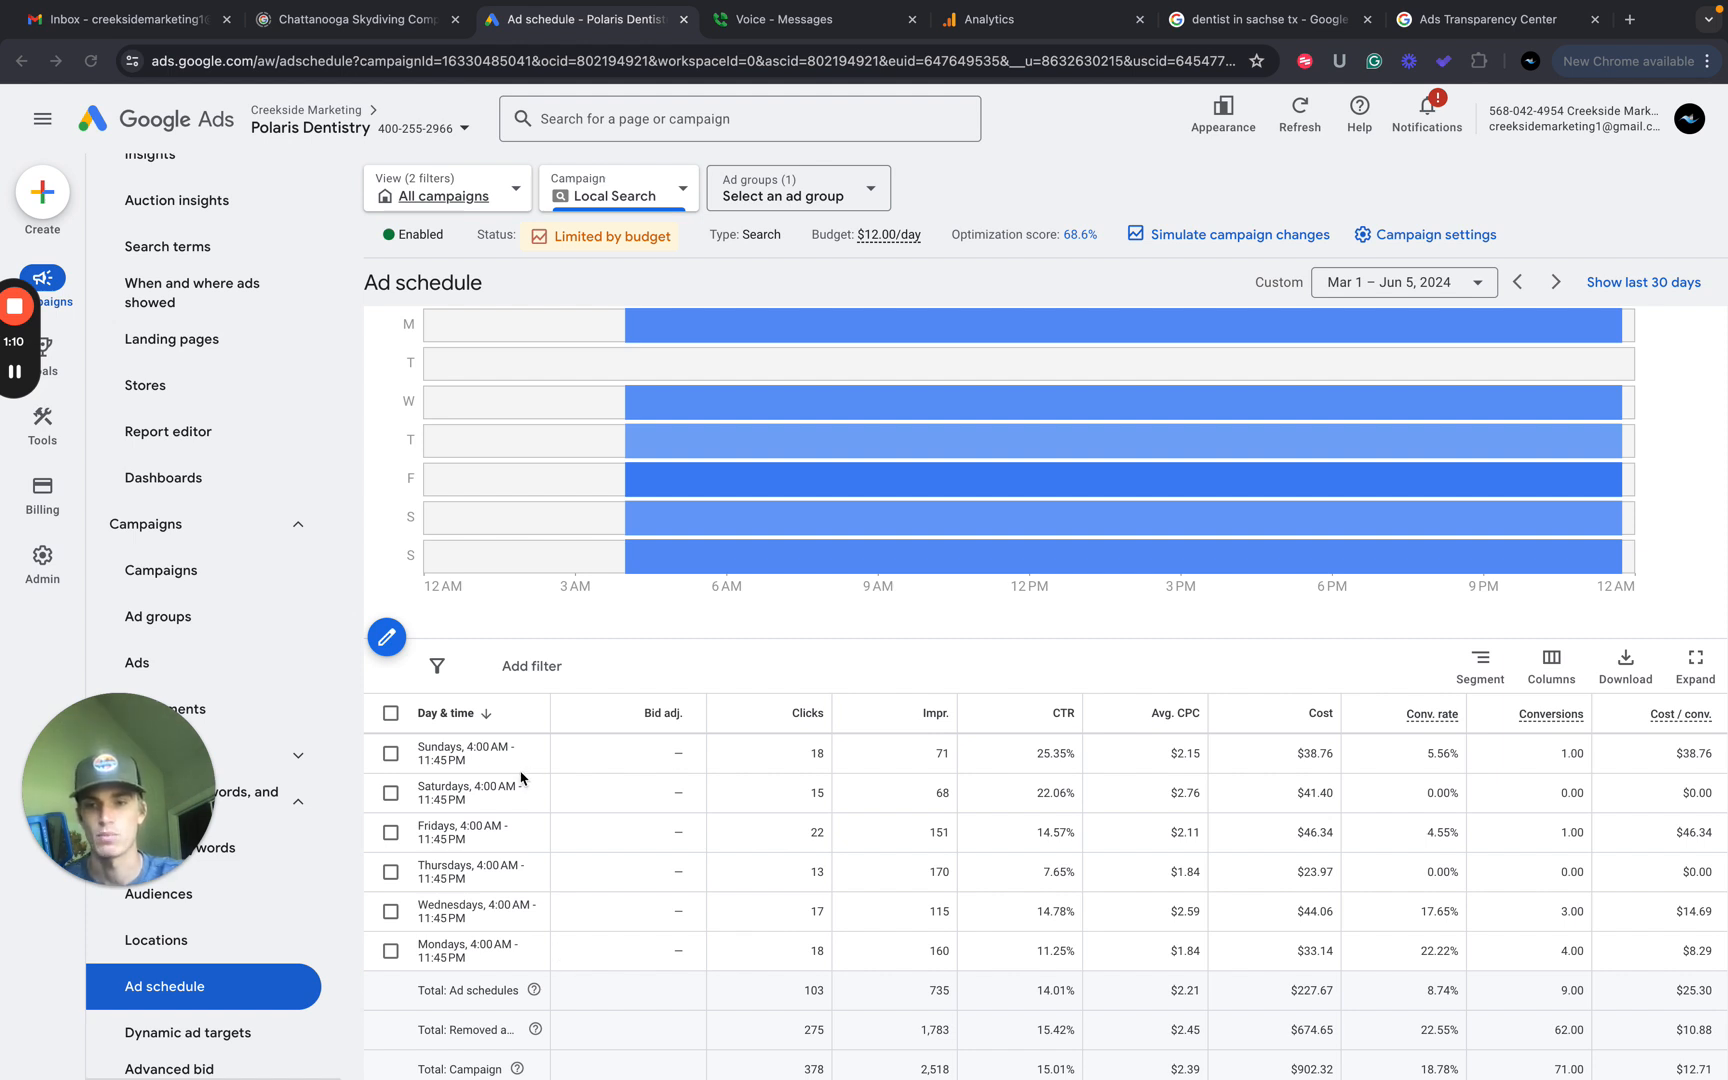
{"action": "scroll", "coordinate": [644, 617], "scroll_direction": "up", "scroll_amount": 2}
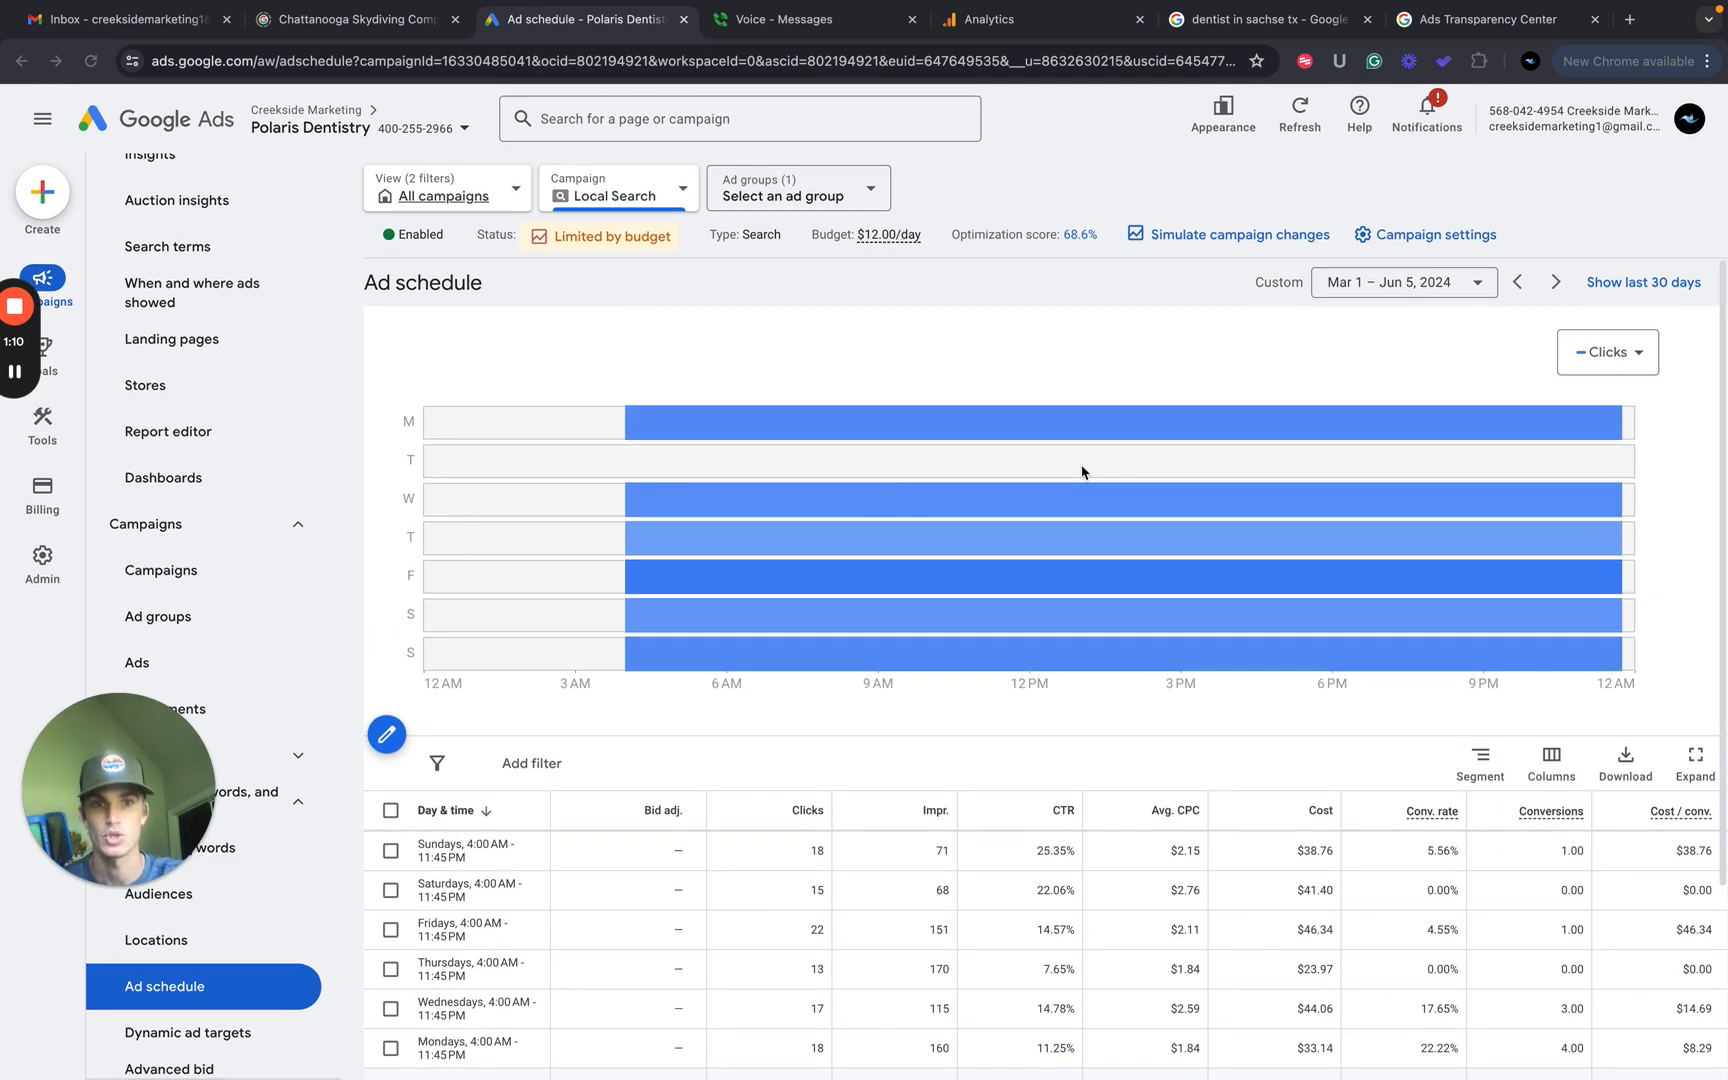
{"action": "scroll", "coordinate": [810, 826], "scroll_direction": "down", "scroll_amount": 2}
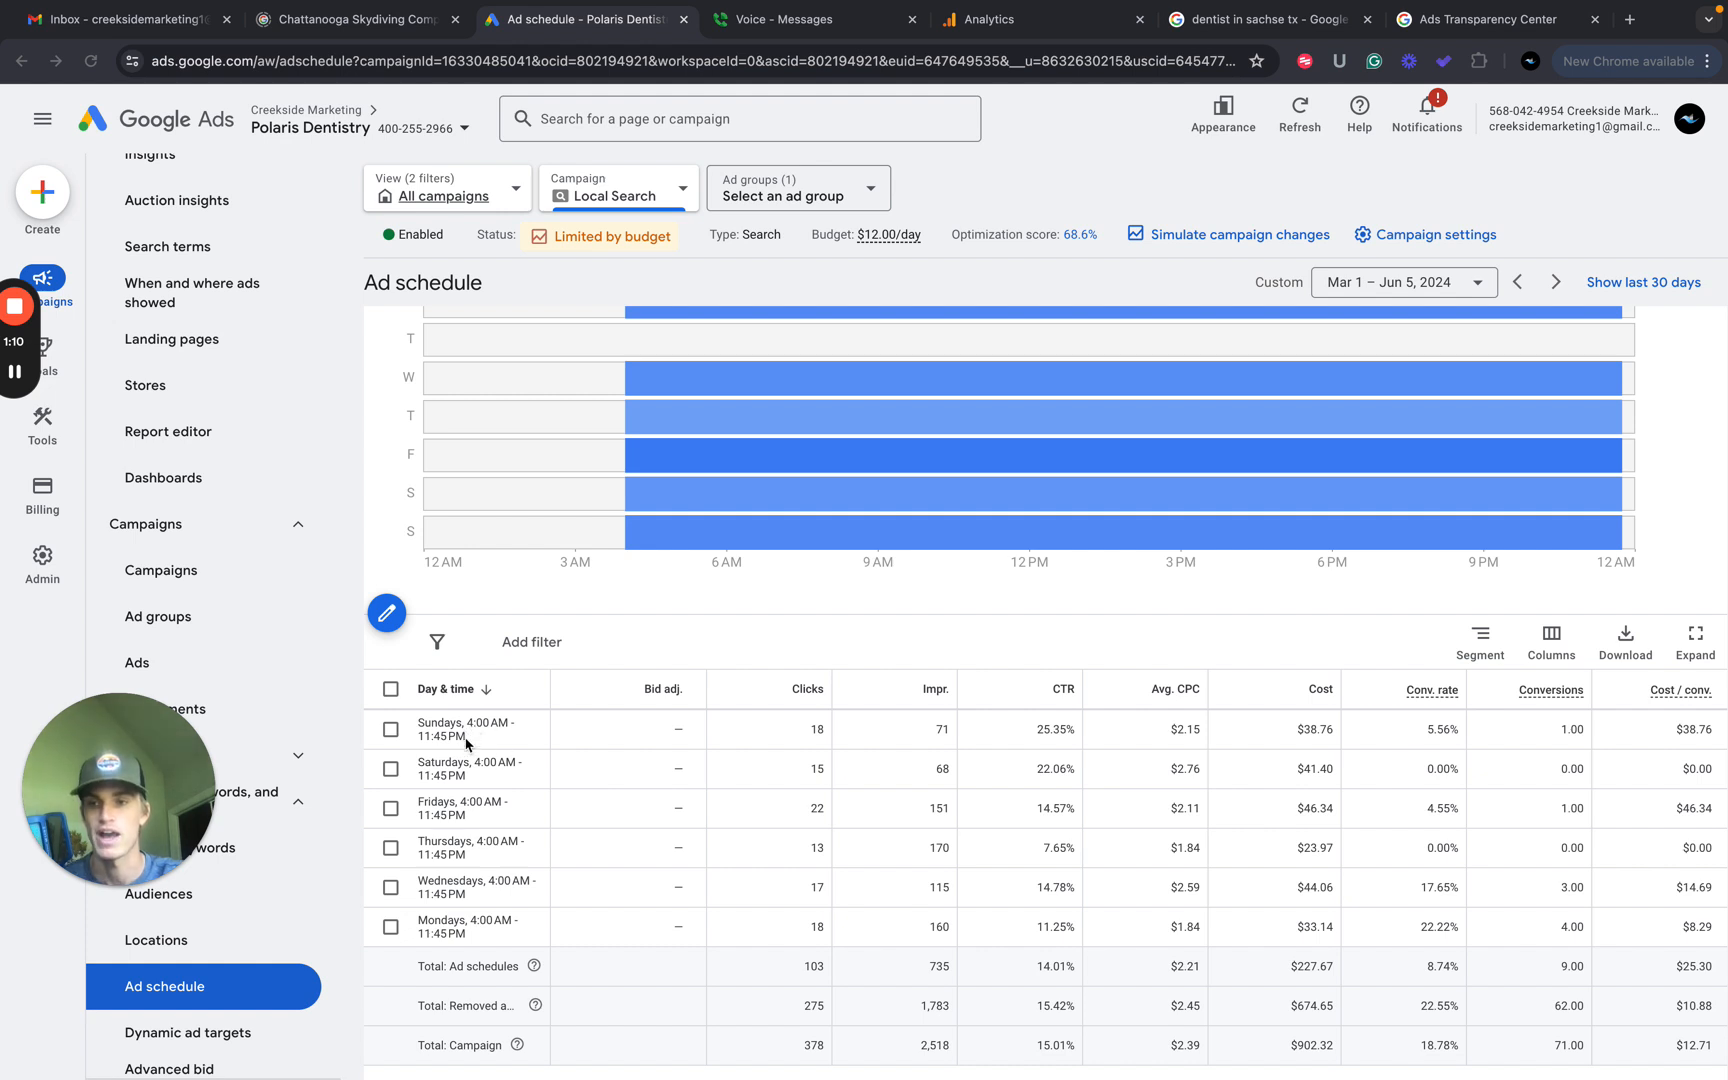
Back in the audit sheet, move the x for the ad schedule question from D76 to C76.
{"action": "key", "text": "ctrl+Left"}
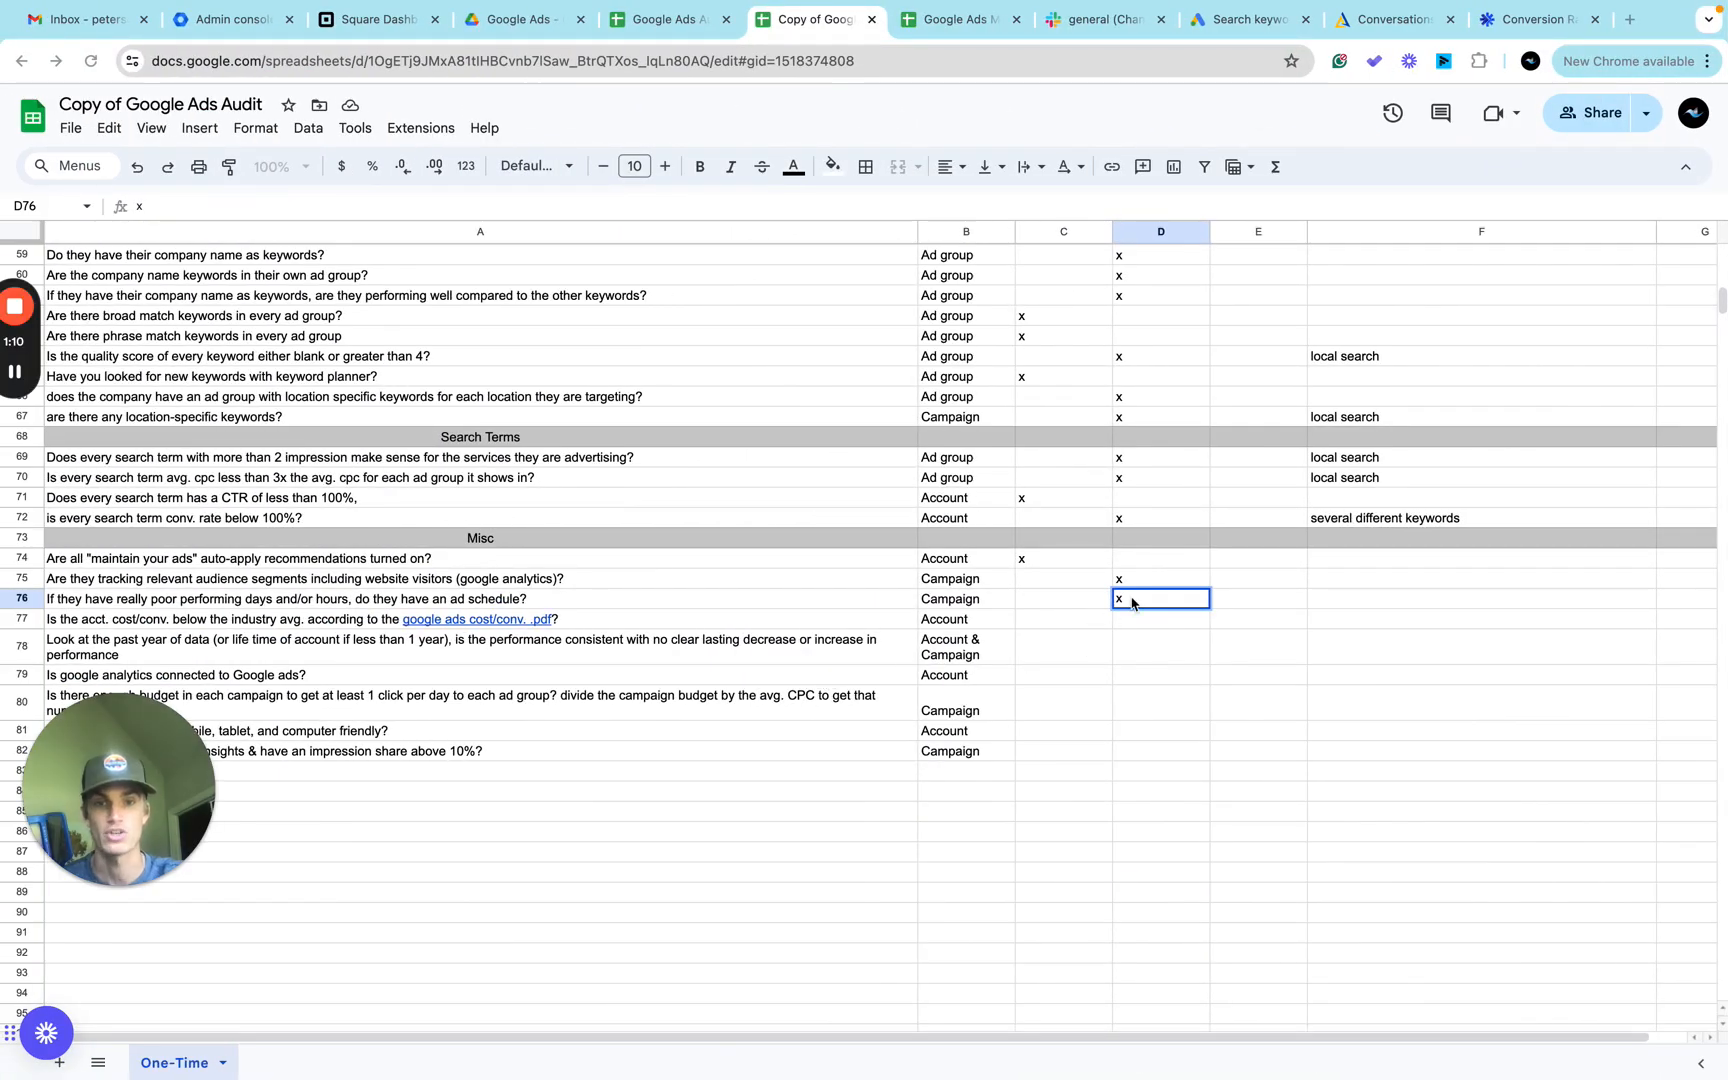
{"action": "left_click", "coordinate": [1125, 597]}
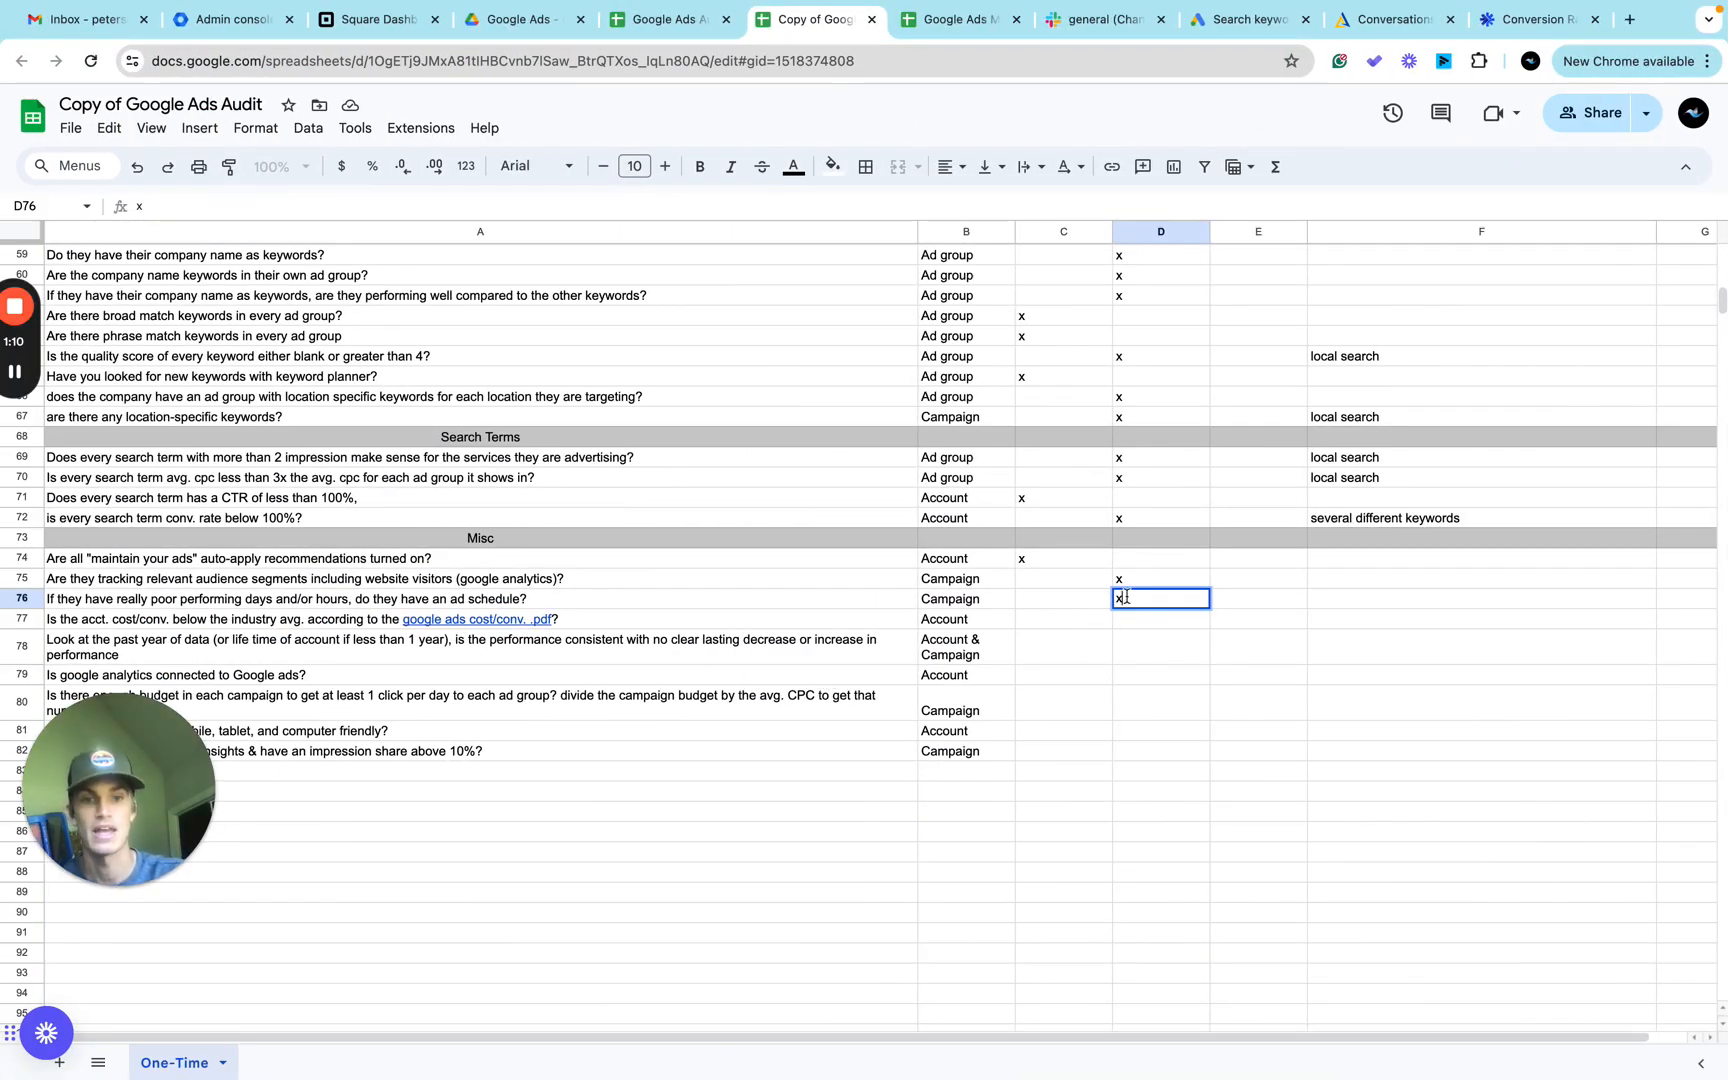
{"action": "left_click", "coordinate": [1073, 604]}
{"action": "type", "text": "x"}
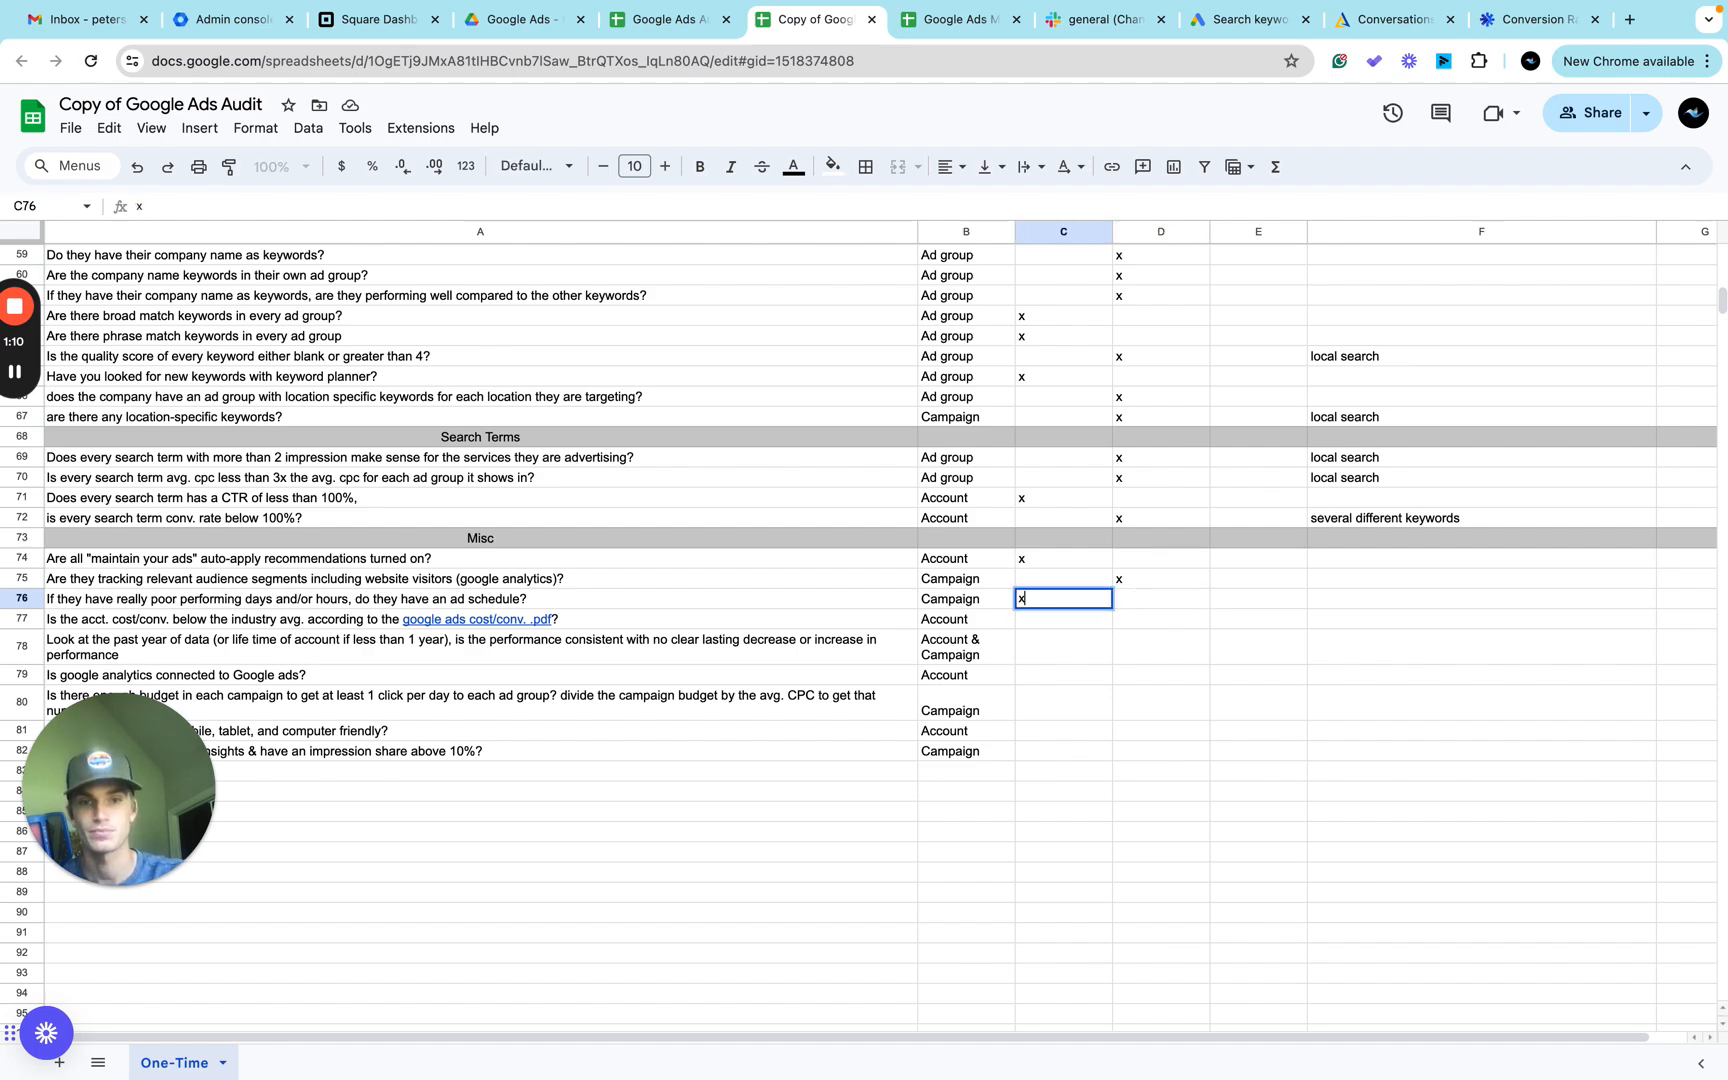
In Google Ads, review when the Local Search ads showed, broken down by hour and sorted by cost per conversion.
{"action": "key", "text": "ctrl+Right"}
{"action": "left_click", "coordinate": [203, 294]}
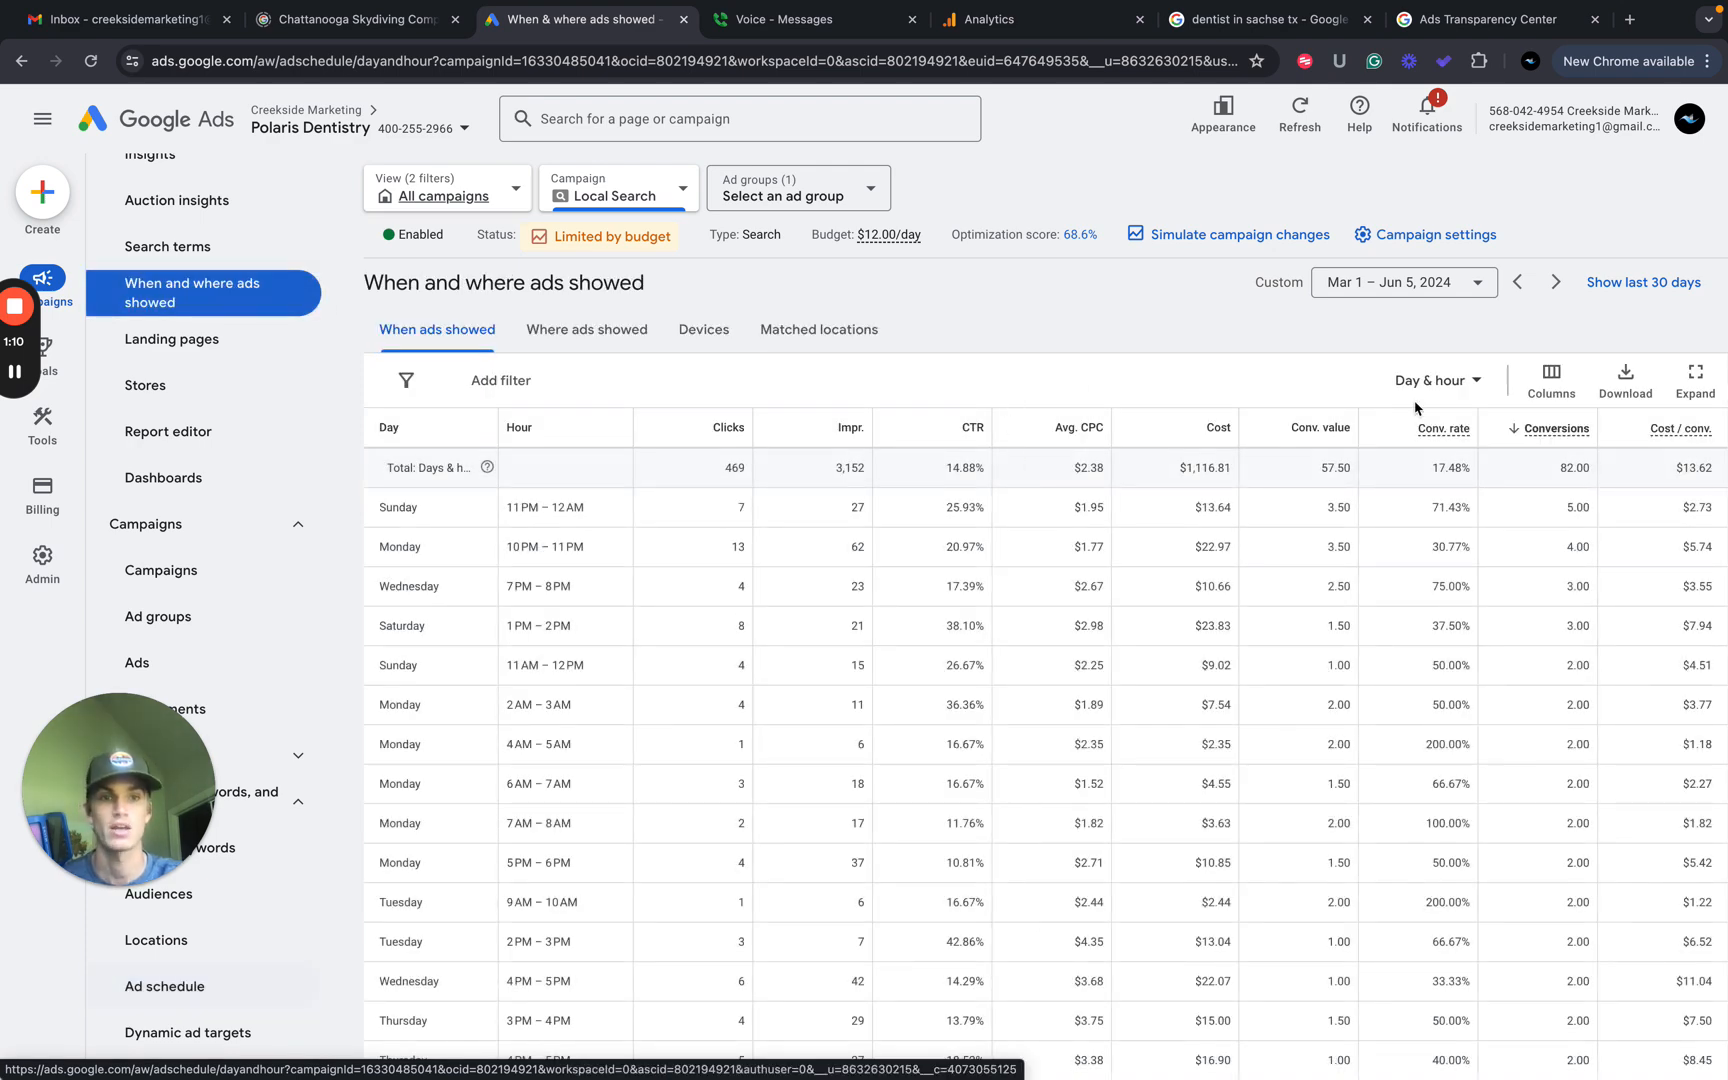
{"action": "left_click", "coordinate": [1453, 381]}
{"action": "left_click", "coordinate": [1430, 516]}
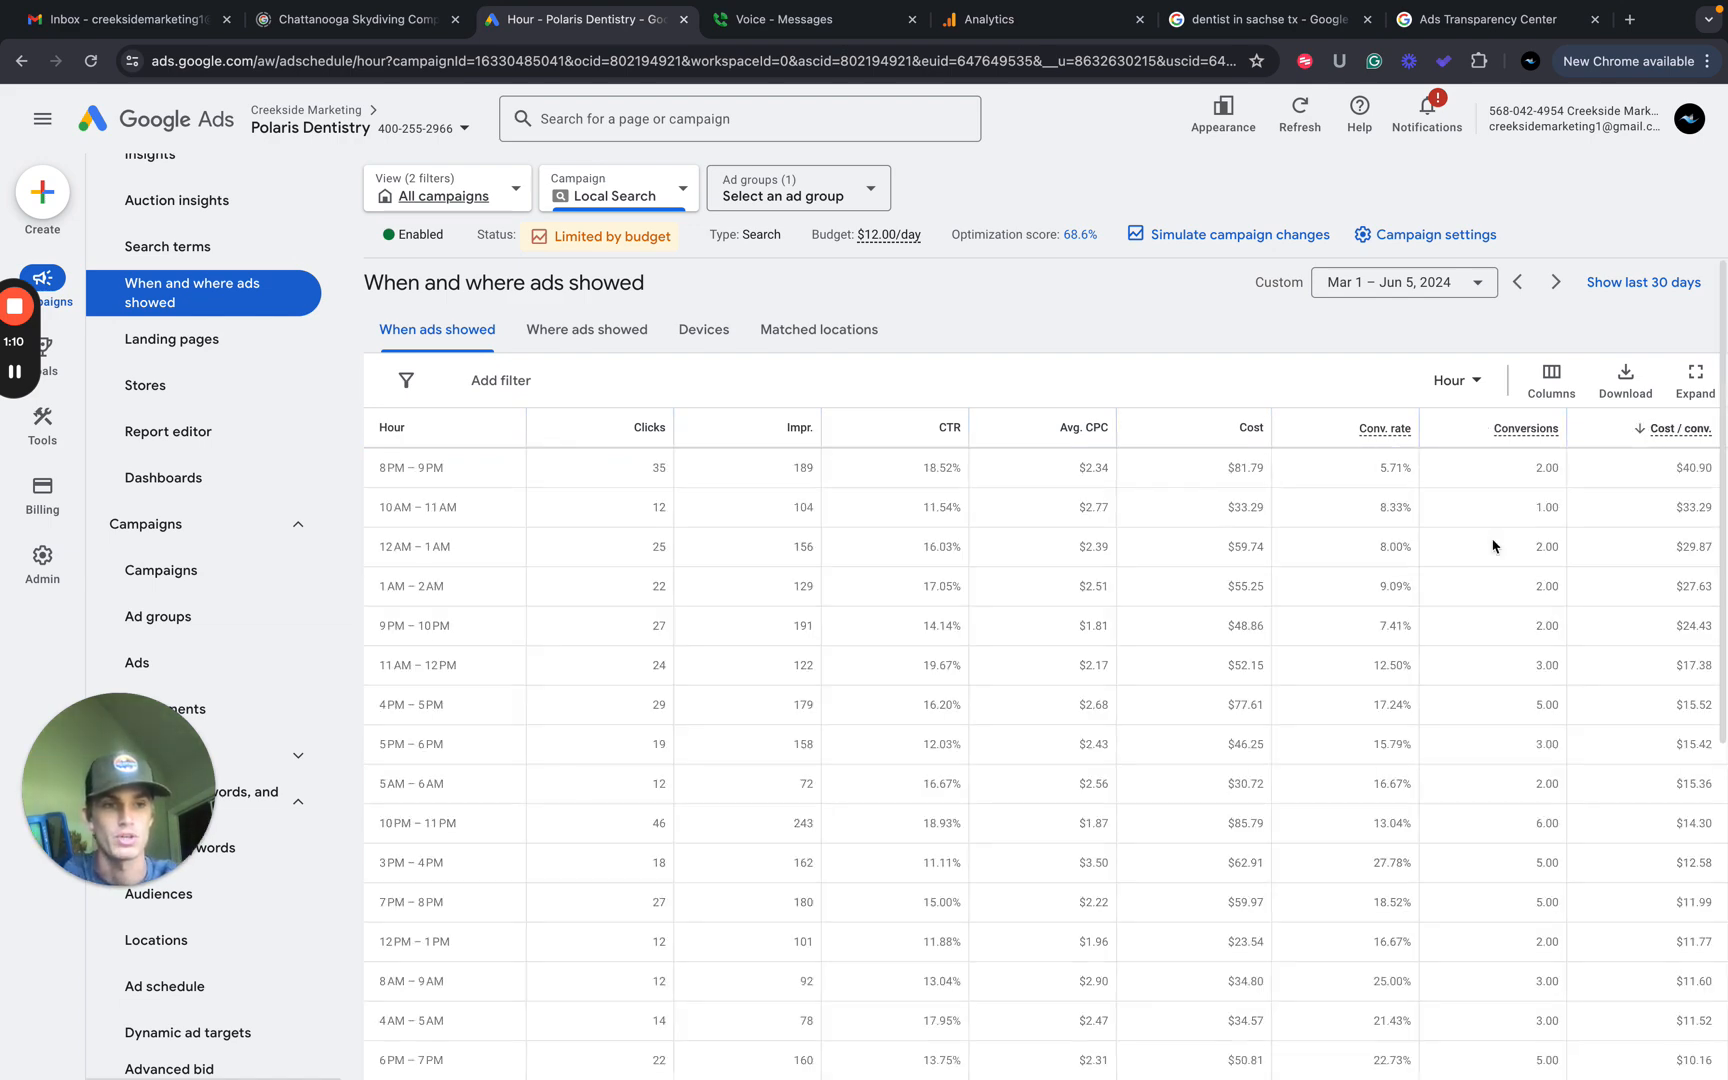
{"action": "scroll", "coordinate": [1398, 614], "scroll_direction": "down", "scroll_amount": 1}
{"action": "scroll", "coordinate": [1398, 614], "scroll_direction": "down", "scroll_amount": 3}
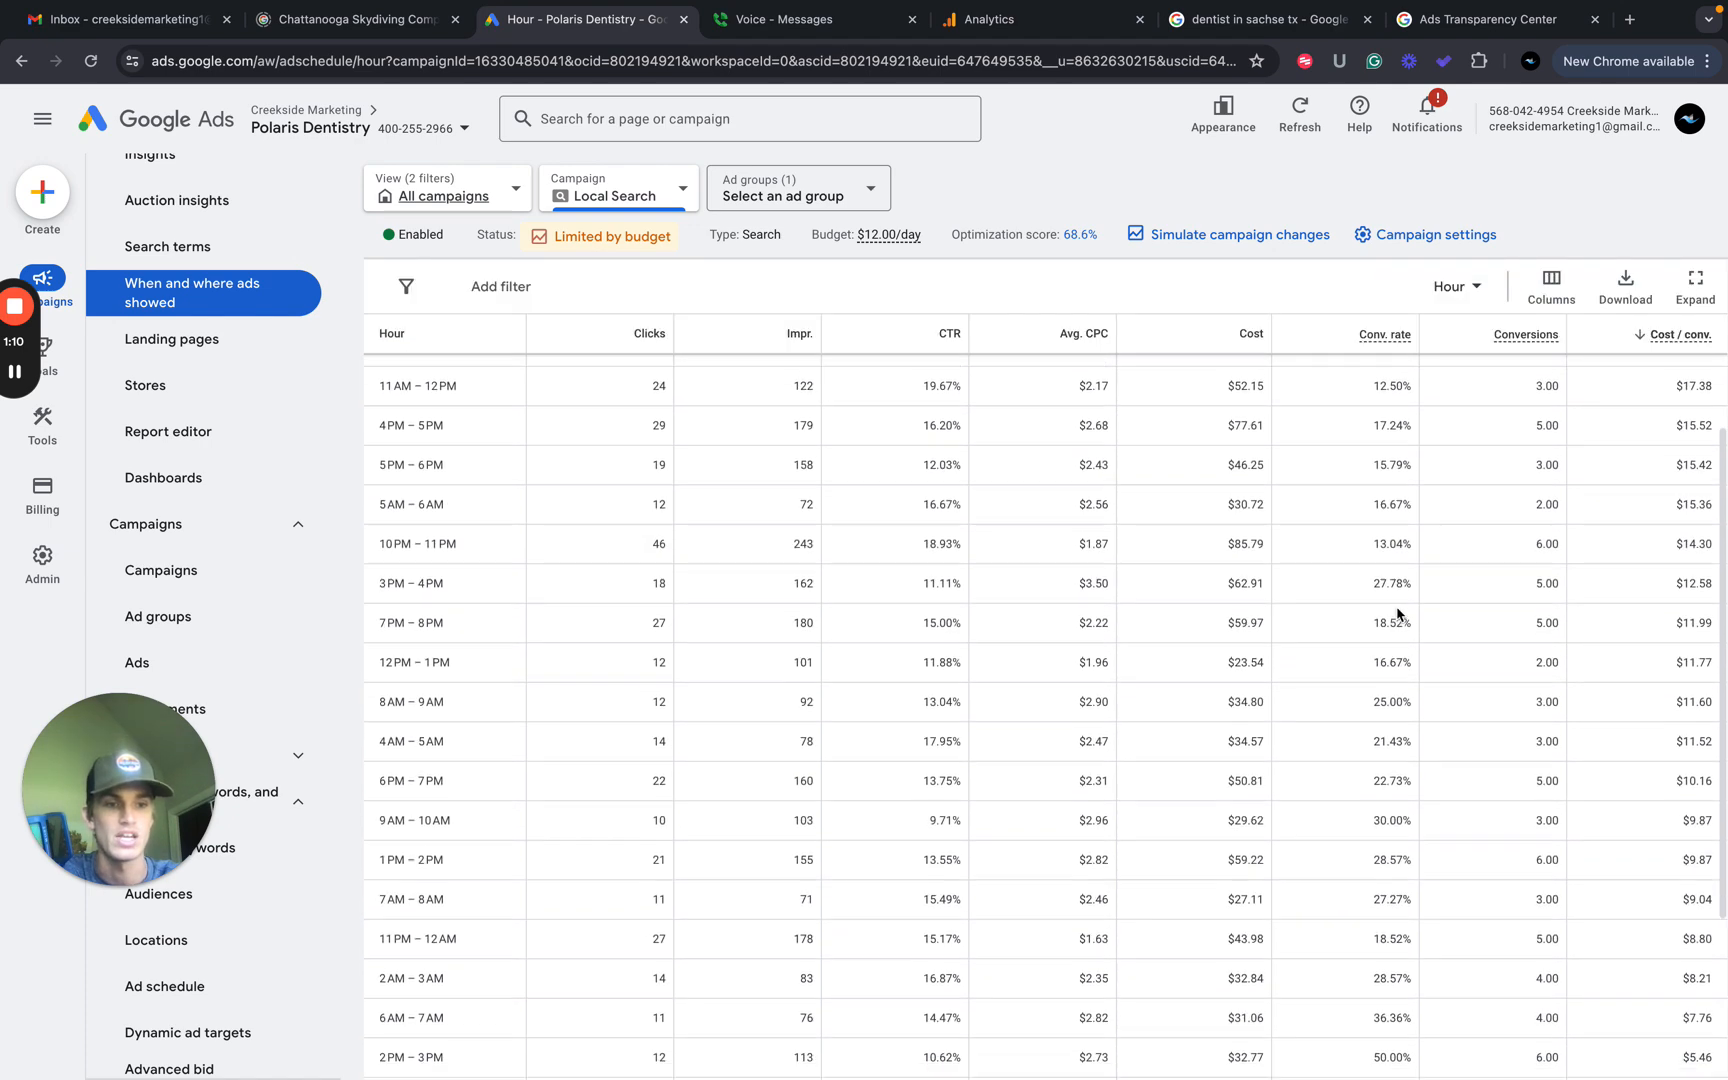
{"action": "scroll", "coordinate": [1670, 914], "scroll_direction": "up", "scroll_amount": 5}
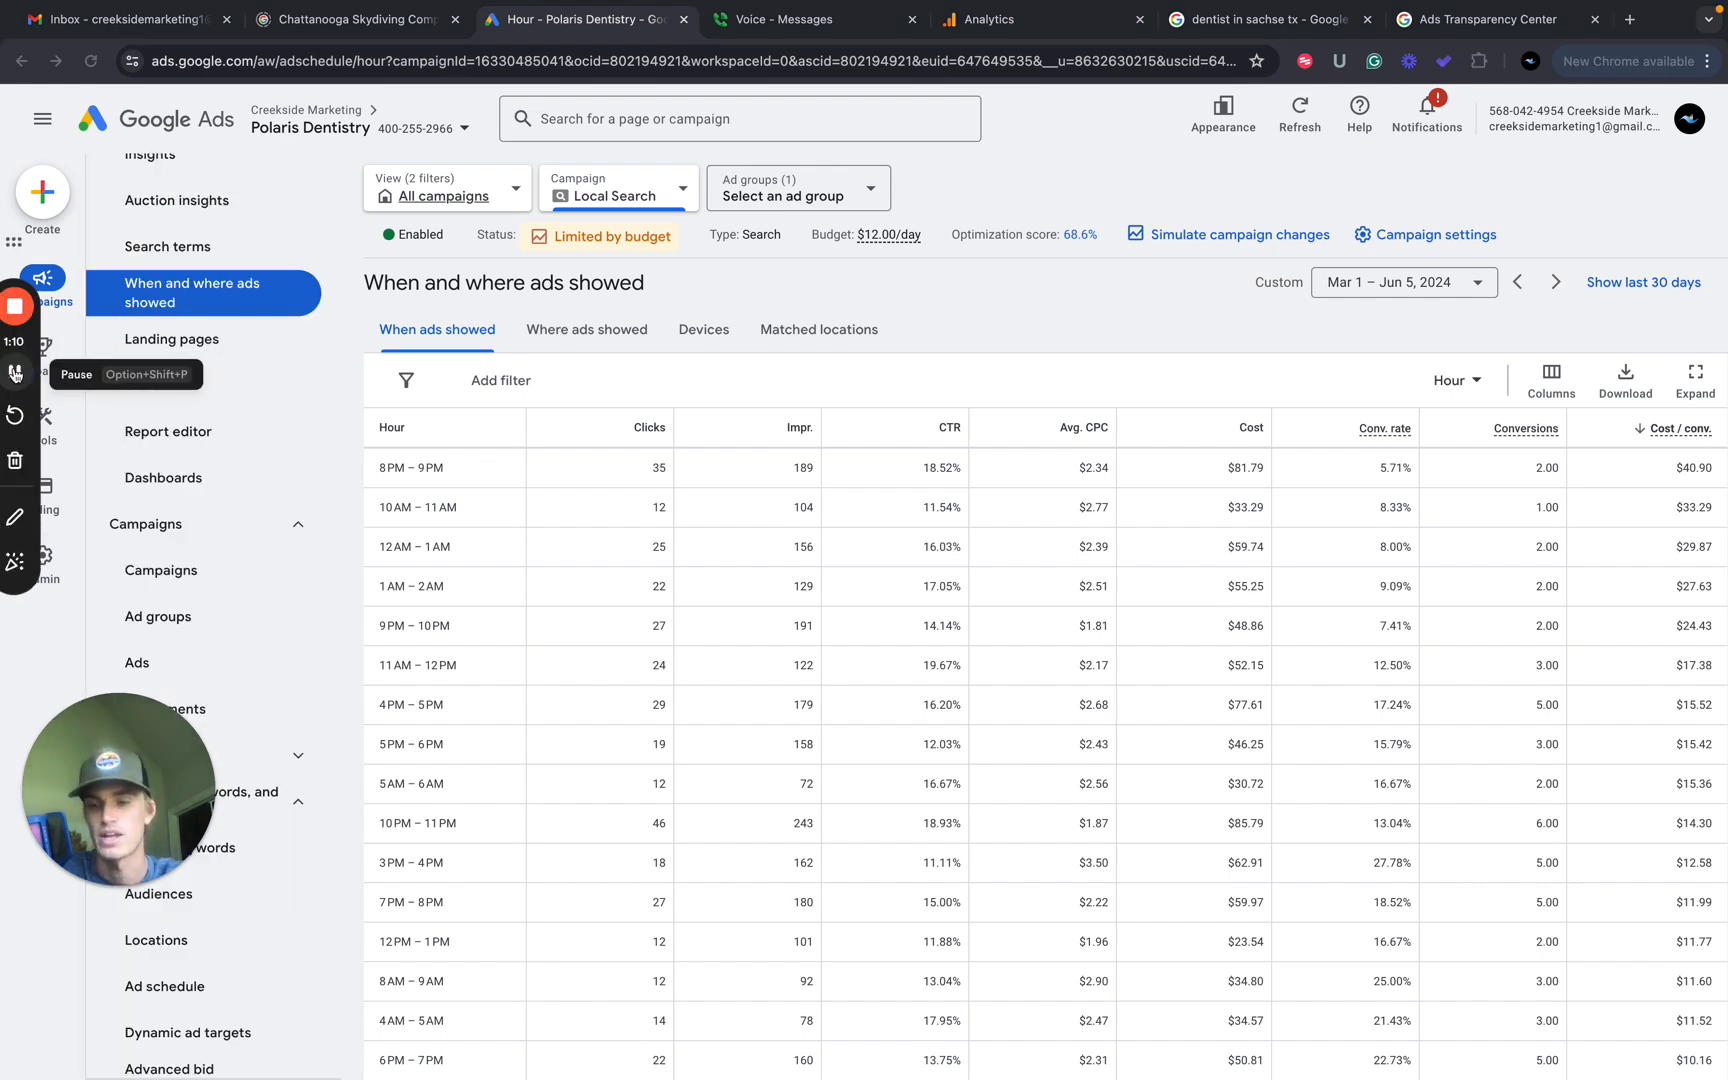
Return to the audit sheet and open the industry average cost per conversion chart linked in A77.
{"action": "key", "text": "ctrl+Left"}
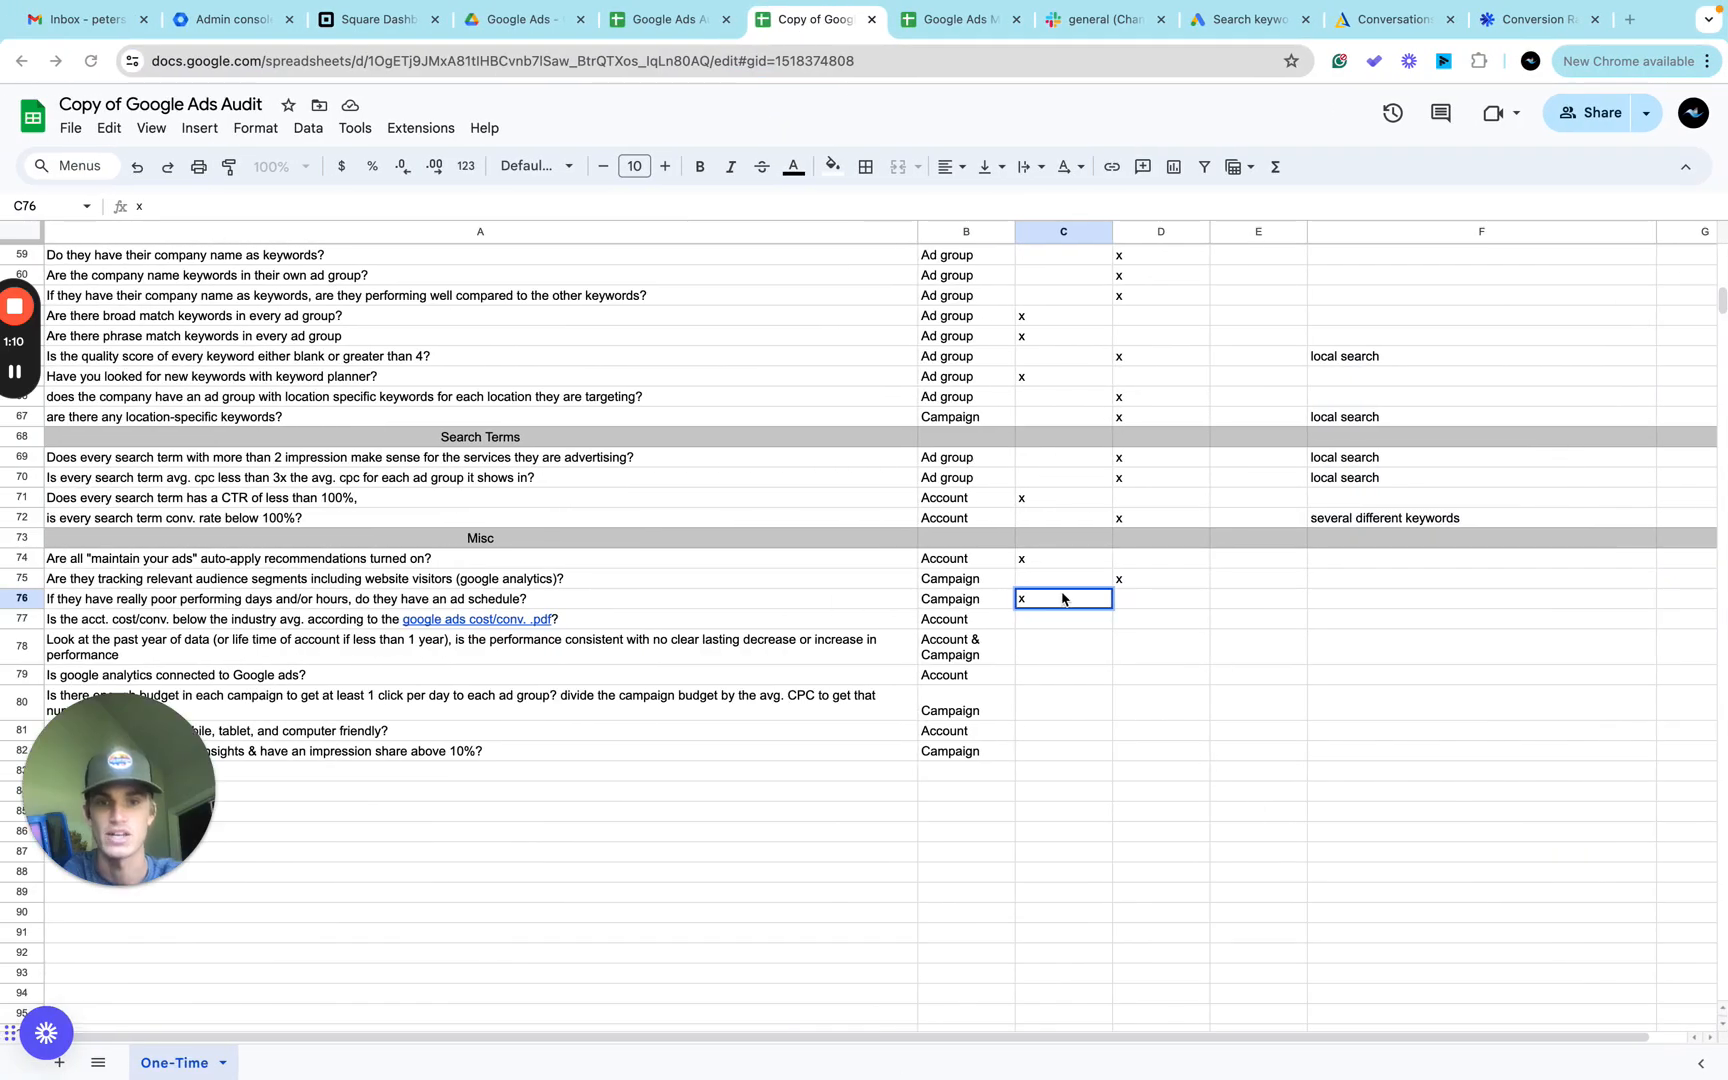
{"action": "mouse_move", "coordinate": [192, 625]}
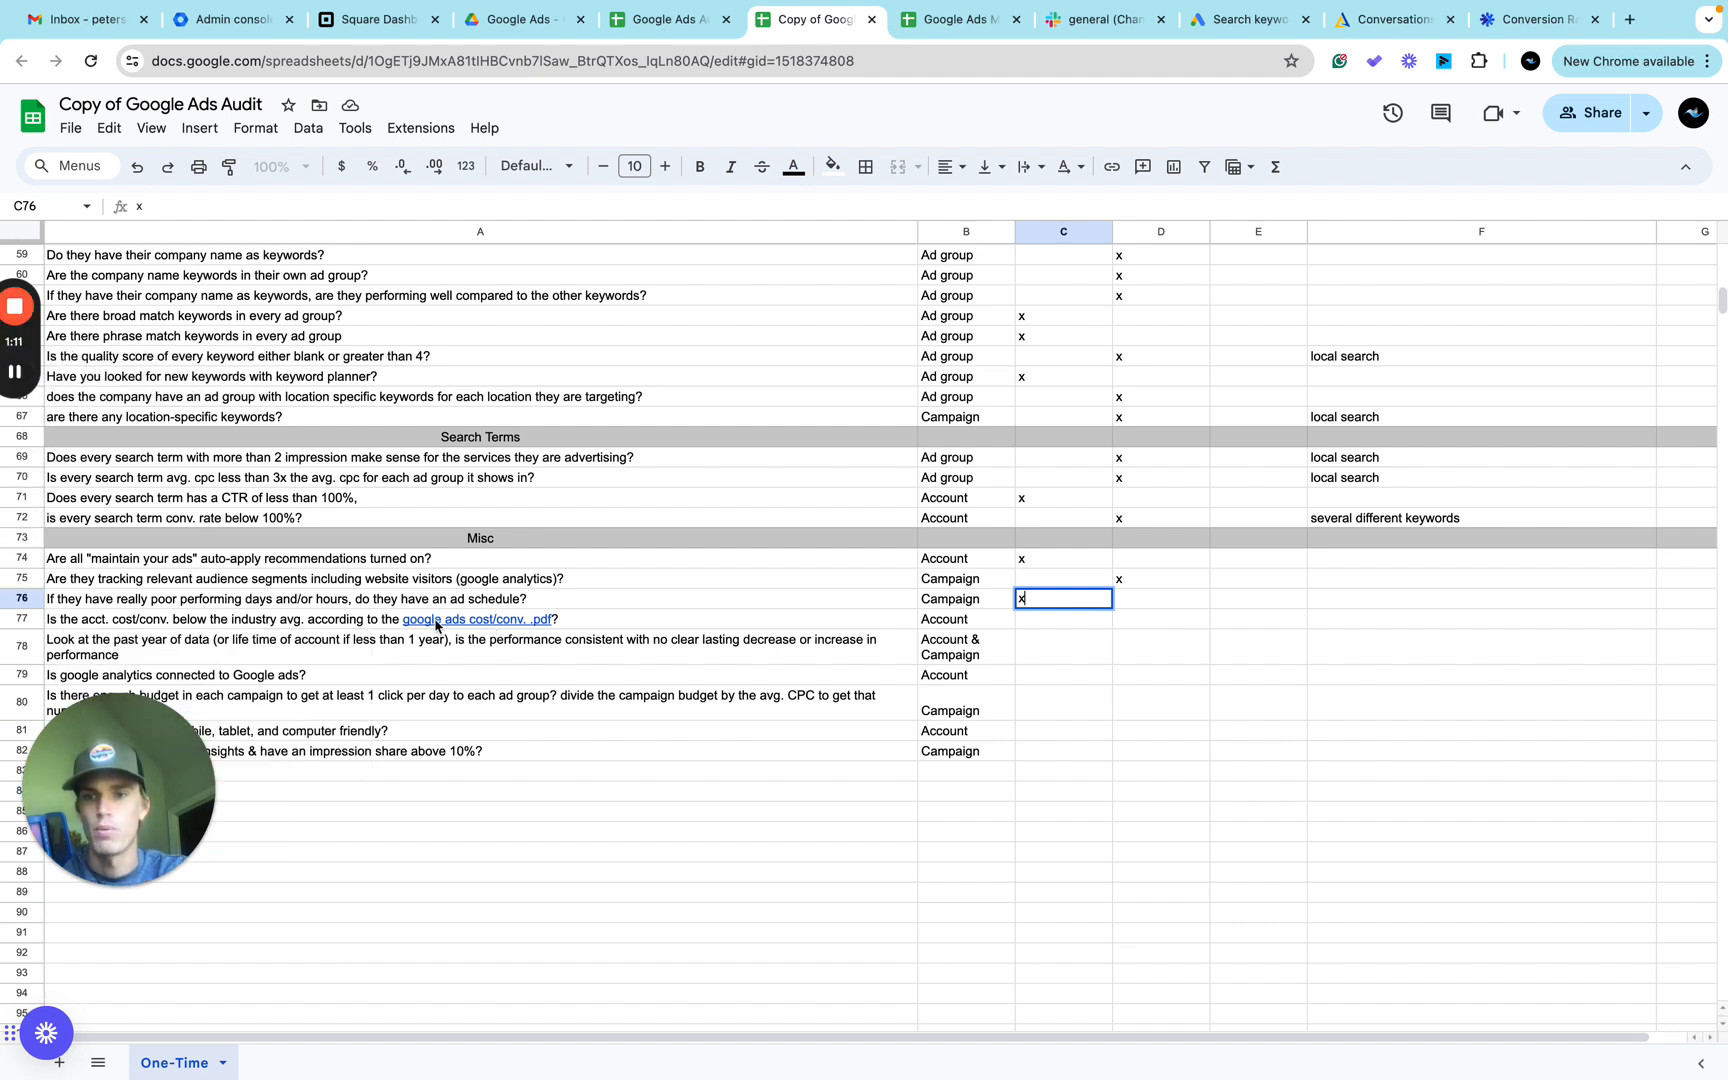
{"action": "mouse_move", "coordinate": [442, 626]}
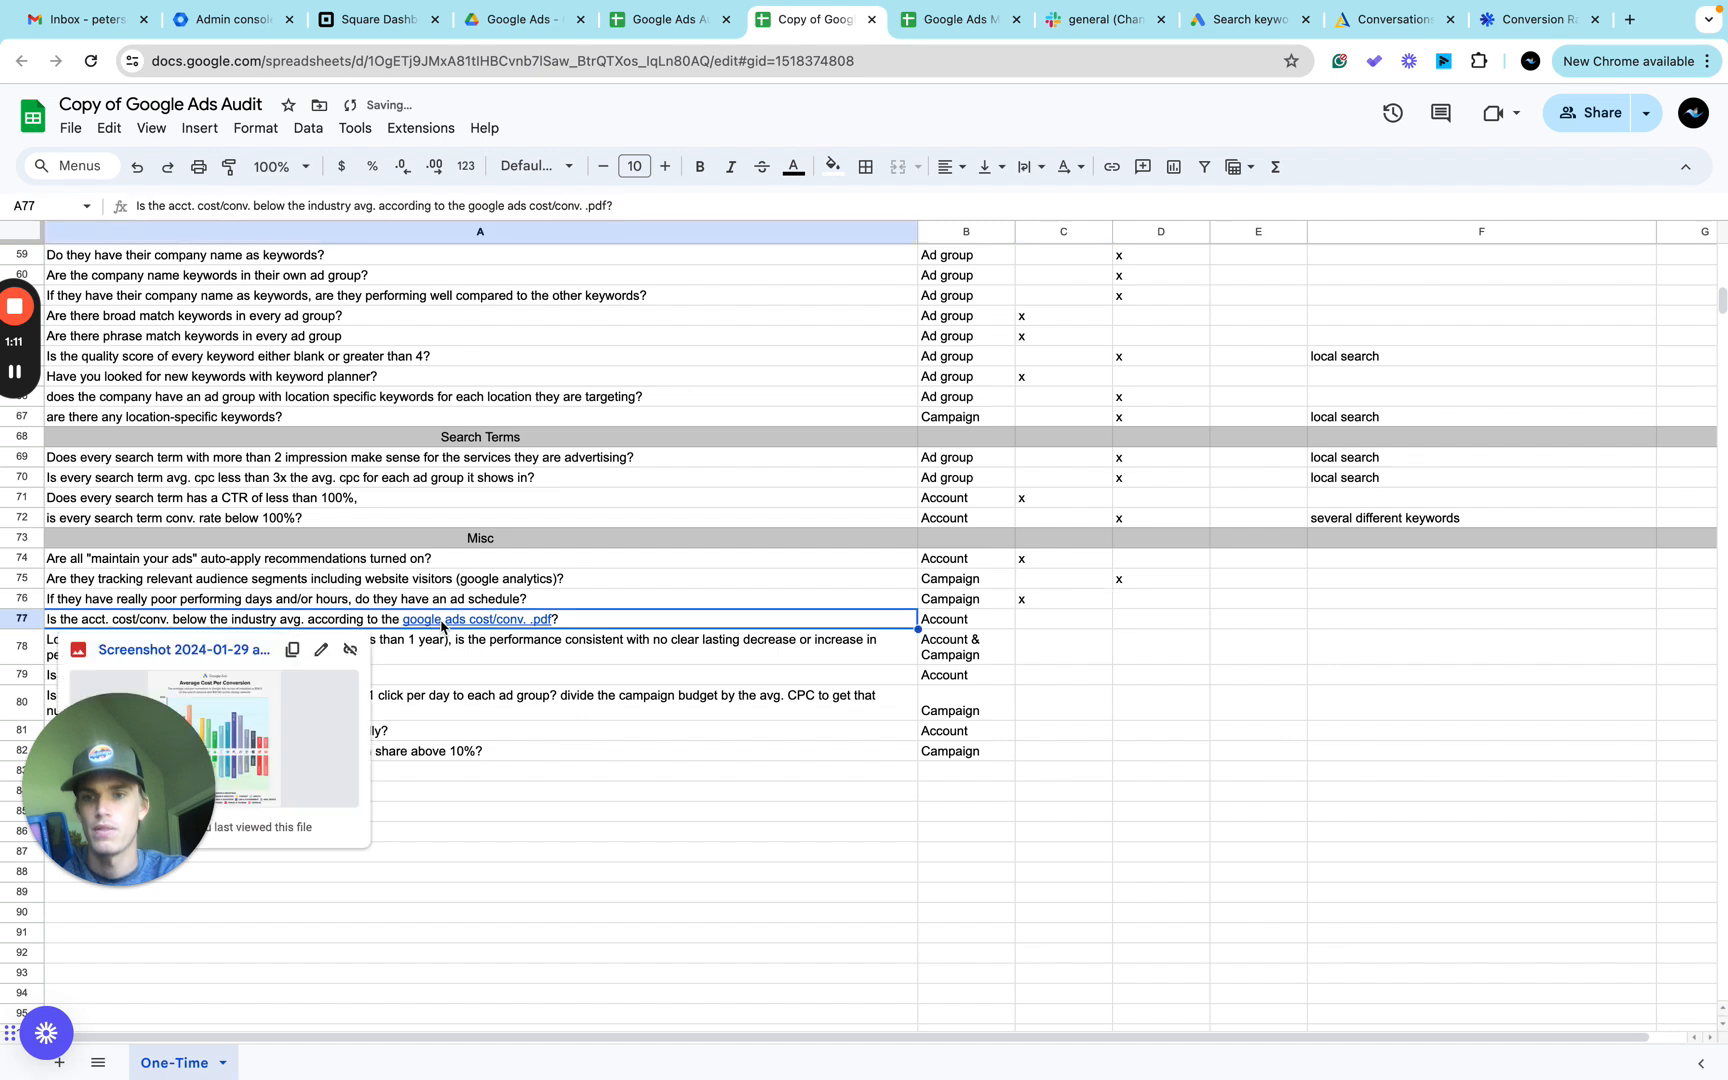
{"action": "left_click", "coordinate": [222, 656]}
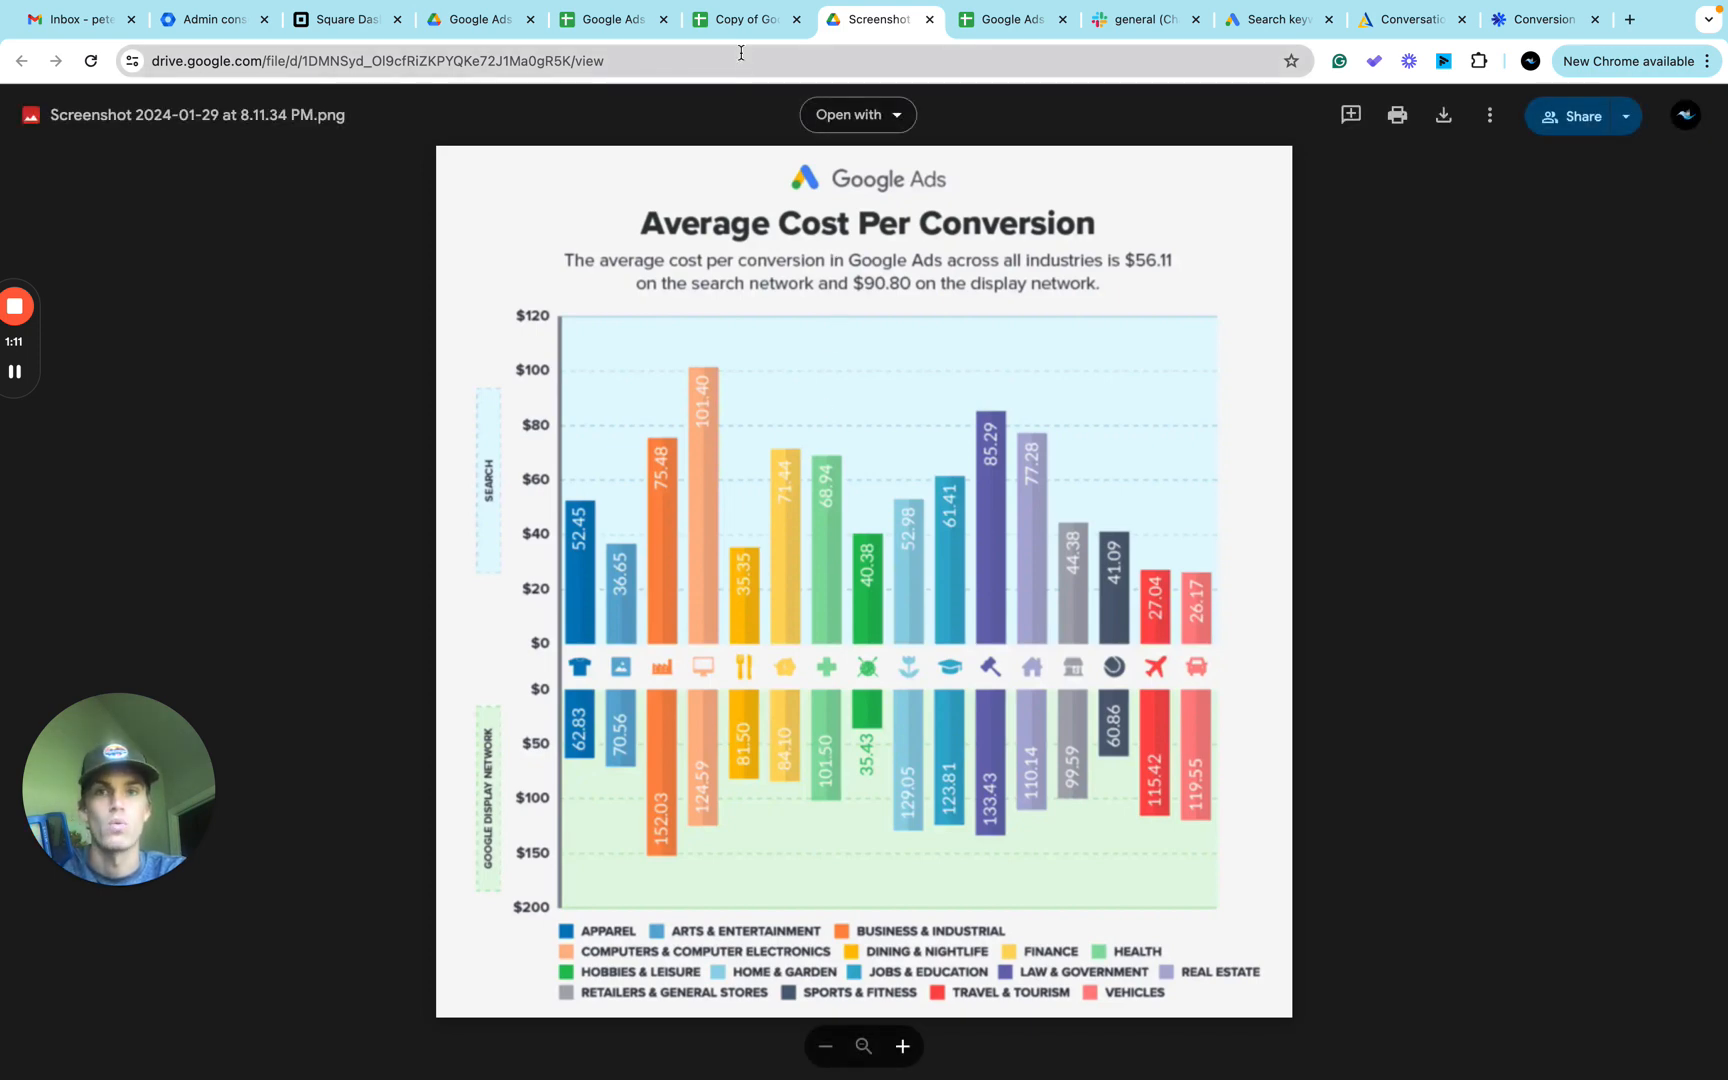
In Google Ads, open the account overview for all campaigns to check the account's cost per conversion.
{"action": "key", "text": "ctrl+Right"}
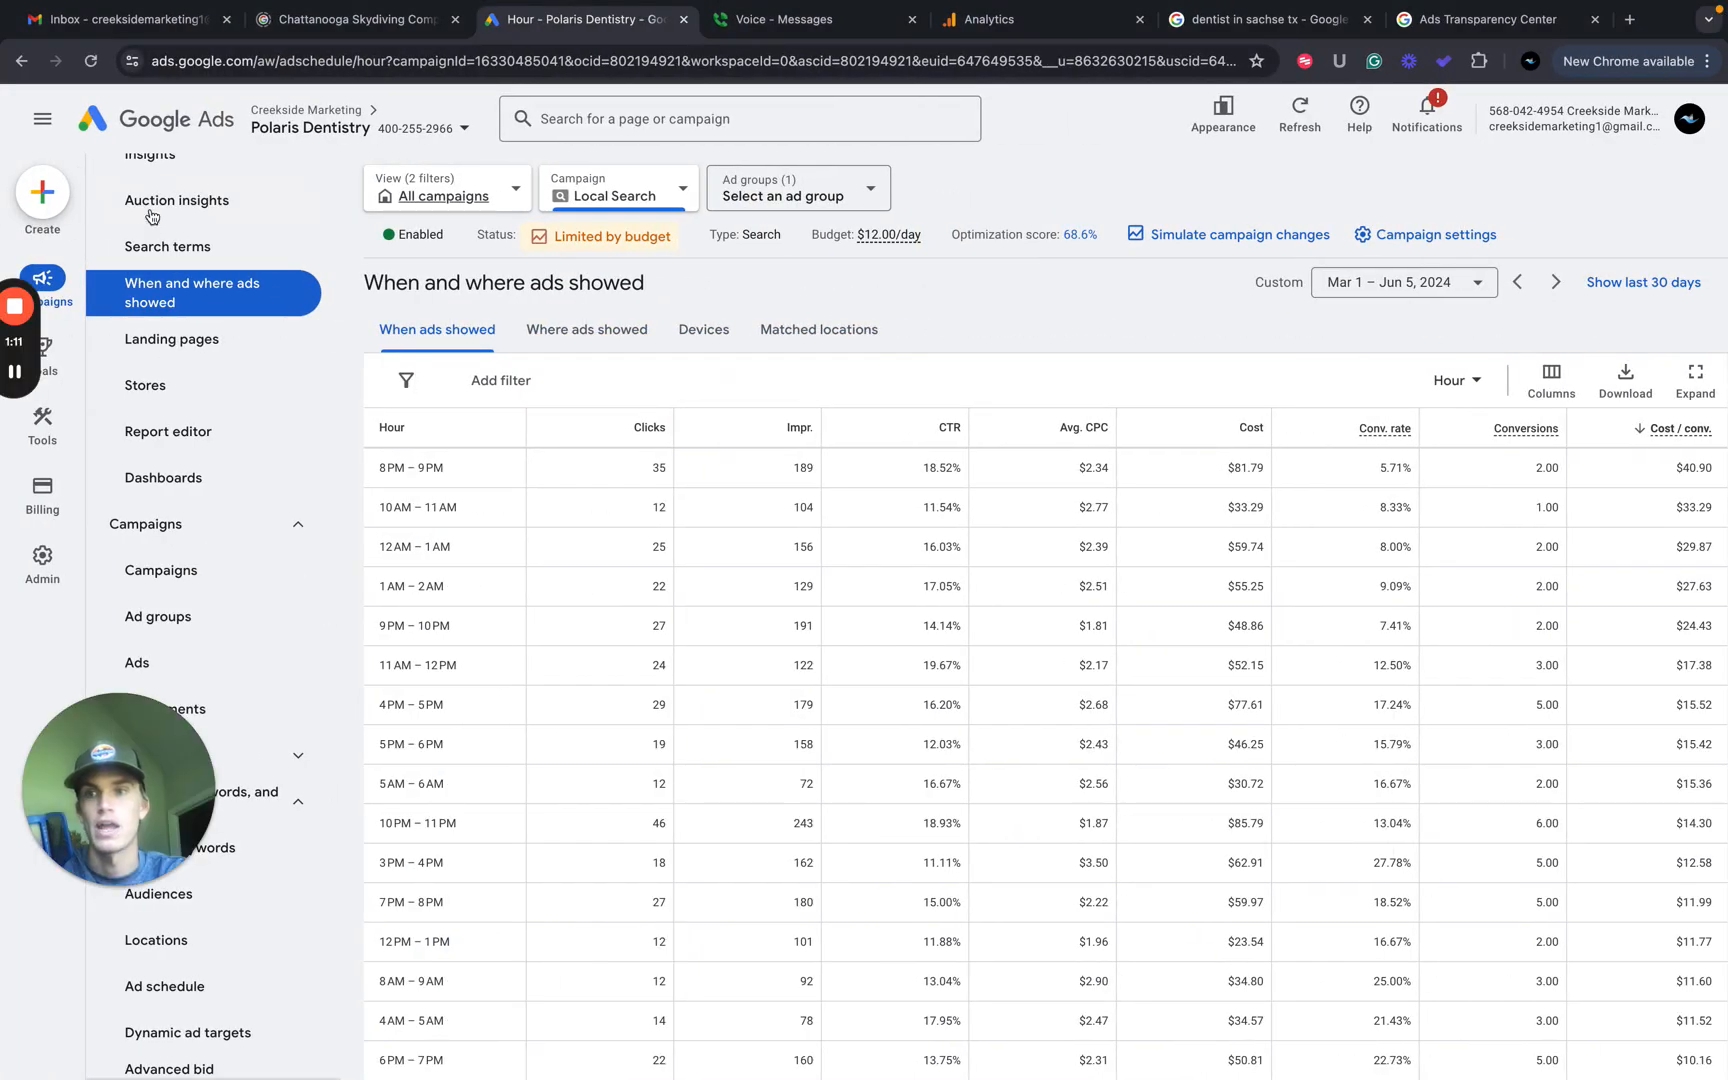
{"action": "scroll", "coordinate": [155, 220], "scroll_direction": "up", "scroll_amount": 2}
{"action": "left_click", "coordinate": [185, 190]}
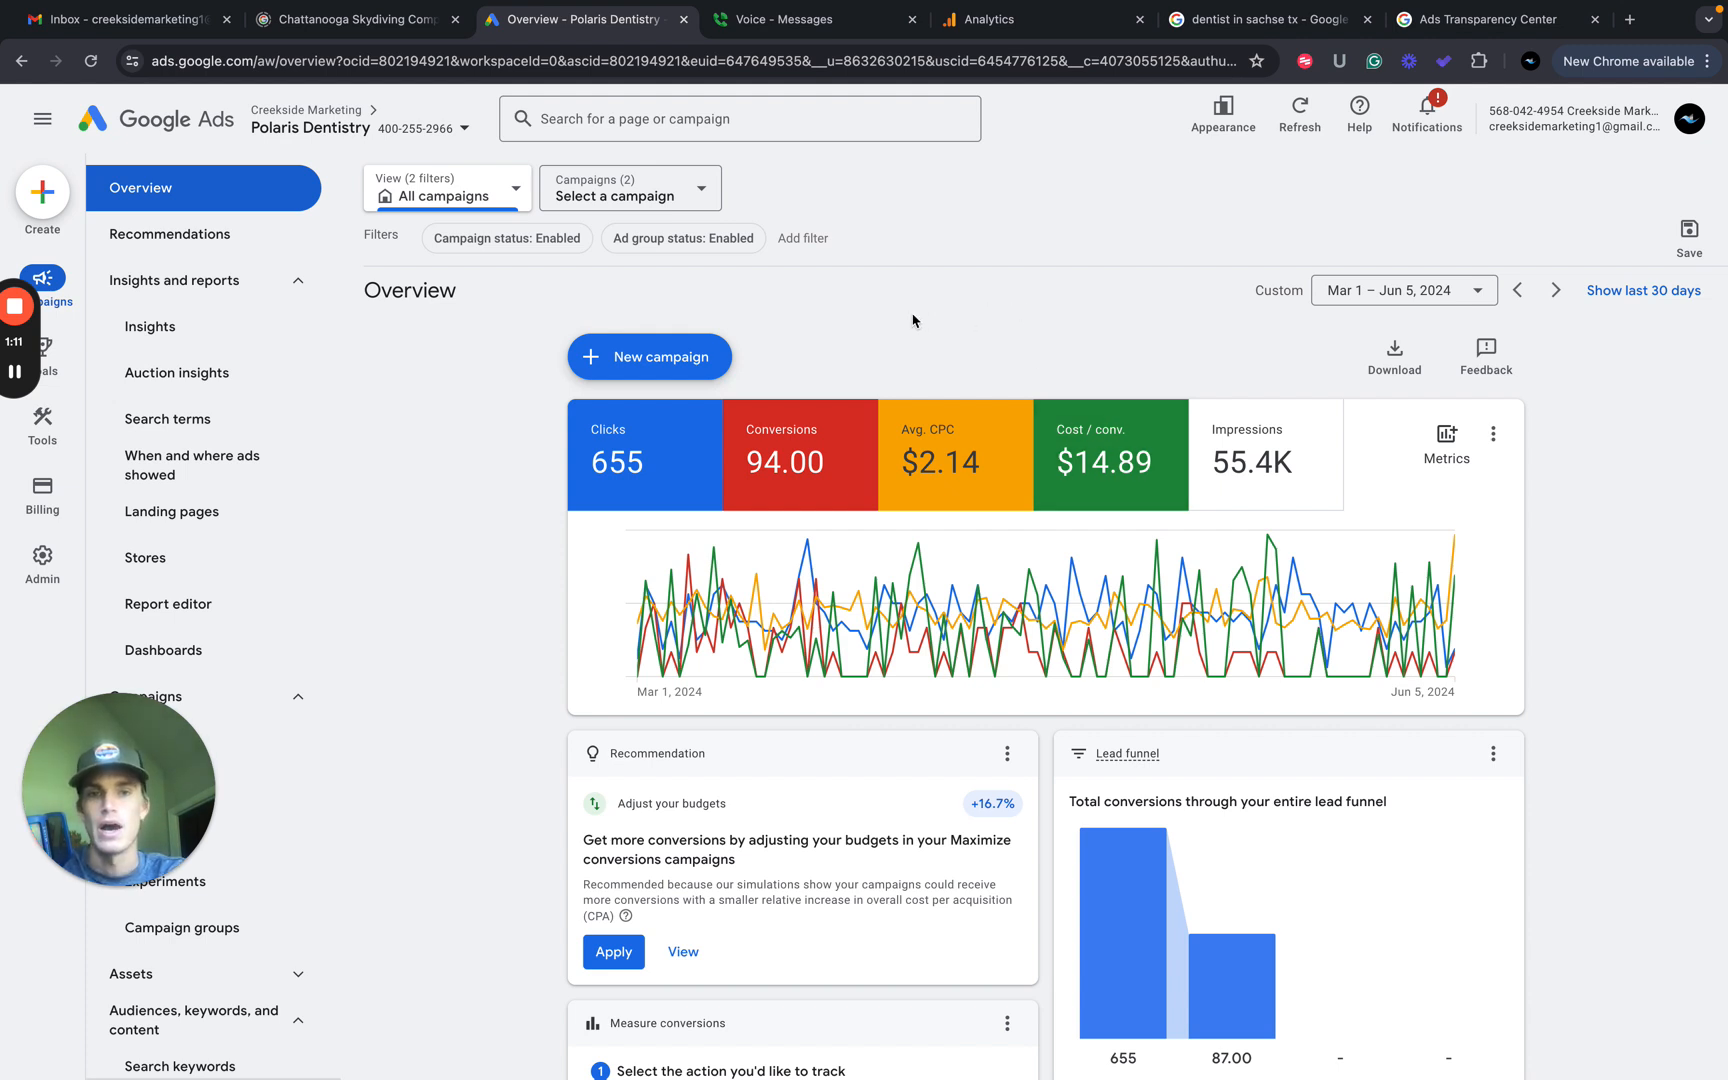
Back in the audit sheet, mark x in C77 for the question comparing account cost/conv. with the industry average.
{"action": "key", "text": "ctrl+Left"}
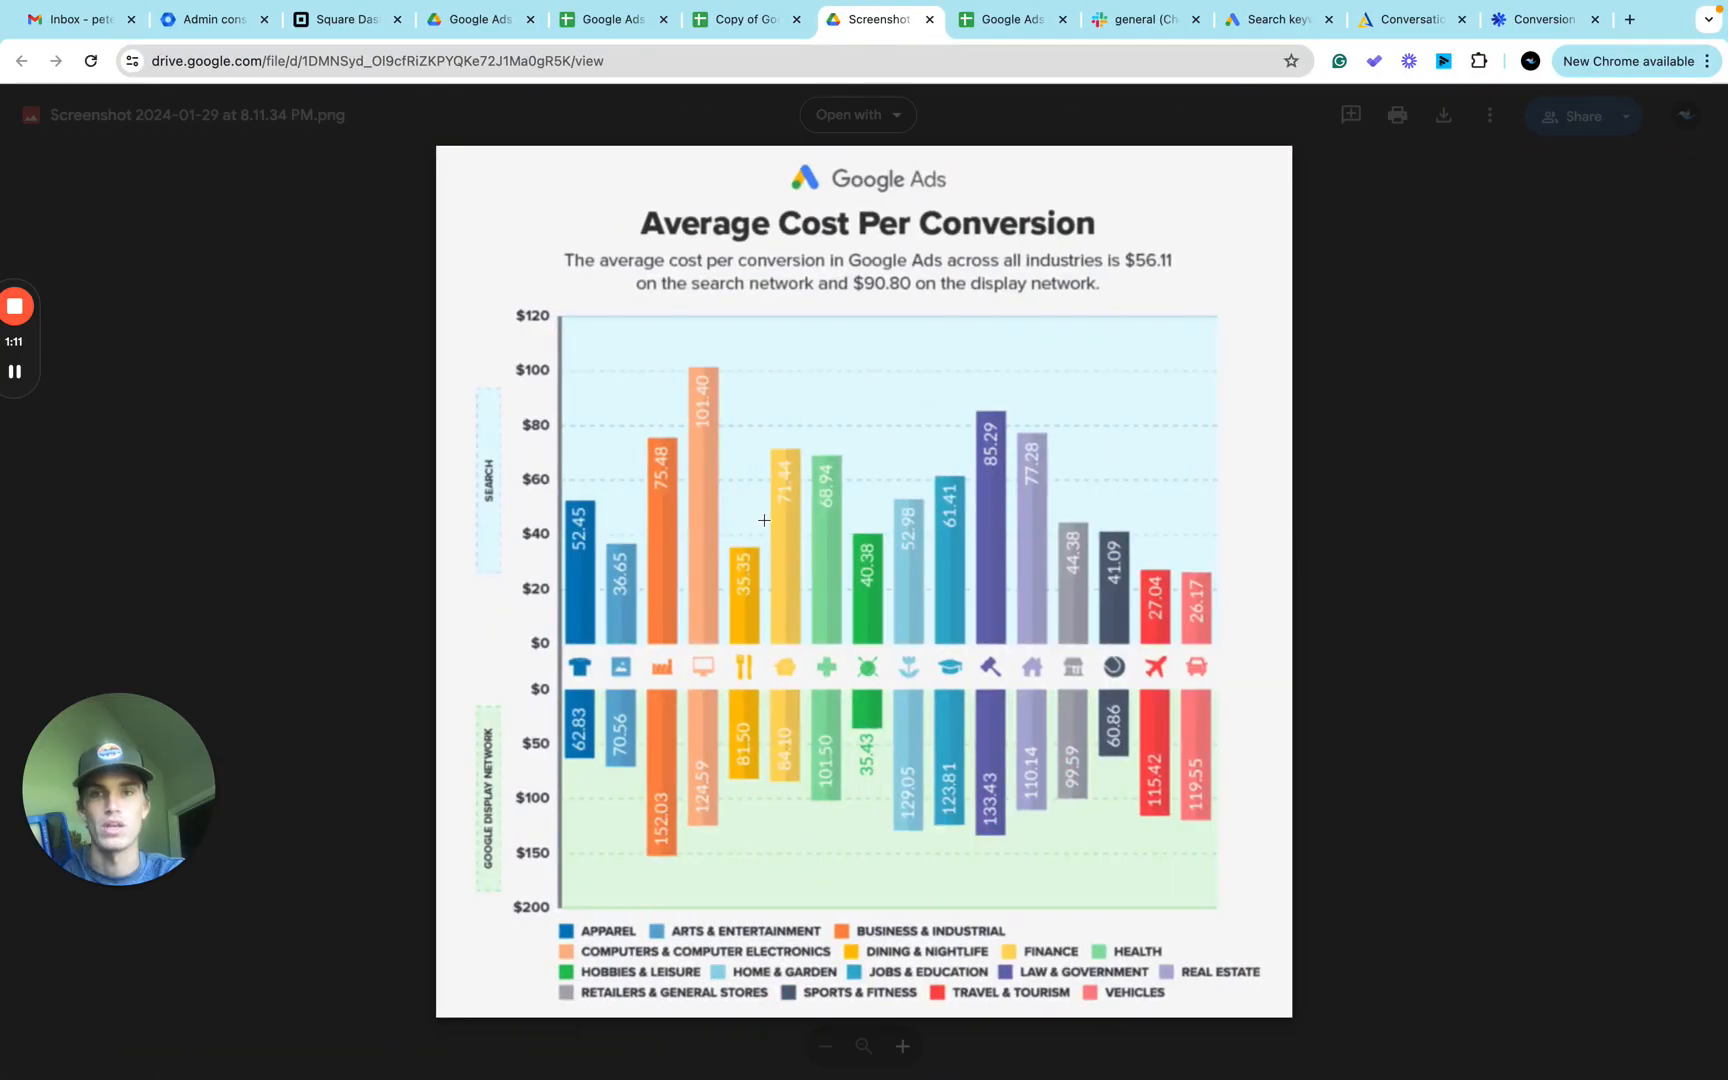
{"action": "left_click", "coordinate": [737, 30]}
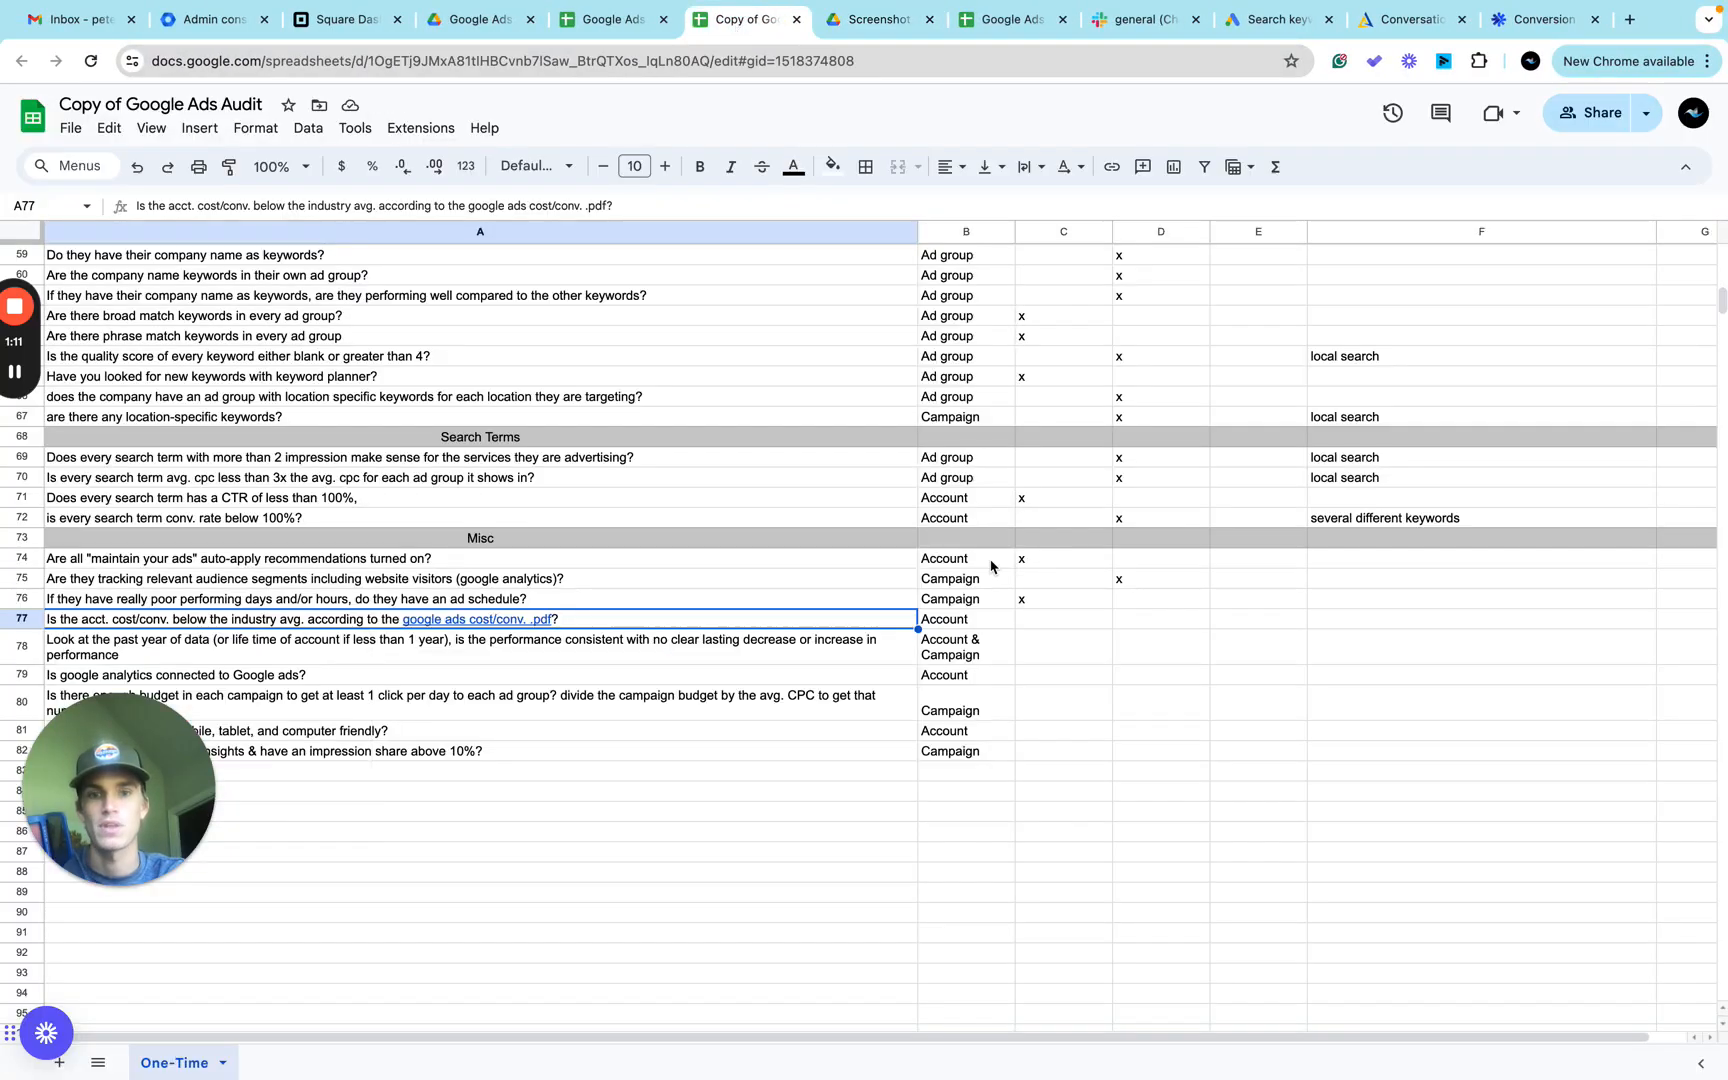
{"action": "left_click", "coordinate": [1045, 619]}
{"action": "type", "text": "x"}
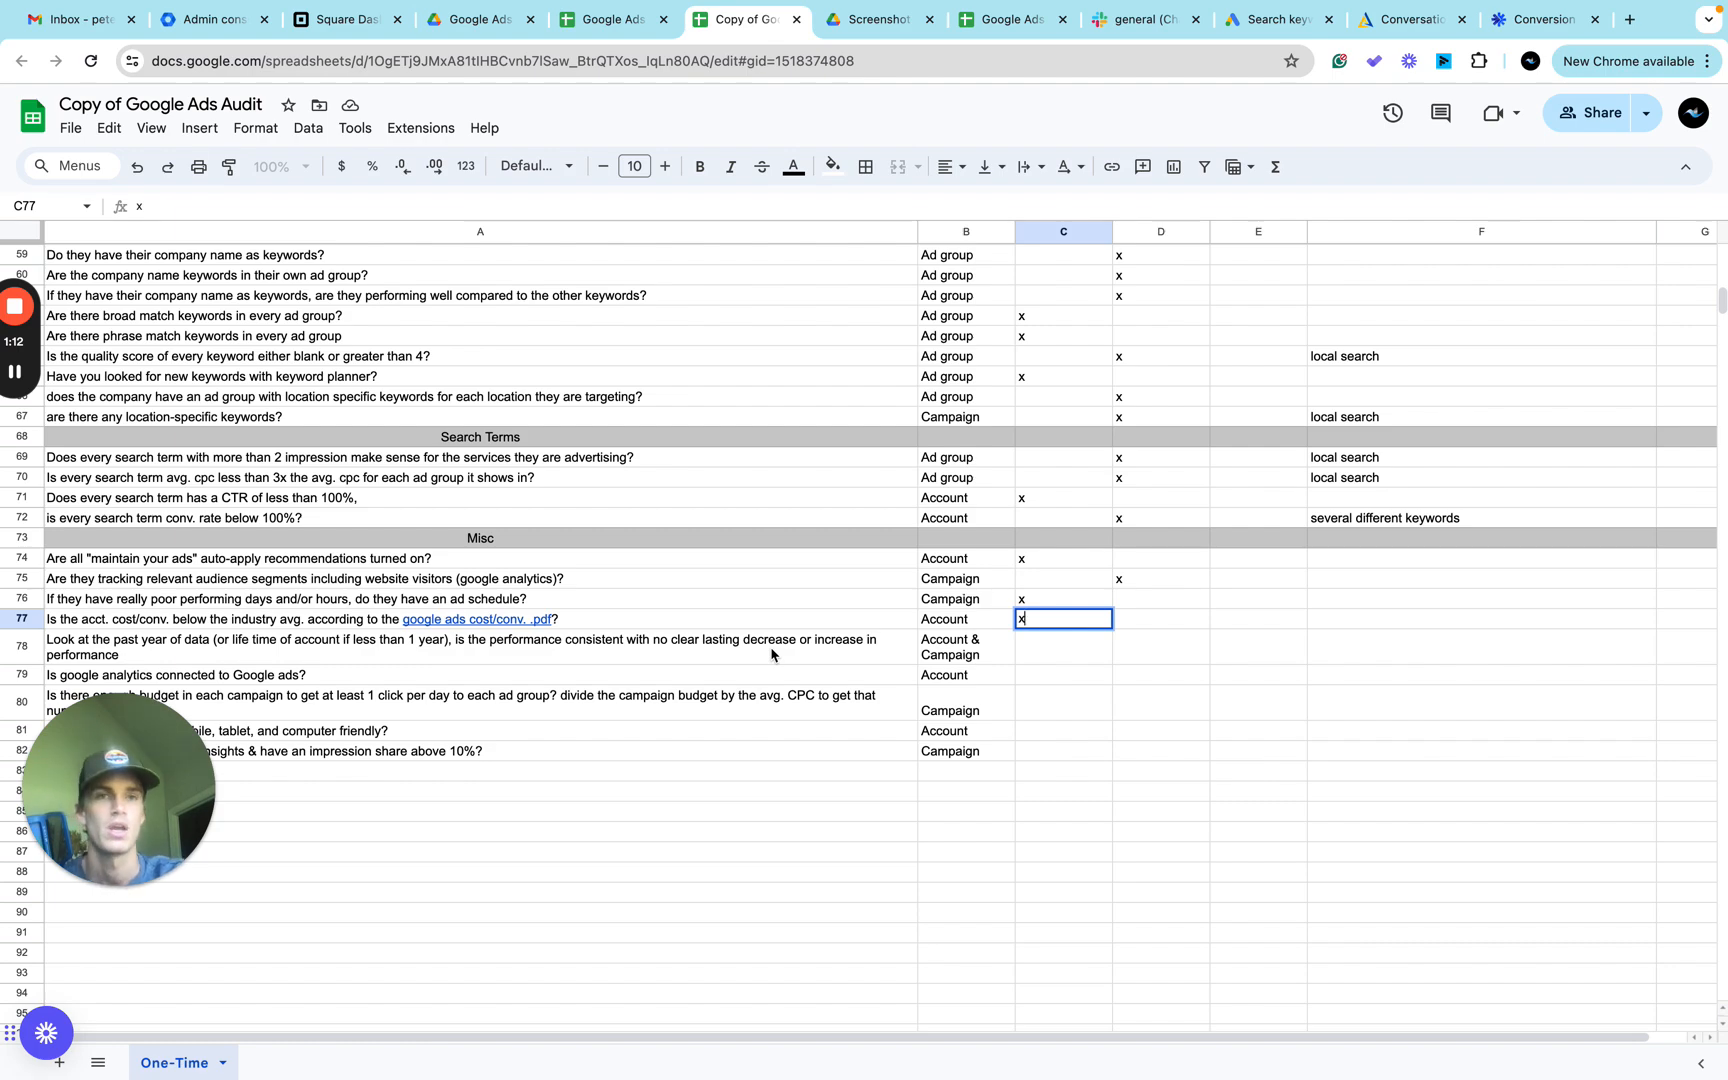
Set the Google Ads overview's date range to 365 days up to yesterday and remove Avg. CPC from the chart.
{"action": "key", "text": "ctrl+Right"}
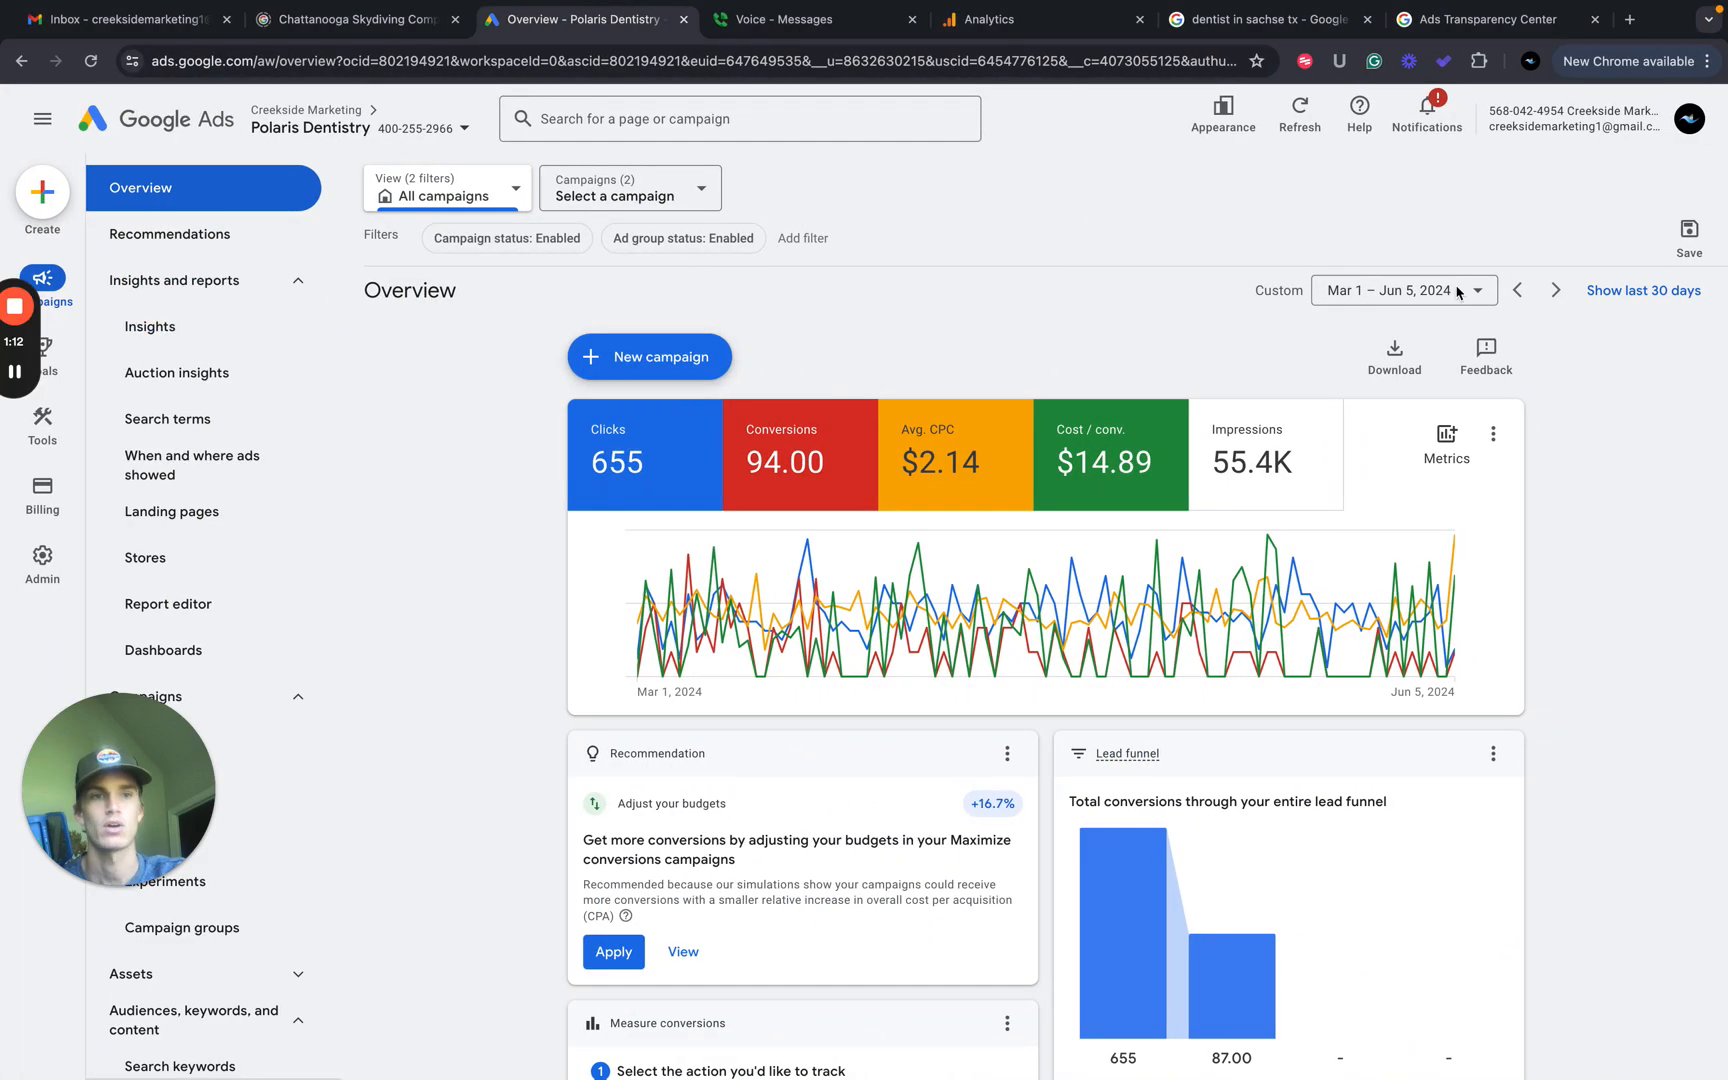
{"action": "left_click", "coordinate": [1463, 295]}
{"action": "left_click", "coordinate": [1295, 822]}
{"action": "key", "text": "BackSpace"}
{"action": "key", "text": "BackSpace"}
{"action": "type", "text": "365"}
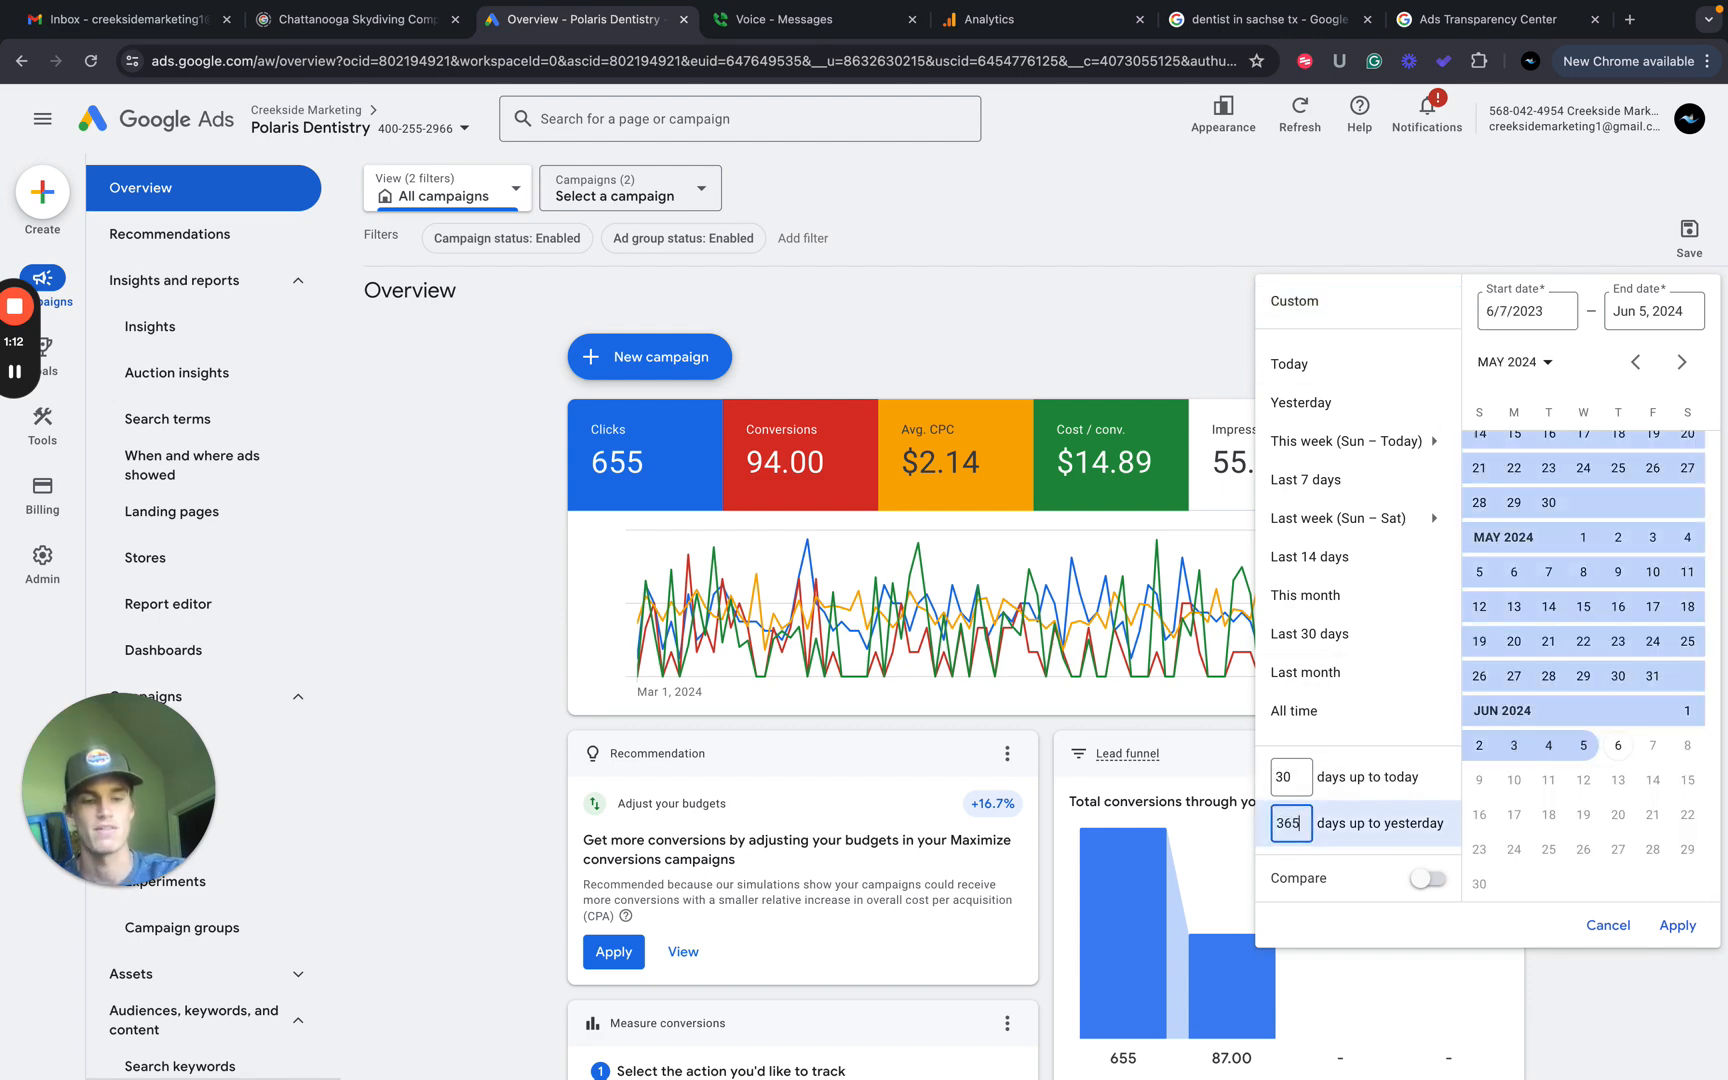
{"action": "left_click", "coordinate": [1672, 924]}
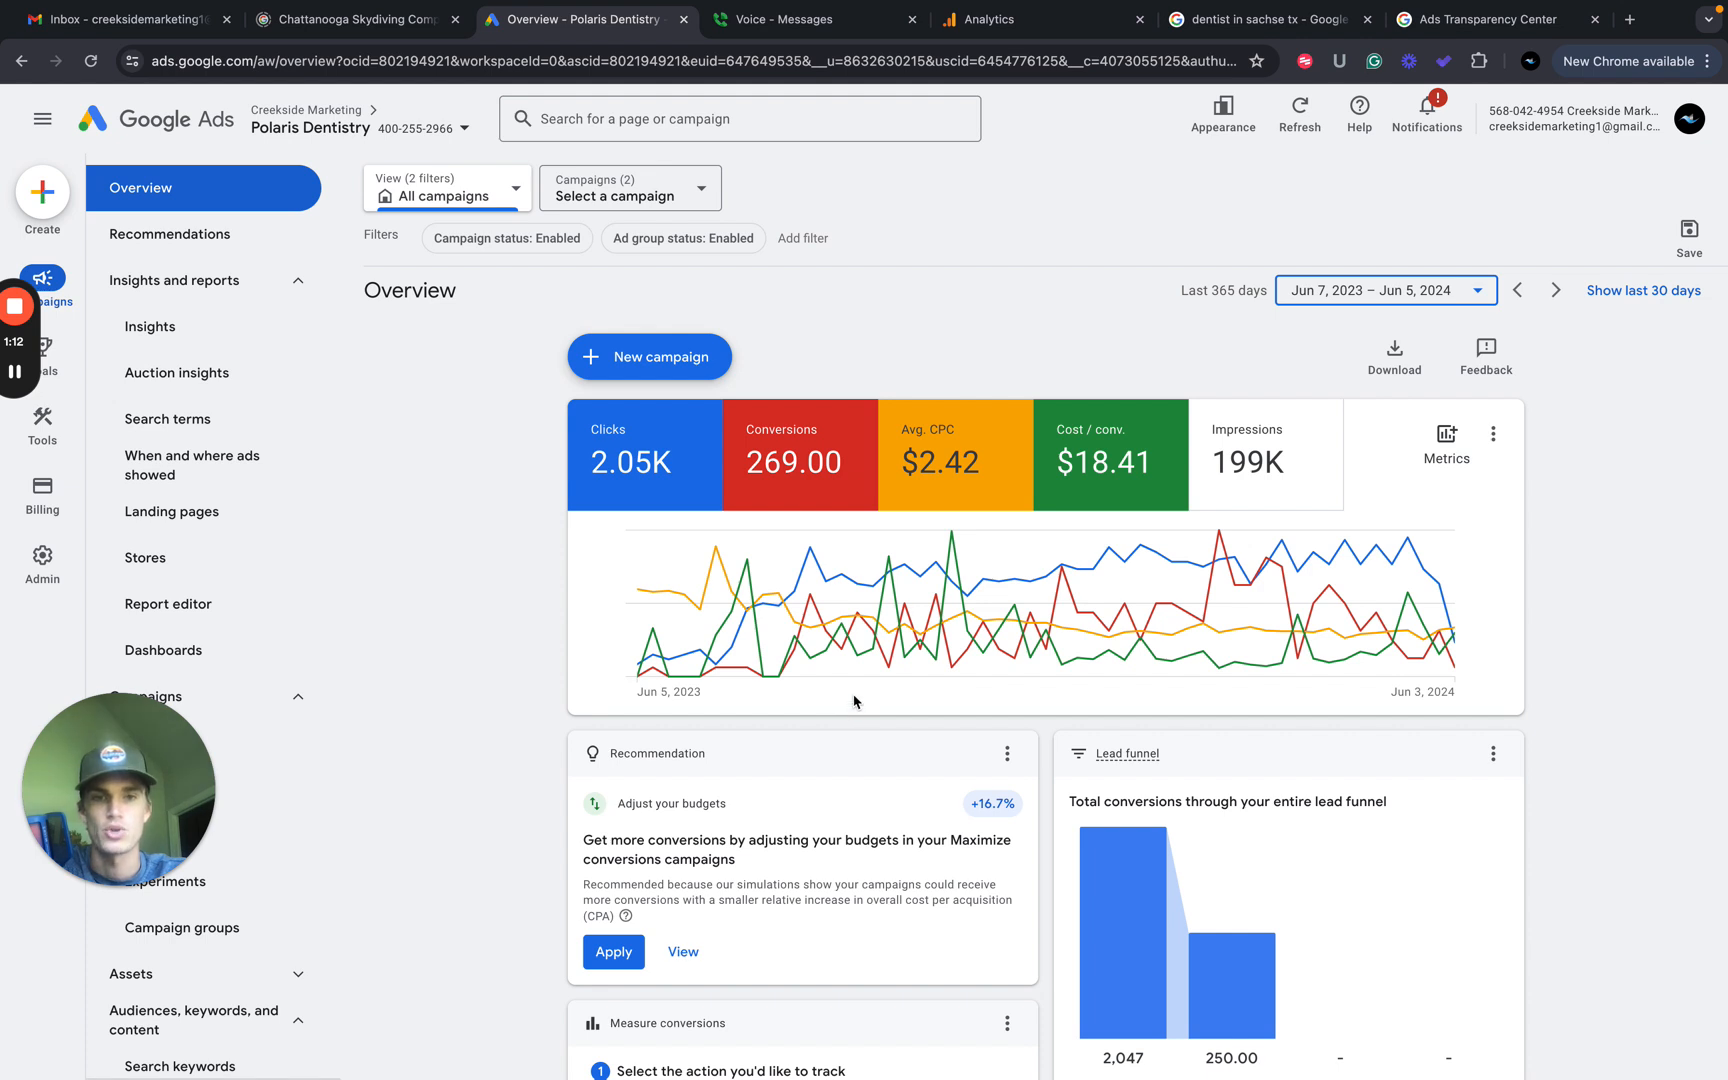
{"action": "left_click", "coordinate": [958, 468]}
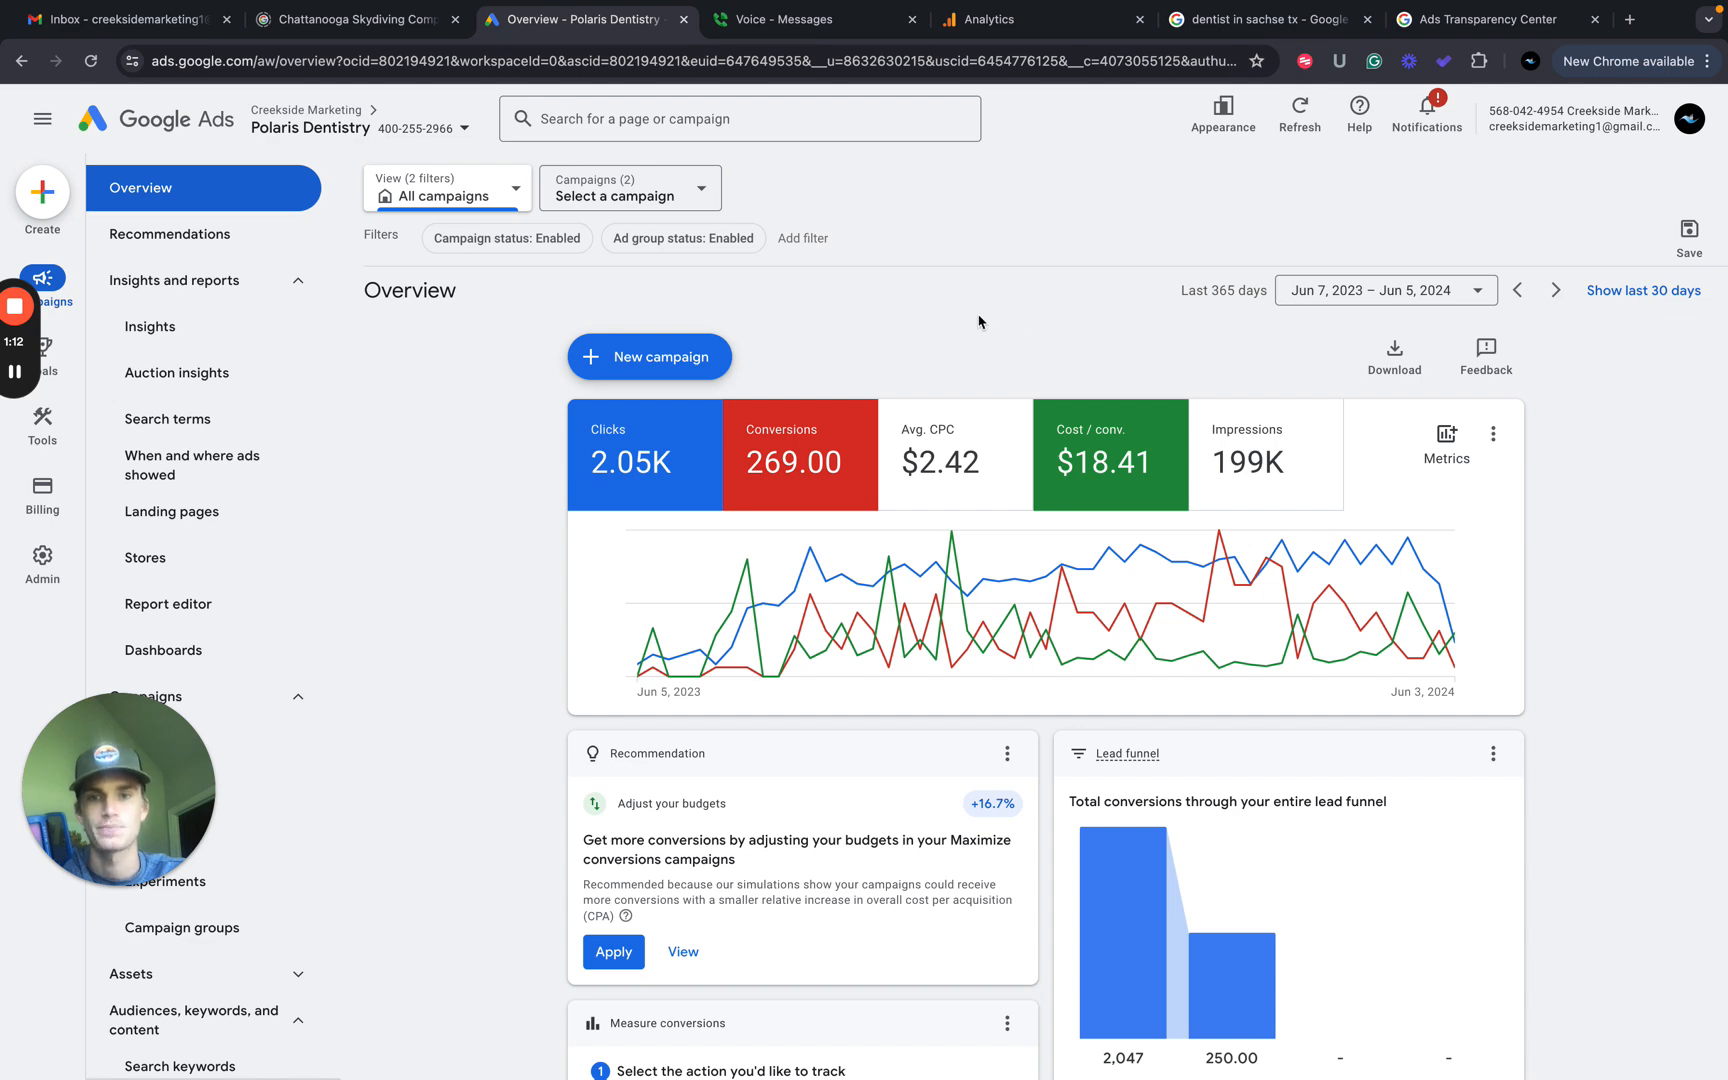
Set the overview's end date to 6/1/2024 and remove Clicks from the chart to compare conversions with cost per conversion.
{"action": "left_click", "coordinate": [1437, 290]}
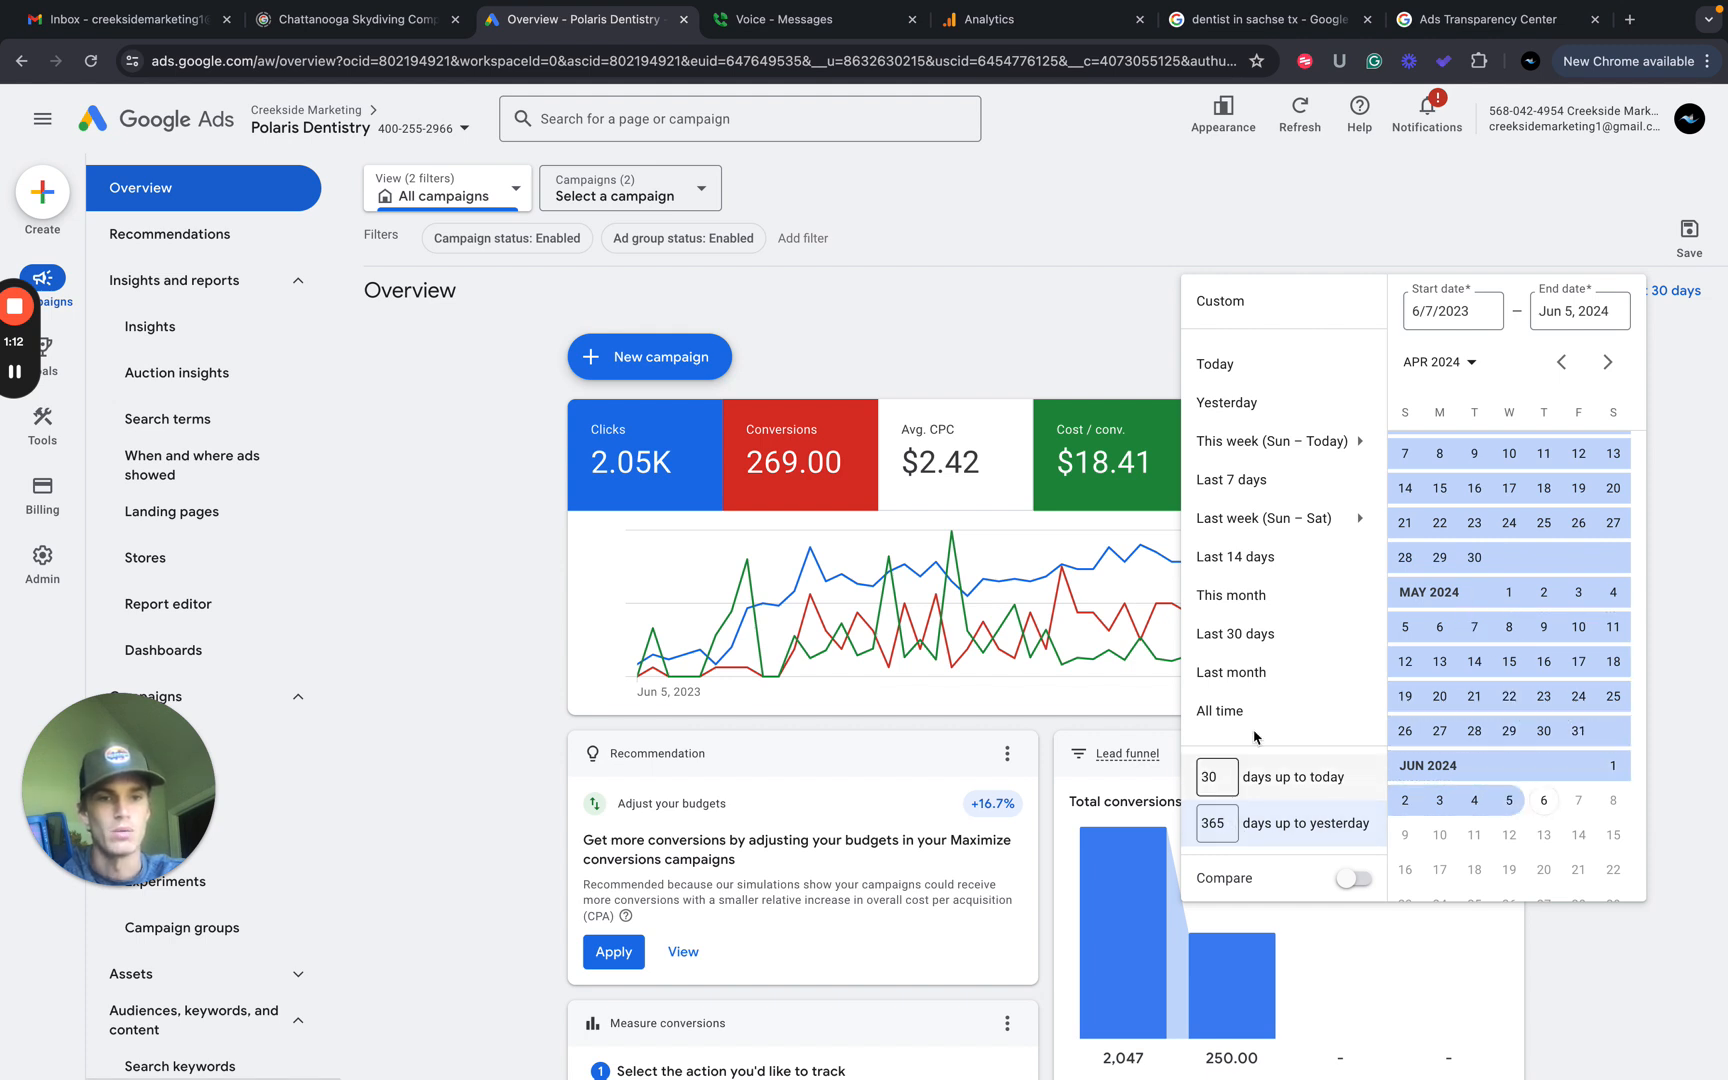
{"action": "left_click", "coordinate": [1567, 311]}
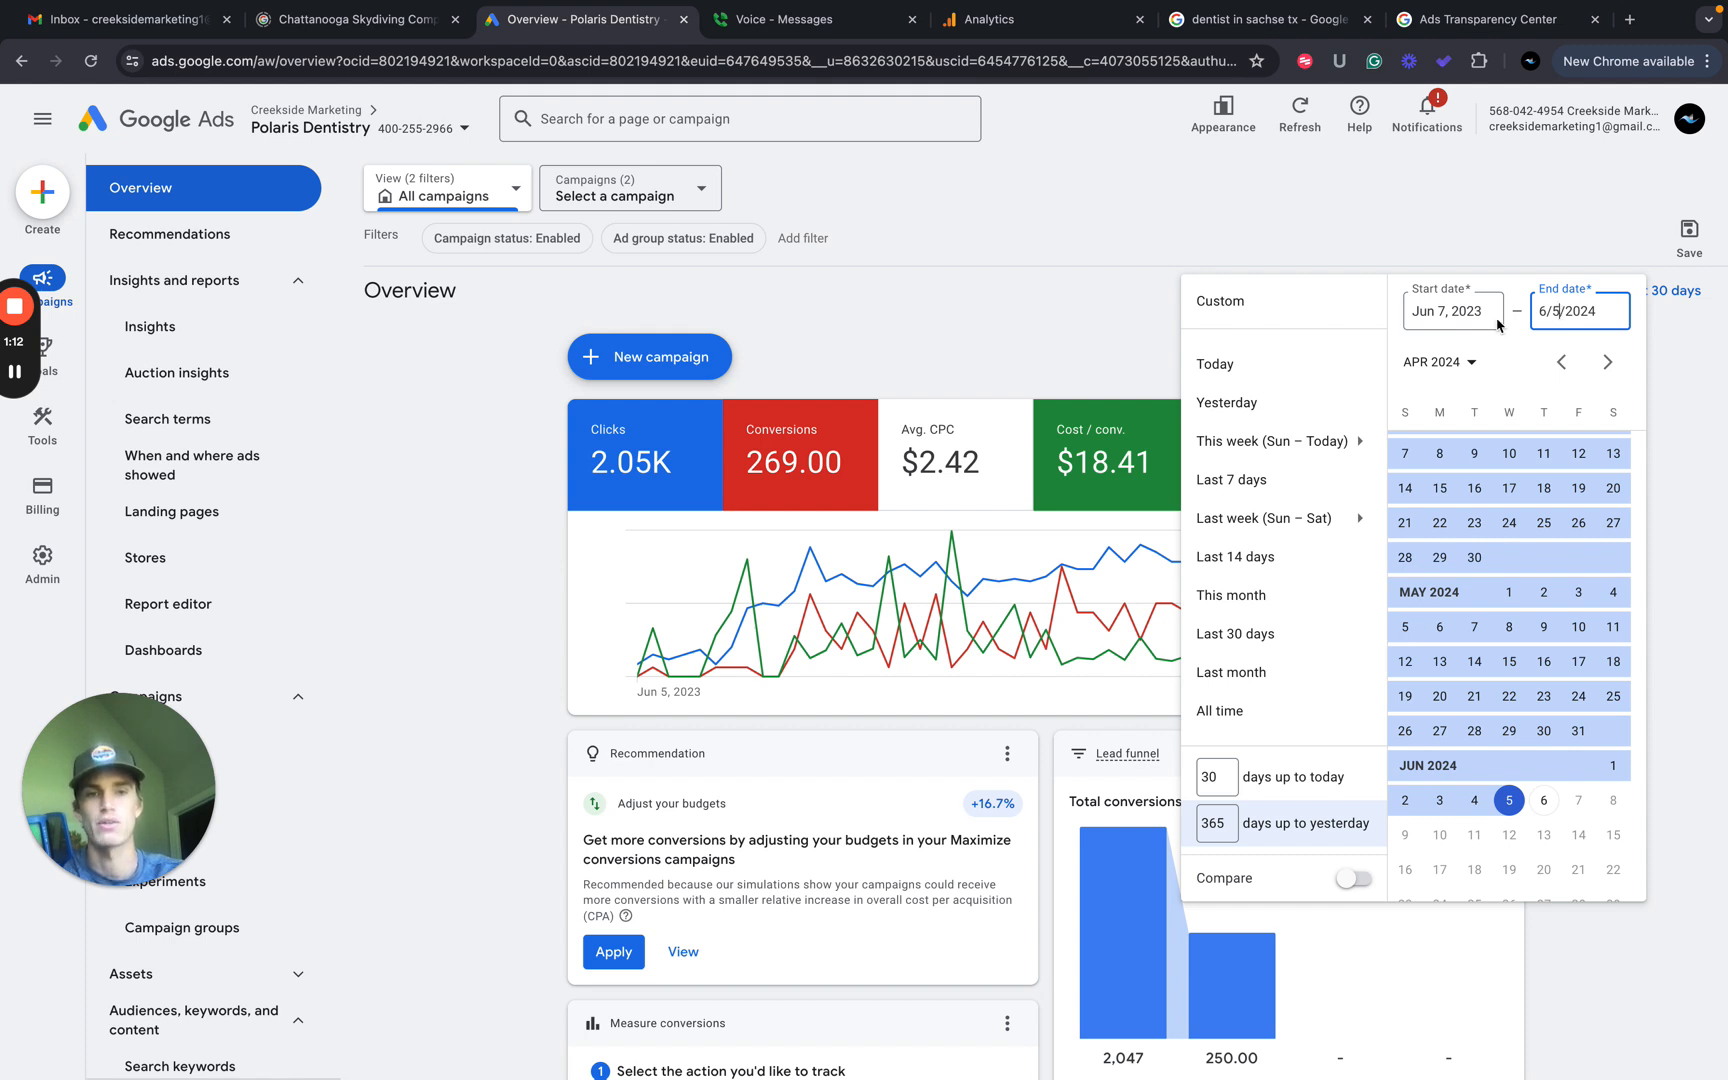
{"action": "left_click", "coordinate": [1557, 310]}
{"action": "key", "text": "BackSpace"}
{"action": "type", "text": "1"}
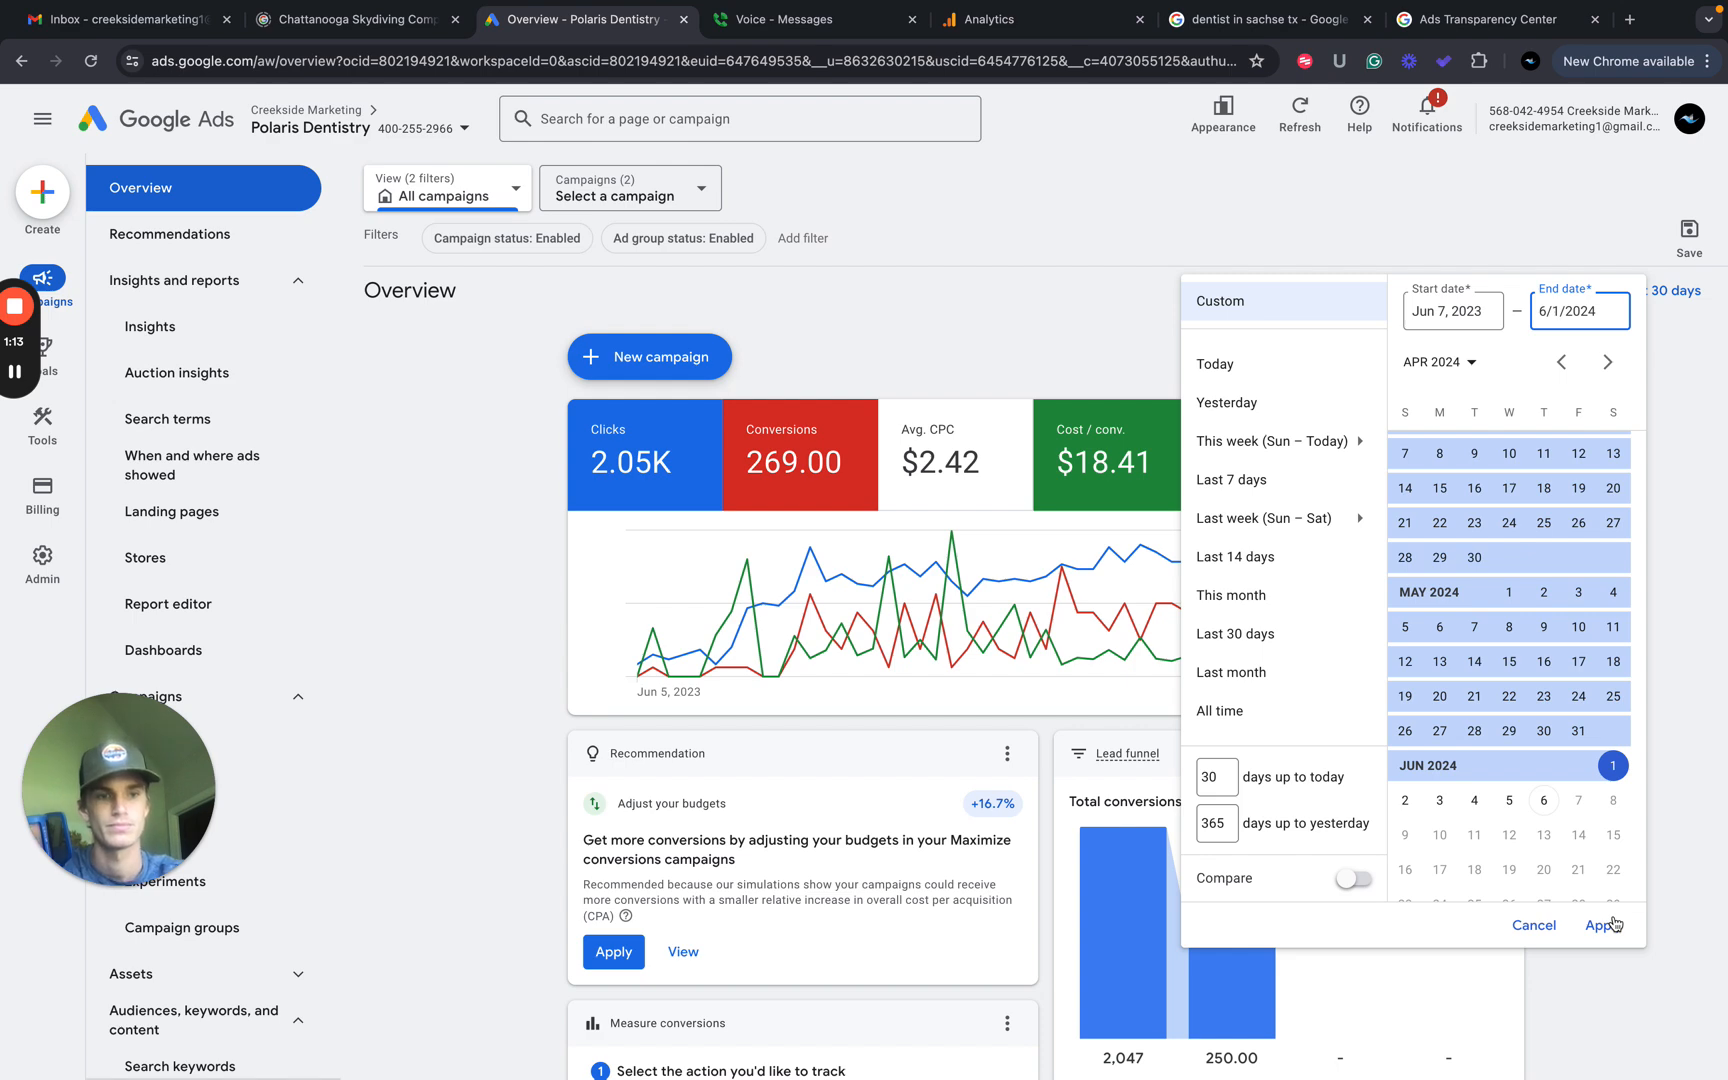
{"action": "left_click", "coordinate": [1602, 926]}
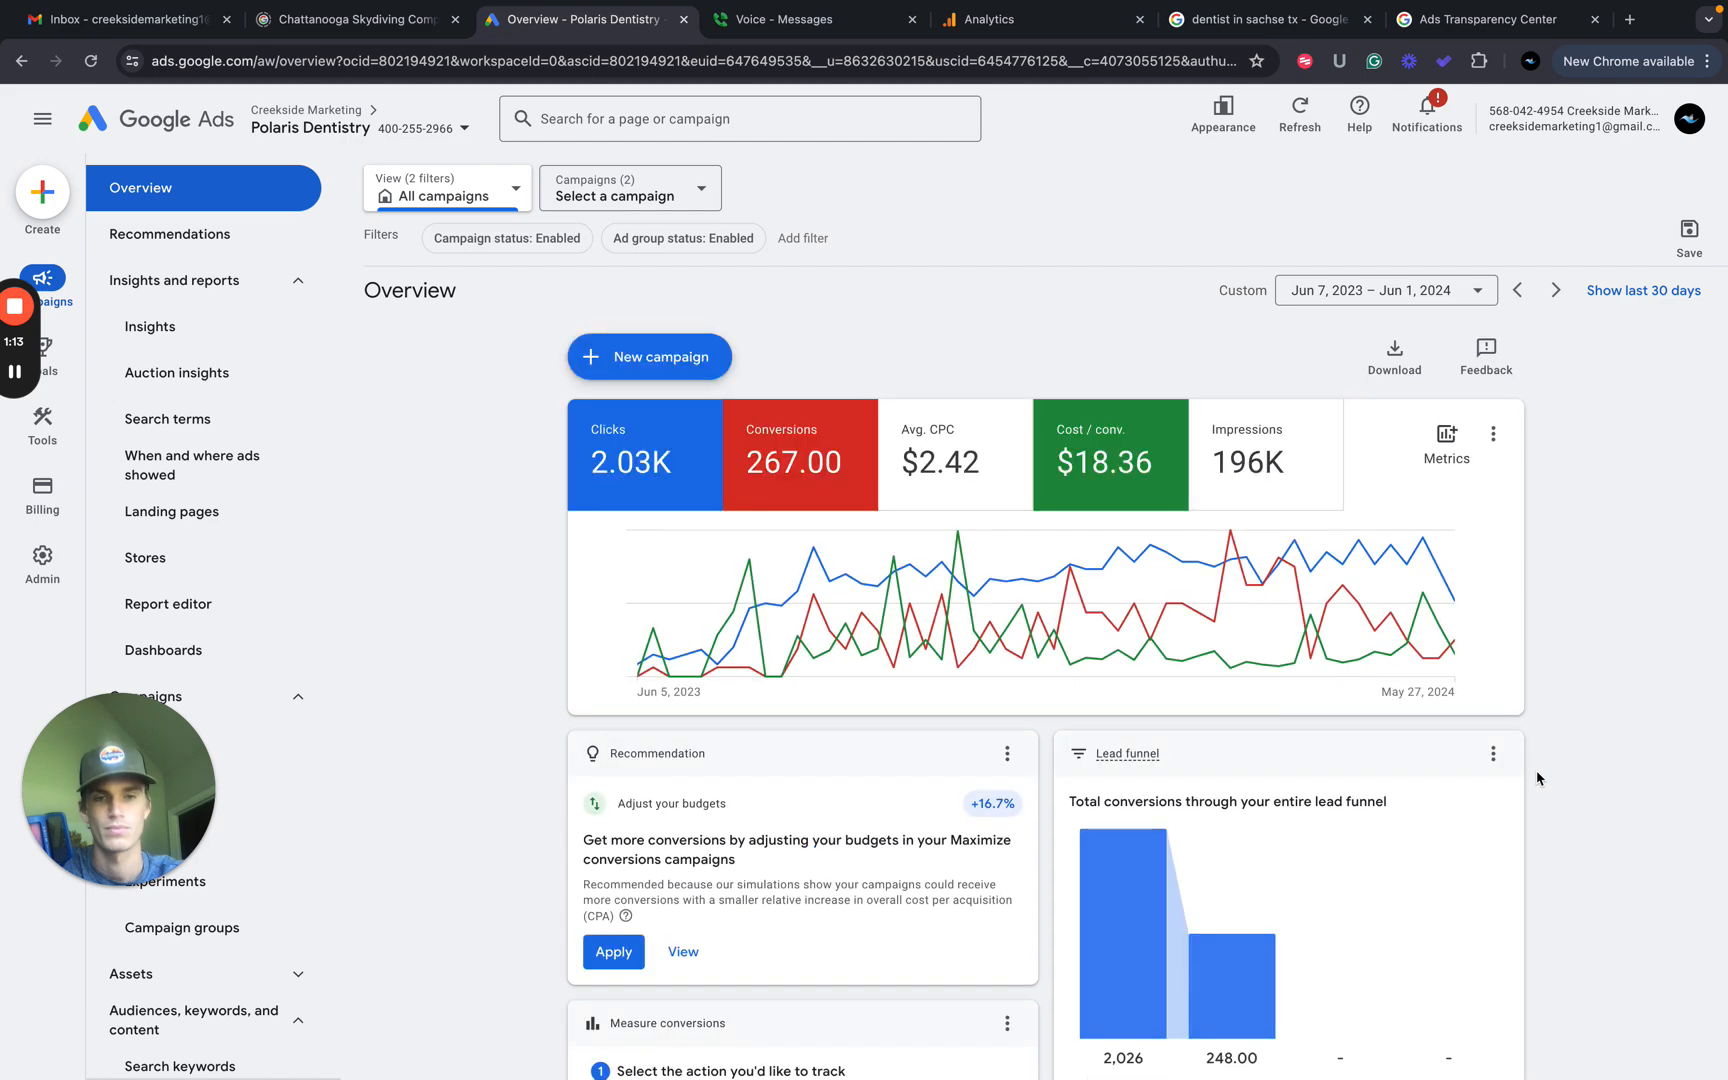
{"action": "mouse_move", "coordinate": [1128, 583]}
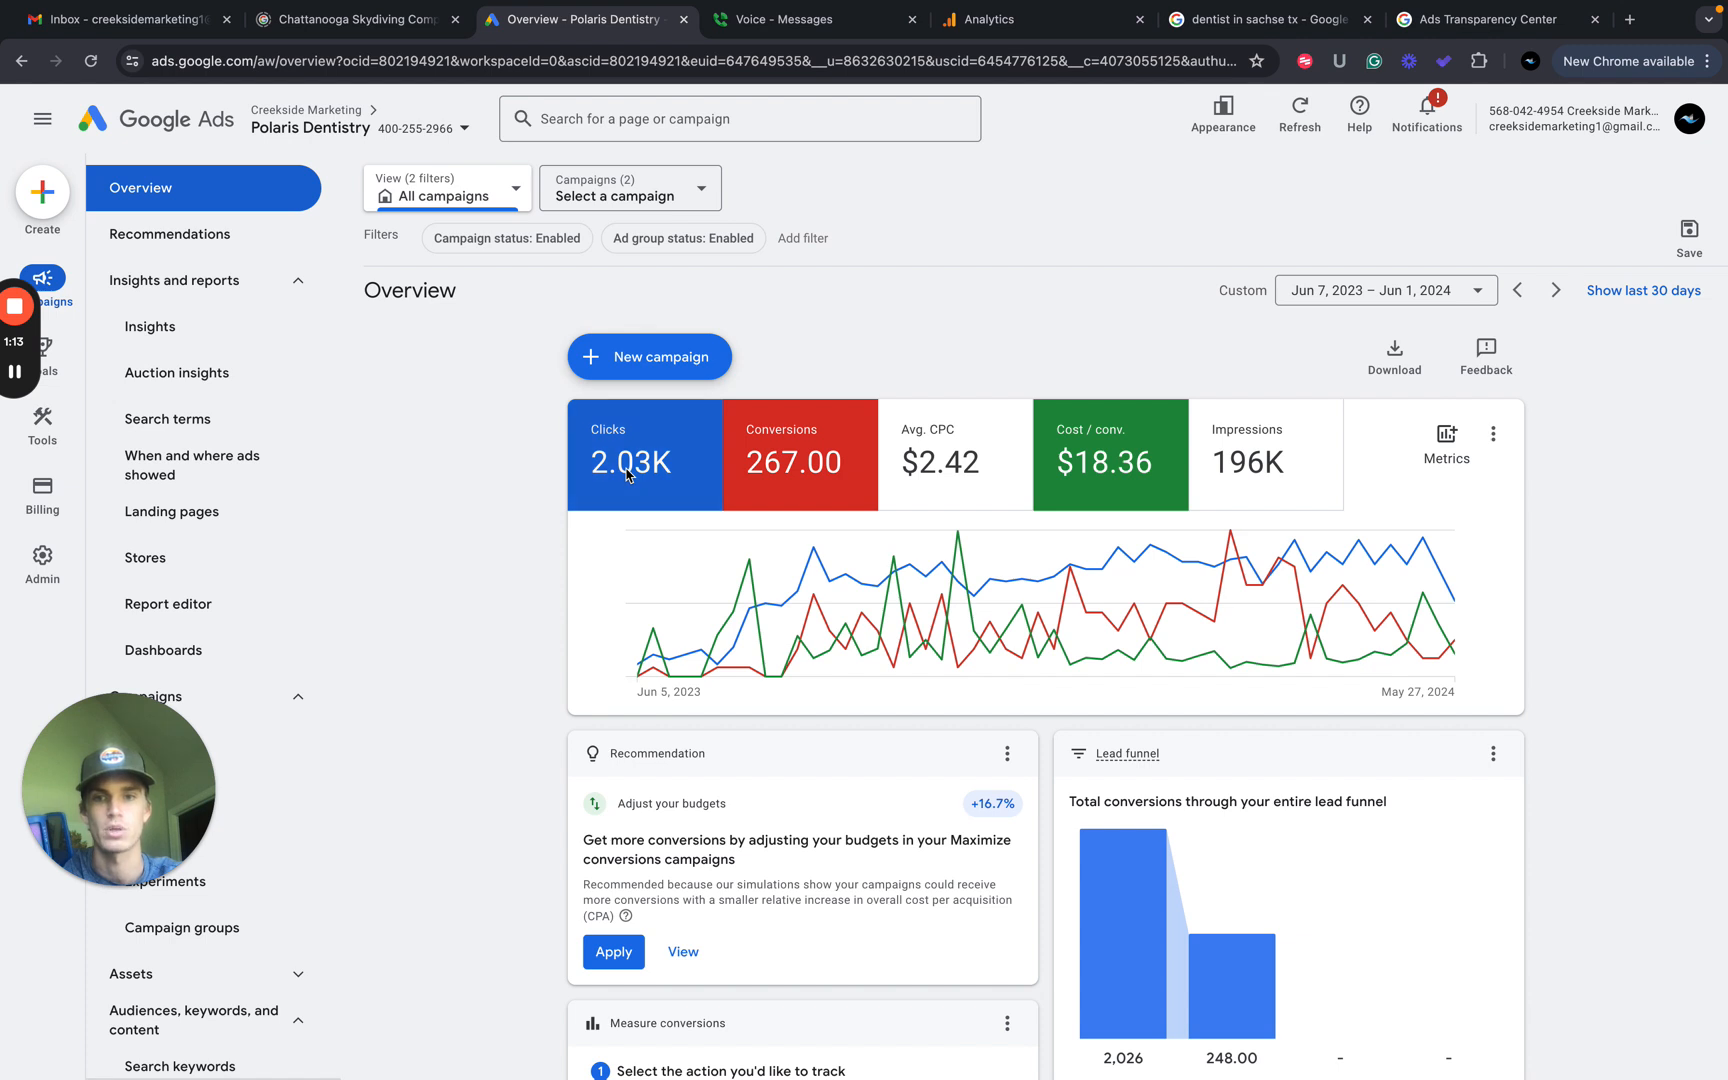
{"action": "left_click", "coordinate": [610, 510]}
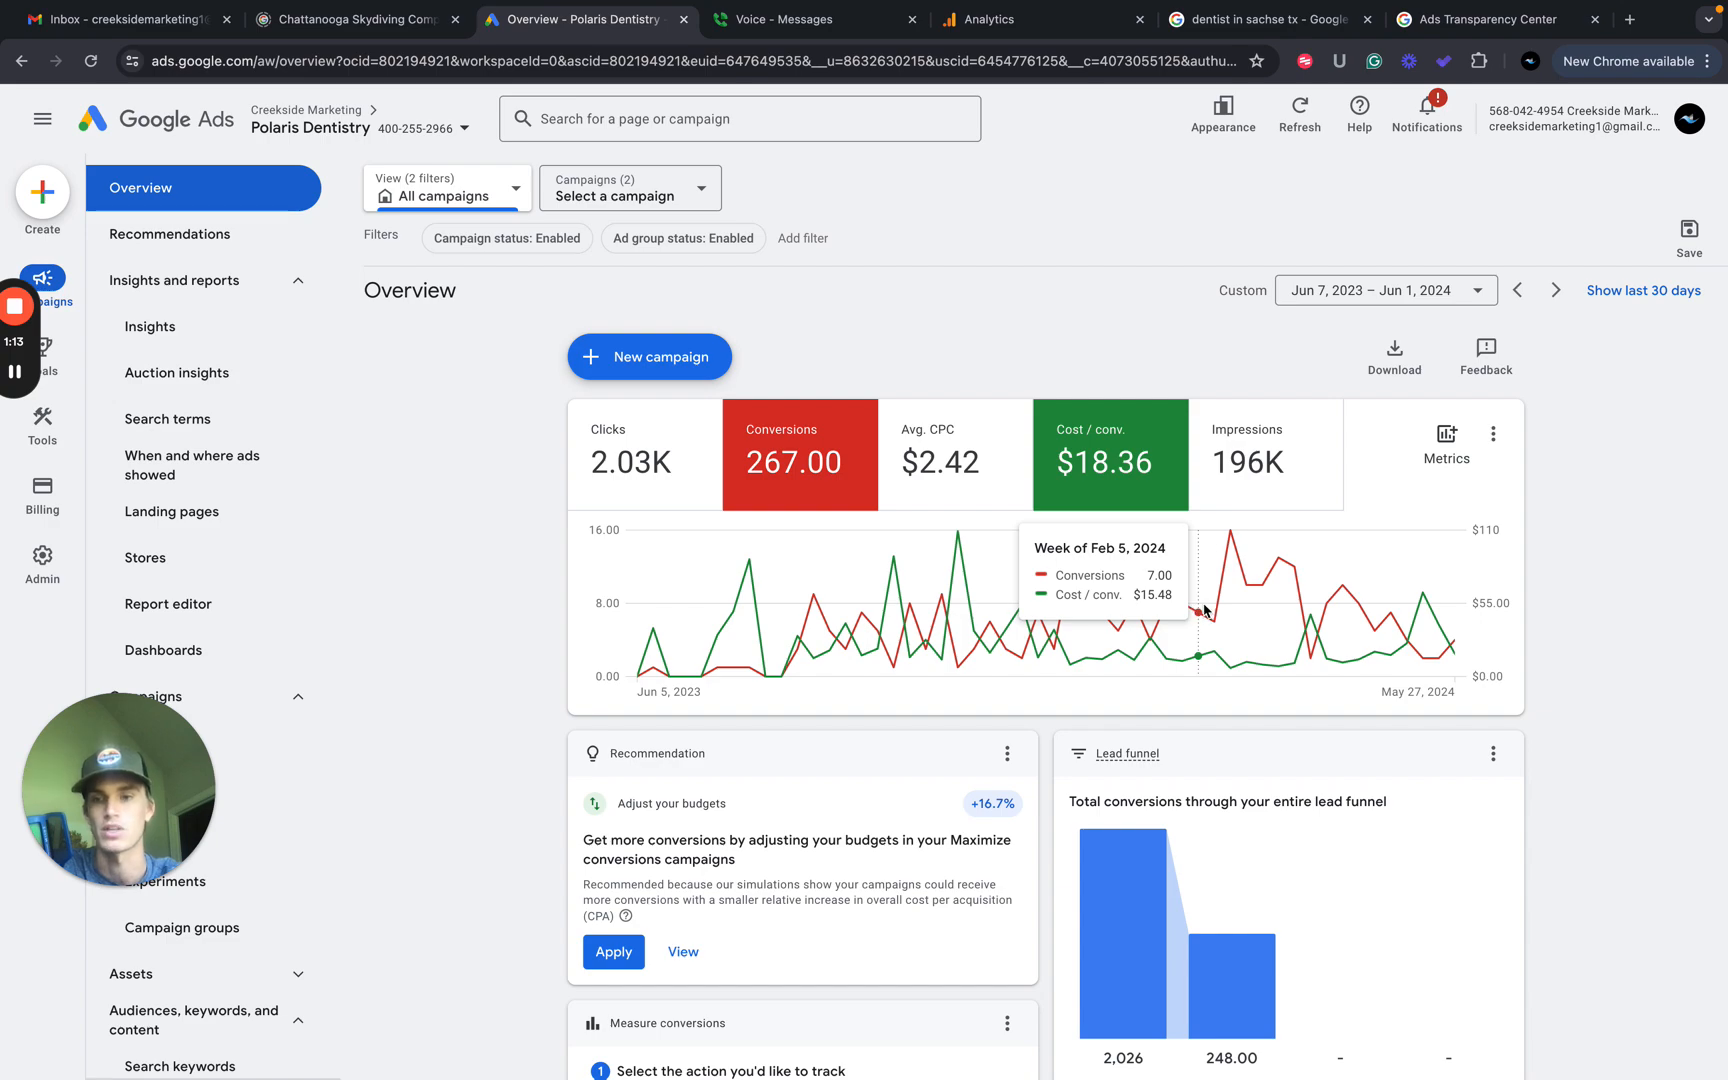
Back in the audit sheet, mark x in D78 for the question about consistent performance over the past year.
{"action": "key", "text": "ctrl+Left"}
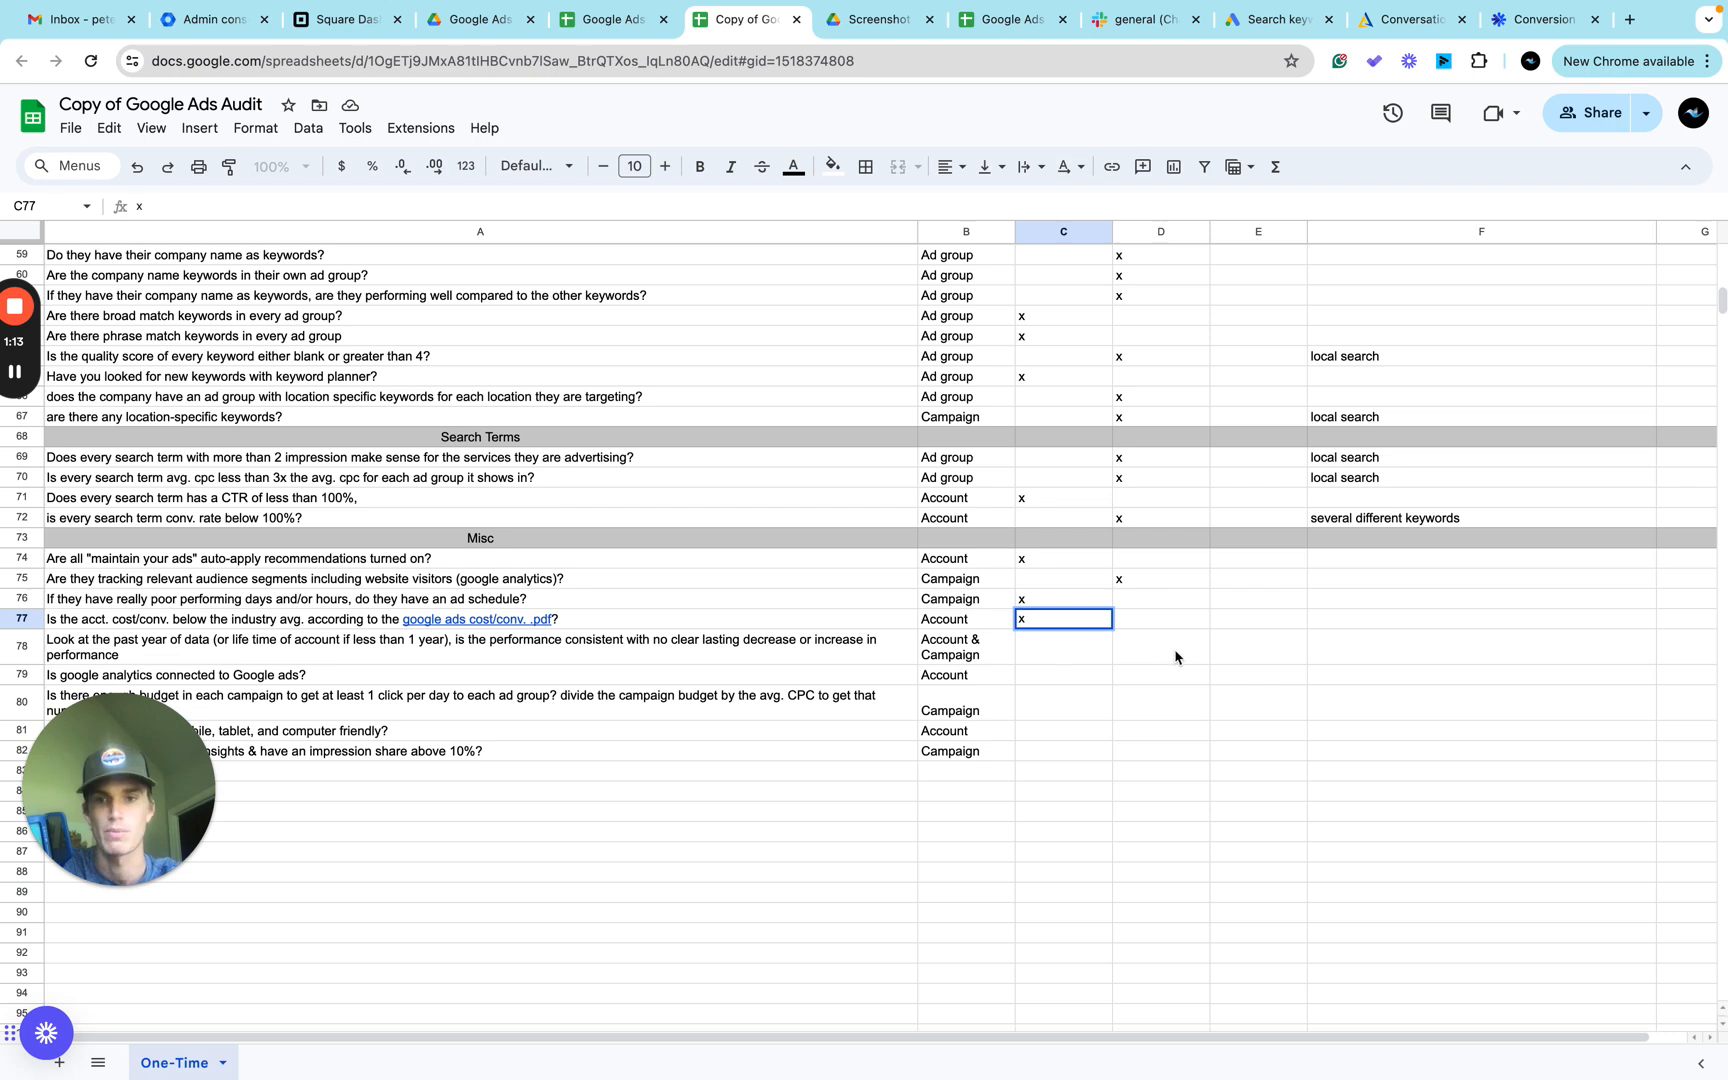
{"action": "left_click", "coordinate": [1176, 657]}
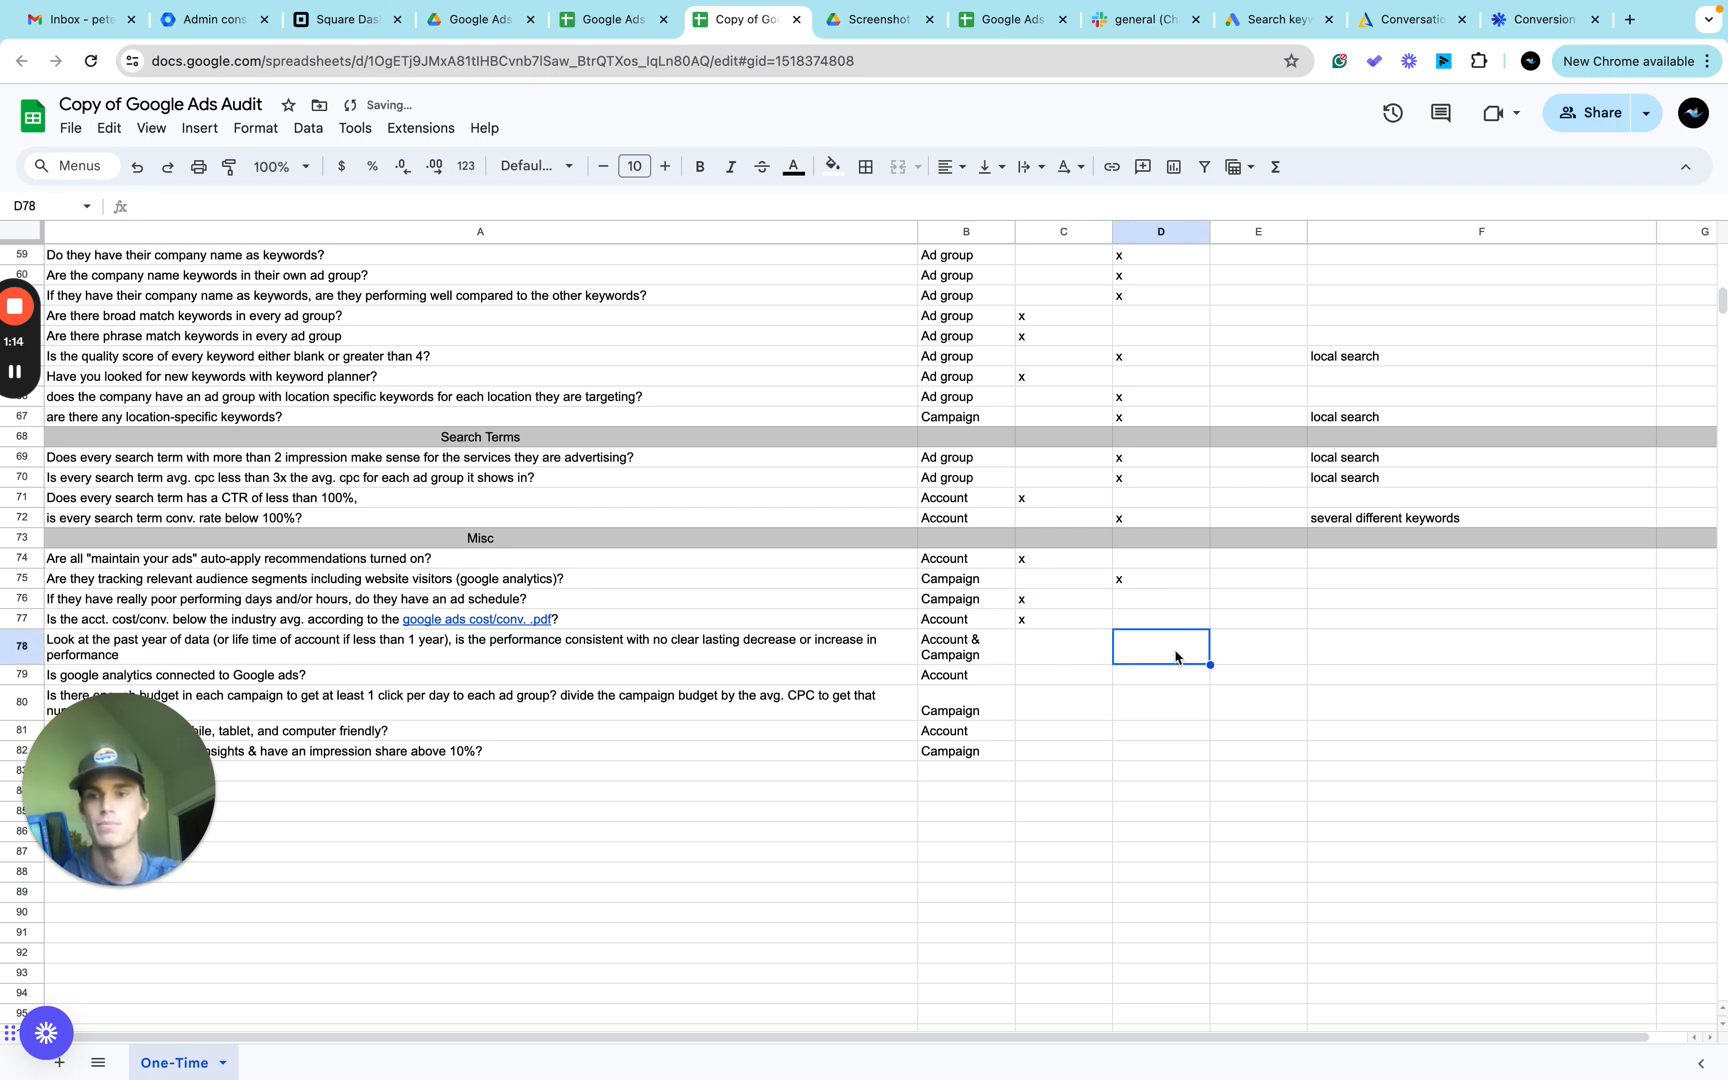
{"action": "type", "text": "x"}
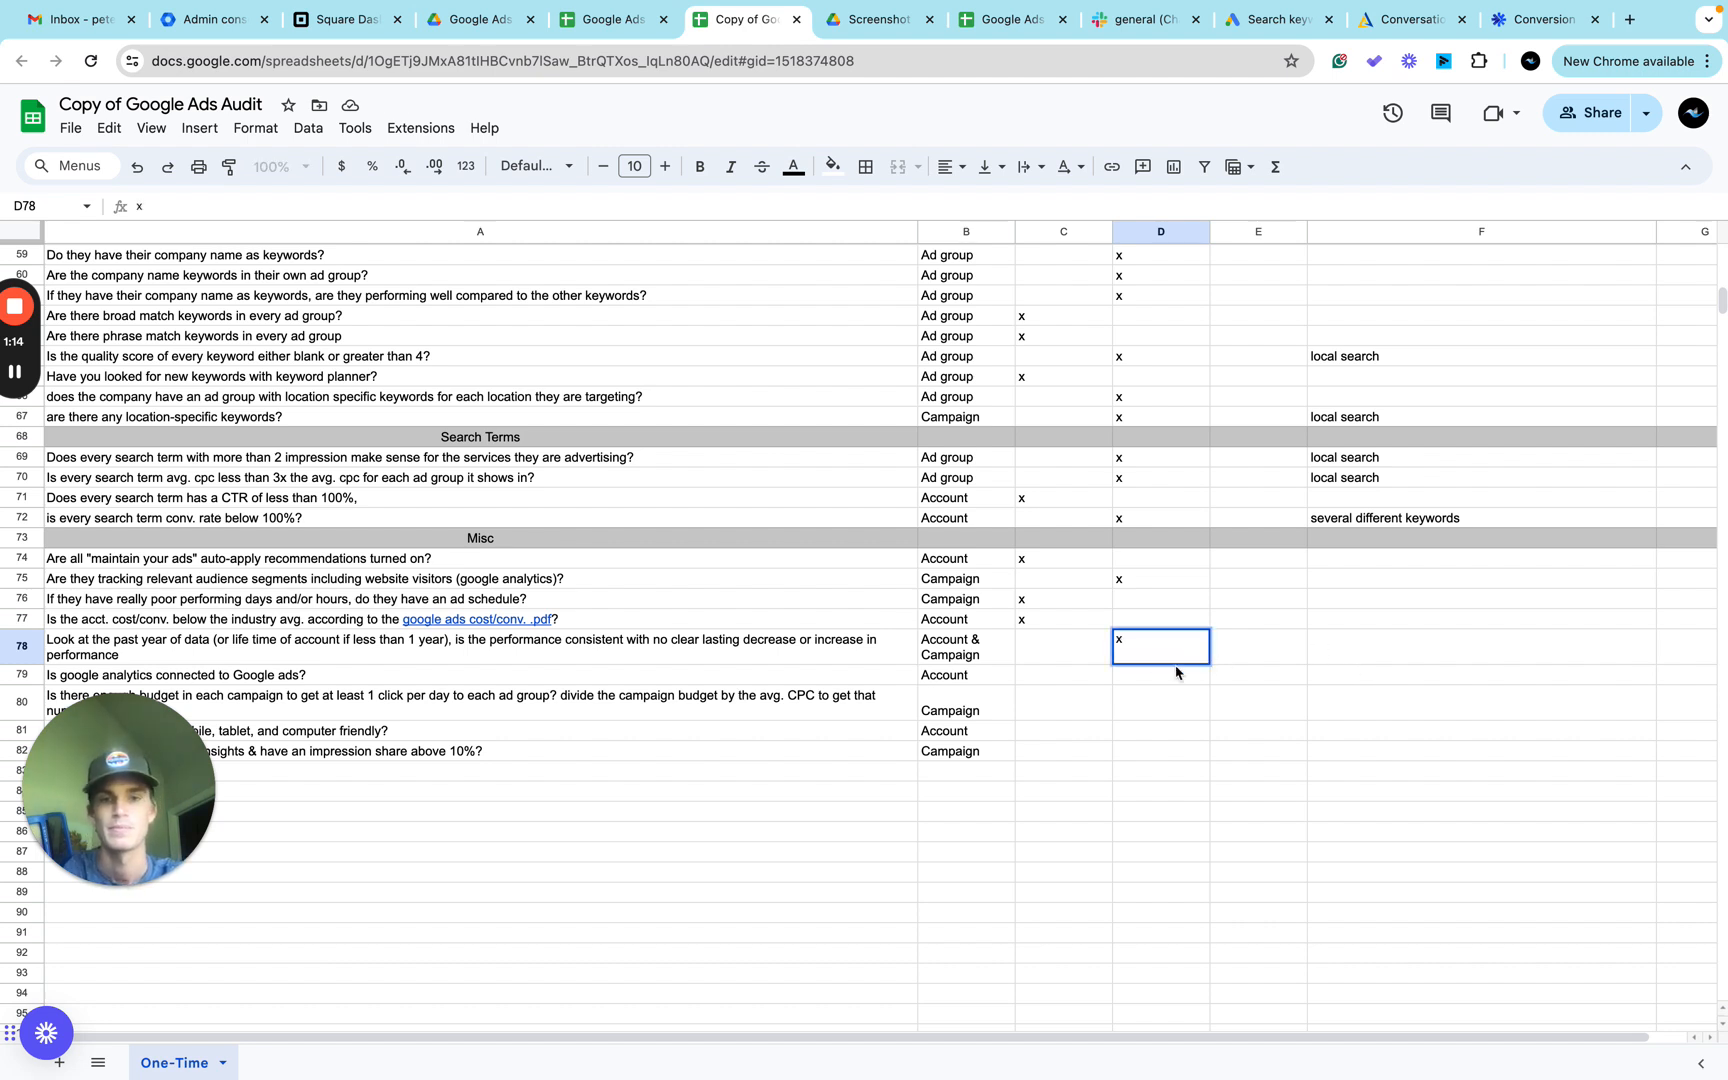
Enter the note "conversions, cost/conv." in F78 beside the question about consistent performance over the past year.
{"action": "left_click", "coordinate": [1345, 648]}
{"action": "double_click", "coordinate": [1345, 645]}
{"action": "type", "text": "conversions"}
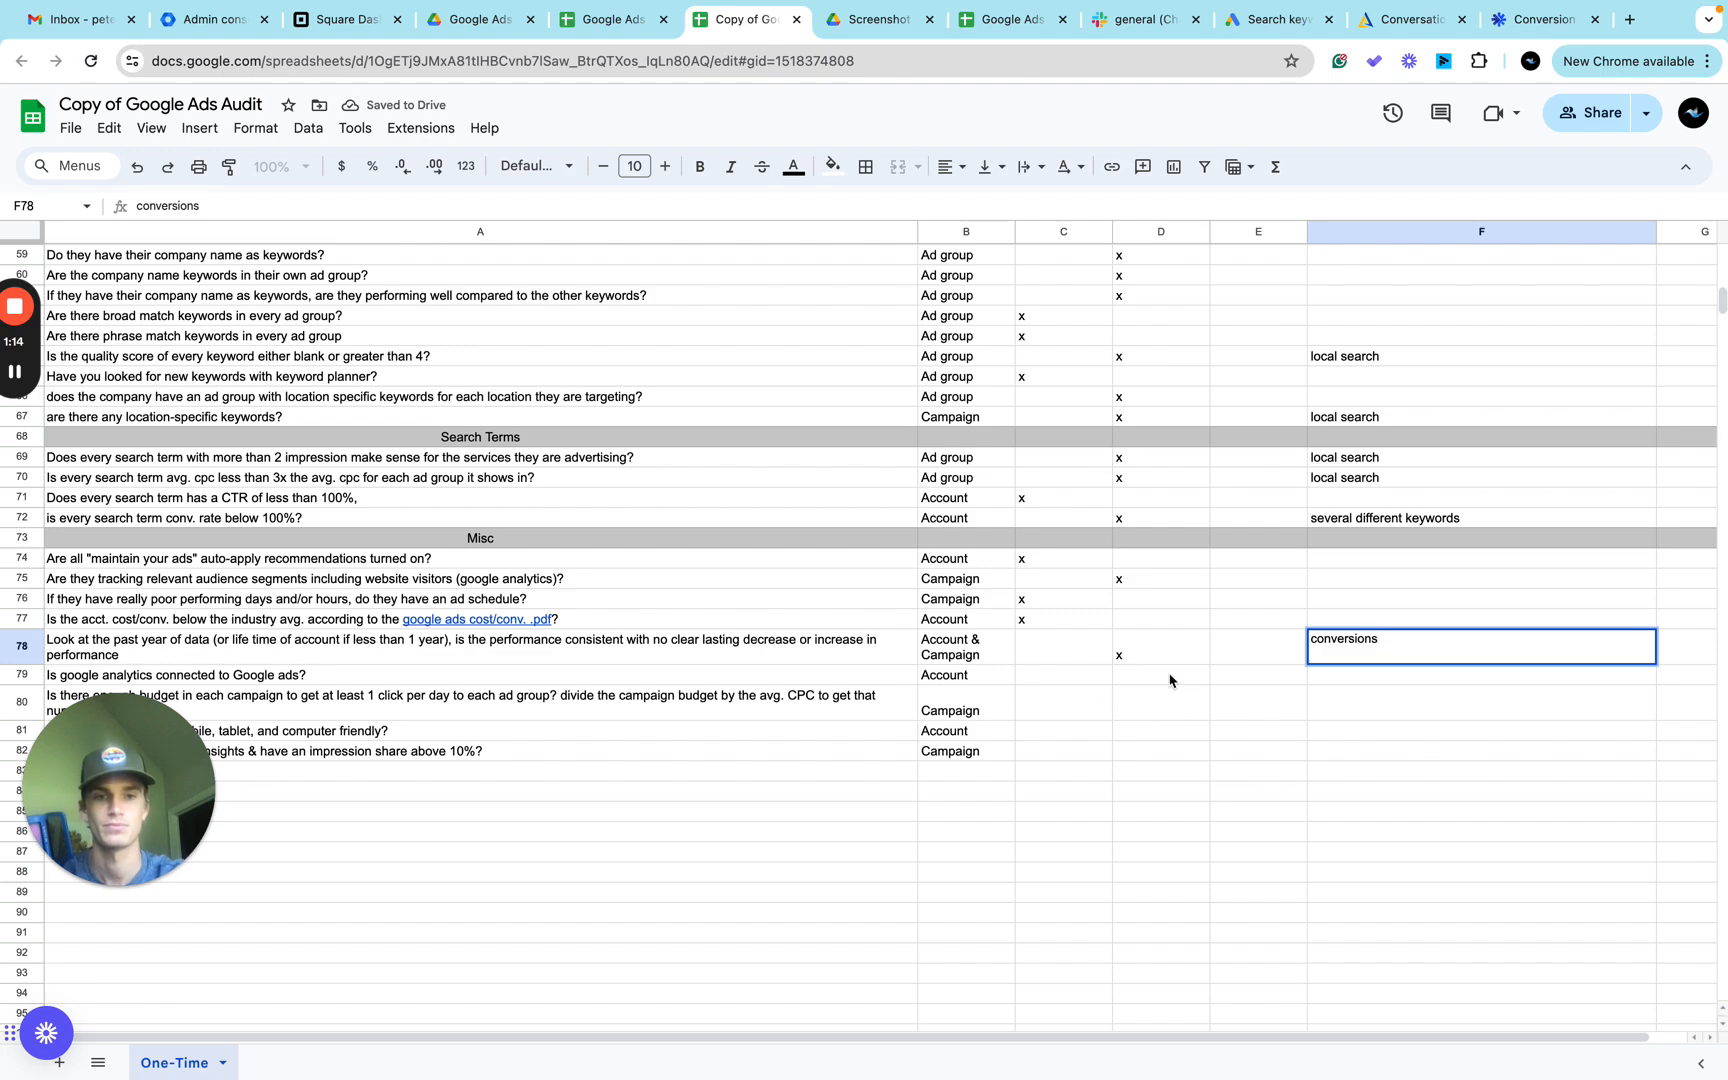
{"action": "left_click", "coordinate": [1170, 677]}
{"action": "key", "text": "ctrl+Right"}
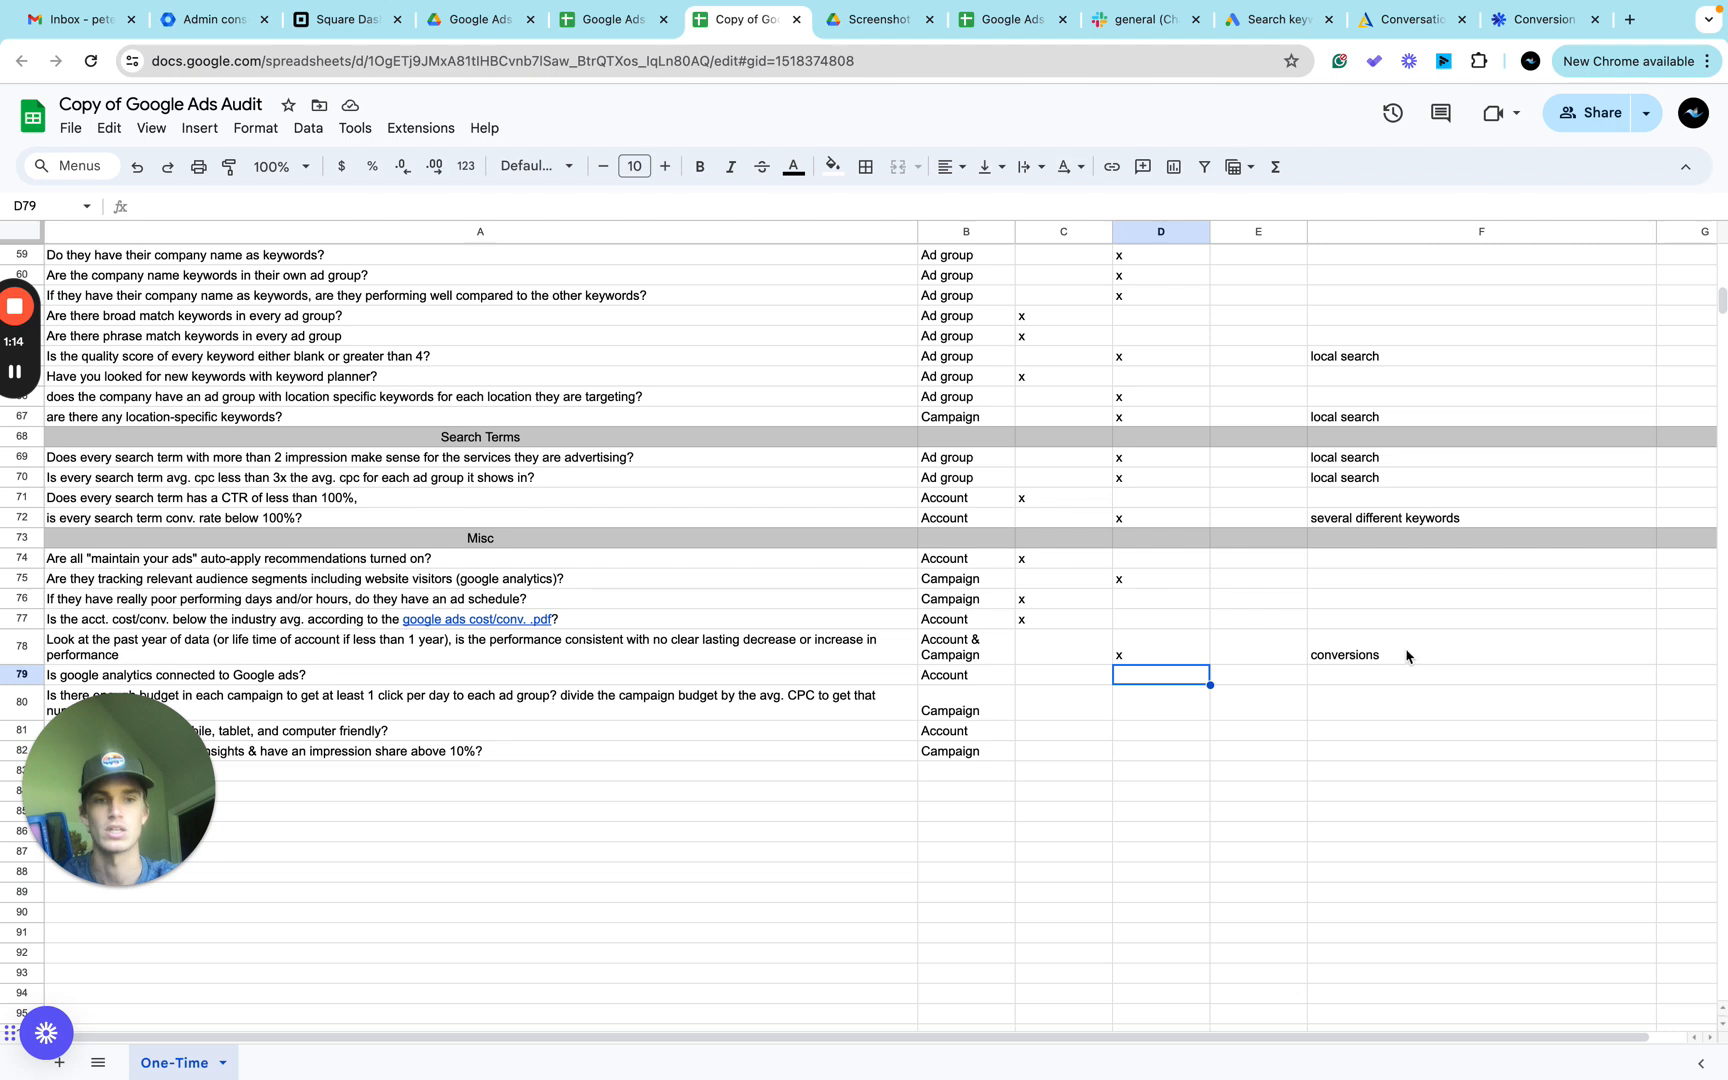
{"action": "double_click", "coordinate": [1410, 655]}
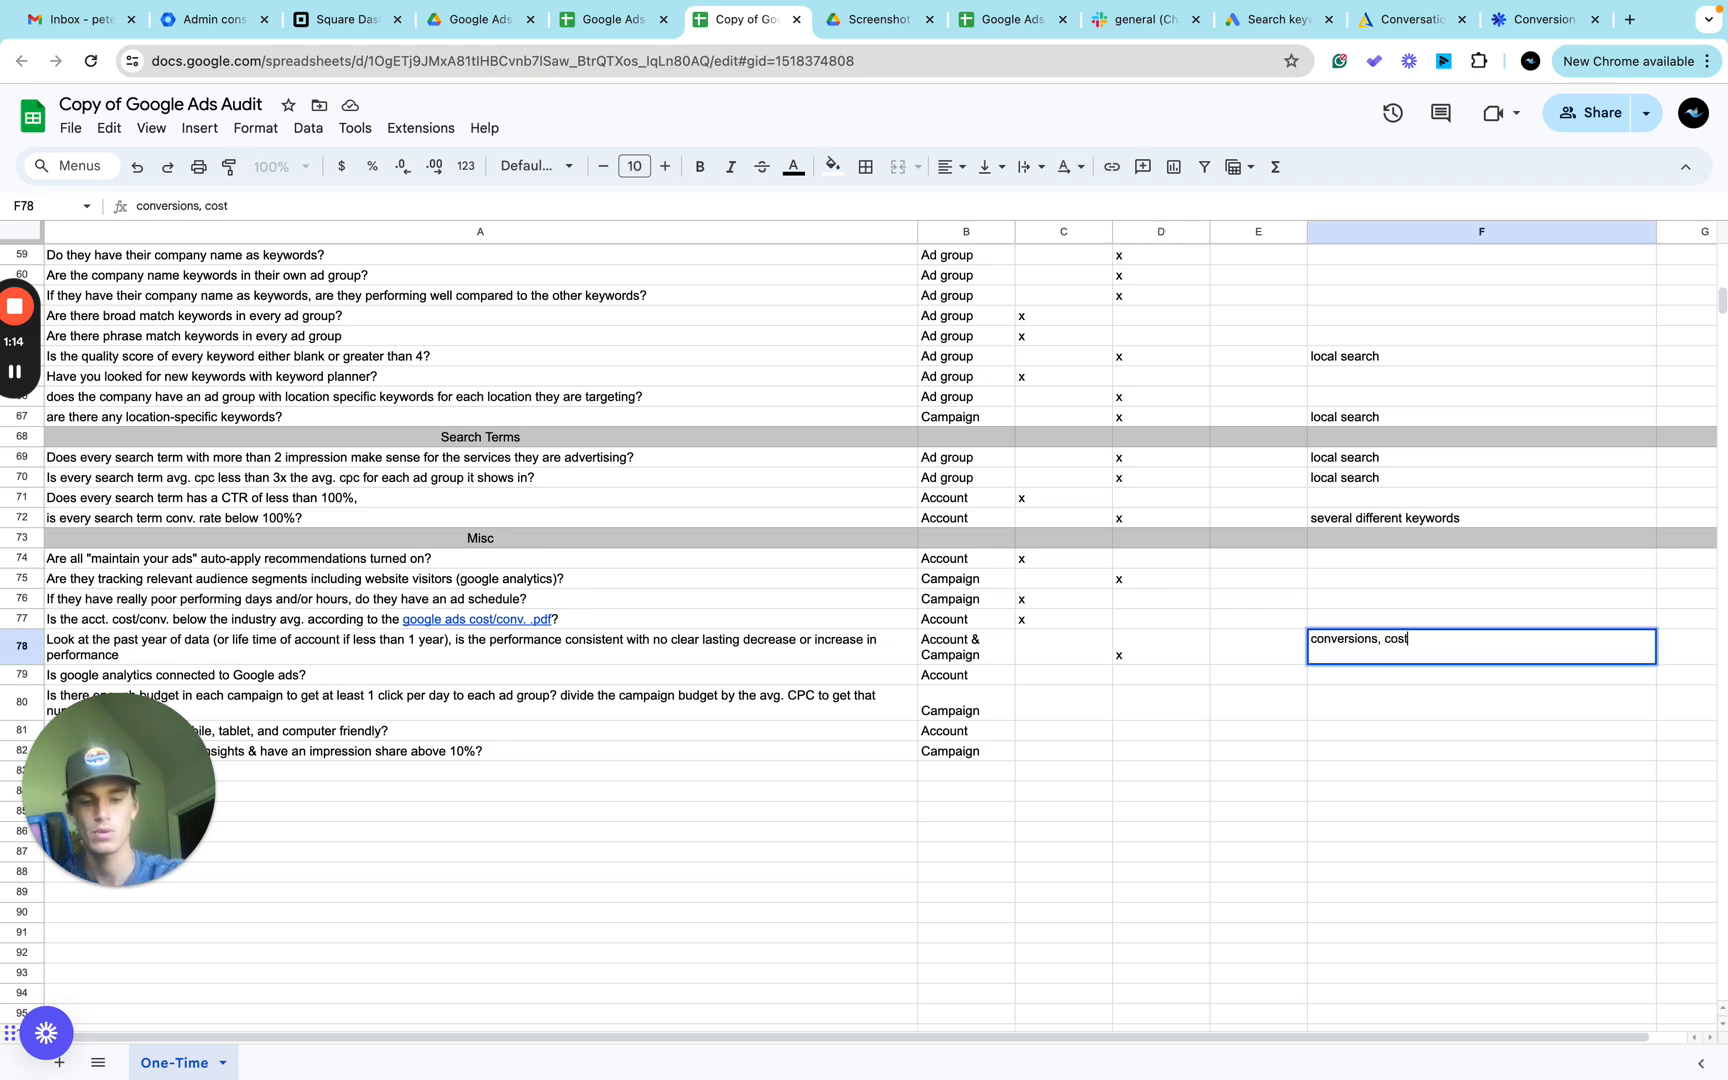
{"action": "type", "text": ", cost/co"}
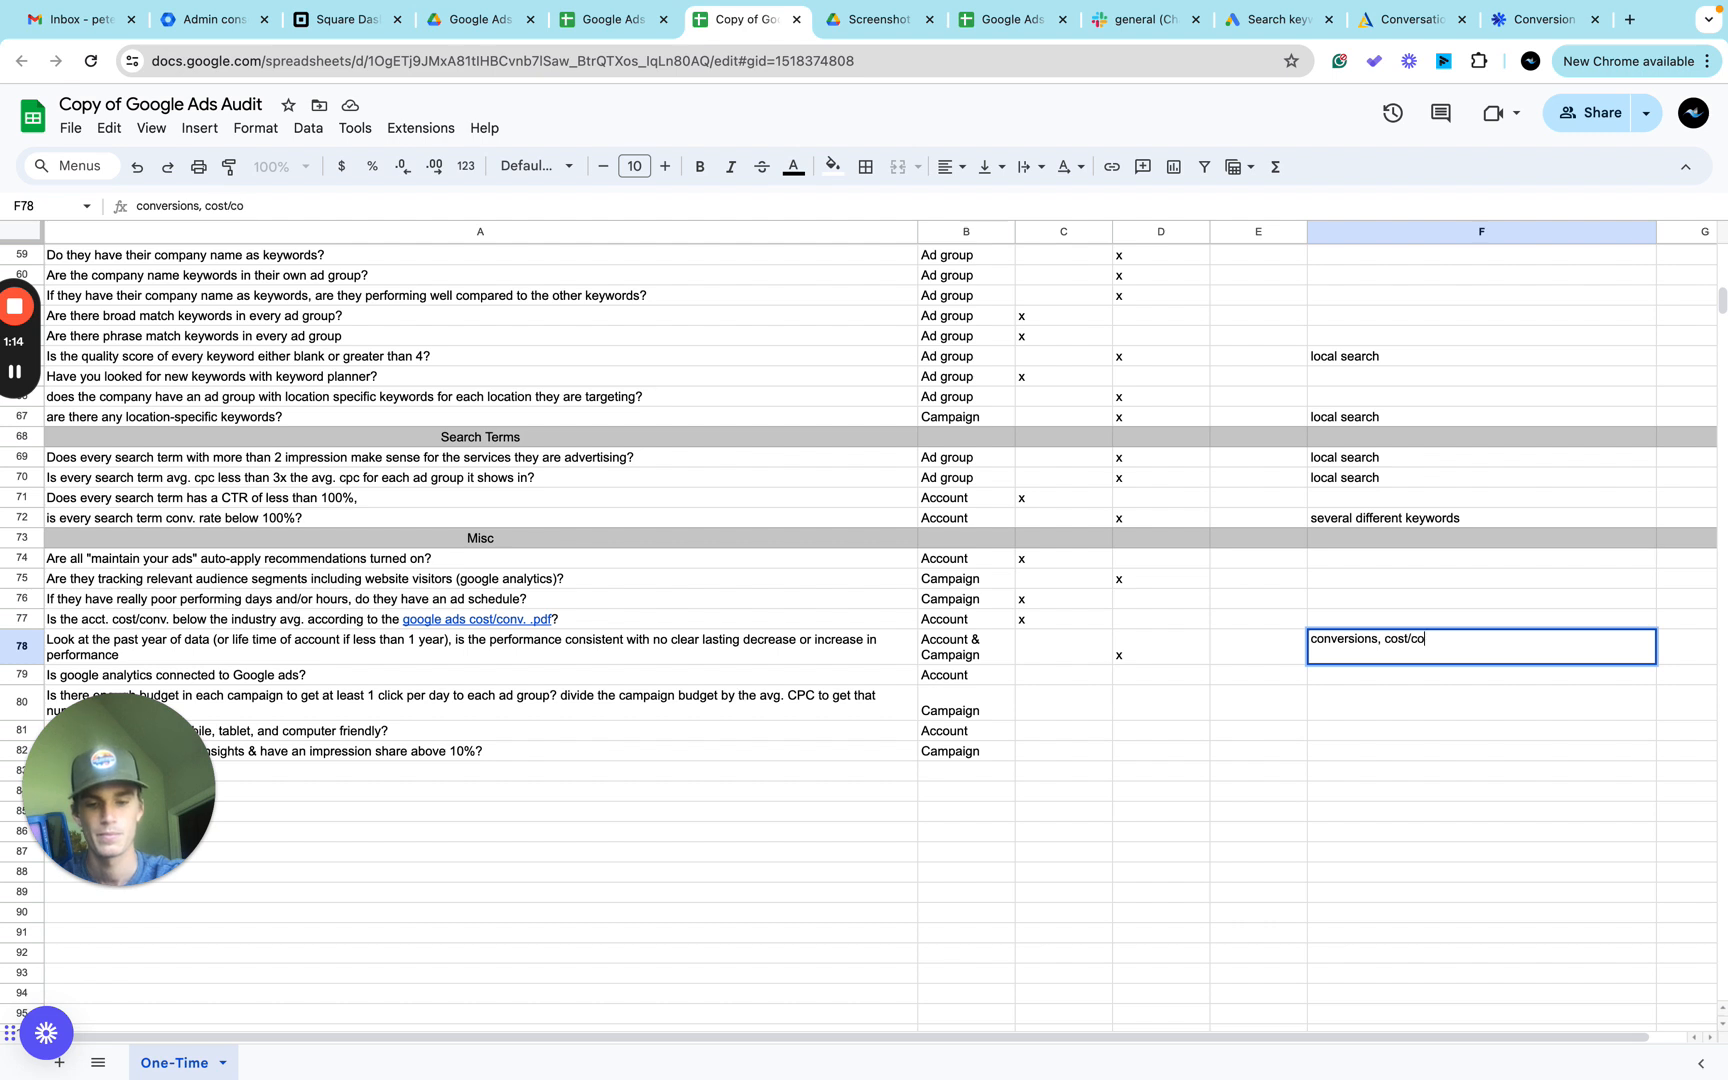
{"action": "type", "text": "nv."}
{"action": "key", "text": "Return"}
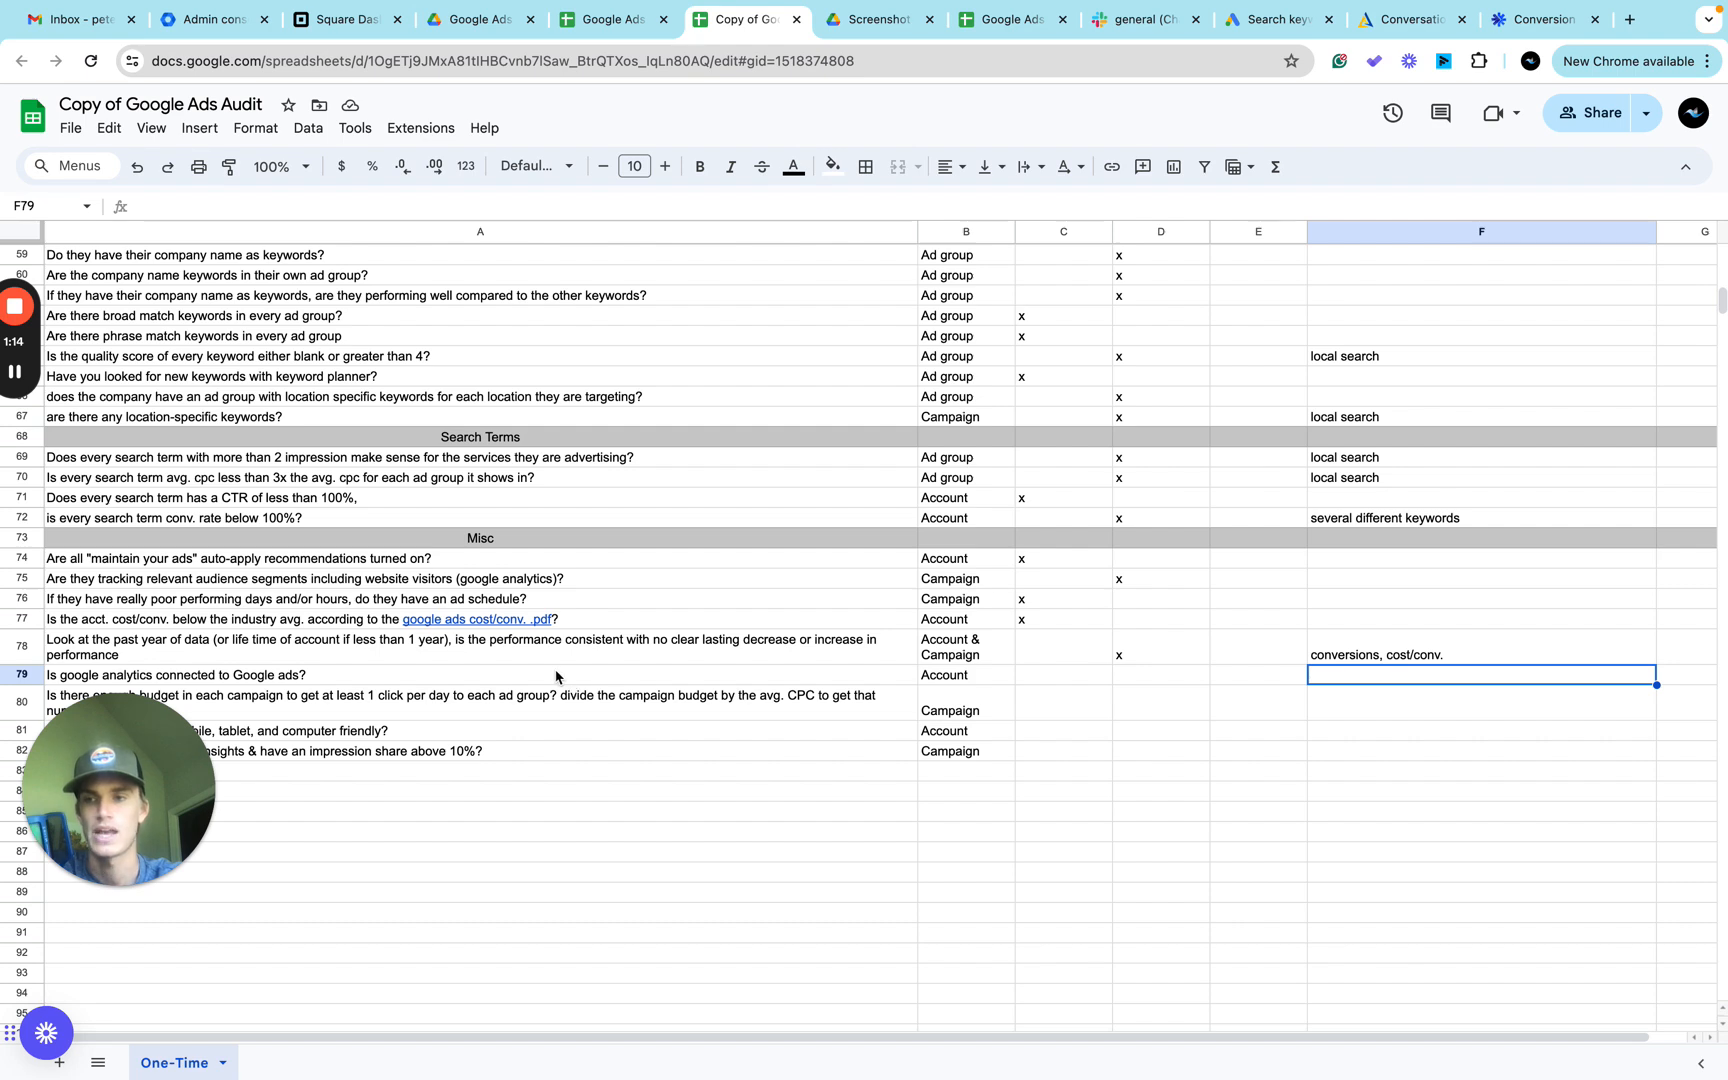
Switch to Google Analytics and select the Polaris Dentistry Website property under the Polaris Dentistry account.
{"action": "left_click_drag", "start_coordinate": [20, 374], "coordinate": [22, 706]}
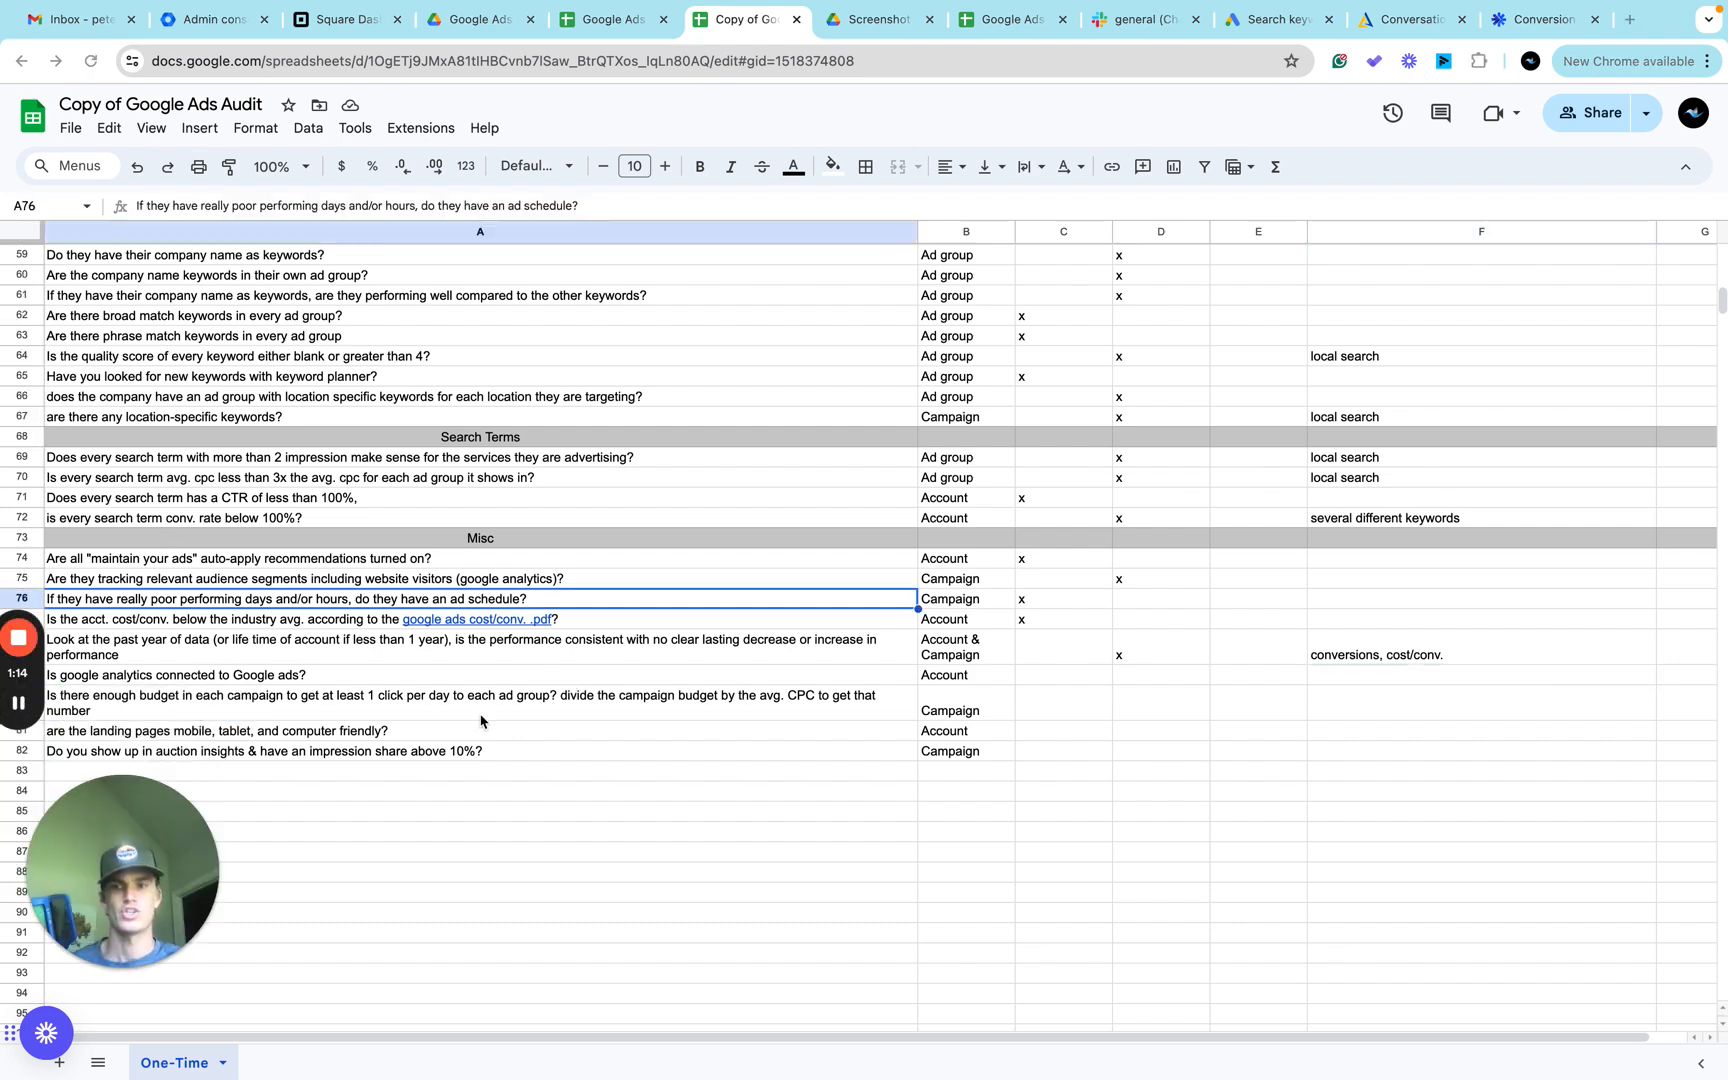
{"action": "key", "text": "ctrl+Right"}
{"action": "left_click", "coordinate": [1012, 22]}
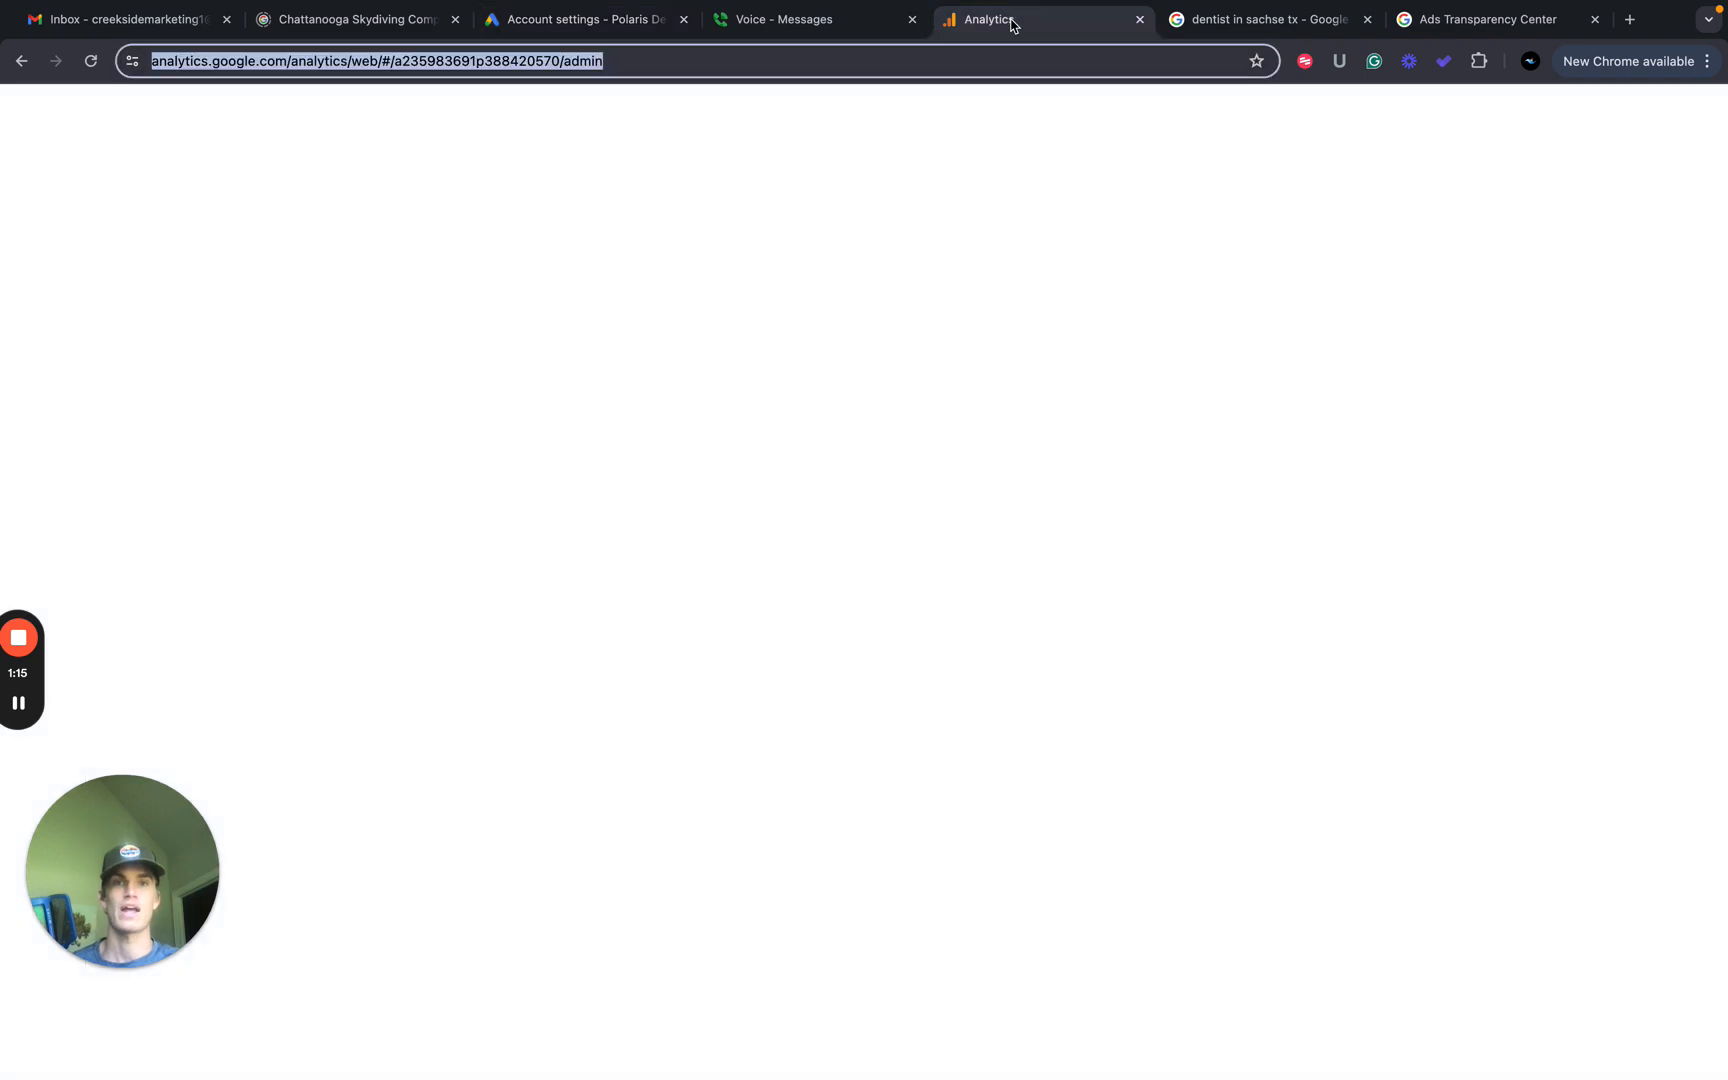
{"action": "left_click", "coordinate": [424, 183]}
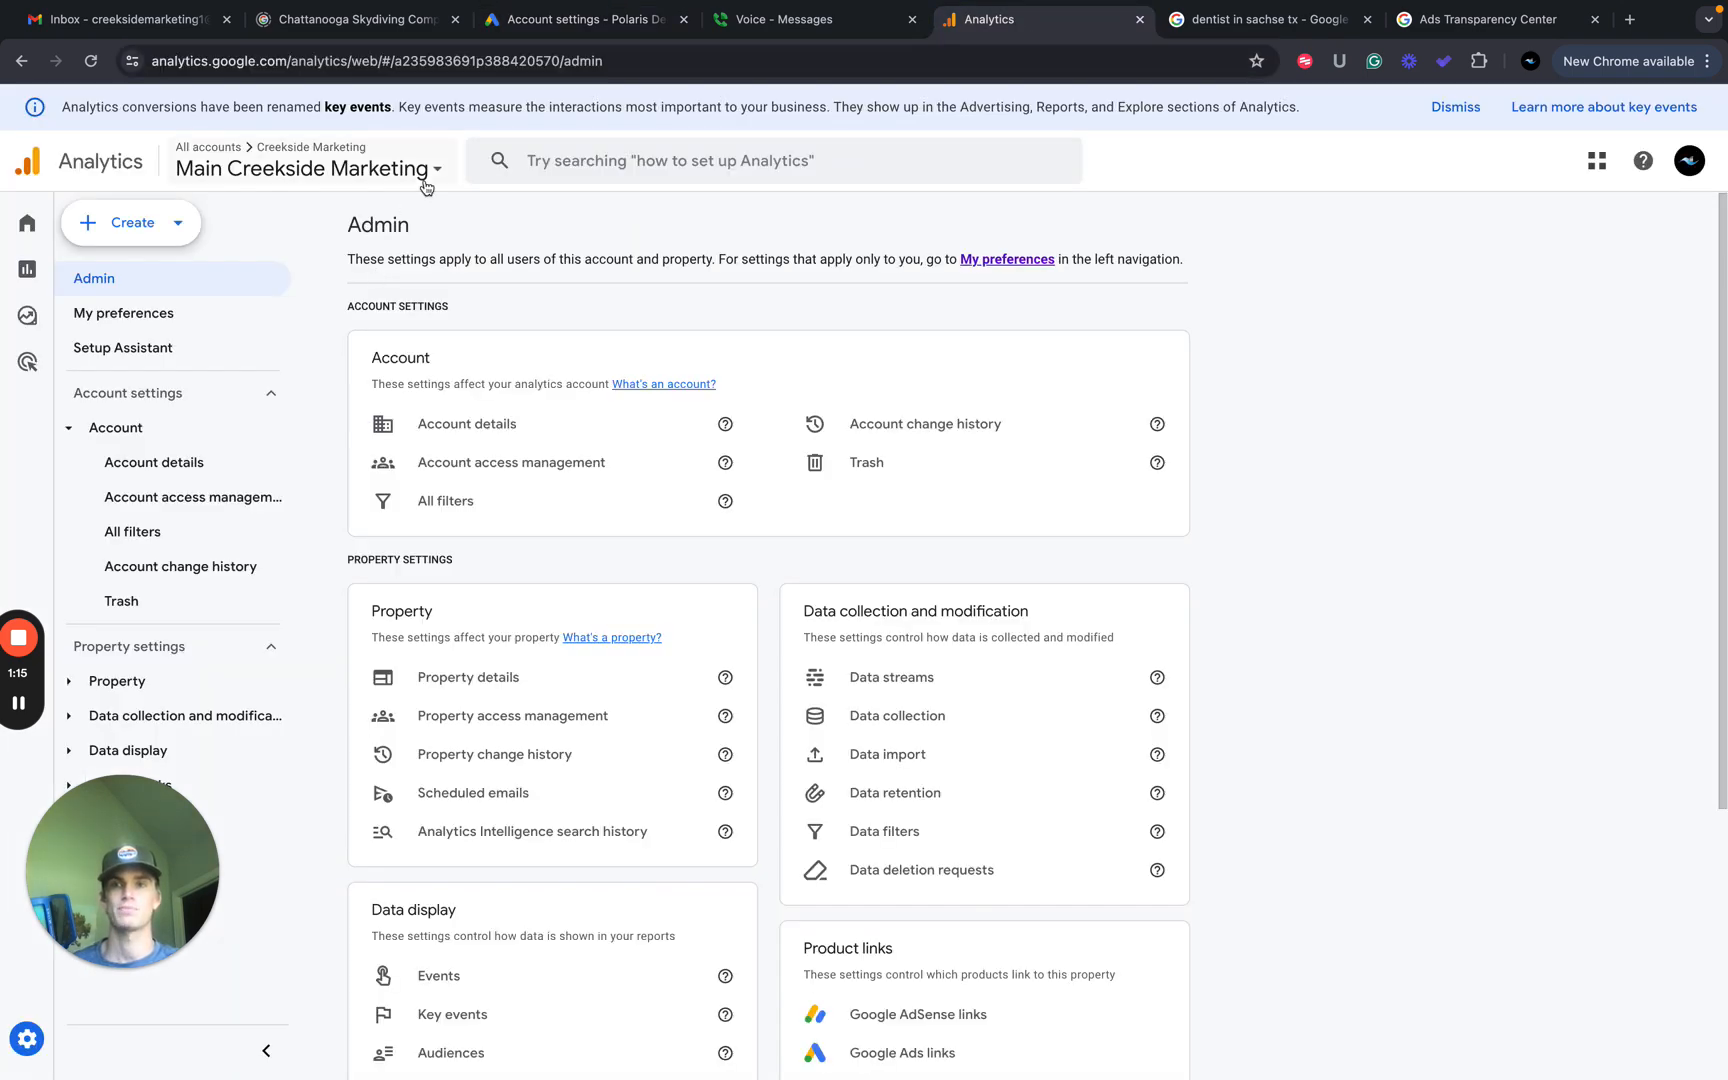
{"action": "left_click", "coordinate": [436, 169]}
{"action": "scroll", "coordinate": [70, 451], "scroll_direction": "down", "scroll_amount": 5}
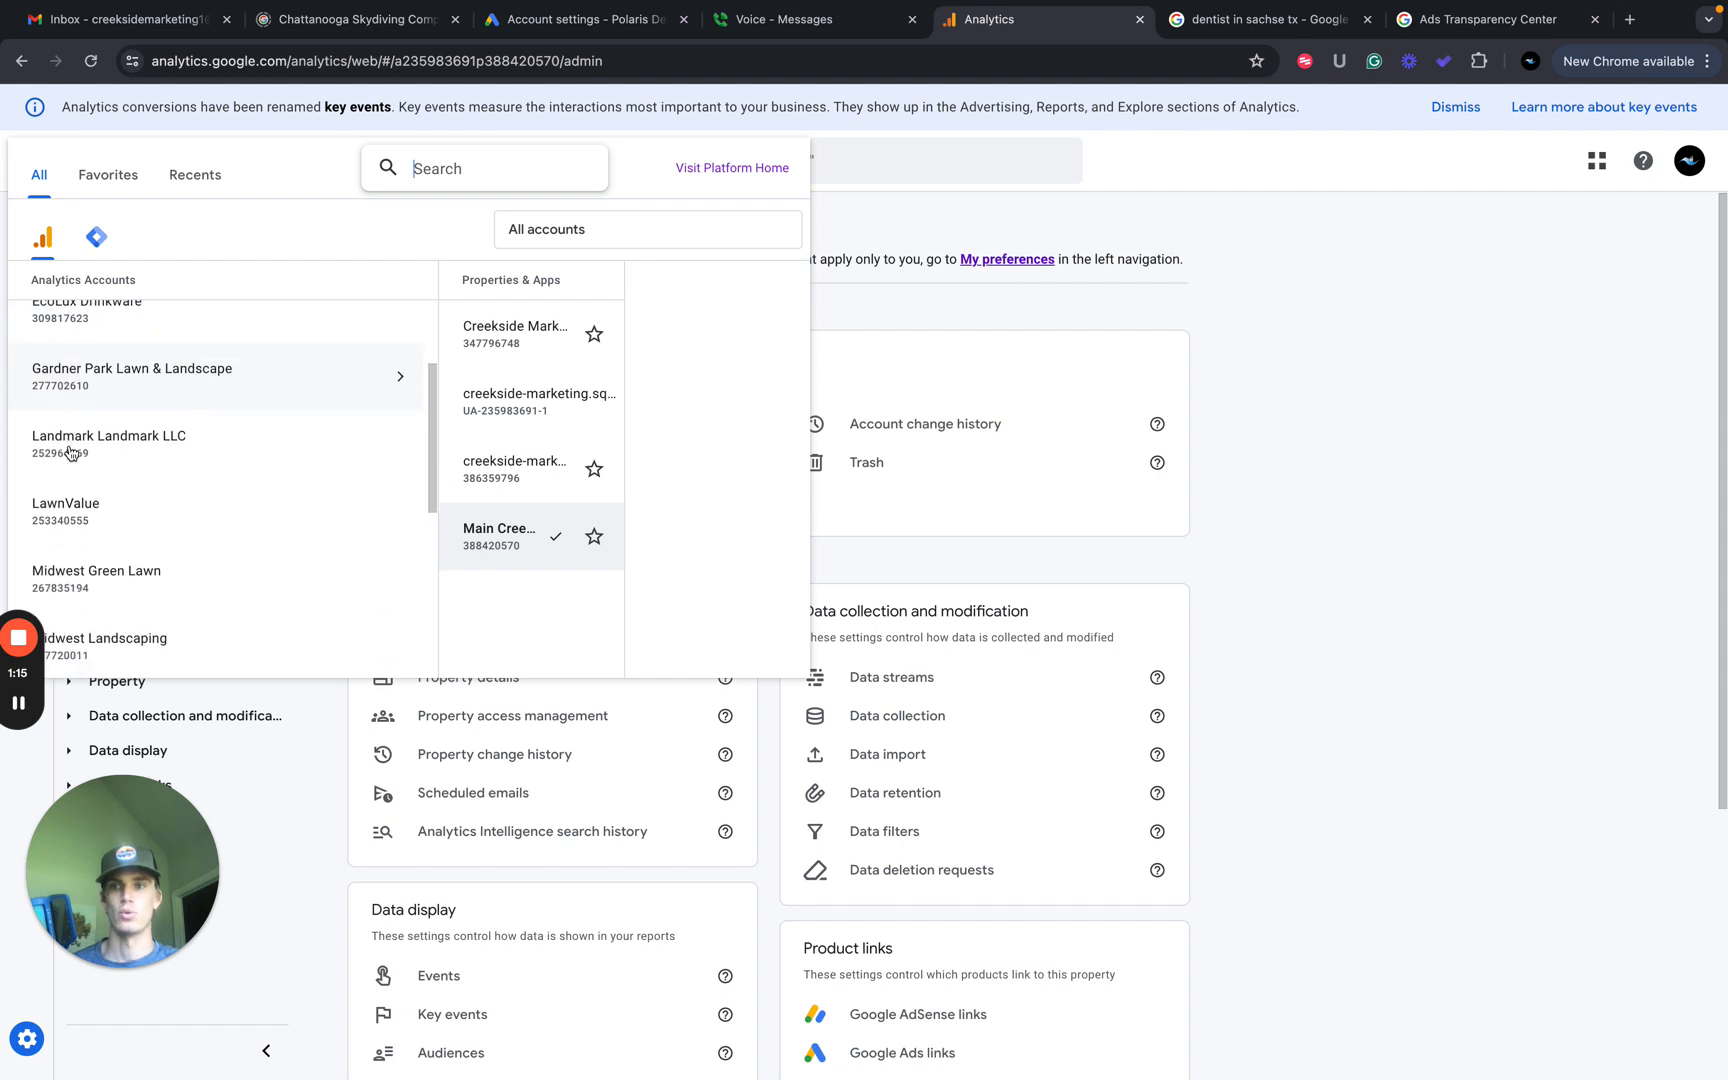
{"action": "scroll", "coordinate": [70, 451], "scroll_direction": "down", "scroll_amount": 1}
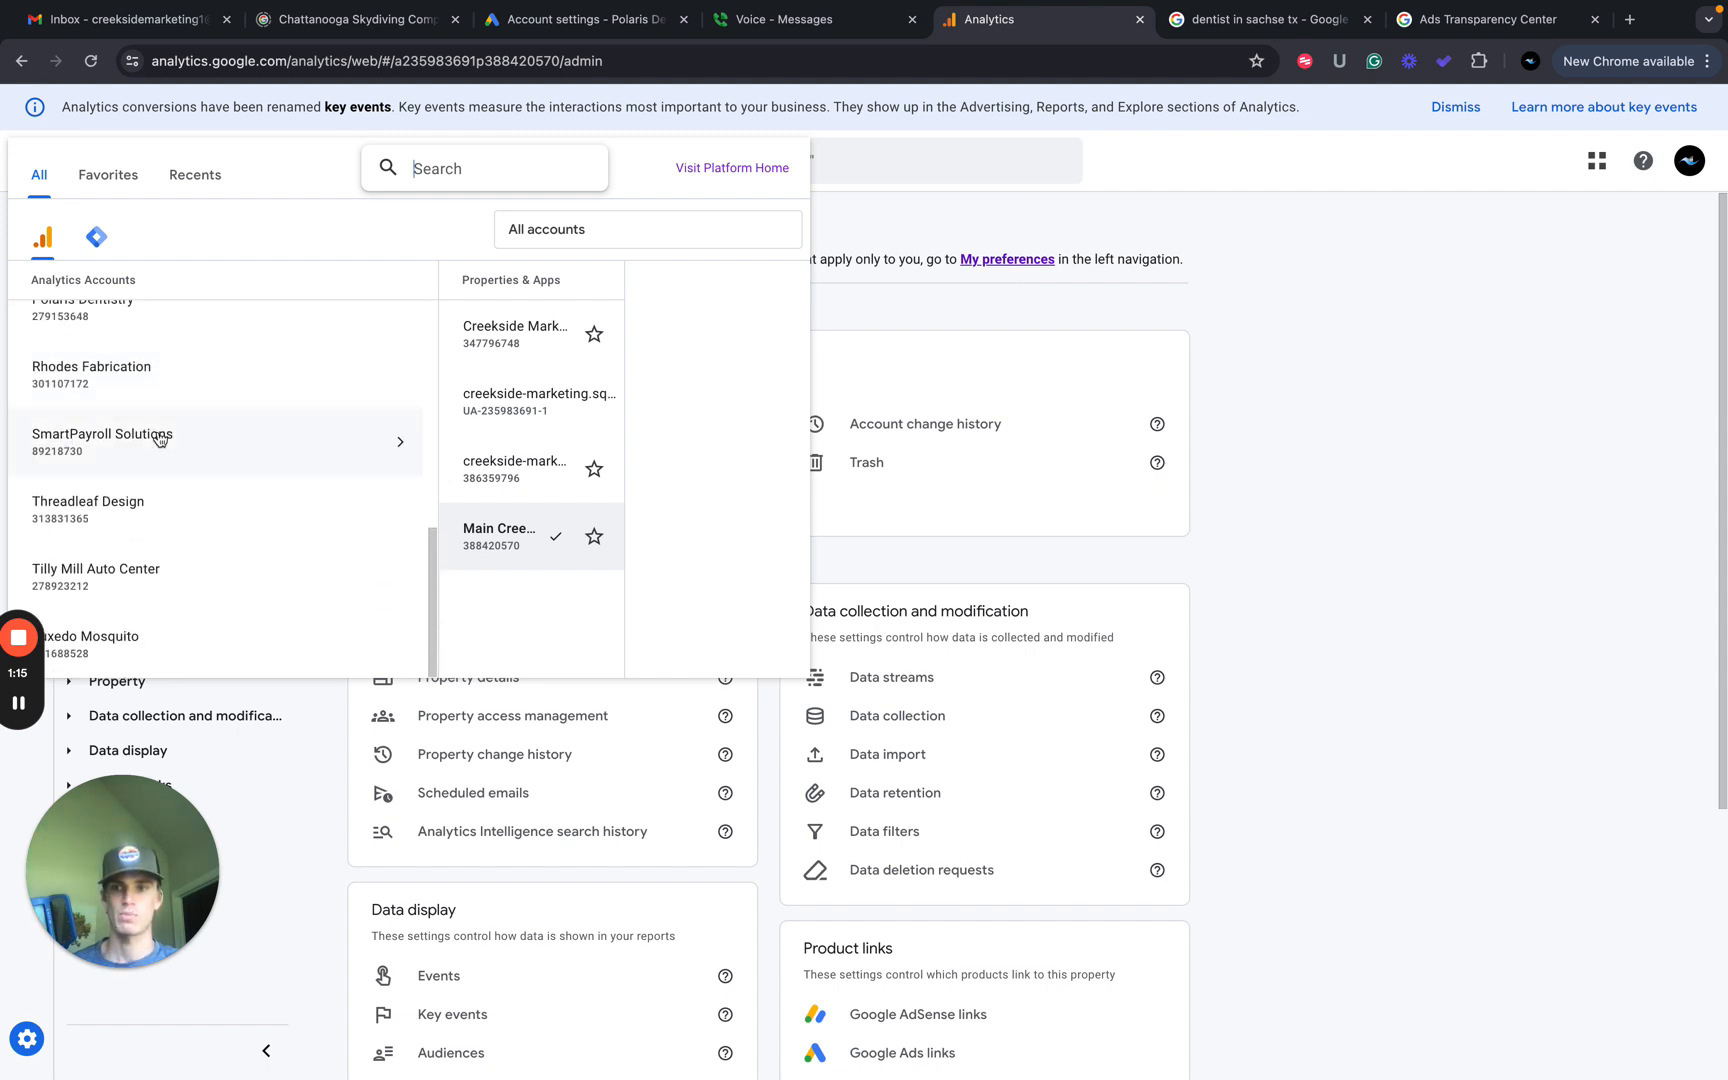
{"action": "scroll", "coordinate": [197, 563], "scroll_direction": "up", "scroll_amount": 2}
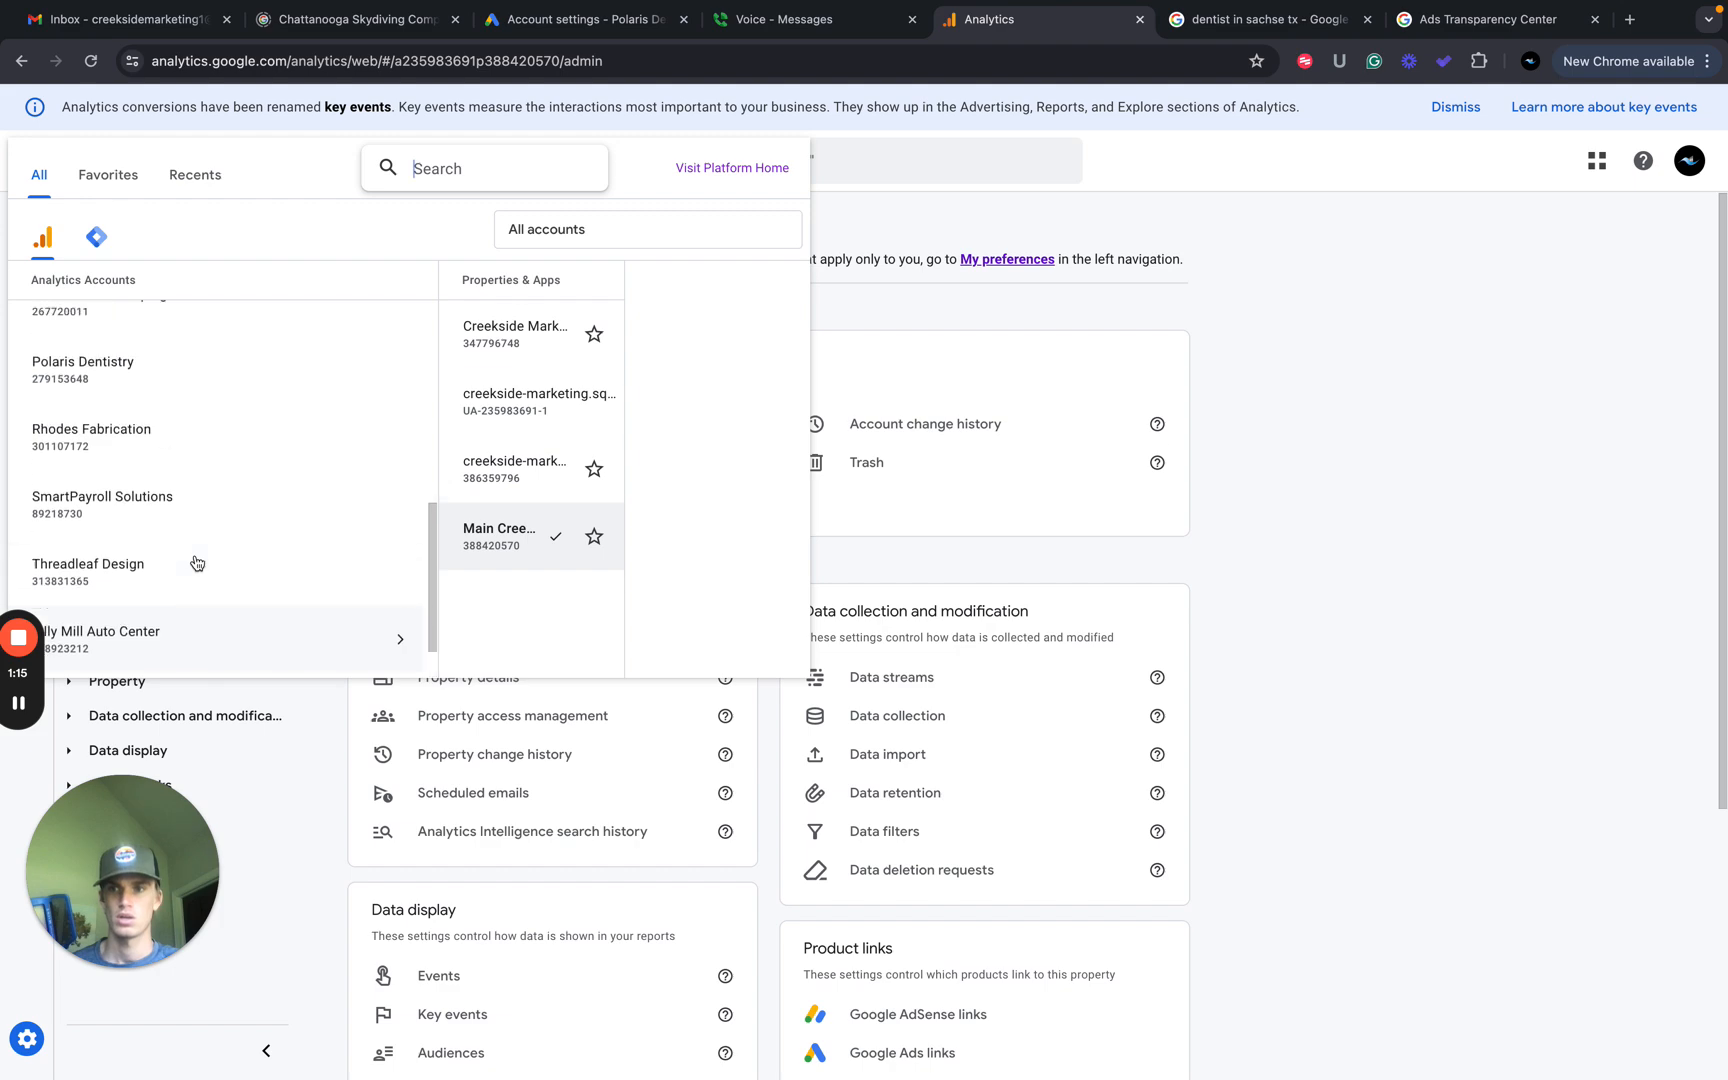
{"action": "left_click", "coordinate": [180, 442]}
{"action": "left_click", "coordinate": [498, 339]}
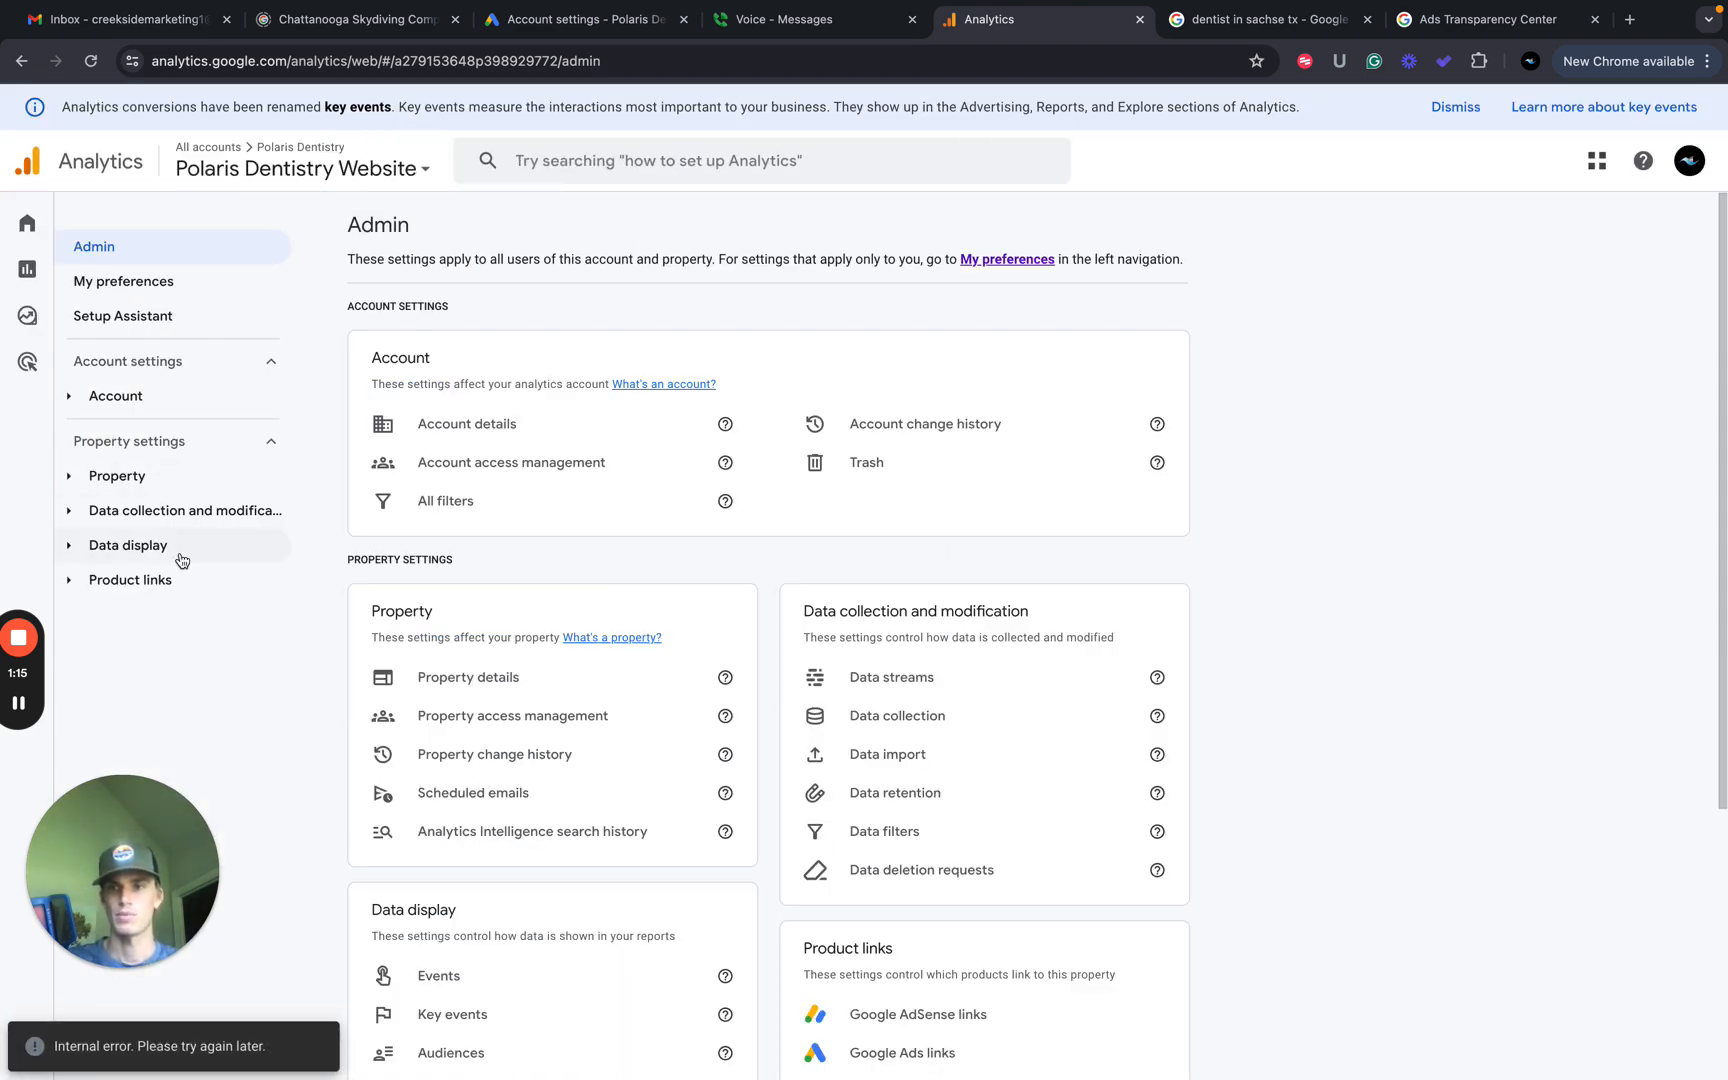
Check the property's Google Ads links and mark x in C79 of the audit sheet for the Google Analytics connection question.
{"action": "left_click", "coordinate": [71, 586]}
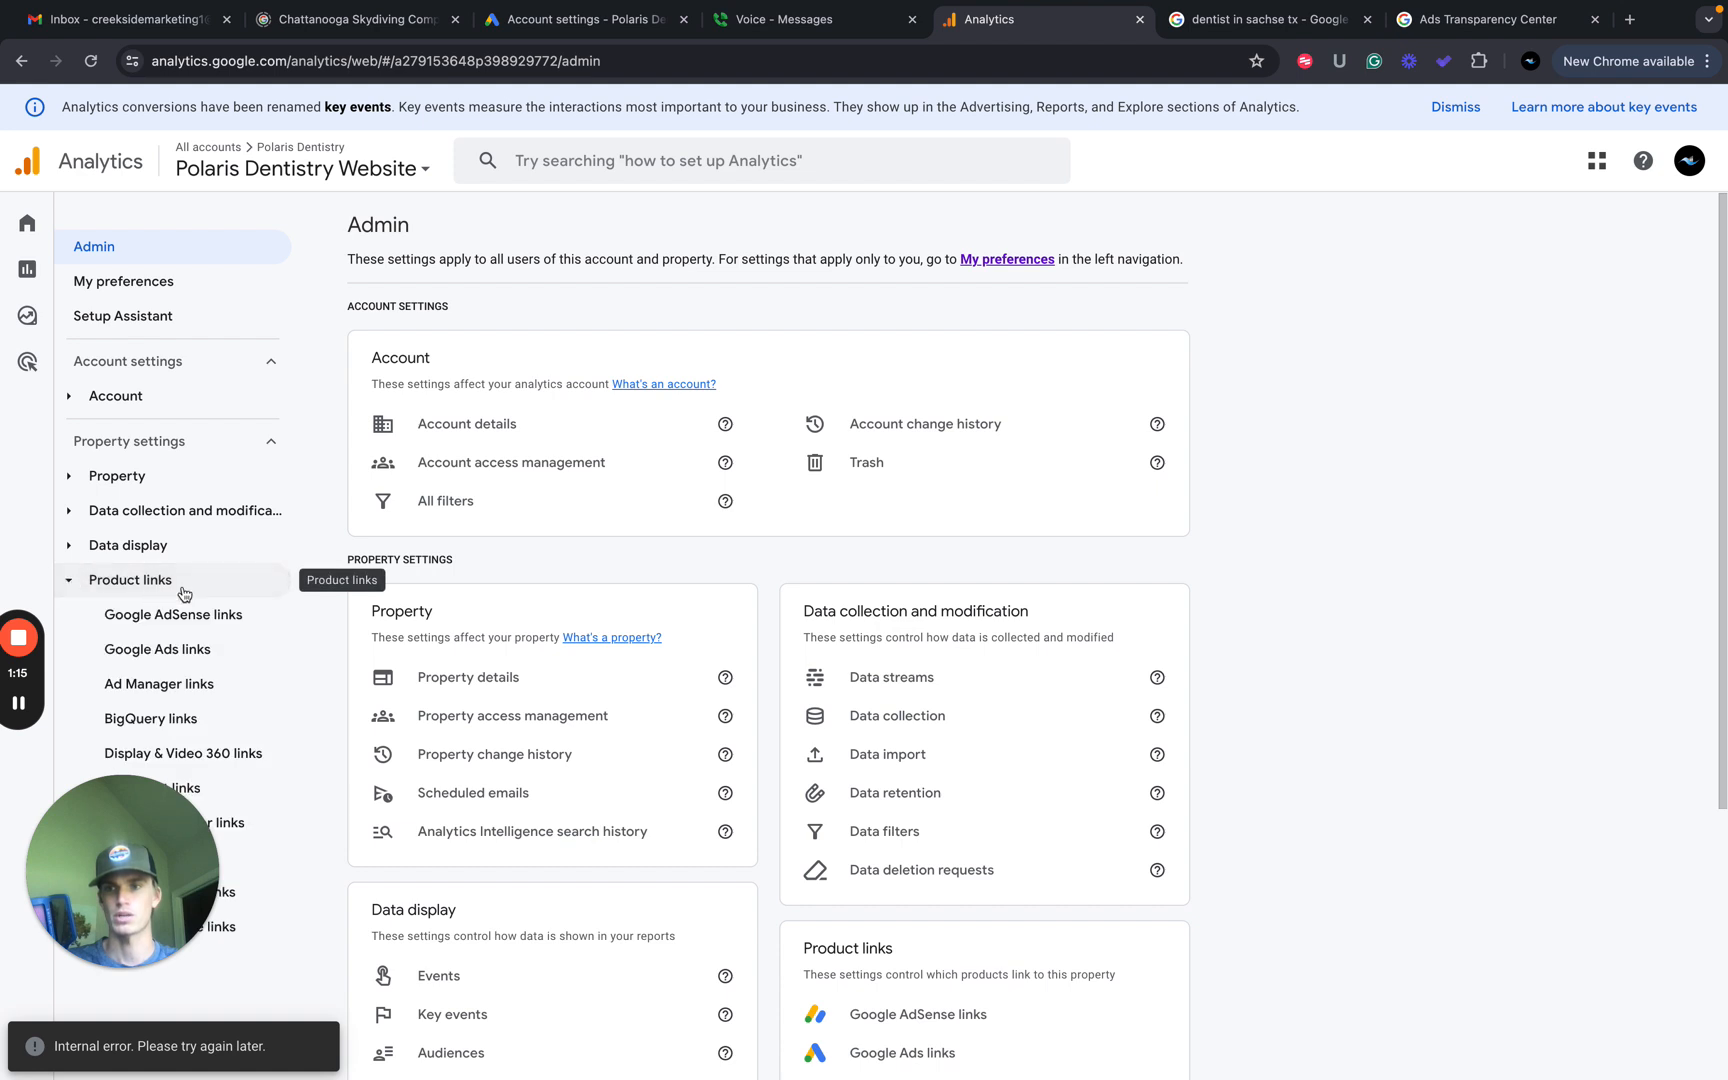
{"action": "left_click", "coordinate": [193, 648]}
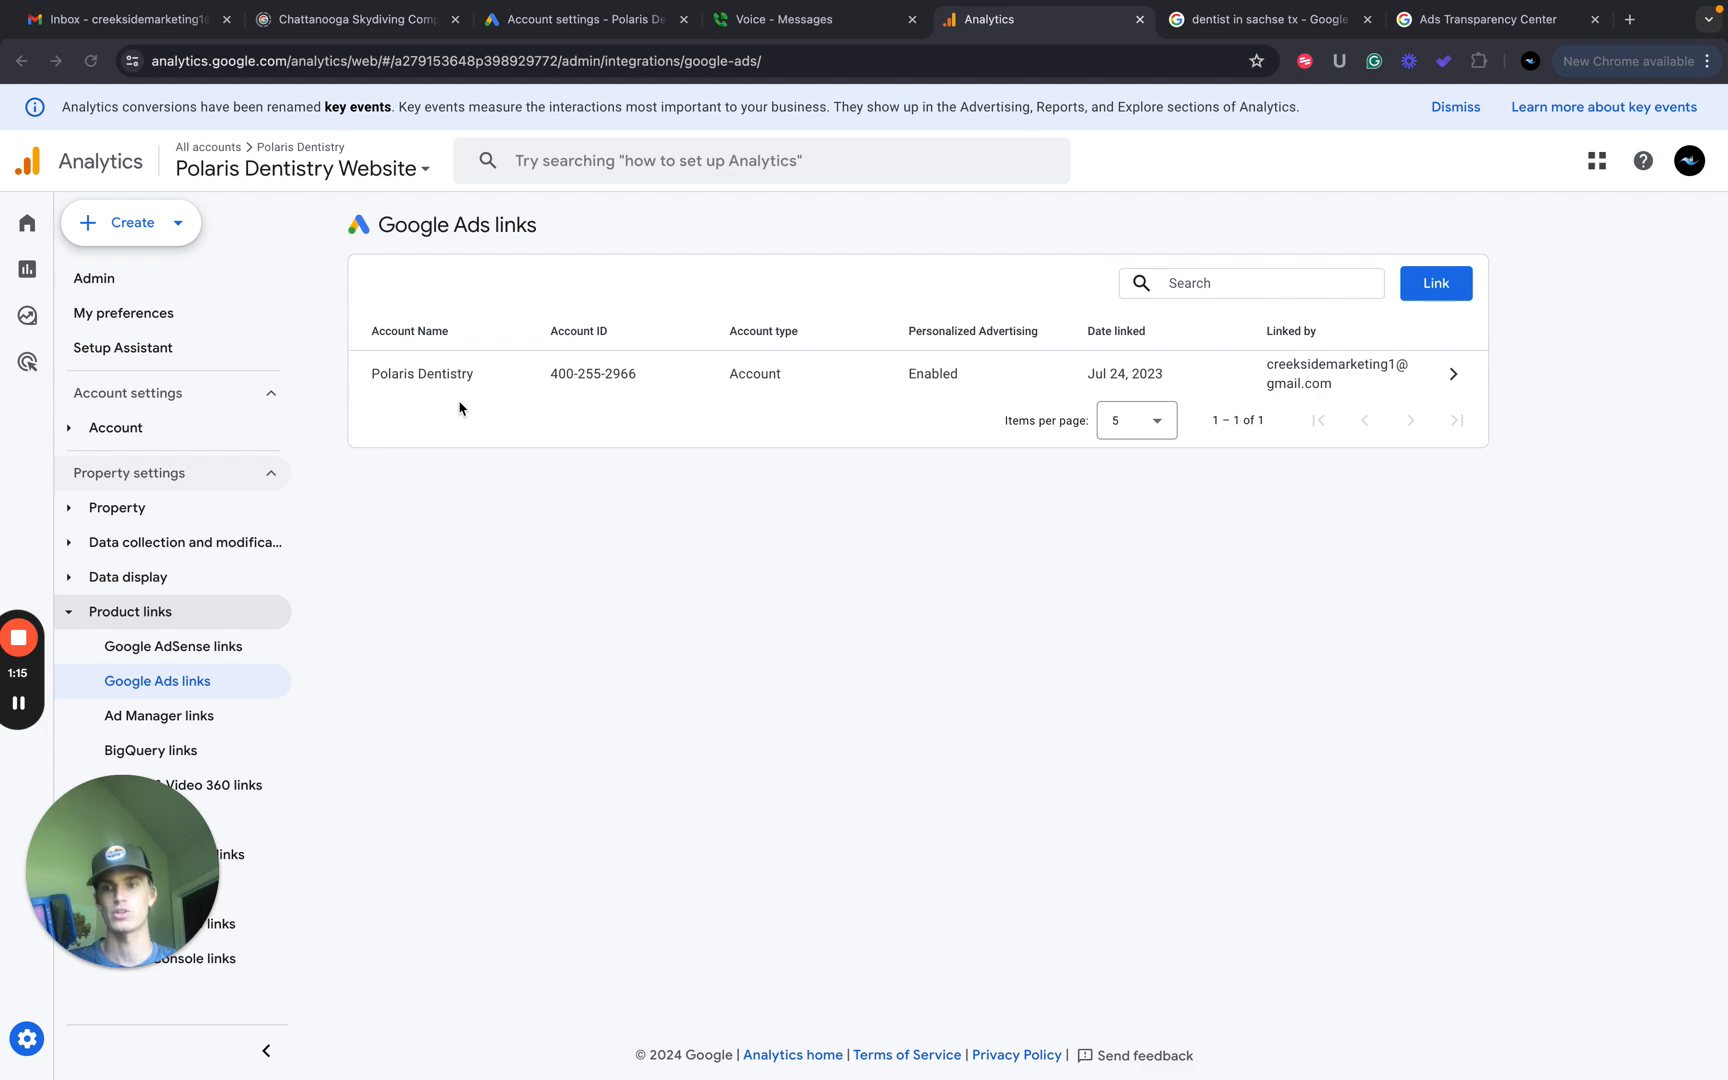
{"action": "key", "text": "ctrl+Left"}
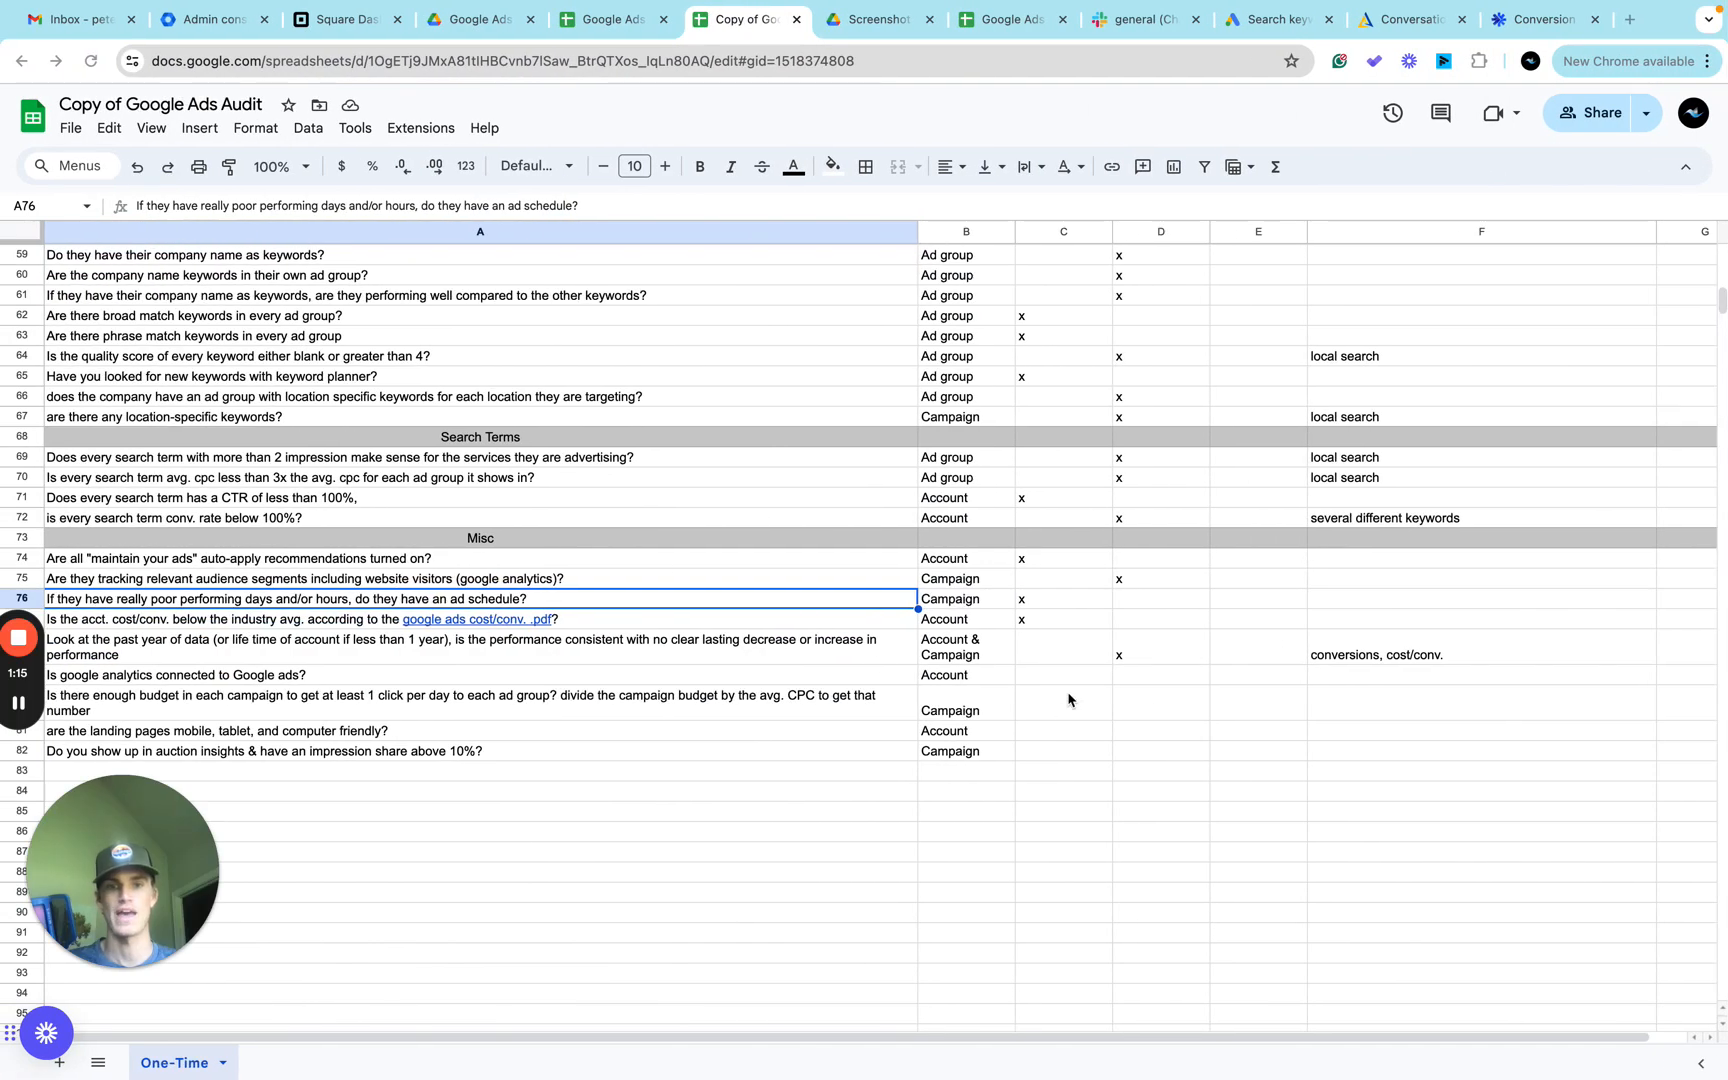
{"action": "left_click", "coordinate": [1066, 676]}
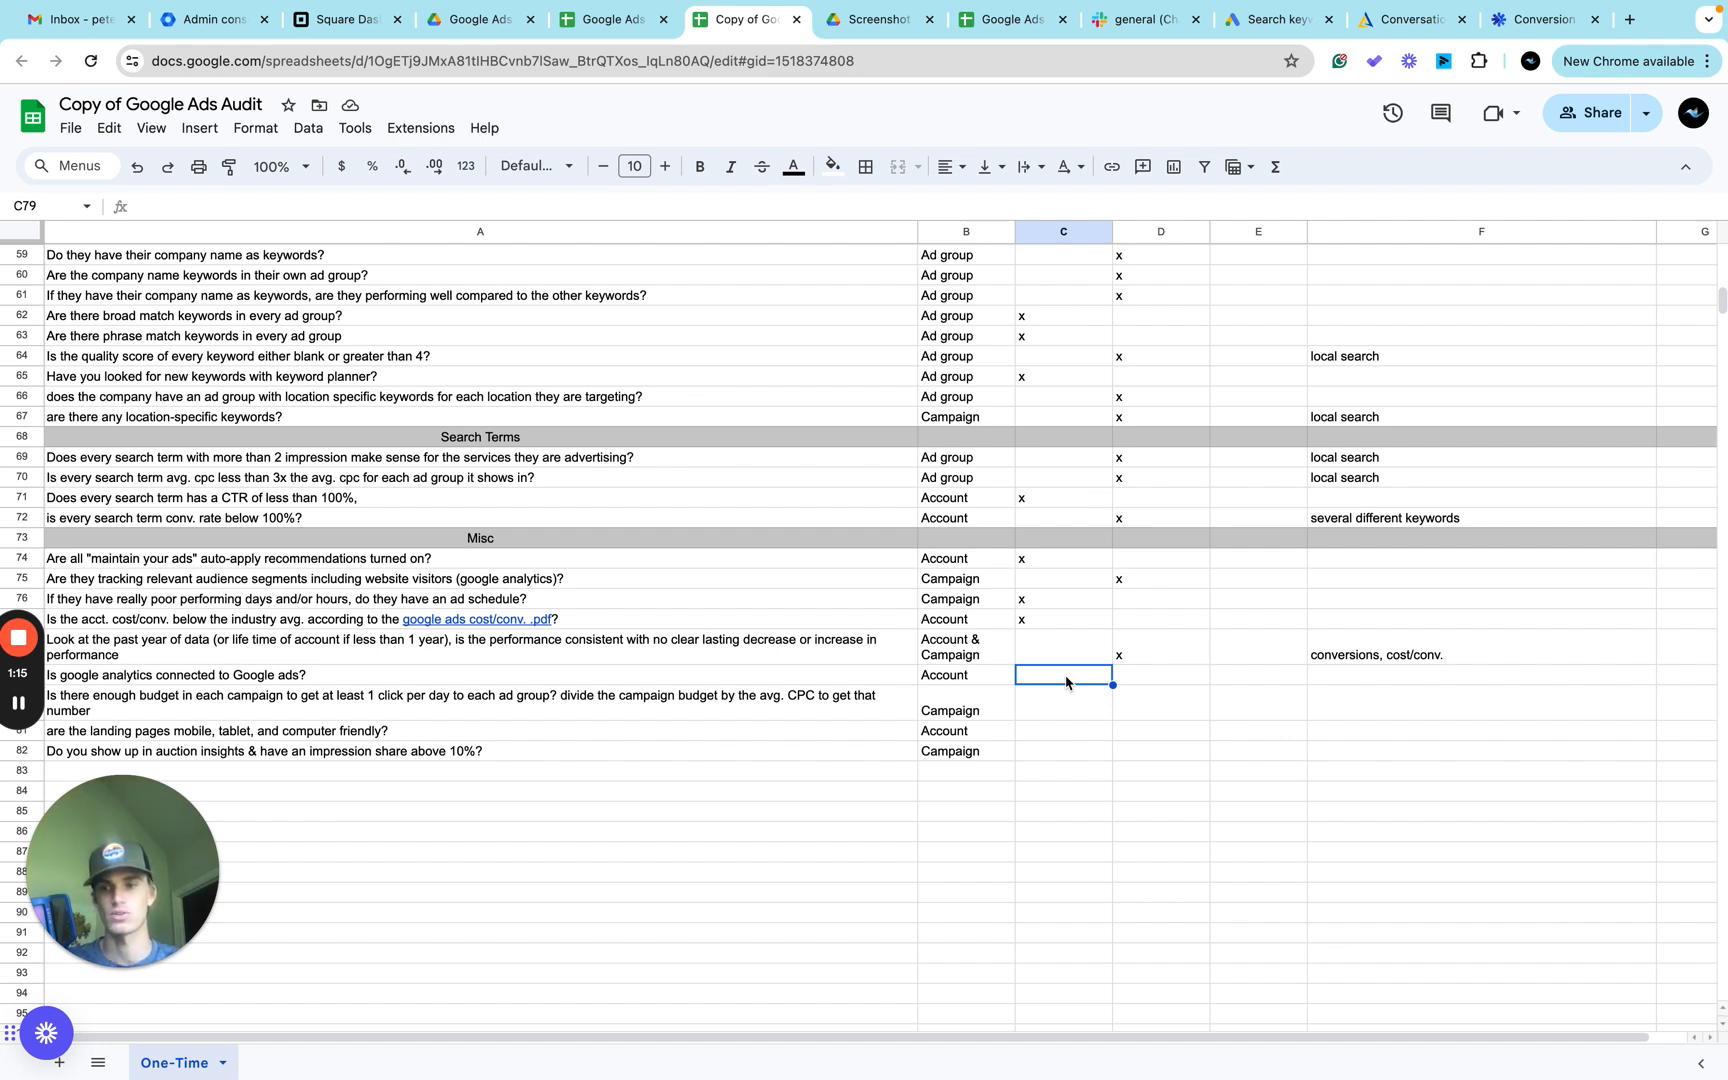
{"action": "type", "text": "x"}
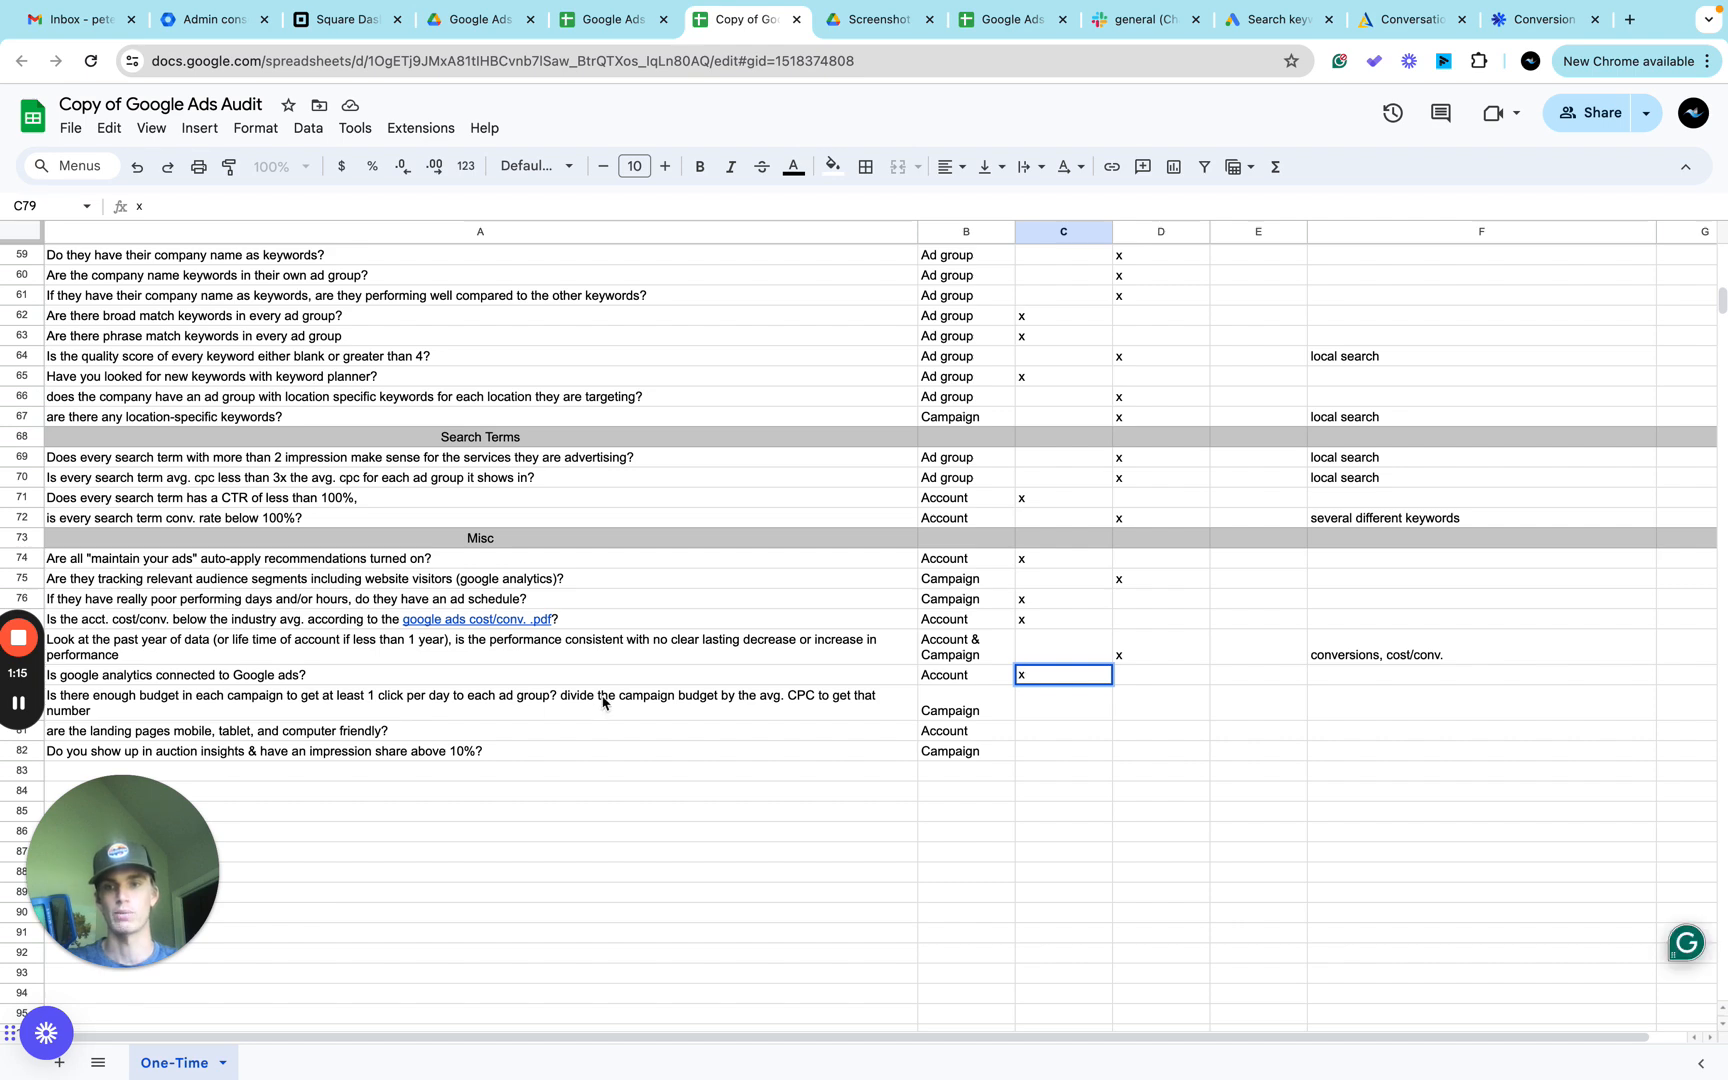
Switch to Google Ads, open the Campaigns table and compare each campaign's daily budget with its Avg. CPC.
{"action": "key", "text": "ctrl+Right"}
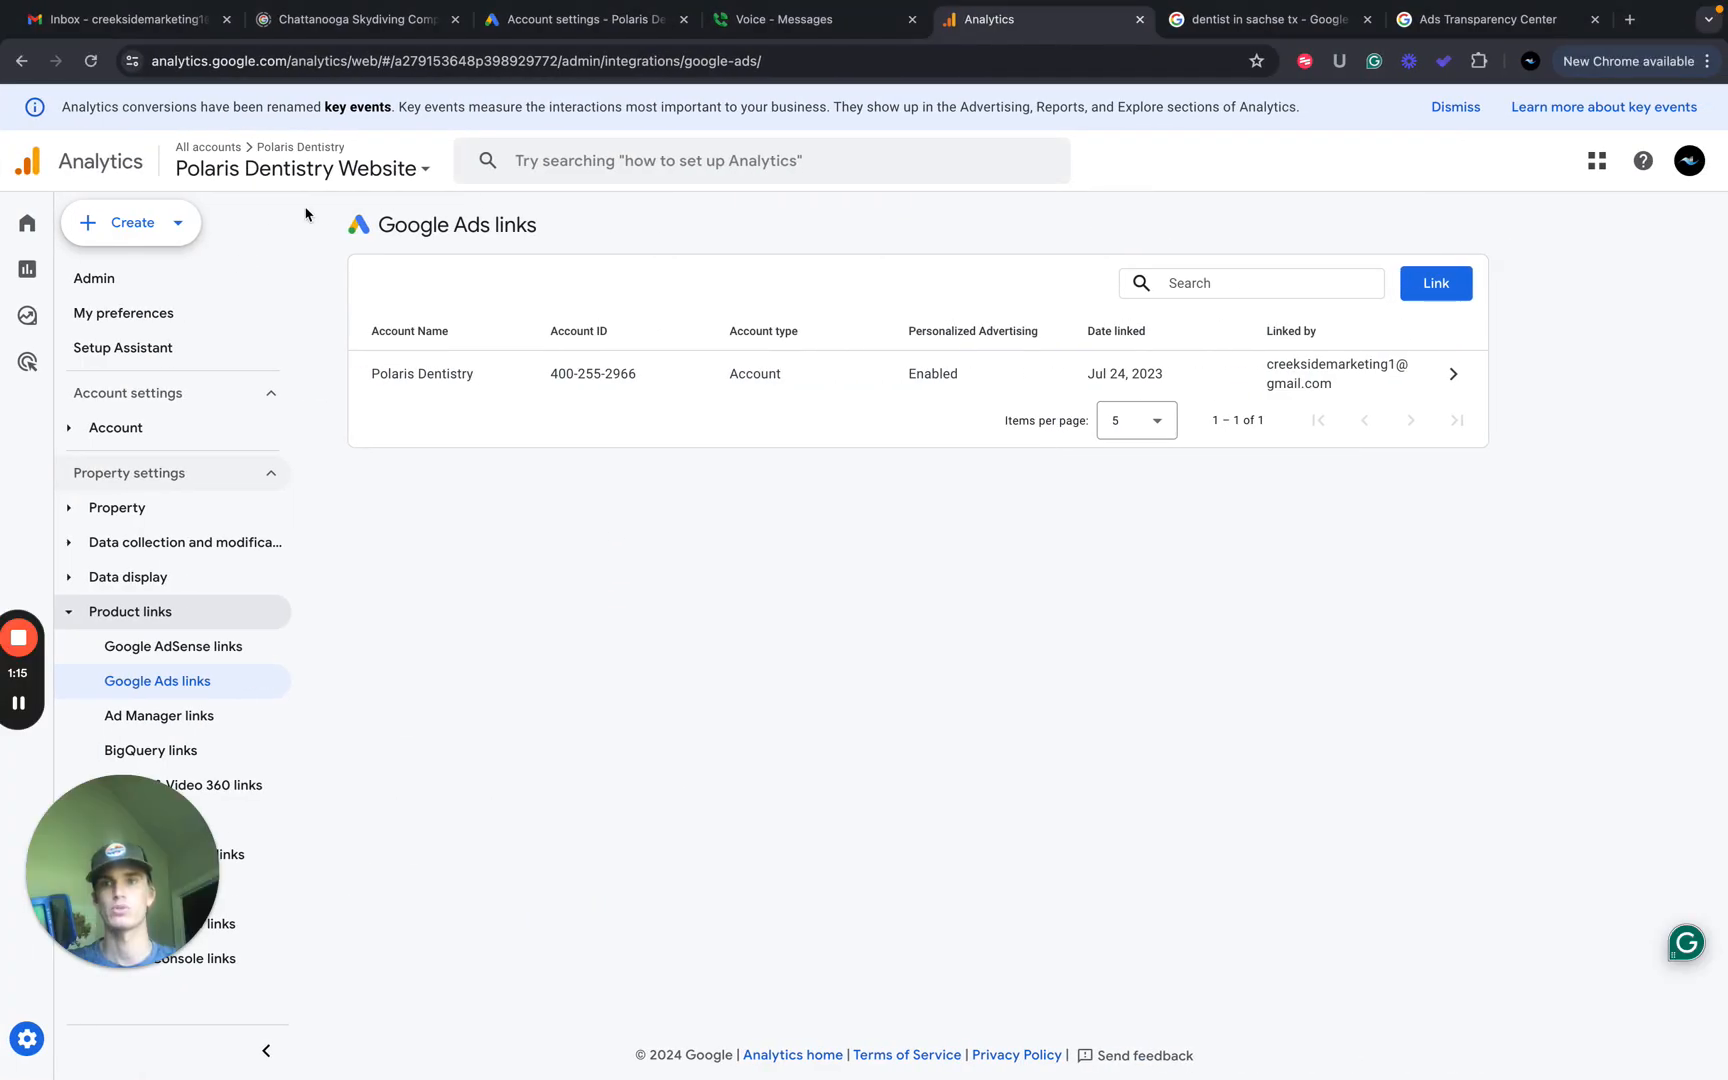
{"action": "left_click", "coordinate": [580, 22]}
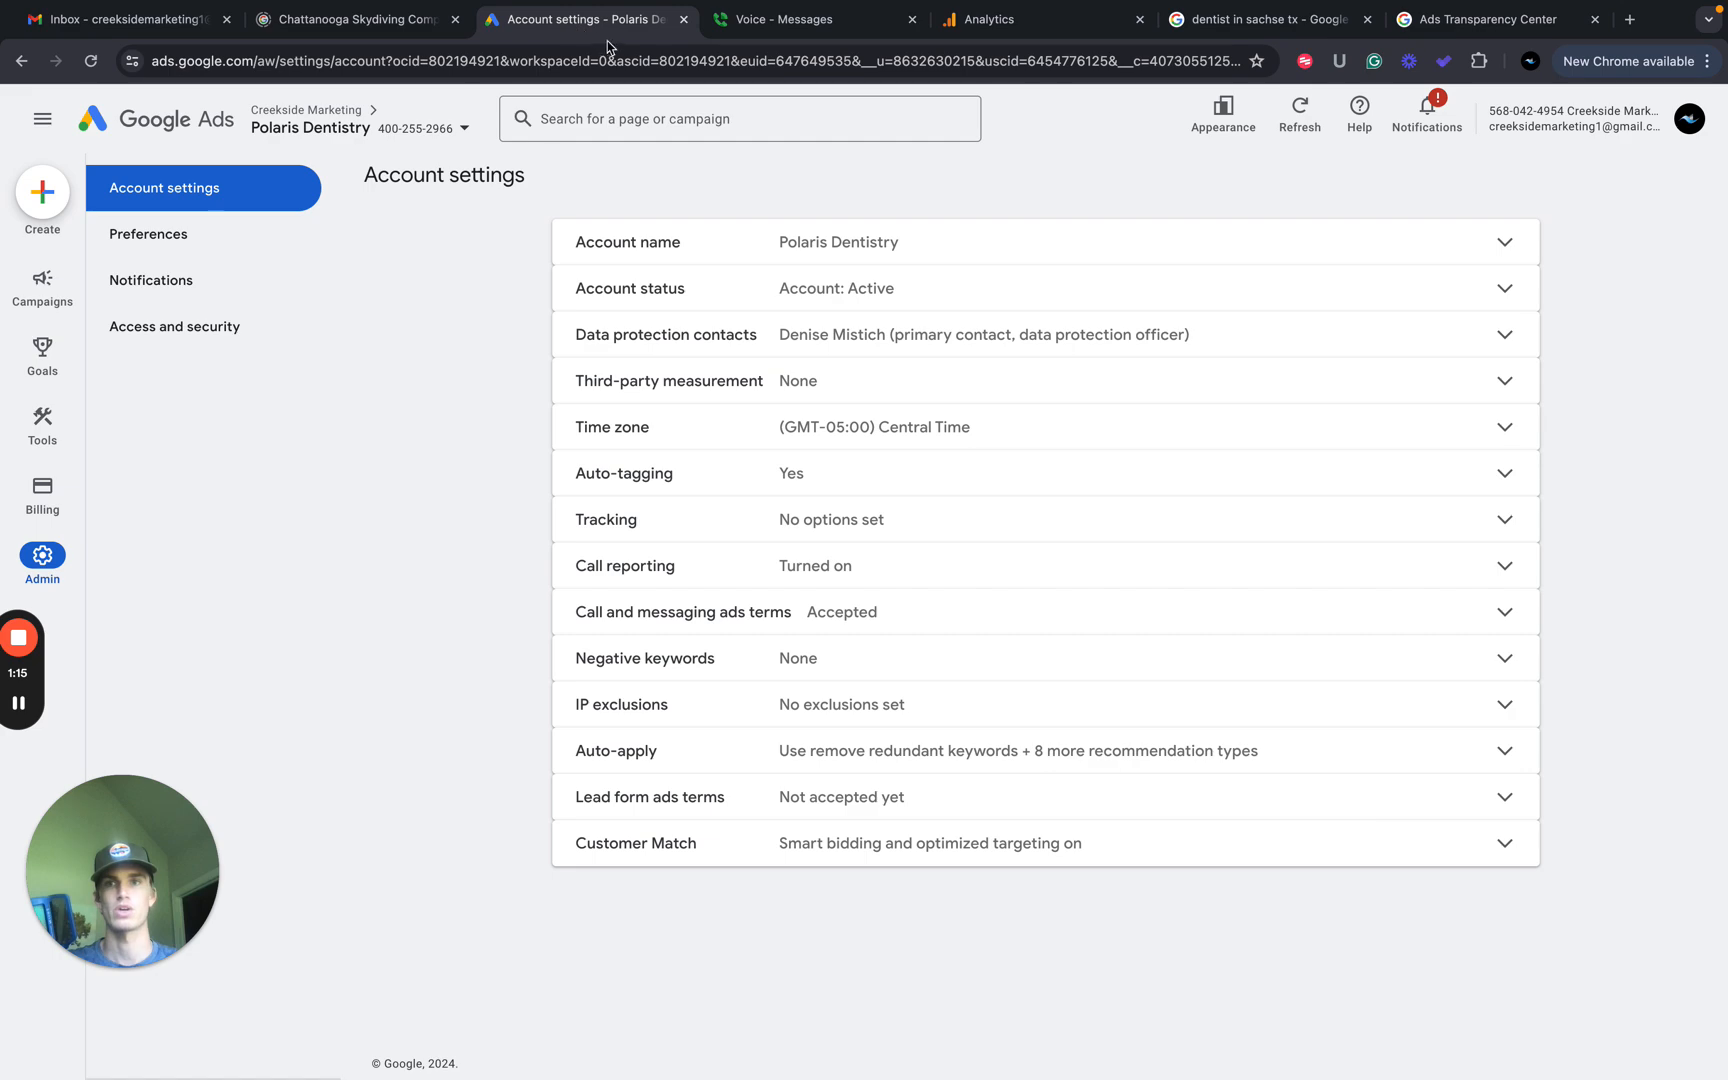
{"action": "left_click", "coordinate": [55, 290]}
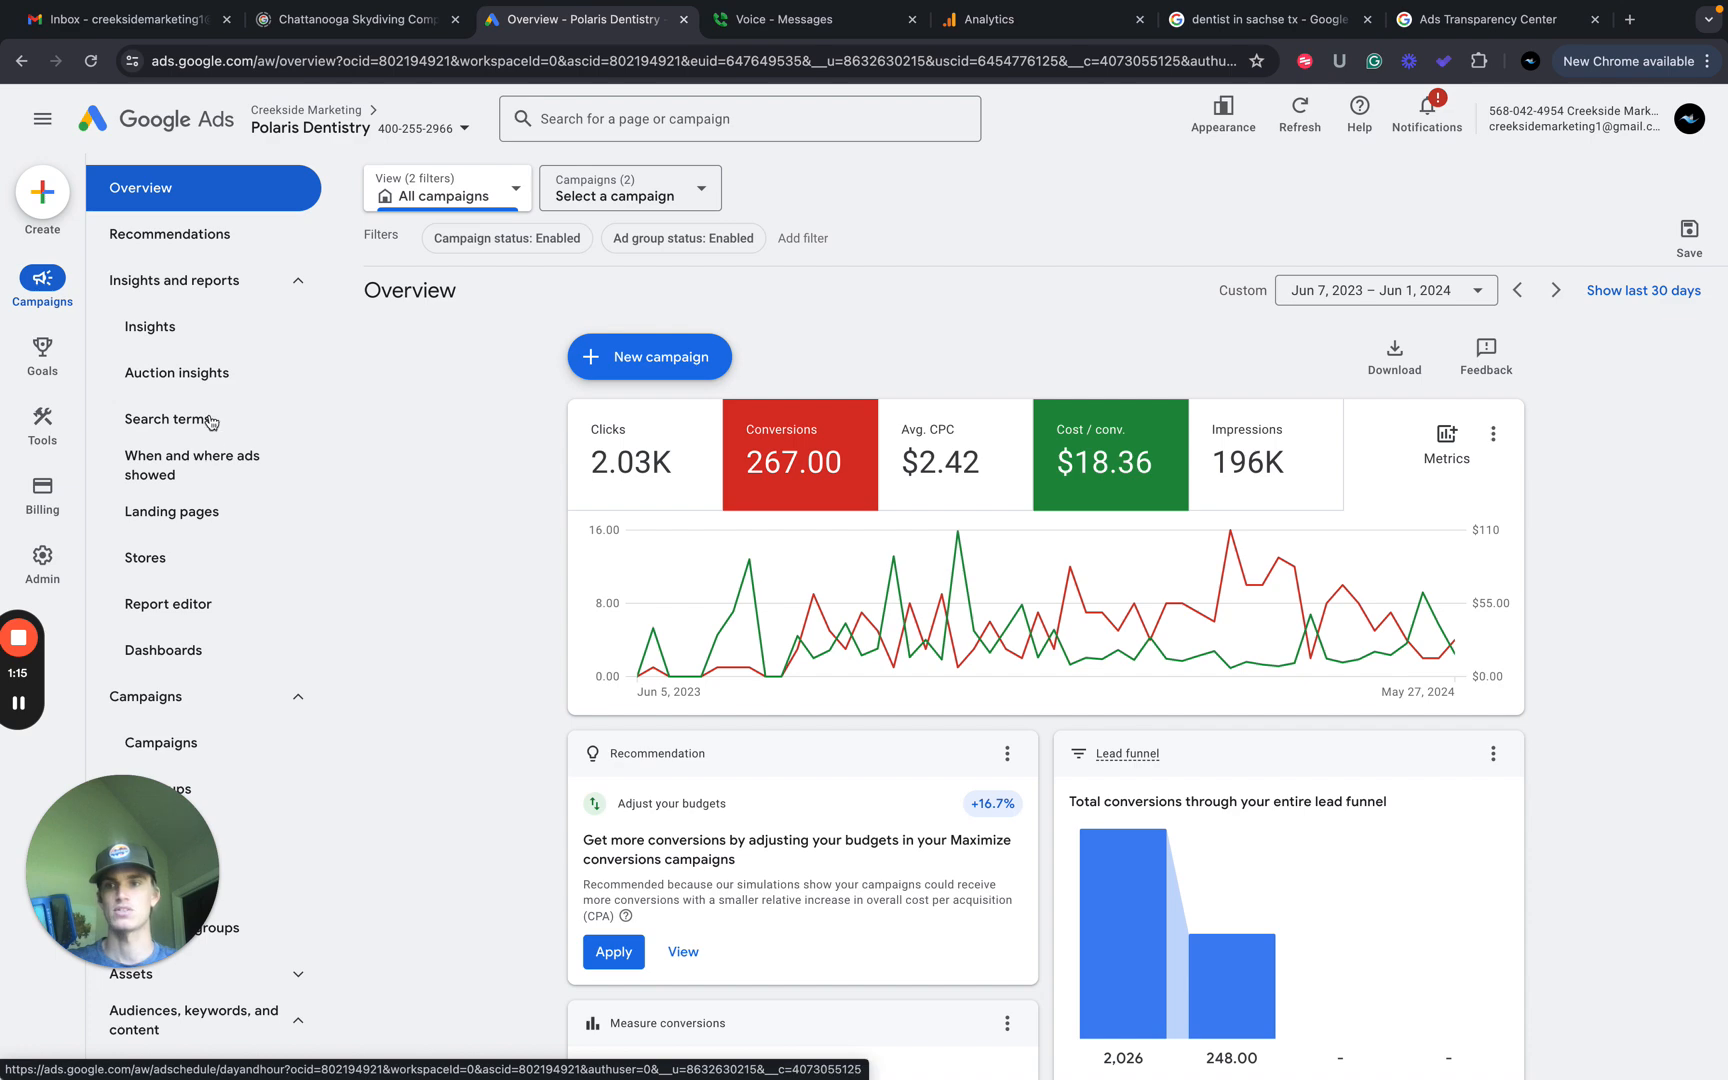
{"action": "scroll", "coordinate": [215, 495], "scroll_direction": "down", "scroll_amount": 3}
{"action": "left_click", "coordinate": [214, 495]}
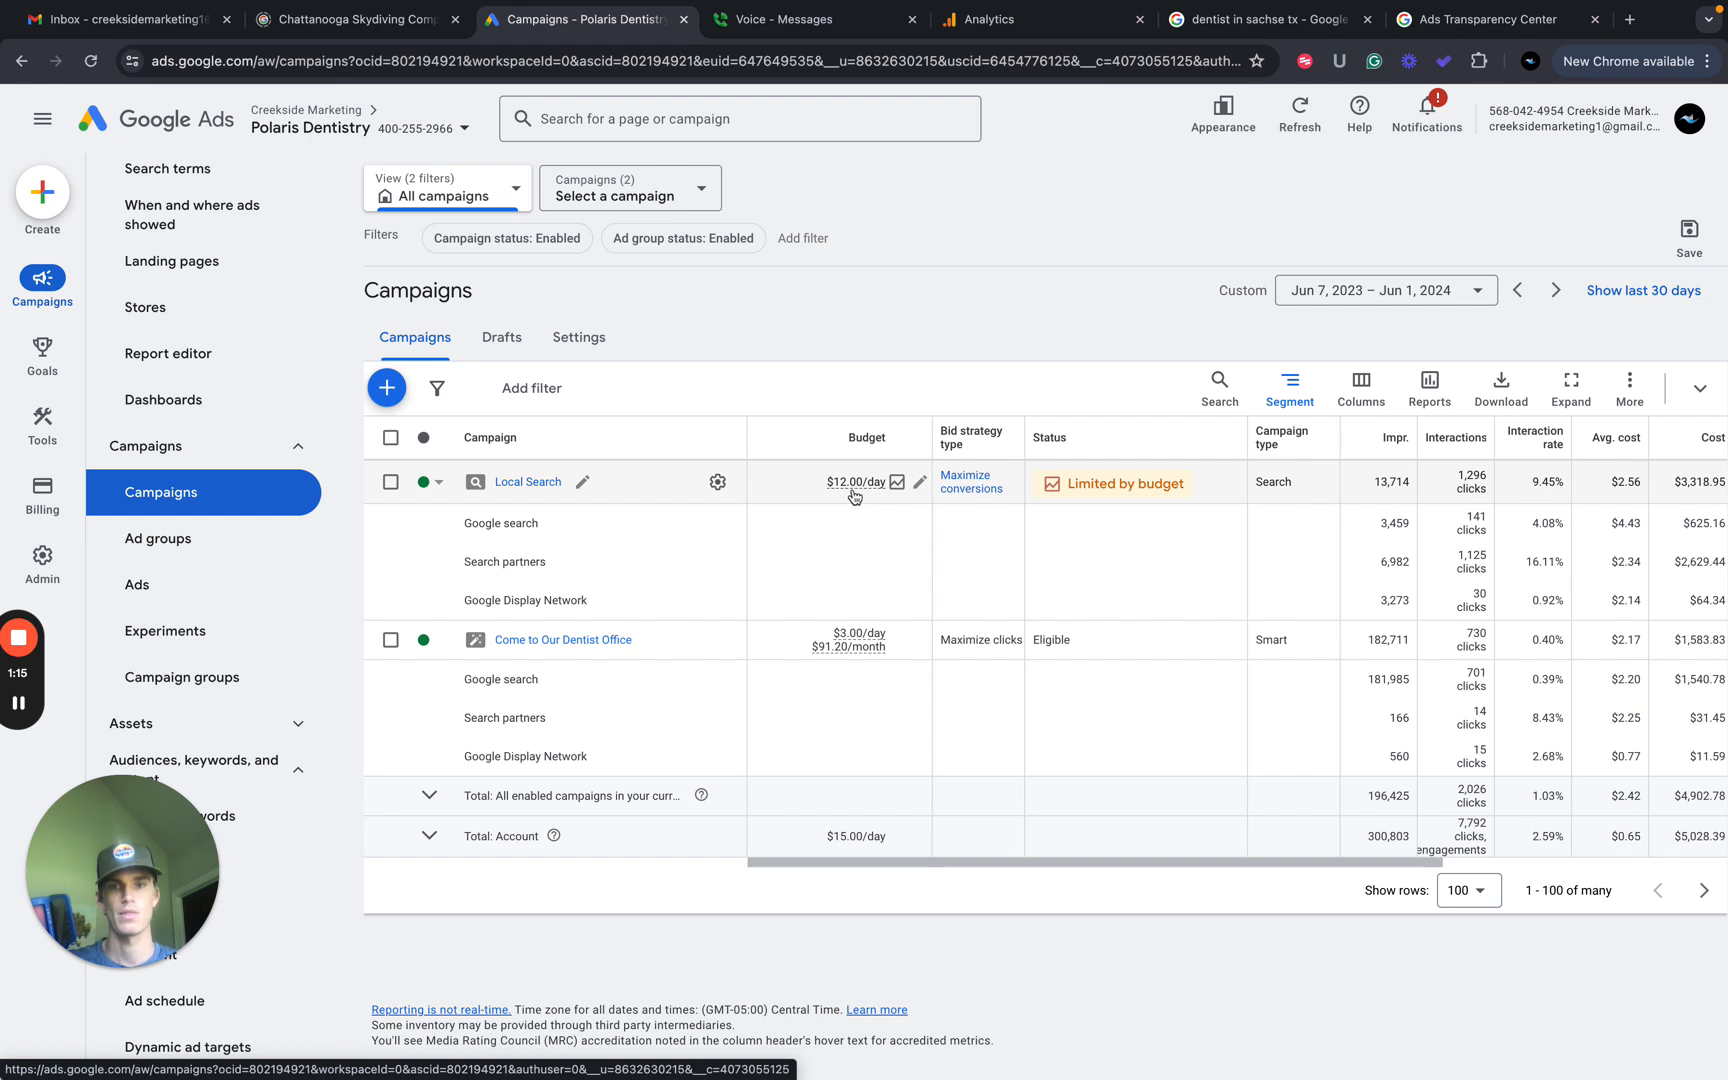
{"action": "scroll", "coordinate": [894, 535], "scroll_direction": "right", "scroll_amount": 5}
{"action": "scroll", "coordinate": [894, 538], "scroll_direction": "right", "scroll_amount": 4}
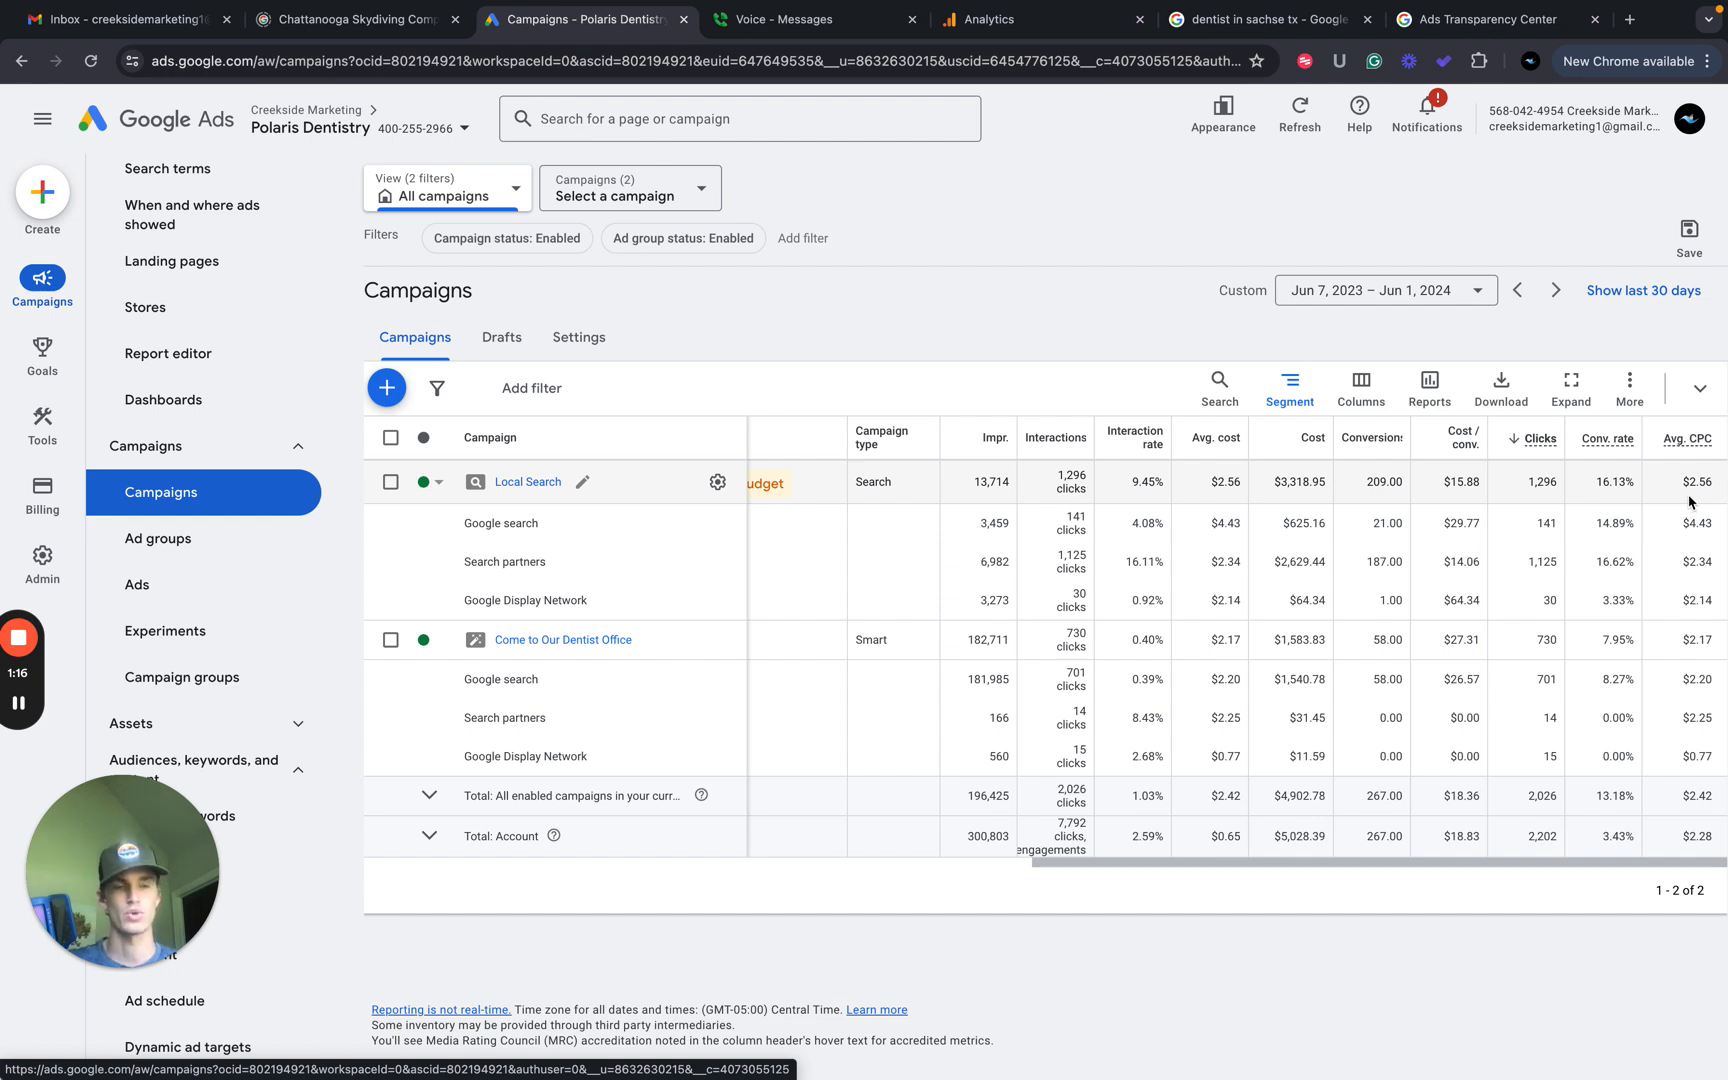
{"action": "scroll", "coordinate": [1690, 500], "scroll_direction": "left", "scroll_amount": 10}
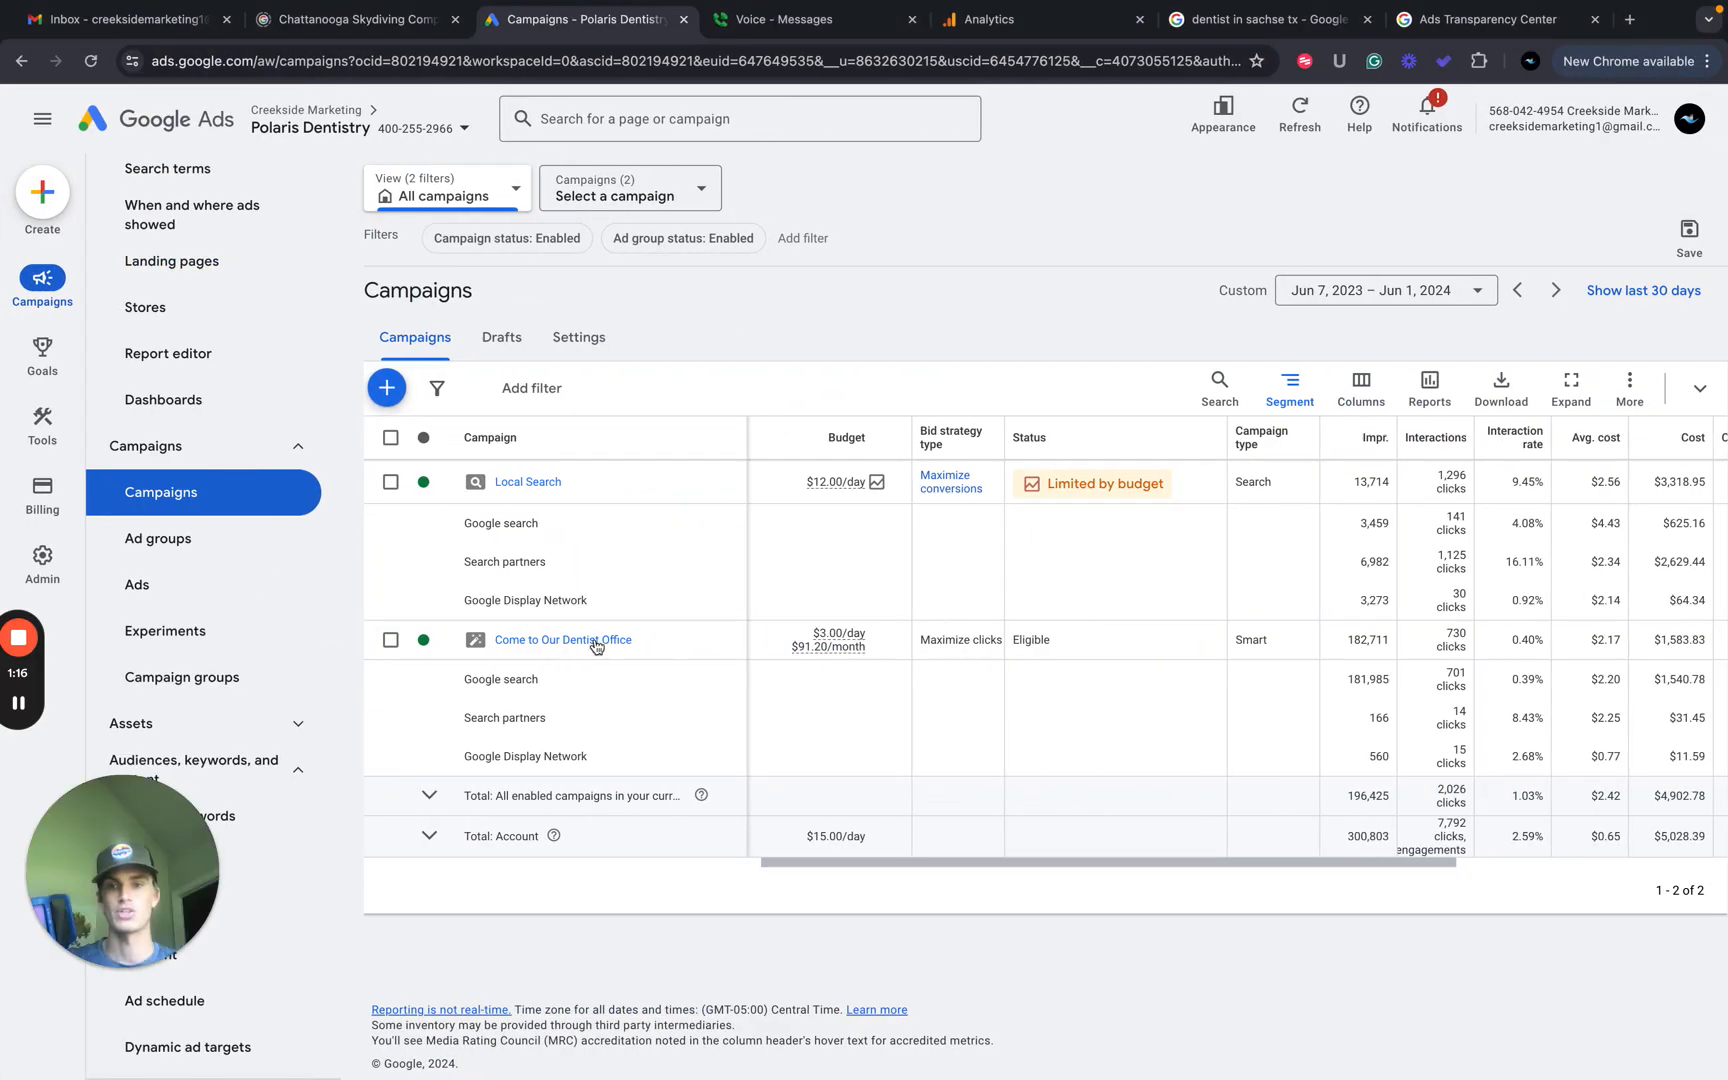
{"action": "scroll", "coordinate": [597, 672], "scroll_direction": "right", "scroll_amount": 5}
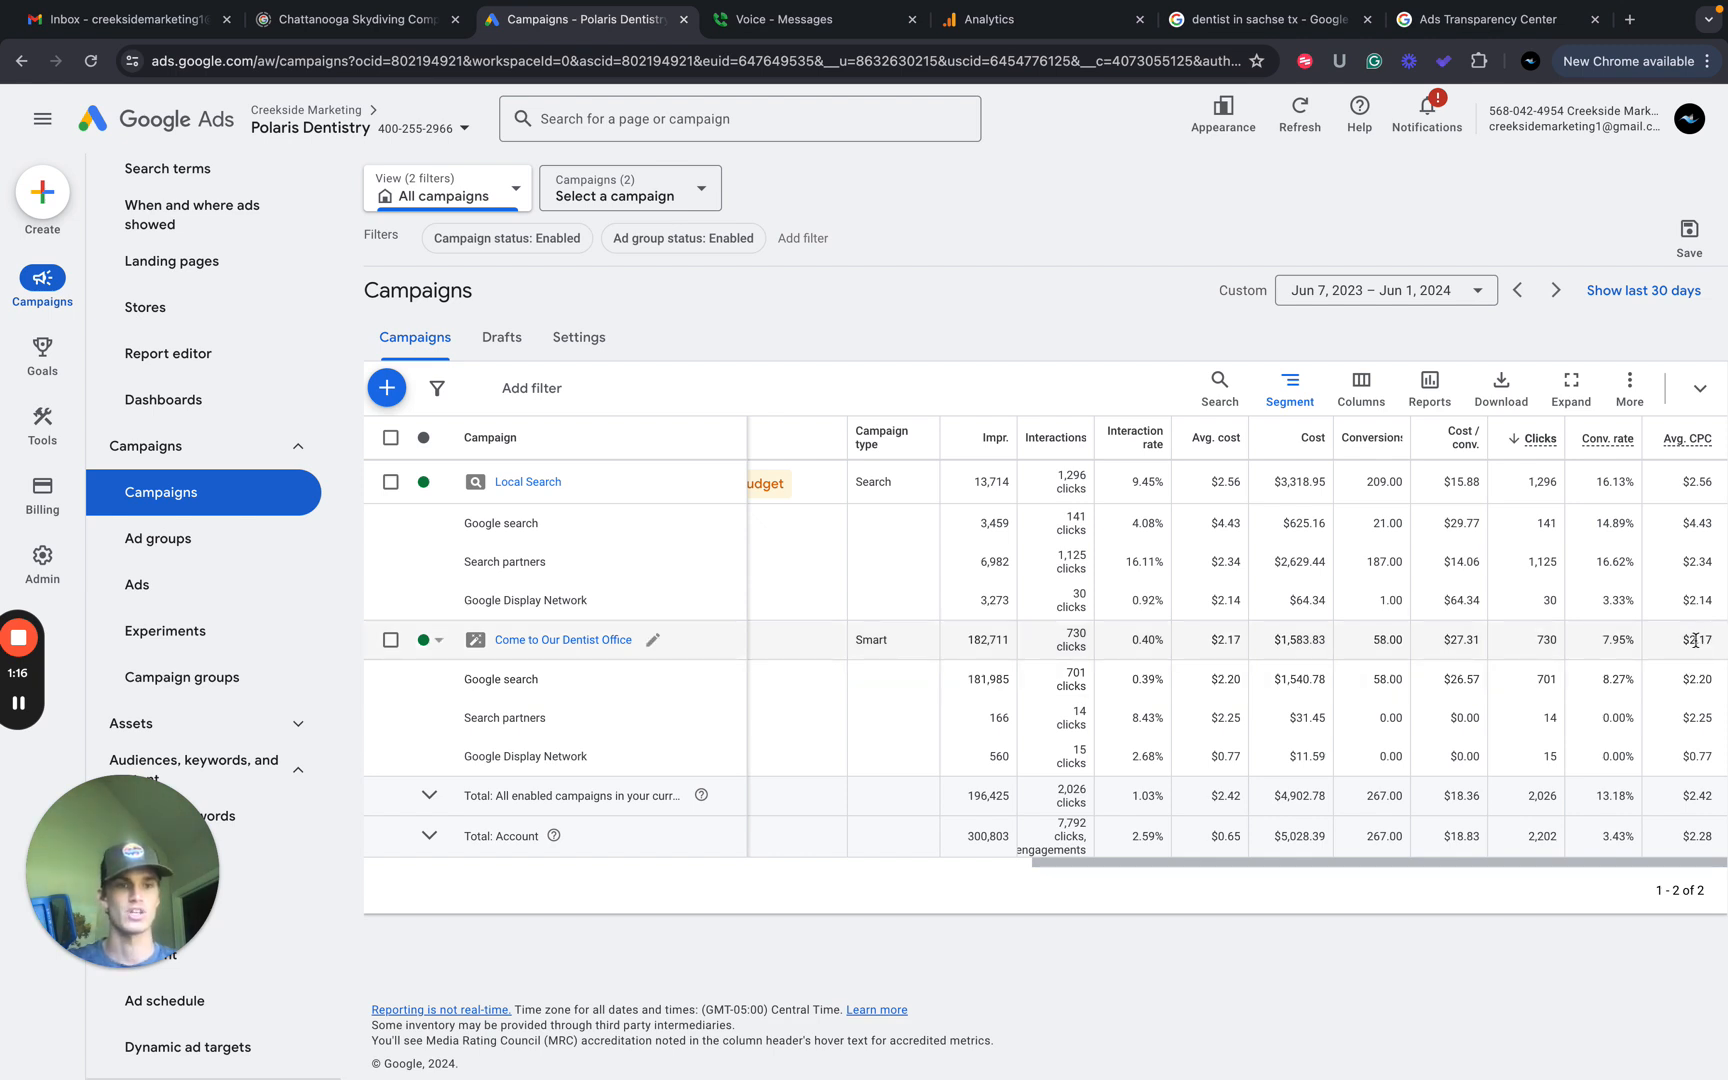
{"action": "scroll", "coordinate": [1606, 678], "scroll_direction": "left", "scroll_amount": 5}
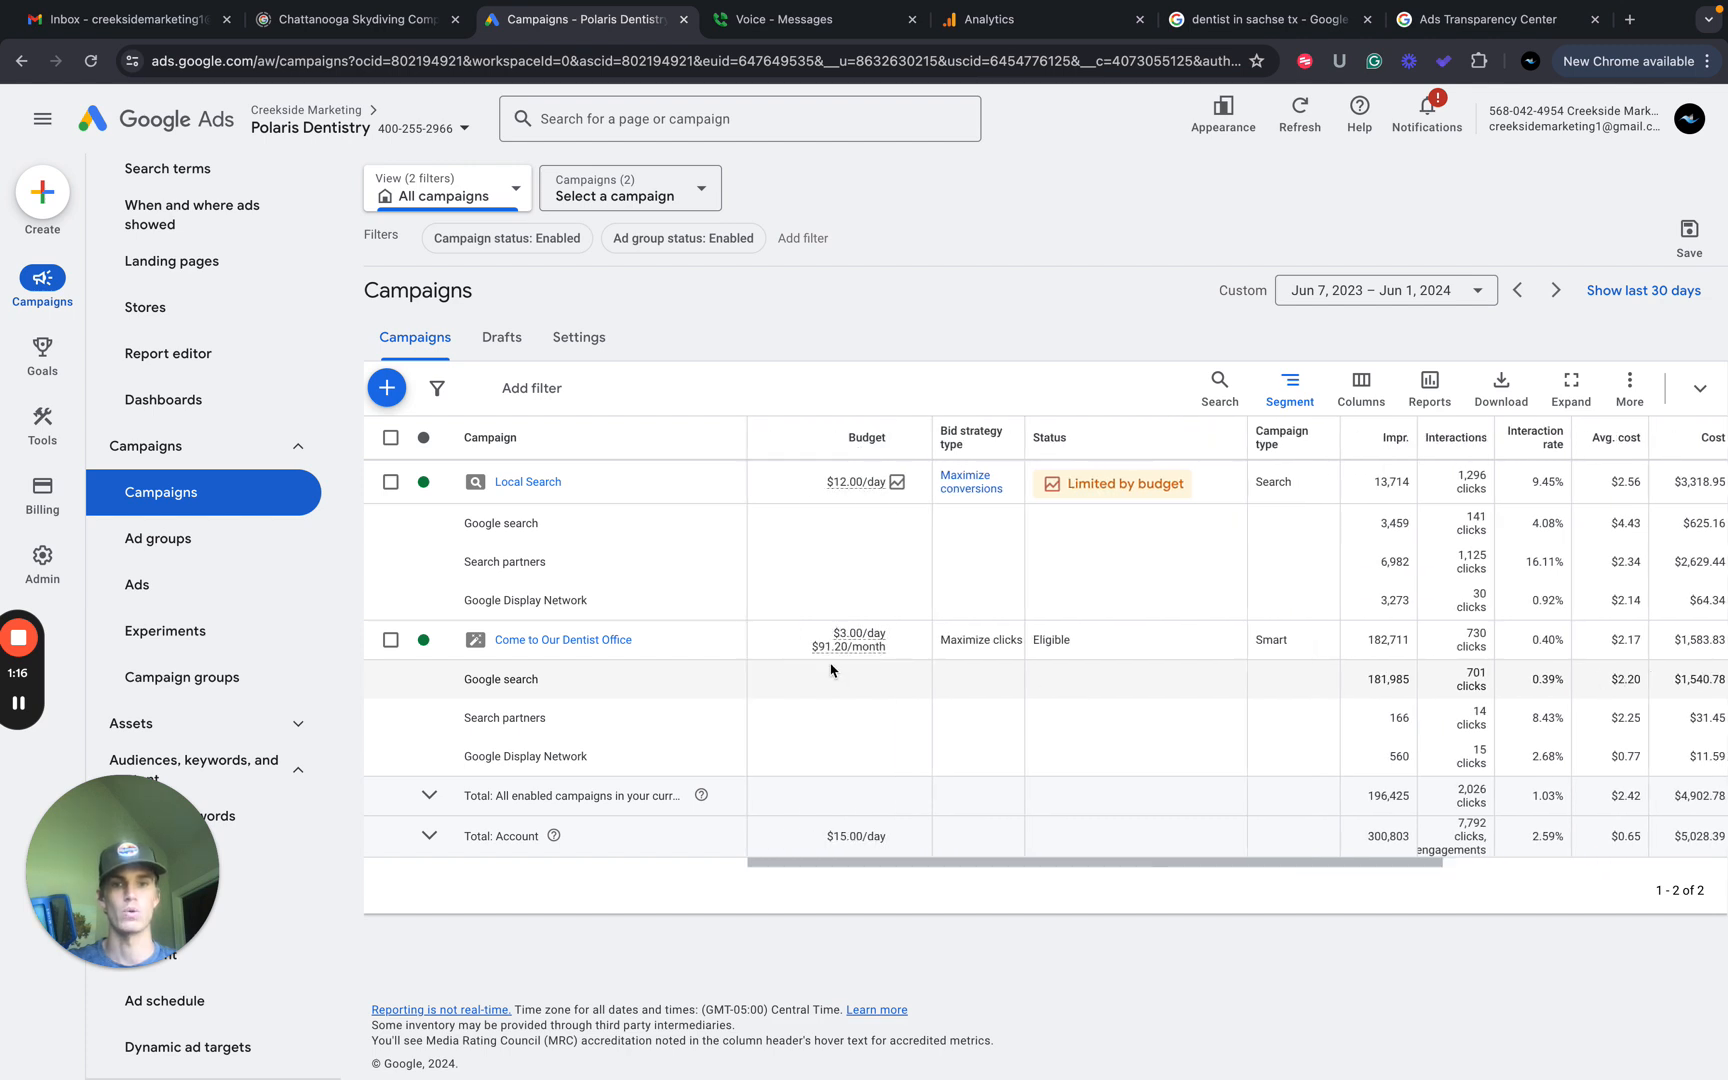
{"action": "mouse_move", "coordinate": [848, 640]}
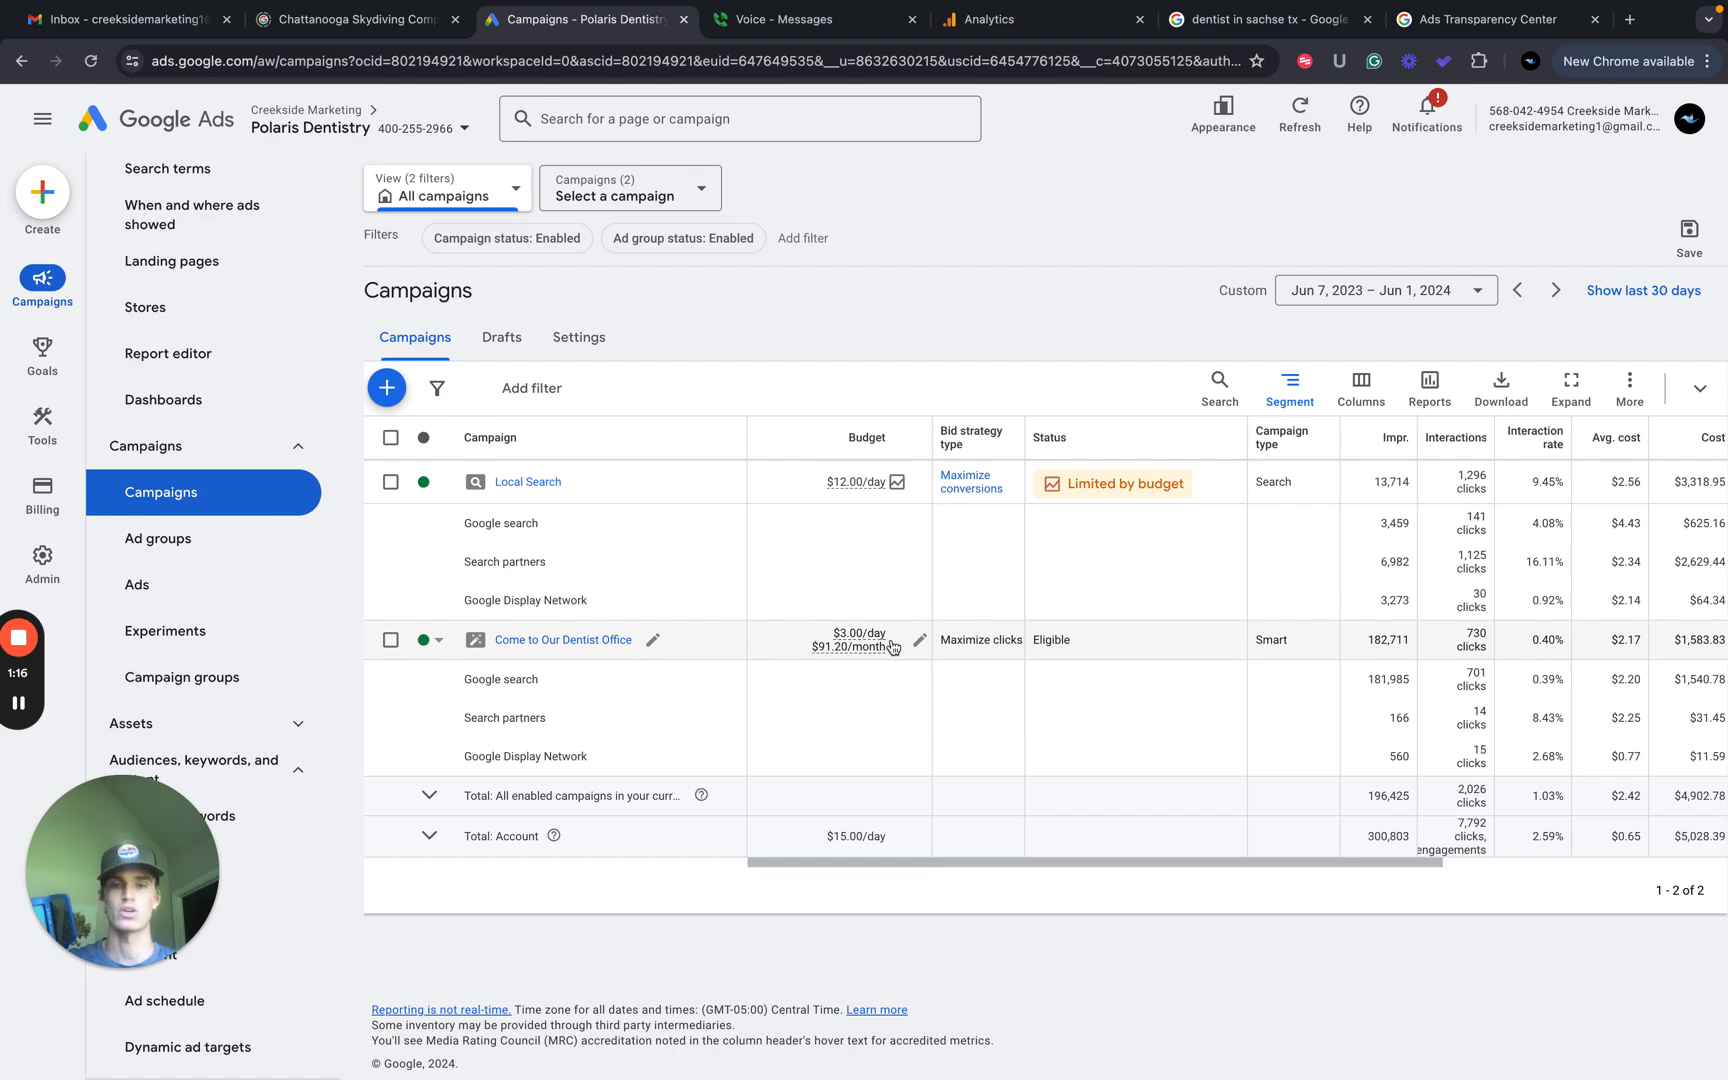
{"action": "scroll", "coordinate": [1053, 687], "scroll_direction": "right", "scroll_amount": 8}
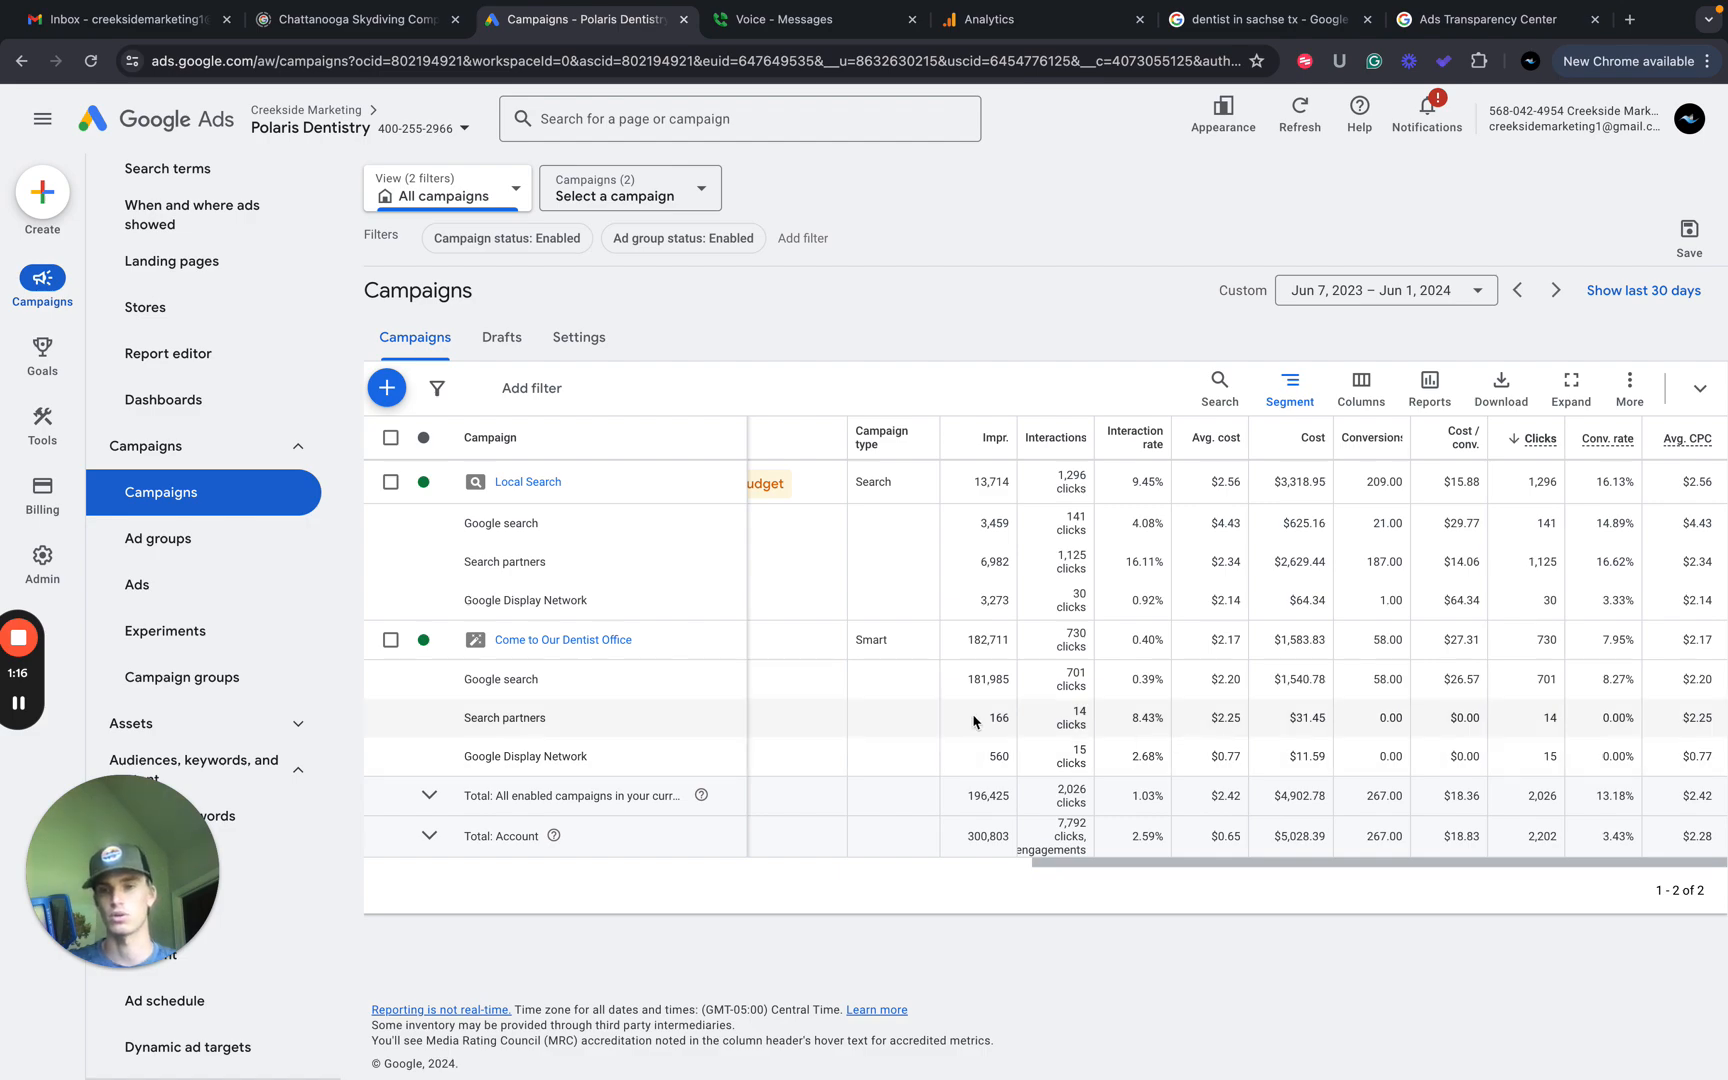
Back in the audit sheet, mark x in C80 for sufficient campaign budget and x in D81 for device-friendly landing pages.
{"action": "key", "text": "ctrl+Left"}
{"action": "key", "text": "Return"}
{"action": "type", "text": "x"}
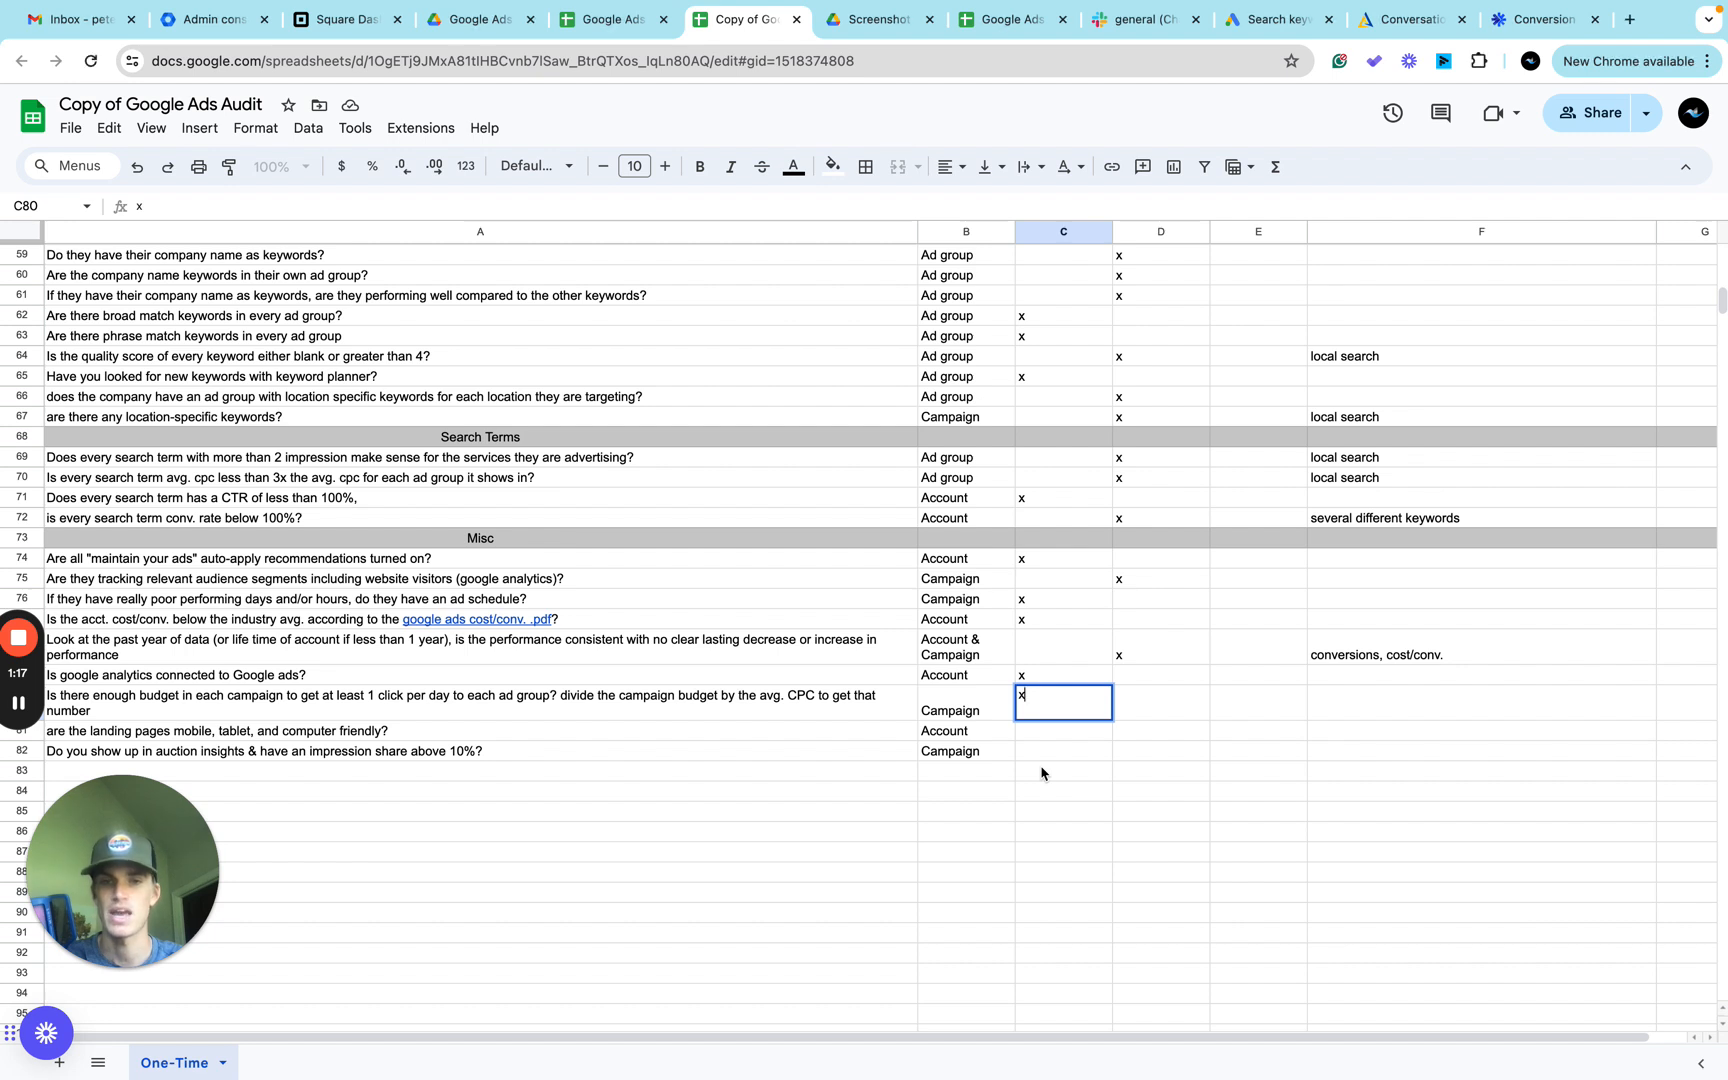
{"action": "left_click", "coordinate": [1161, 738]}
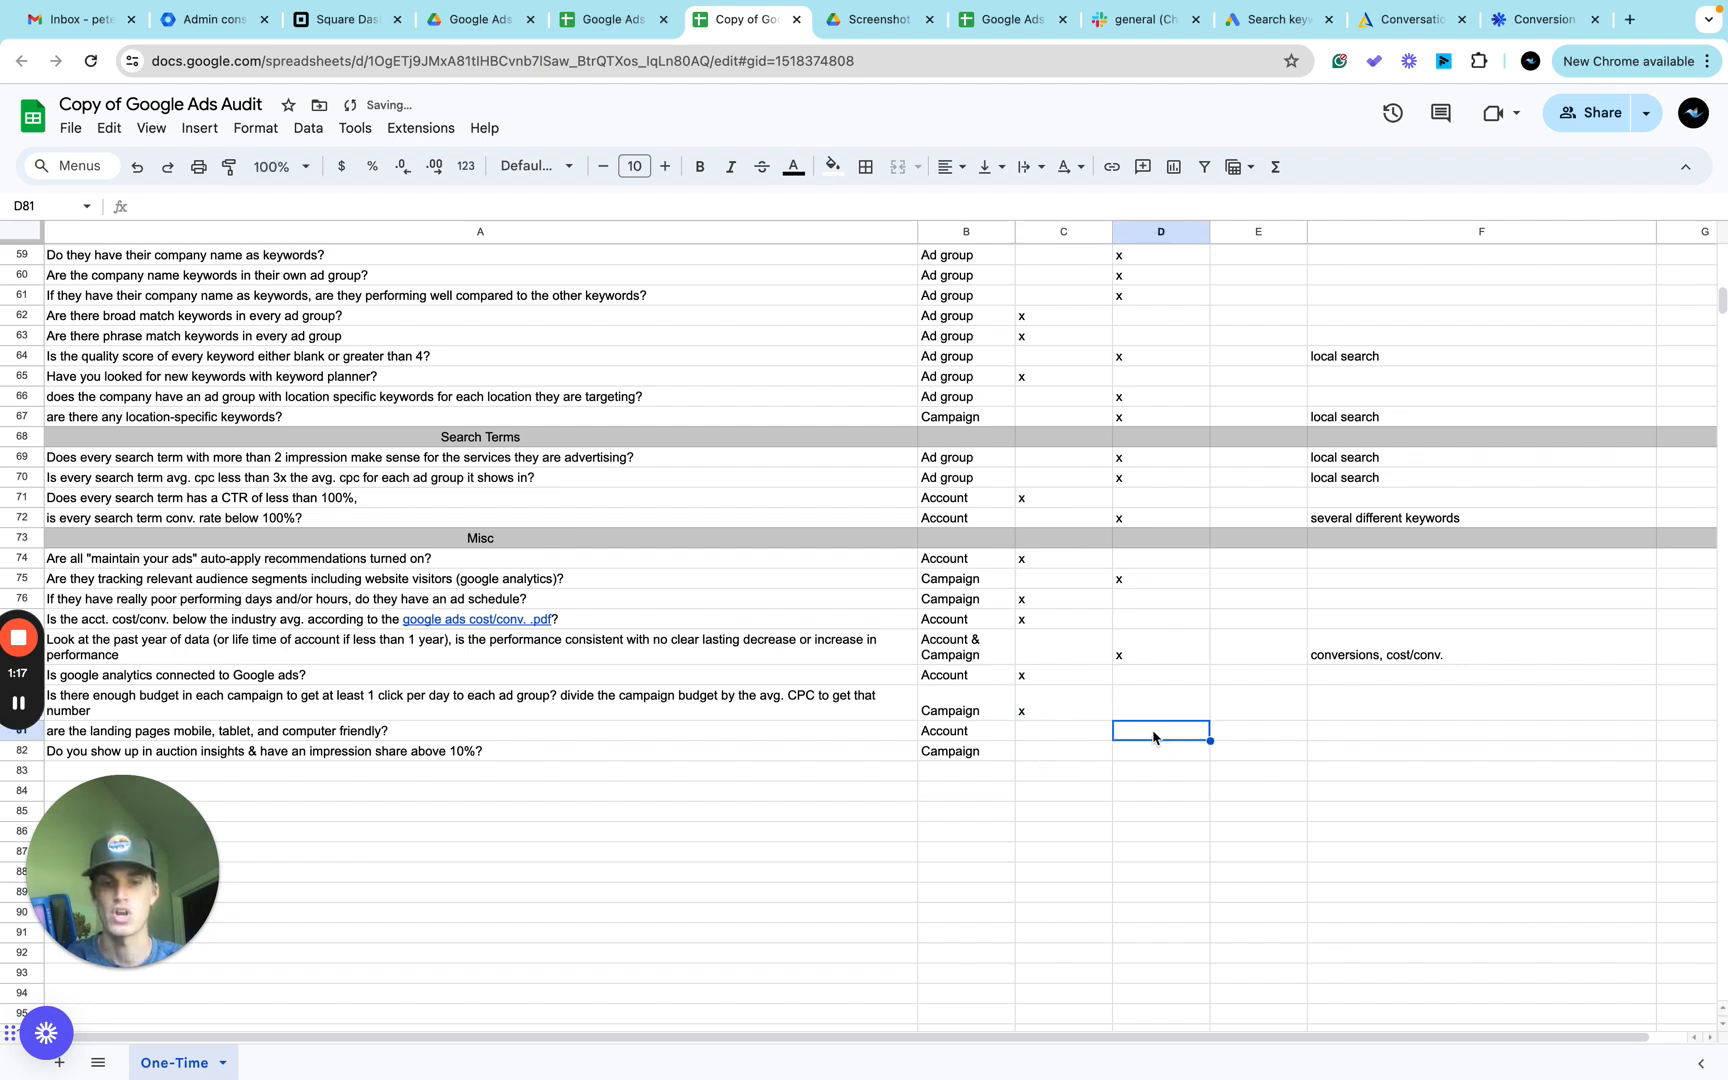
{"action": "type", "text": "x"}
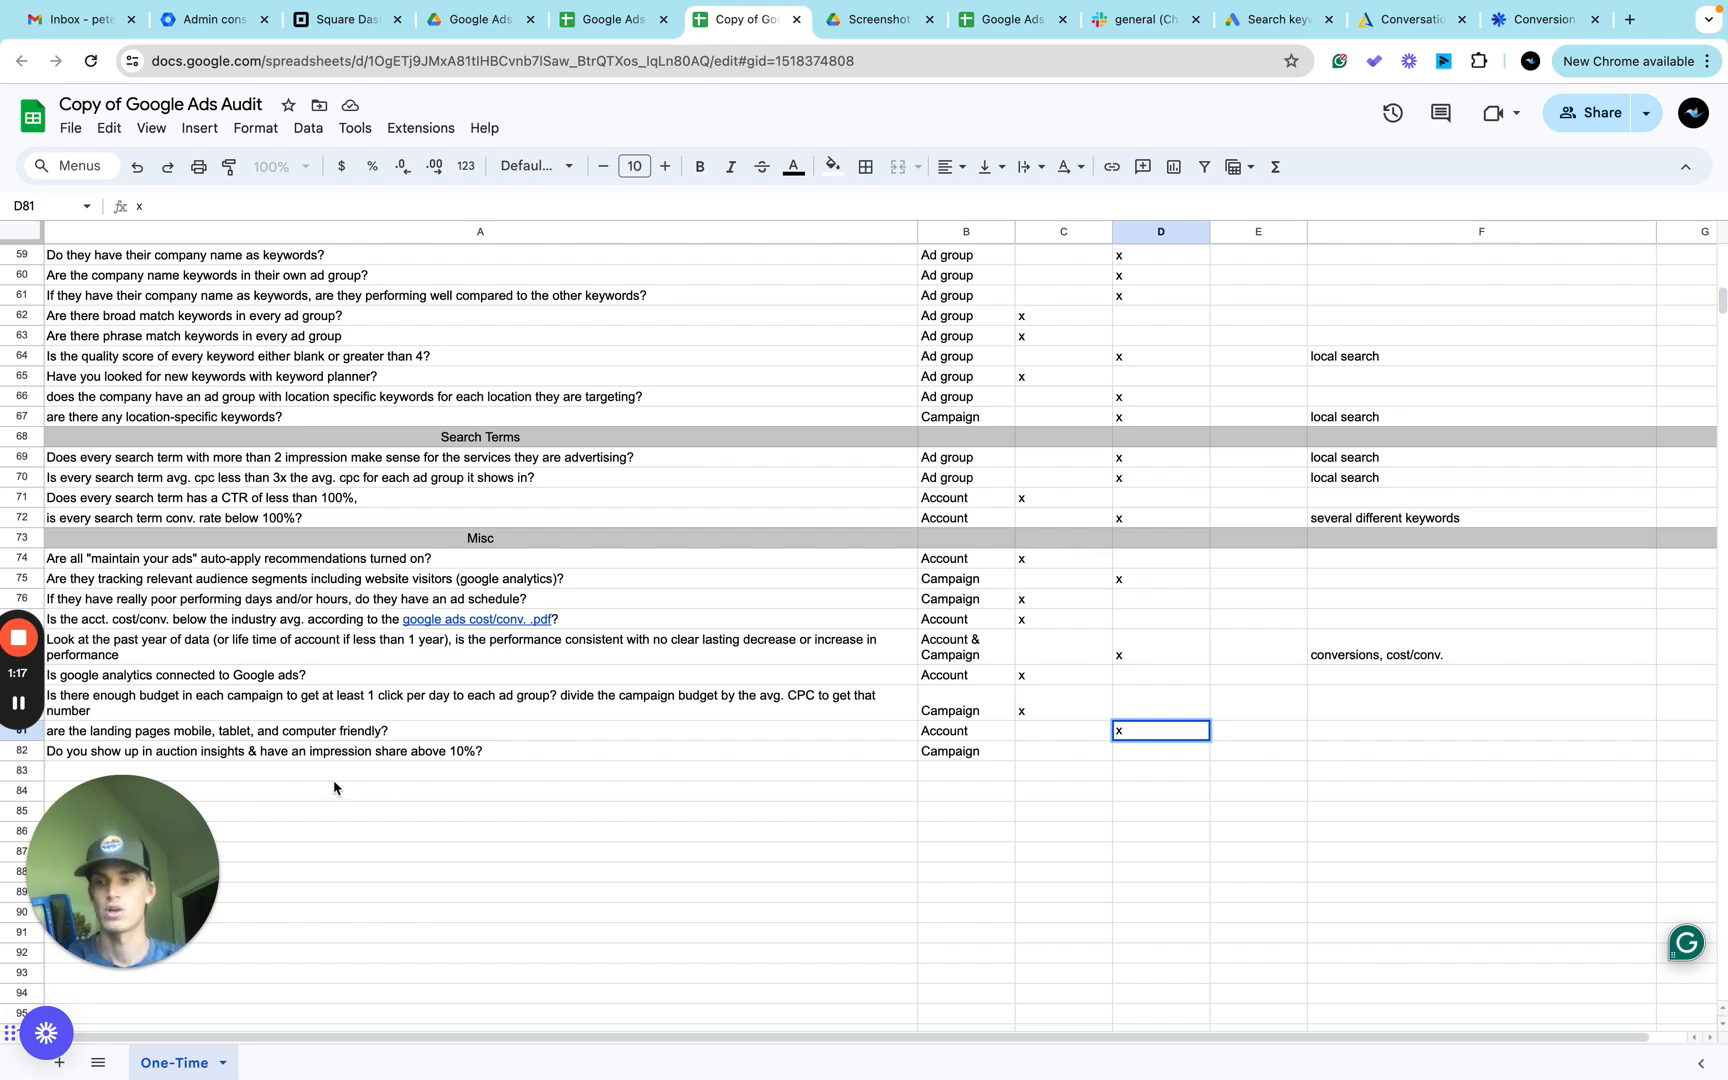
Switch to Google Ads and view the Auction insights report to examine the impression share.
{"action": "key", "text": "ctrl+Right"}
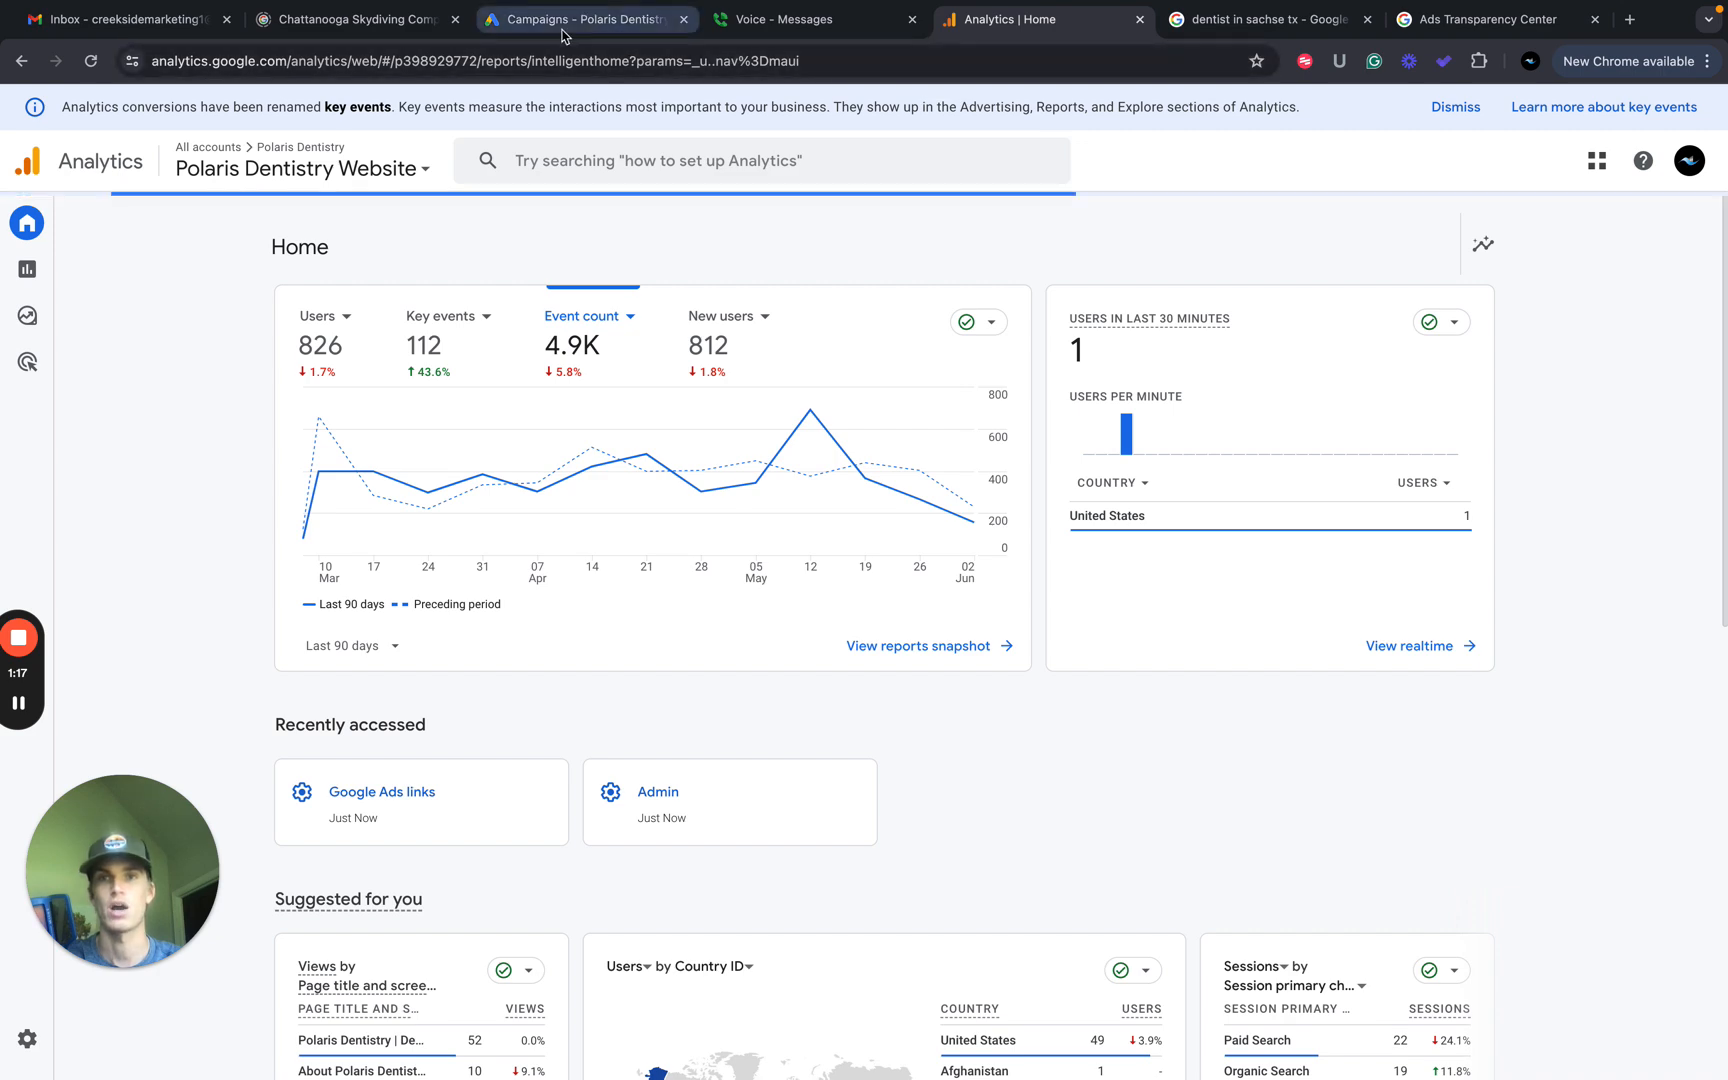
{"action": "left_click", "coordinate": [563, 30]}
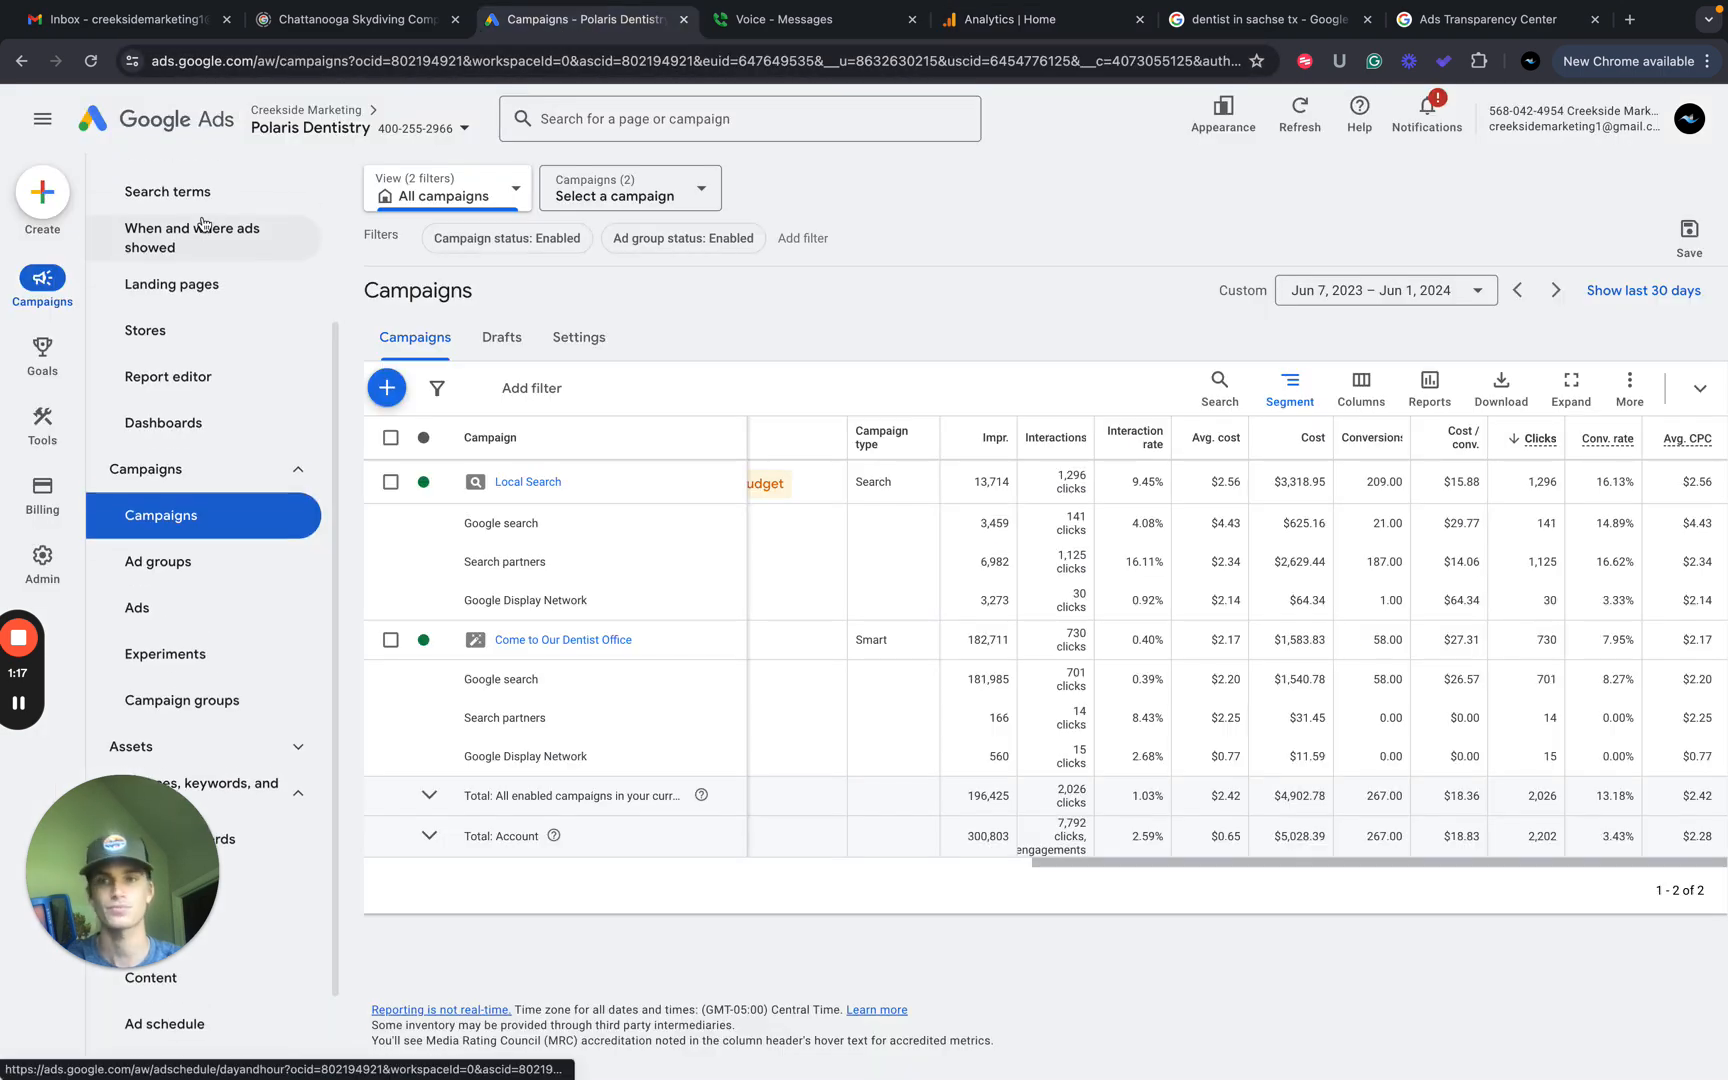
{"action": "scroll", "coordinate": [203, 224], "scroll_direction": "up", "scroll_amount": 2}
{"action": "left_click", "coordinate": [206, 370]}
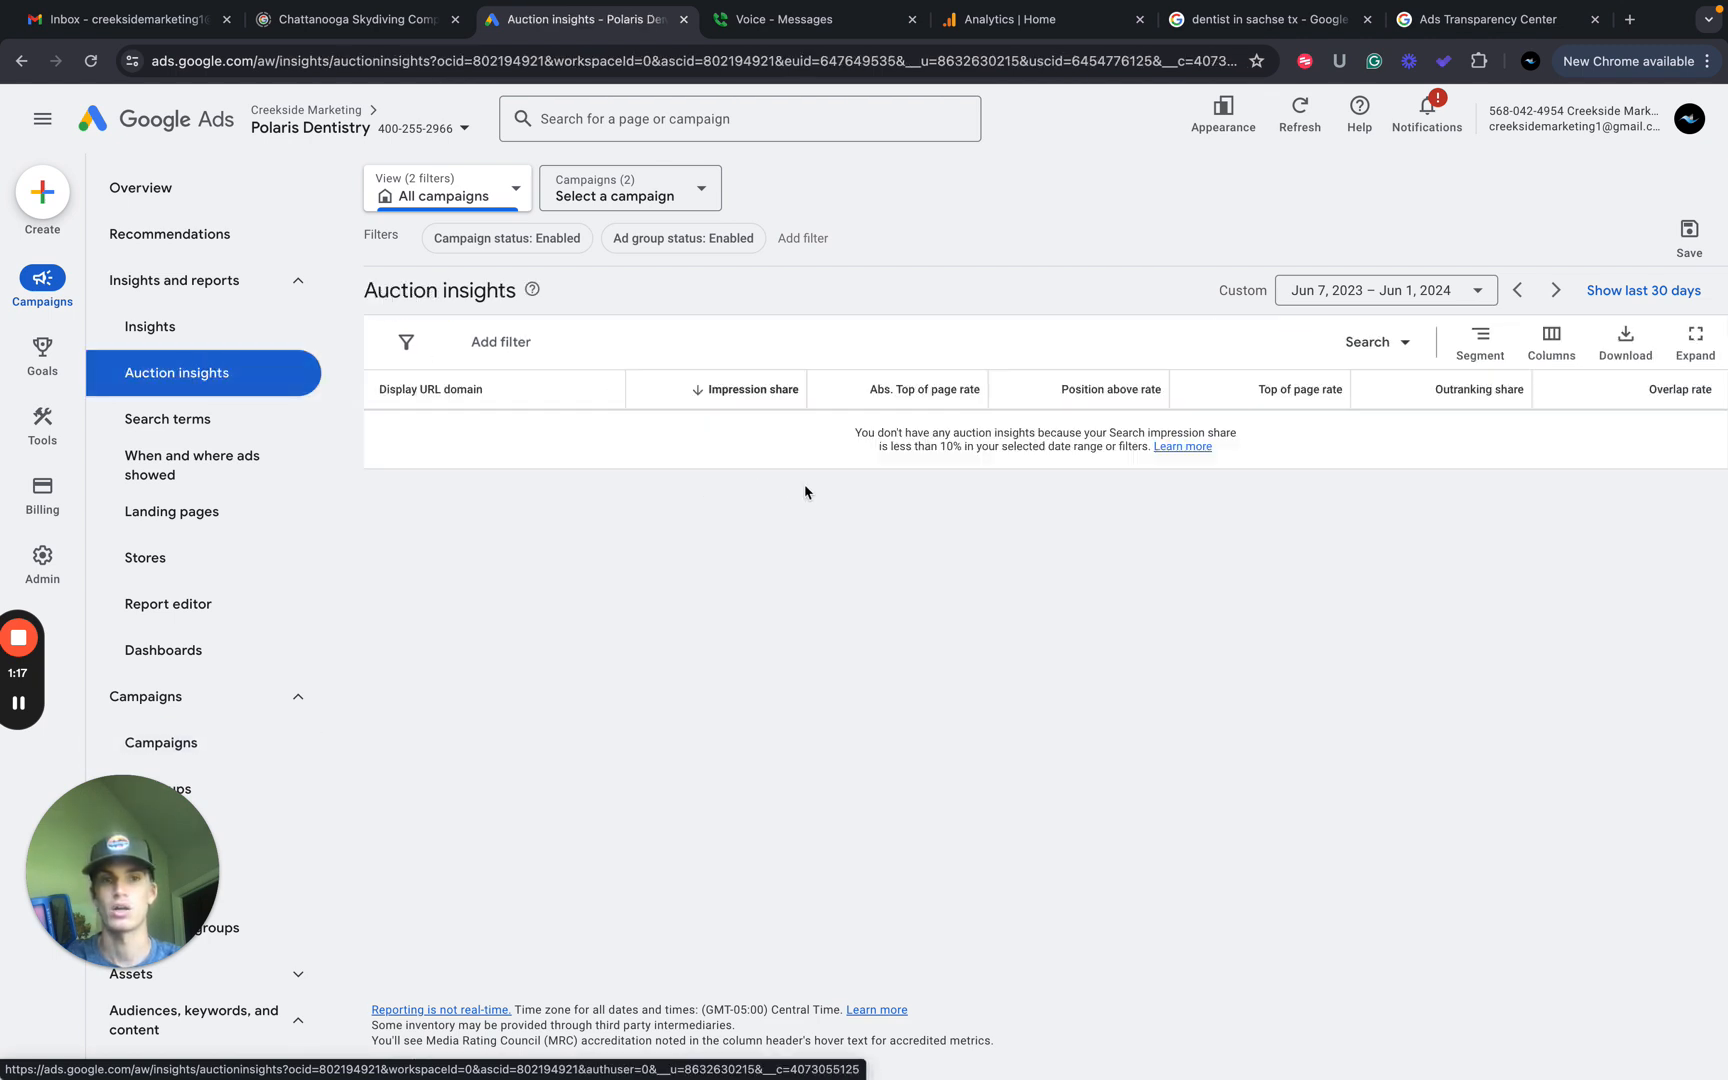
Set the Auction insights report's date range to Apr 1 – Jun 5, 2024.
{"action": "left_click", "coordinate": [1426, 295]}
{"action": "scroll", "coordinate": [1512, 617], "scroll_direction": "down", "scroll_amount": 10}
{"action": "scroll", "coordinate": [1512, 617], "scroll_direction": "down", "scroll_amount": 5}
{"action": "scroll", "coordinate": [1510, 605], "scroll_direction": "up", "scroll_amount": 2}
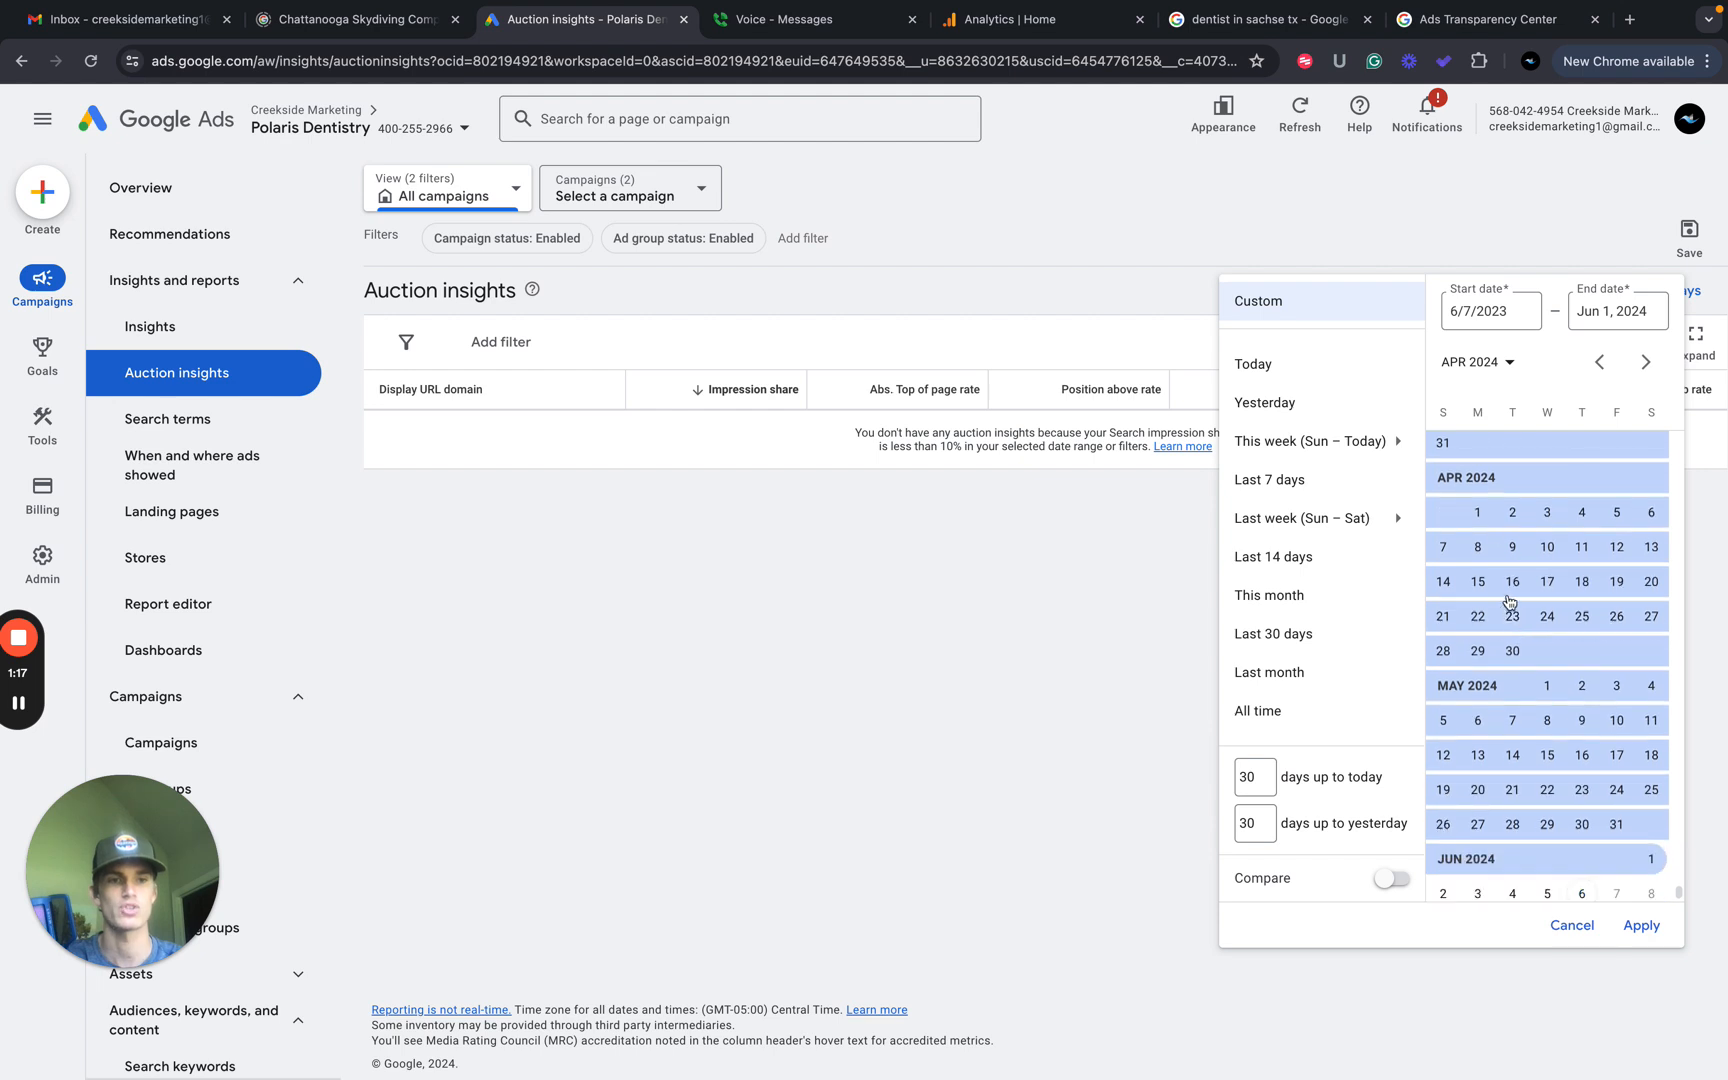
{"action": "left_click", "coordinate": [1477, 512]}
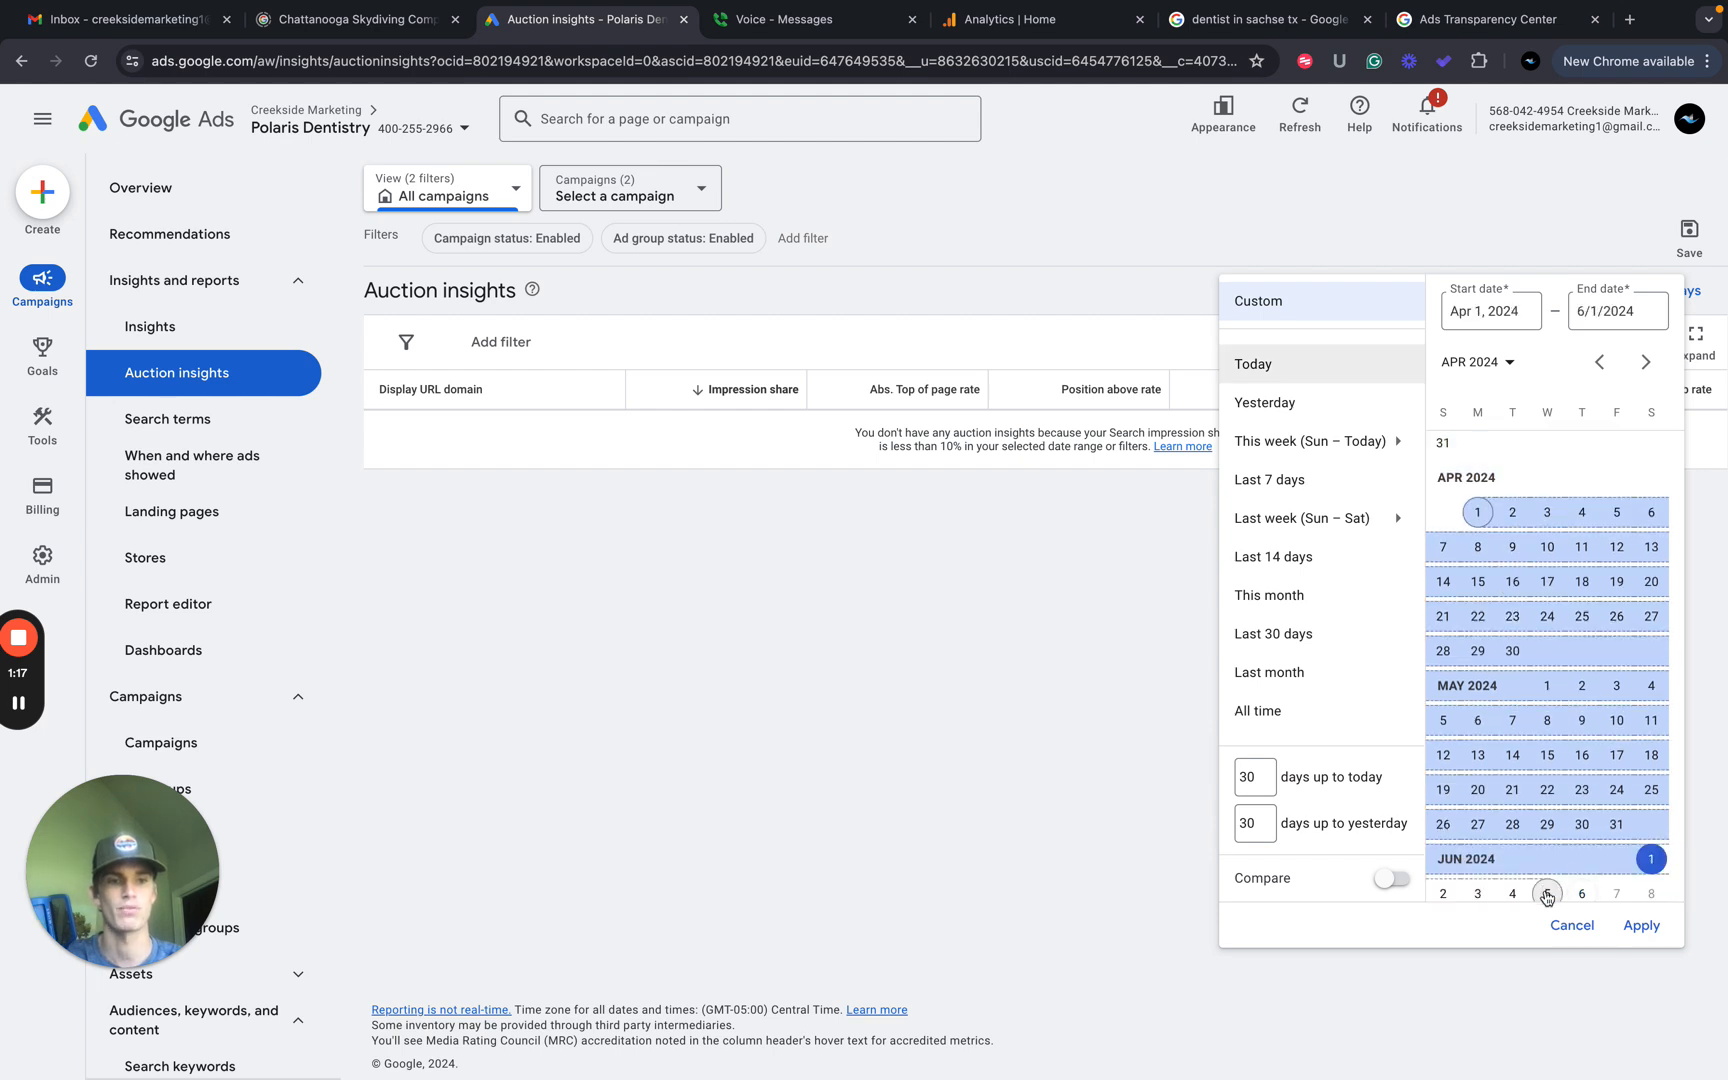
{"action": "left_click", "coordinate": [1547, 895]}
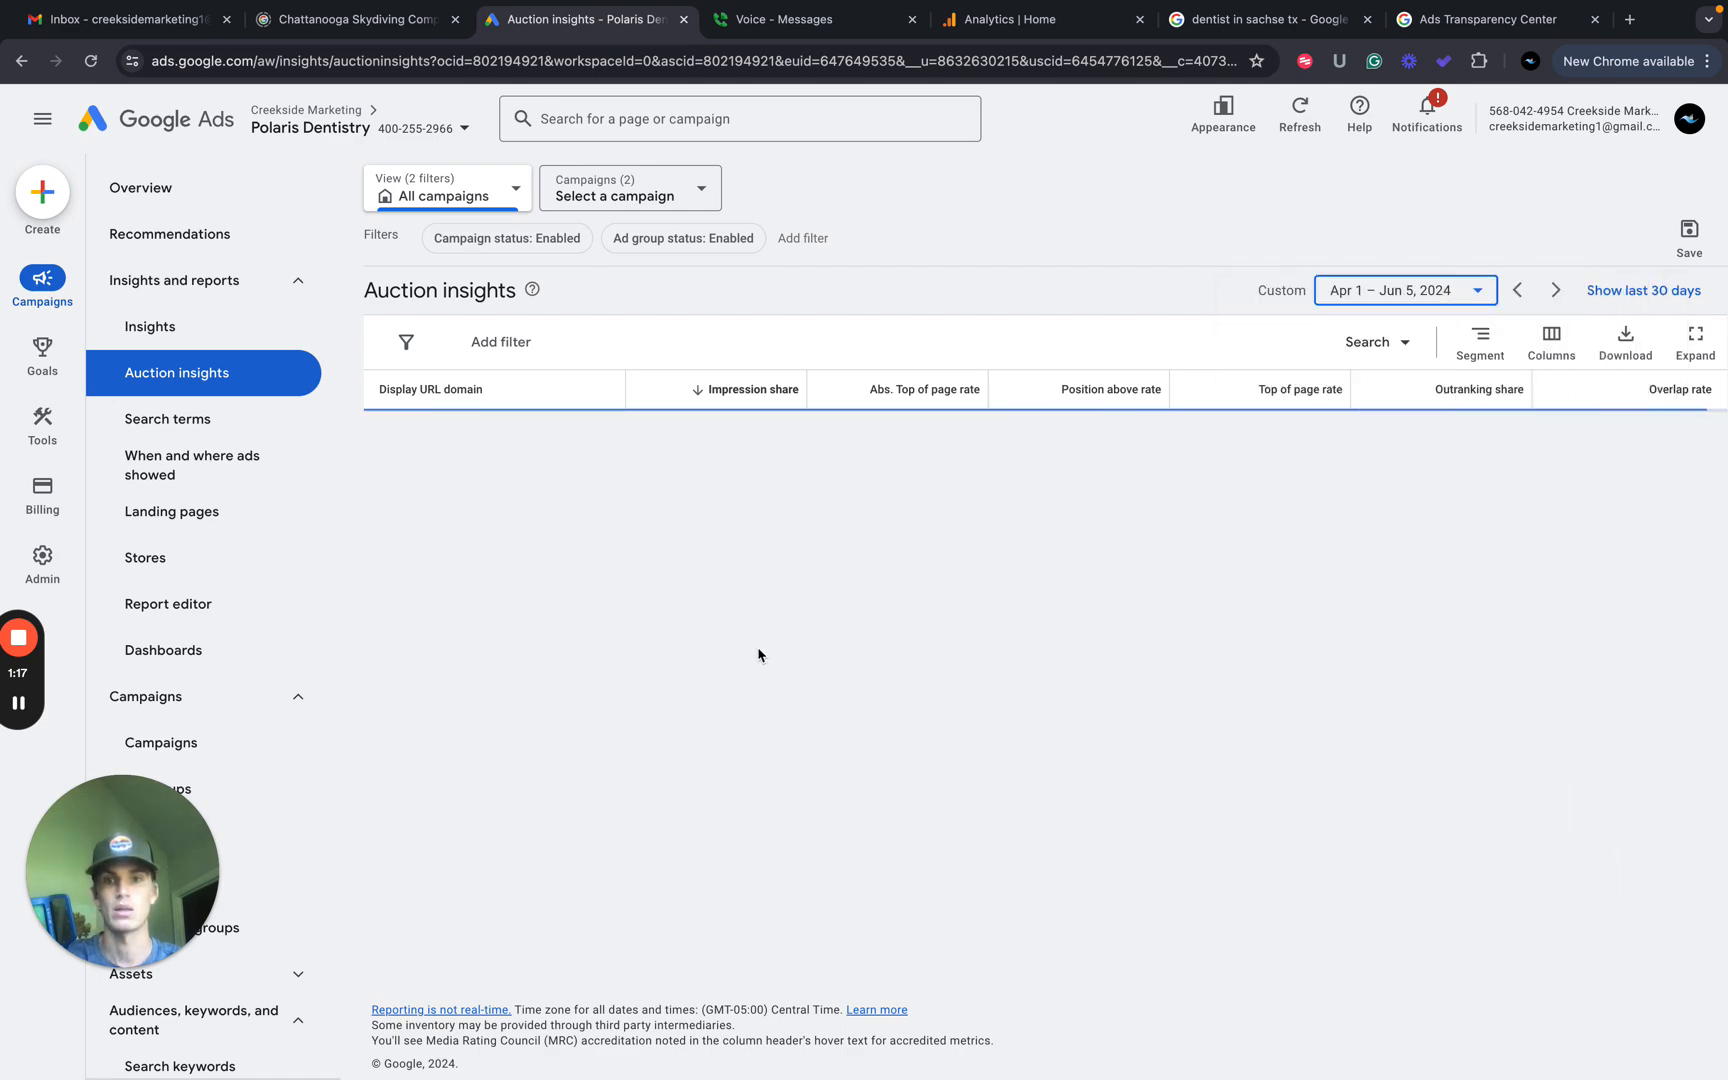
{"action": "mouse_move", "coordinate": [18, 703]}
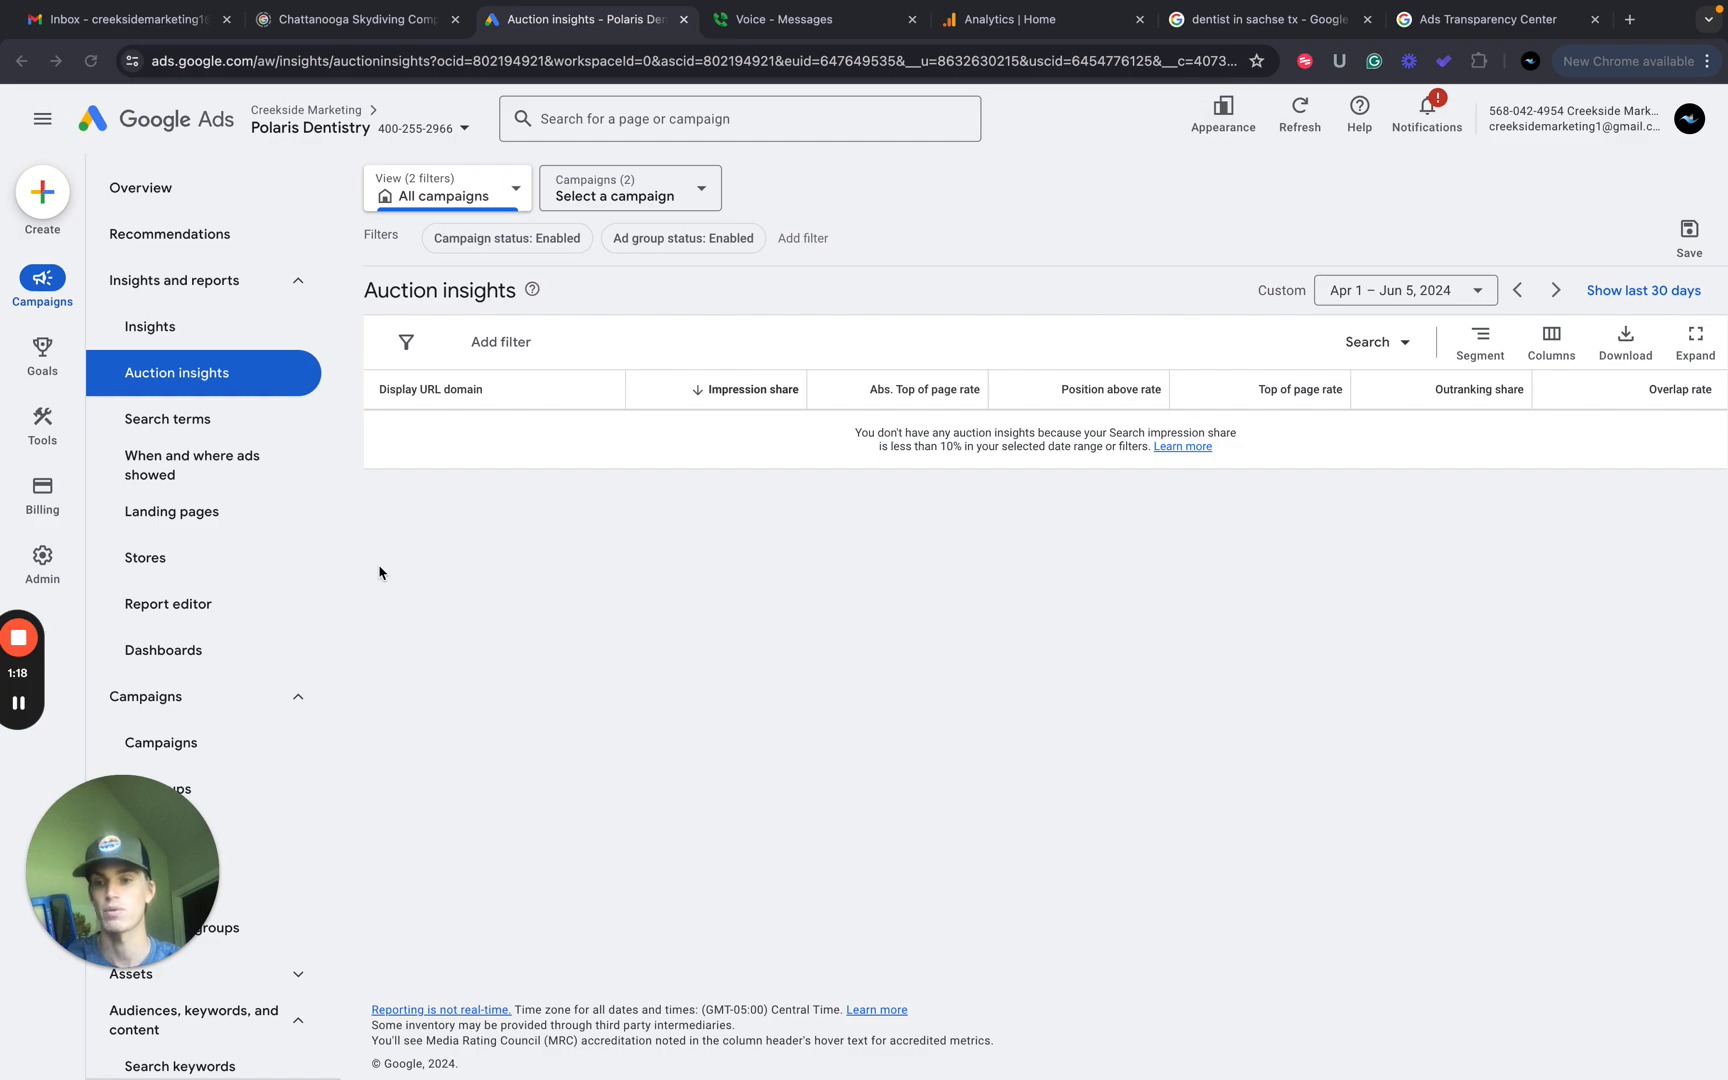
Return to the audit sheet and mark x in D82 for the auction insights and impression share question.
{"action": "key", "text": "ctrl+Left"}
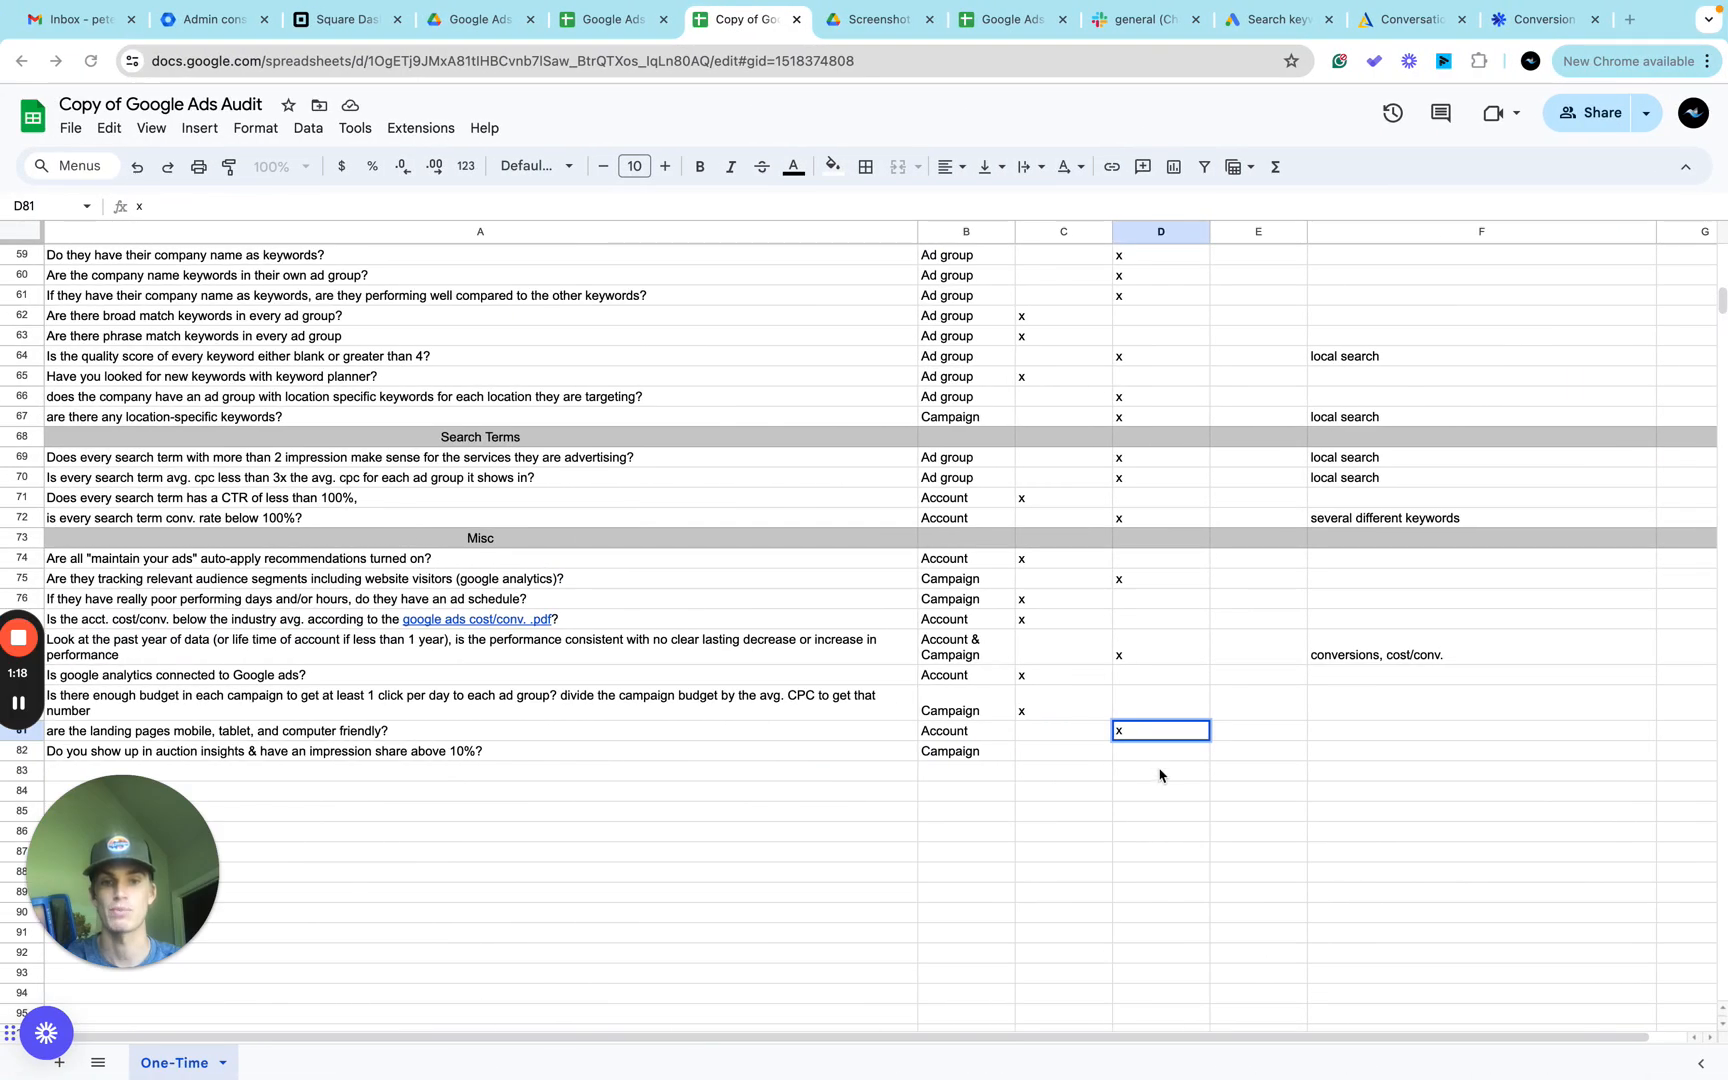
{"action": "left_click", "coordinate": [1168, 757]}
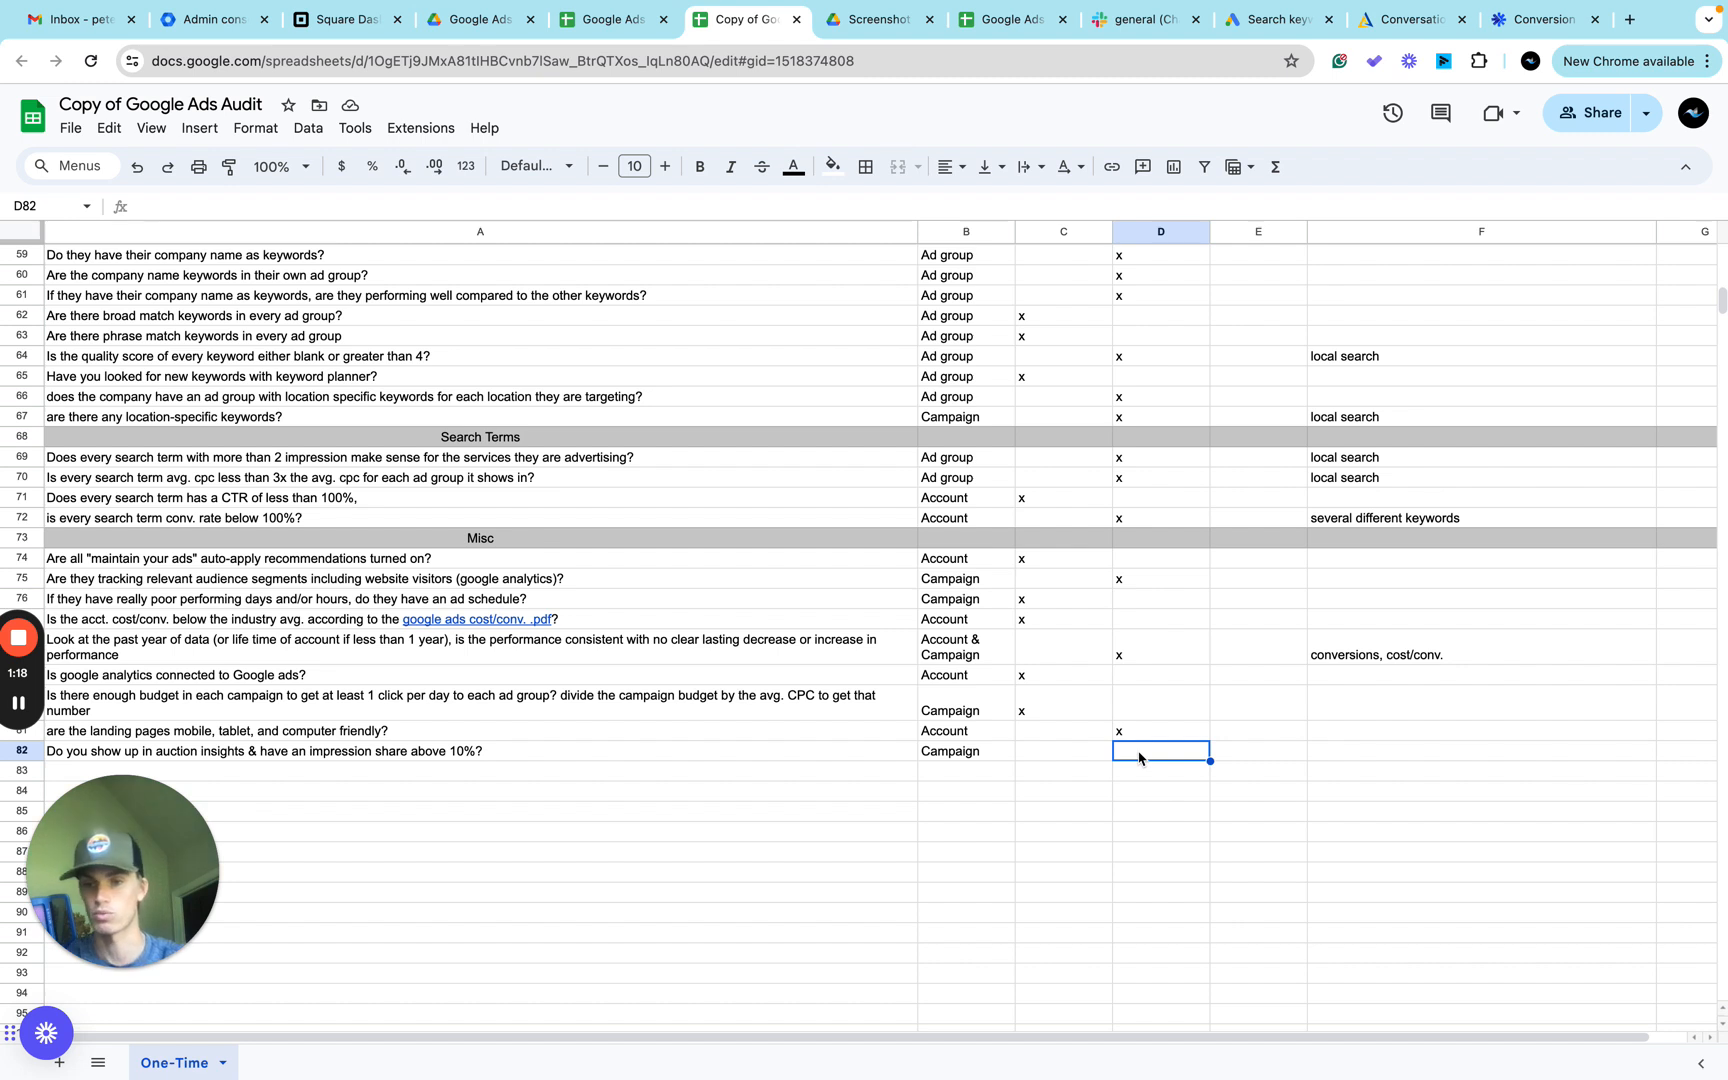
{"action": "type", "text": "x"}
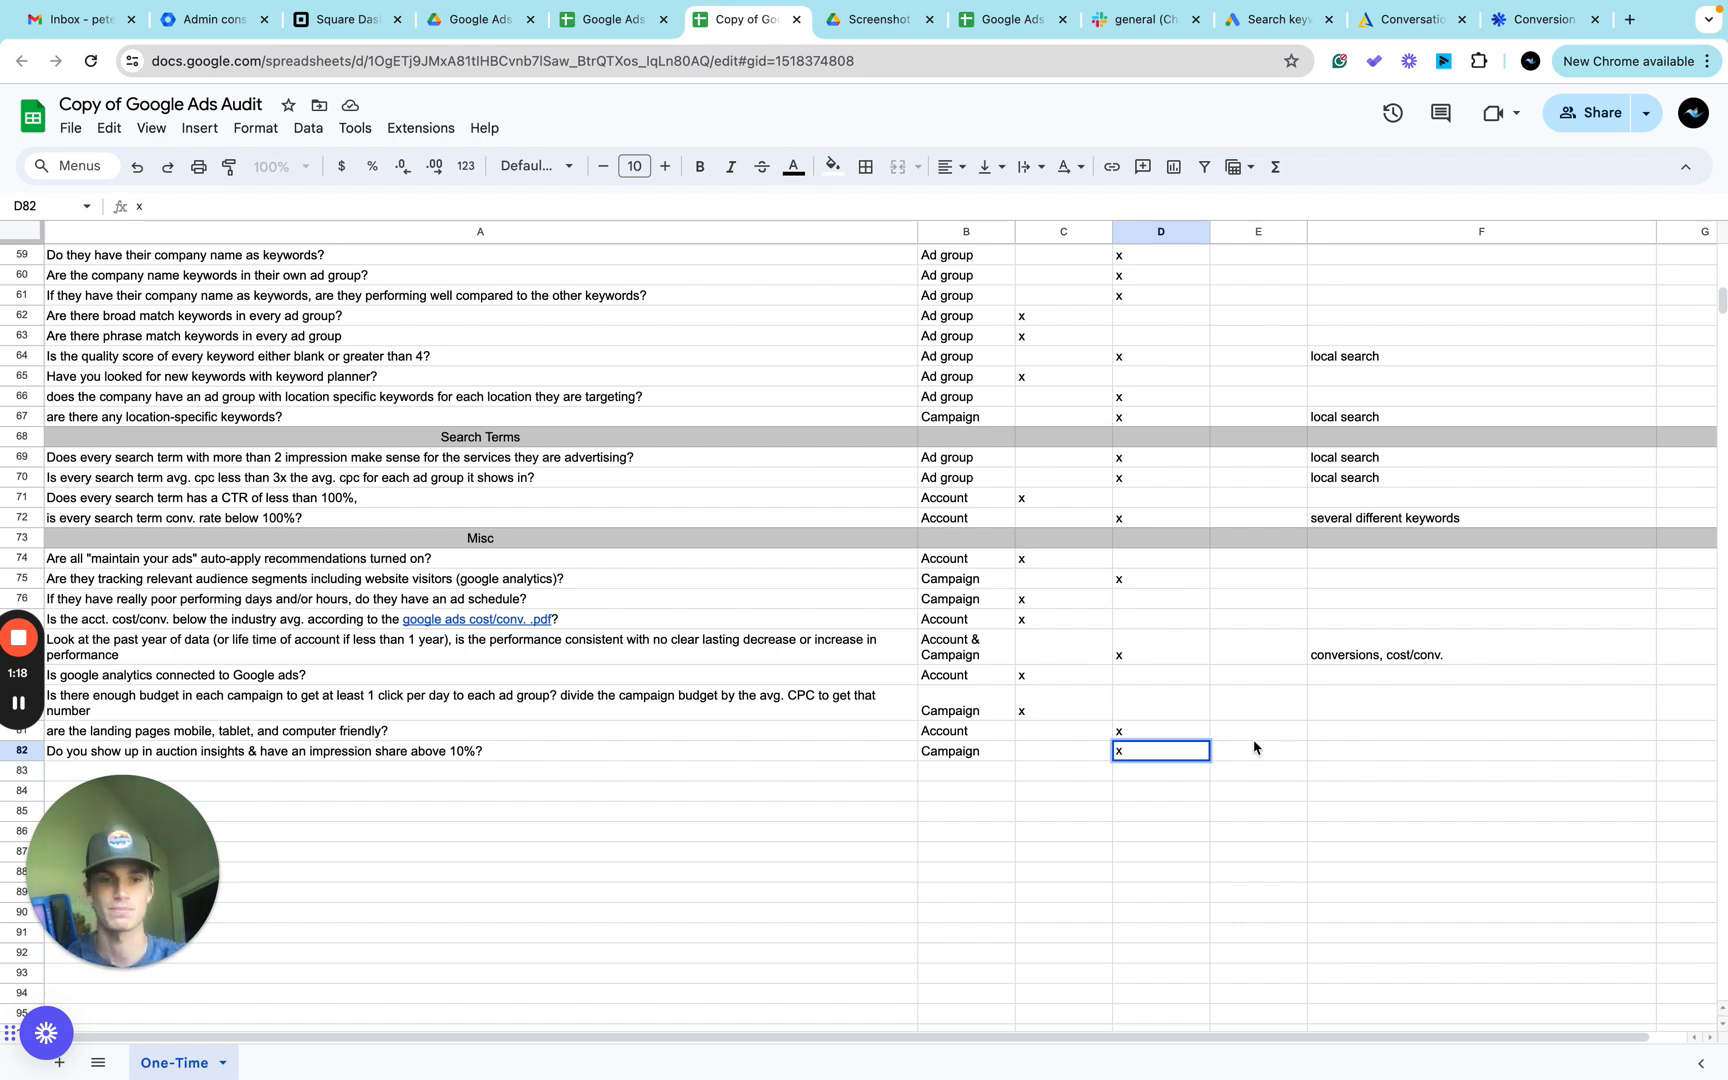
{"action": "left_click", "coordinate": [1153, 815]}
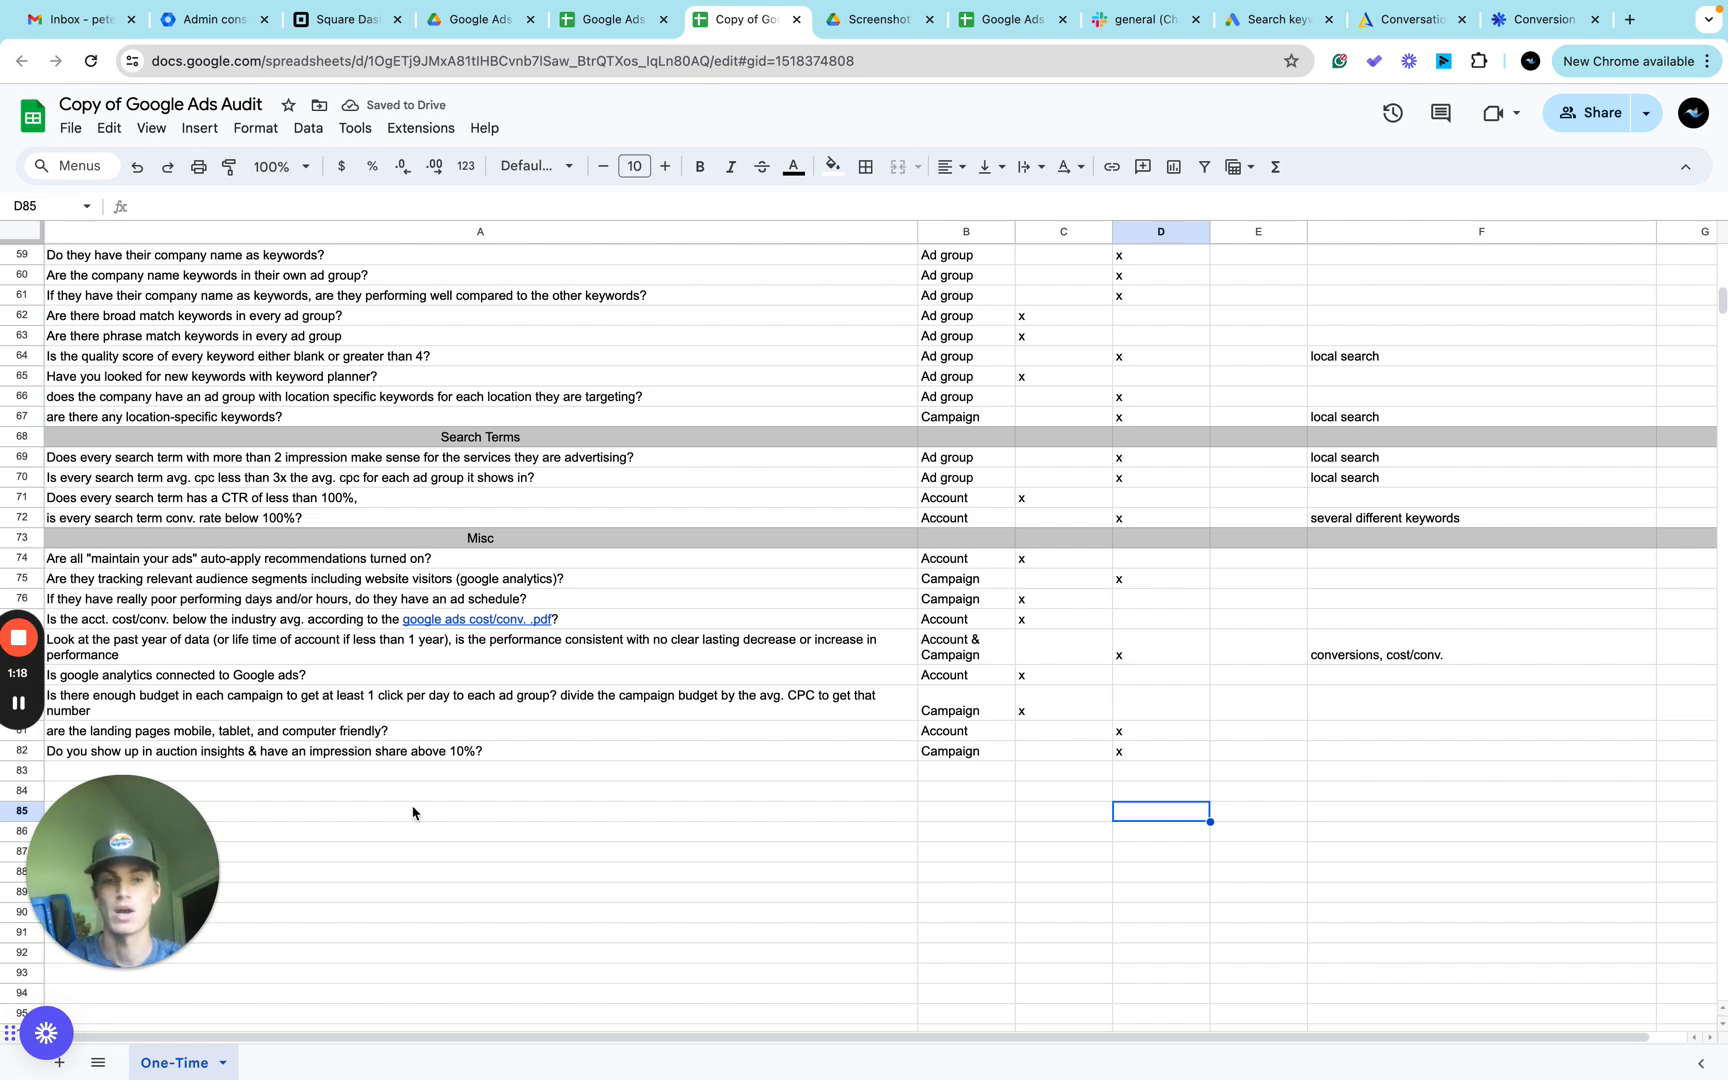
Review the Yes/No answers and detail notes across all audit sections, from Campaign Settings through Misc.
{"action": "scroll", "coordinate": [540, 685], "scroll_direction": "up", "scroll_amount": 10}
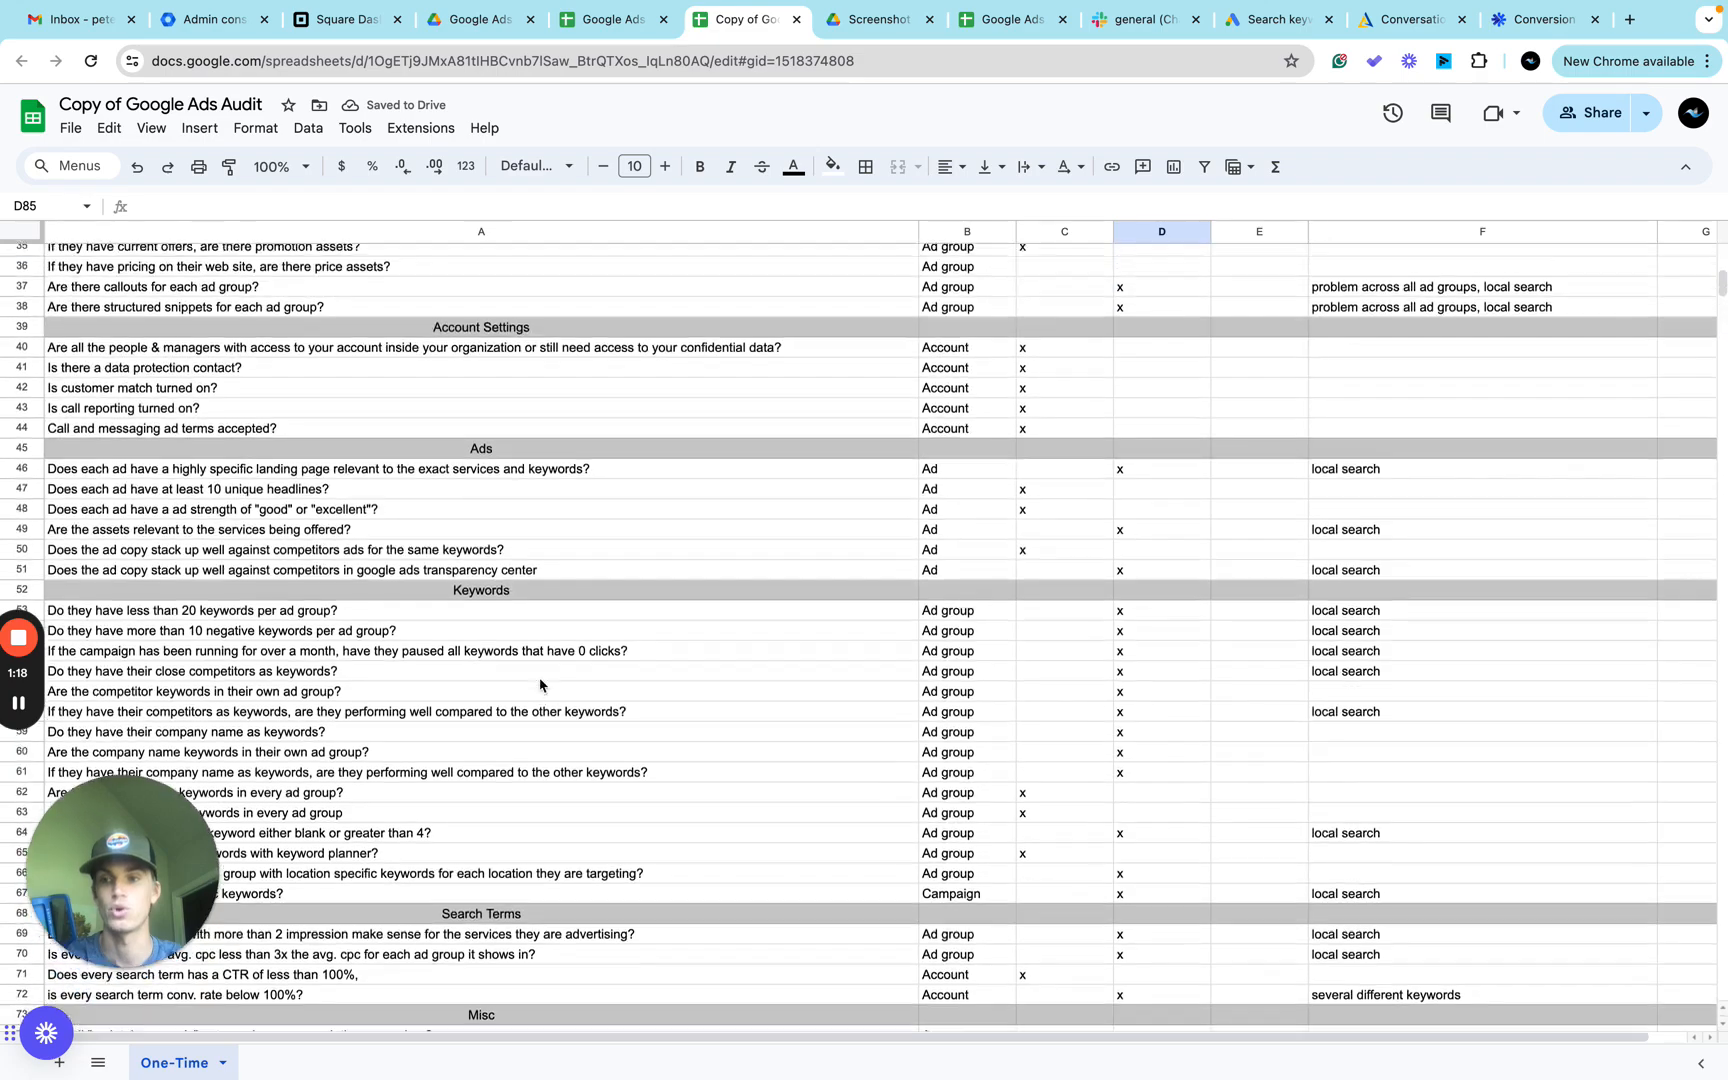
{"action": "scroll", "coordinate": [540, 685], "scroll_direction": "up", "scroll_amount": 4}
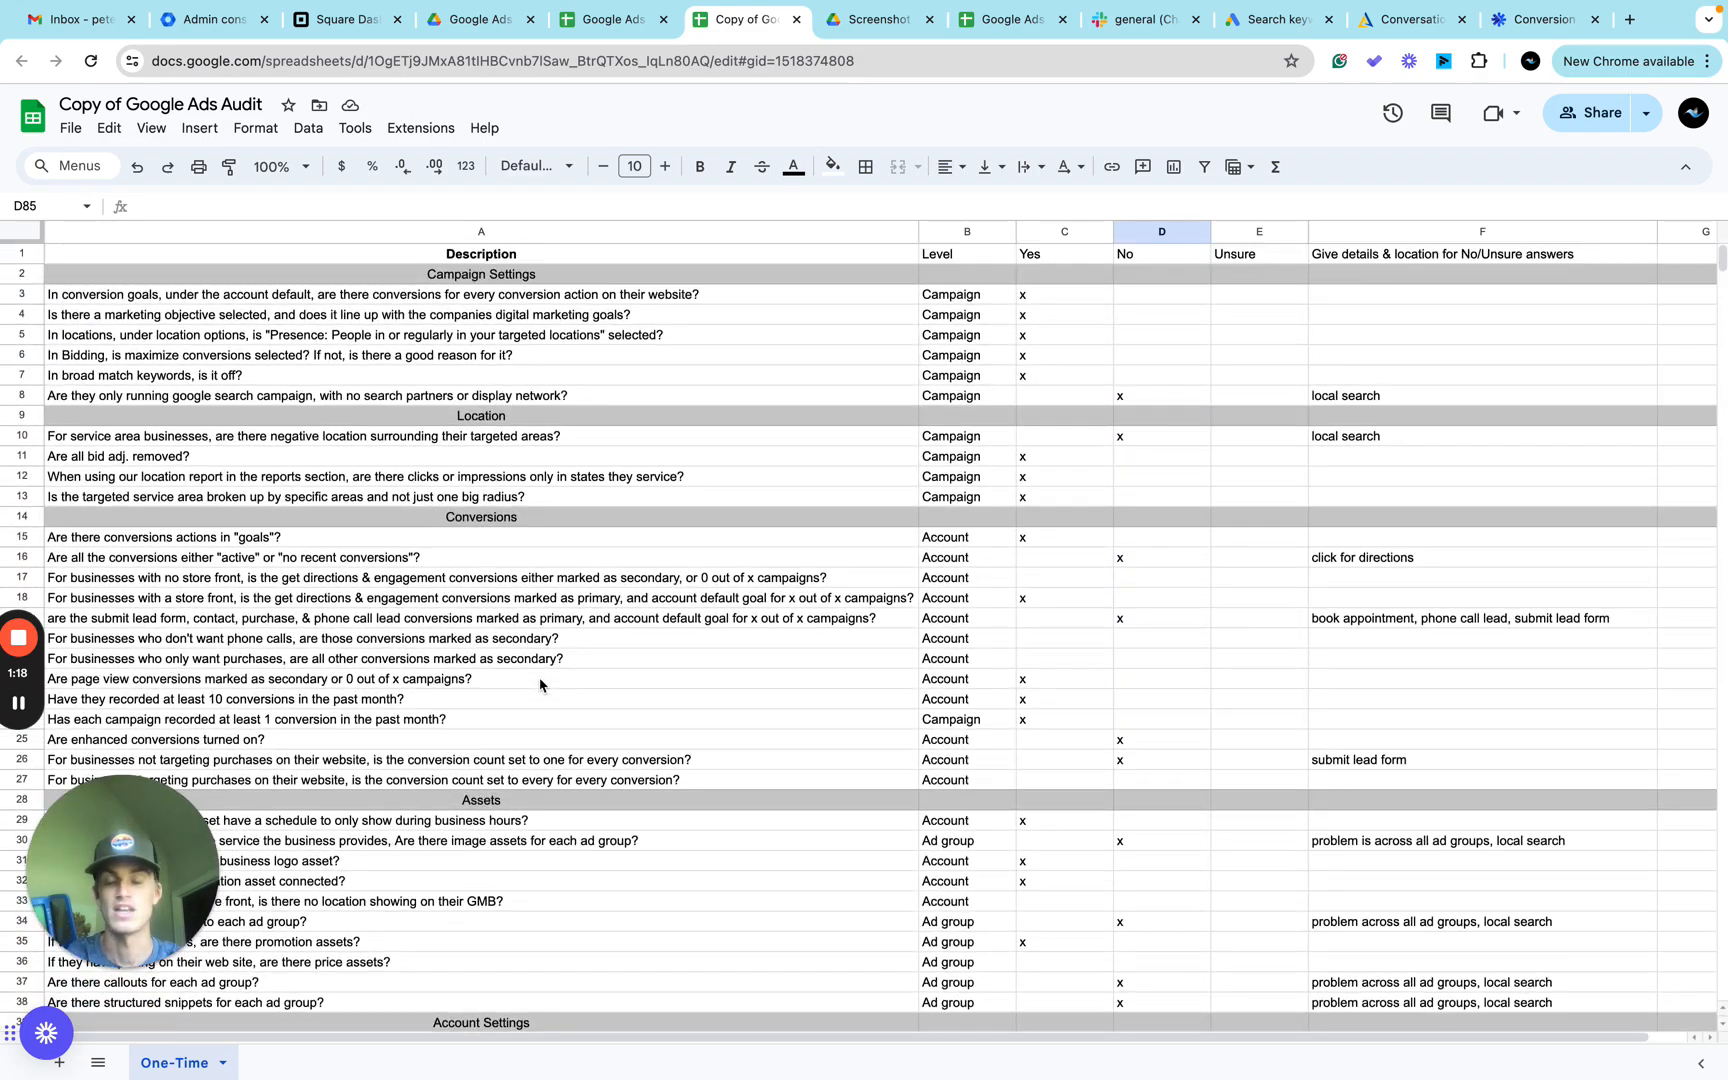
{"action": "scroll", "coordinate": [432, 680], "scroll_direction": "down", "scroll_amount": 4}
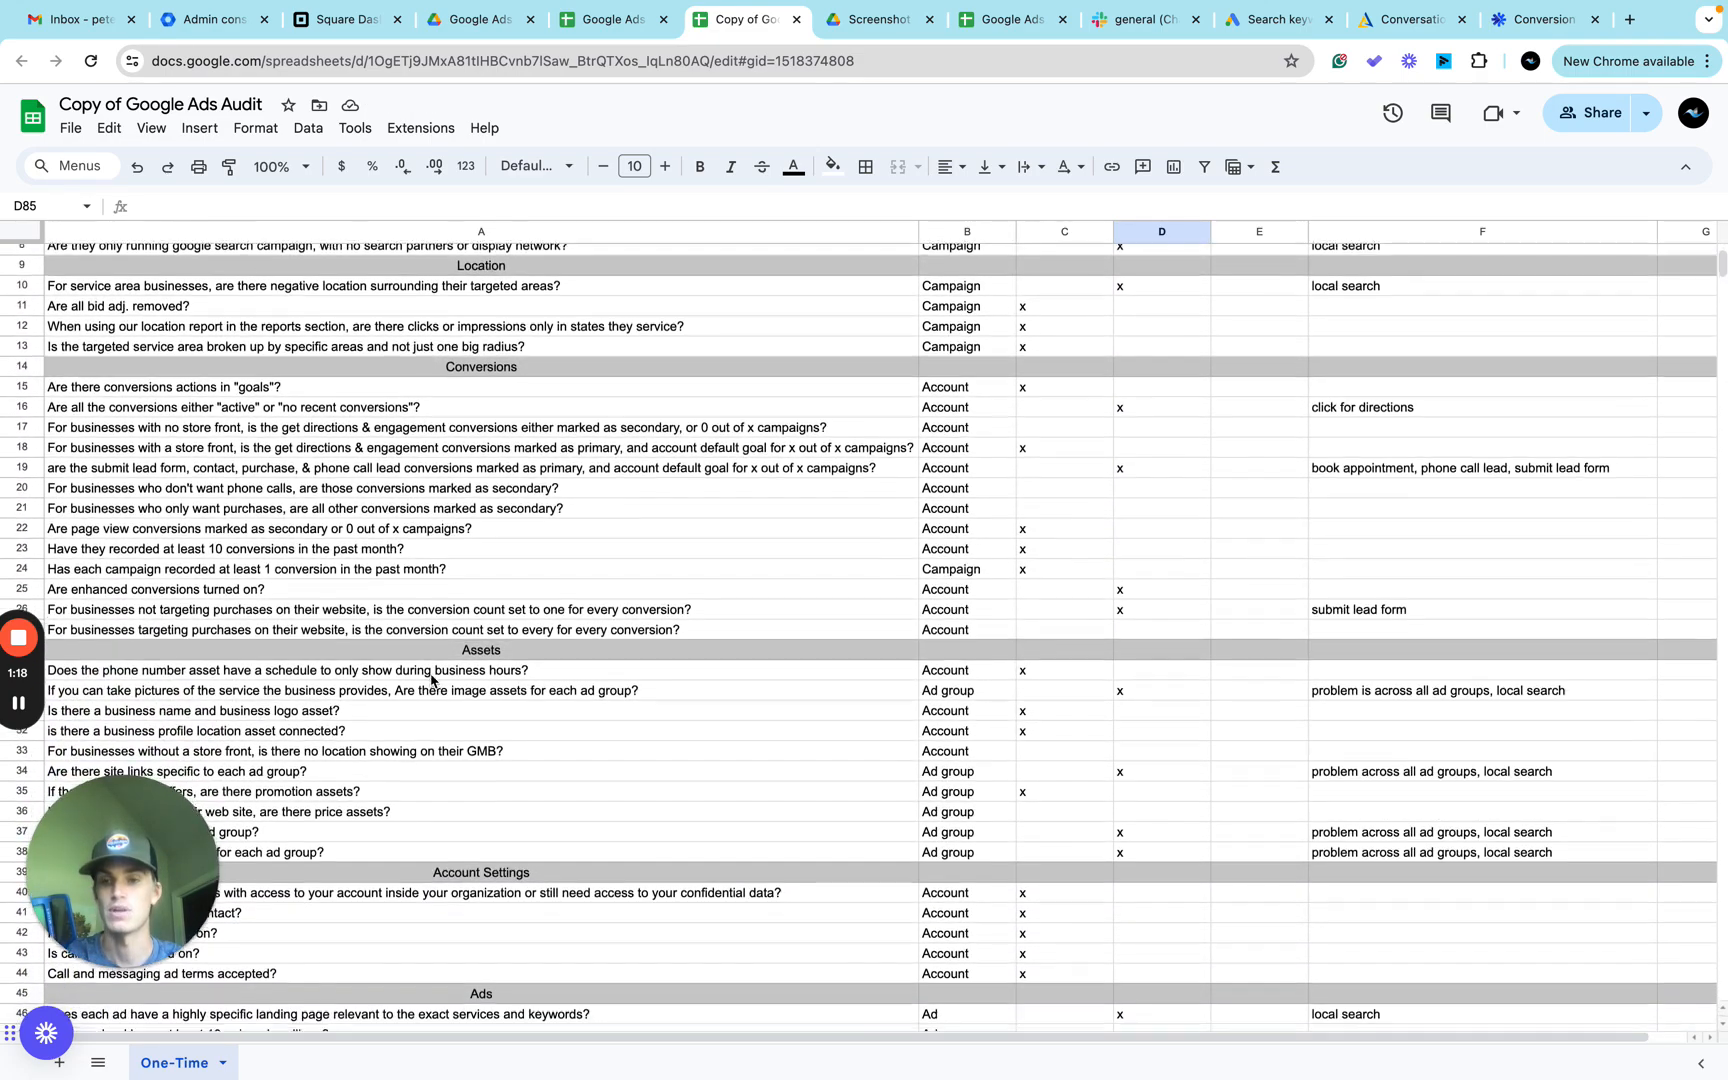
{"action": "scroll", "coordinate": [432, 680], "scroll_direction": "down", "scroll_amount": 5}
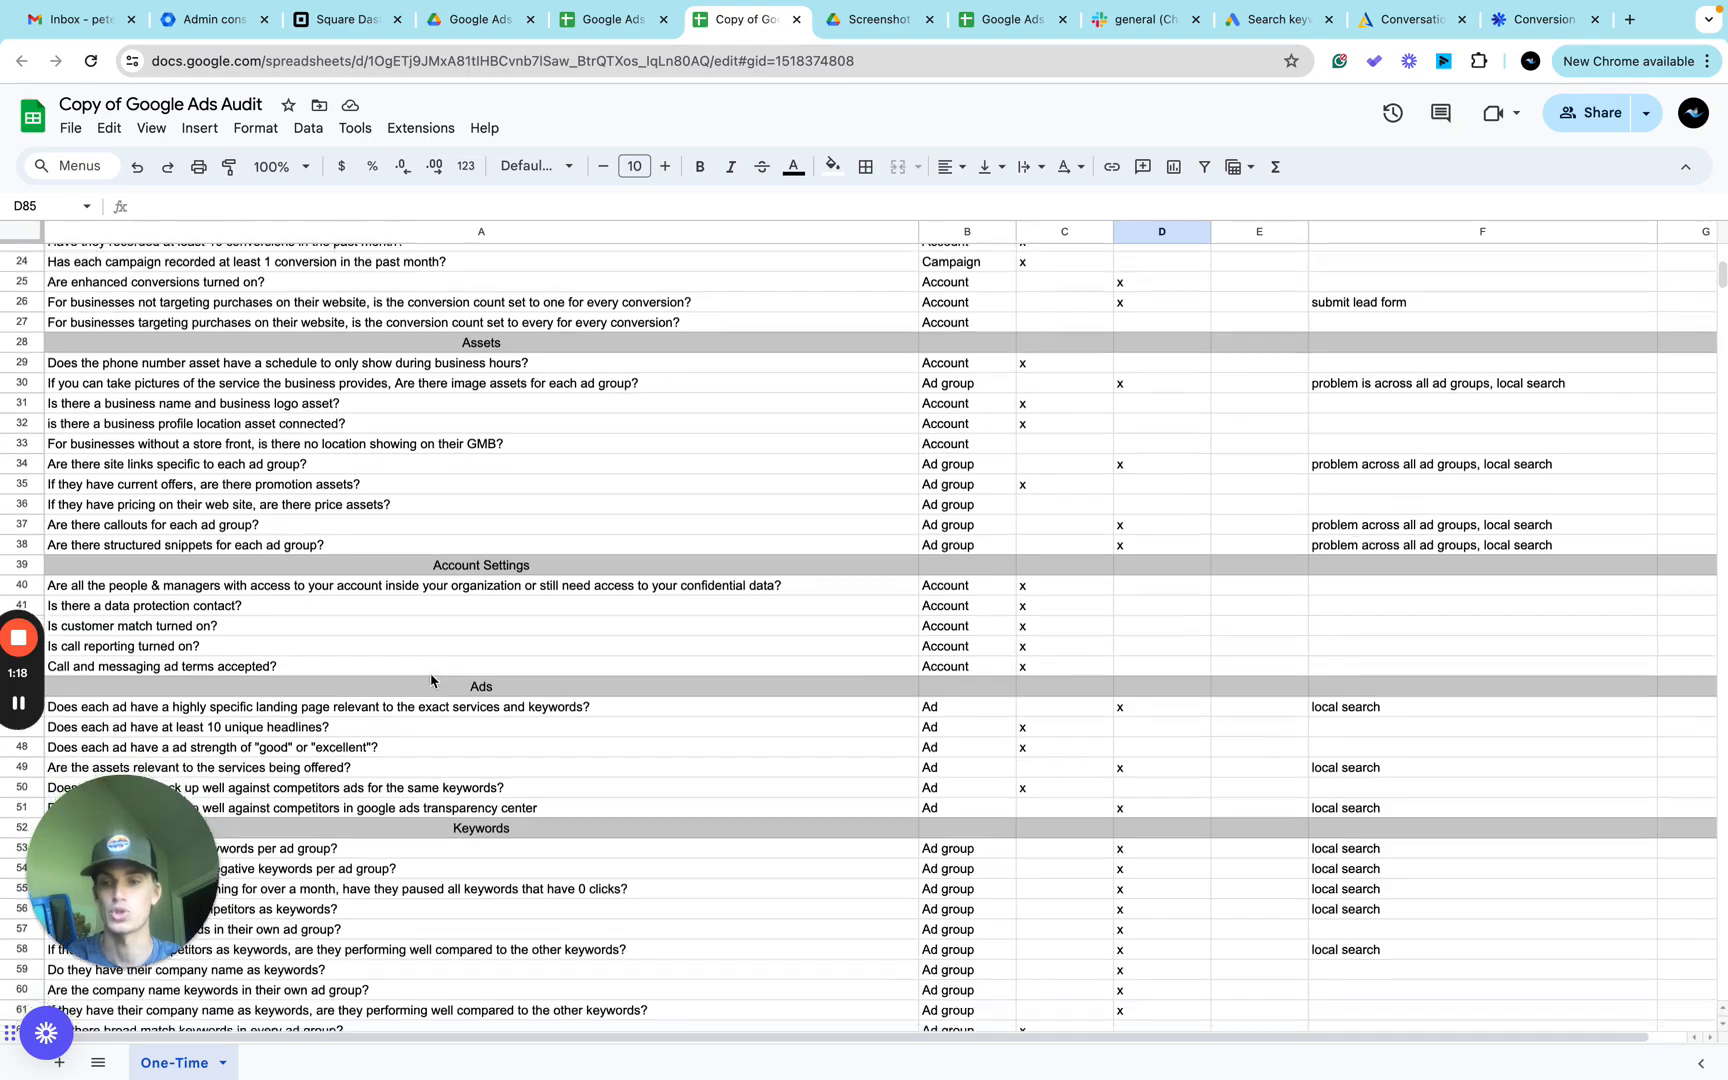
{"action": "scroll", "coordinate": [432, 680], "scroll_direction": "down", "scroll_amount": 4}
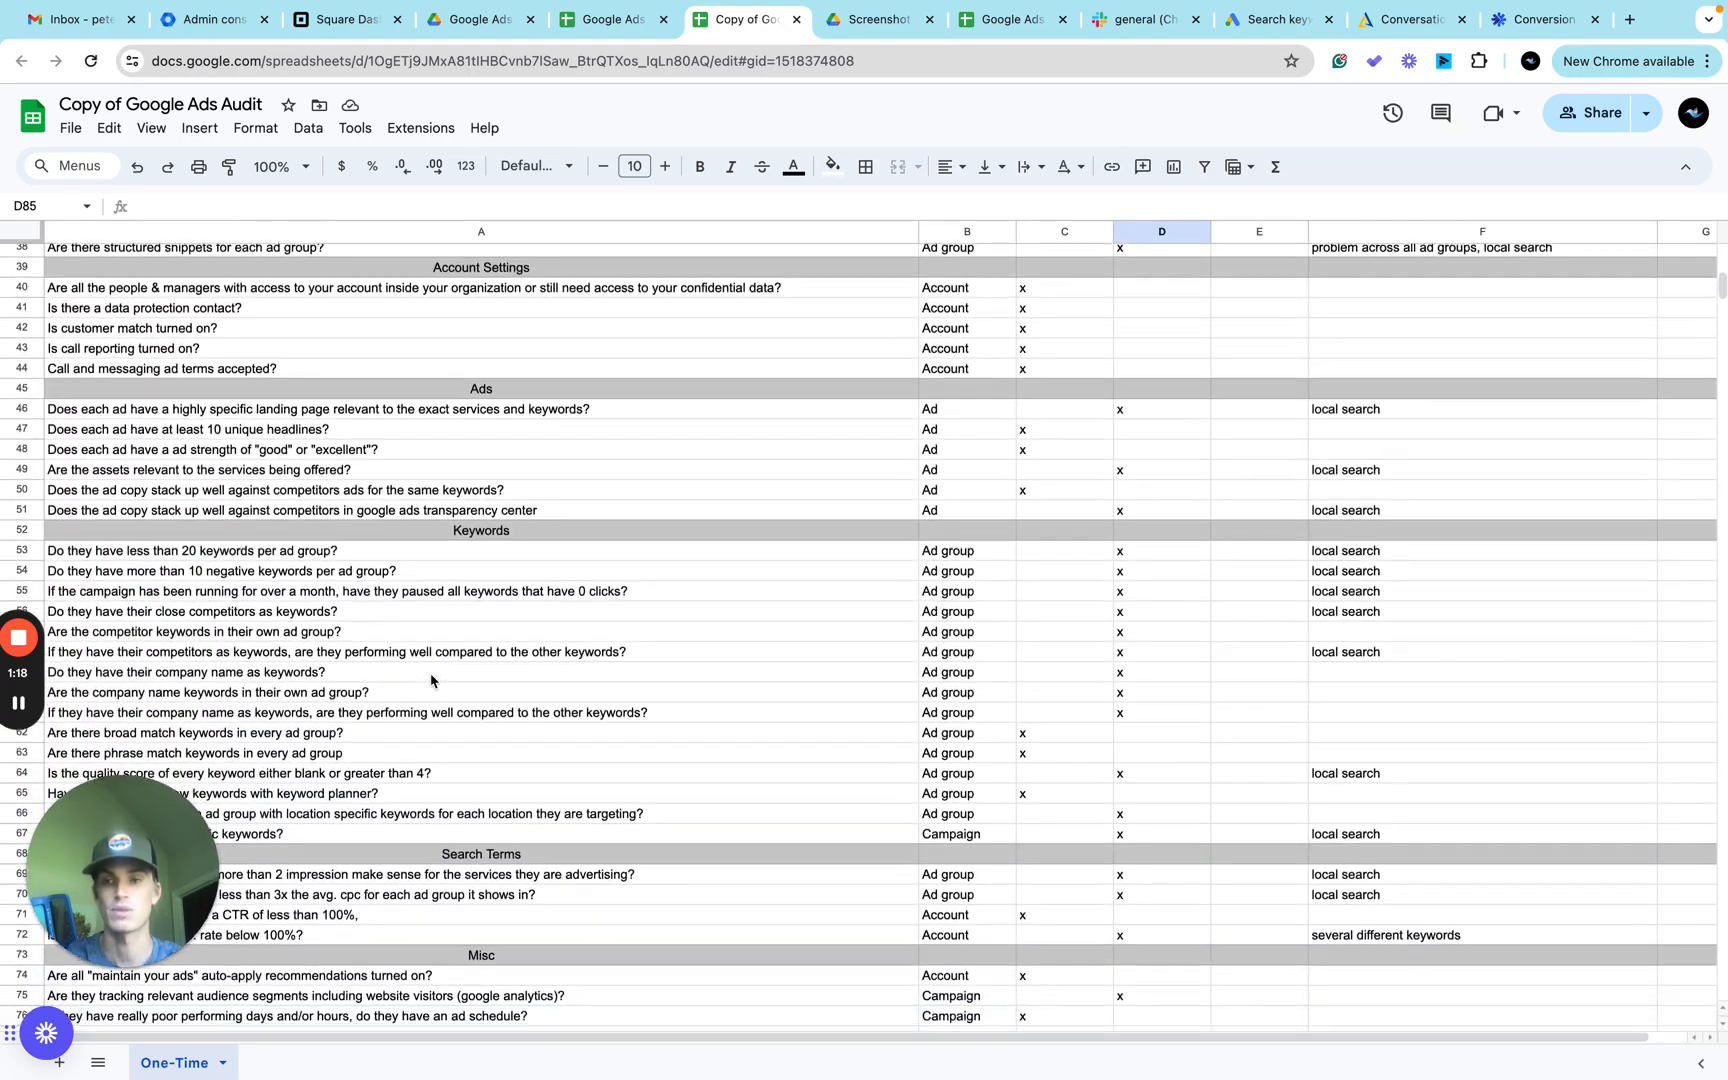
{"action": "scroll", "coordinate": [432, 680], "scroll_direction": "down", "scroll_amount": 3}
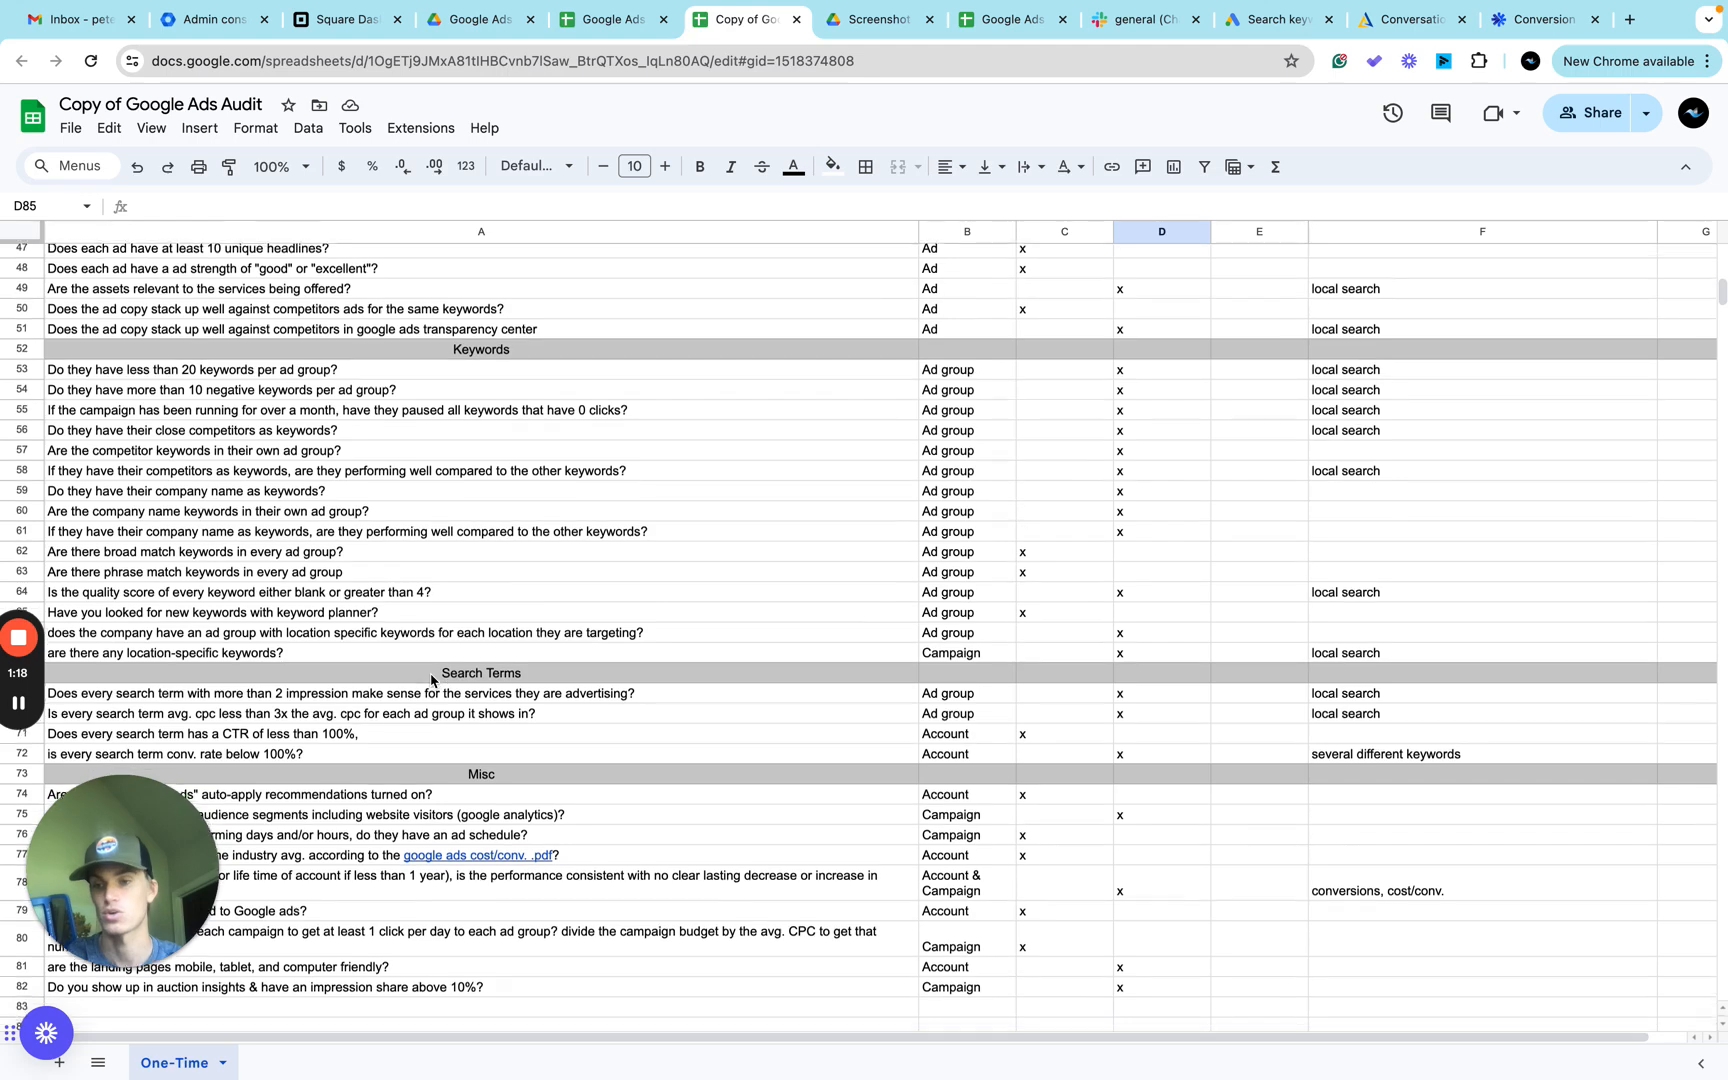
{"action": "scroll", "coordinate": [432, 680], "scroll_direction": "down", "scroll_amount": 1}
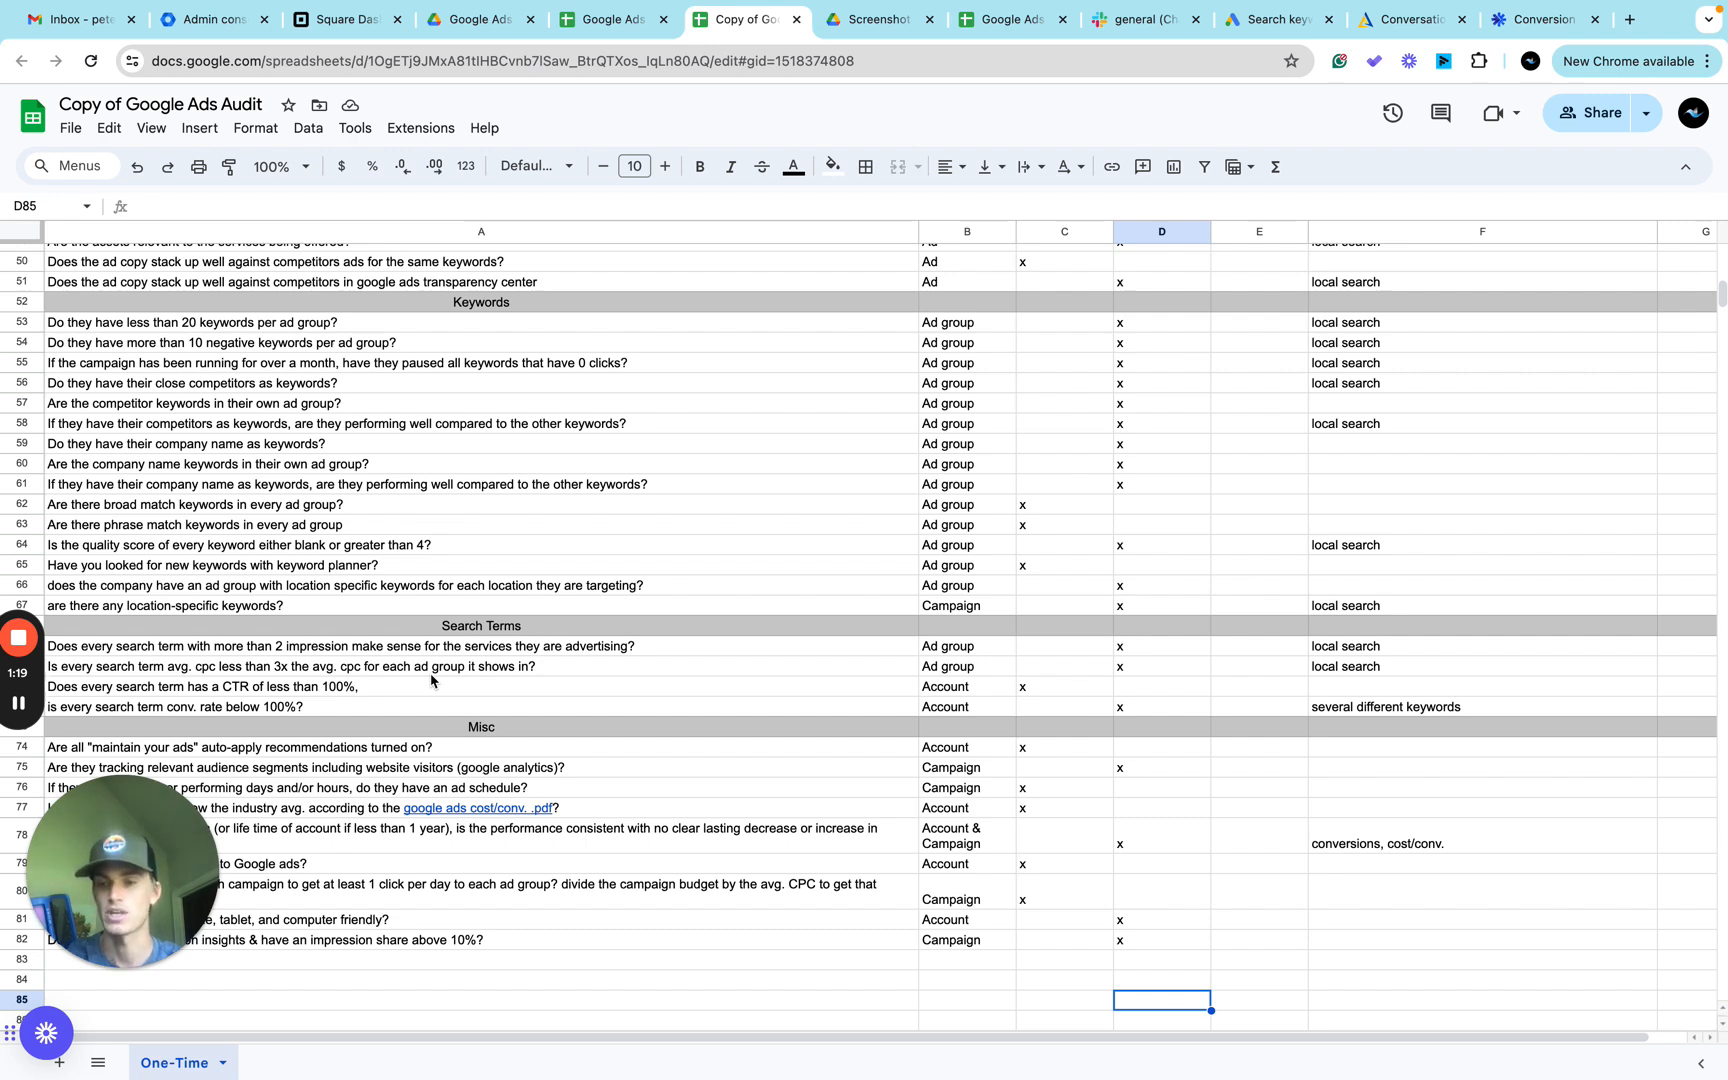
{"action": "left_click", "coordinate": [19, 703]}
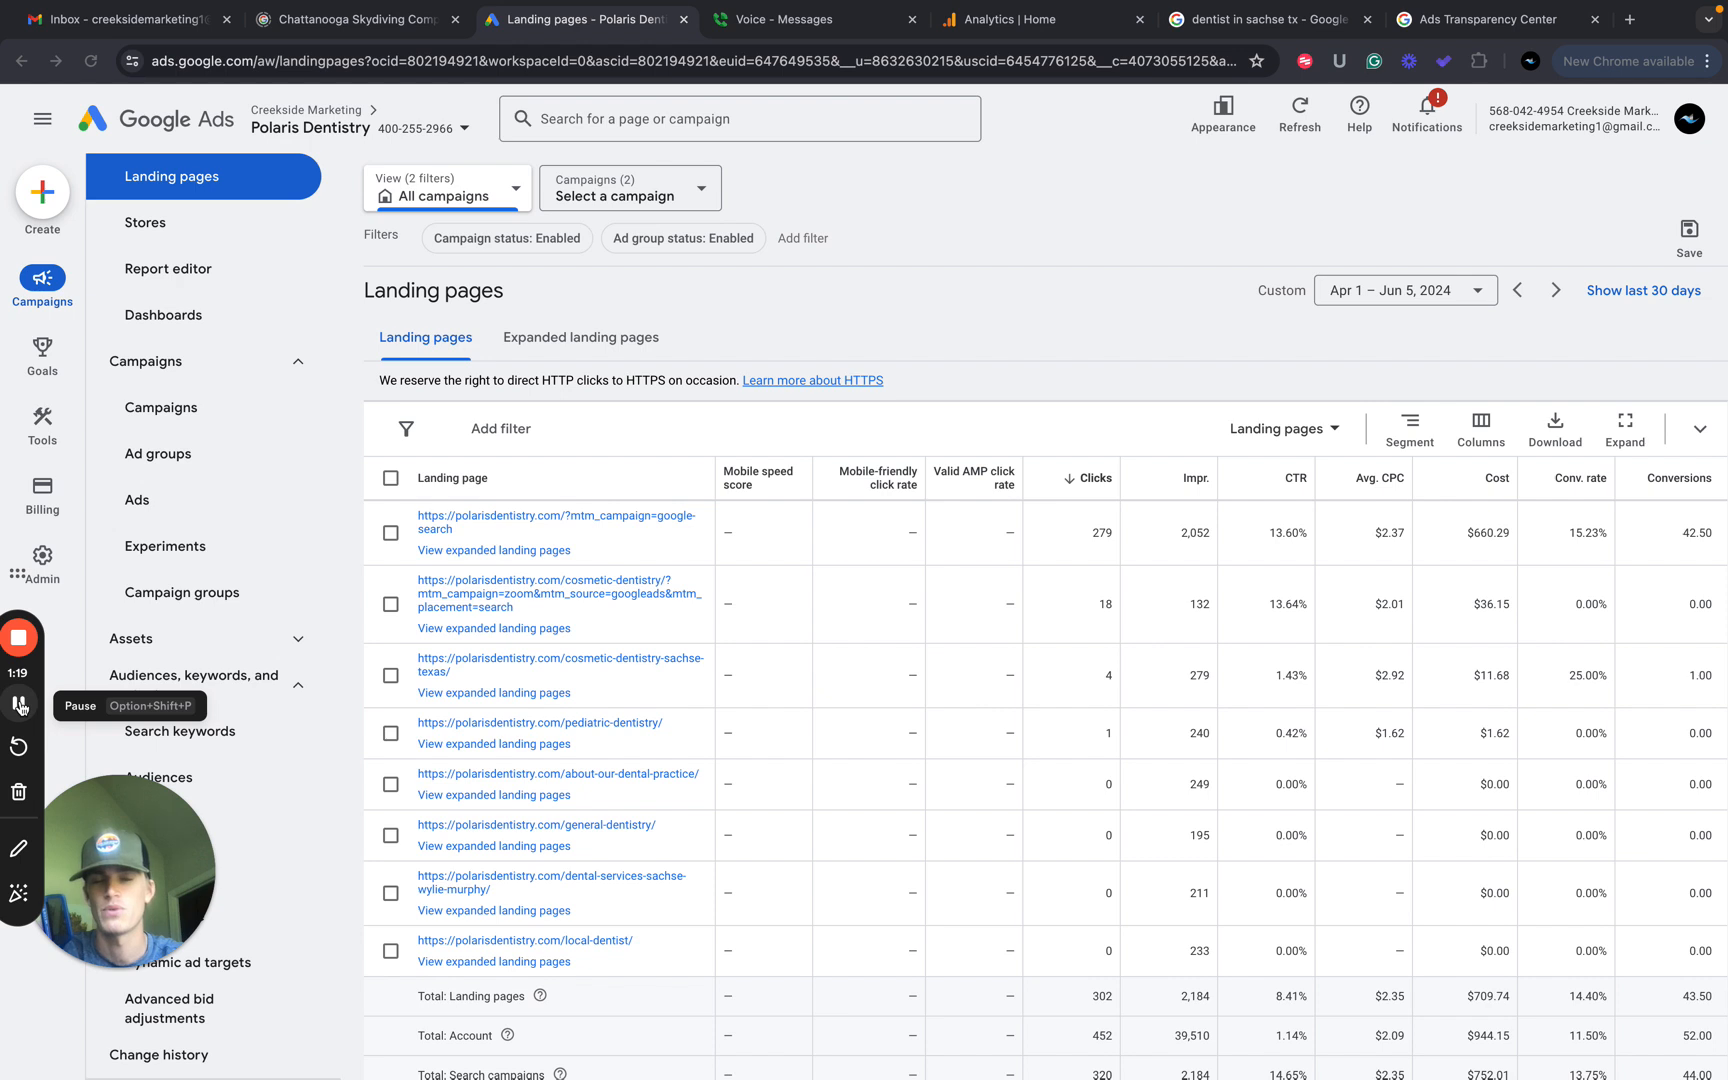